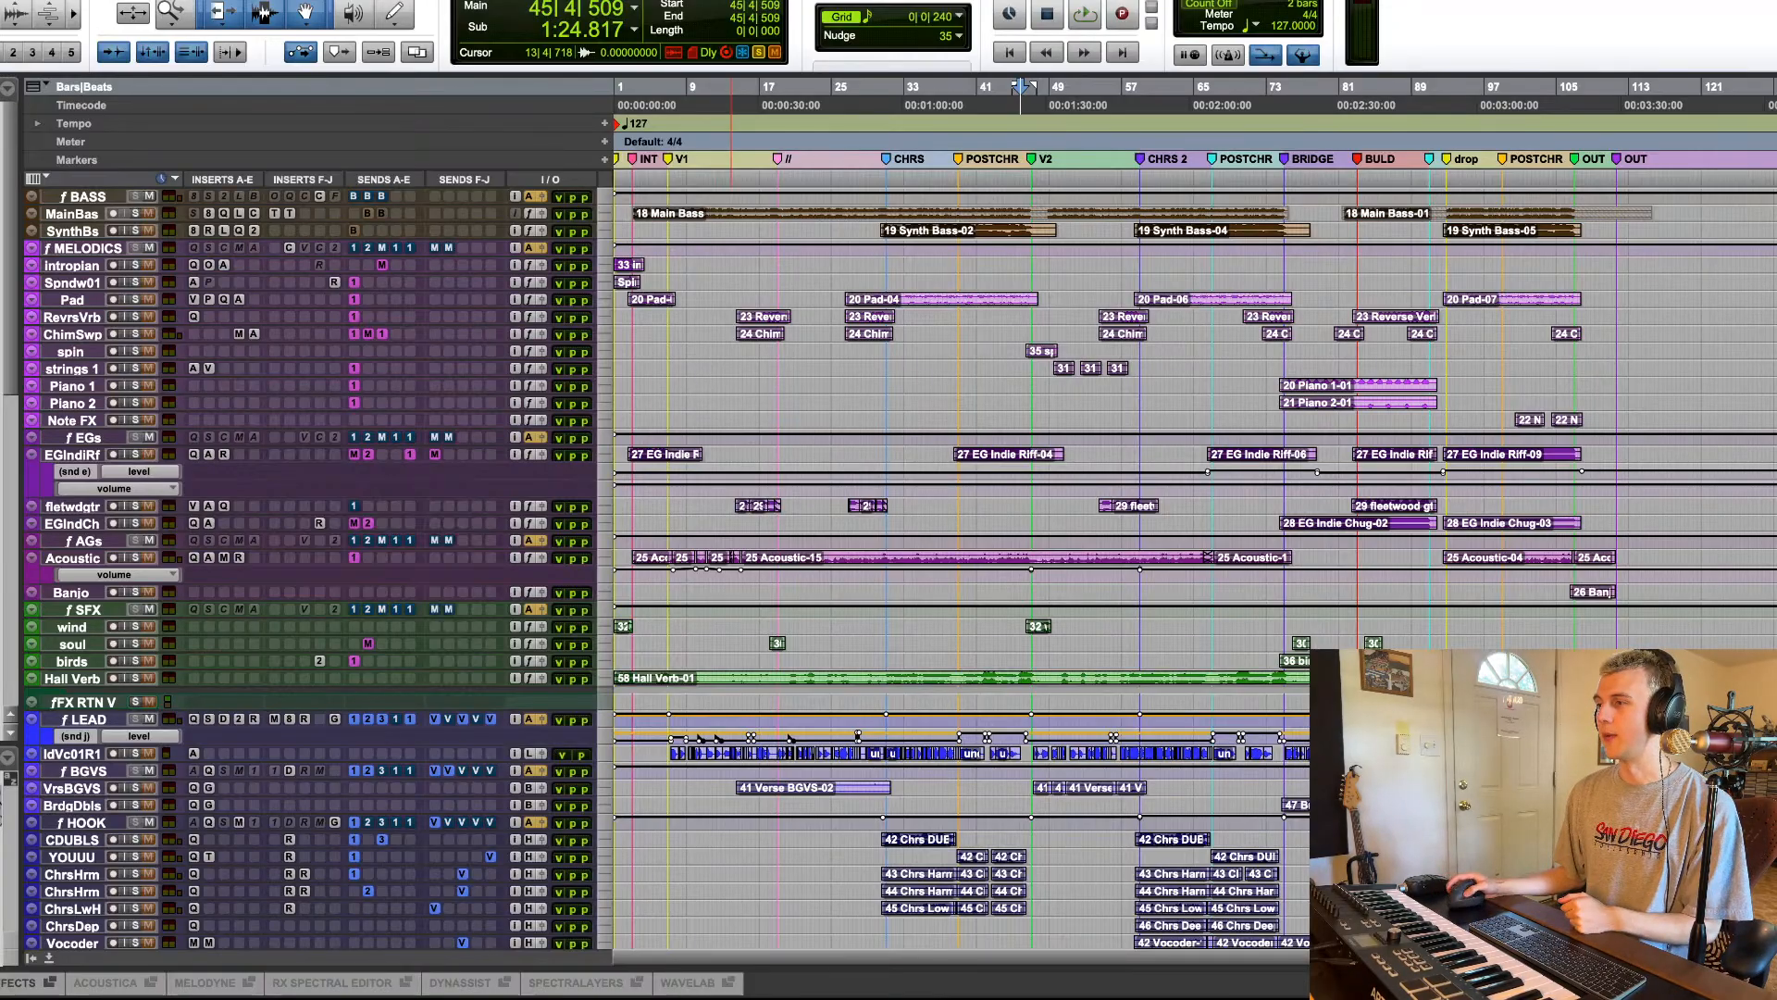
Step: Look over the session's track layout from the vocal groups up to the master buses and the drum tracks
scroll(729, 511, "up", 10)
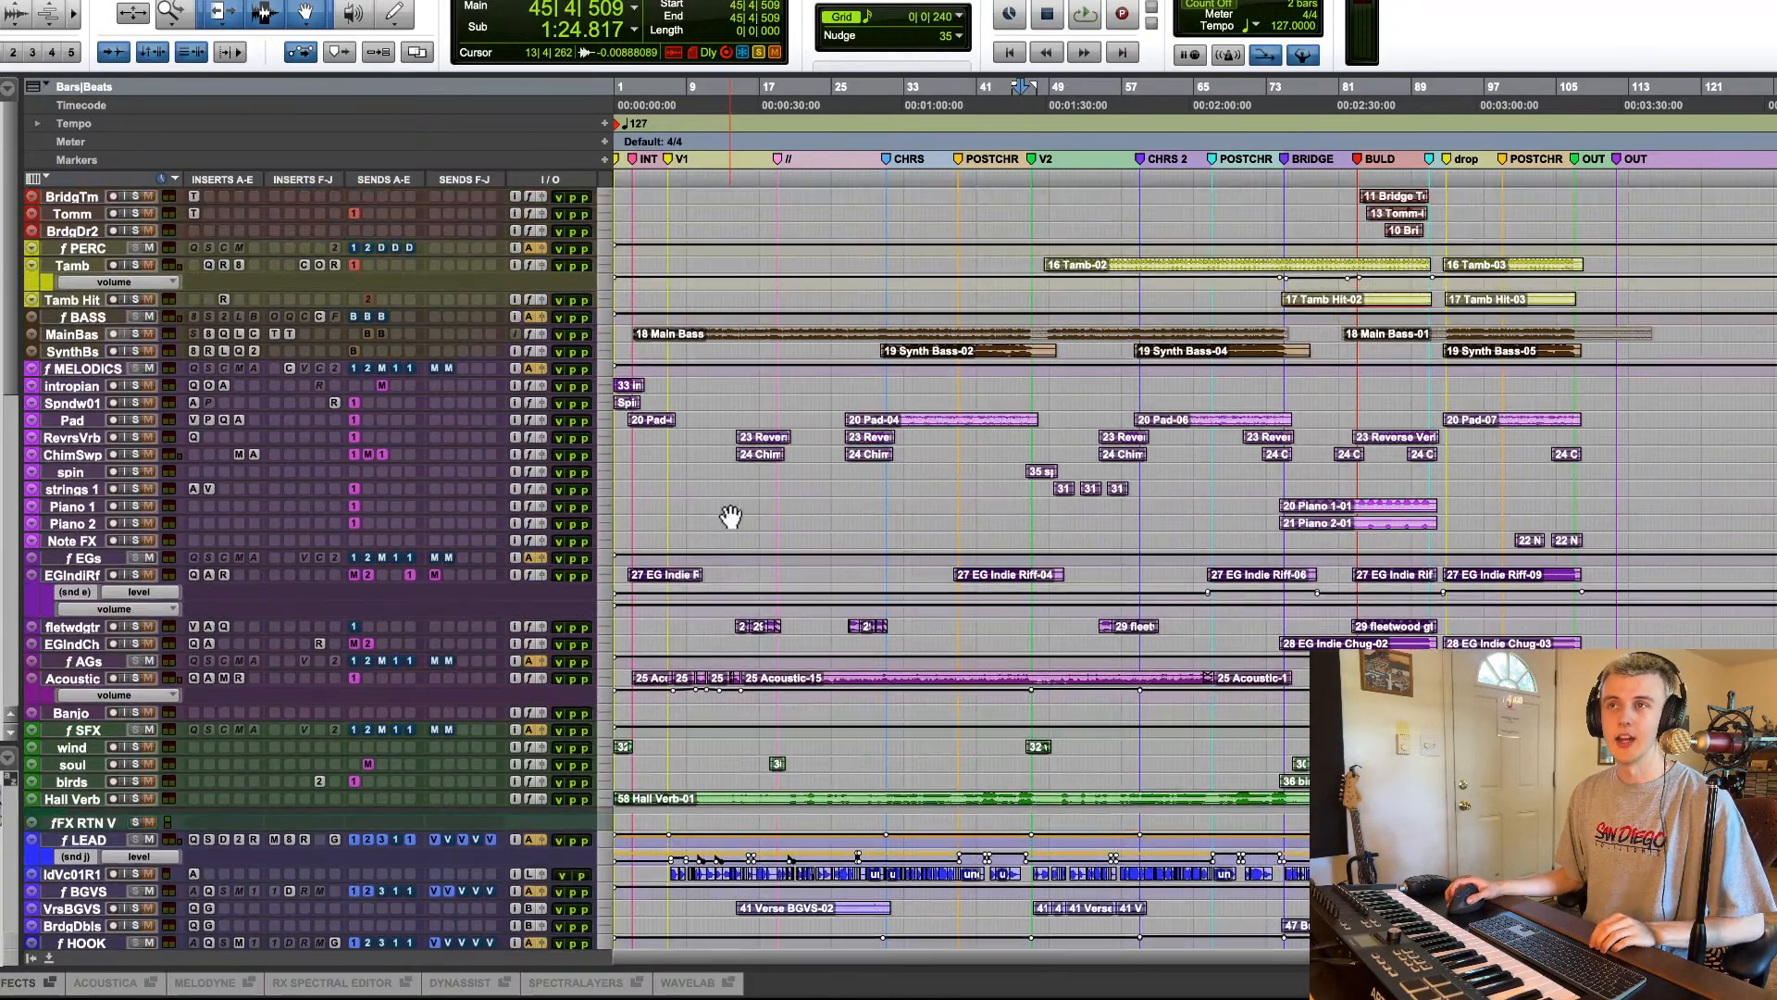
scroll(729, 511, "up", 3)
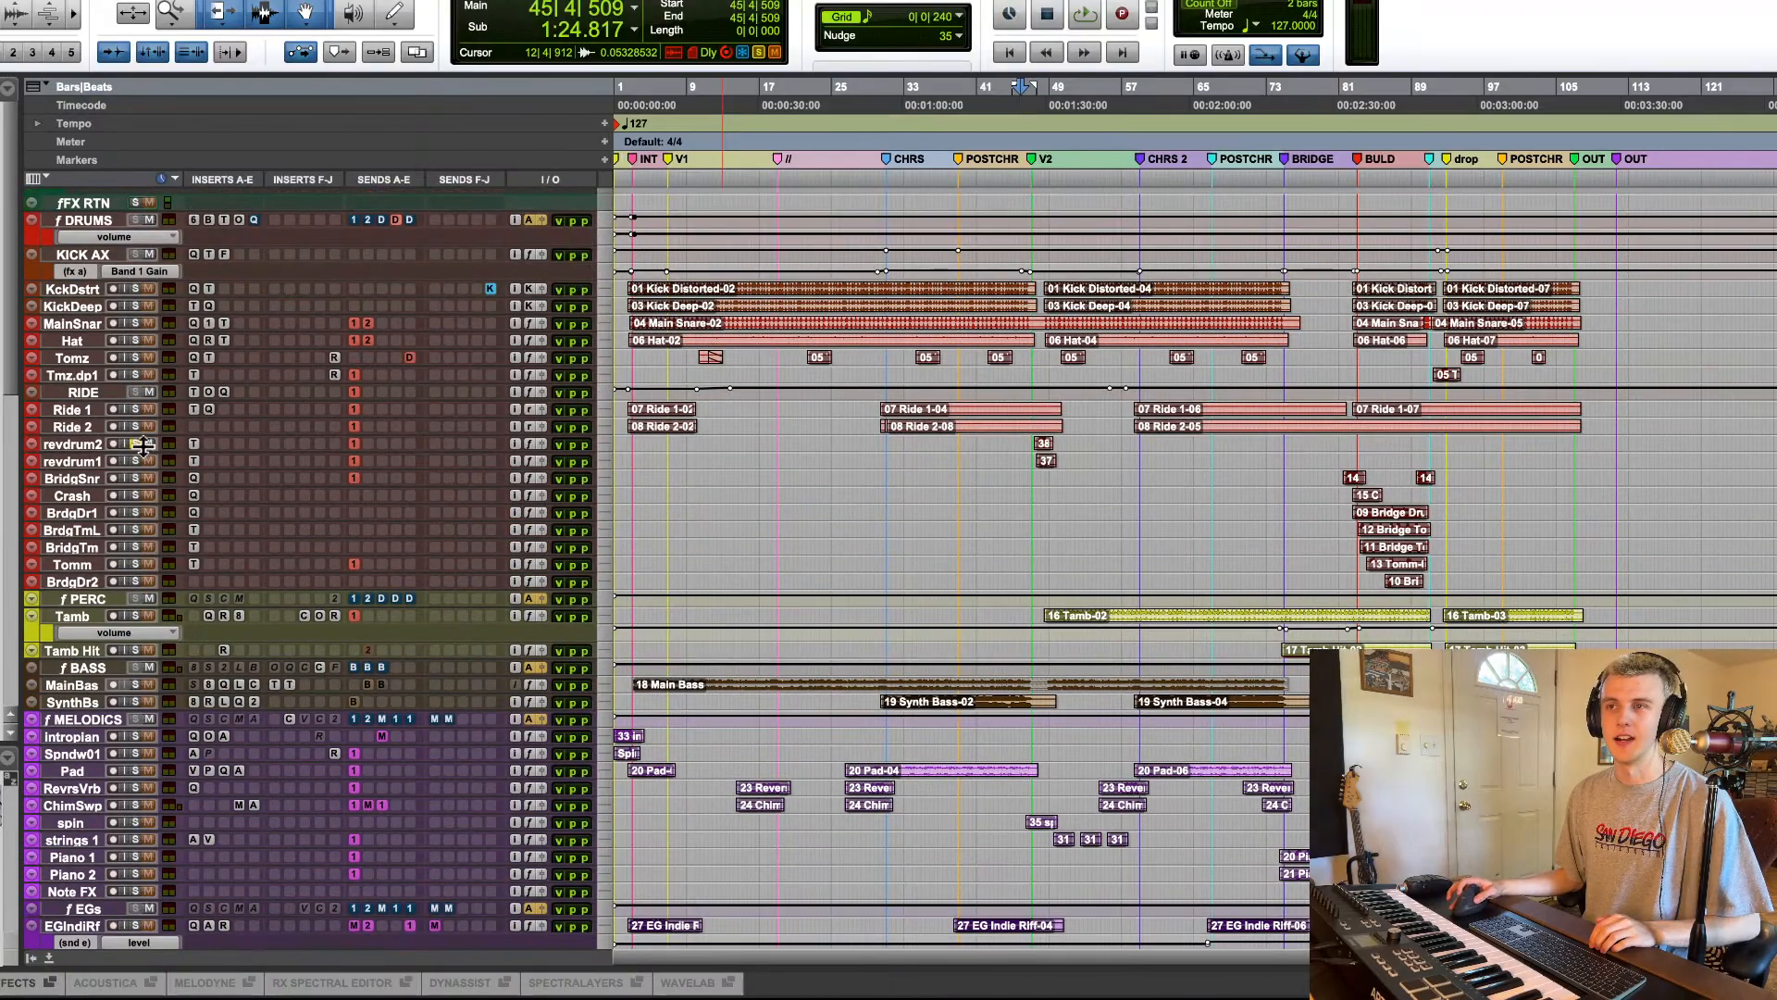
scroll(994, 646, "up", 5)
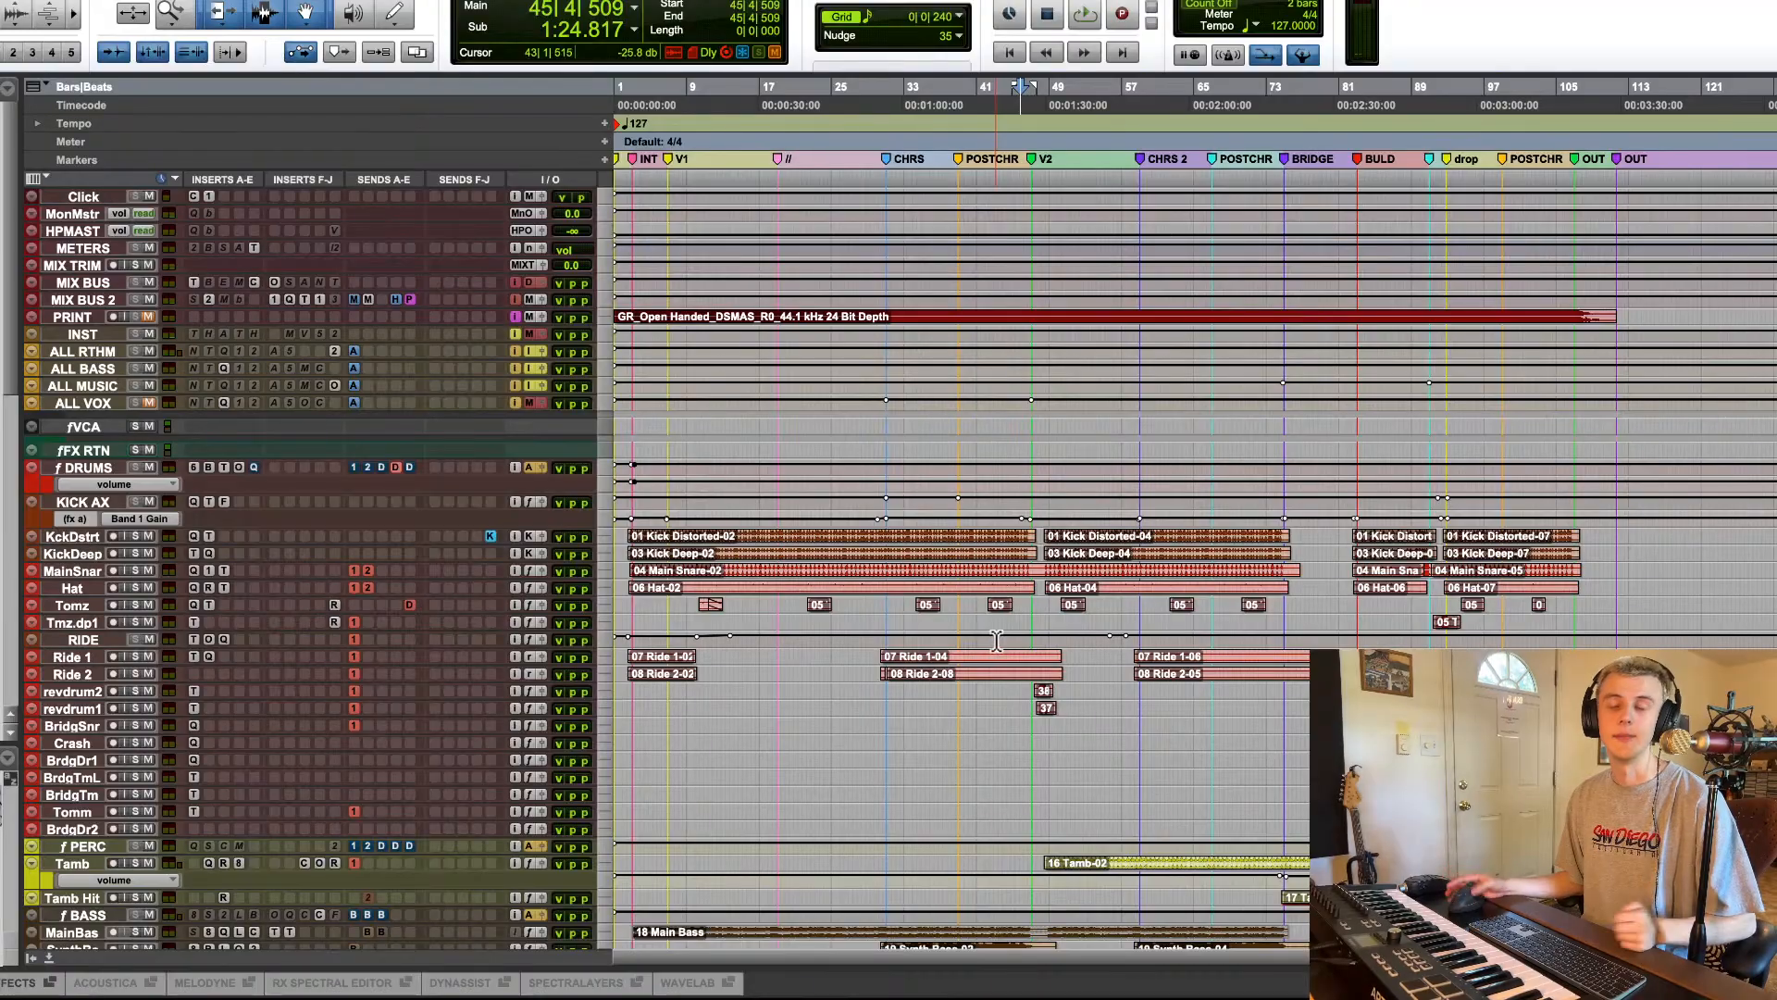
scroll(986, 887, "down", 1)
scroll(986, 887, "down", 5)
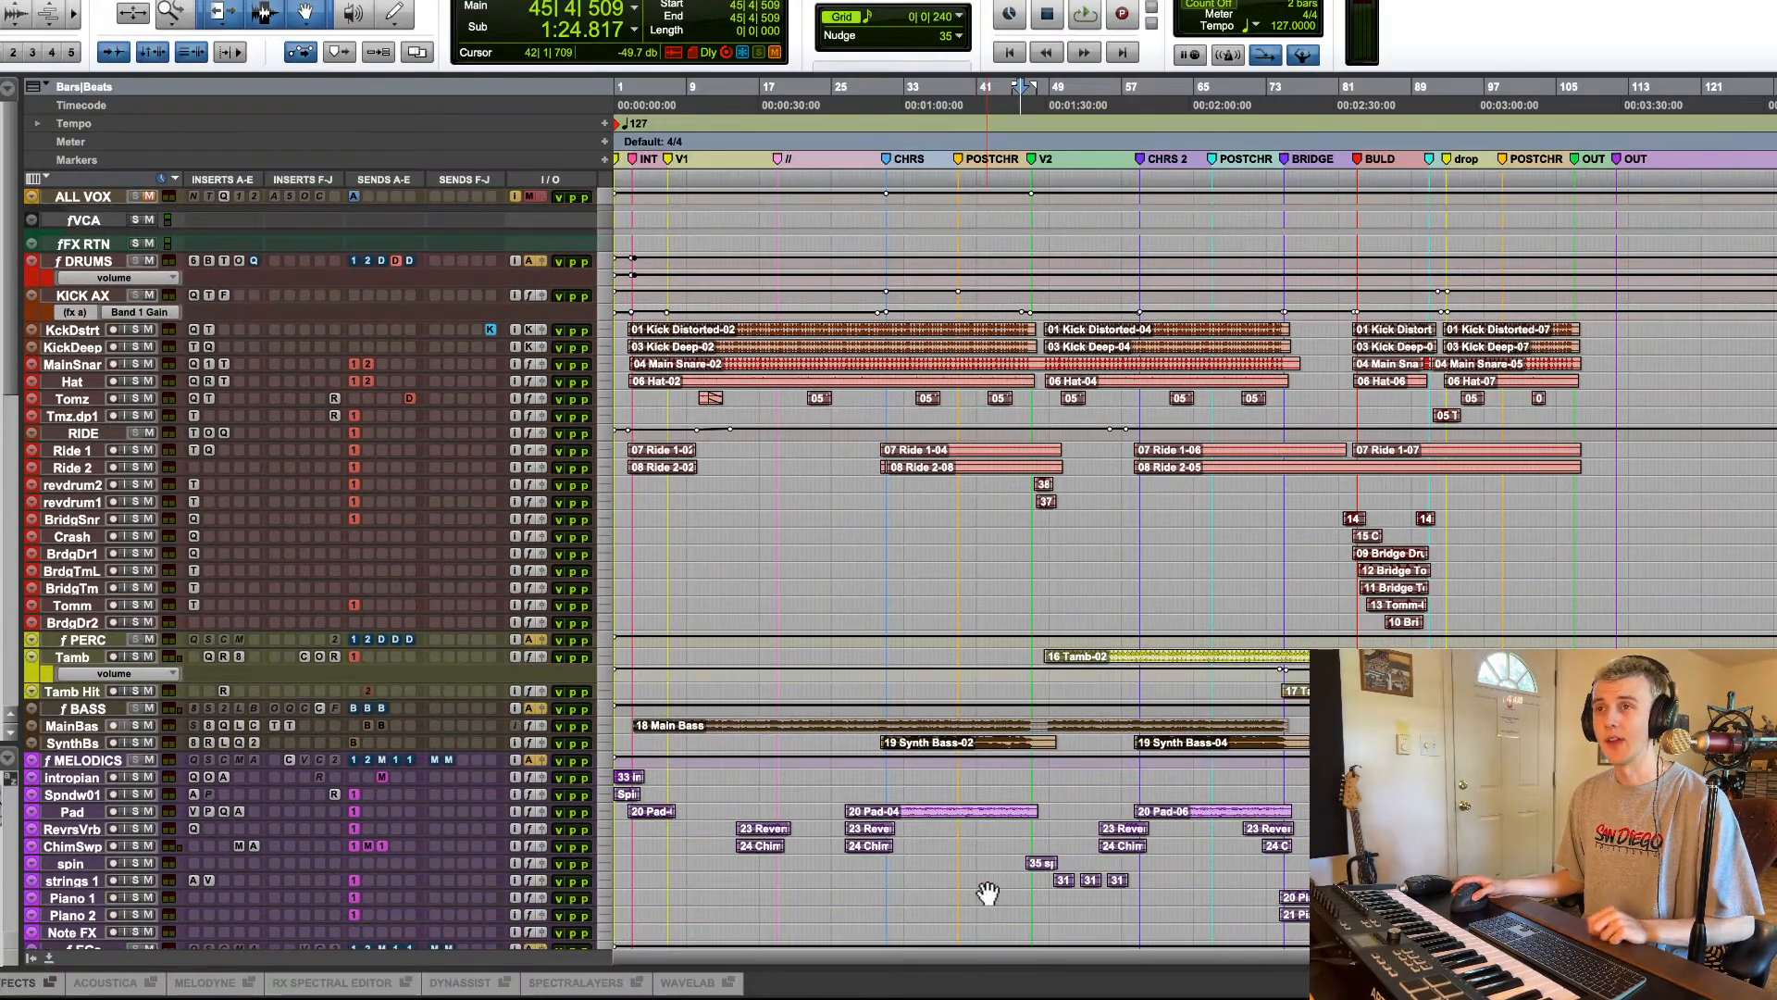
scroll(987, 886, "down", 1)
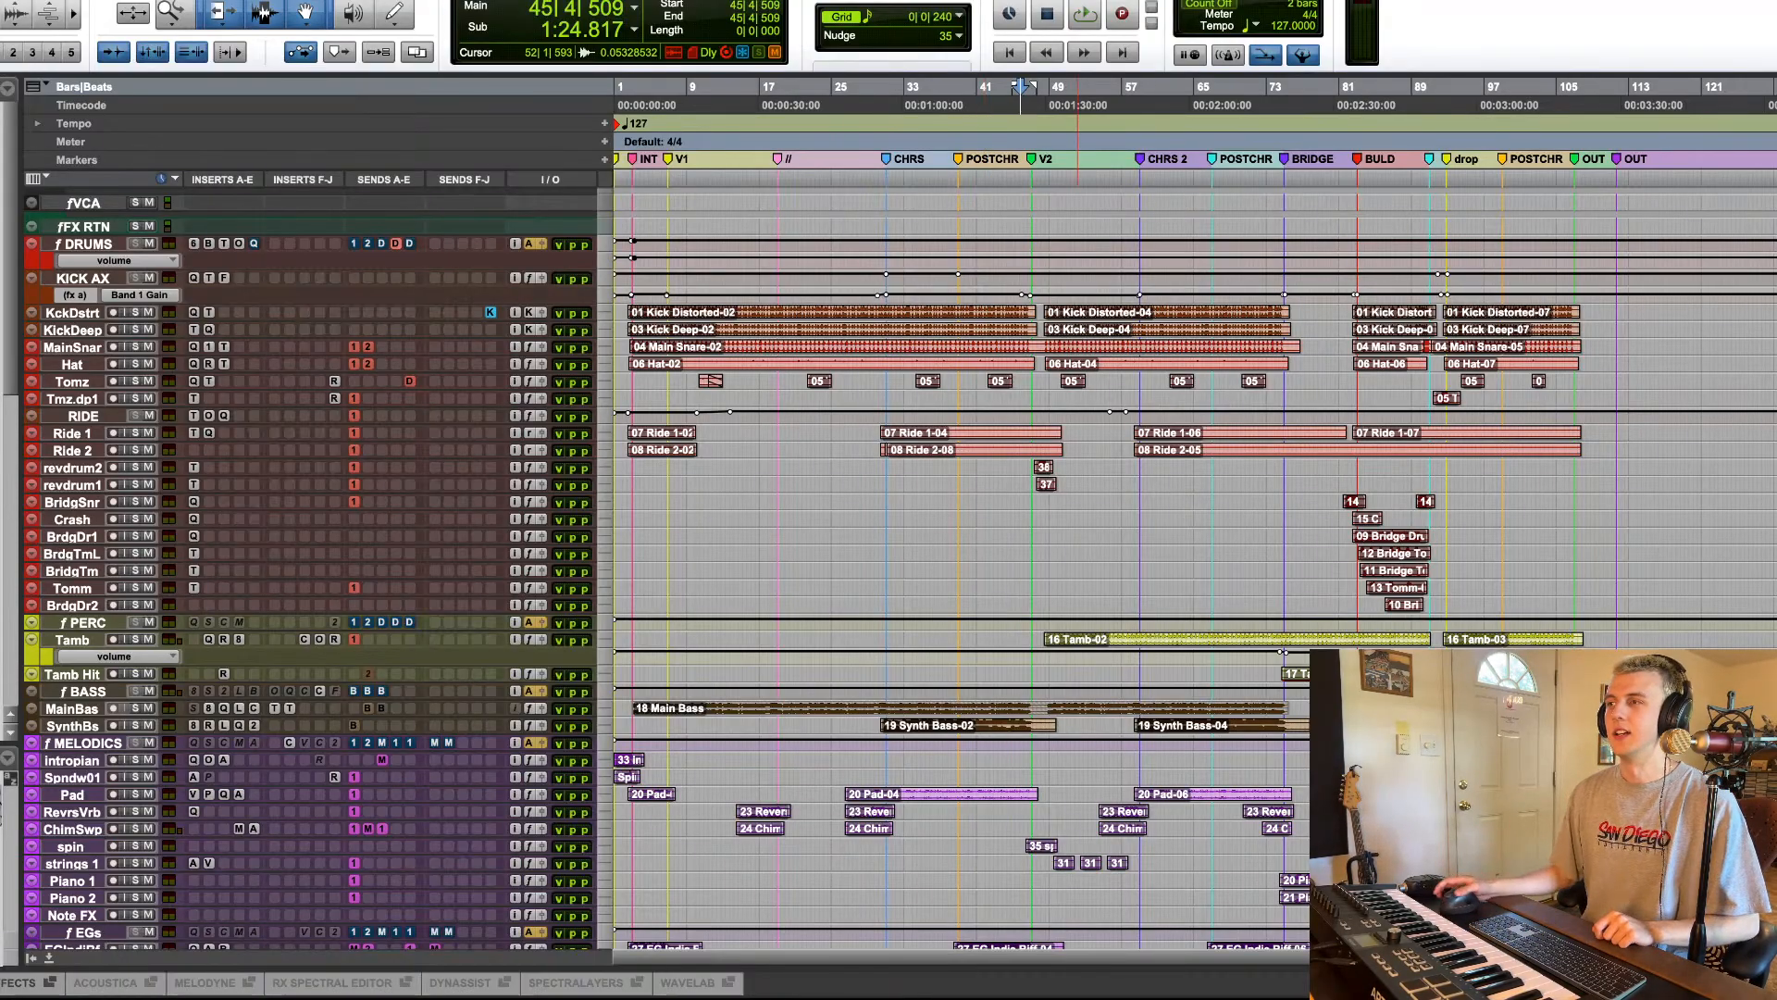
left_click(729, 565)
left_click_drag(733, 552, 845, 553)
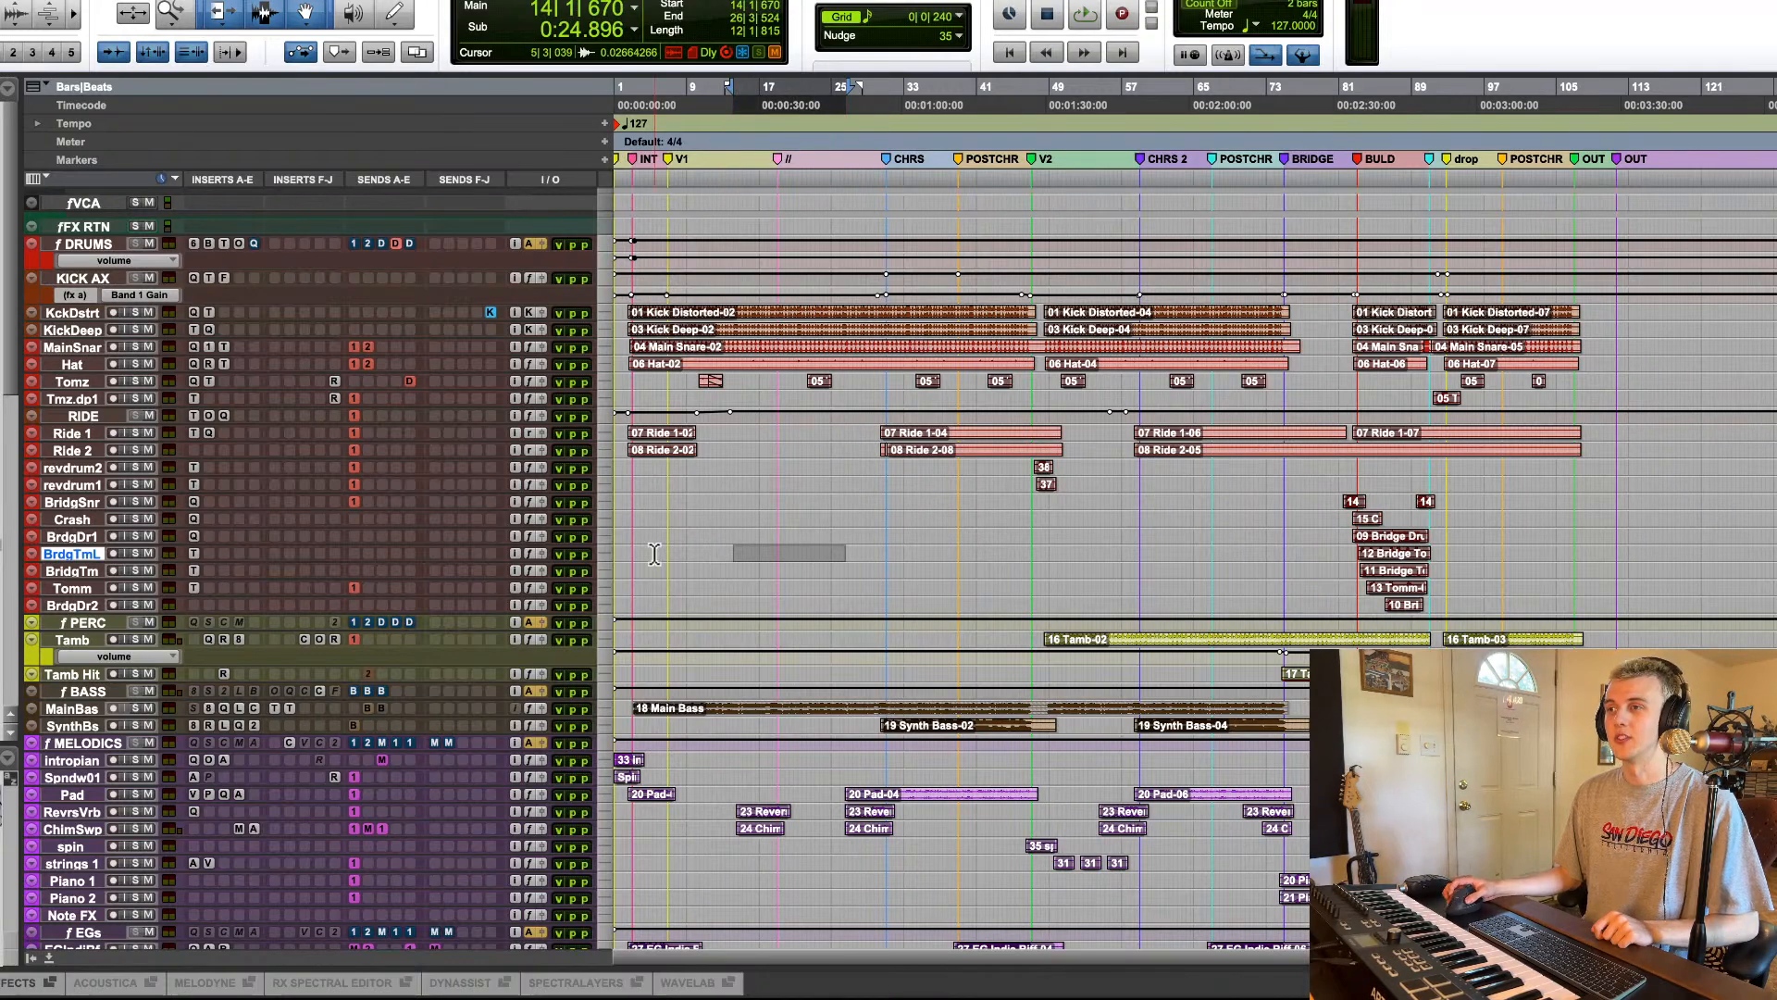
left_click_drag(655, 554, 657, 553)
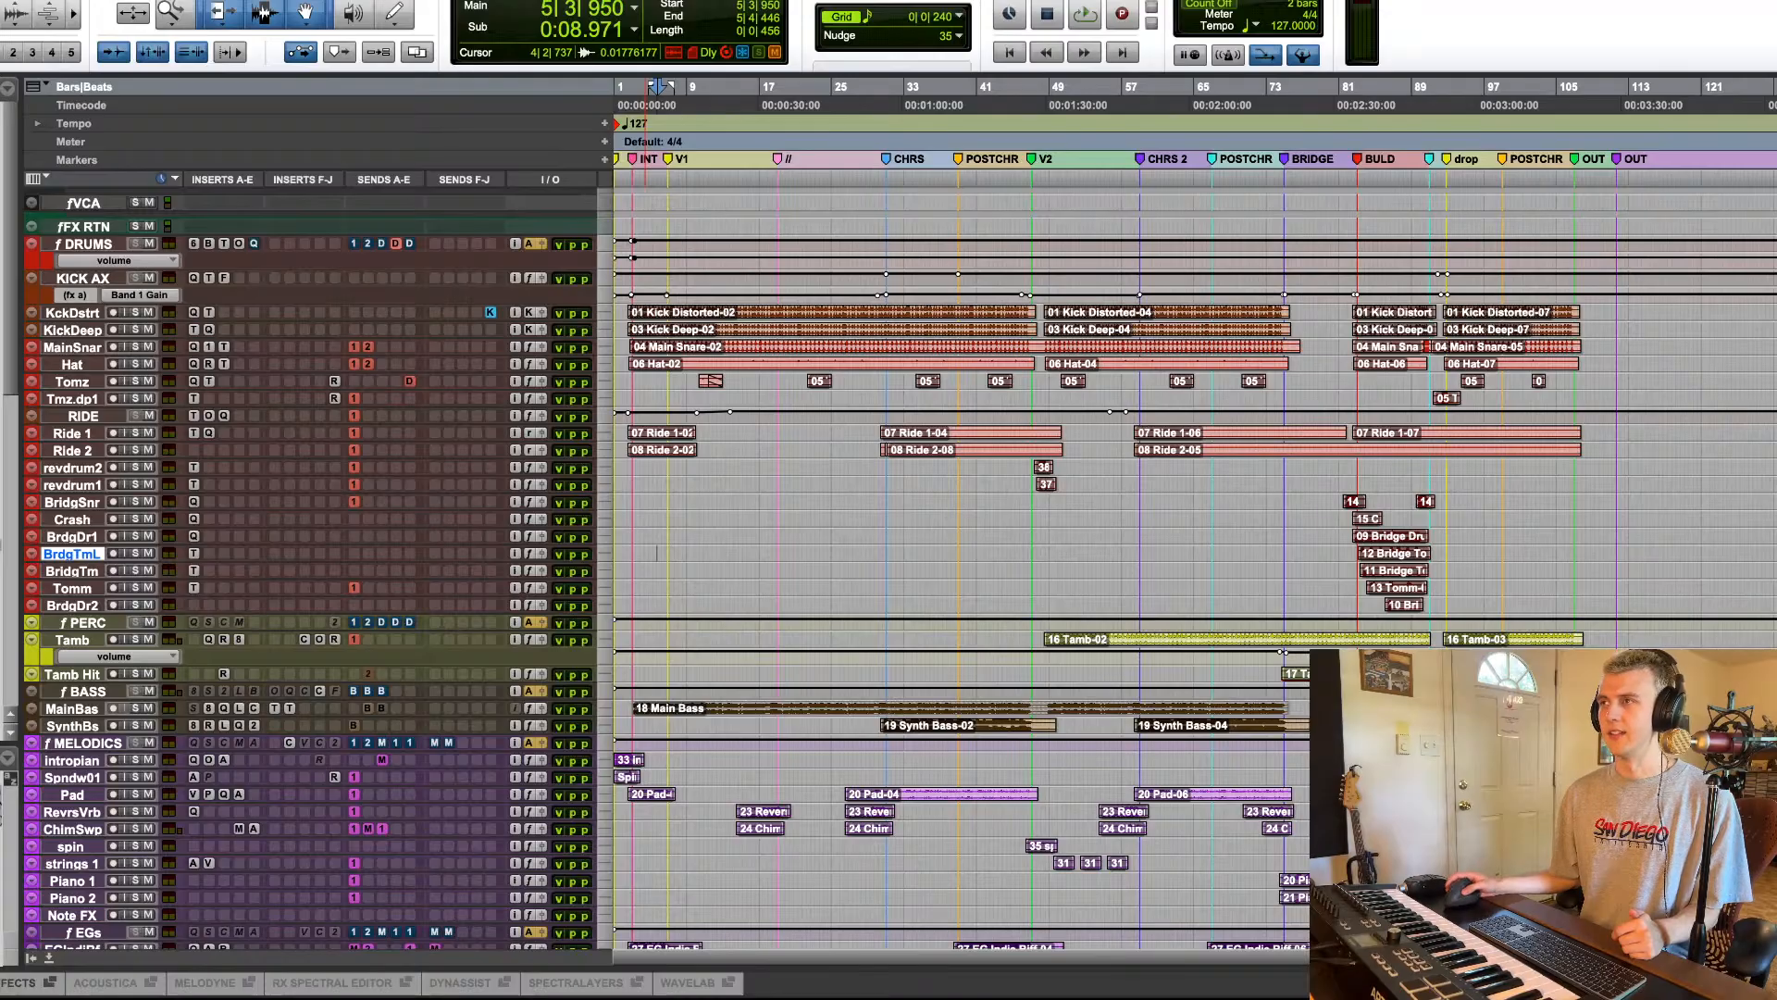
Step: Review the drum, bass, melodic and vocal tracks, and place the edit cursor on the PRINT track near bar 5
scroll(859, 556, "down", 1)
scroll(858, 557, "down", 3)
scroll(860, 556, "down", 1)
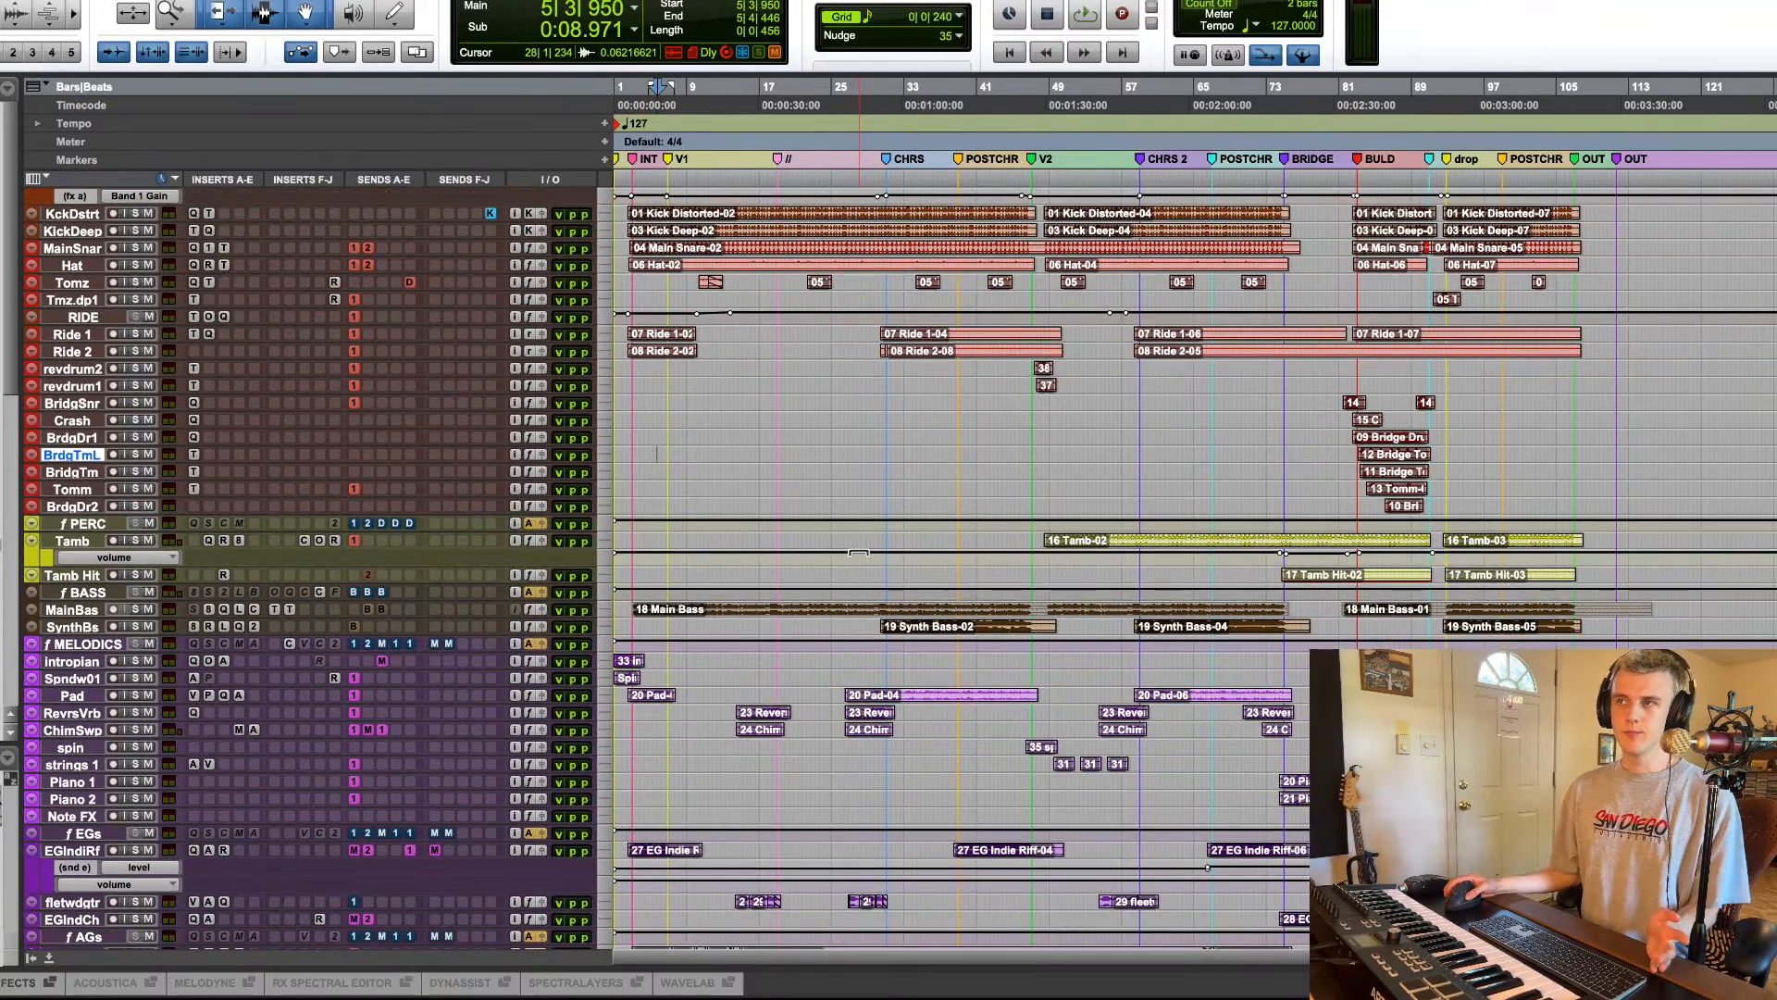
scroll(862, 551, "down", 1)
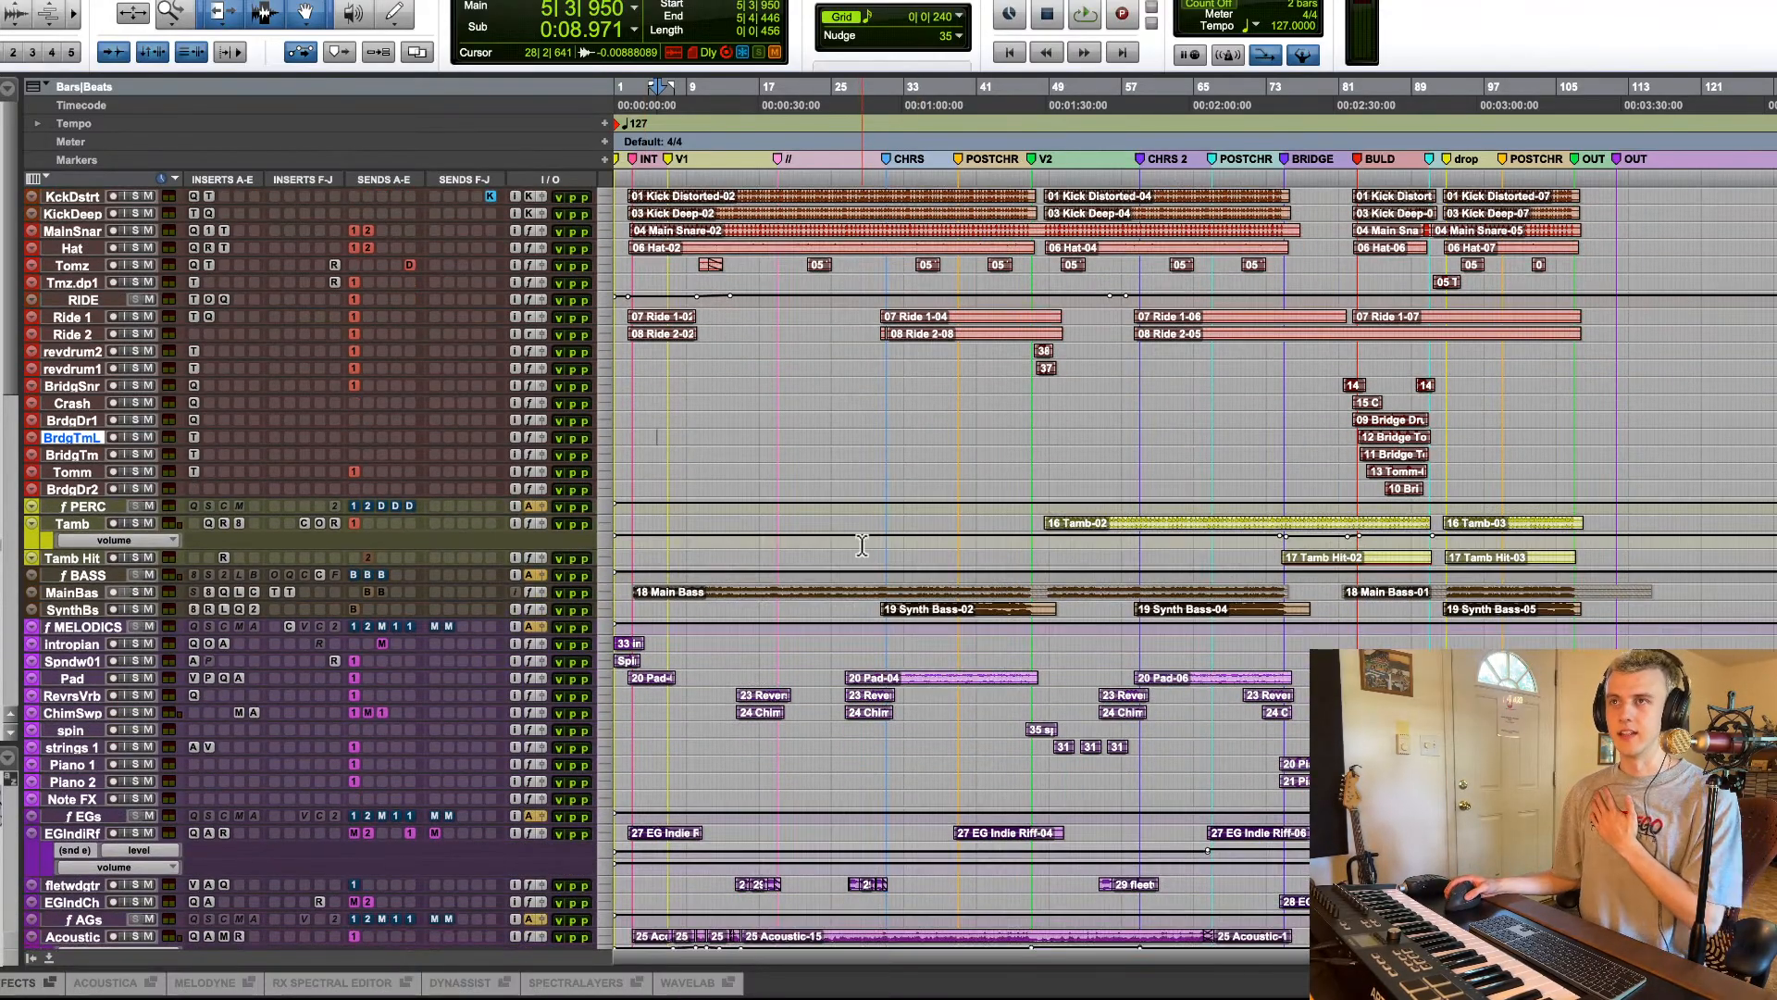
scroll(914, 458, "down", 4)
scroll(915, 467, "down", 2)
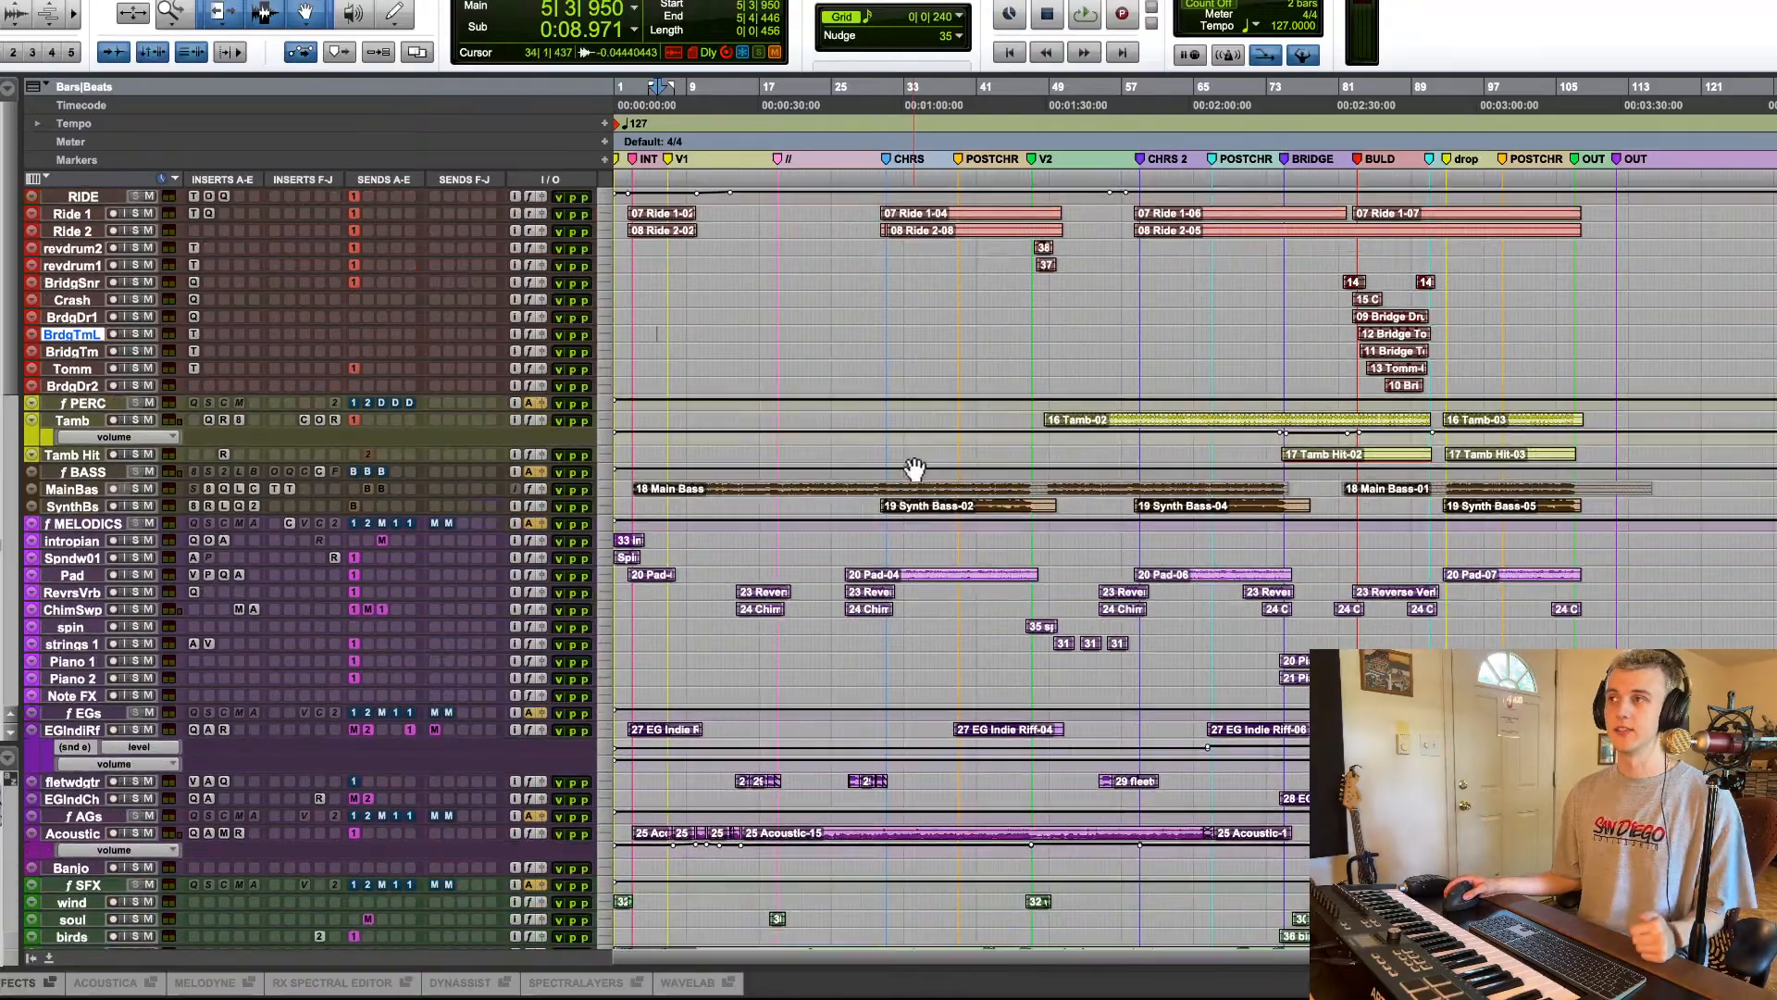
scroll(915, 467, "down", 15)
scroll(920, 511, "down", 12)
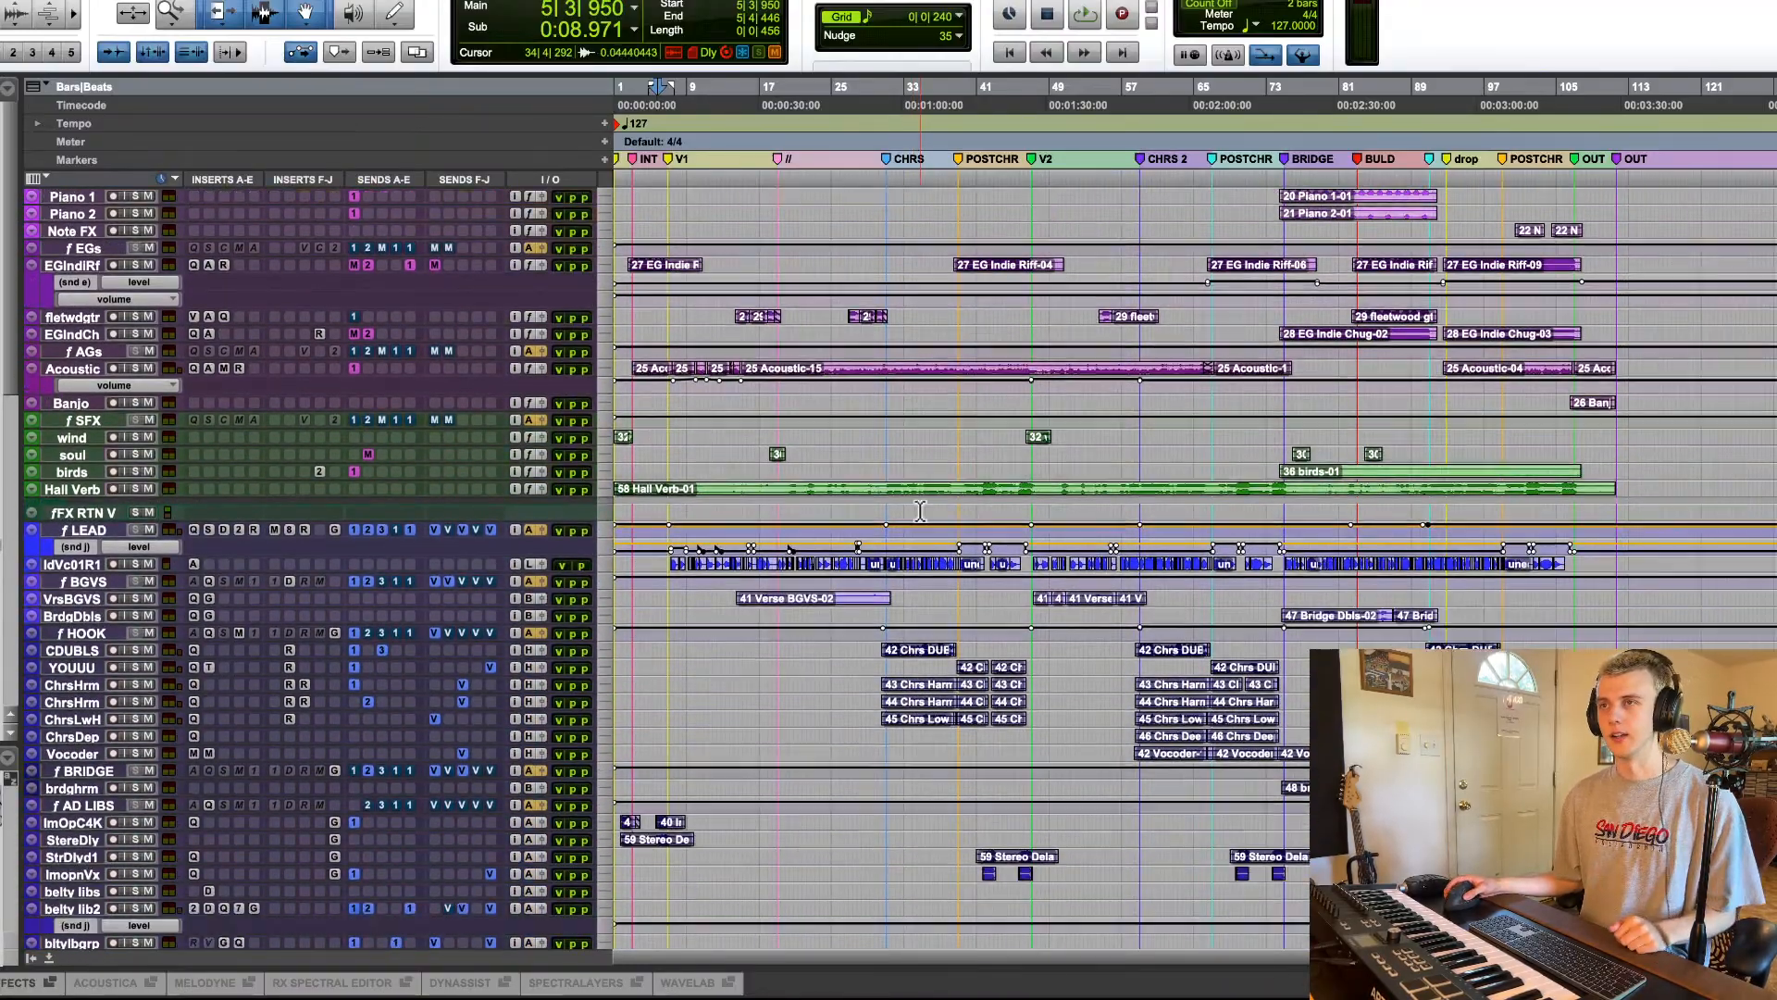
scroll(920, 511, "up", 20)
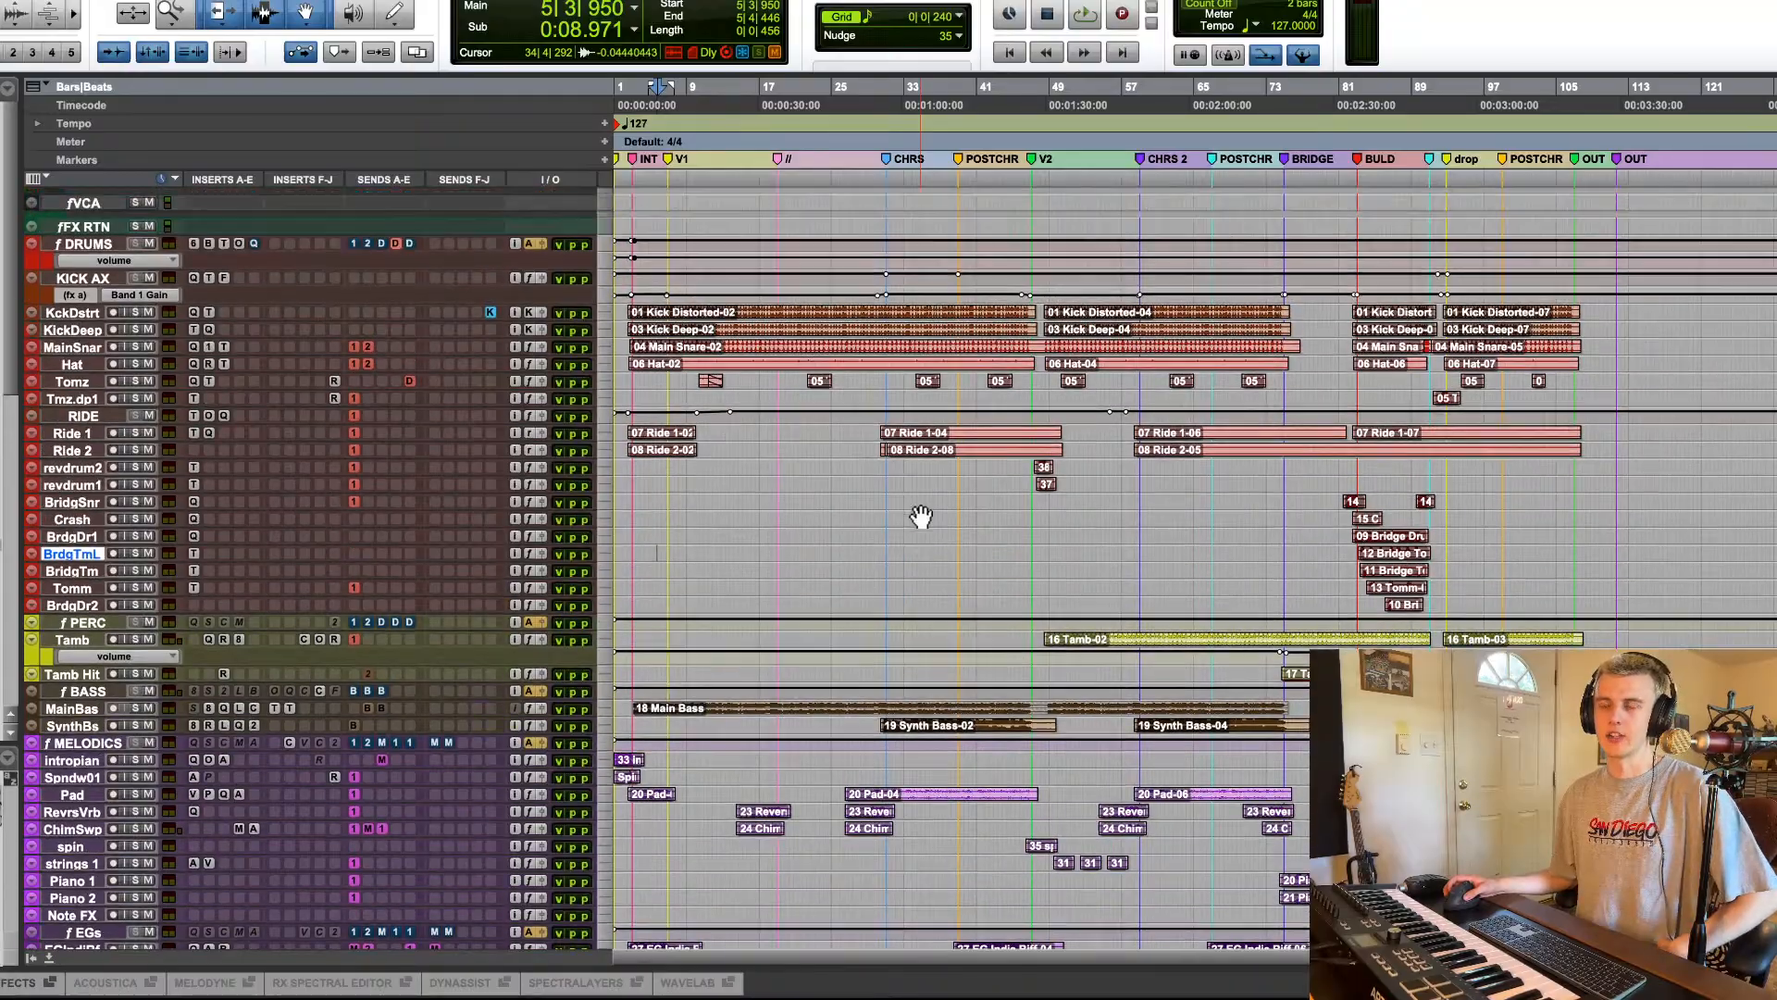
scroll(920, 516, "up", 1)
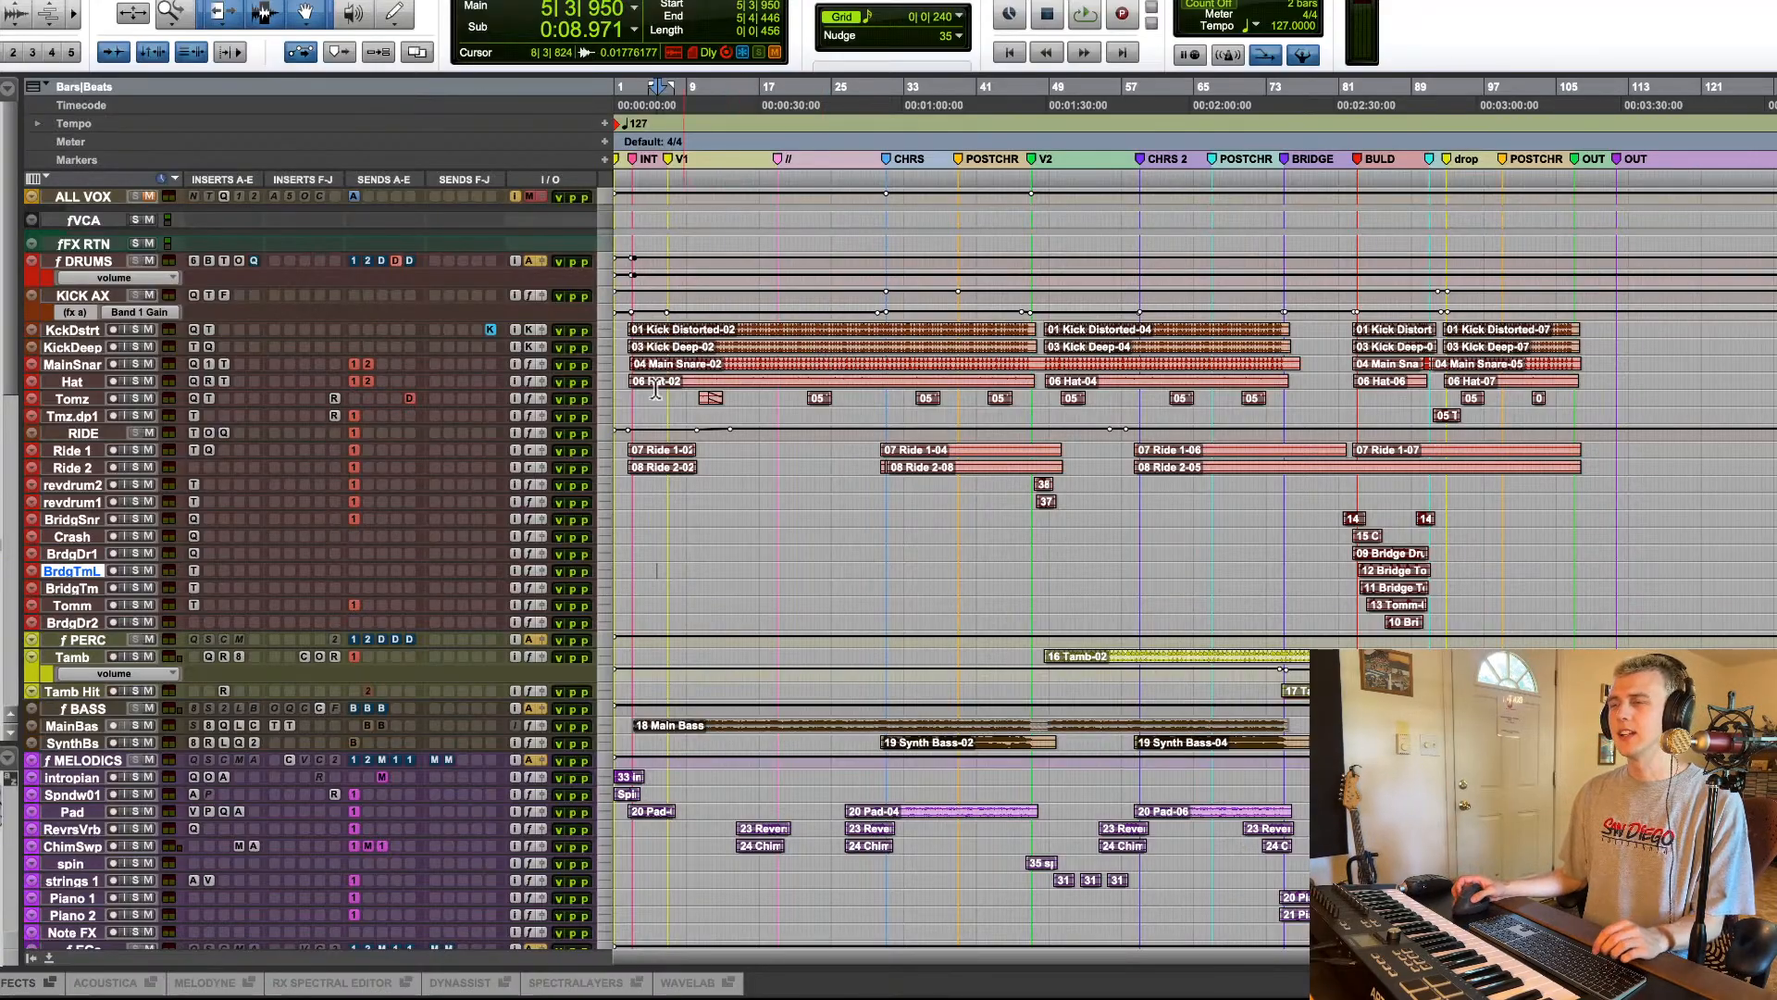
scroll(655, 389, "up", 5)
left_click(659, 316)
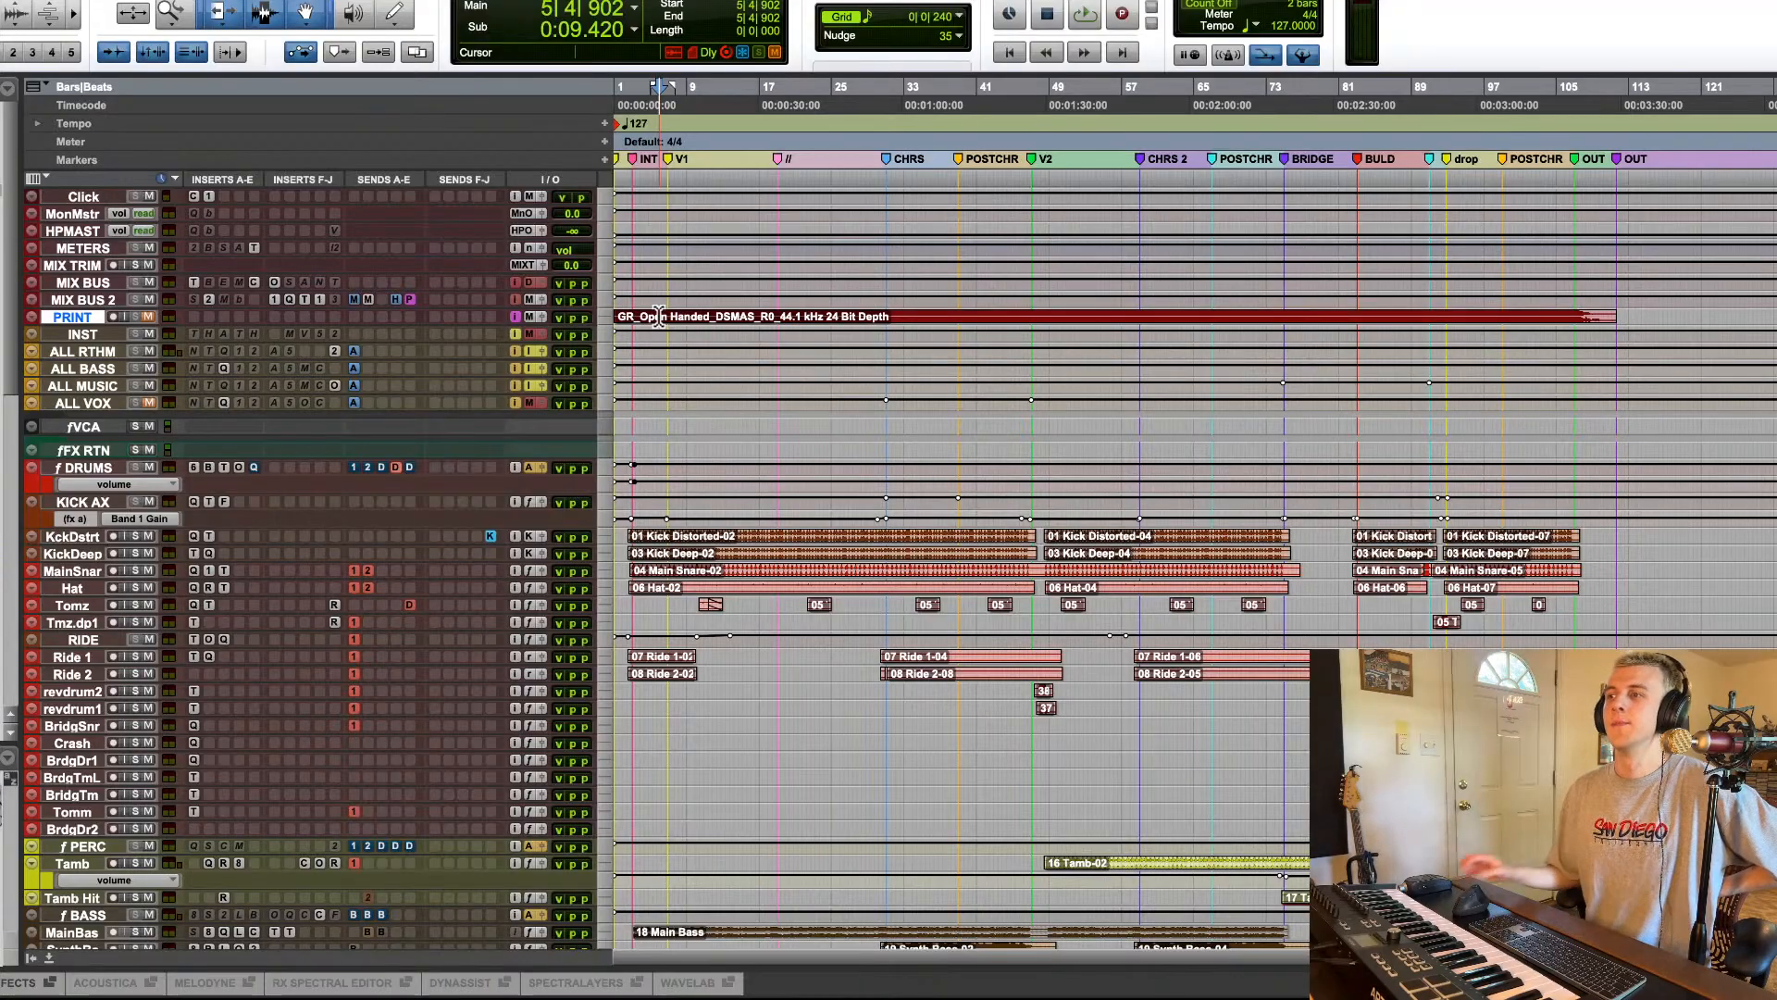
Step: Examine the full arrangement between the drum tracks and the vocal harmony tracks at the end of the session
scroll(670, 923, "down", 15)
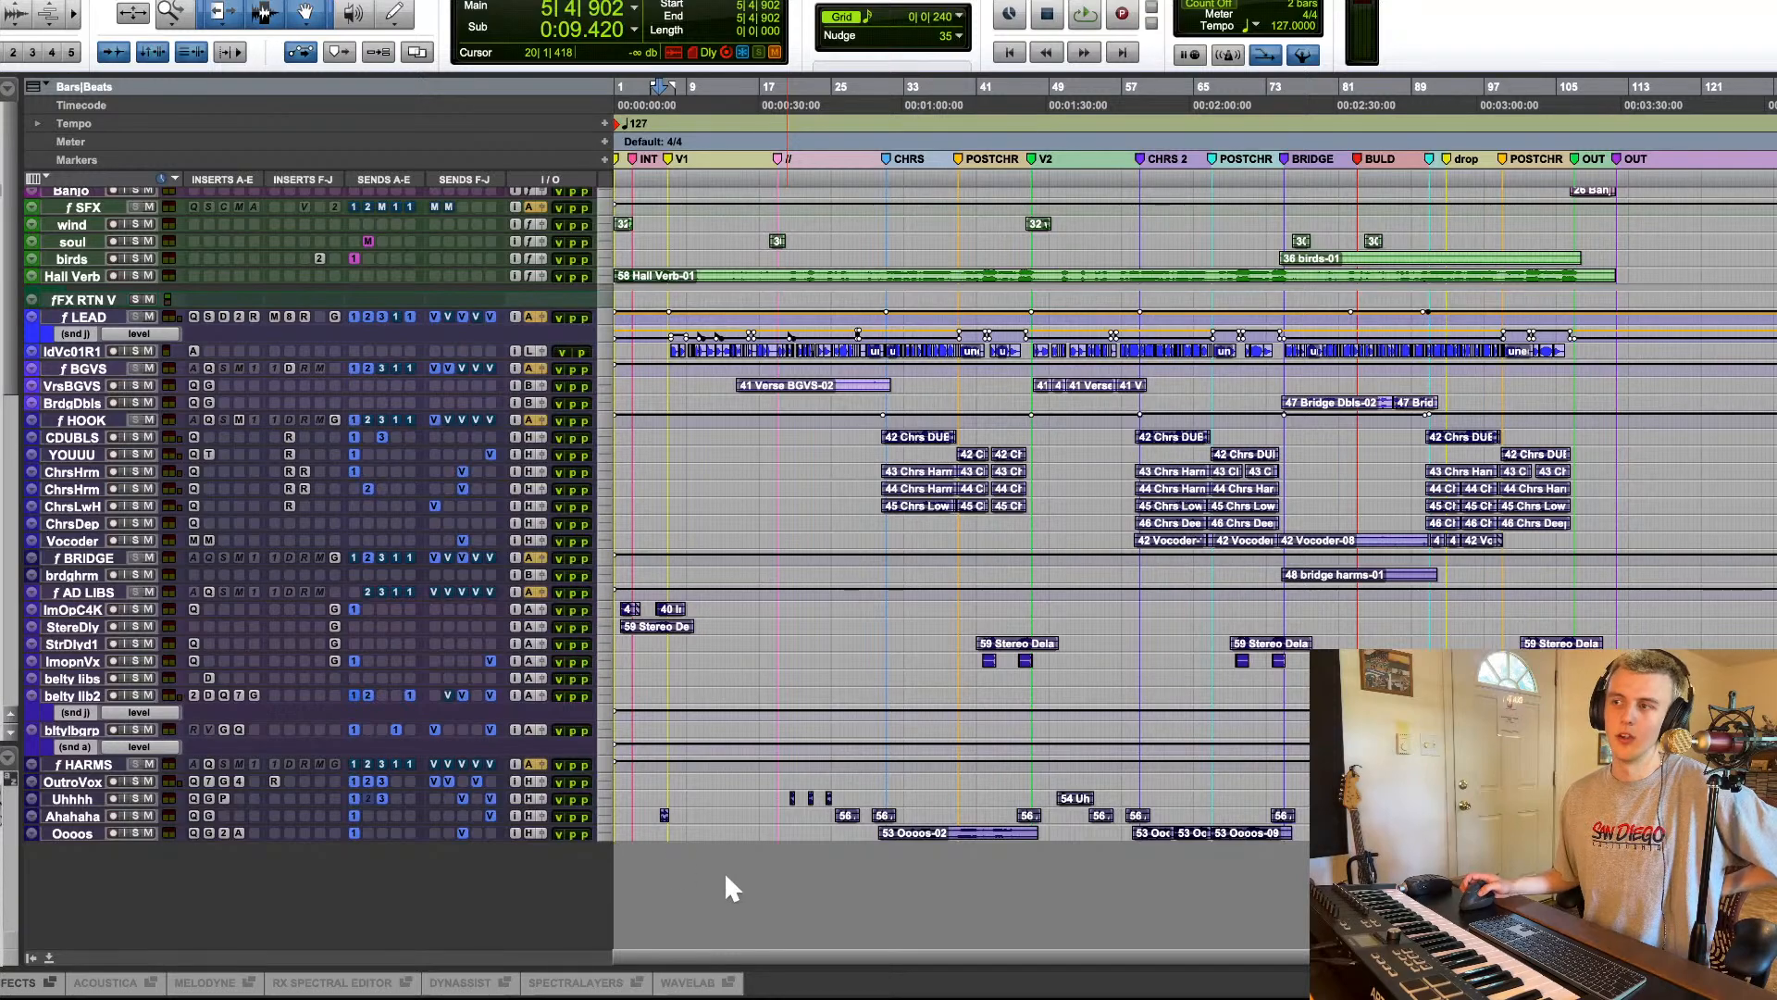
scroll(767, 851, "up", 1)
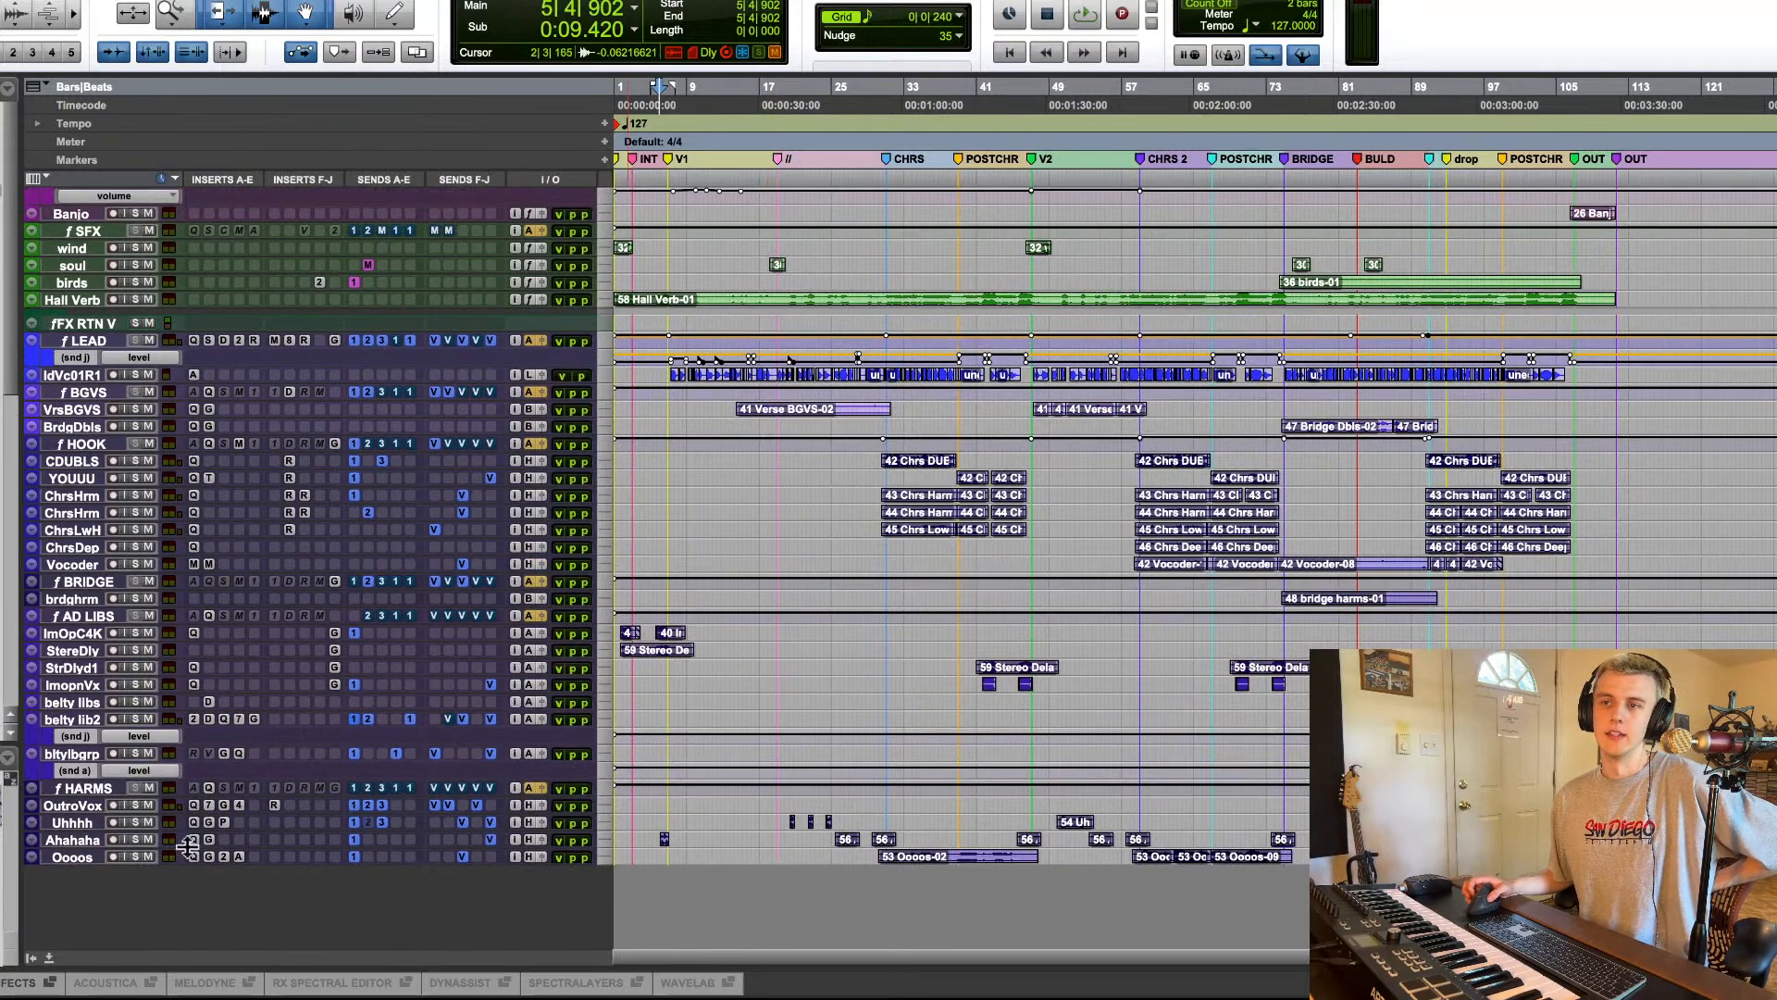
scroll(53, 842, "up", 15)
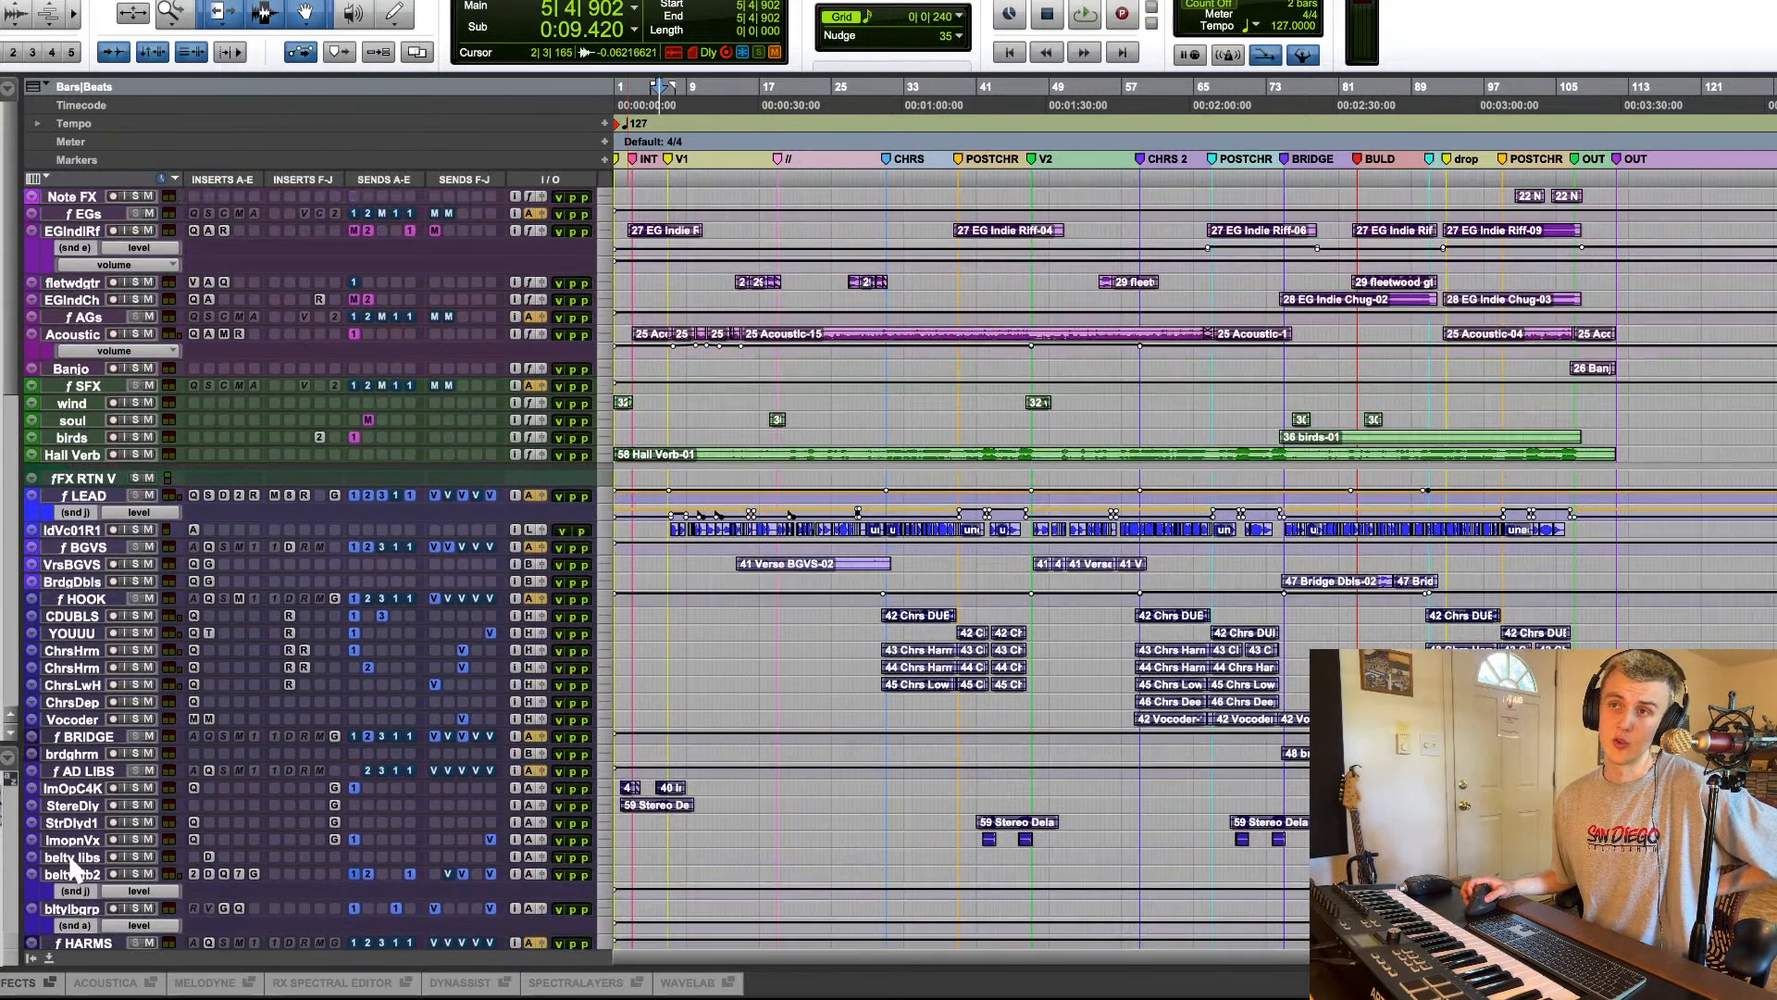
scroll(66, 851, "down", 15)
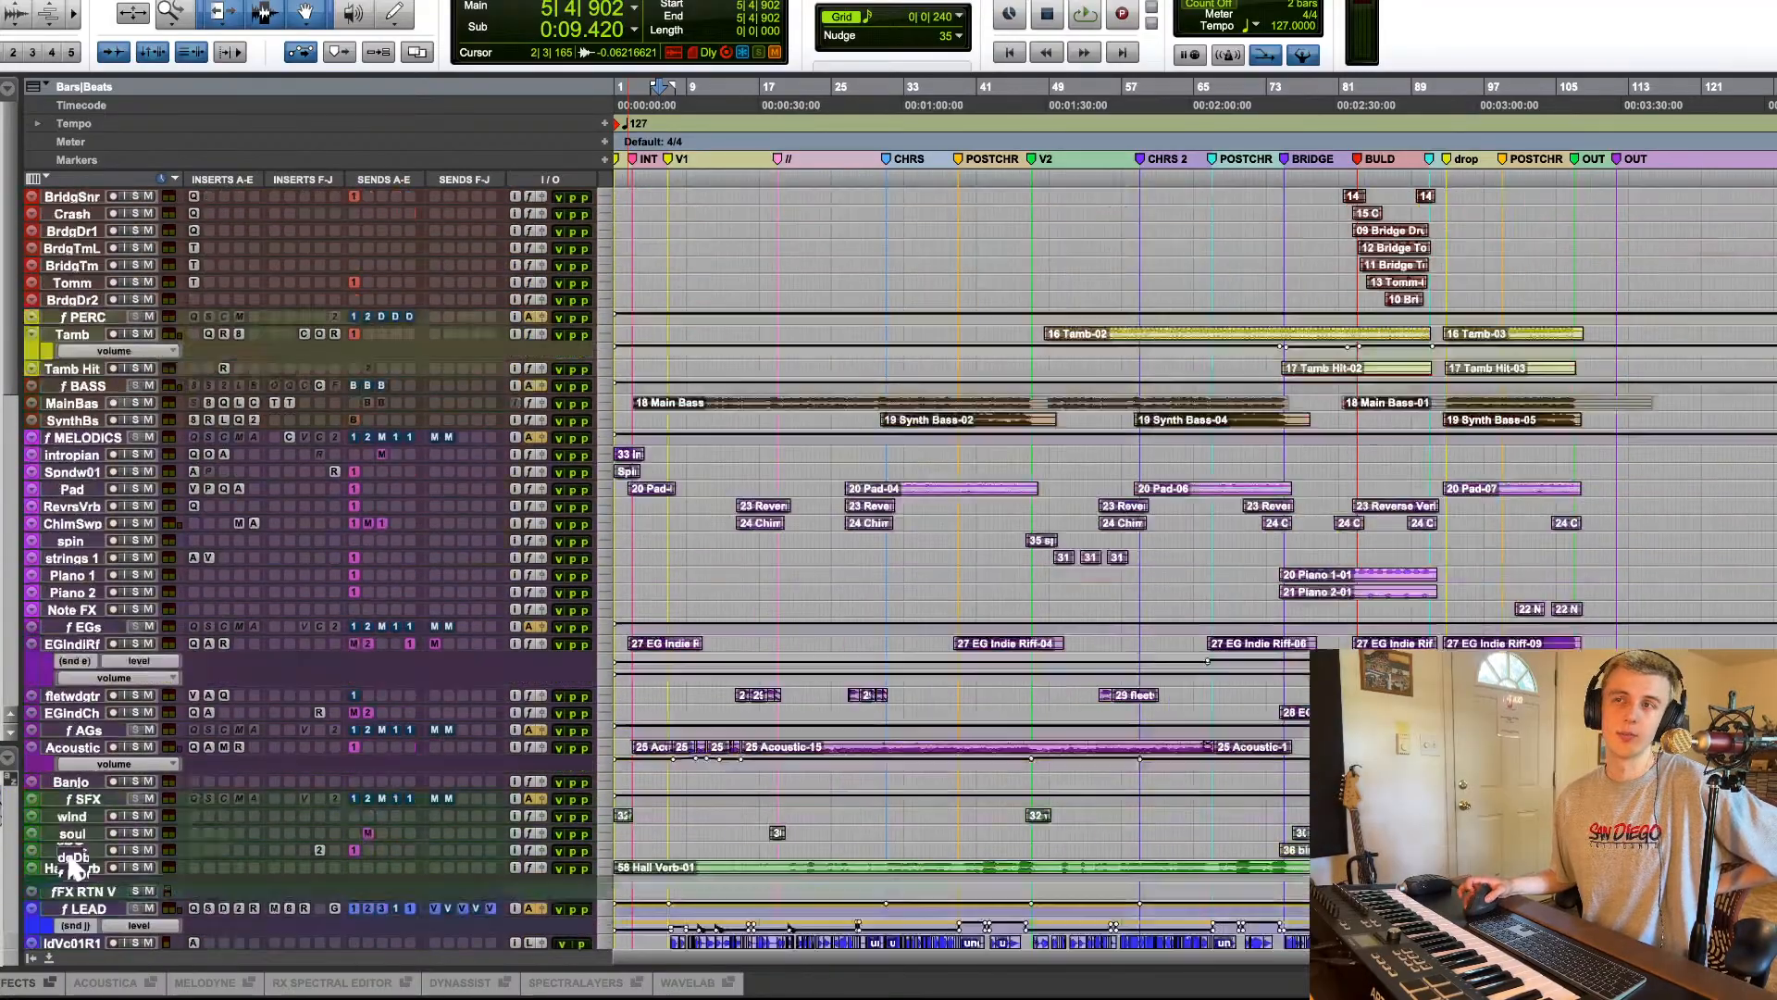
scroll(920, 731, "up", 10)
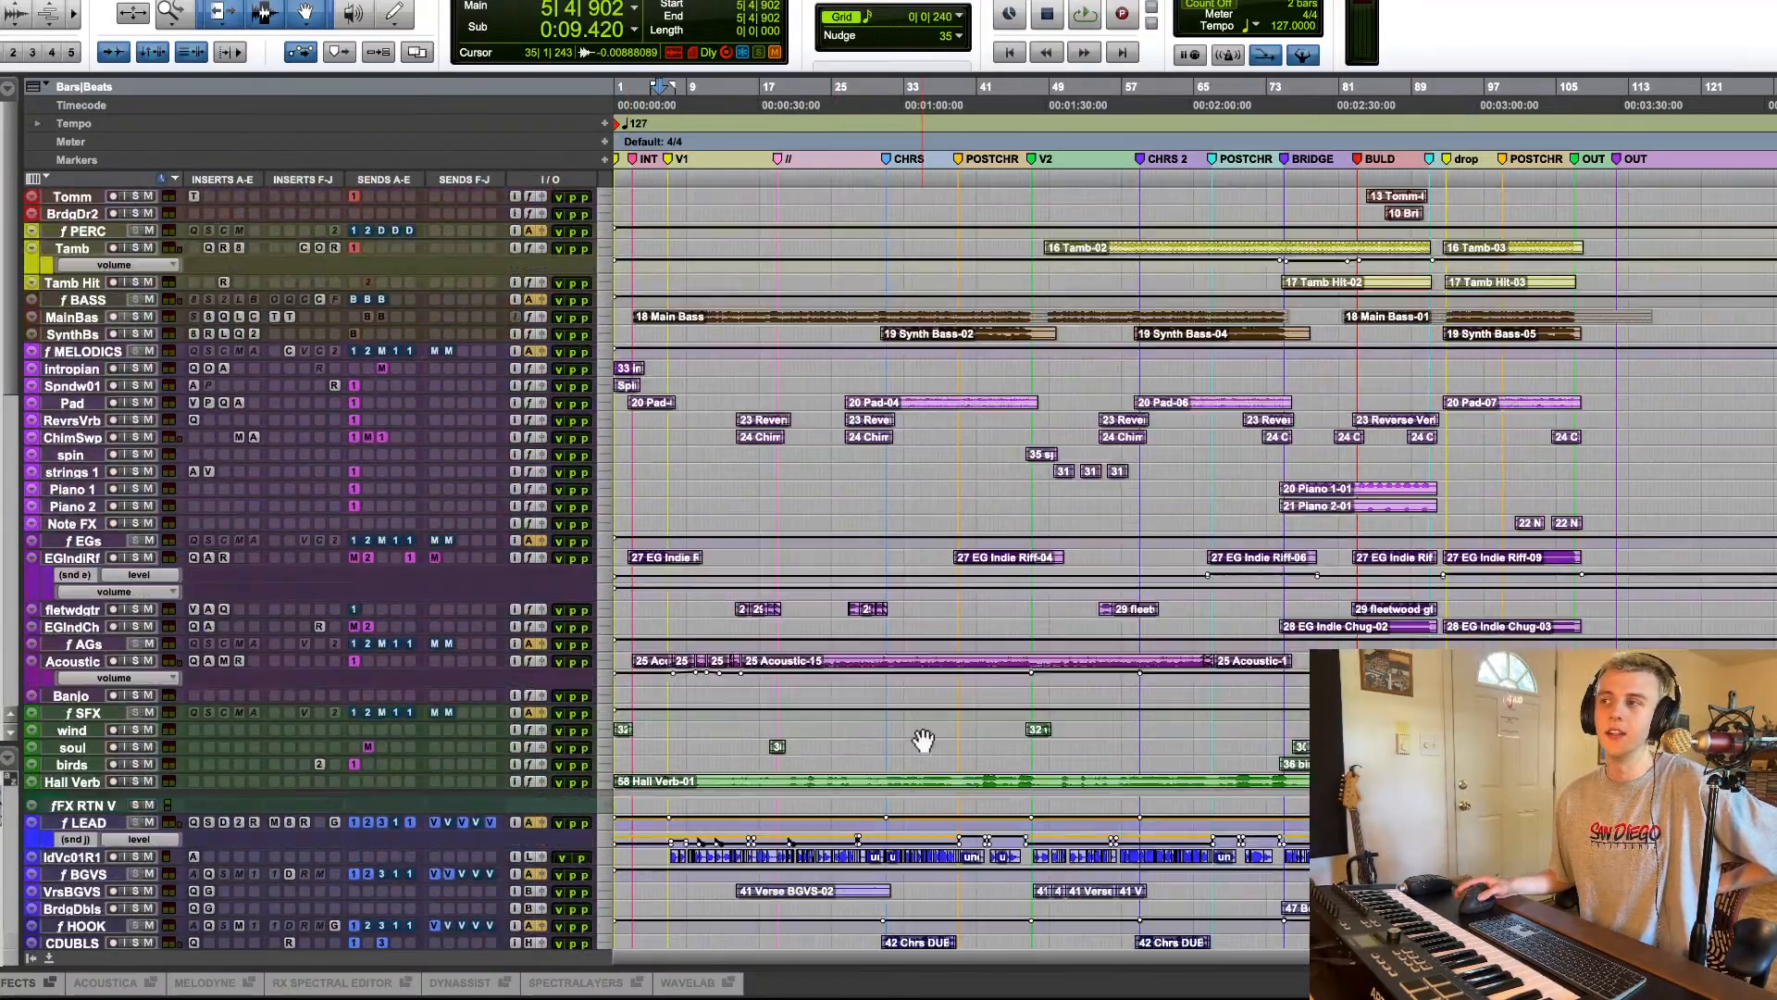
scroll(920, 731, "down", 10)
scroll(920, 731, "up", 12)
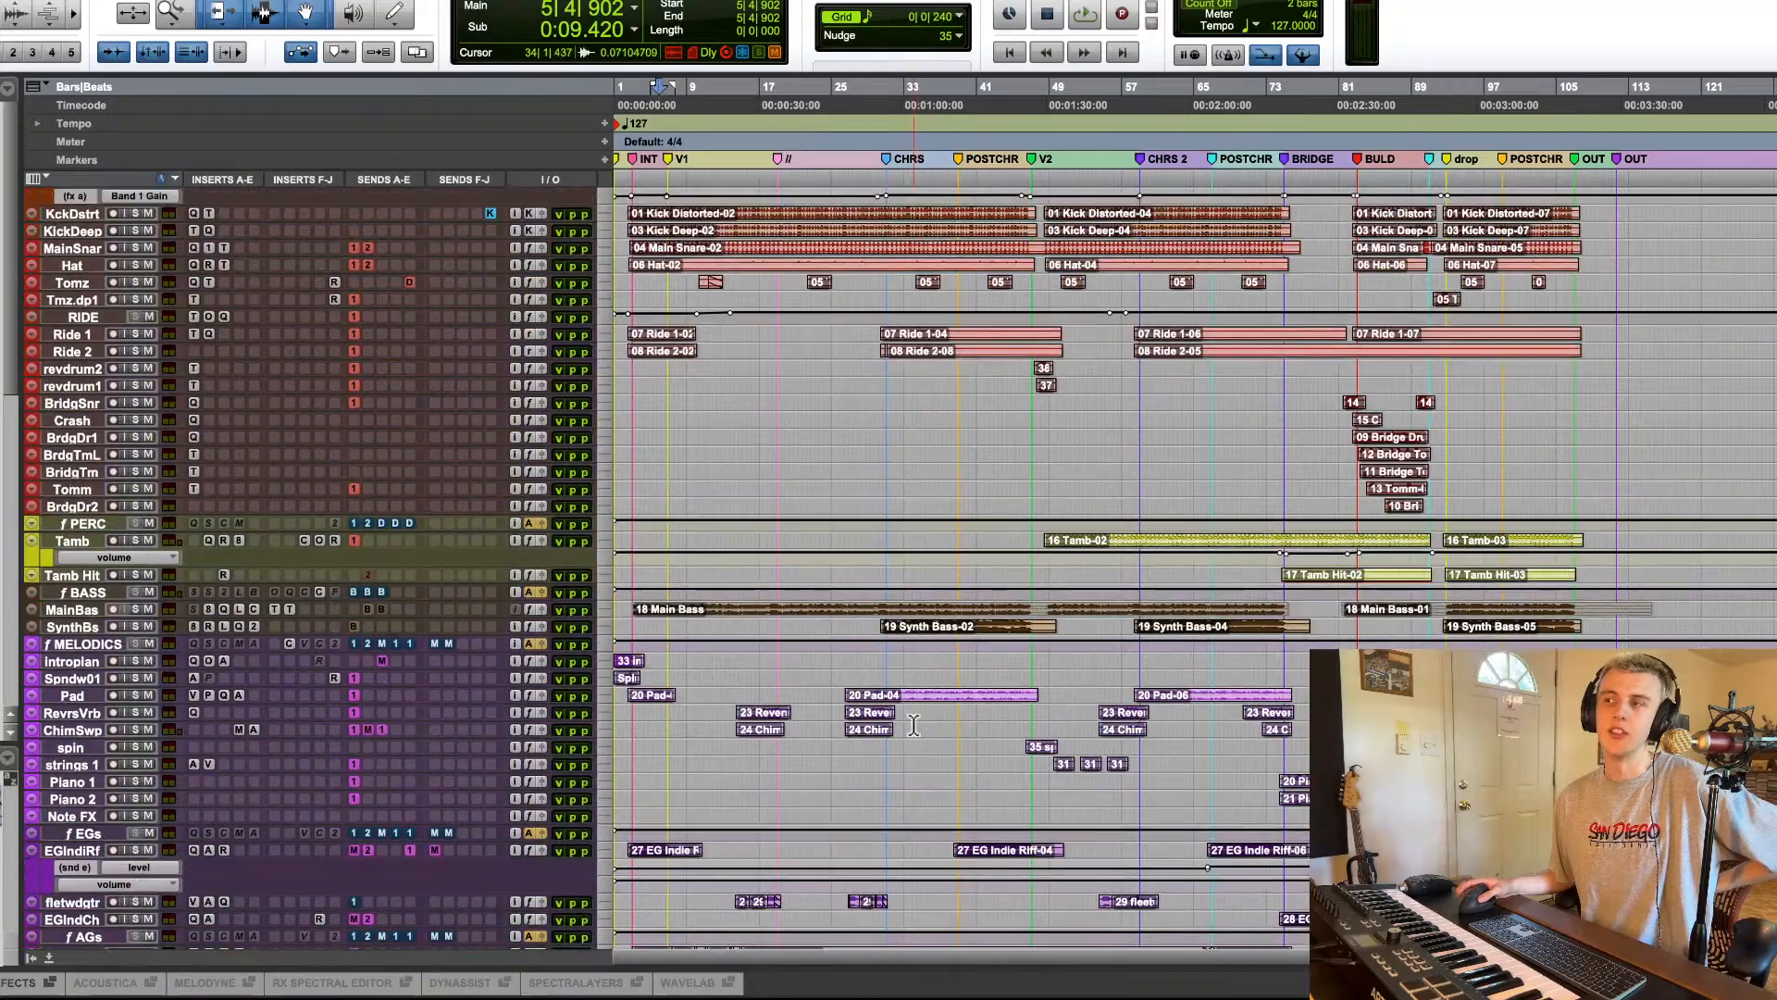
scroll(912, 721, "down", 12)
scroll(911, 717, "up", 8)
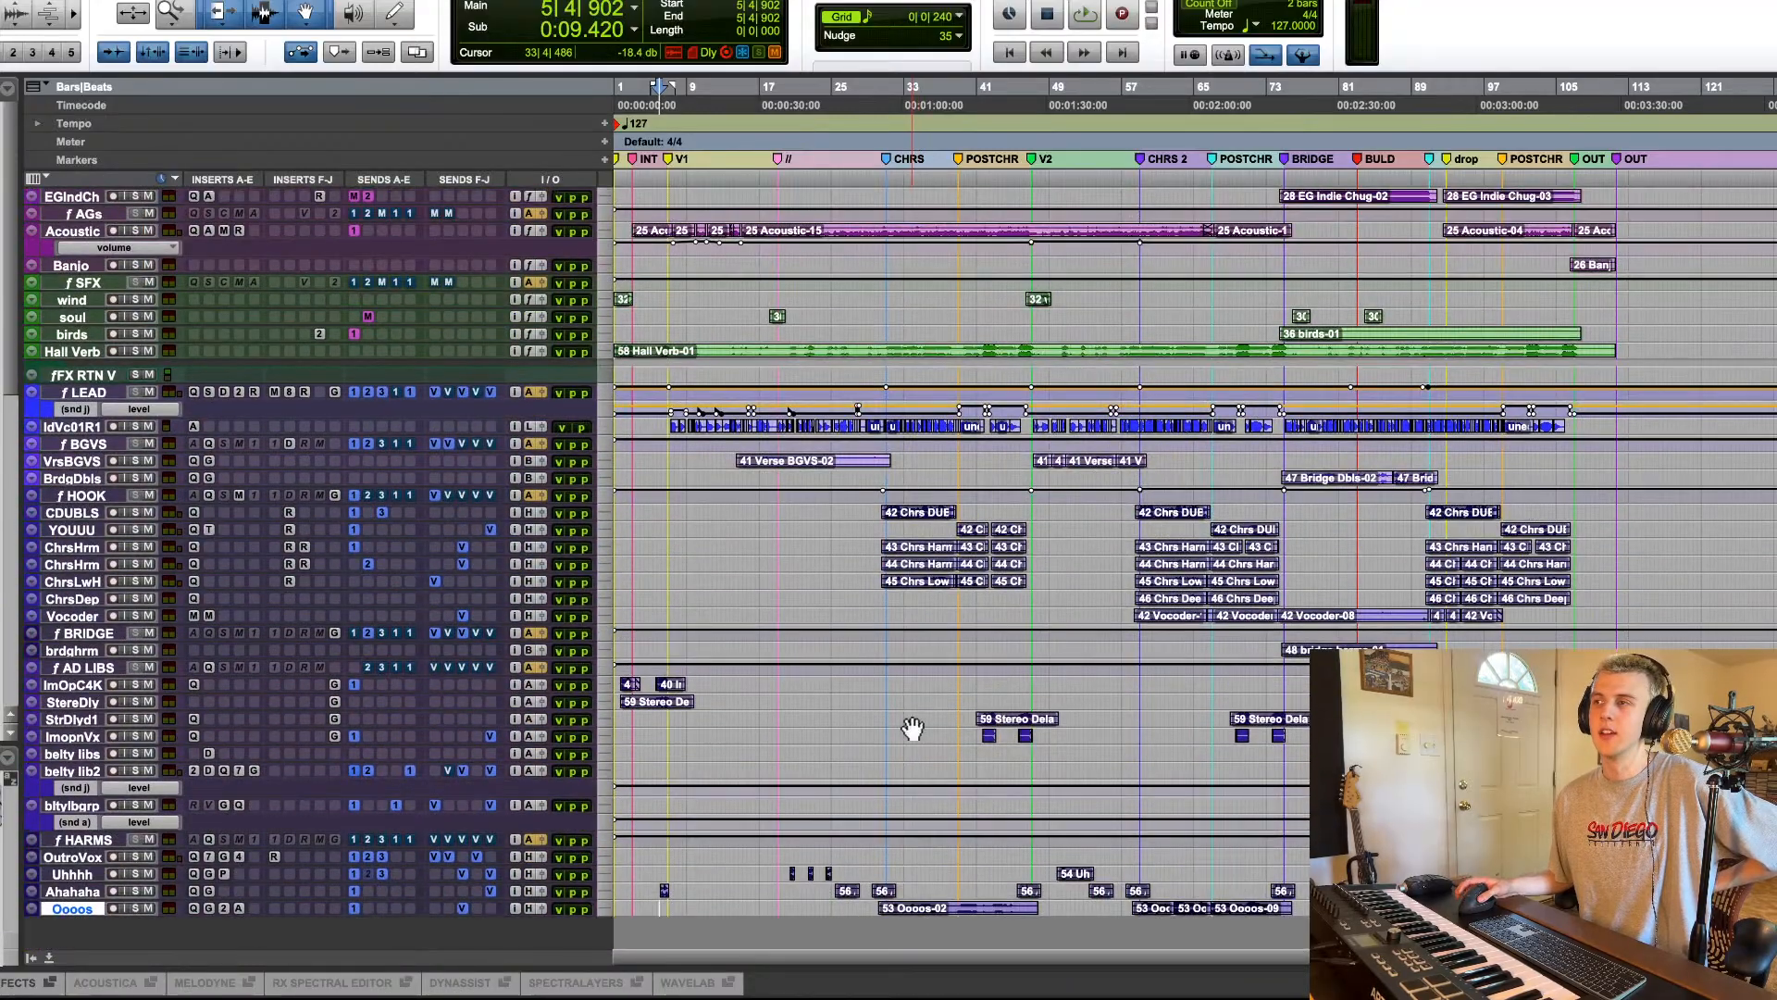
scroll(904, 702, "down", 8)
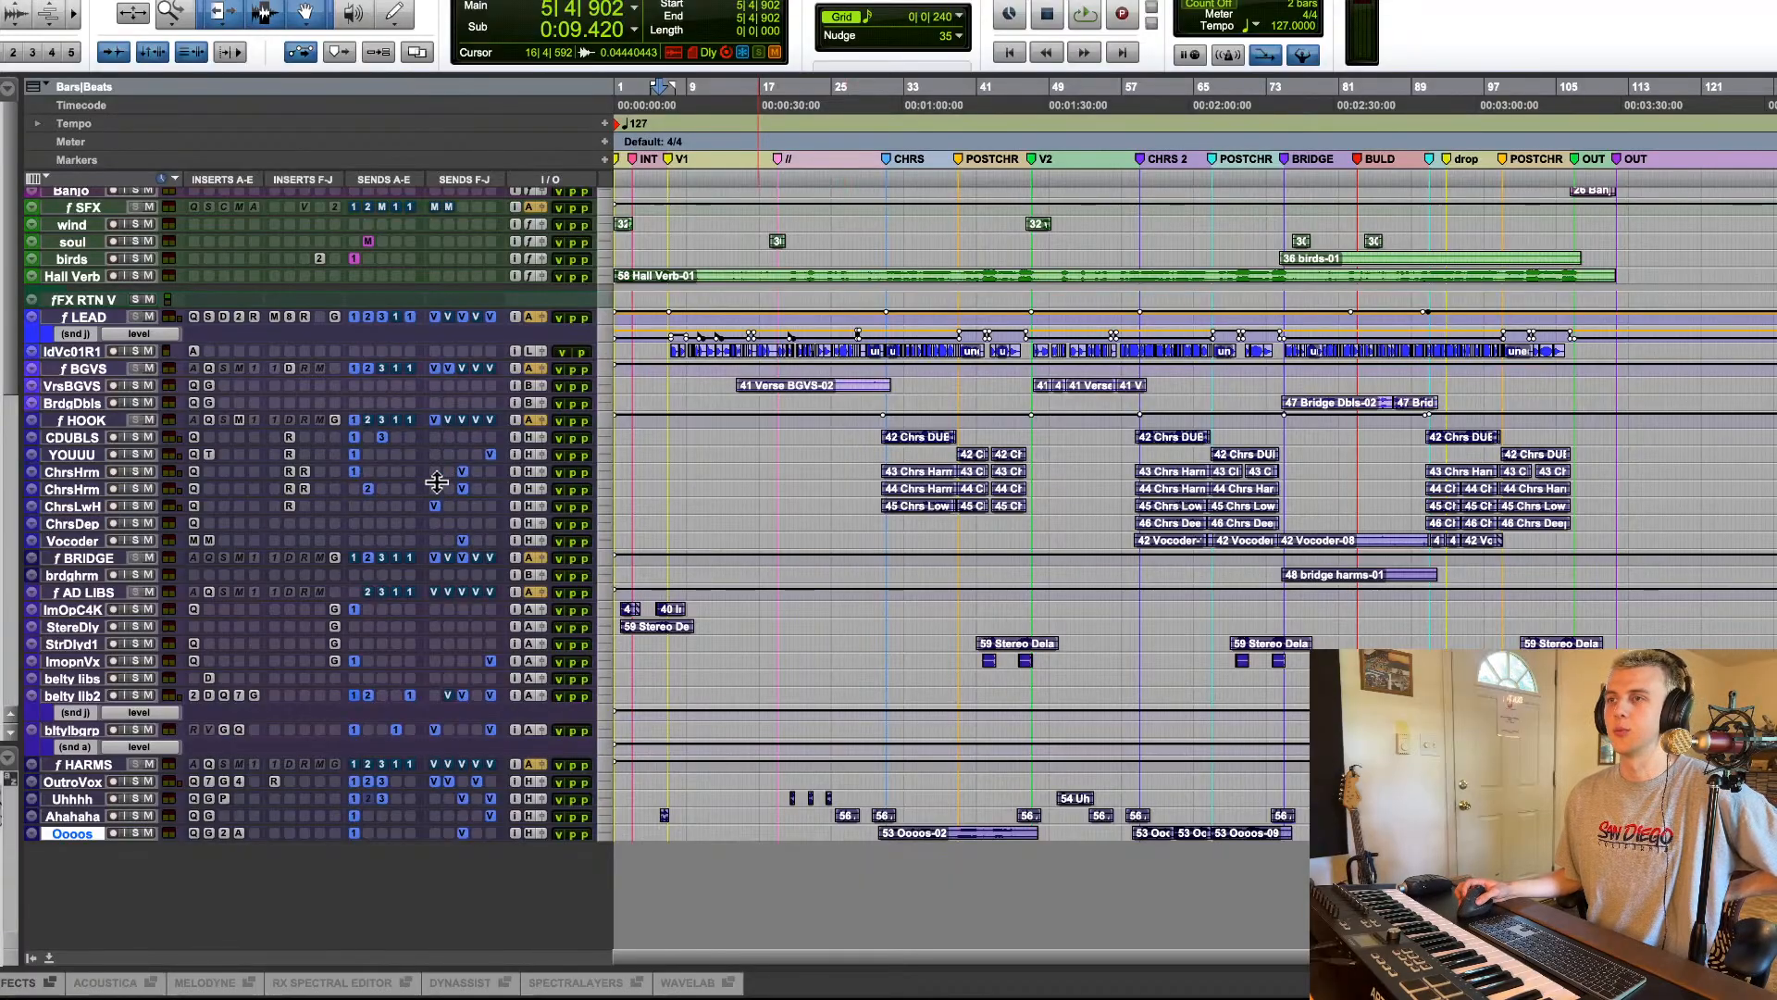
Step: Enlarge the Chrs Harms and Chrs DUBLS tracks and audition the first Chrs DUBLS chorus clip in solo
key("ctrl+Up")
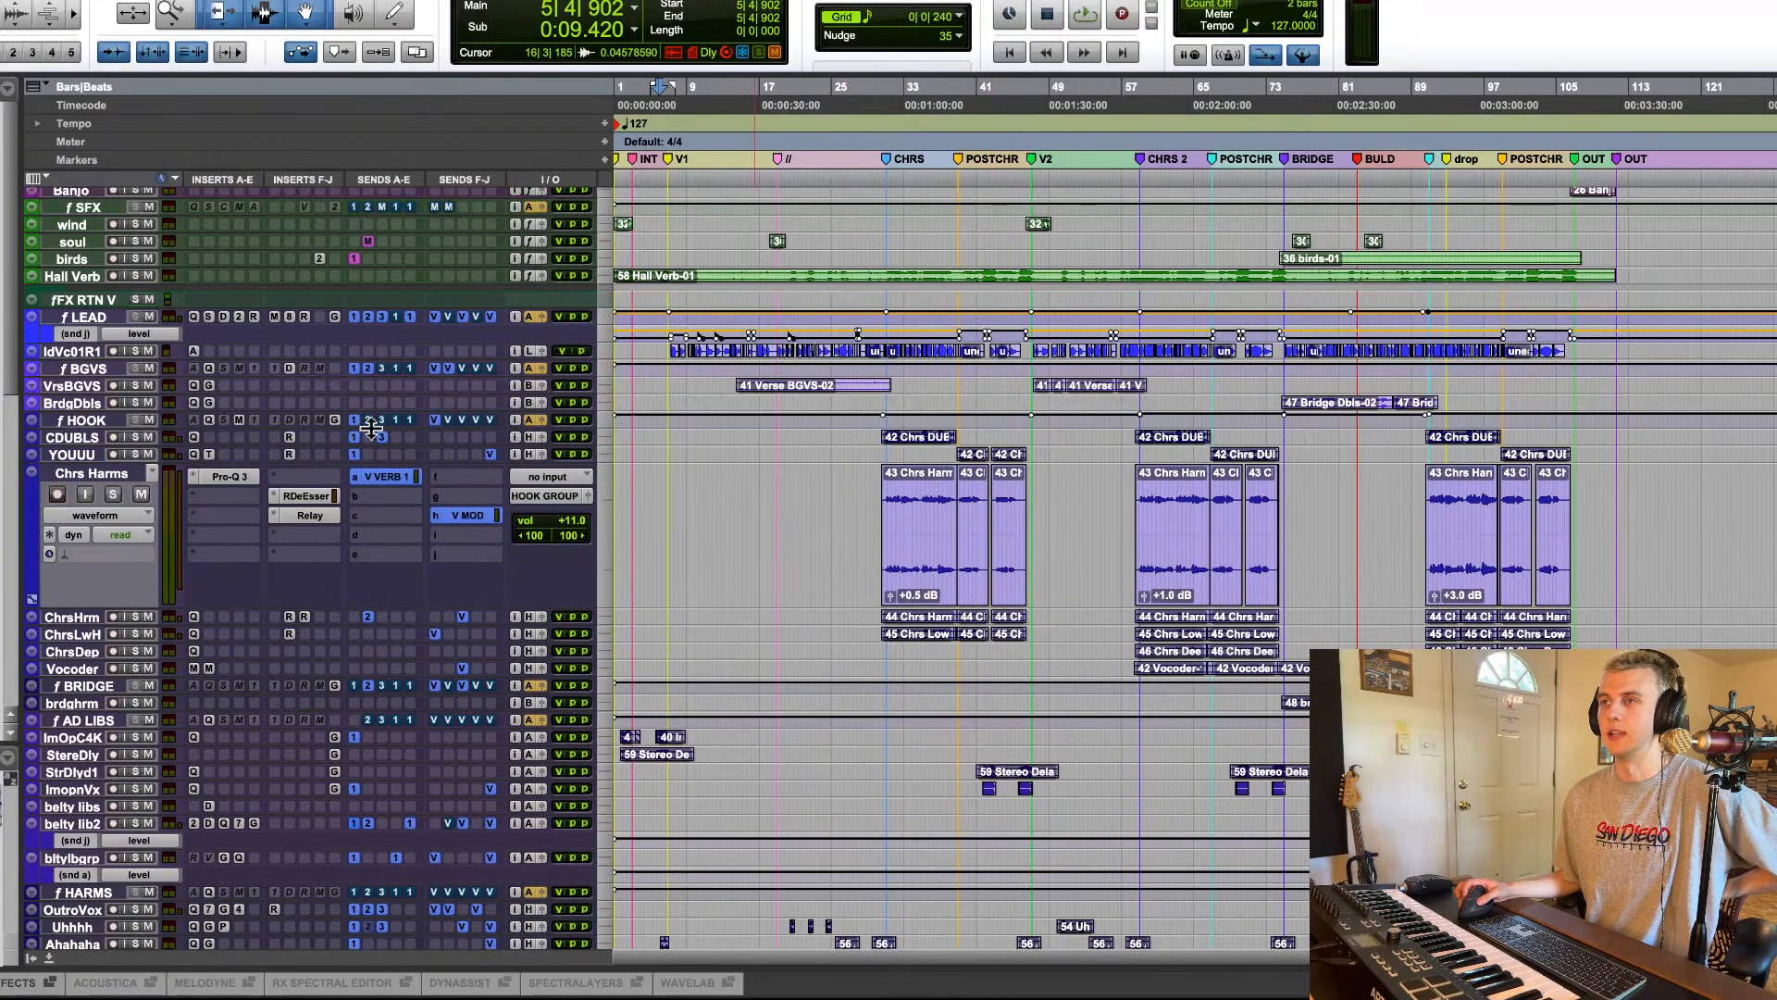
key("ctrl+Up")
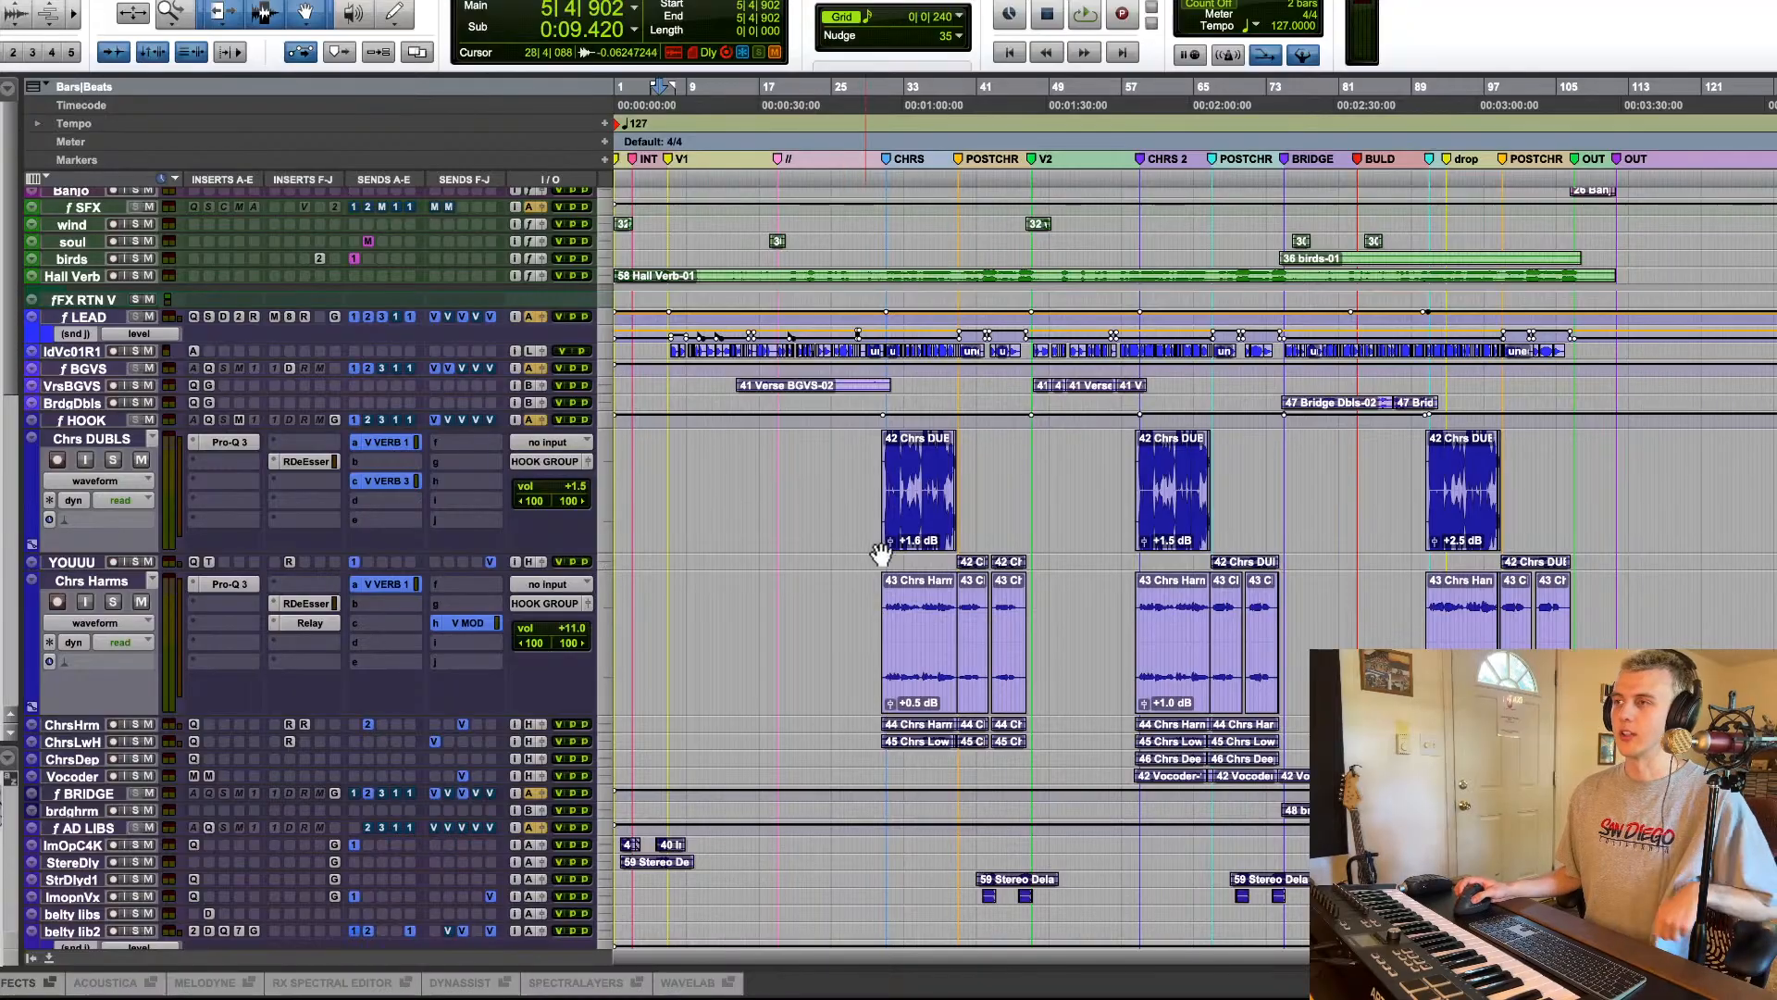
left_click(905, 532)
left_click(113, 460)
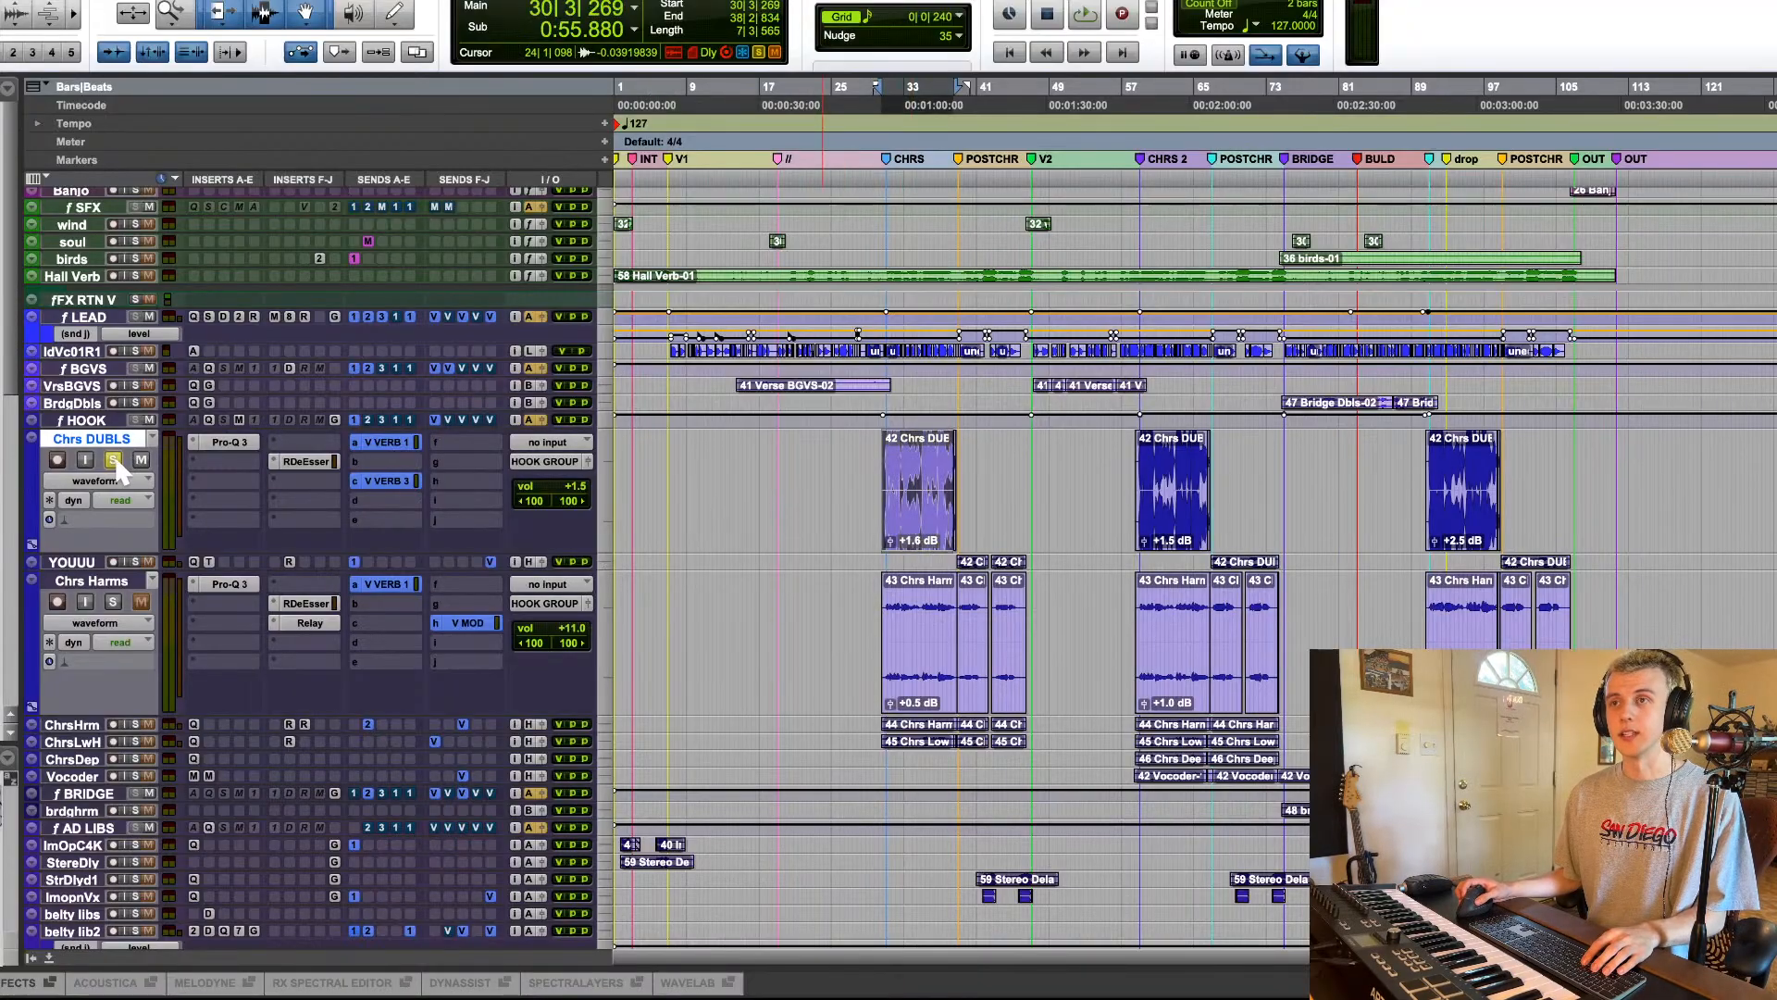
key("space")
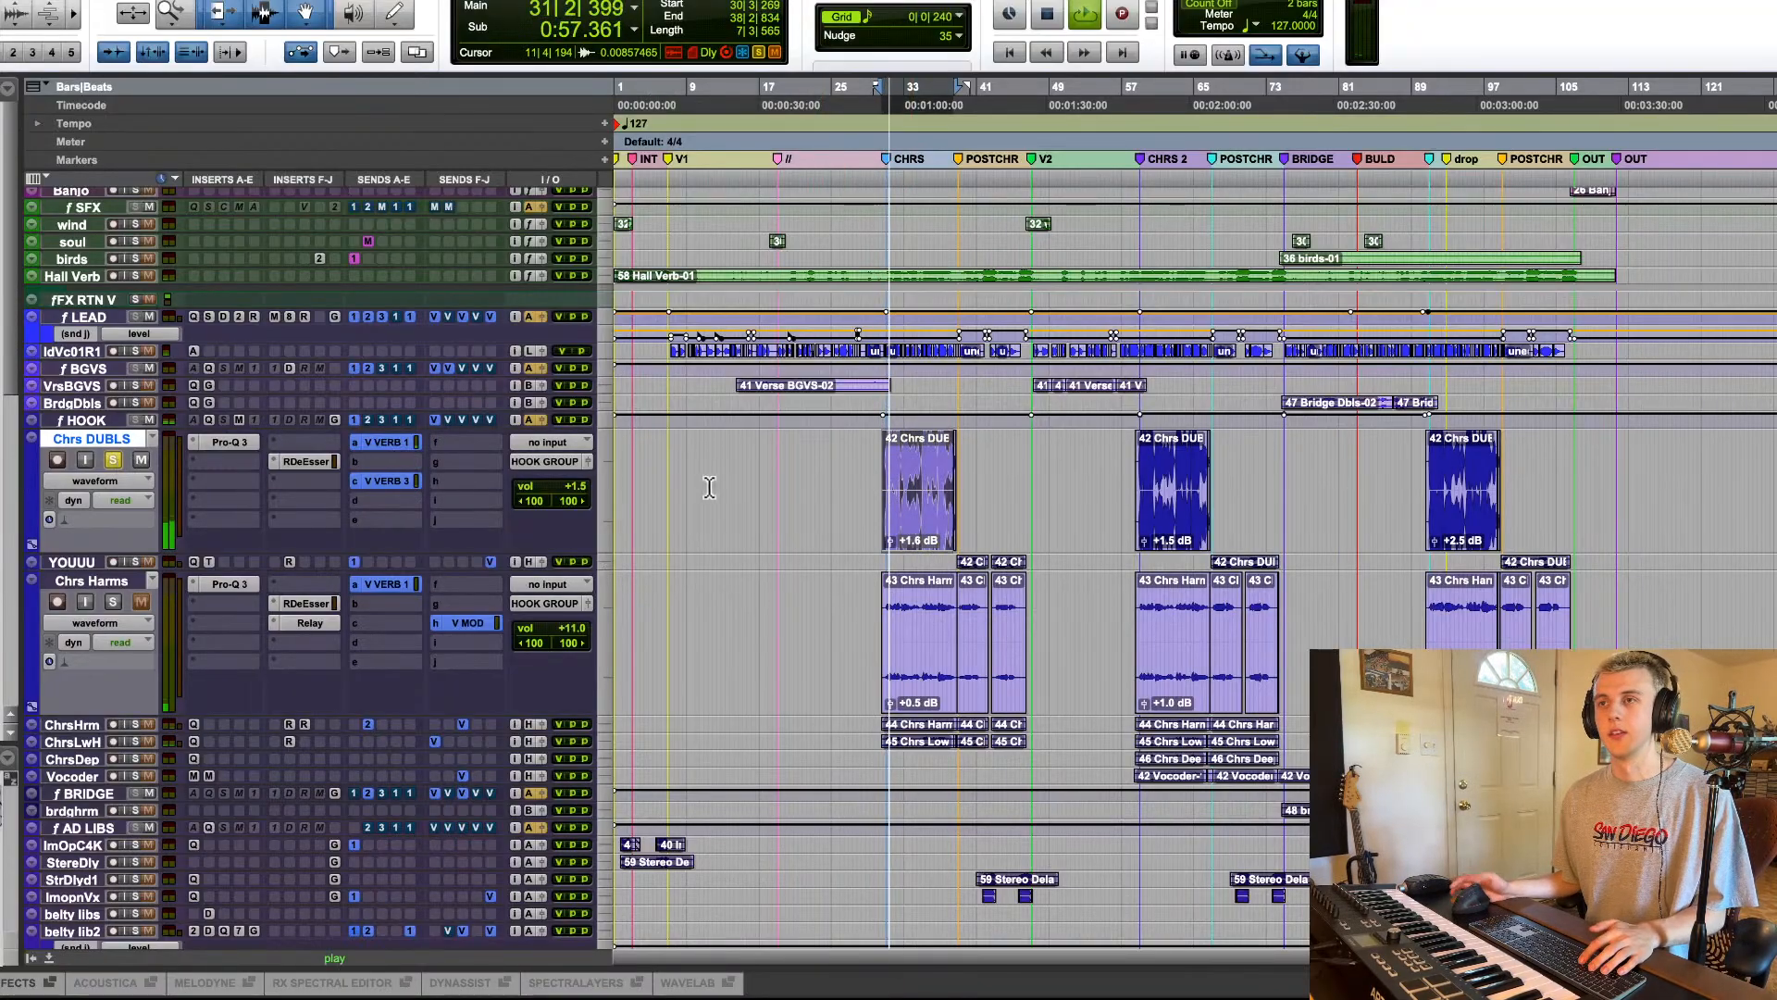
scroll(97, 483, "up", 15)
scroll(98, 483, "up", 5)
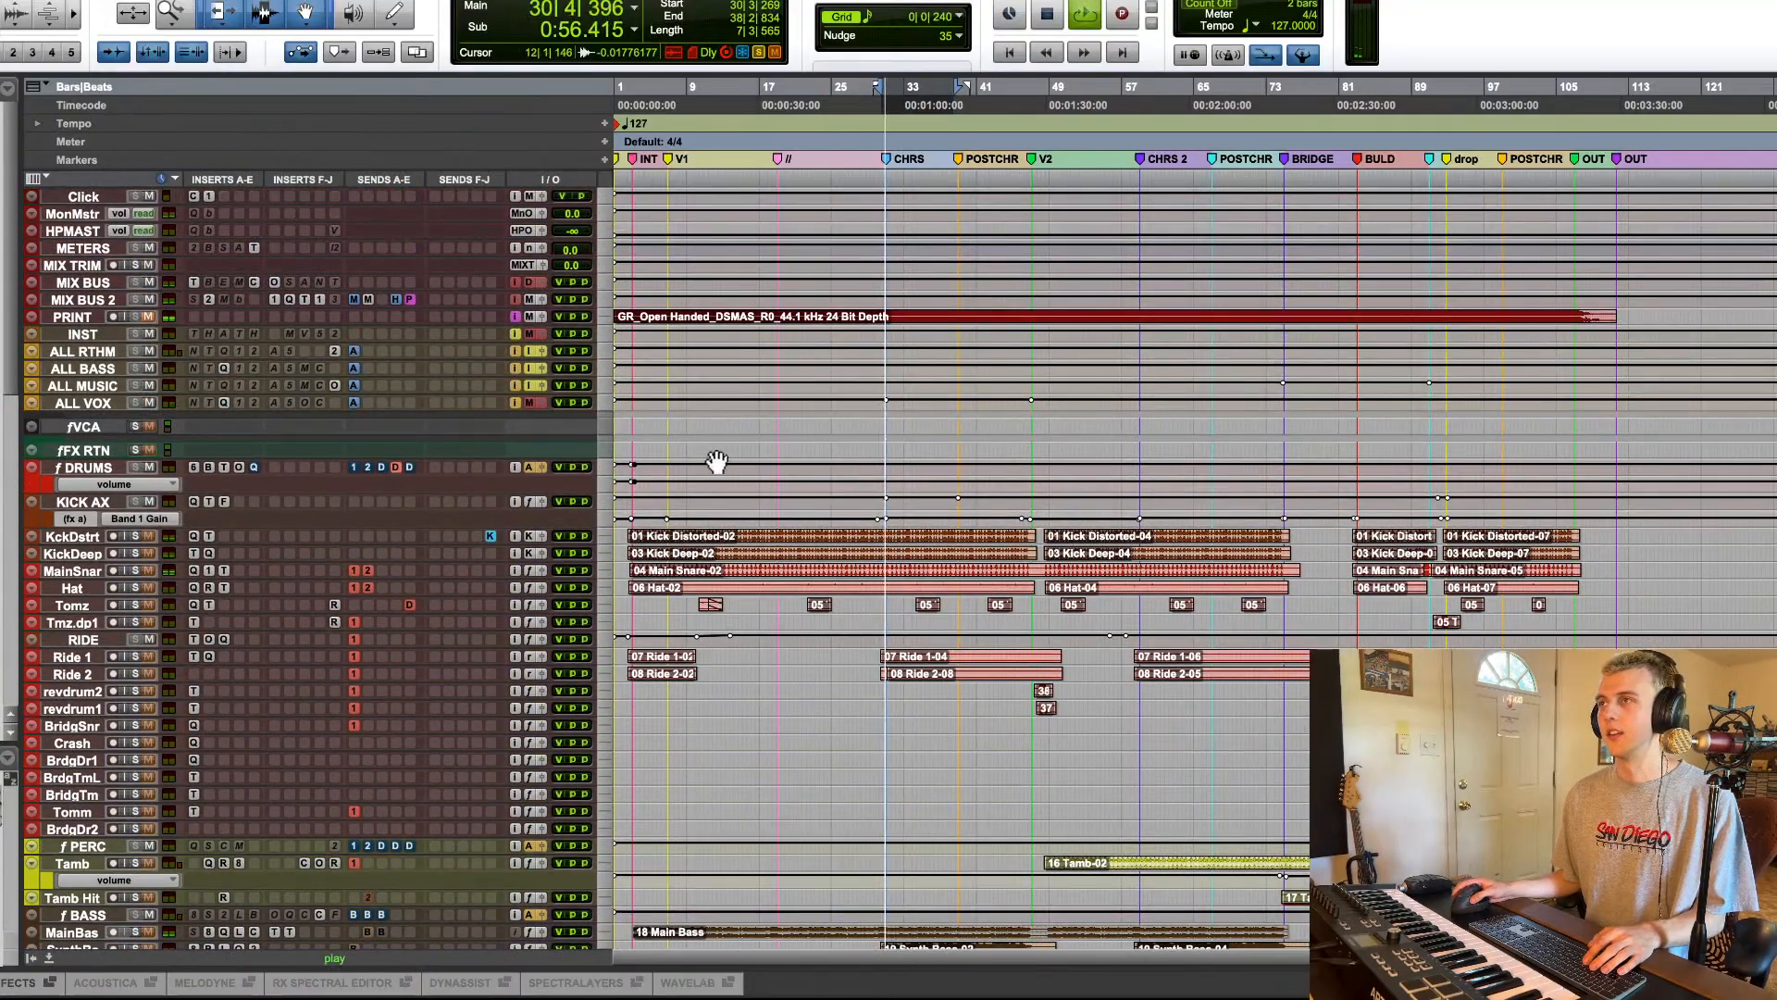
scroll(713, 468, "down", 20)
scroll(158, 465, "up", 3)
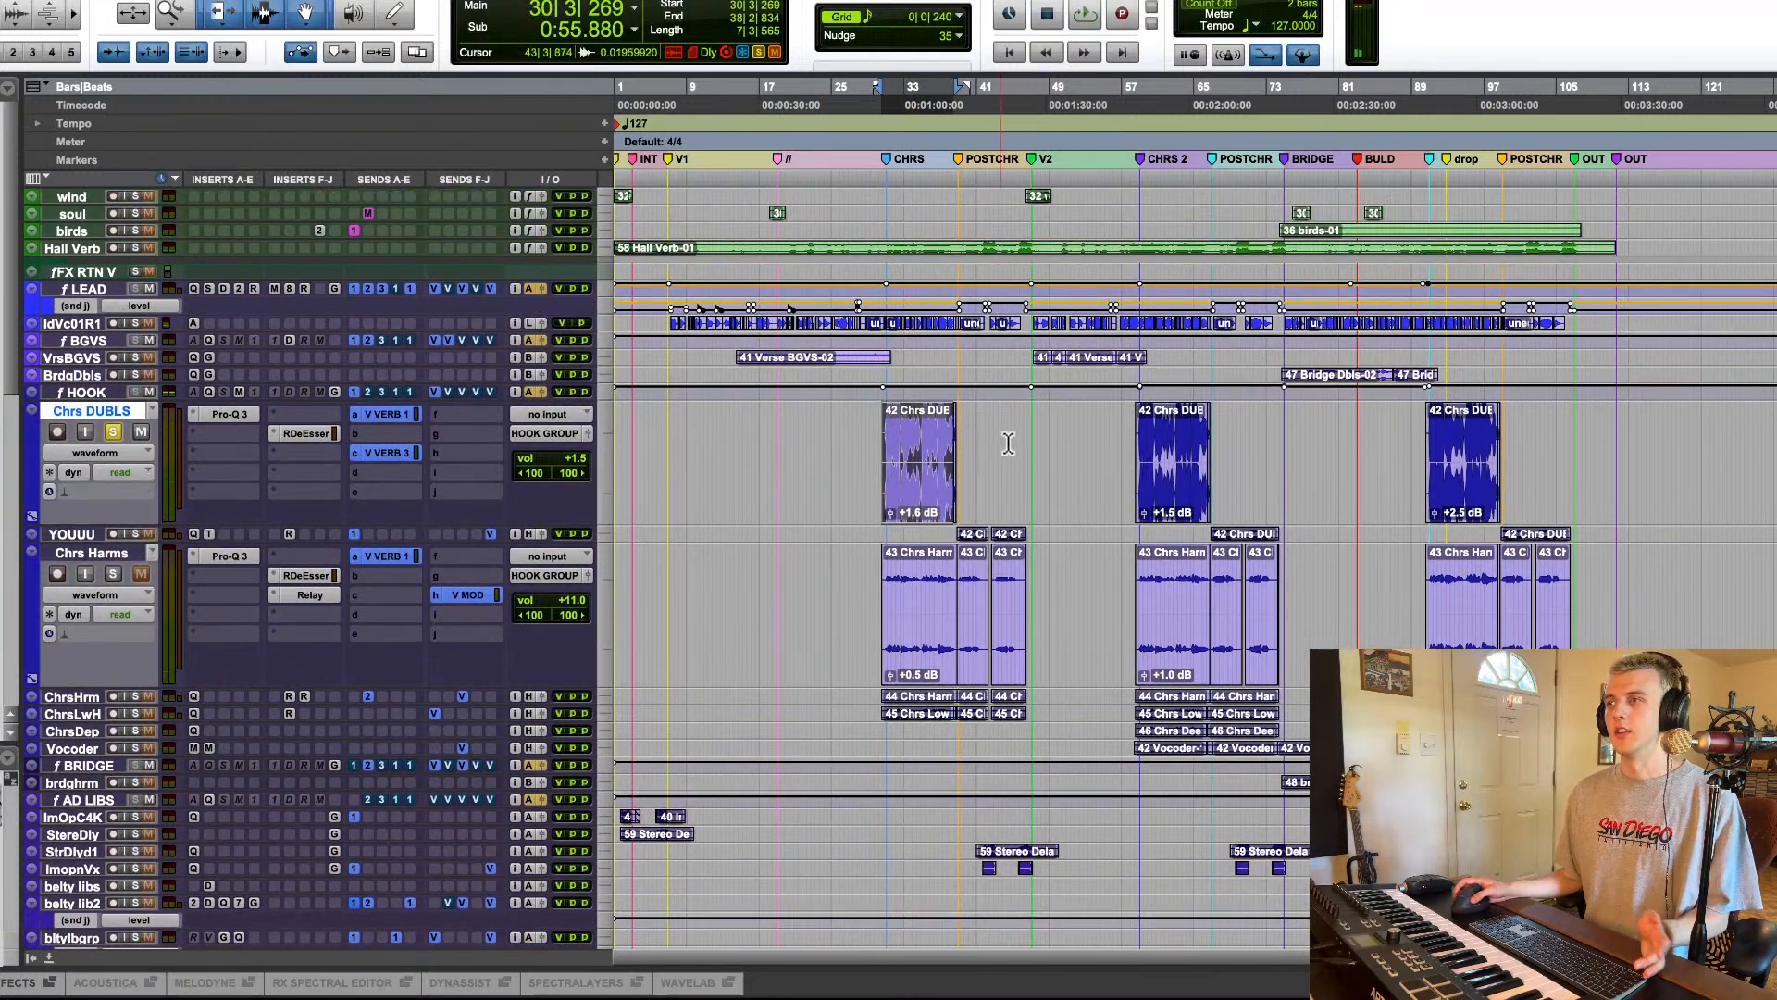
Step: Zoom in on the first Chrs DUBLS chorus clip and place the edit cursor where its vocal begins
left_click(907, 463)
key("super+bracketright")
key("super+bracketright")
key("super+bracketright")
key("super+bracketright")
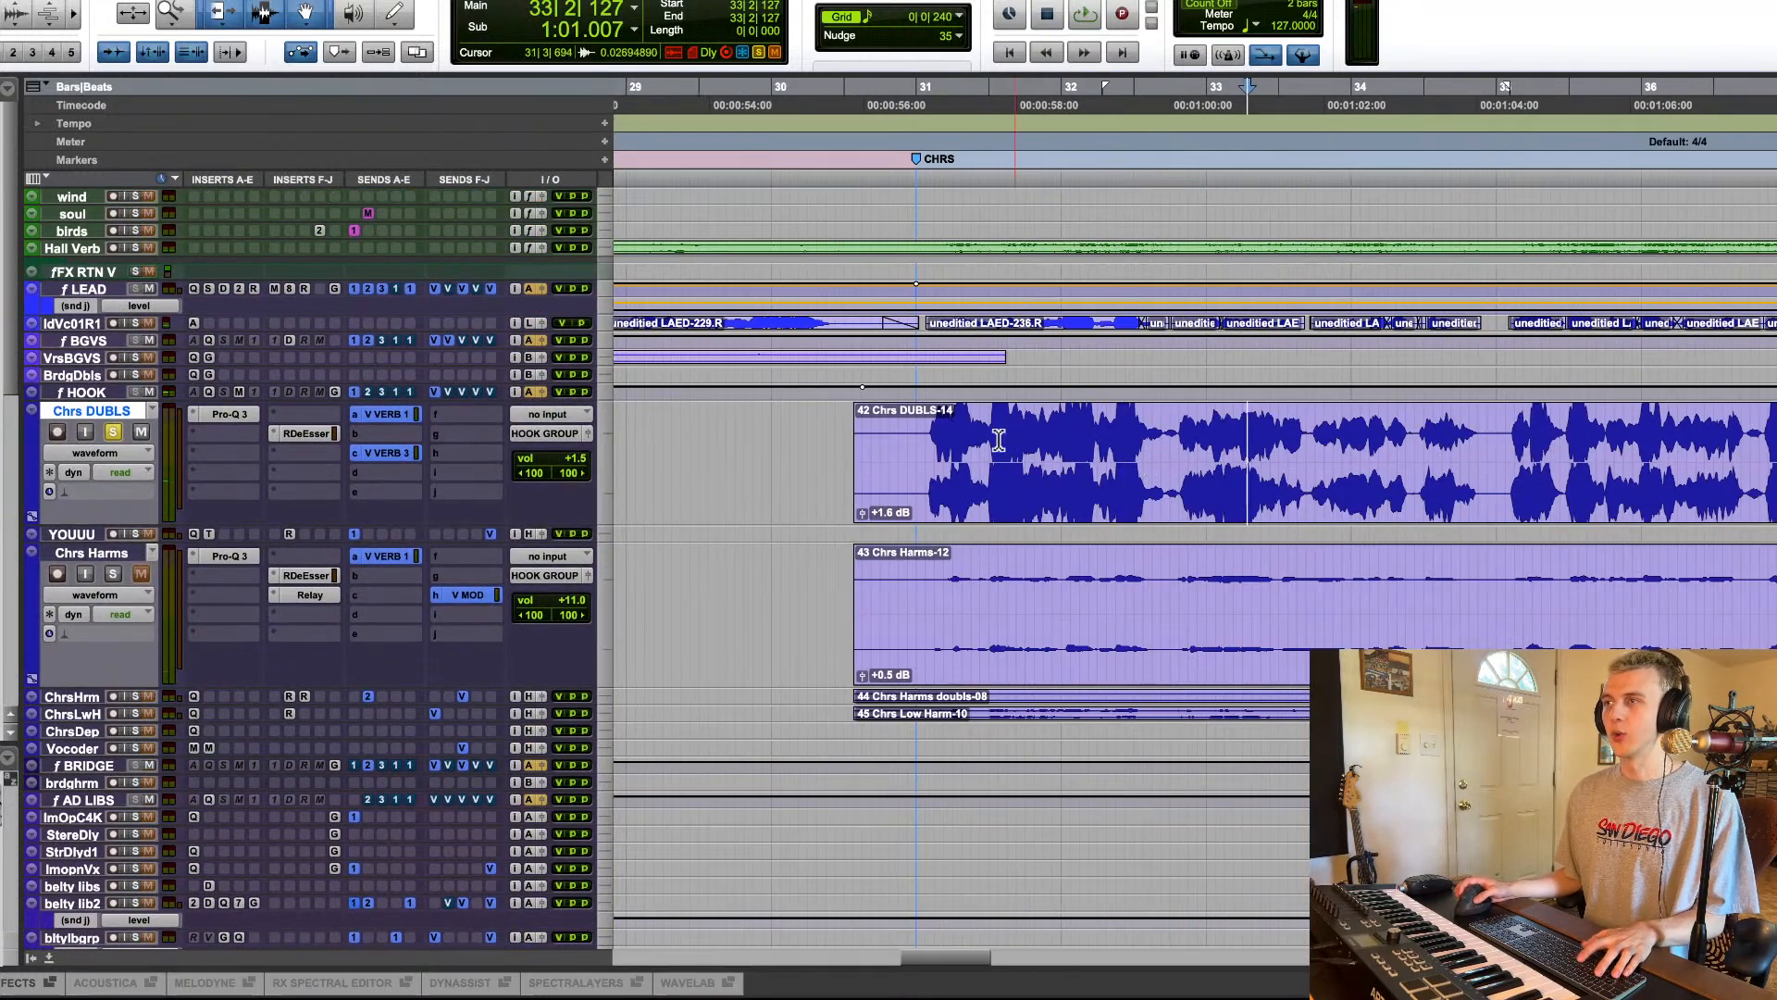
left_click(929, 428)
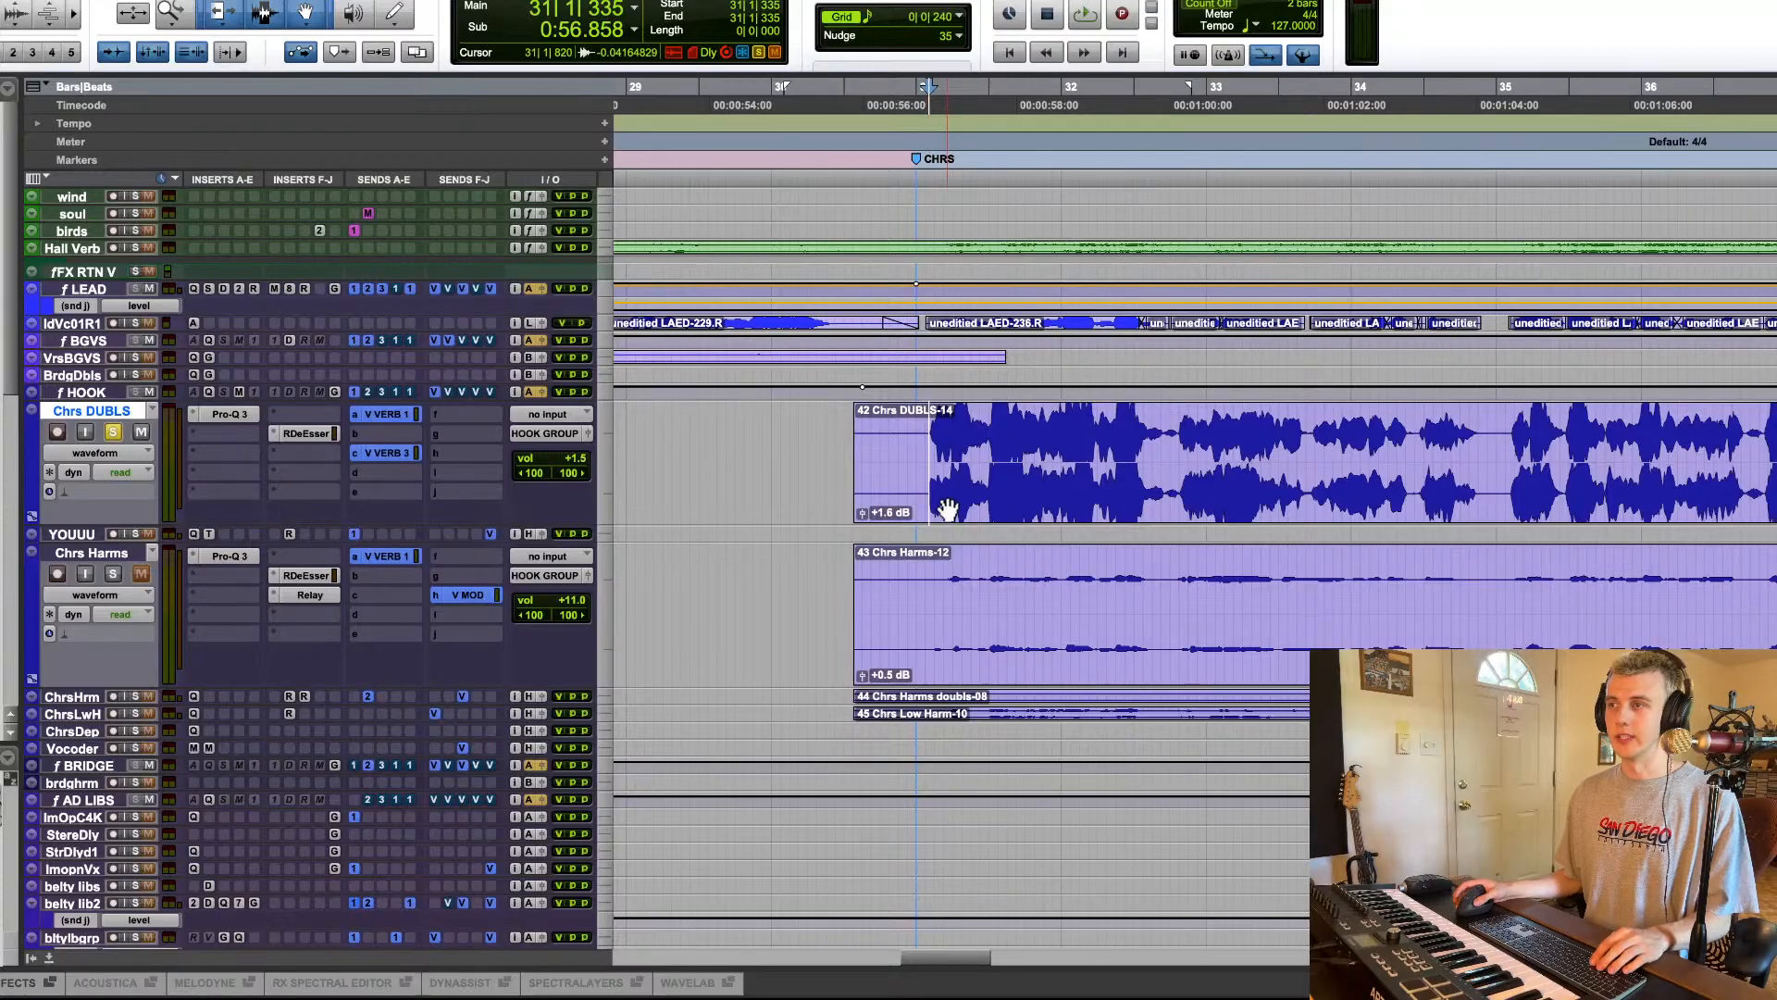
Step: Zoom back out and look over the Chrs DUBLS clips in all the choruses
key("super+bracketleft")
key("super+bracketleft")
key("super+bracketleft")
scroll(1118, 501, "right", 10)
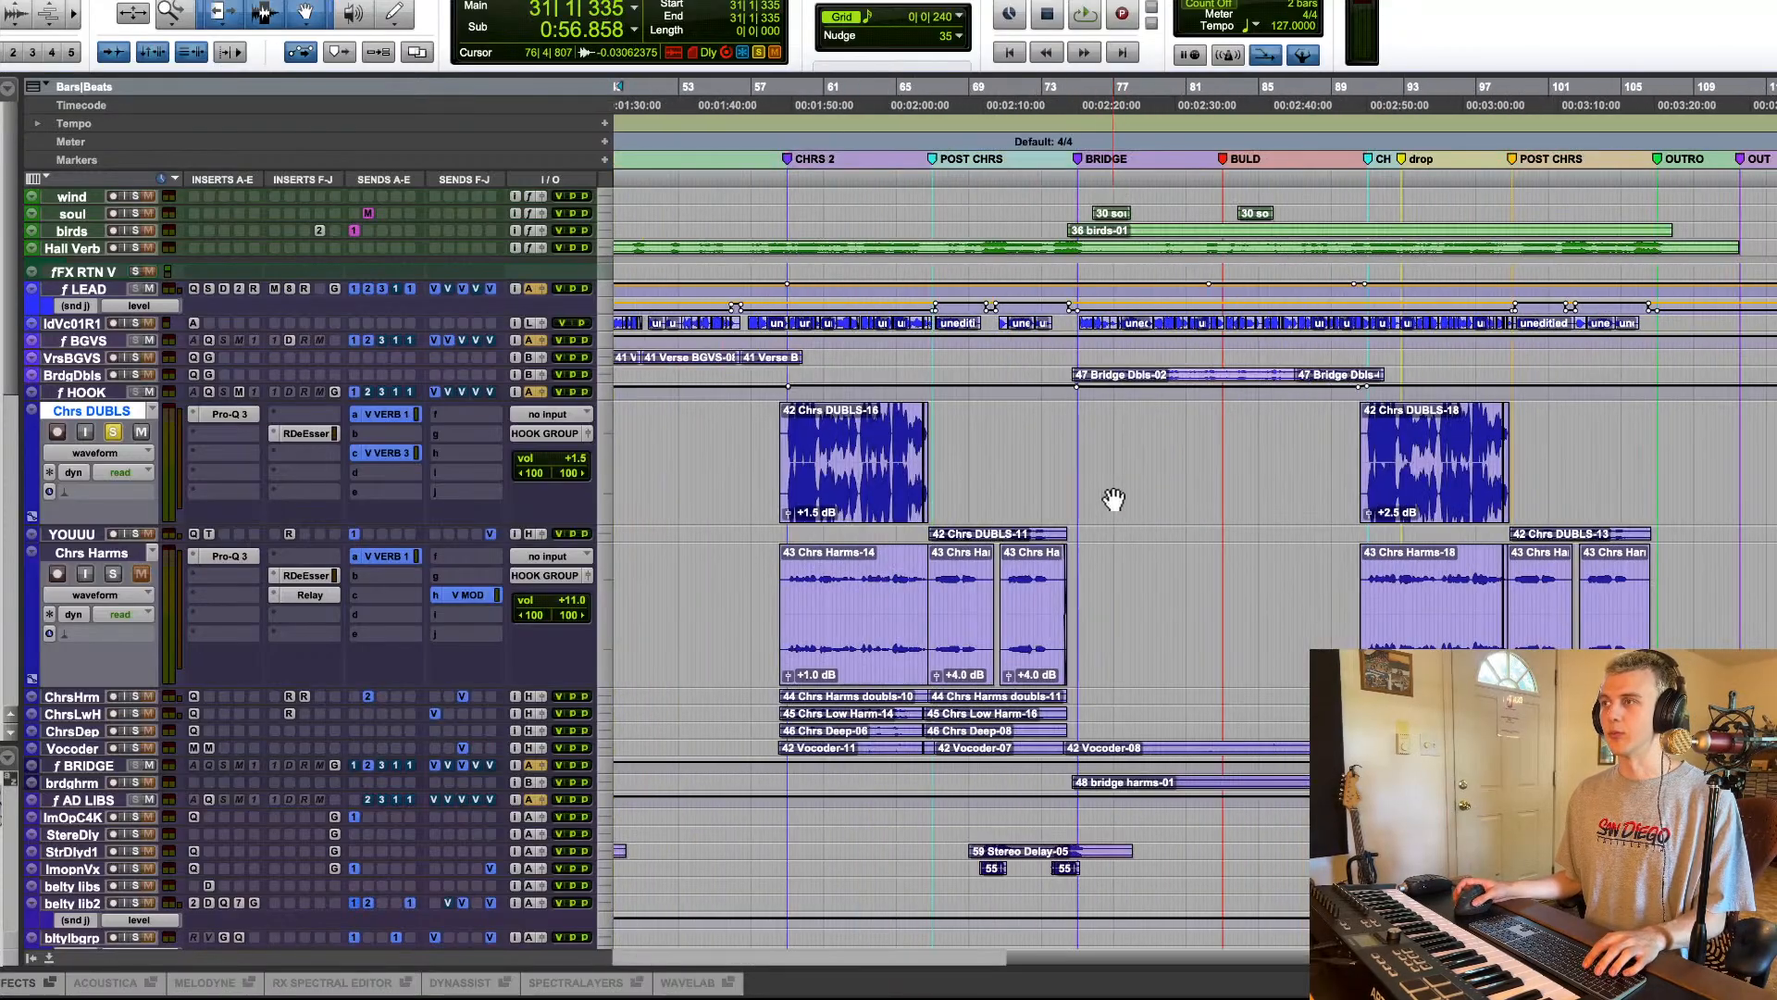
scroll(1113, 499, "left", 10)
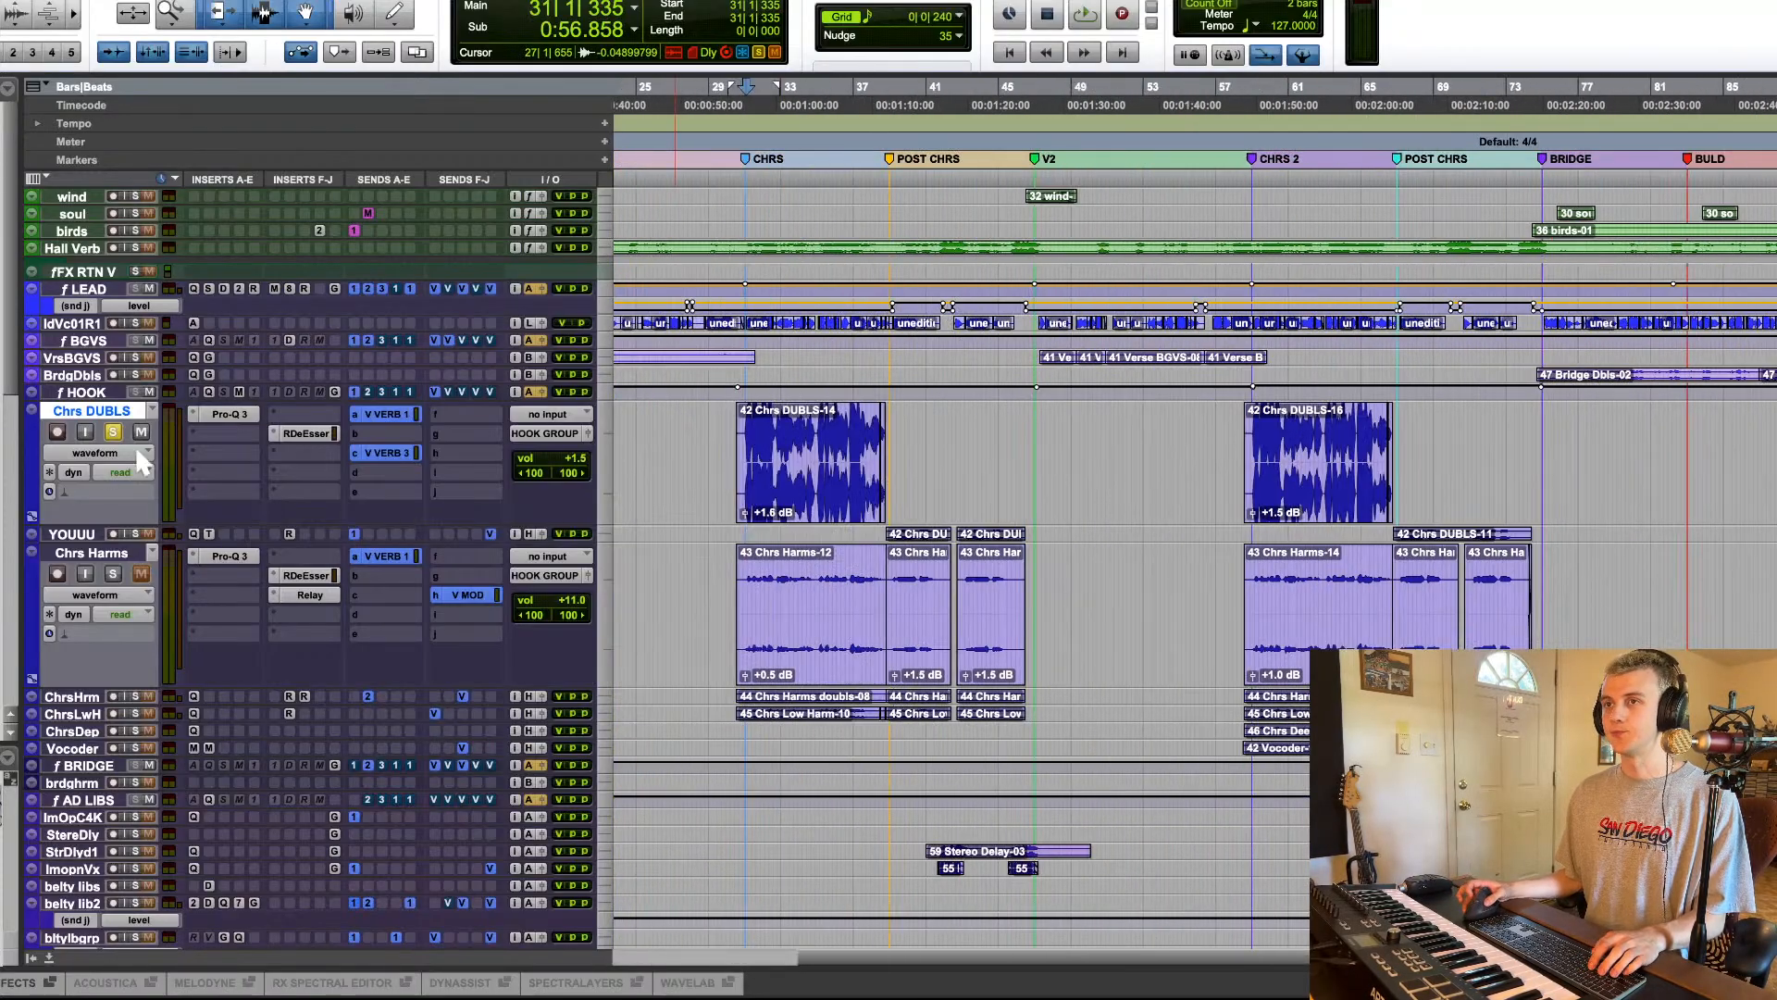
Step: Unsolo the Chrs DUBLS track and reduce the track heights to compact rows showing the vocal groups
left_click(113, 432)
left_click_drag(139, 525, 139, 505)
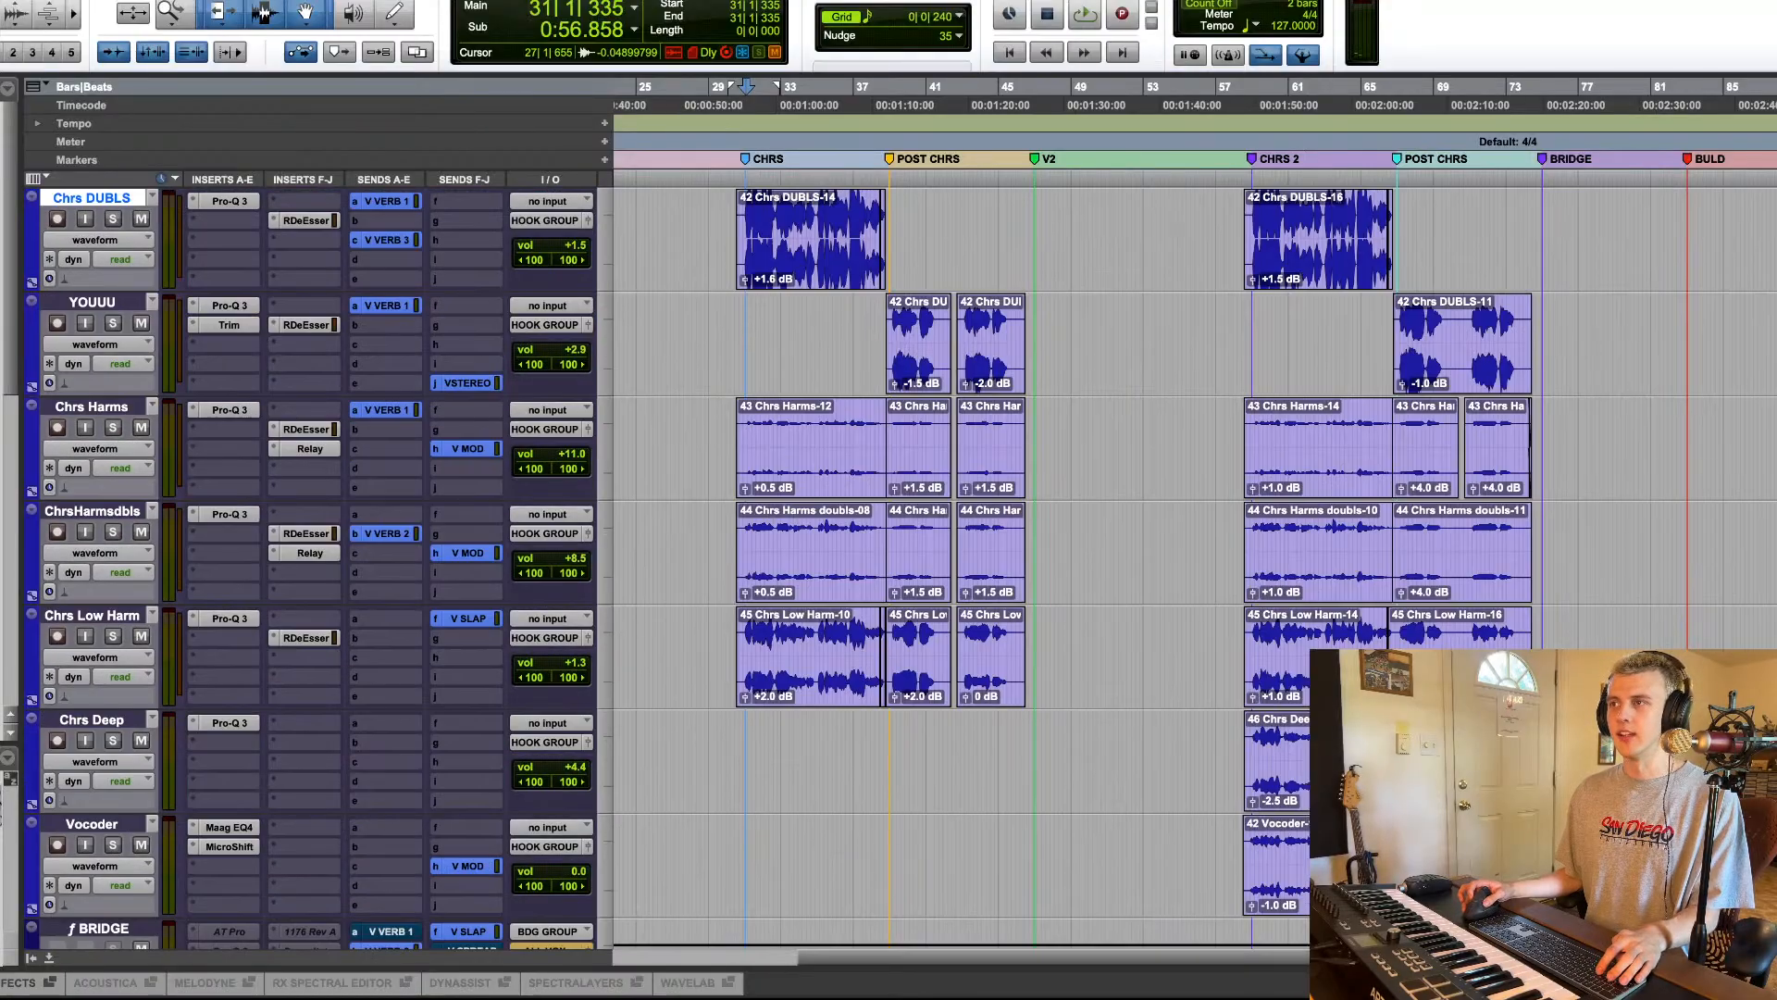
key("ctrl+alt+Down")
key("ctrl+alt+Down")
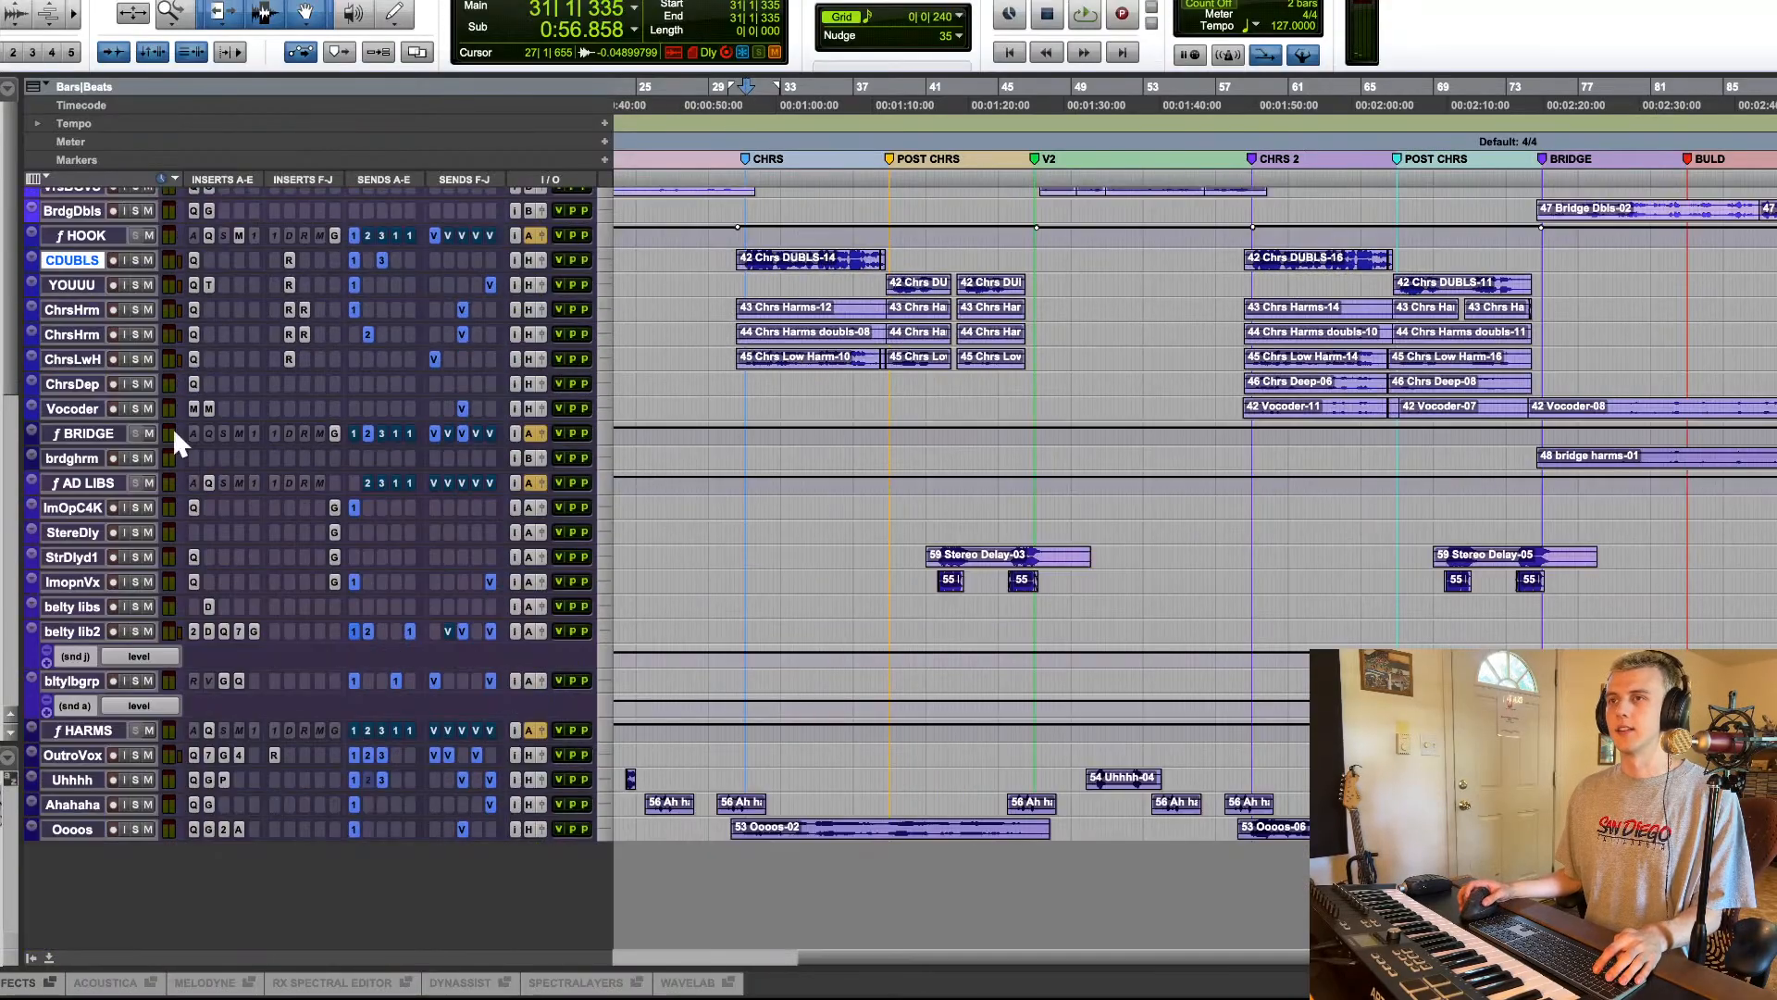
scroll(203, 505, "up", 3)
scroll(213, 491, "up", 8)
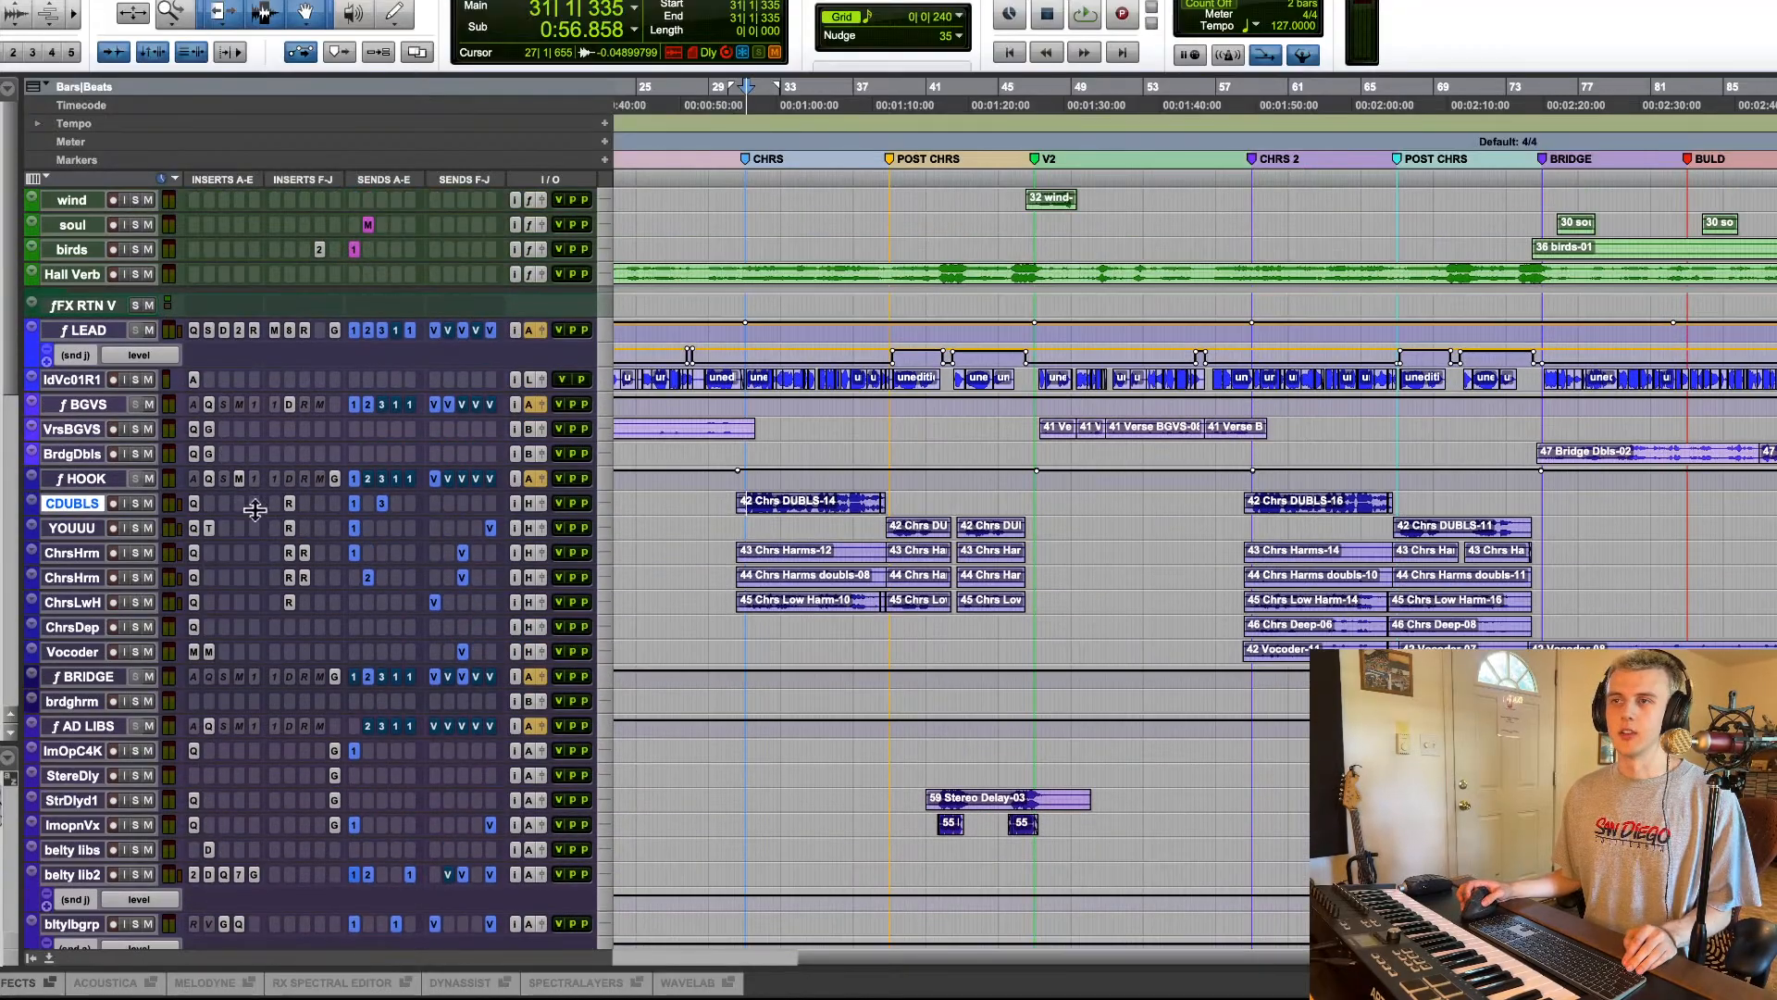
Step: Enlarge the track heights and select the lead vocal clips spanning verse 1 up to the first chorus
key("ctrl+alt+Up")
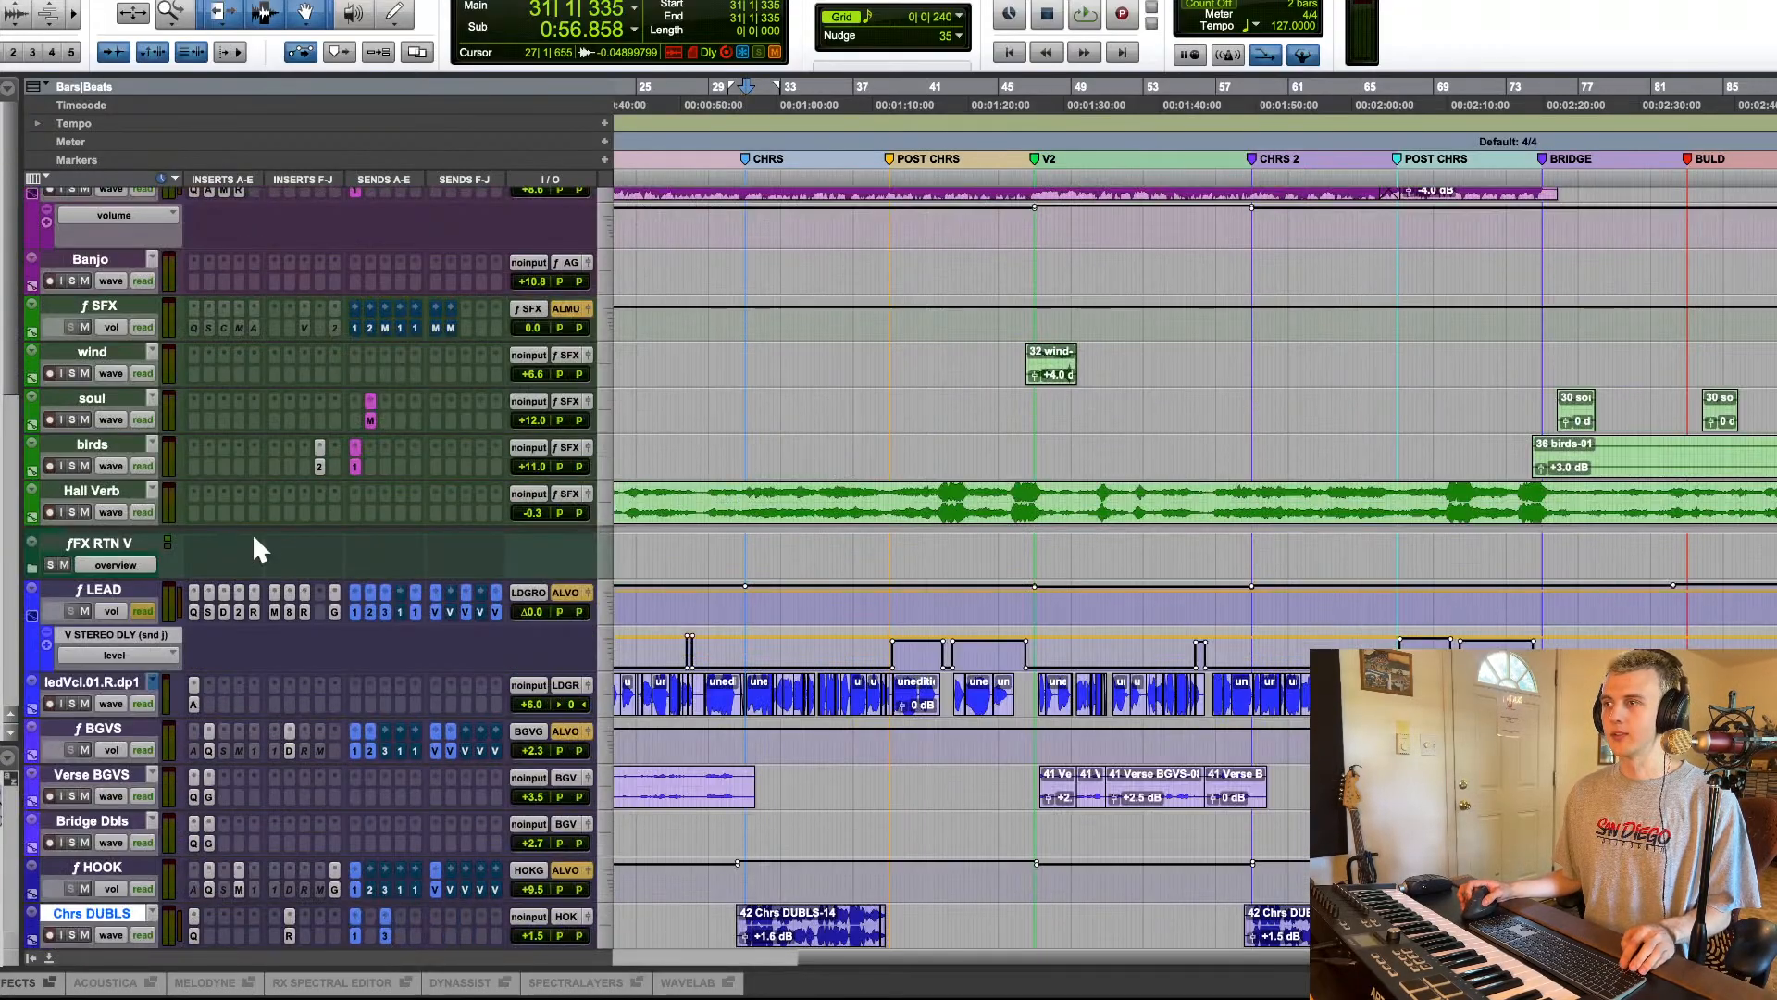
scroll(465, 500, "down", 8)
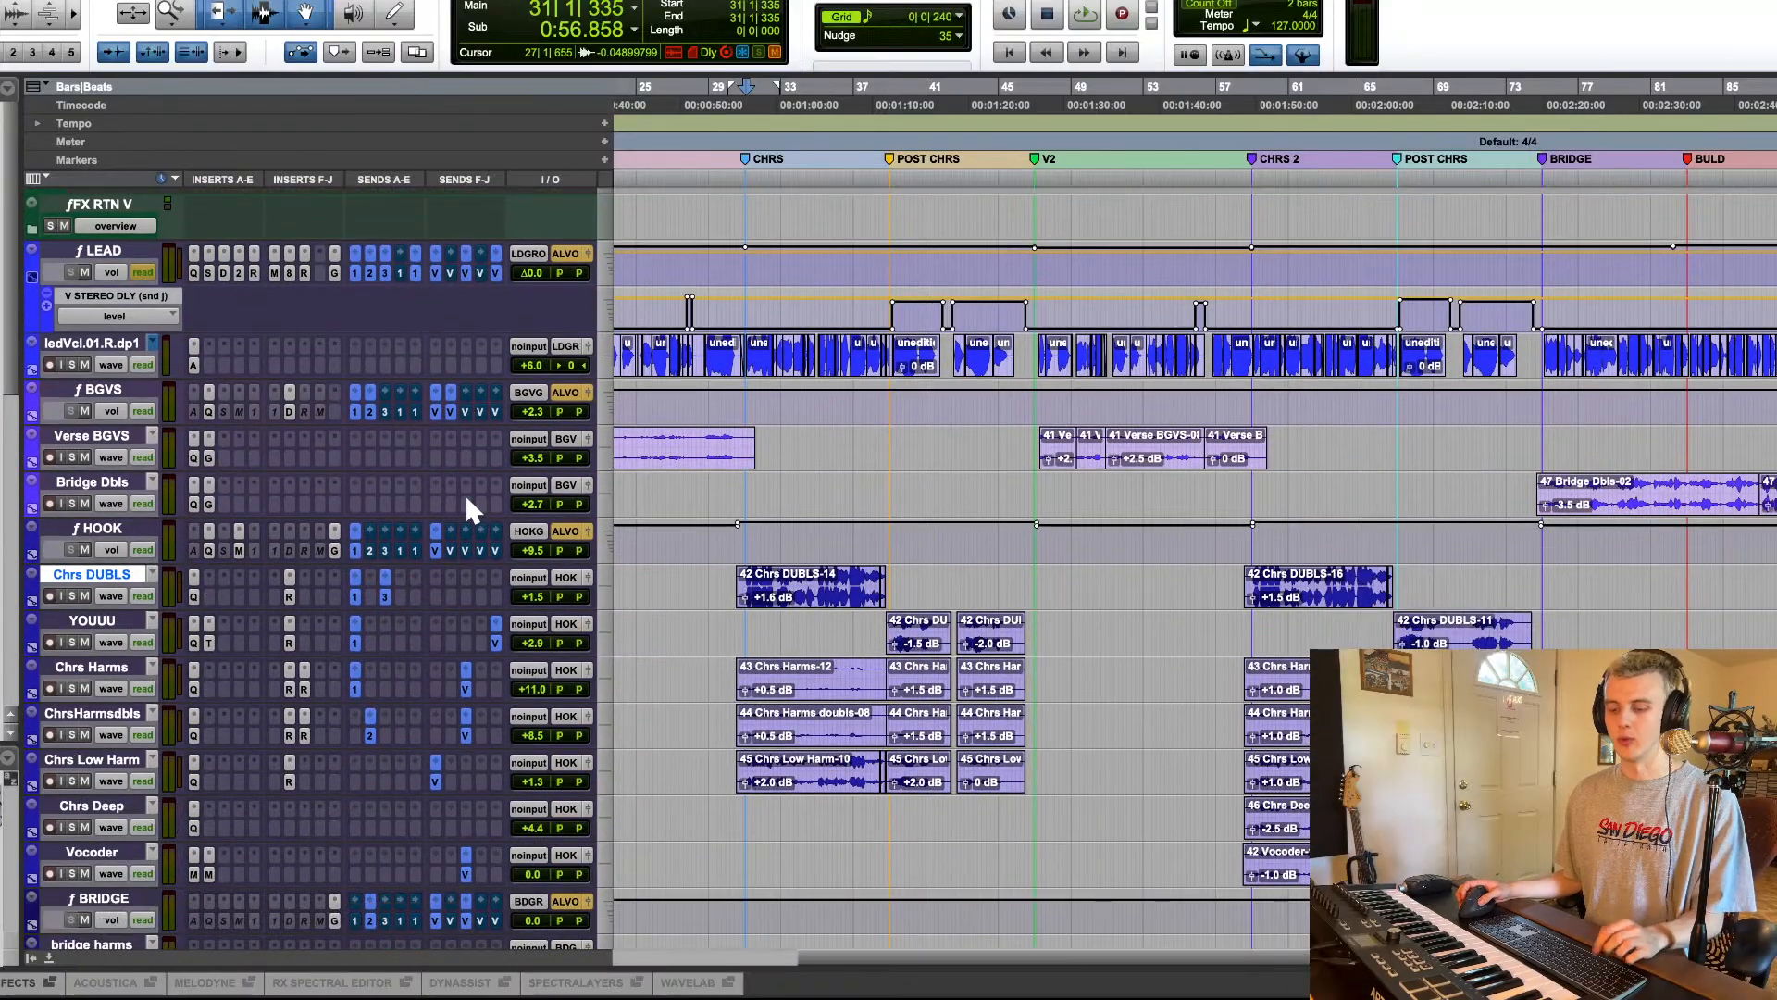
scroll(819, 539, "left", 10)
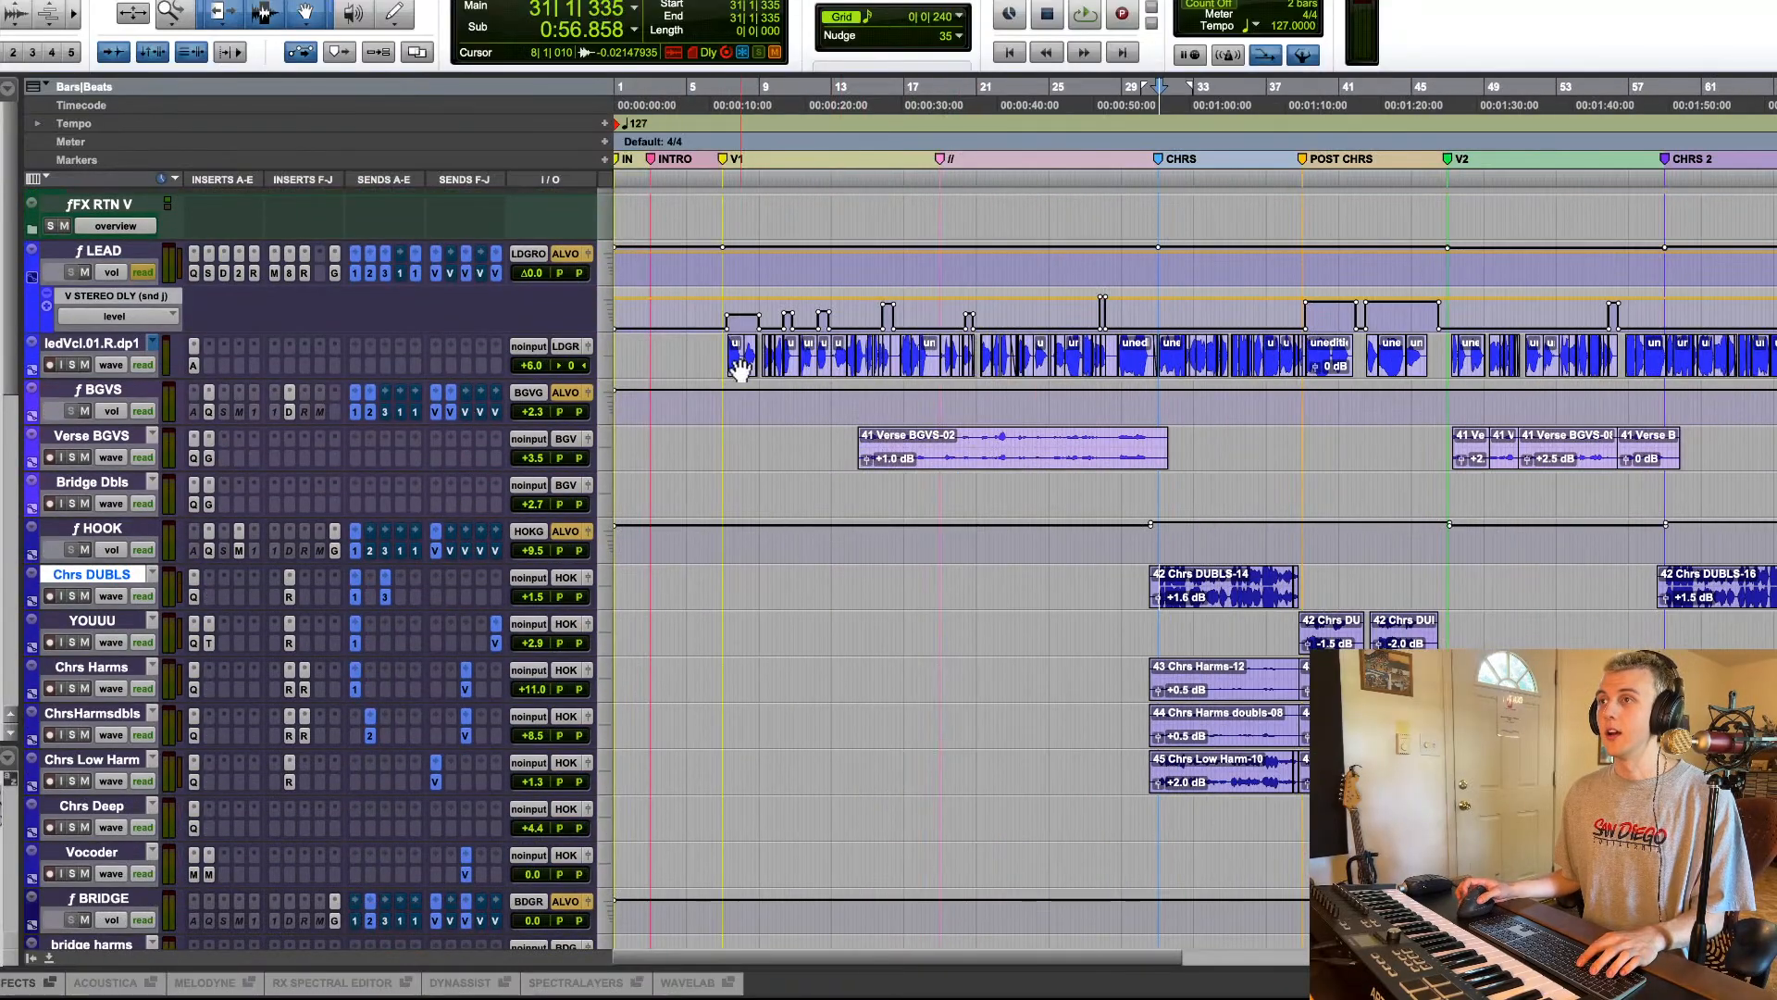
left_click(741, 370)
left_click(1110, 351, "shift")
key("r")
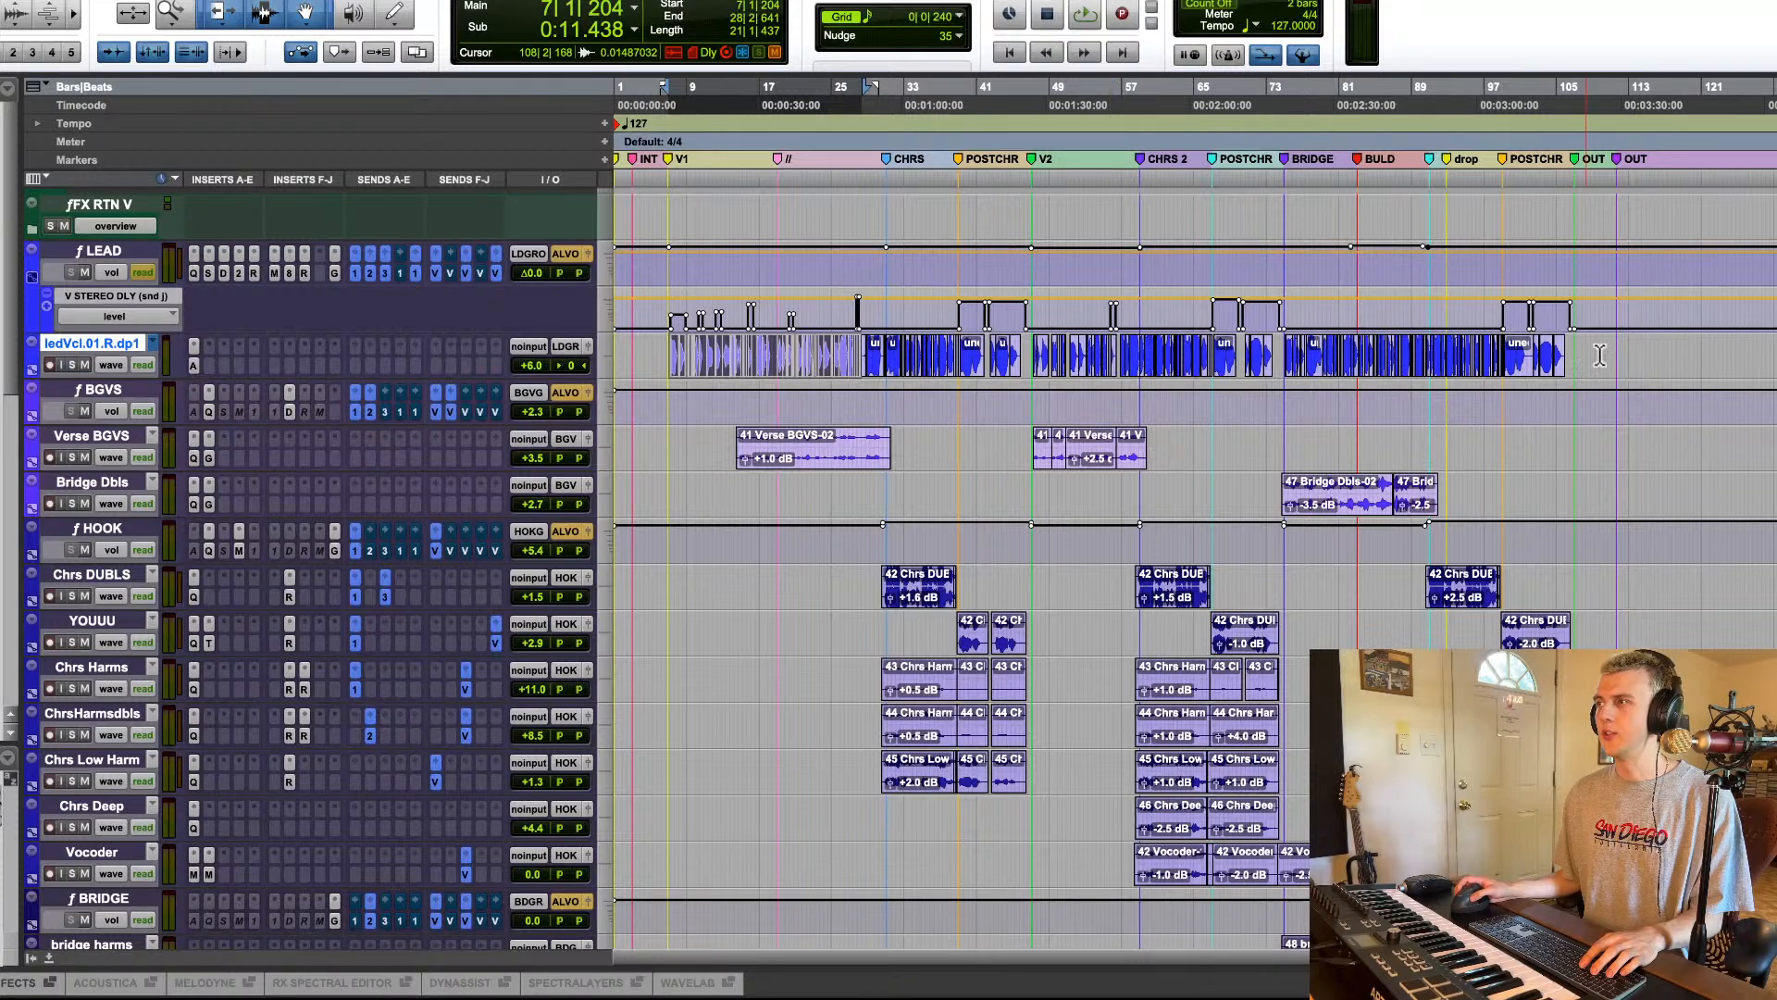
Step: Examine the lead vocal's individual clips and crossfades up close in verse 1, then return to the full-song view
key("t")
key("t")
key("t")
key("t")
key("t")
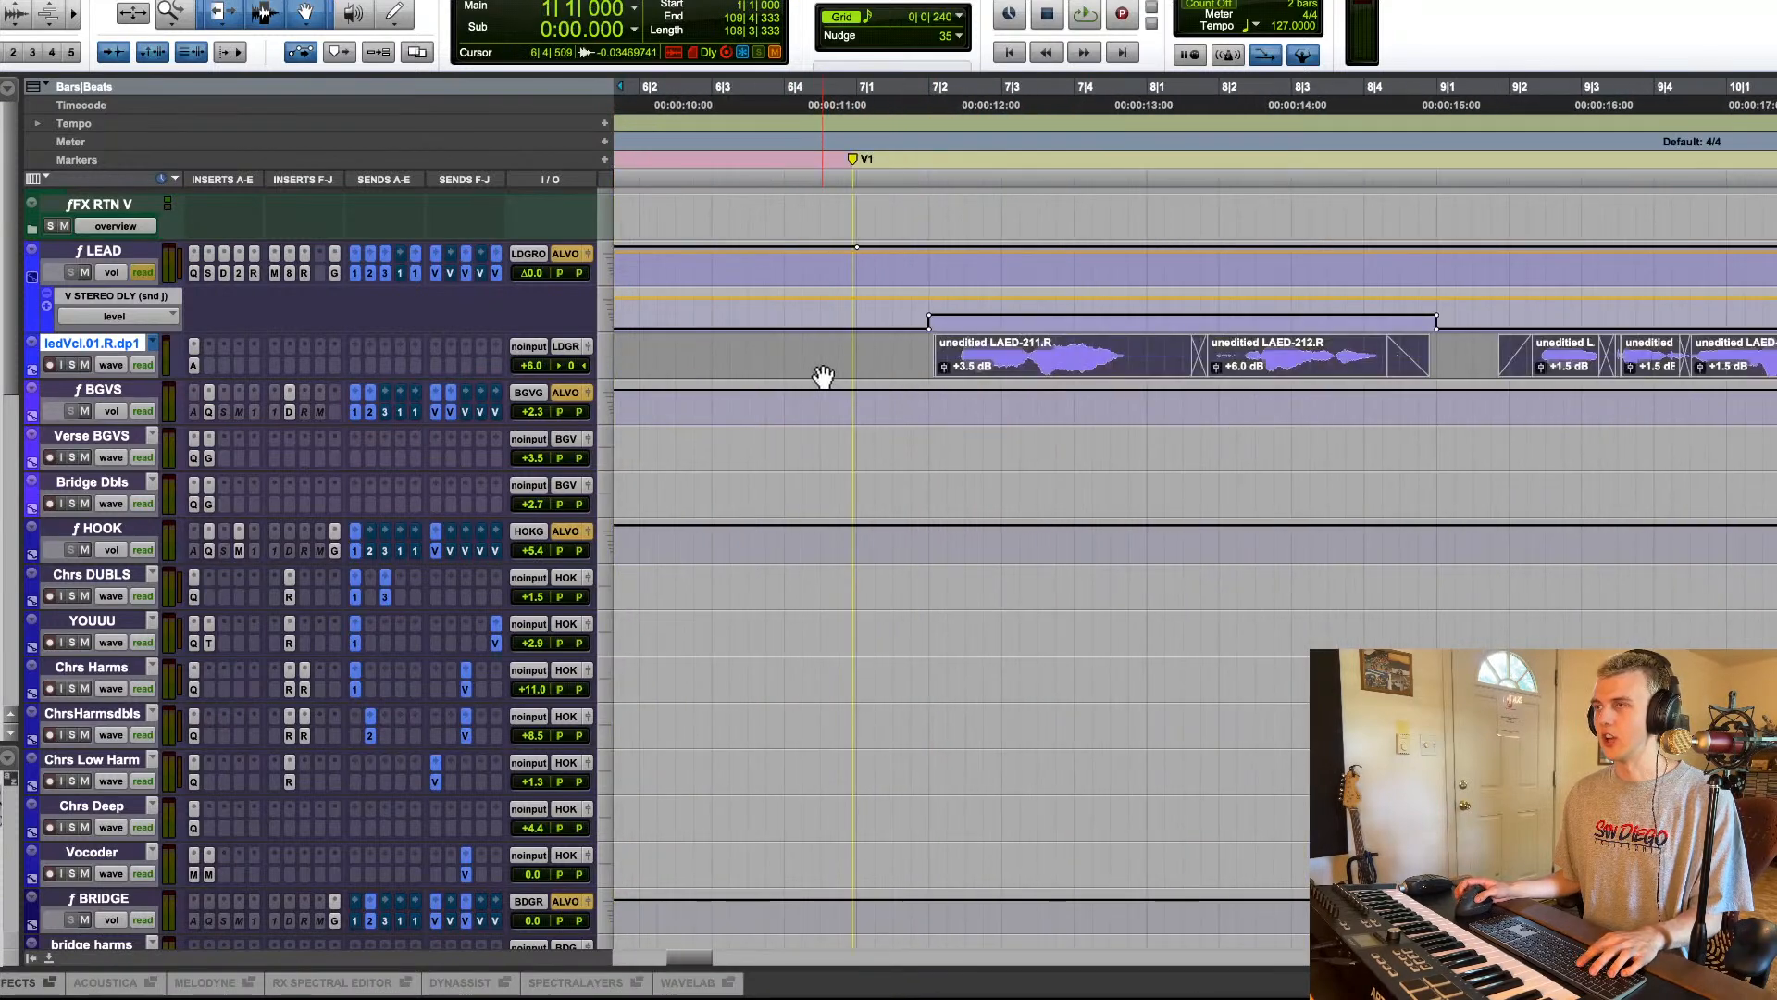
key("r")
scroll(824, 373, "right", 10)
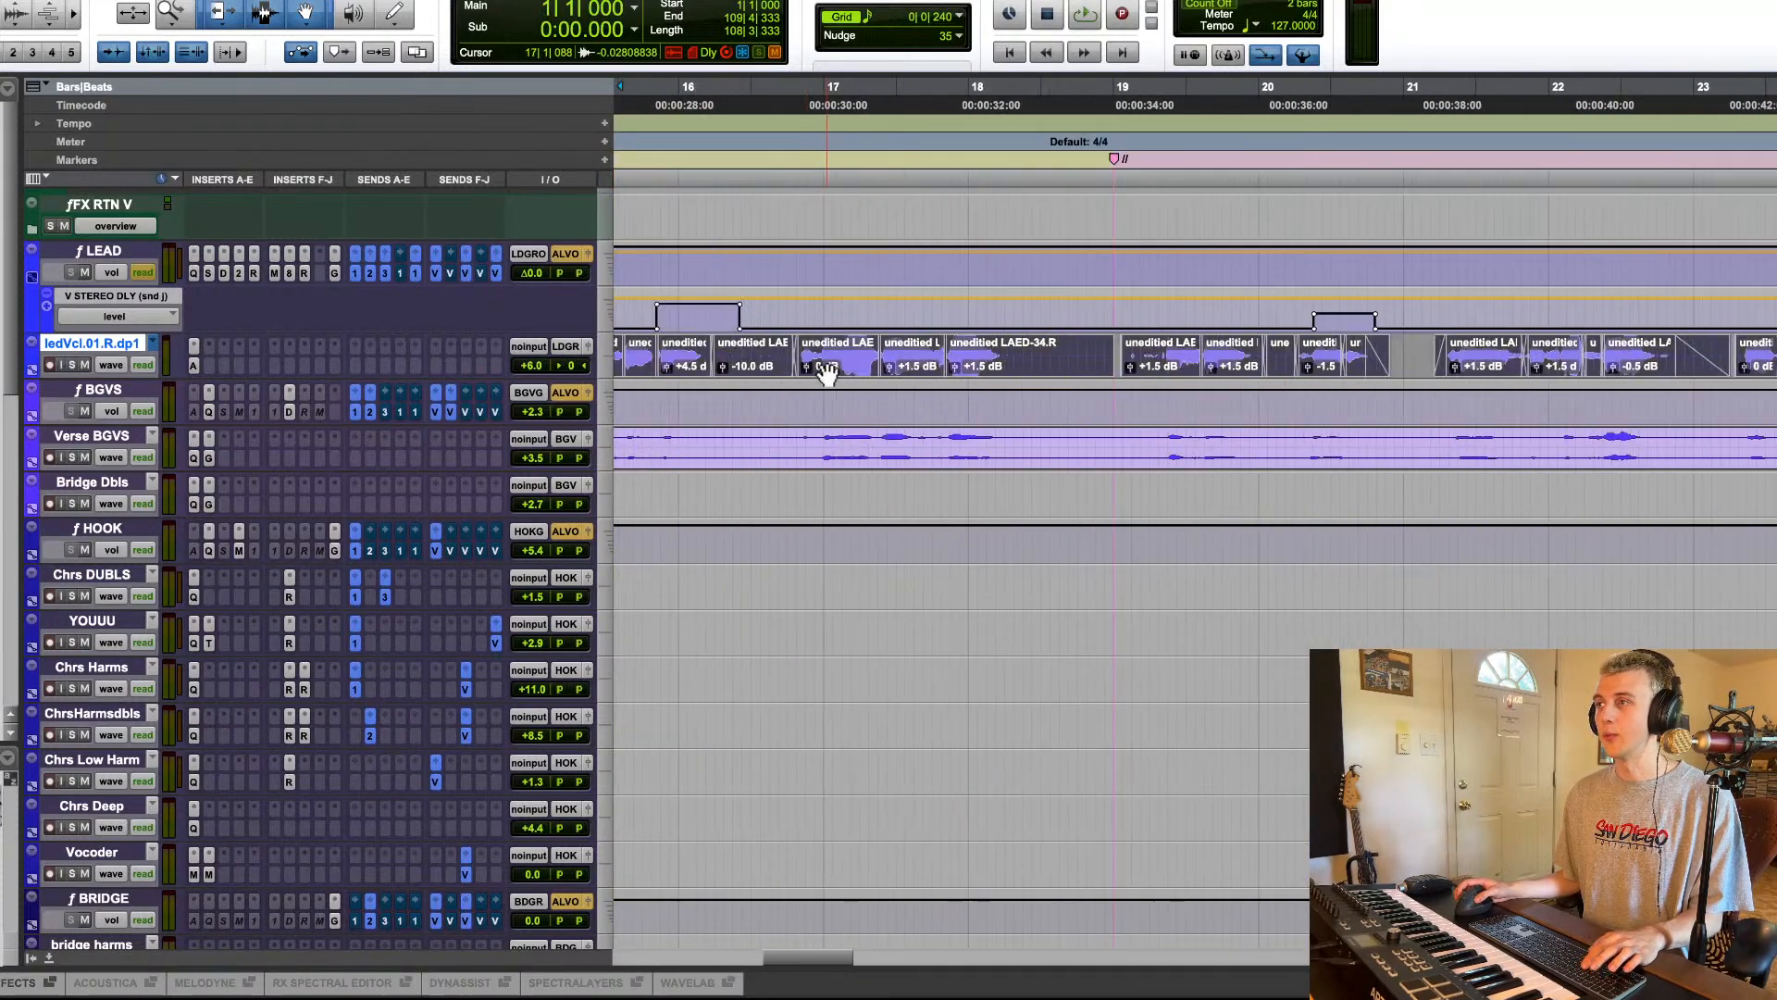
key("r")
key("r")
key("r")
key("r")
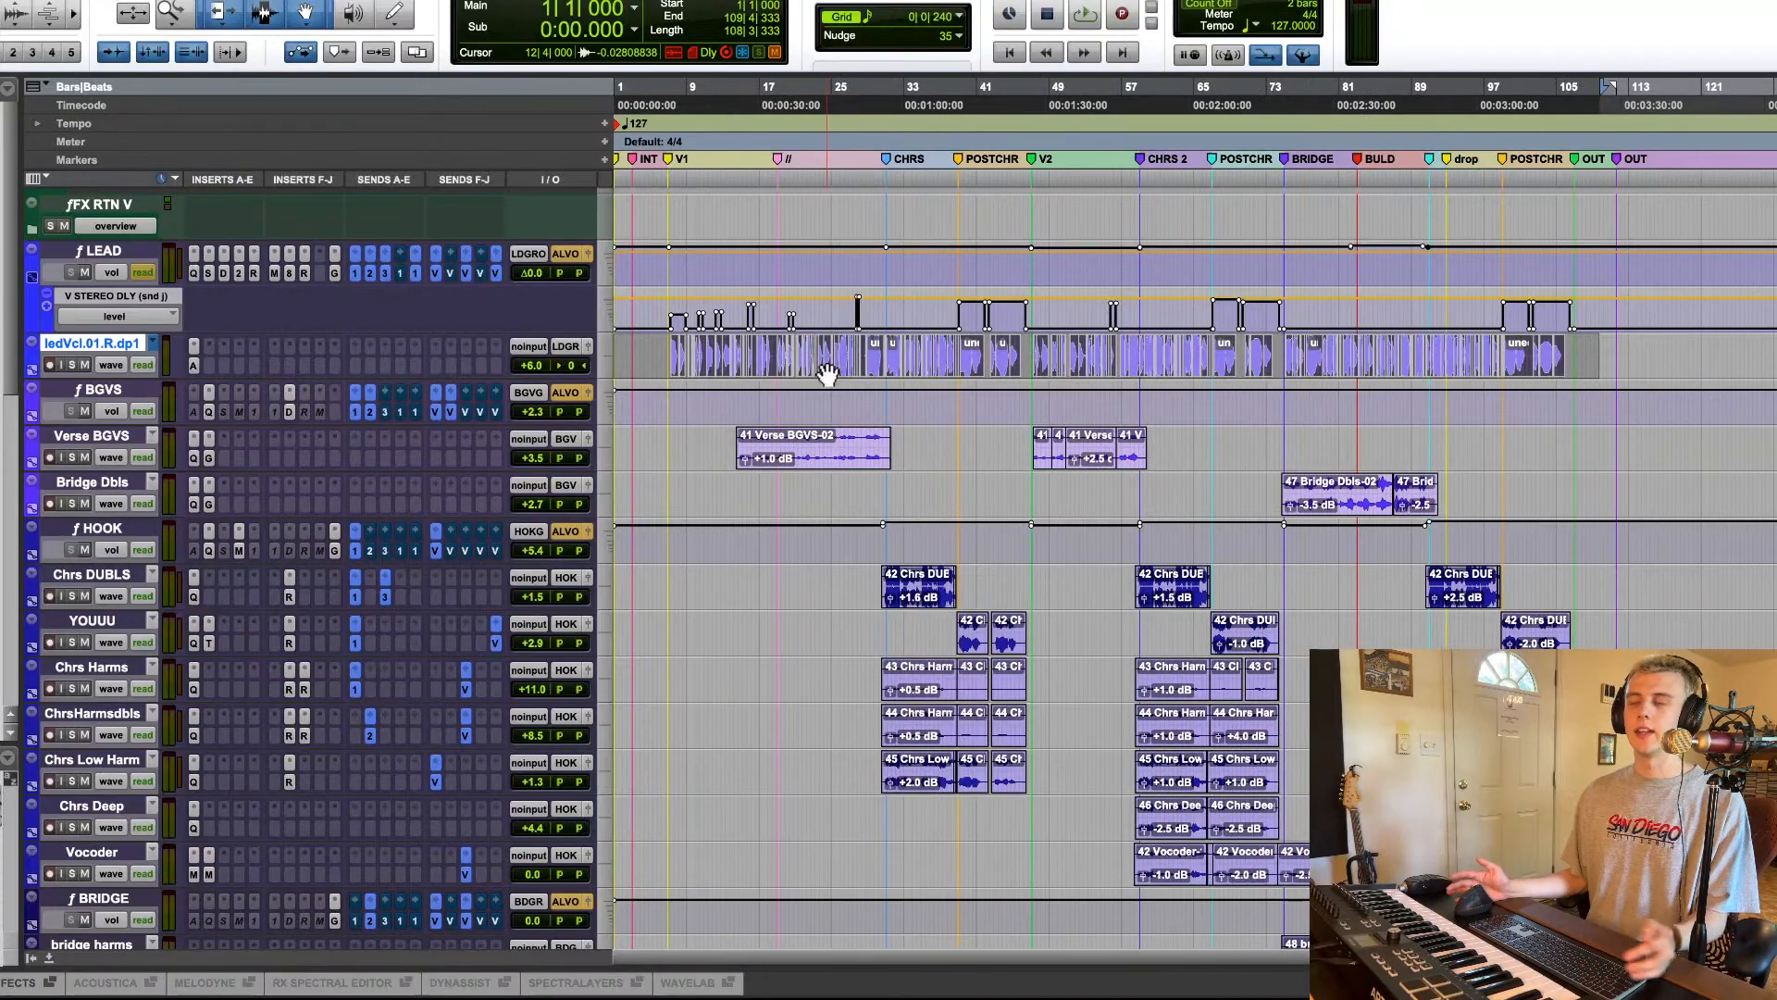
Step: Highlight the LEAD group track across the whole song, then place the edit cursor on it in verse 1
left_click(778, 267)
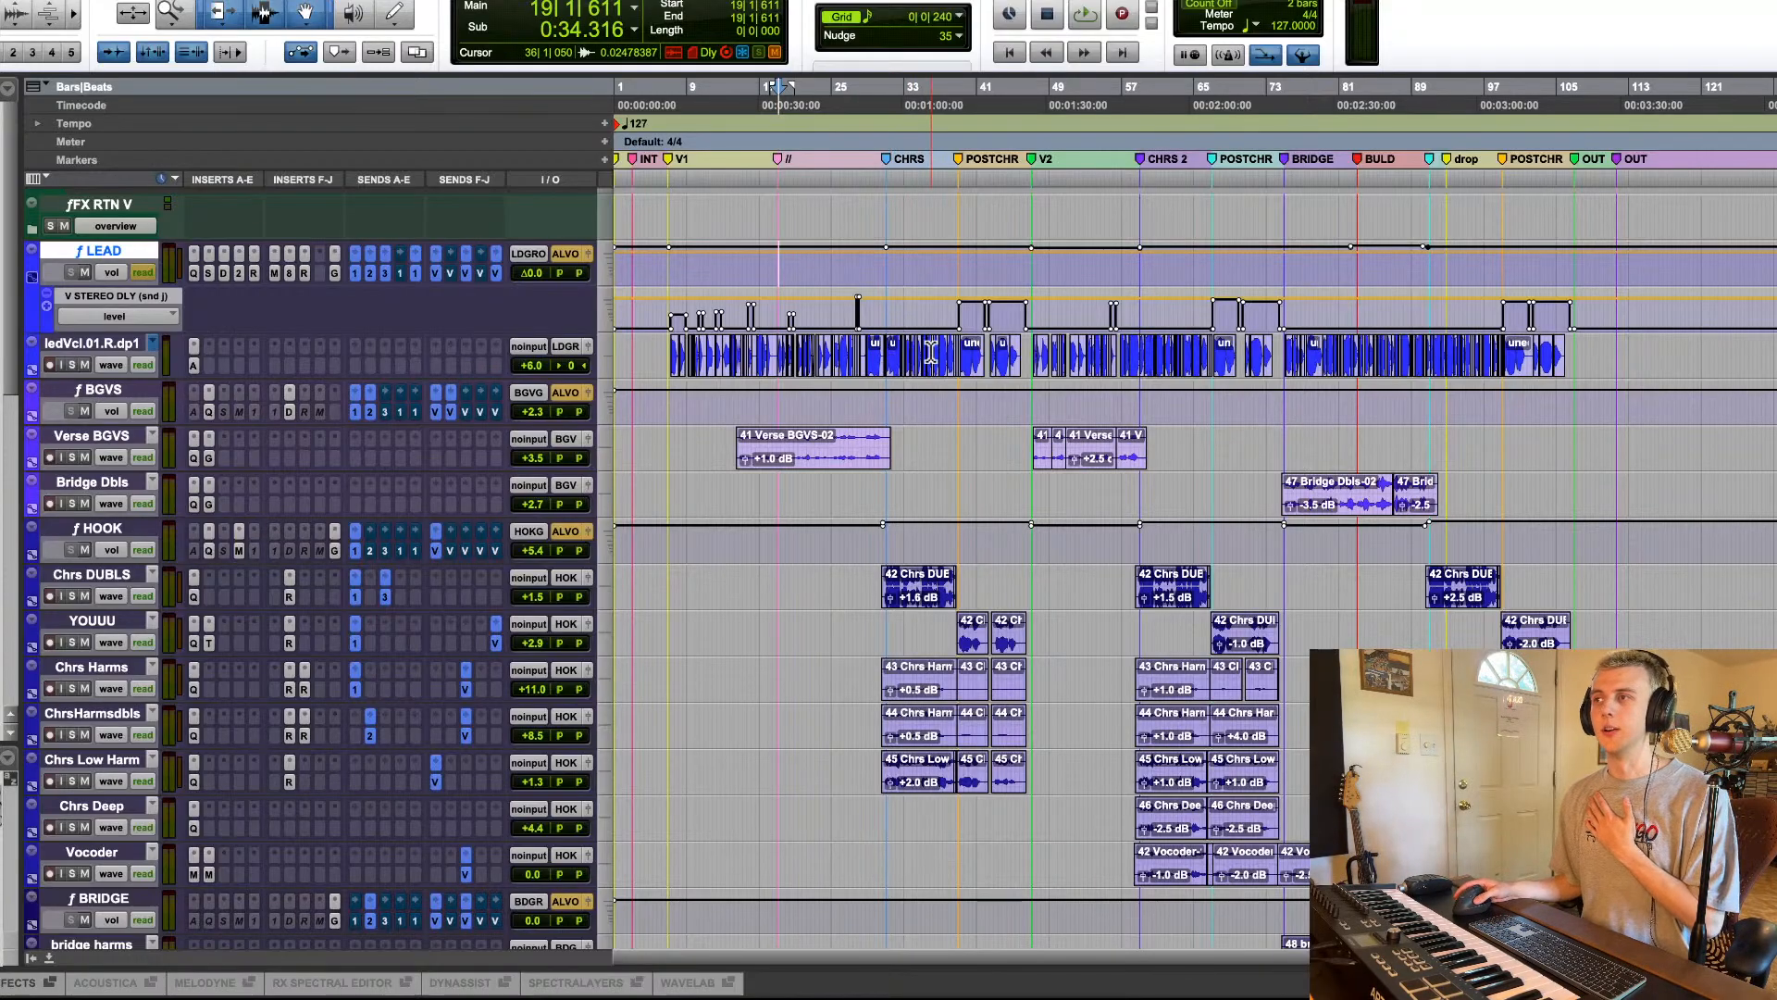
scroll(930, 352, "up", 1)
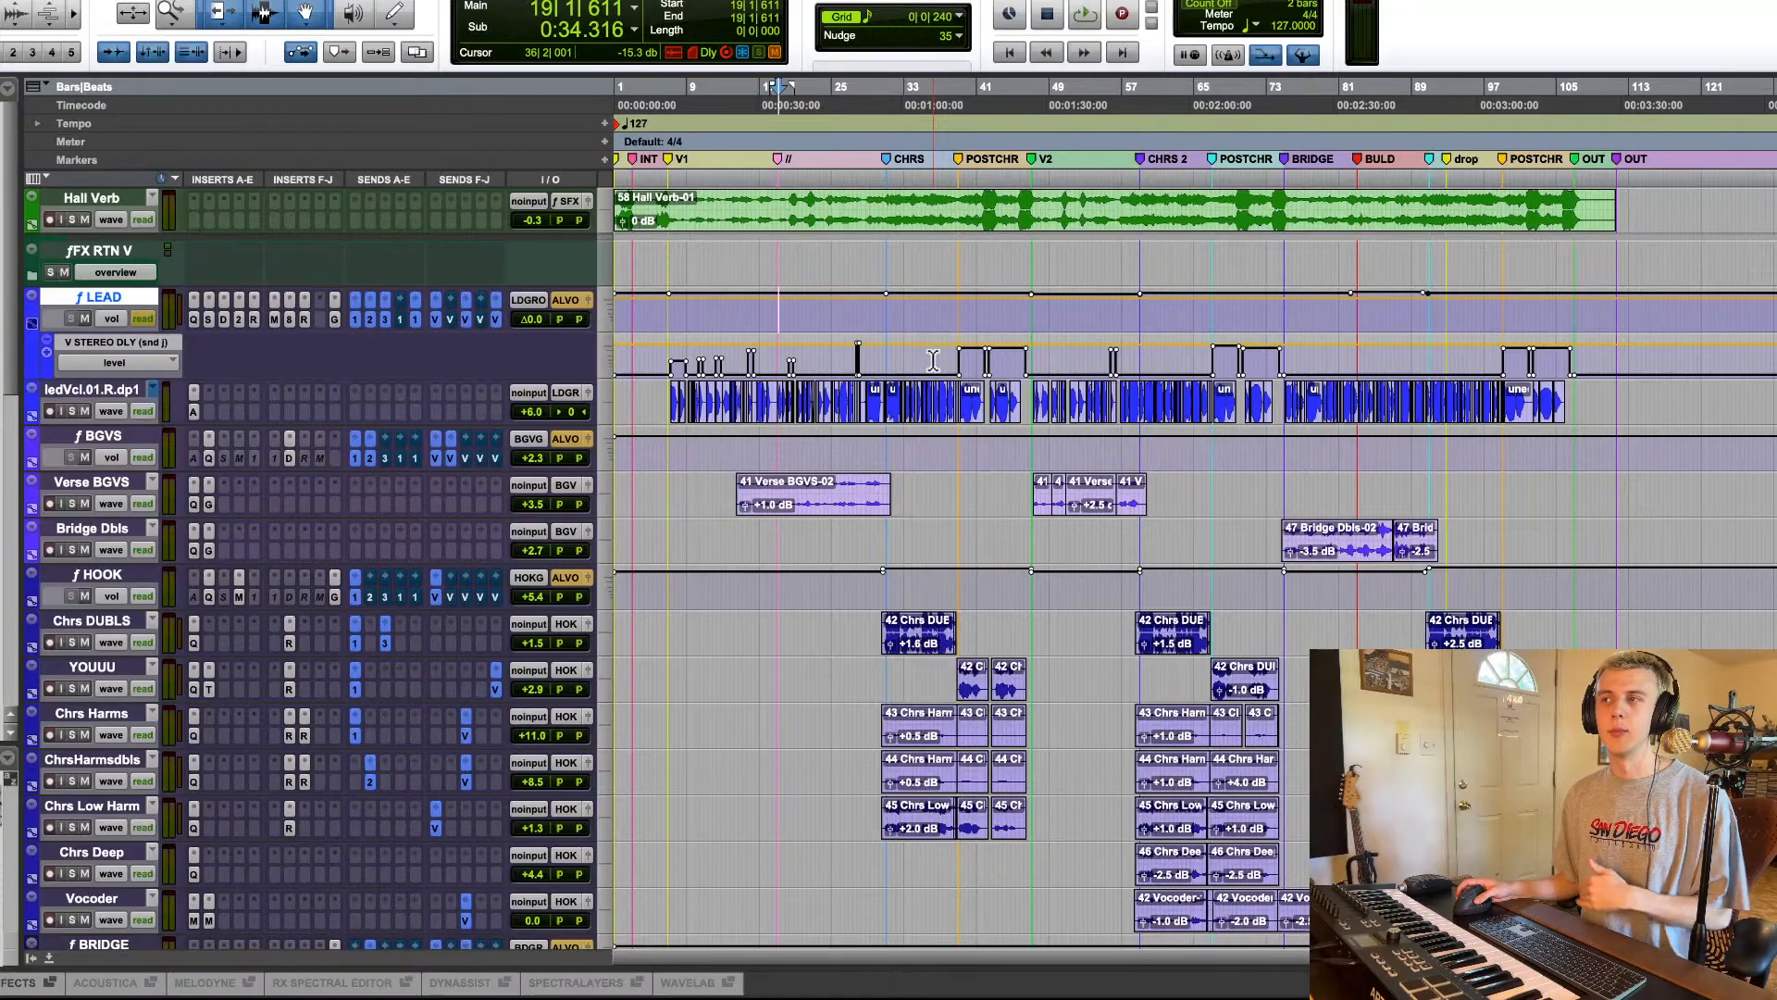
left_click_drag(658, 315, 602, 320)
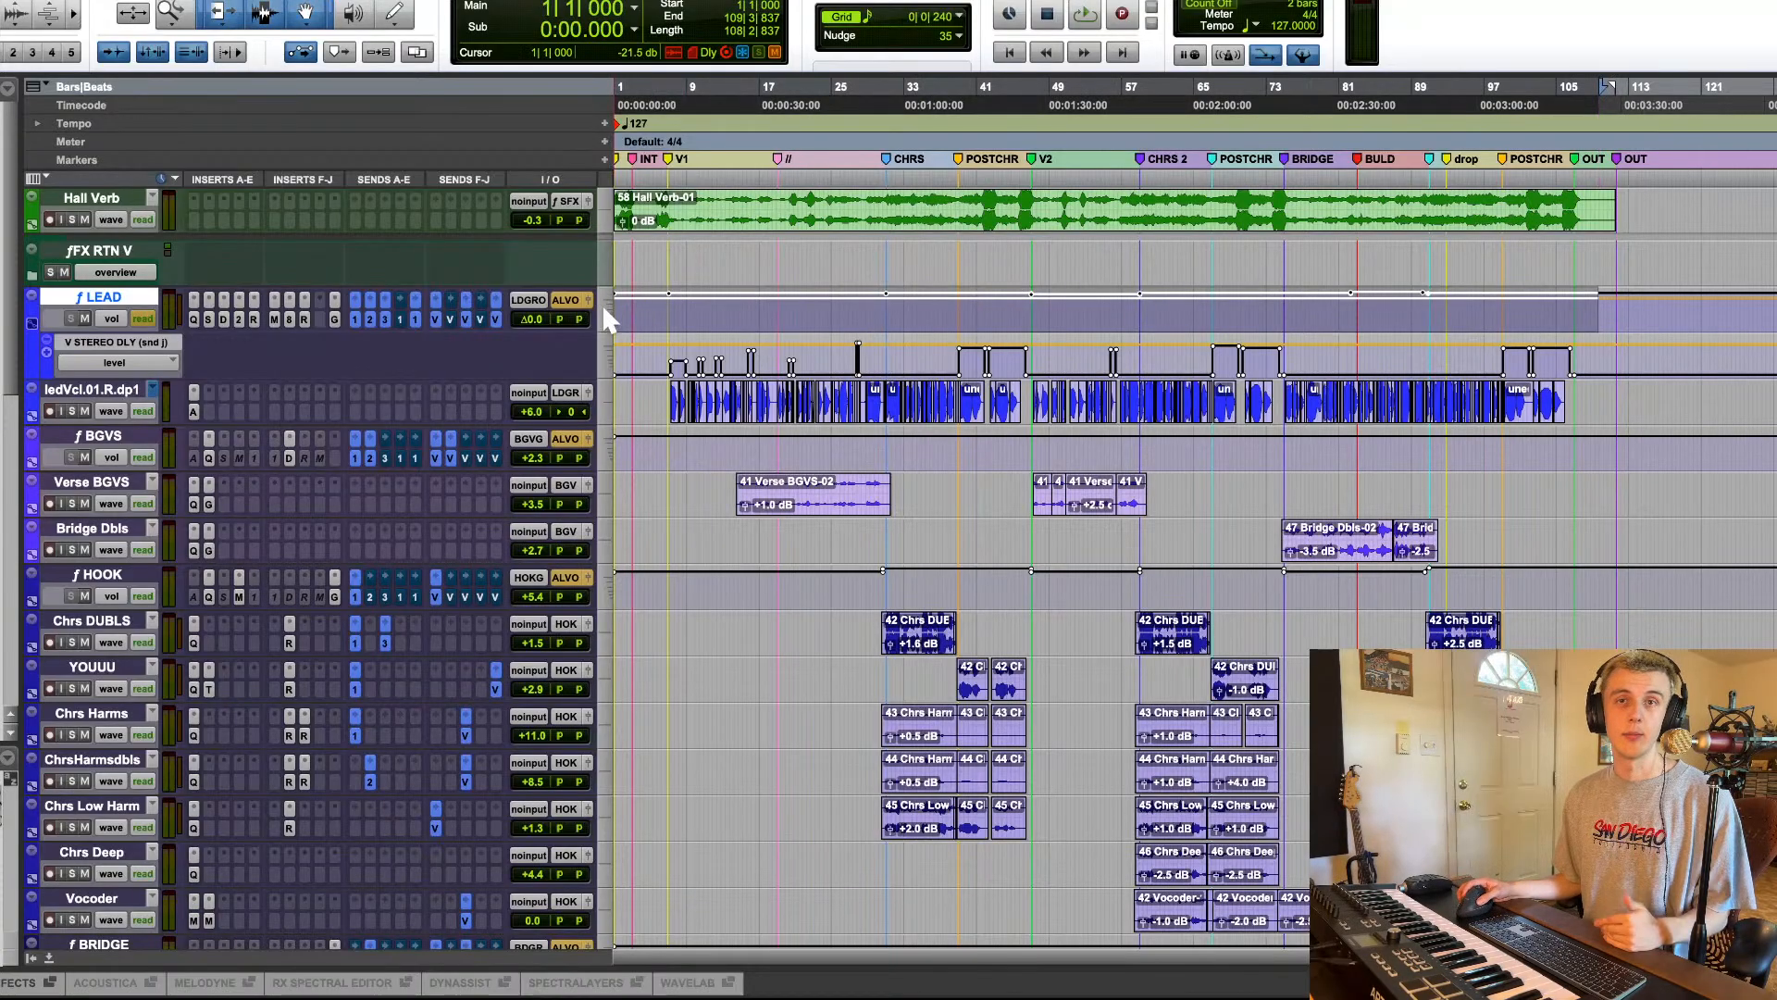
left_click(690, 319)
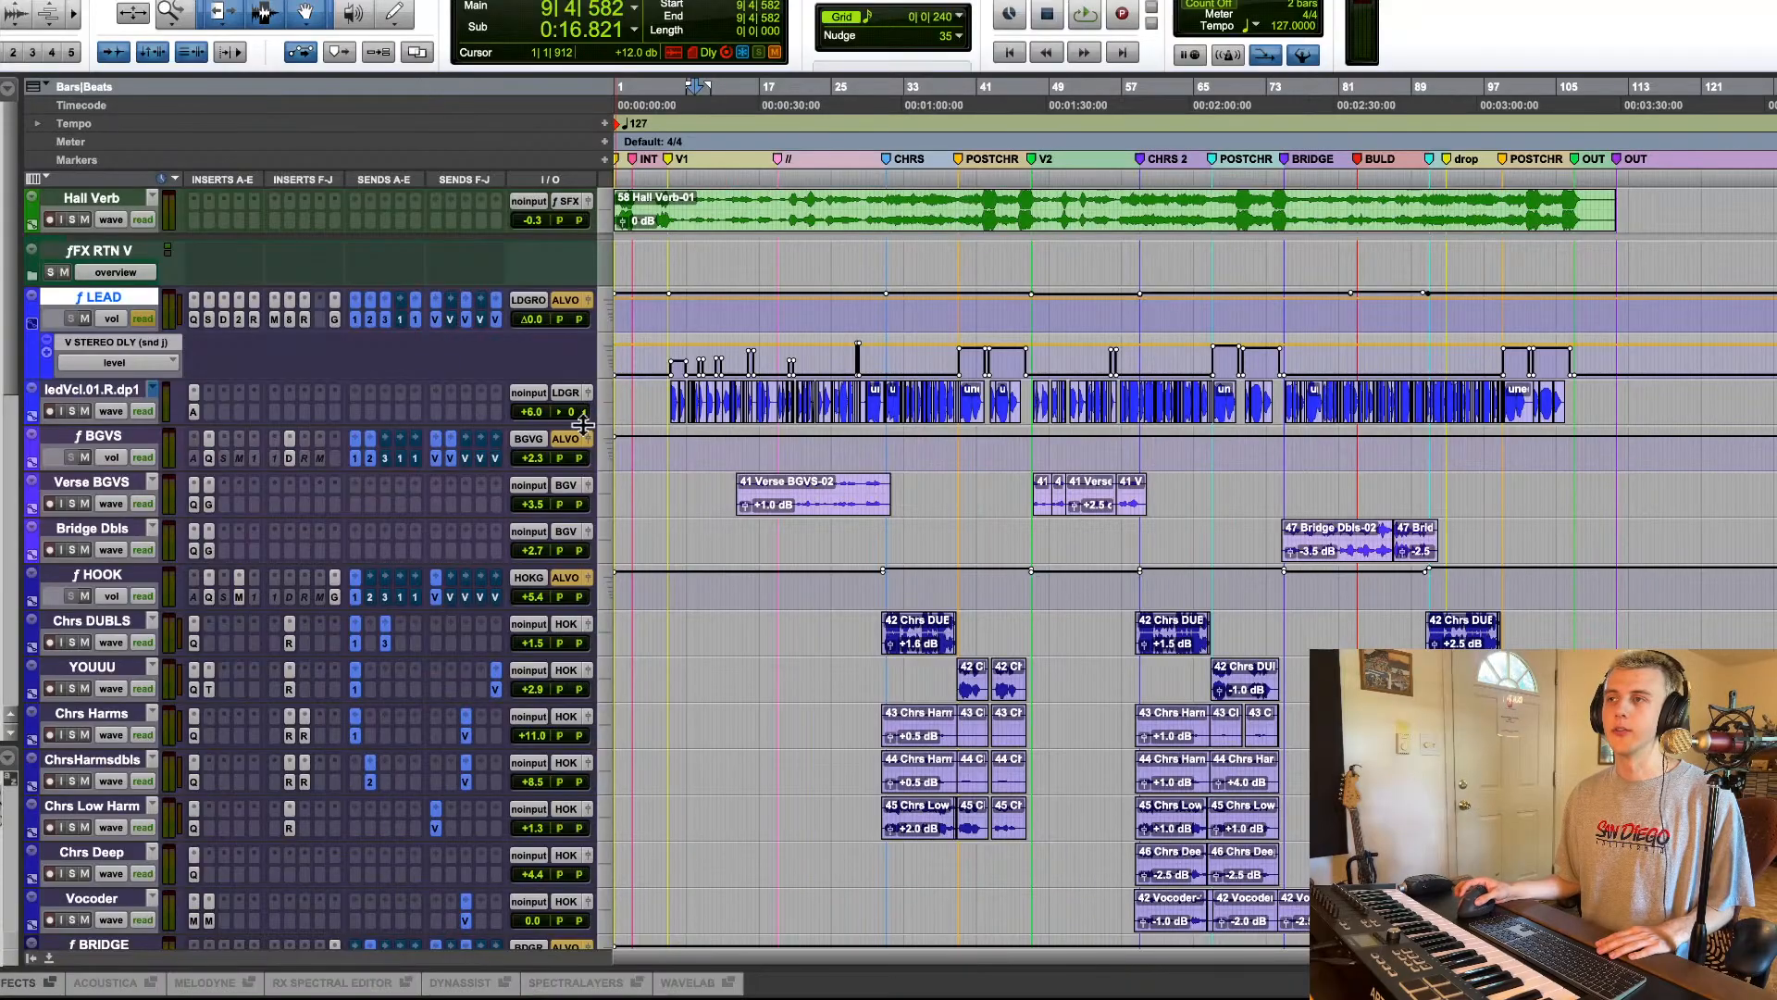
Step: Enlarge the lead vocal track and inspect its edited clips in verse 1 and across the whole song
left_click_drag(582, 423, 574, 495)
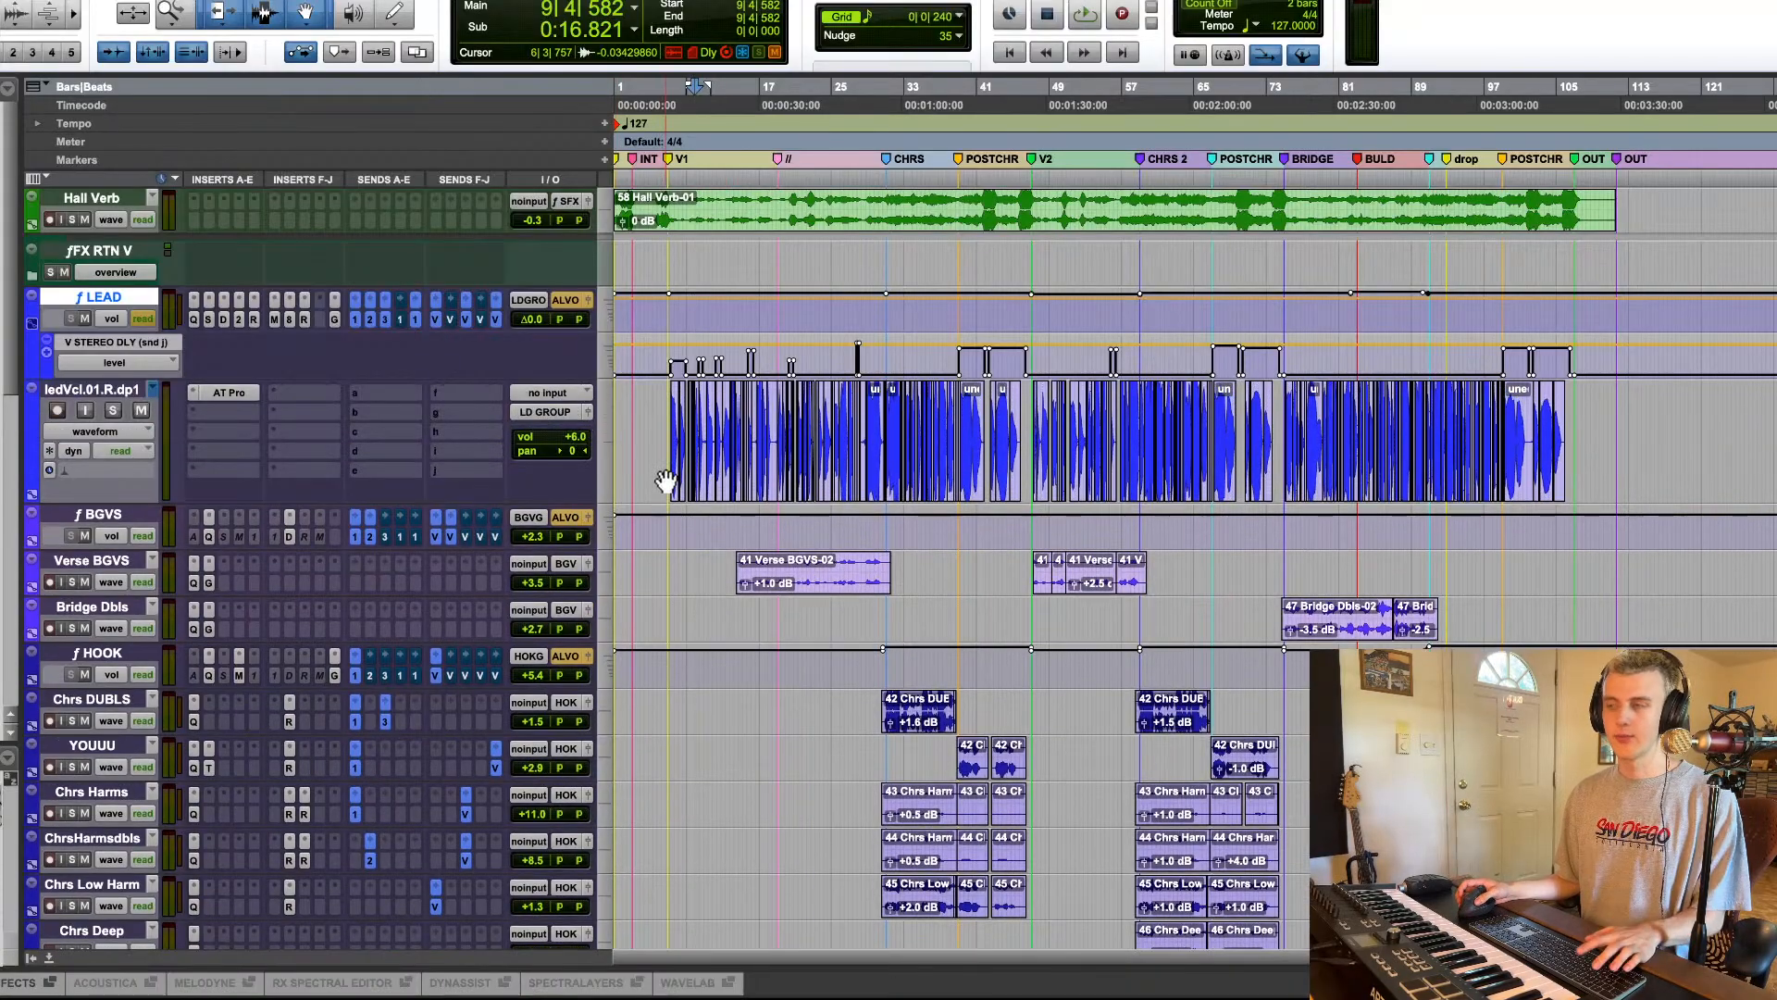
key("t")
key("t")
key("t")
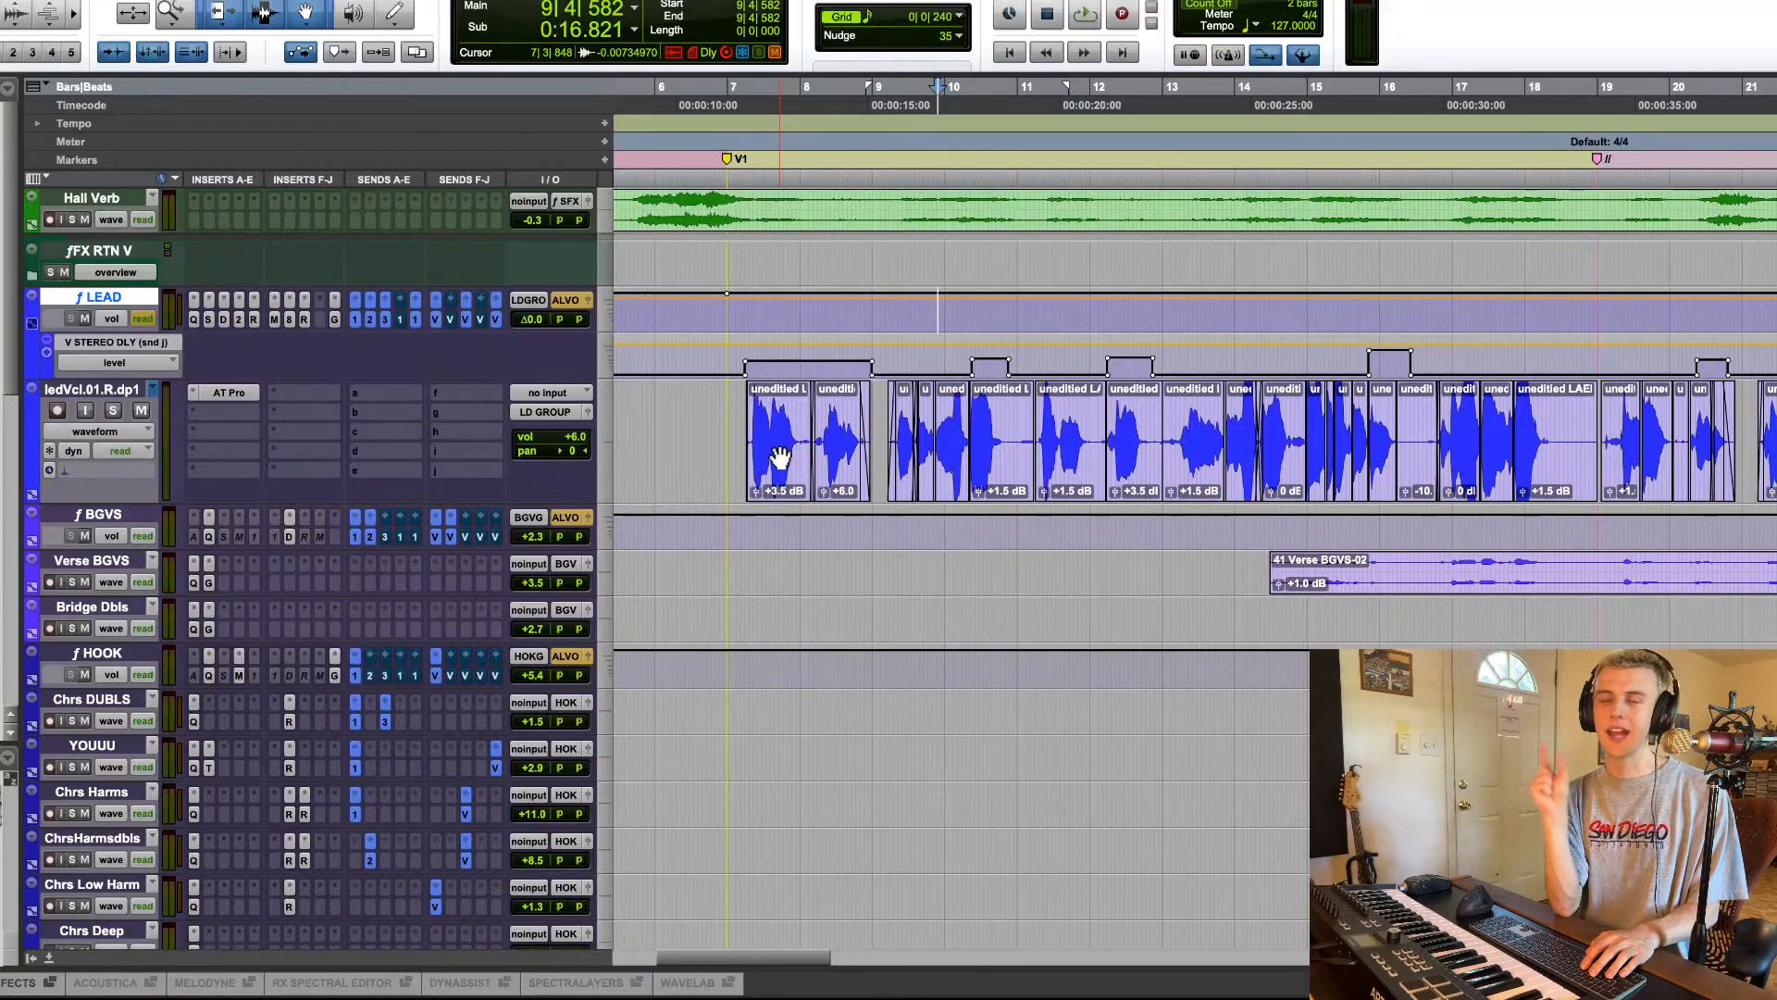
key("r")
key("r")
key("r")
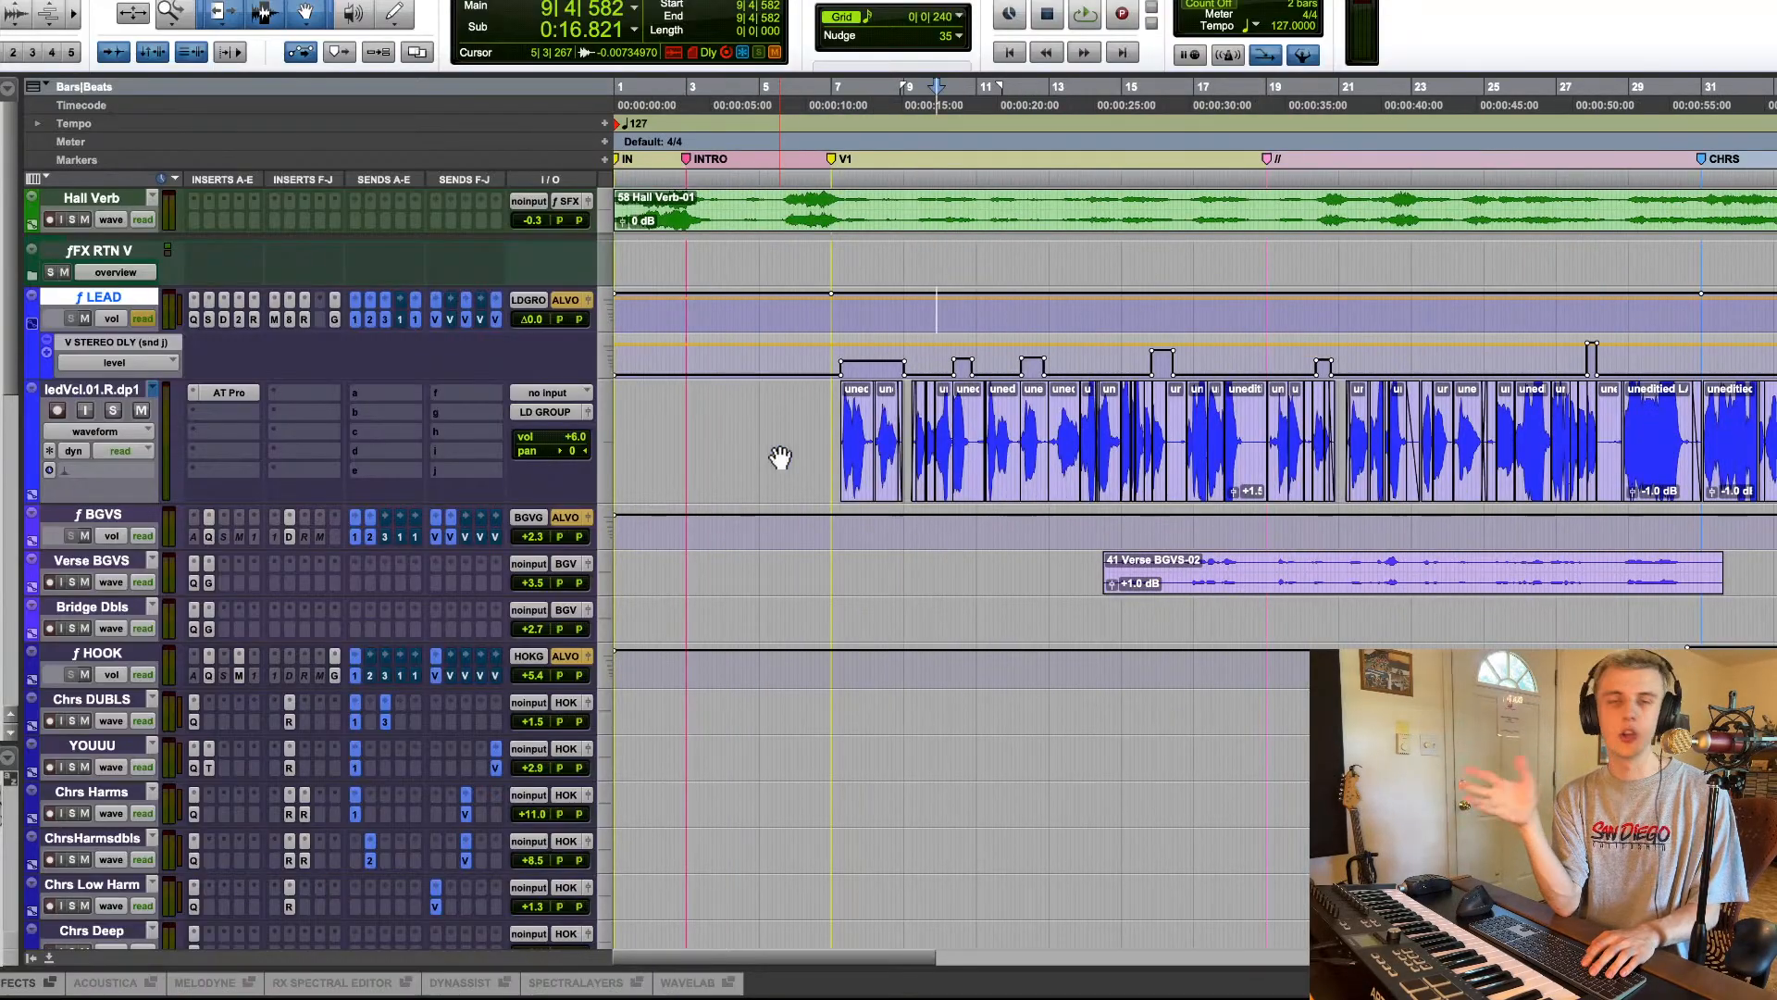
key("r")
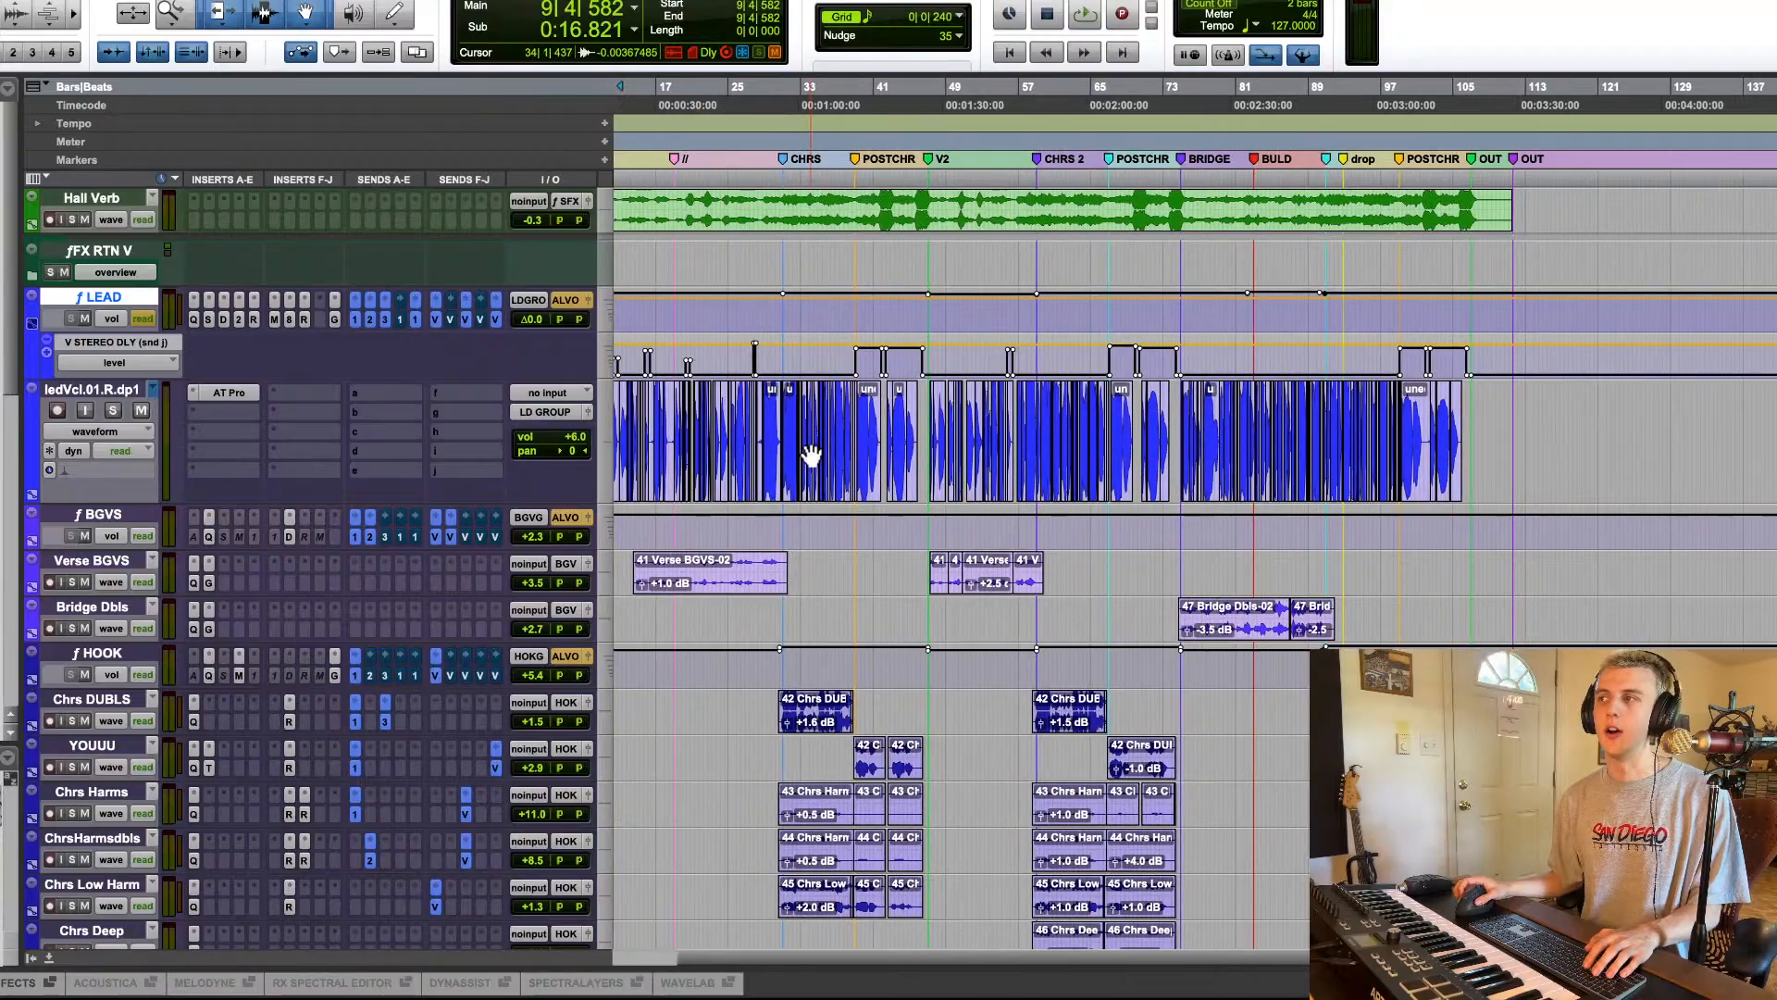
key("t")
key("t")
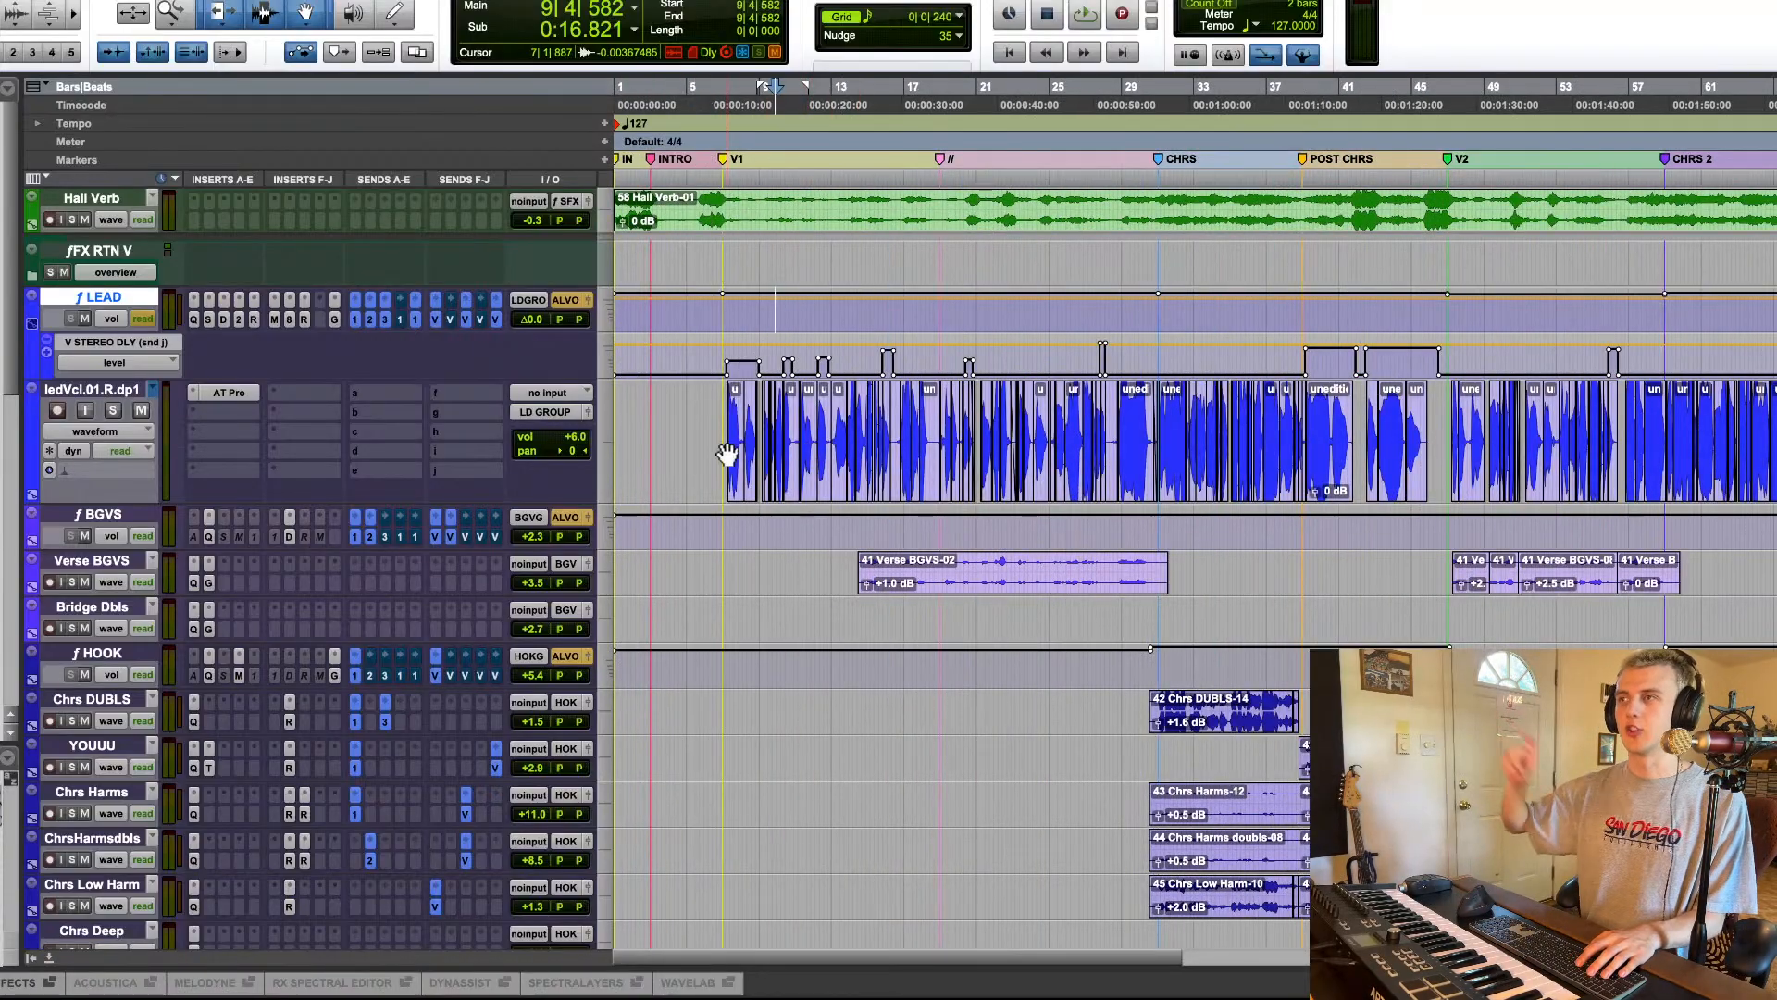
key("t")
key("t")
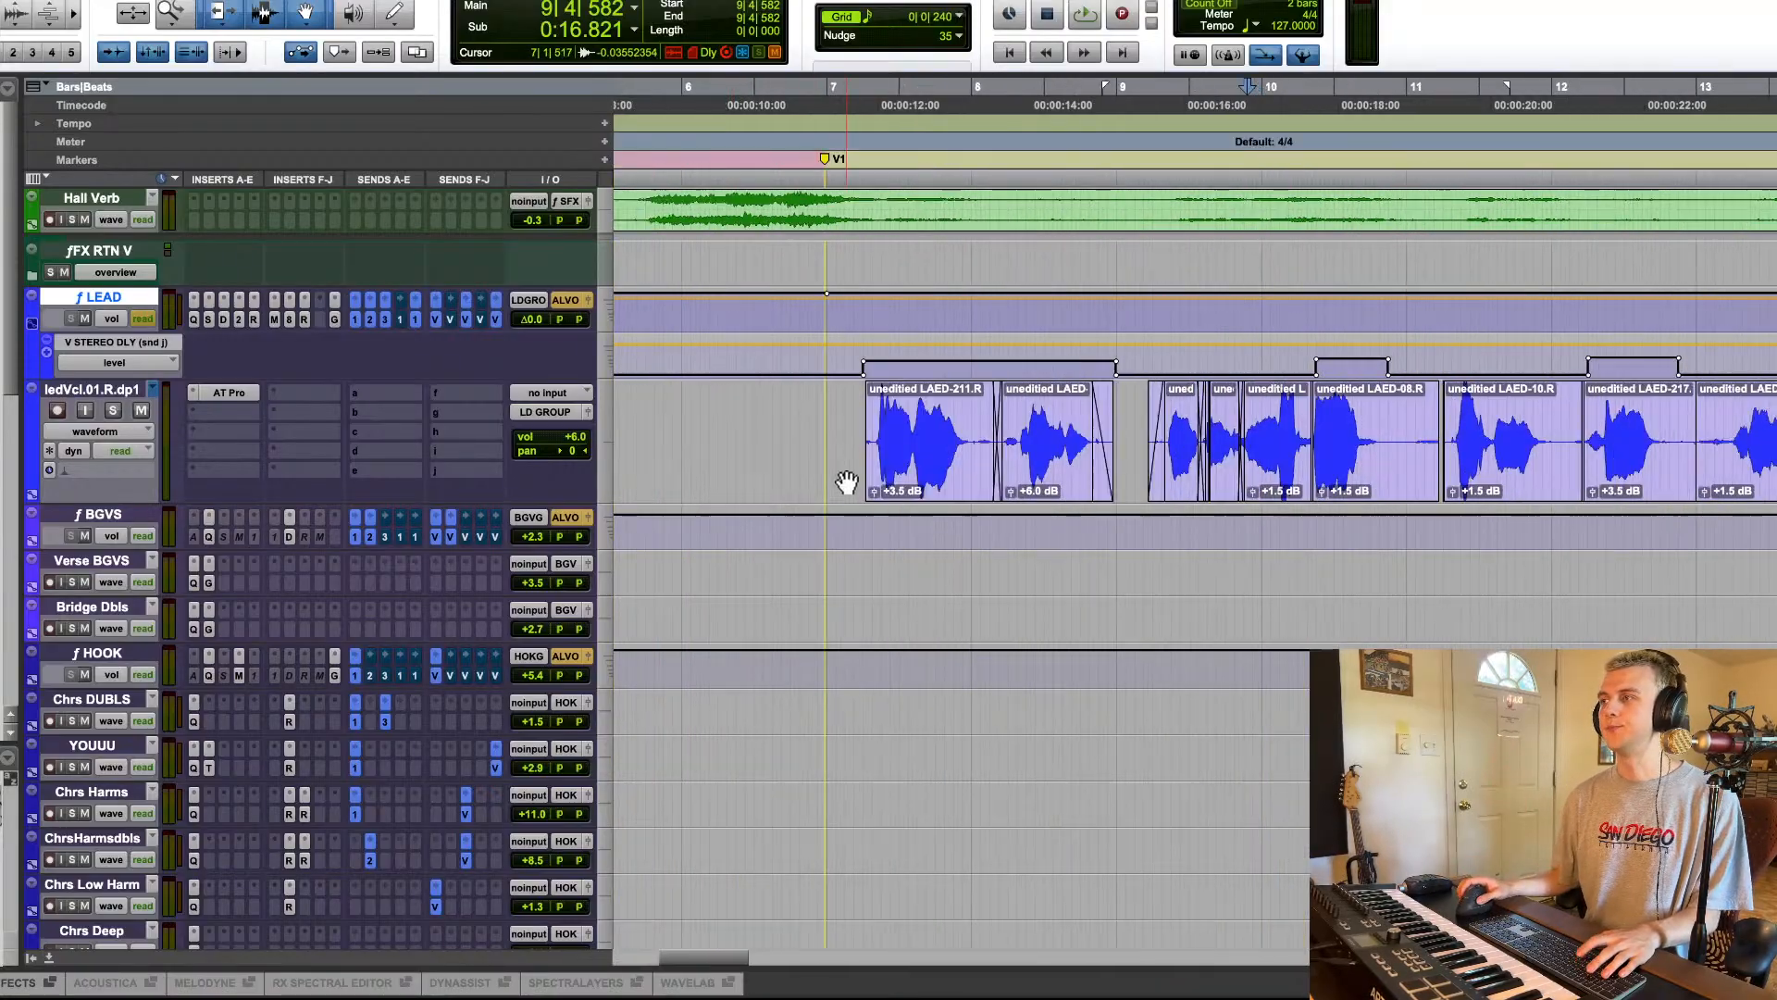
Step: Mark the LEAD track range above the first lead vocal clip of verse 1 and compare it with the full song
scroll(830, 516, "up", 4)
left_click_drag(860, 500, 1001, 494)
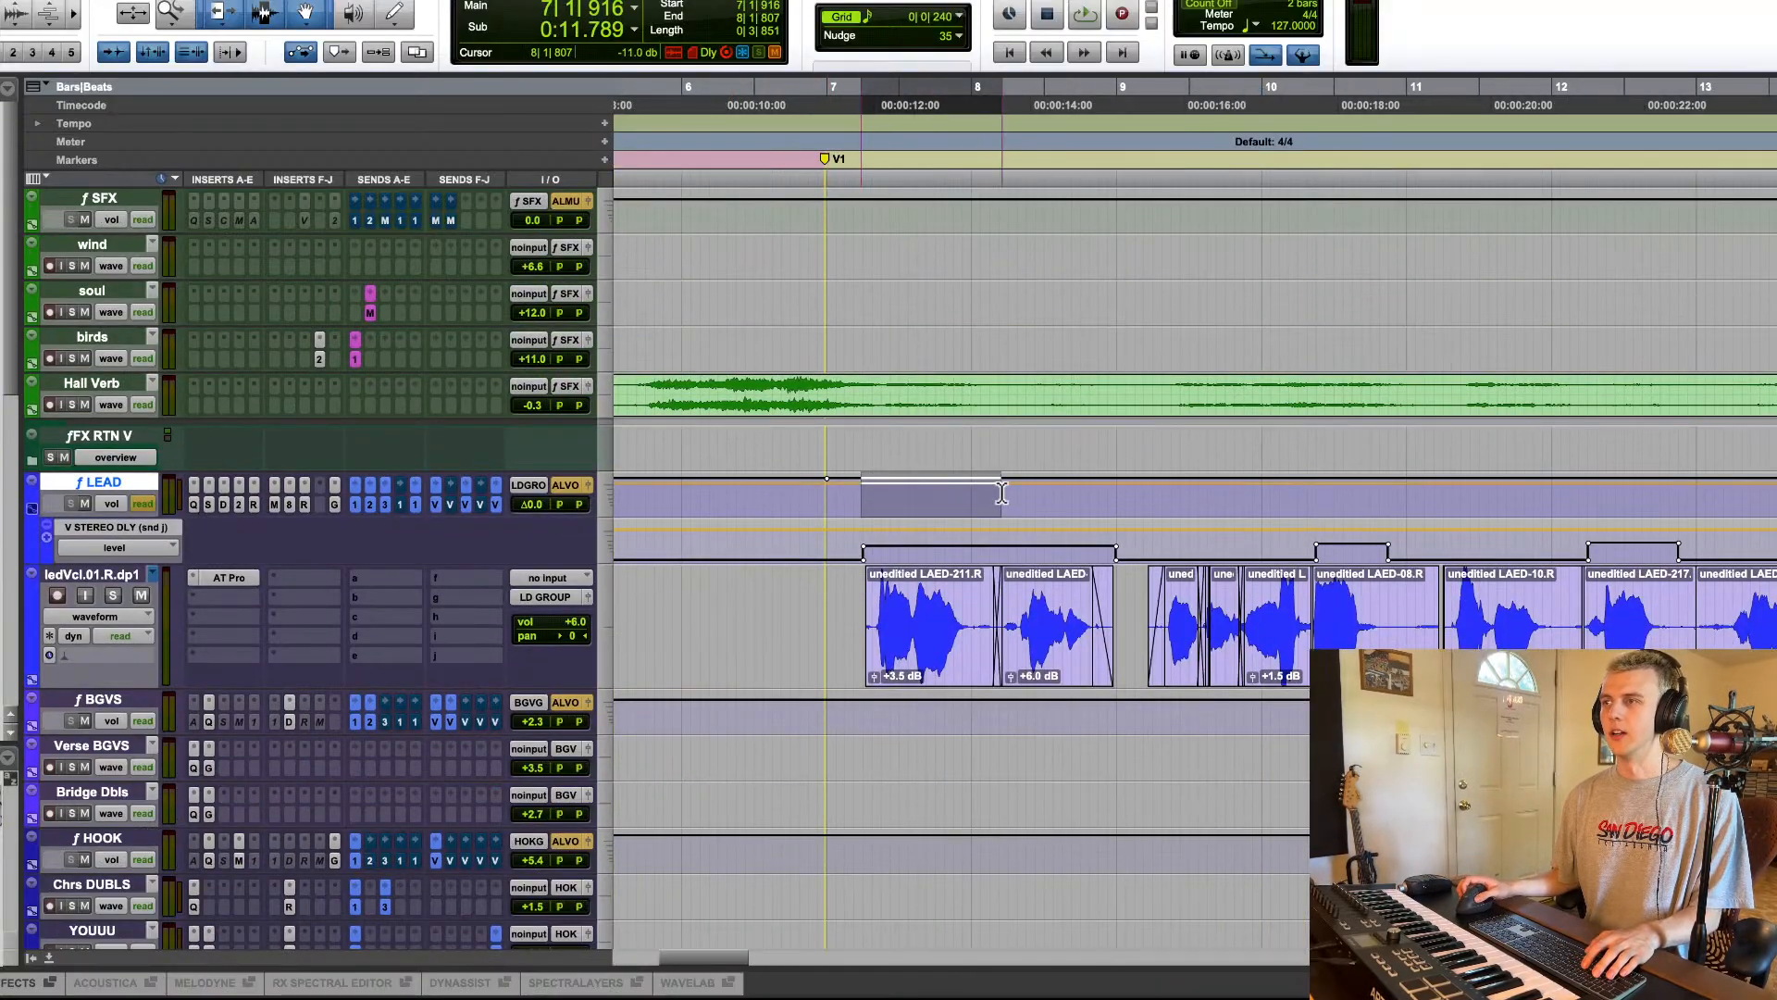
key("r")
key("r")
key("r")
key("r")
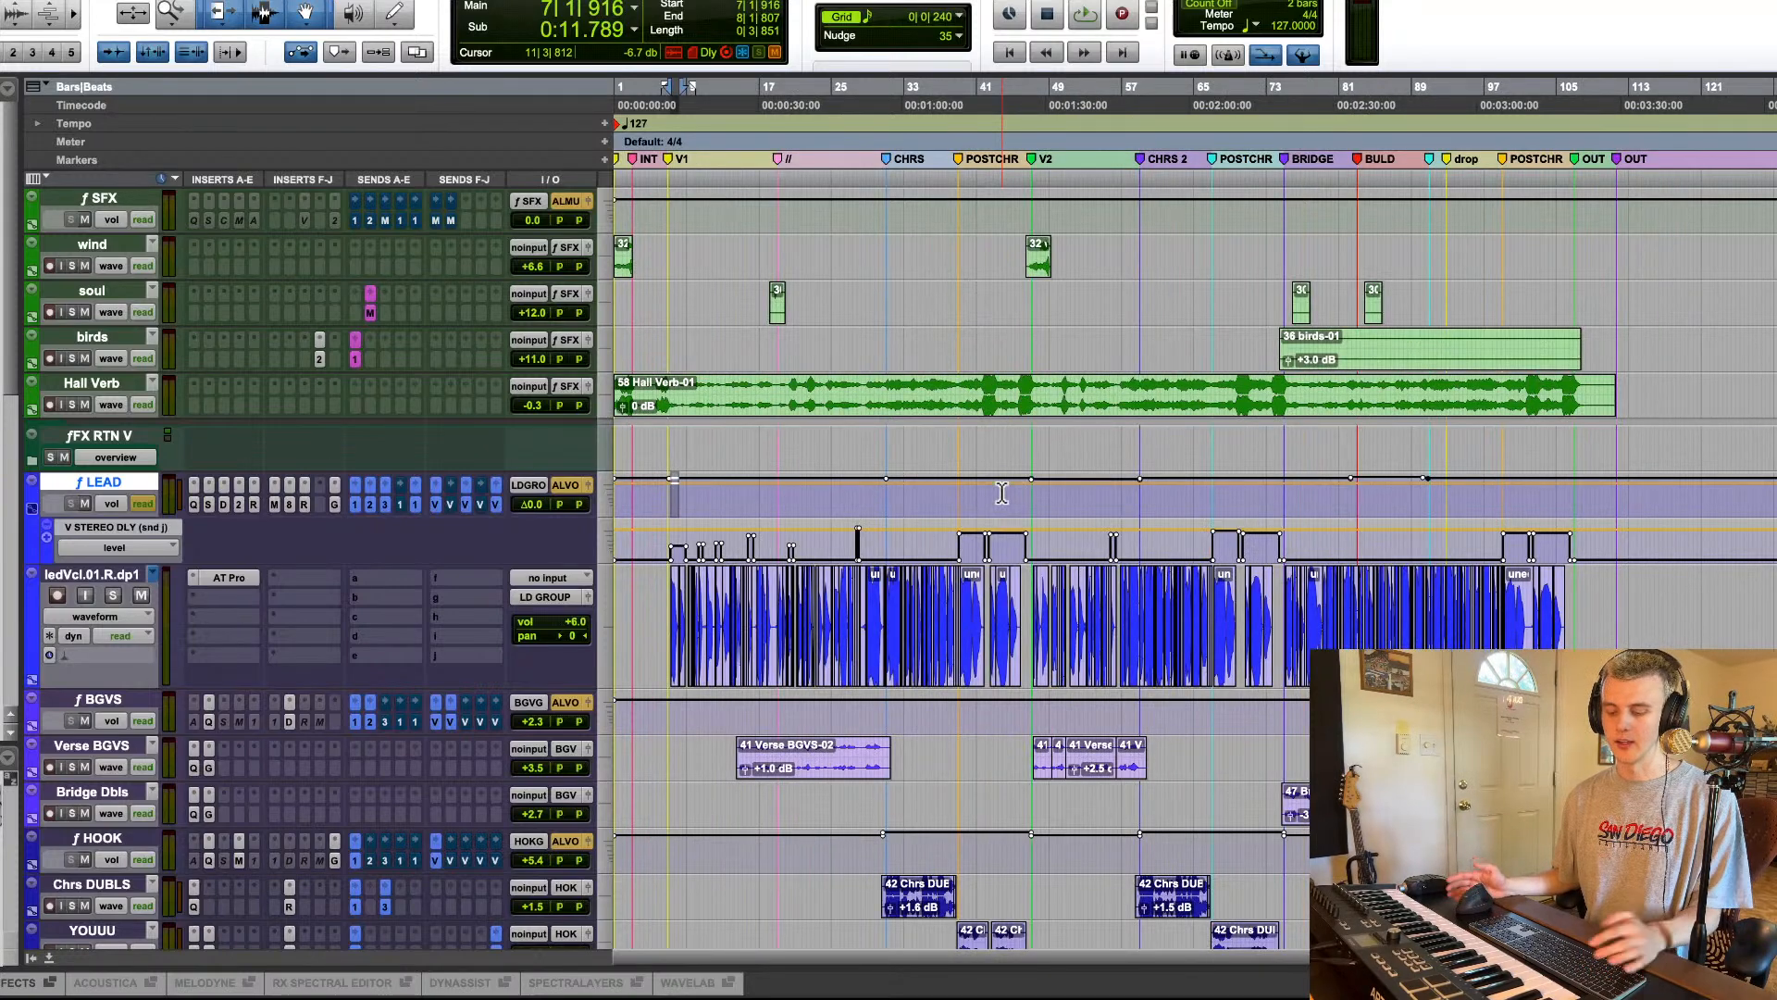
Step: Mark the LEAD track from about bar 21 to bar 35 and view the vocal clips there in detail
left_click_drag(808, 498, 935, 498)
key("t")
key("t")
key("t")
key("t")
key("t")
key("t")
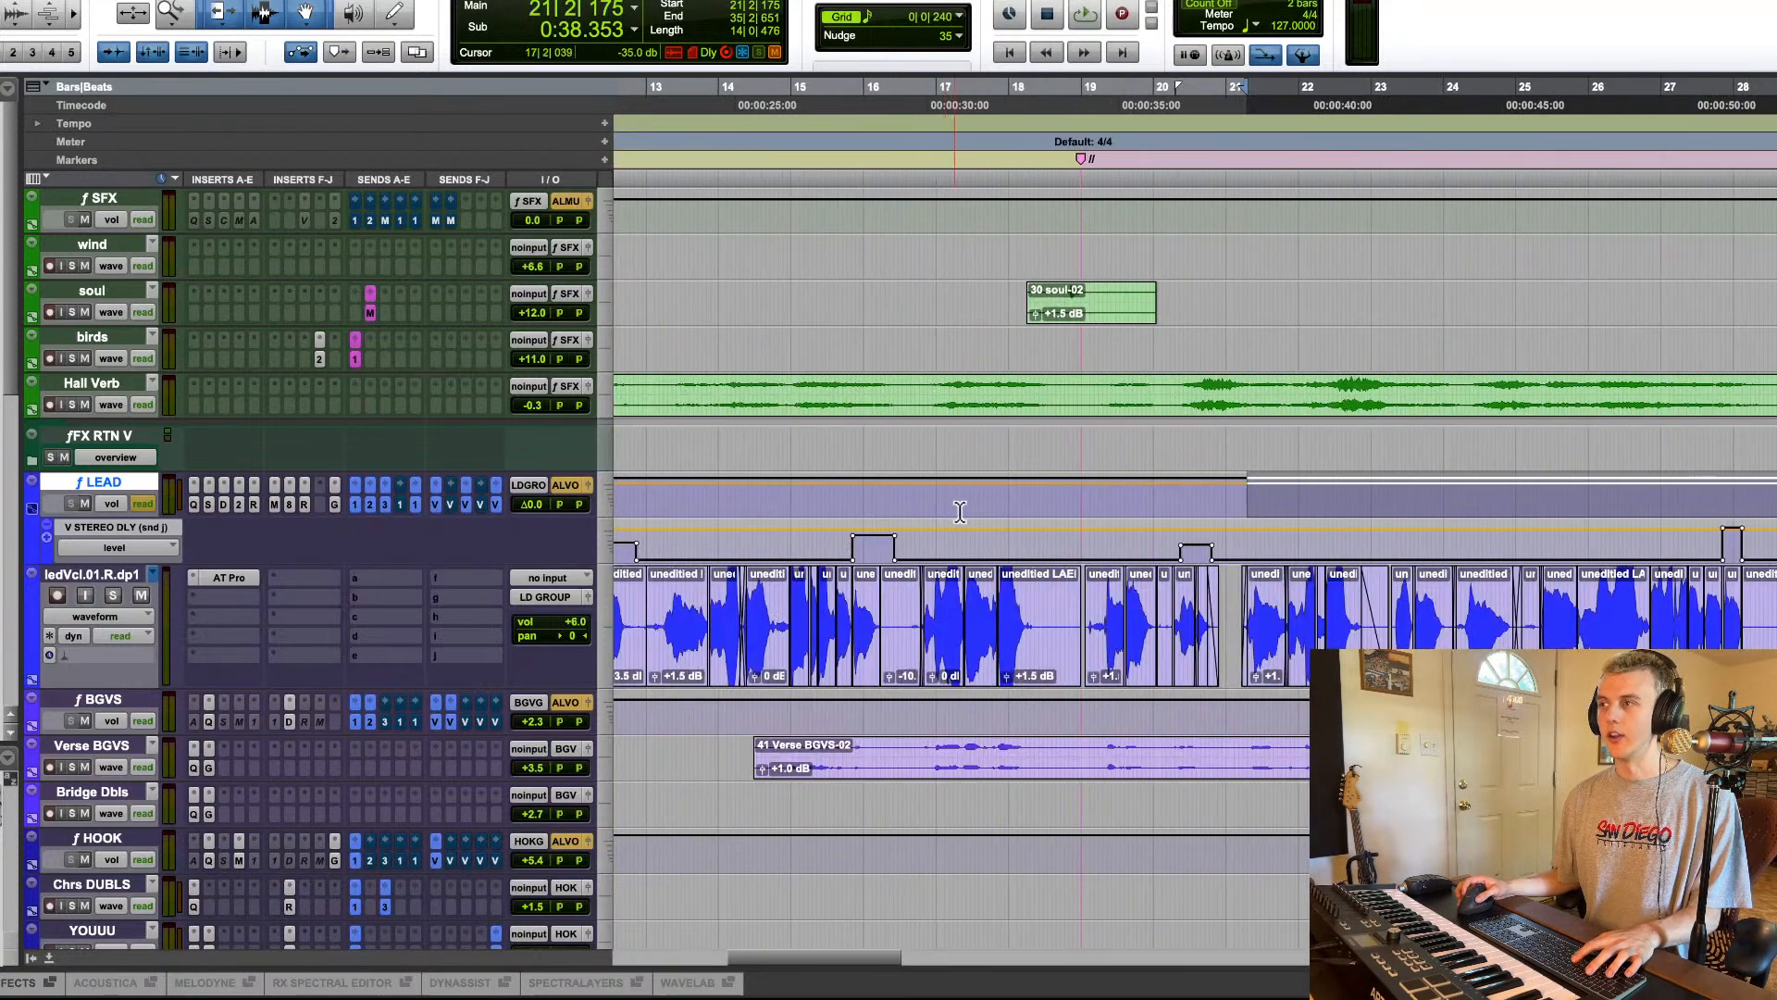
Step: Inspect the short lead vocal clips around bars 20 and 21, selecting the one at bar 20
left_click(1279, 610)
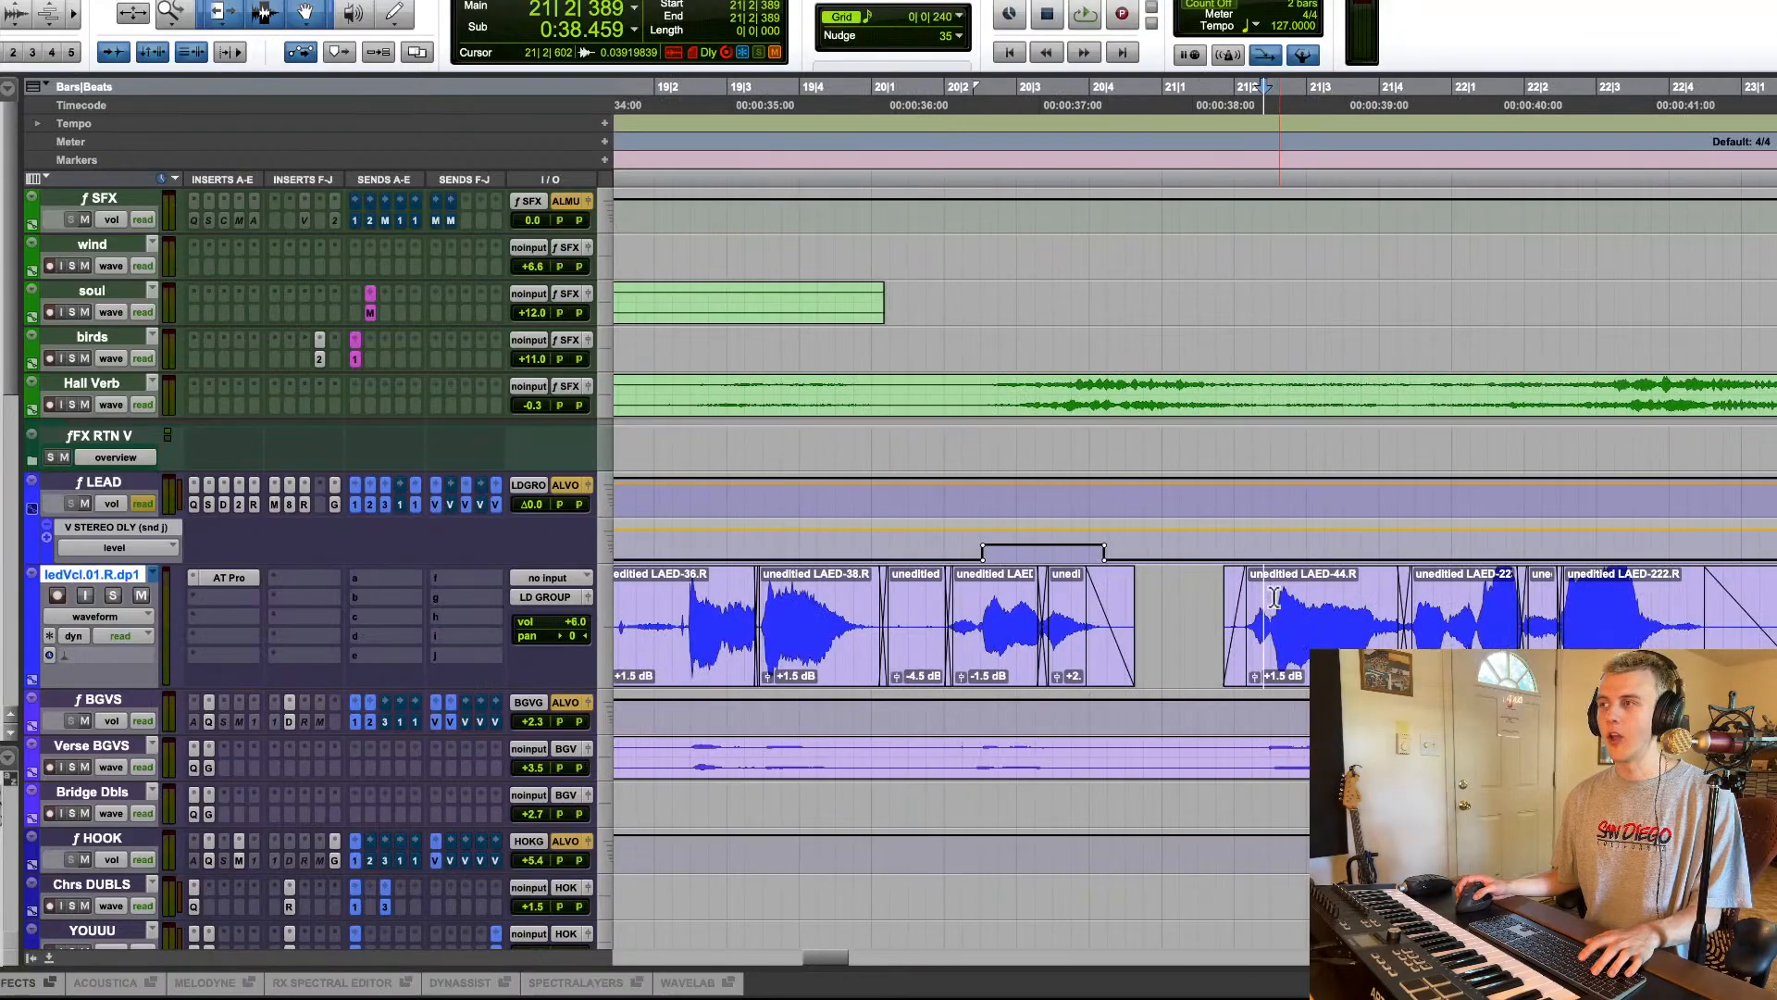
key("r")
left_click(921, 652)
key("r")
key("r")
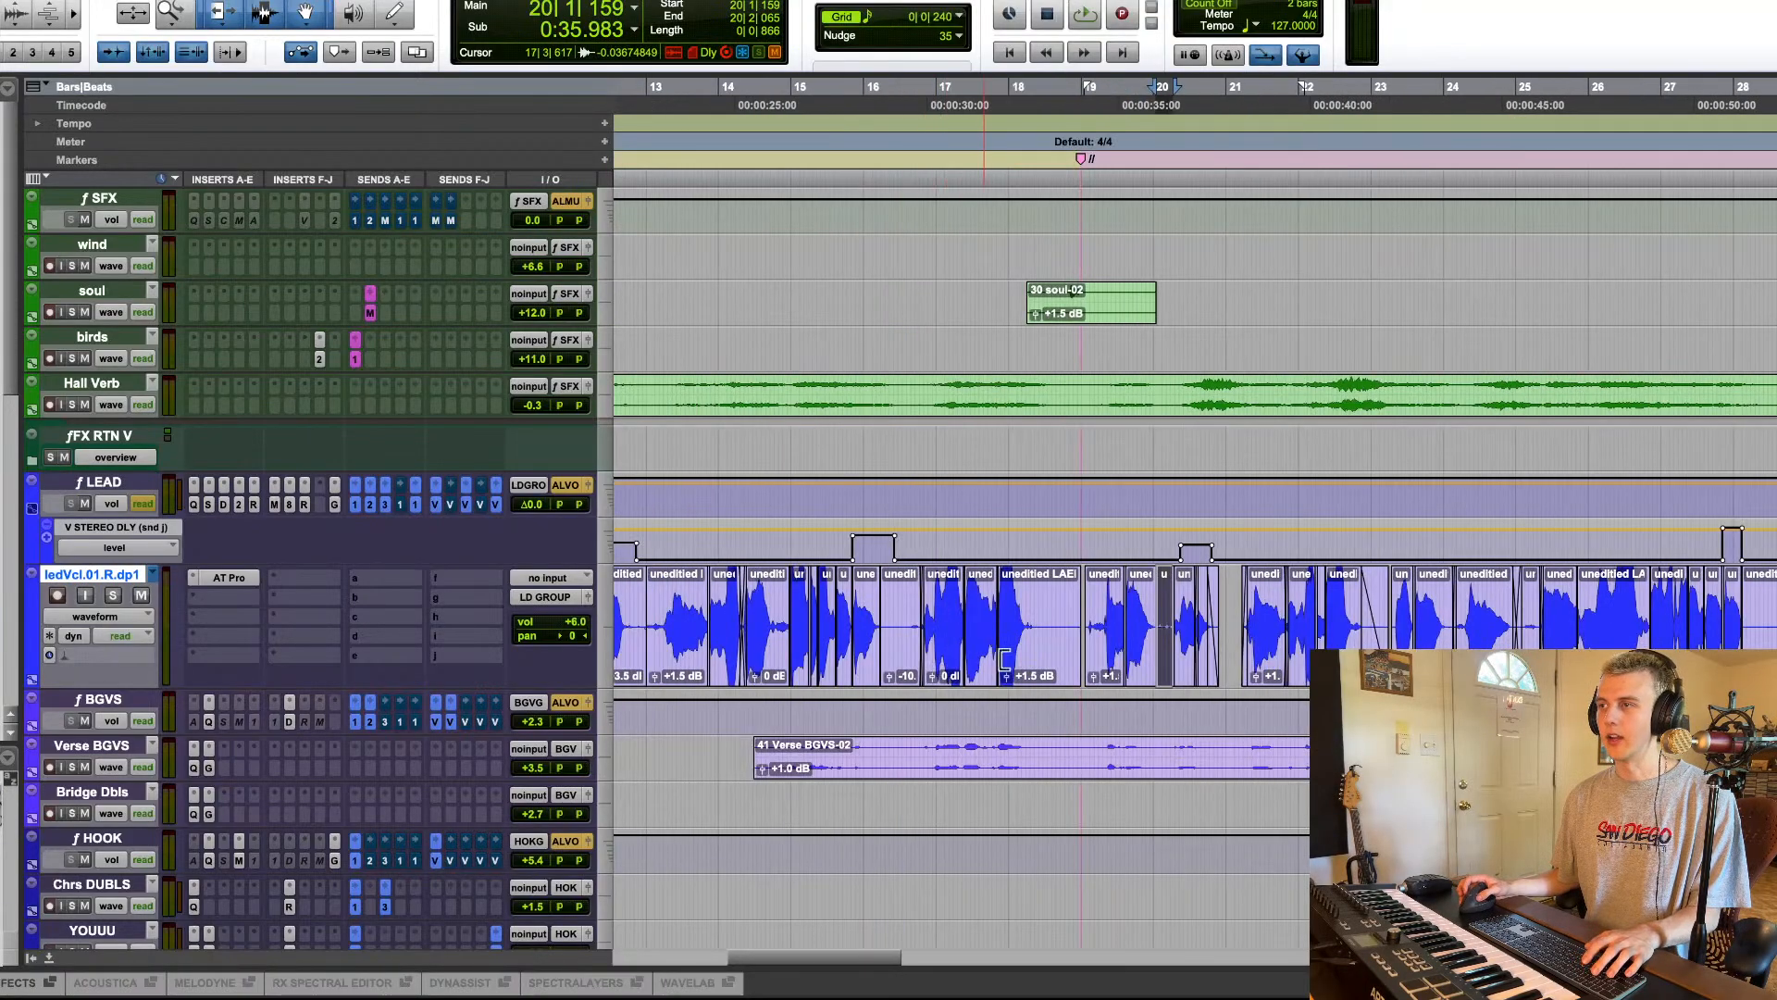
Step: Zoom in on the opening lead vocal phrase of verse 1 and select its second clip, unedited LAED-212.R
scroll(1032, 661, "left", 10)
left_click(1092, 613)
key("t")
key("t")
key("t")
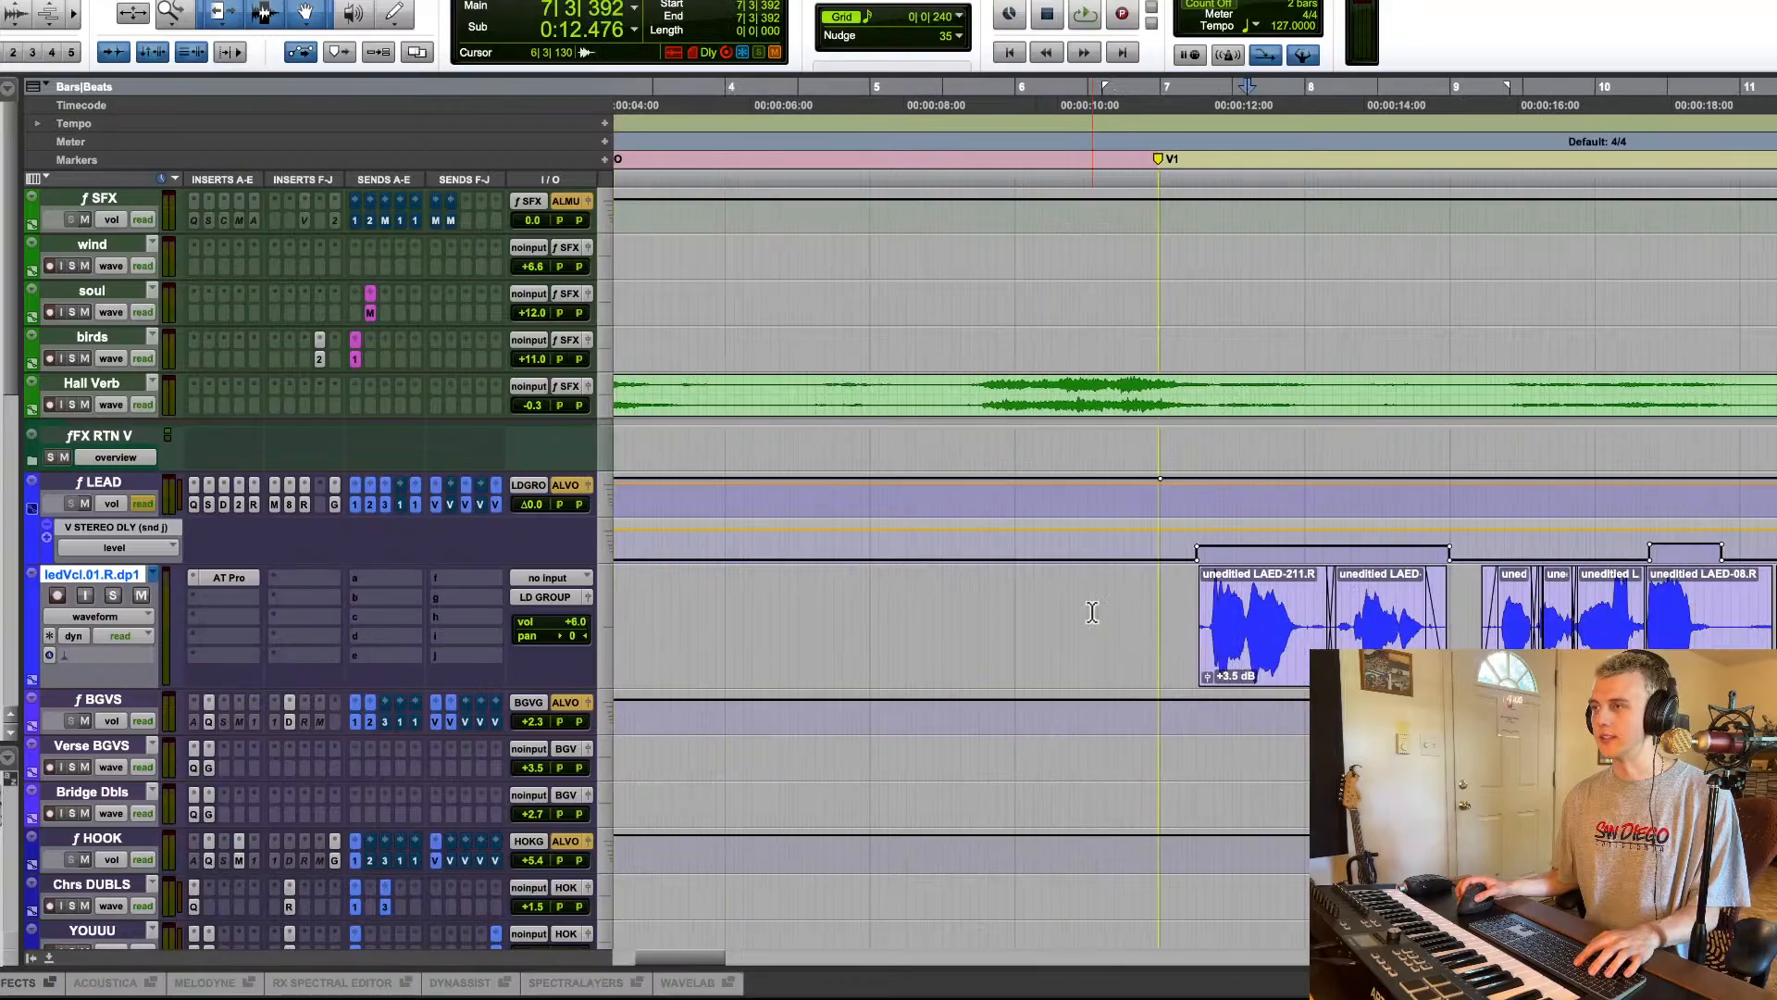
scroll(1092, 613, "right", 3)
scroll(1296, 574, "down", 2)
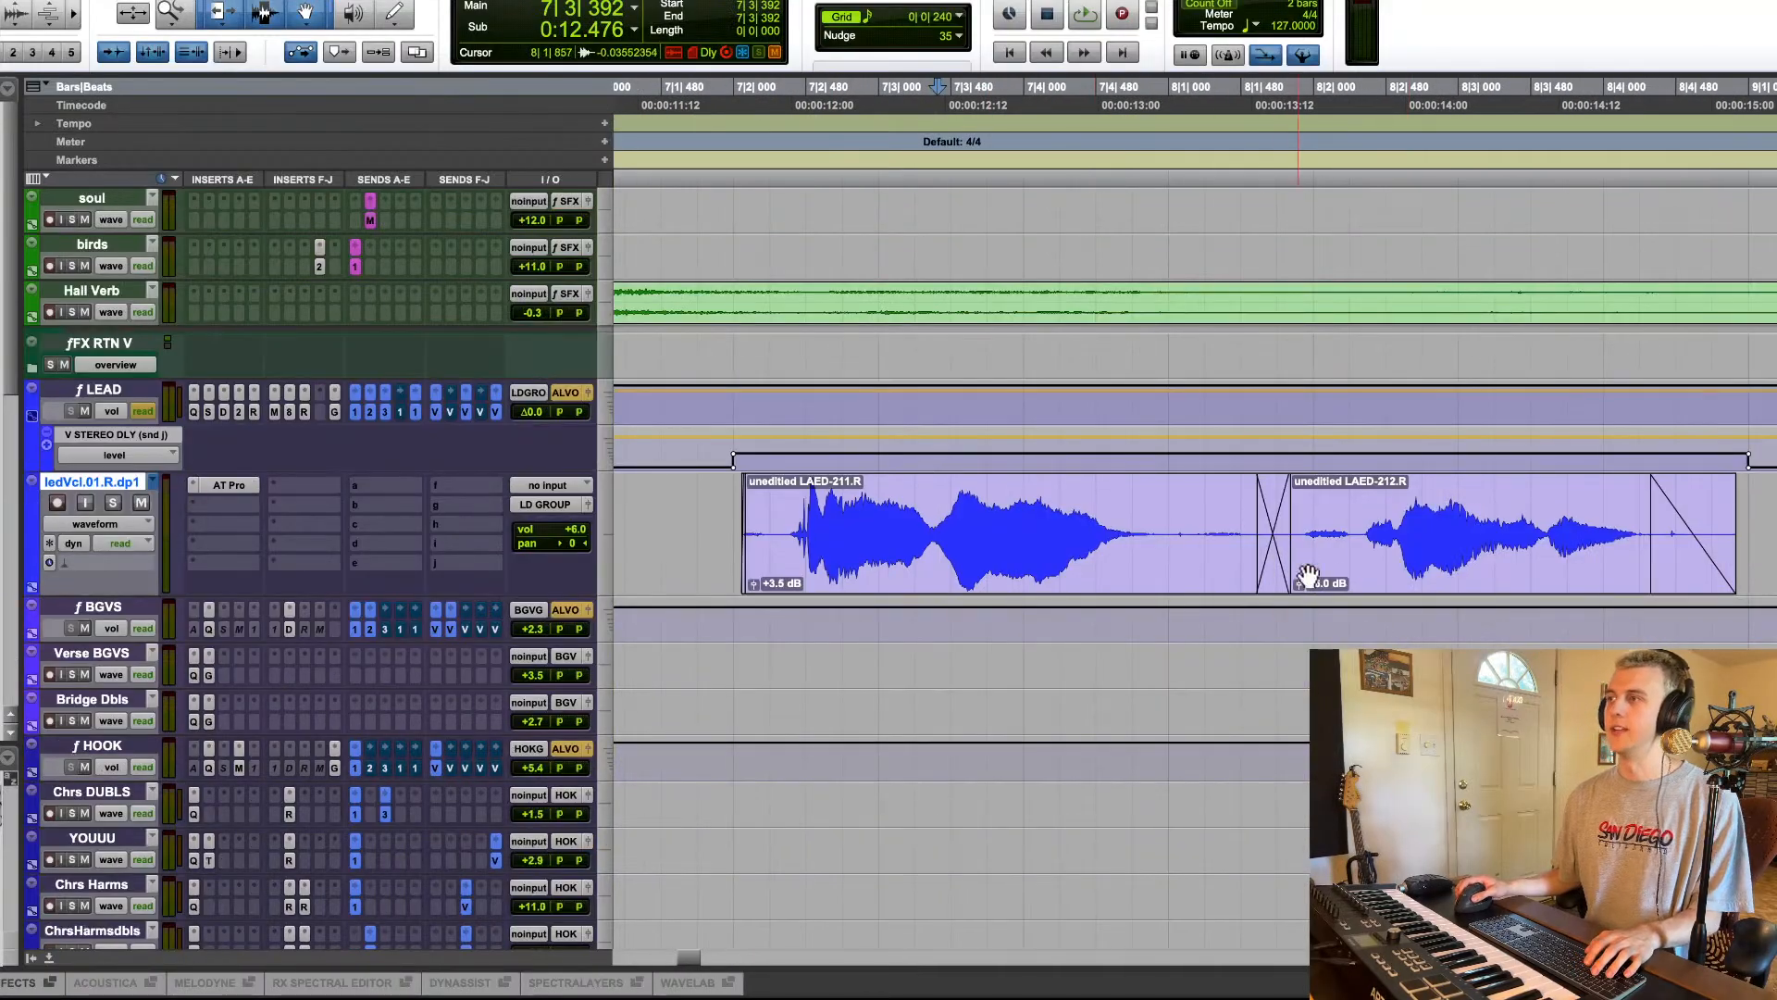
left_click(1415, 534)
left_click(1515, 567)
Step: Return to the full-song view and look over the guitar, melodic, bass and drum tracks up to the DRUMS group
key("r")
key("r")
key("r")
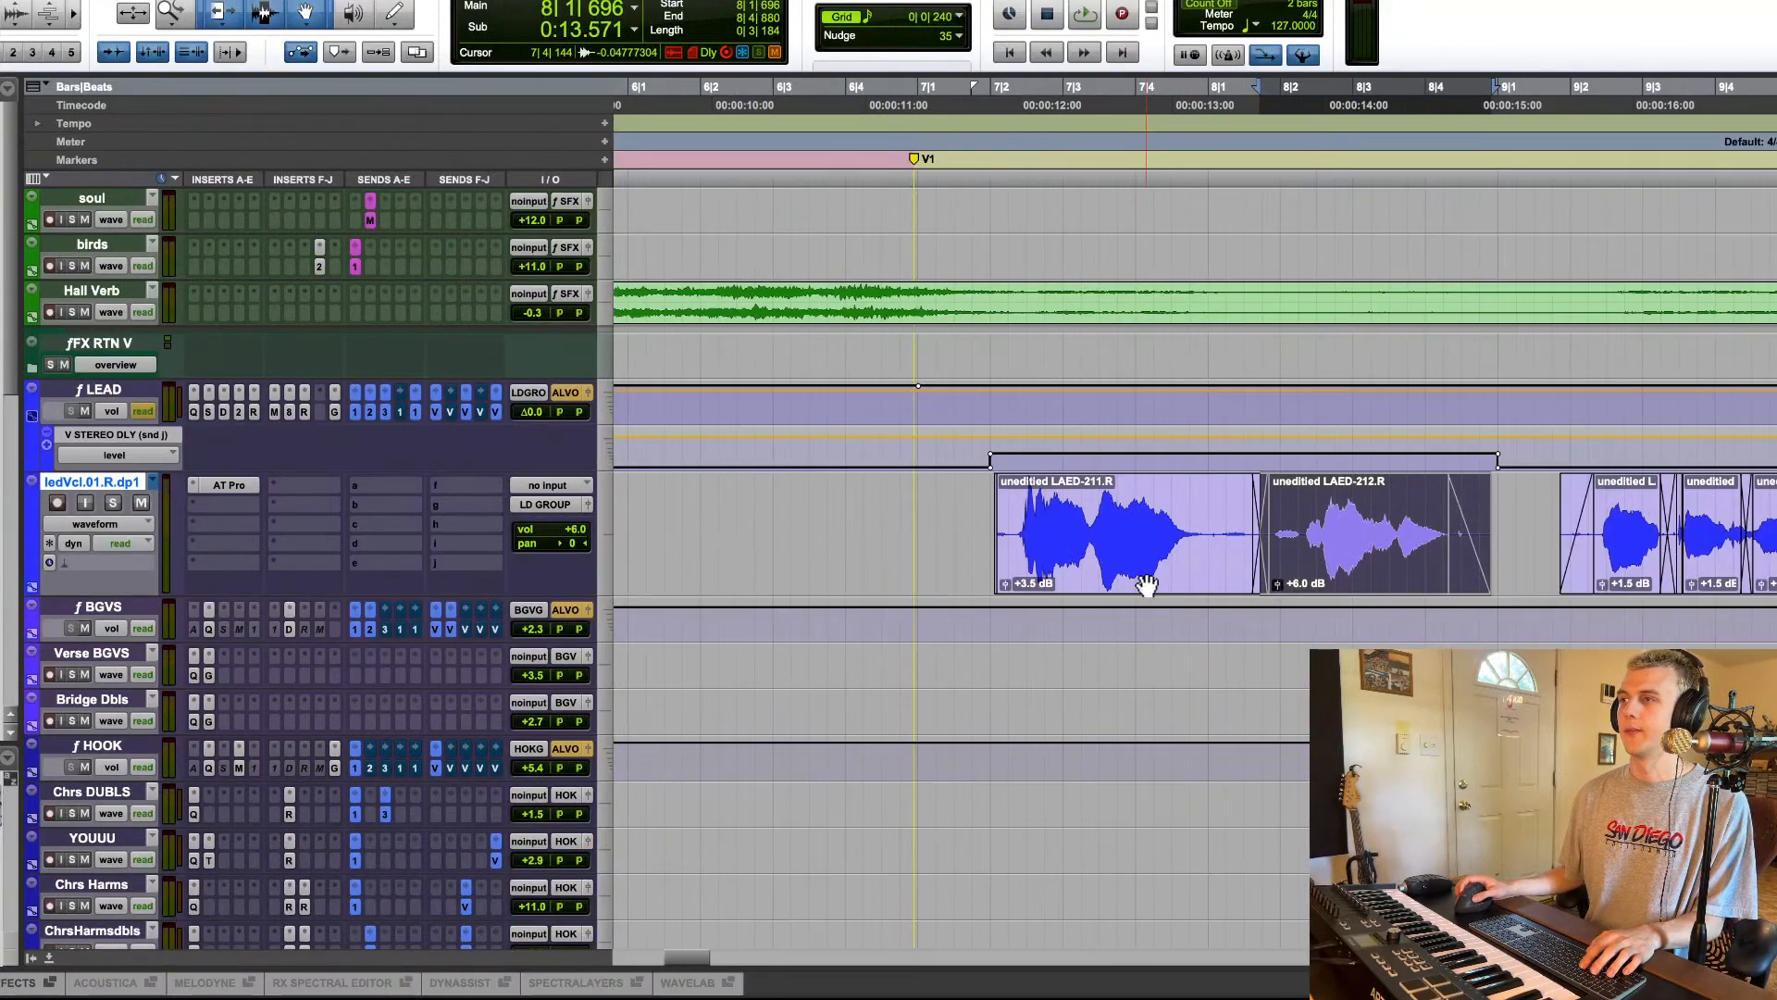
key("r")
key("r")
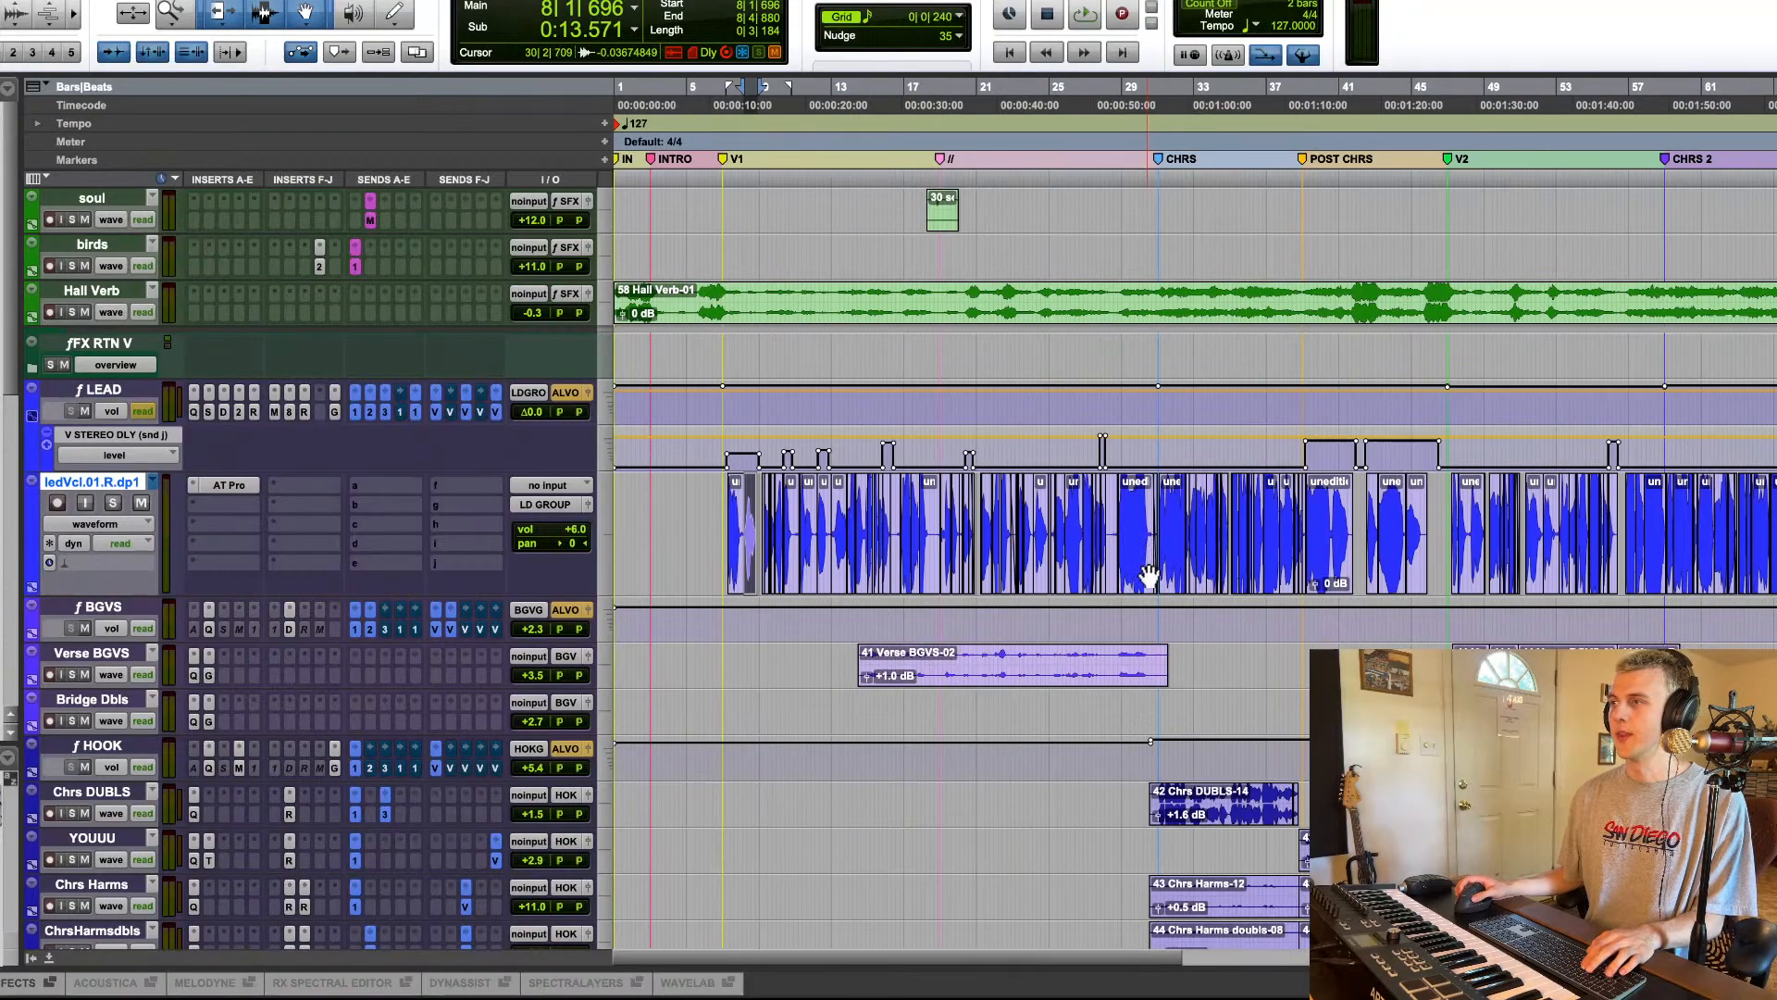
key("r")
scroll(1125, 593, "up", 10)
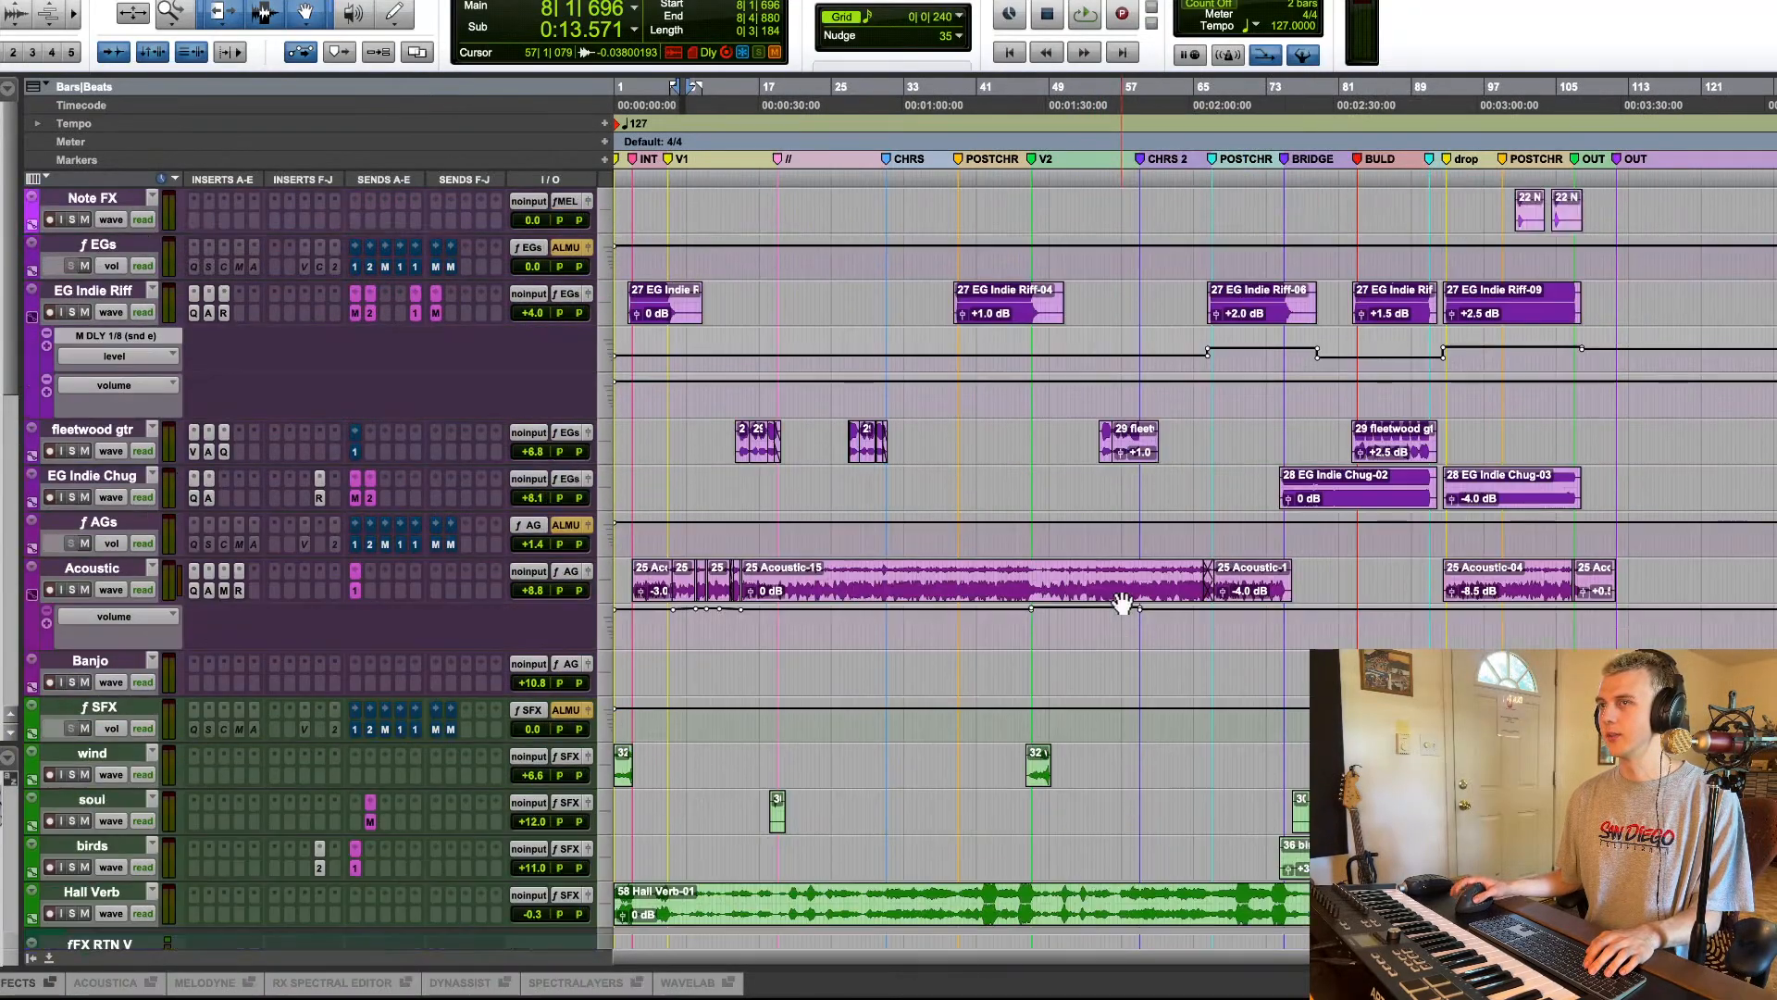
scroll(318, 635, "up", 10)
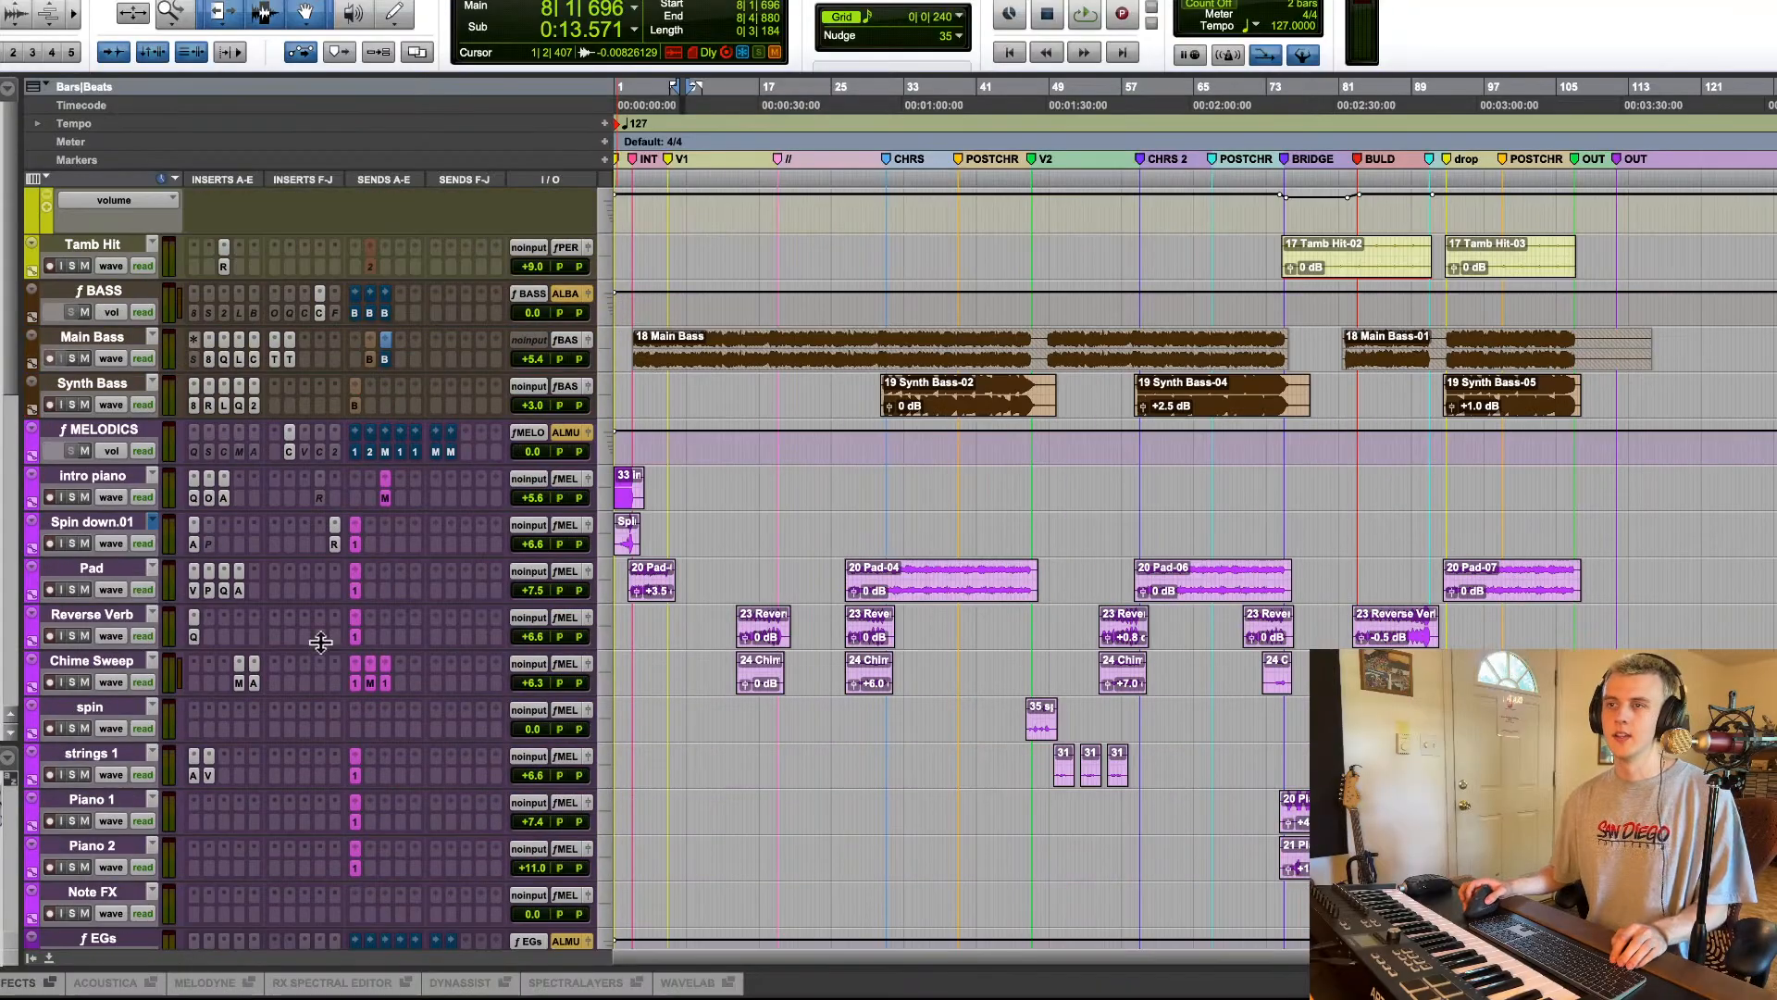
scroll(320, 645, "up", 15)
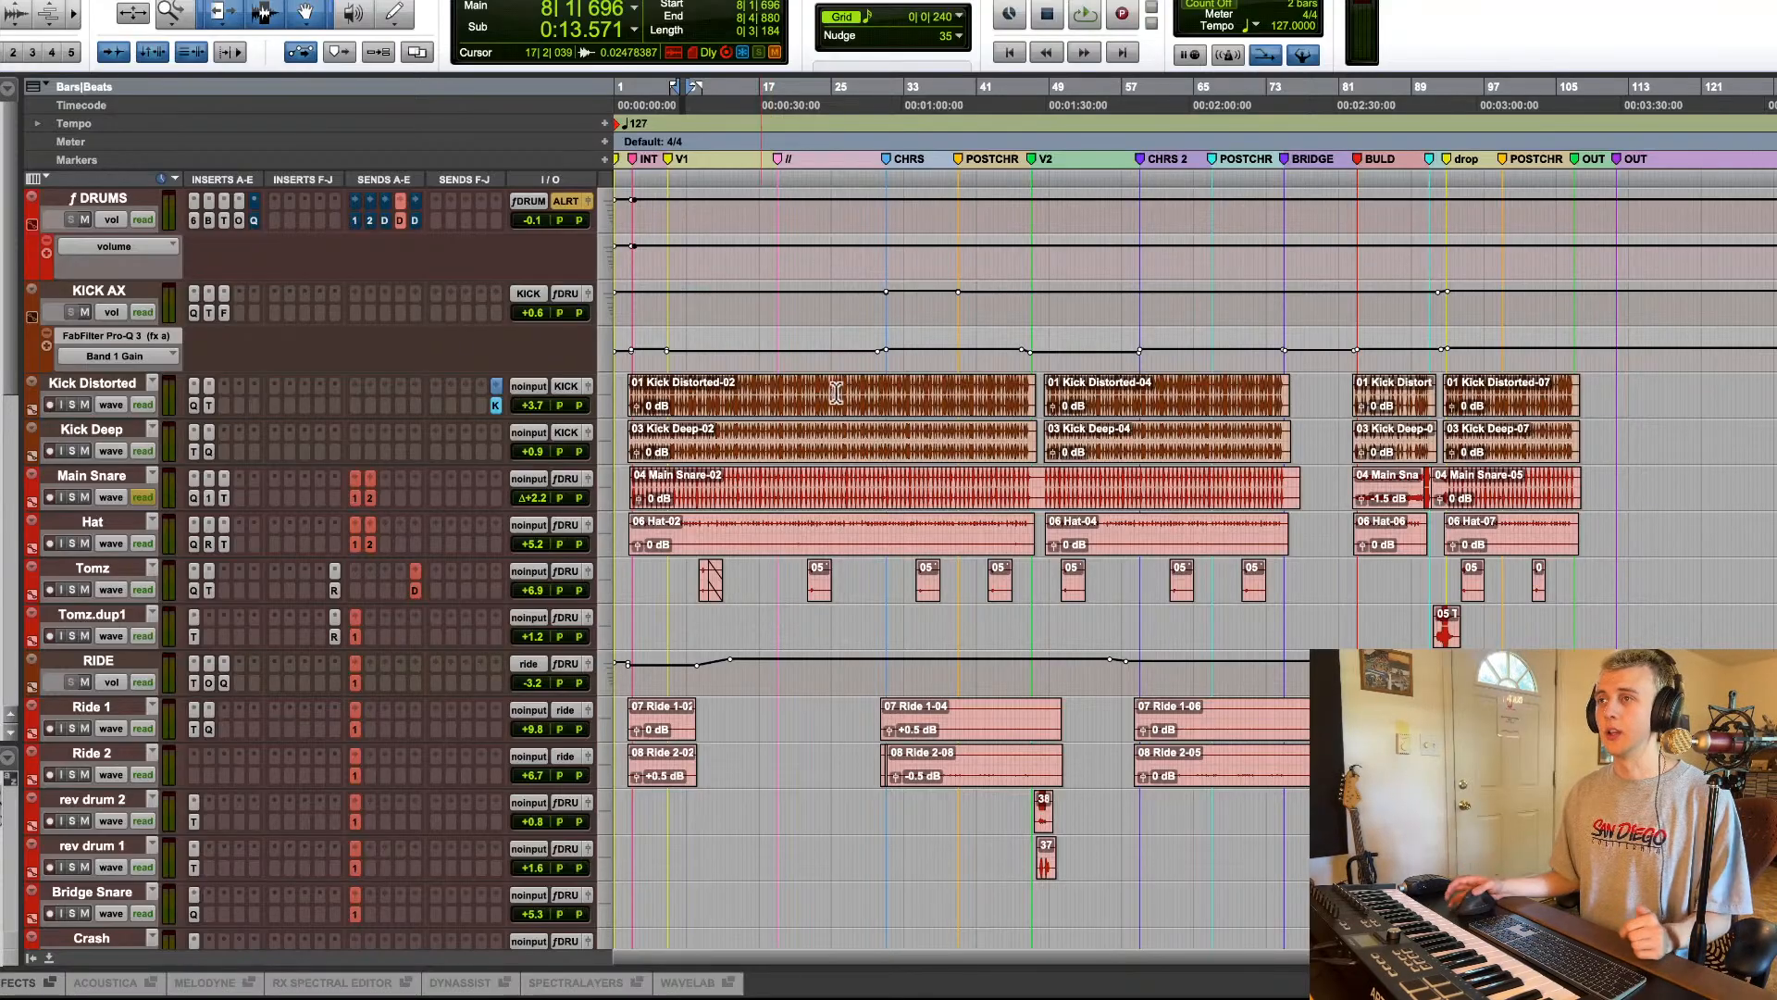
Step: Review the session's color-coded track groups from the drums to the vocals and back to the guitars
scroll(722, 408, "down", 5)
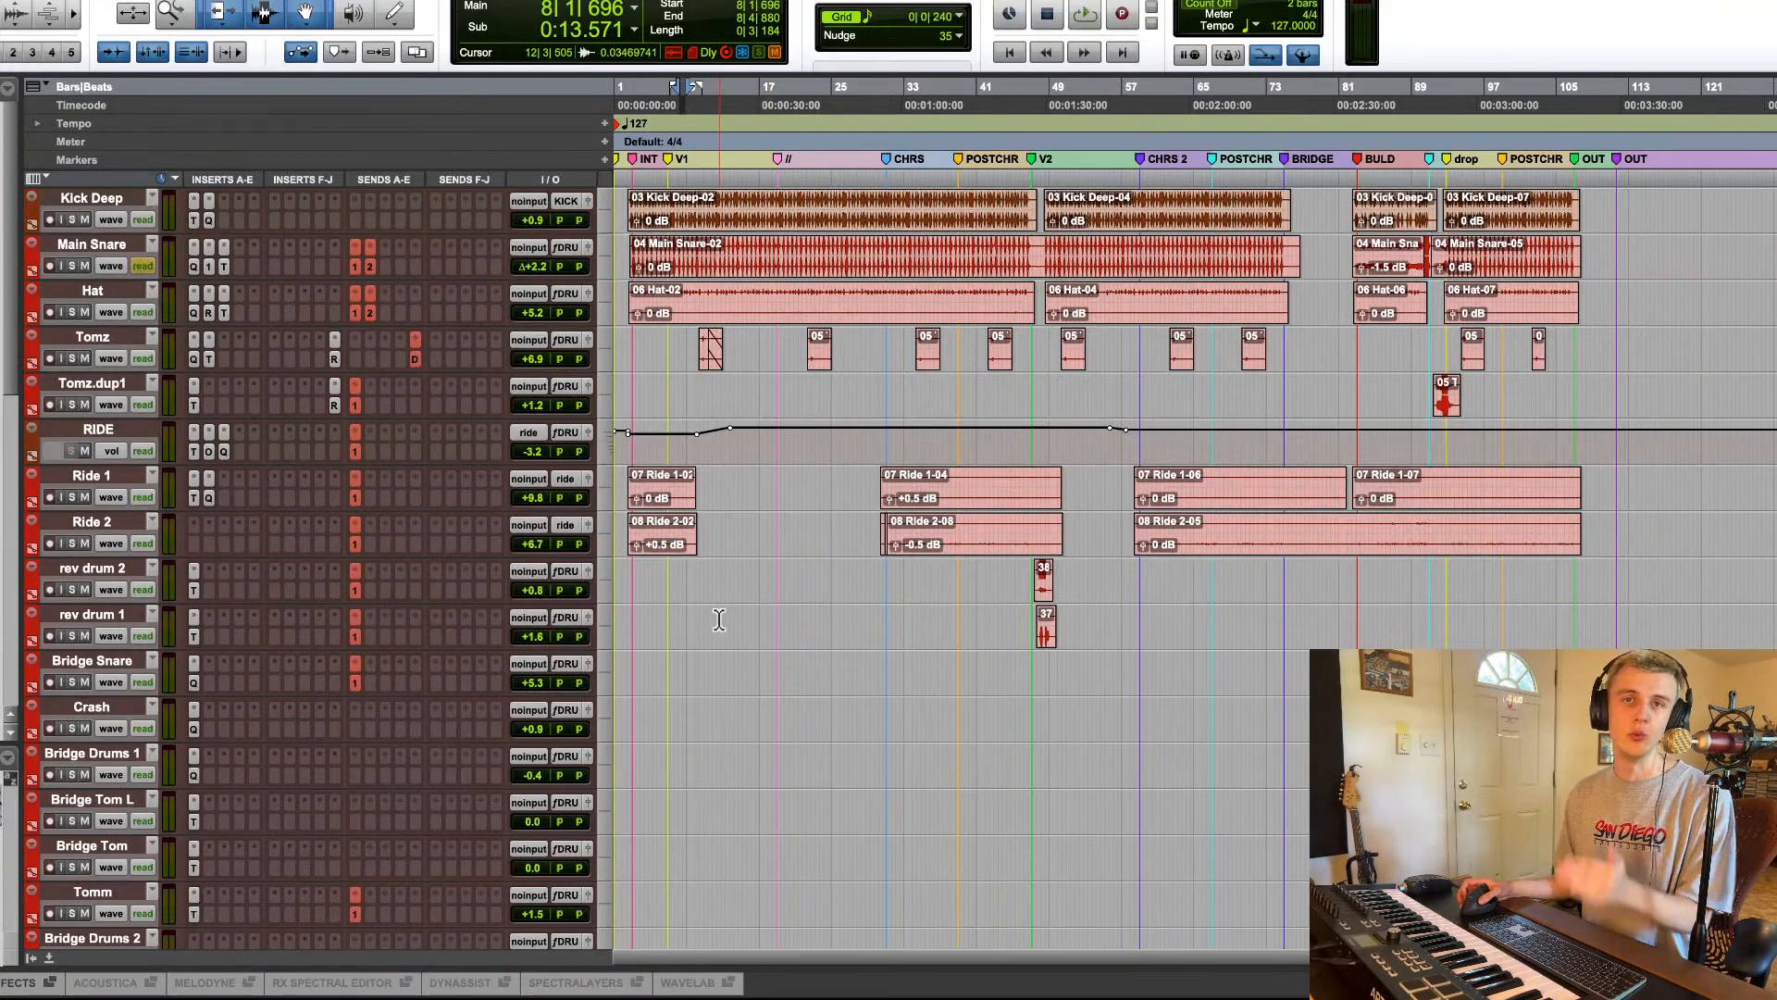
scroll(720, 621, "down", 12)
scroll(717, 621, "down", 10)
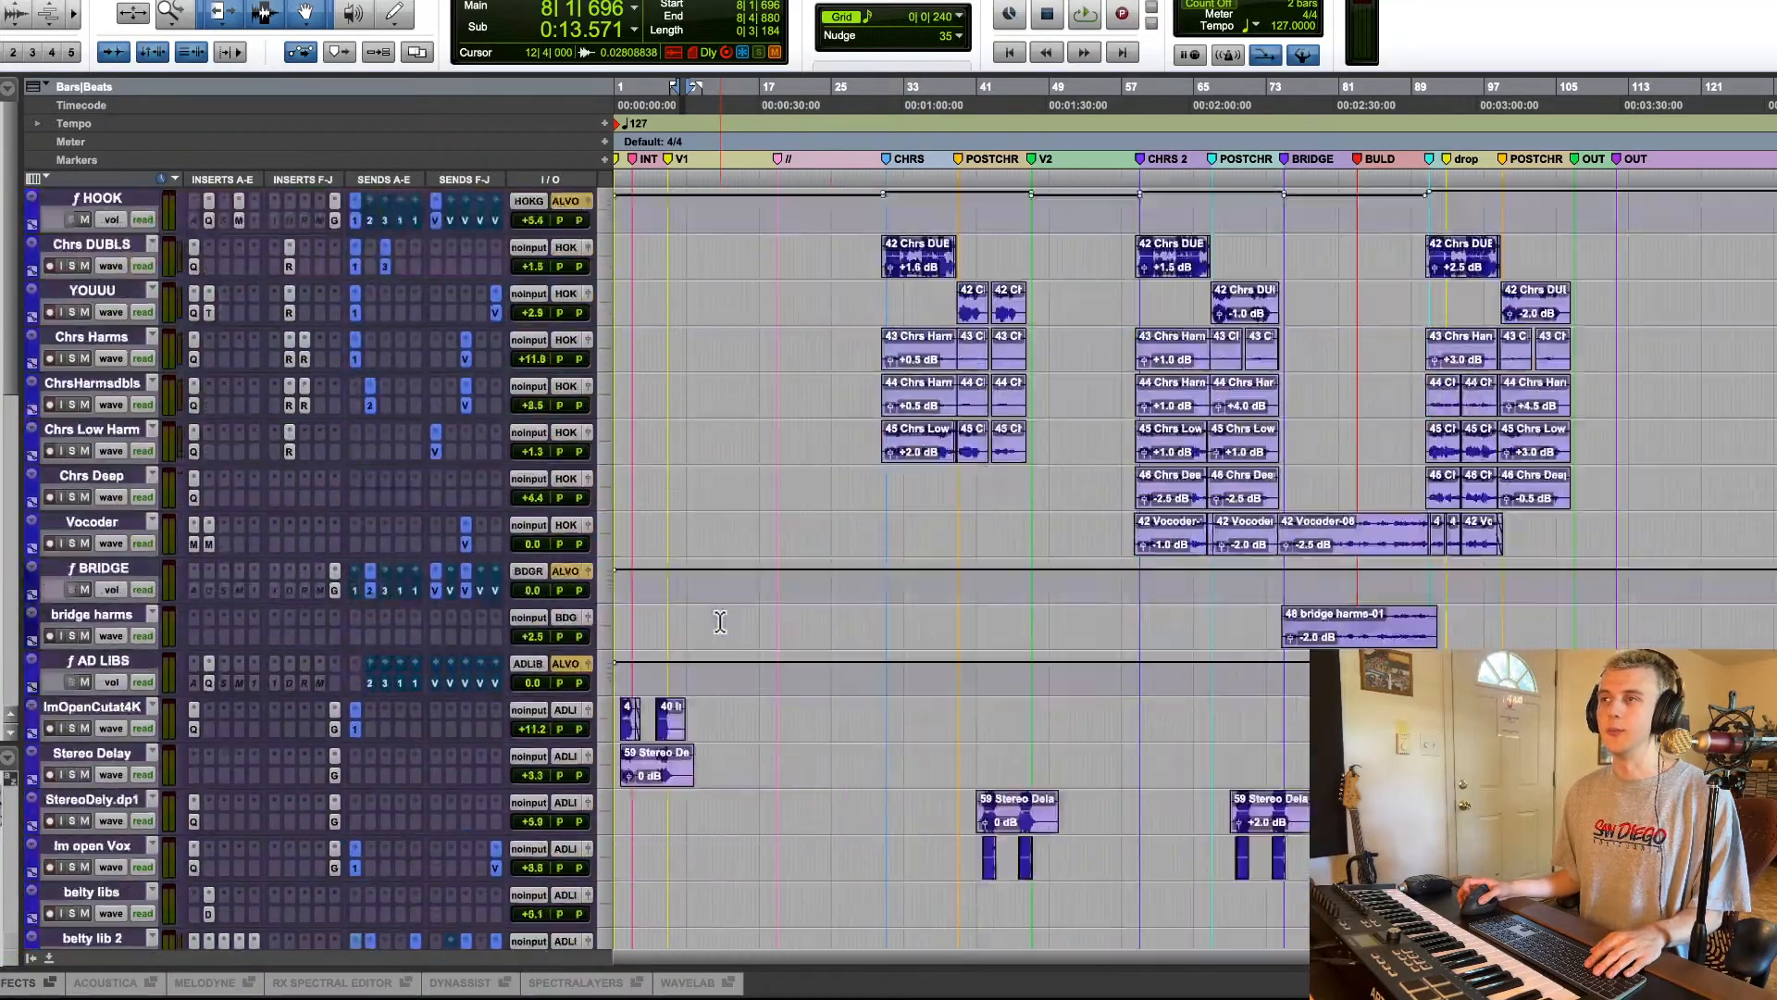
scroll(718, 620, "up", 10)
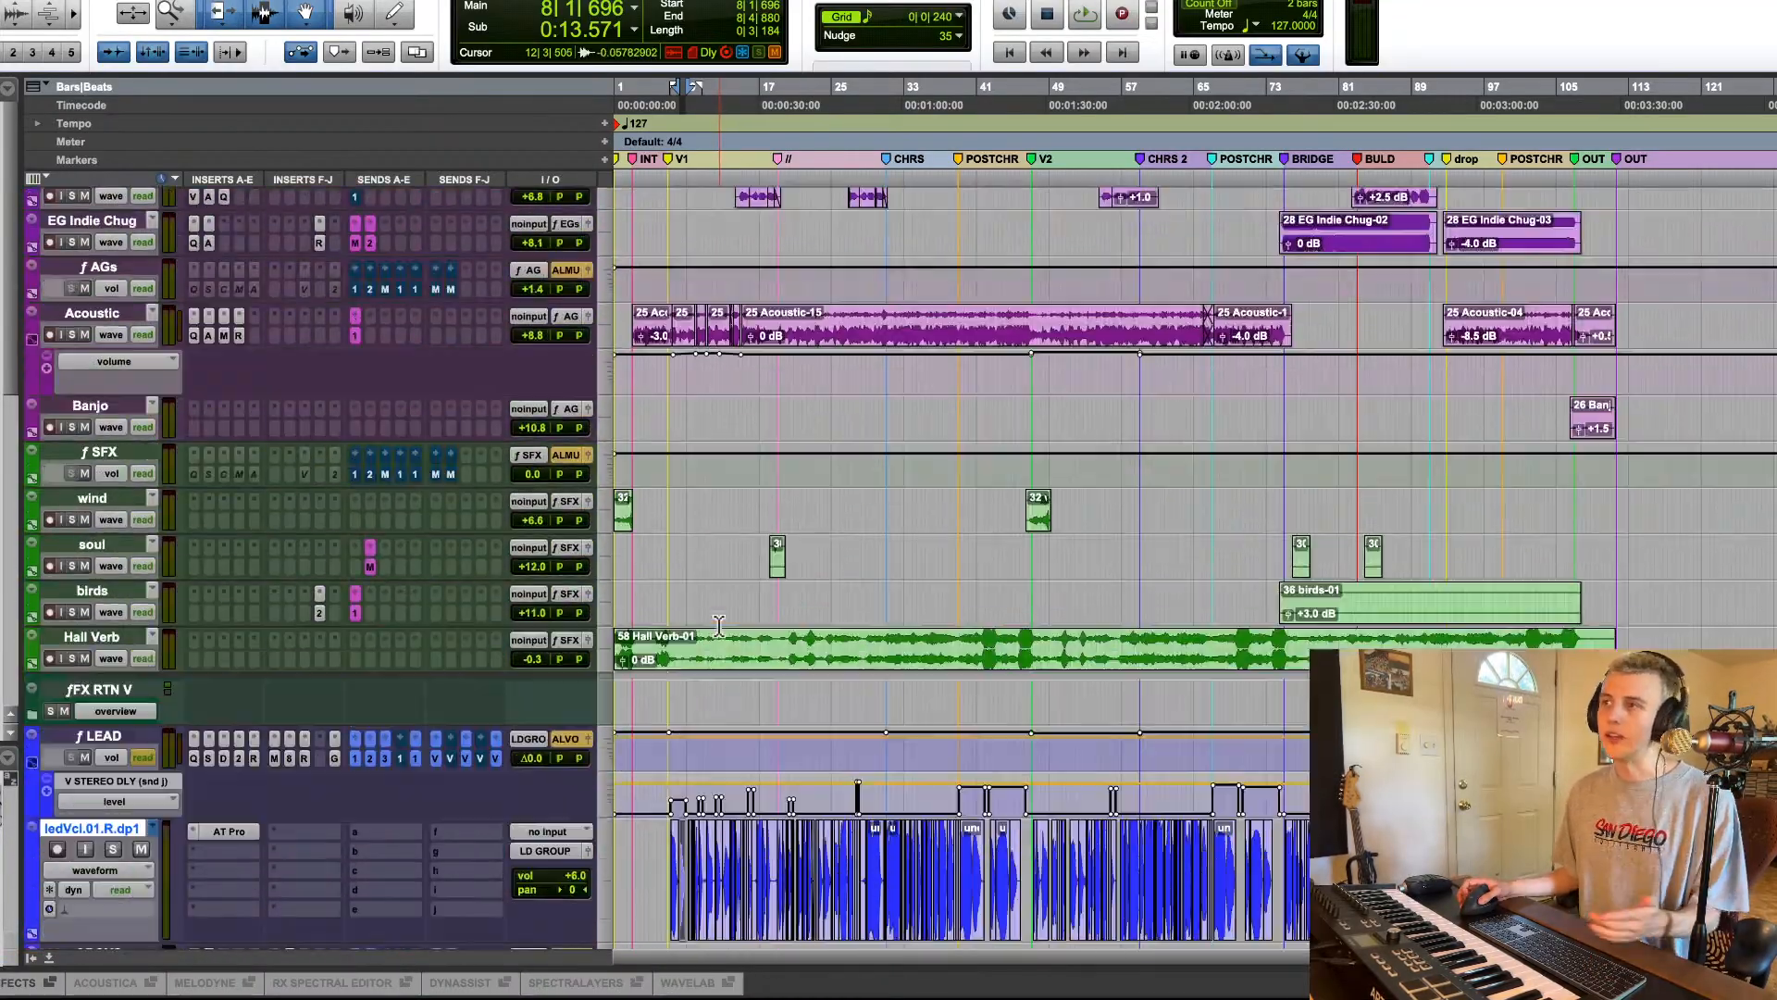
scroll(719, 632, "up", 10)
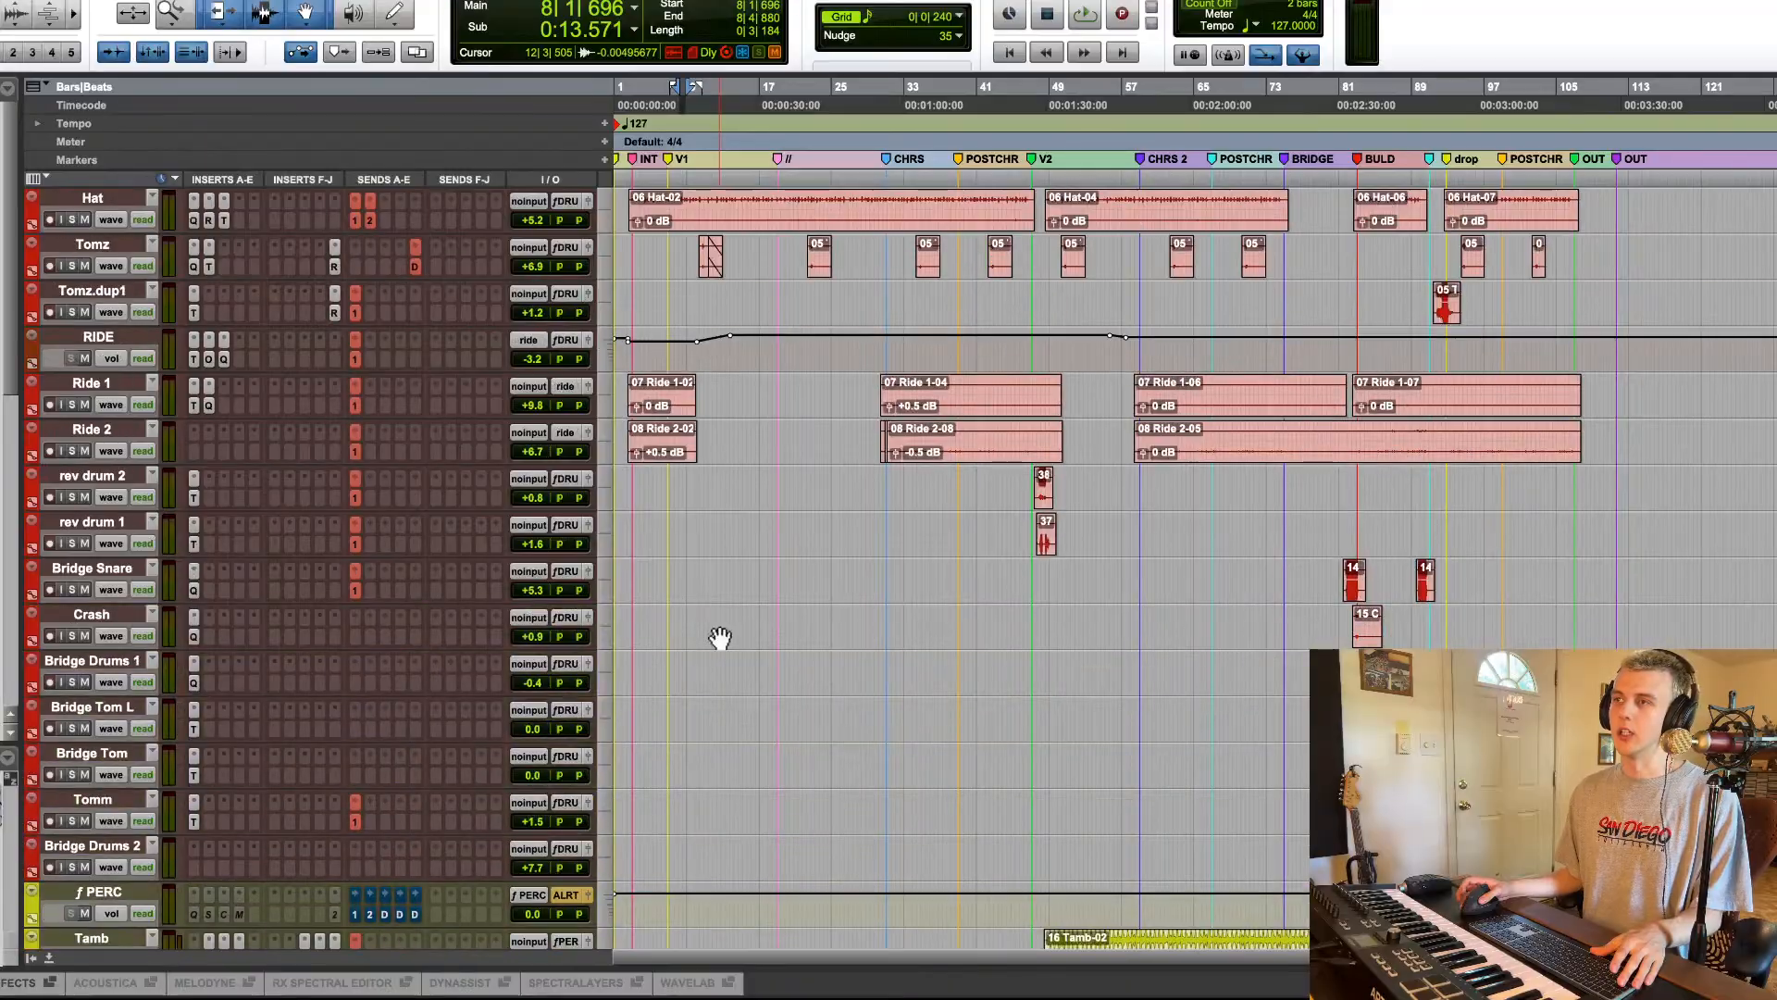
scroll(720, 637, "down", 4)
scroll(720, 637, "down", 10)
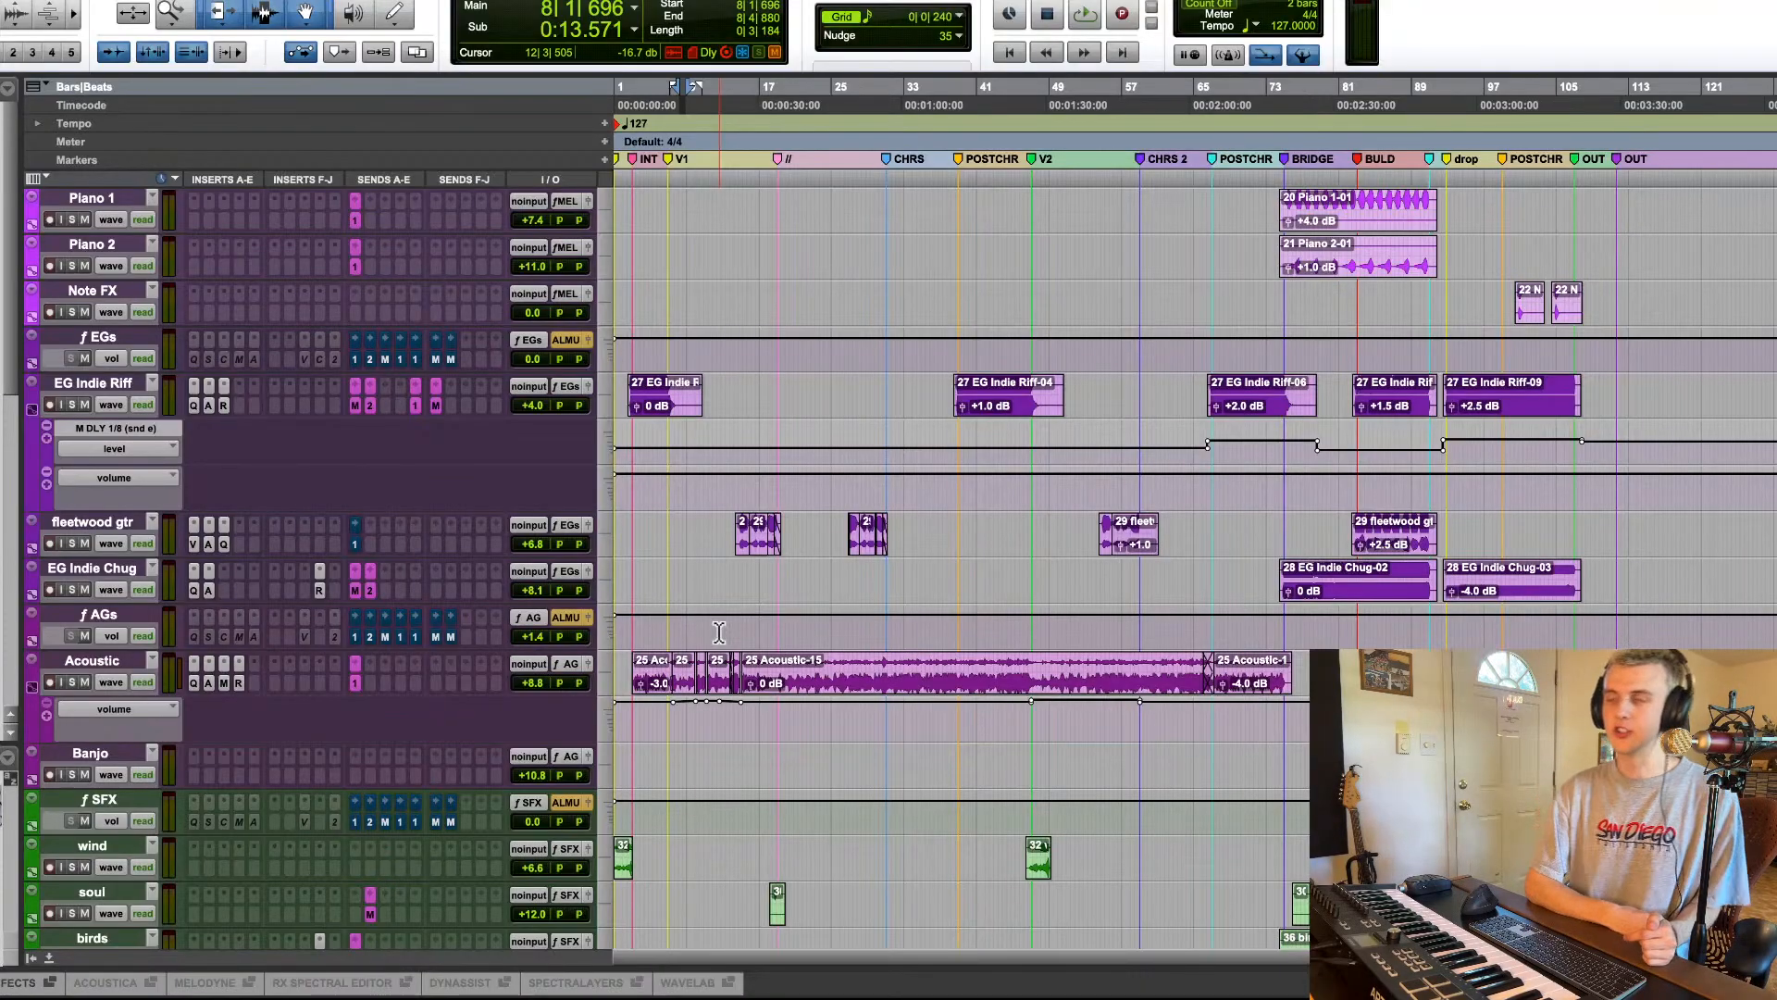
scroll(928, 592, "up", 2)
scroll(929, 593, "down", 4)
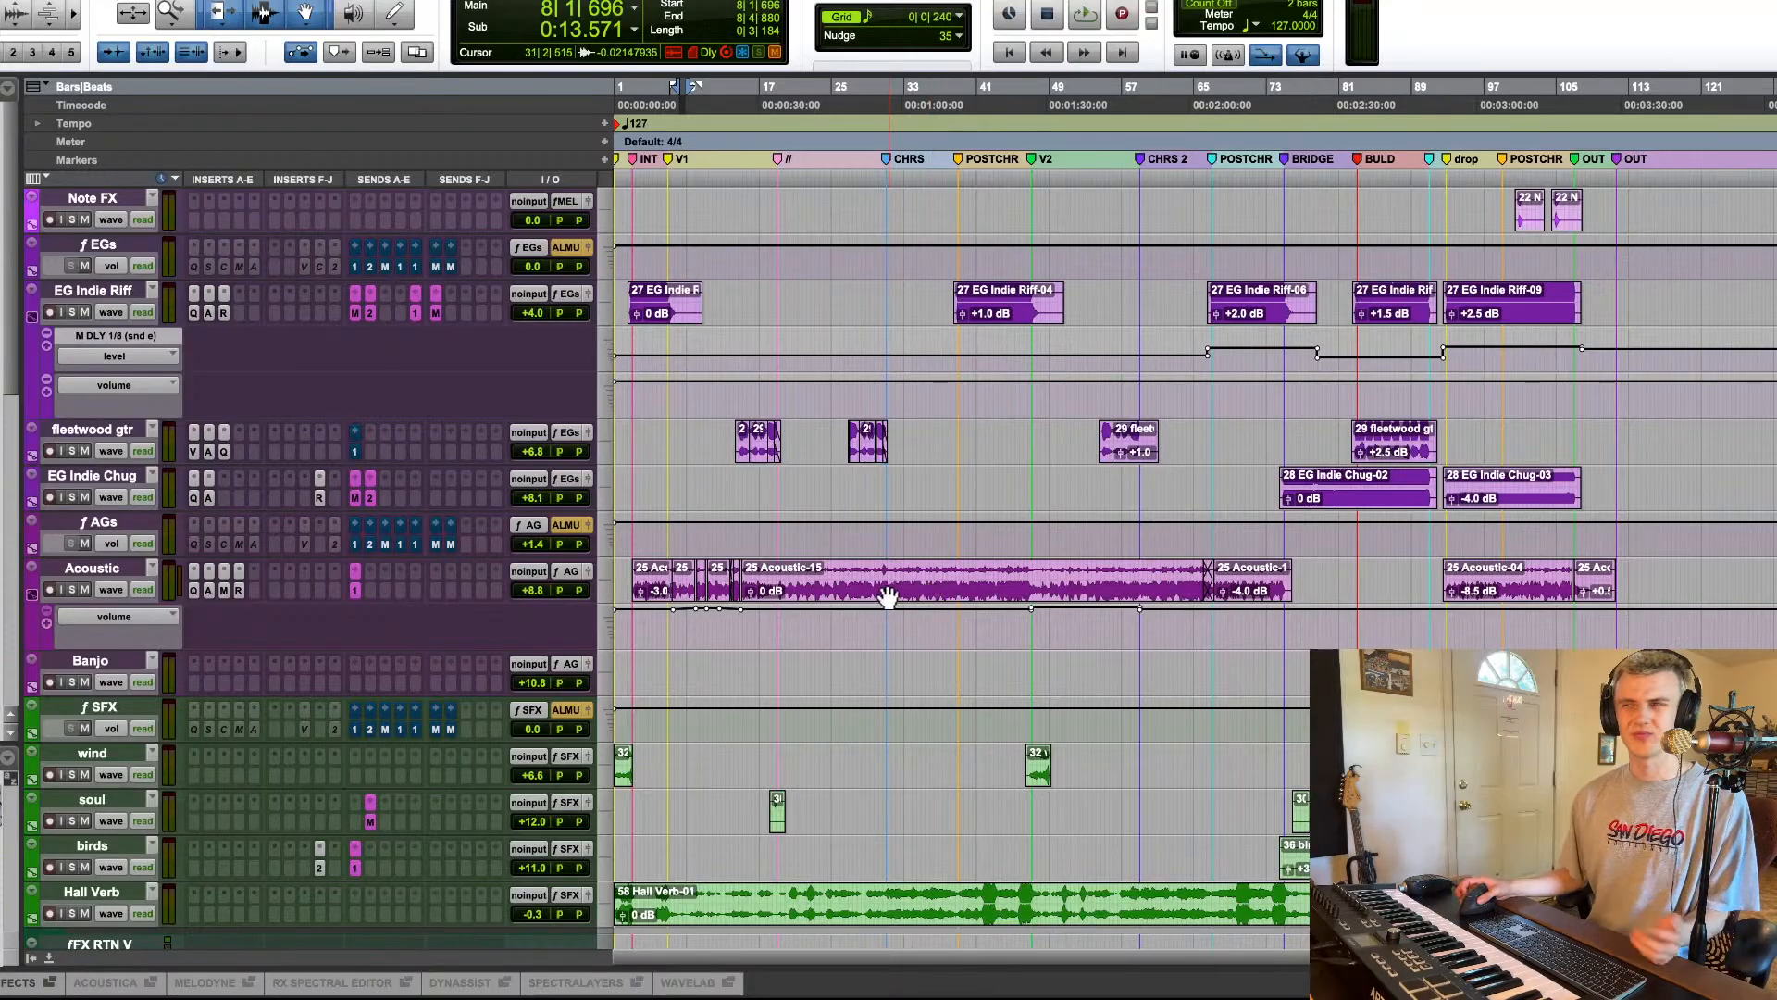
Step: Look over the percussion, bass and melodic tracks, and select the EG Indie Riff-04 clip at the post-chorus
scroll(891, 597, "up", 6)
scroll(890, 597, "up", 20)
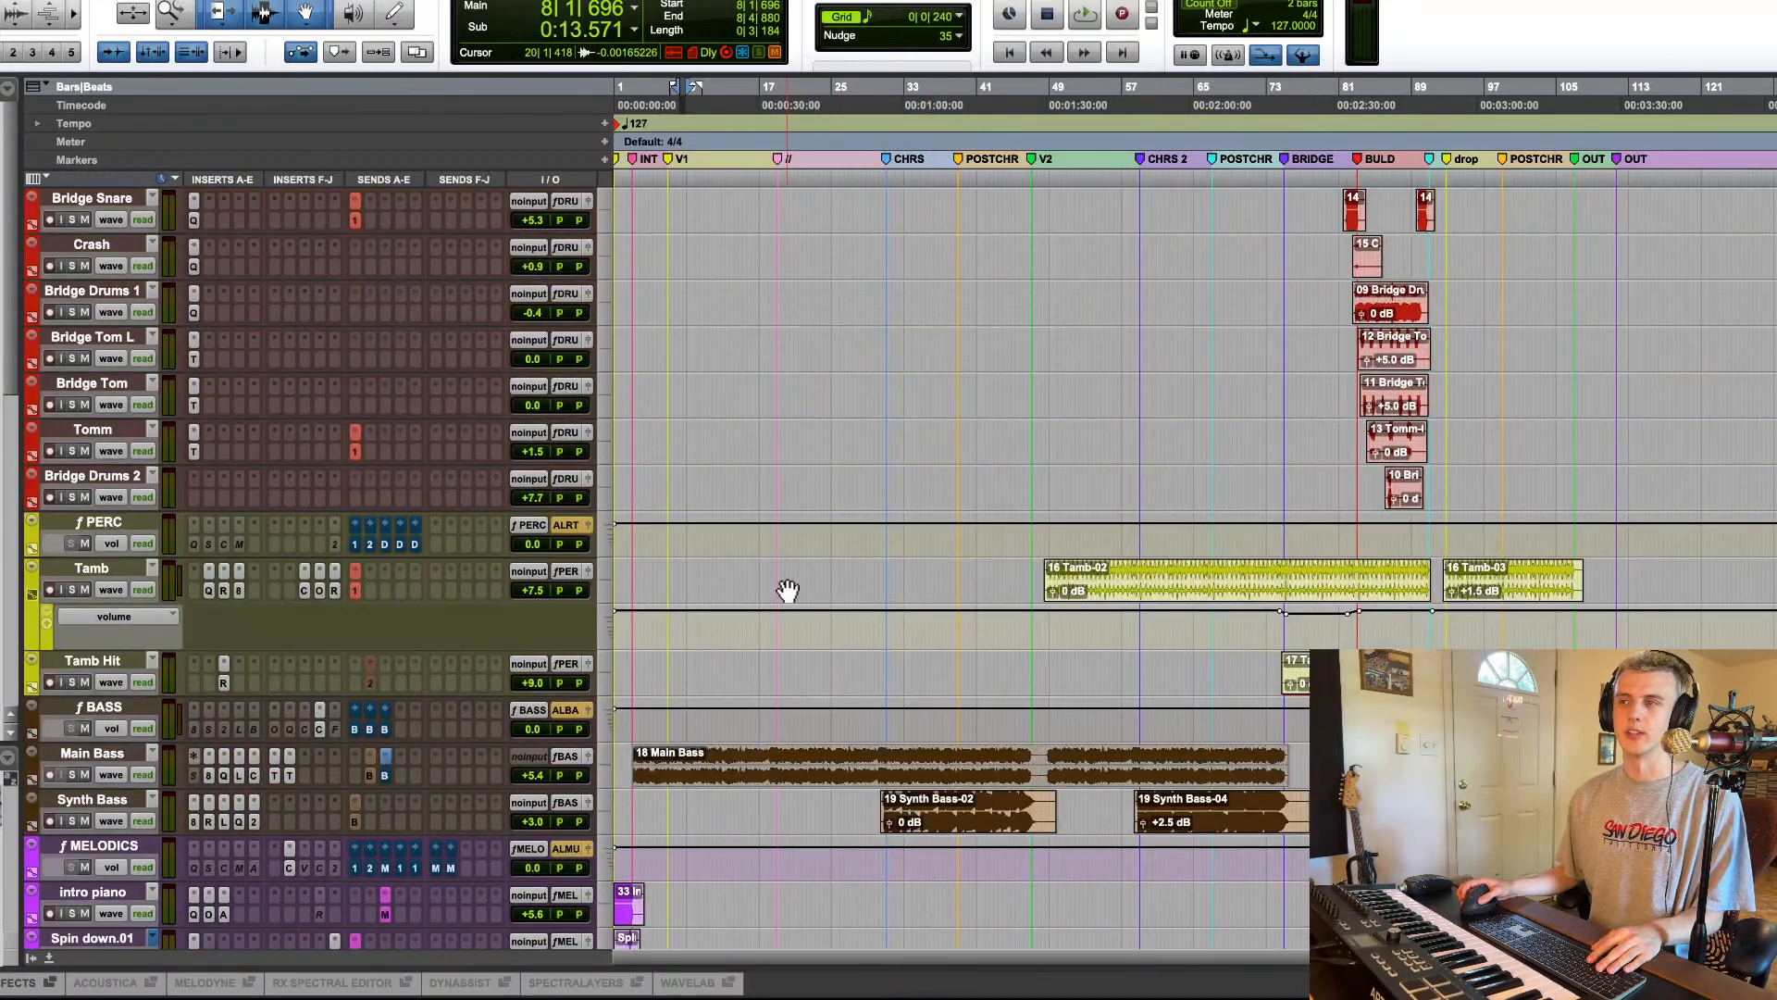
scroll(787, 589, "down", 20)
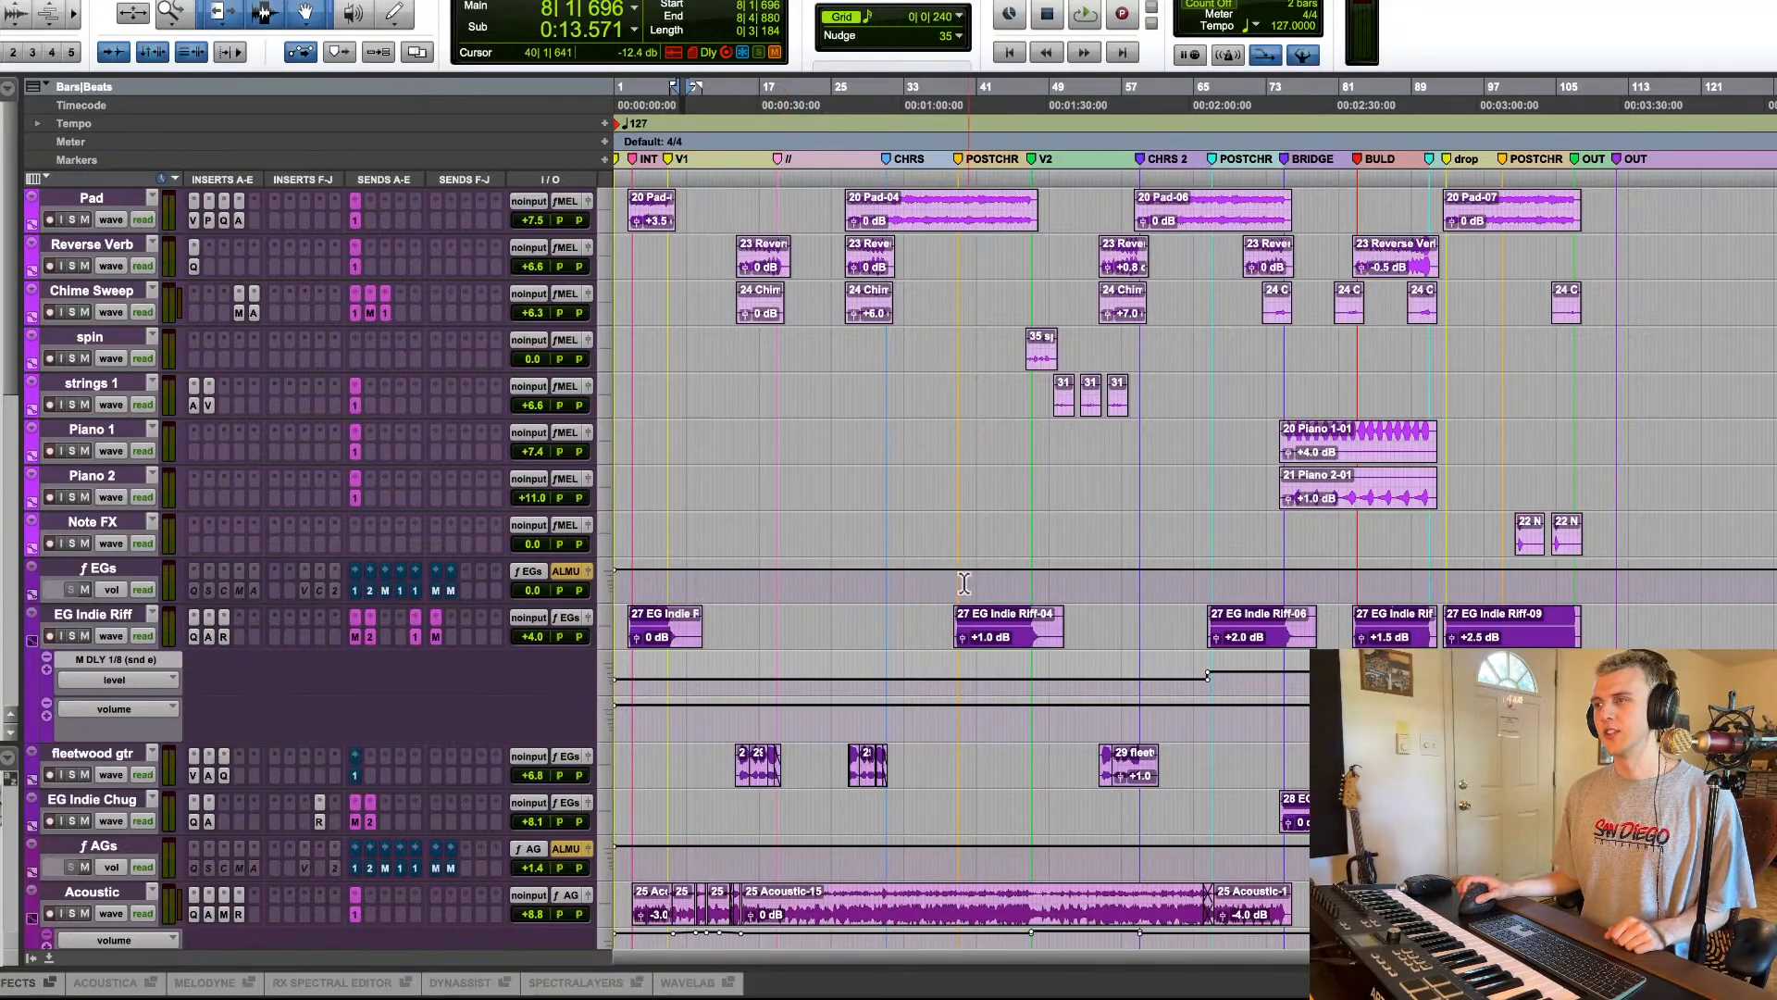
left_click_drag(950, 585, 1085, 598)
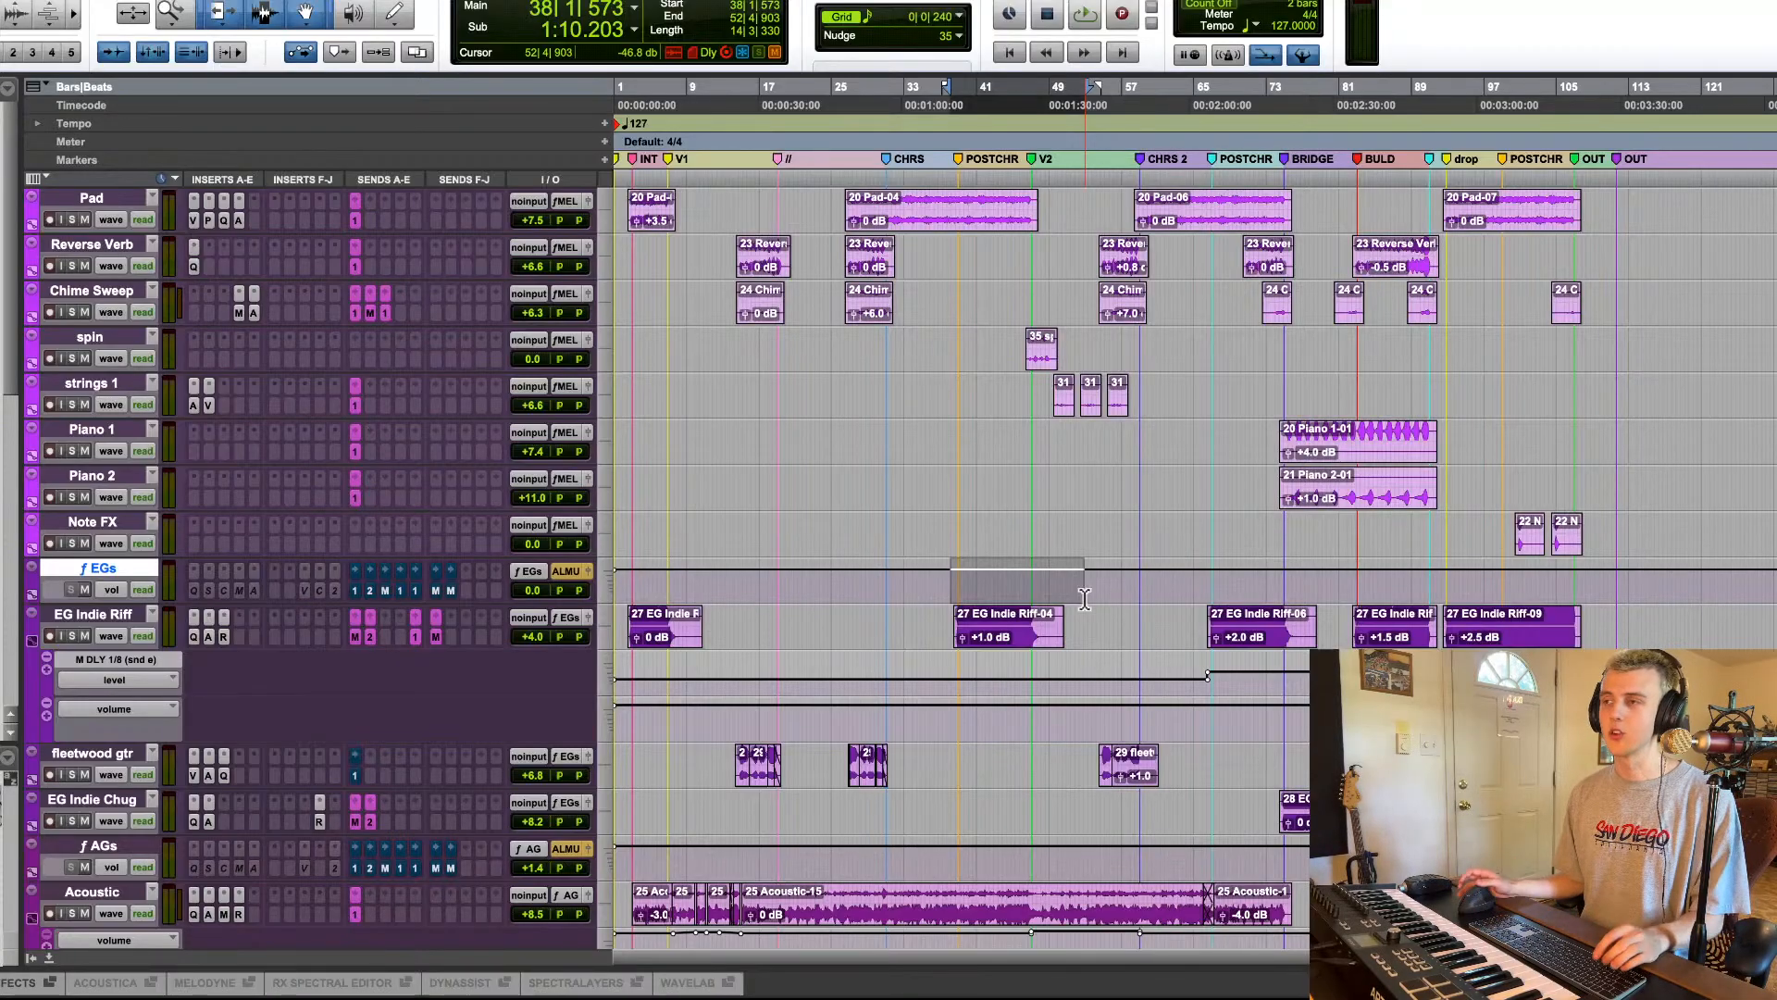
left_click(992, 645)
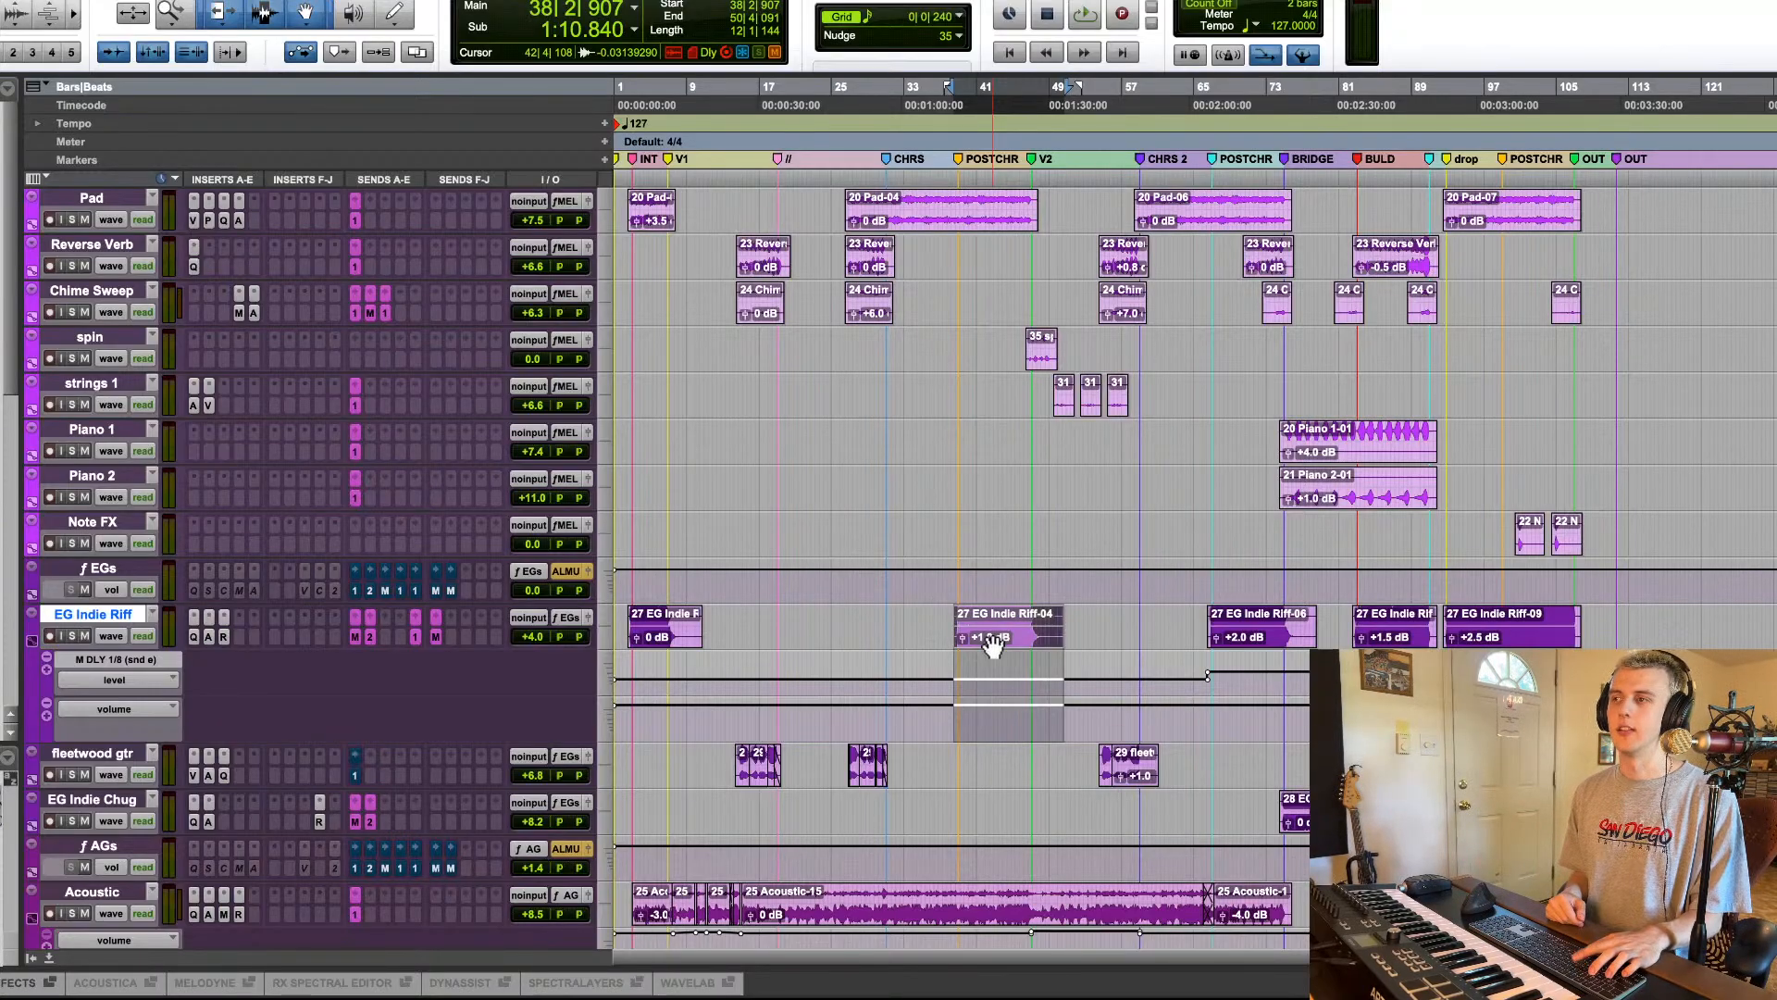
Step: Review the session from the guitars up to the mix buses, and examine the drums through the ad libs at closer zoom
scroll(992, 643, "down", 1)
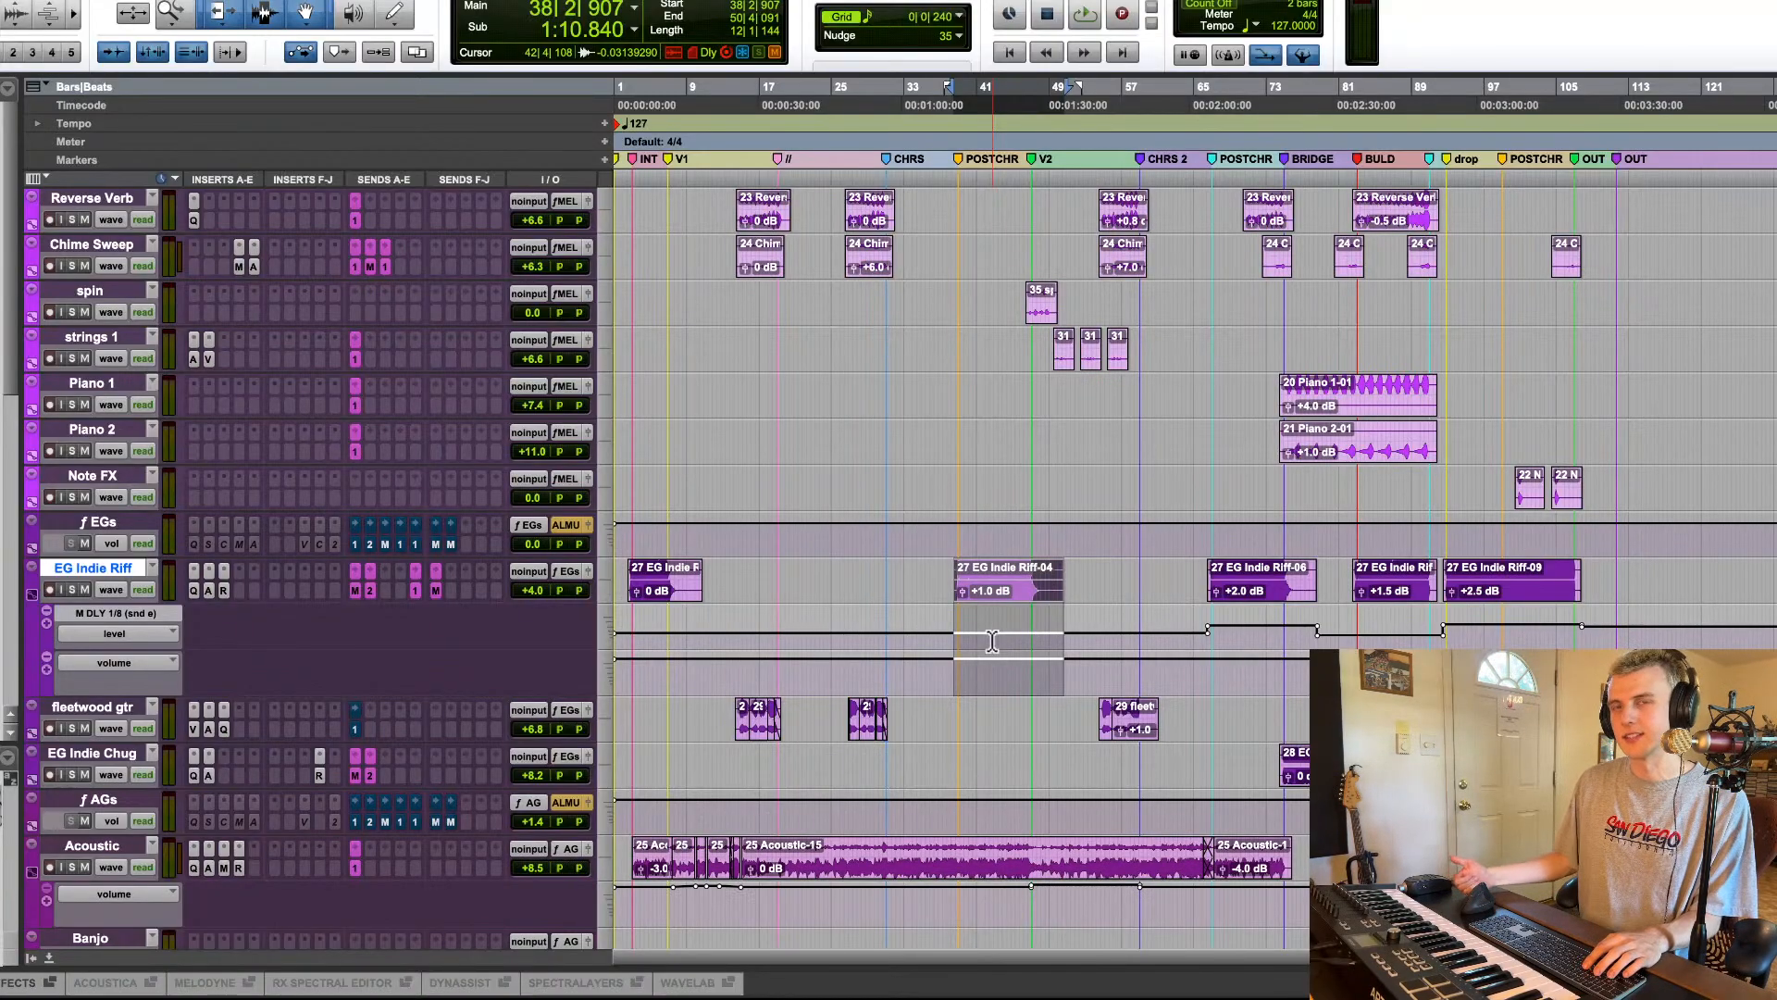
scroll(992, 642, "up", 14)
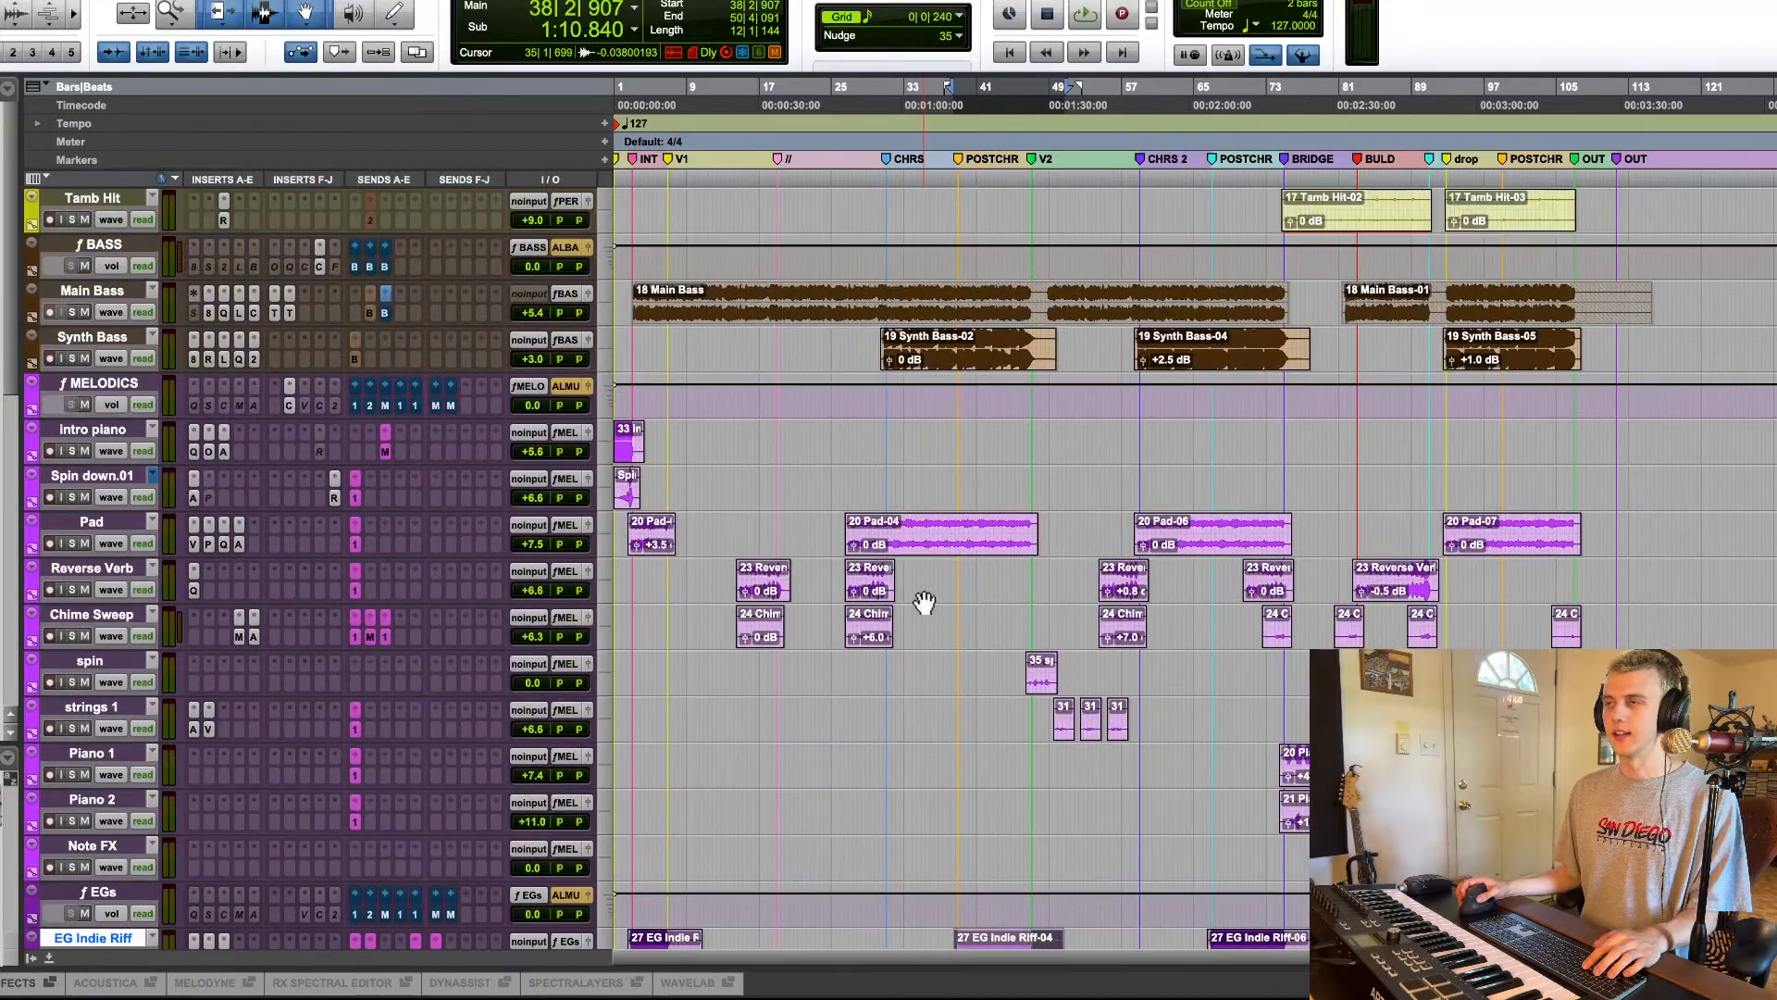
scroll(923, 595, "up", 20)
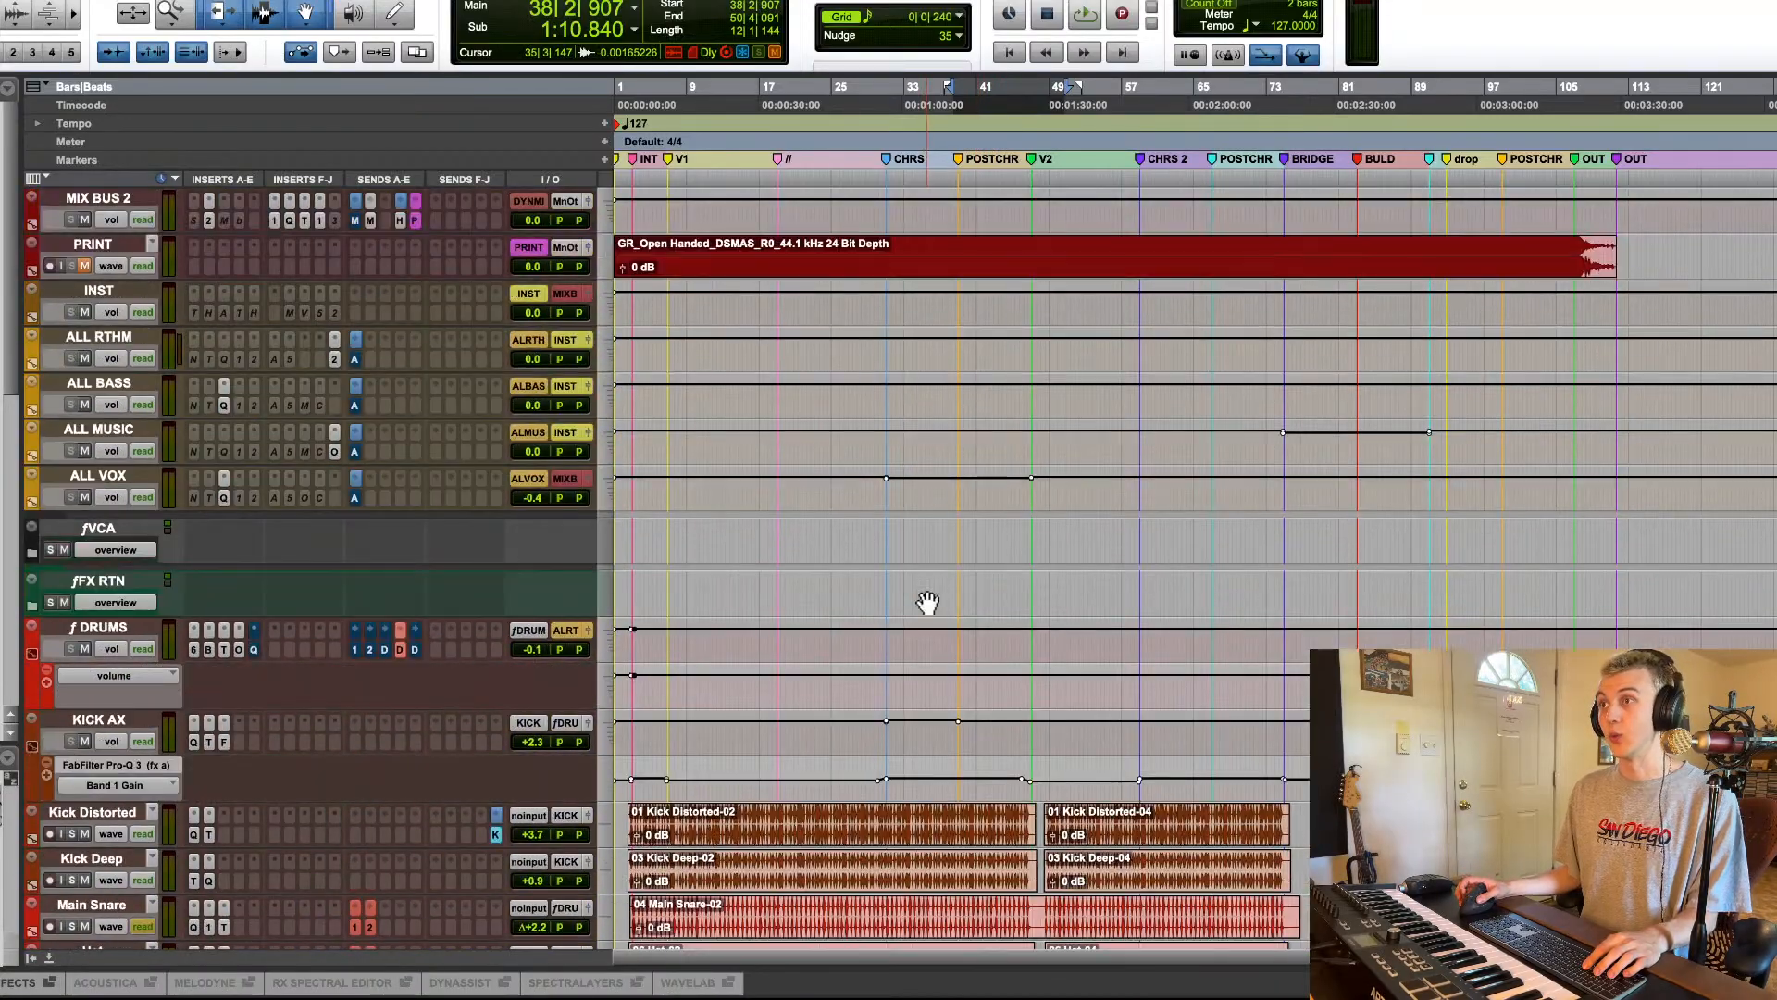
key("ctrl+bracketright")
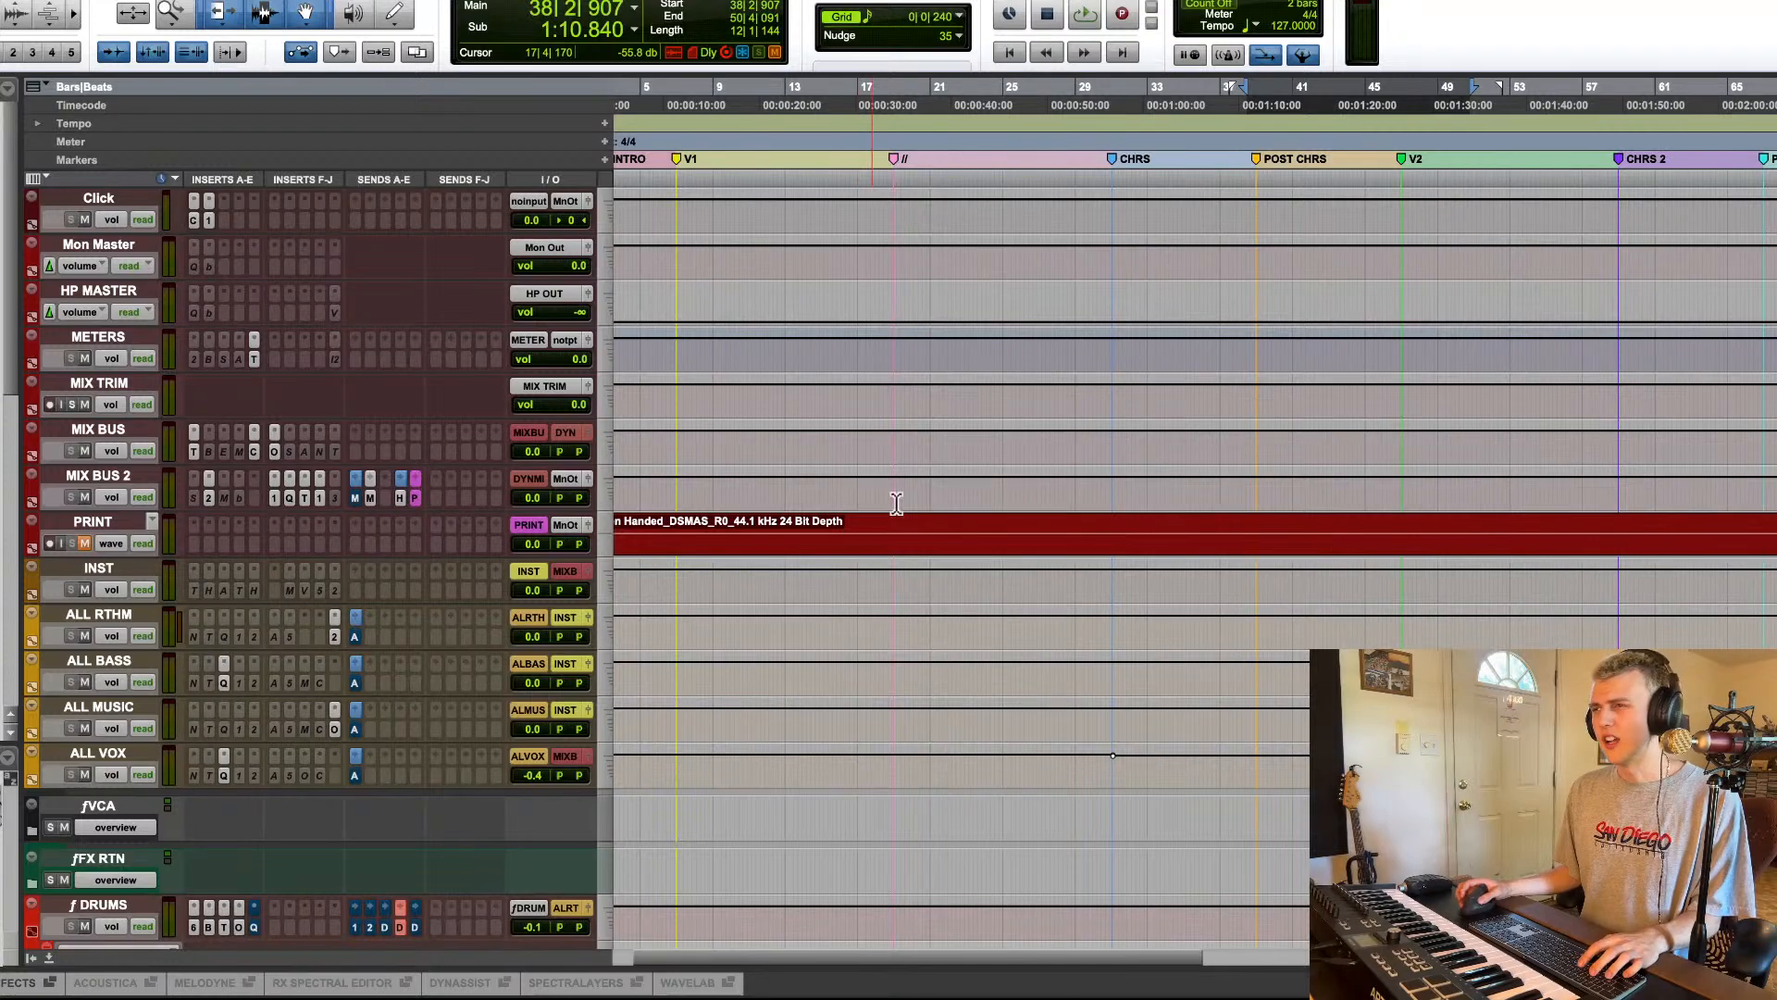
scroll(893, 504, "down", 20)
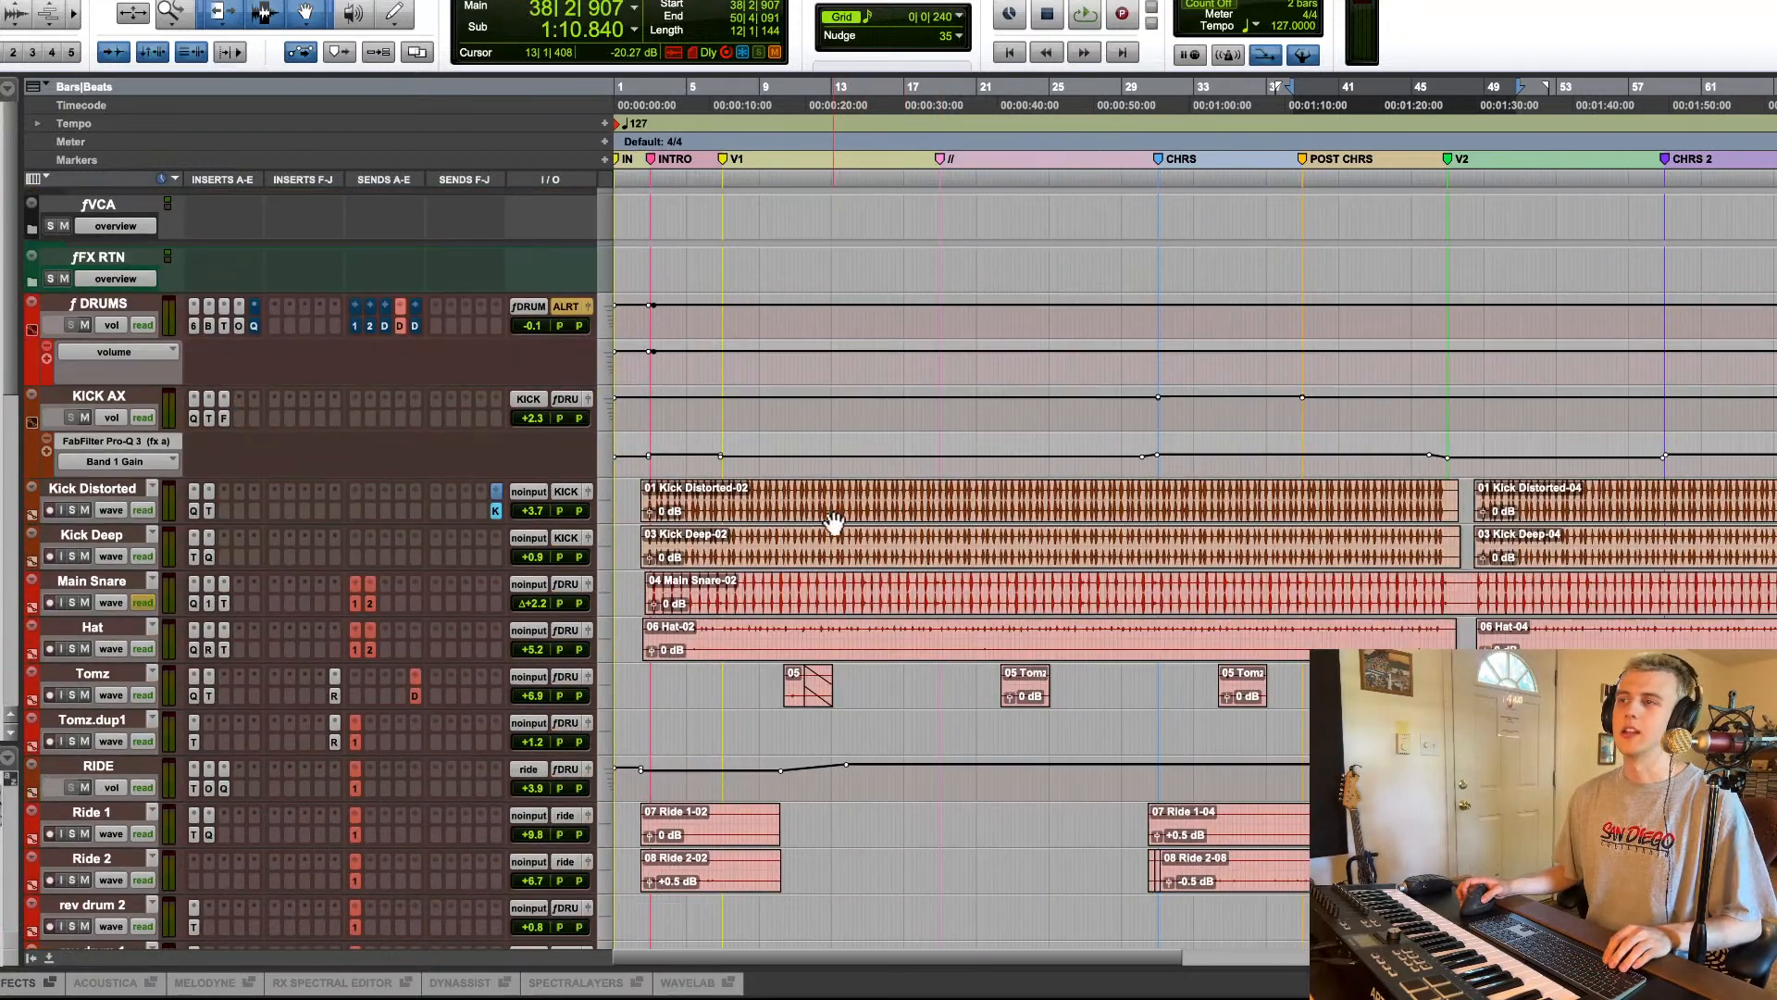
scroll(695, 515, "down", 20)
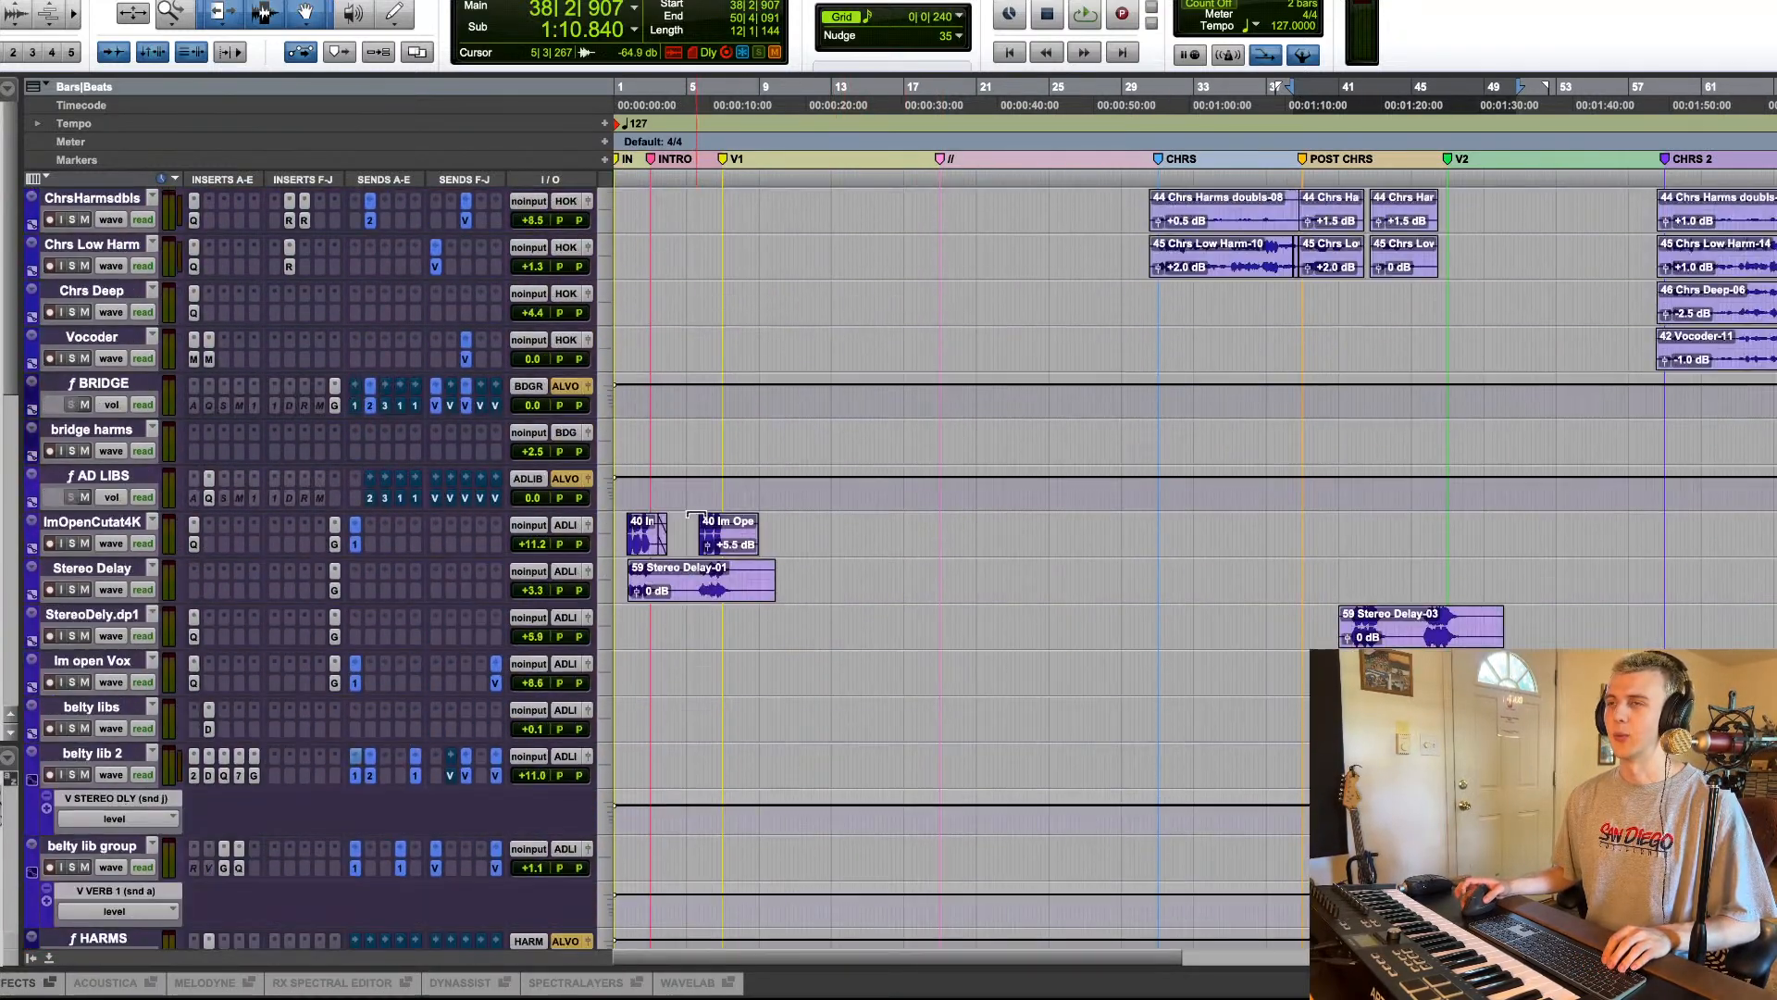
Step: Go back to the bass tracks and select the first Main Bass clip
scroll(697, 555, "up", 20)
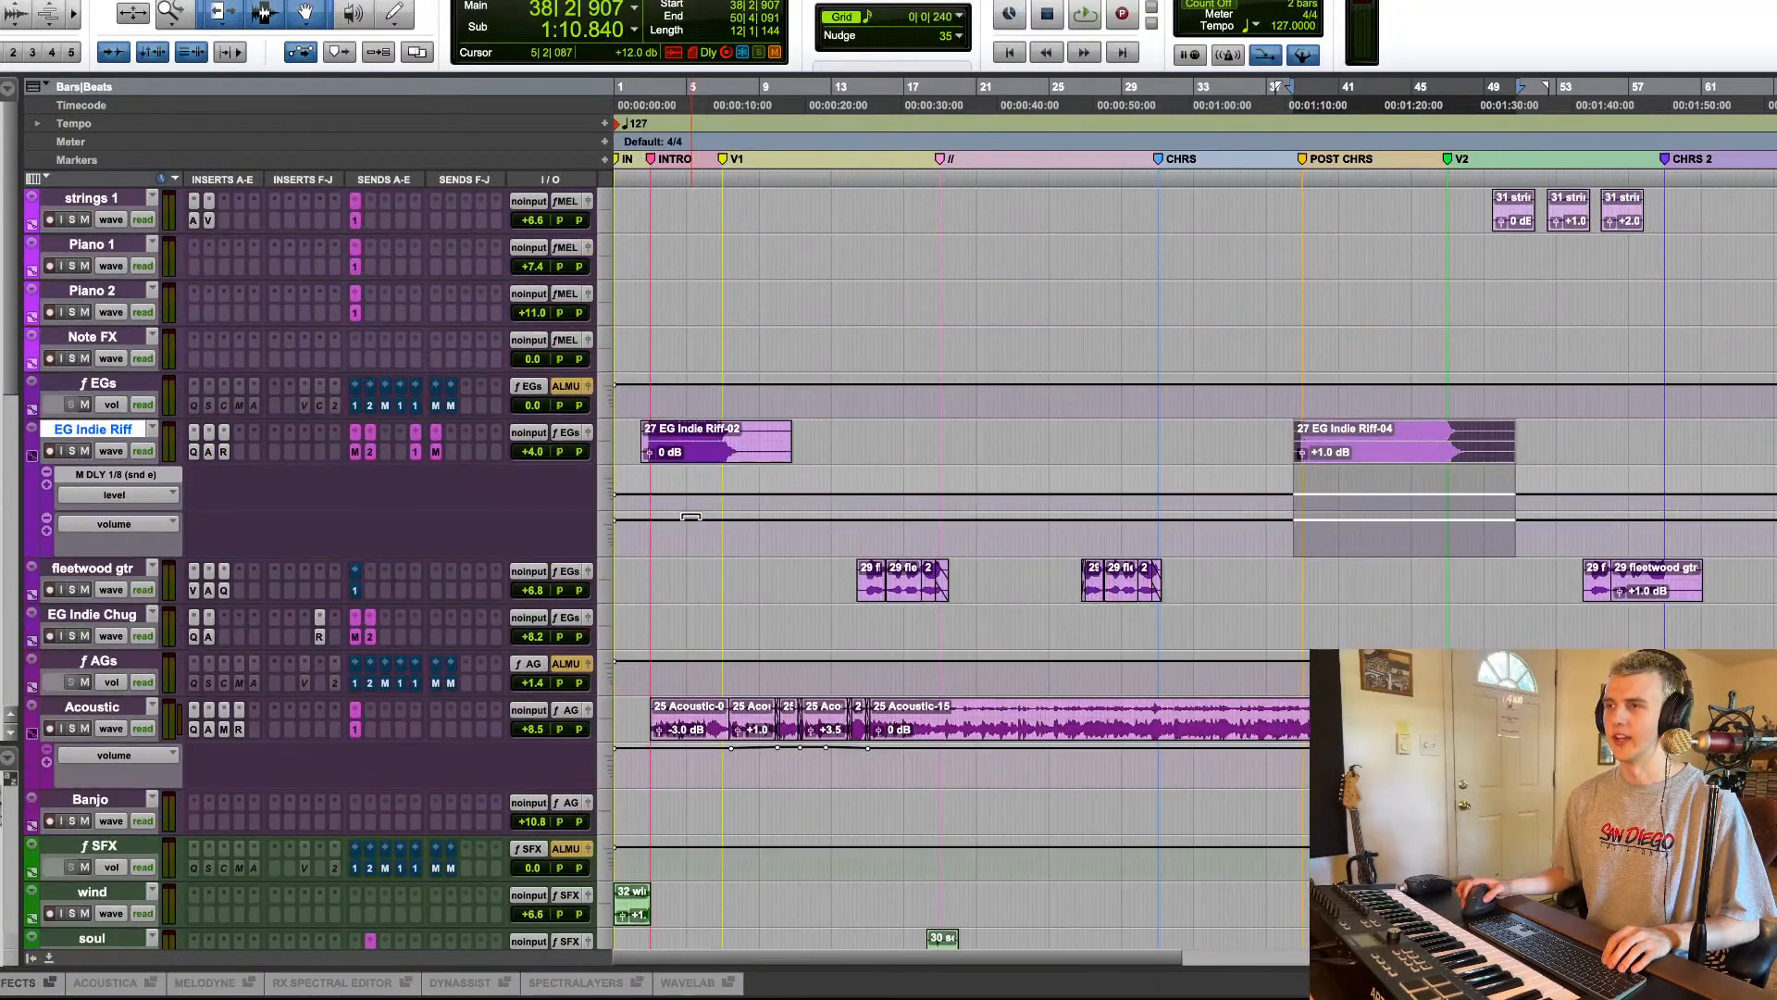
scroll(699, 595, "up", 15)
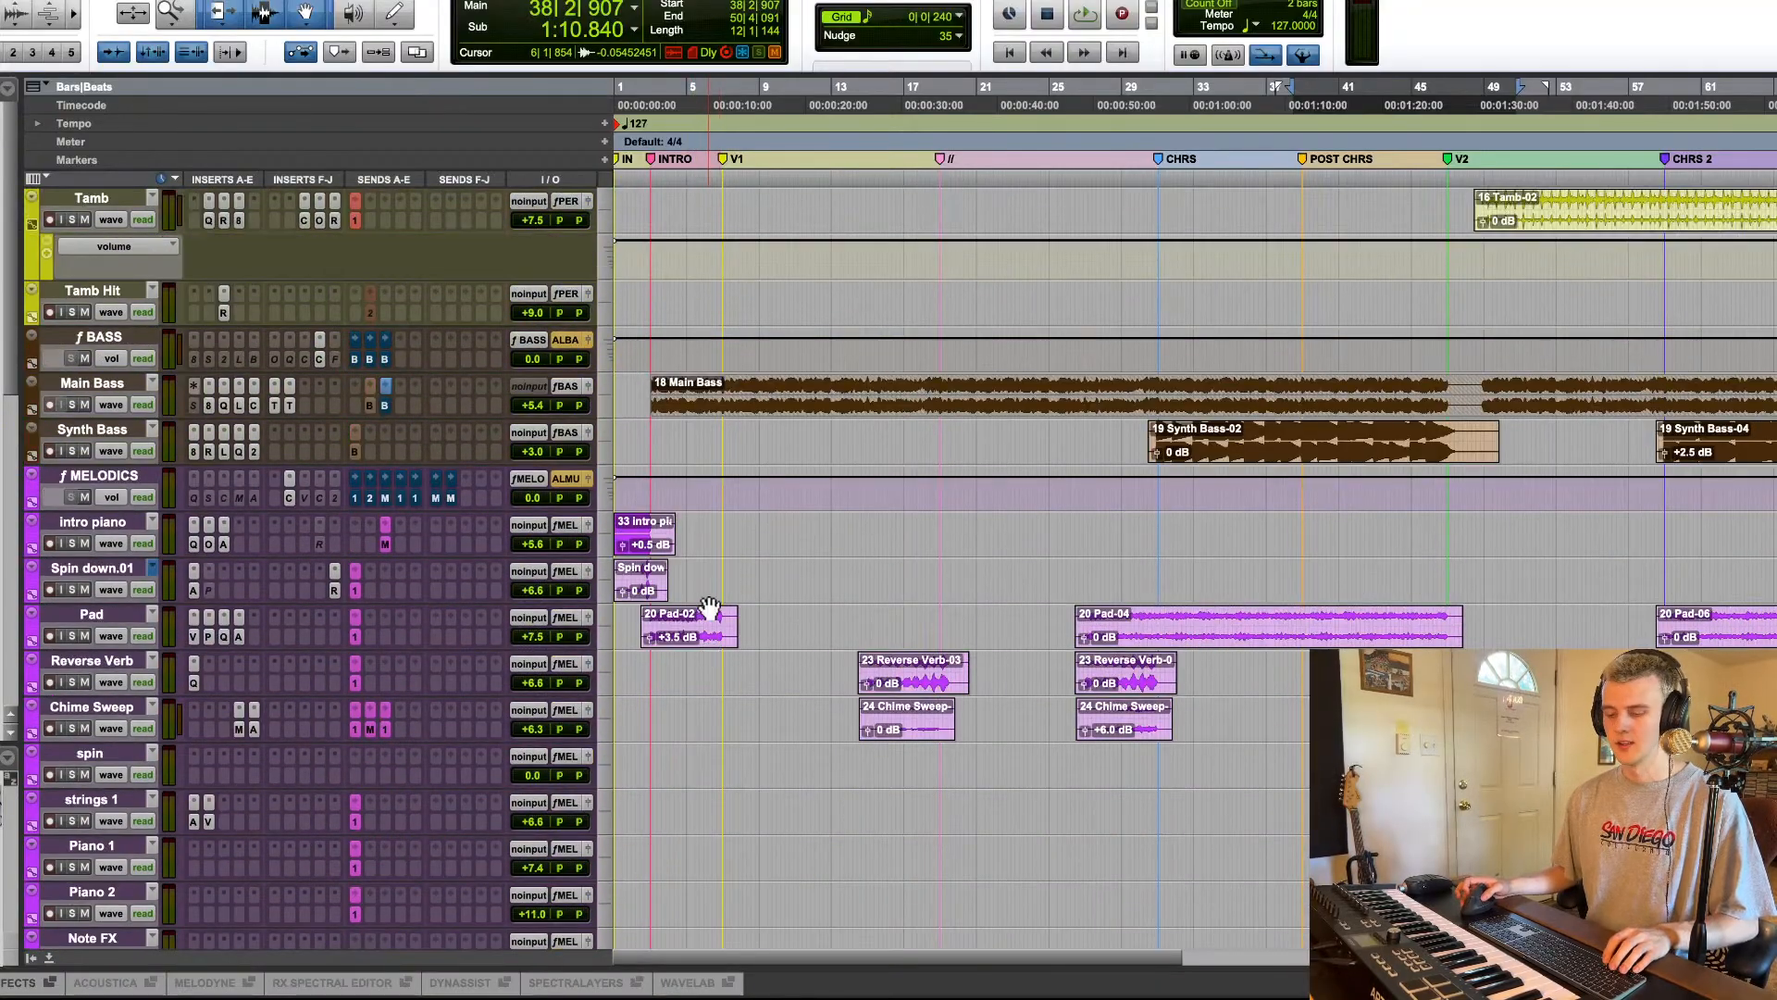
scroll(713, 555, "up", 5)
left_click(742, 500)
Step: Return to the full-song view and review the track groups from the drums to the harmony vocals and back to the bass and melodics
scroll(741, 543, "up", 15)
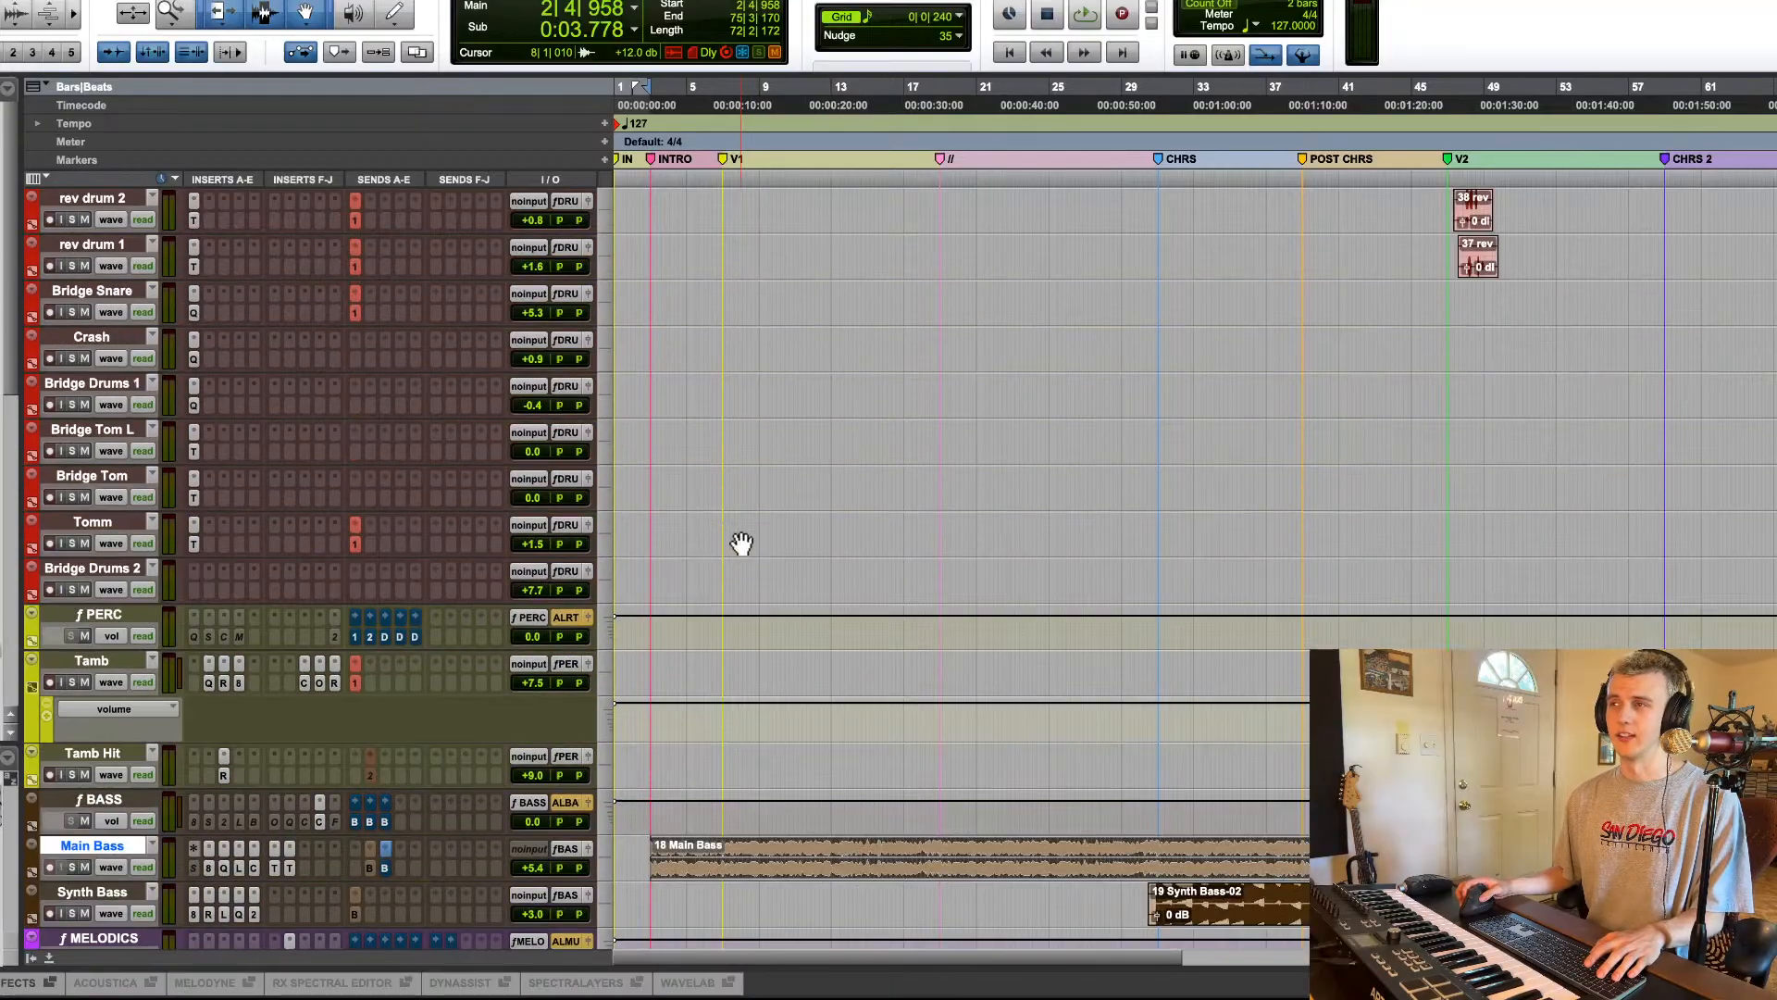
scroll(741, 543, "up", 12)
key("r")
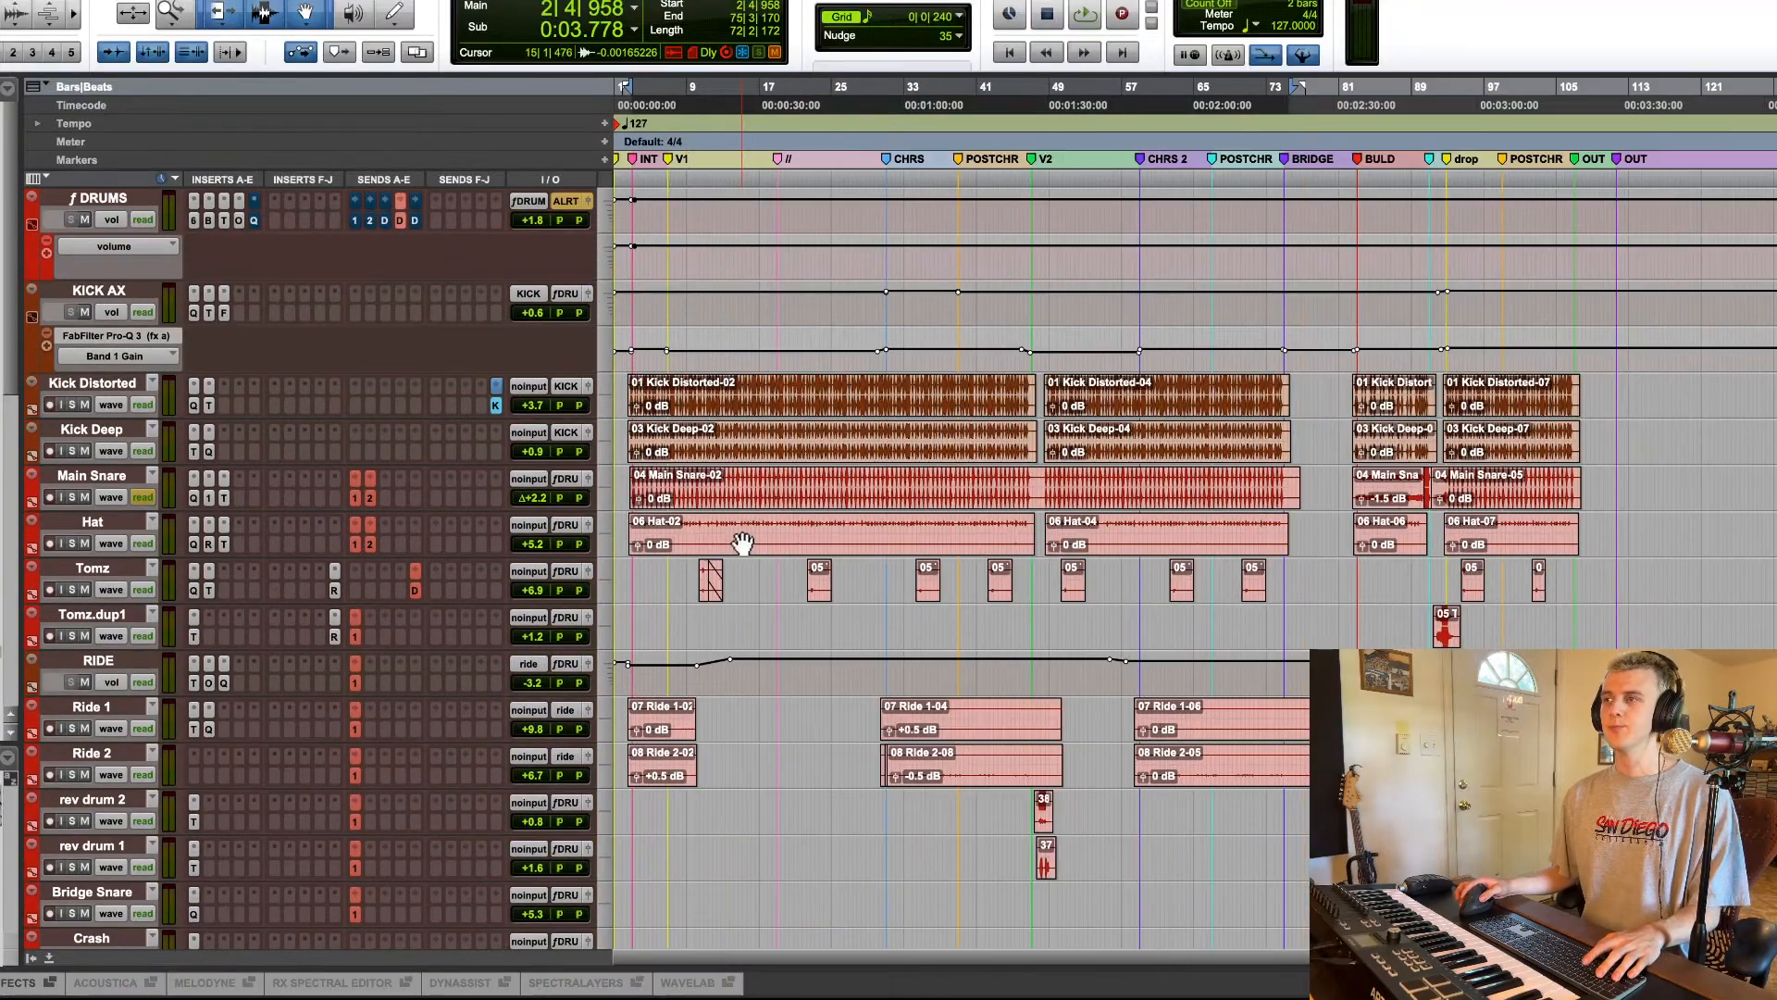
scroll(741, 544, "down", 20)
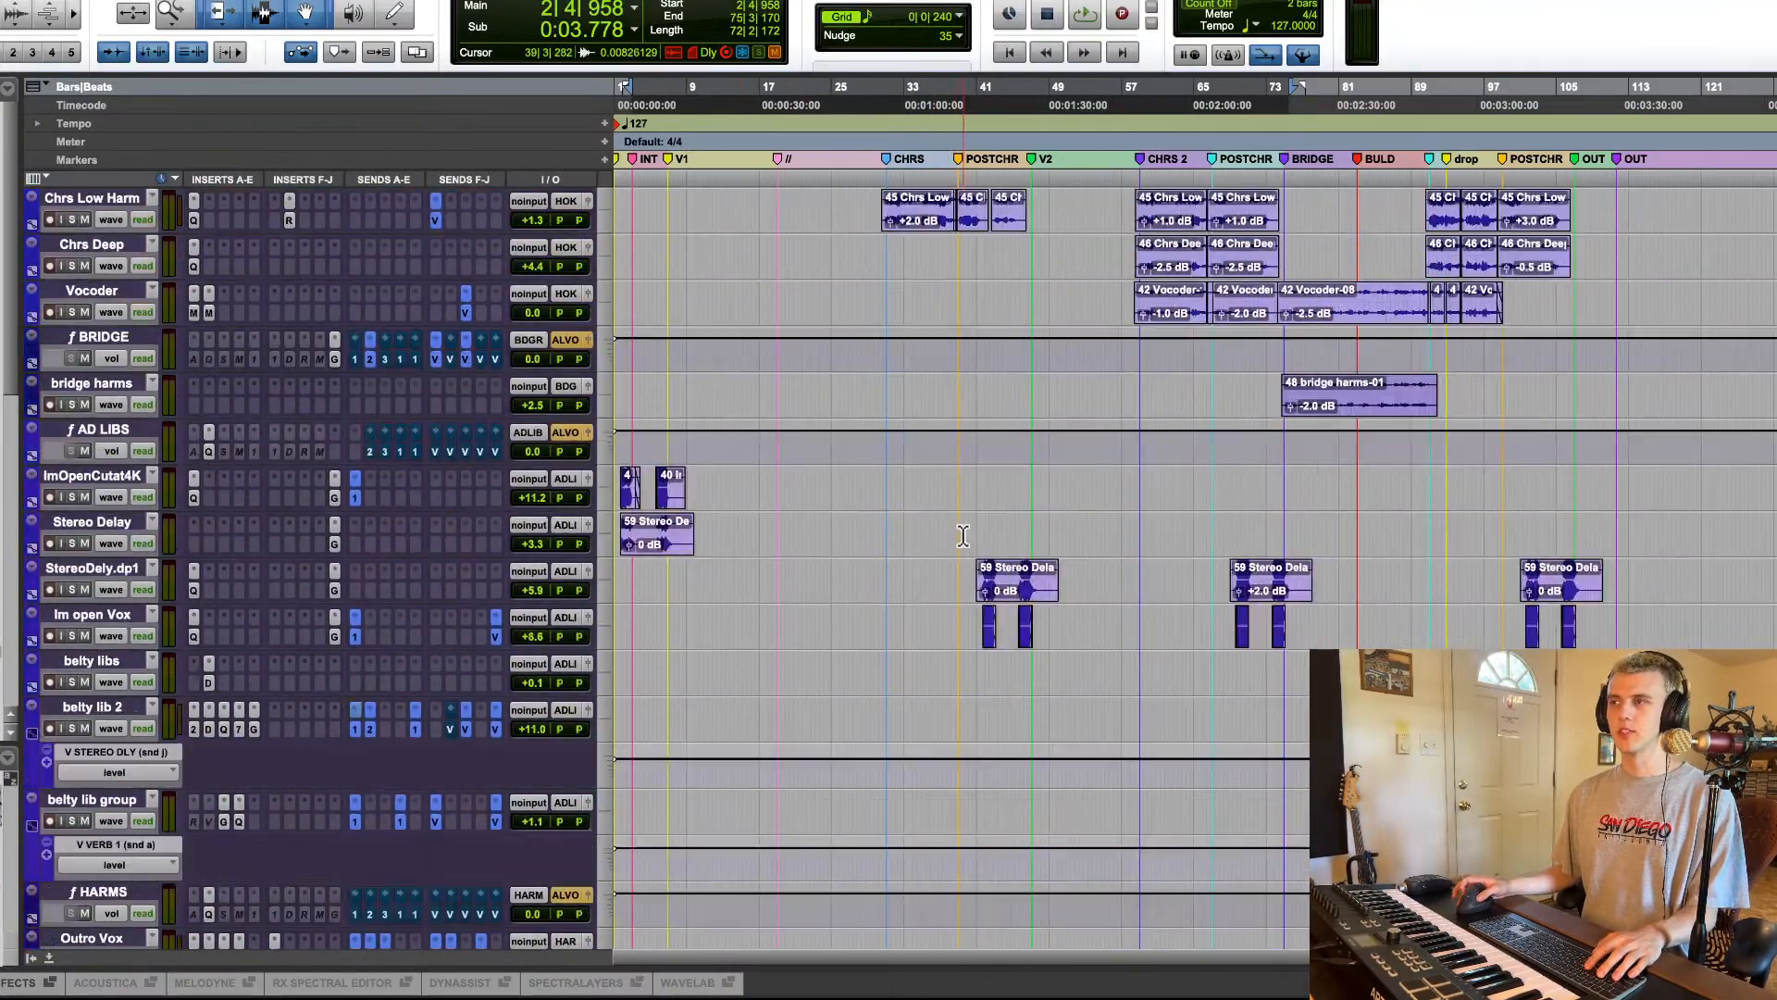
scroll(963, 535, "down", 6)
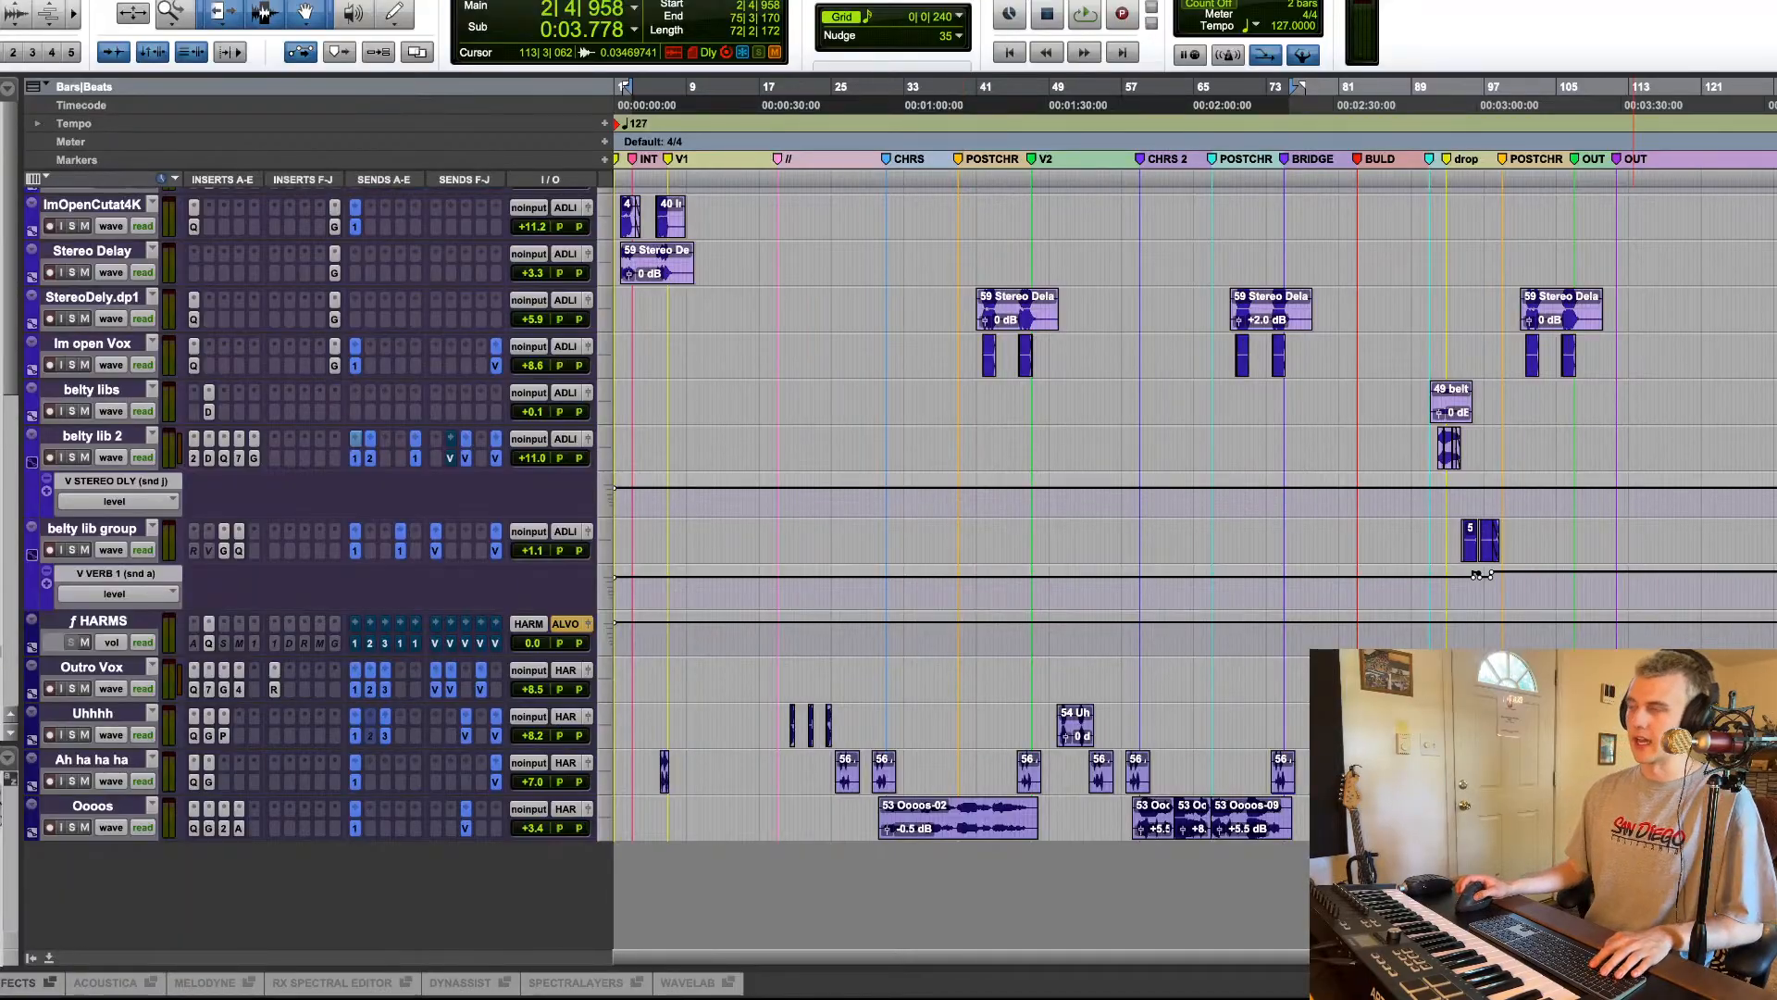
scroll(650, 384, "up", 20)
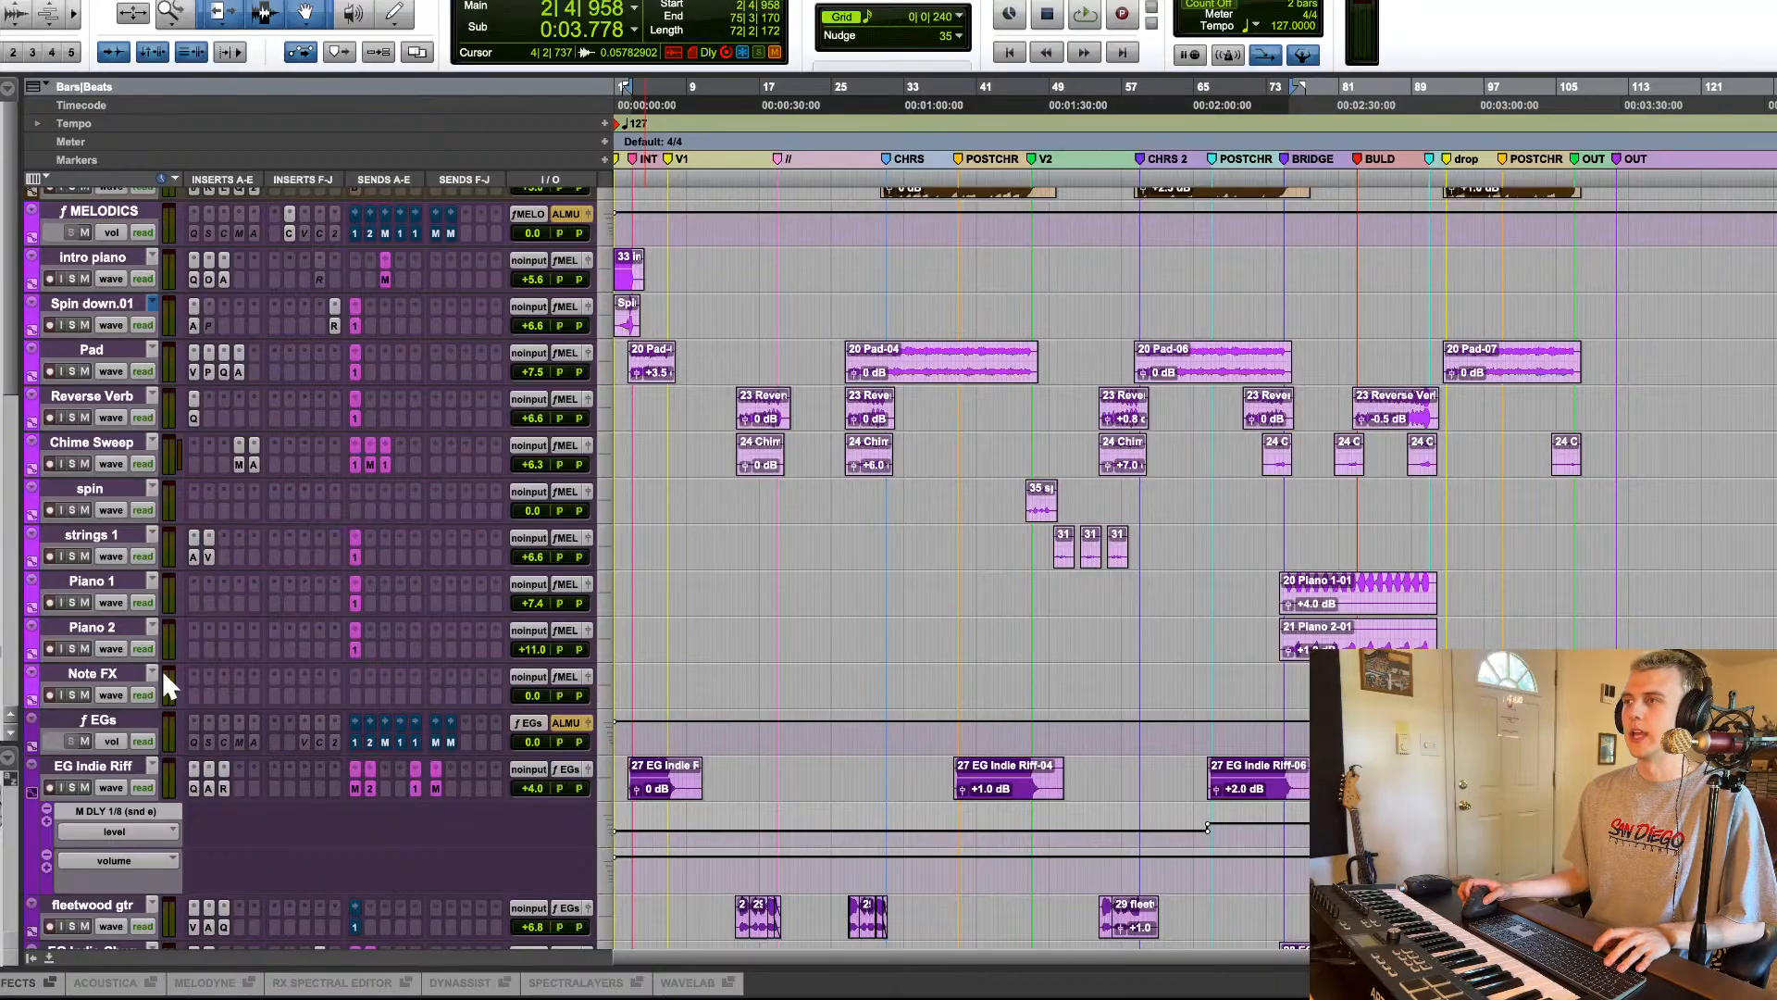
scroll(186, 718, "down", 7)
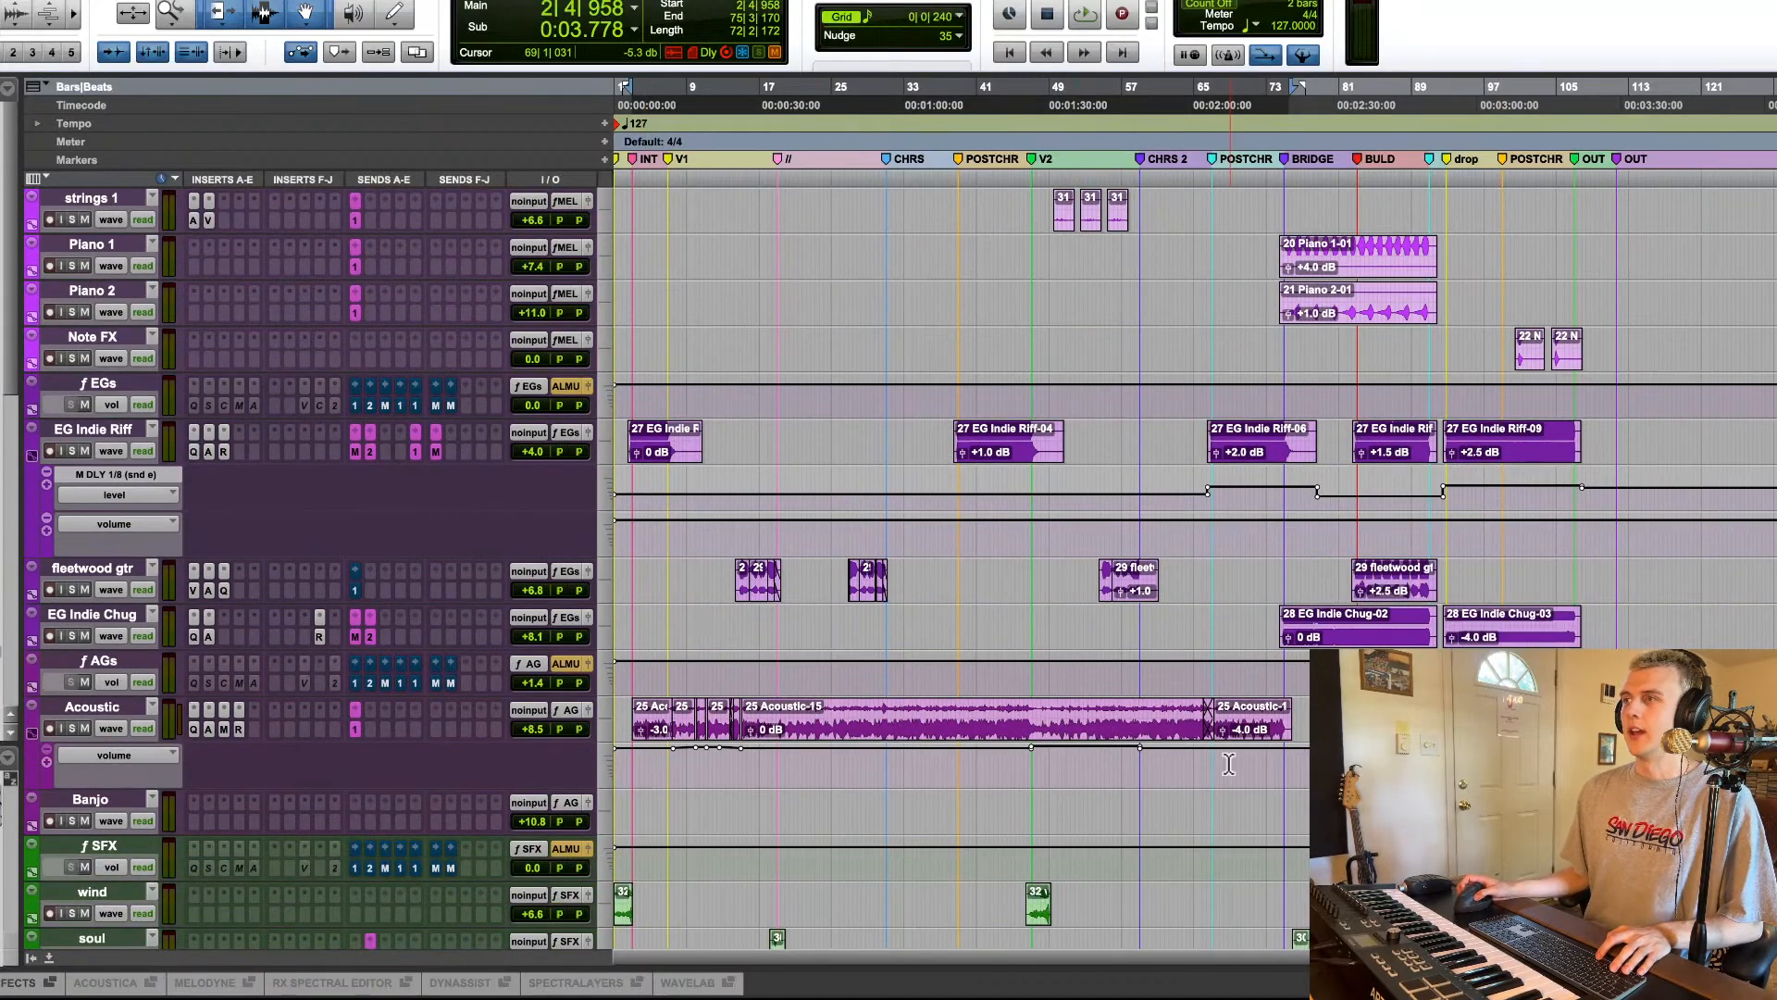
scroll(1240, 763, "up", 10)
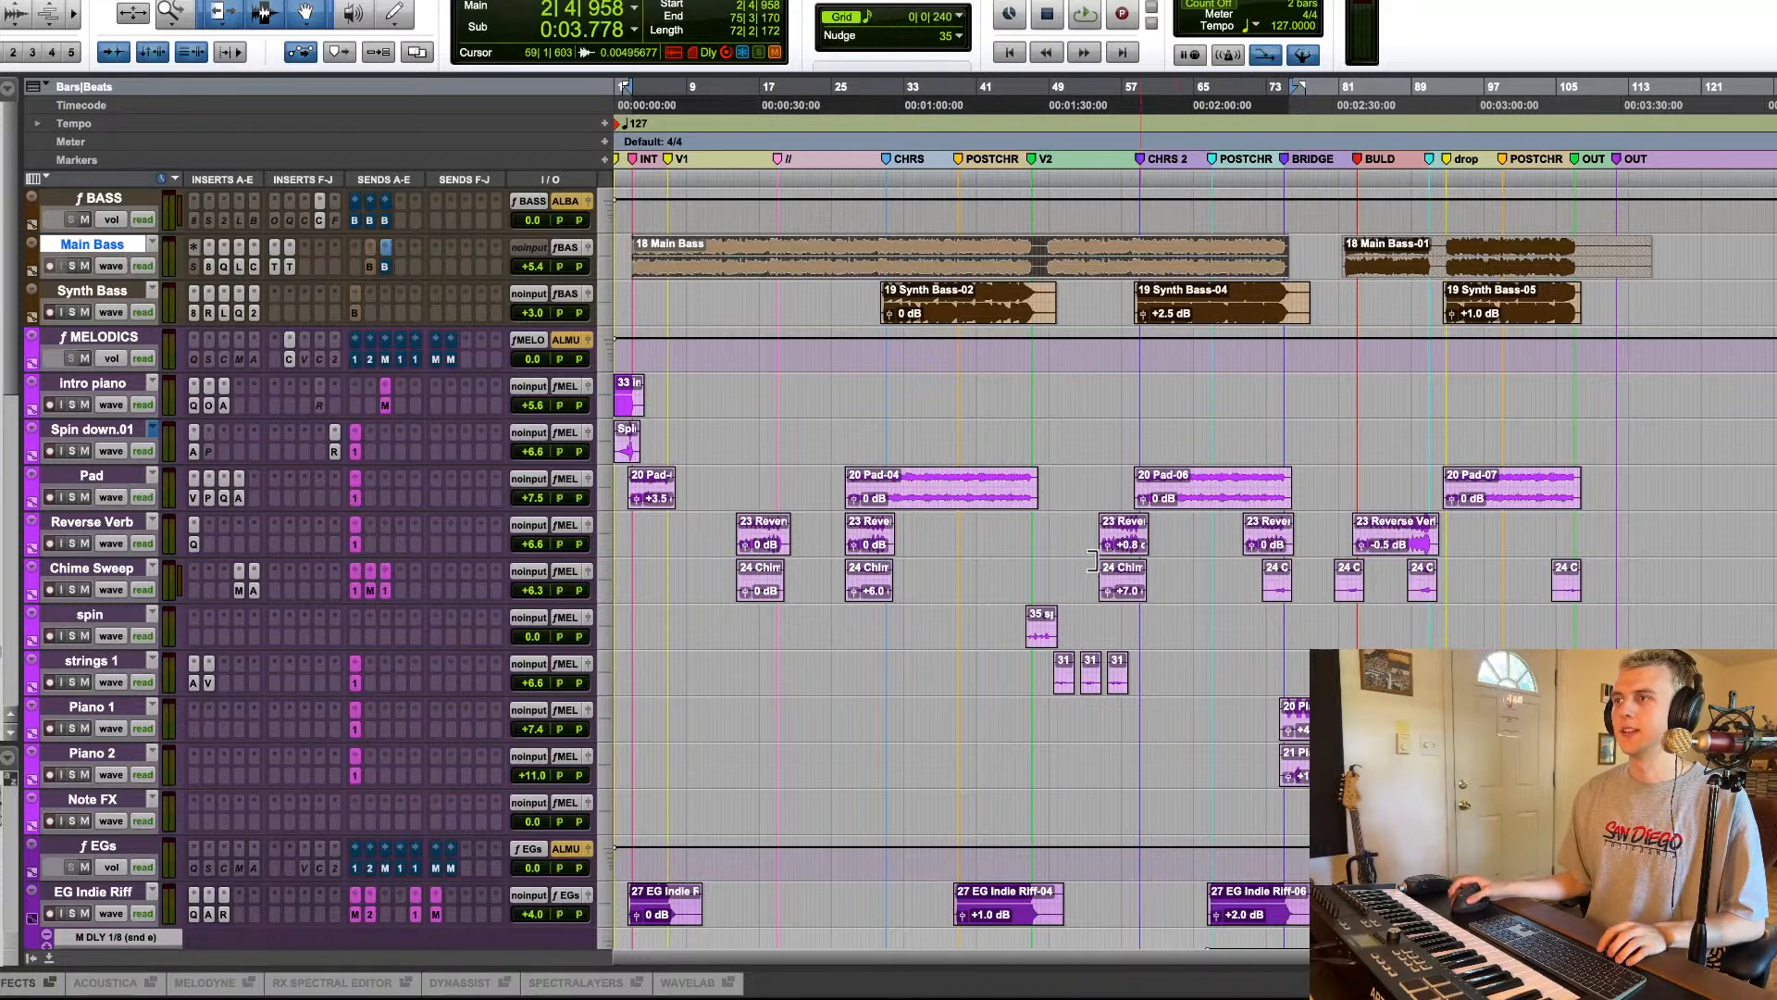
Step: Select the range from about bar 9 to bar 117 across the melodic tracks, from intro piano through Piano 1
left_click_drag(1666, 398, 701, 703)
scroll(701, 704, "down", 2)
scroll(700, 703, "down", 5)
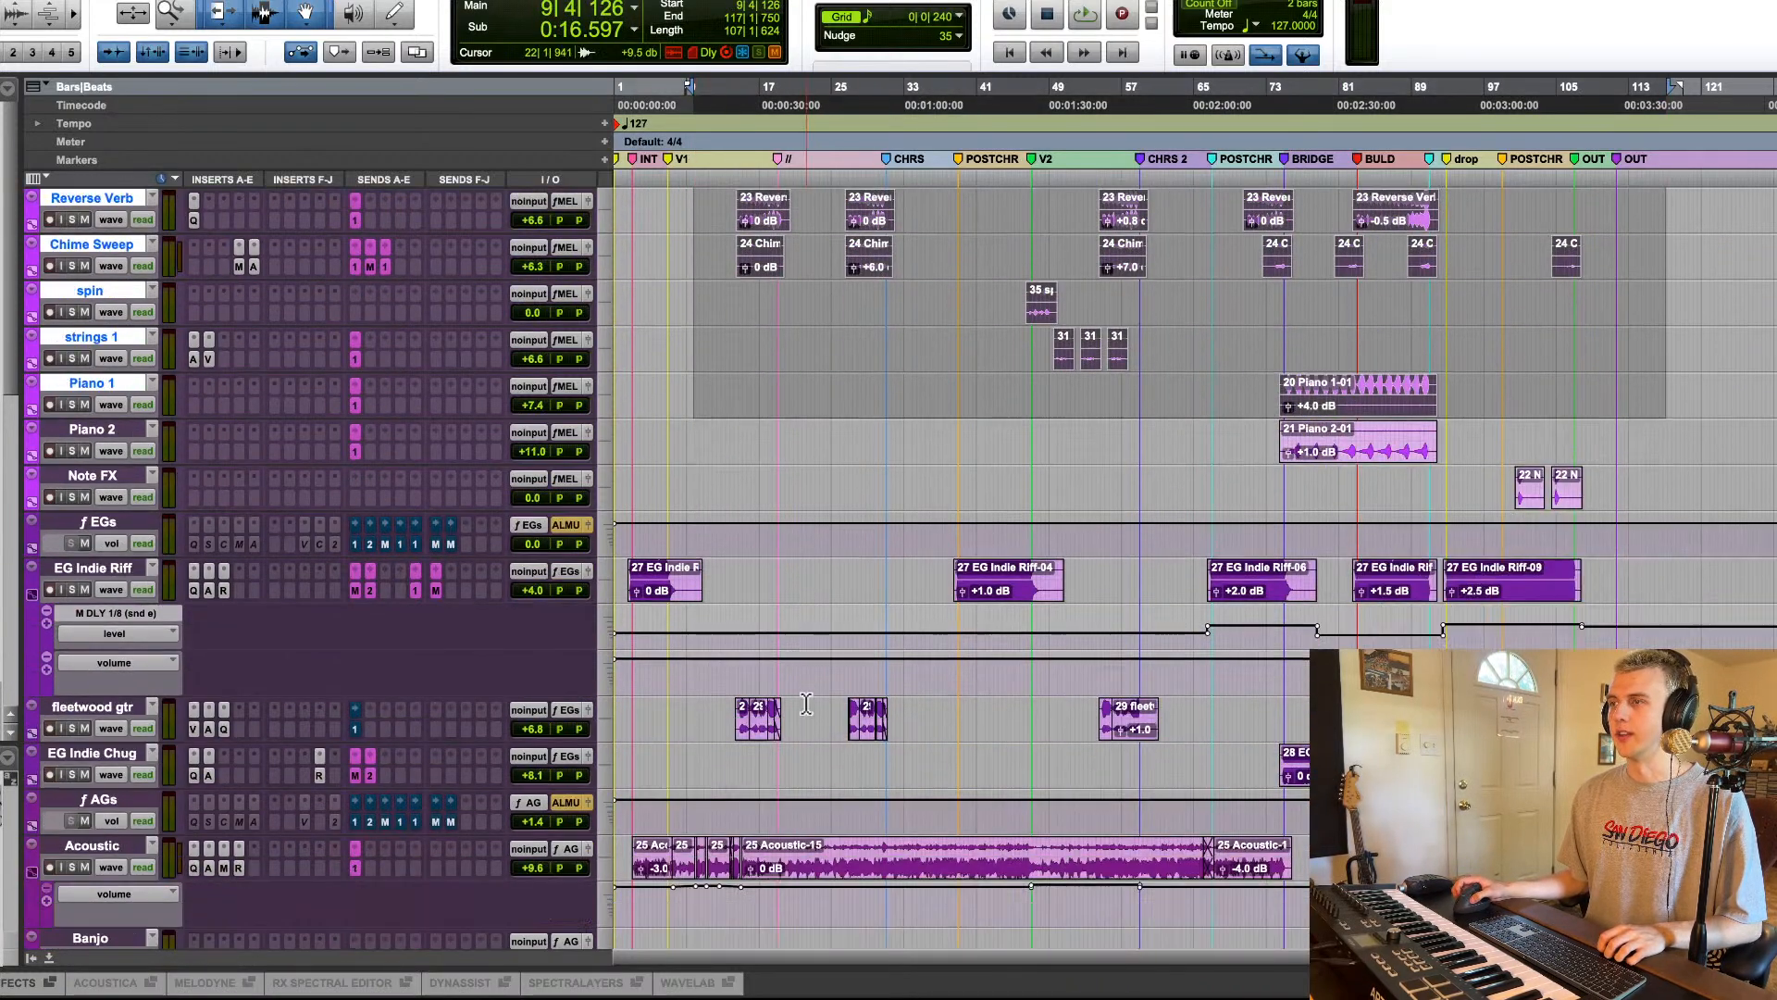
Step: Clear the multitrack selection and select the long Acoustic-15 clip on the Acoustic track
left_click(880, 600)
scroll(1160, 593, "down", 4)
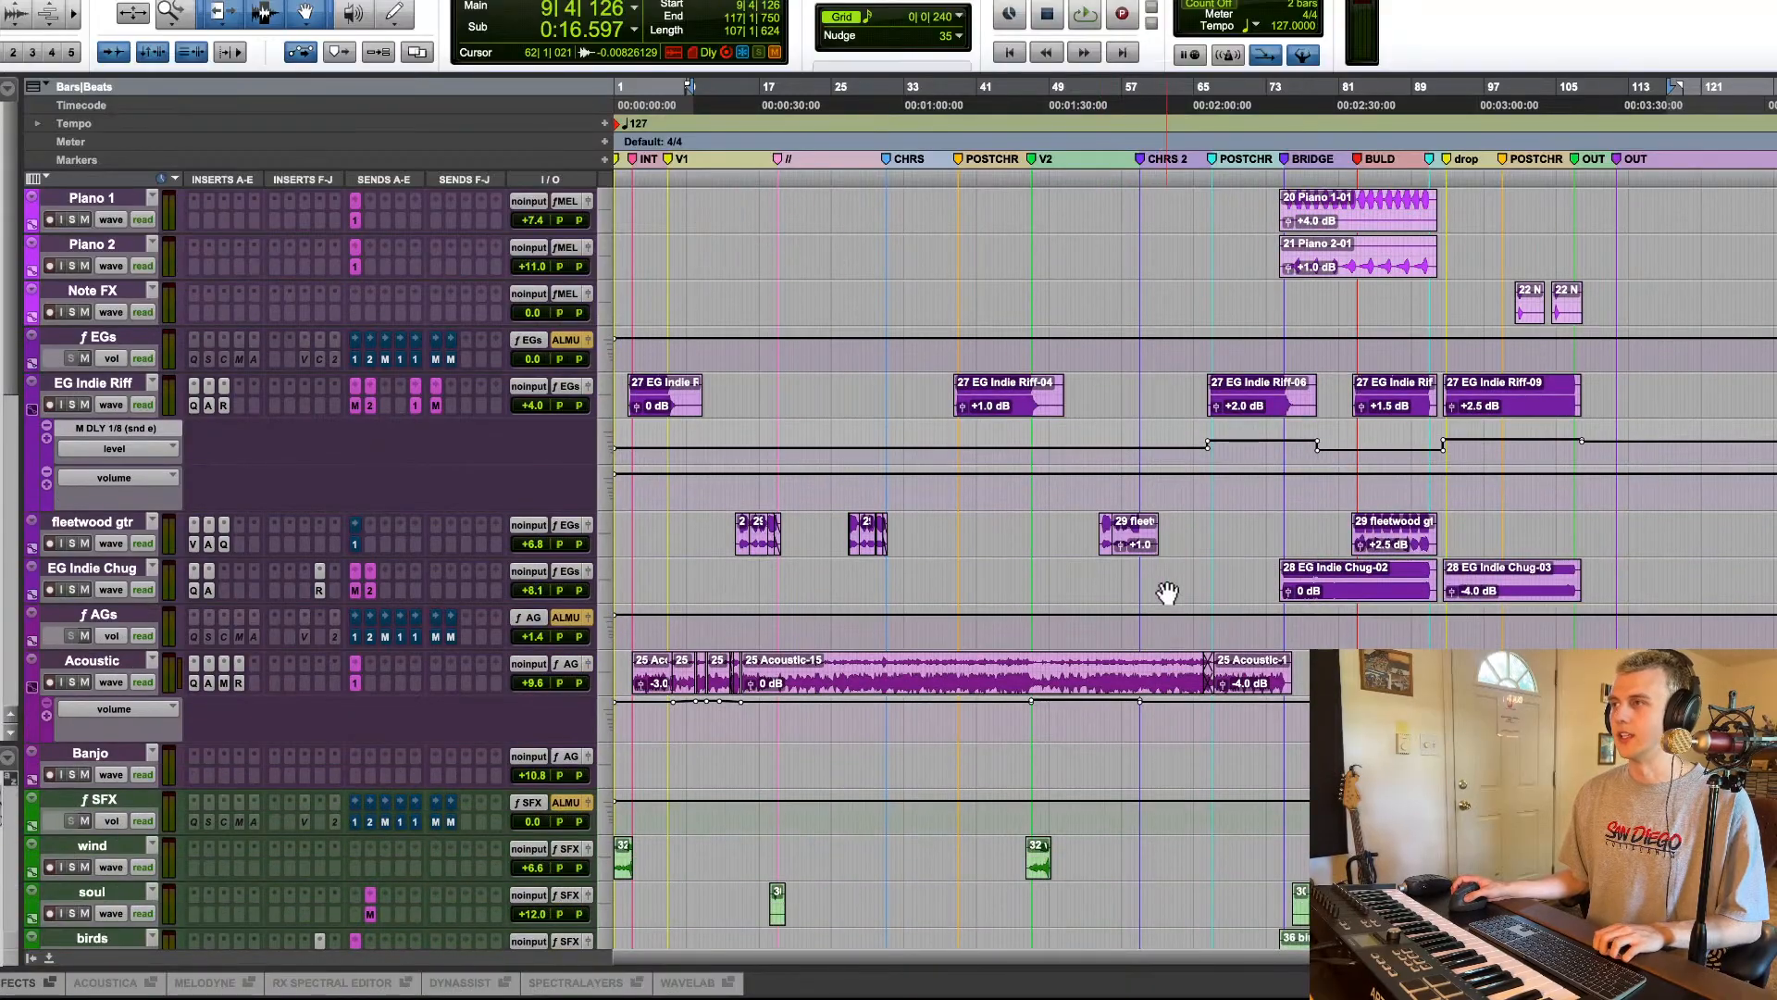
scroll(1157, 597, "down", 2)
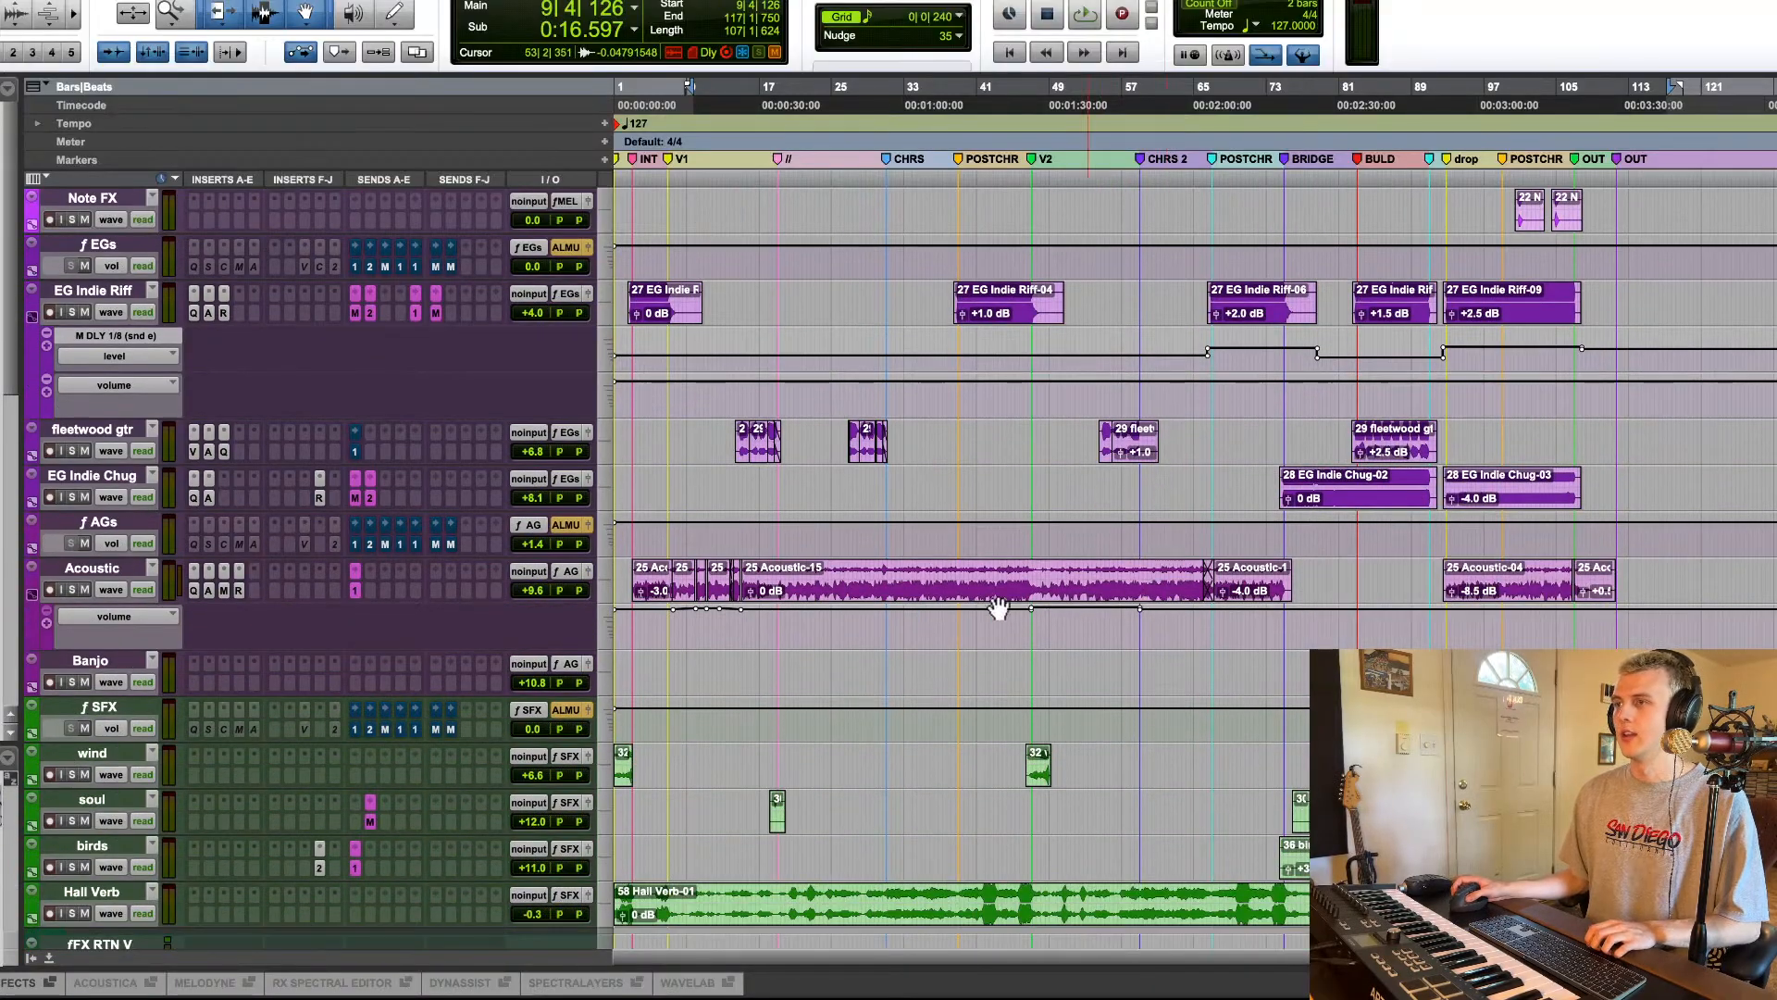
left_click(897, 593)
Step: Look over the SFX and lead vocal tracks, and place the edit cursor on the Main Bass track at bar 11
scroll(898, 594, "down", 6)
scroll(900, 594, "up", 16)
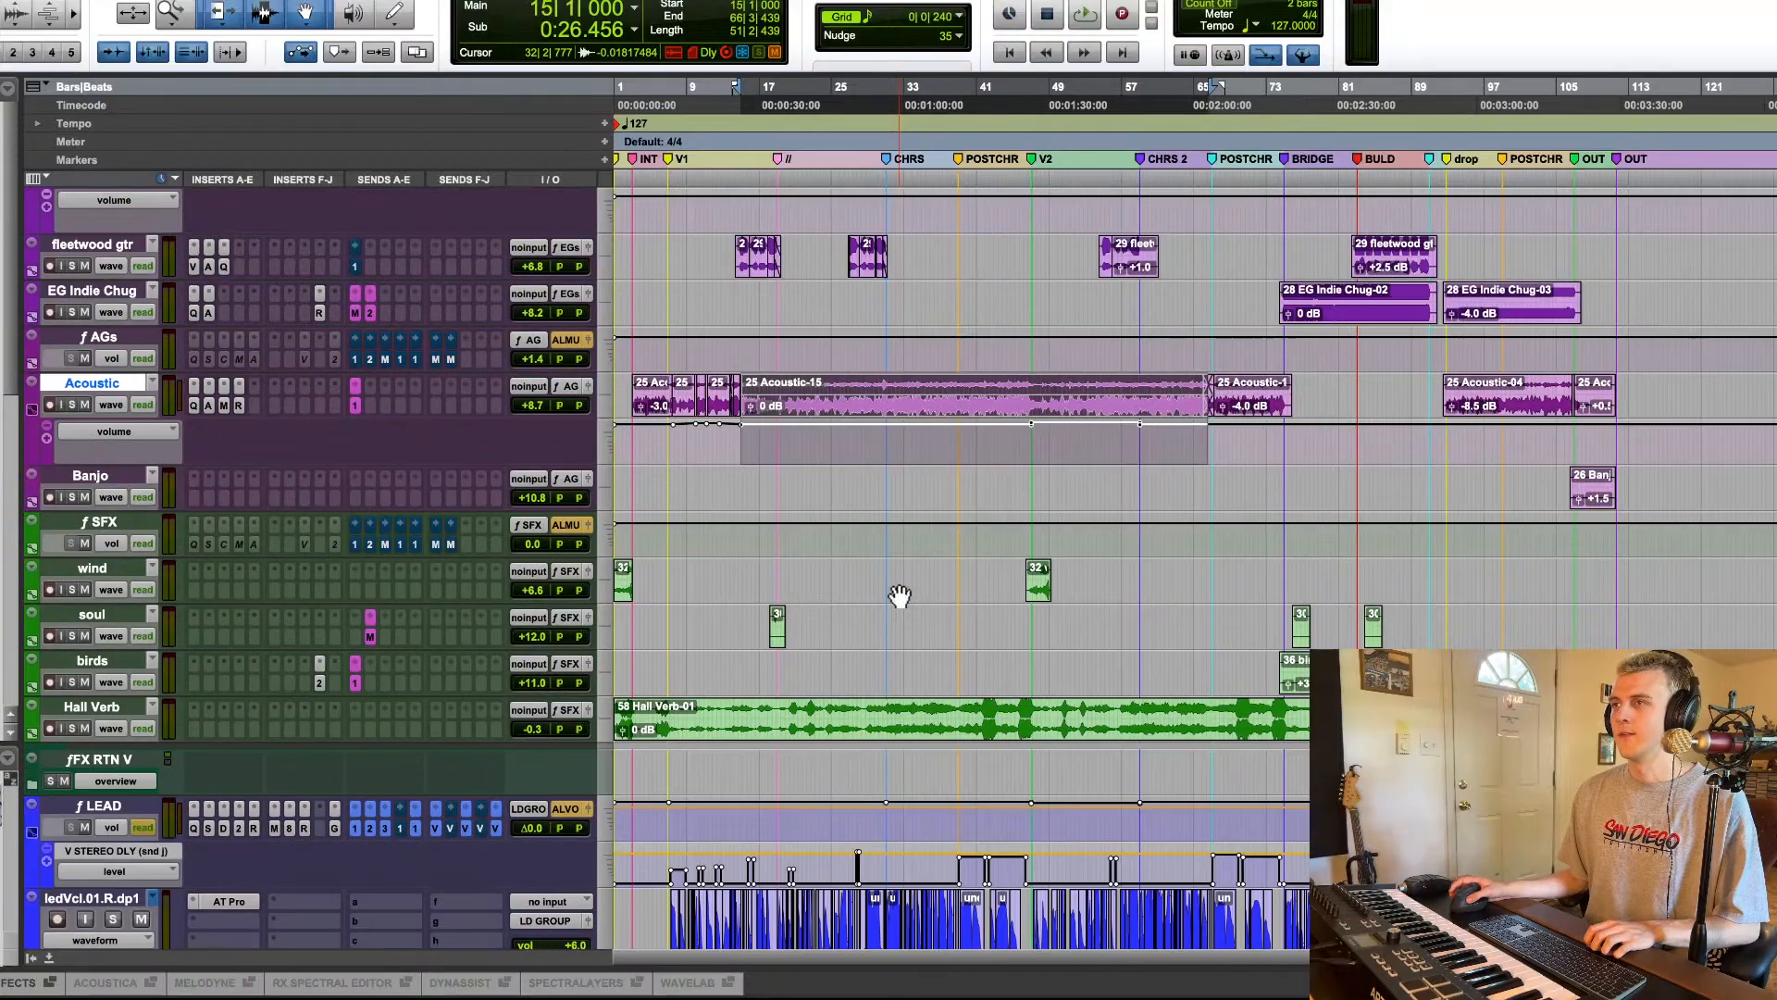
scroll(901, 595, "up", 9)
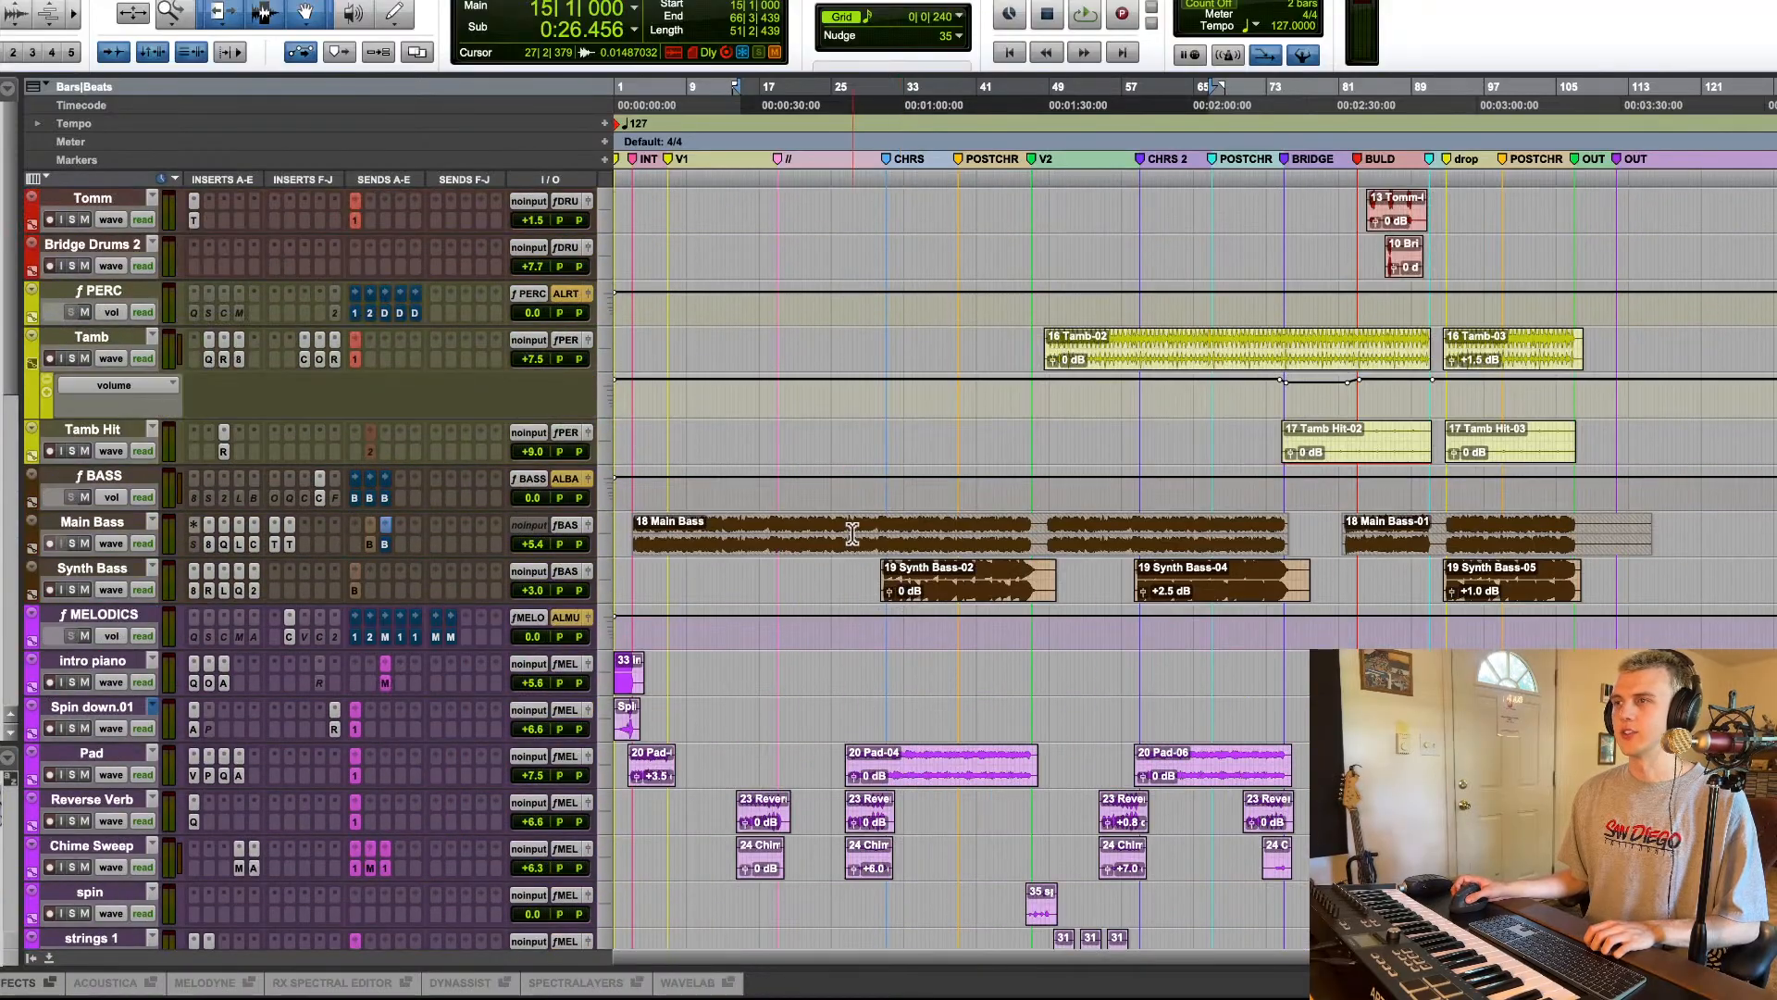
left_click(852, 532)
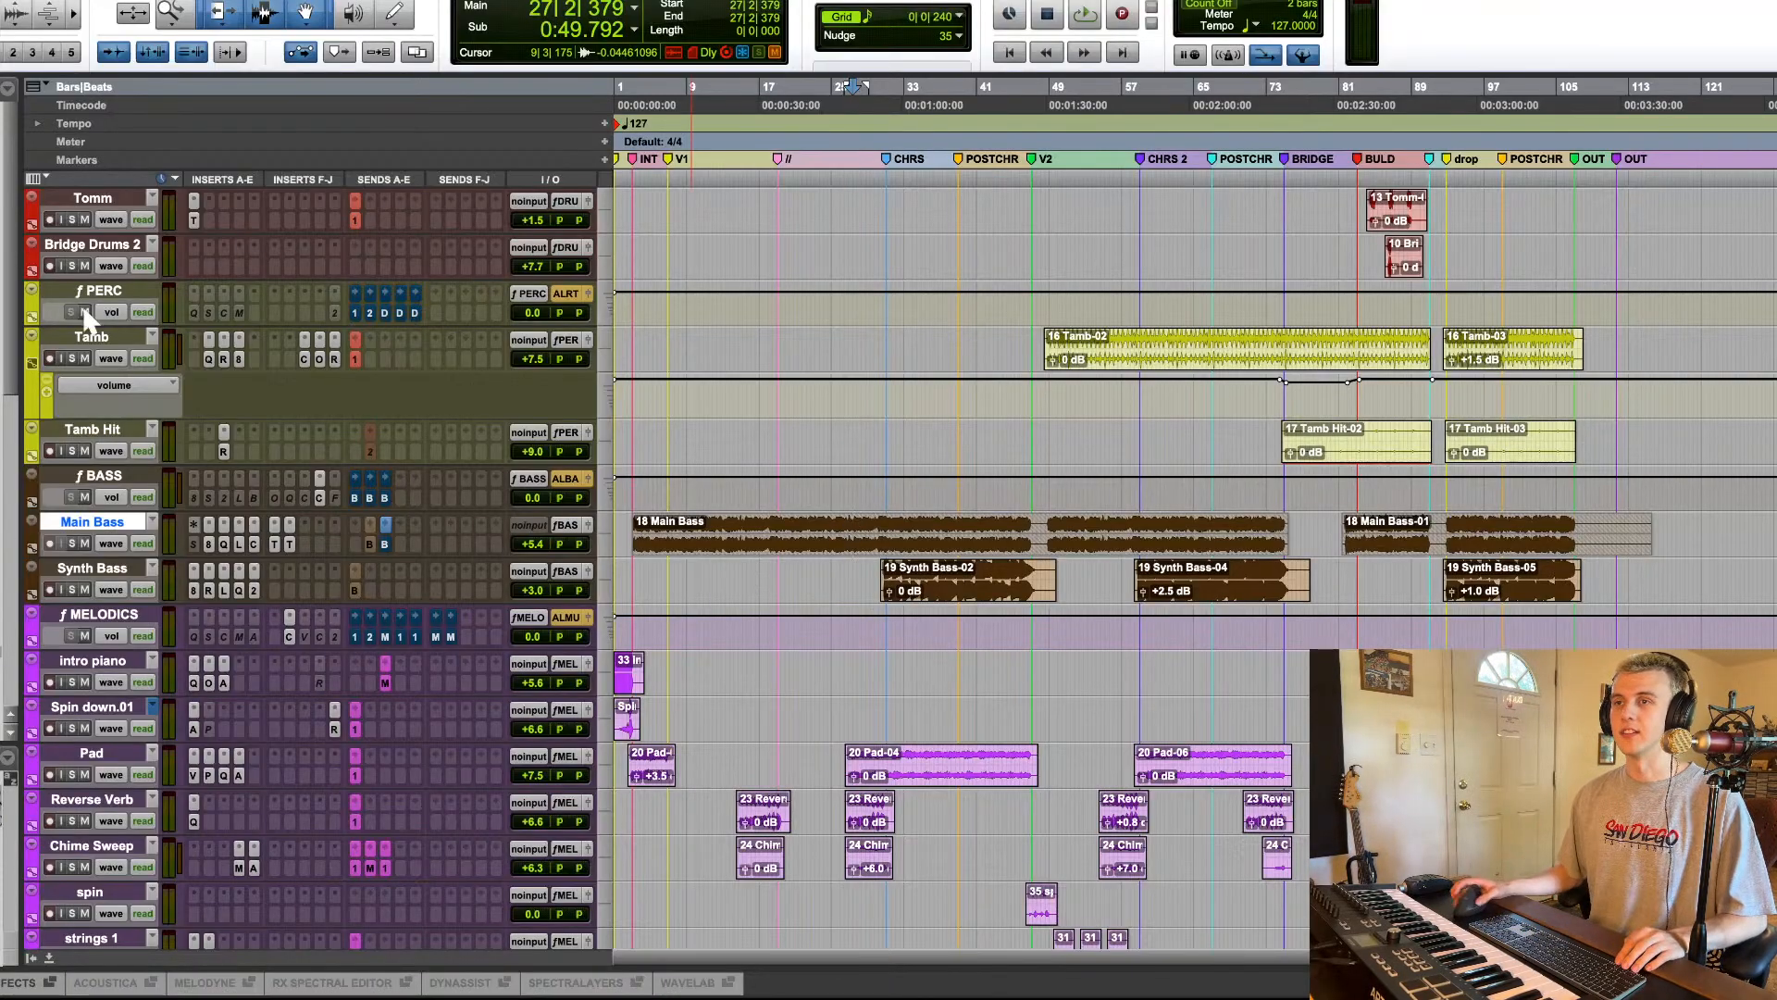
left_click(102, 526)
left_click(708, 531)
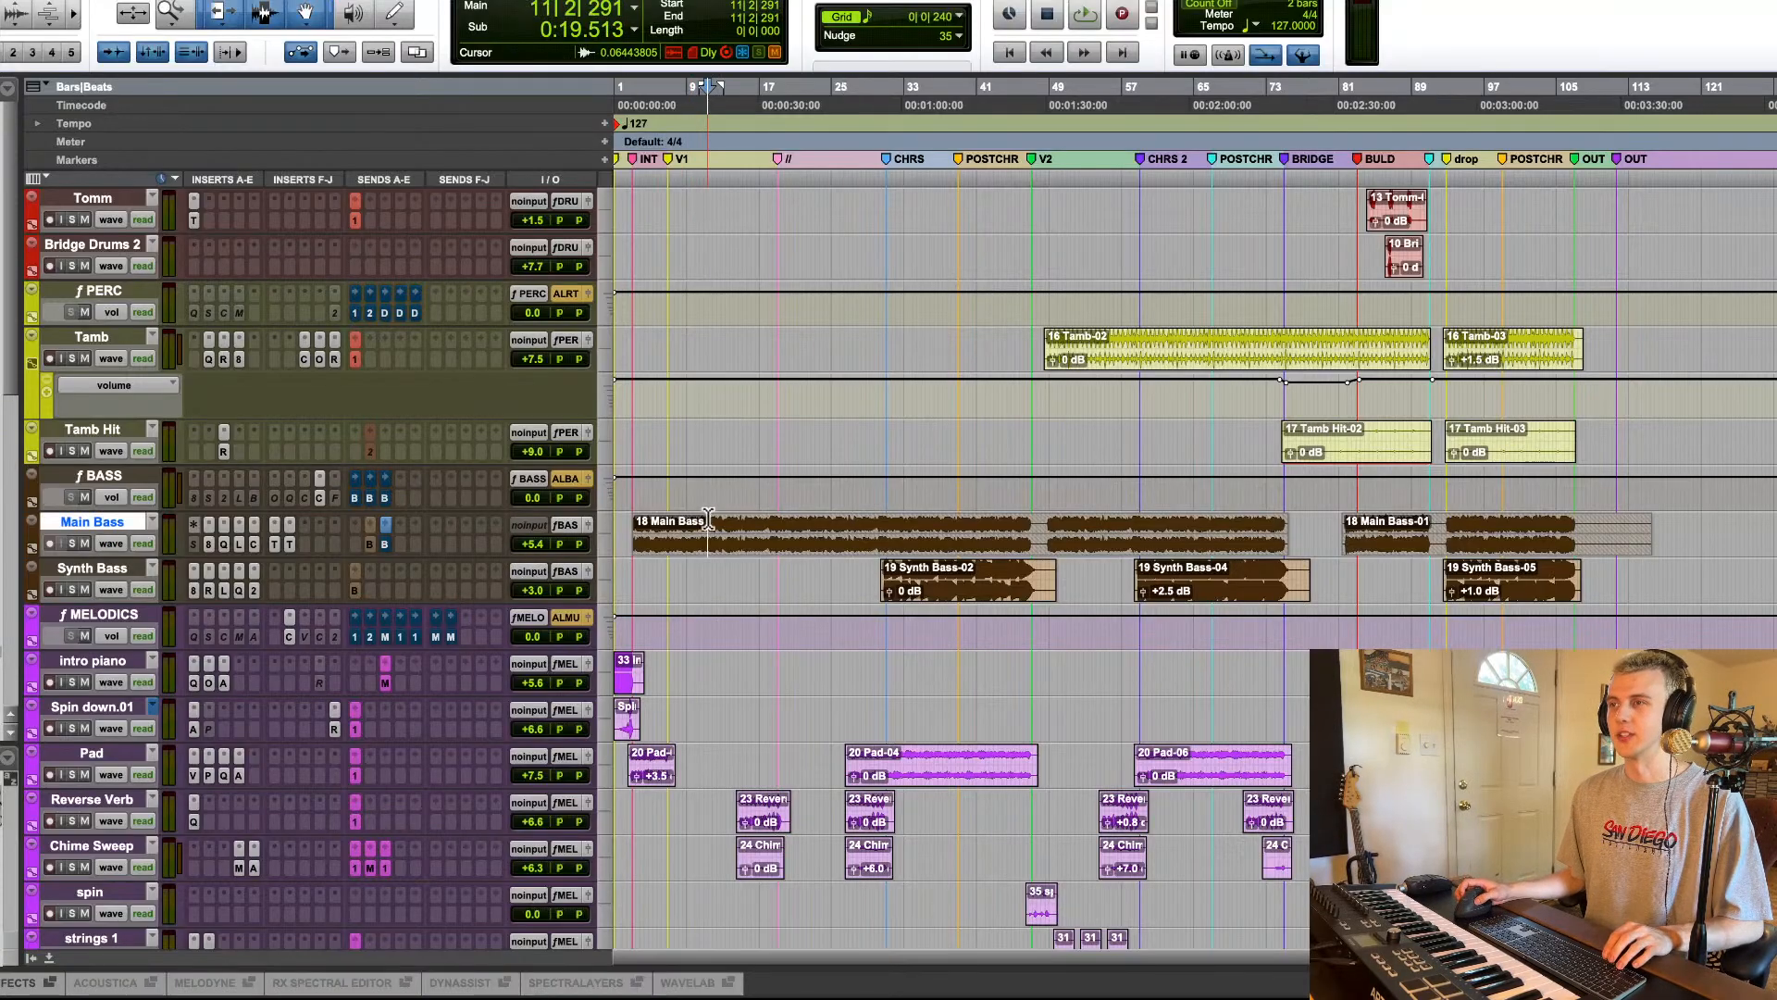
Step: Try lowering the BASS folder track's volume to -14.0 dB between about bars 24 and 35
scroll(711, 531, "up", 3)
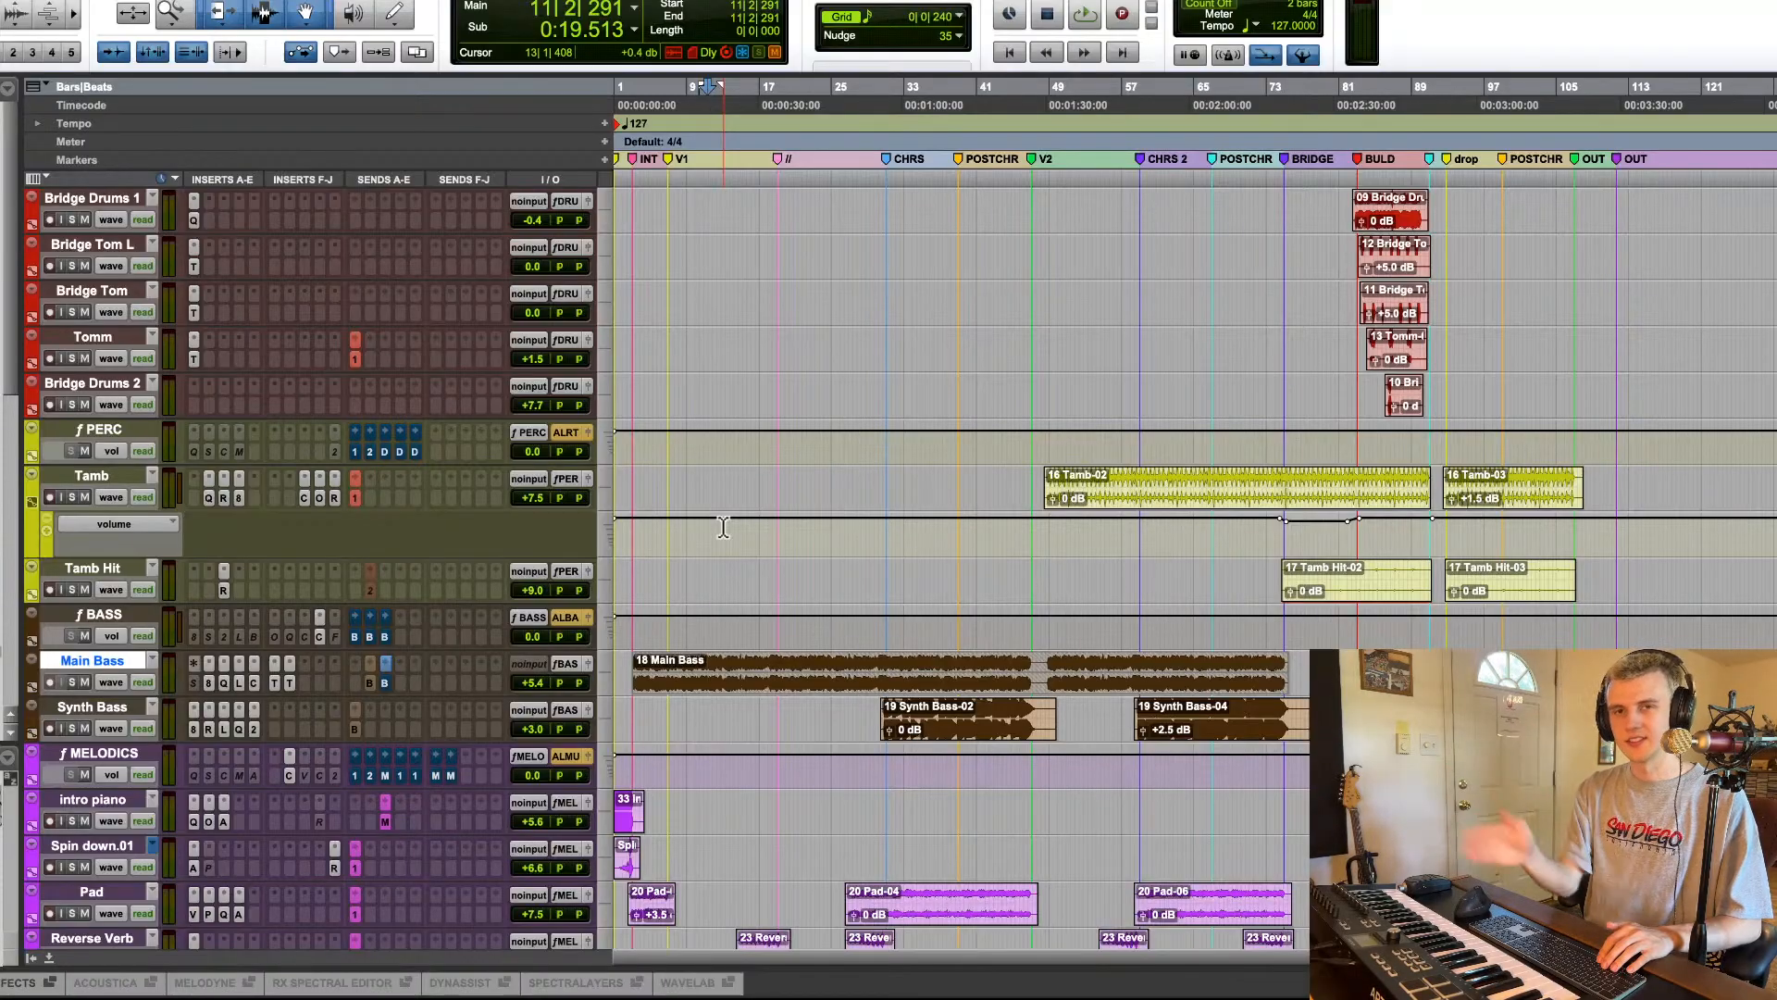
scroll(738, 551, "down", 1)
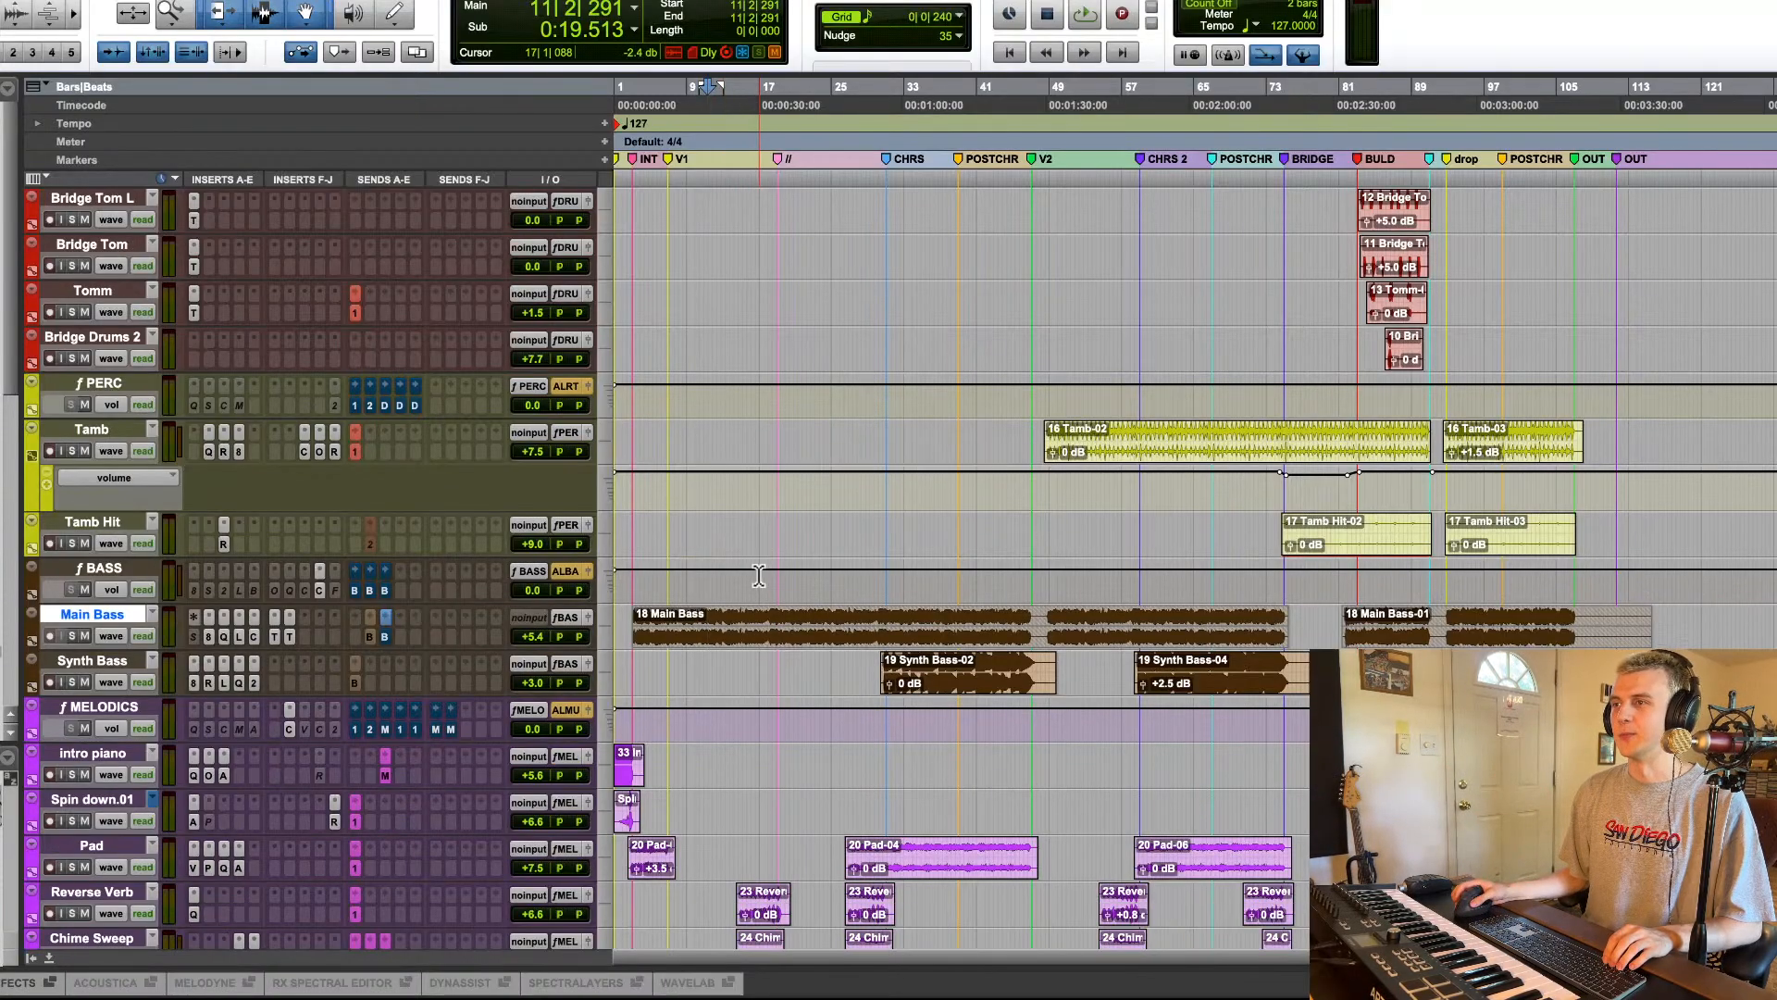
left_click_drag(828, 589, 884, 580)
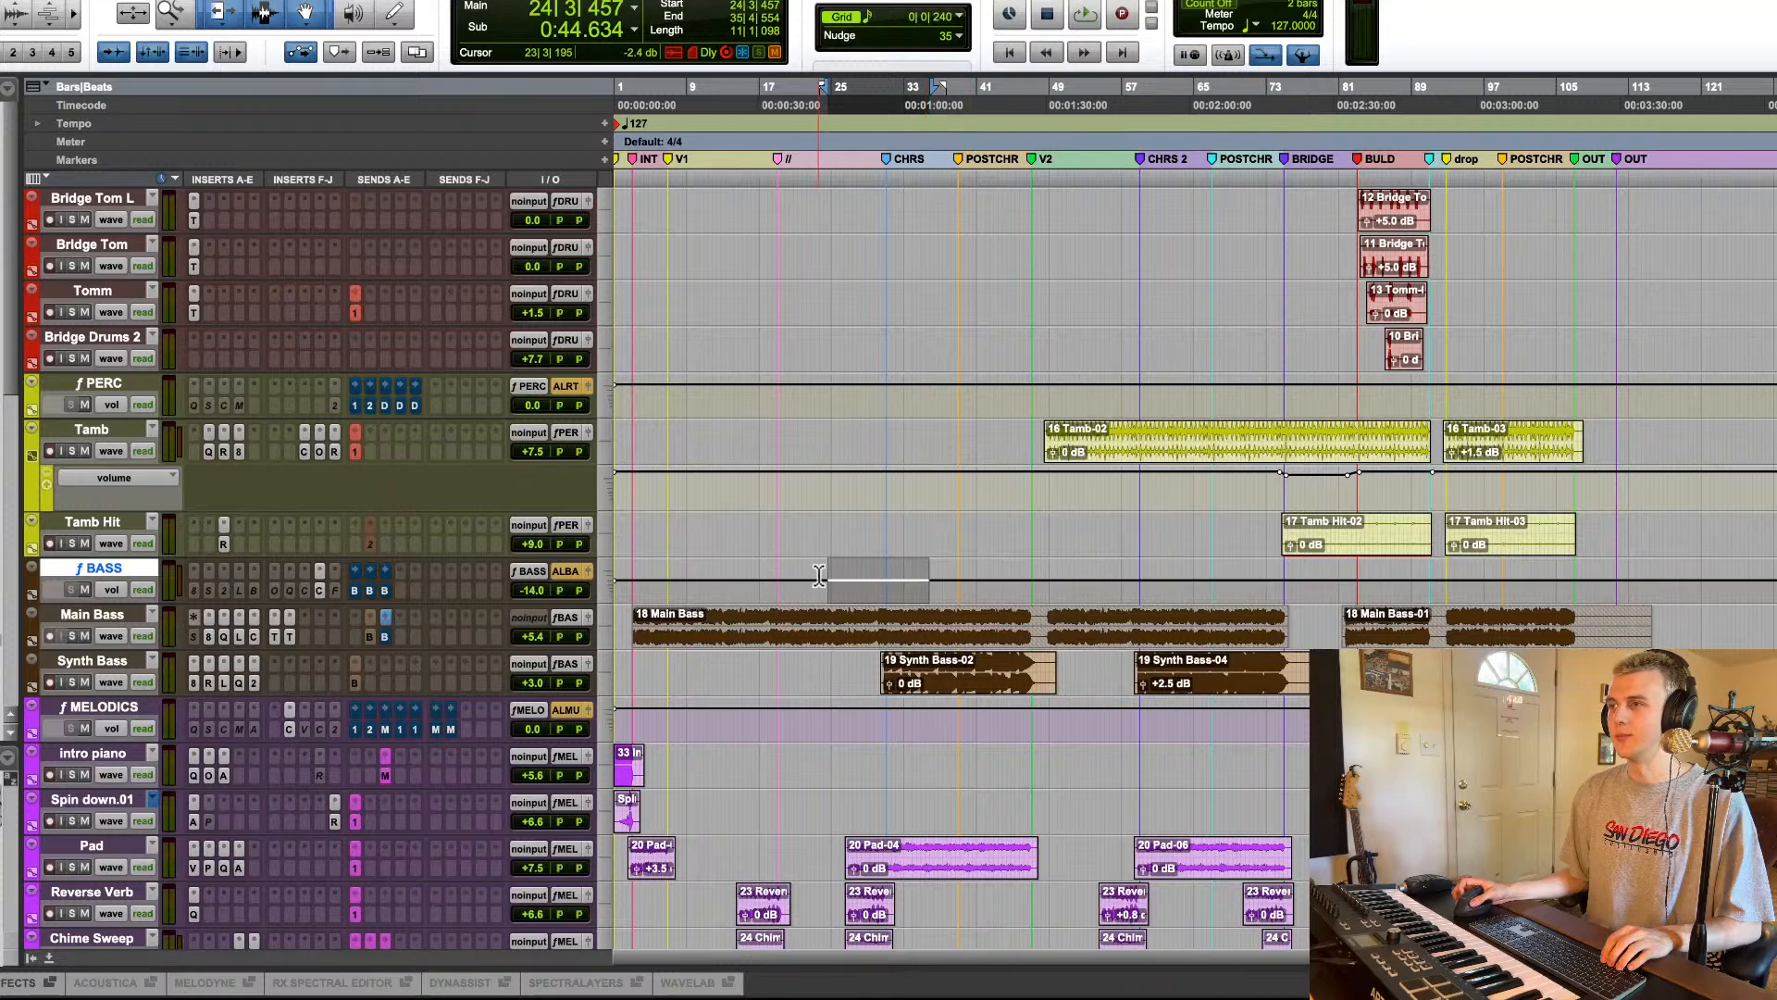
key("ctrl+z")
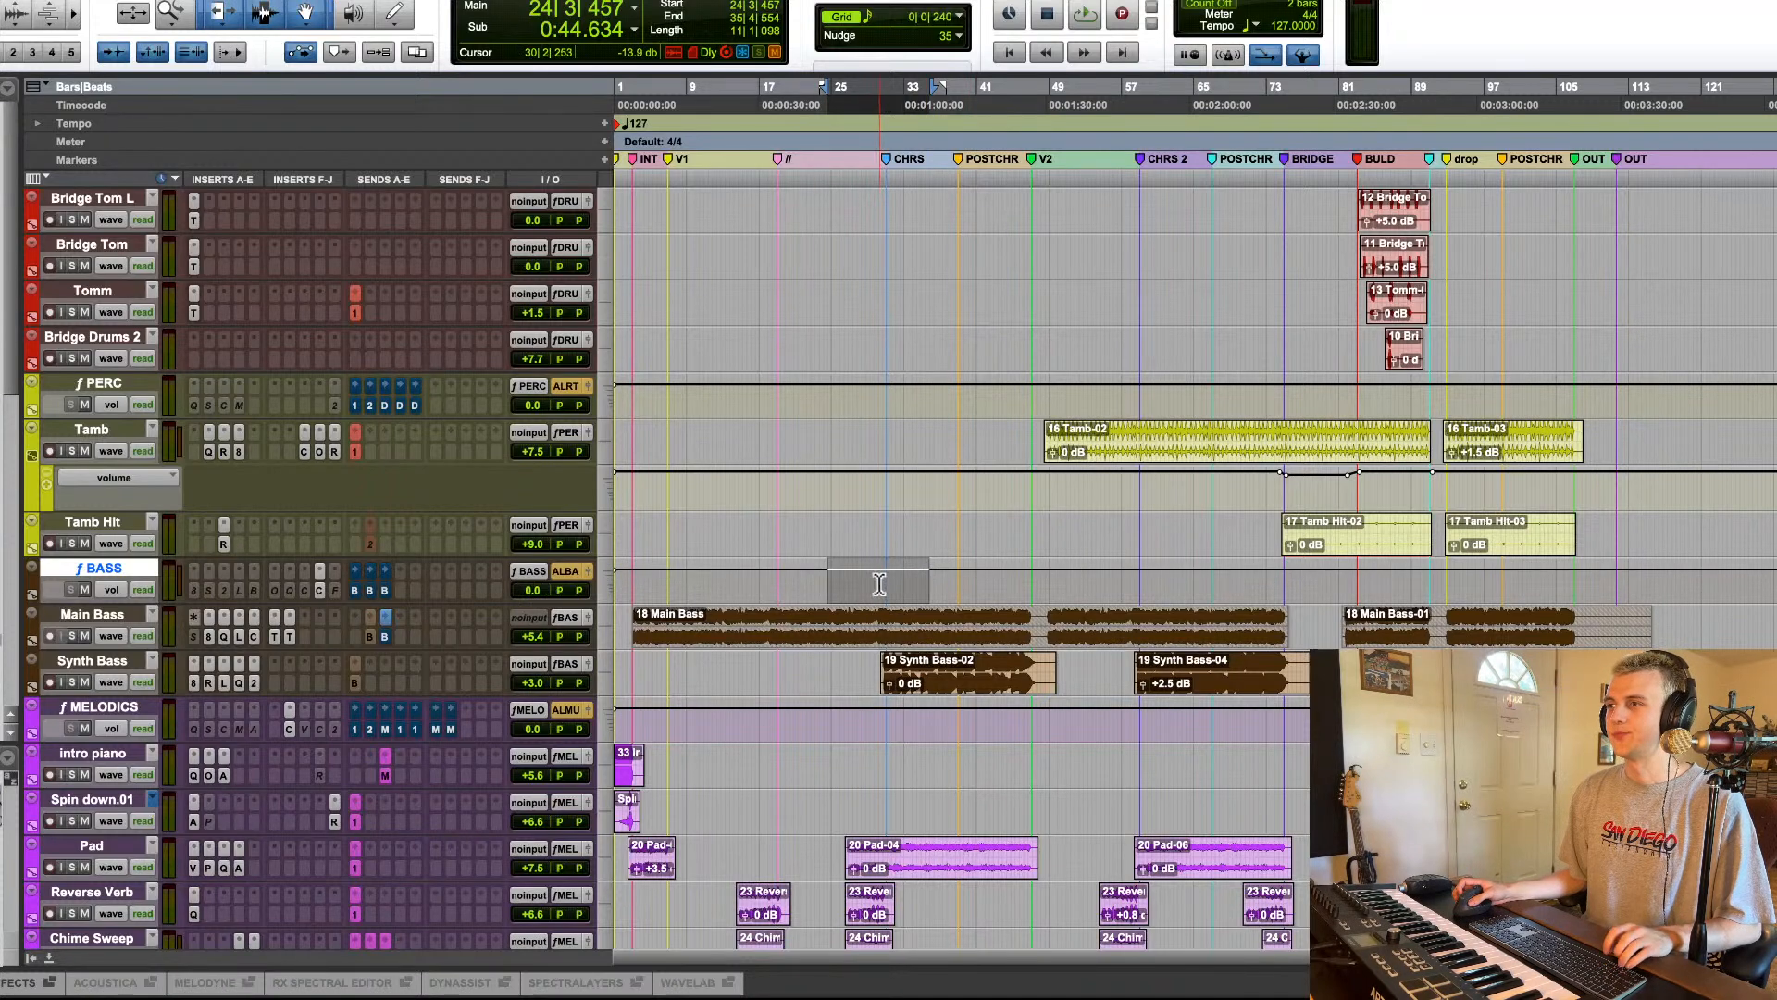
left_click(815, 581)
Step: Look over the melodic, drum and mix bus tracks, and select about bars 7 to 26 of the PRINT track's clip
scroll(746, 594, "down", 2)
scroll(747, 595, "down", 9)
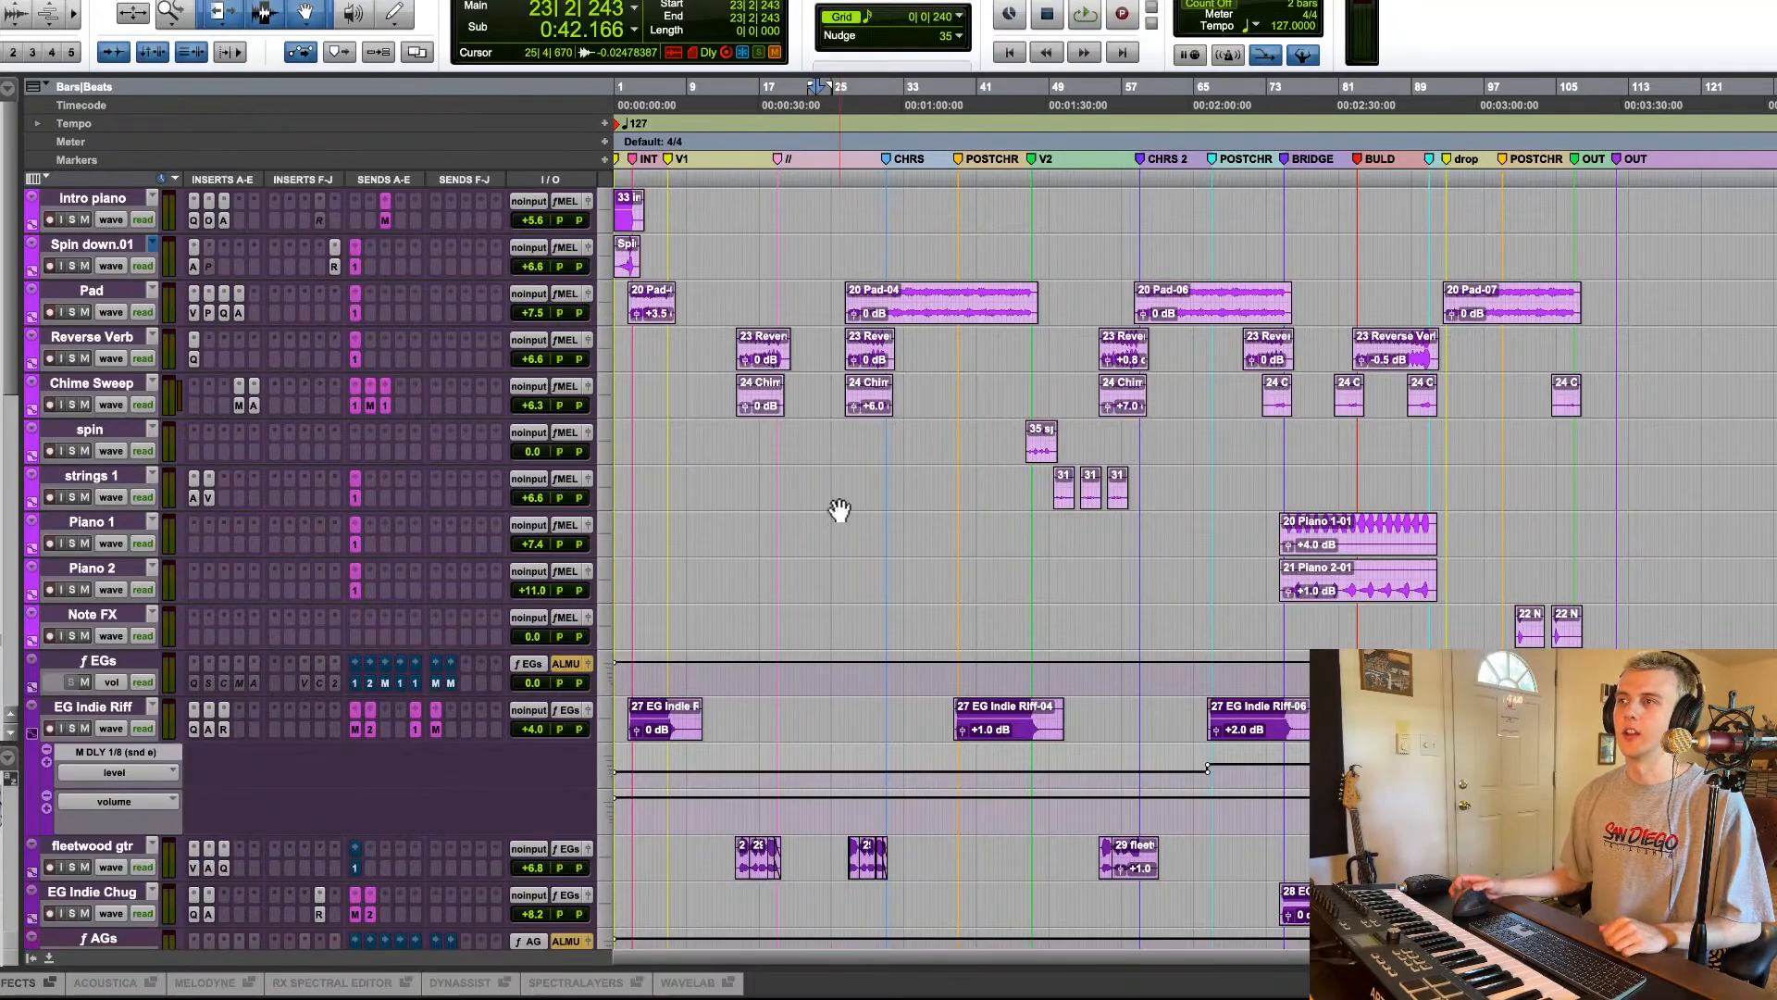
scroll(852, 536, "up", 10)
scroll(907, 616, "up", 10)
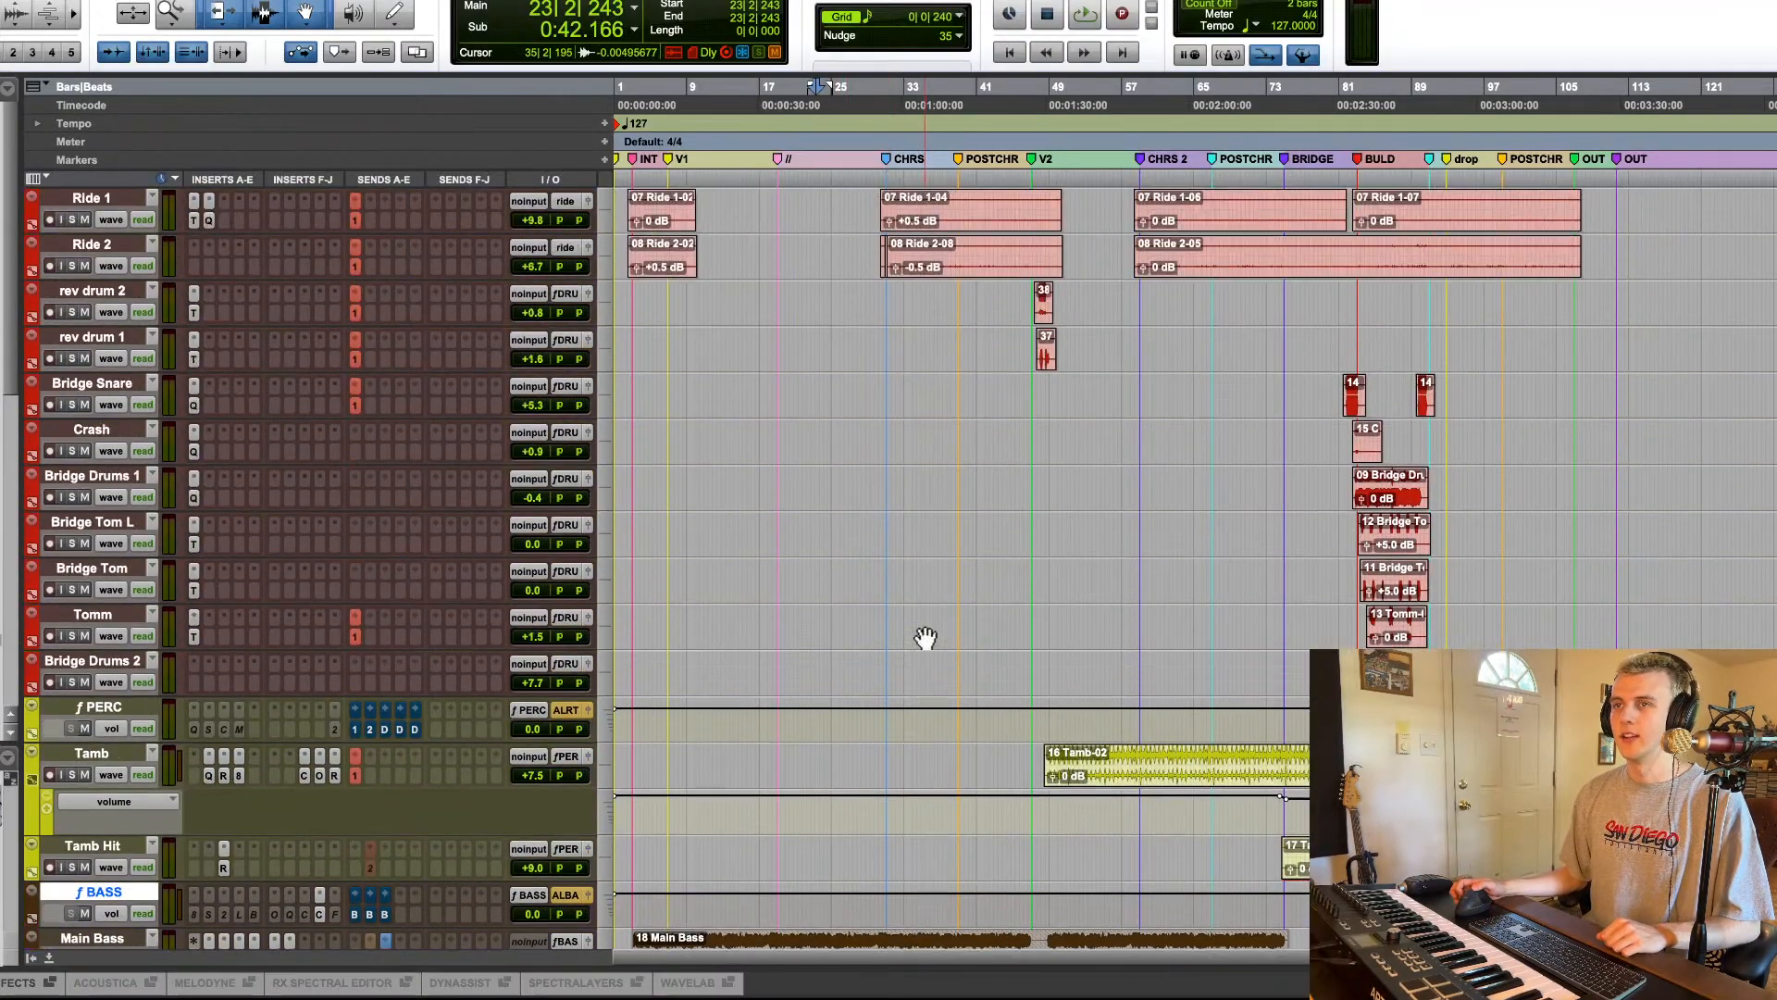
scroll(924, 628, "up", 20)
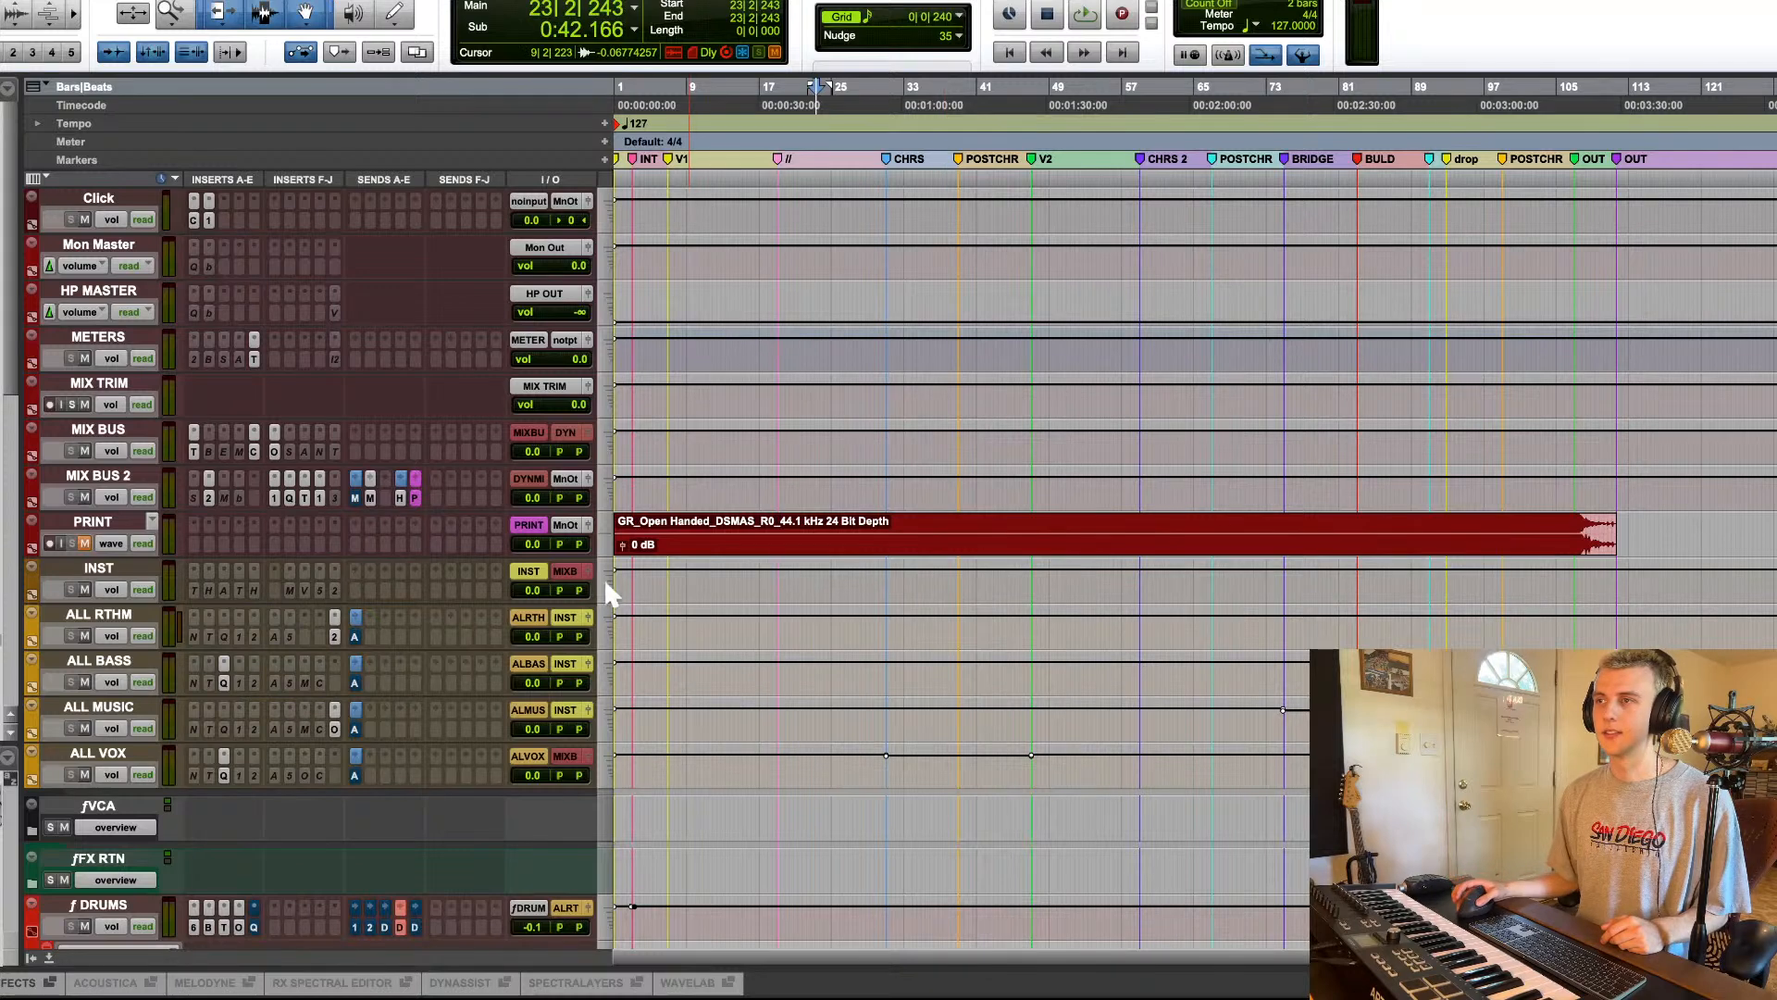
left_click(692, 525)
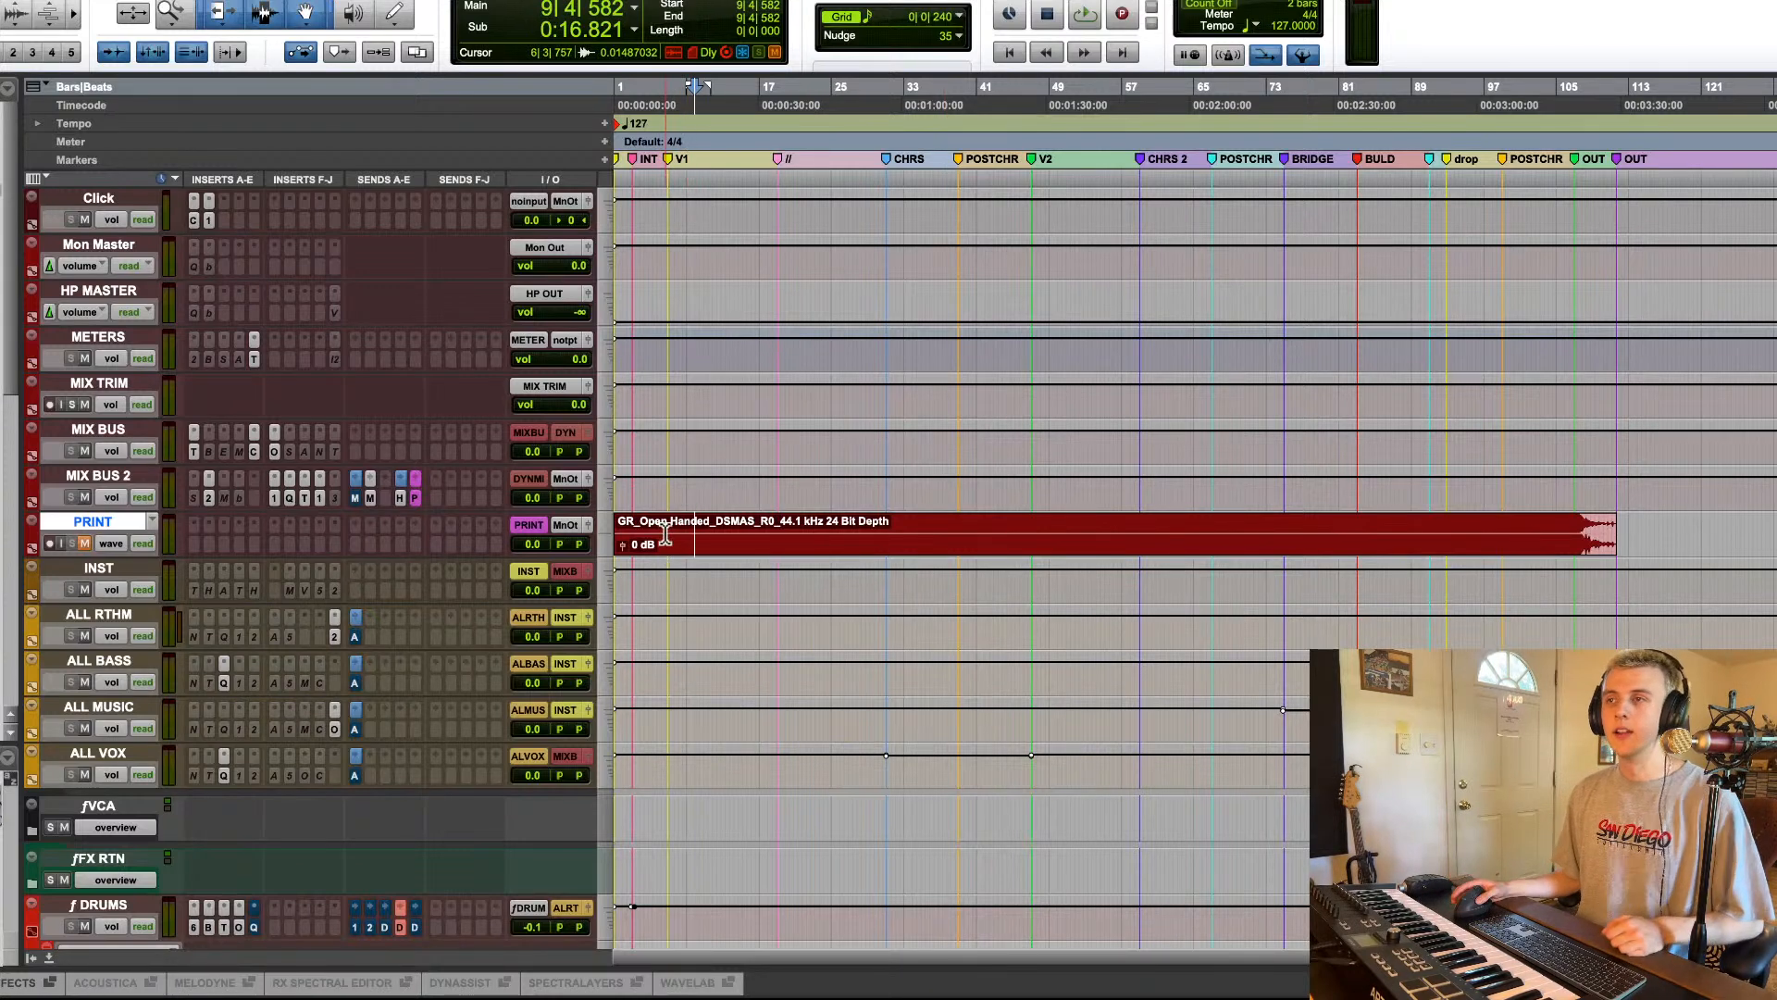
left_click_drag(677, 515, 848, 512)
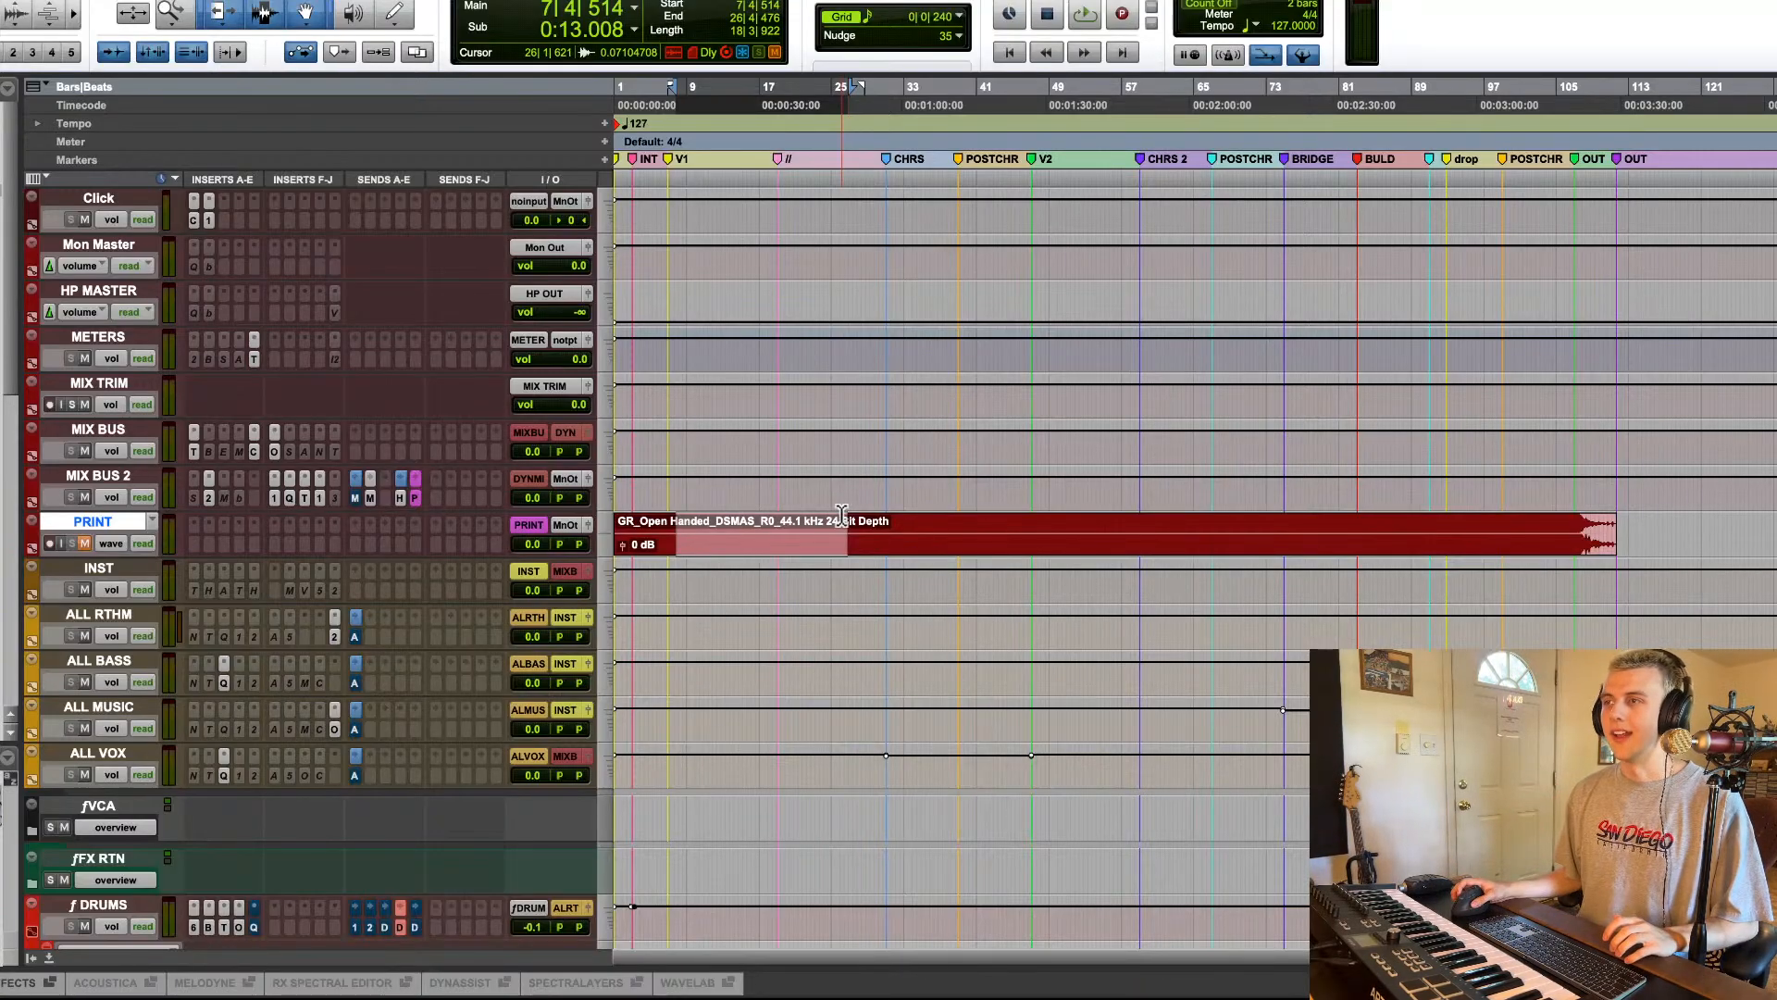
Step: Look over the bus, drum, bass and melodic tracks, and place the edit cursor on the Kick Deep track near bar 24
left_click(841, 513)
scroll(840, 527, "down", 15)
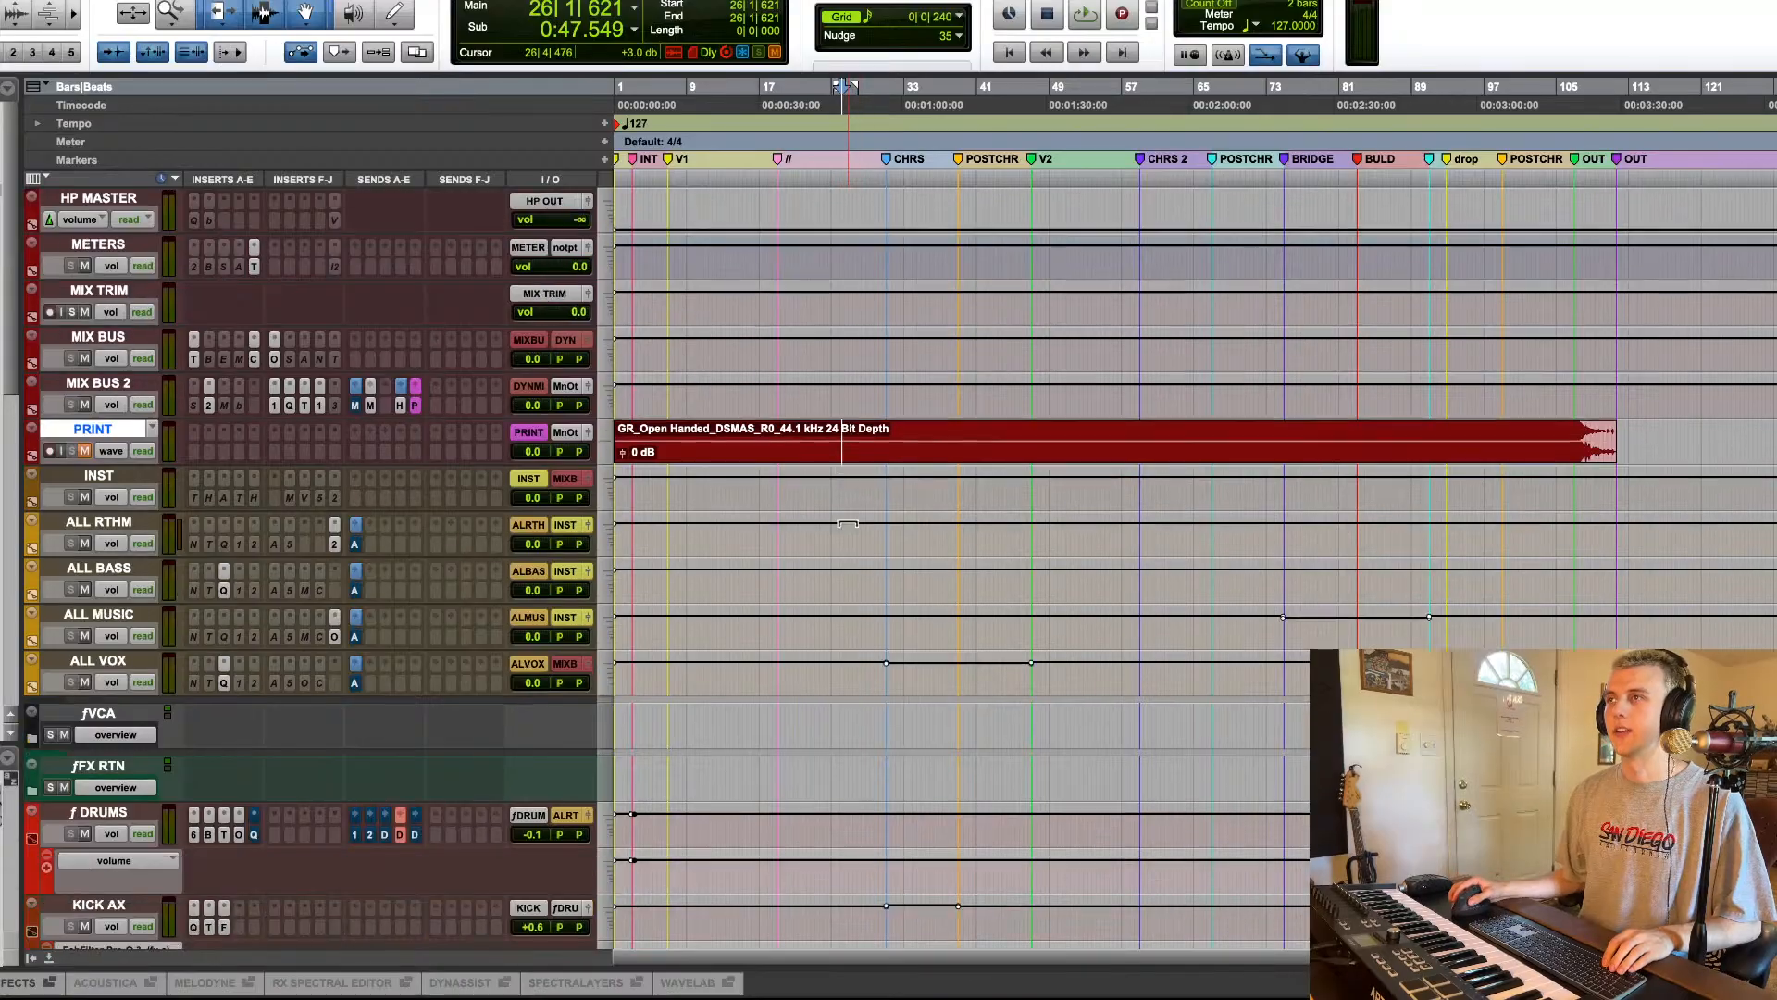
scroll(839, 538, "up", 12)
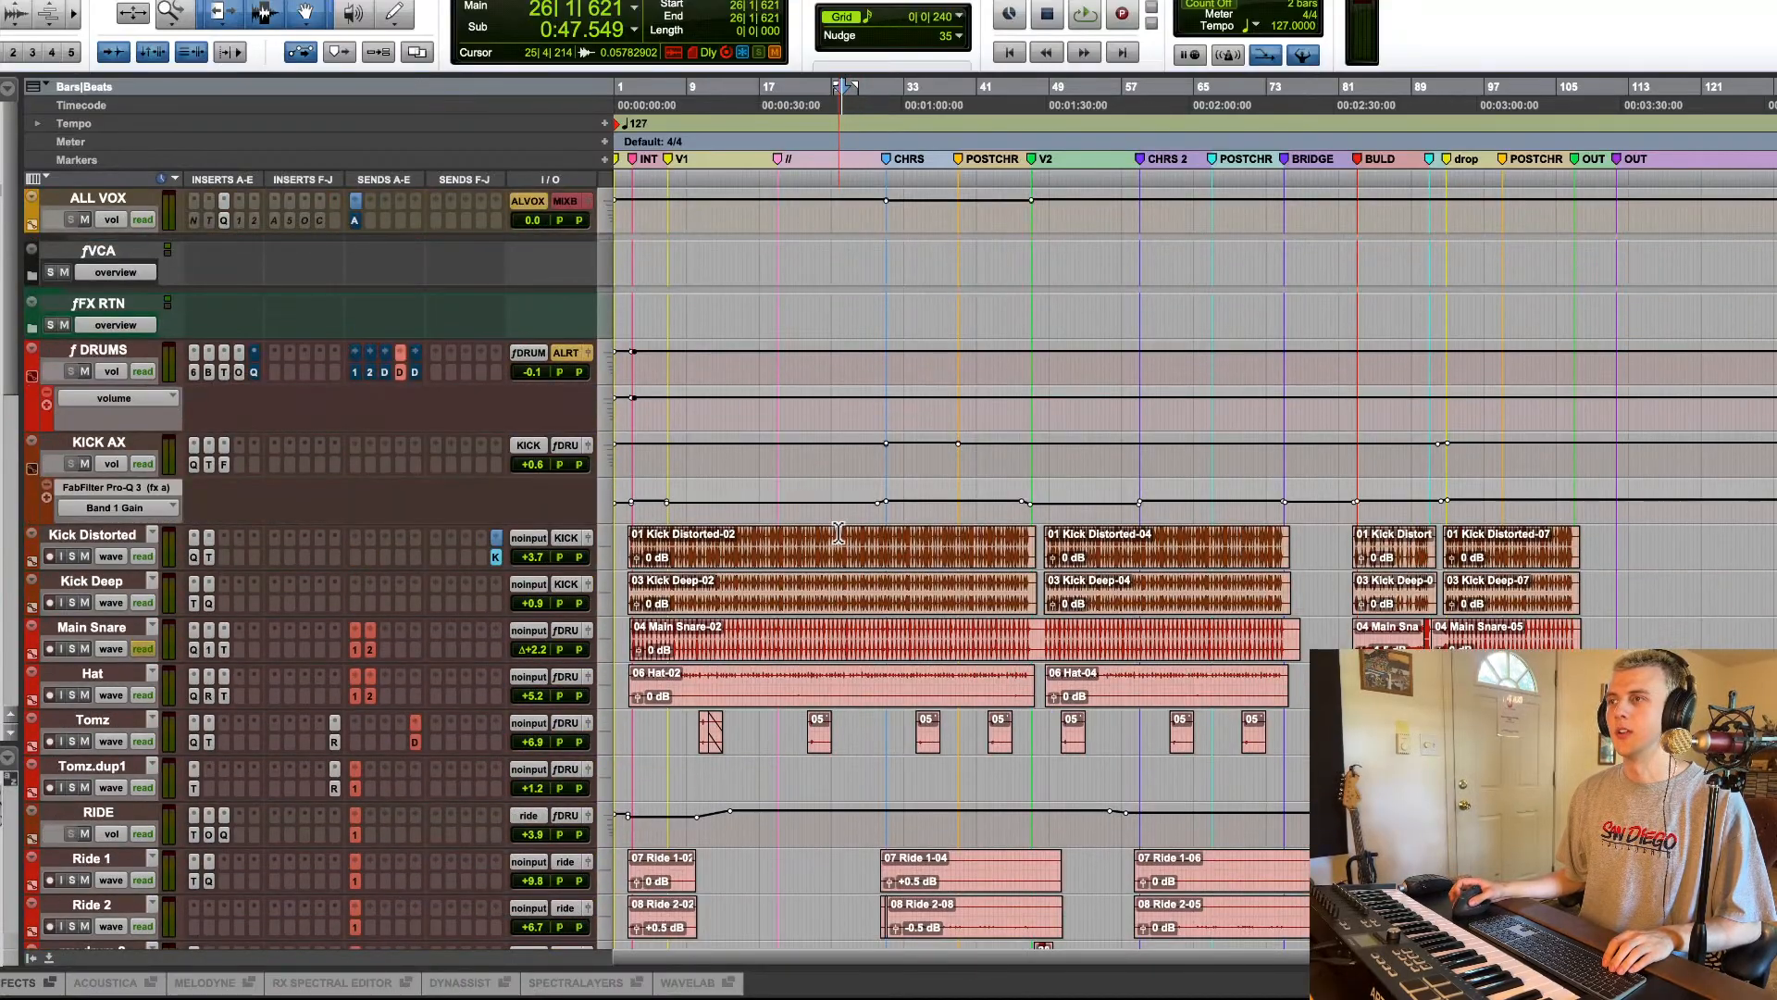
left_click(838, 546)
scroll(838, 564, "down", 1)
left_click(830, 550)
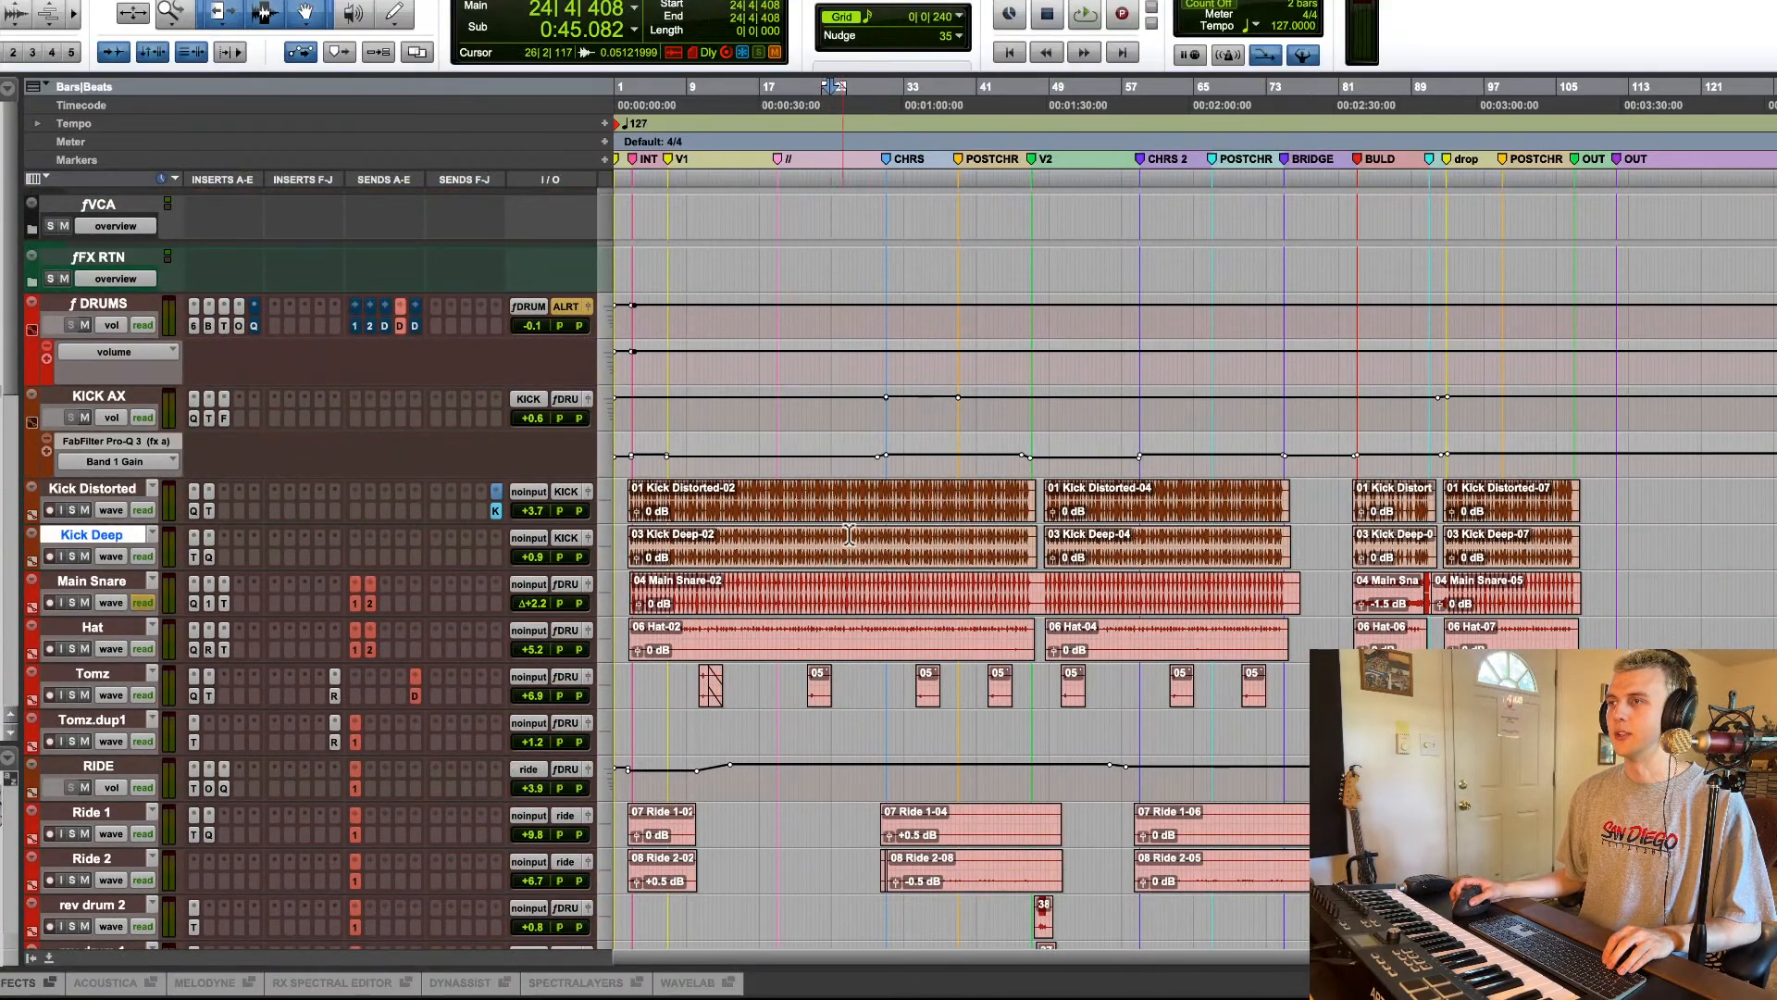
scroll(861, 542, "down", 5)
scroll(878, 543, "down", 15)
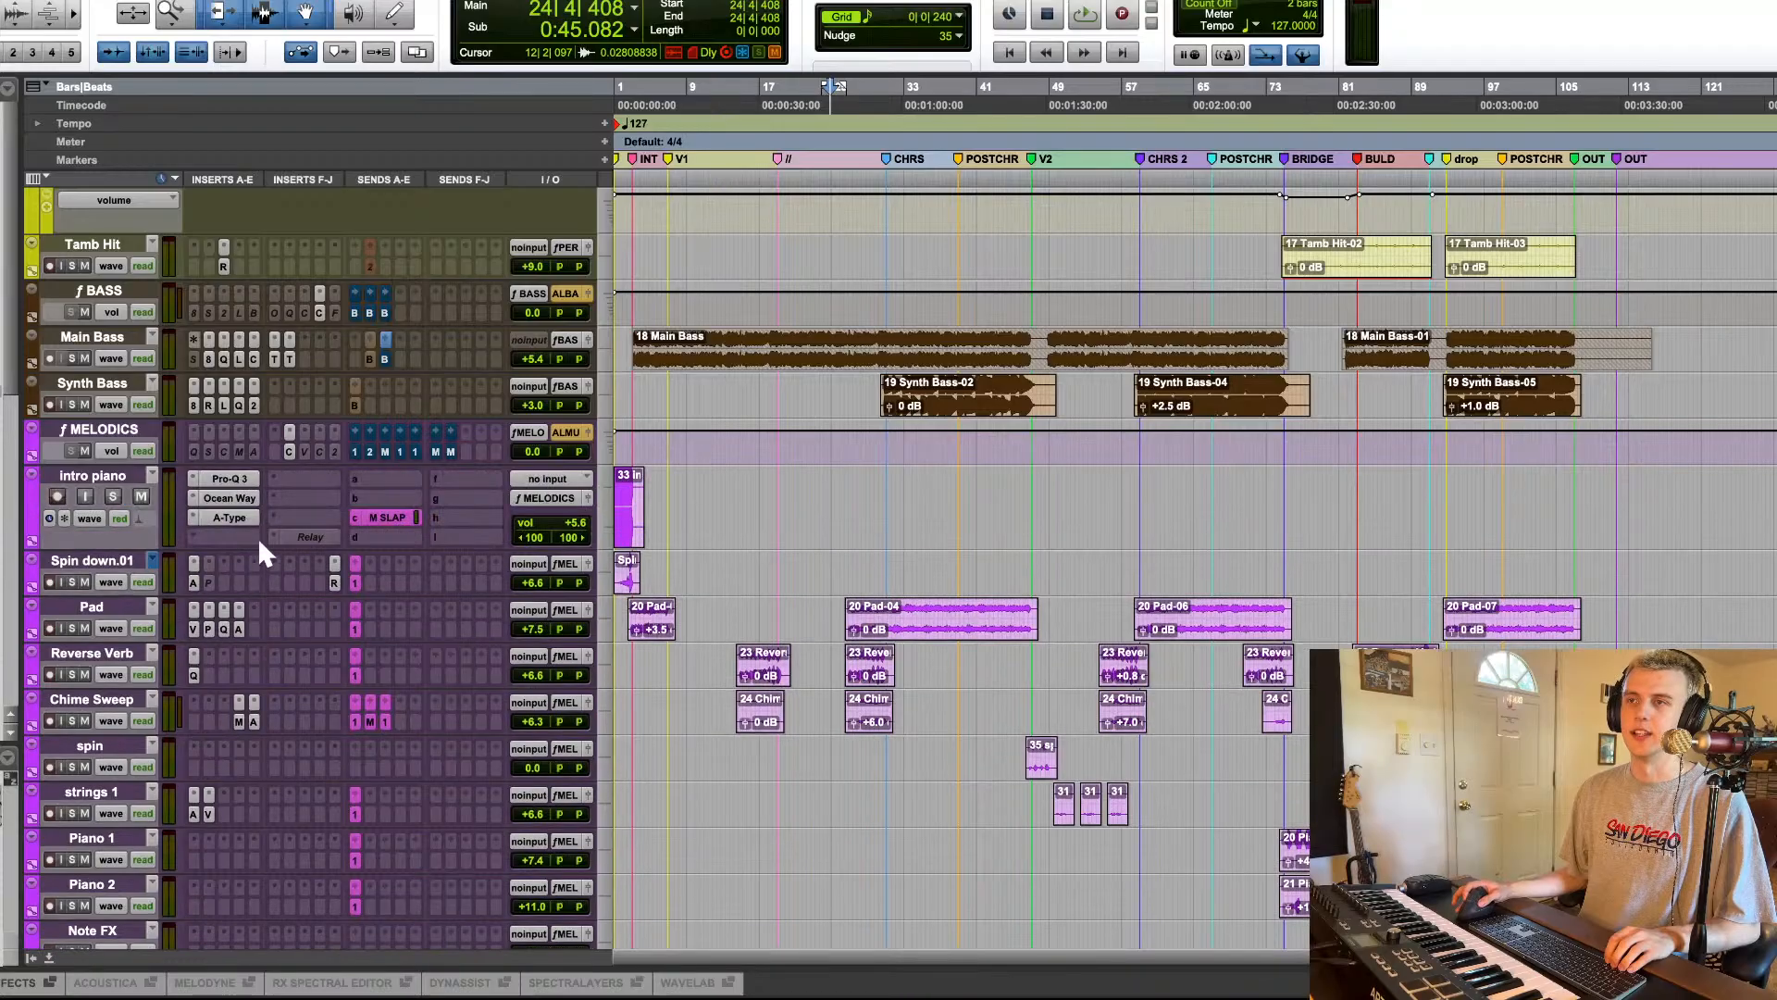
Step: Return to the bus tracks above the drums and mute the ALL VOX bus
scroll(281, 537, "up", 4)
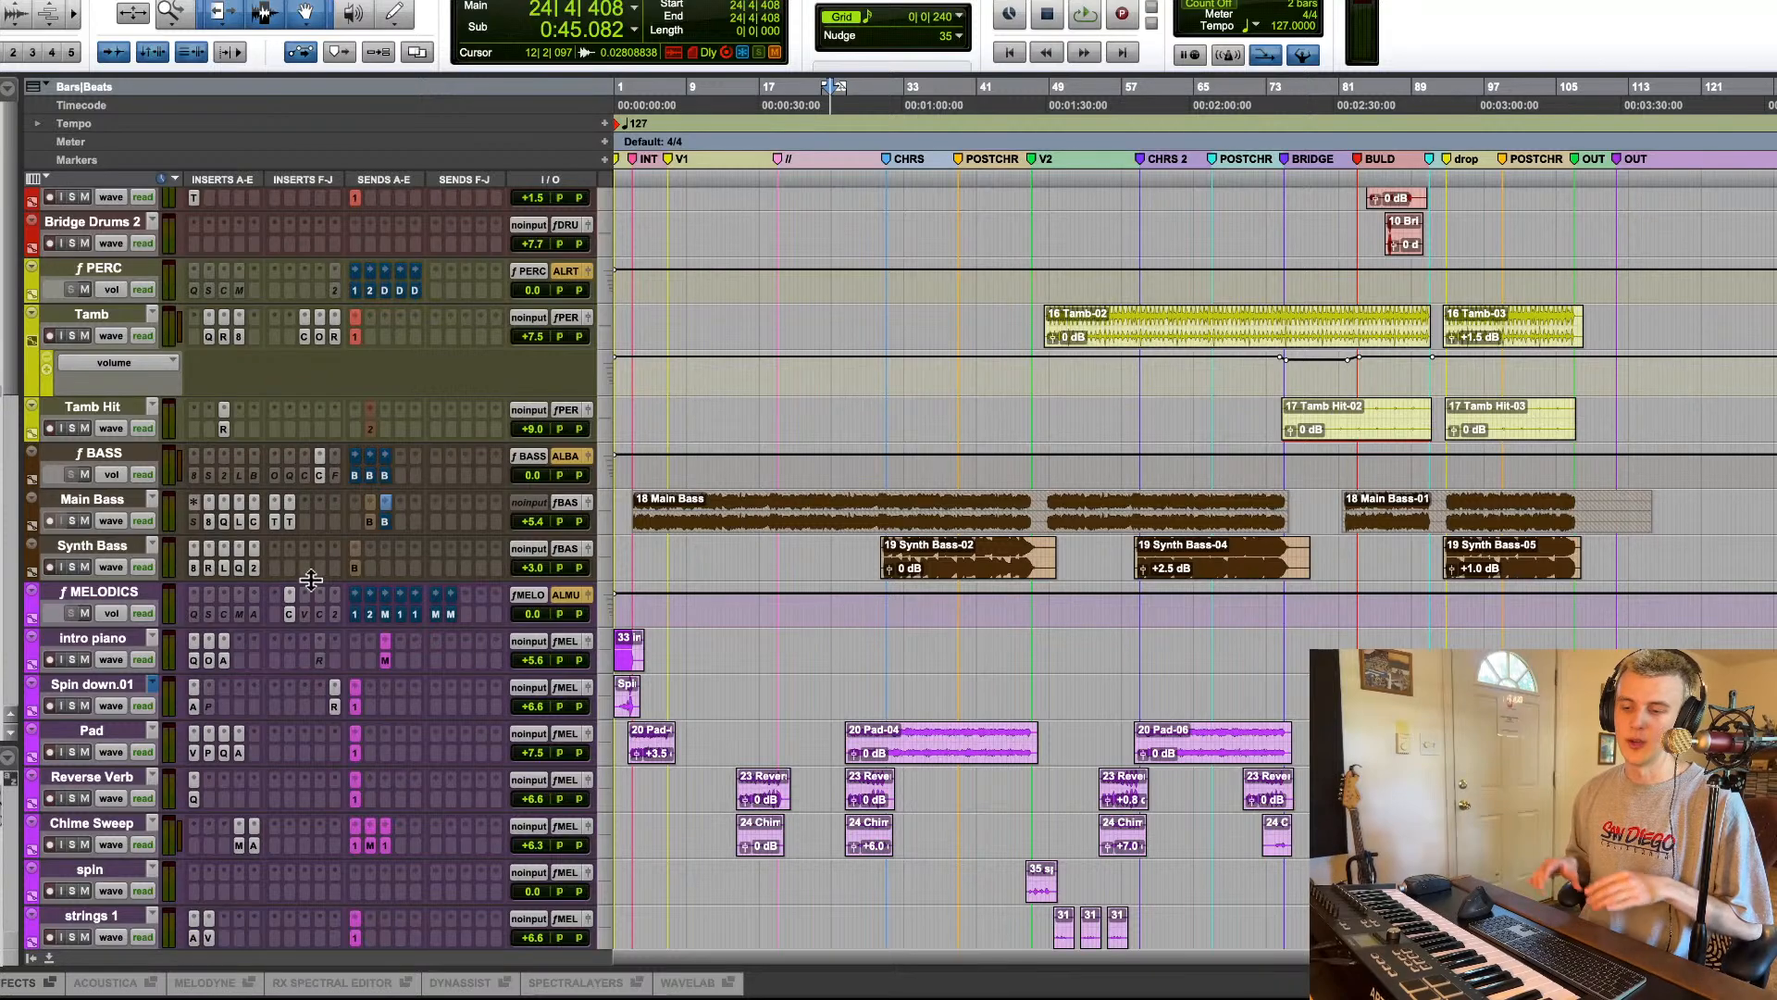
scroll(319, 566, "up", 15)
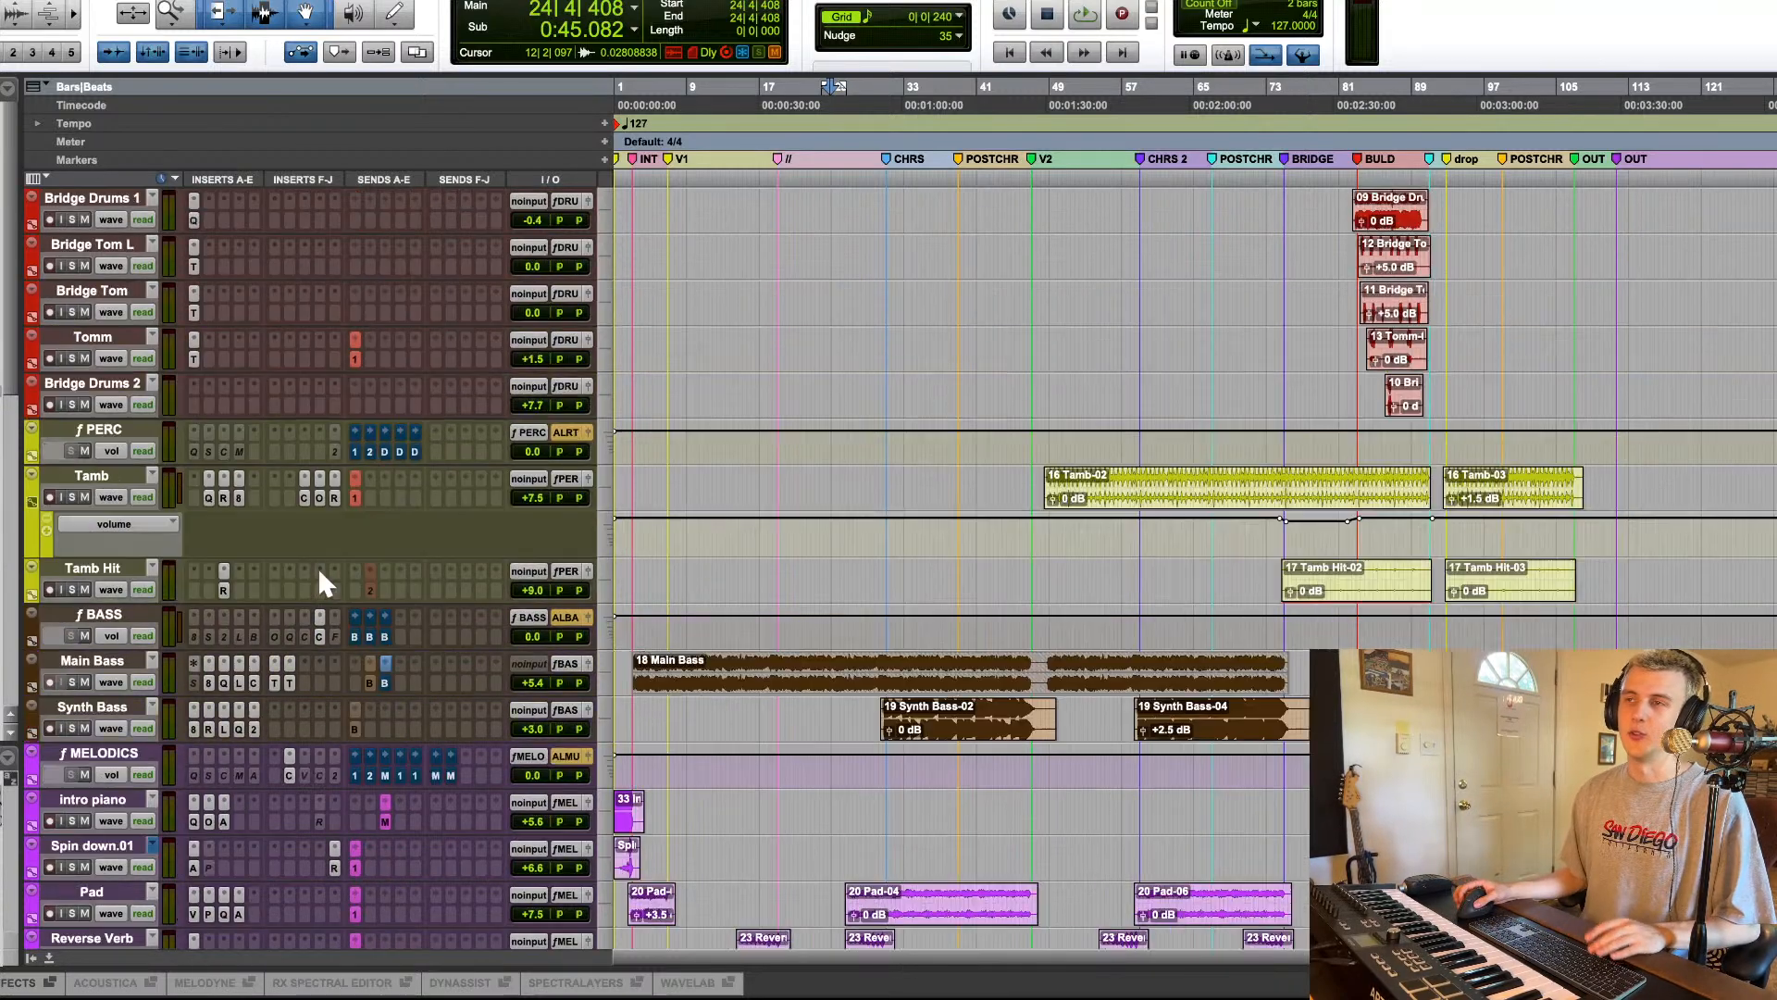
scroll(321, 559, "up", 15)
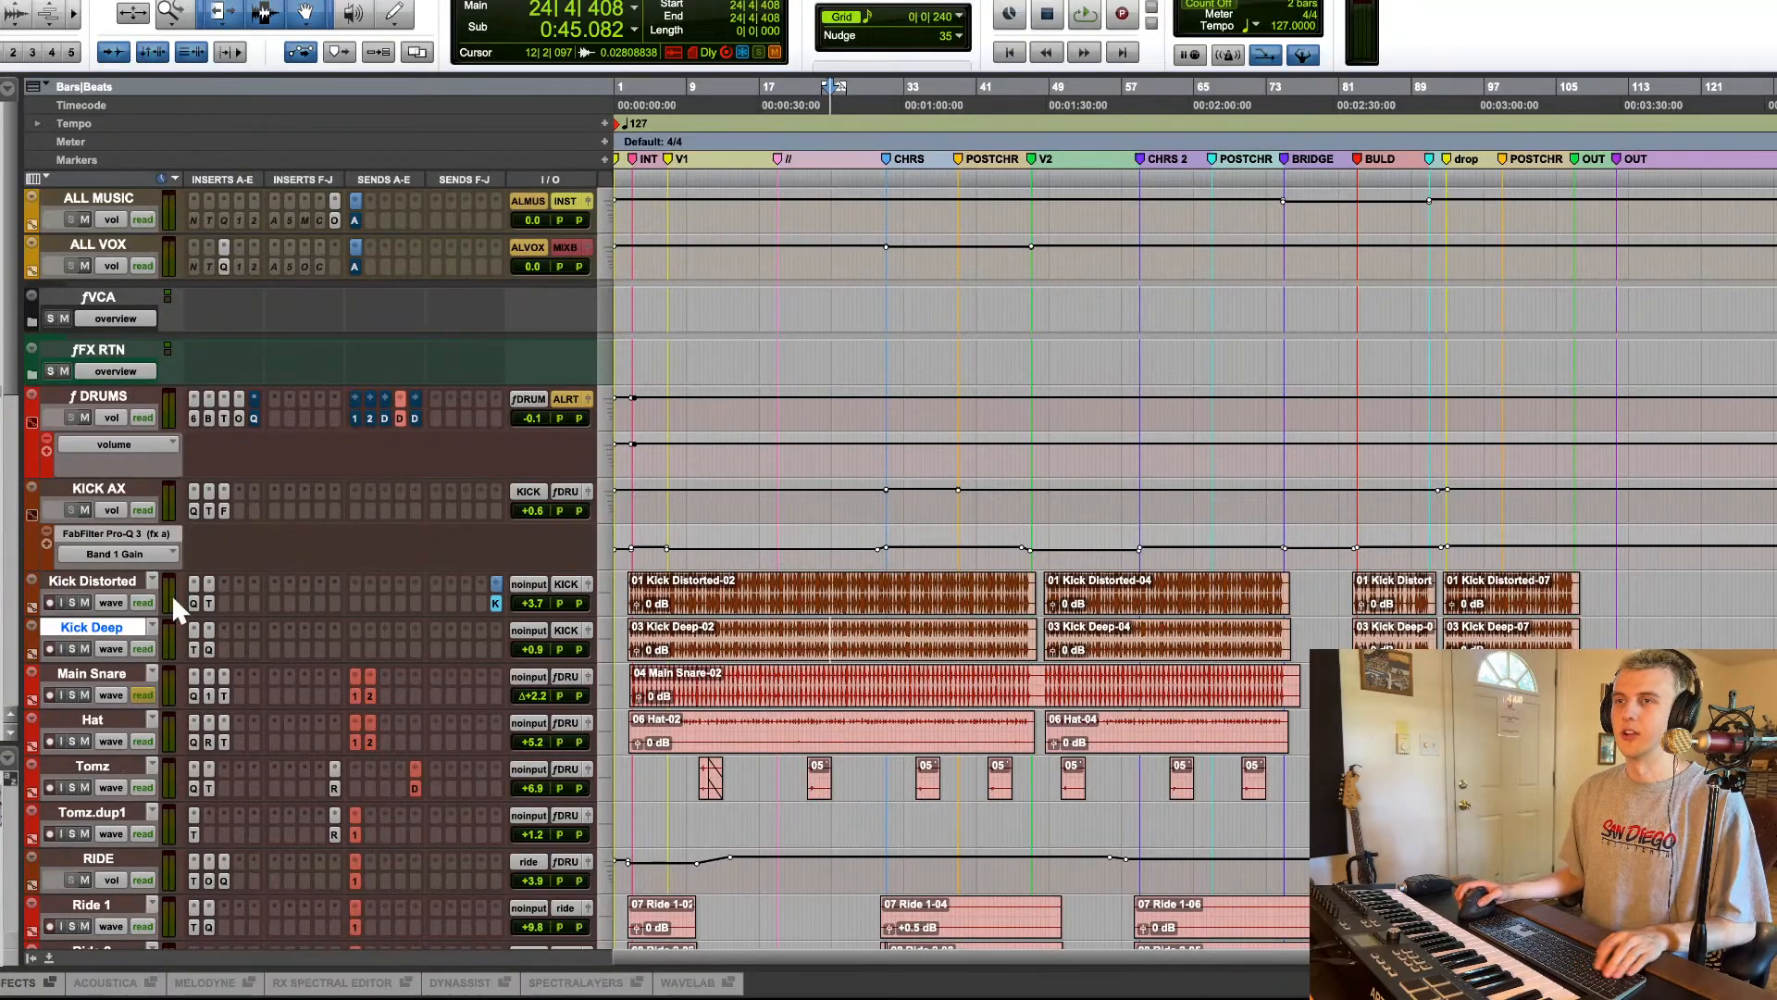
scroll(175, 611, "up", 6)
left_click(85, 543)
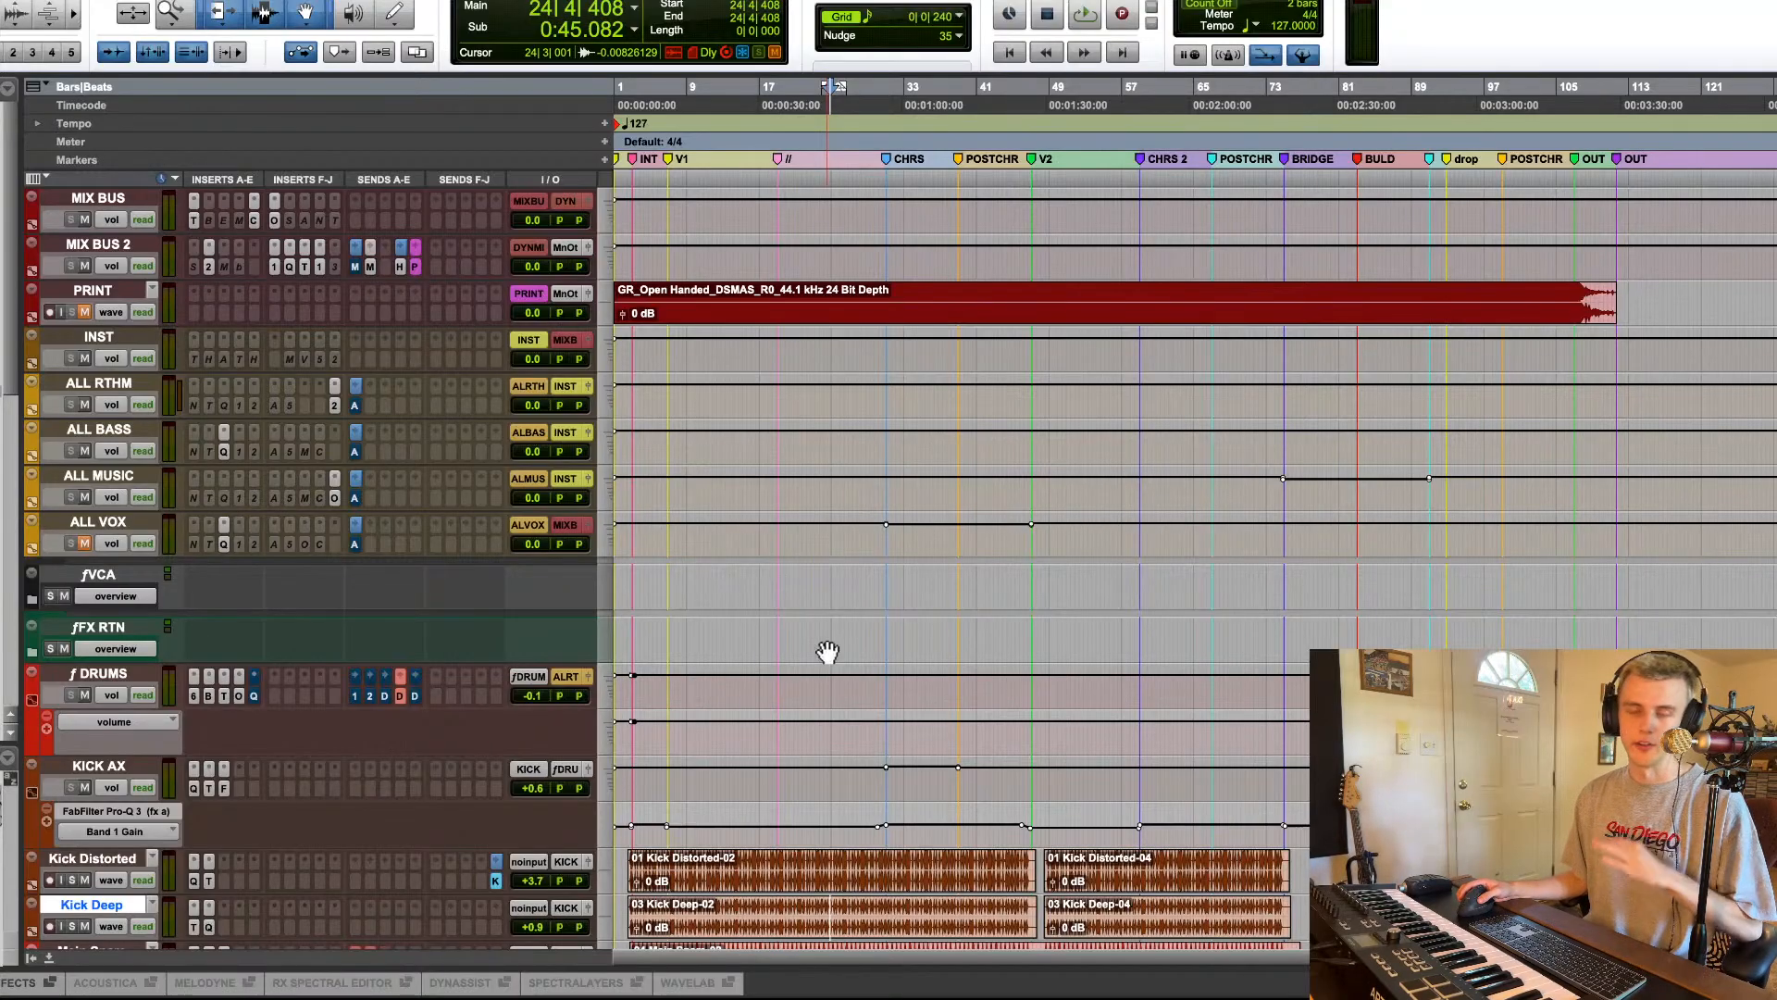
Step: Look over the bus, drum and melodic tracks, and place the edit cursor on the ALL MUSIC track near bar 48
scroll(823, 648, "down", 1)
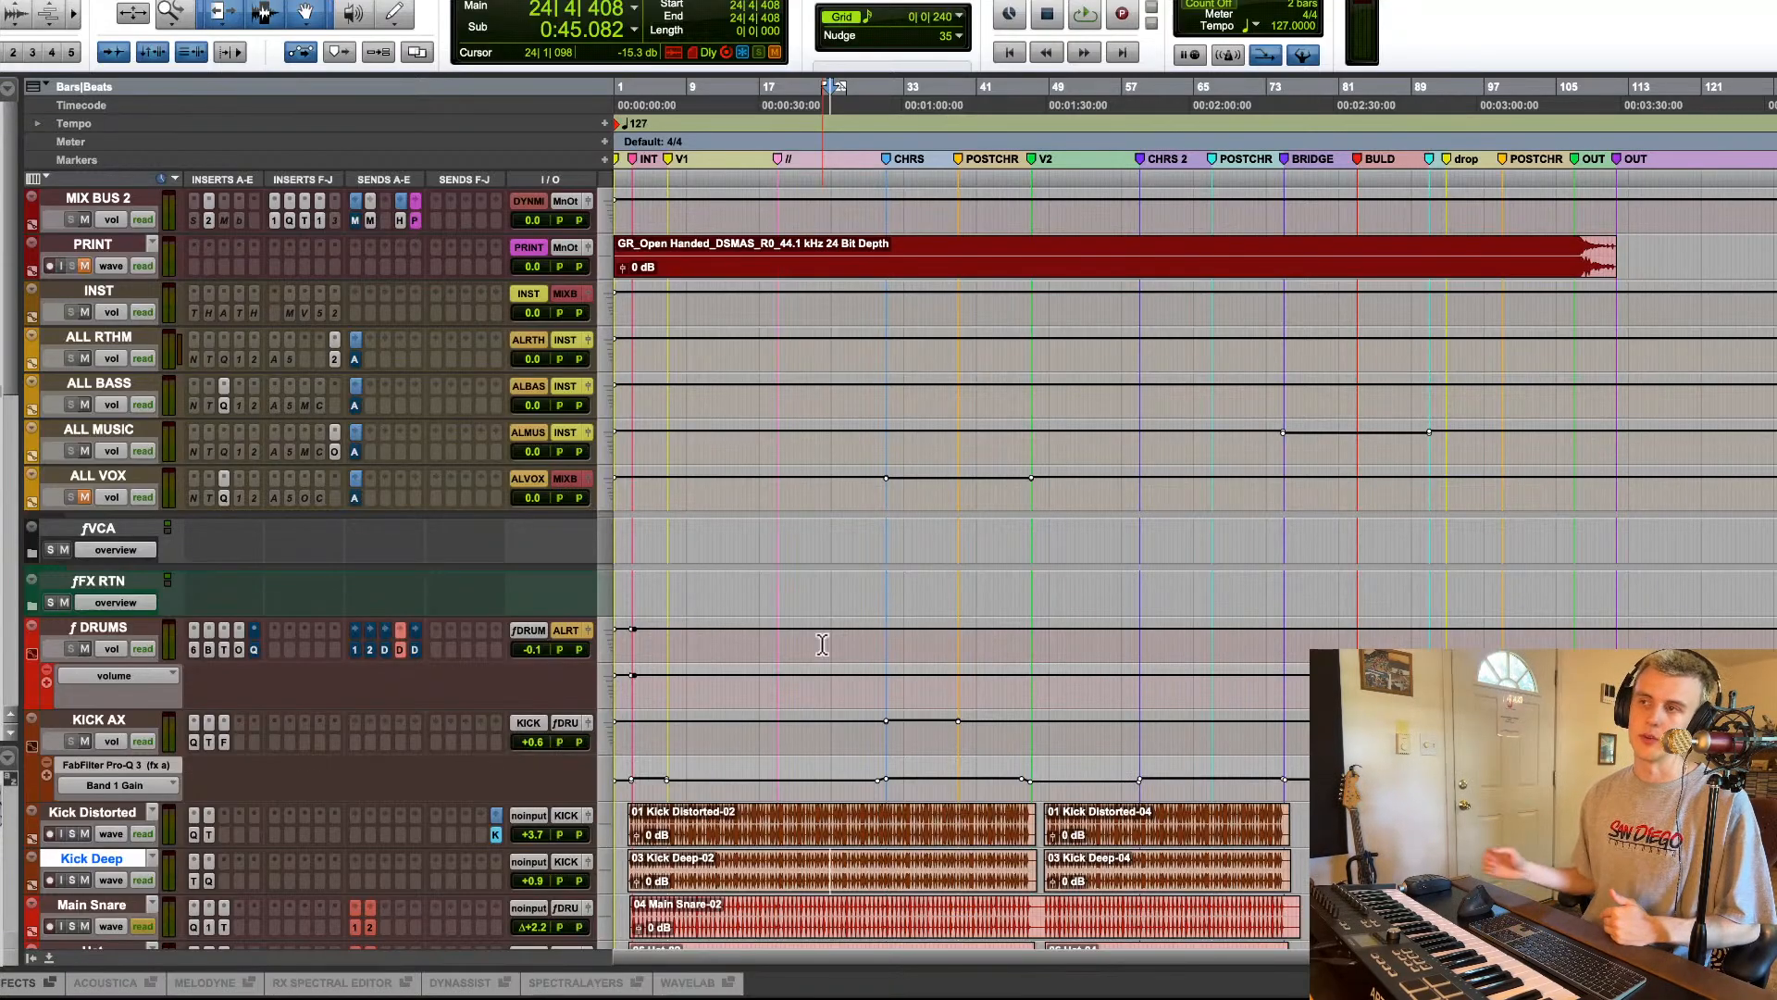
scroll(703, 624, "down", 4)
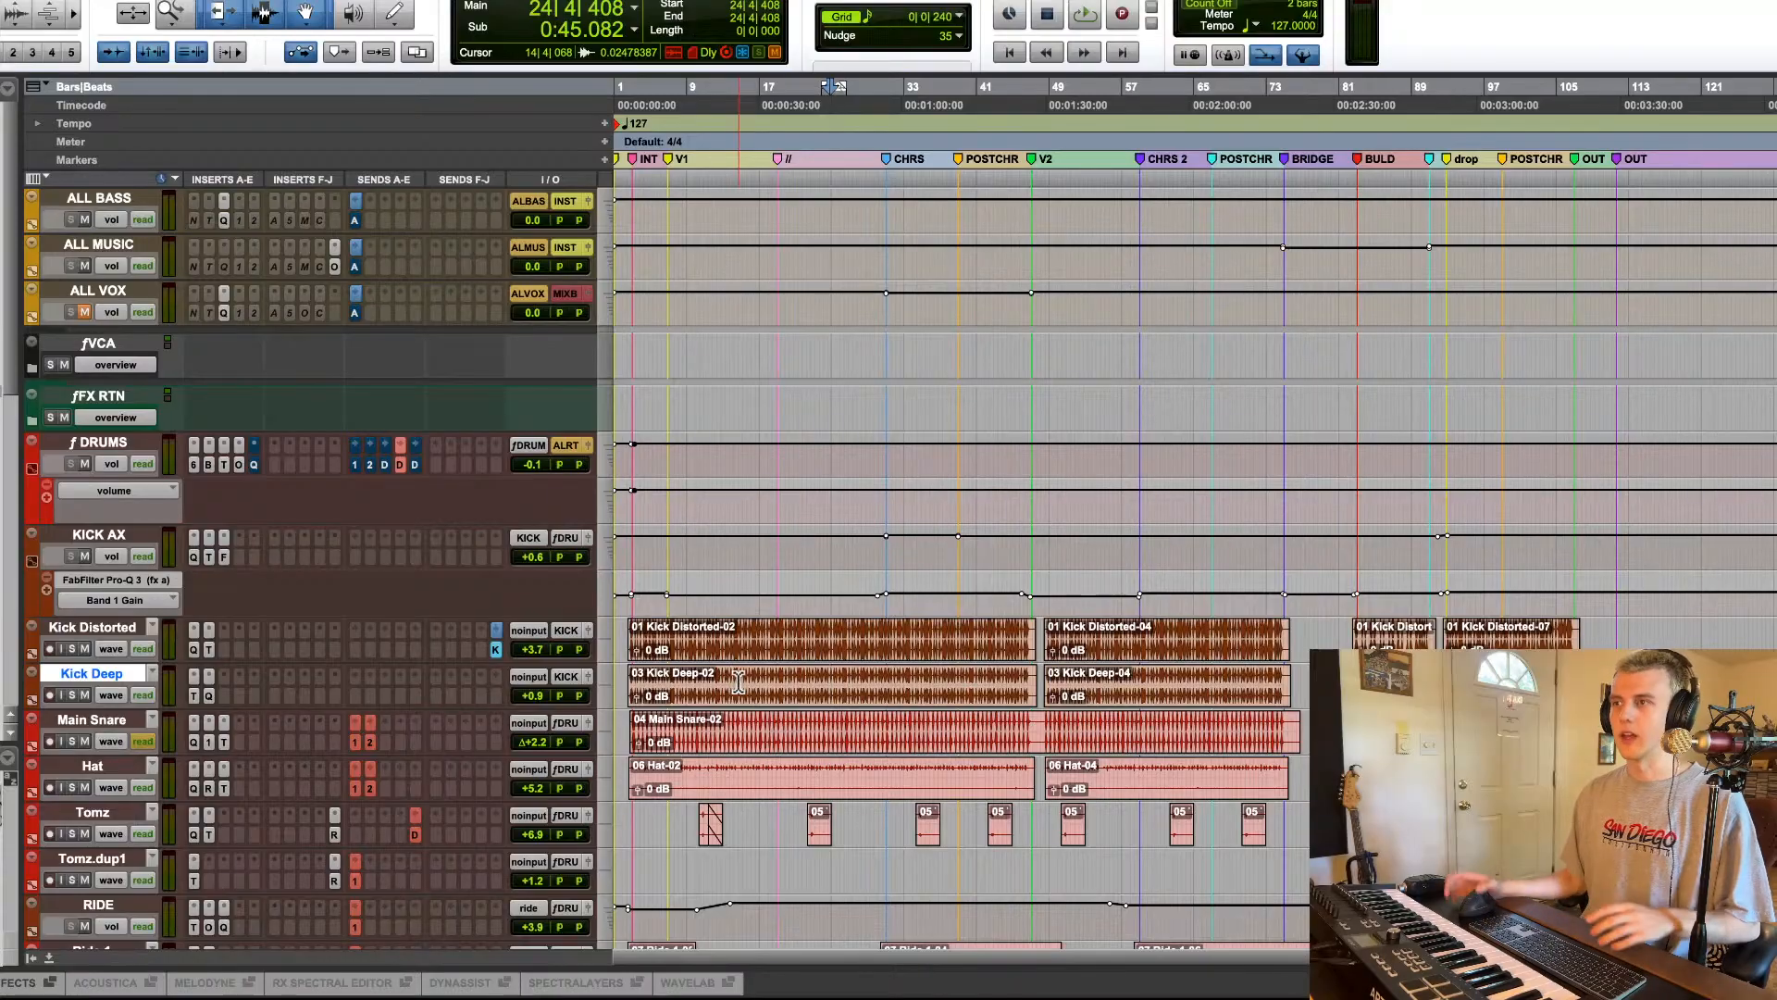
scroll(738, 682, "down", 20)
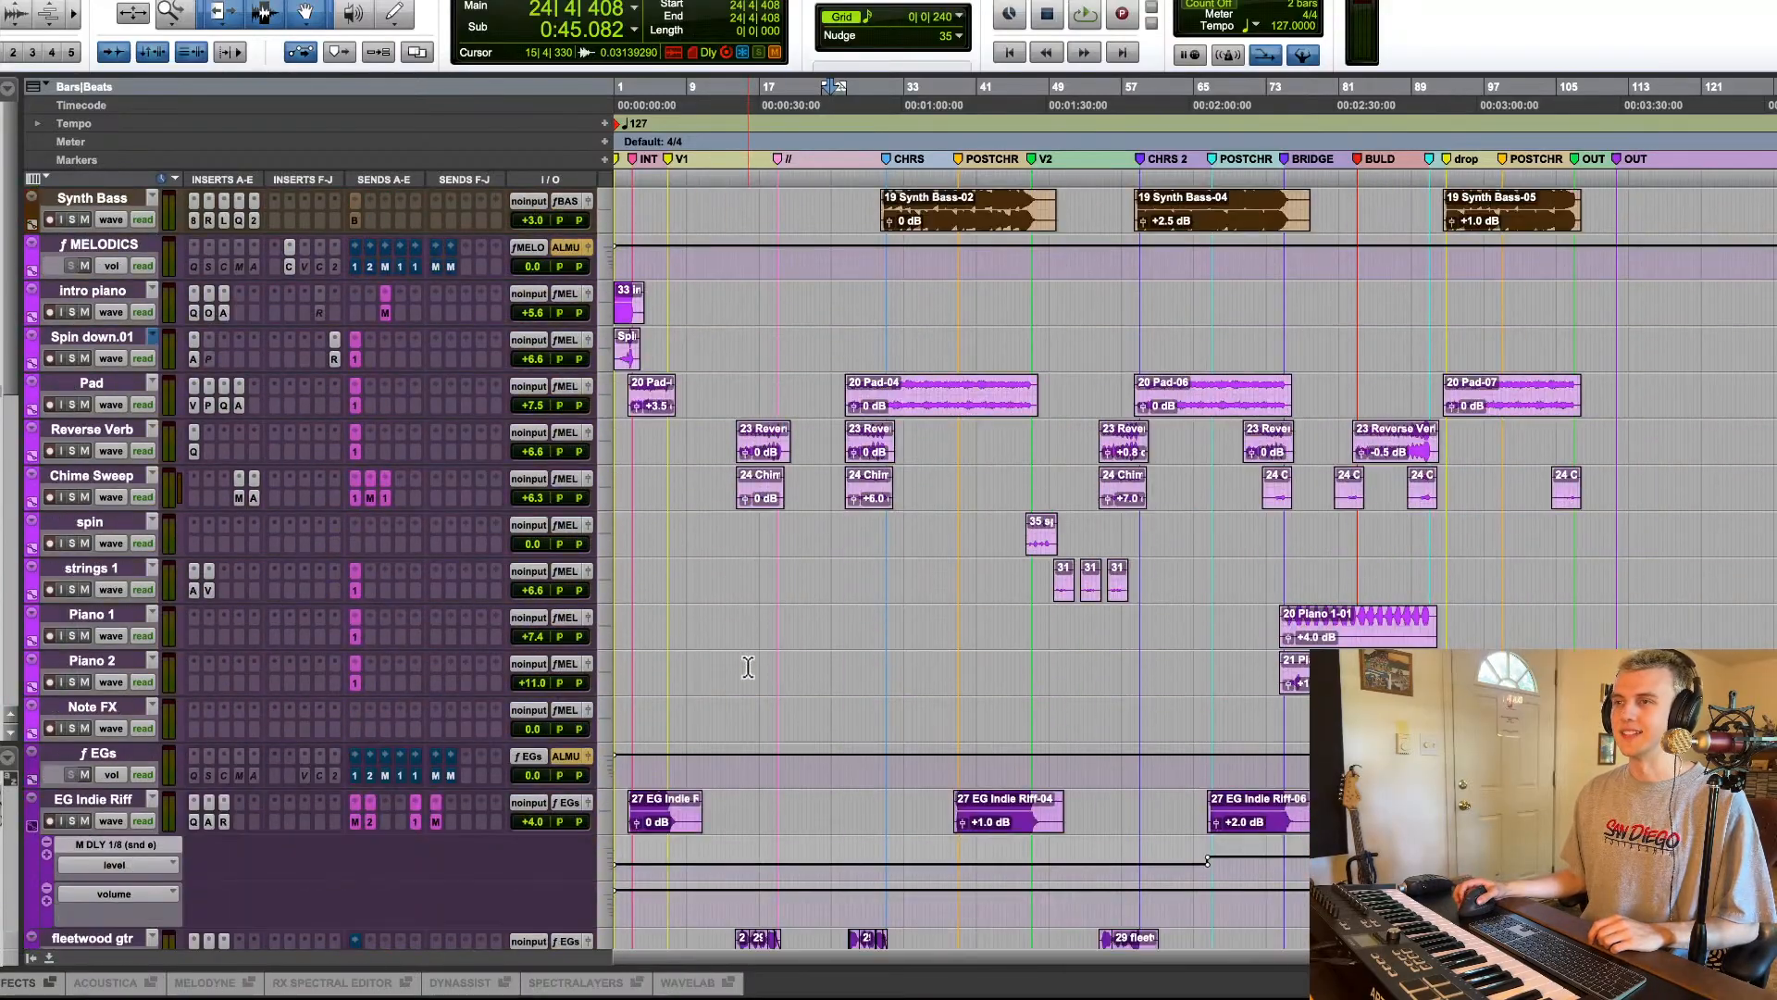
scroll(748, 666, "up", 20)
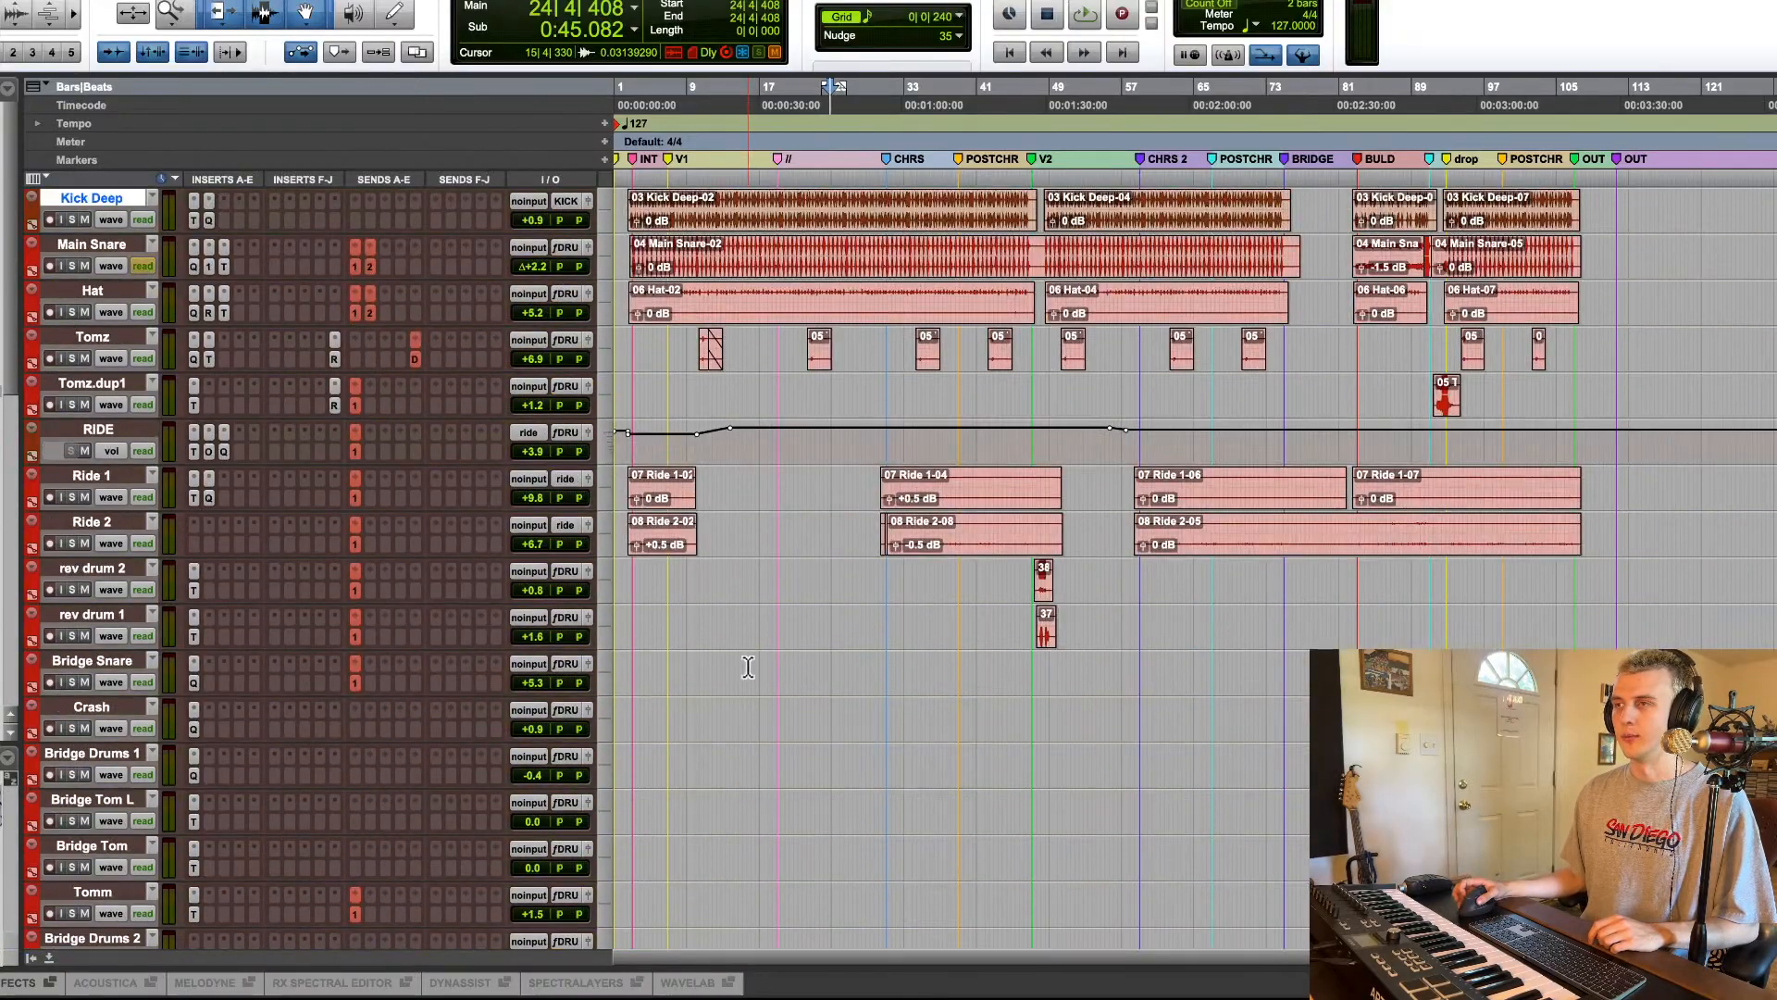
scroll(748, 667, "up", 12)
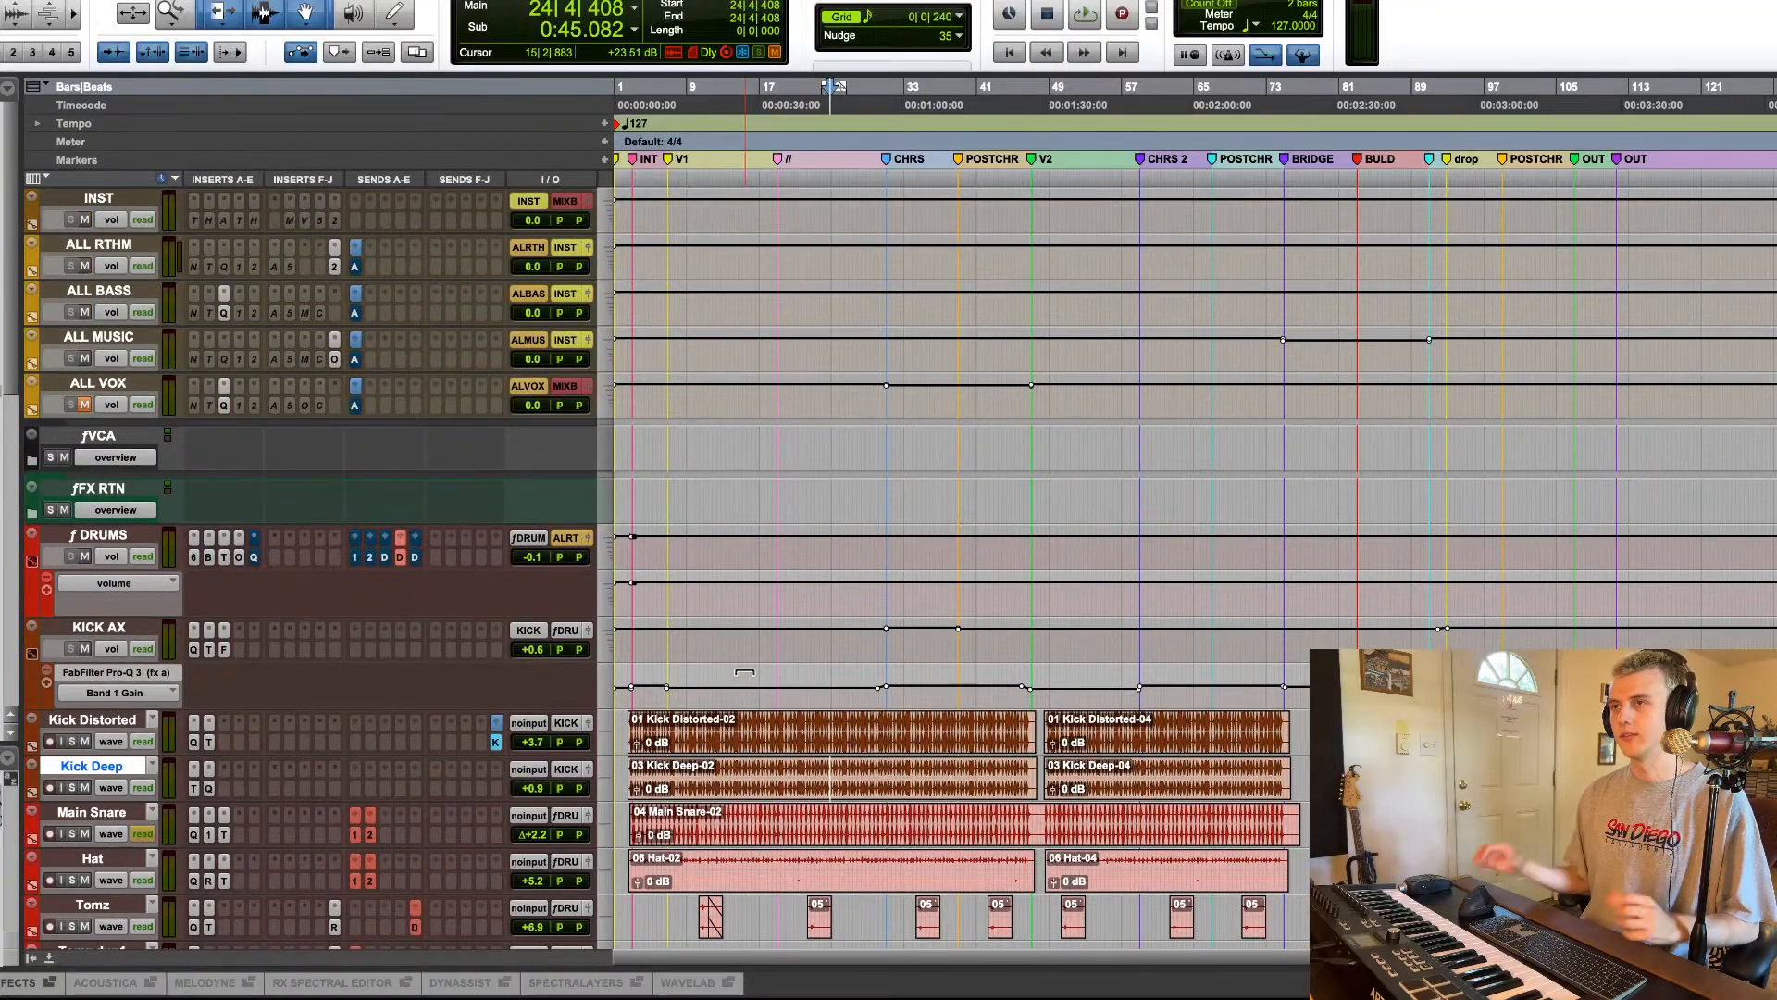
scroll(746, 674, "up", 7)
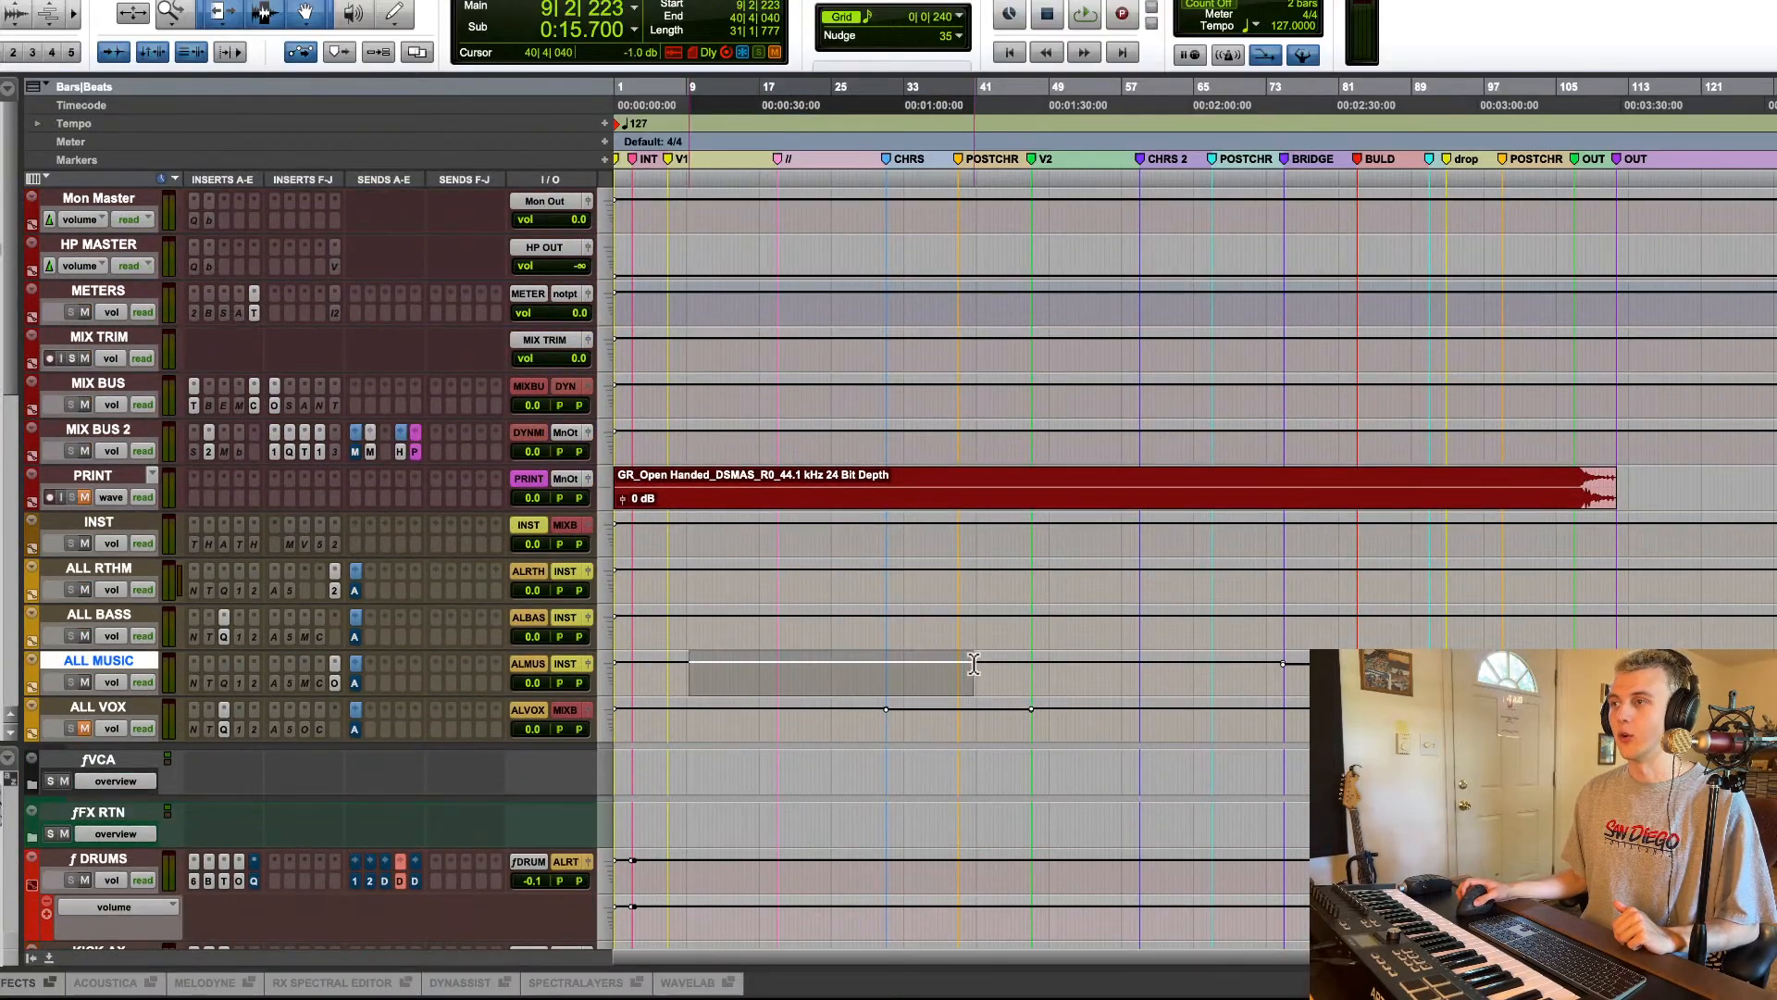
left_click(1045, 667)
Step: Select and solo the drum tracks from KICK AX through Bridge Drums 2, and play them from about bar 2
scroll(1045, 666, "down", 7)
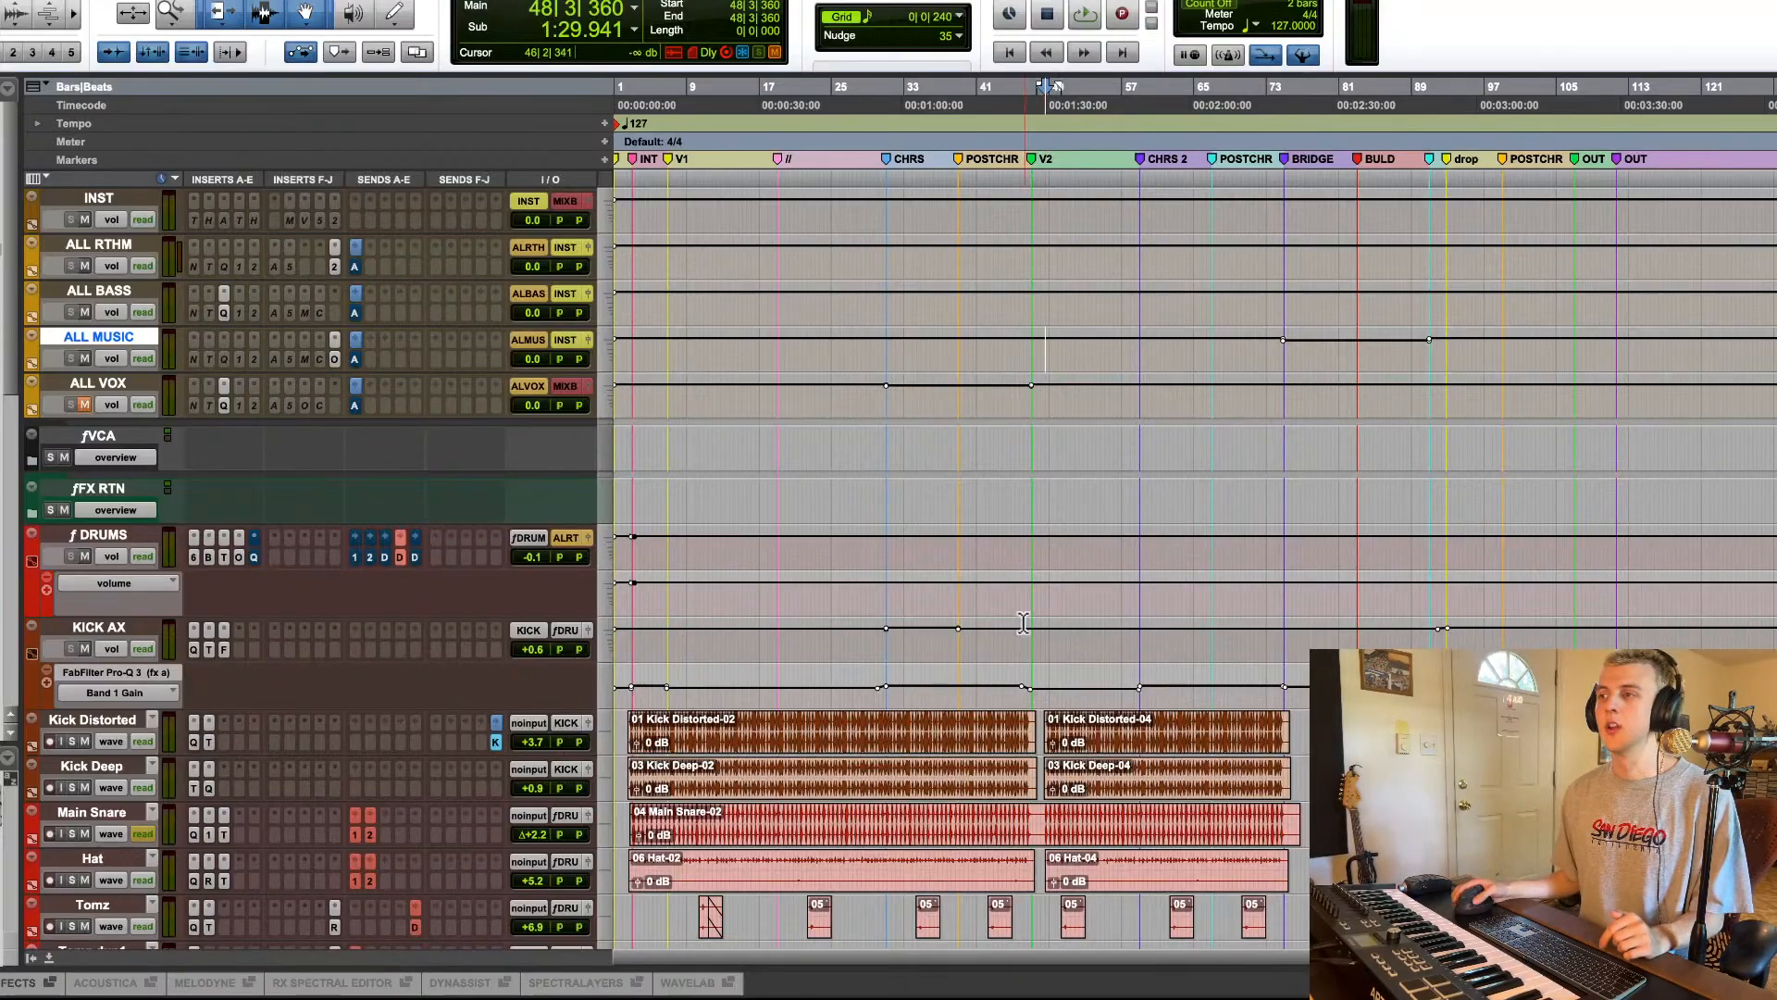
scroll(1022, 620, "down", 3)
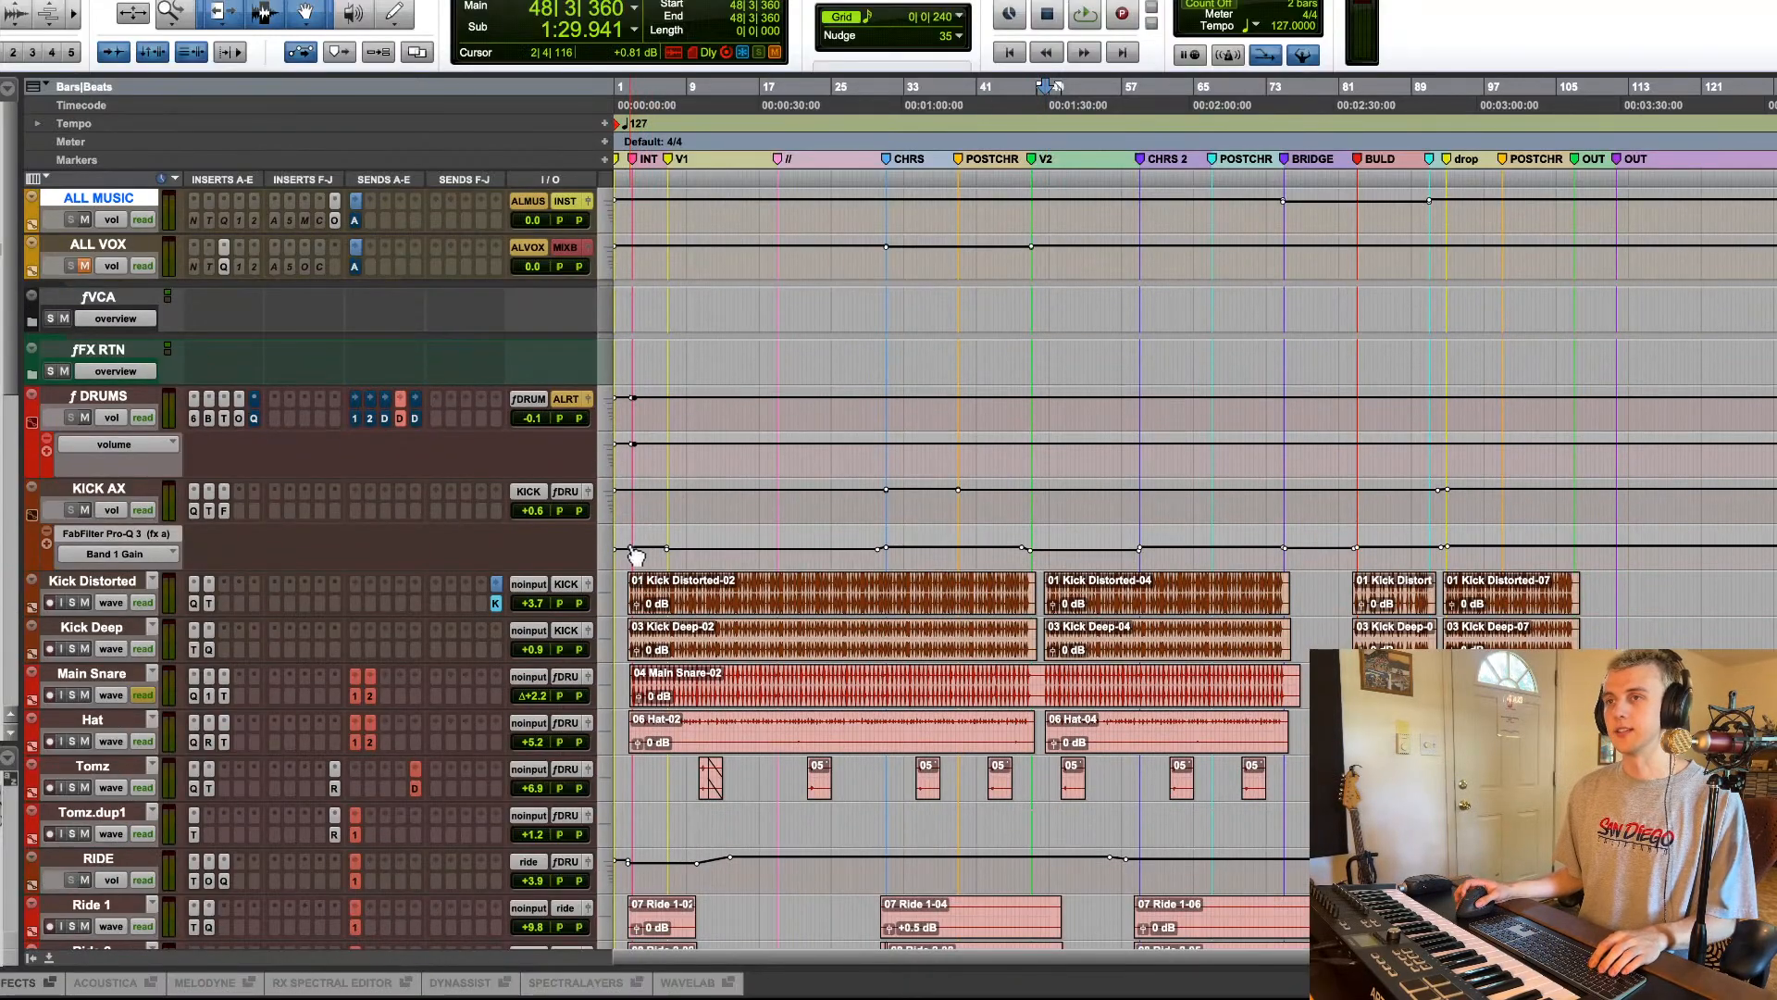
left_click(626, 545)
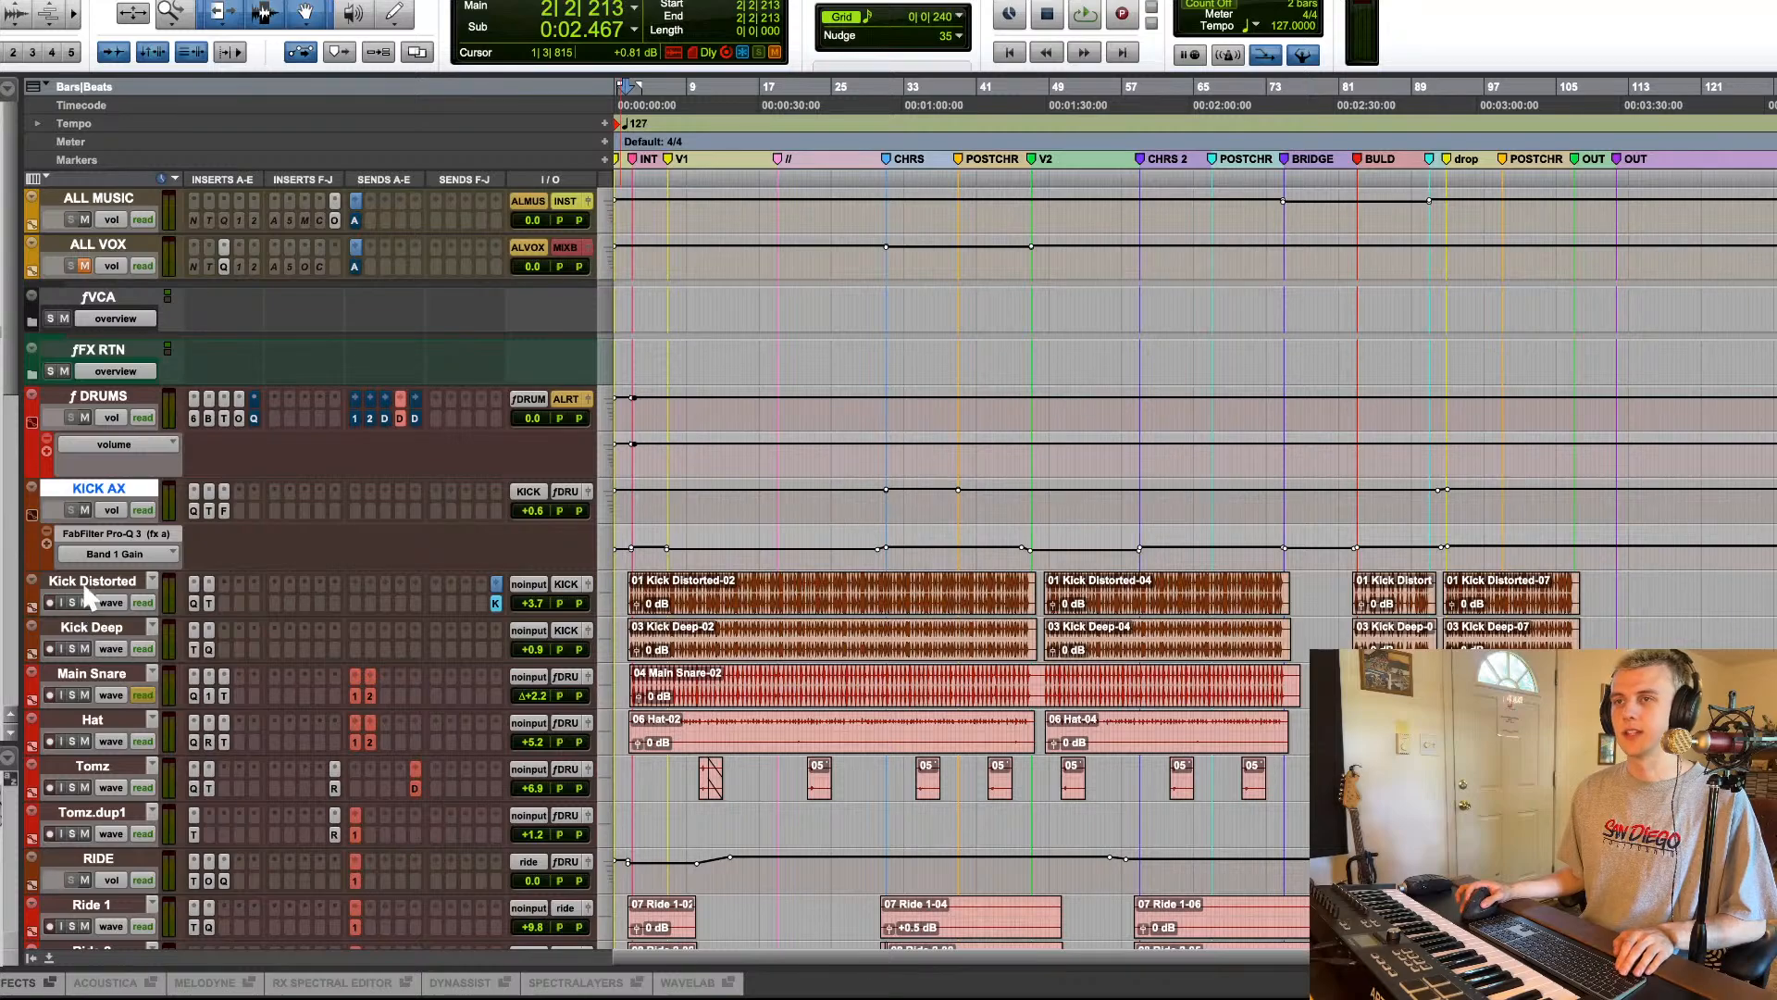
scroll(89, 597, "down", 14)
left_click(98, 709, "shift")
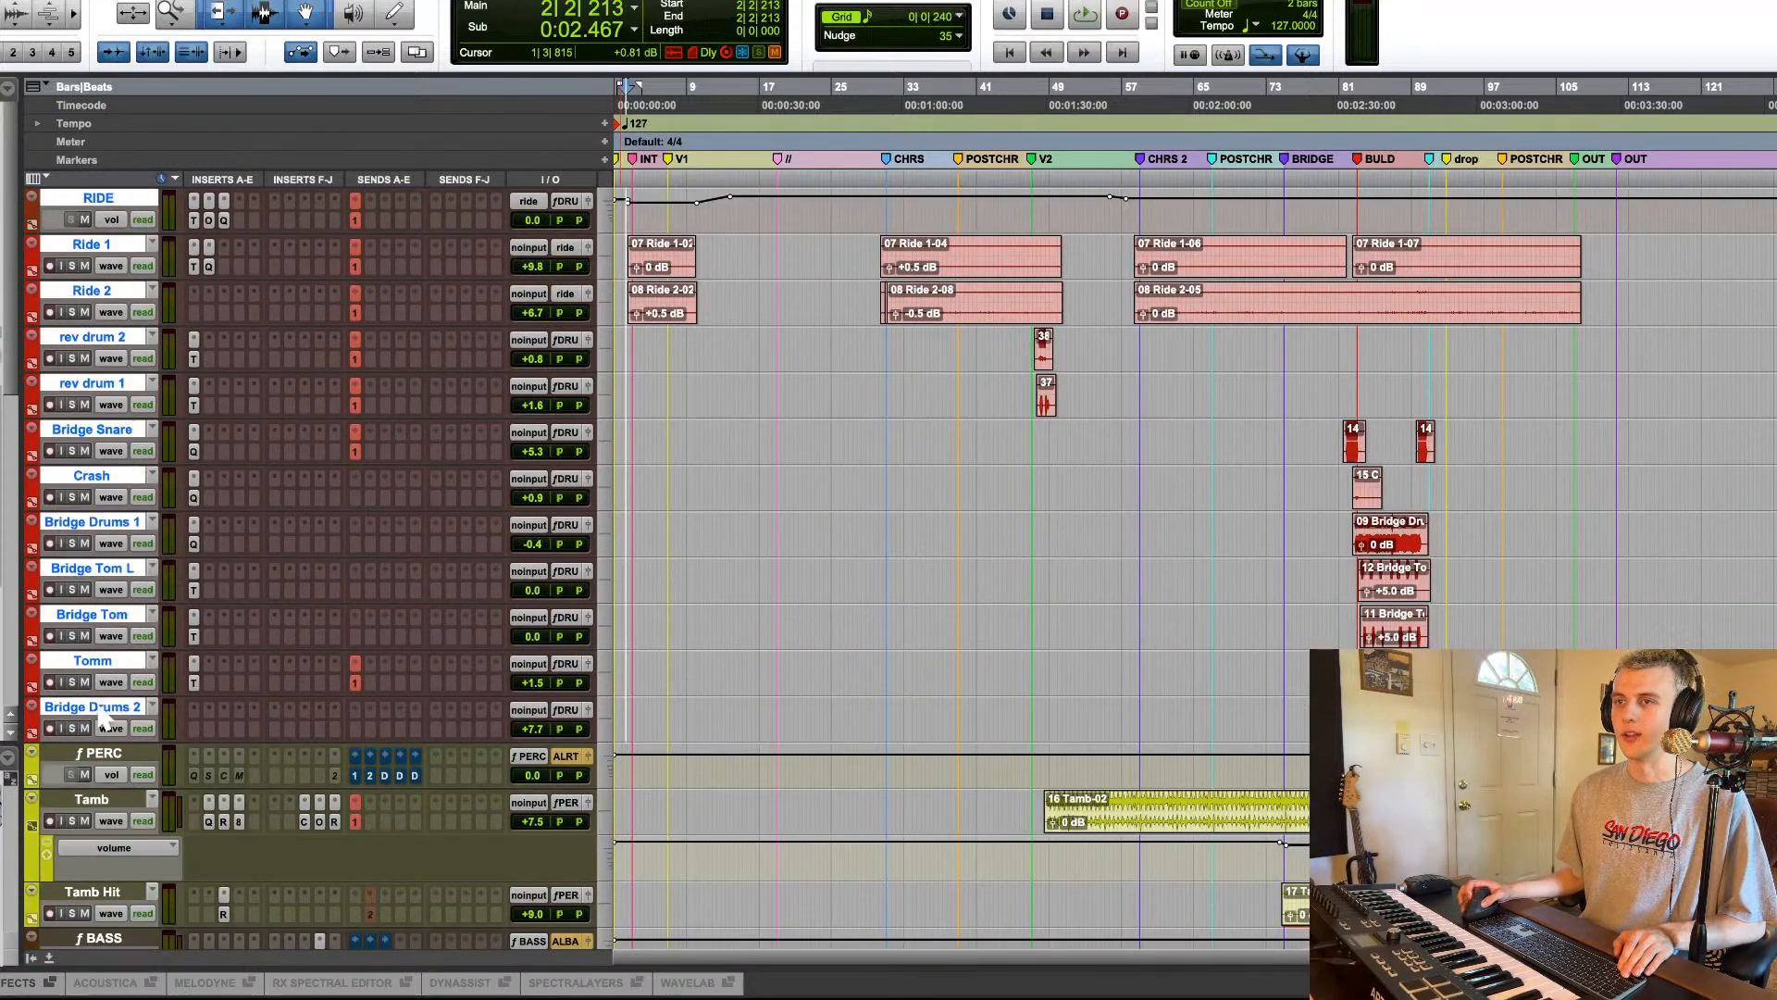
scroll(903, 533, "up", 5)
key("space")
scroll(553, 530, "up", 8)
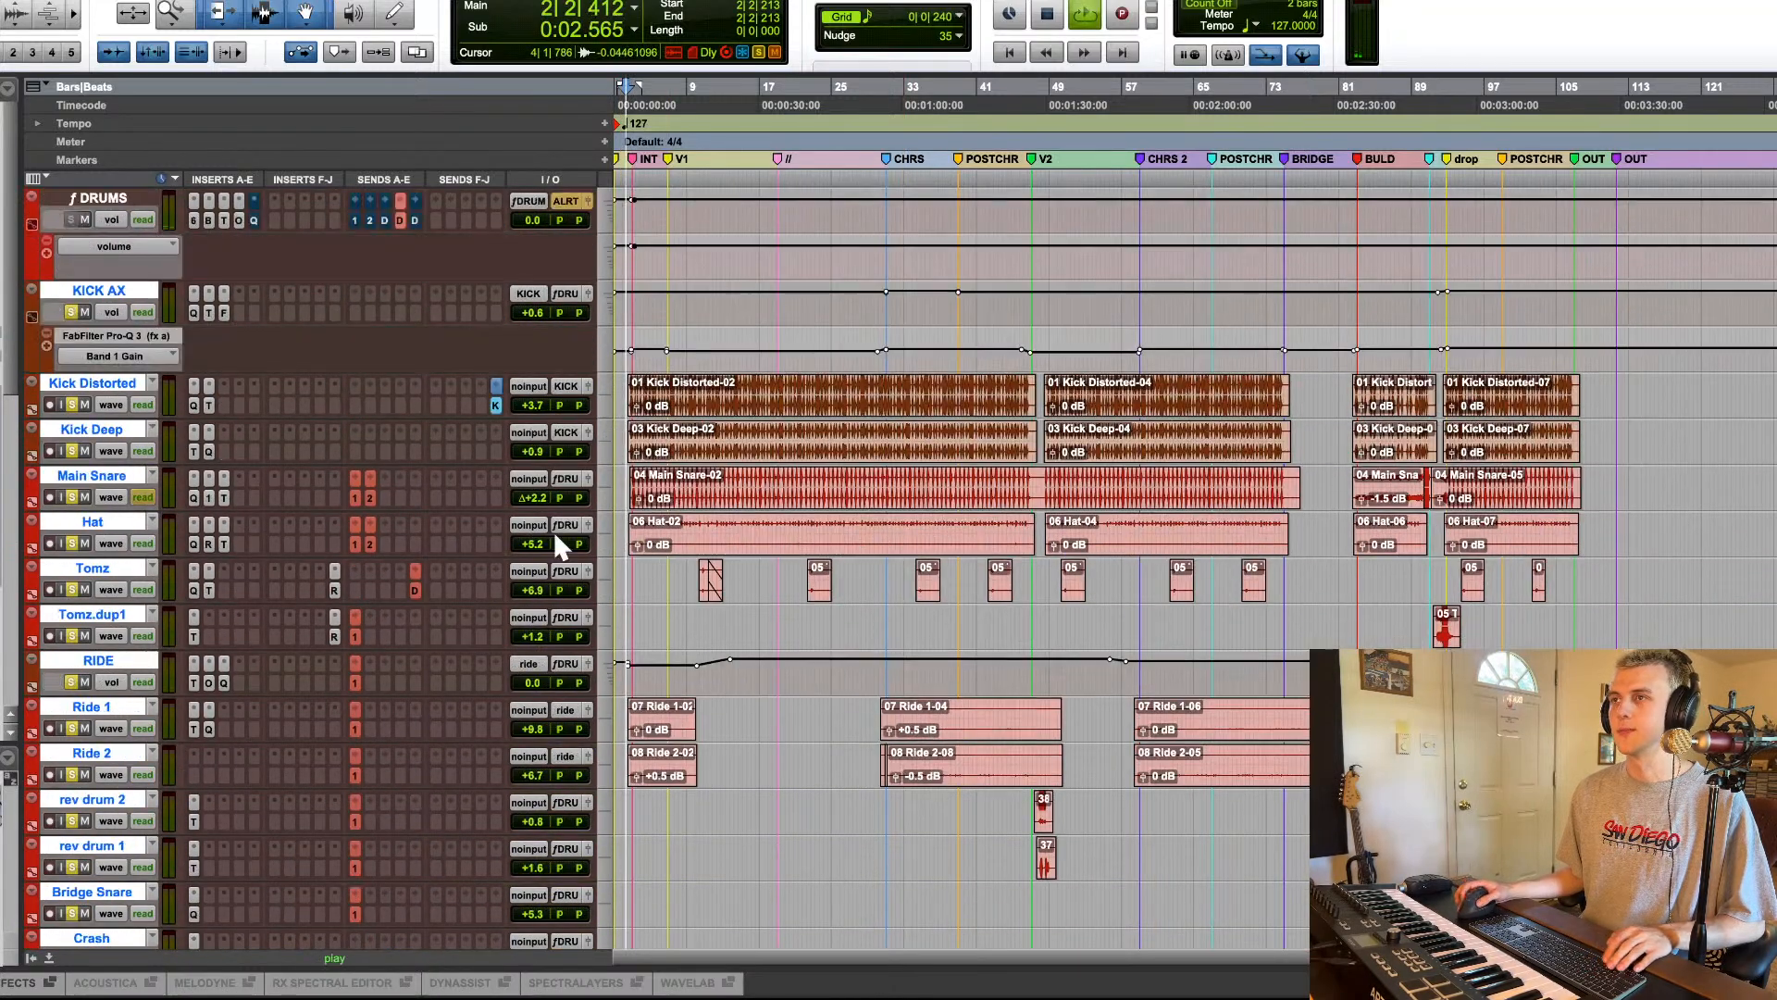
Step: Enlarge the DRUMS folder track and bypass its Orion, Transient Master, Black Box and SSL X-Saturator inserts during playback, then stop
left_click_drag(262, 387, 261, 483)
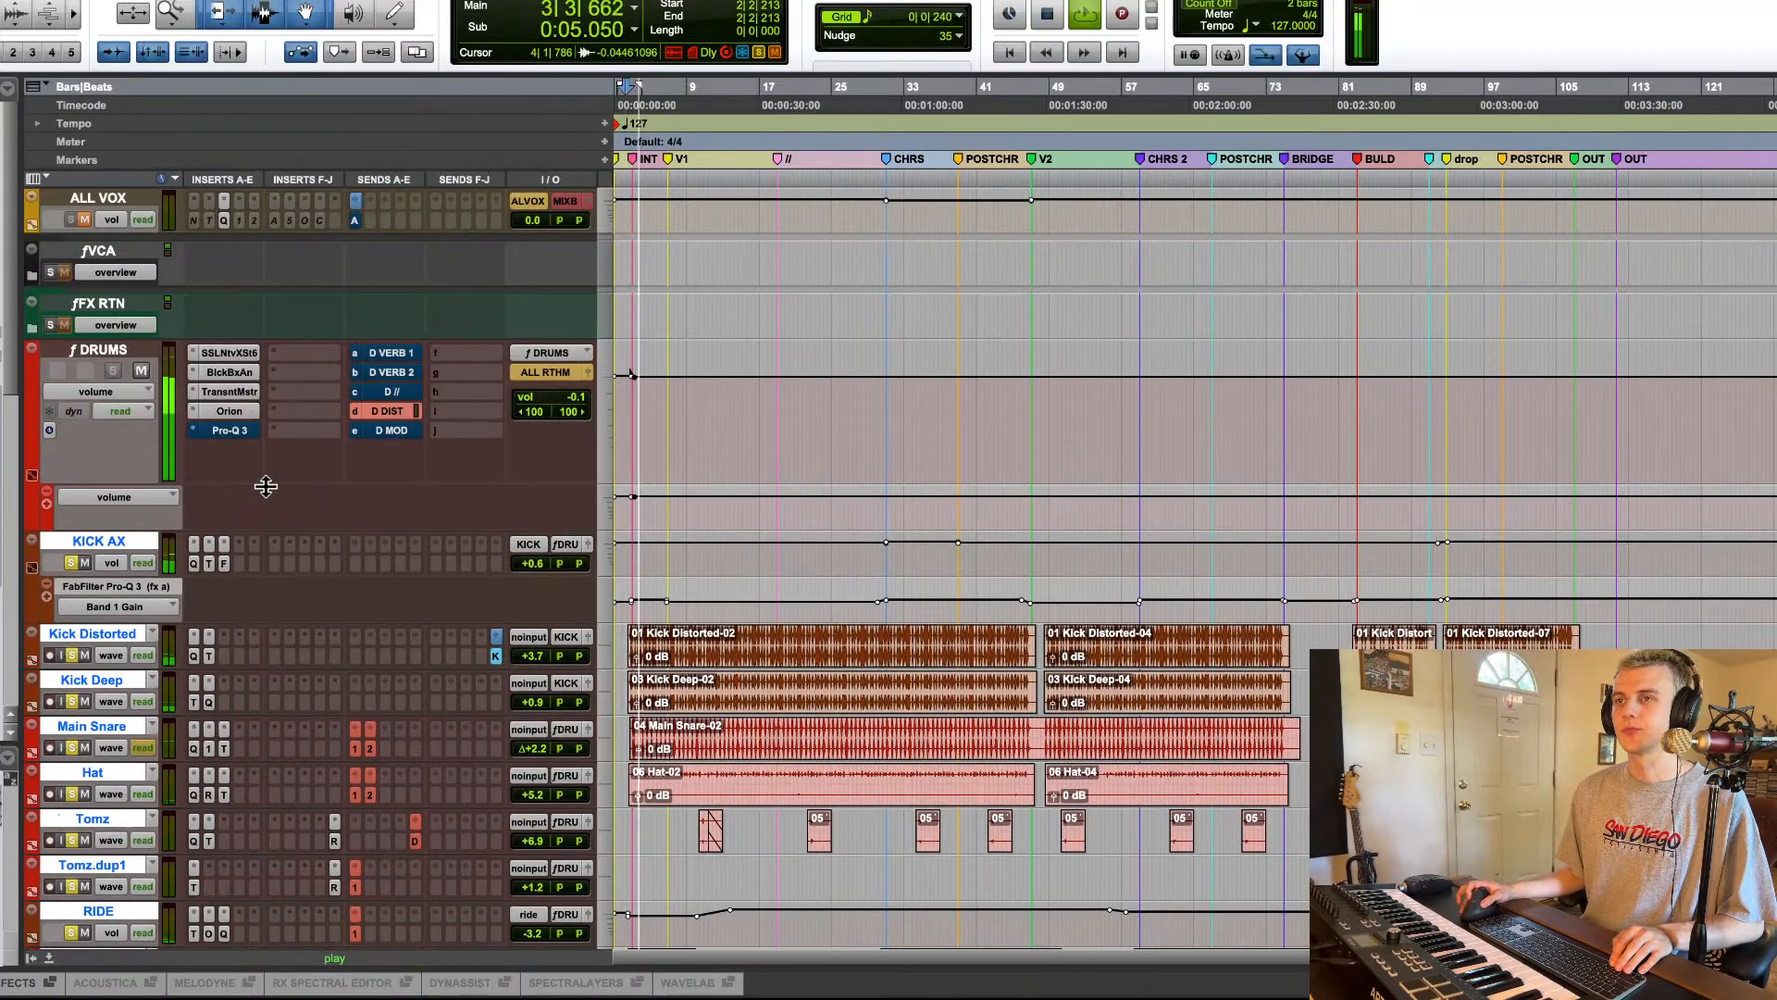
left_click(230, 430, "ctrl")
left_click(229, 411, "ctrl")
left_click(232, 391, "ctrl")
left_click(230, 372, "ctrl")
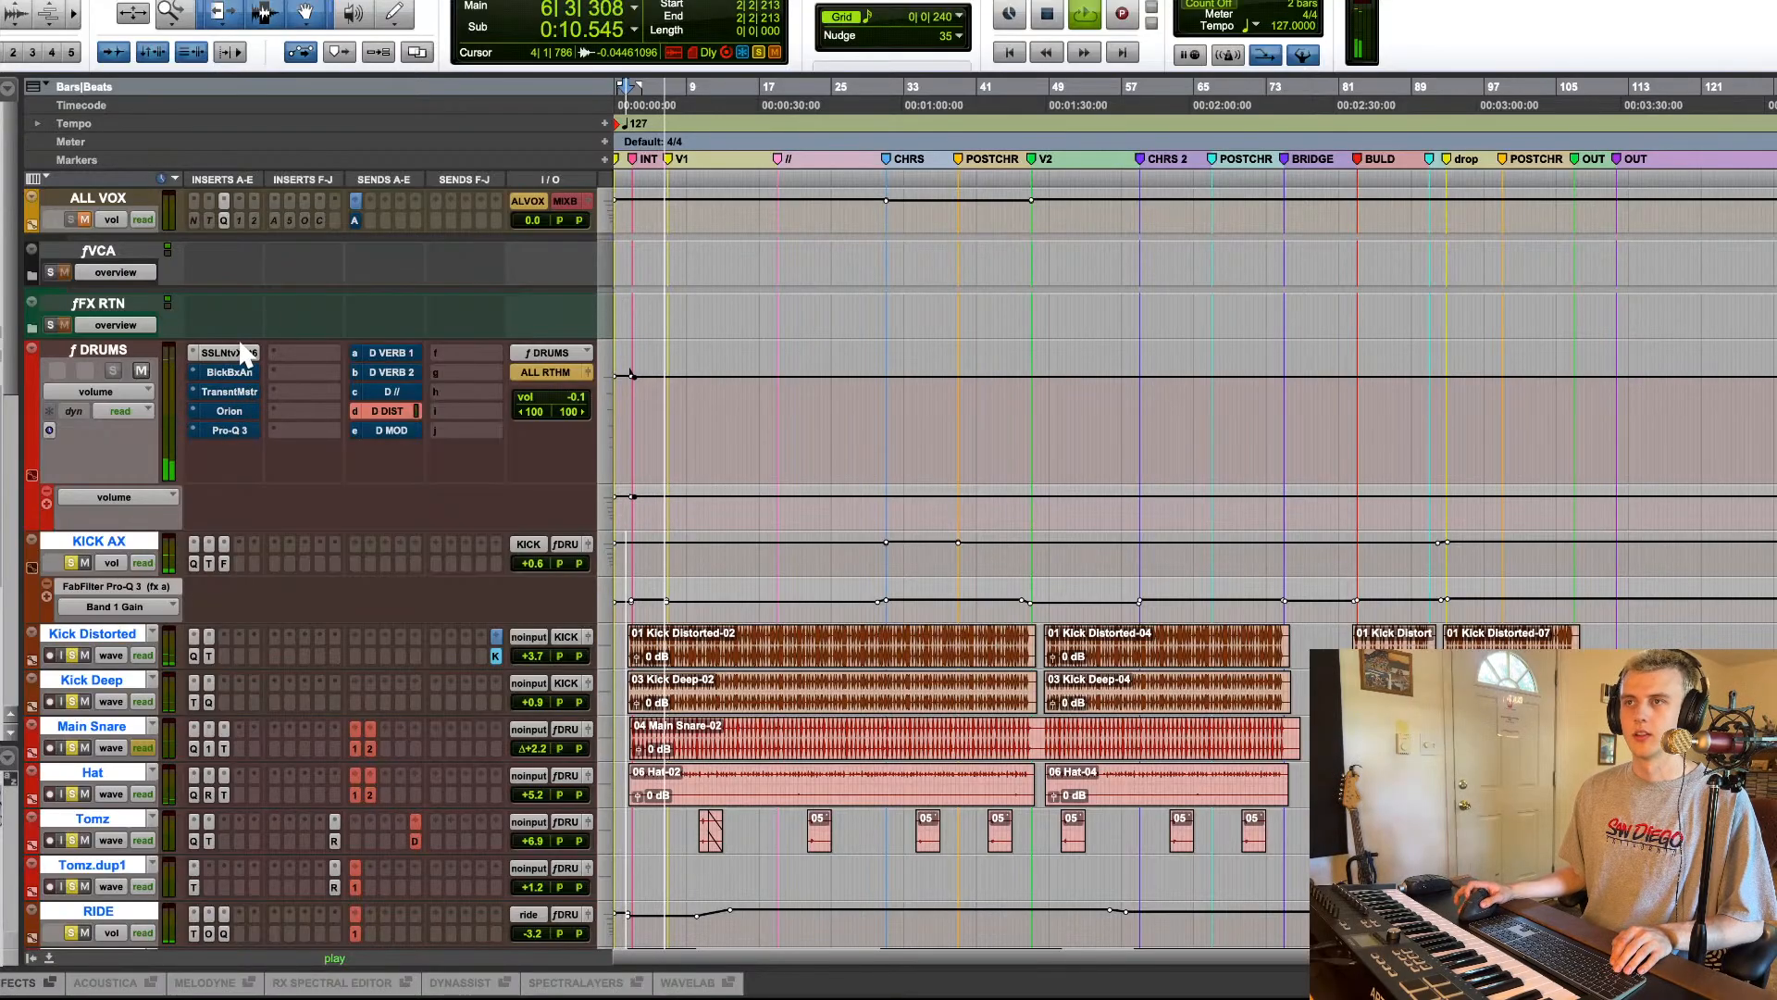
left_click(230, 353, "ctrl")
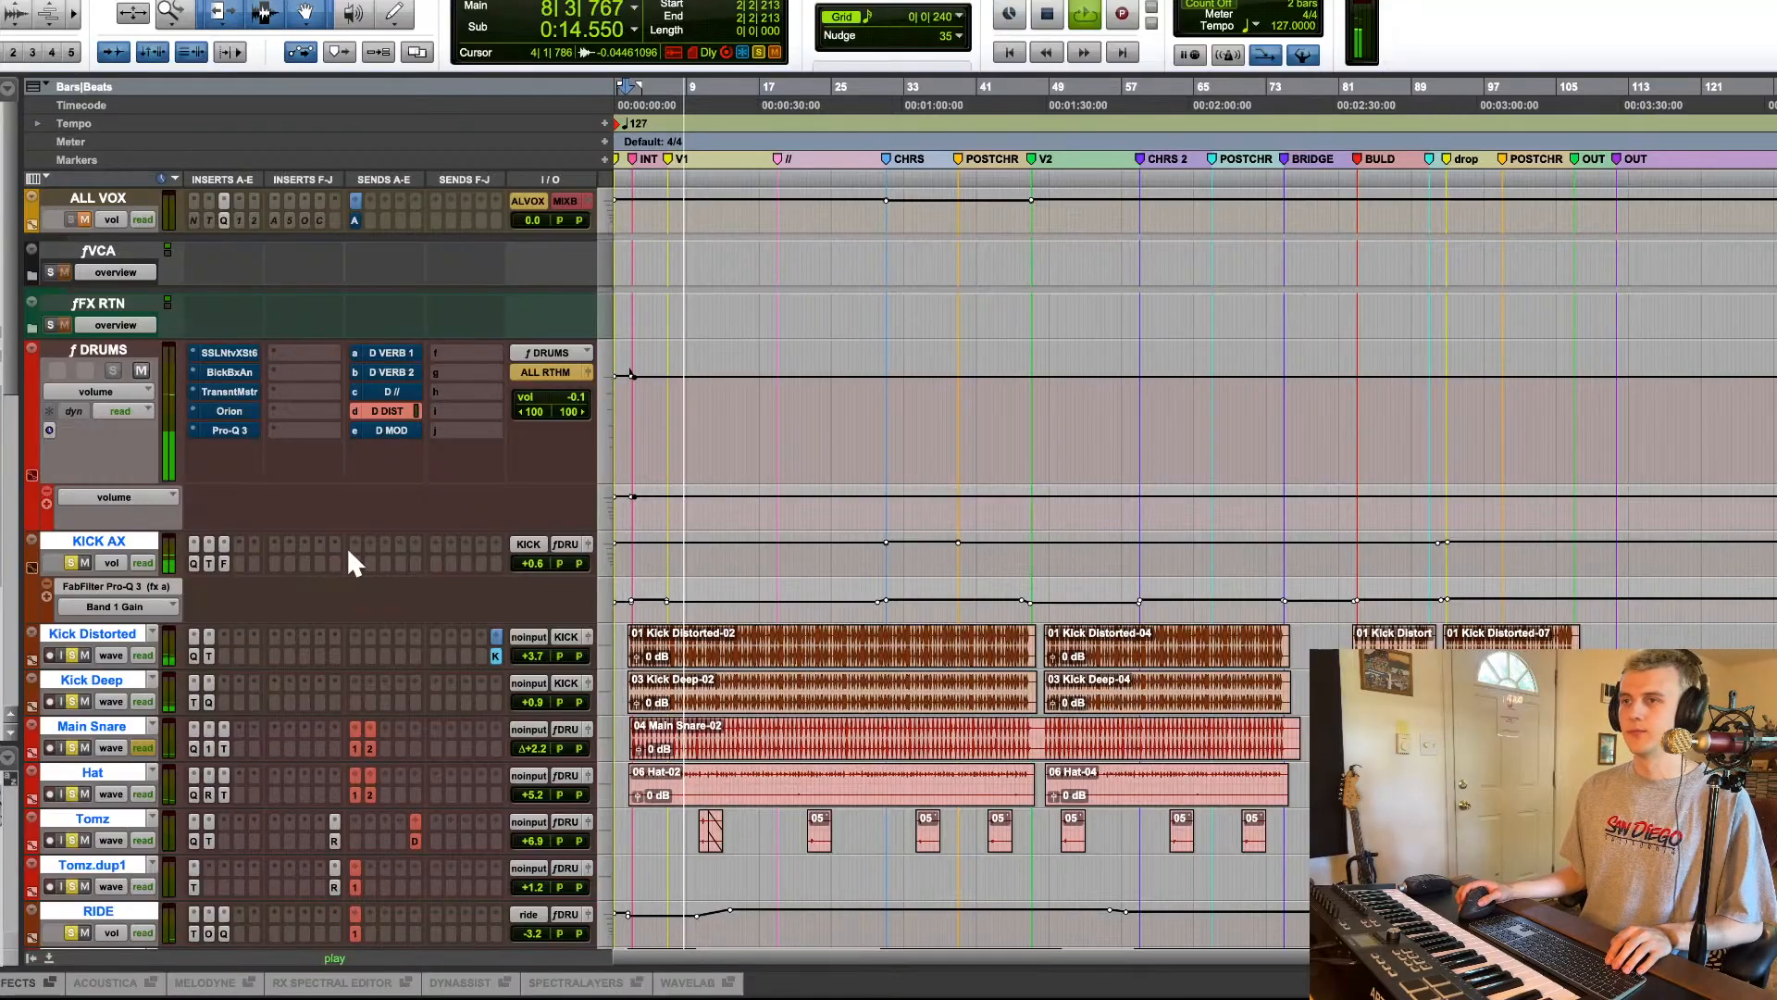
key("space")
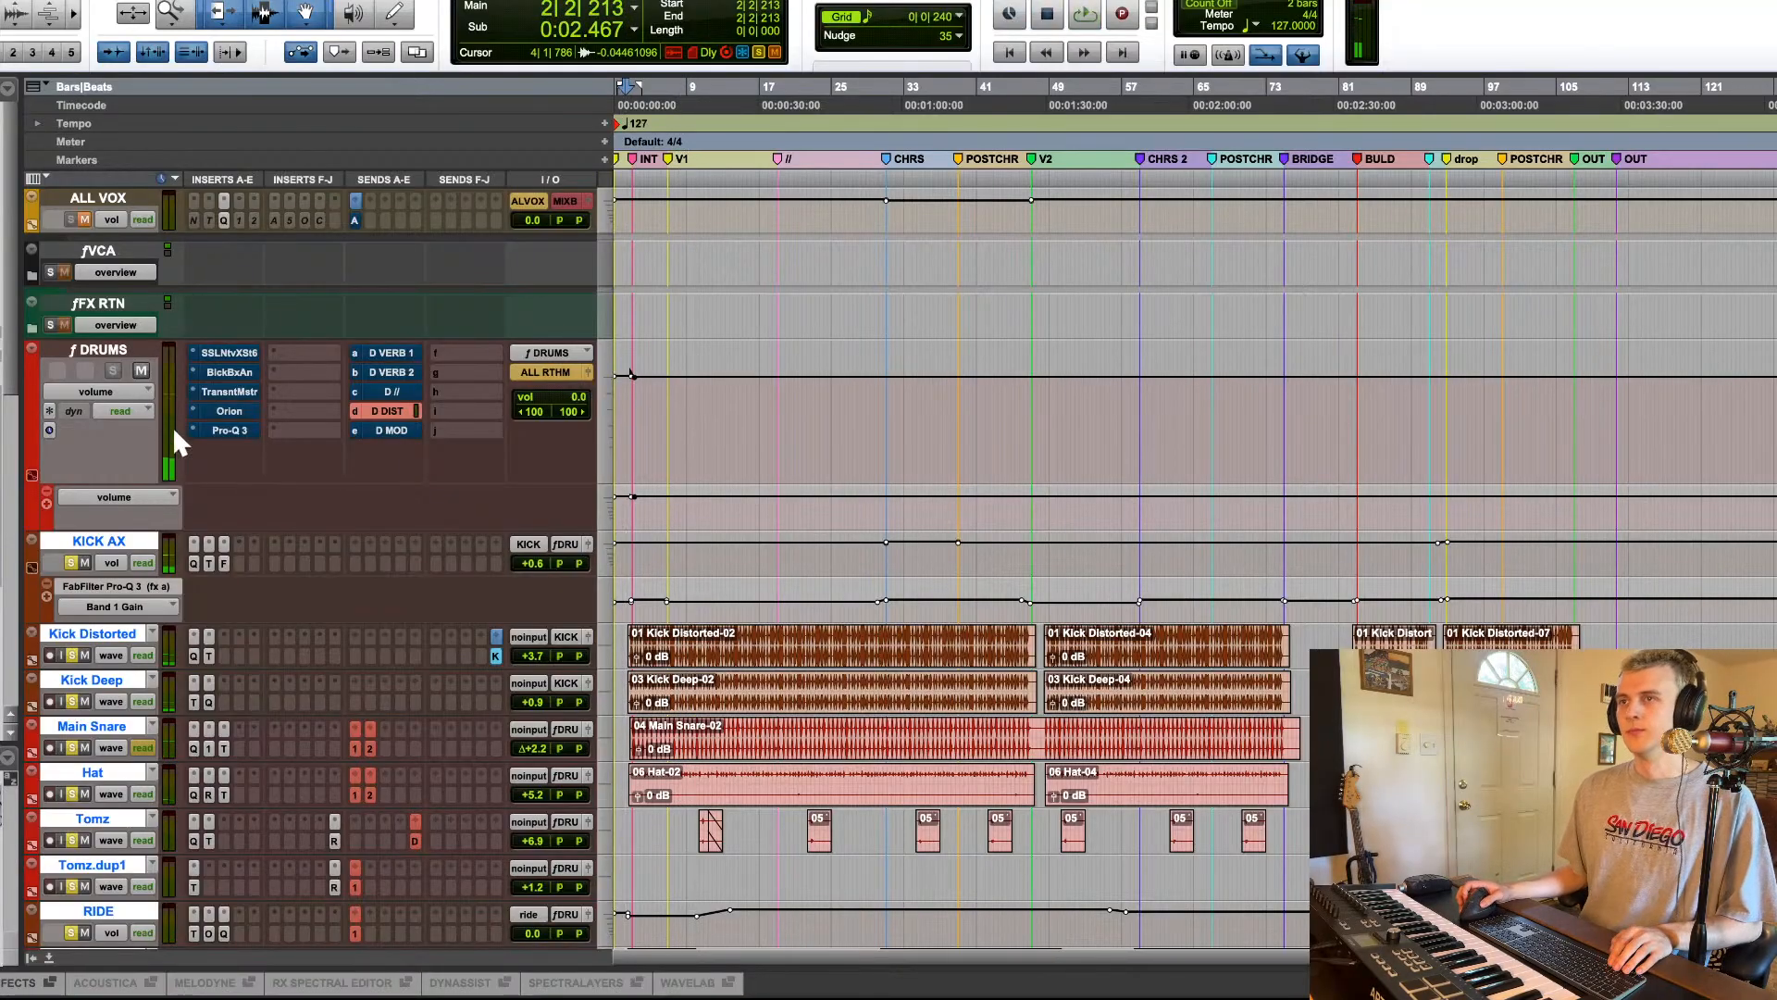
Step: Re-enable the SSL X-Saturator insert on the DRUMS folder track, play from about bar 4 and show the plug-in's settings
left_click(239, 431, "super")
left_click(239, 431, "super")
left_click(243, 351, "super")
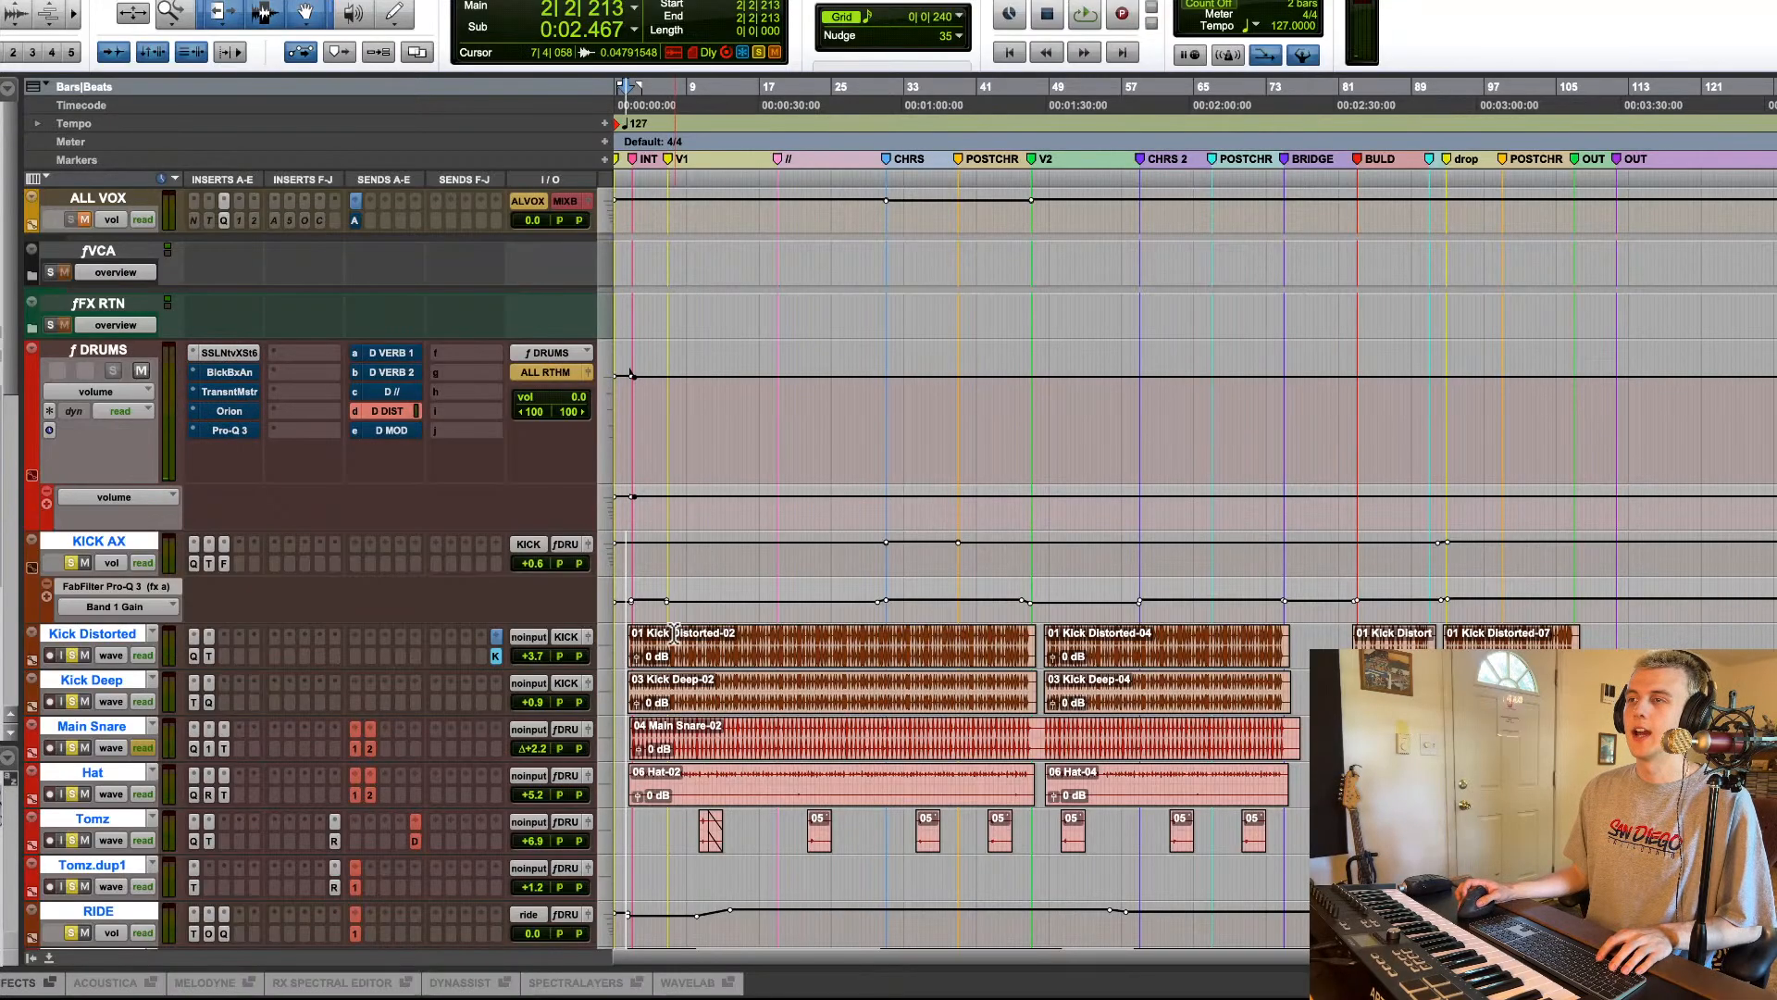
left_click(655, 604)
key("space")
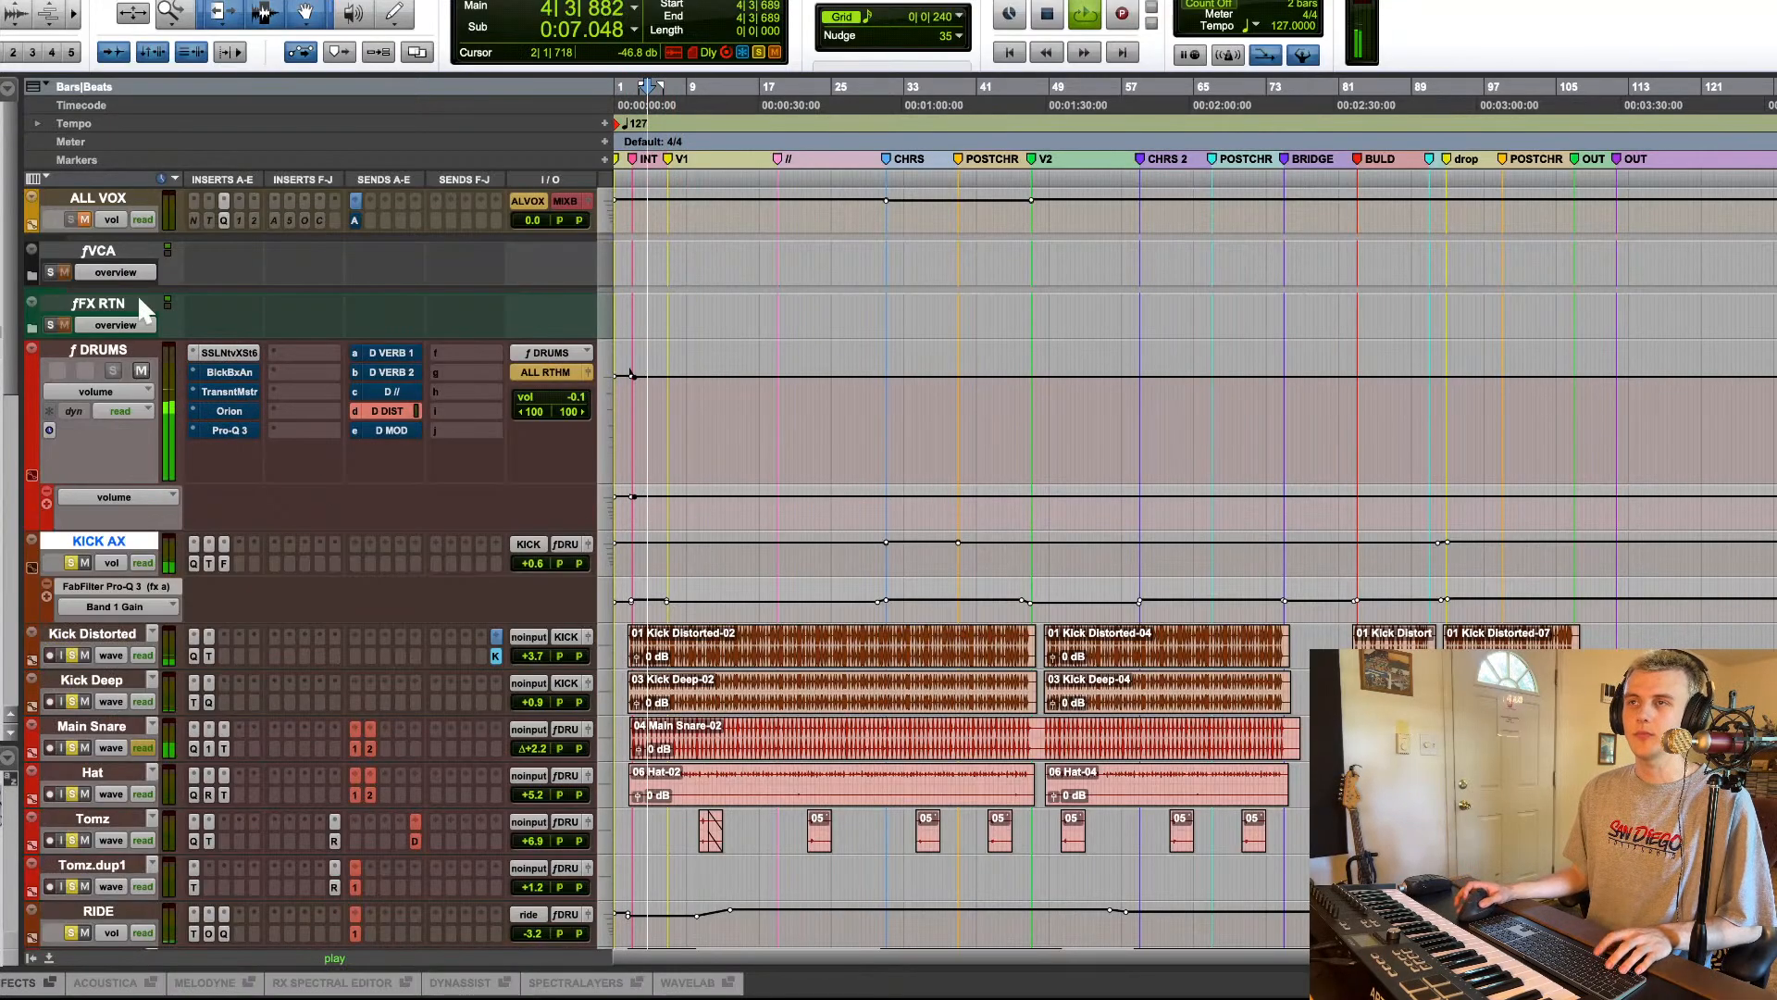
left_click(223, 355)
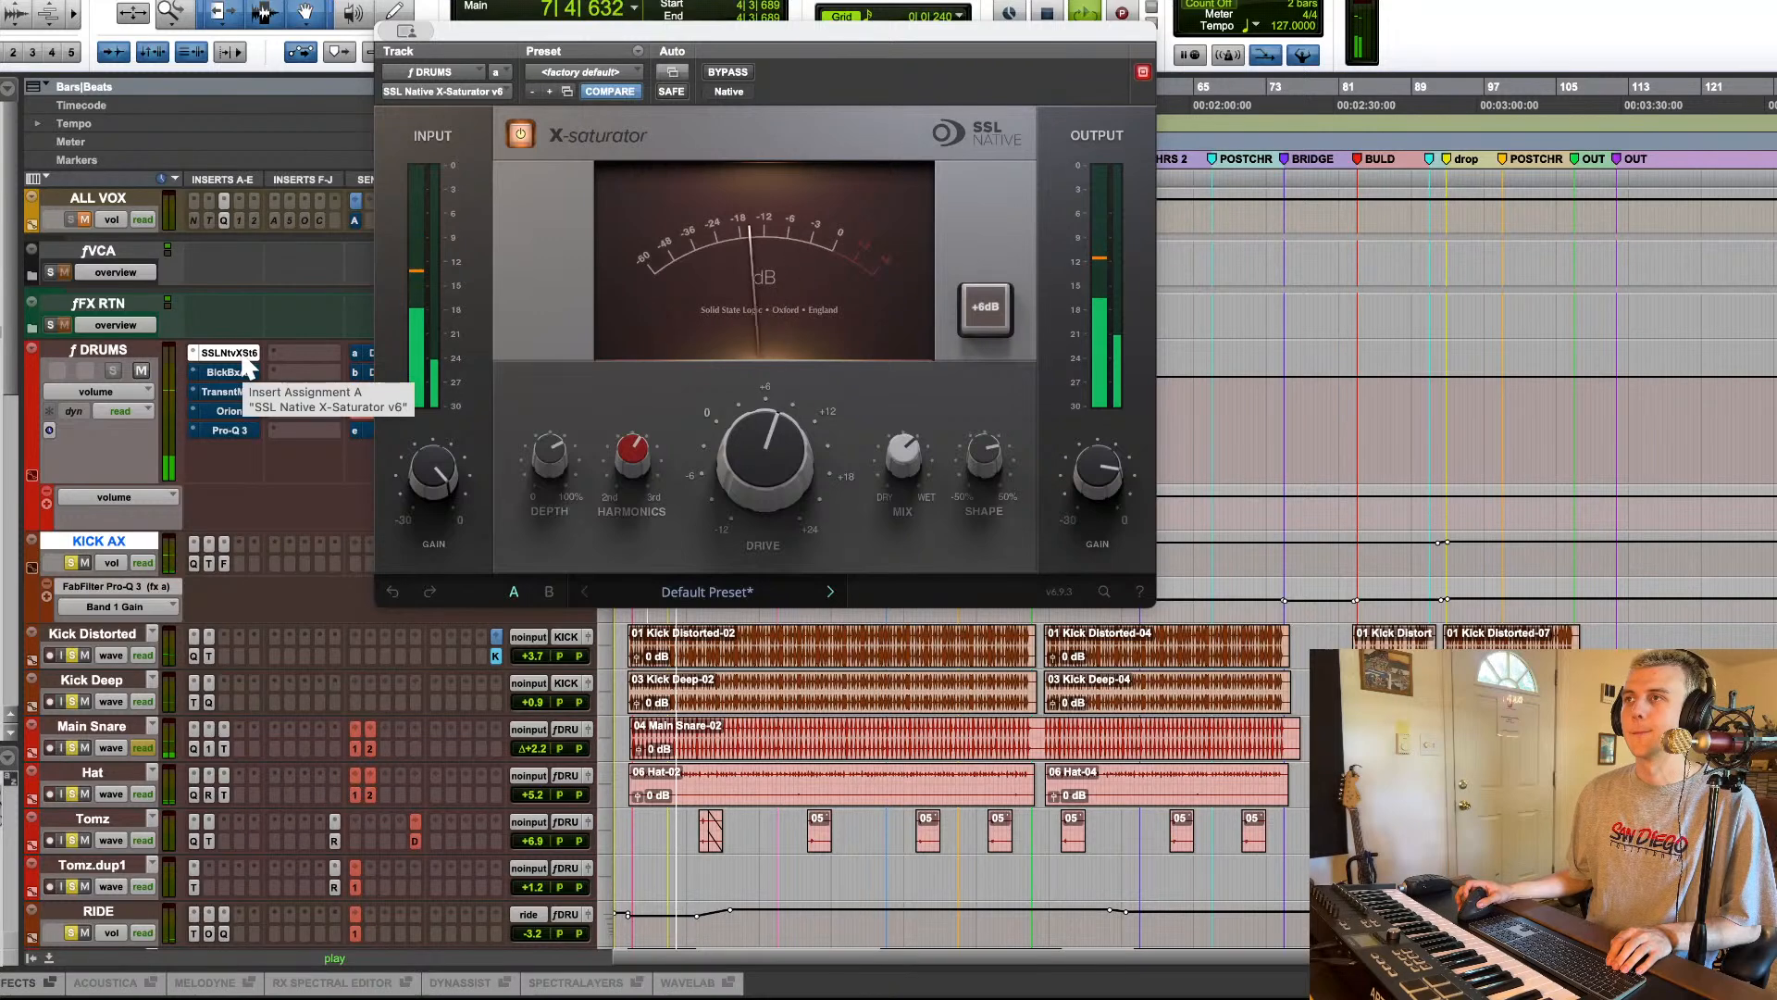
Step: Re-enable the Black Box HG-2 and Transient Master inserts on the DRUMS folder track and review the settings of both plug-ins
left_click(229, 372)
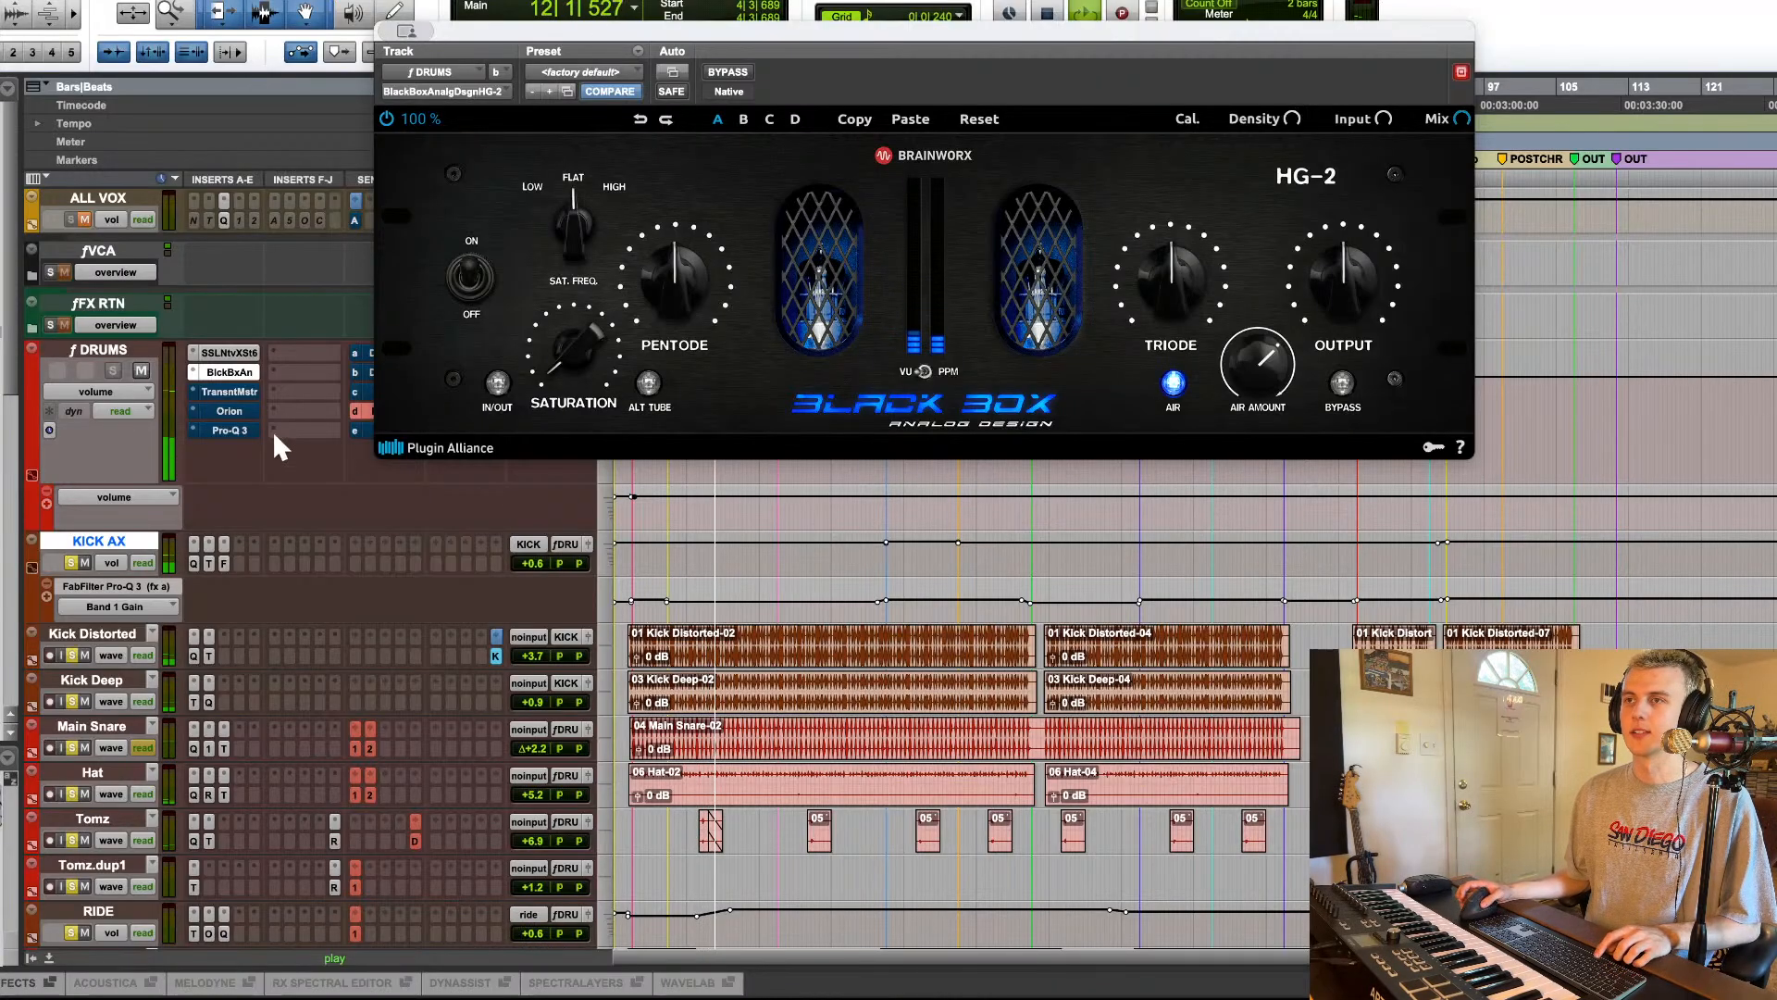
key("space")
left_click(231, 392)
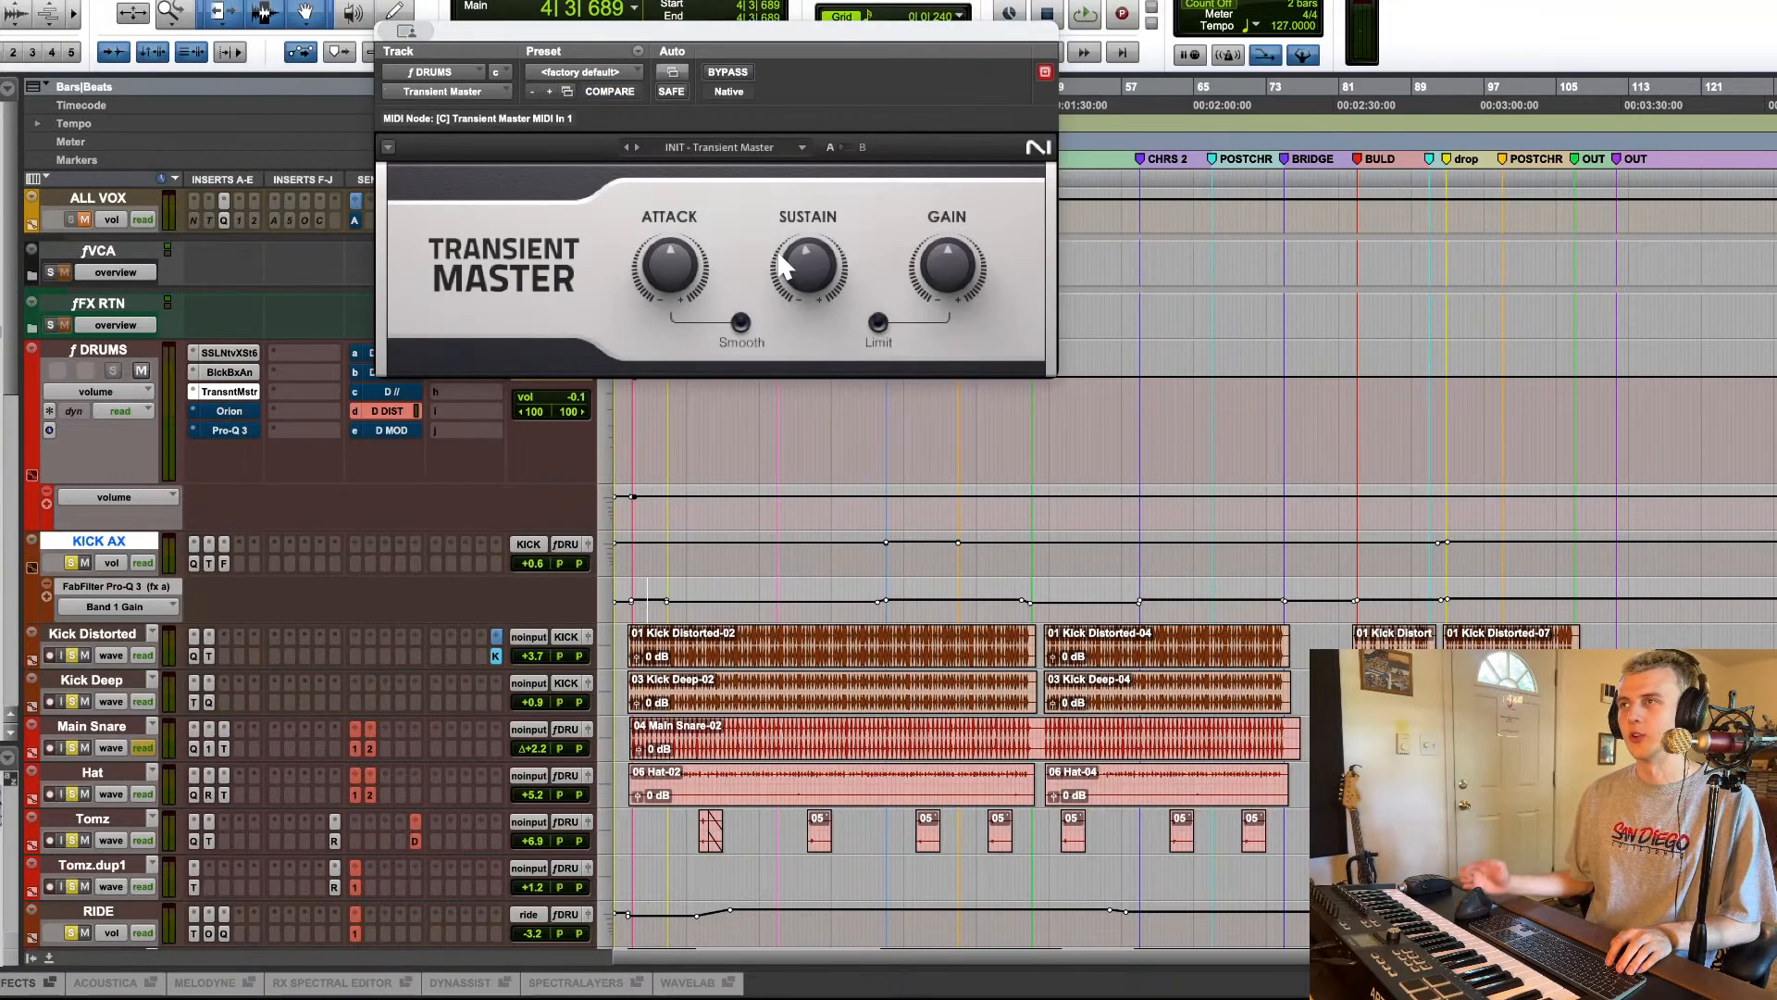
left_click(244, 394)
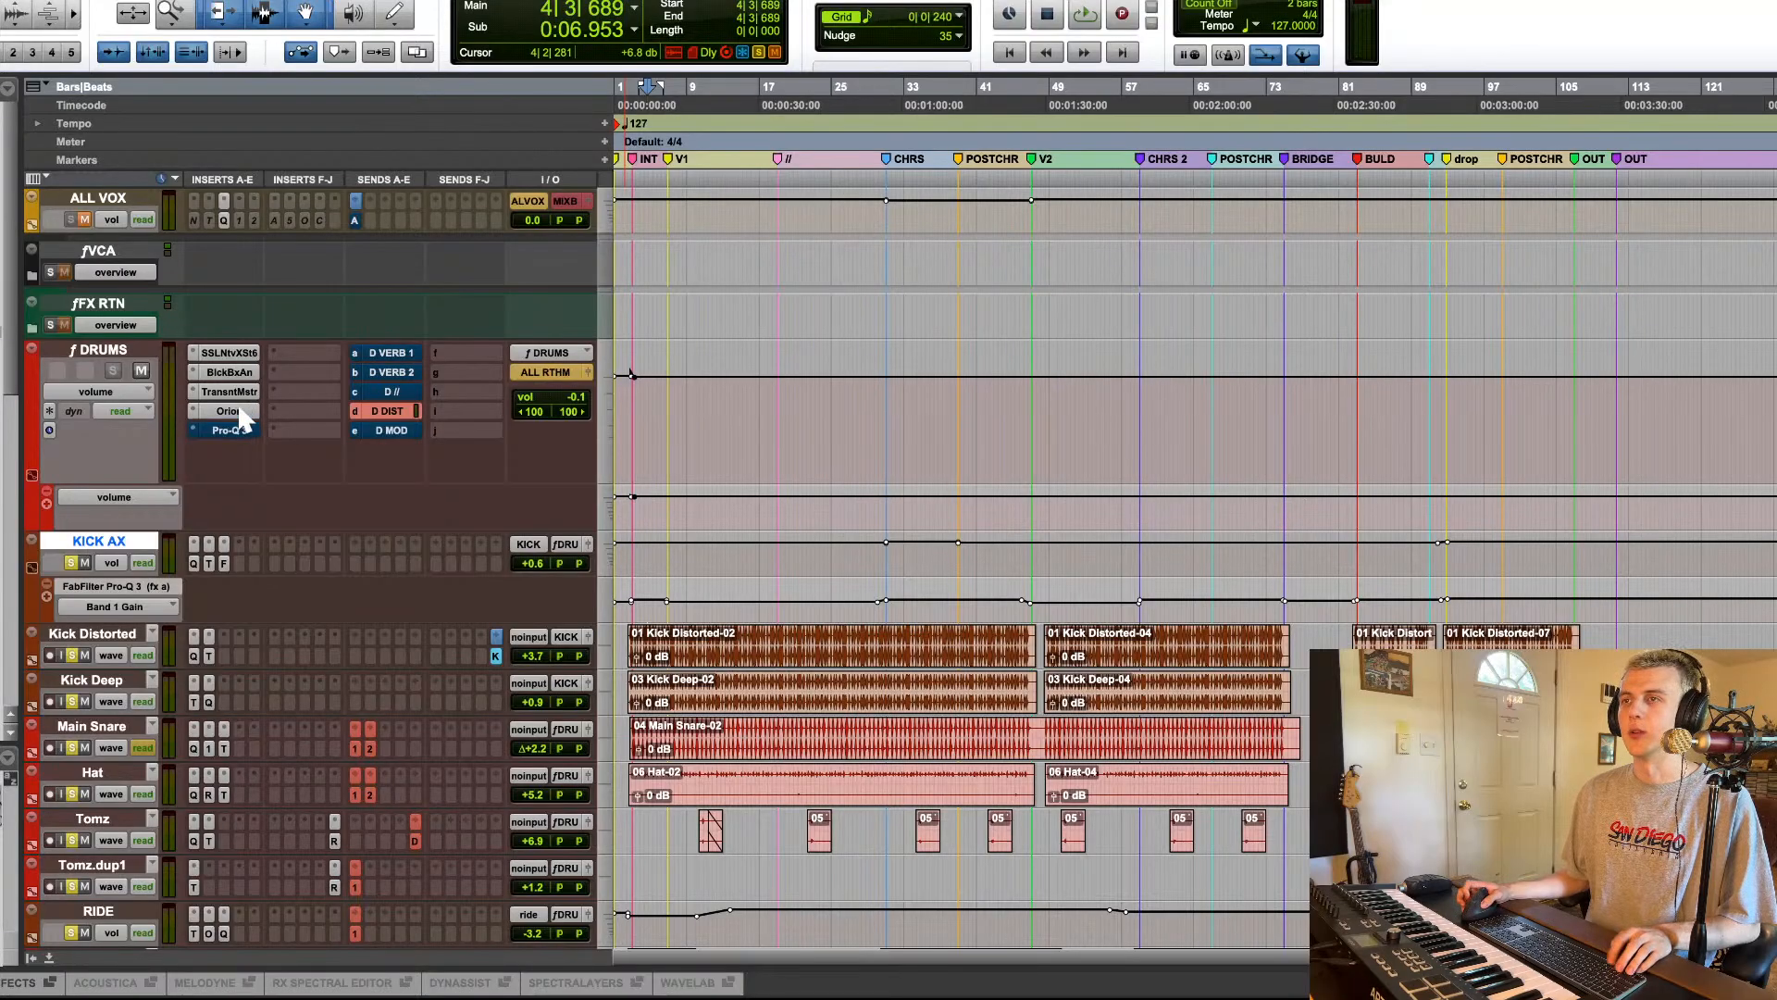
Step: Re-enable the Orion insert on the DRUMS folder track, show its settings and play the drums from about bar 4
key("space")
left_click(238, 412)
key("space")
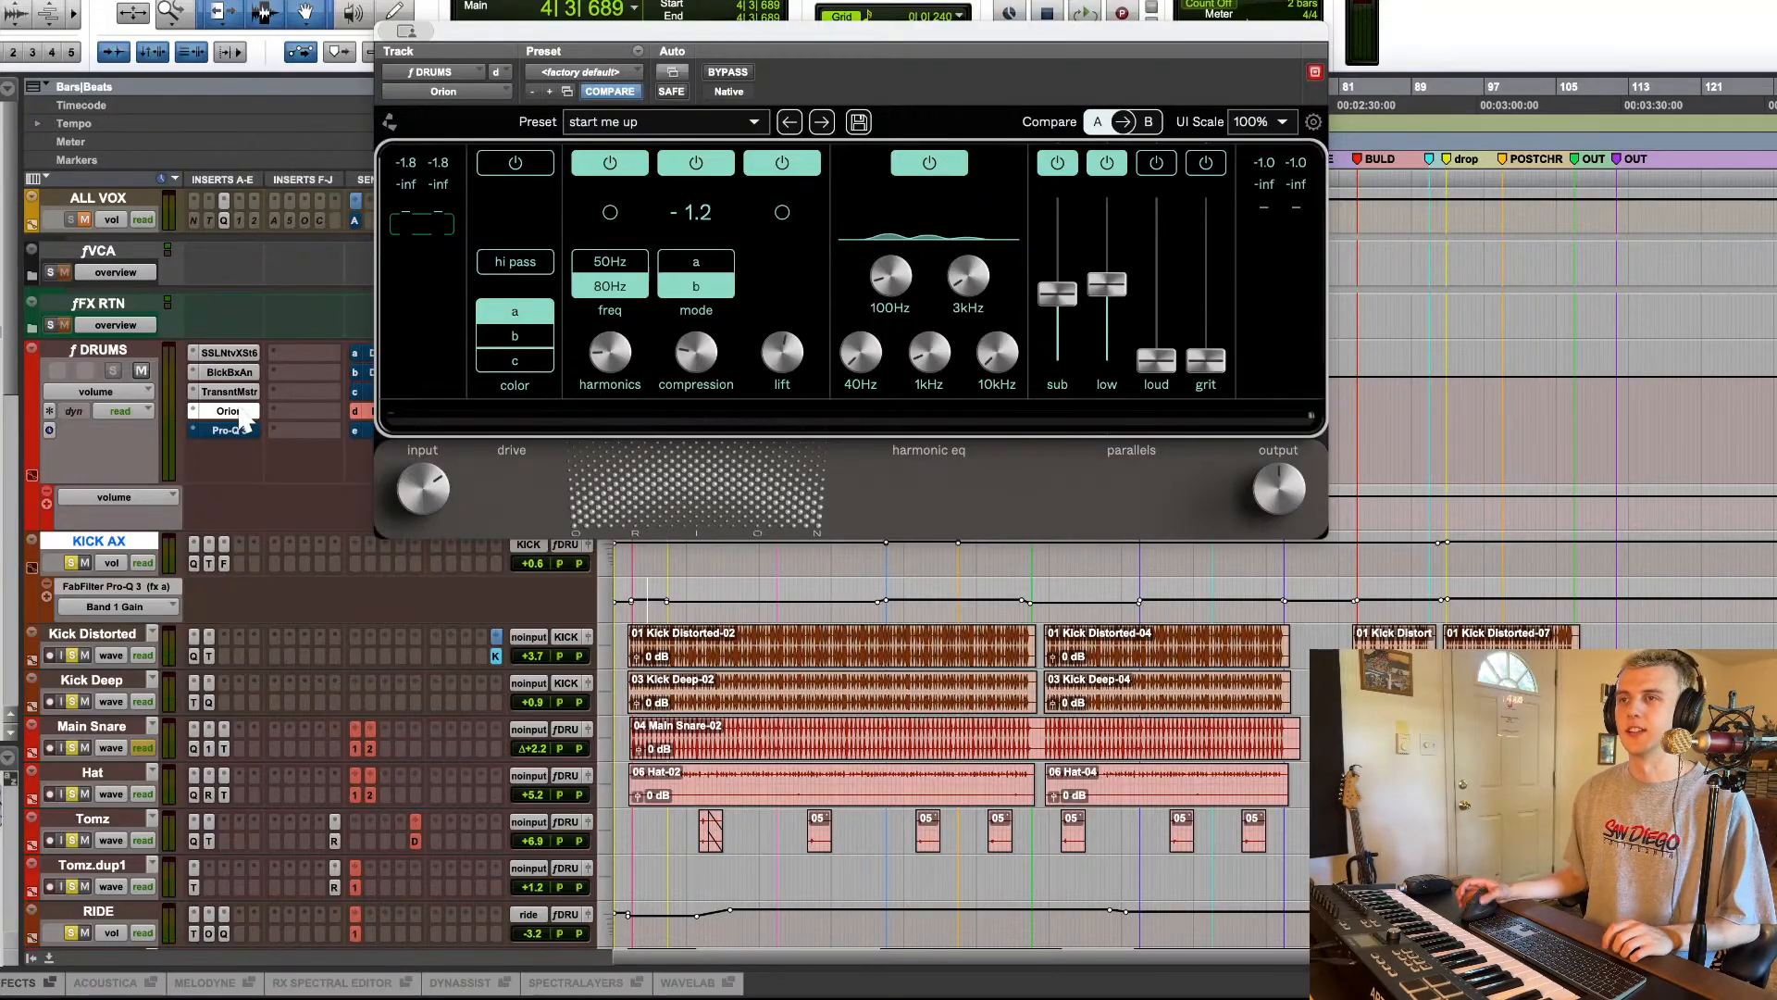
key("space")
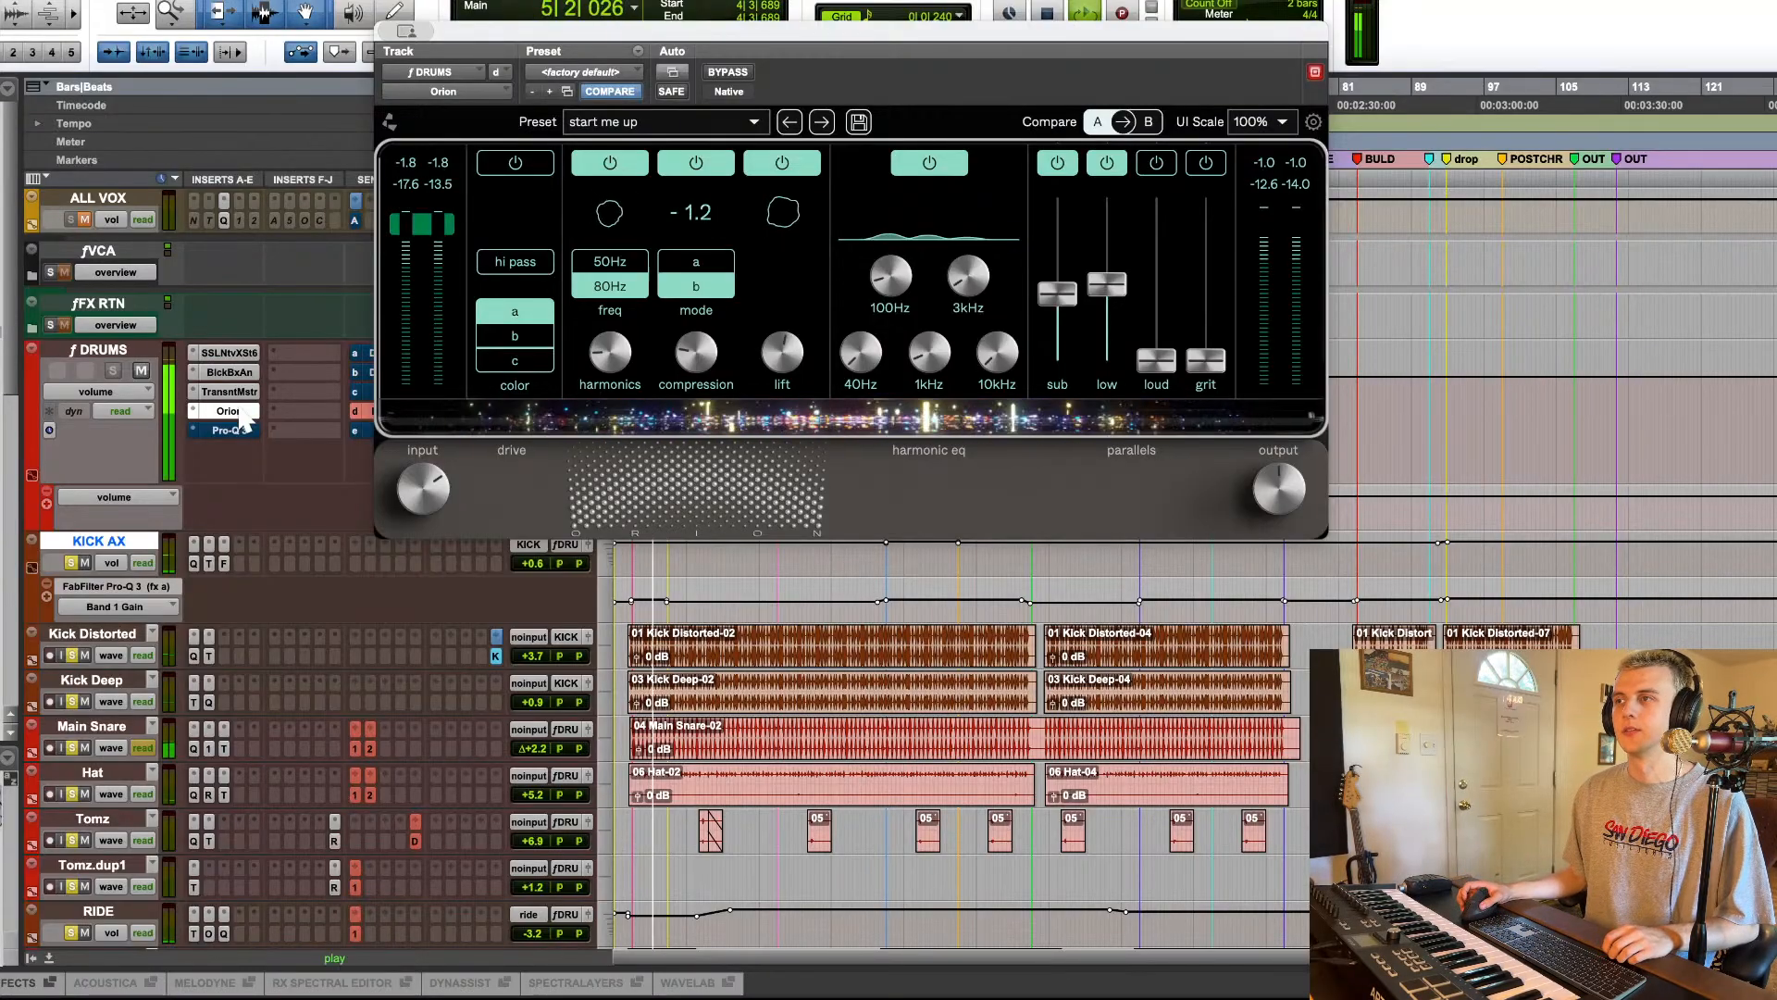
Step: Compare the drums with Orion bypassed and active, restarting playback from about bar 4
left_click(727, 72)
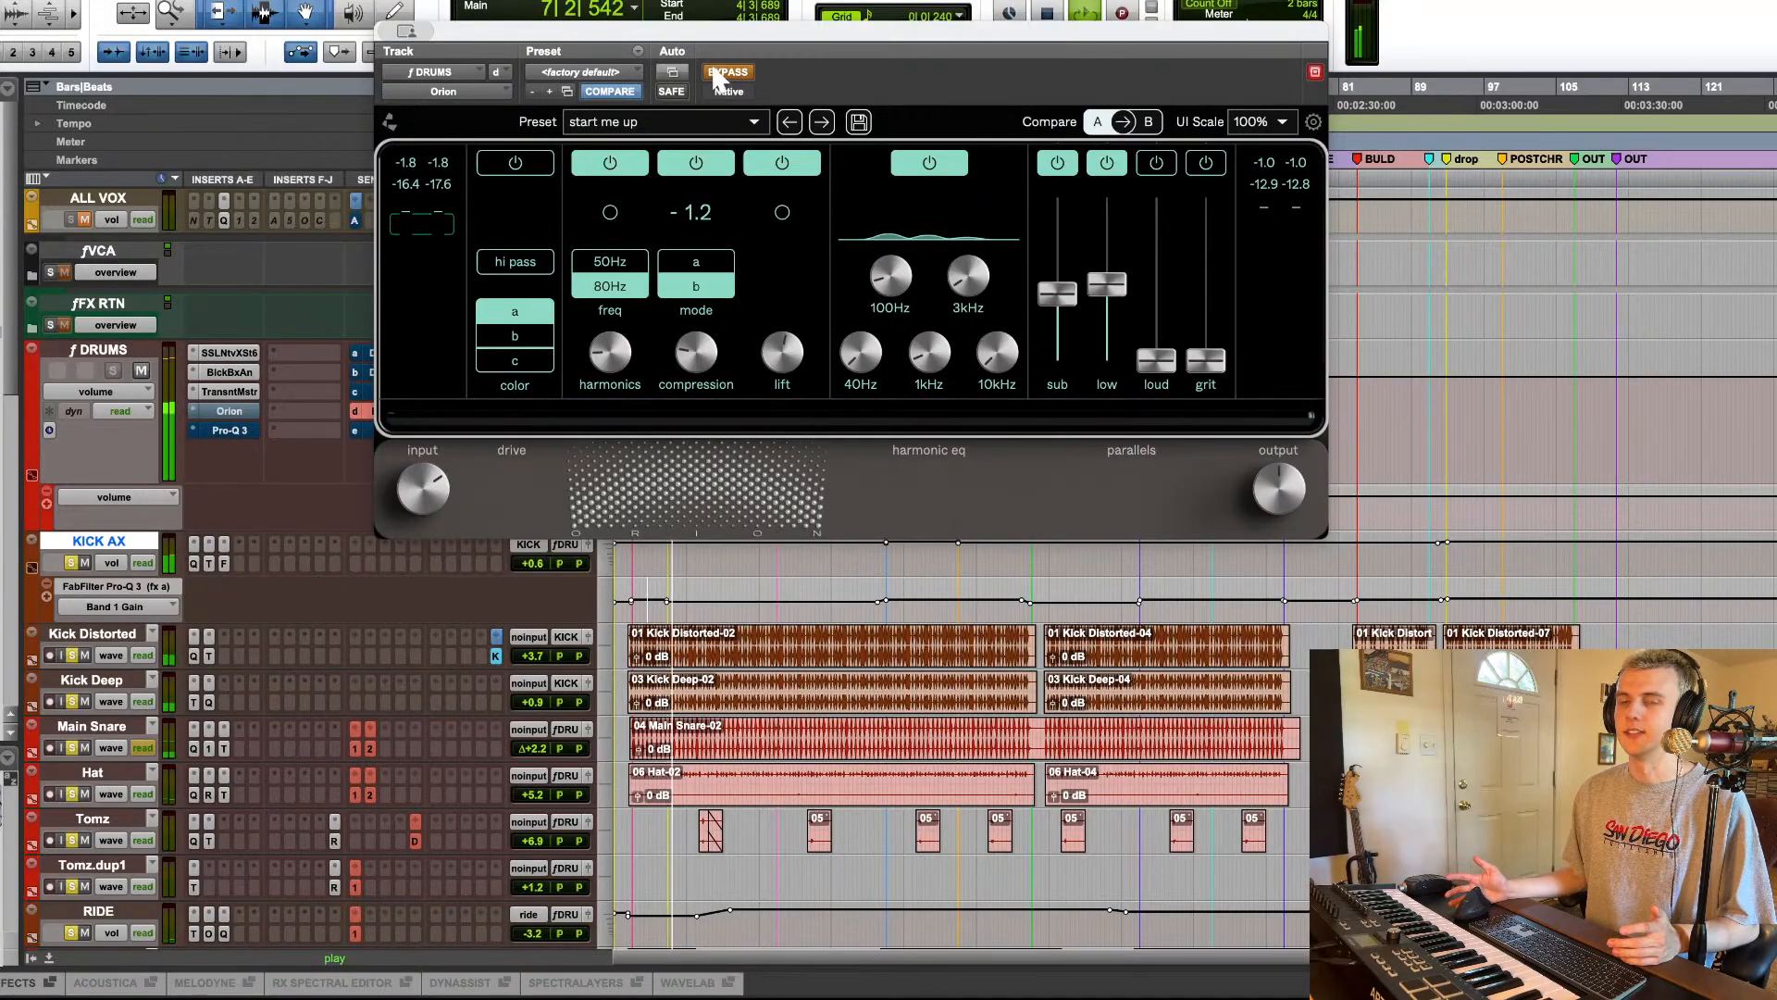
key("space")
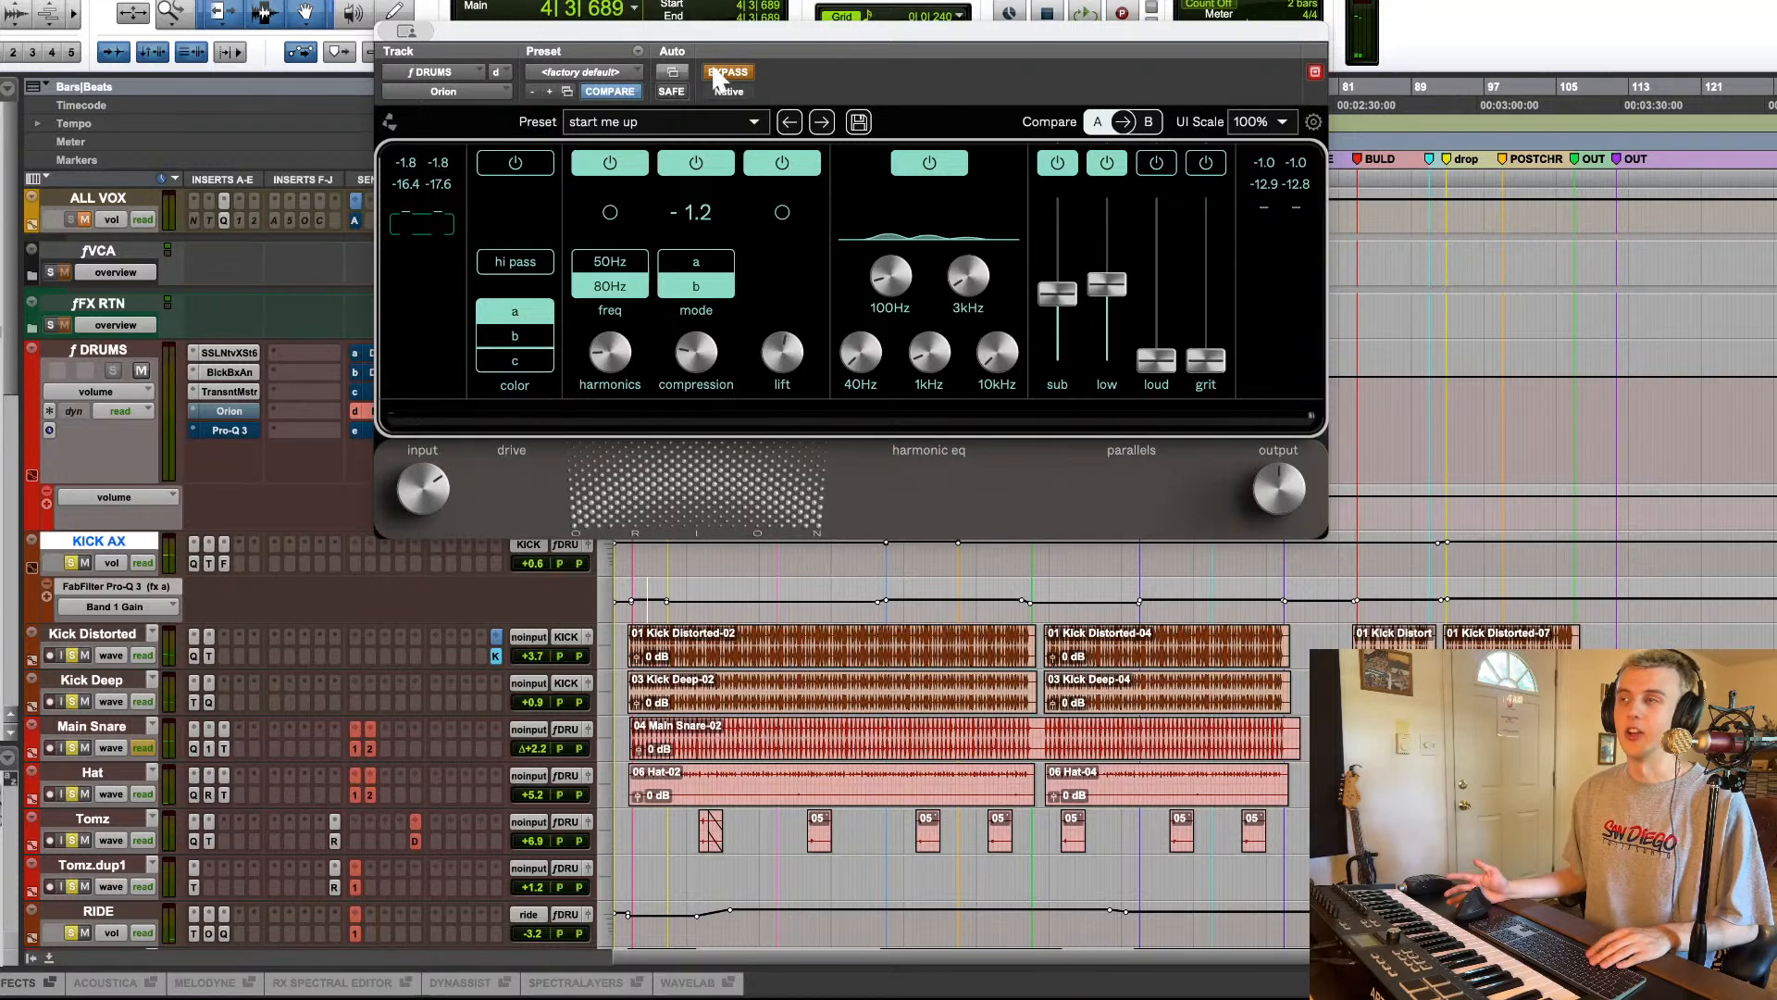
scroll(278, 481, "up", 6)
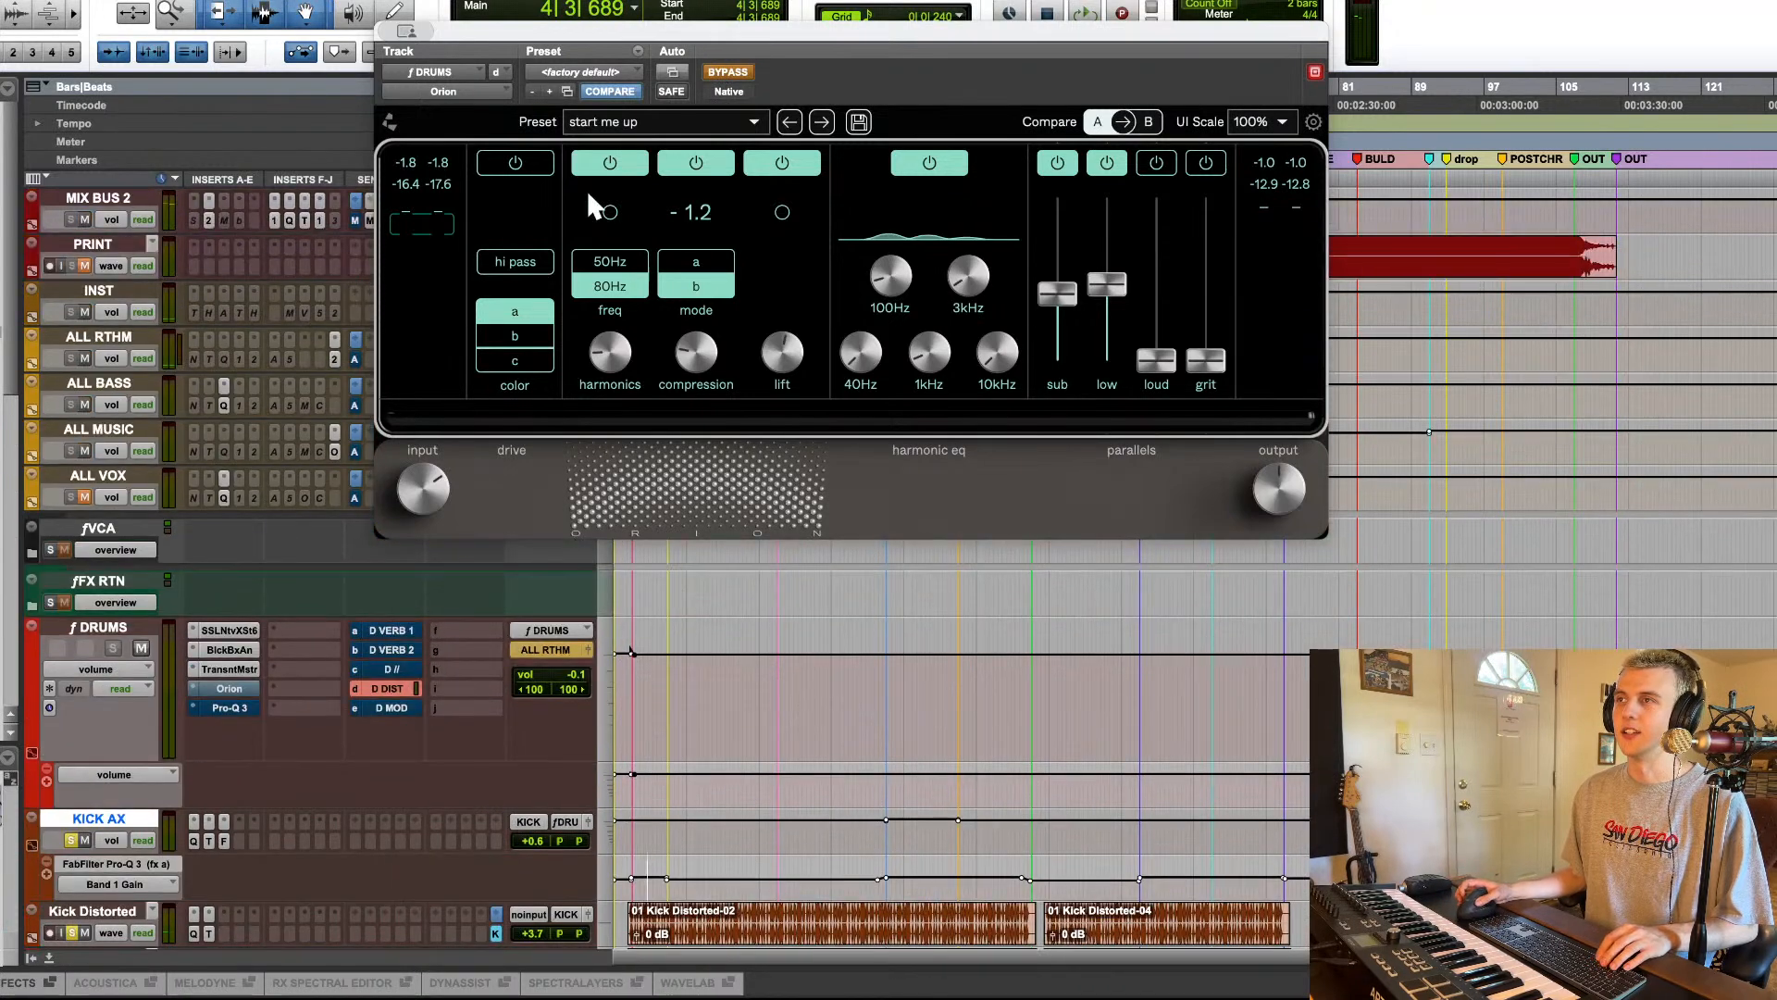
left_click(730, 73)
key("space")
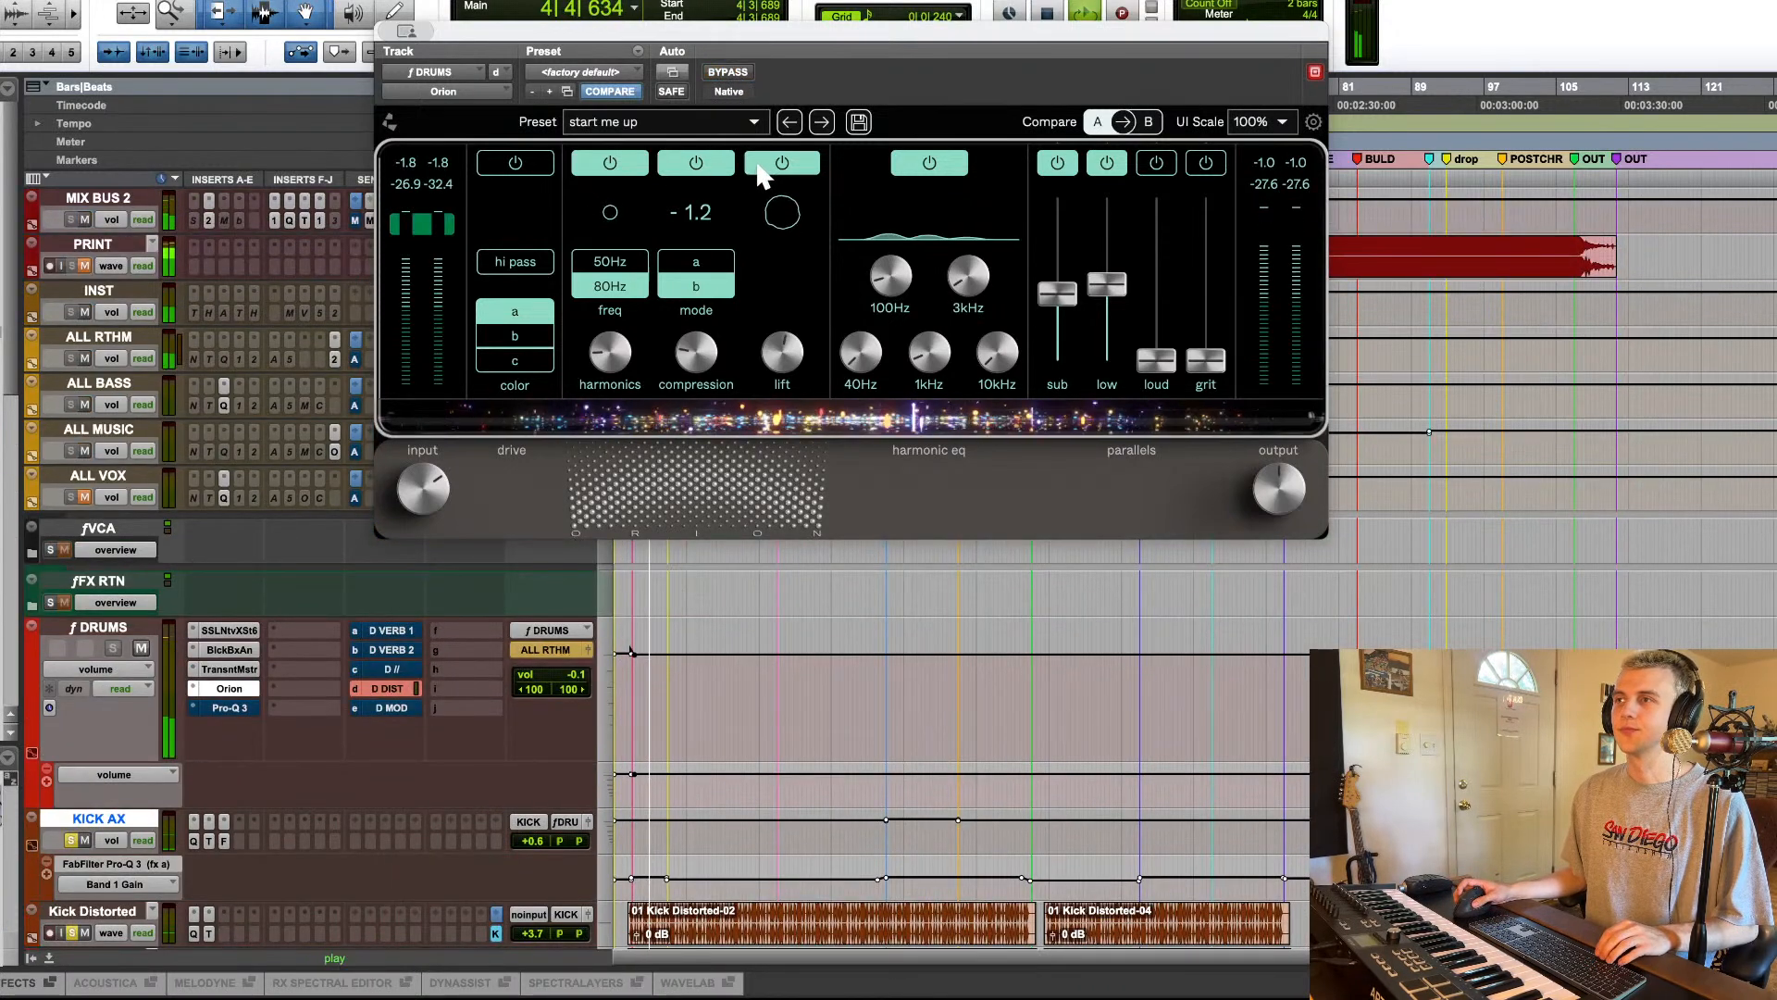
Step: Switch Orion's harmonics and compression modules off and back on during playback to compare the drum sound, ending with playback stopped
left_click(696, 163)
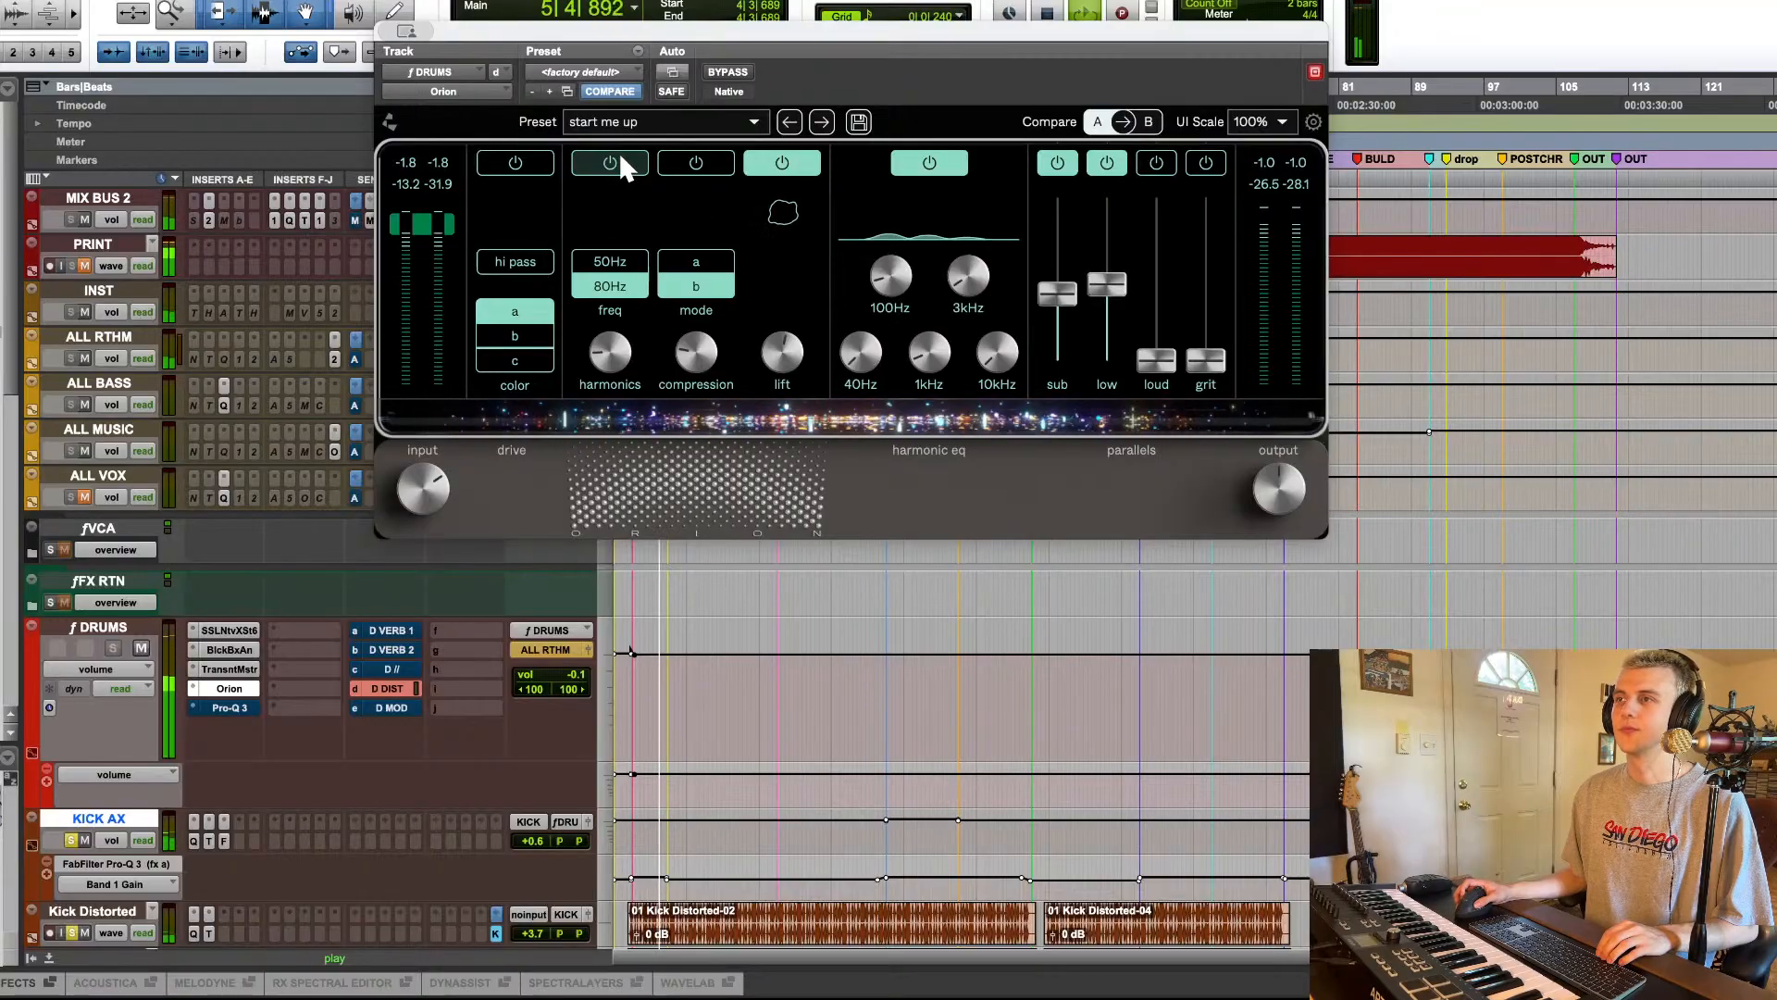
left_click(698, 164)
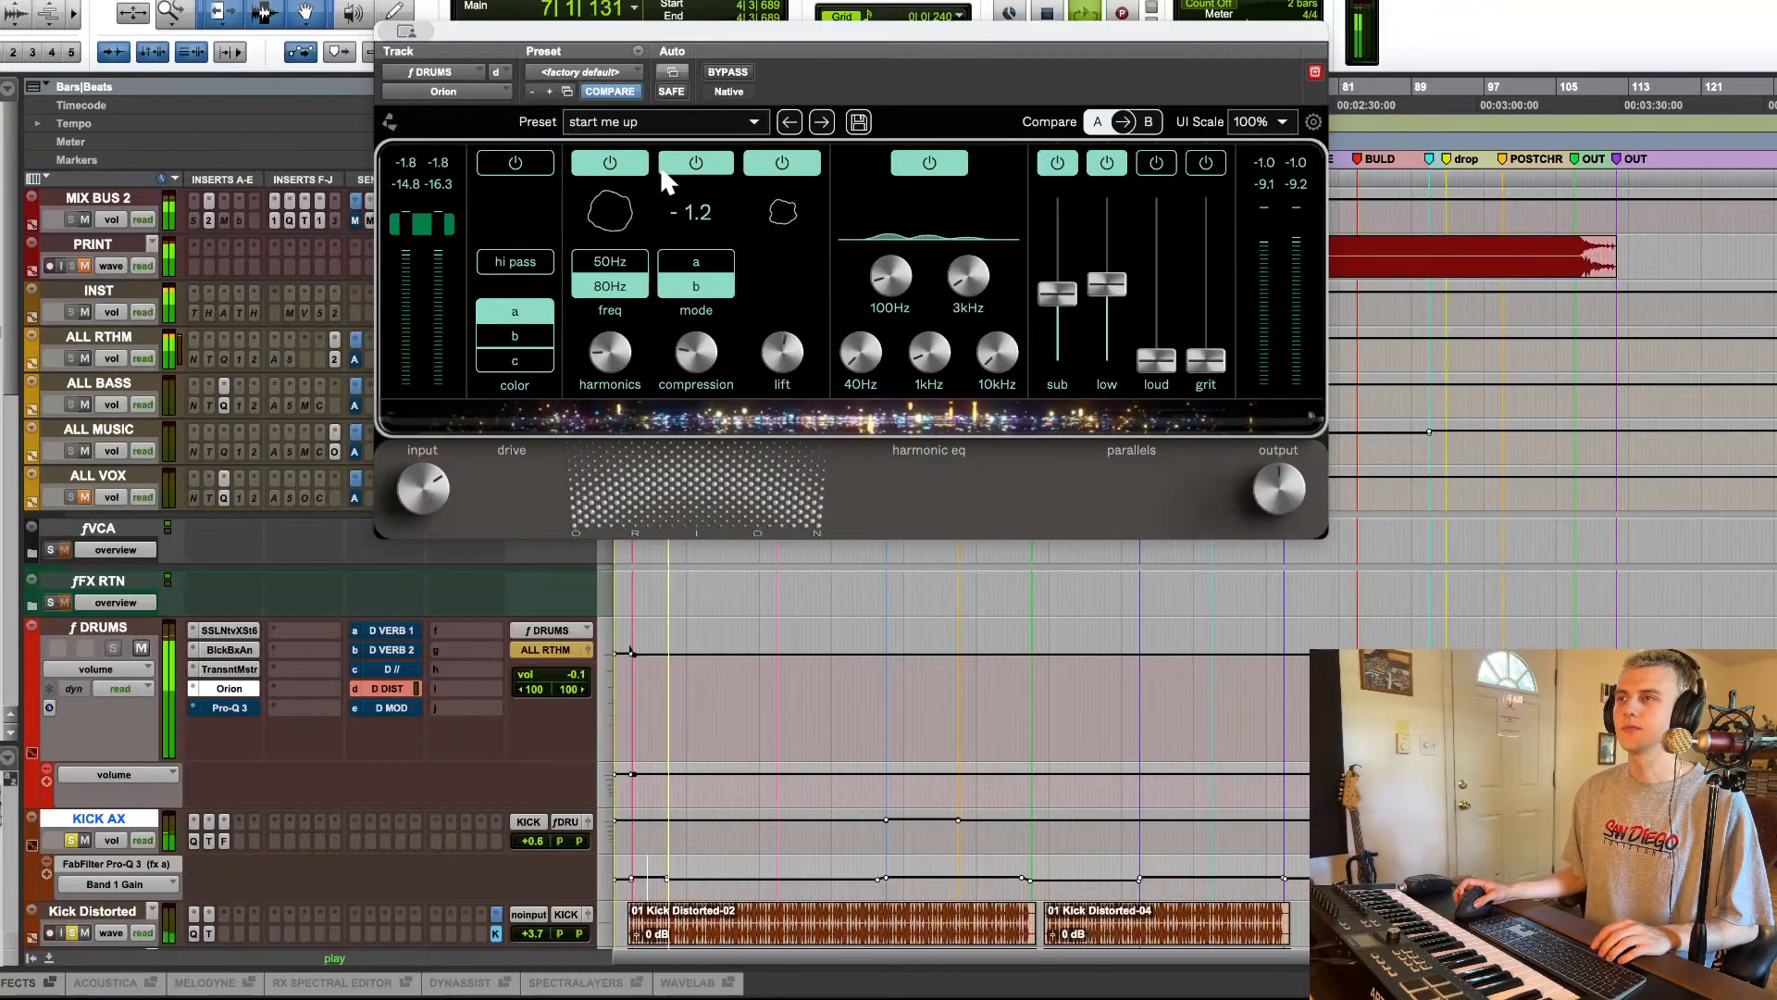
key("space")
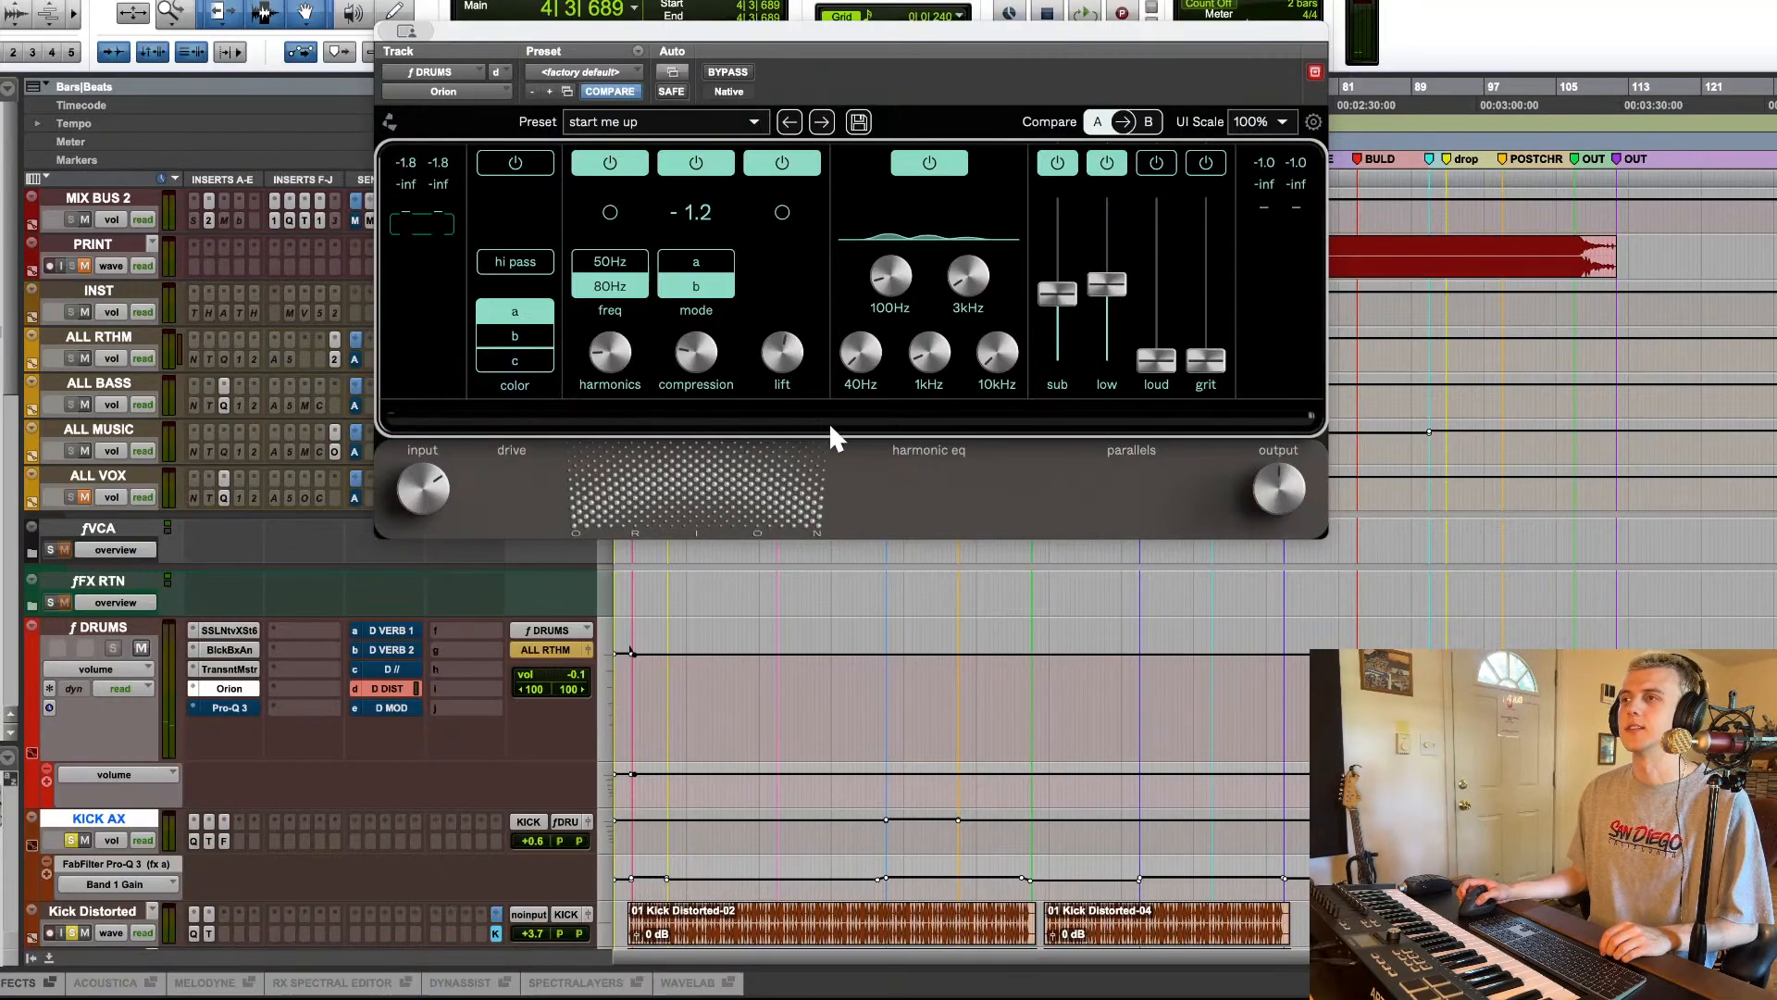
Step: Show the Pro-Q 3 insert on the DRUMS folder track, review its EQ bands and close the plug-in
left_click(237, 706)
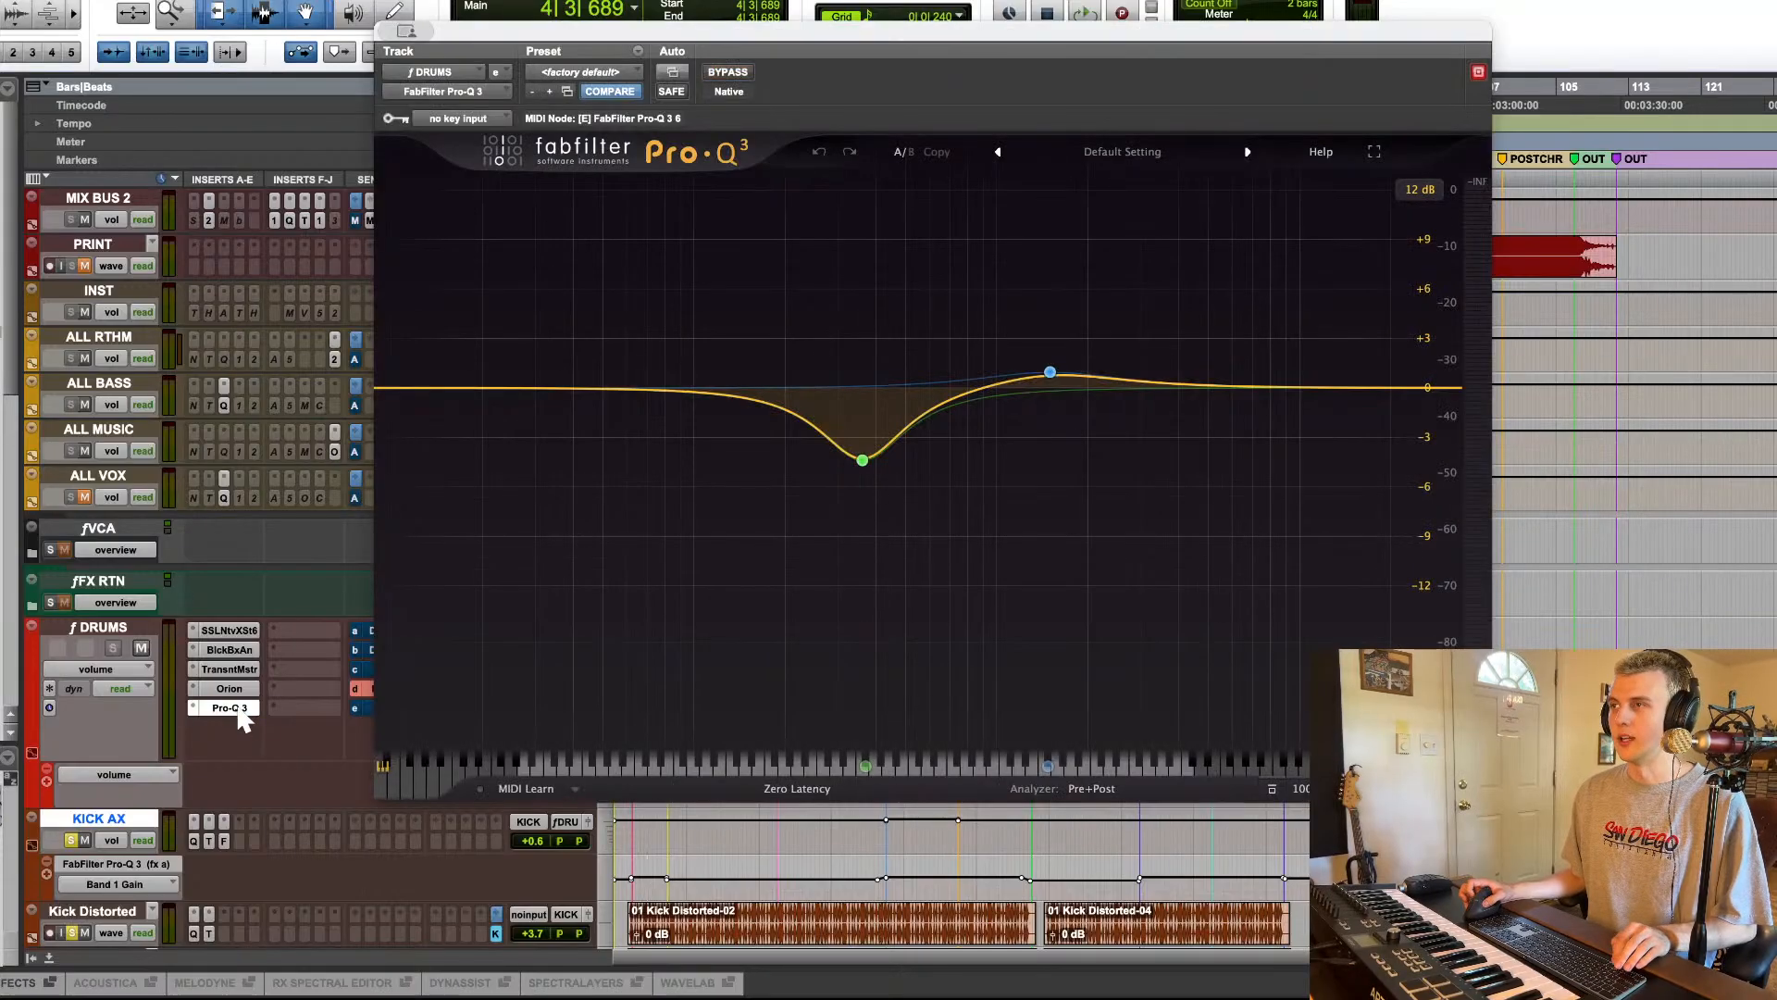
left_click(238, 710)
left_click(238, 710)
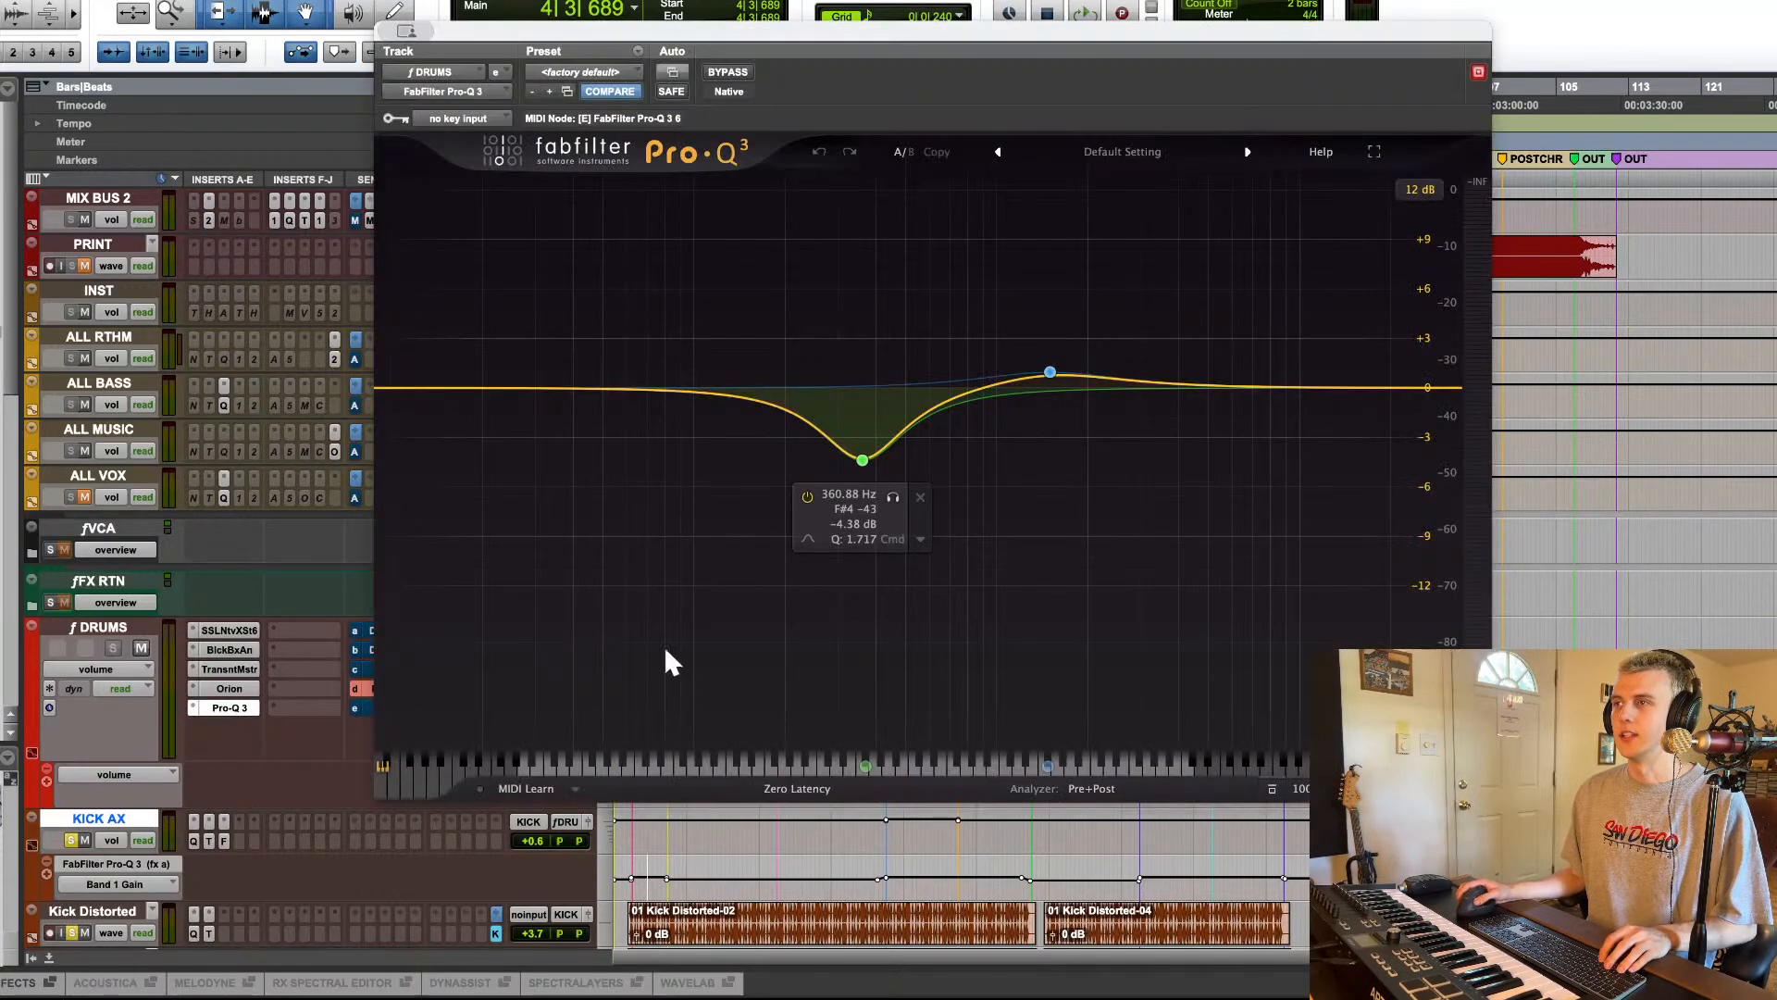
left_click(229, 709)
left_click(232, 710)
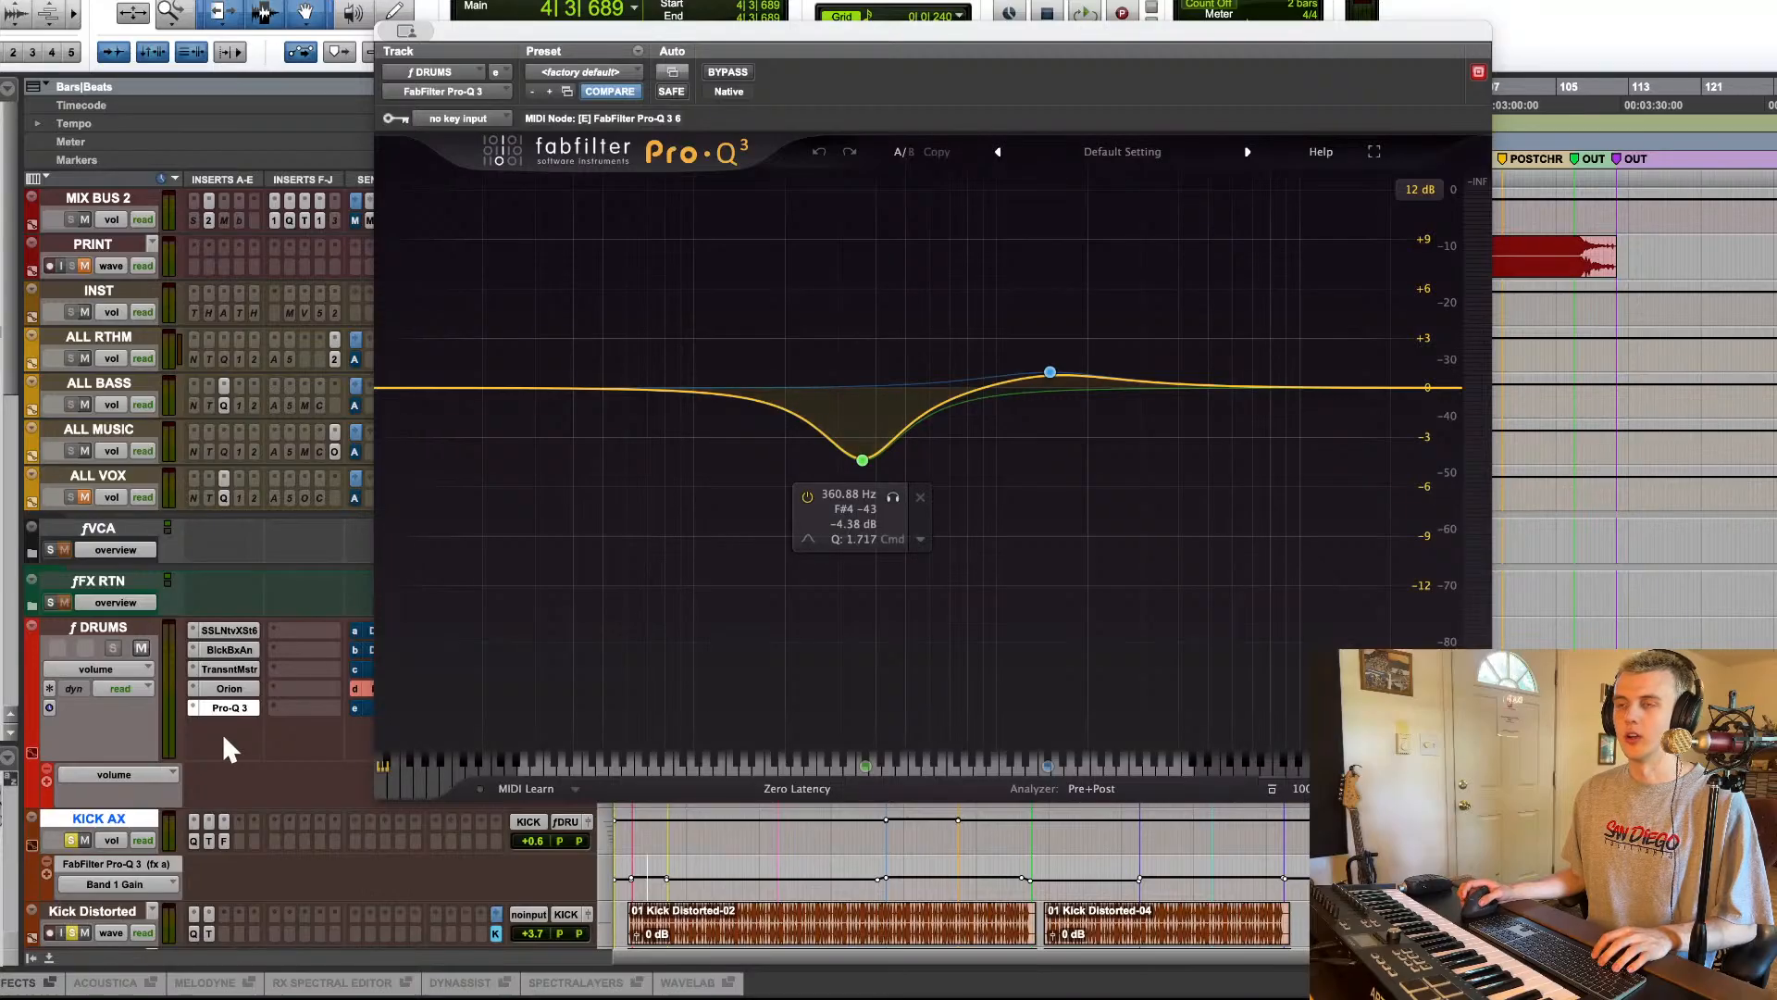
left_click(231, 708)
Step: Play the DRUMS folder's volume automation around the INTRO marker, starting from about bar 2
scroll(645, 586, "down", 4)
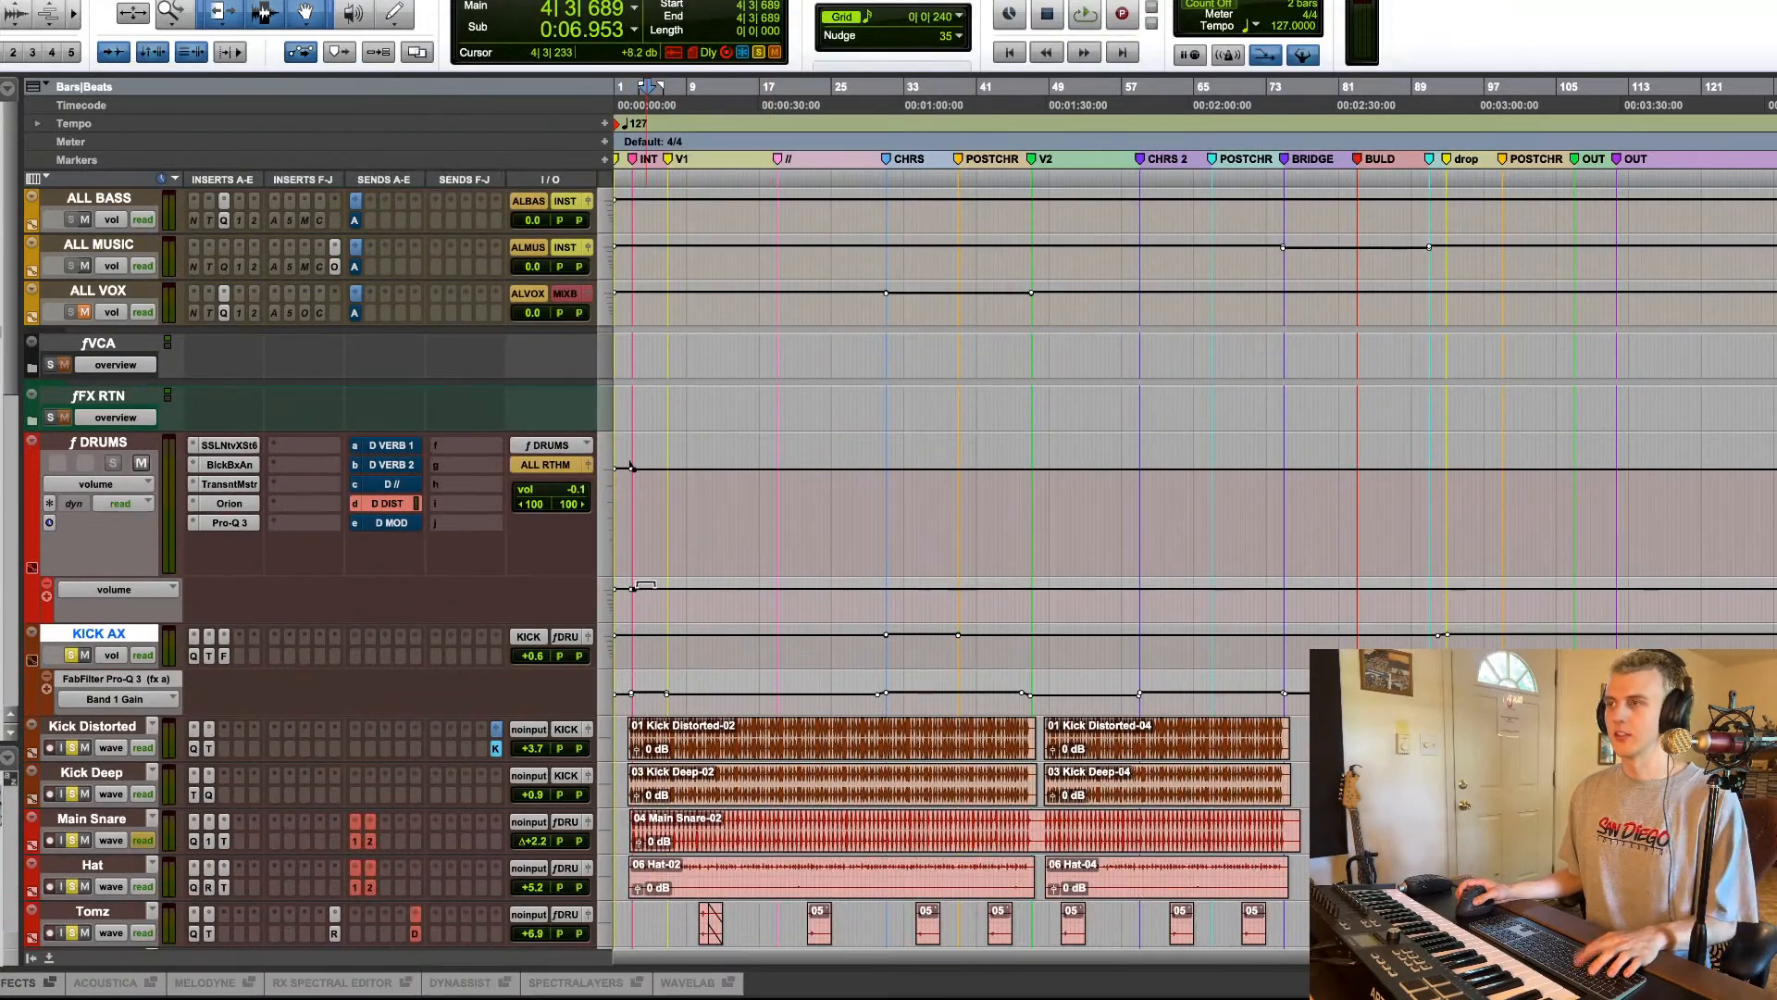
scroll(632, 468, "up", 10)
left_click(628, 514)
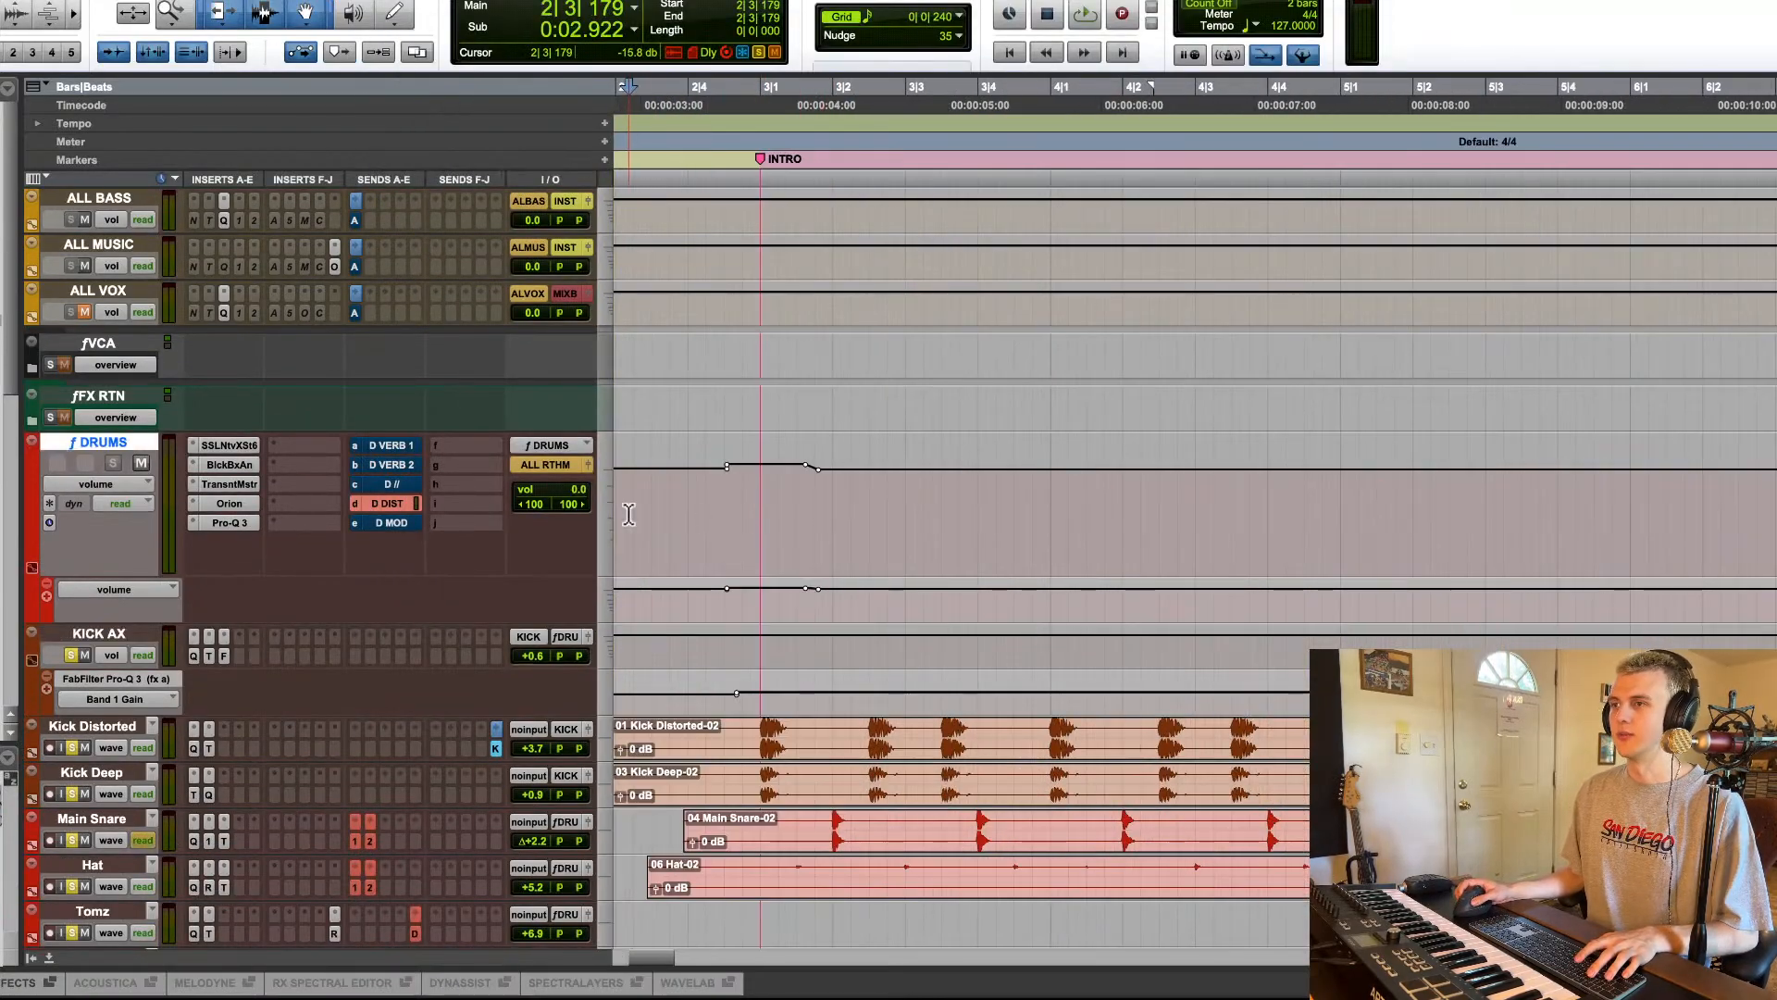
key("space")
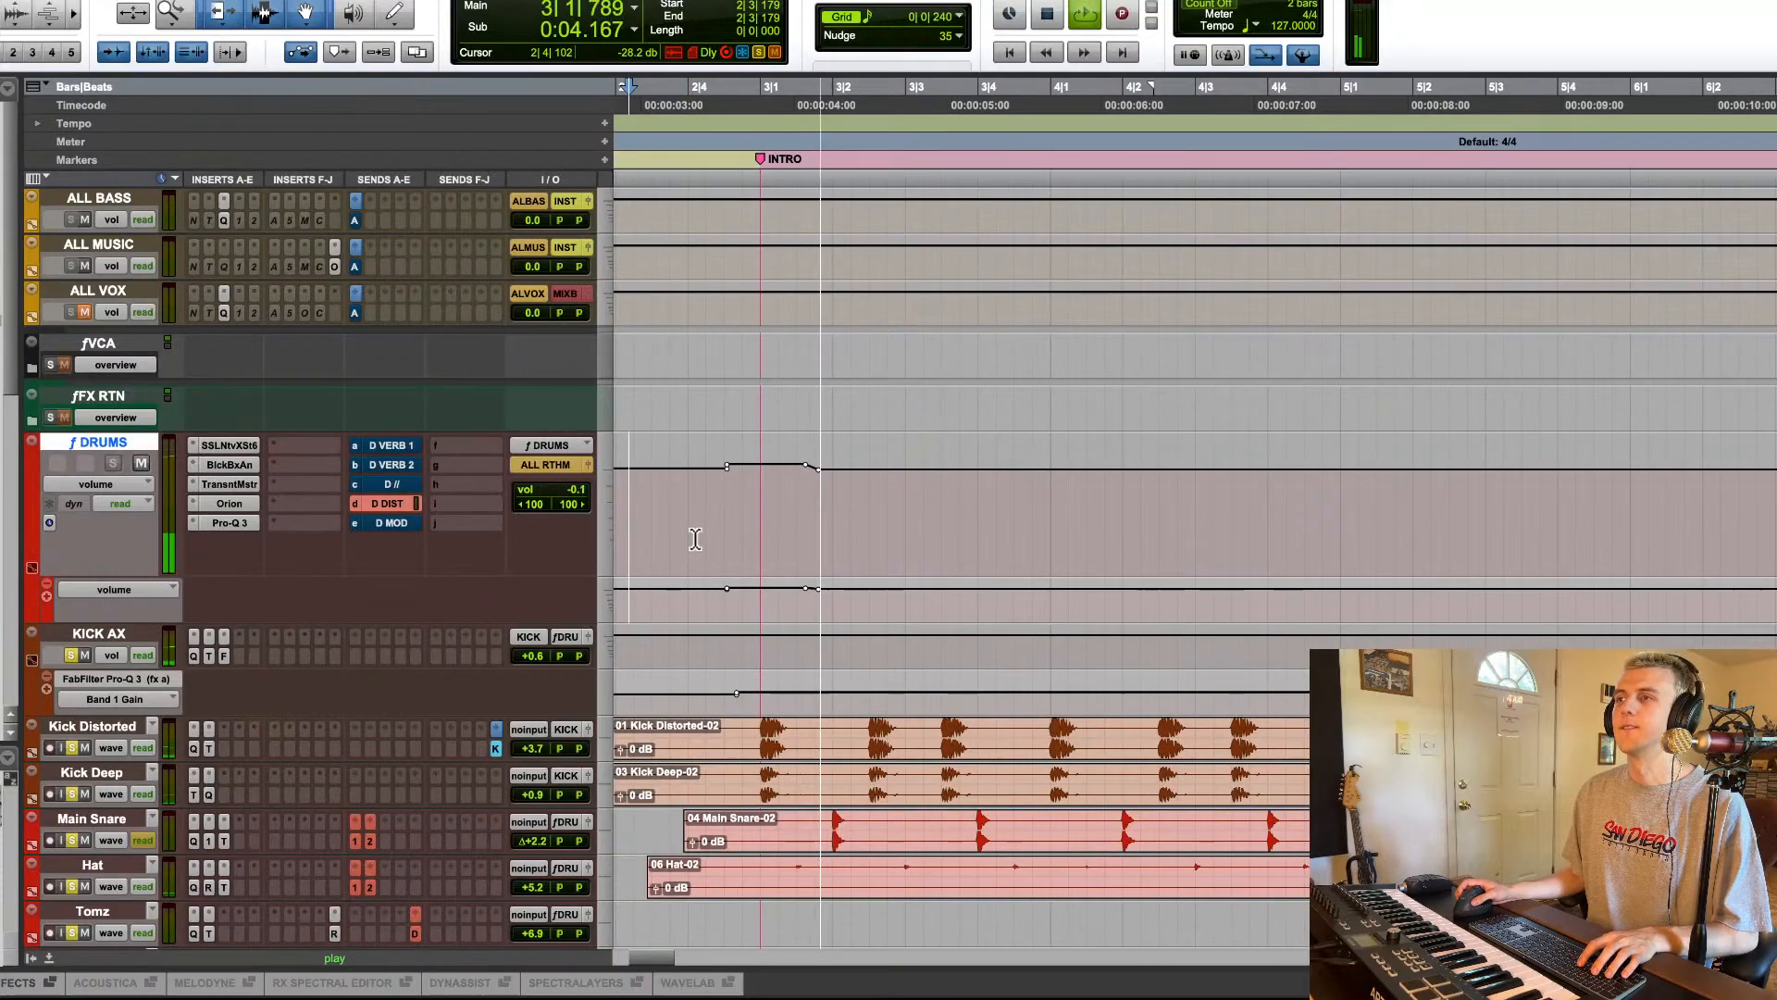
key("space")
Step: Enlarge the KICK AX track and its Pro-Q 3 Band 1 Gain automation lane below the DRUMS folder
scroll(697, 541, "down", 4)
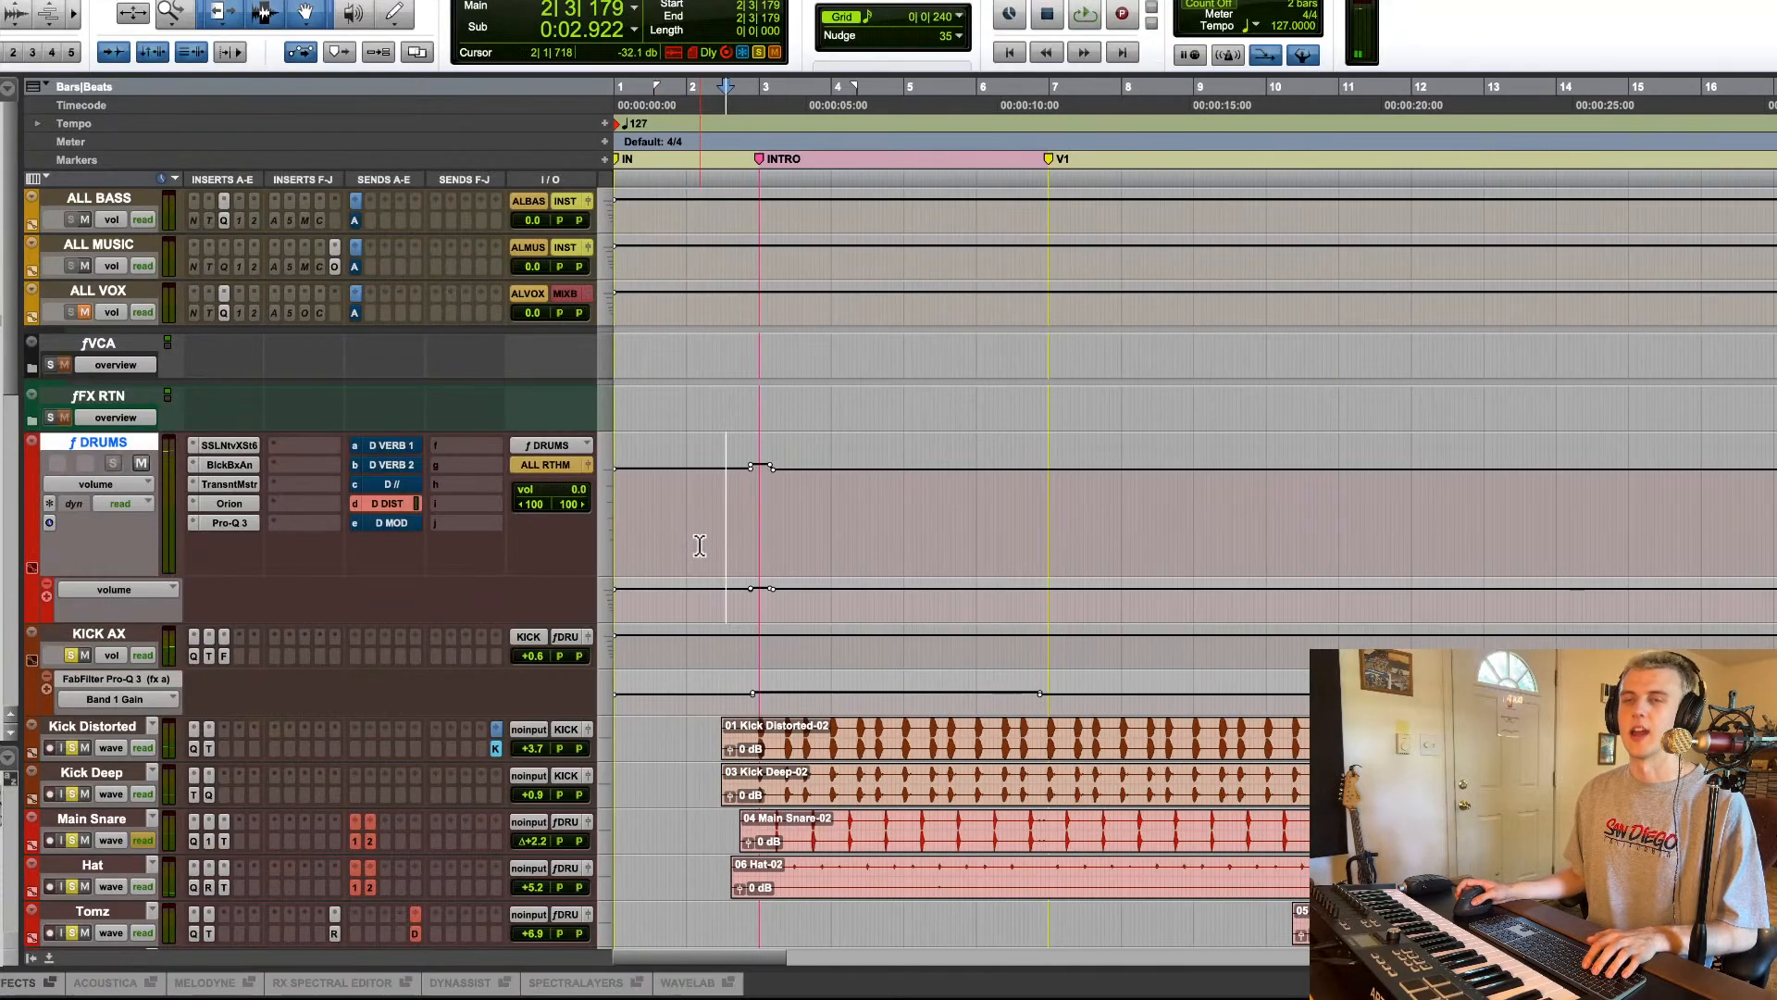
scroll(801, 538, "down", 4)
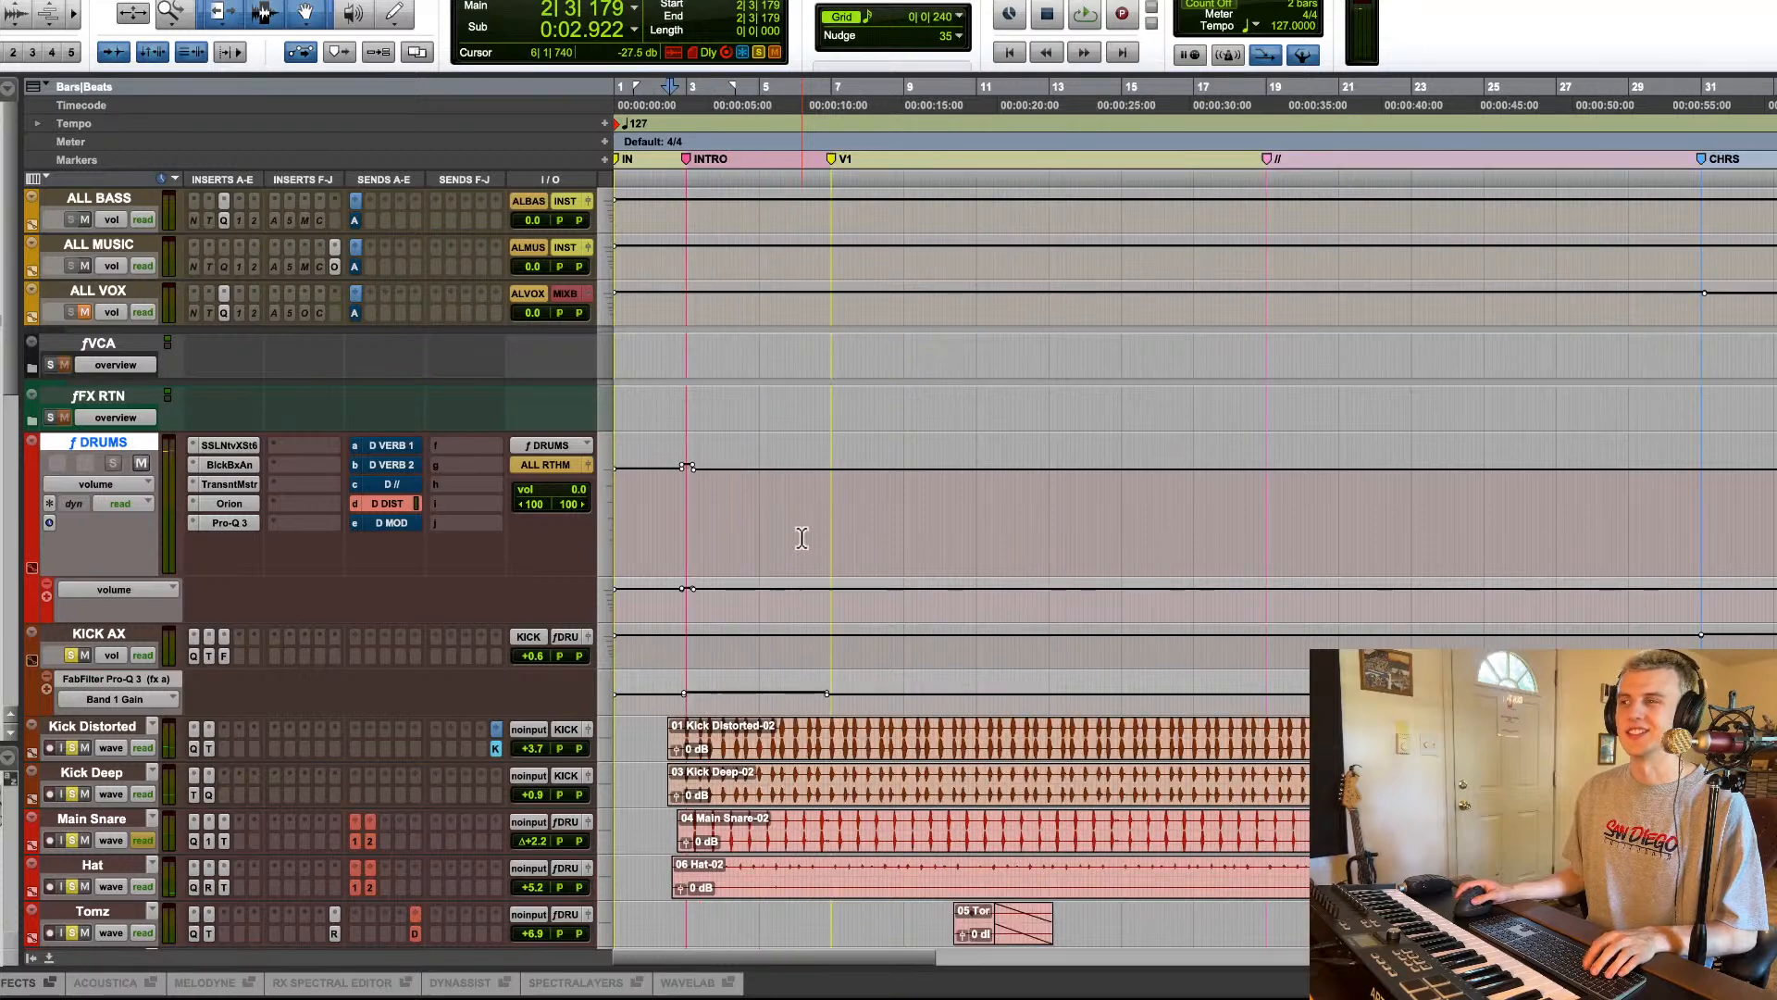
scroll(786, 532, "down", 3)
scroll(429, 528, "down", 4)
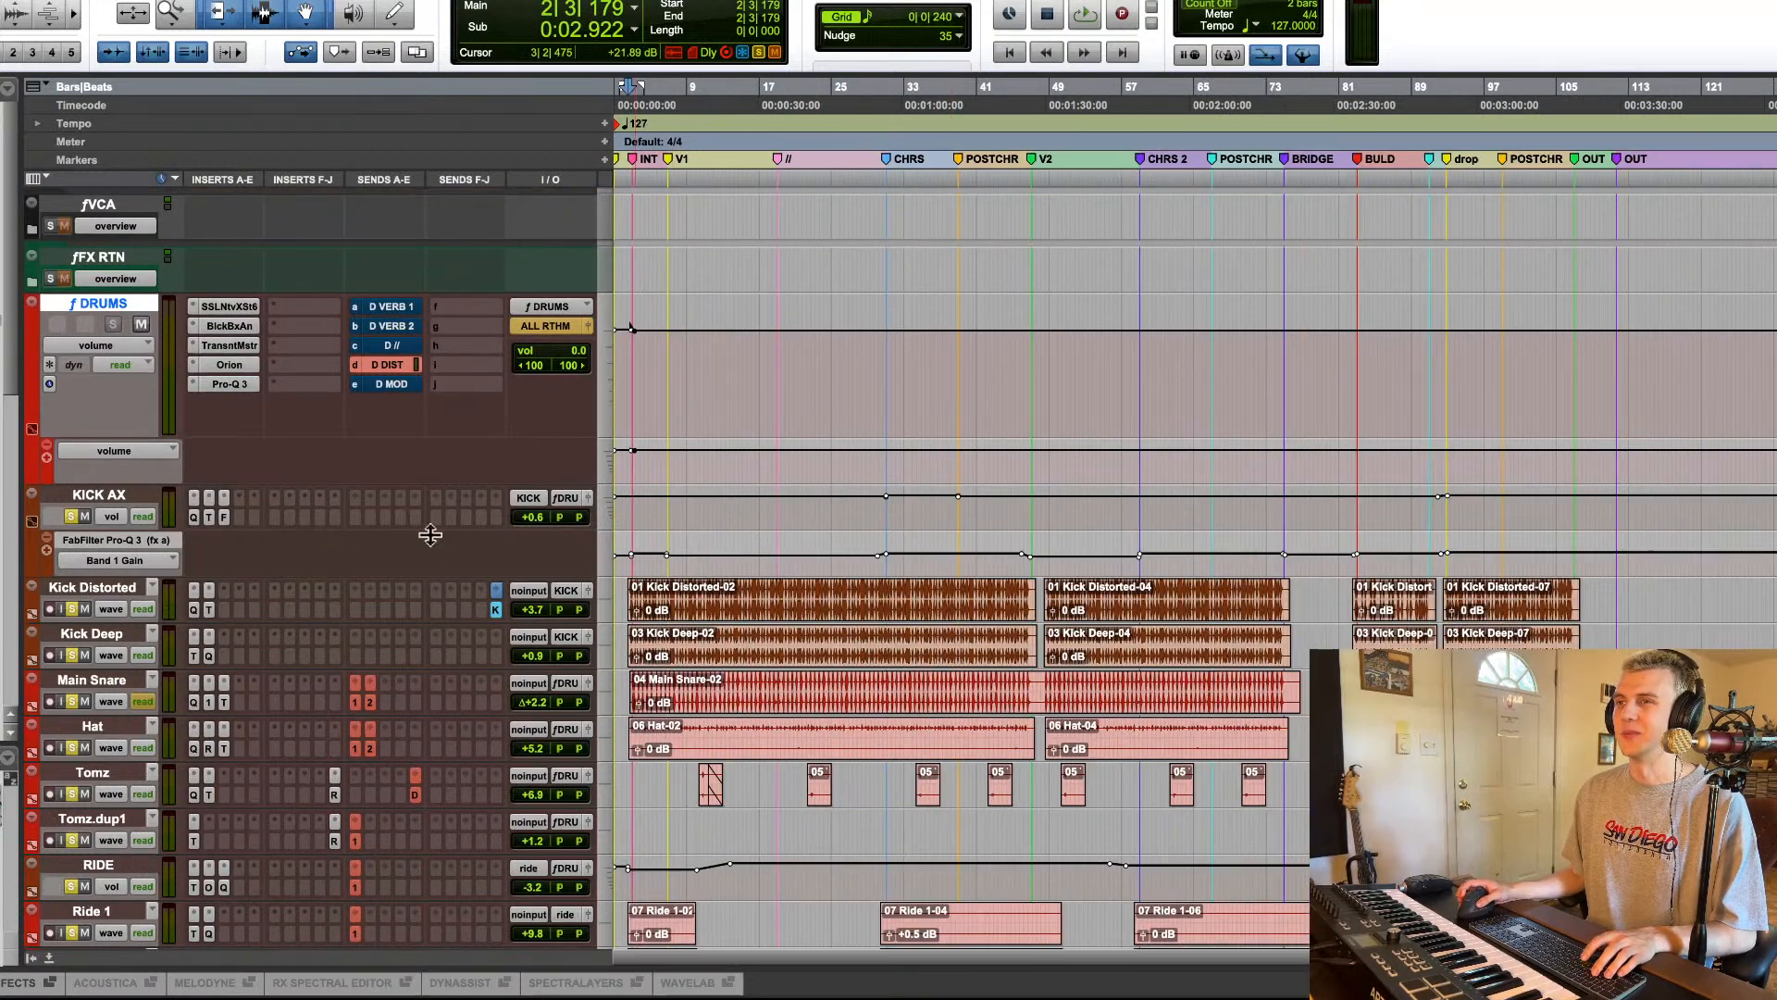
scroll(432, 555, "up", 1)
left_click_drag(326, 684, 331, 806)
scroll(759, 629, "up", 2)
scroll(838, 586, "down", 2)
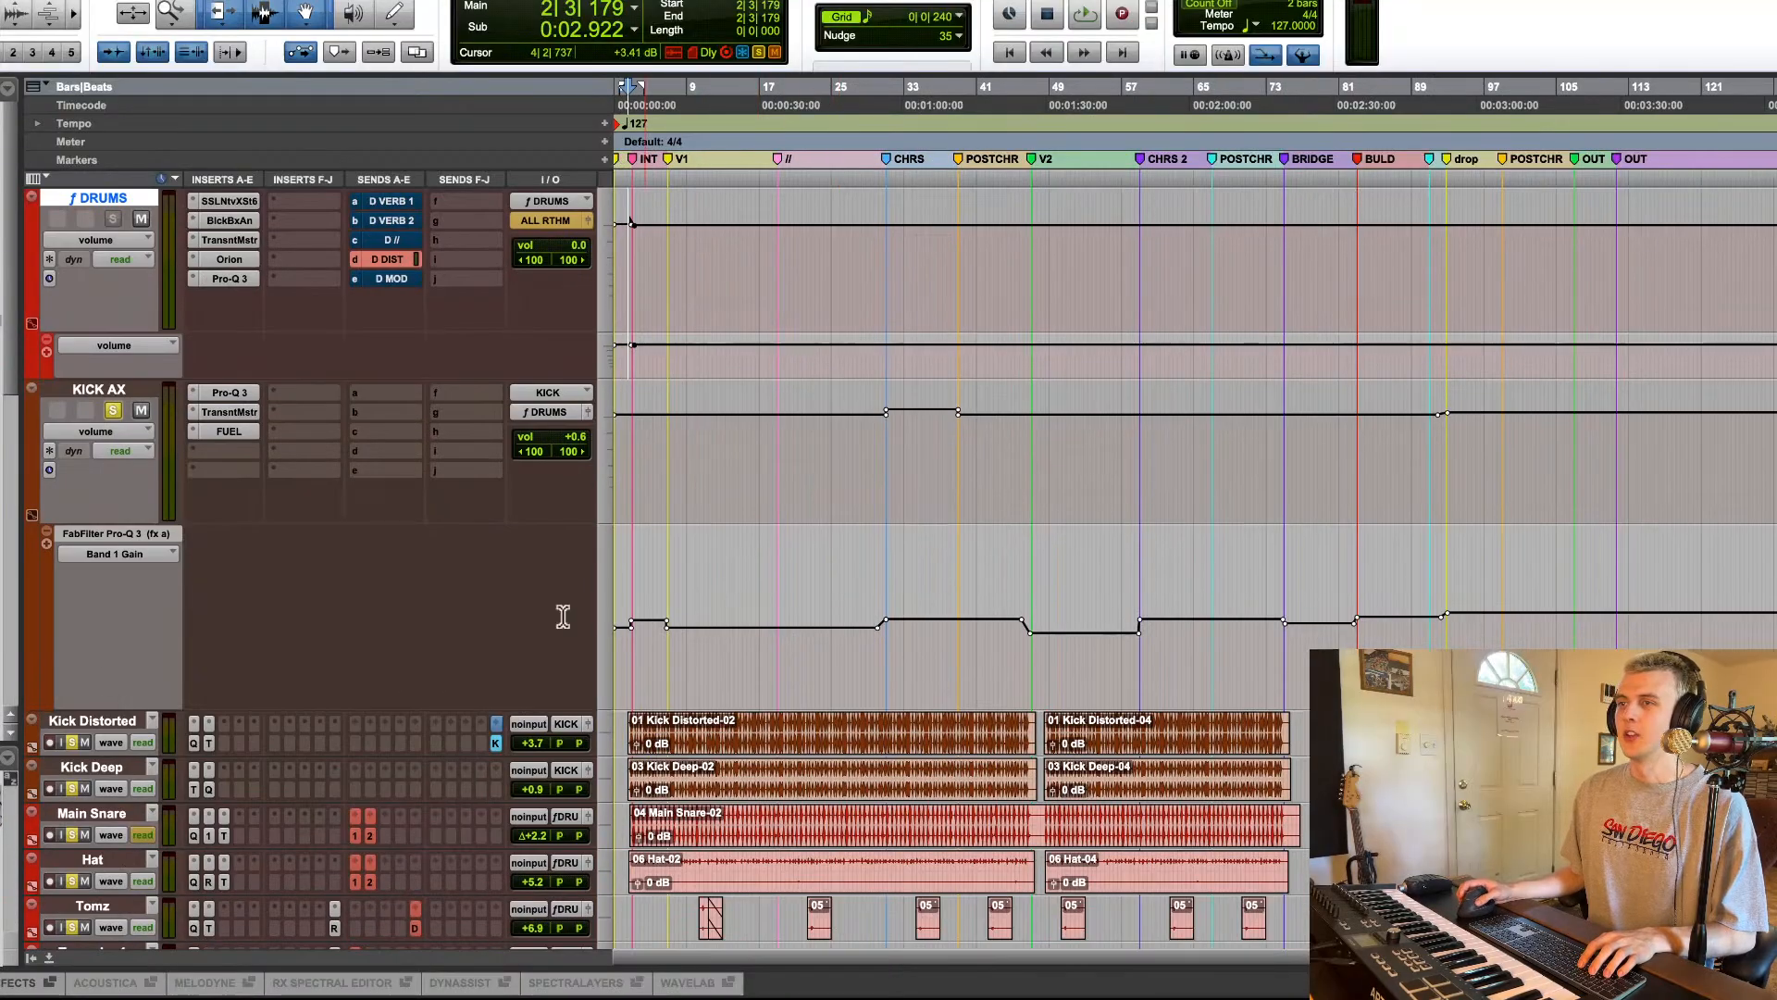
Step: Open the Pro-Q 3 insert on KICK AX, inspect its bands and move its window clear of the automation lane
left_click(231, 393)
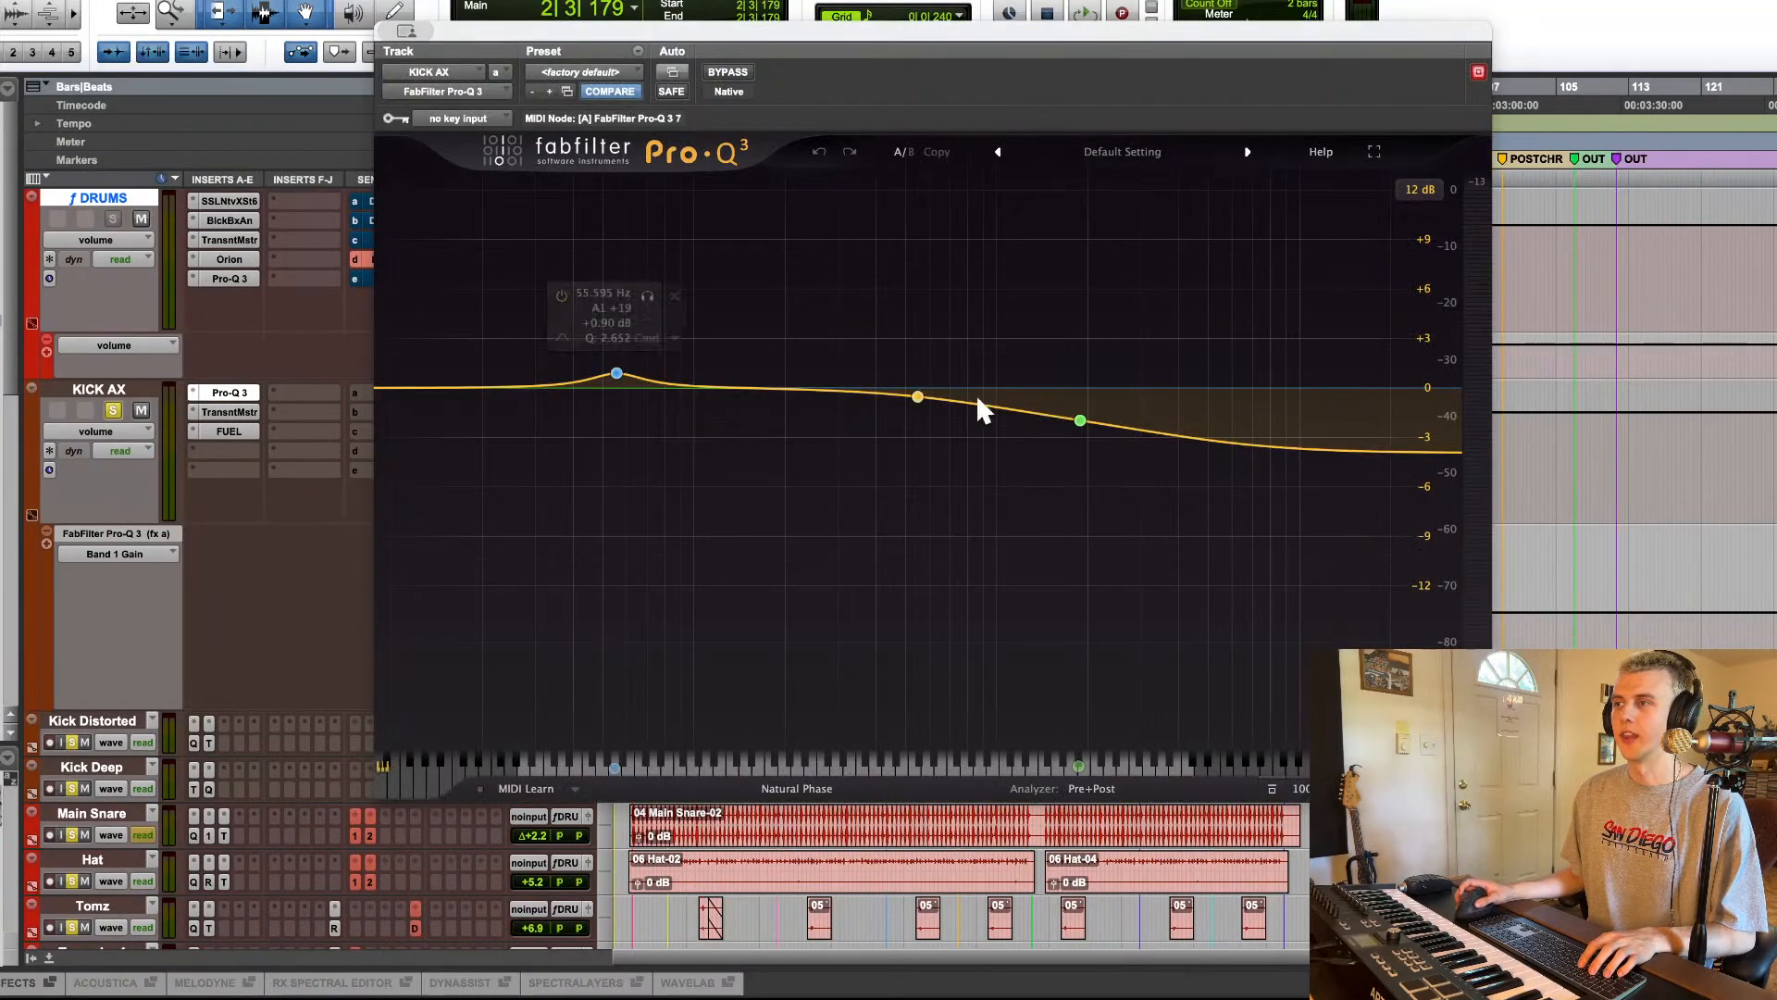
left_click(1077, 425)
left_click_drag(1055, 51, 388, 452)
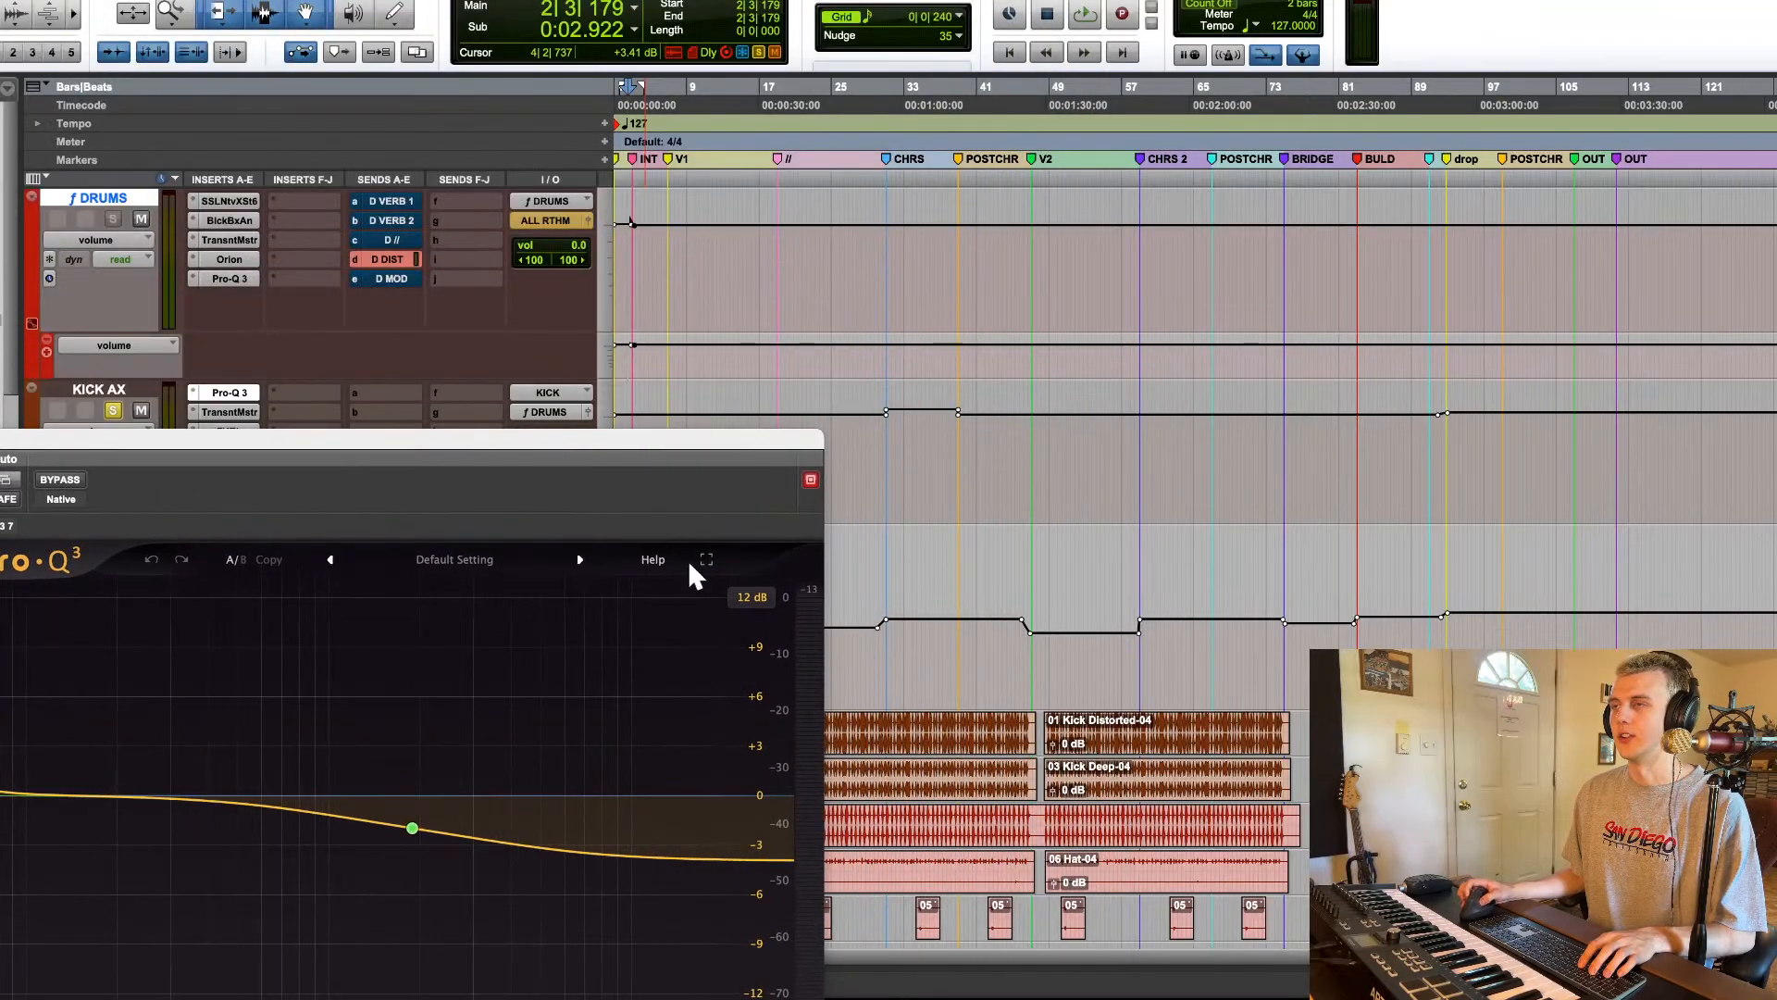
Step: Compare the KICK AX EQ curve at verse 1, chorus, verse 2, chorus 2, build and drop, and close the Pro-Q 3
scroll(841, 471, "down", 6)
scroll(768, 287, "down", 4)
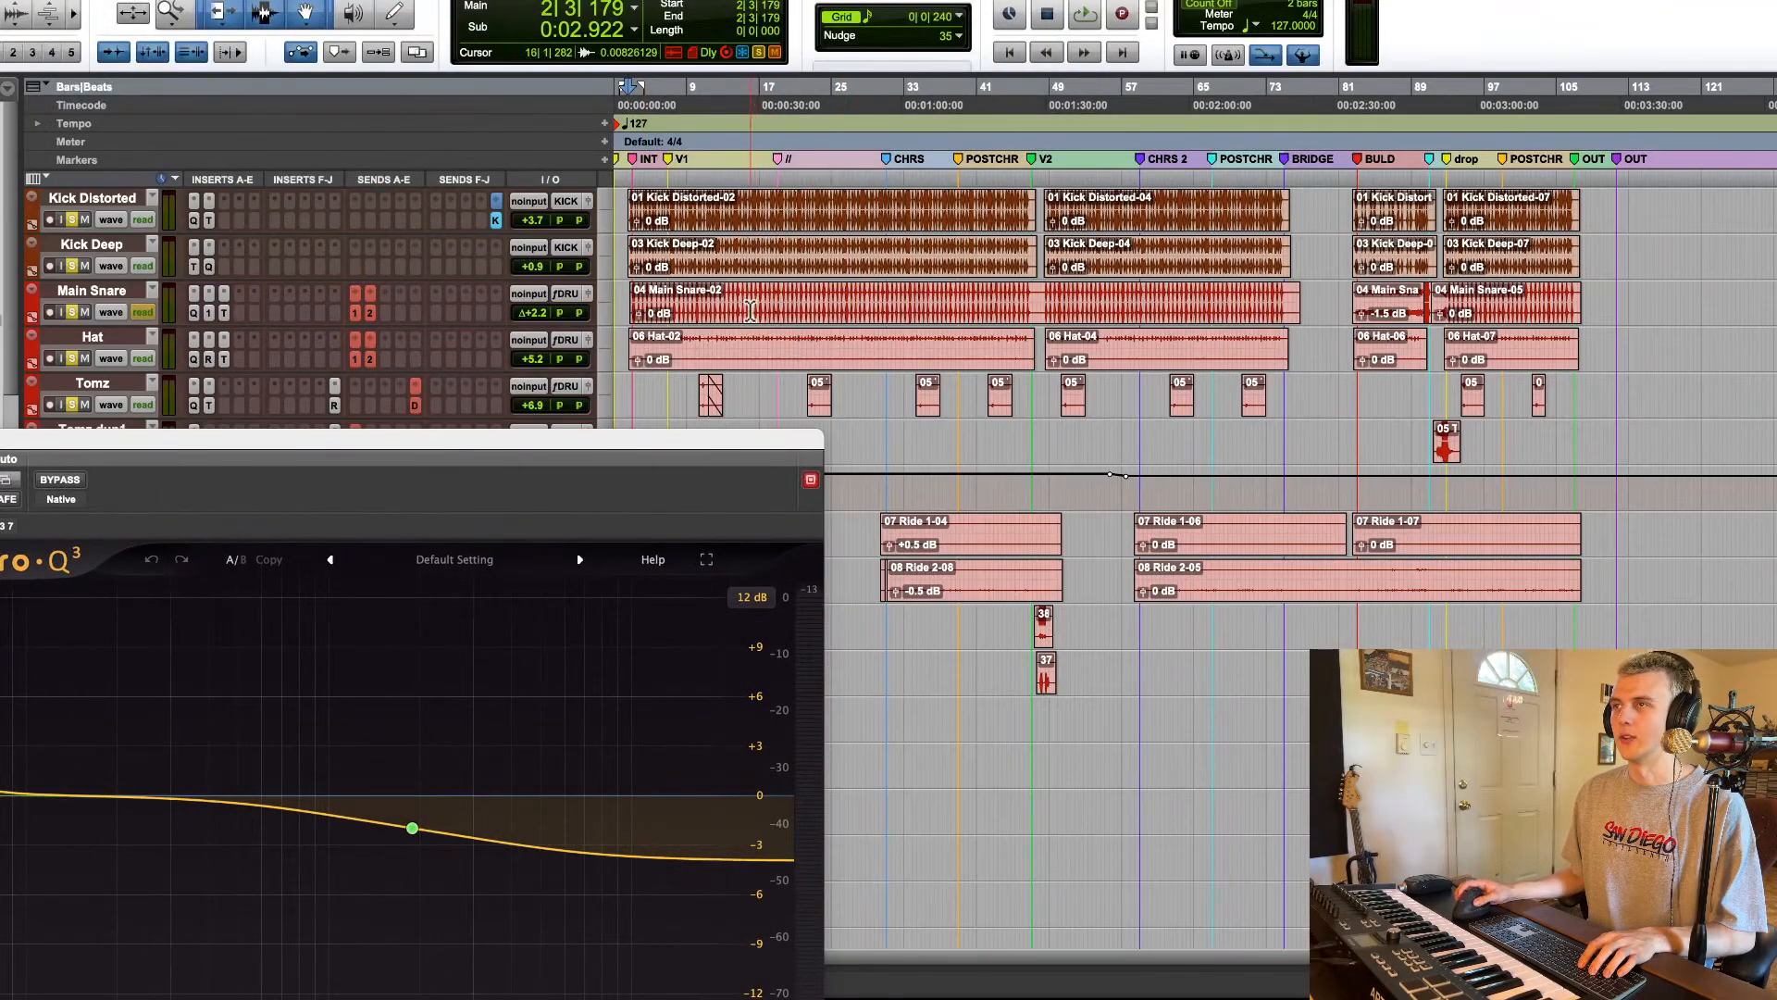
scroll(750, 314, "up", 7)
scroll(731, 351, "down", 3)
left_click(720, 269)
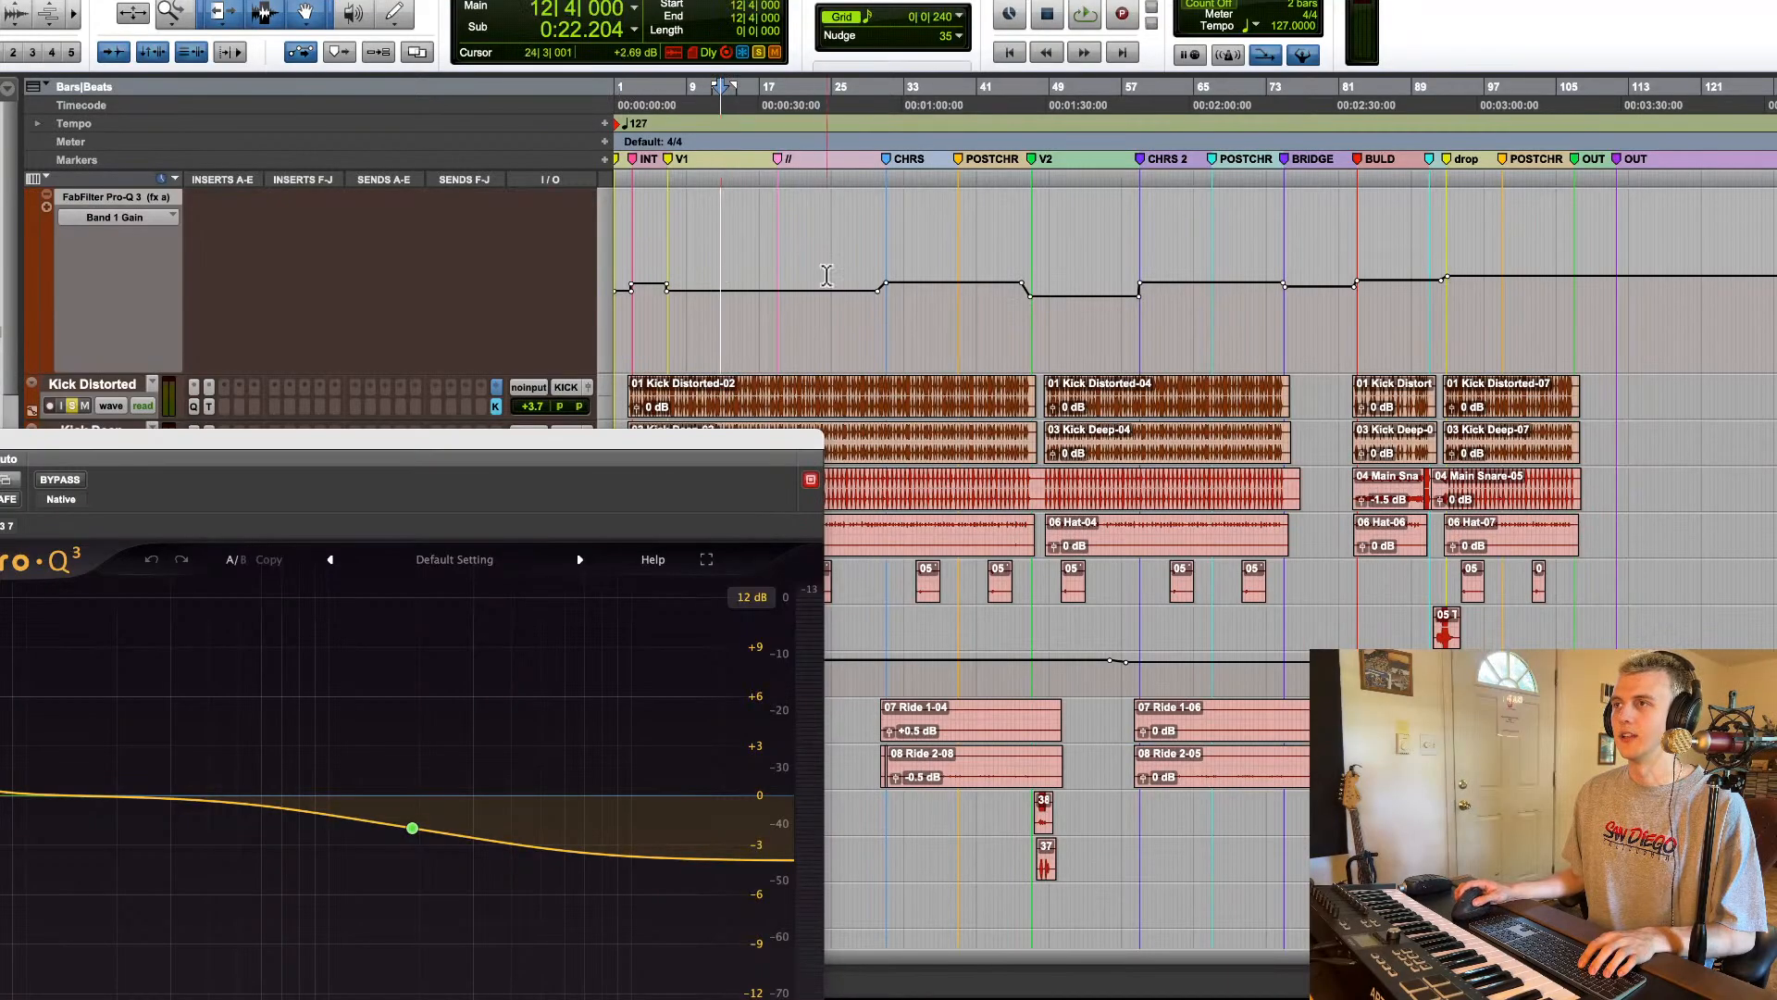
left_click(936, 276)
left_click(1088, 283)
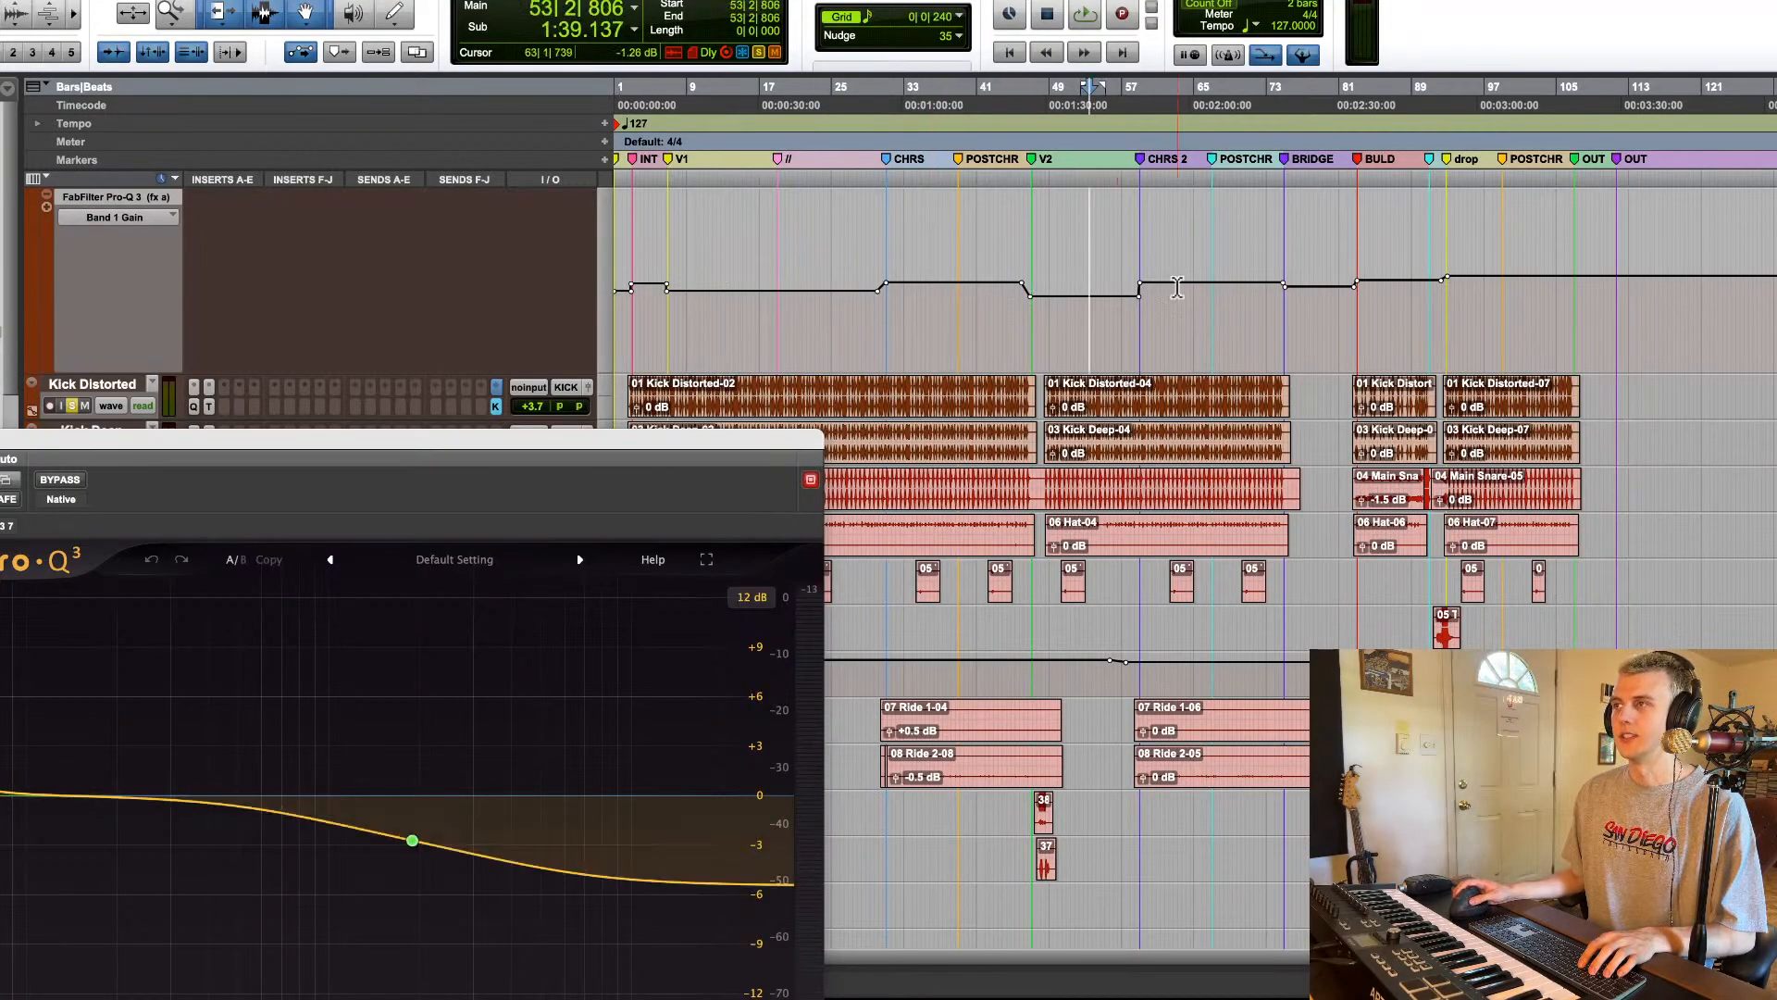
left_click(1203, 284)
left_click(1381, 285)
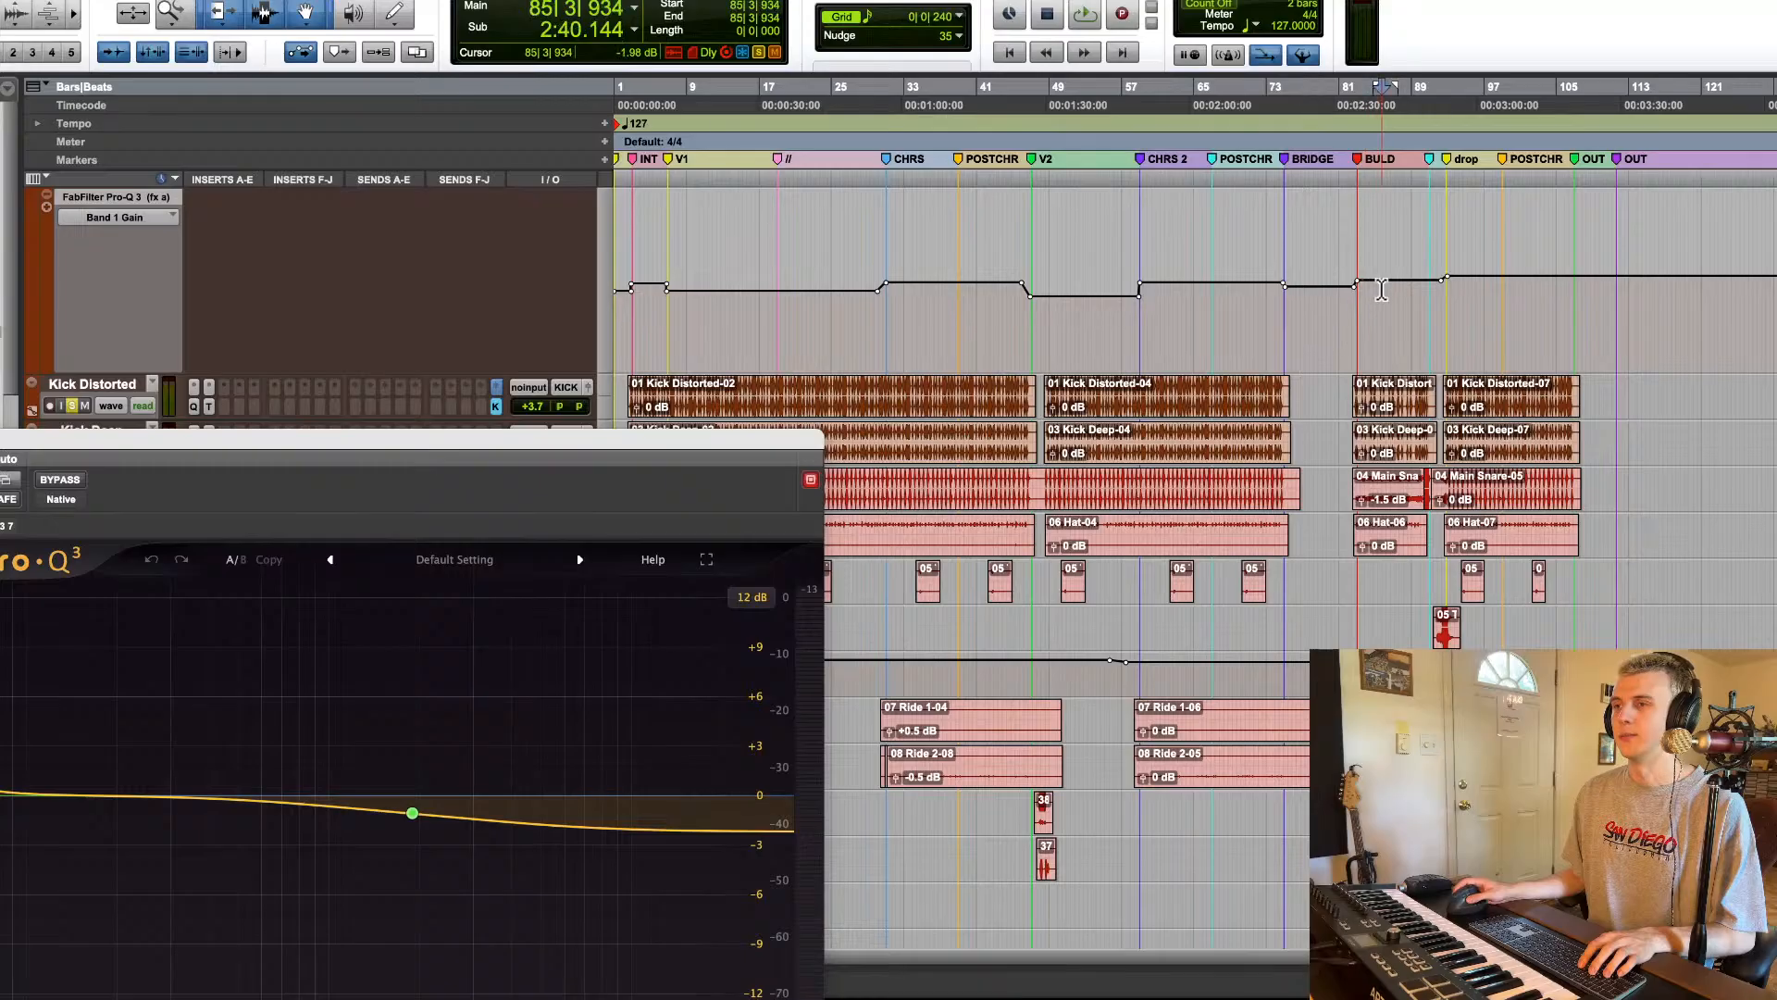
left_click(1471, 288)
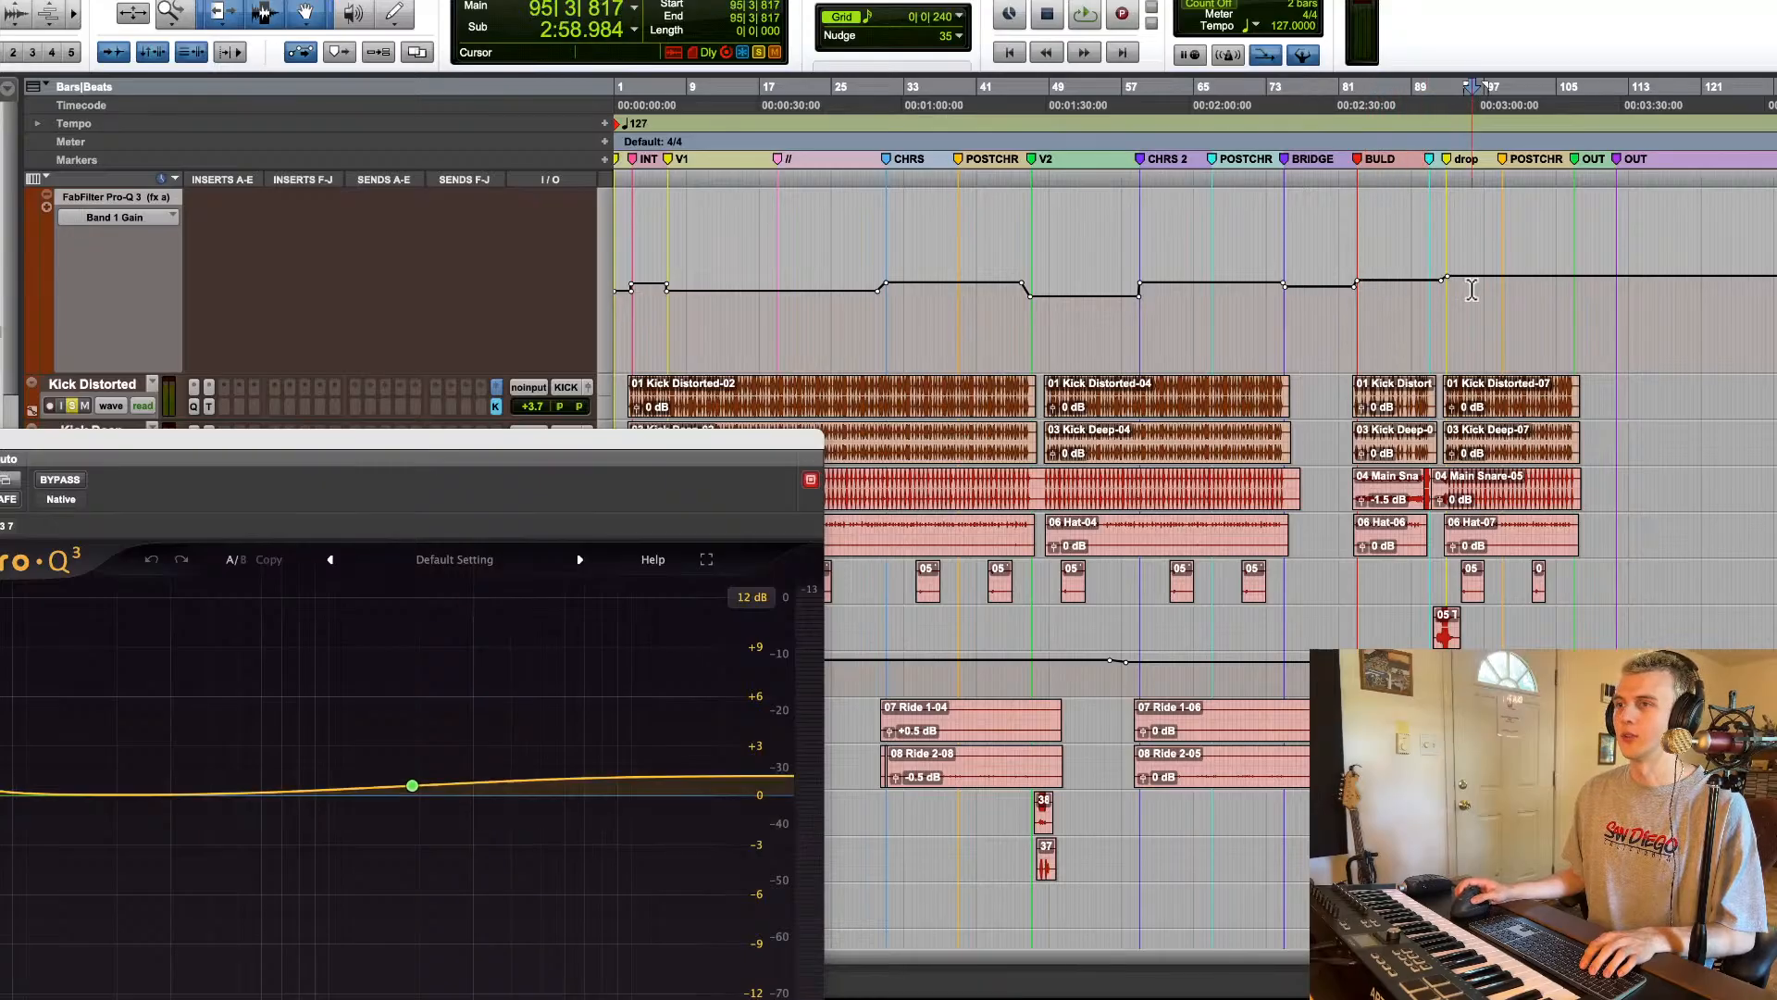
mouse_move(389, 803)
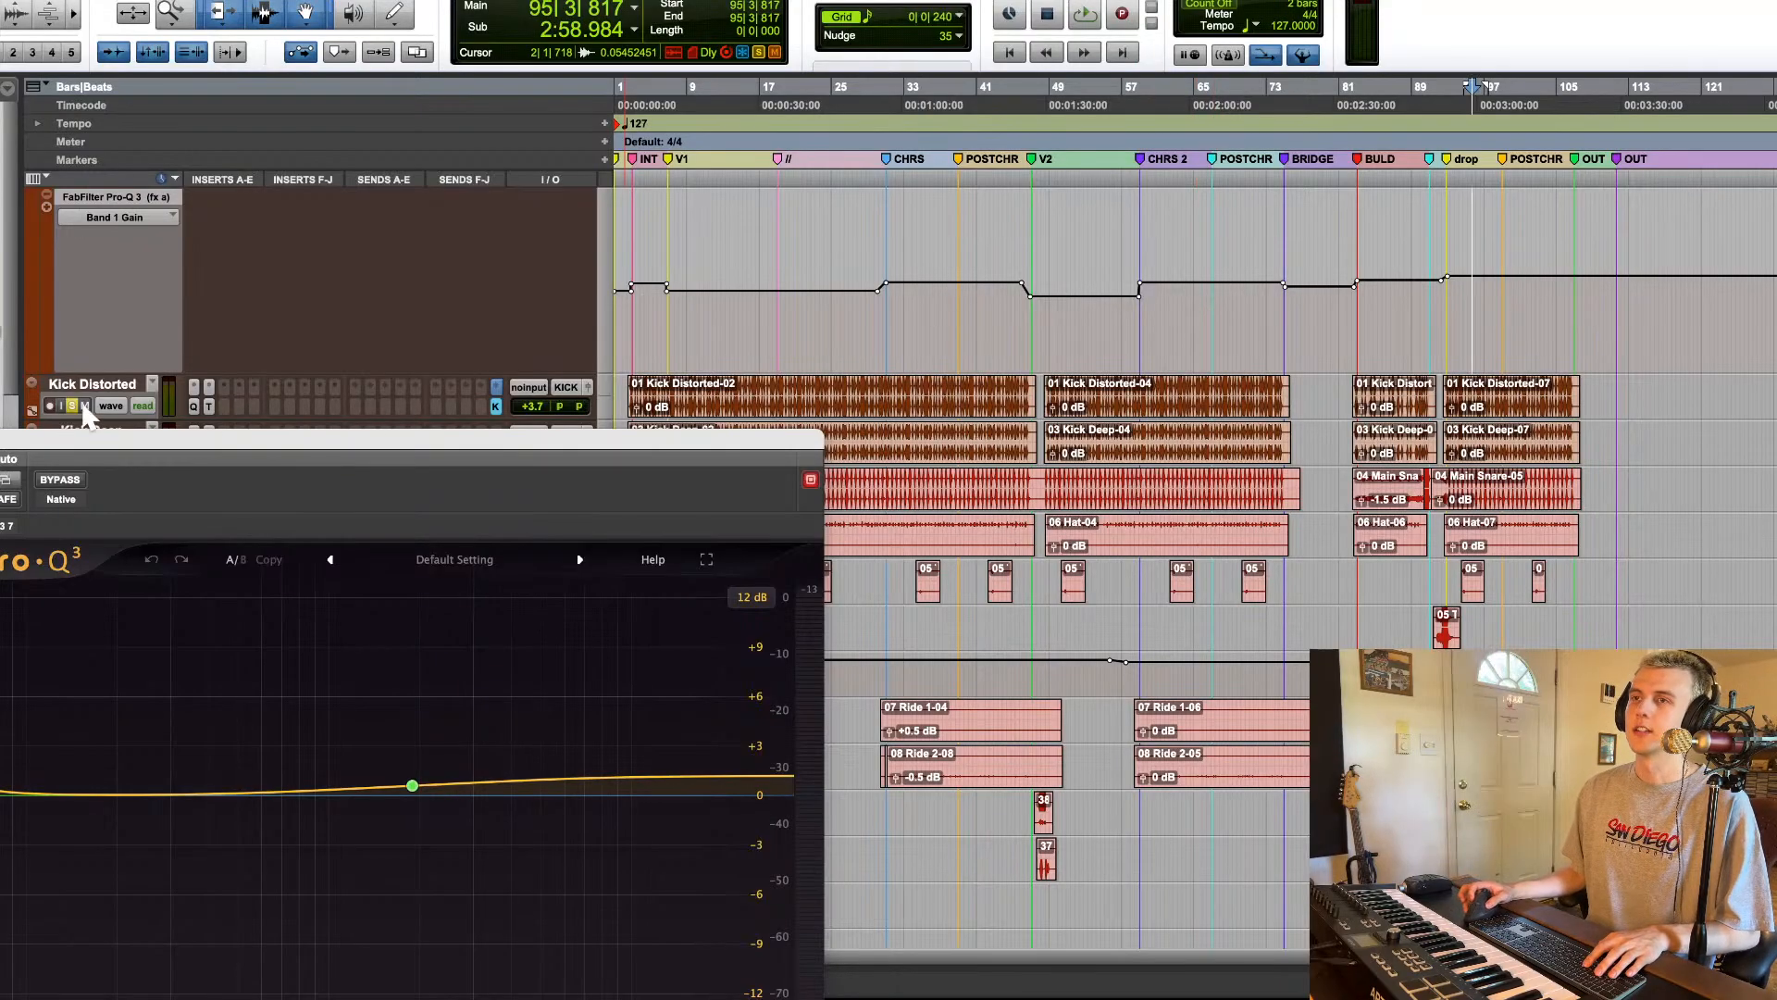
scroll(158, 393, "up", 3)
left_click(205, 252)
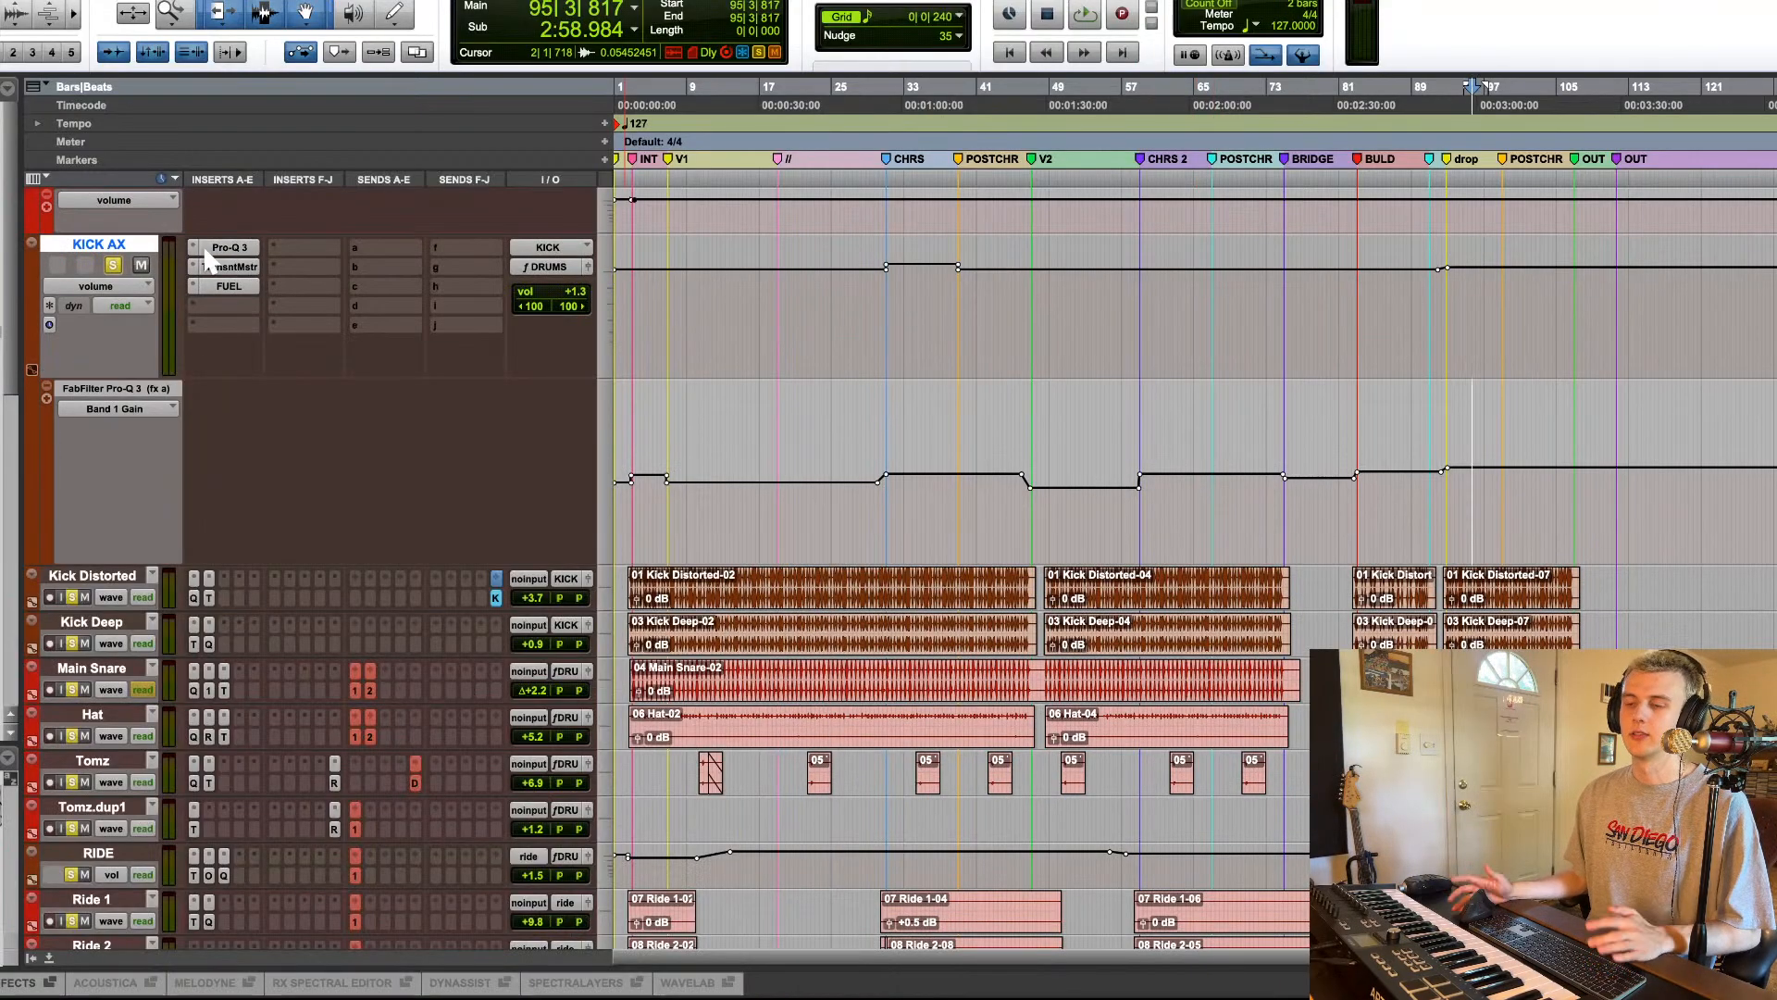
Step: Examine the KICK AX volume automation from verse 1 into the chorus and at the drop, along with the drop's Band 1 Gain automation
scroll(511, 300, "up", 2)
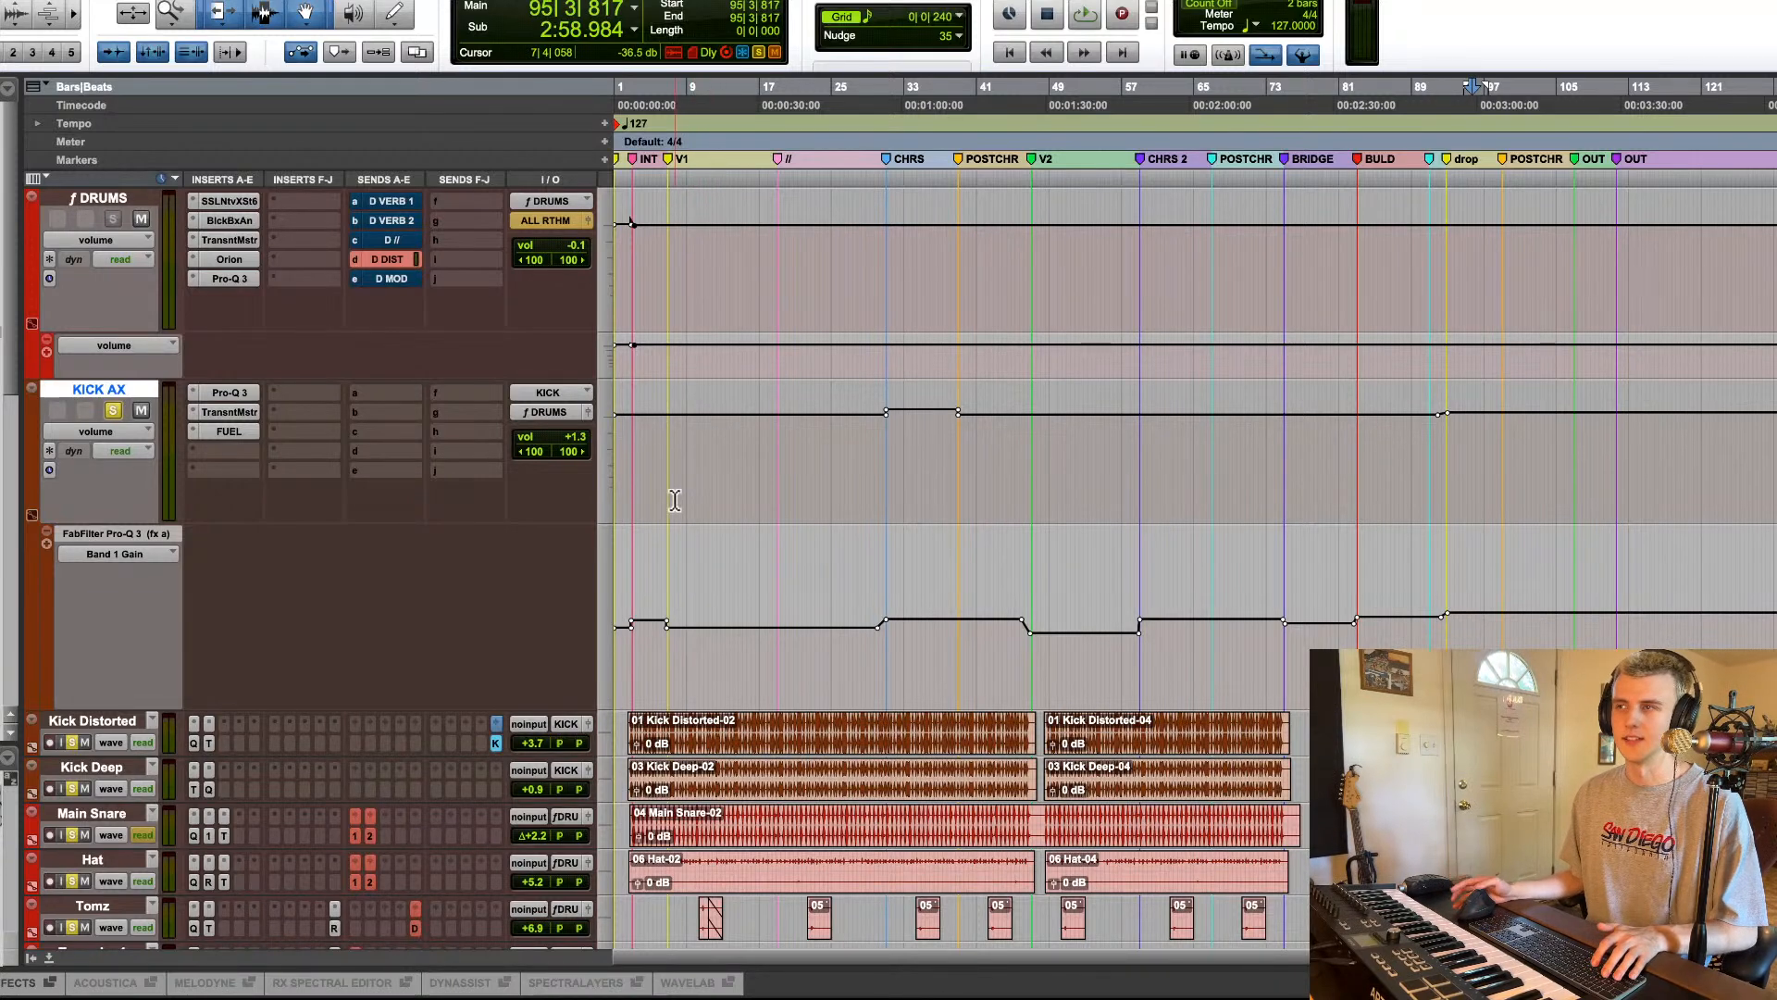
left_click_drag(671, 483, 932, 488)
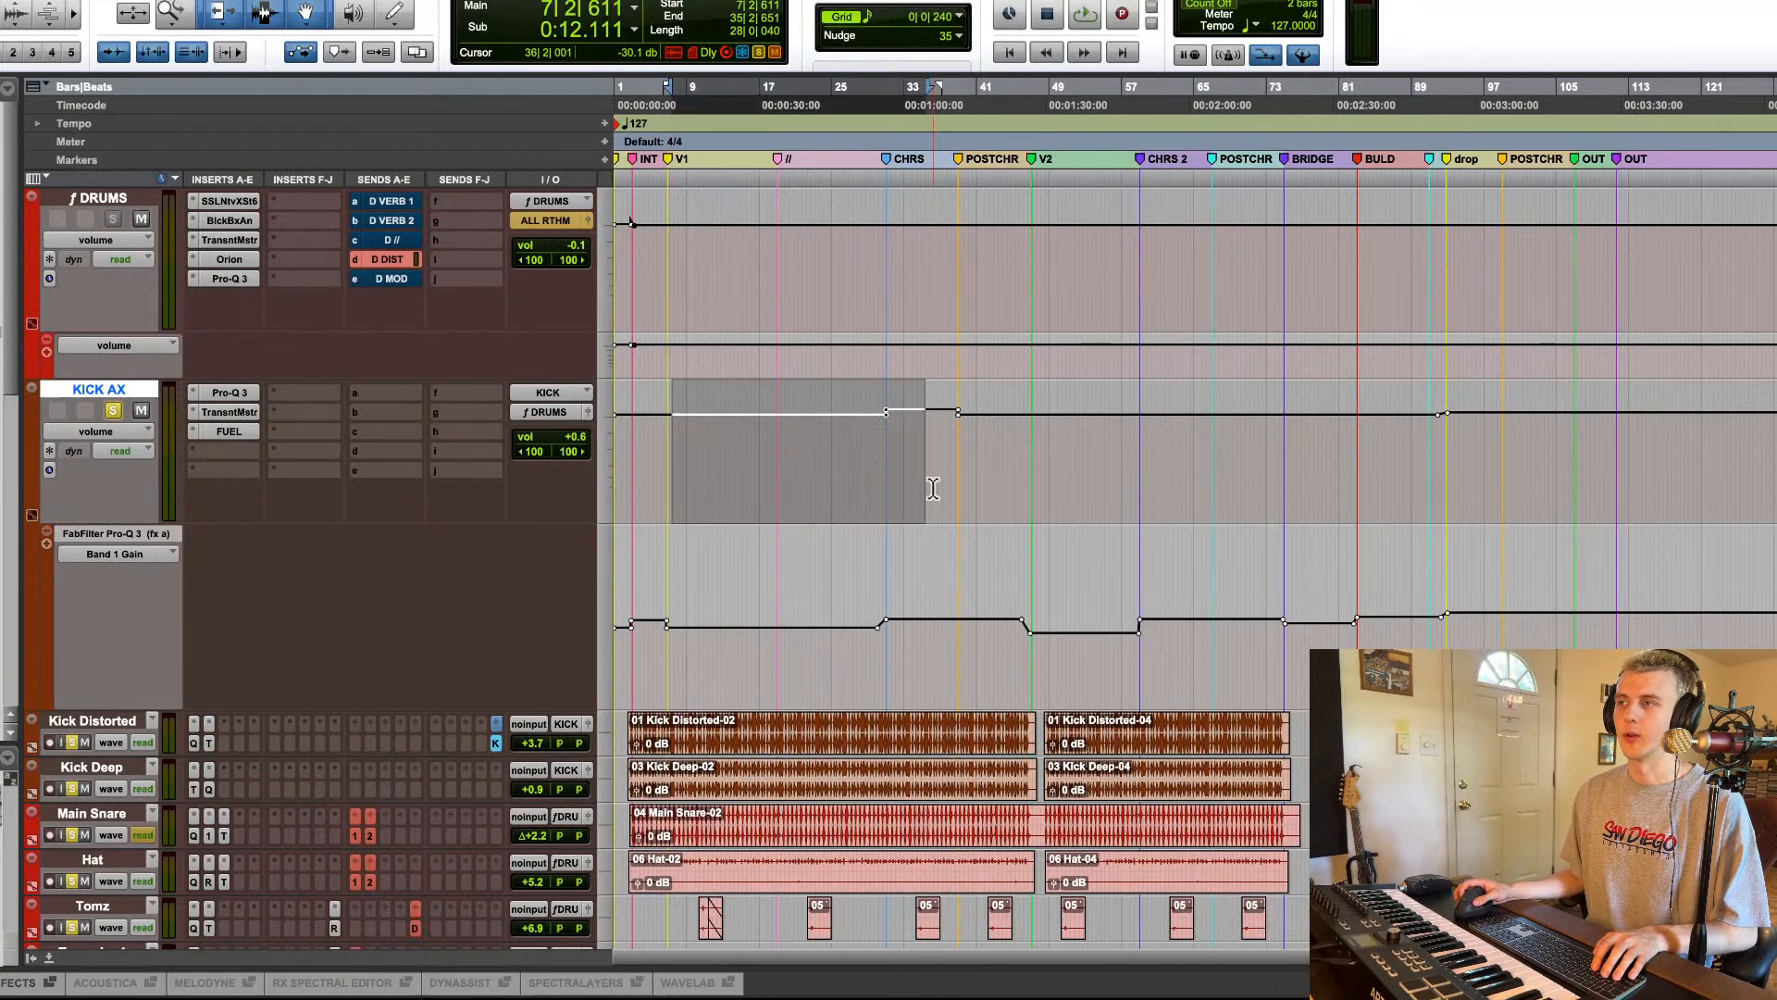
left_click(839, 489)
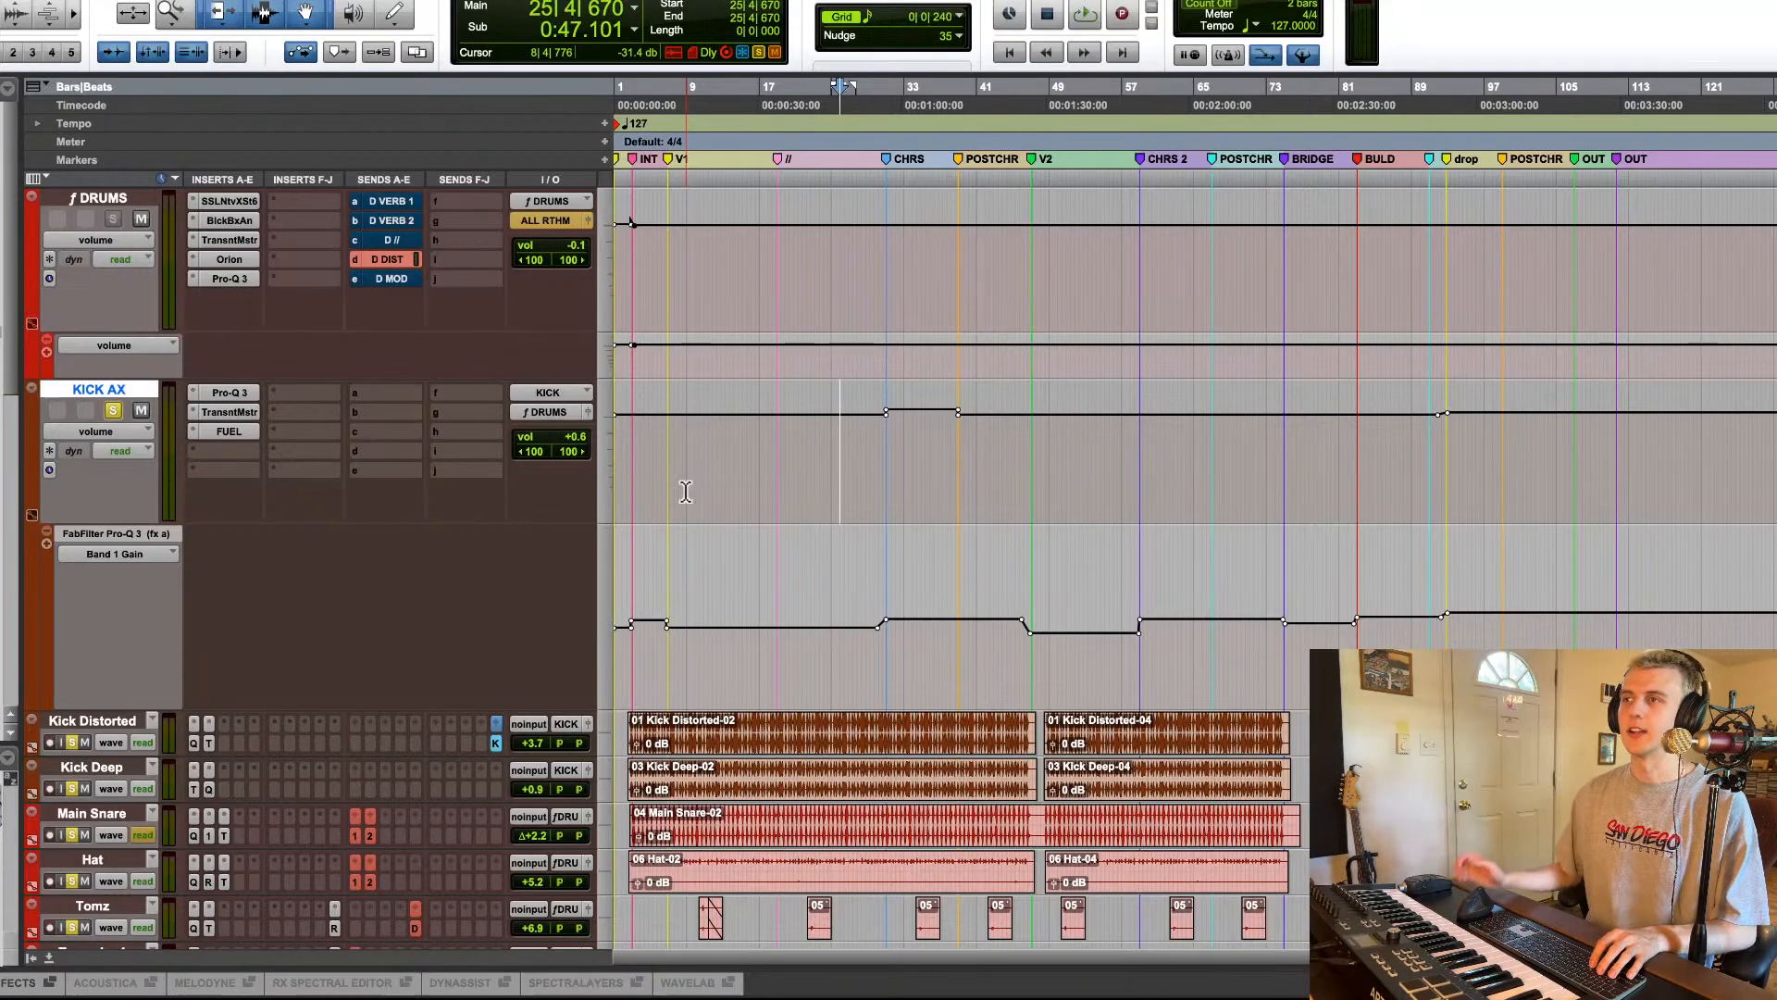
mouse_move(640, 472)
left_mouse_down()
mouse_move(859, 471)
mouse_move(665, 468)
left_mouse_up()
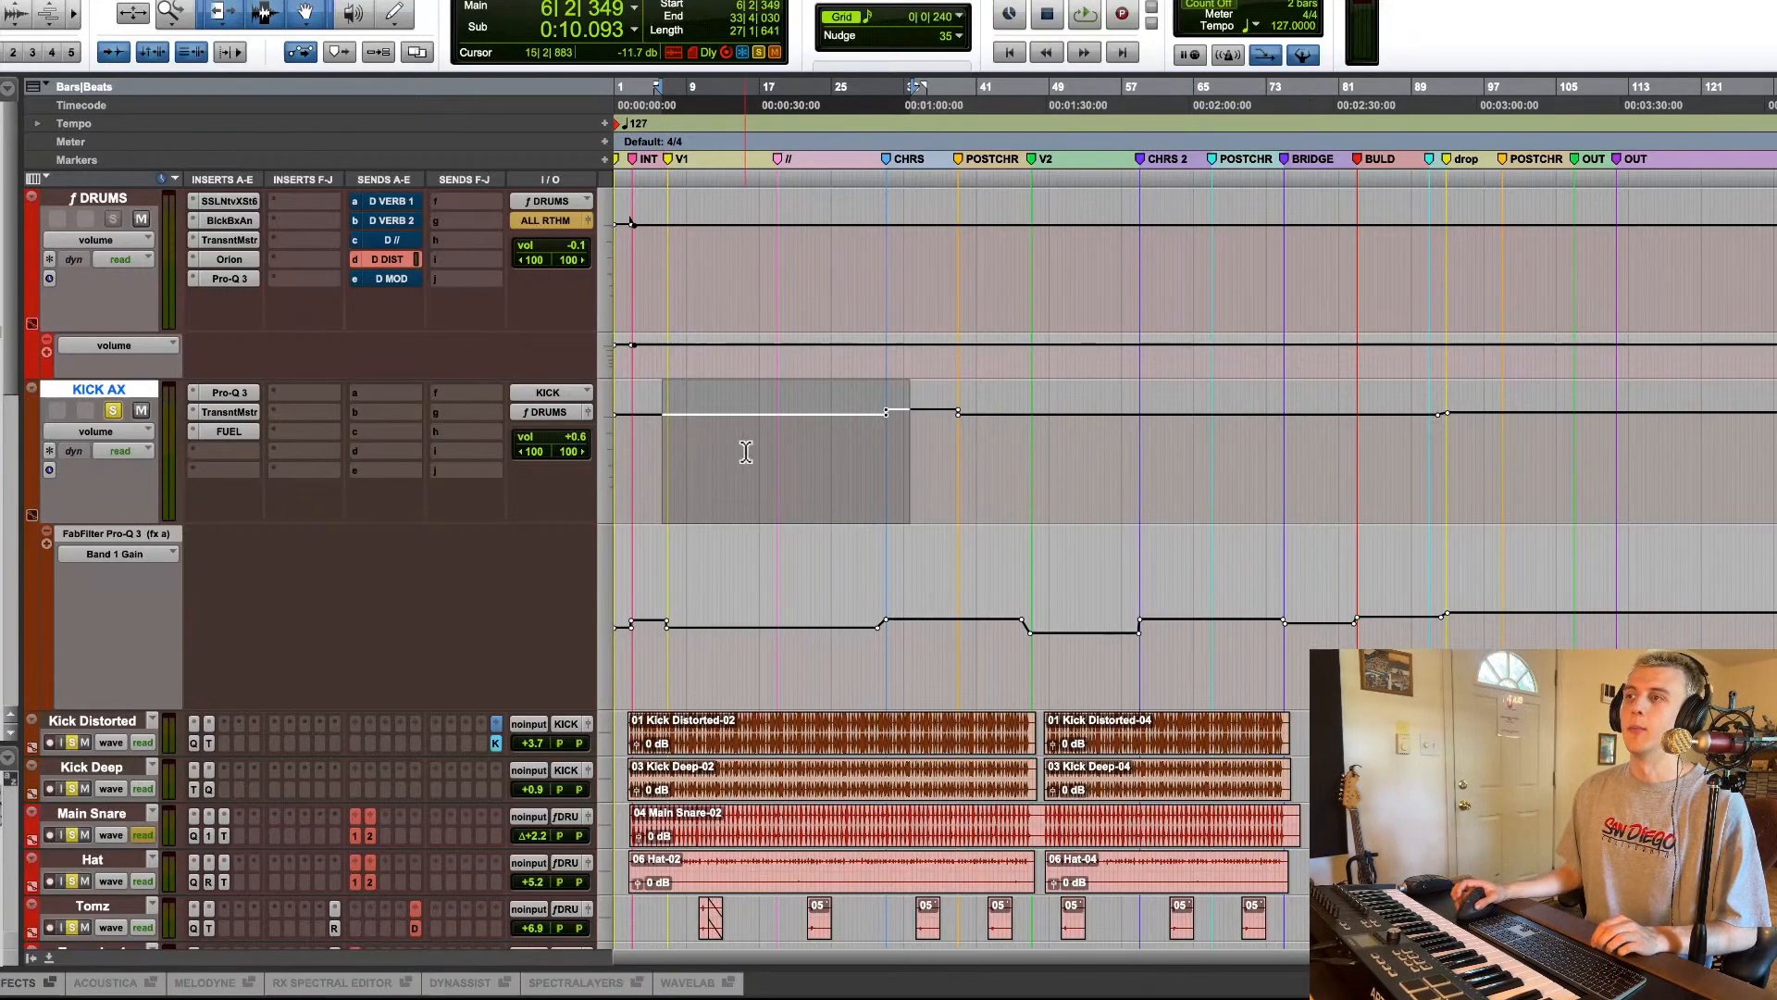
left_click(890, 454)
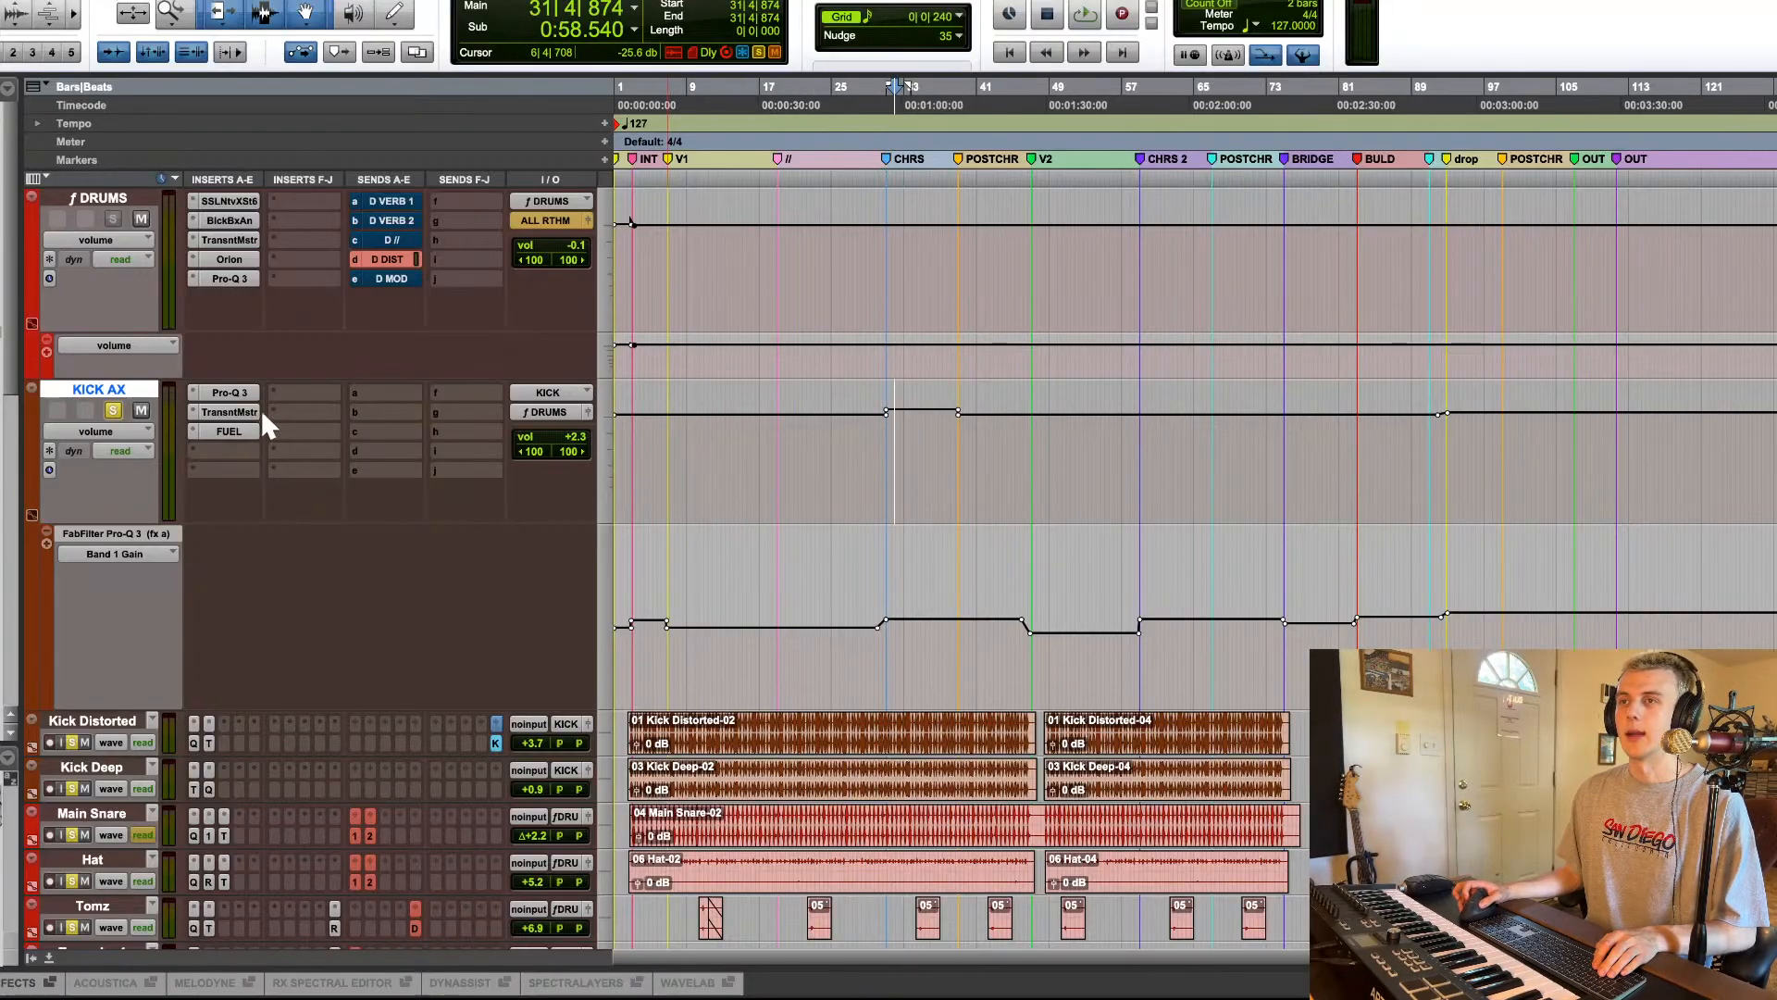
left_click(1444, 465)
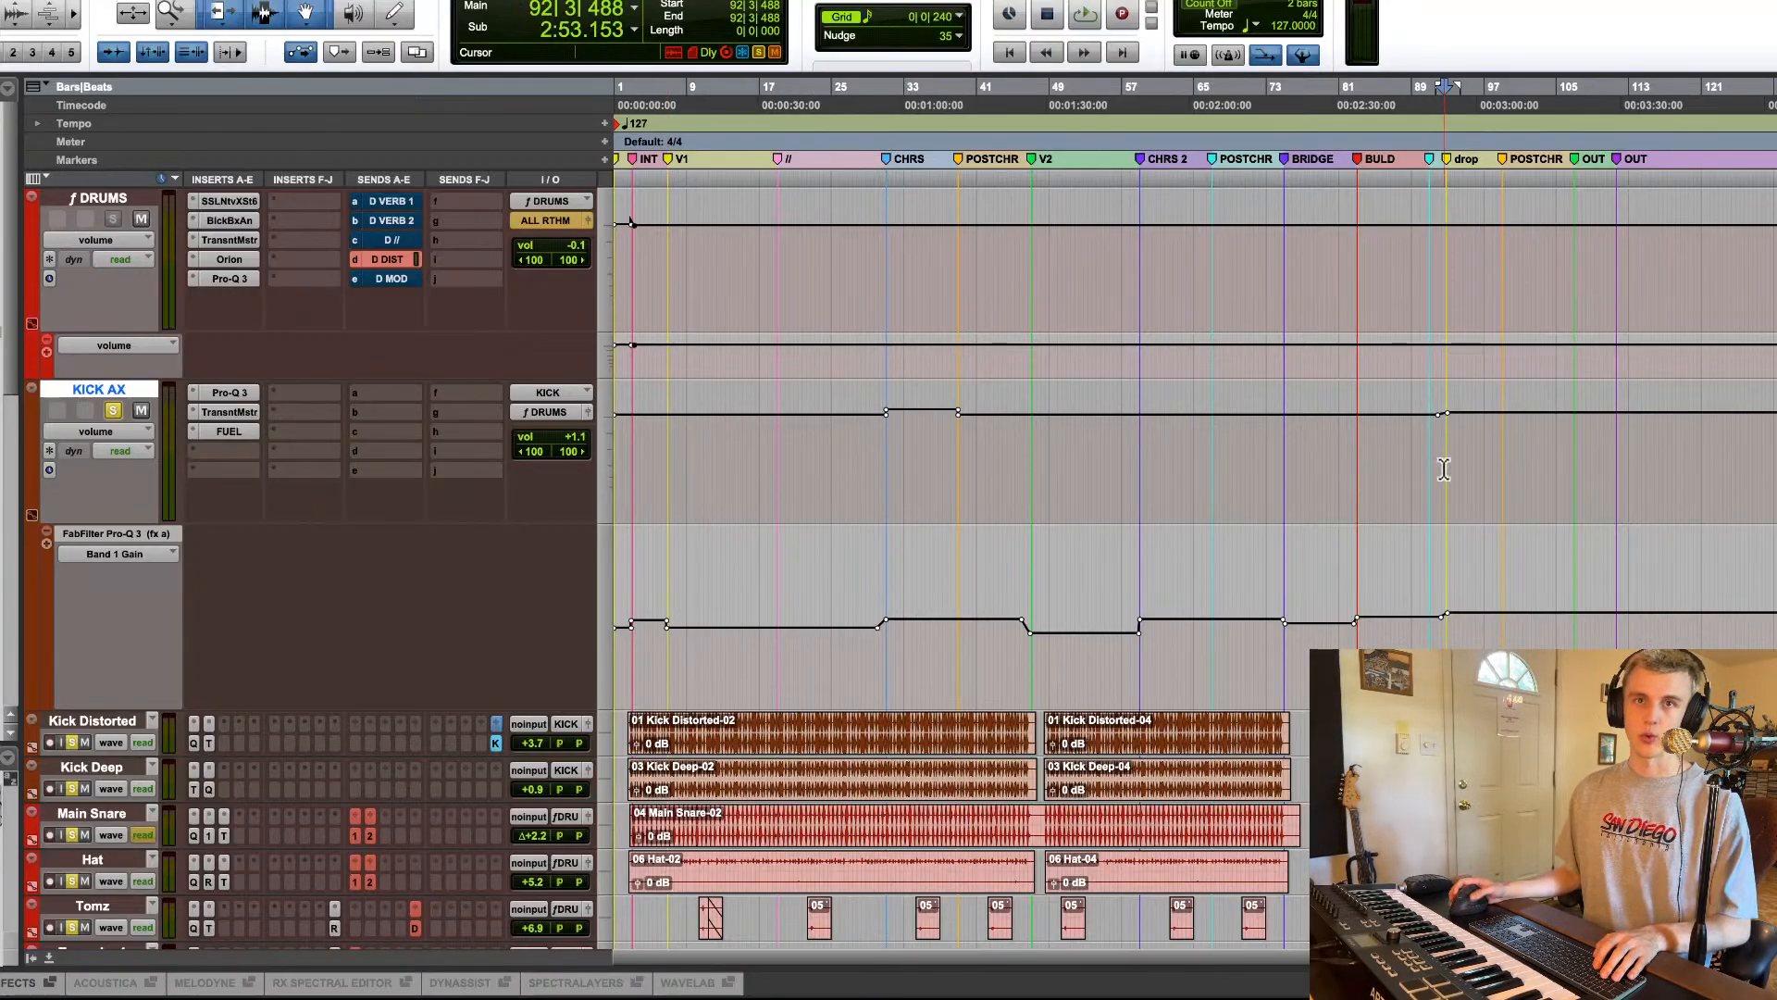
scroll(1387, 472, "down", 3)
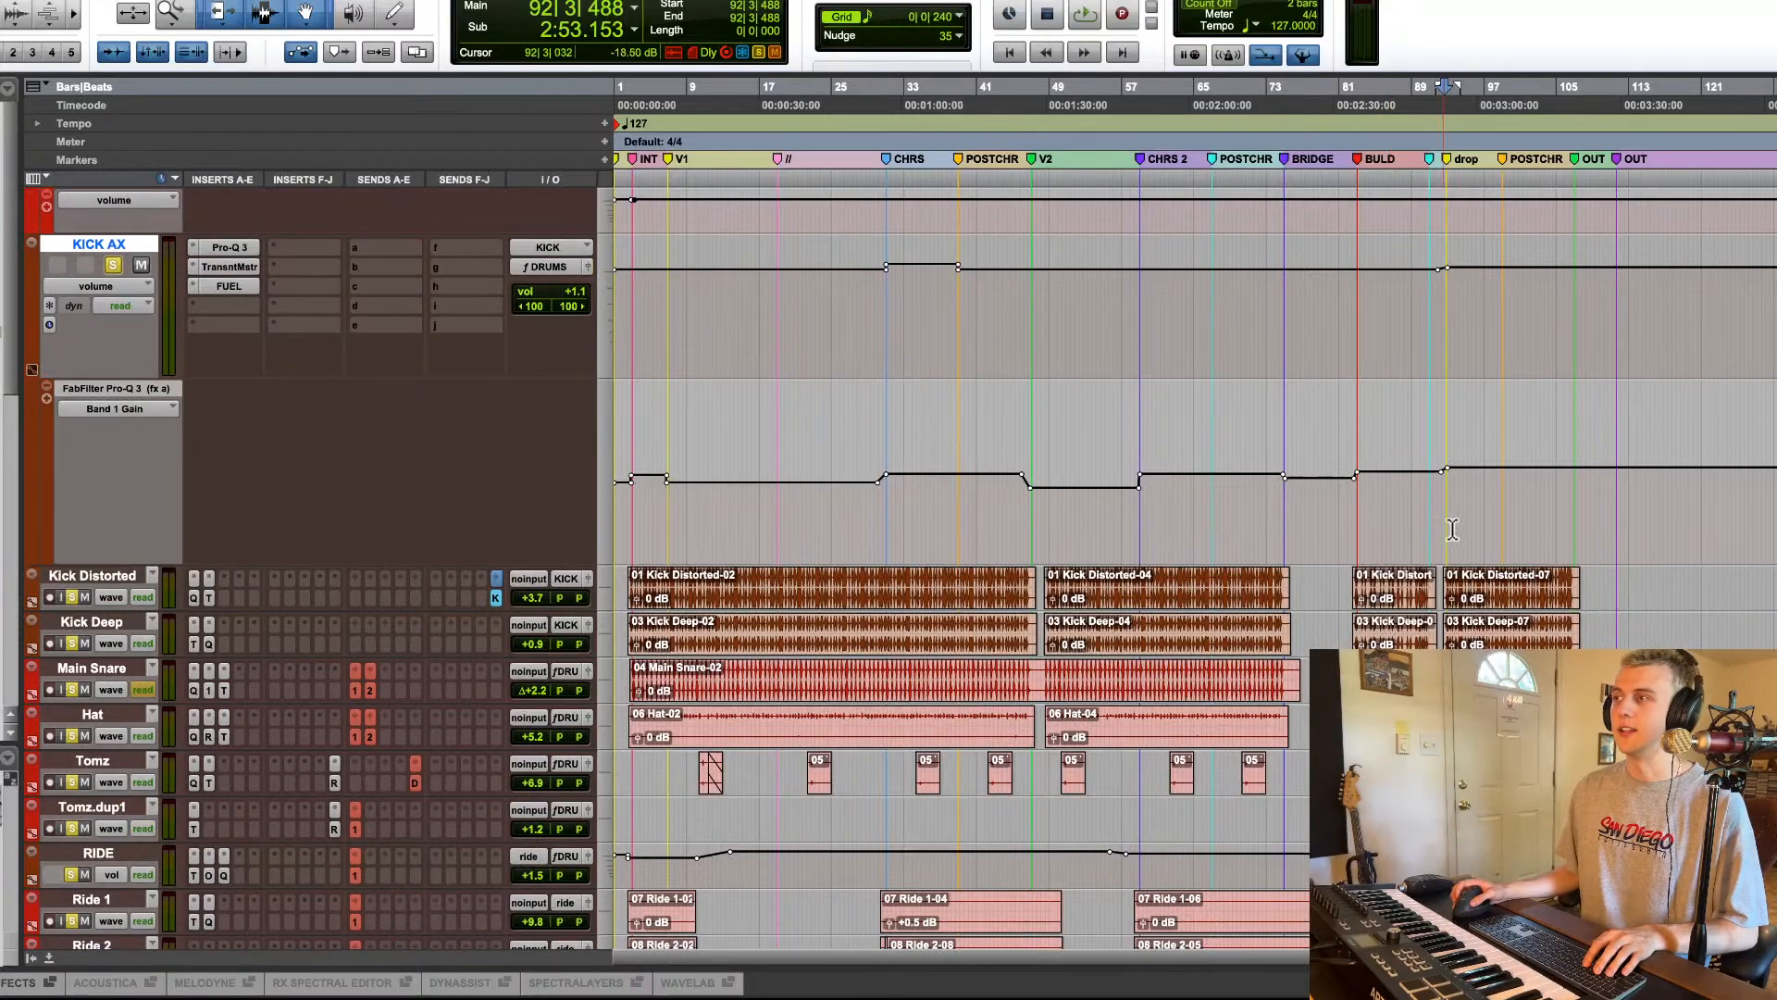
left_click(1455, 511)
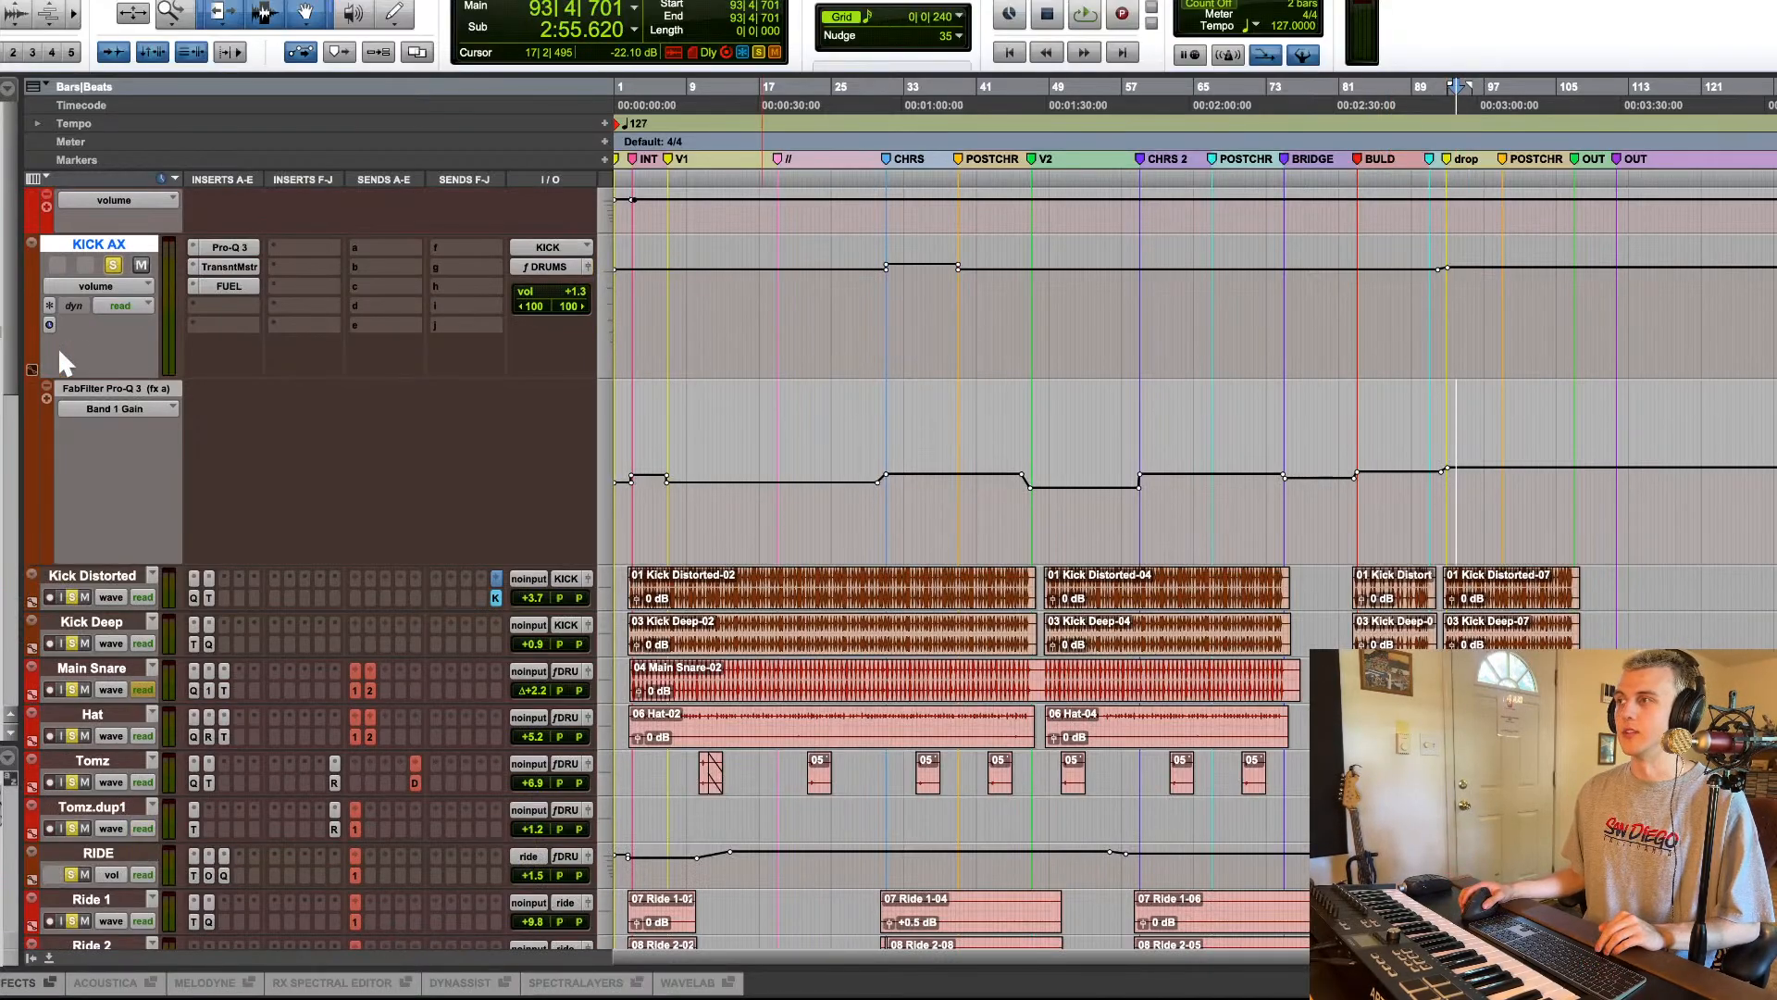
Step: Shrink the Band 1 Gain automation lane, enlarge the Kick Distorted track and place the cursor at about bar 3
scroll(361, 441, "down", 1)
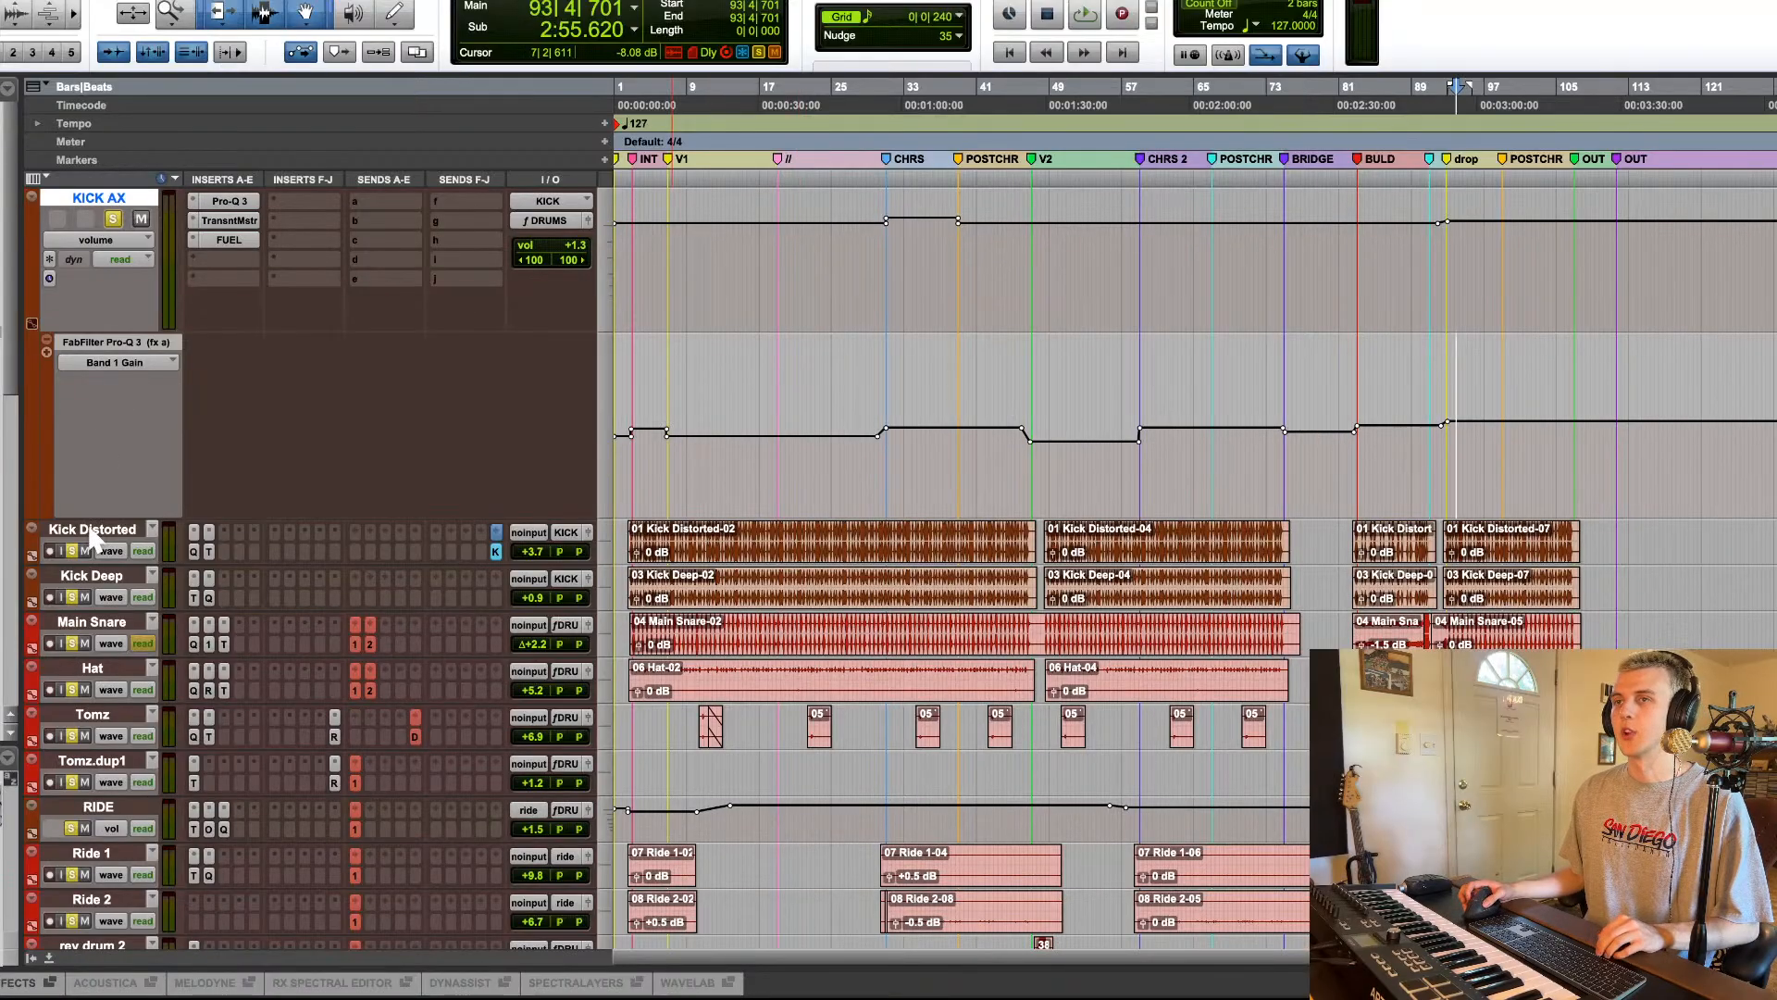
scroll(214, 366, "up", 1)
left_click_drag(109, 626, 106, 669)
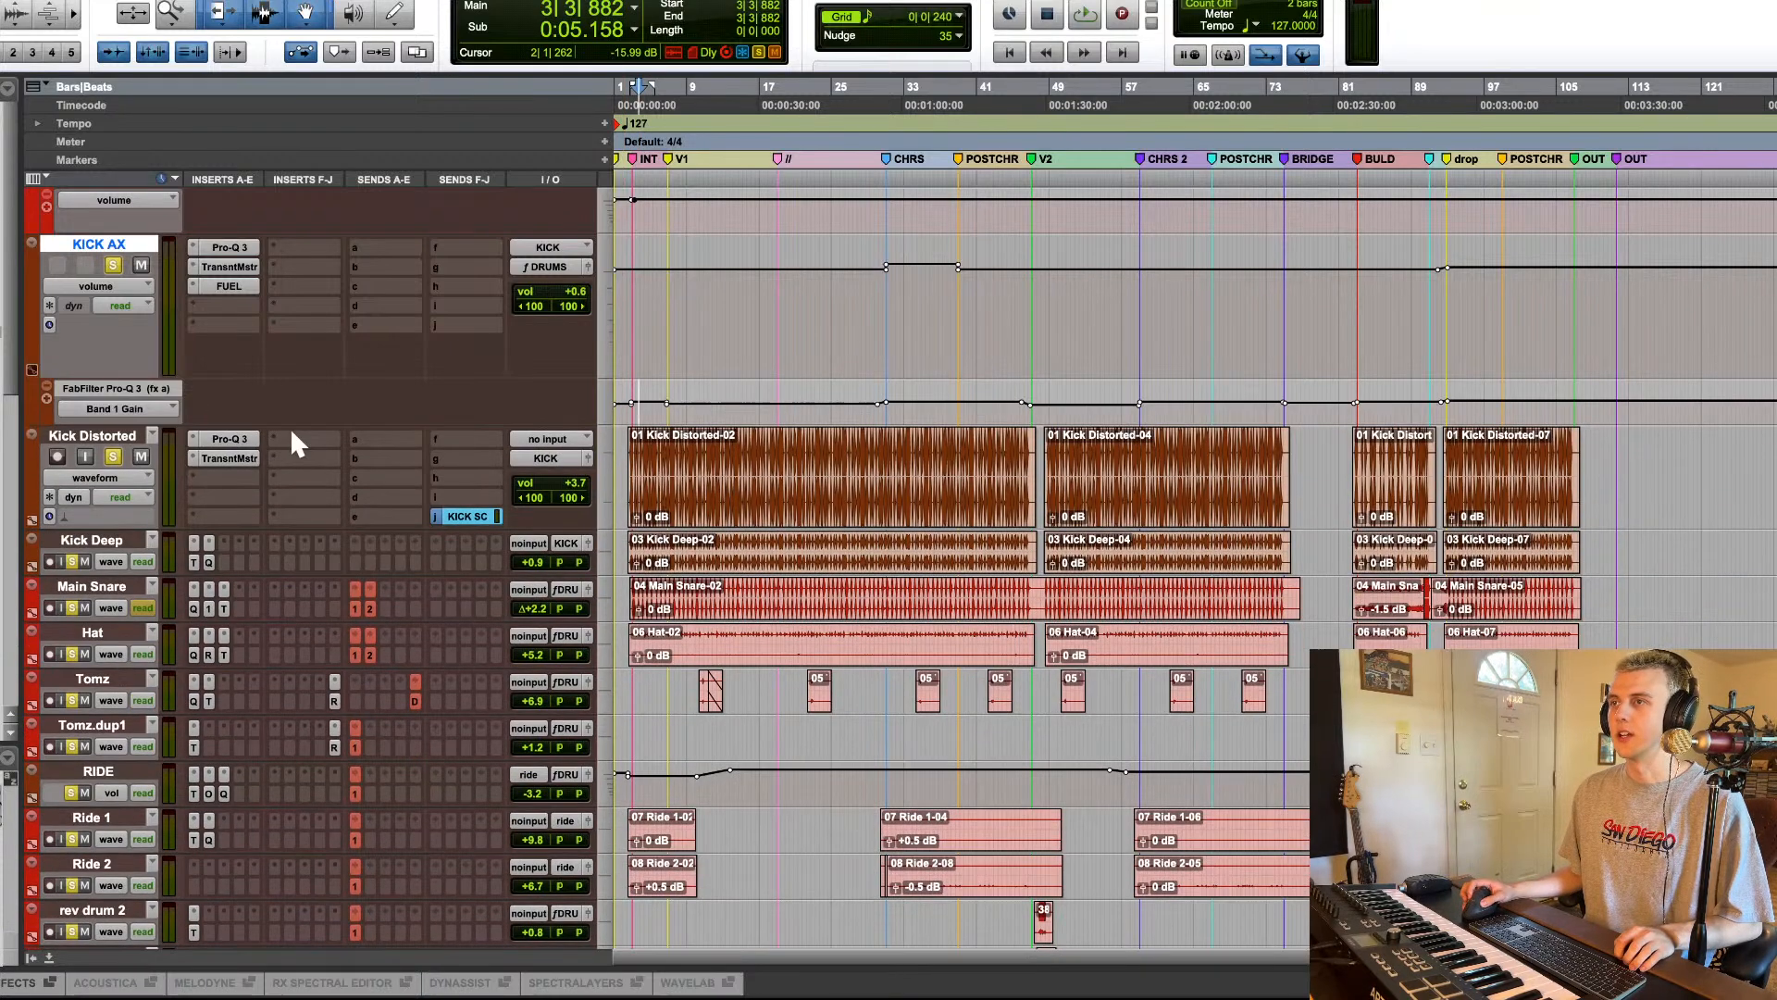
scroll(291, 426, "up", 3)
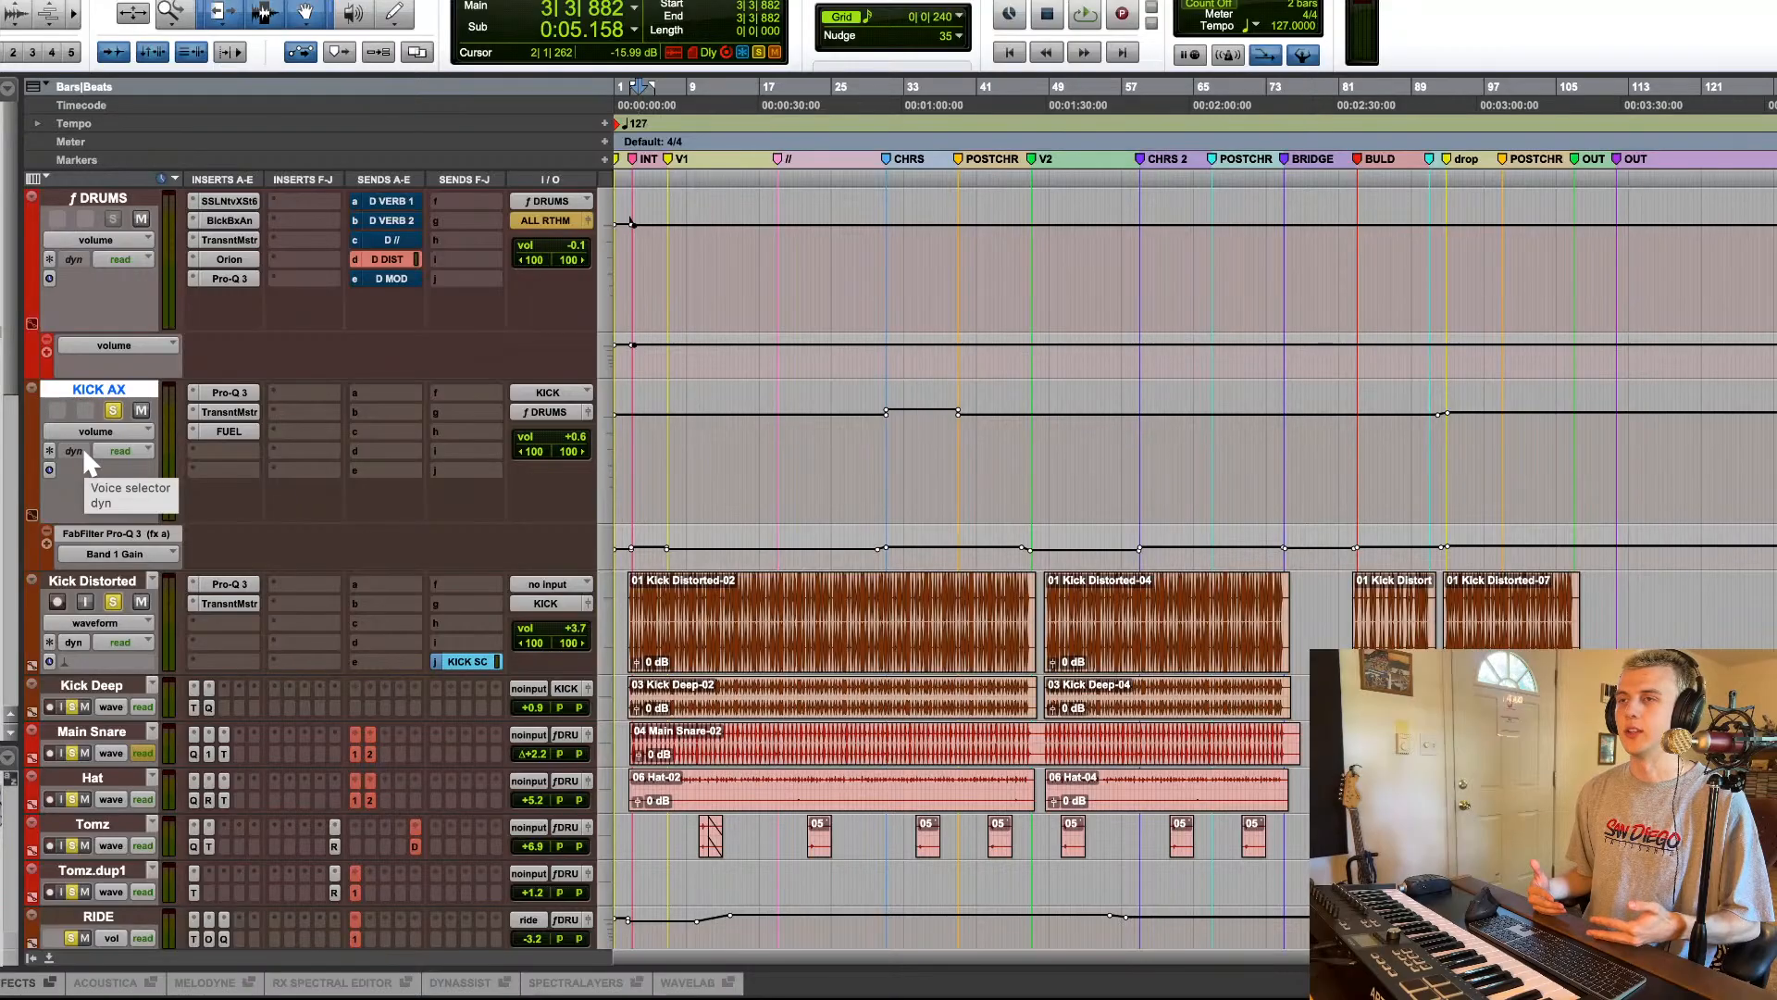
scroll(846, 511, "down", 10)
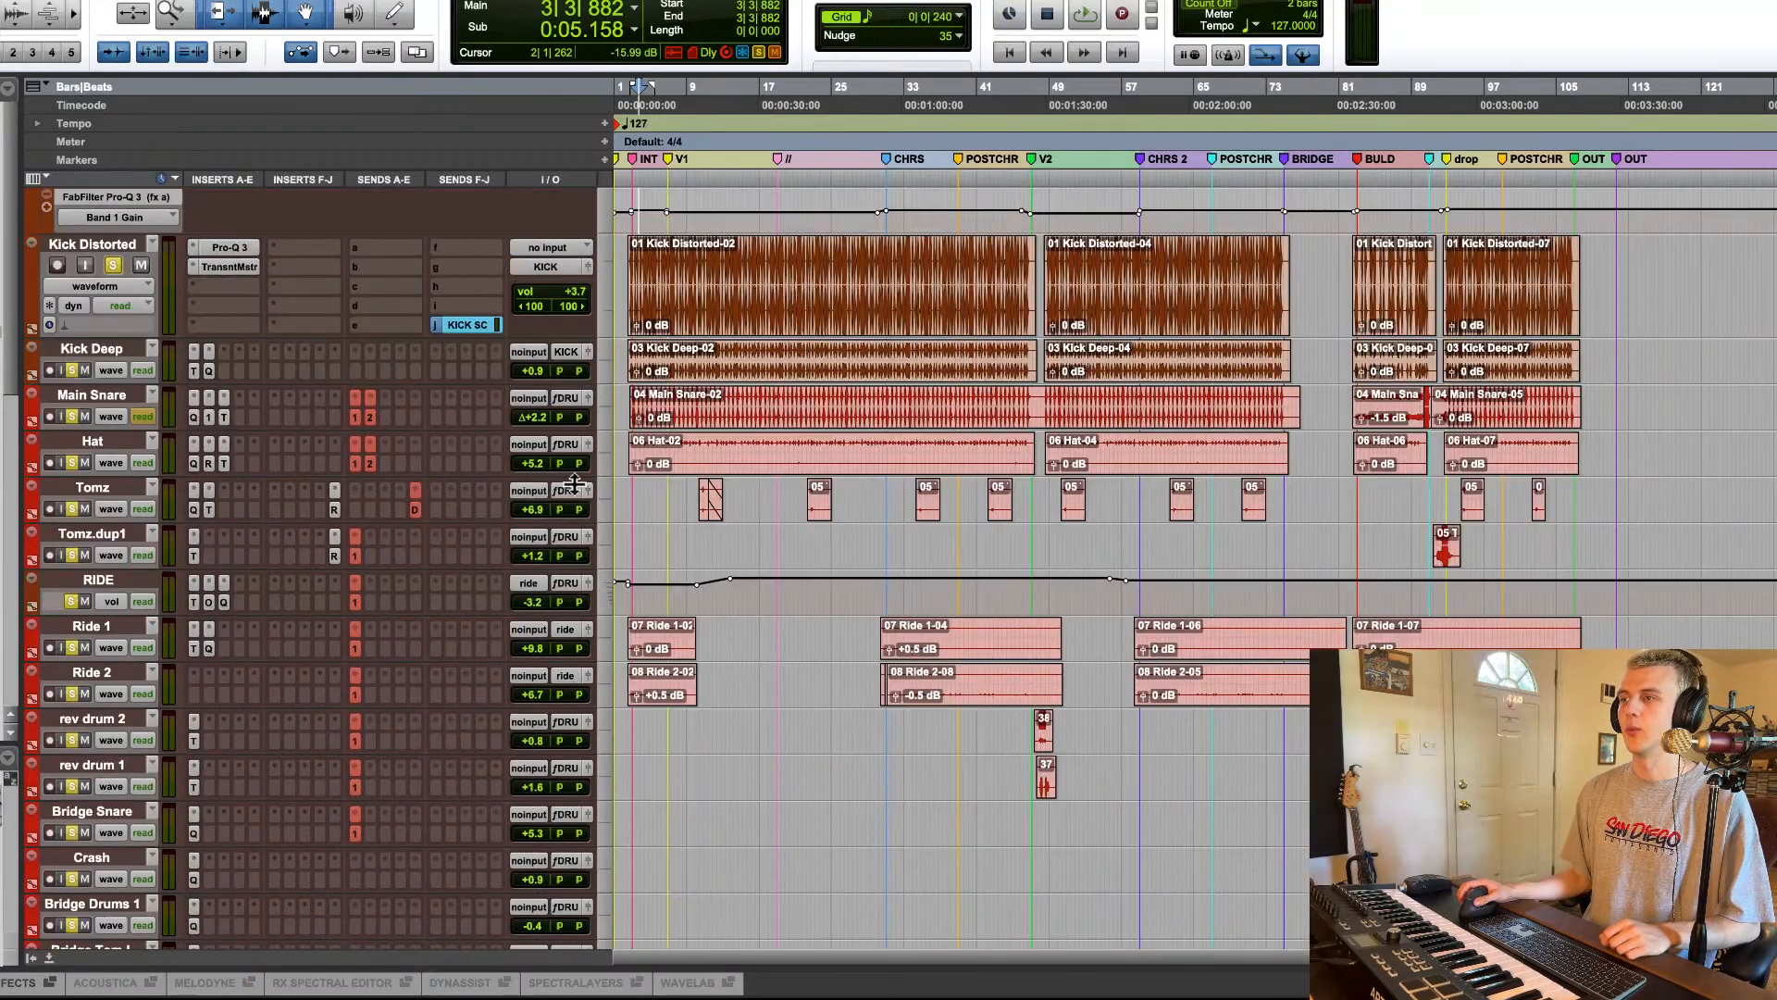
scroll(846, 511, "up", 10)
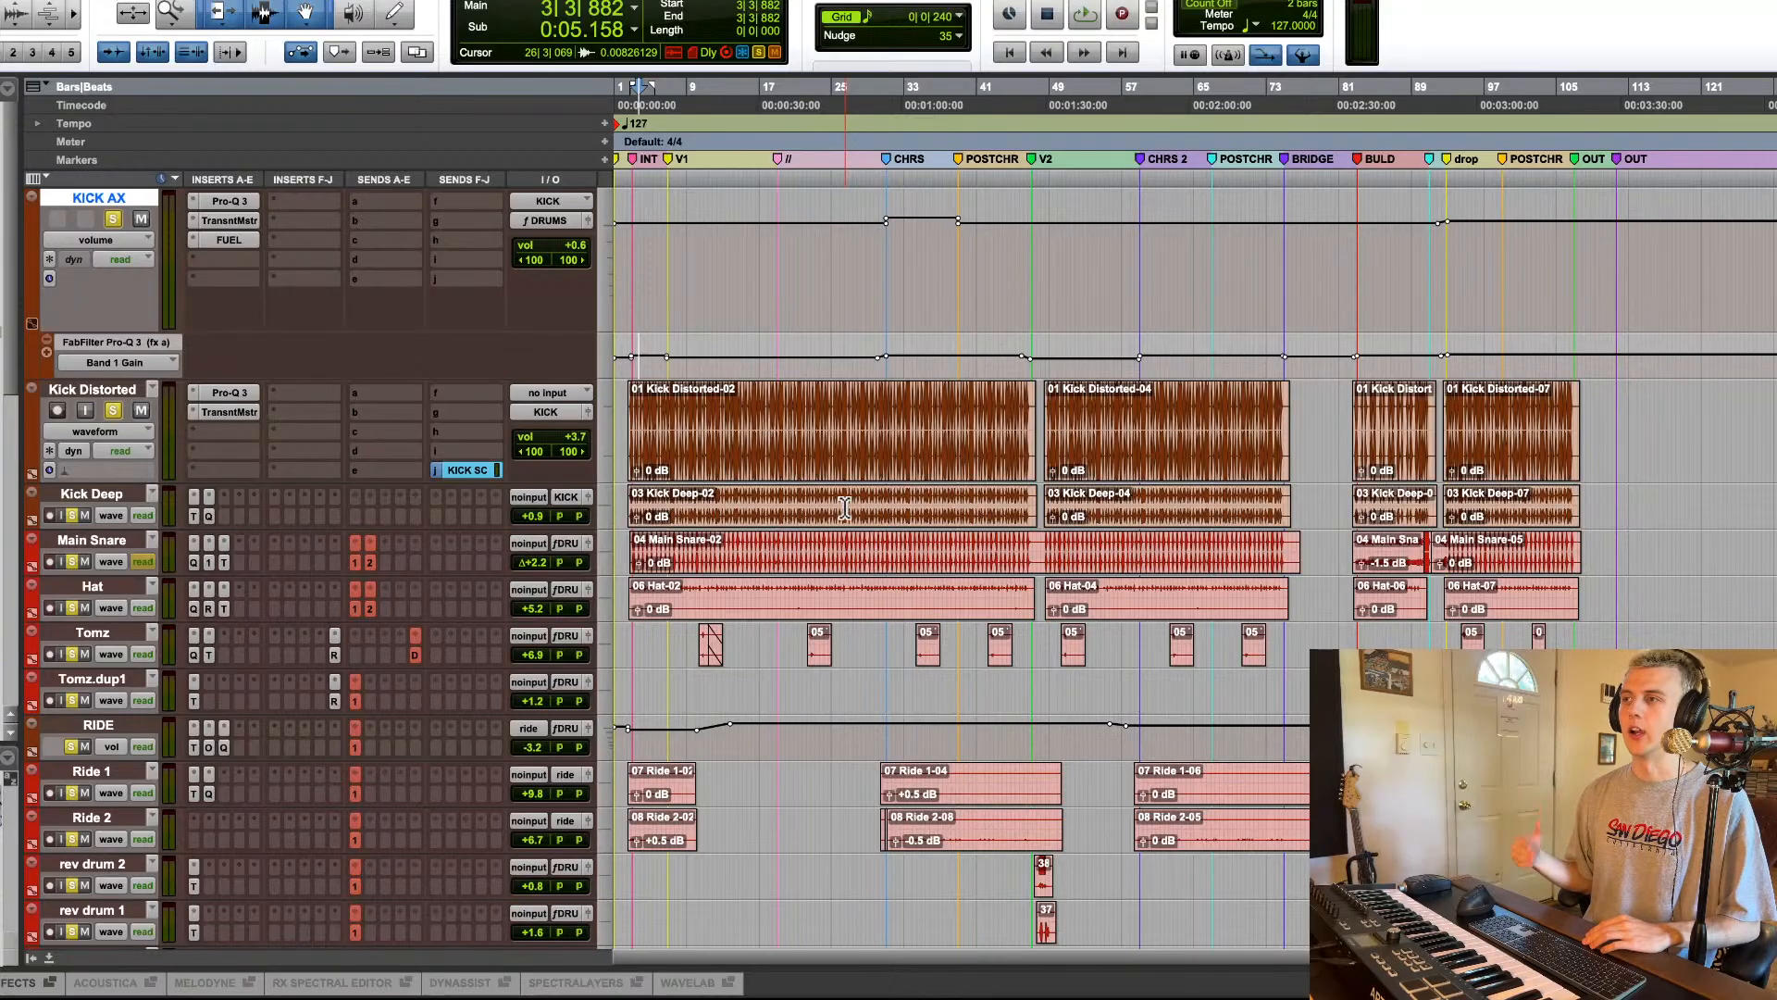
Step: Look over the drum tracks below Kick Distorted and select the Kick Distorted audio from about bar 16 to bar 30
scroll(844, 508, "down", 7)
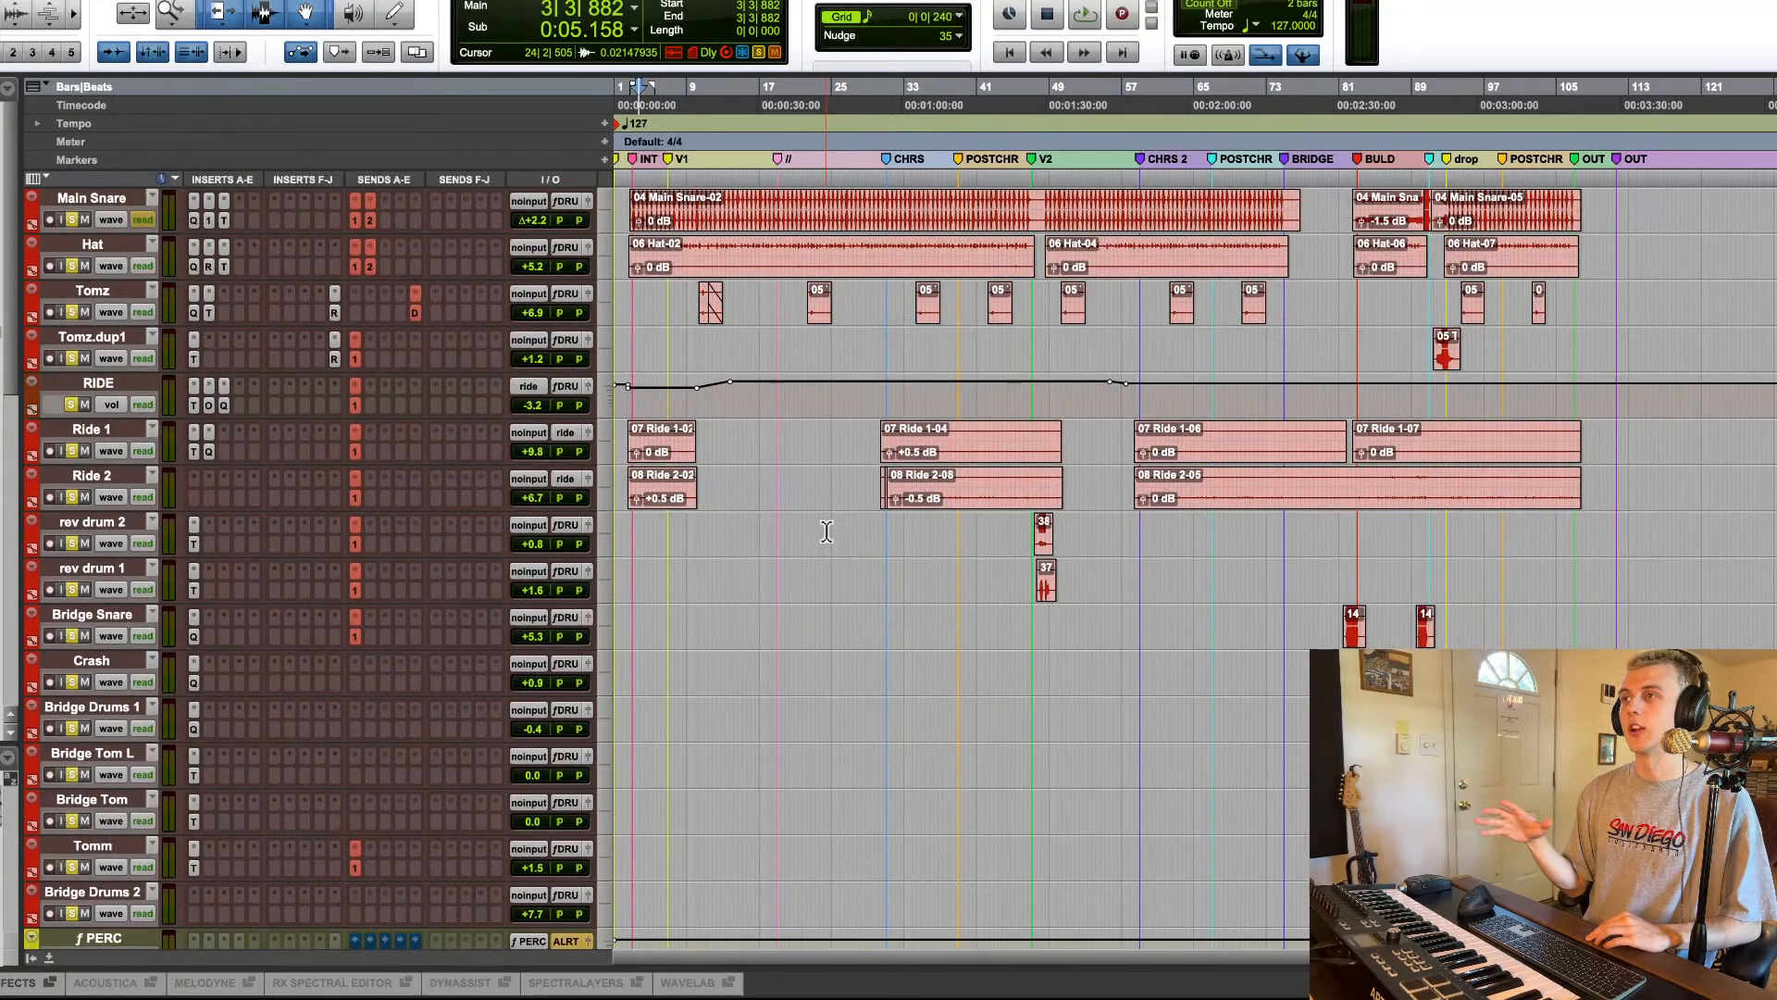
scroll(823, 555, "up", 1)
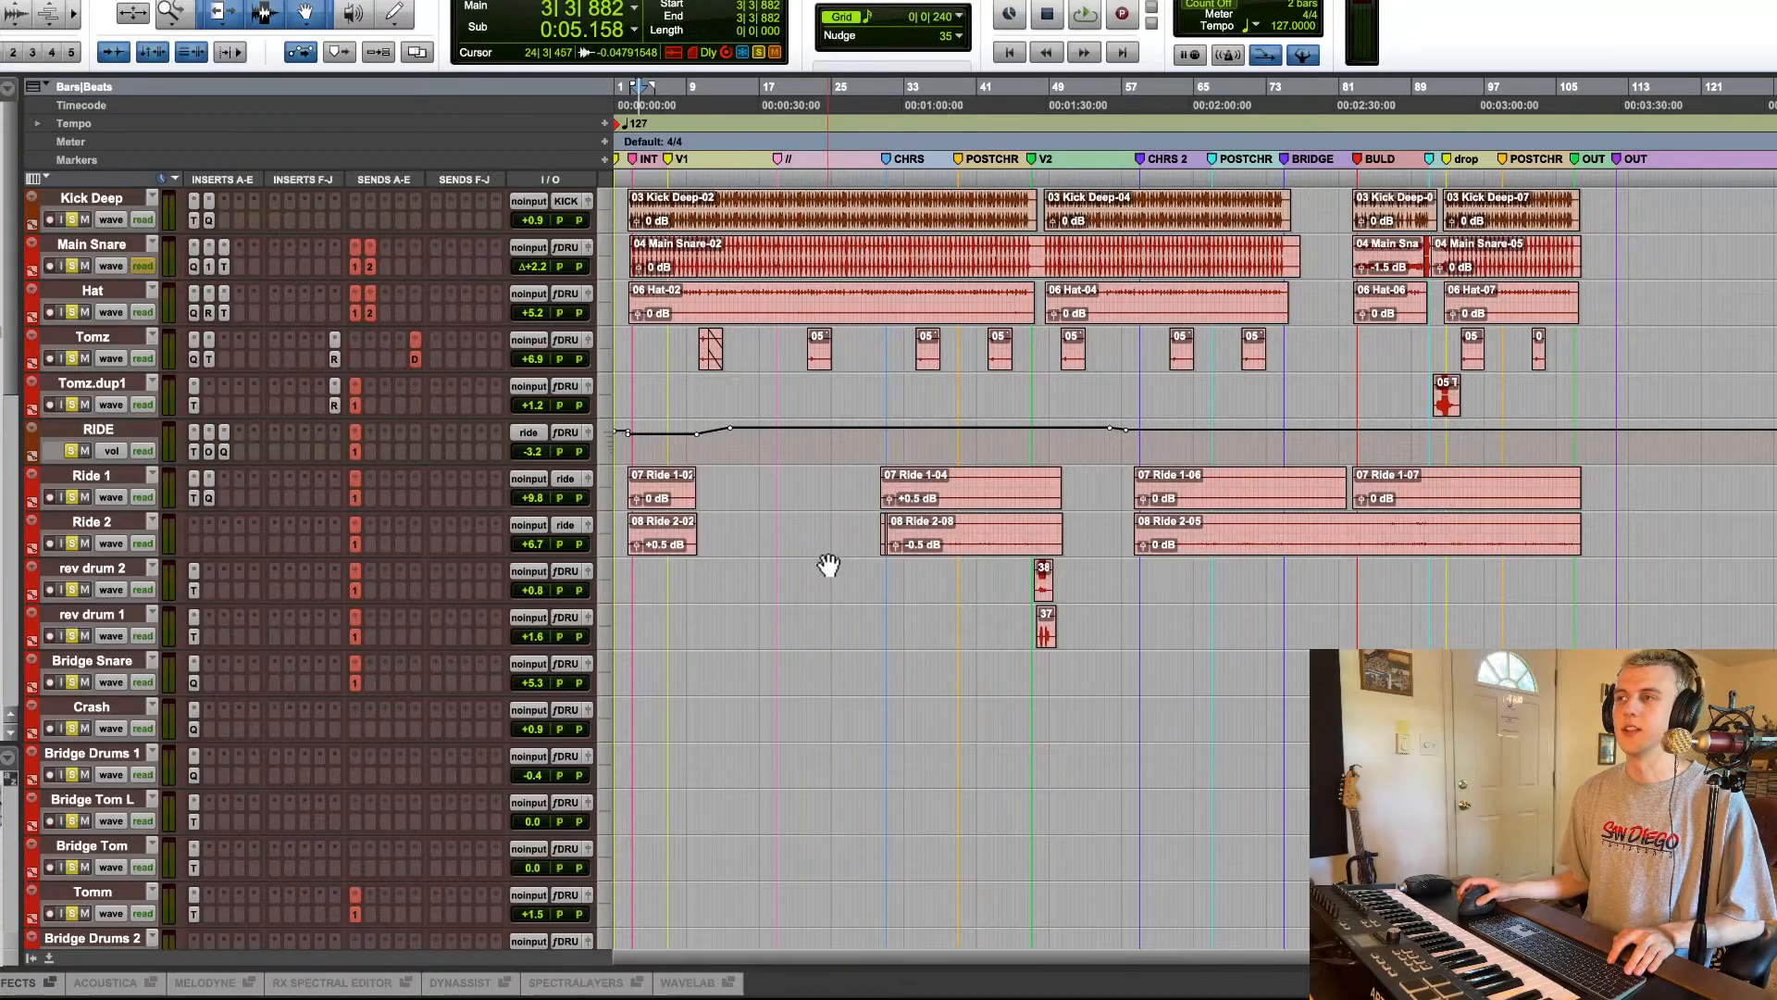
scroll(826, 573, "up", 3)
scroll(828, 593, "up", 3)
left_click(798, 426)
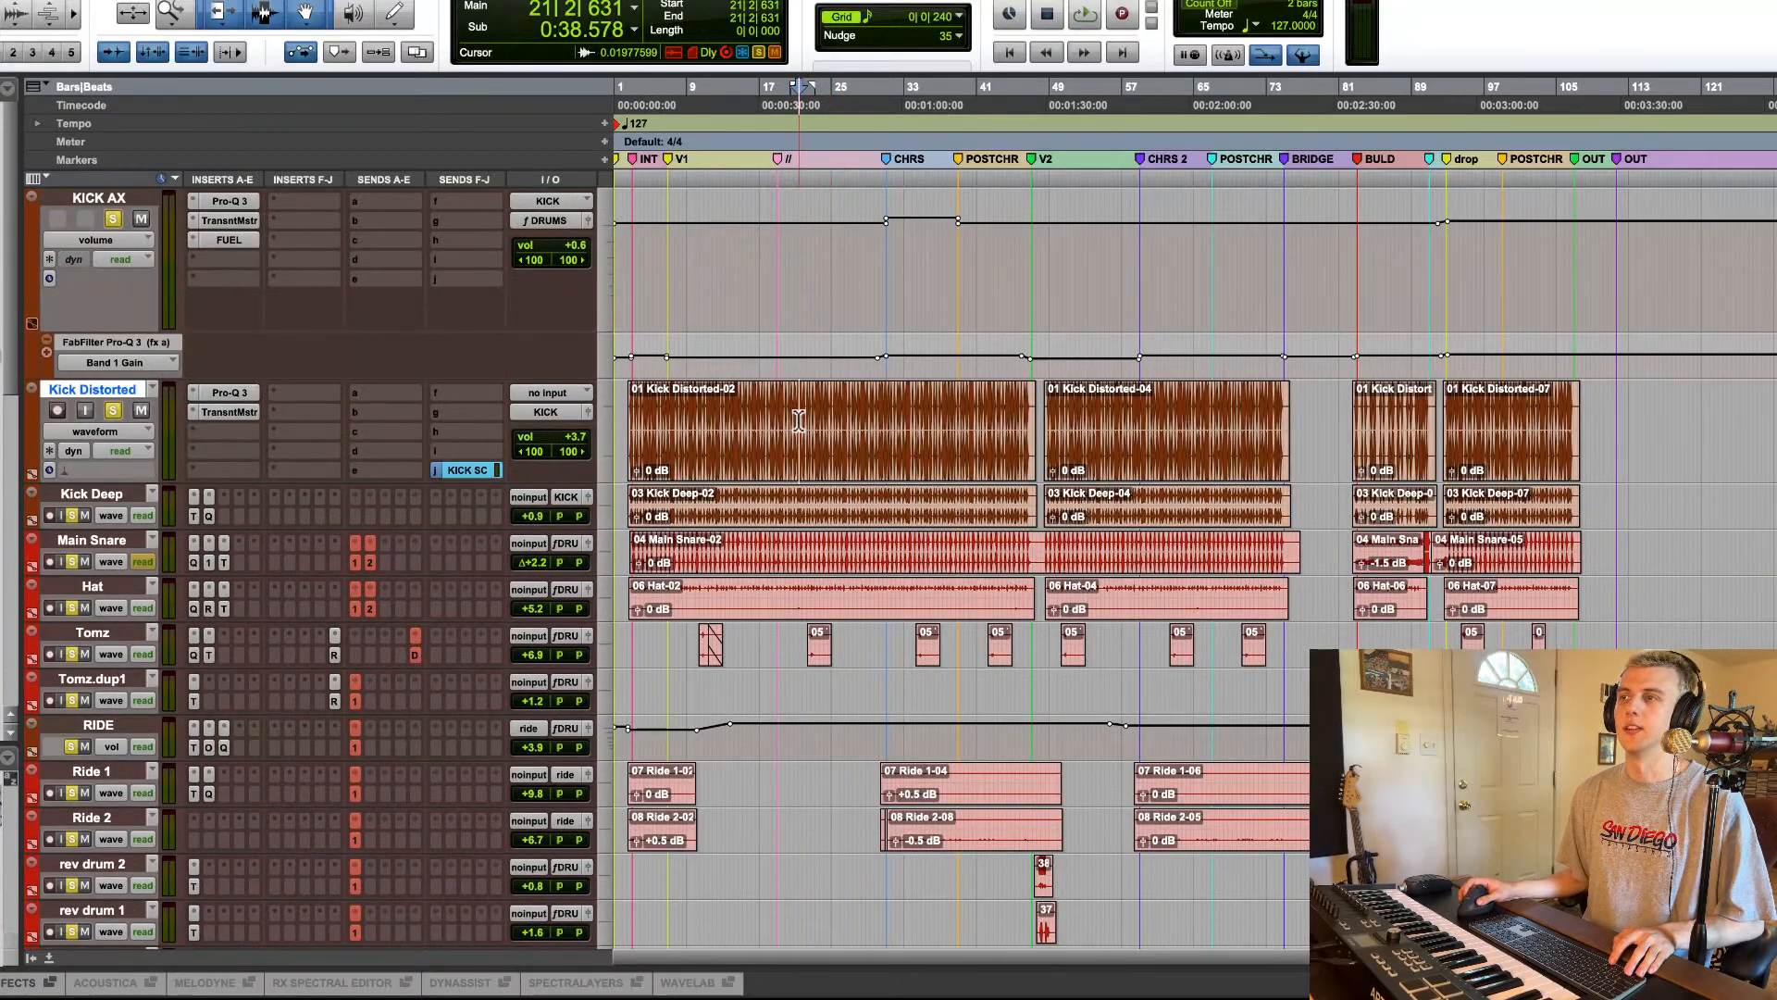
left_click_drag(752, 412, 879, 416)
Step: Enlarge the Band 1 Gain automation lane under KICK AX and select the KICK AX track
scroll(880, 416, "up", 4)
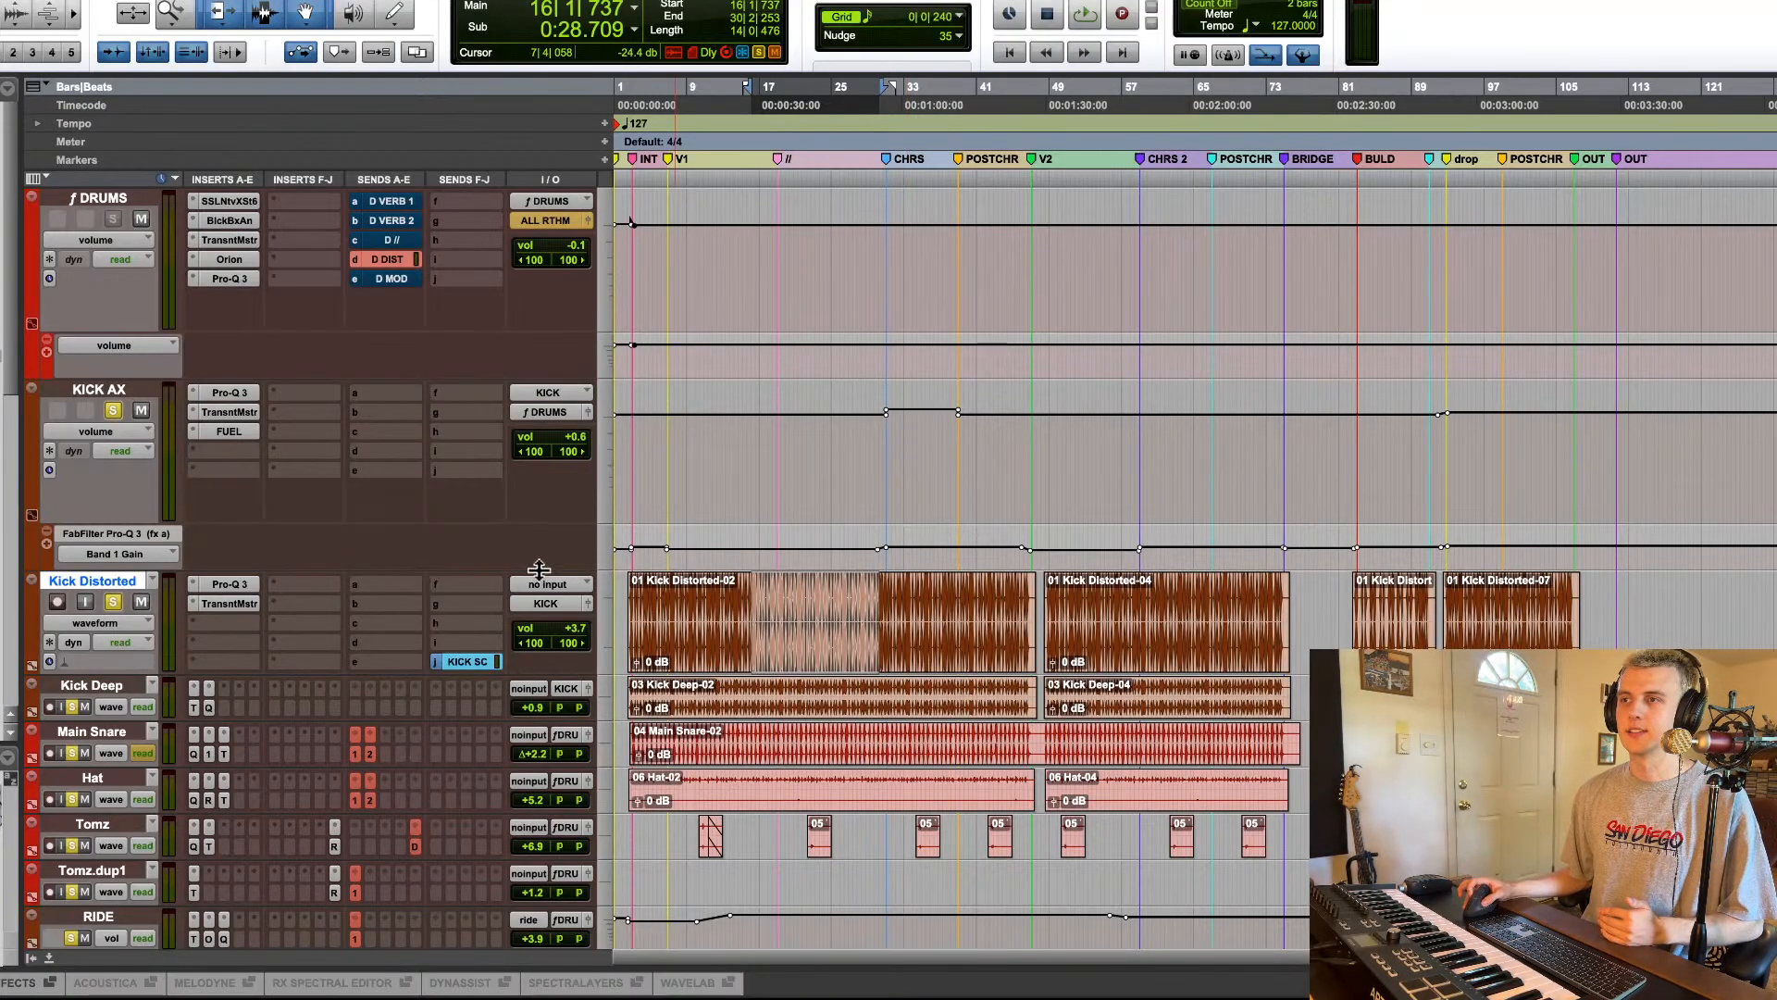
left_click_drag(538, 568, 528, 711)
left_click(269, 576)
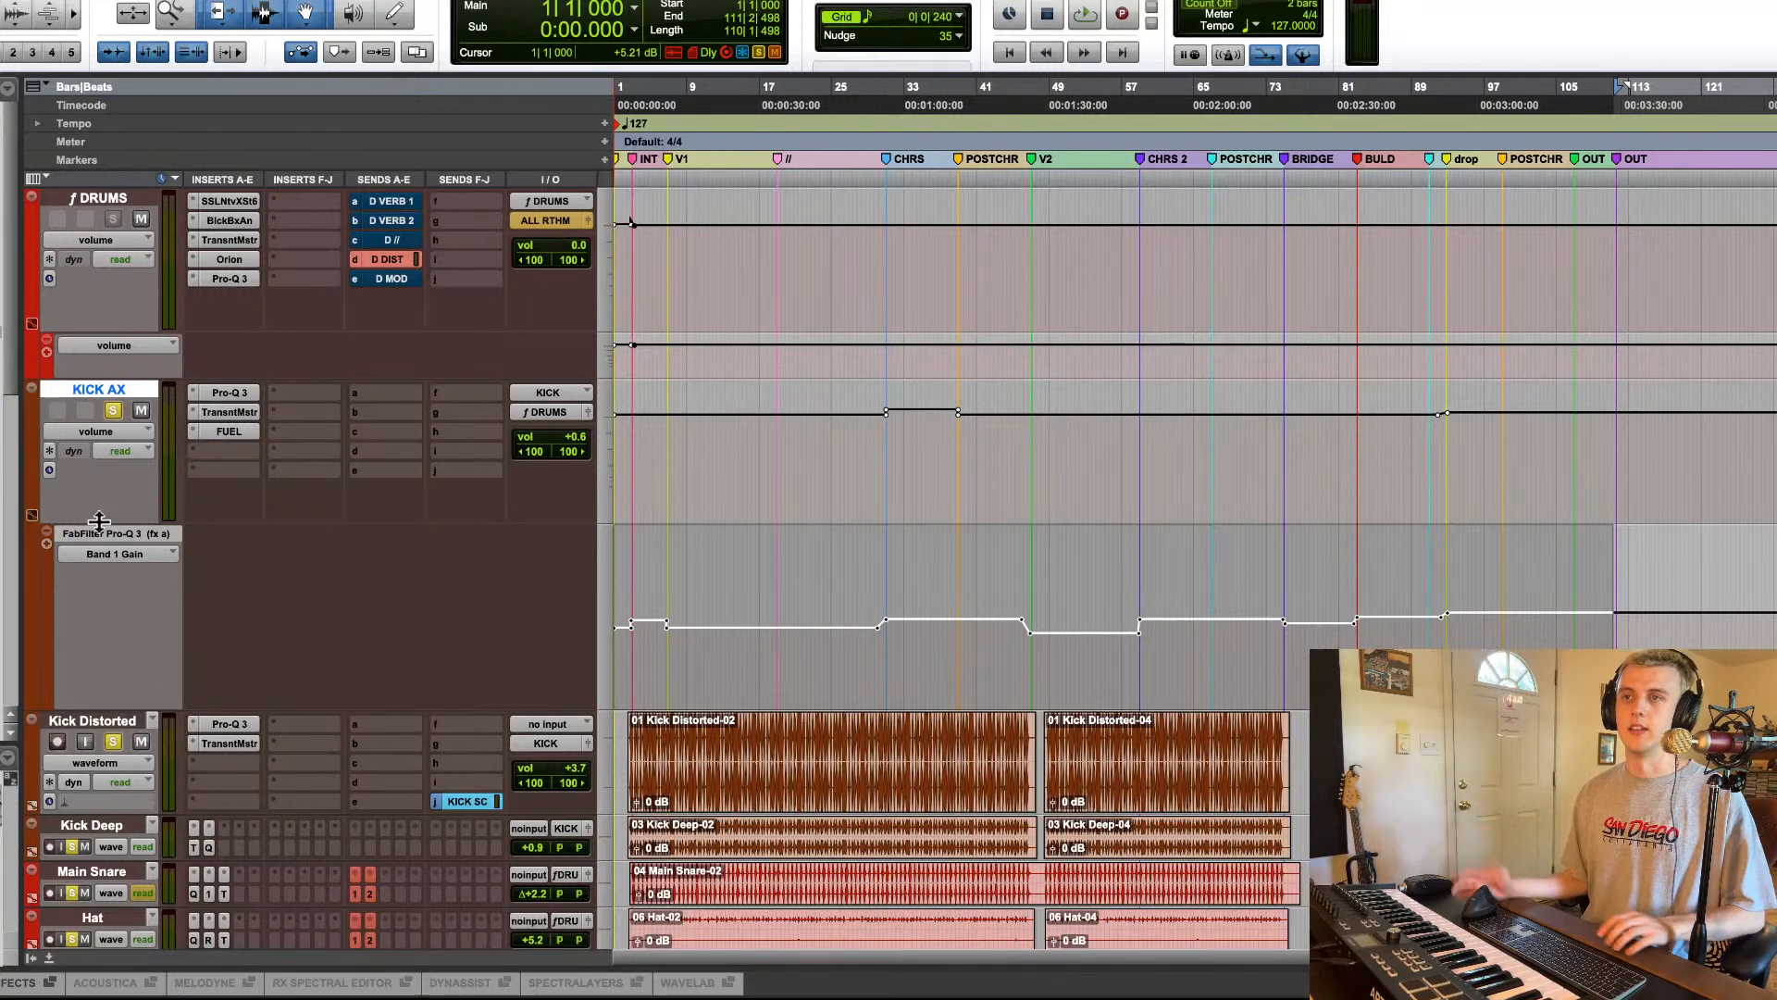
left_click(101, 396)
Step: Enlarge the Main Snare track and select the first Kick Distorted clip
scroll(126, 668, "down", 6)
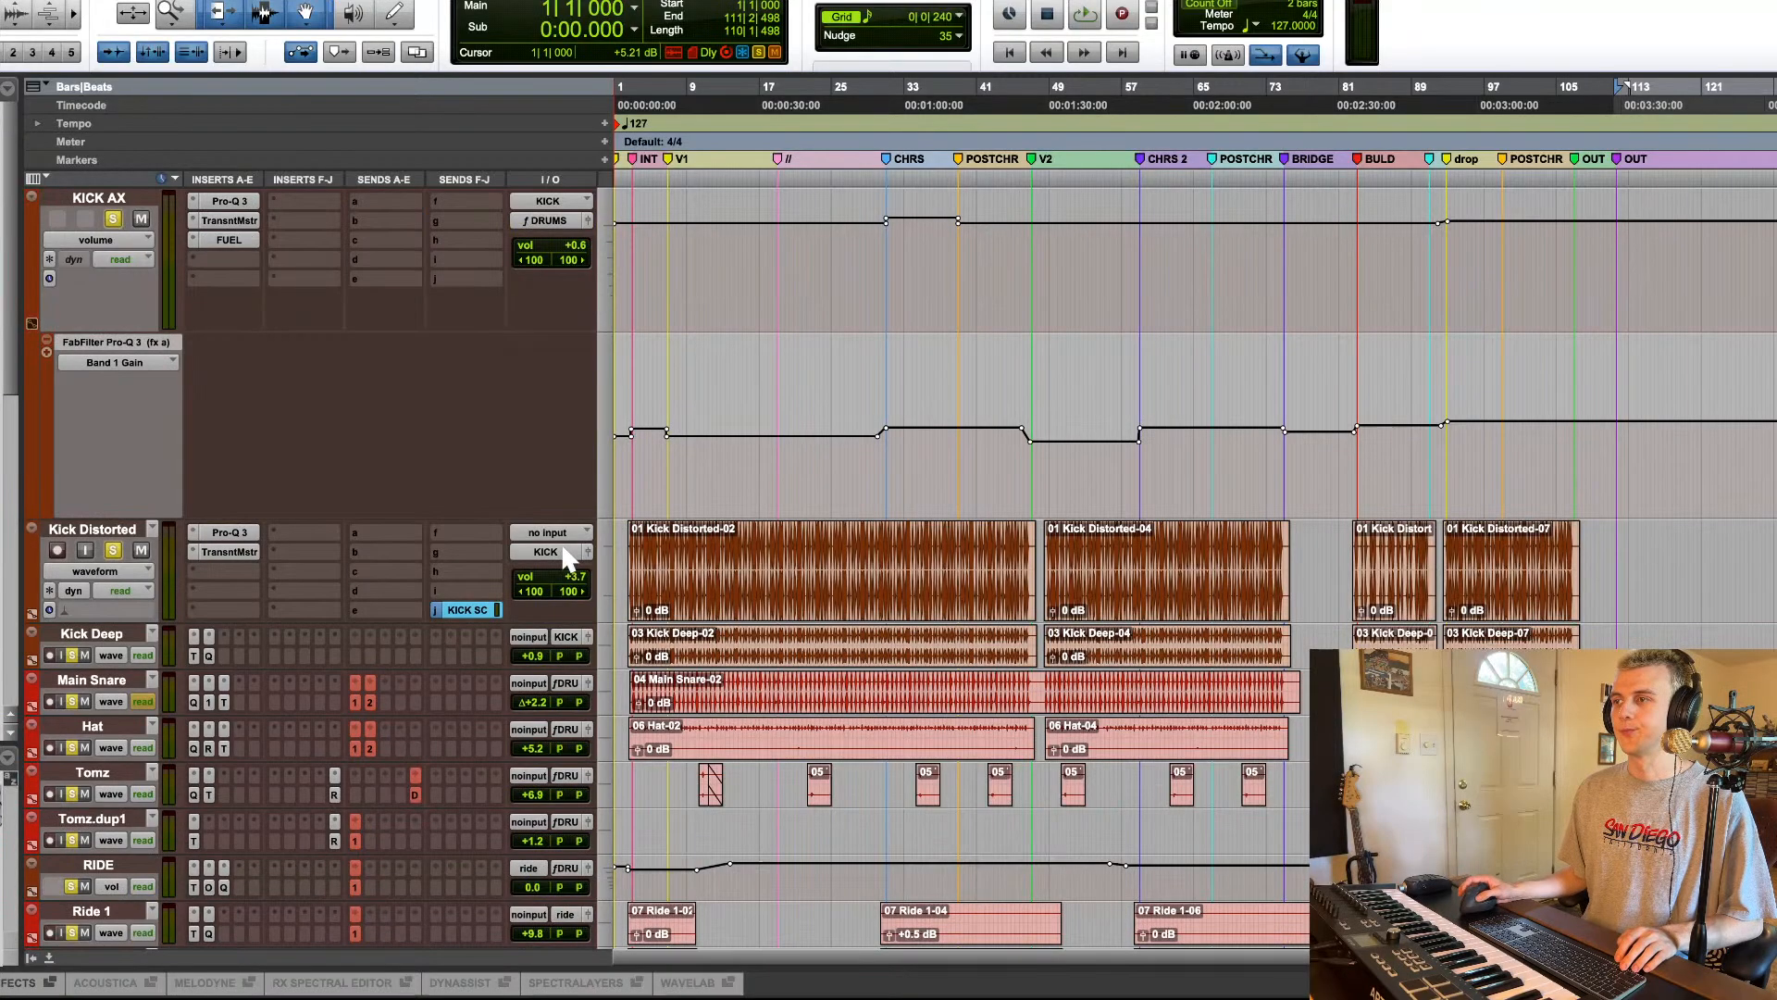
left_click_drag(505, 387, 508, 481)
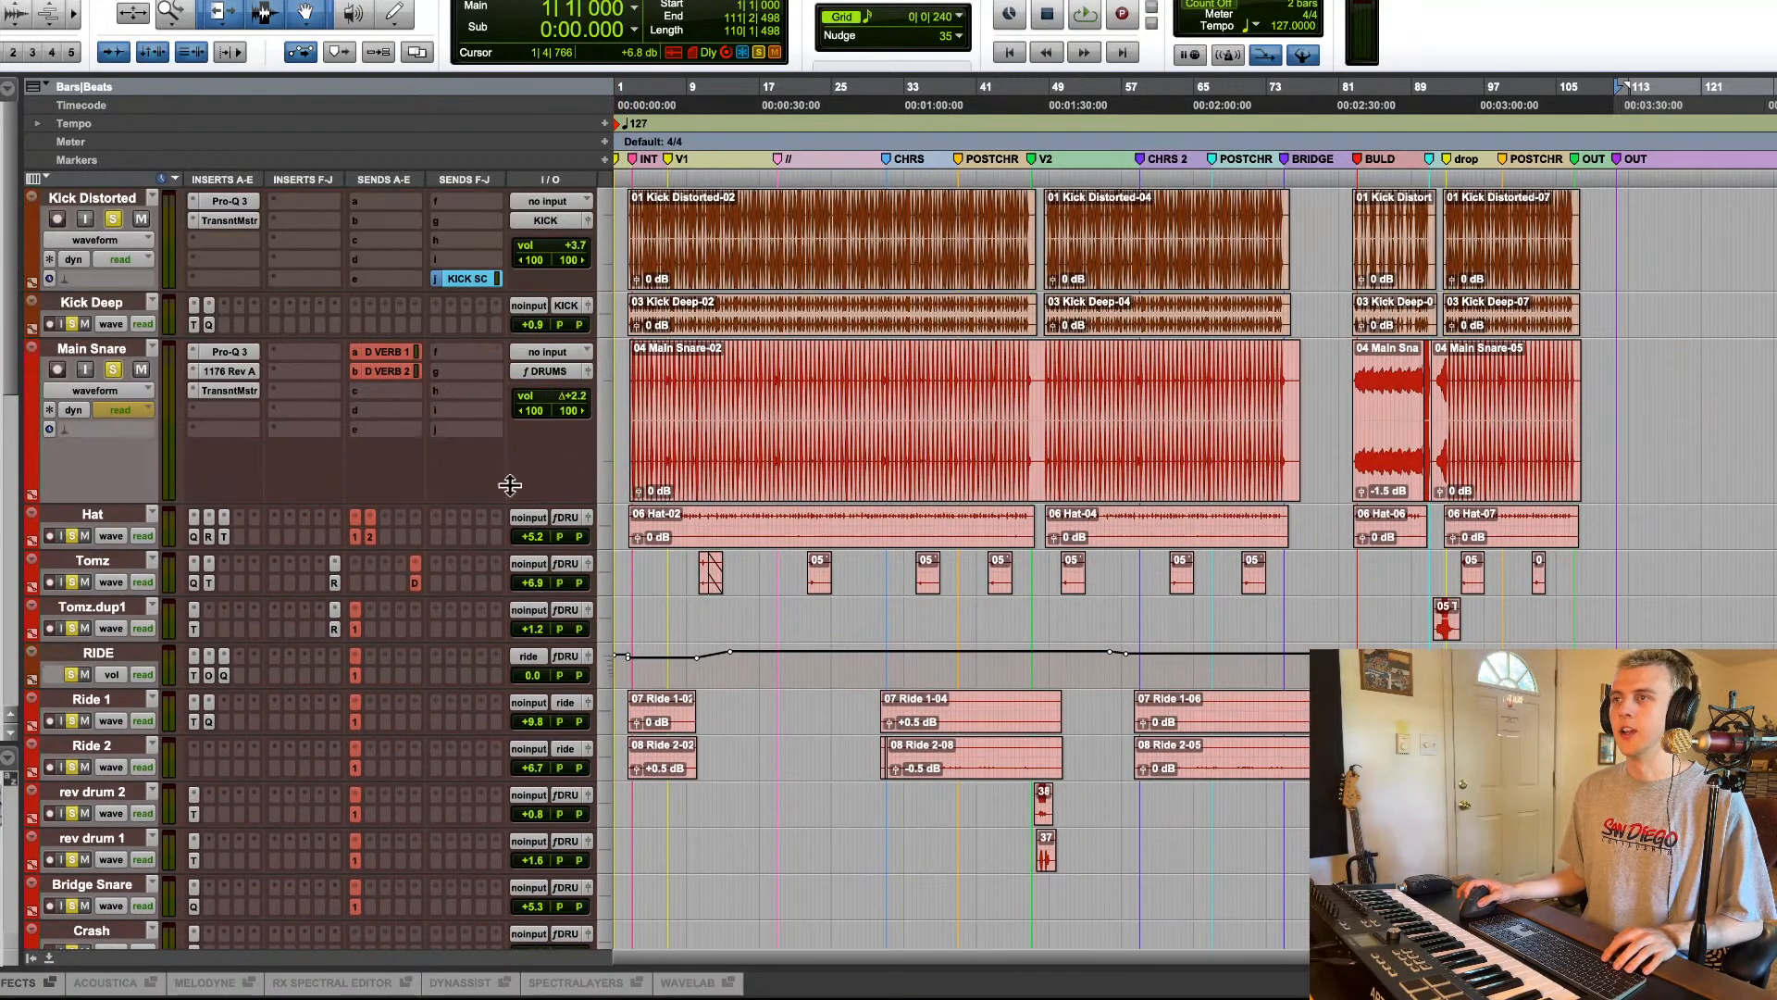
left_click(785, 287)
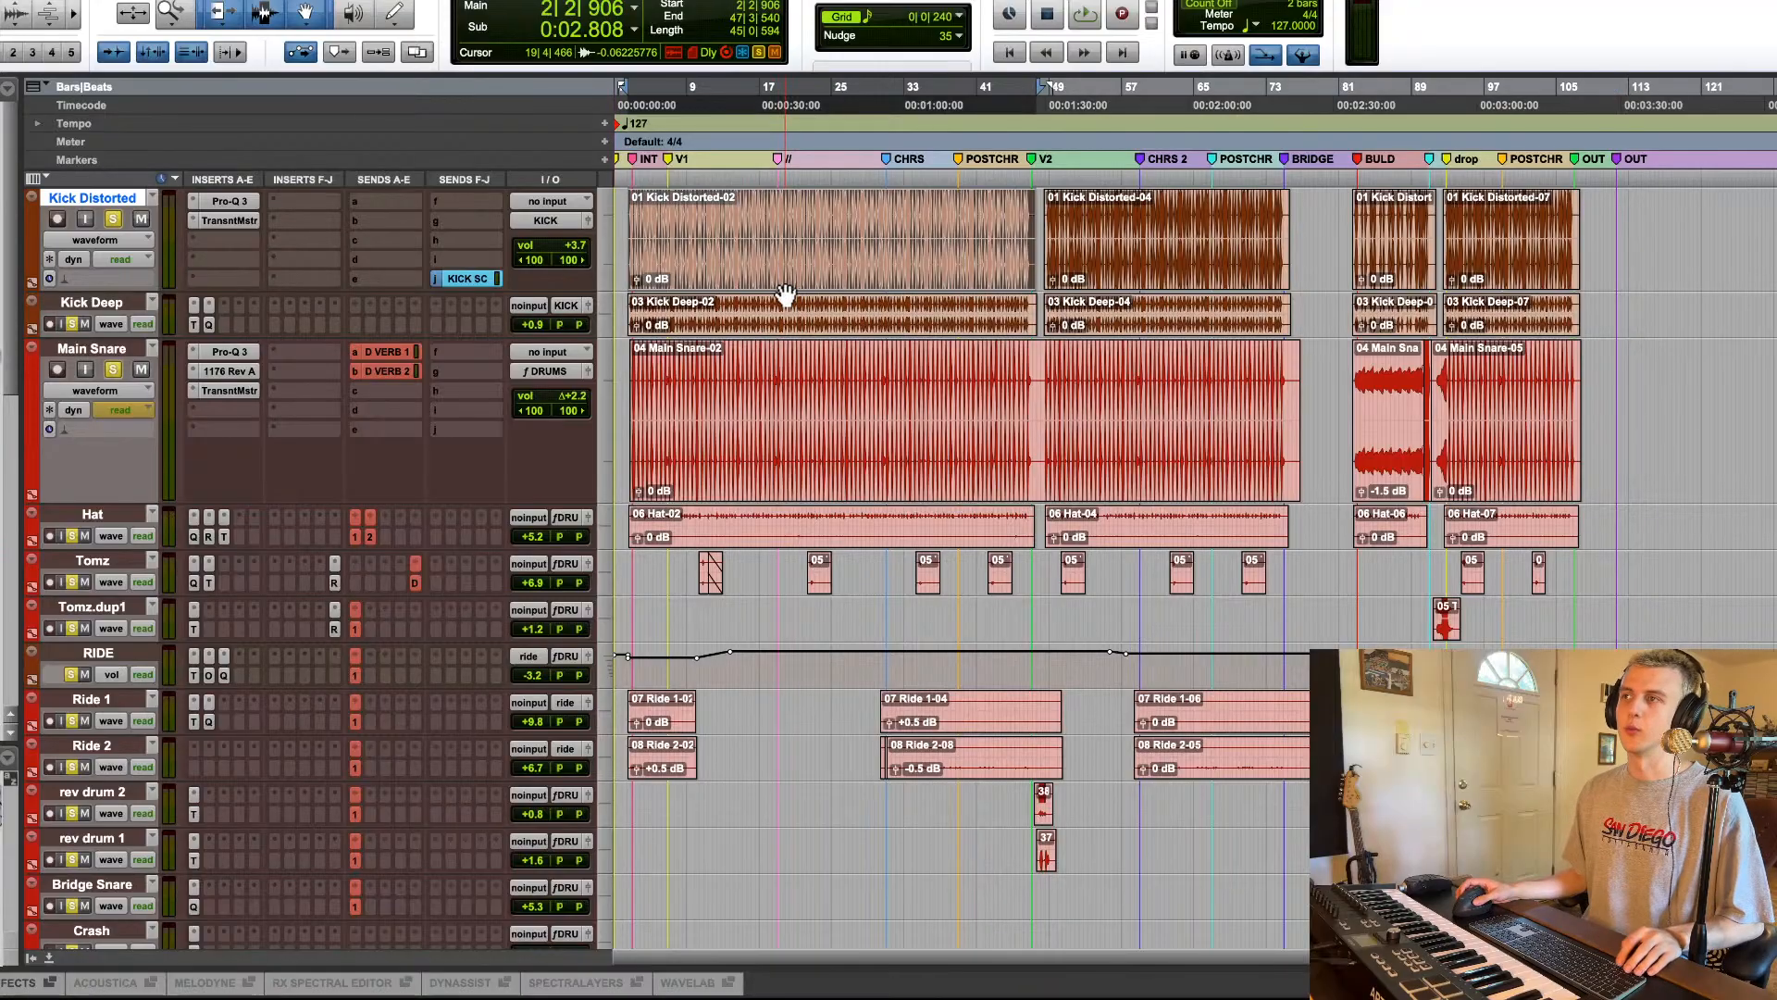
scroll(792, 344, "down", 5)
scroll(791, 344, "up", 5)
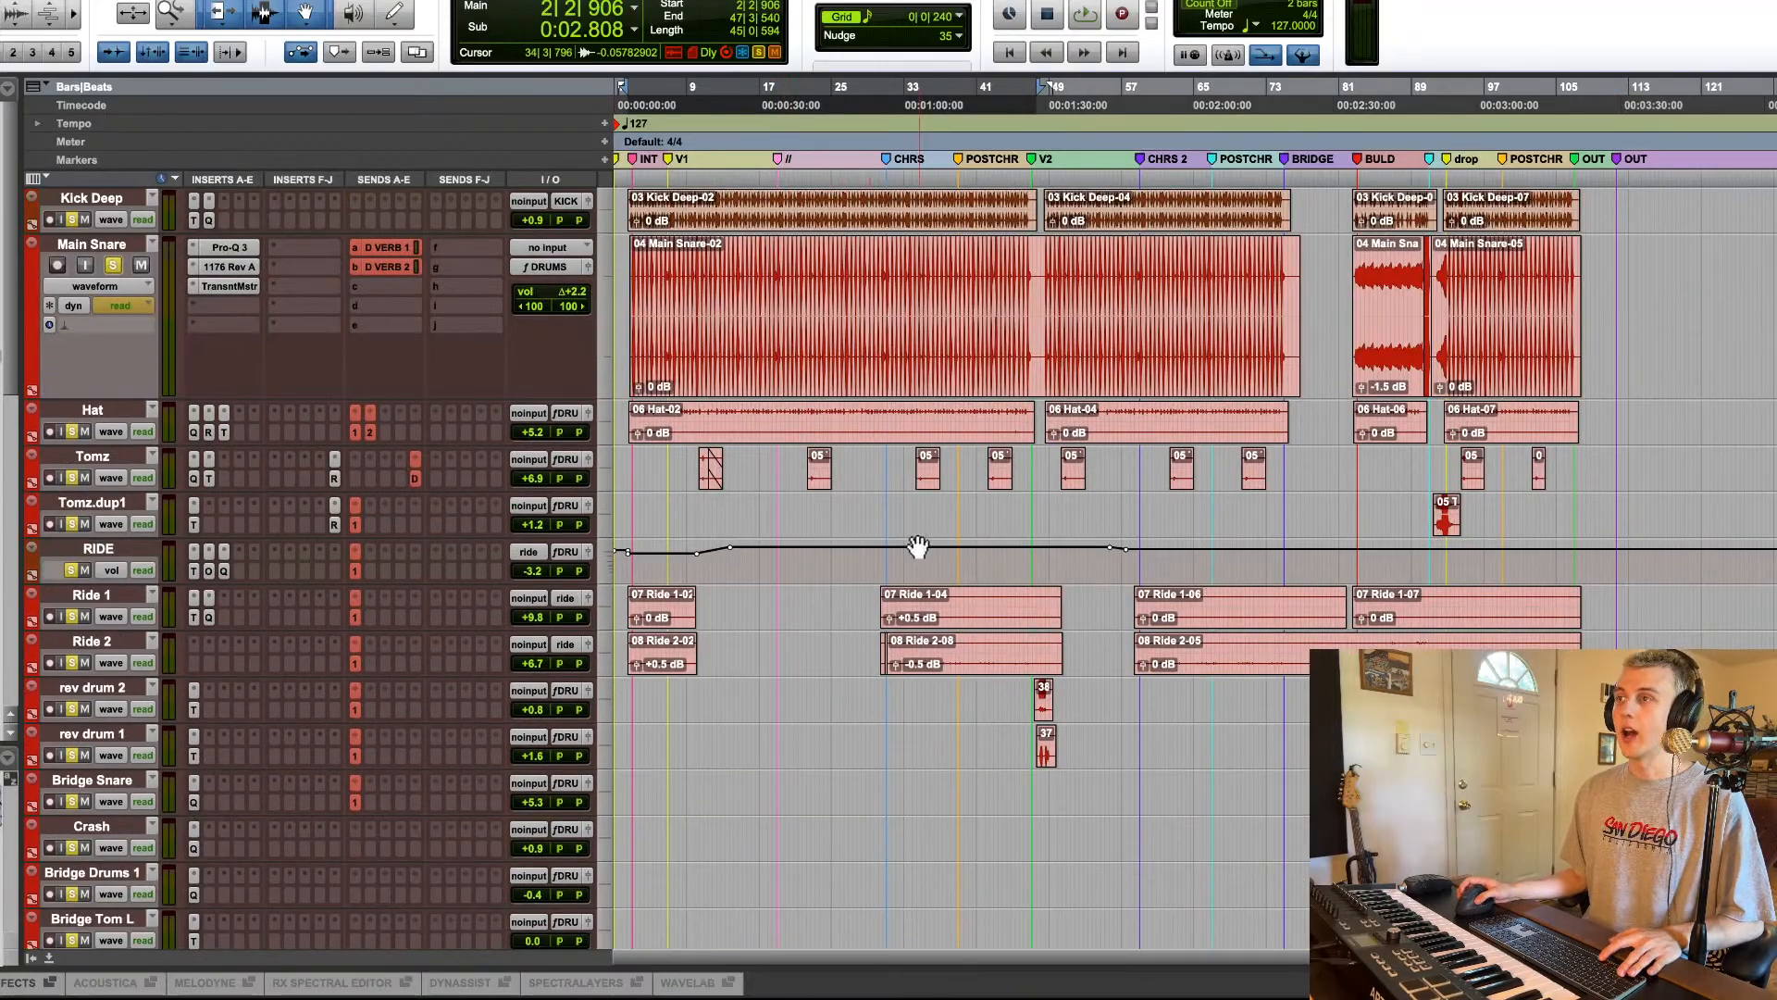
Step: Select the chorus clip on Ride 1 and play the drums from its start while checking the track levels
left_click(956, 618)
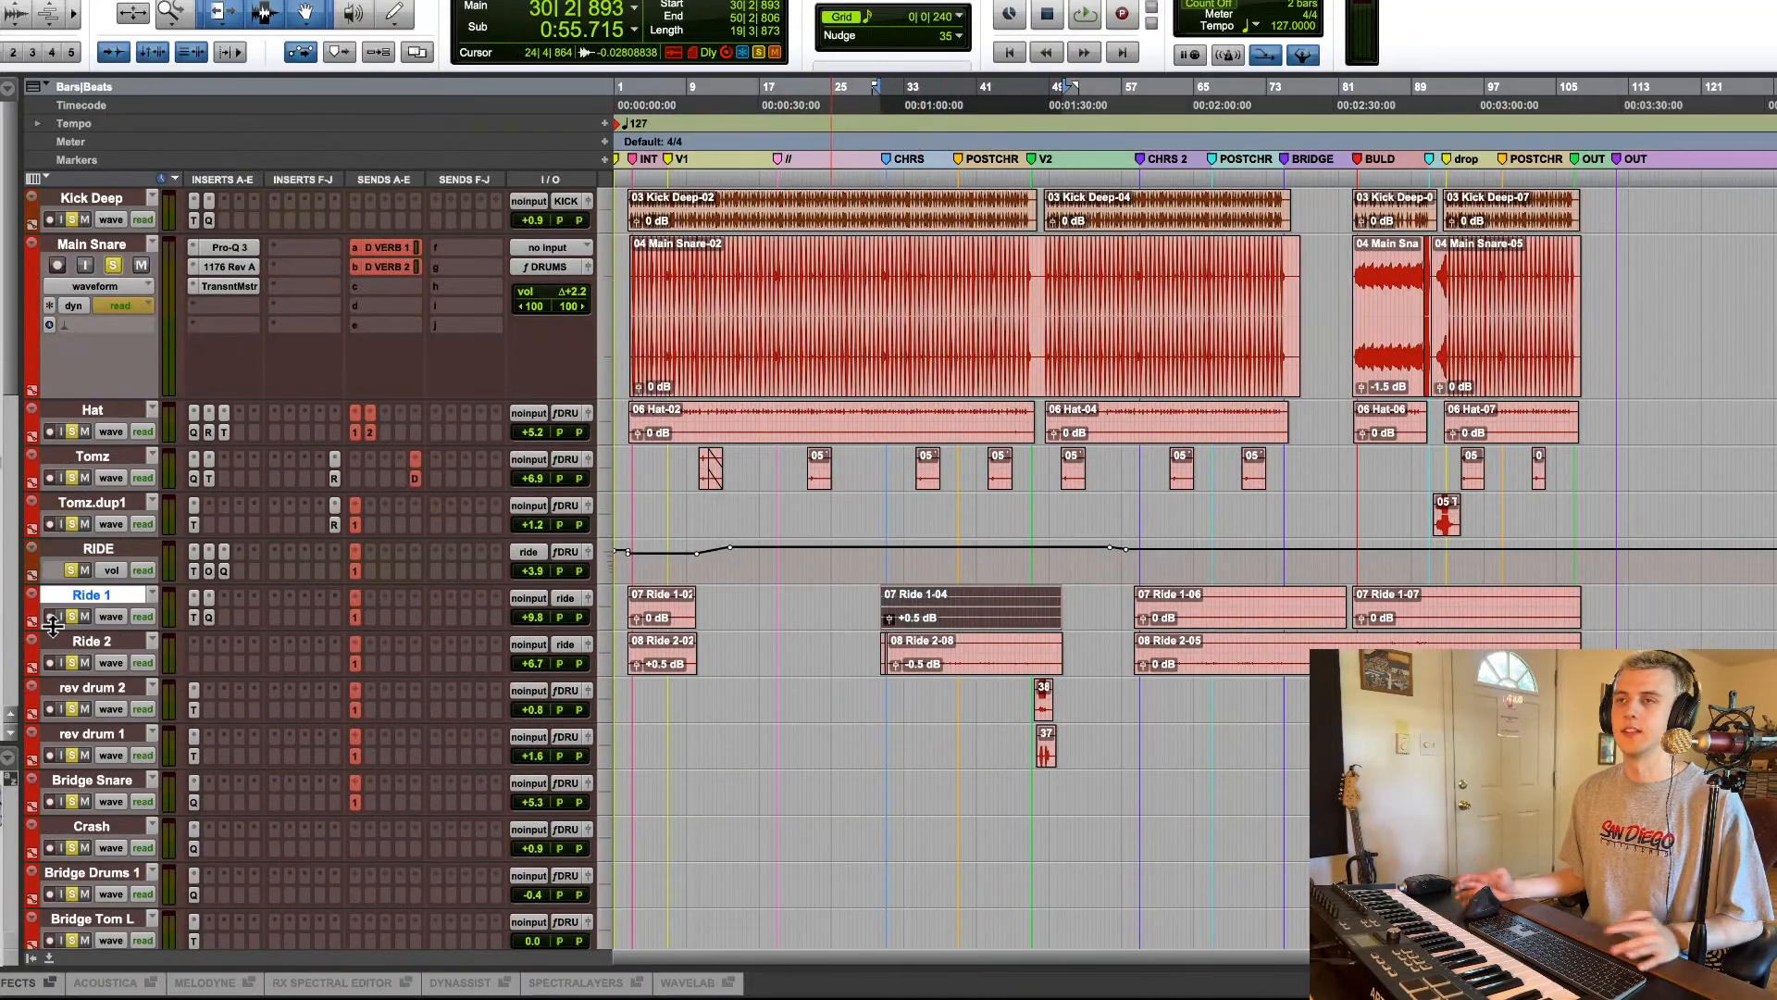
scroll(393, 608, "up", 5)
key("space")
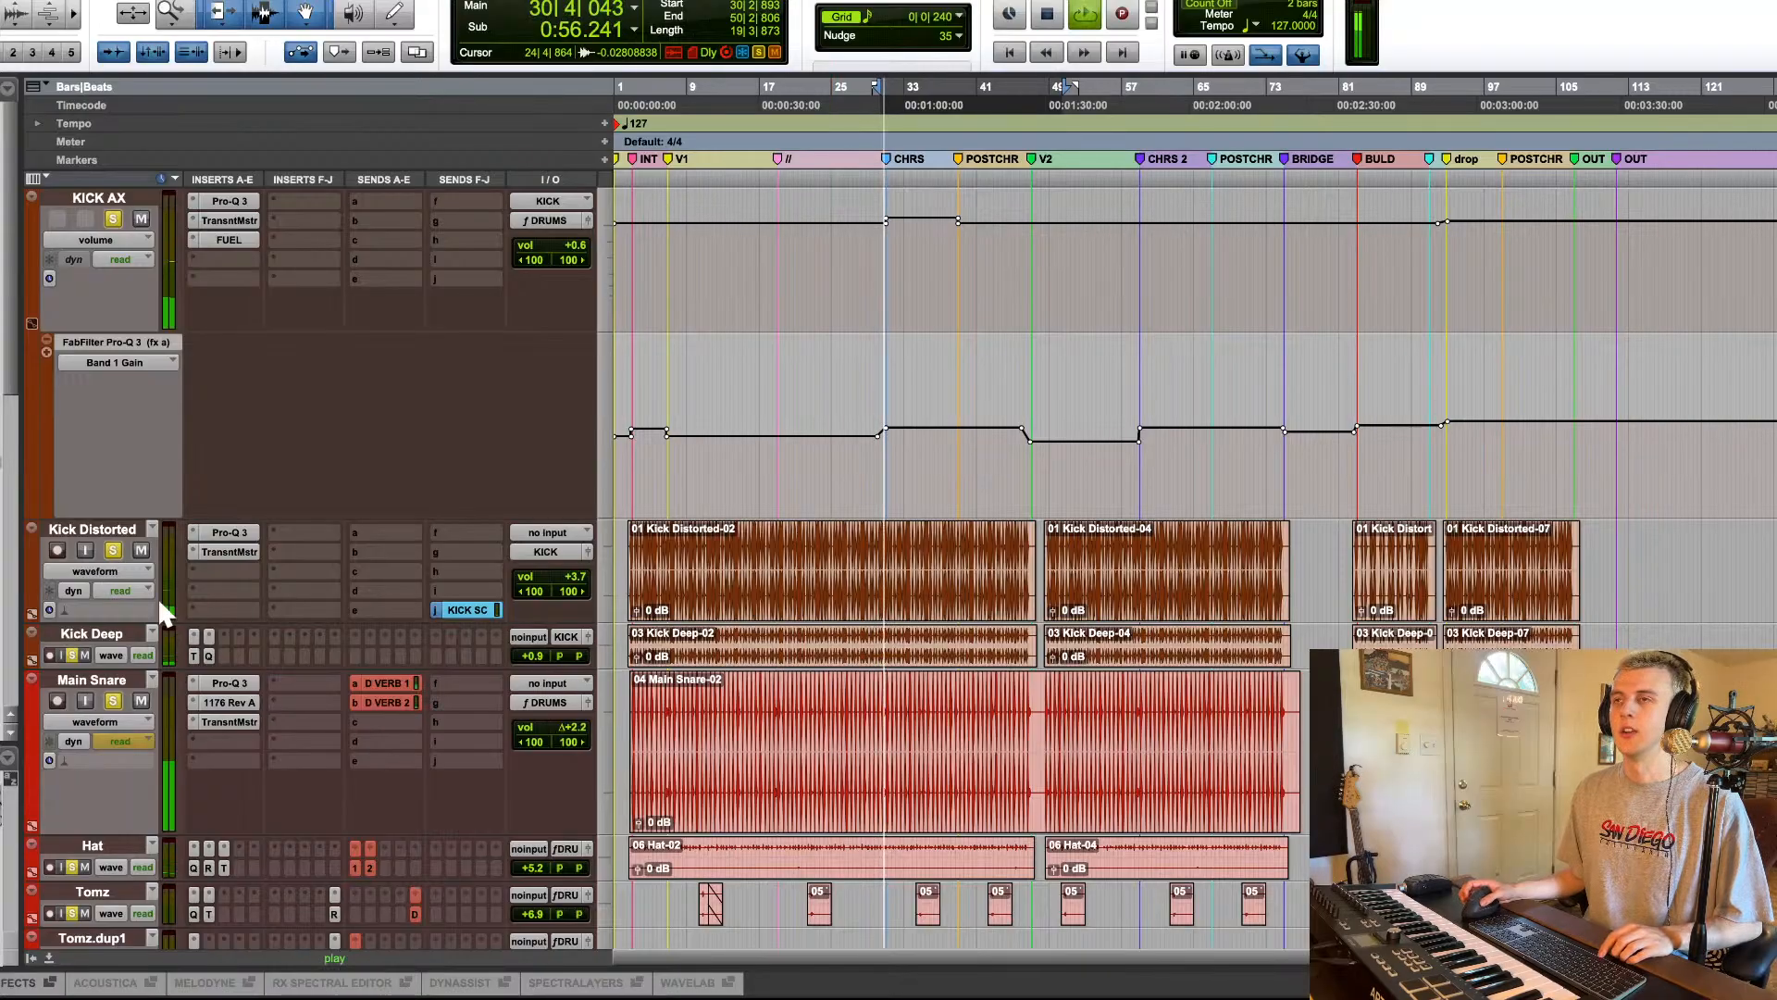
scroll(152, 602, "down", 3)
scroll(260, 639, "down", 5)
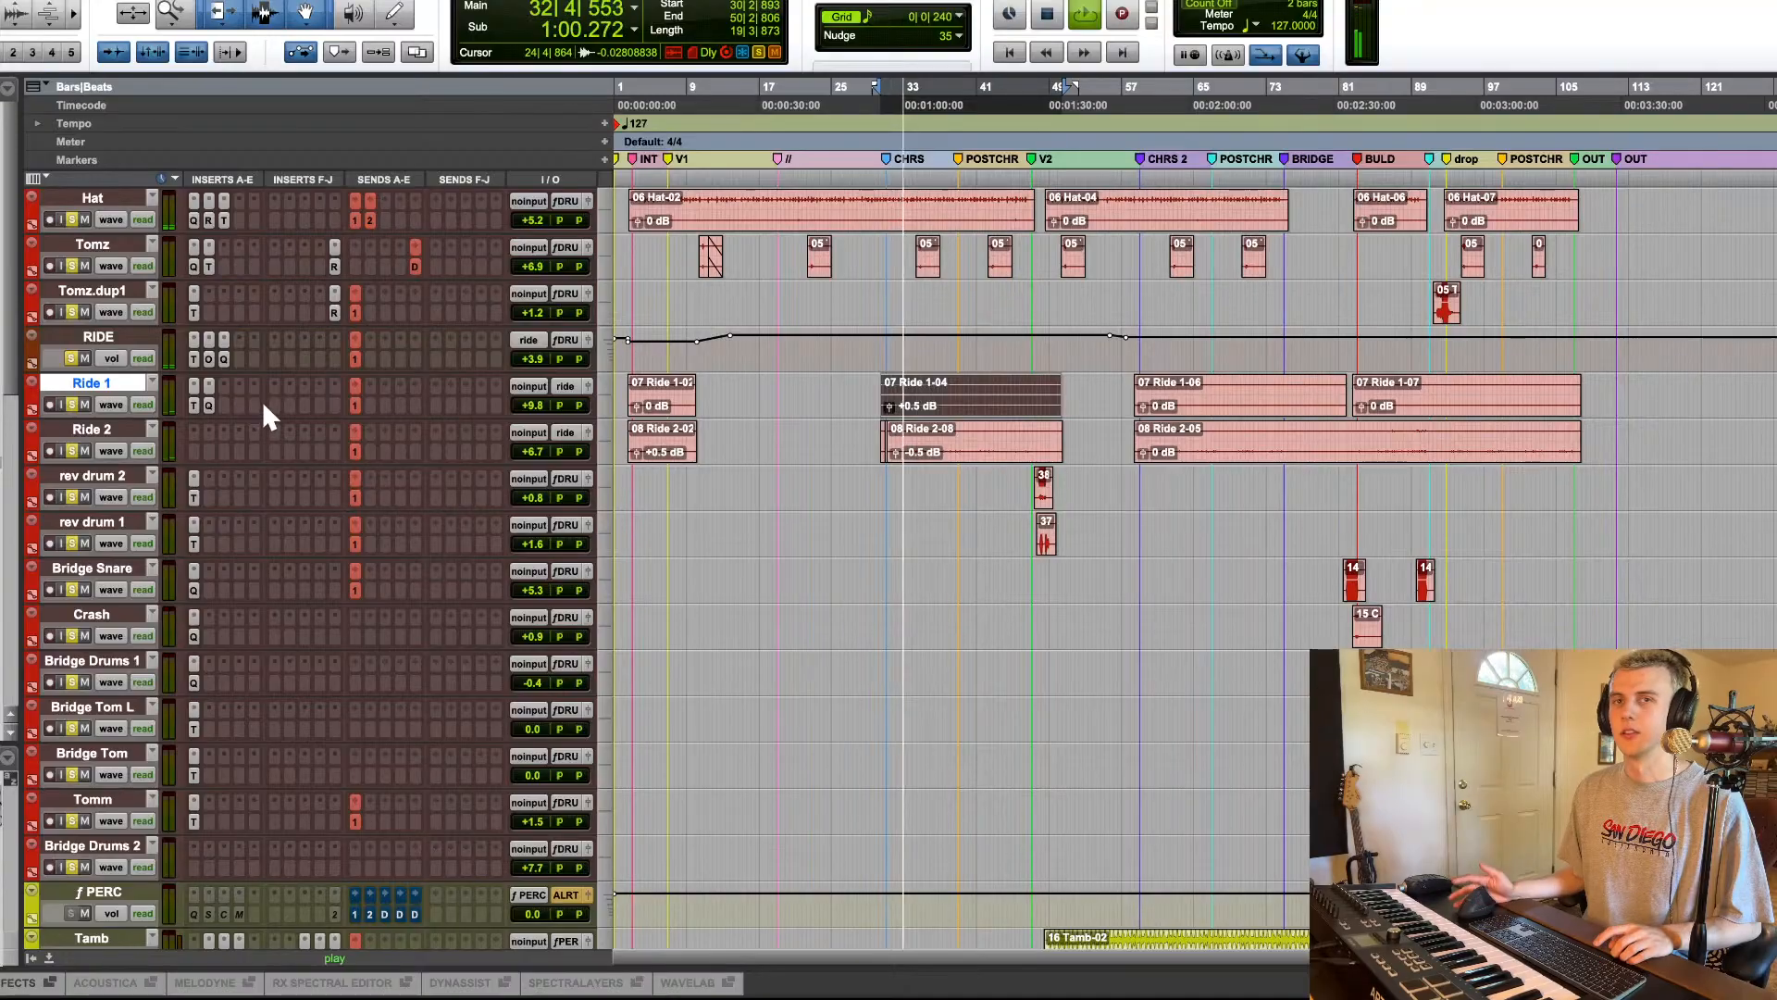
key("space")
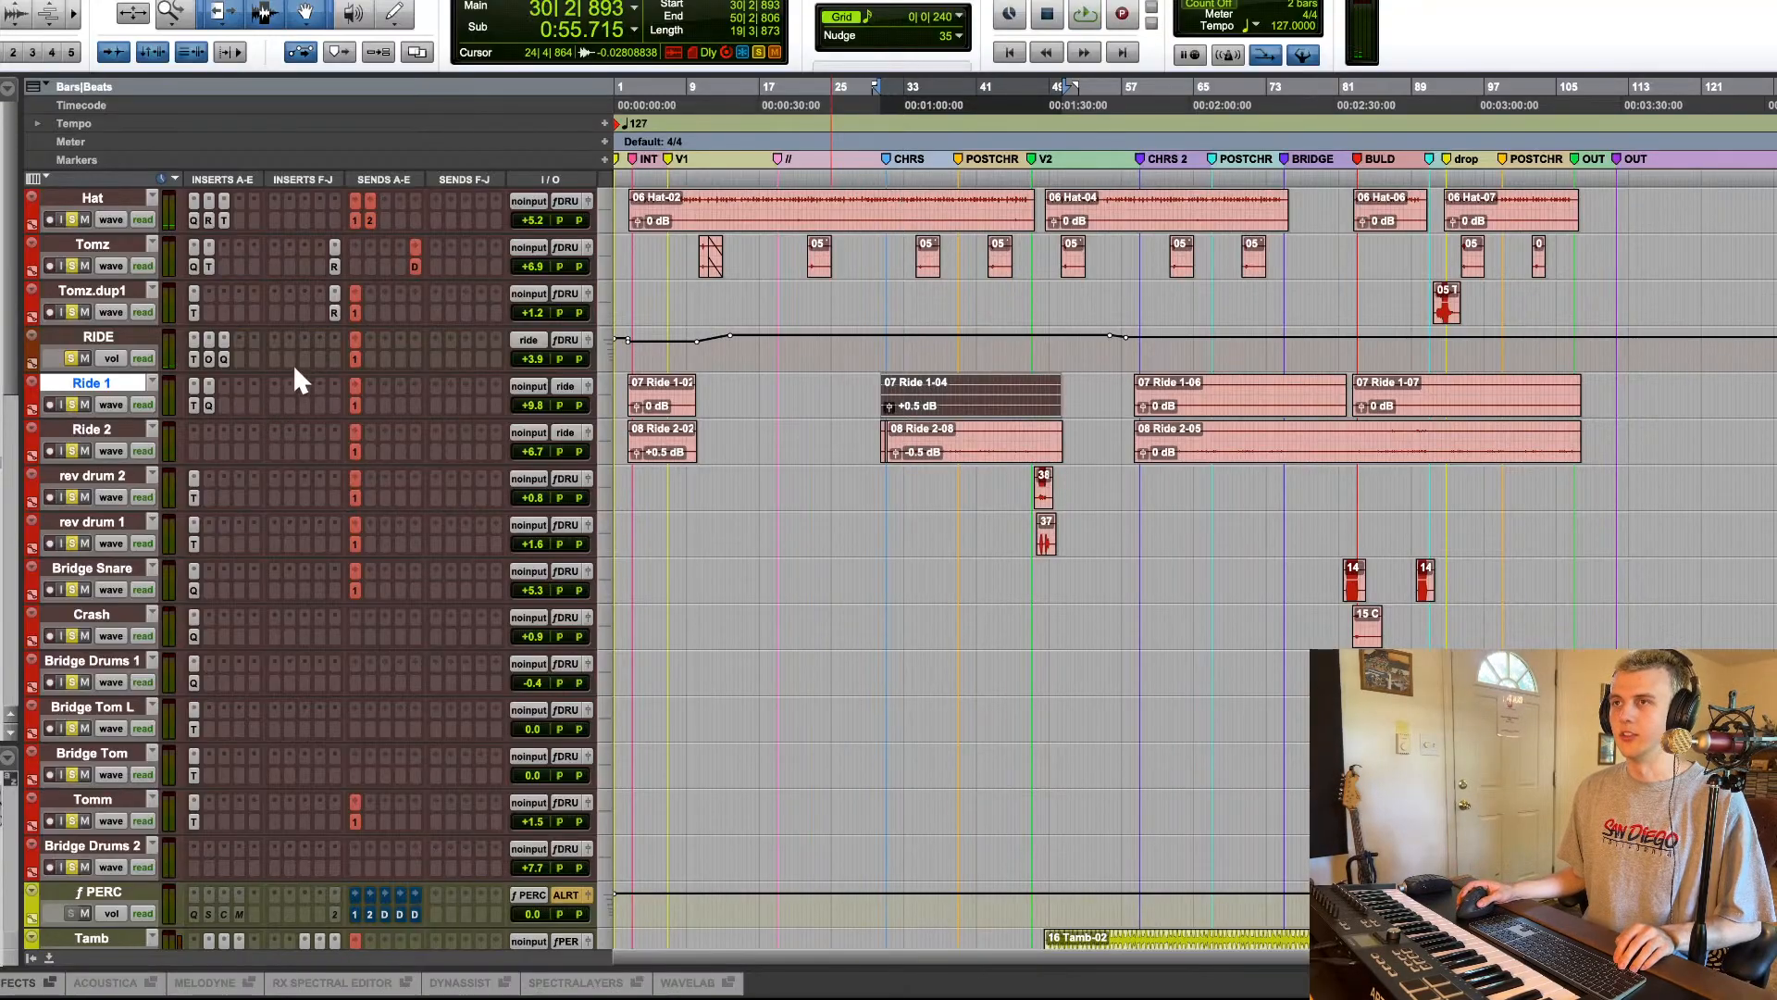
Step: Increase the drum tracks' height to one uniform size that shows their inserts and sends by name
key("ctrl+alt+Up")
key("ctrl+alt+Up")
scroll(296, 430, "up", 5)
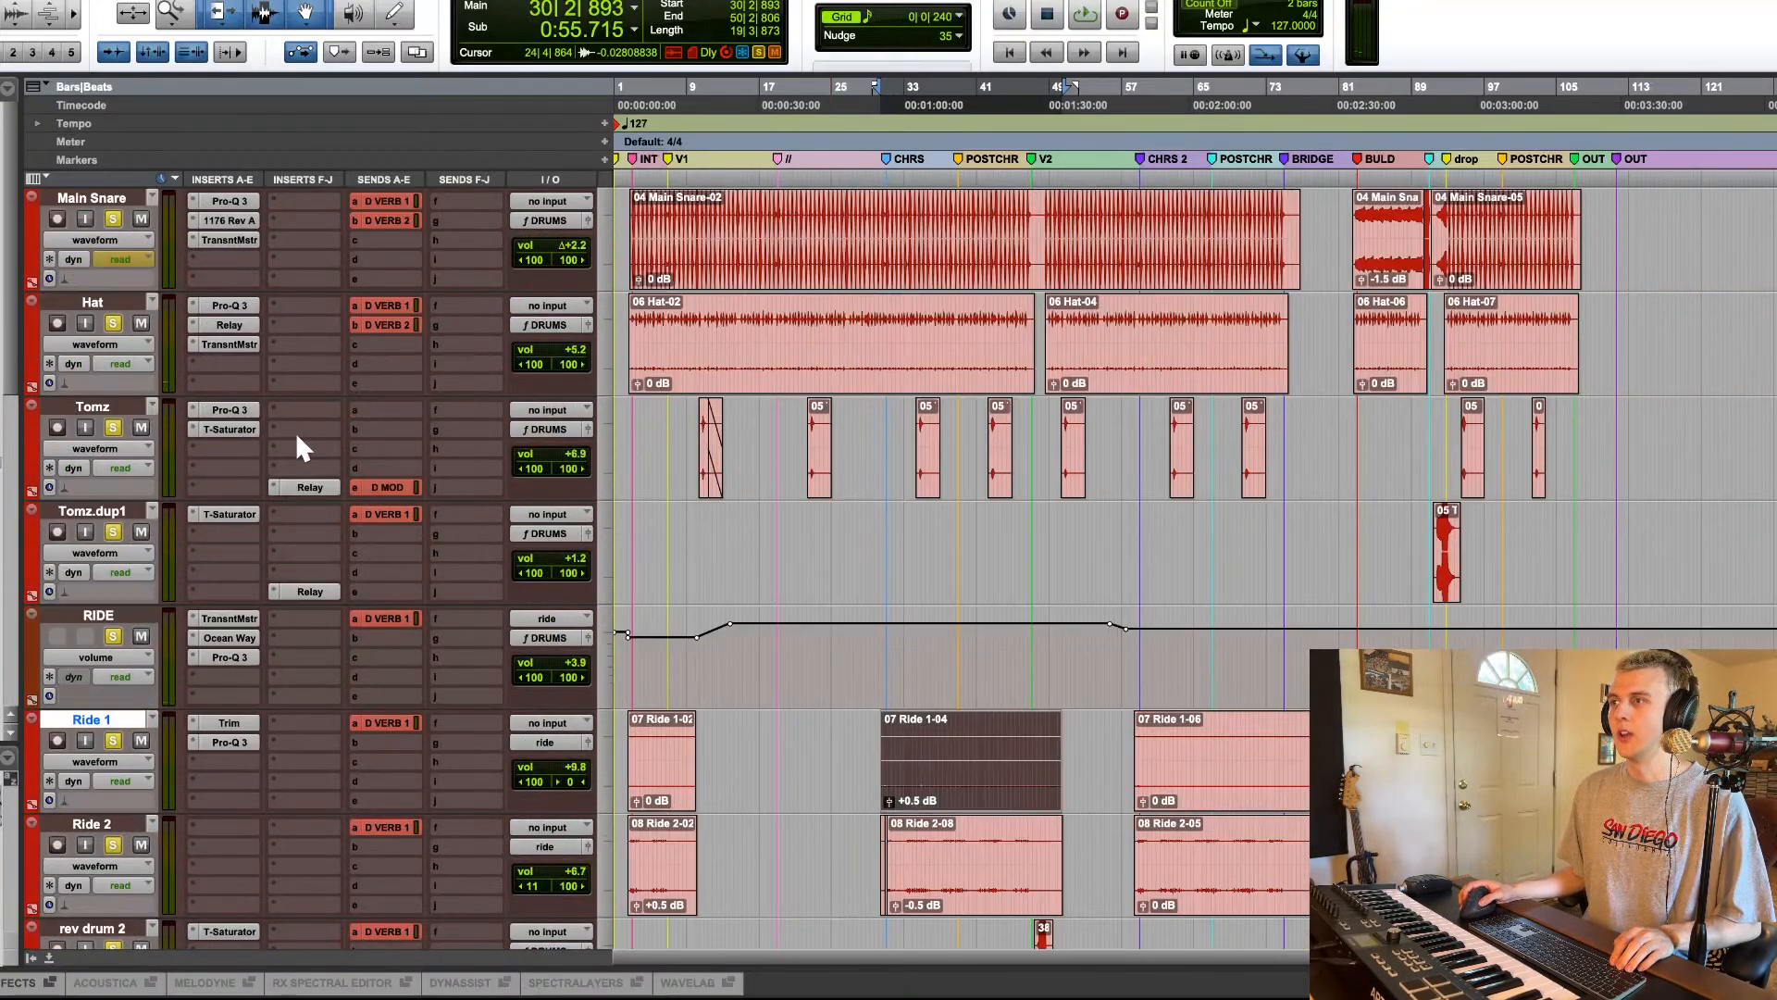
scroll(296, 431, "up", 4)
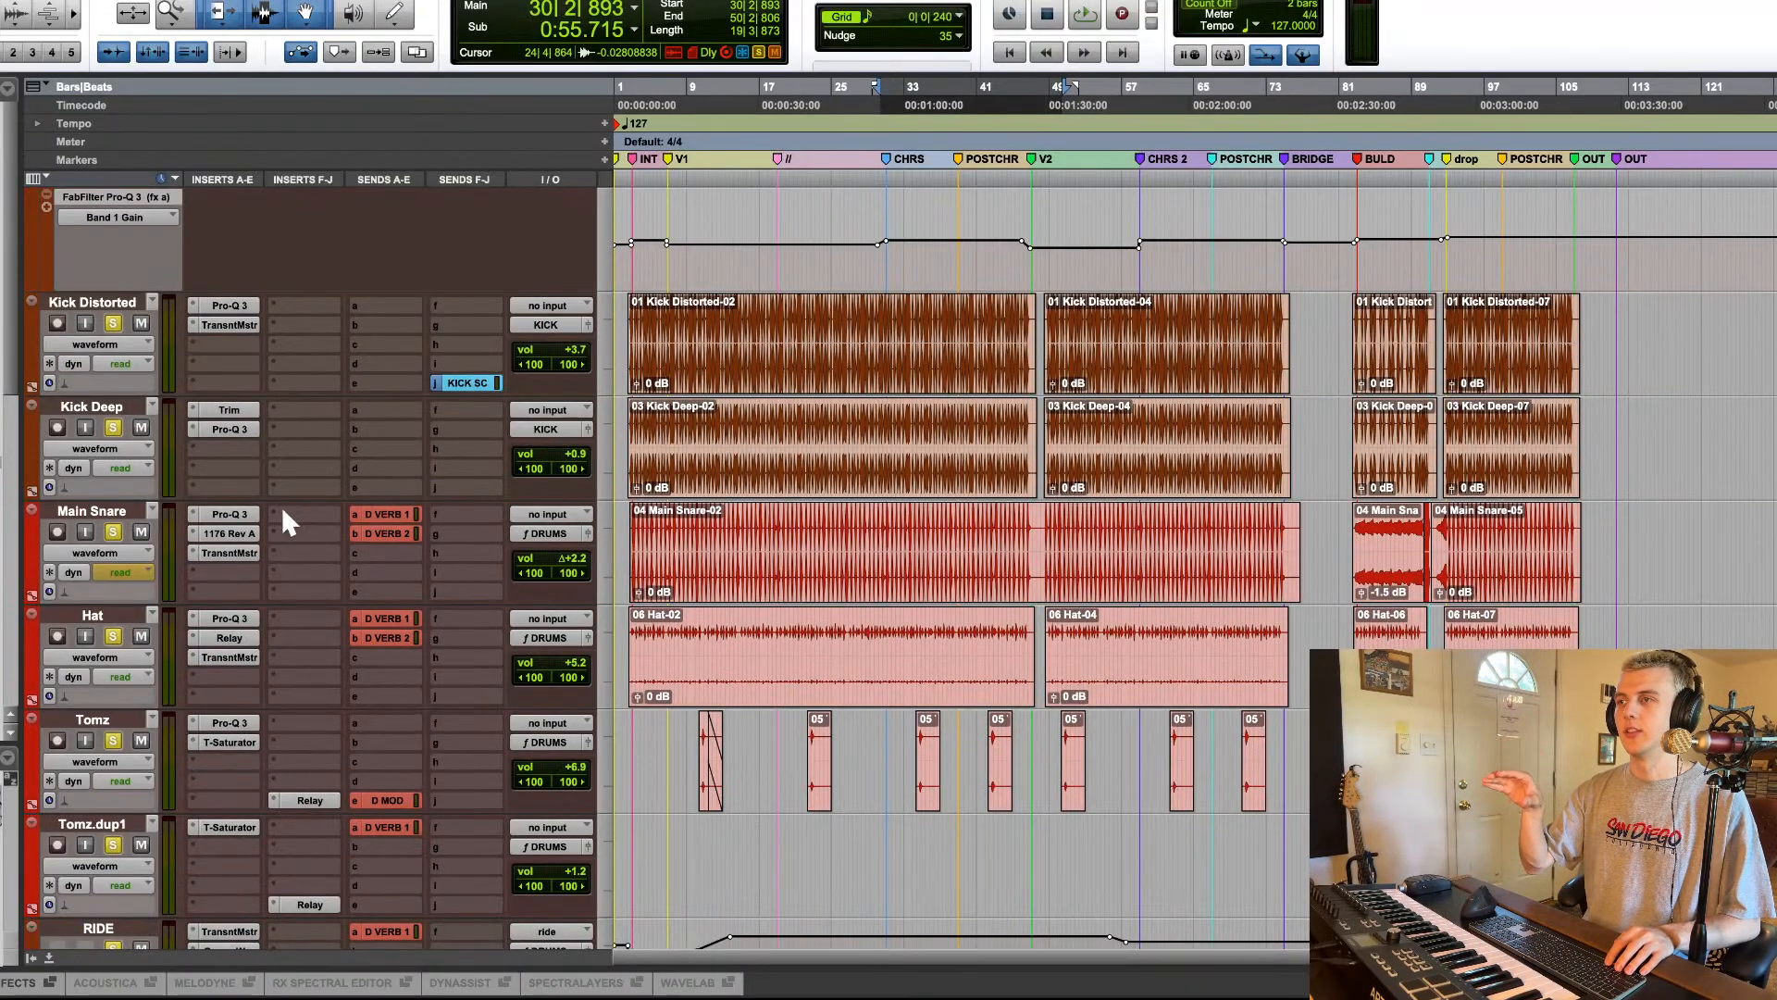
scroll(749, 520, "down", 2)
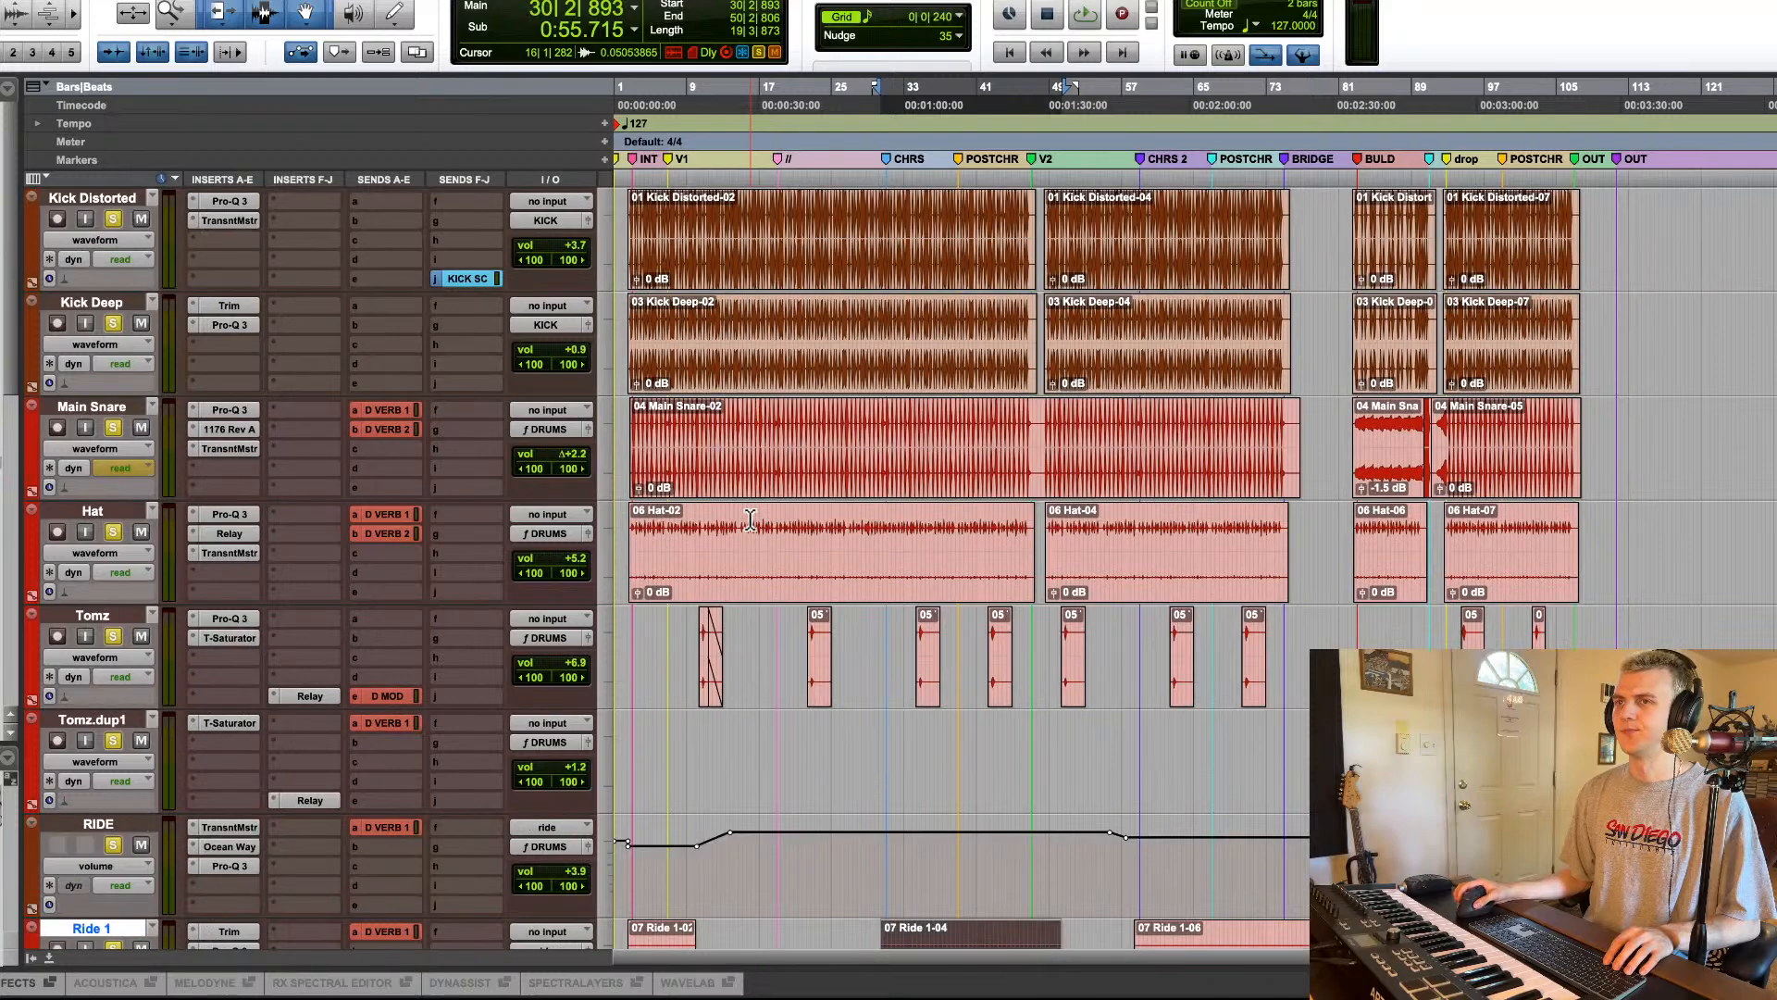
Step: Compare the drums from about bar 33 with the Hat's inserts and reverb sends bypassed and with them active again
scroll(750, 520, "down", 2)
left_click(905, 319)
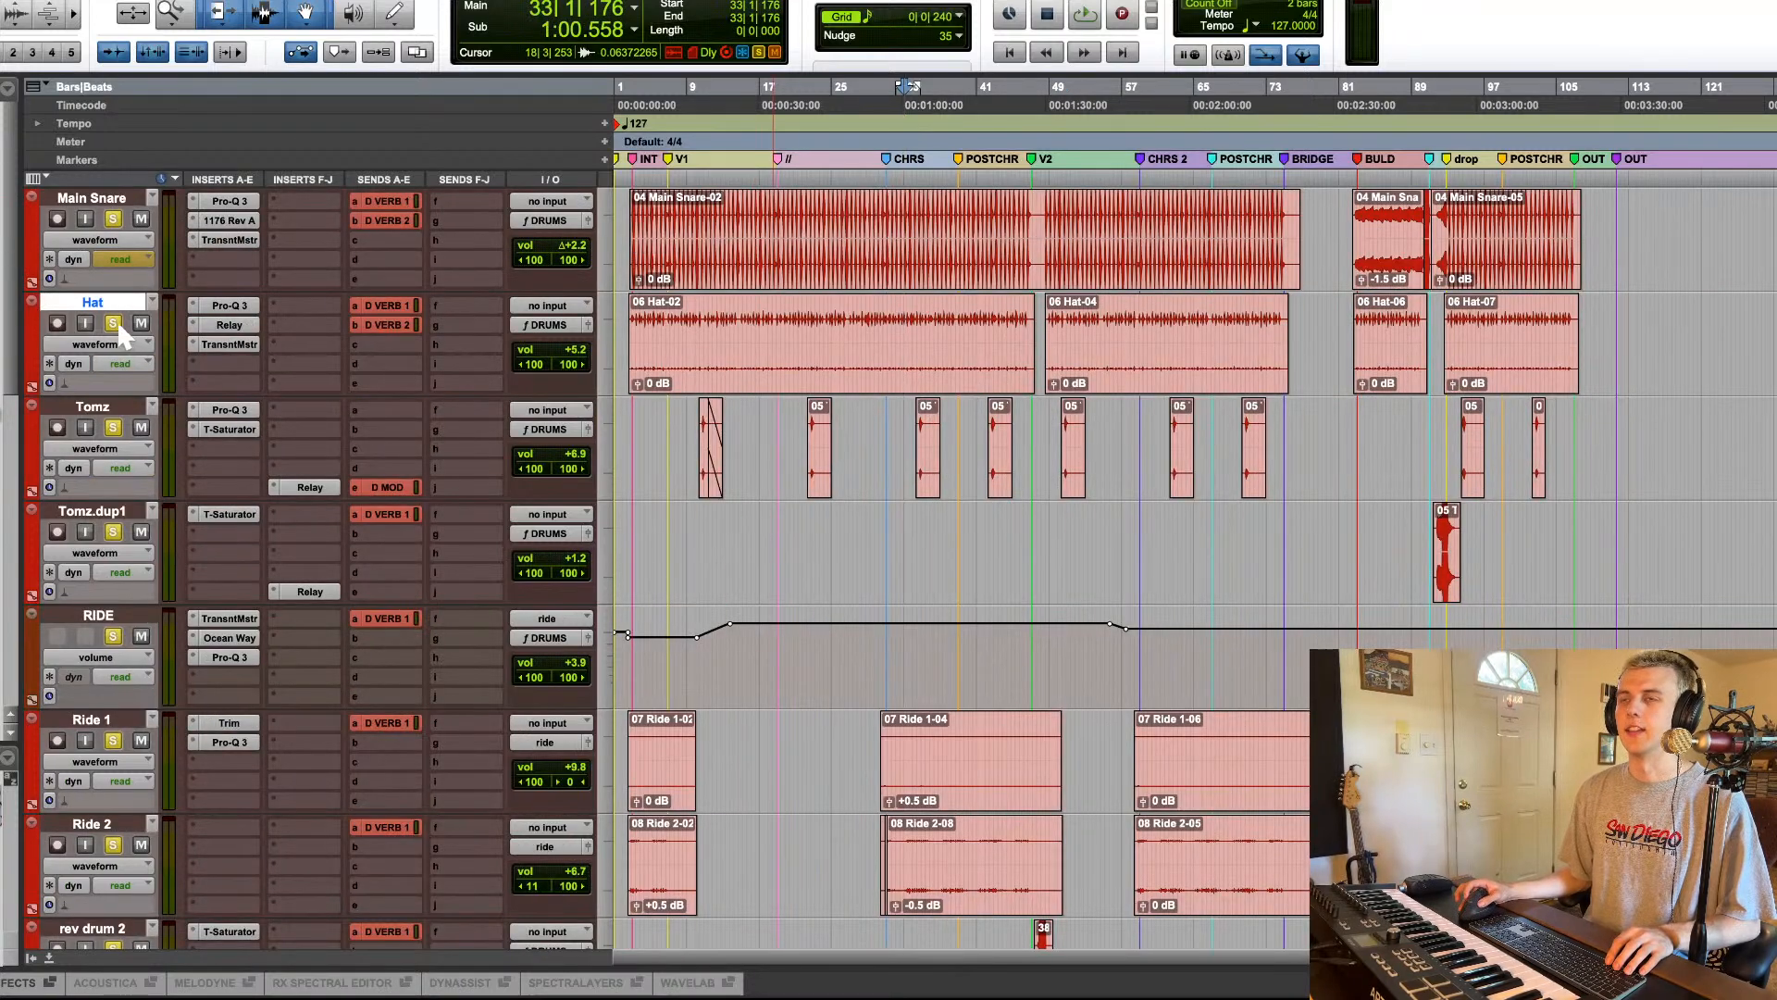
mouse_move(230, 335)
left_mouse_down()
mouse_move(238, 349)
mouse_move(240, 314)
left_mouse_up()
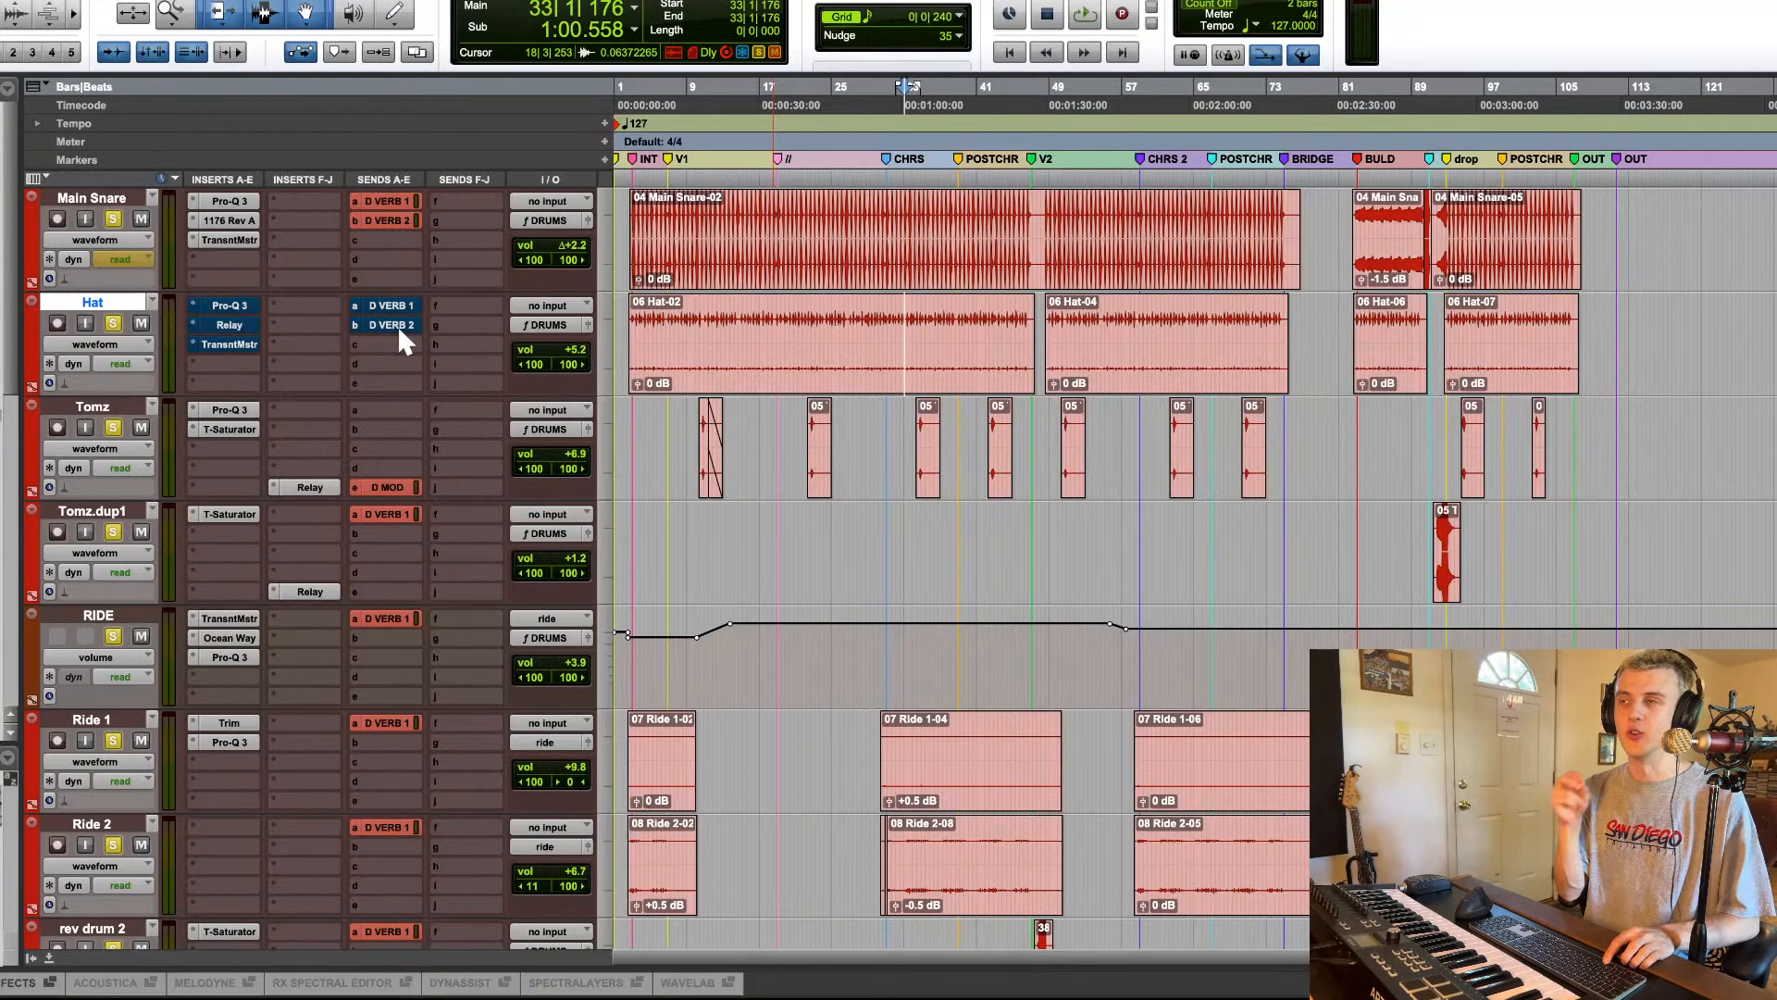
key("space")
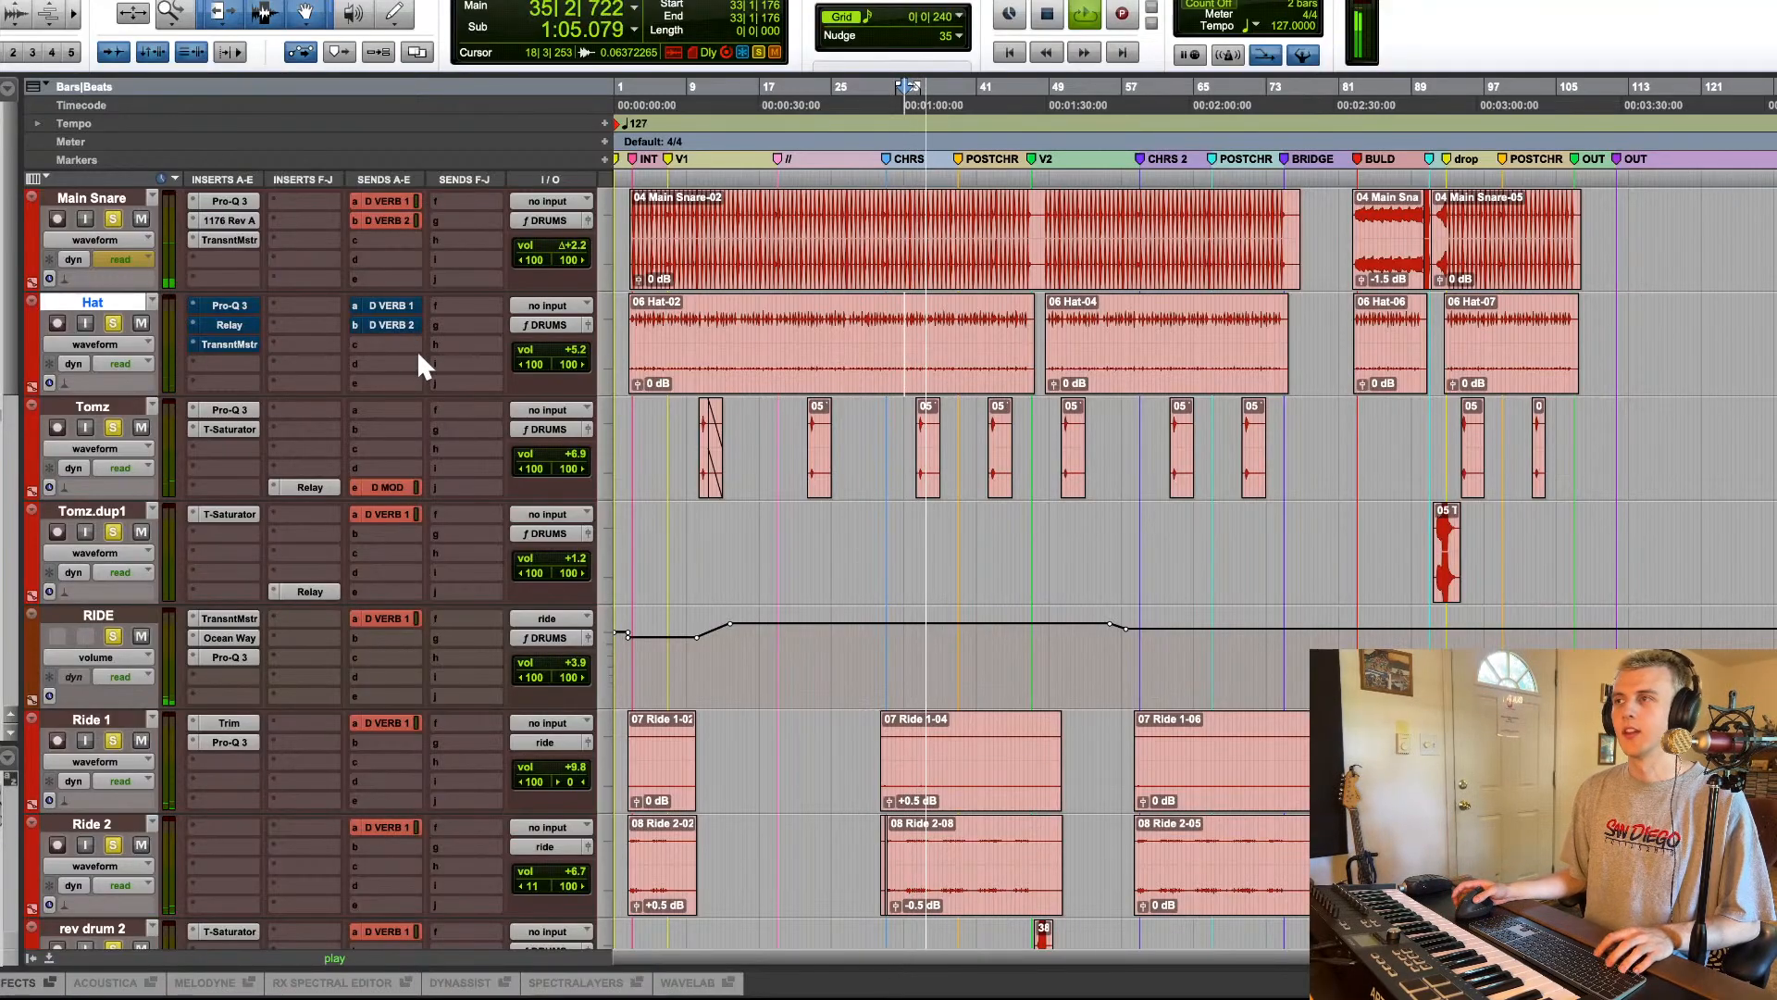
key("space")
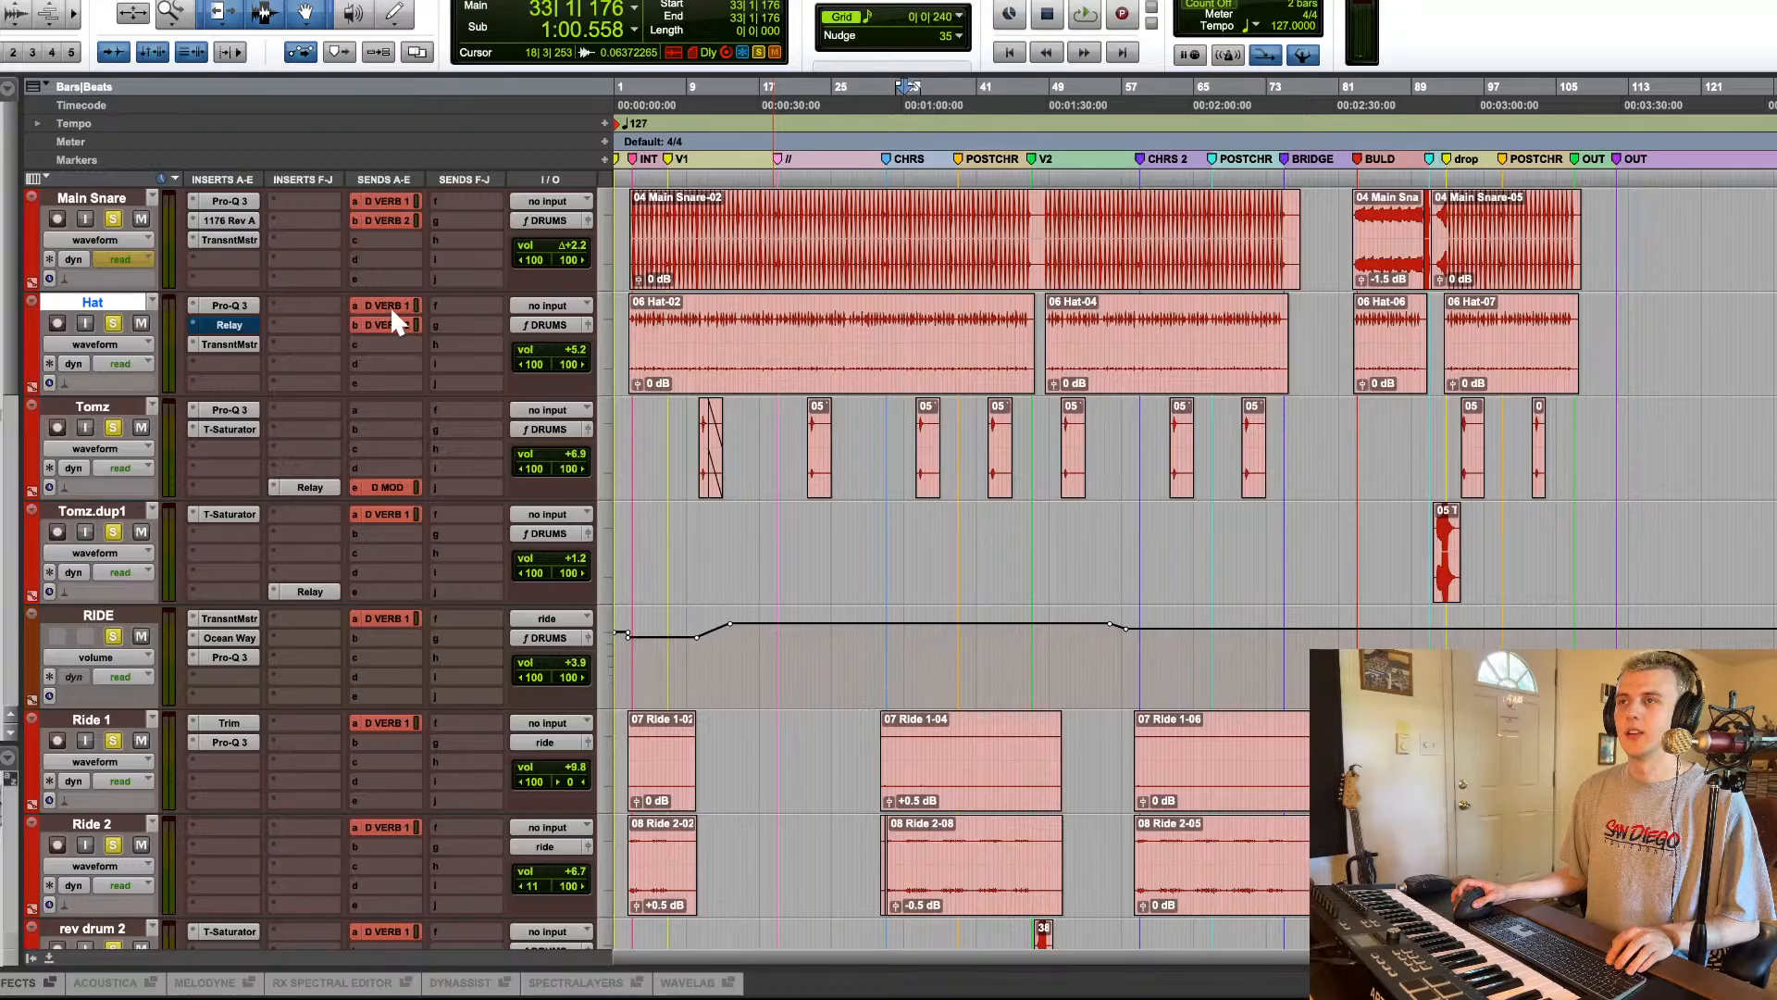
key("space")
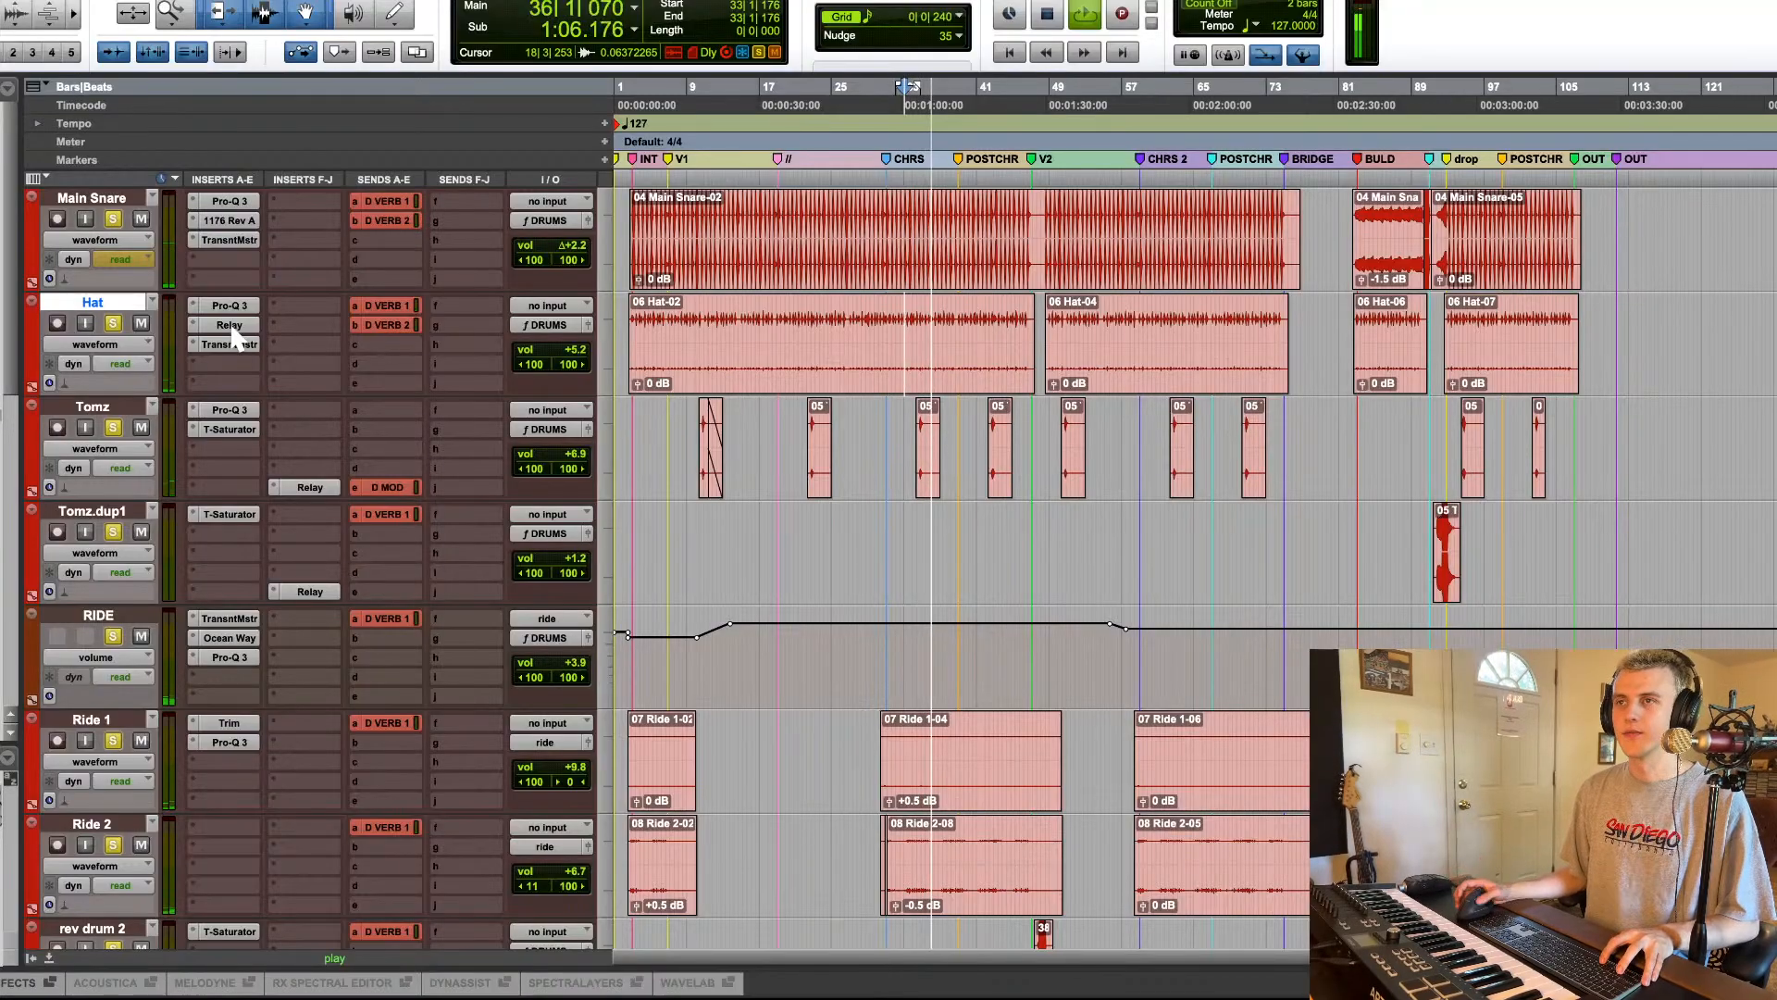
key("space")
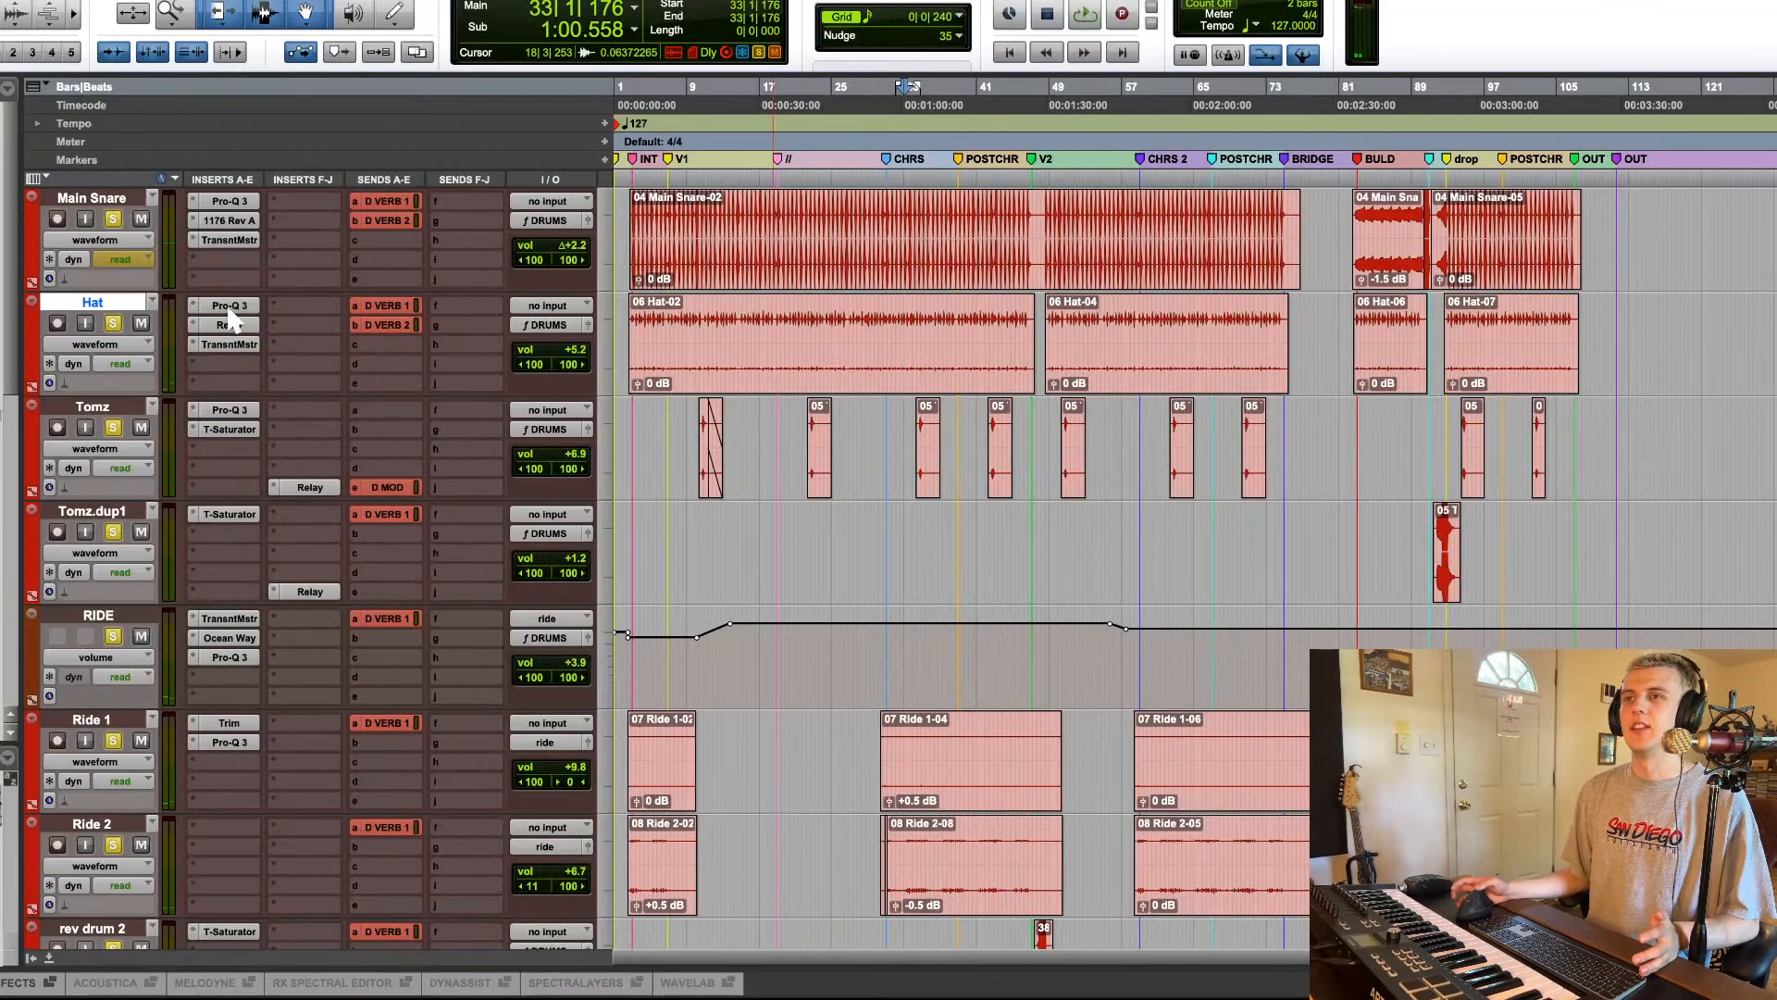
Step: Inspect the Hat's Relay insert, close it and select about two bars of the Hat clip in the chorus
left_click(227, 323)
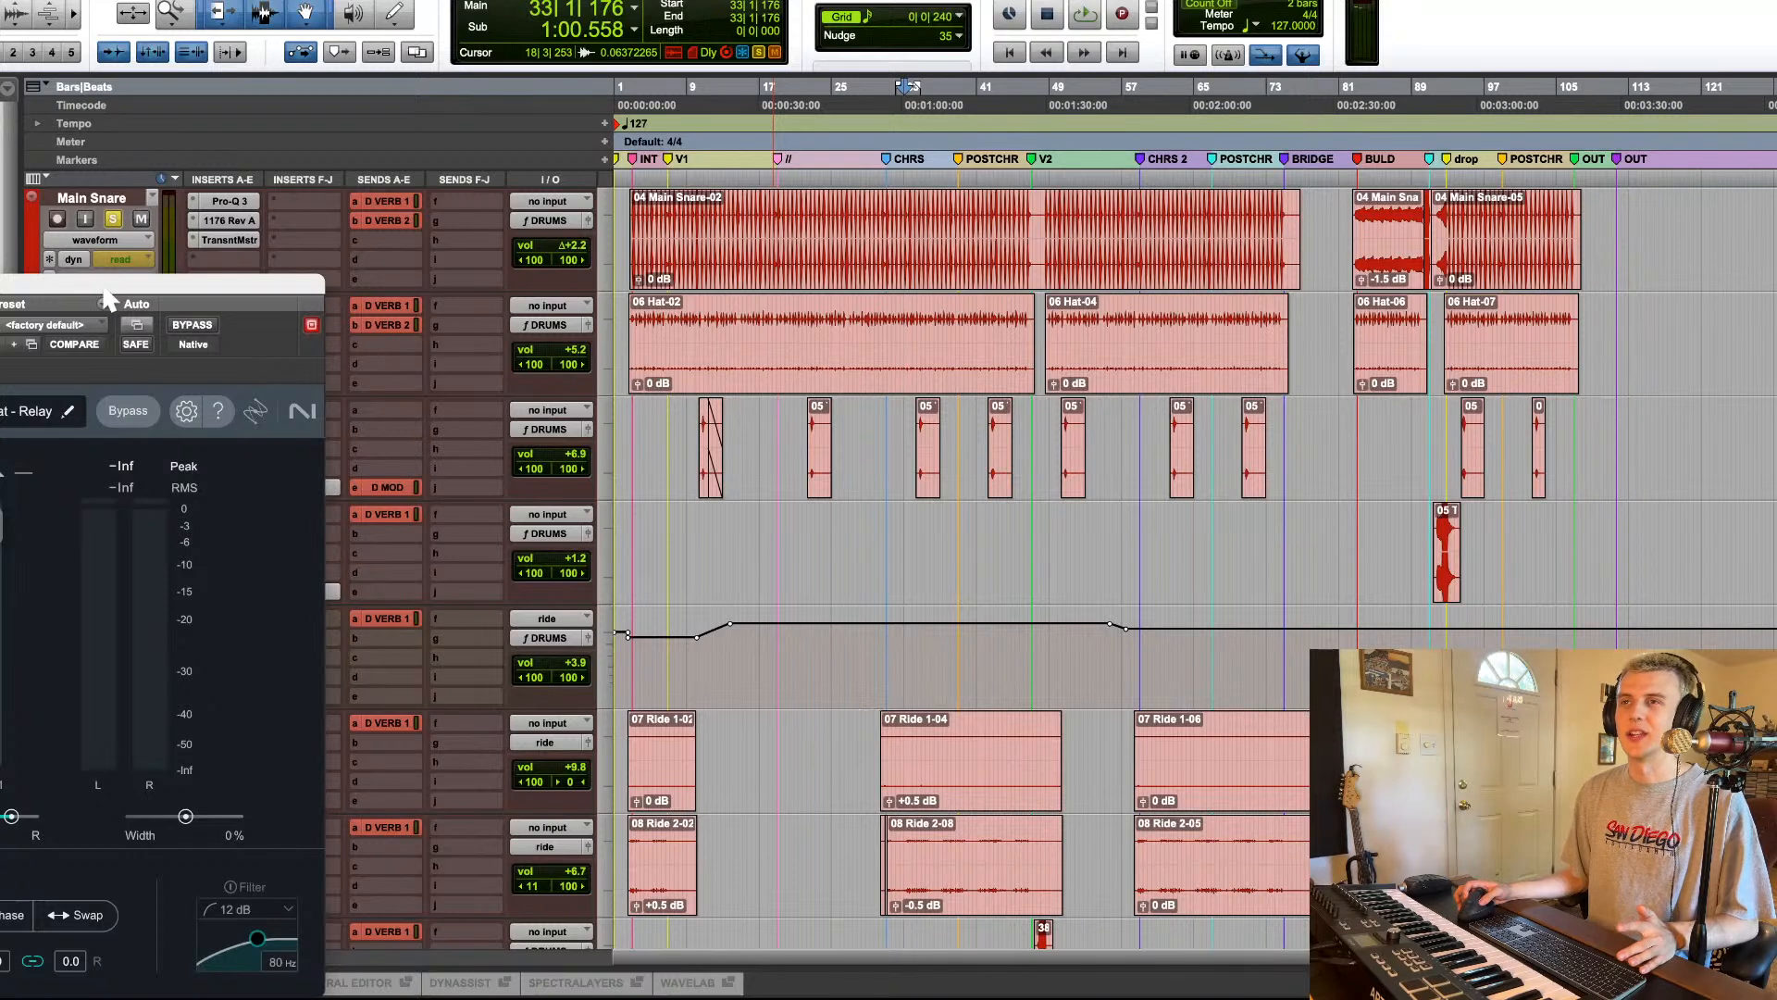
left_click(231, 325)
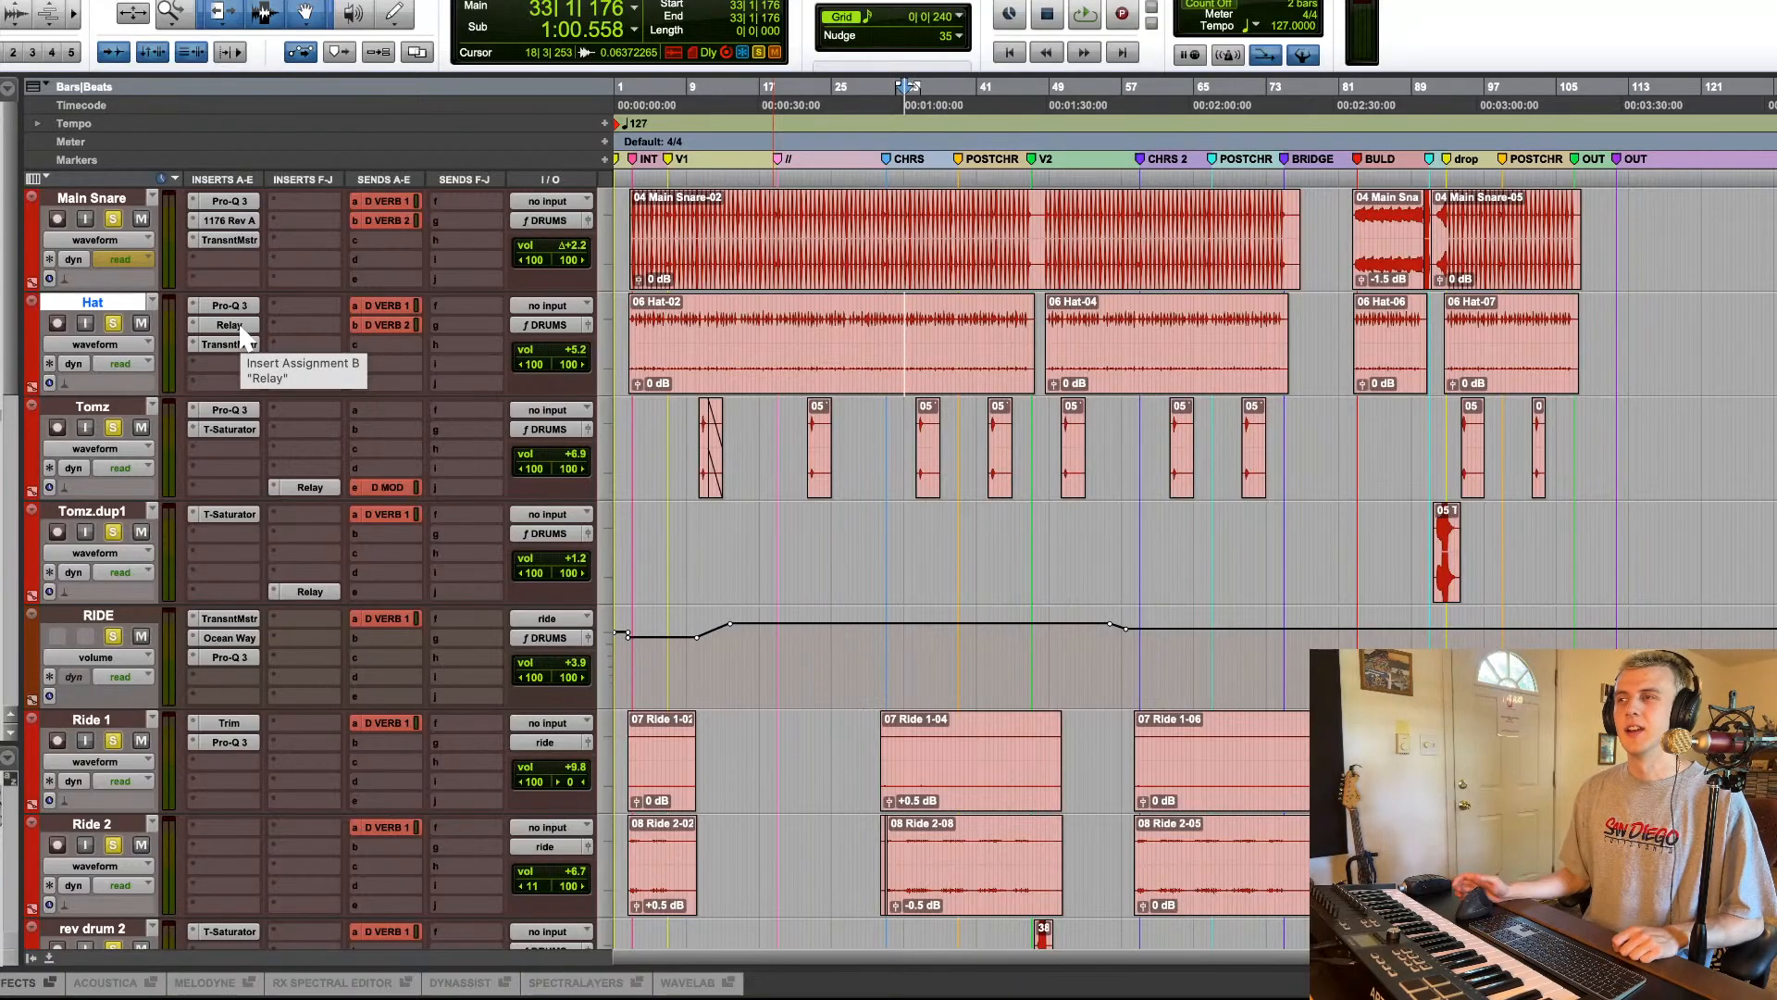
left_click_drag(913, 319, 919, 319)
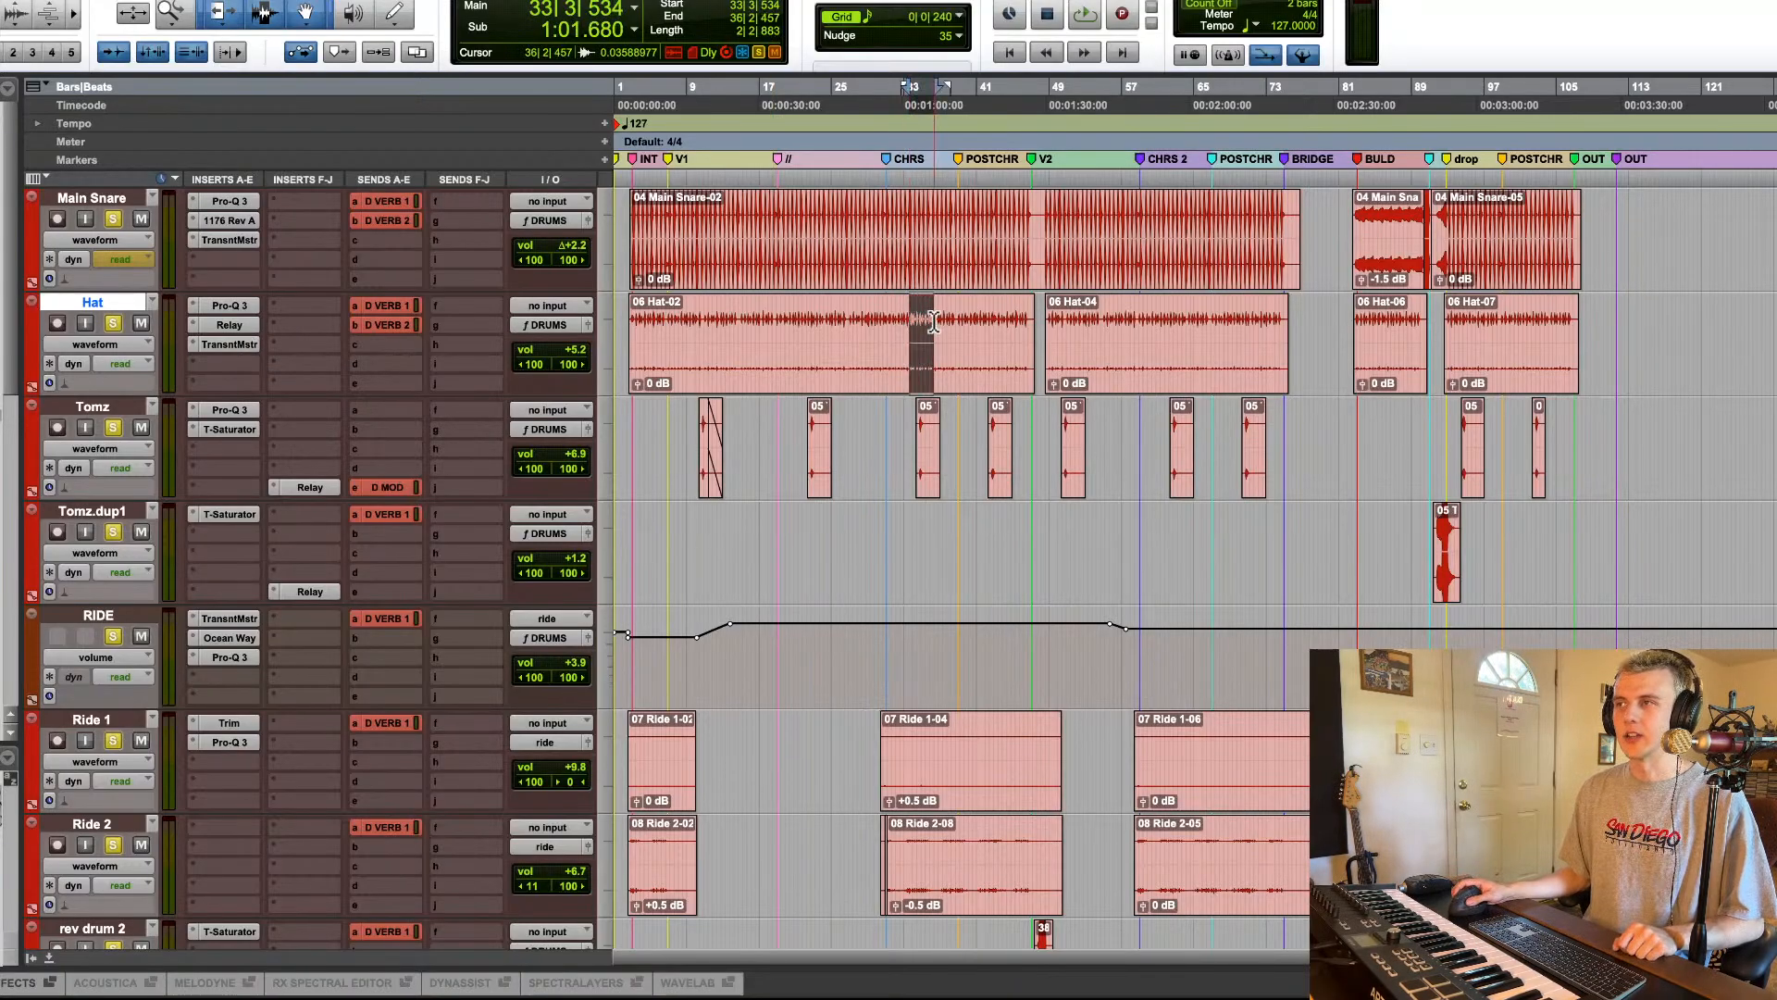
left_click(933, 324, "shift")
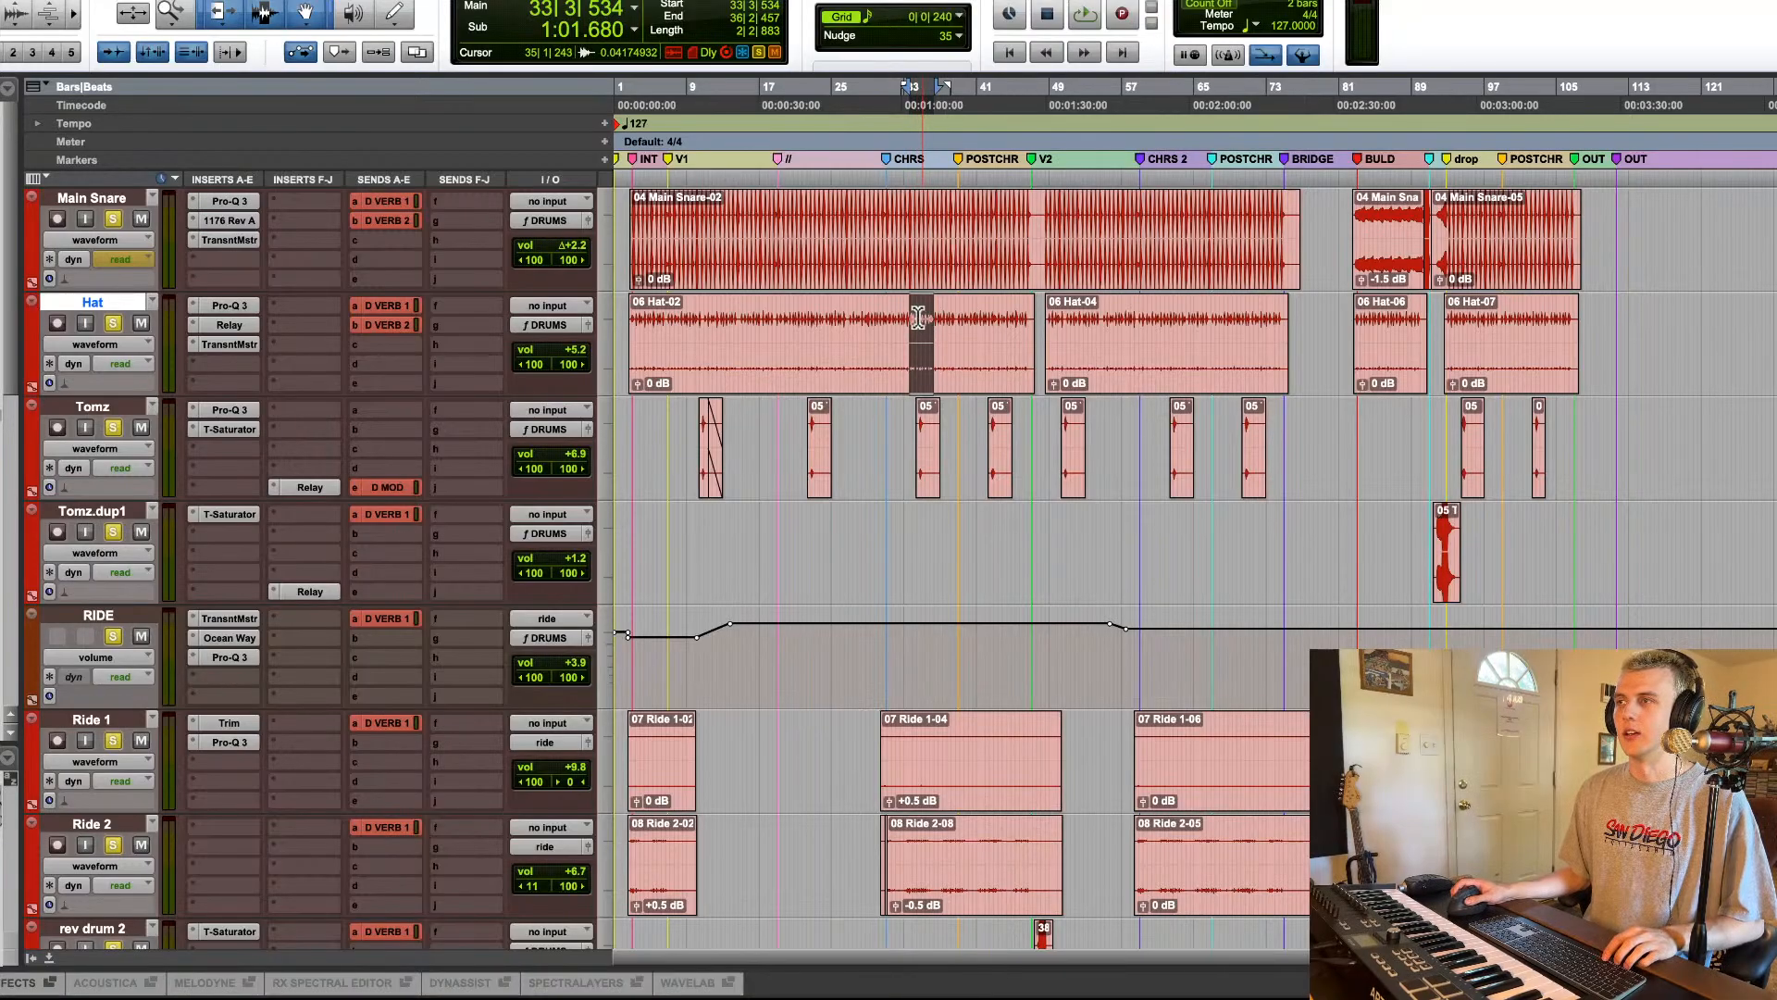
Step: Play from about bar 34 with the Hat's Pro-Q 3 open, solo its boosted band briefly, and close the plug-in
left_click(919, 319)
left_click(236, 304)
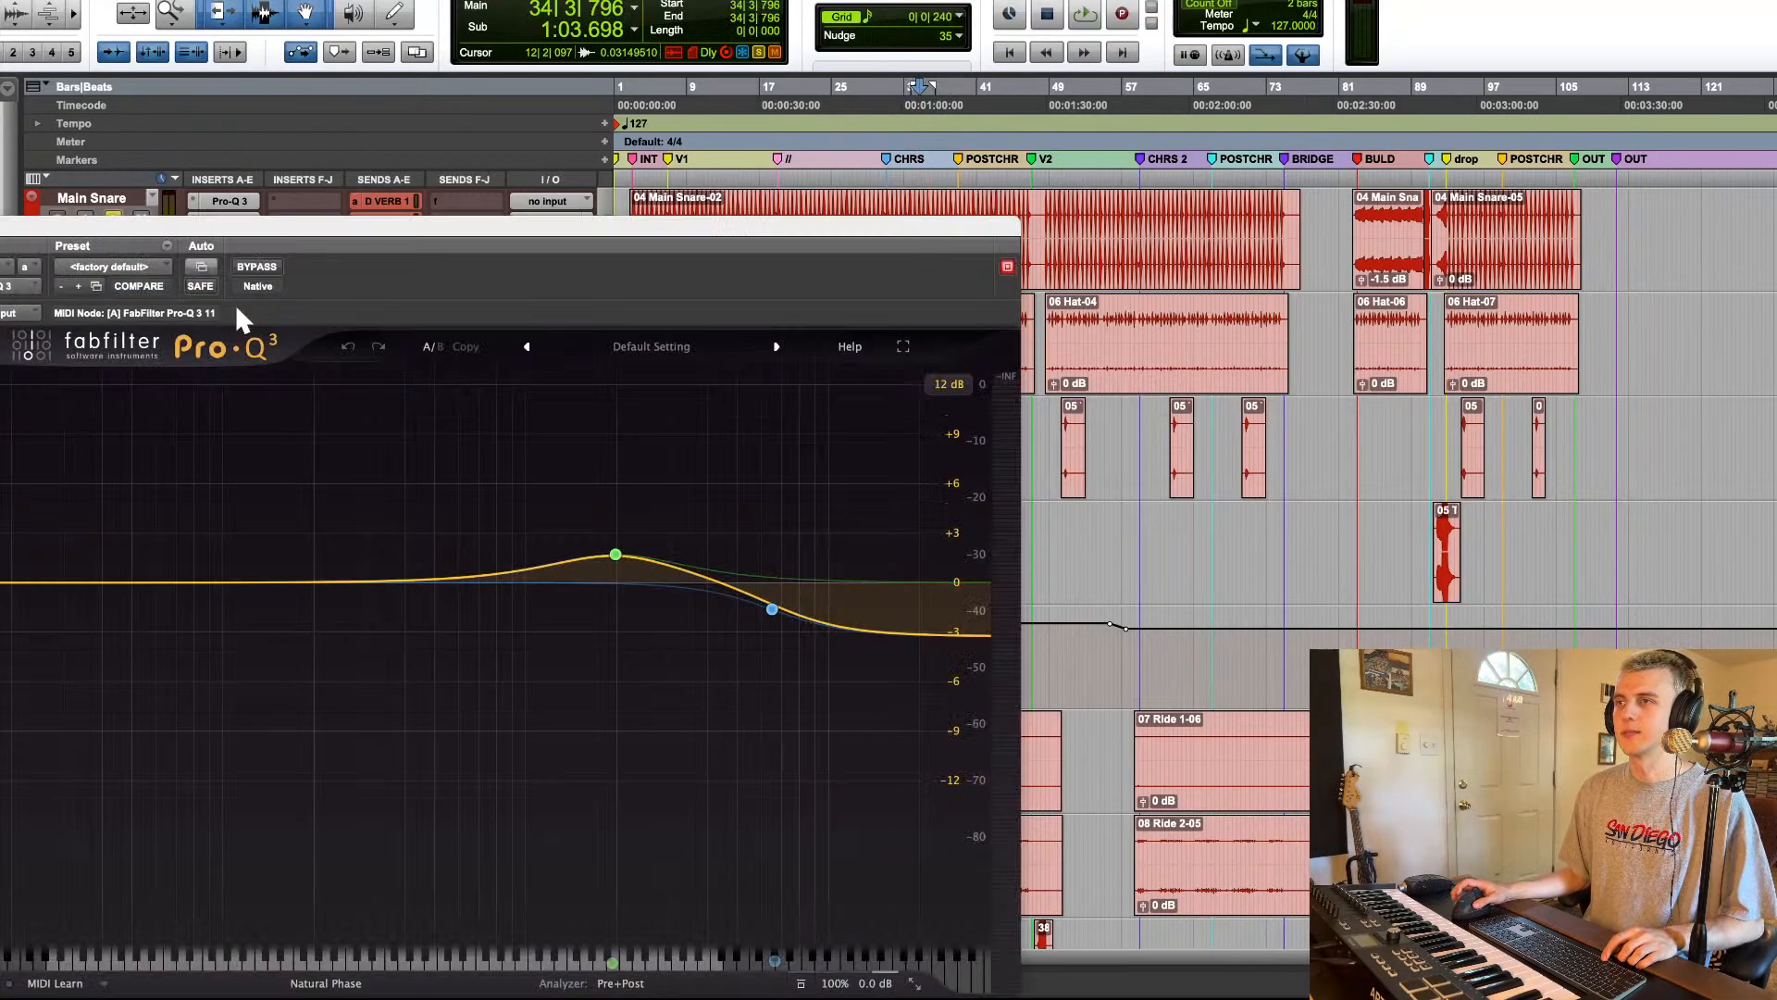
key("space")
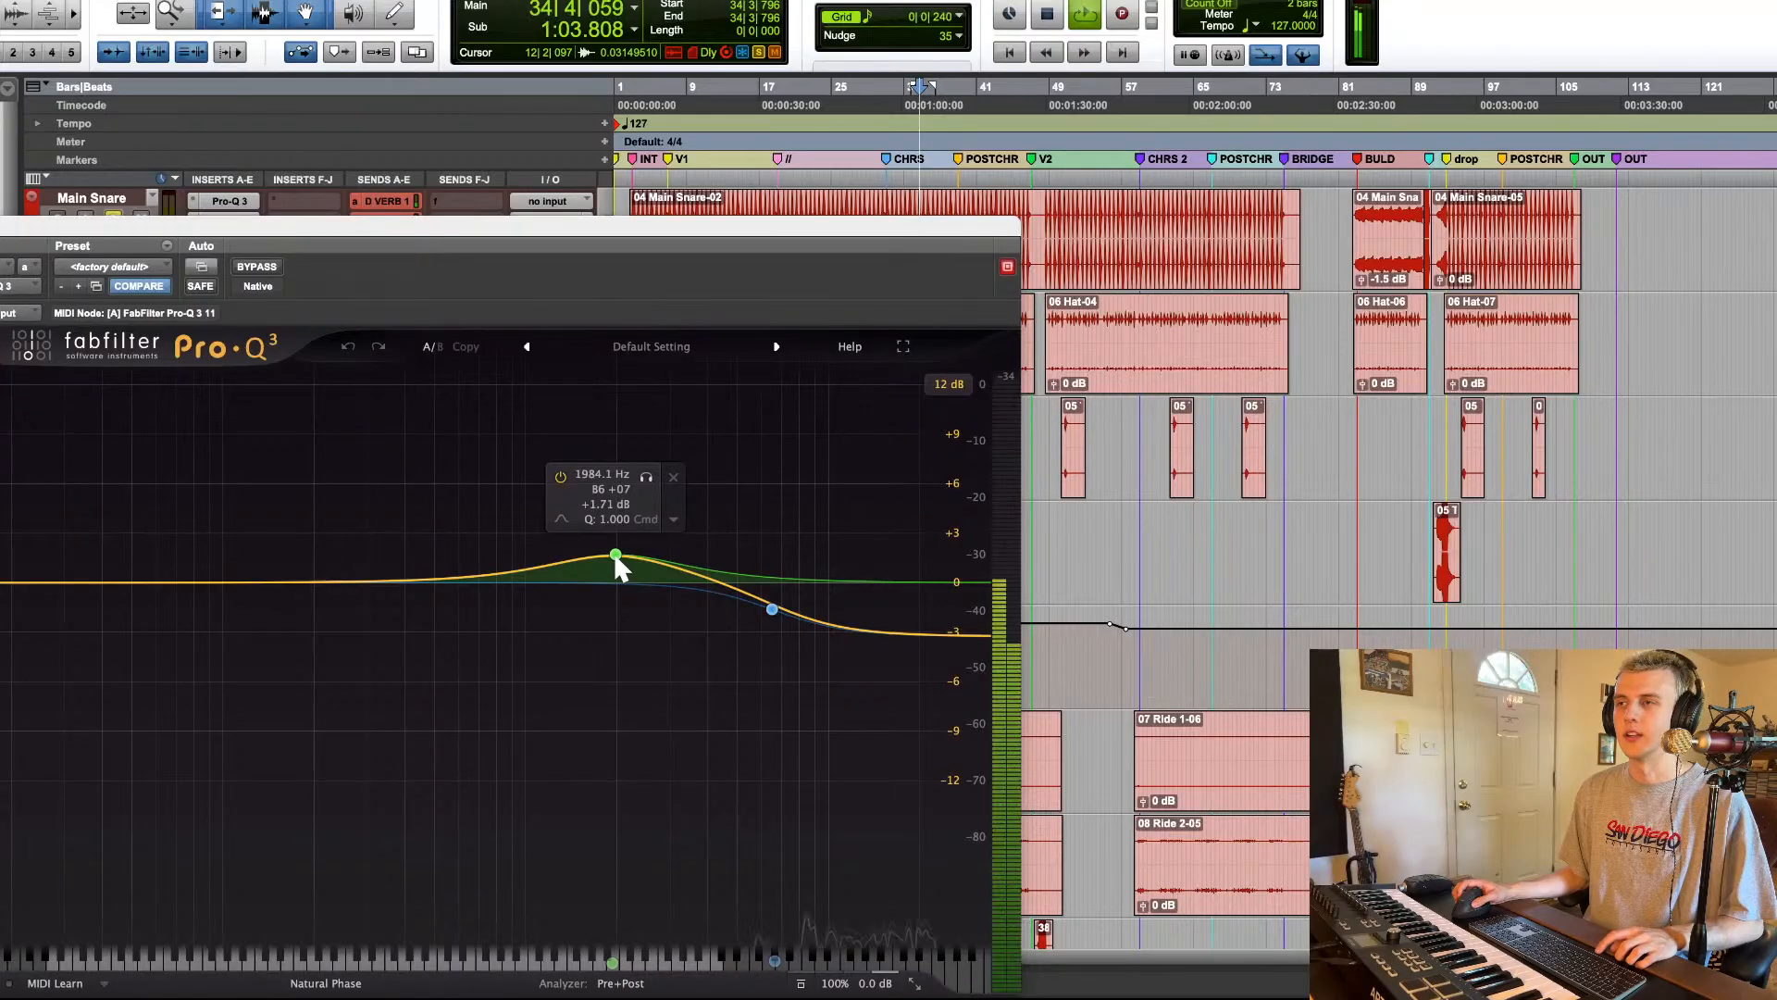
left_click(645, 477)
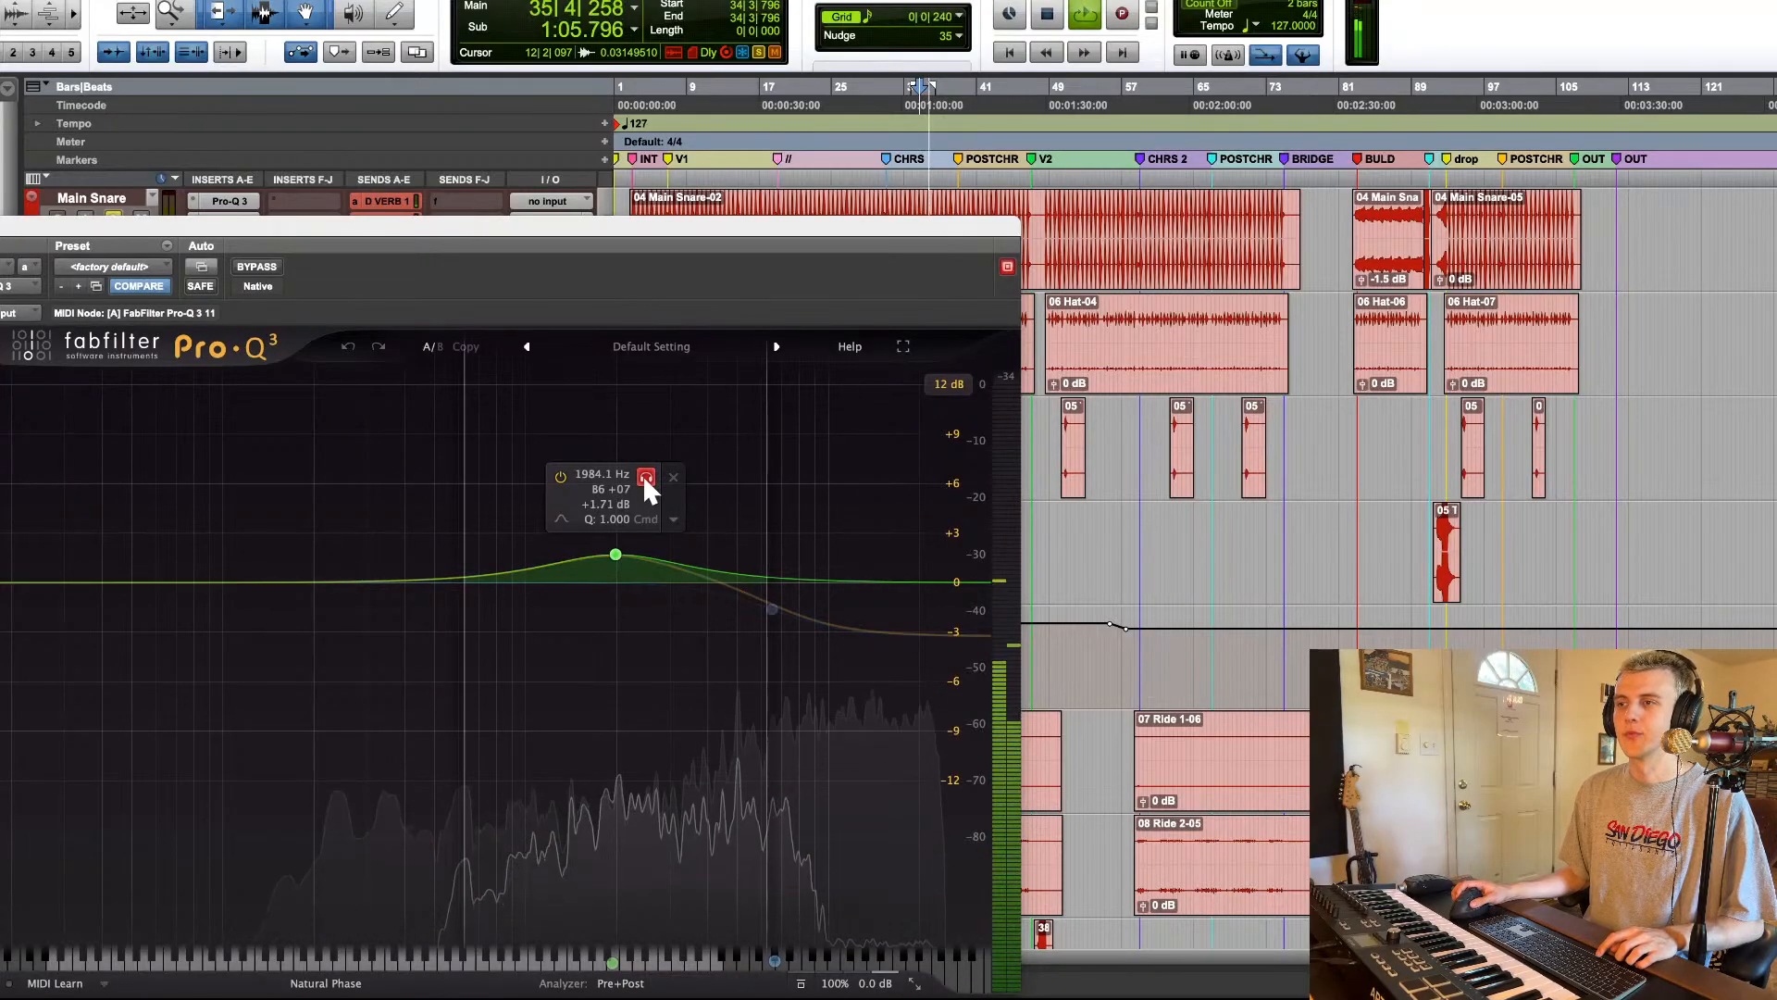
left_click(645, 476)
left_click_drag(155, 225, 194, 394)
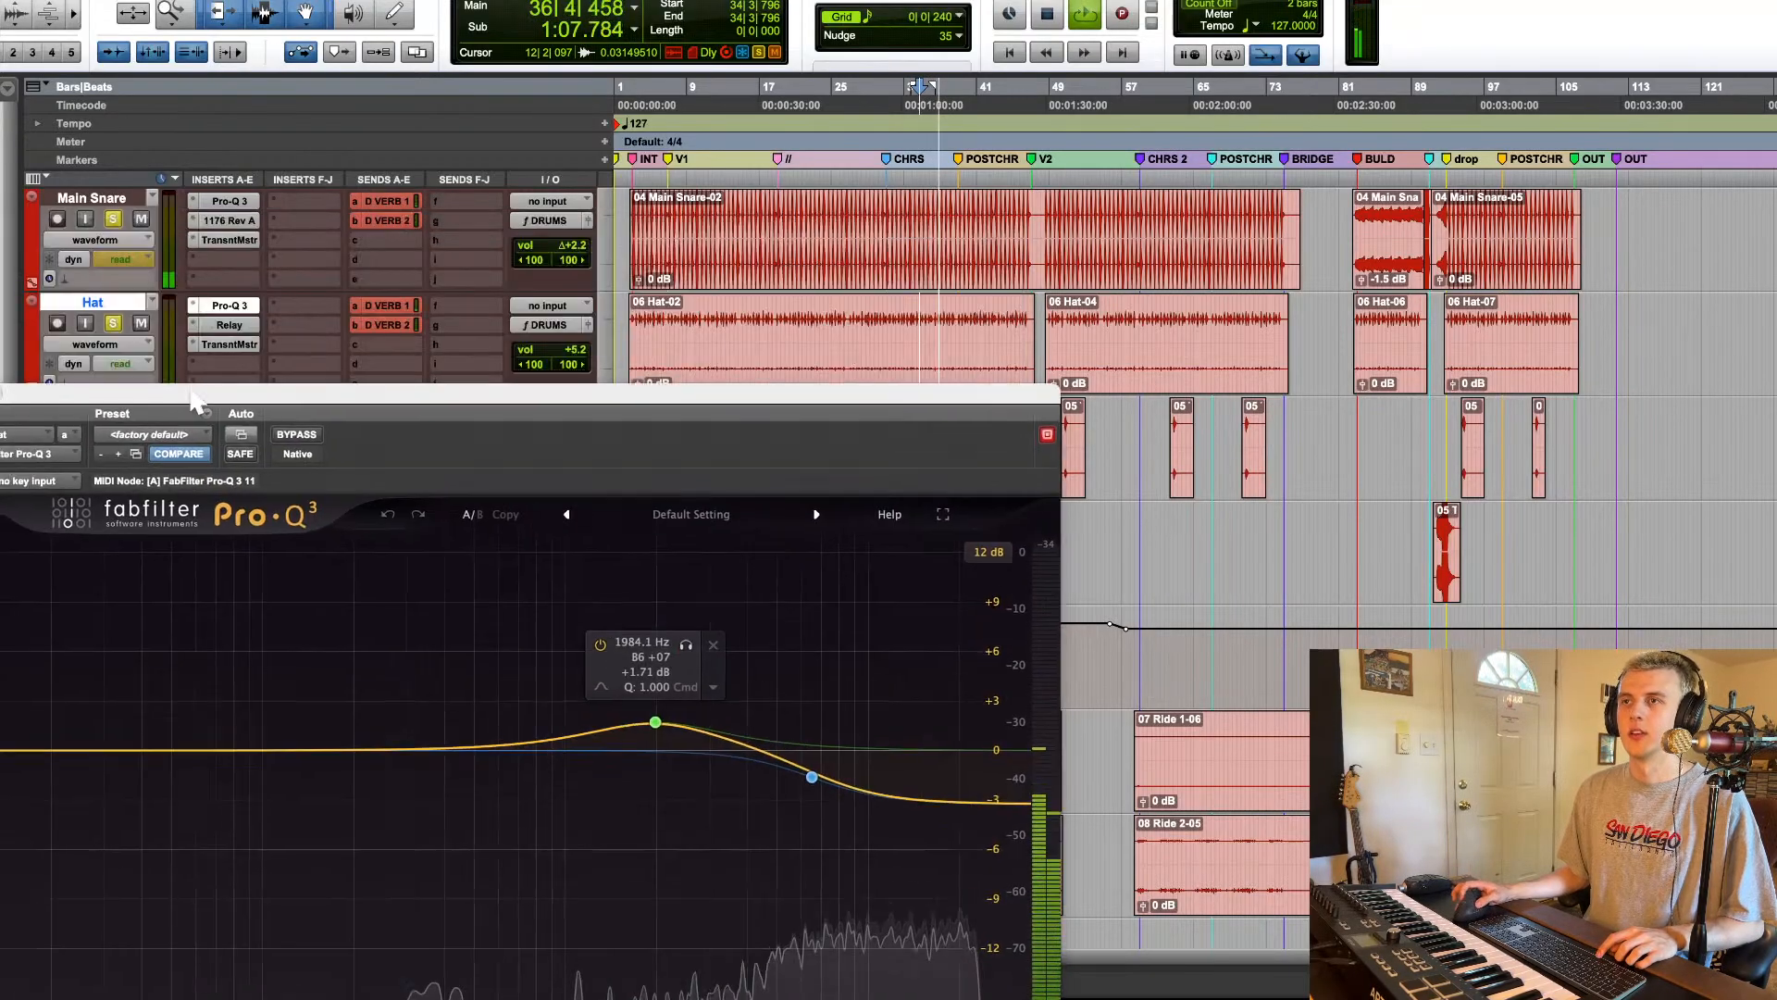
left_click(228, 309)
Step: Stop playback and examine the Main Snare and Hat waveforms more closely around the chorus and post chorus
scroll(905, 486, "down", 1)
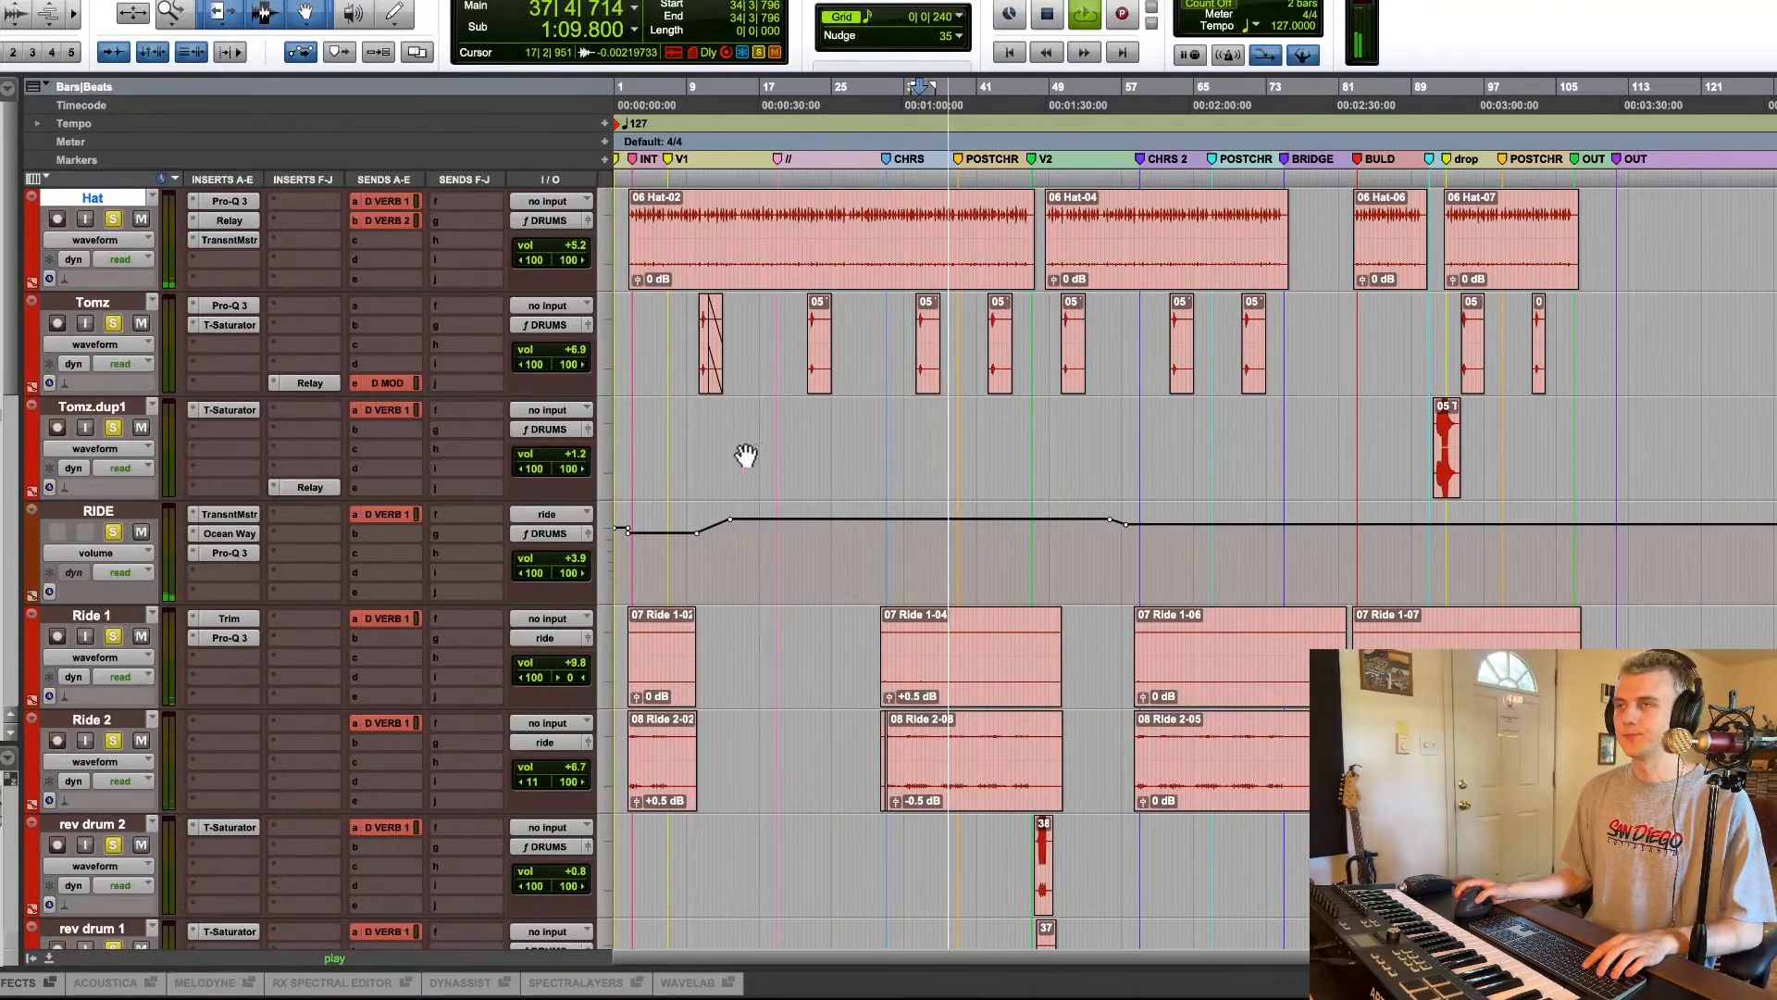
scroll(753, 401, "right", 2)
key("space")
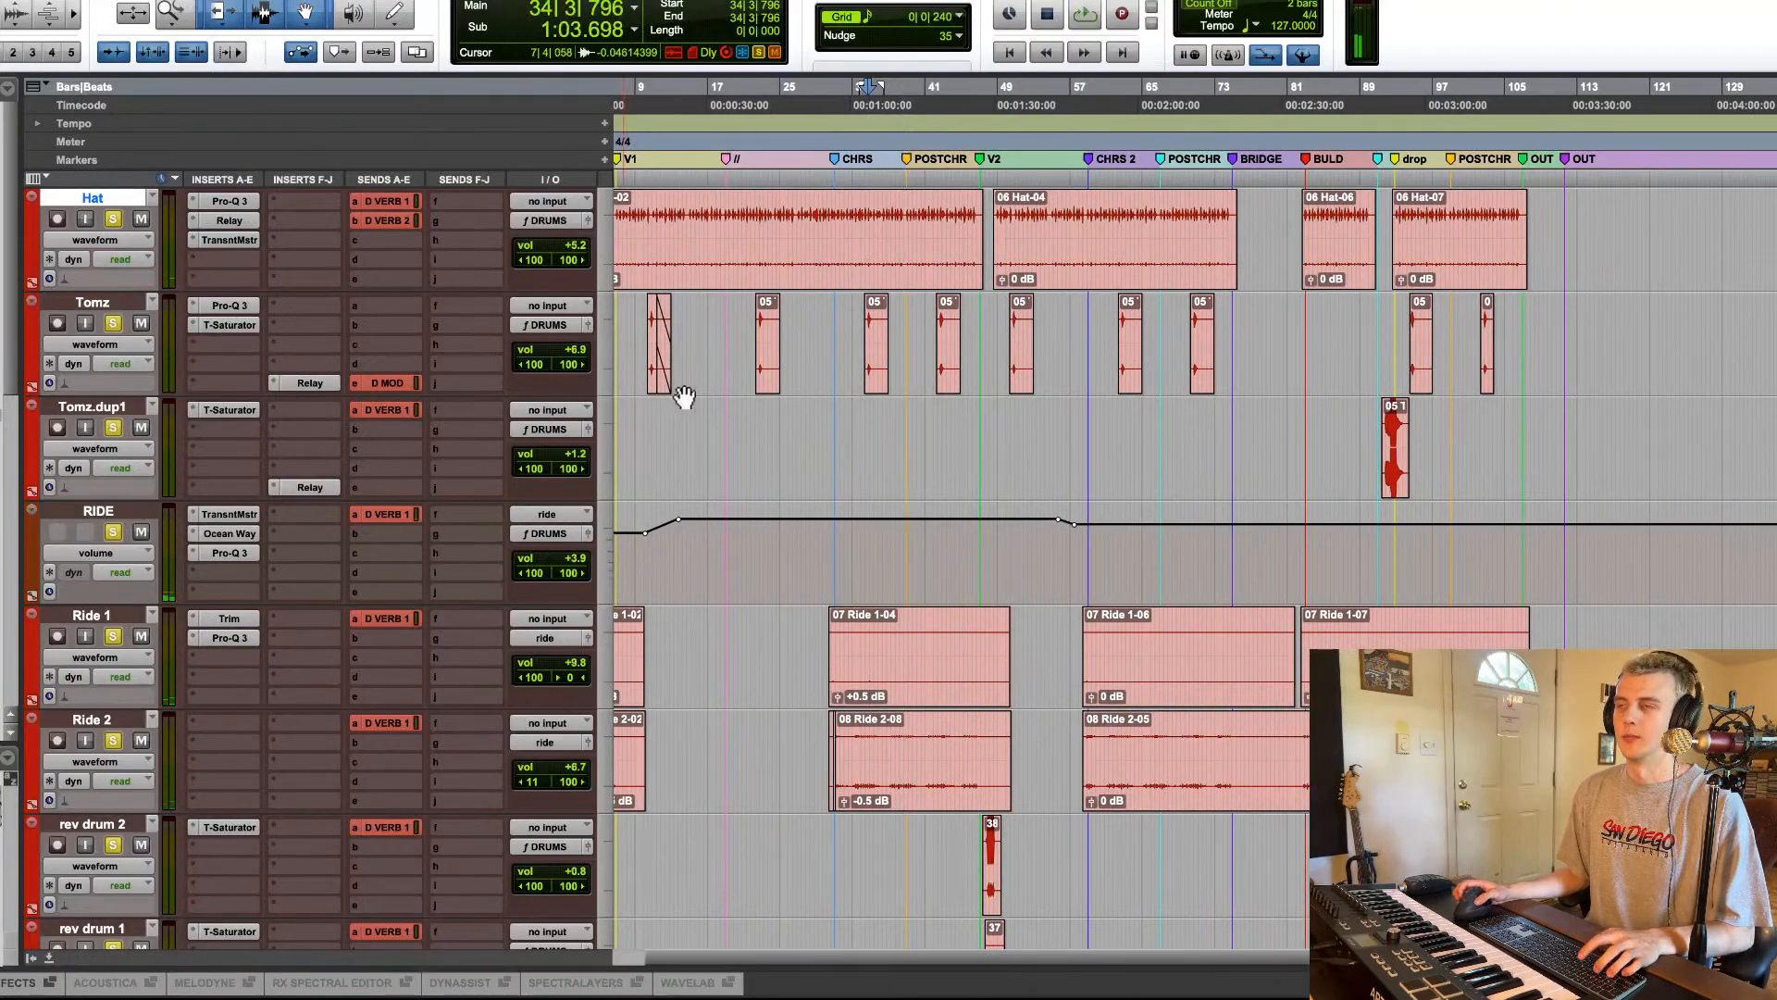
scroll(750, 400, "up", 2)
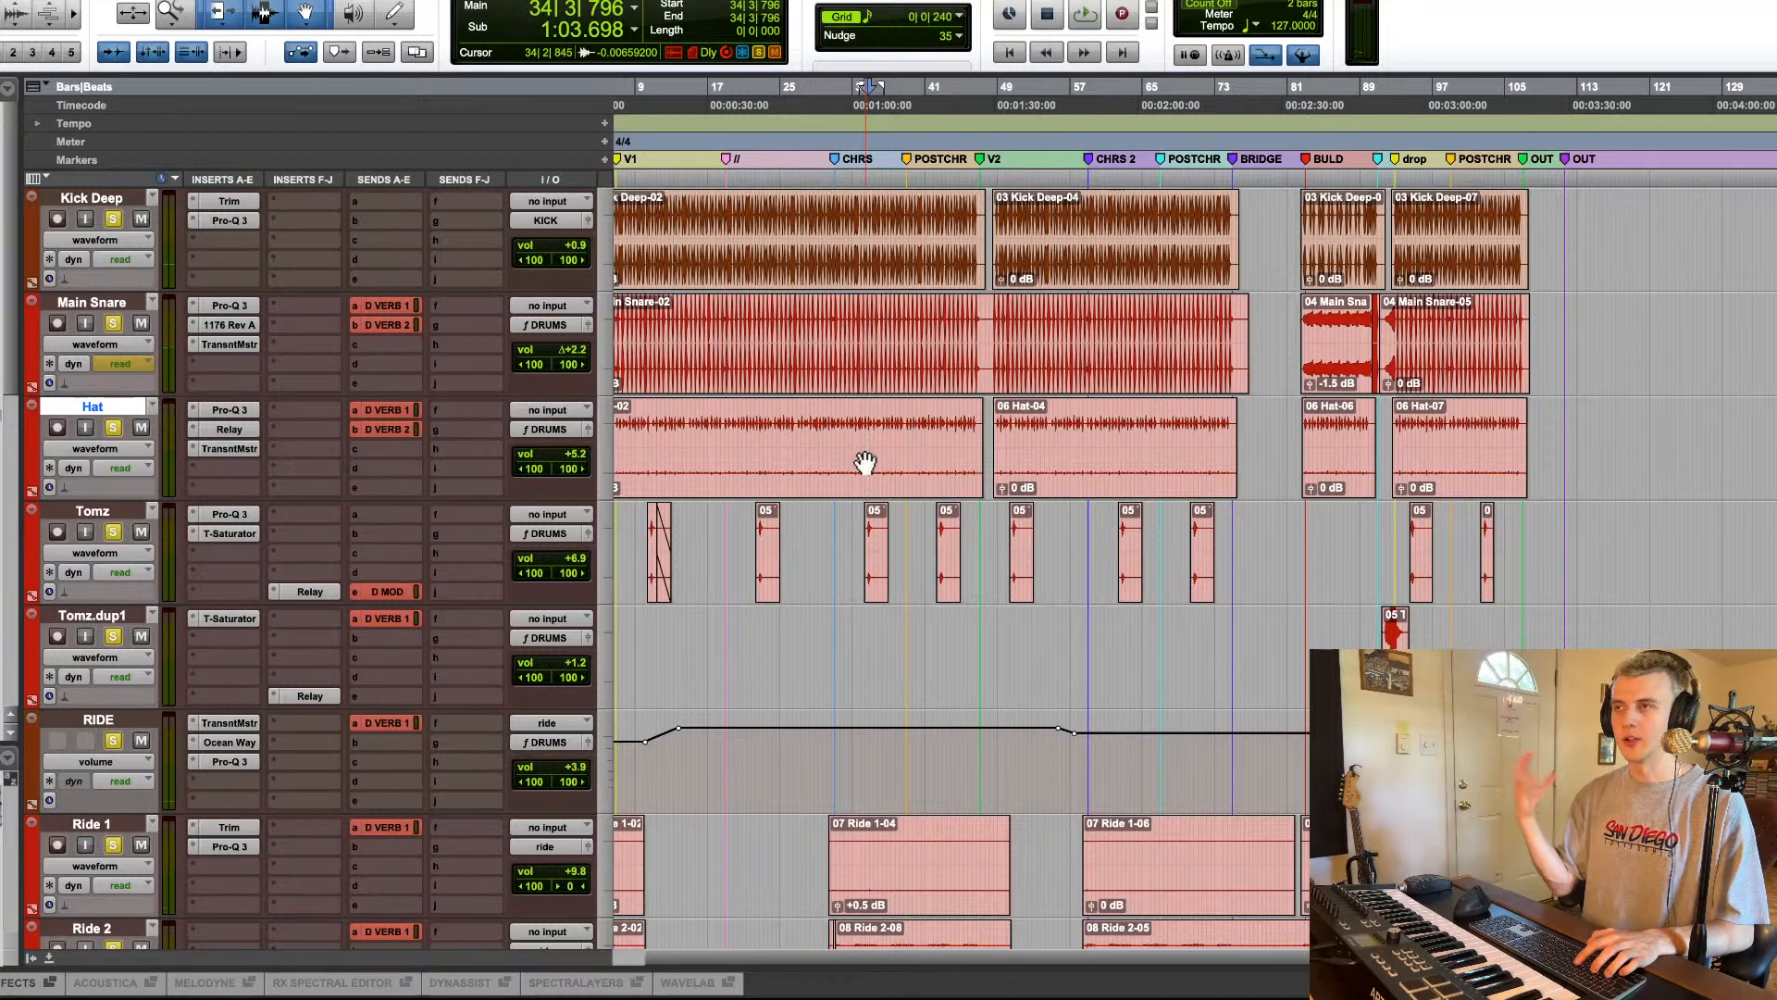
scroll(861, 463, "up", 2)
scroll(905, 484, "up", 2)
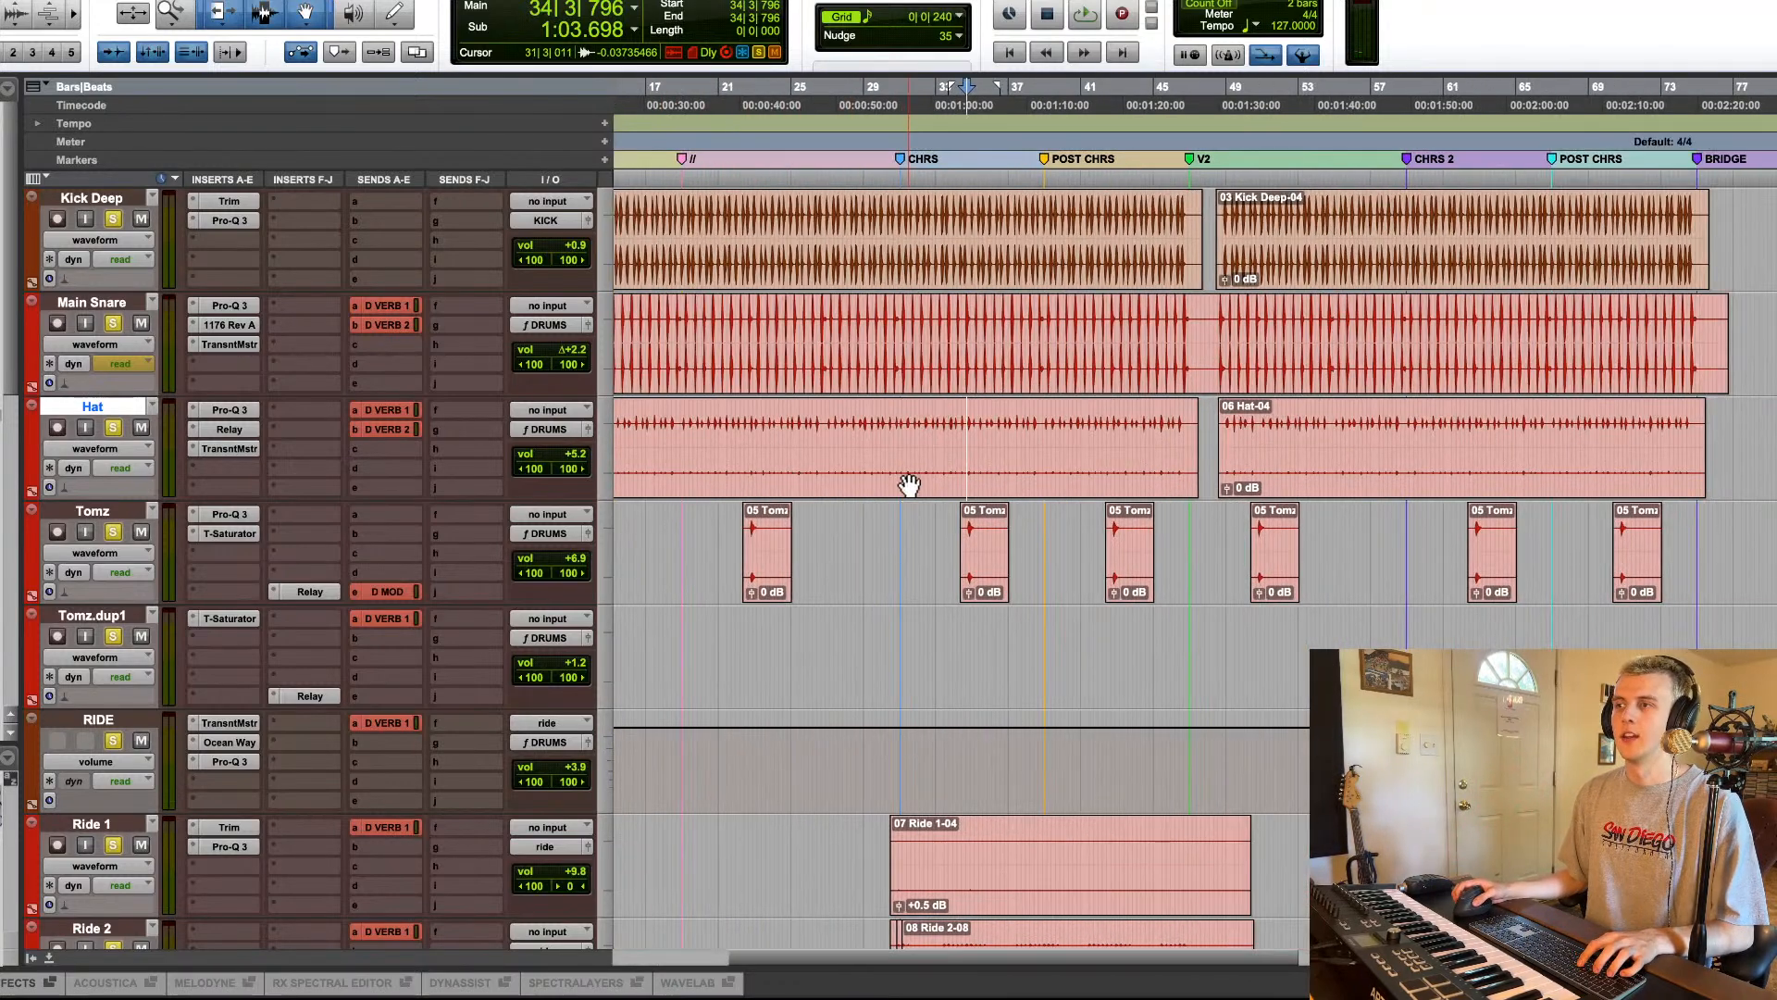
scroll(909, 483, "right", 2)
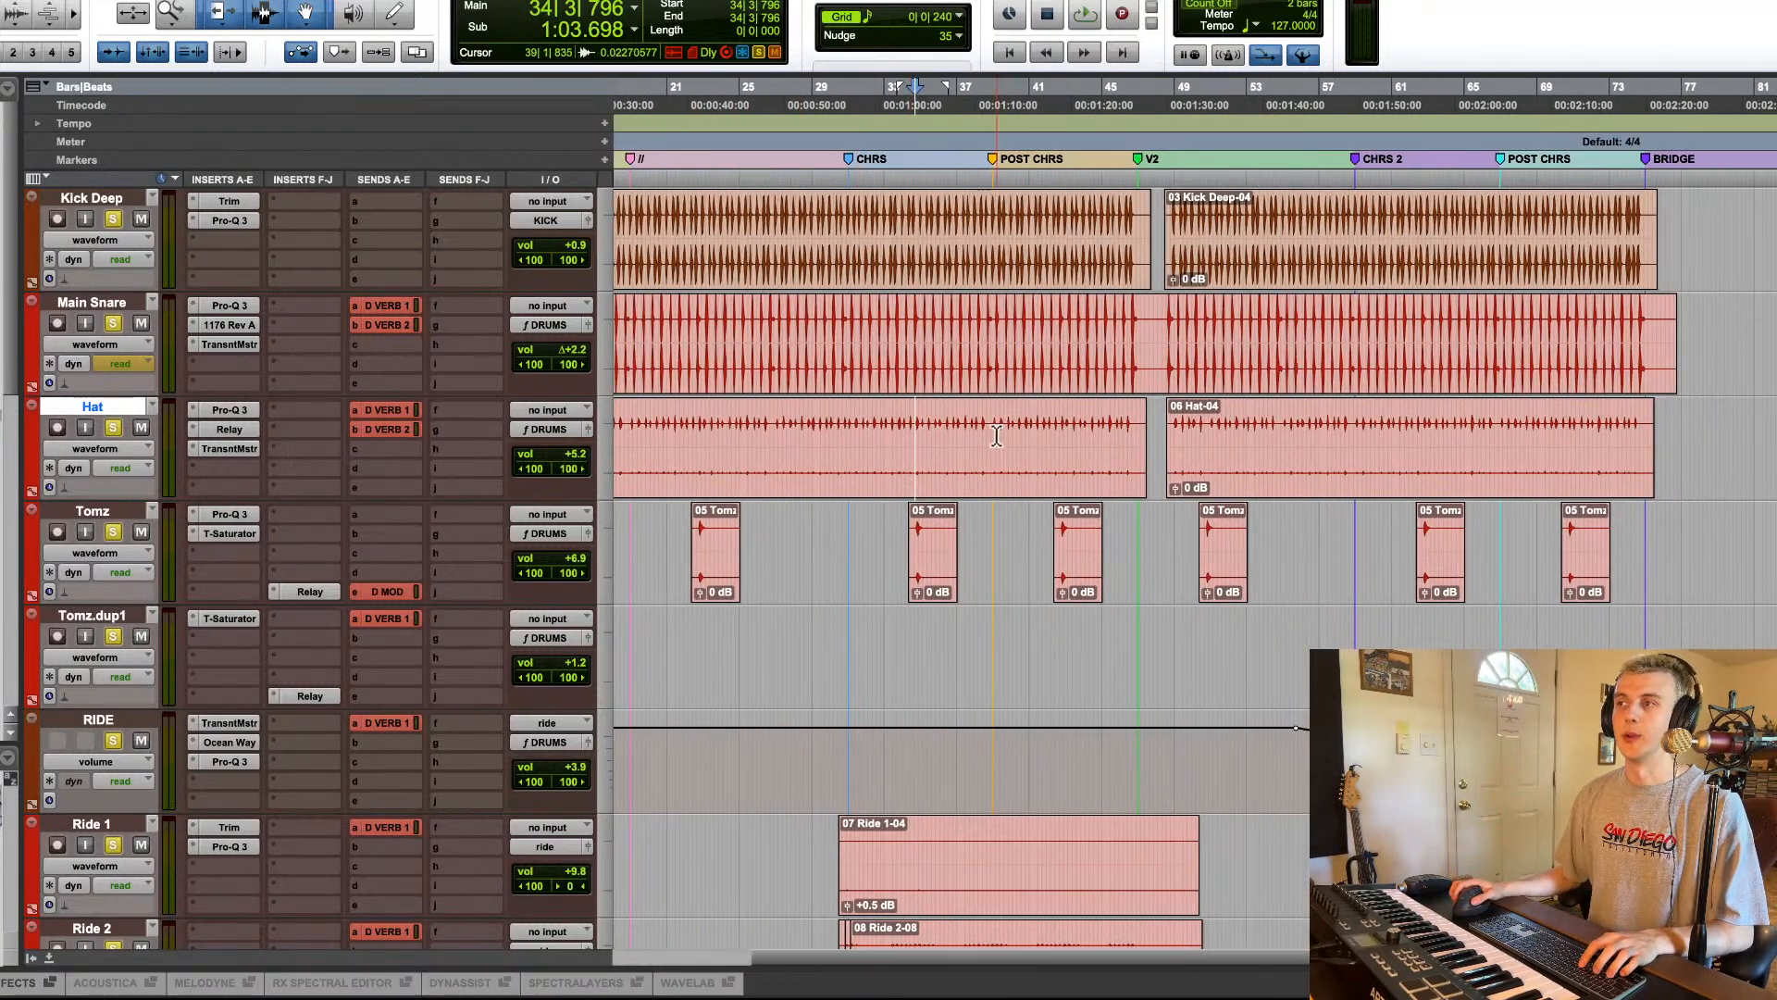
Step: Select the chorus clips on the Ride 1 and Ride 2 tracks together
scroll(996, 435, "down", 4)
left_click(867, 433)
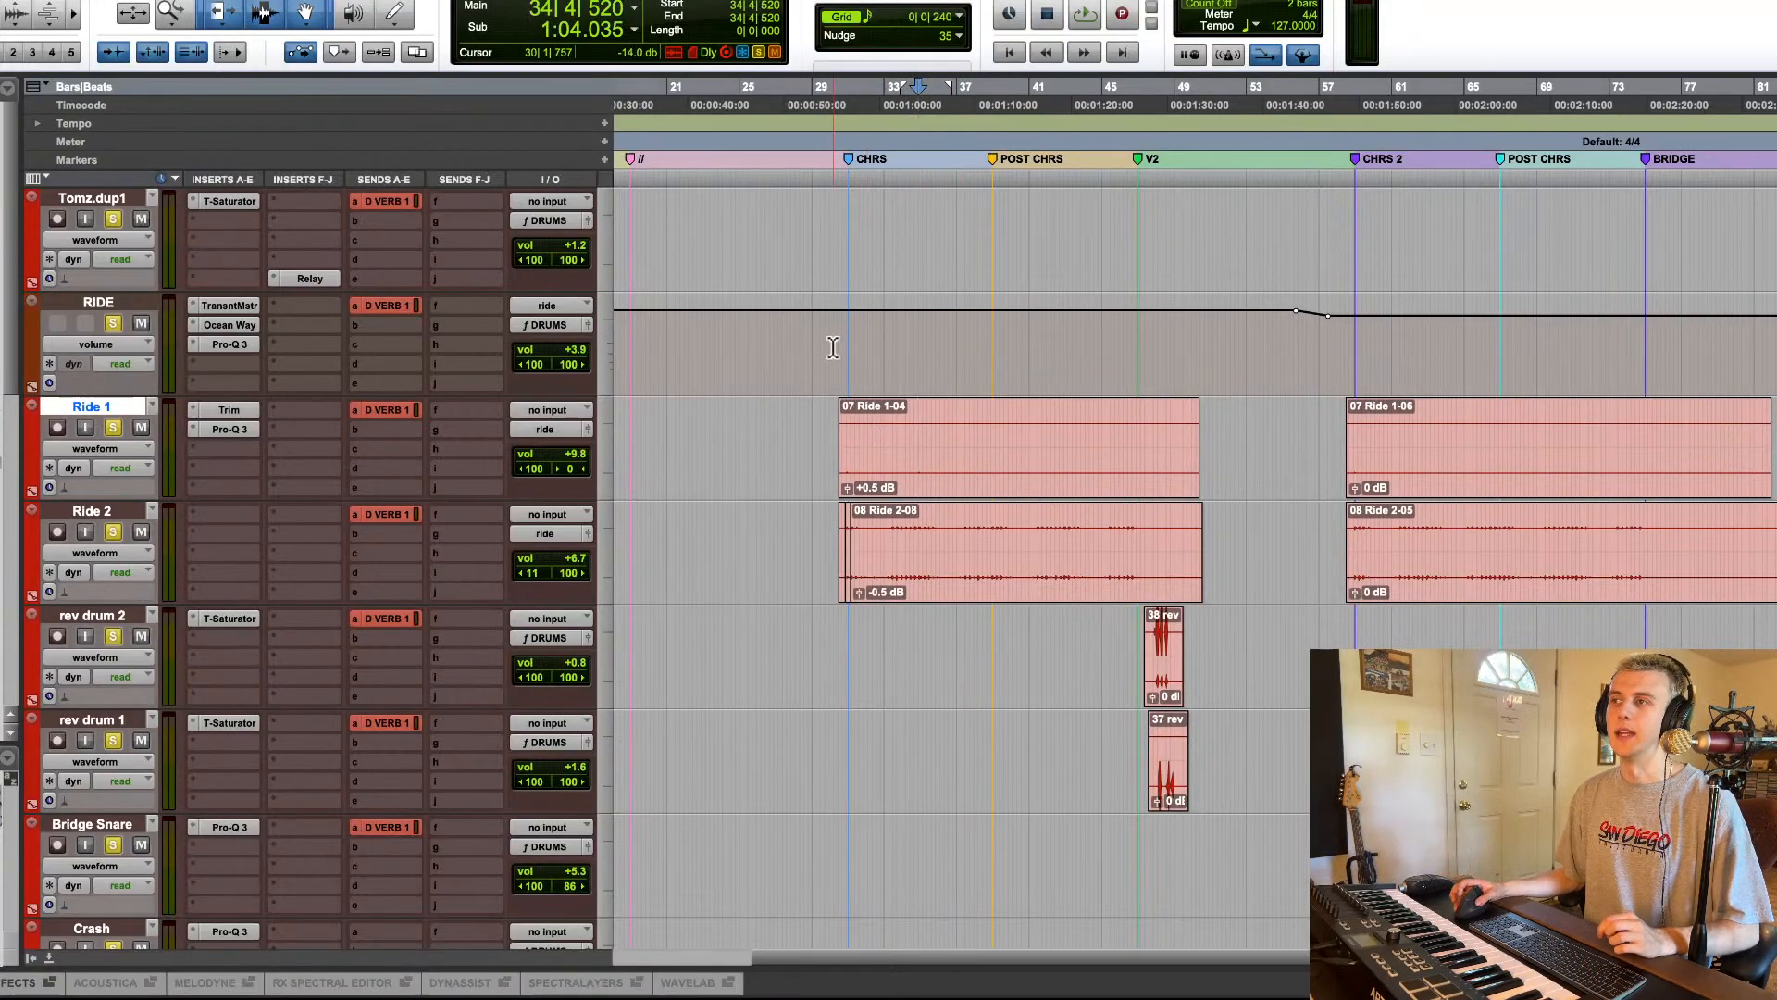
left_click_drag(834, 344, 1061, 352)
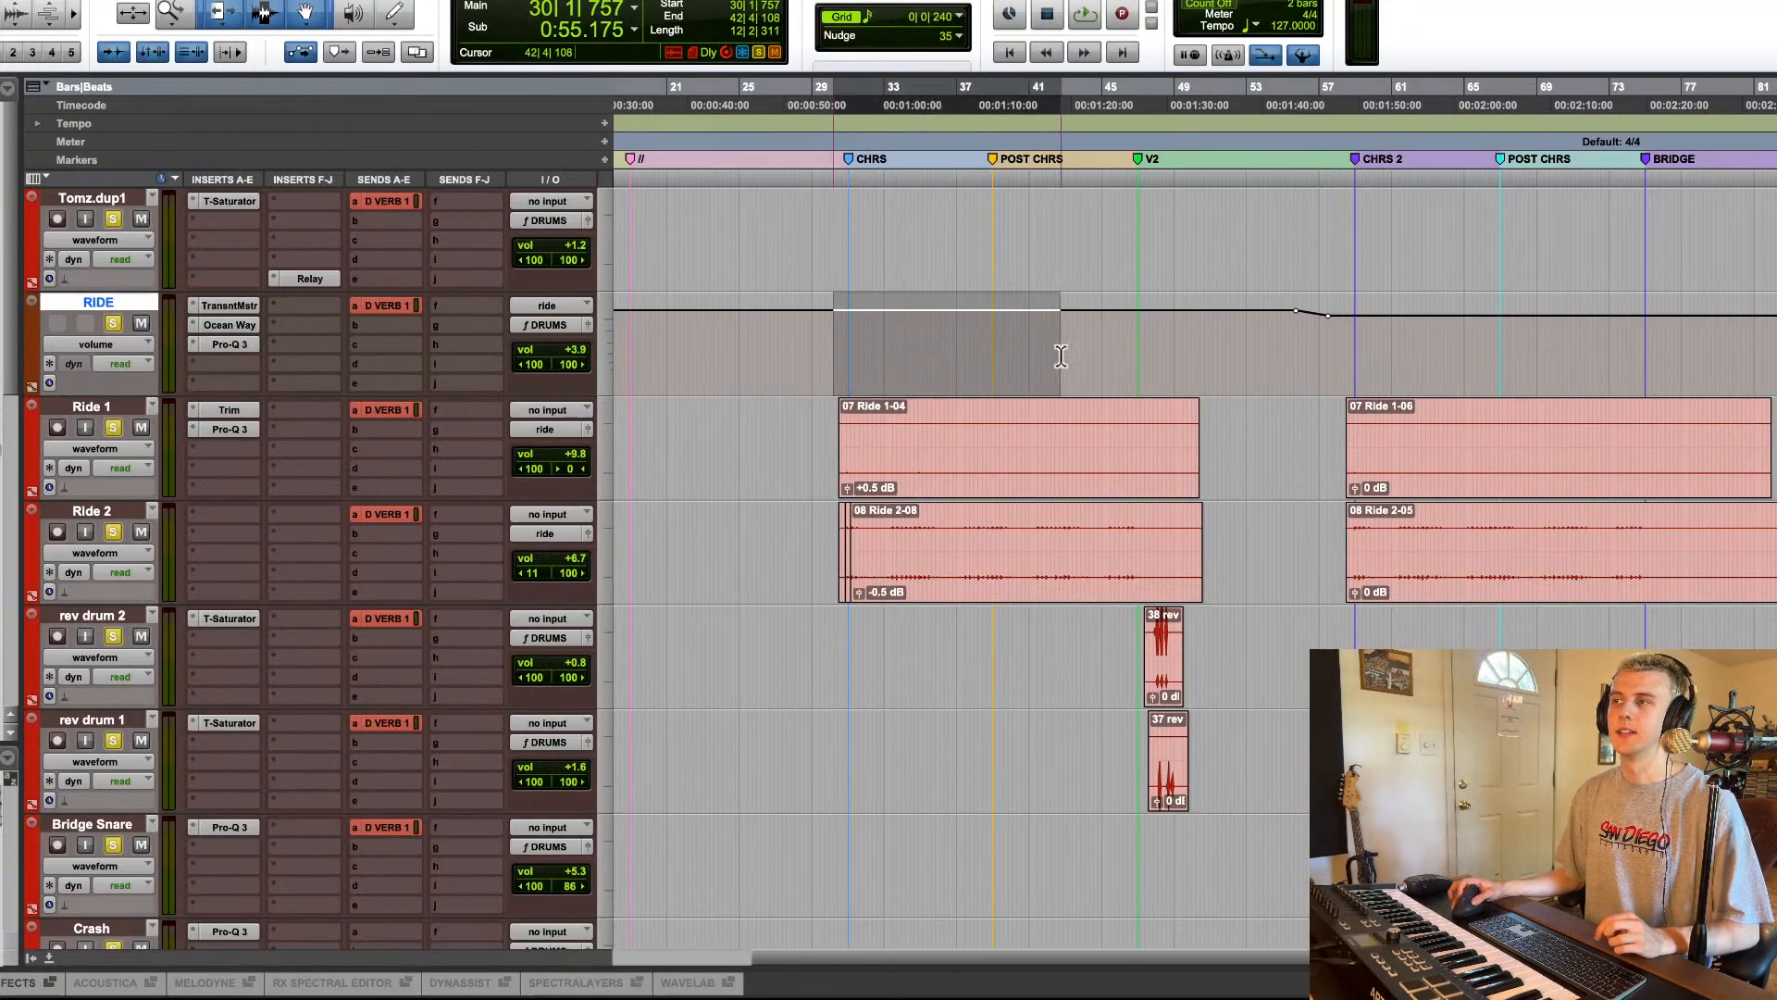
left_click(917, 479)
left_click(958, 573, "shift")
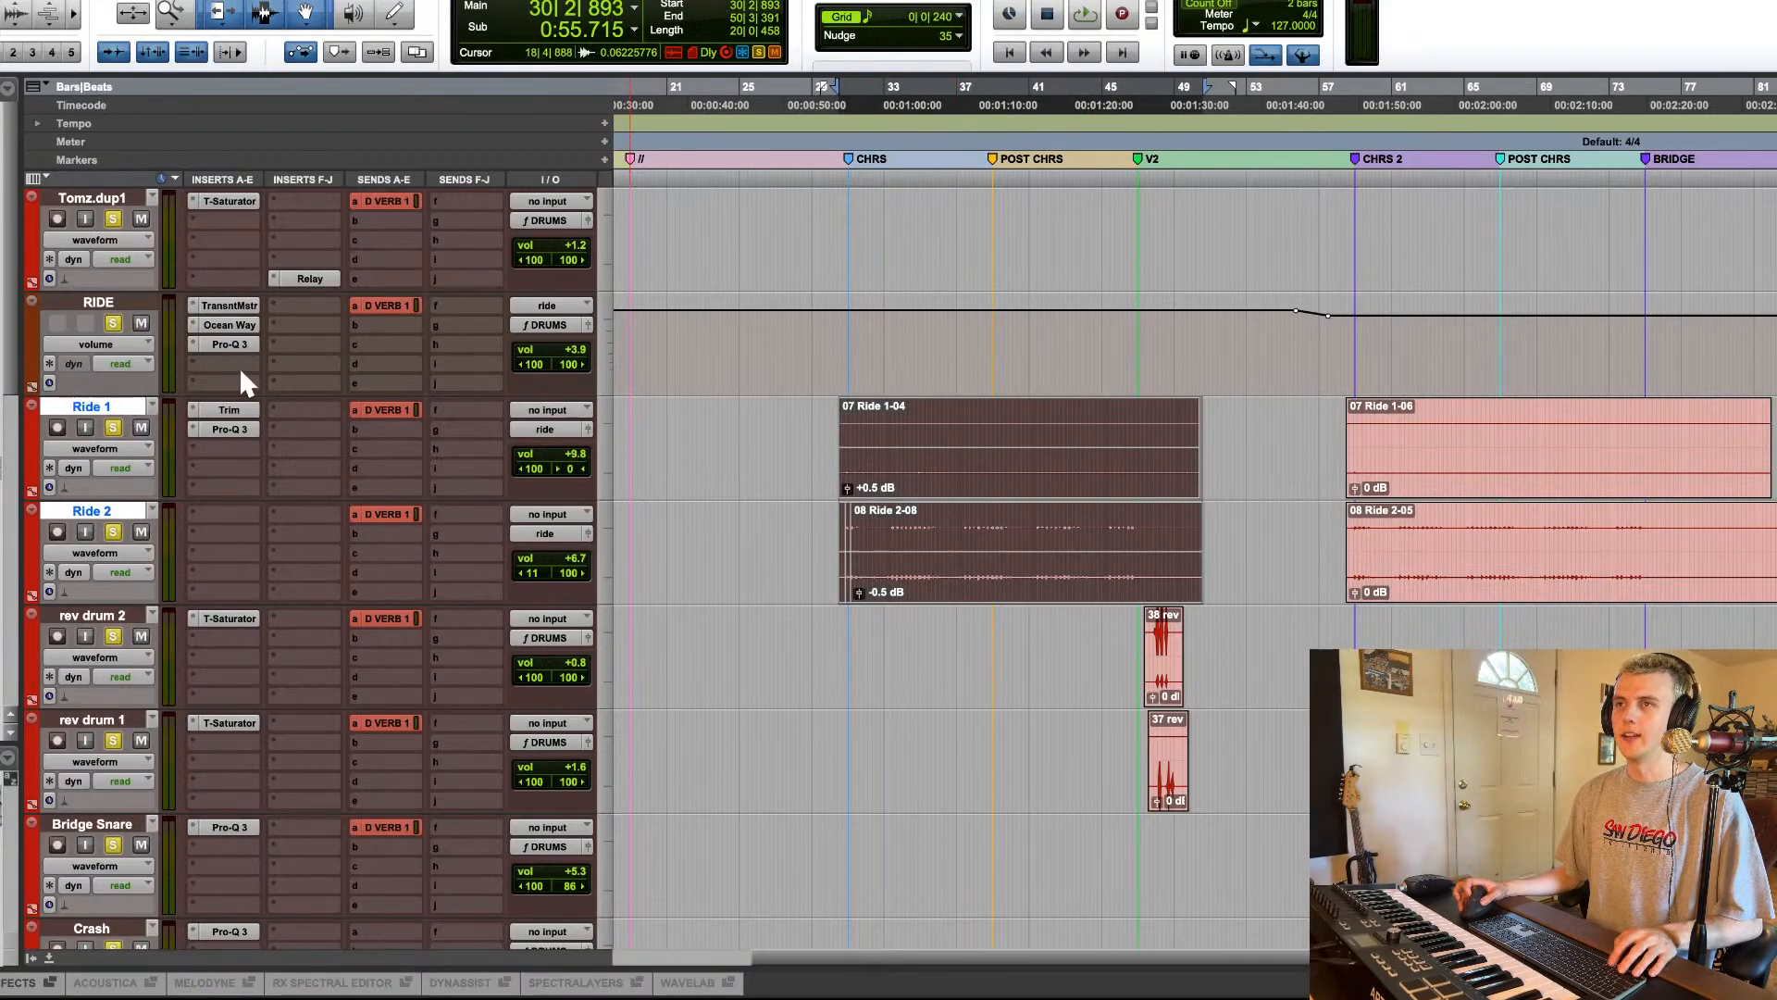
Step: Bypass the RIDE bus's Ocean Way insert and listen to the drums from about bar 30
left_click(243, 325, "super")
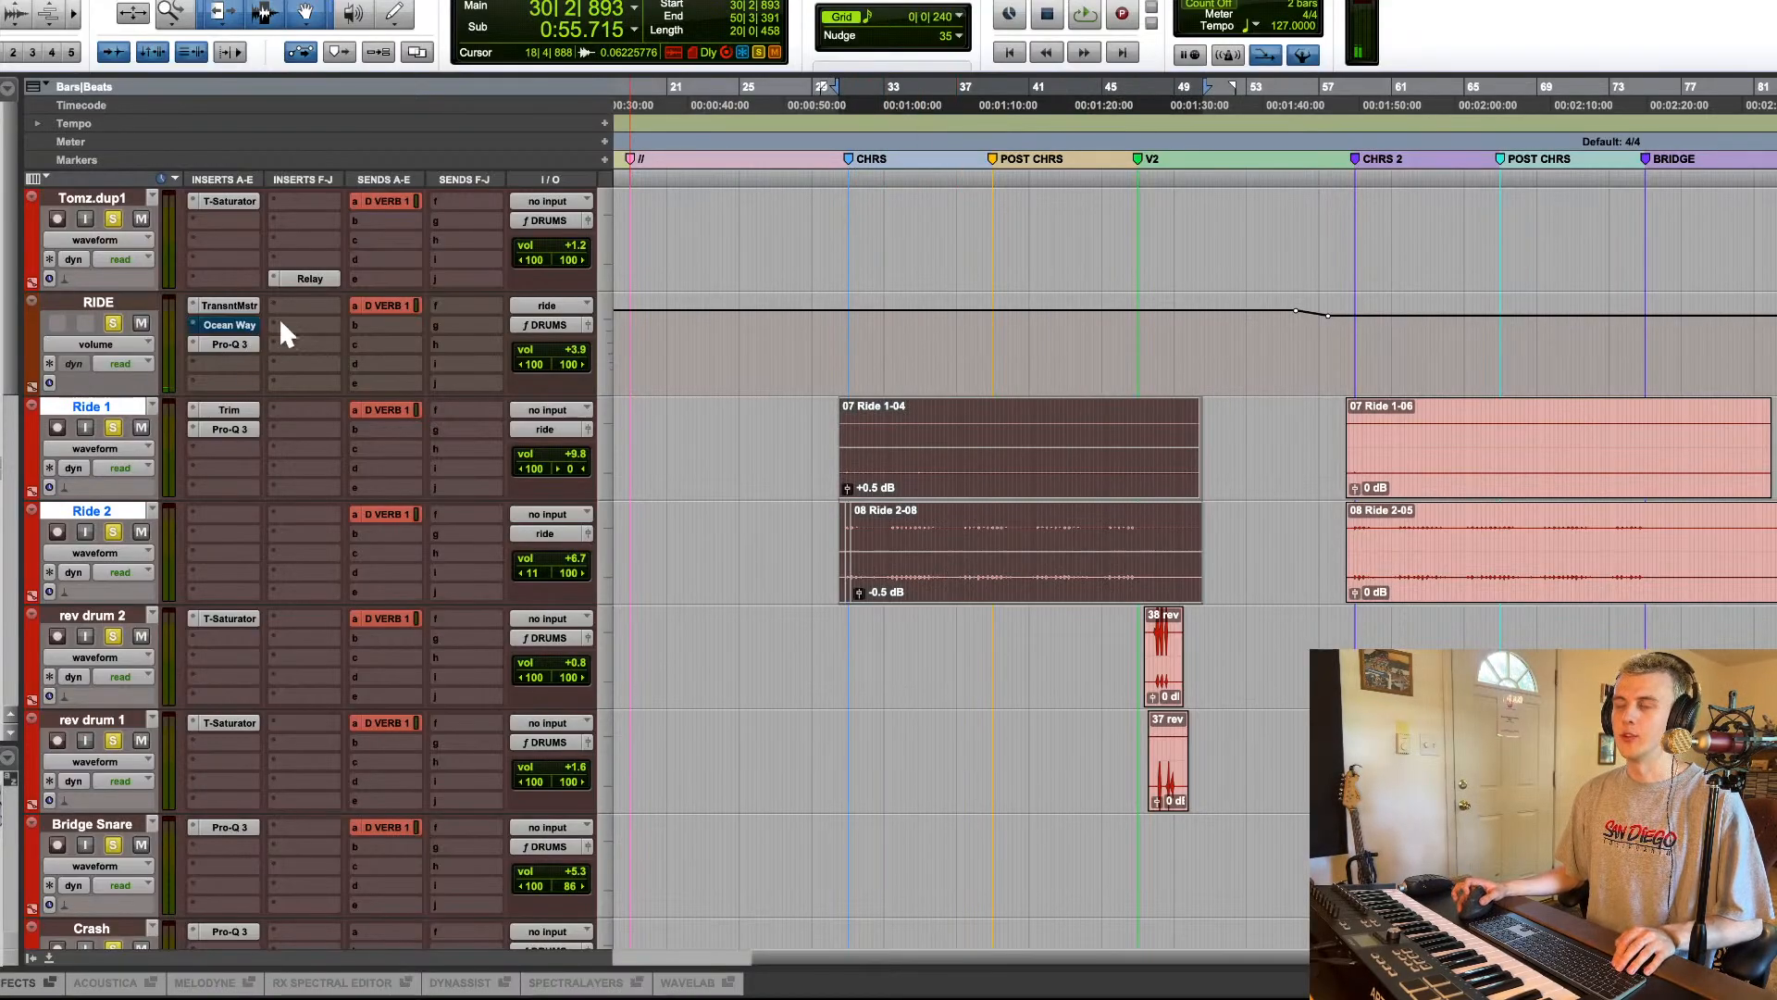
left_click(226, 324)
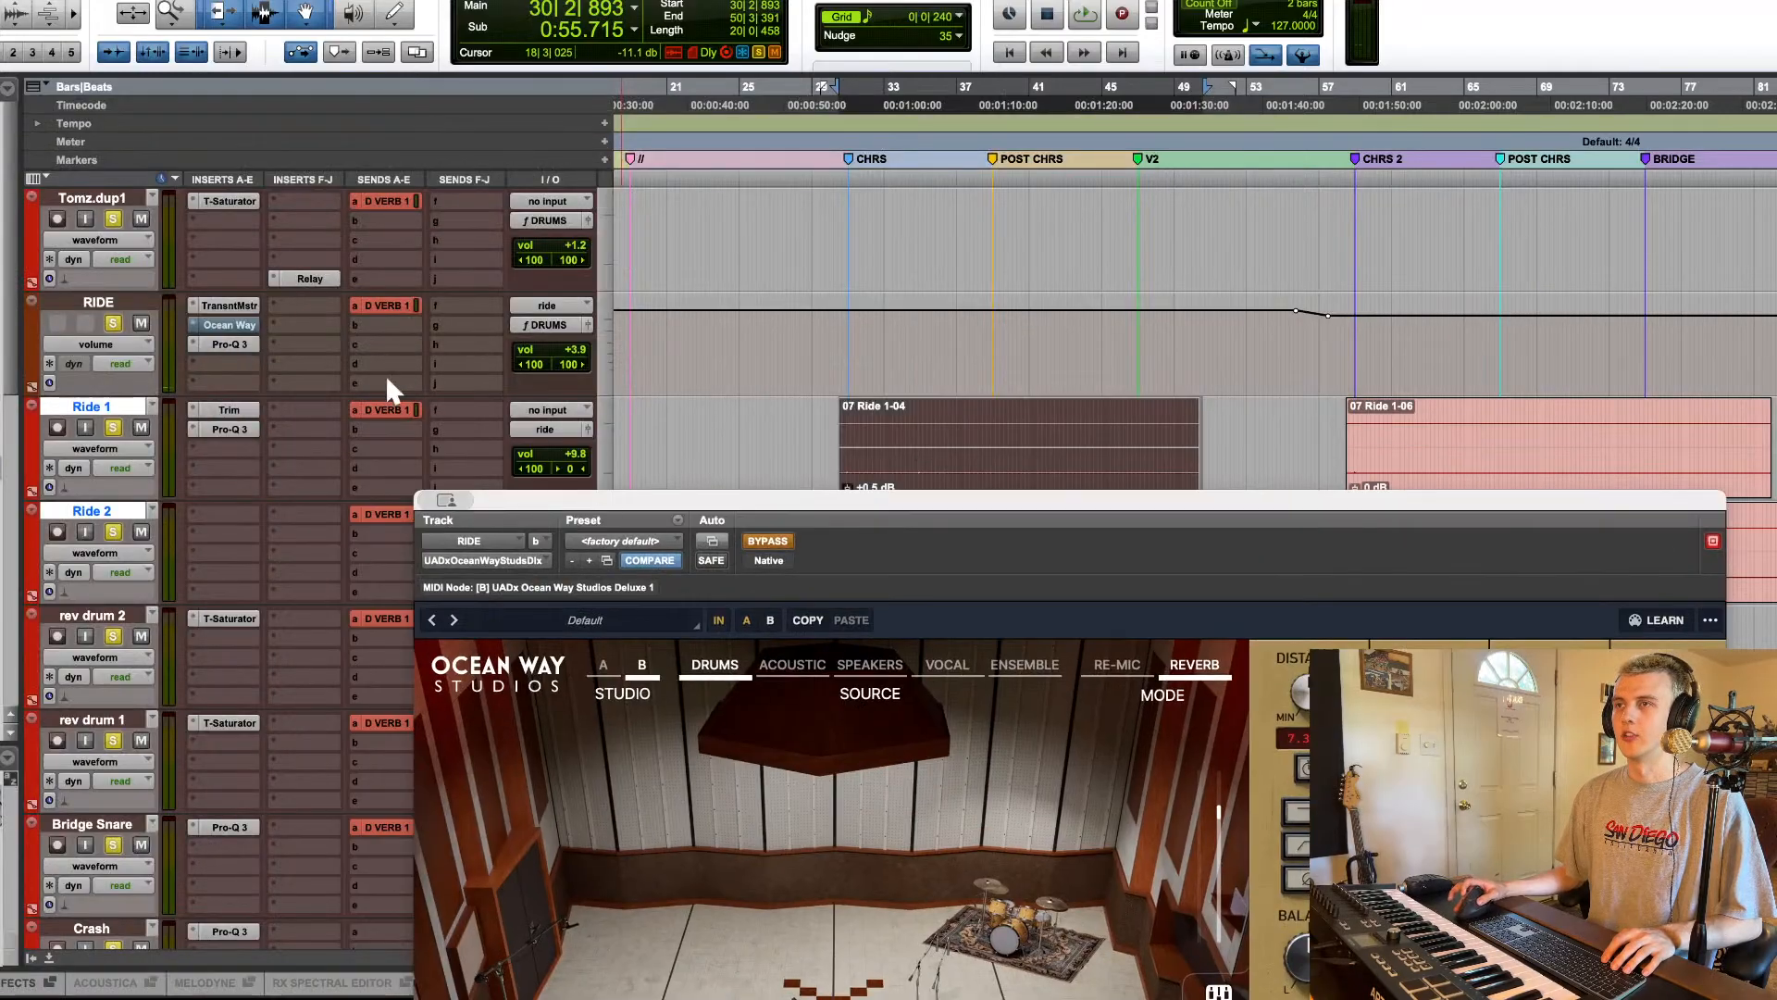
left_click(232, 324)
key("space")
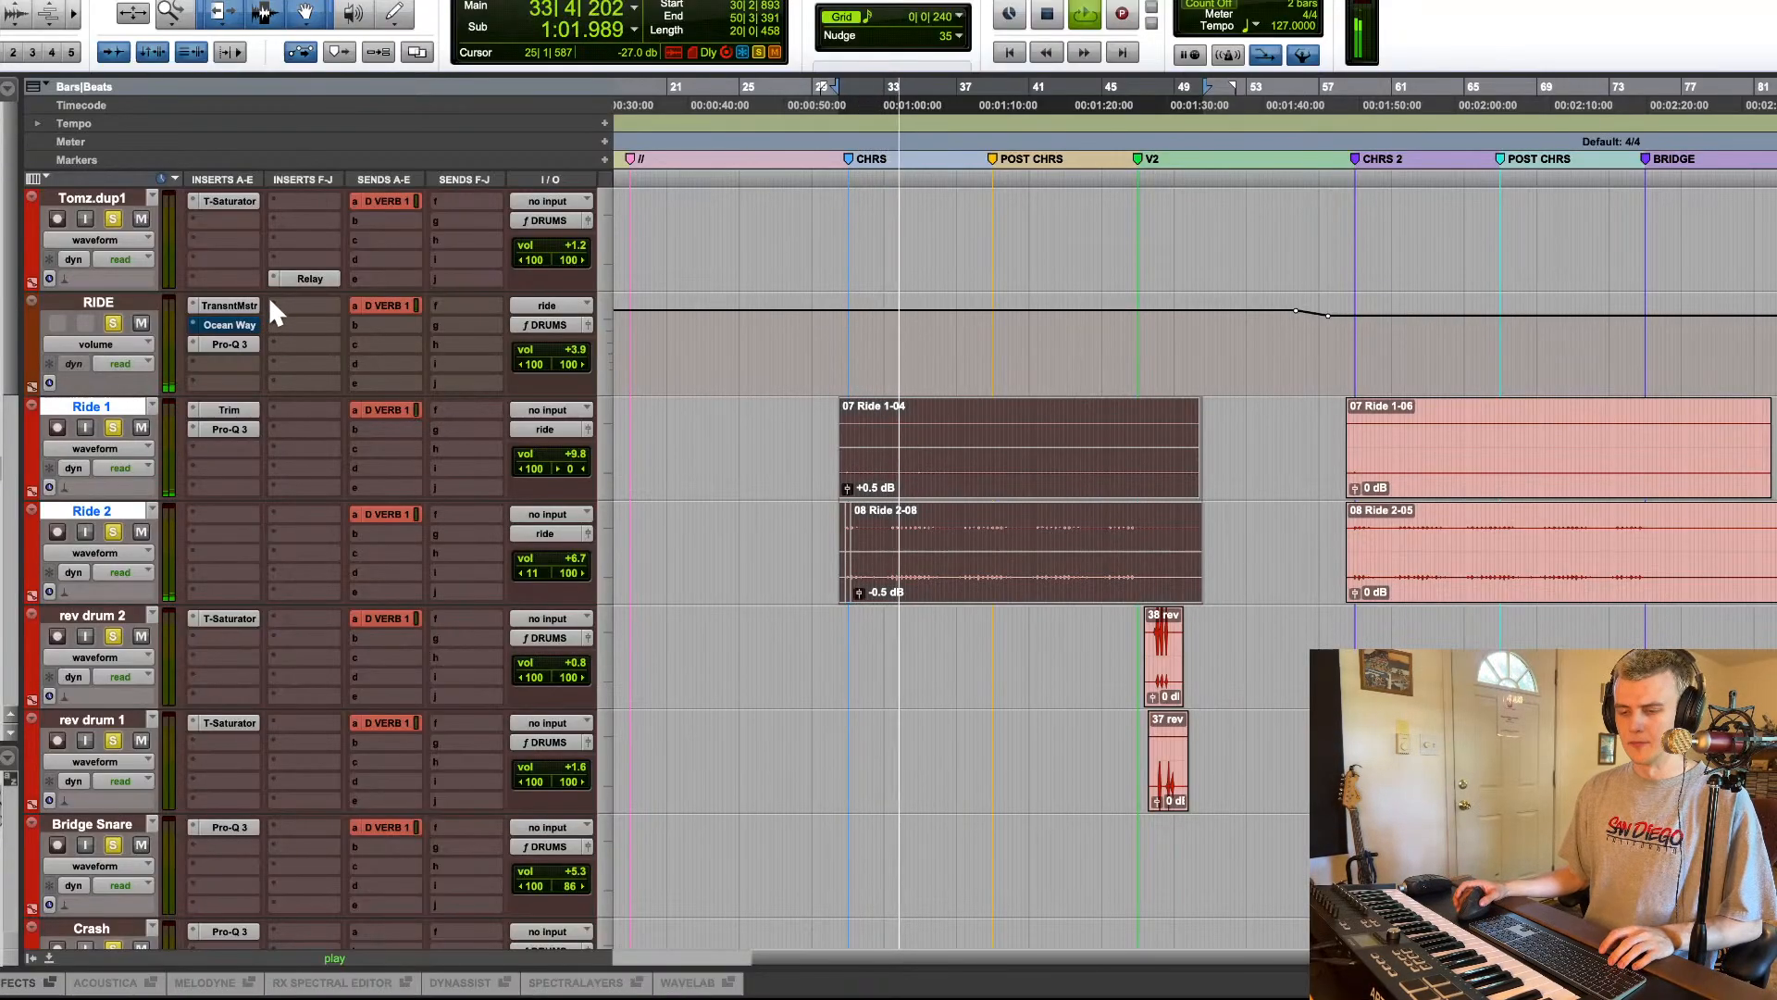
key("space")
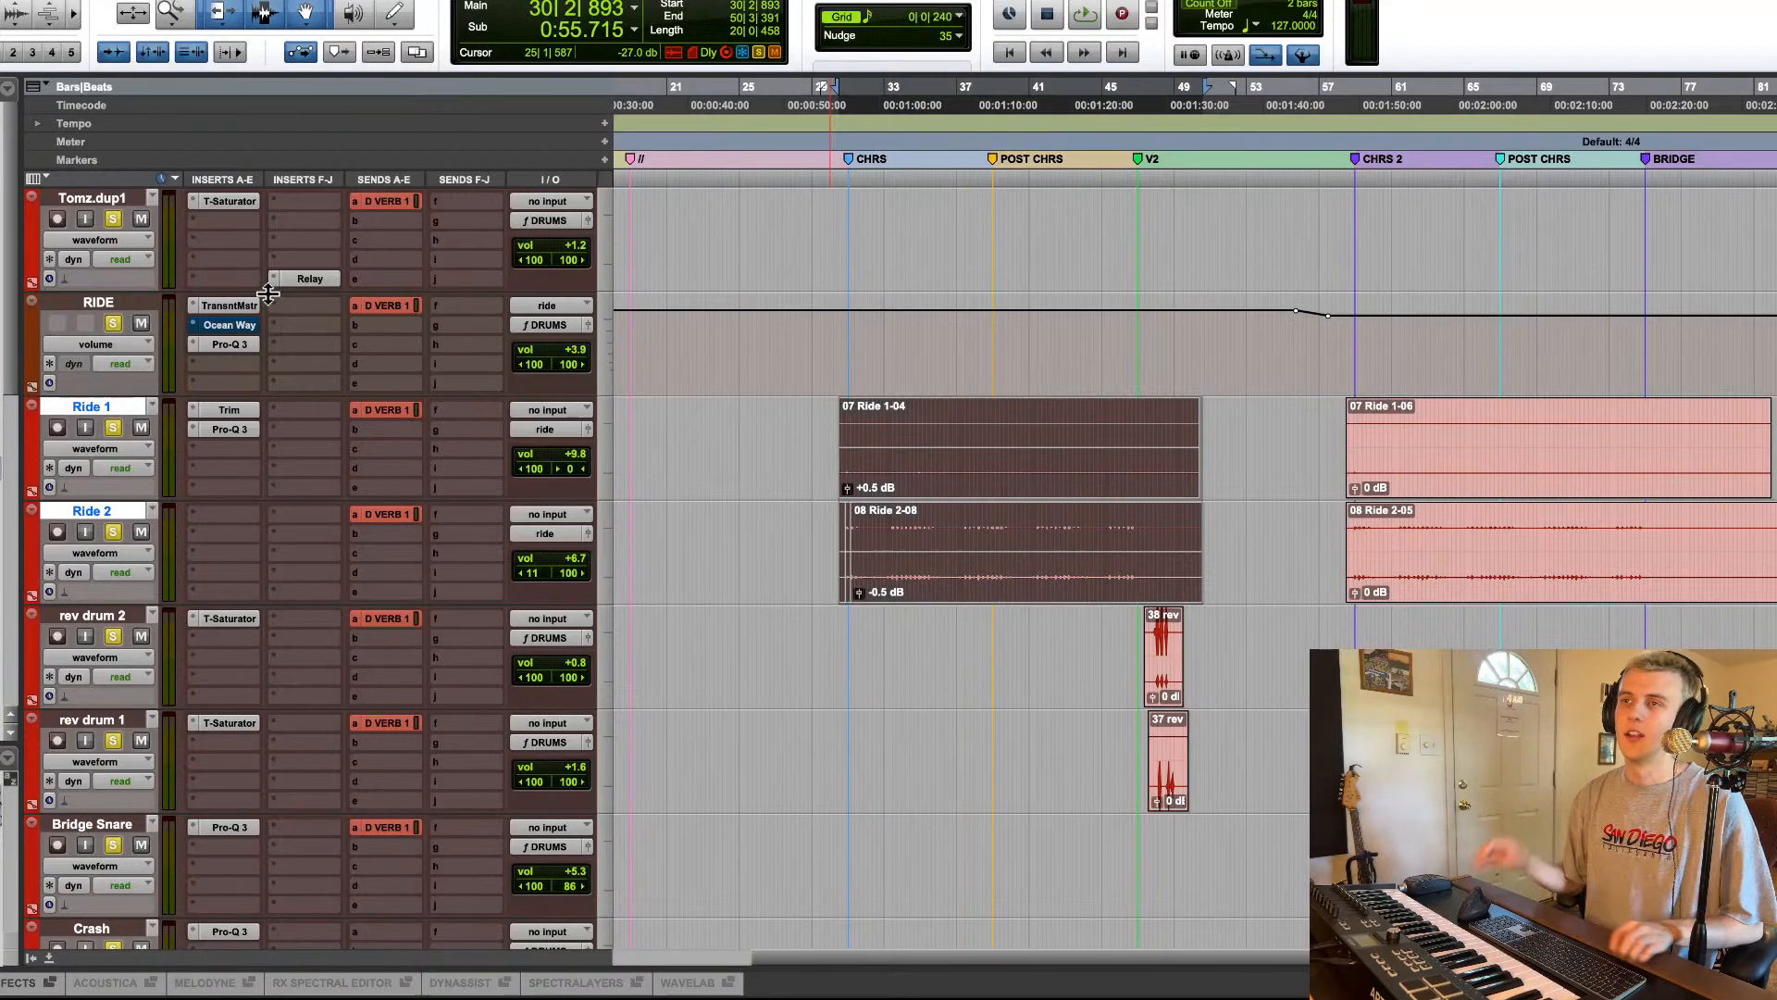
Step: Inspect the RIDE bus's Ocean Way Studios settings with the plug-in active, and close its window
left_click(243, 326)
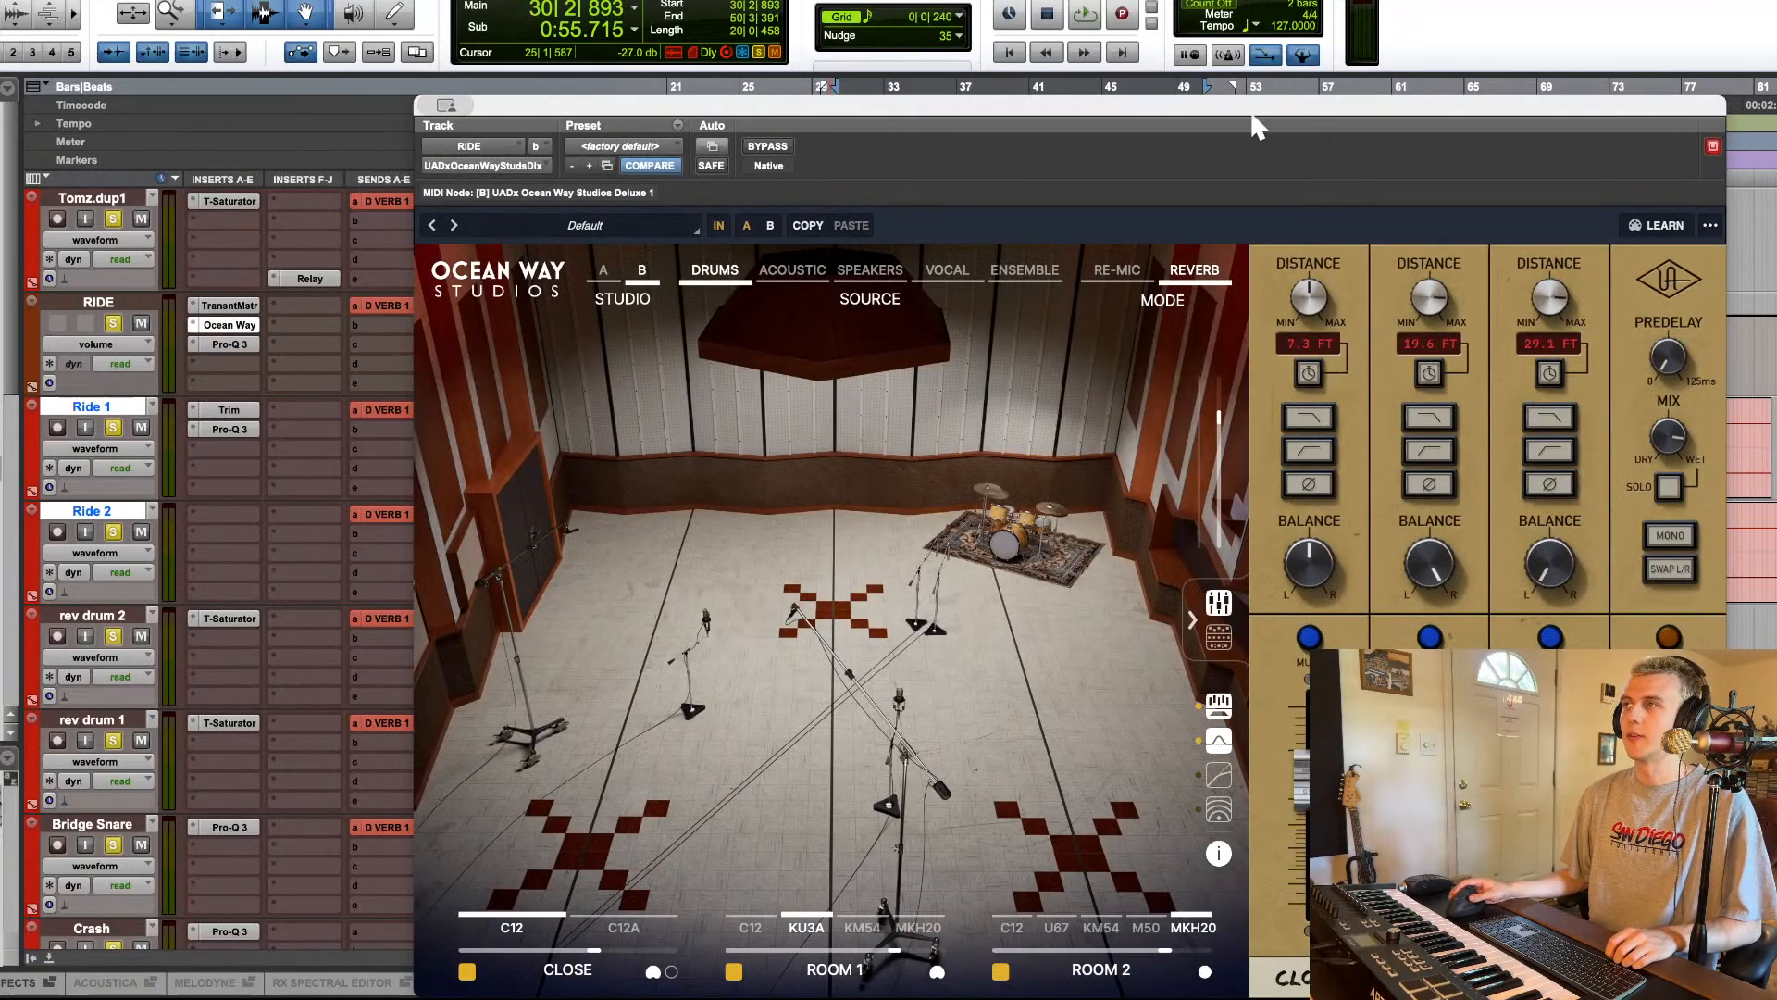
left_click_drag(1252, 114, 995, 53)
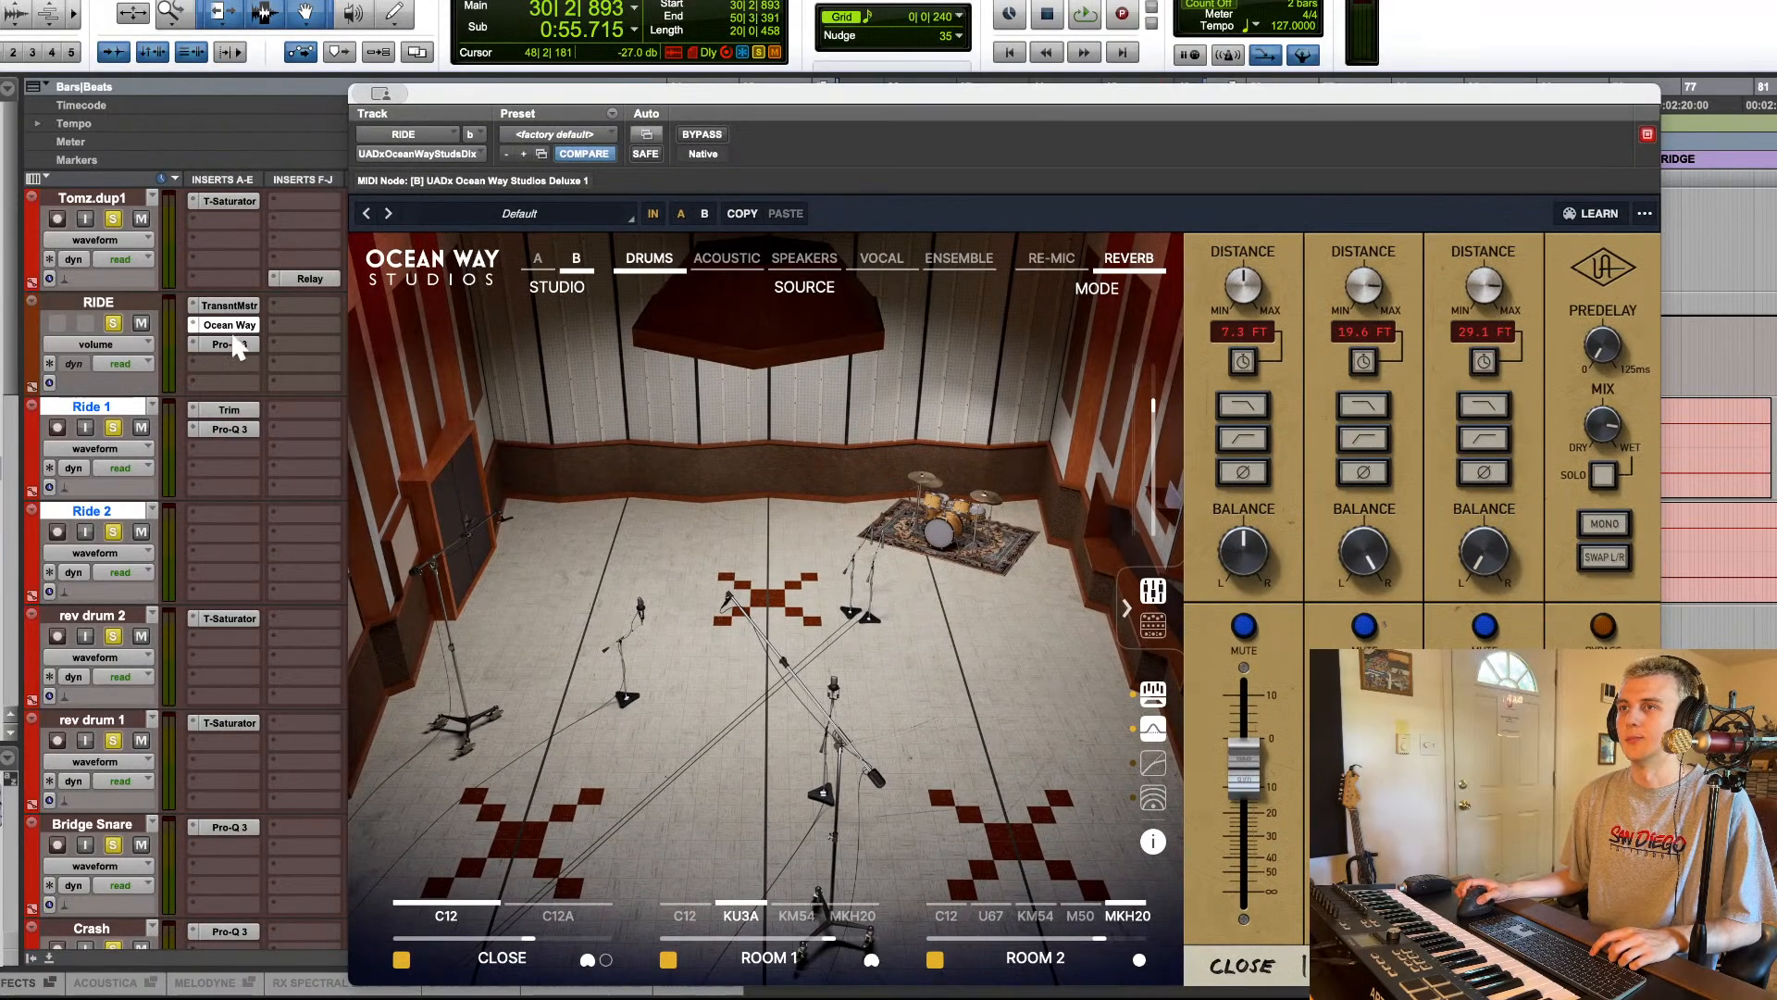
key("super+w")
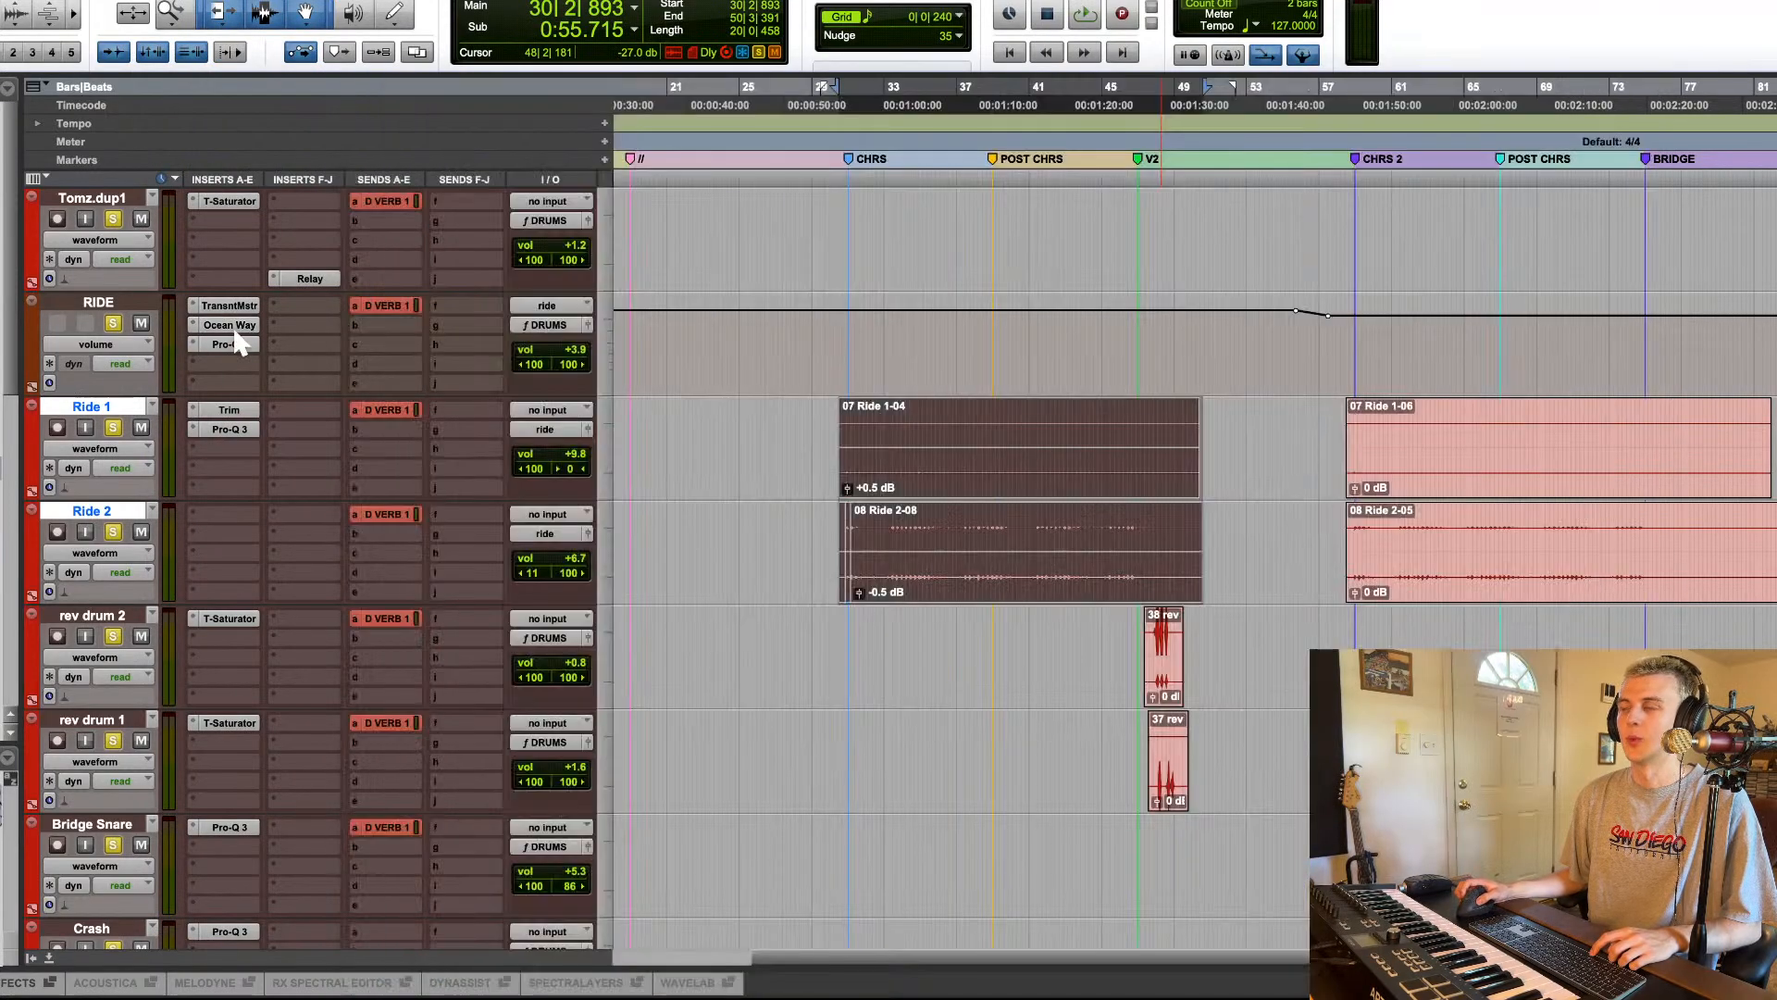
Step: Solo only Ride 1 and Ride 2 and compare their chorus with the Ocean Way insert bypassed and active
left_click(113, 427, "super")
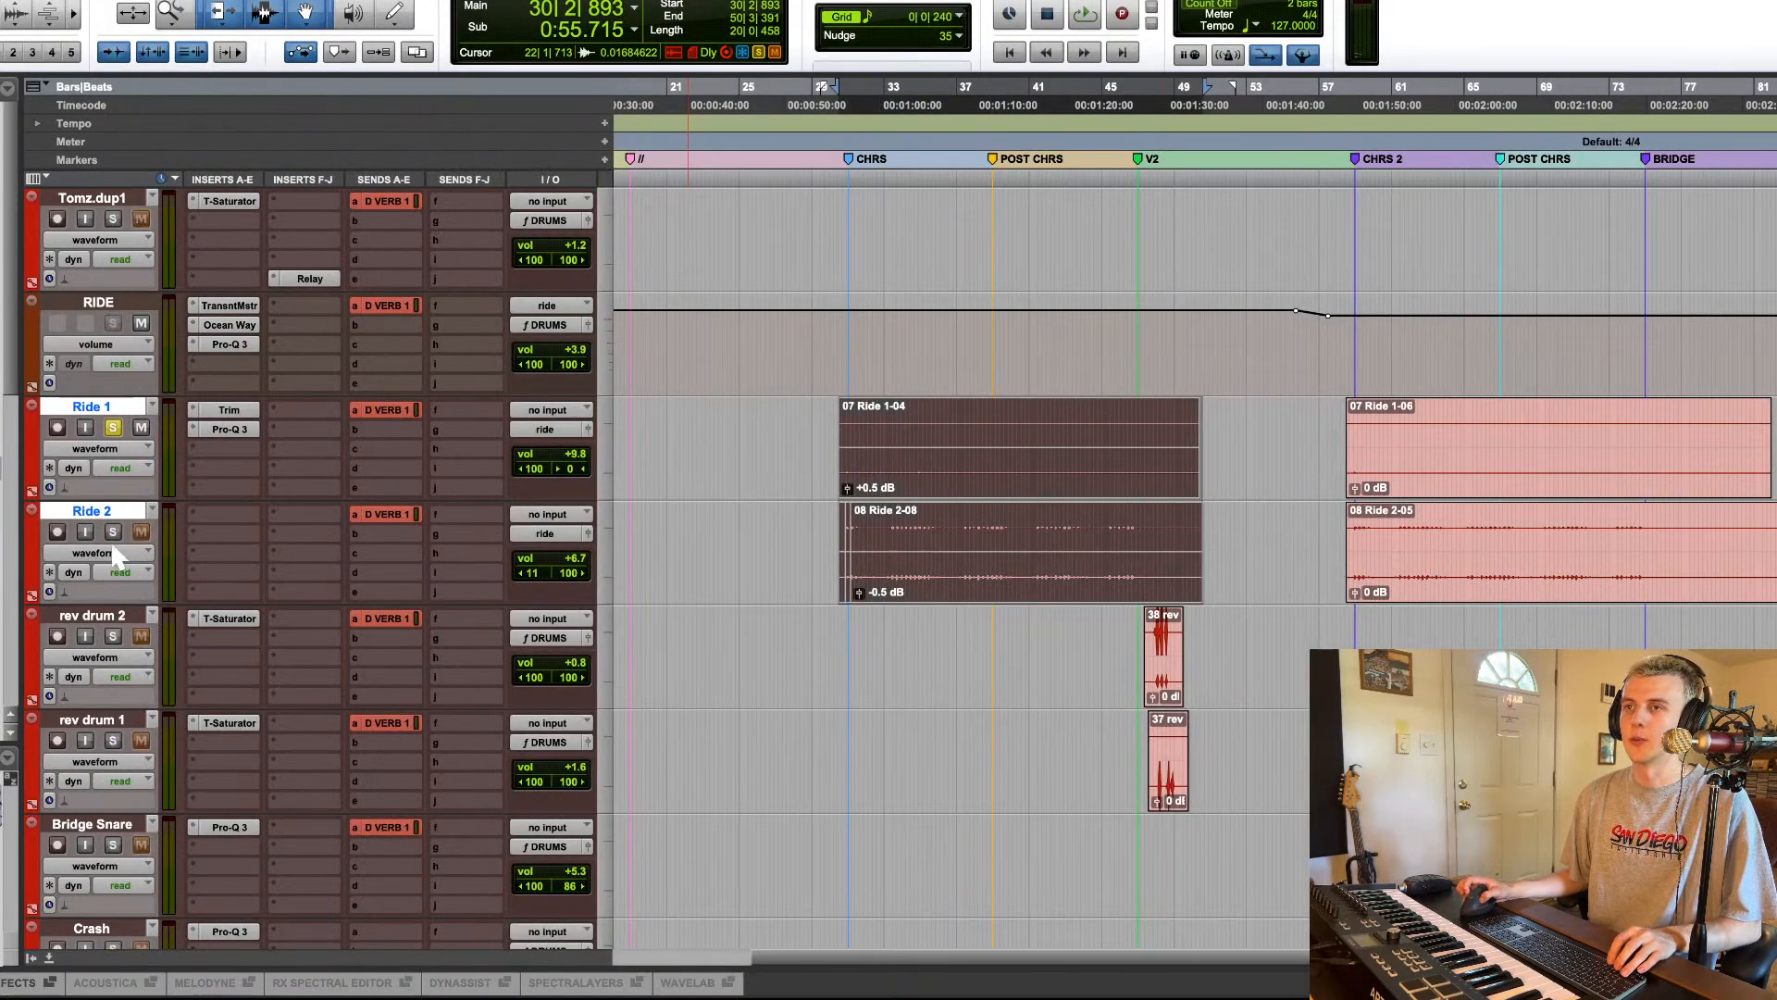
key("space")
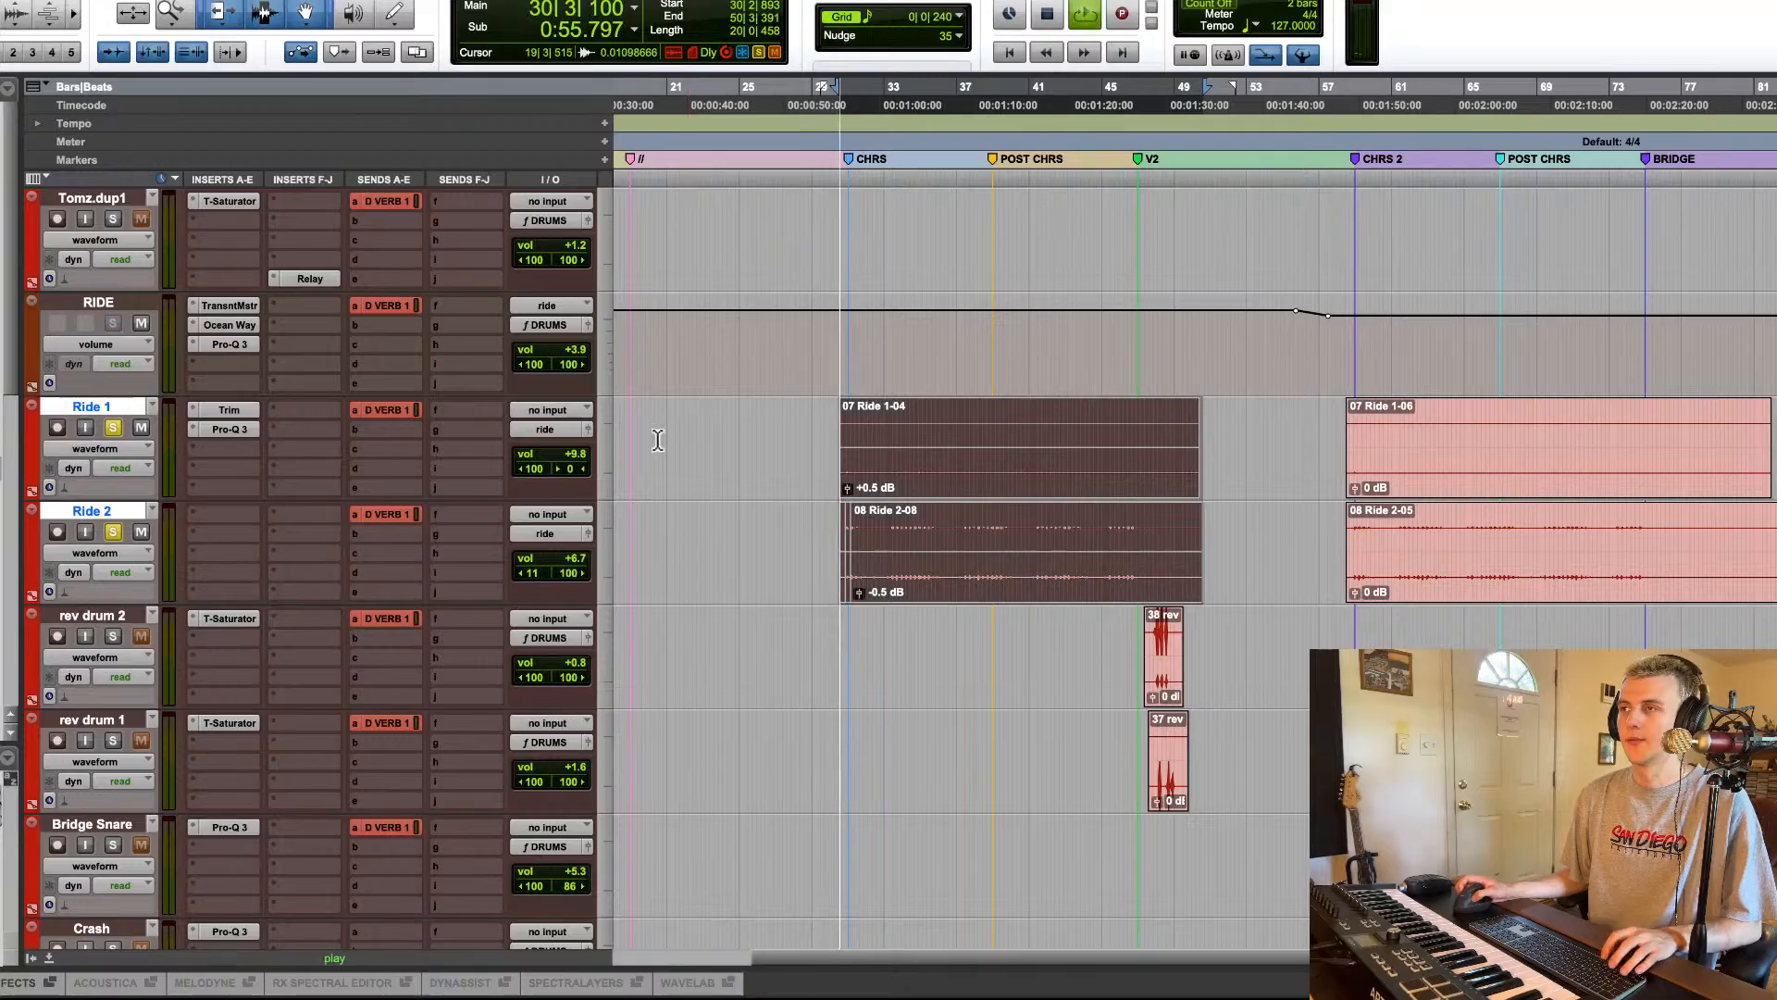
left_click(231, 325, "super")
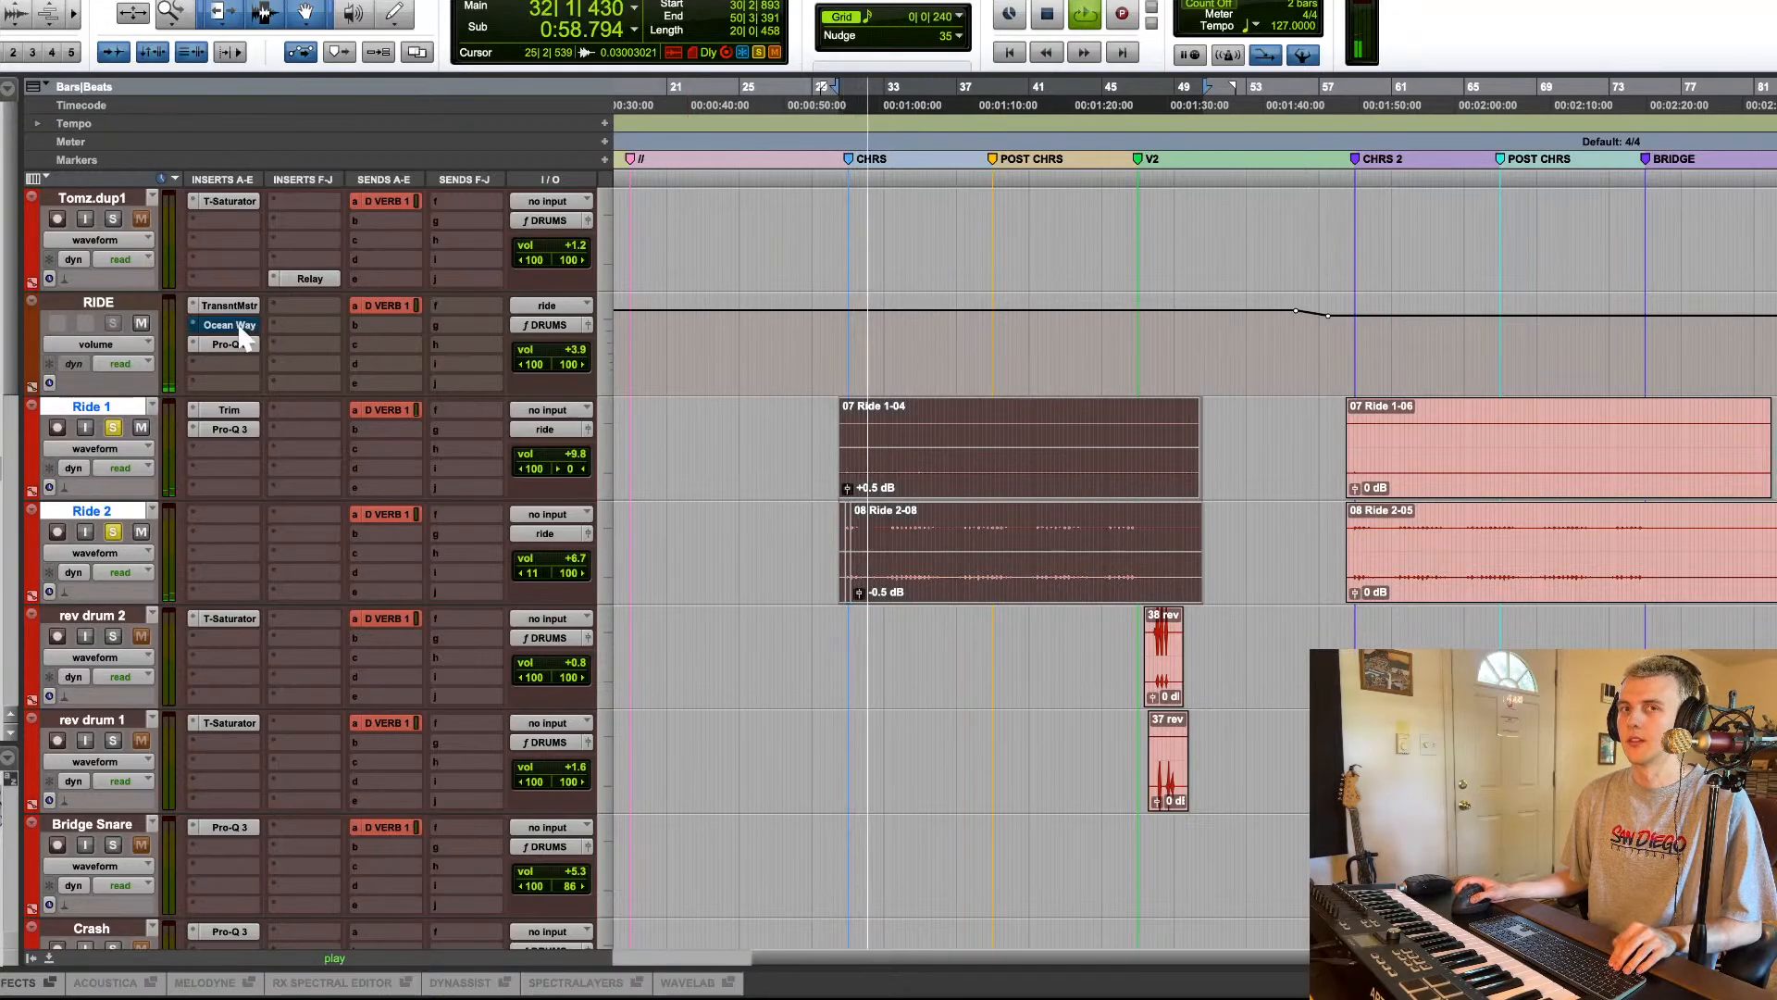
left_click(237, 327, "super")
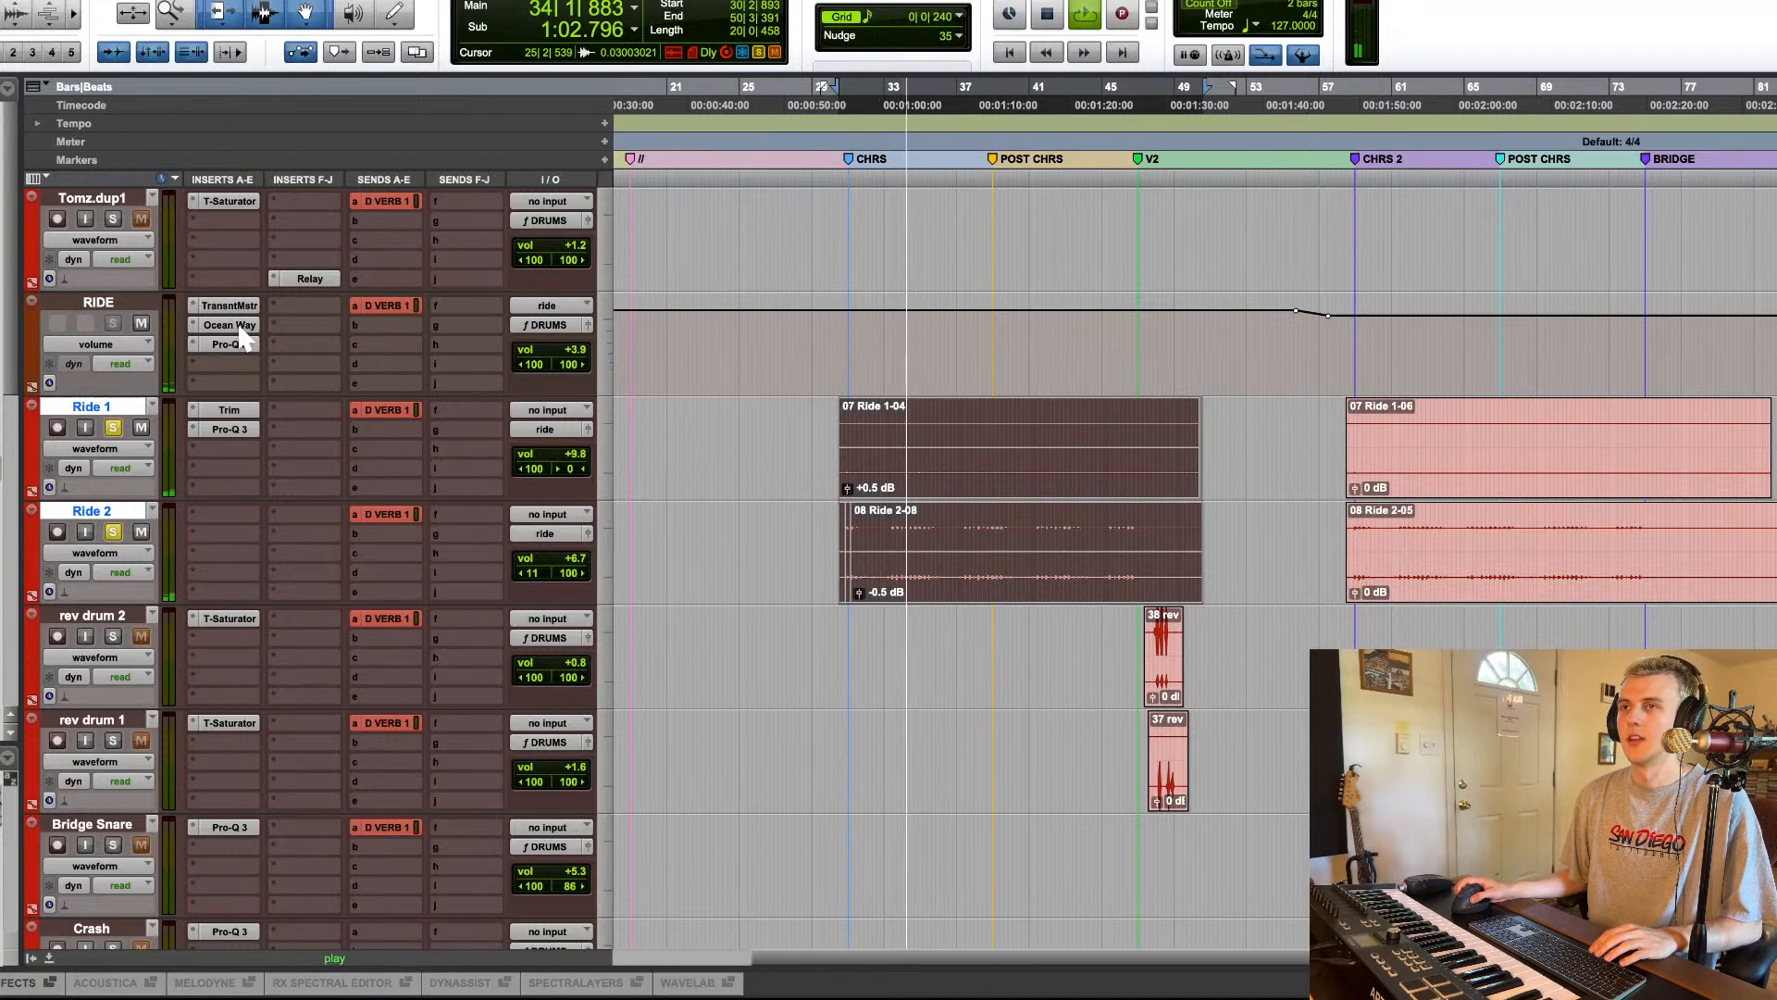
left_click(237, 329, "super")
left_click(238, 329, "super")
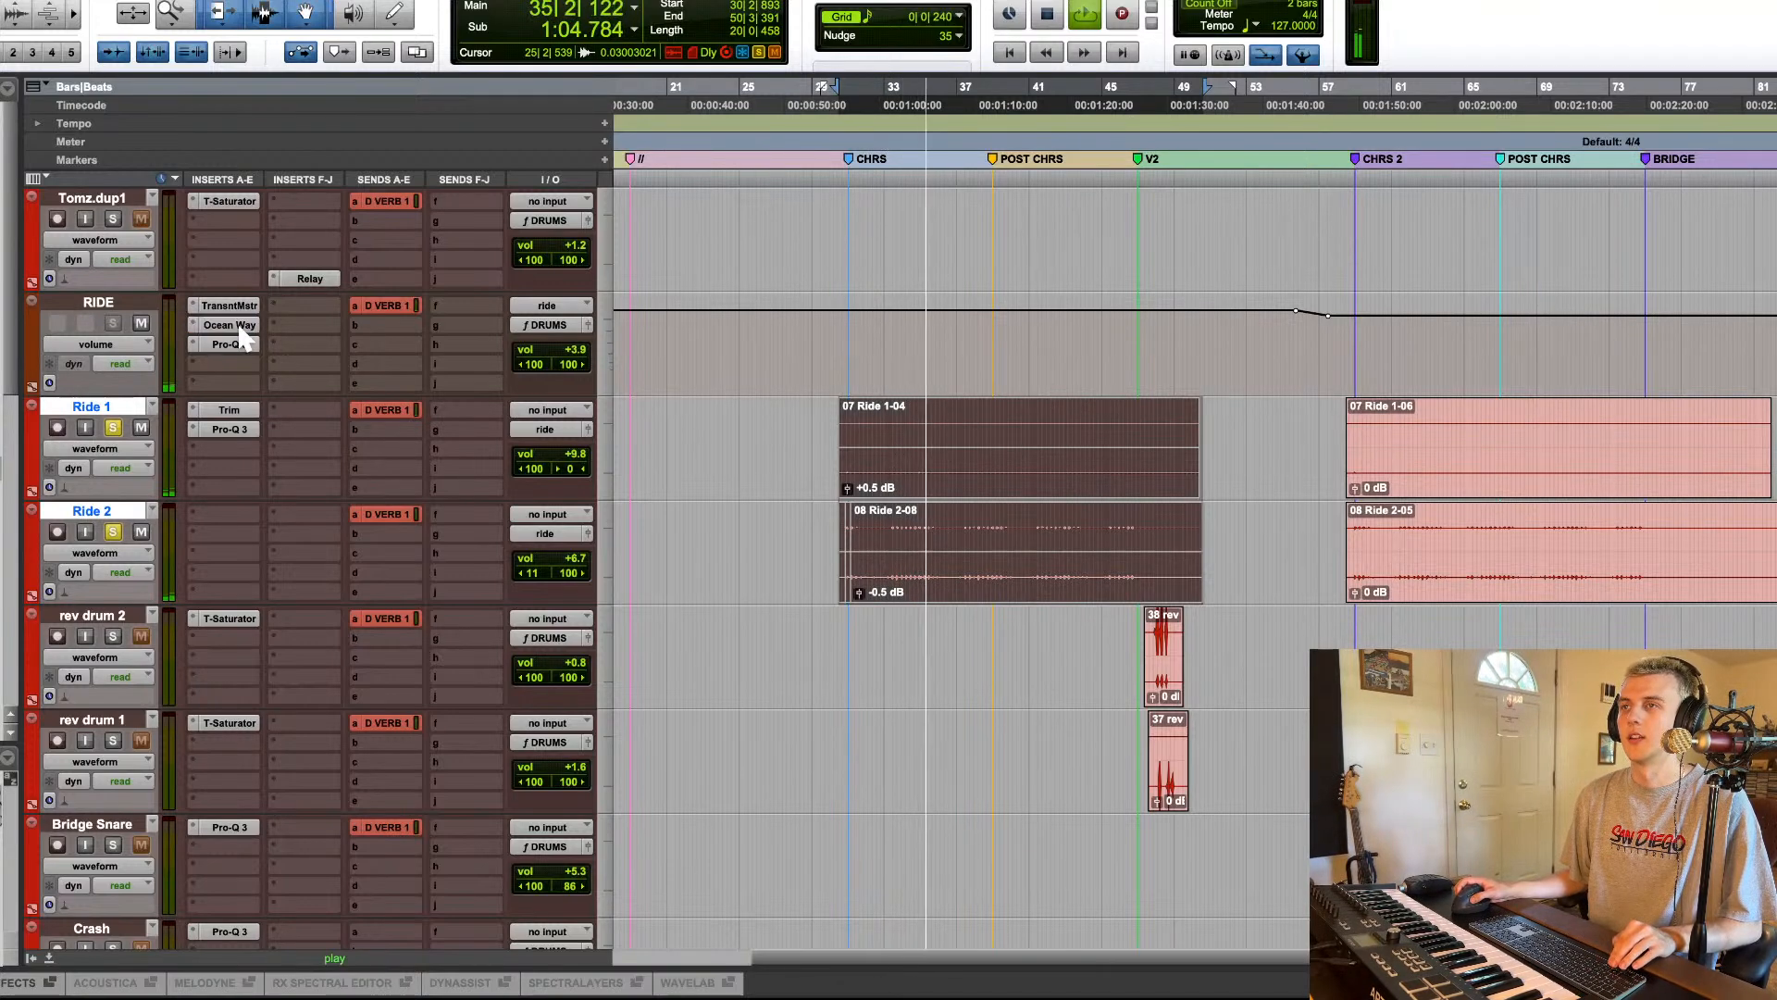
key("space")
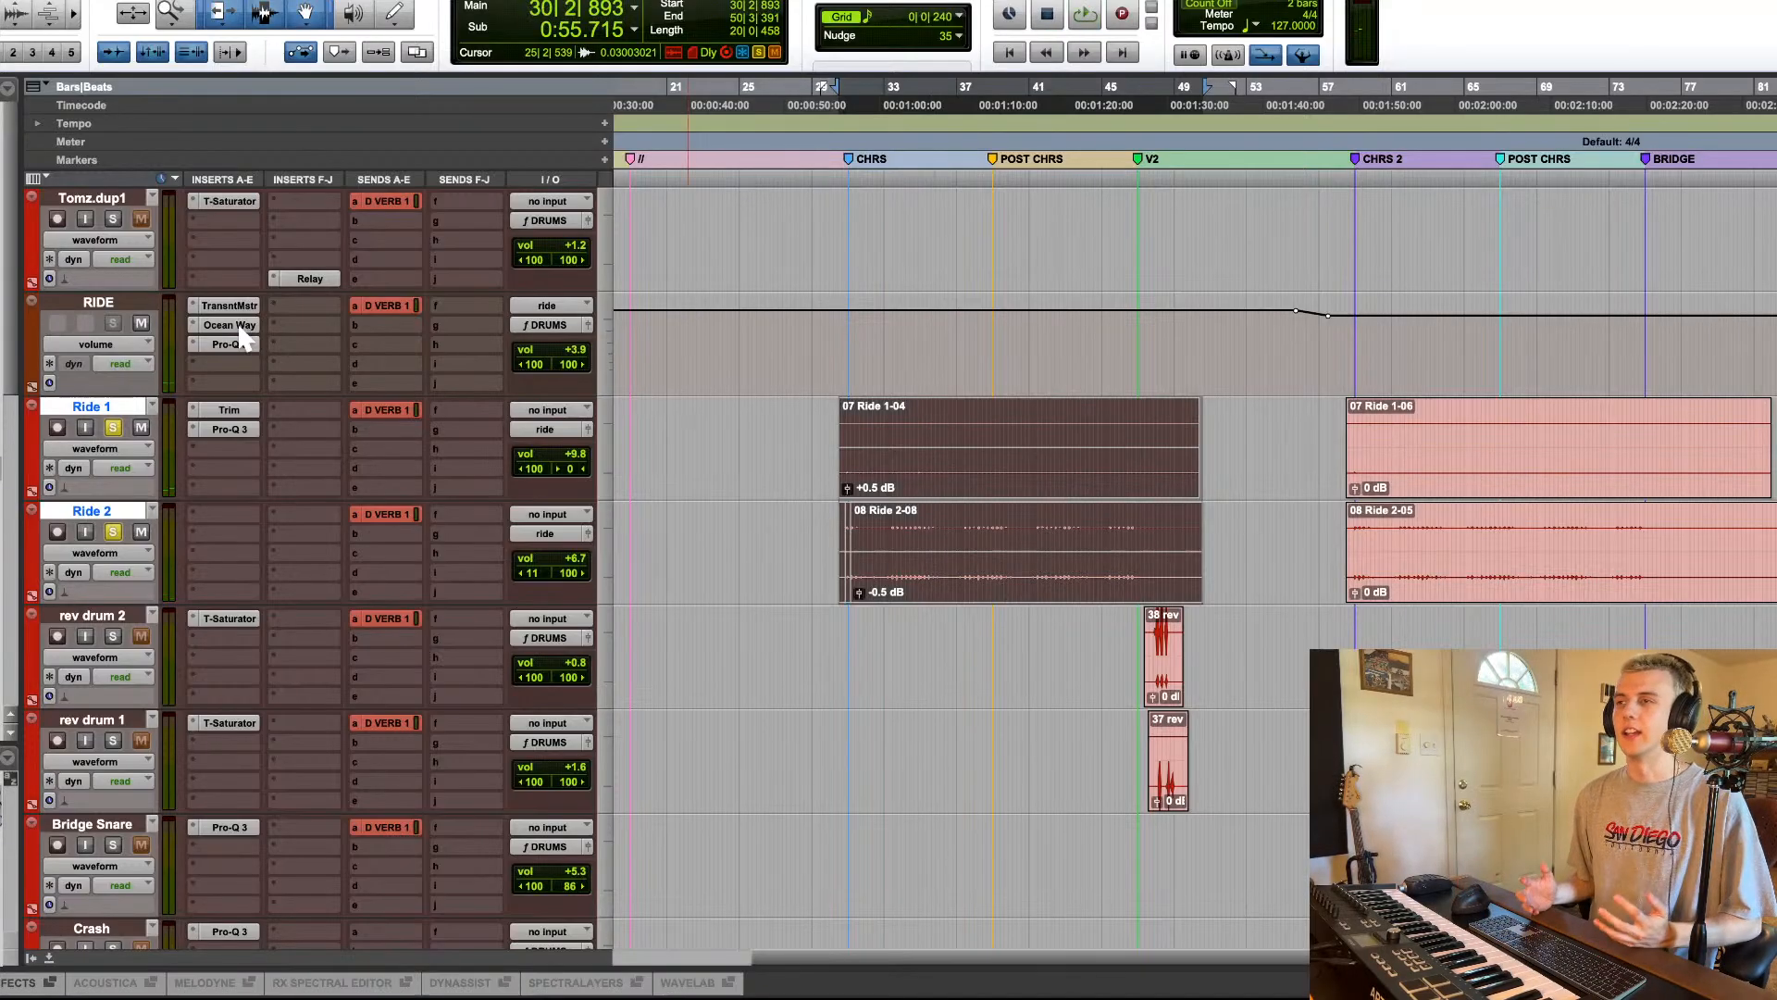
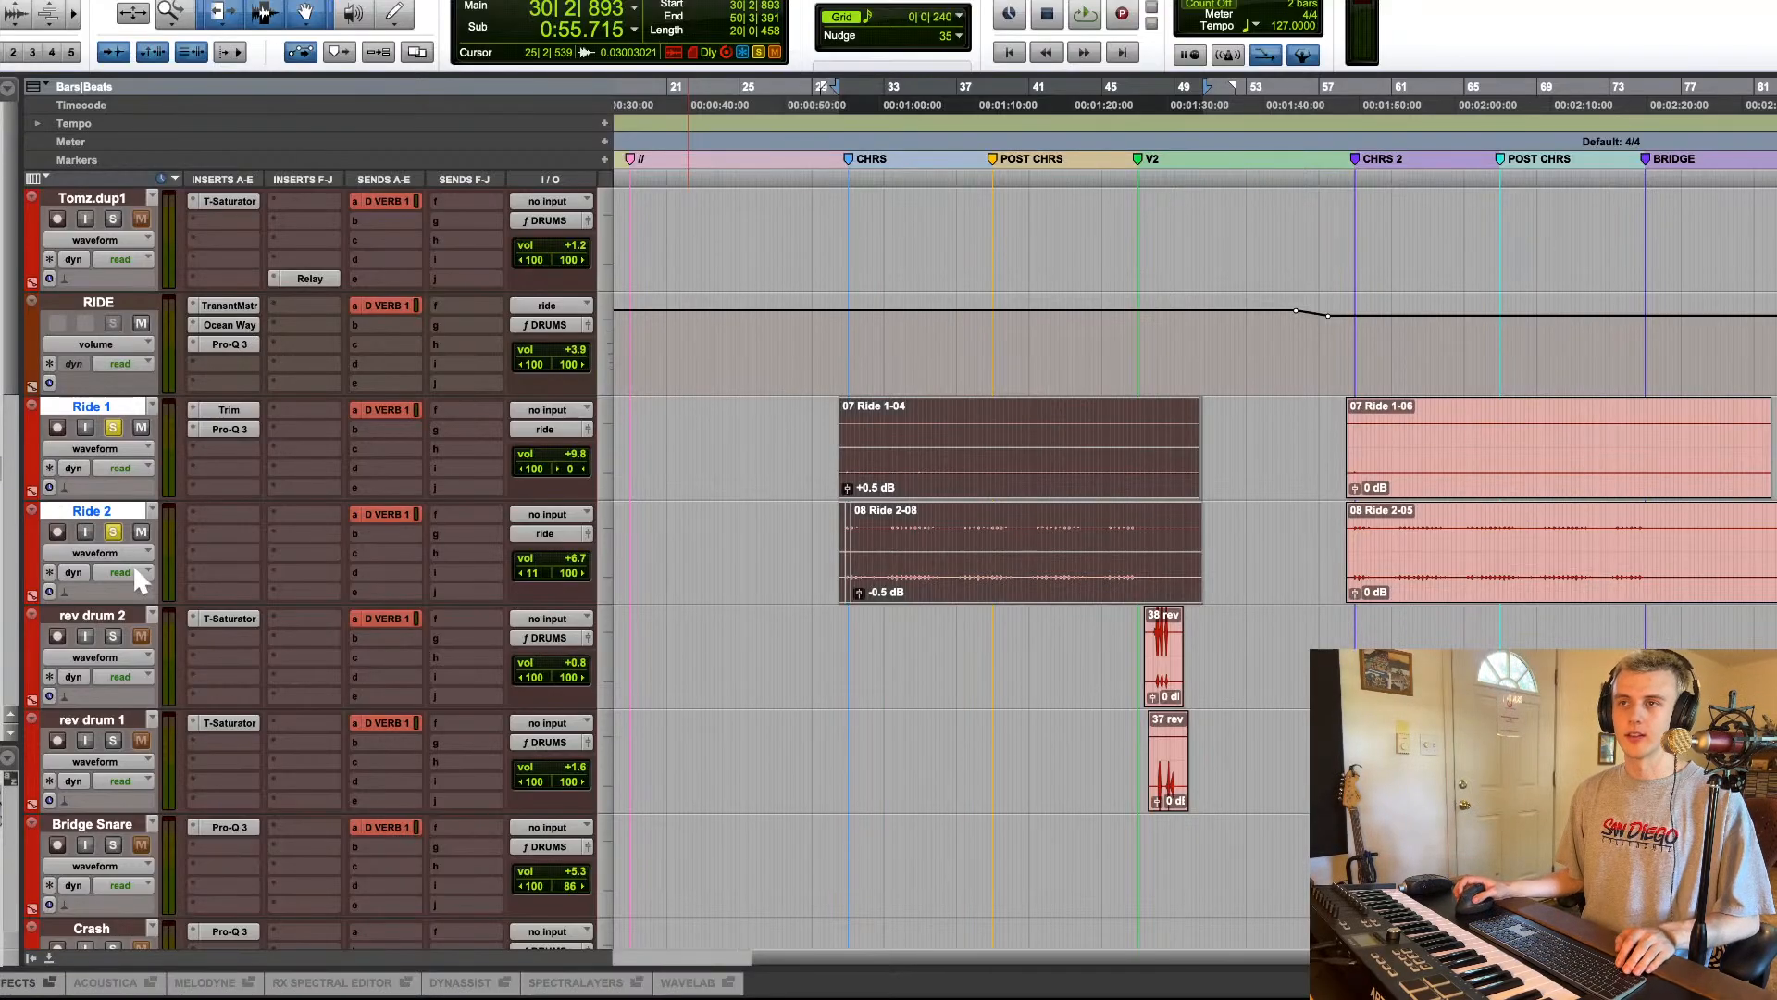
Step: Select all the drum tracks across the chorus range, solo them together and return to the ride tracks
scroll(139, 579, "down", 6)
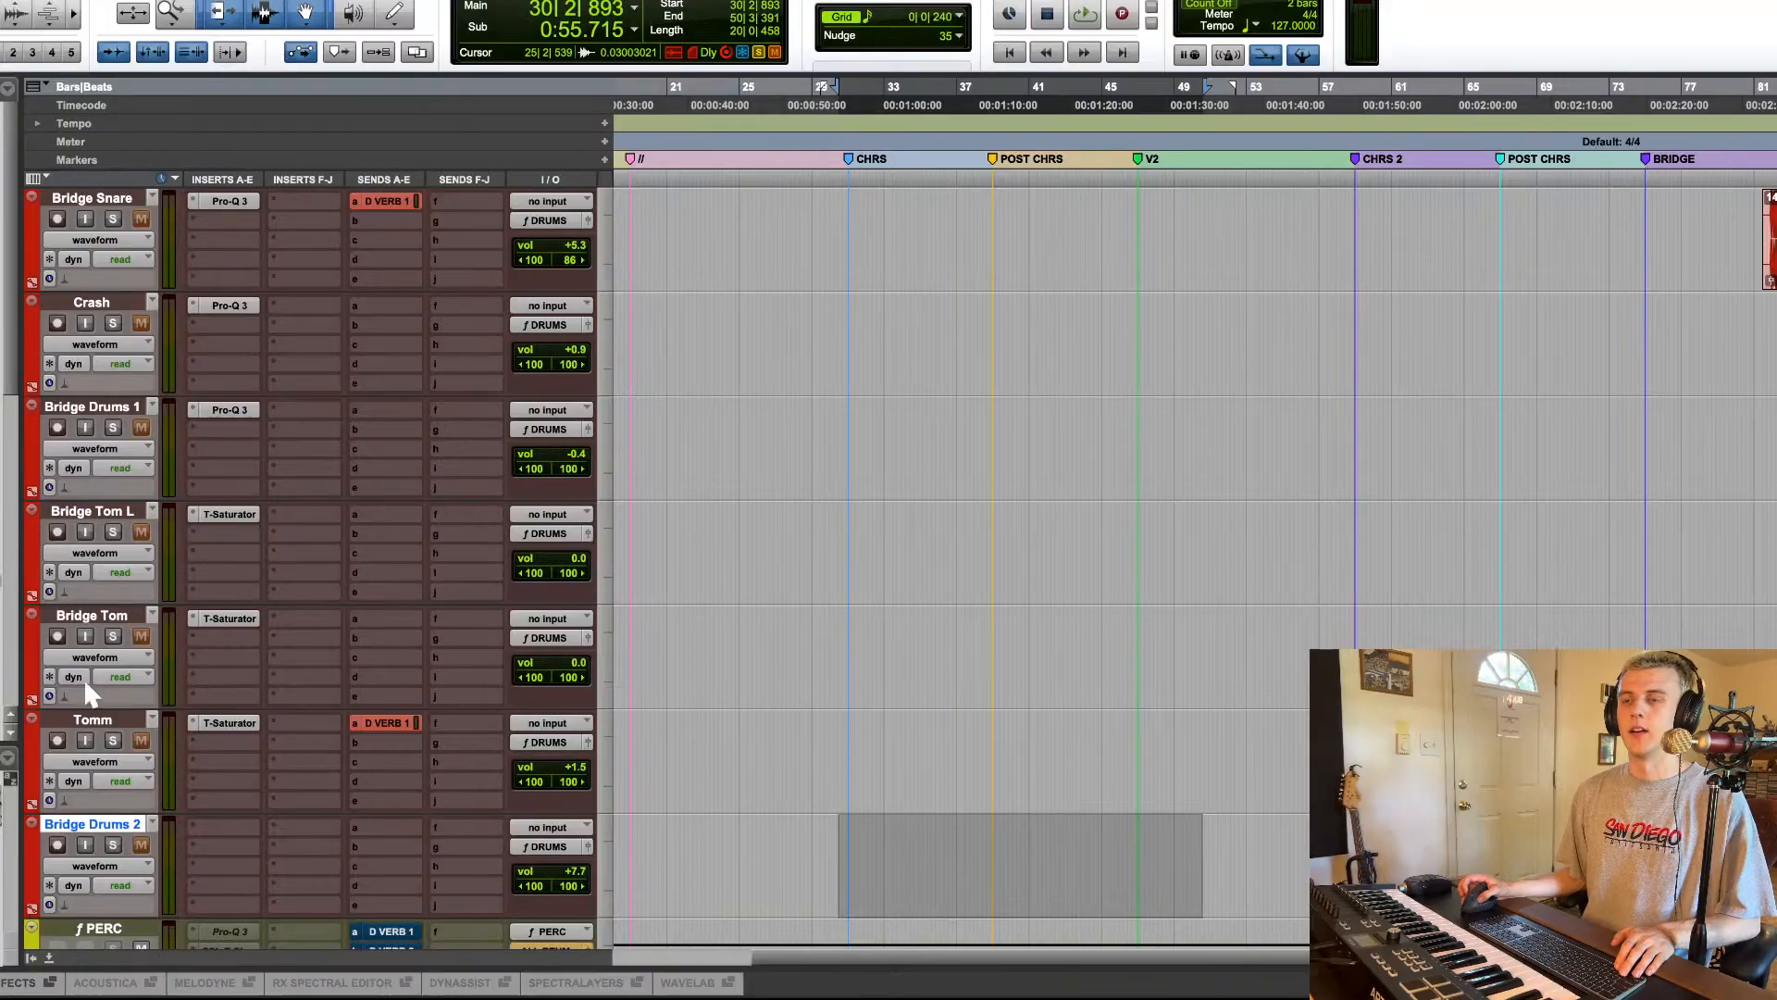
scroll(102, 602, "up", 10)
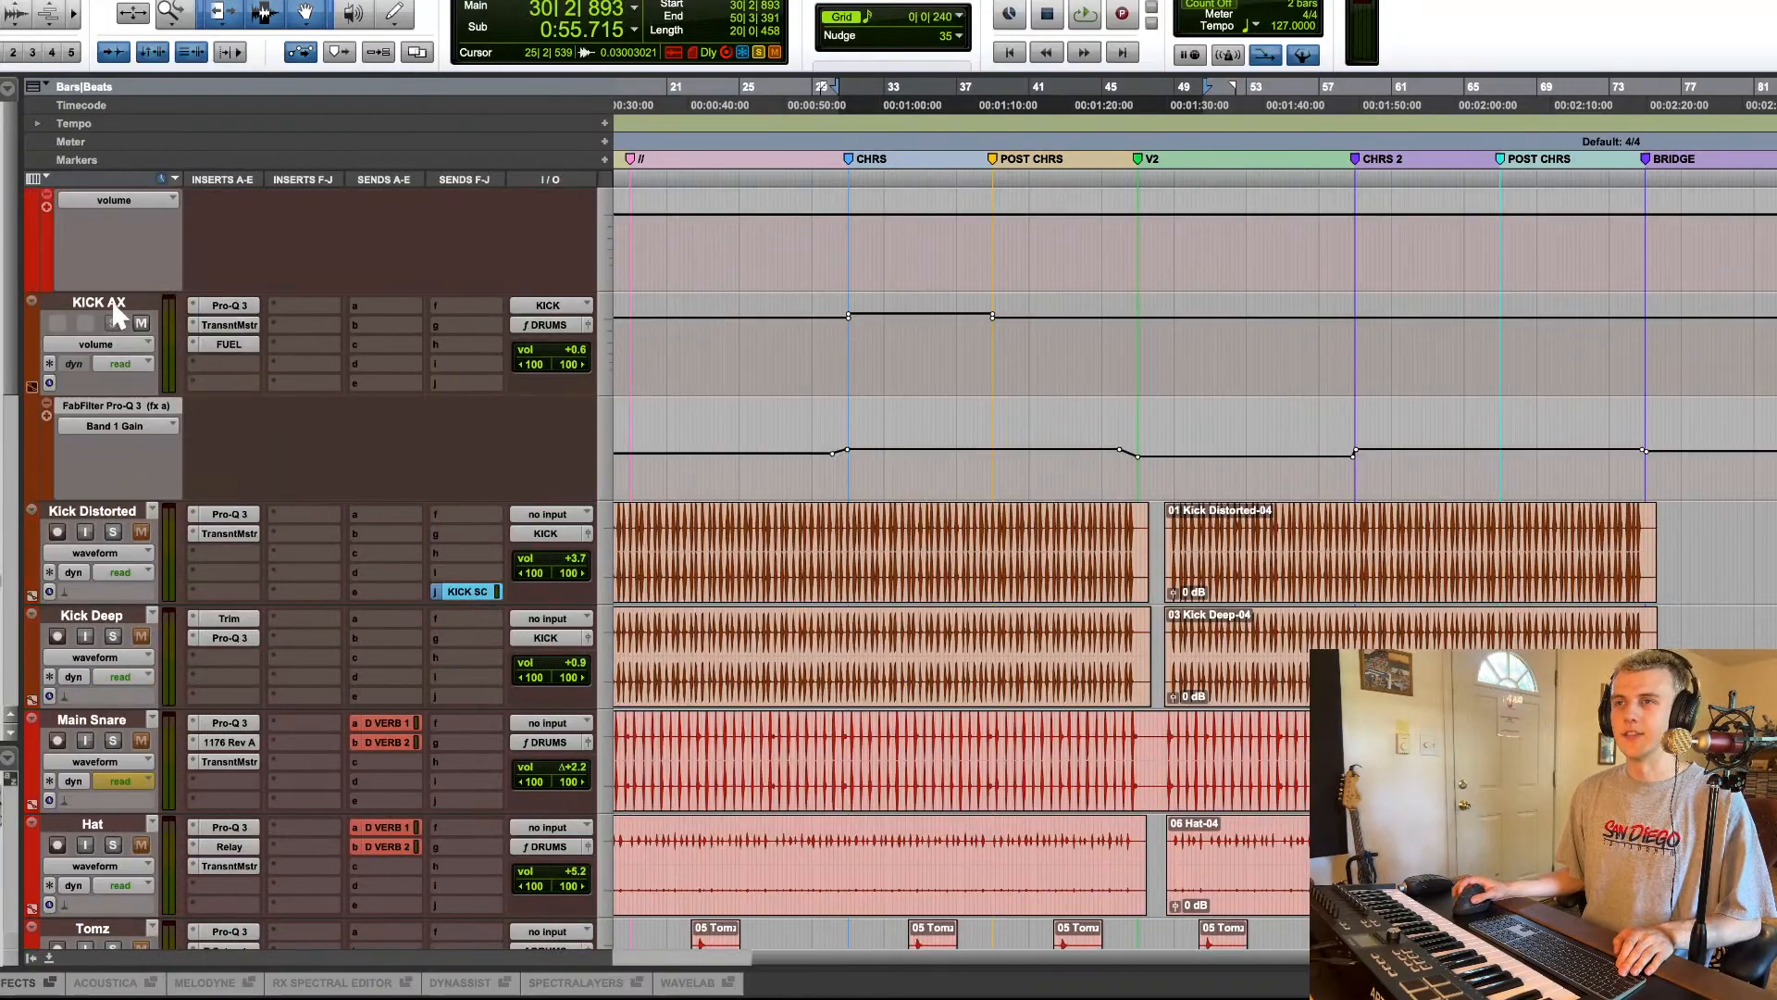
left_click(115, 309, "alt")
left_click(112, 532)
scroll(755, 431, "down", 5)
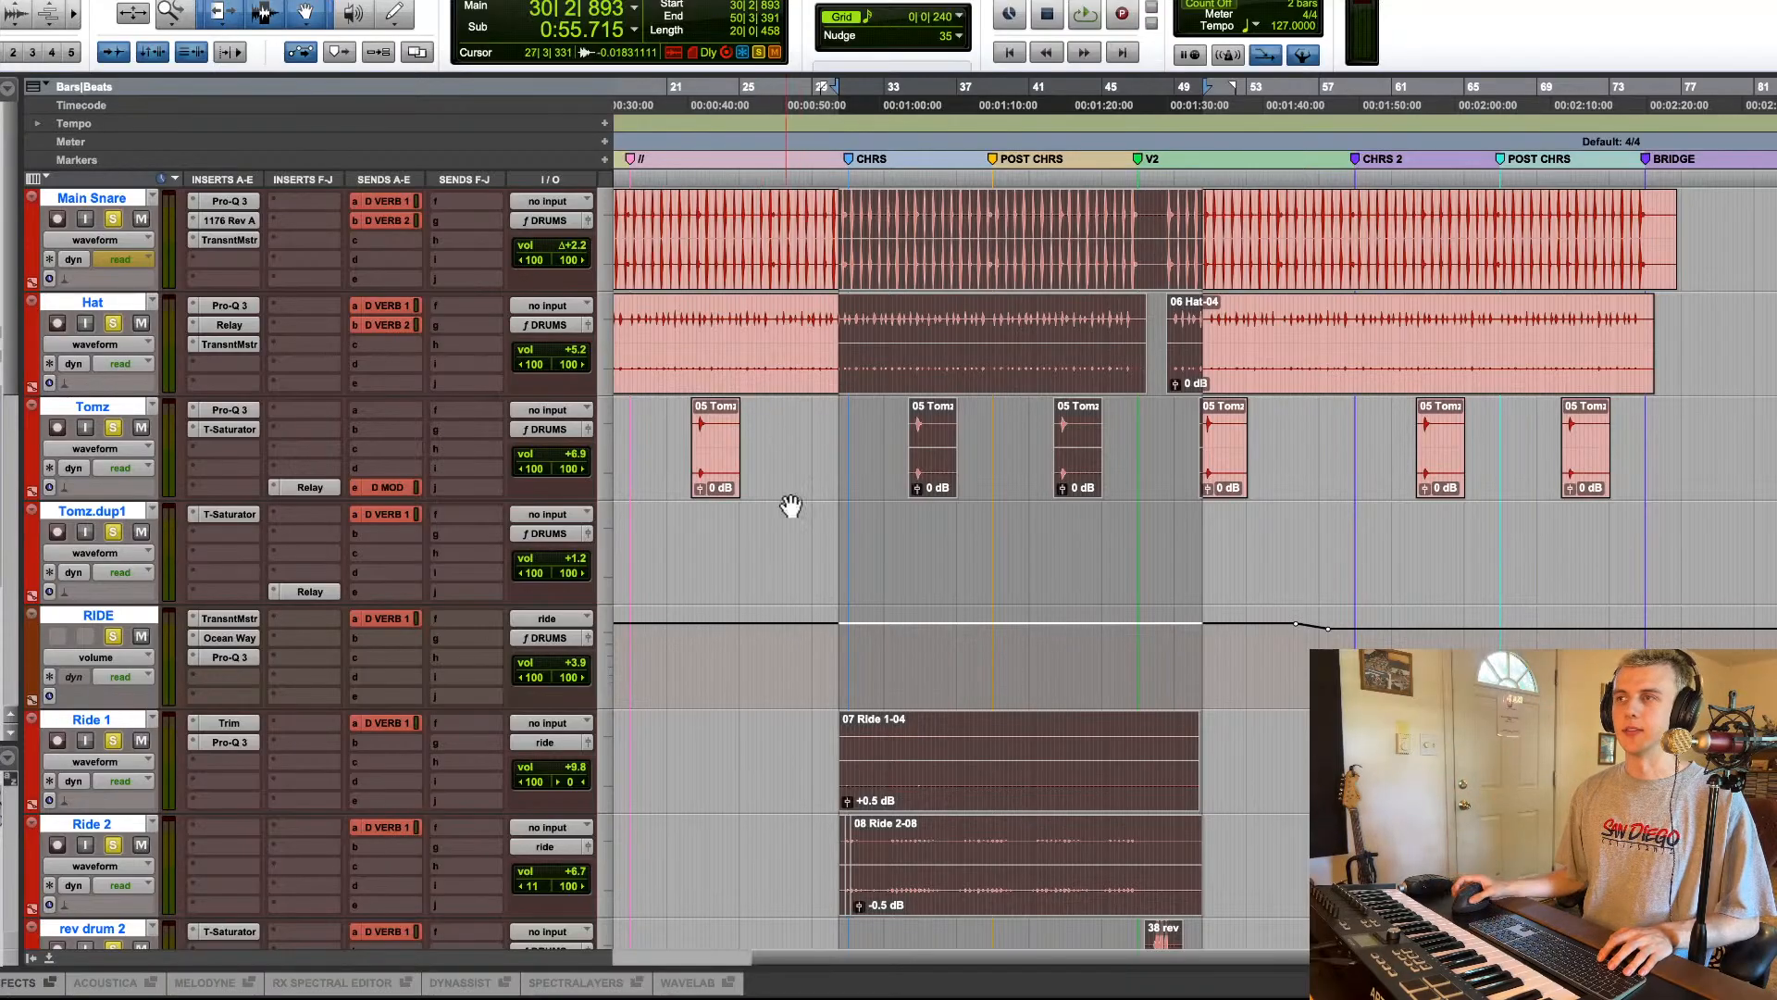
scroll(789, 503, "down", 4)
scroll(874, 519, "down", 1)
scroll(870, 521, "up", 1)
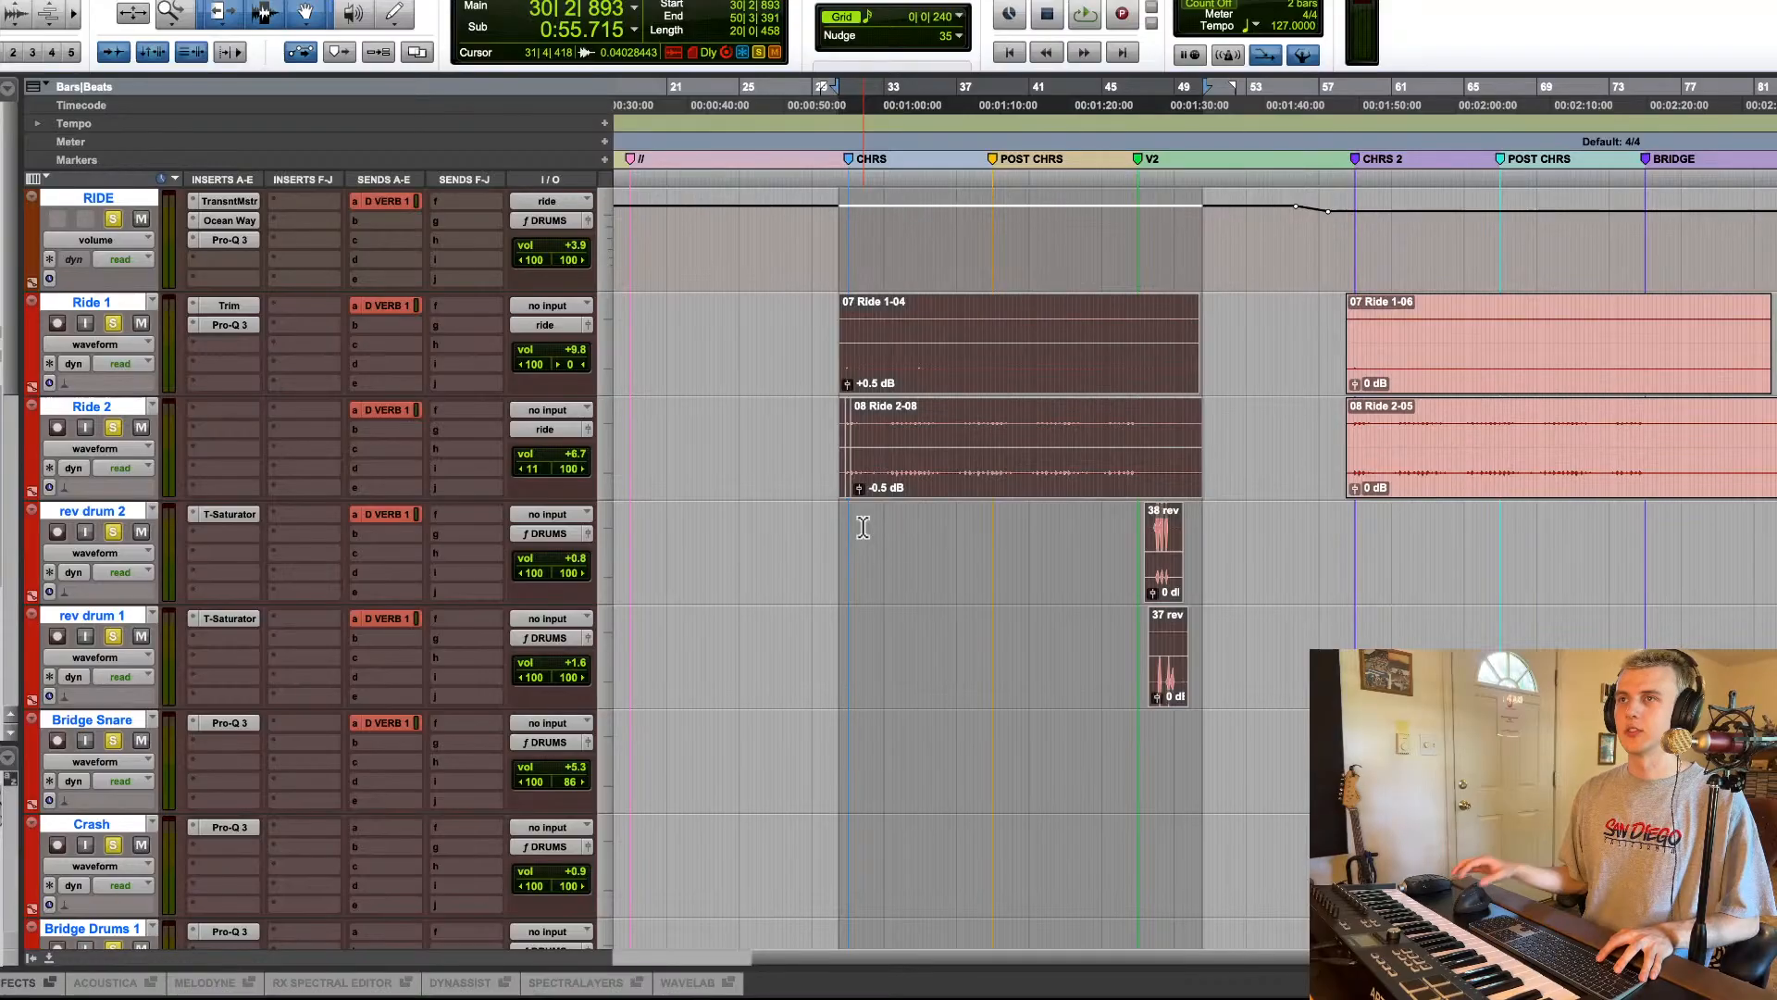
scroll(865, 530, "up", 2)
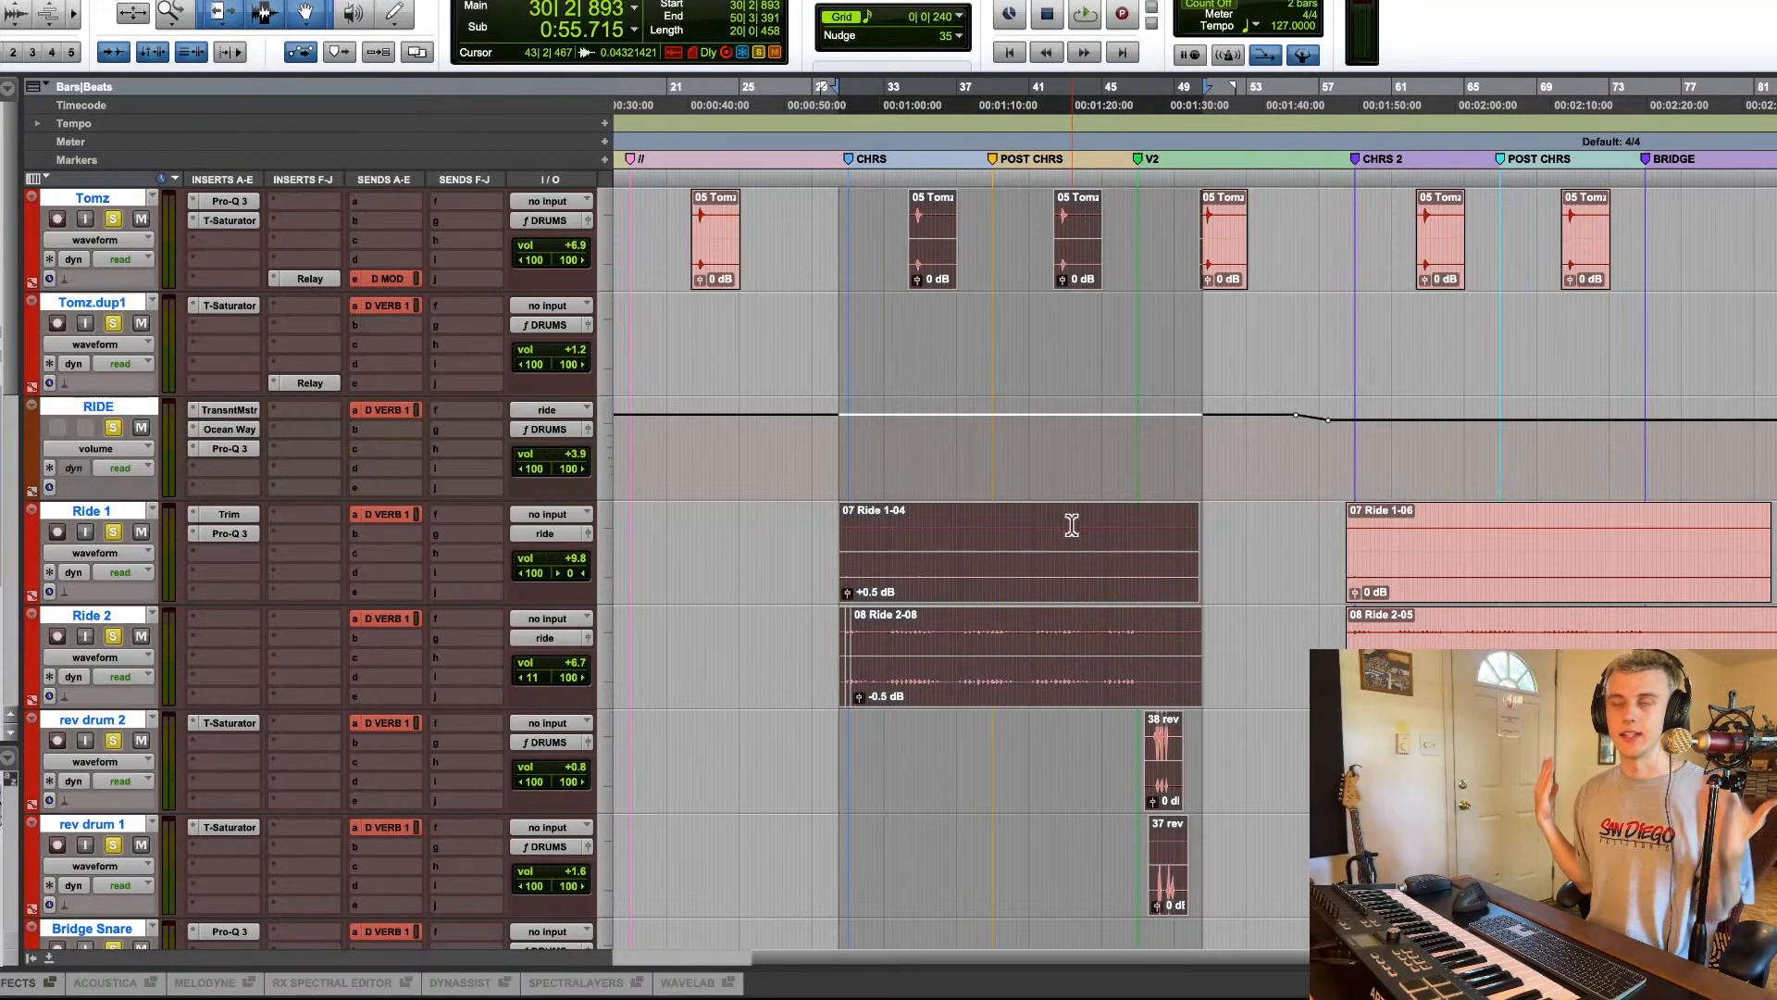
Step: Play the full drums from about bar 30, comparing them with the RIDE bus's Ocean Way insert bypassed and active
left_click(242, 429)
left_click(242, 429)
key("space")
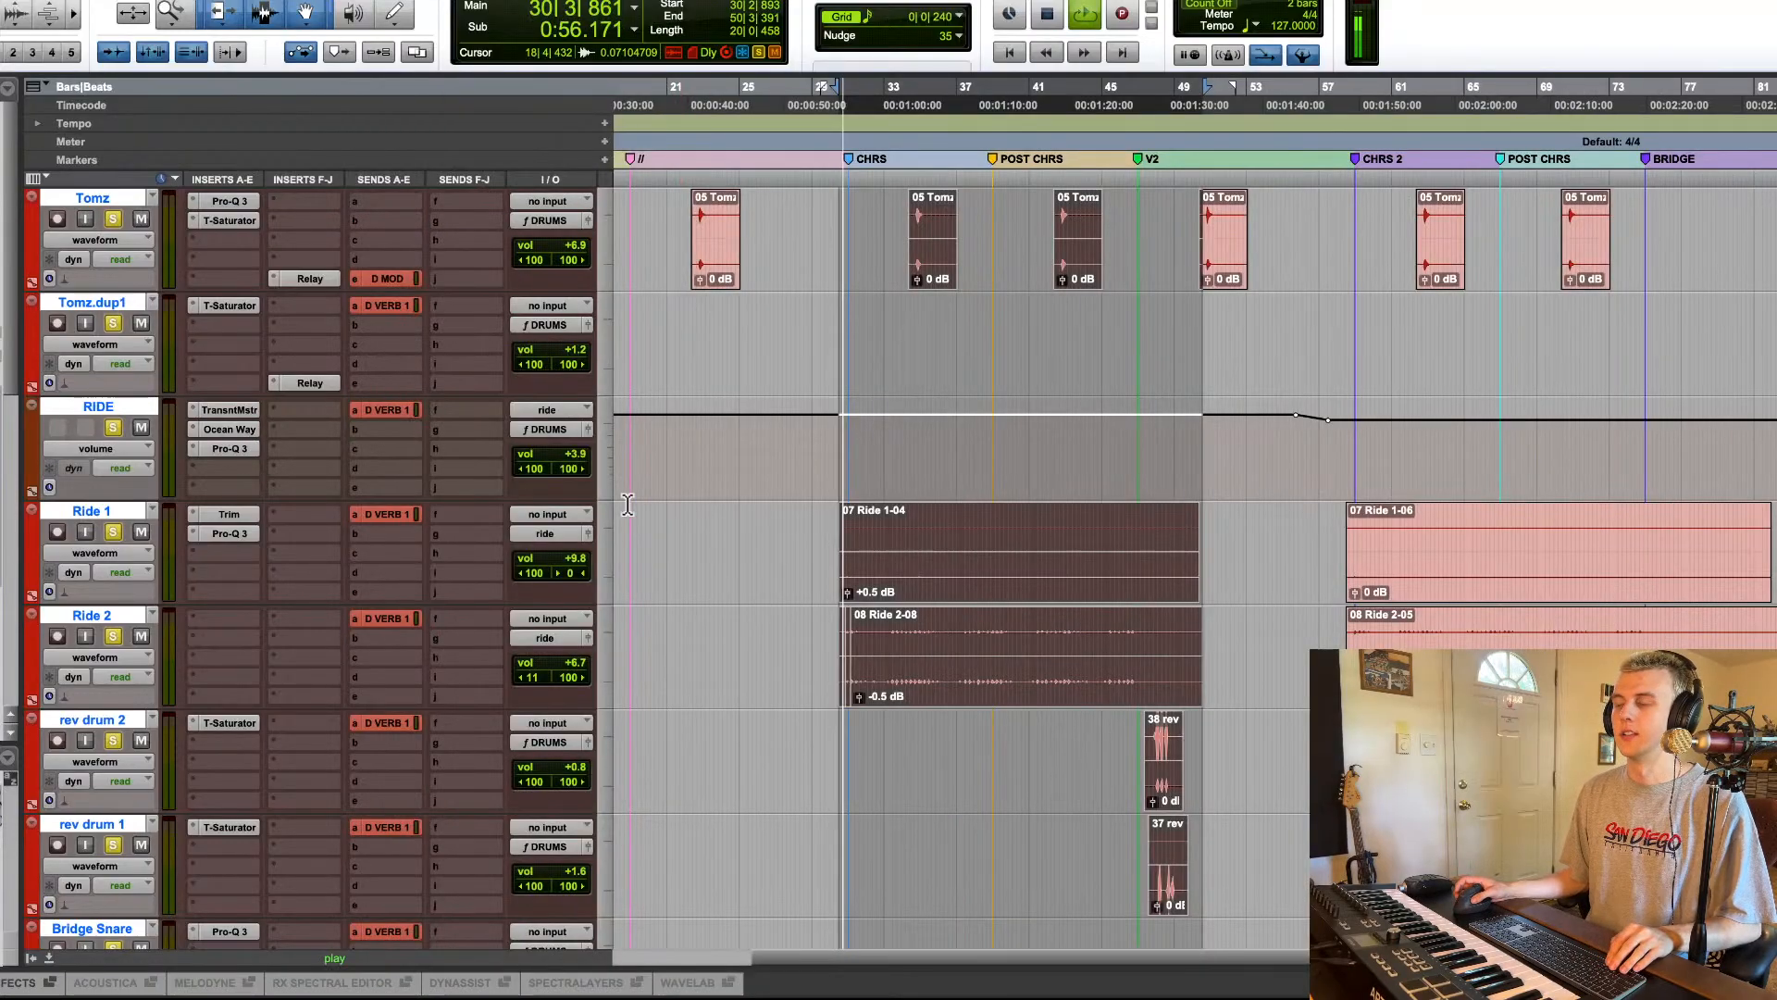
left_click(242, 429, "super")
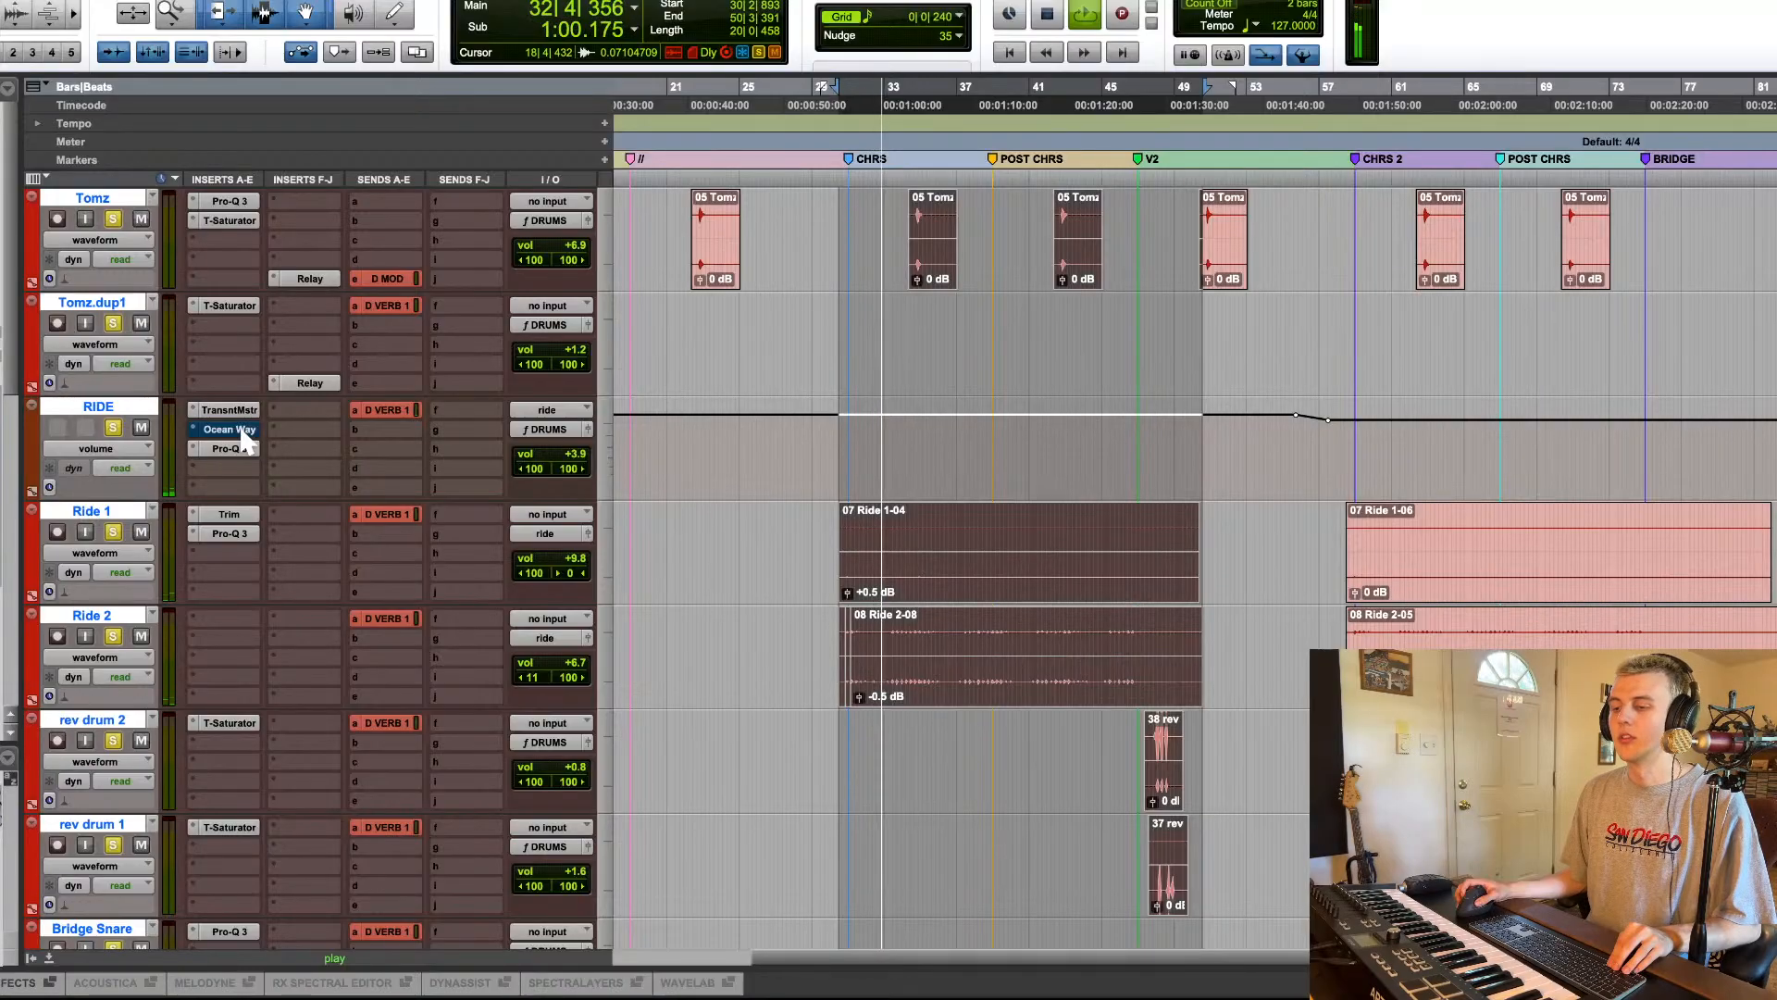
left_click(243, 431, "super")
key("space")
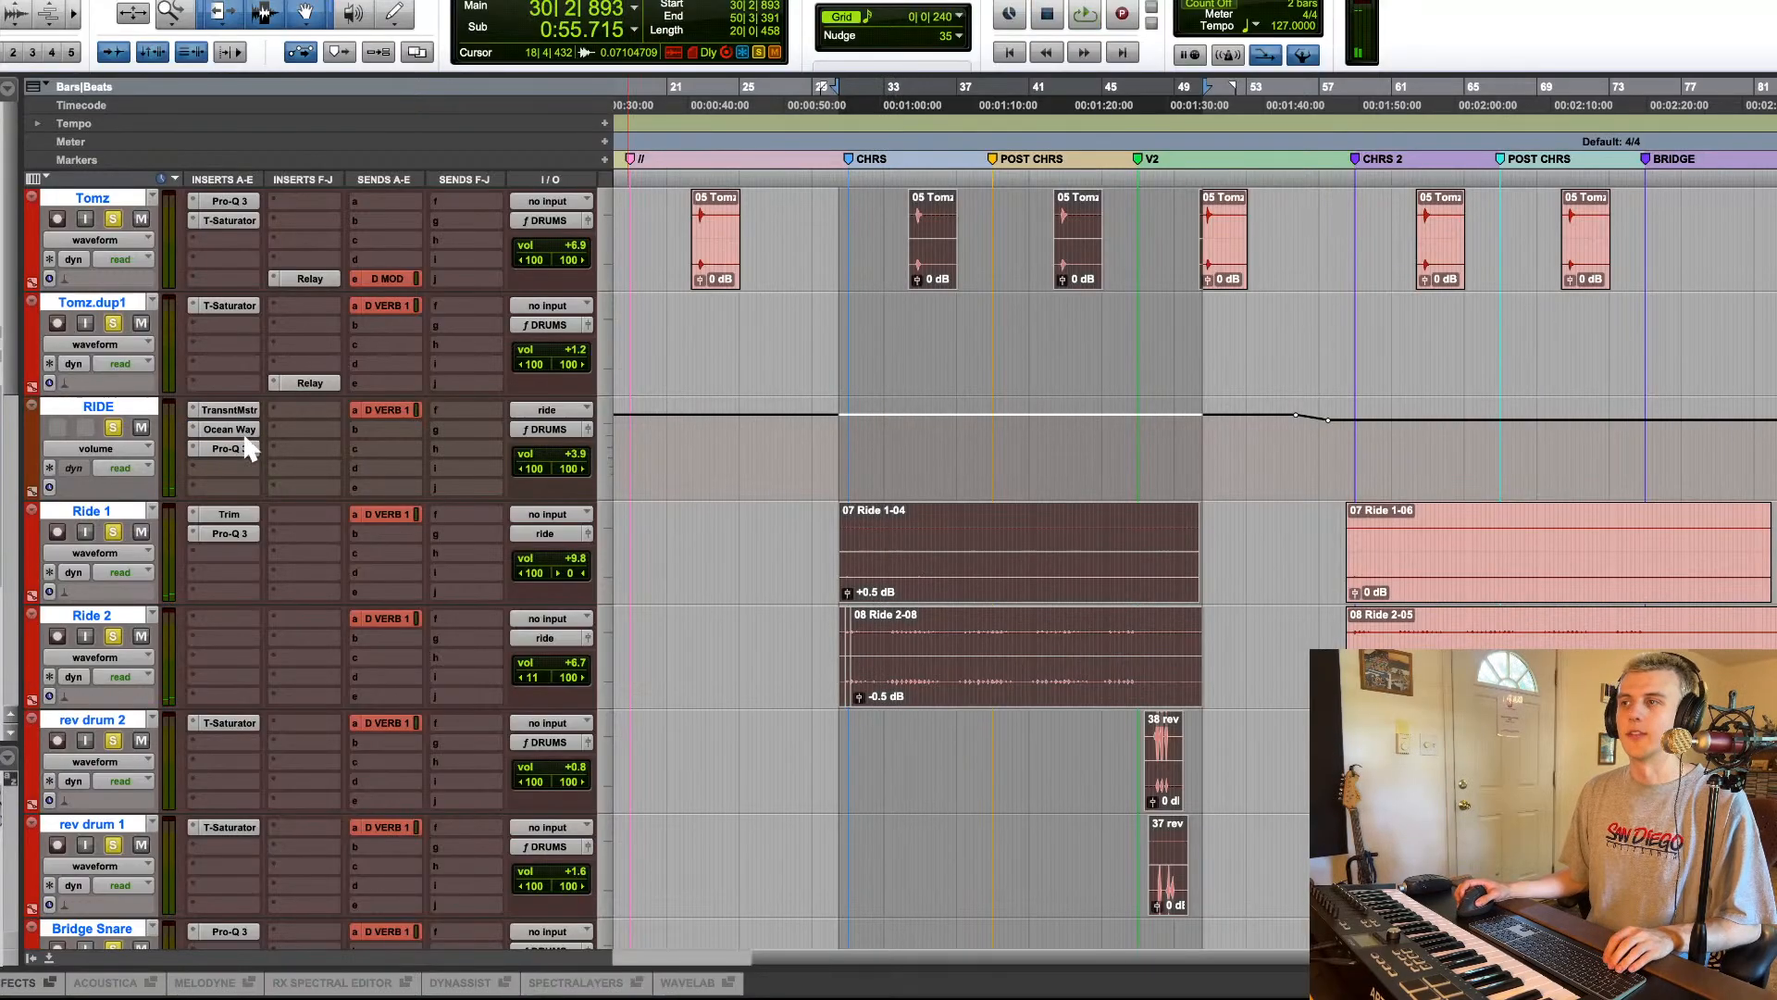
Step: Select the rev drum 1 and rev drum 2 clips near the start of verse 2 and magnify their waveforms
left_click(890, 537)
key("super+bracketleft")
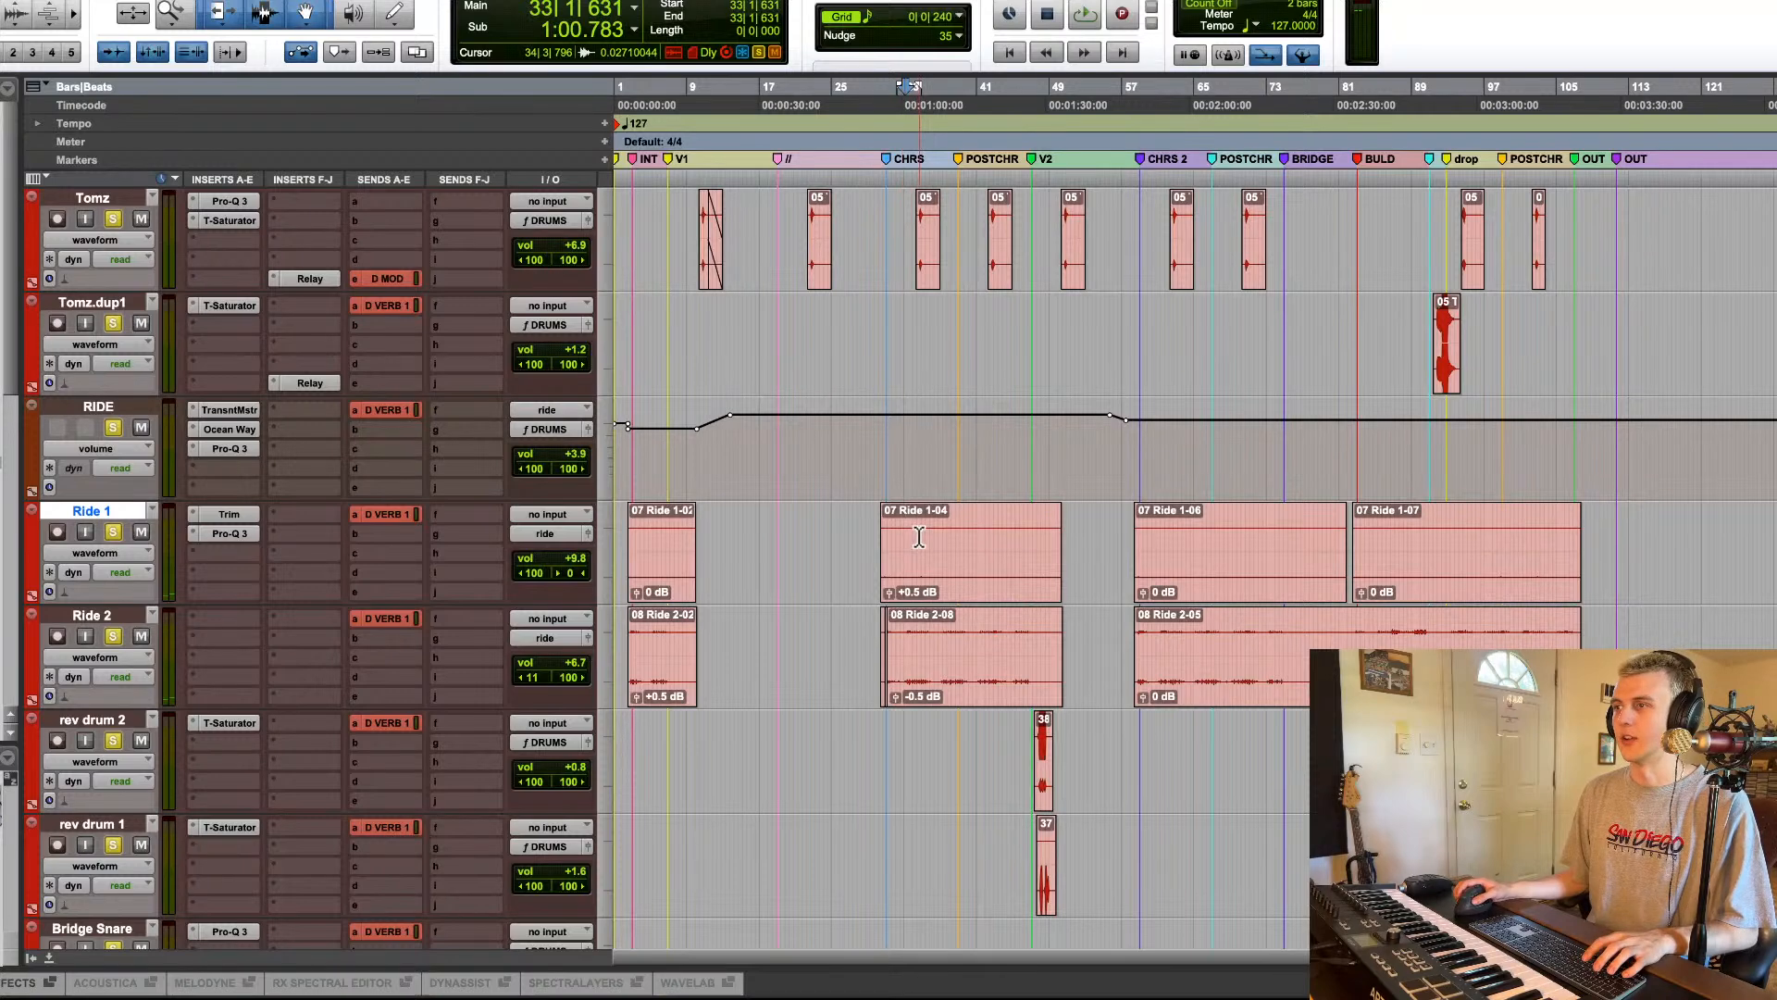
scroll(919, 536, "right", 2)
scroll(945, 541, "down", 2)
scroll(945, 541, "down", 2)
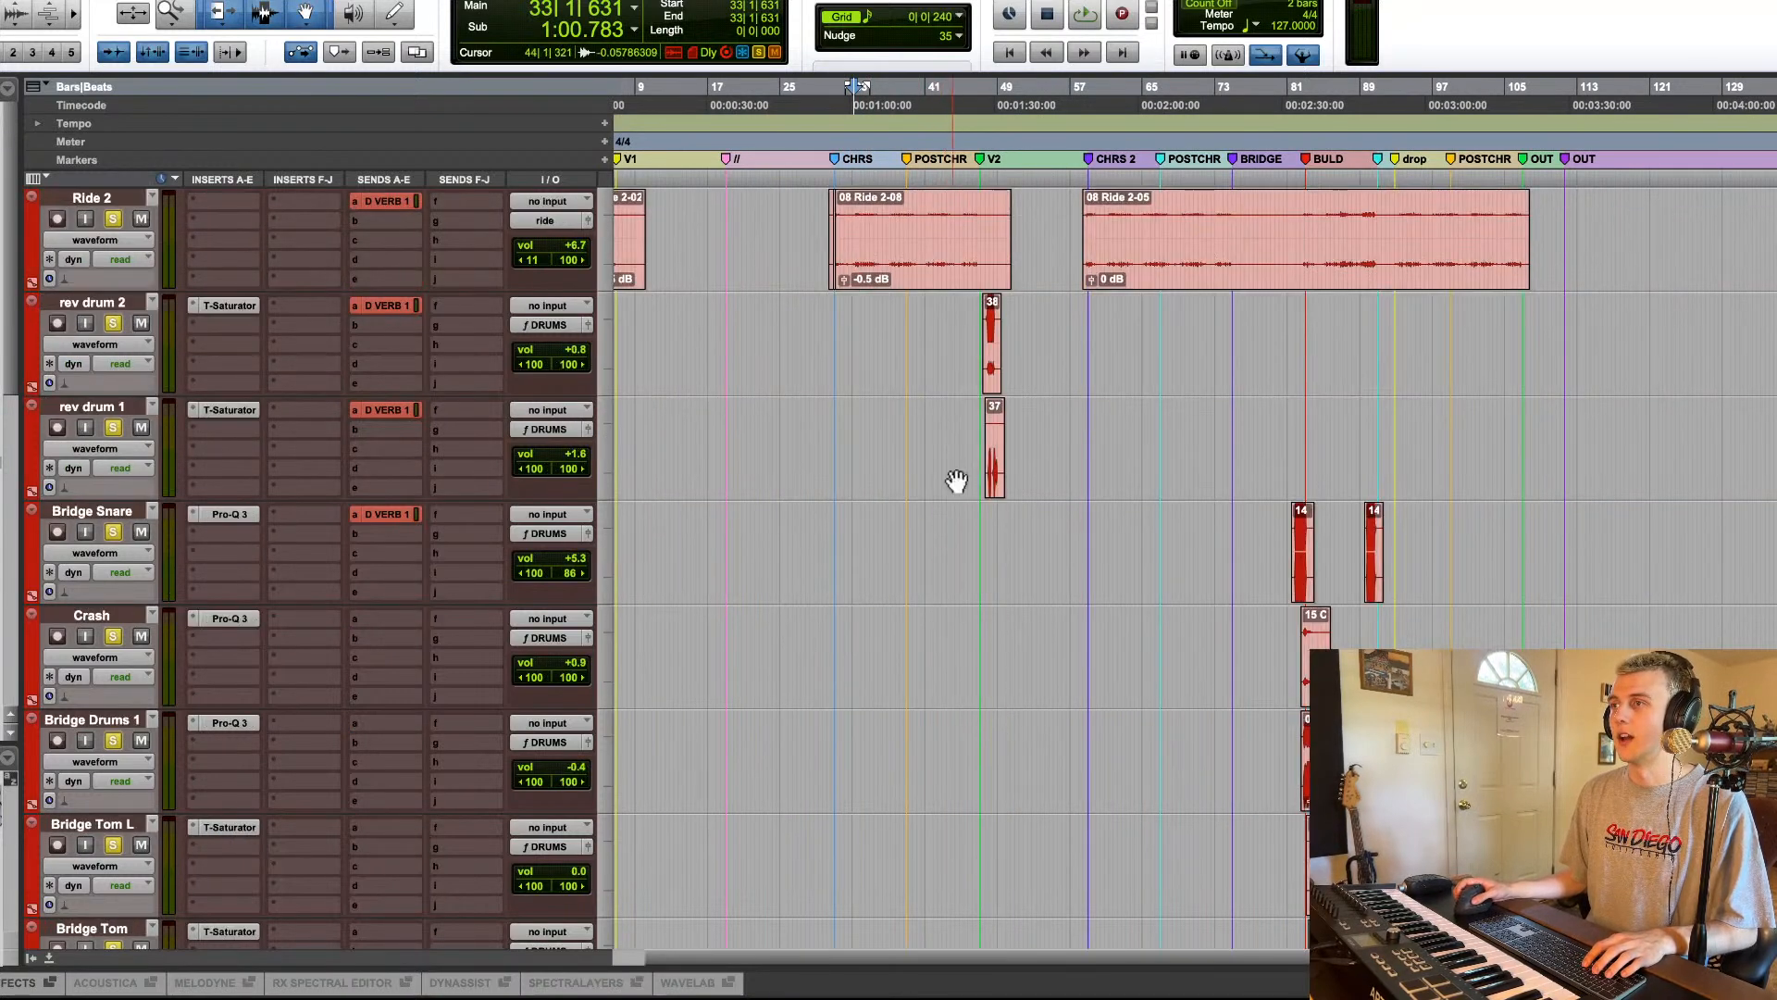
left_click(994, 478)
left_click(991, 368, "shift")
key("super+bracketright")
key("super+bracketright")
key("super+bracketright")
key("super+bracketright")
key("super+bracketright")
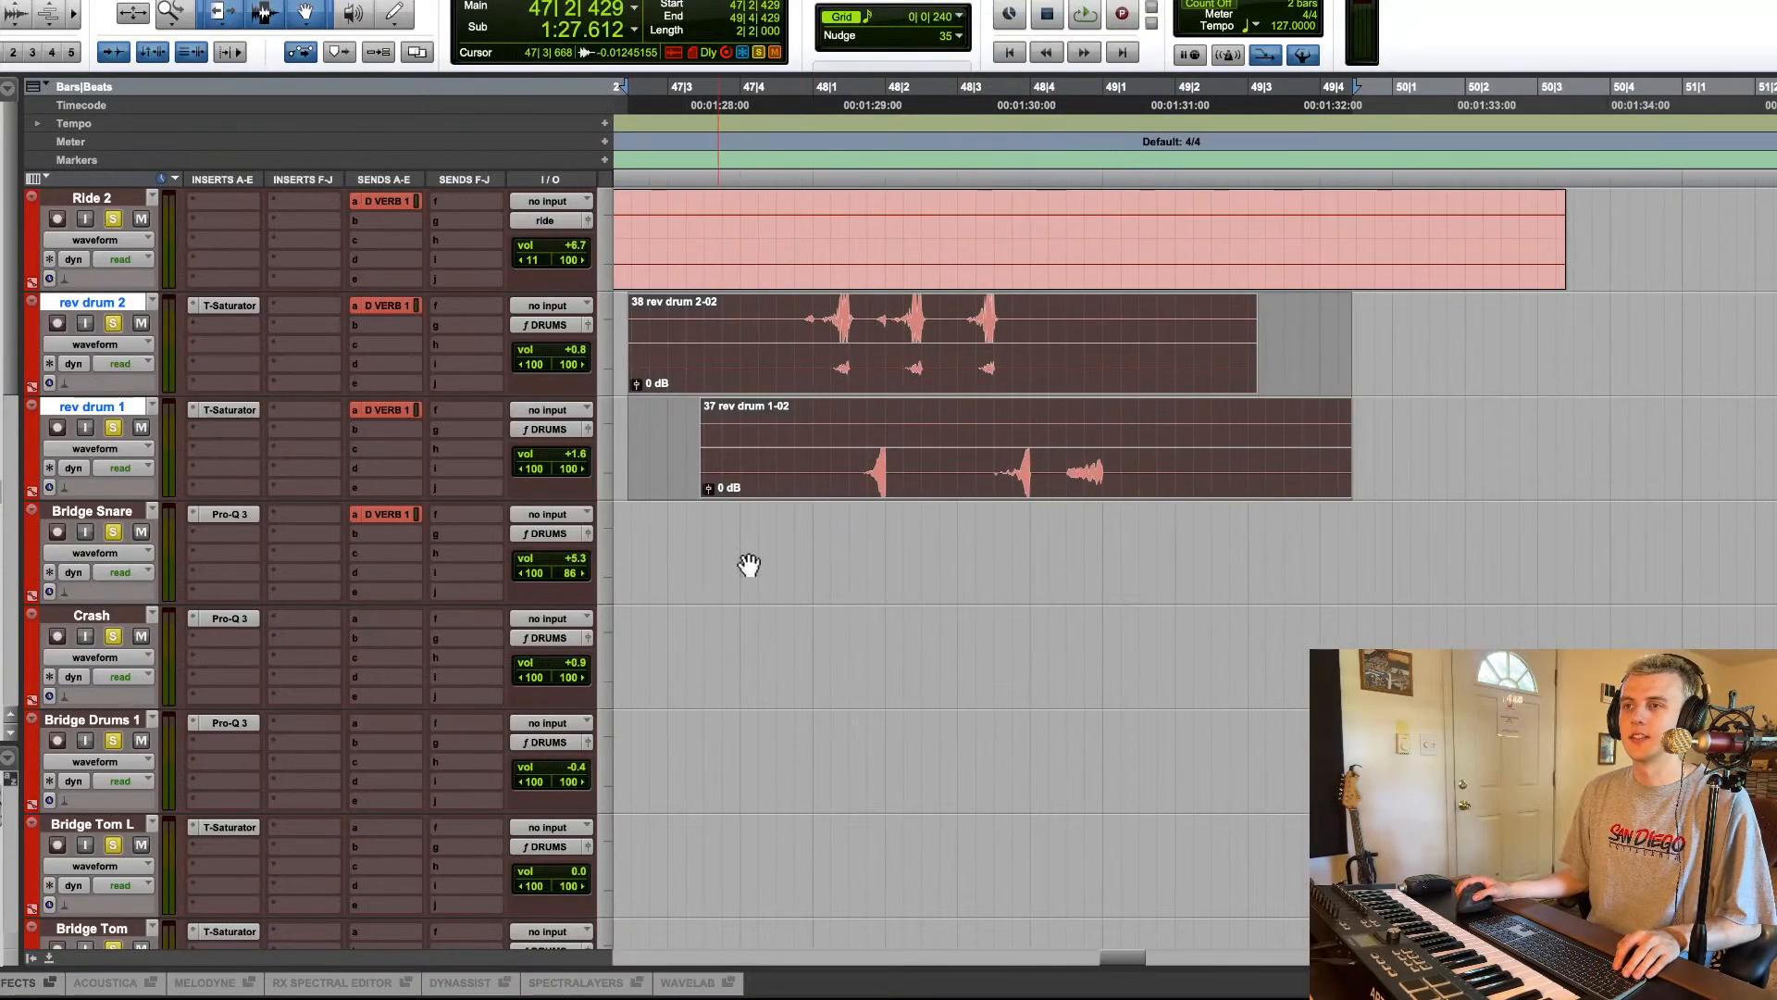
Step: Solo rev drum 2 and play its reversed hits from the end of bar 47 with T-Saturator bypassed
left_click(756, 310)
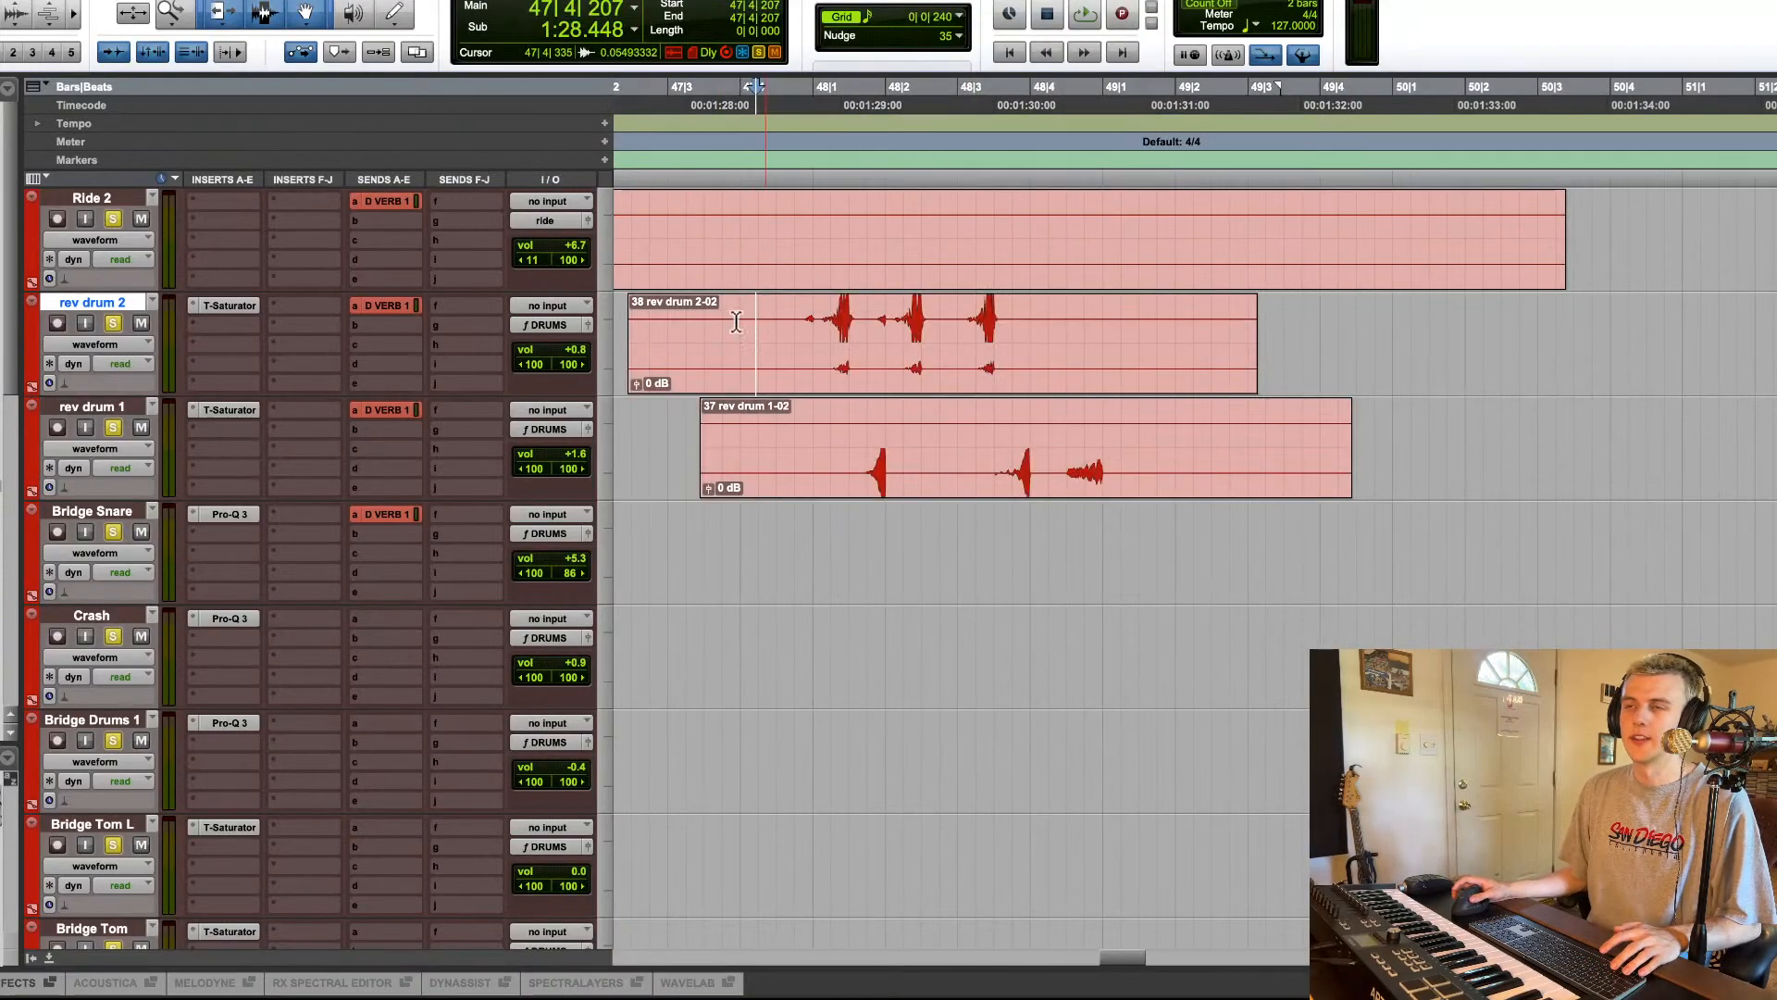
left_click(113, 323, "super")
key("space")
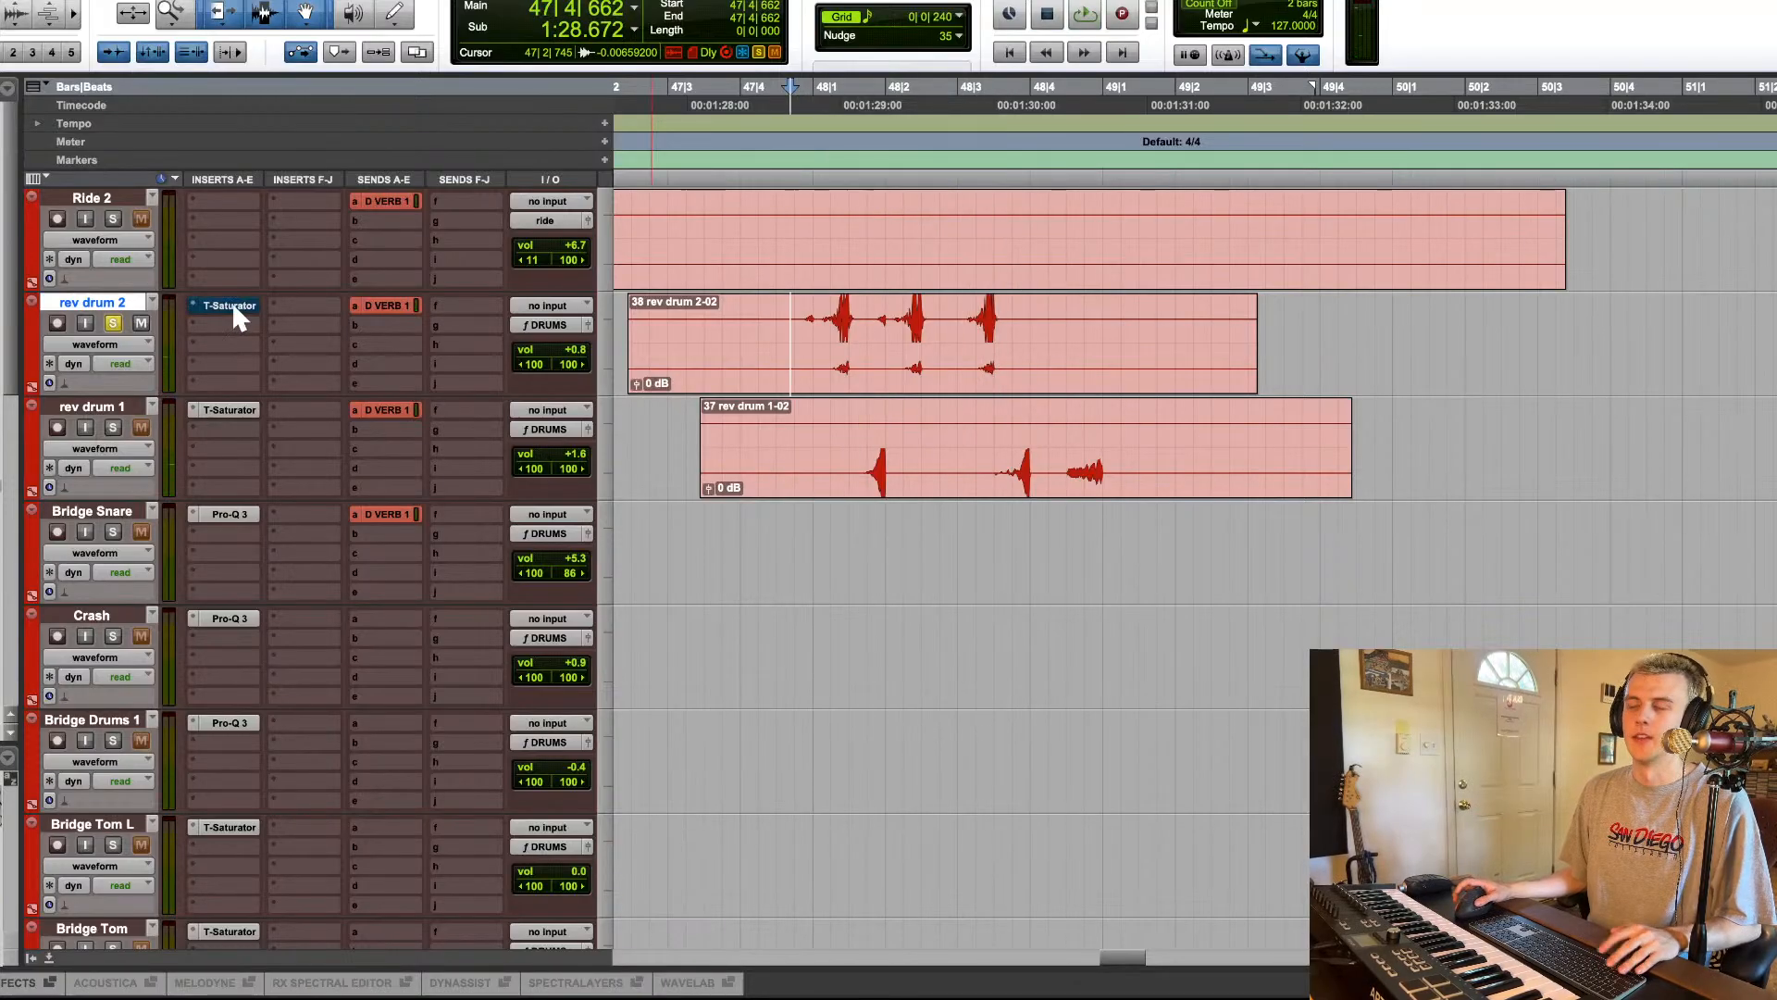
key("space")
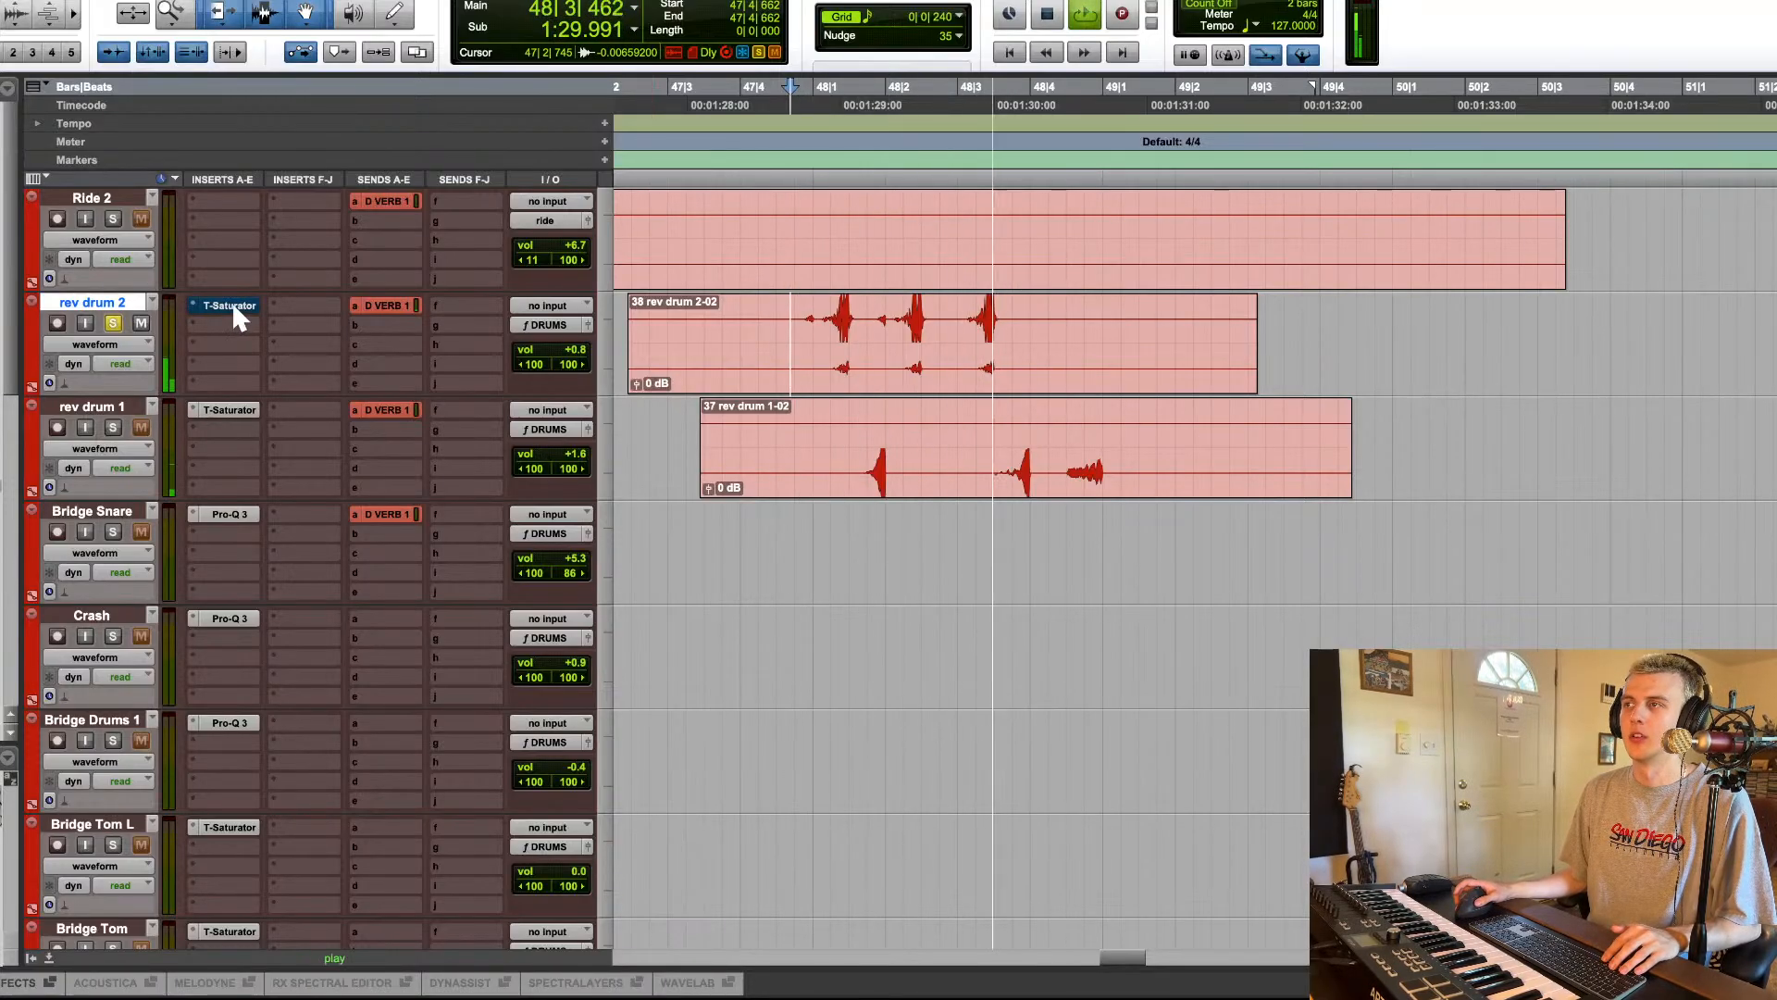
key("space")
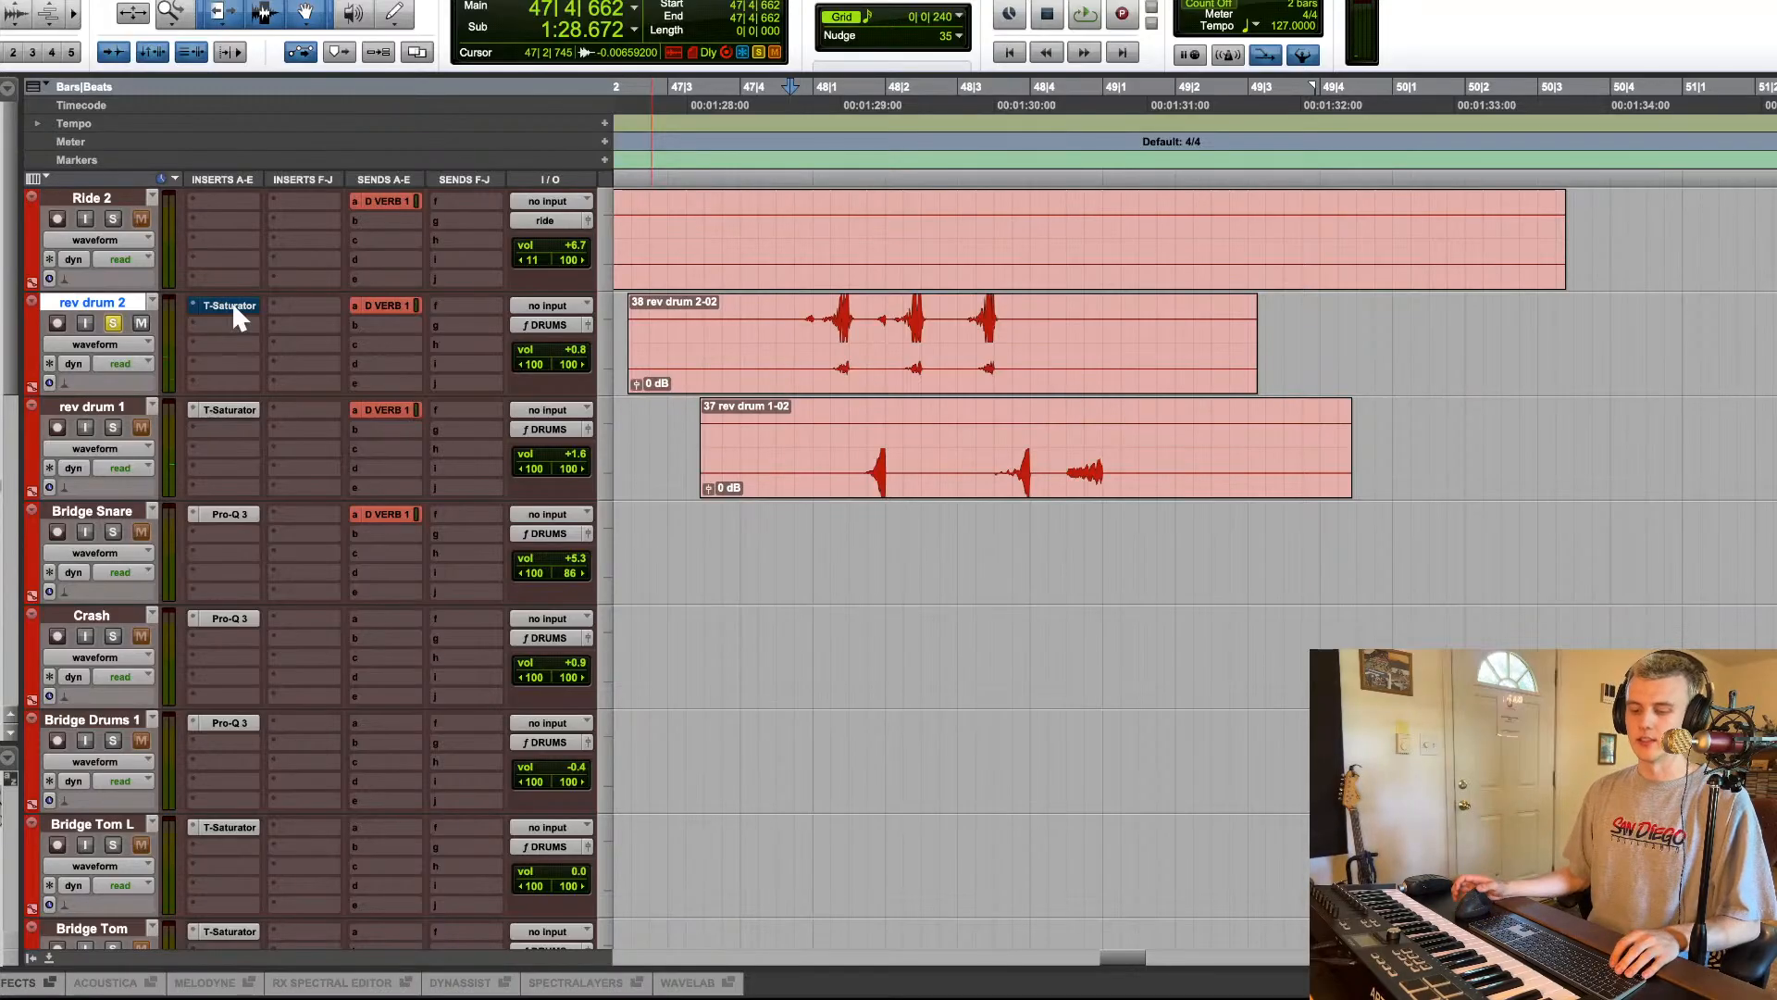
Step: Inspect rev drum 2's T-Saturator settings and play the reversed hits with the saturation active
left_click(215, 306)
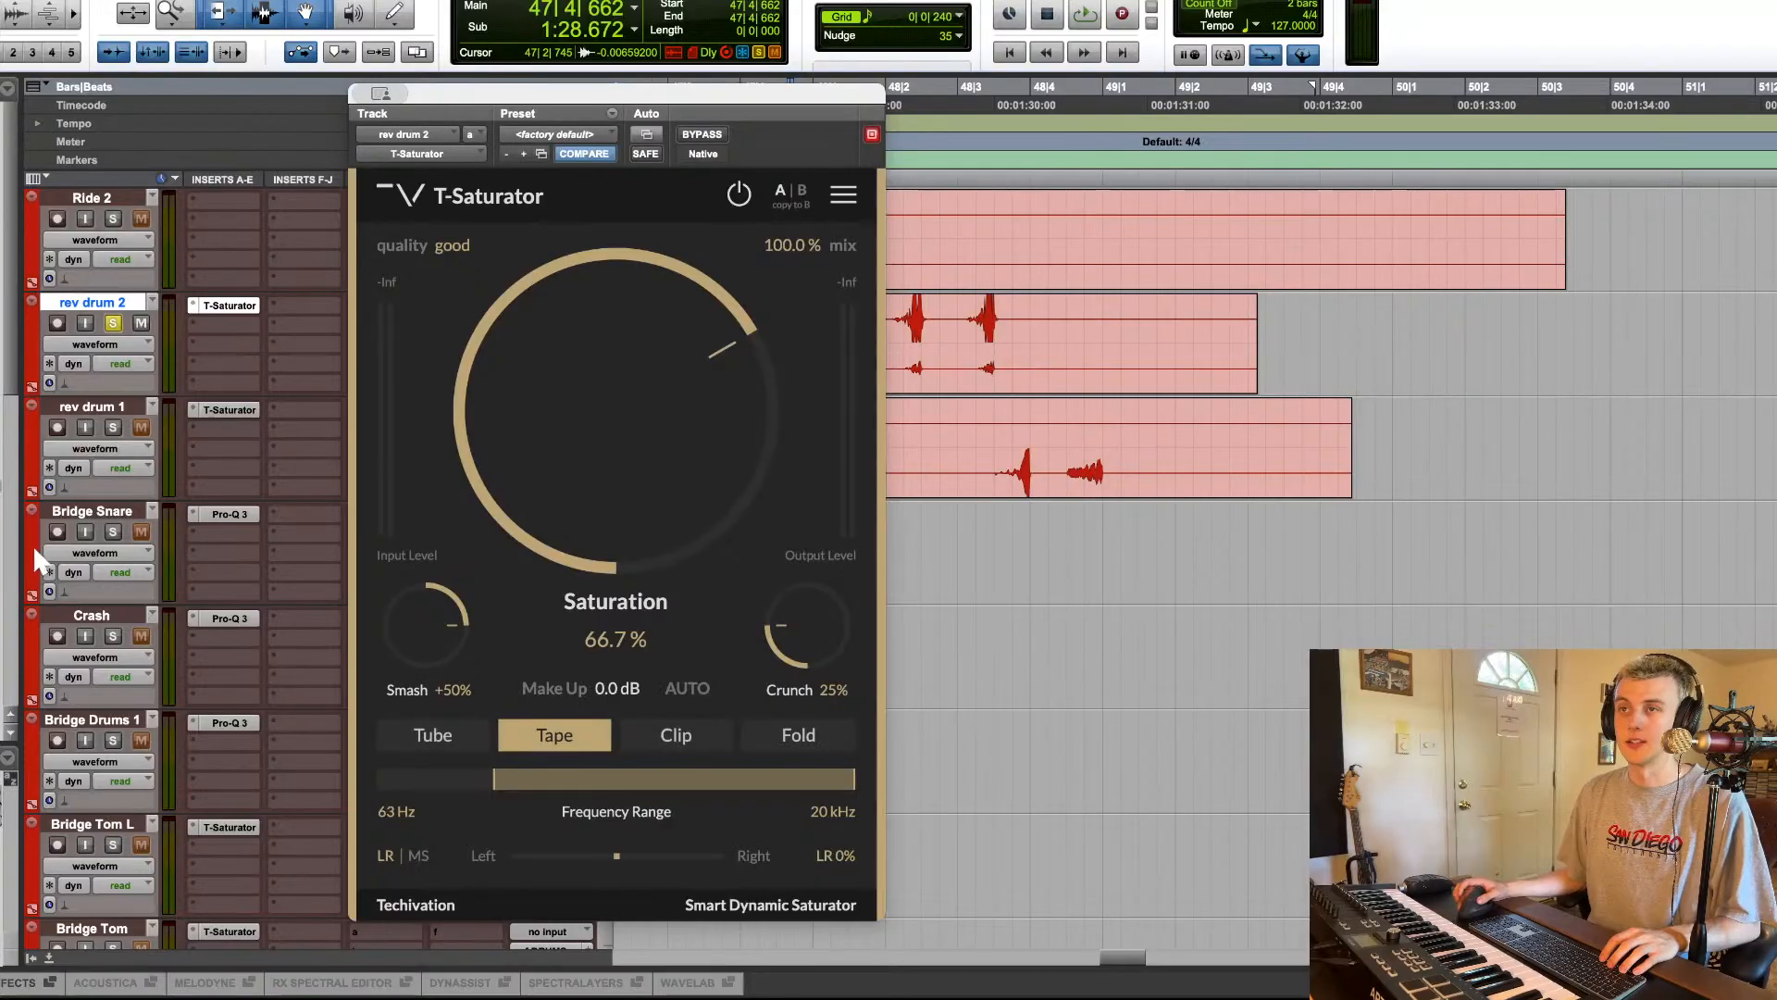
key("space")
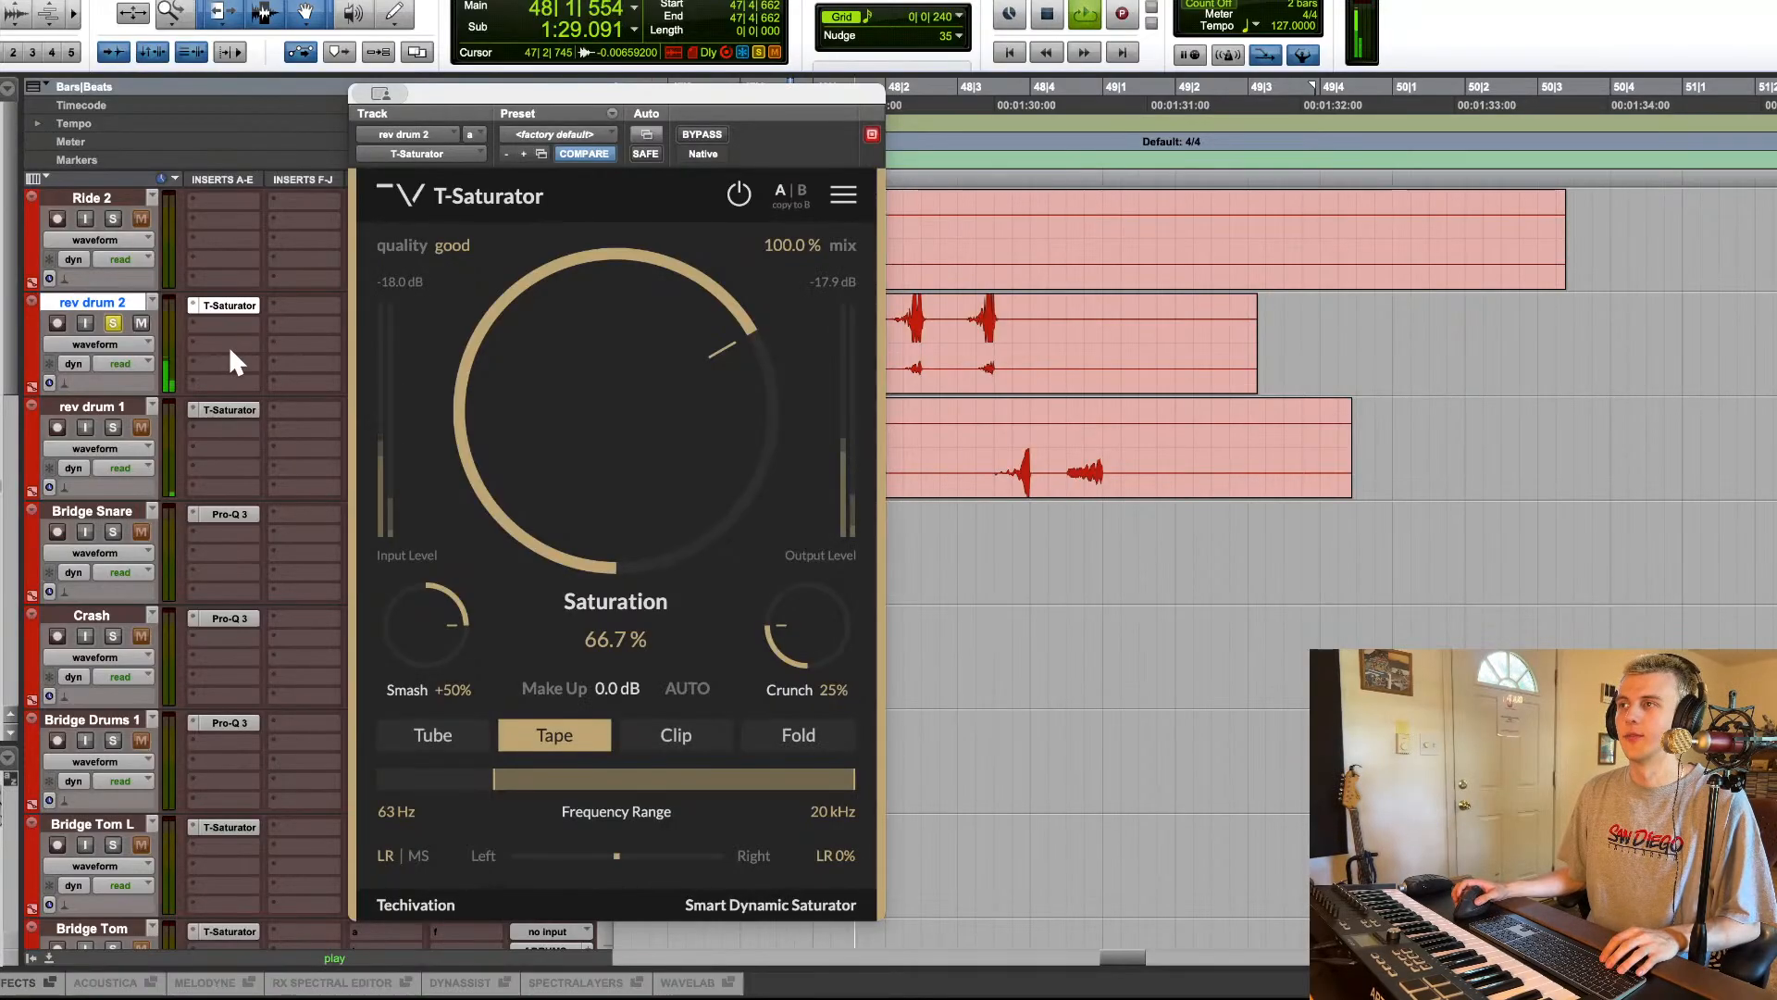
key("space")
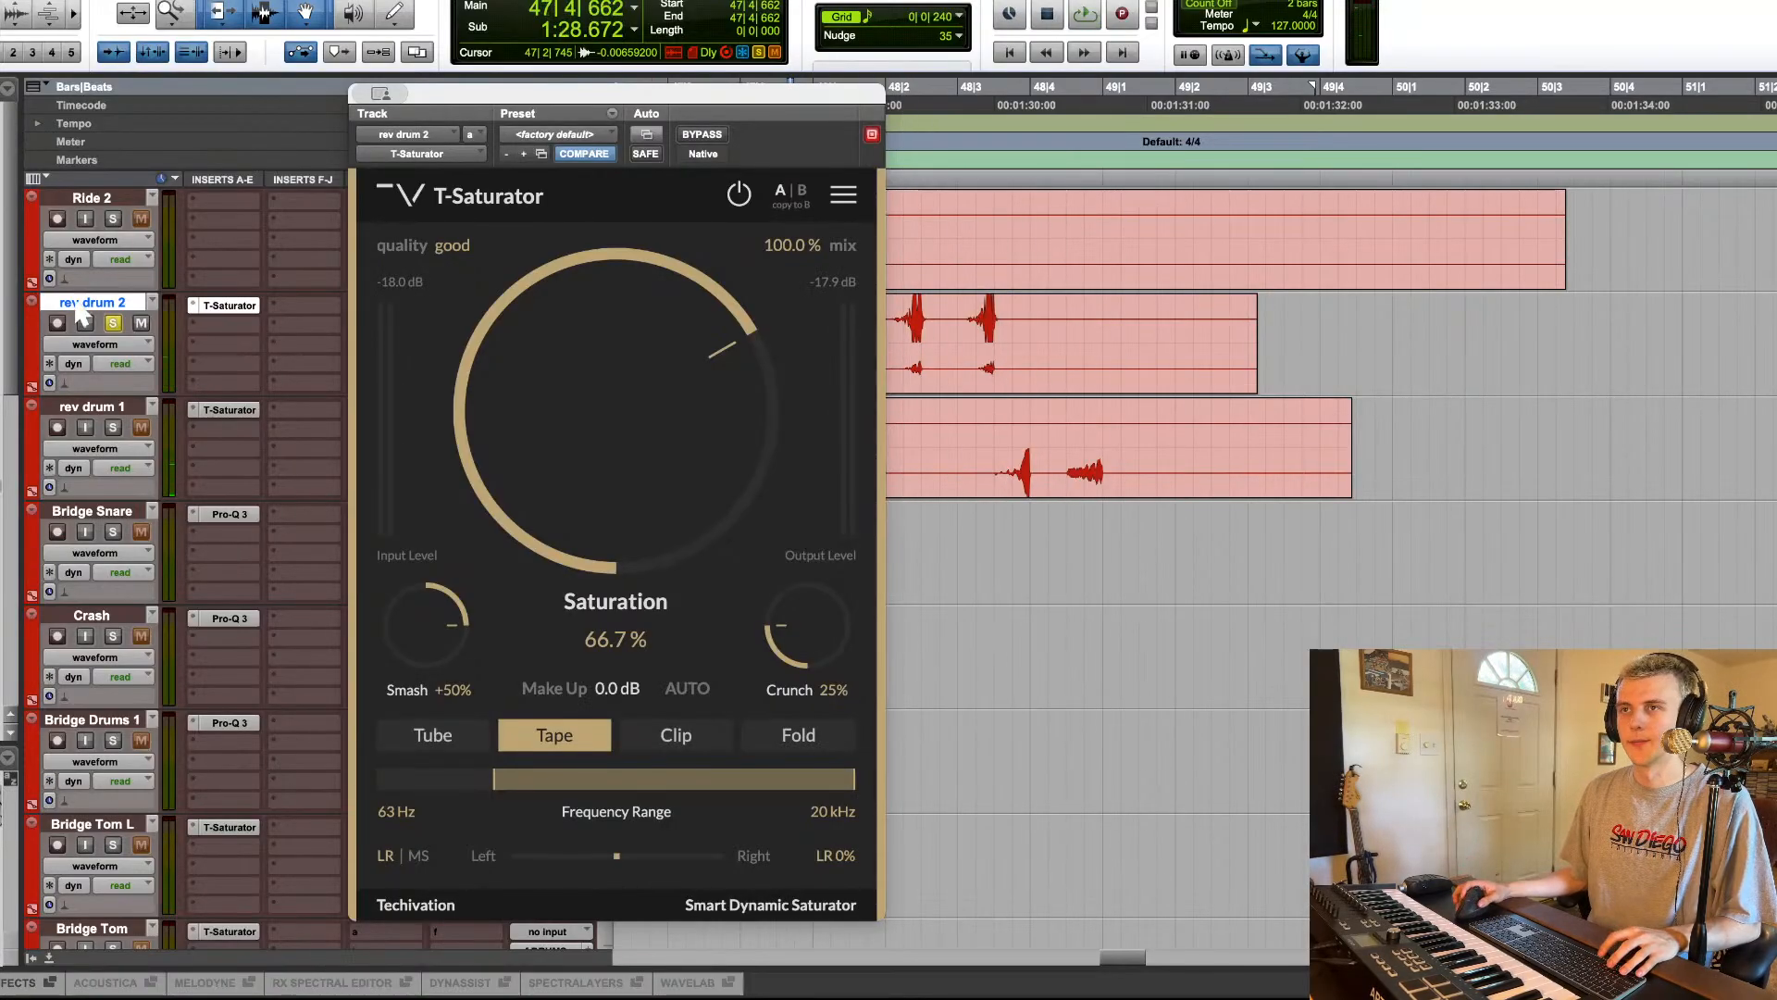
Step: Unsolo rev drum 2, play its reversed hits within the full mix, and close its T-Saturator
left_click(112, 323)
key("space")
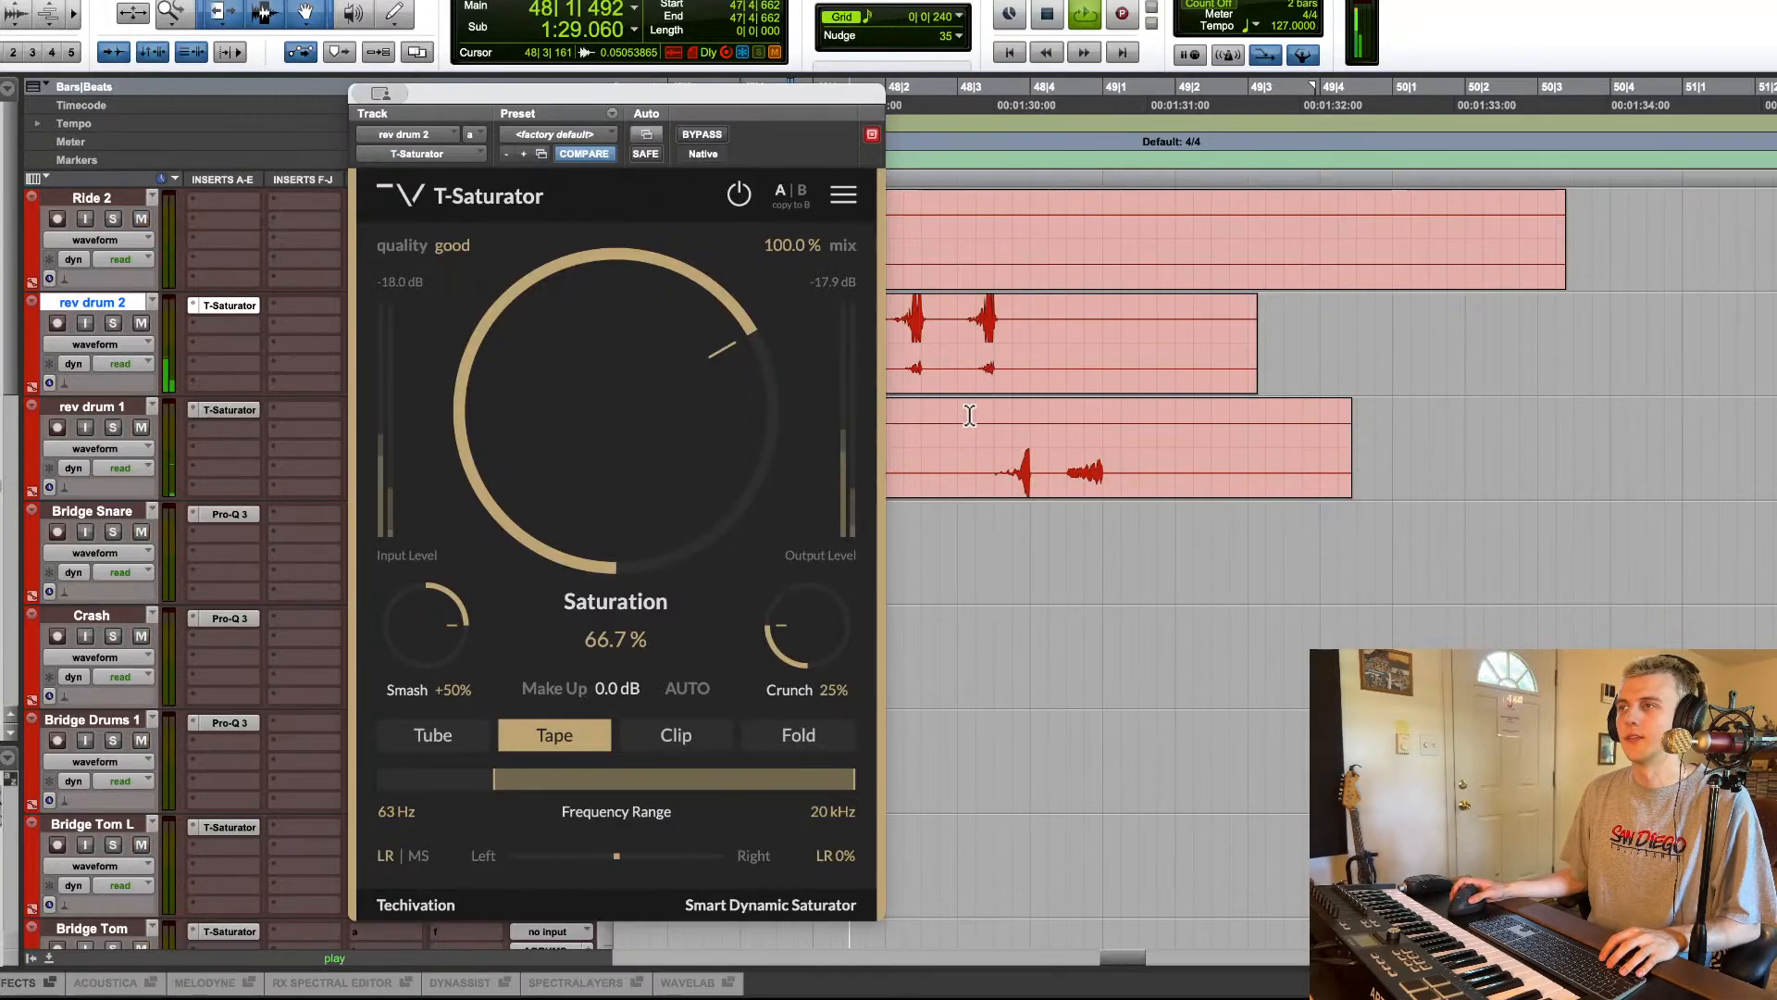
key("space")
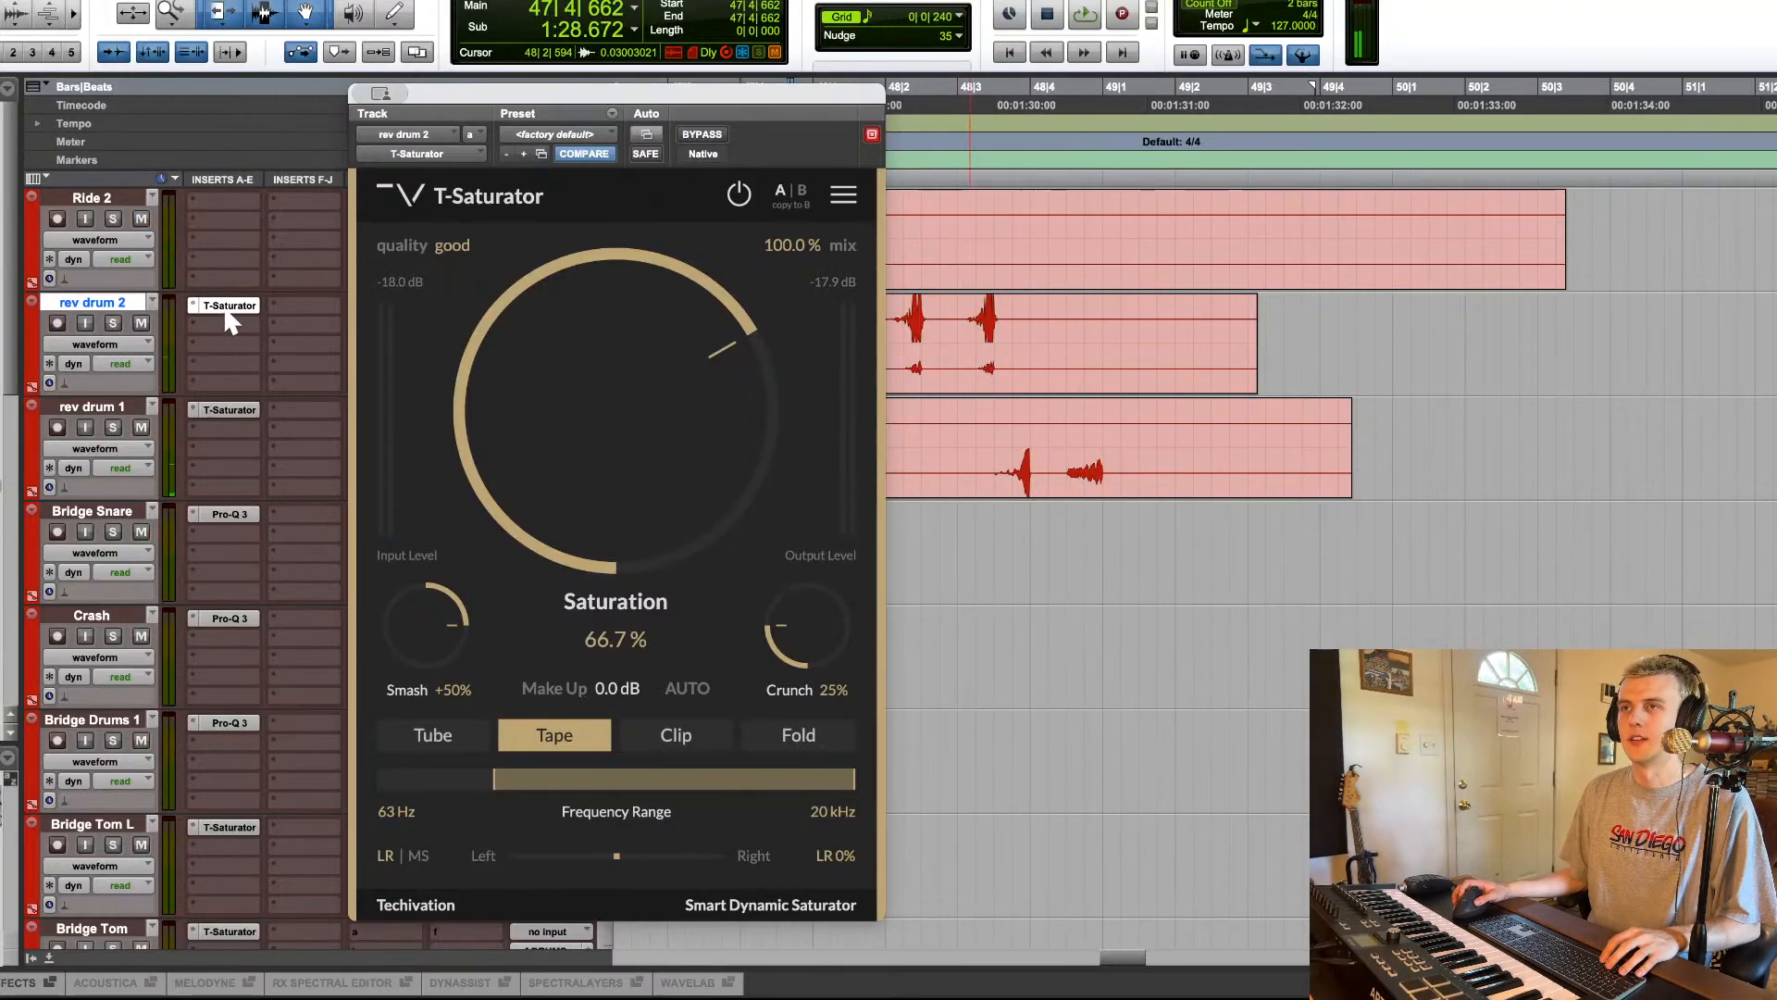
left_click(224, 305)
Step: Solo rev drum 1 and play its reversed hits from the end of bar 47
left_click(112, 427)
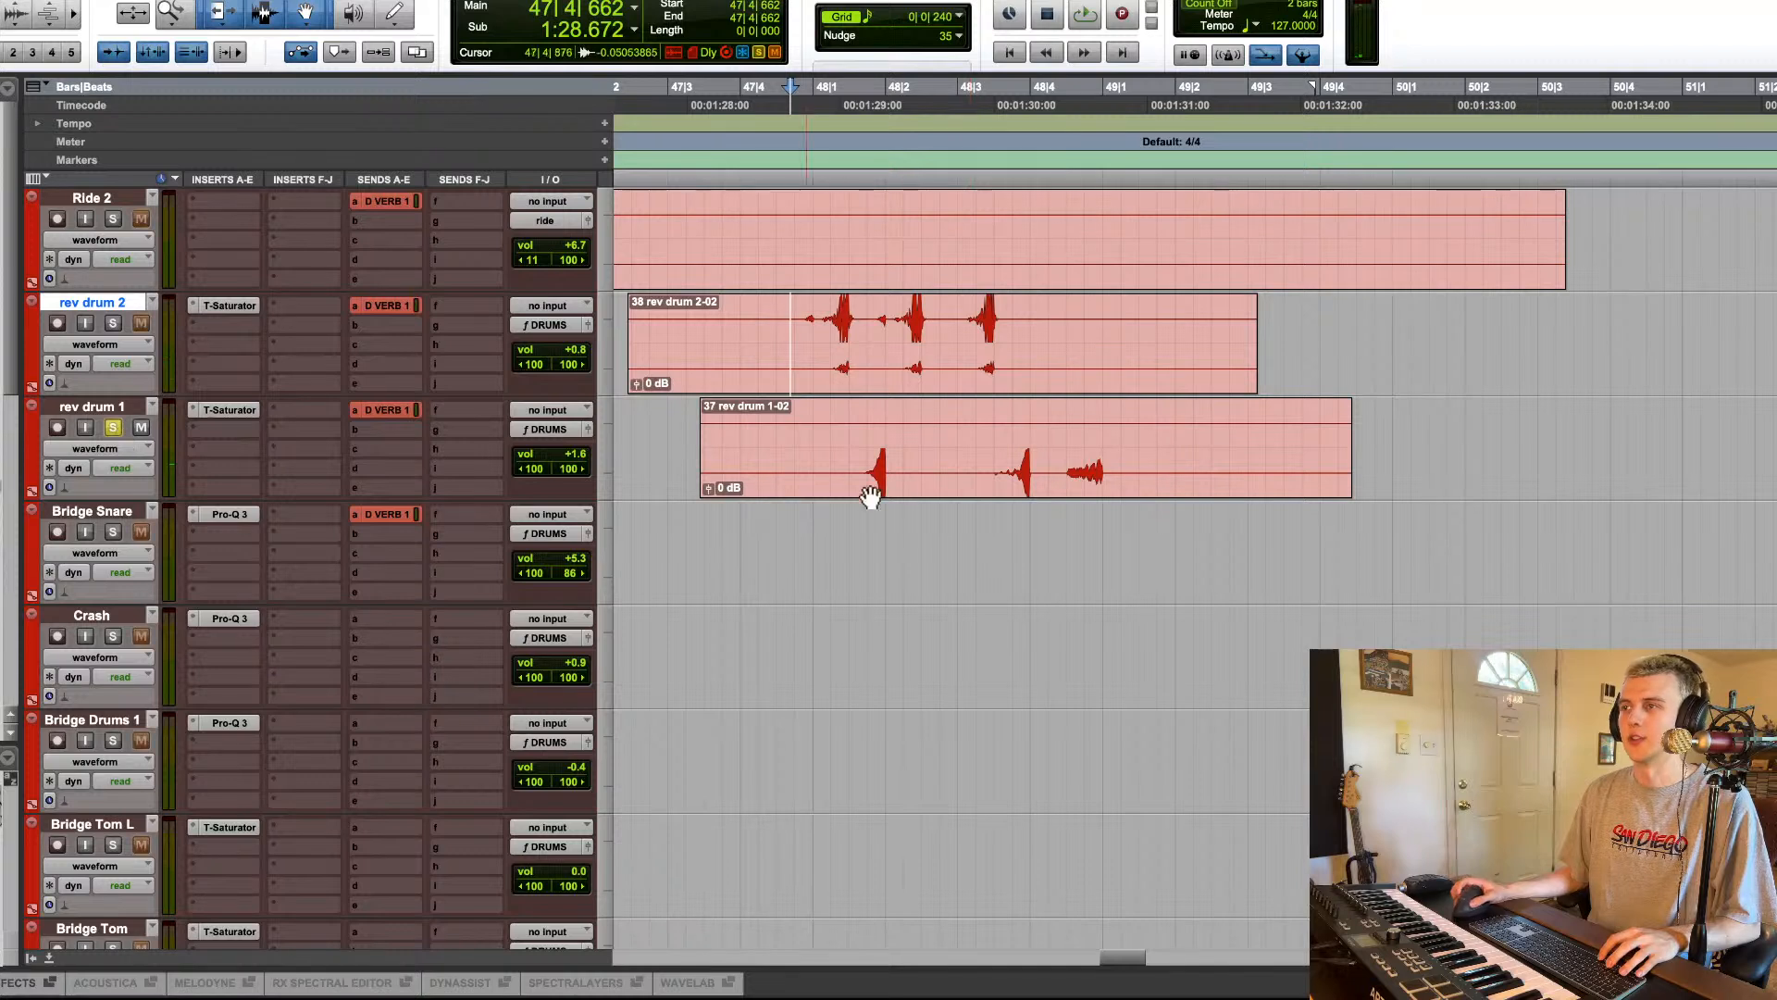
left_click(793, 420)
key("space")
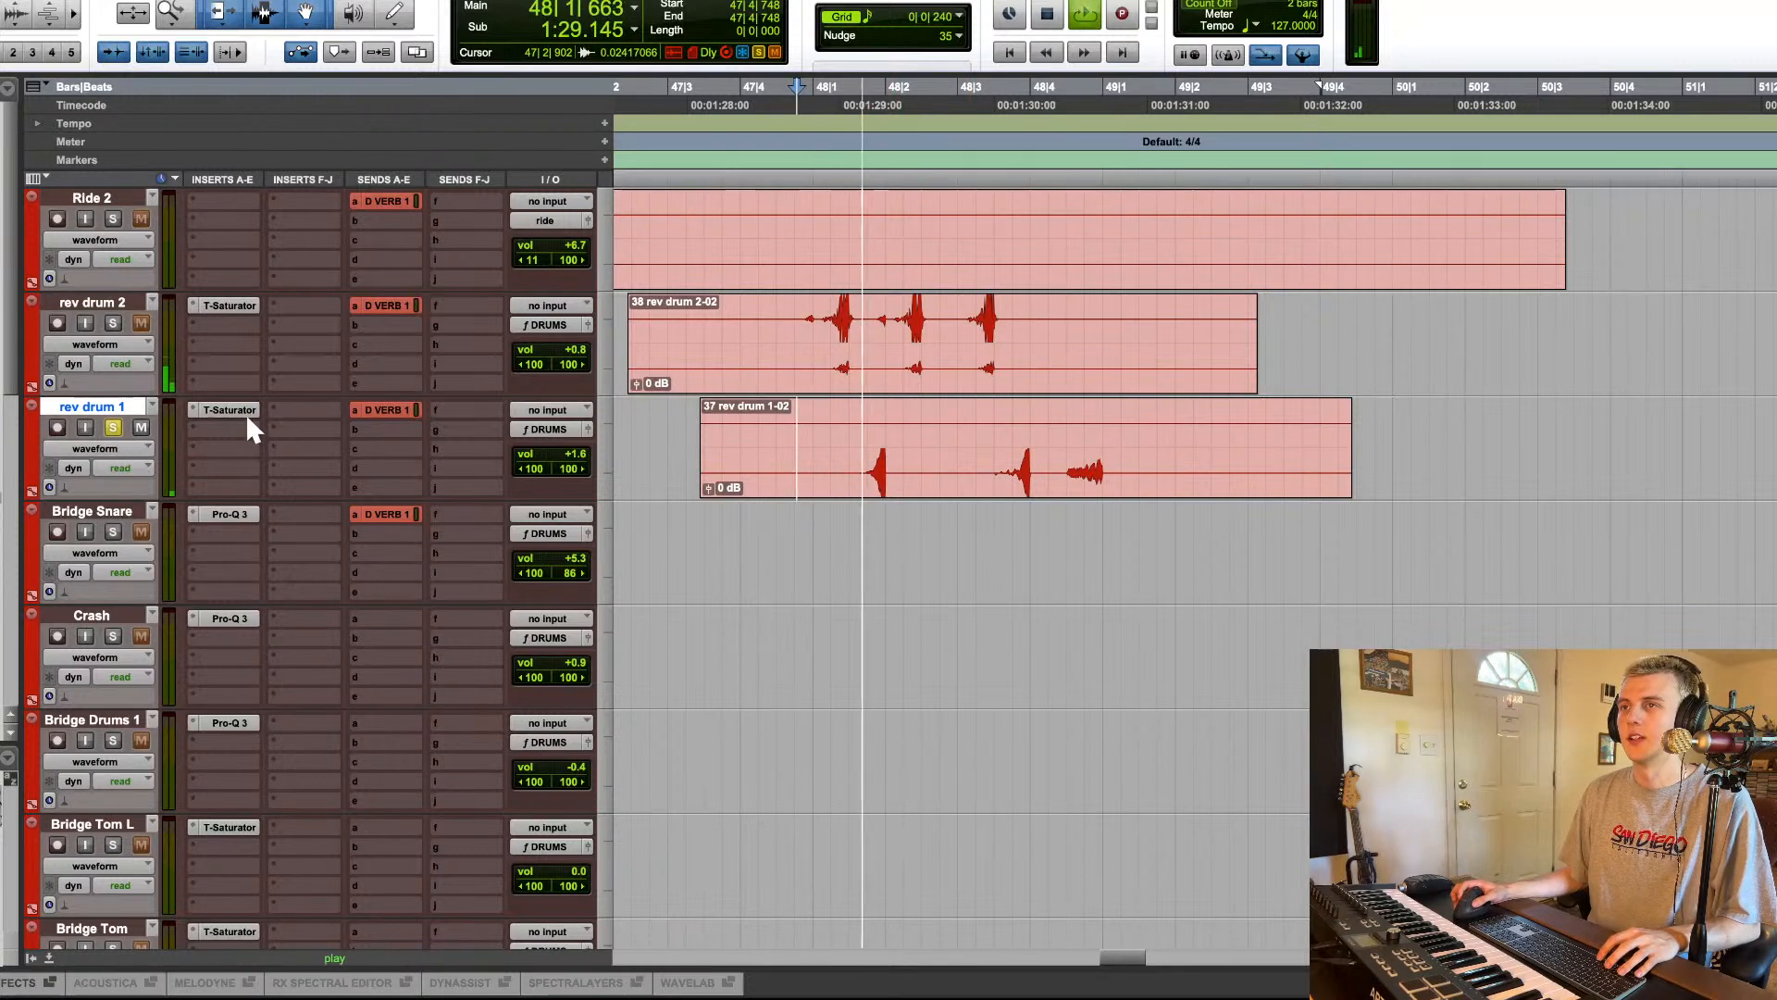
key("space")
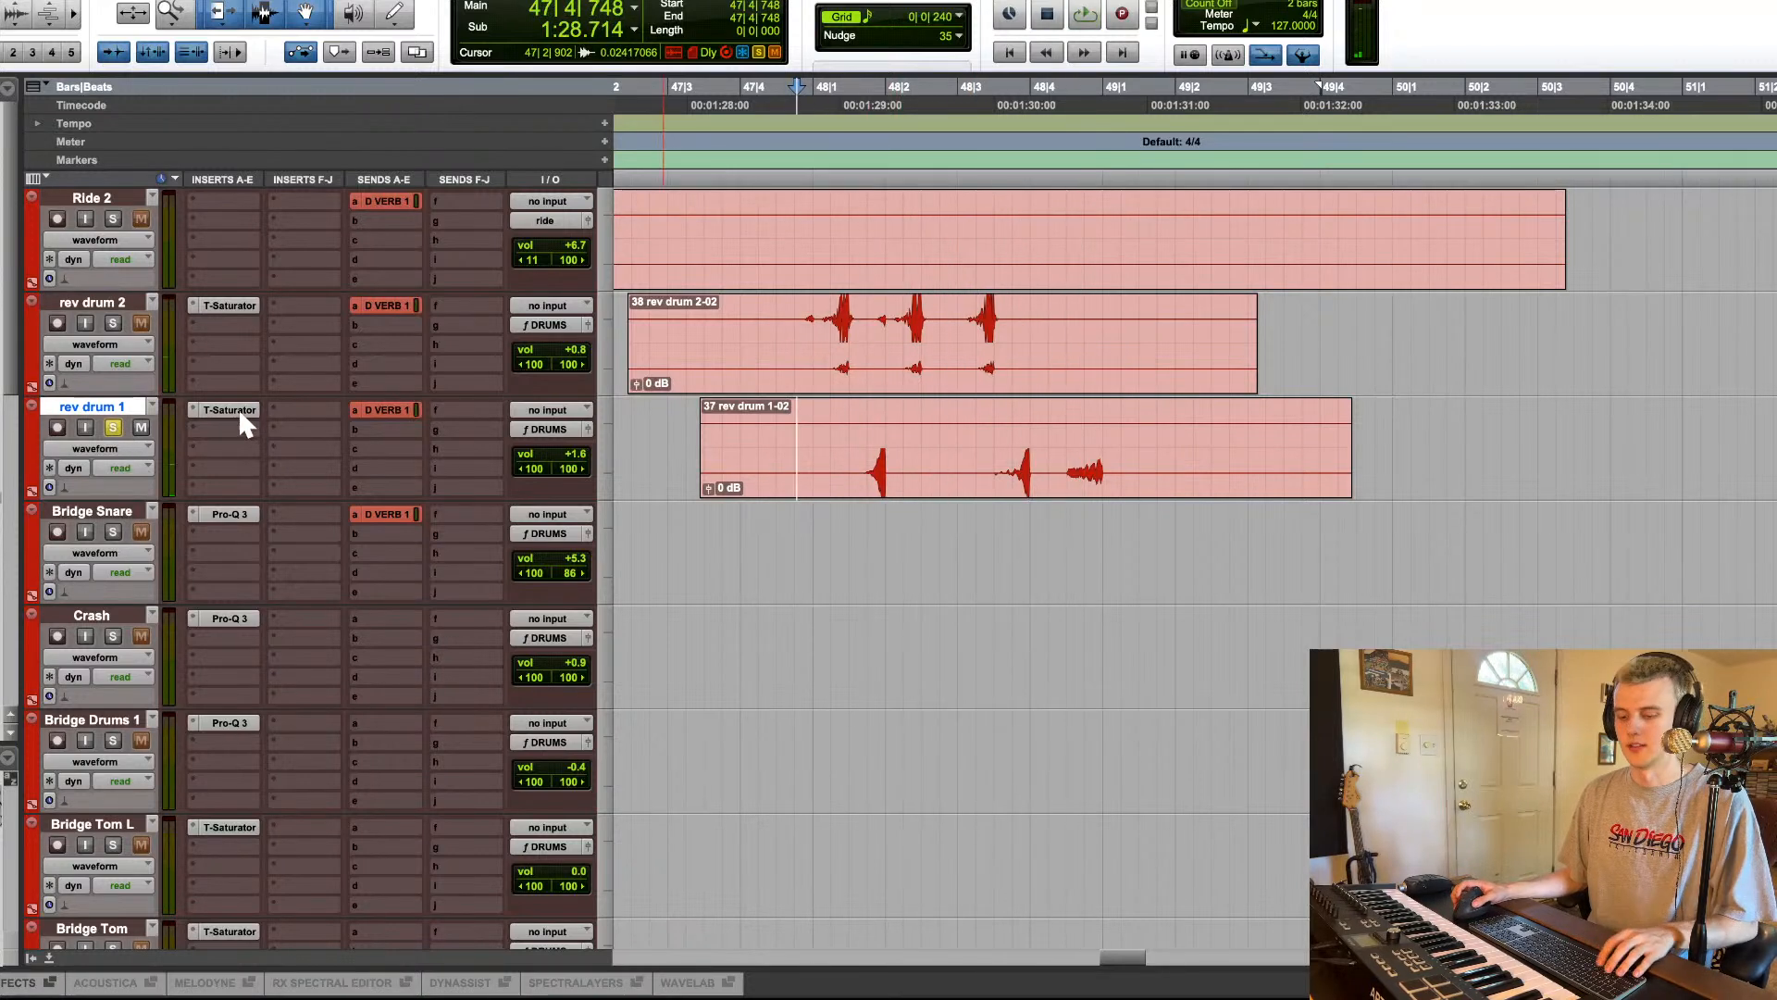
Step: Show the bridge drum tracks across the whole song and inspect the Pro-Q 3 curve on Bridge Drums 1
key("r")
key("r")
key("r")
key("r")
key("r")
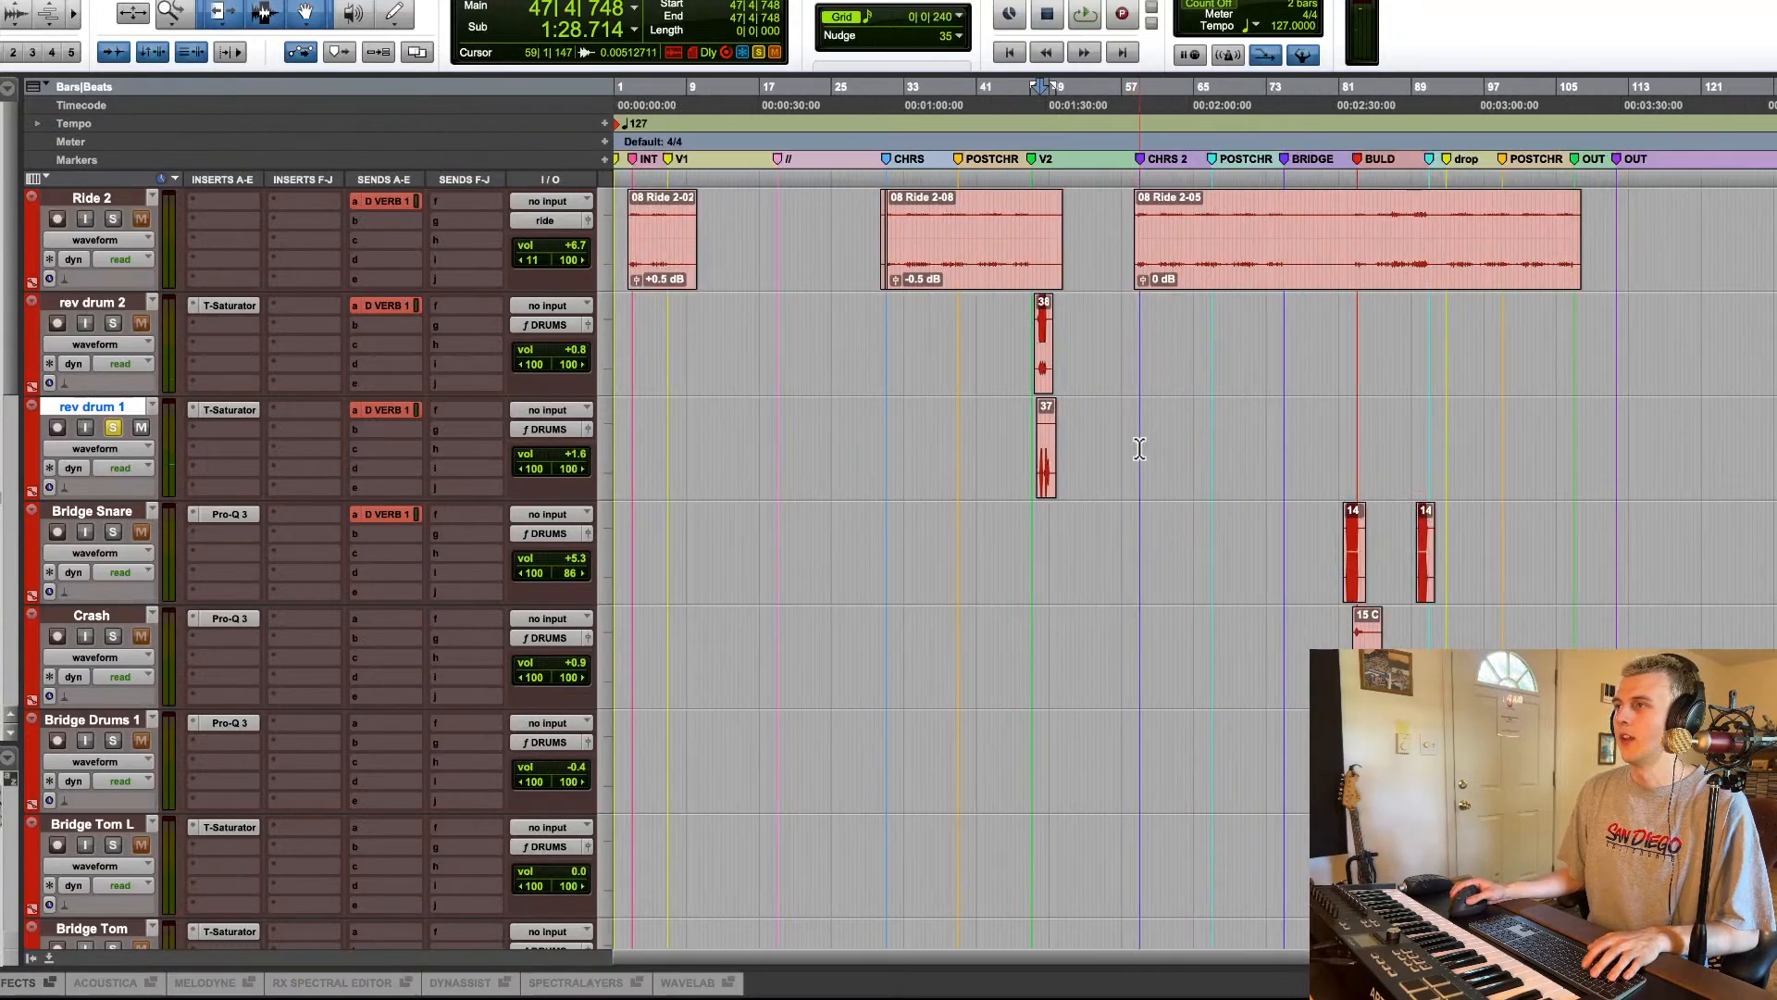
scroll(1039, 481, "down", 3)
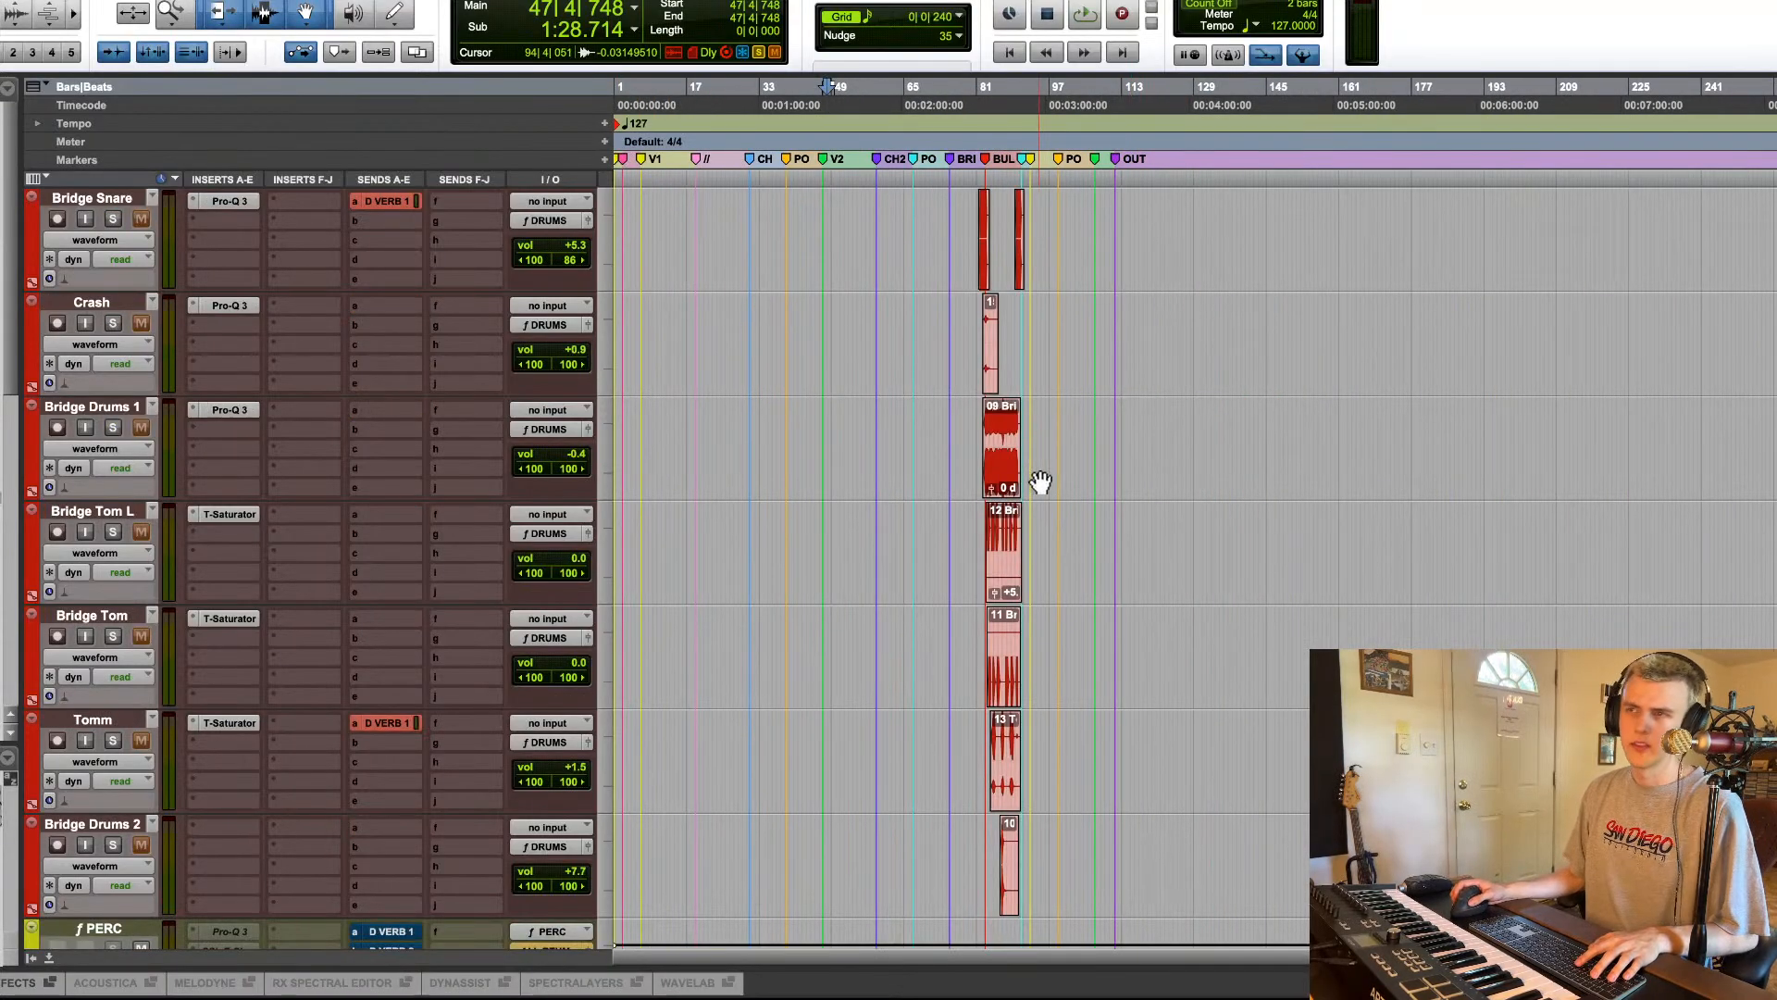
left_click(244, 410)
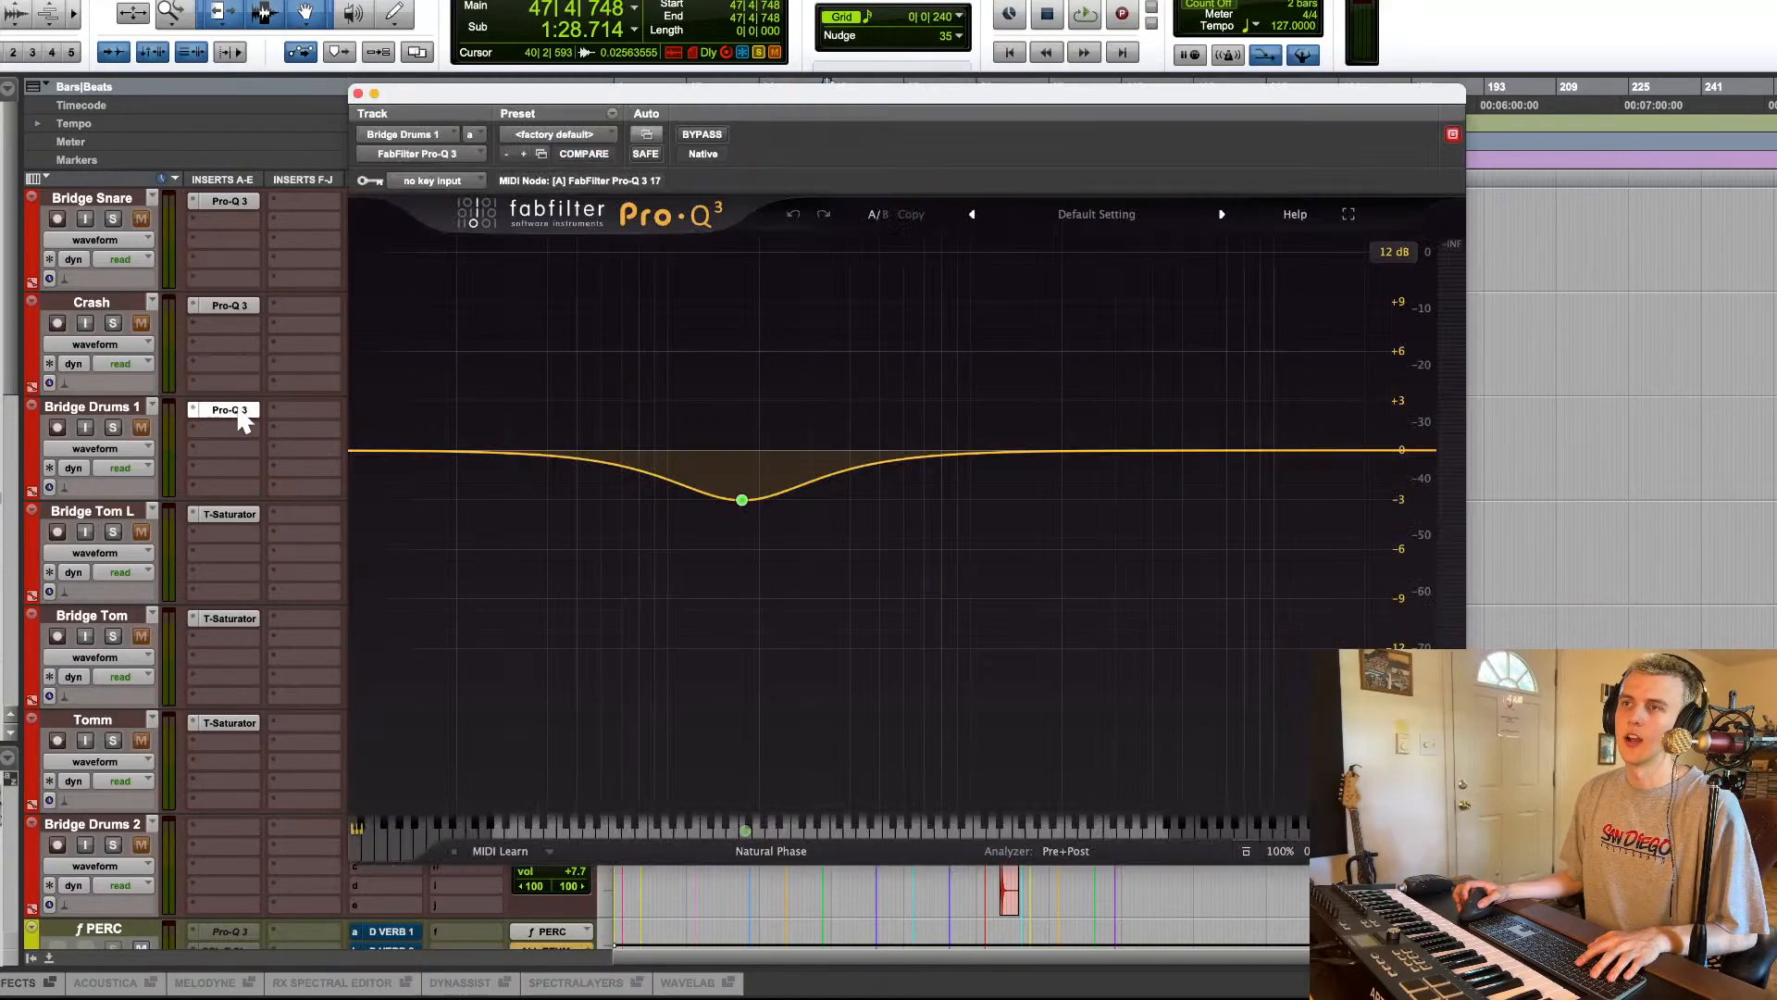
left_click(245, 410)
Step: Inspect the Pro-Q 3 settings on Crash and Bridge Snare and the T-Saturator settings on Bridge Tom
left_click(246, 306)
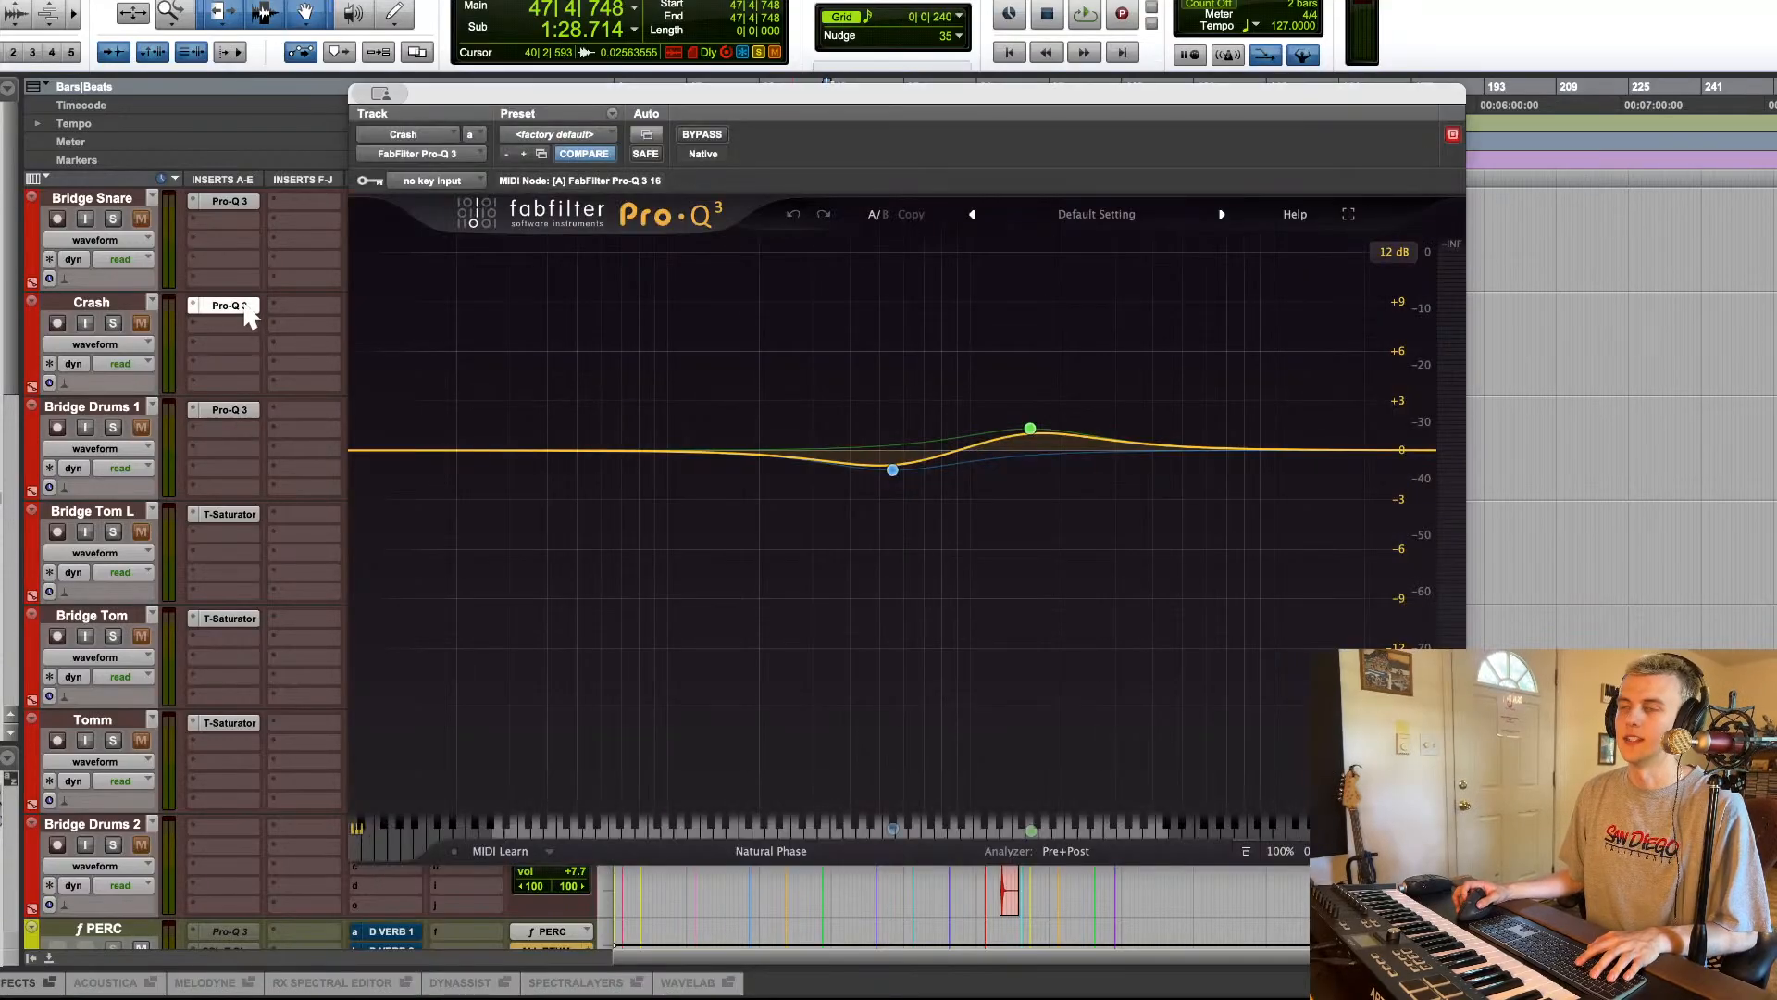
left_click(246, 306)
scroll(246, 315, "up", 1)
left_click(246, 306)
left_click(246, 306)
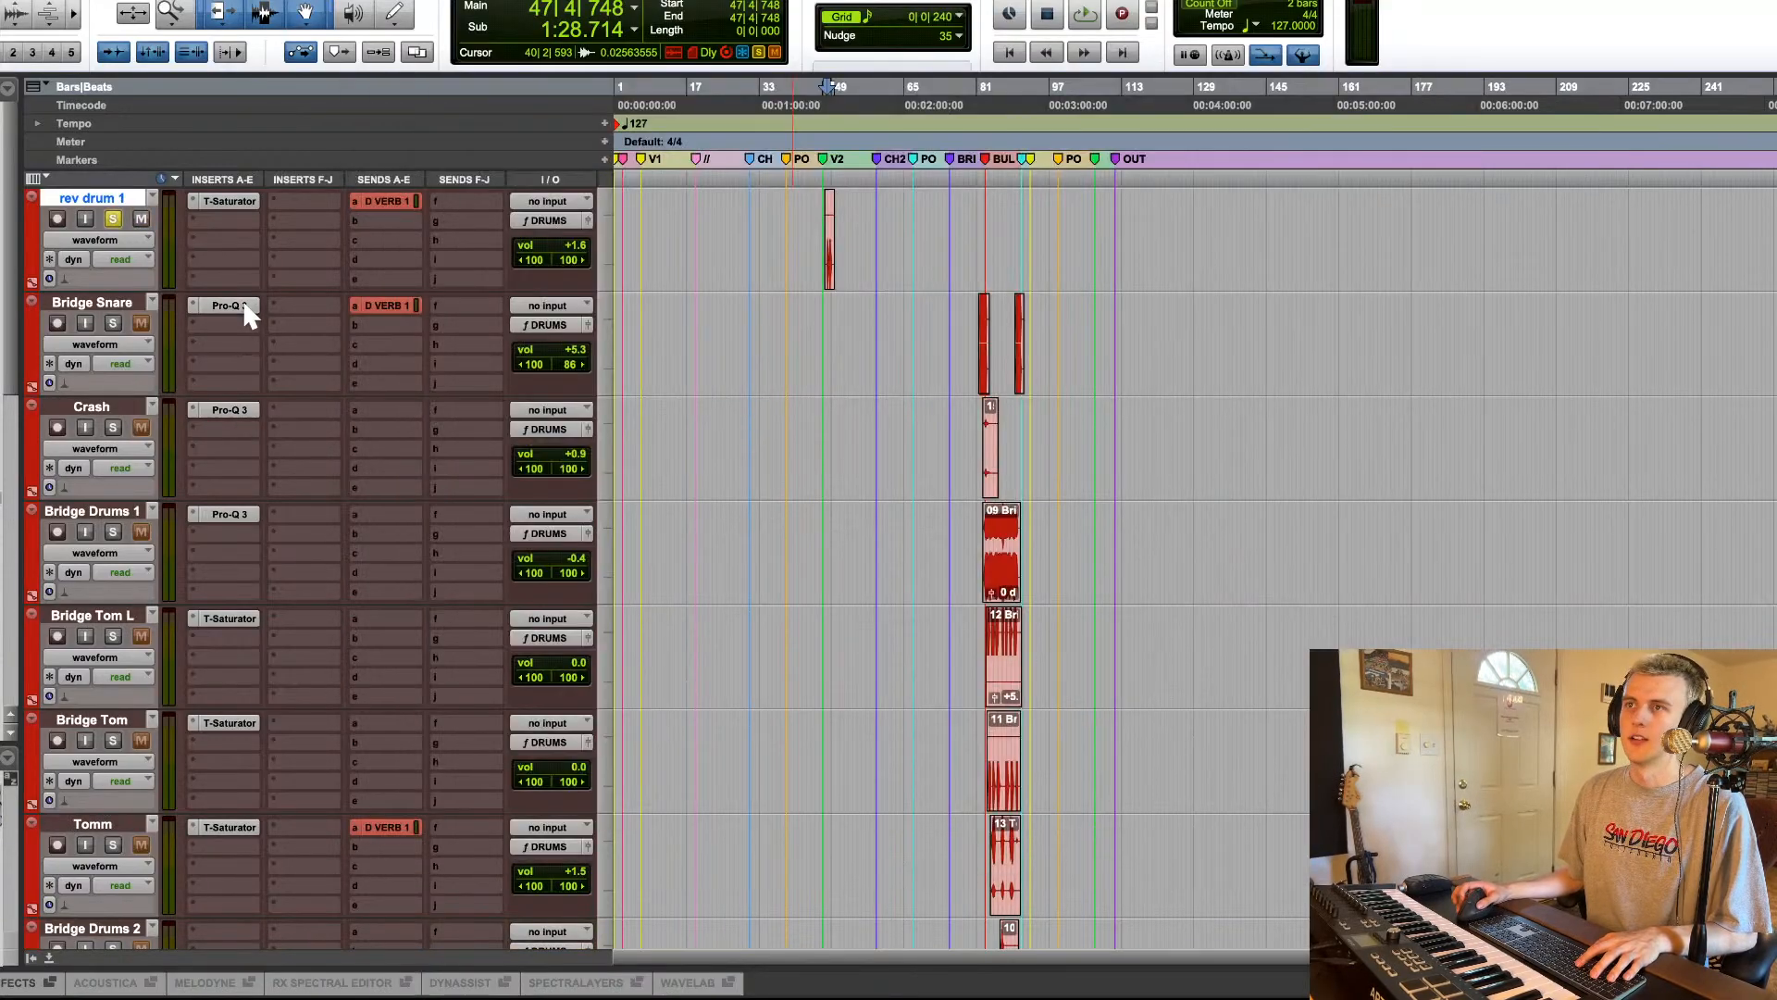
scroll(242, 310, "up", 1)
scroll(306, 587, "down", 3)
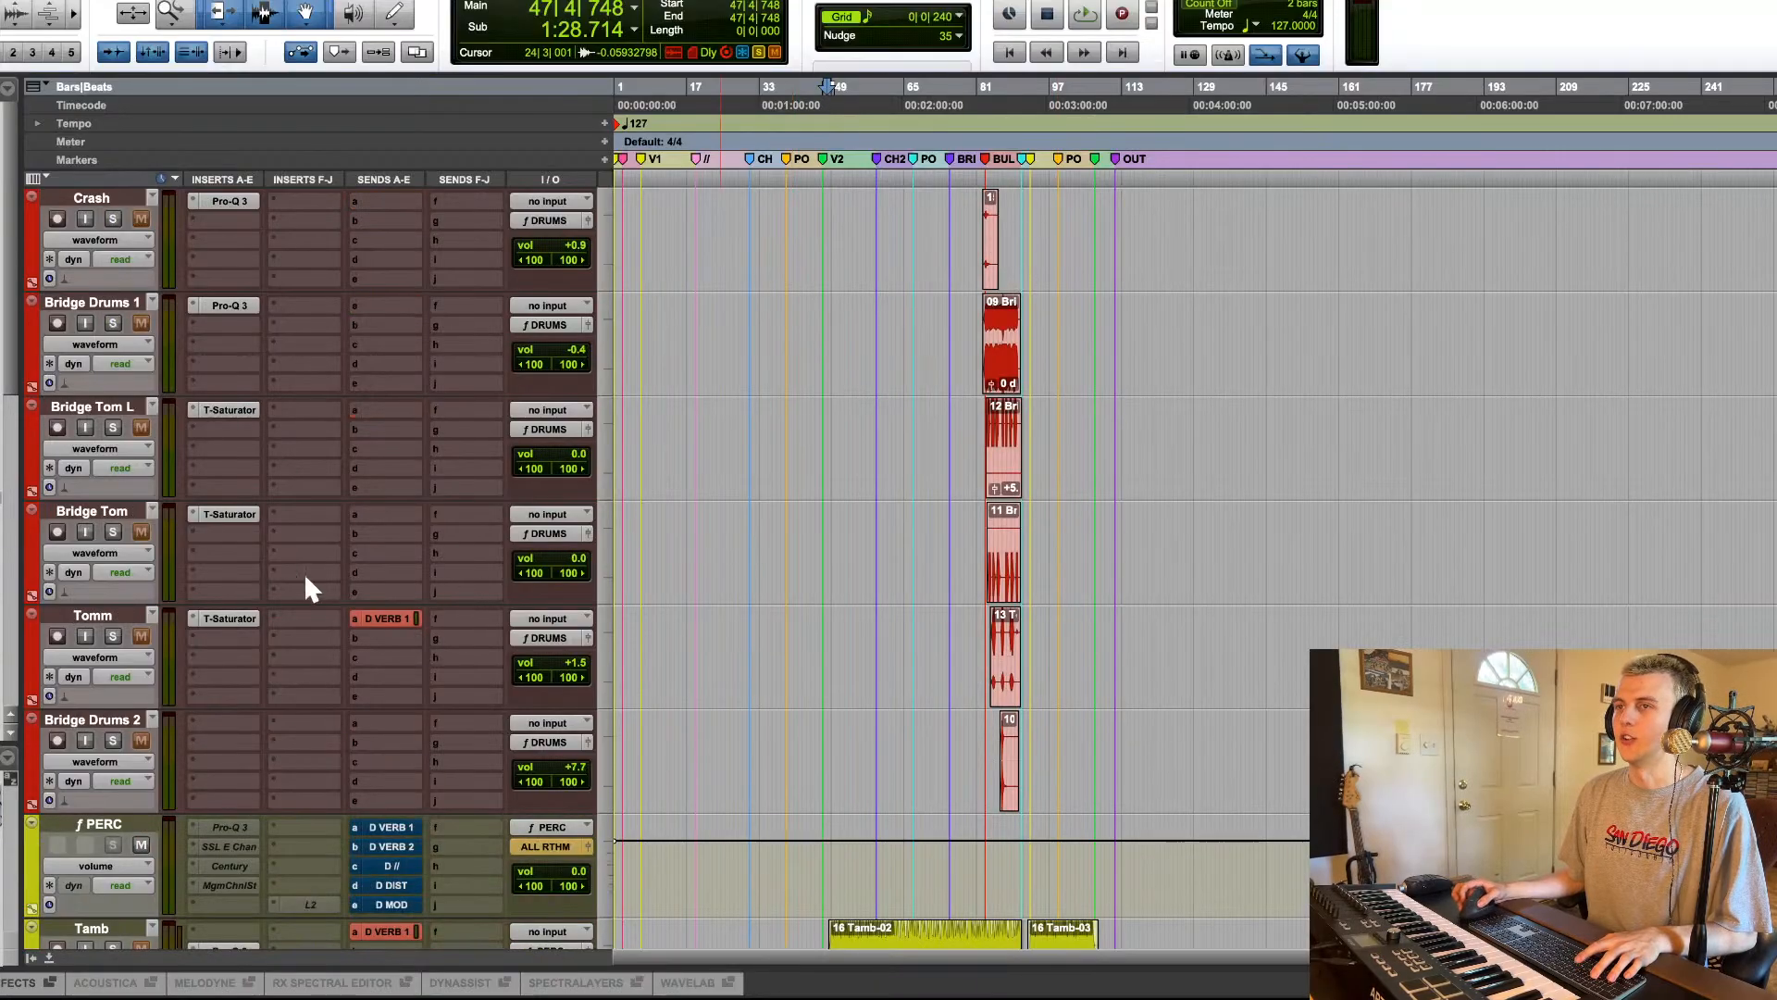
left_click(232, 516)
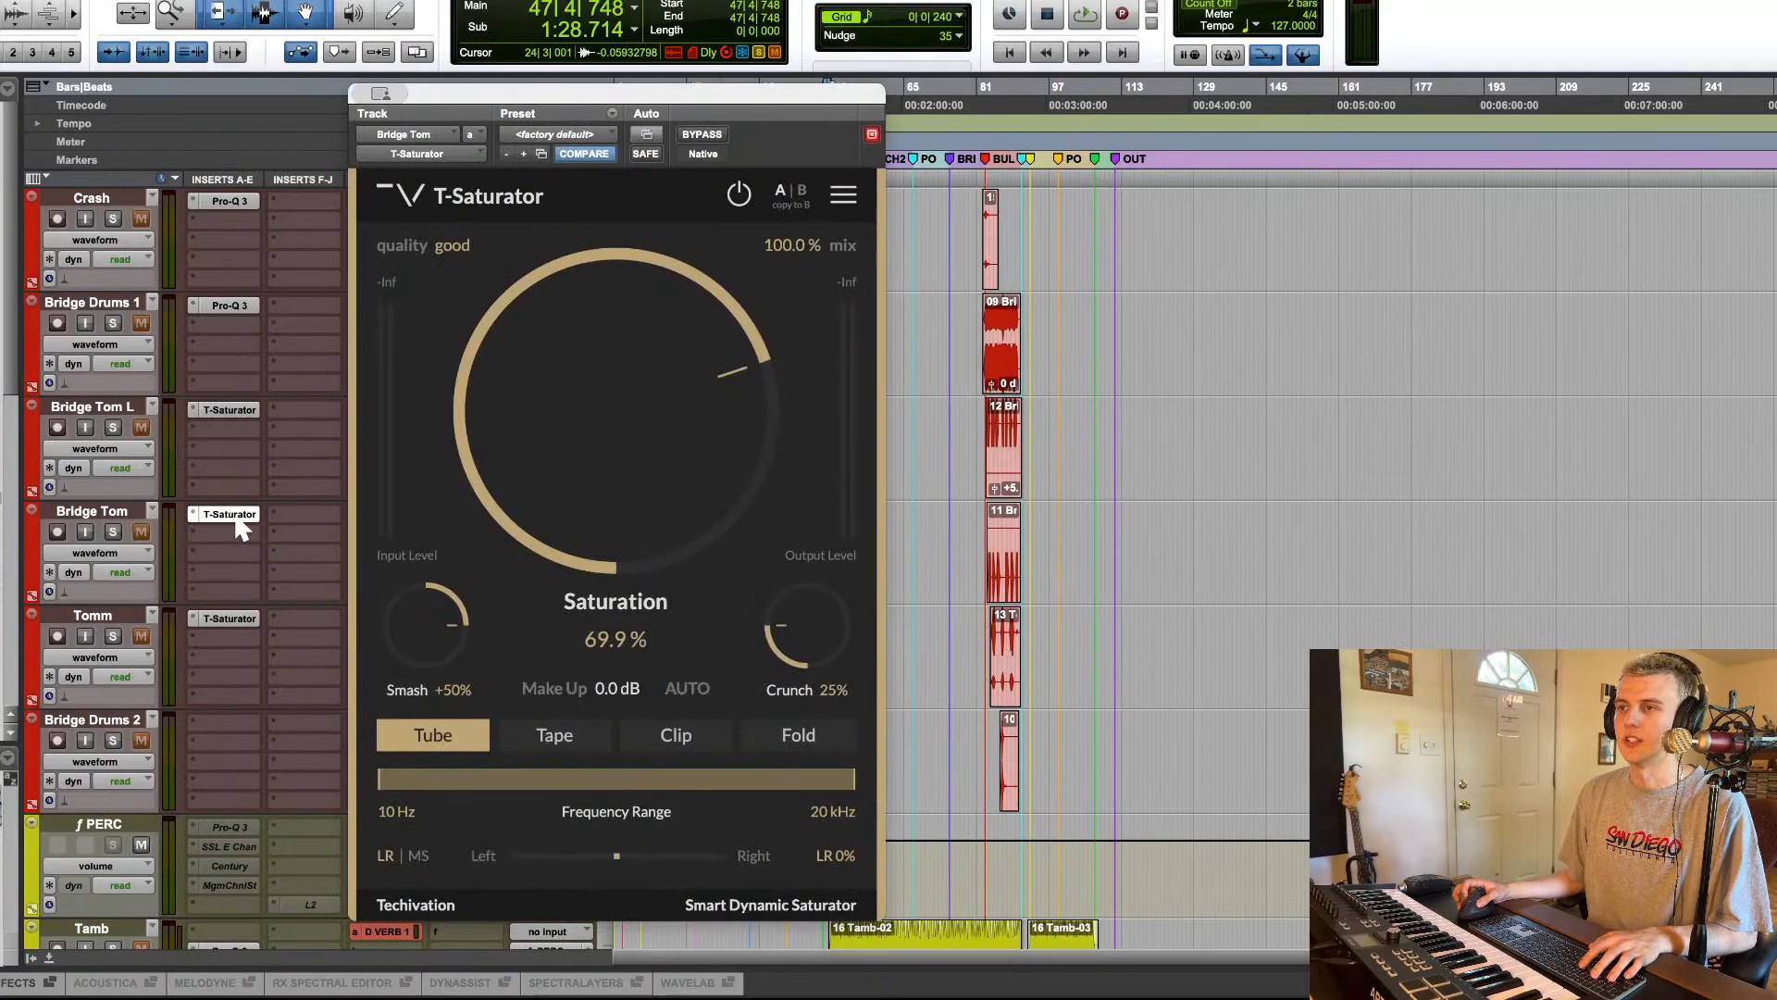
left_click(237, 519)
Step: Play the bridge drum tracks from bar 82, just before the BULD marker
key("t")
key("t")
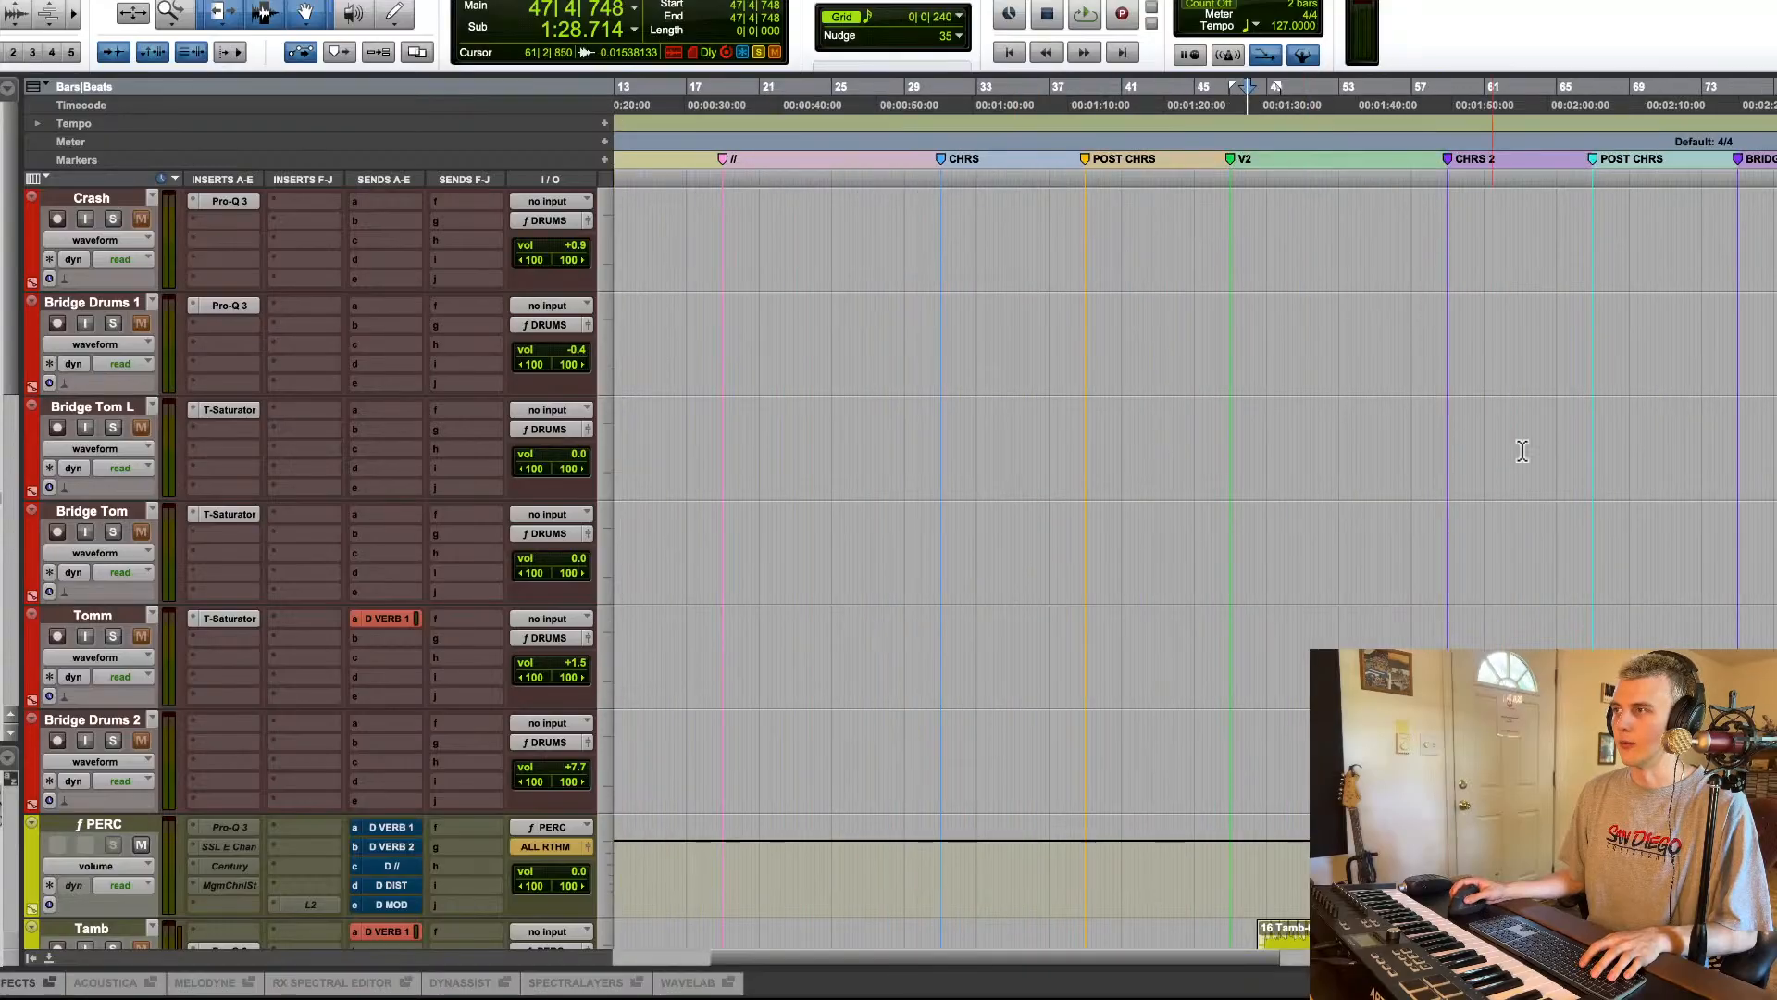
scroll(1522, 451, "right", 5)
left_click(1149, 554)
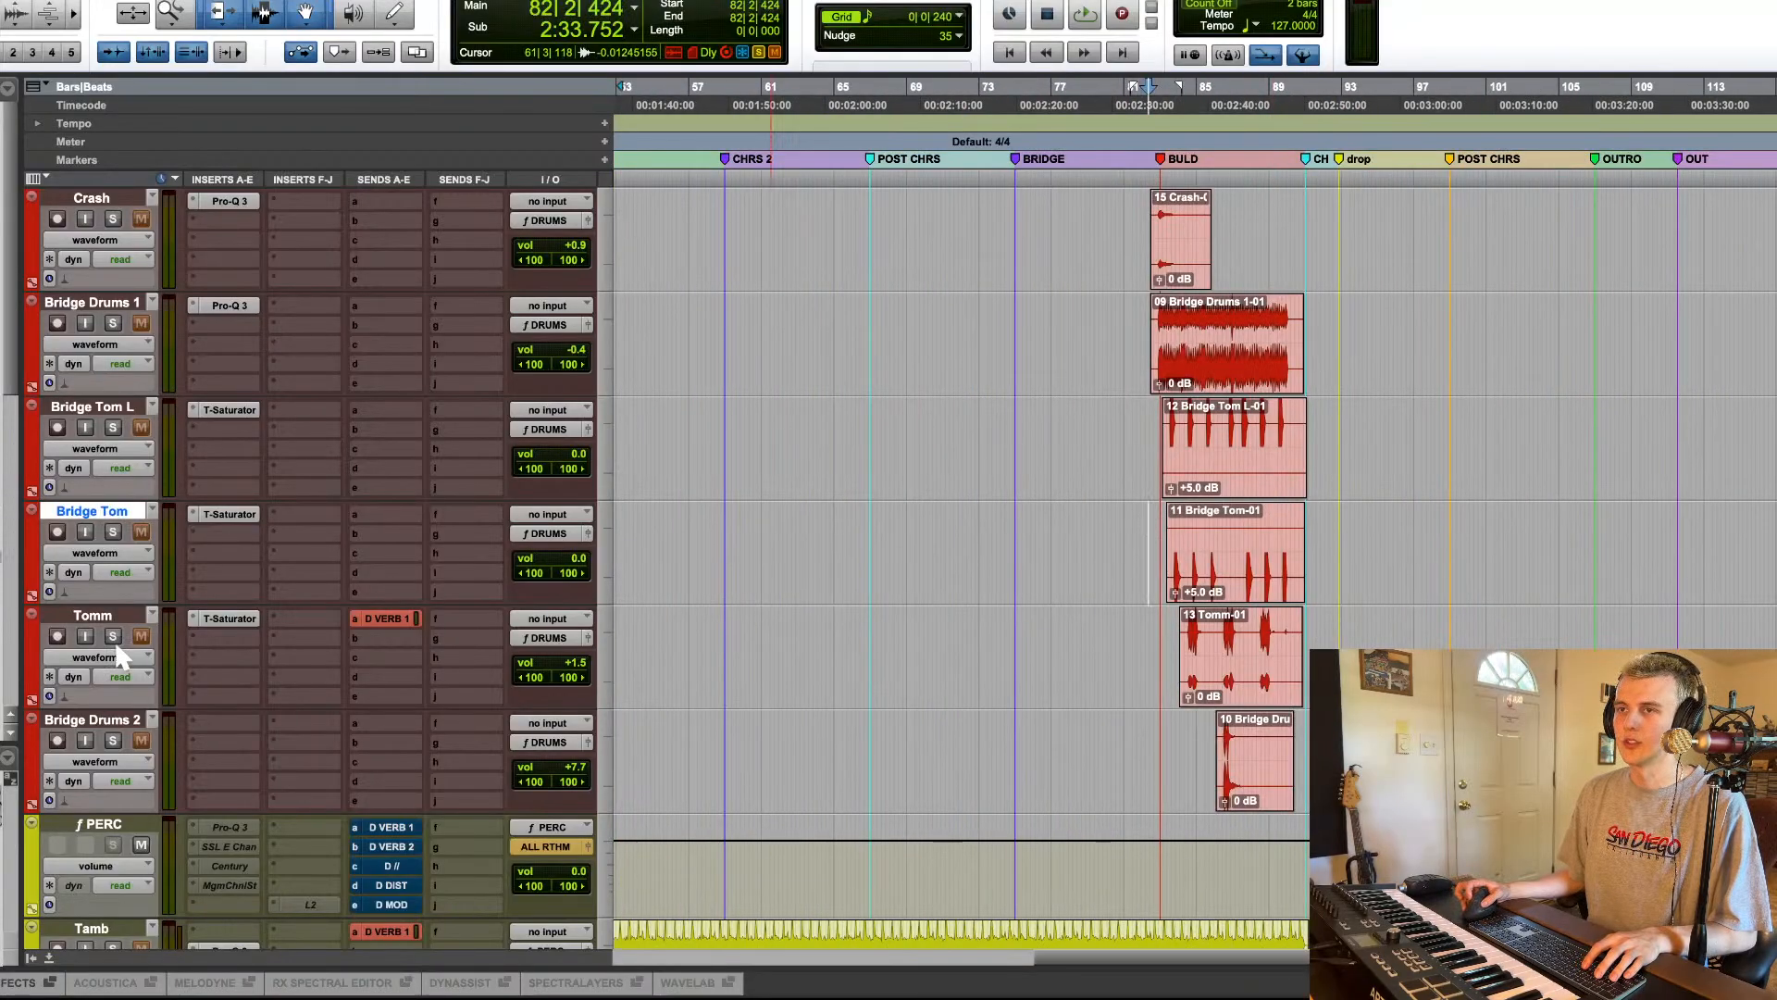
key("space")
scroll(1091, 568, "up", 1)
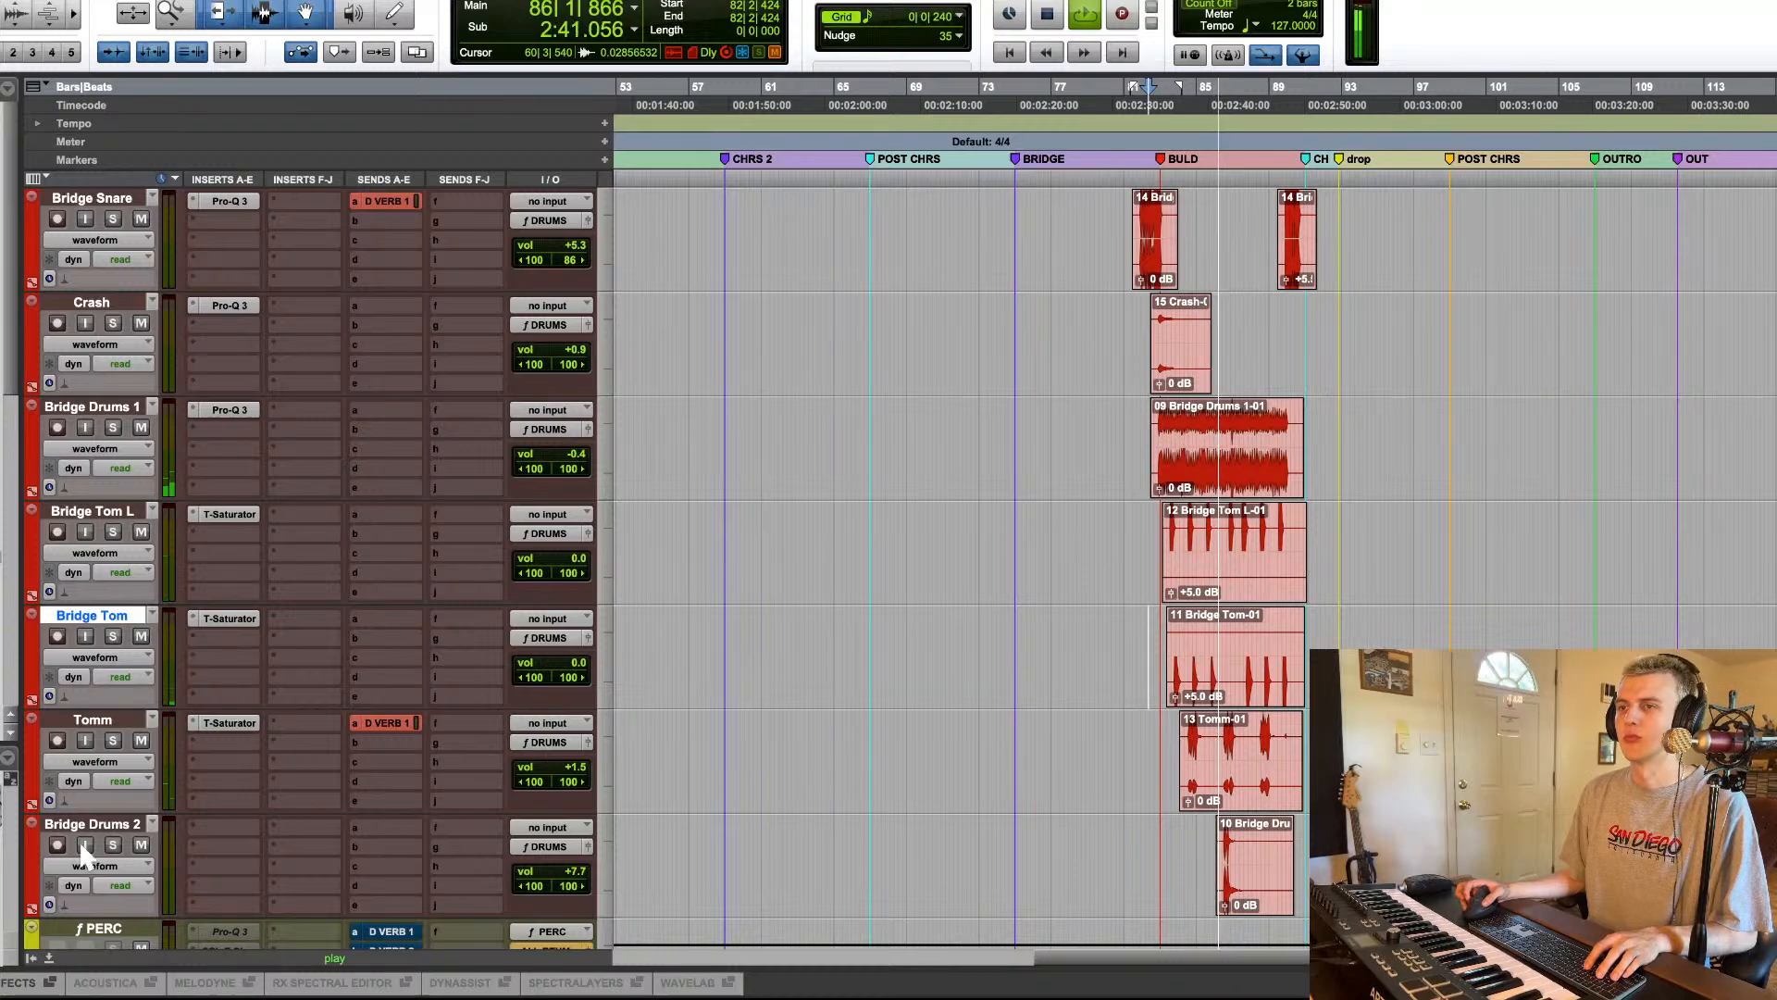
Step: Solo Bridge Drums 2 to hear its clip in the build section, and unsolo it
left_click(113, 844)
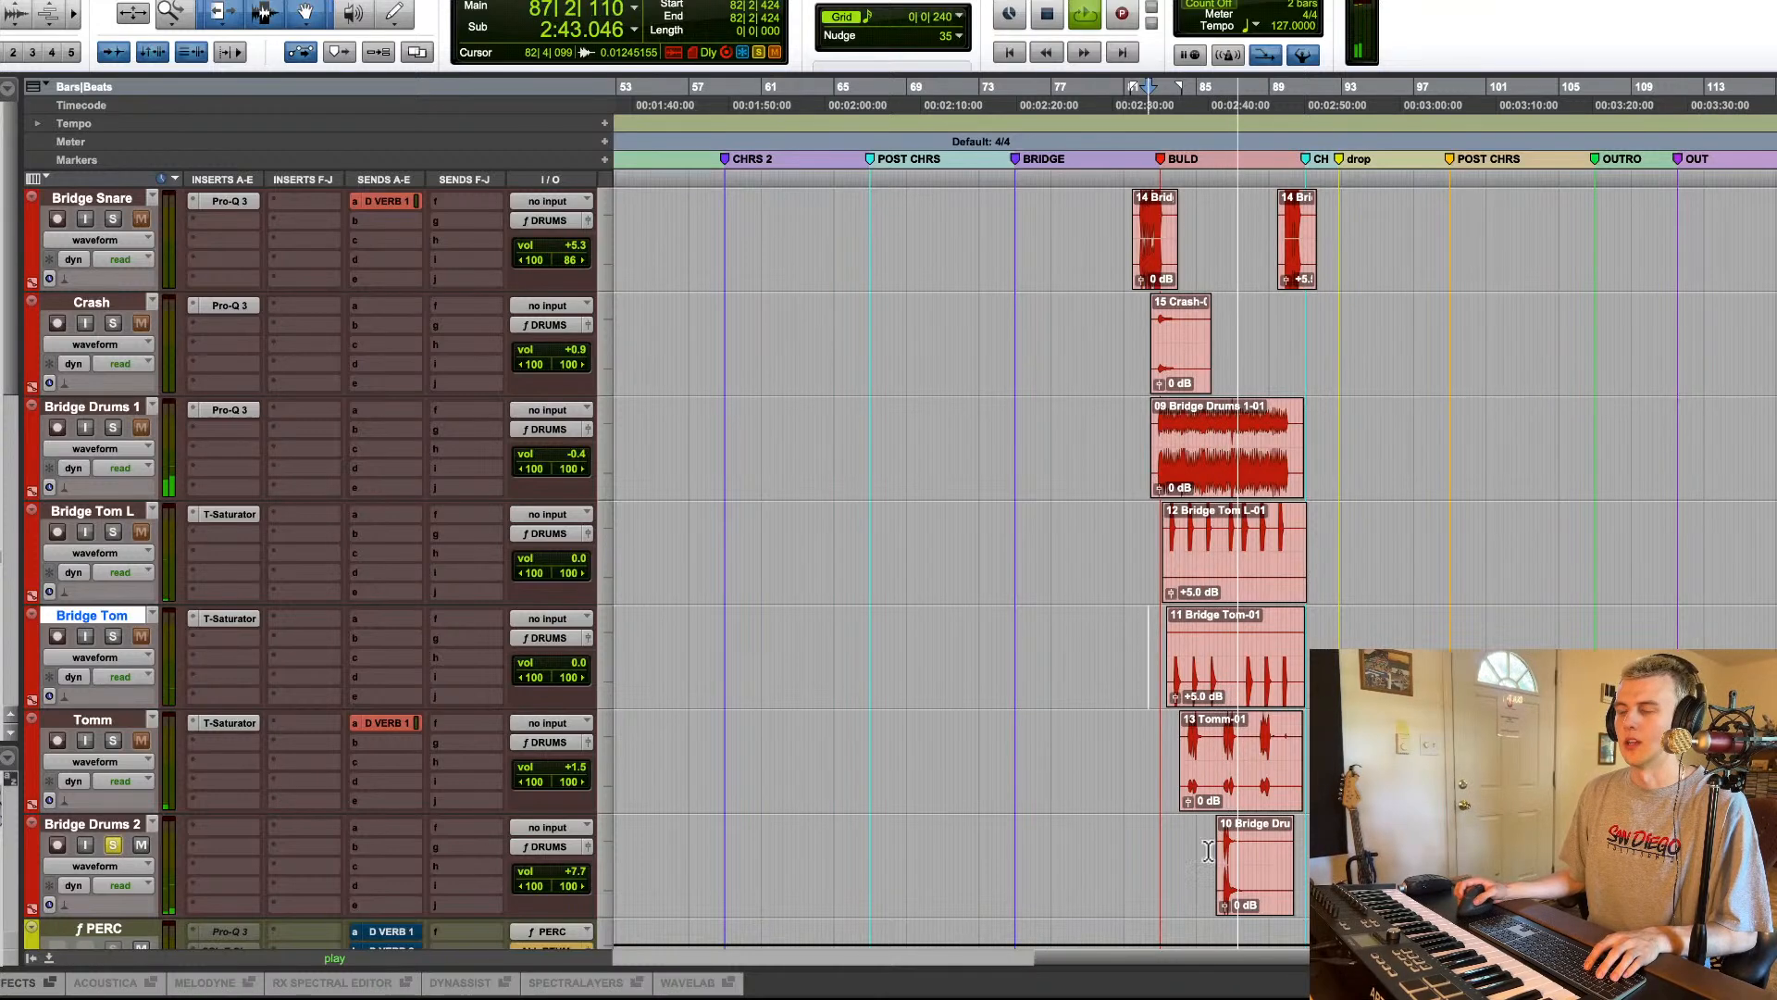
scroll(1208, 850, "down", 3)
left_click(1254, 662)
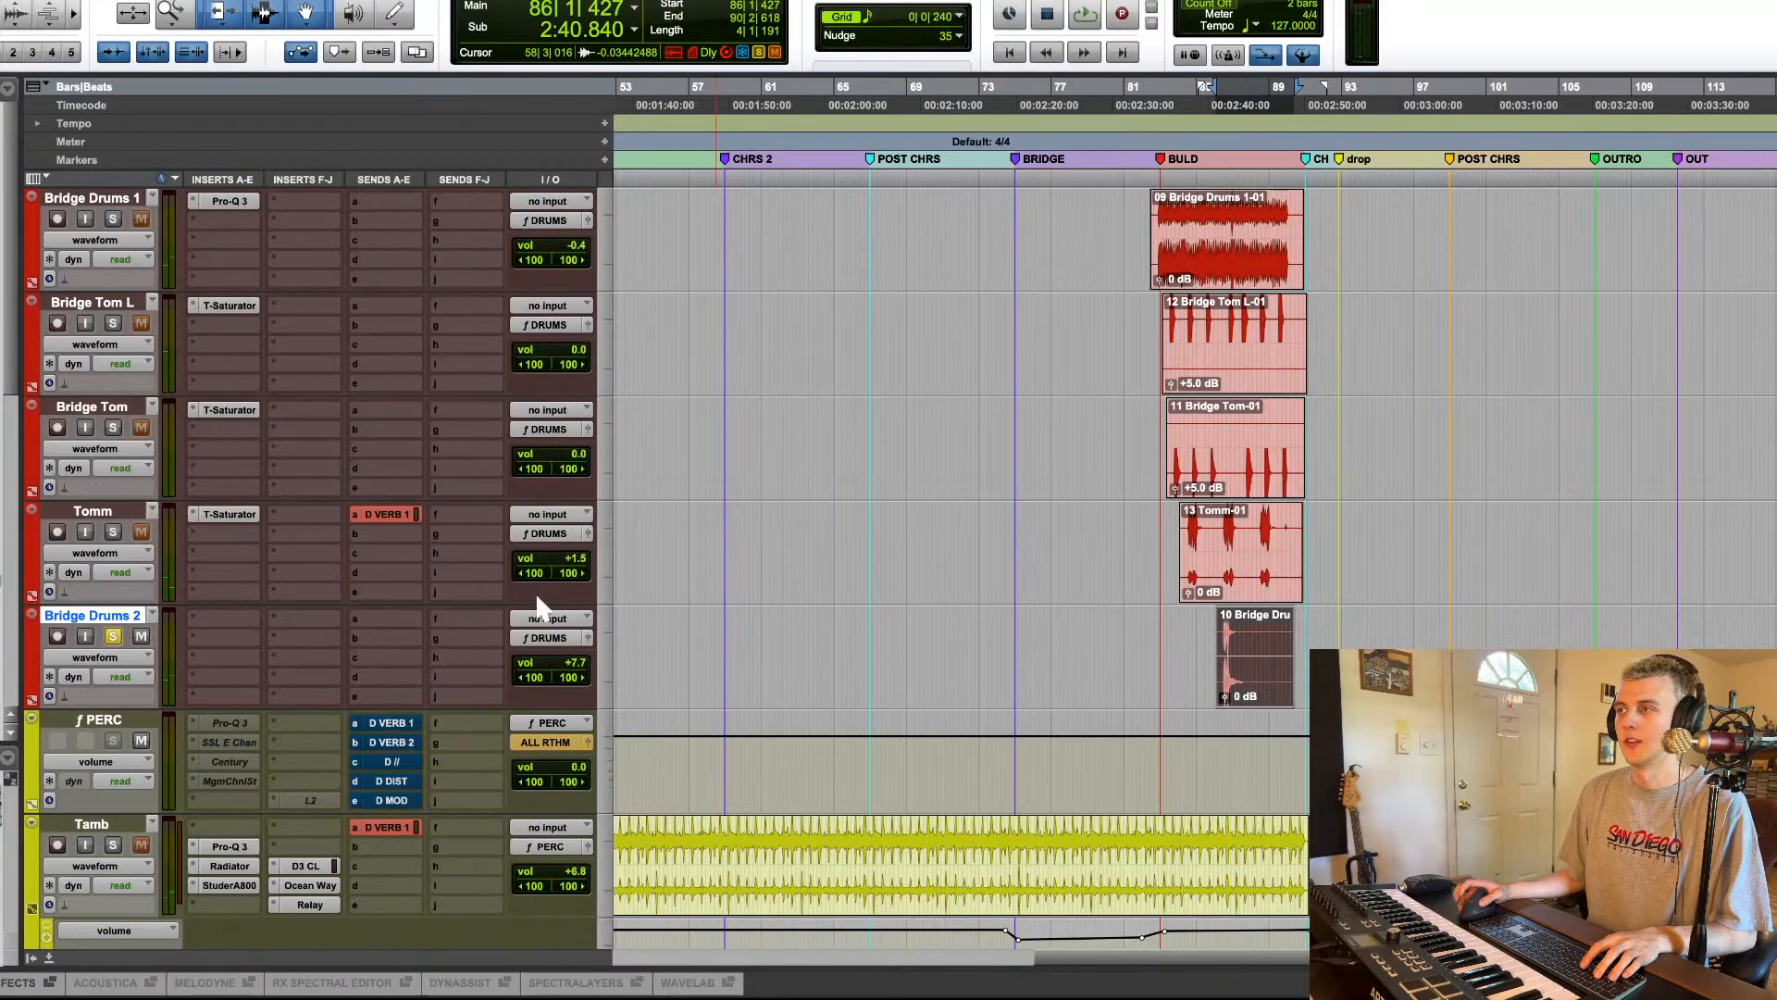
left_click(113, 636)
Step: Select both Tamb clips from verse 2 onward, solo the Tamb track and play them
scroll(639, 638, "down", 4)
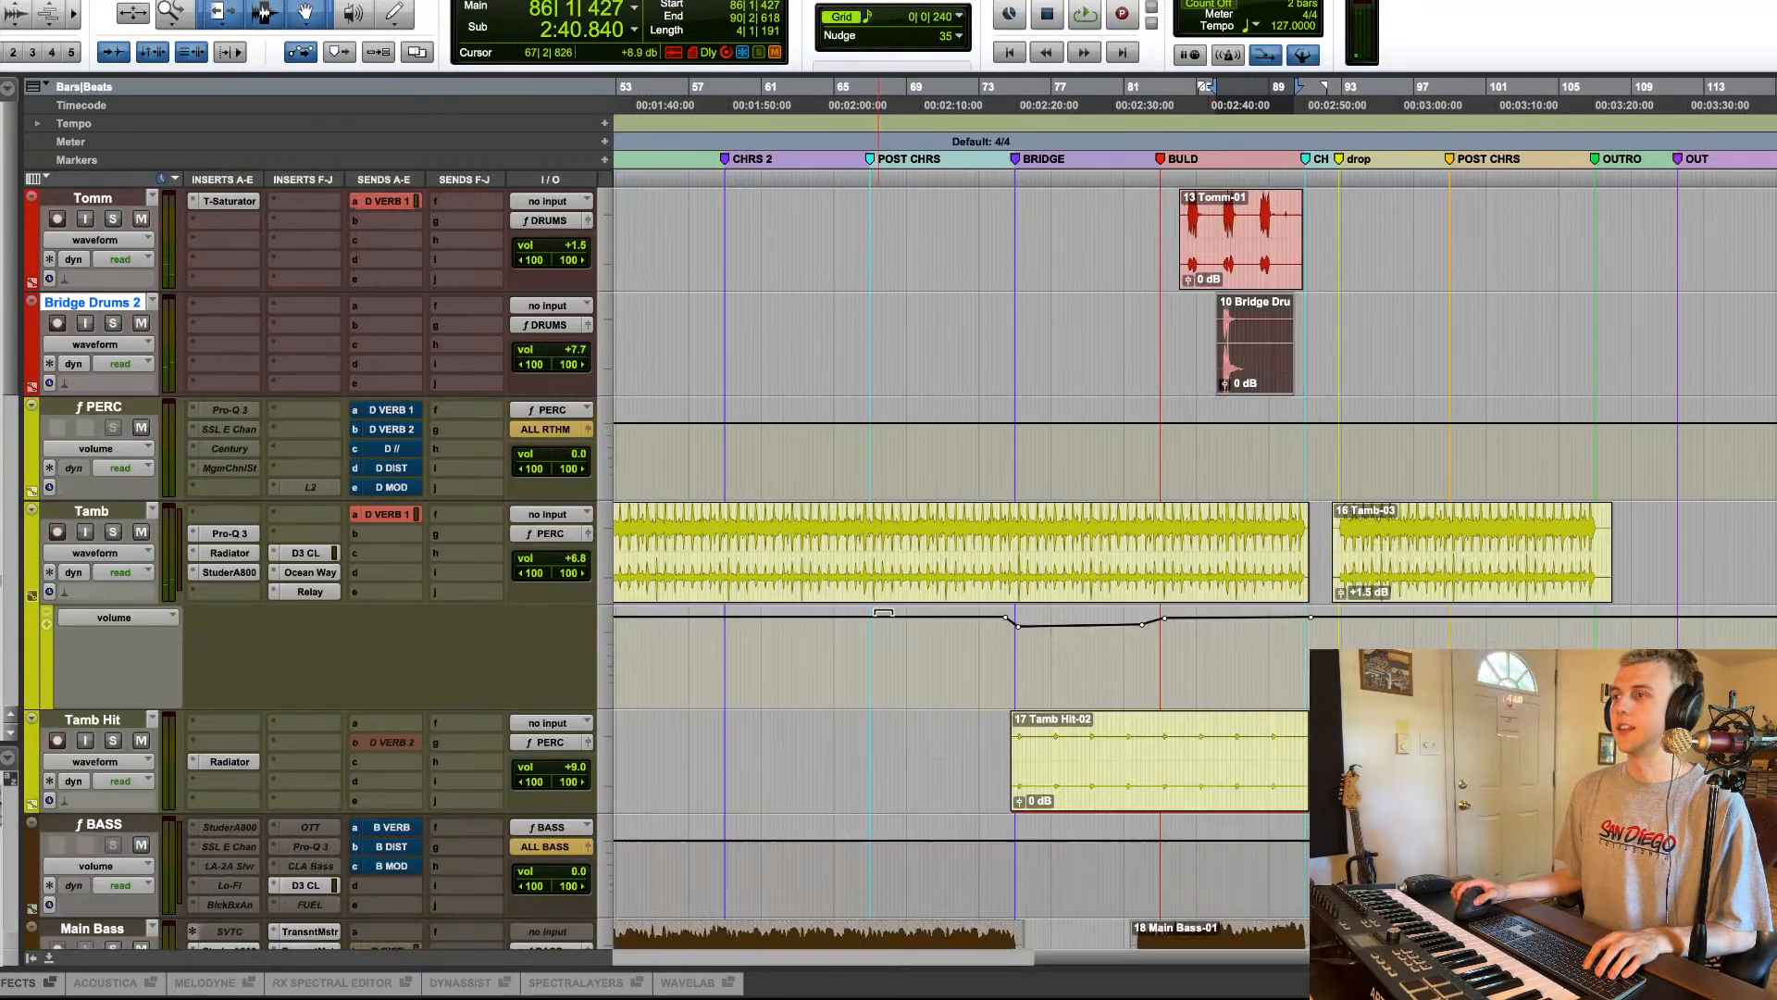
left_click(928, 562)
key("super+bracketleft")
key("super+bracketleft")
left_click(923, 585)
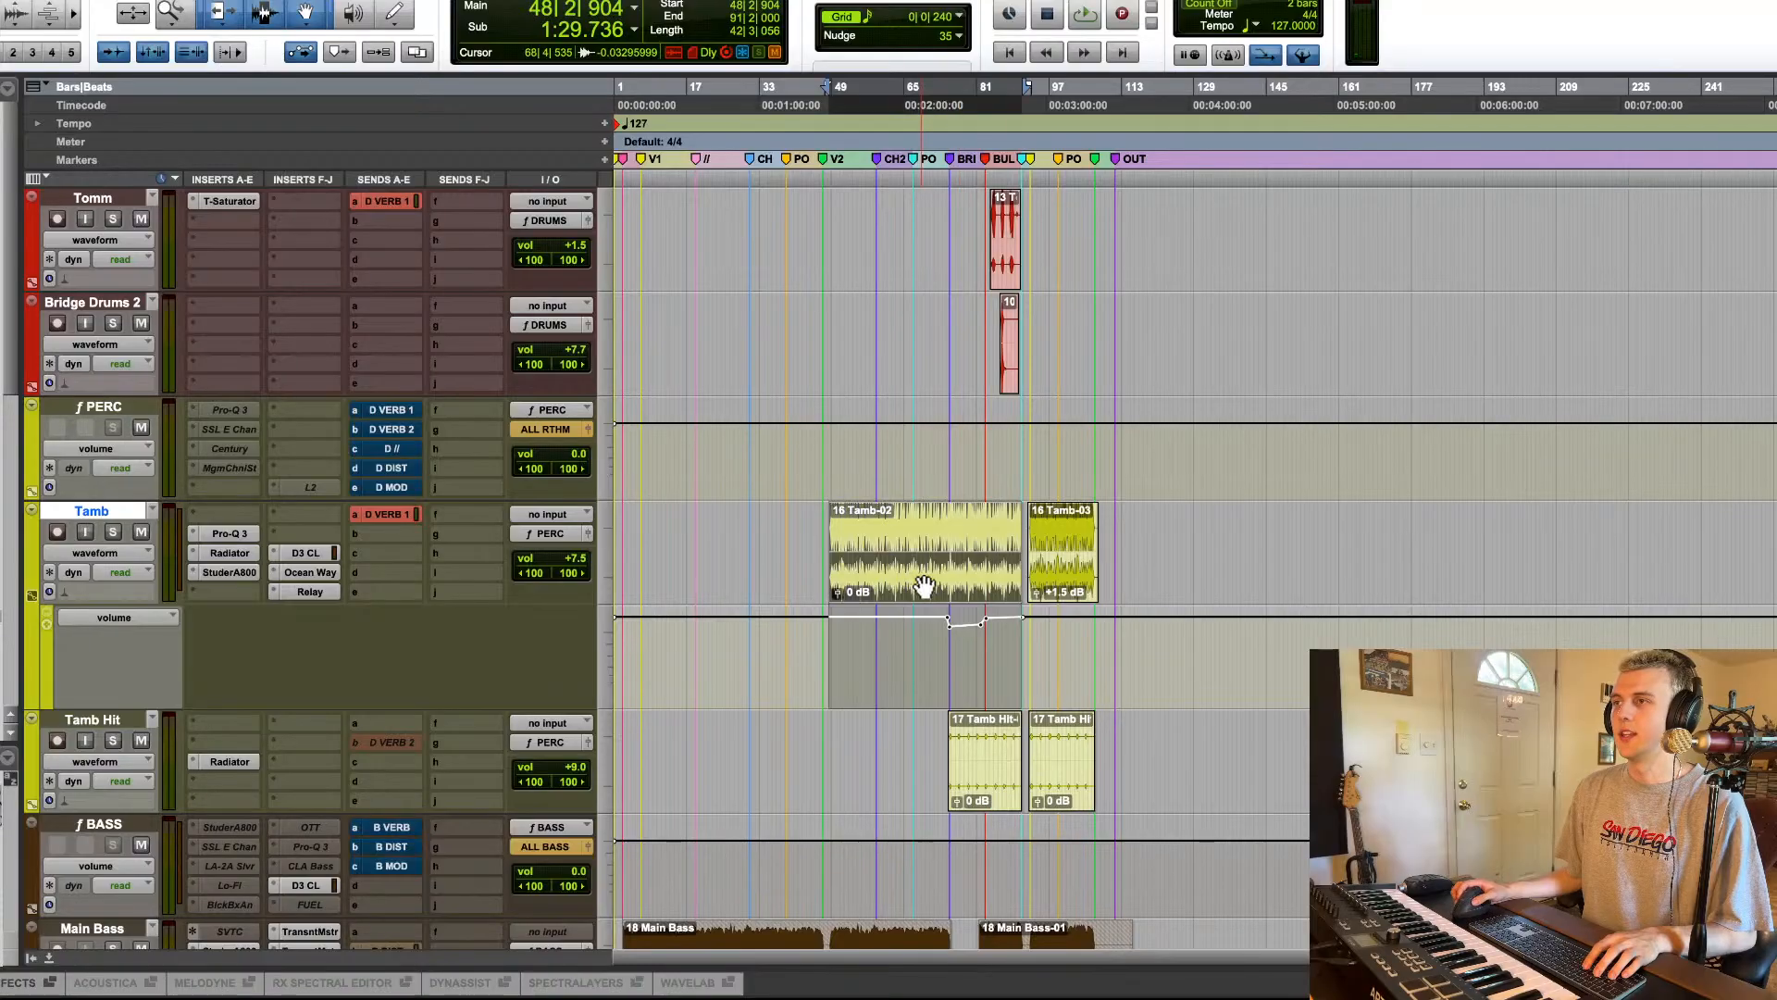
left_click(1056, 576, "shift")
left_click(112, 531)
key("space")
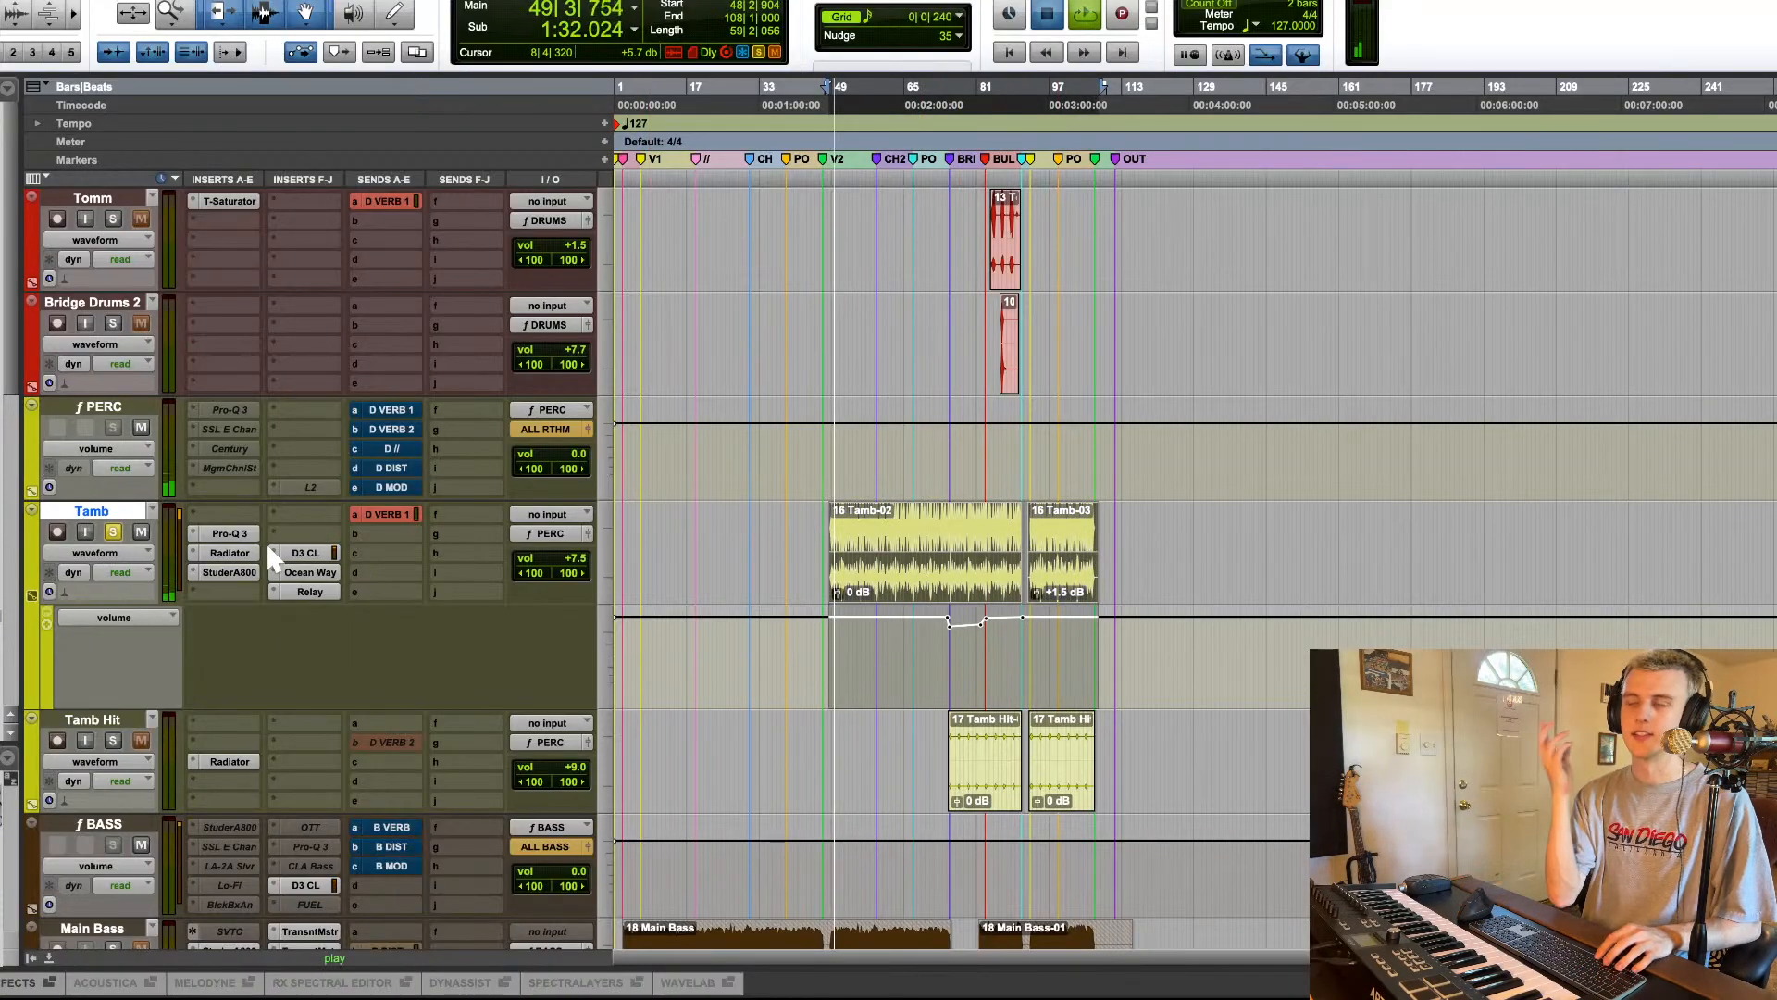
key("space")
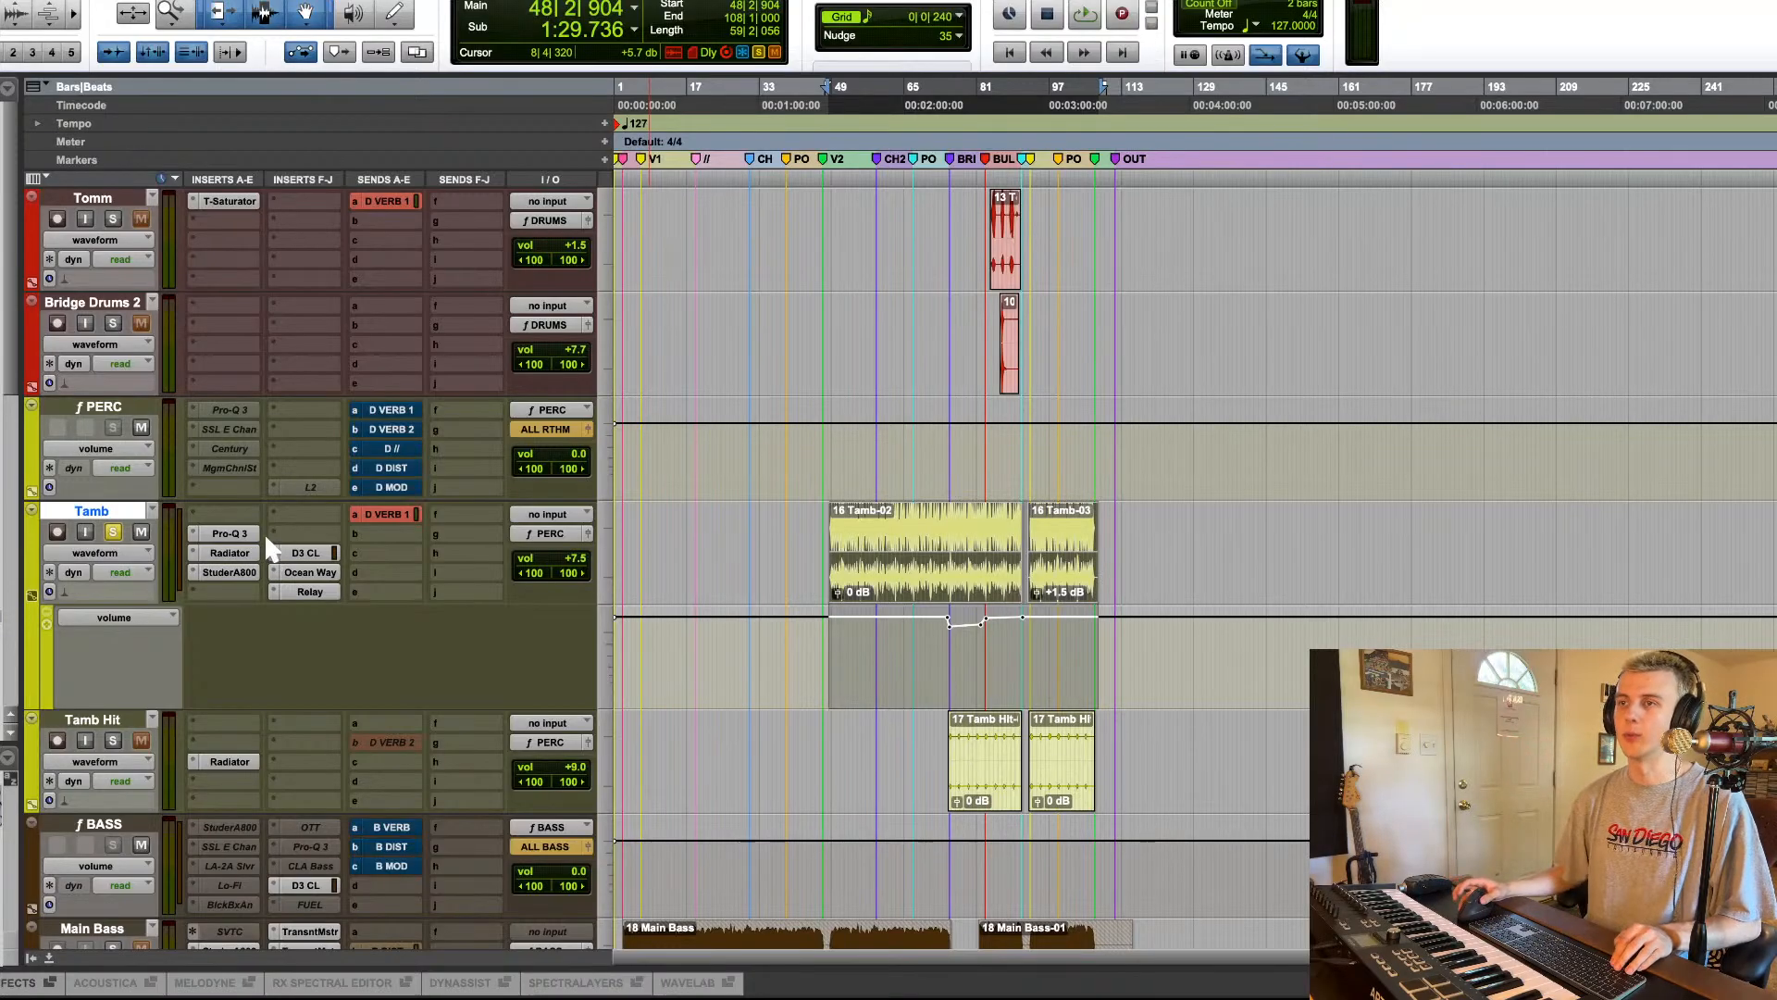
Step: Play the tambourine with all of Tamb's inserts bypassed and its D VERB 1 send muted
key("space")
left_click_drag(230, 535, 319, 597)
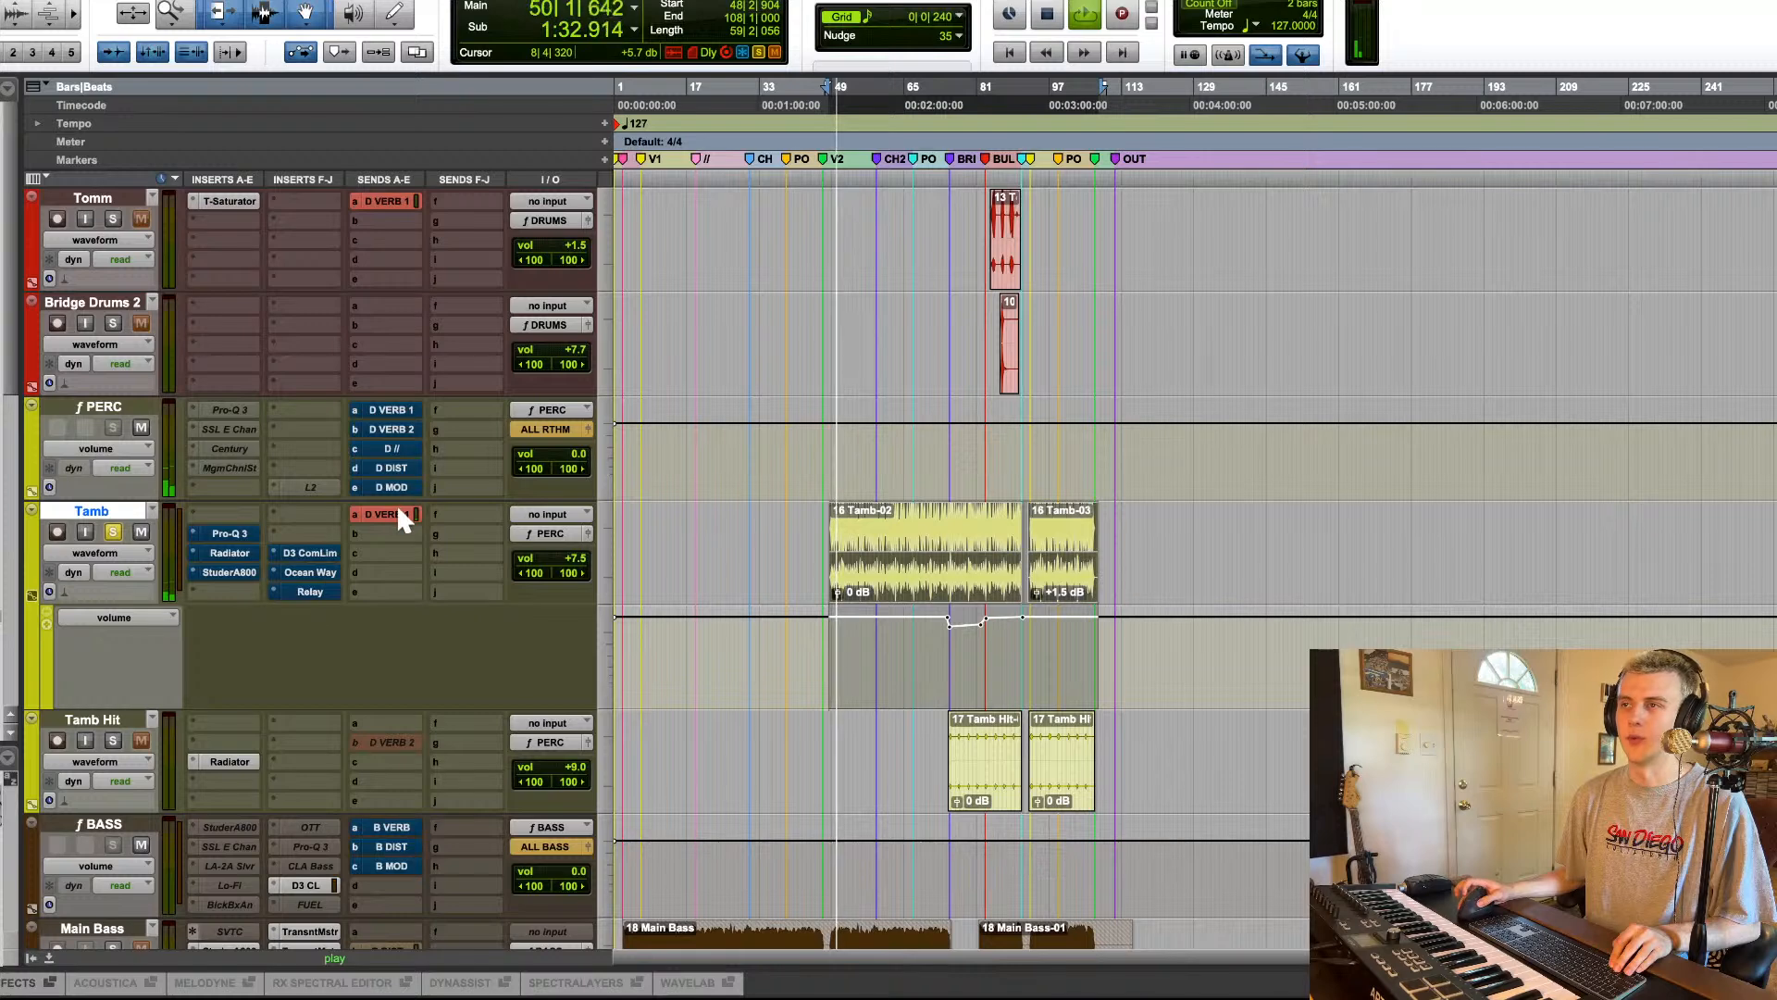
left_click(396, 513, "super")
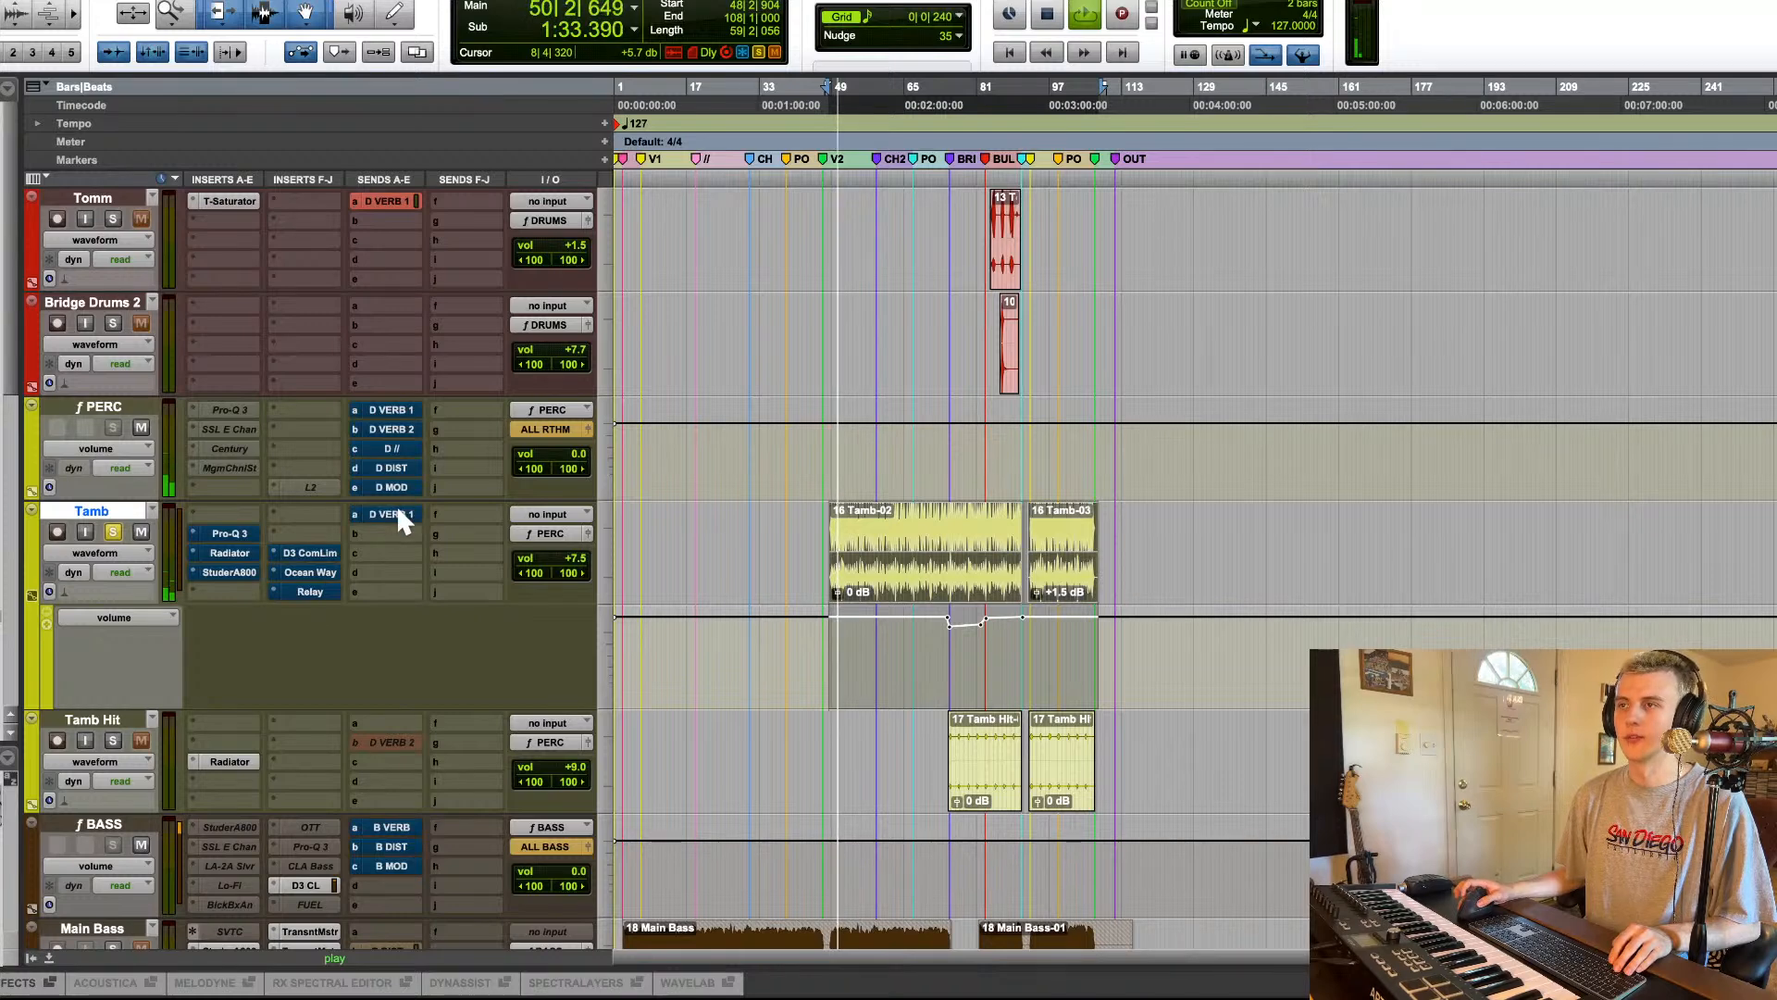
Step: Reactivate Tamb's Relay insert, D VERB 1 send and Pro-Q 3 in turn during playback, comparing the Pro-Q 3 off and on
left_click(309, 593, "super")
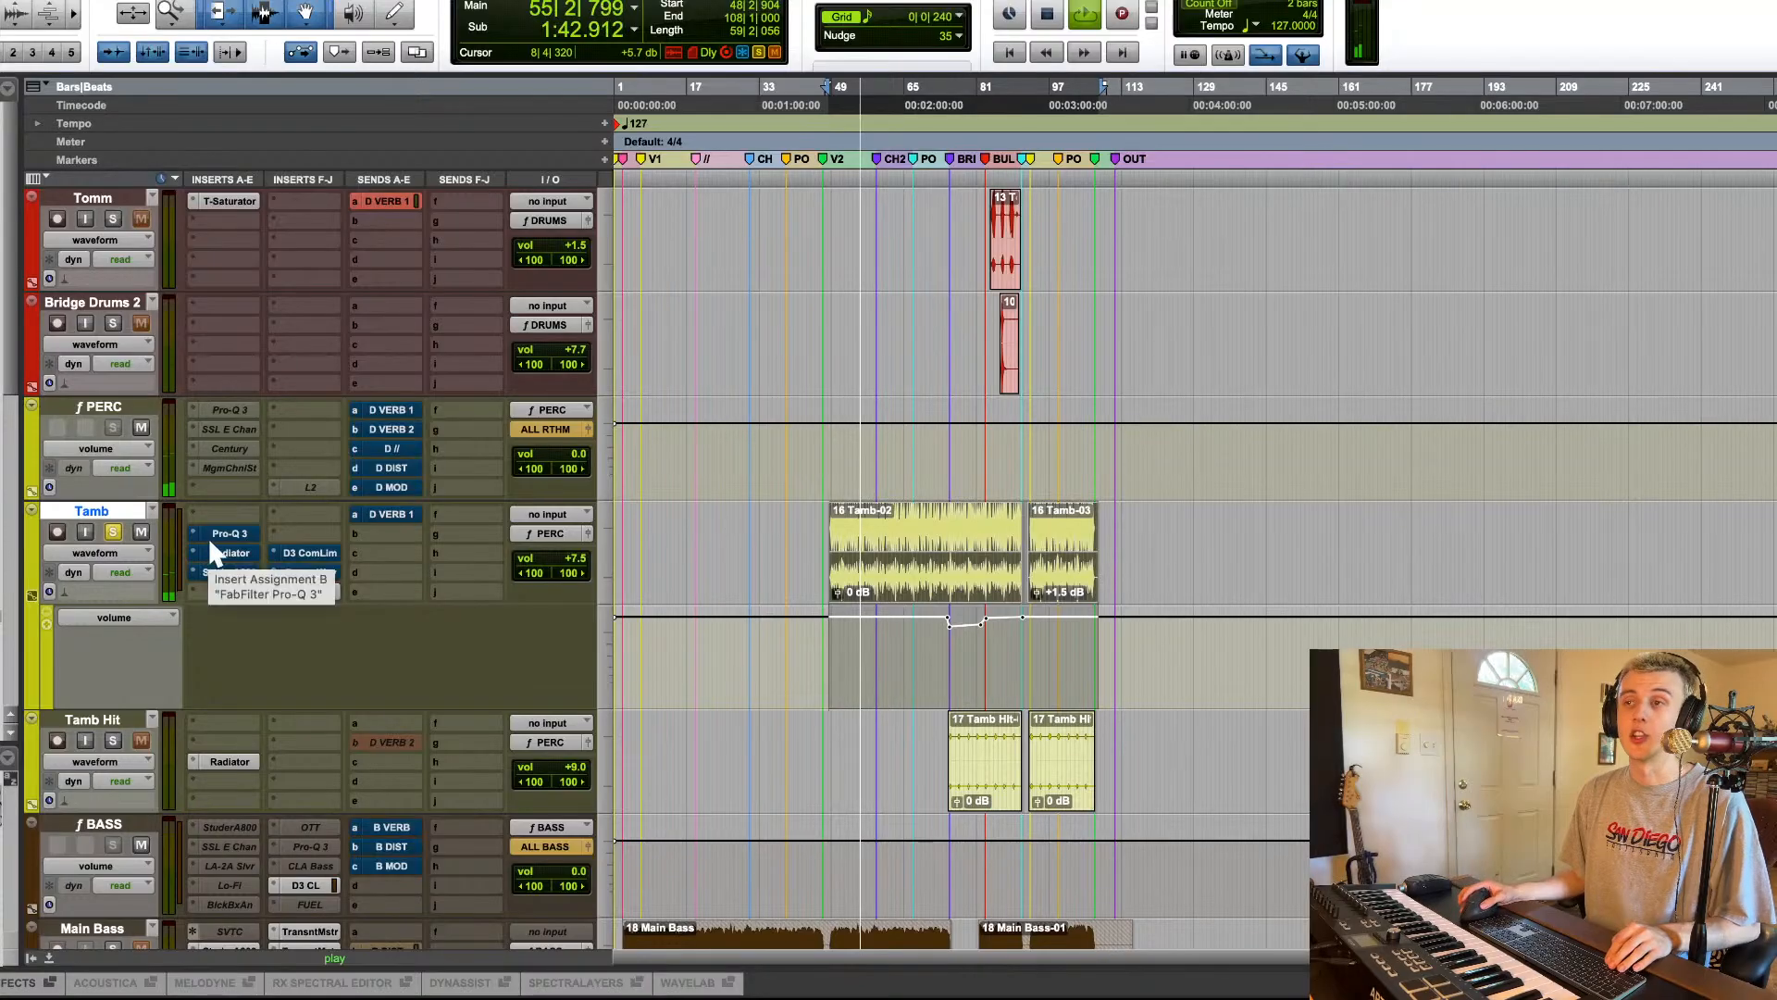
left_click(381, 513)
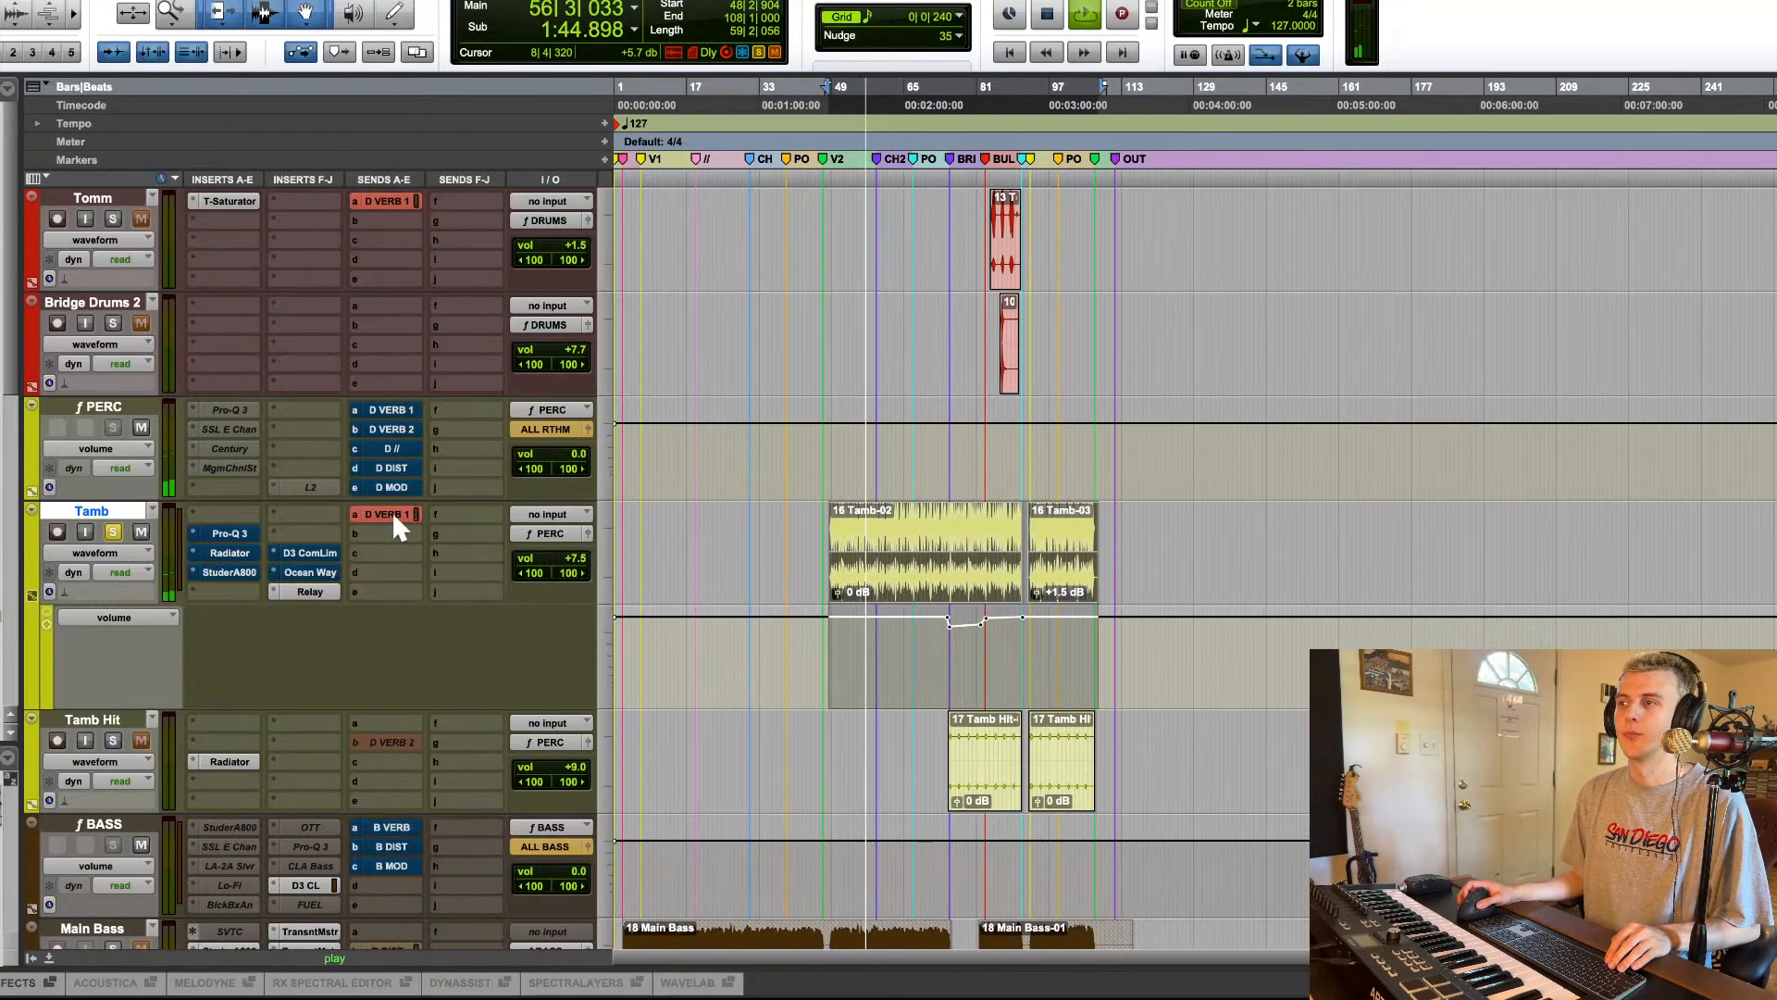
left_click(232, 534)
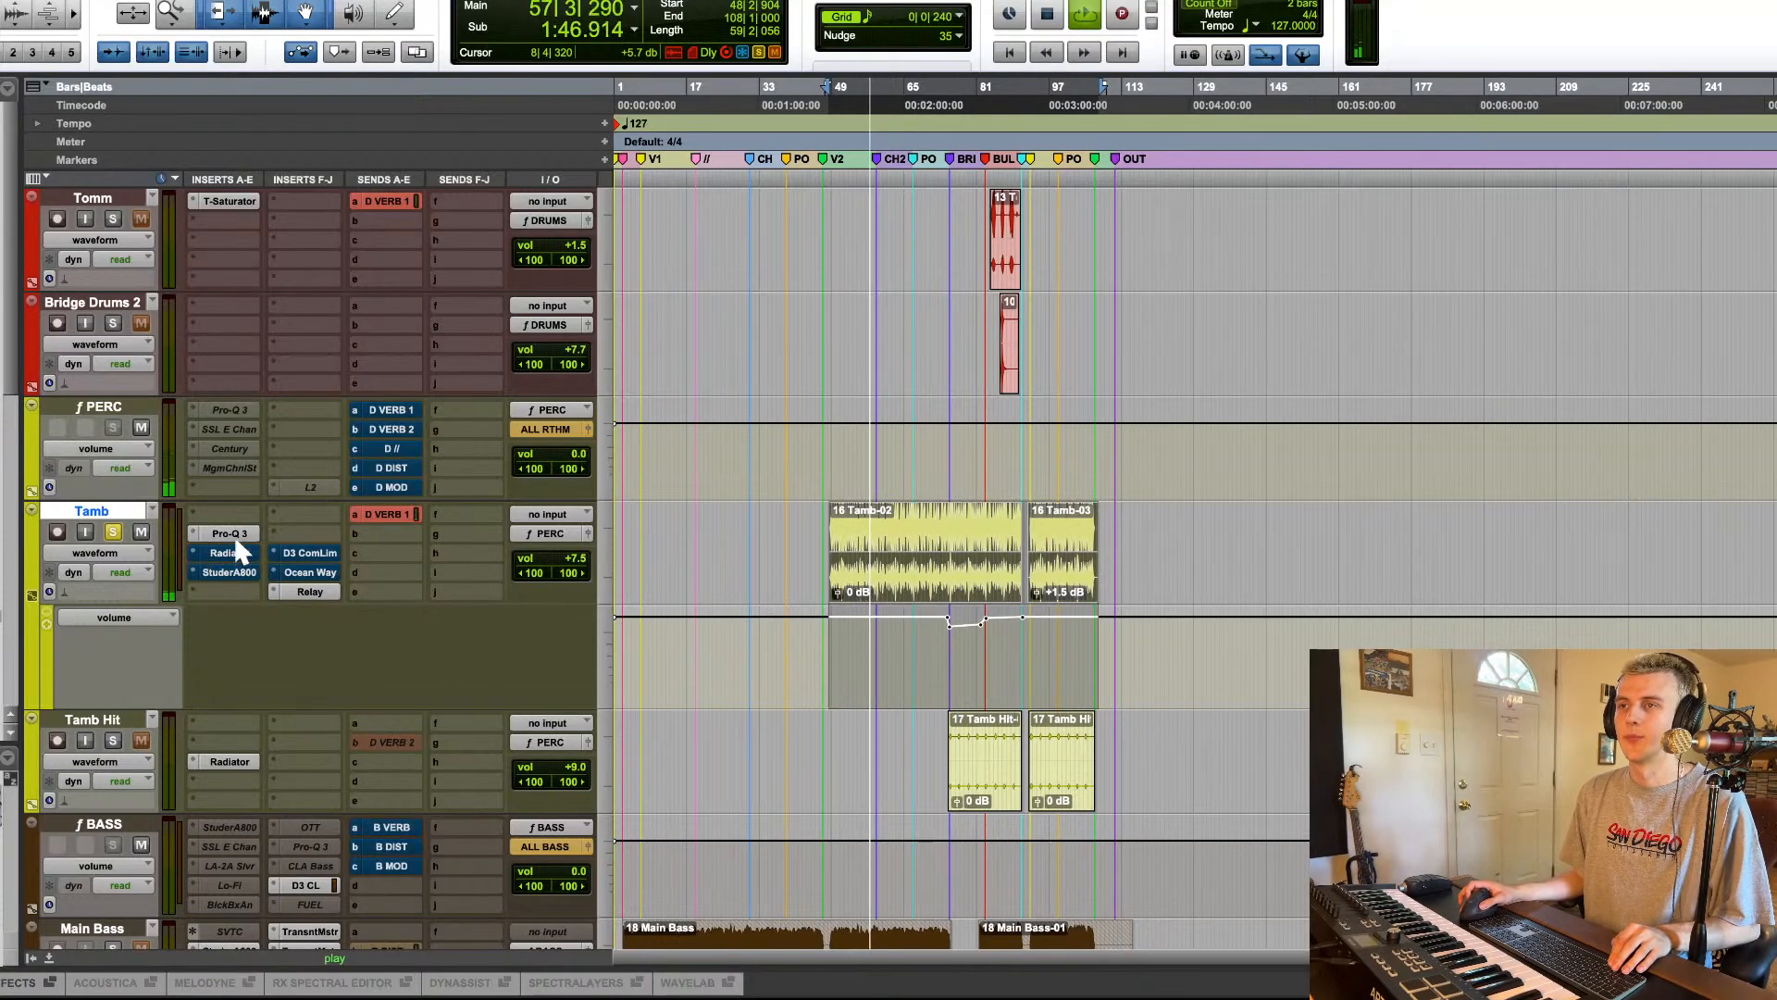
left_click(234, 536)
left_click(233, 536)
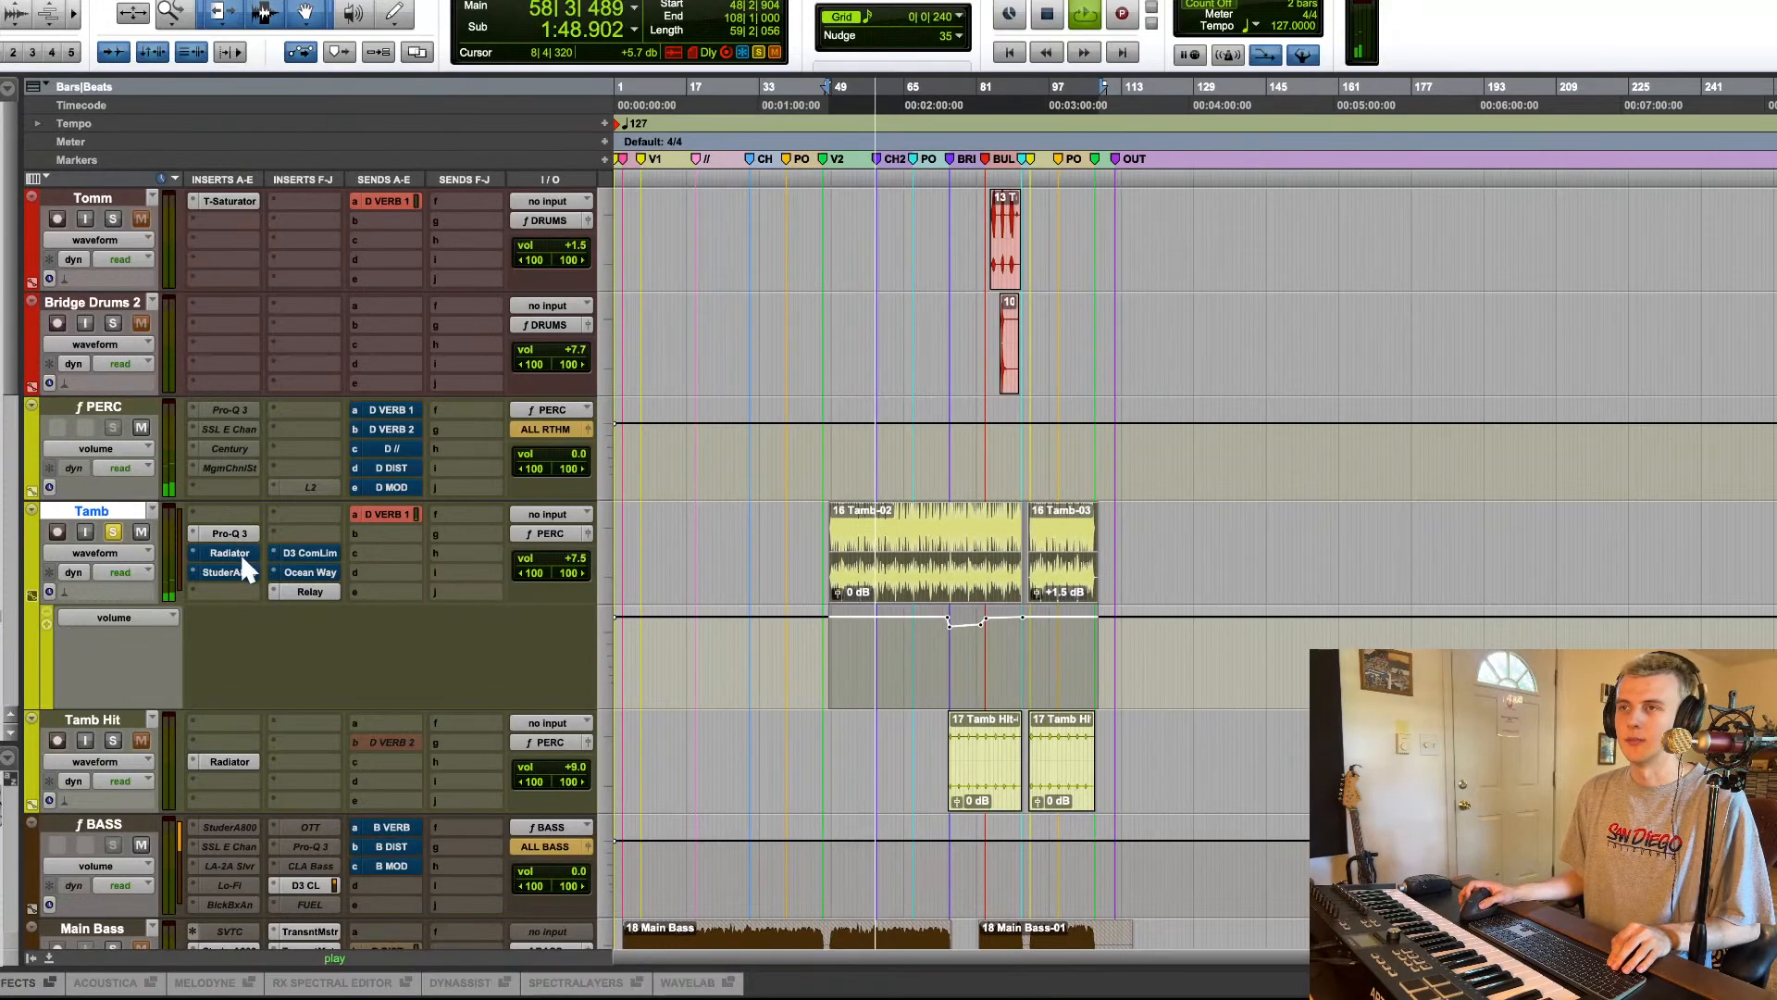
Step: Reactivate Tamb's Radiator and Studer A800 inserts during playback, opening each plug-in to examine its settings
left_click(239, 553)
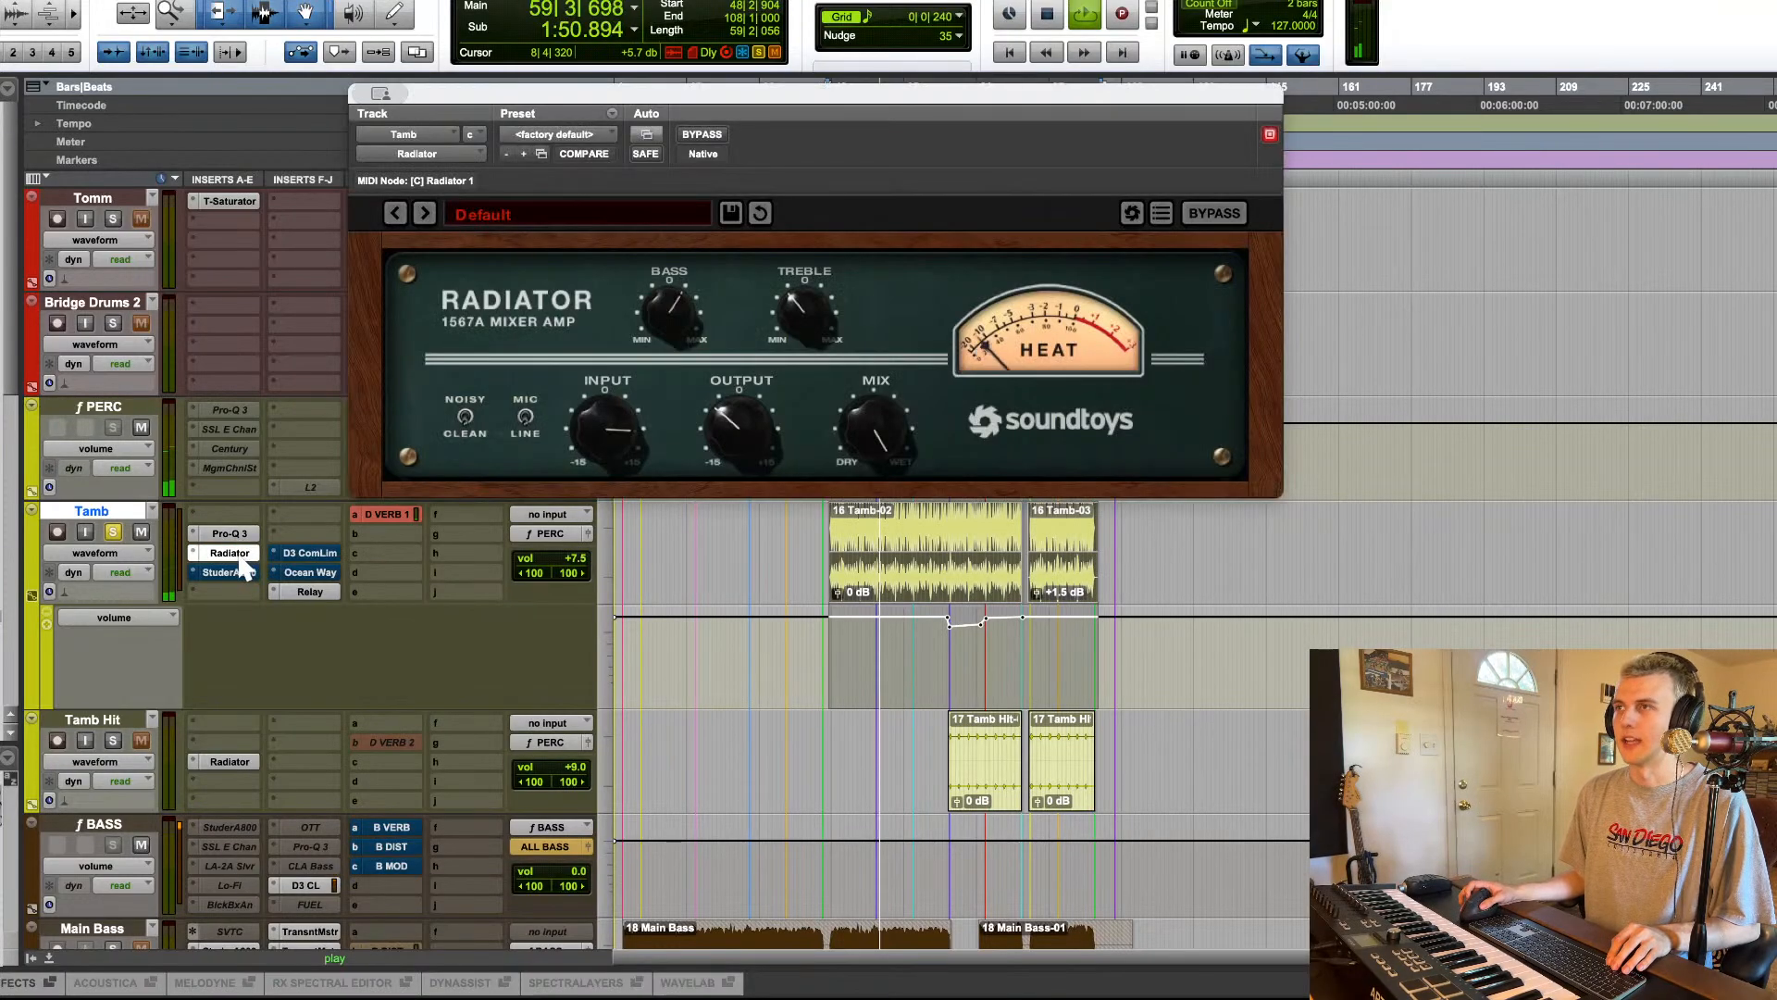
left_click(238, 567)
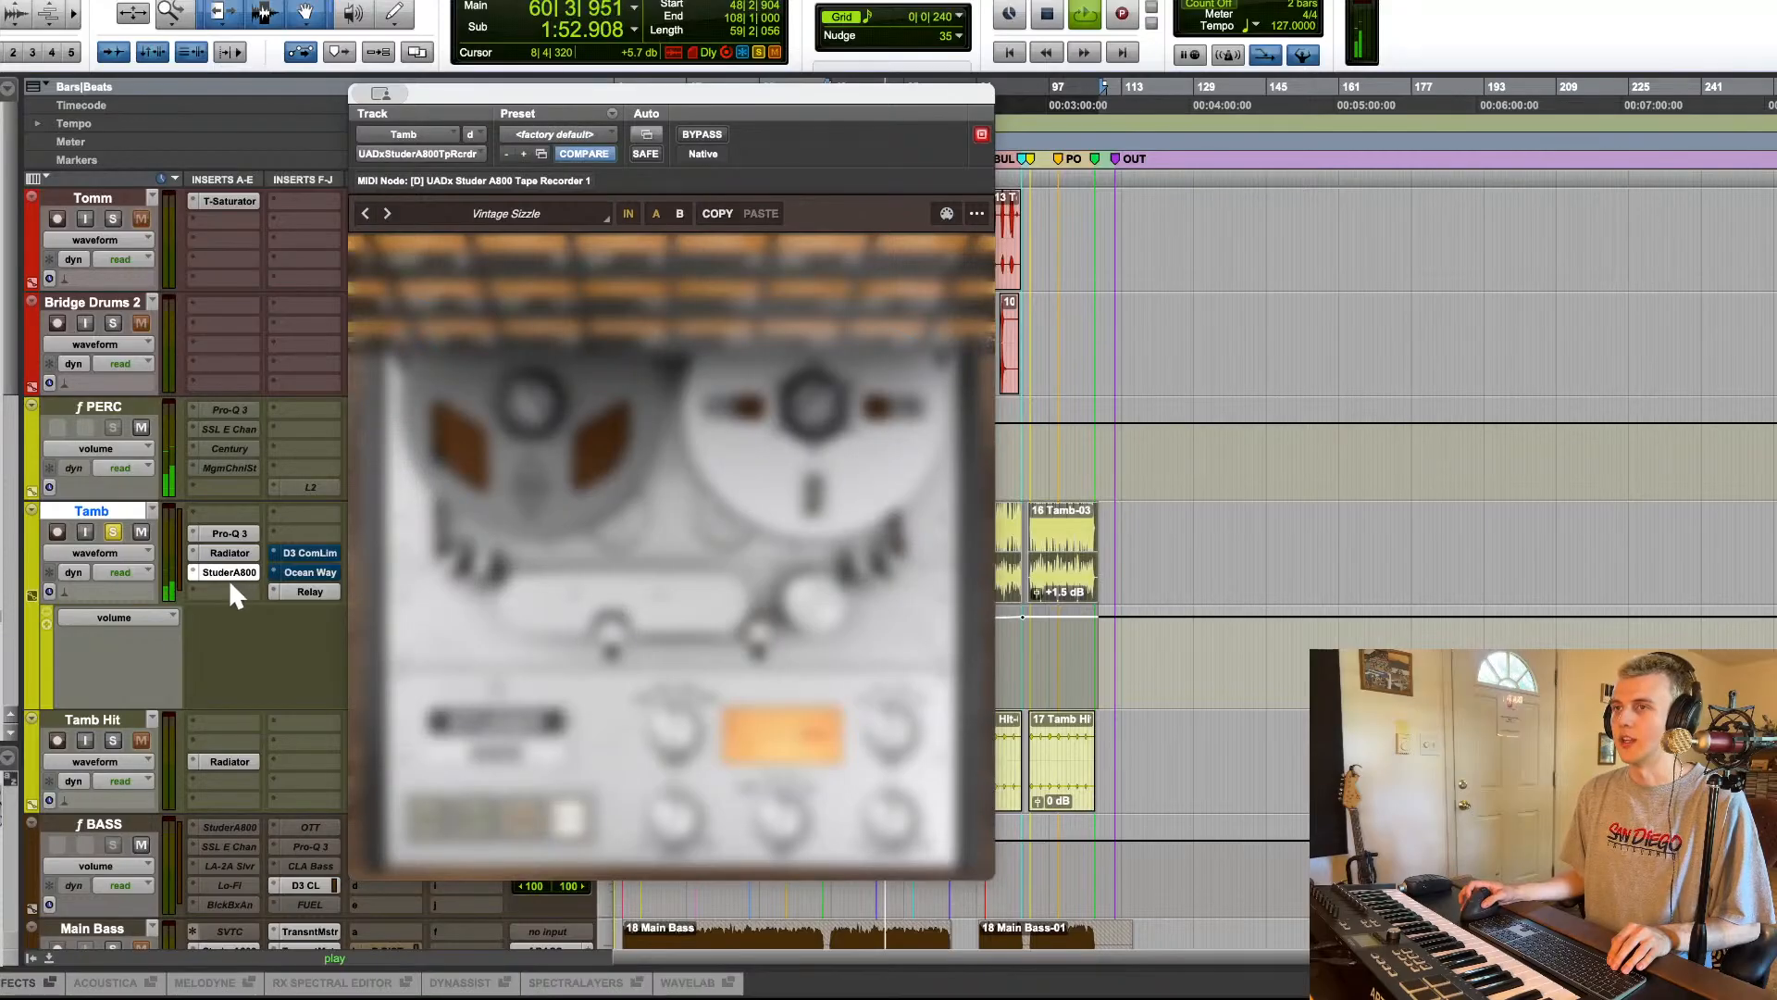
left_click(224, 574)
left_click(224, 574)
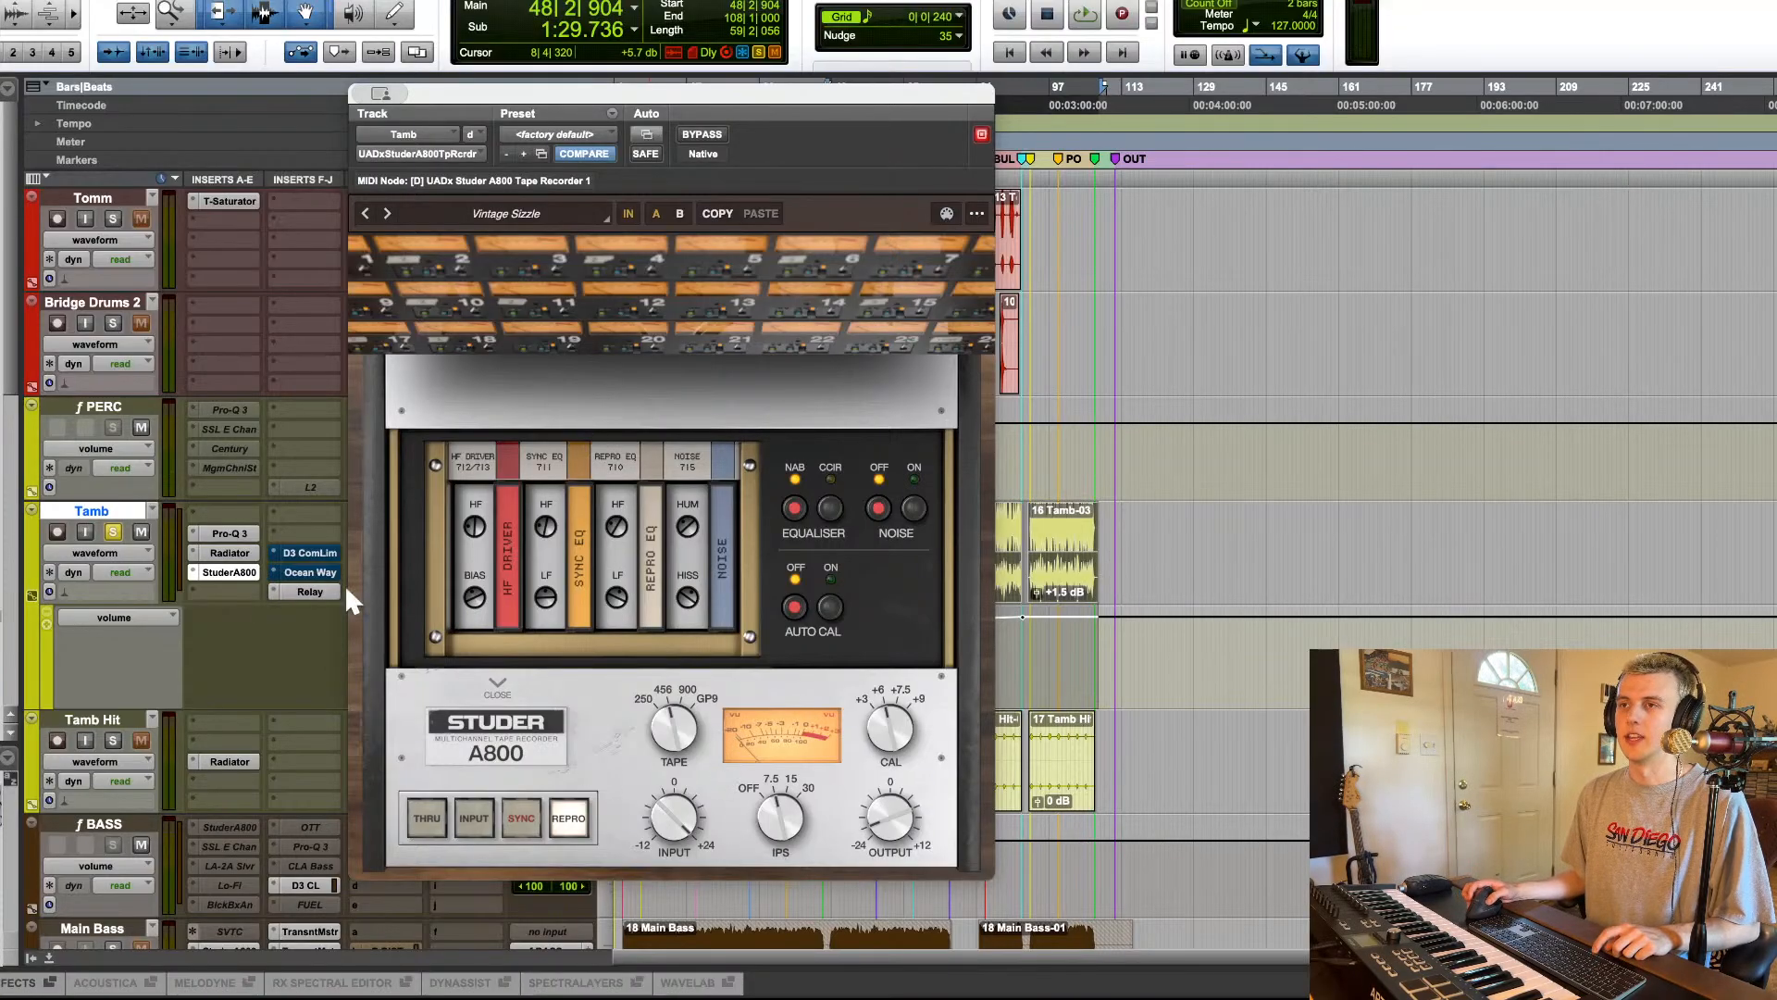
Step: Play the tambourine with the Studer A800 bypassed and active, and examine its Vintage Sizzle preset settings
key("space")
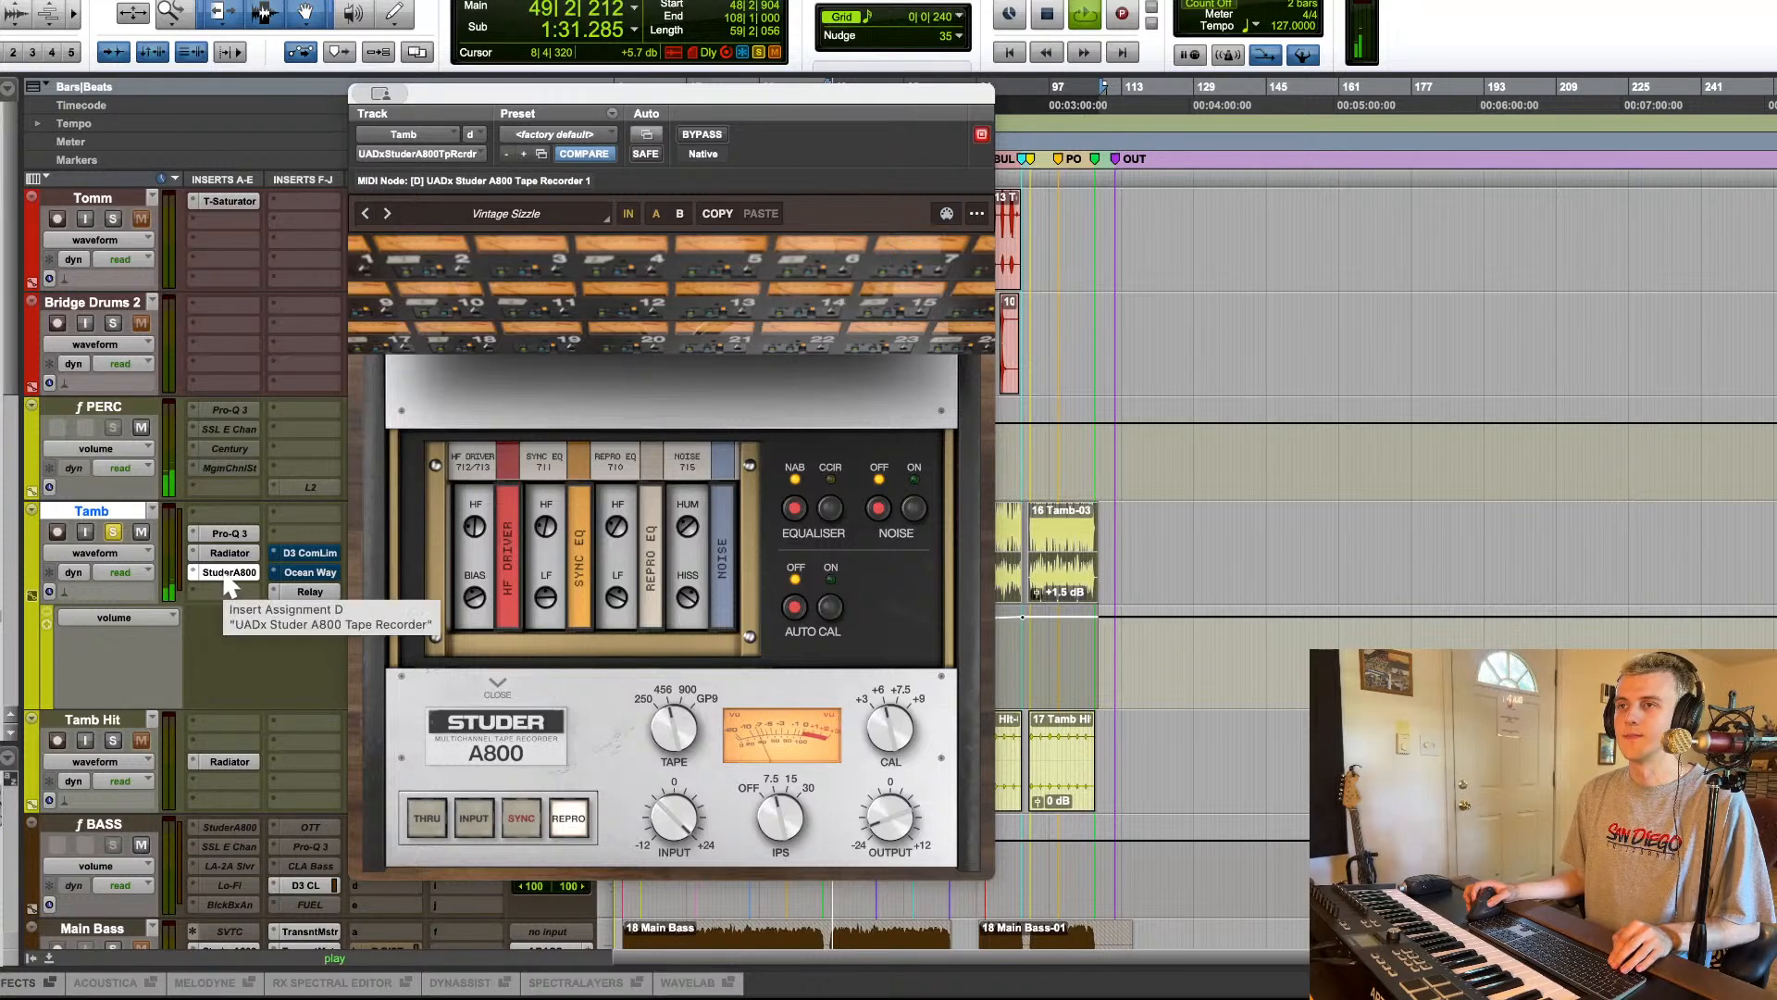
left_click(226, 576, "super")
left_click(225, 572, "super")
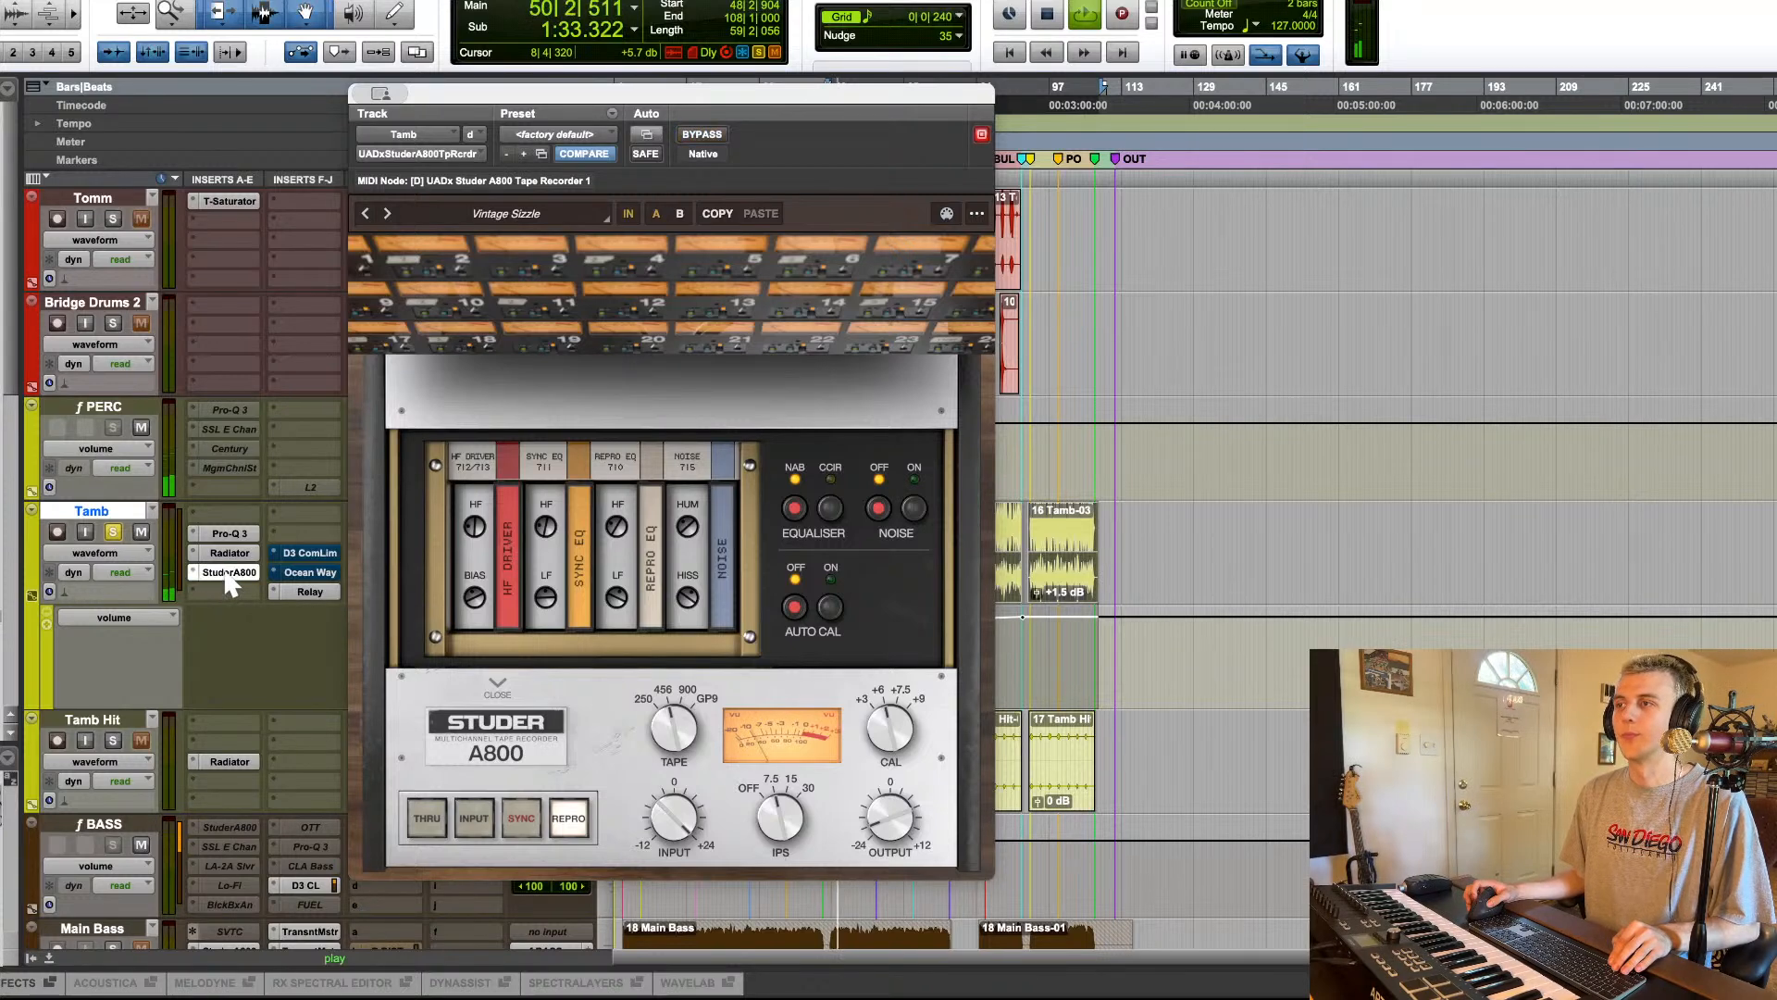
key("space")
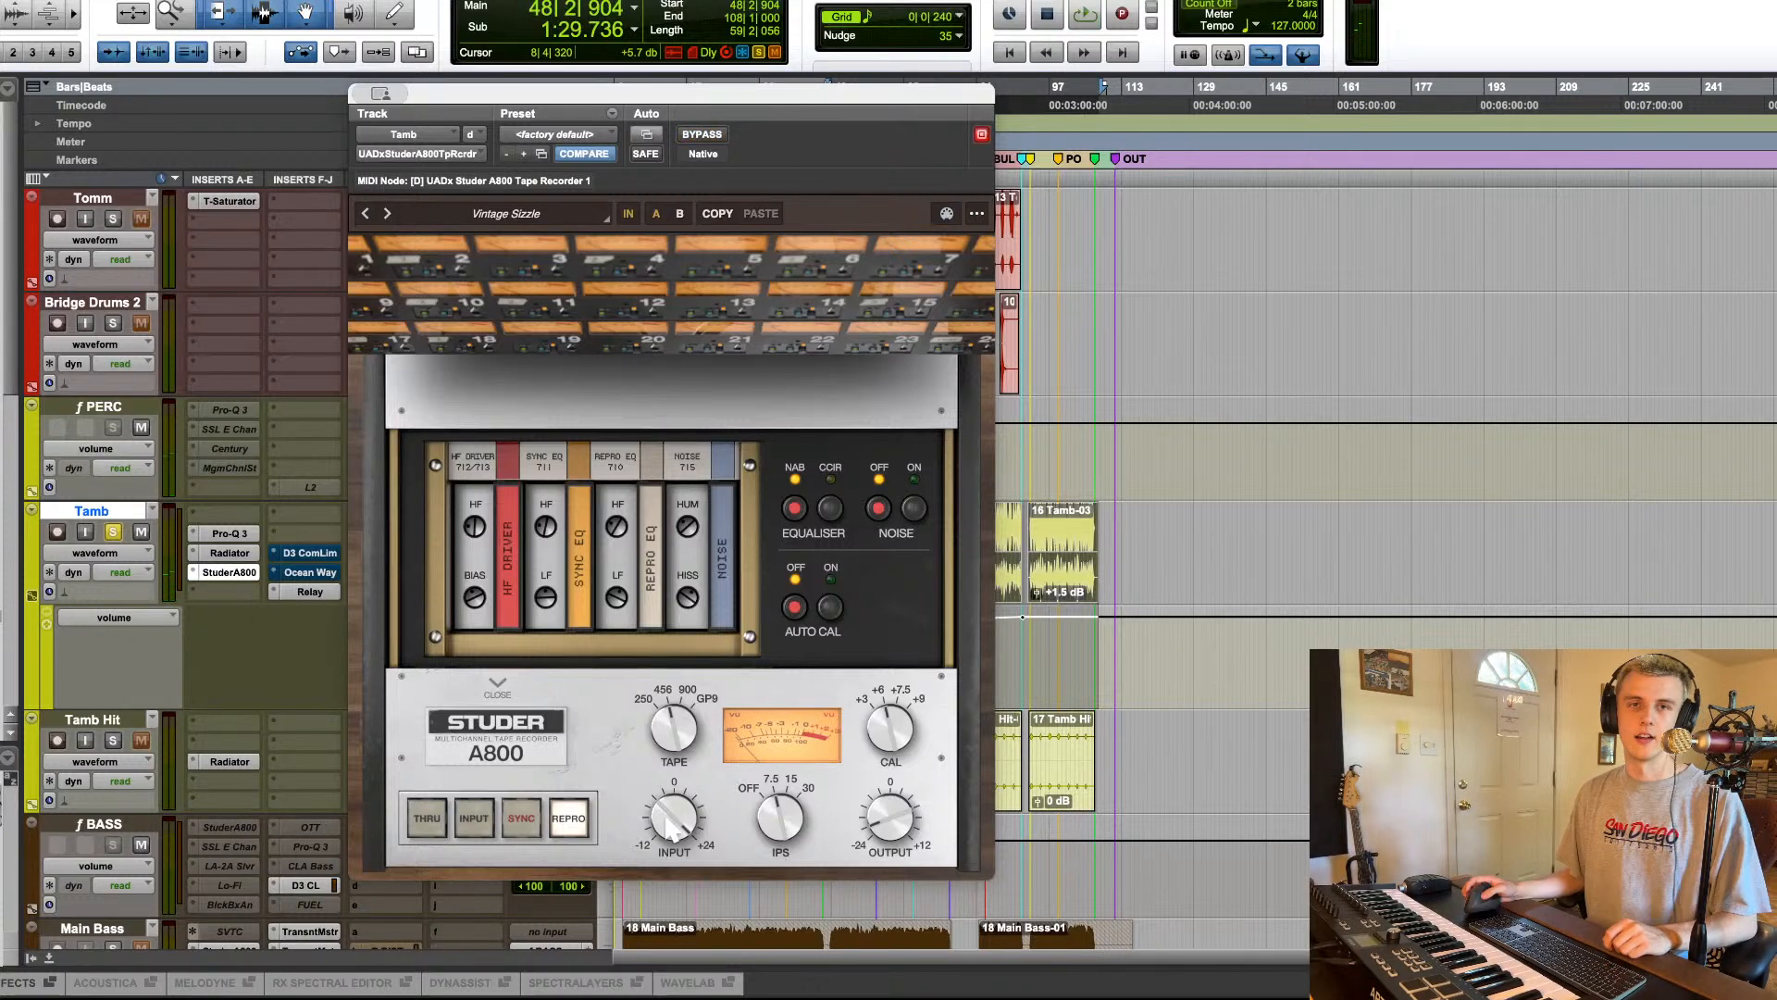
left_click(228, 574)
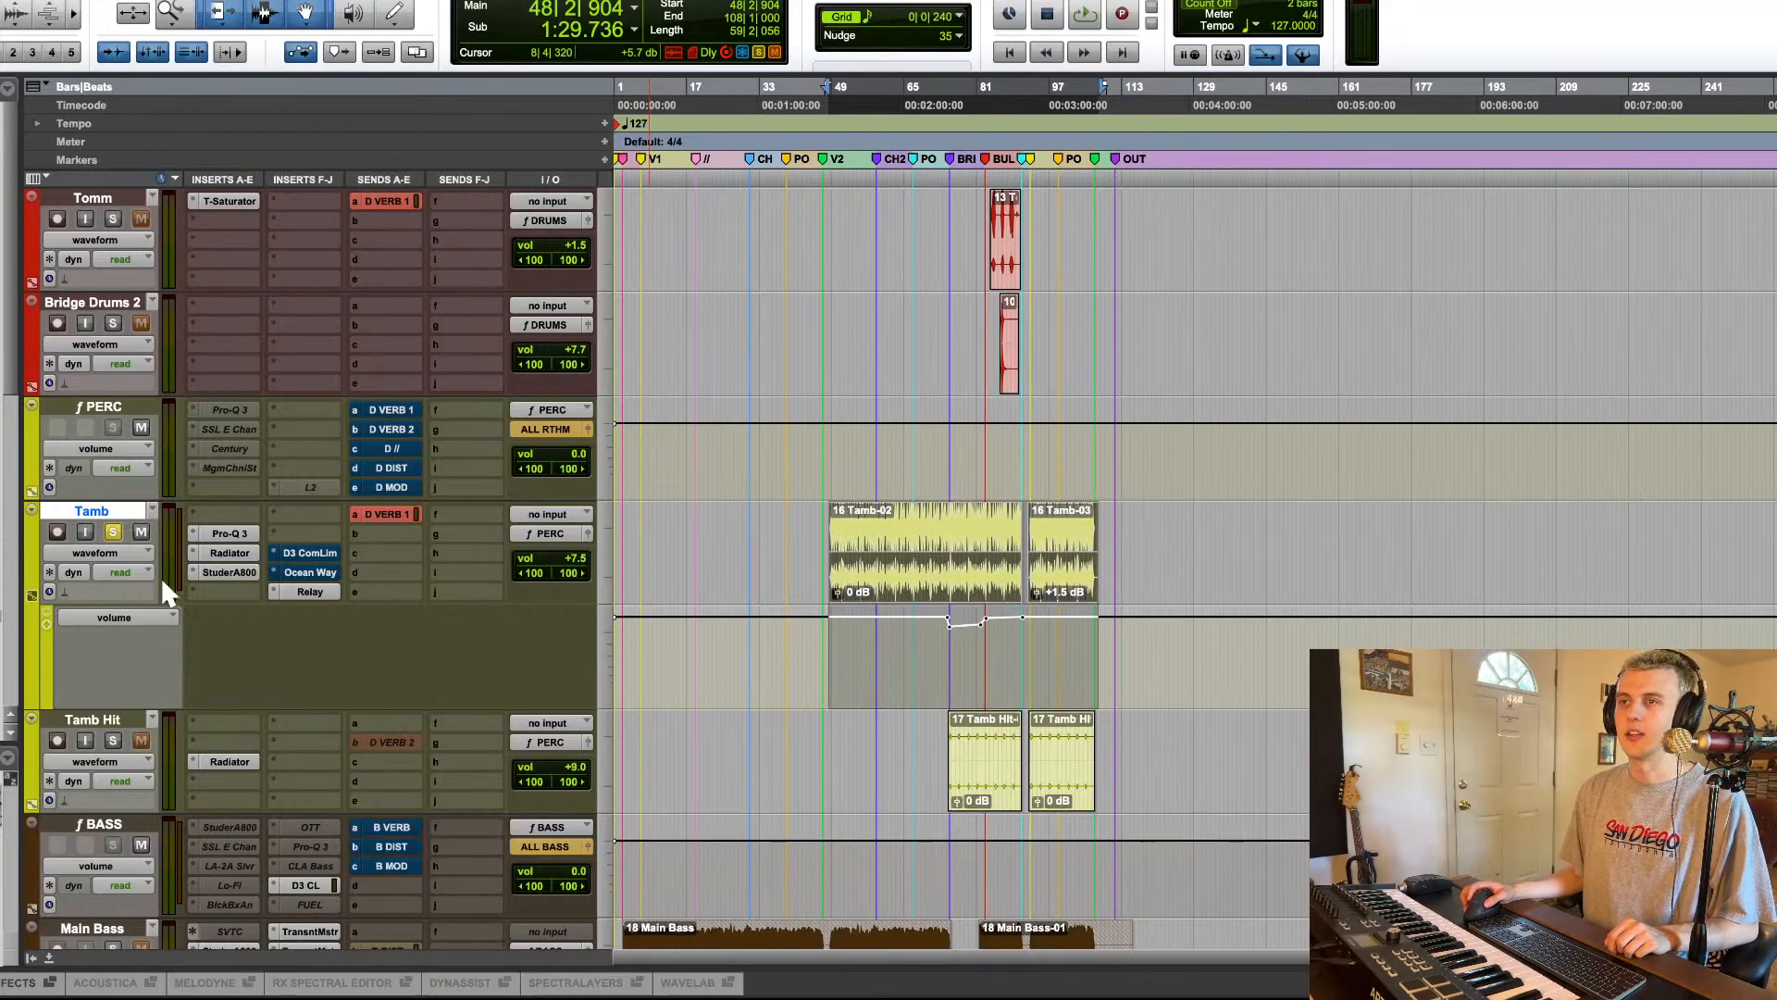
left_click(229, 572)
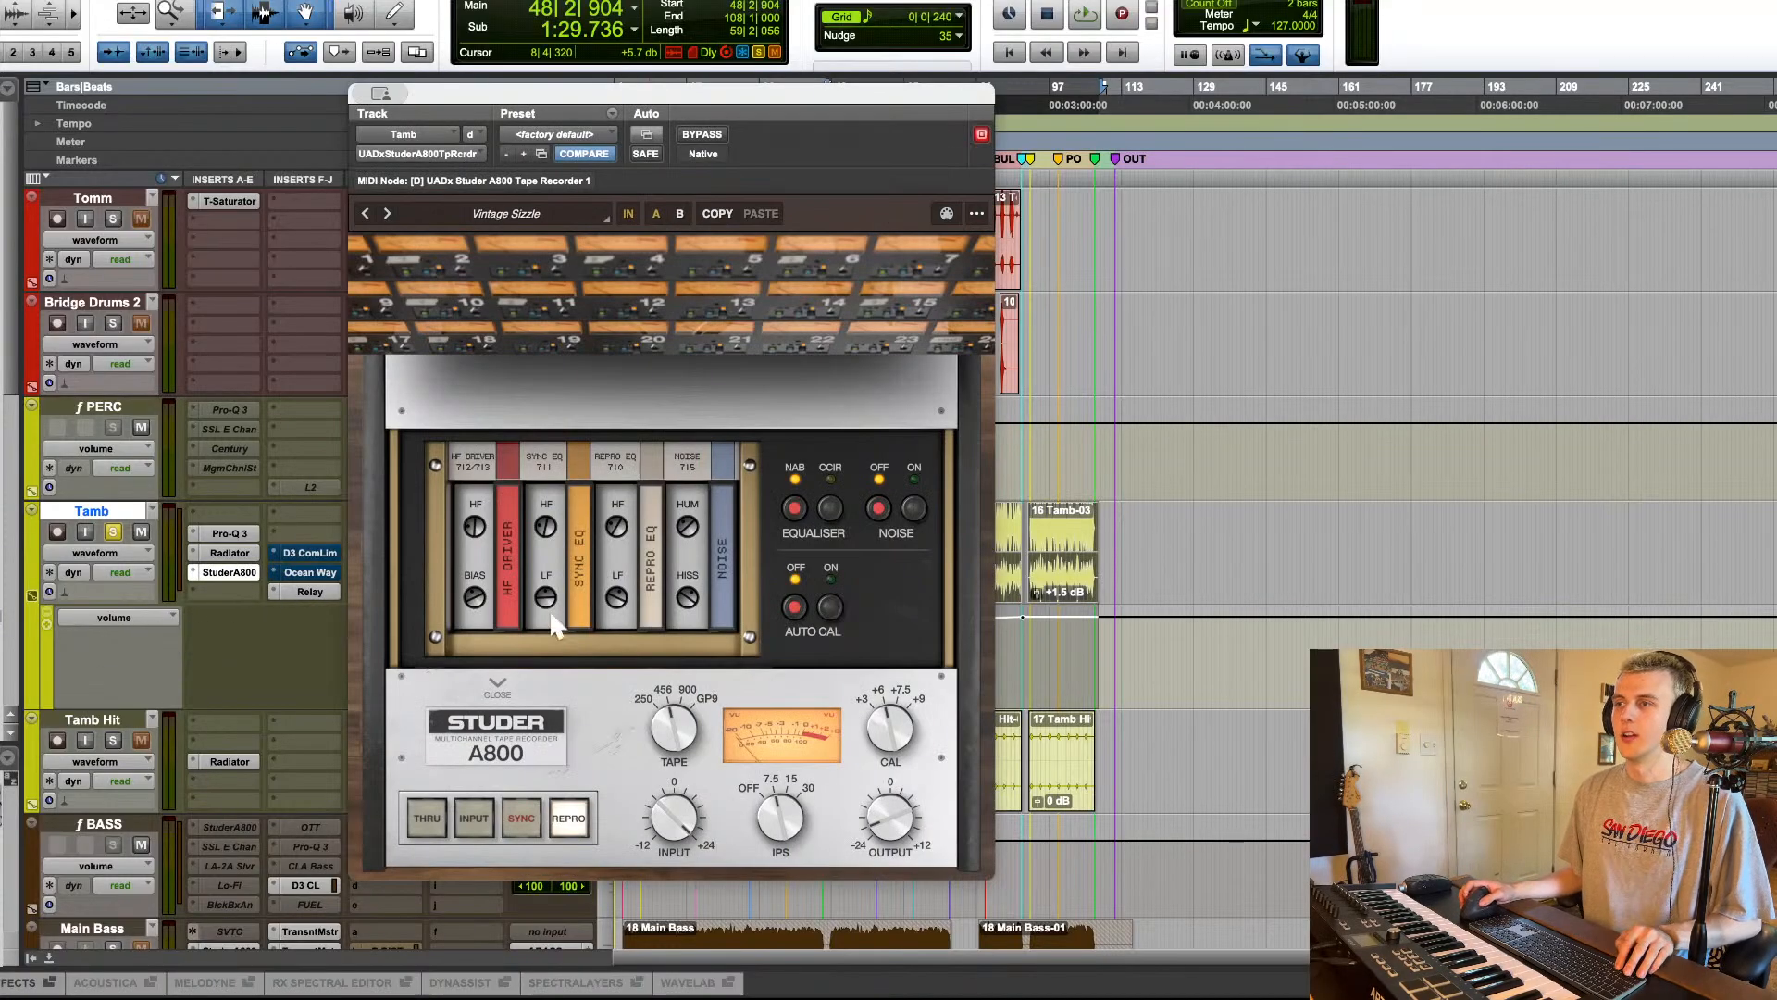
Step: Reactivate Tamb's Dyn3 Compressor/Limiter insert and play the tambourine while examining the compressor's KICK SC side-chain settings
left_click(222, 574)
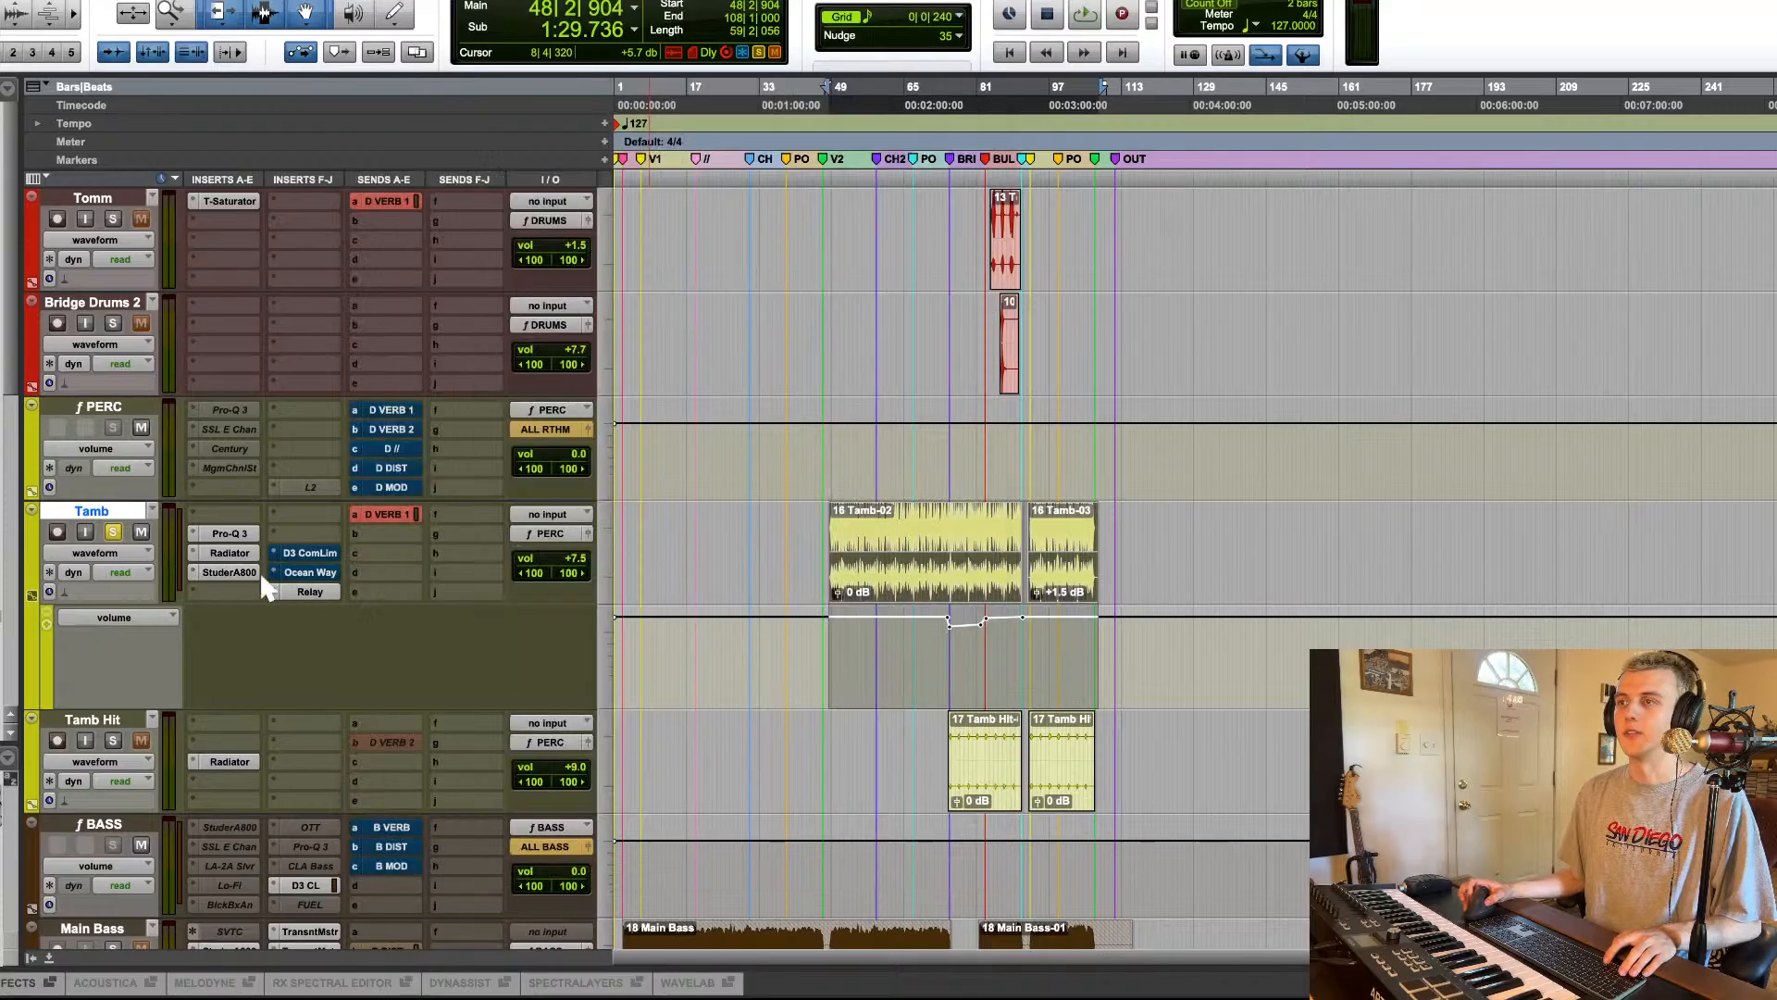
left_click(308, 555)
key("space")
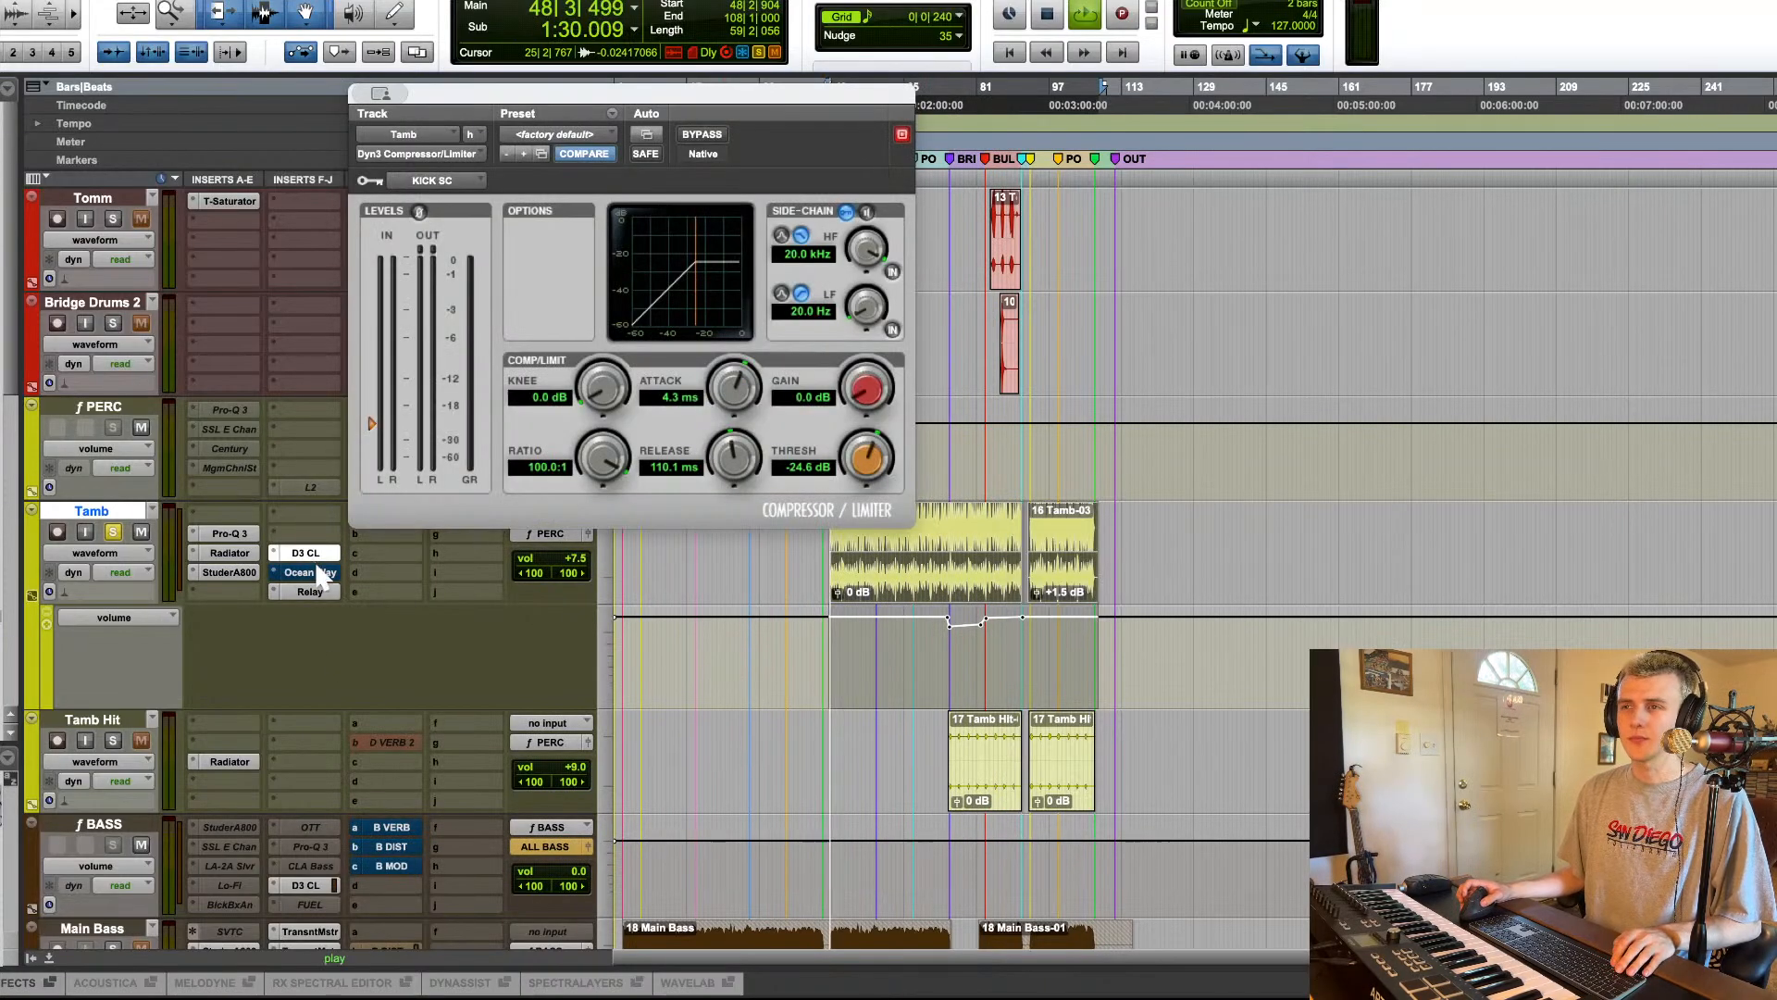
scroll(319, 583, "up", 4)
scroll(315, 722, "down", 3)
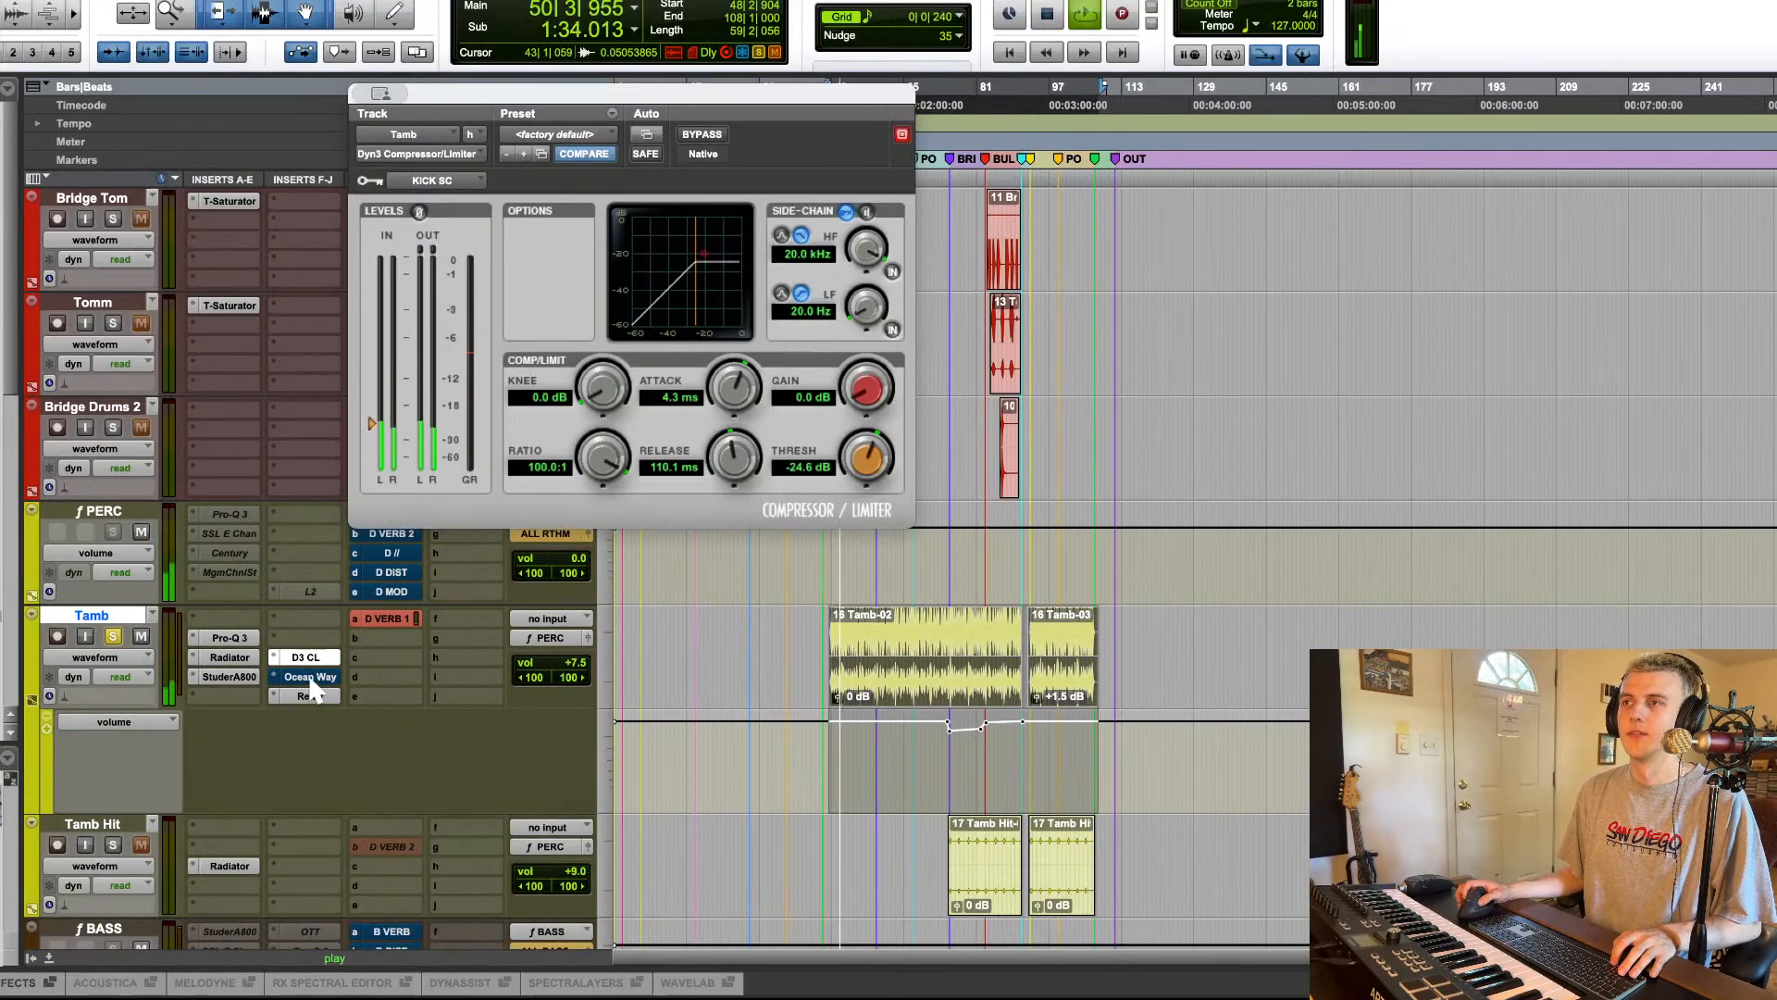
key("space")
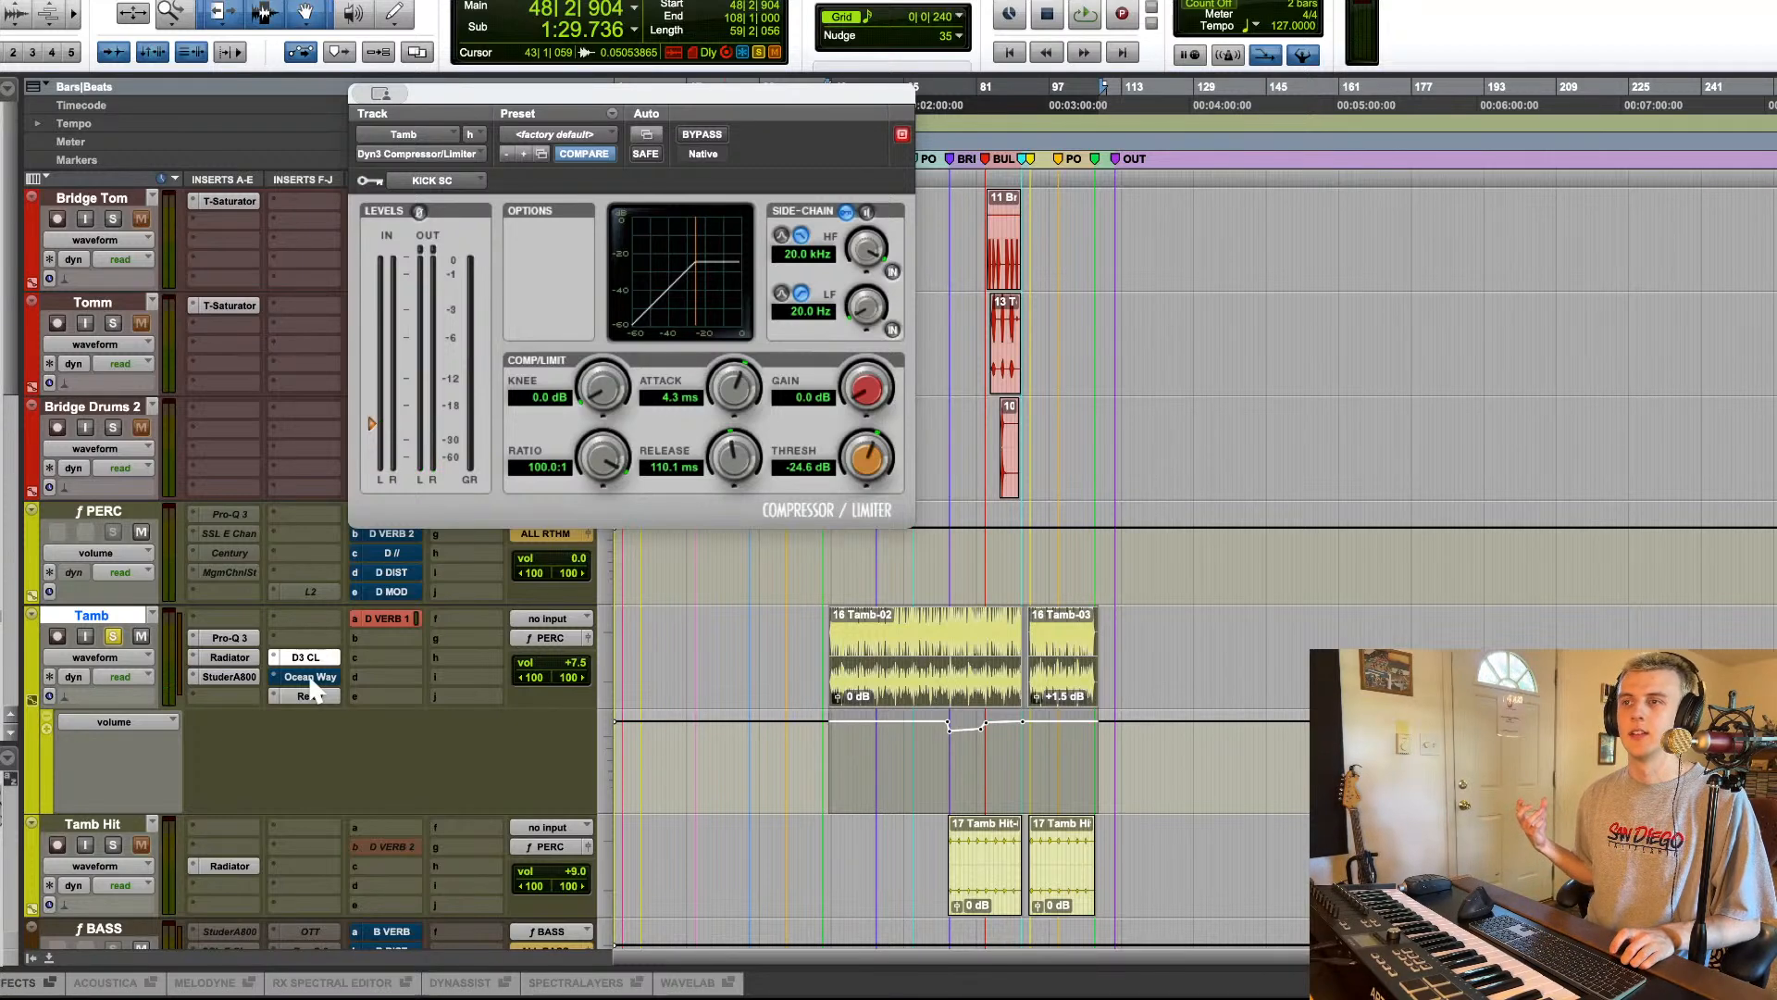
Step: Solo the Kick Distorted and Kick Deep tracks alongside Tamb and play the section, watching Tamb's Compressor/Limiter
scroll(232, 611, "up", 8)
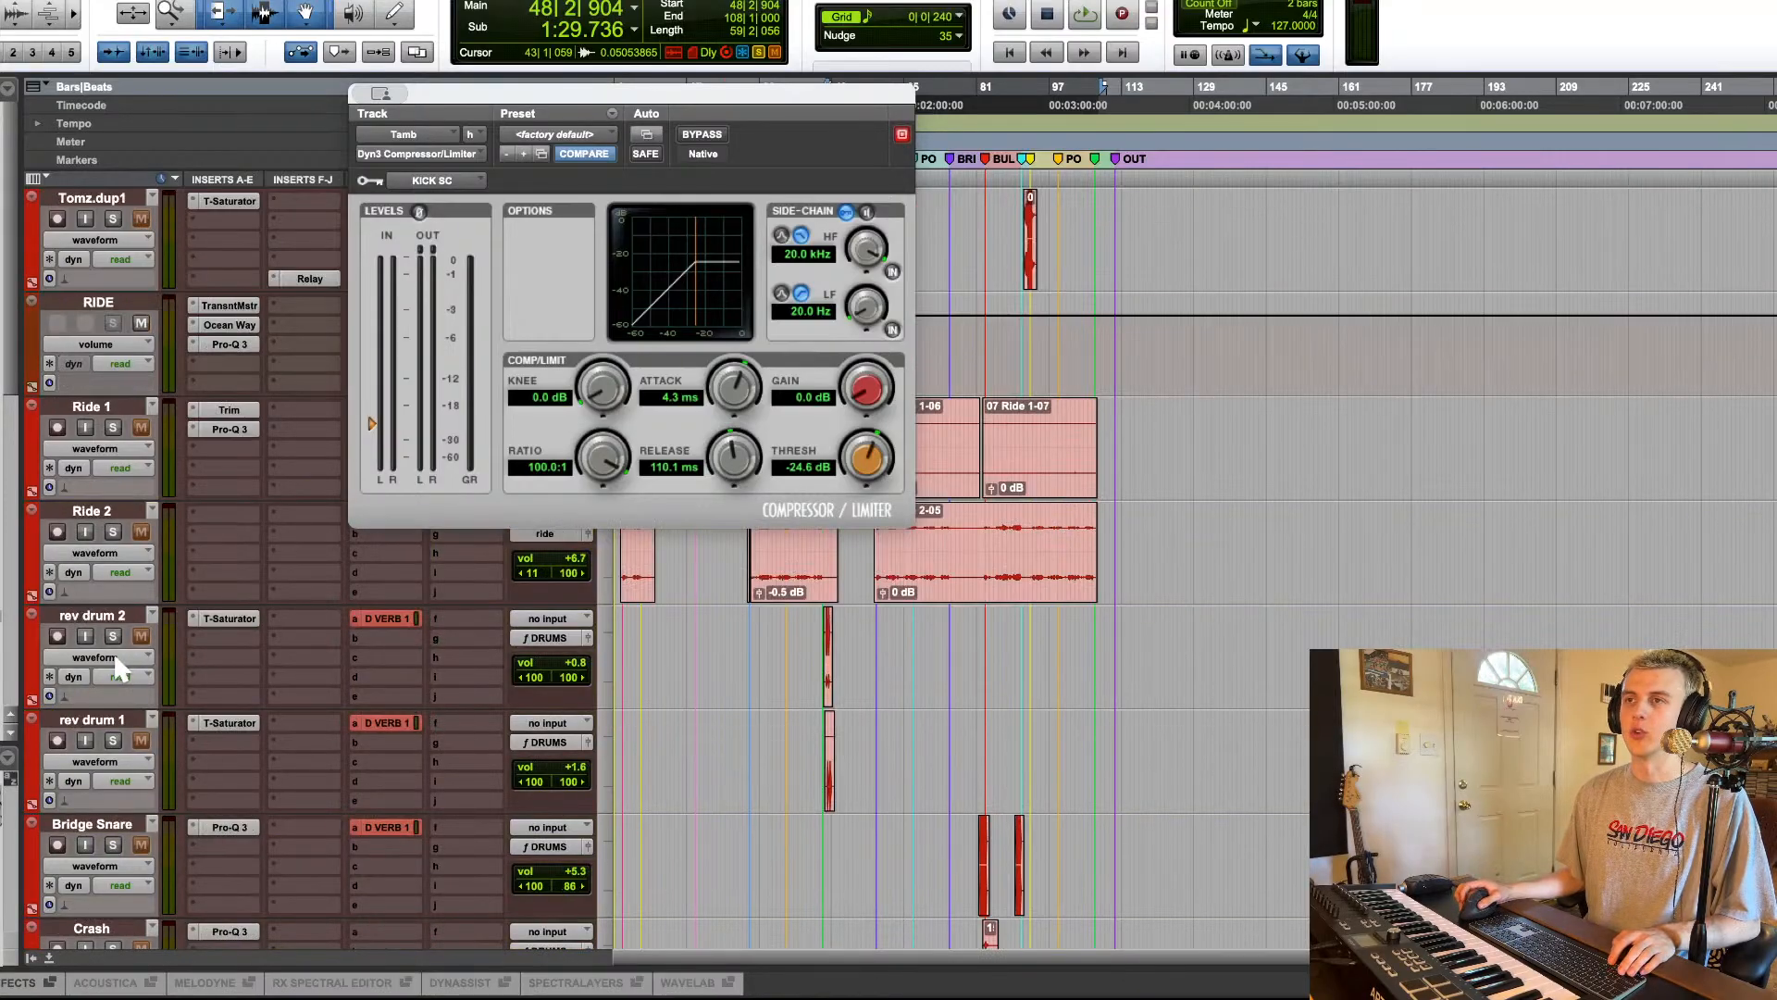
scroll(119, 665, "up", 10)
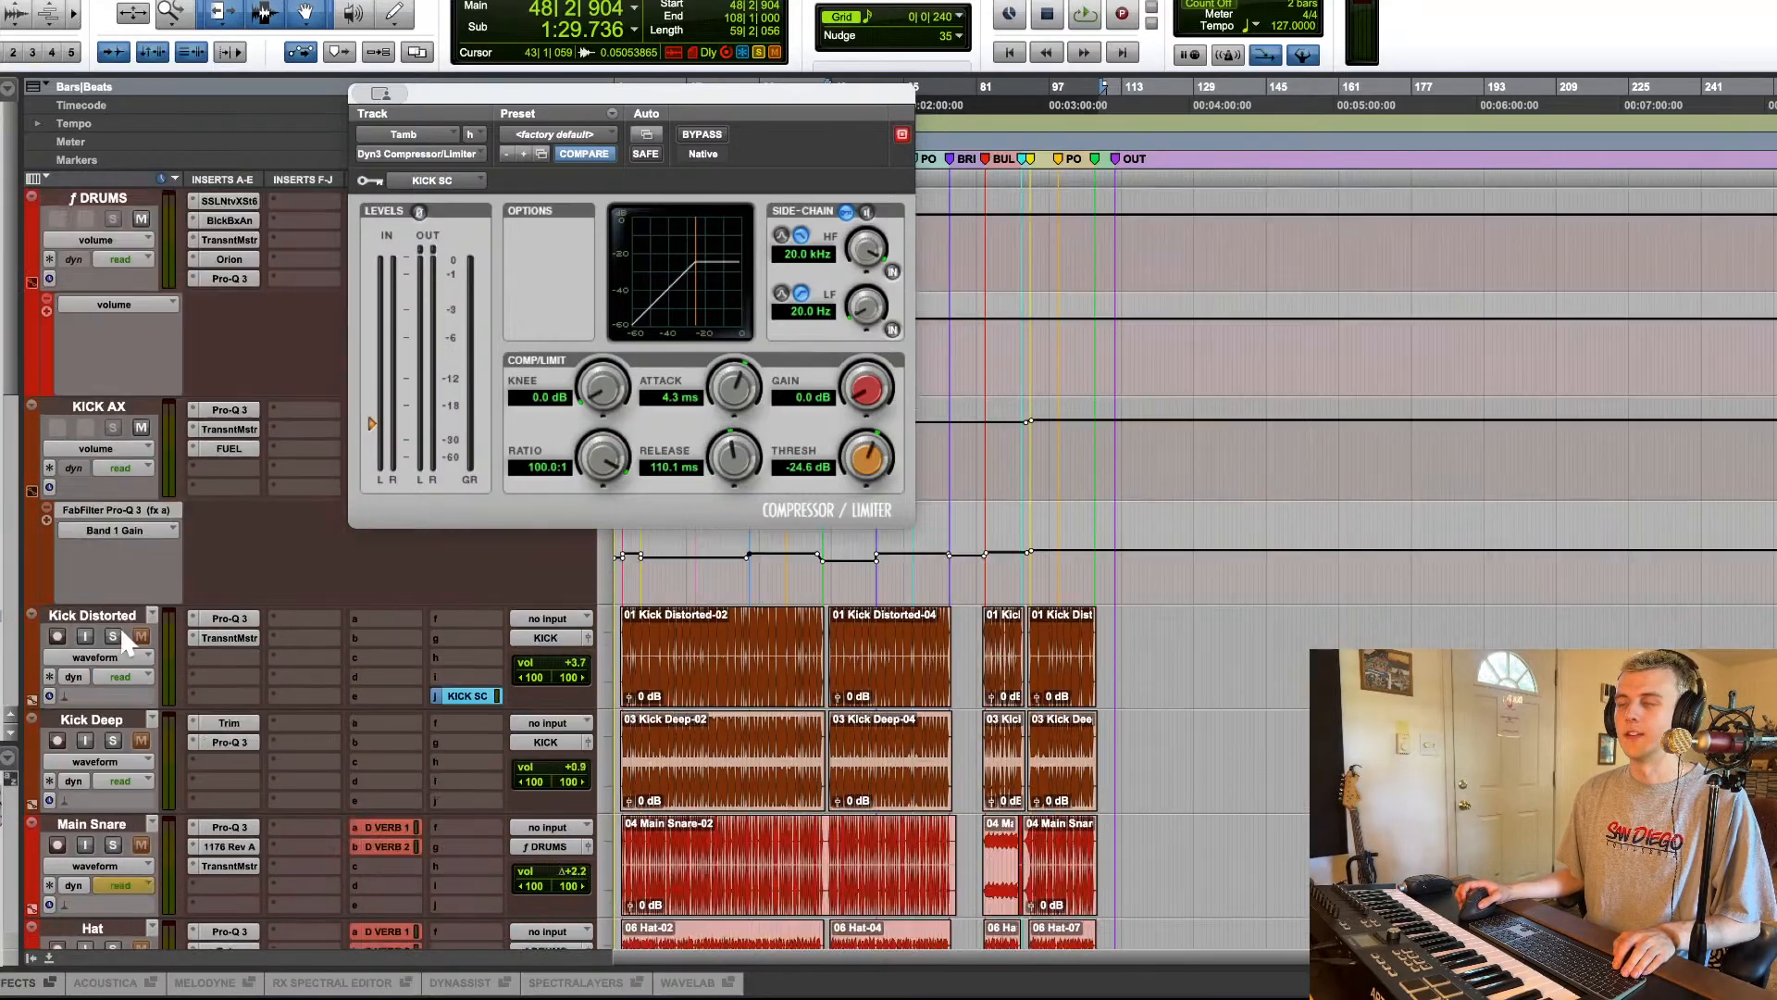
scroll(121, 629, "down", 2)
left_click(112, 532)
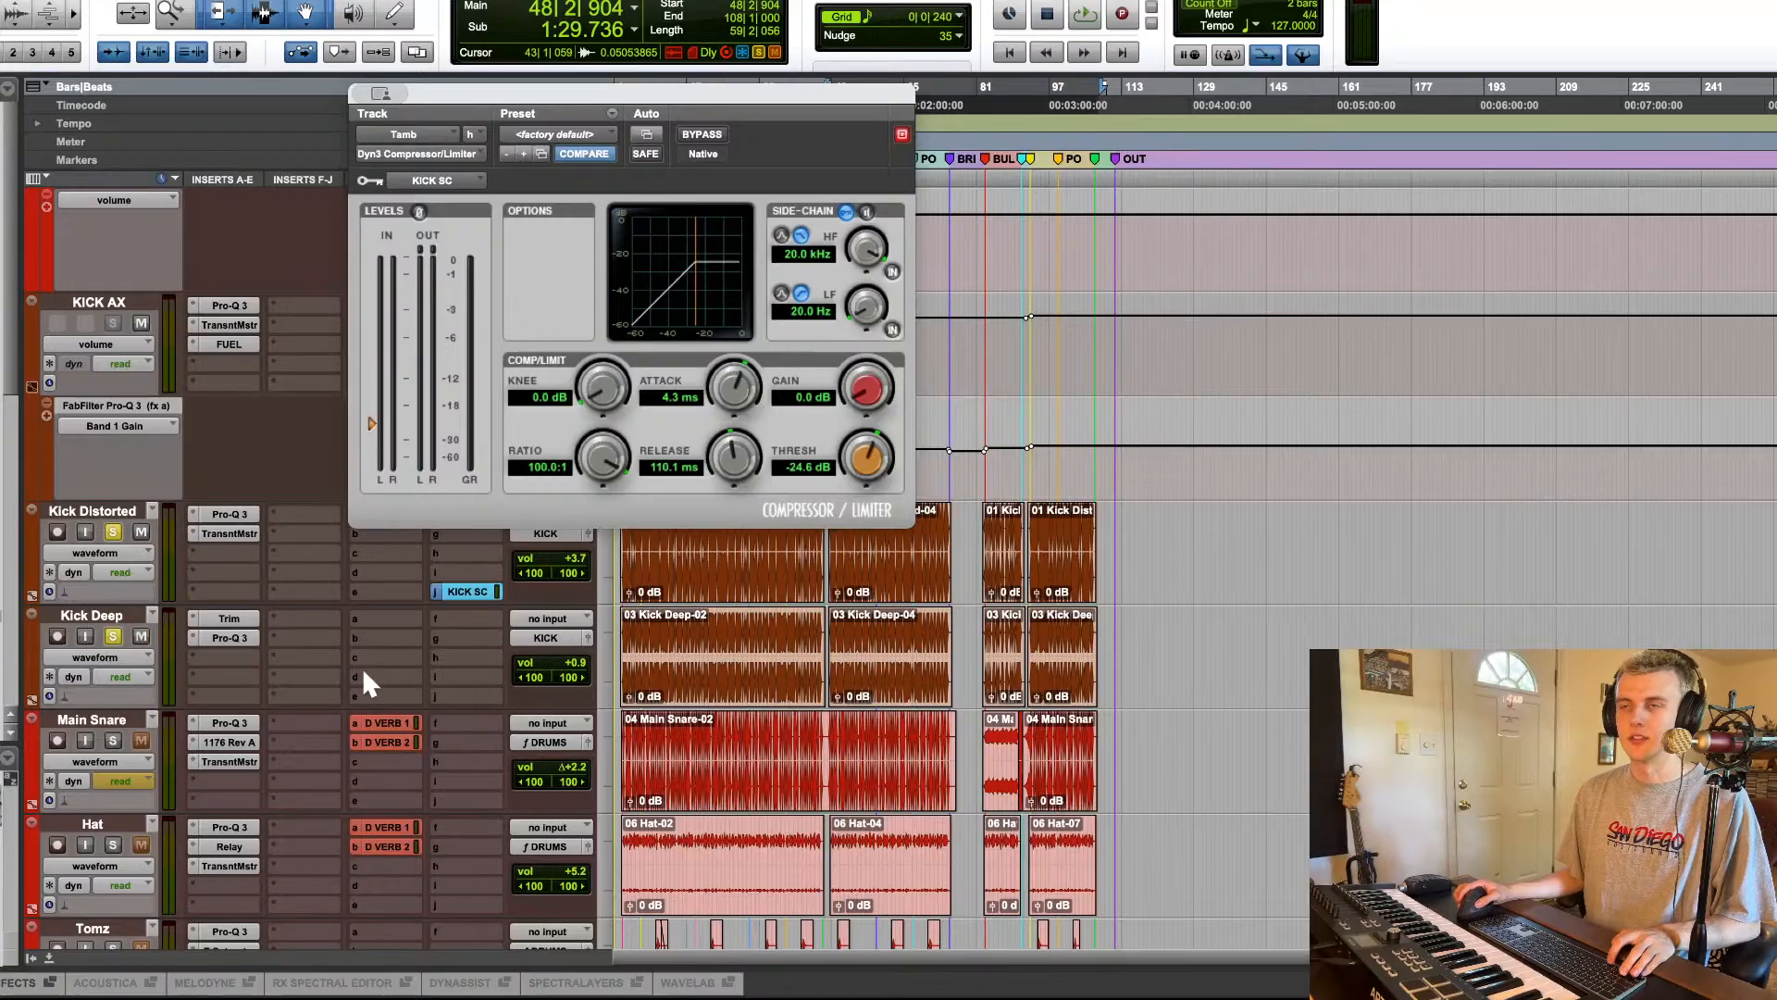
scroll(365, 666, "down", 15)
scroll(622, 692, "down", 3)
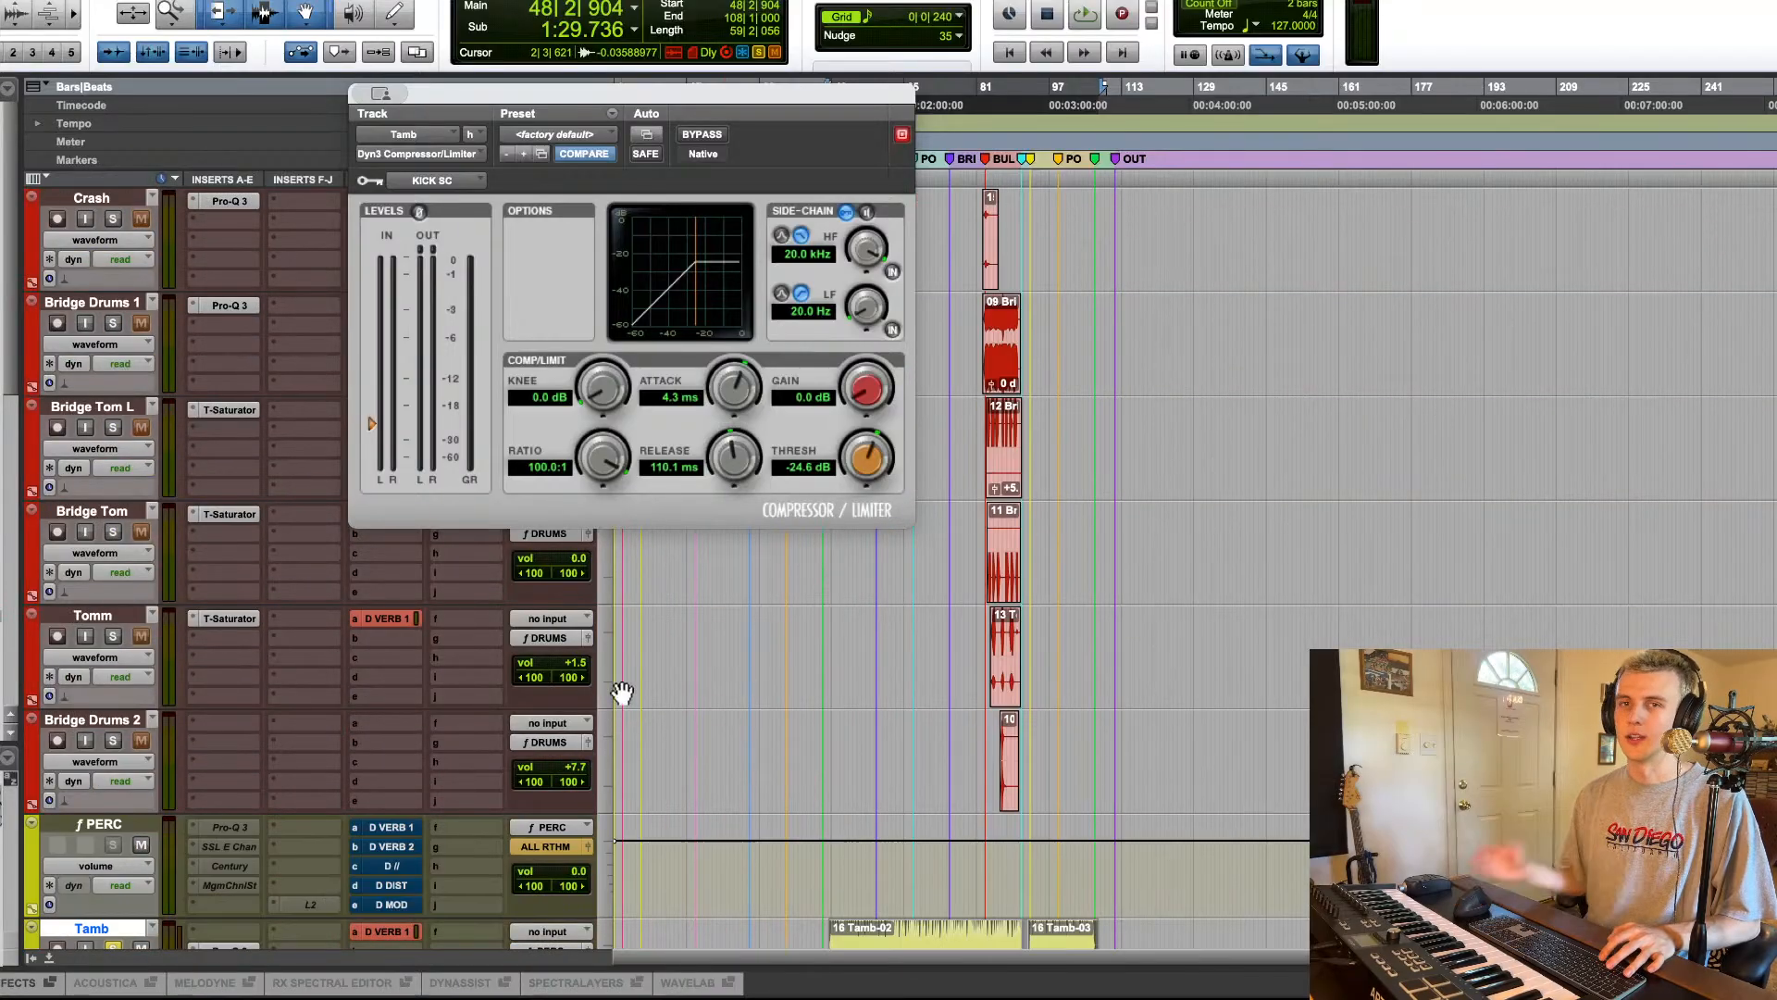
scroll(514, 708, "down", 4)
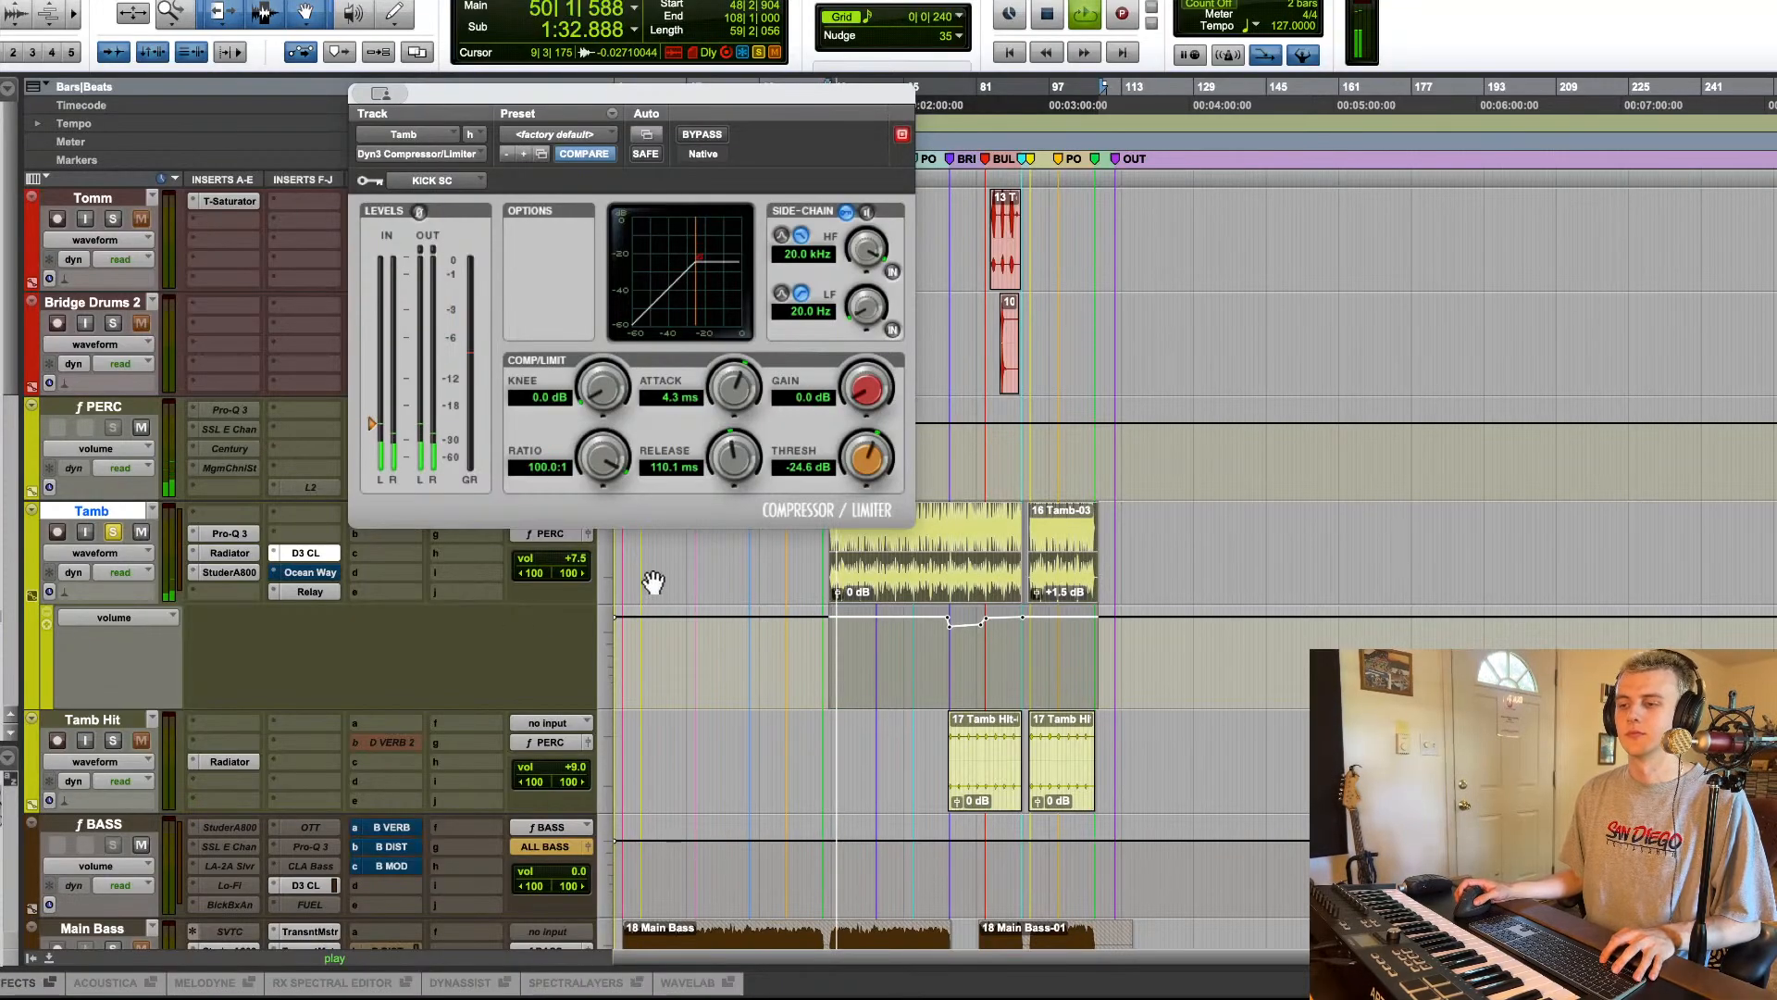
key("space")
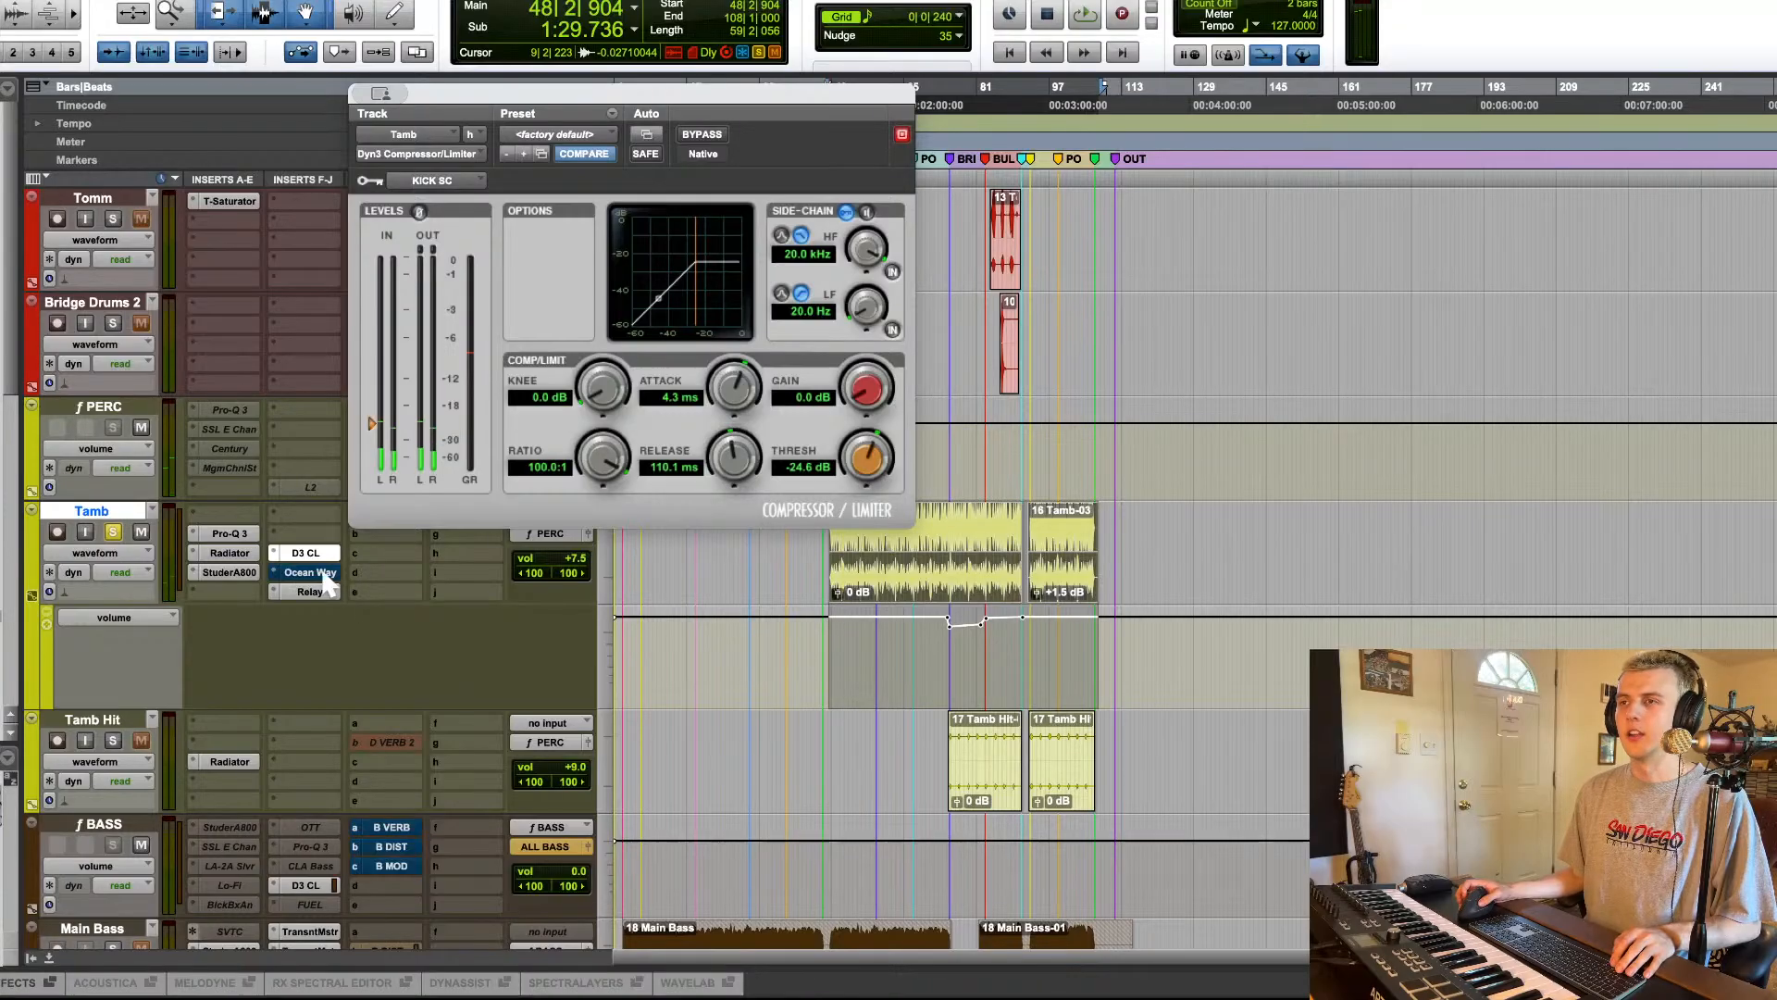
Step: Reactivate Tamb's Ocean Way Studios insert and play the tambourine, comparing the reverb bypassed and active
left_click(325, 574)
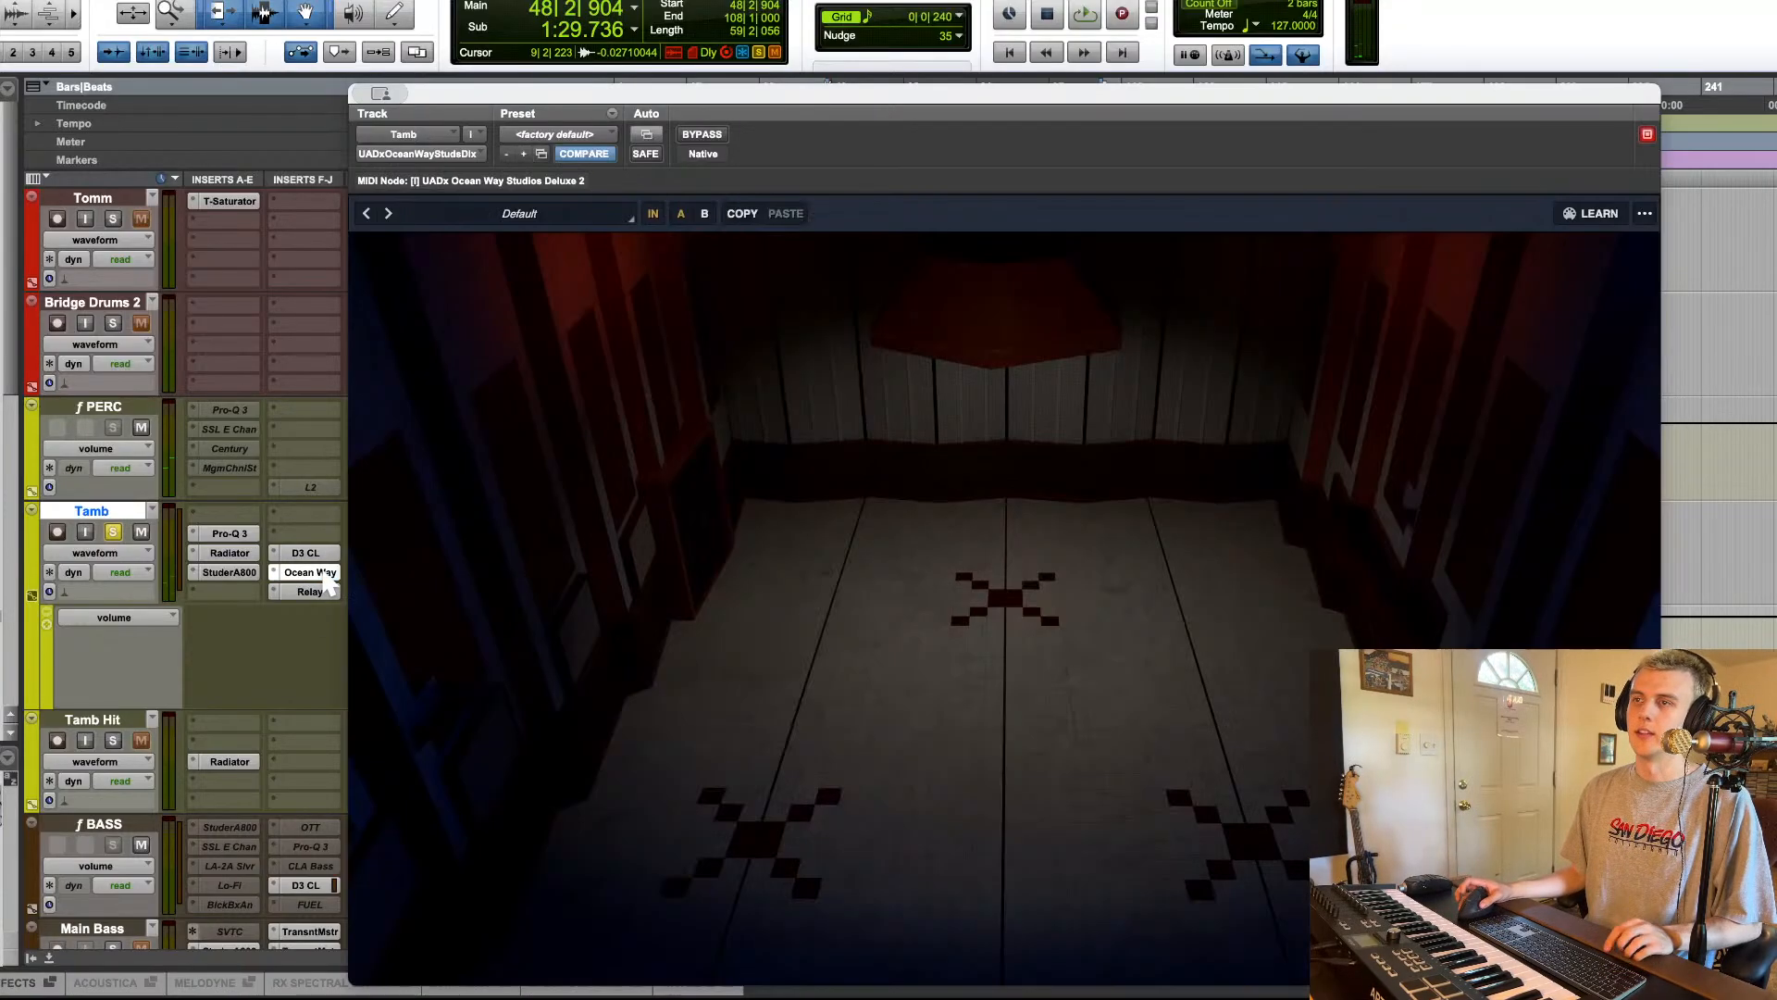
key("space")
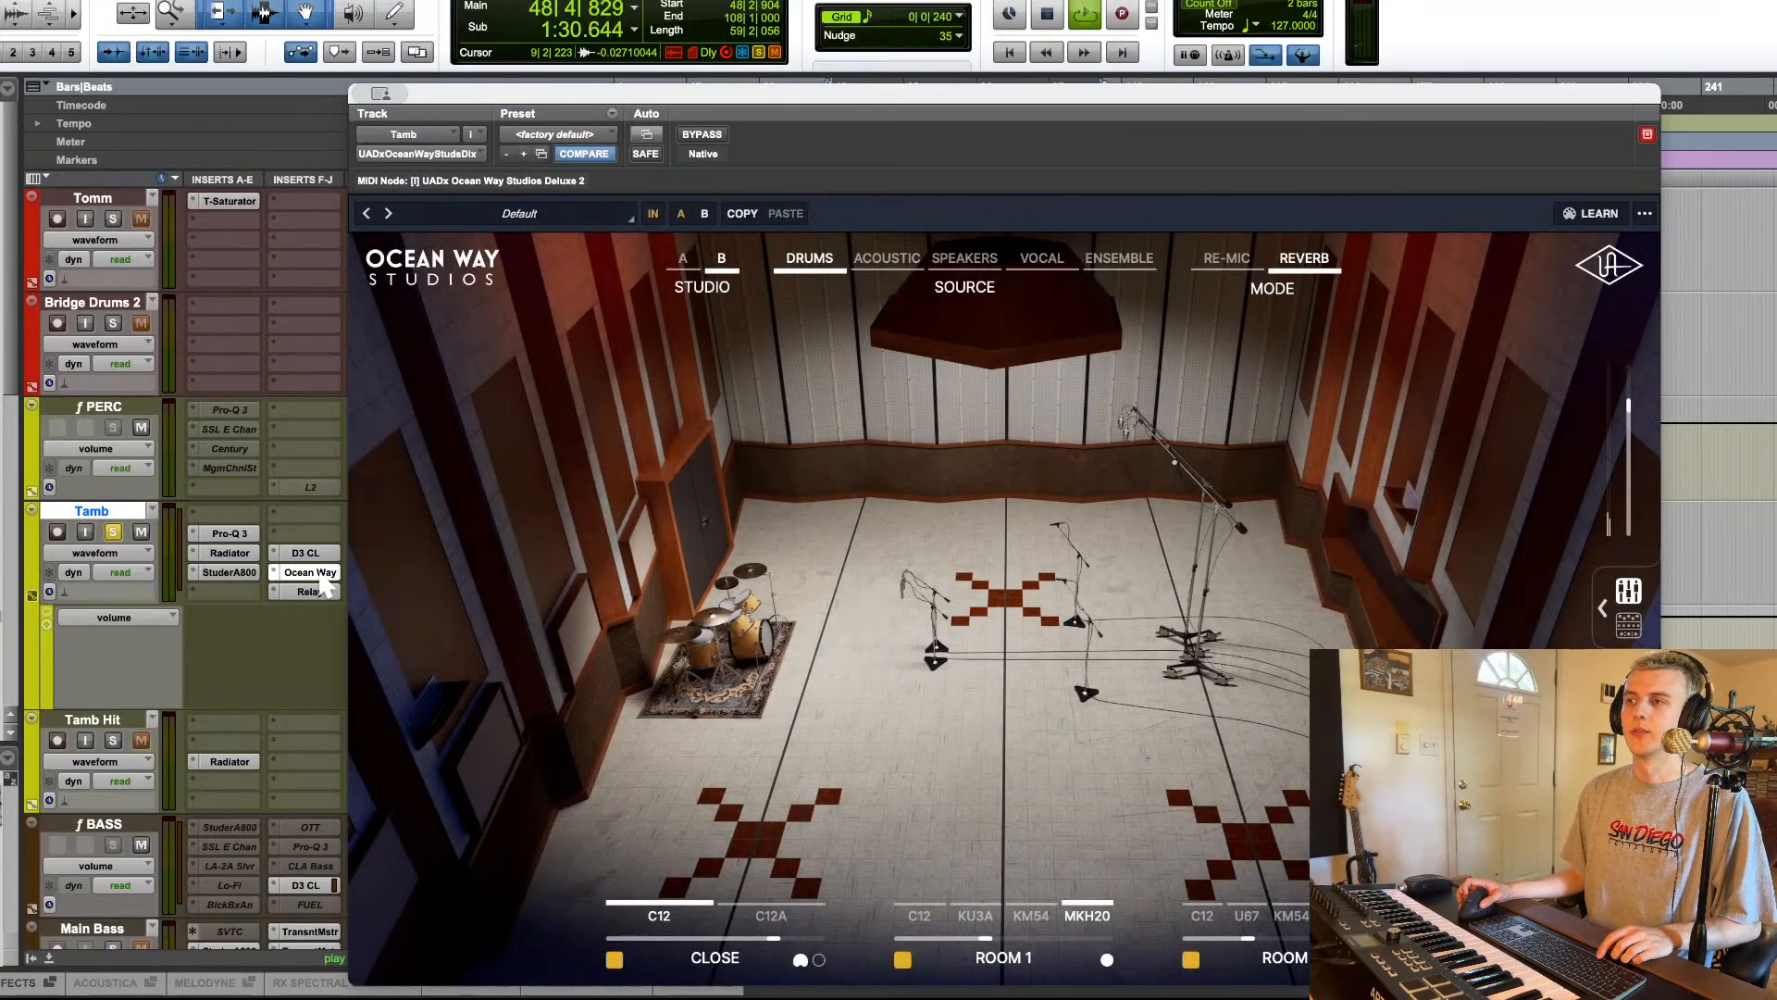
left_click(321, 574, "super")
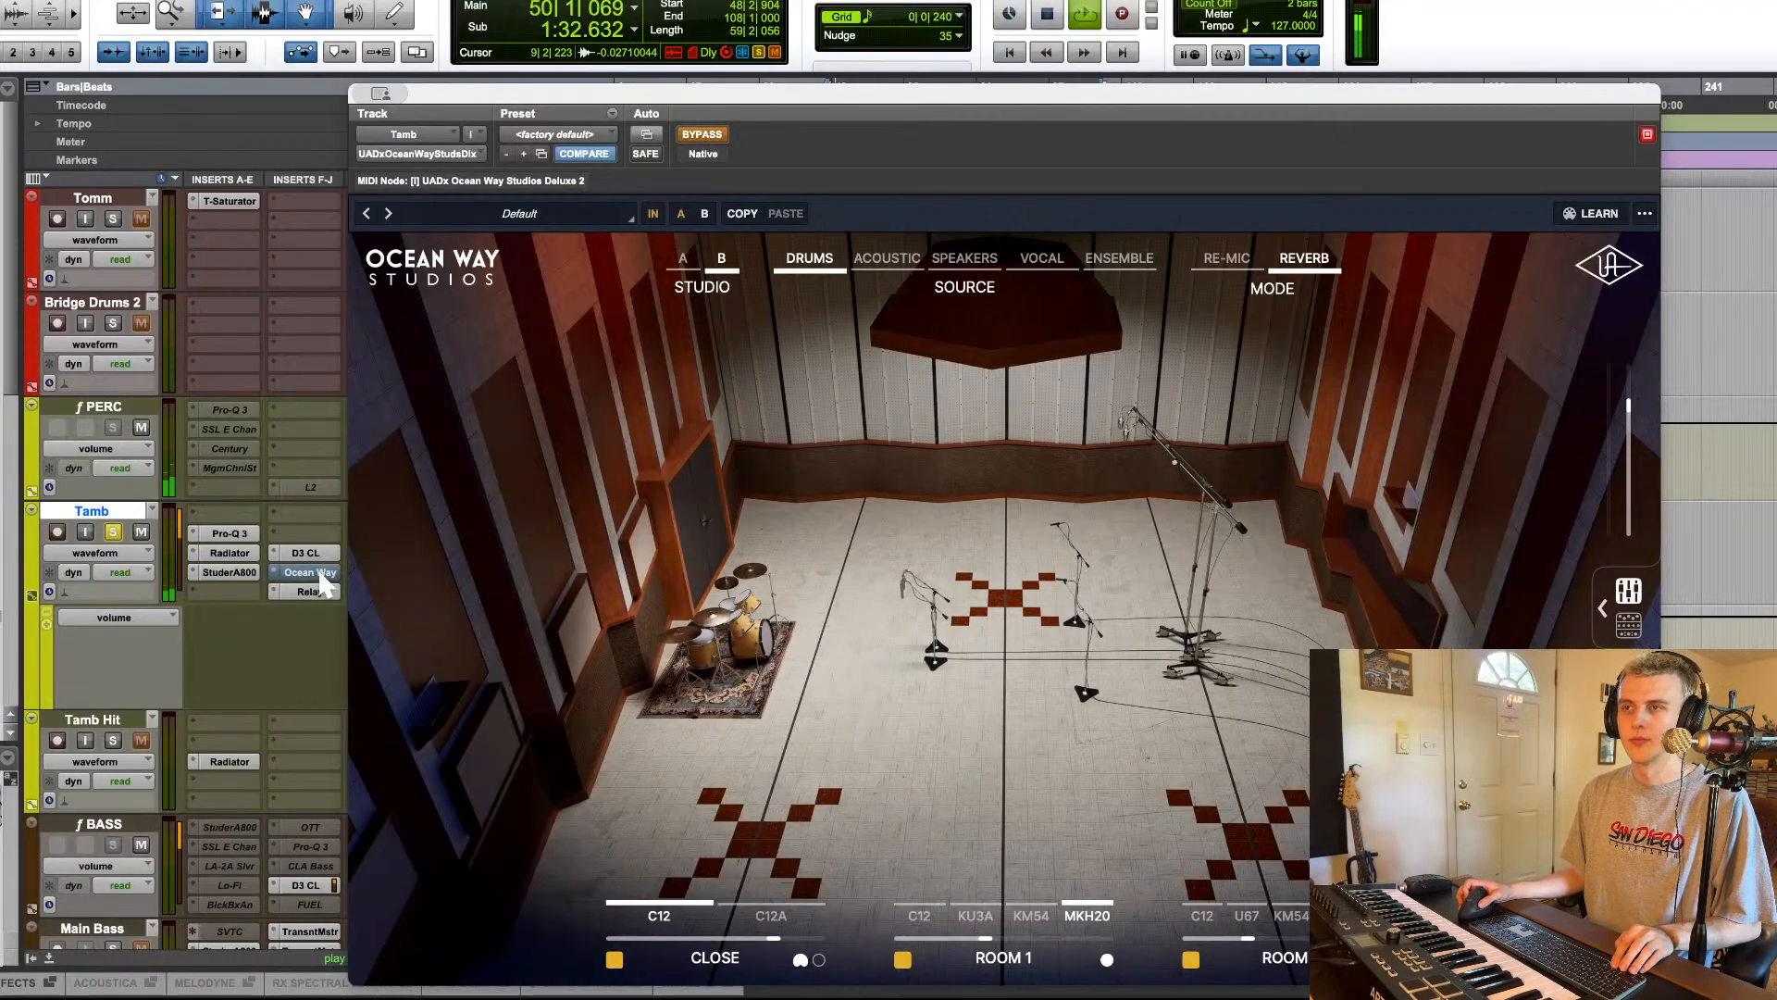
left_click(321, 578, "super")
left_click(321, 574)
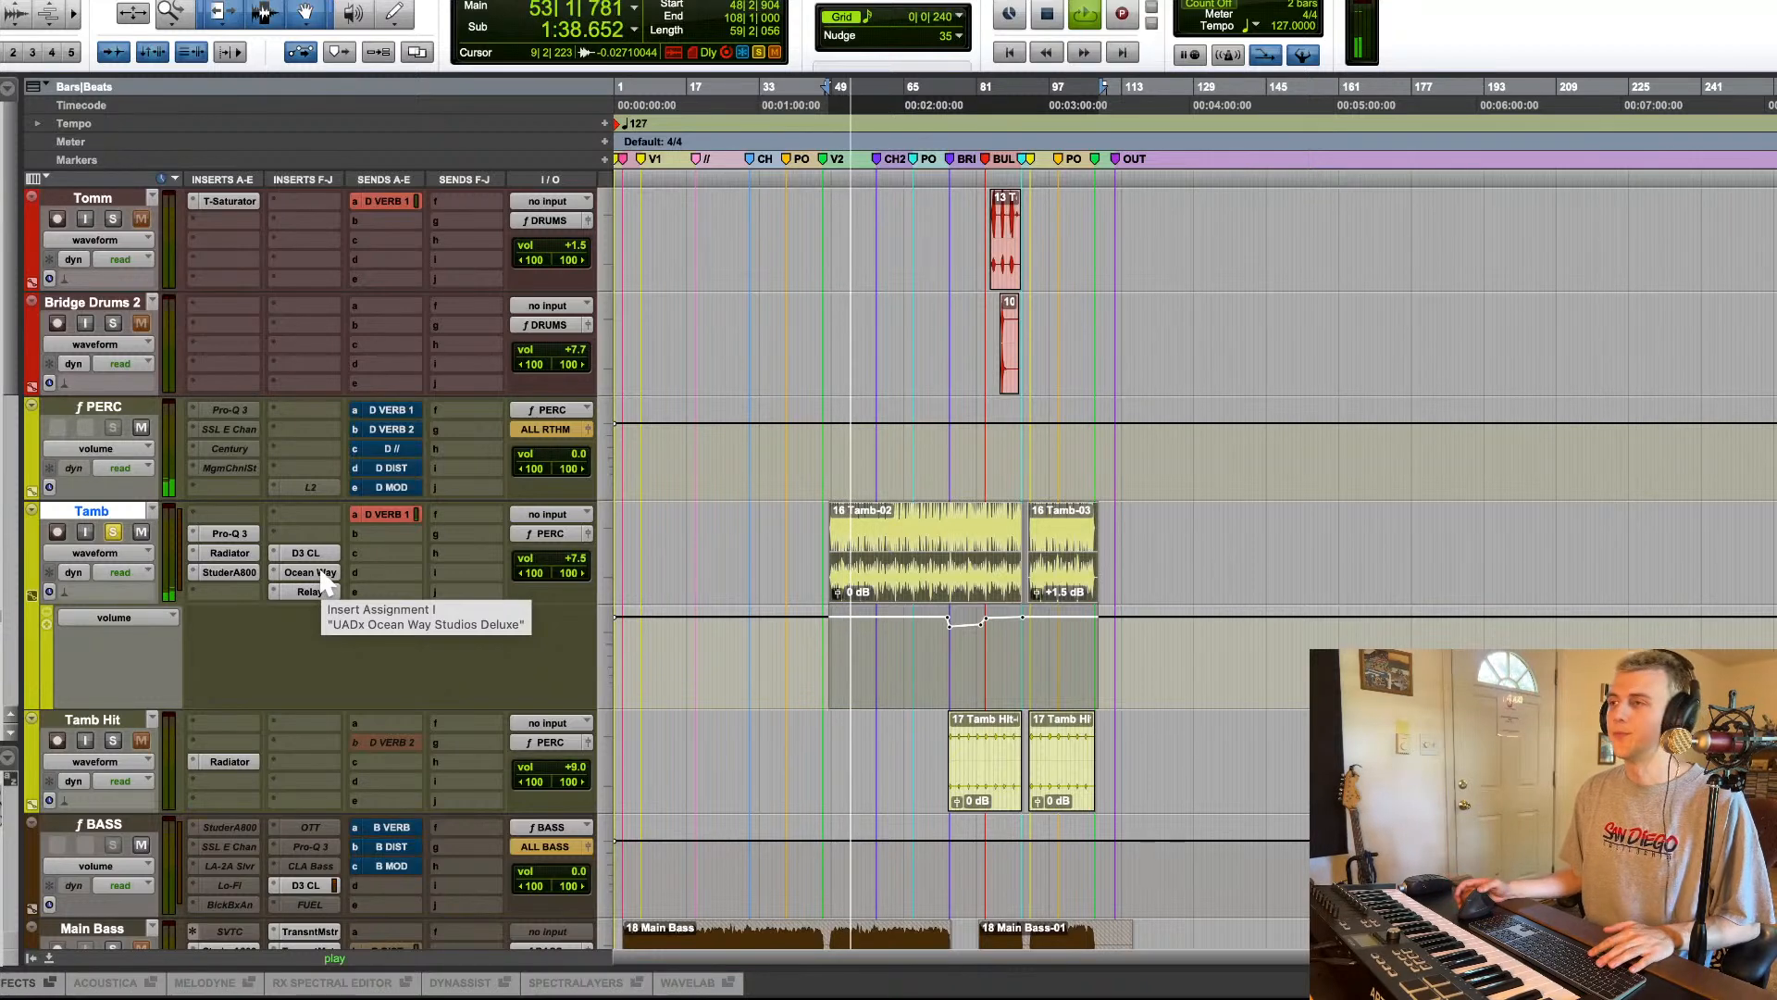
key("space")
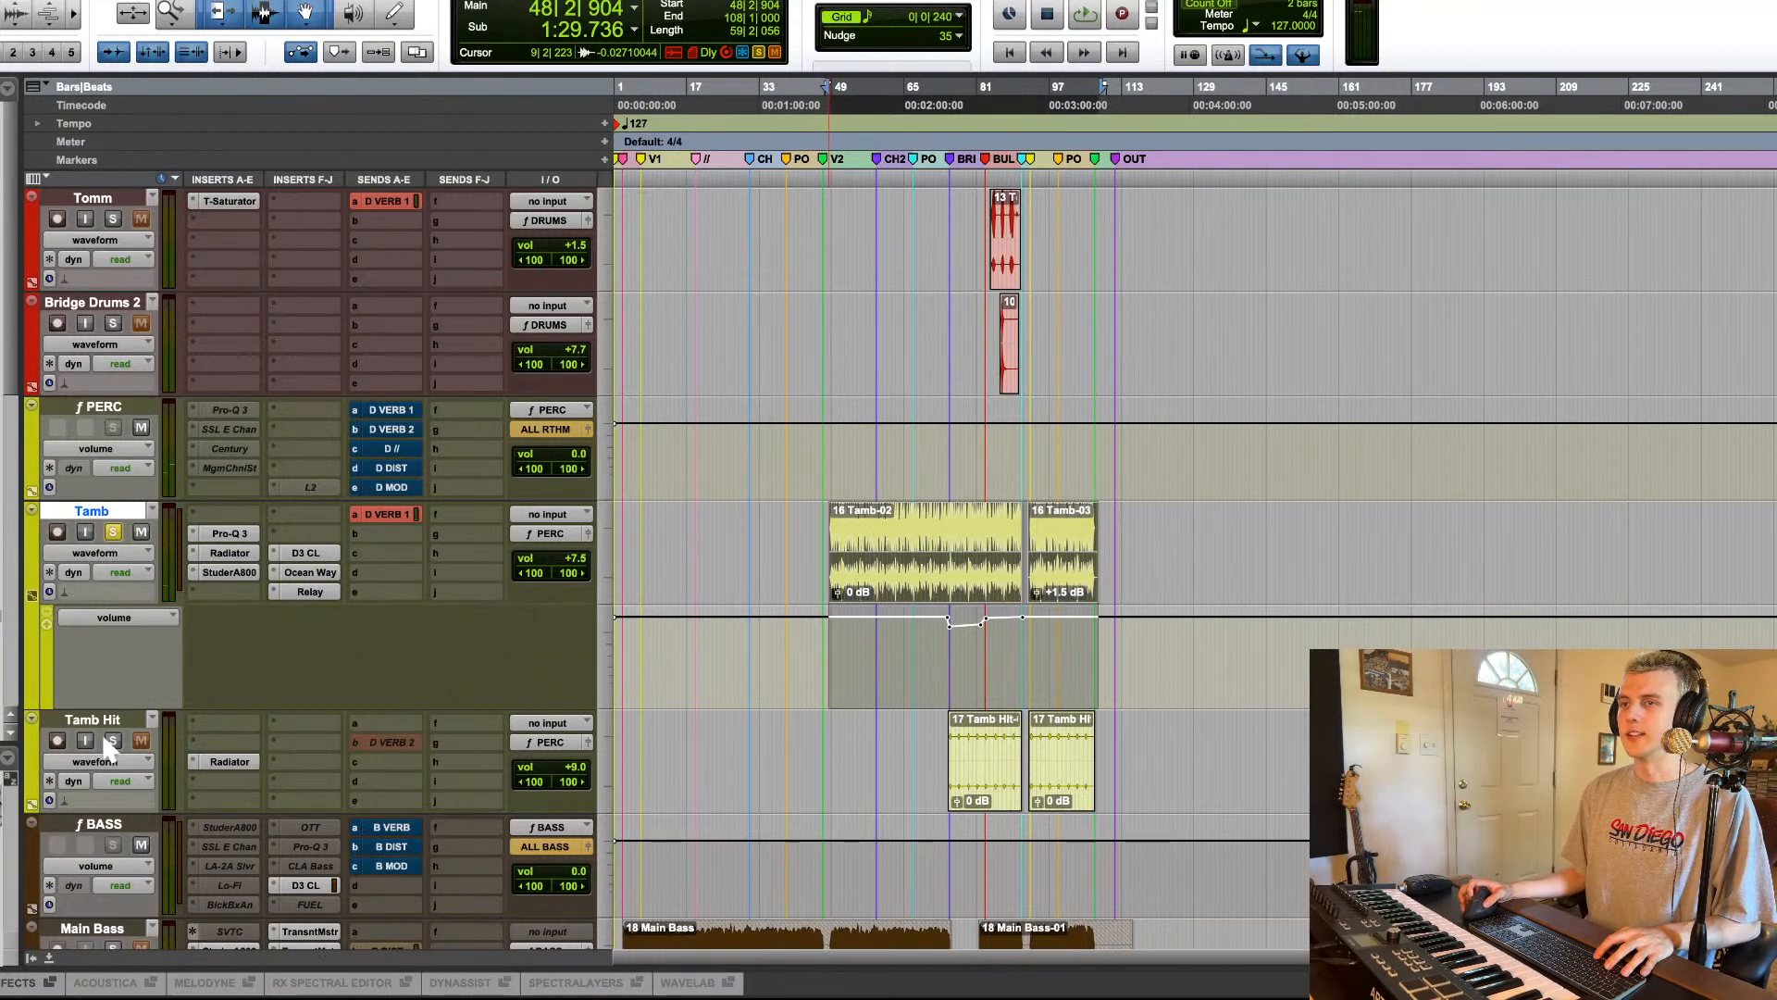
Step: Solo Tamb Hit, play its bridge clip and examine the track's Radiator settings
left_click(112, 740)
left_click(985, 782)
key("space")
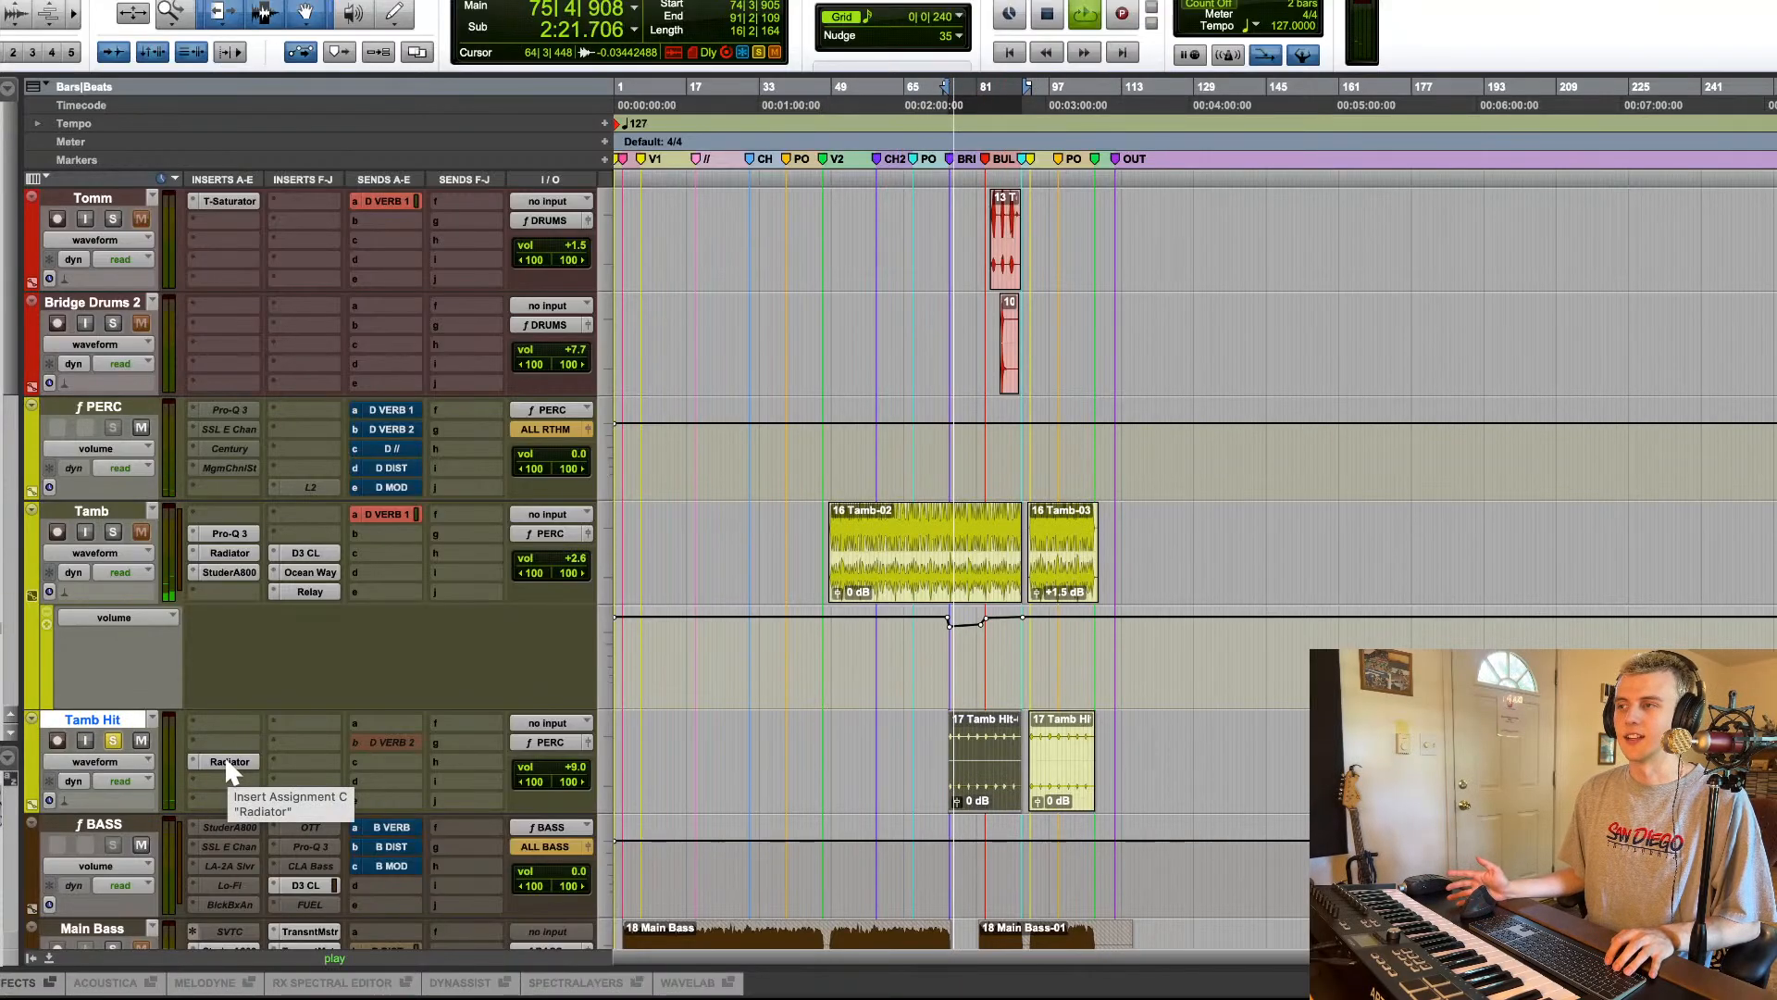
left_click(229, 768)
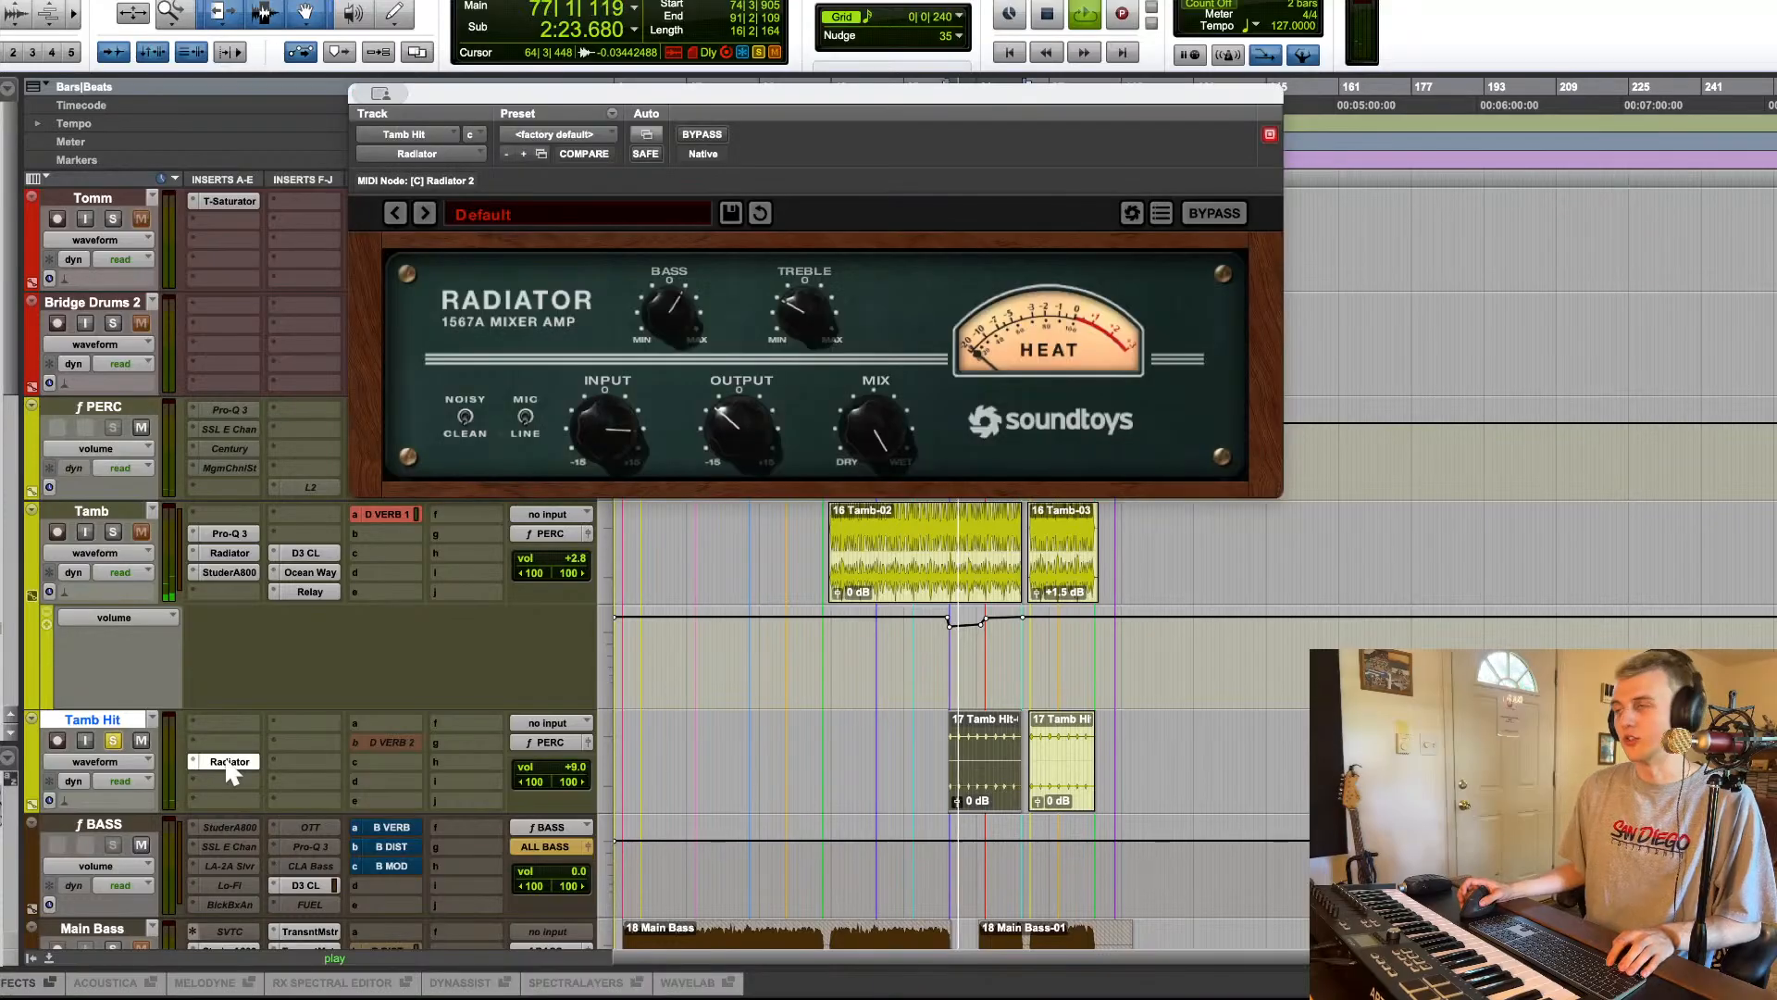
left_click(229, 760)
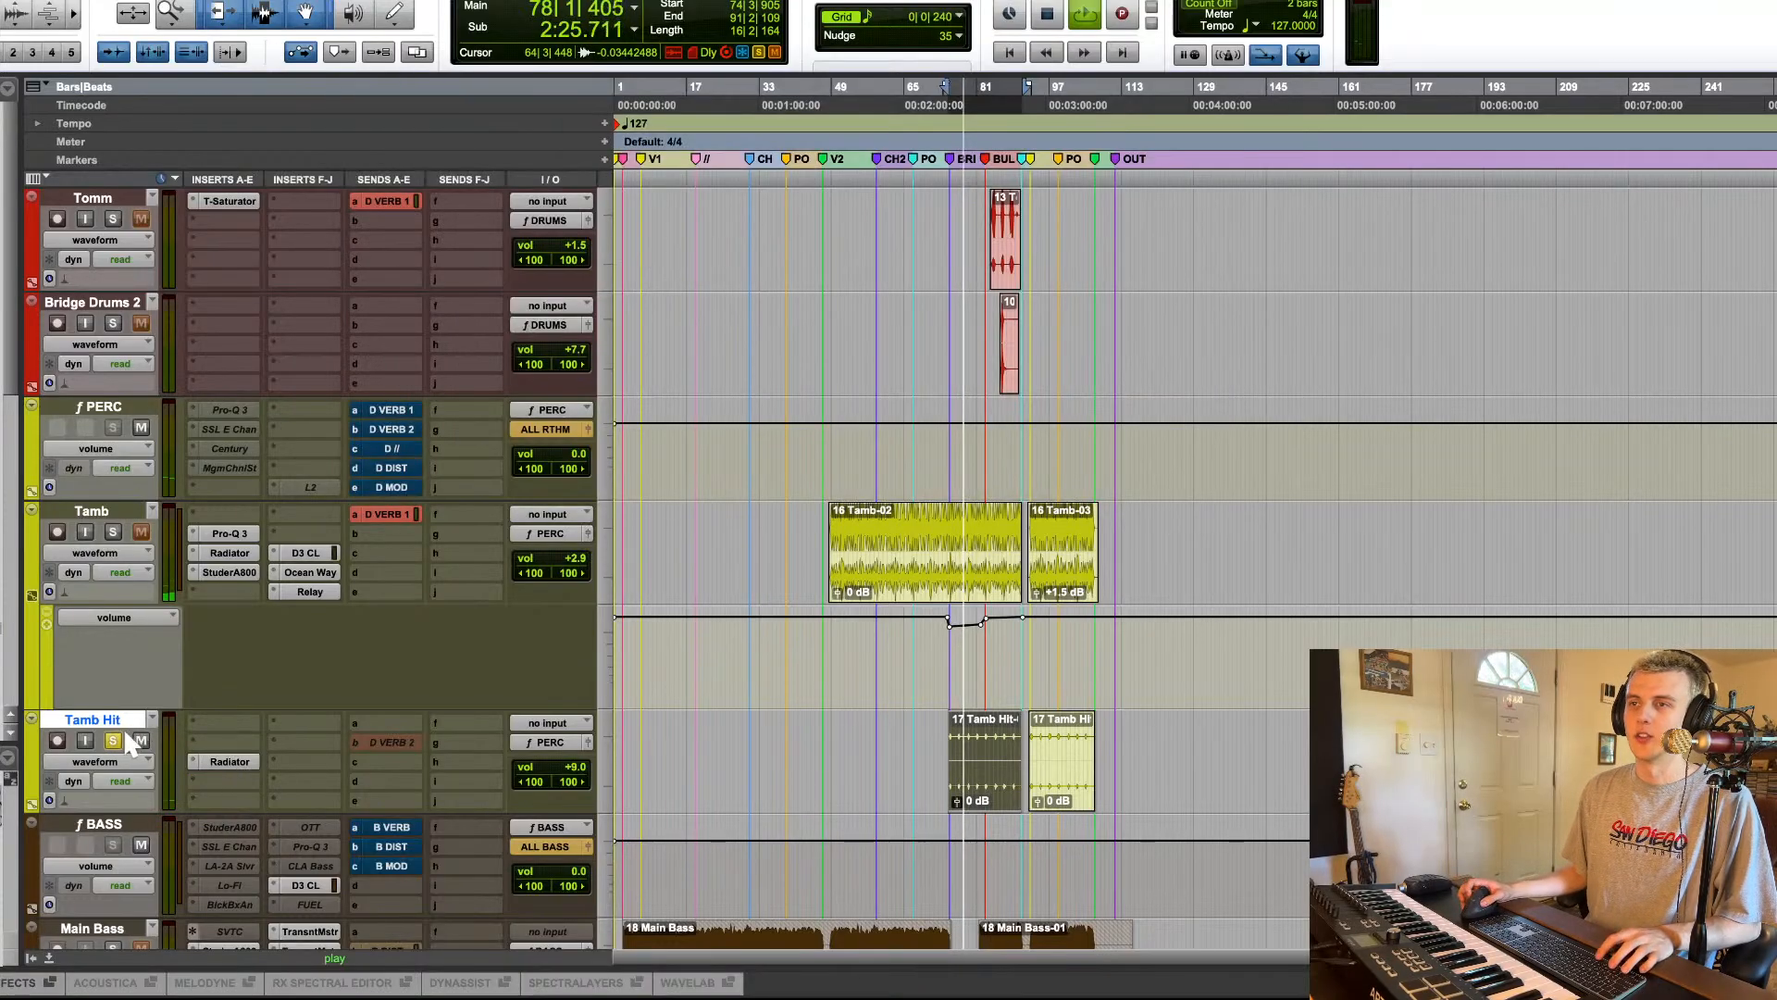
key("space")
Step: Solo Main Bass with playback set near bar 8, unfreeze the track and open its Ampeg SVTVR Classic insert
scroll(138, 324, "down", 5)
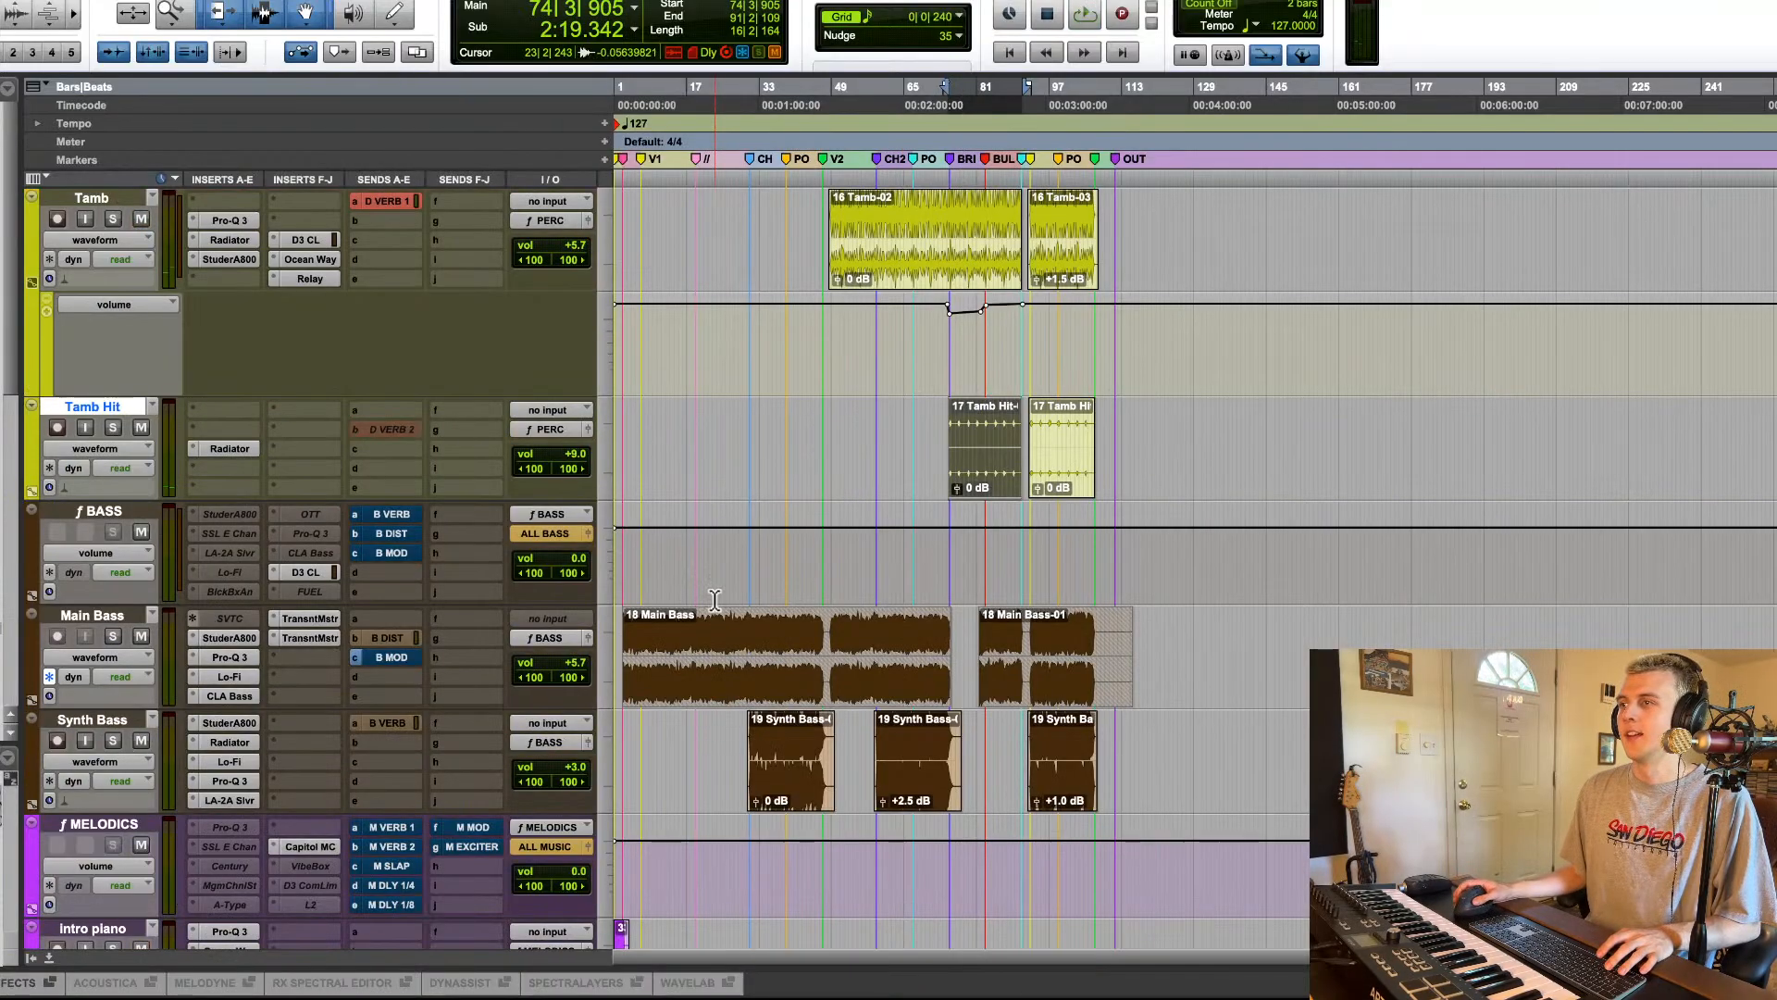
left_click(653, 629)
left_click(113, 636)
left_click(233, 618)
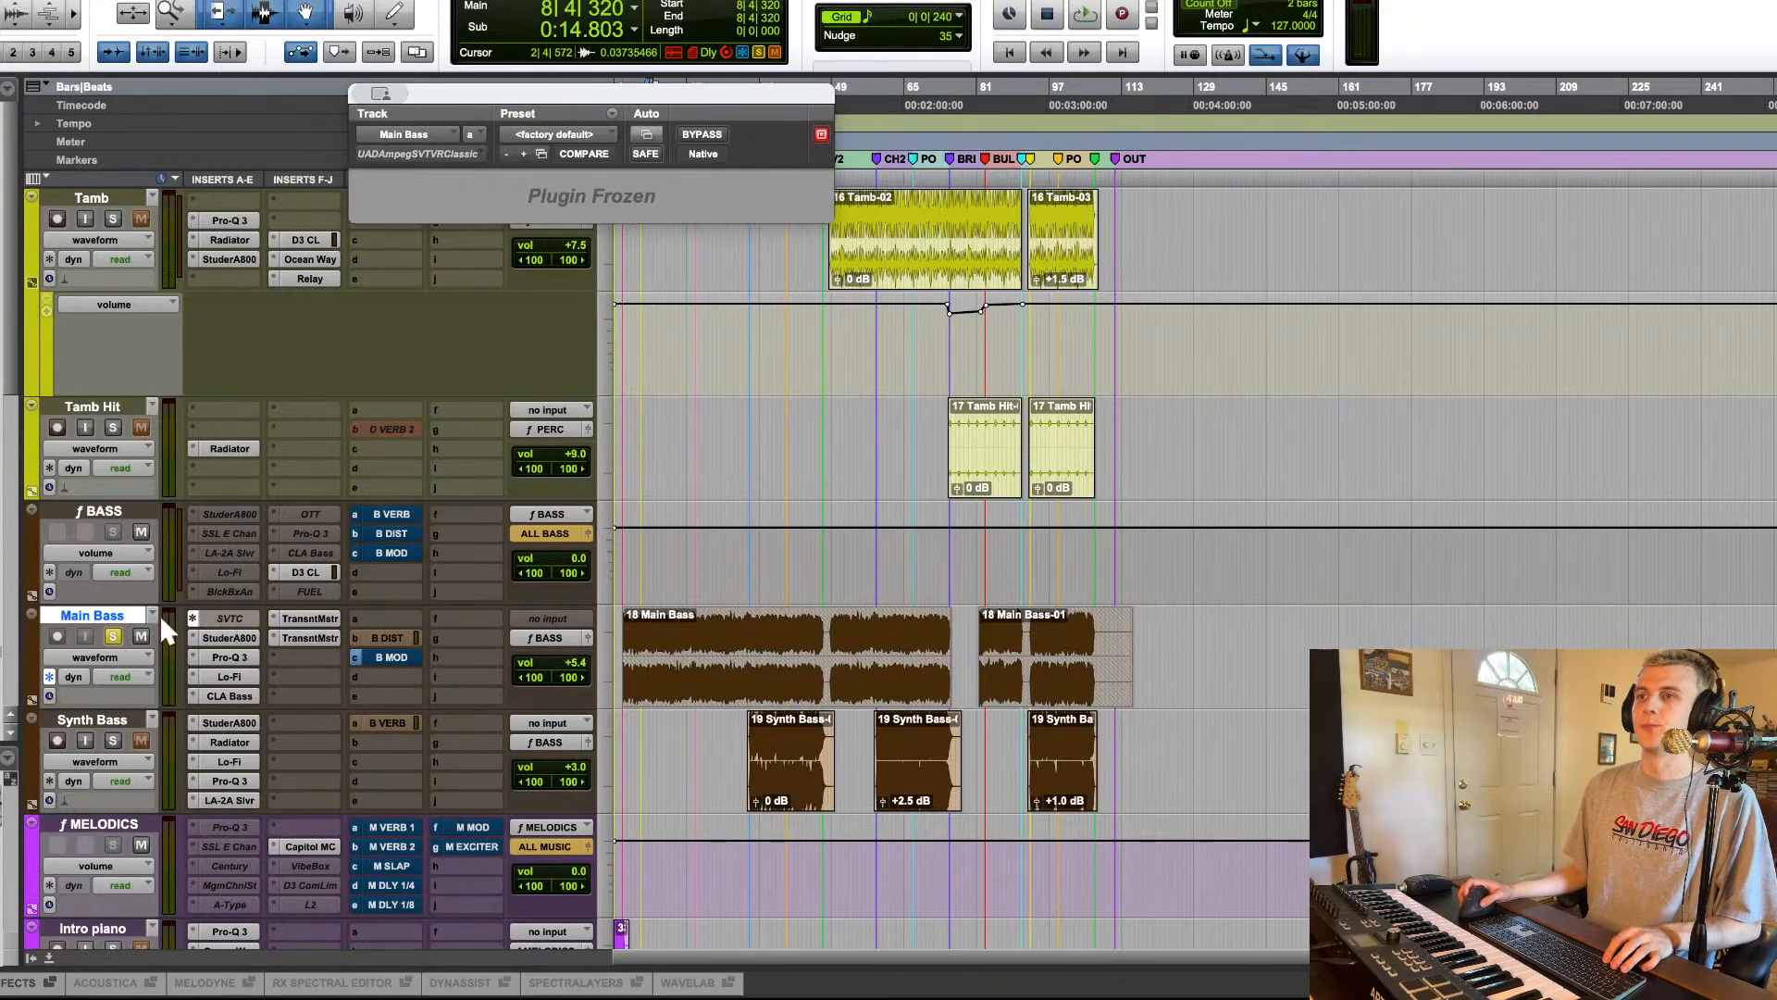
left_click(192, 622)
left_click(193, 627)
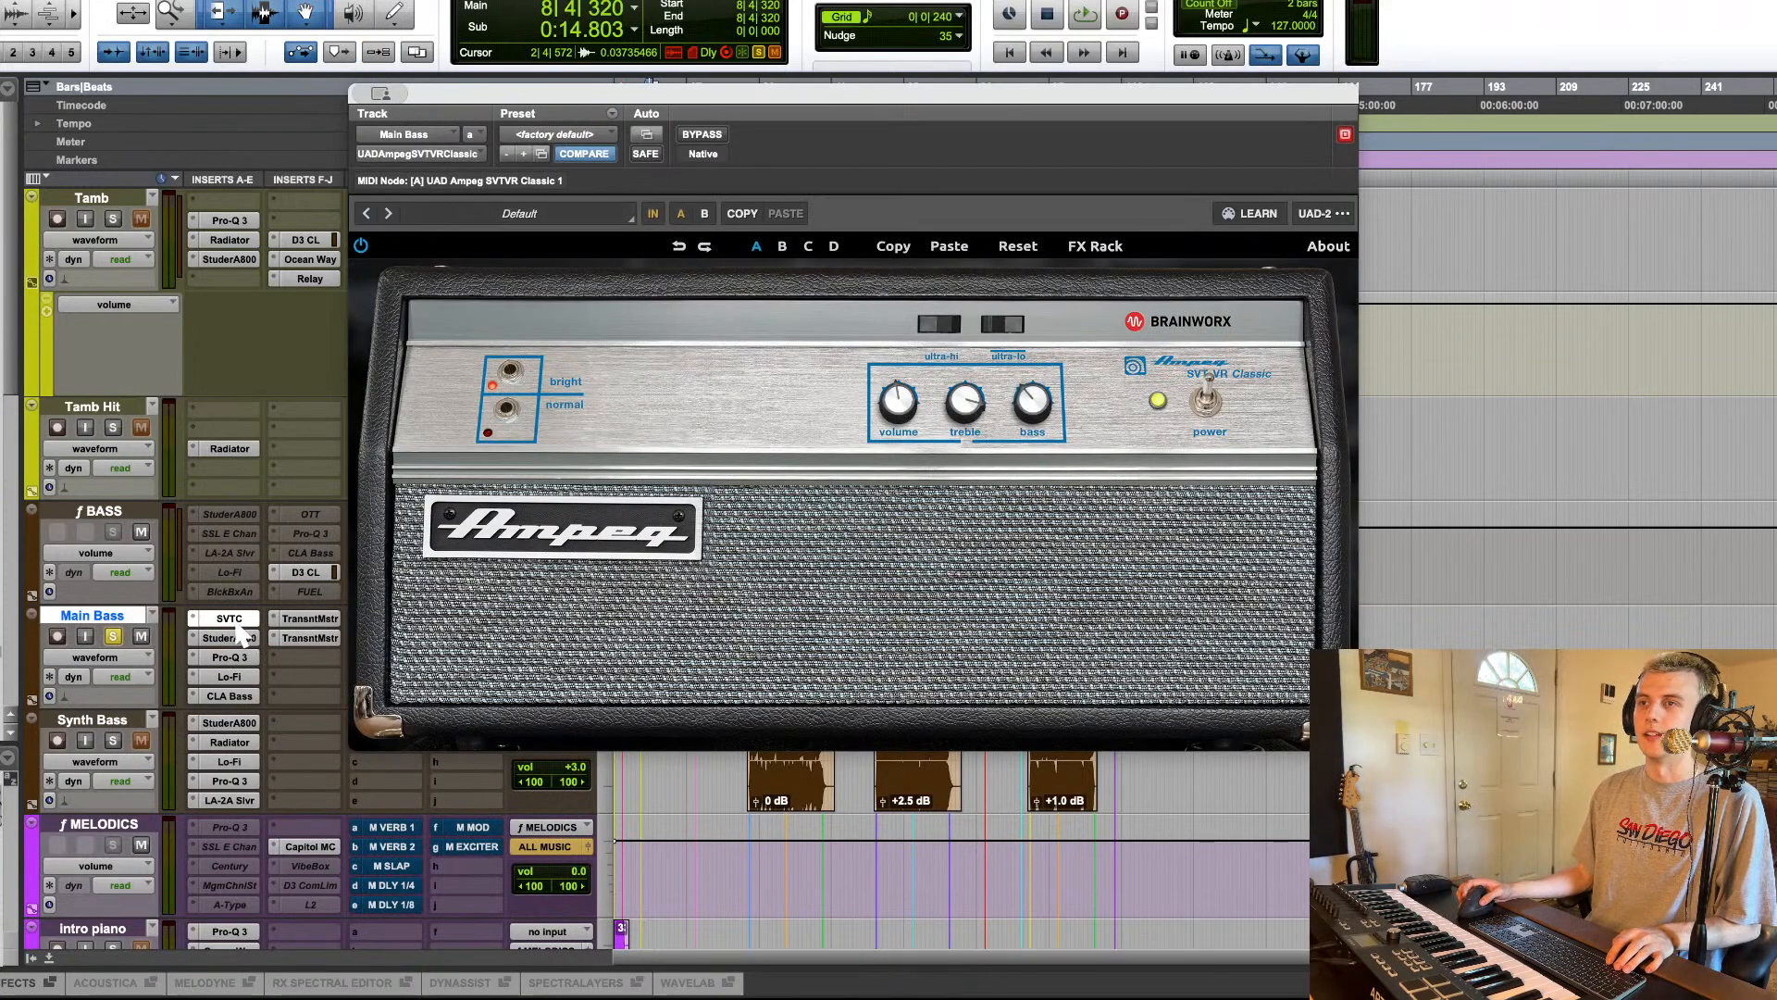
left_click(236, 629)
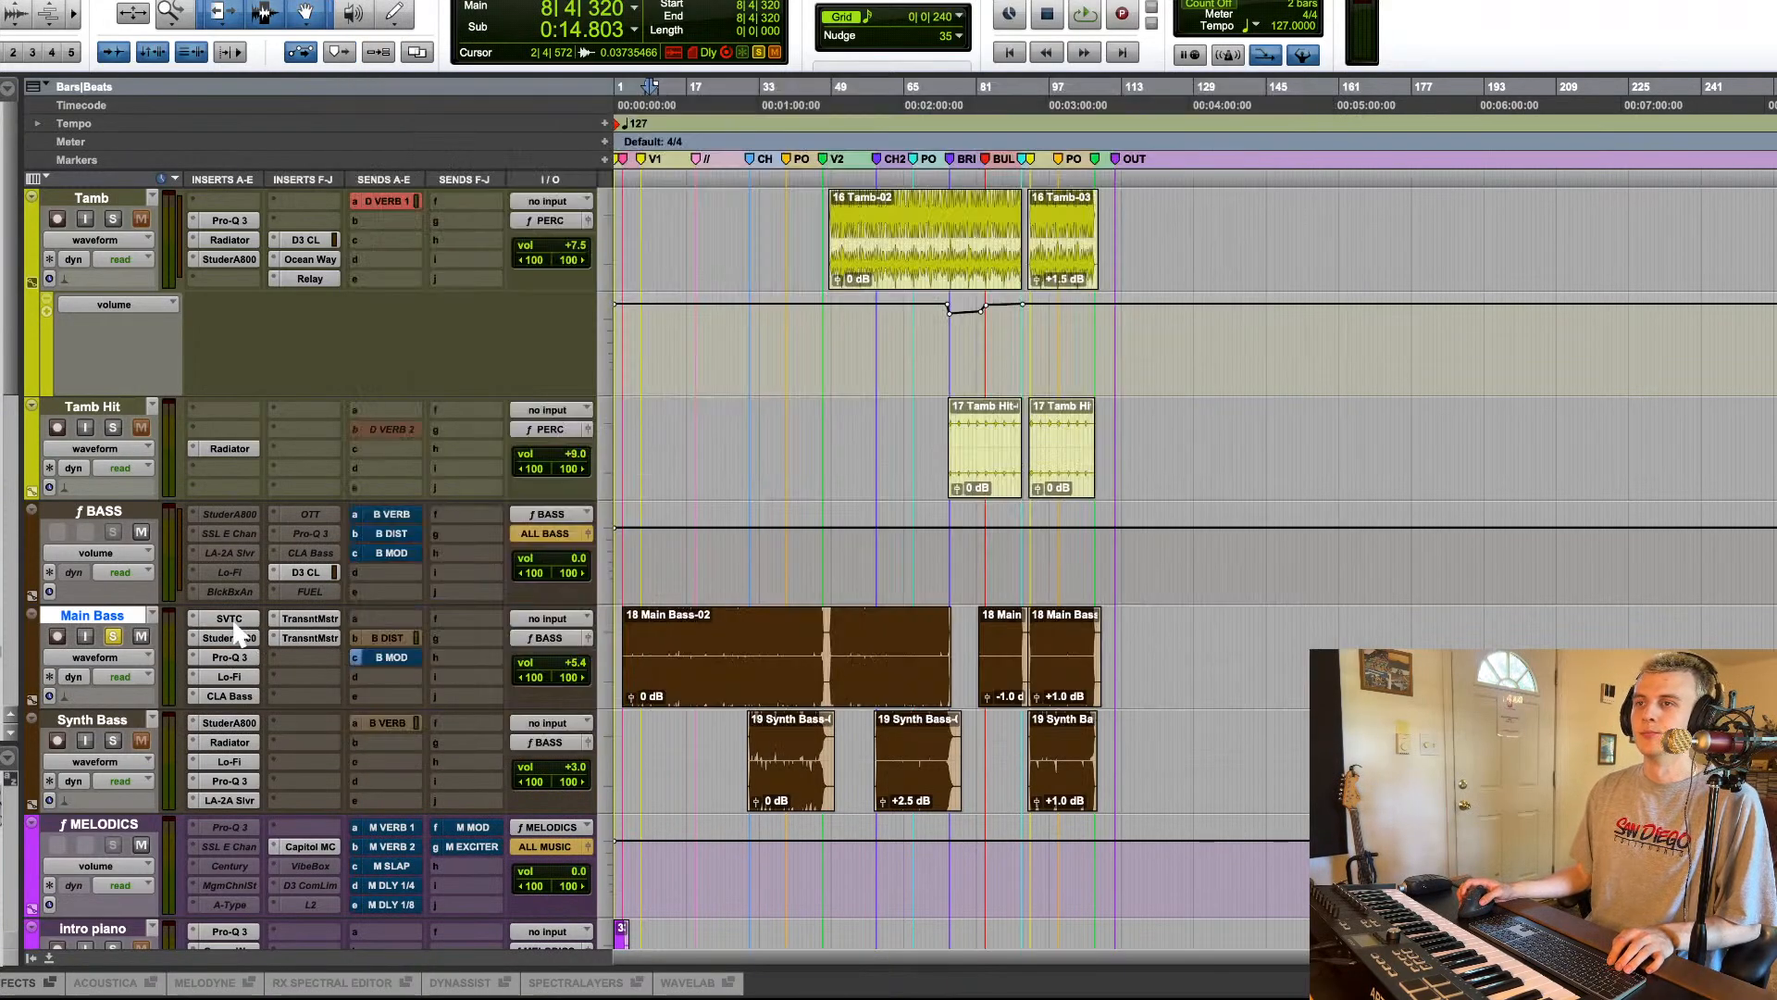
left_click(227, 626)
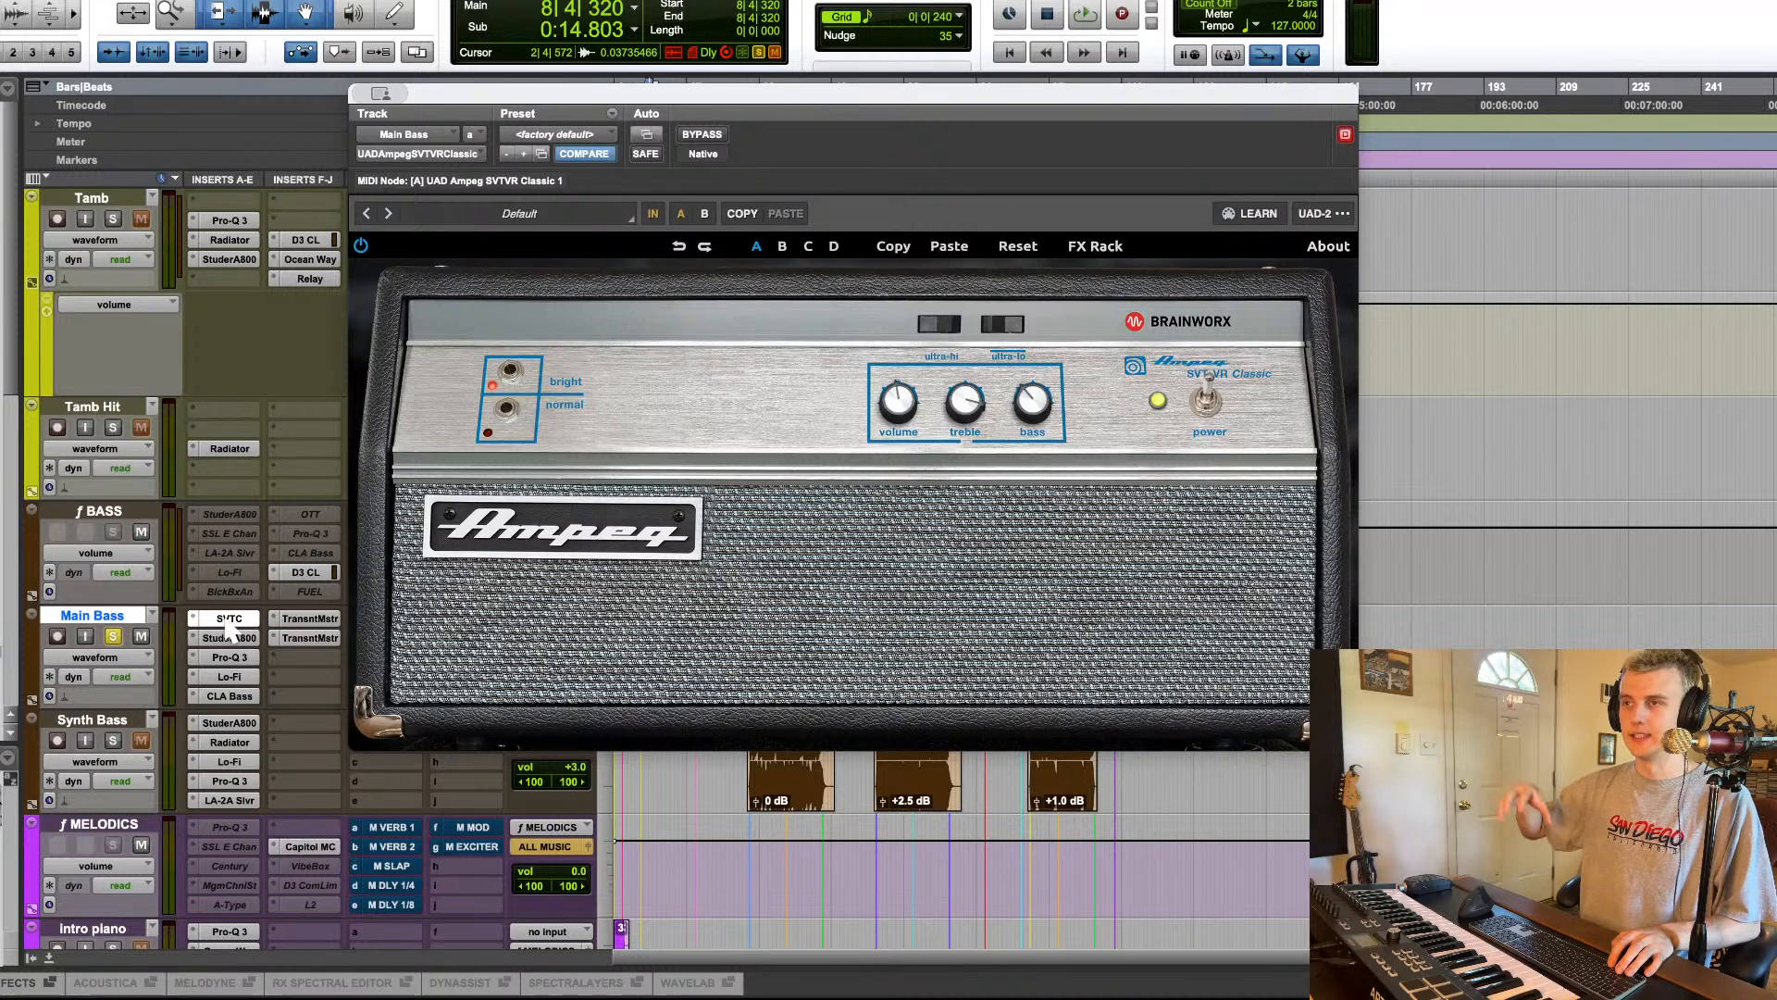
Step: Bypass all seven of Main Bass's inserts and play the dry bass
scroll(297, 733, "down", 3)
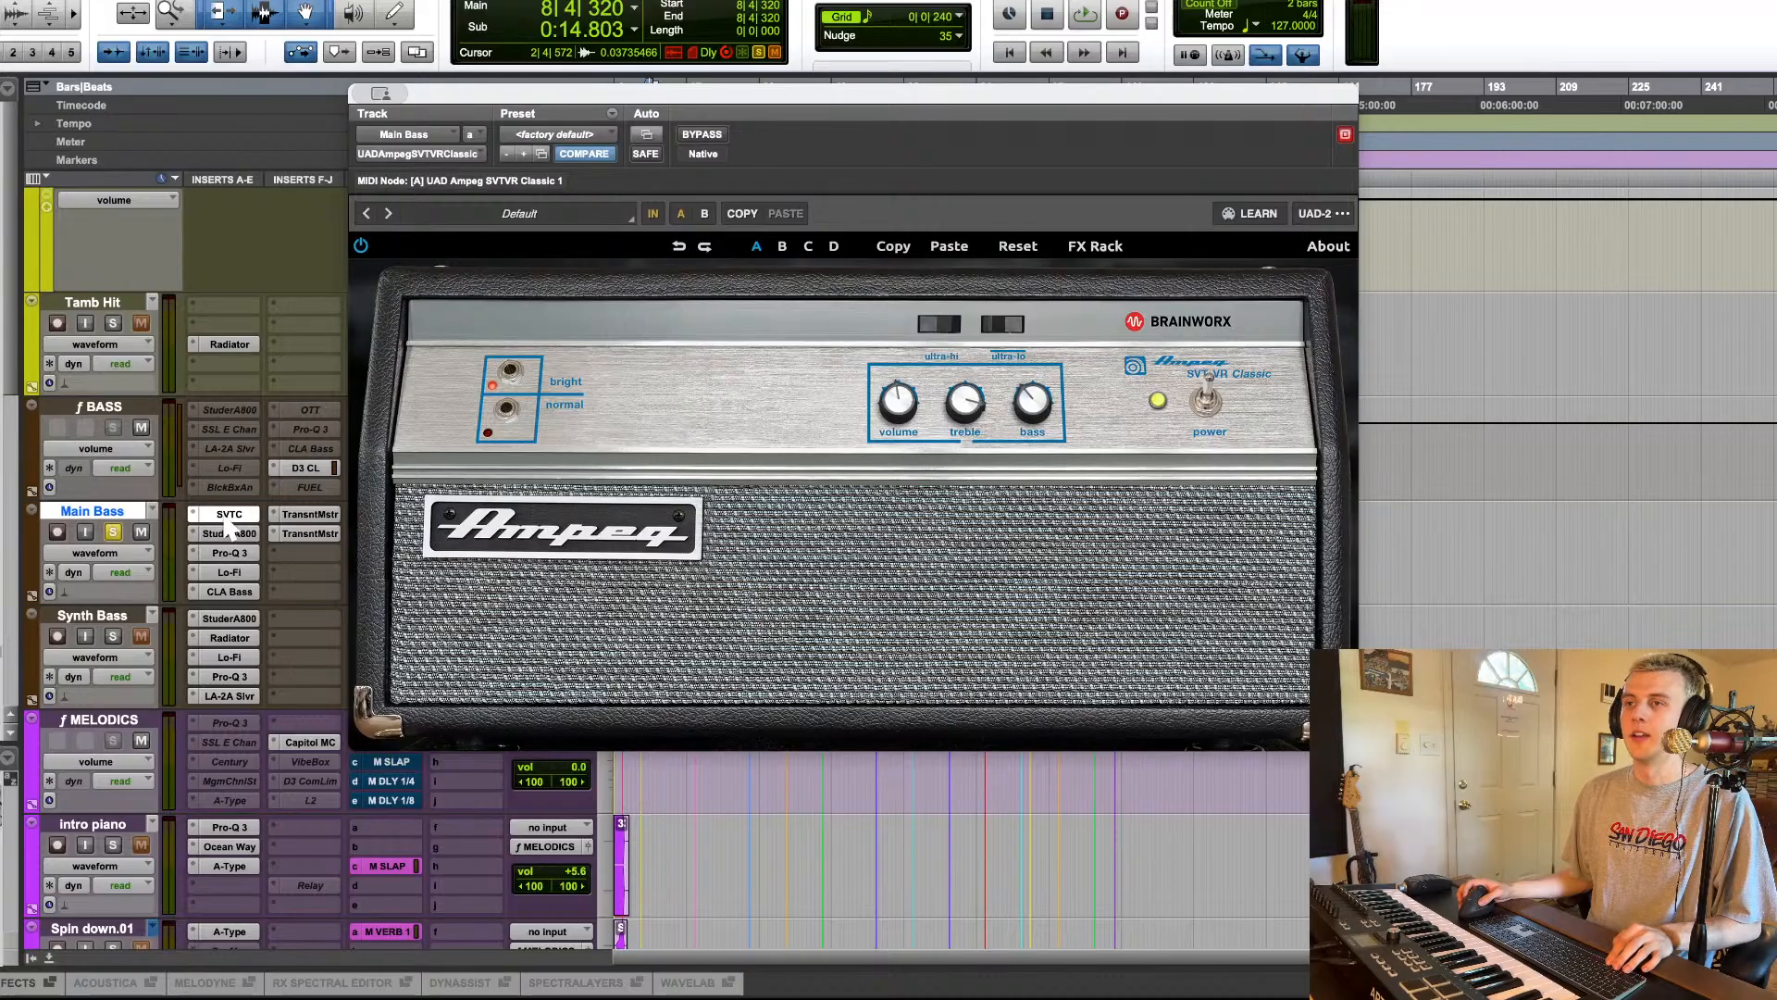
left_click_drag(227, 525, 233, 599)
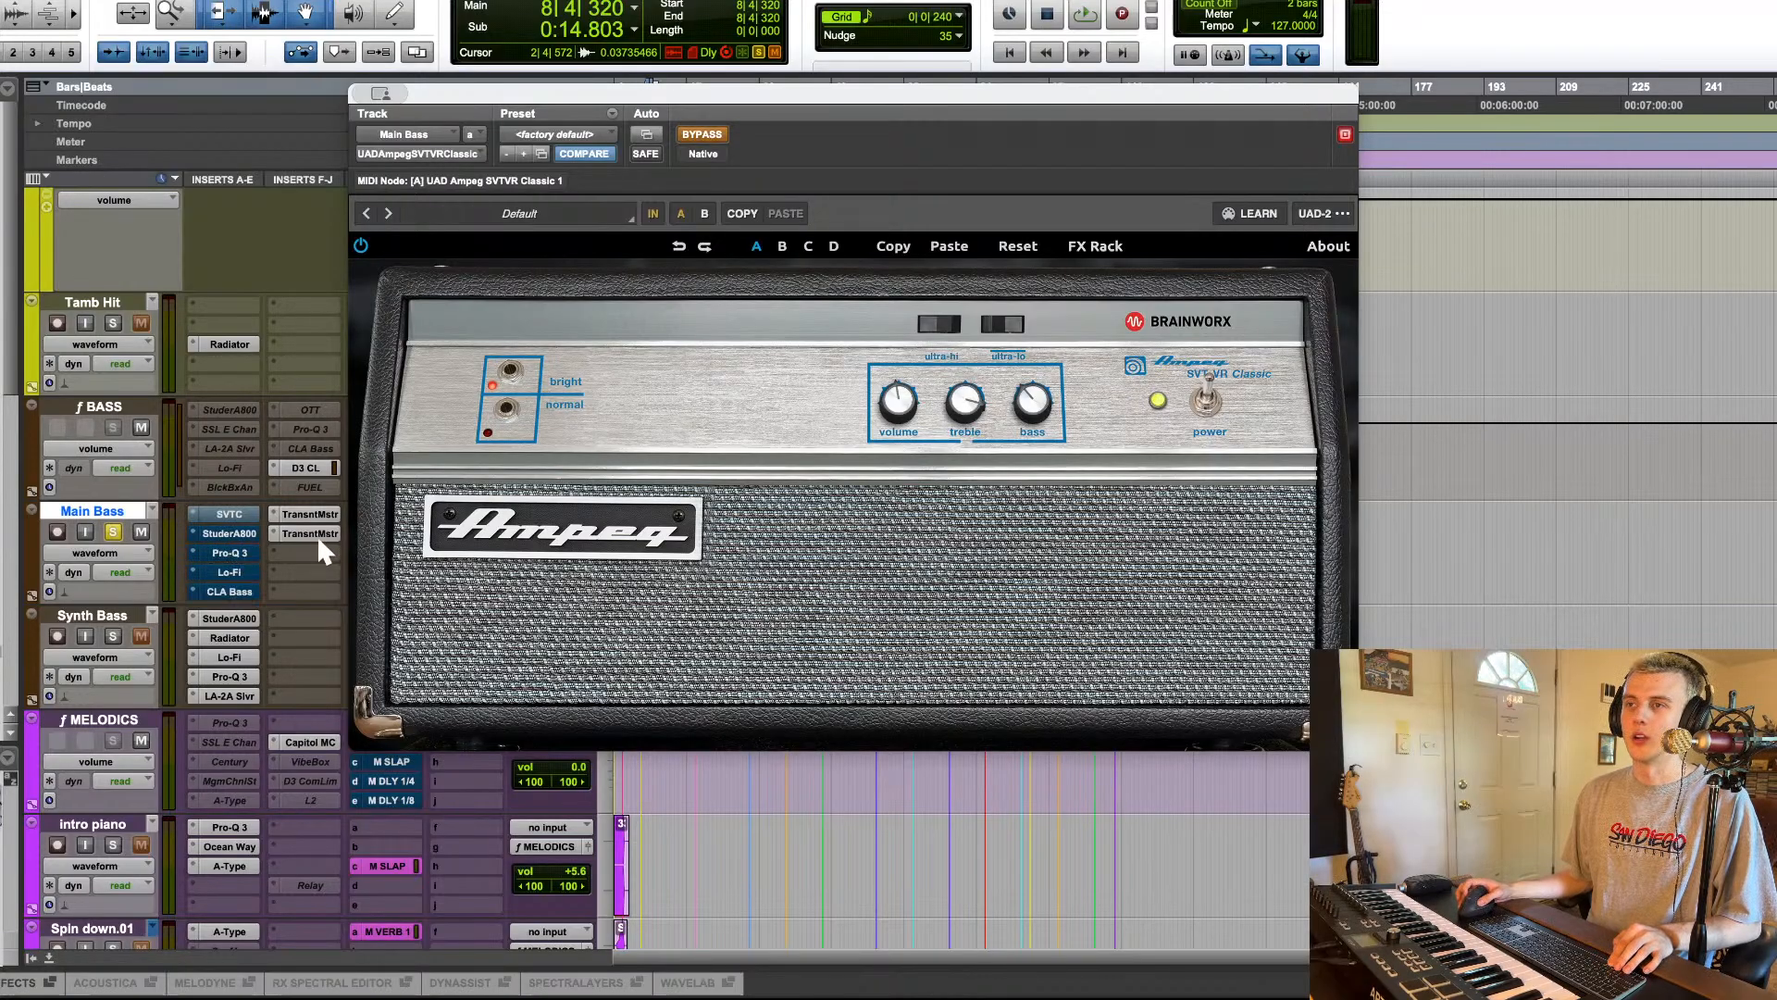
left_click_drag(311, 515, 326, 531)
key("space")
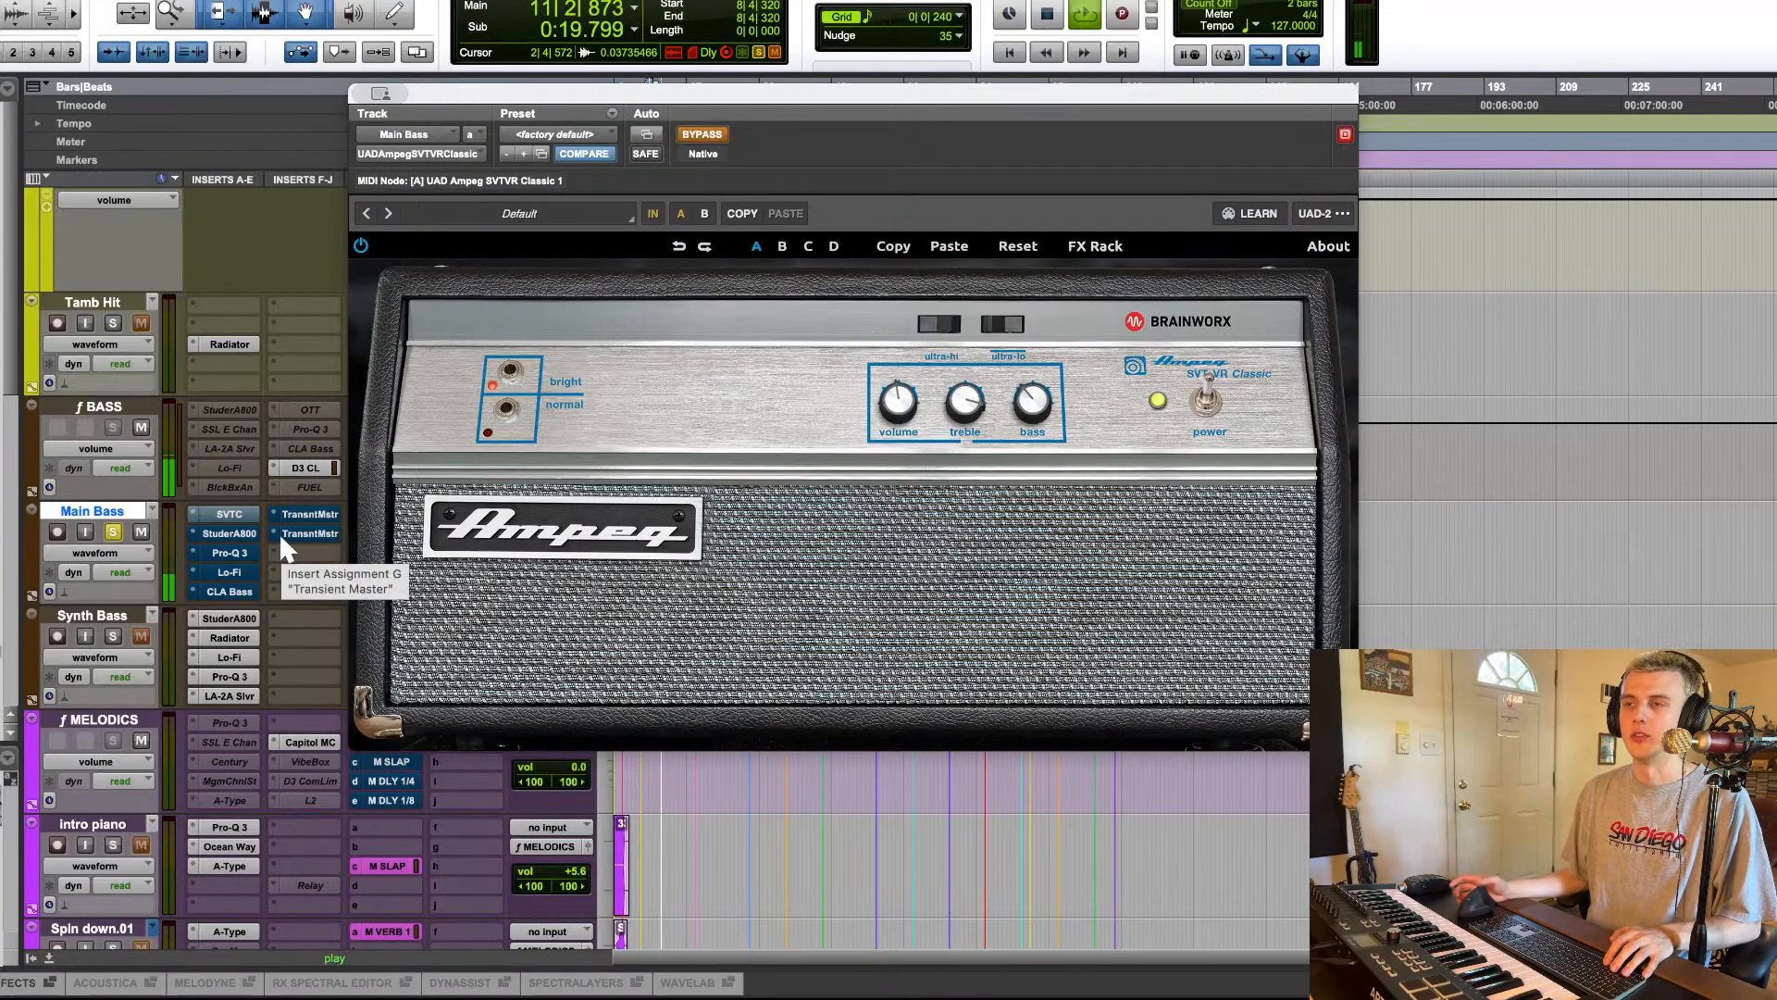
Step: Reactivate Main Bass's SVTC, Studer A800 and Pro-Q 3 inserts in turn during playback, examining the Bass Tweak preset and the EQ curve
left_click(233, 518, "super")
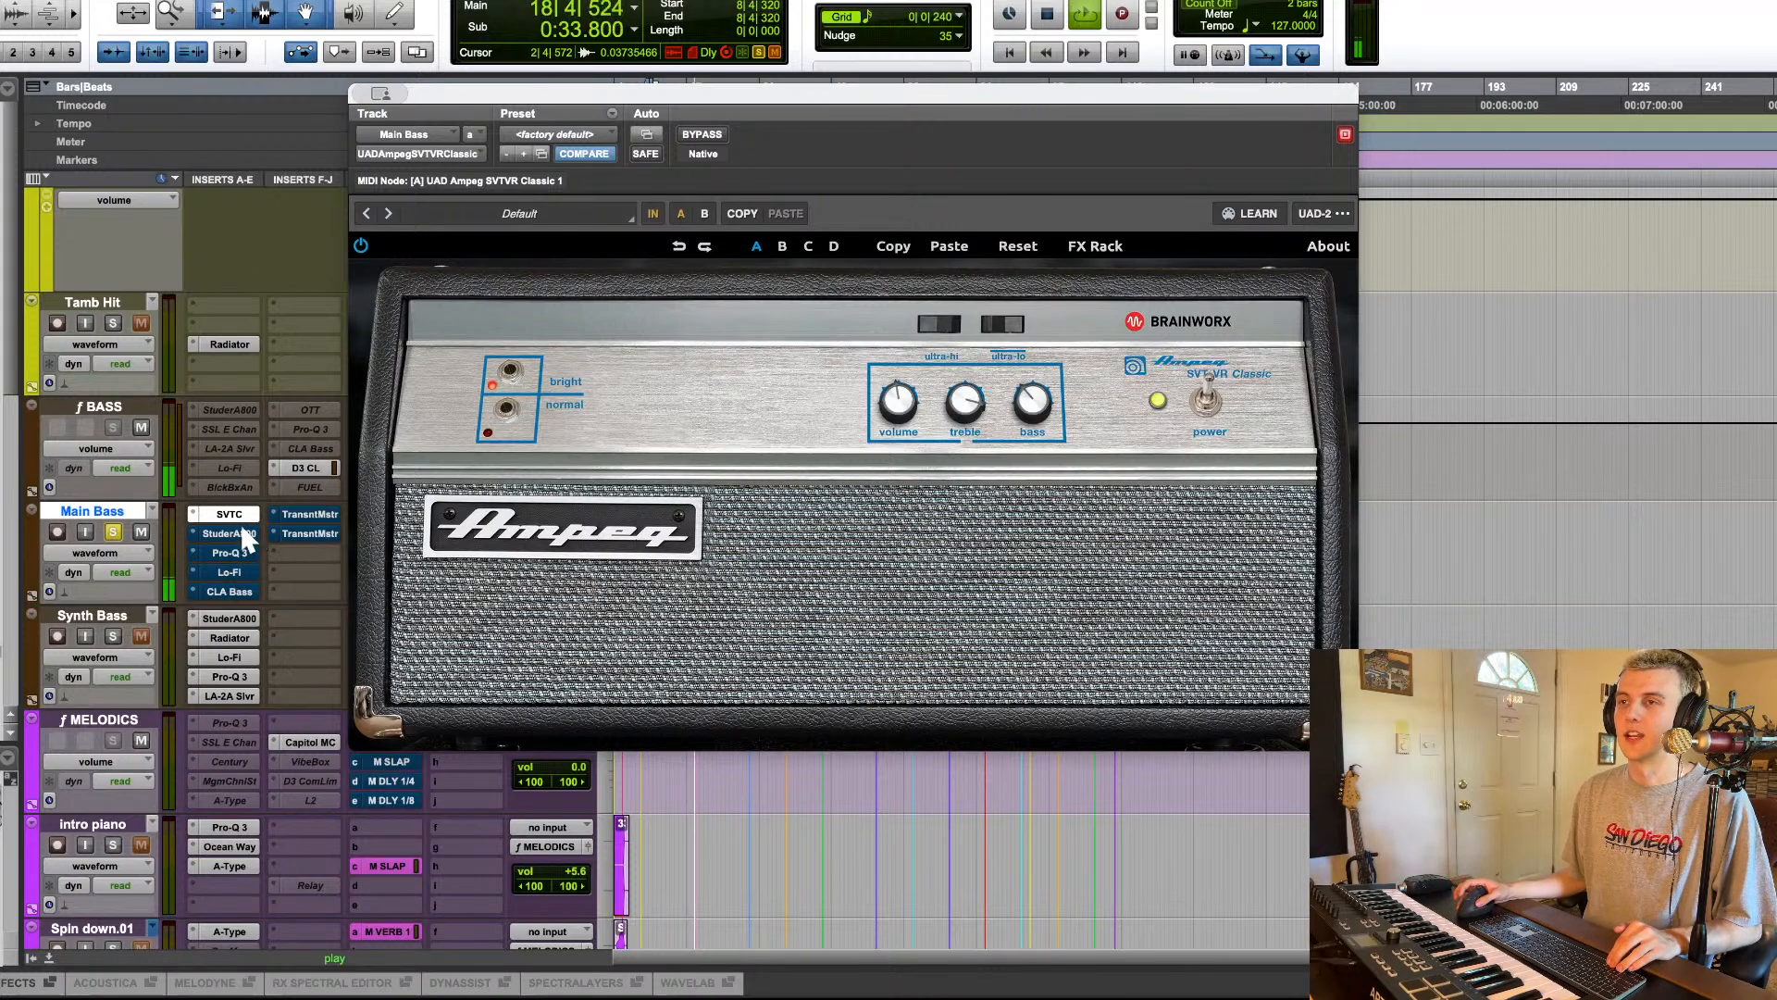
left_click(231, 533)
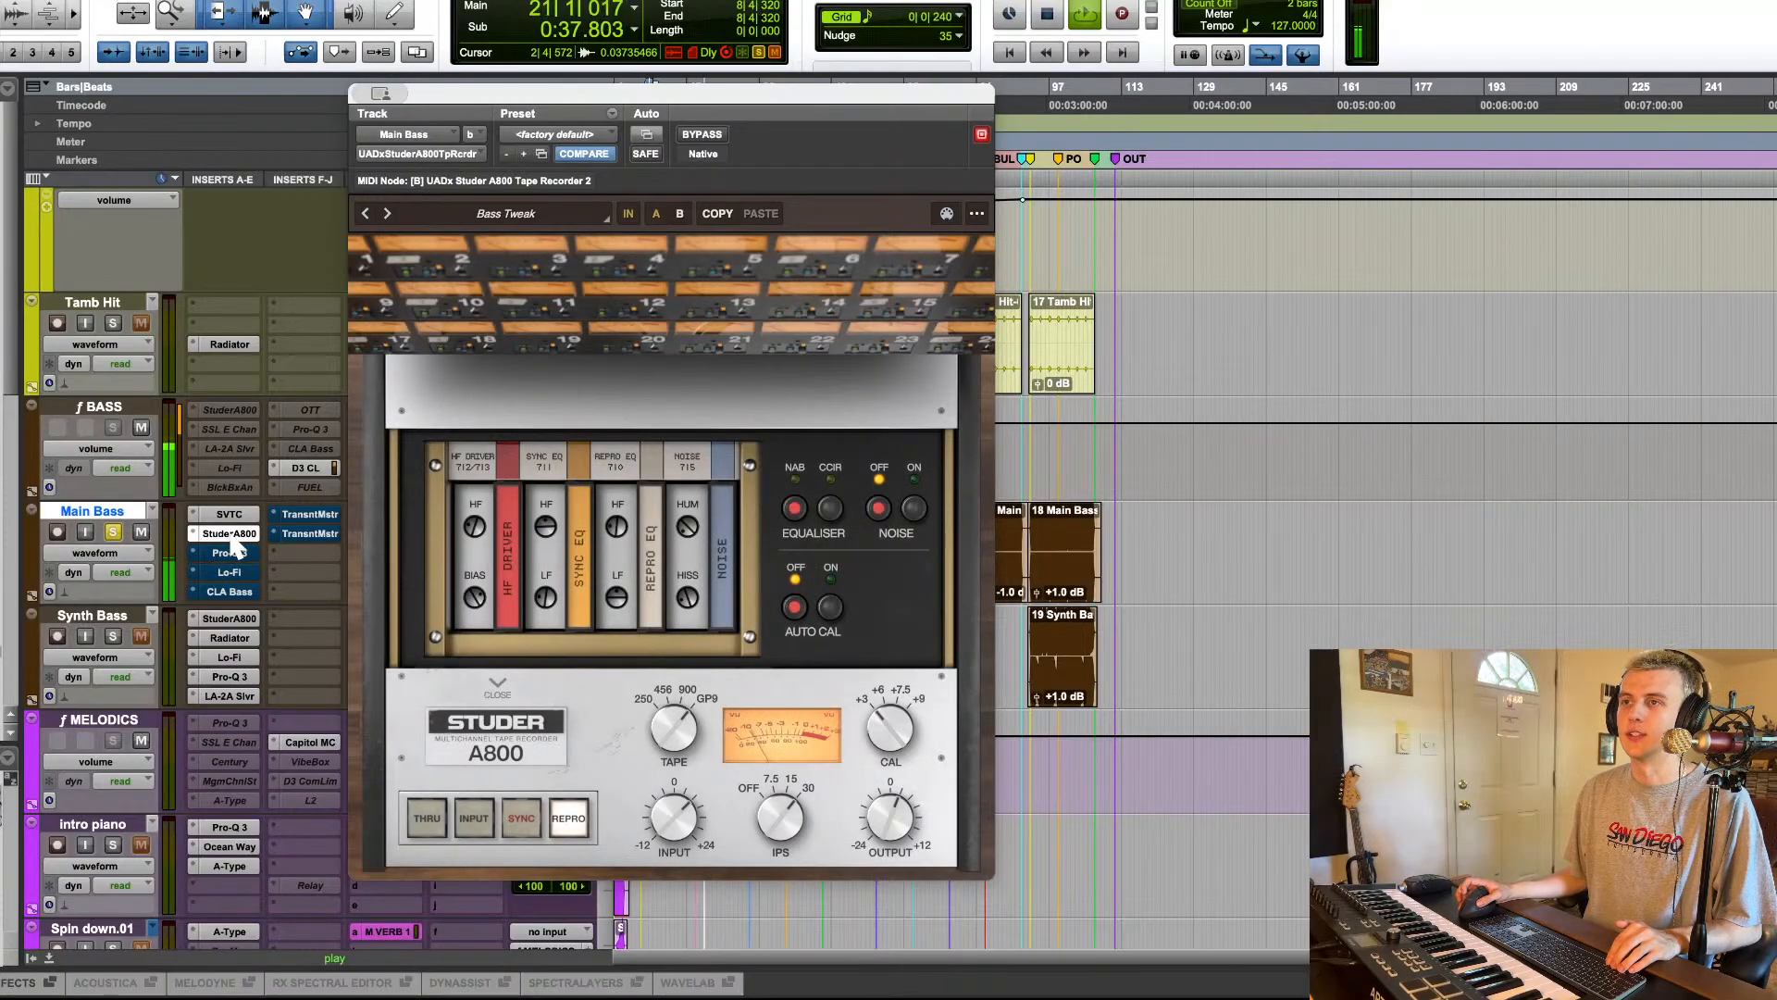
left_click(229, 537)
left_click(231, 550)
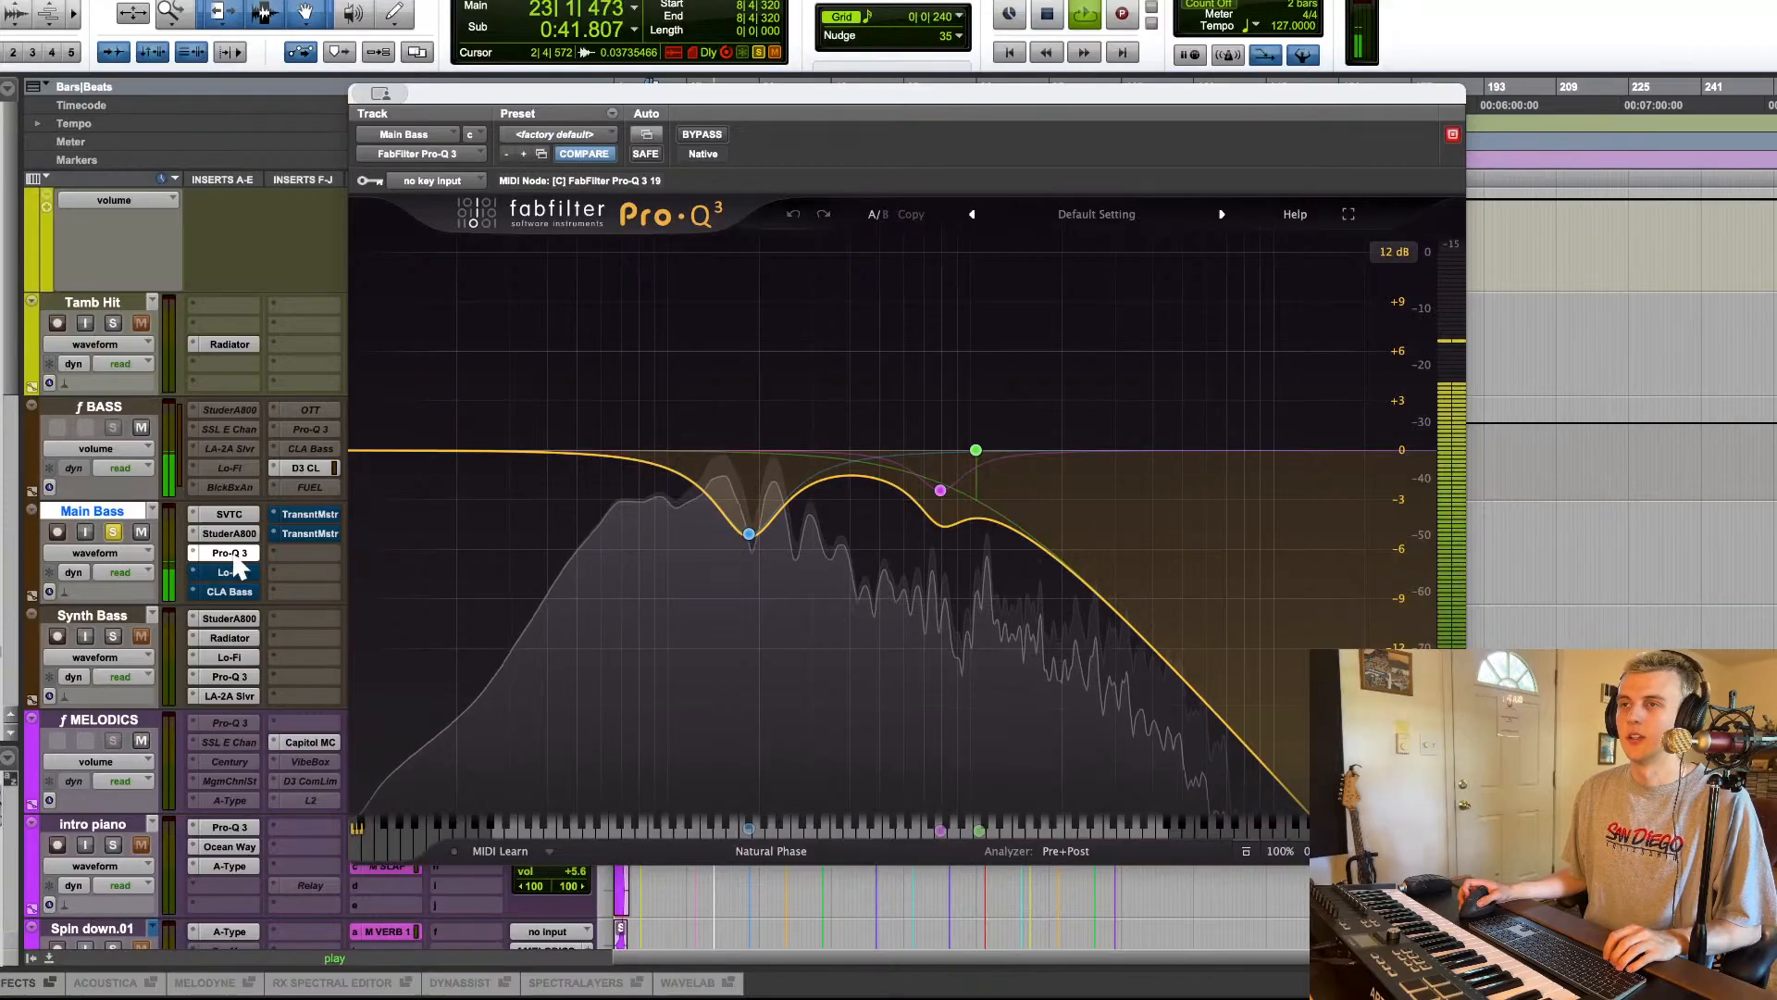
key("space")
left_click(232, 556)
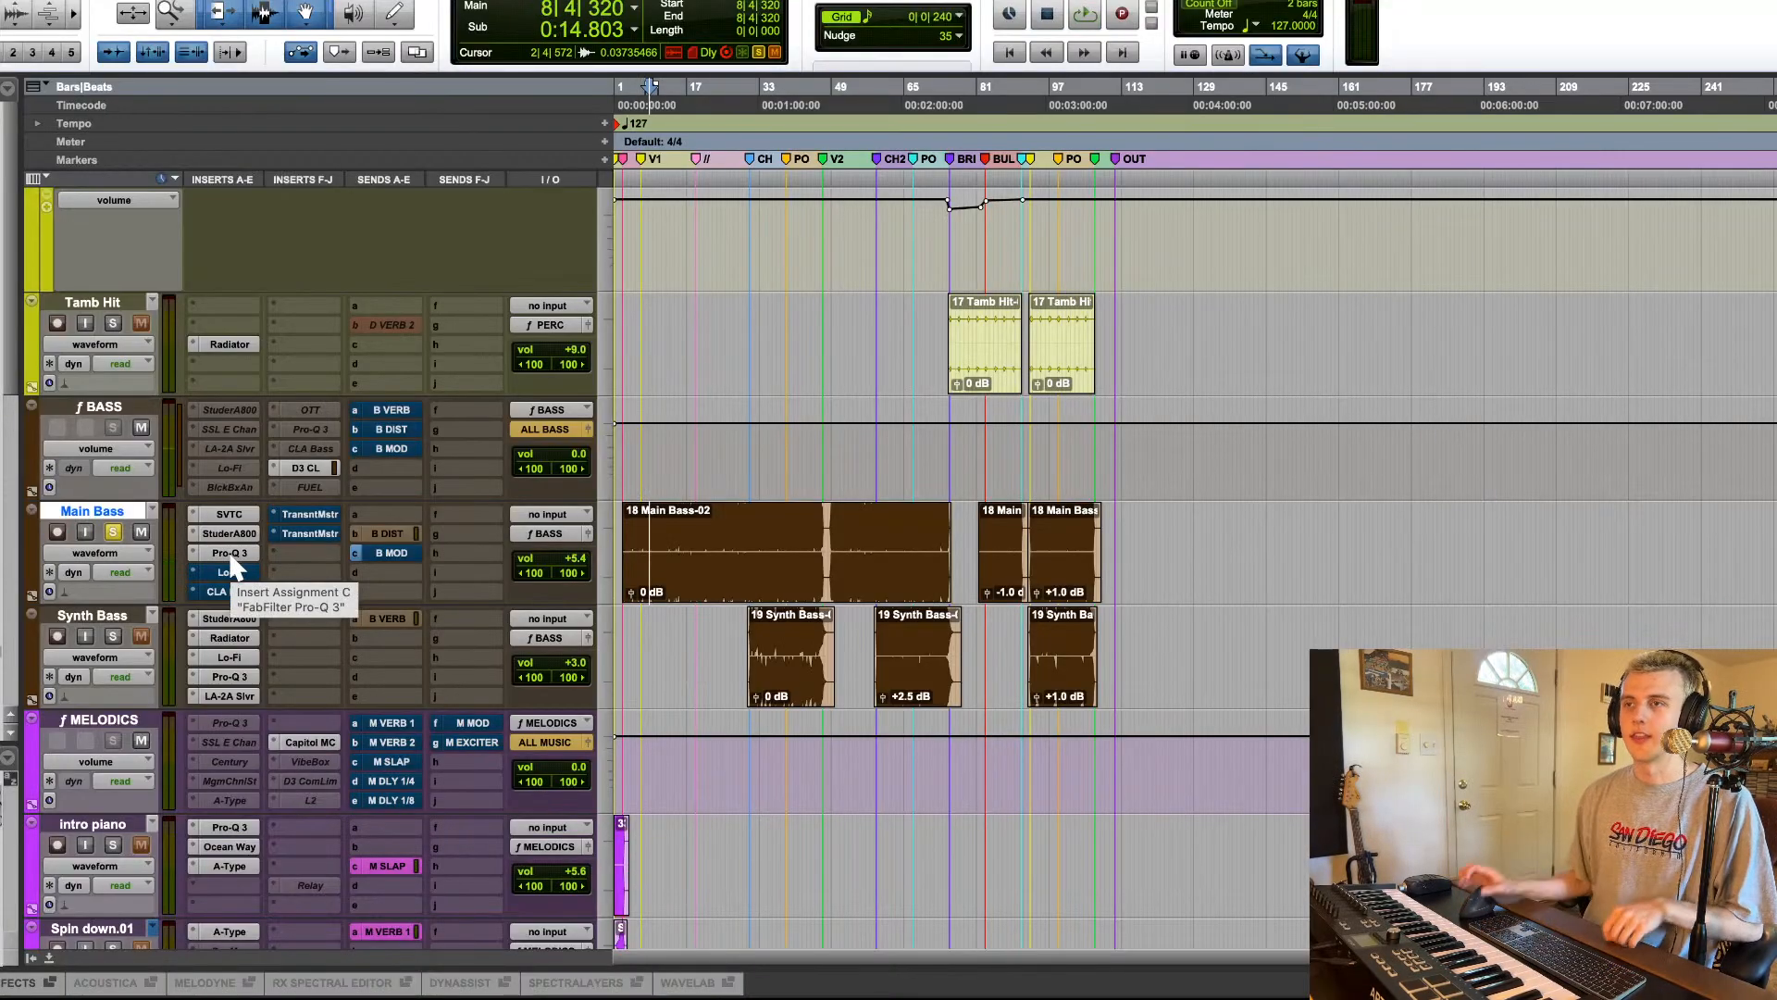
Step: Raise the high cut frequency in Main Bass's Pro-Q 3 to about 4346 Hz and play the bass to hear the change
left_click(229, 553)
left_click(976, 451)
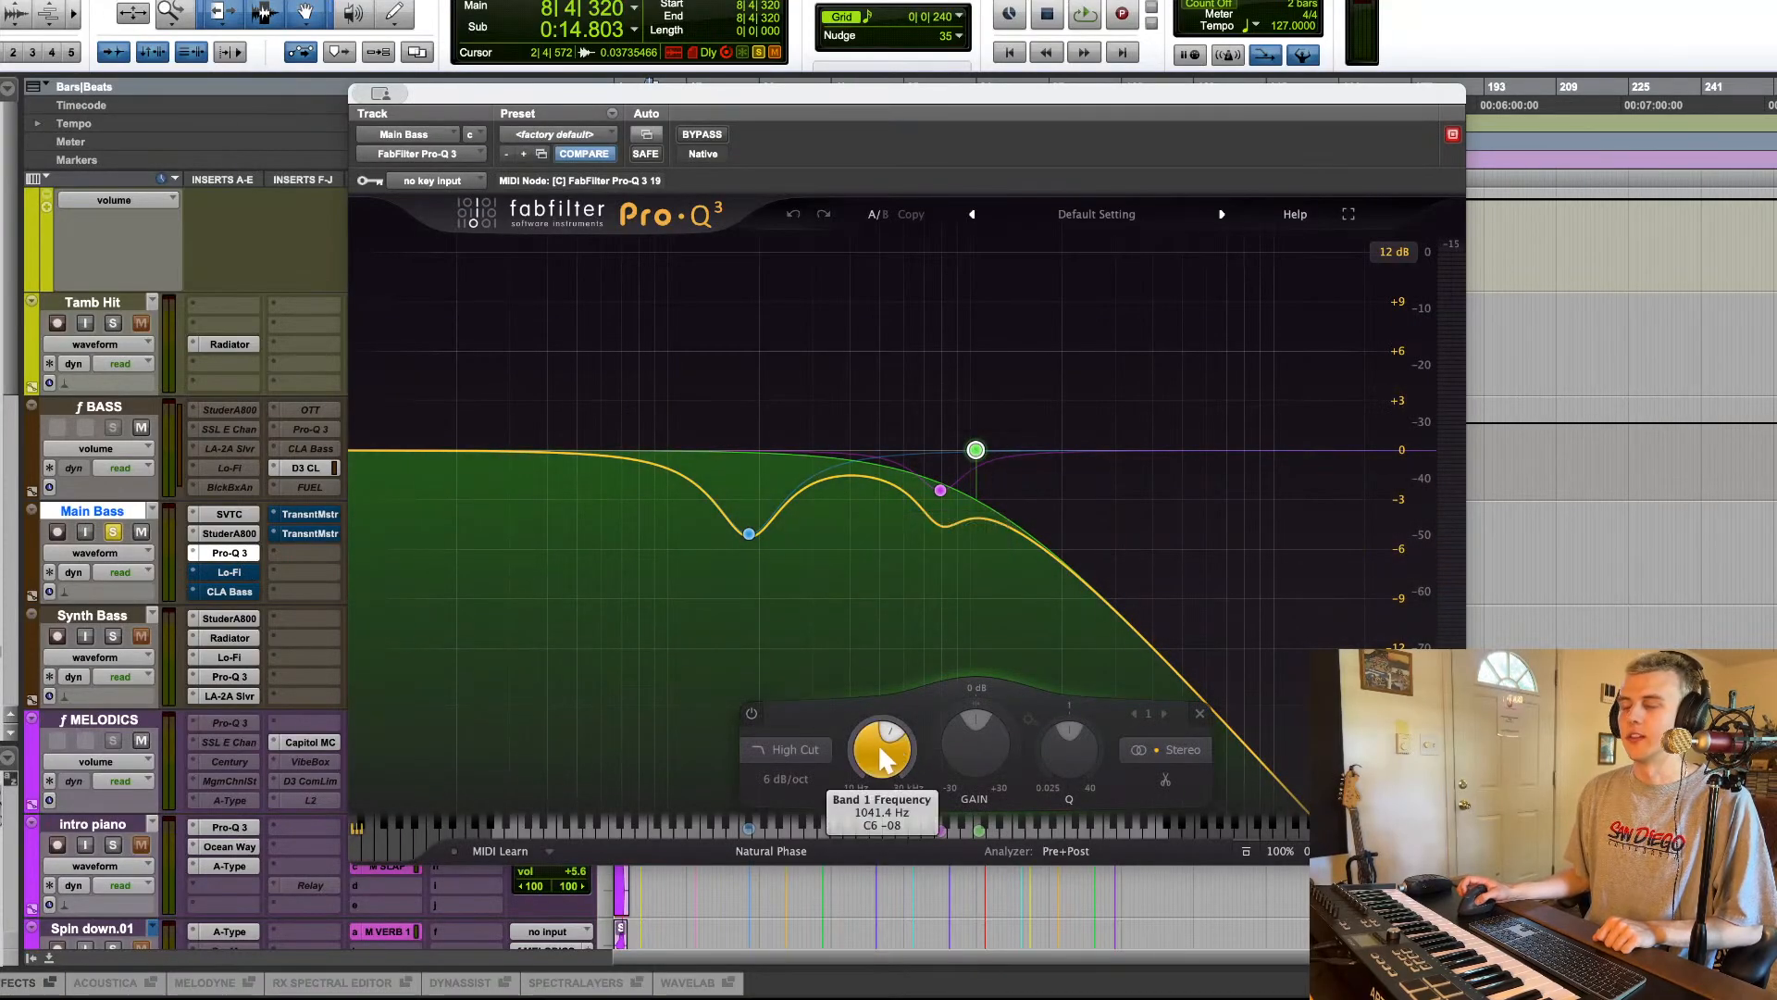
mouse_move(884, 759)
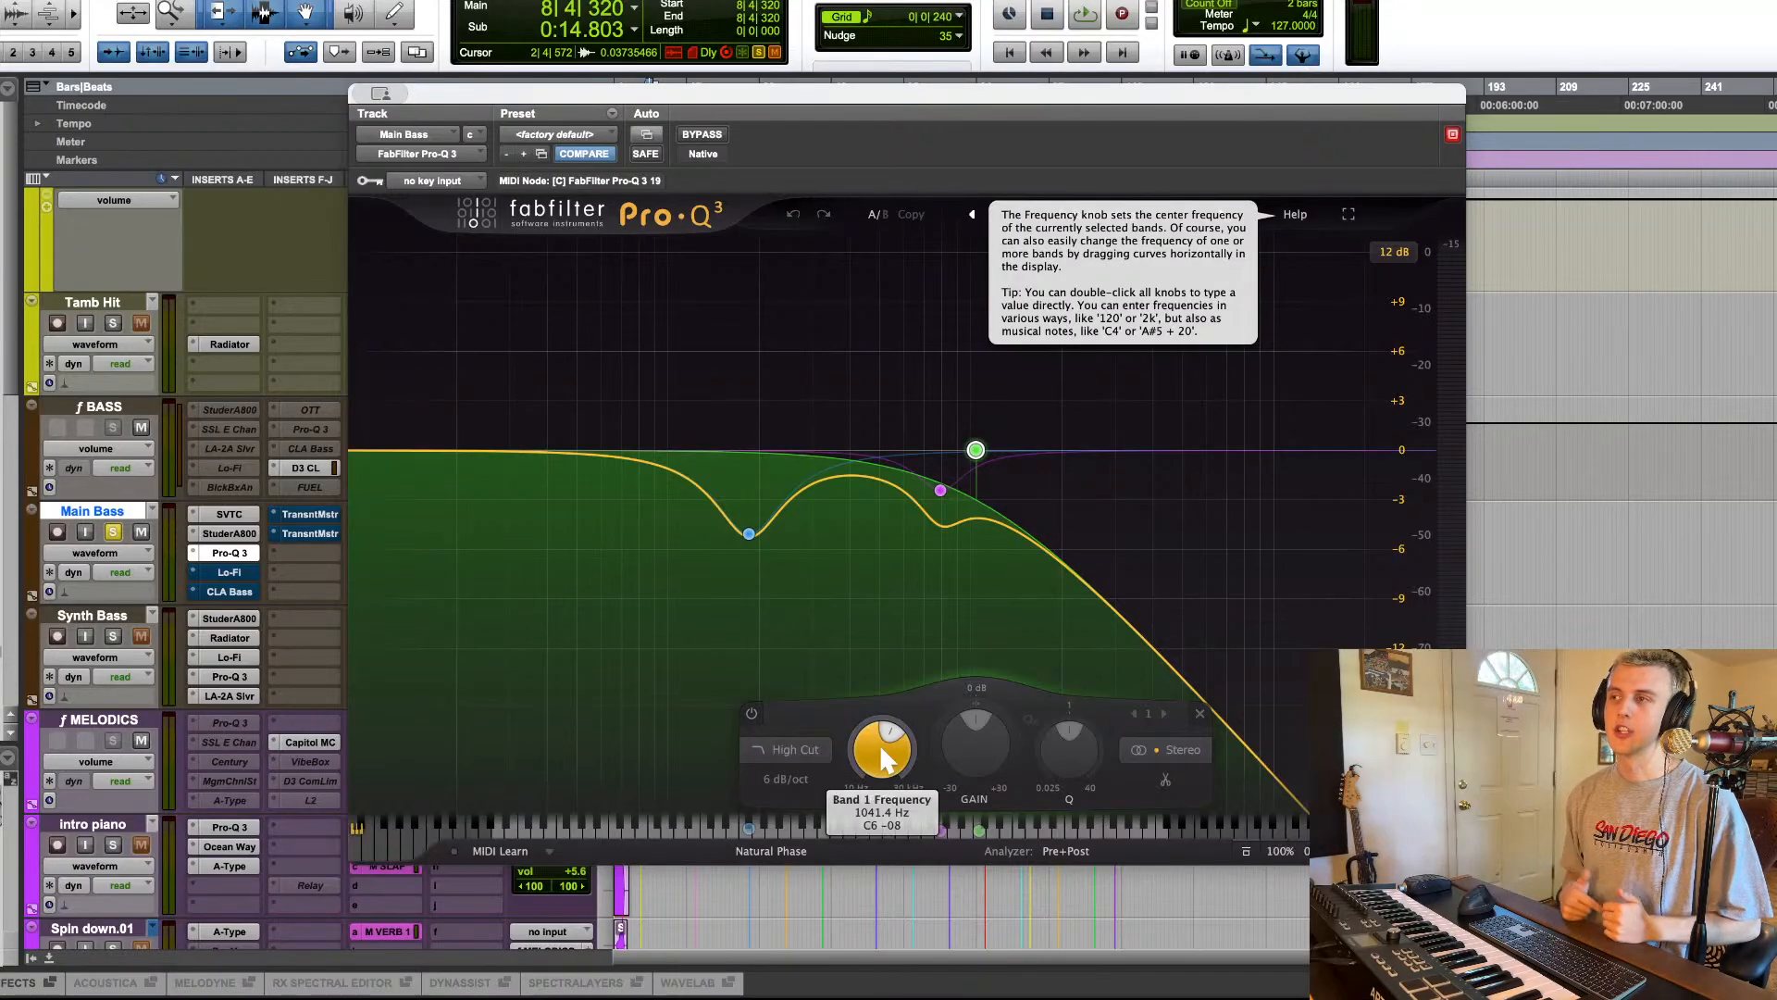
left_click_drag(882, 752, 898, 713)
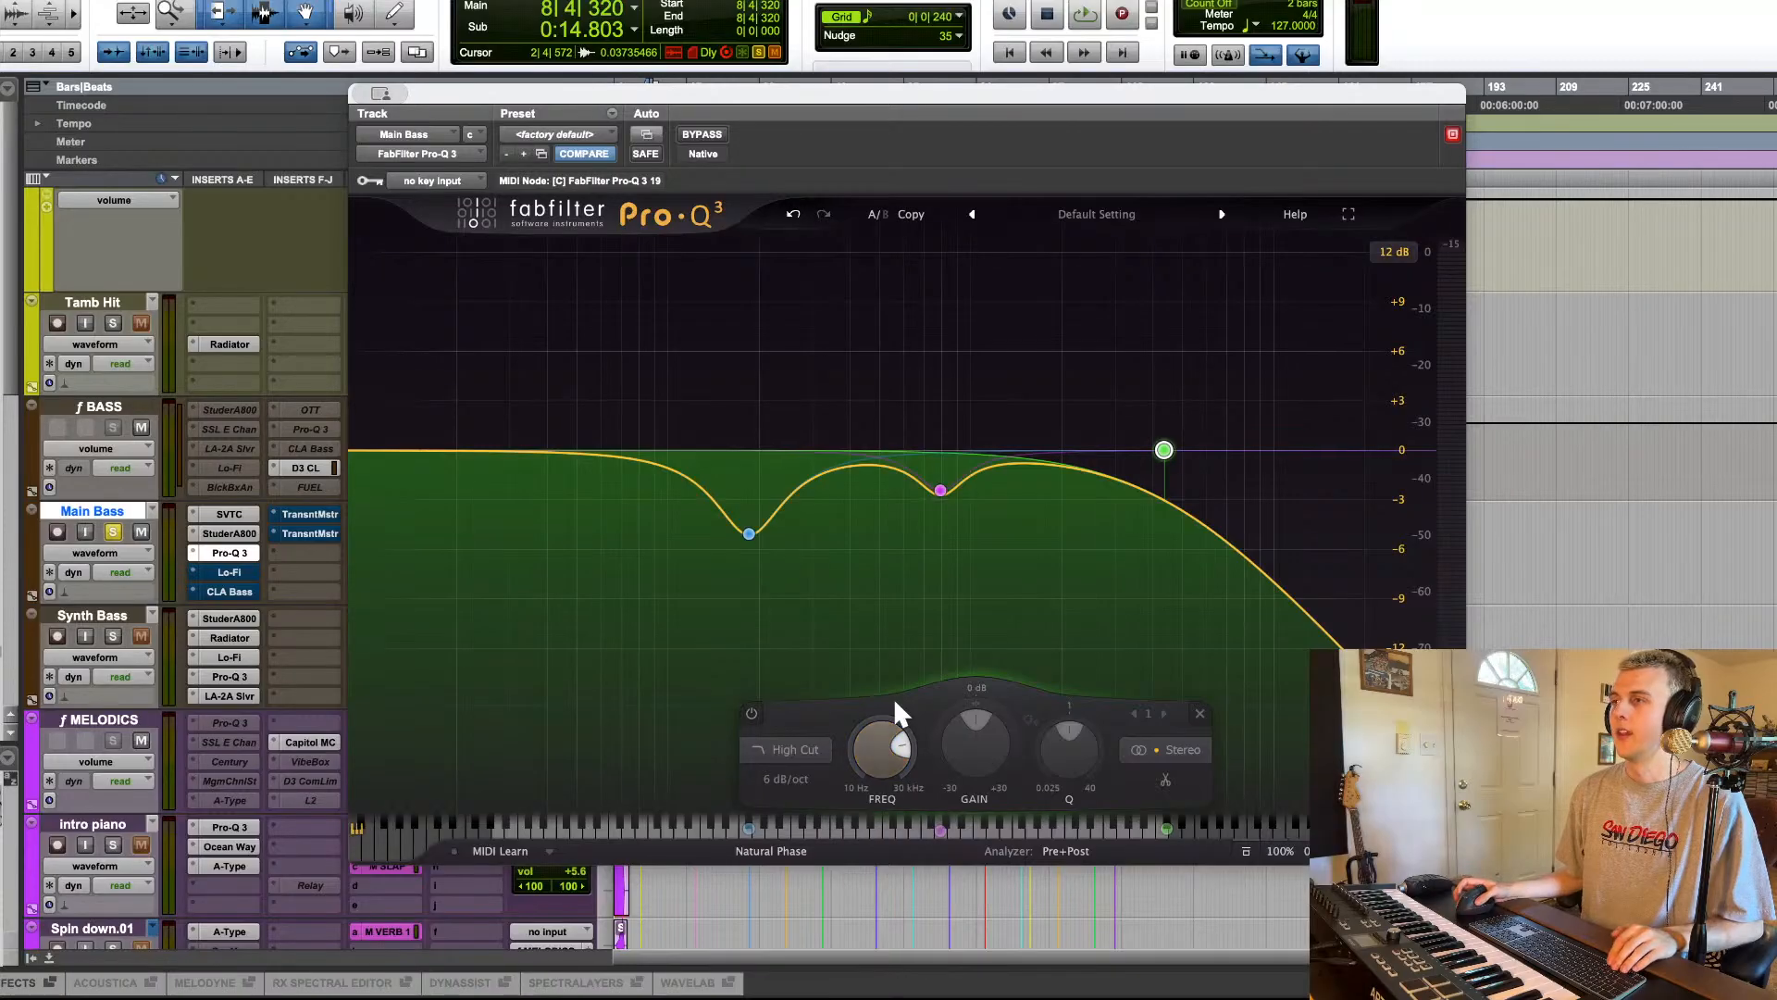
key("space")
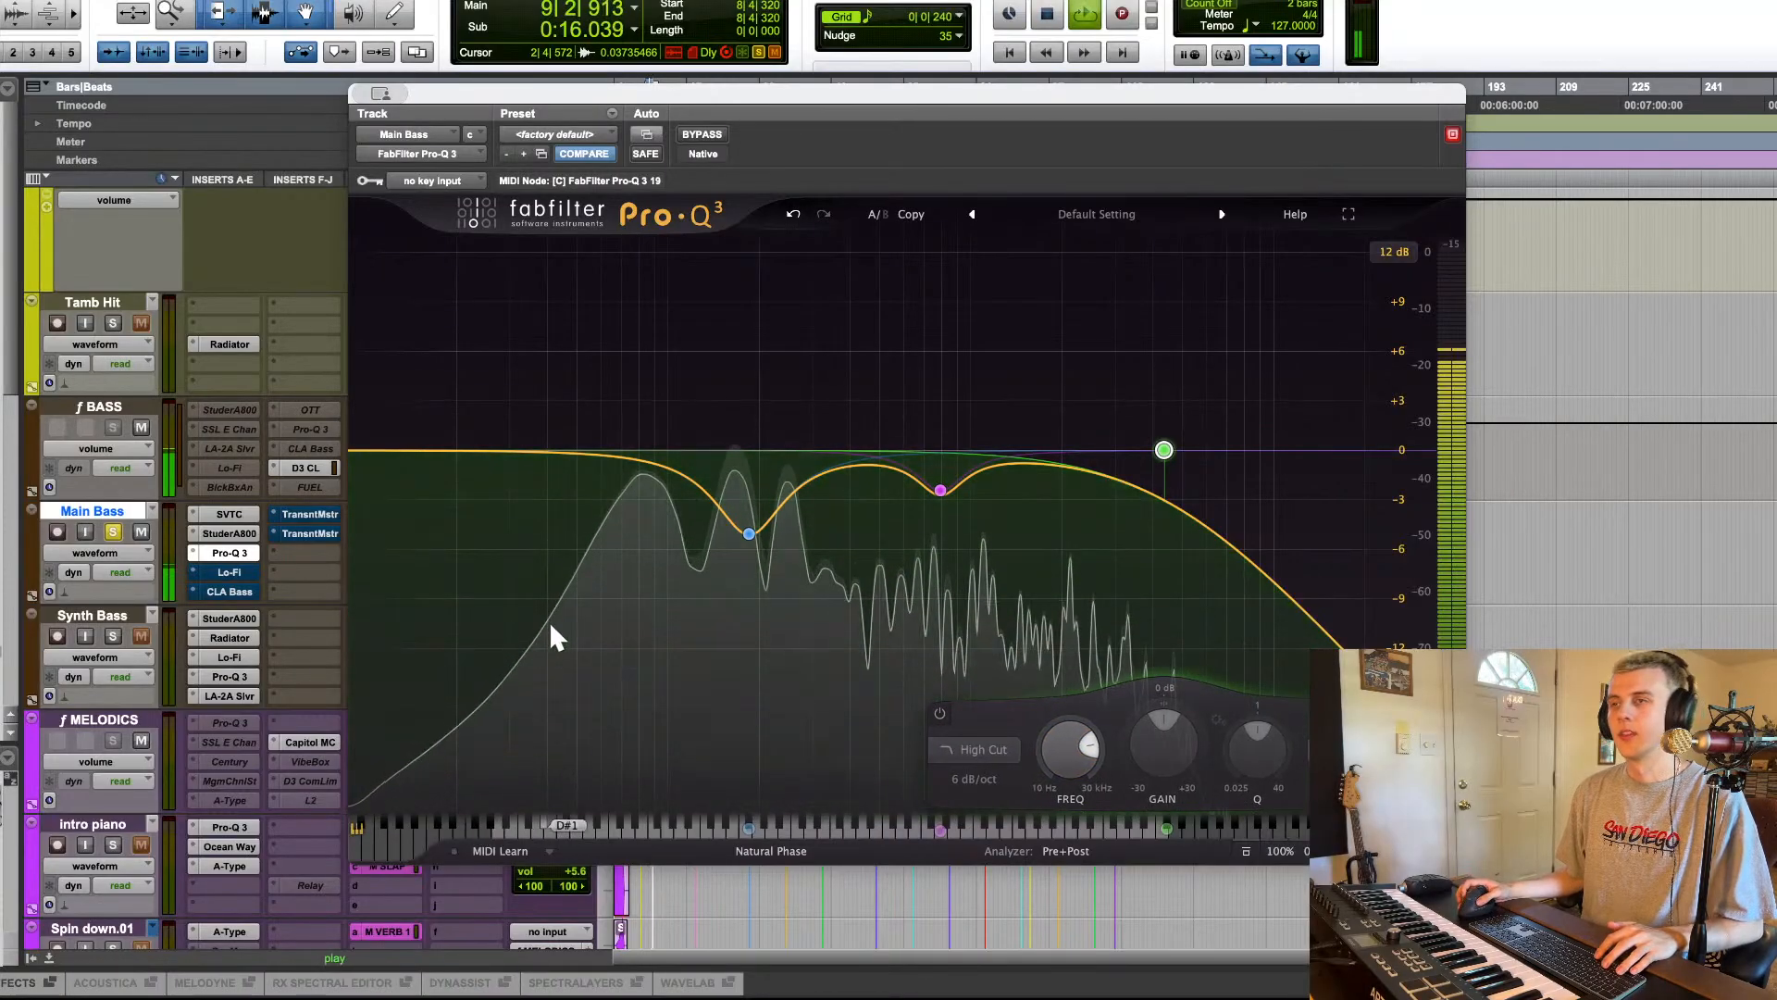
key("space")
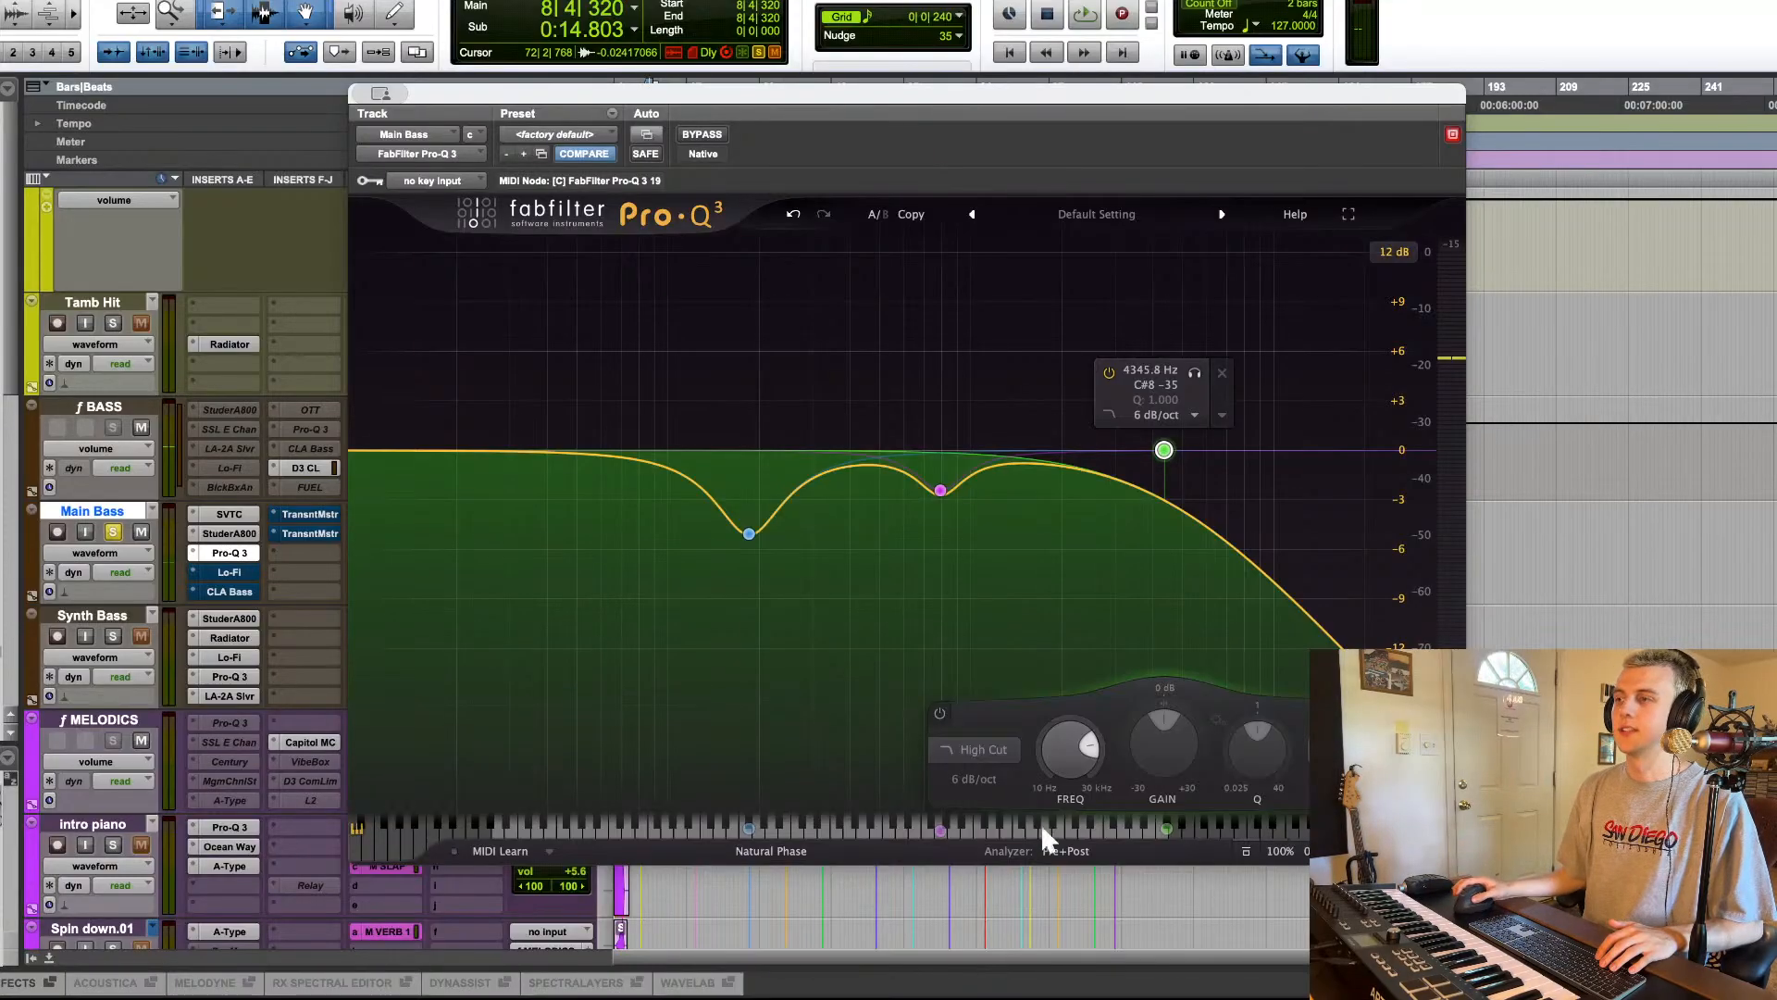
Step: Lower the high cut in Main Bass's Pro-Q 3 to about 603 Hz, compare it with the saved state, and nudge it slightly higher during playback
left_click_drag(1067, 768, 1092, 826)
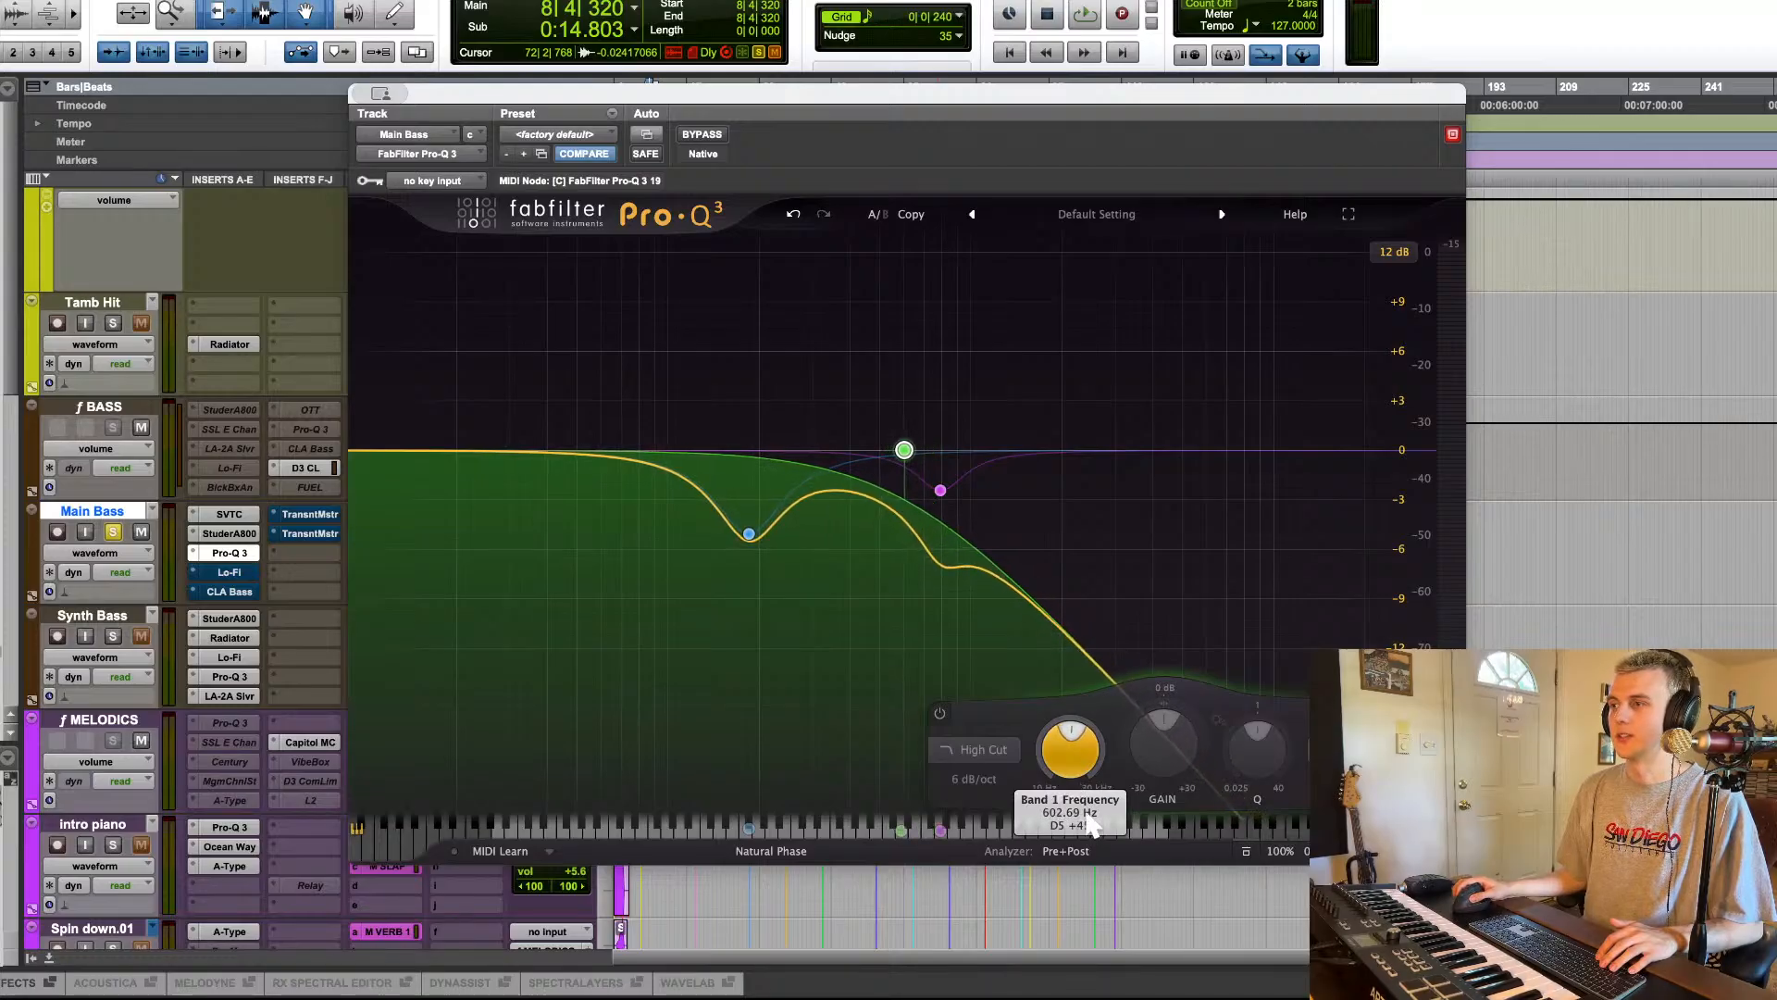
left_click(600, 157)
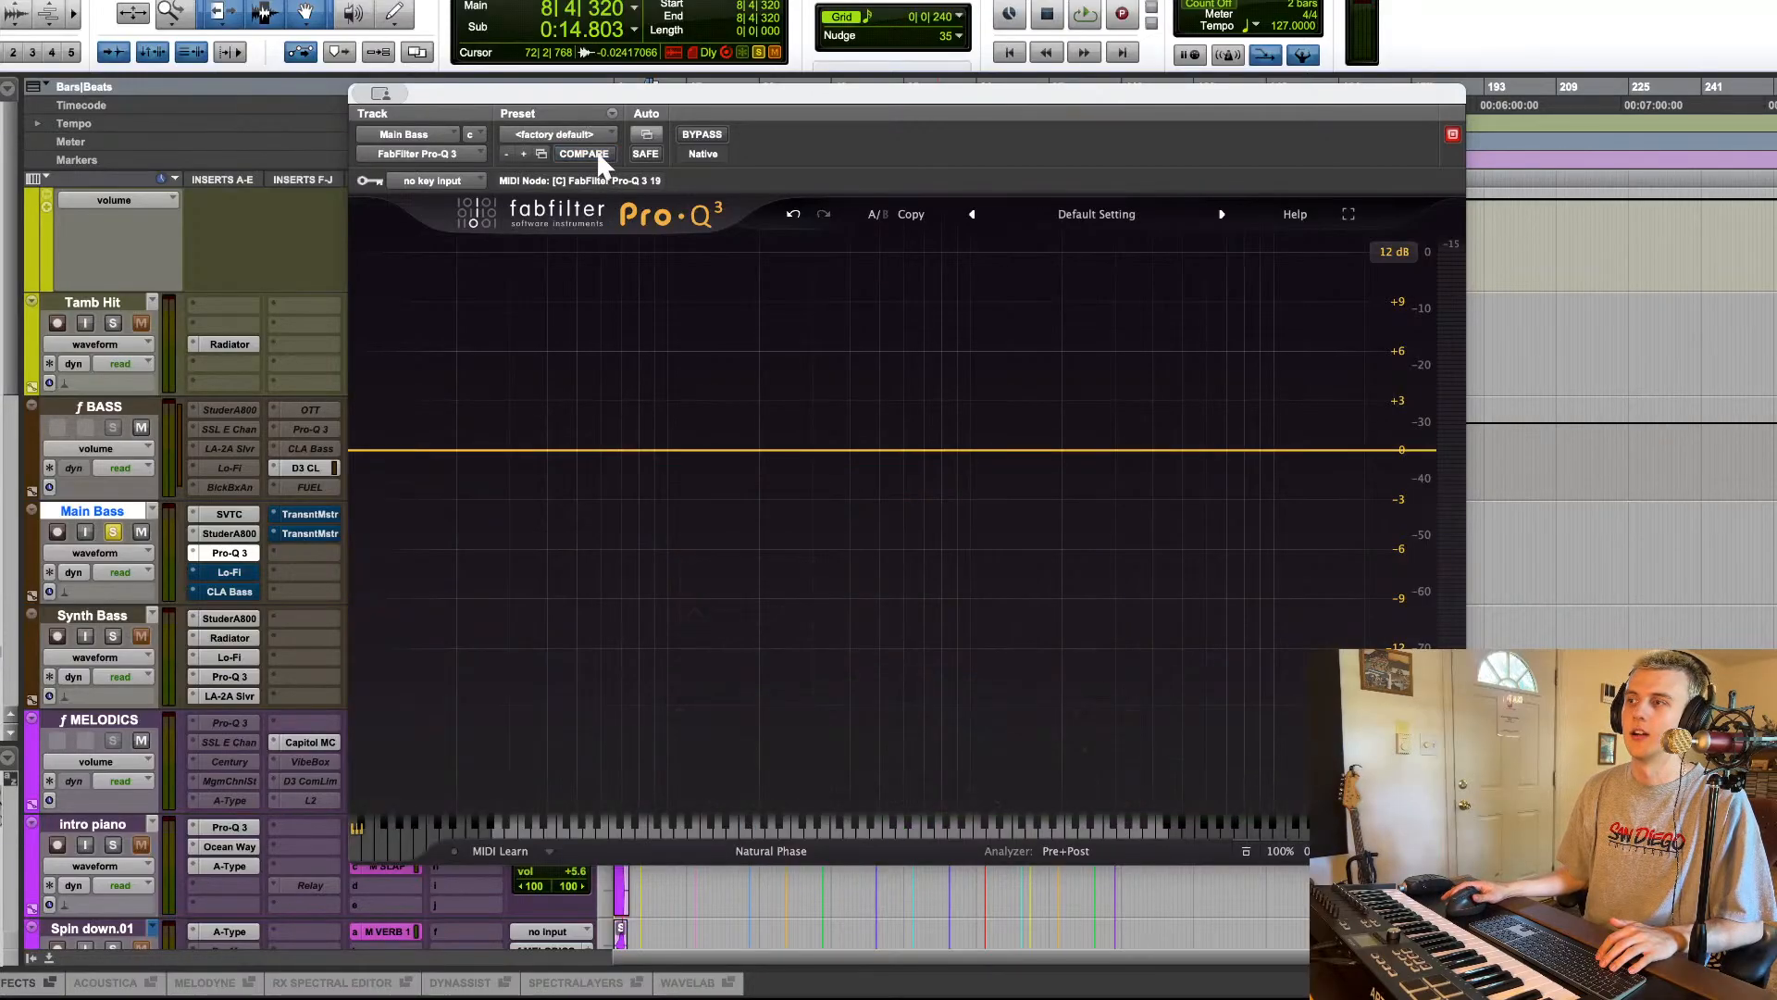
left_click(600, 159)
key("space")
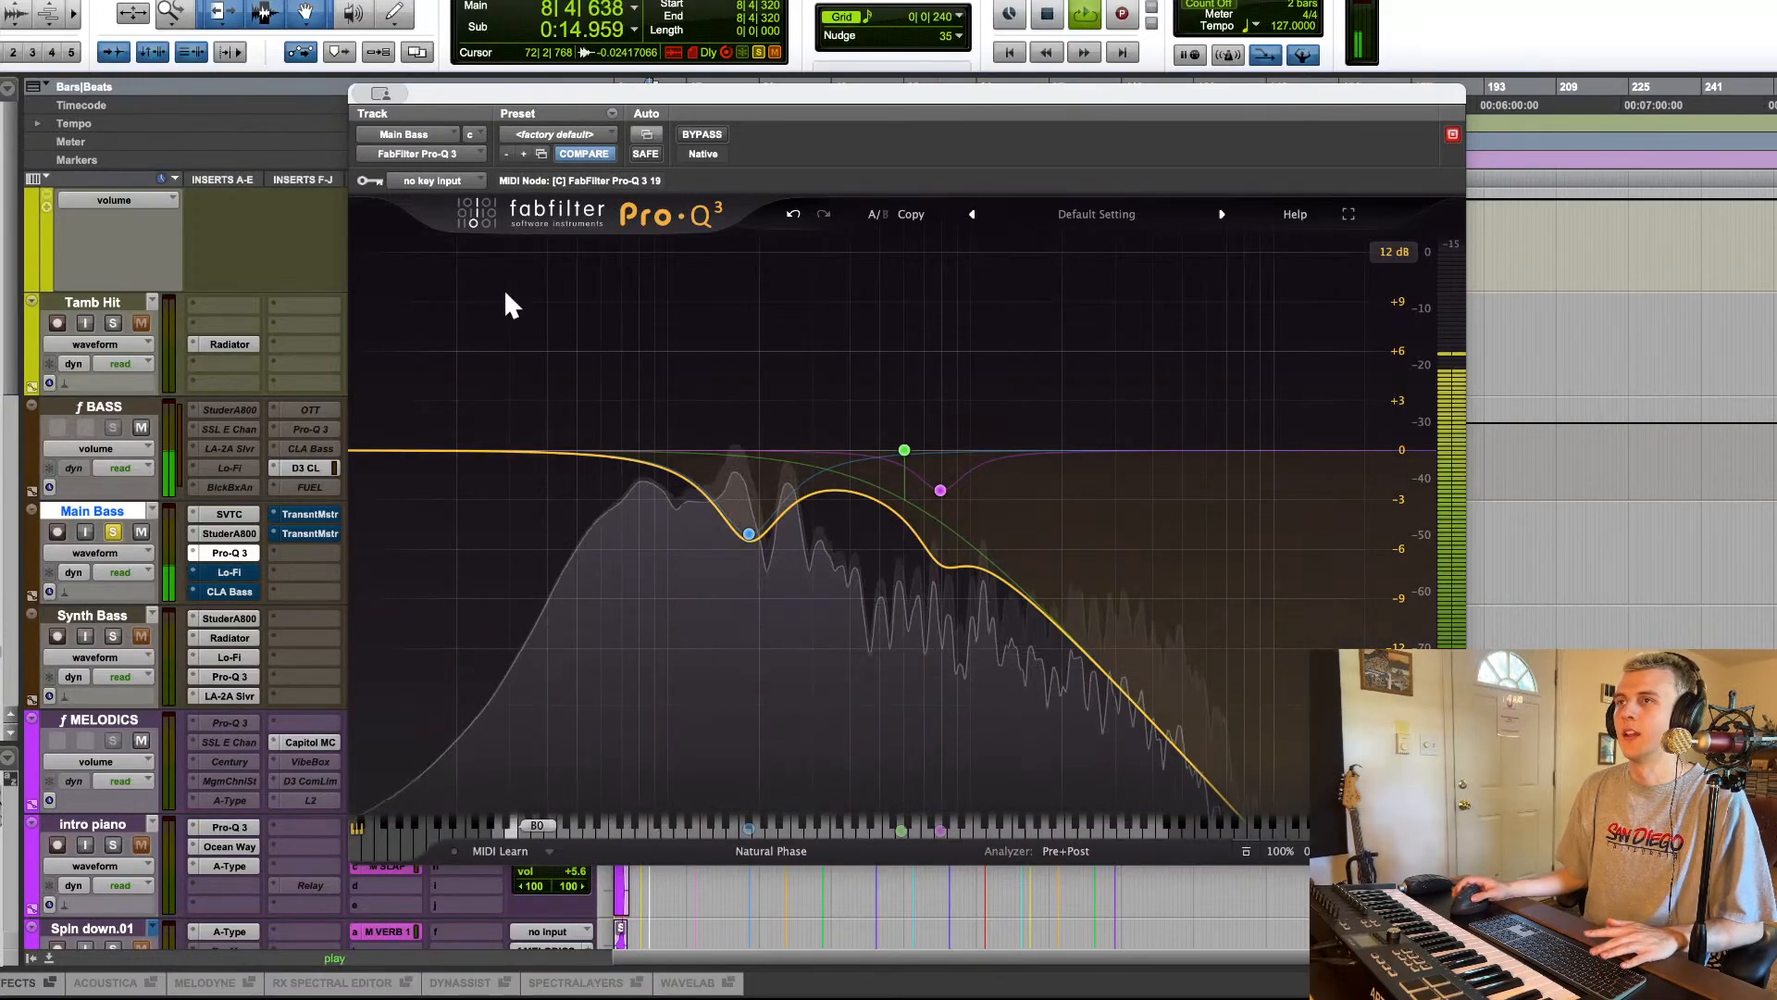
left_click(904, 451)
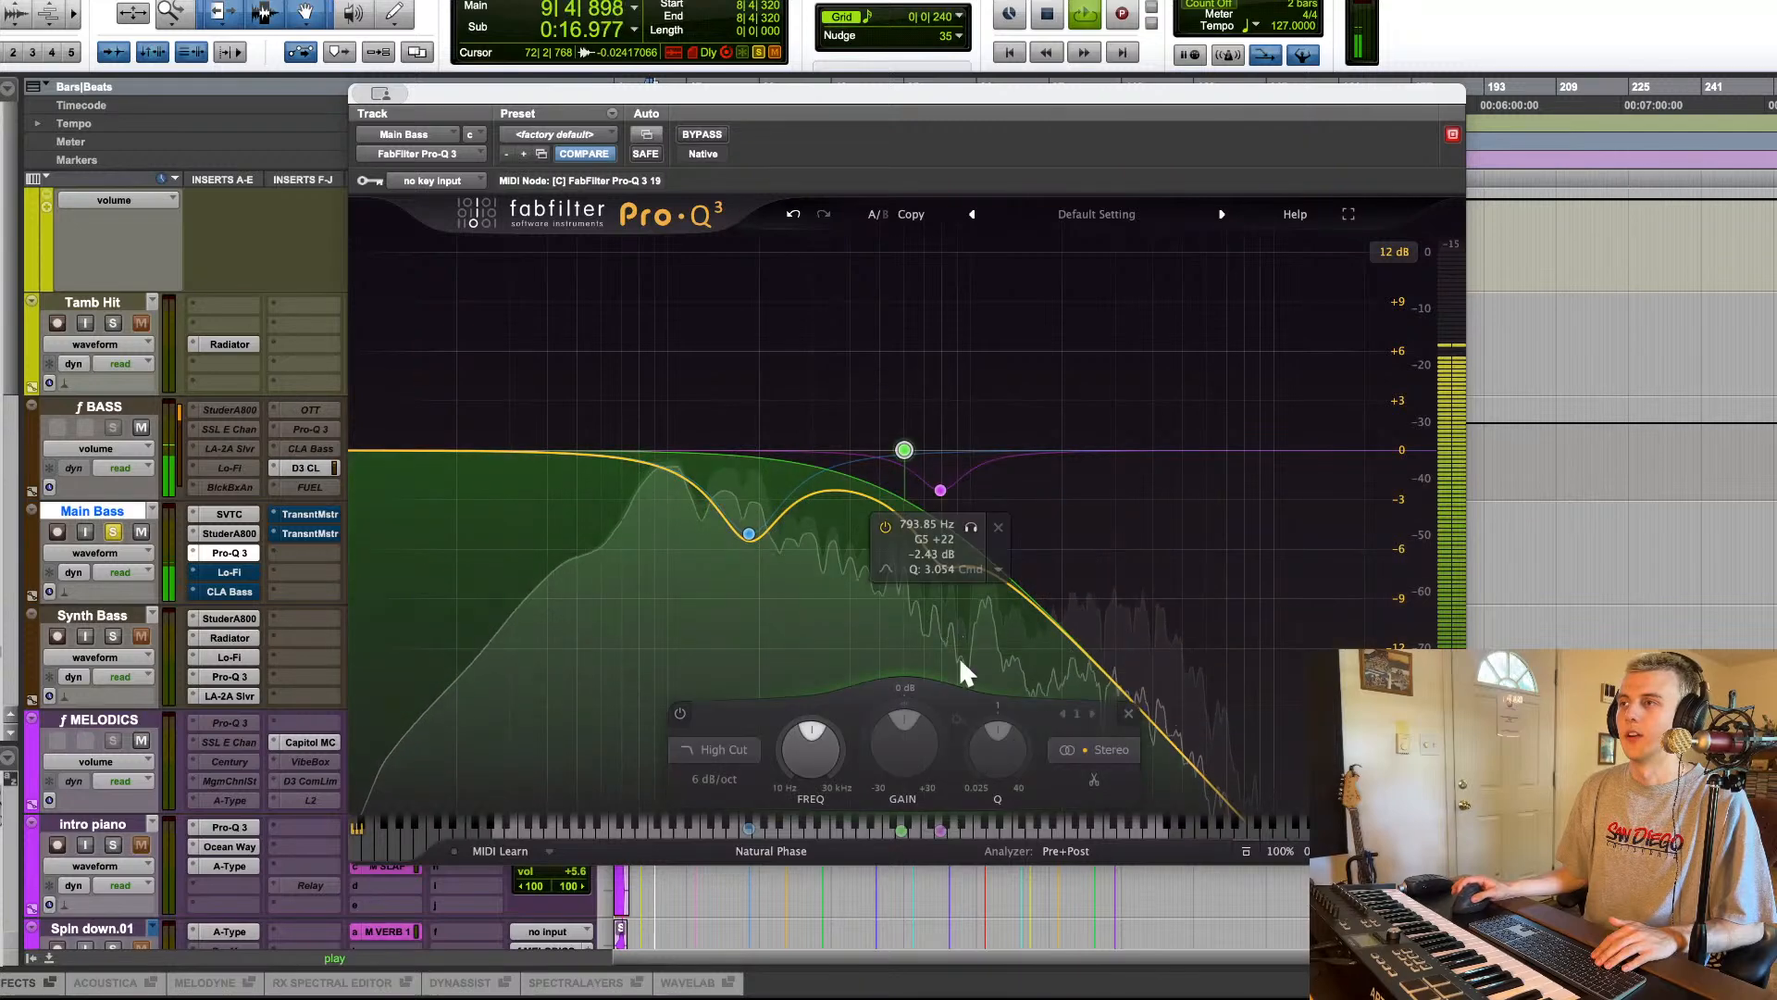
left_click_drag(813, 740, 820, 731)
key("space")
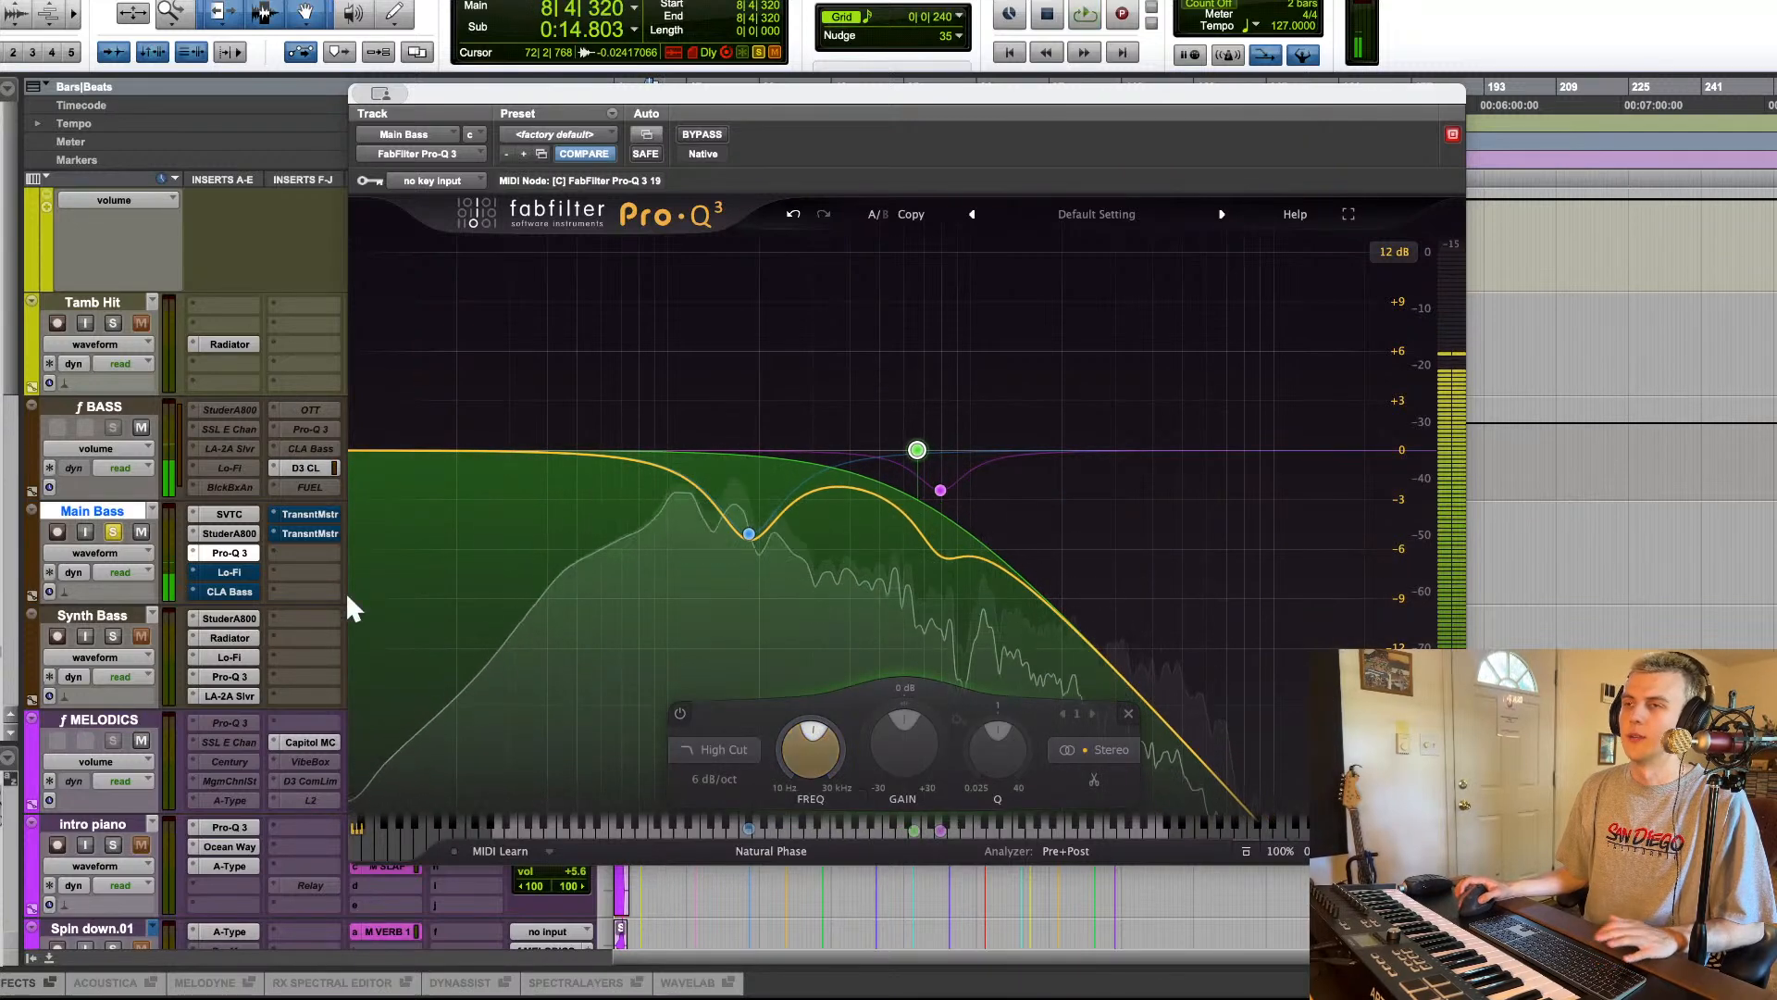
left_click(229, 553)
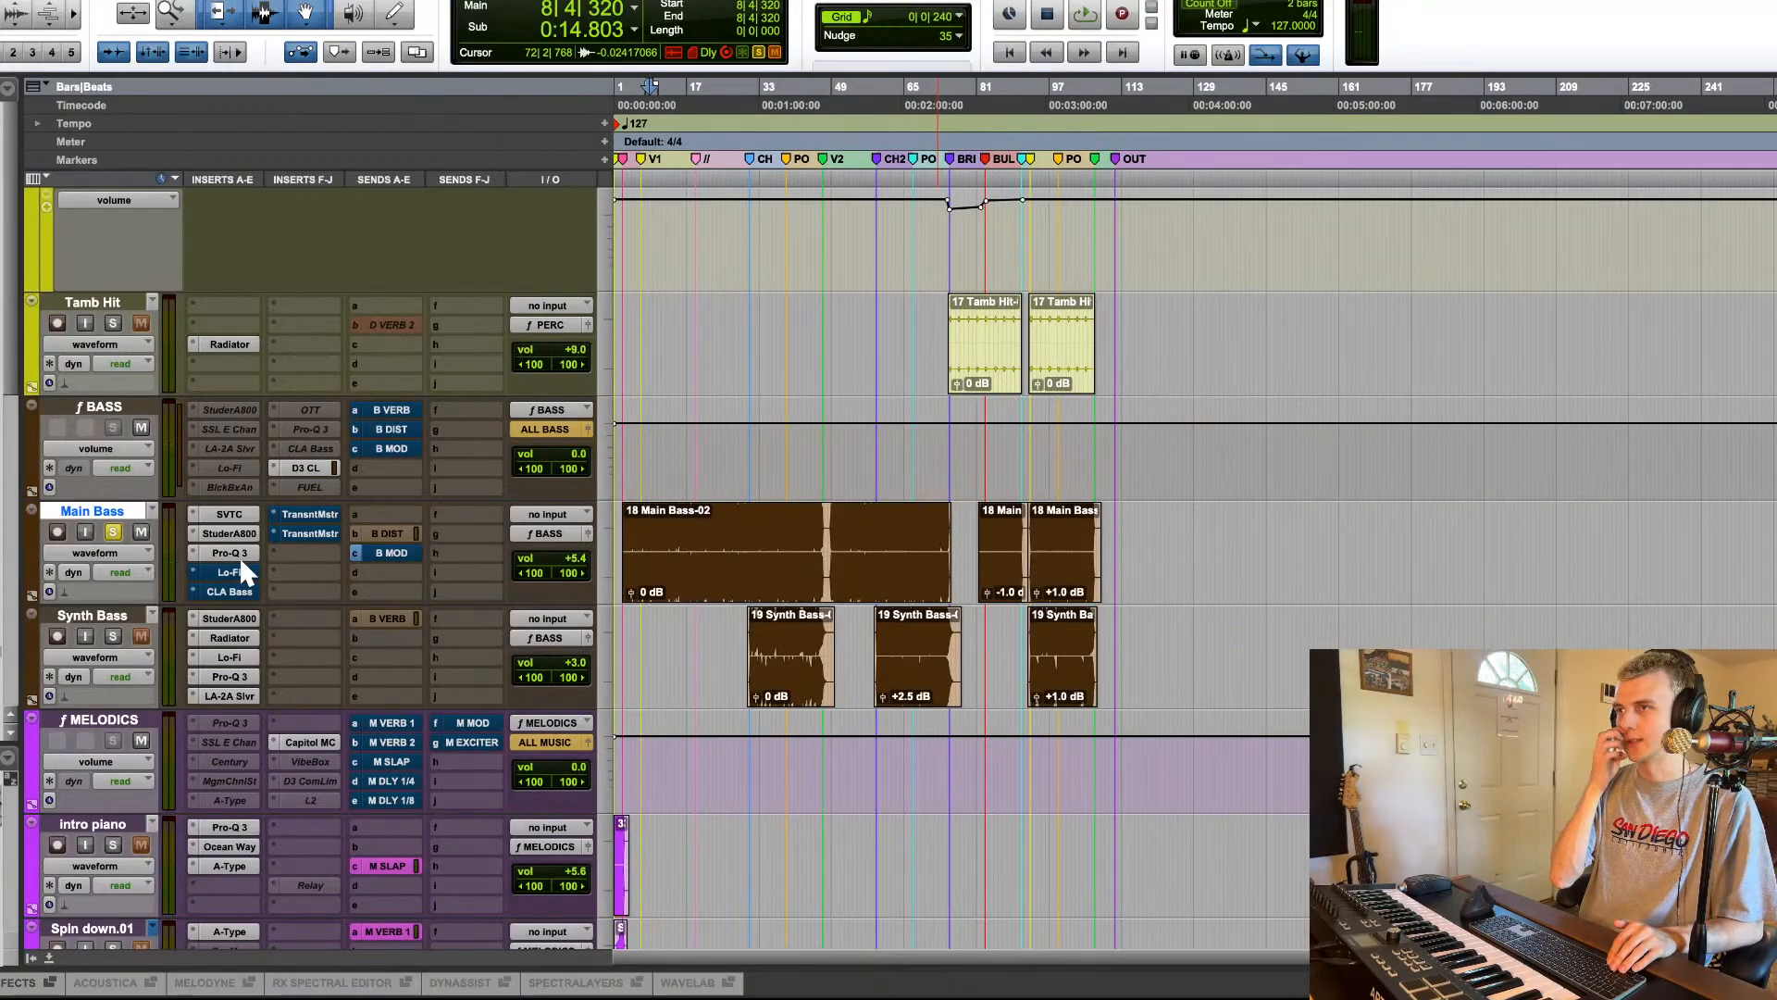
Step: Reactivate Main Bass's Lo-Fi and CLA Bass inserts in turn, examine their settings, and play the bass through CLA Bass
left_click(234, 573)
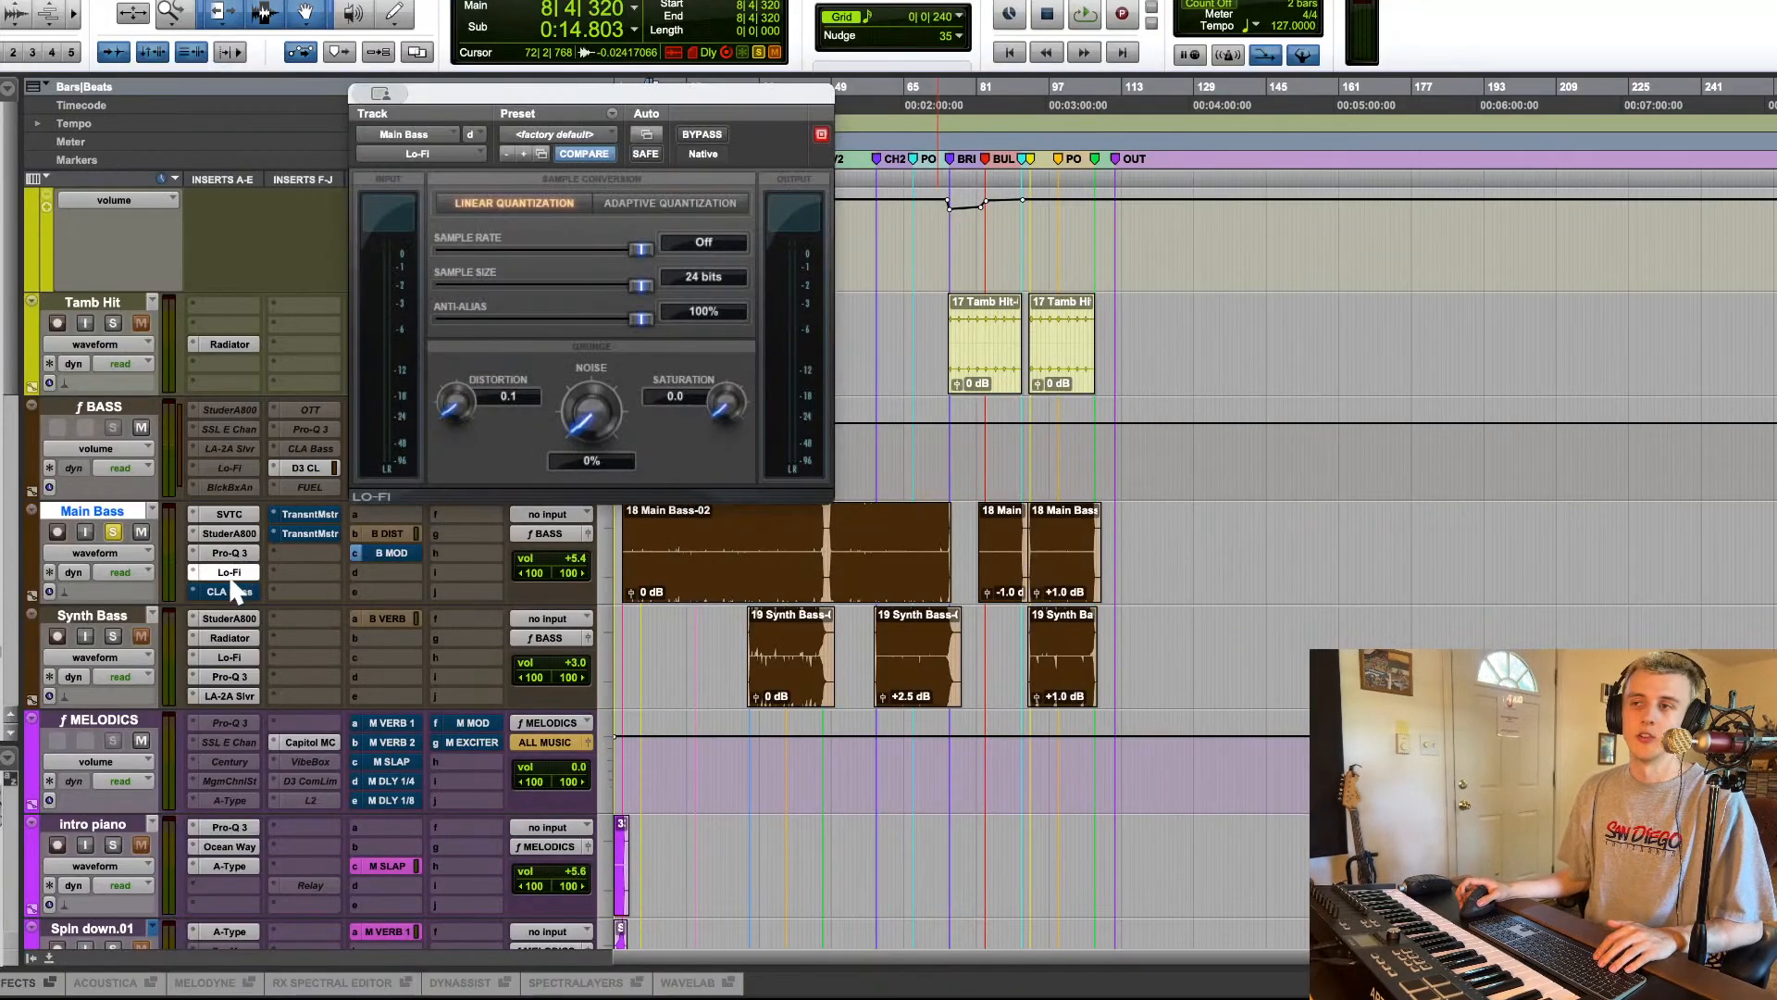
left_click(234, 578)
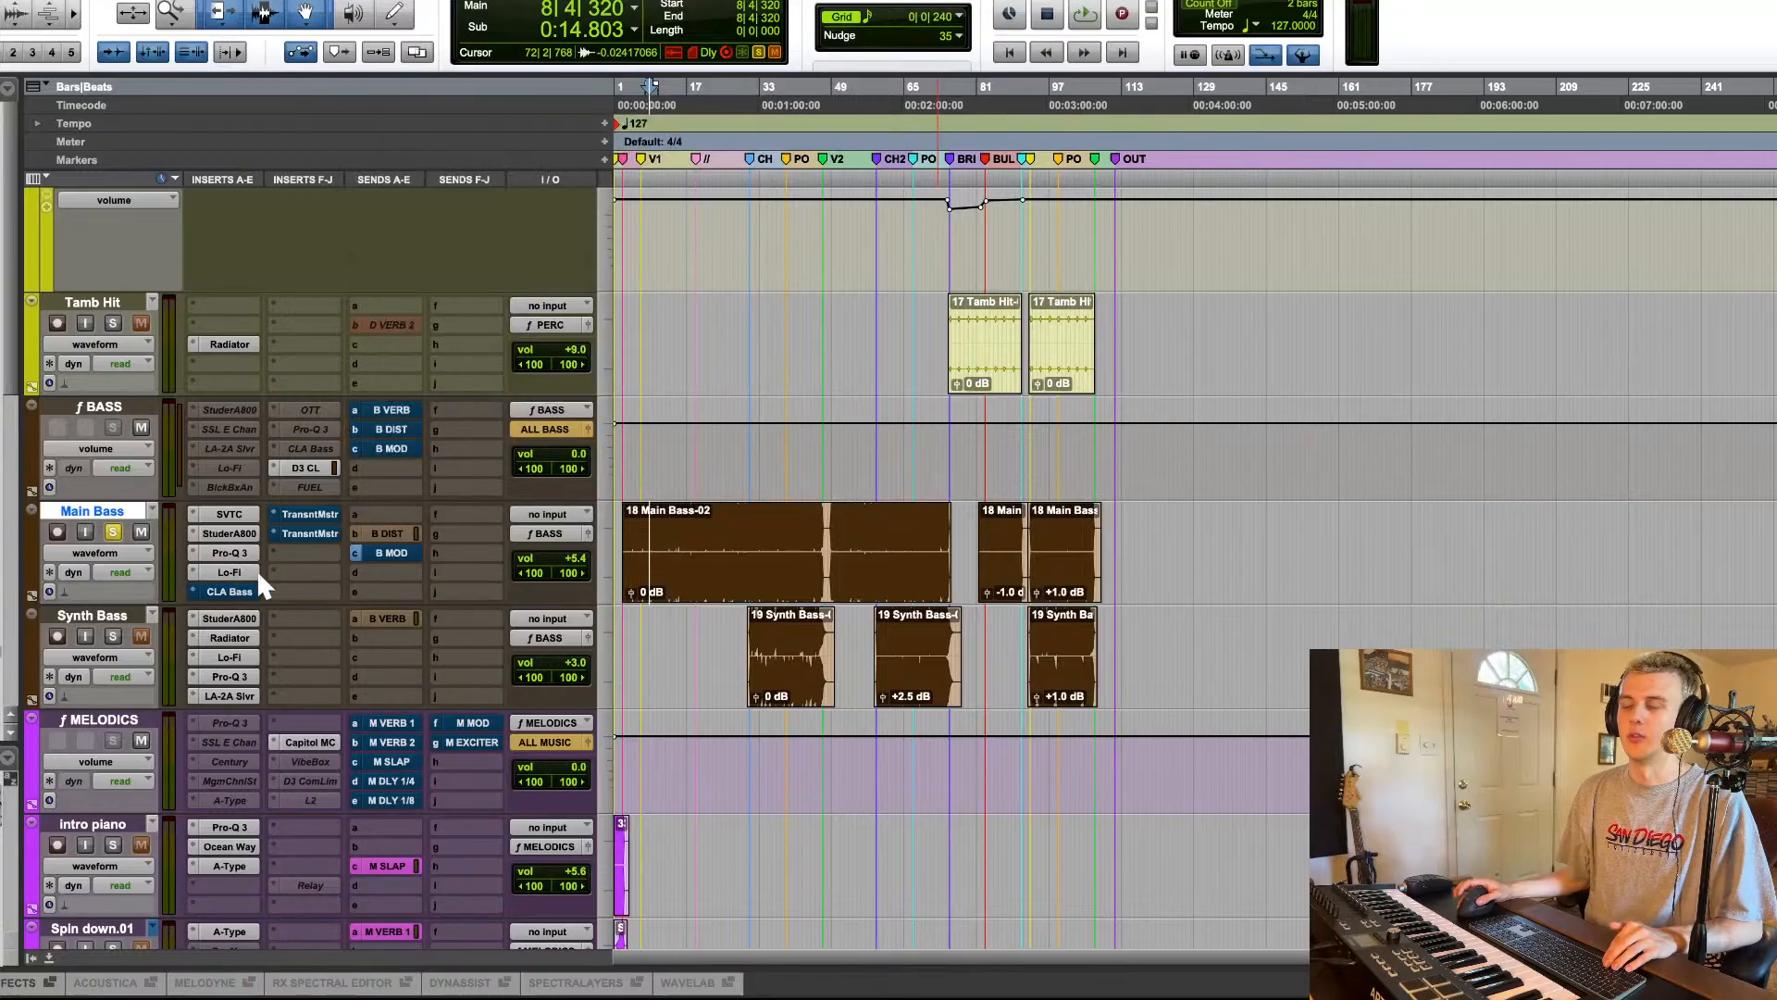
scroll(264, 570, "down", 2)
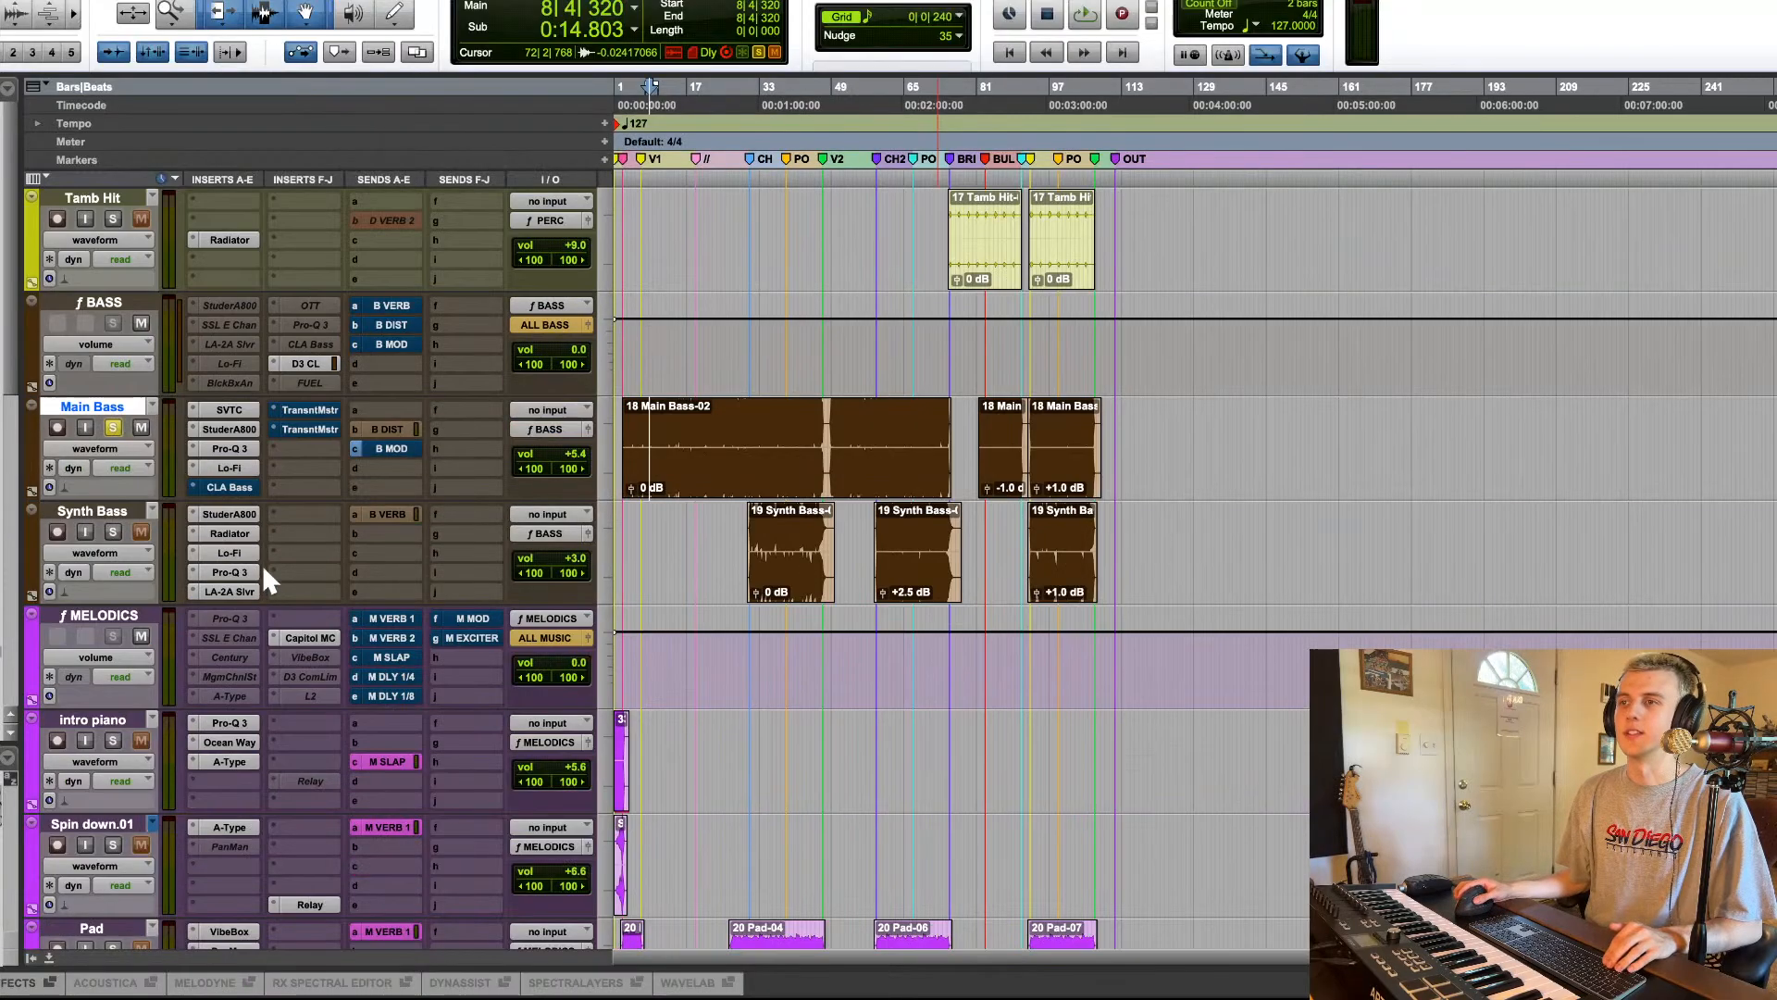
left_click(229, 489)
key("space")
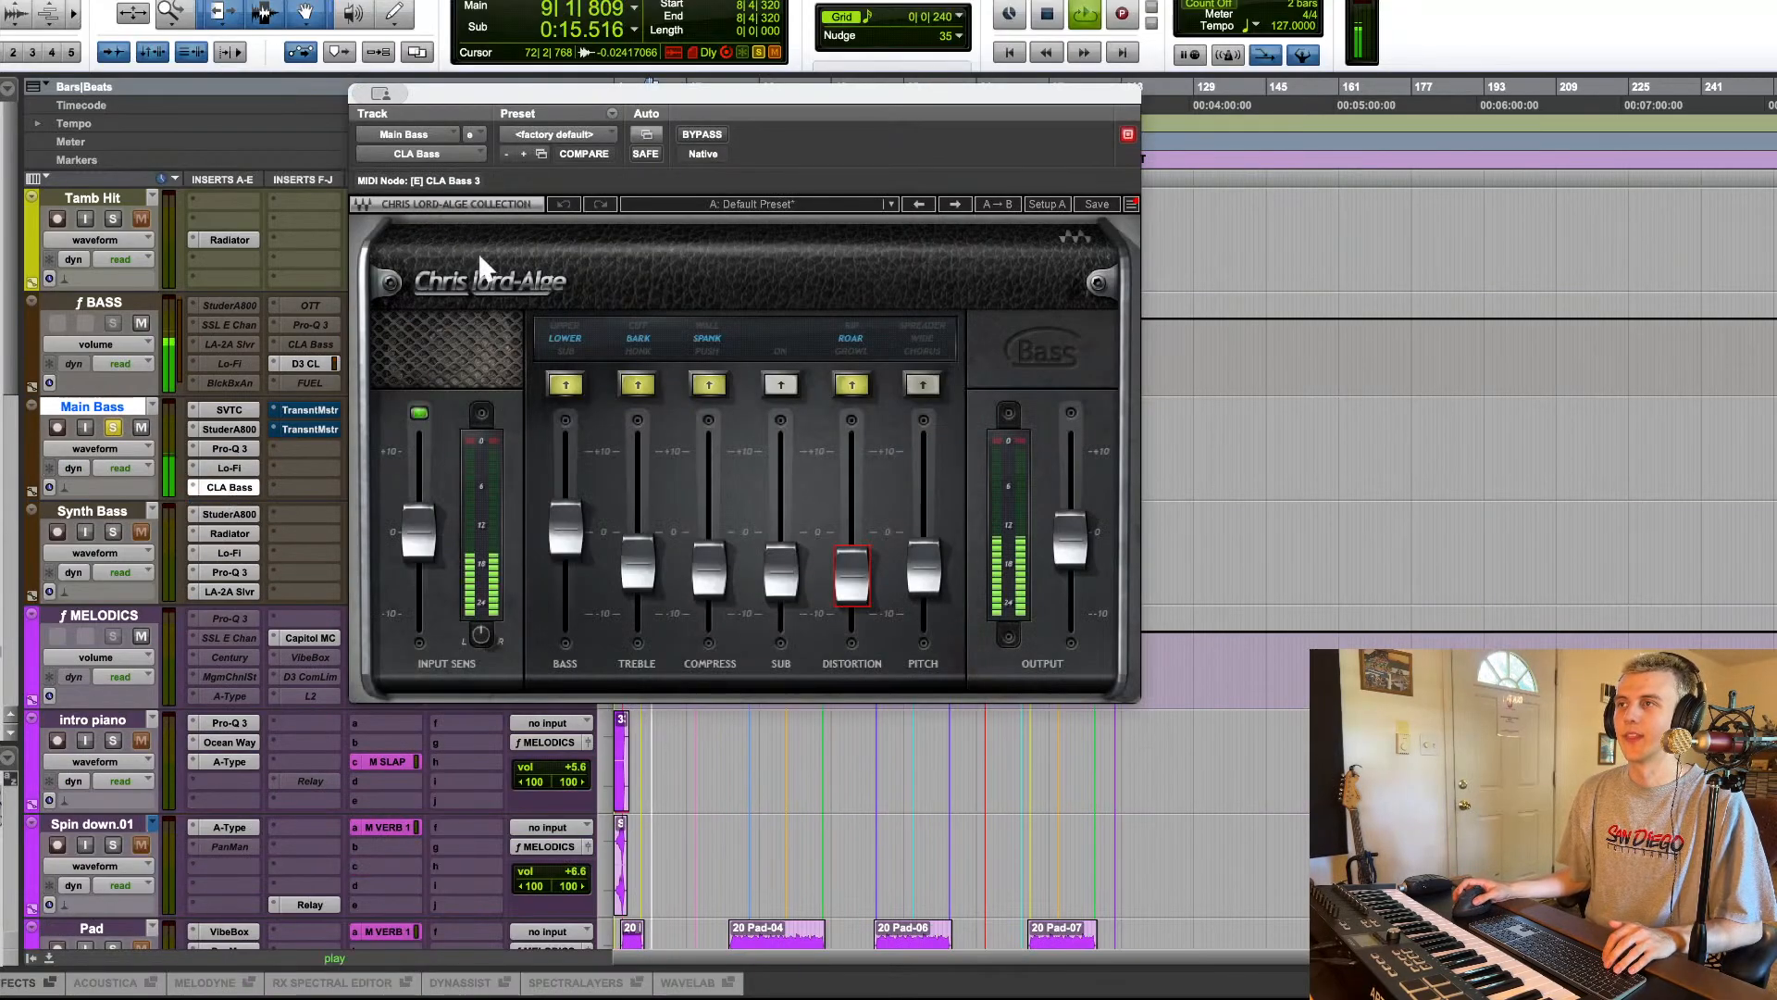
key("space")
Step: Show the CLA Bass Distortion automation lane under Main Bass, move the plug-in window clear of it, and set playback at bar 95
left_click(34, 492)
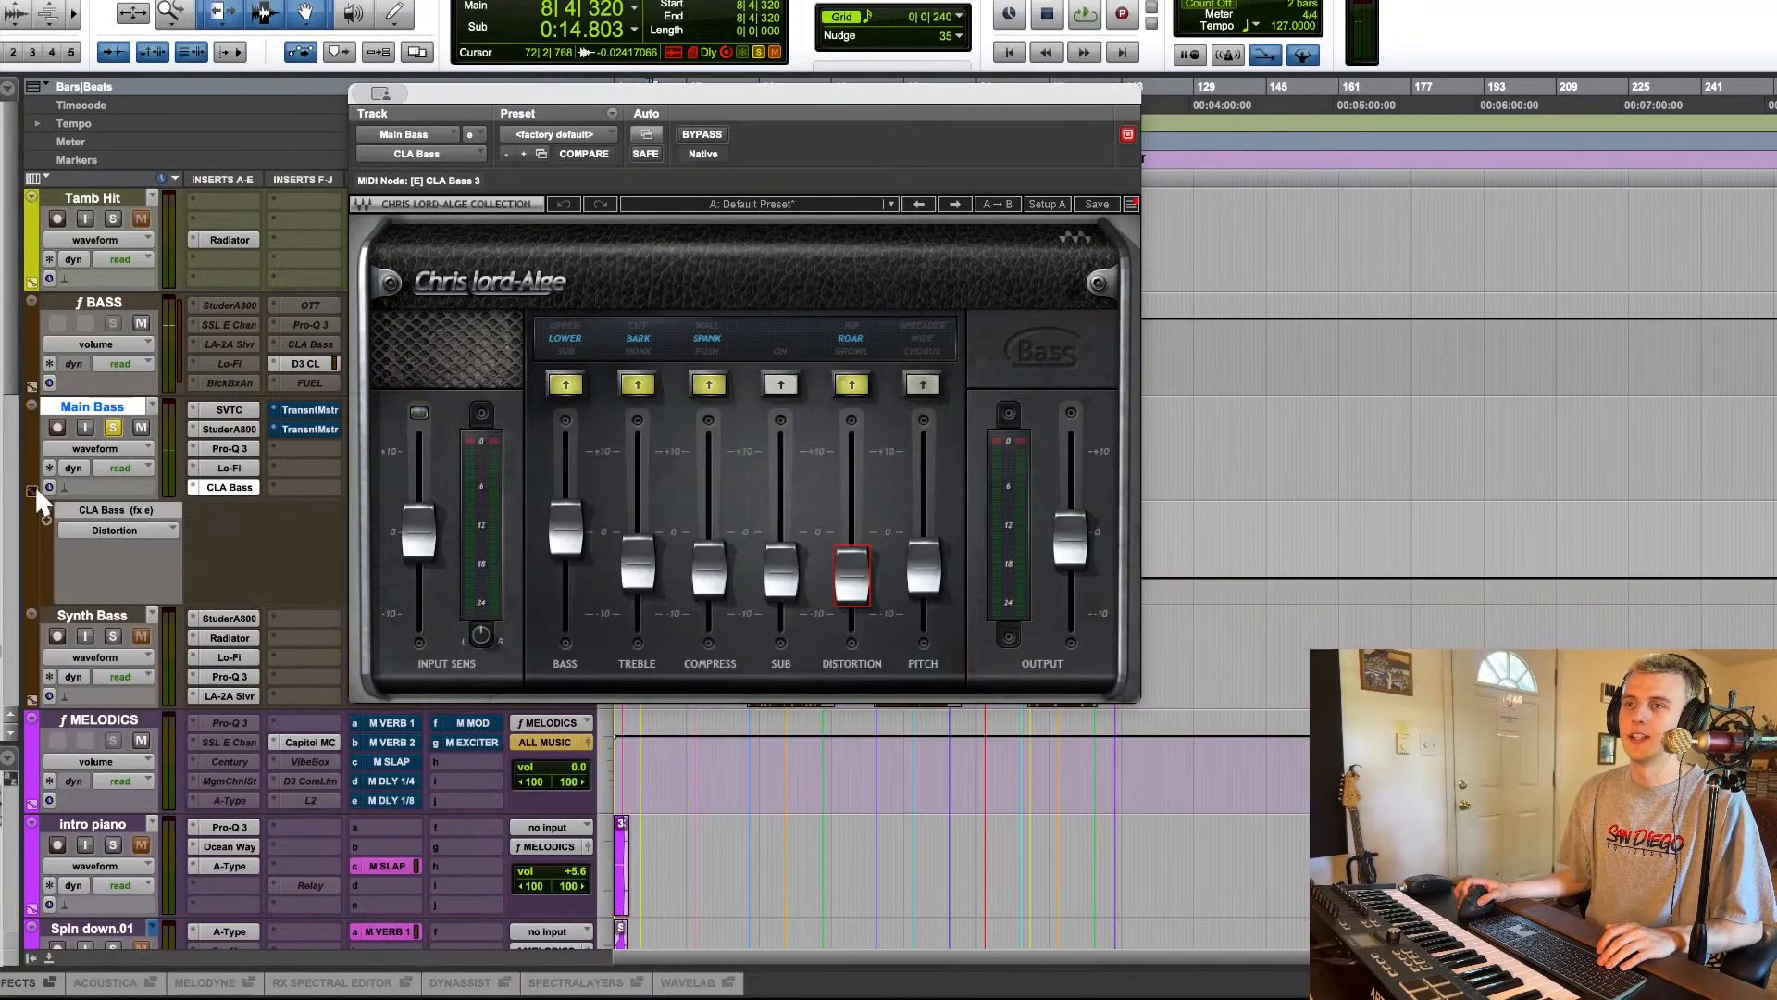
left_click_drag(759, 97, 1599, 133)
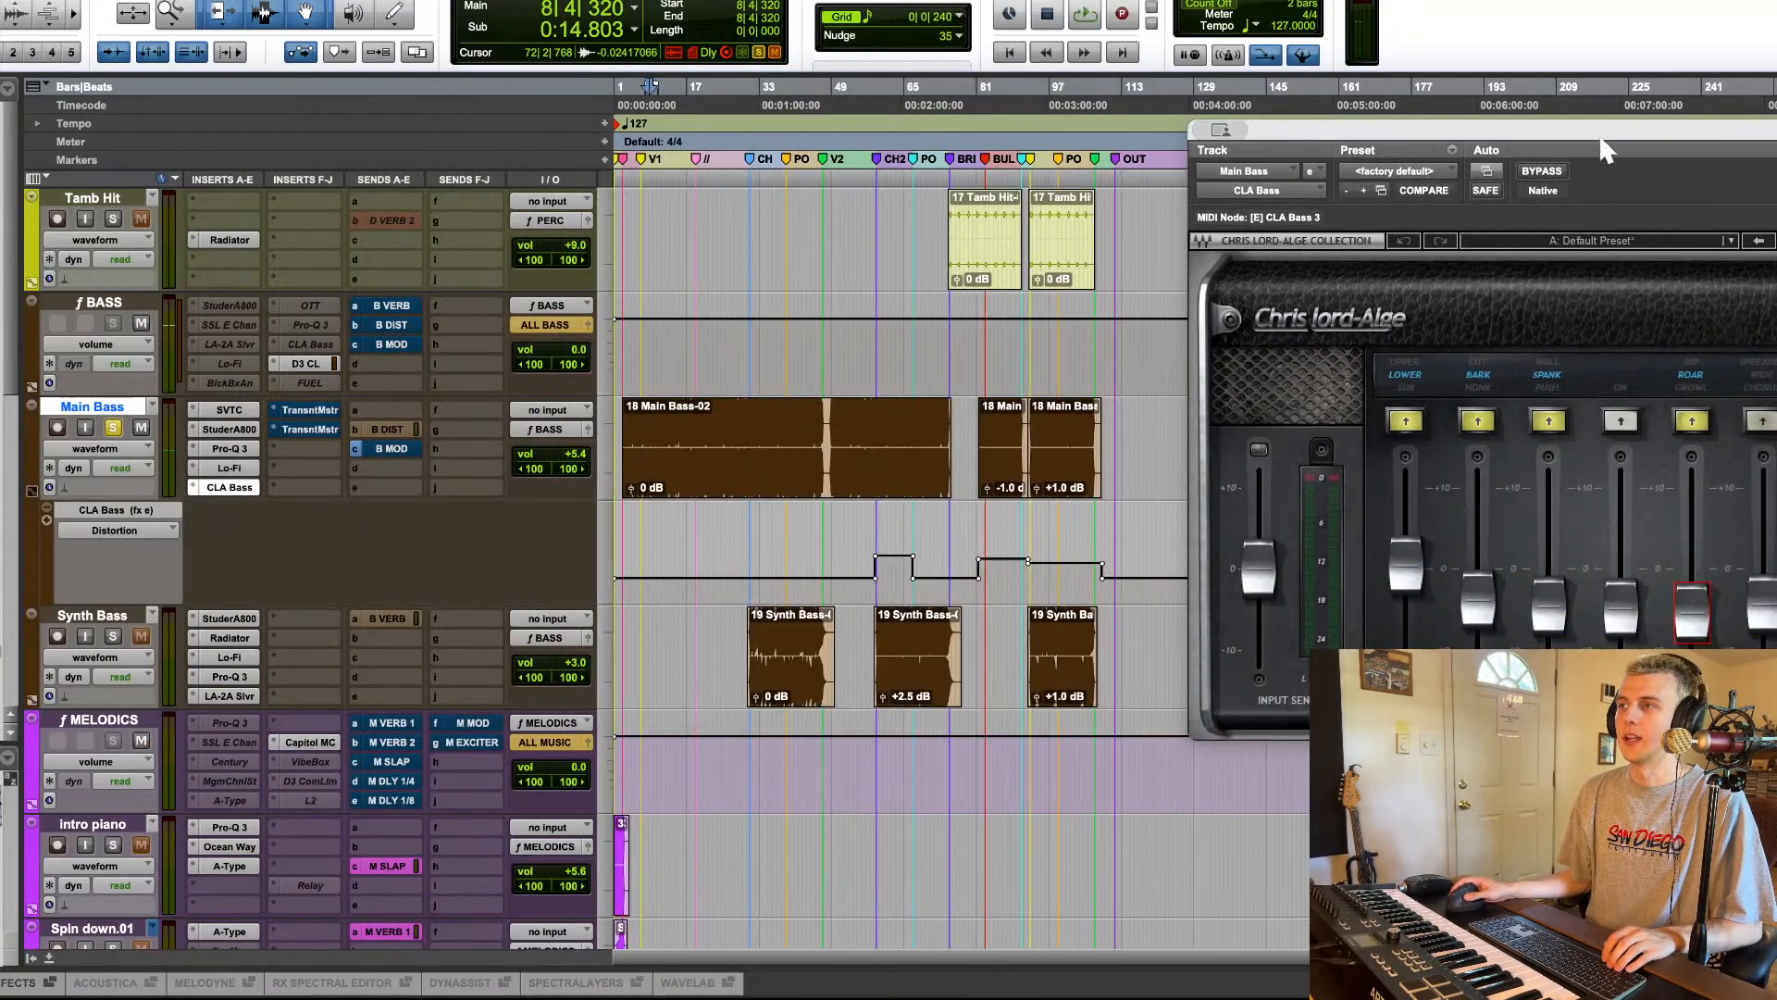
left_click(1038, 566)
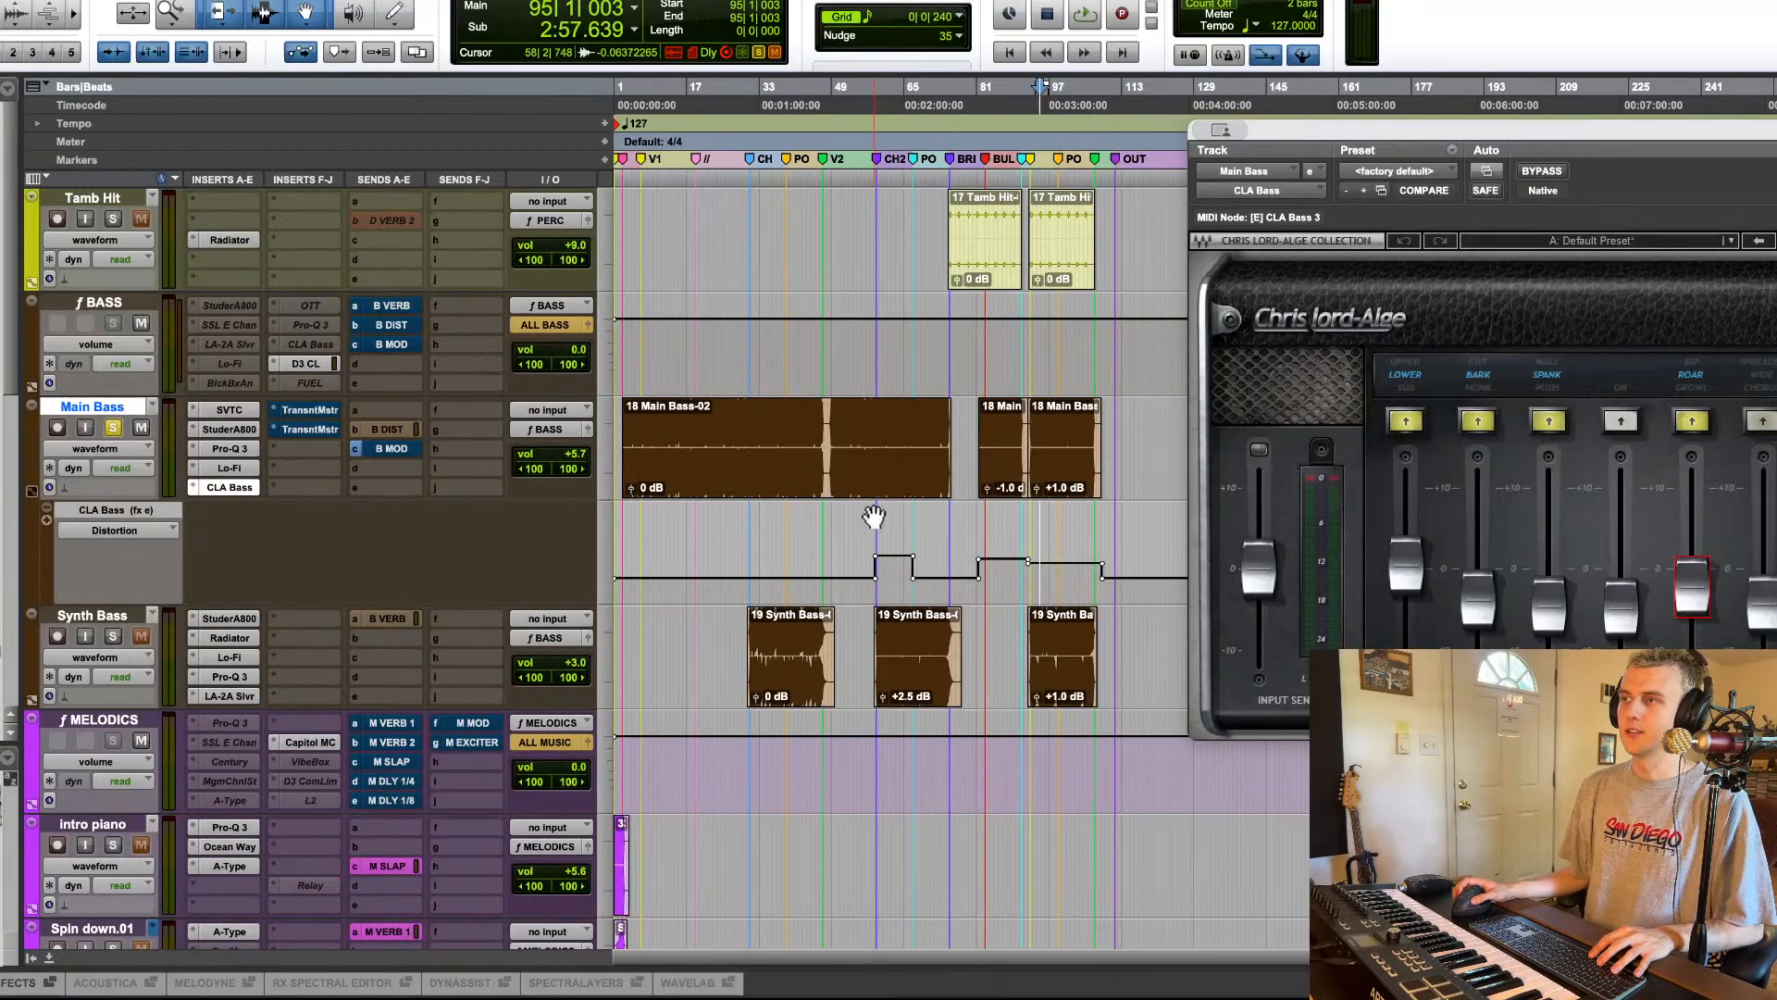
left_click(876, 549)
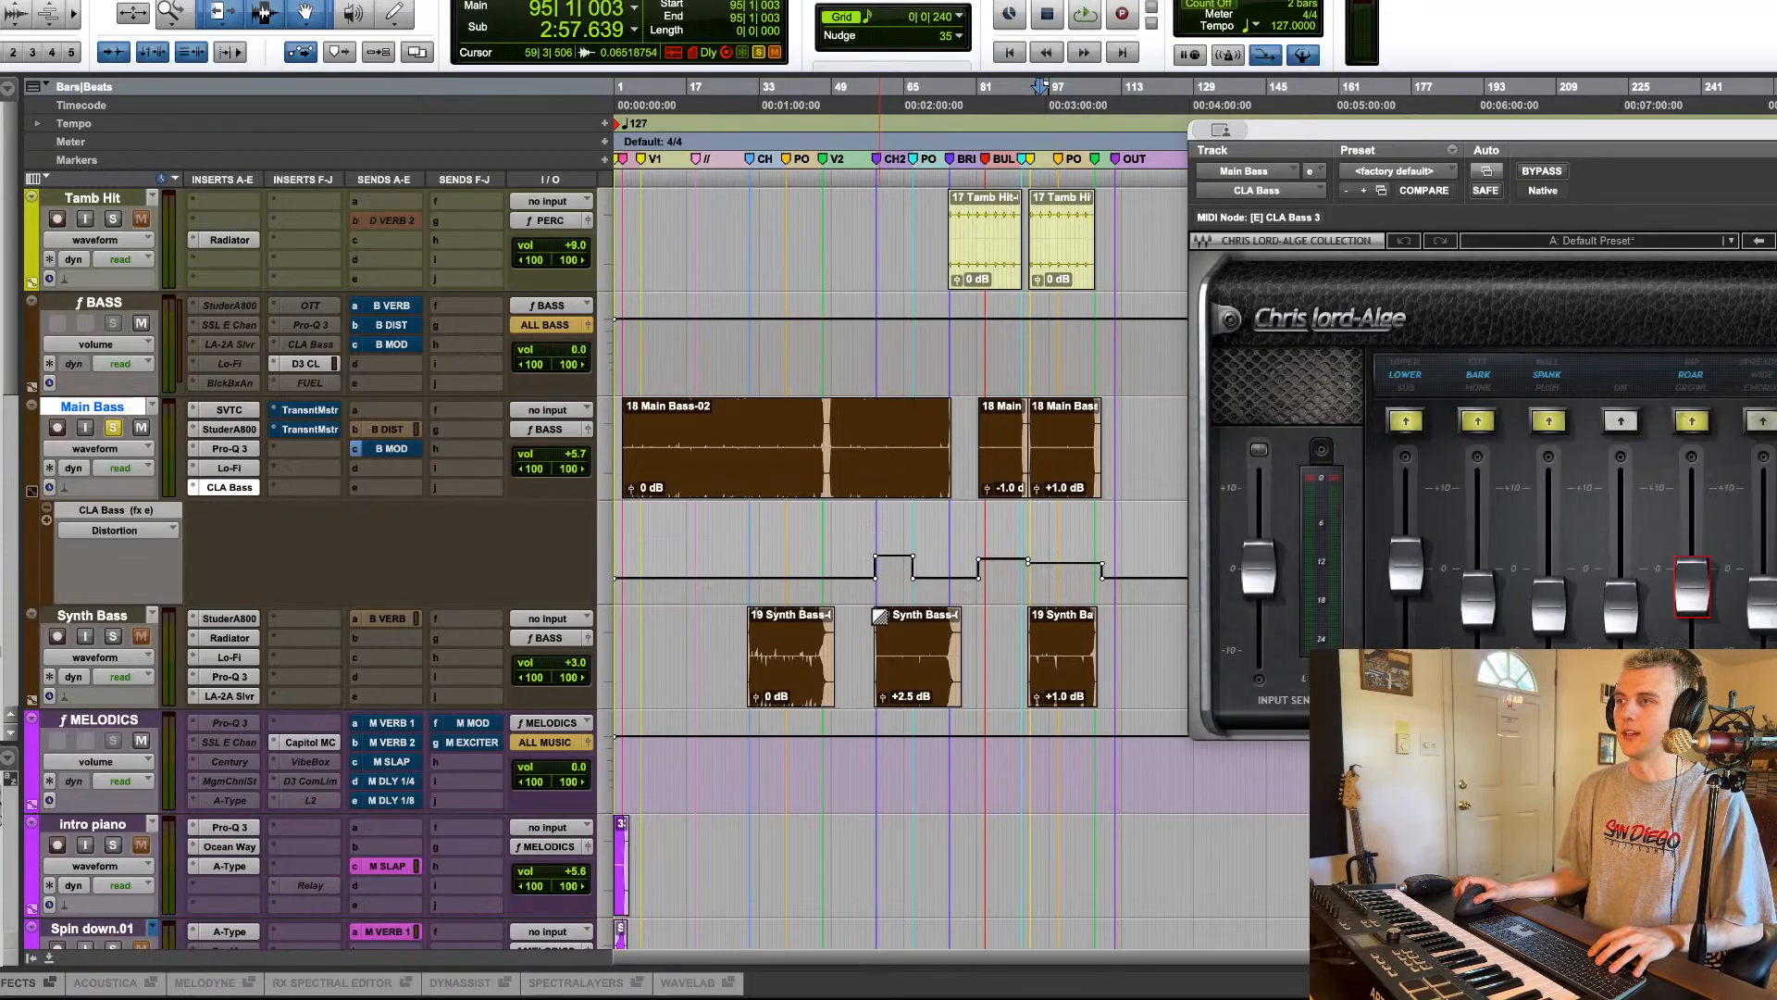
Step: Play Main Bass in the build, the drop and around bar 16 to hear the distortion automation, and reactivate both TransntMstr inserts
key("space")
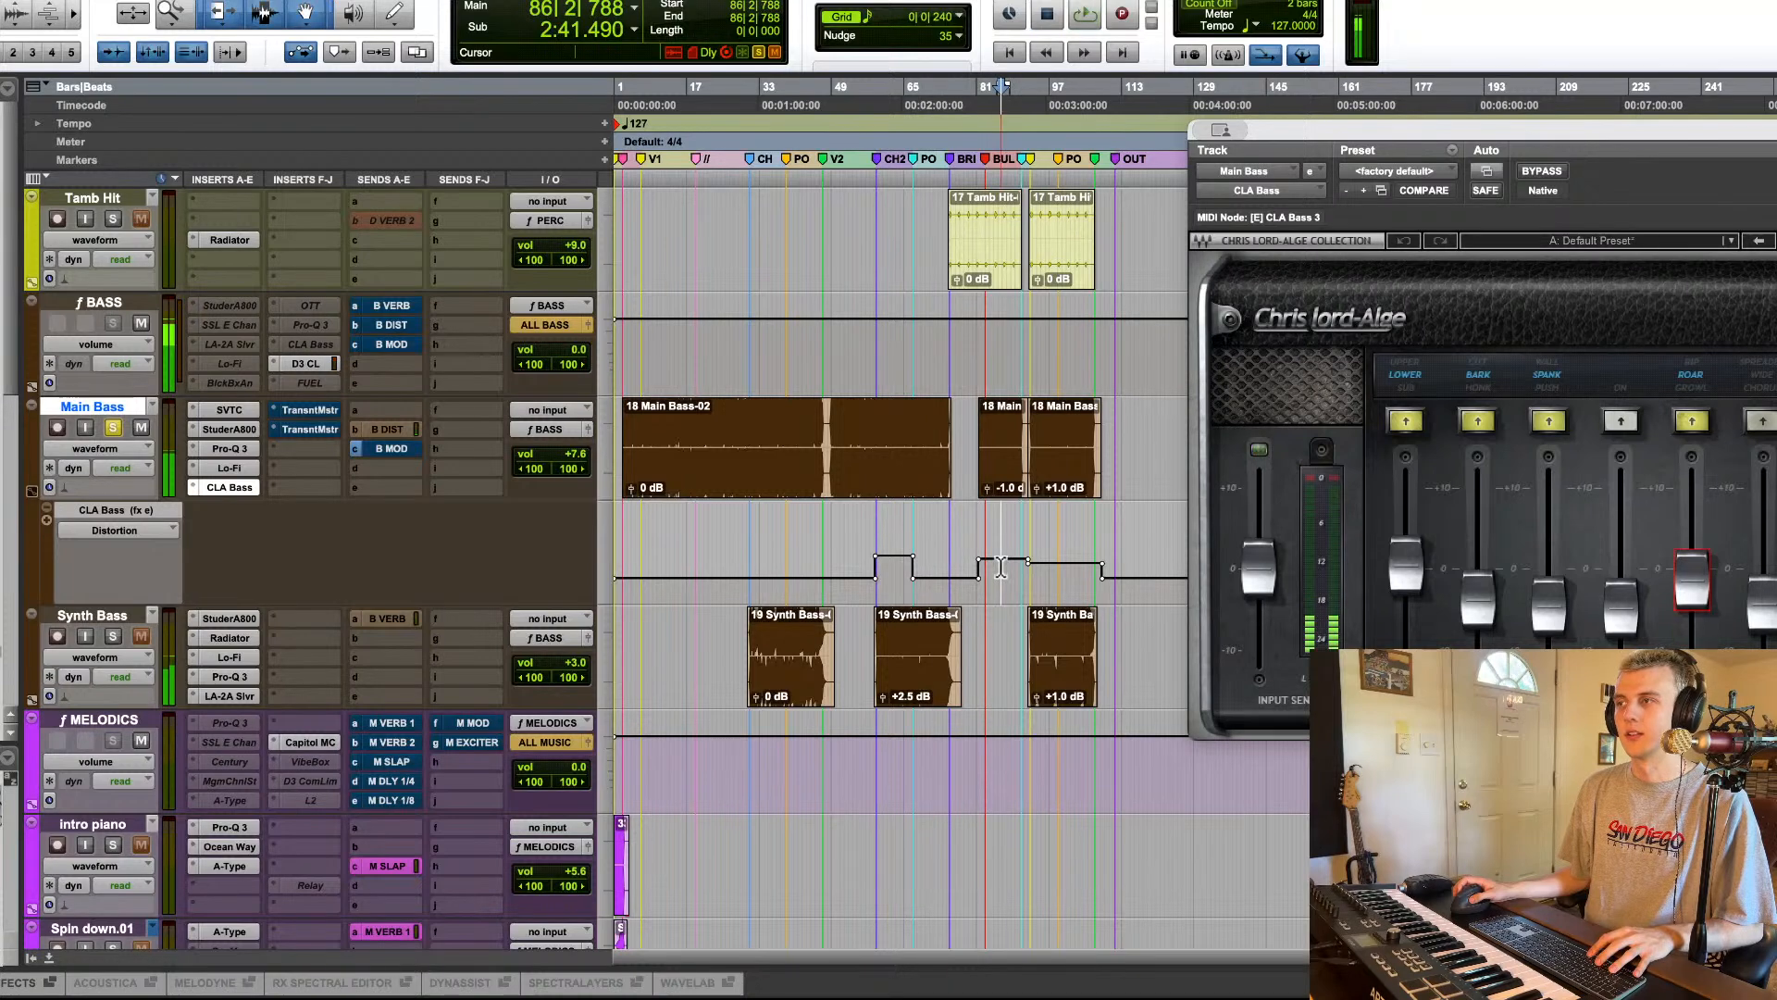
left_click(1049, 566)
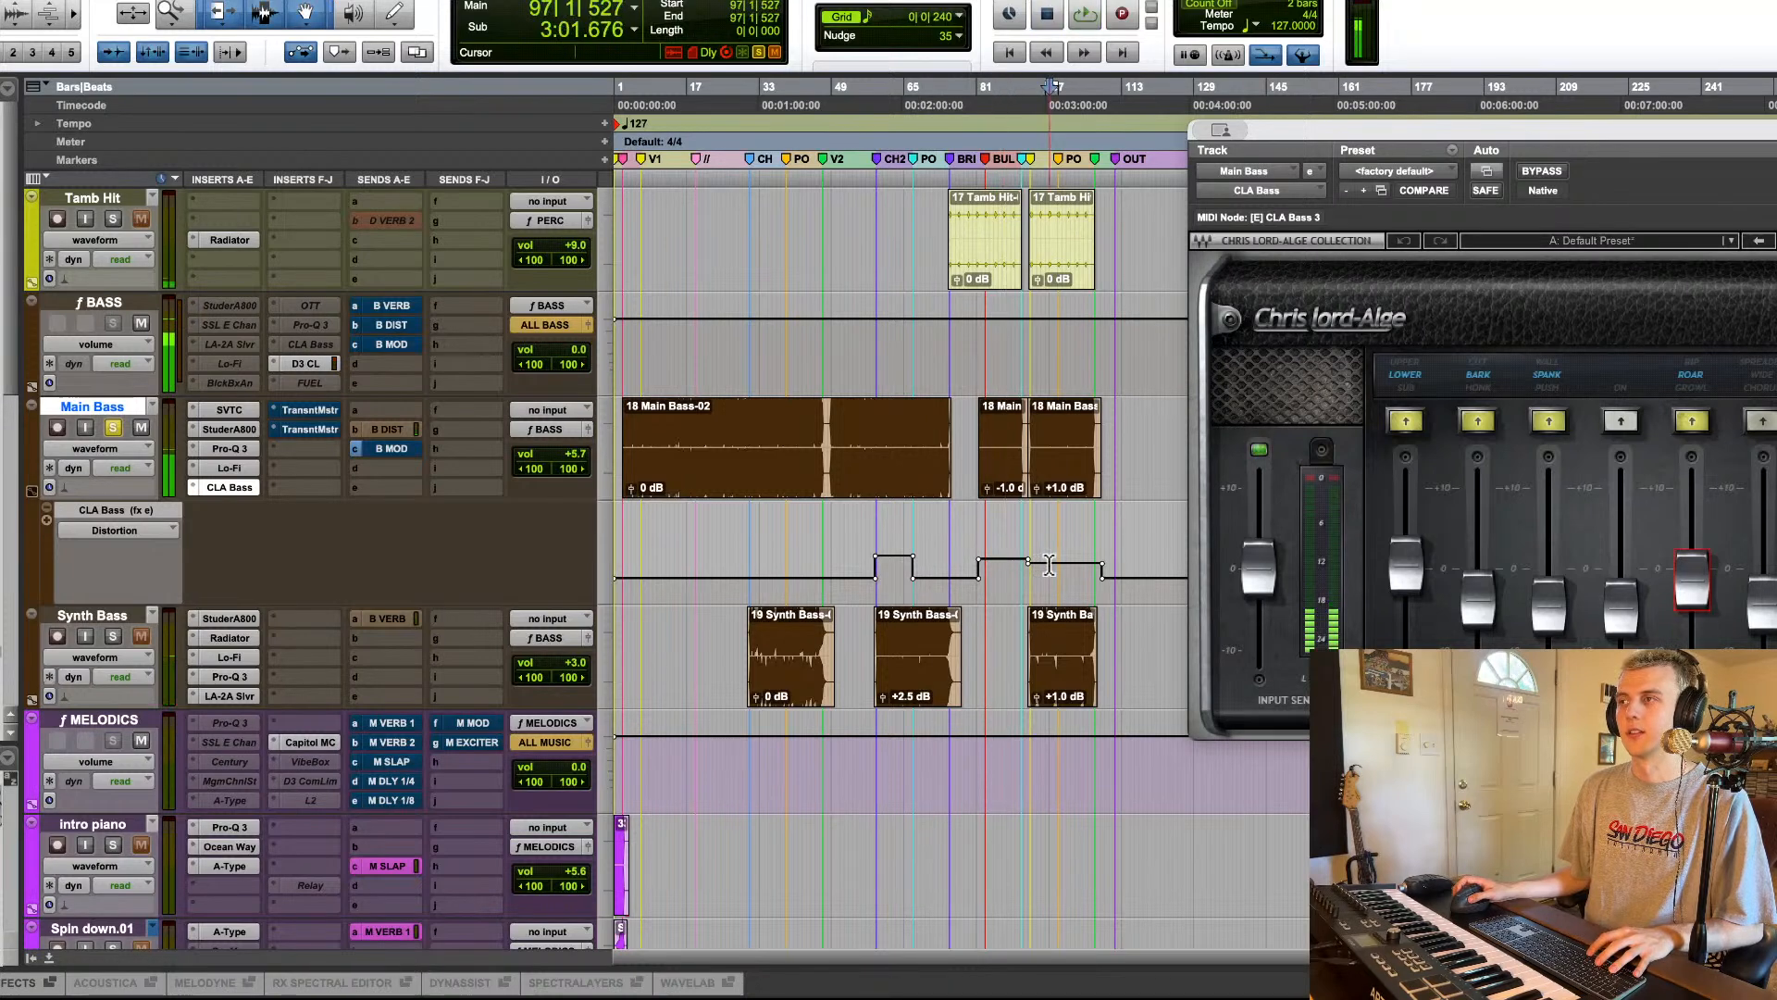
left_click(682, 566)
key("space")
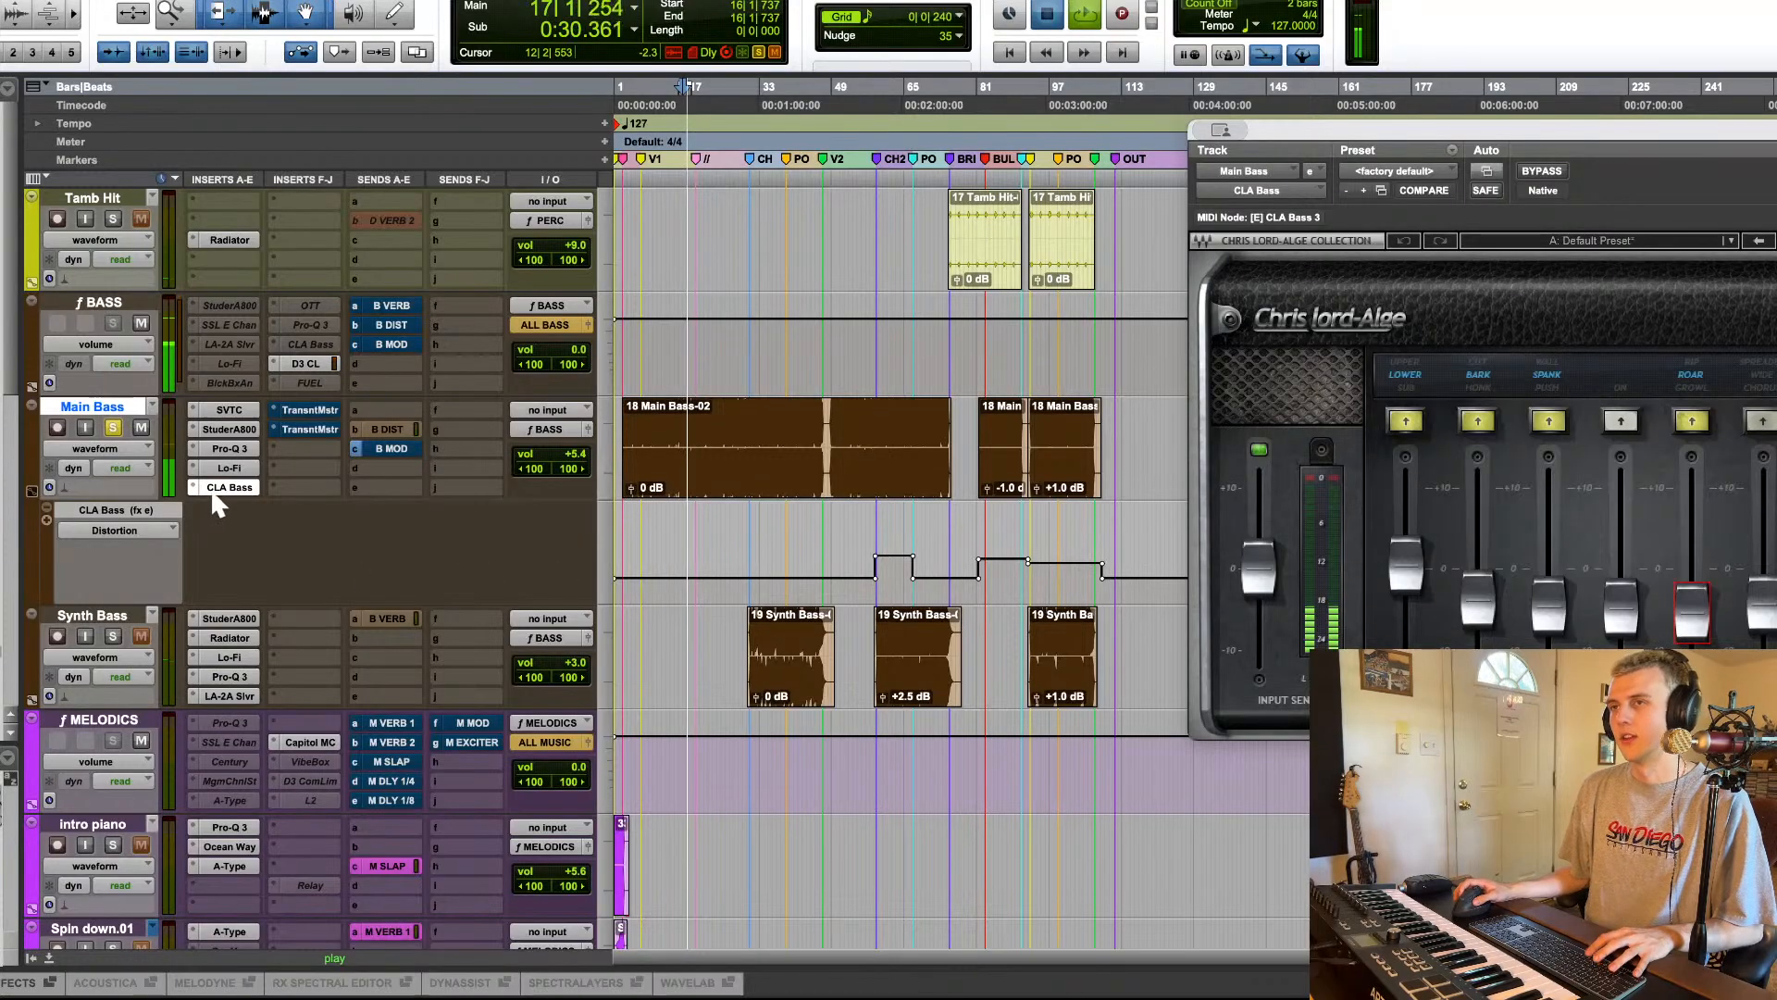
left_click(222, 488)
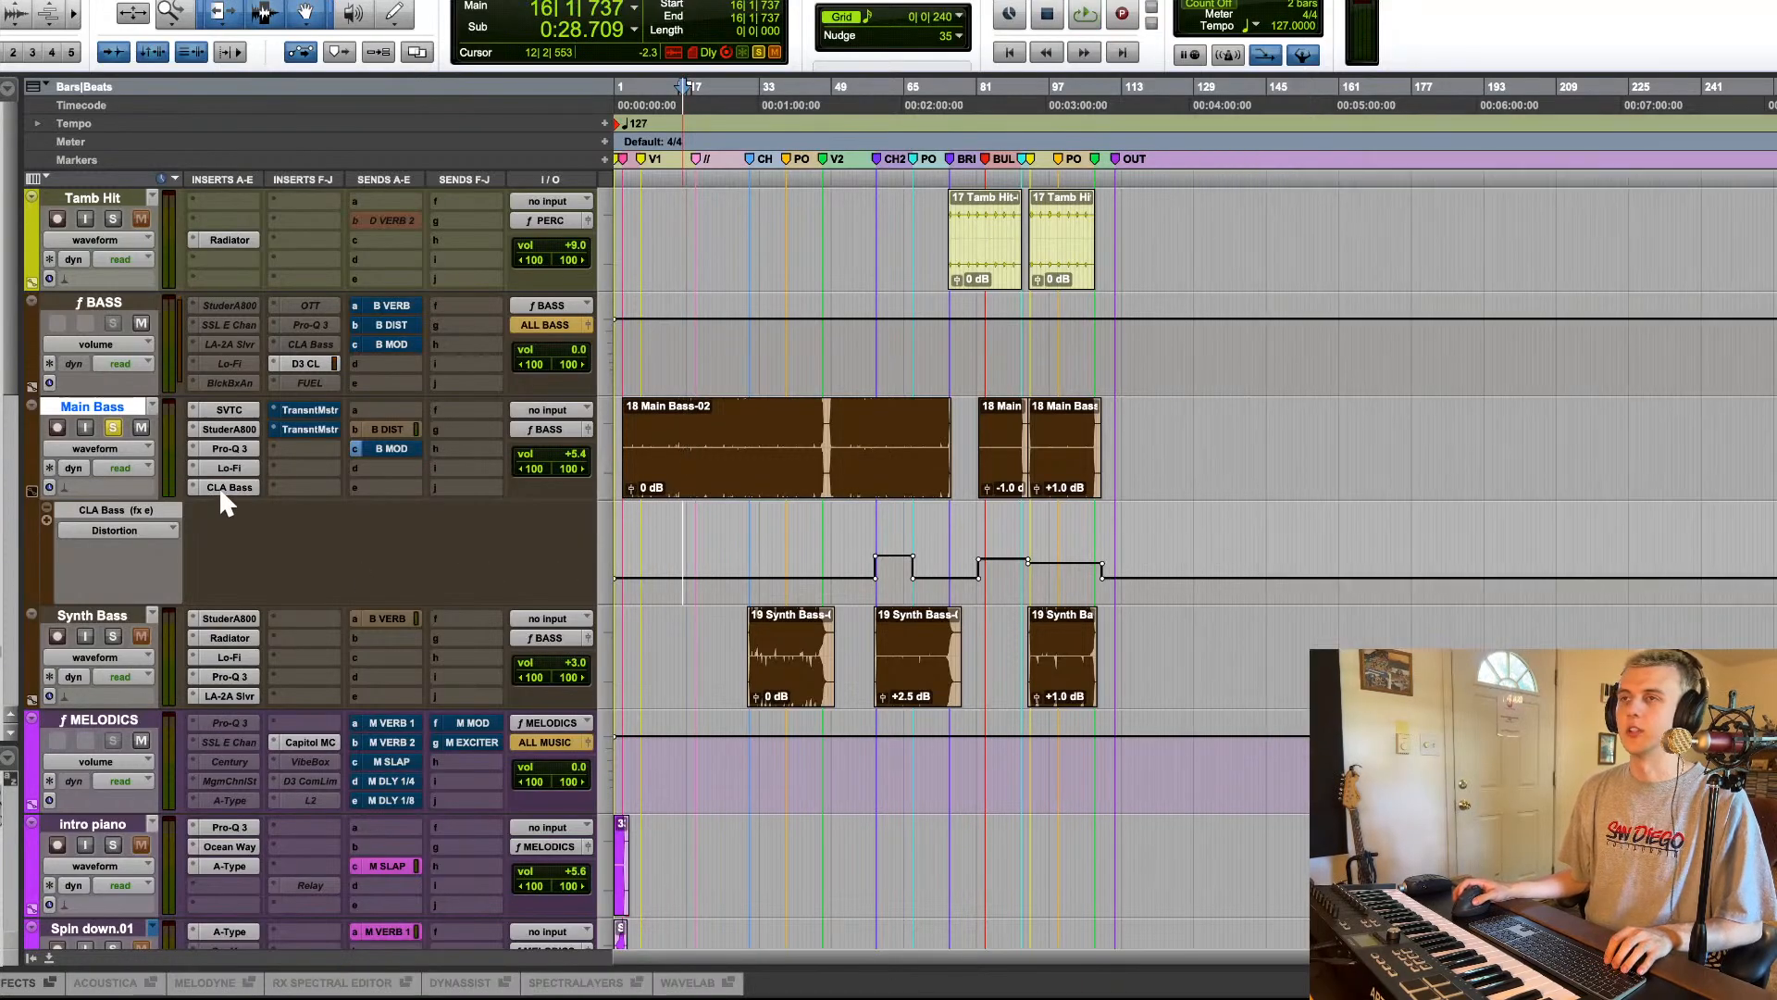
left_click(325, 429)
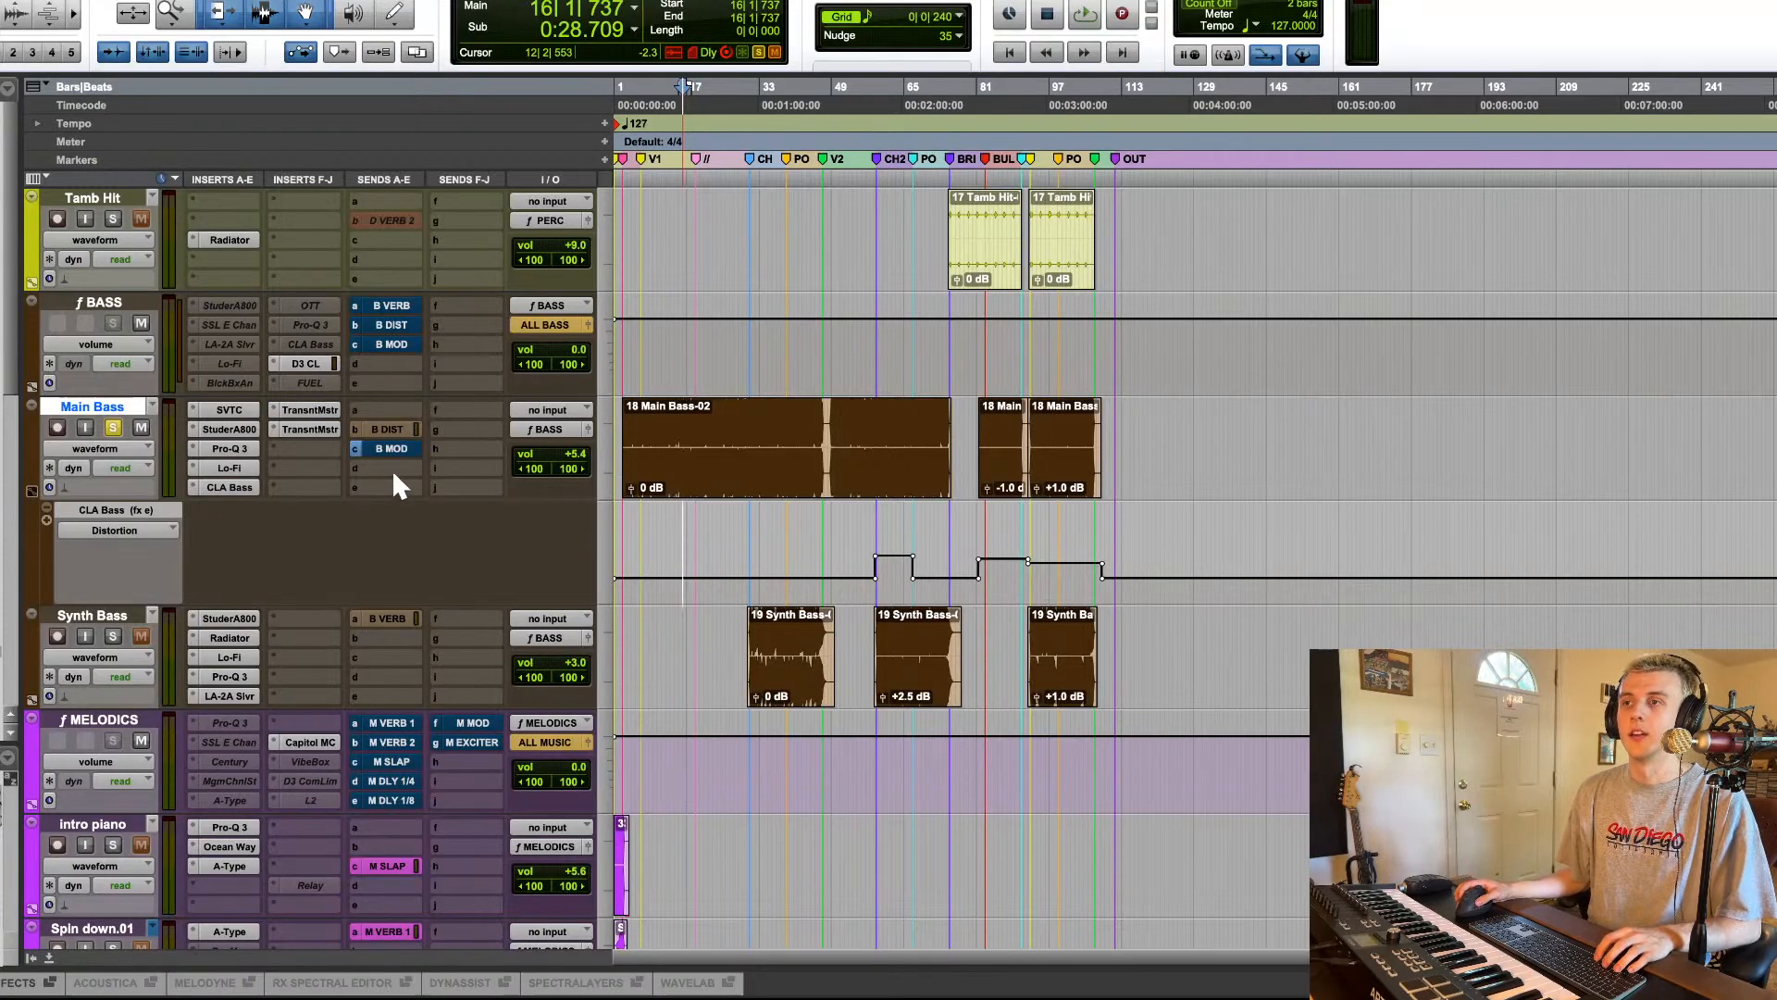
Step: Solo Synth Bass, play its first chorus clip, and examine its Radiator insert while it plays
scroll(392, 469, "down", 3)
left_click(114, 533)
left_click(798, 586)
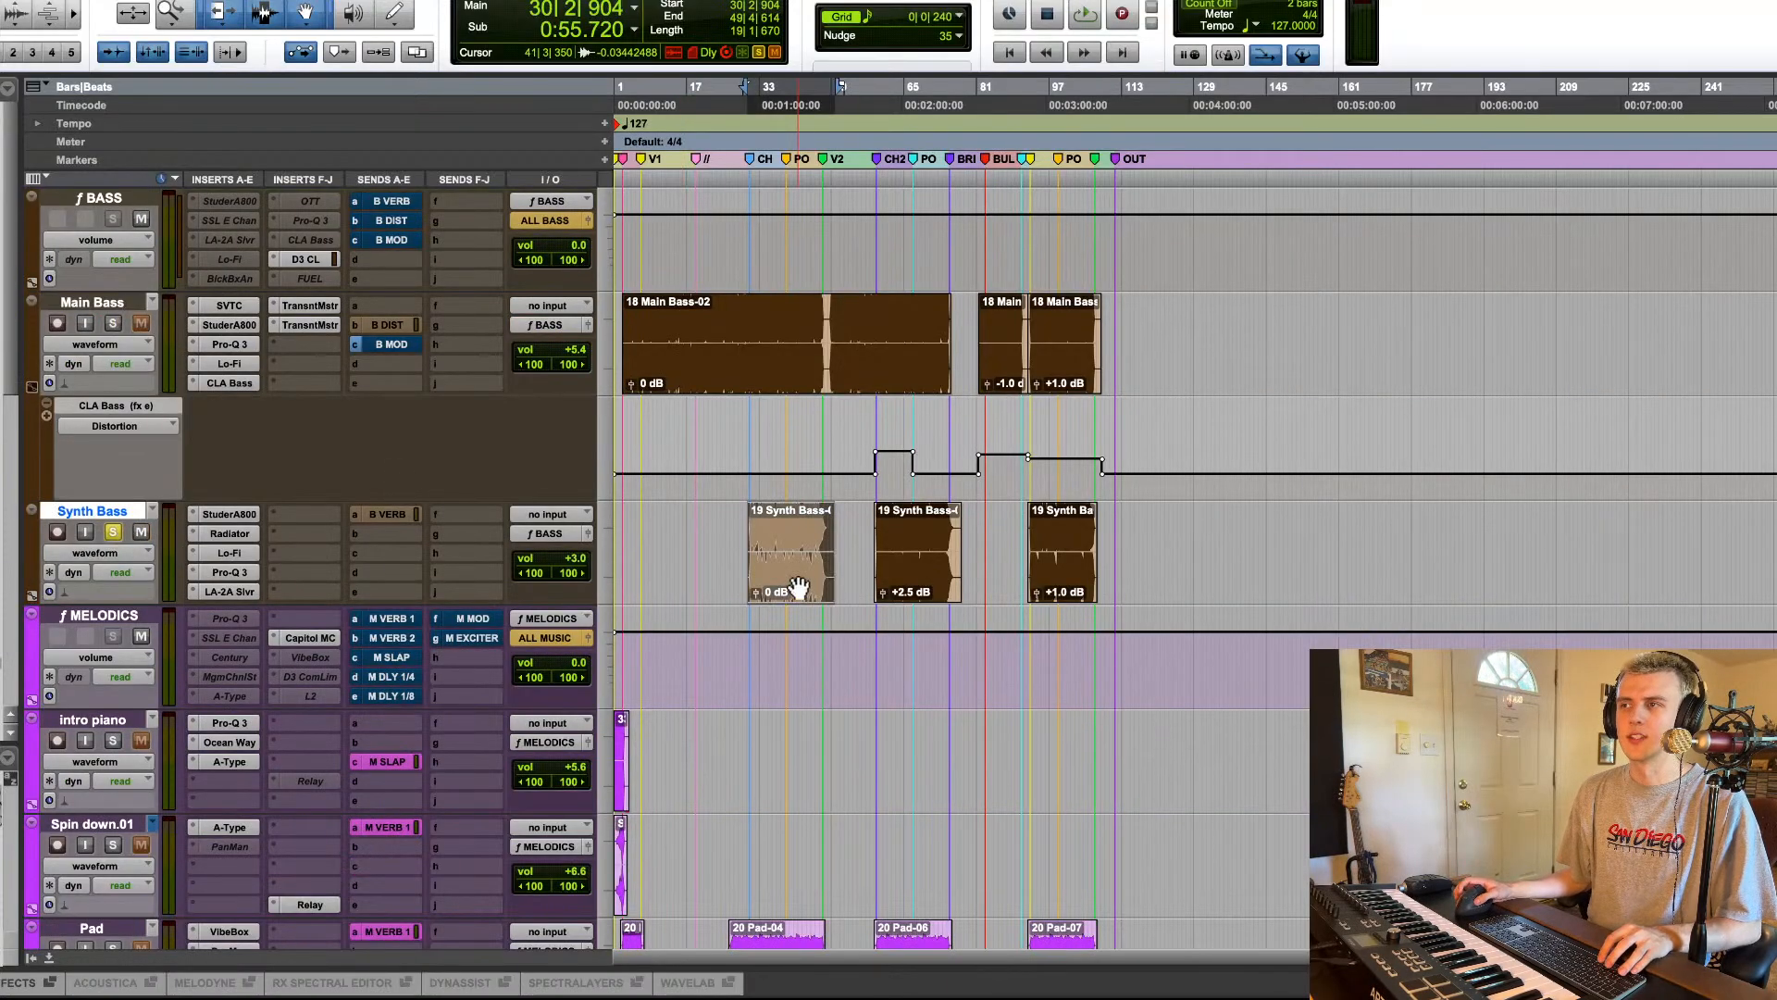
key("space")
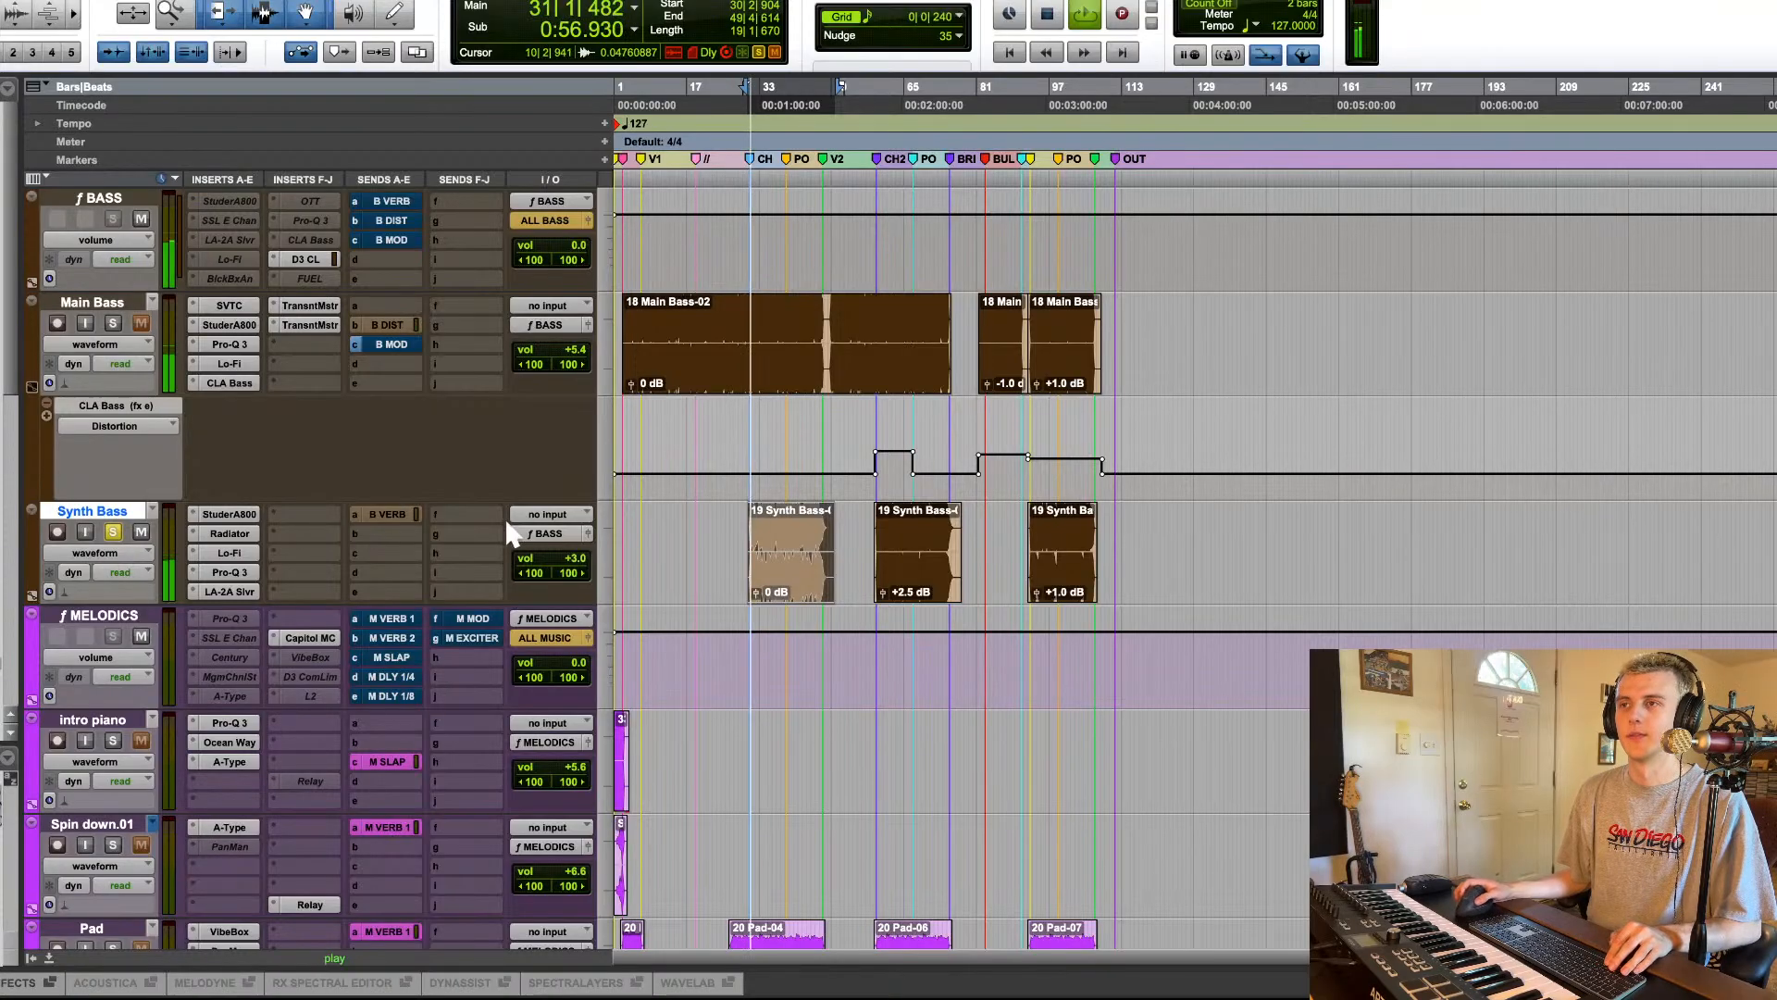
mouse_move(232, 520)
left_mouse_down()
mouse_move(242, 602)
mouse_move(239, 523)
left_mouse_up()
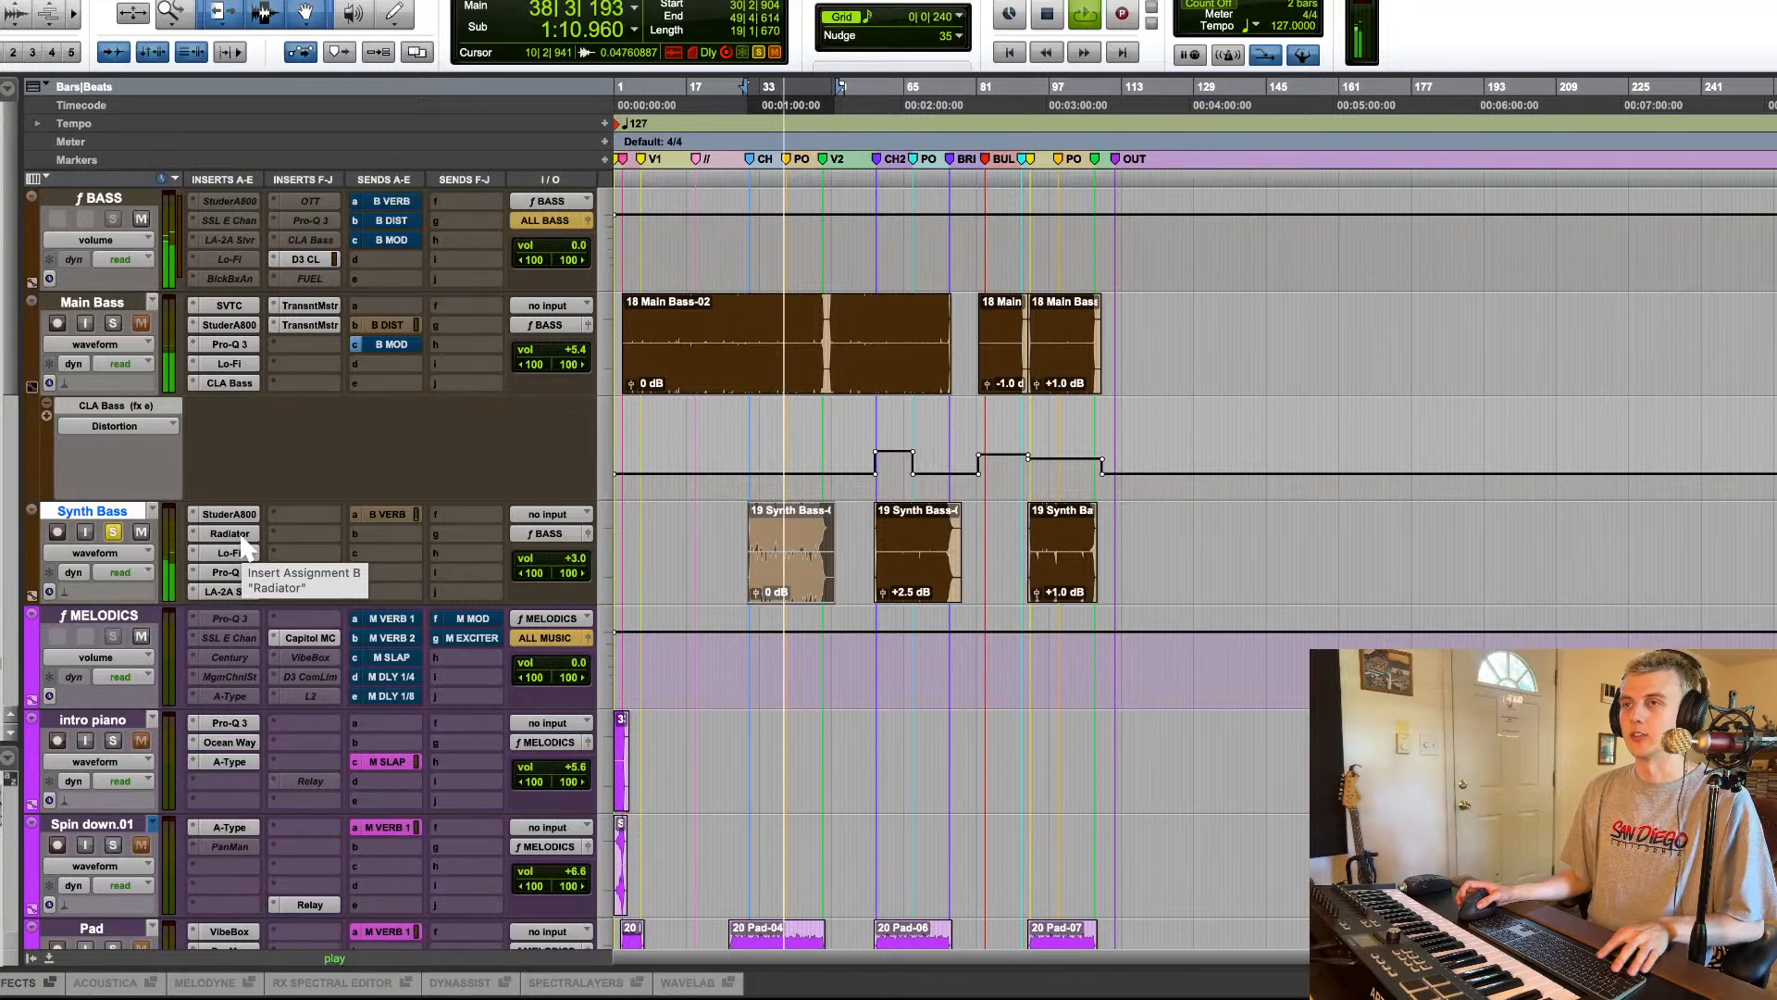
left_click(244, 542)
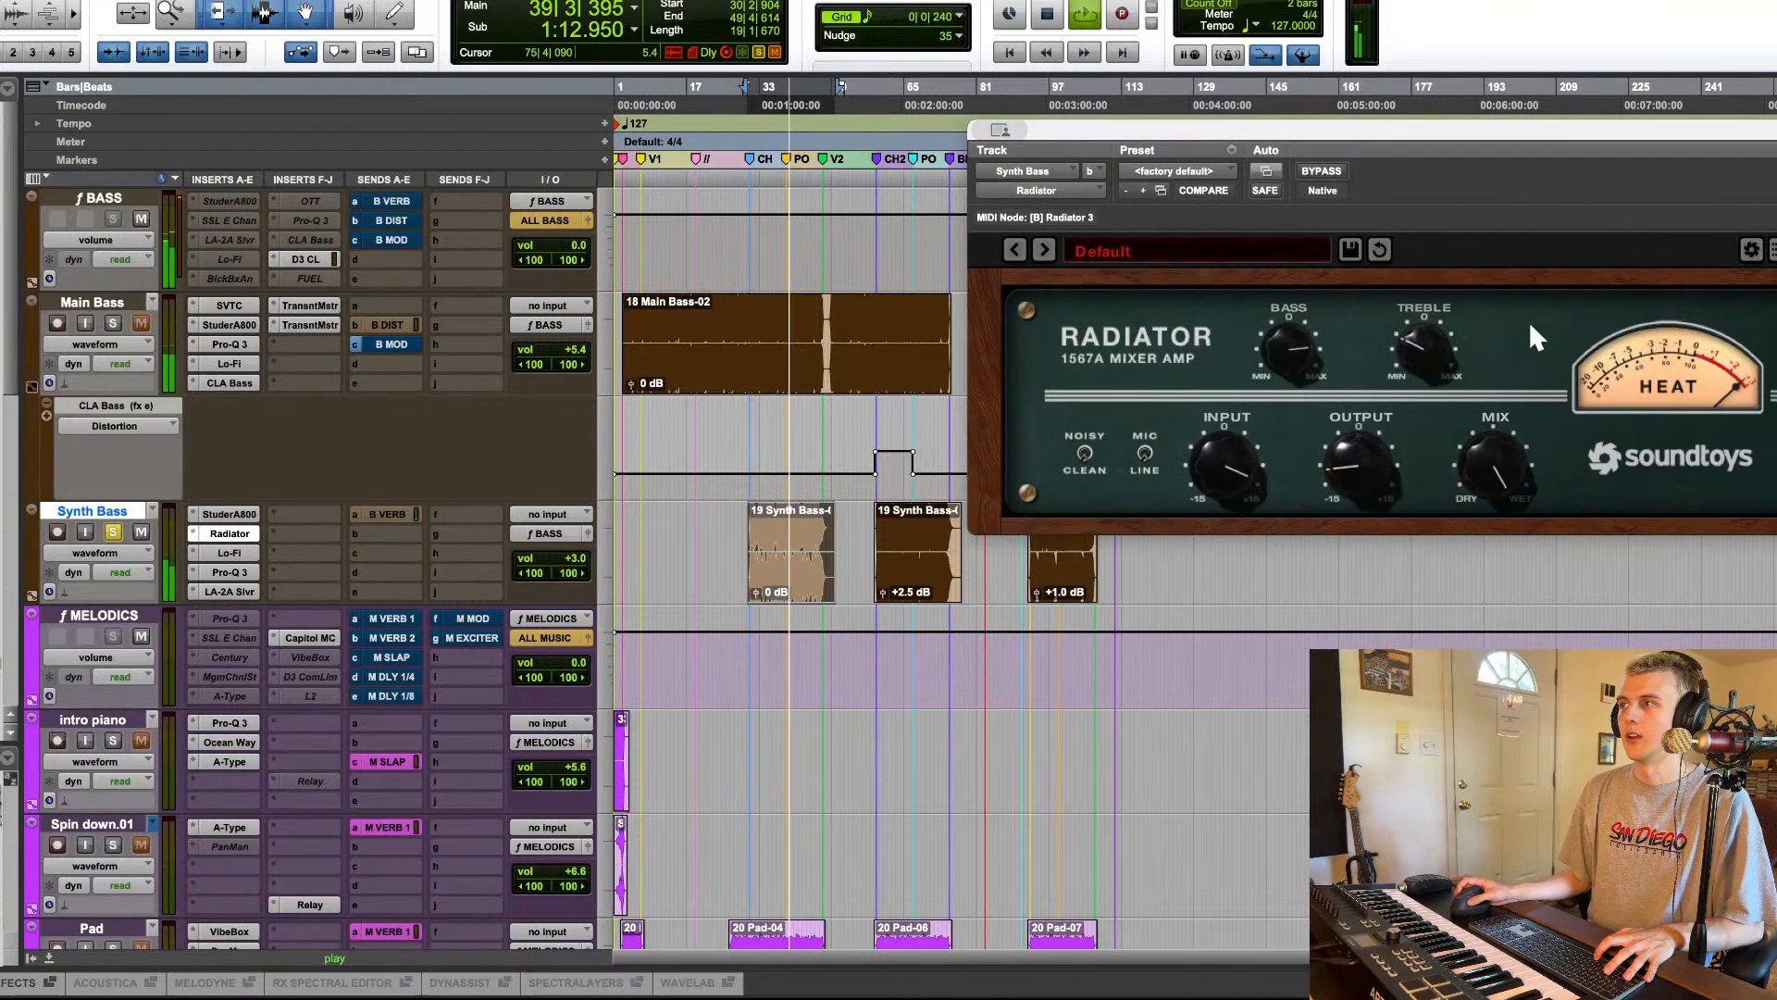
left_click(229, 533)
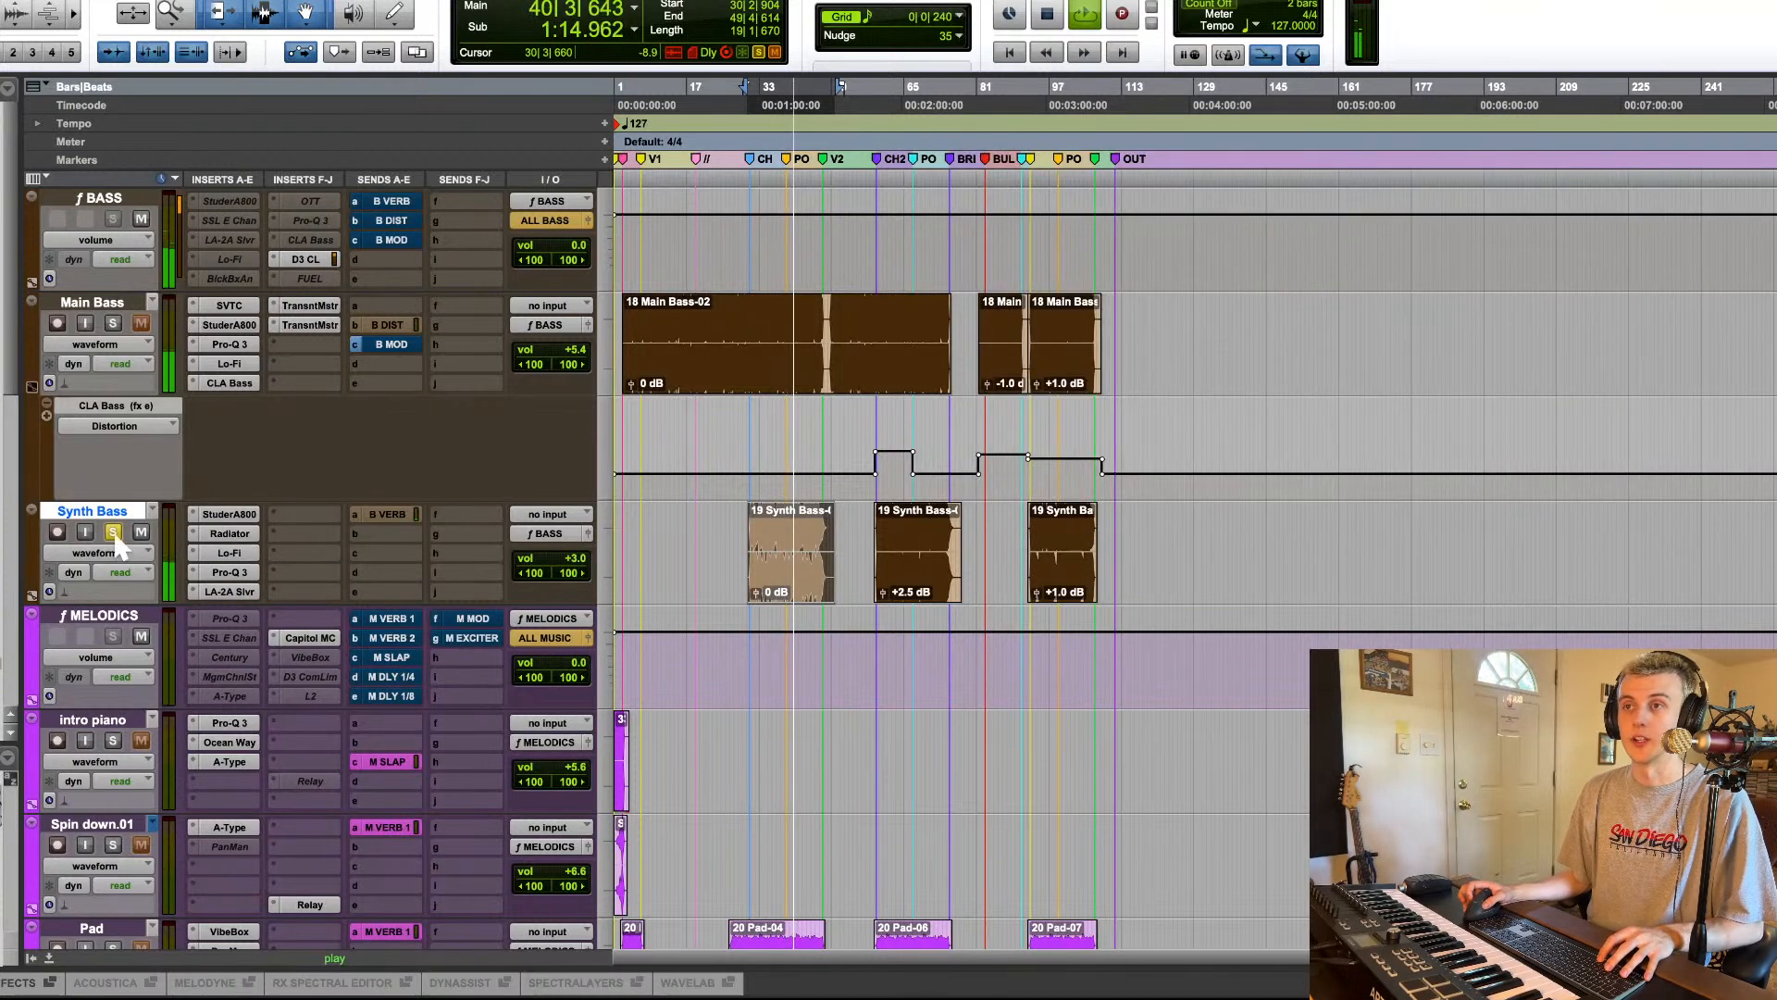
key("space")
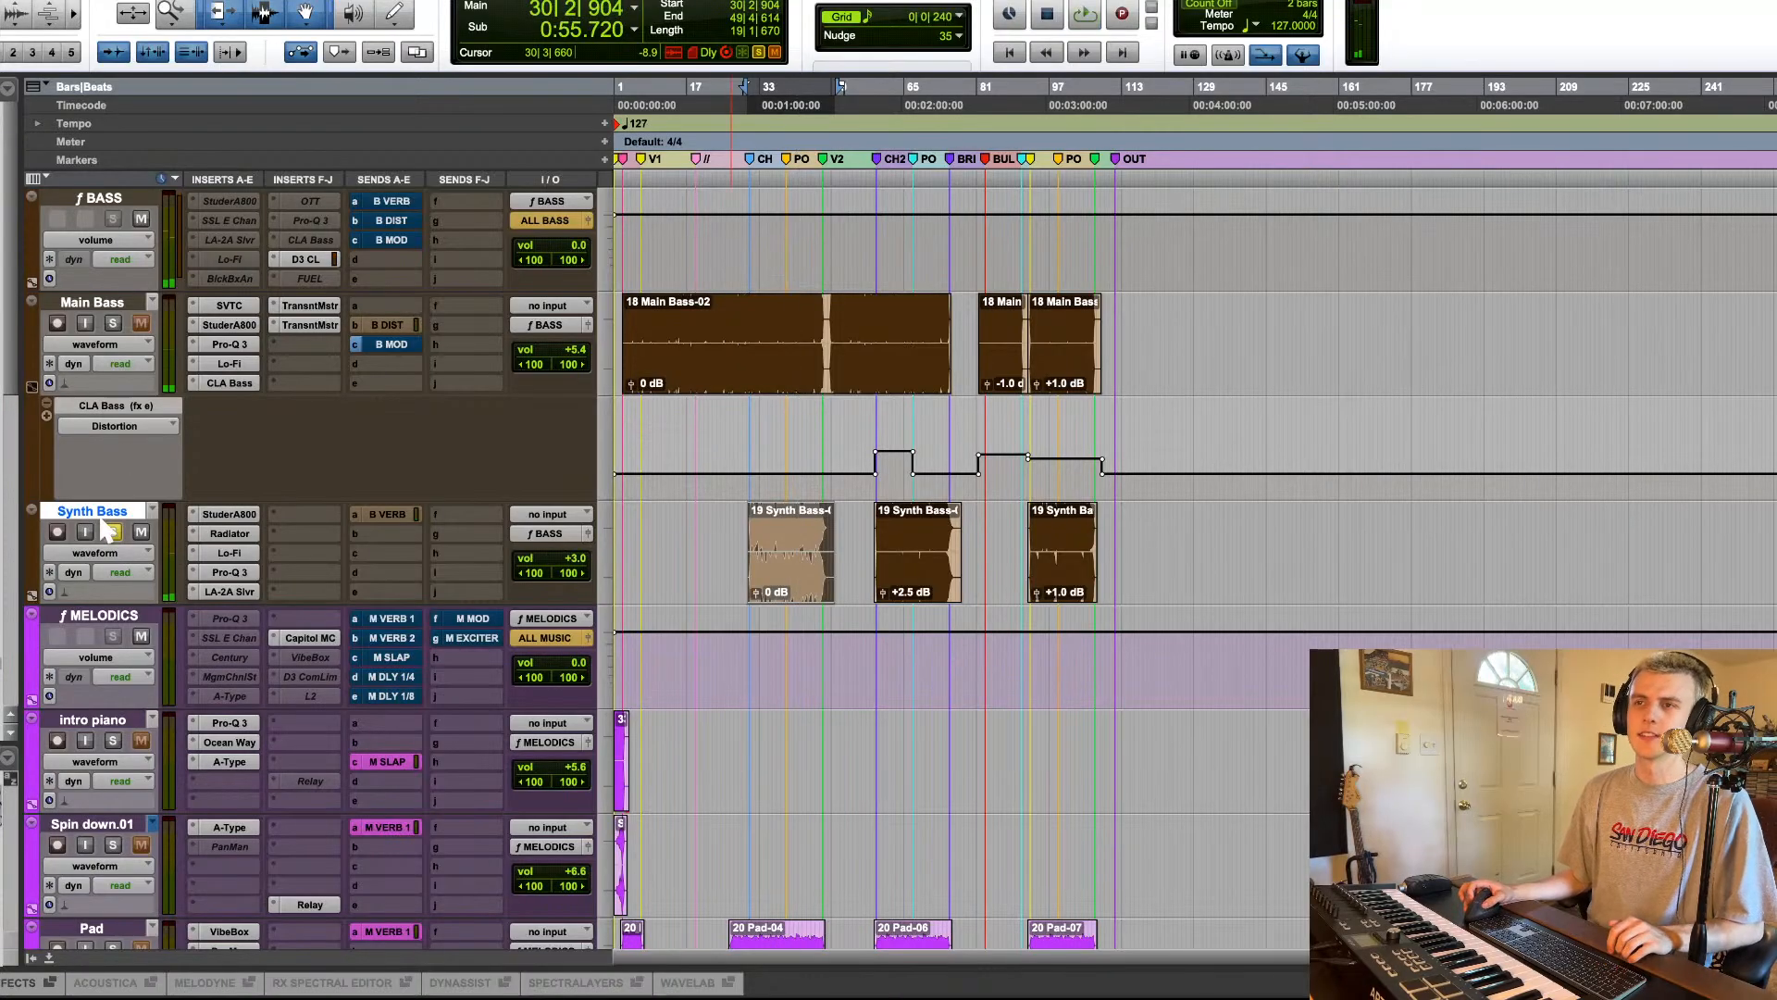
Step: Unsolo Synth Bass and play the transition into the first chorus from bar 29 with the other tracks
left_click(748, 472)
left_click(791, 586)
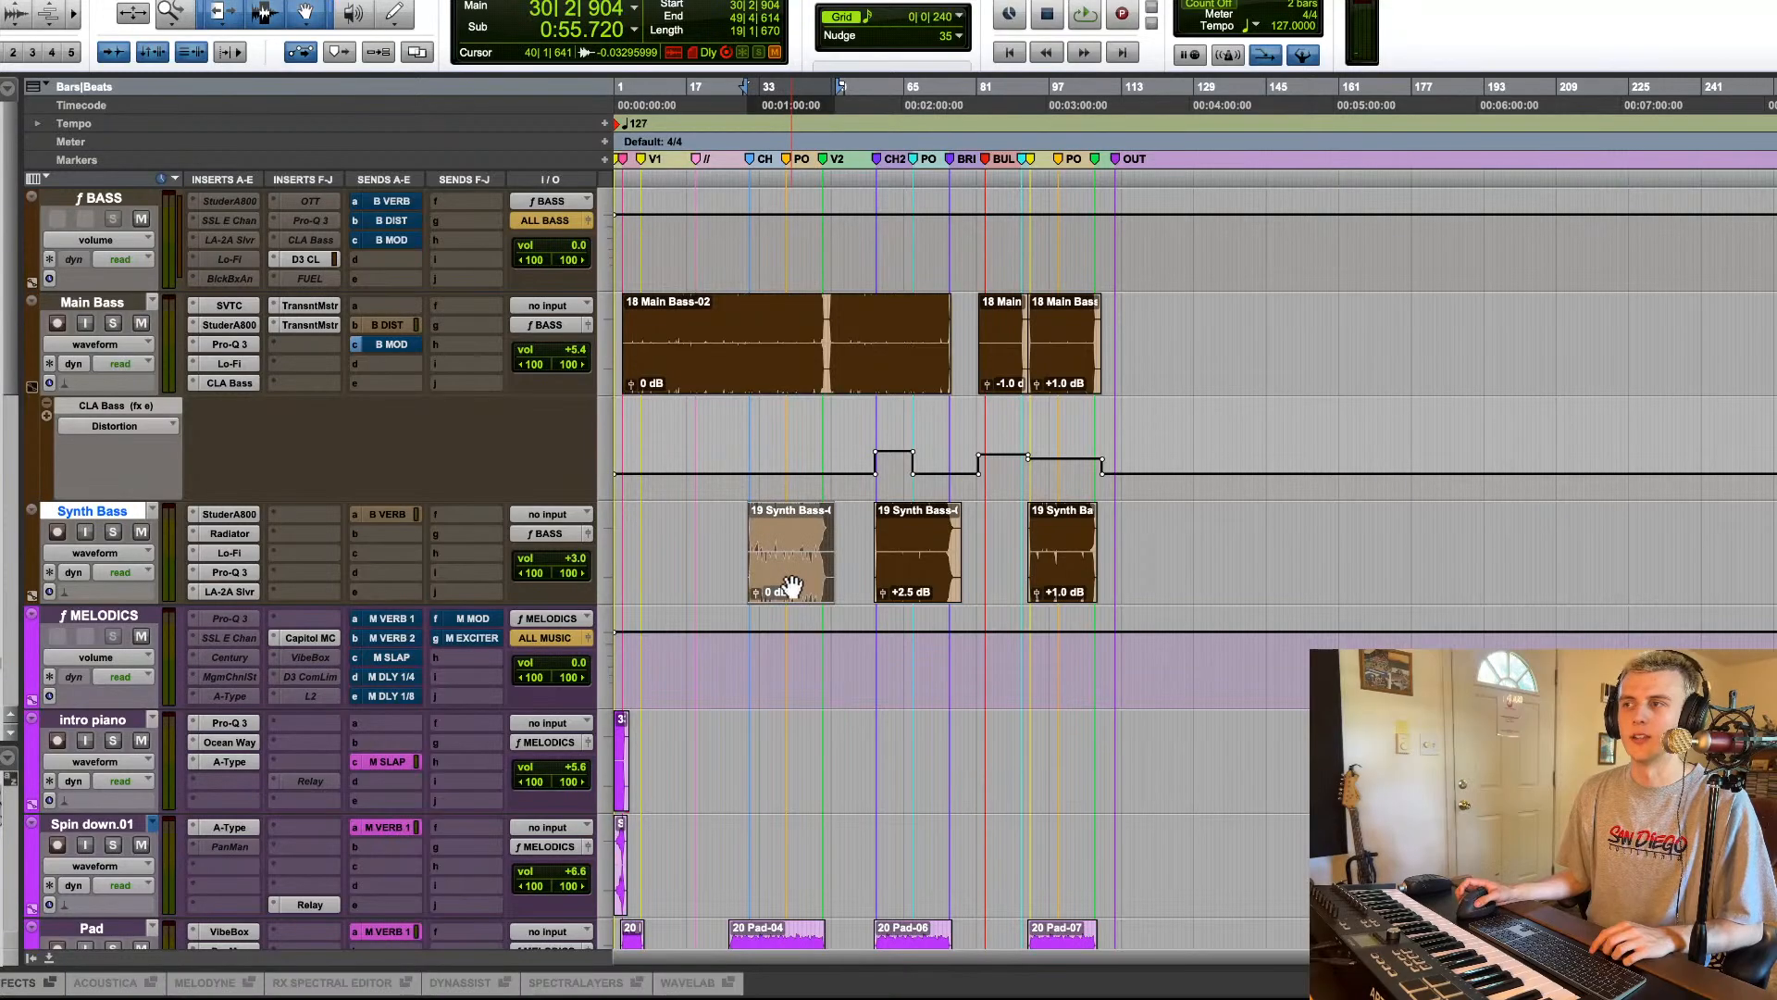
left_click(740, 473)
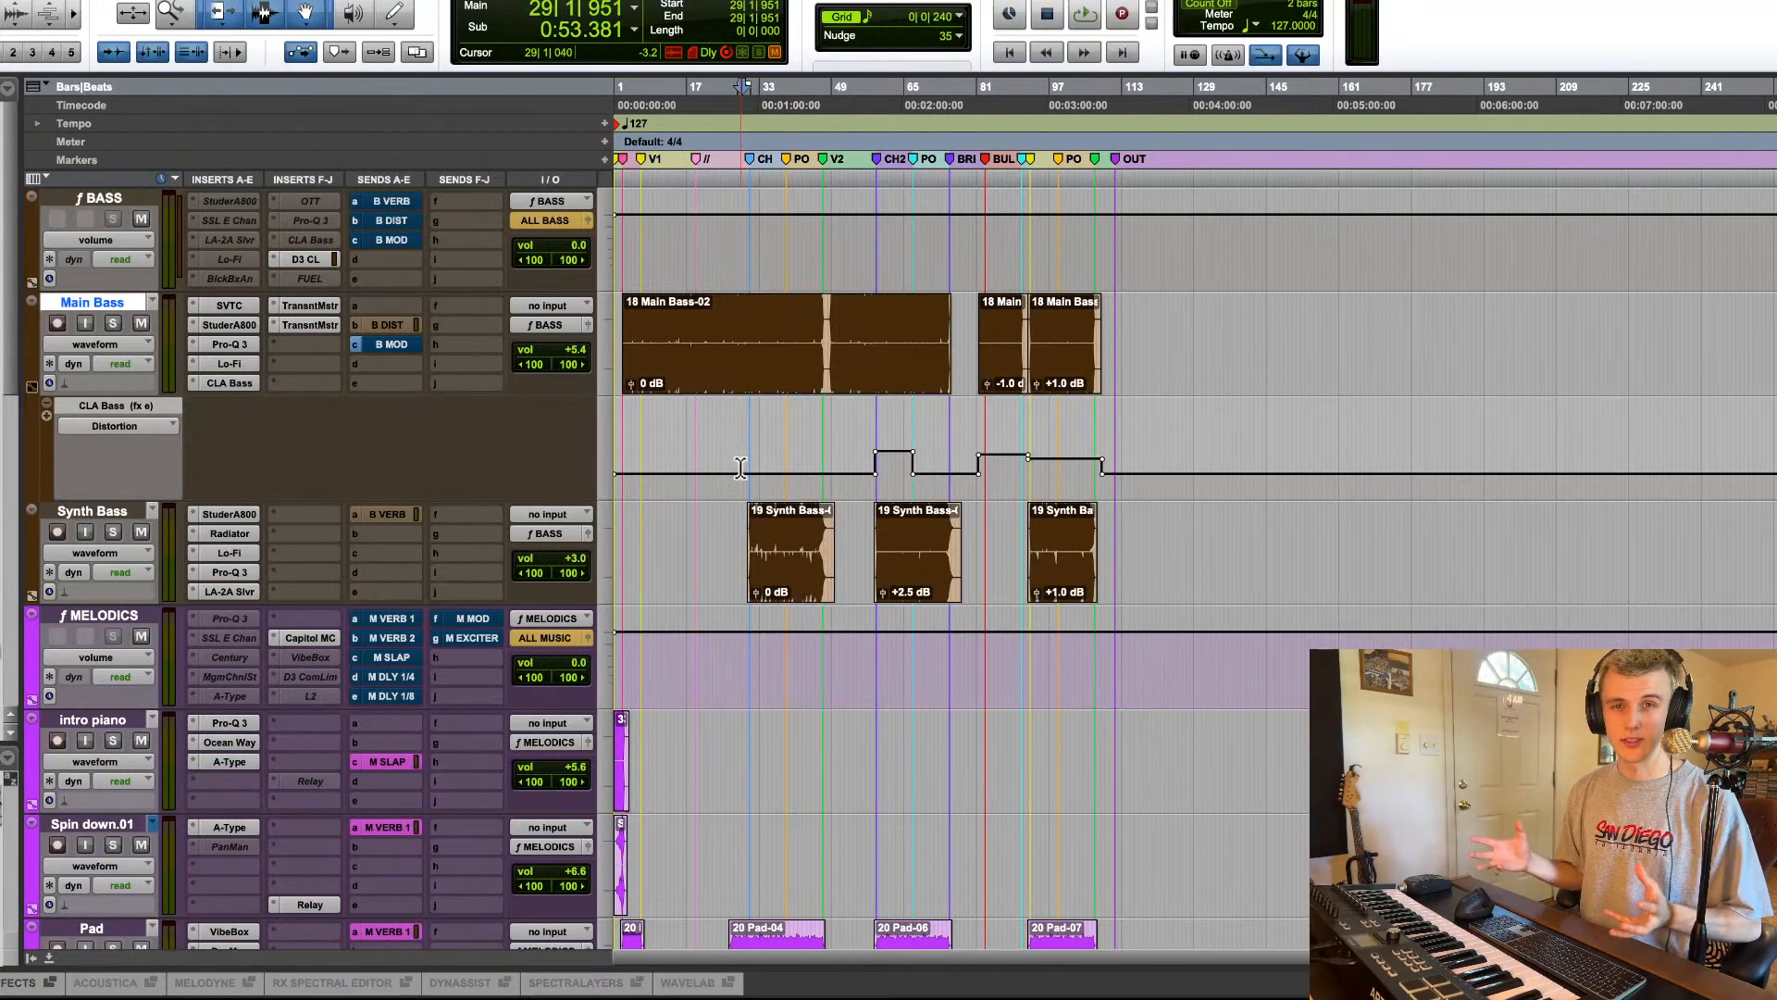
key("space")
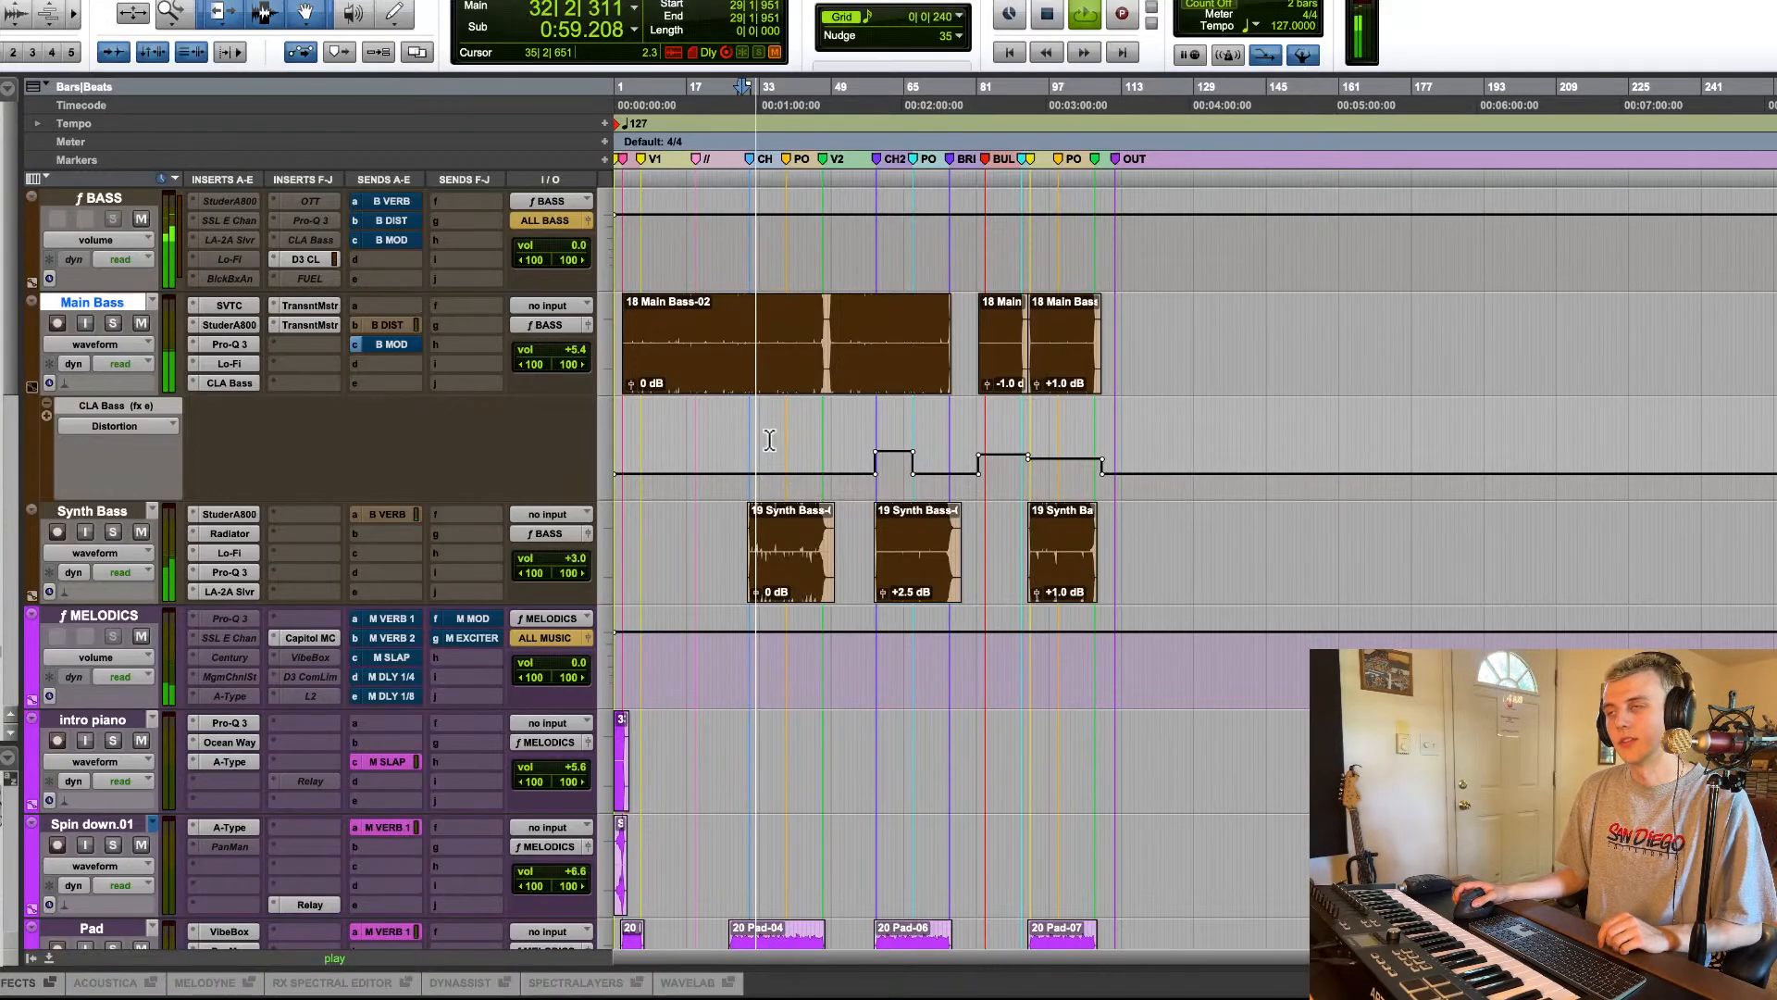
key("space")
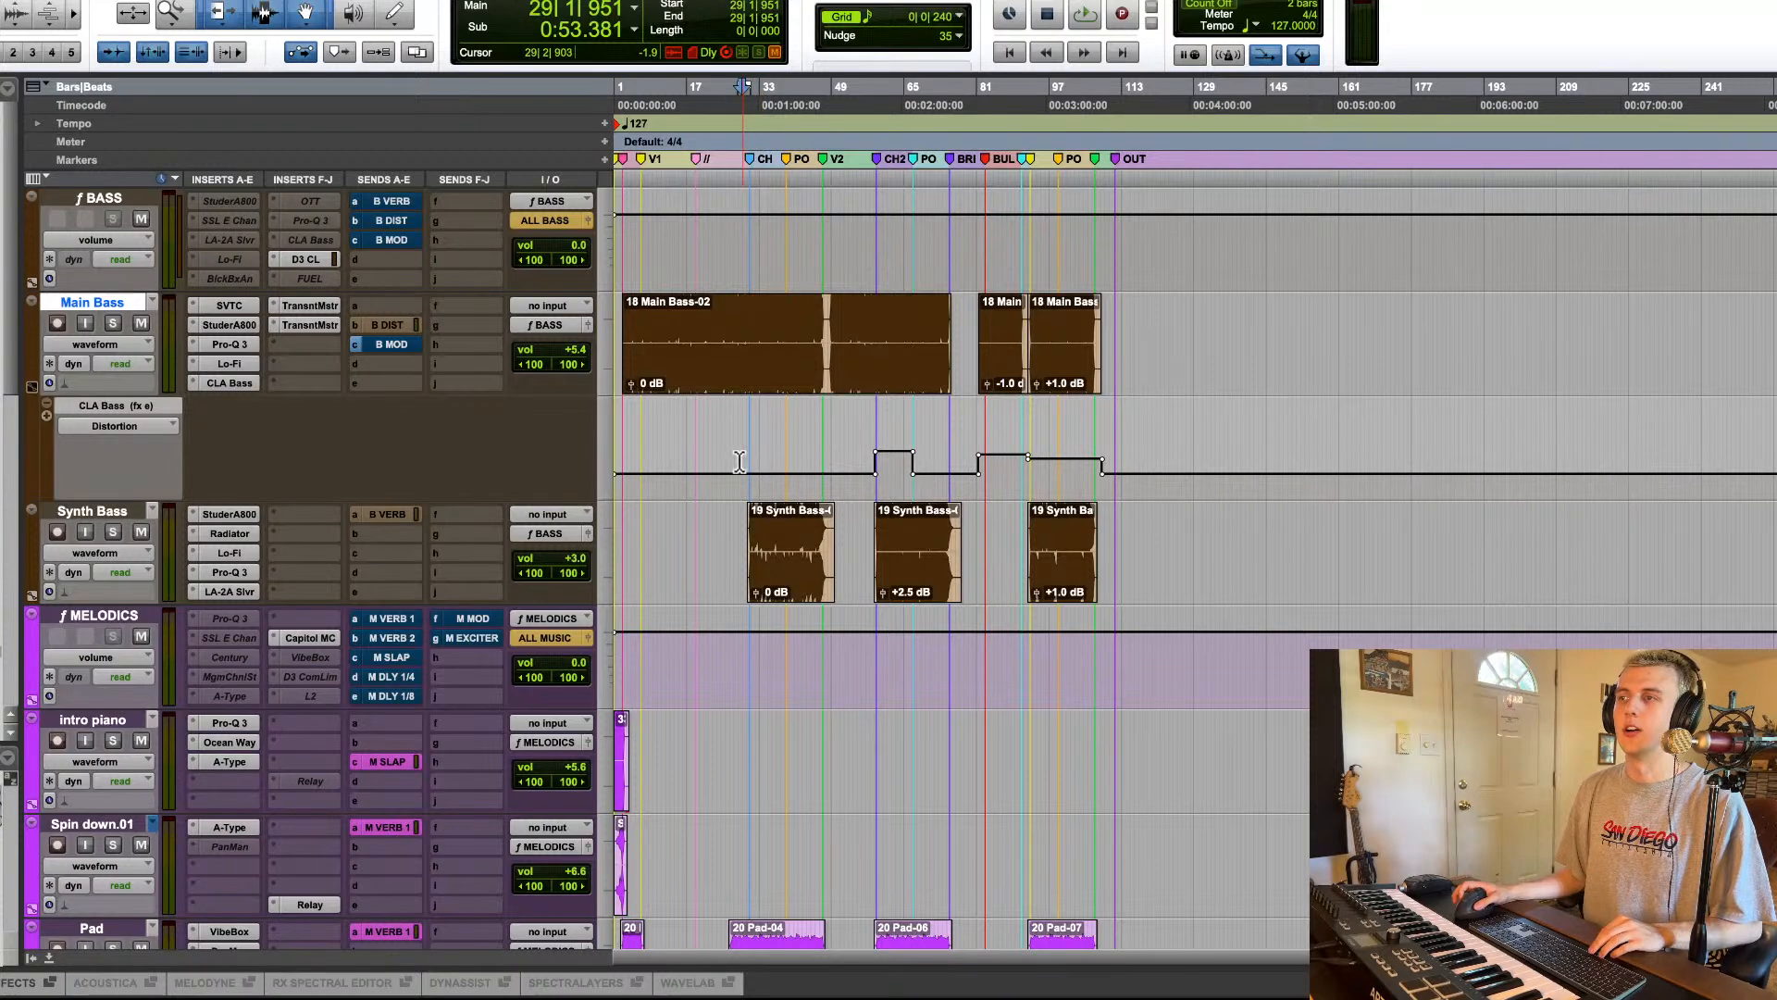
Step: Play the first chorus from bar 30 and toggle Synth Bass's mute to hear what it adds
left_click(746, 459)
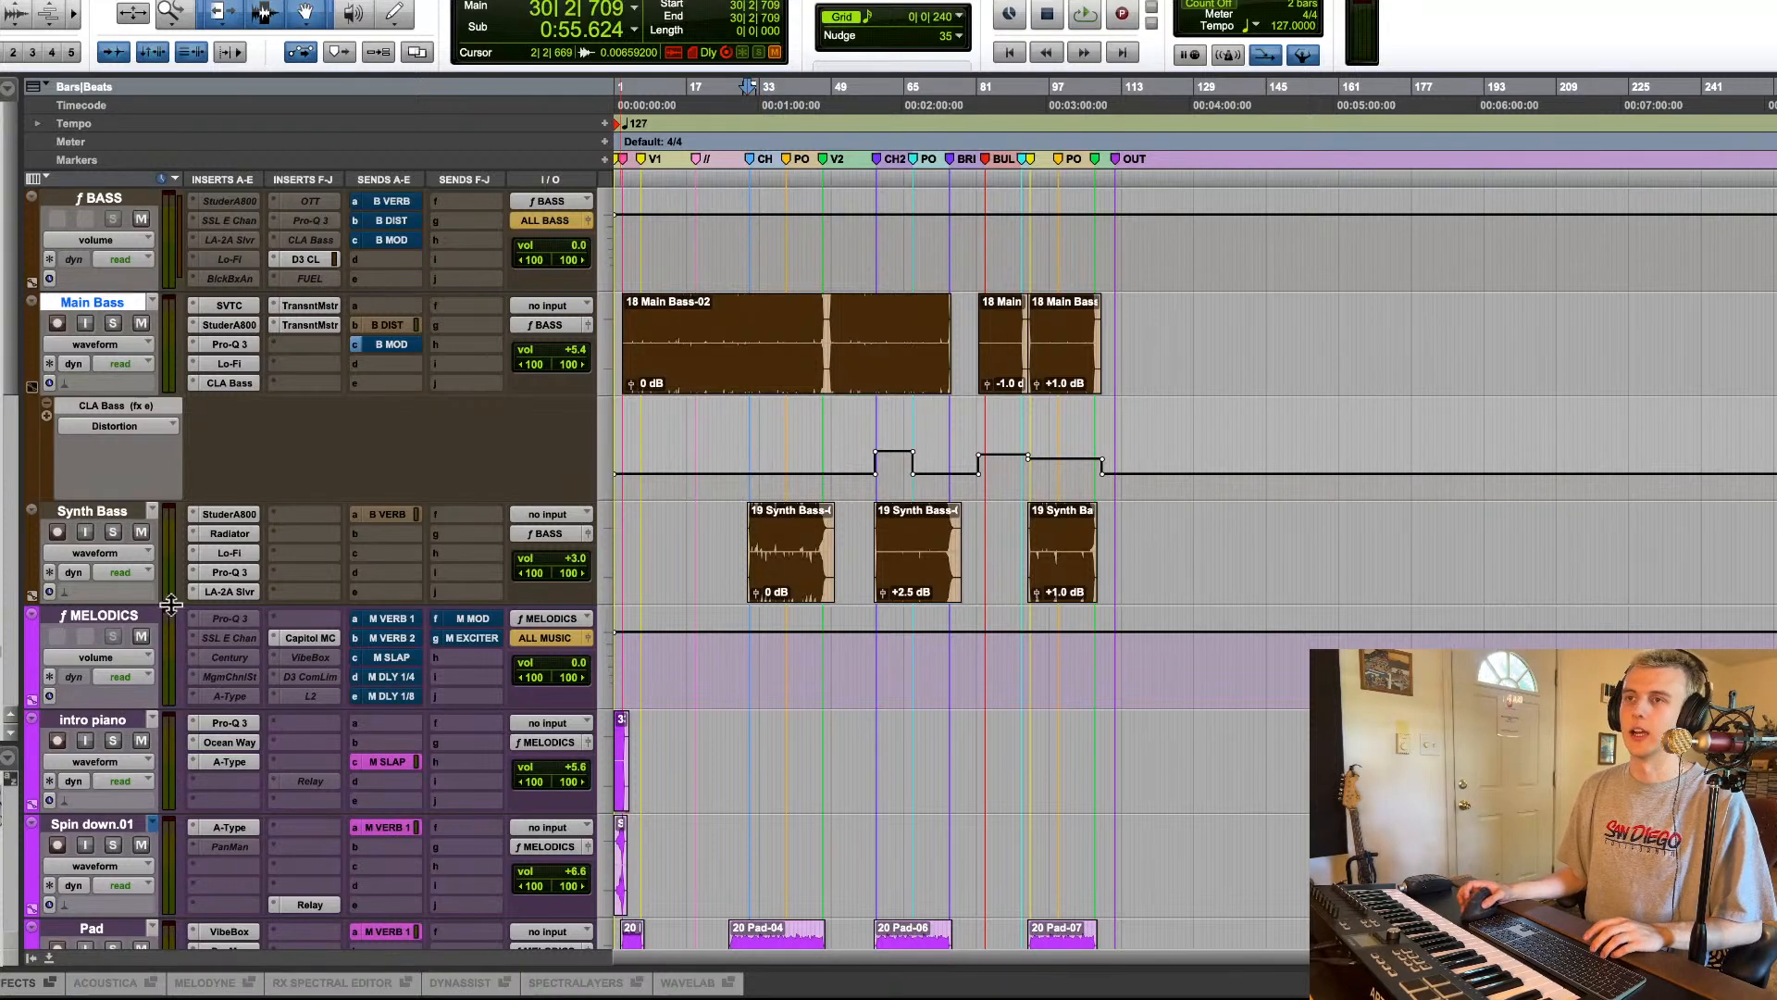
key("space")
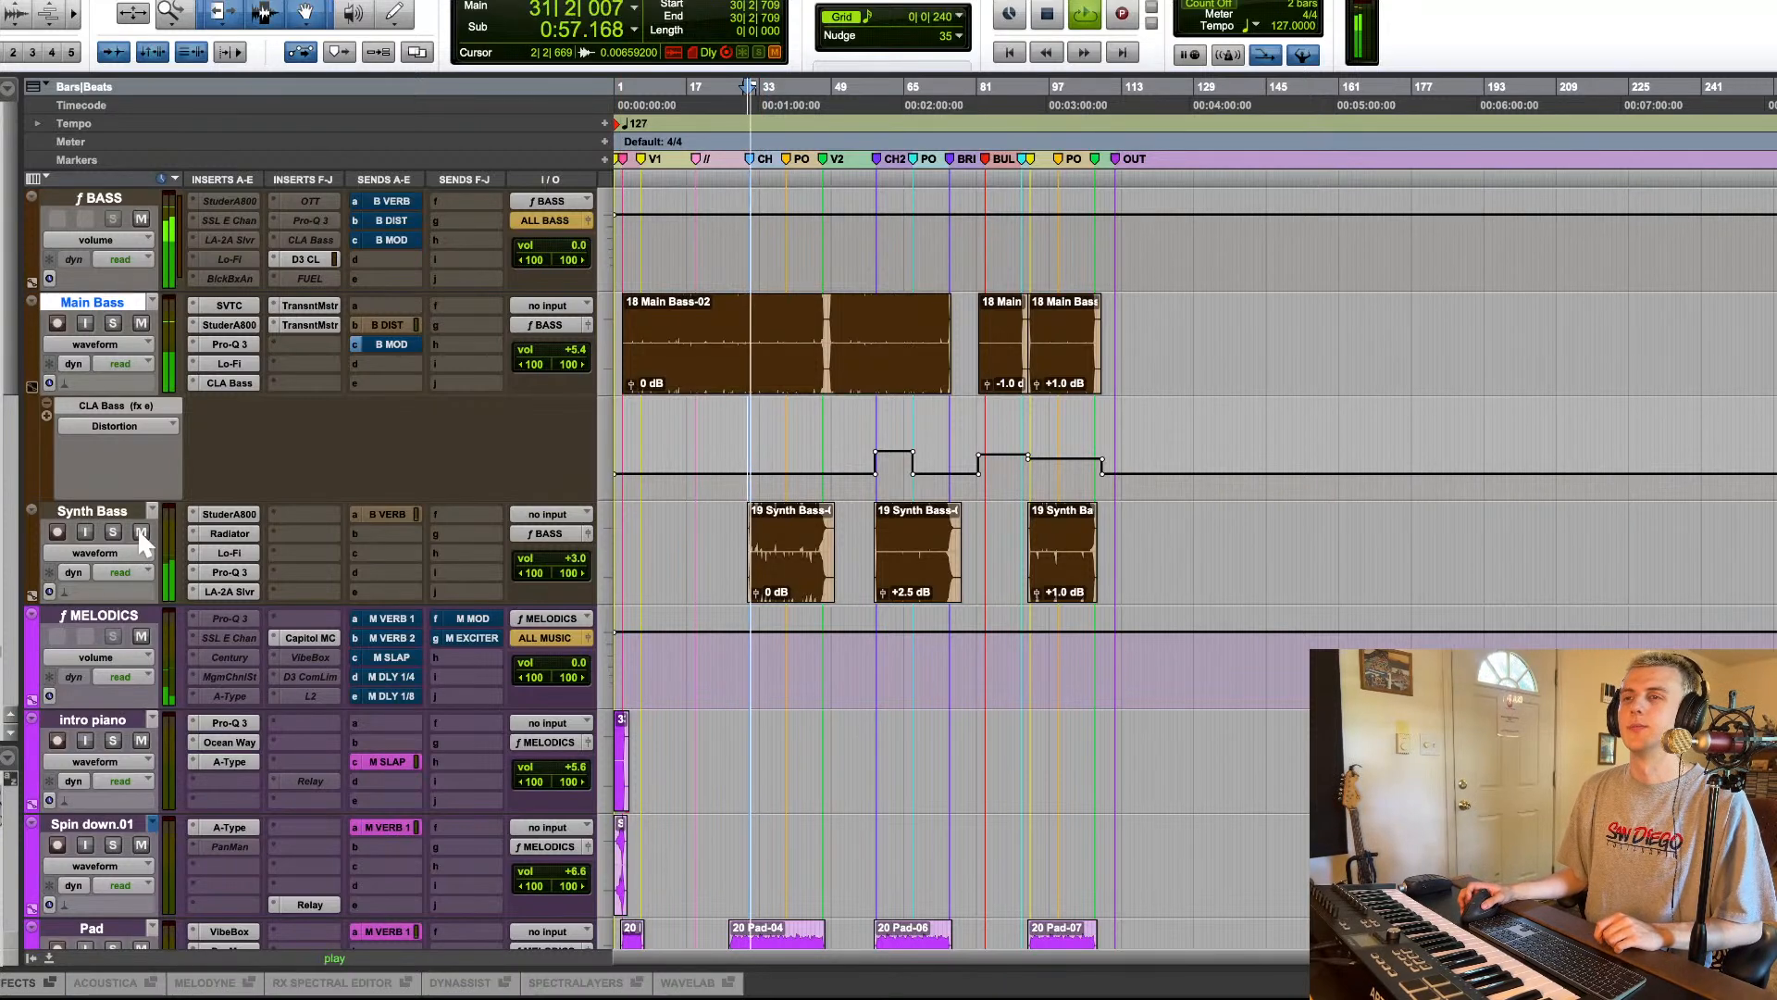
left_click(140, 533)
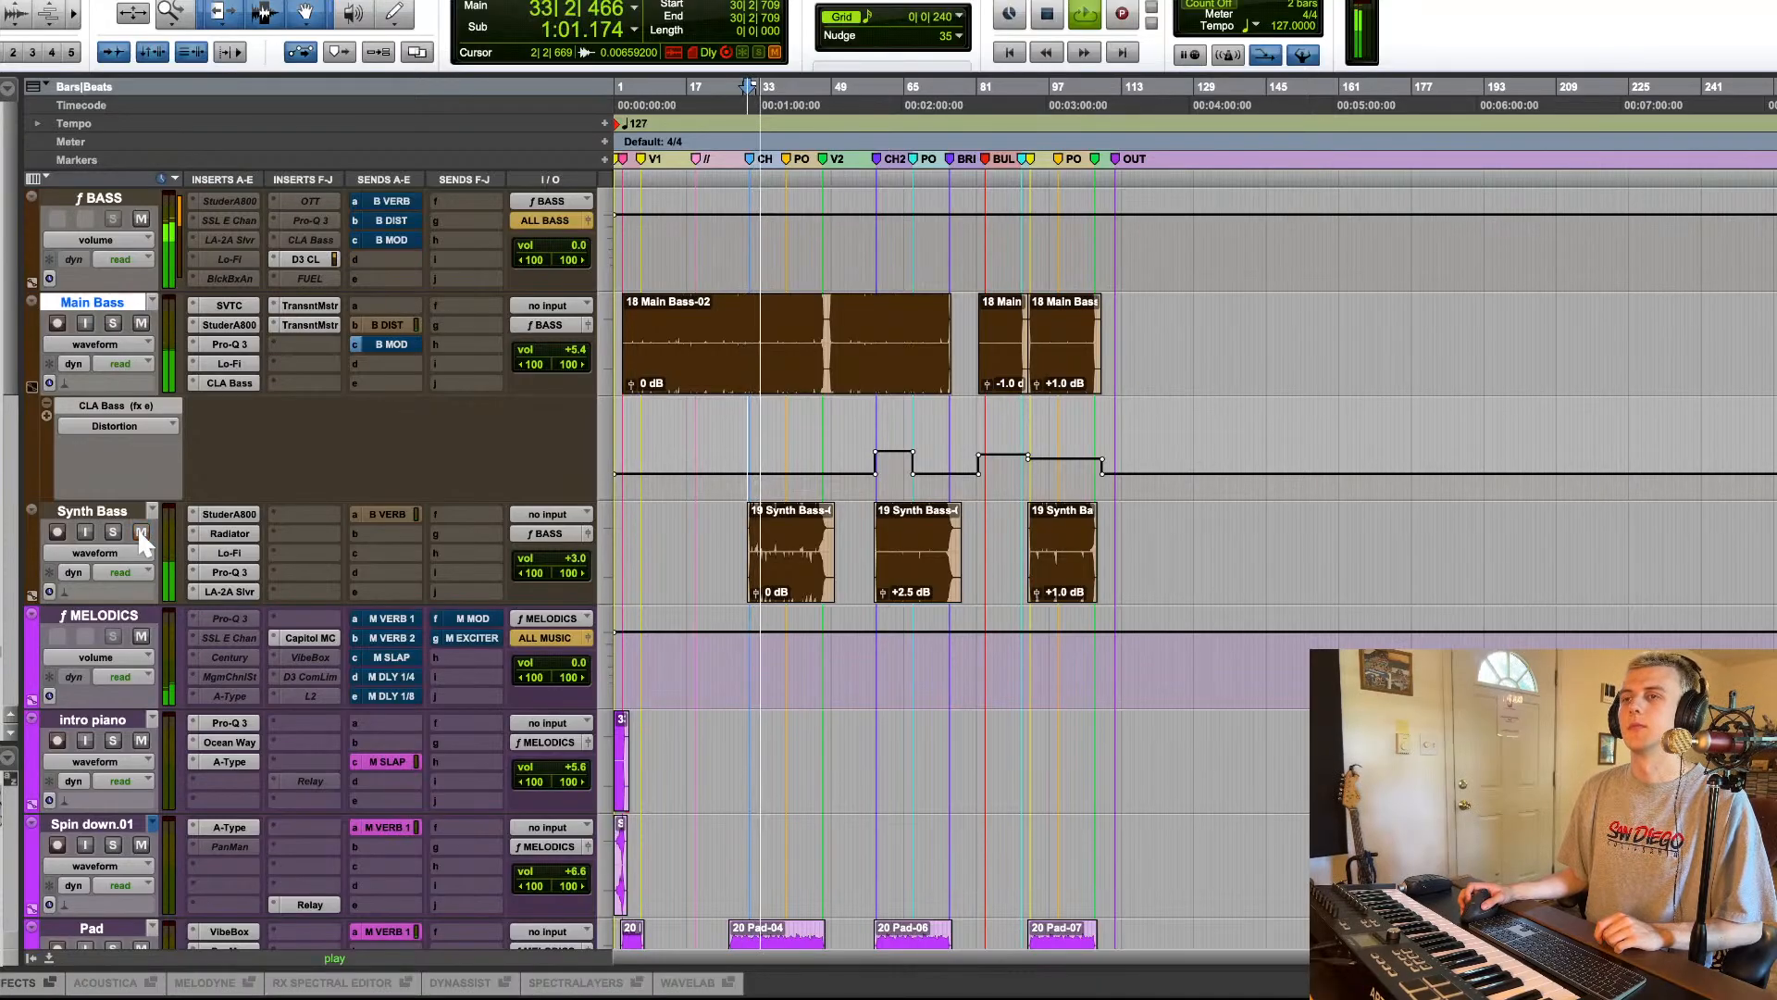
key("space")
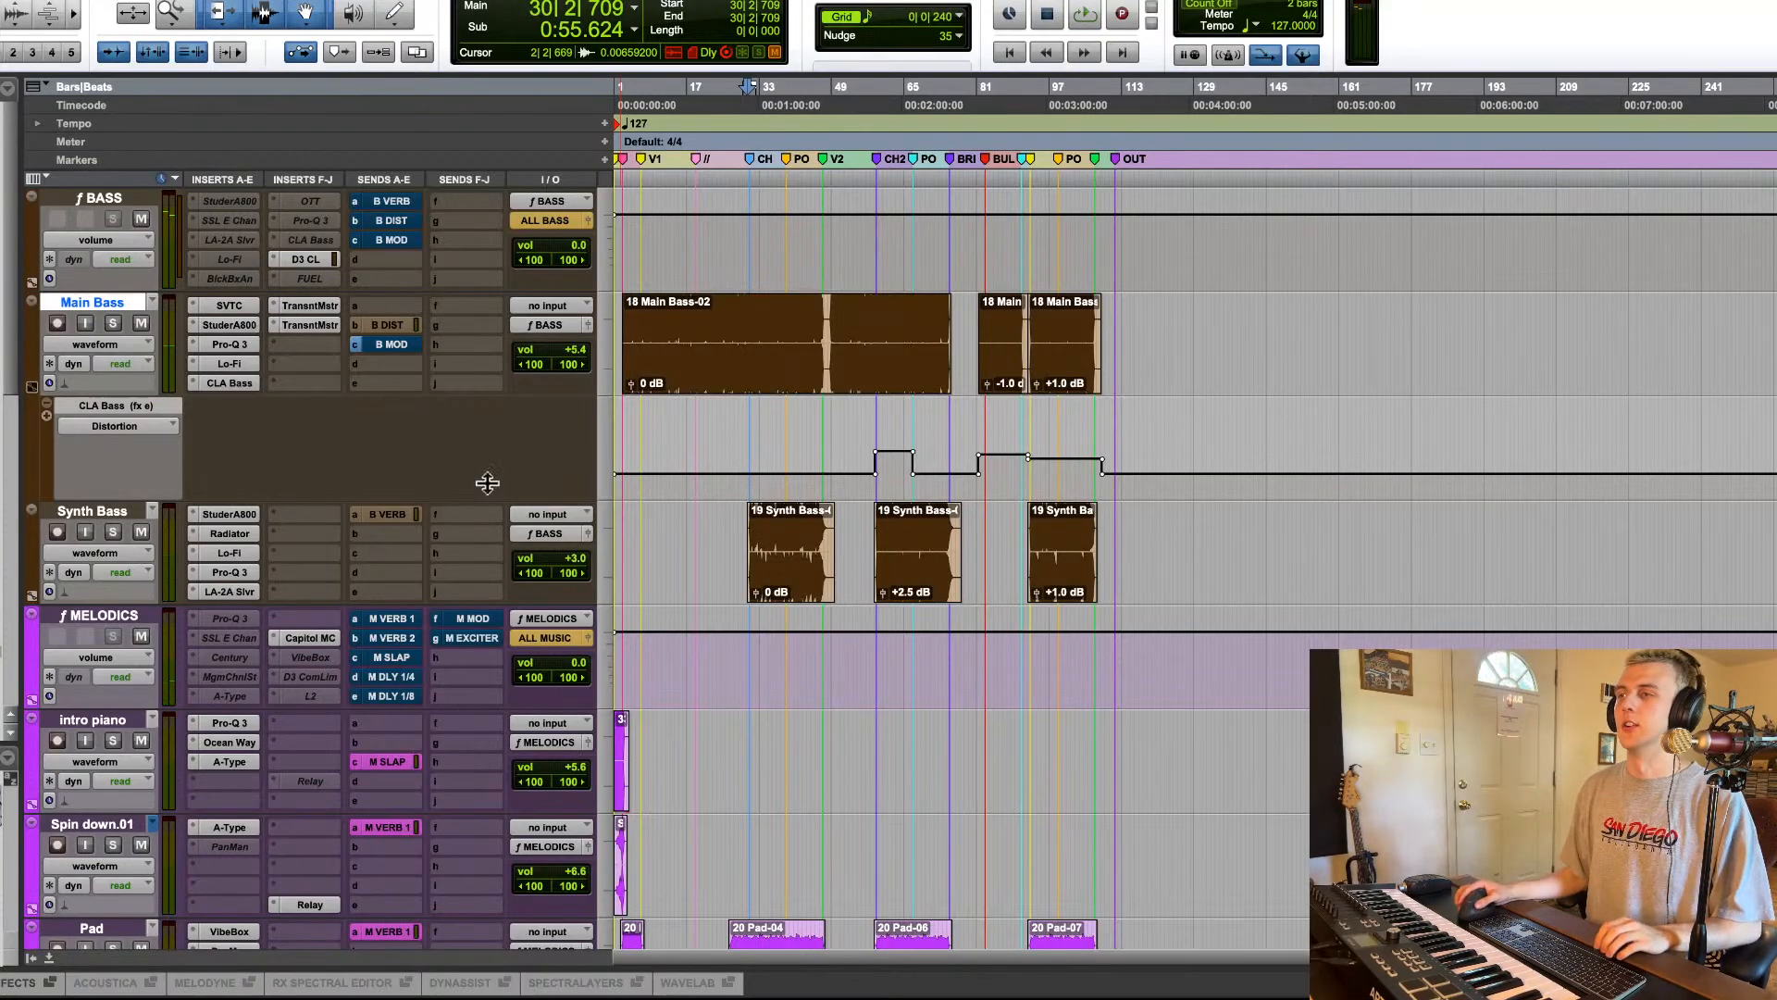
Step: Select the intro piano clip at the song's start and look over the melodic tracks from intro piano down to EG Indie Riff
scroll(593, 553, "down", 5)
key("t")
key("t")
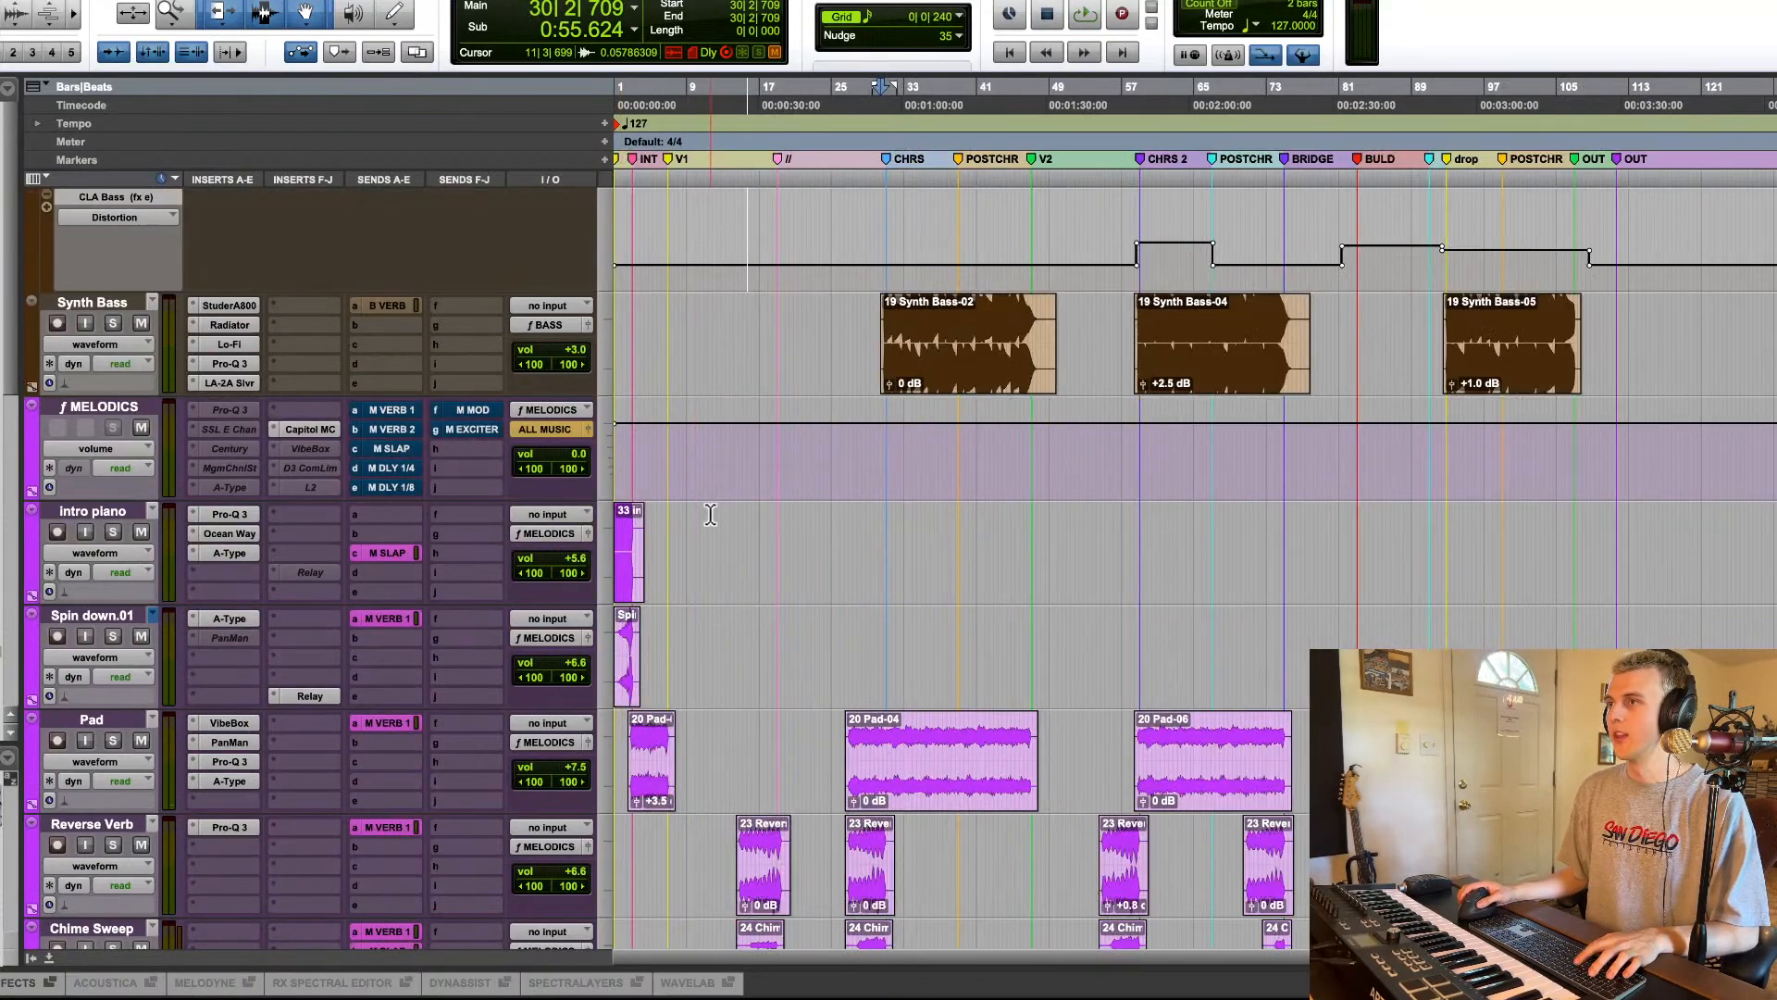
scroll(722, 516, "down", 5)
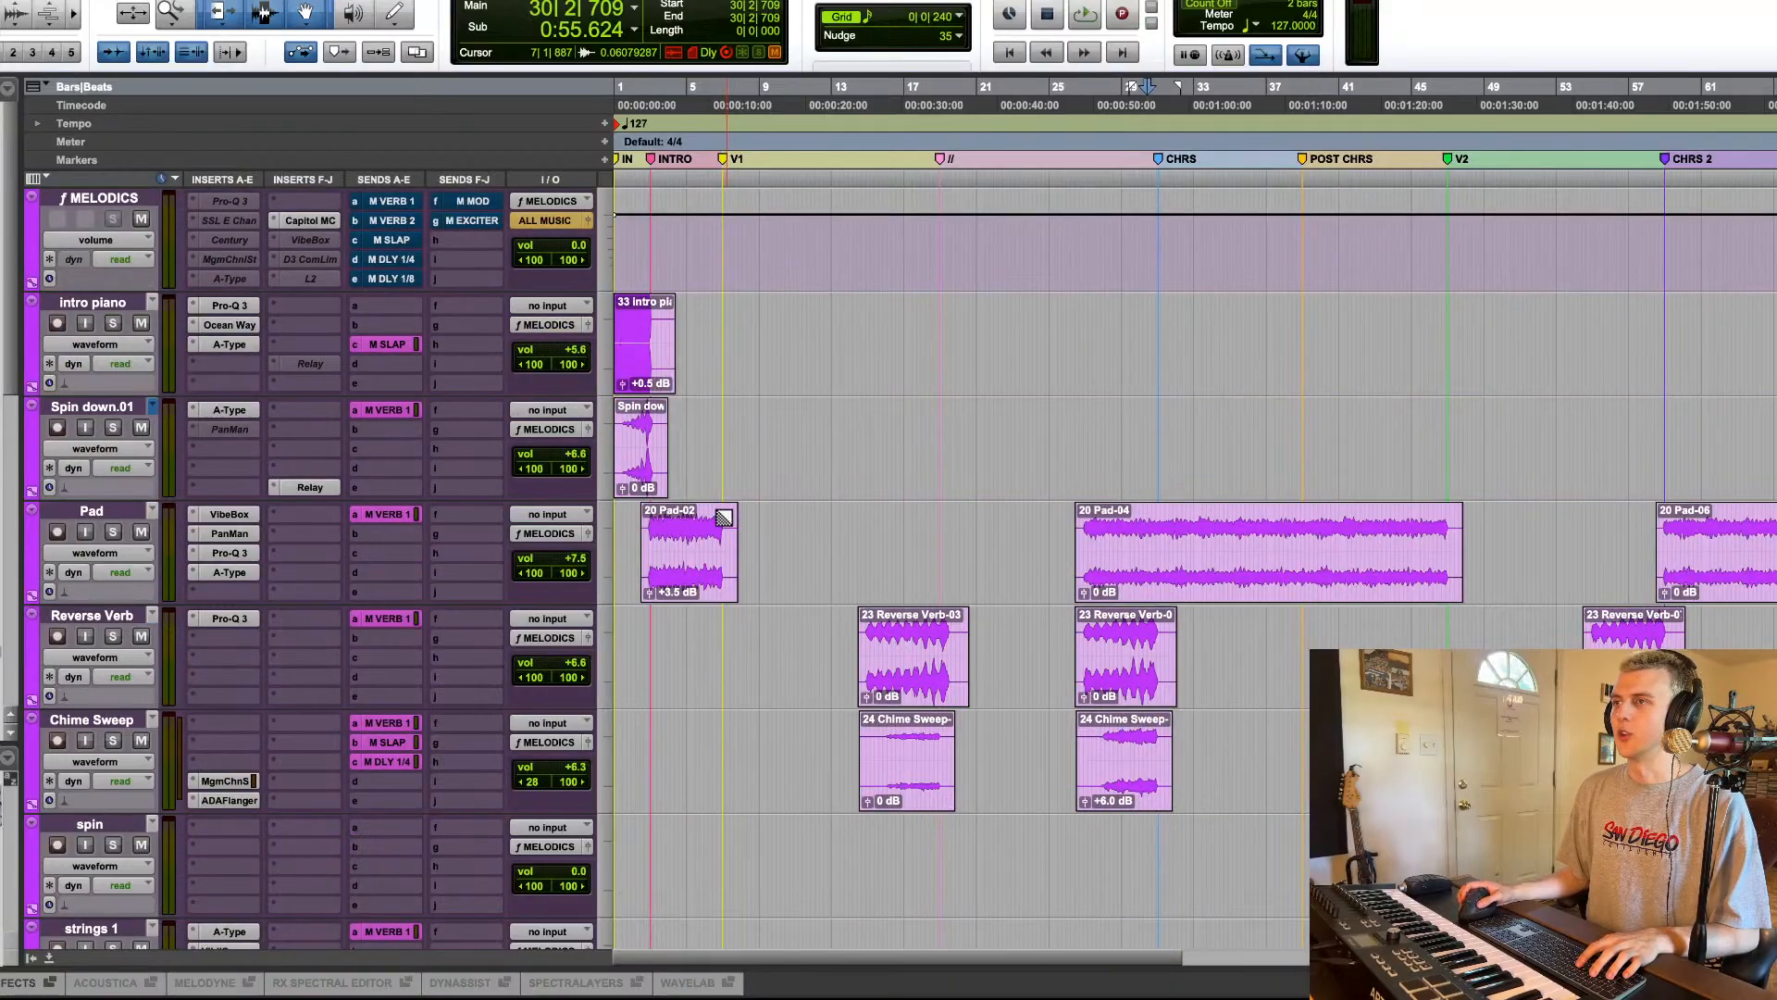
left_click(631, 368)
key("r")
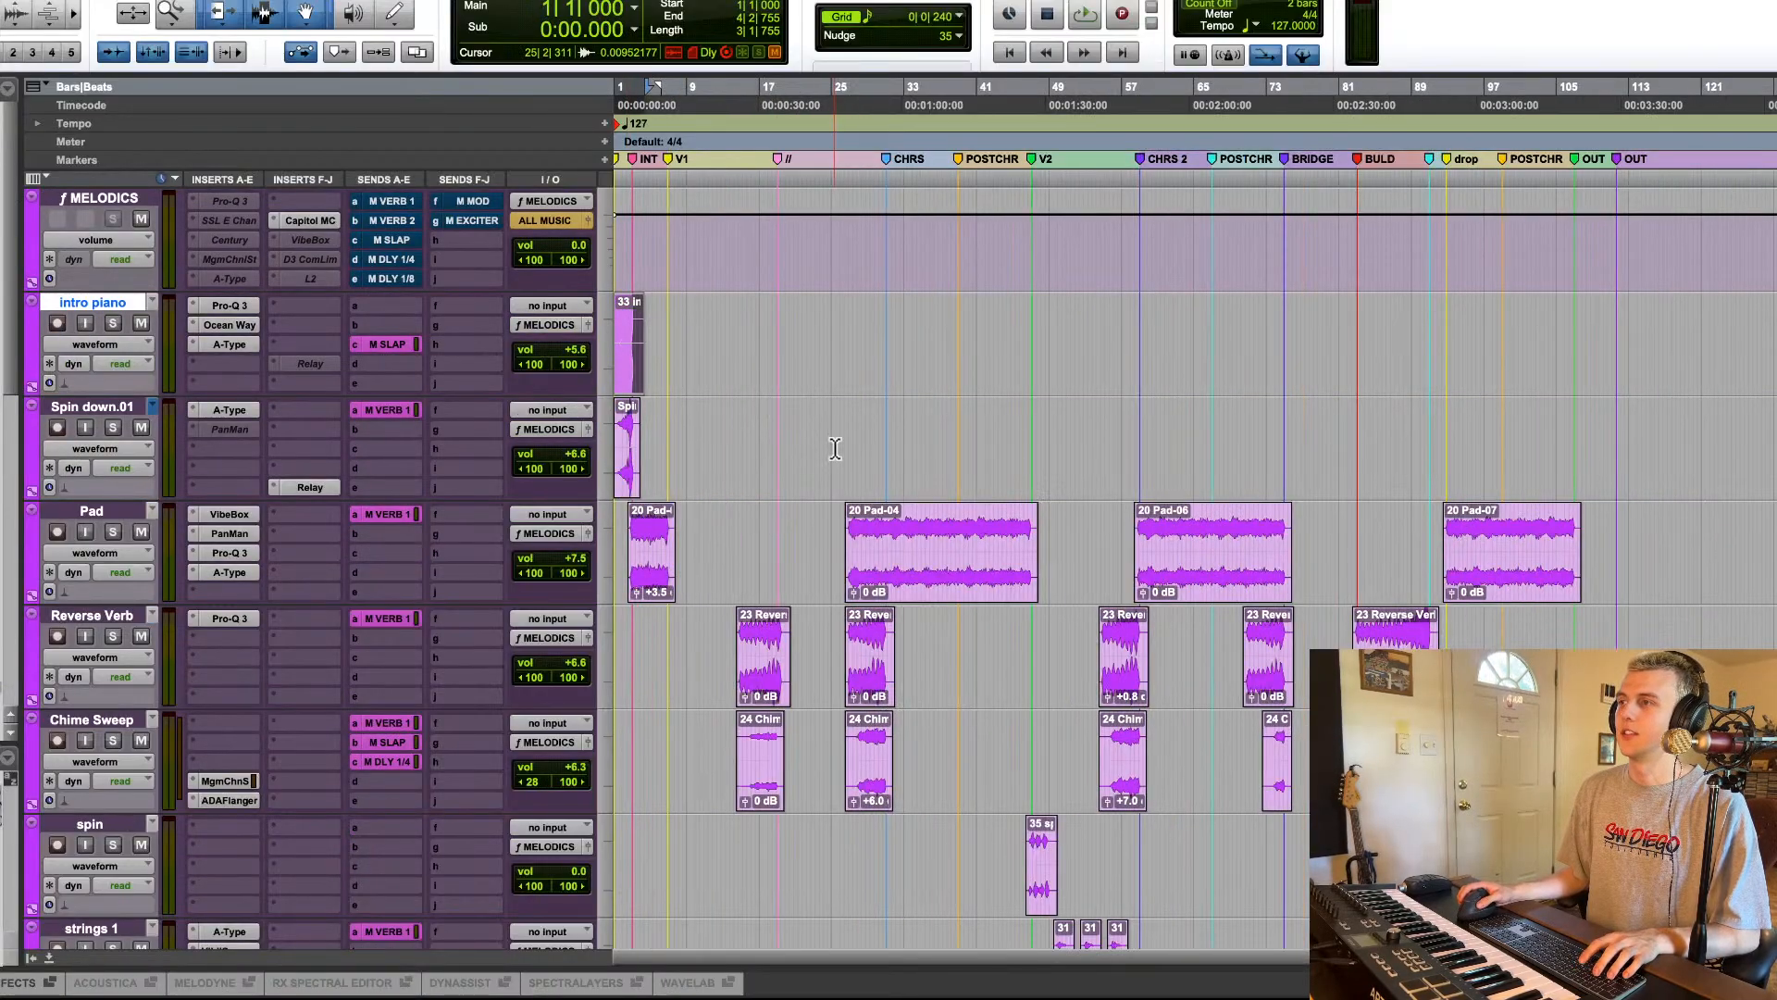
scroll(835, 426, "down", 10)
scroll(447, 498, "down", 4)
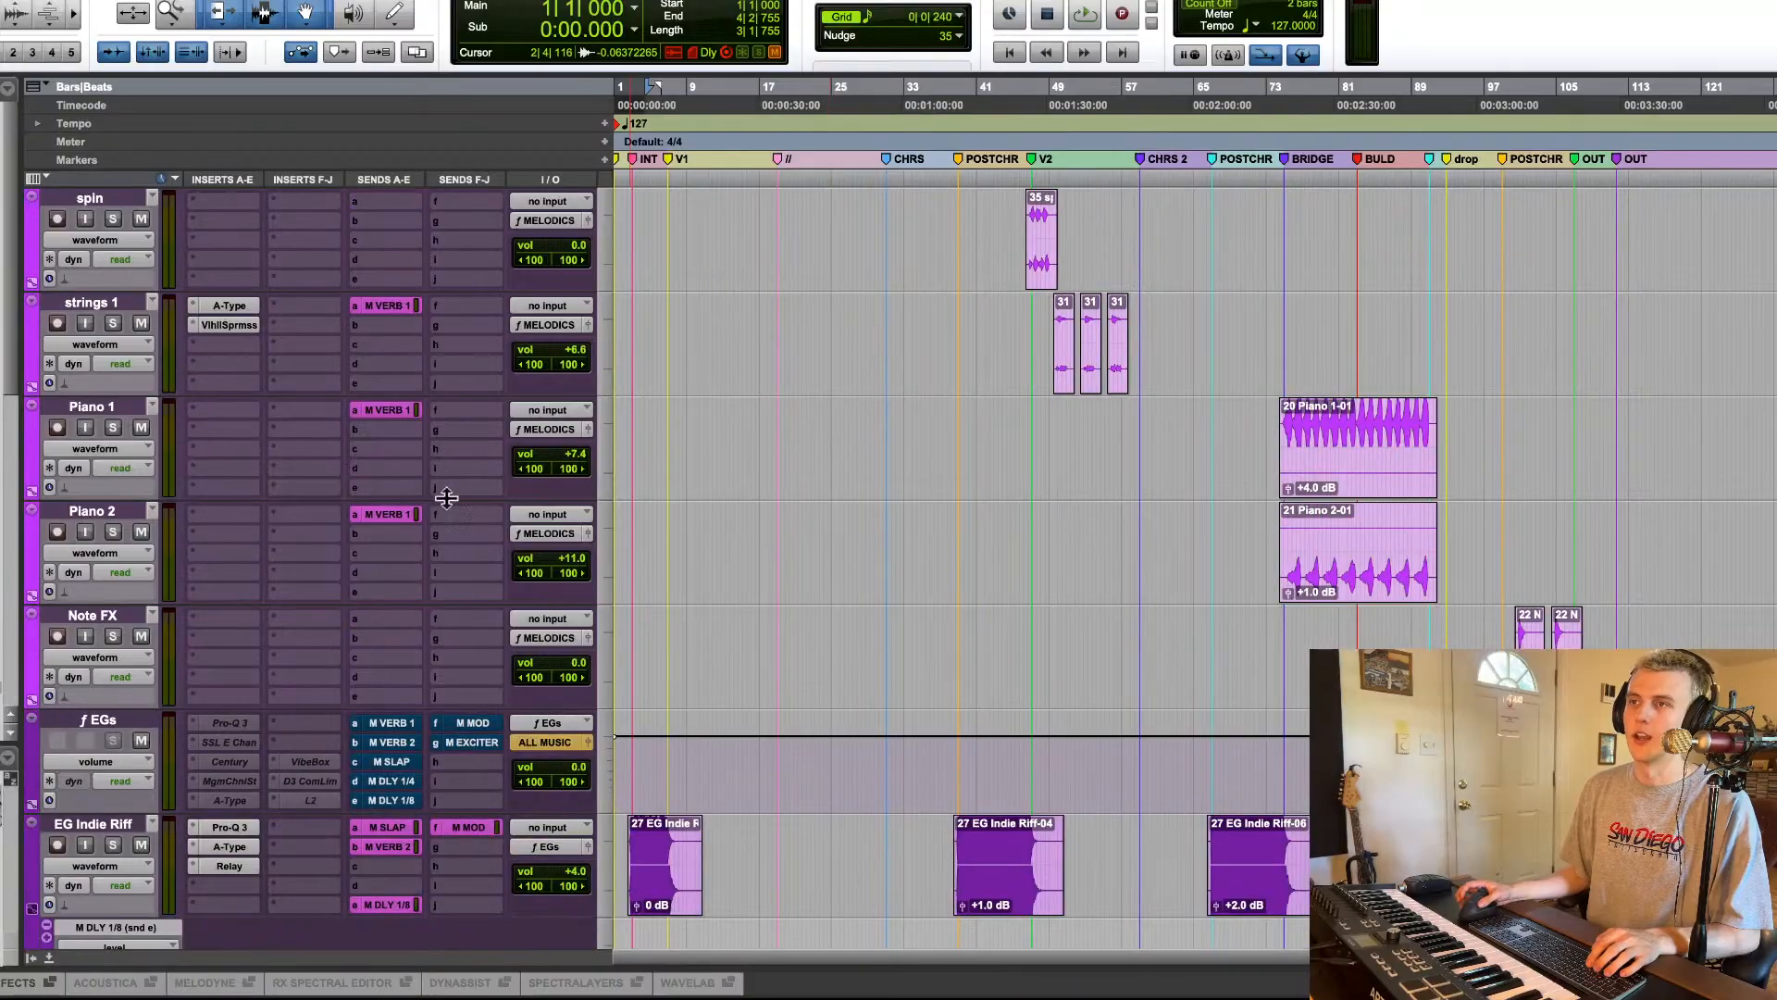
scroll(294, 686, "down", 2)
scroll(251, 626, "up", 15)
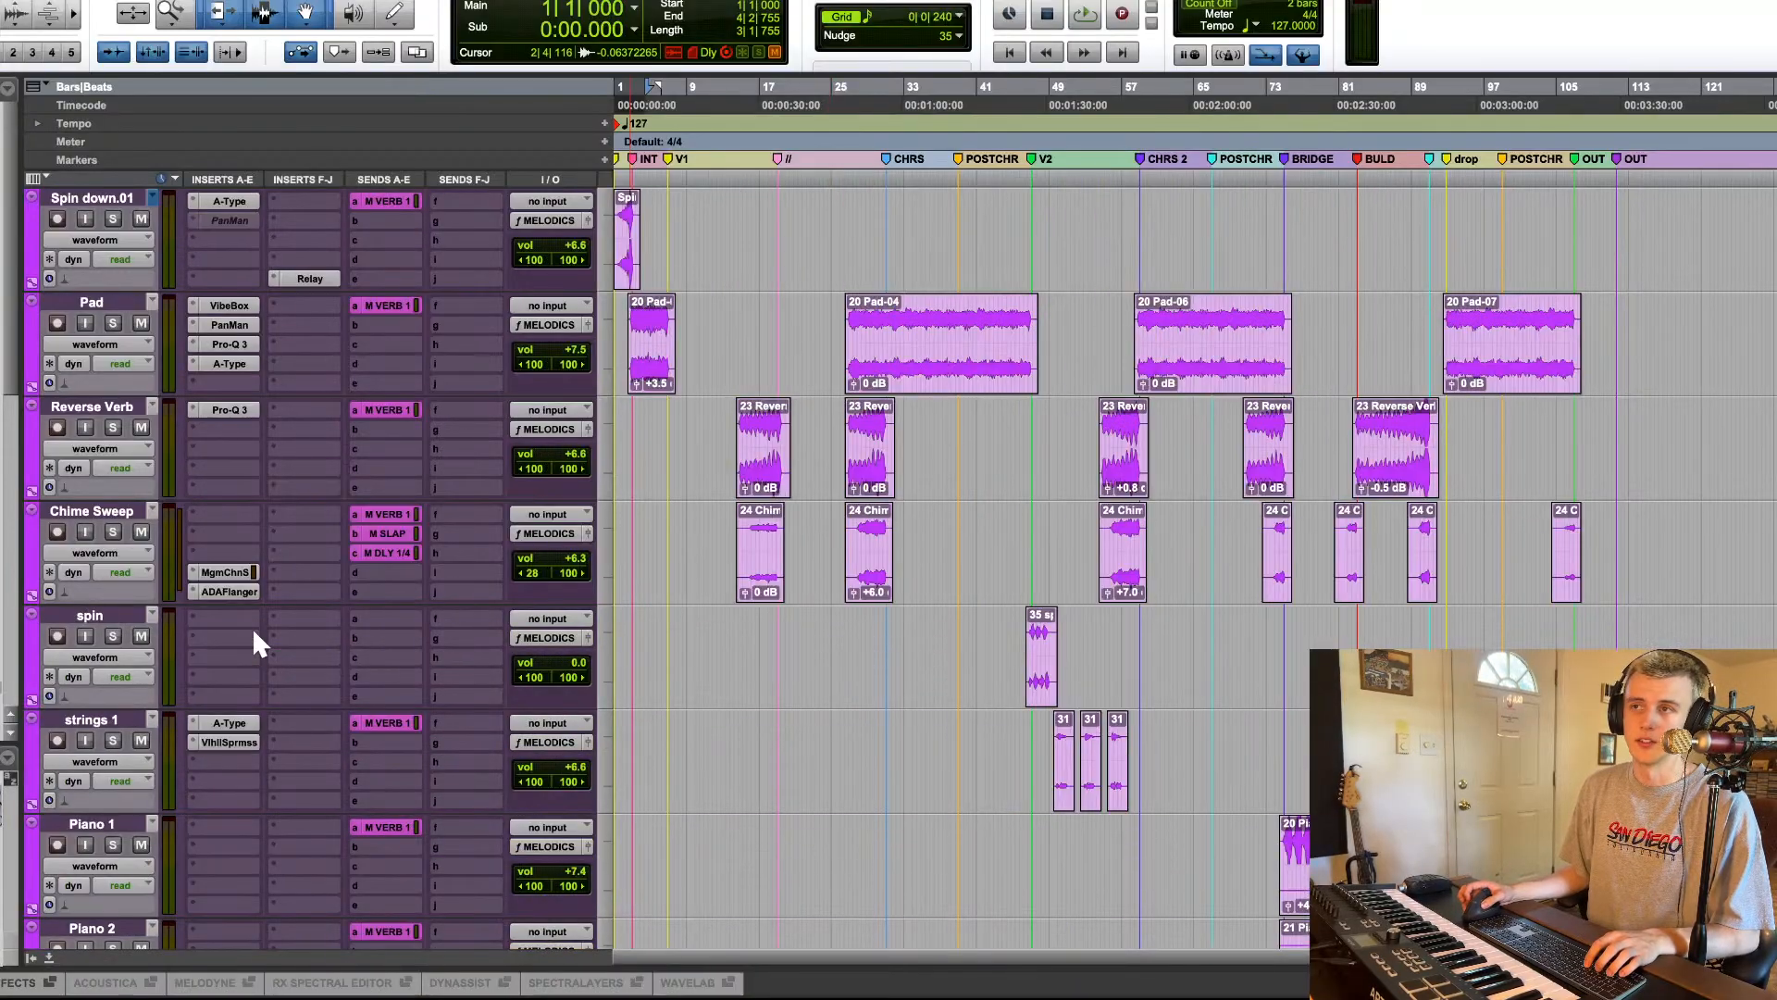
scroll(257, 642, "up", 3)
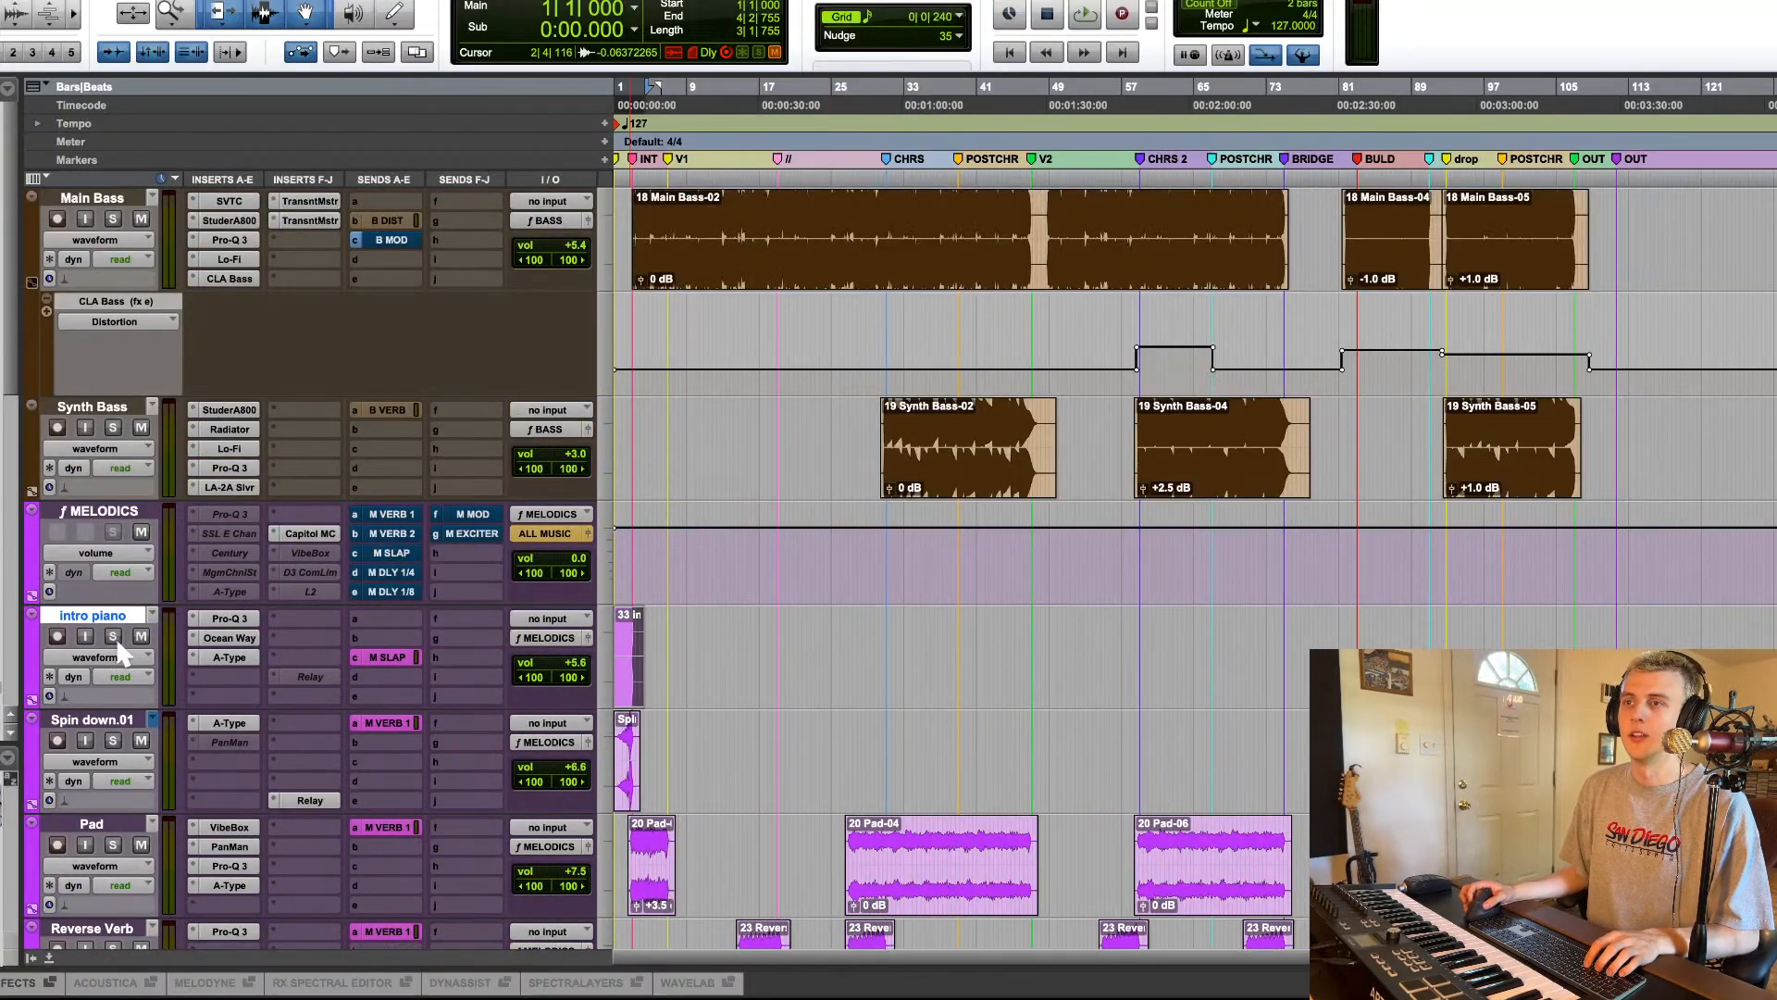
Step: Play the intro from bar 1 to about bar 3 with all tracks, and solo the intro piano track
scroll(324, 626, "down", 3)
key("super+bracketright")
key("super+bracketright")
key("super+bracketright")
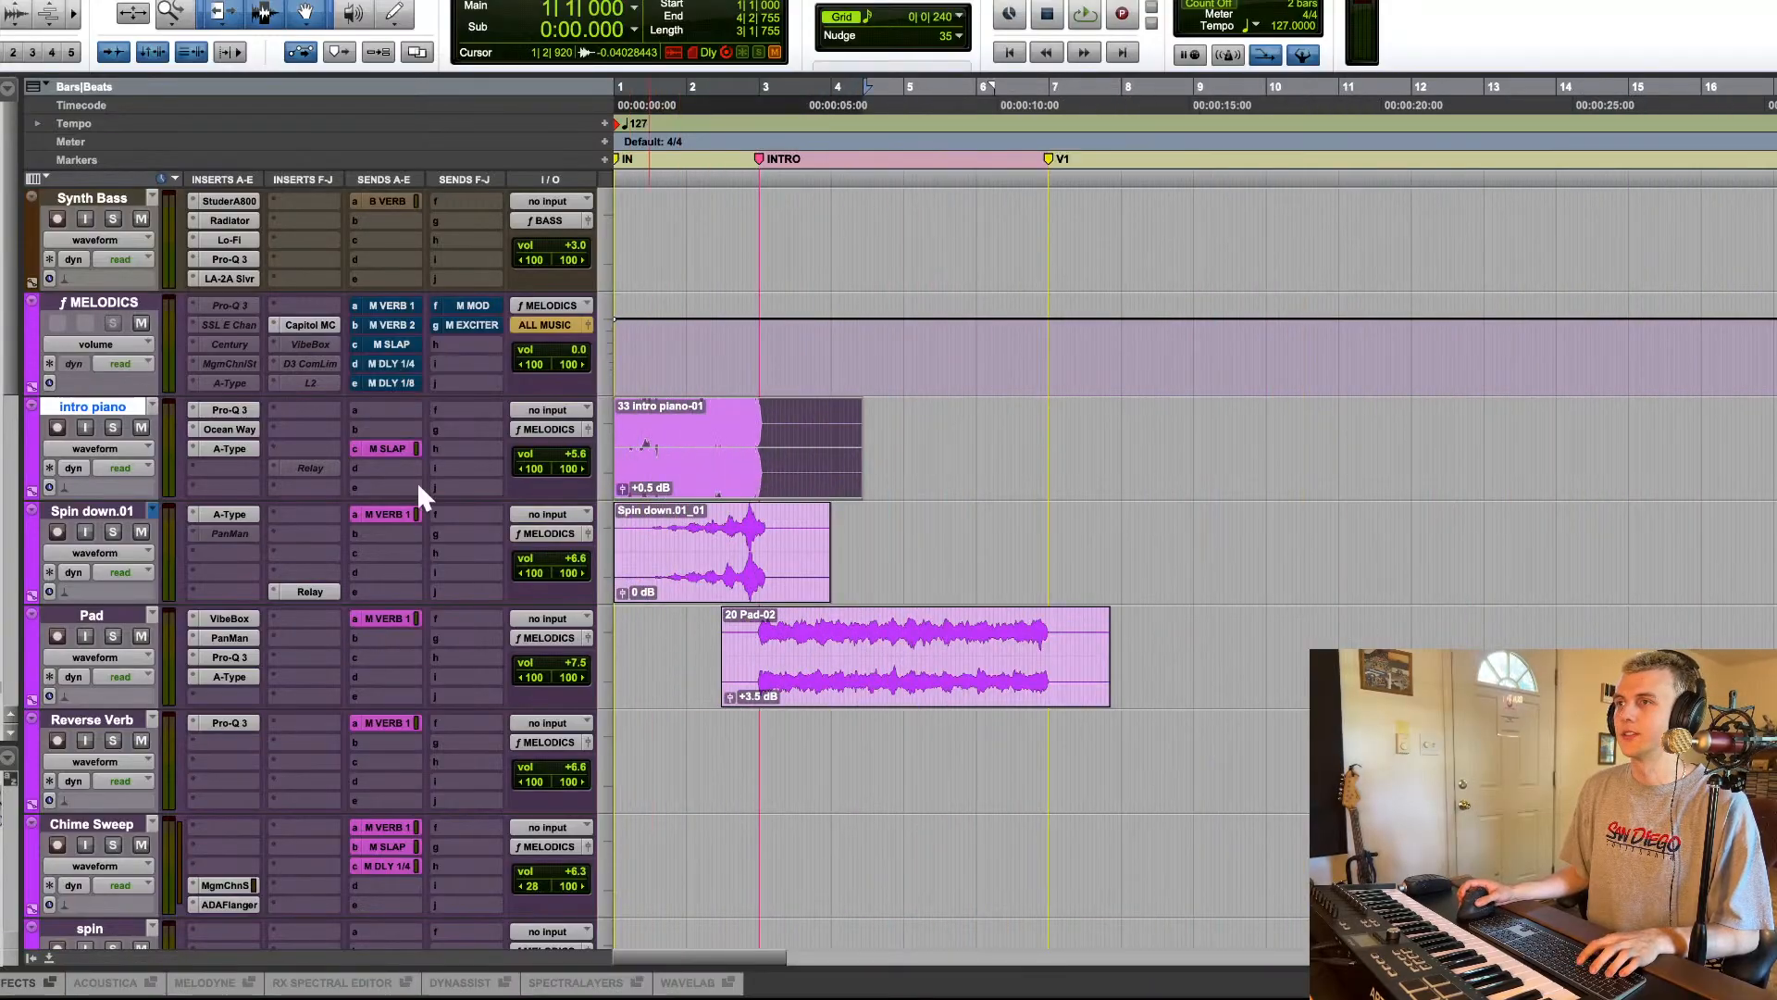
key("space")
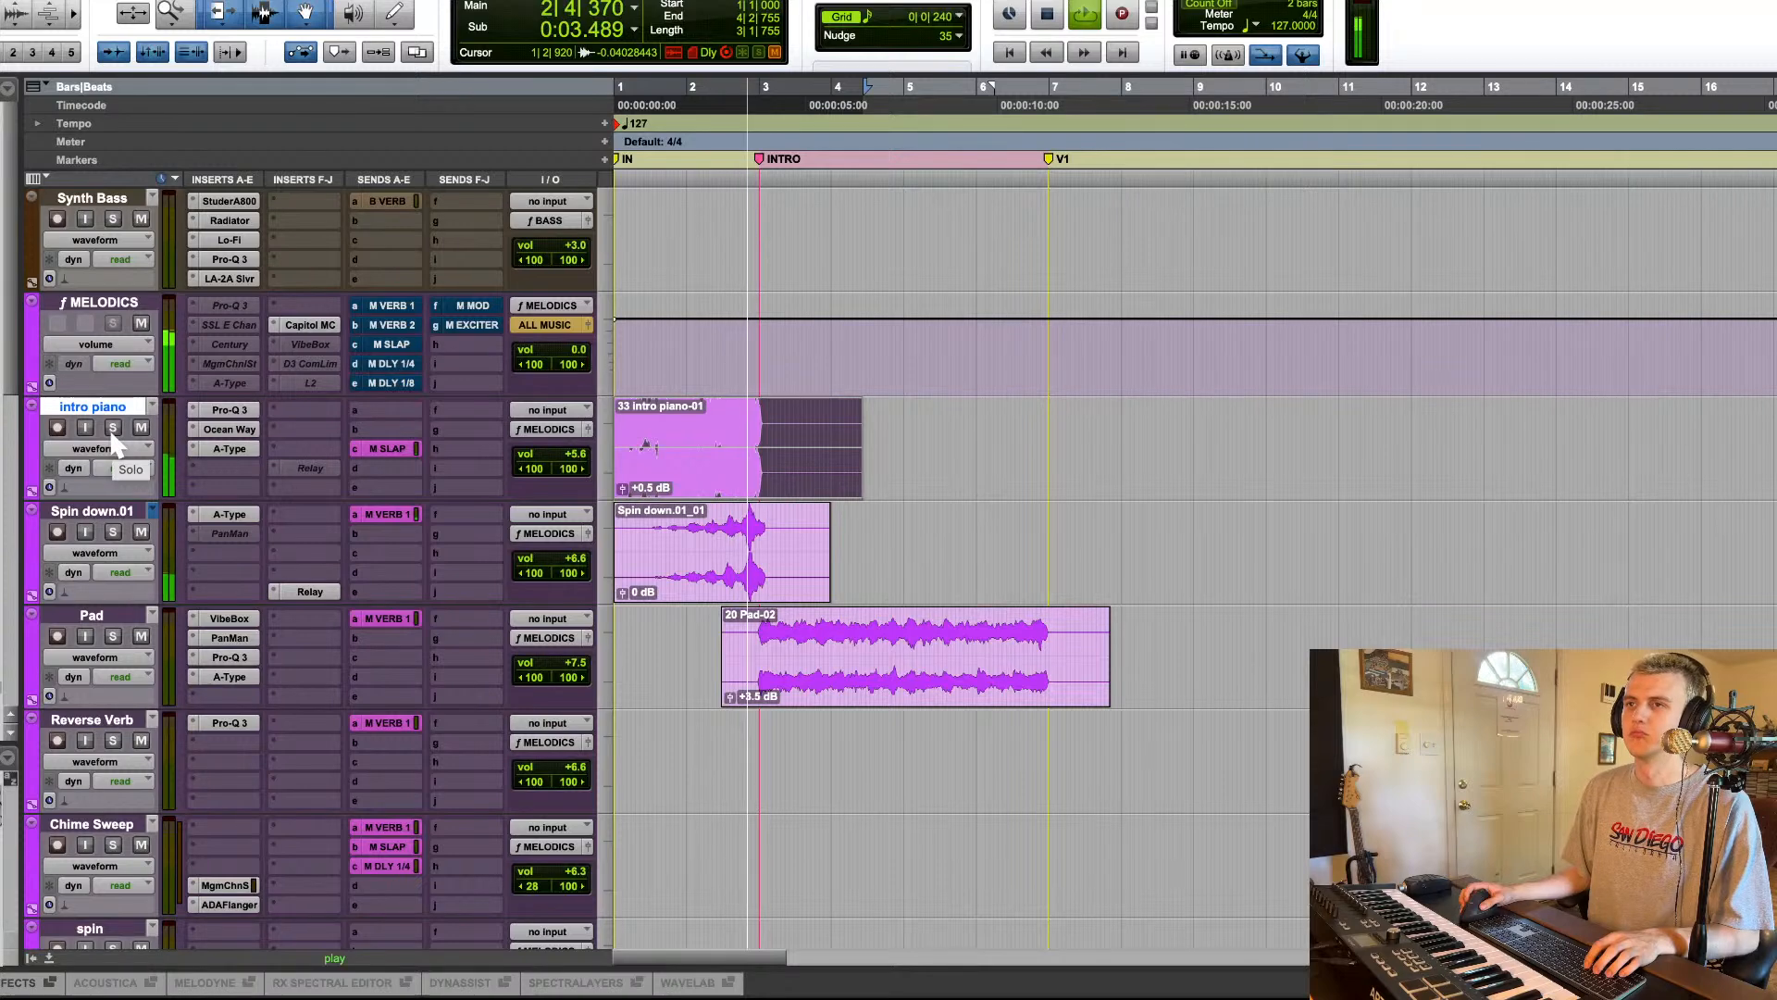
key("space")
left_click(112, 427)
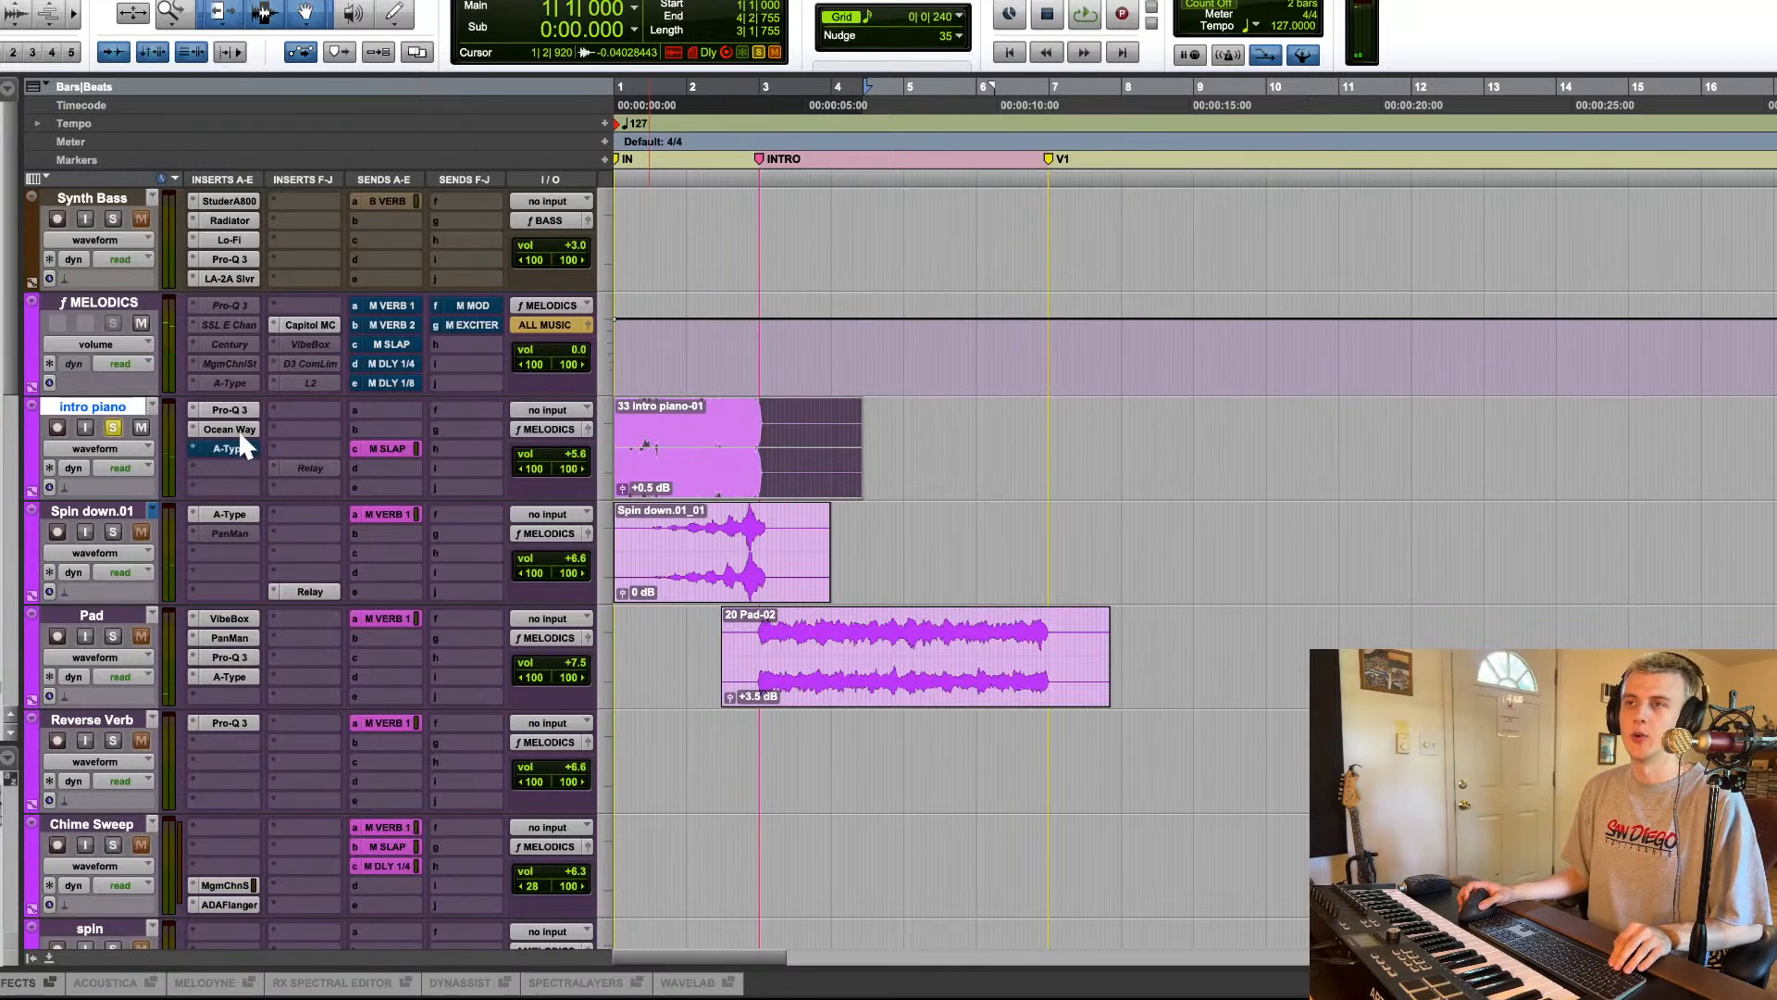
Step: Audition the intro piano with its inserts bypassed and M SLAP send muted, and re-enable all of them
left_click(391, 448)
key("space")
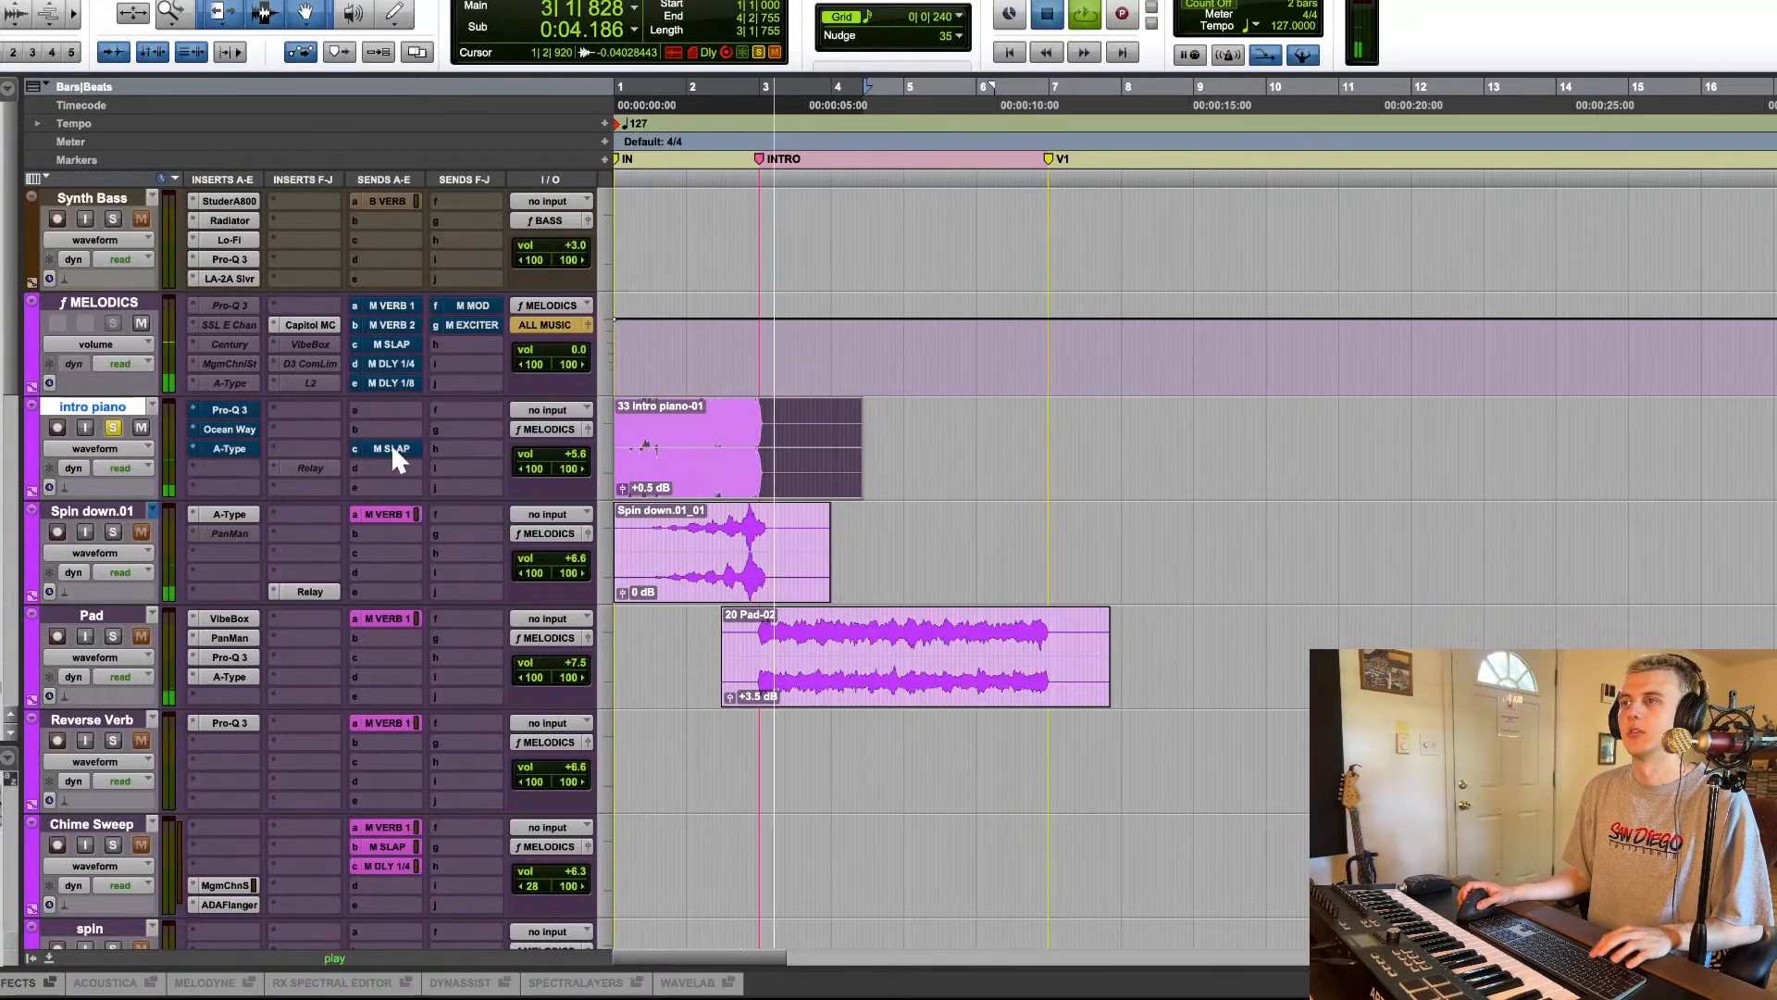
key("space")
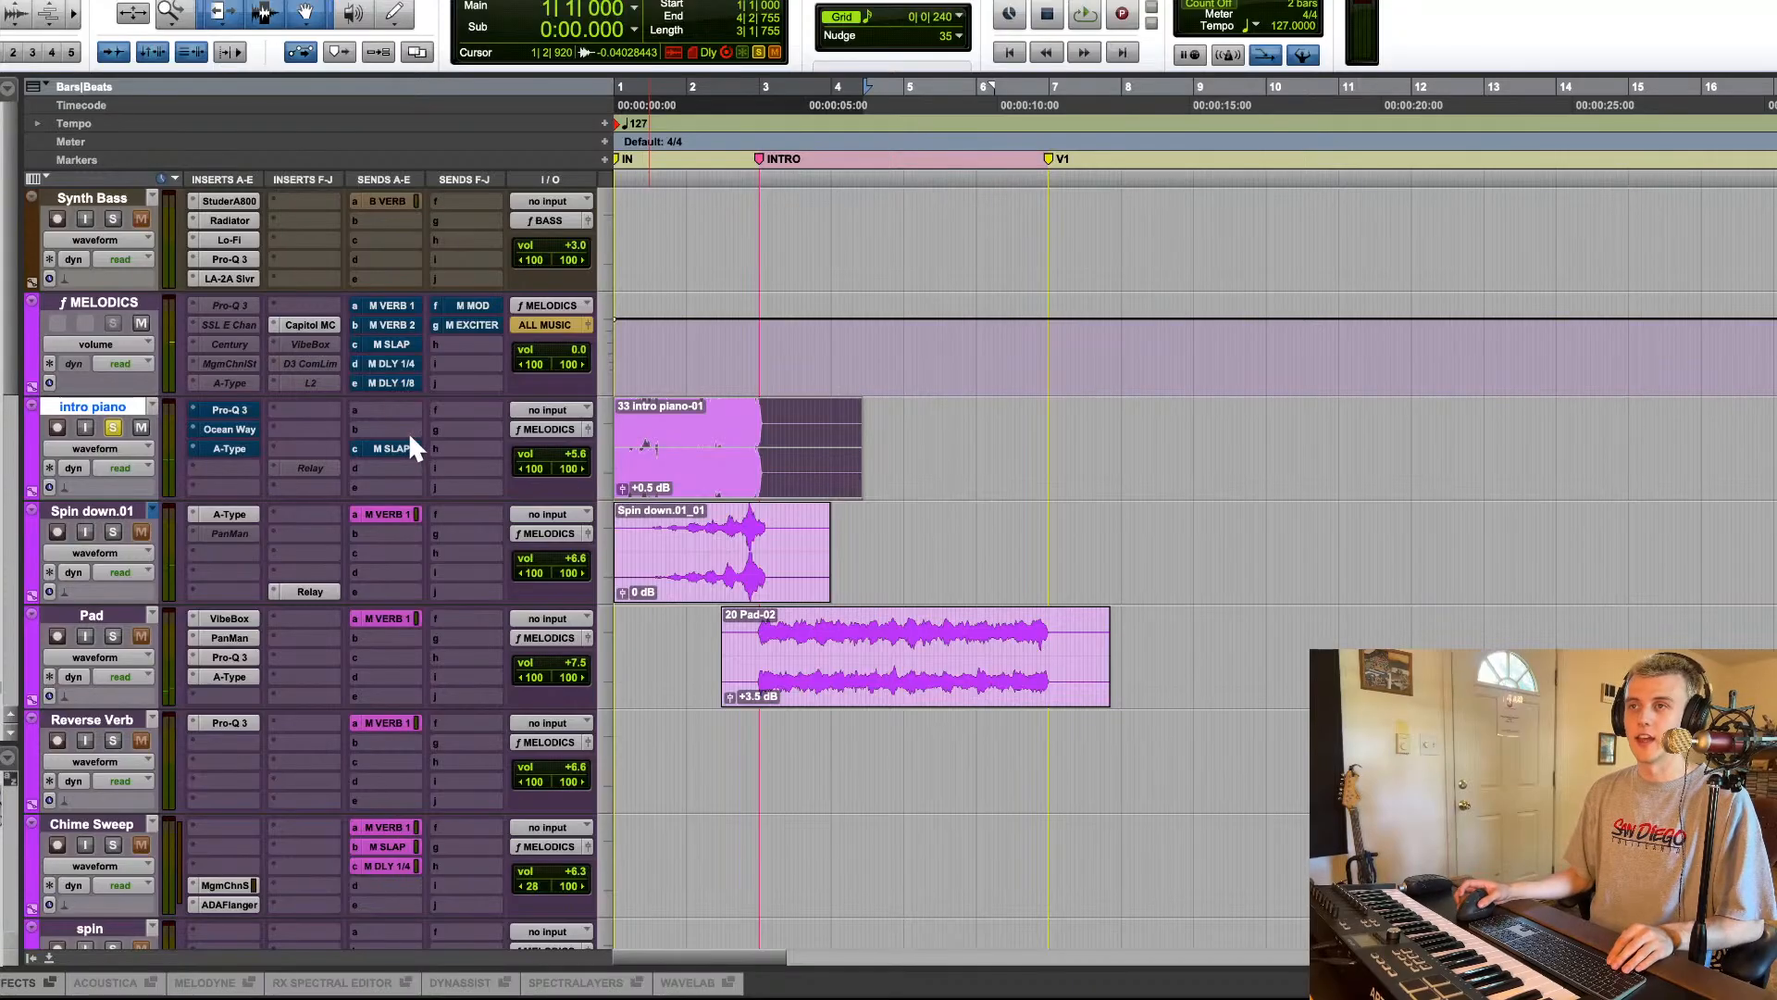
left_click(235, 415, "super")
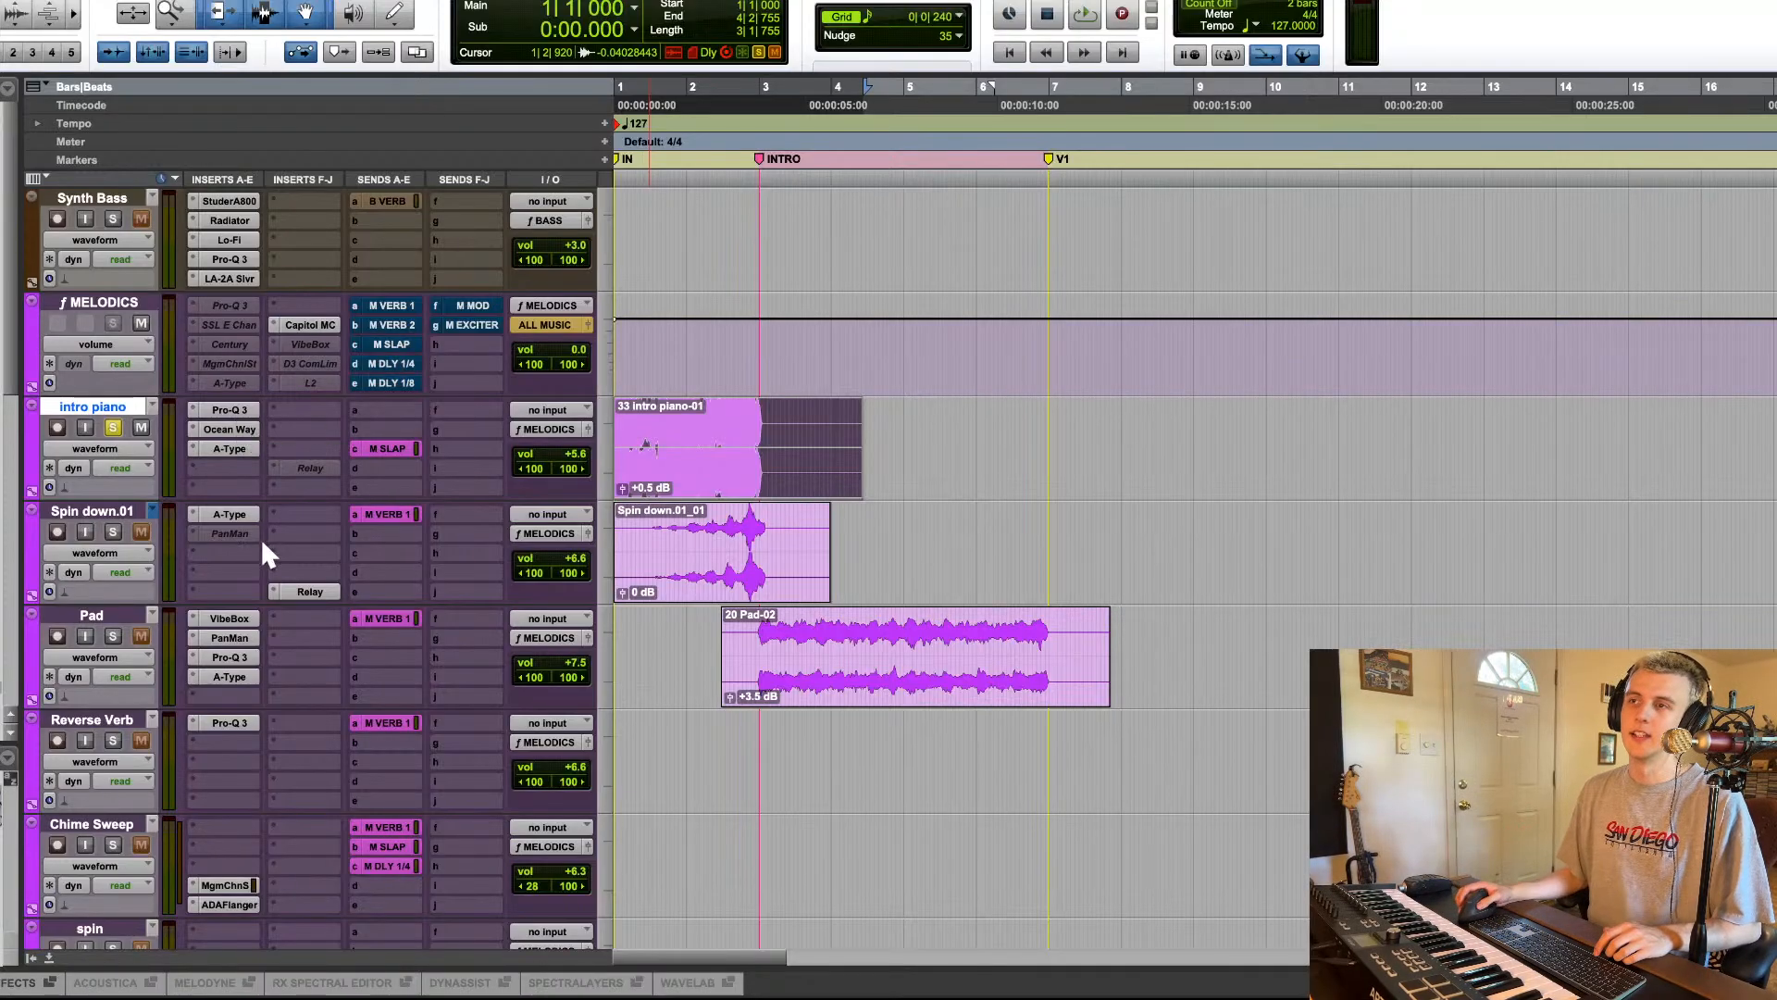
Step: Play the intro piano with its processing active and inspect its M SLAP send level
scroll(755, 547, "down", 2)
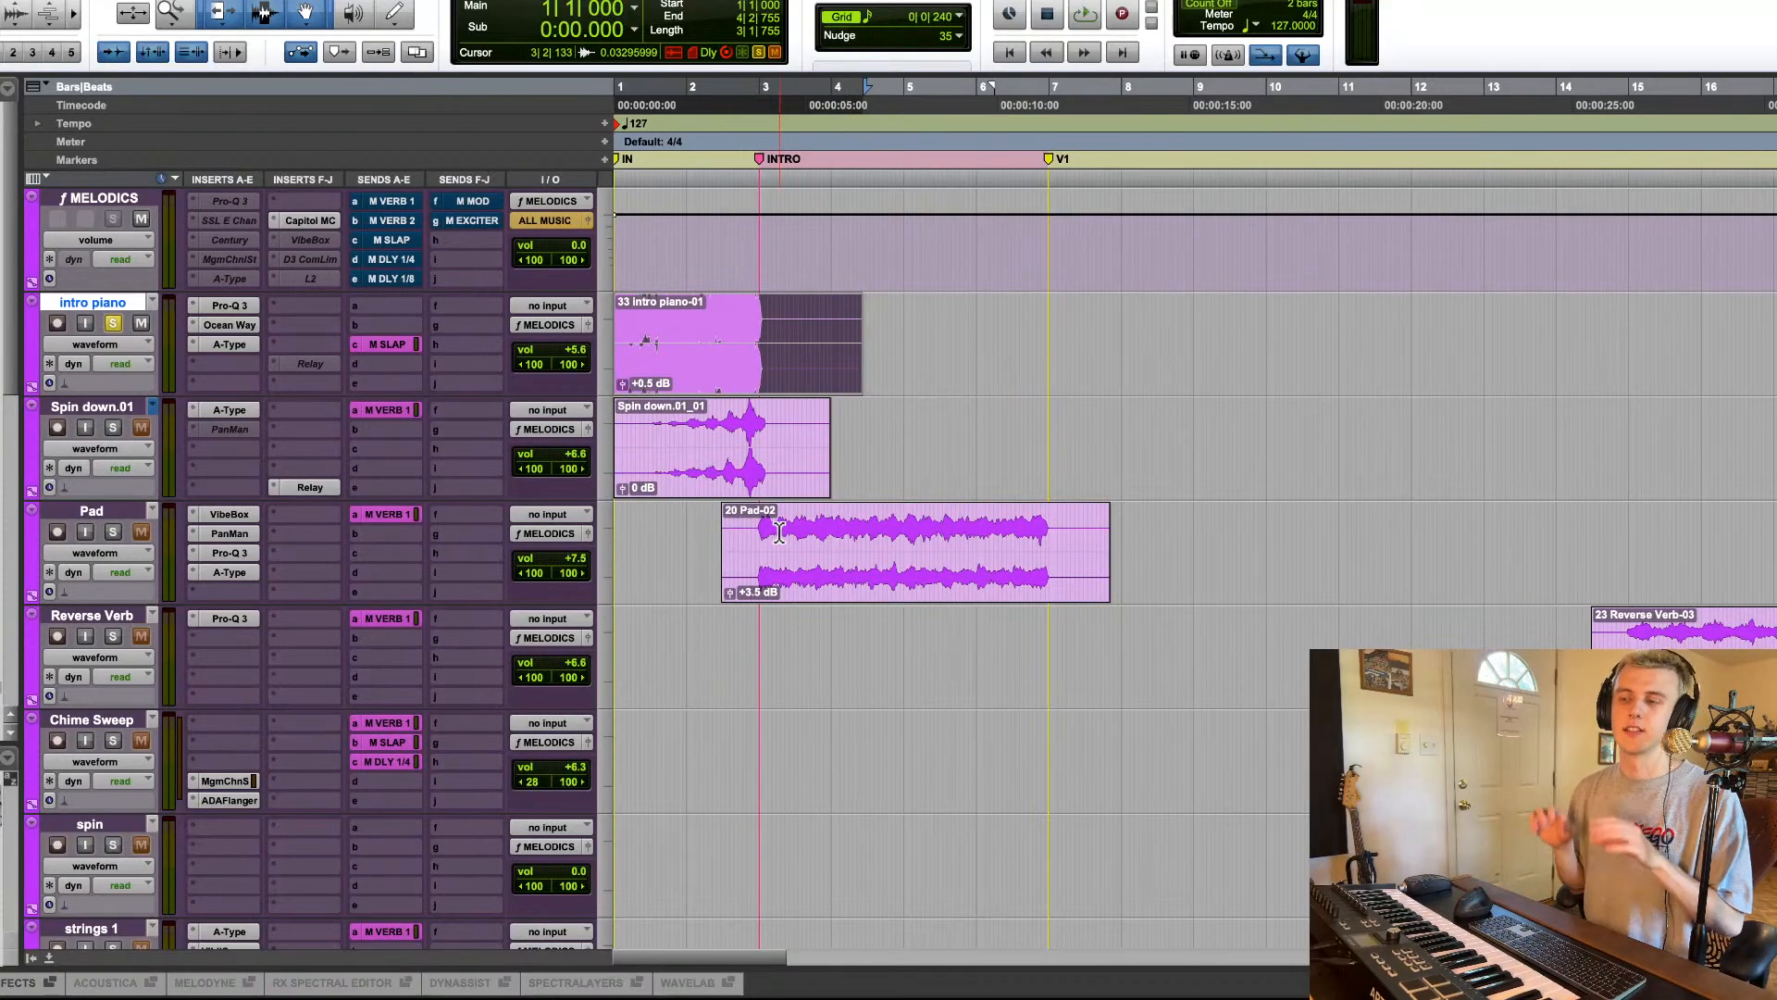
key("space")
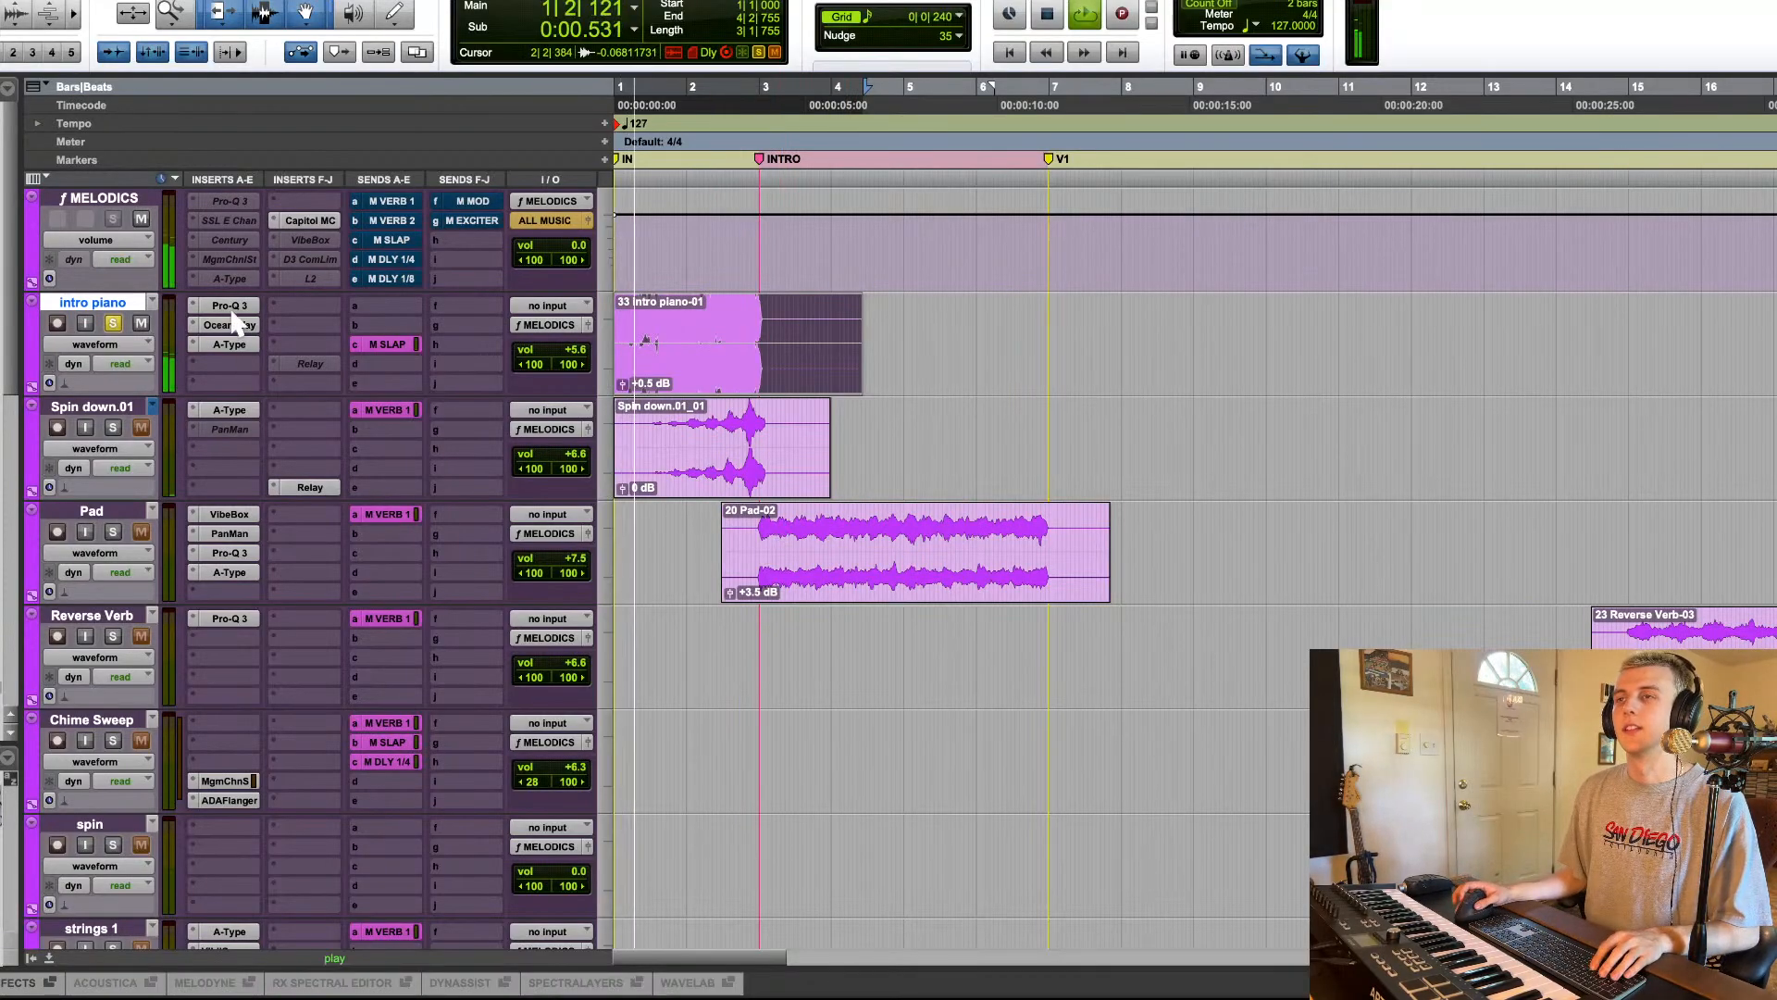
left_click(389, 348)
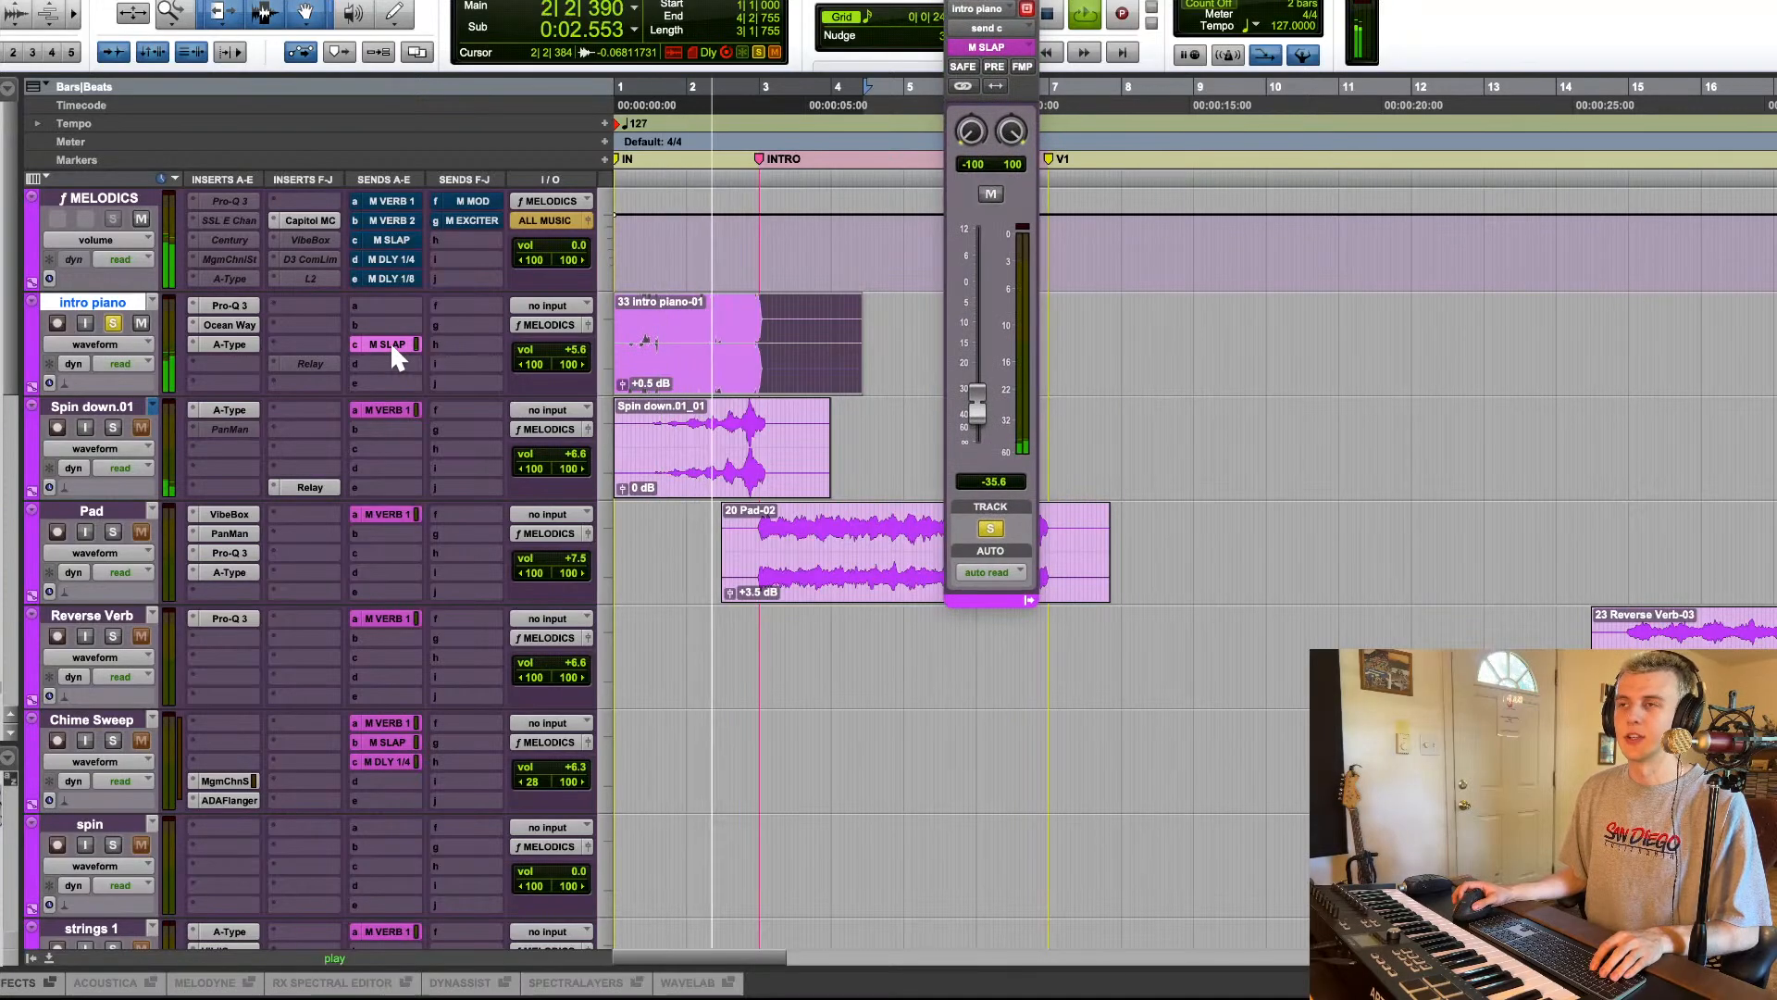
left_click(391, 343)
key("space")
Step: Inspect the intro piano's A-Type enhancer and compare it bypassed and active during playback
left_click(244, 347)
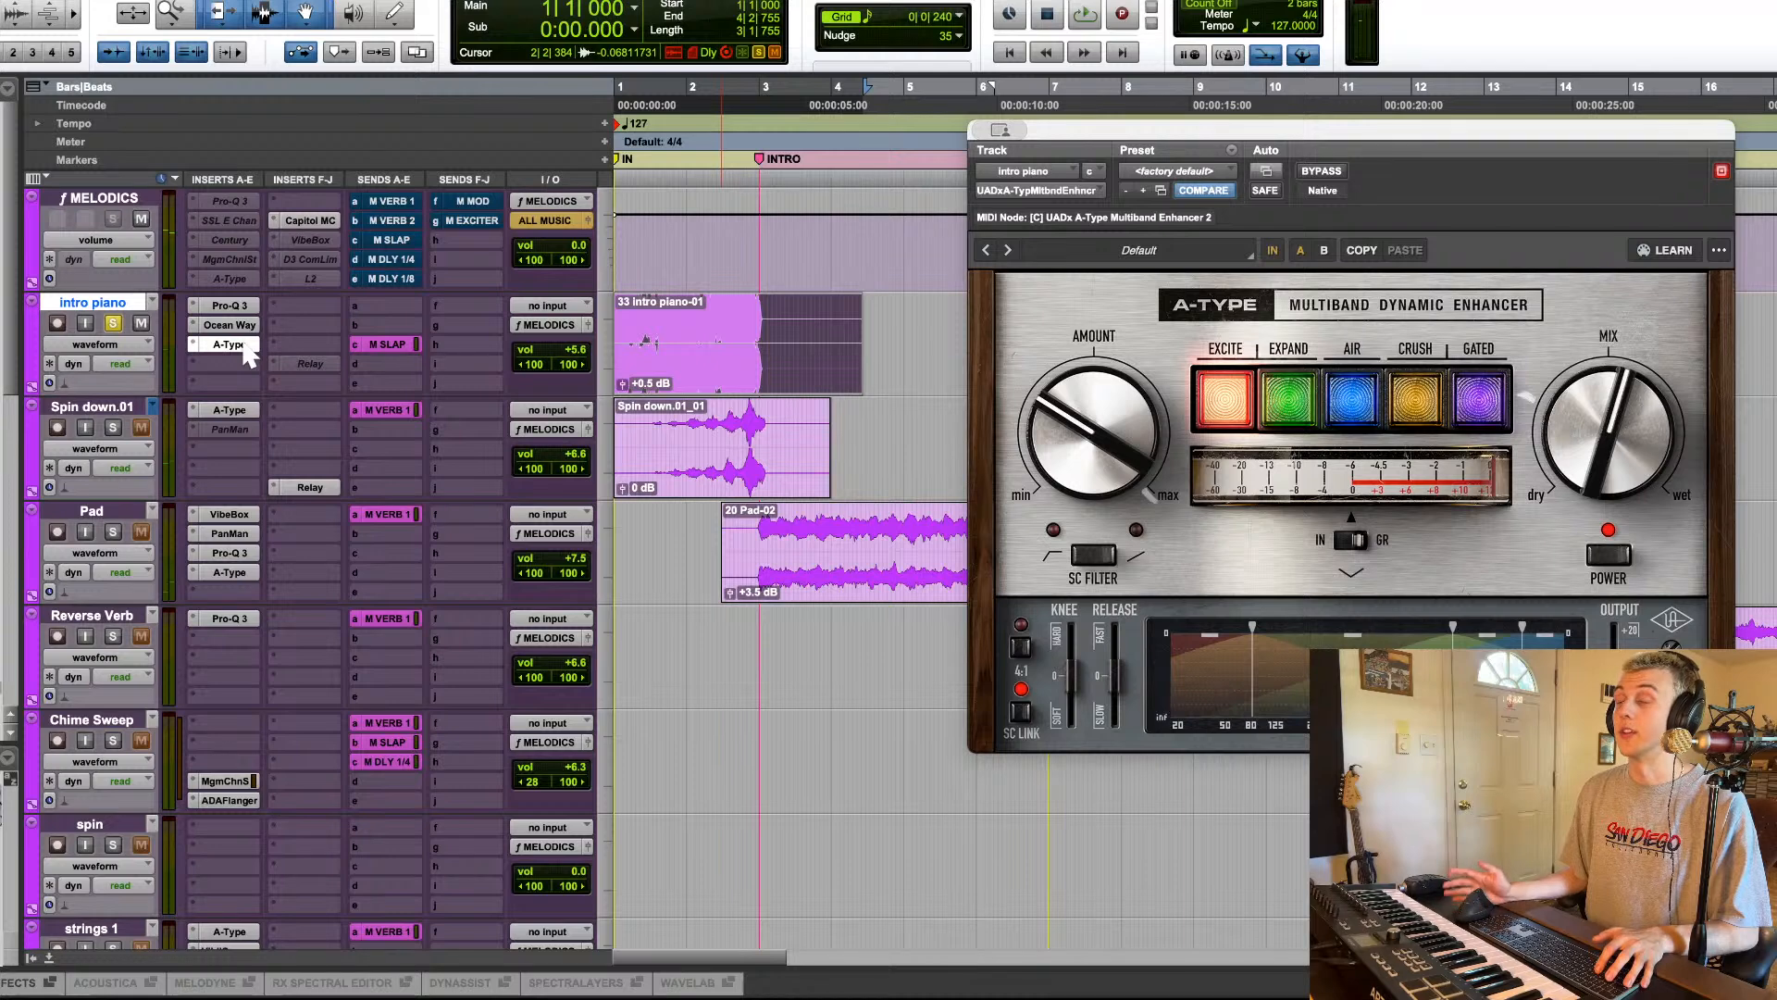
key("space")
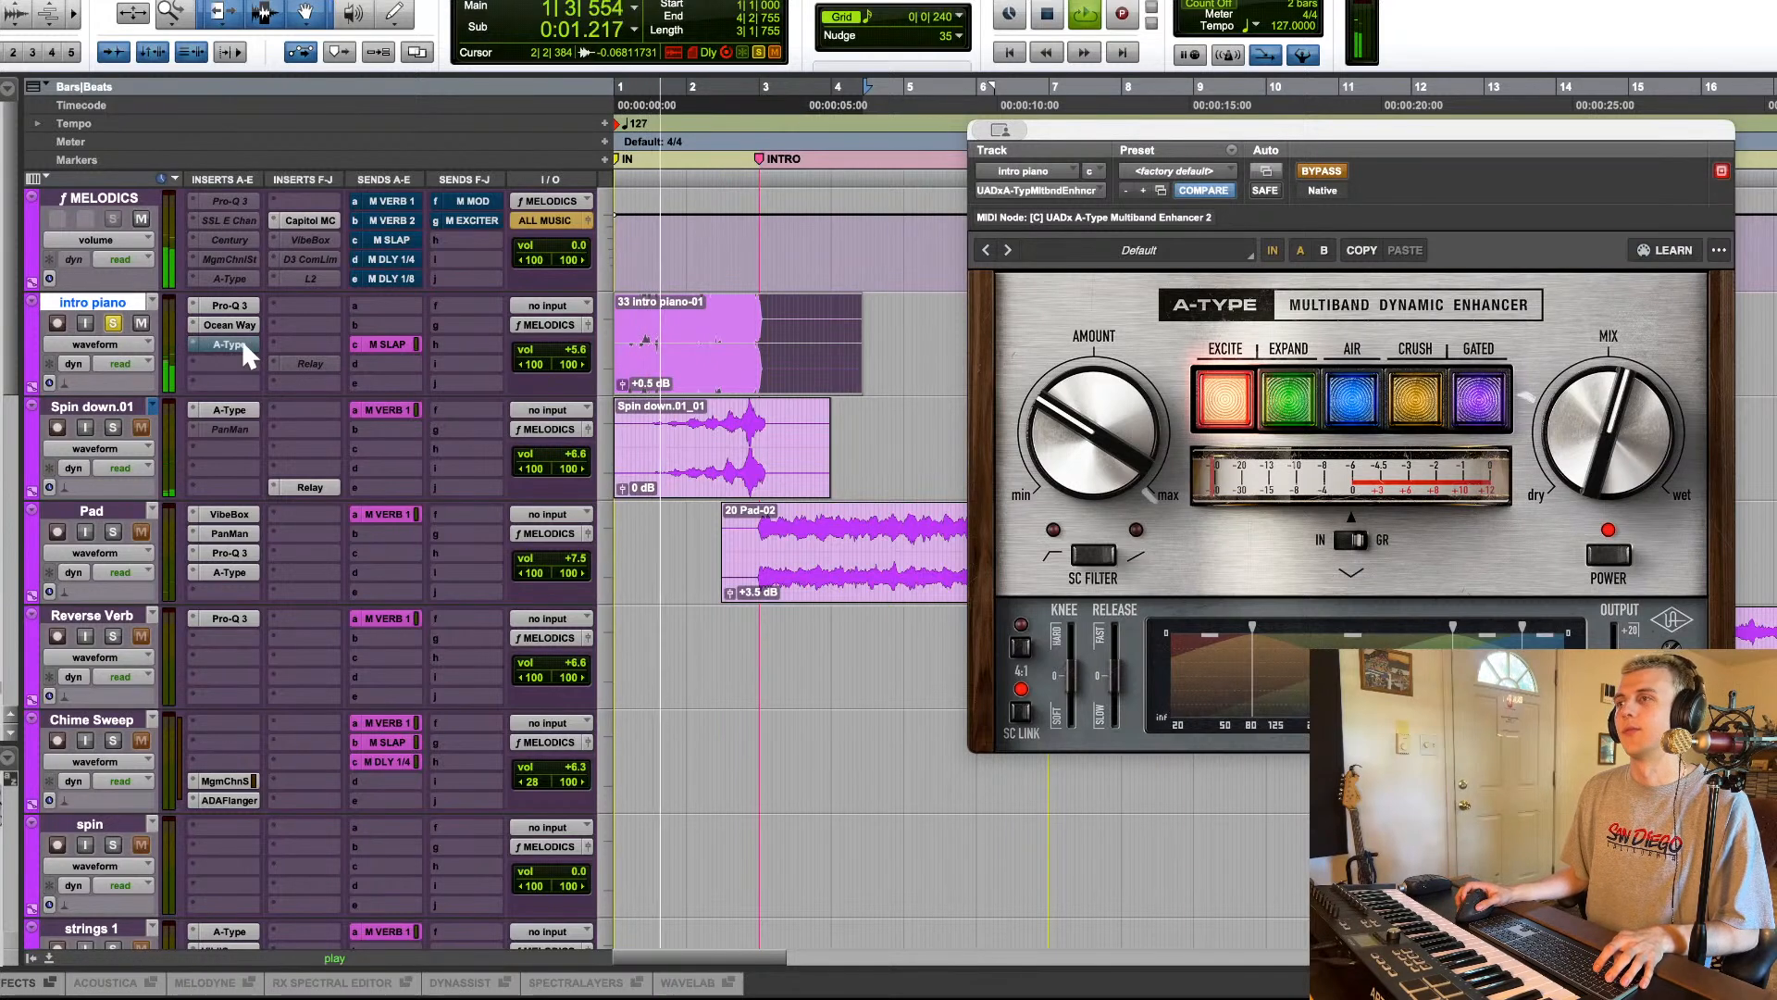
left_click(246, 342)
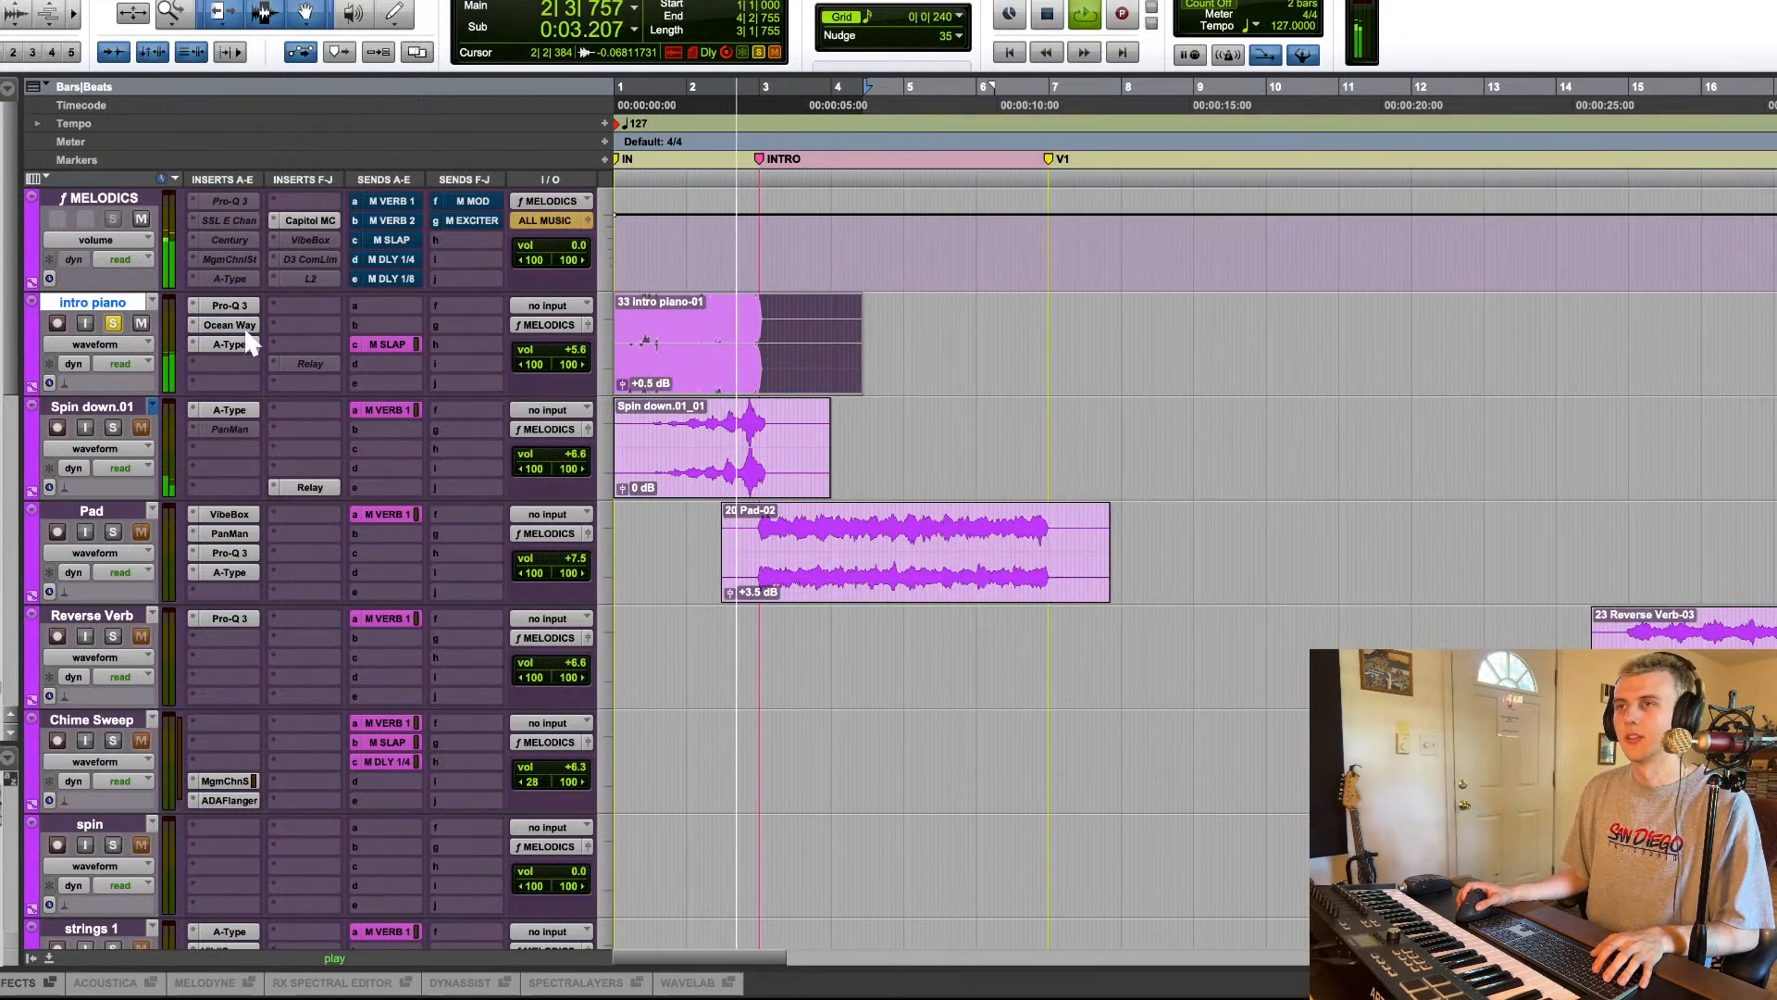
key("space")
Step: Inspect the intro piano's Pro-Q 3 curve, briefly soloing the low-mid cut band
left_click(230, 306)
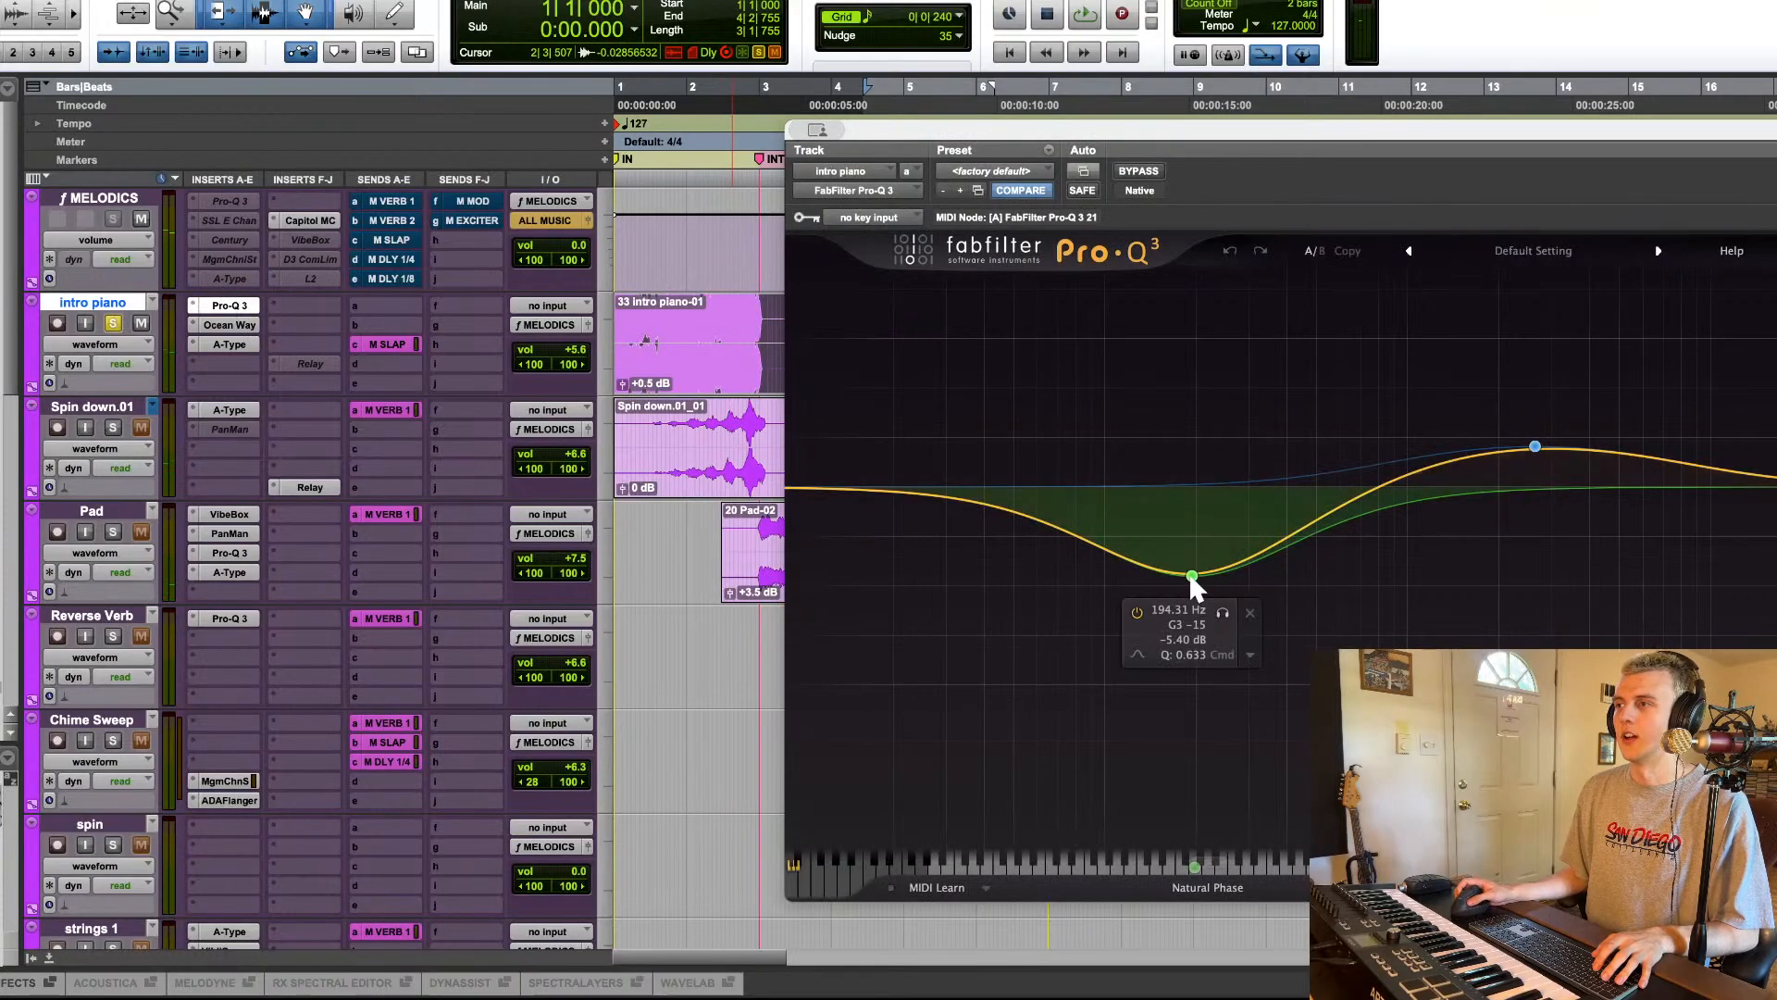
left_click(1221, 614)
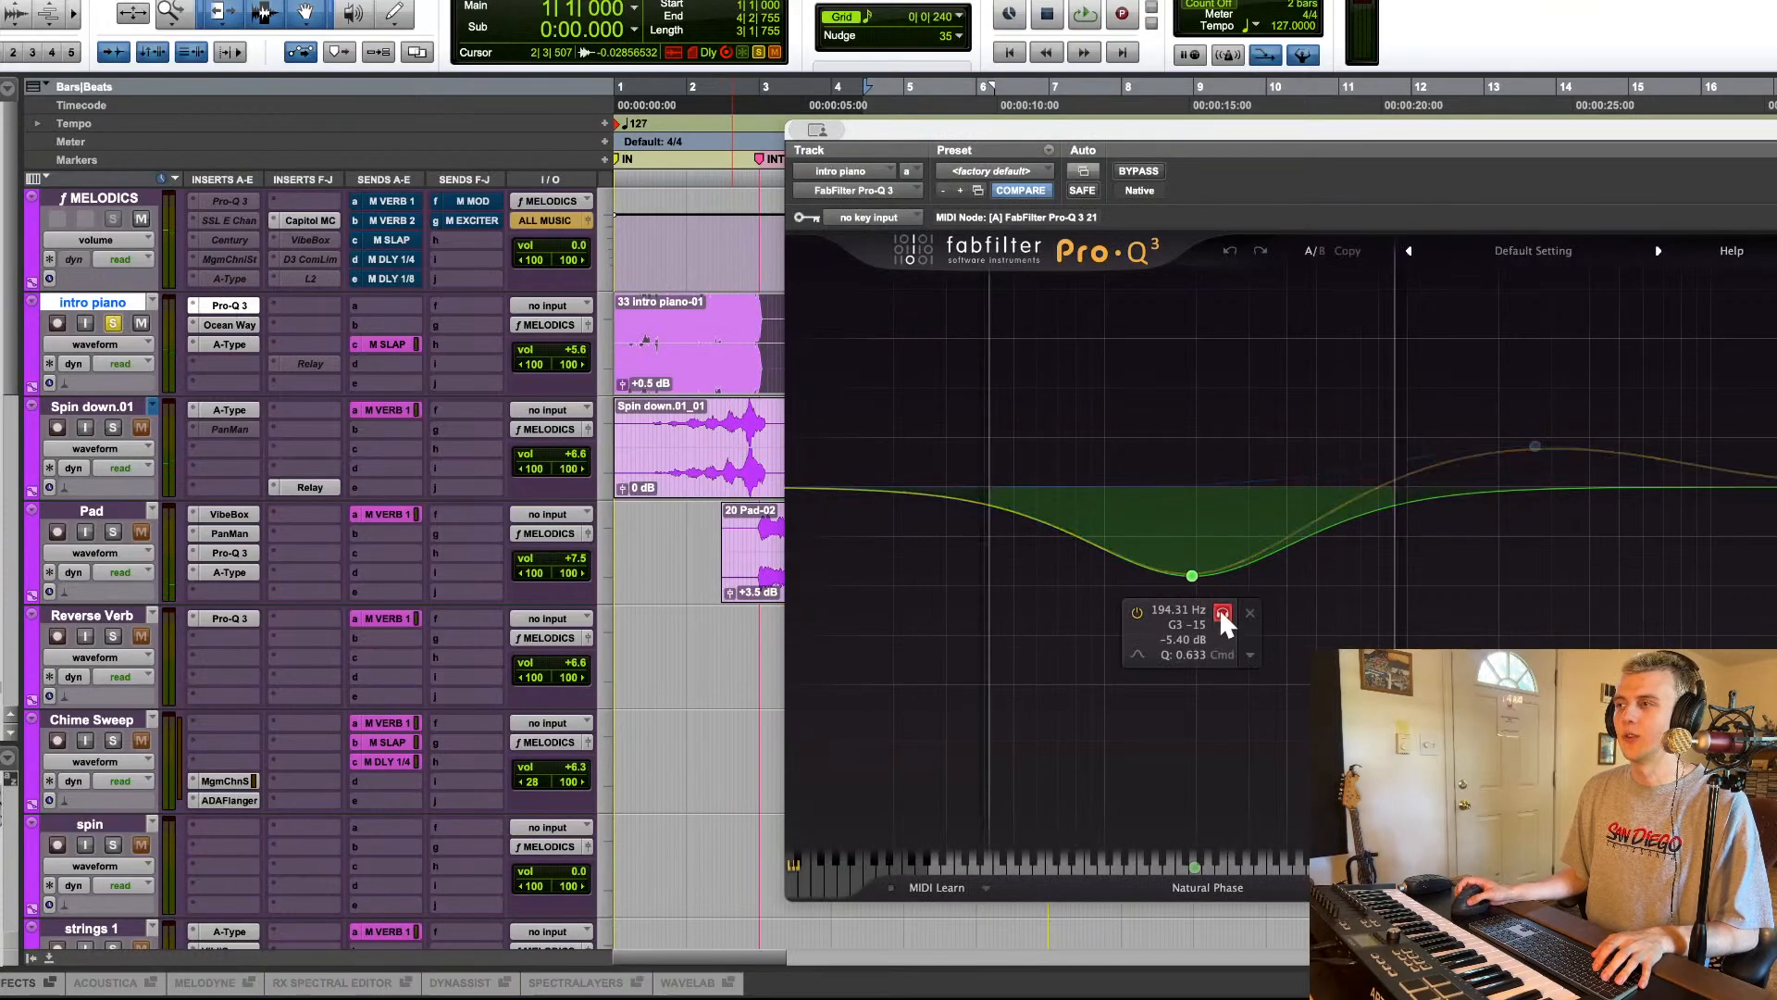
left_click(1220, 613)
key("space")
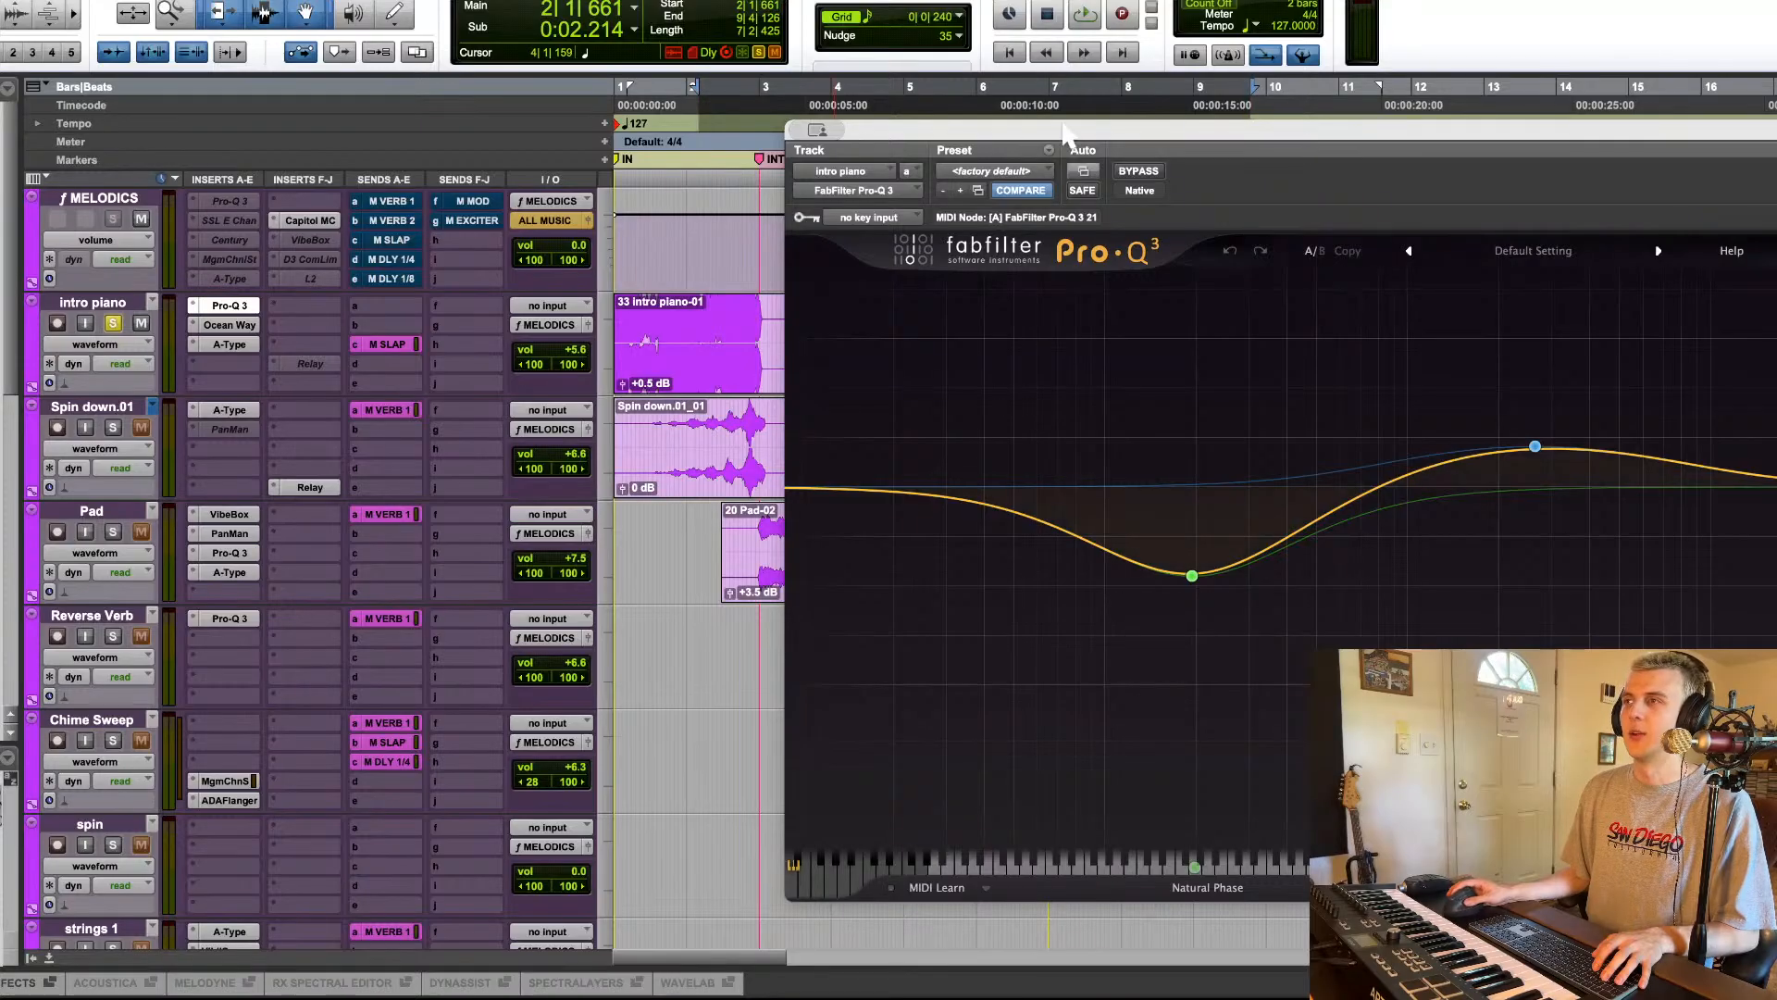
key("space")
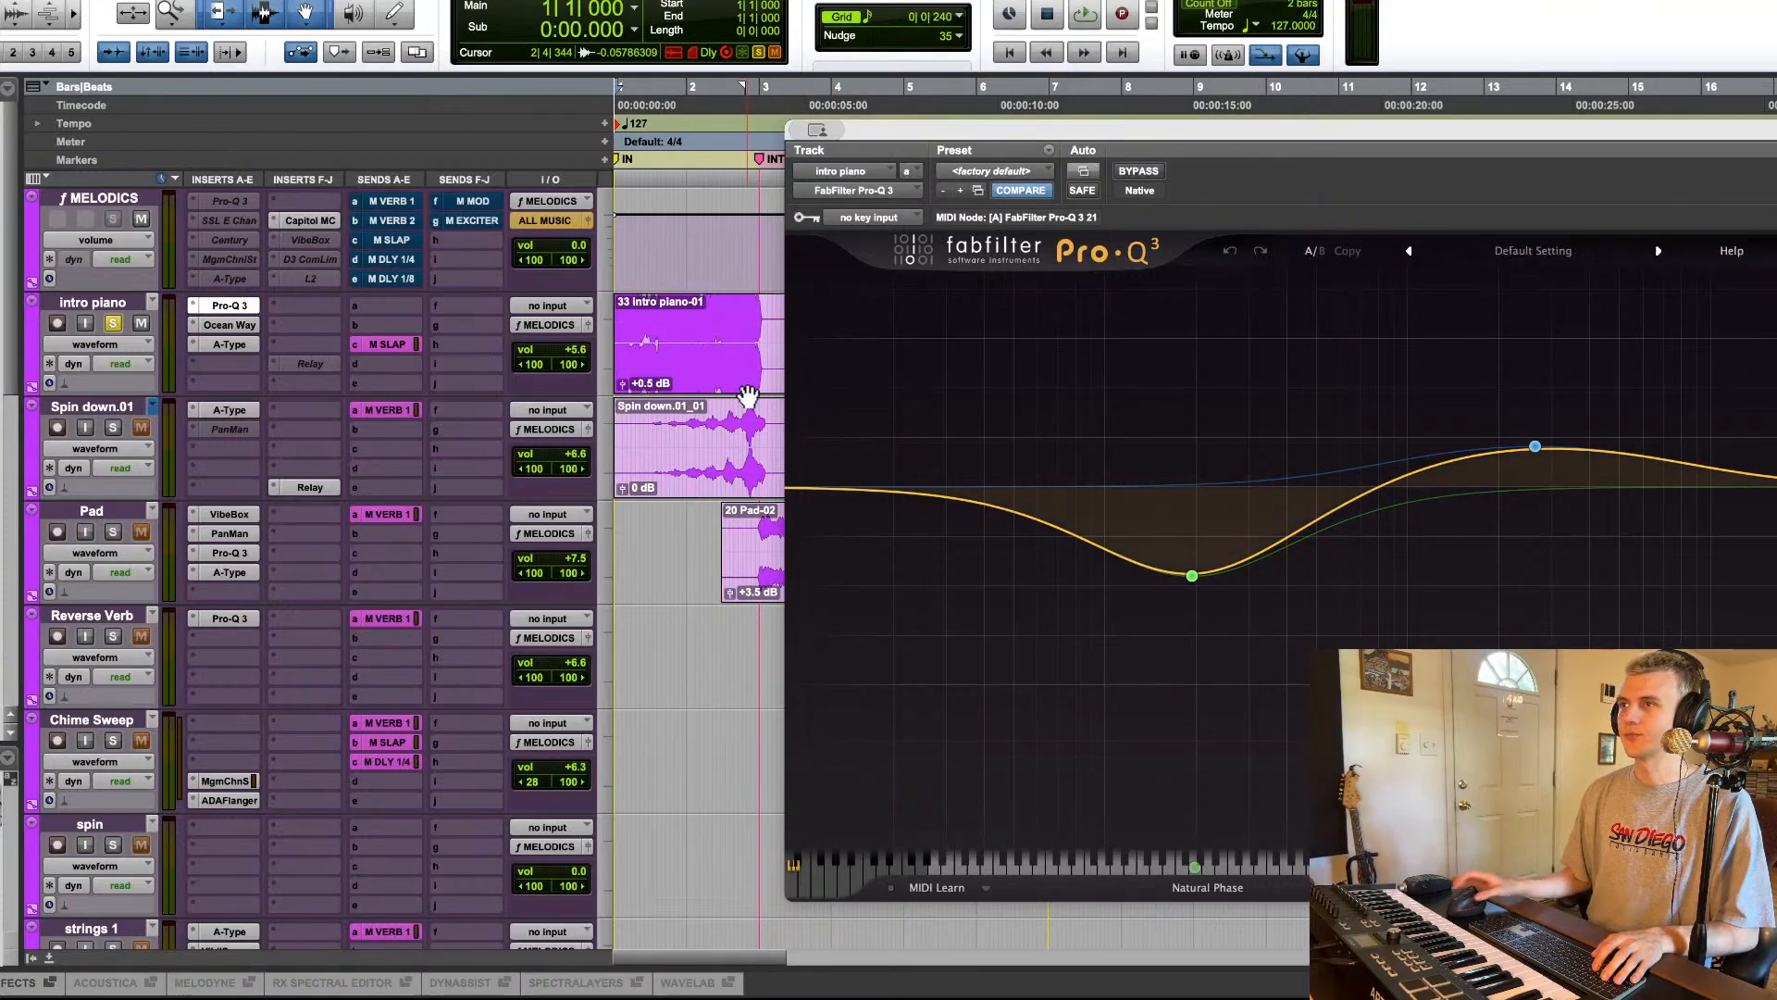
Step: Compare the intro piano with the Pro-Q 3 low-mid cut disabled and enabled during playback, and close the equalizer
left_click_drag(1165, 157, 785, 105)
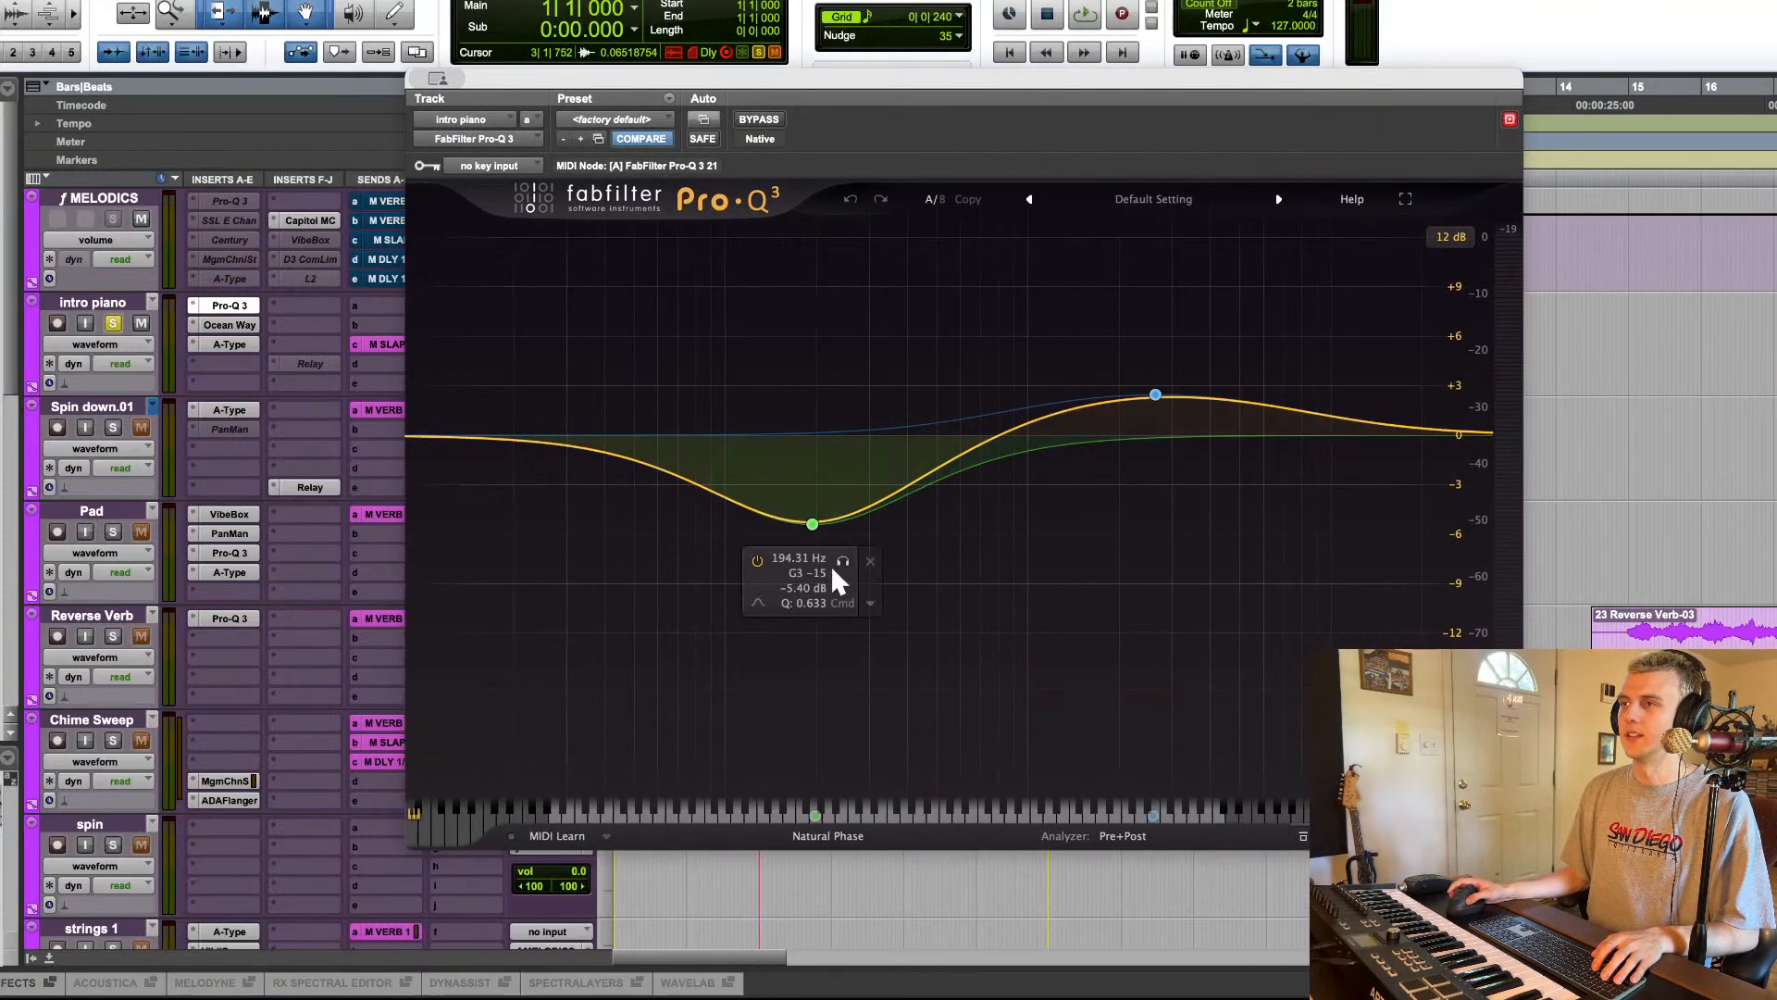
key("space")
left_click(761, 562)
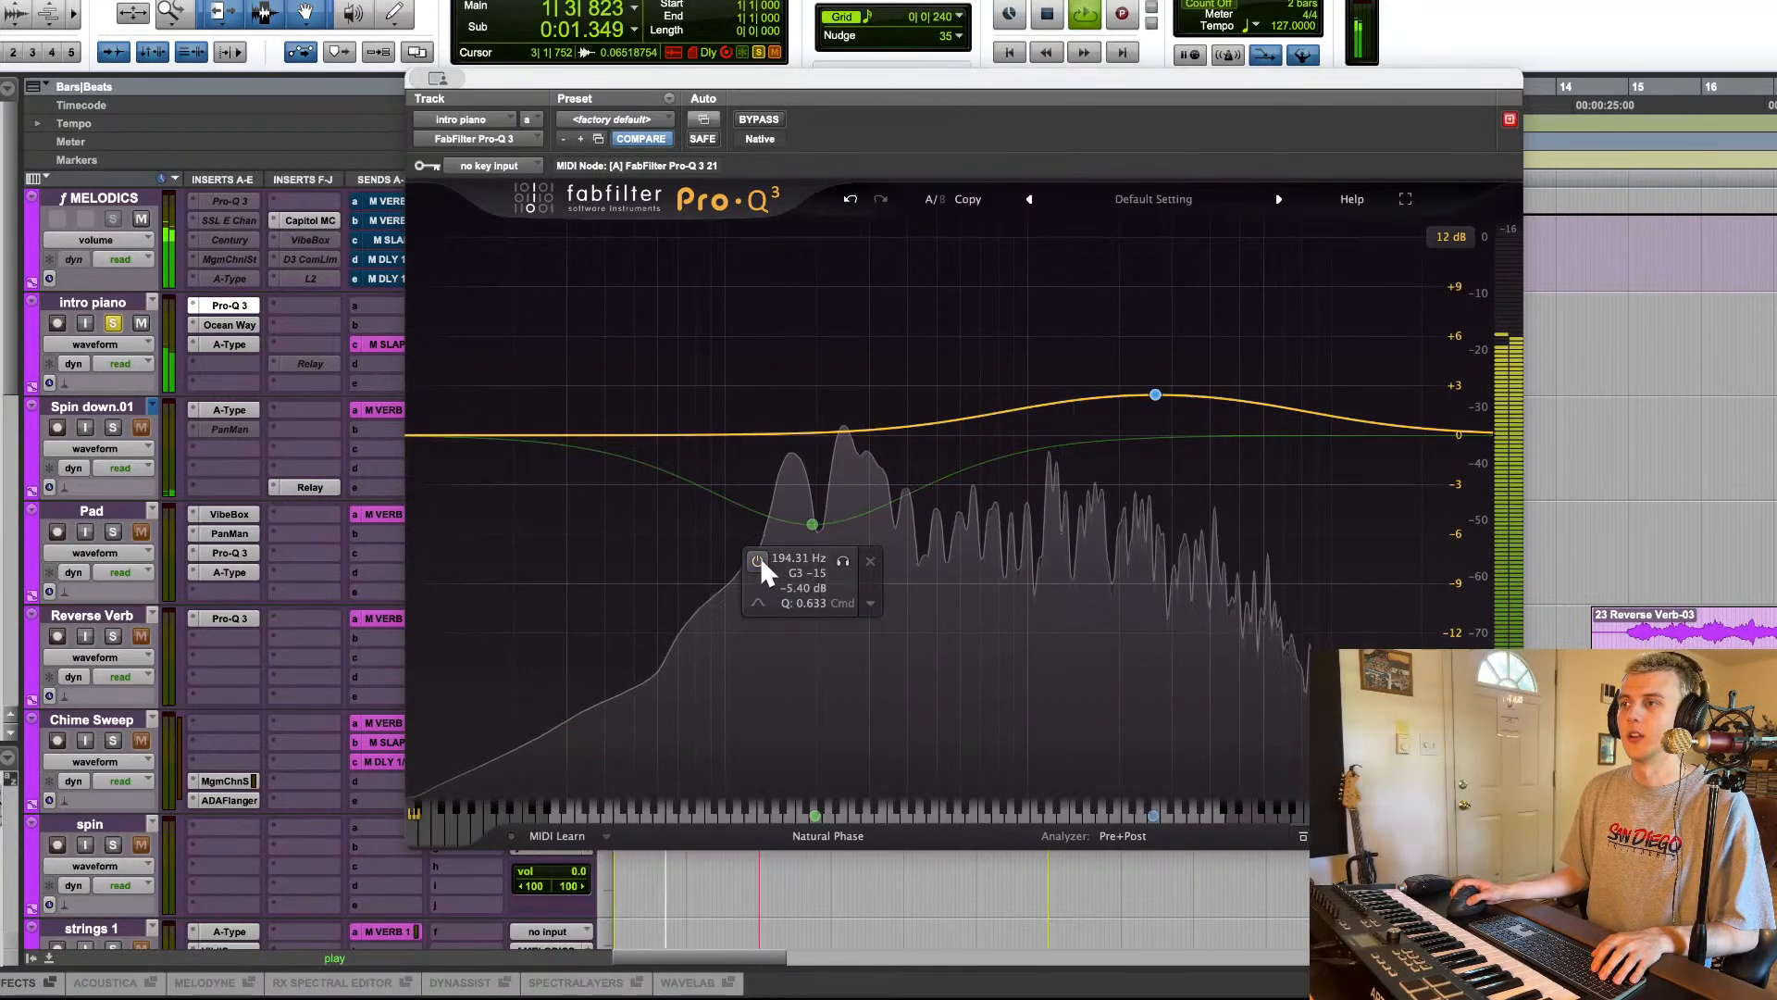
left_click(759, 559)
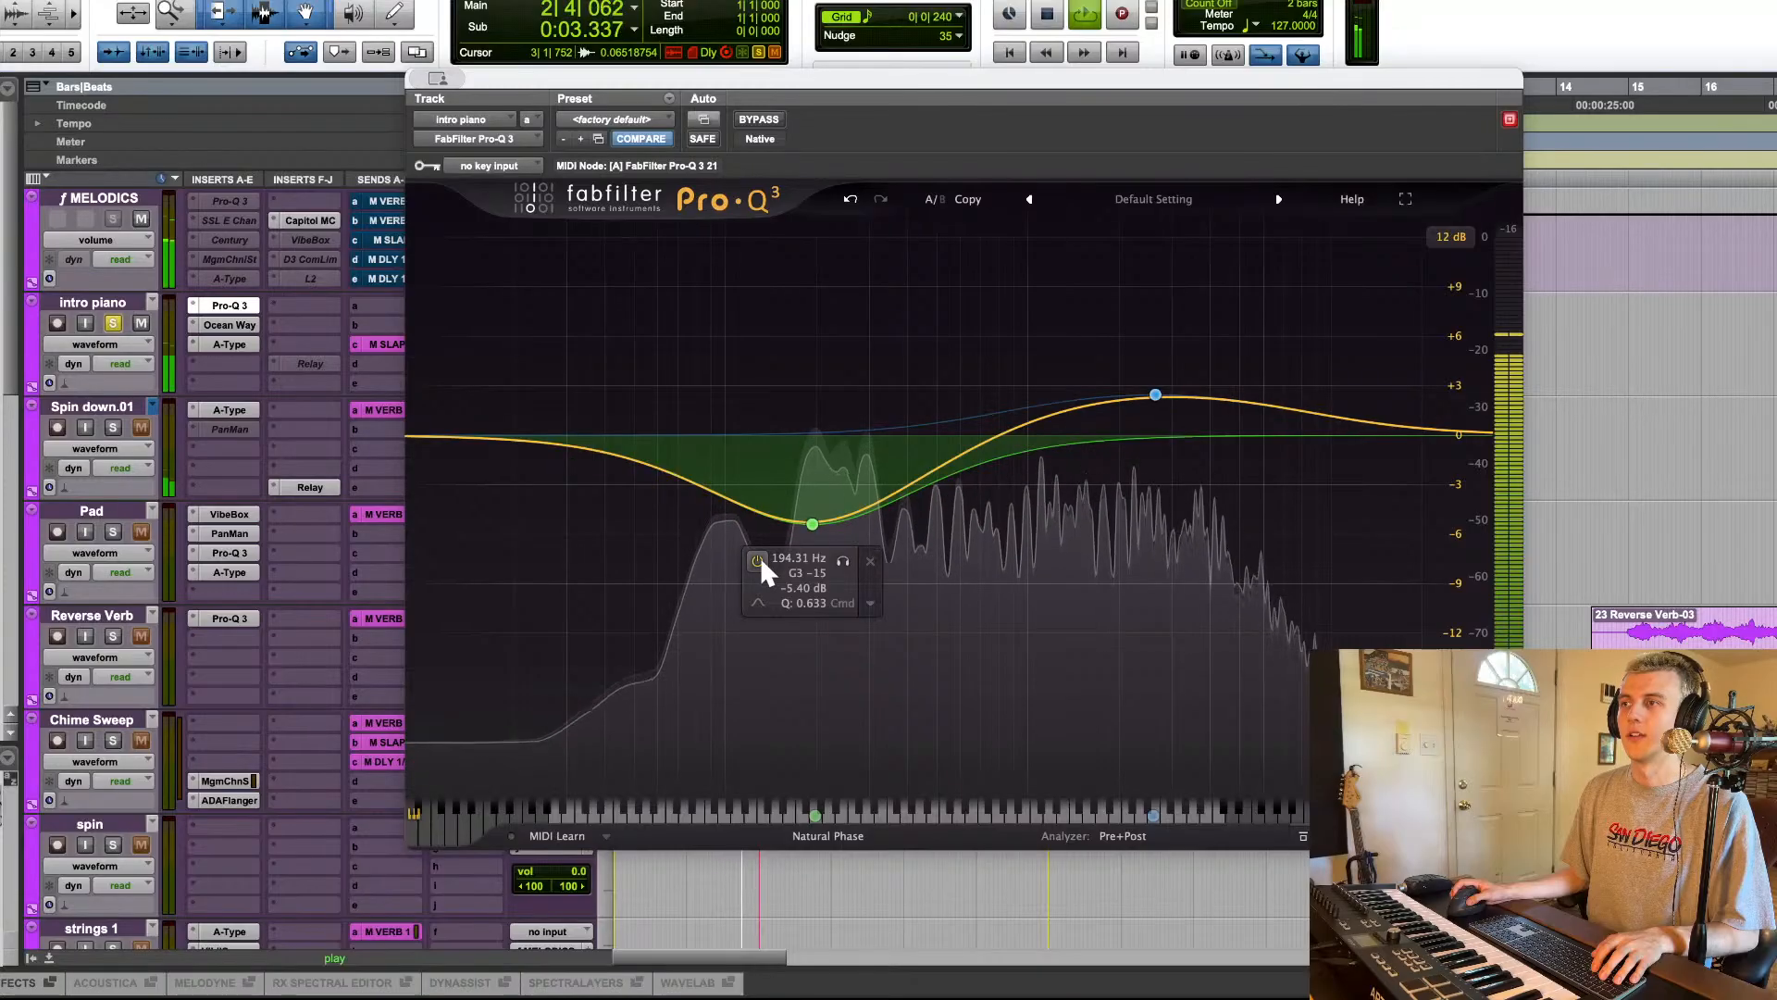
key("space")
key("super+w")
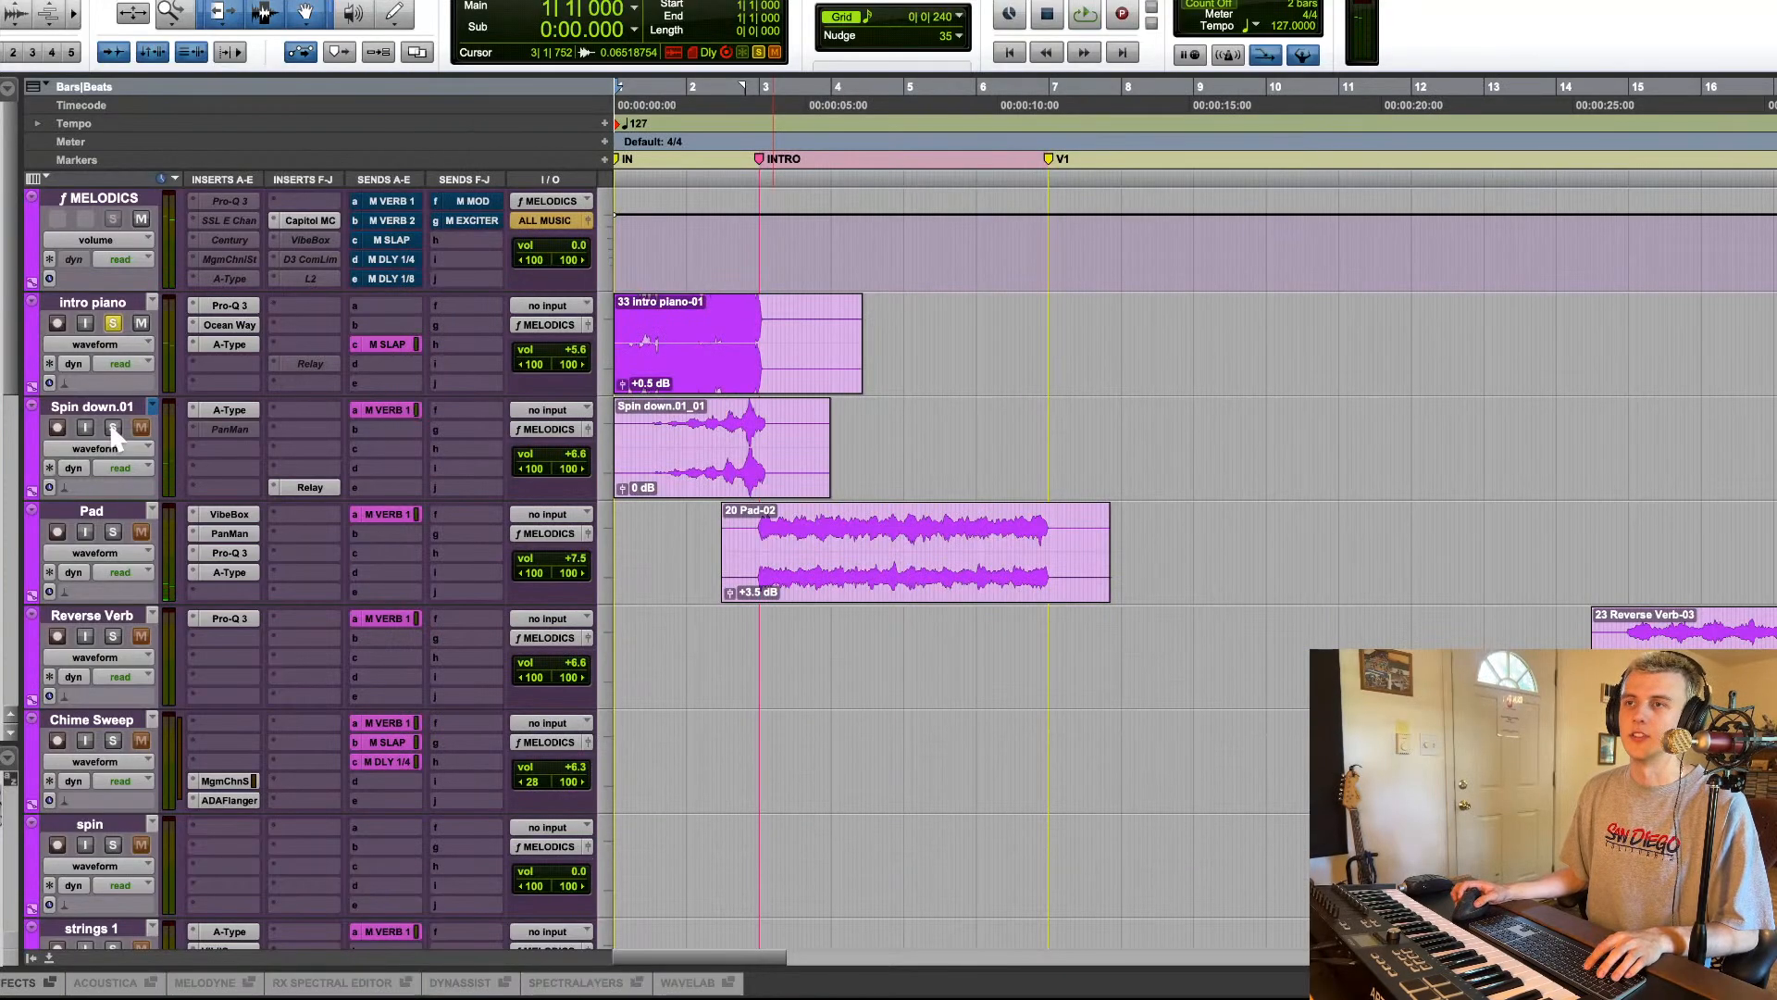
Step: Audition the soloed Spin down.01 track from the middle of bar 2 while inspecting its A-Type enhancer
left_click(719, 450)
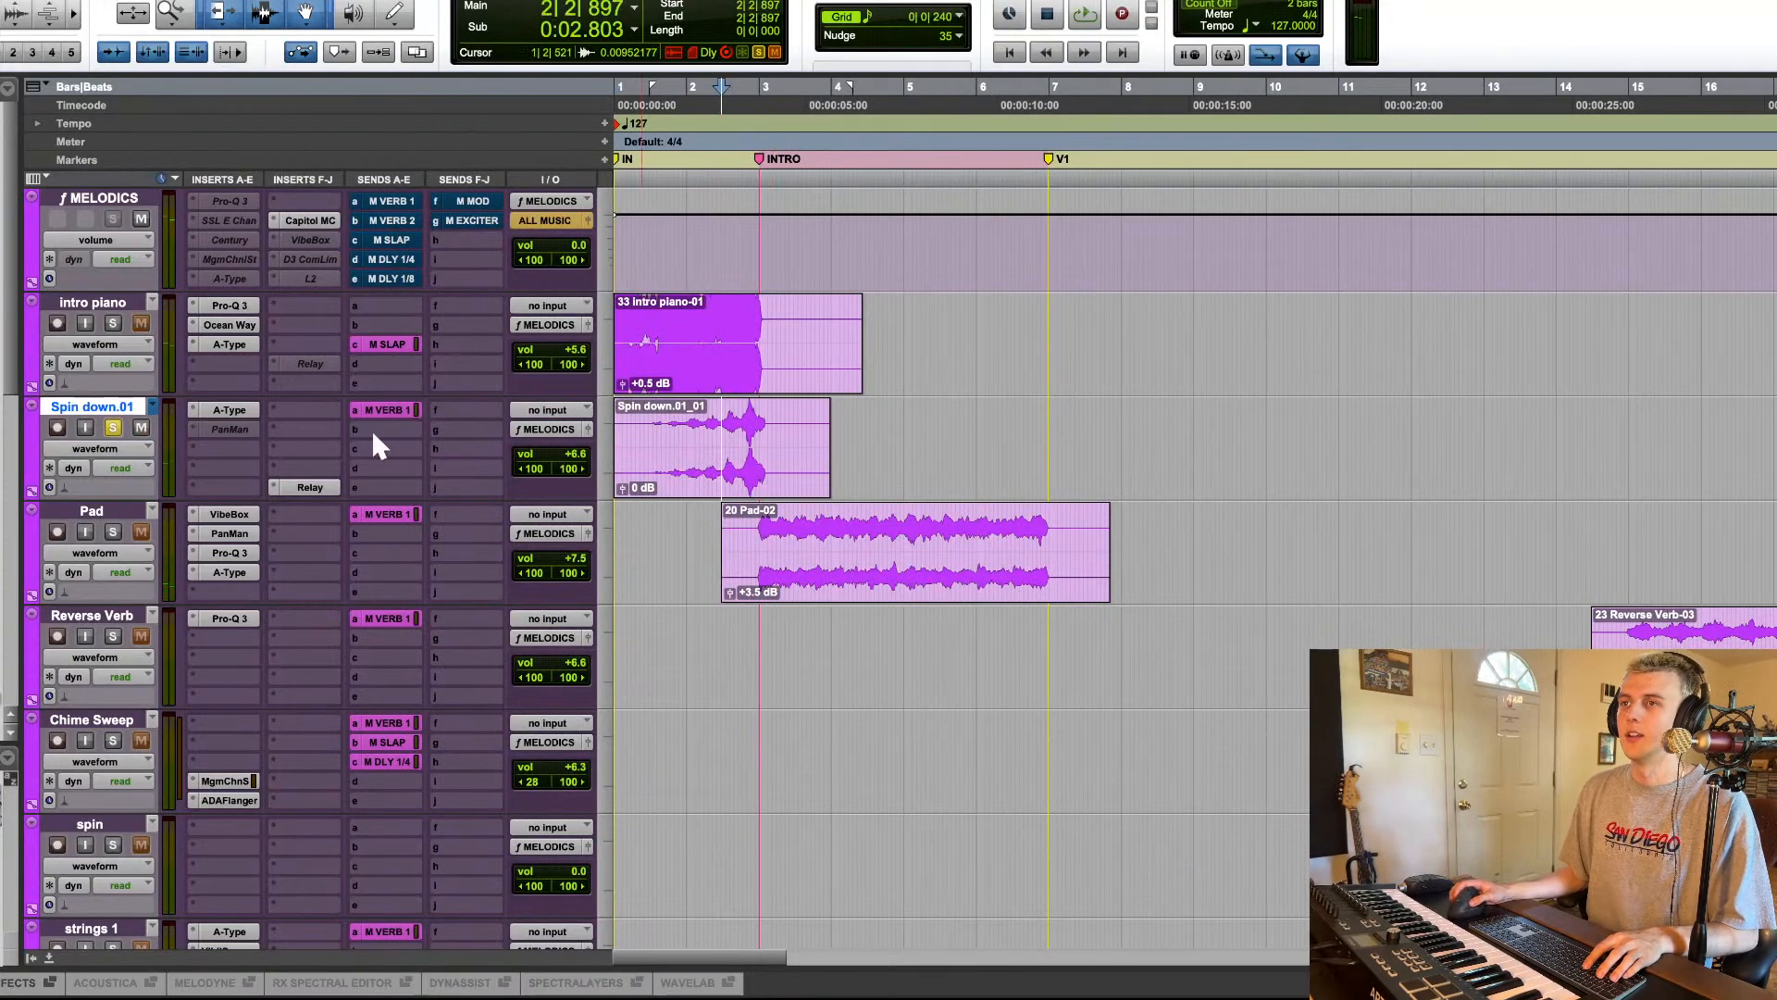
left_click(227, 416)
key("space")
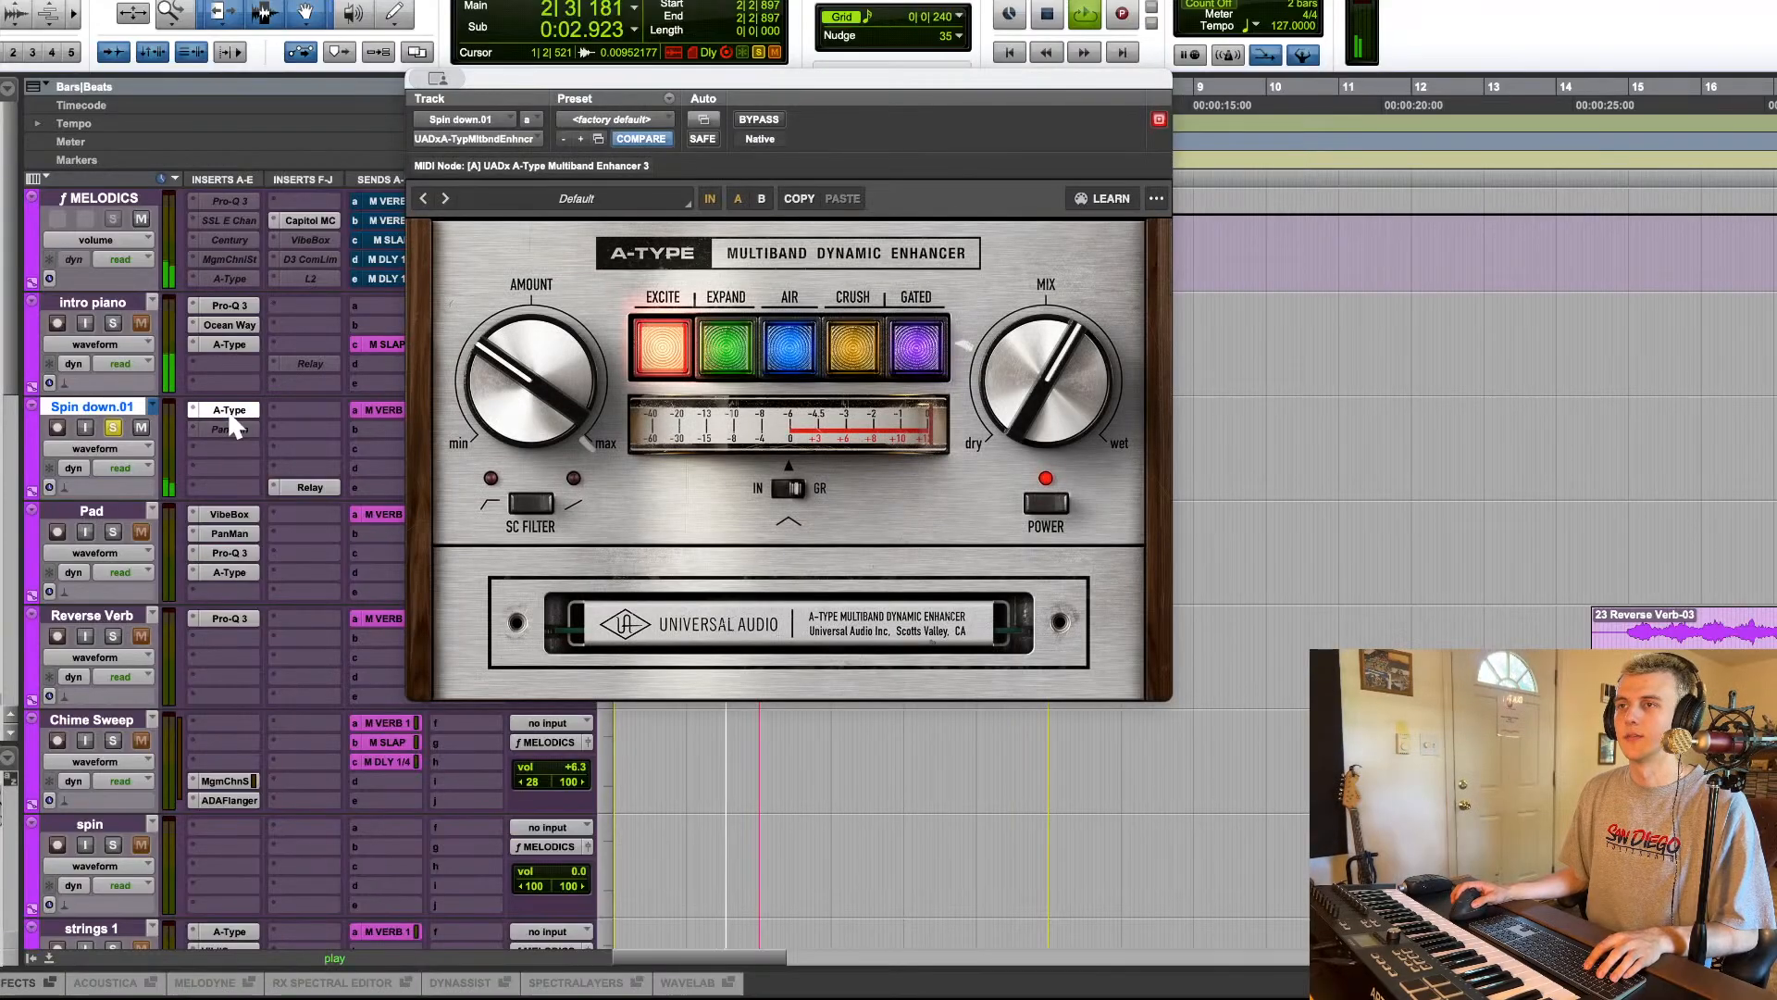
key("space")
key("super+w")
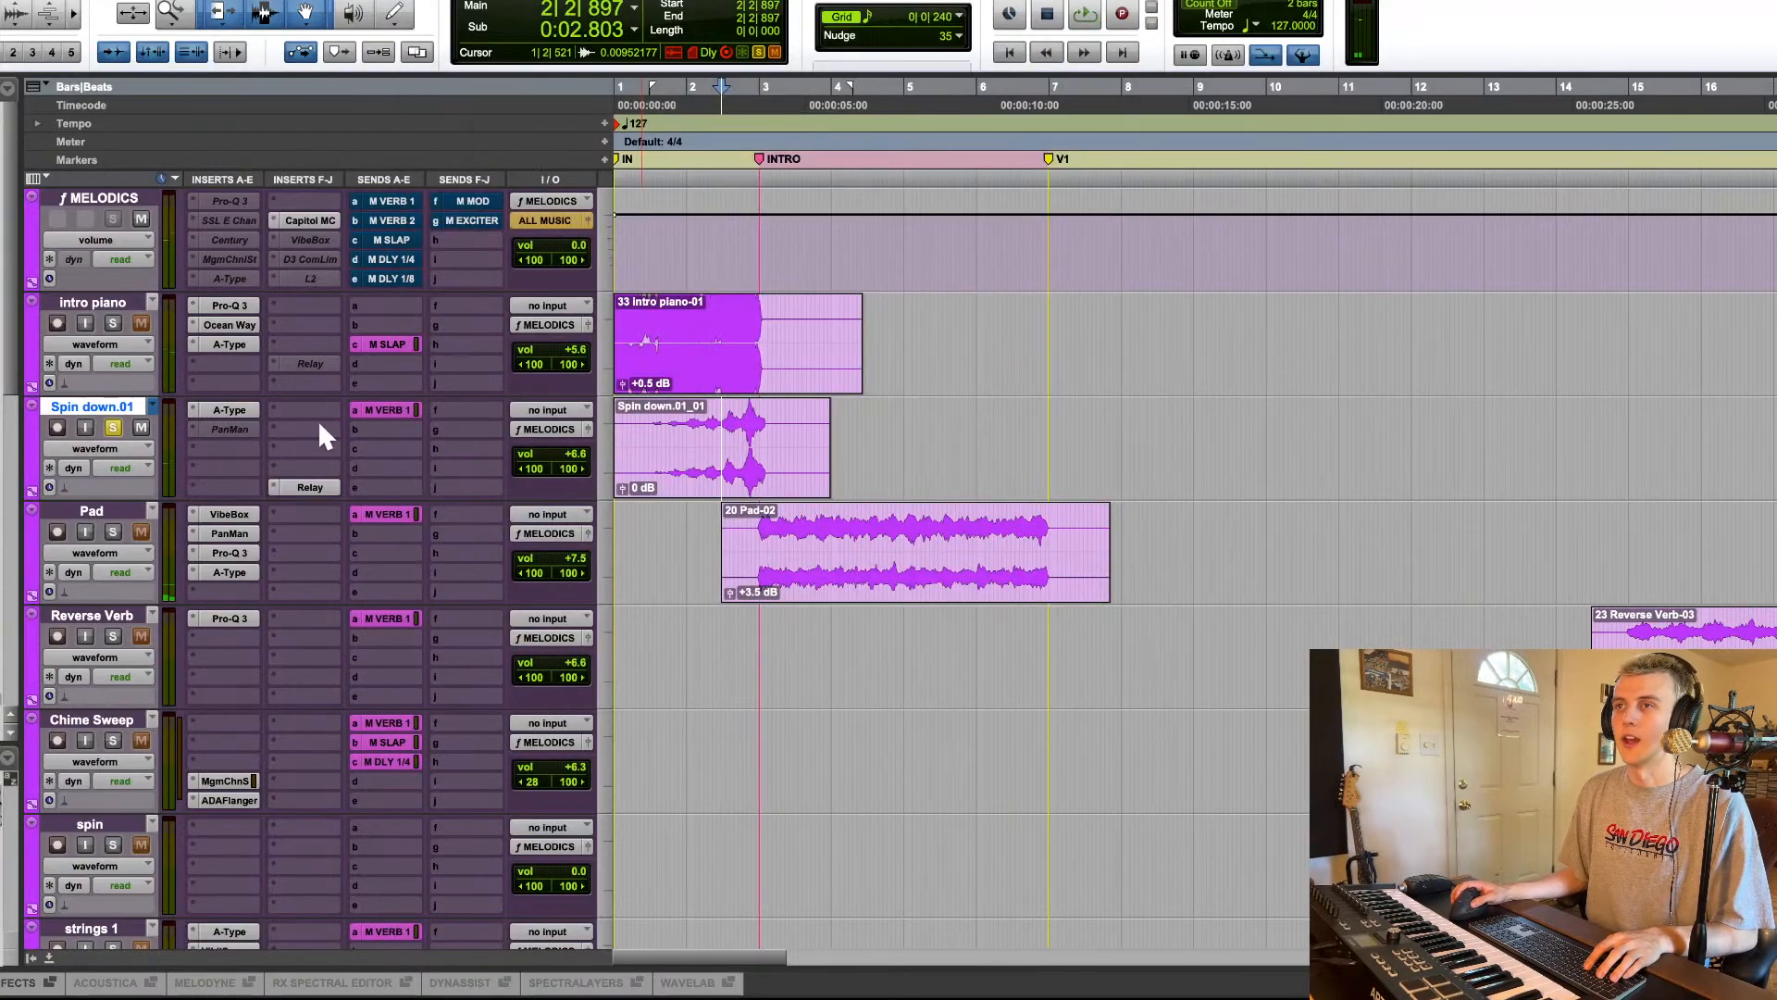
Step: Play the soloed Pad from bar 3 with VibeBox, Pro-Q 3 and A-Type bypassed, and inspect its PanMan settings
left_click(766, 527)
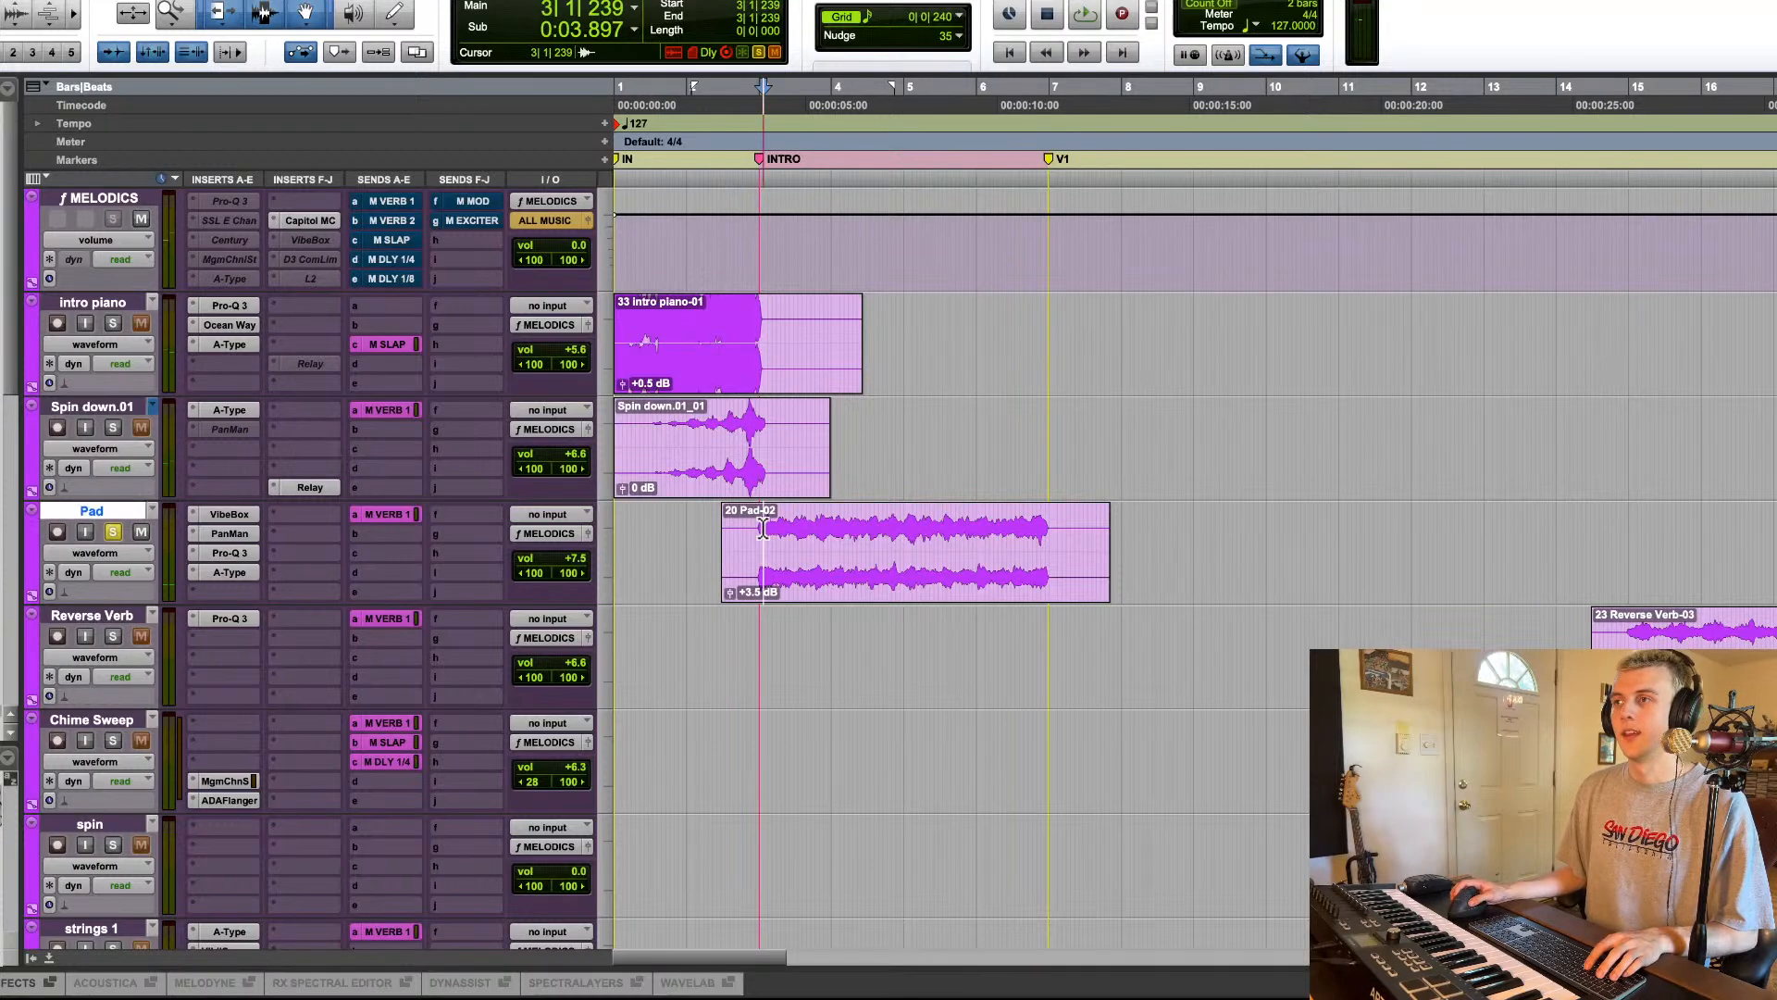
key("space")
left_click_drag(237, 564, 239, 516)
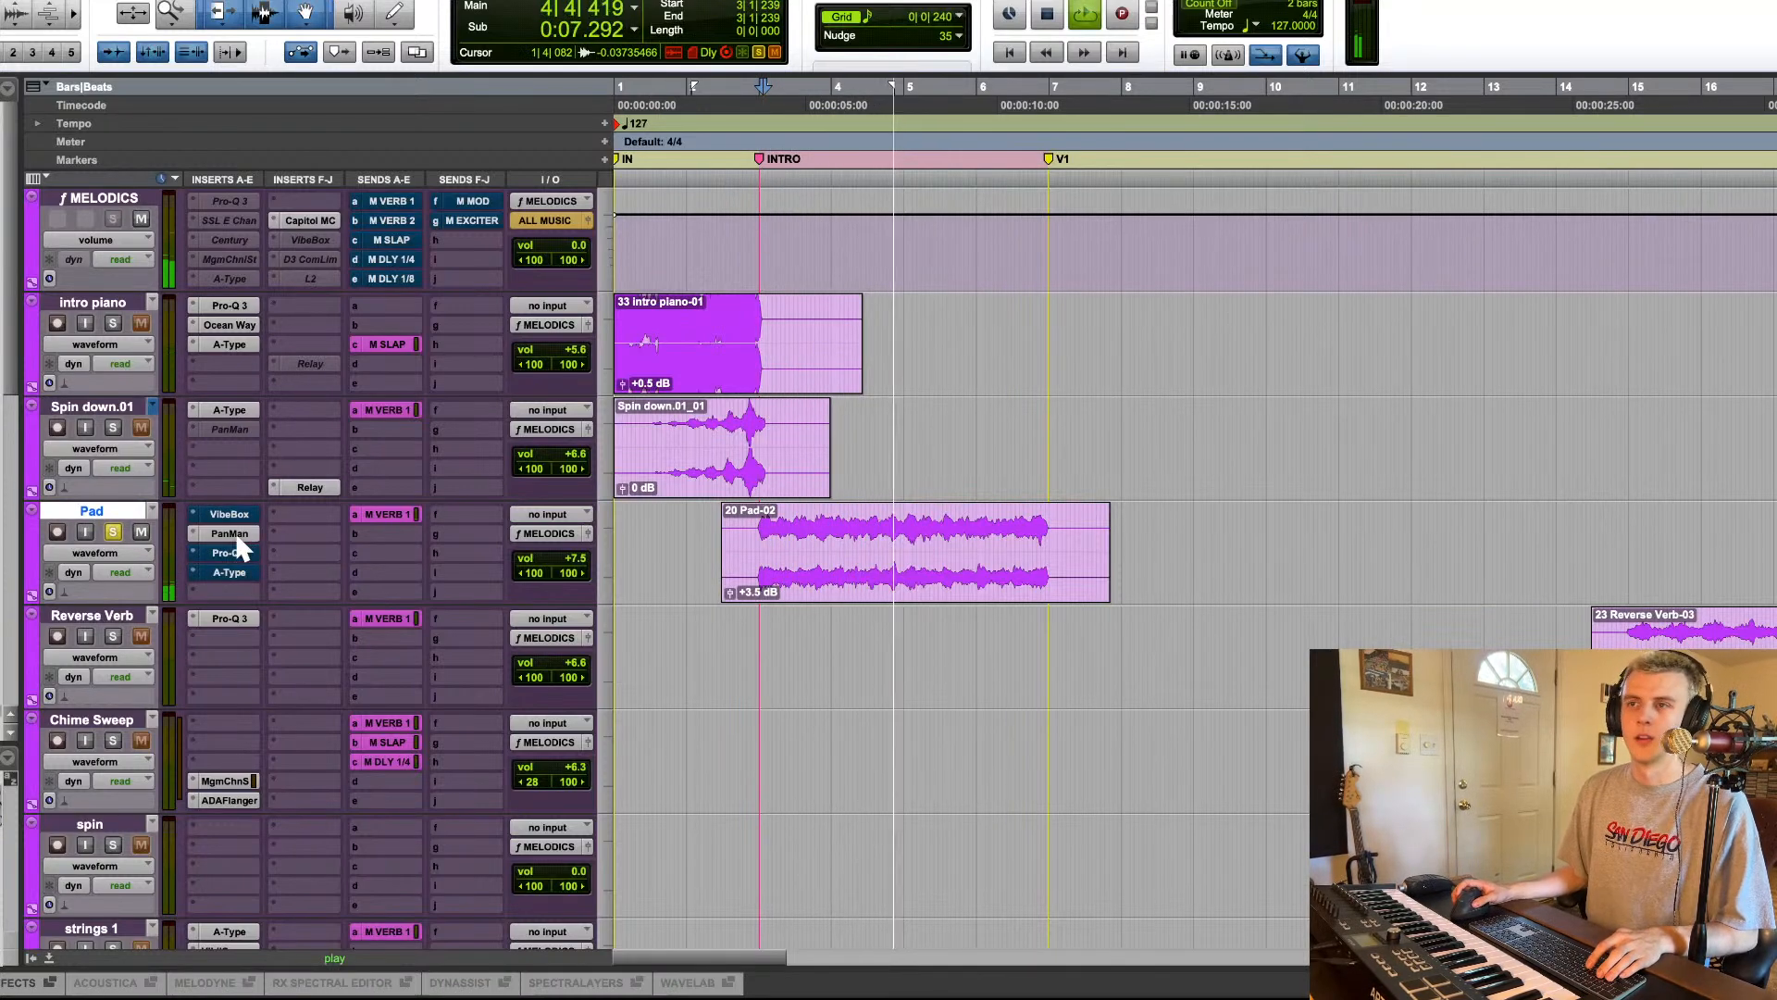
left_click(240, 536)
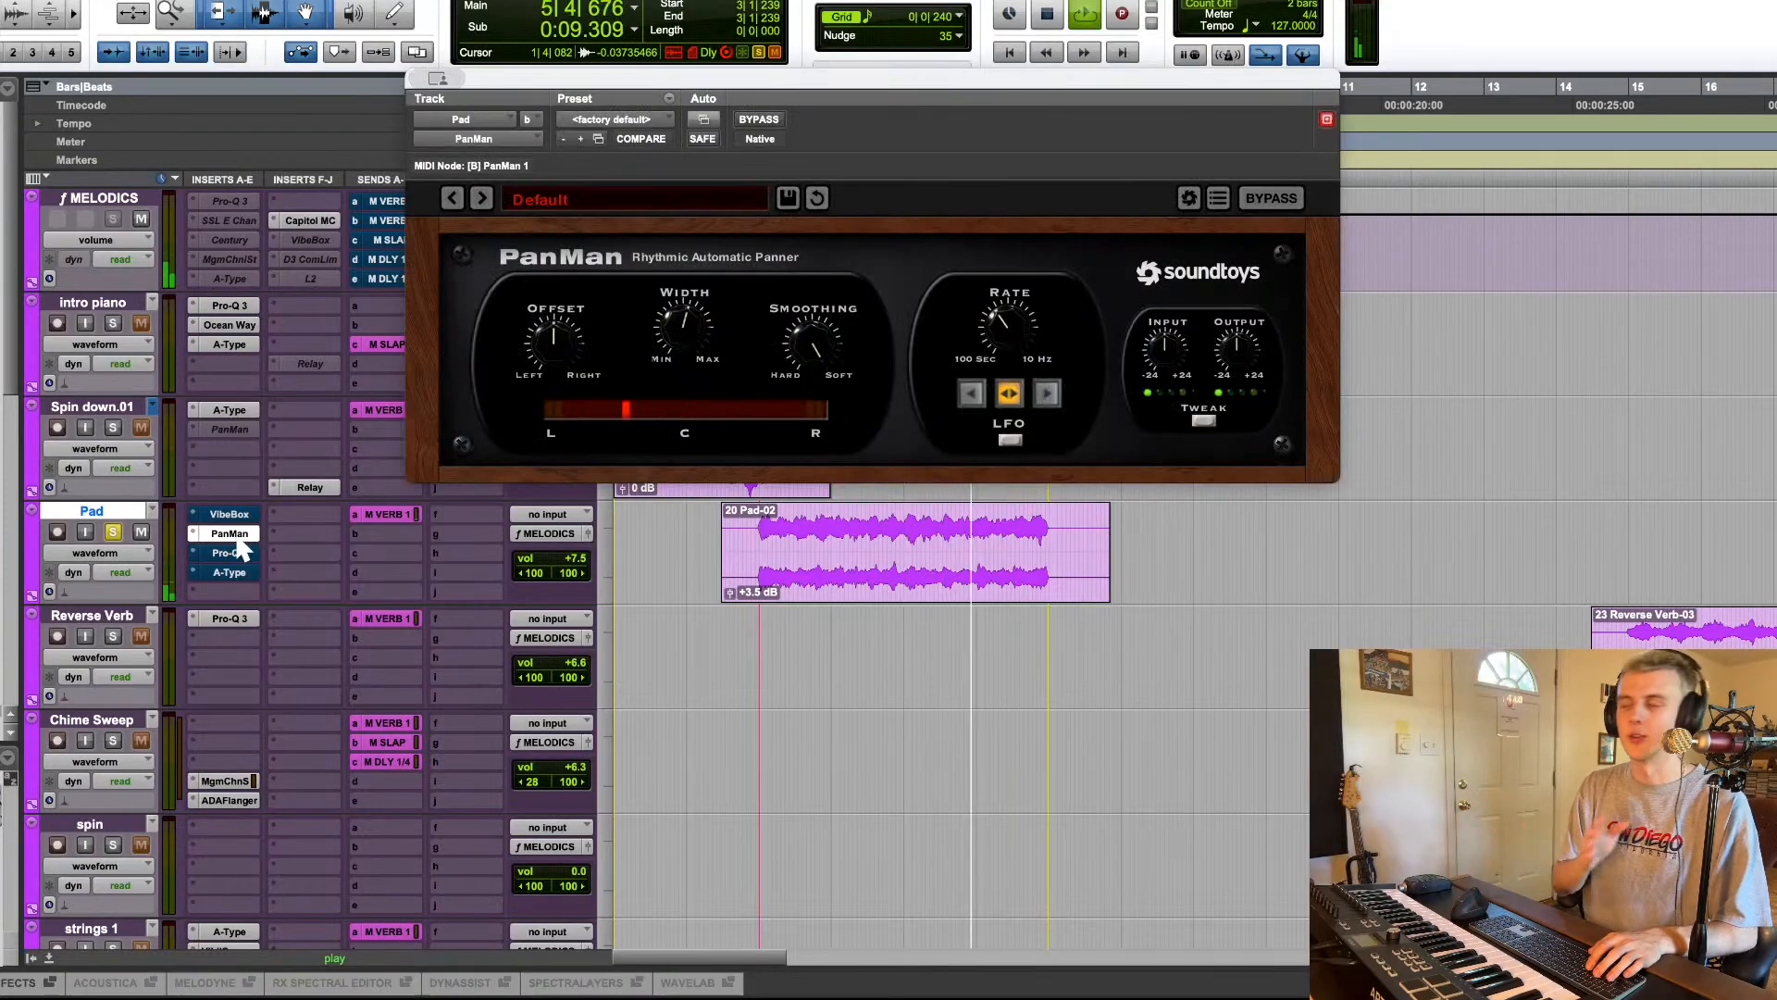
key("space")
key("super+w")
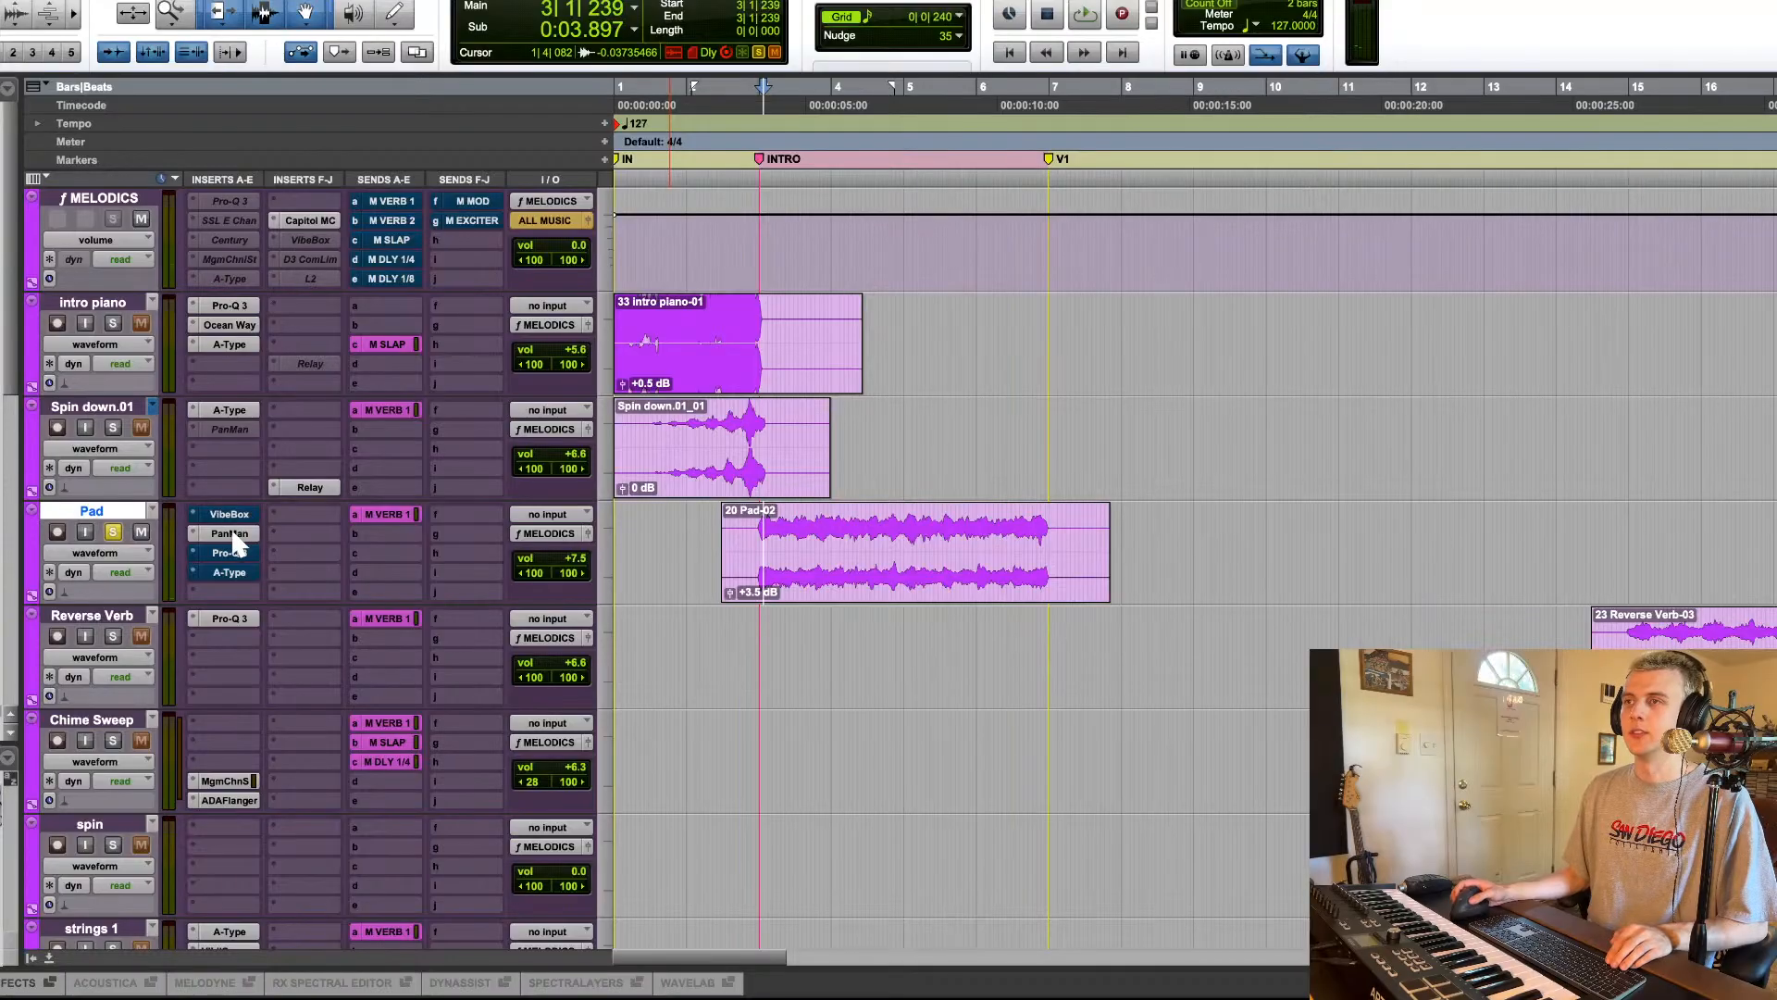
Step: Re-enable VibeBox on the Pad track and inspect its settings during playback
left_click(230, 519, "super")
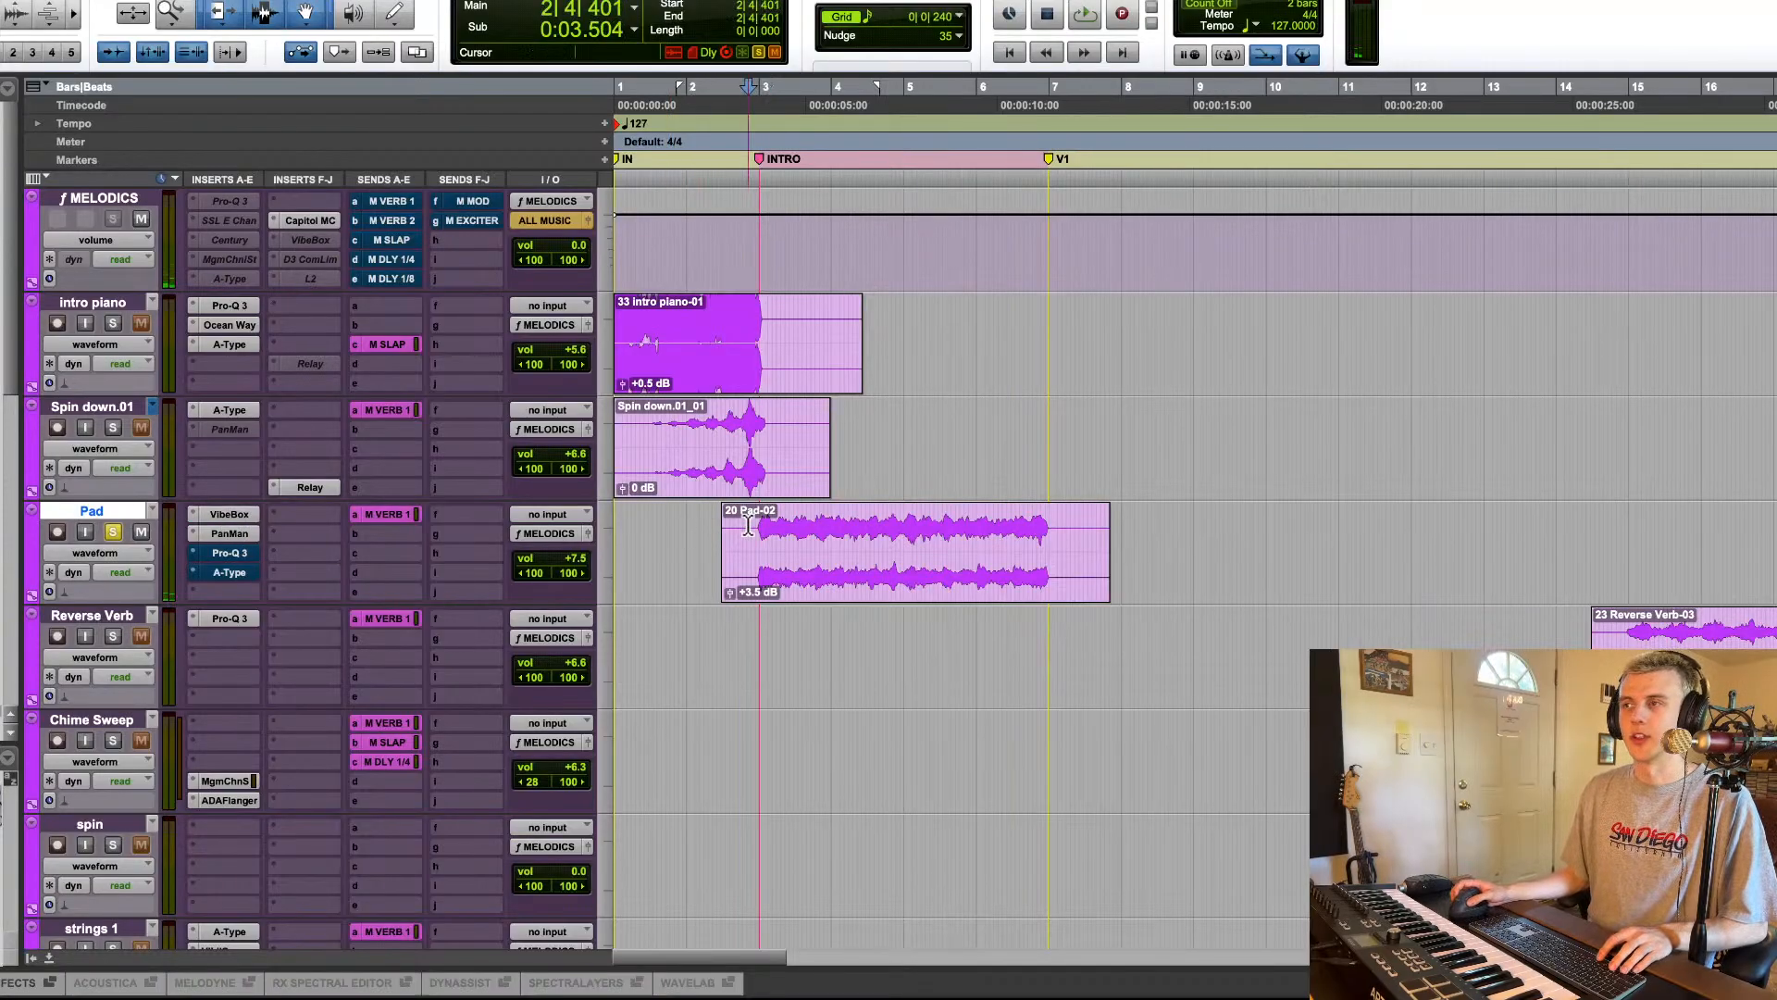
key("space")
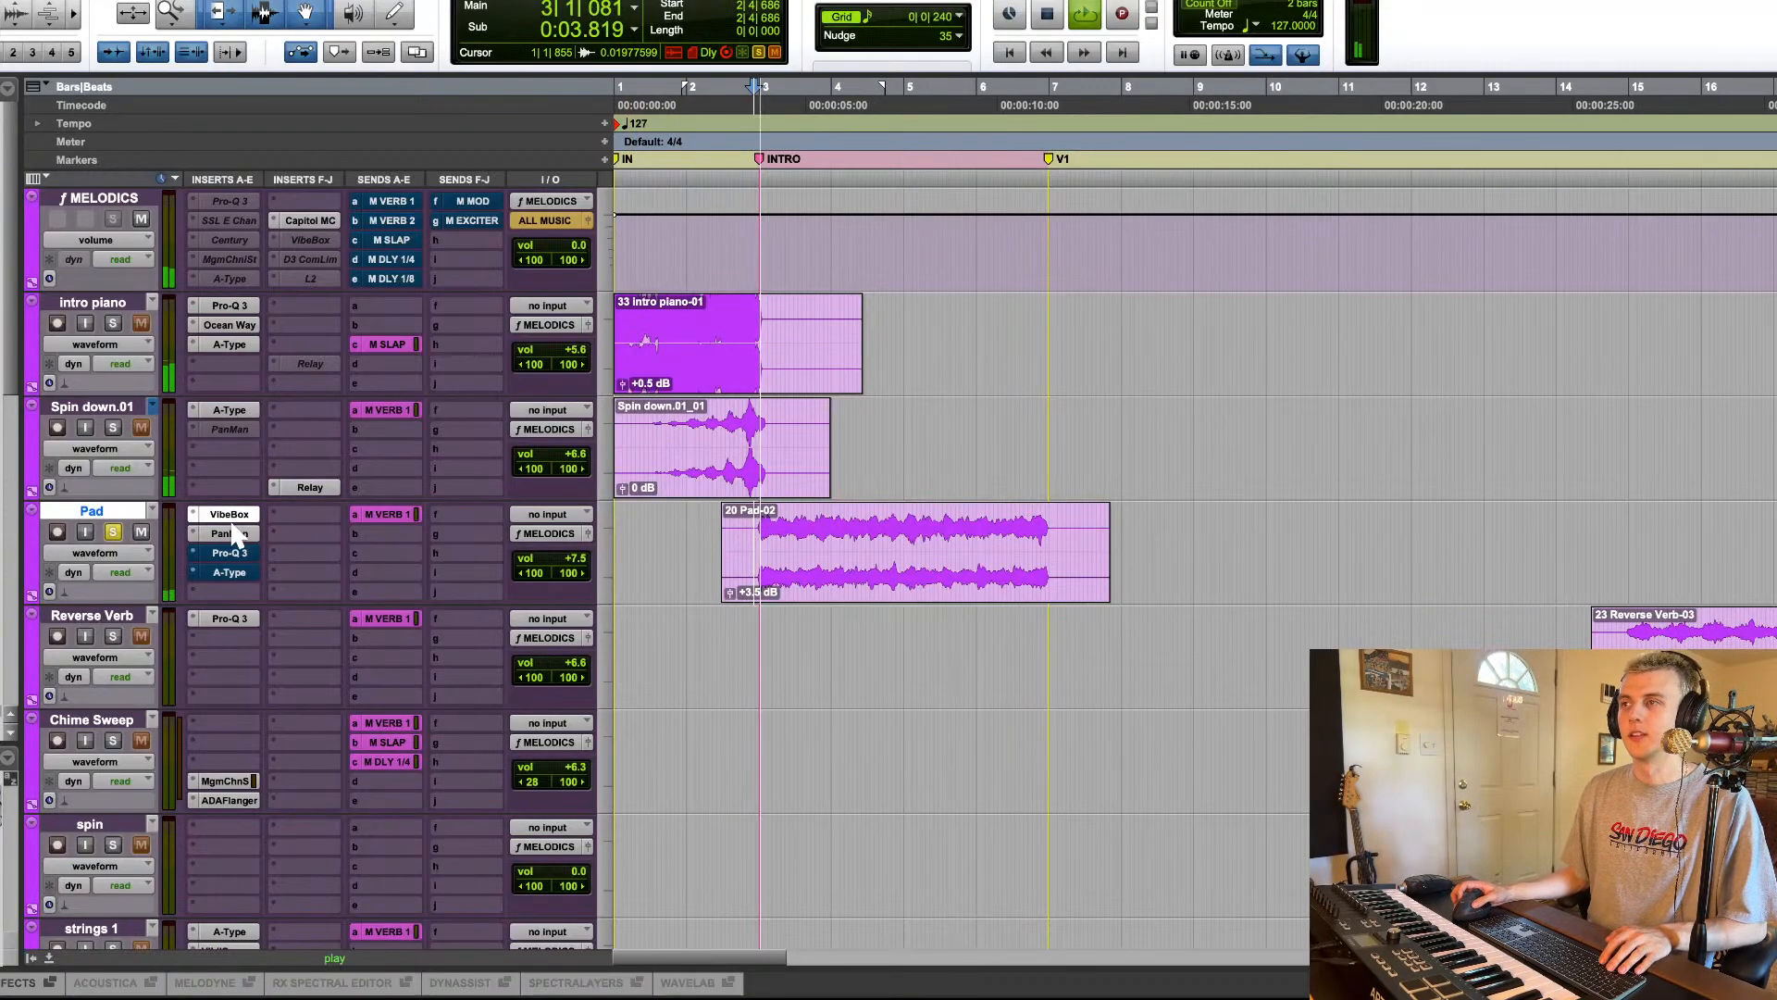
left_click(230, 513)
mouse_move(1001, 511)
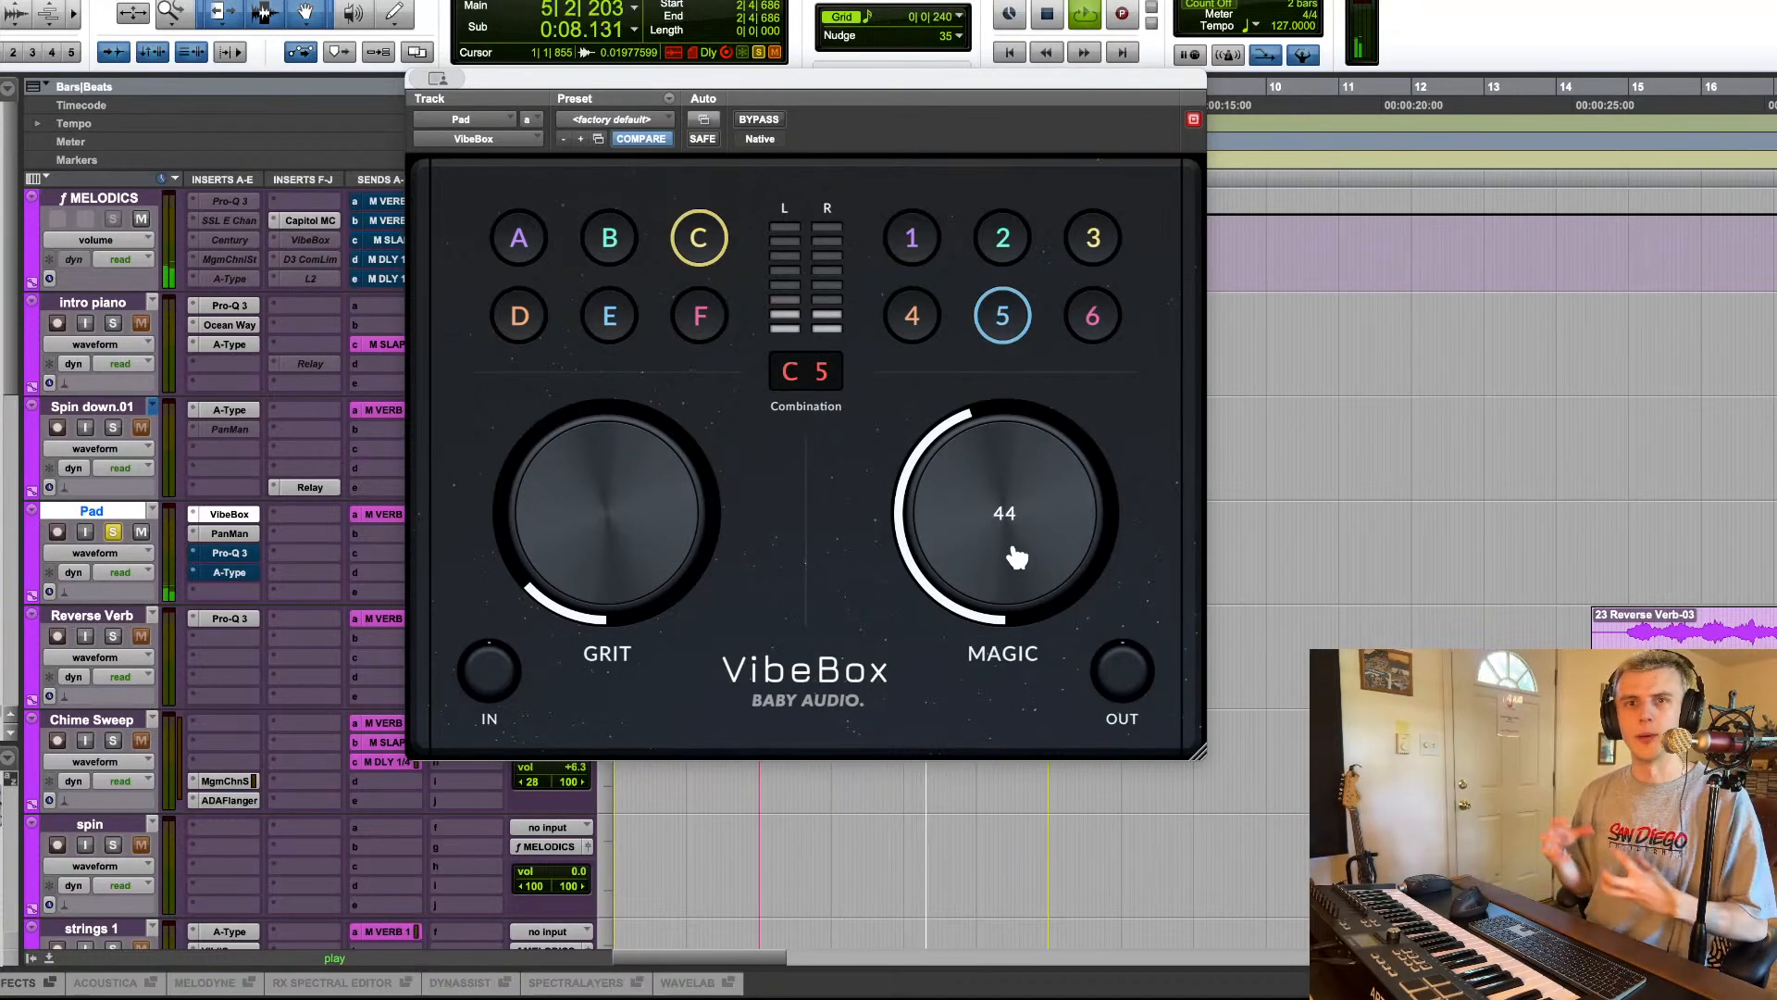
left_click(231, 513)
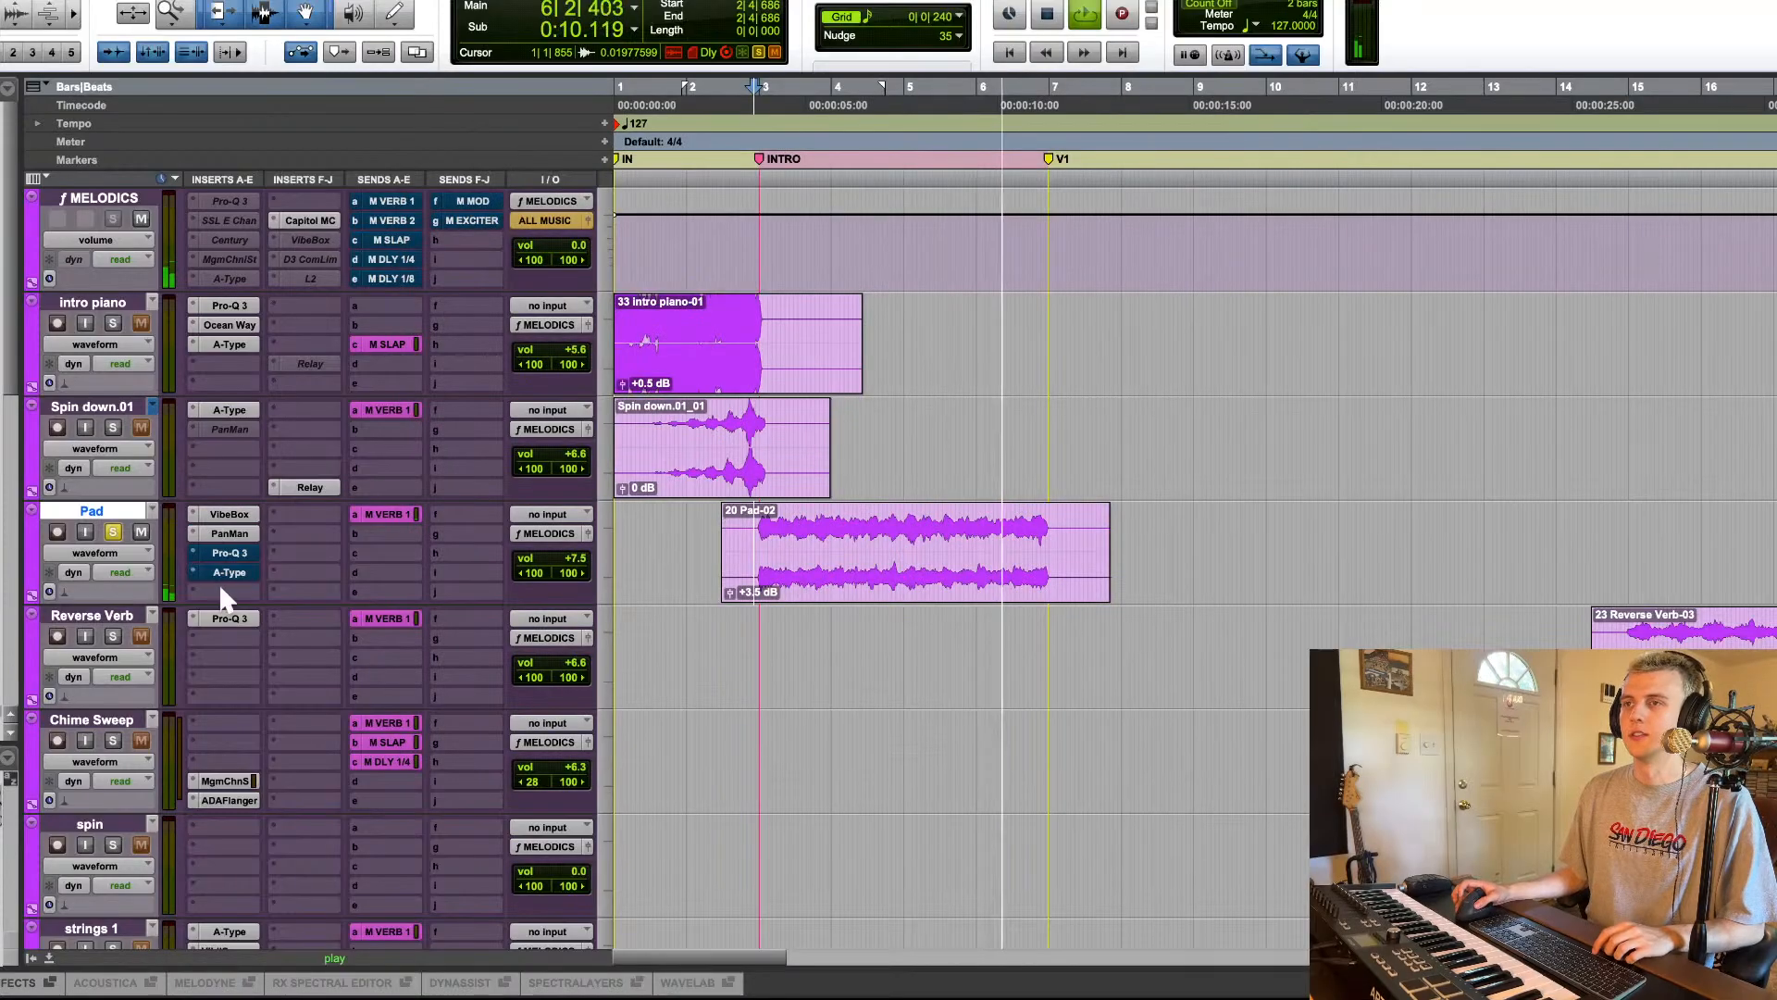
Step: Re-enable and inspect the Pad's Pro-Q 3 and A-Type, and check its M VERB 1 send
left_click(231, 553)
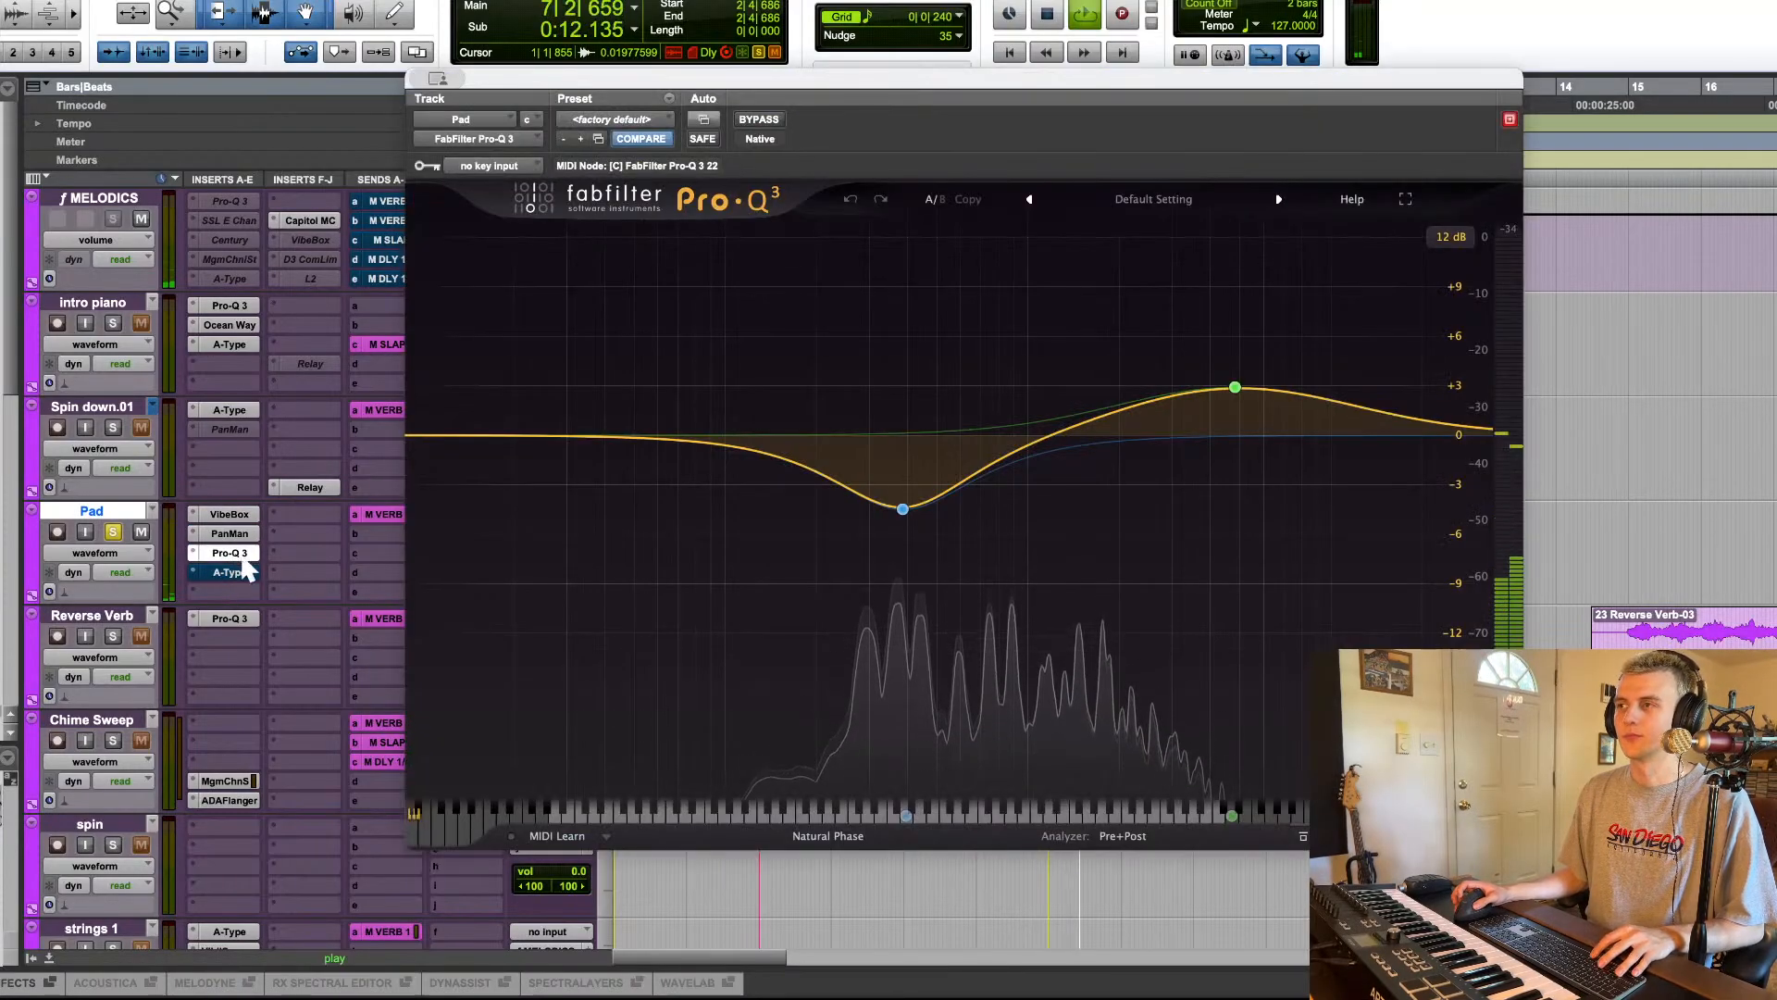
key("space")
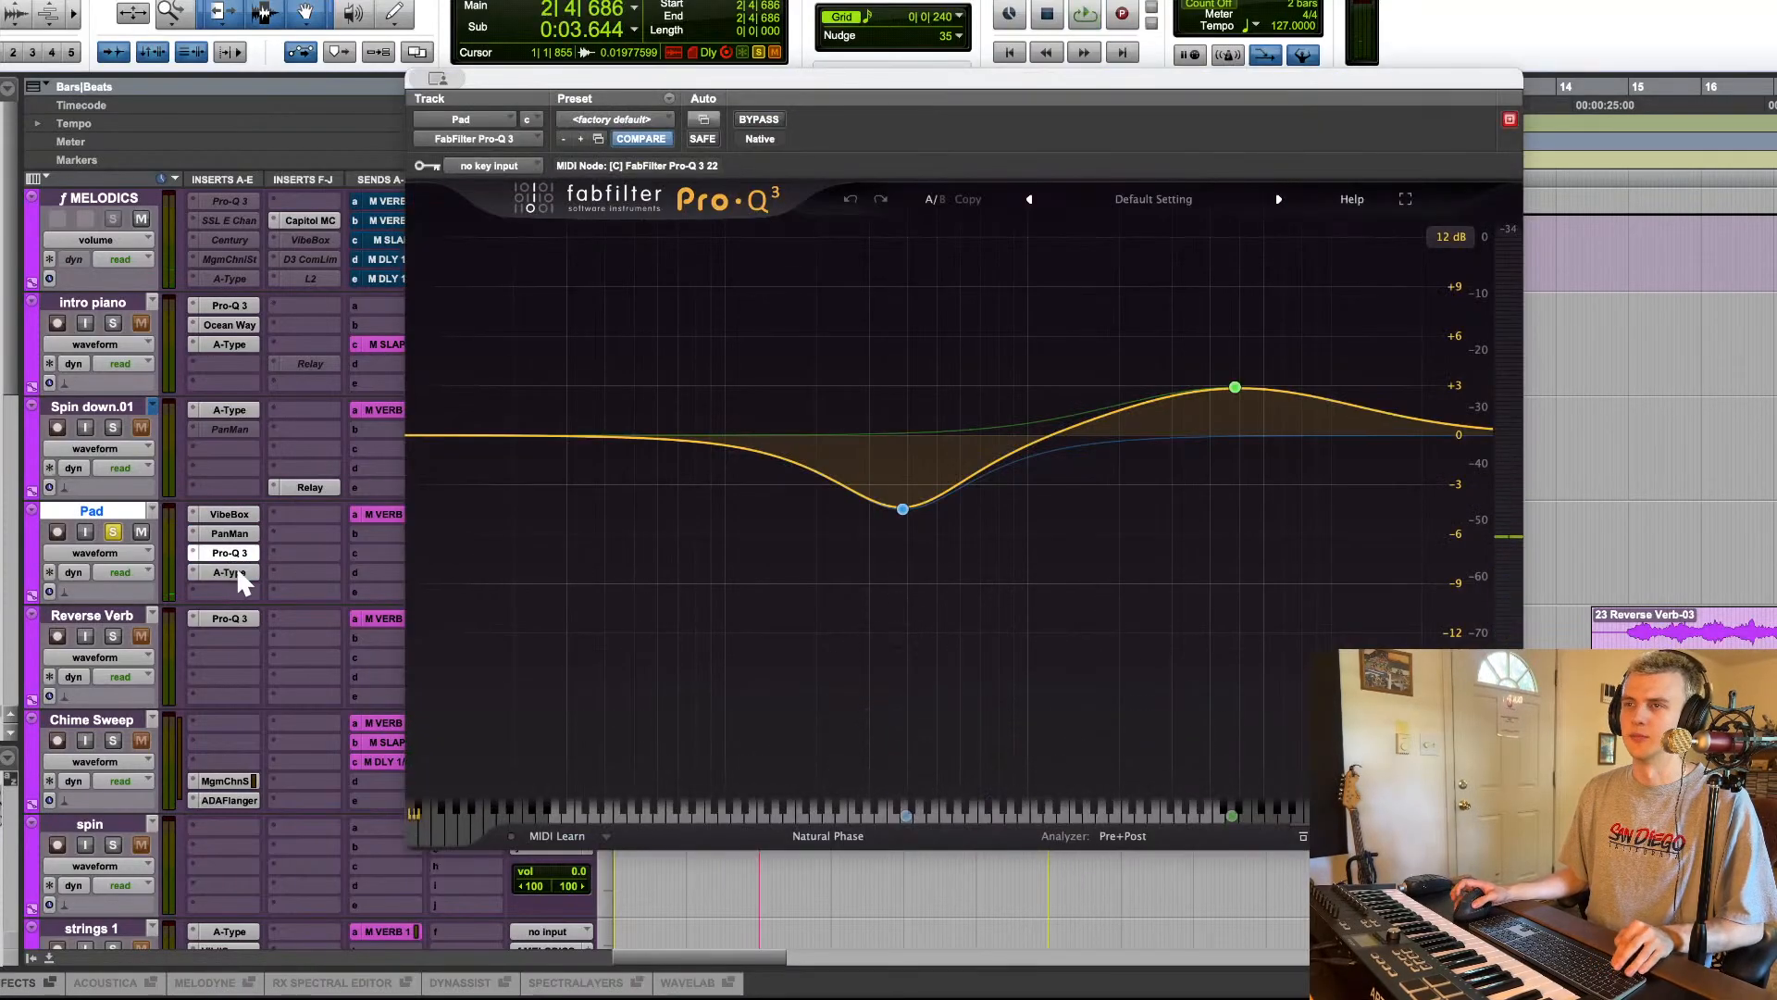
left_click(230, 571)
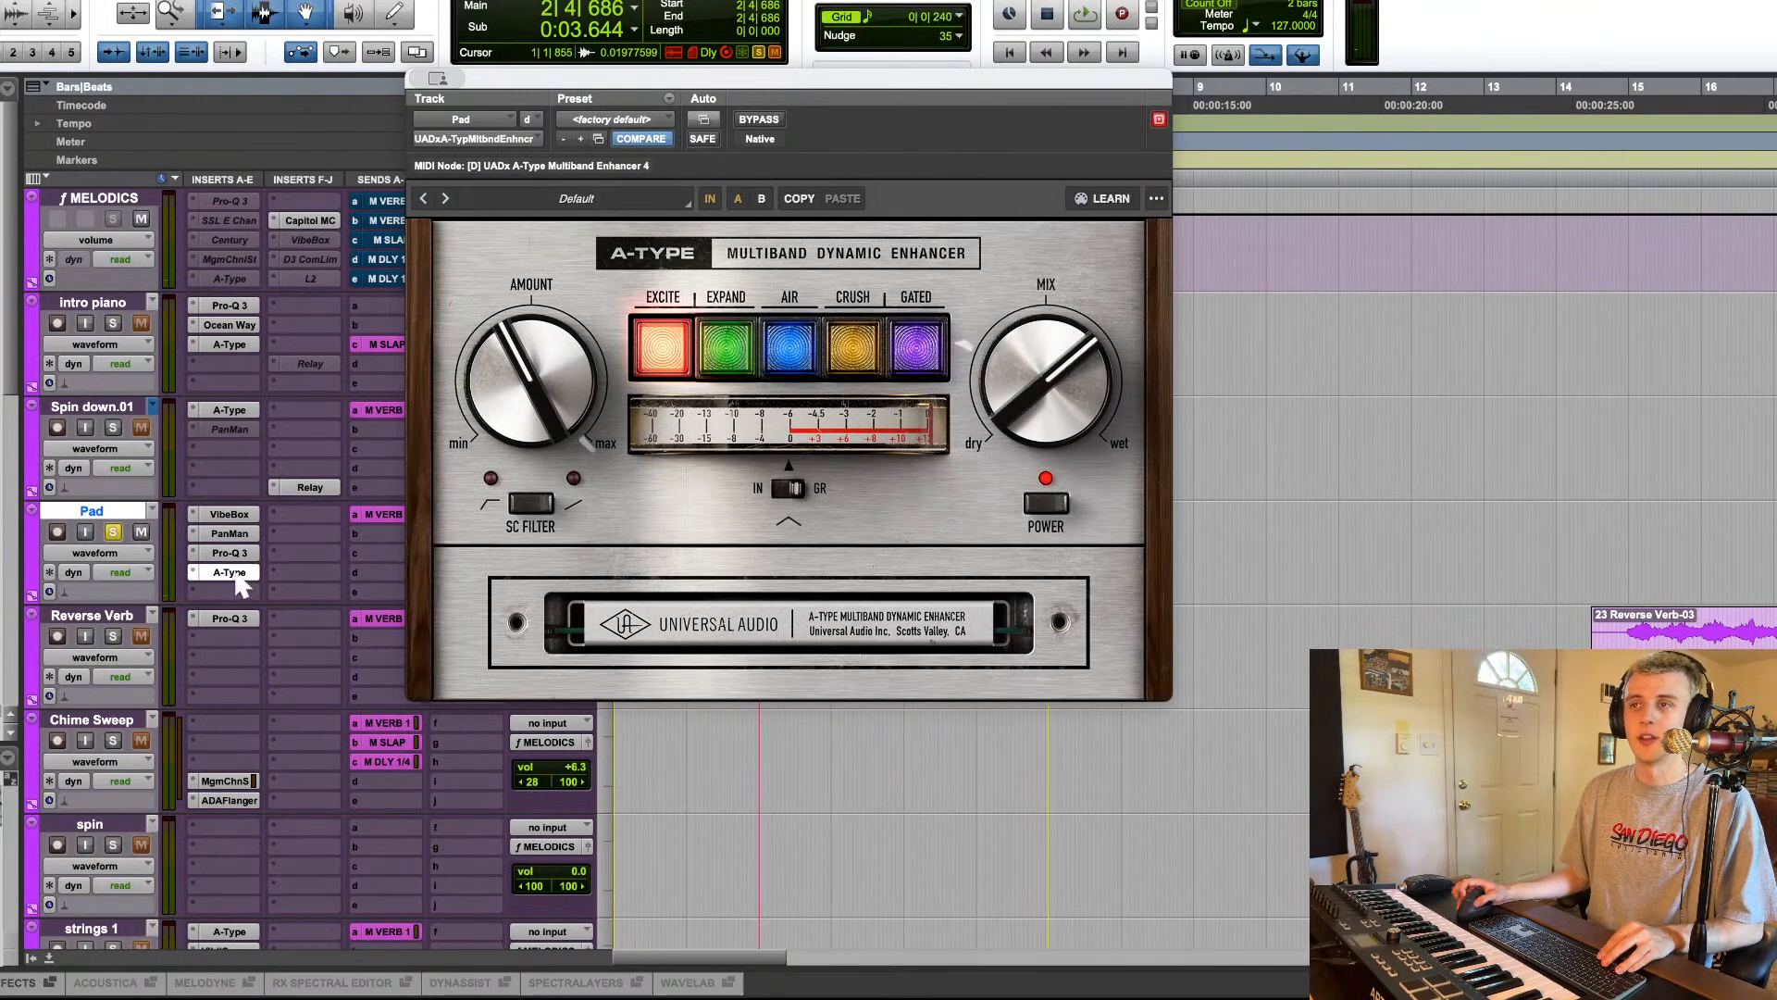
left_click(242, 572)
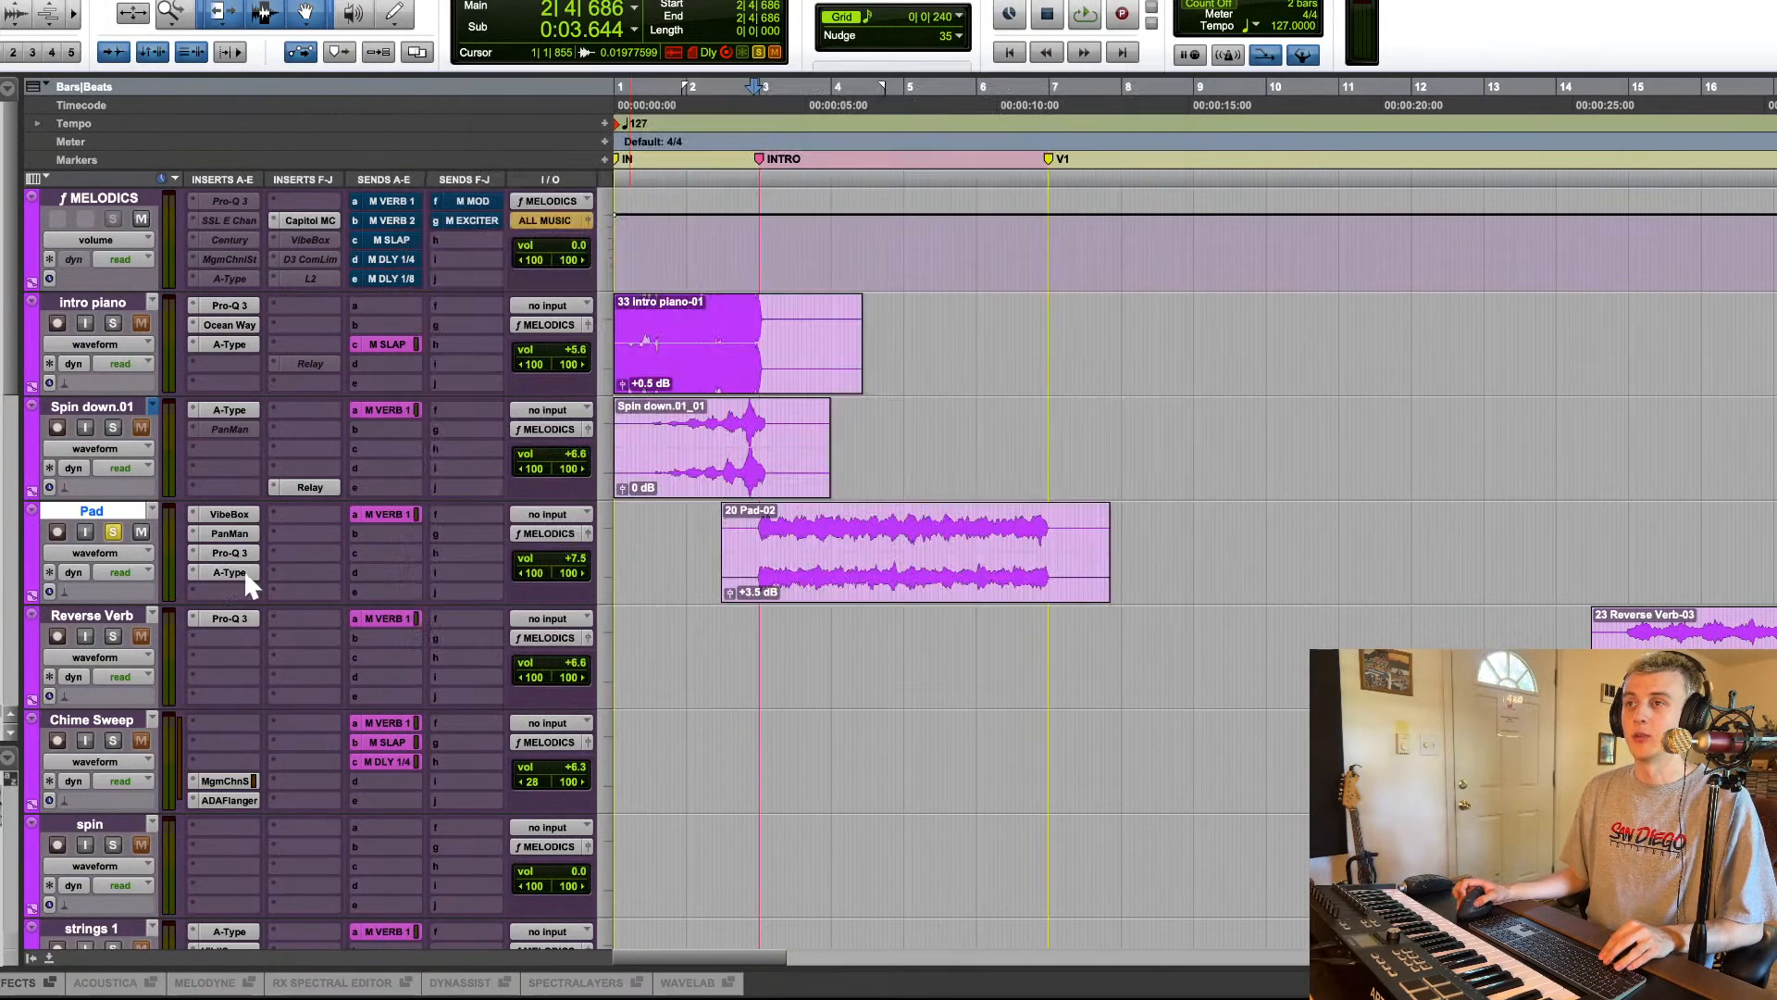
left_click(379, 516)
left_click(382, 515)
Step: Play the Pad with all its inserts active, zoom the timeline out to the whole song and show the track's volume automation lane
left_click(743, 546)
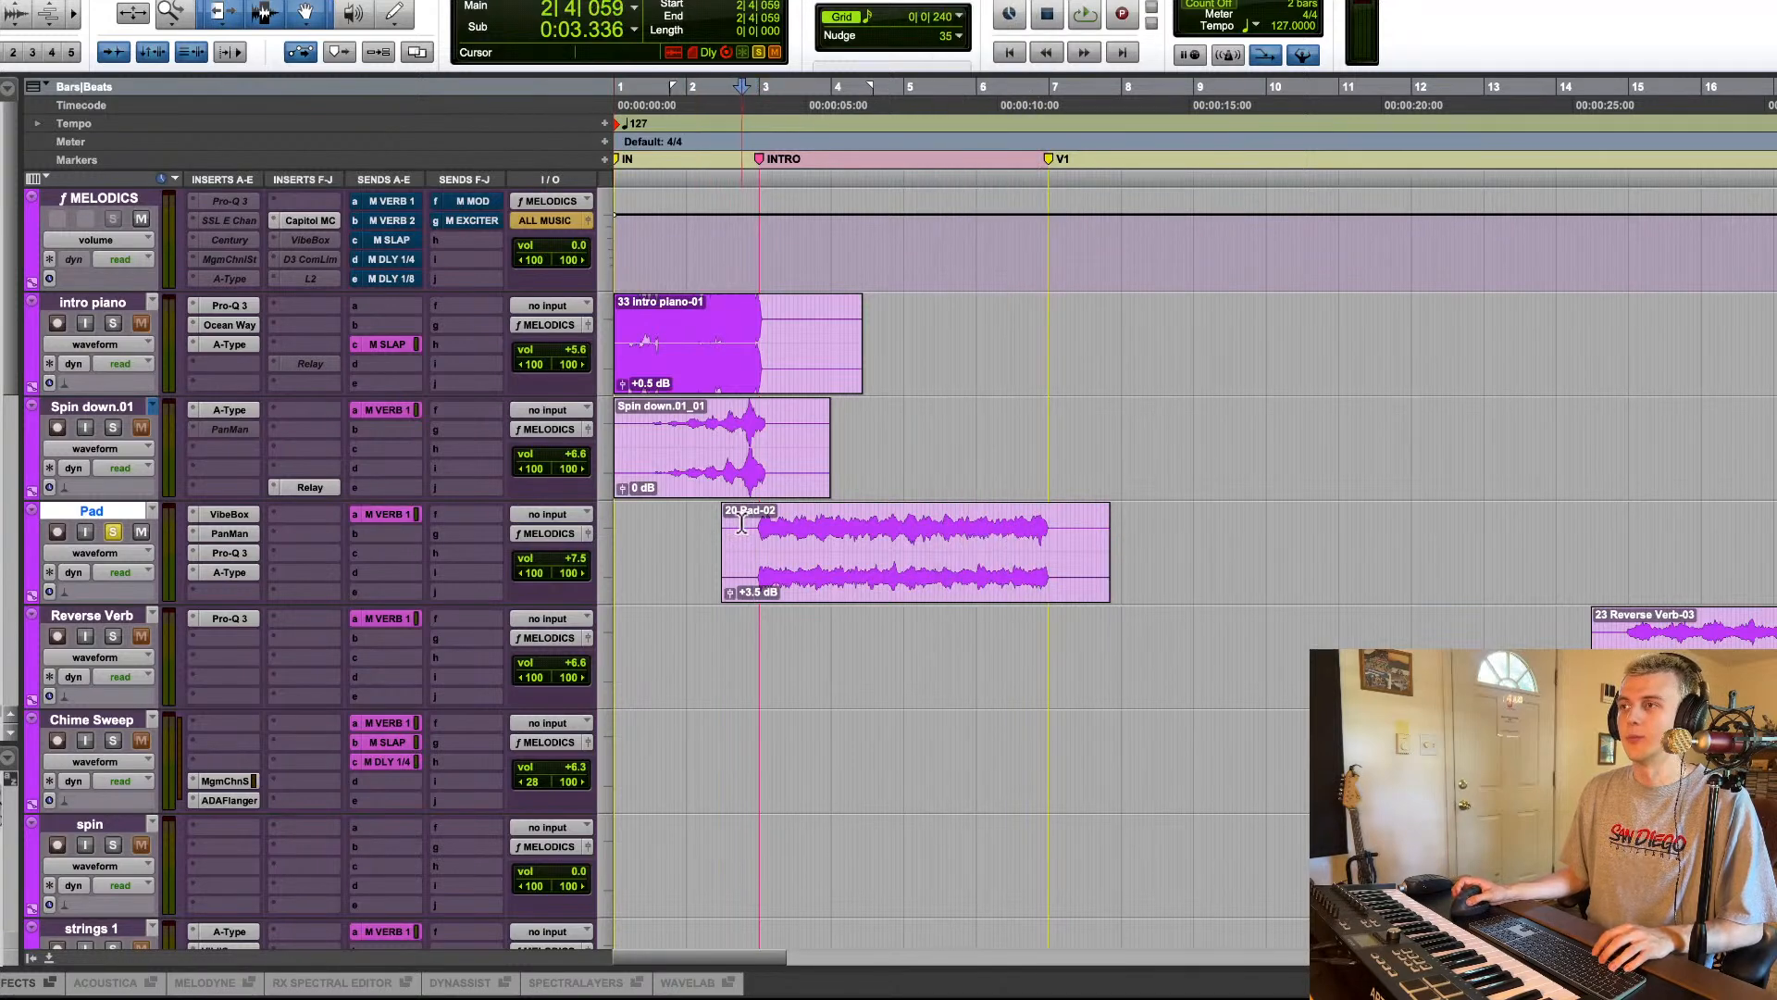
key("space")
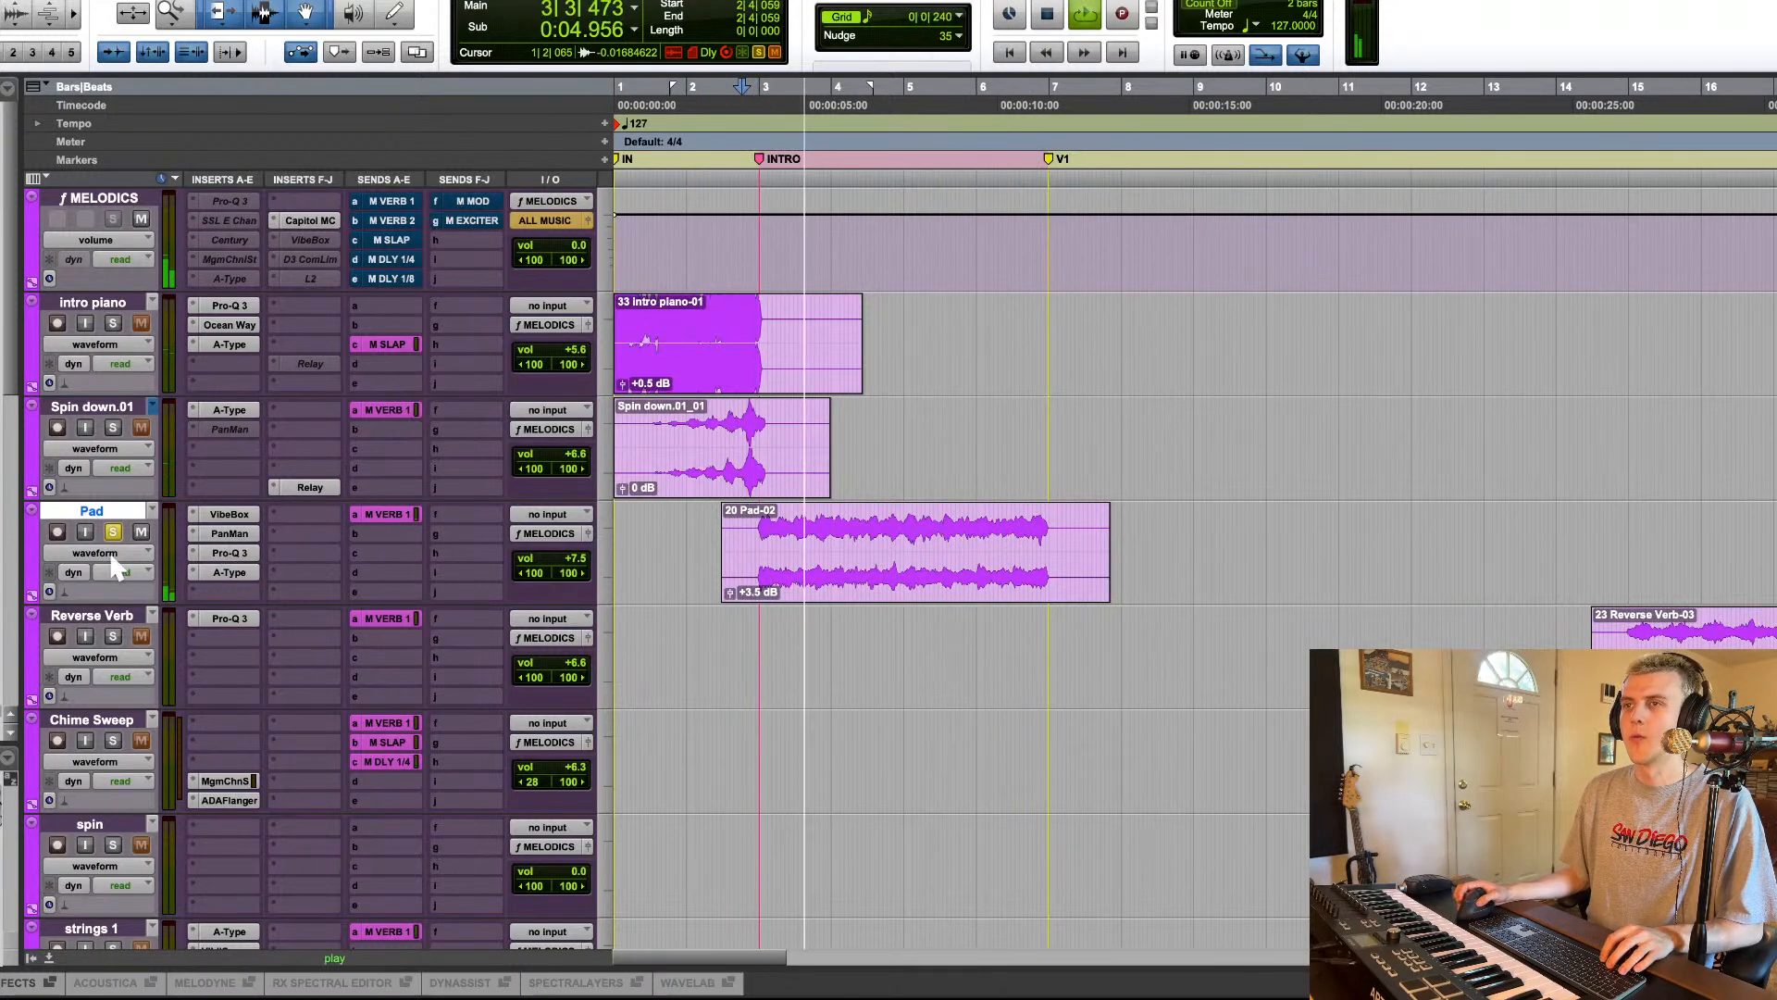
key("r")
key("r")
key("r")
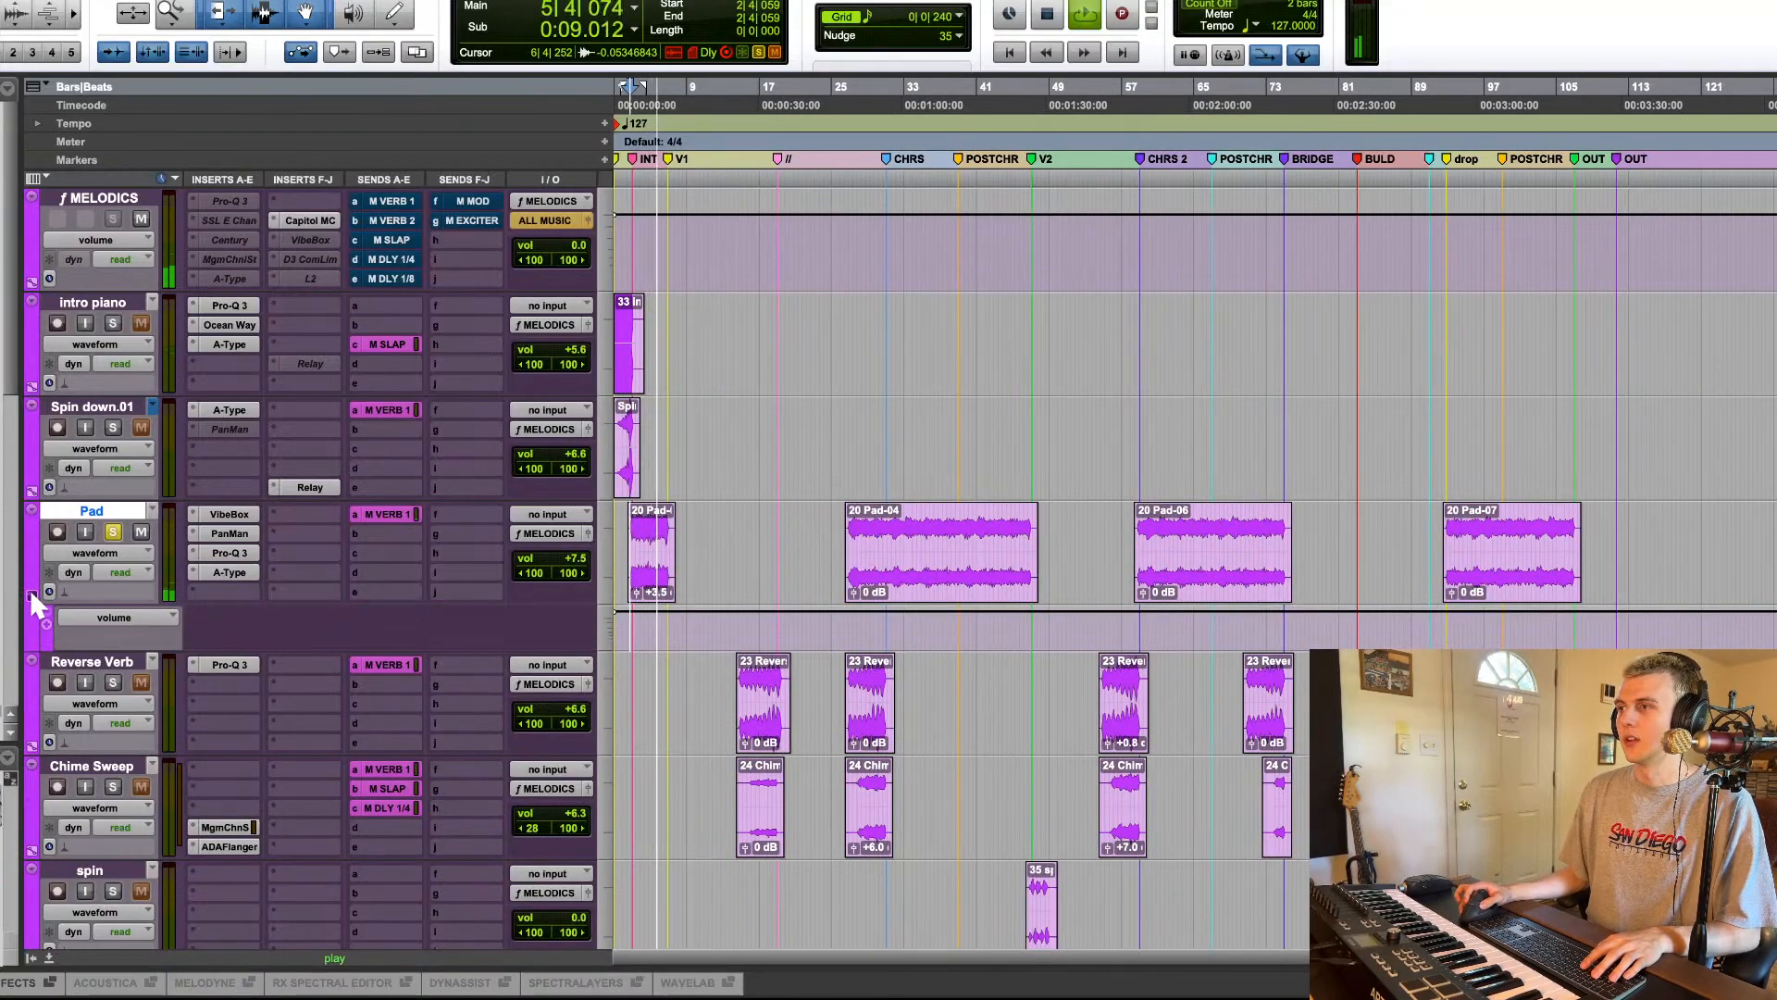
Step: Hide the Pad's volume automation lane and audition the soloed Pad from inside its Pad-04, Pad-06 and Pad-07 clips
key("space")
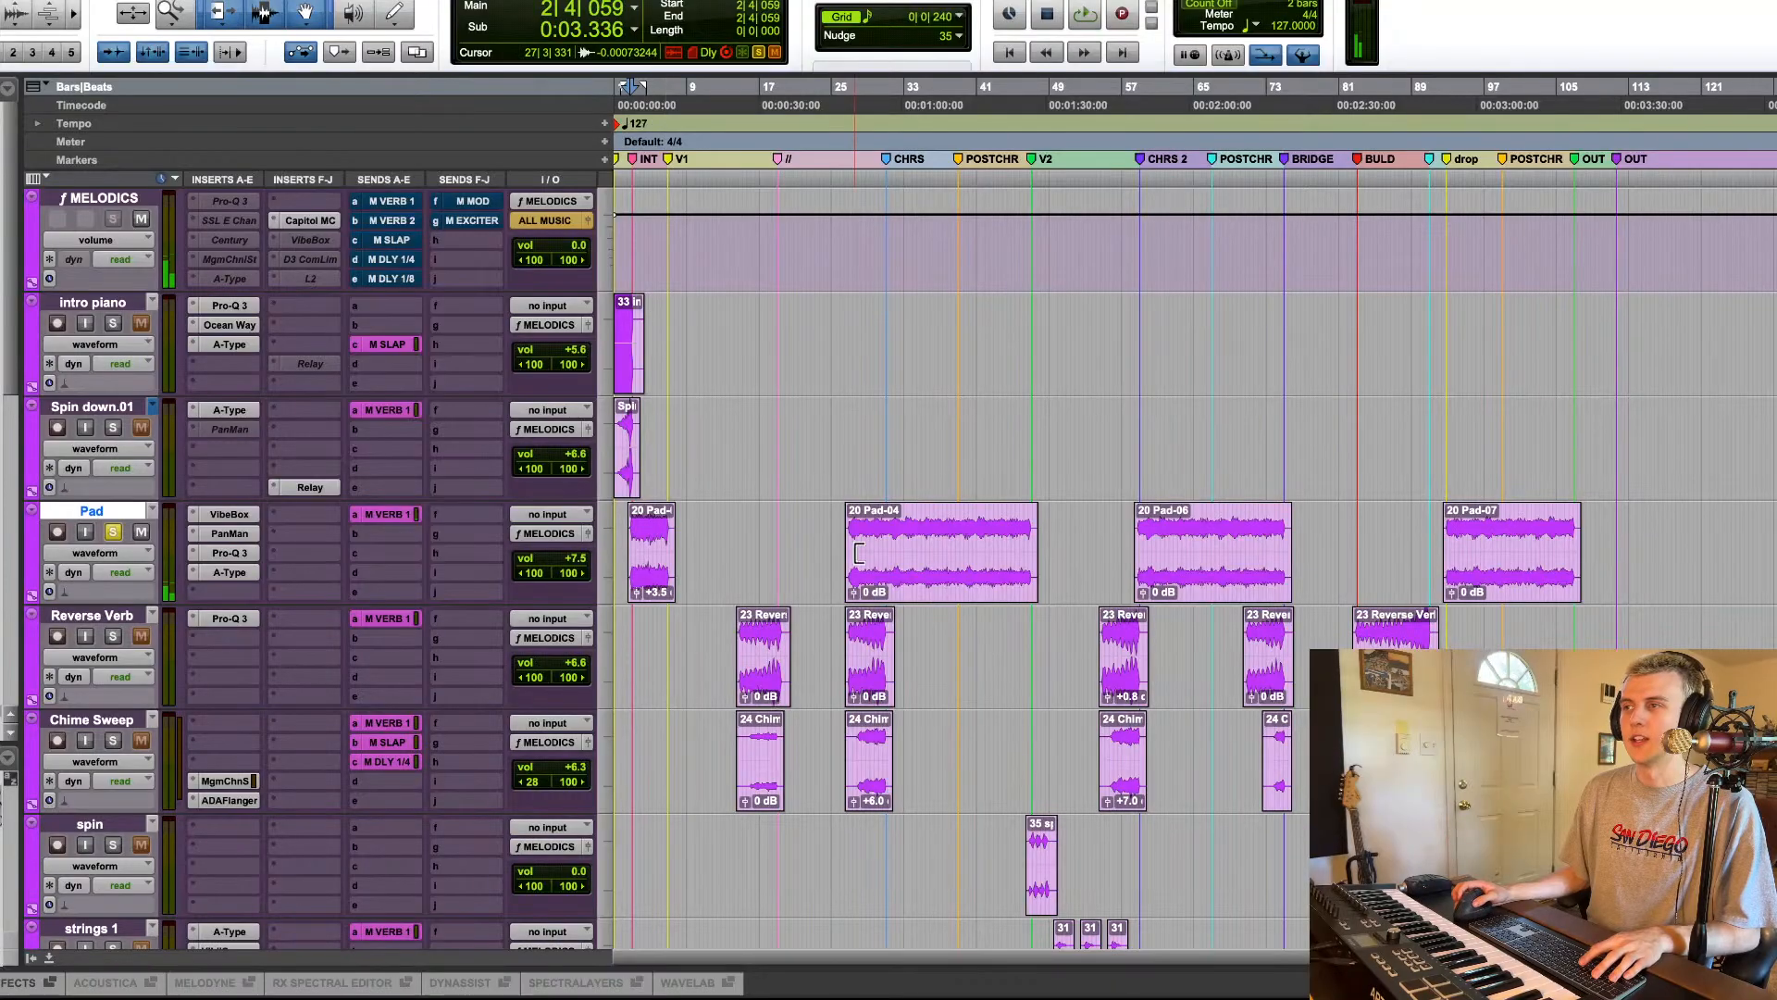
left_click(907, 528)
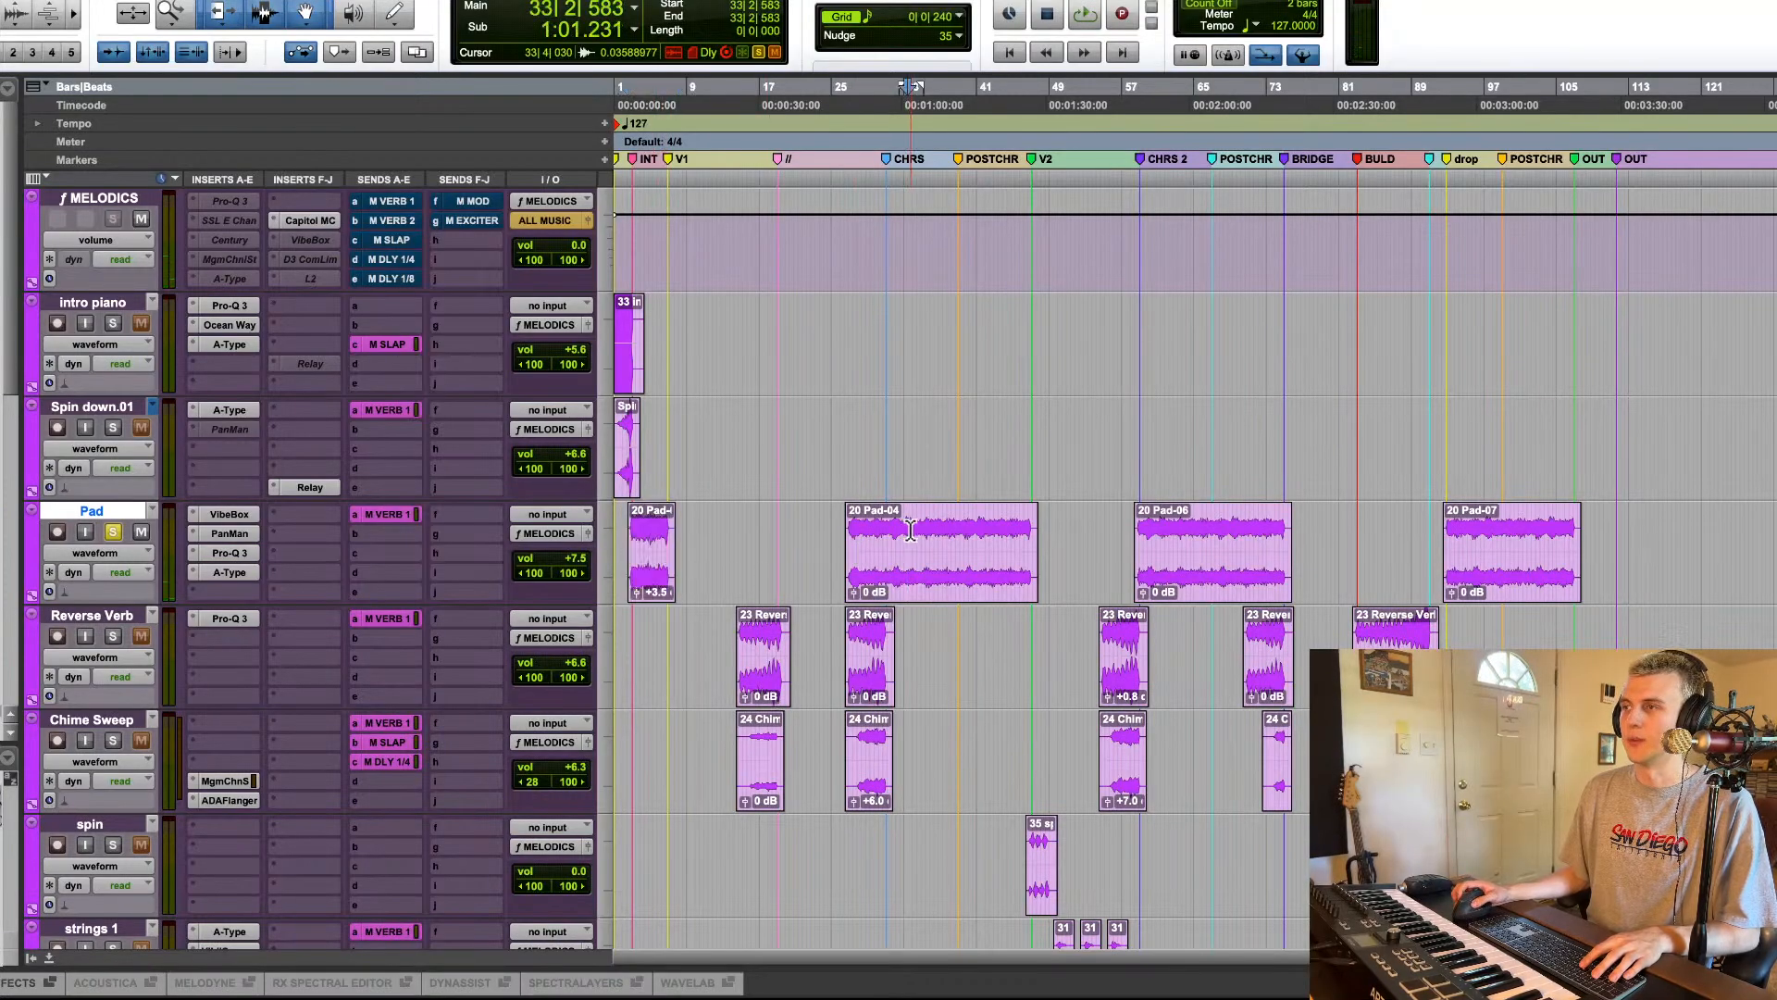
key("space")
key("space")
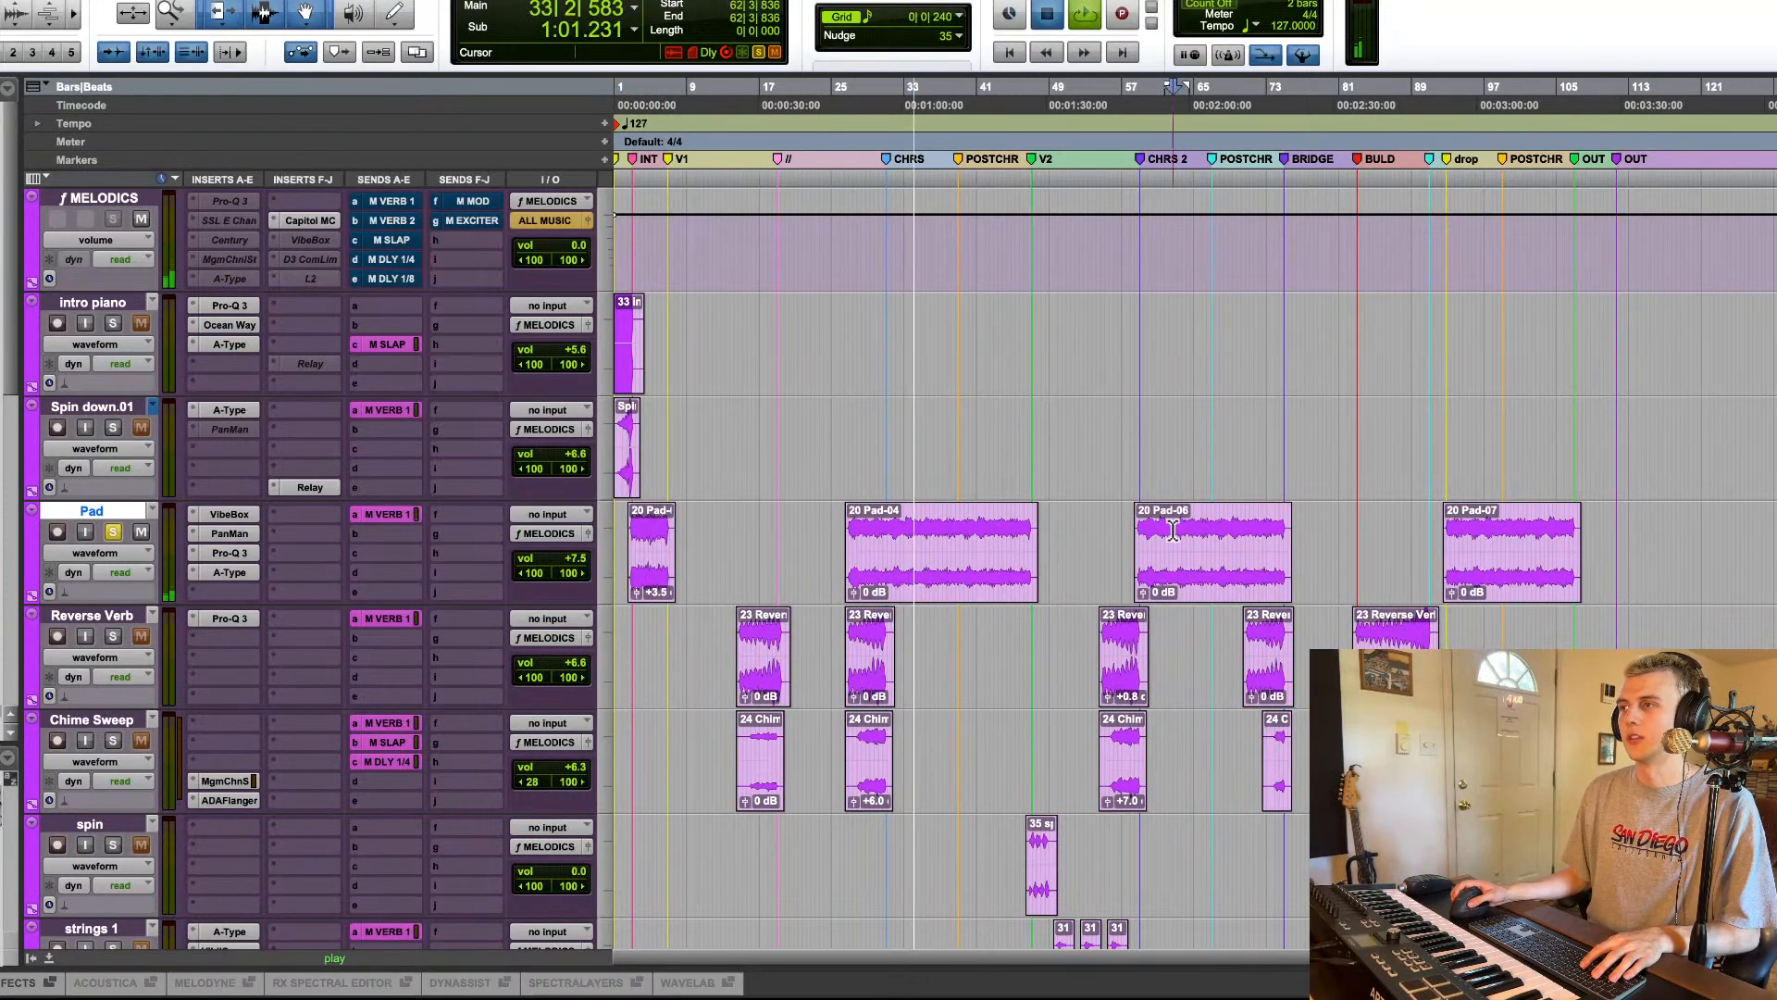
left_click(1176, 529)
key("space")
key("space")
left_click(1500, 536)
key("space")
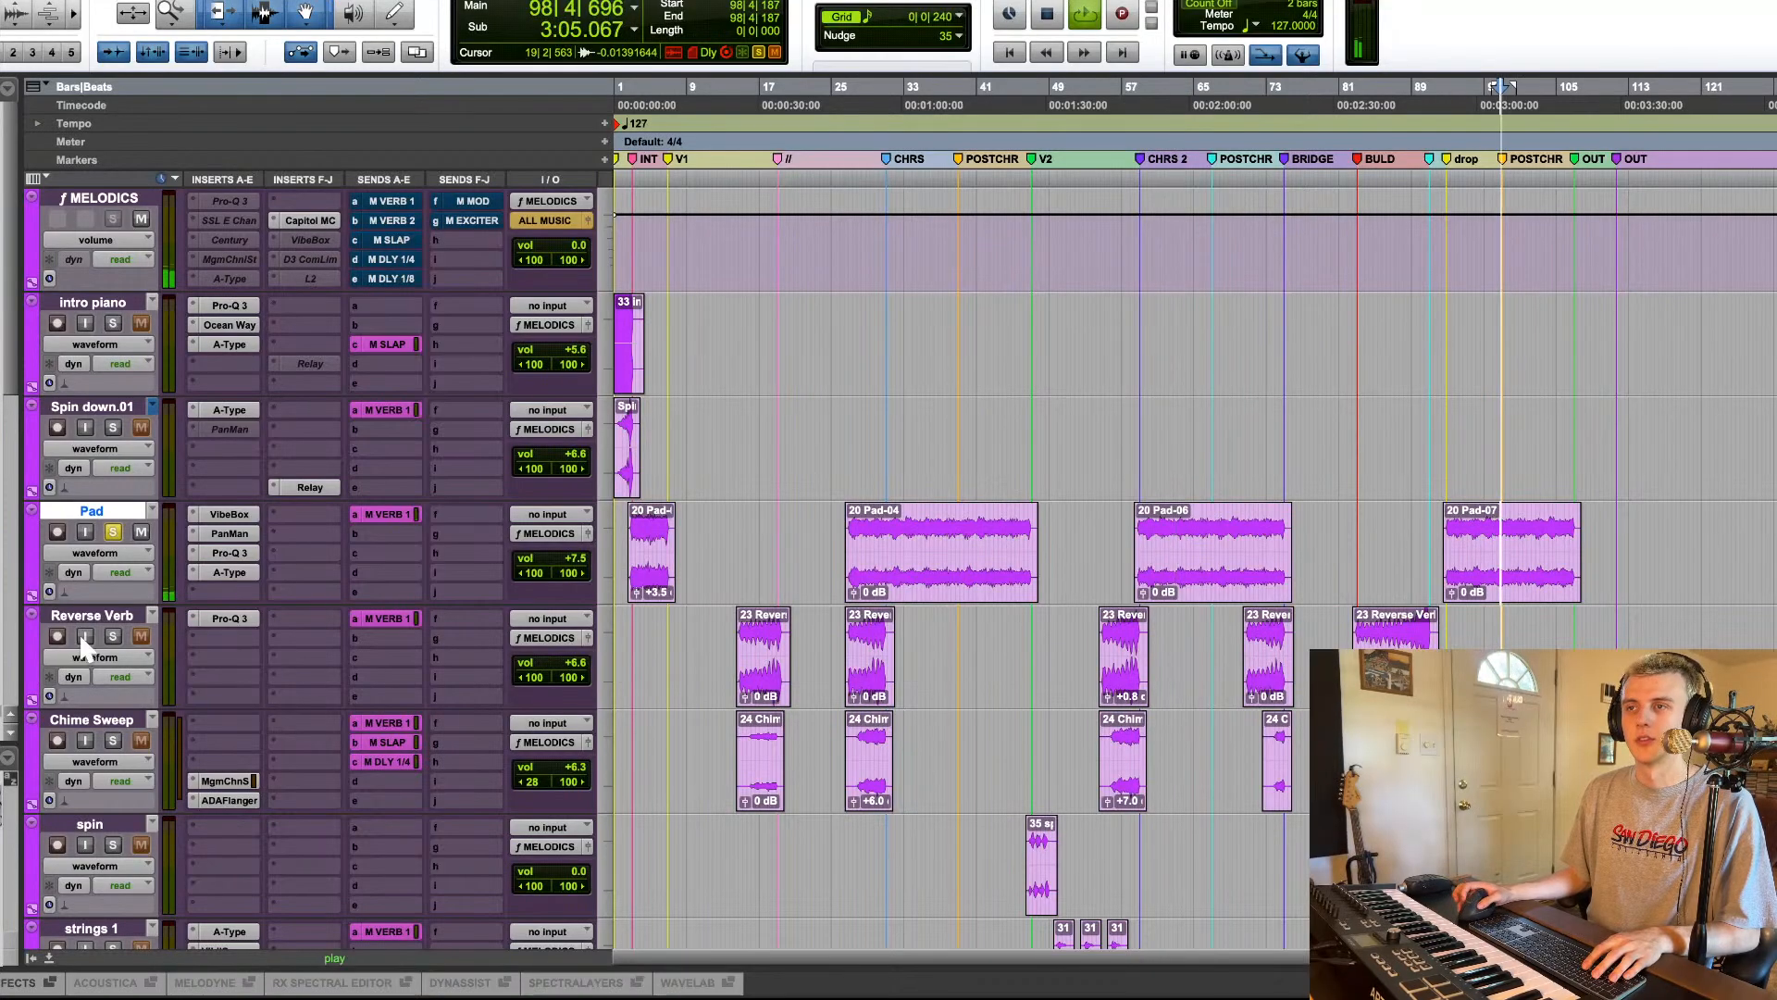
key("space")
Step: Solo the Reverse Verb track instead and play it from bar 15, just before verse 1 ends
left_click(113, 636)
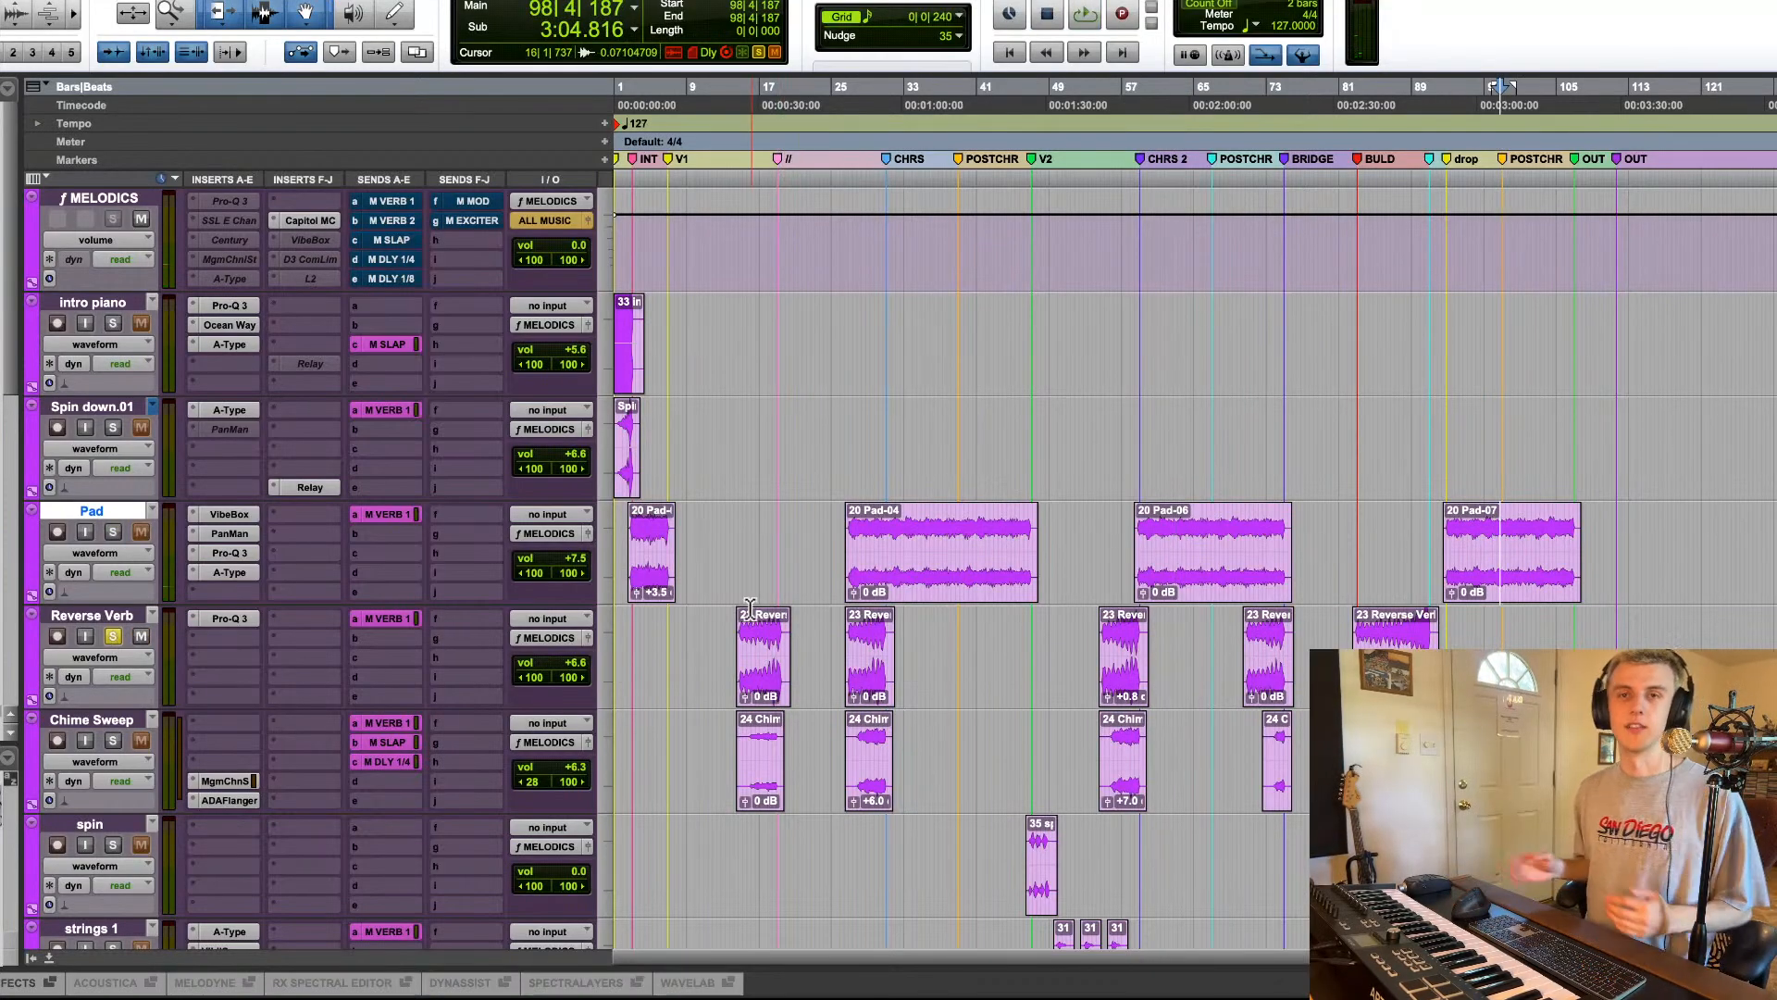
left_click(747, 528)
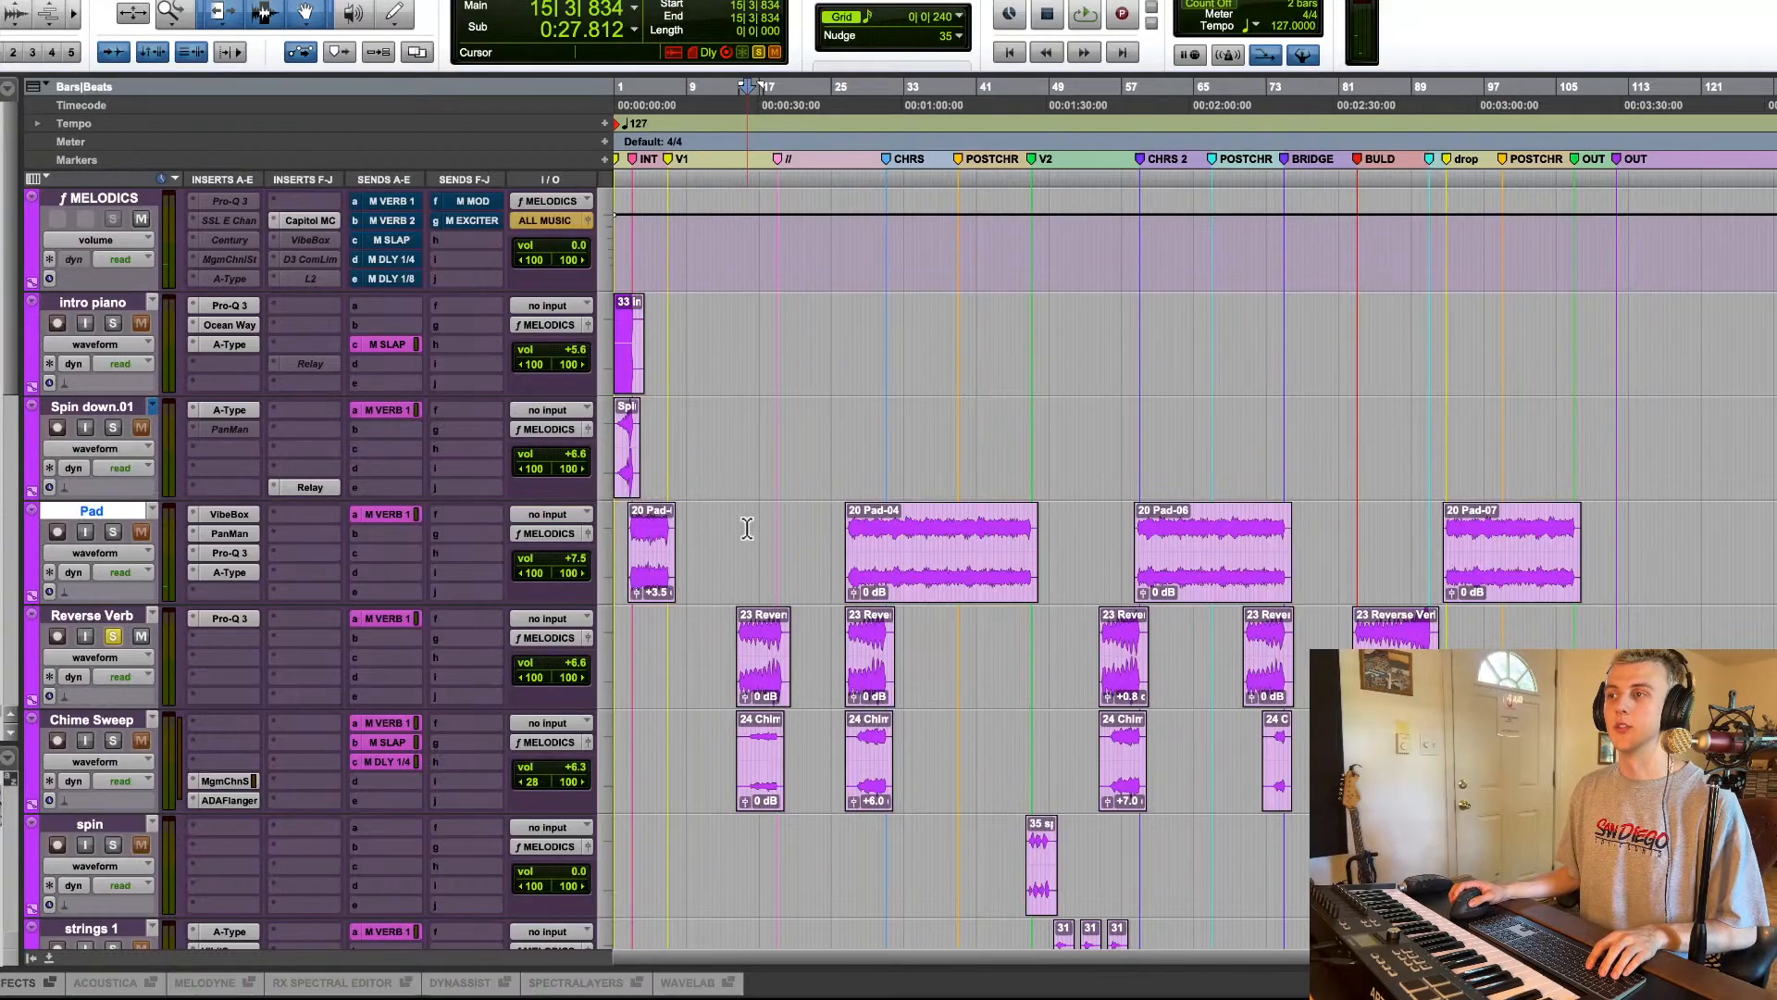
key("space")
scroll(277, 602, "down", 3)
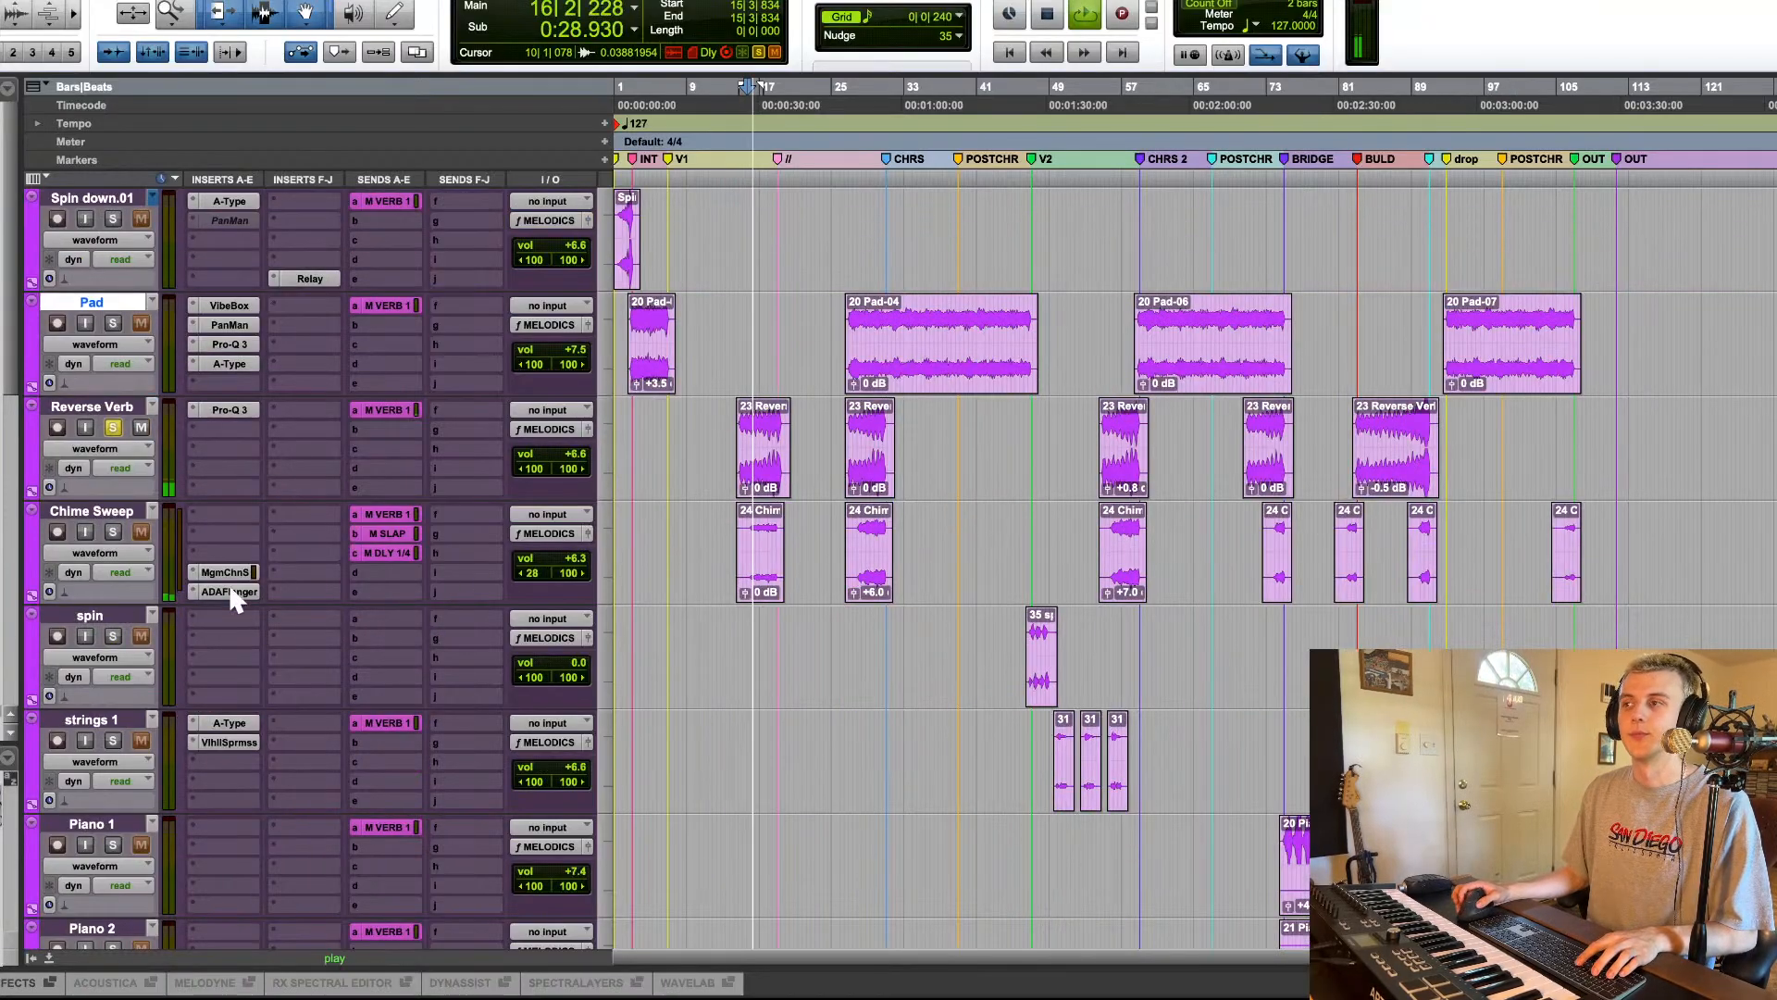
Step: Add Chime Sweep to the solo and play it together with Reverse Verb, with the timeline zoomed in on their first clips
left_click(113, 531)
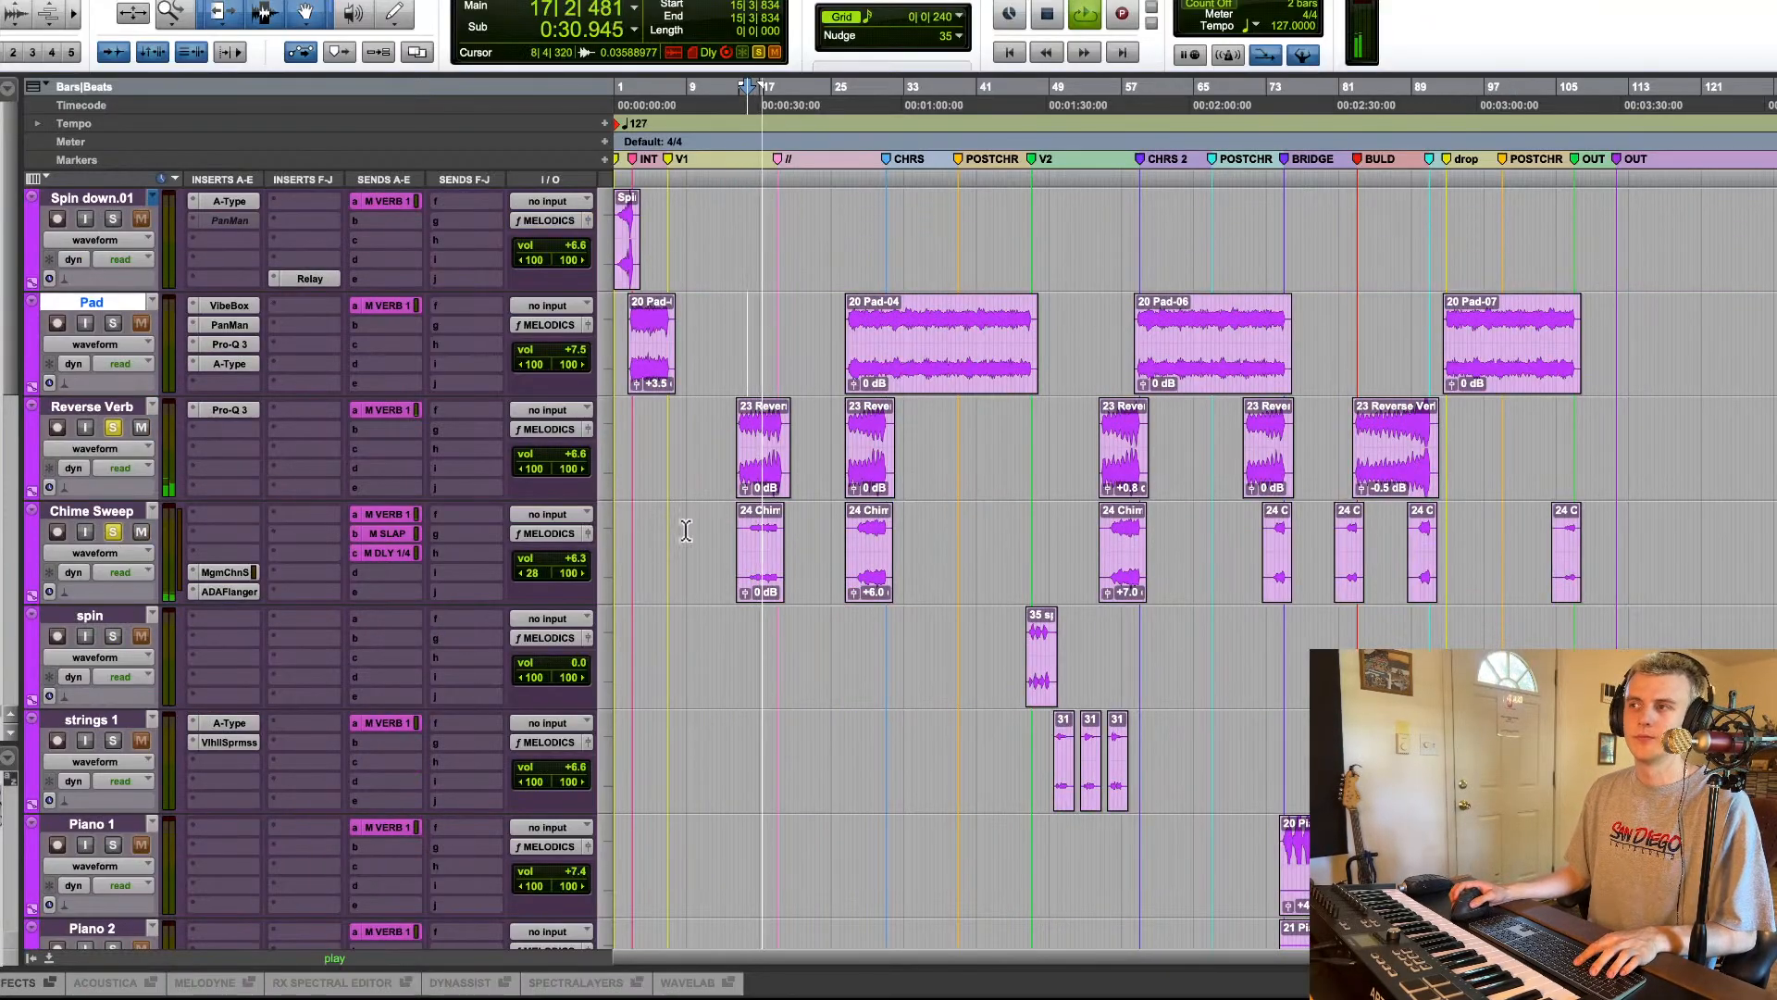
key("ctrl+bracketright")
key("ctrl+bracketright")
scroll(1092, 534, "down", 1)
scroll(1092, 535, "right", 3)
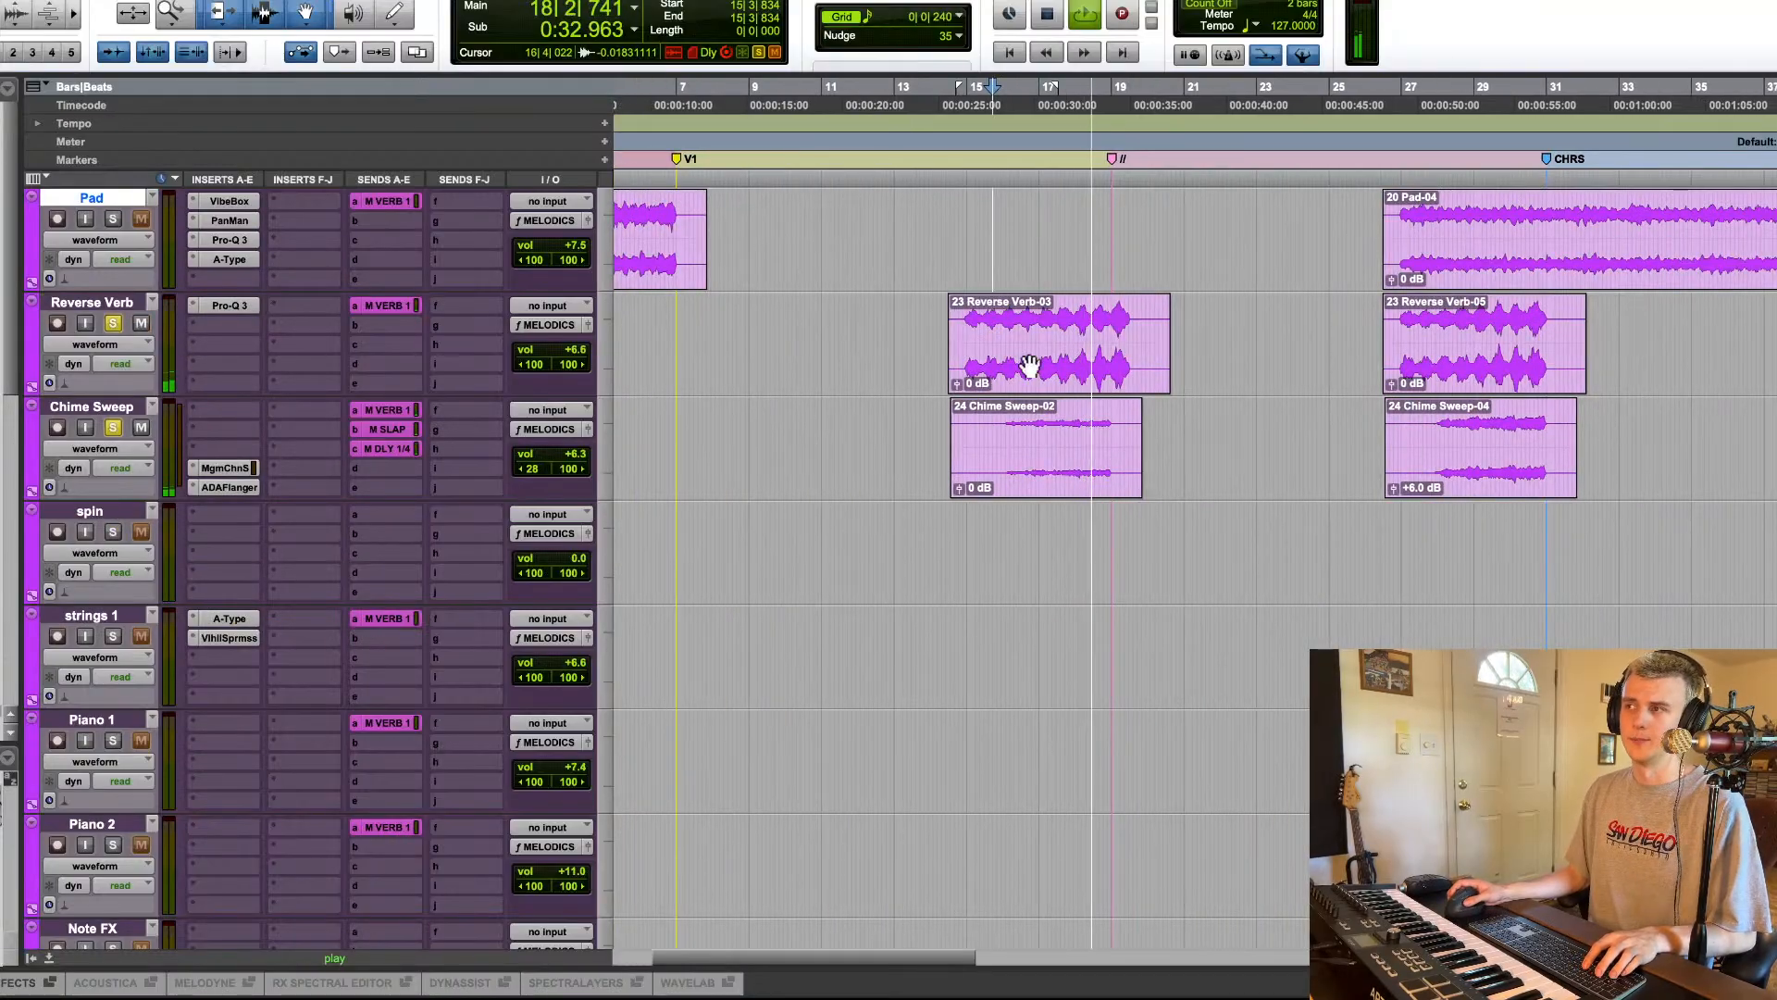
key("space")
Step: Take Reverse Verb out of solo and play the Chime Sweep alone from bar 16 with its processing active
left_click(1013, 322)
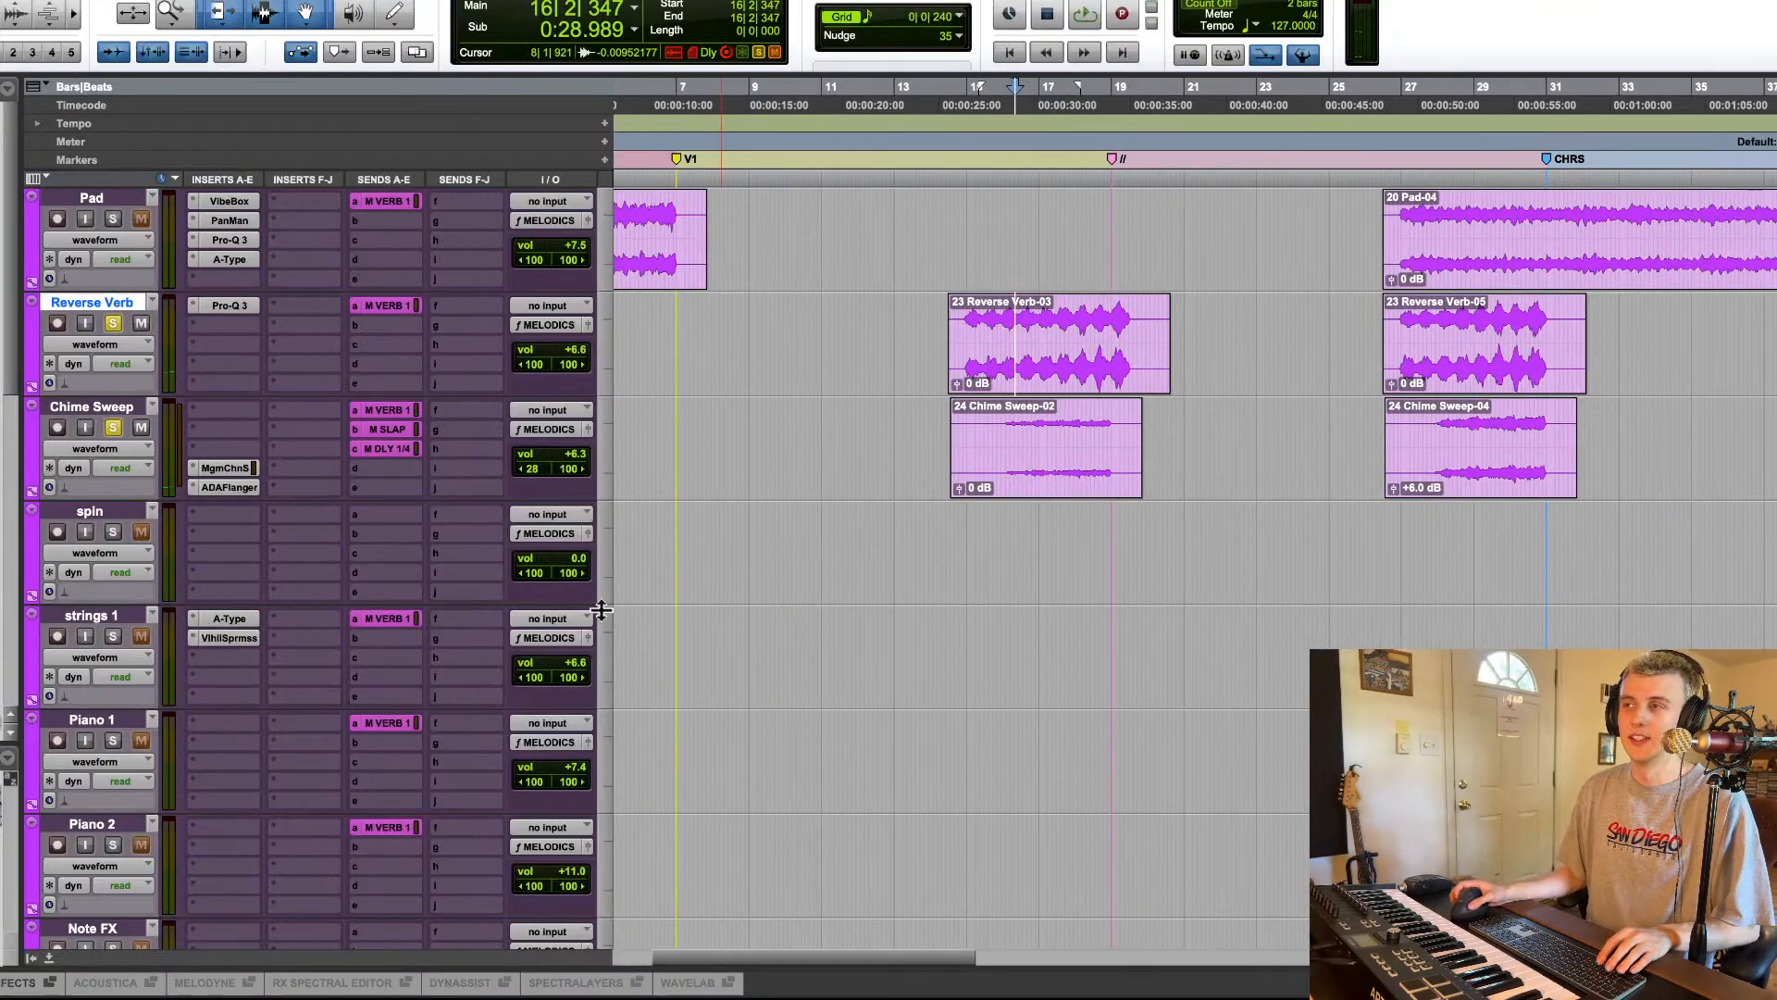
scroll(602, 609, "up", 2)
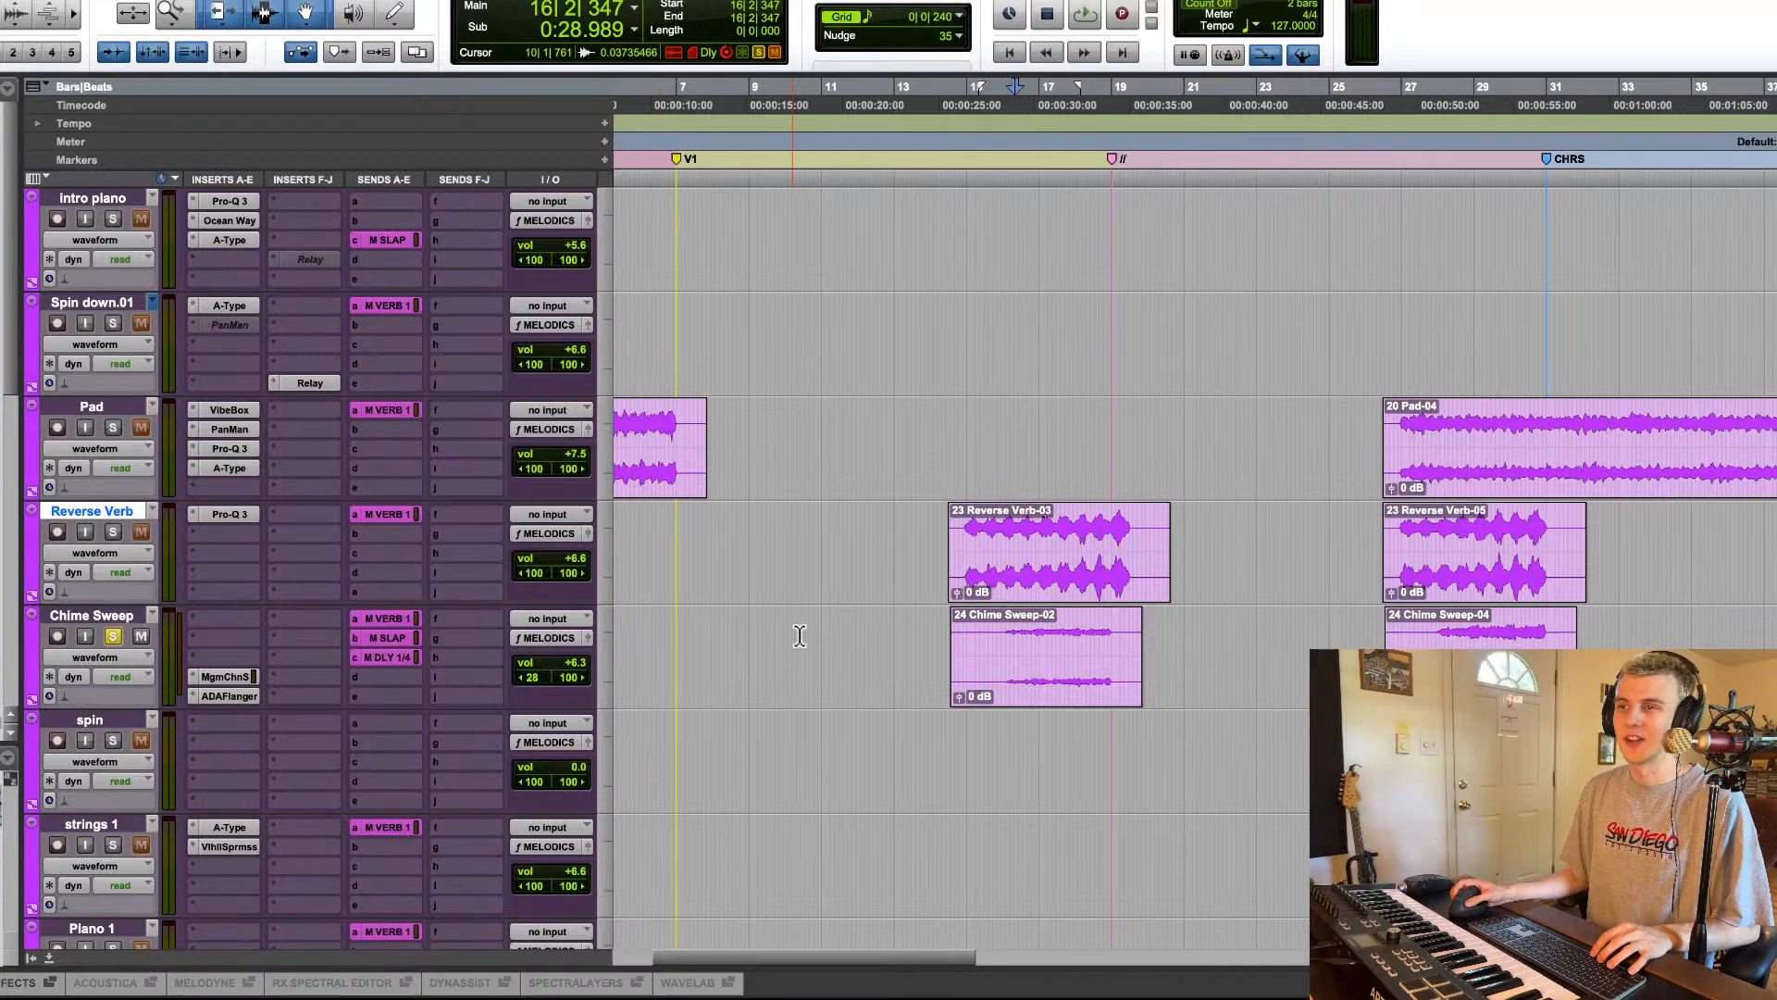
left_click(1004, 634)
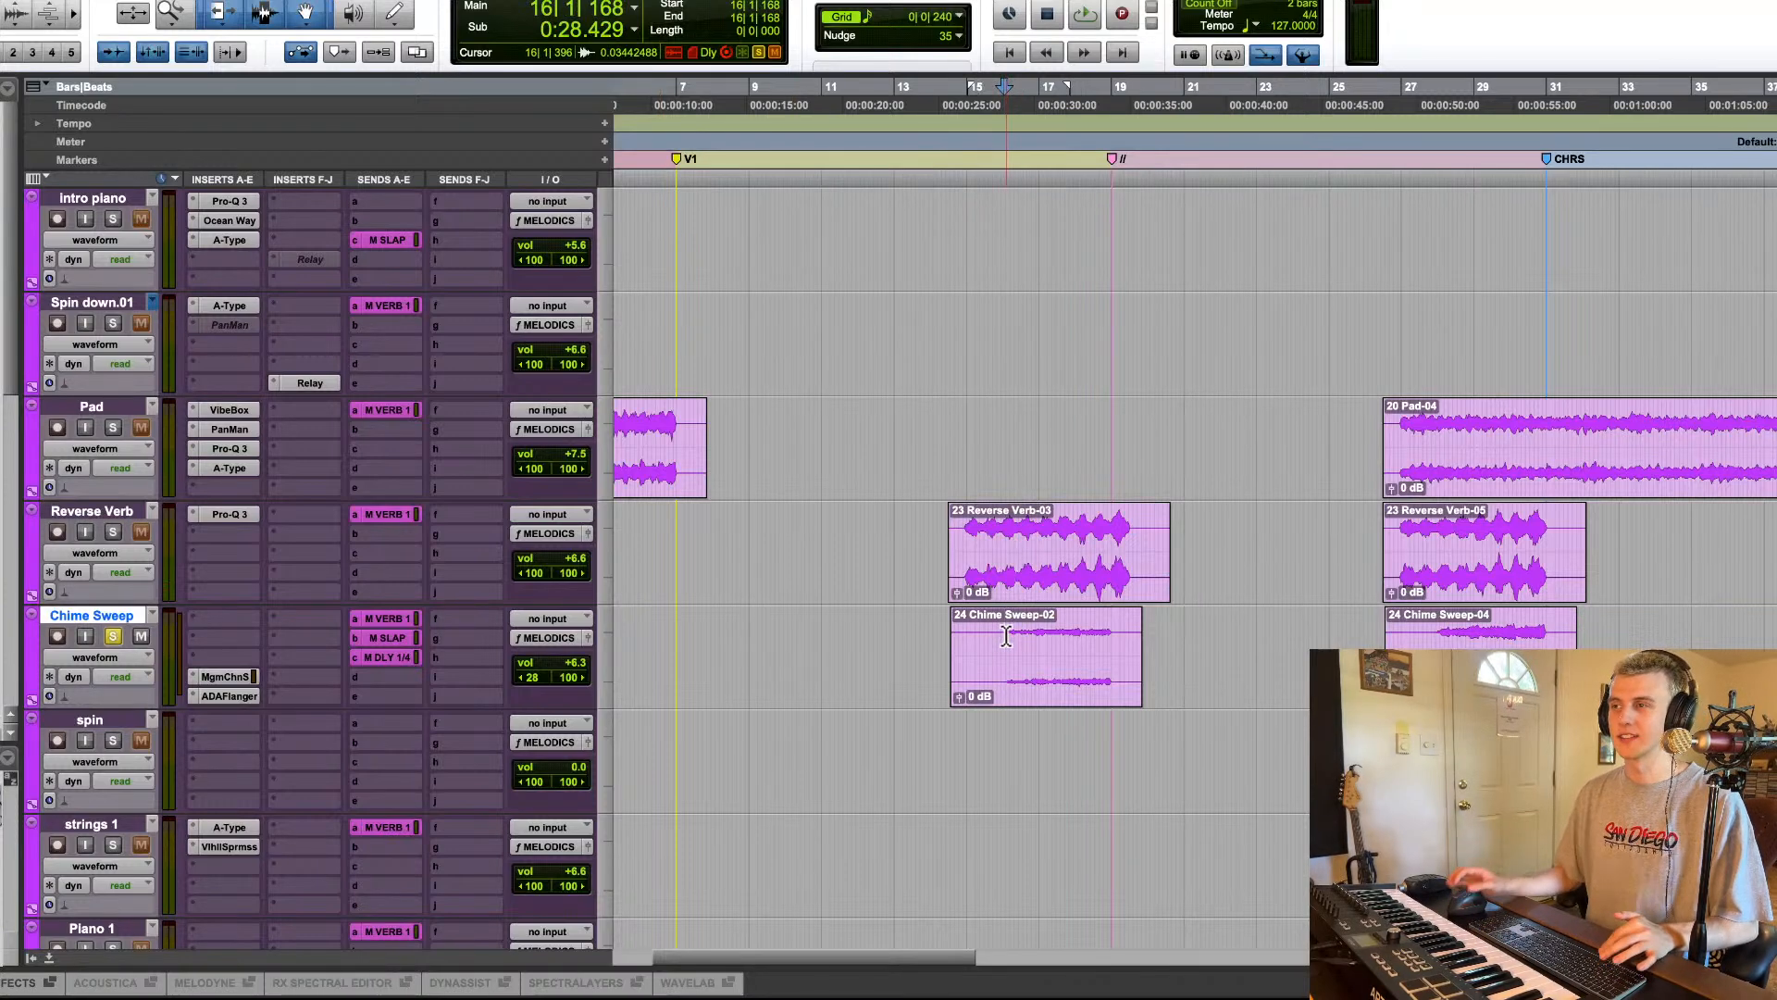
key("space")
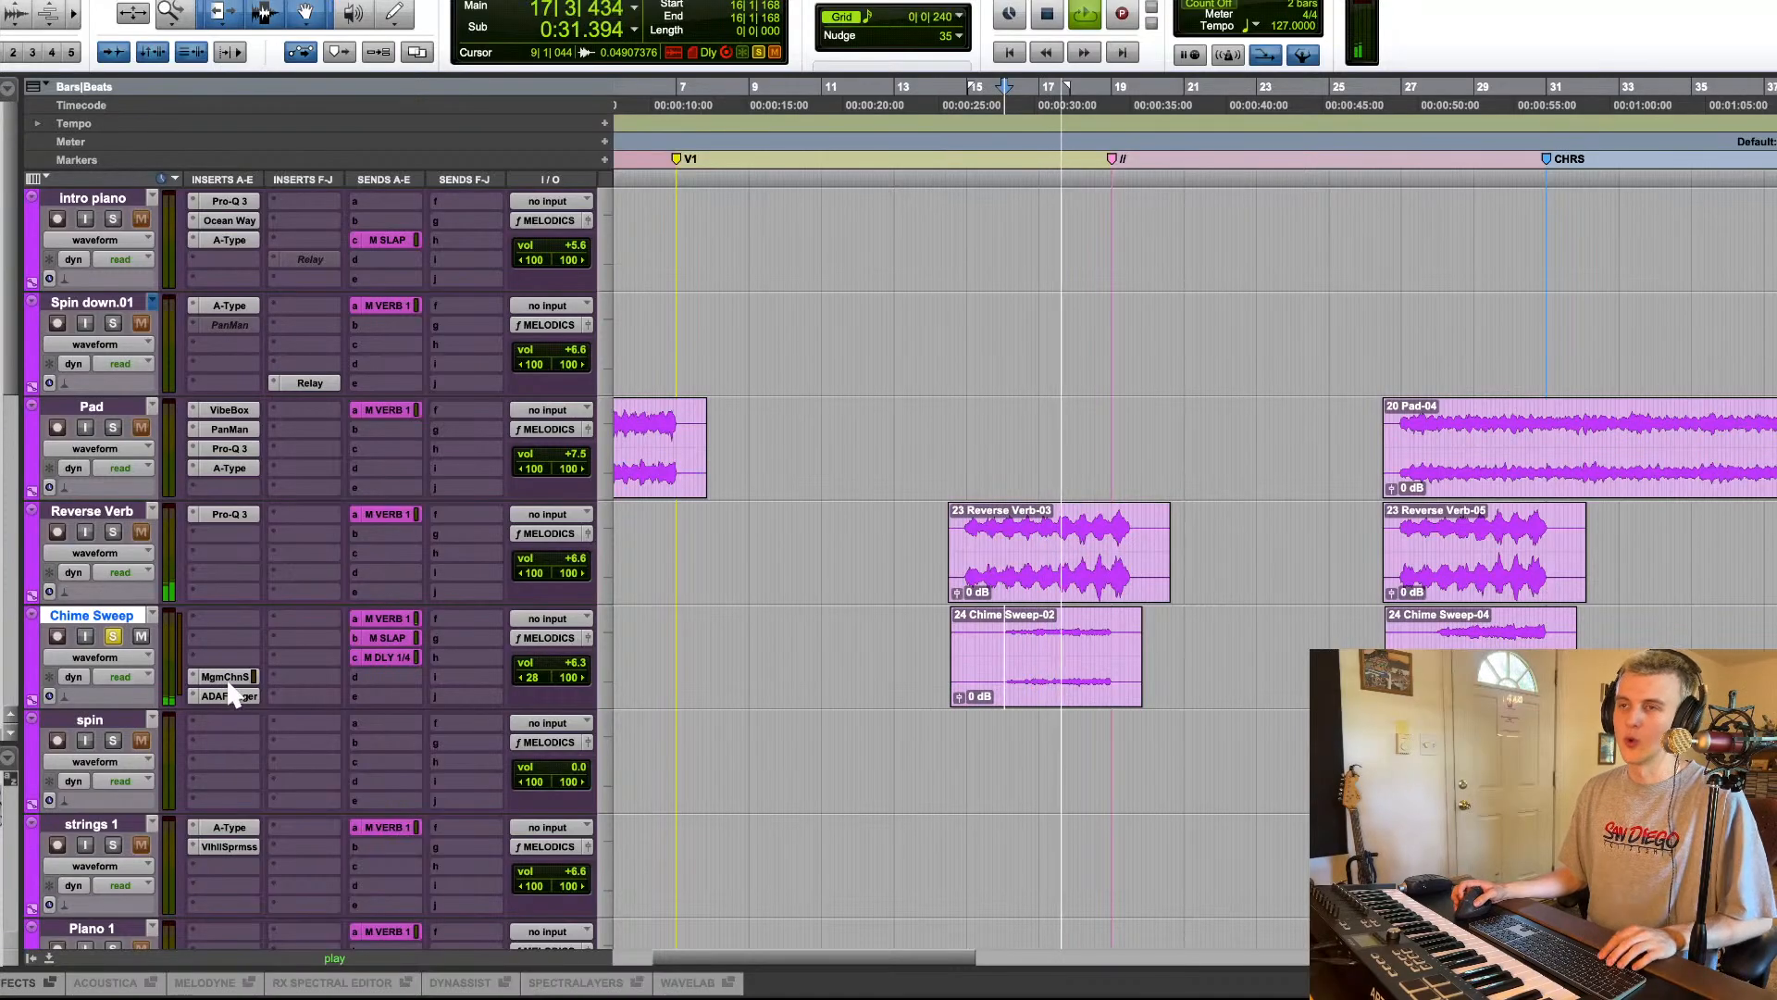
left_click(1104, 678)
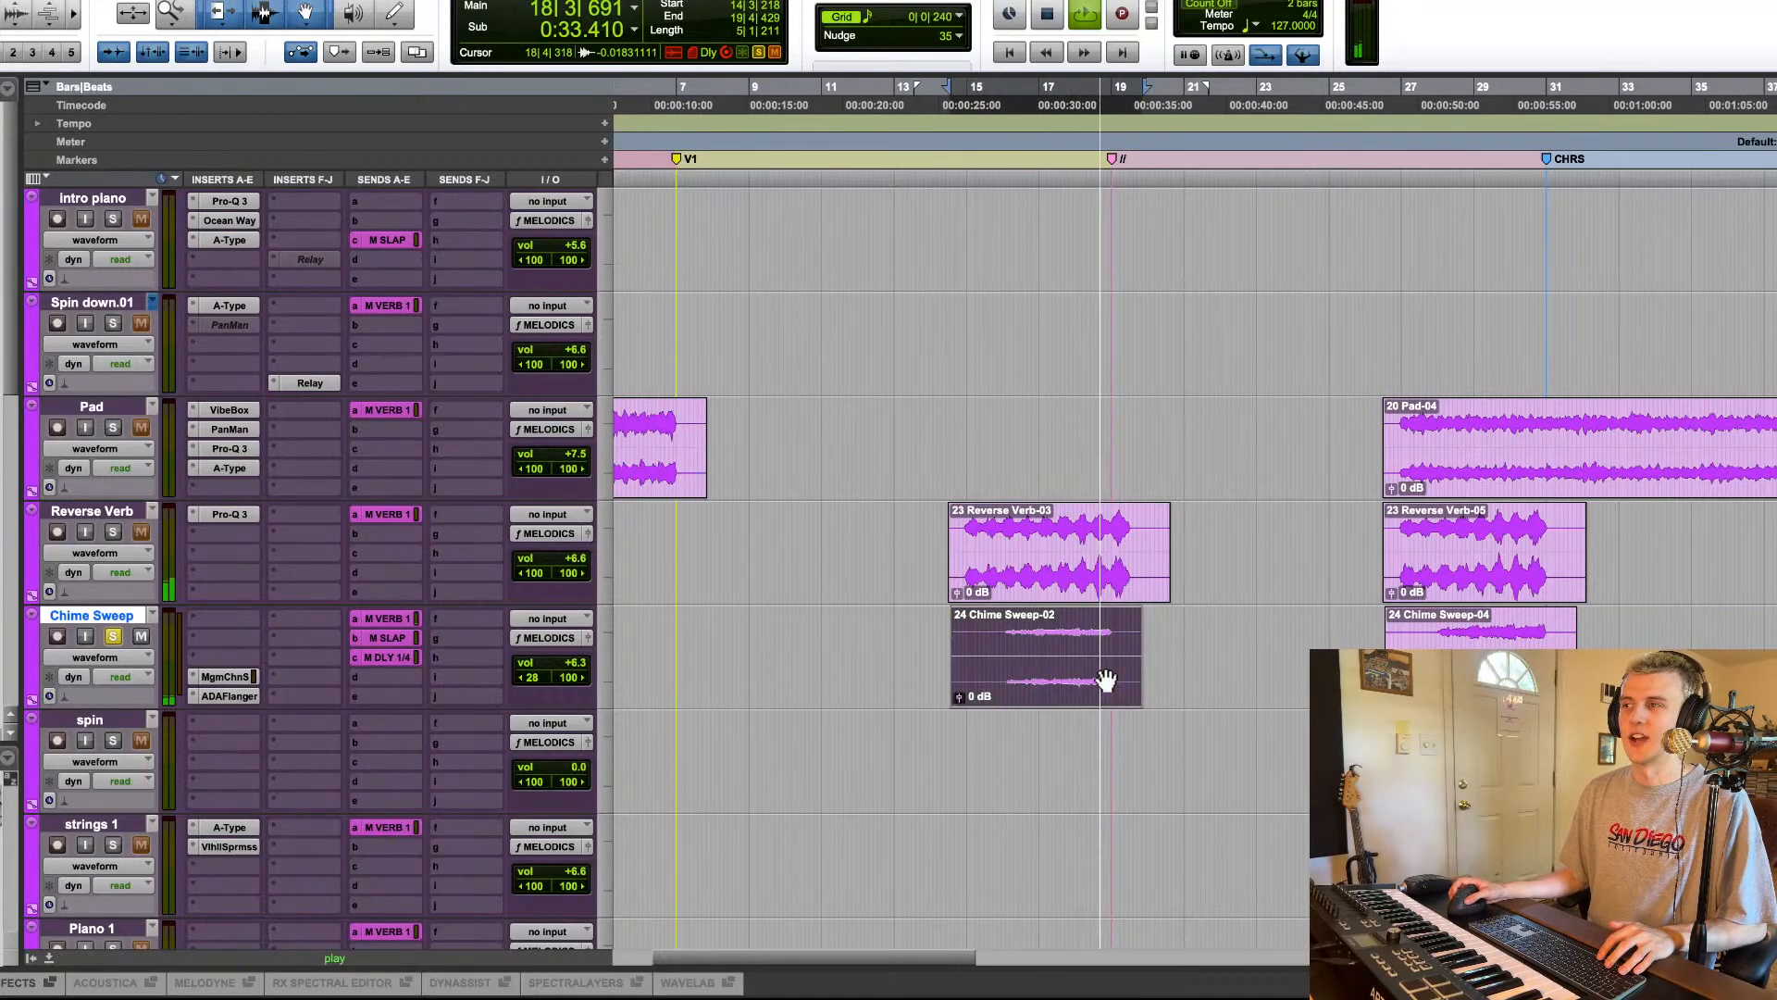
key("space")
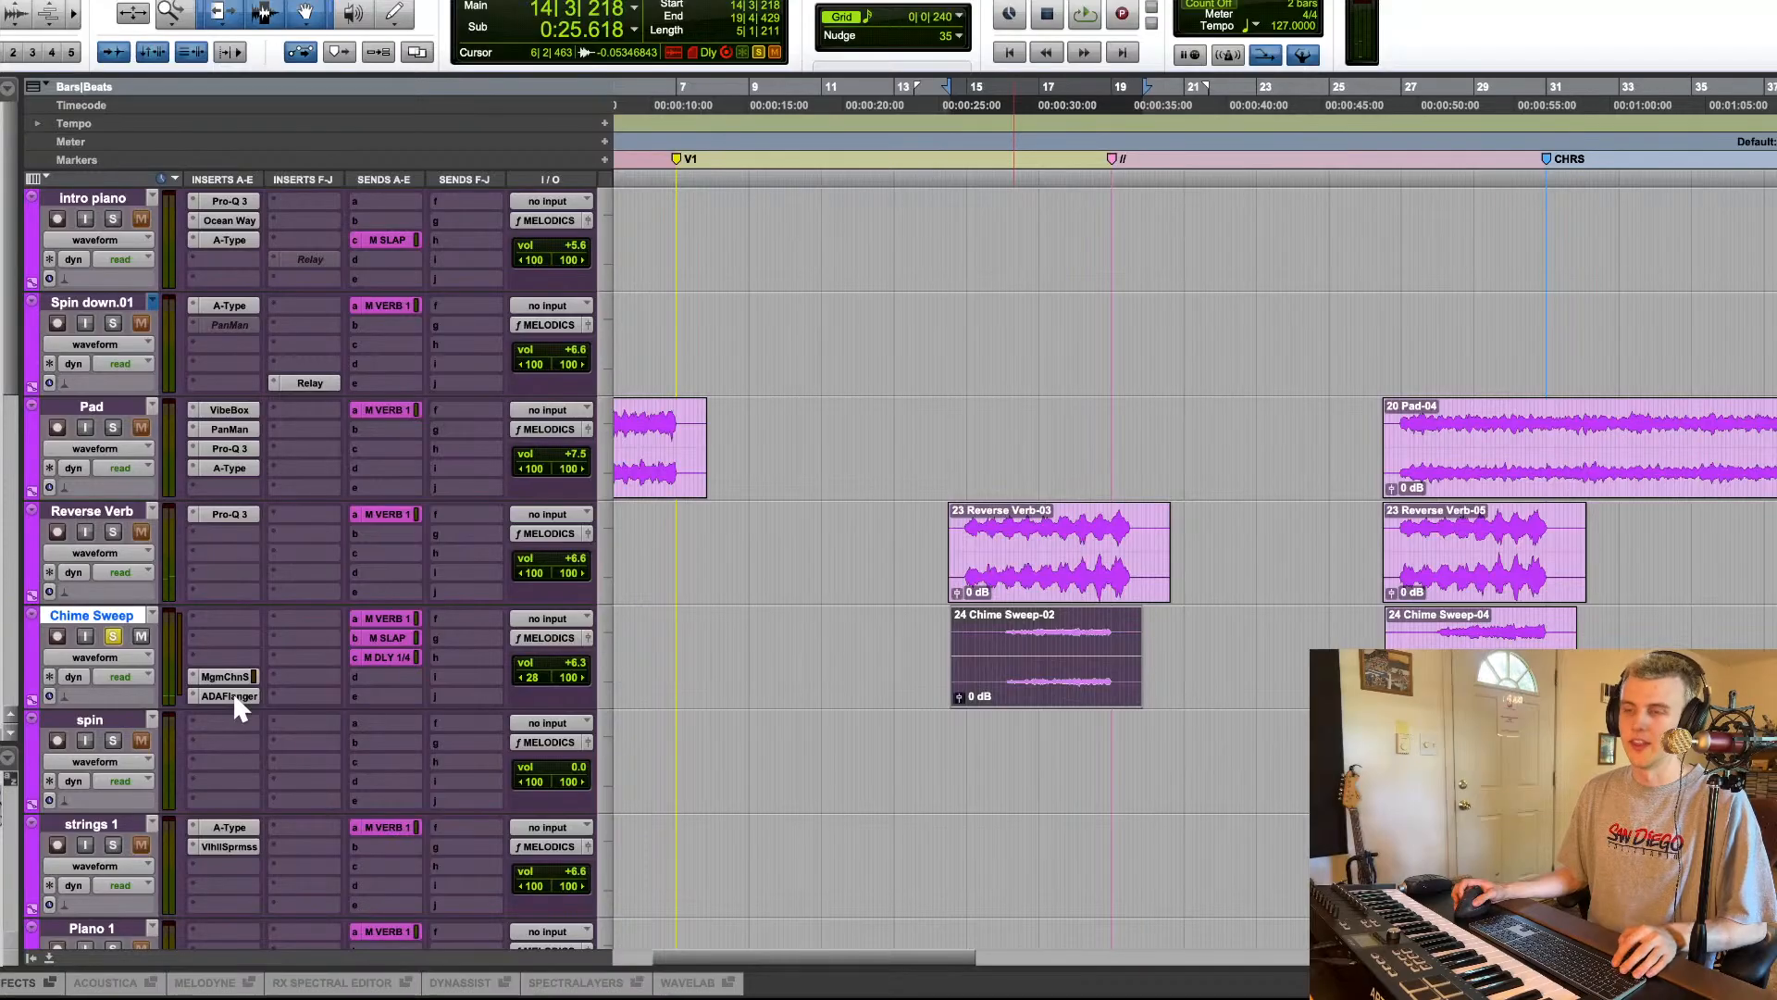
Step: Bypass the Chime Sweep's MgmChnSt and ADAFlanger inserts, mute its three sends, and play it dry from bar 16
left_click_drag(232, 691, 227, 676)
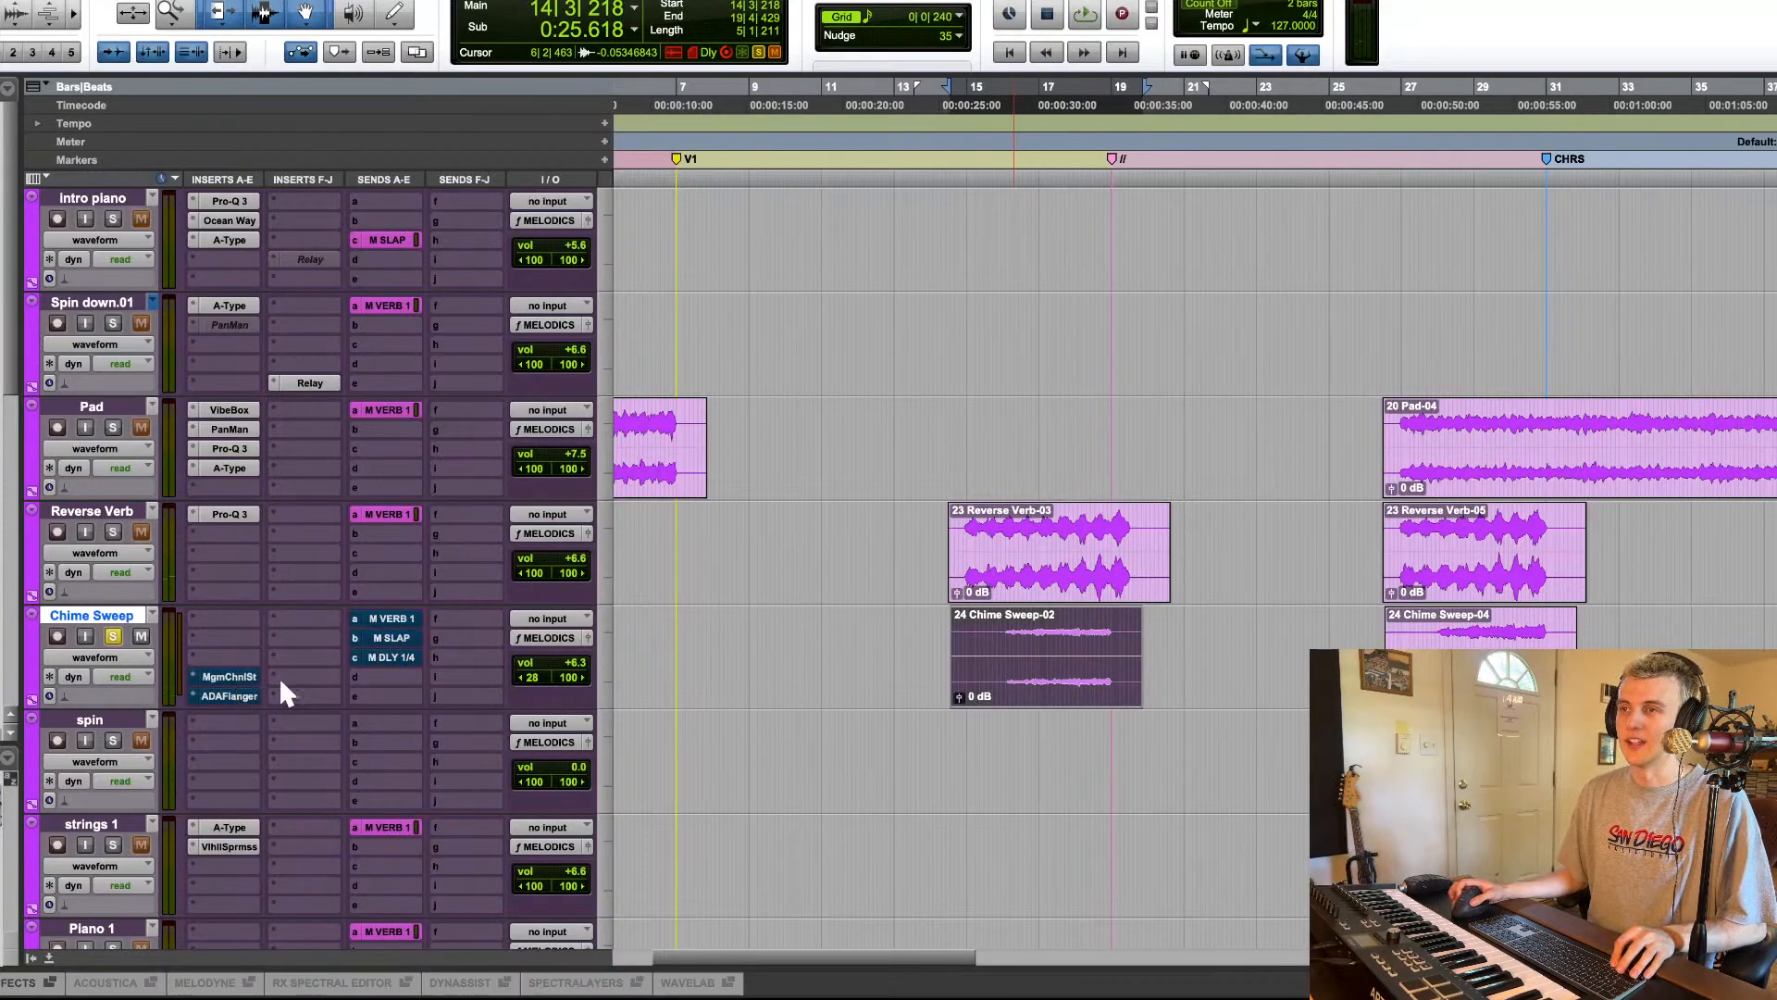
key("space")
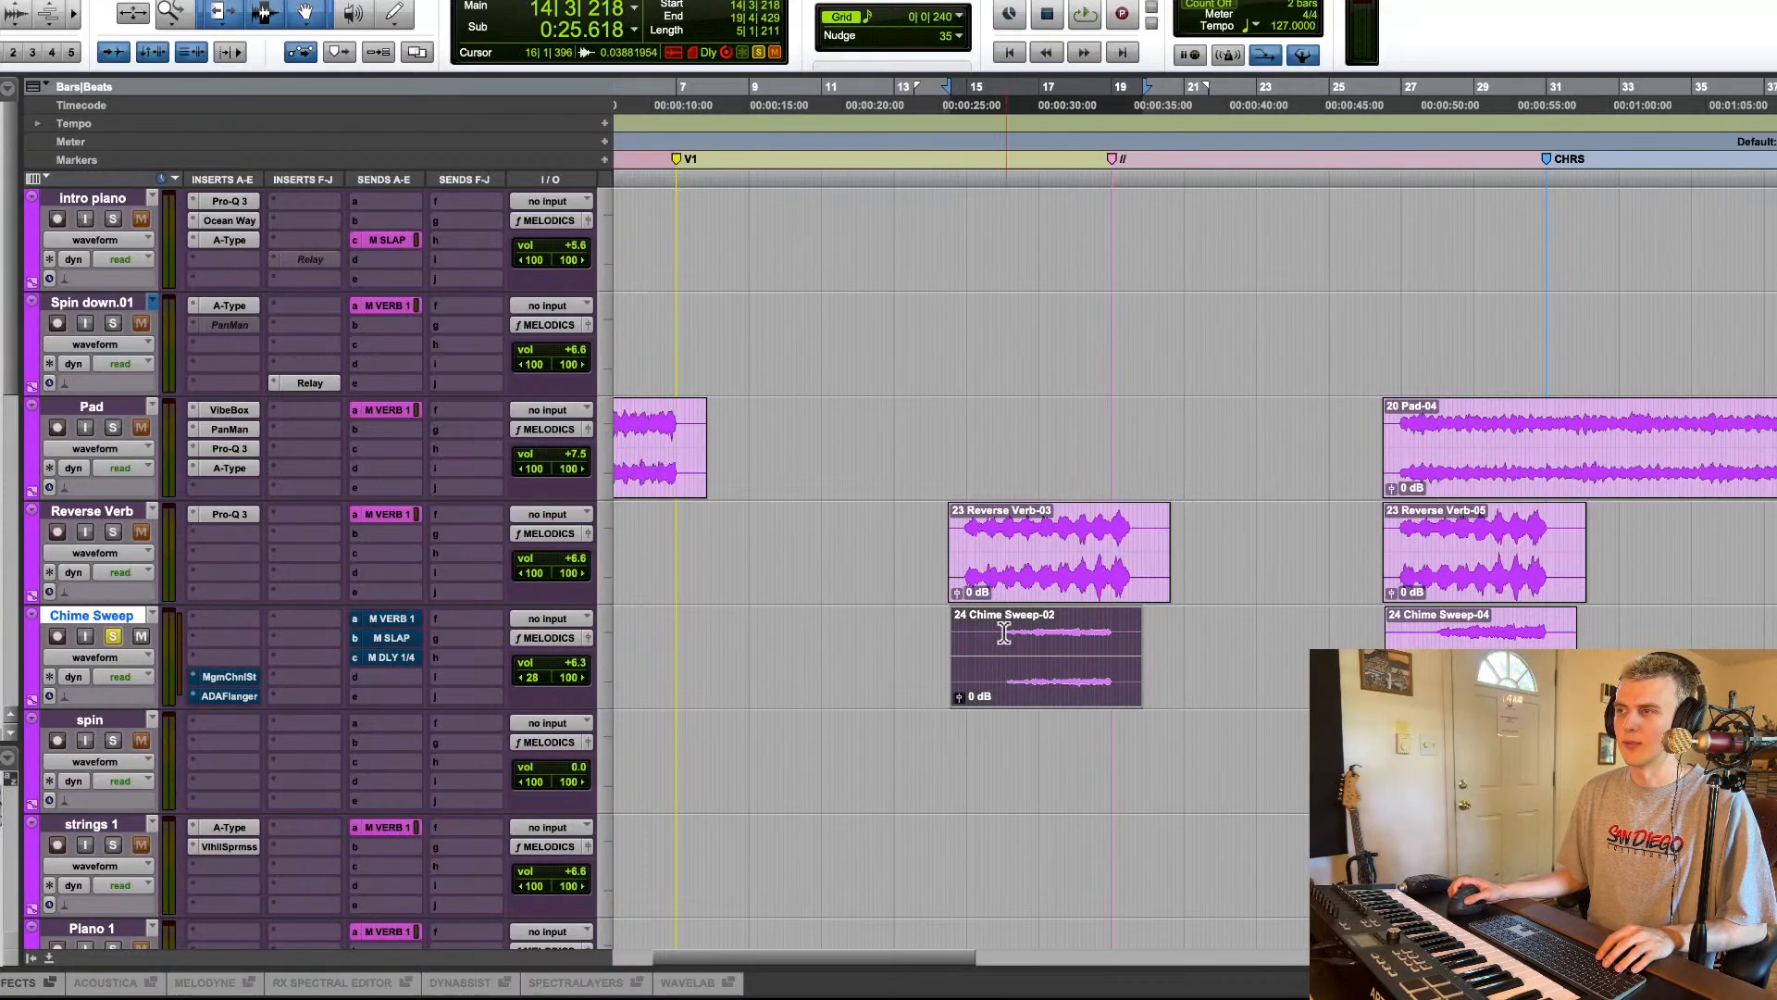
key("space")
key("space")
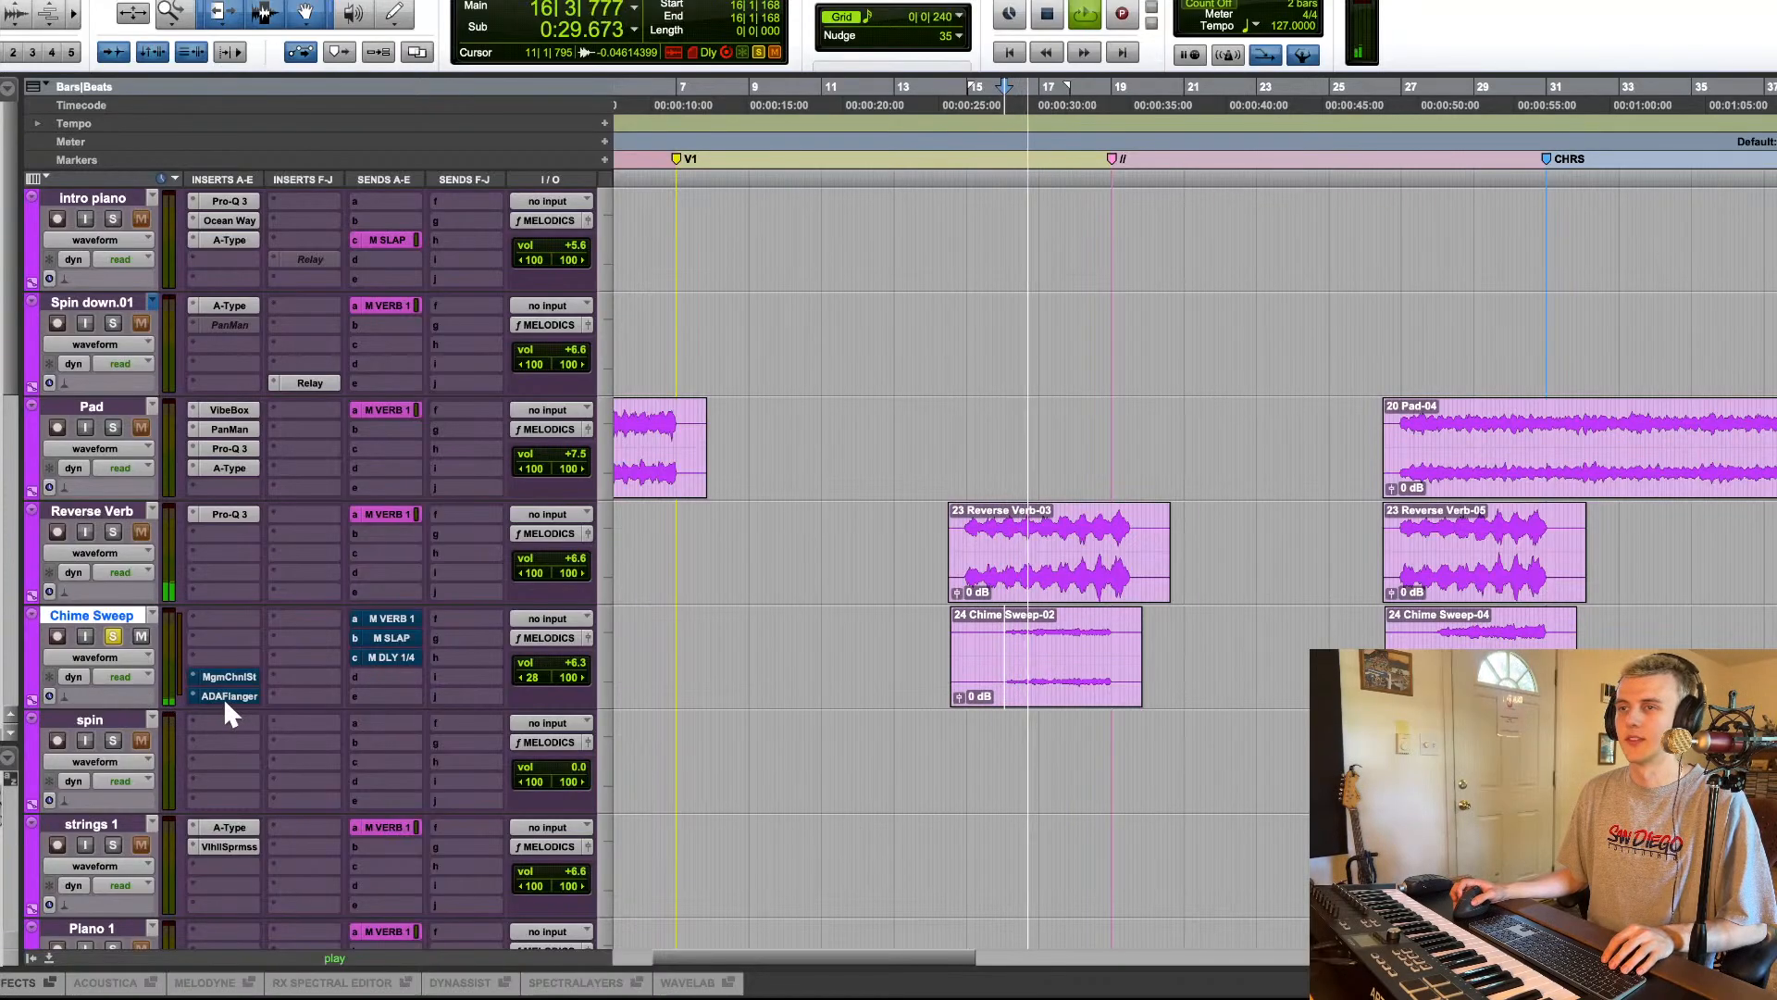
key("space")
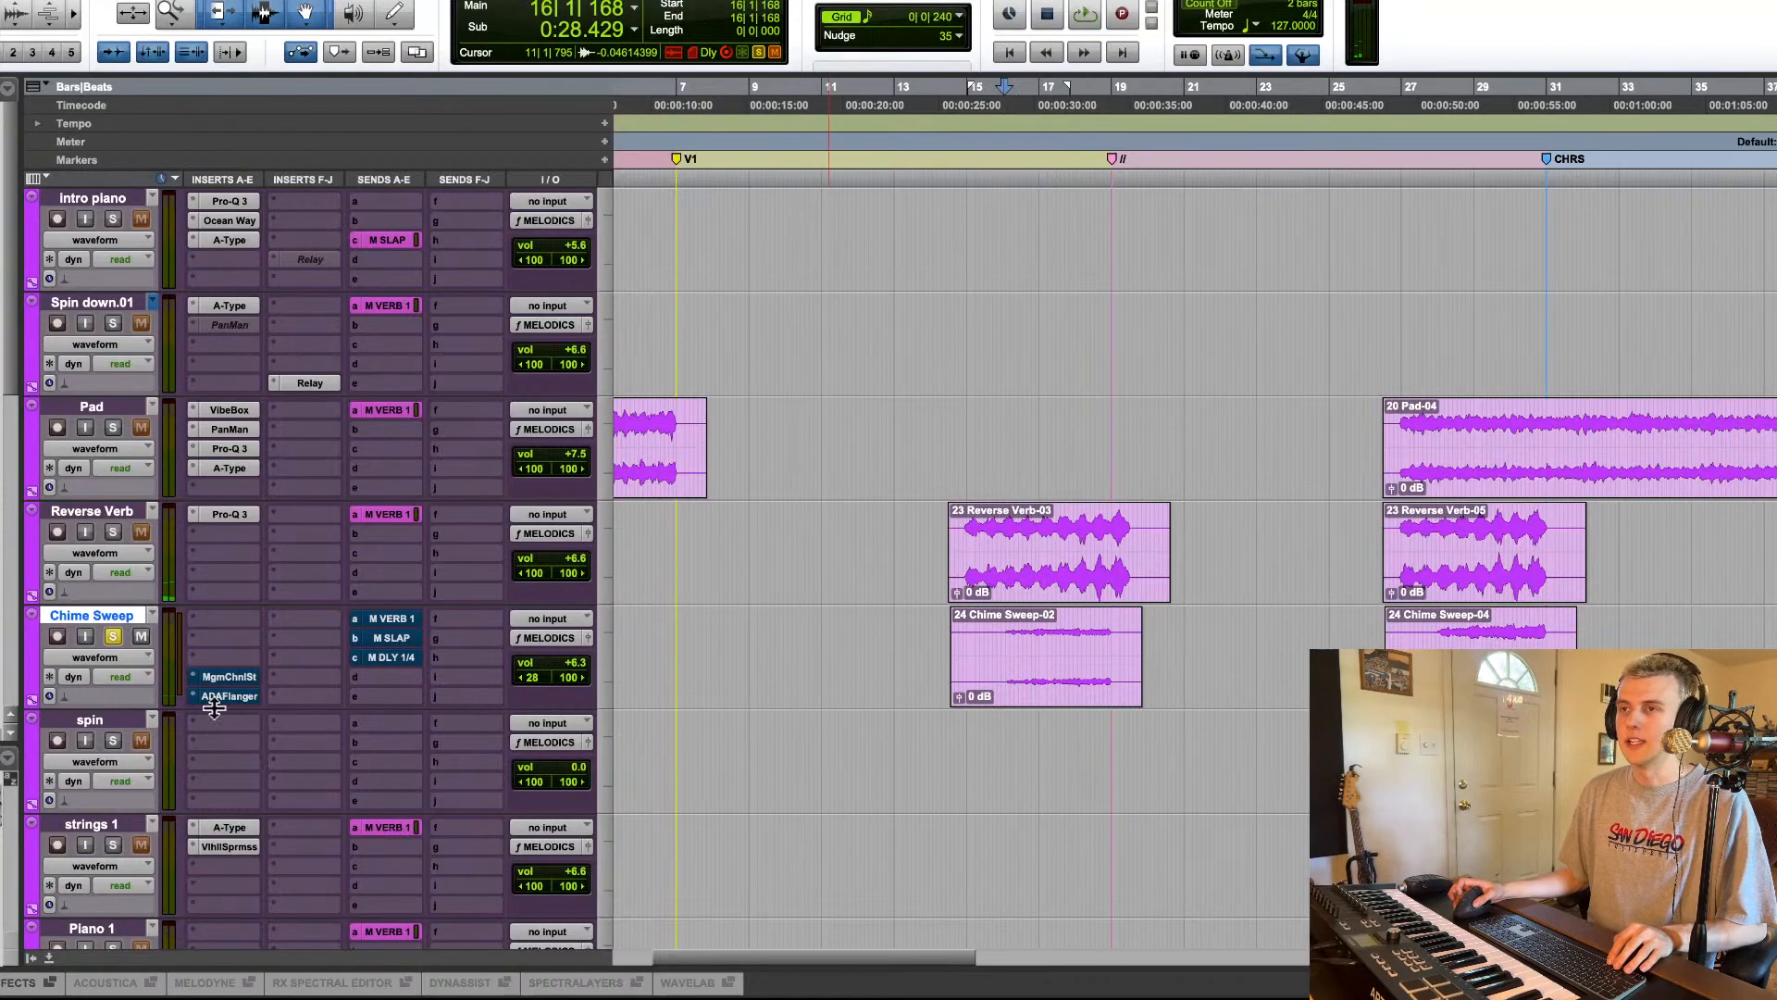
Step: Re-enable the Chime Sweep's ADA Flanger and inspect its settings during playback
left_click(228, 696)
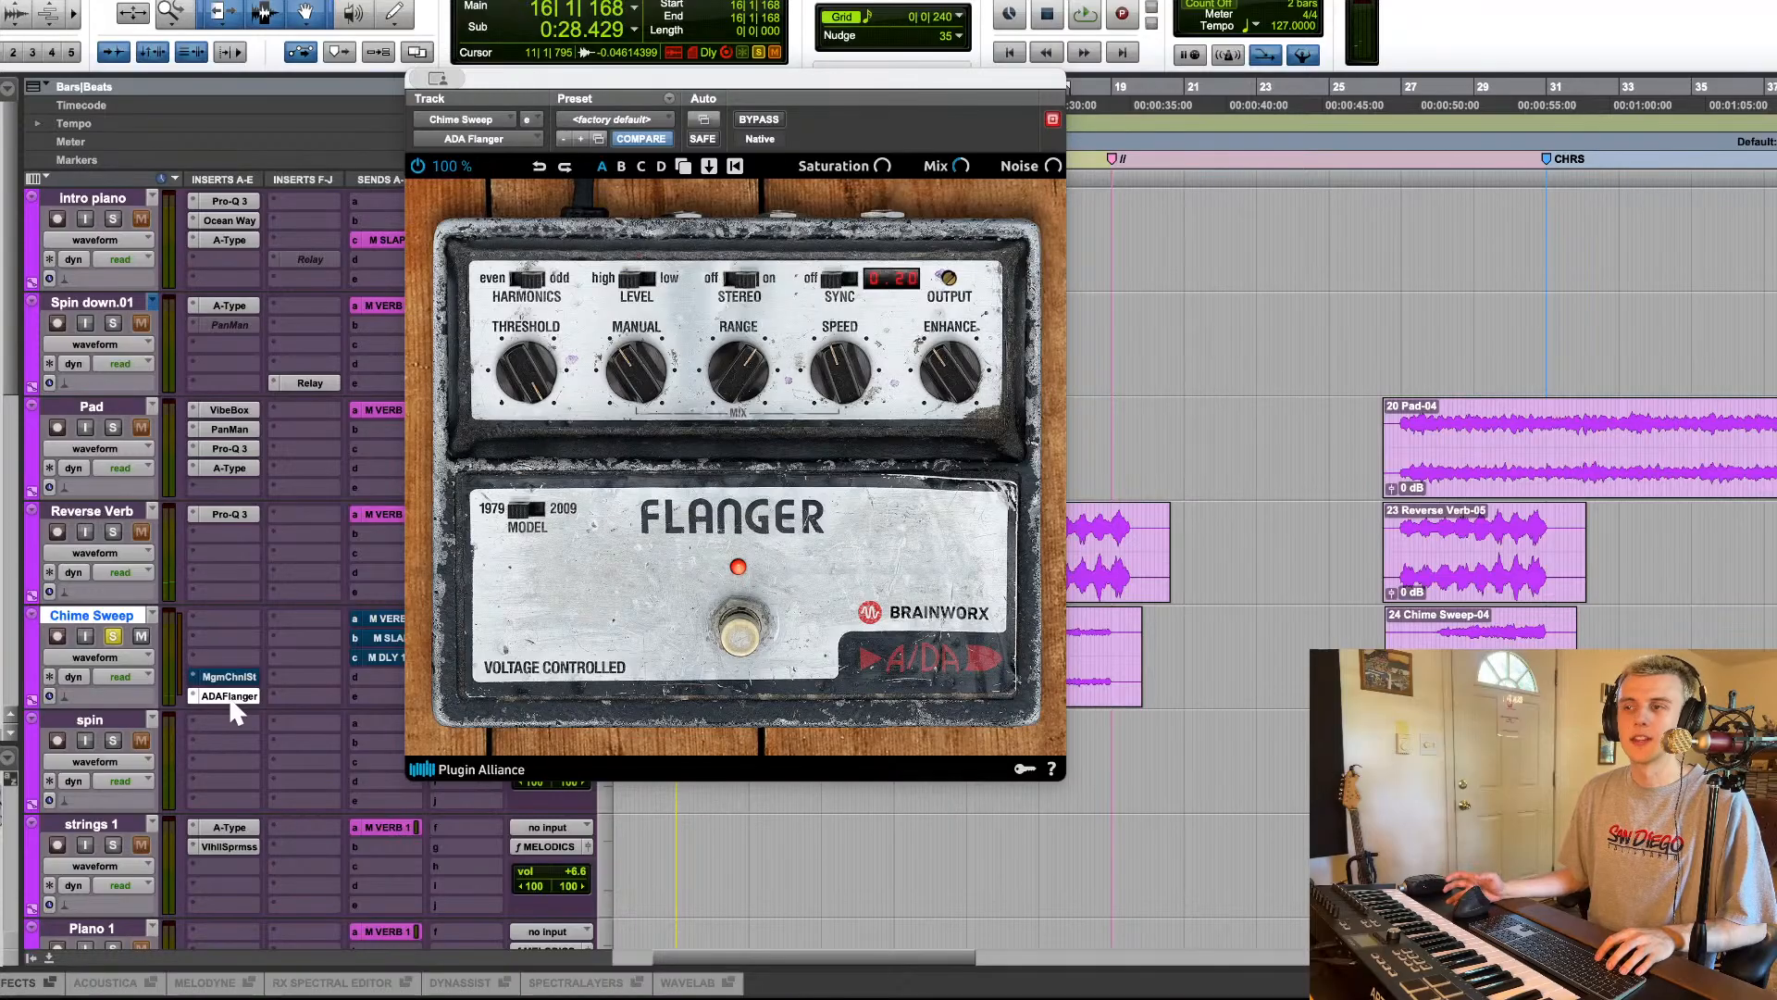
key("space")
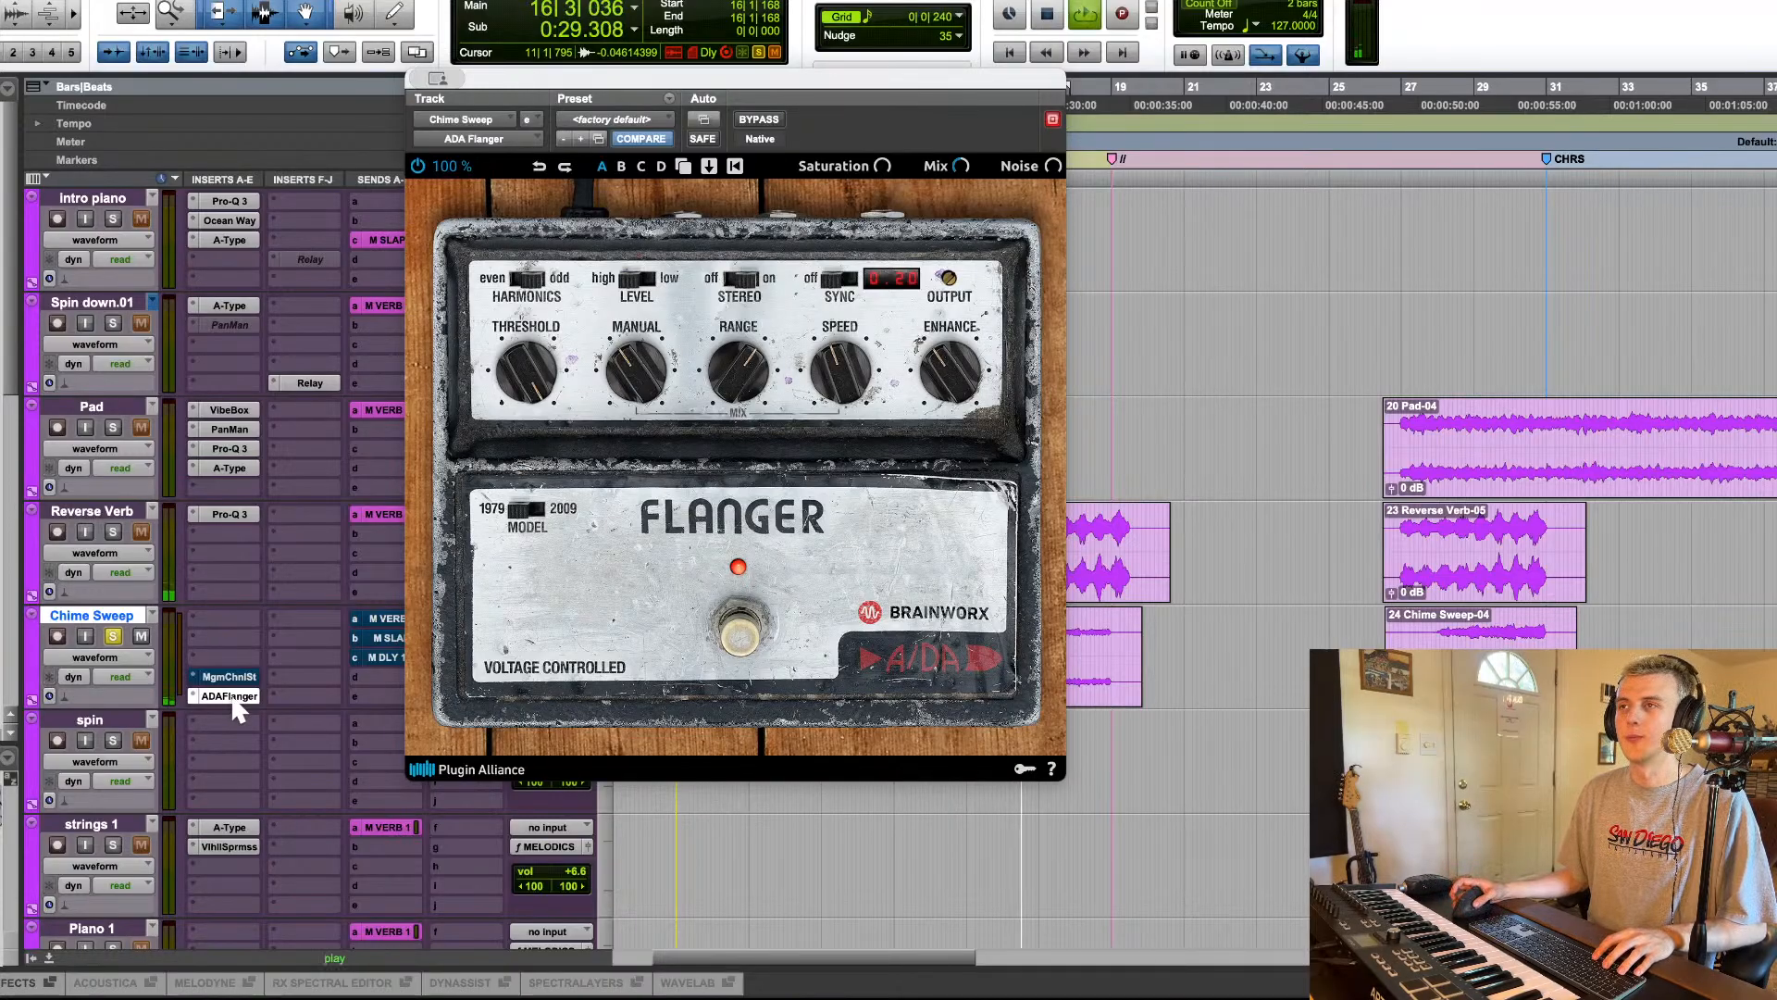
key("space")
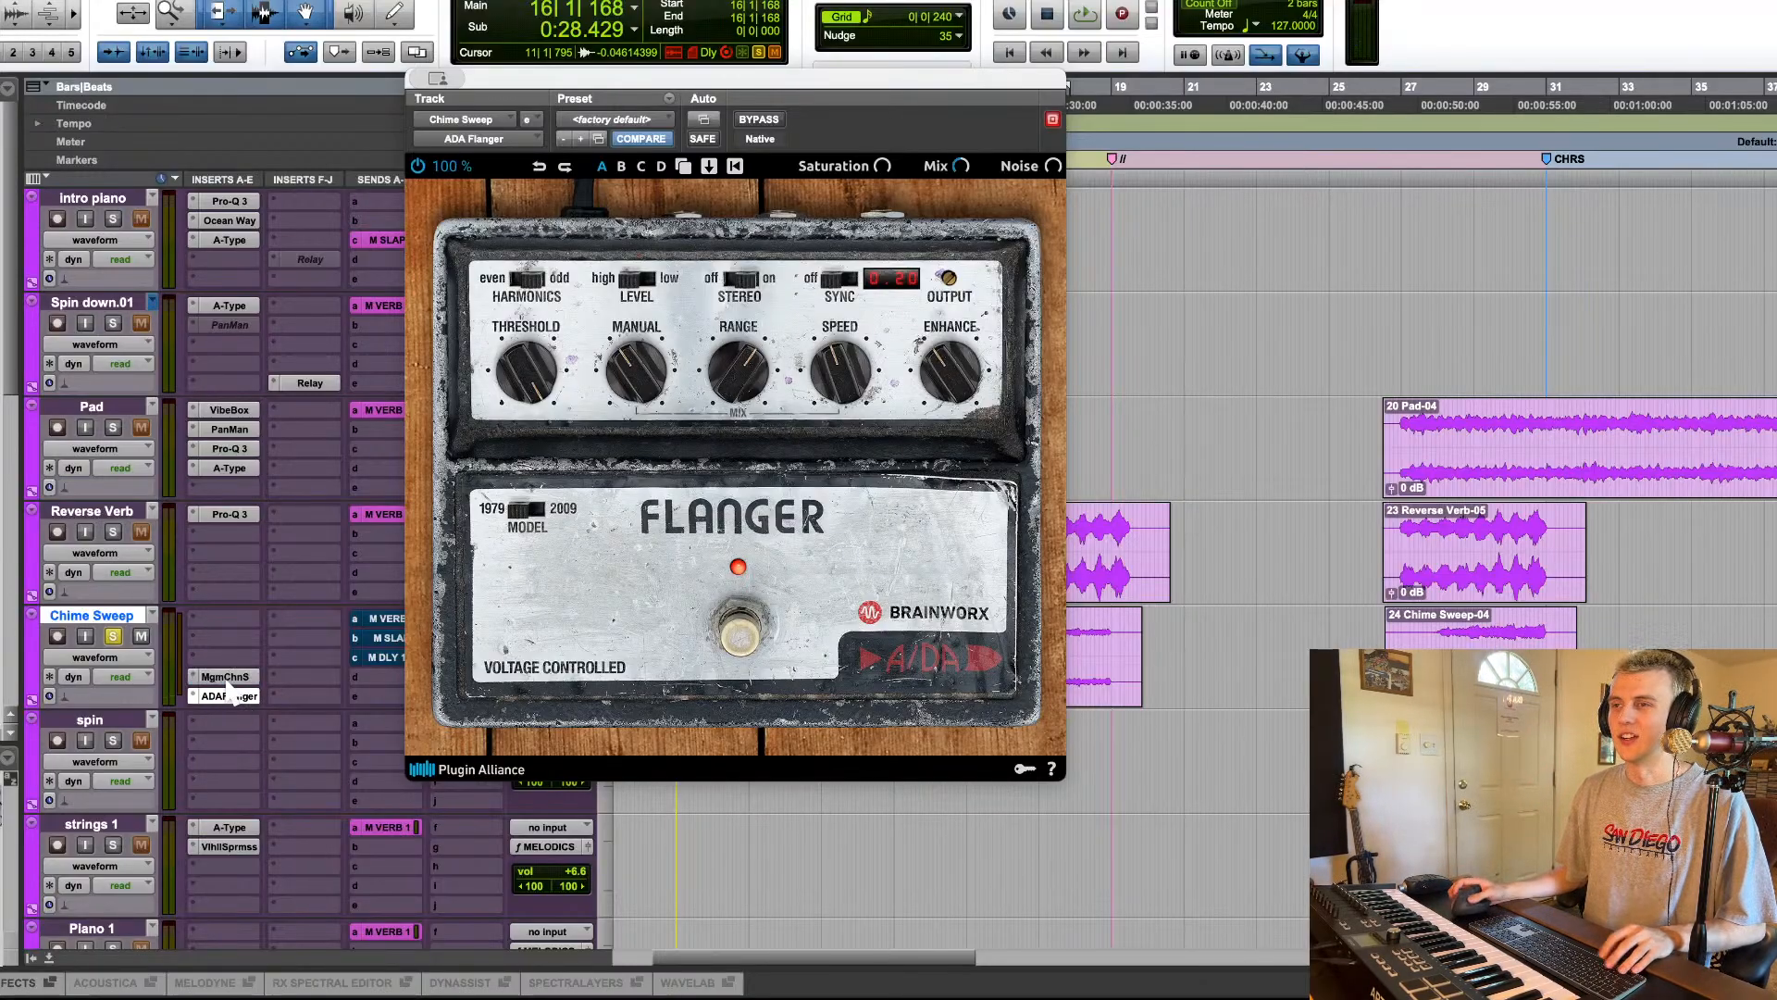
Step: Play the Chime Sweep with MgmChnSt re-enabled, and unmute its M VERB 1, M SLAP and M DLY 1/4 sends
left_click(225, 676)
key("space")
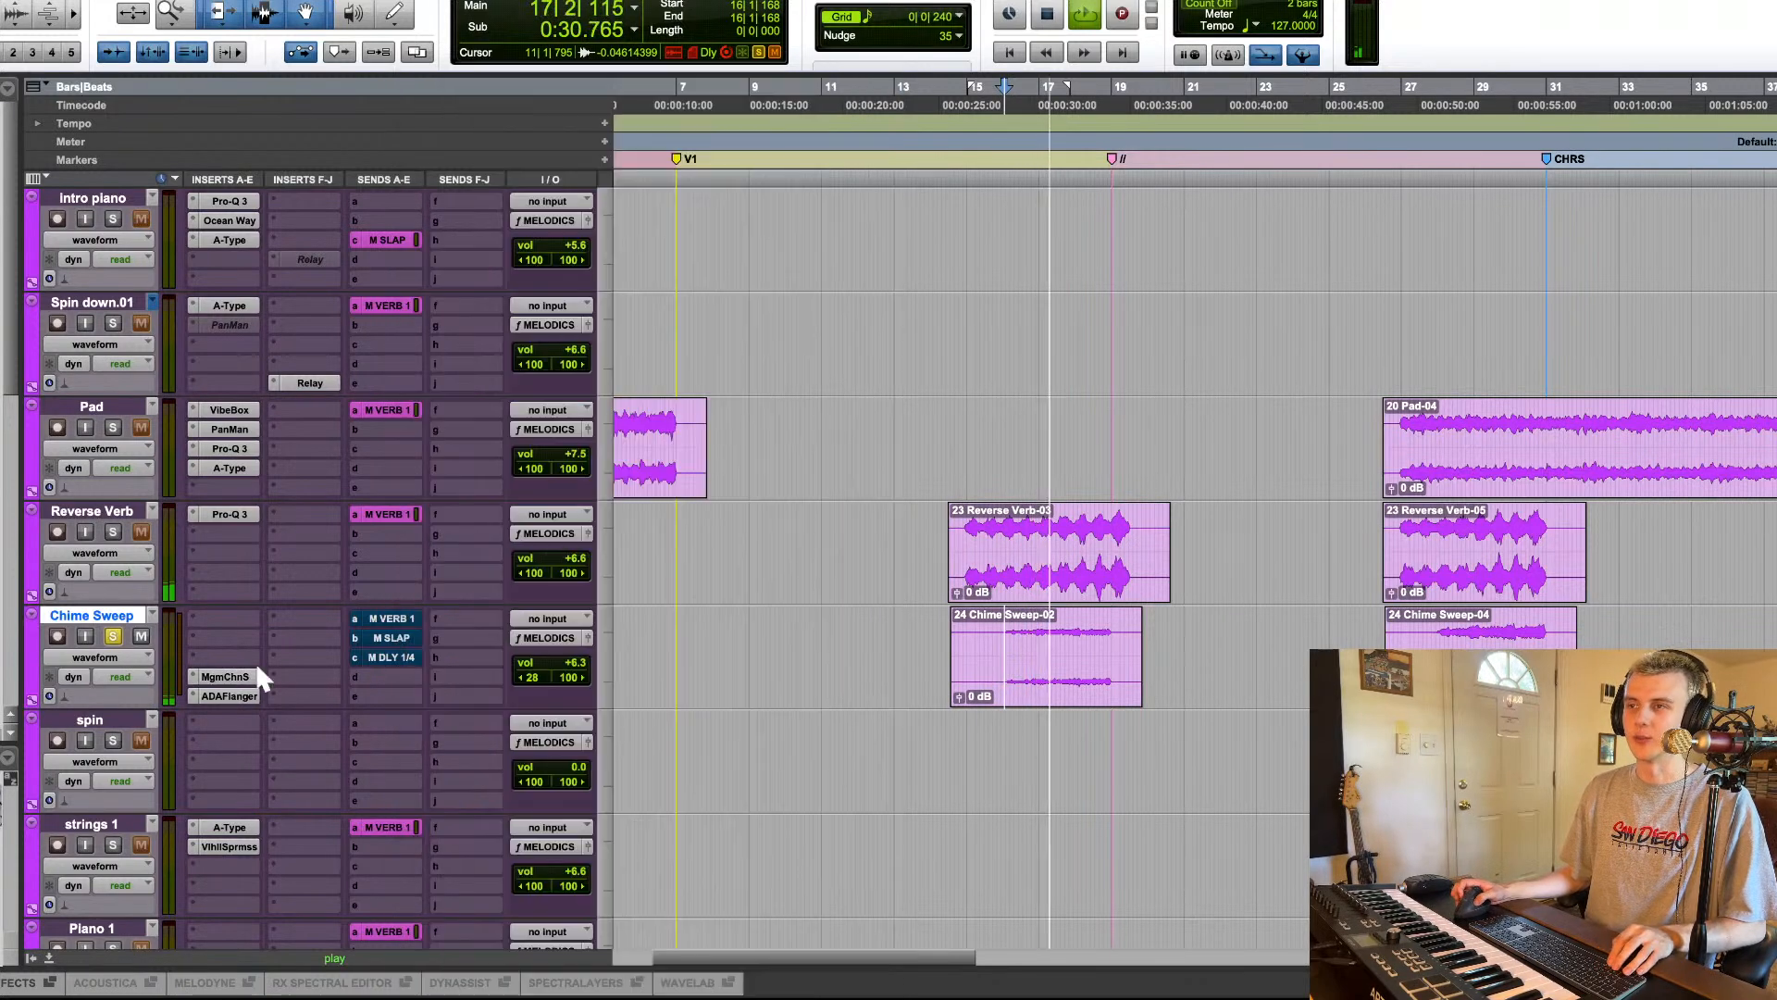
left_click(225, 676)
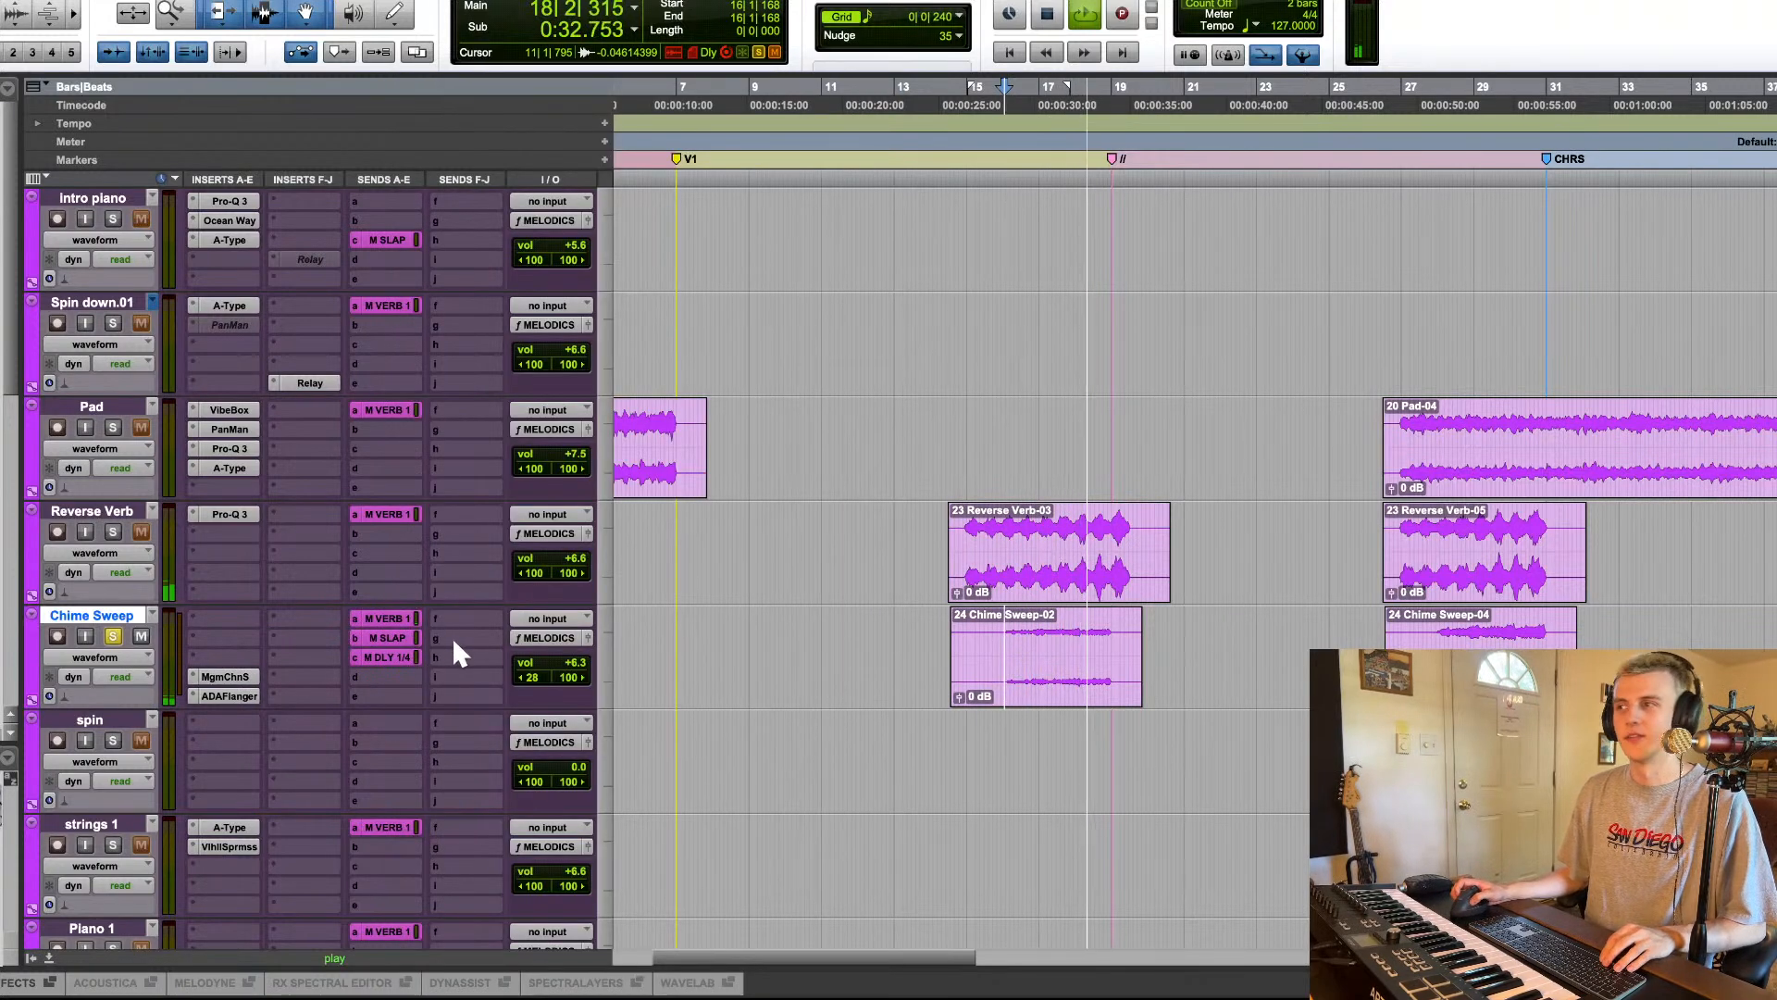
key("space")
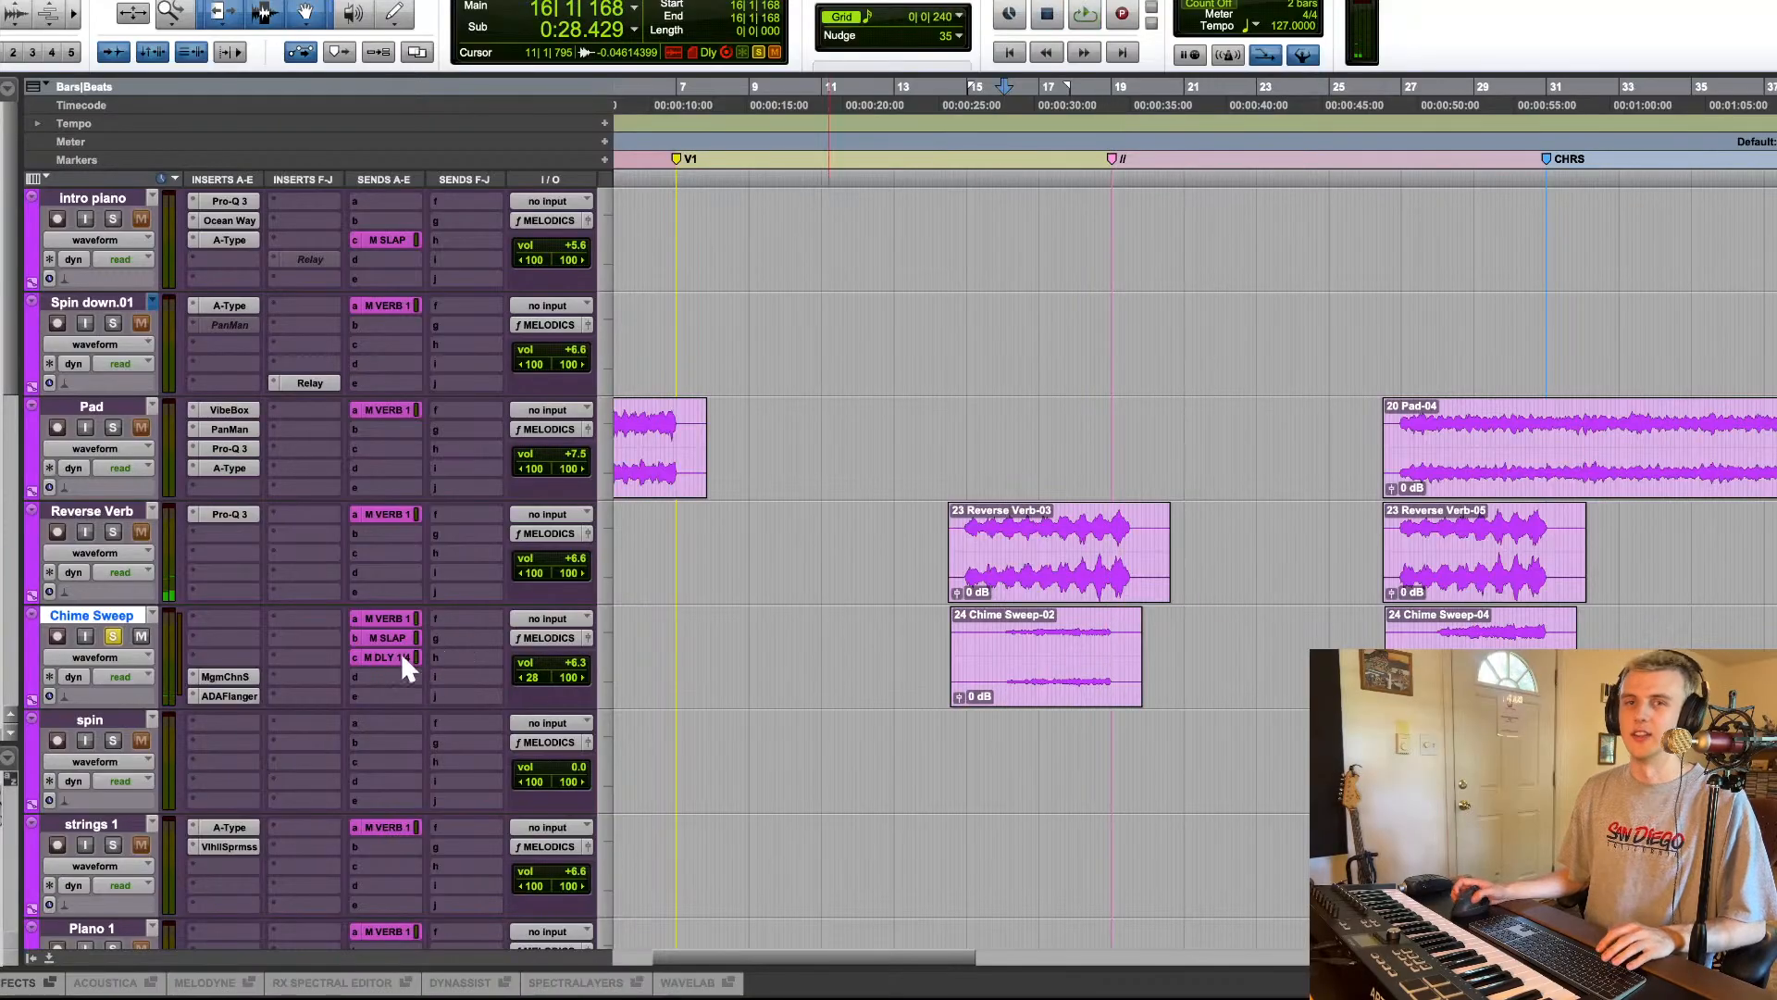
Step: Show the whole song in the timeline and play the Chime Sweep clip leading into chorus 2 from bar 56
scroll(1262, 508, "down", 10)
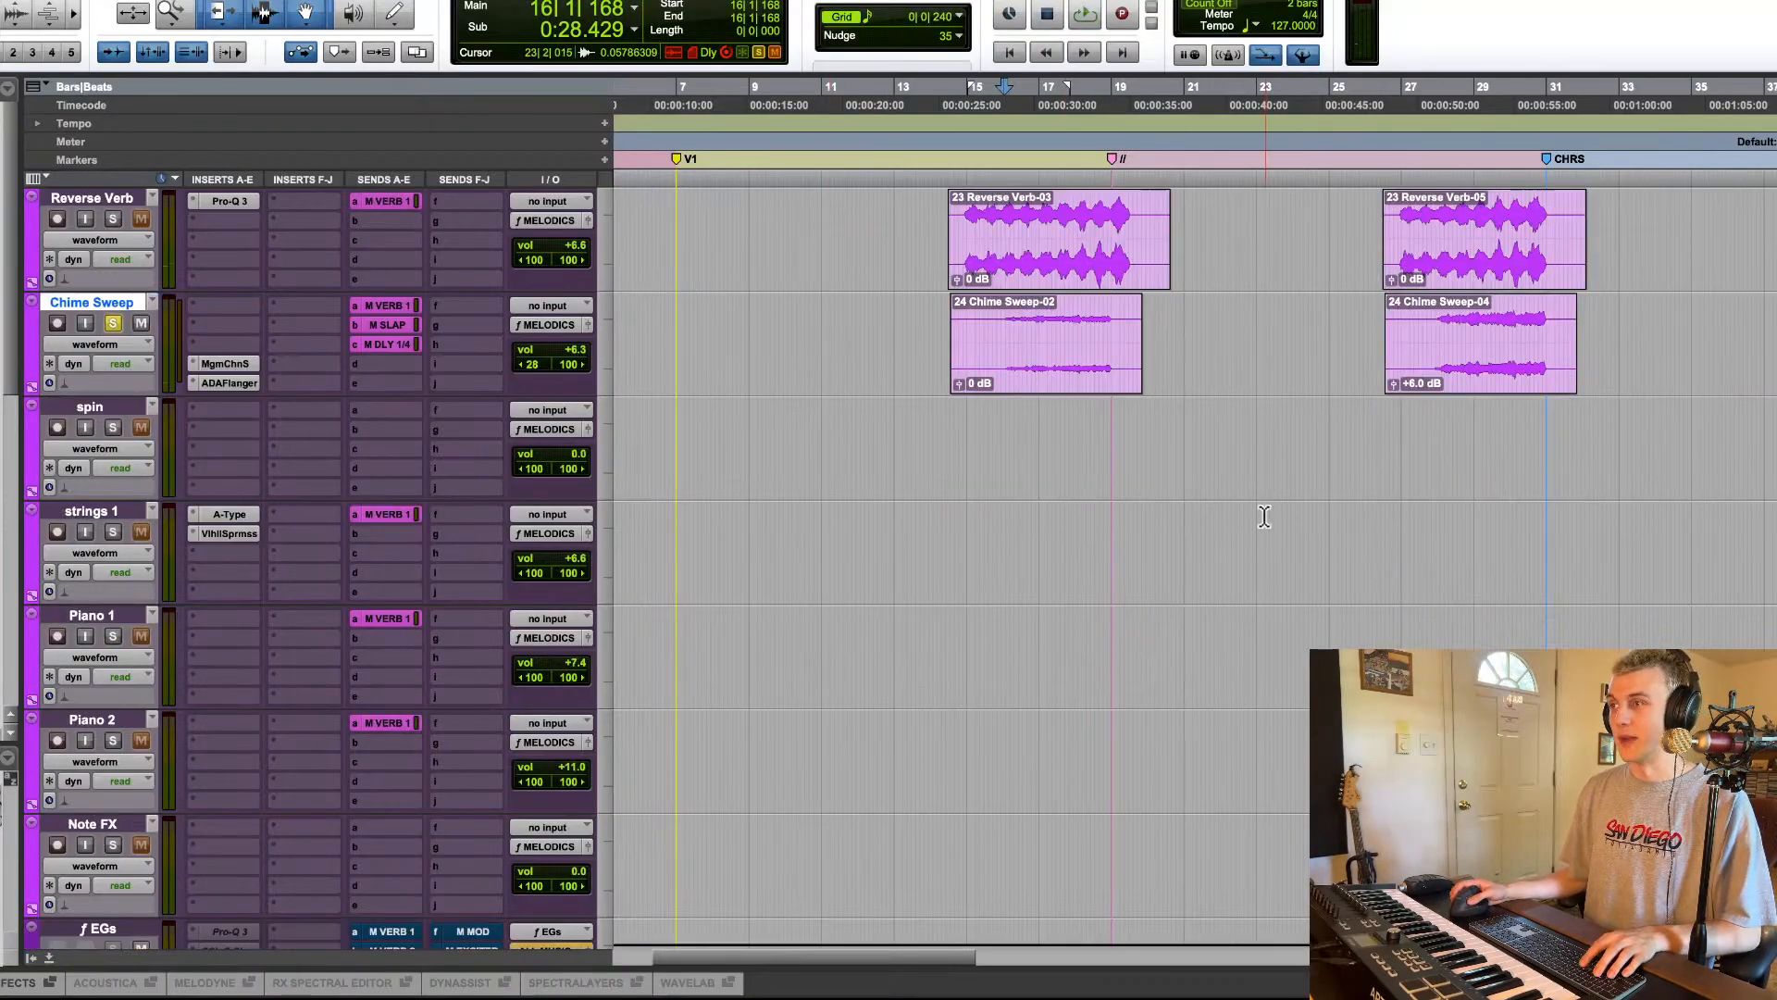
key("r")
scroll(1303, 550, "up", 7)
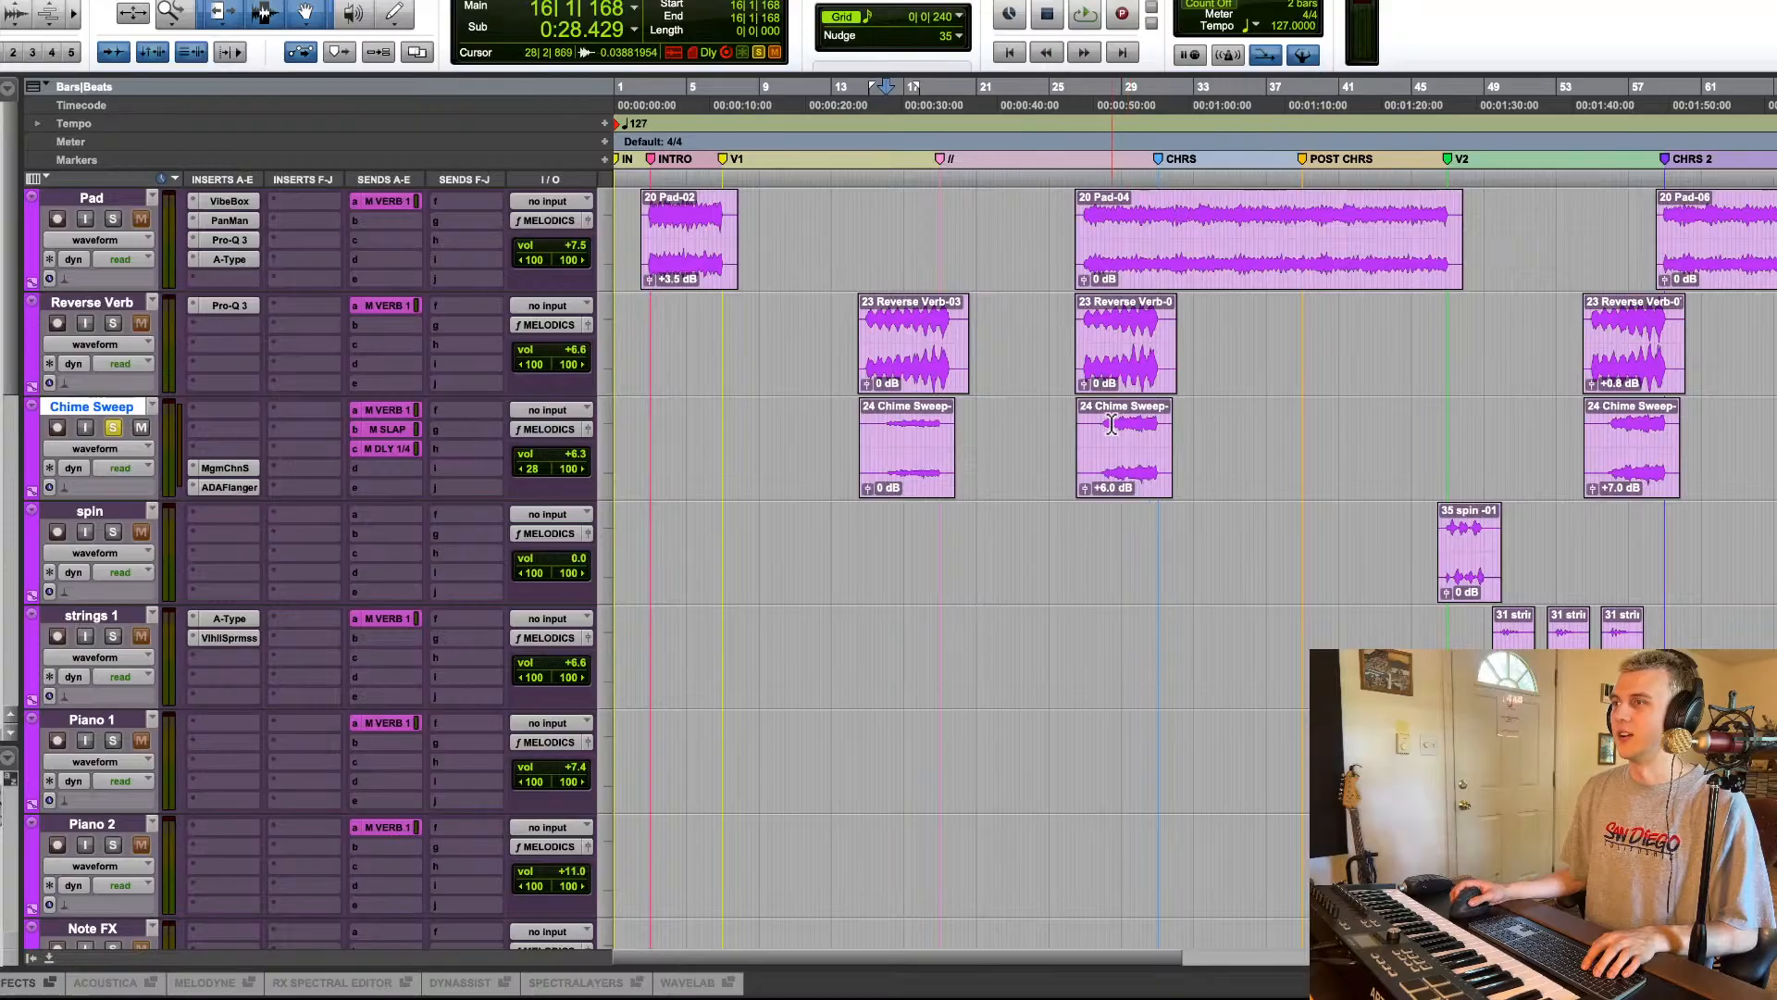
key("r")
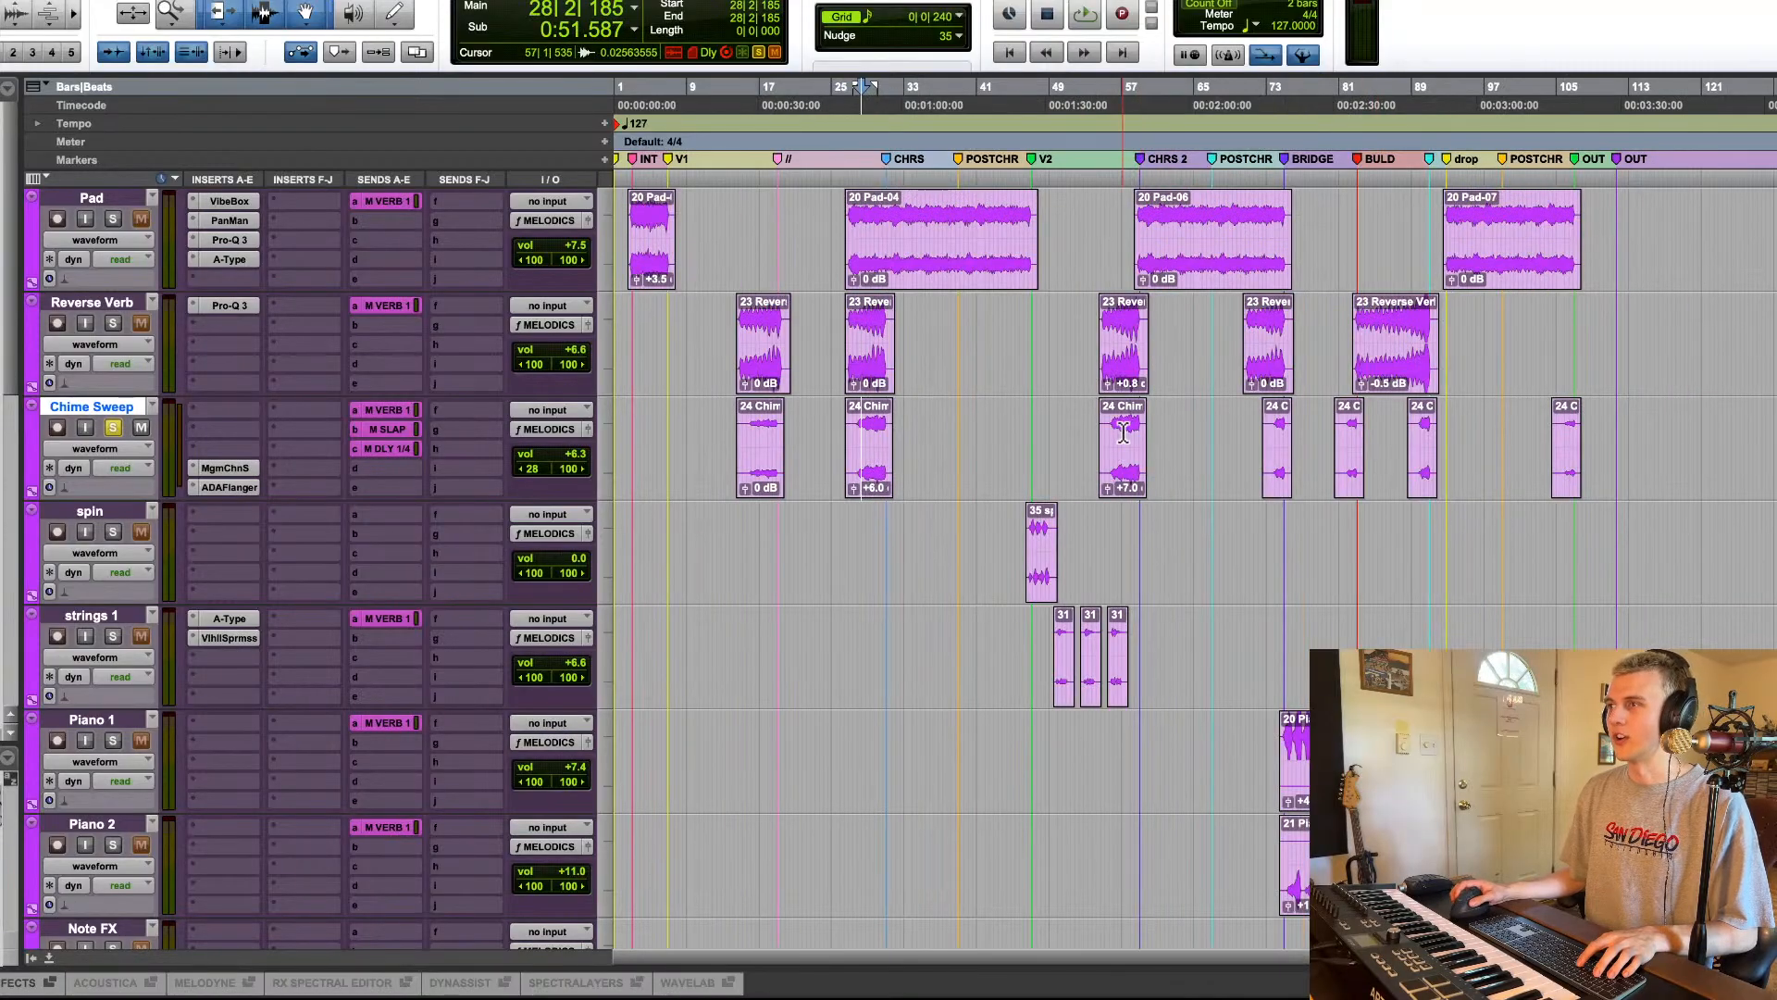
key("space")
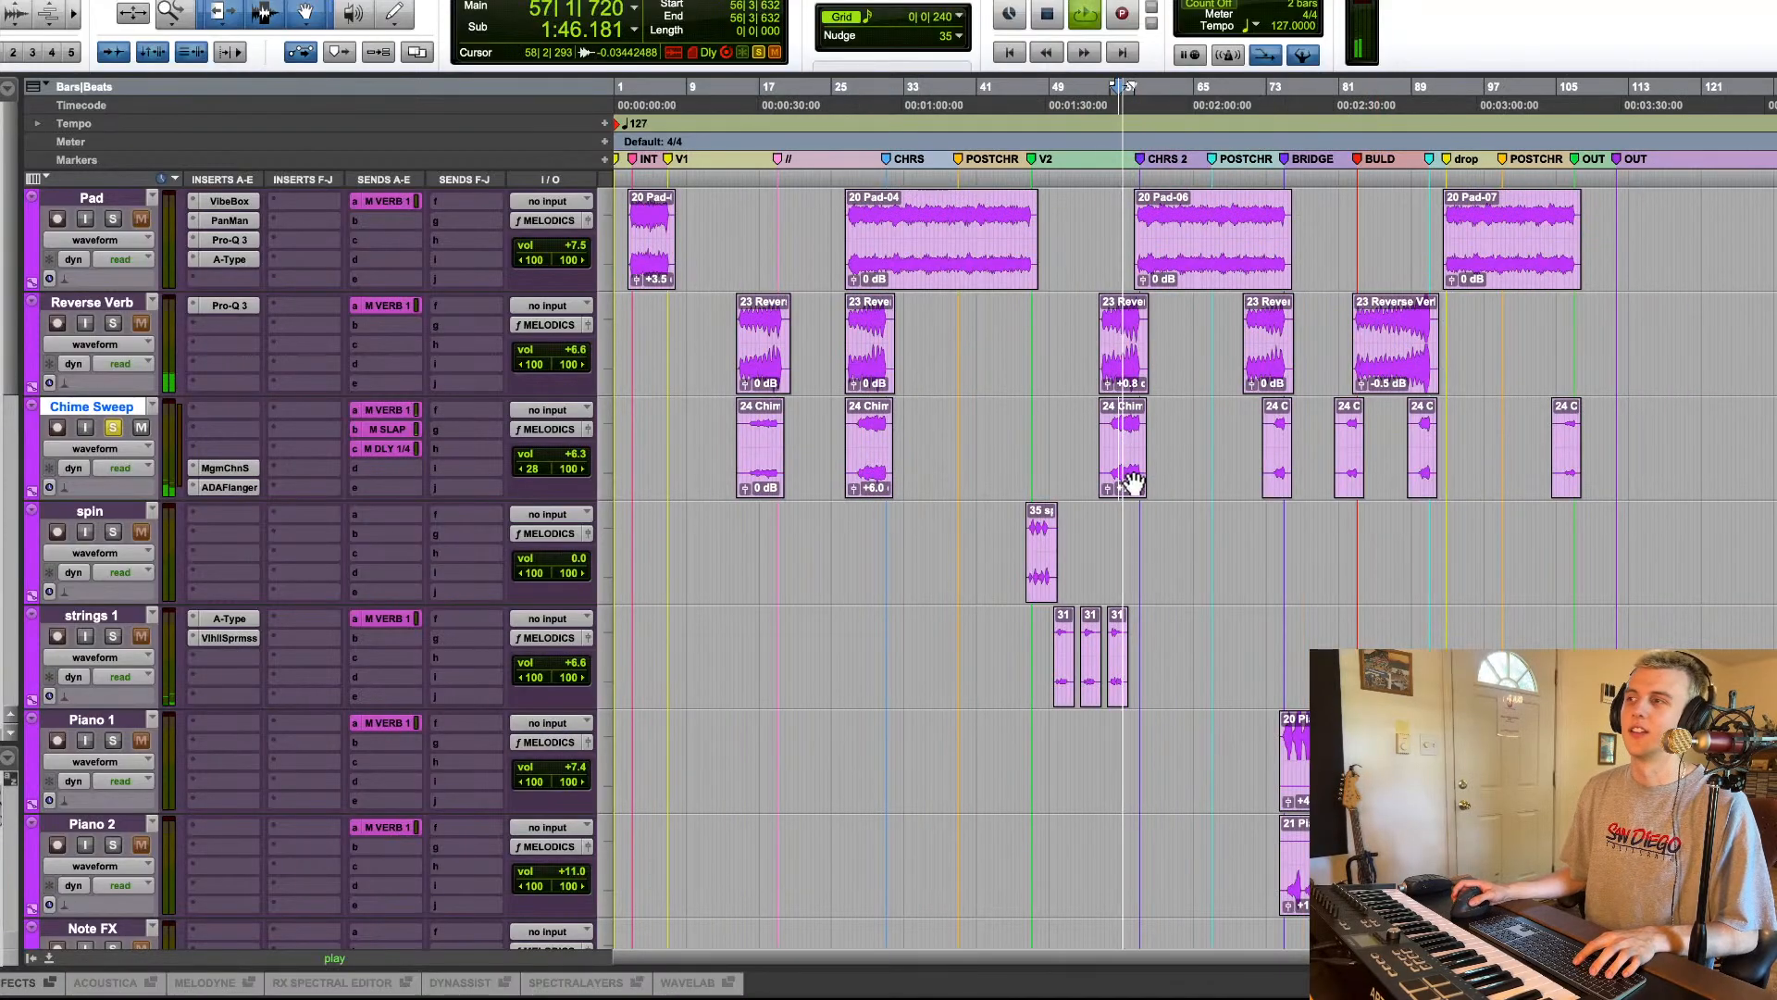
key("space")
scroll(1123, 480, "down", 2)
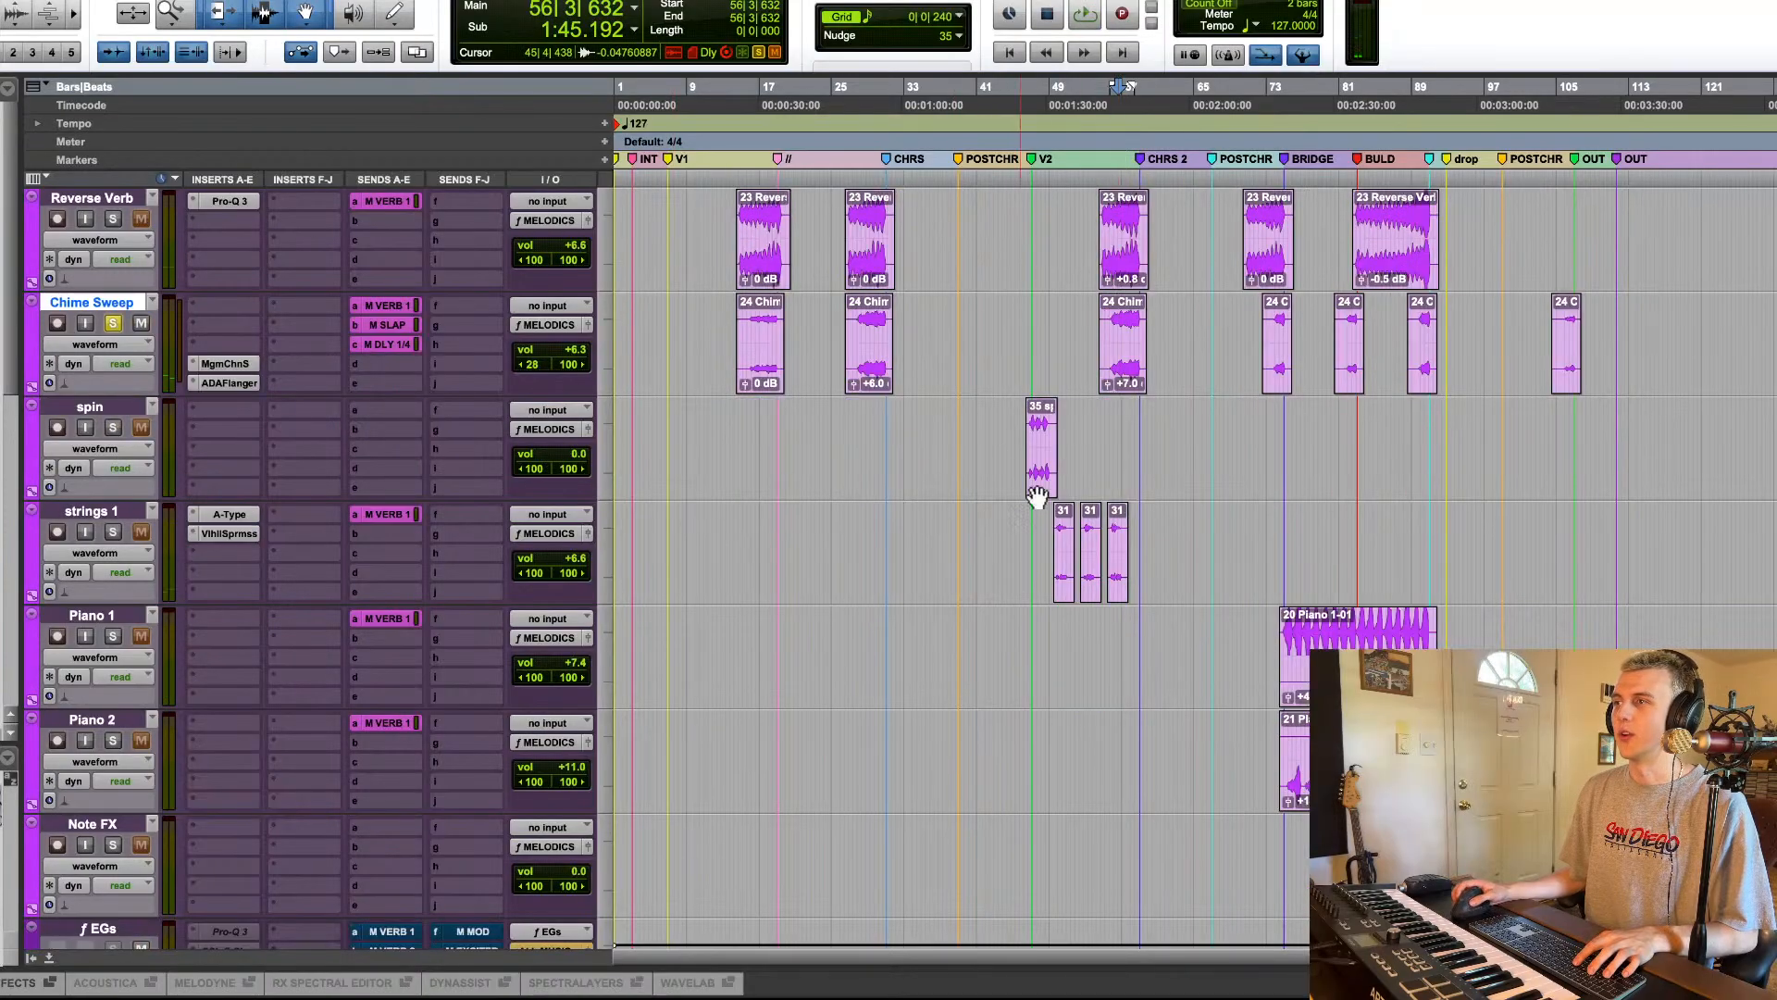
Step: Select the spin clip at the start of verse 2, solo its track and play it
left_click(1039, 462)
key("t")
key("t")
key("t")
left_click(112, 427)
key("space")
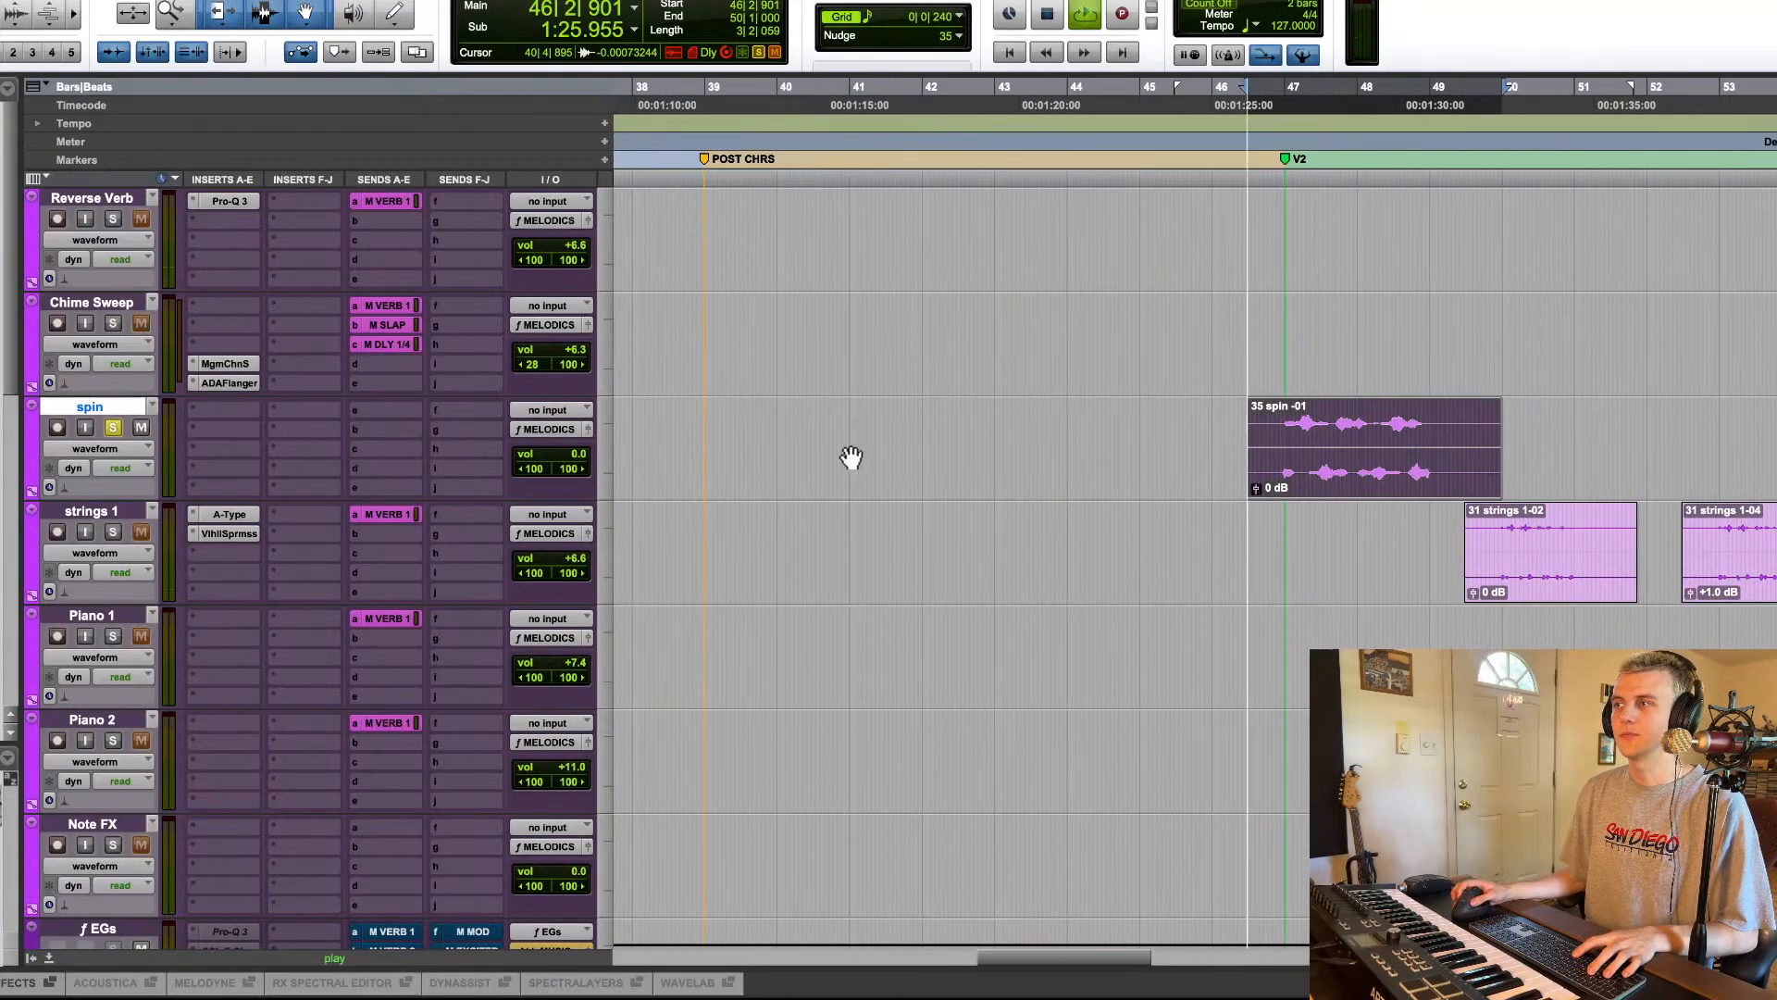
scroll(852, 457, "right", 6)
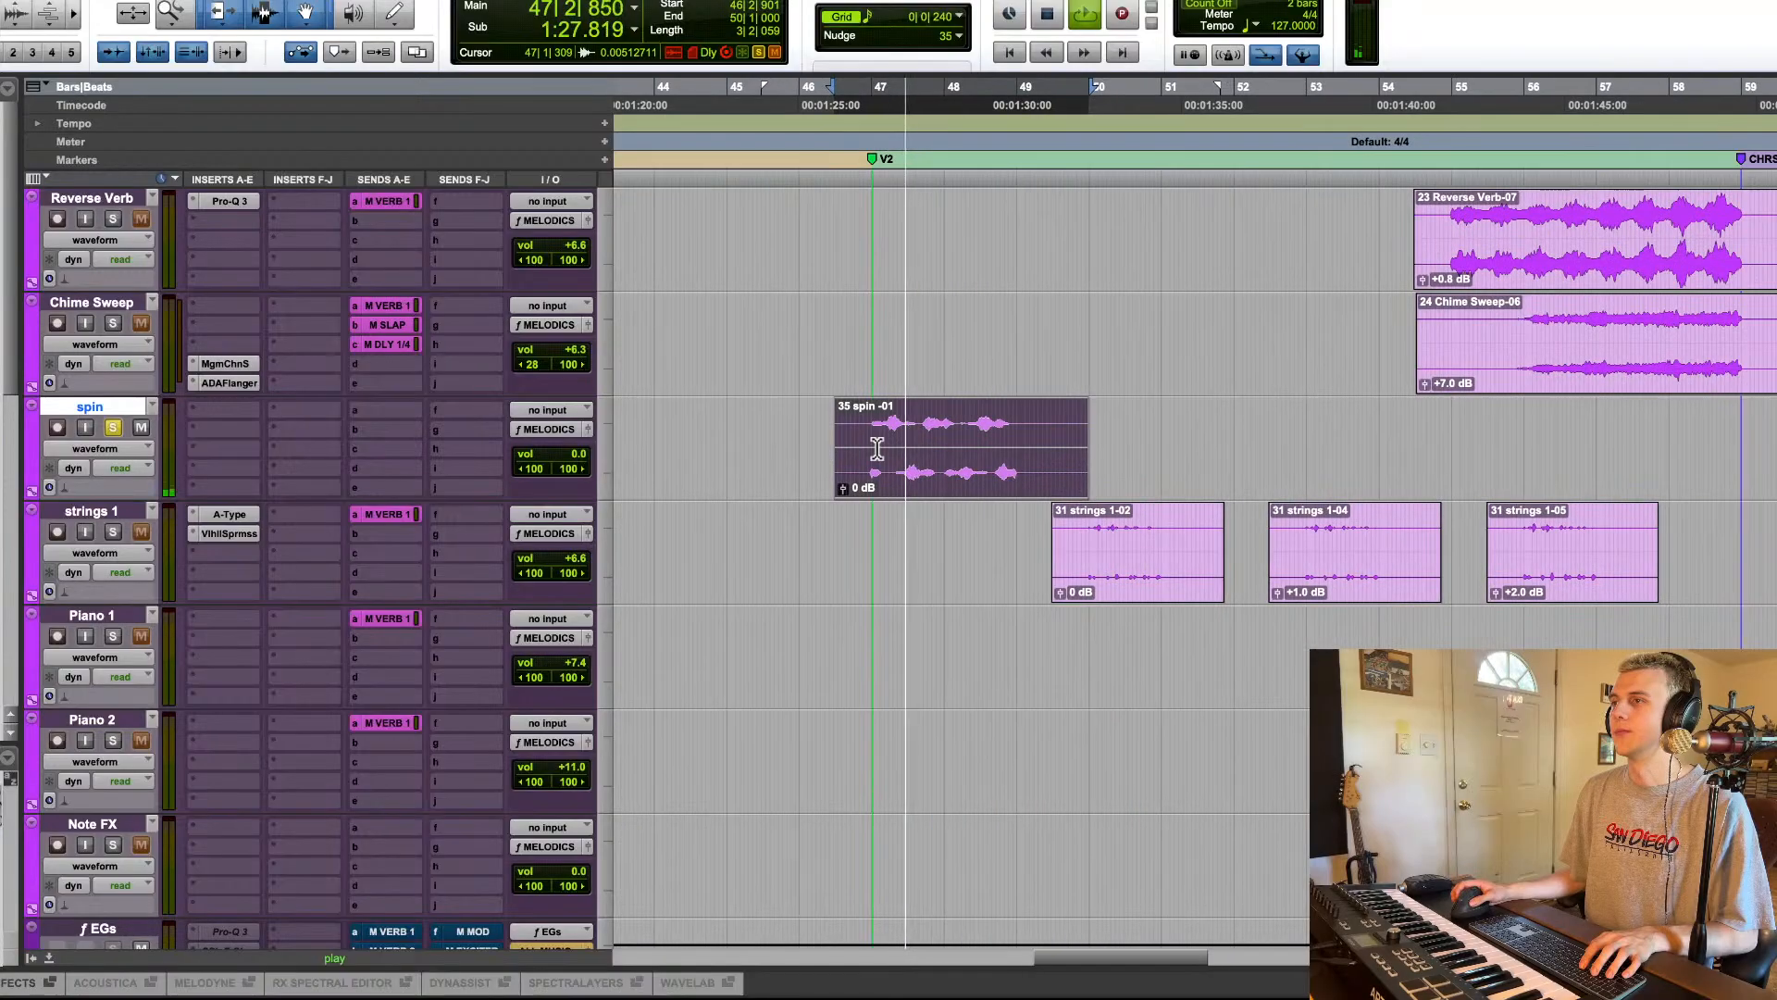
key("r")
key("r")
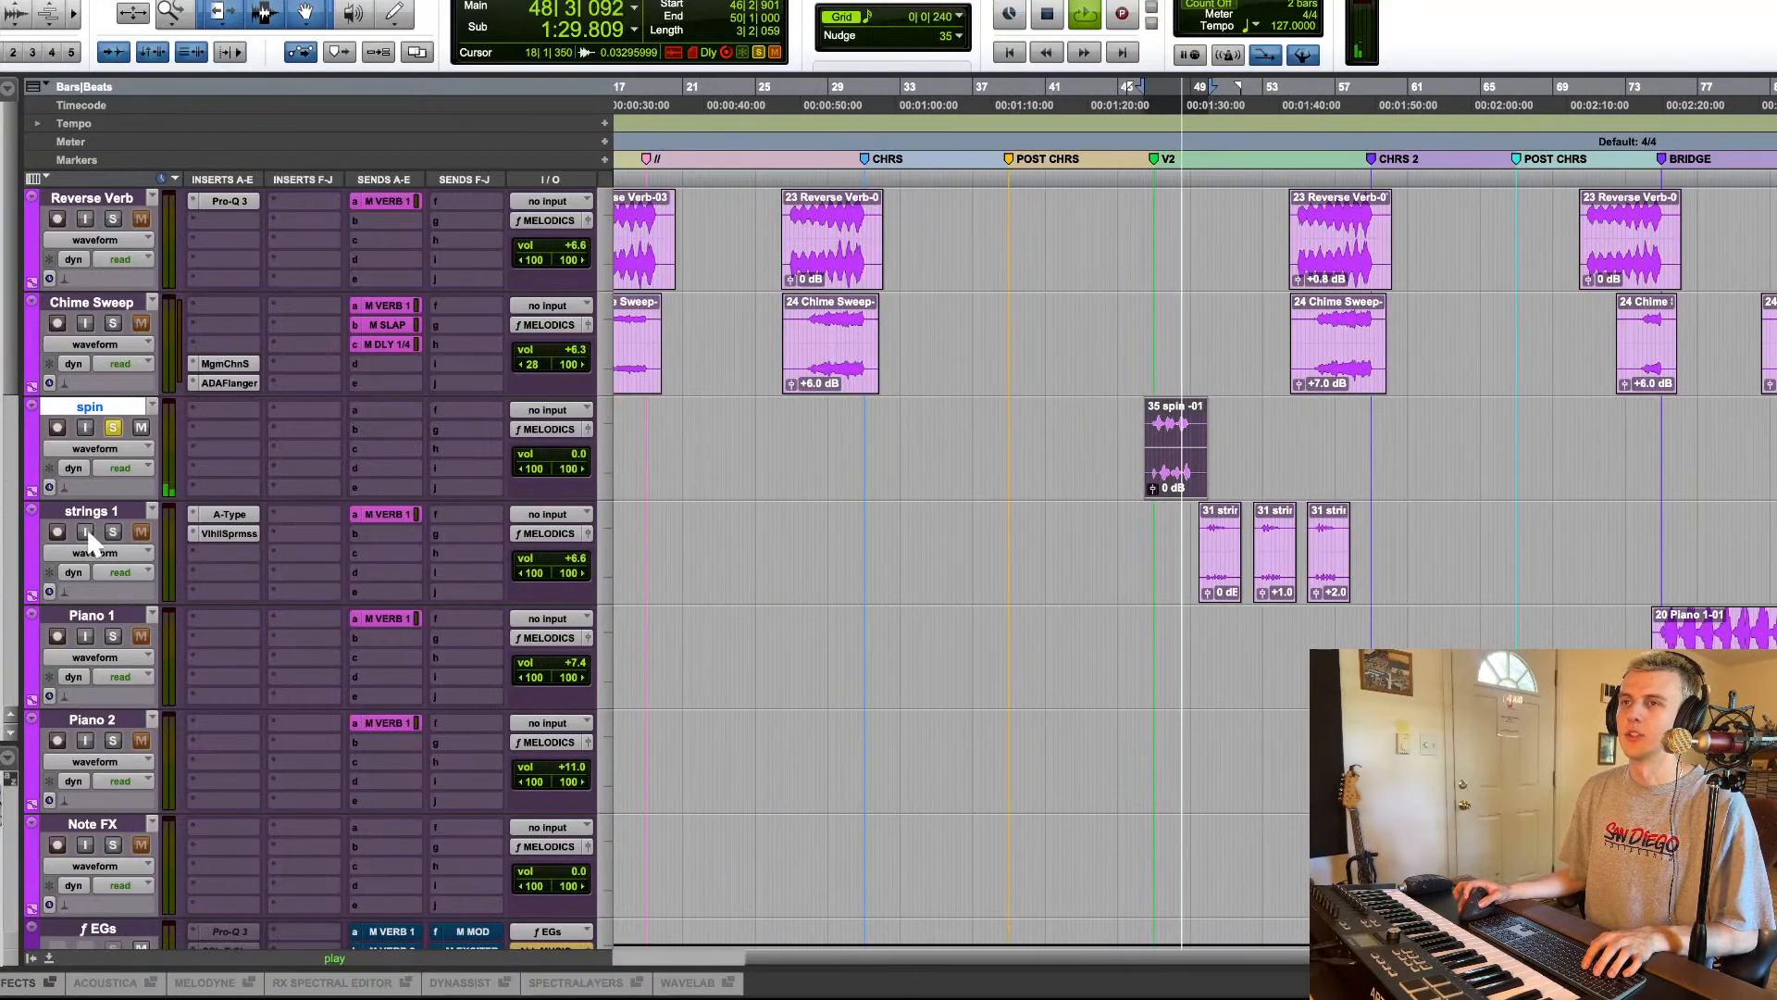
Step: Add strings 1 to the solo and play from bar 49 in verse 2 with the whole song in view
left_click(112, 531)
key("space")
left_click(1200, 627)
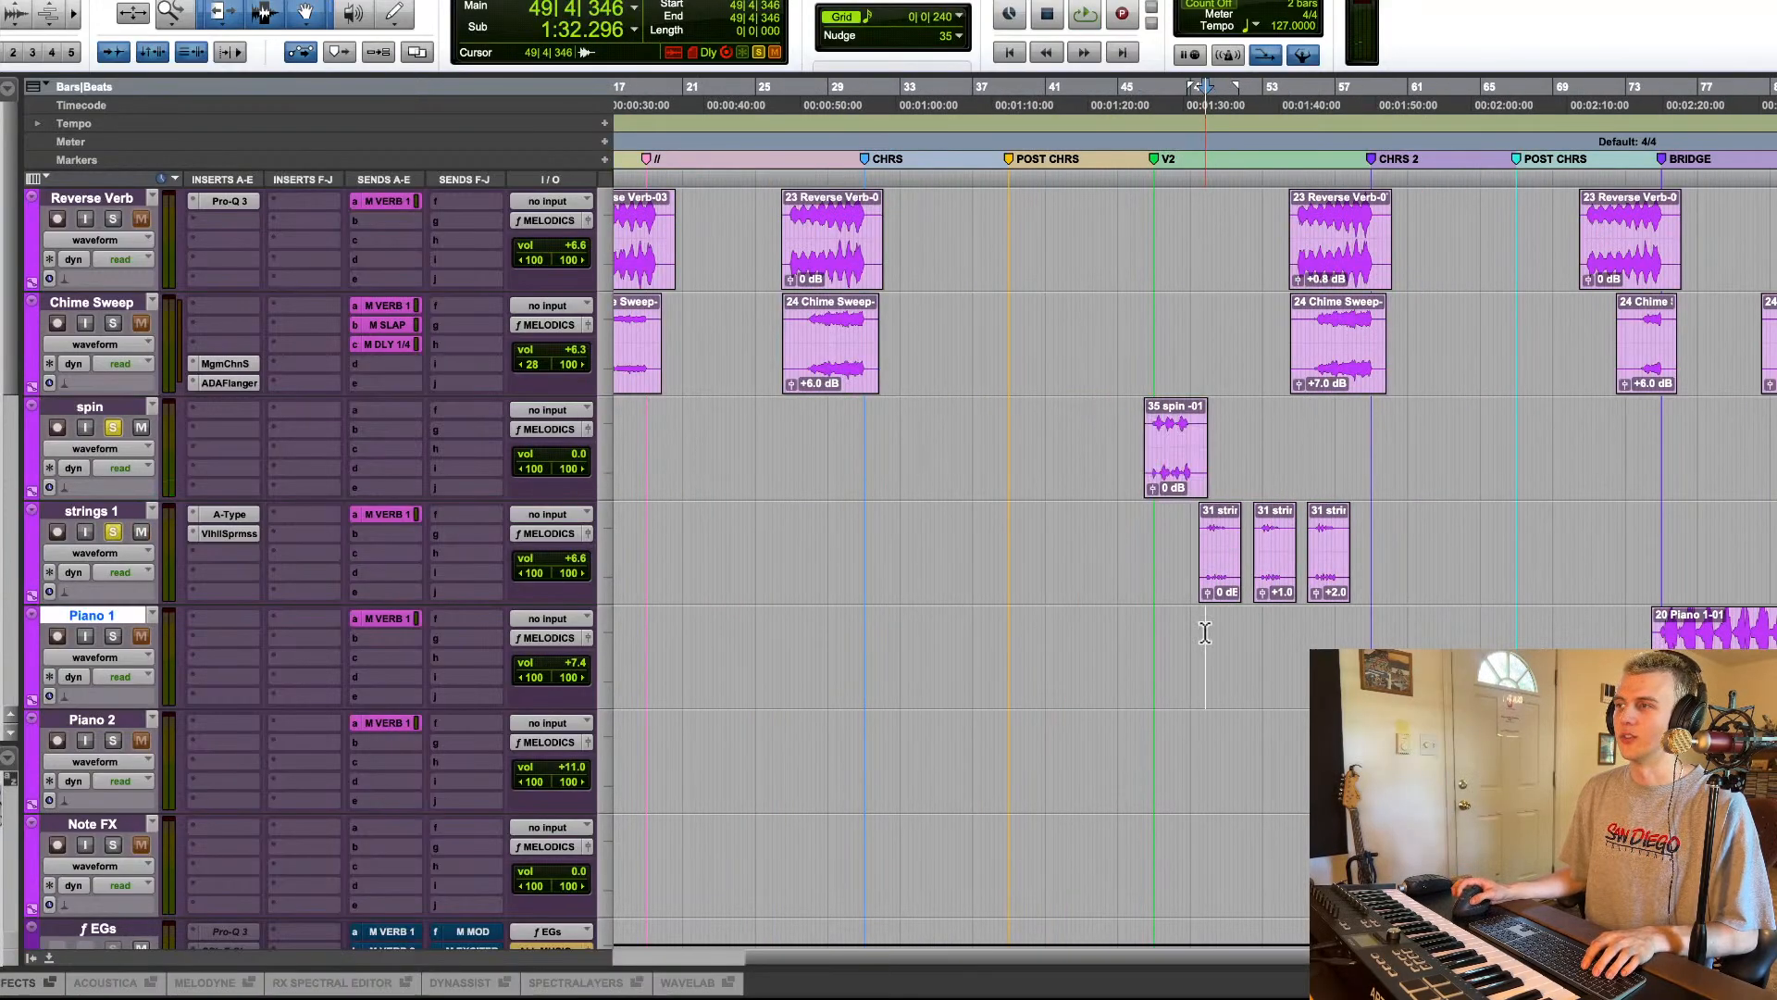
key("space")
key("t")
key("r")
key("r")
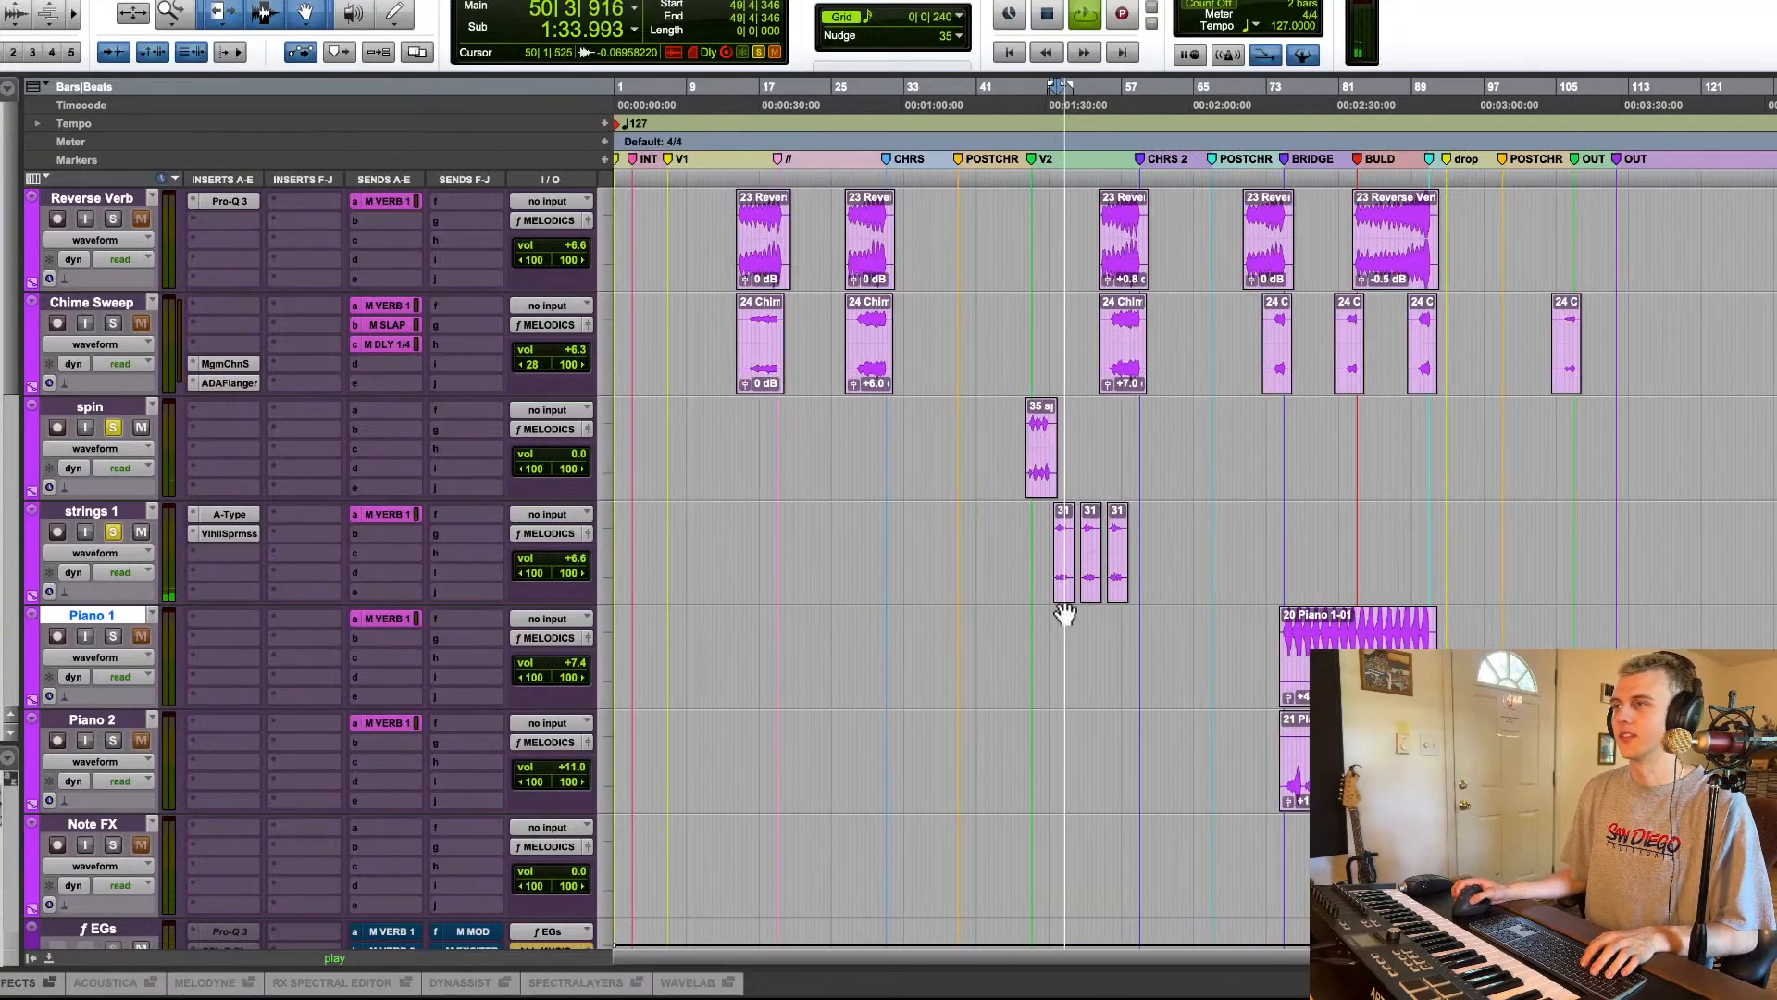
Step: Inspect the ValhallaSupermassive insert on strings 1, bypass it and play the soloed strings from bar 49
key("space")
left_click(228, 534)
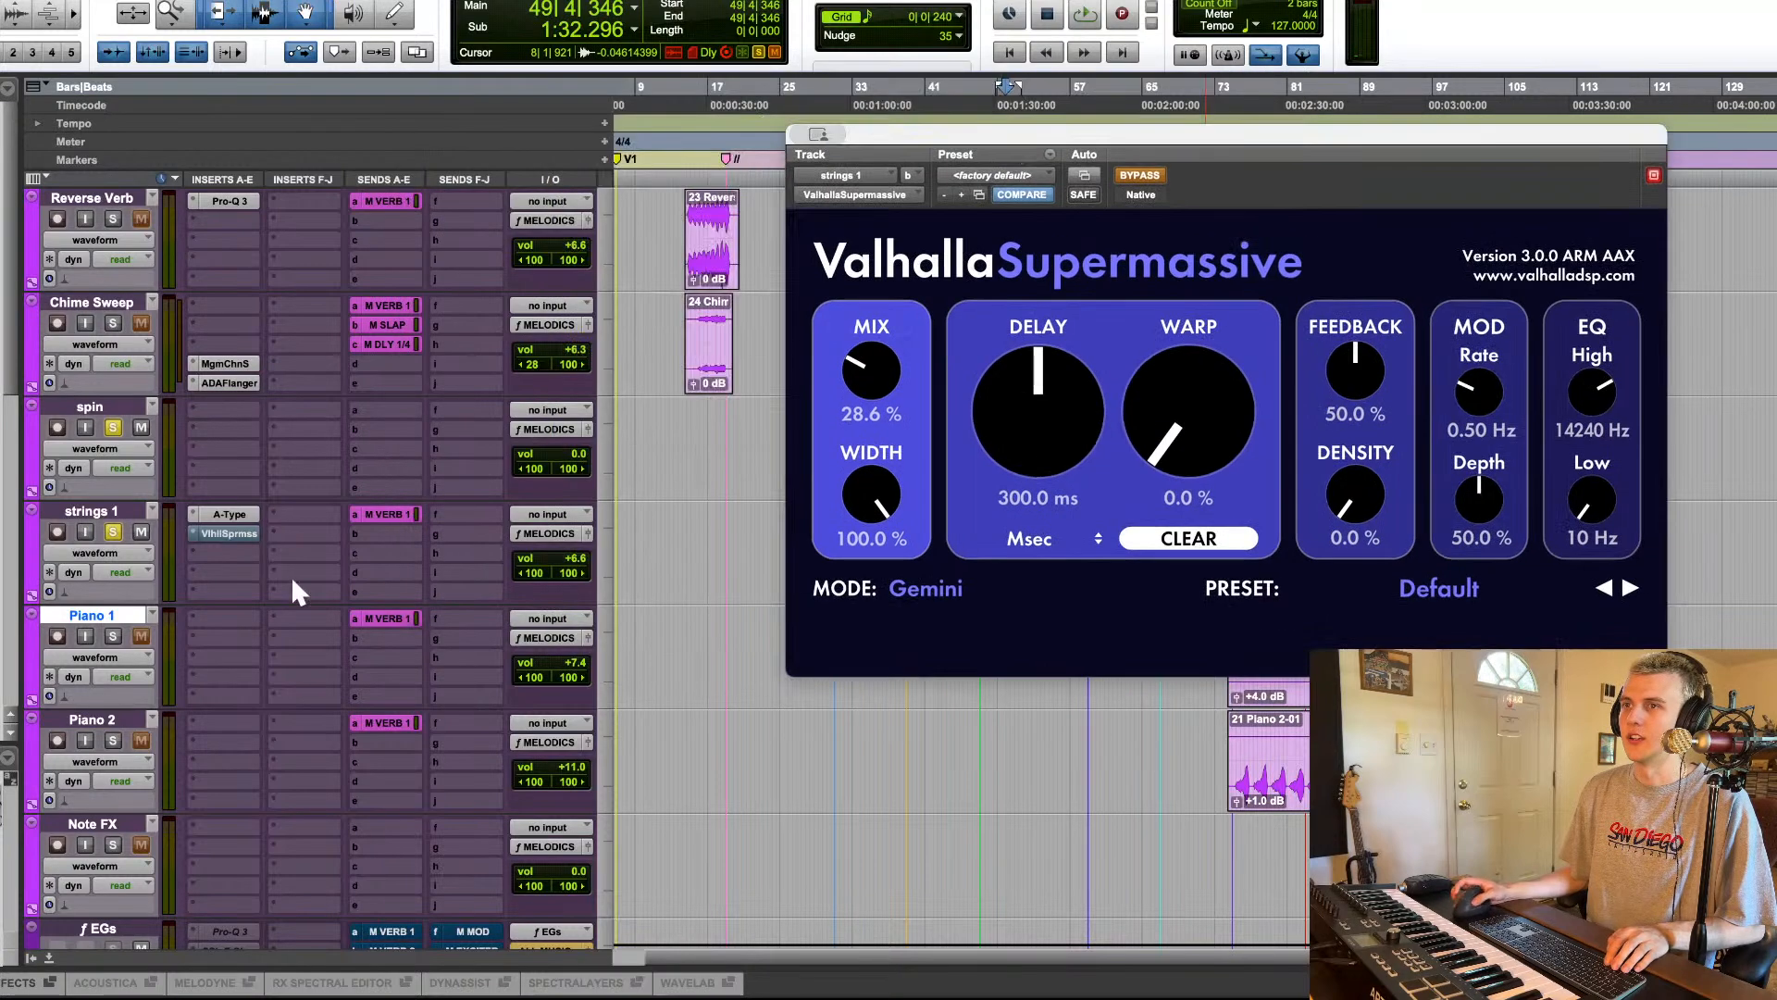
left_click(250, 534)
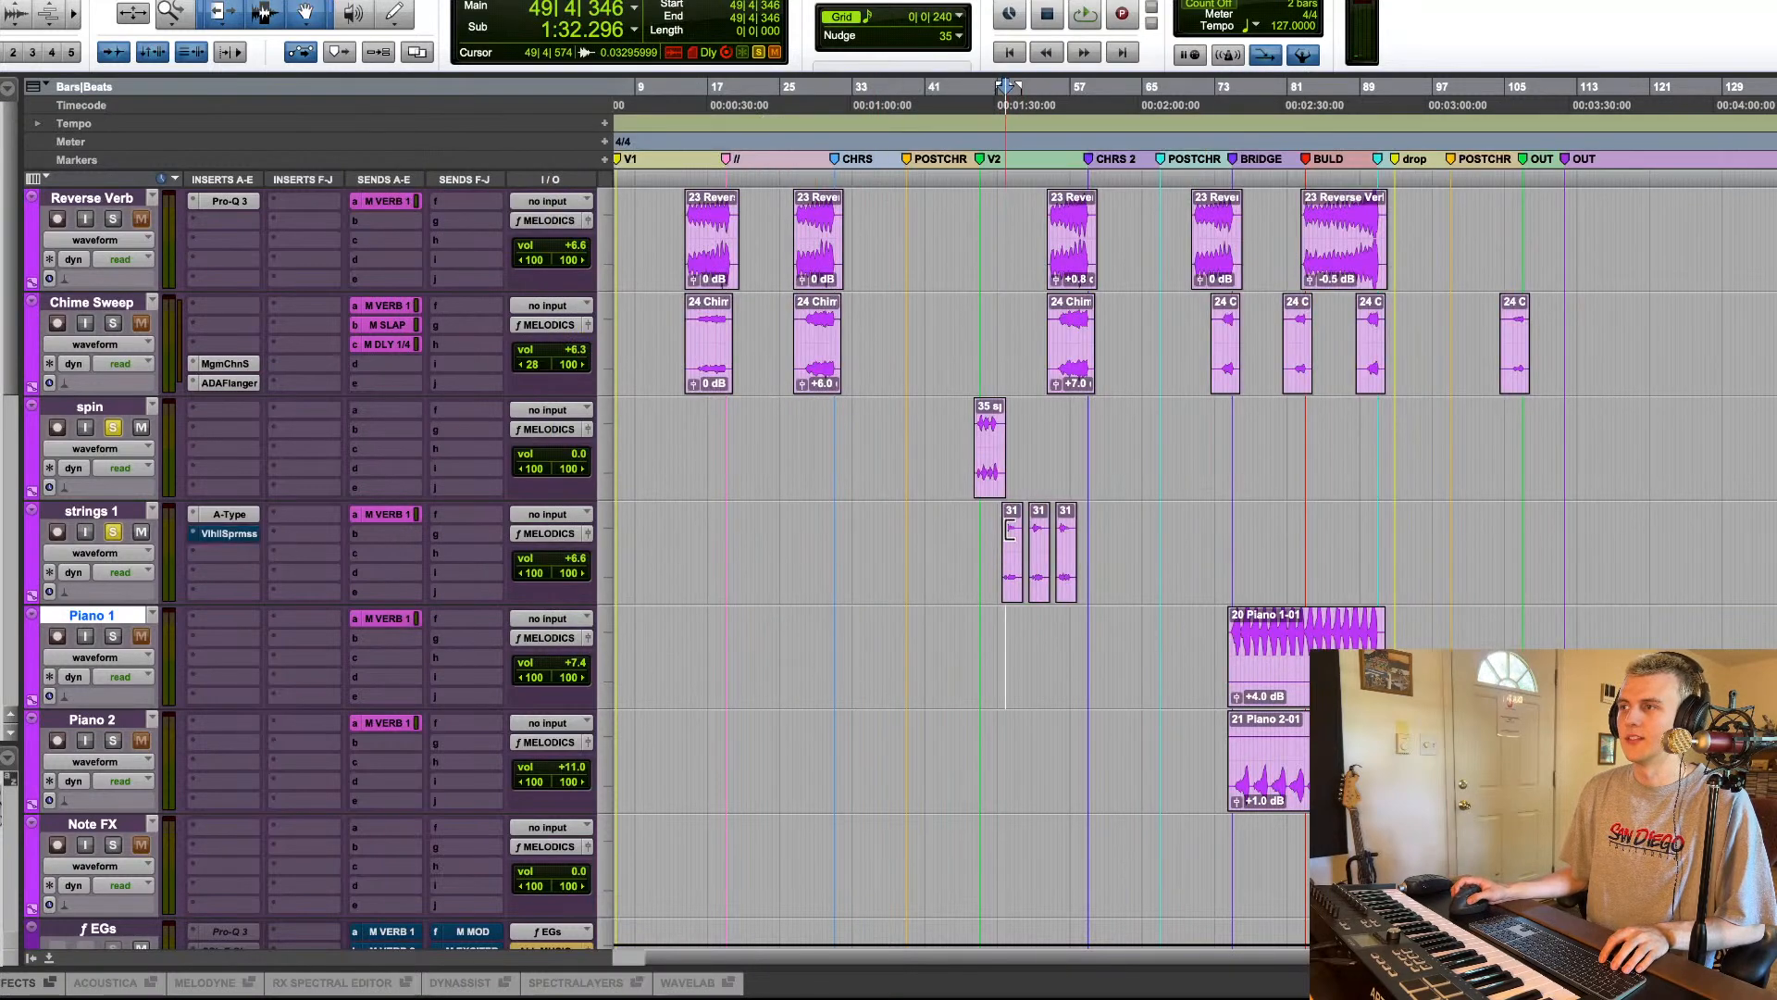
key("space")
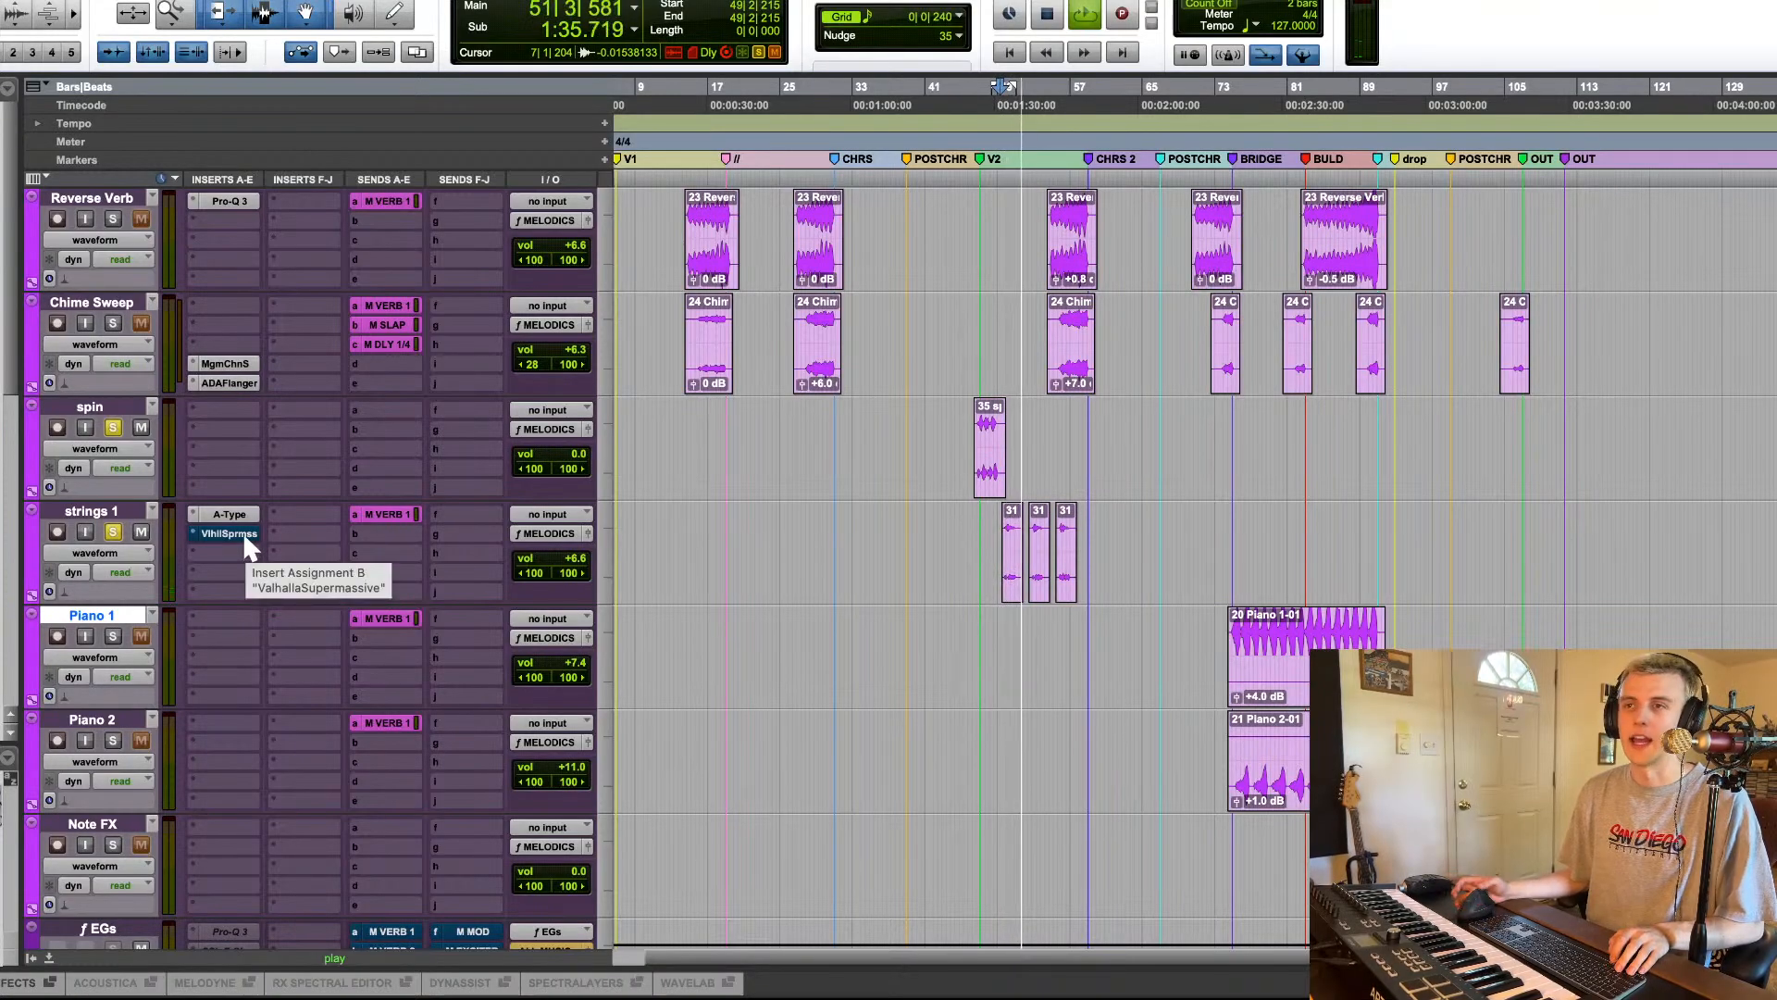
Step: Compare strings 1 with its M VERB 1 send muted and with send and ValhallaSupermassive restored, and clear the solos
left_click(392, 511, "super")
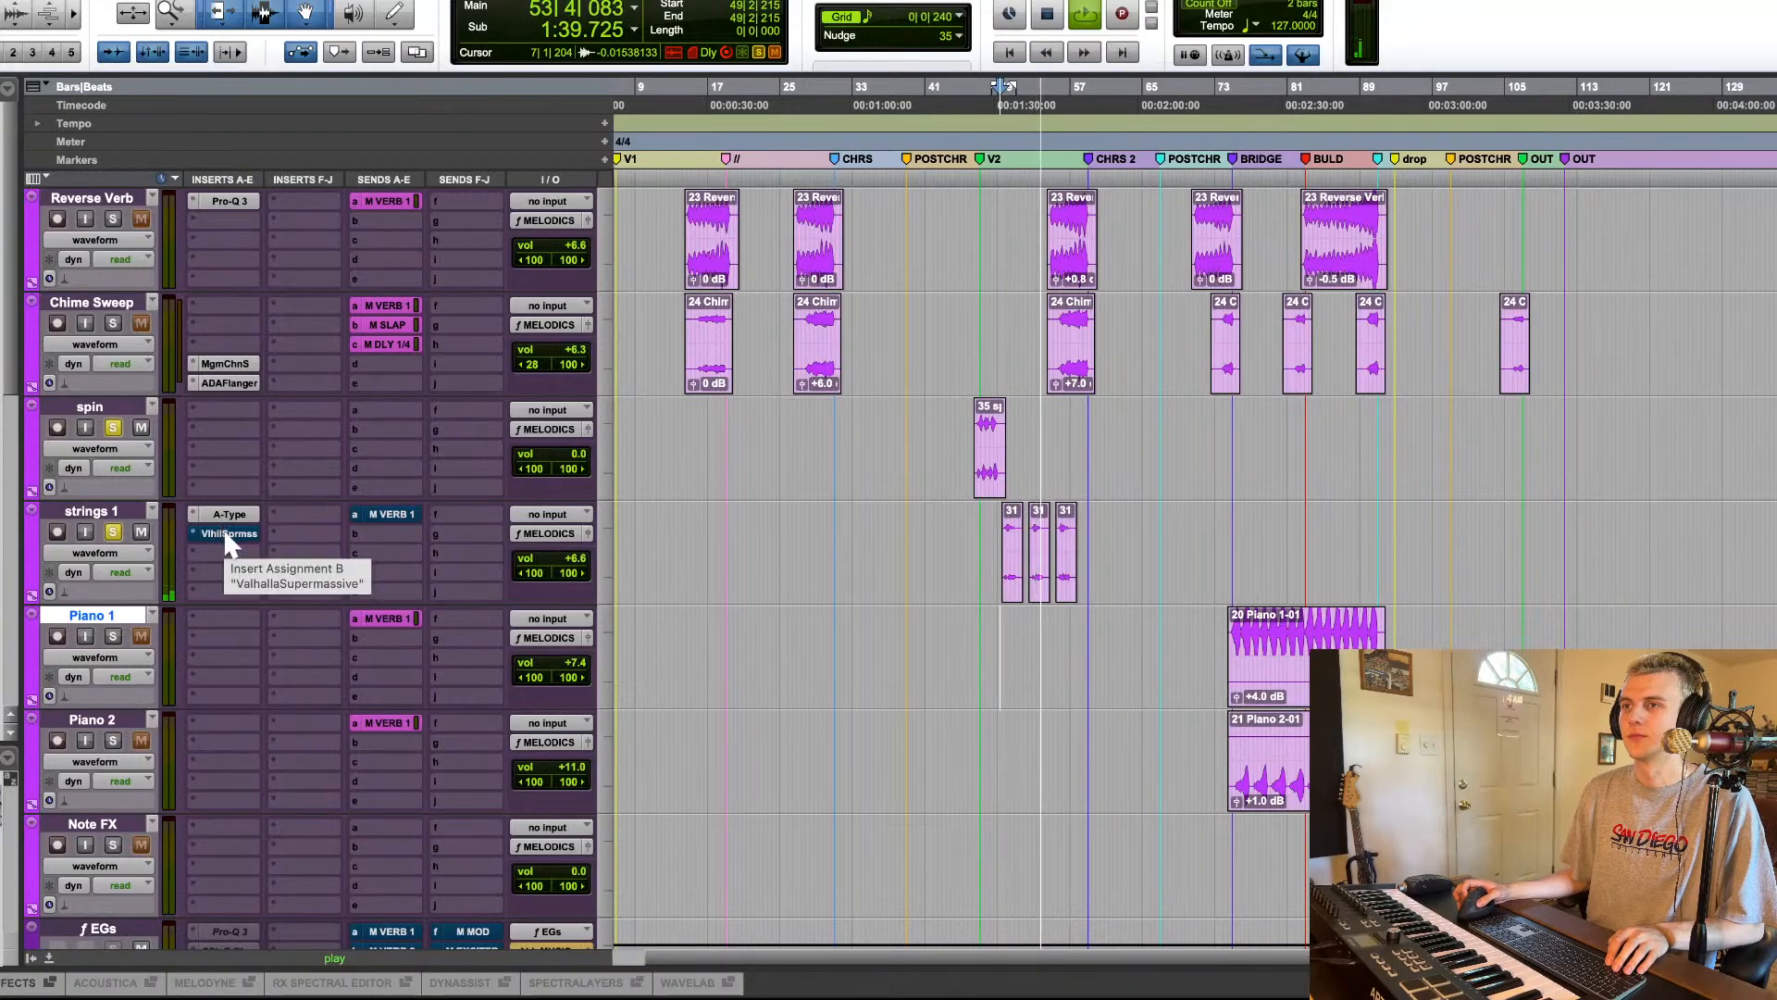
left_click(390, 511, "super")
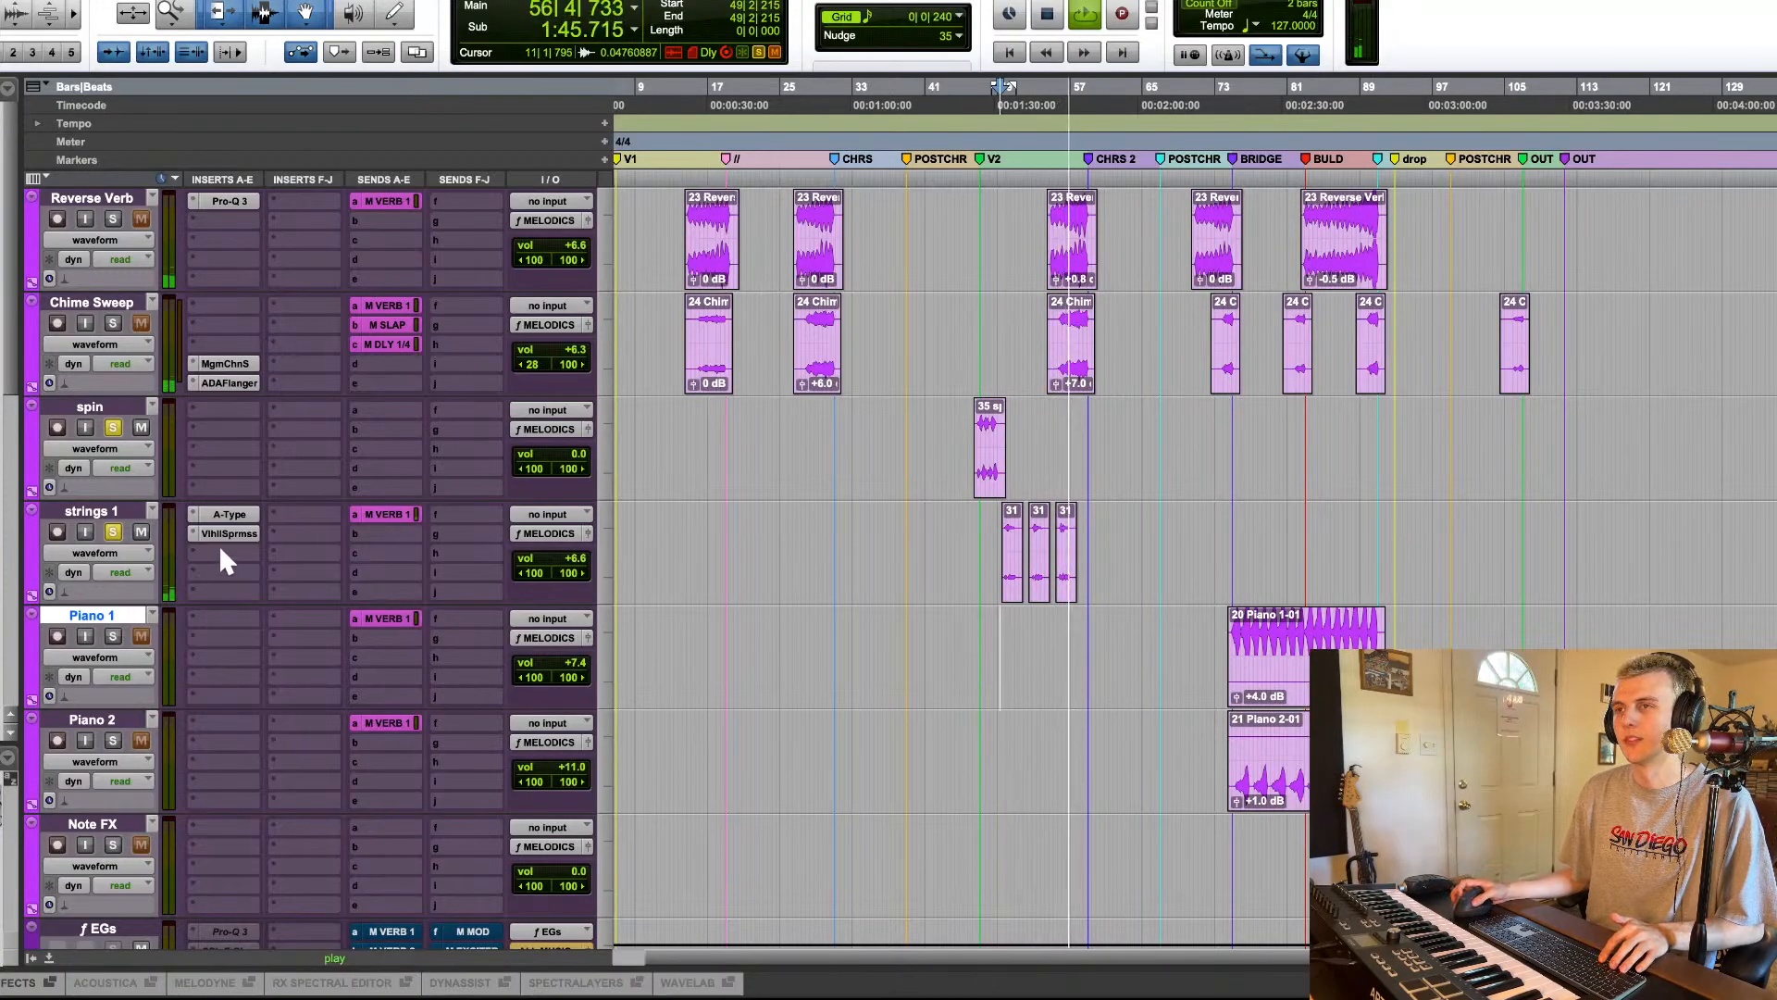
key("space")
left_click(113, 533)
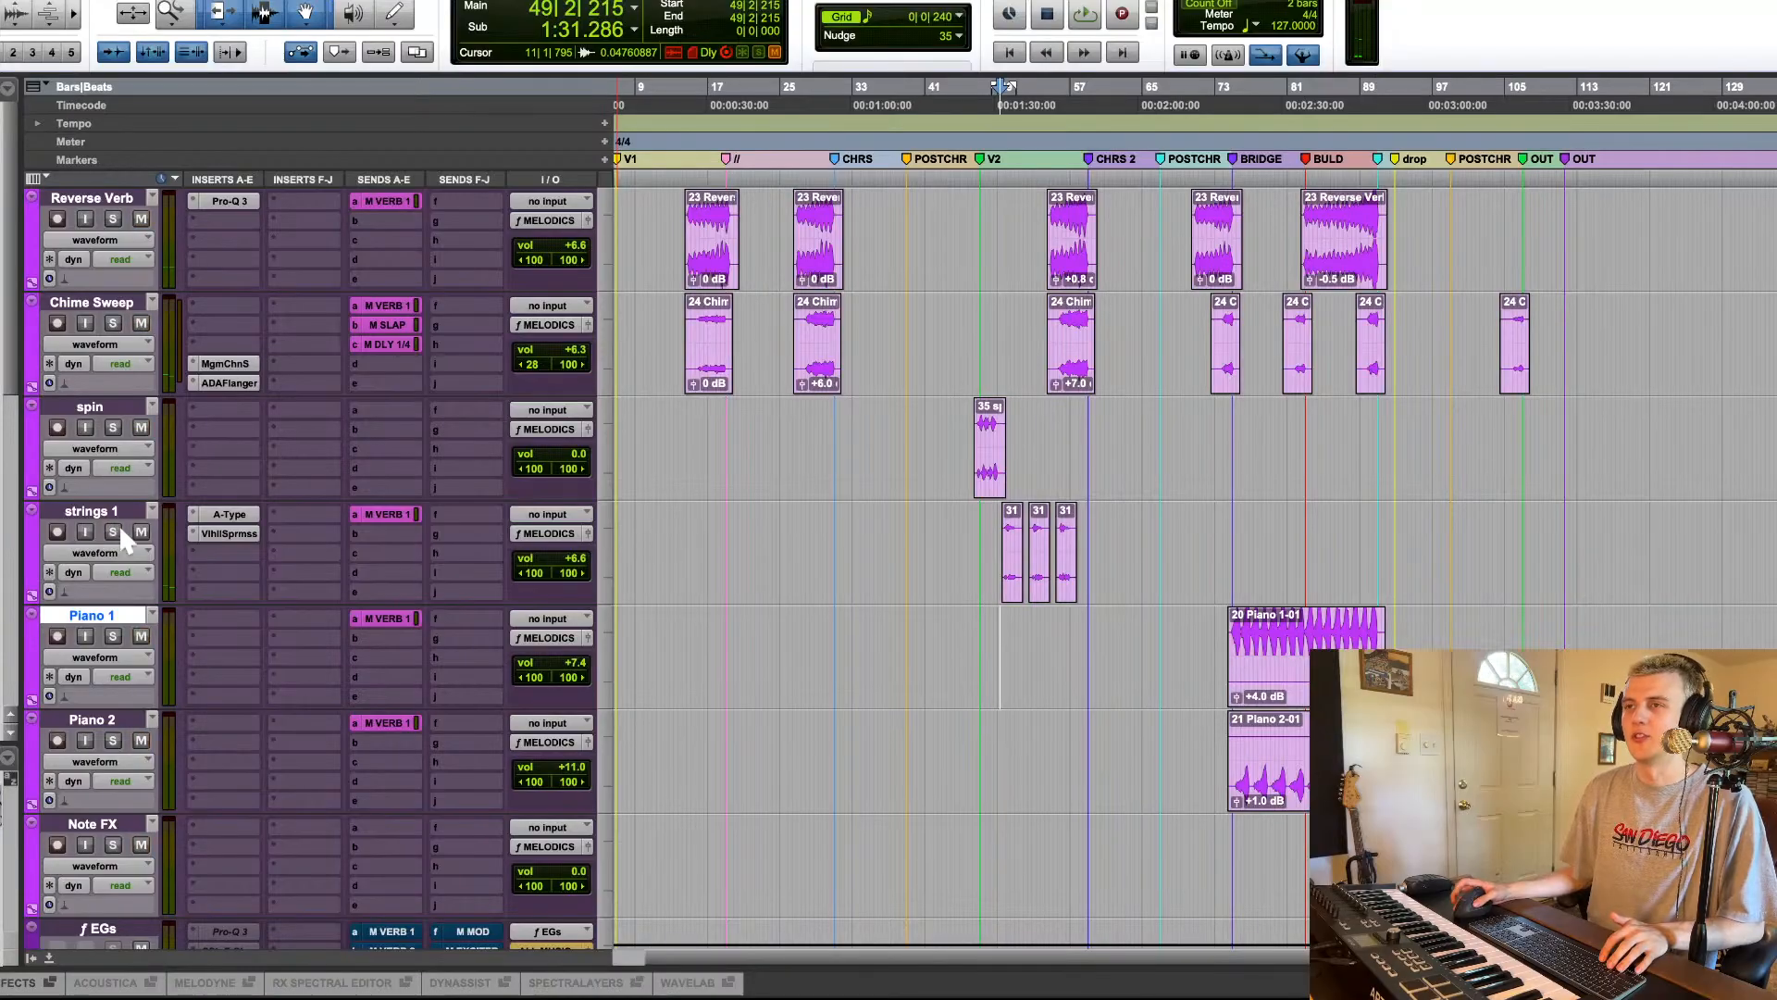
Step: Select the Piano 1 clip in the bridge, solo Piano 1 and play it, adding Piano 2 to the solo
scroll(1018, 504, "down", 3)
left_click(1285, 460)
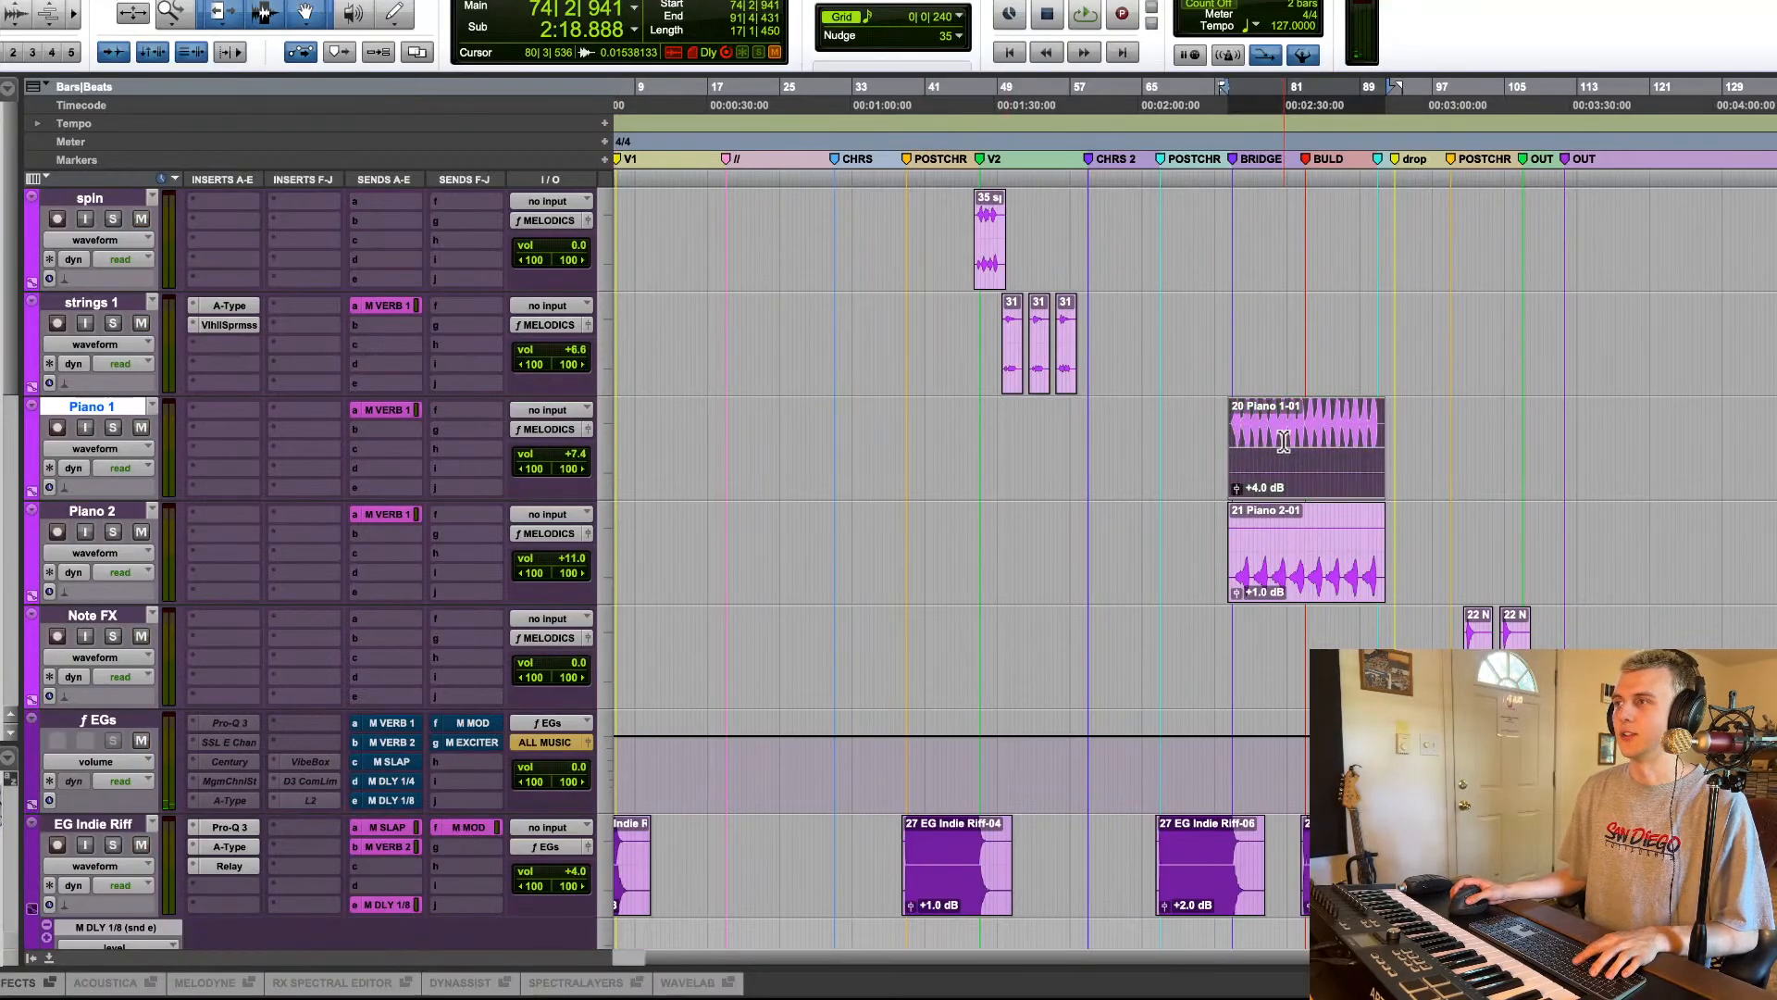
scroll(1285, 442, "up", 6)
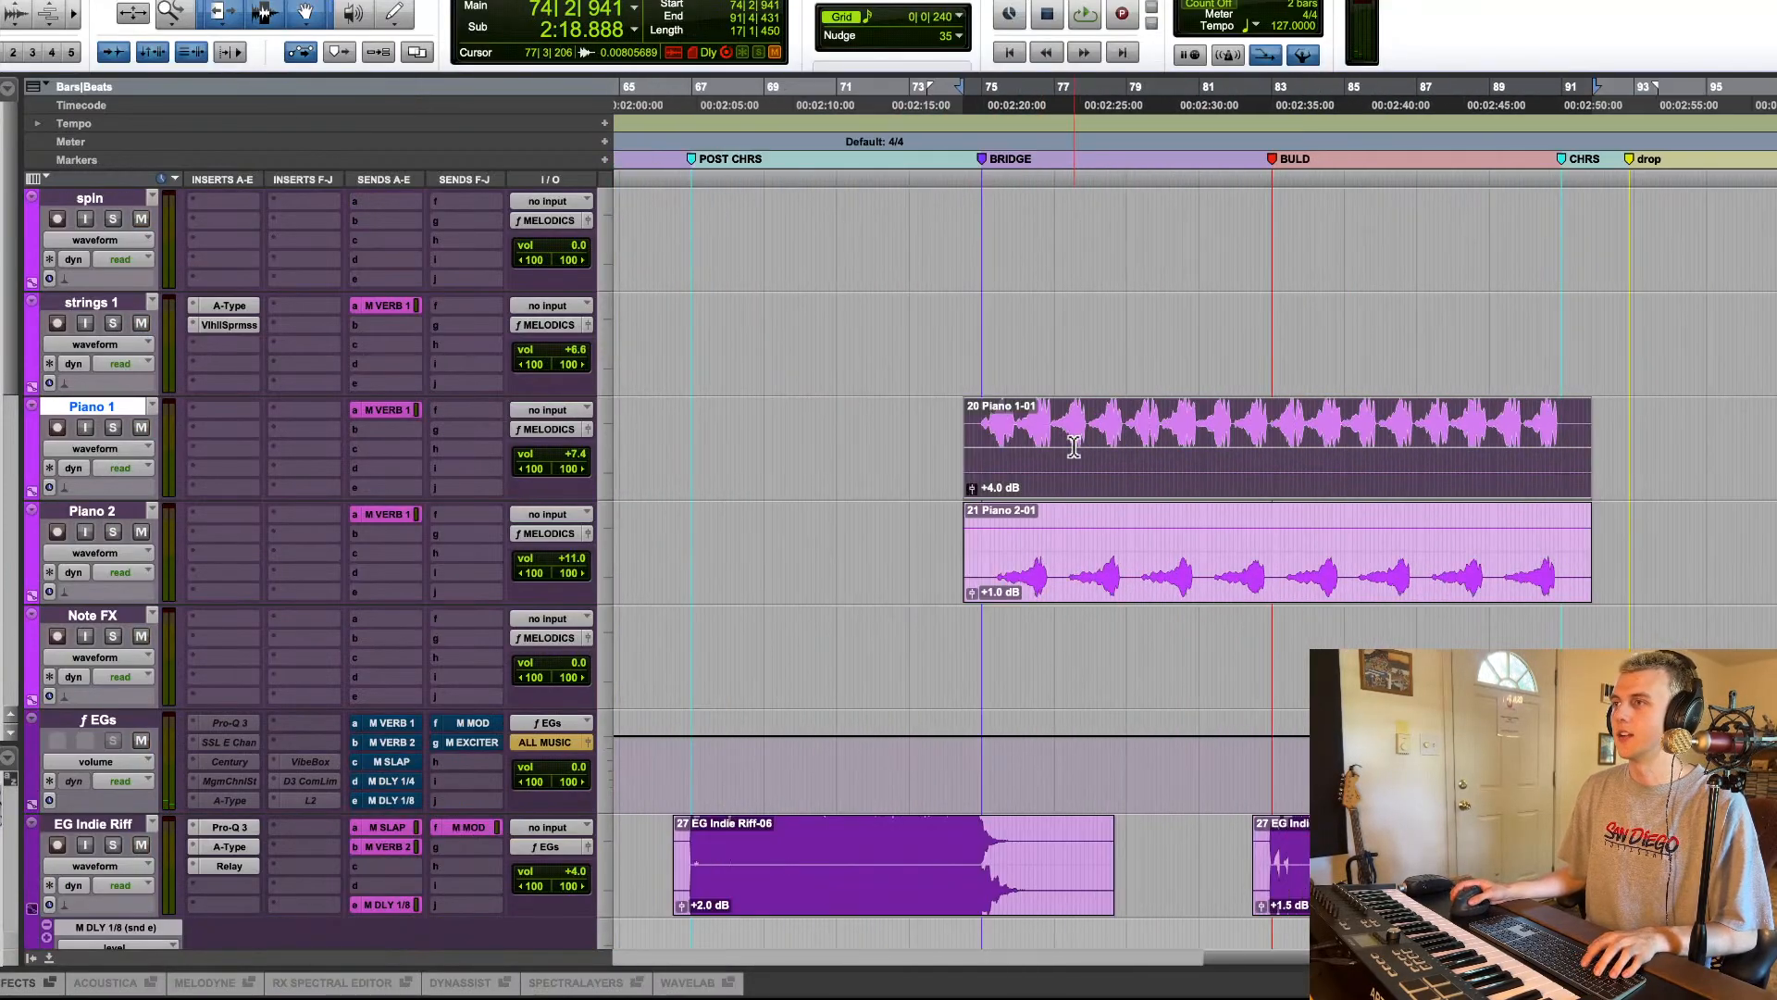
scroll(1073, 447, "right", 2)
key("space")
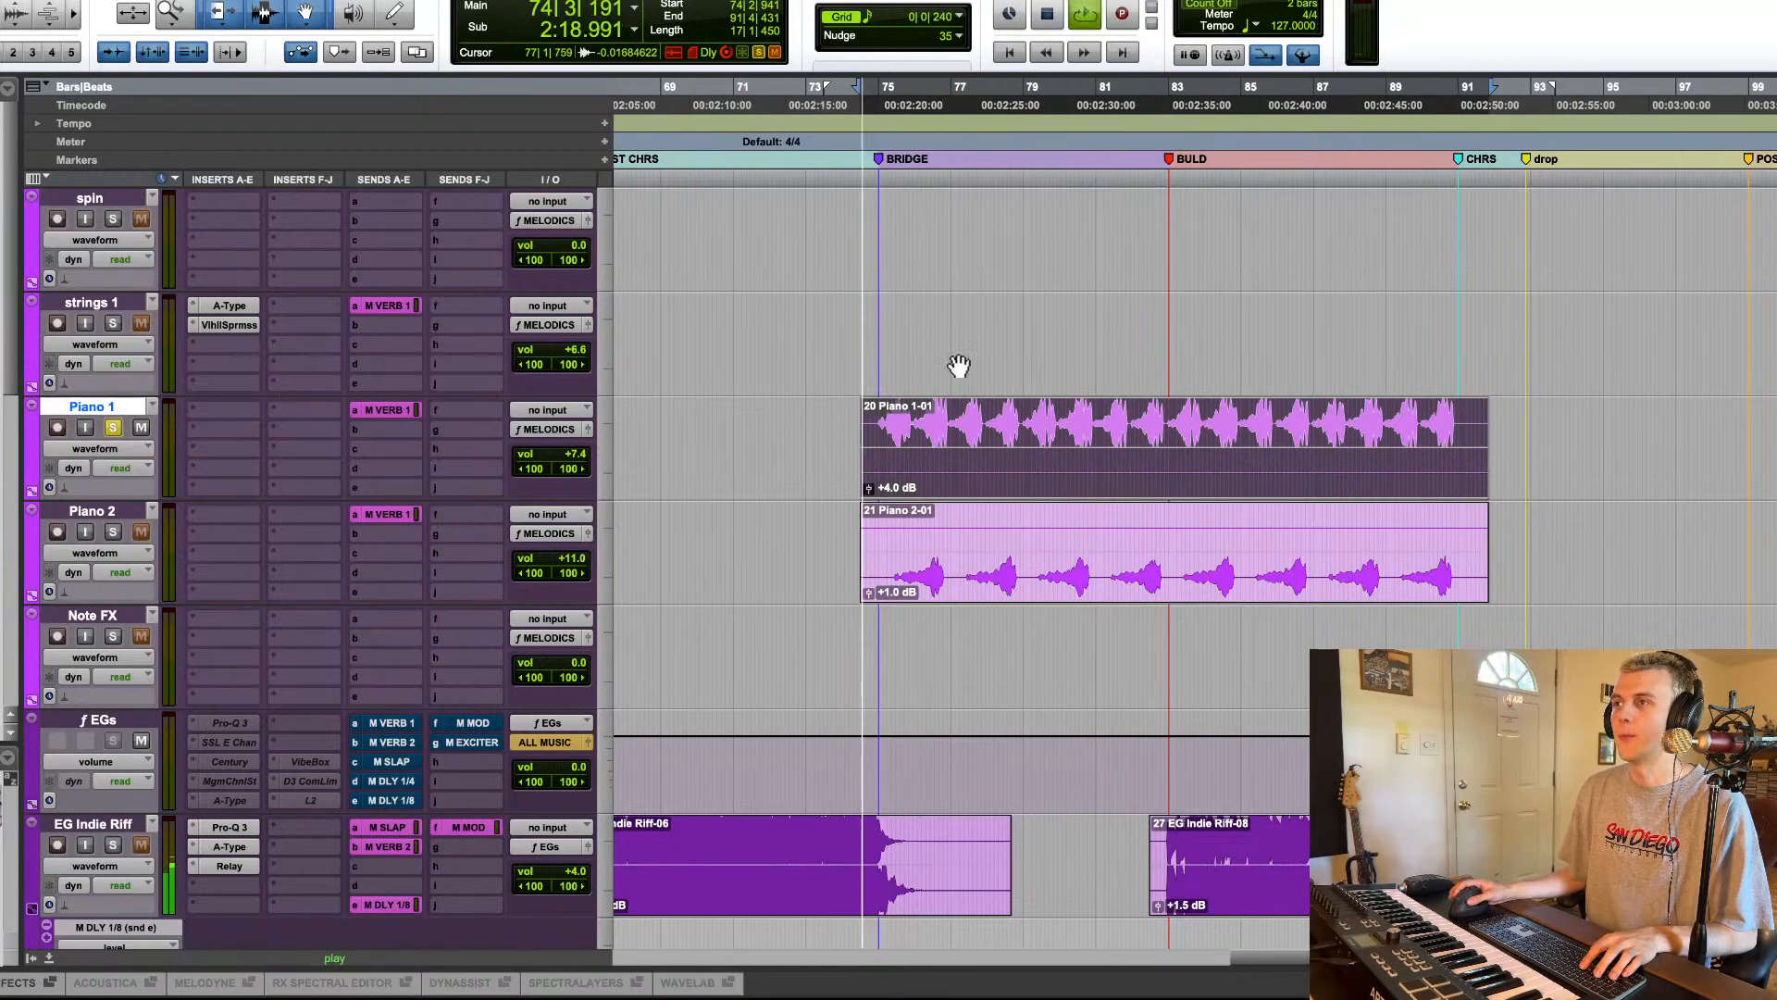
left_click(113, 532)
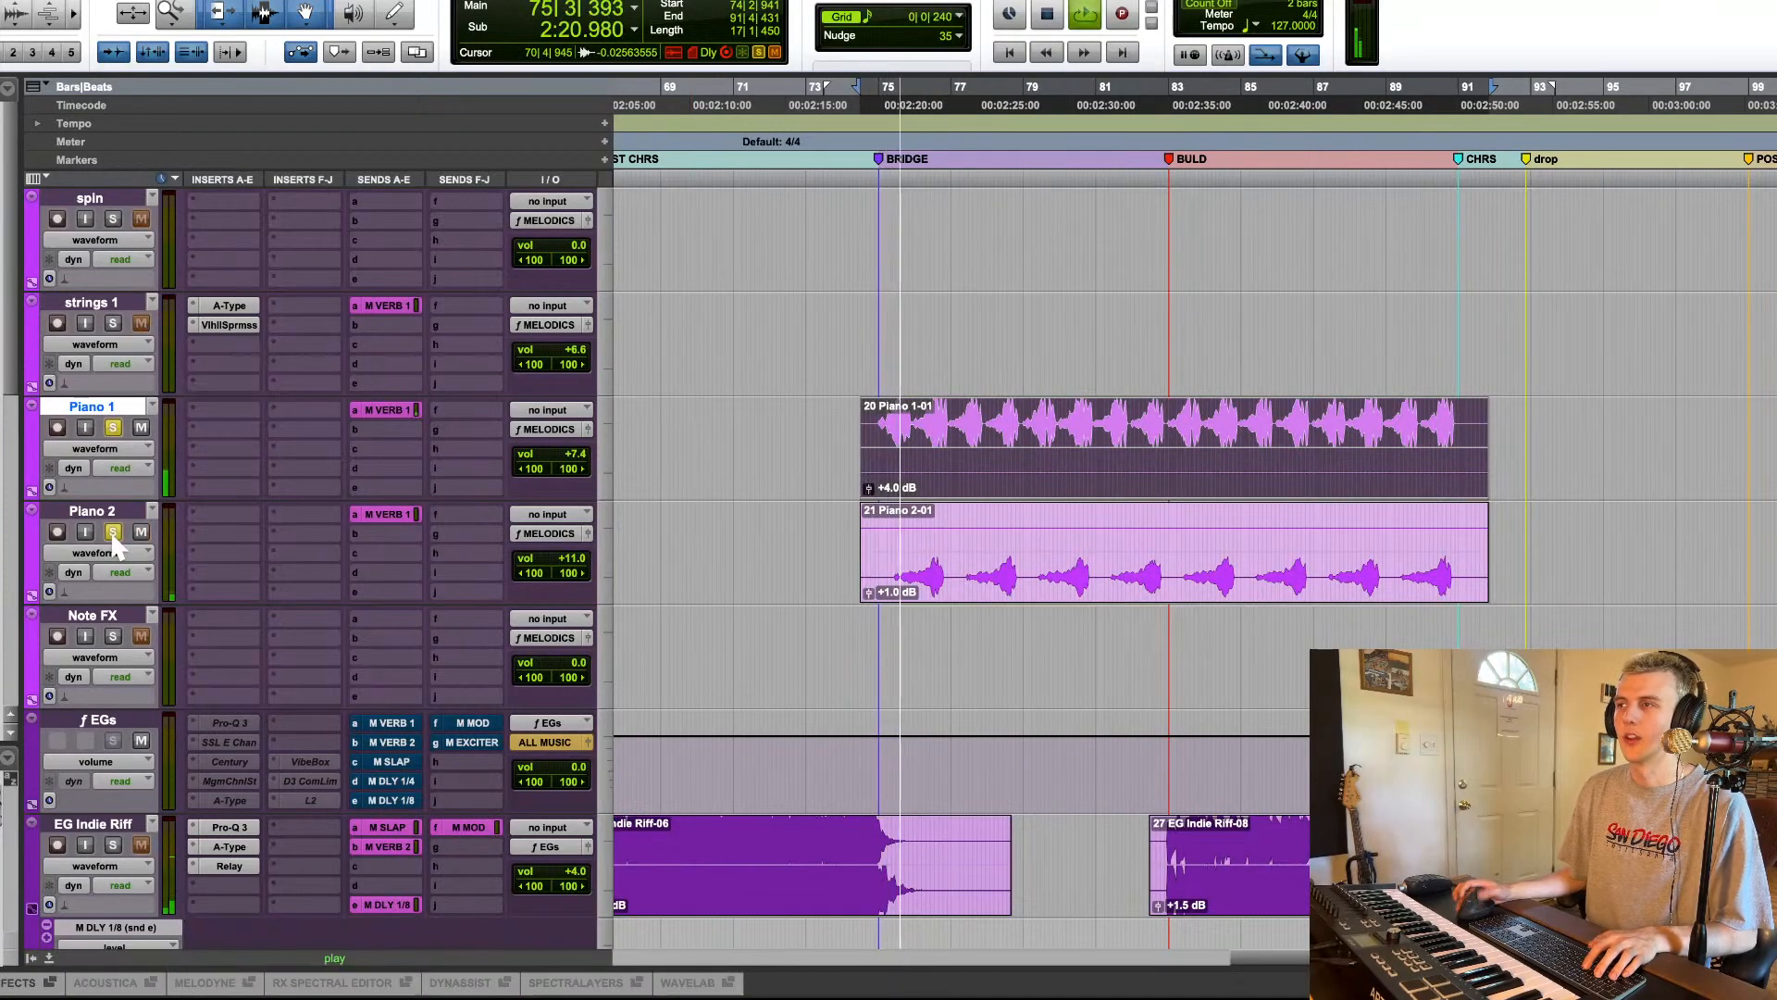
key("space")
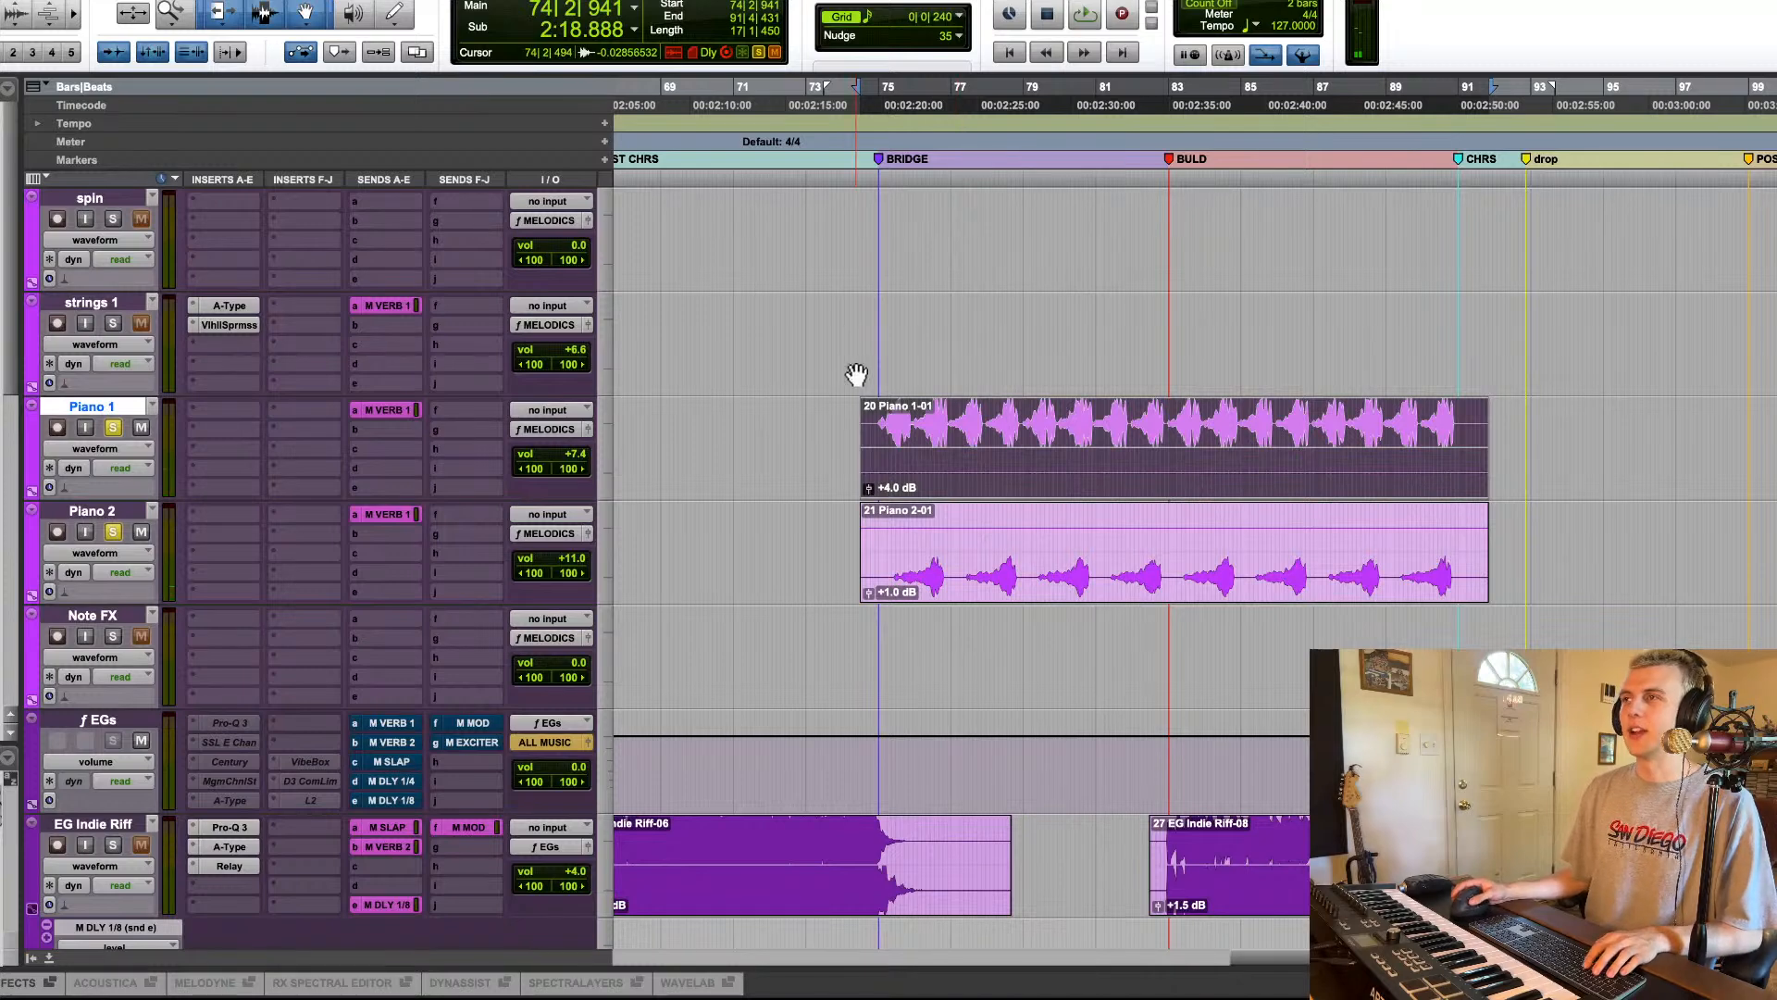
Step: Play both soloed pianos from bar 75 in the bridge, toggling Piano 1's M VERB 1 send off and on
key("r")
key("r")
key("r")
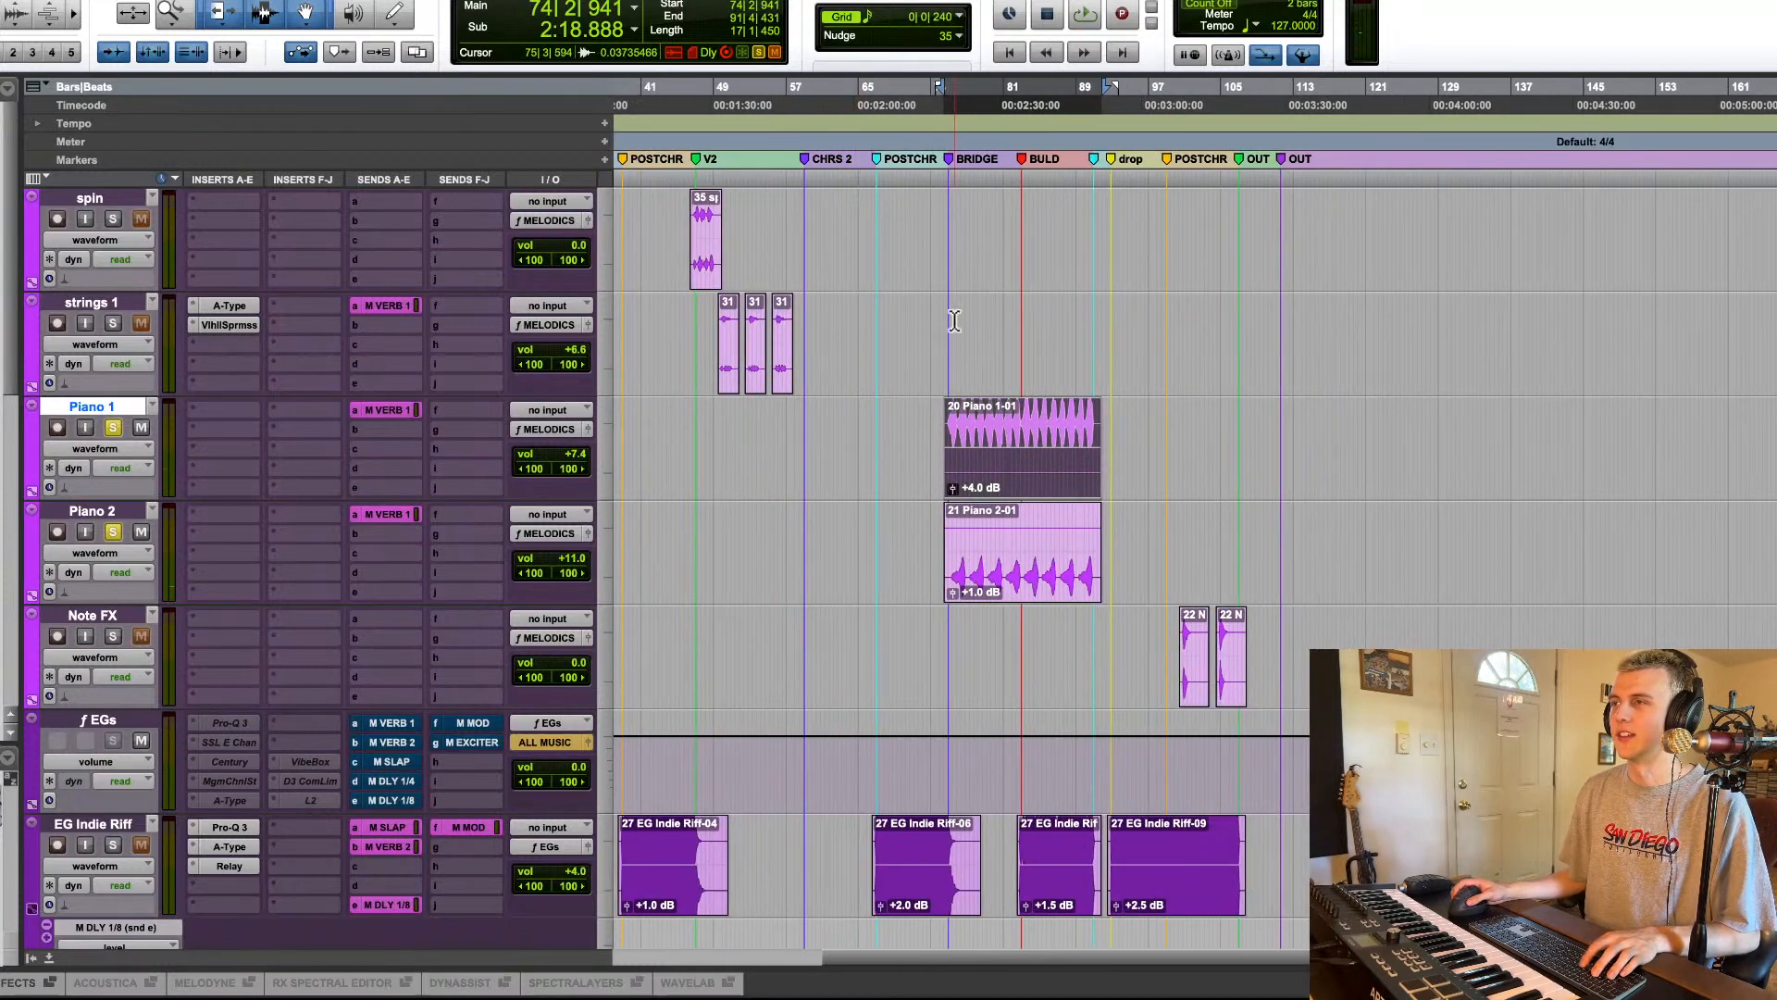
left_click(954, 321)
key("t")
key("t")
scroll(964, 385, "right", 5)
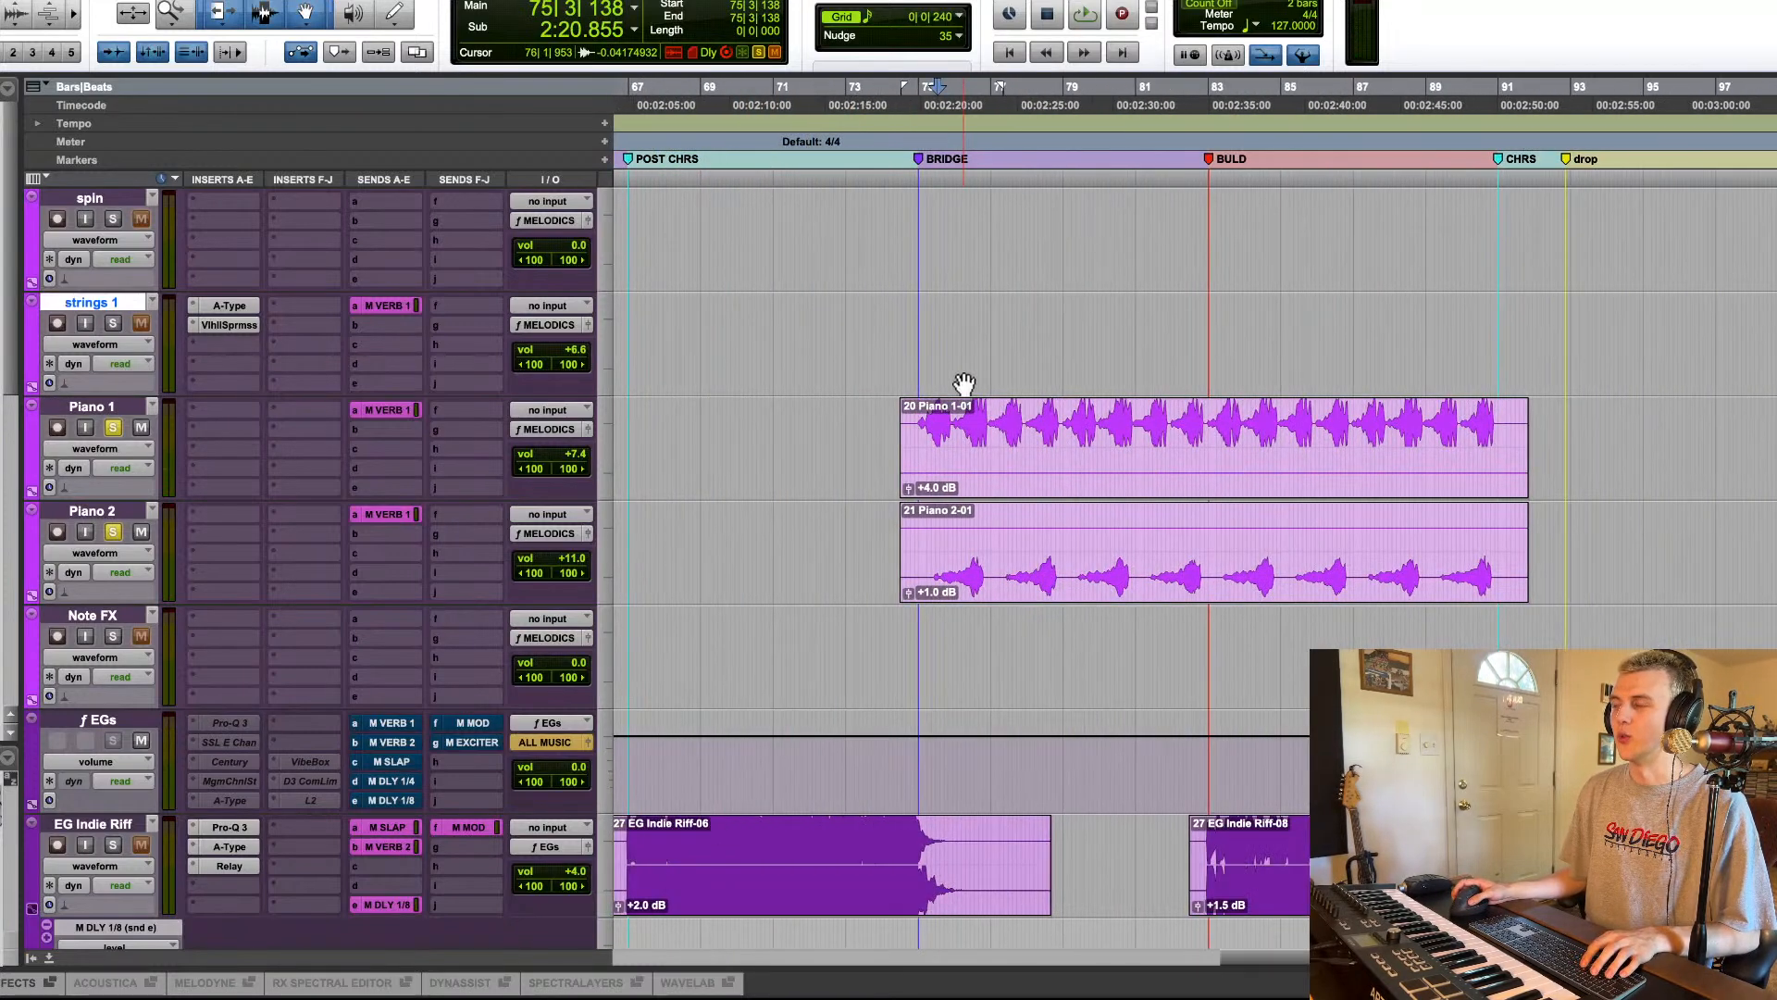
key("space")
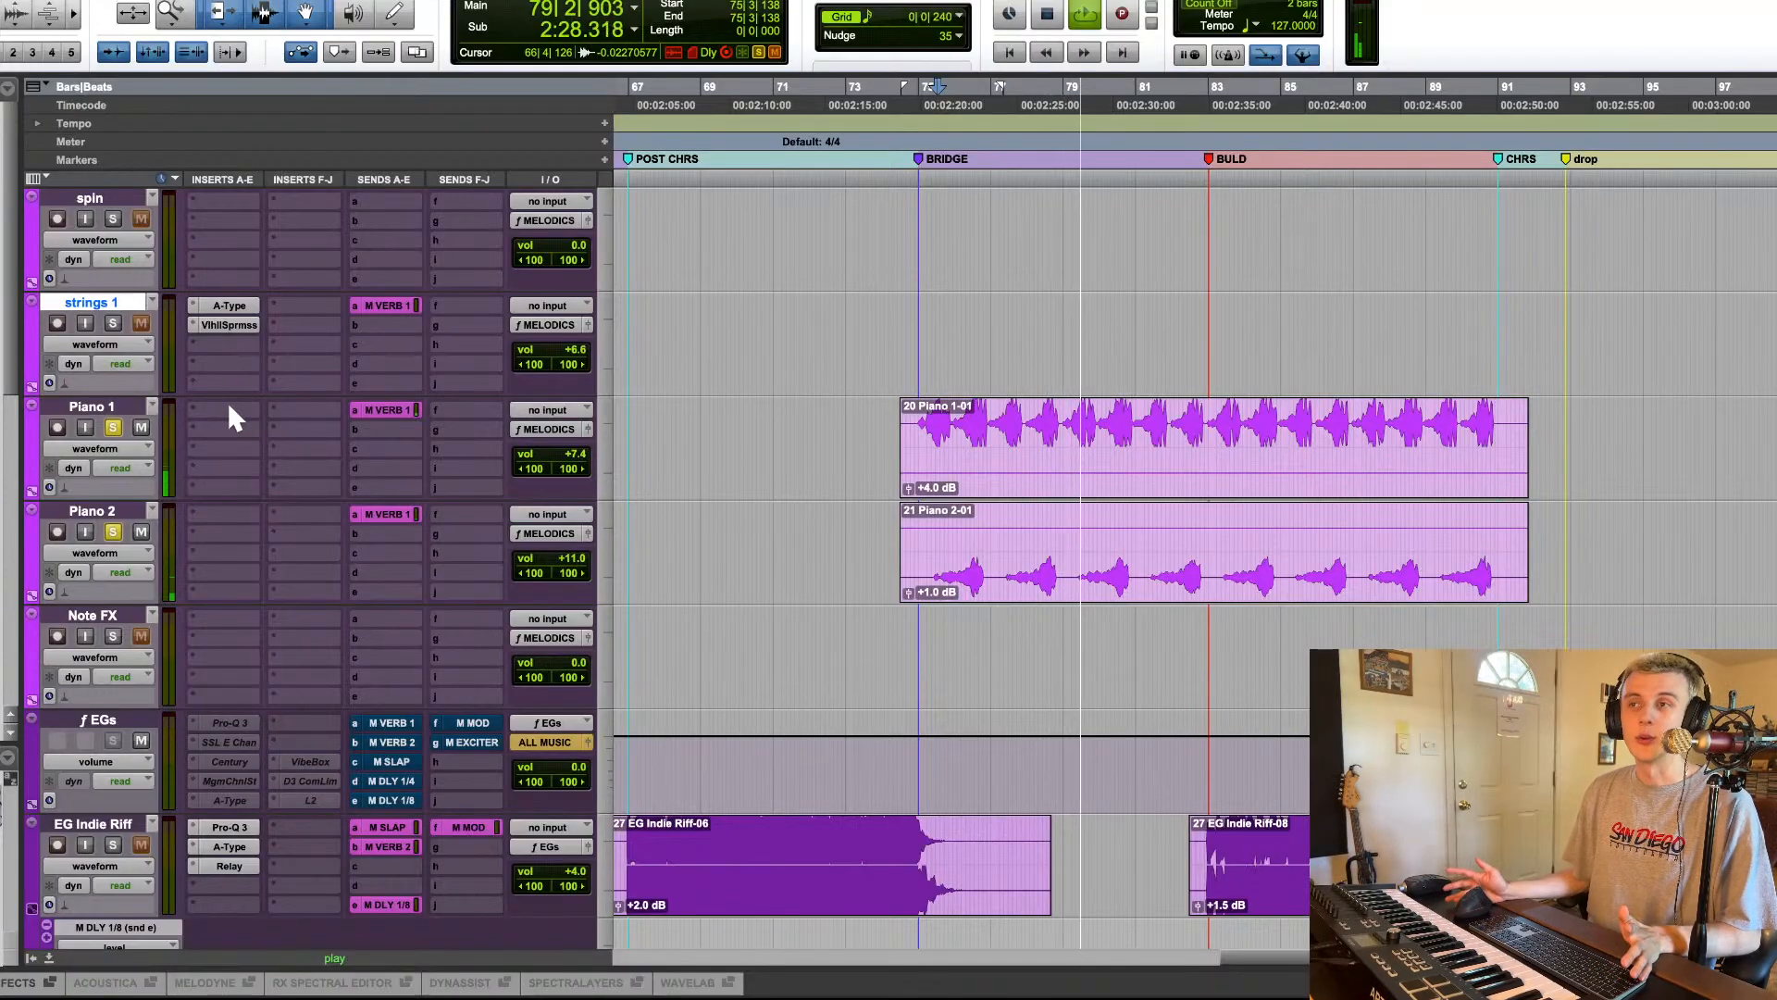
left_click(382, 411)
left_click(384, 413)
scroll(393, 422, "down", 2)
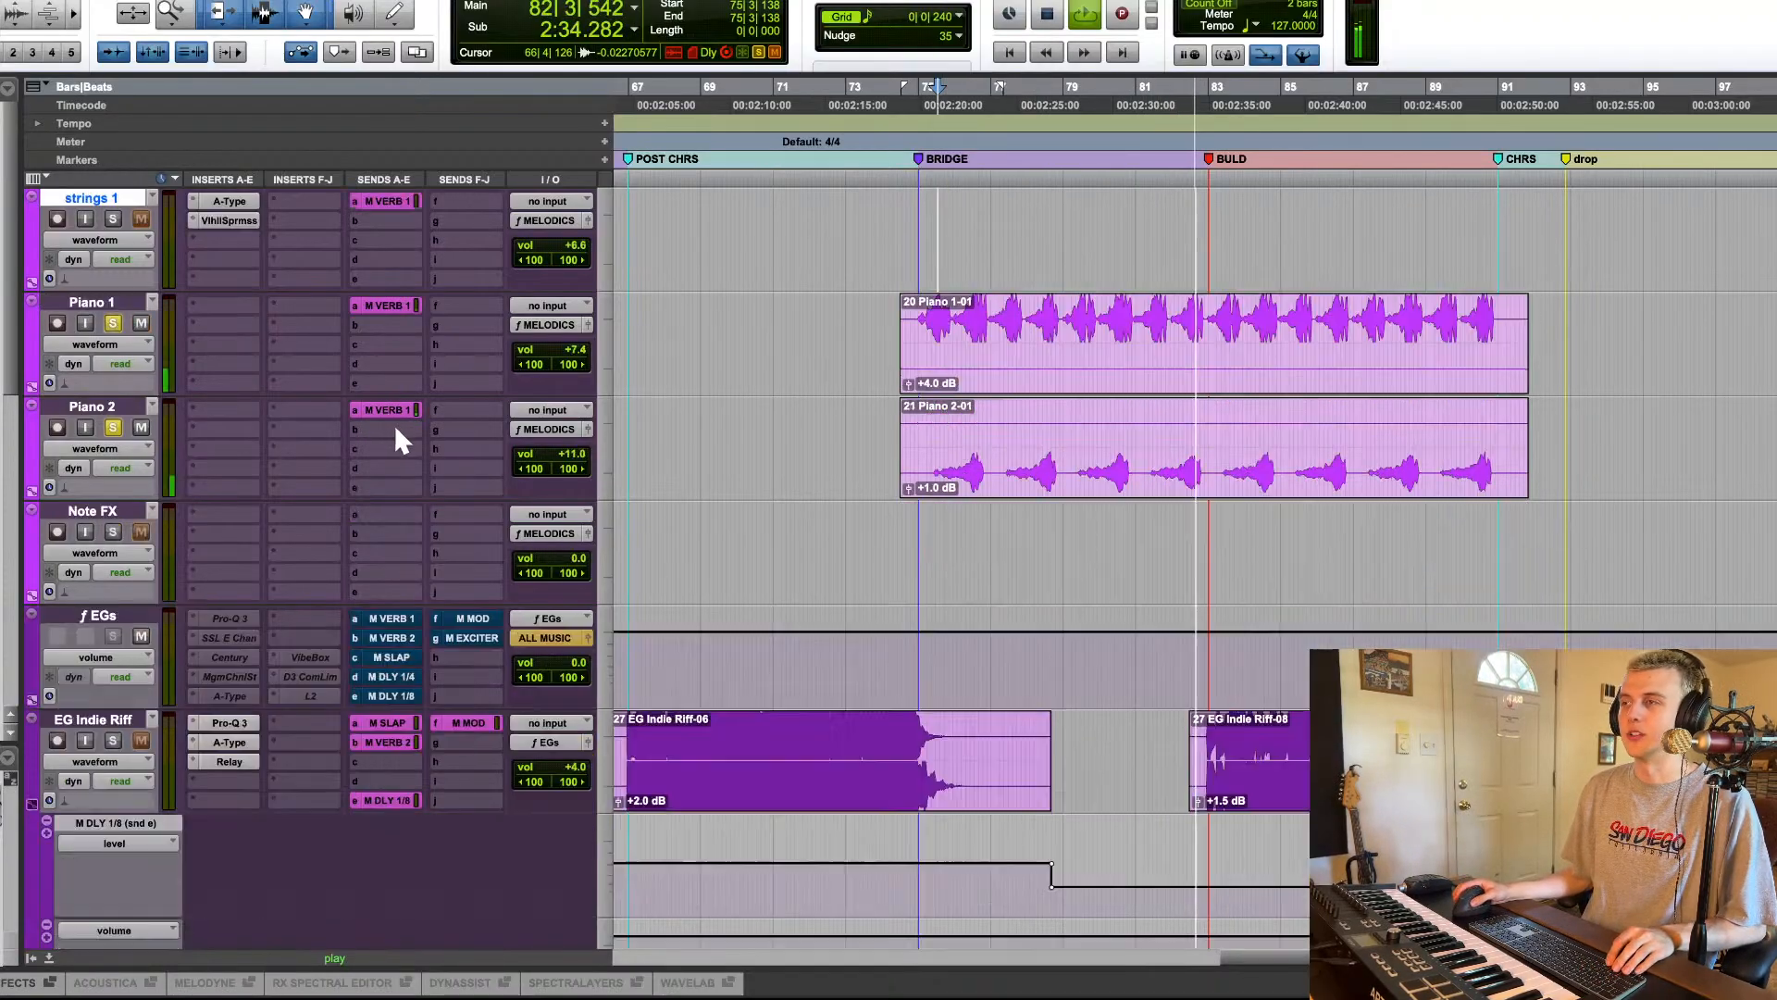
Step: Stop playback, solo Note FX instead of the pianos and select its first clip in the last post chorus
scroll(394, 423, "down", 4)
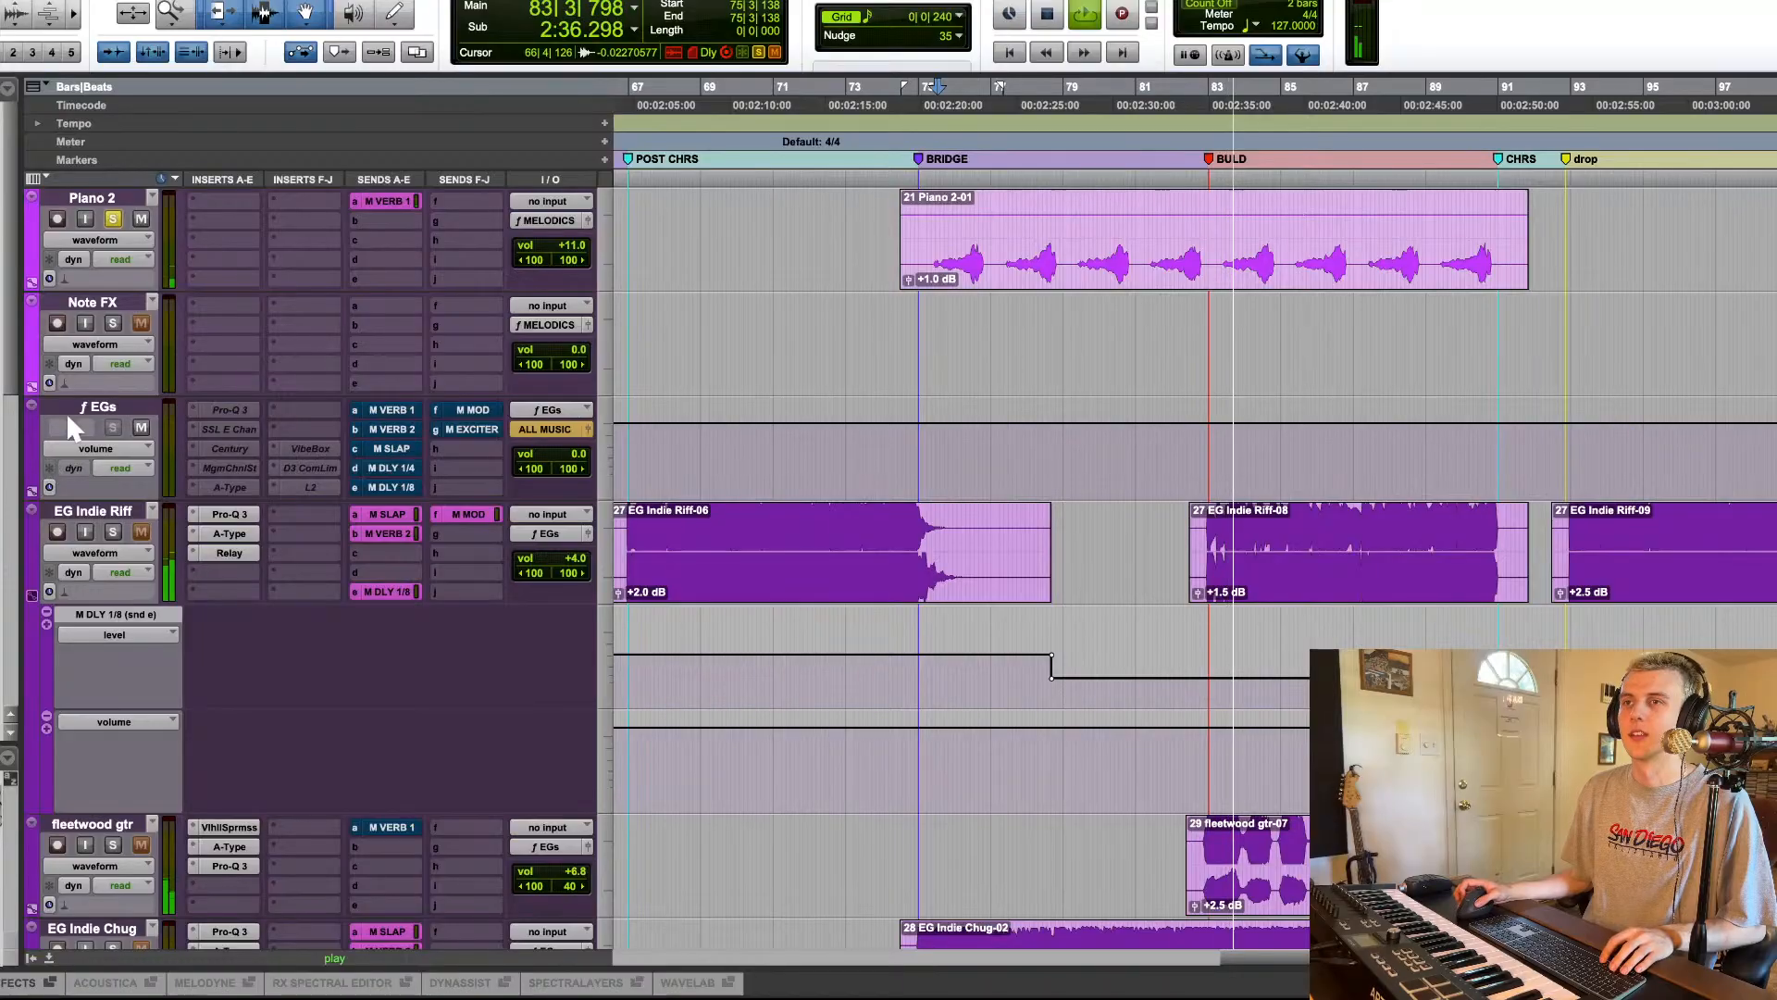
key("space")
left_click(113, 323)
key("r")
key("r")
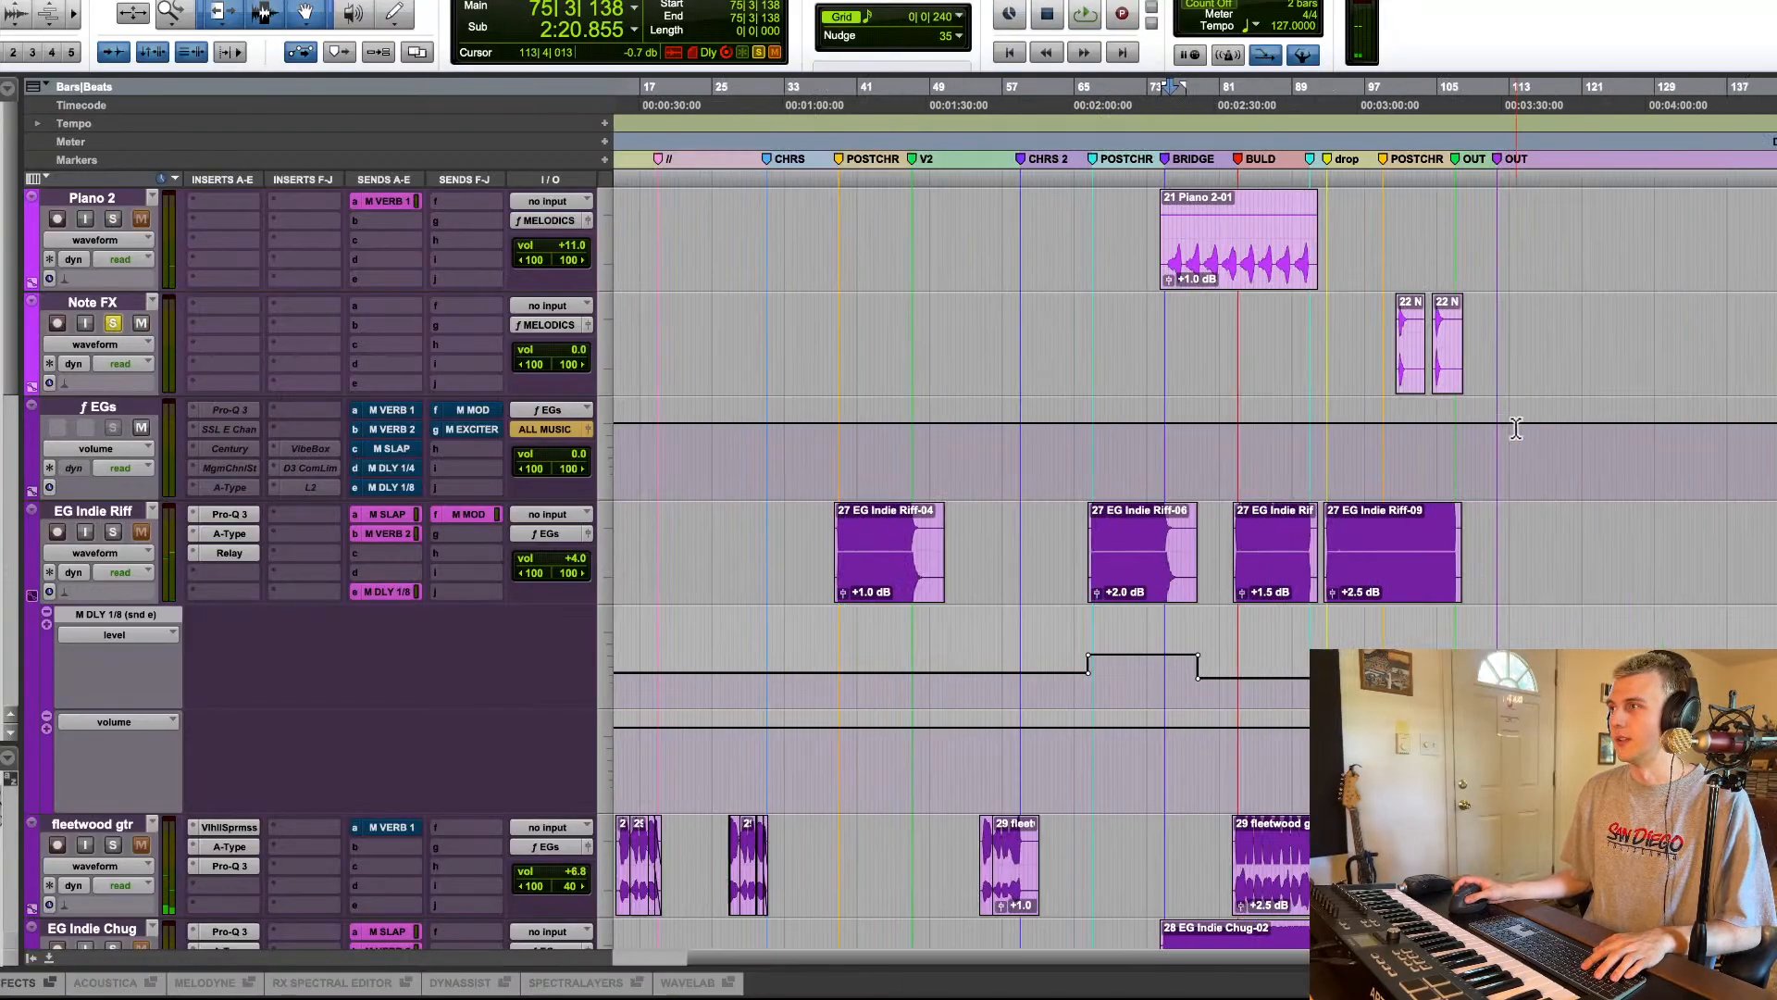
left_click(1406, 379)
key("t")
key("t")
key("t")
key("t")
key("t")
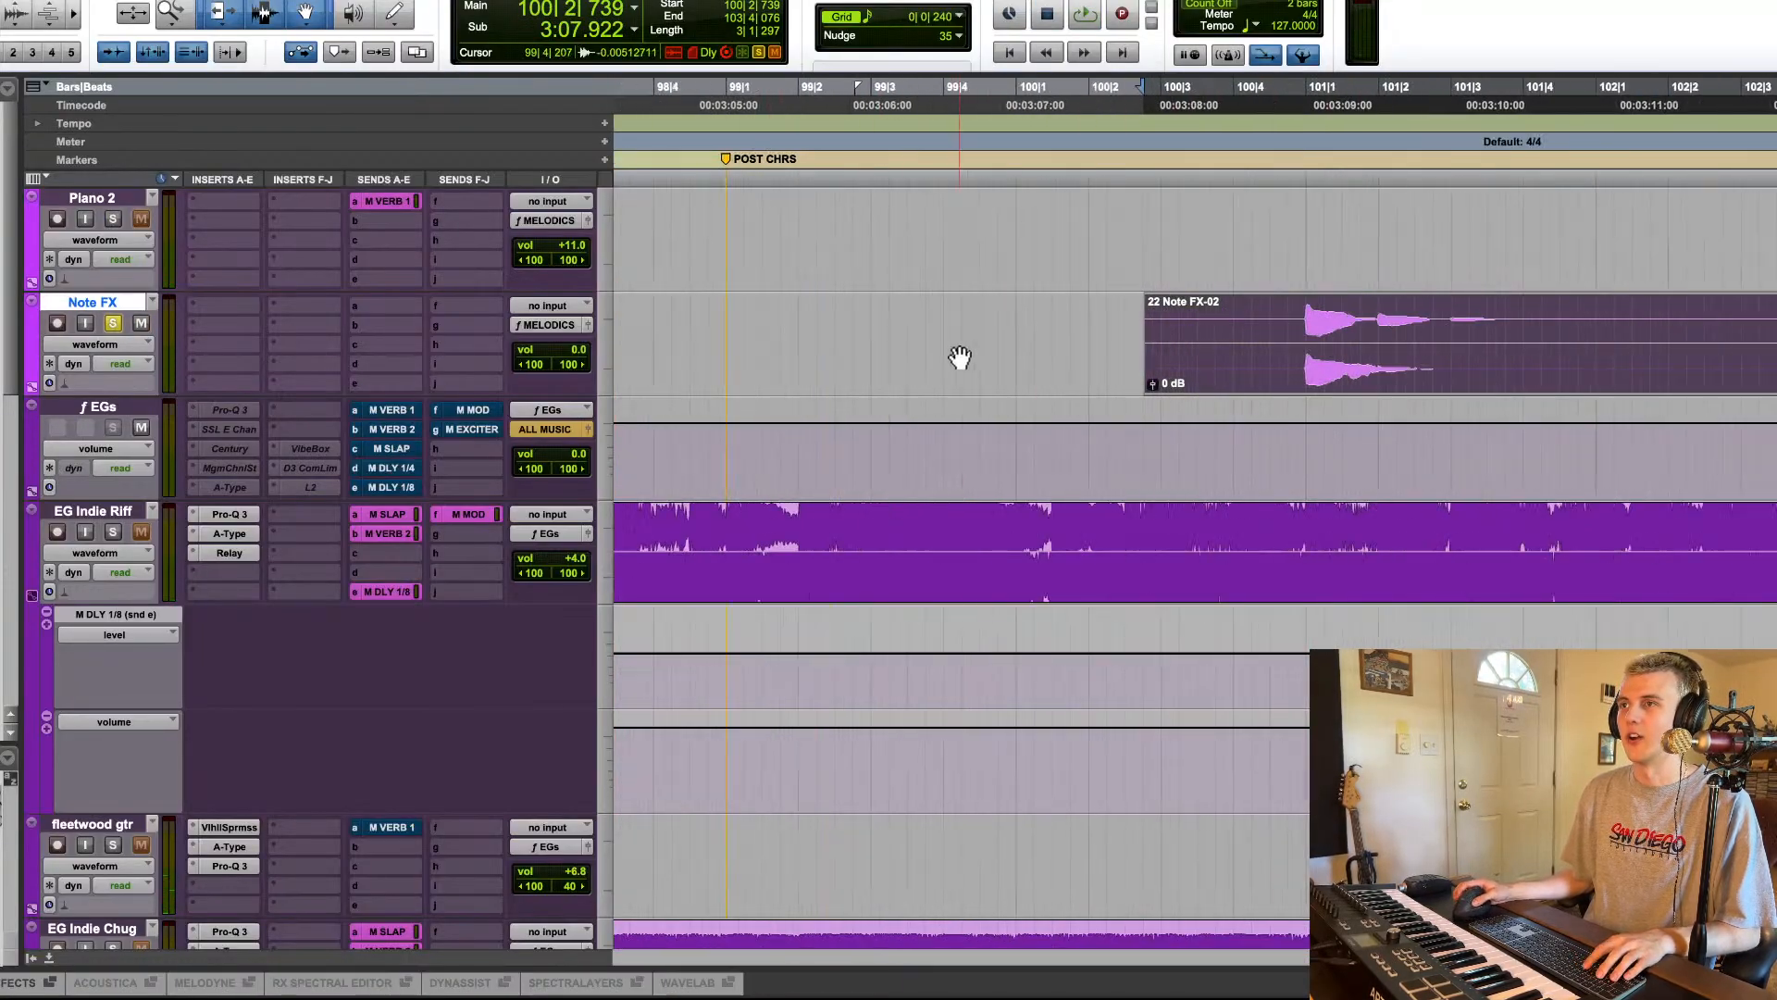
Step: Play the Note FX-02 clip, and play it again unsoloed within the mix from bar 100
scroll(960, 357, "right", 3)
key("r")
key("r")
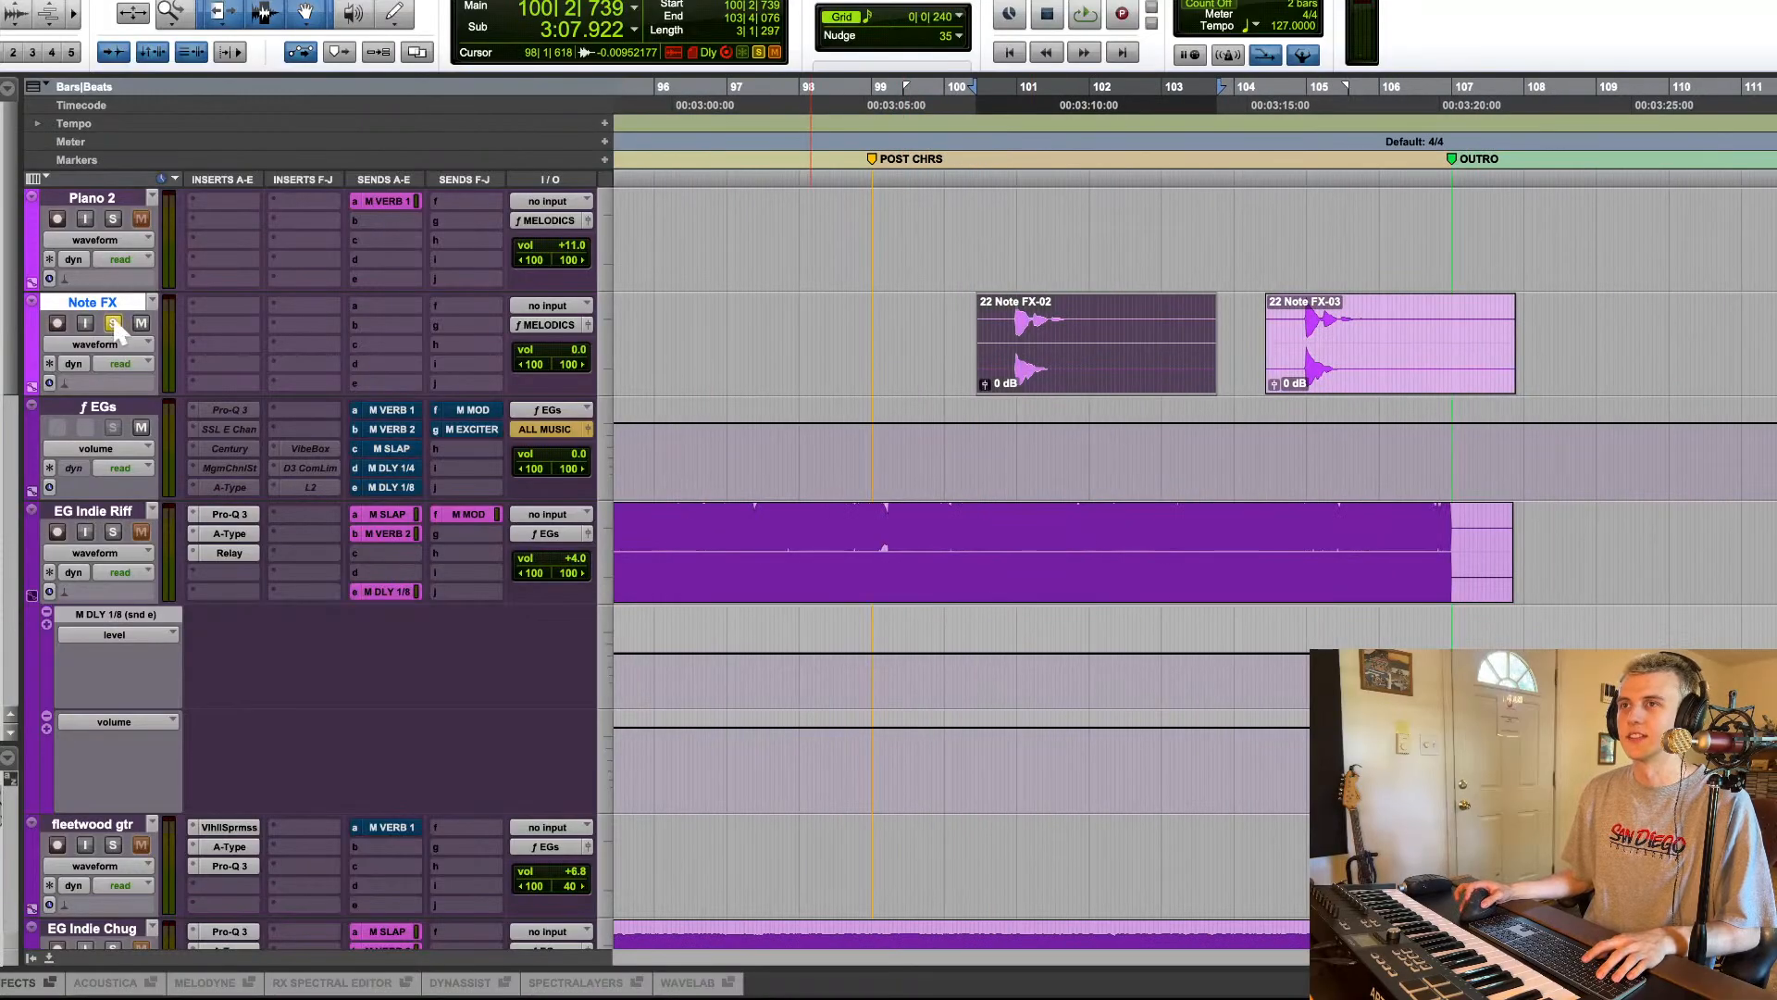
key("space")
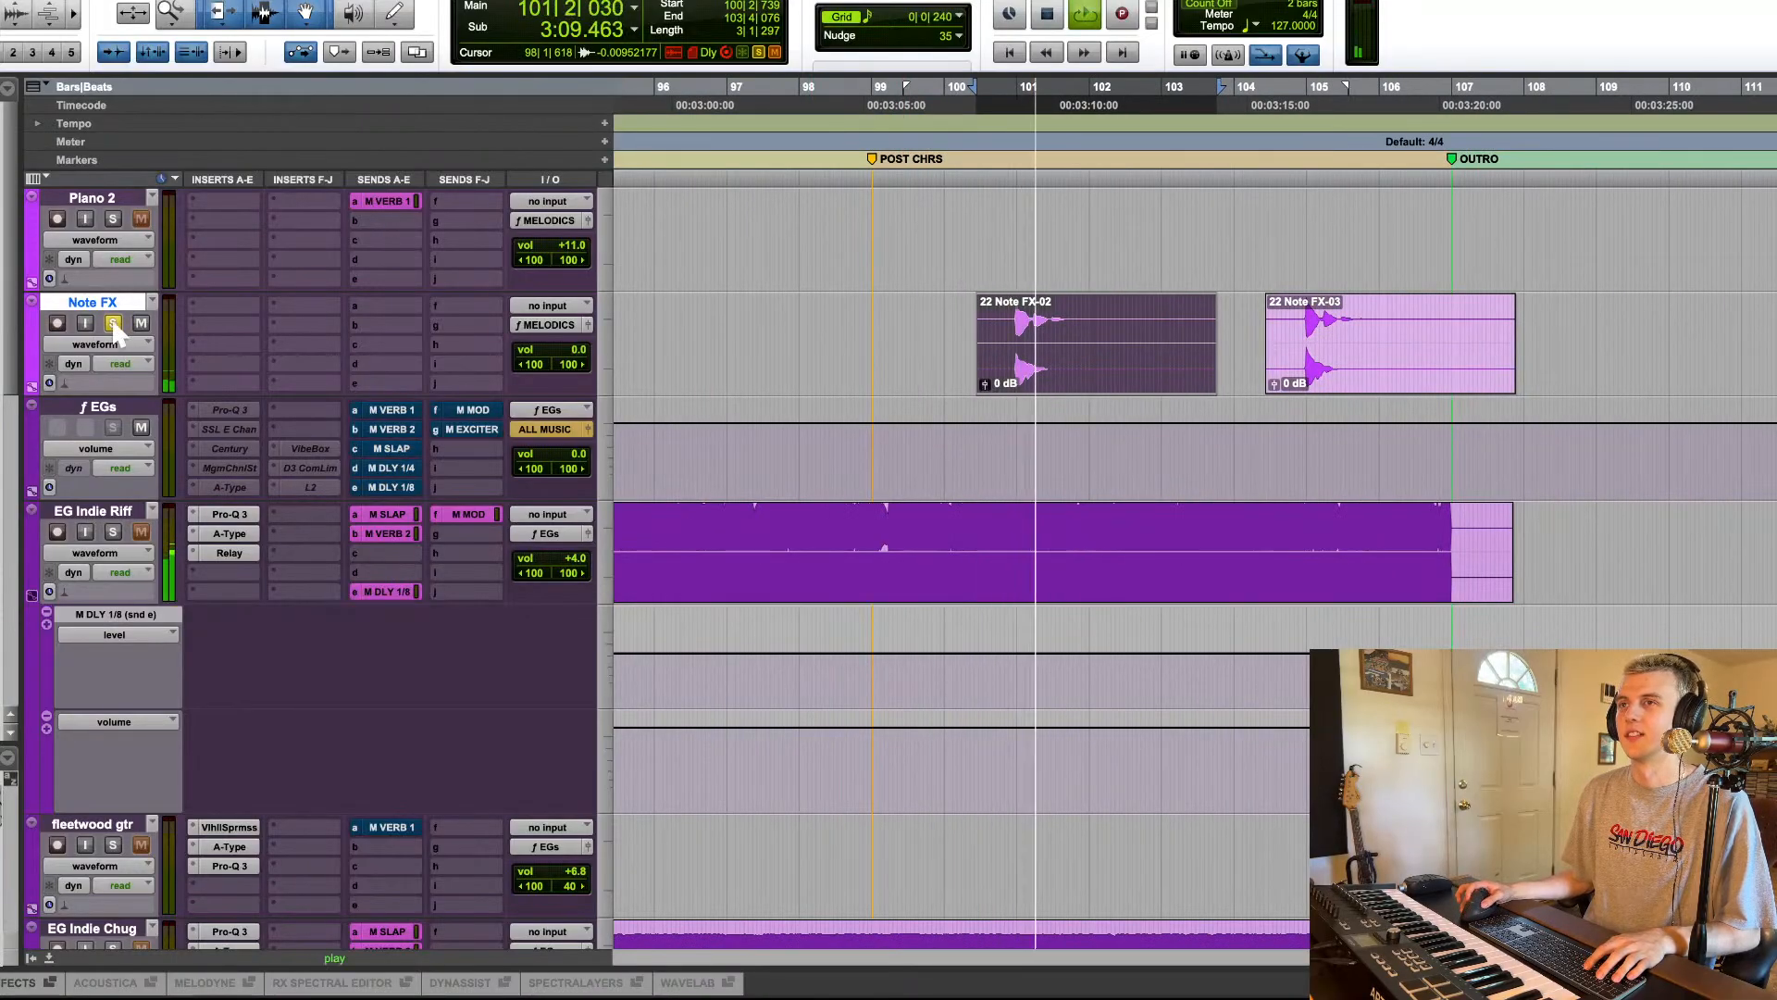
key("space")
left_click(976, 319)
key("space")
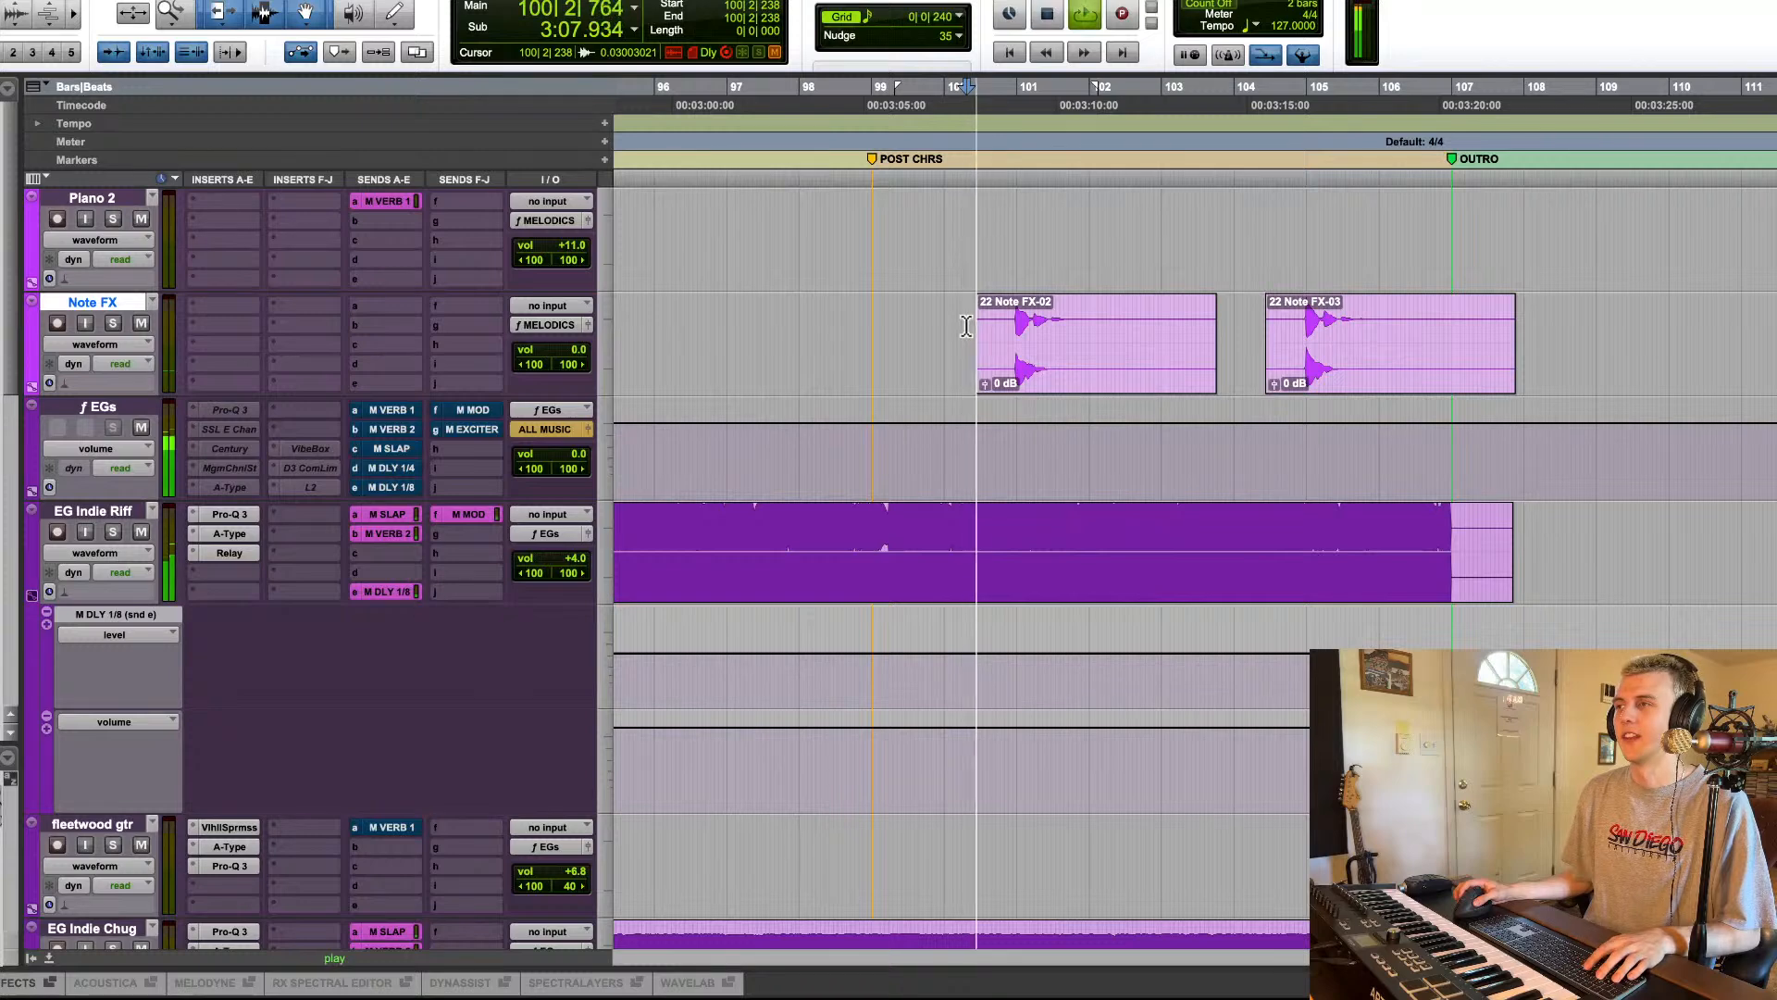
key("space")
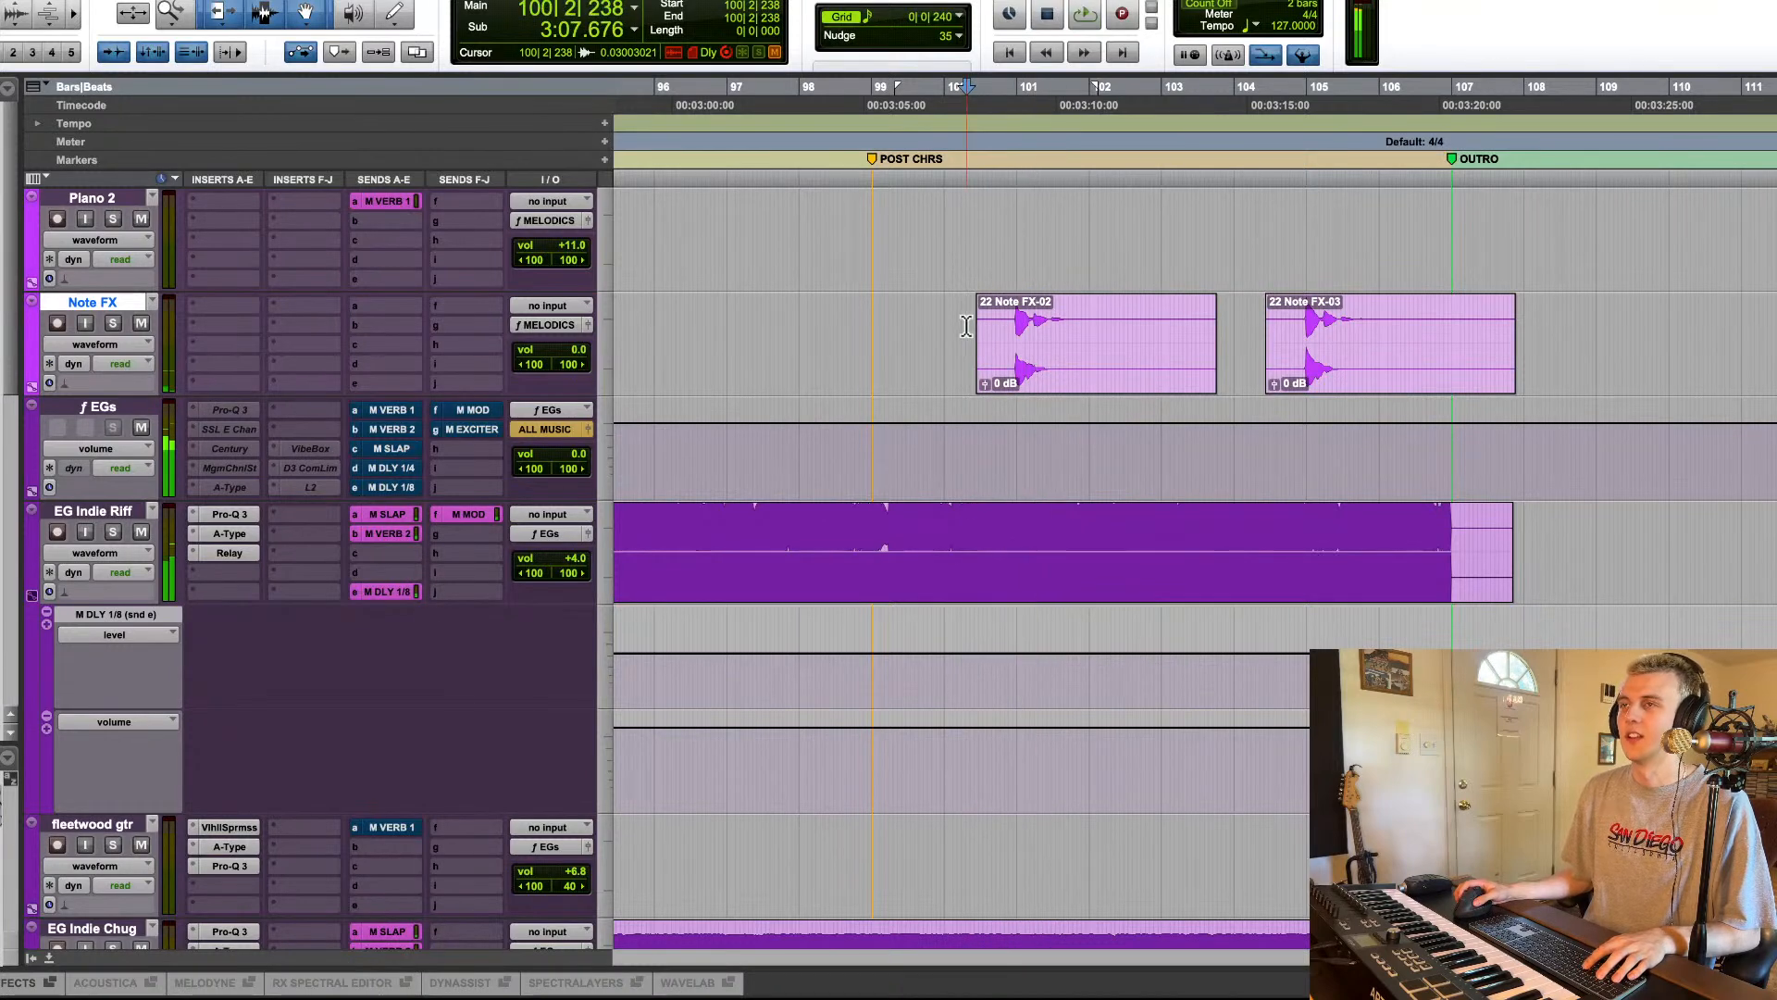
Step: Show the whole song, select the EG Indie Riff-04 clip in the first post chorus, solo its track and play it
key("r")
key("r")
key("r")
key("r")
key("r")
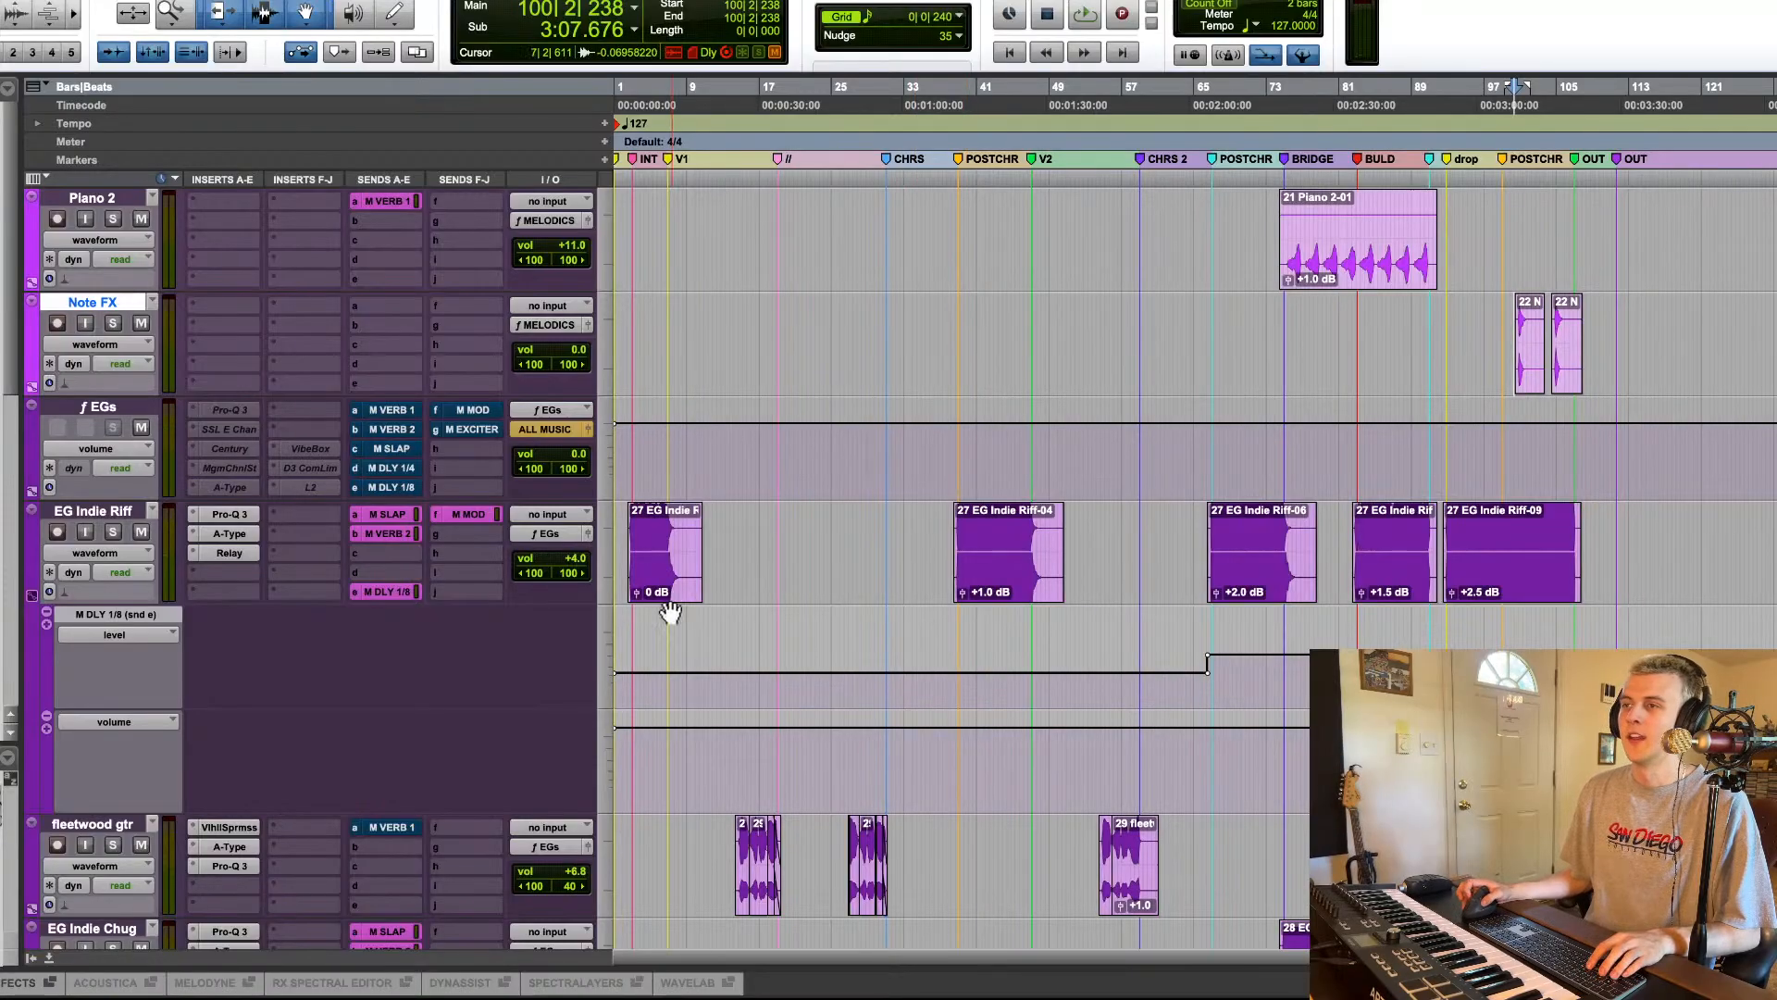
left_click(972, 590)
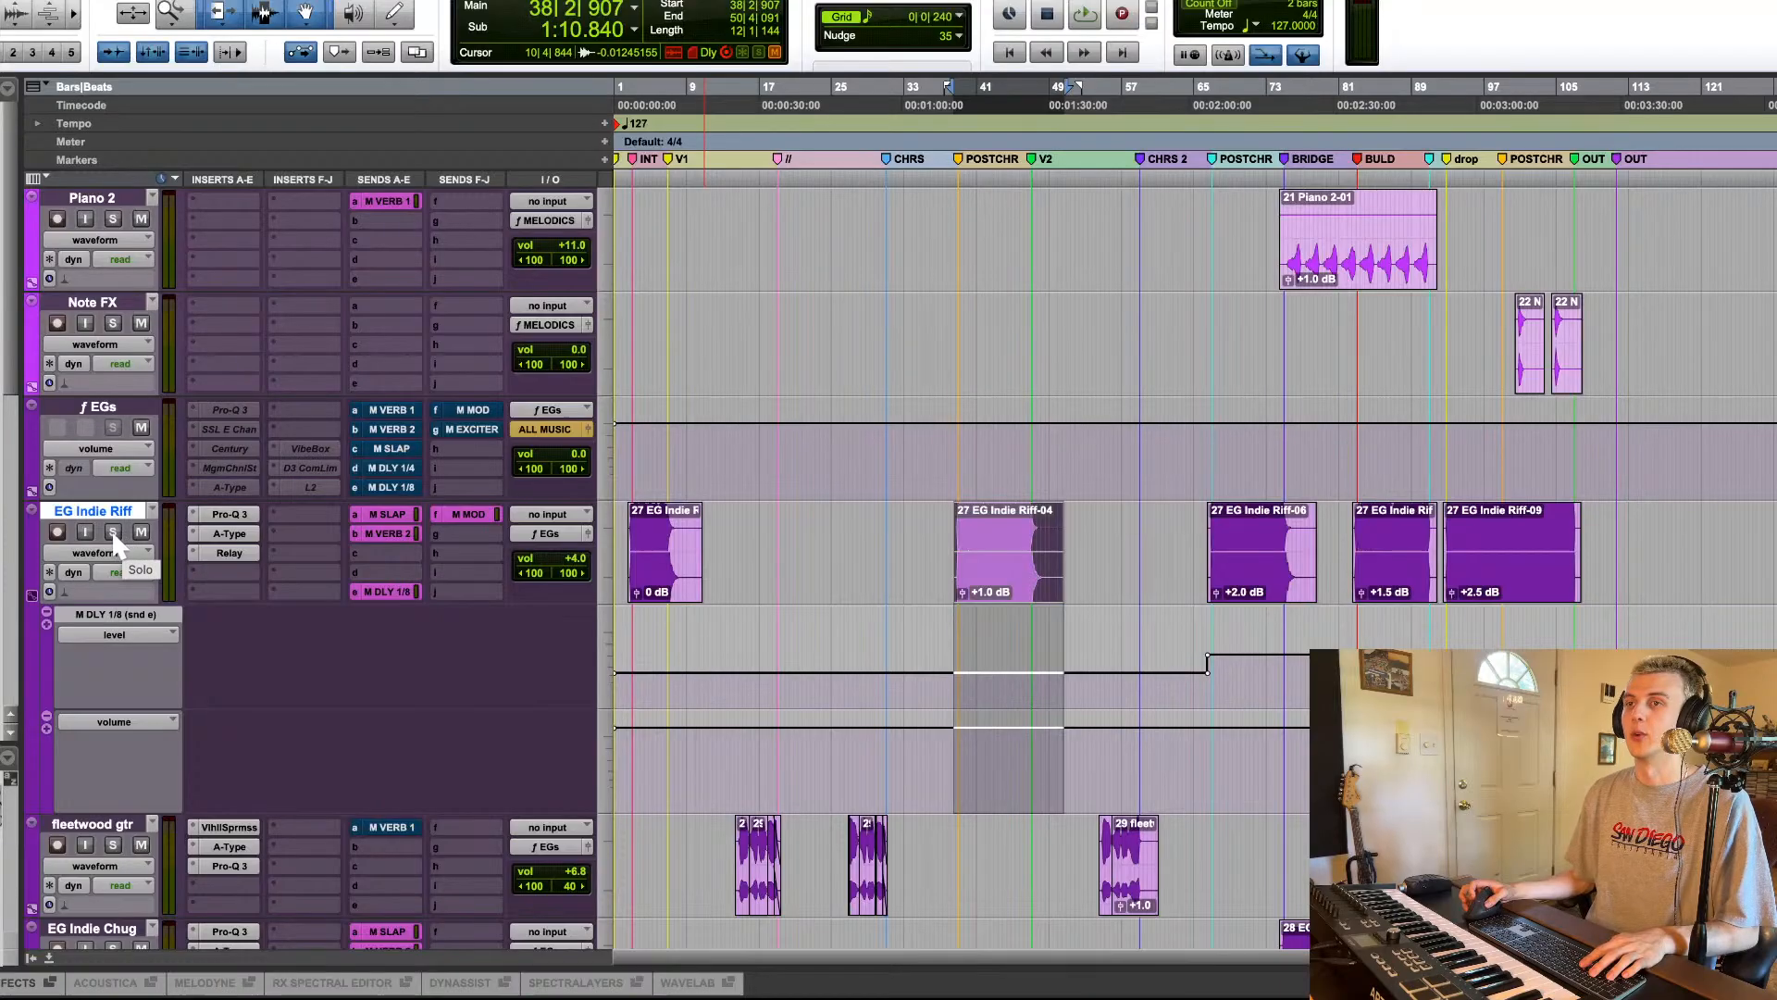
key("space")
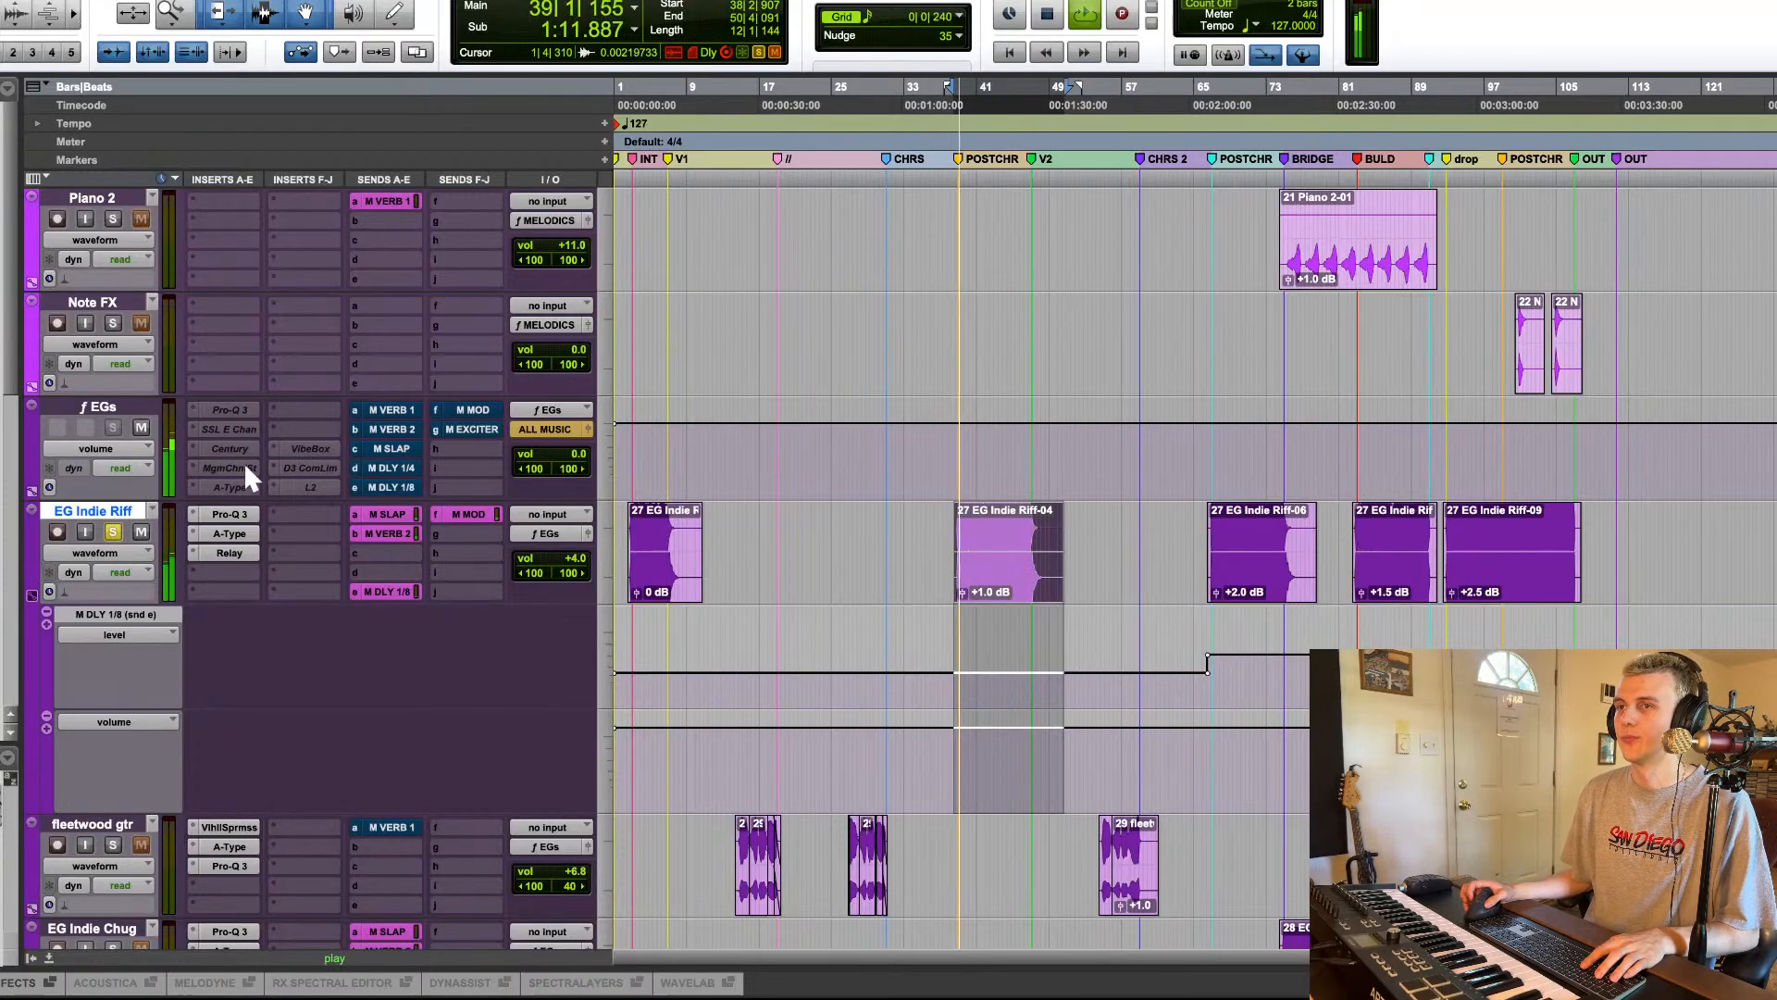
key("space")
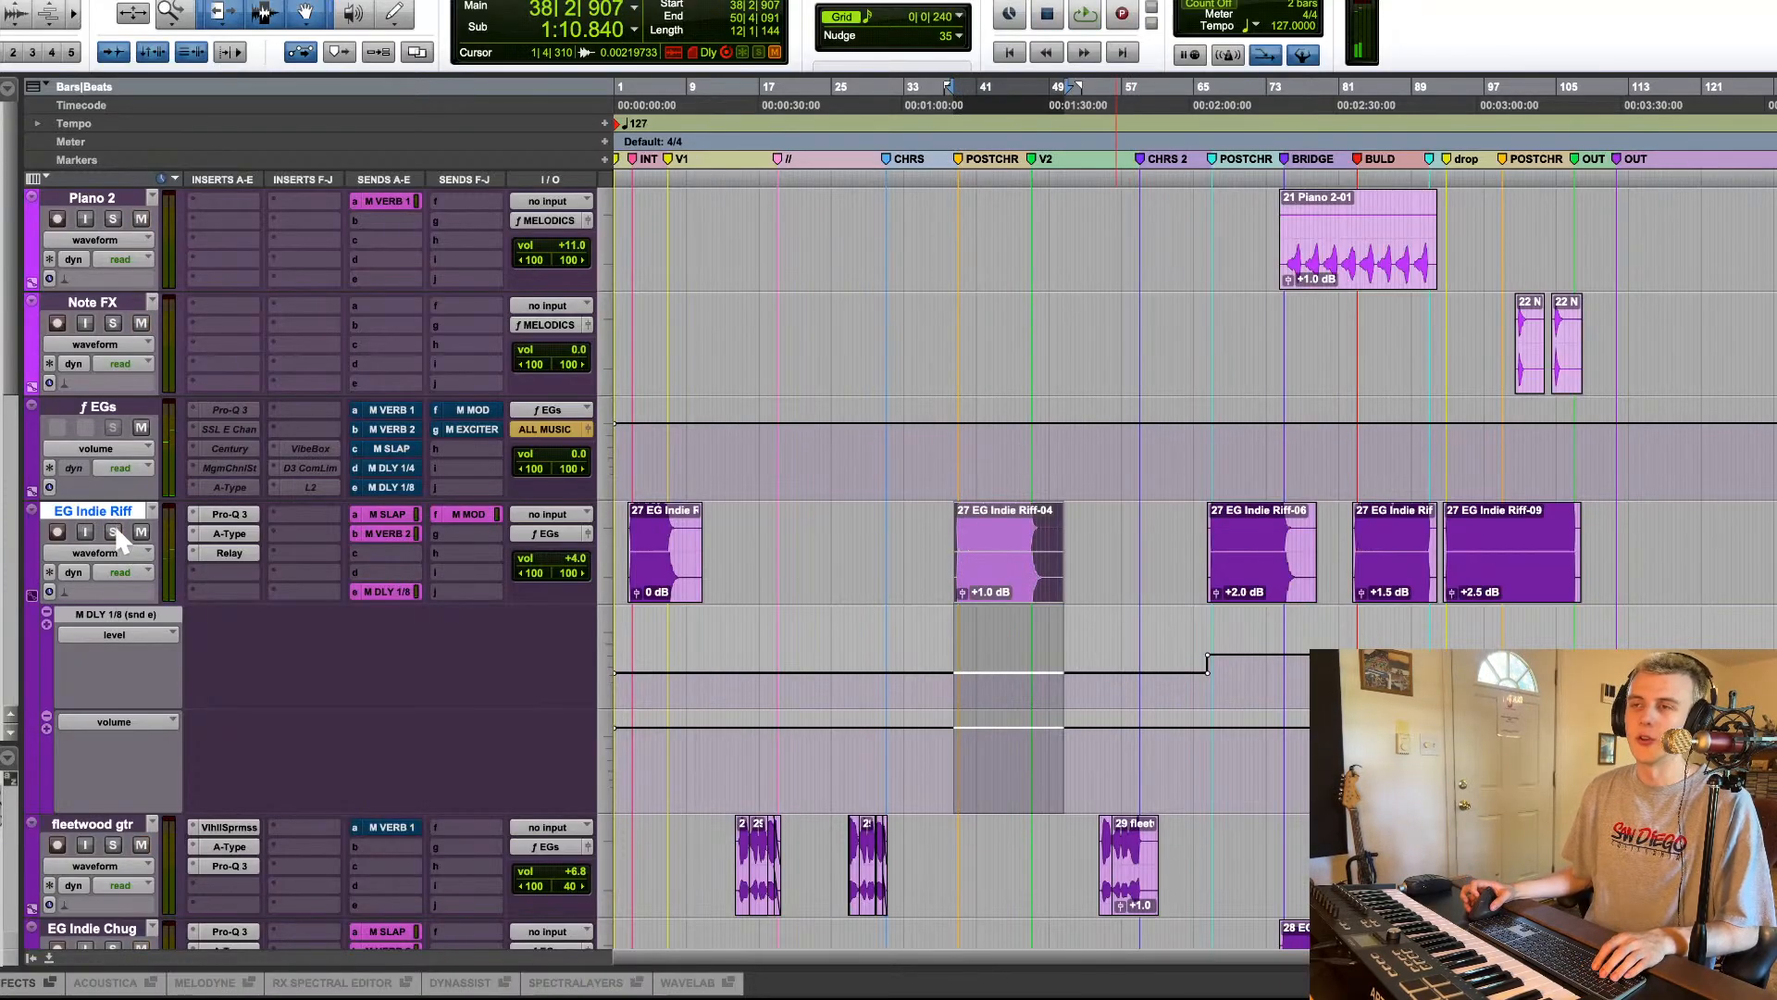
Step: Play the EG Indie Riff-04 clip in the full mix with the solo off
key("space")
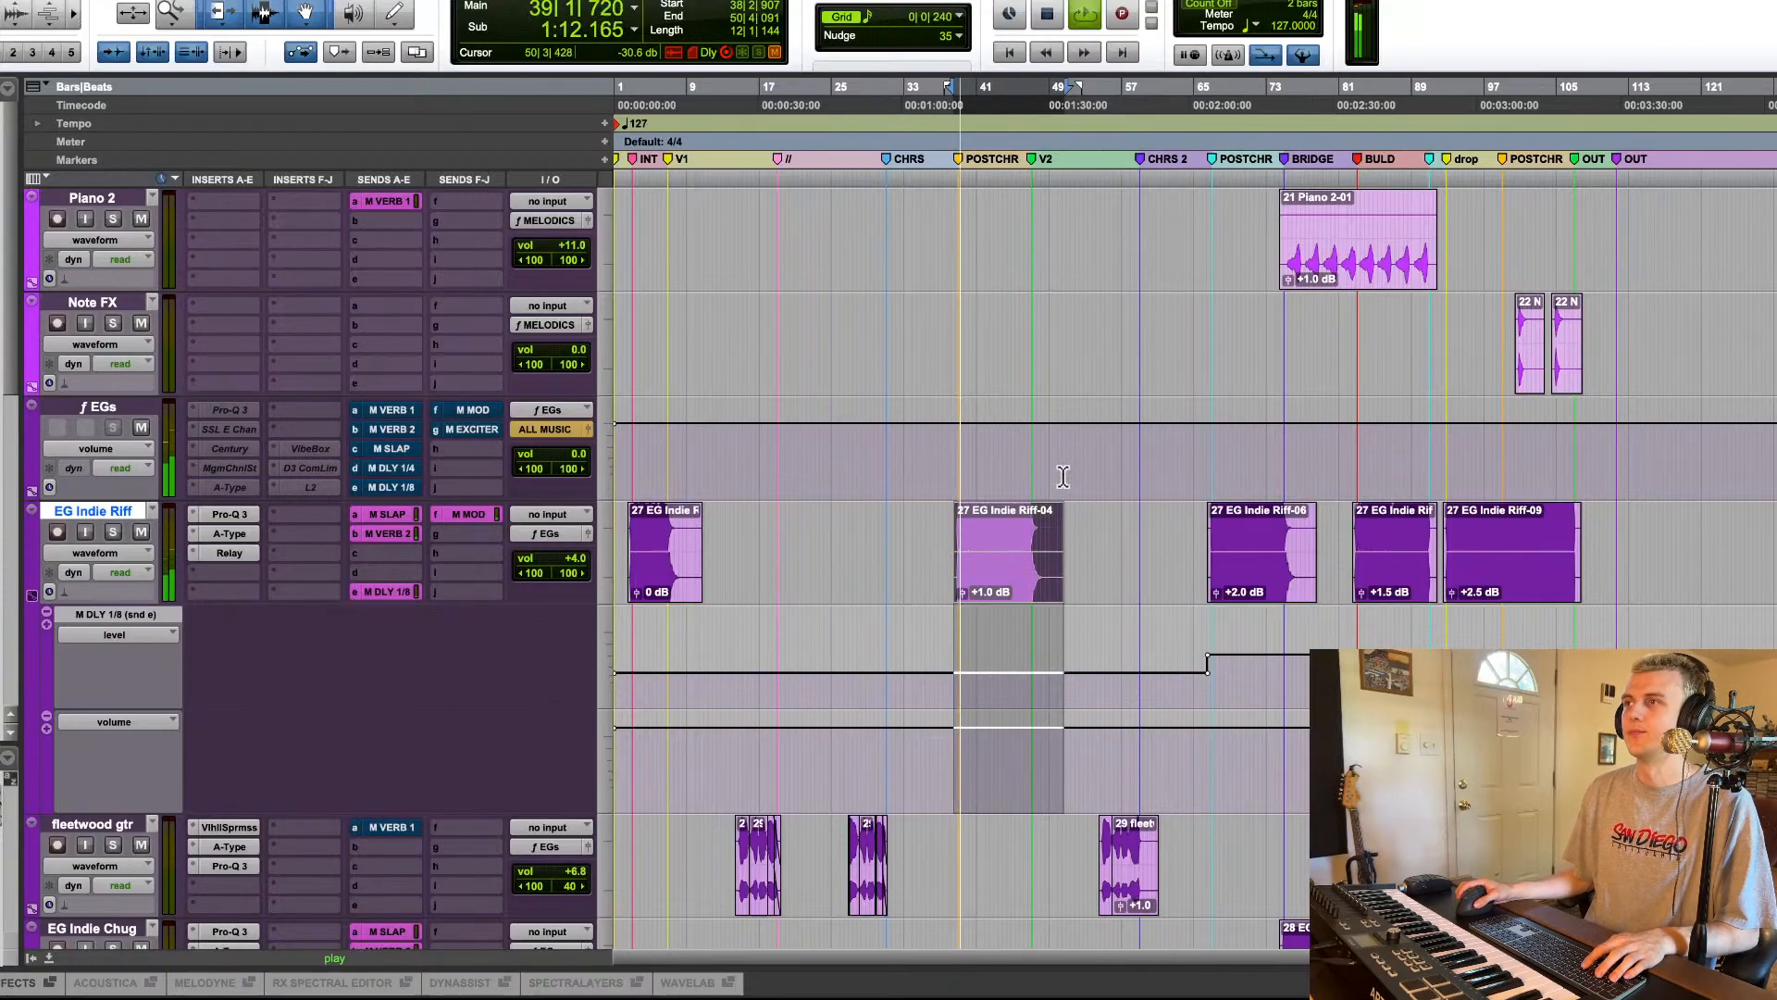
scroll(1063, 475, "down", 1)
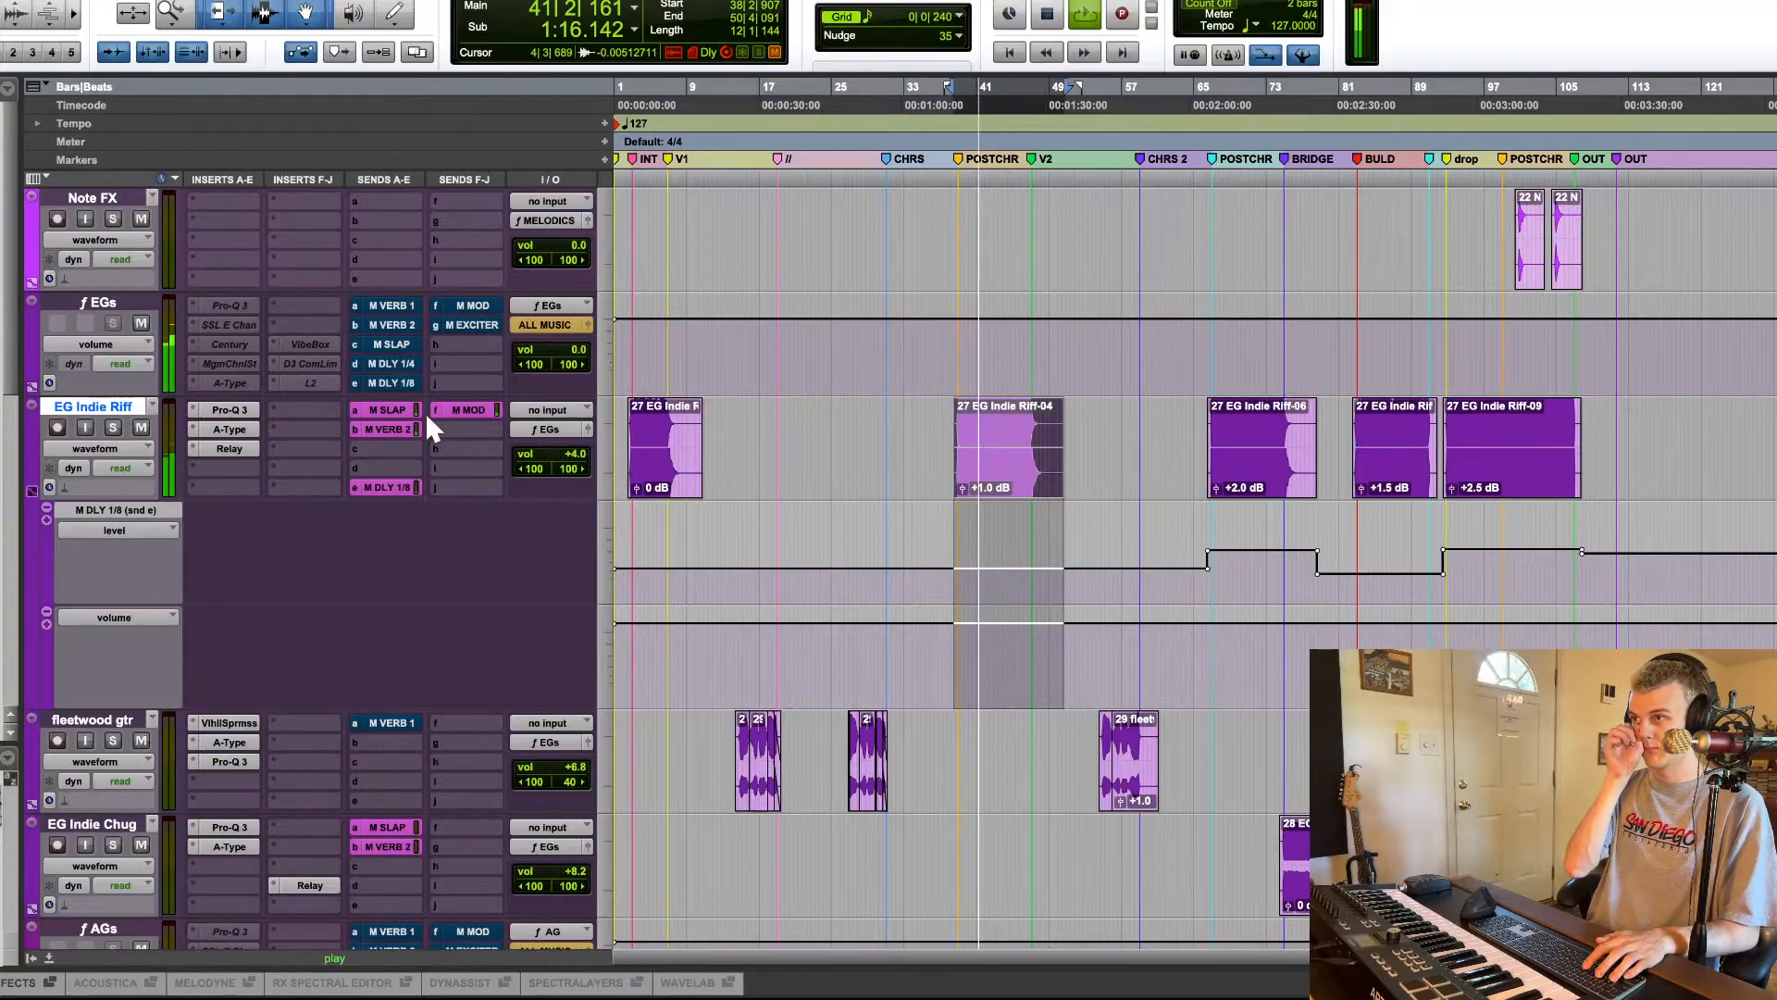
key("space")
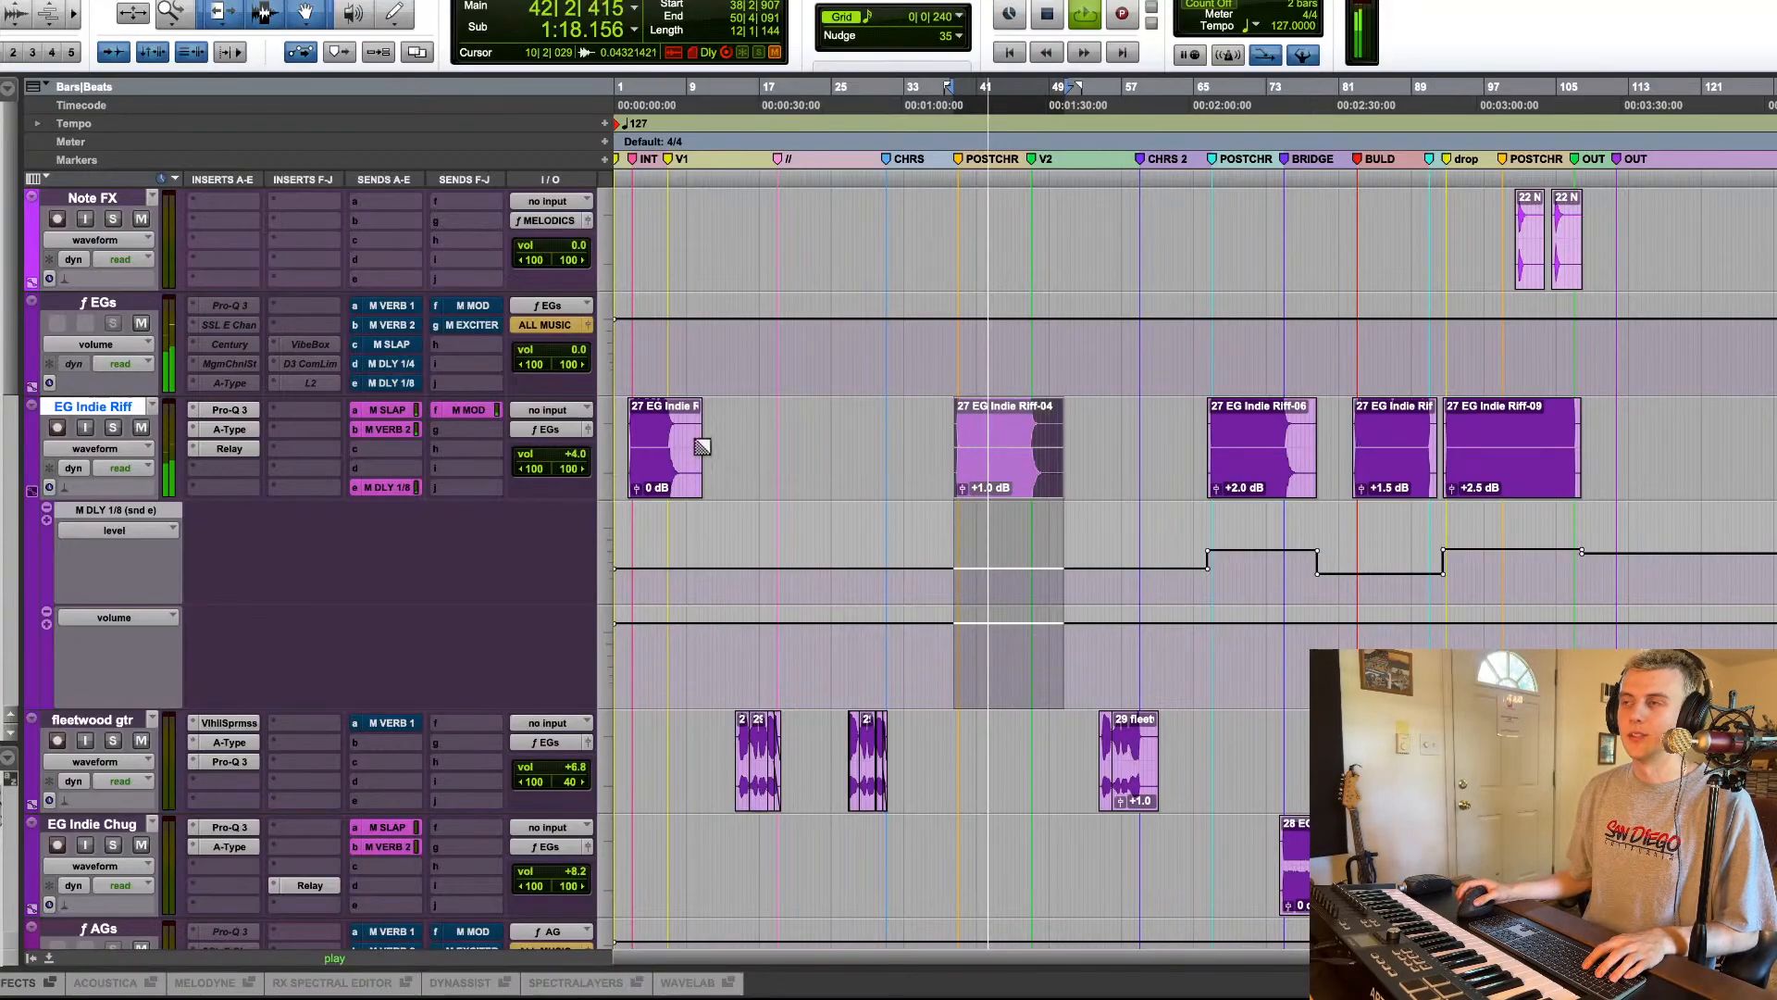
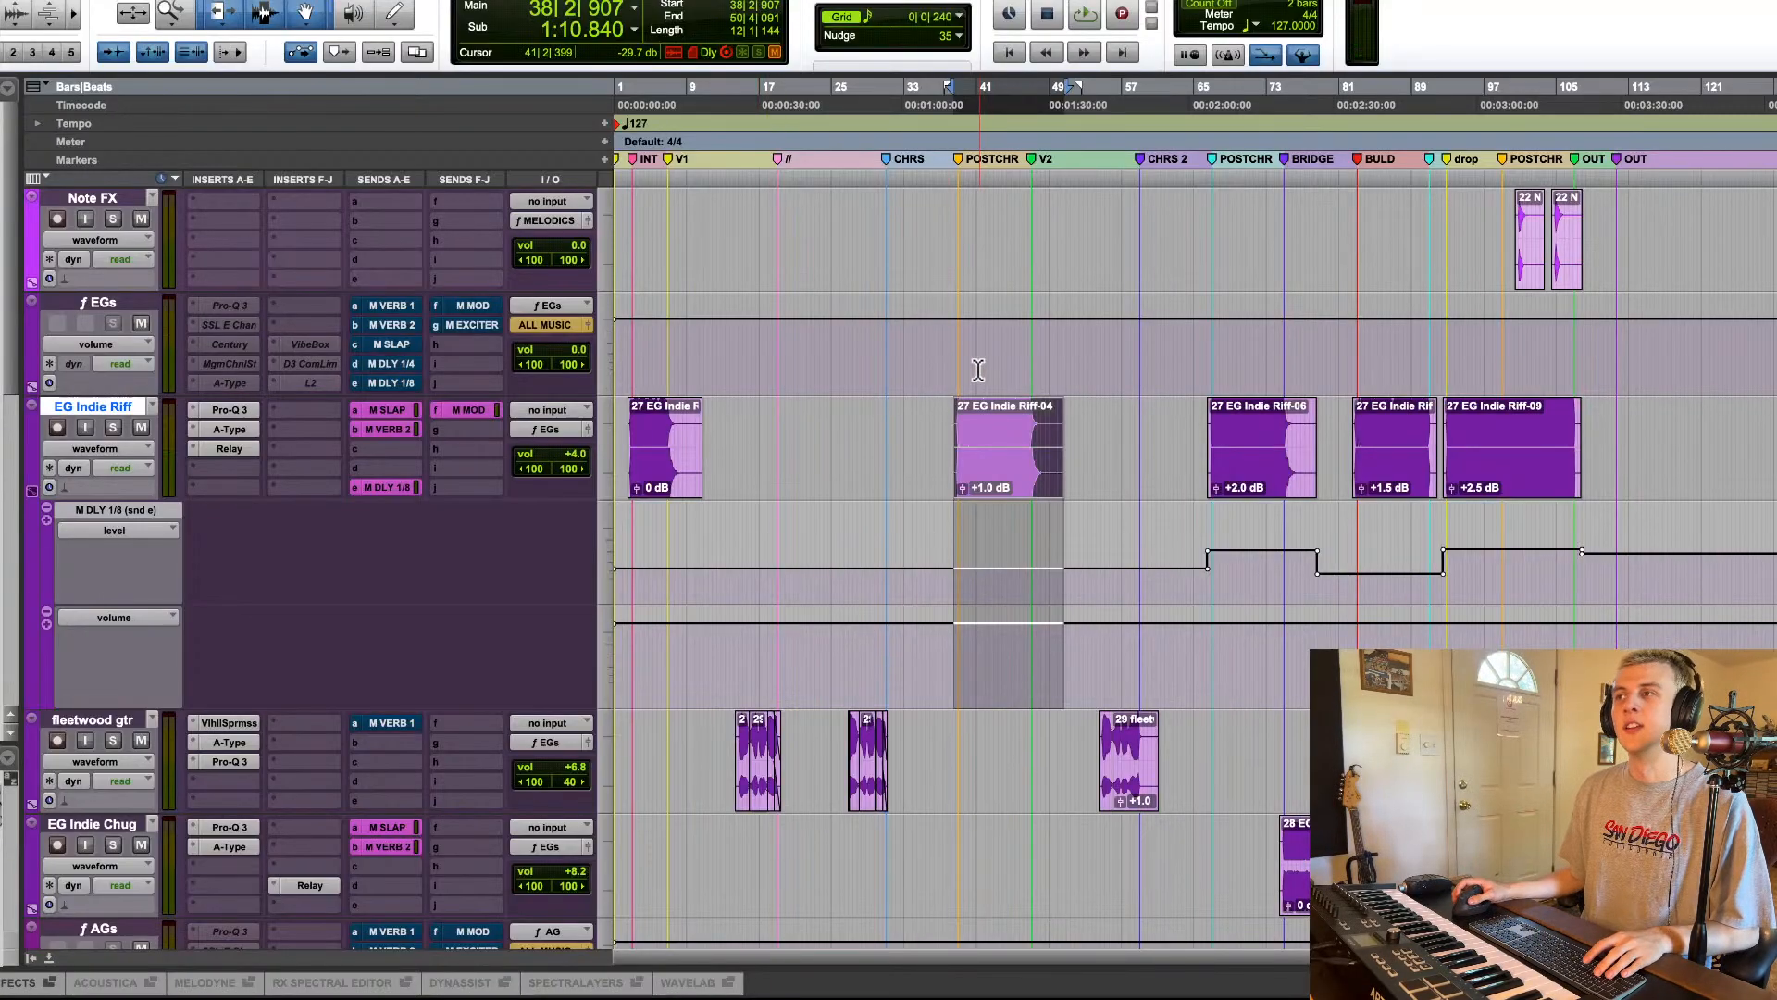
Step: Mark out the first post chorus on the ƒ EGs track and play the mix from bar 38
left_click_drag(955, 369, 1080, 361)
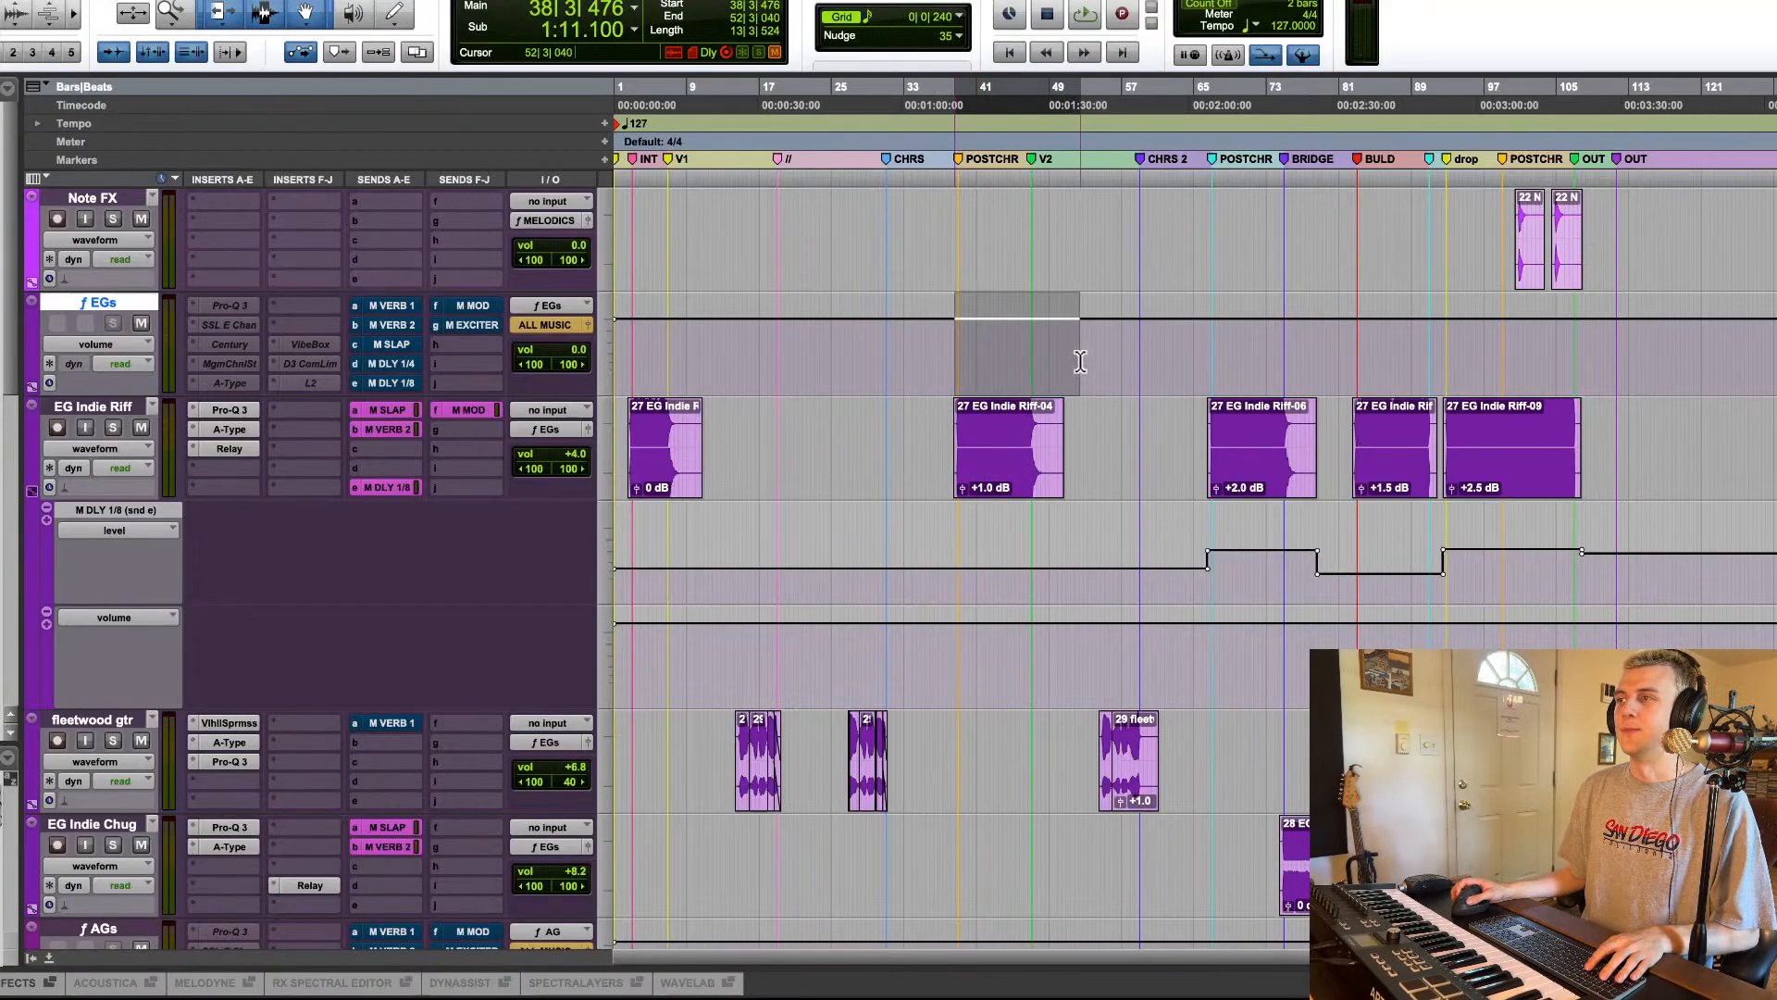
left_click(958, 363)
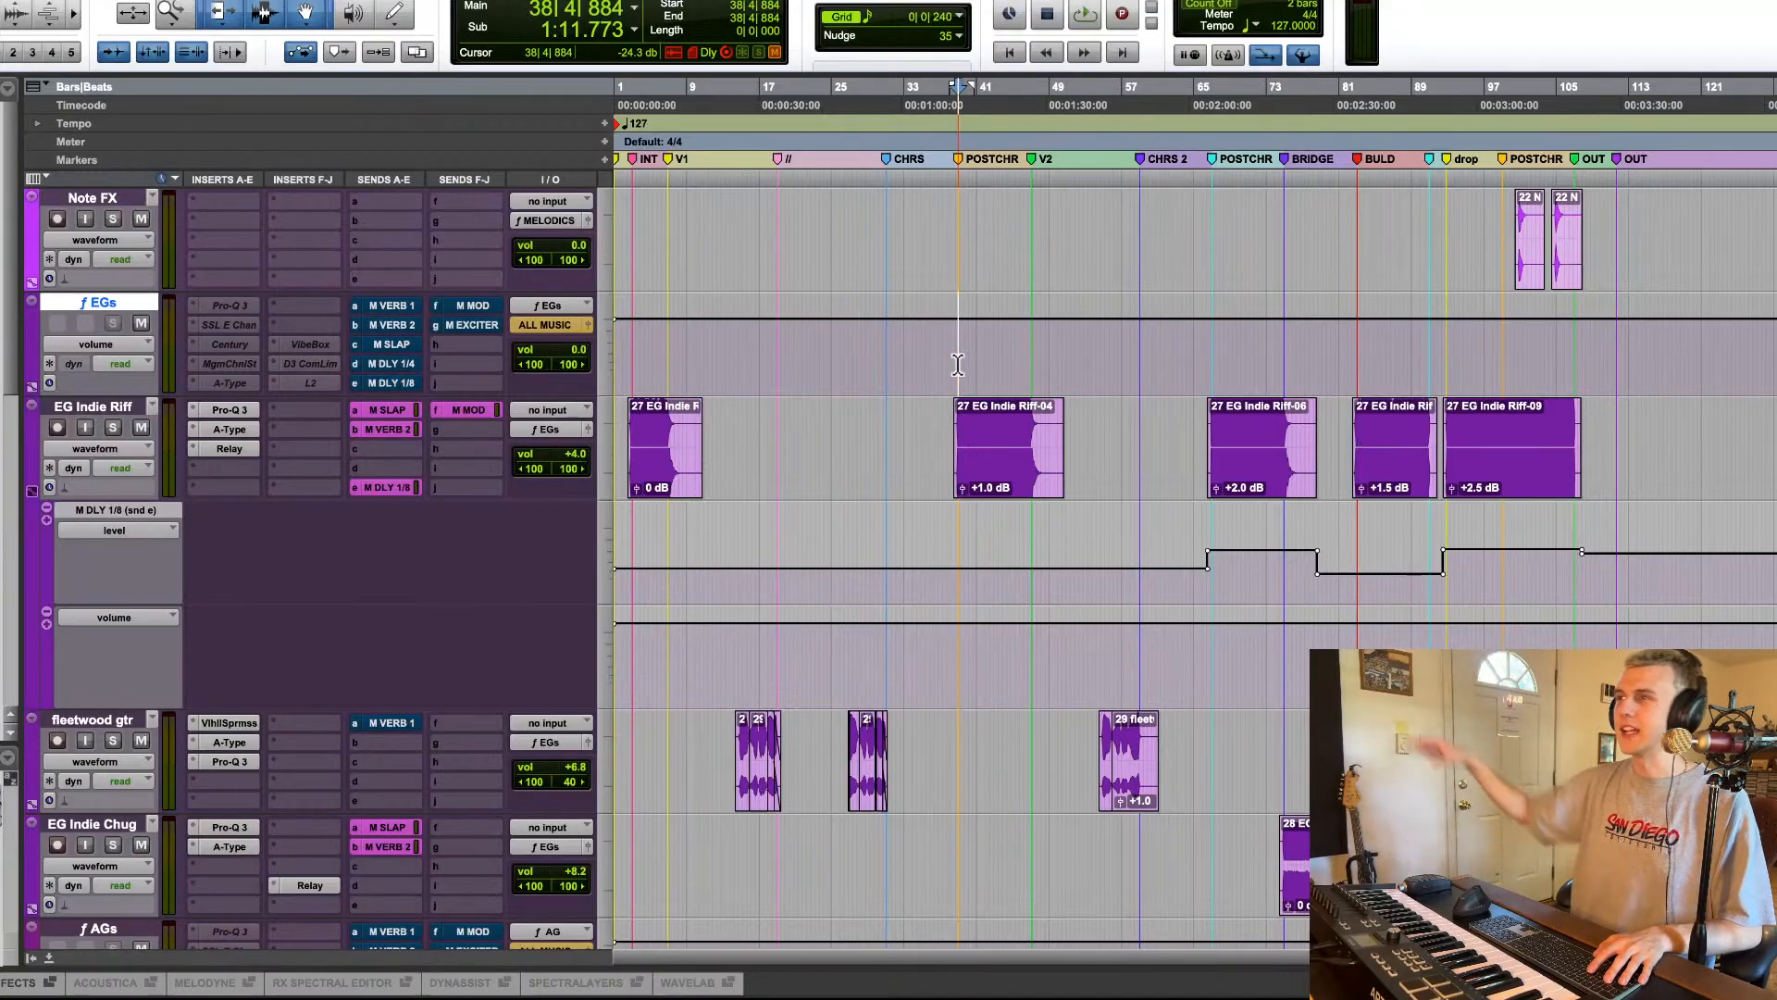
key("space")
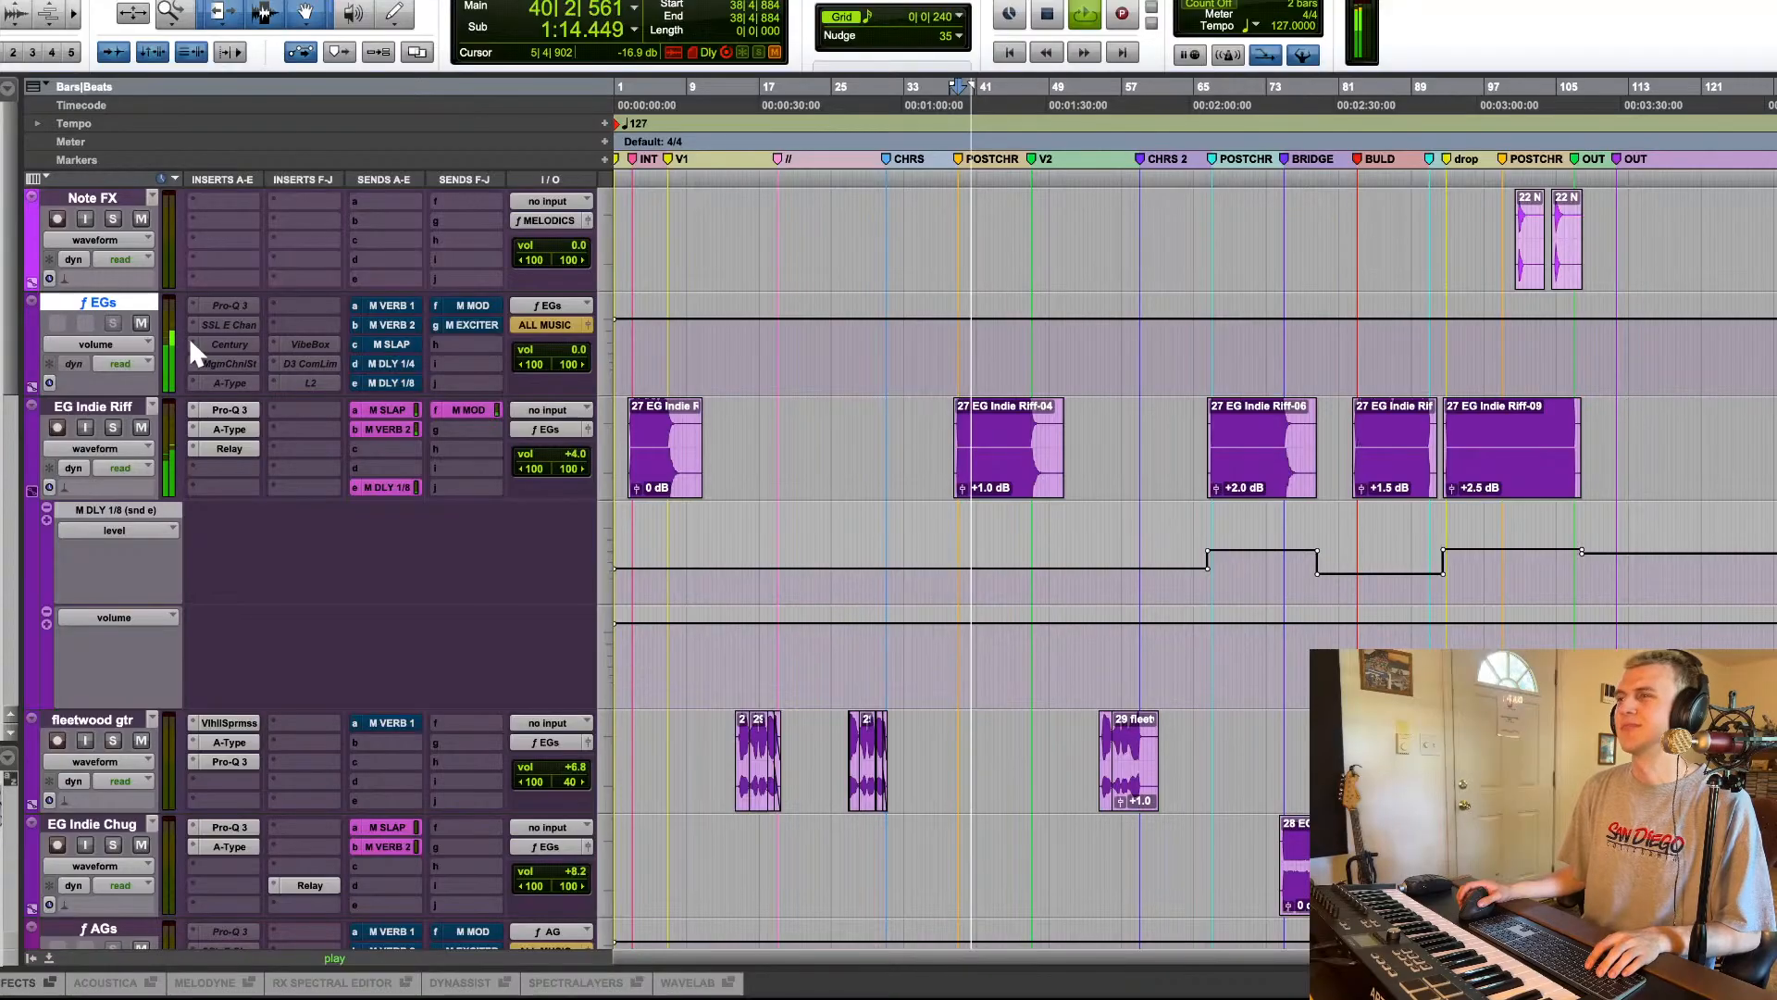
key("space")
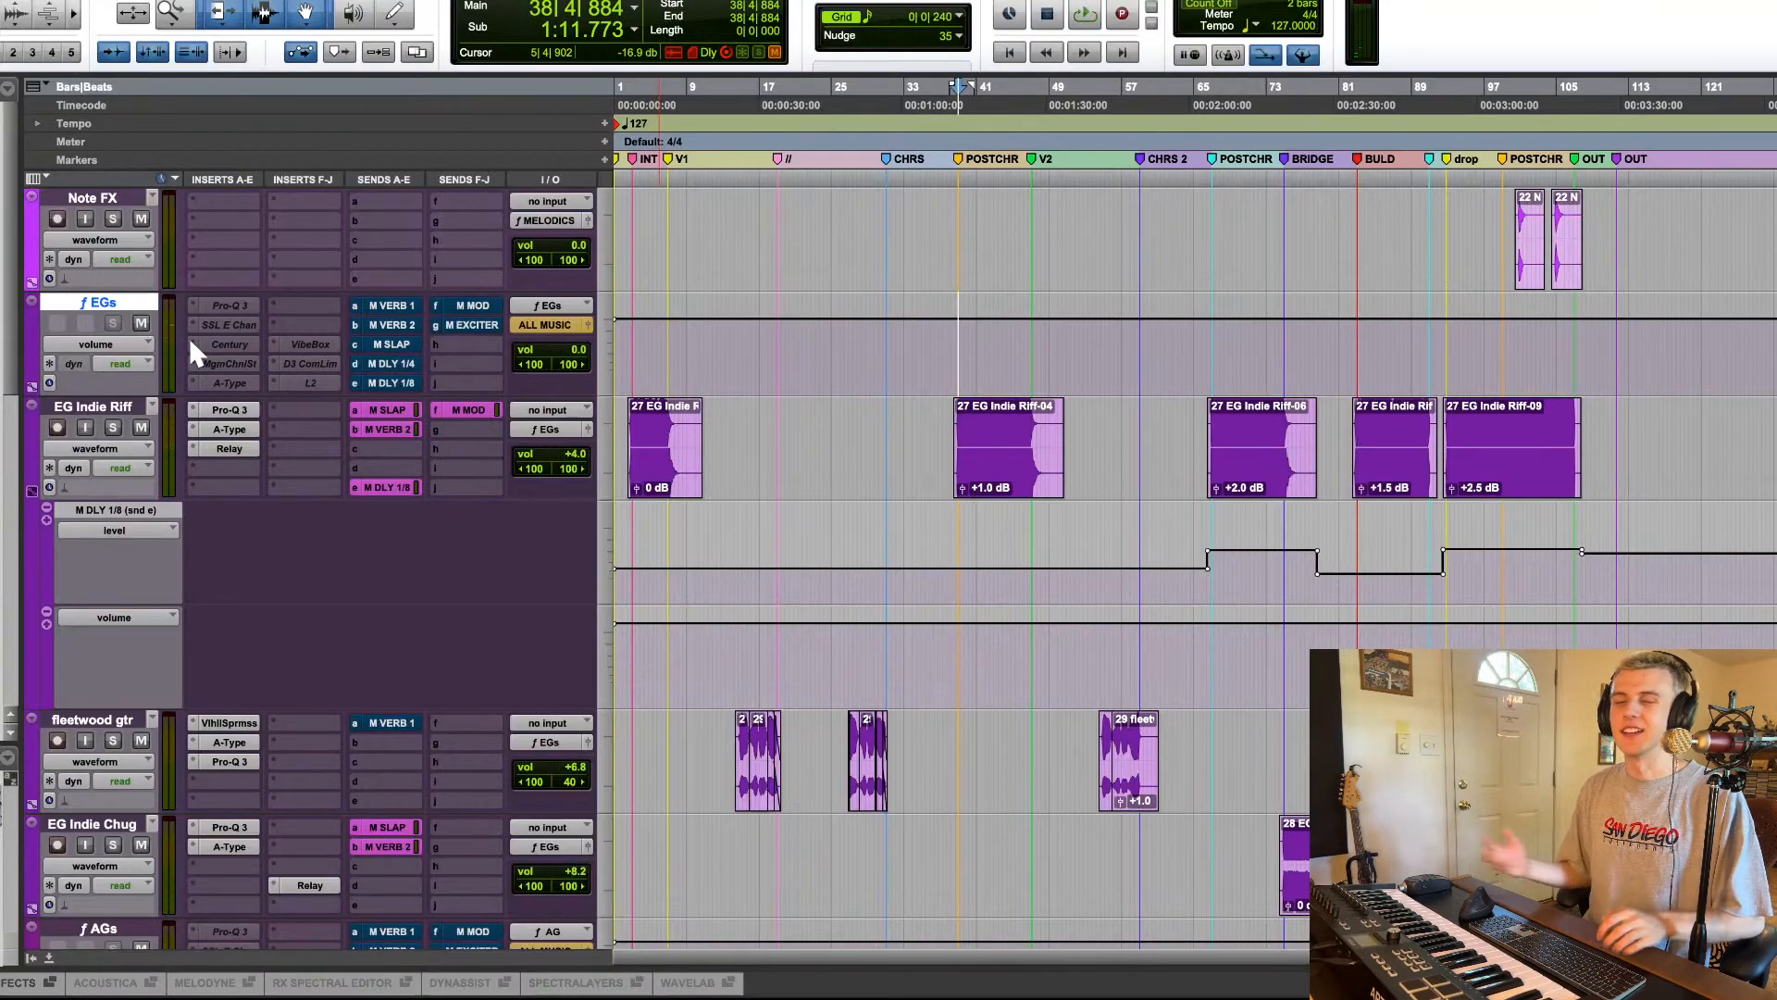
left_click_drag(948, 352, 1062, 356)
left_click(954, 348)
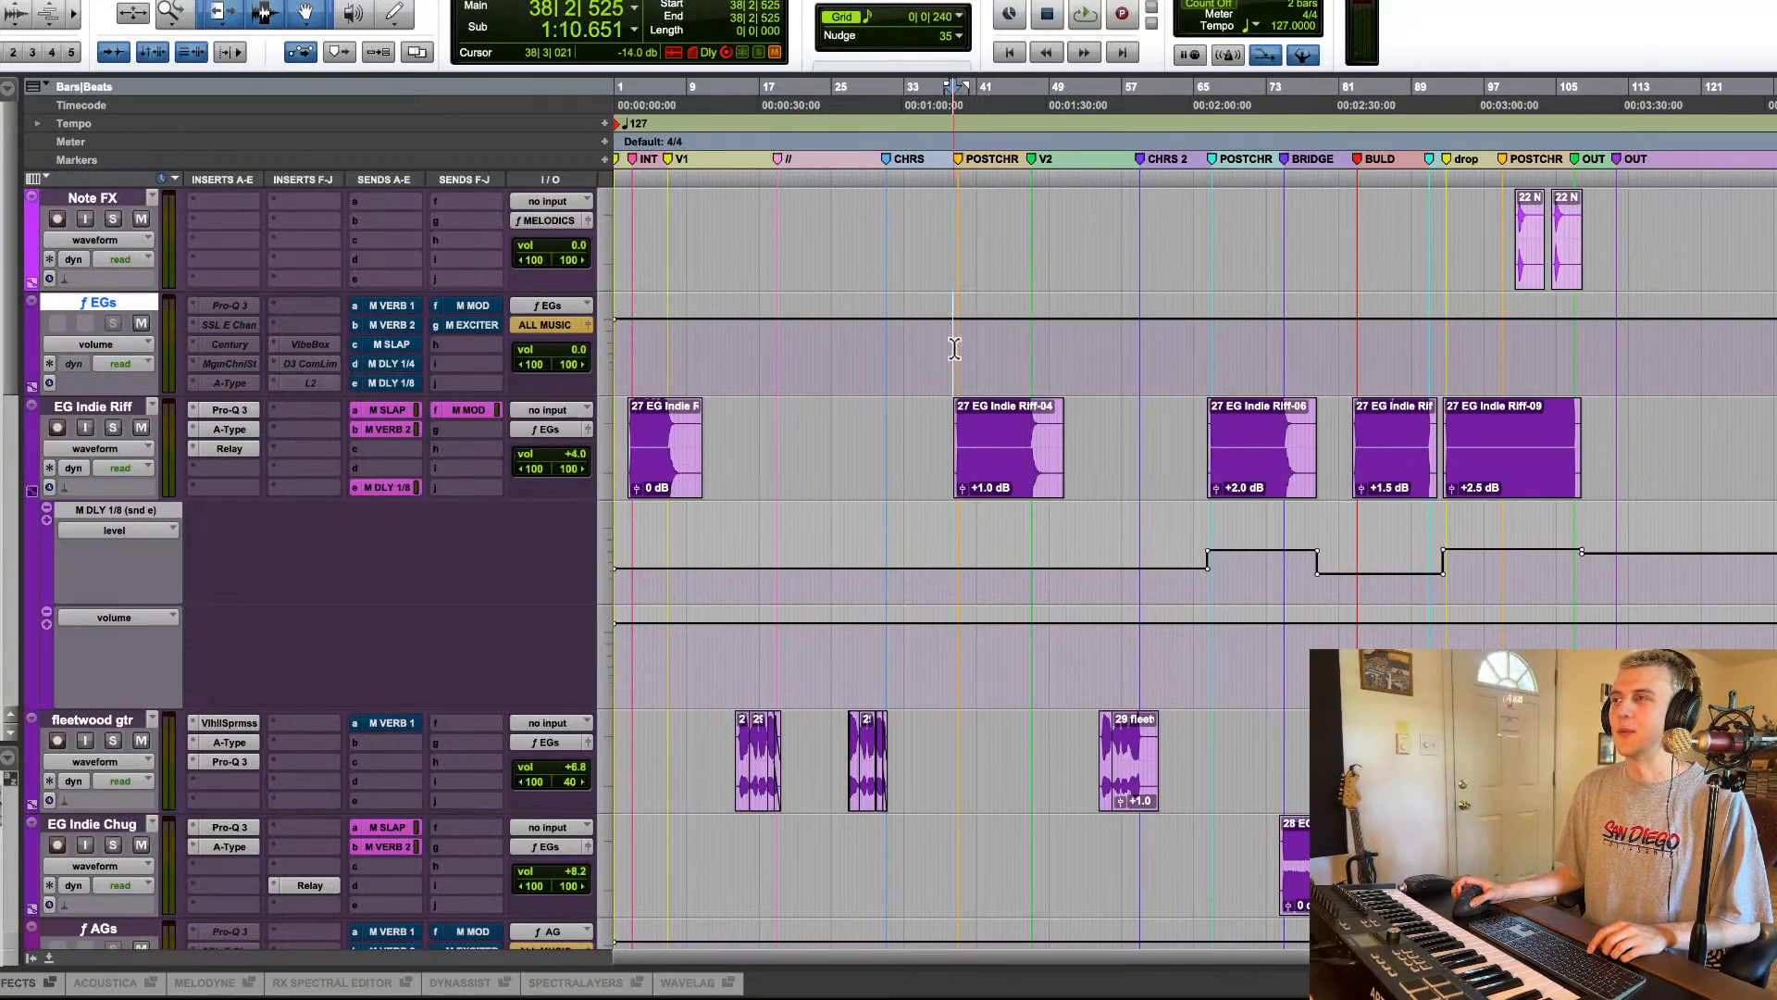
Step: Play the full mix from bar 38 through the first post chorus, then stop playback
key("ctrl+bracketright")
key("ctrl+bracketright")
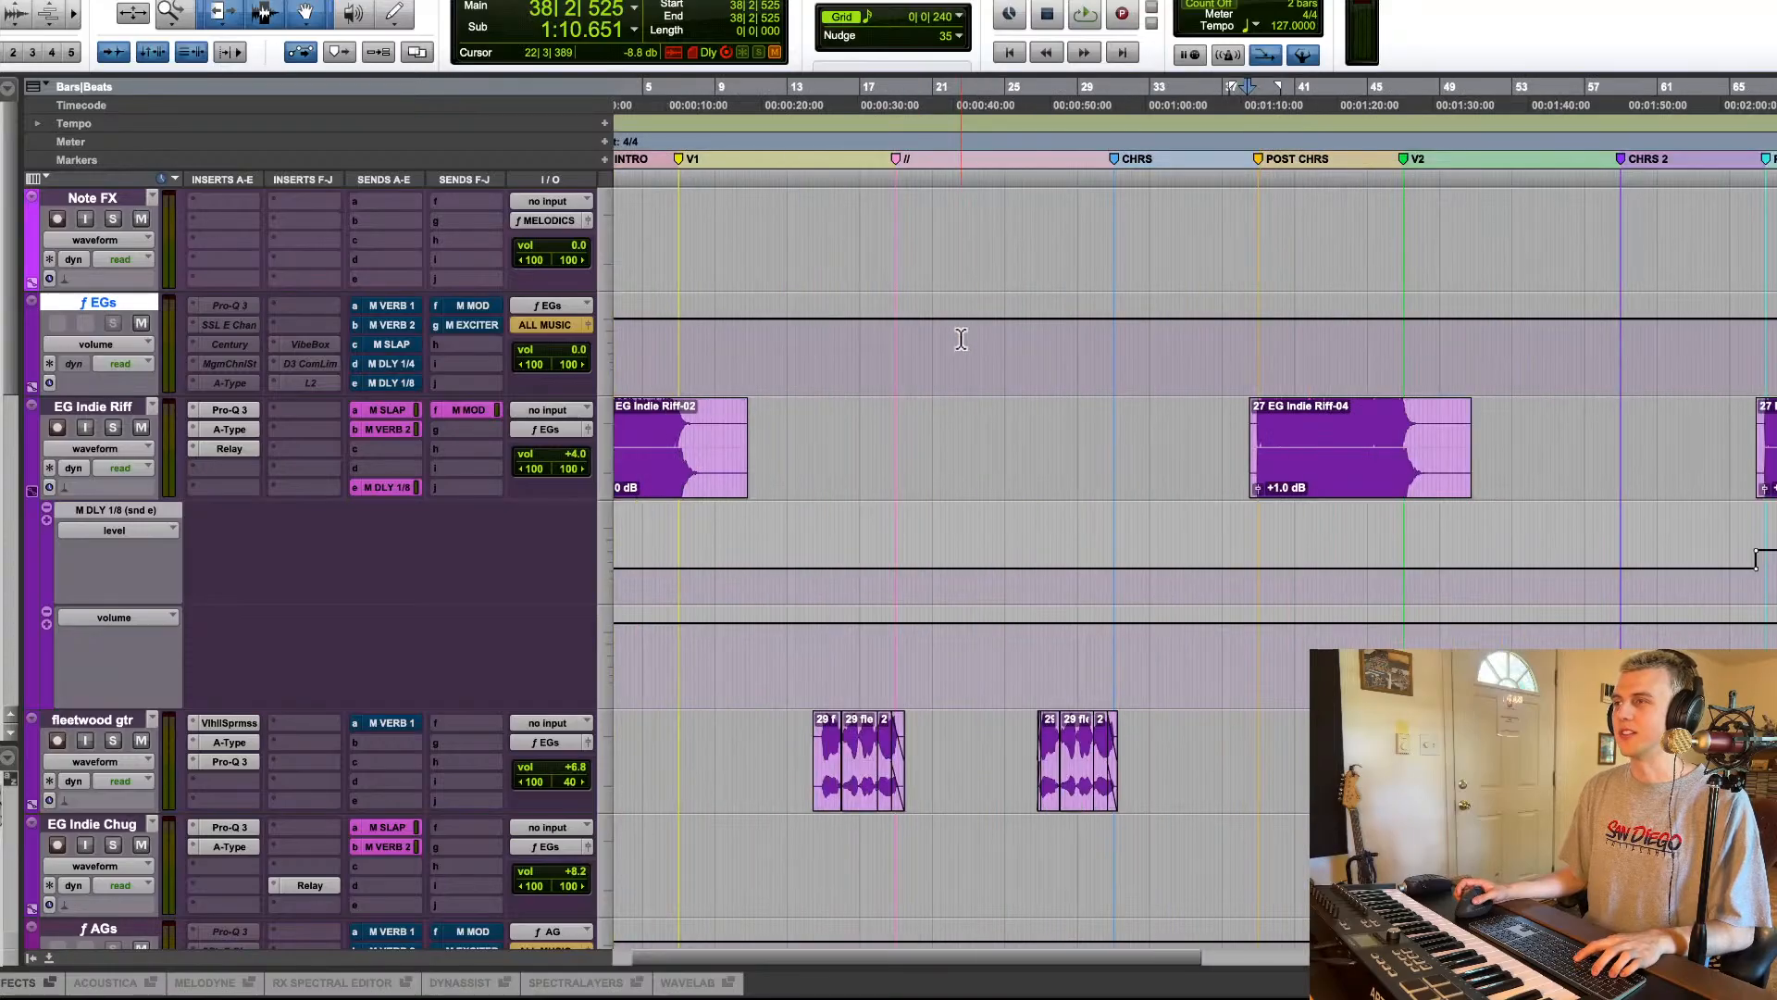
key("space")
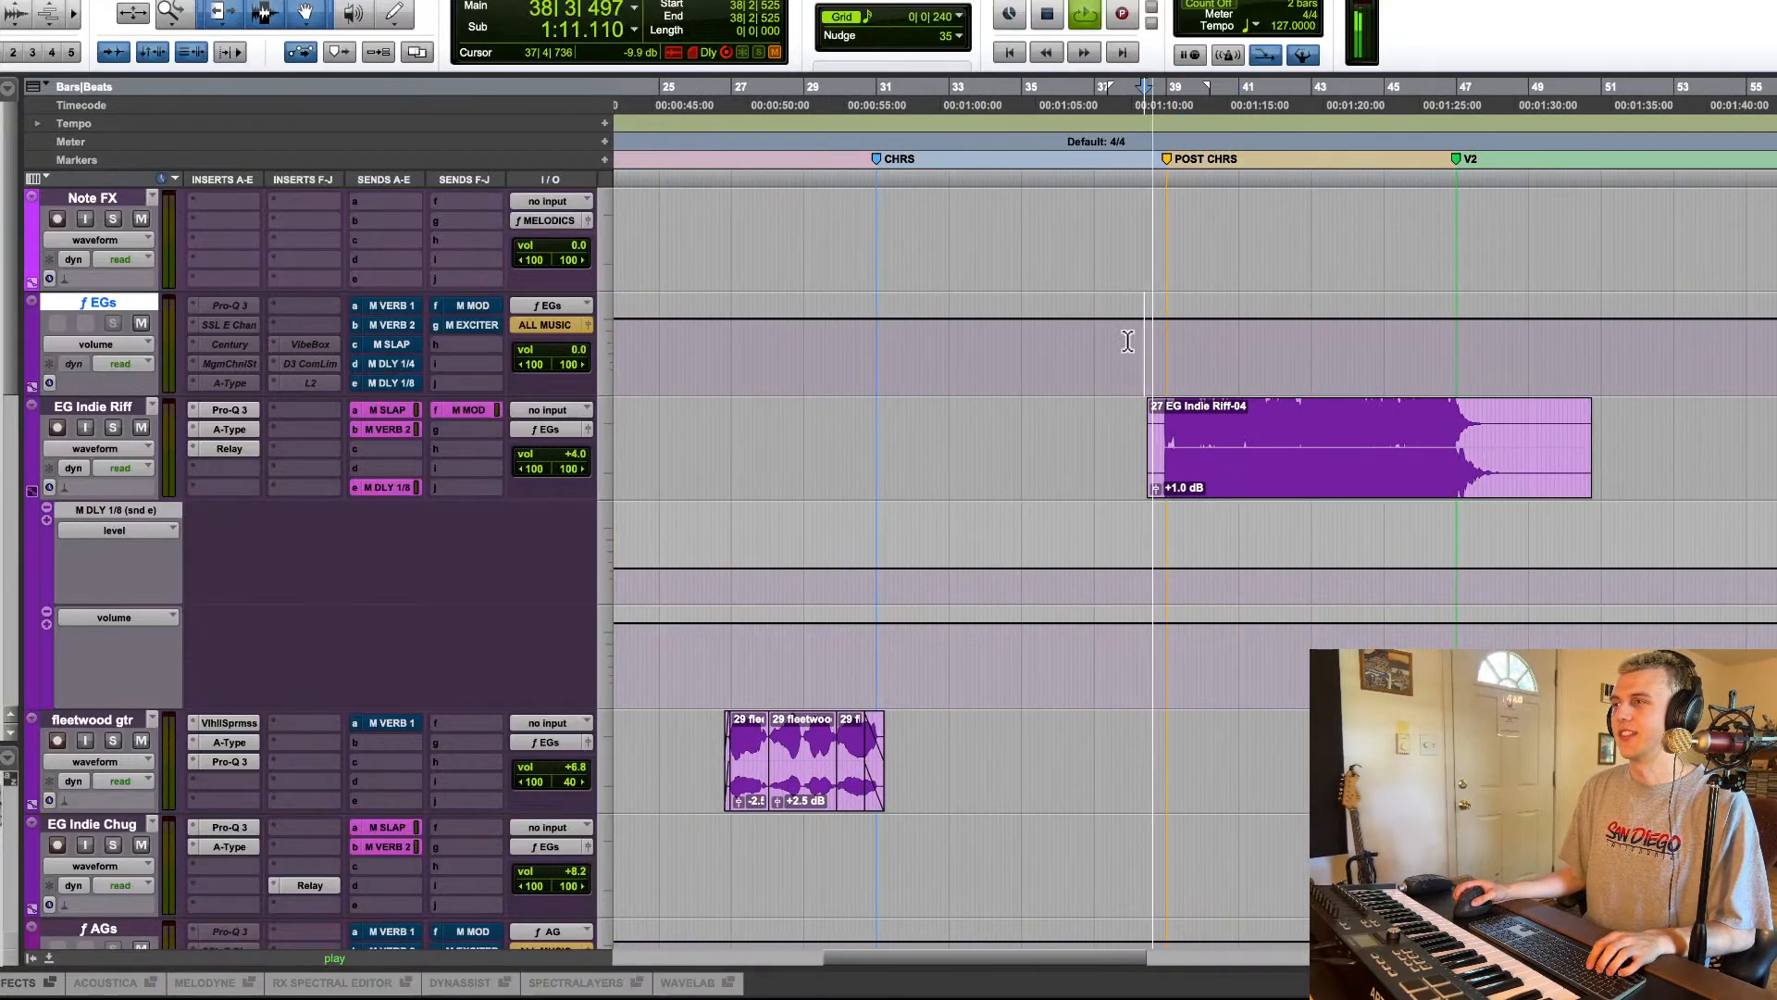
scroll(1172, 343, "right", 10)
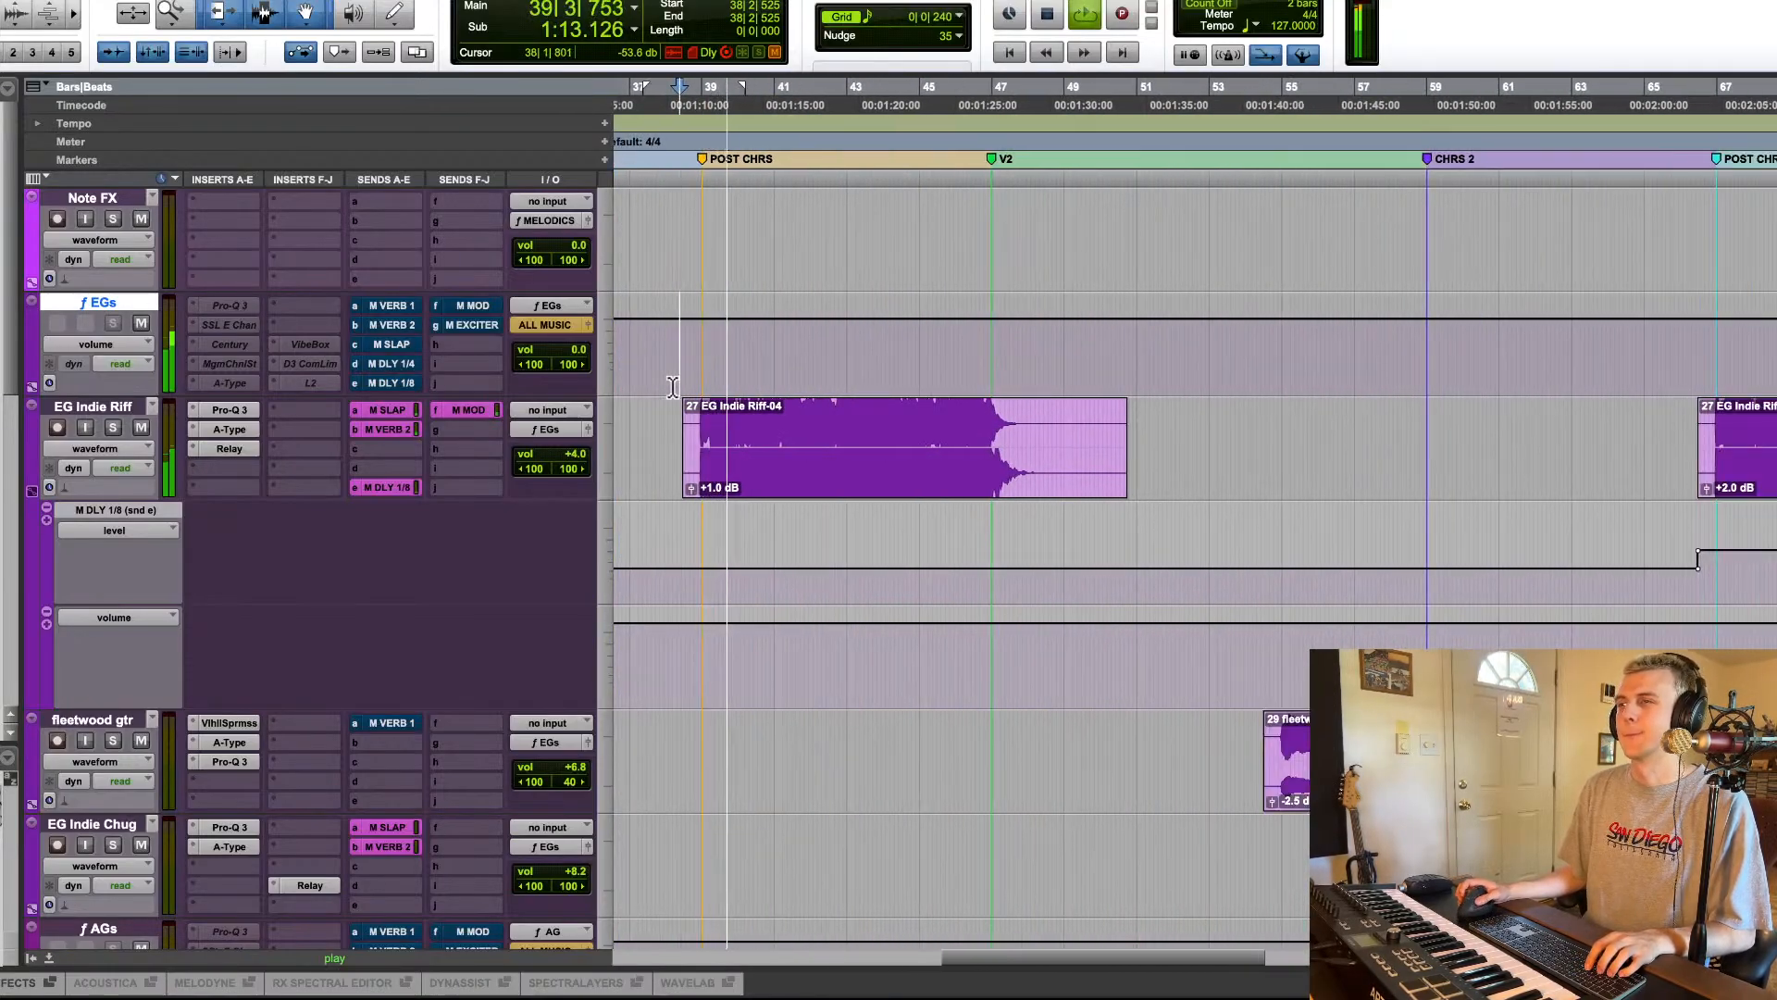
key("ctrl+bracketleft")
key("ctrl+bracketleft")
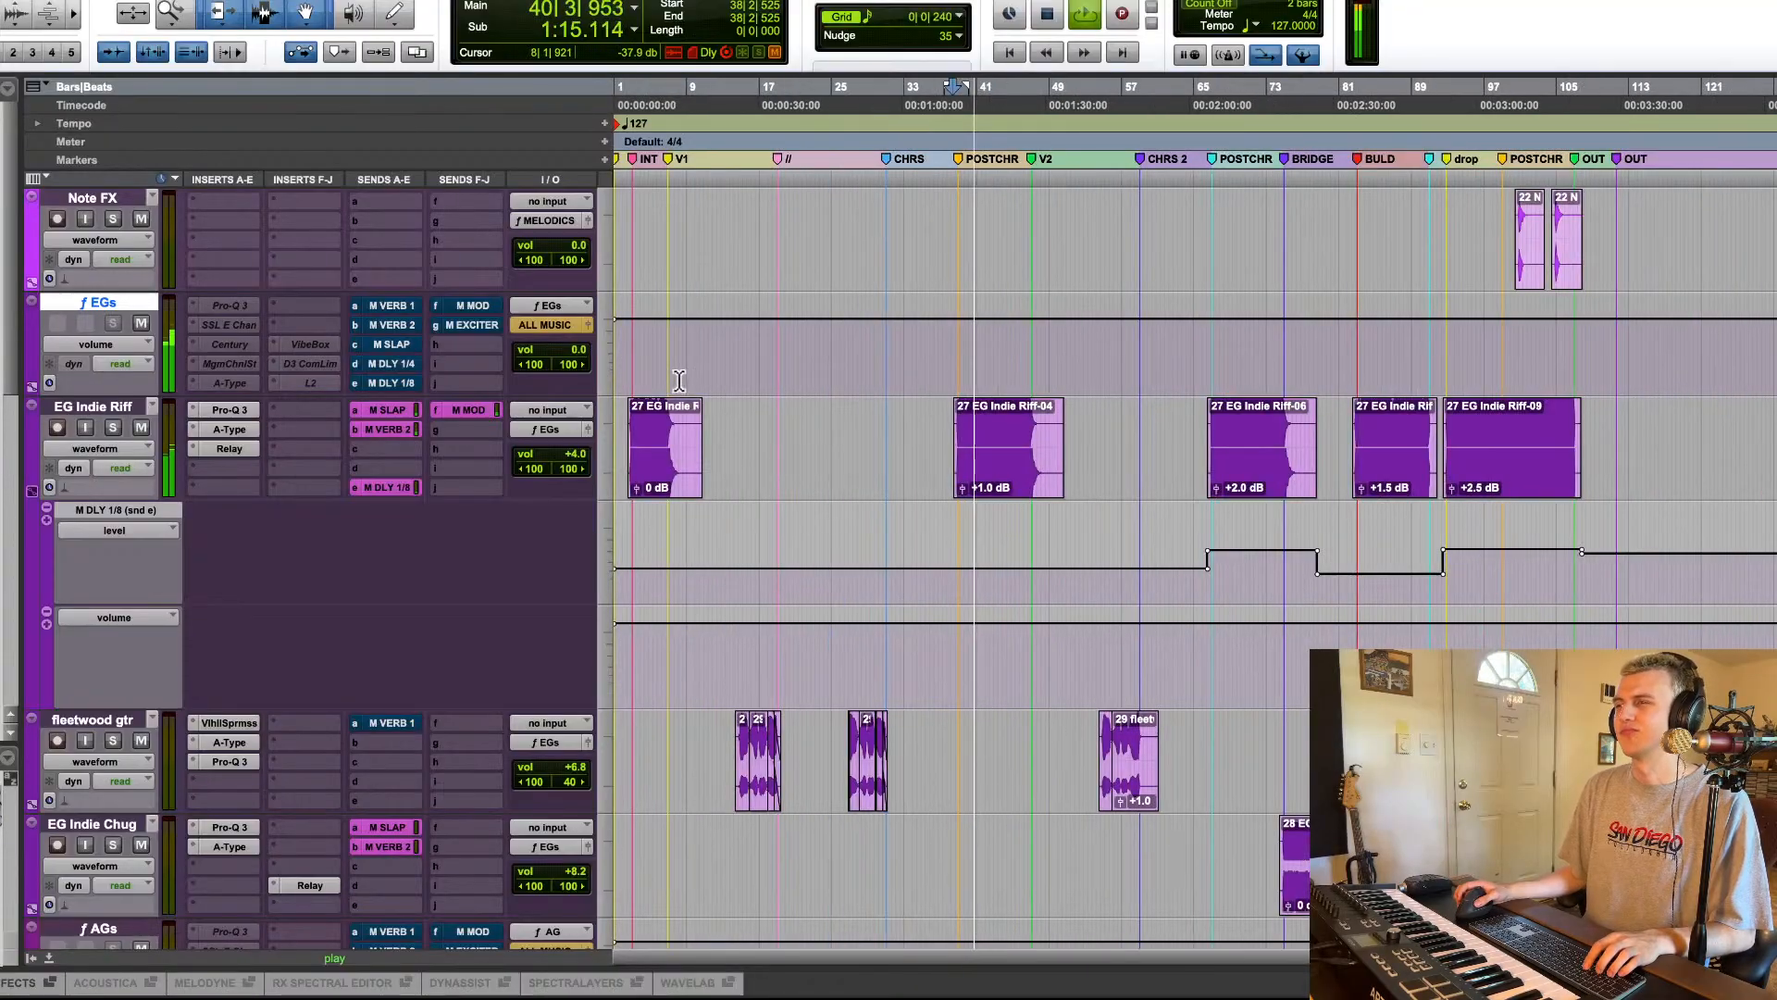
key("space")
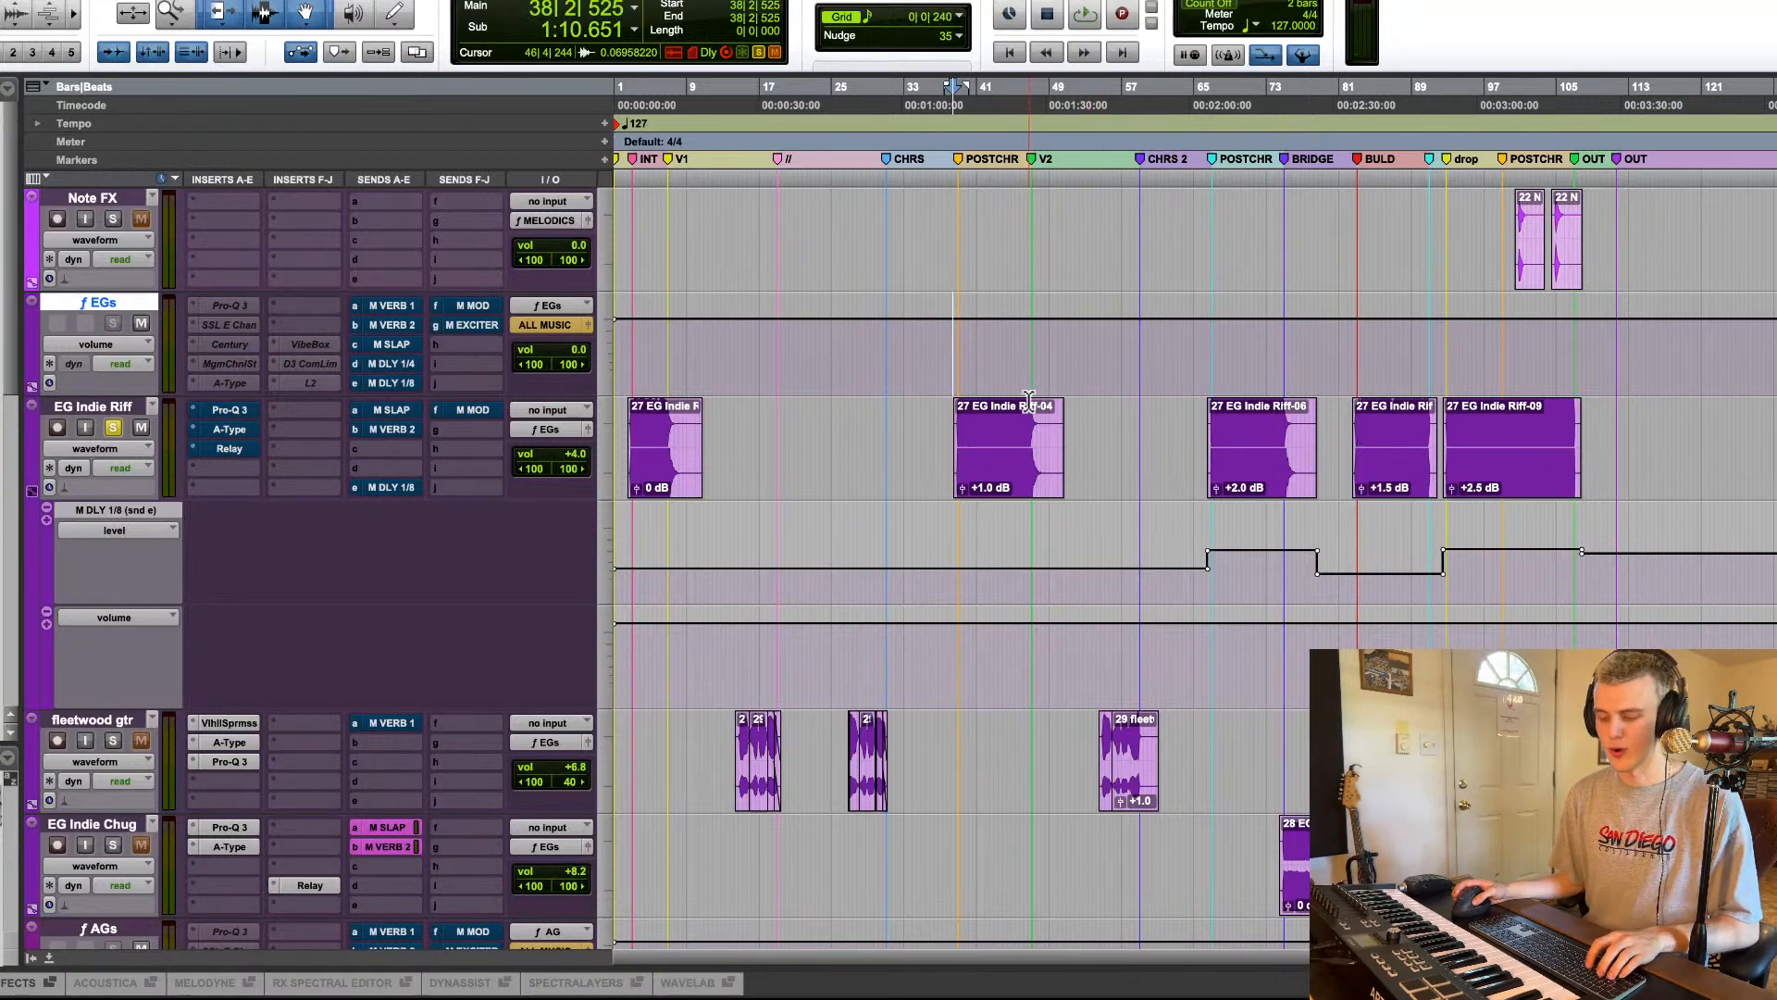
Step: Play the soloed EG Indie Riff-04 clip with the track's inserts and sends bypassed, restarting from bar 39
scroll(1028, 400, "up", 4)
key("space")
scroll(972, 396, "right", 6)
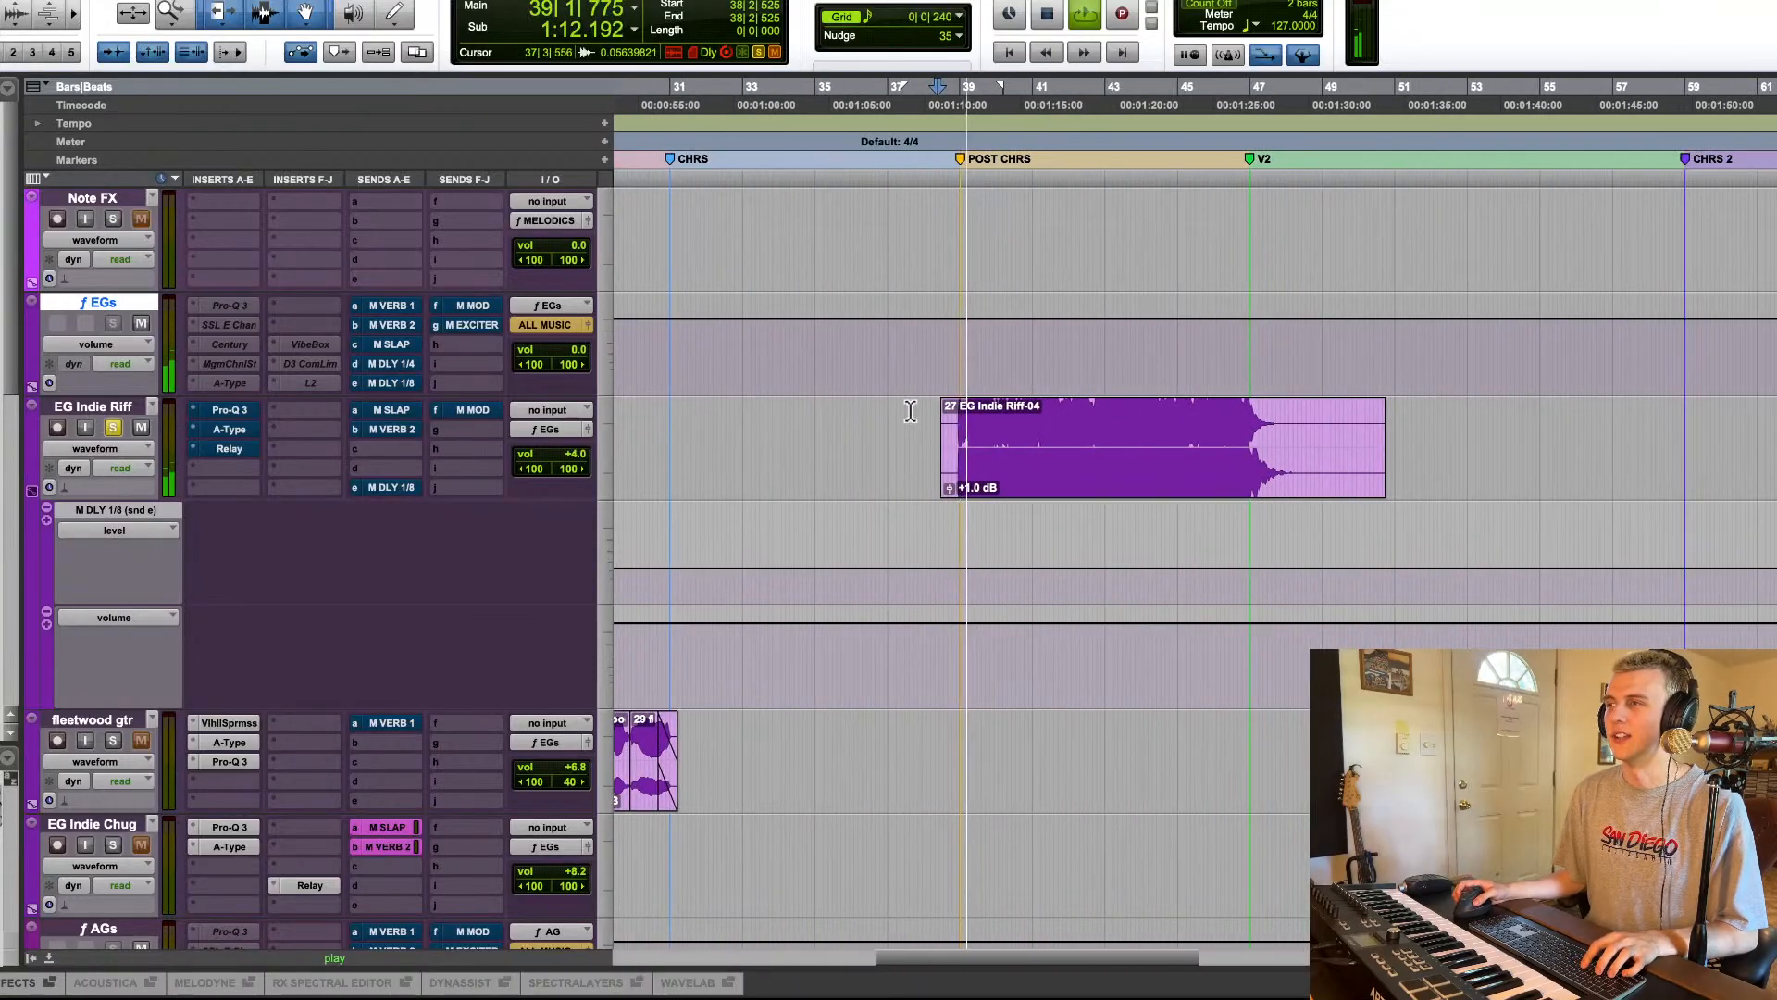
scroll(910, 410, "right", 4)
scroll(742, 448, "down", 2)
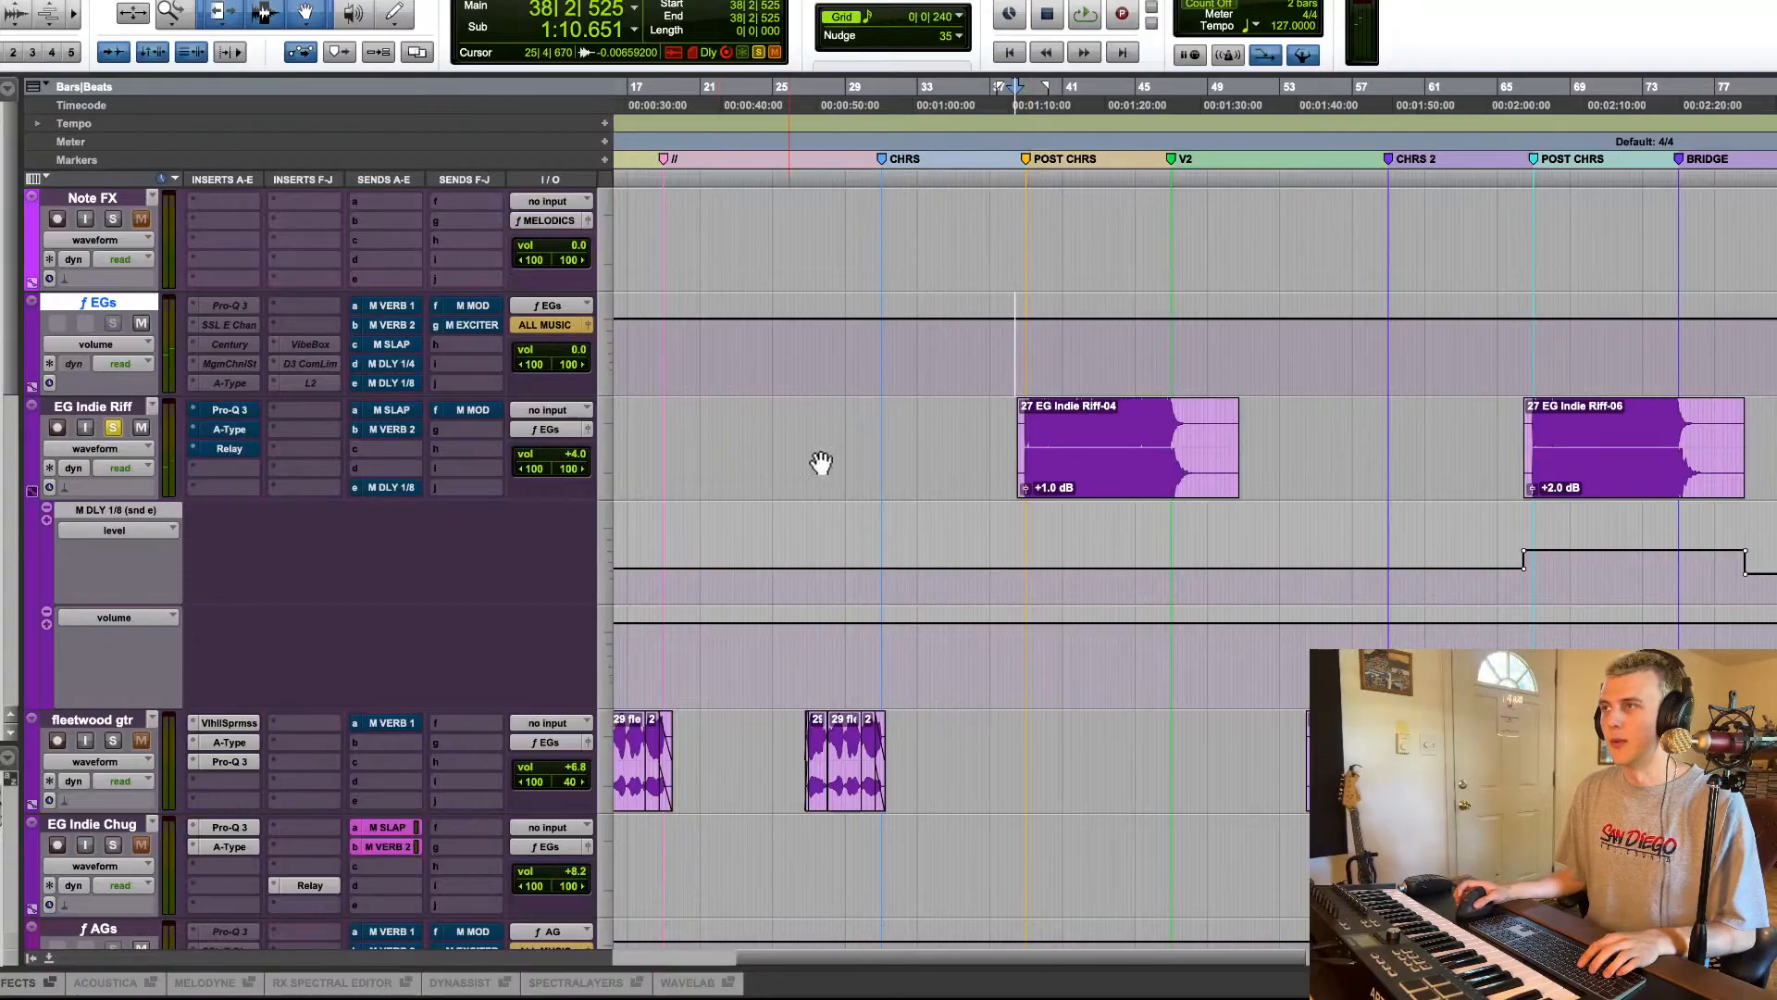
key("space")
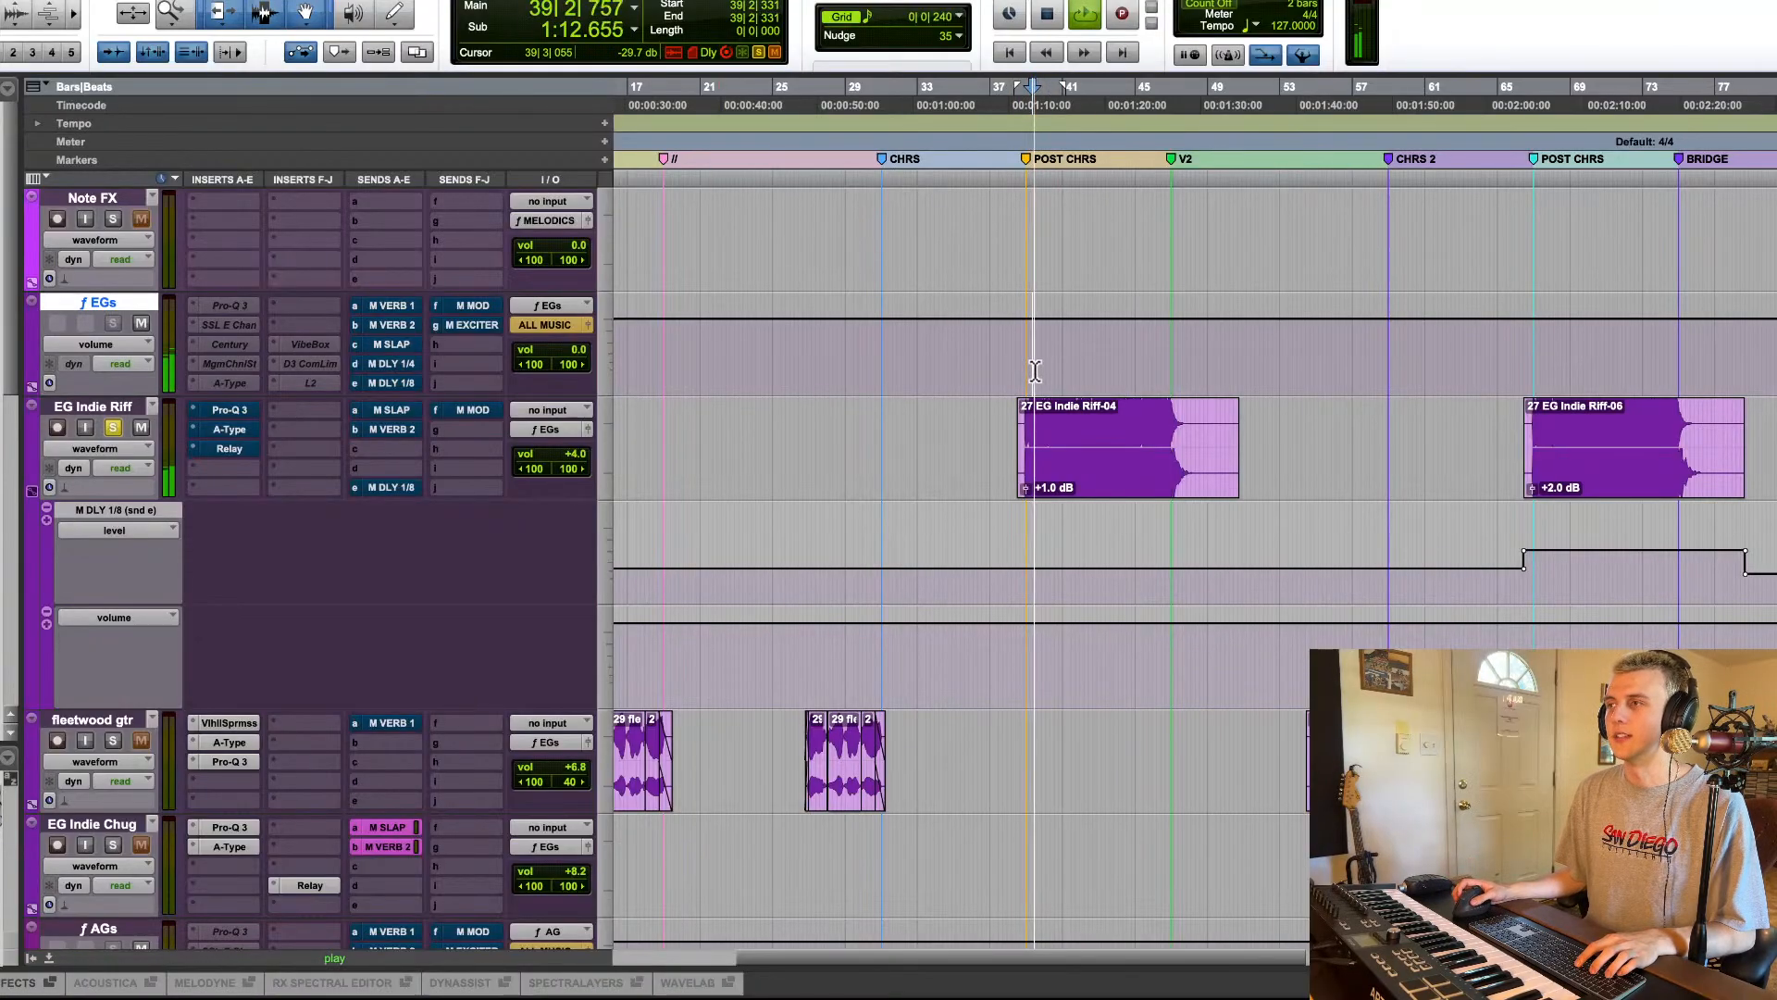
Step: Re-enable the Pro-Q 3 and A-Type inserts on EG Indie Riff during playback, viewing each plug-in's settings and closing it
left_click(242, 407, "super")
left_click(236, 410)
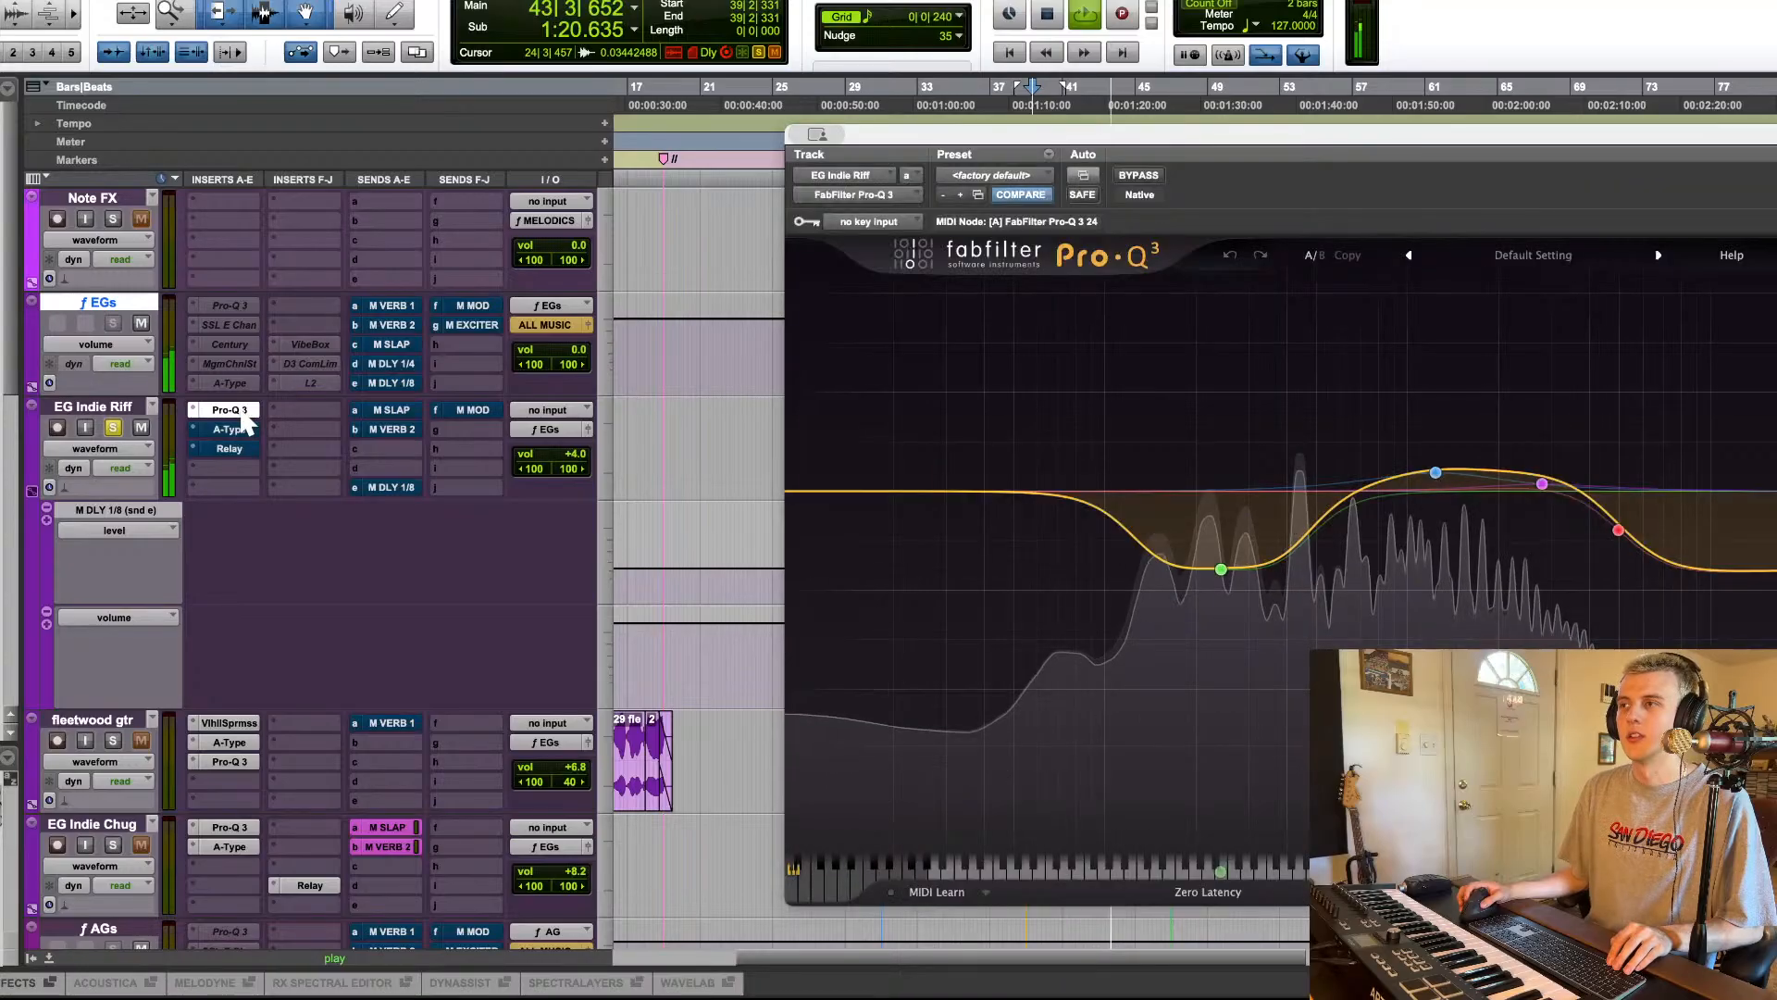
left_click(242, 416)
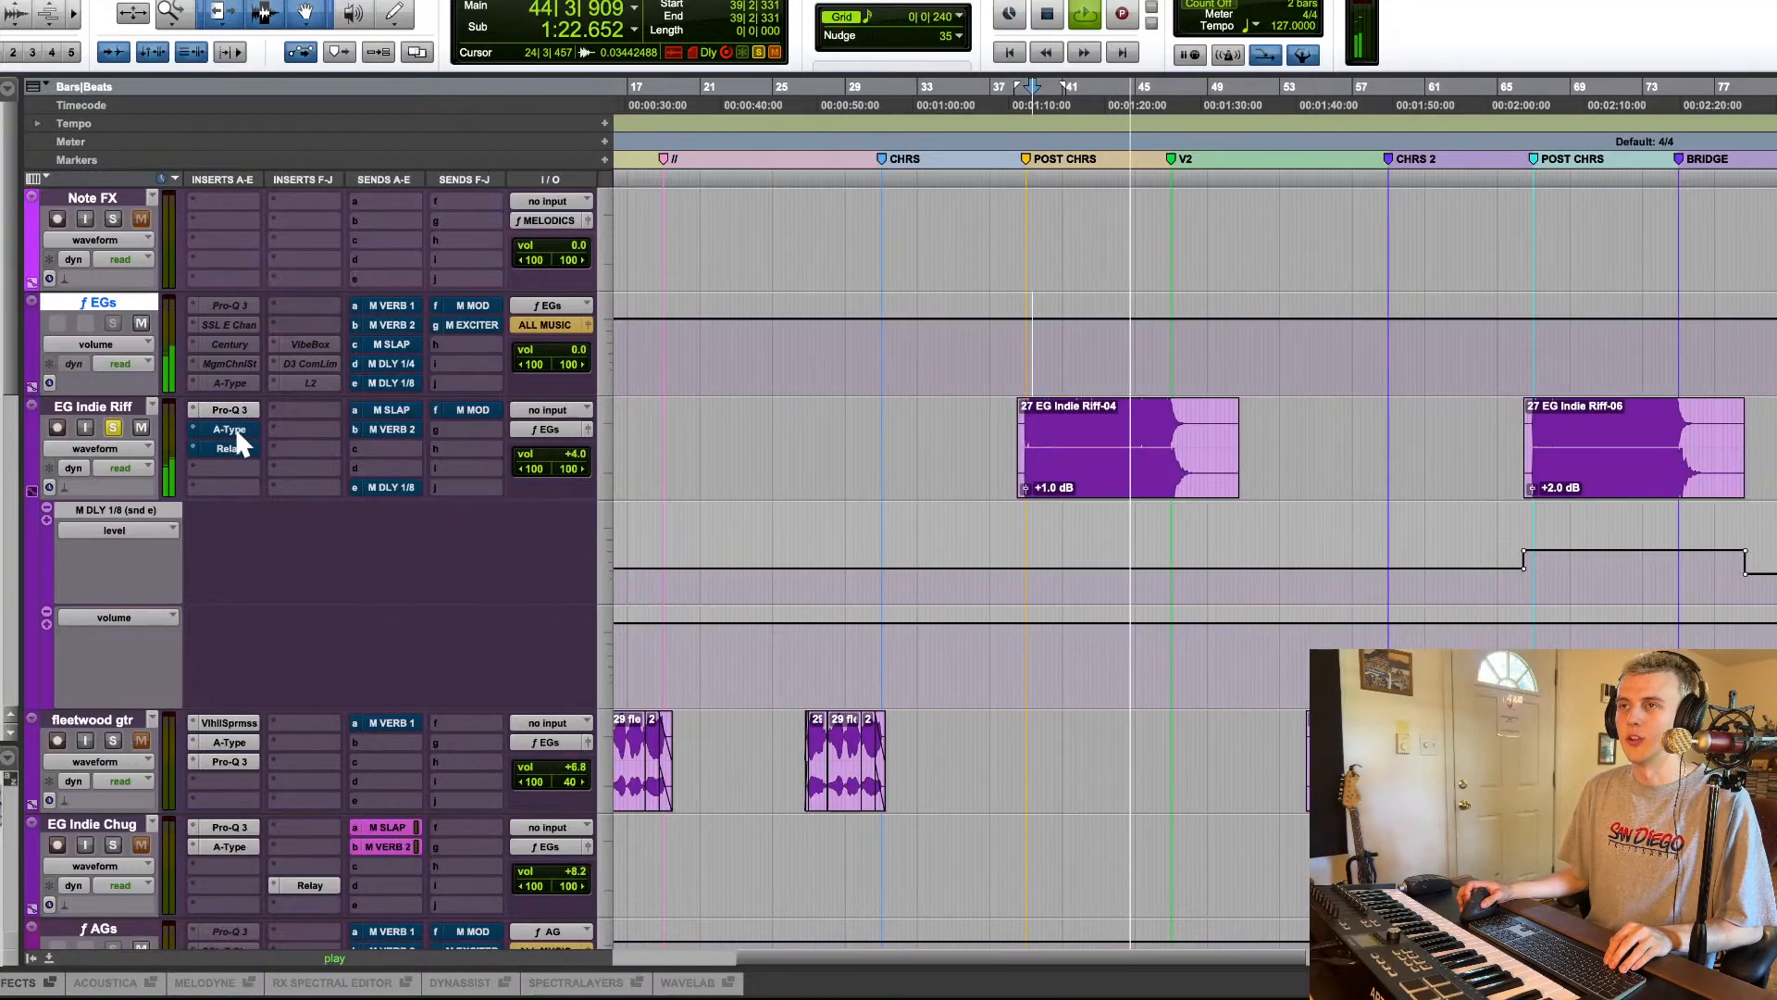
left_click(236, 429)
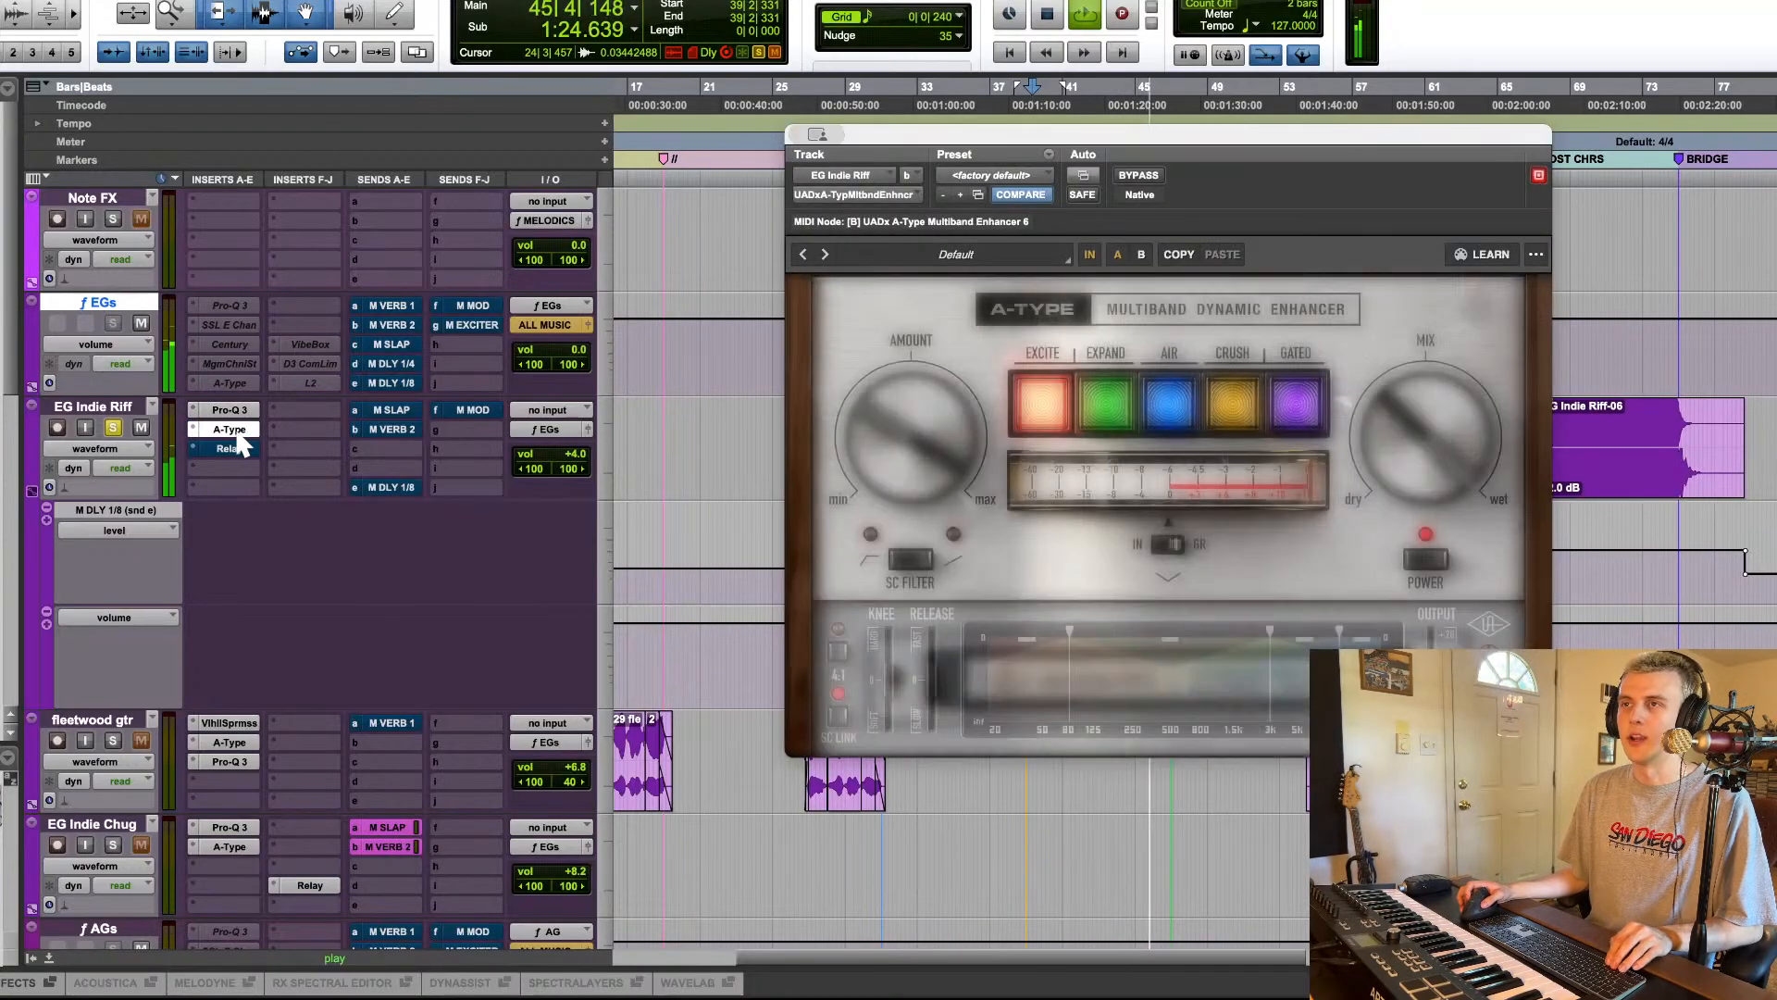
left_click(238, 439)
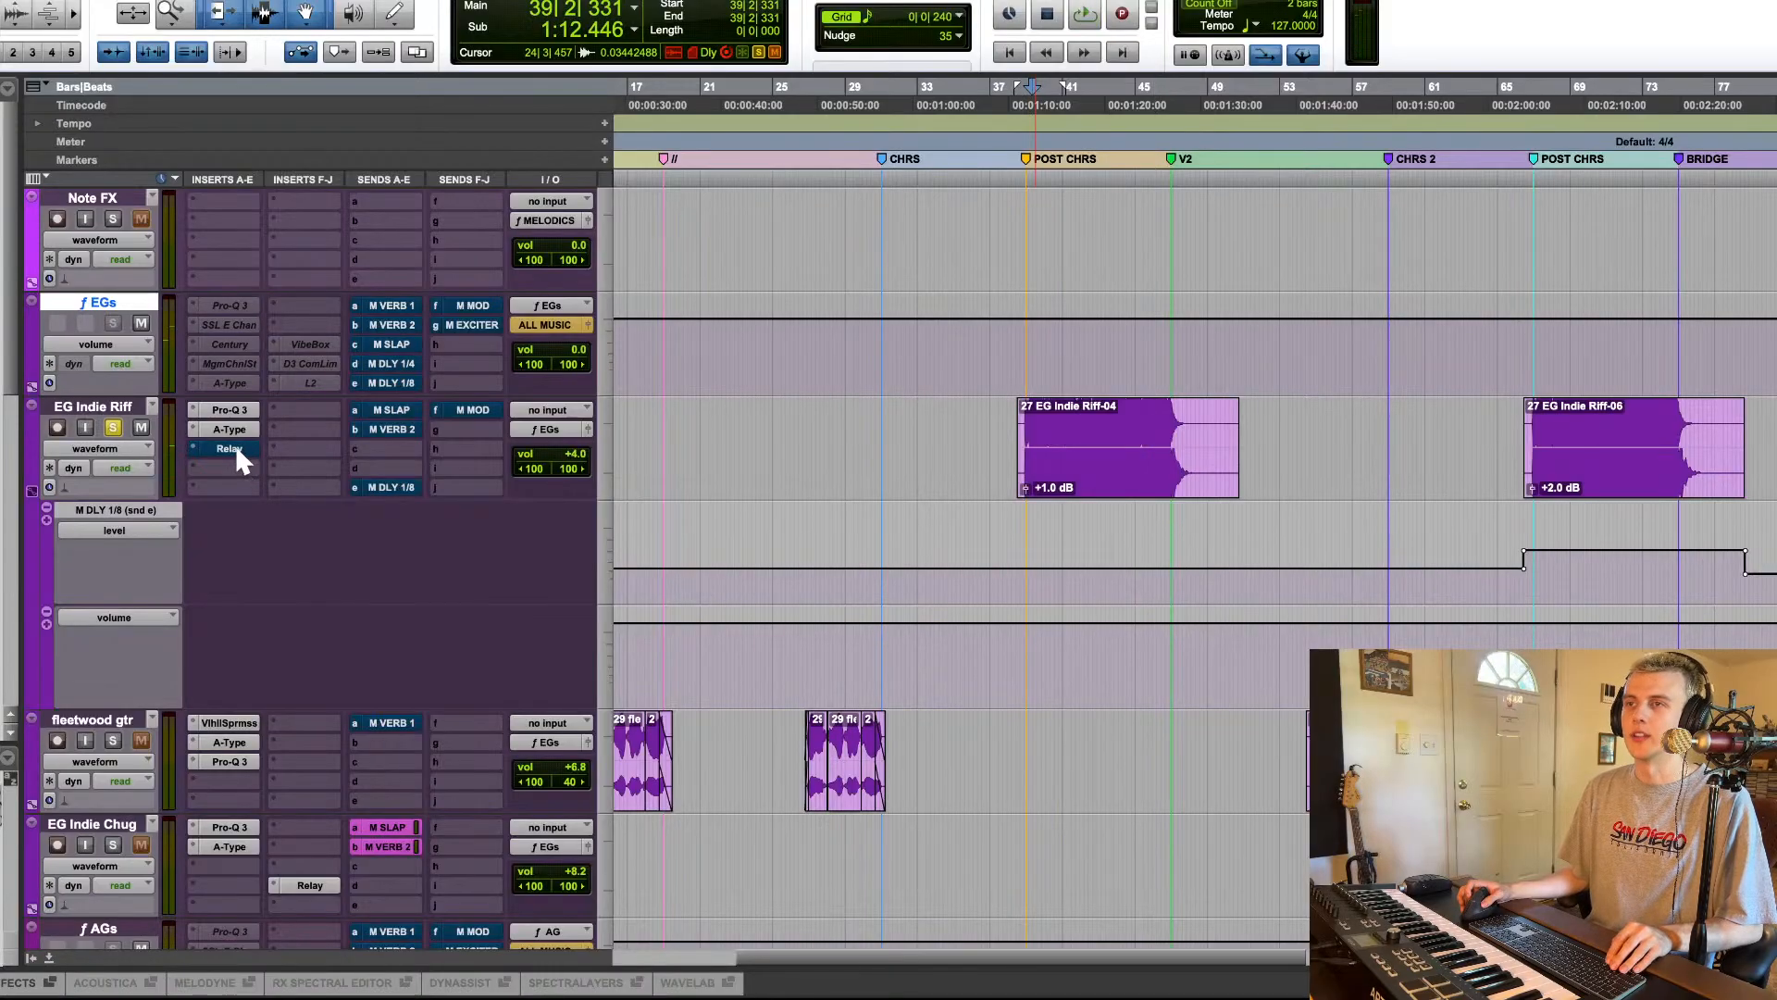
Step: Re-enable the Relay insert on EG Indie Riff, view it during soloed playback, and close it
left_click(231, 450)
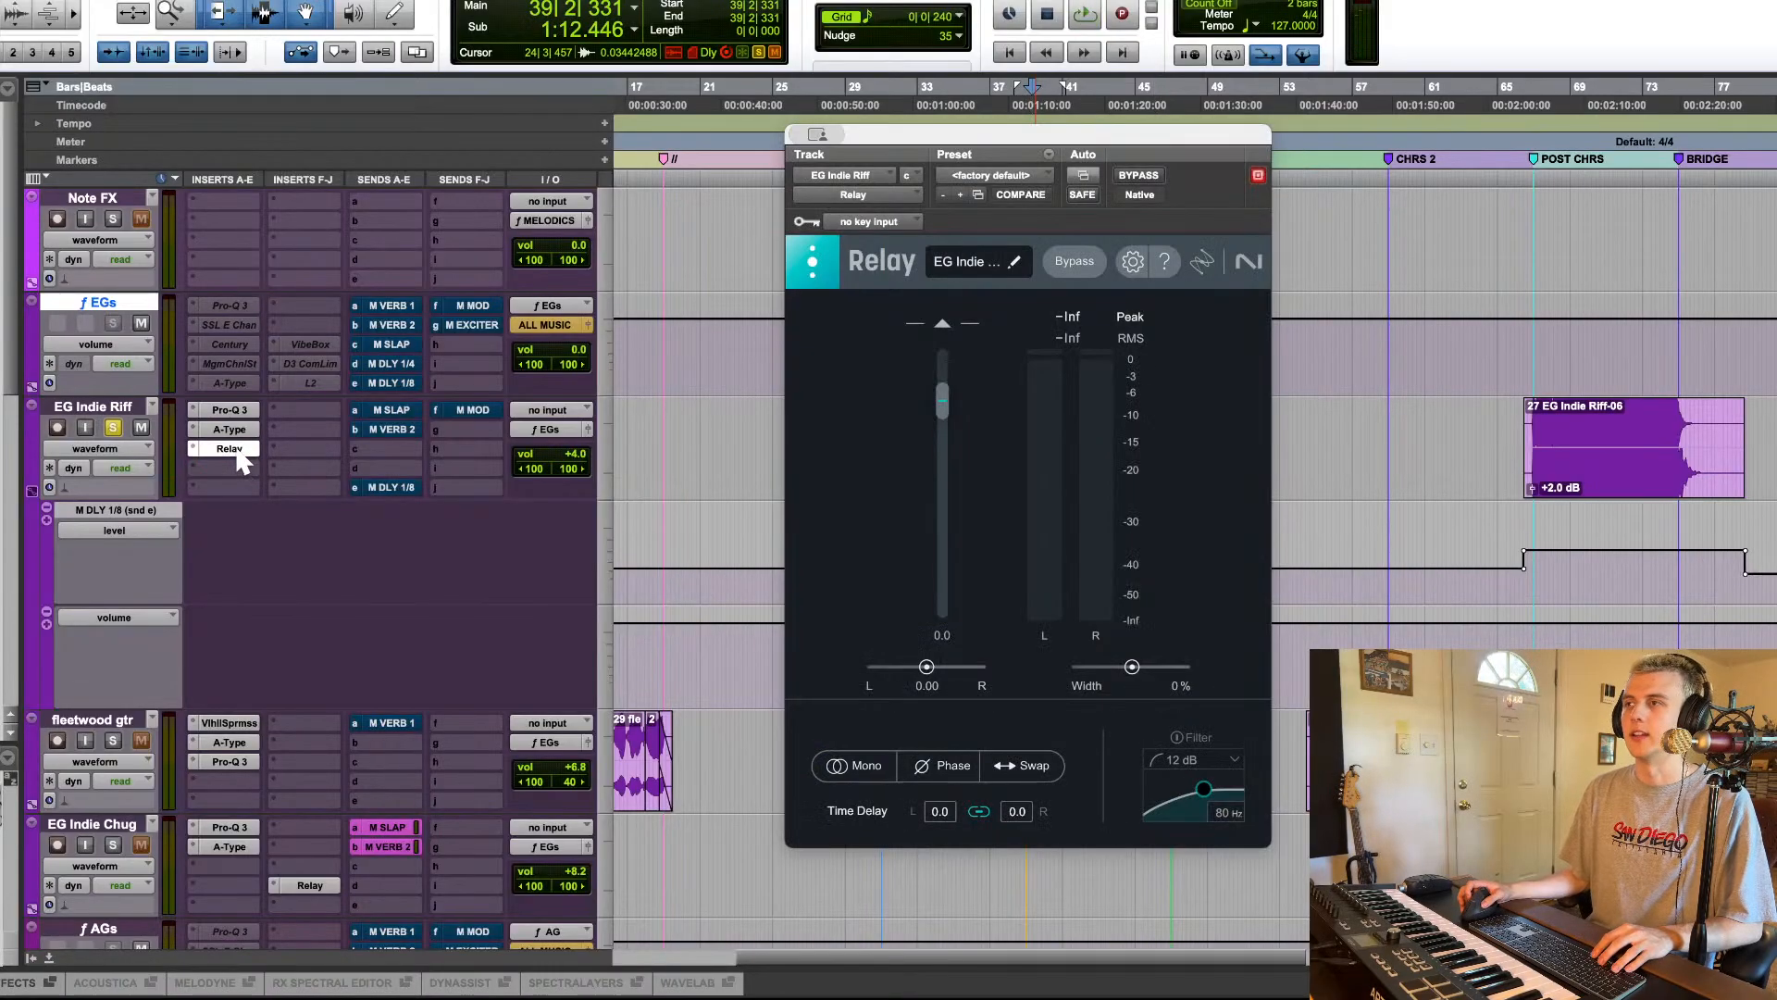
key("space")
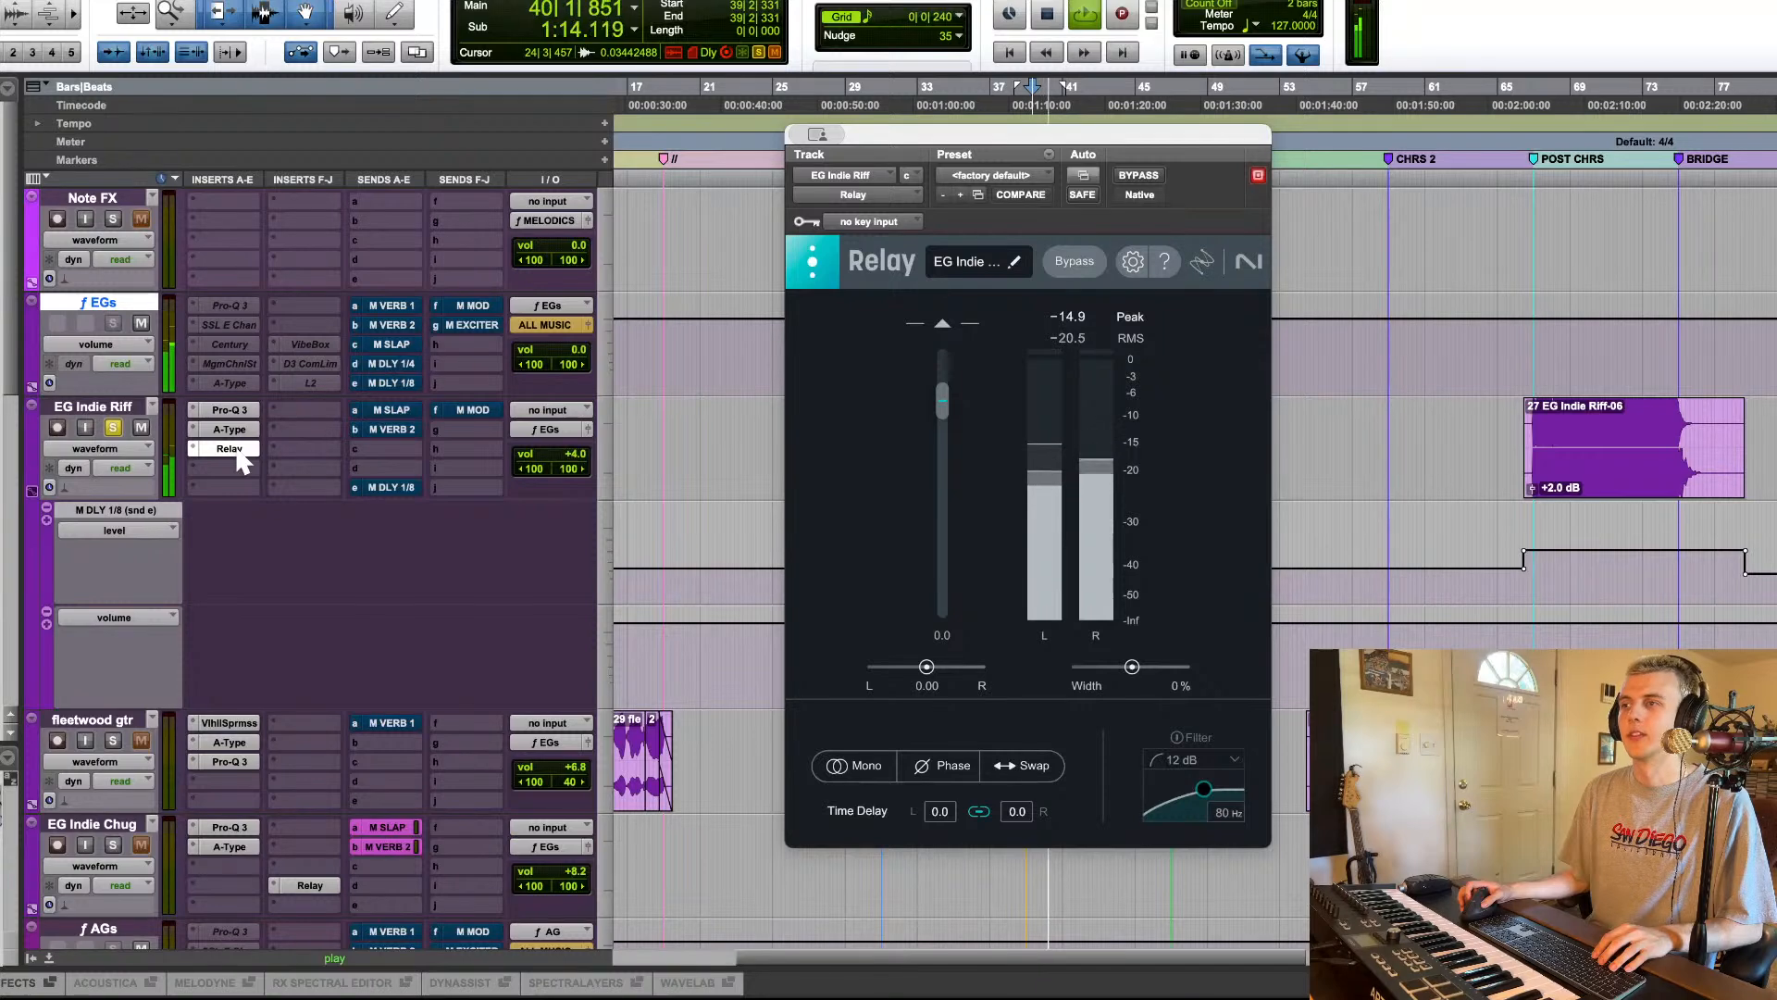
left_click(231, 448)
key("space")
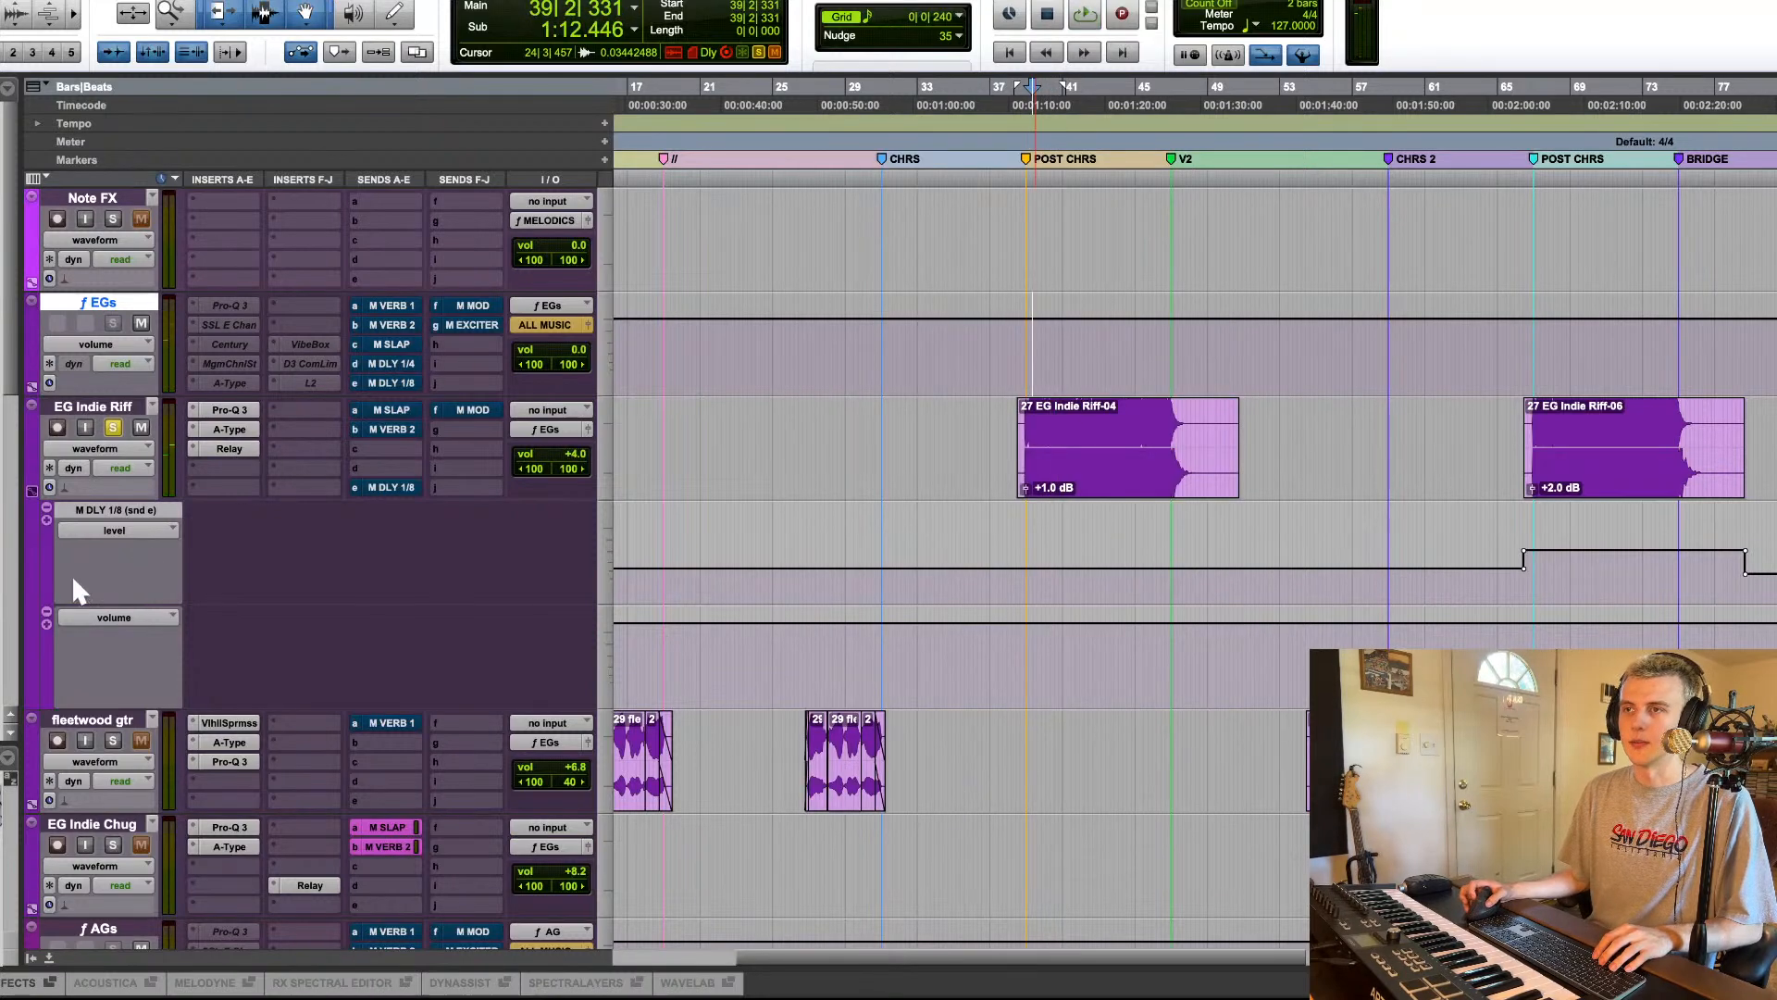
Step: Remove the M DLY 1/8 level automation lane under EG Indie Riff and review the Relay plug-in's pan and width settings
left_click(43, 508)
left_click(111, 524)
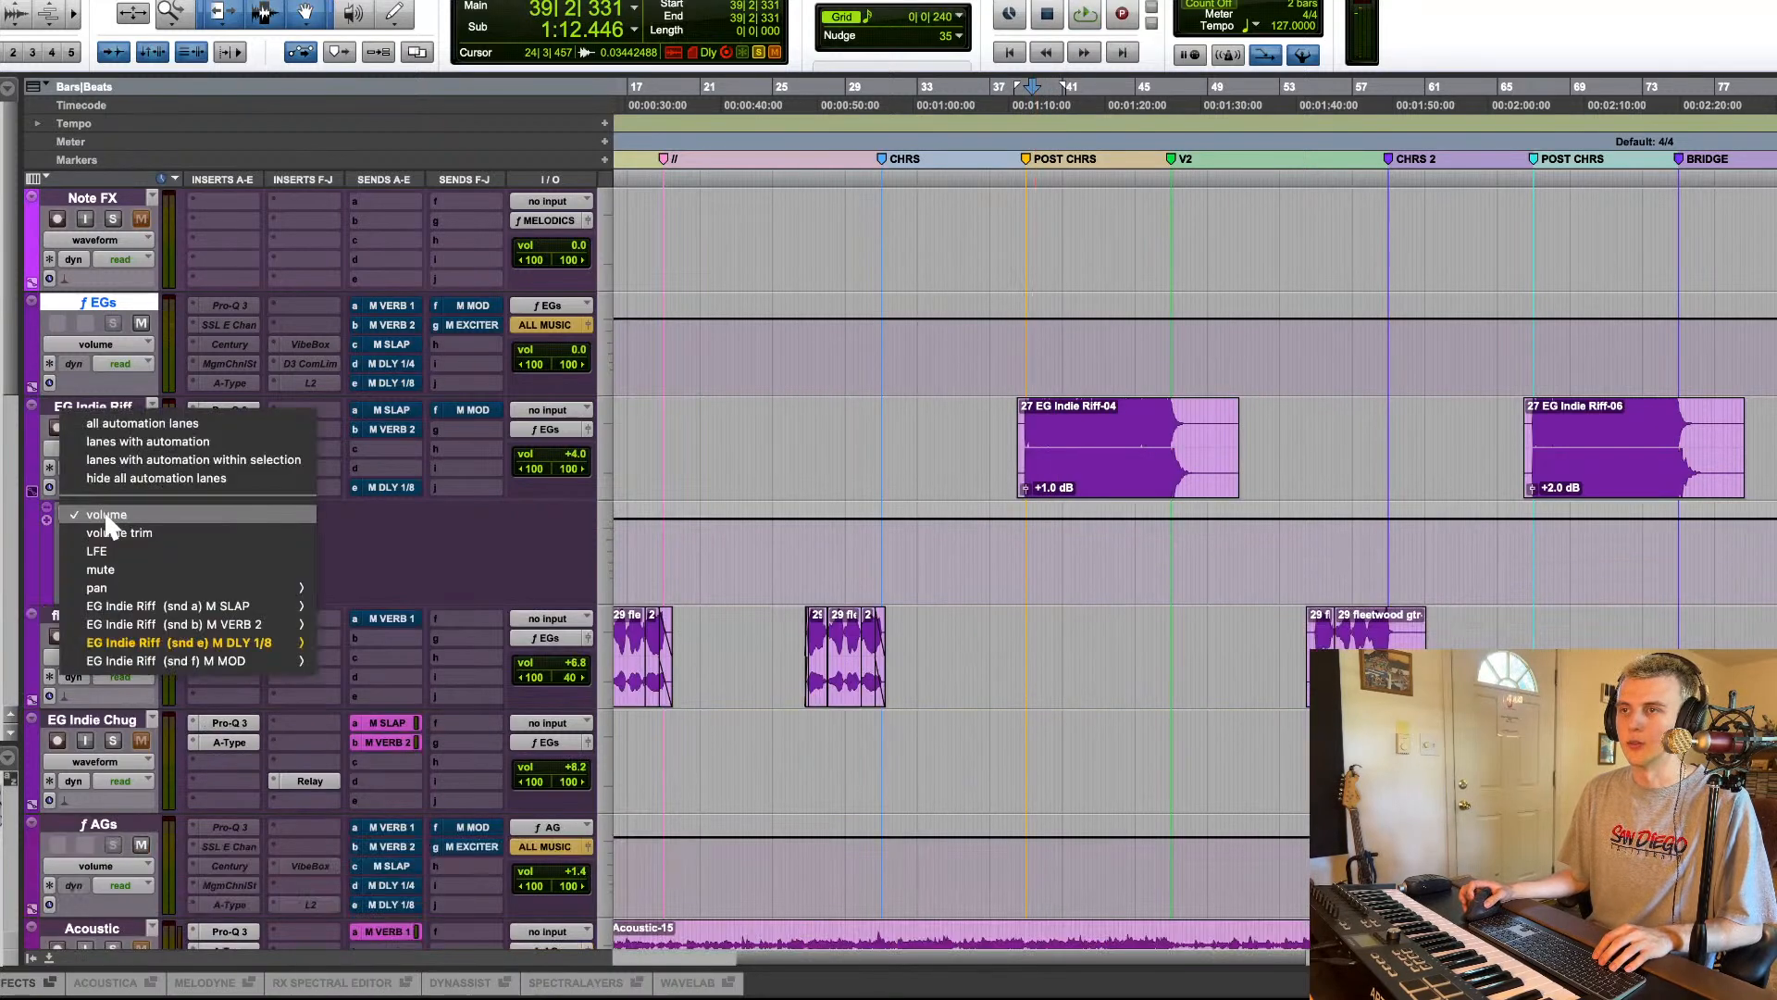
left_click(412, 535)
left_click(232, 448)
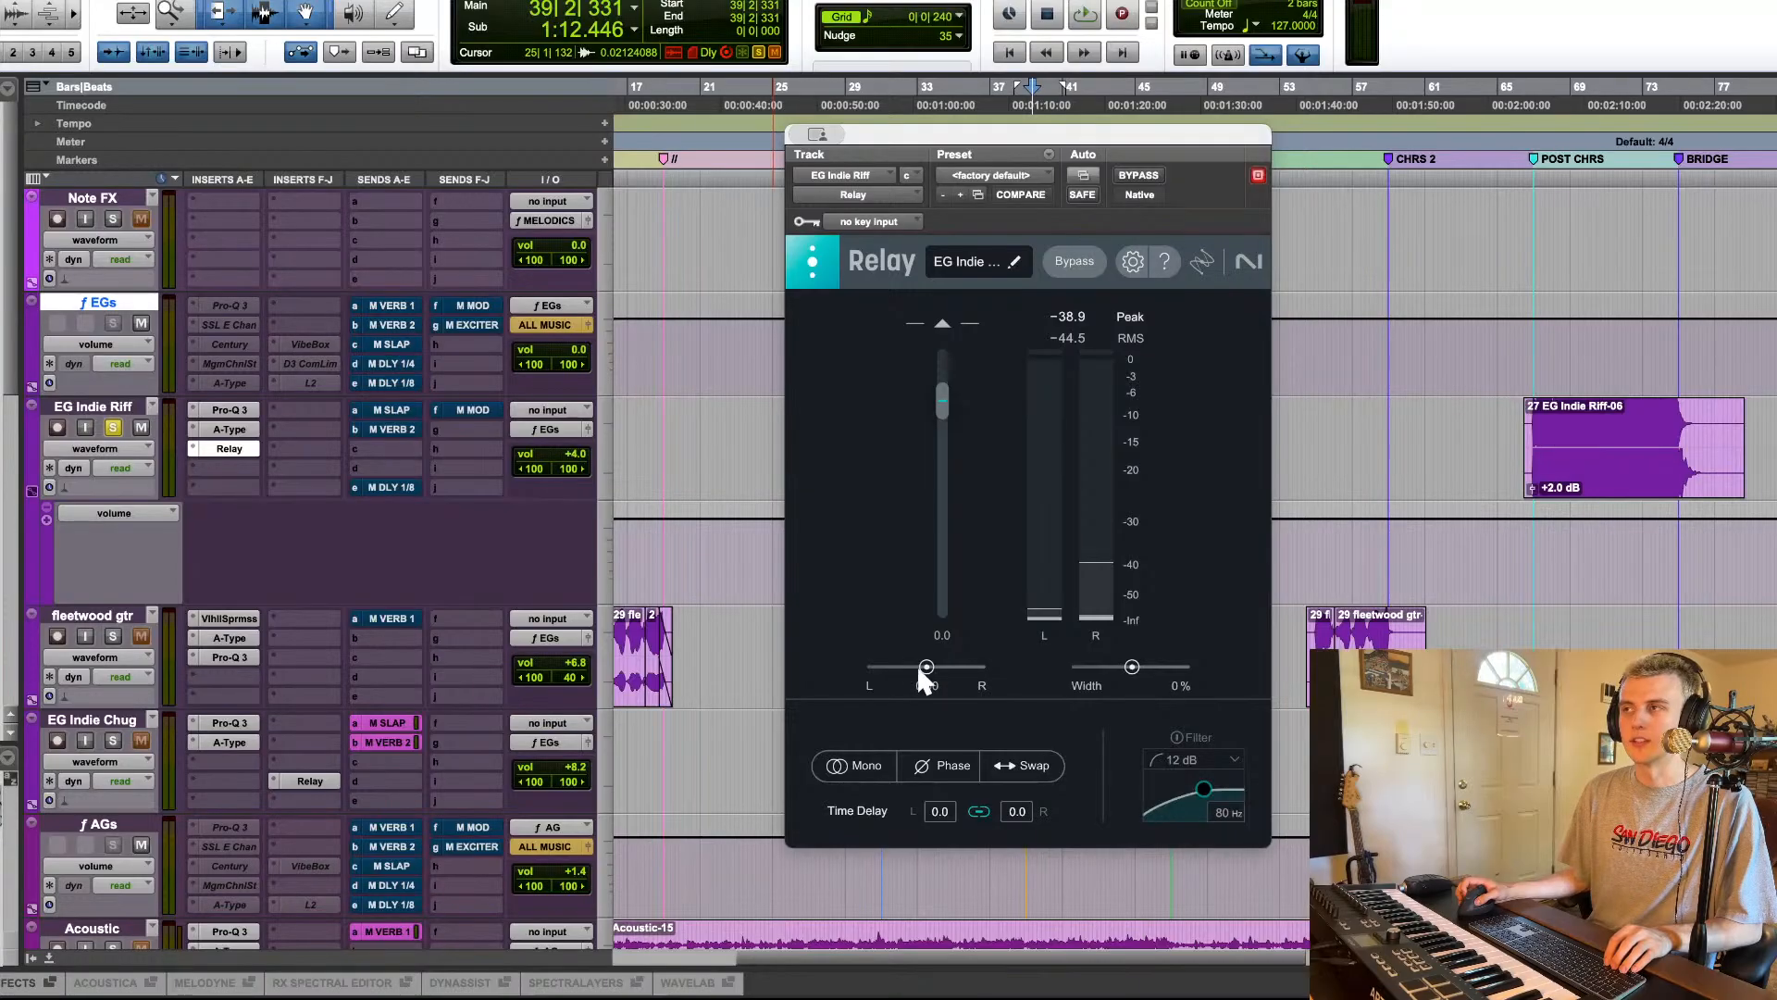
left_click(220, 456)
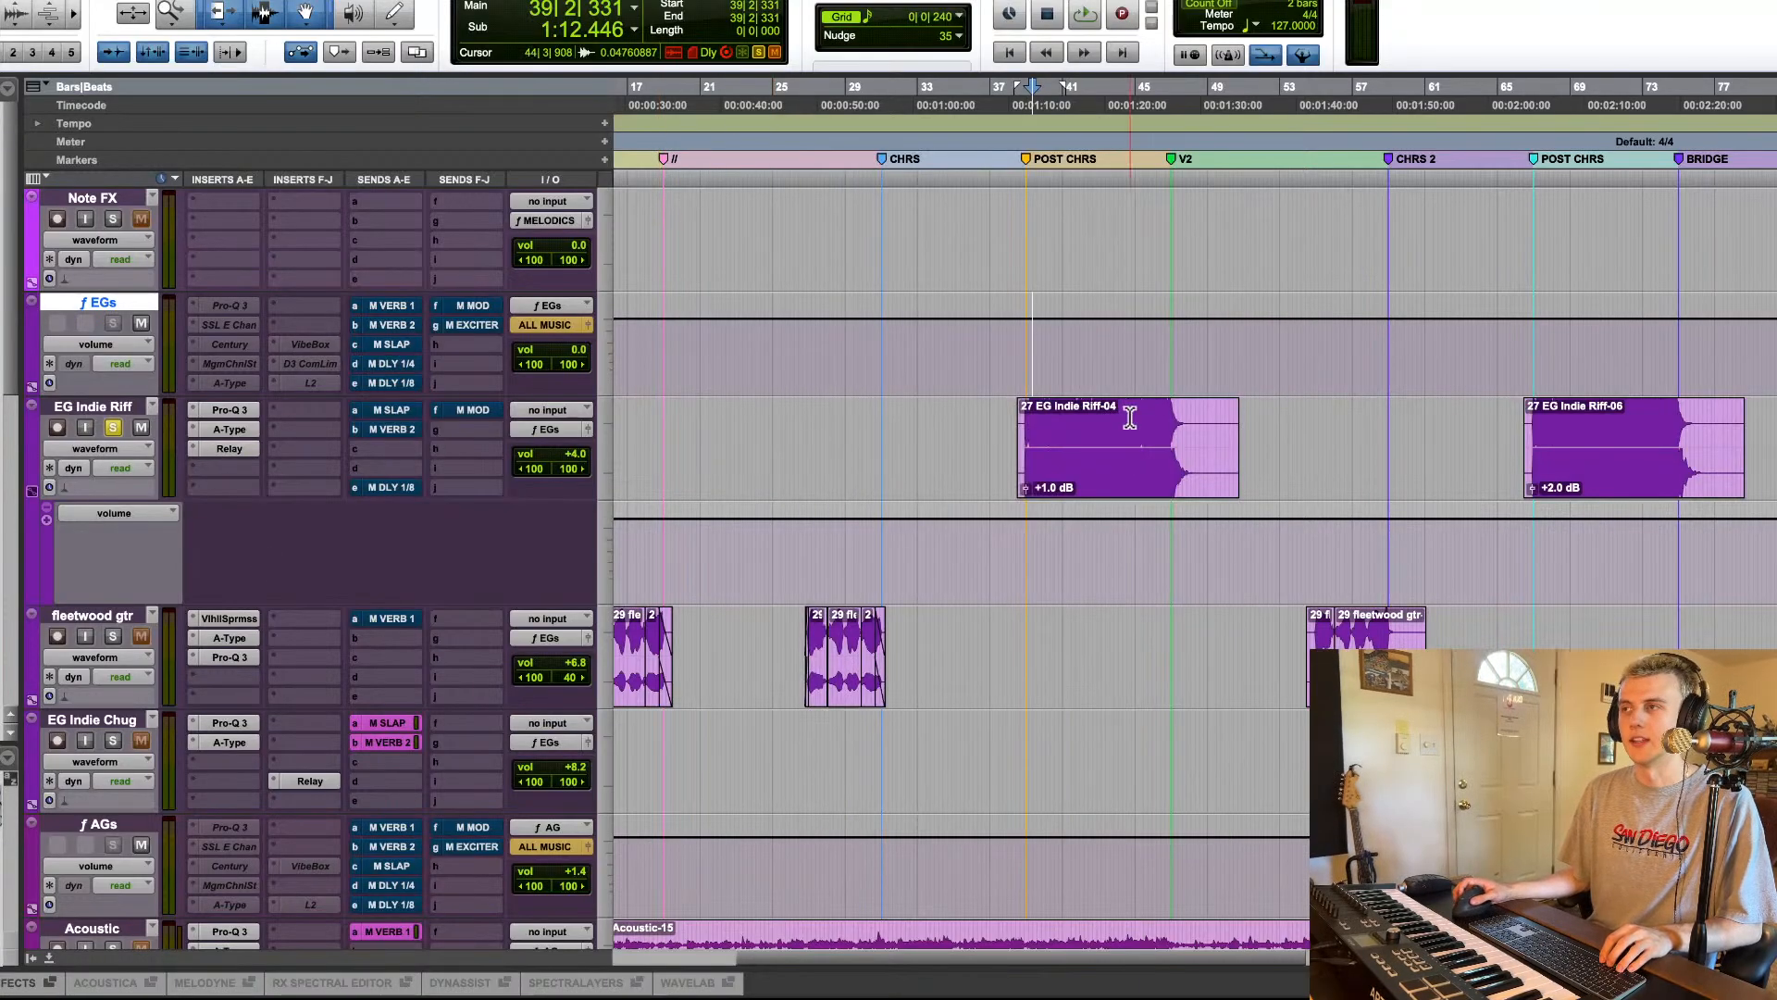
Step: Play the soloed riff while re-enabling its M SLAP and M VERB 2 sends, and open the M VERB 2 send fader
key("space")
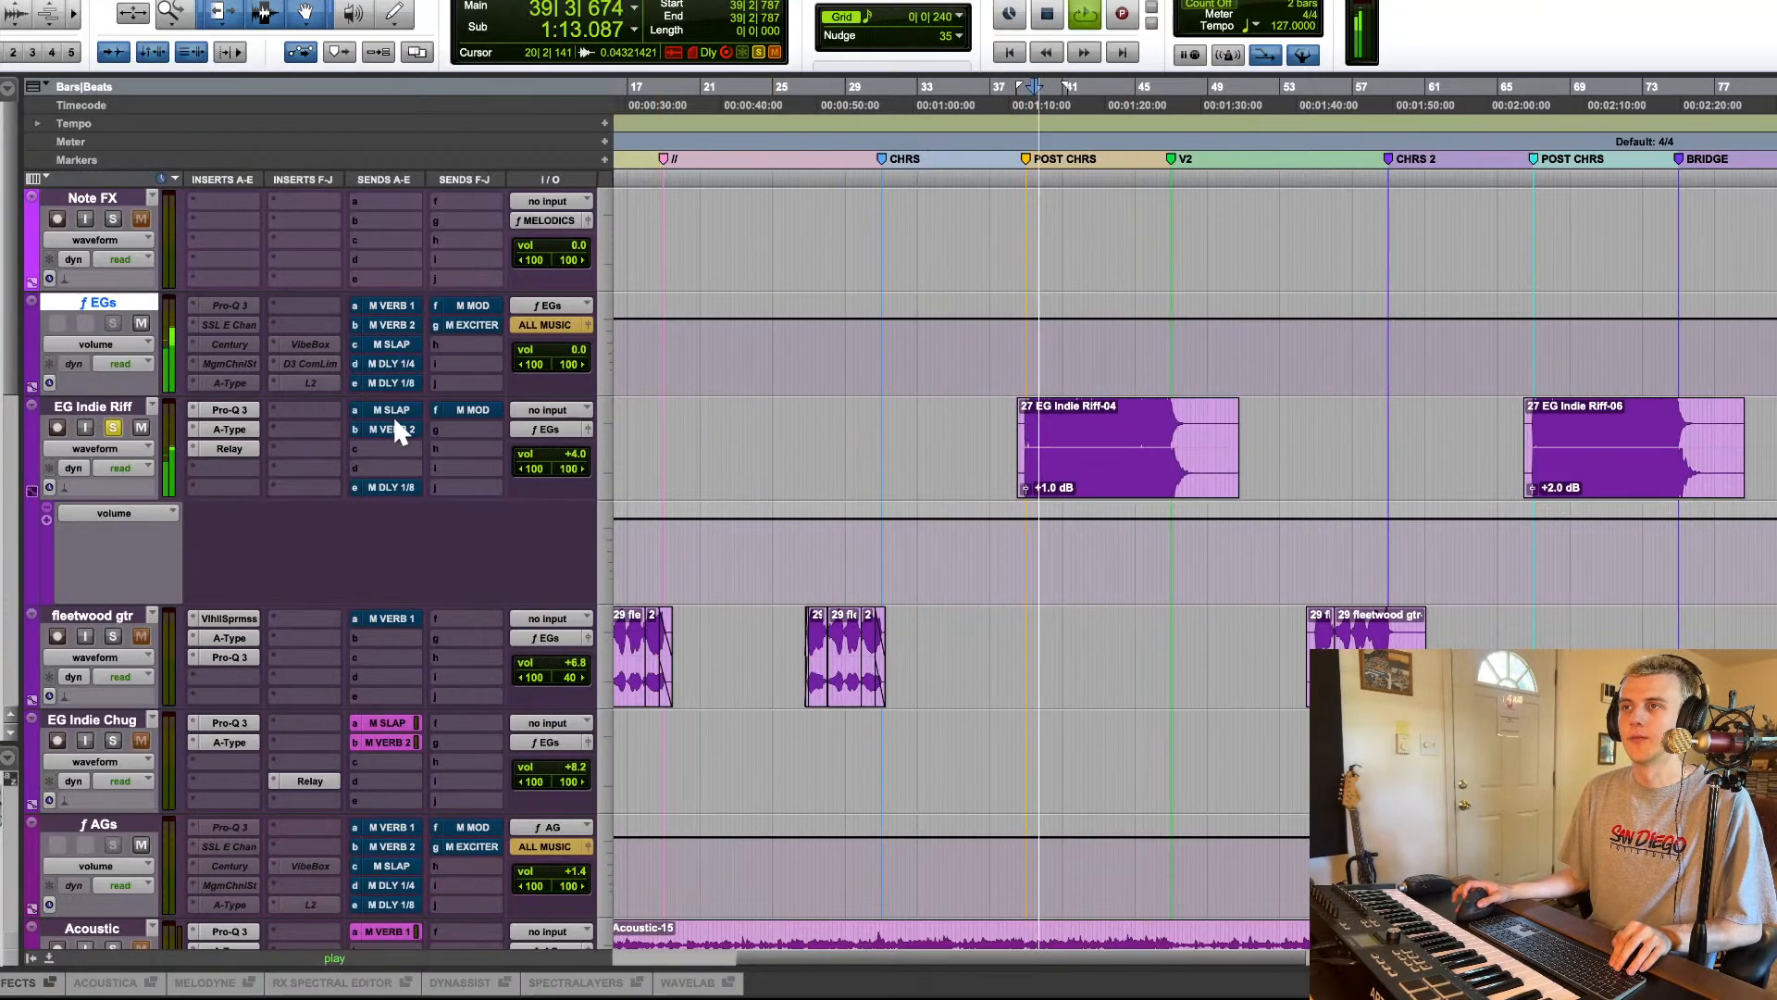
left_click(395, 411)
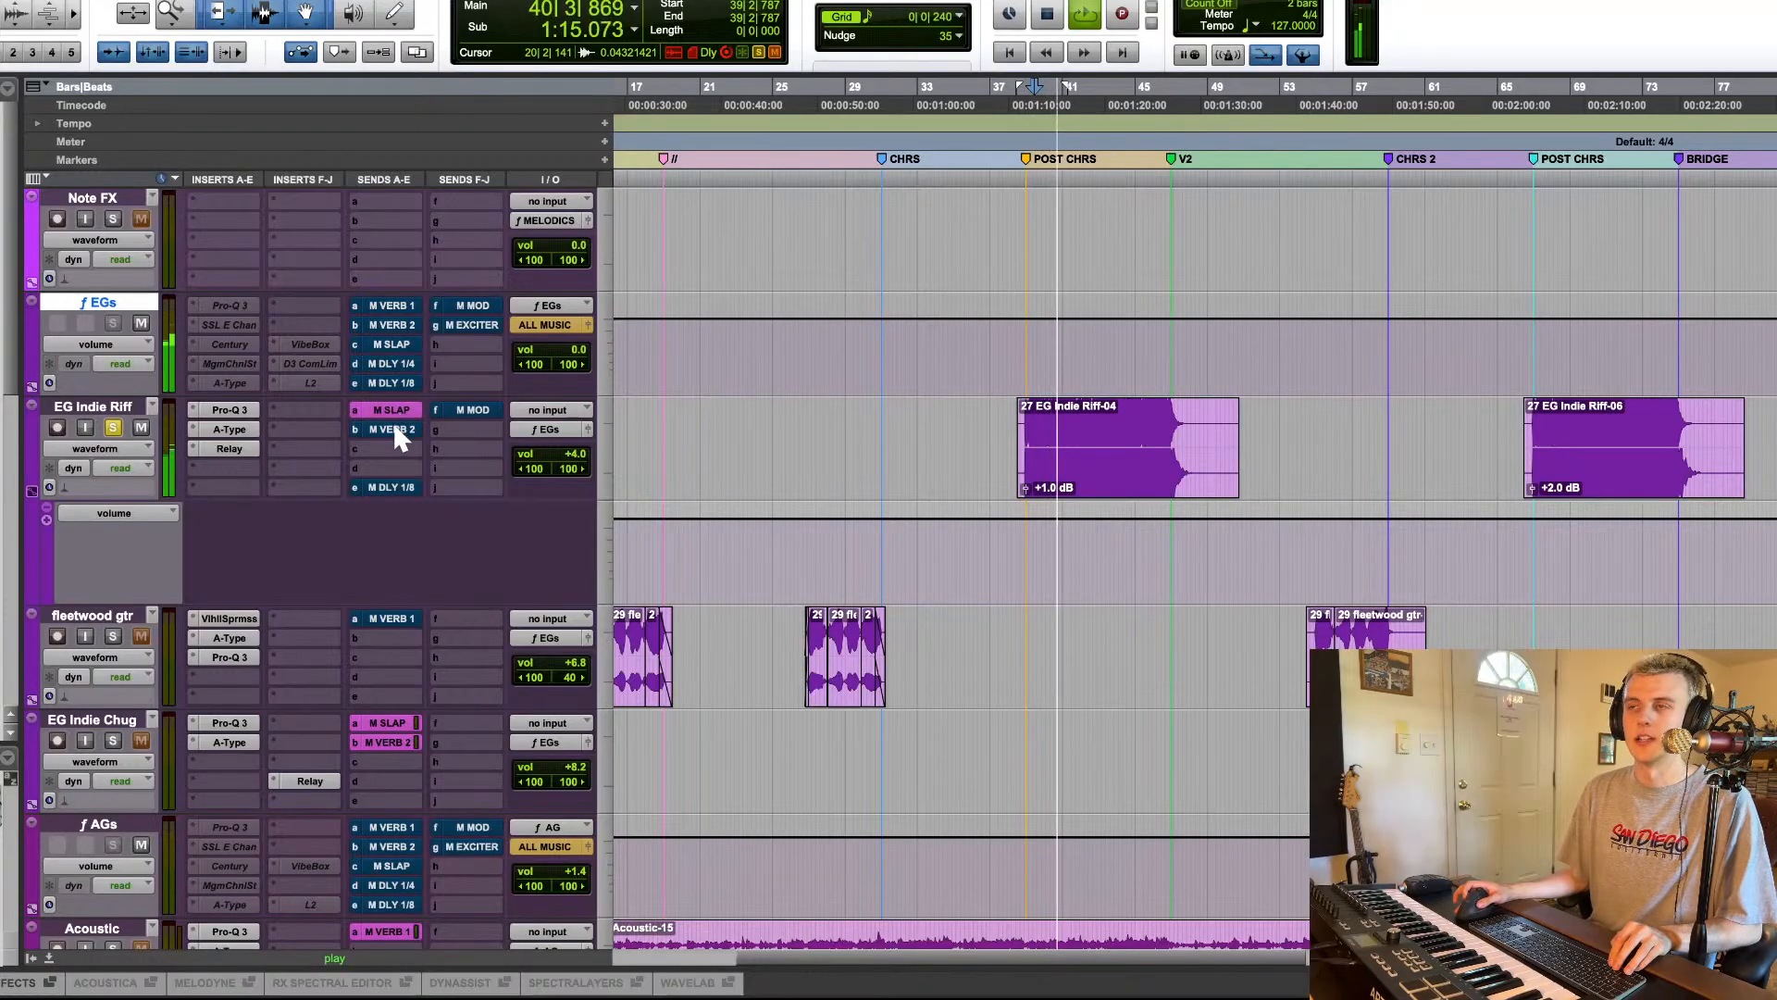
left_click(396, 426)
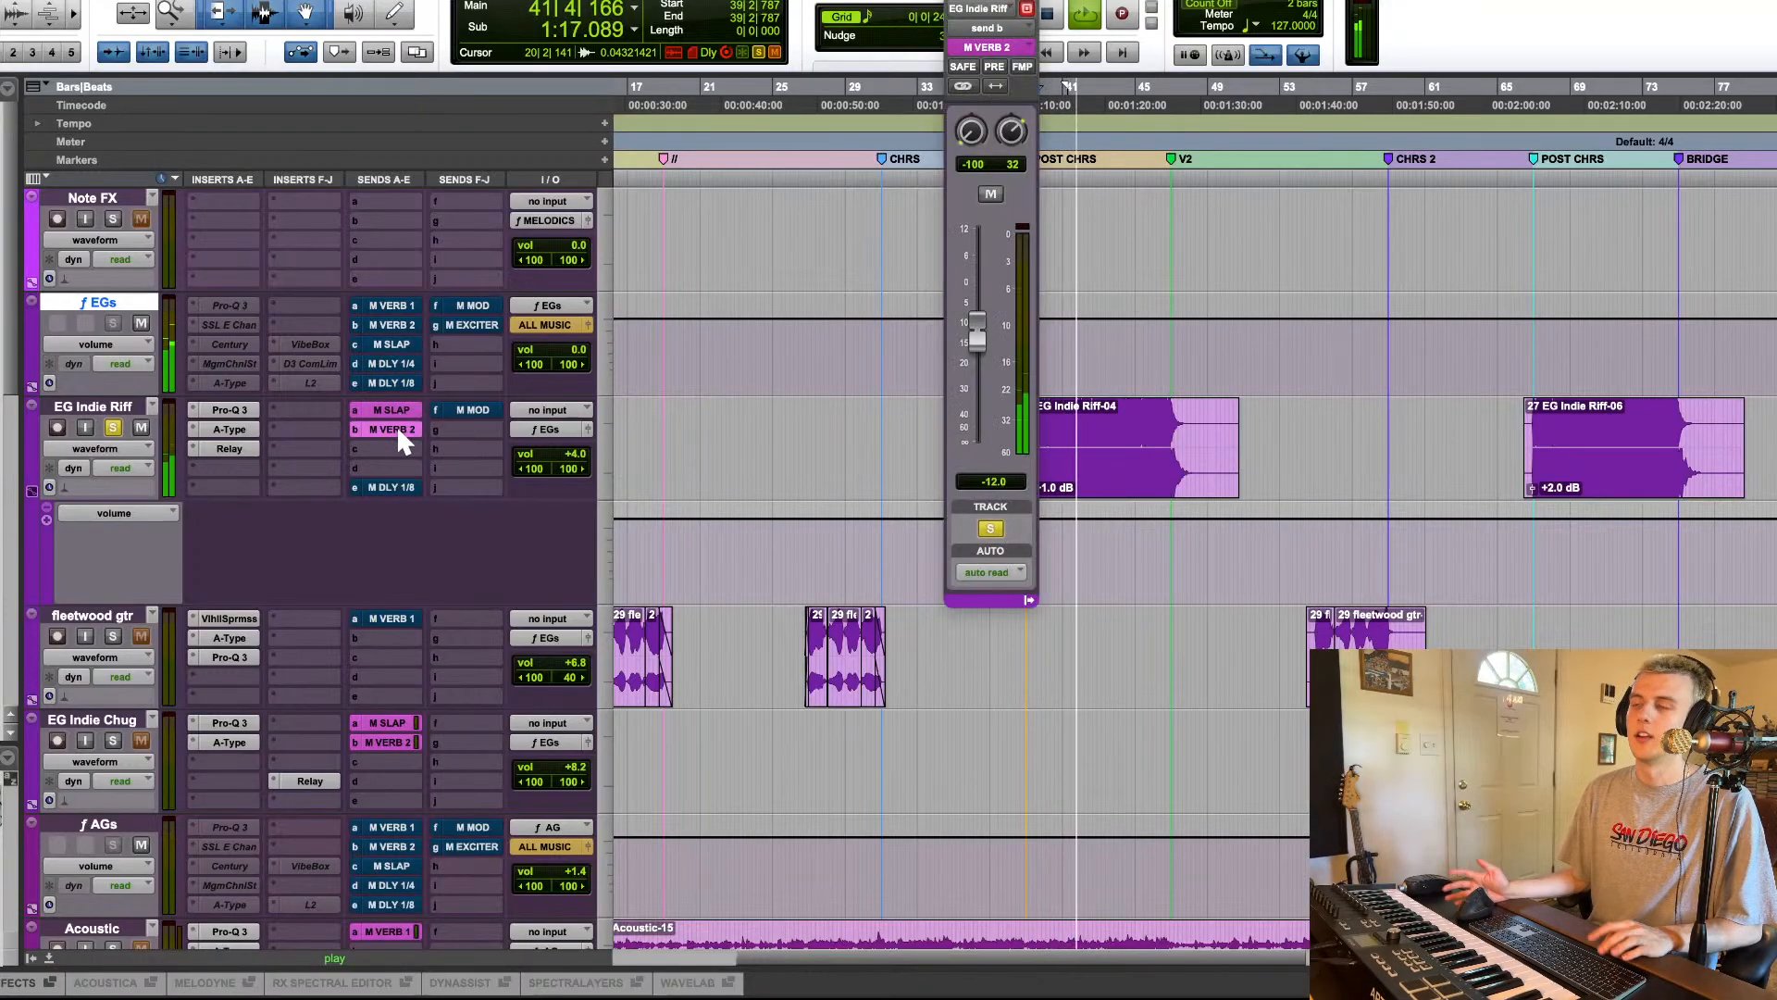
key("space")
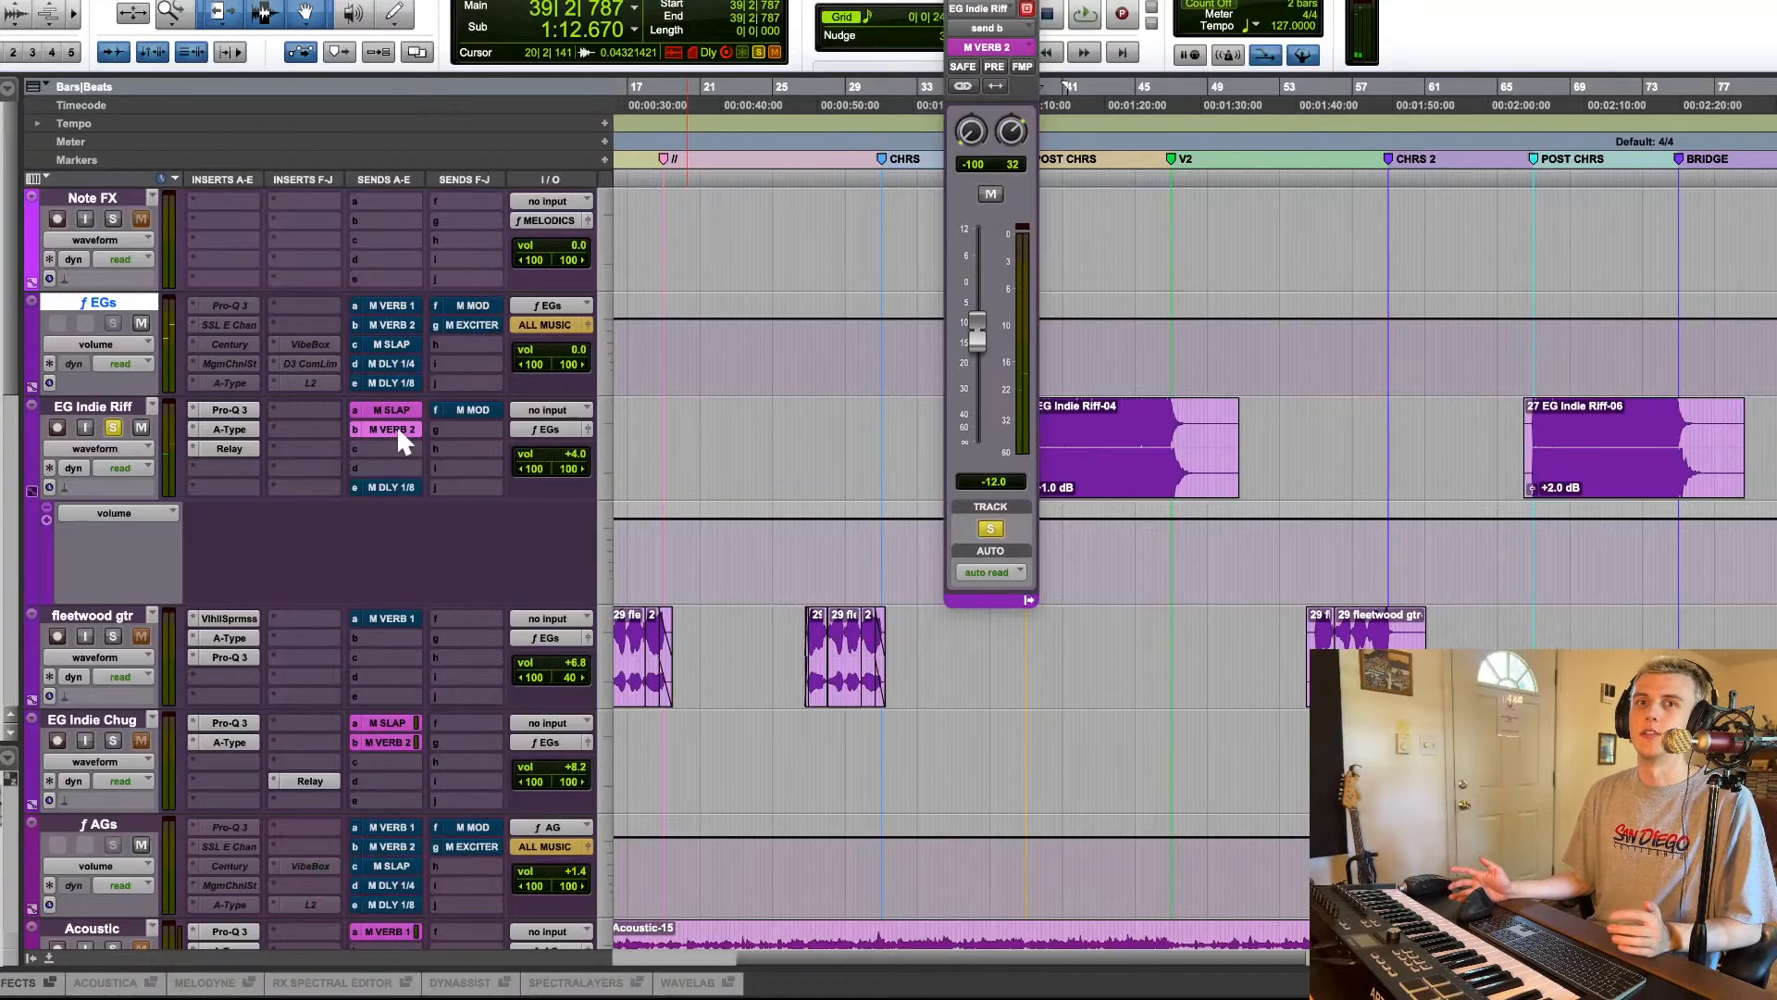
Step: Replay the soloed riff from bar 39 and toggle the M VERB 2 send off and on to compare the sound
scroll(774, 441, "right", 10)
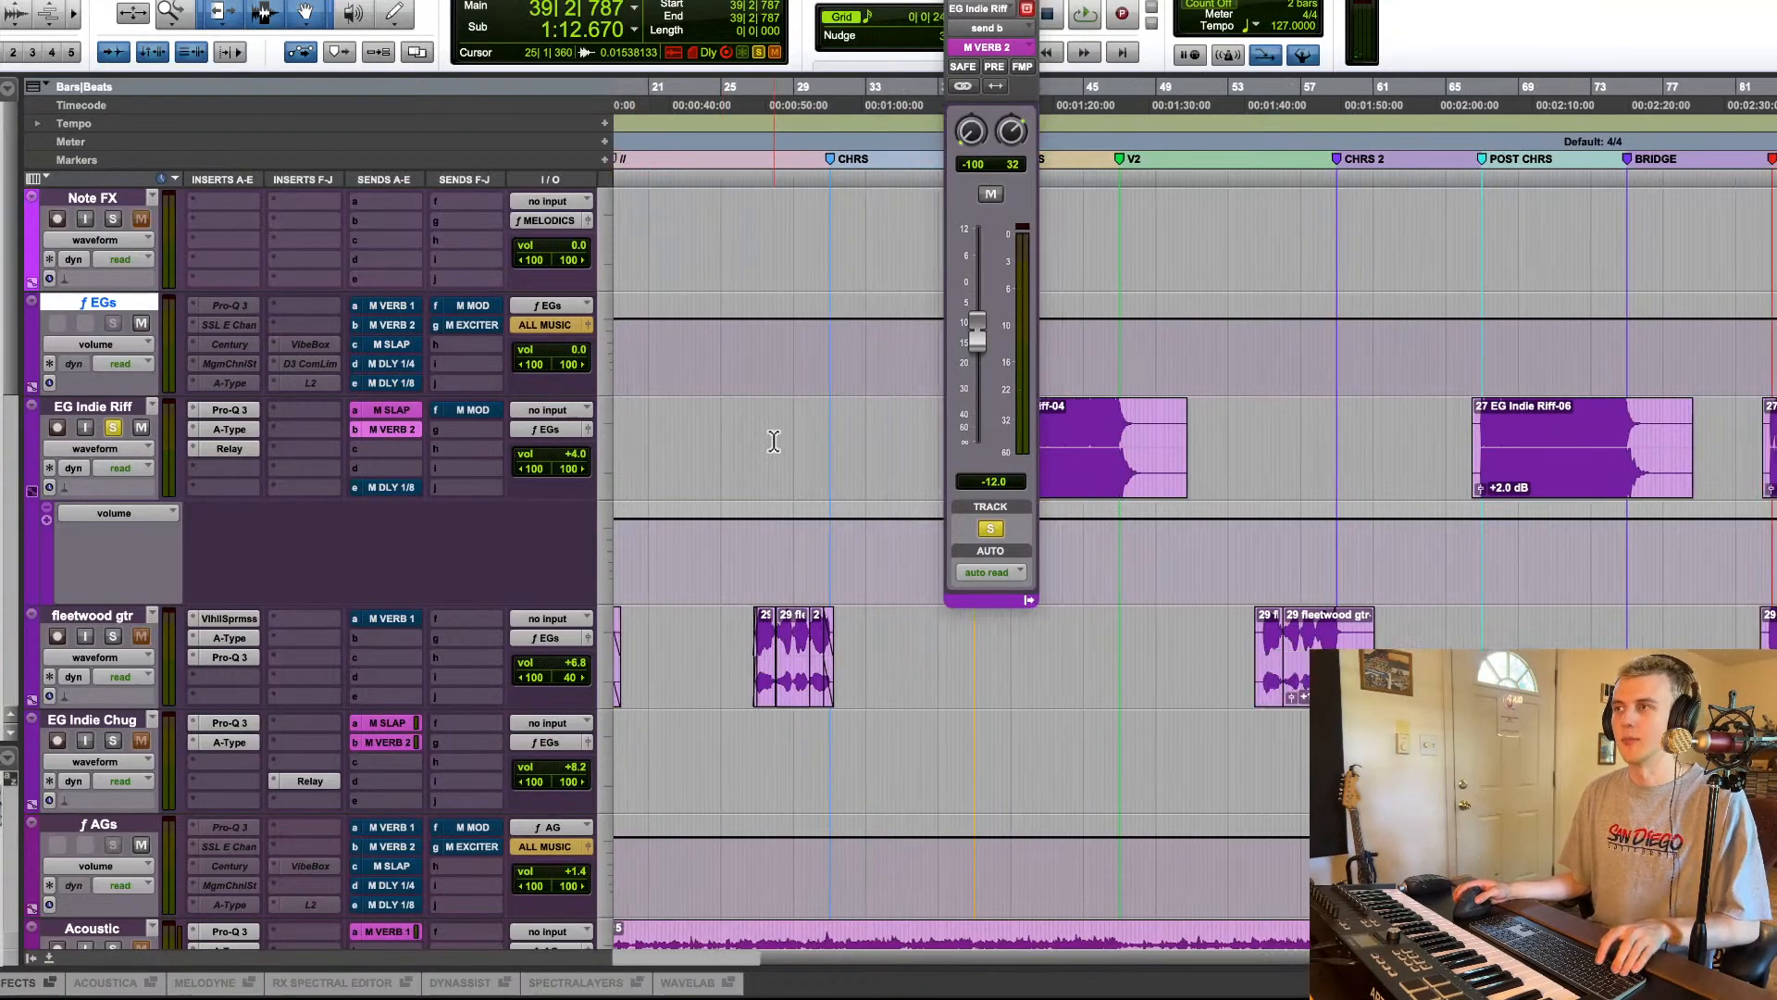
scroll(761, 481, "up", 2)
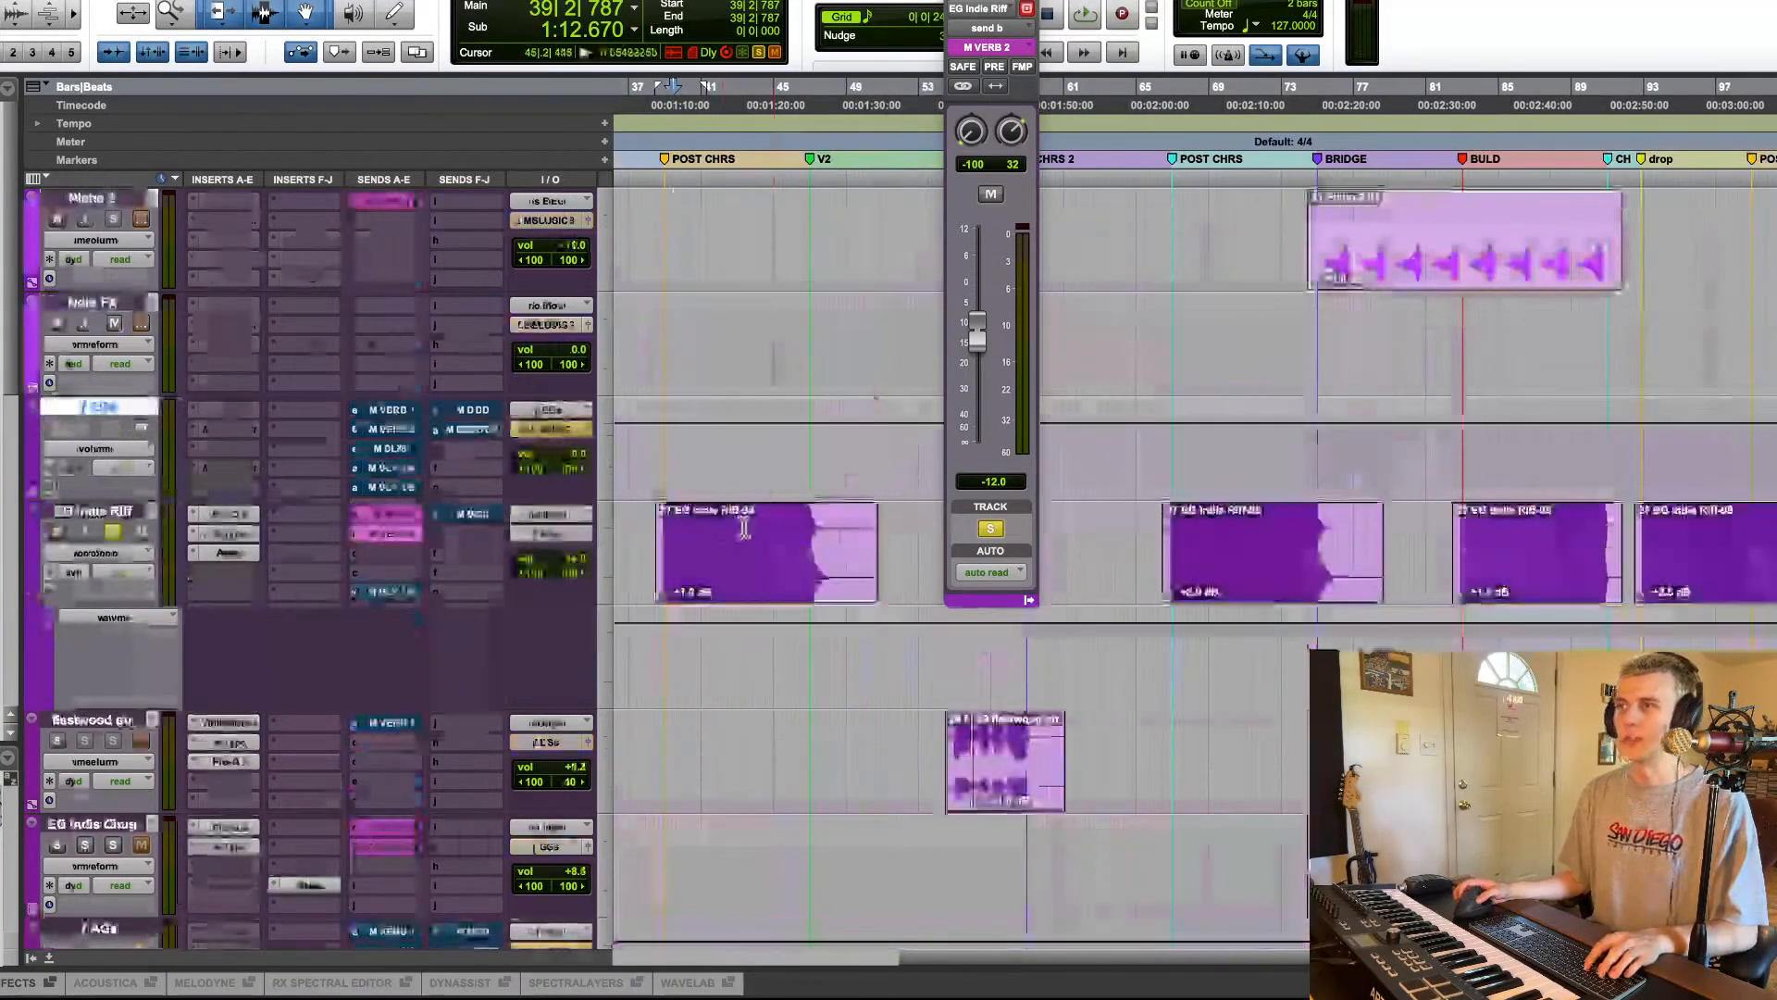
left_click(393, 534, "ctrl")
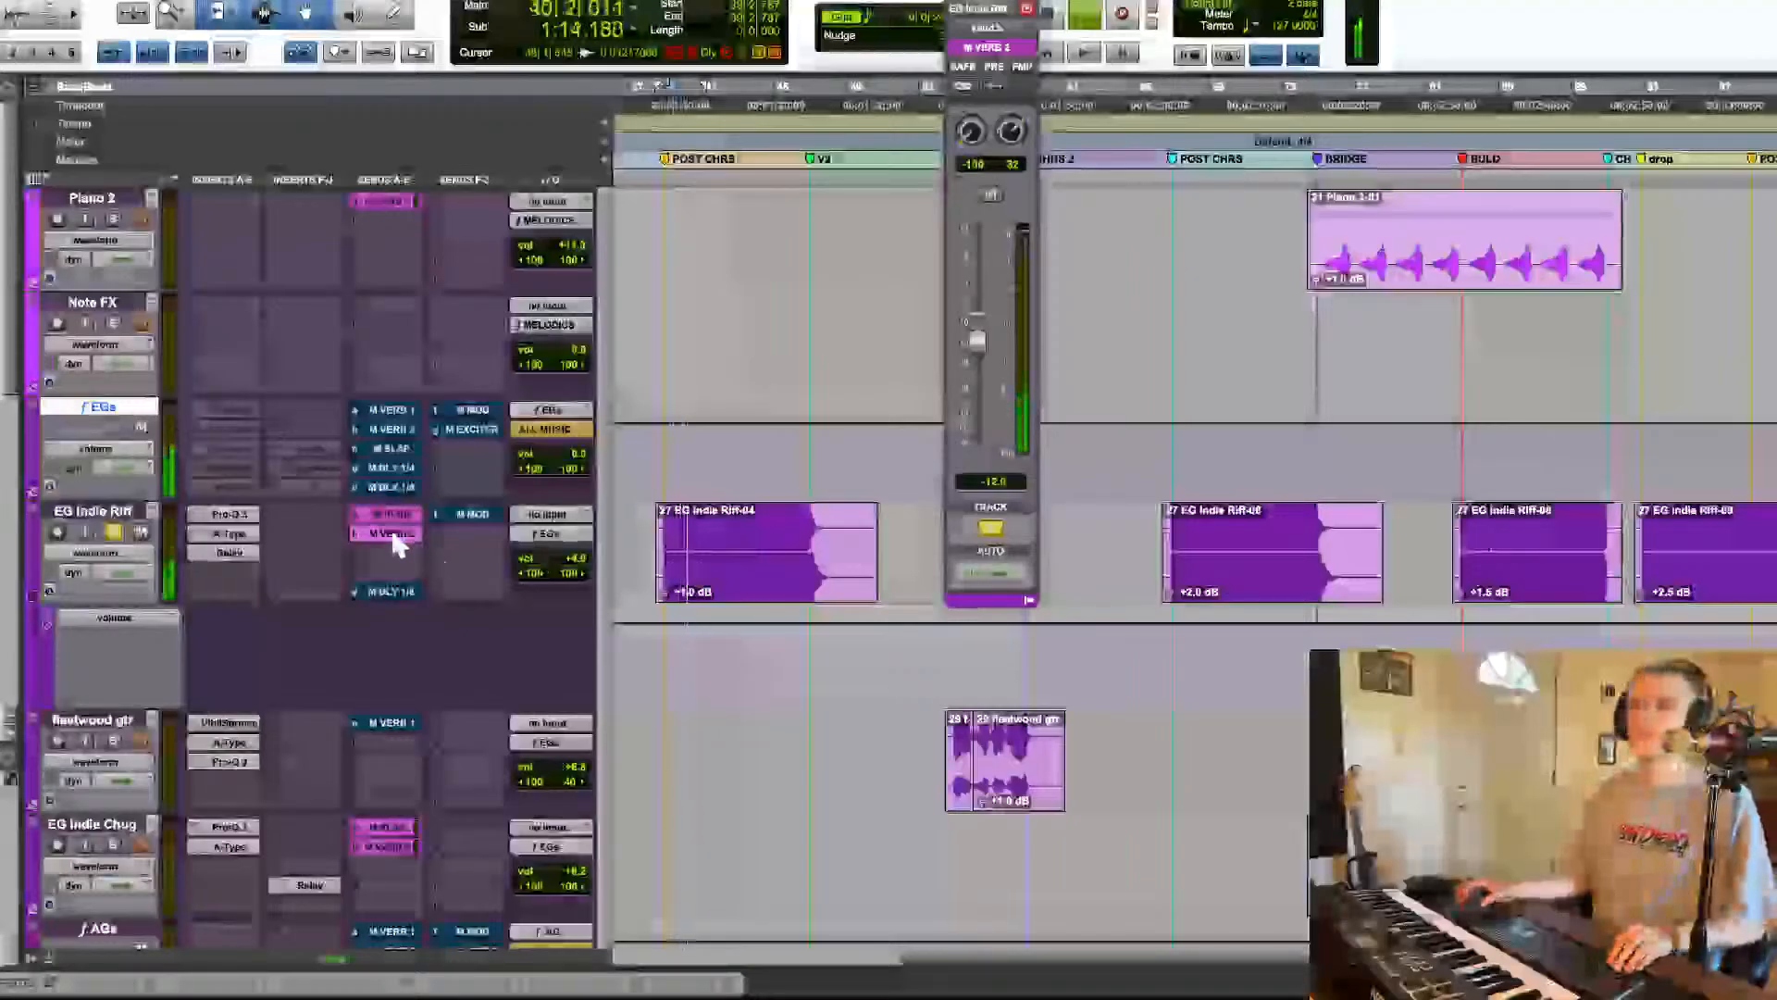
left_click(391, 534, "ctrl")
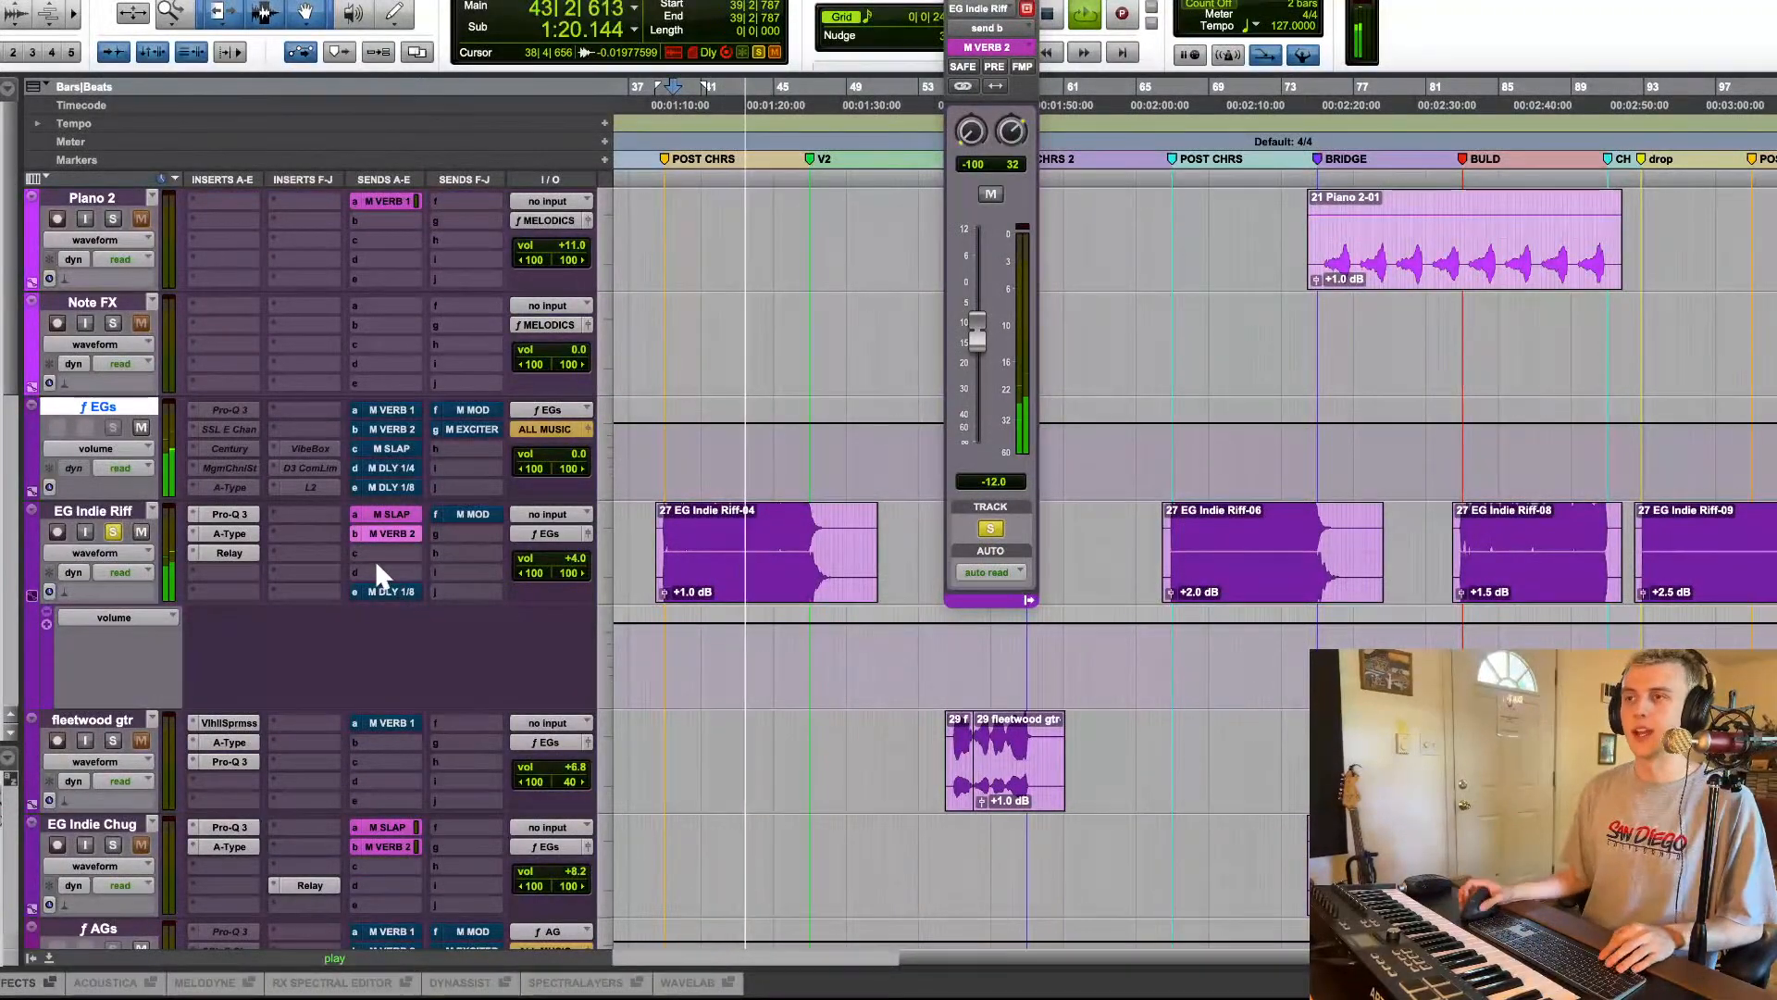
key("space")
Step: Re-enable and open the M DLY 1/8 send on EG Indie Riff, and show its level automation in the track's lane during playback
left_click(398, 591)
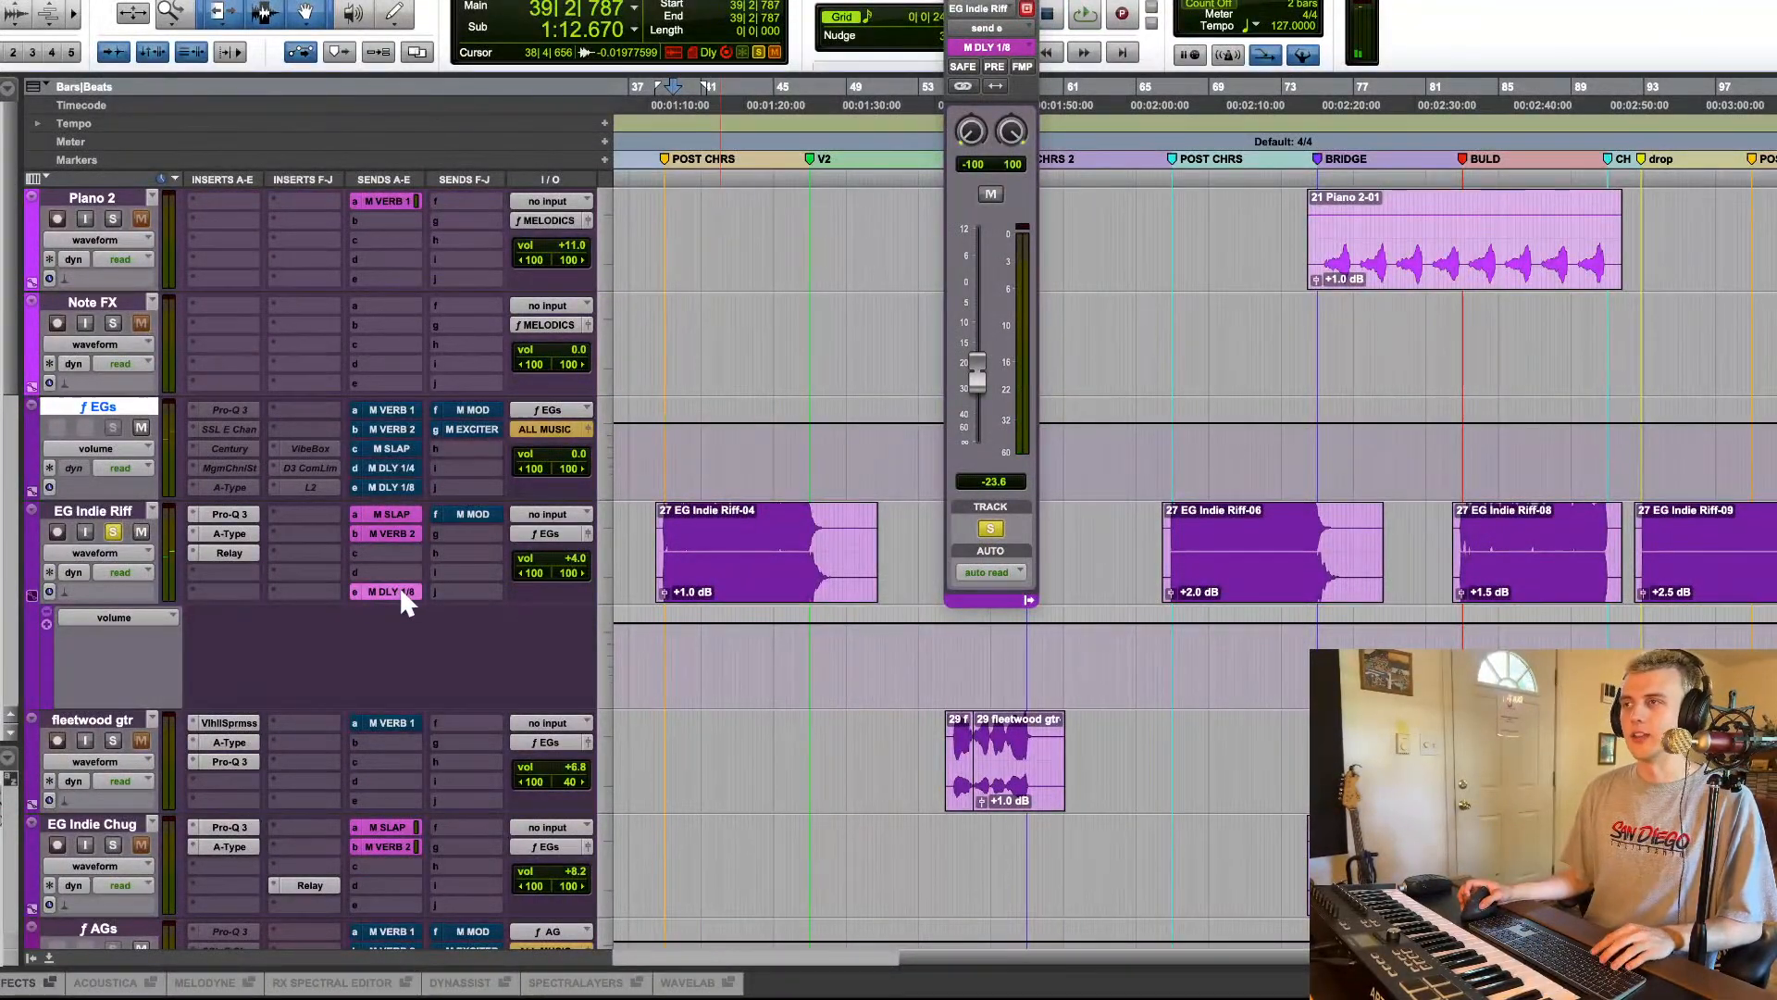
key("space")
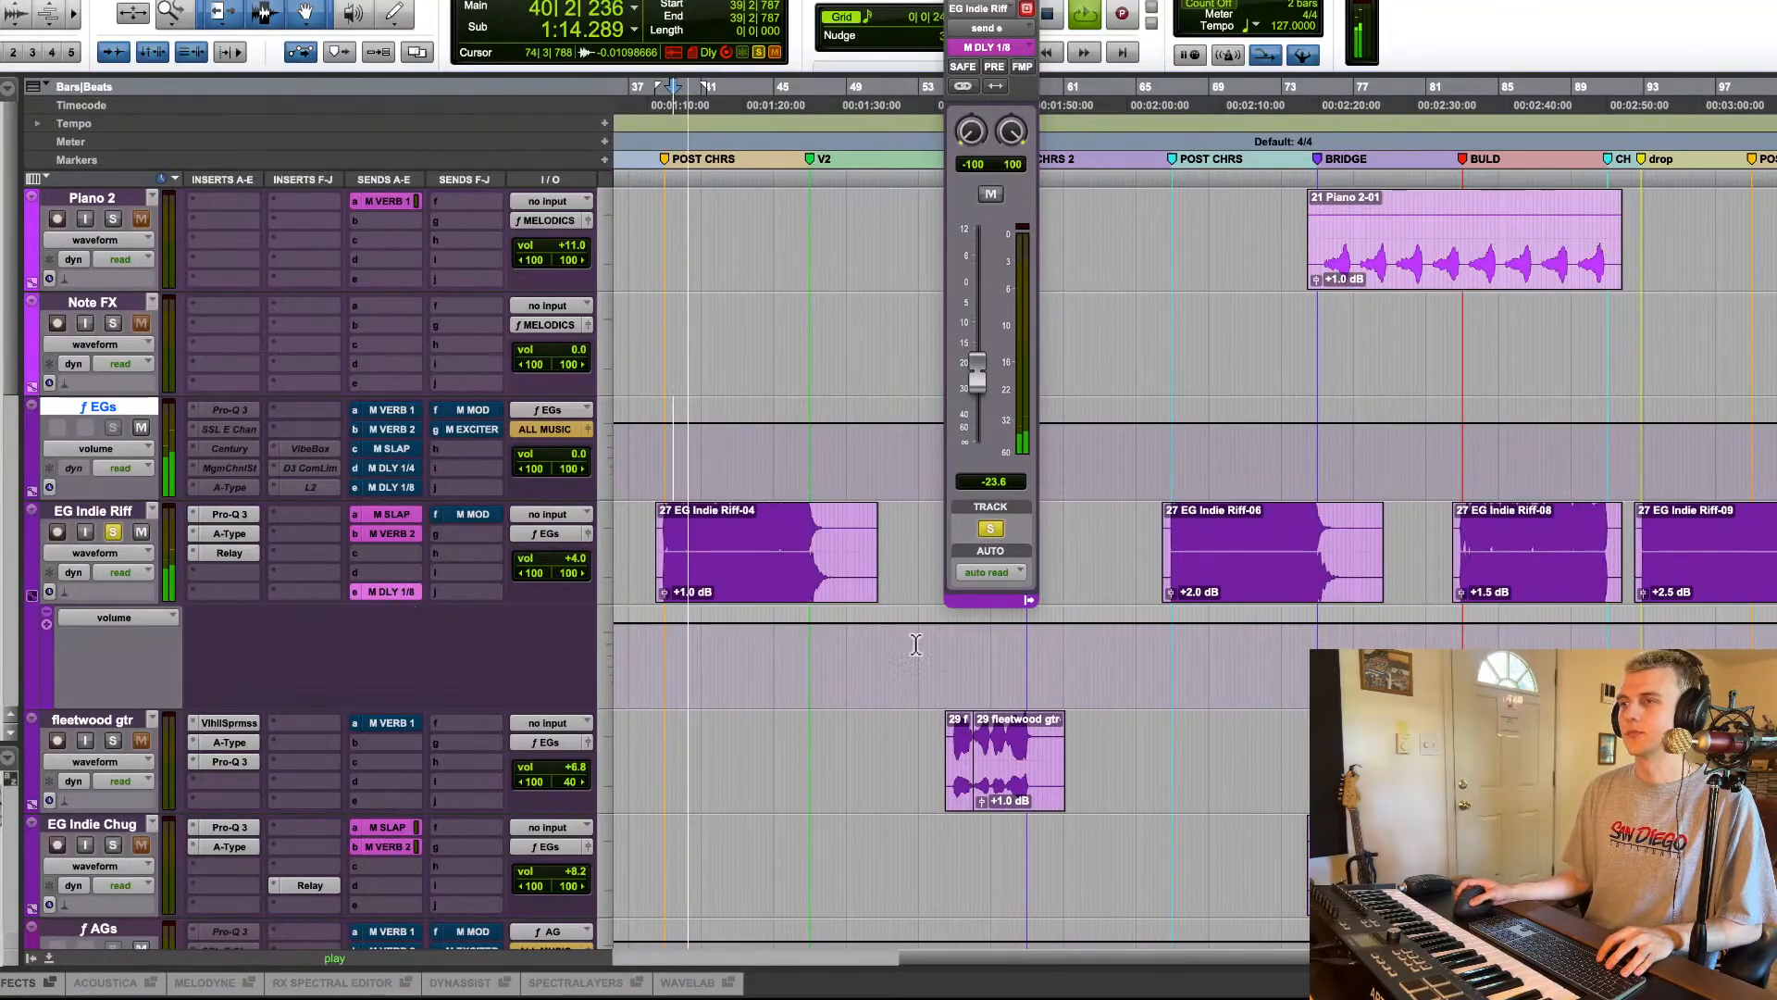
left_click(114, 617)
mouse_move(277, 742)
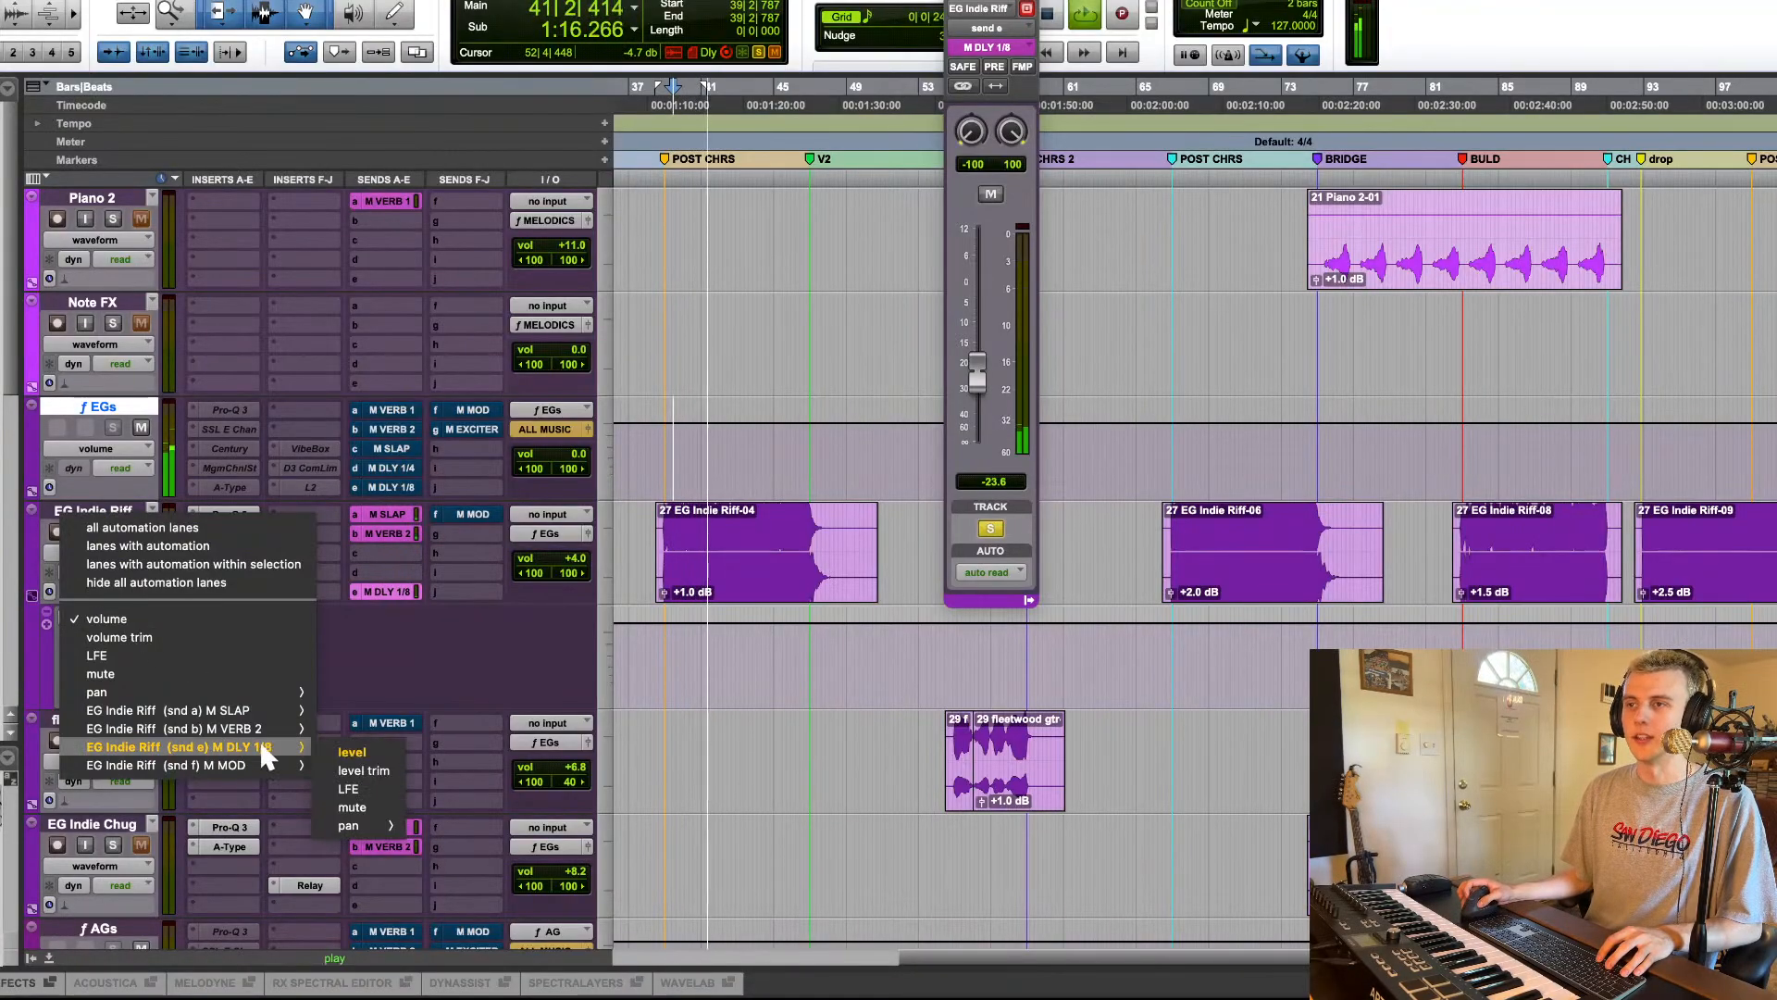
left_click(348, 742)
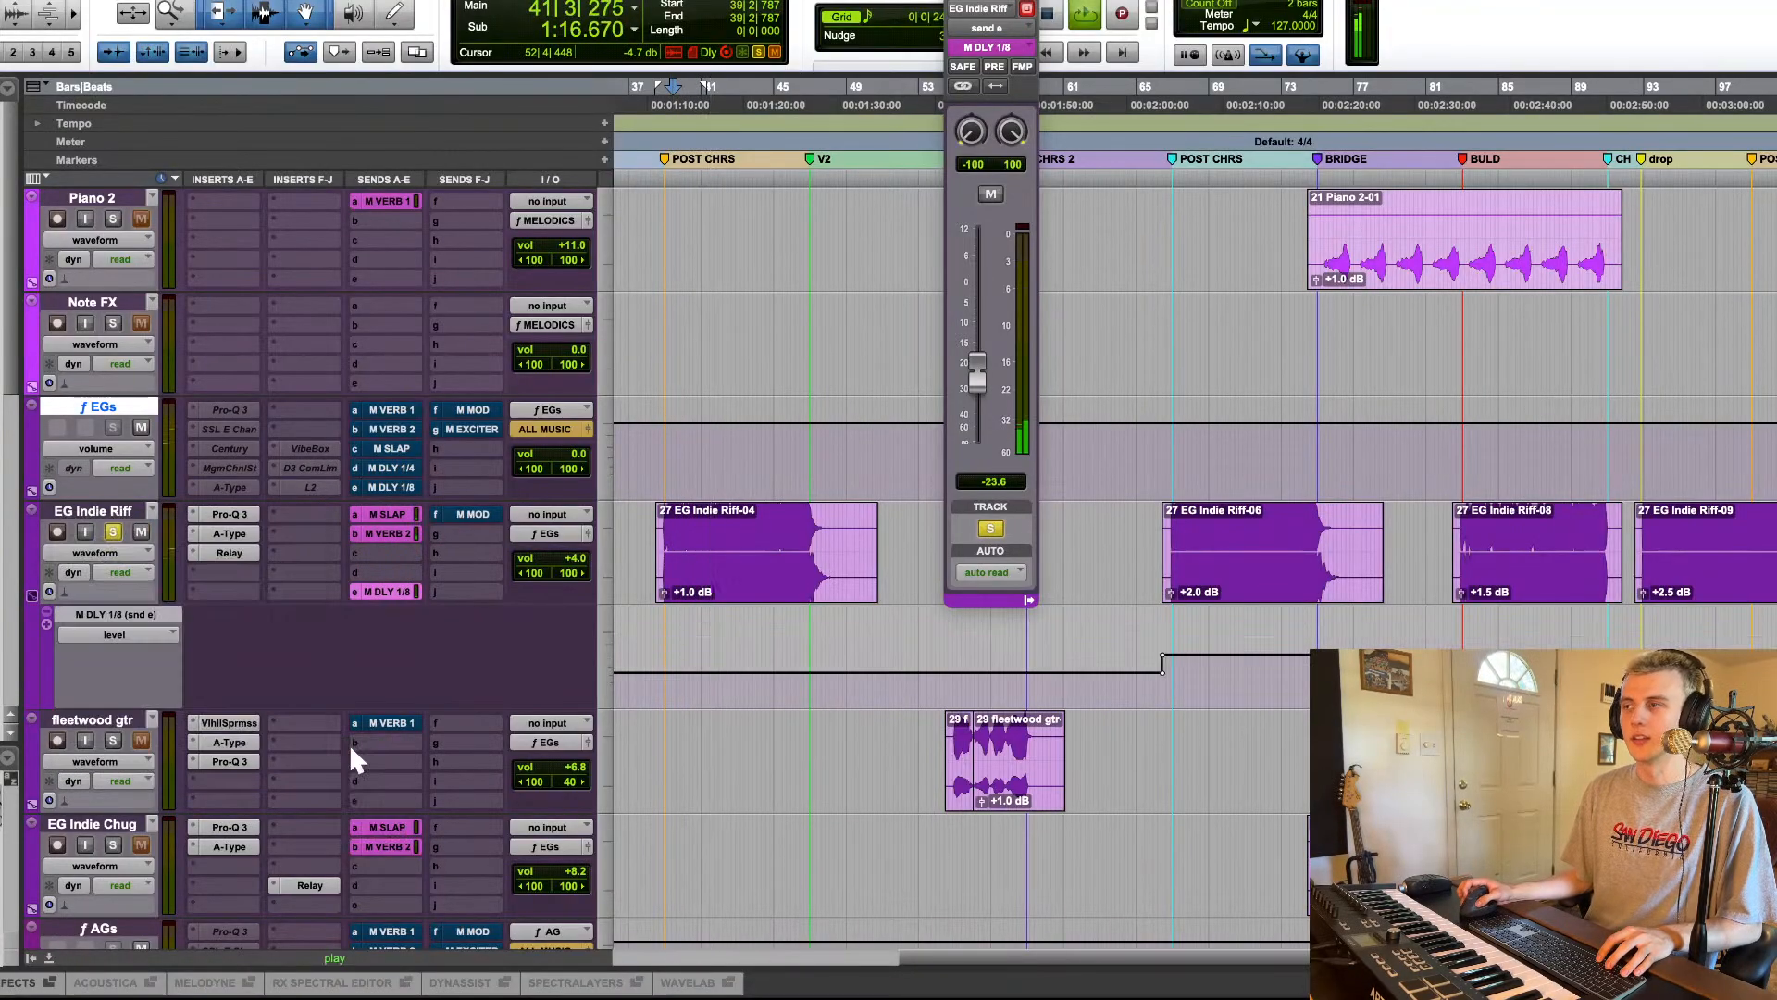
Step: Play the soloed riff from bar 66 at the second post chorus and re-enable its M MOD send
left_click(1160, 449)
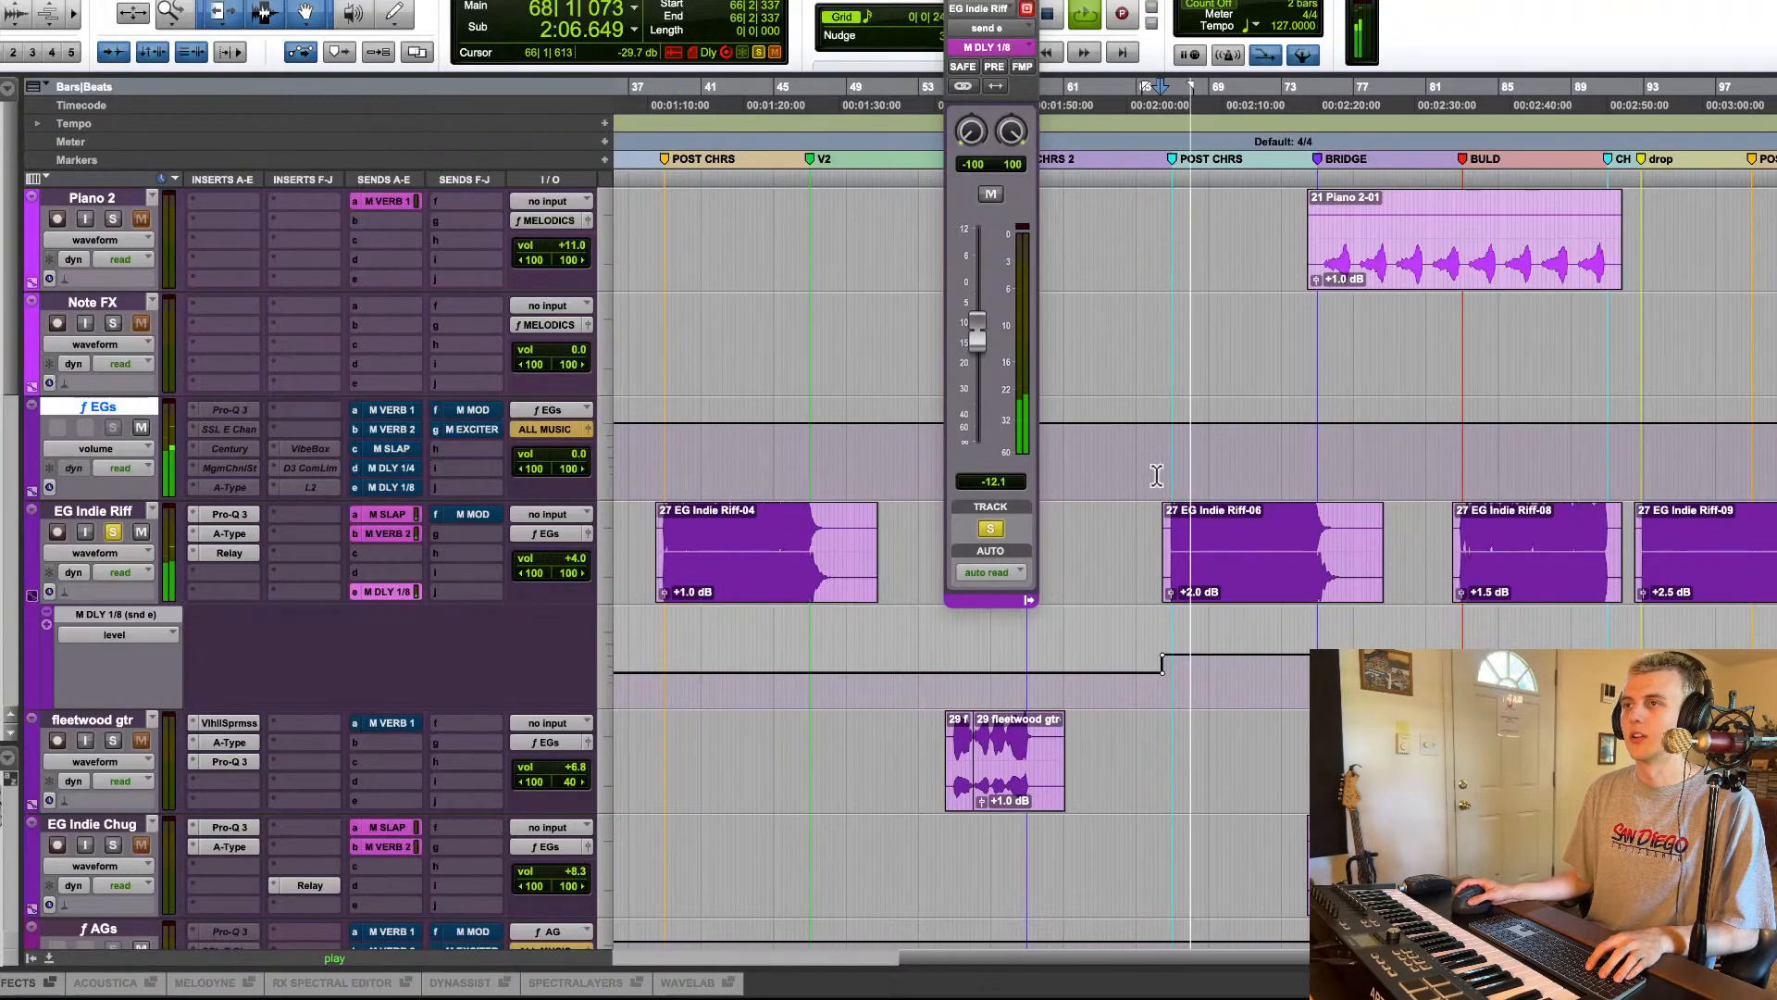
scroll(1156, 475, "right", 3)
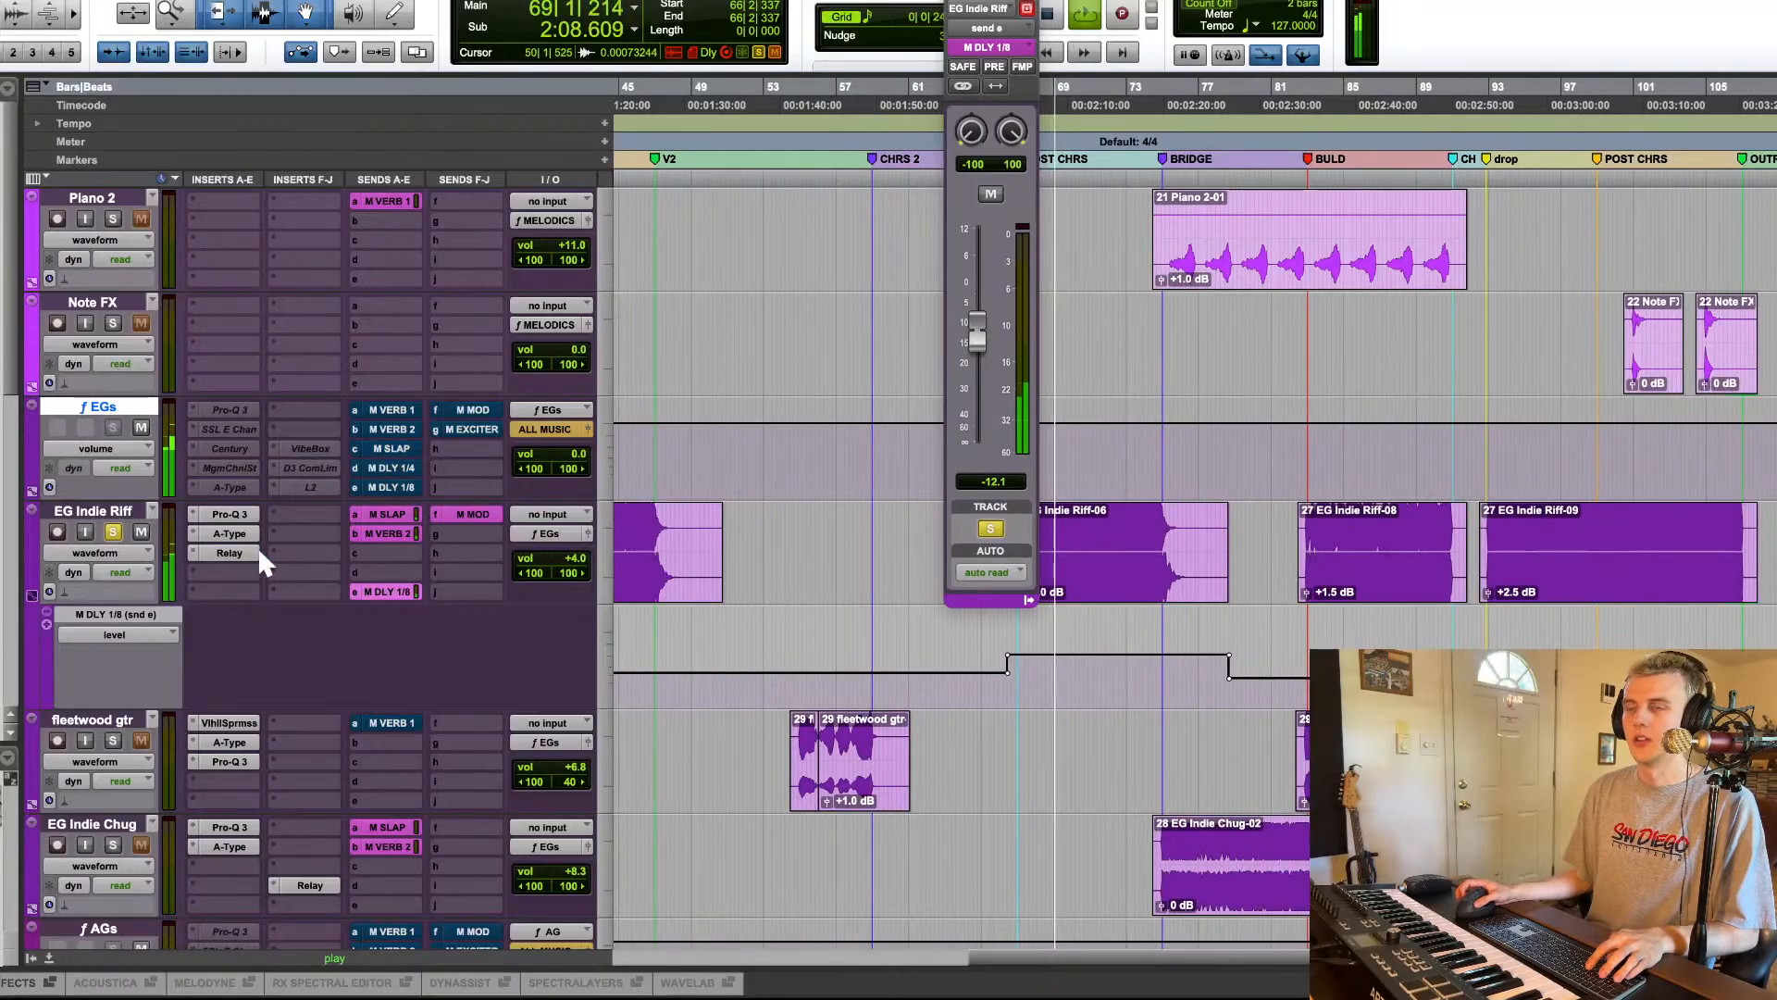
Step: Stop playback and expand the ƒFX RTN folder to show the music effects return tracks
scroll(90, 556, "up", 10)
scroll(37, 564, "up", 15)
key("space")
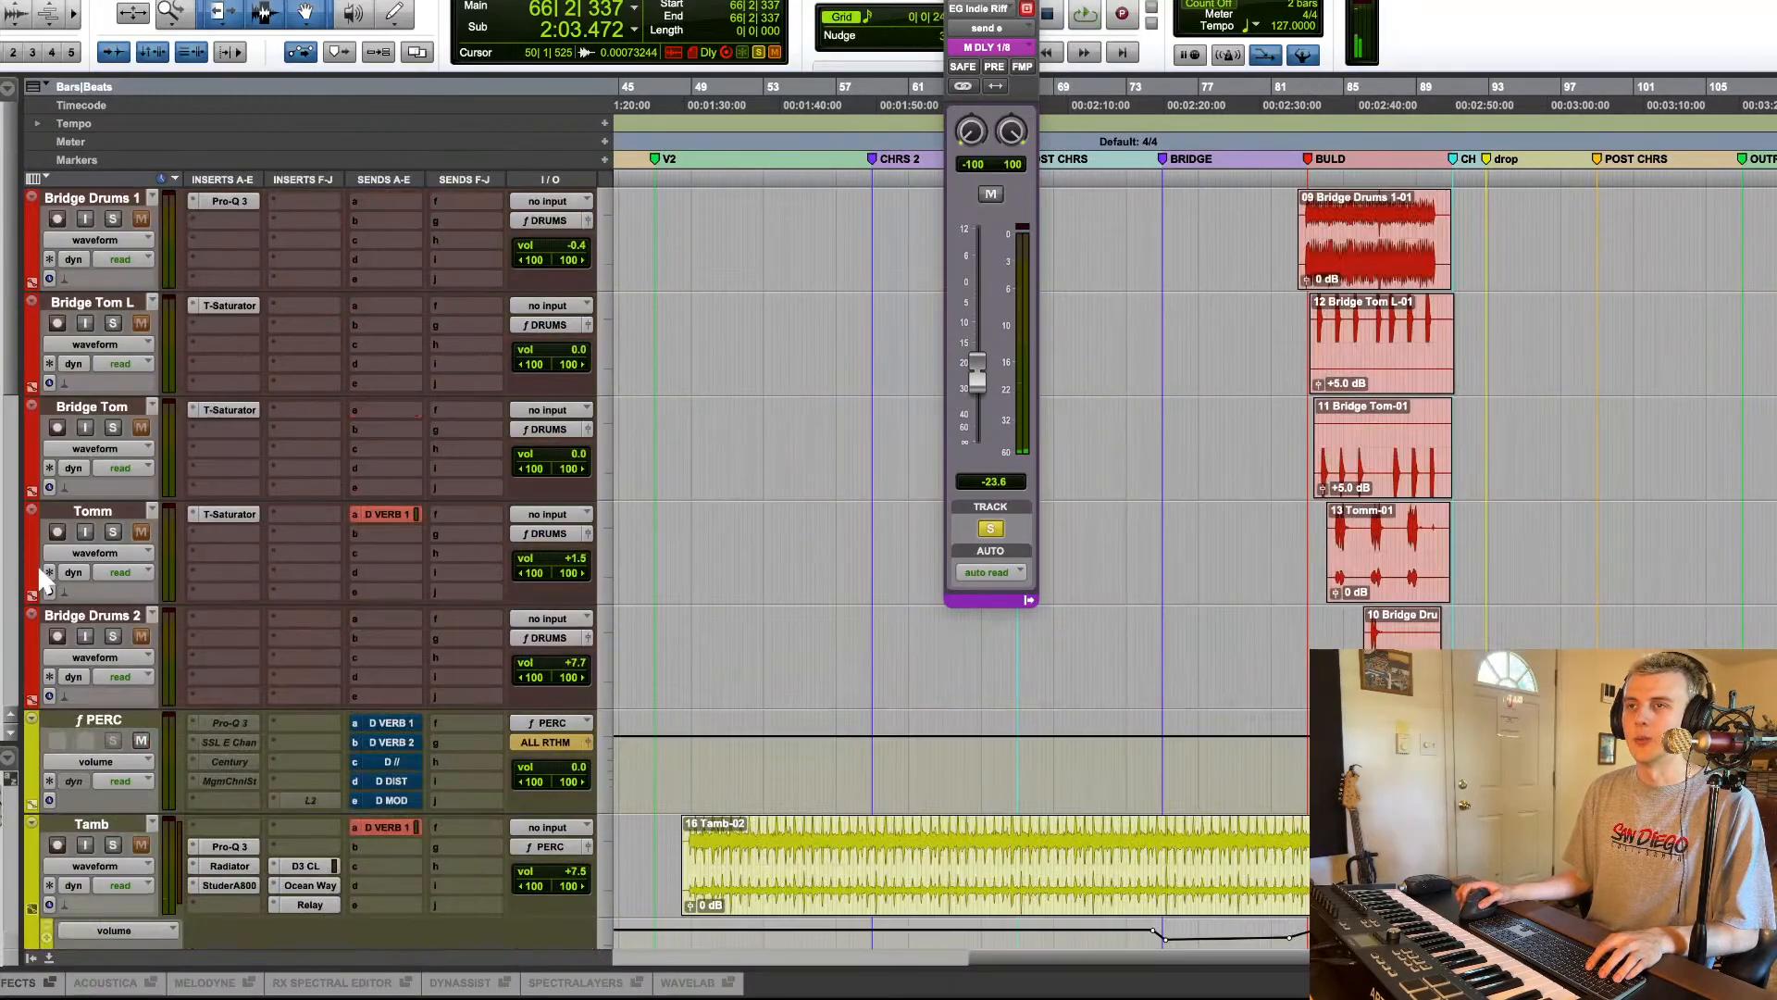
scroll(37, 563, "up", 10)
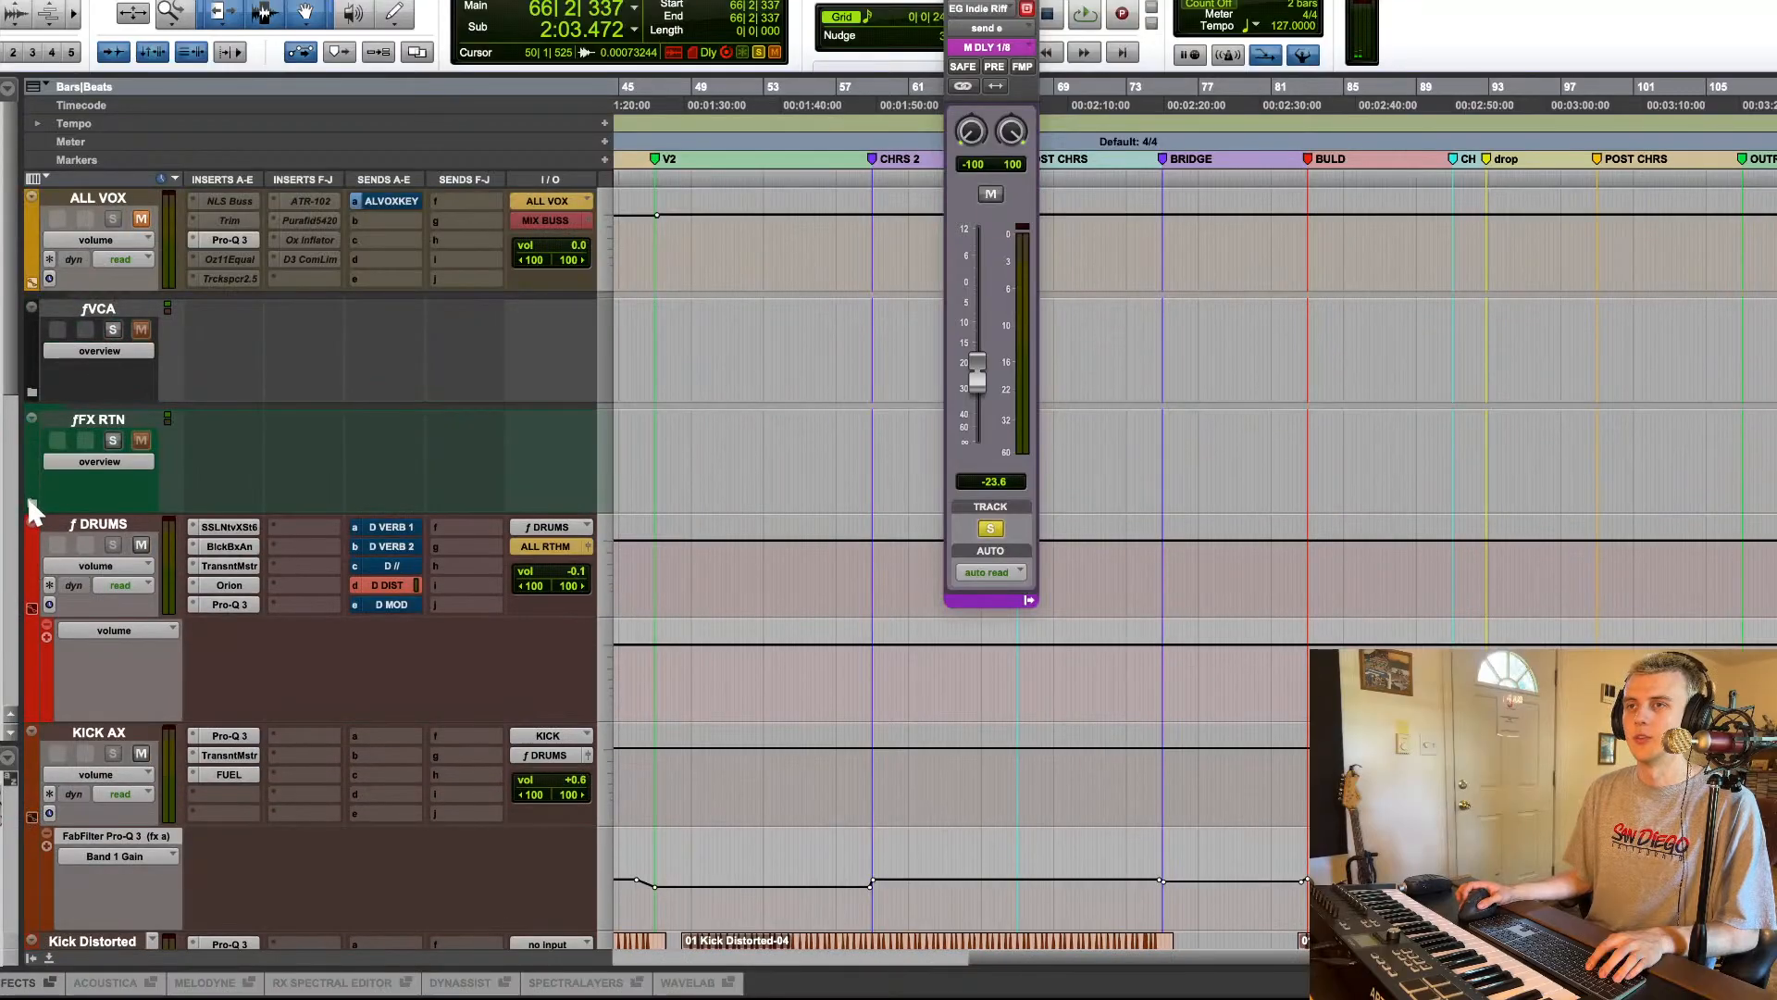
left_click(30, 503)
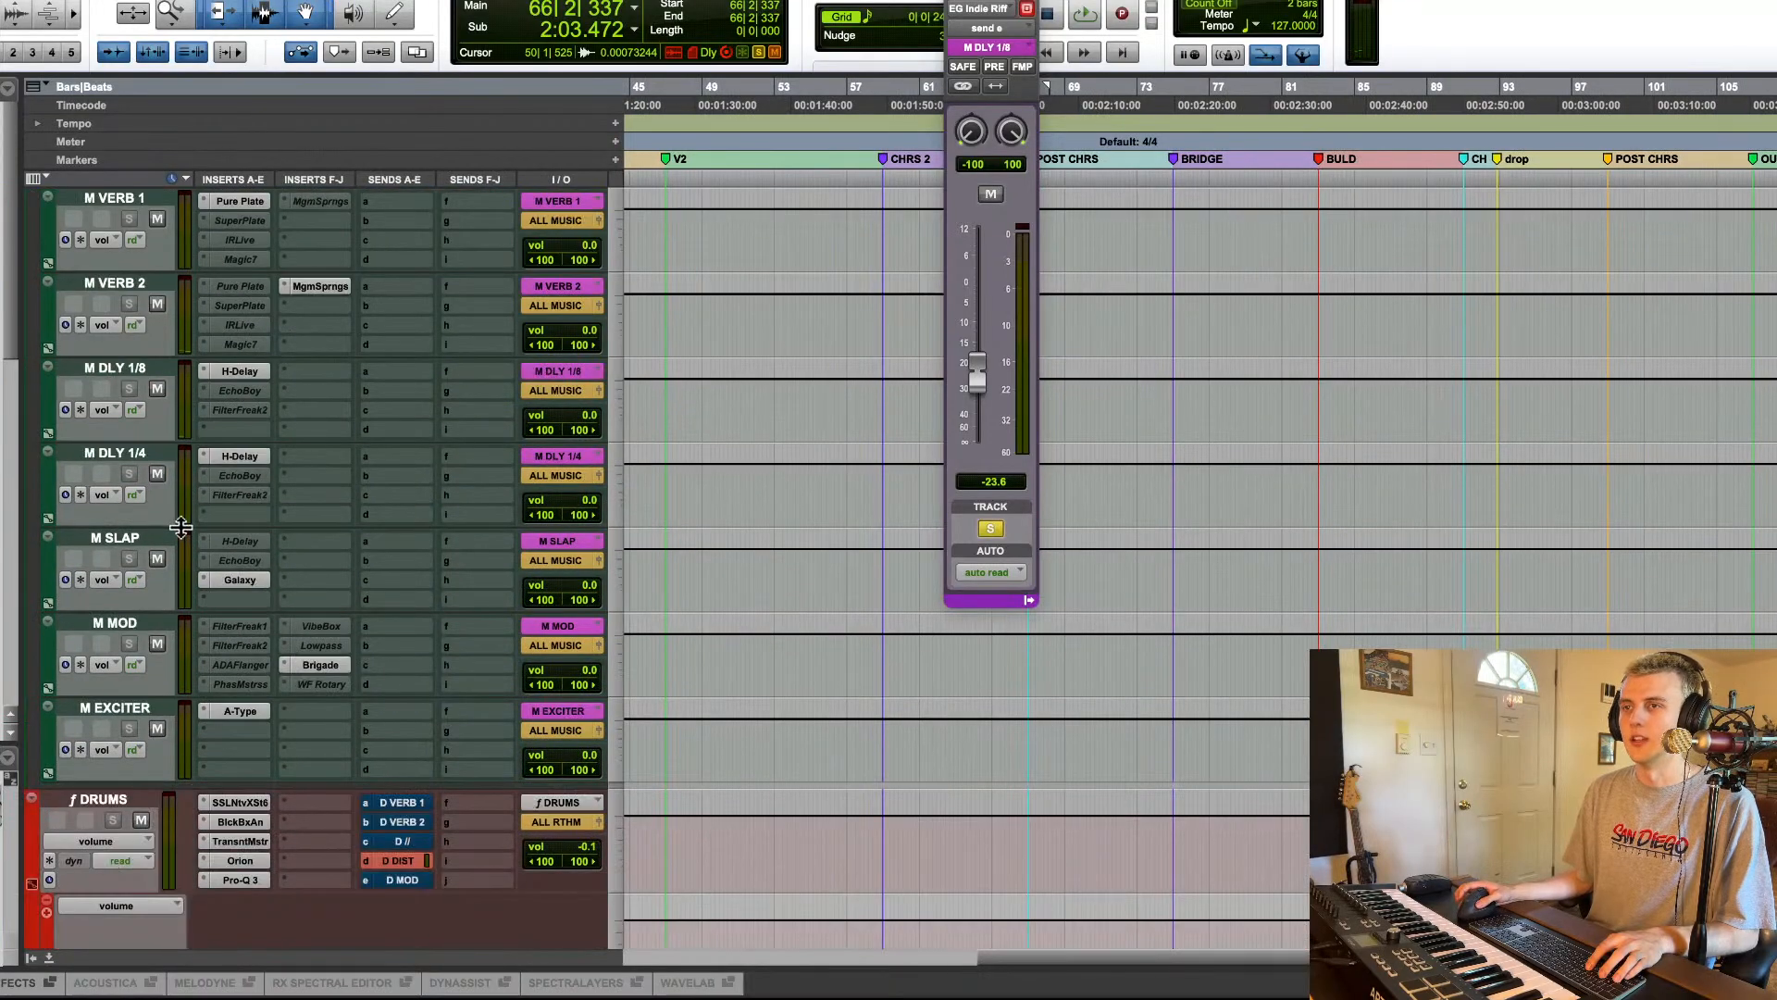
Step: Open the Brigade Chorus on the M MOD return to show its settings, close it, and return to the EG Indie Riff track
left_click(319, 664)
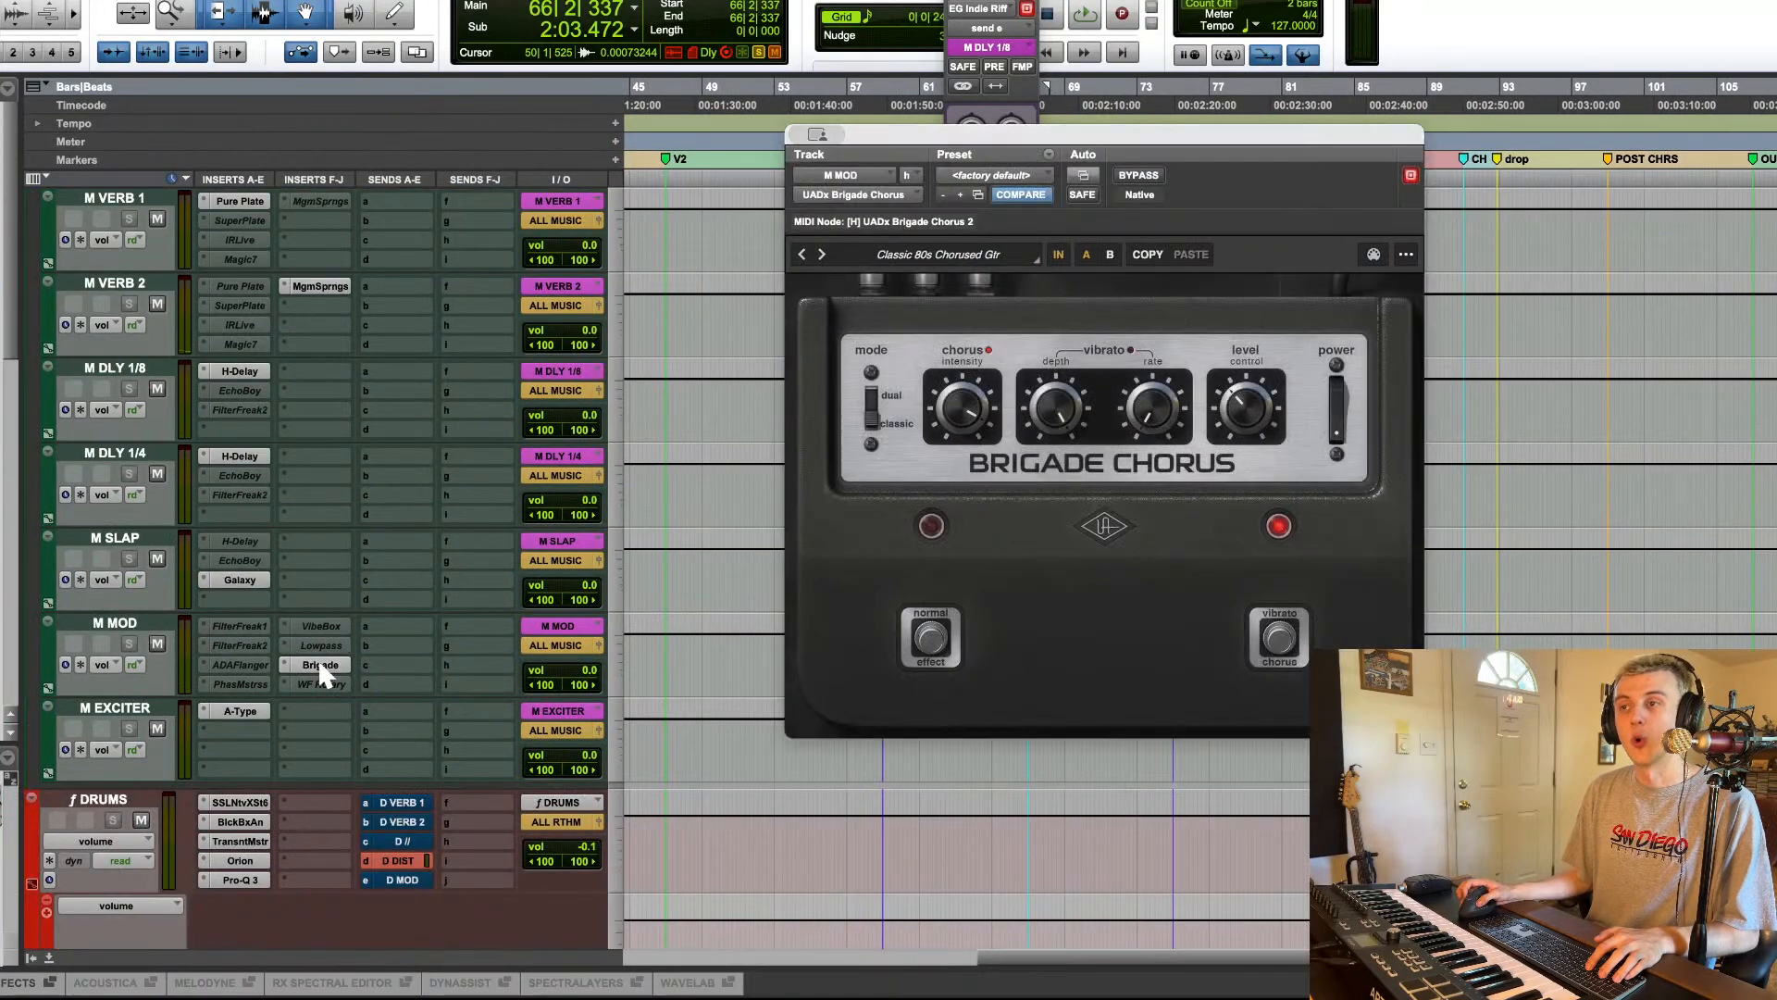
left_click(320, 665)
scroll(186, 523, "down", 10)
scroll(88, 553, "down", 15)
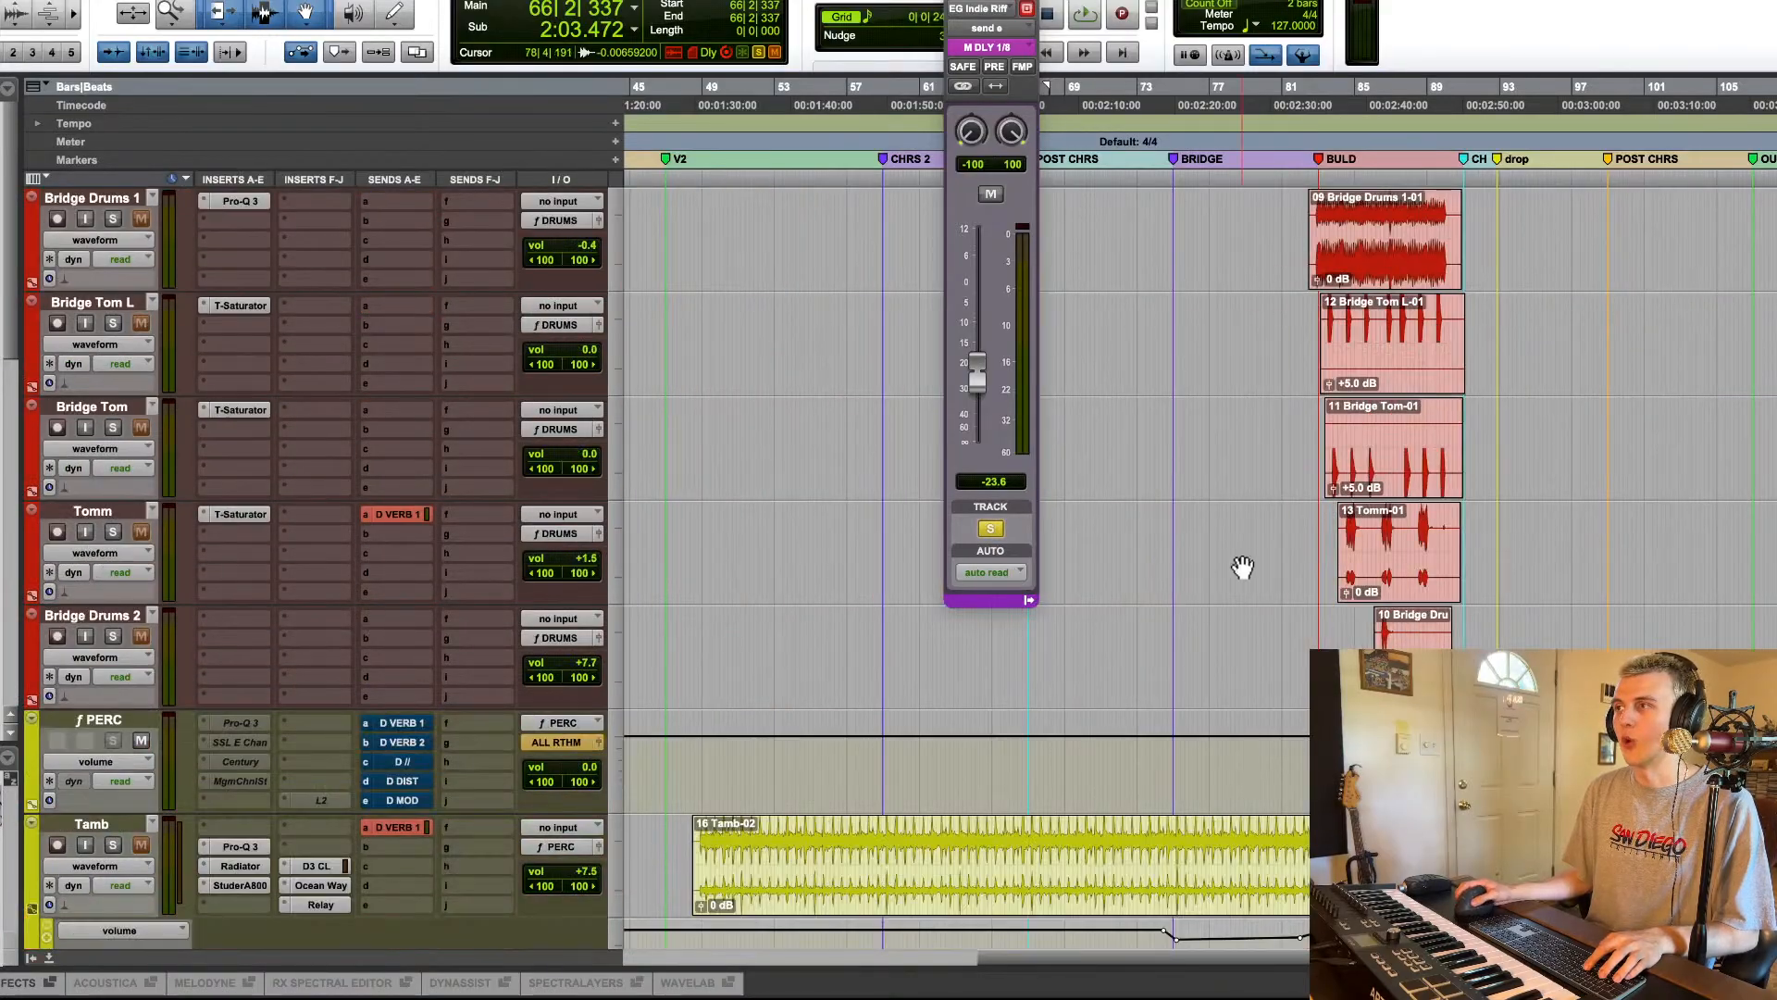
scroll(1269, 571, "down", 10)
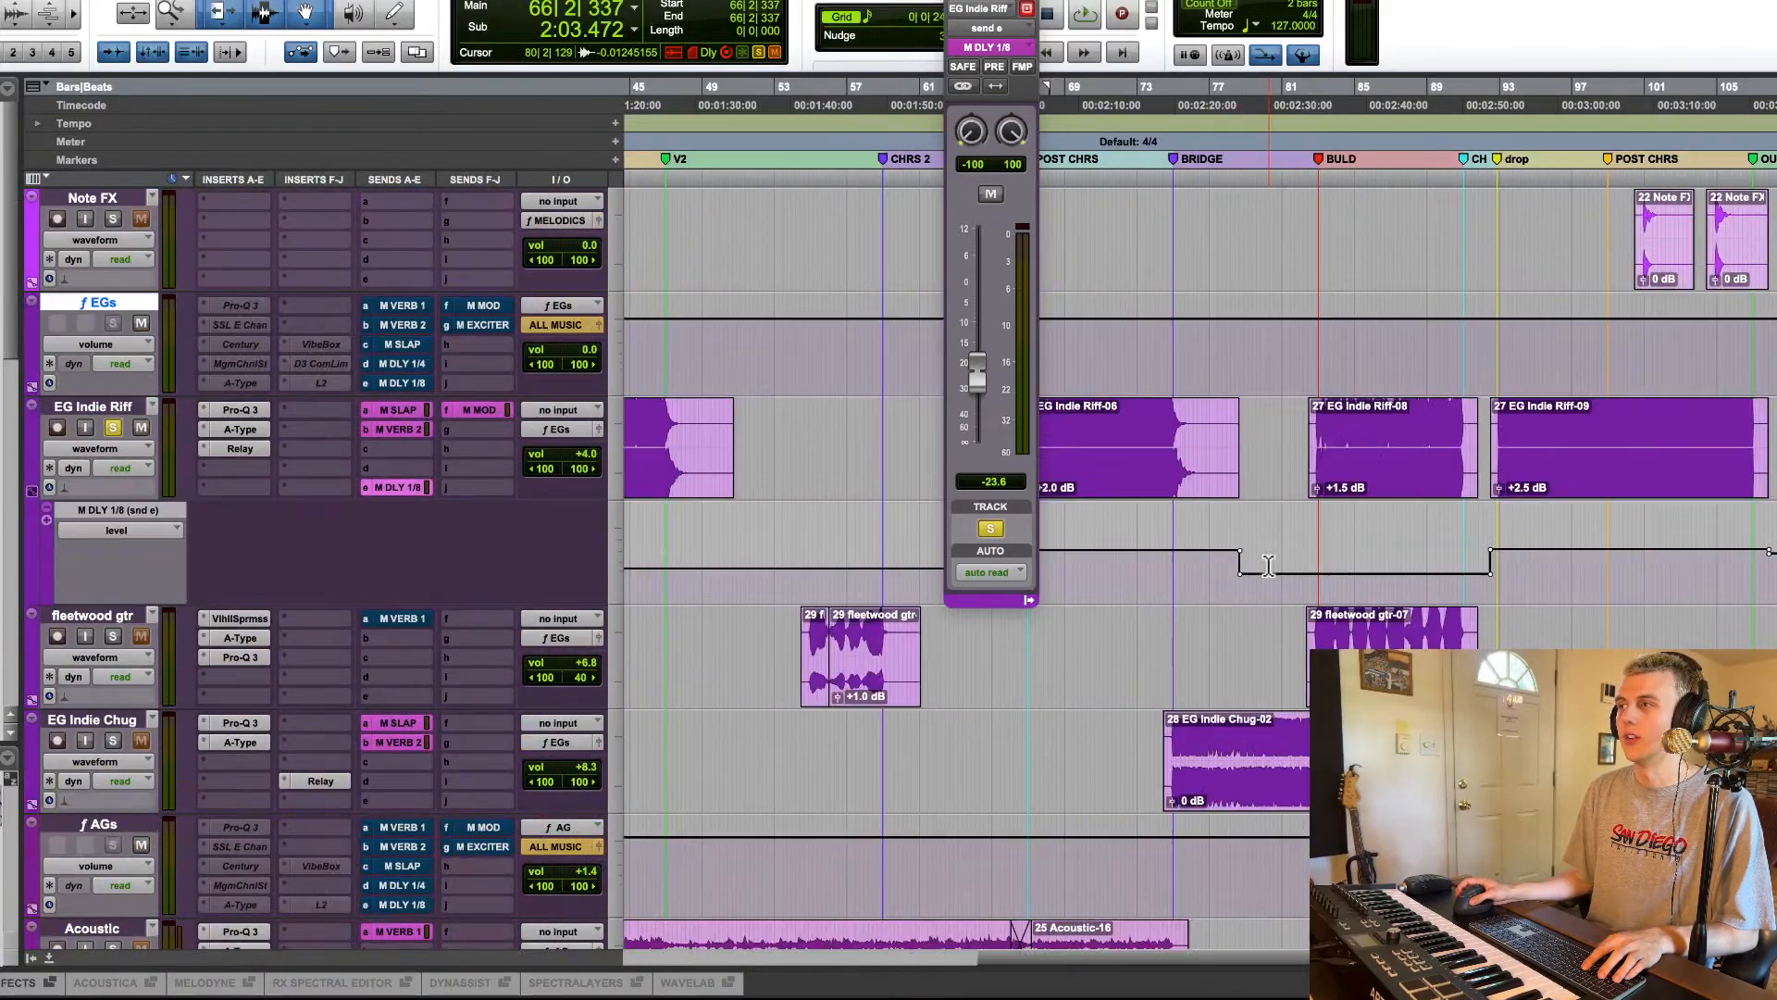
Step: Play the soloed EG Indie Riff from bar 66, toggle its M MOD send off and on, unsolo the track and stop playback
key("space")
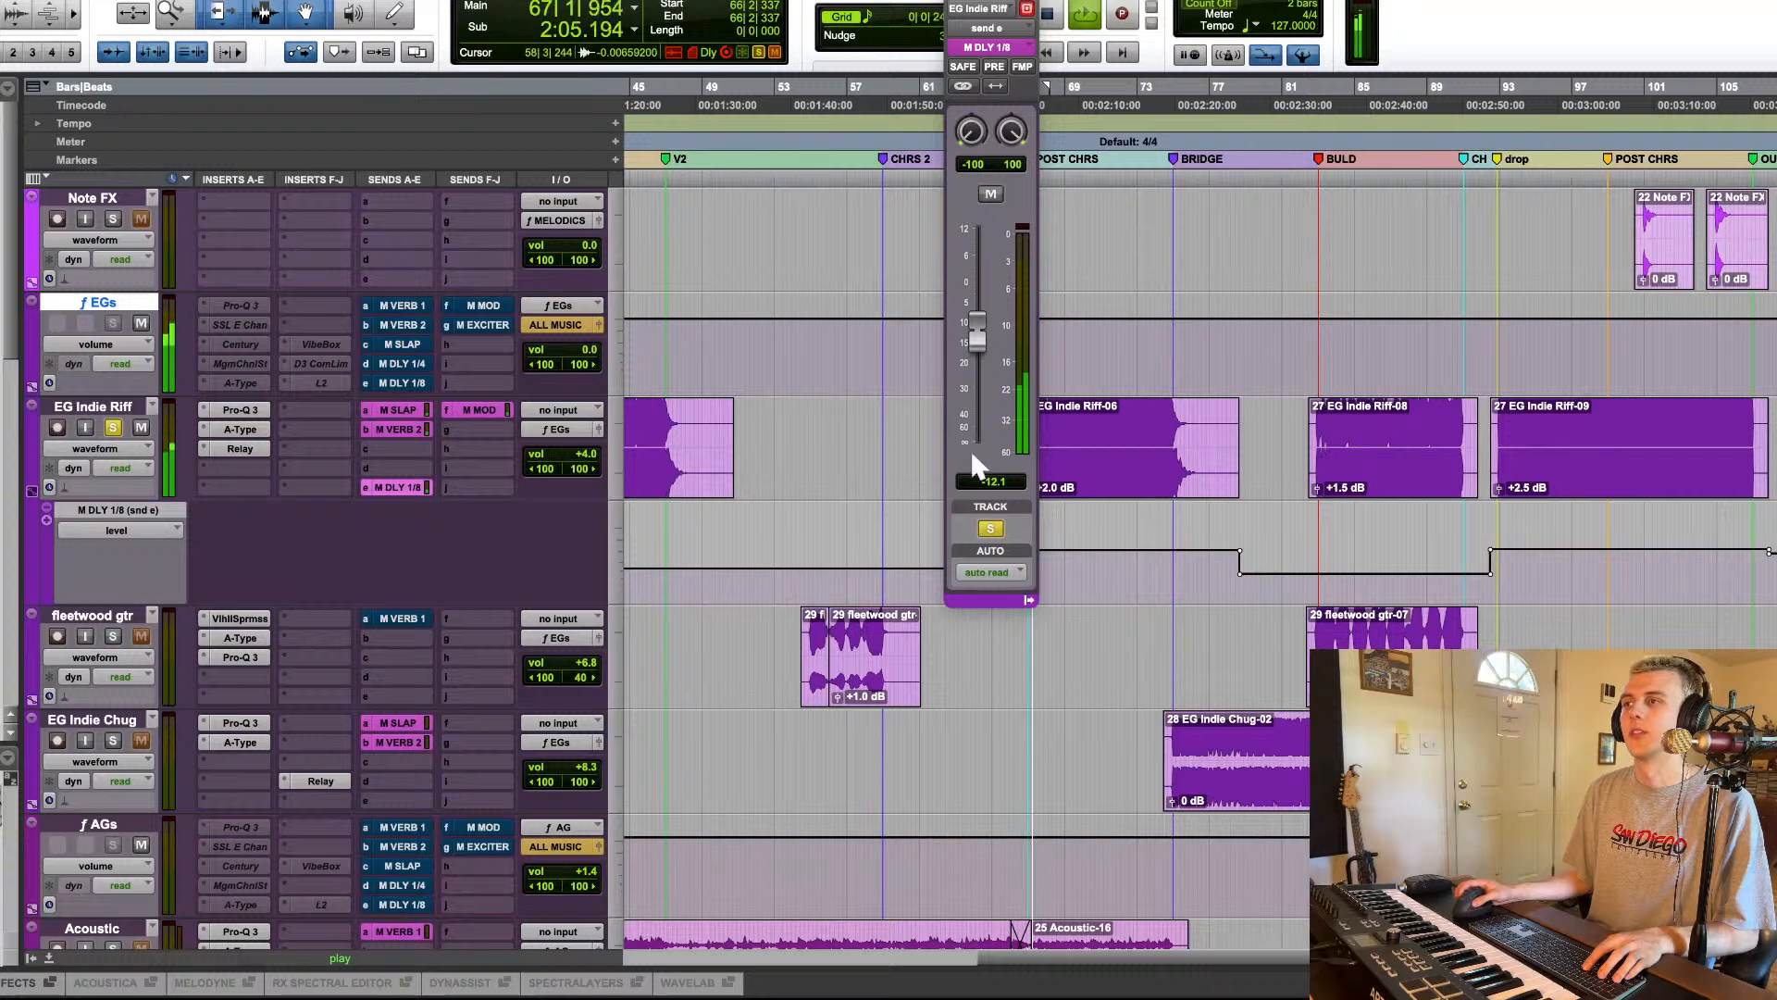
left_click(489, 410)
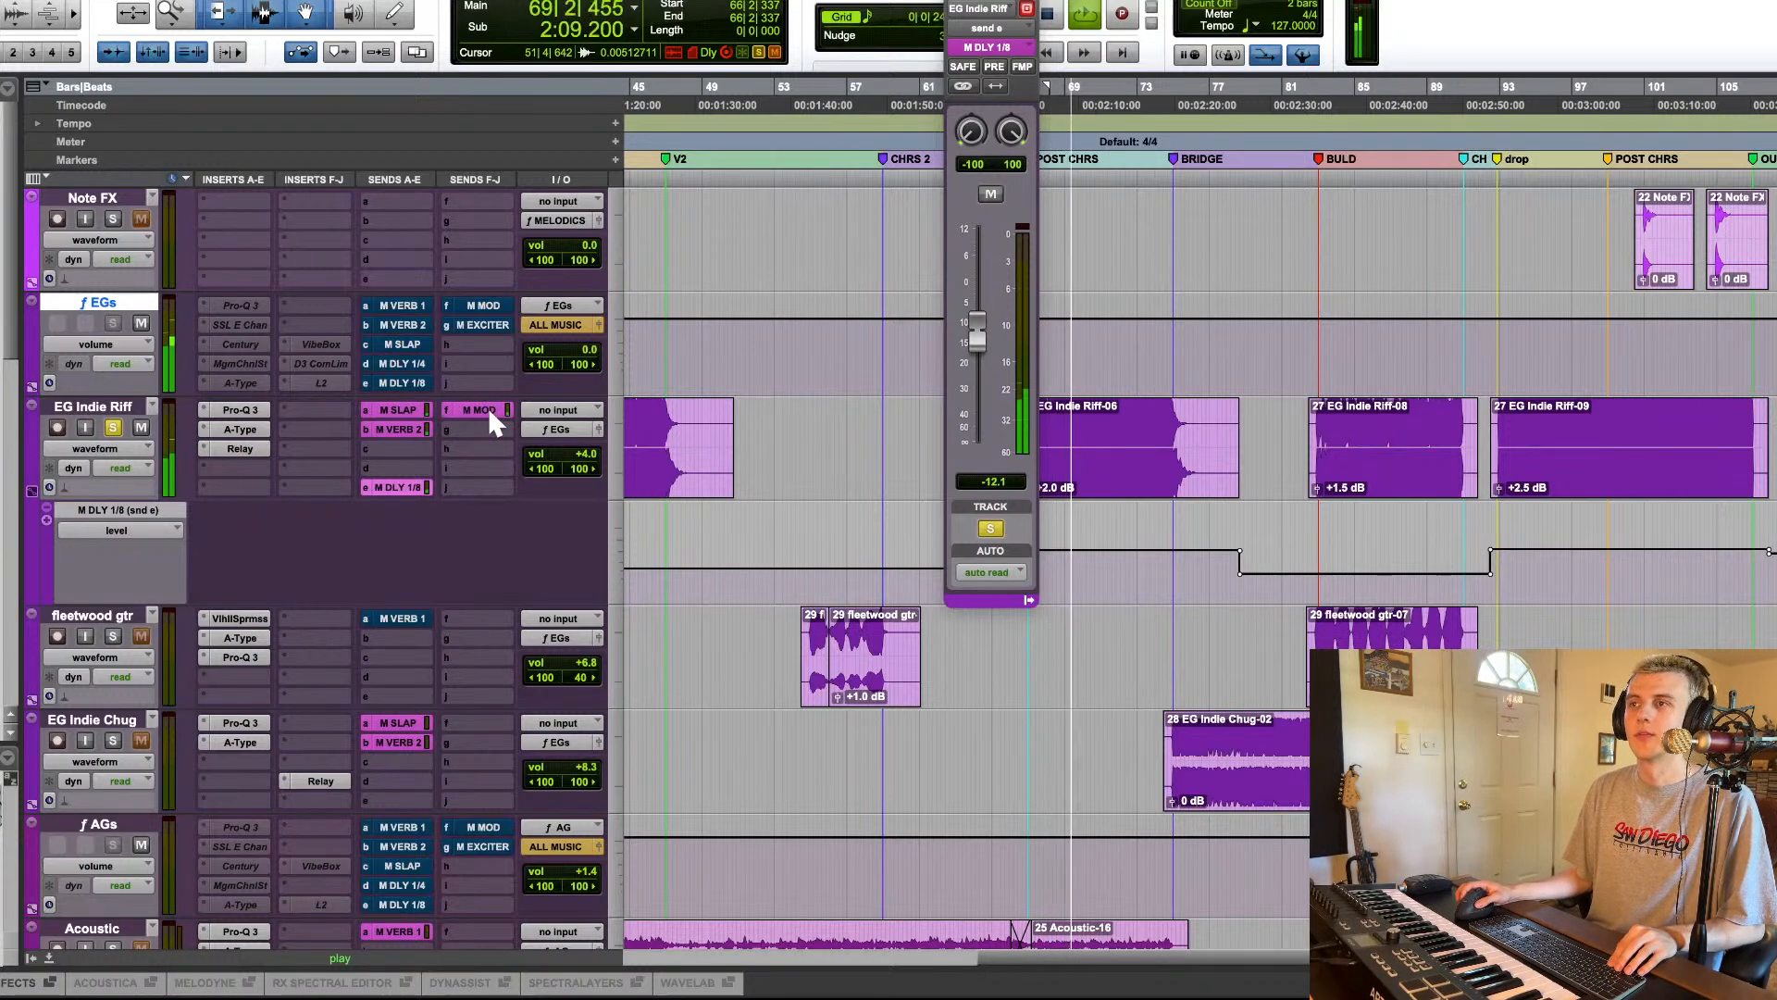
left_click(487, 409)
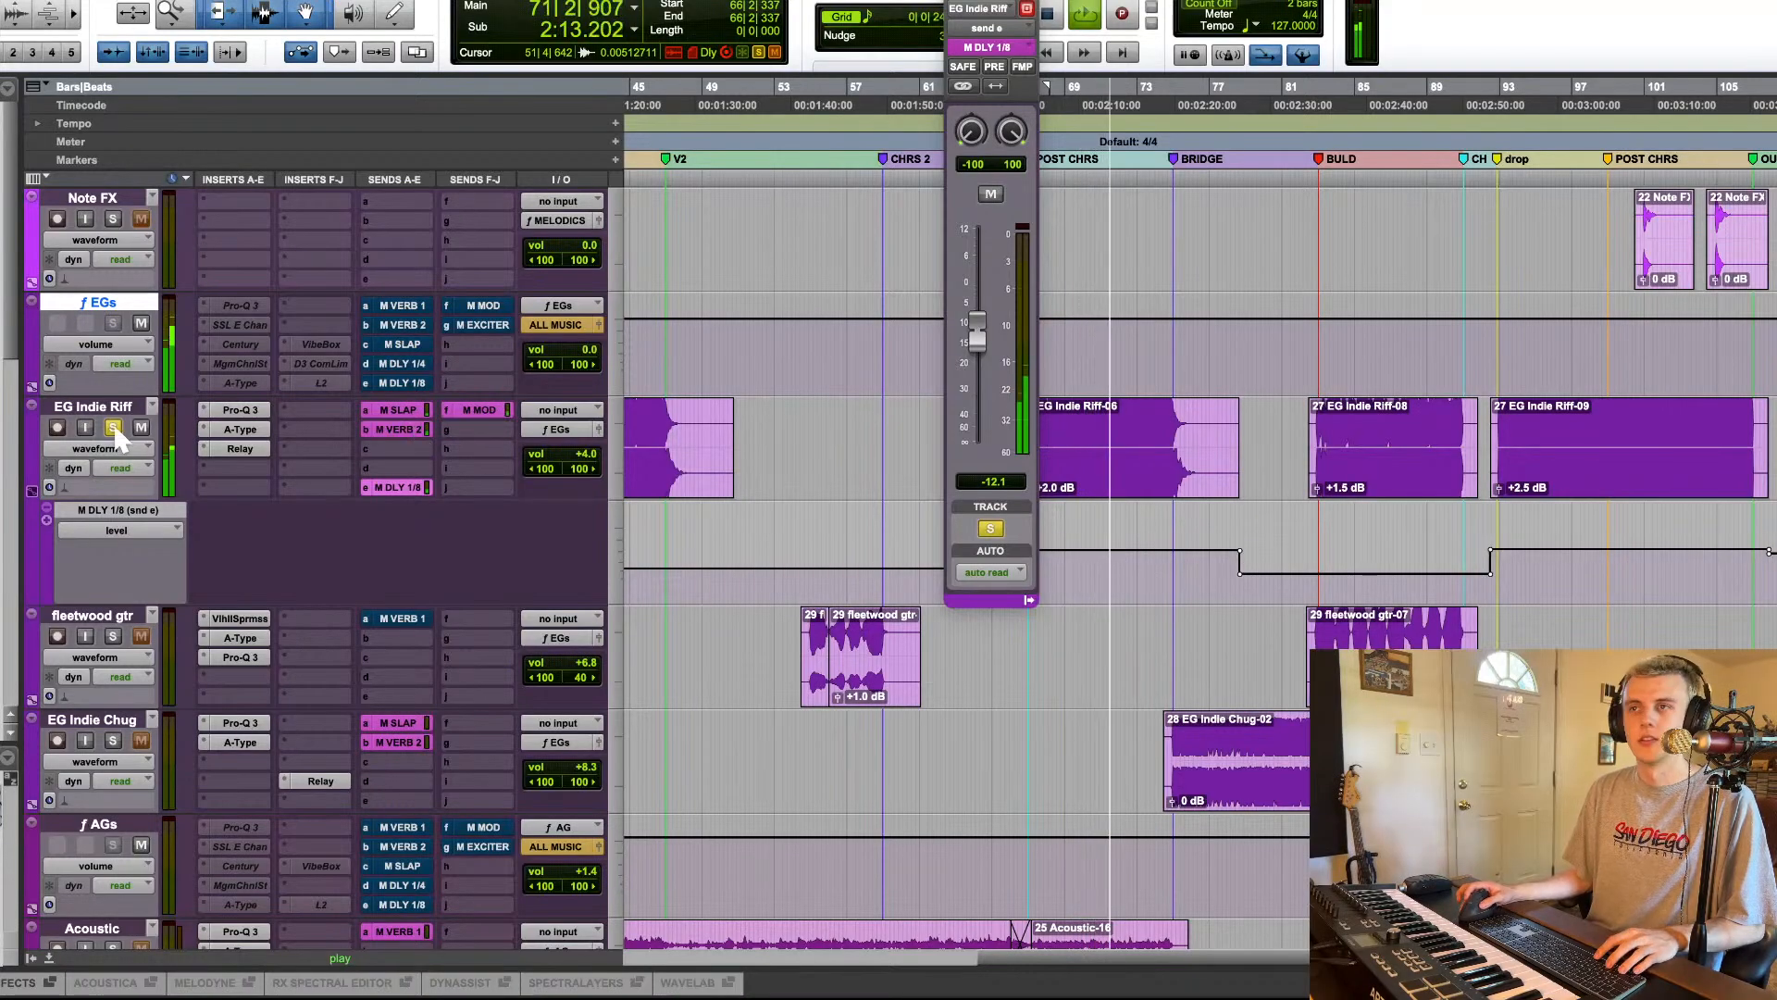
key("space")
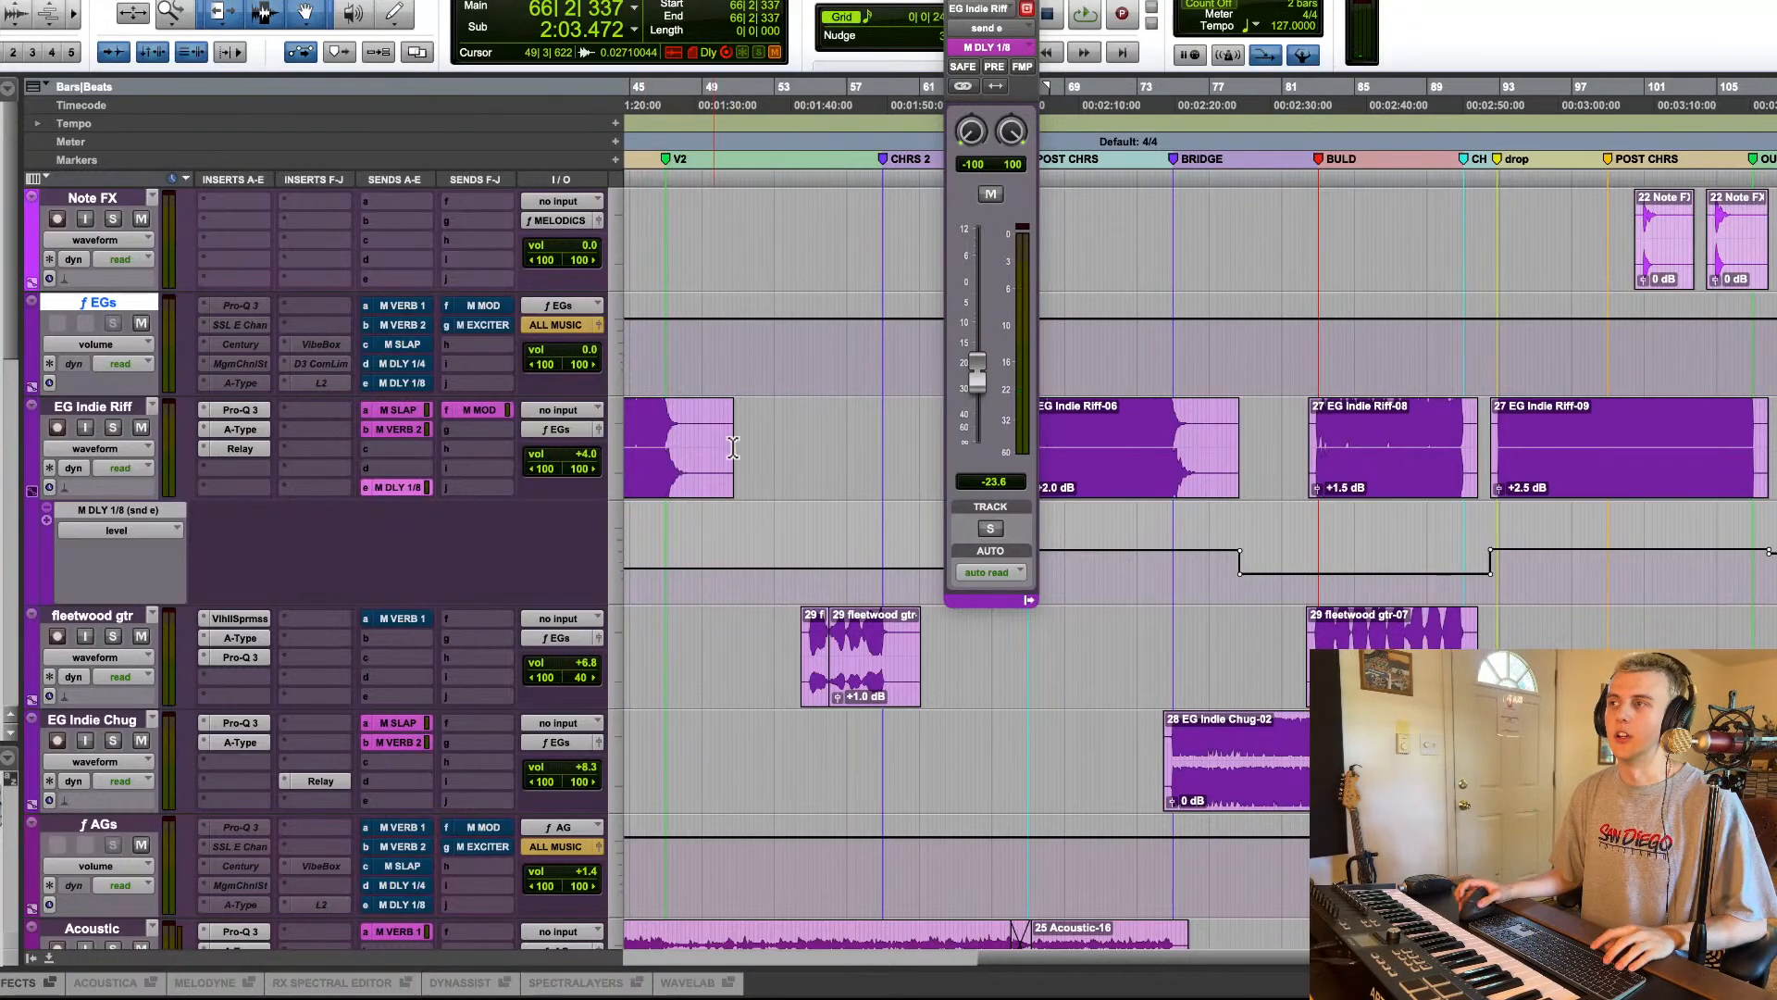
Step: Close the M DLY 1/8 send window, add a second automation lane on EG Indie Riff and switch the first lane to volume
left_click(407, 489)
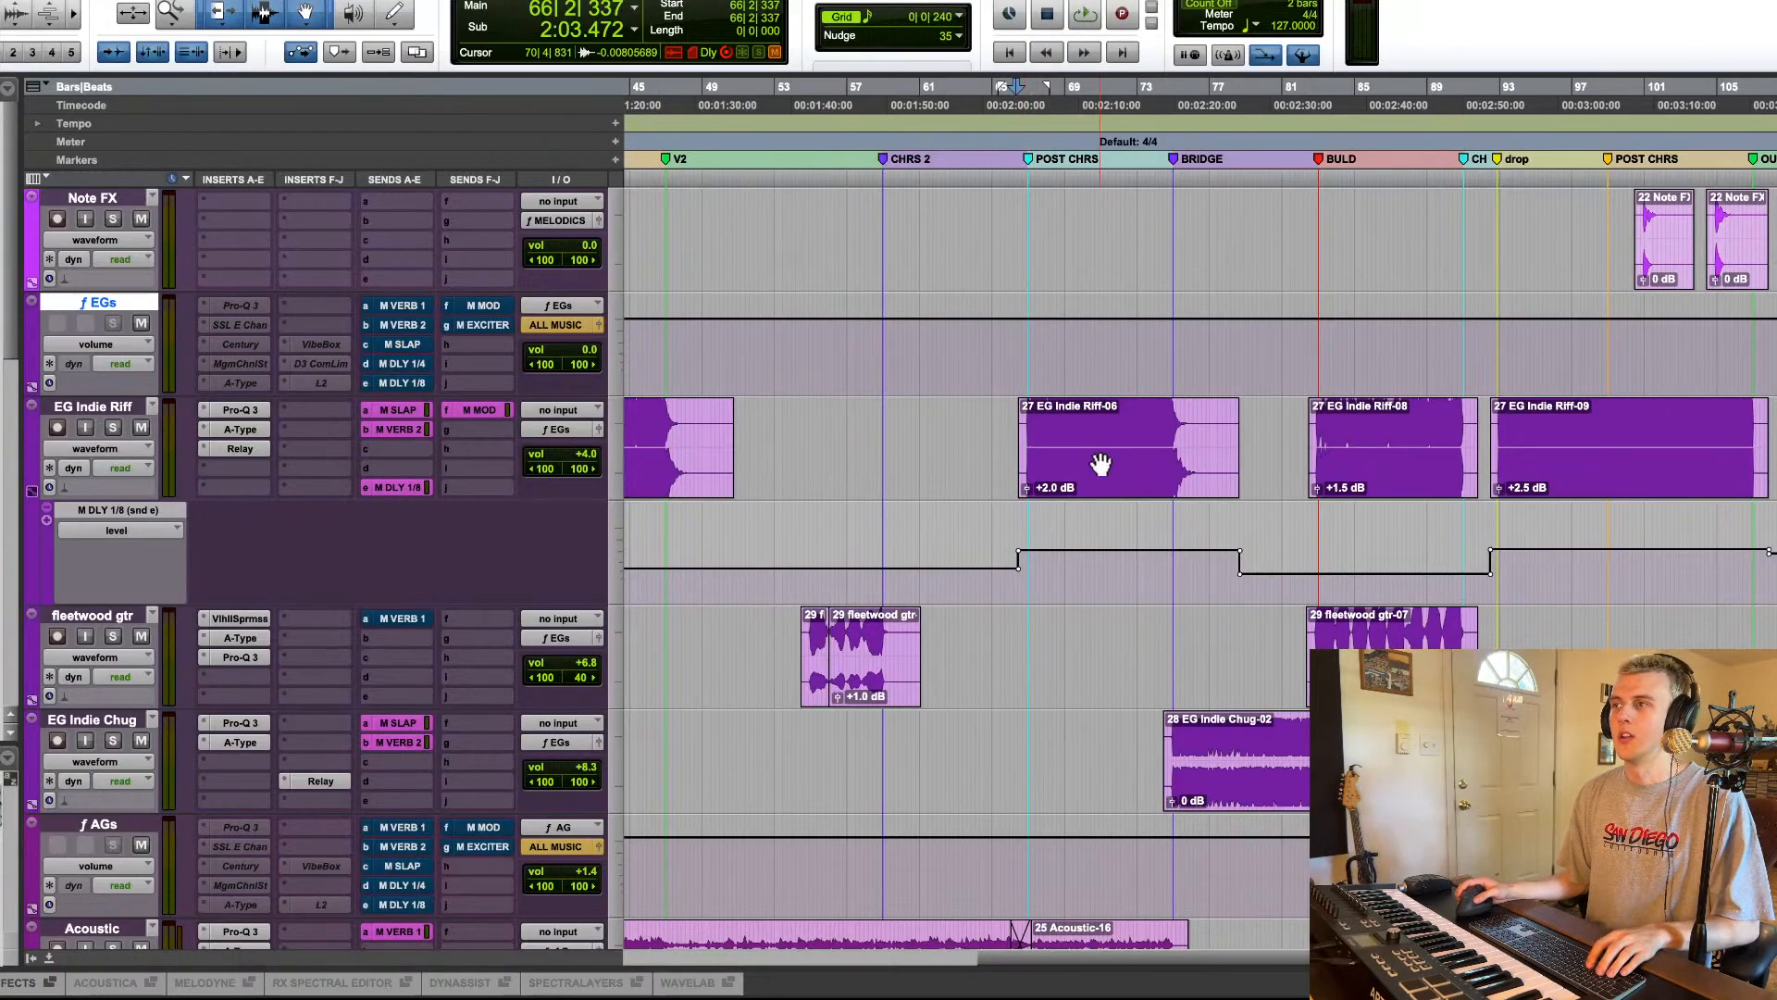
scroll(1113, 463, "left", 5)
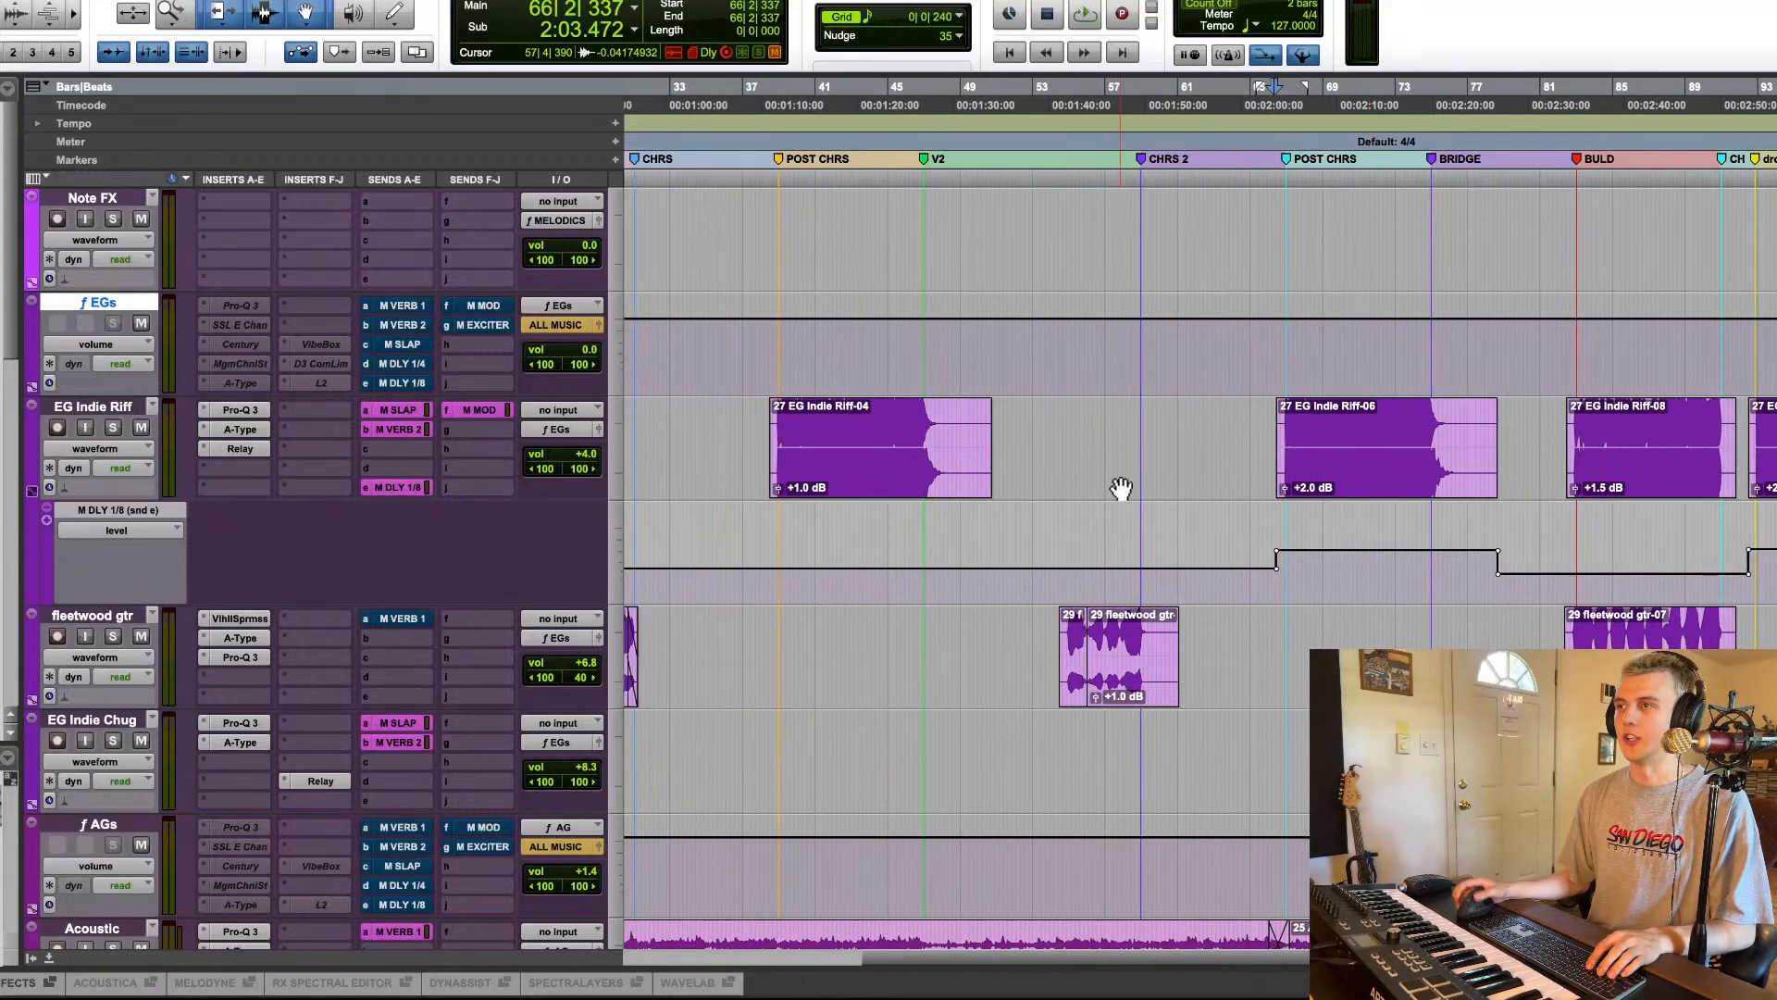
scroll(1120, 488, "down", 2)
scroll(1104, 490, "down", 1)
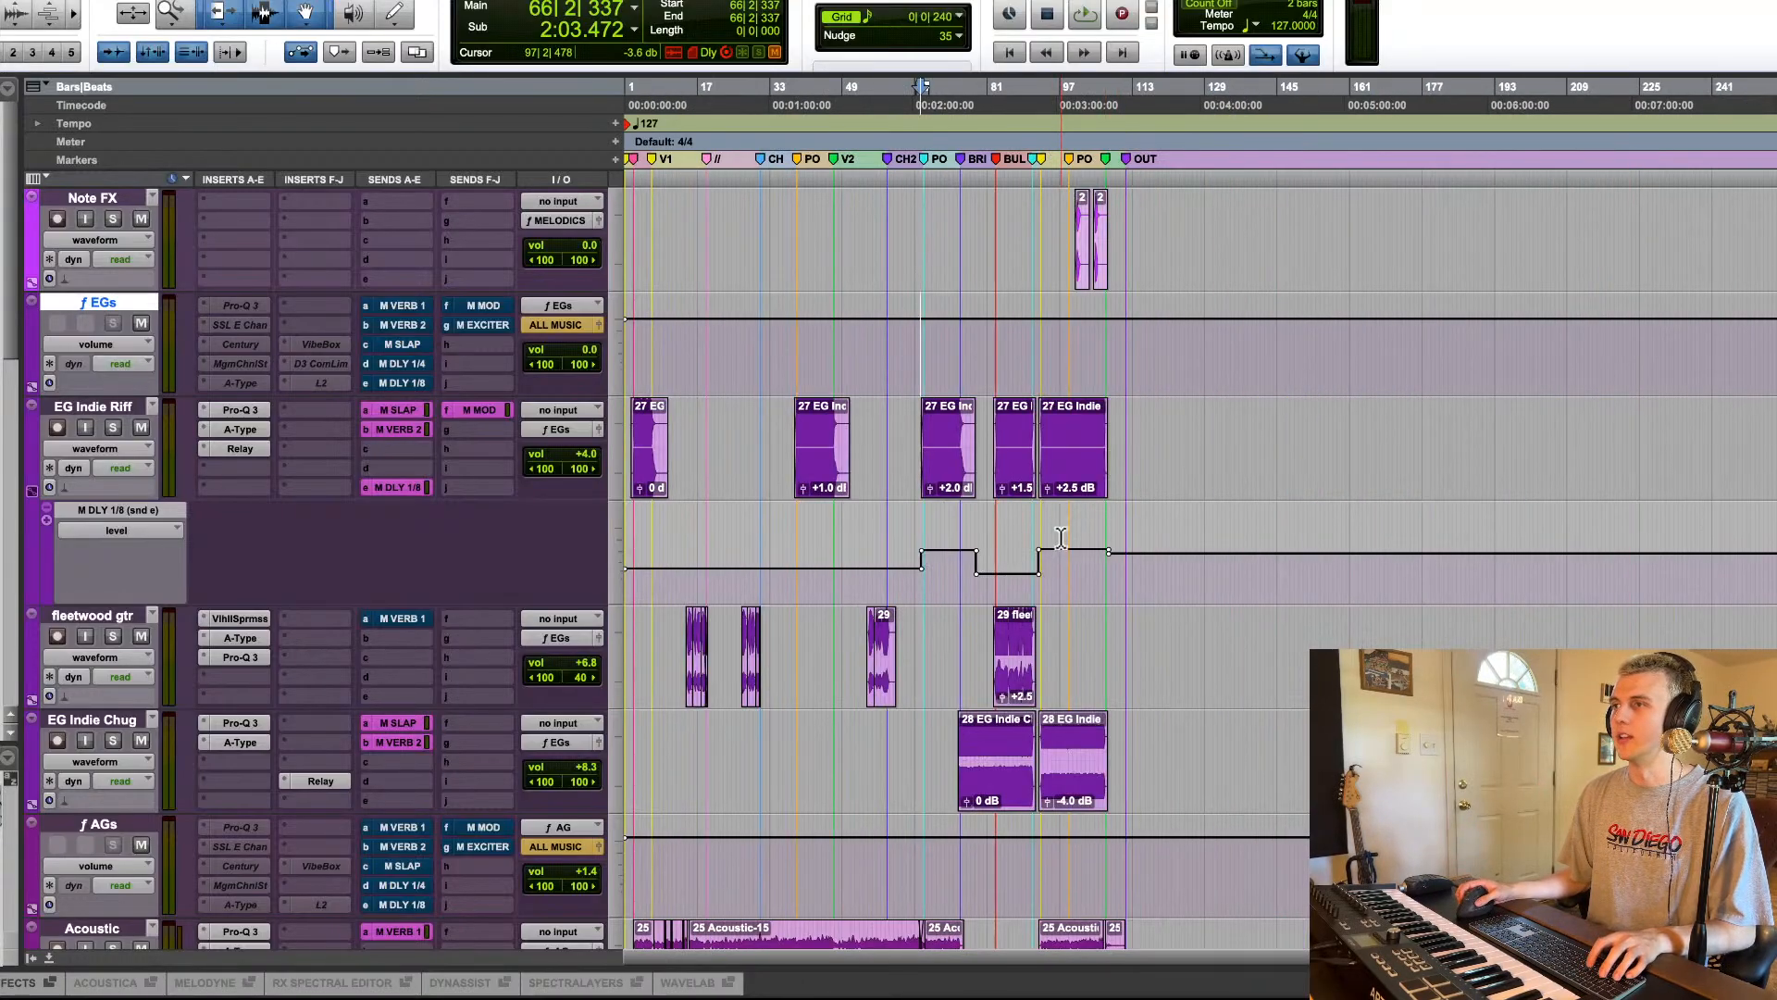
left_click(31, 491)
left_click(37, 496)
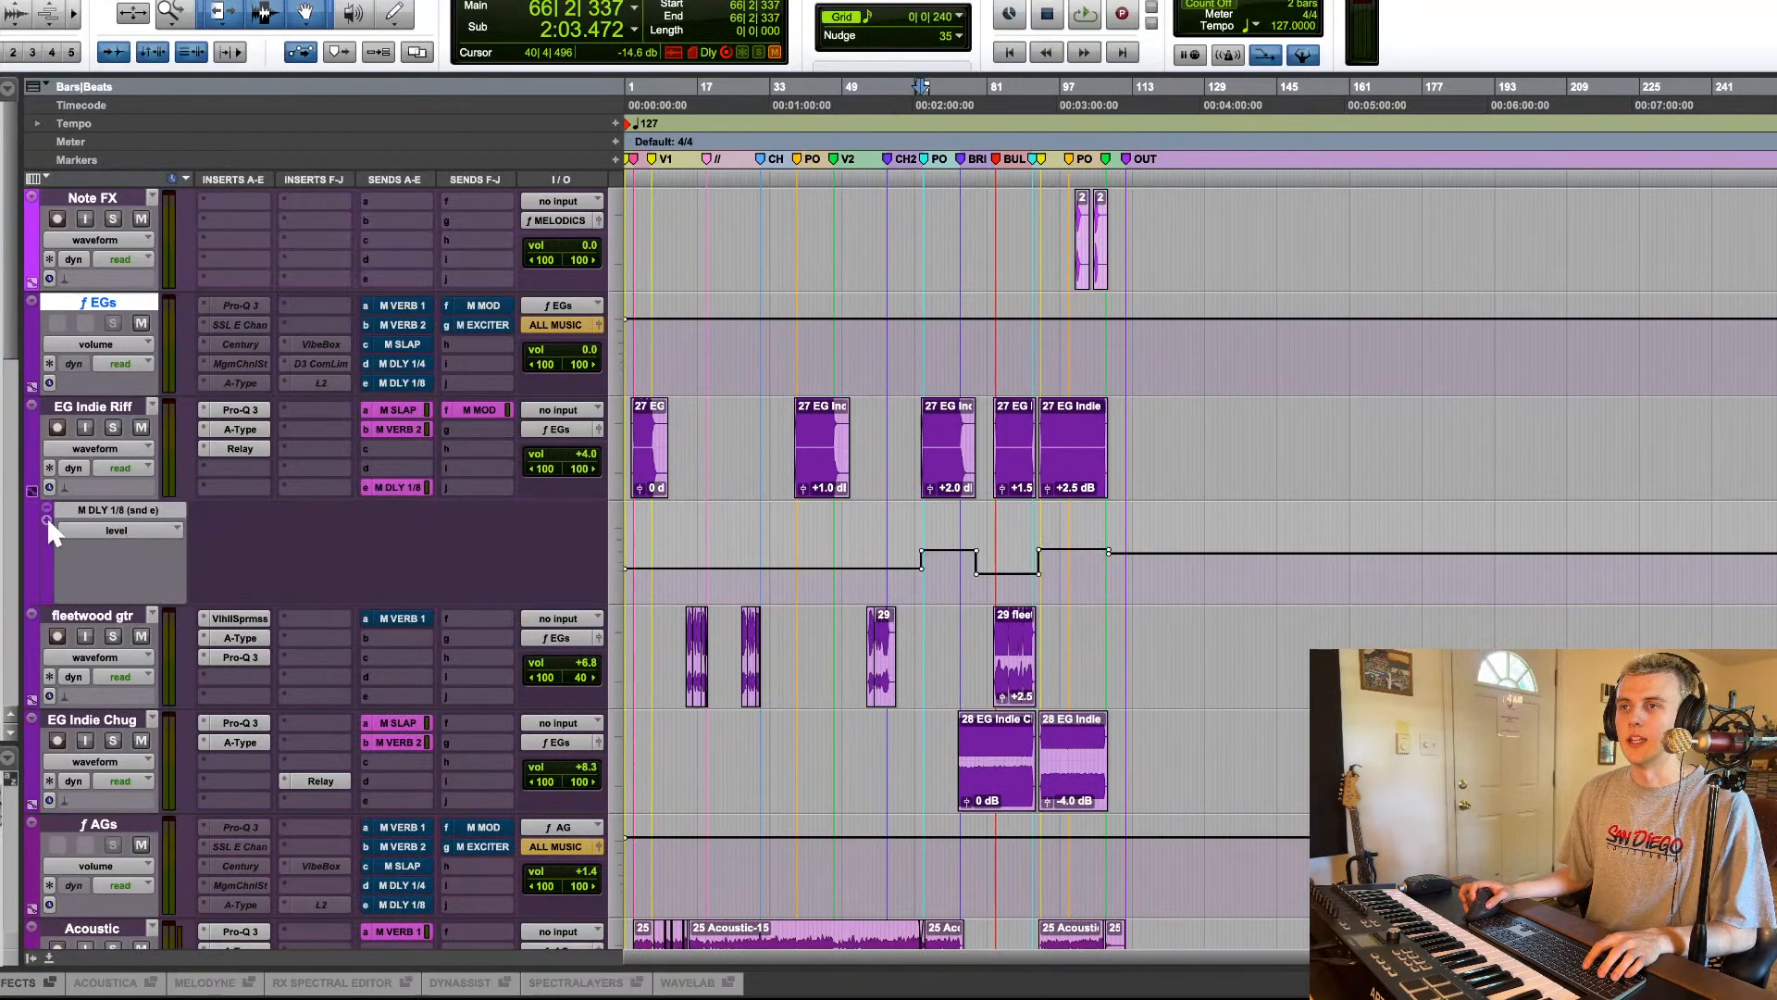
left_click(46, 519)
left_click(124, 530)
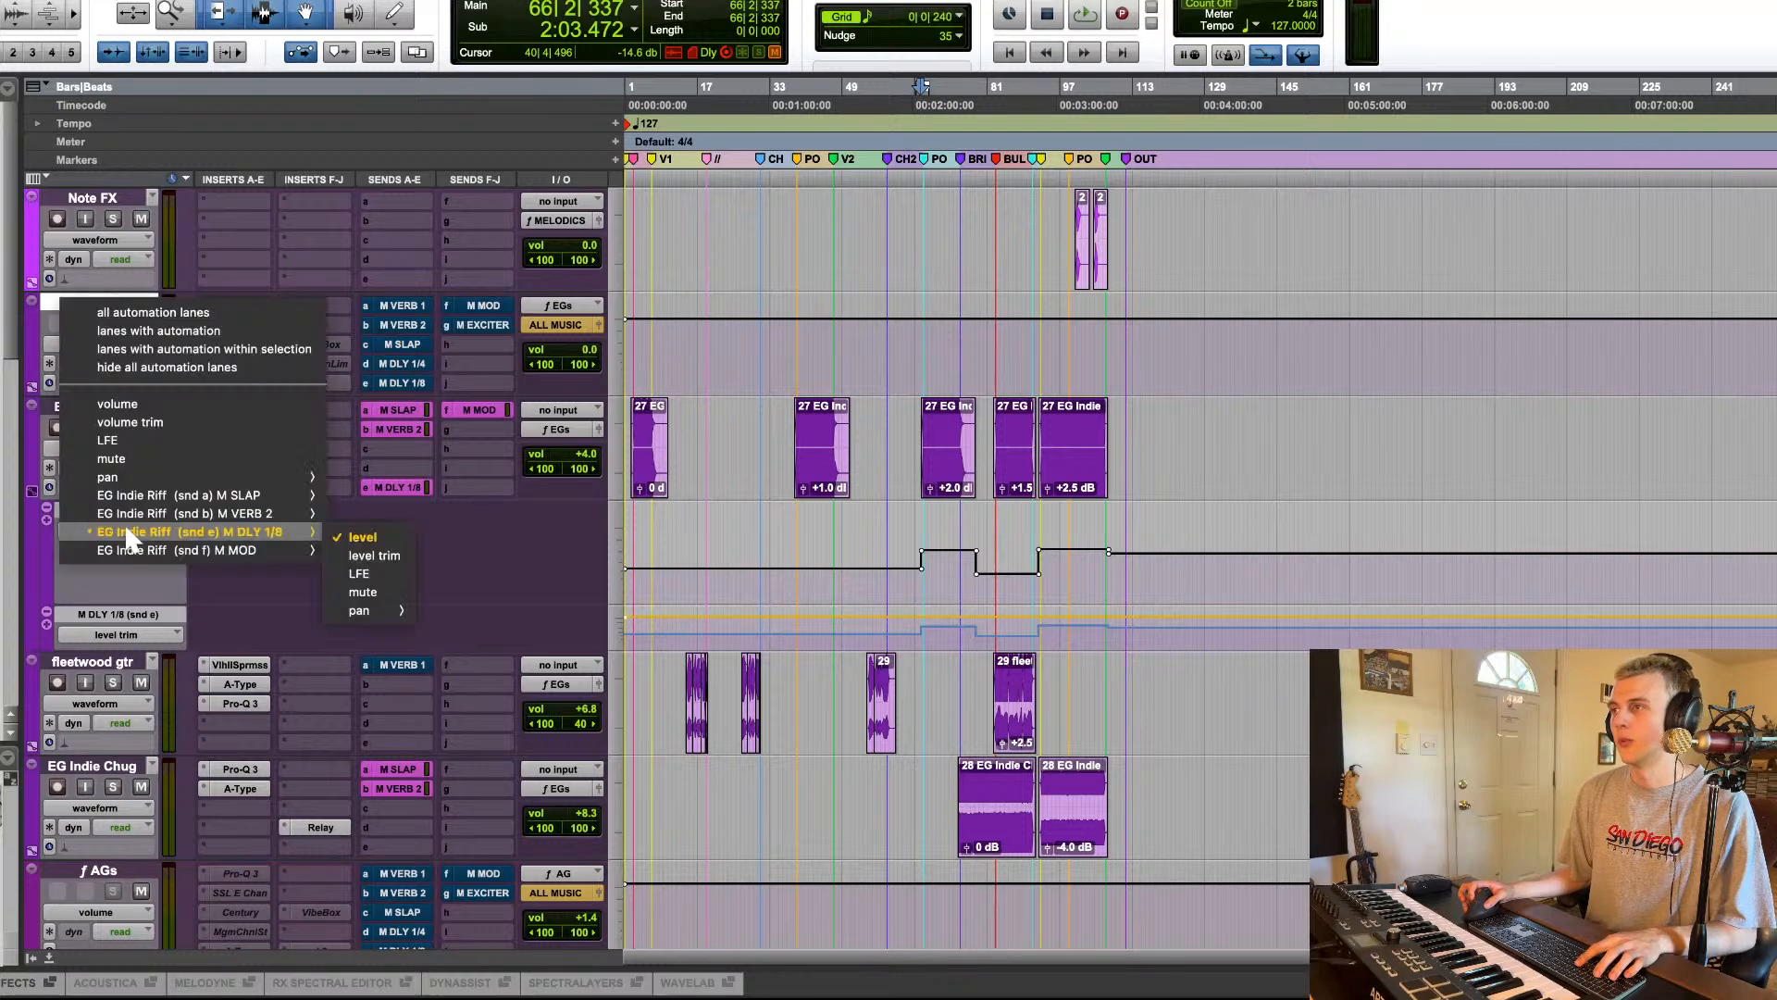
left_click(184, 398)
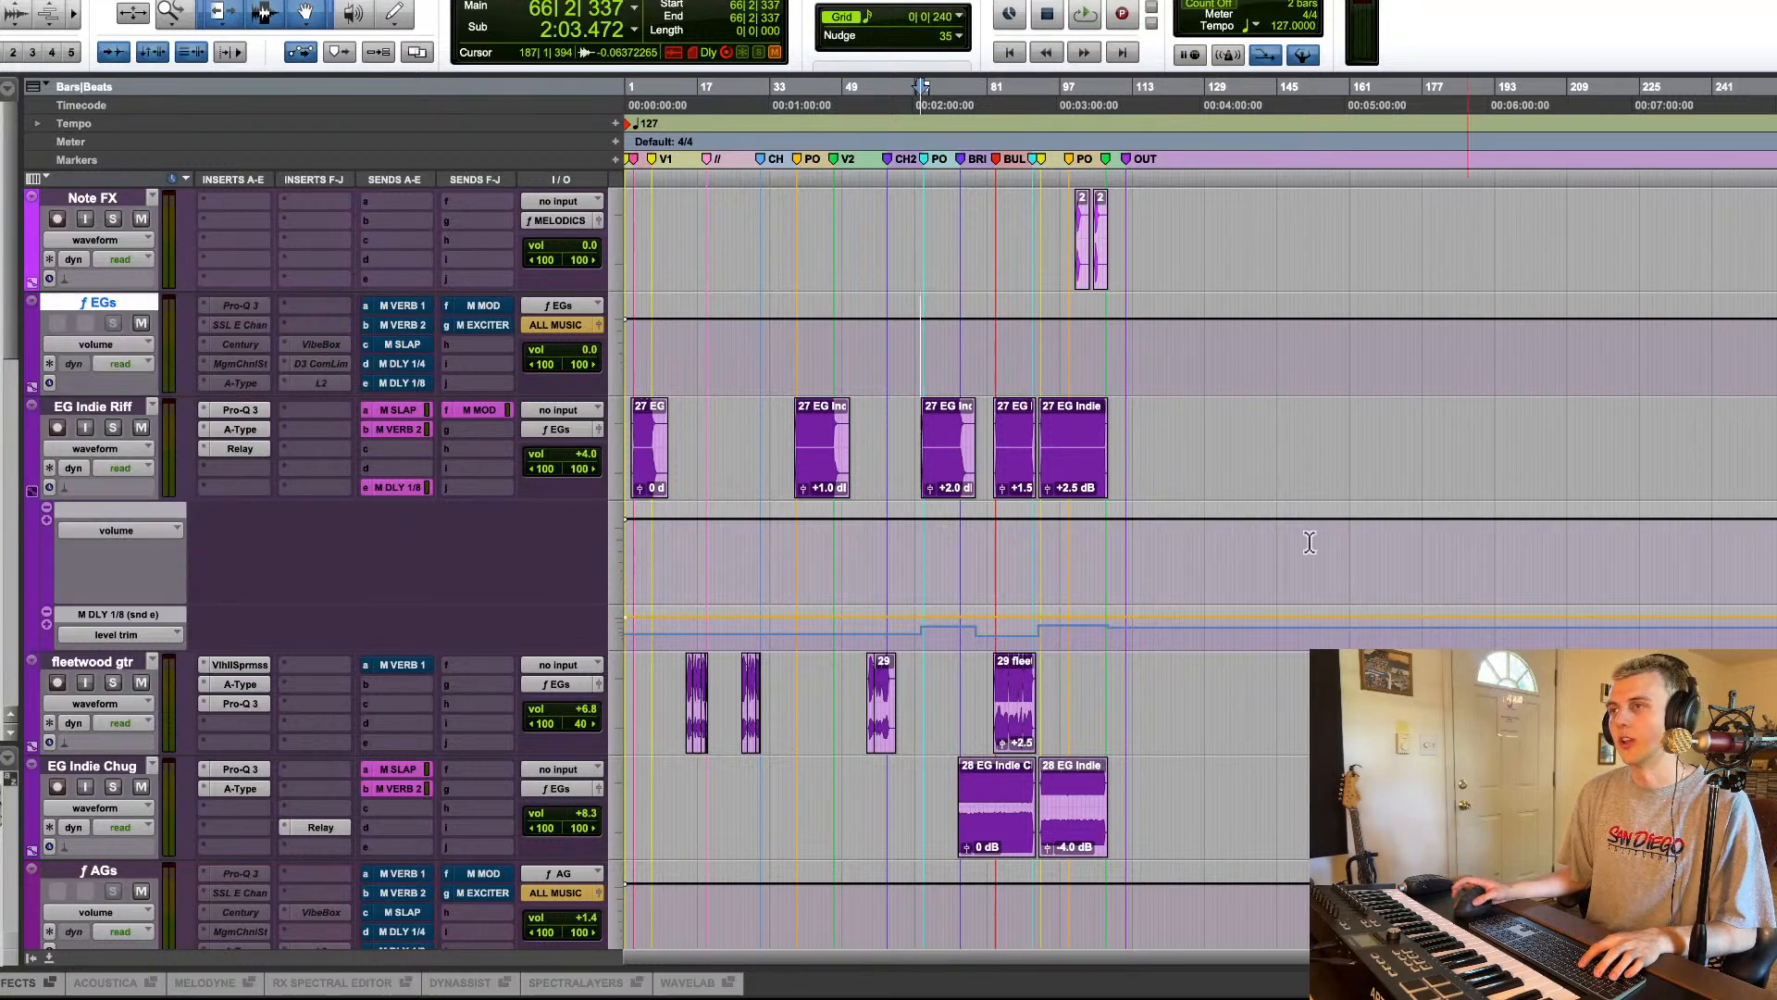
Step: Play the full mix from bar 92, just before the drop marker where the last EG Indie Riff clip starts
key("t")
key("t")
scroll(837, 492, "right", 7)
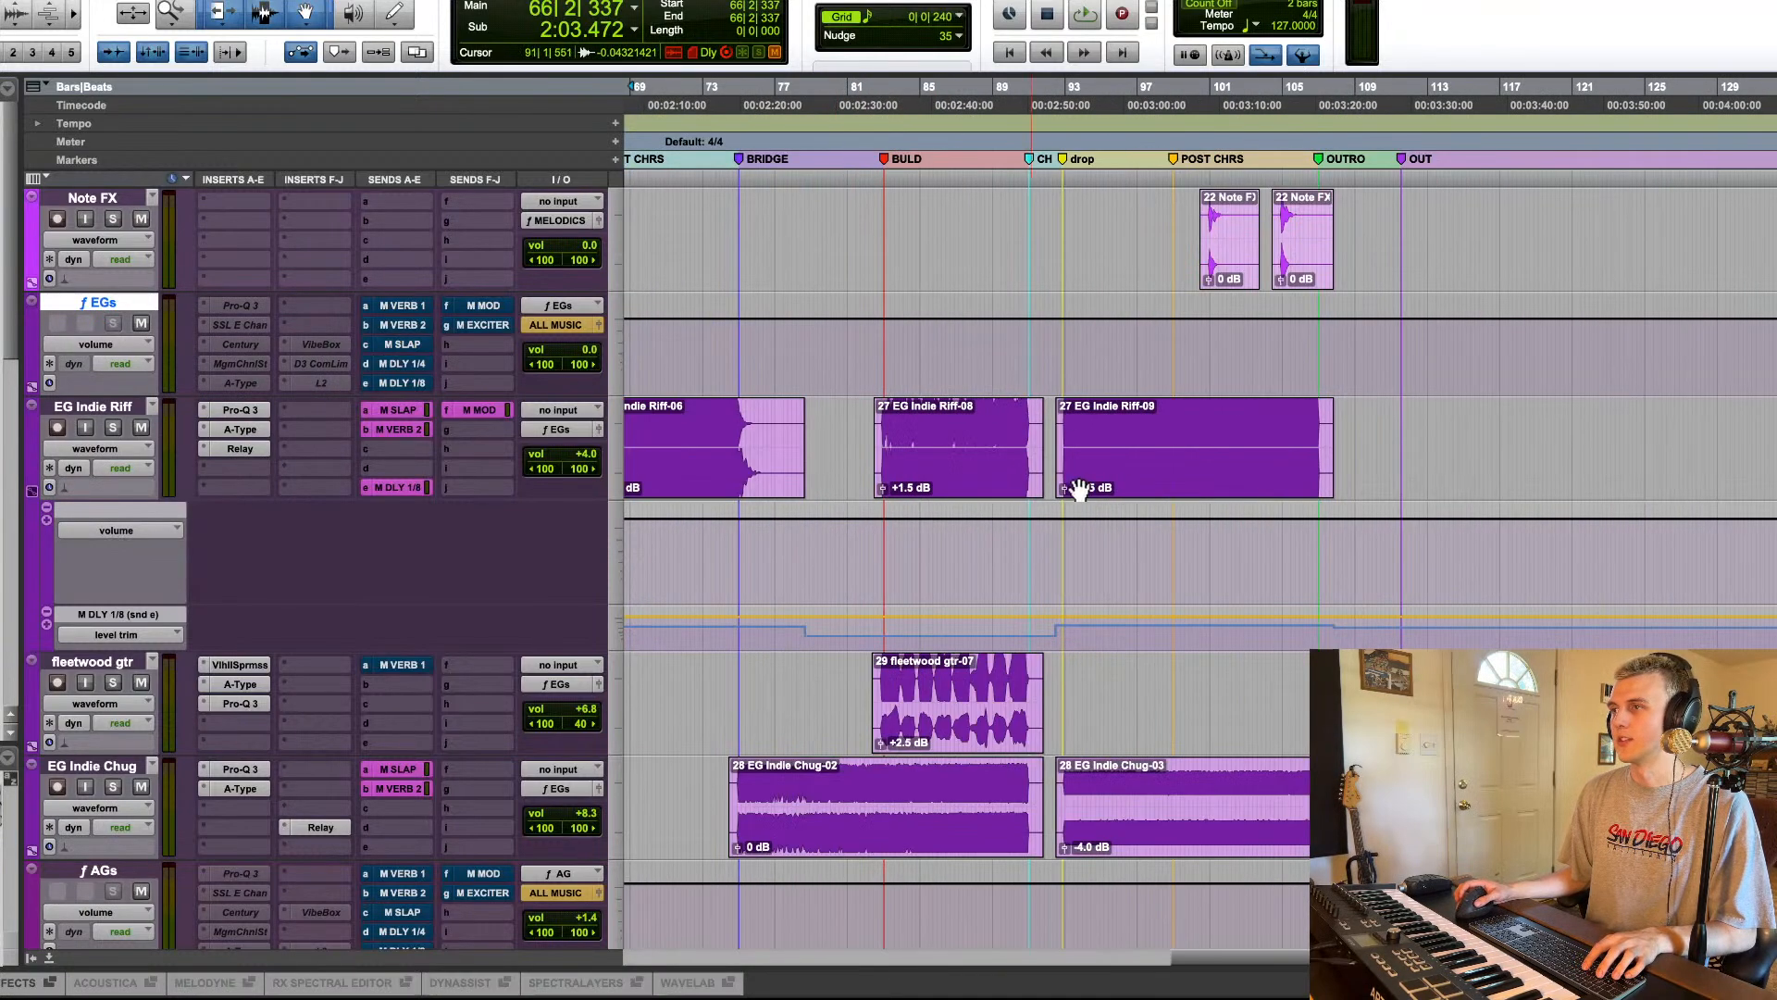
left_click(1124, 487)
key("r")
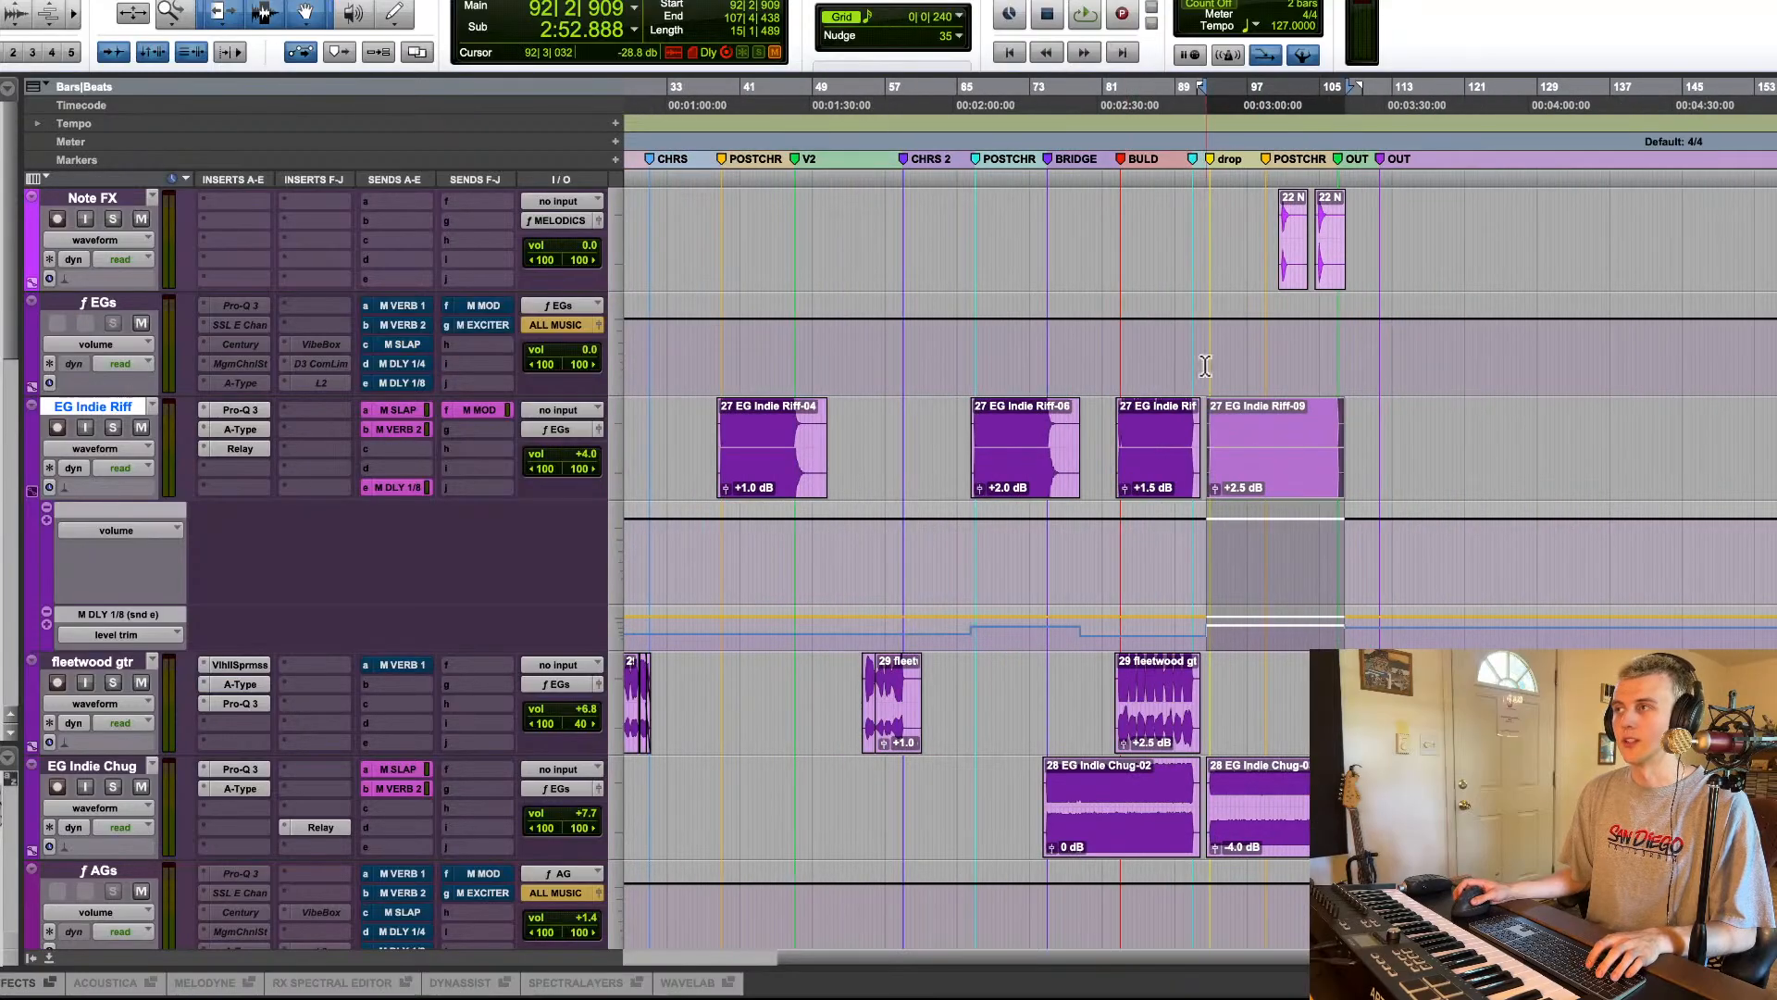
left_click(1204, 365)
key("space")
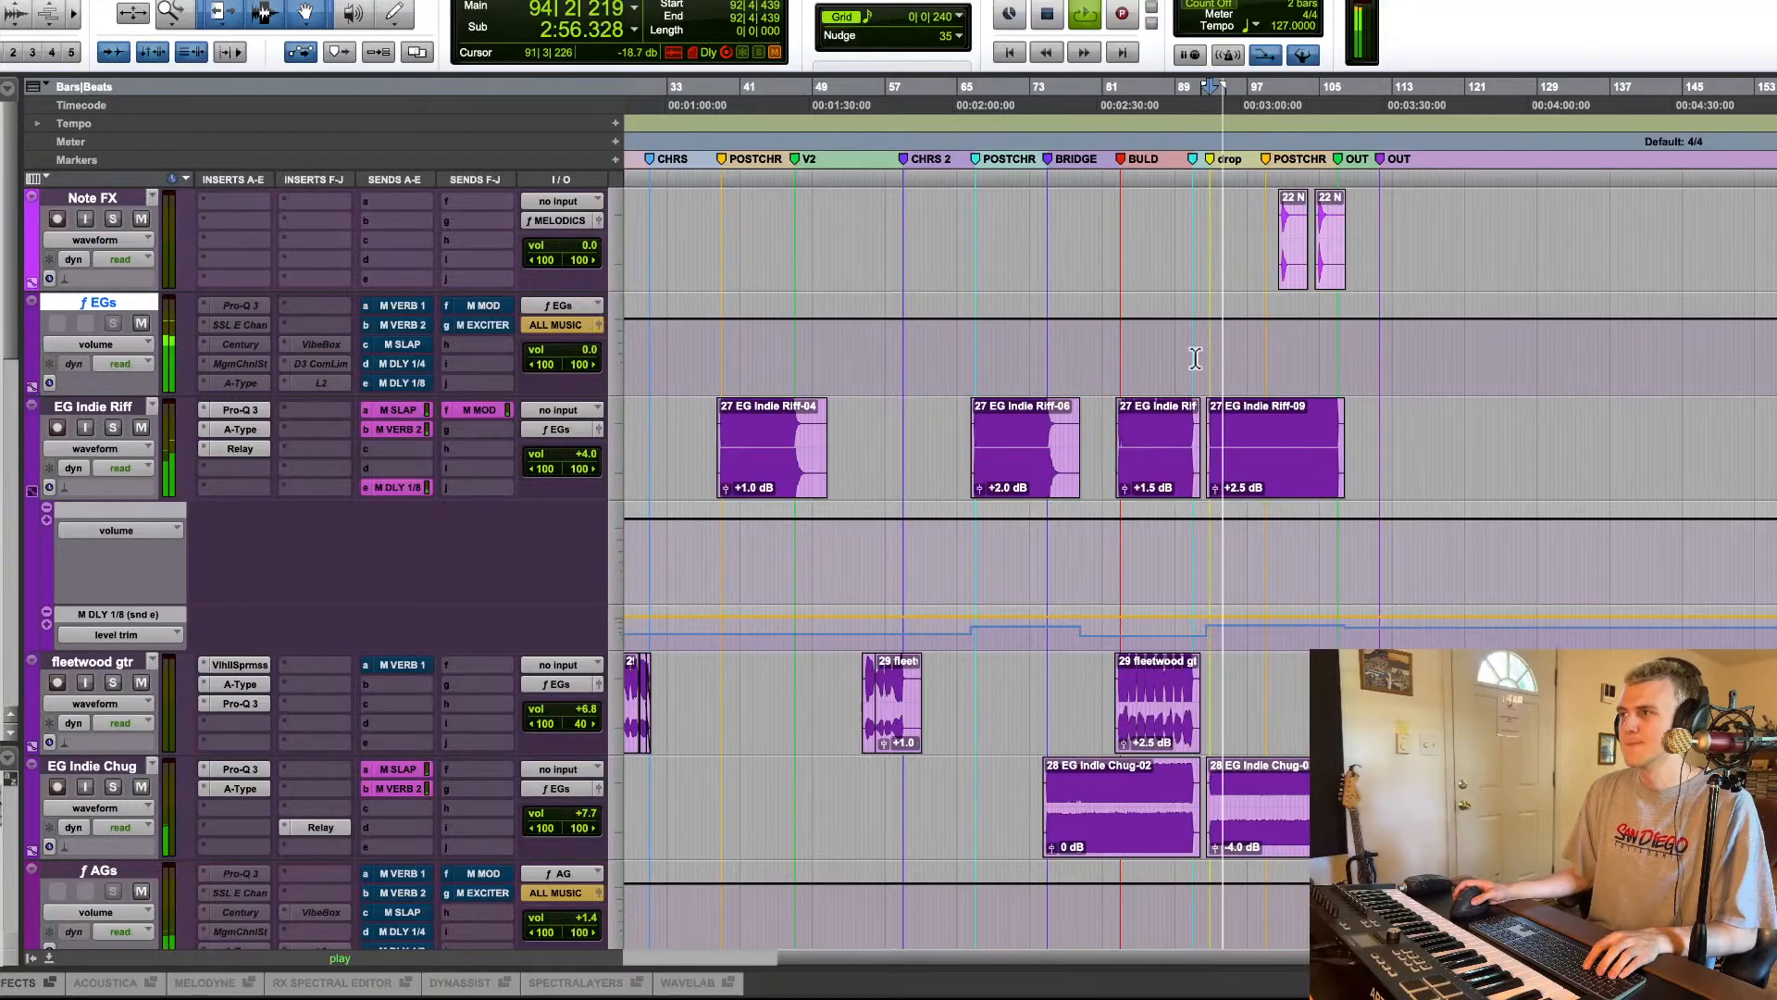
Step: Hide the automation lanes of EG Indie Riff, check its Relay insert during playback, and stop the mix
left_click(29, 488)
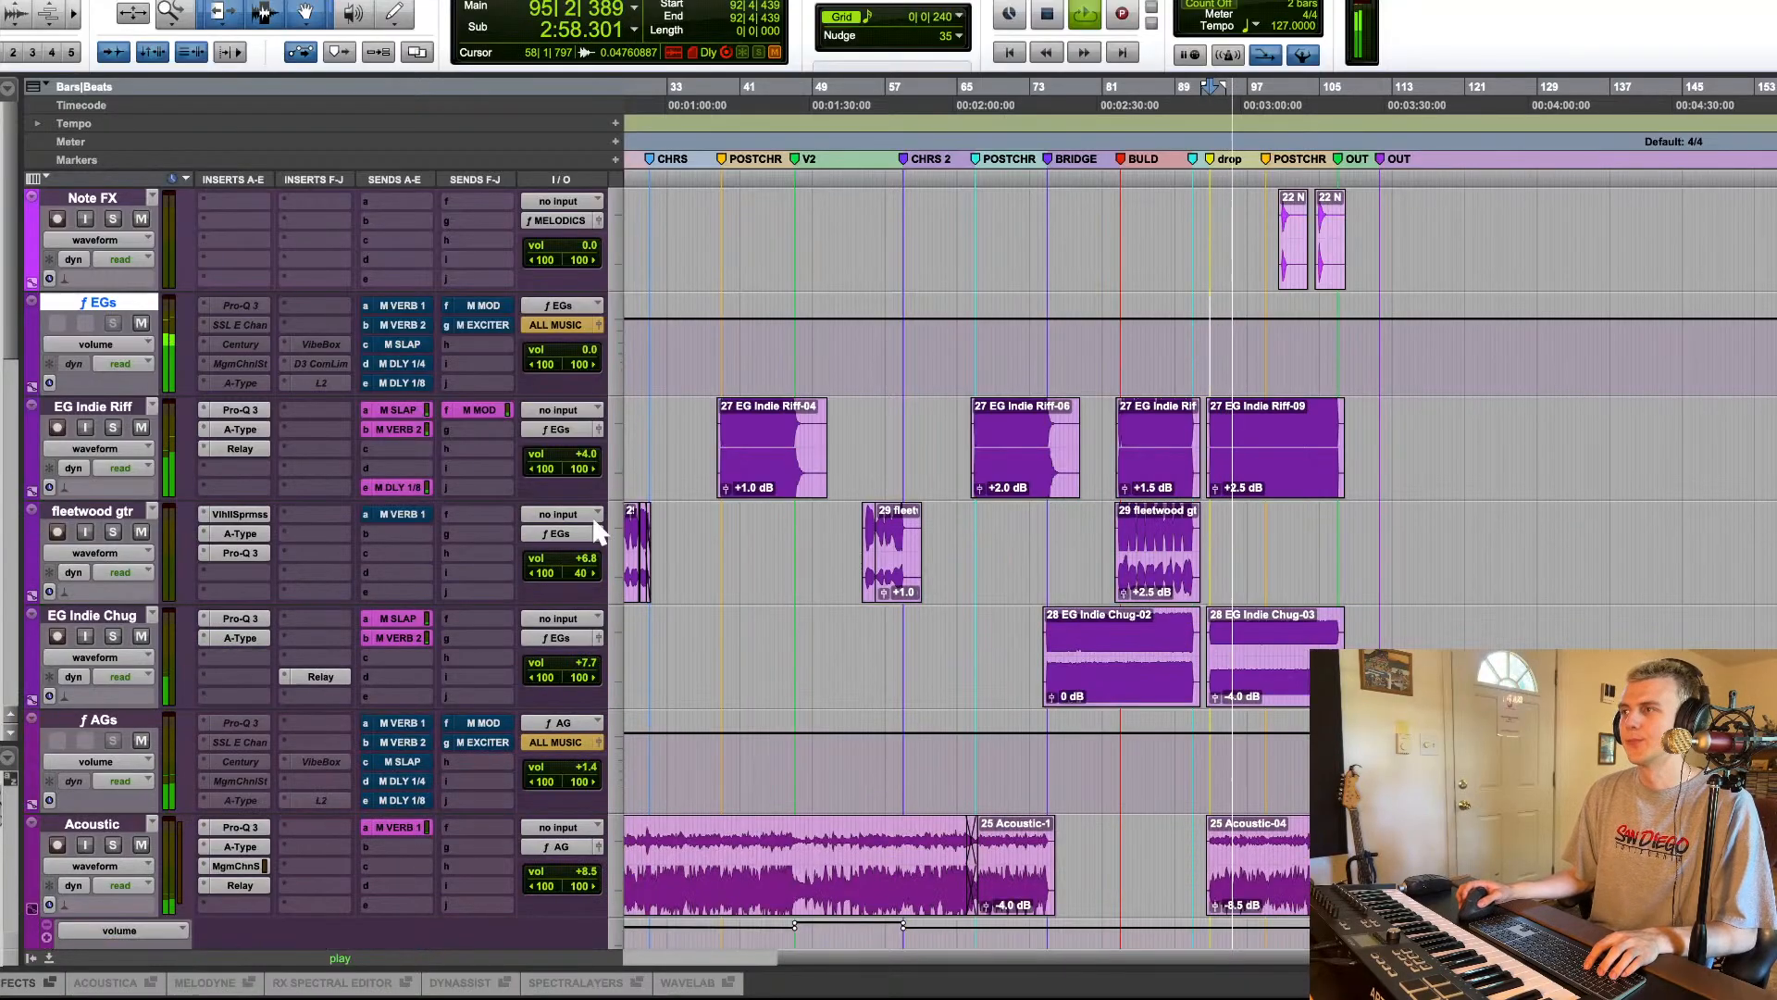
scroll(837, 537, "left", 3)
scroll(837, 537, "left", 4)
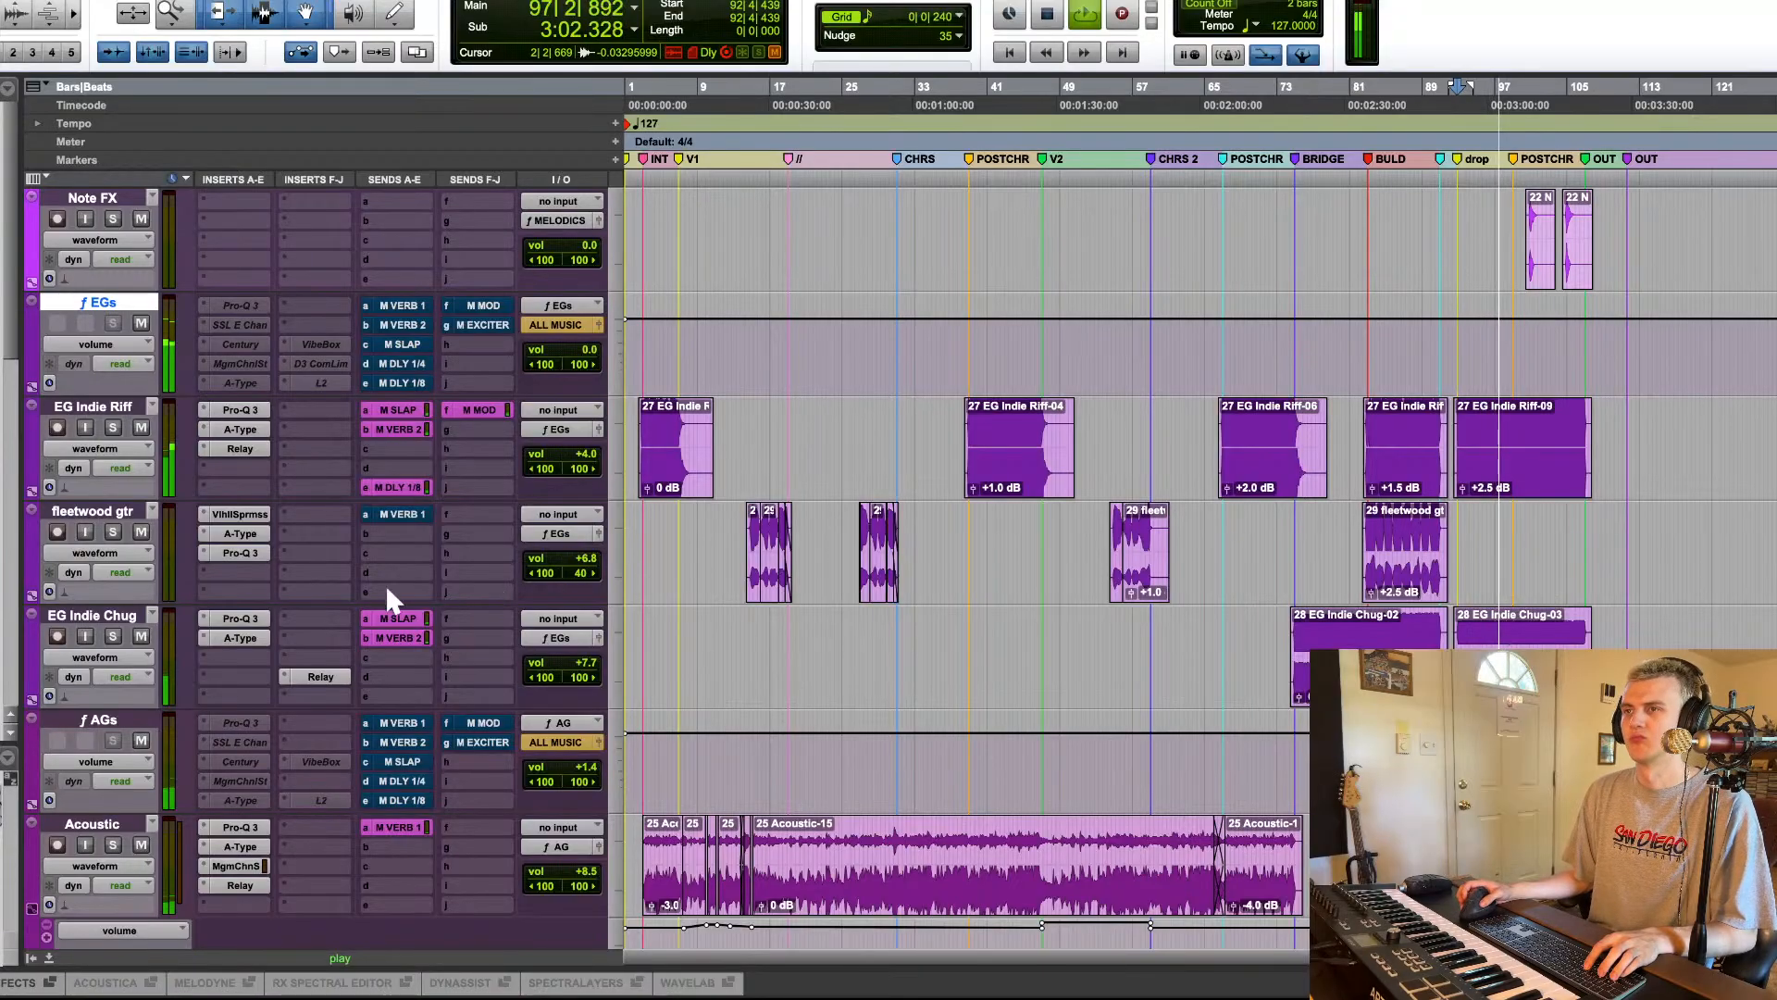
left_click(239, 448)
left_click(240, 449)
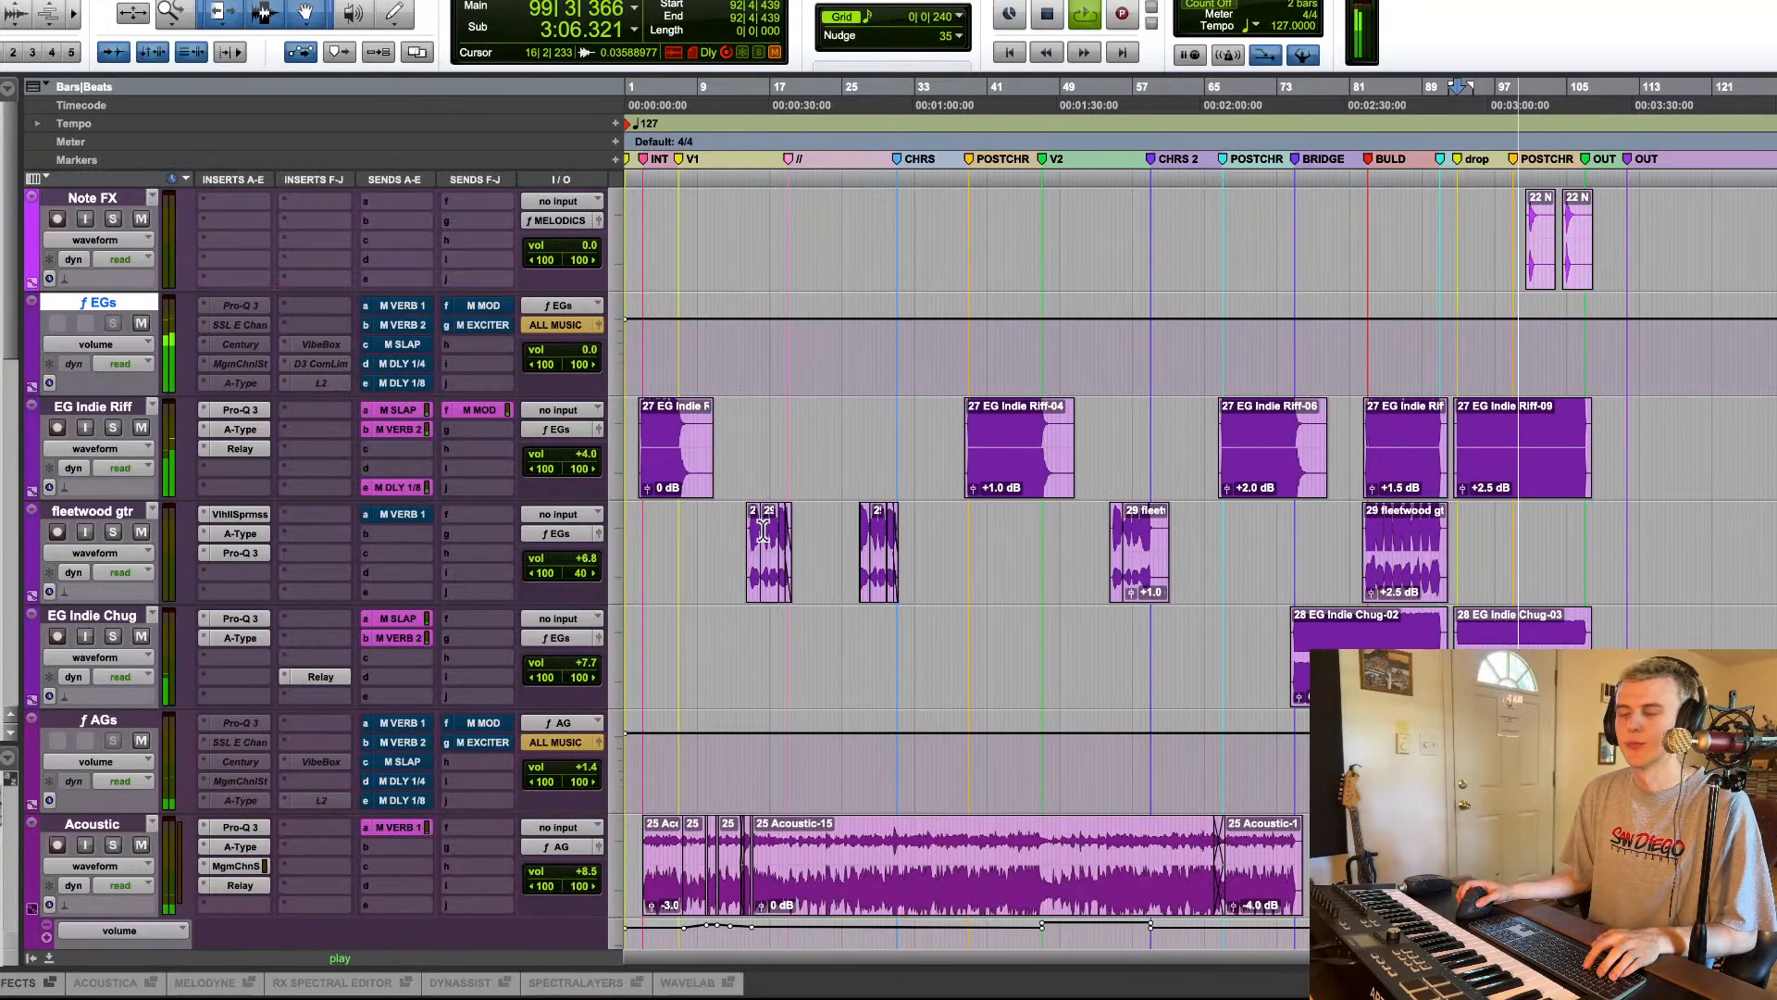
key("space")
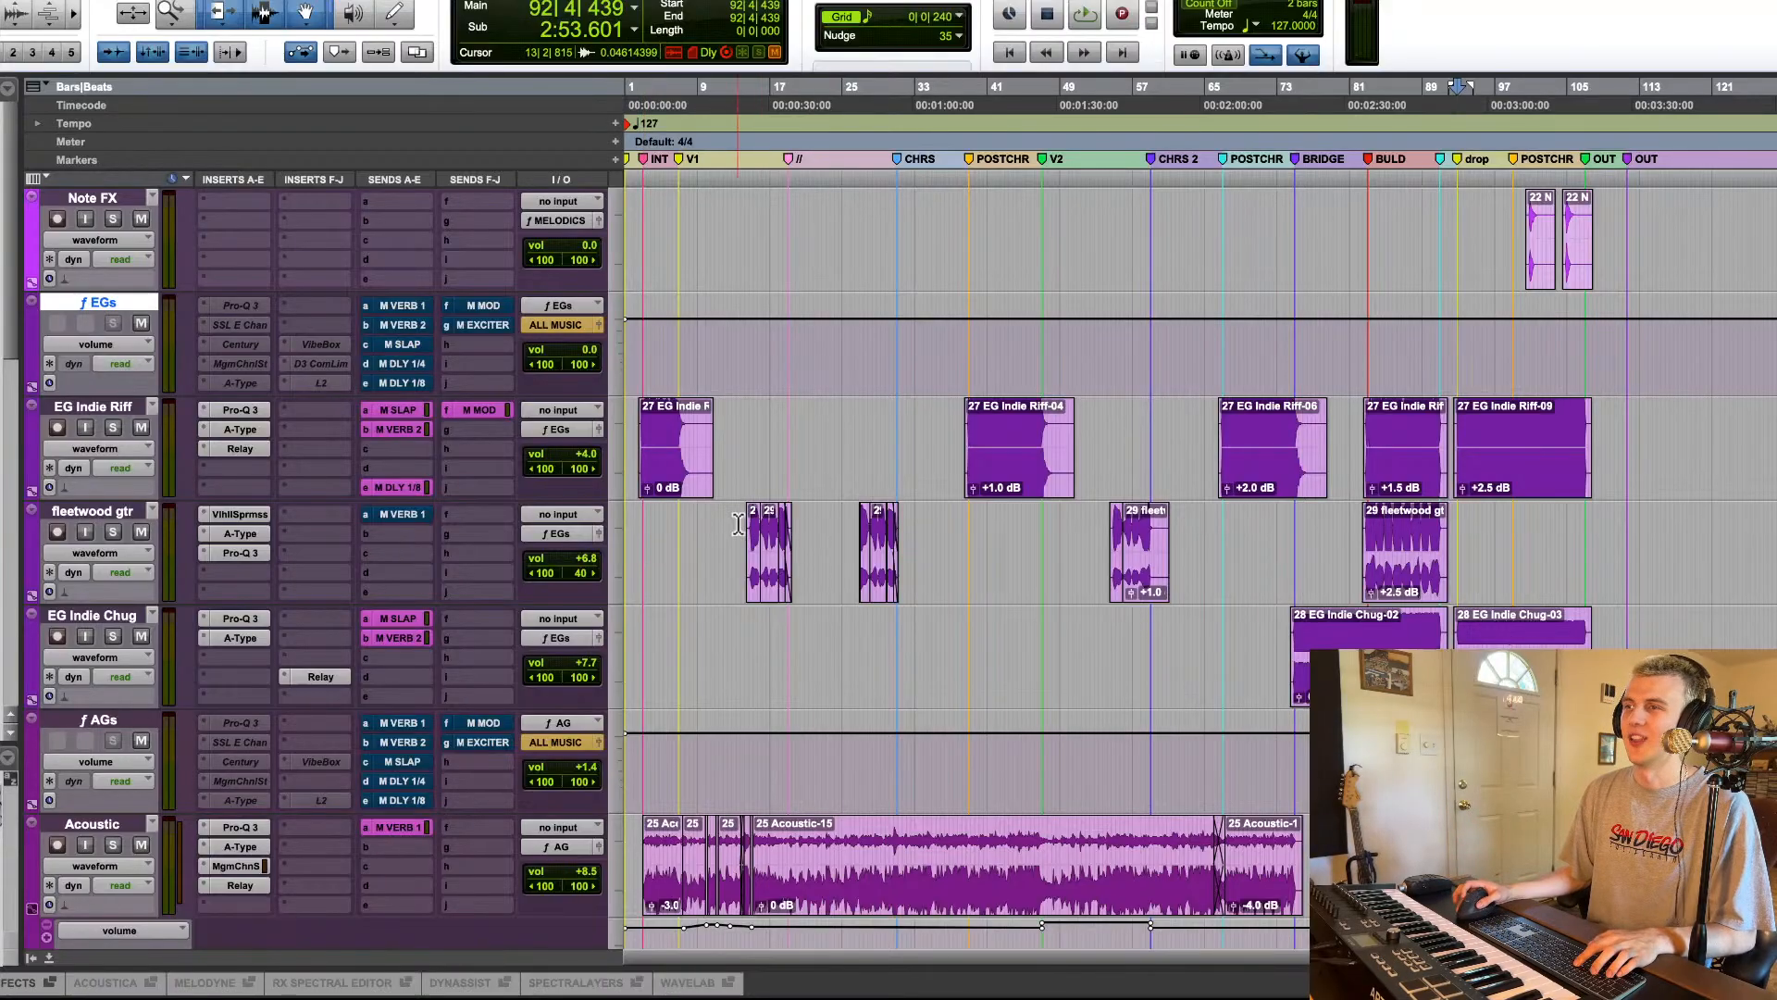
Step: Place the playback cursor in bar 14, just before the first group of fleetwood gtr clips
left_click(746, 525)
key("ctrl+]")
key("ctrl+]")
key("ctrl+]")
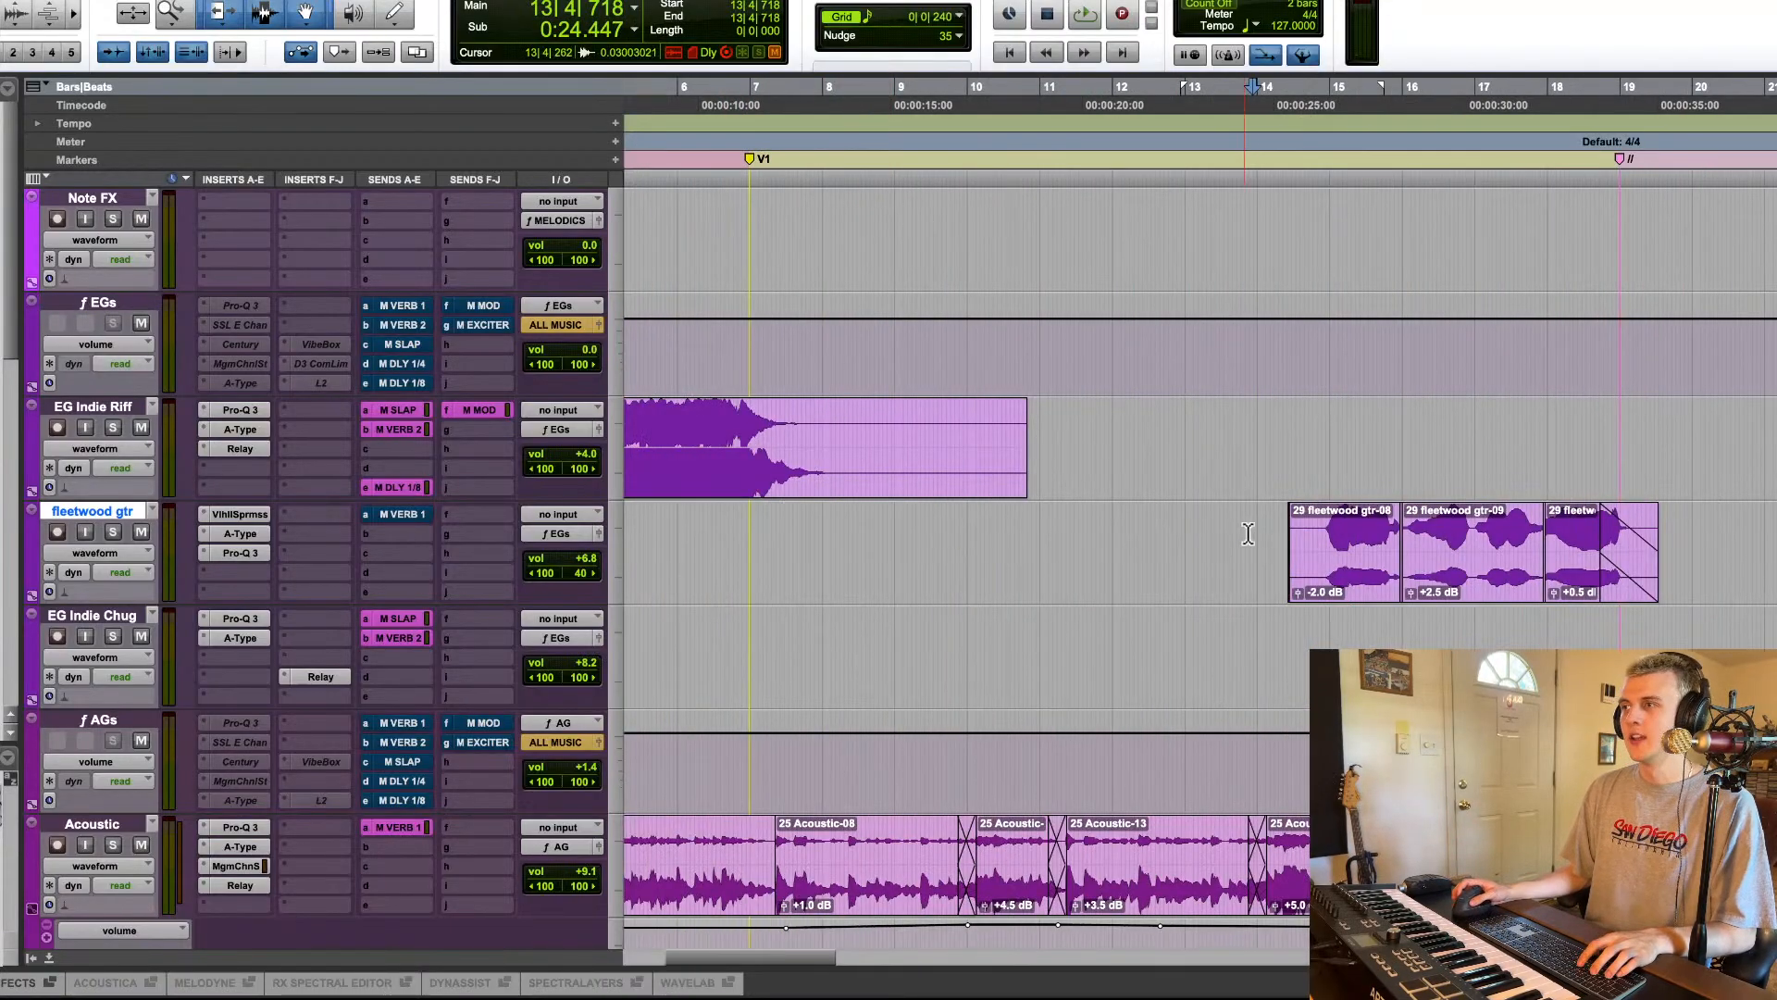
left_click_drag(1275, 542, 1321, 544)
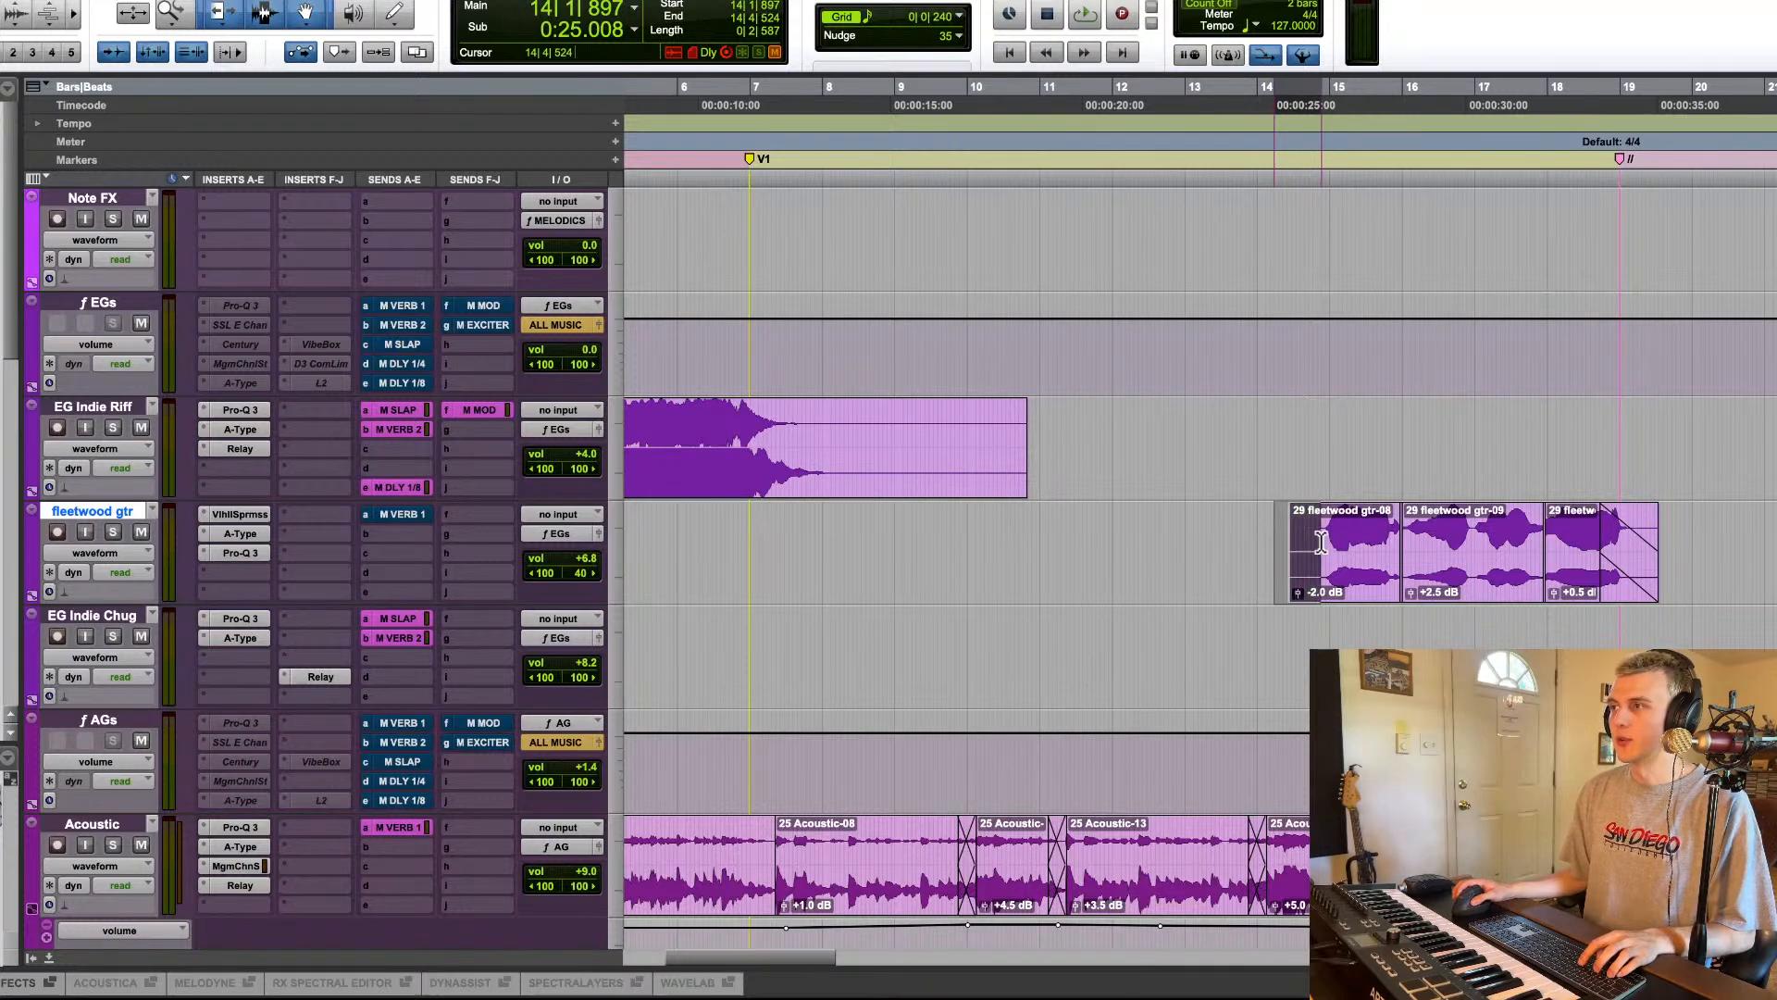
left_click(1236, 565)
scroll(1203, 565, "right", 8)
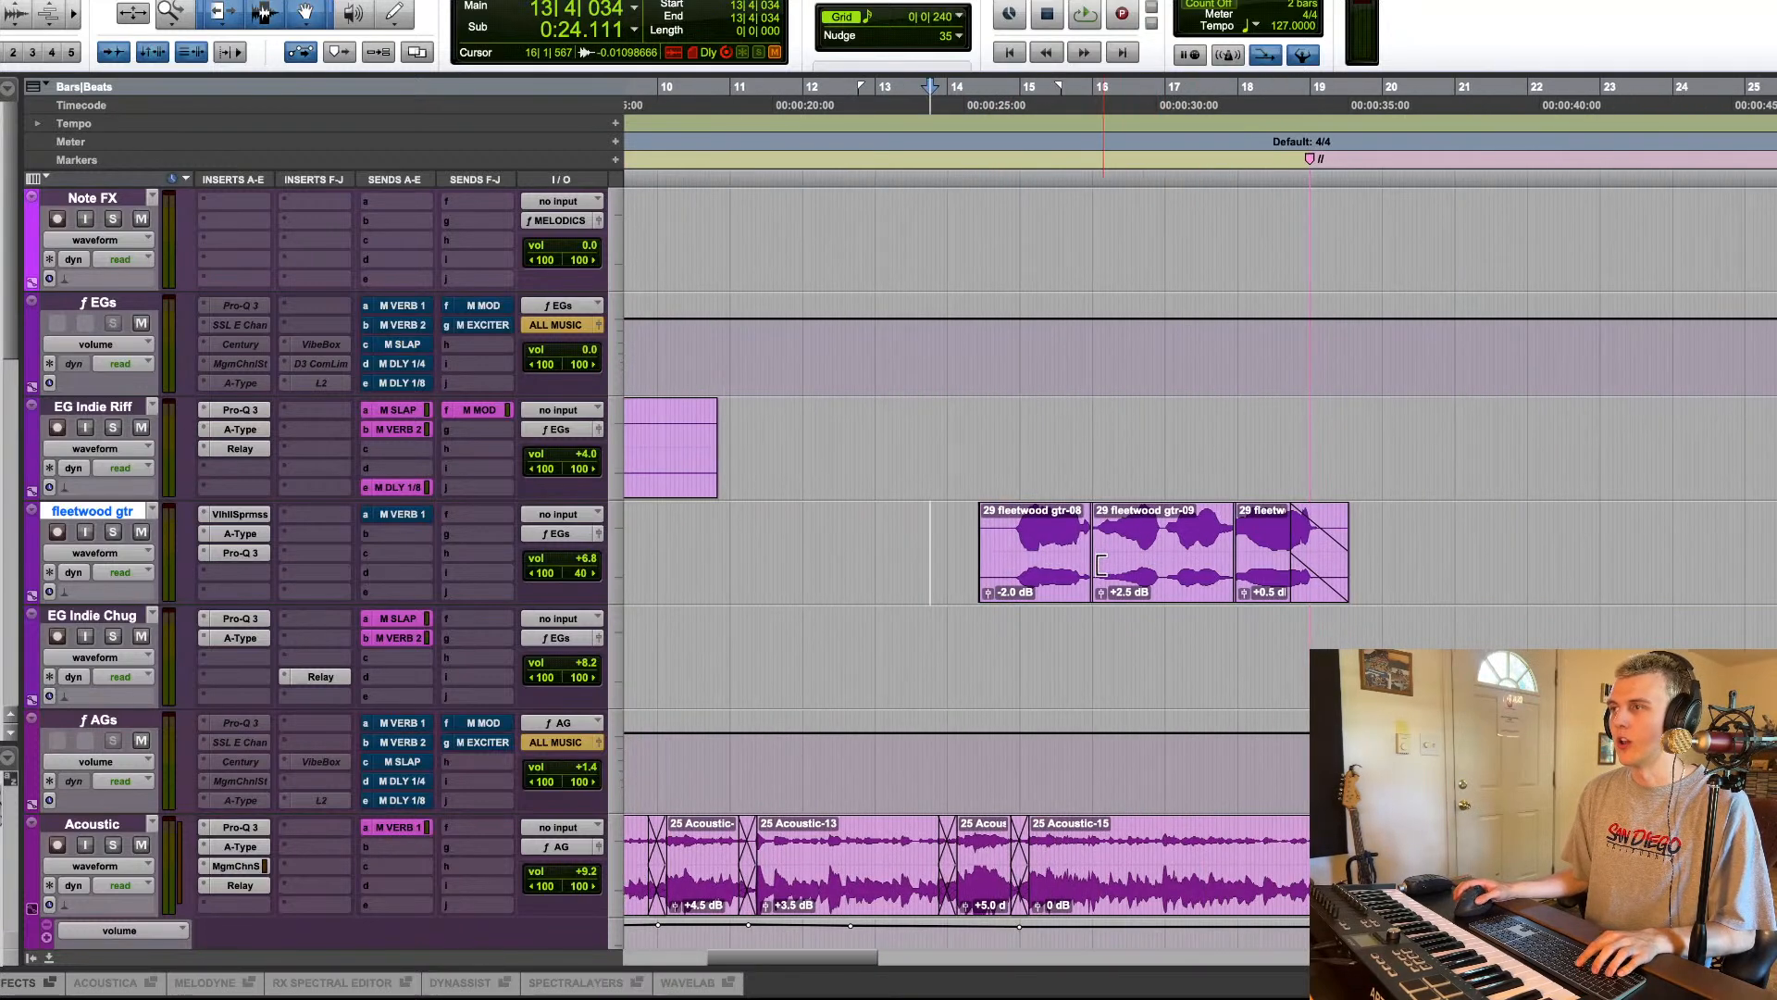
scroll(1082, 567, "right", 2)
scroll(833, 546, "right", 2)
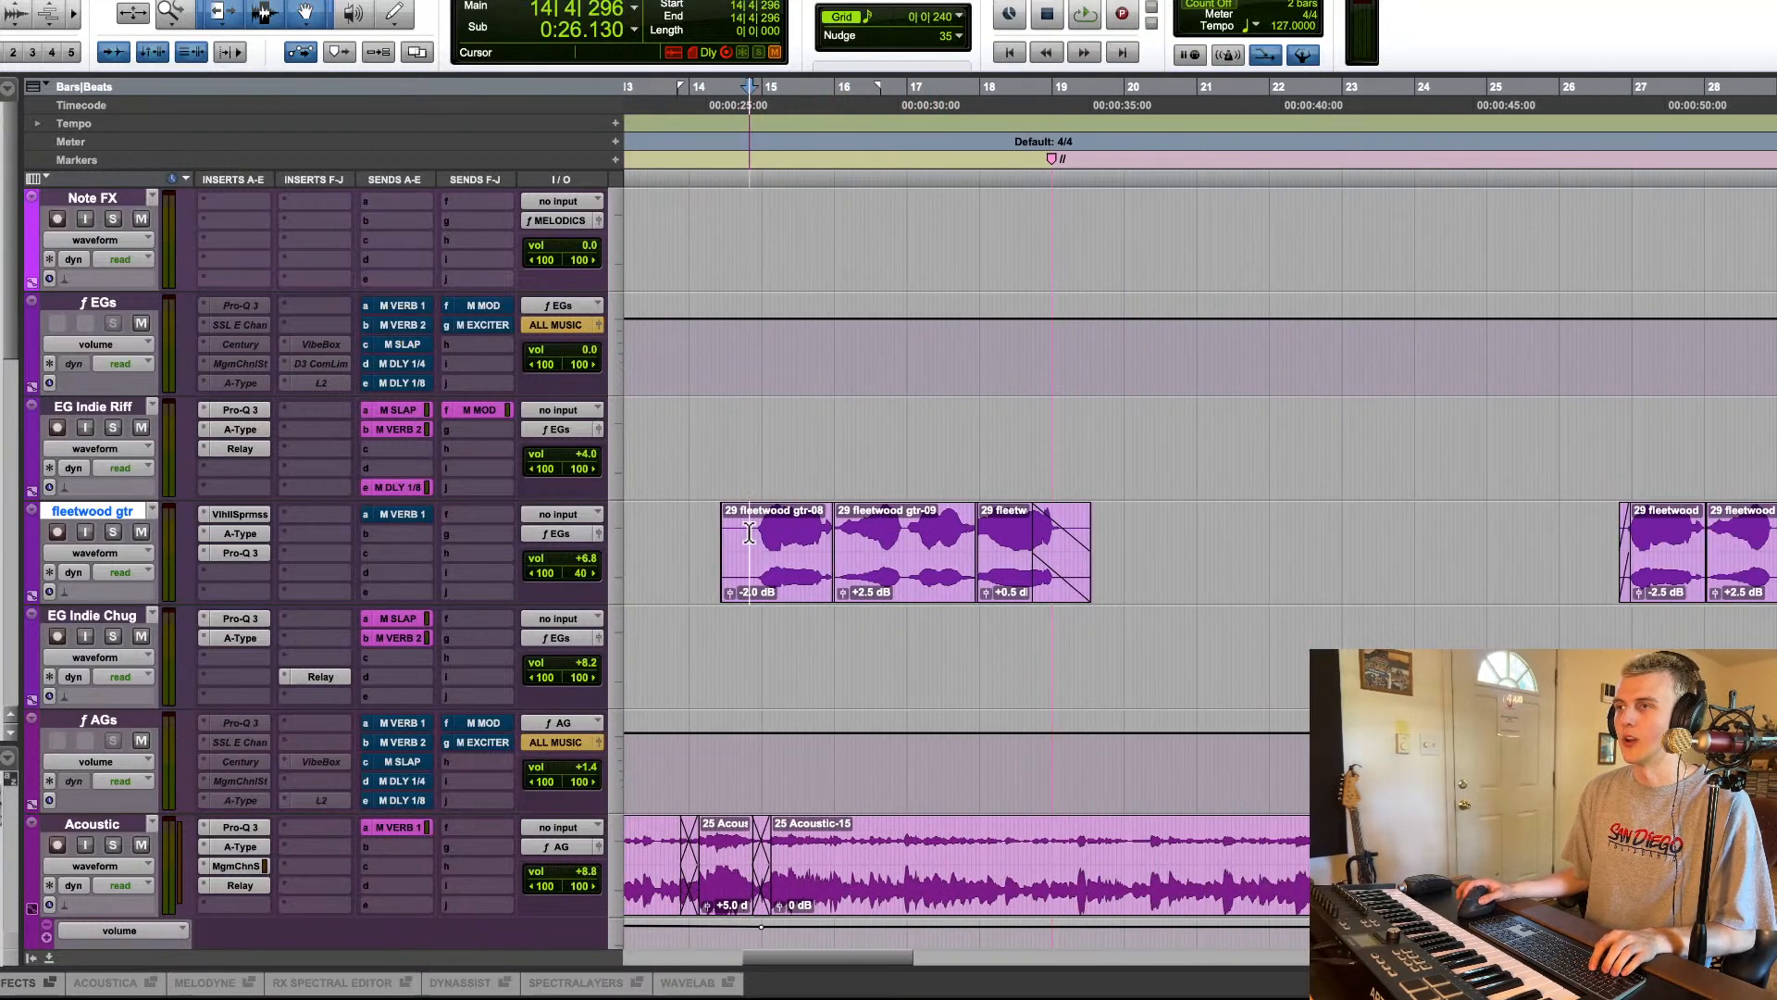
key("ctrl+bracketright")
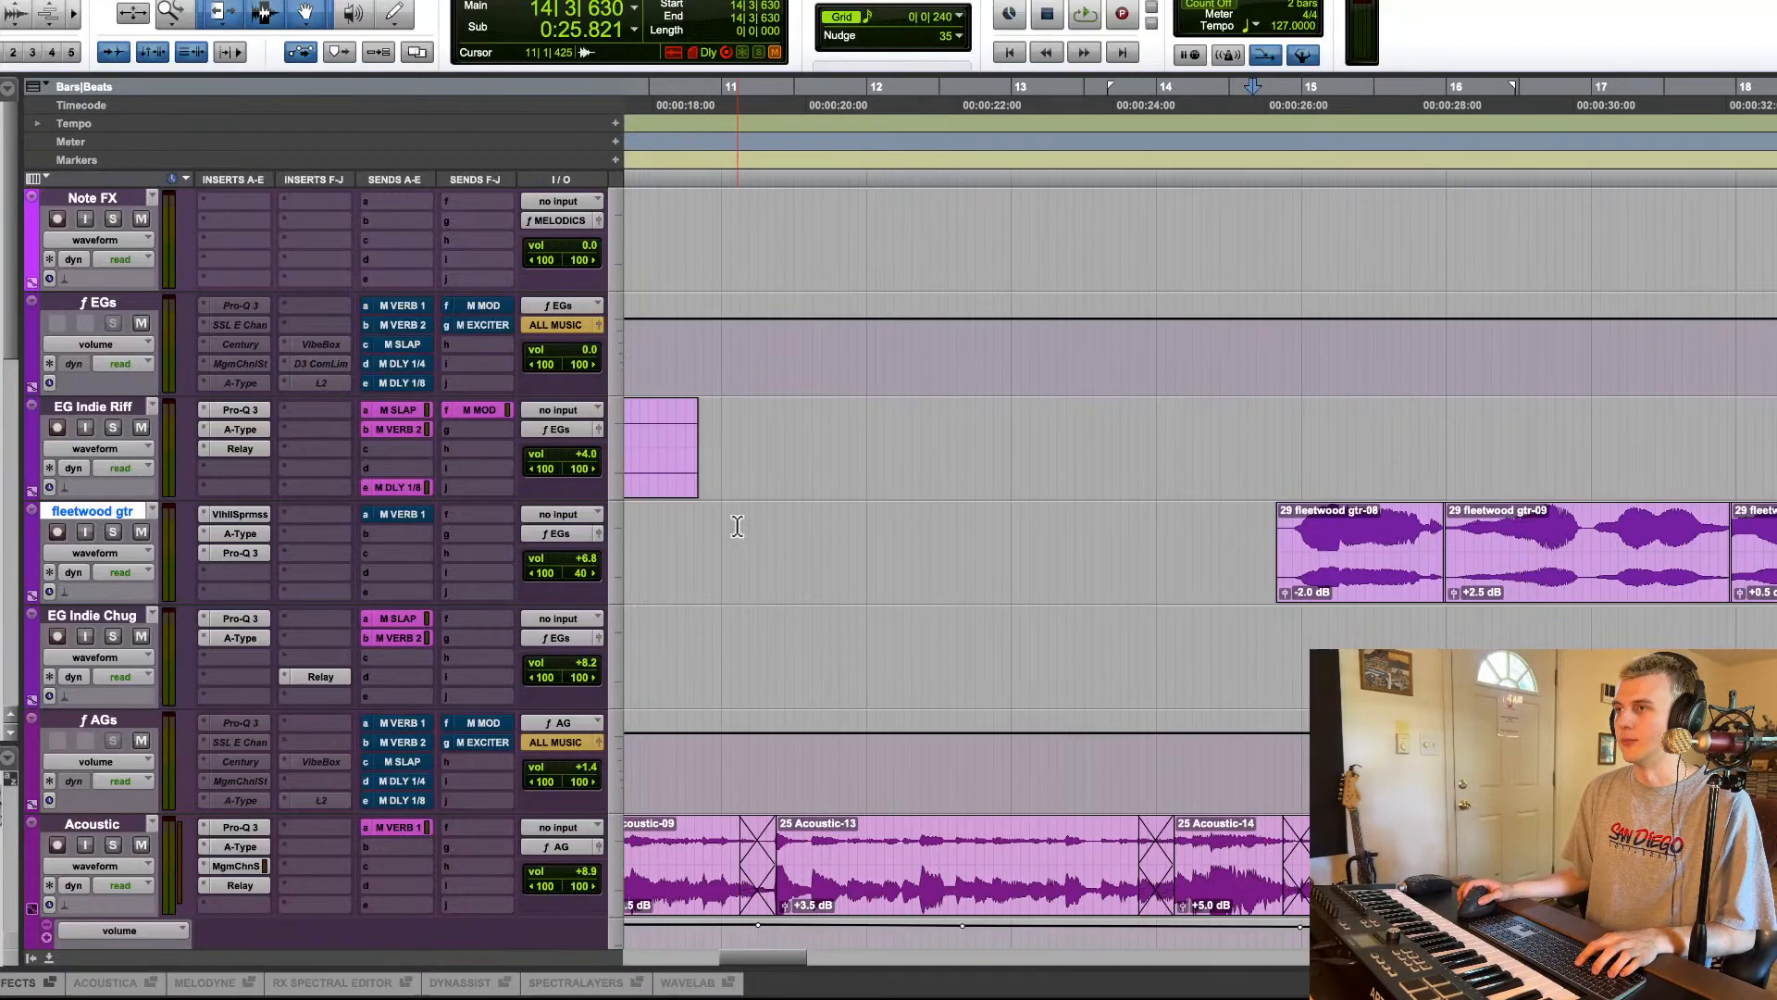
Step: Play the mix from bar 14 and solo the fleetwood gtr track to audition its first phrase
key("space")
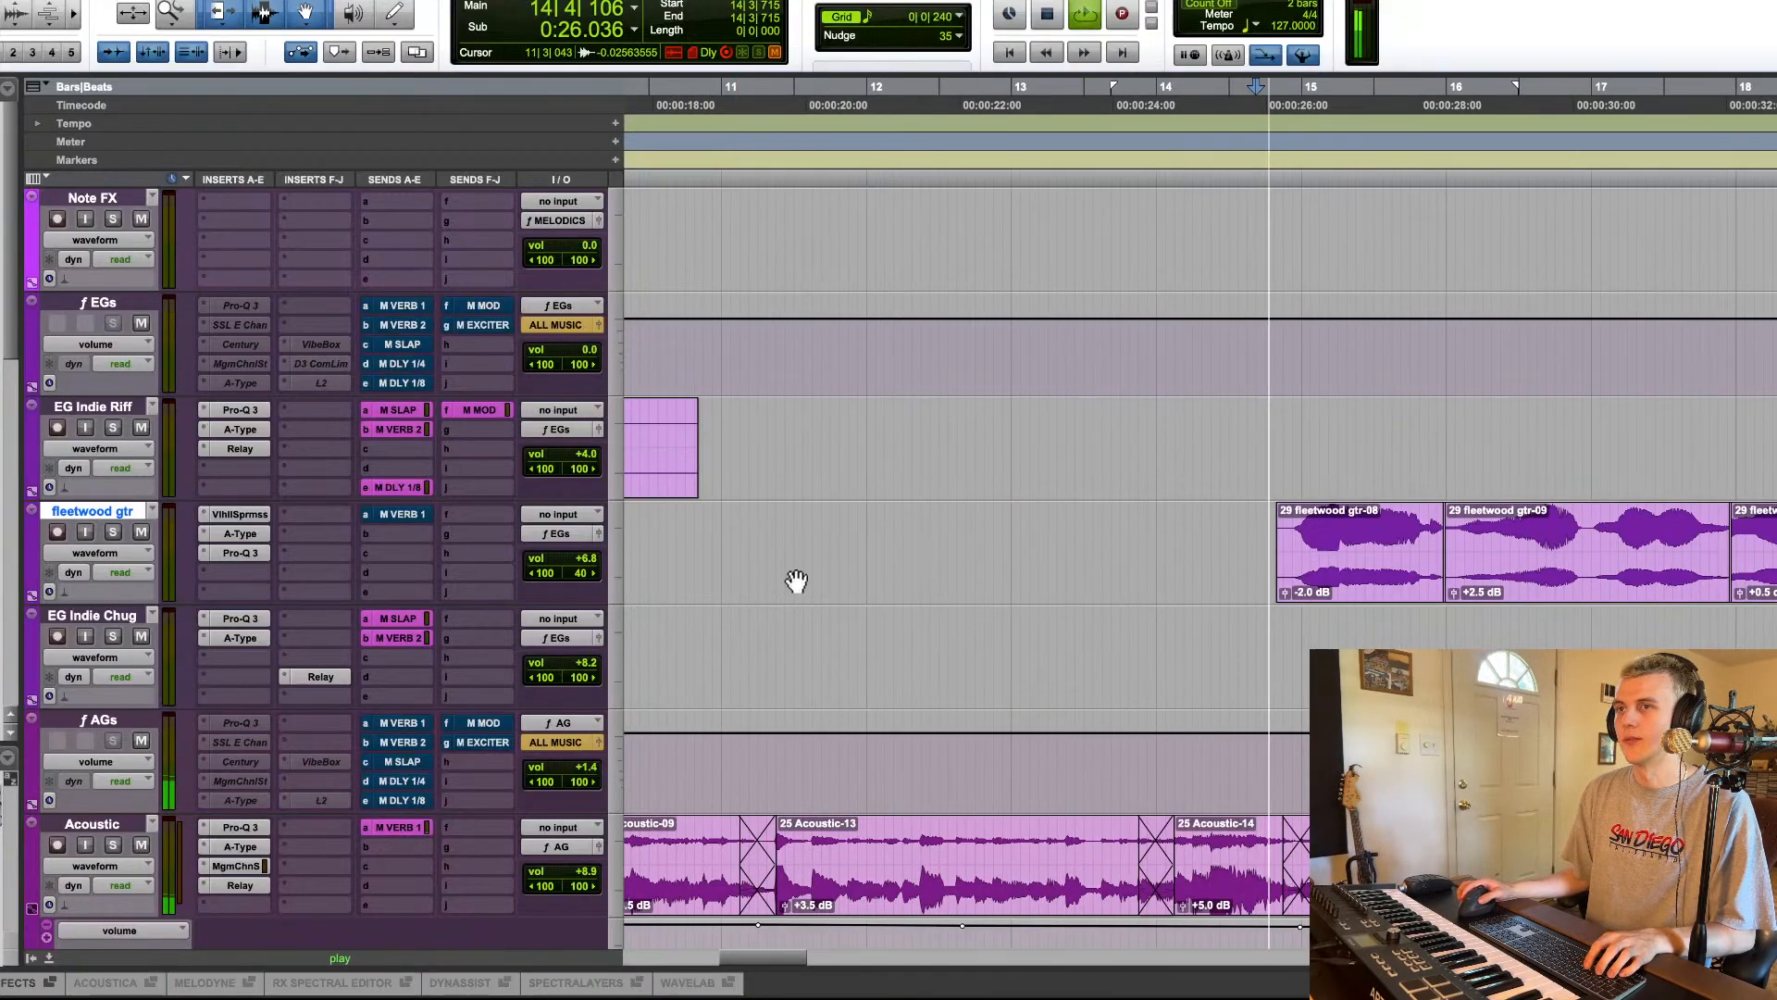
left_click(112, 534)
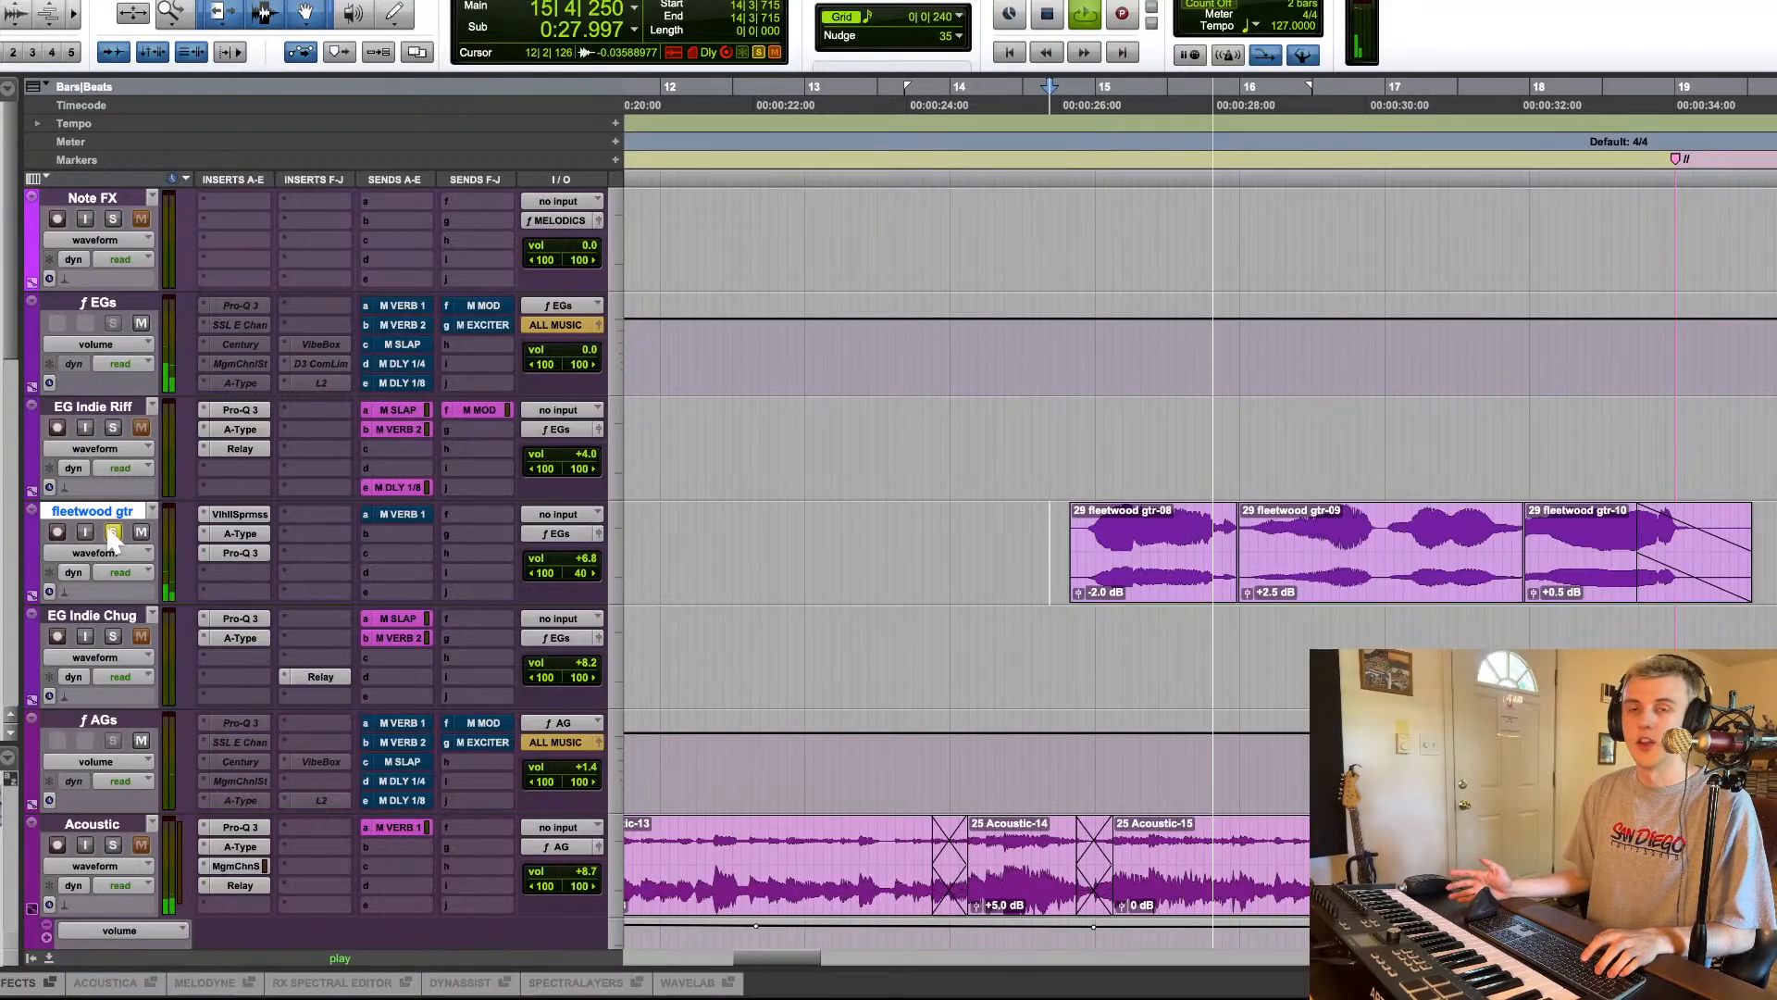
key("ctrl+bracketleft")
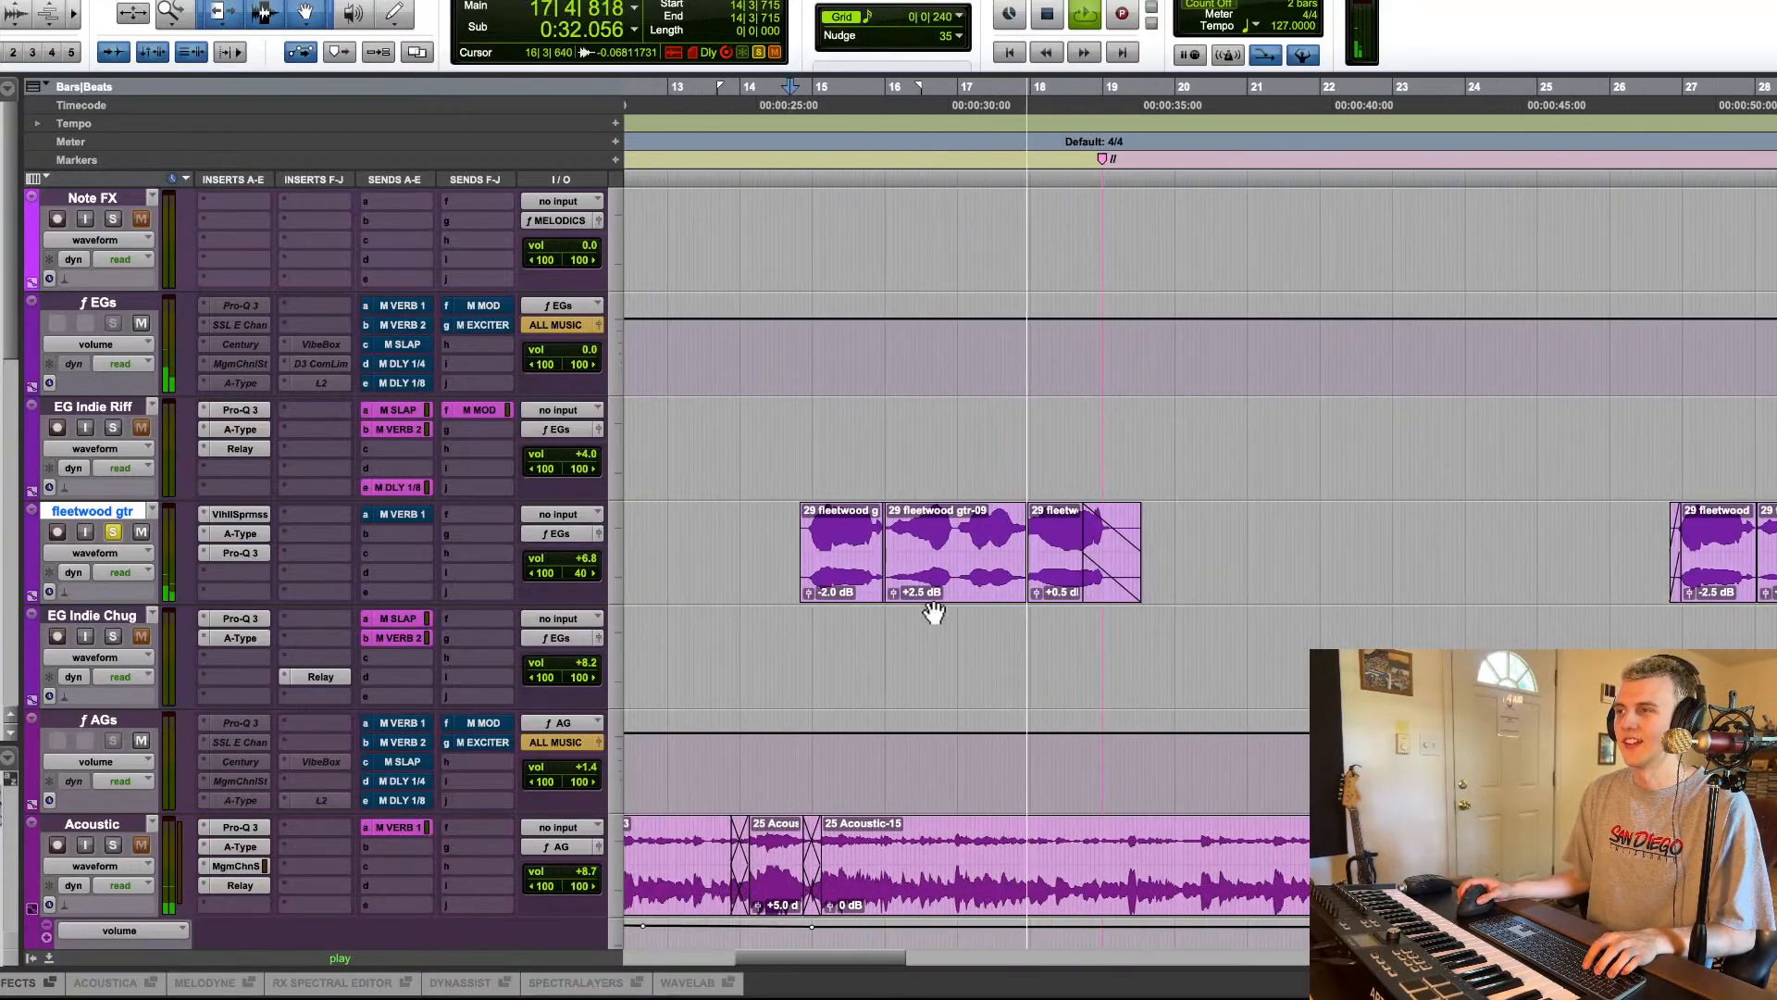
Step: Stop on the first fleetwood gtr phrase, compare it with the one before the chorus, and select its three clips
left_click(957, 583)
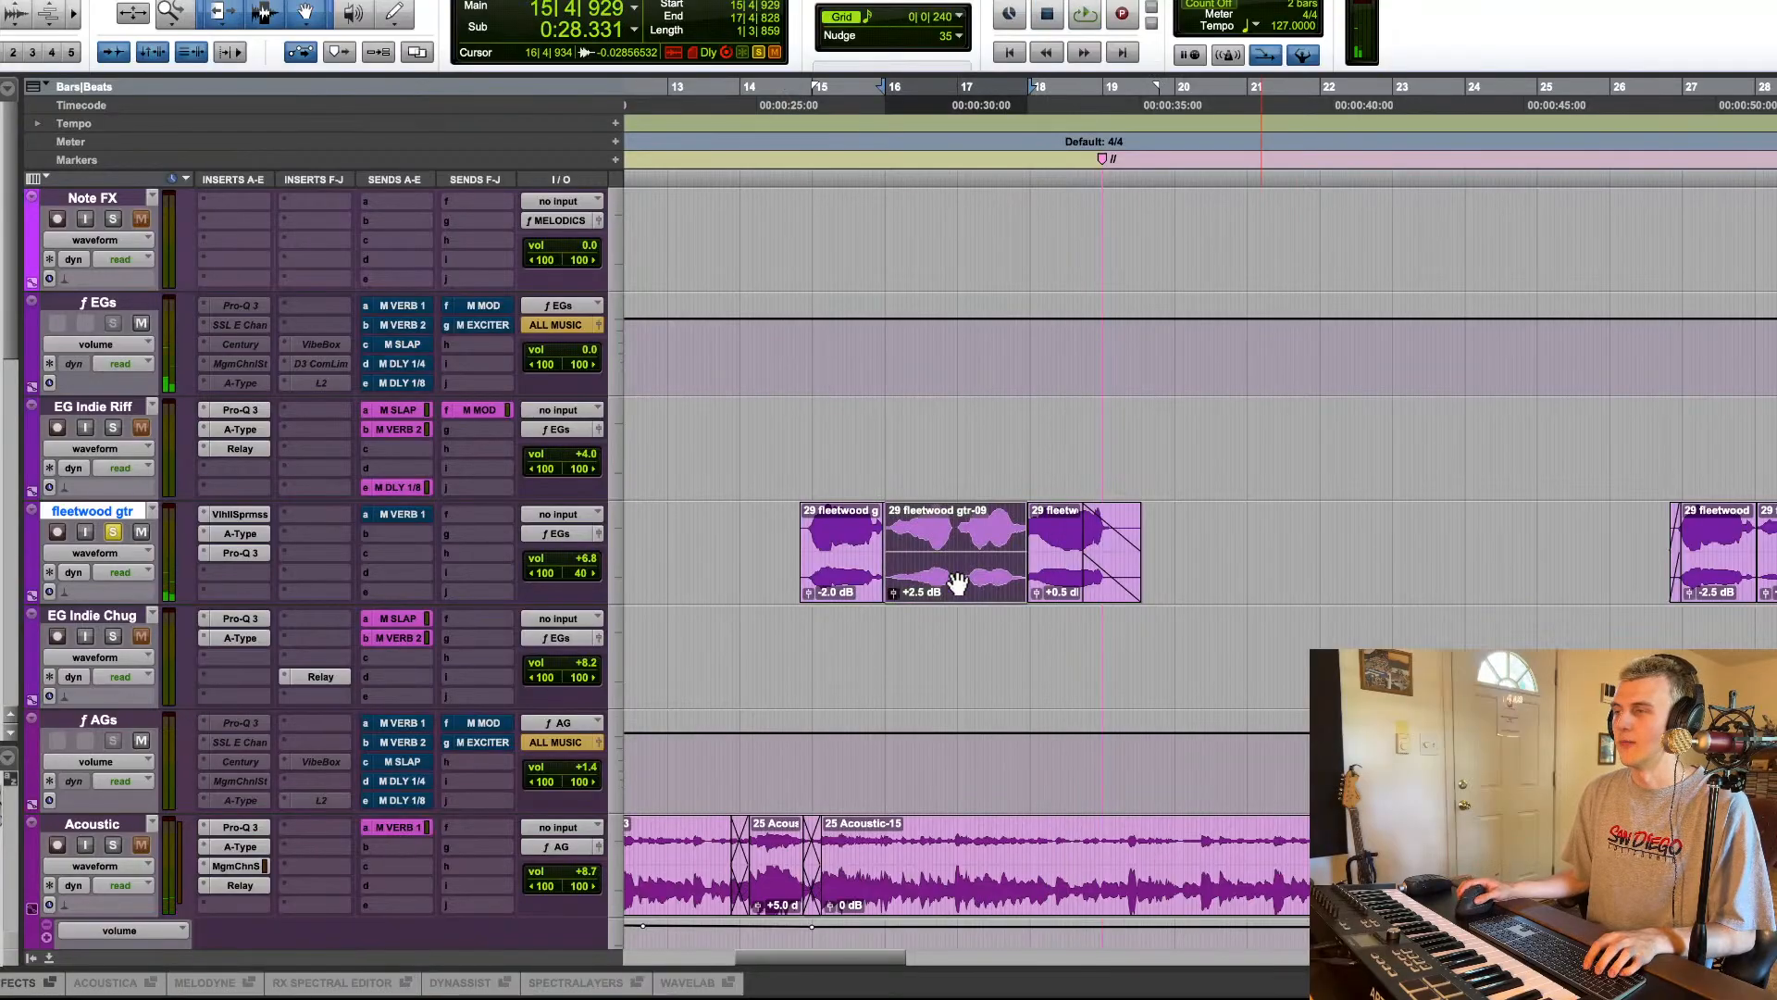
scroll(957, 583, "right", 10)
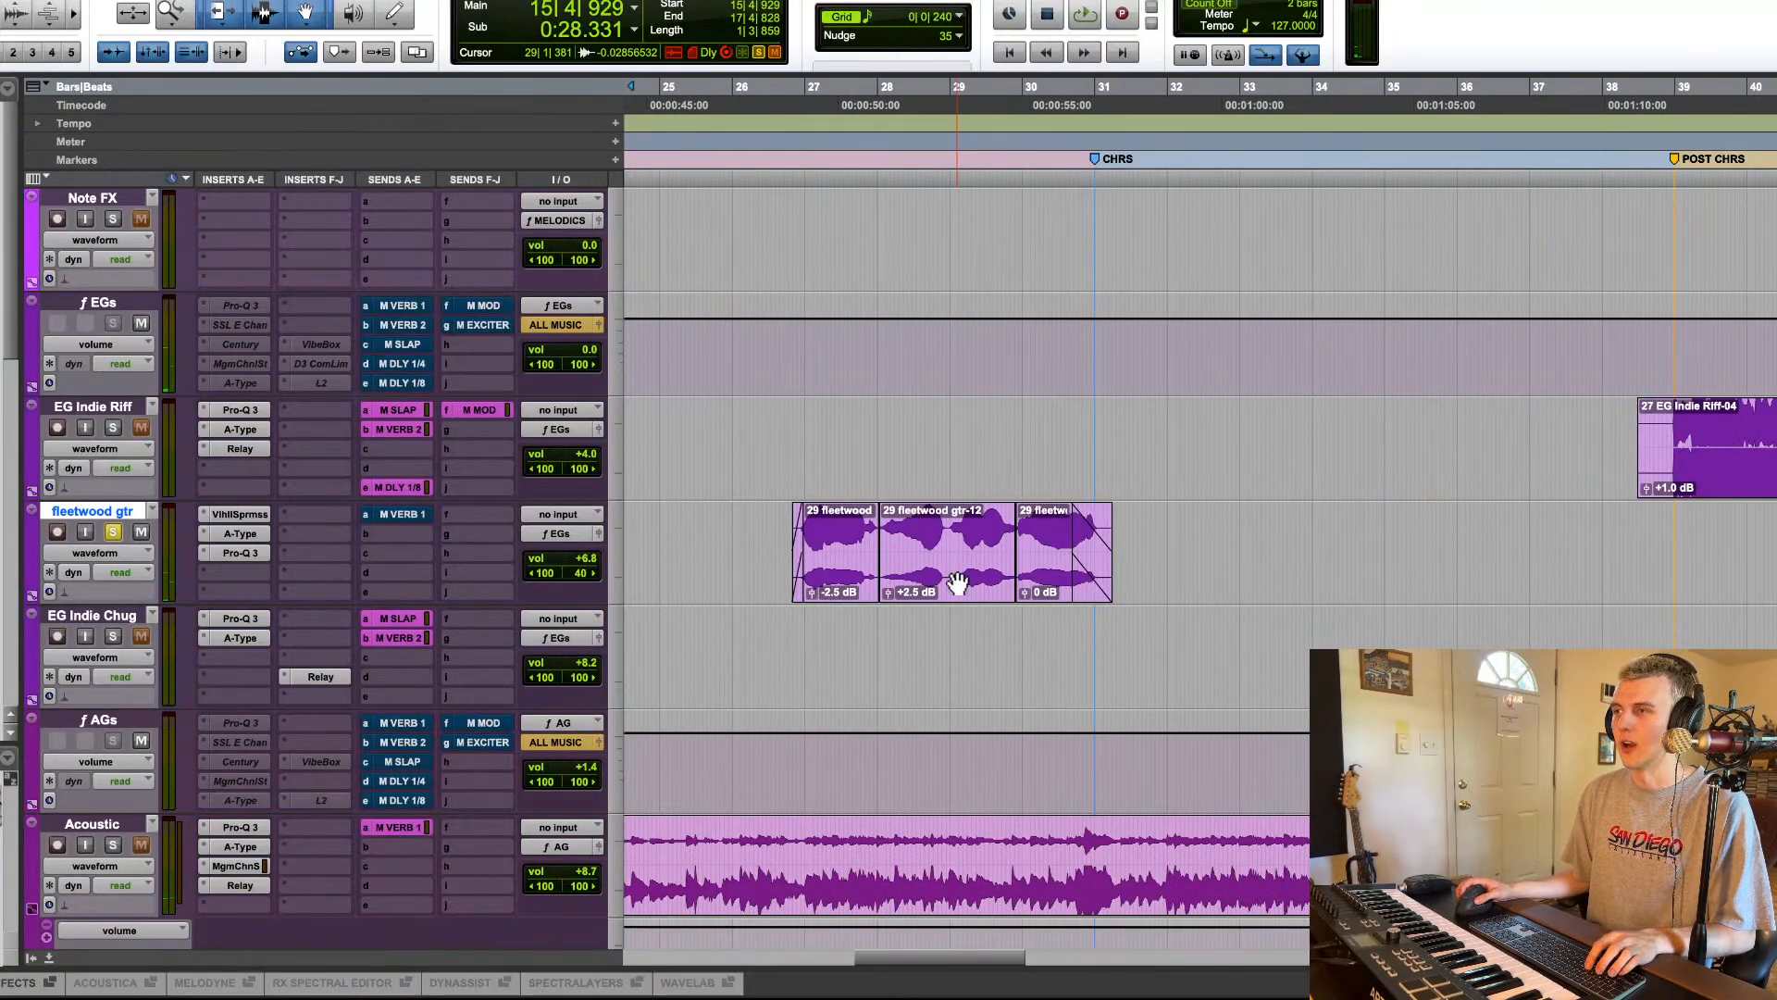
scroll(957, 583, "left", 10)
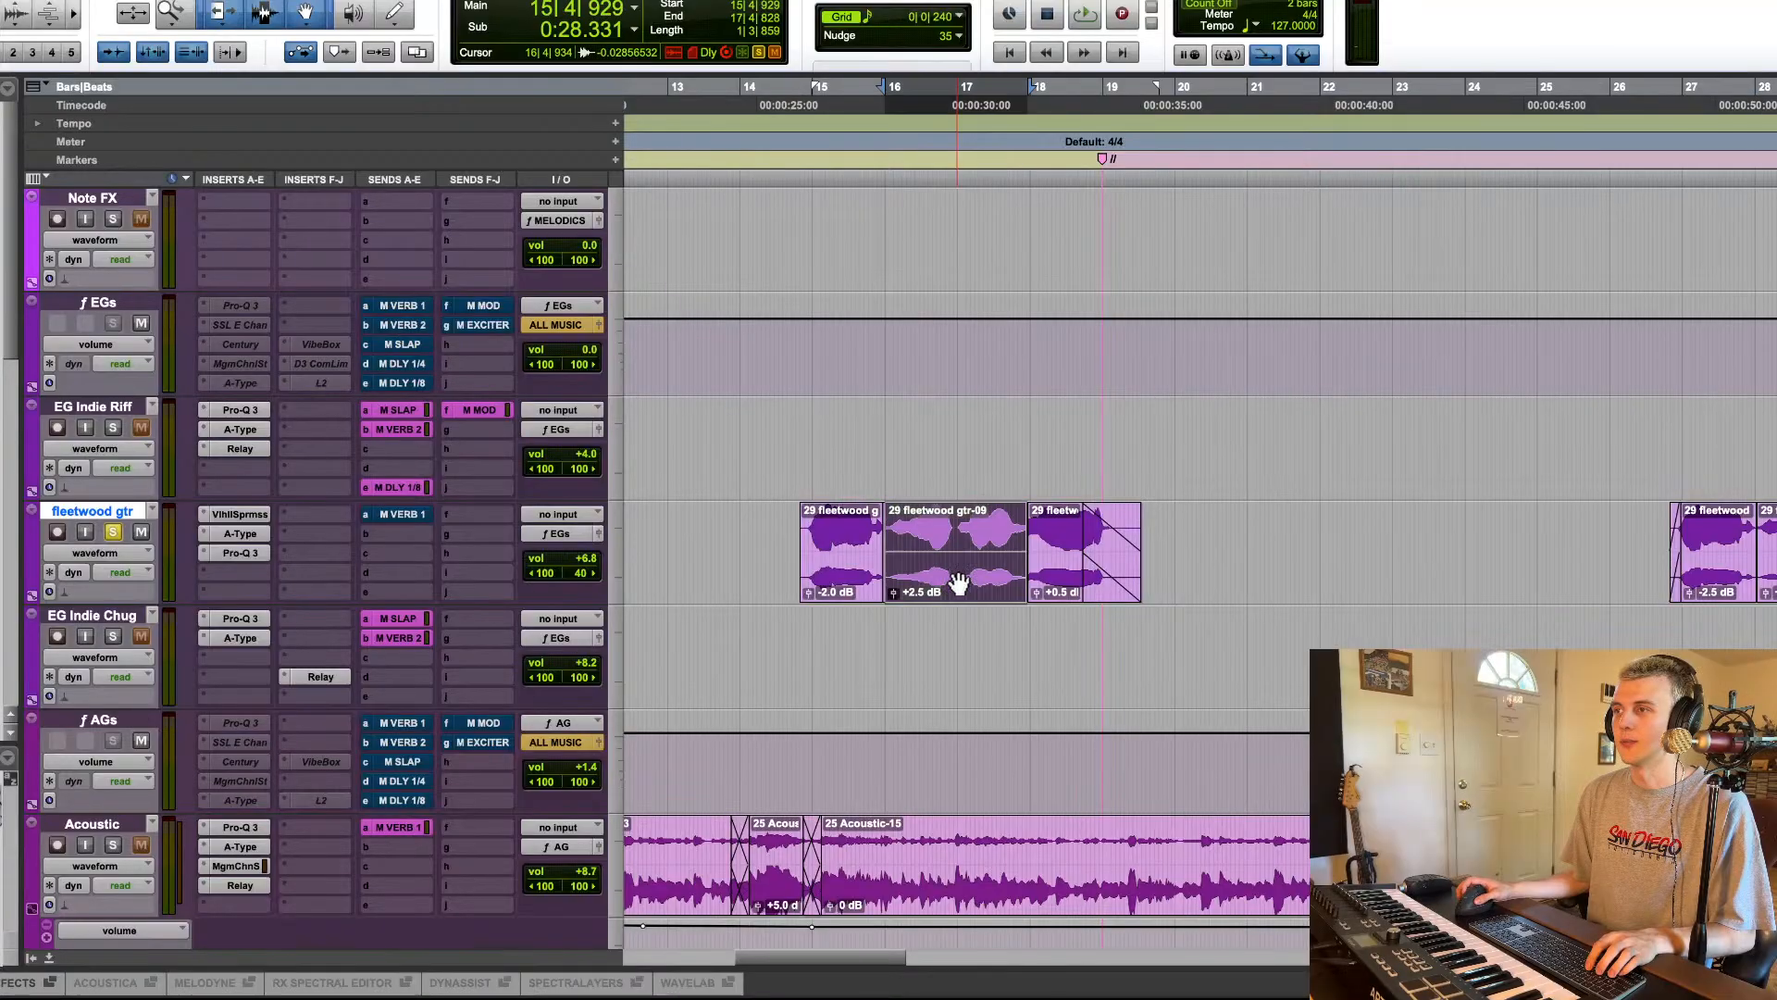
left_click_drag(1200, 553, 799, 539)
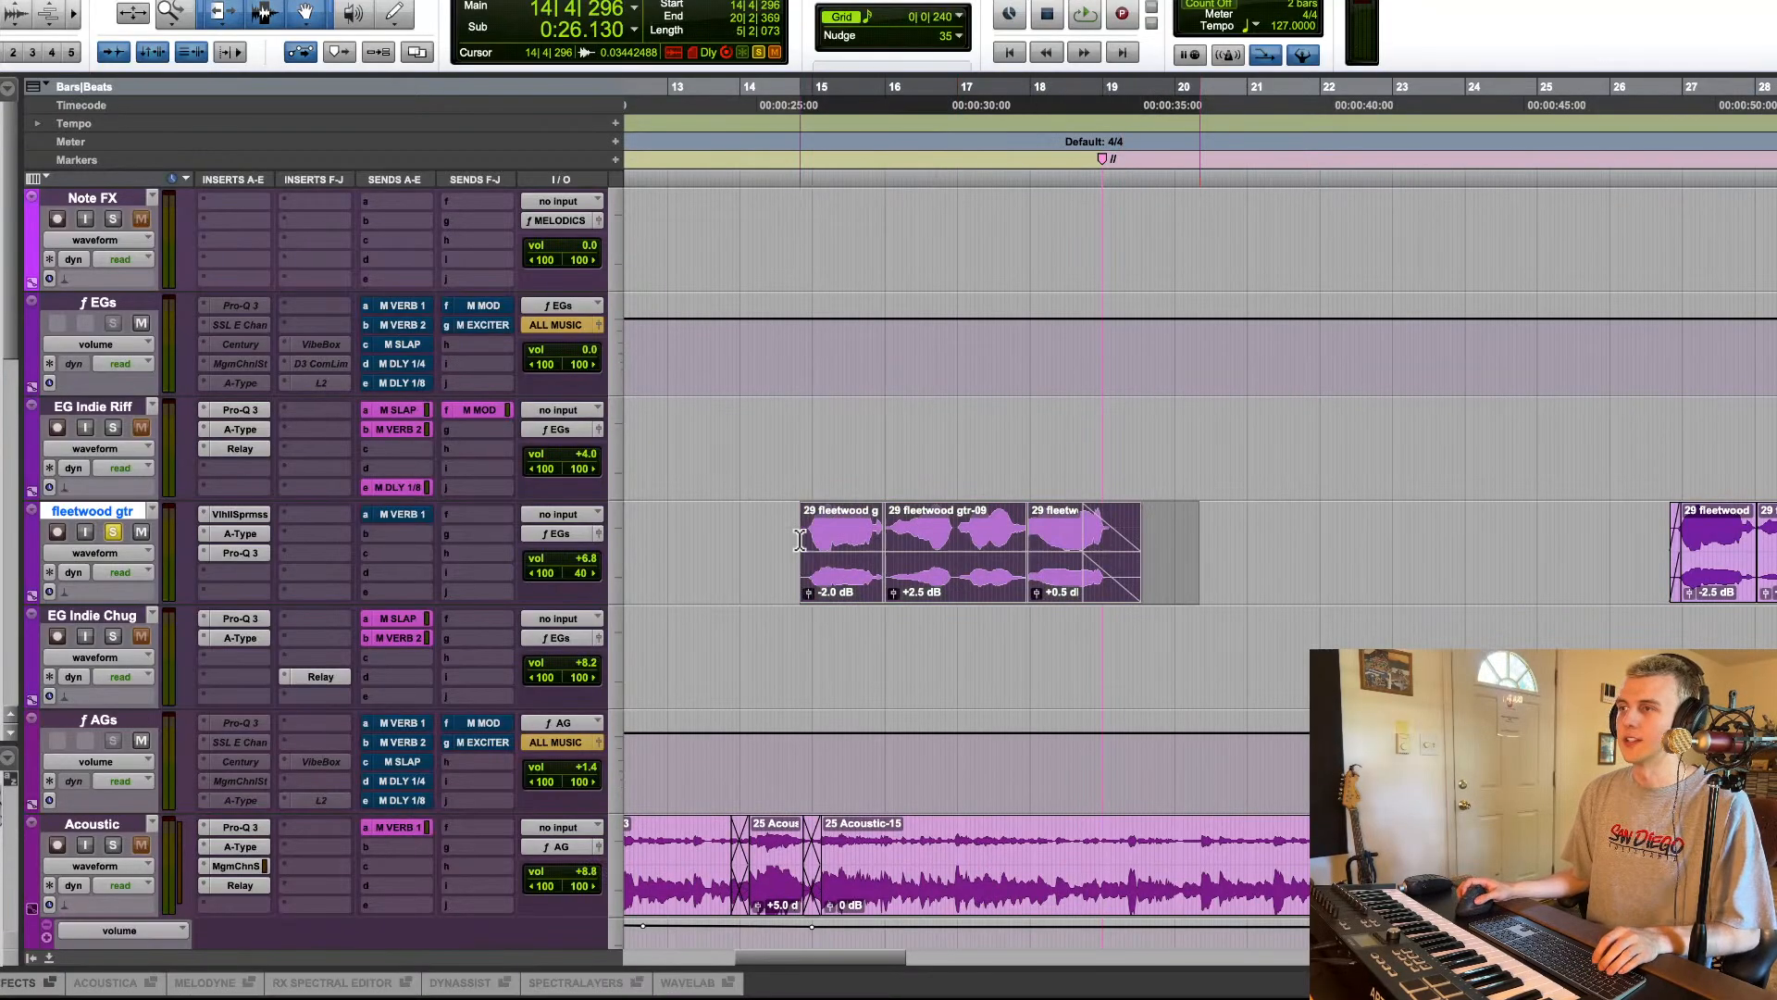
Step: Show ValhallaSupermassive on fleetwood gtr with the track's three inserts bypassed, start soloed playback from bar 14 and close the plug-in
left_click(780, 544)
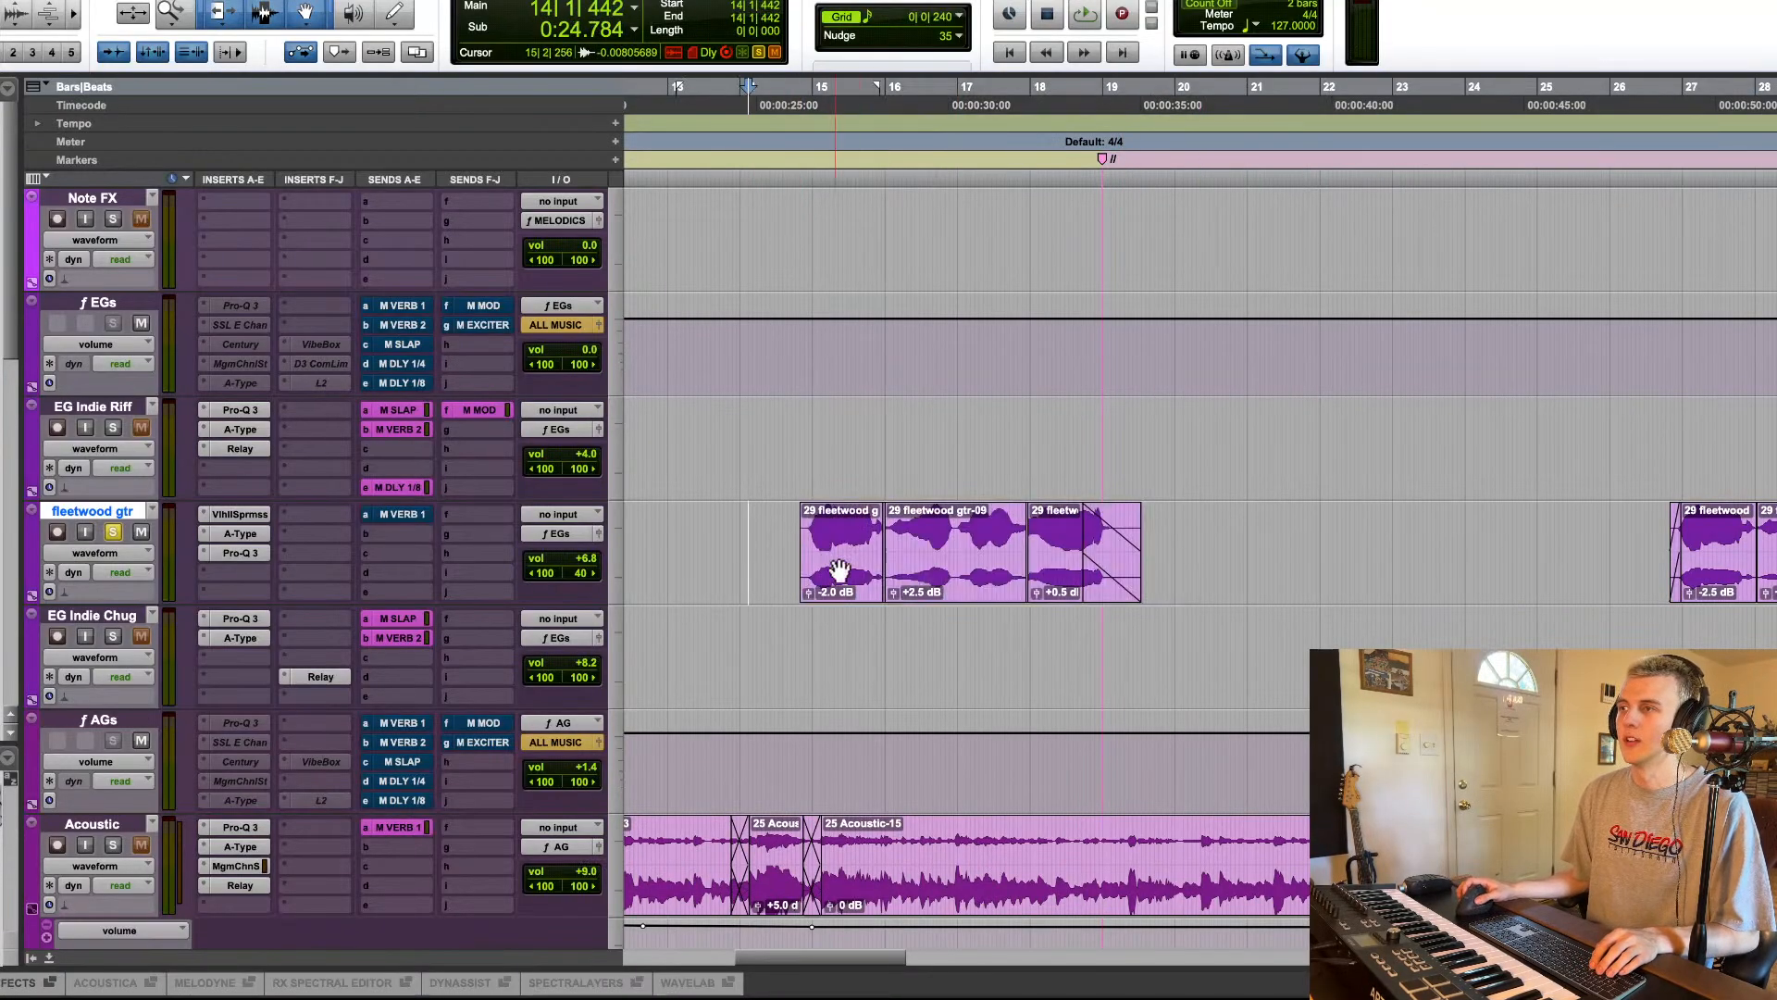
left_click(238, 515)
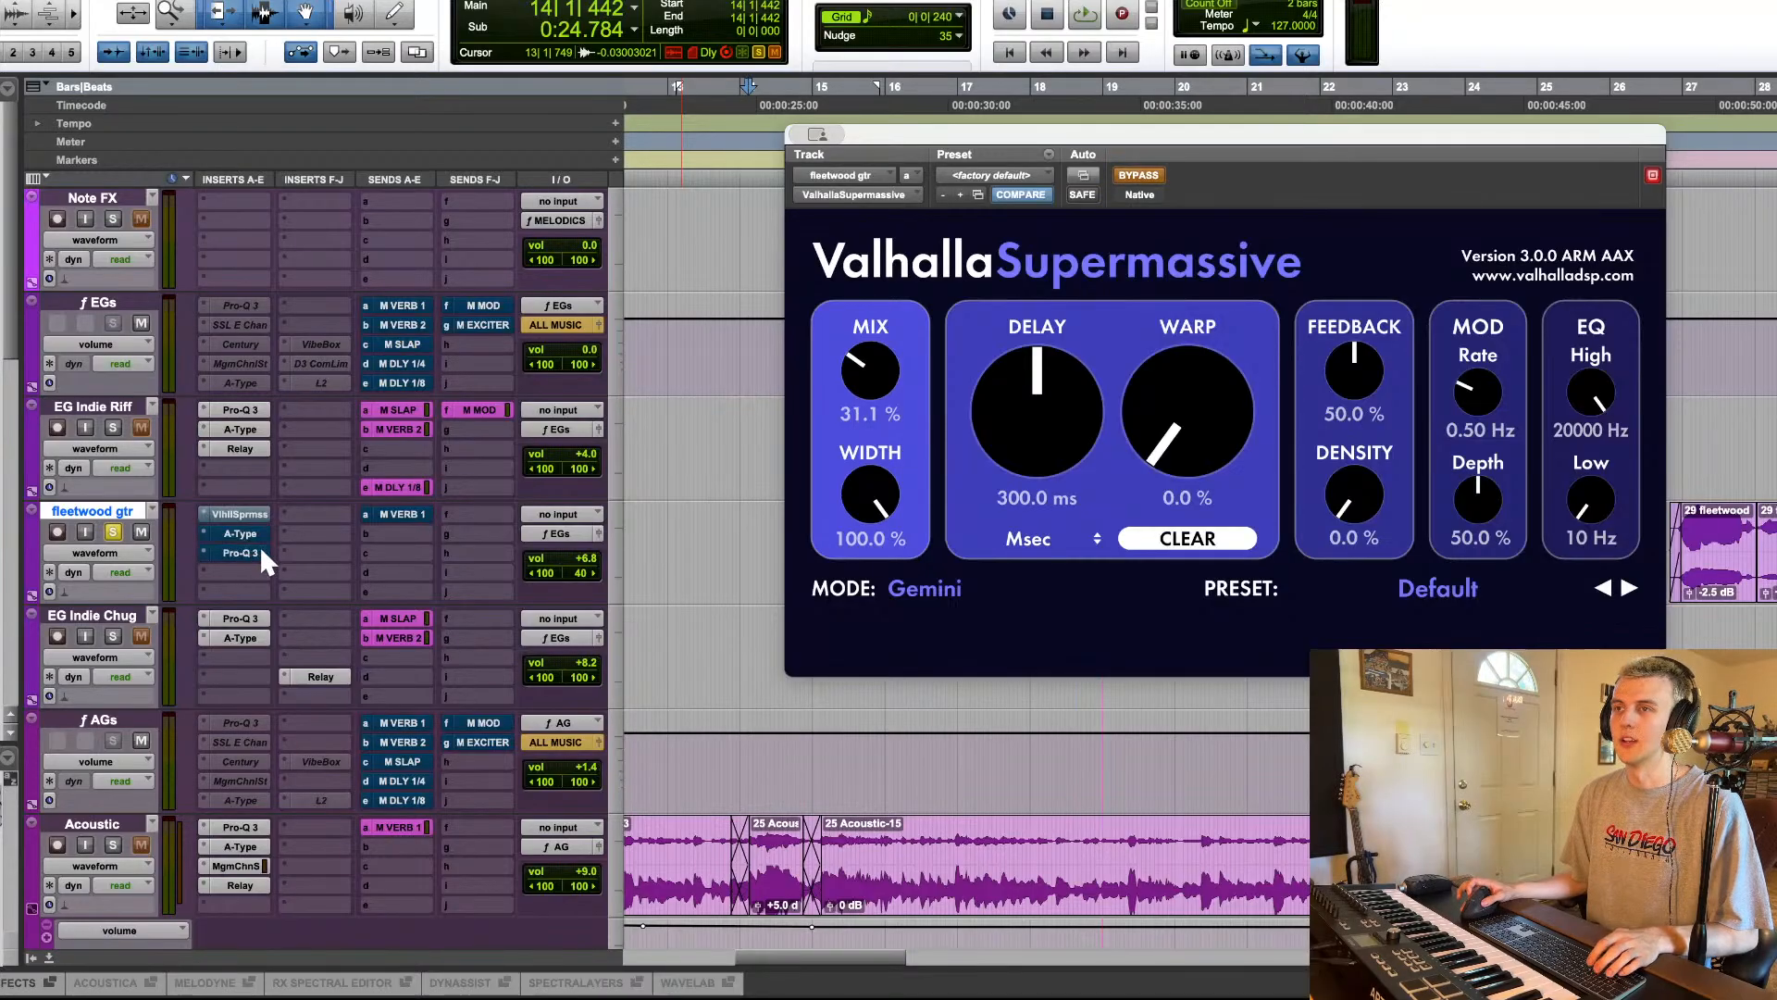
key("space")
left_click(231, 514)
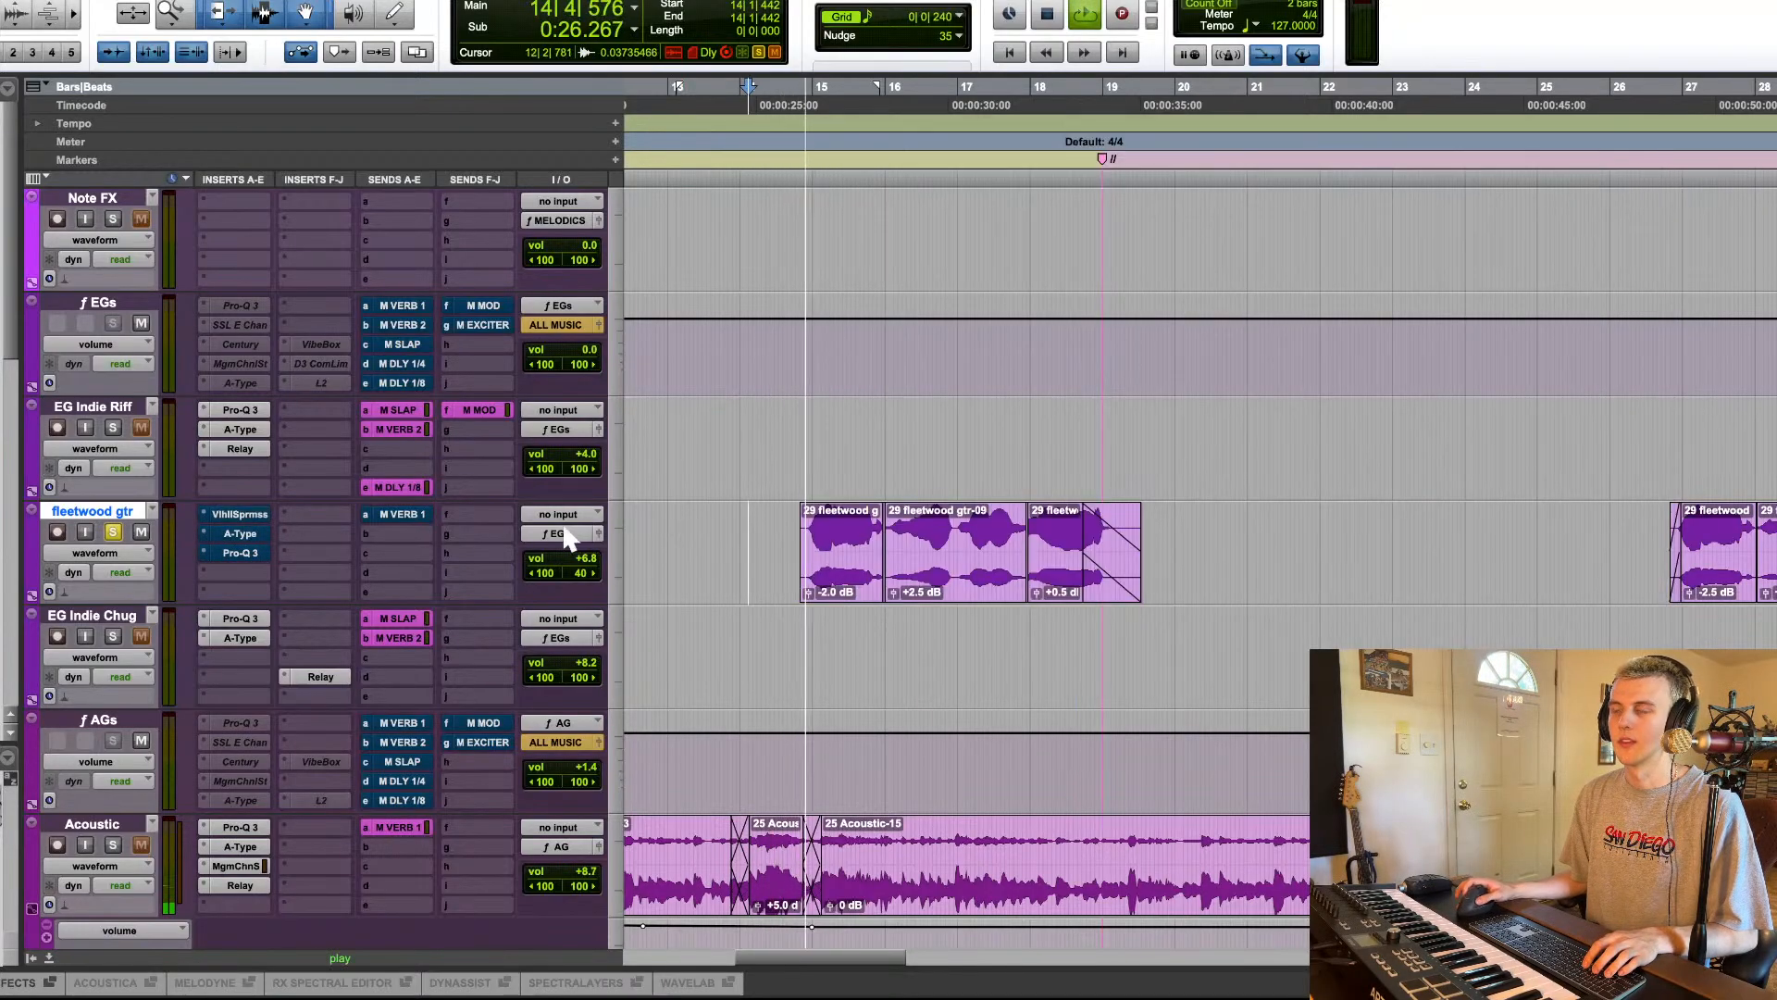
Step: Re-enable the bypassed inserts on fleetwood gtr one at a time, showing the A-Type and Pro-Q 3 settings between soloed playbacks
left_click(240, 534, "super")
key("space")
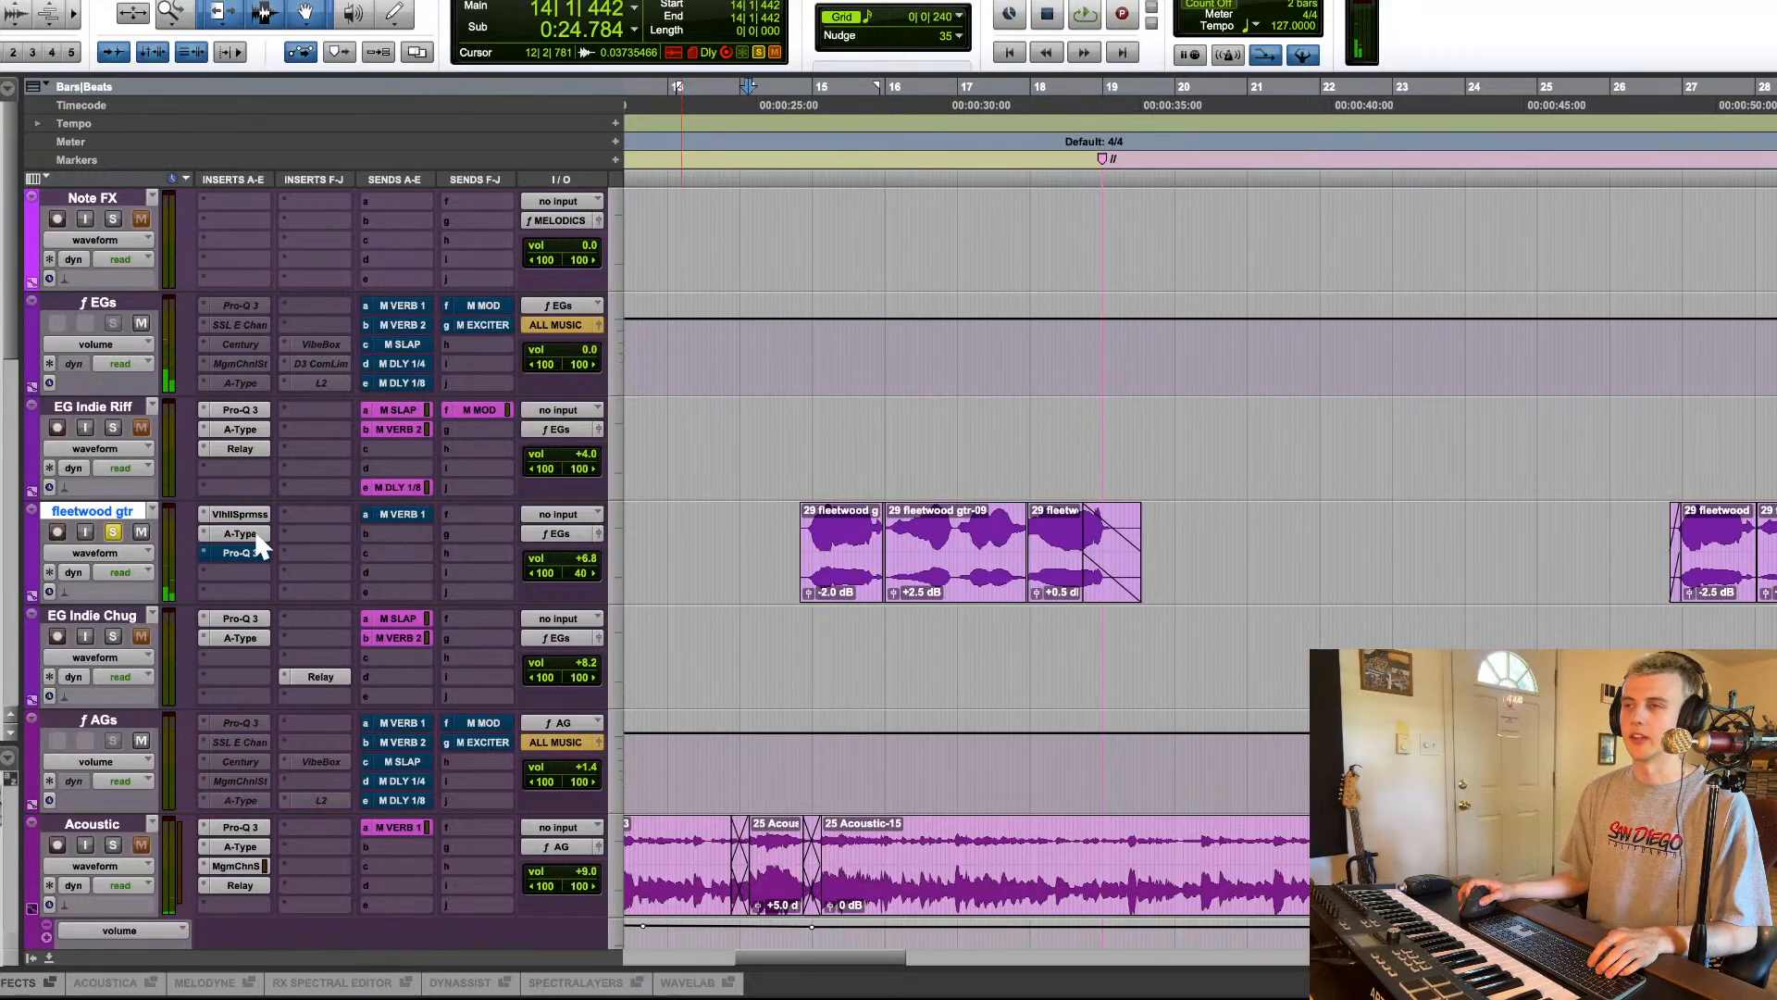
left_click(248, 535)
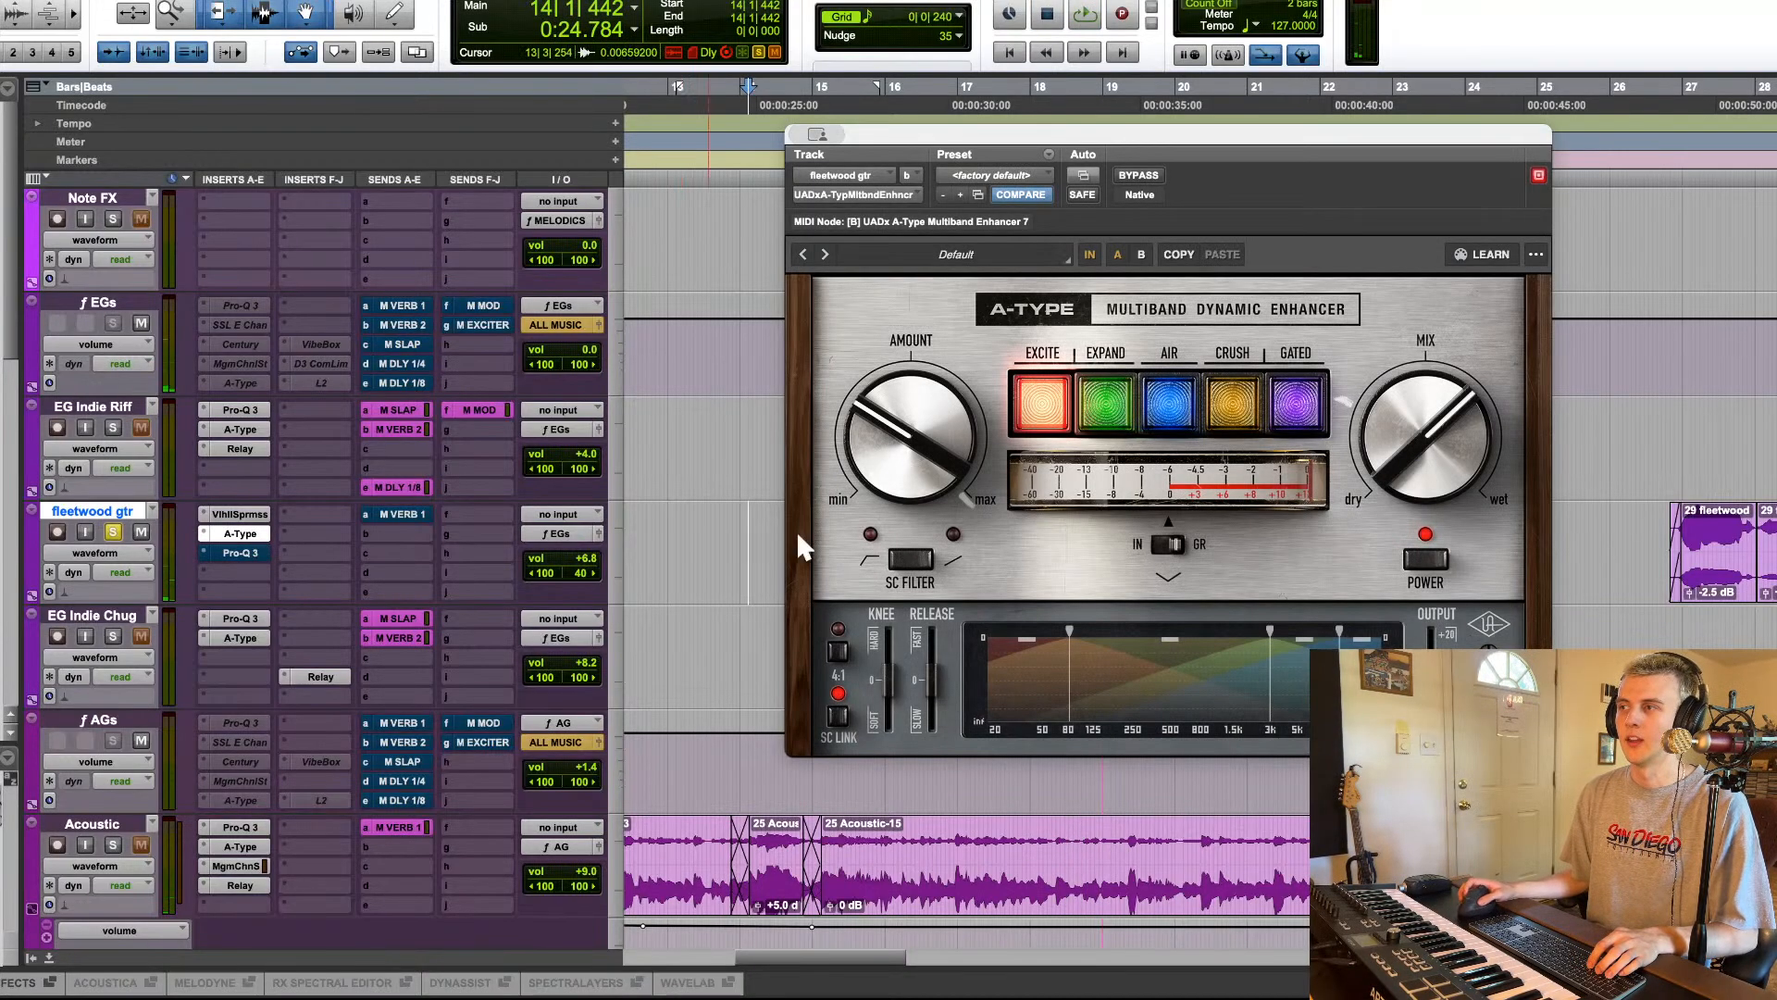
left_click(241, 537)
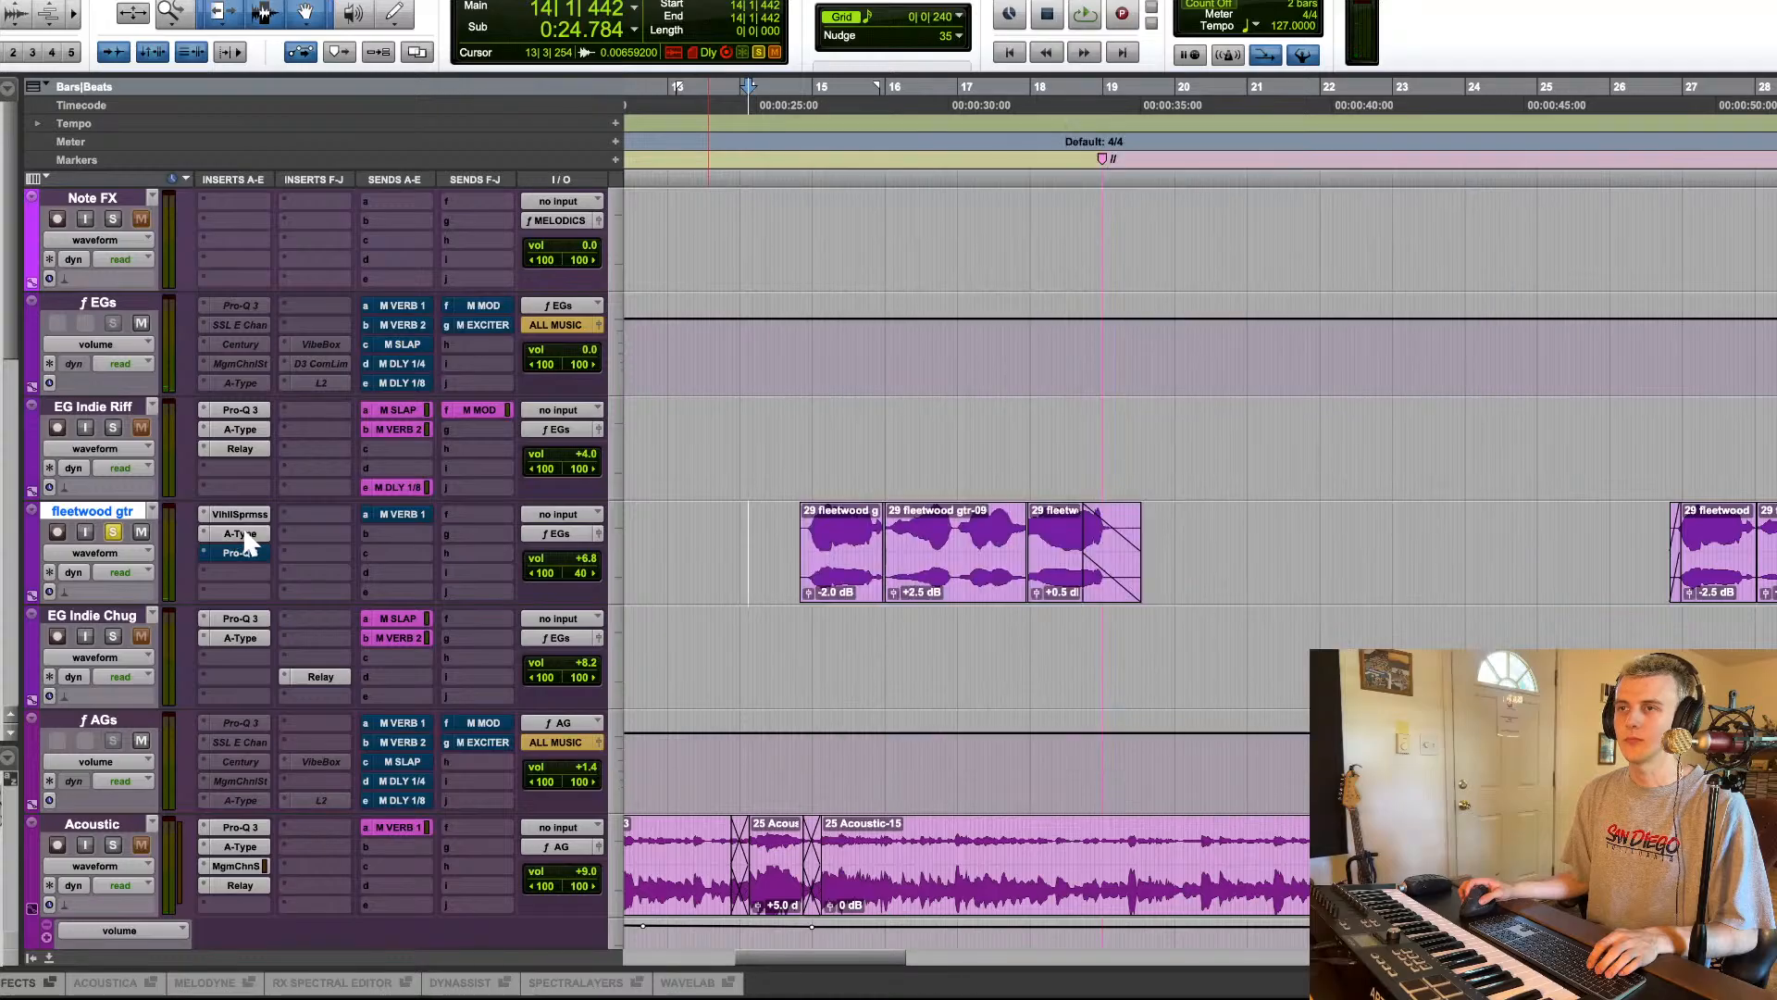
left_click(239, 555)
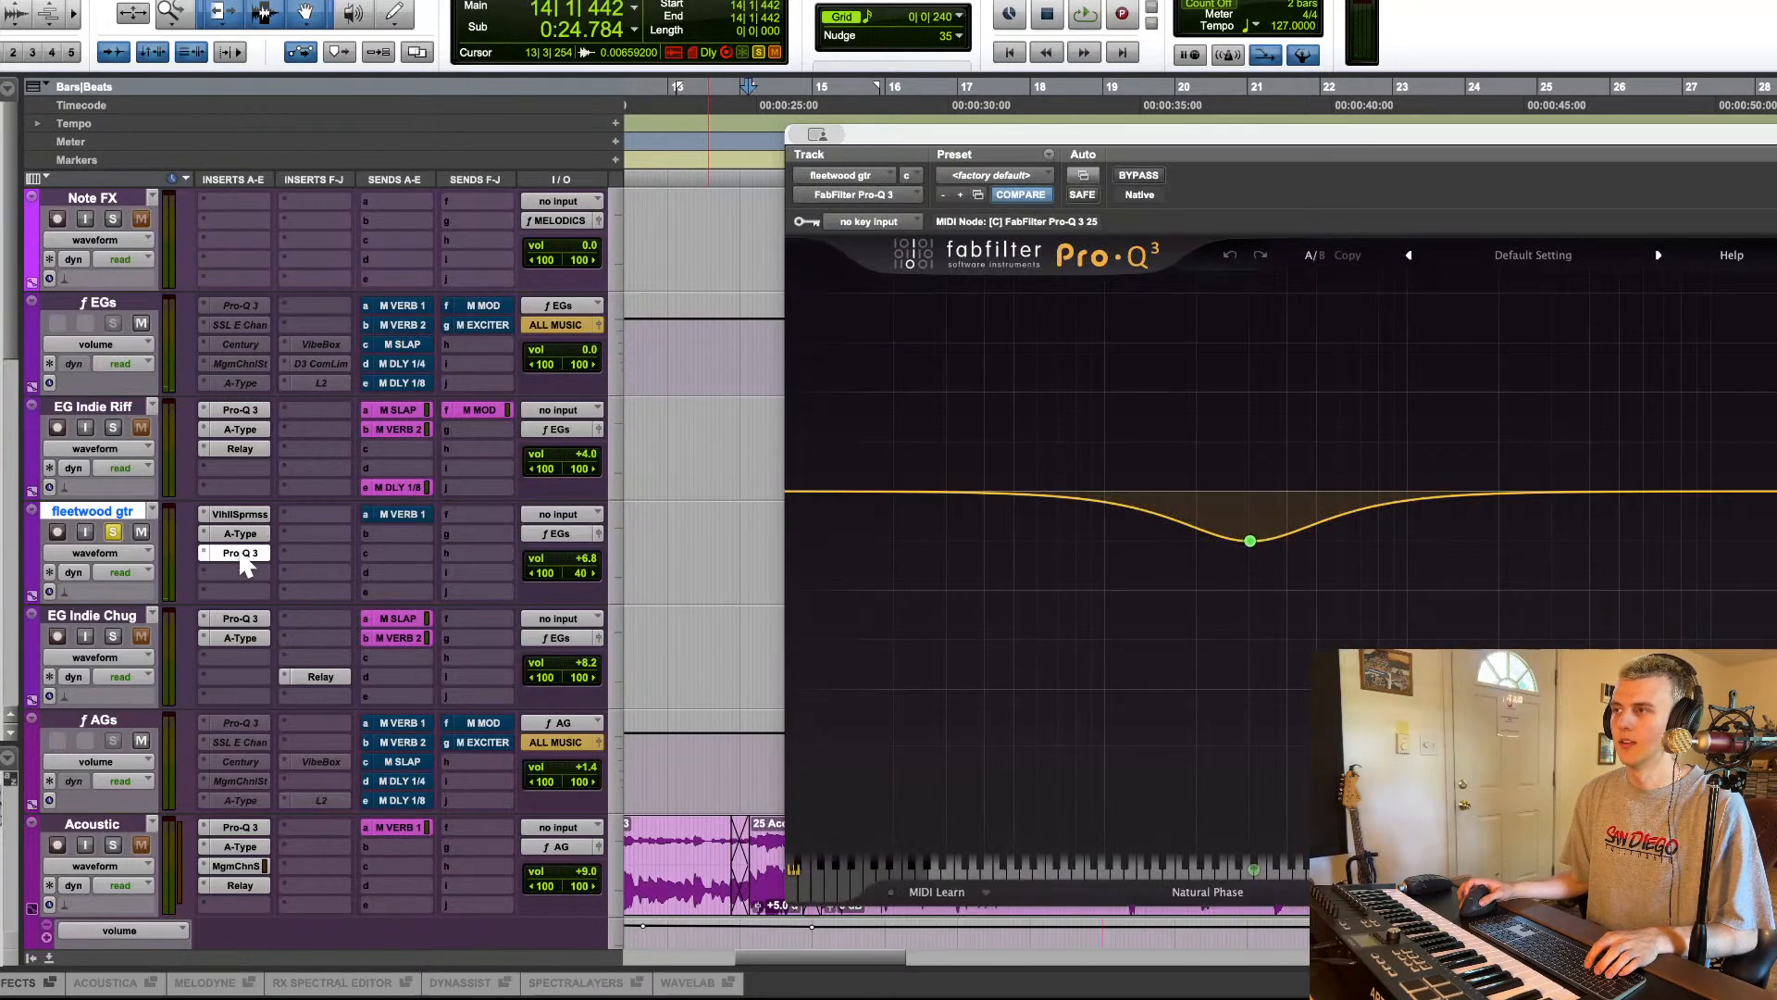
key("space")
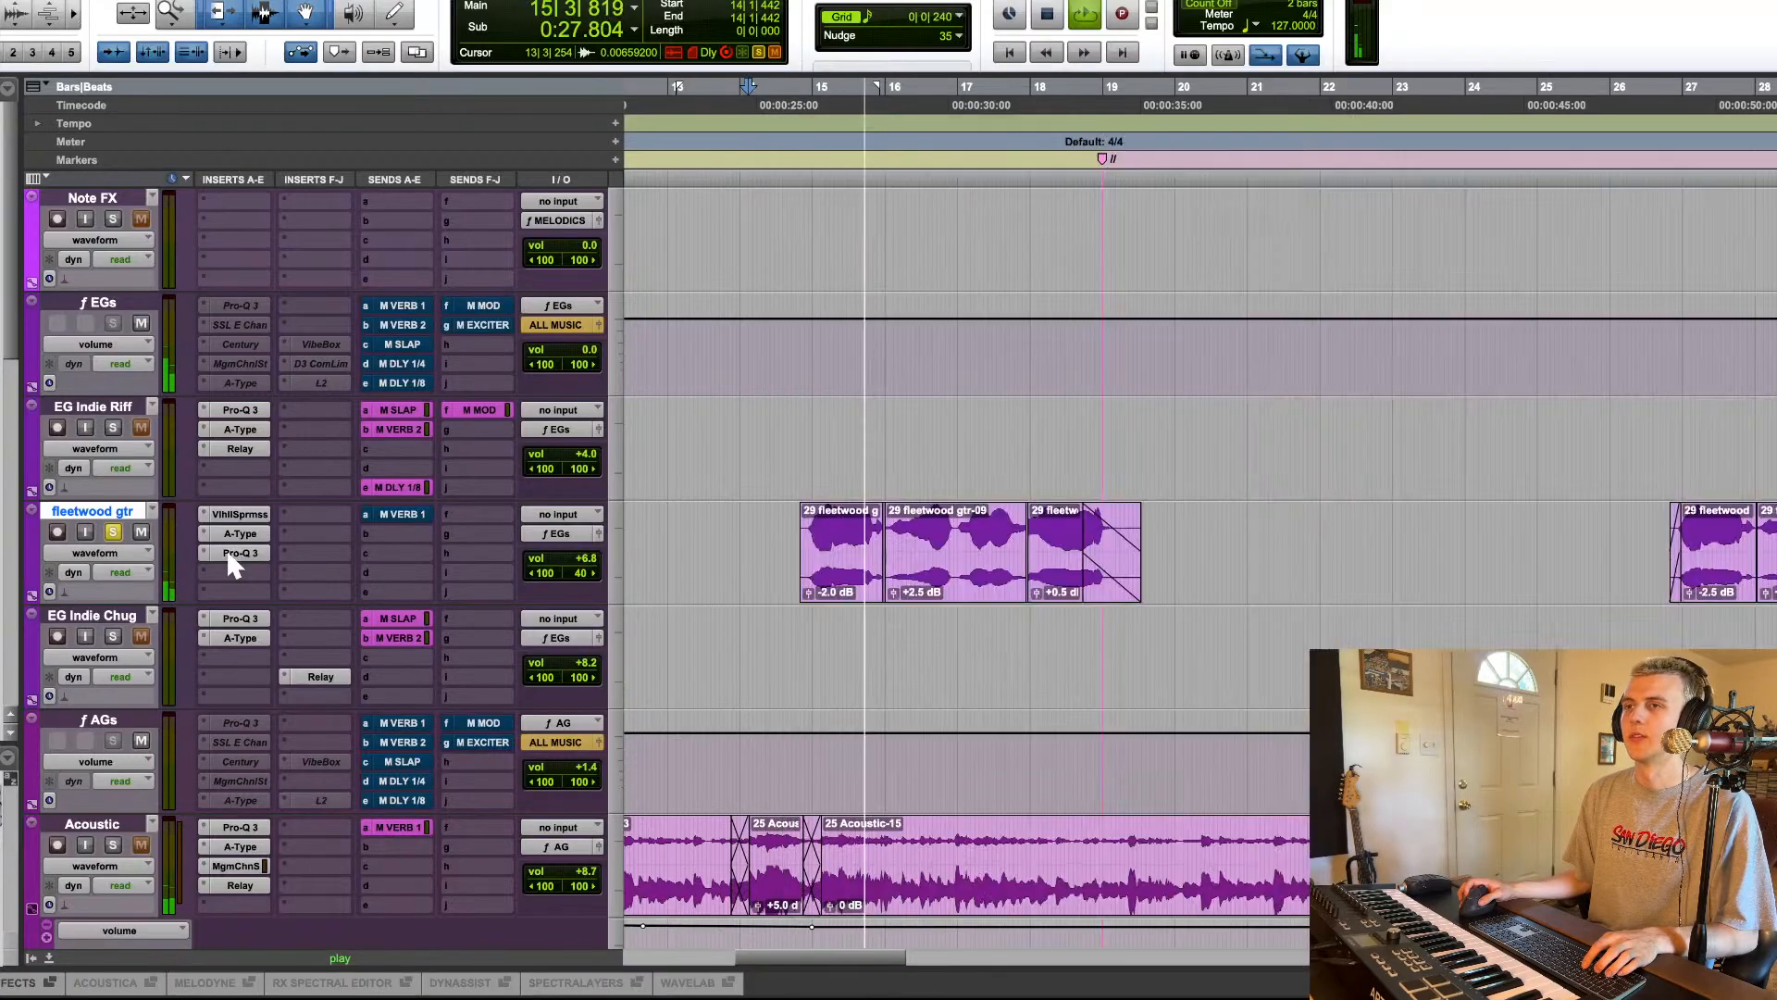
left_click(231, 555)
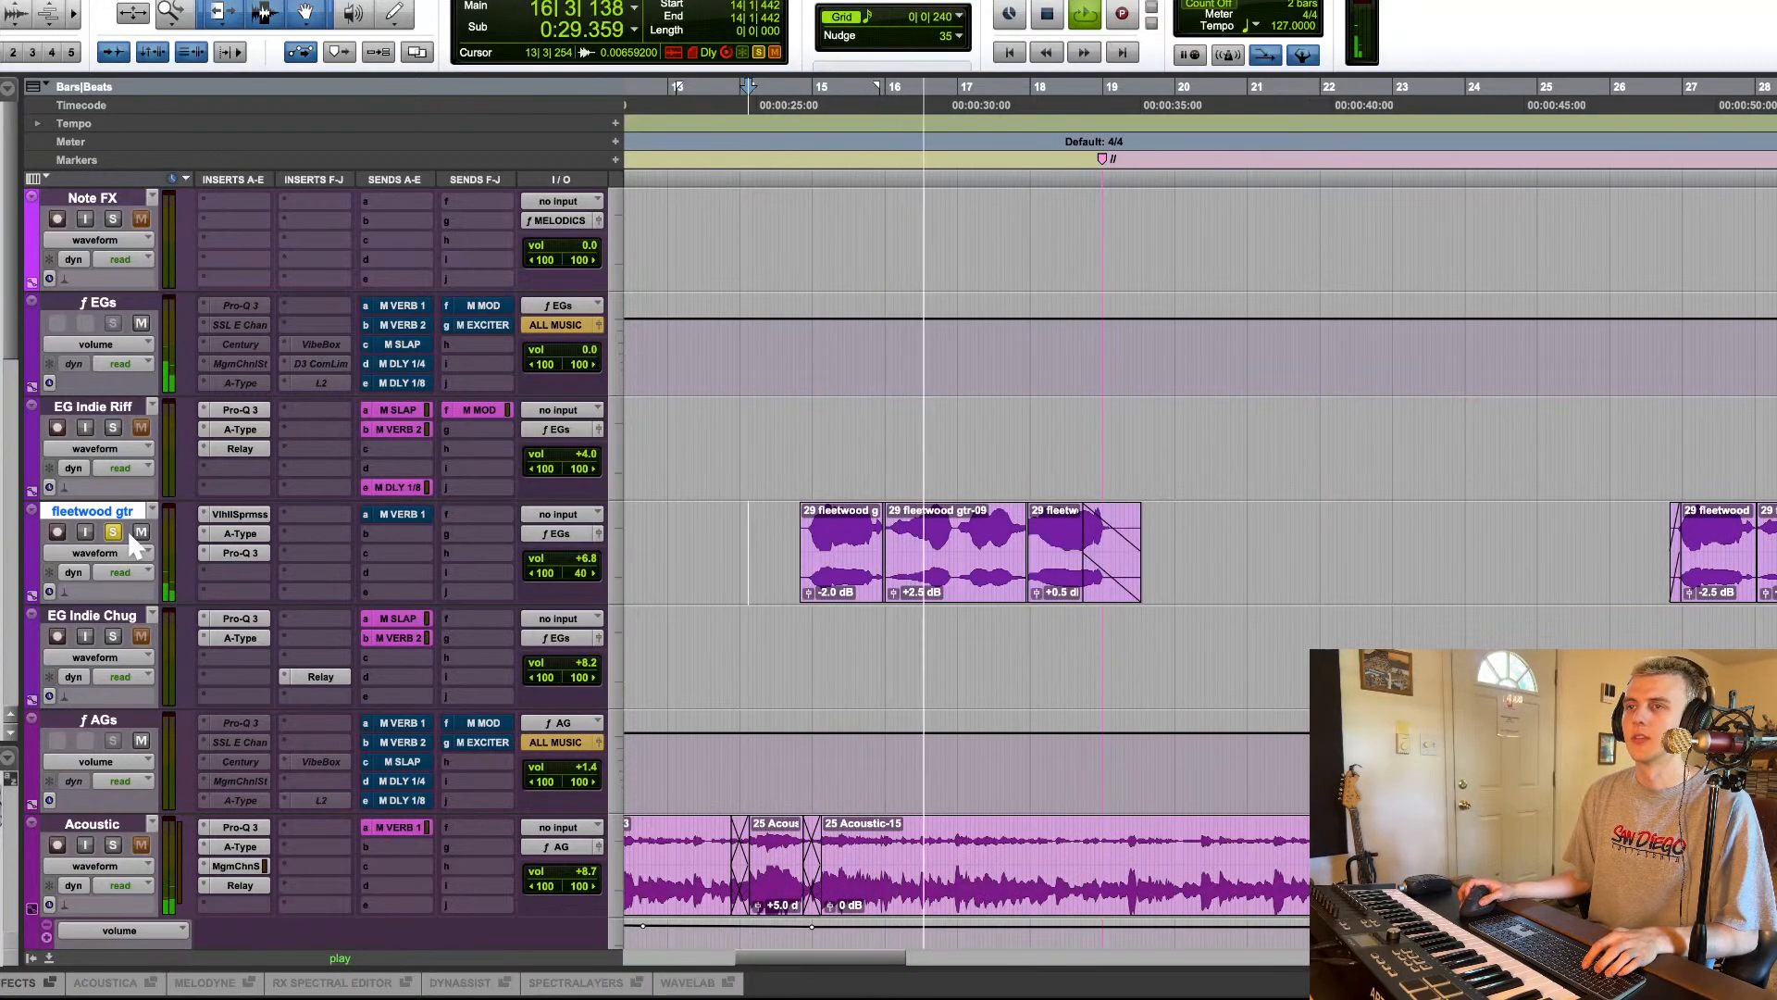
Step: Make the M VERB 1 send on fleetwood gtr inactive while it plays soloed, and stop playback
scroll(134, 546, "down", 4)
key("super+bracketleft")
key("super+bracketleft")
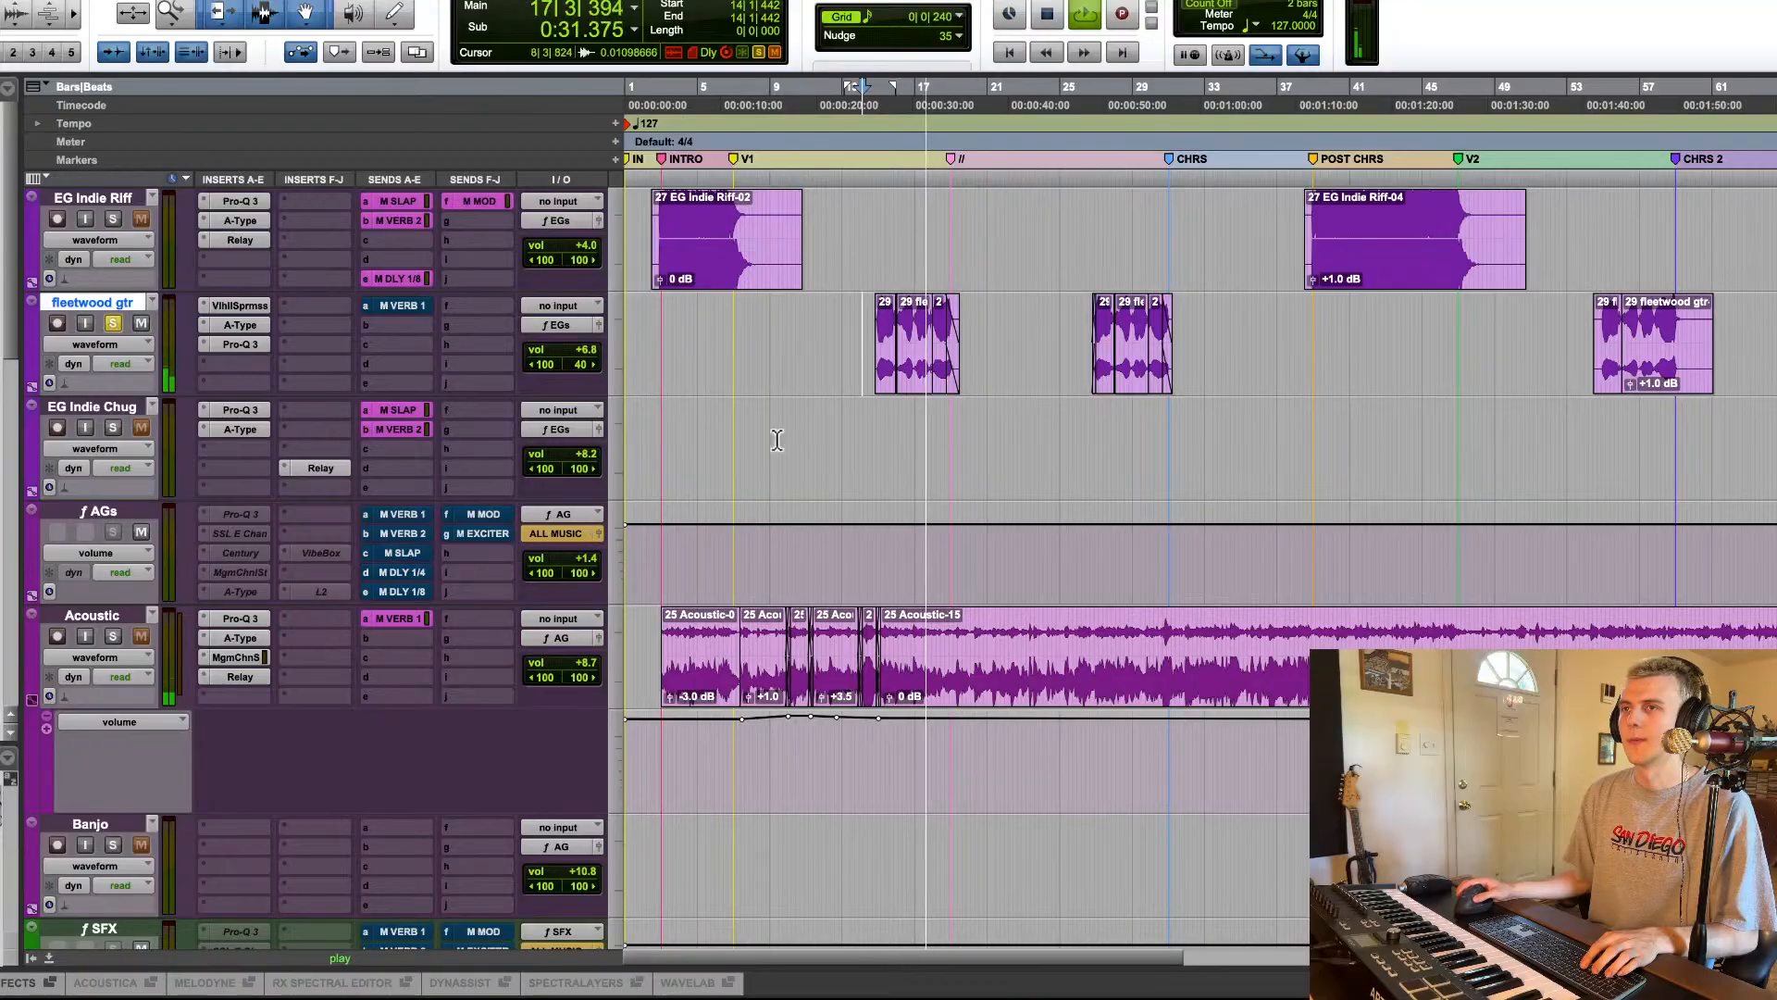
left_click(398, 305, "ctrl+super")
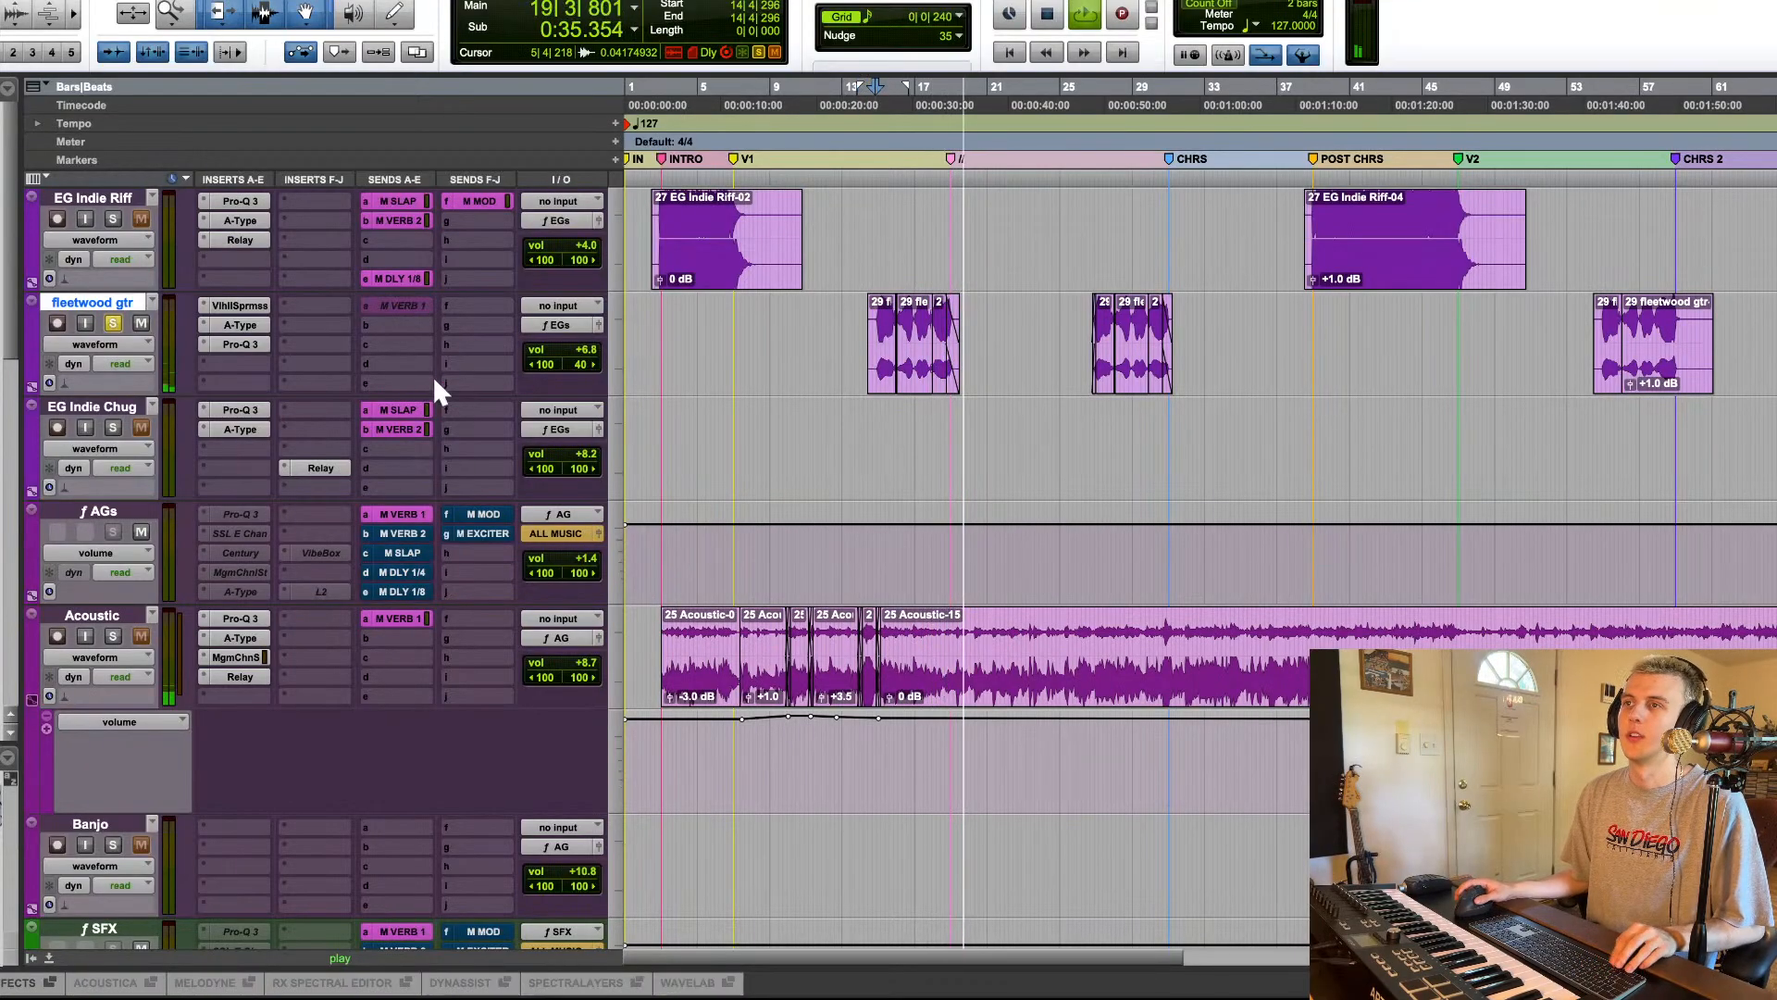
key("space")
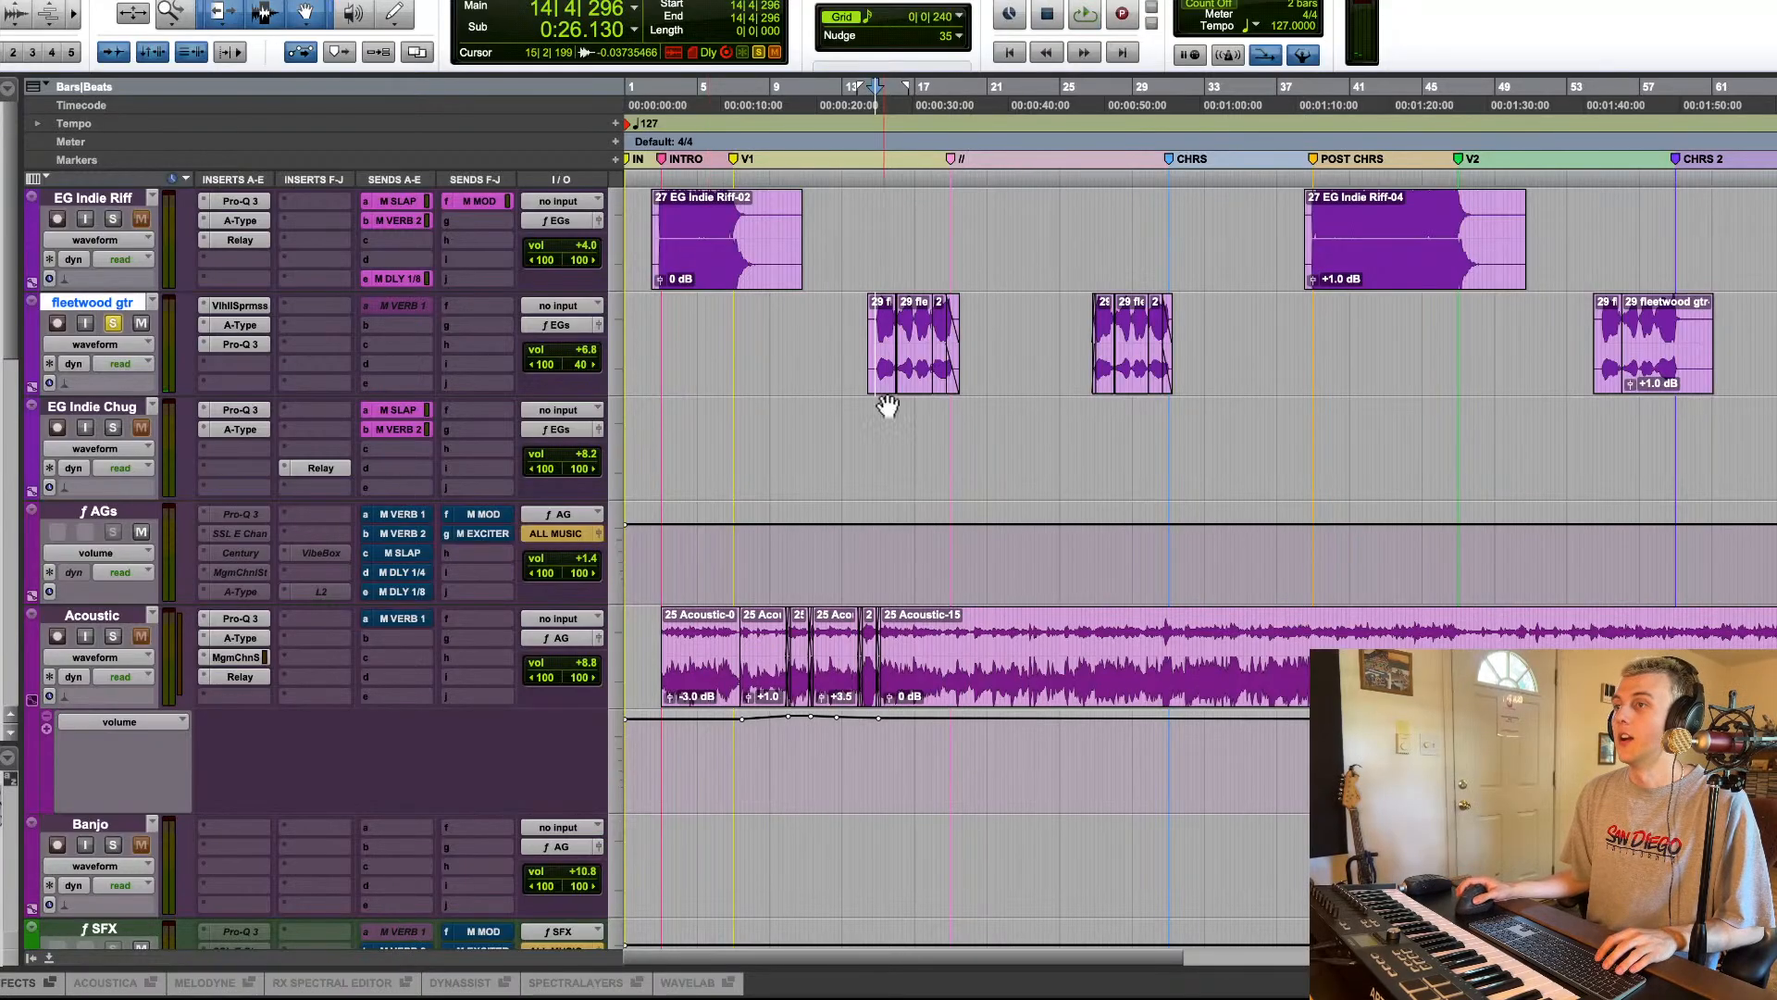
Step: Place the cursor in bar 78 within the bridge, solo EG Indie Chug and play it back
scroll(907, 417, "right", 10)
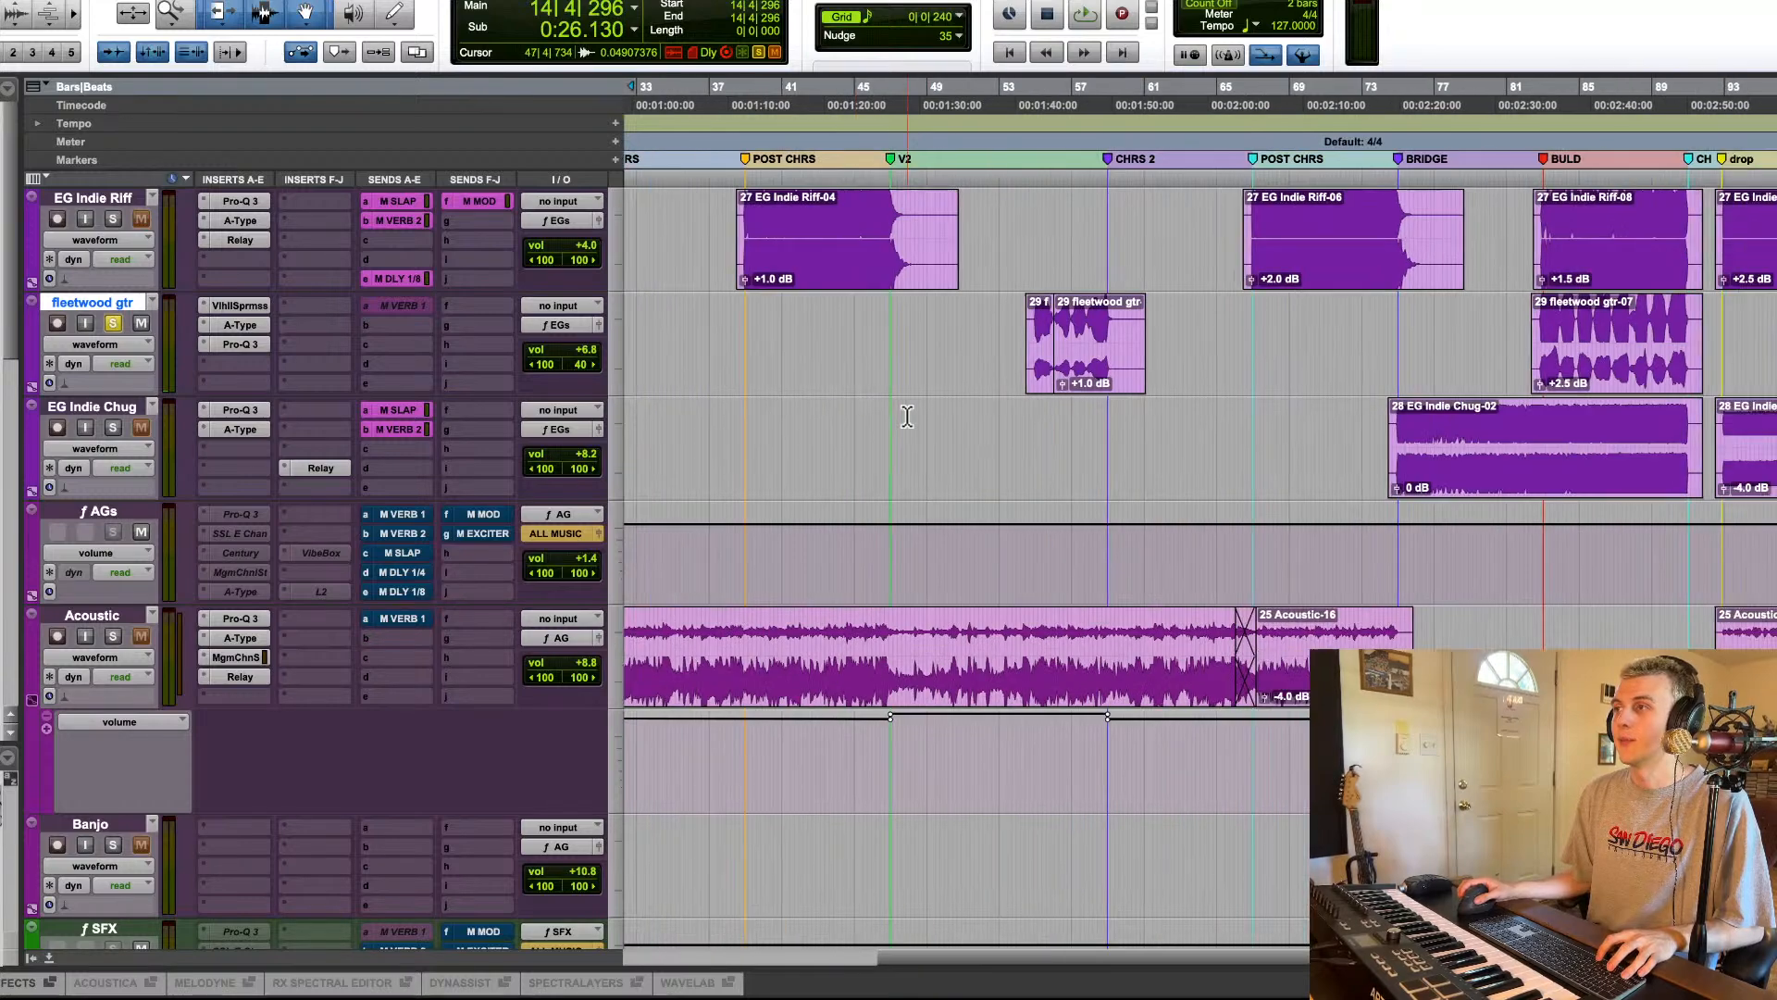
left_click(1051, 431)
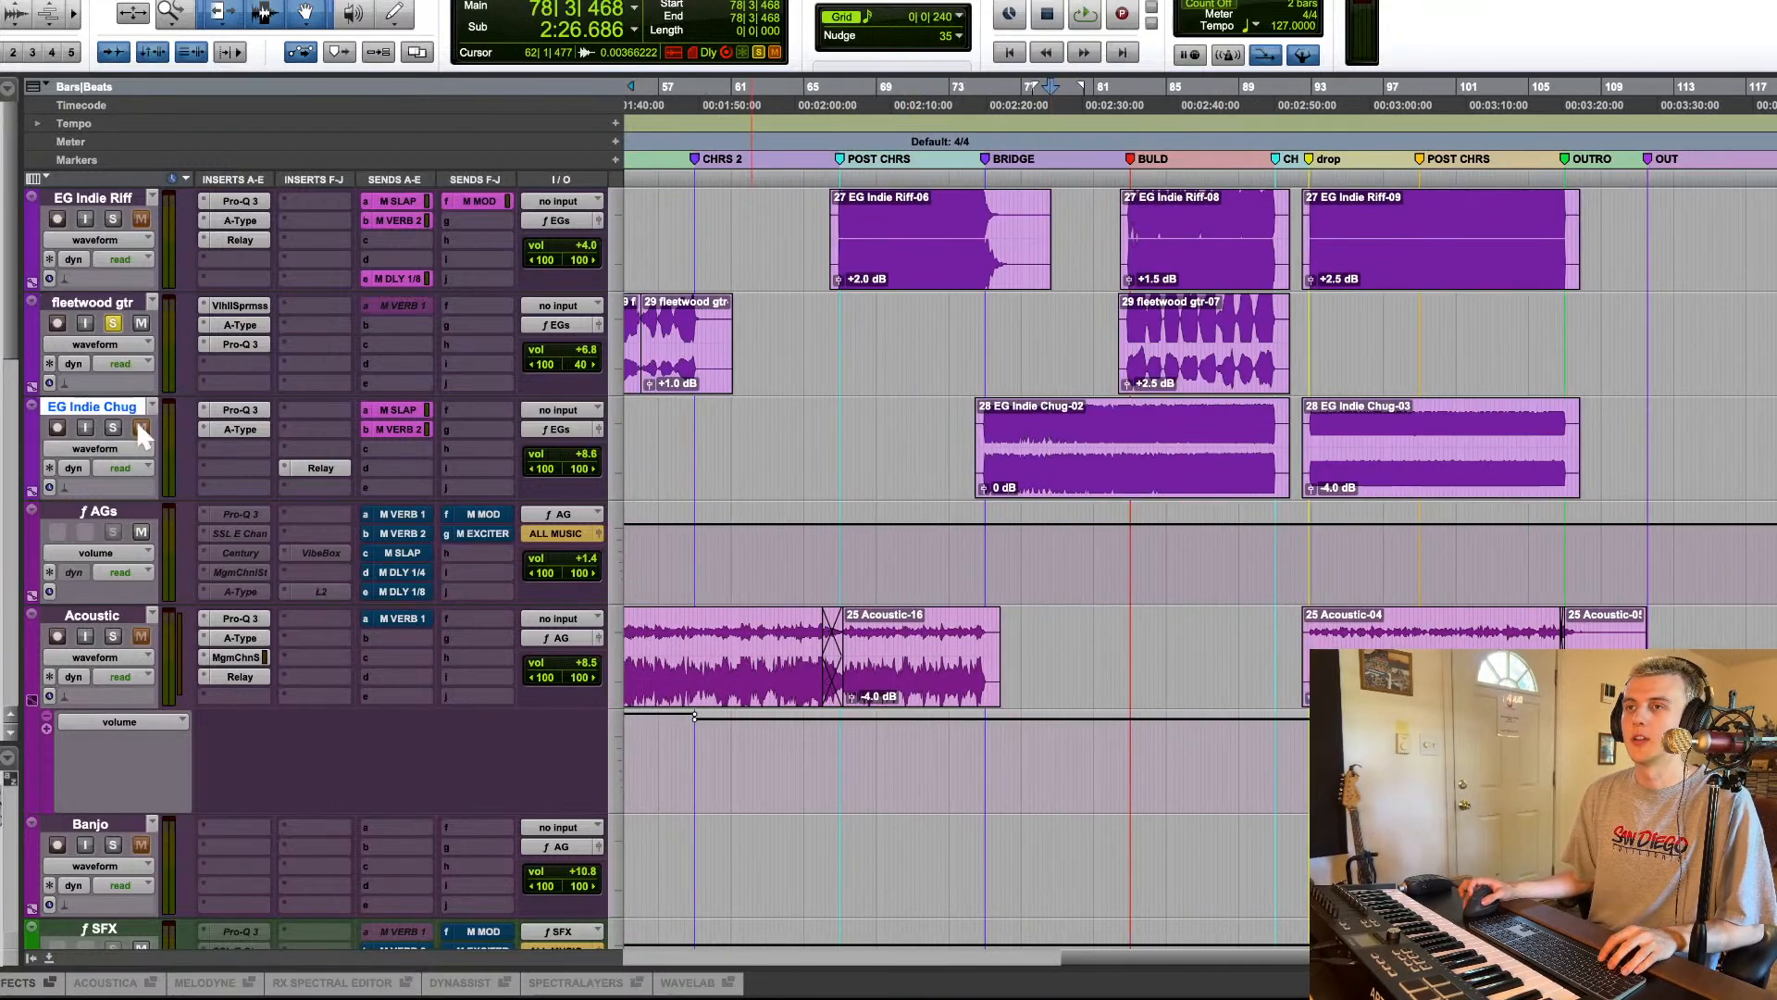
left_click(113, 426)
key("space")
scroll(746, 464, "up", 15)
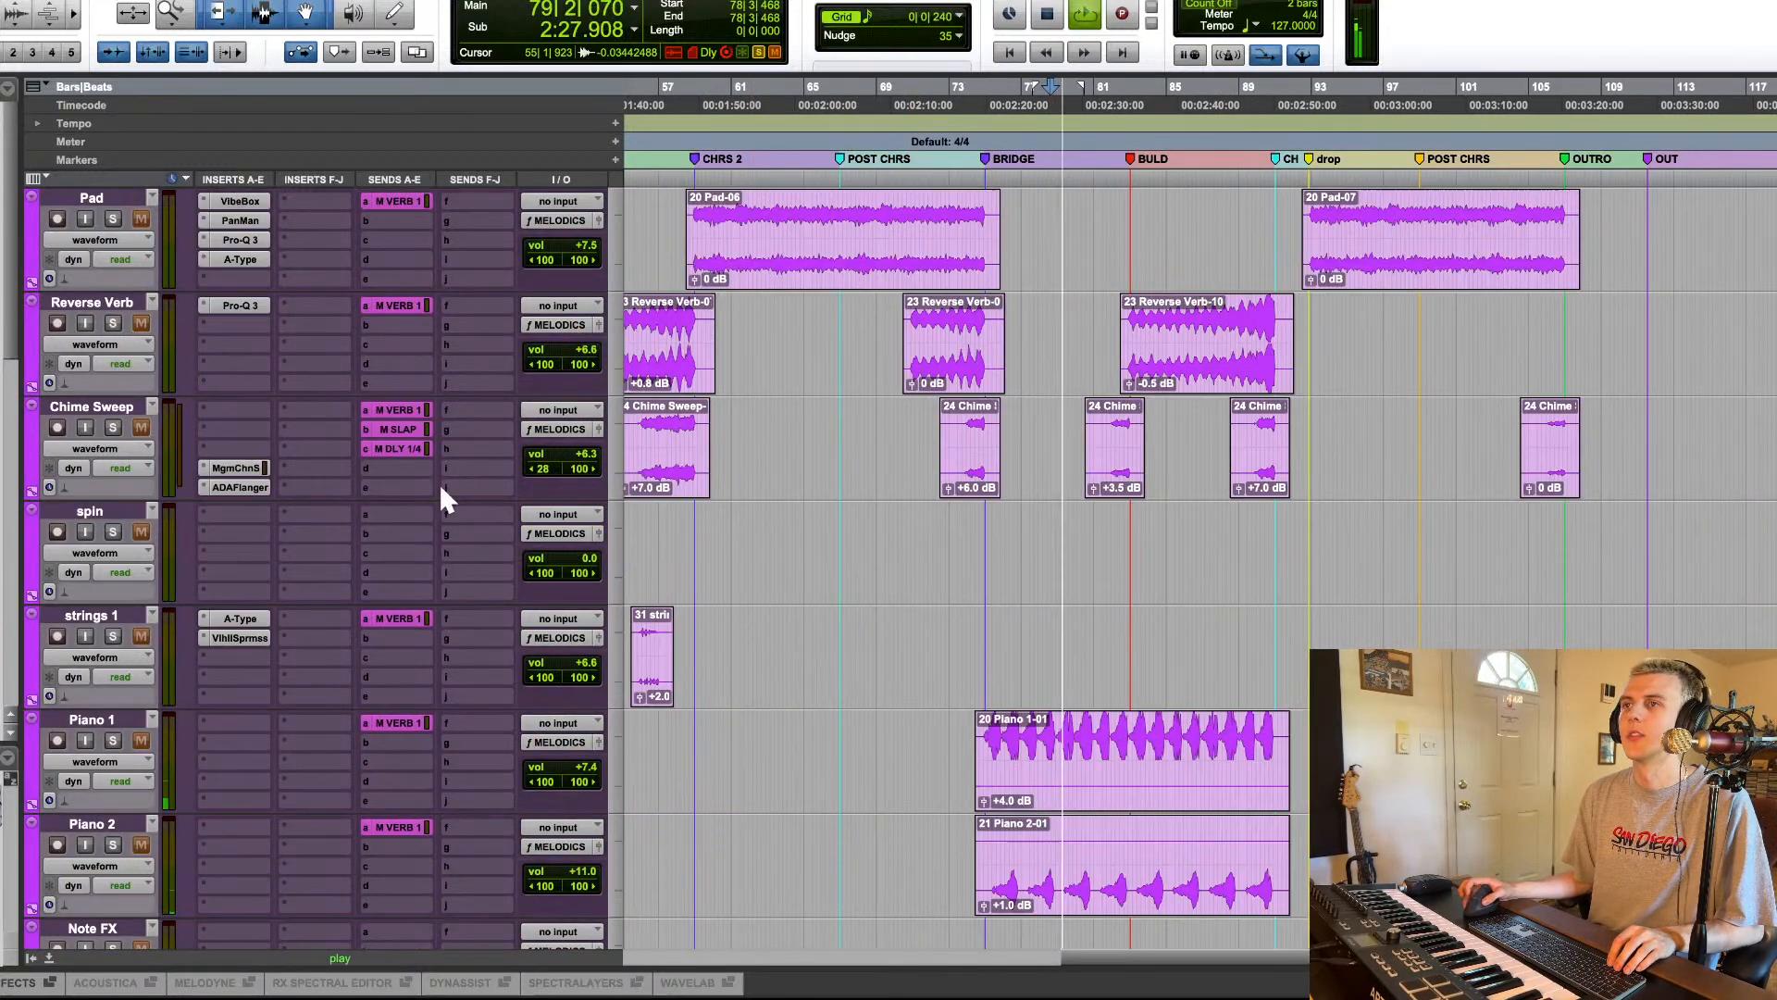
scroll(596, 384, "down", 15)
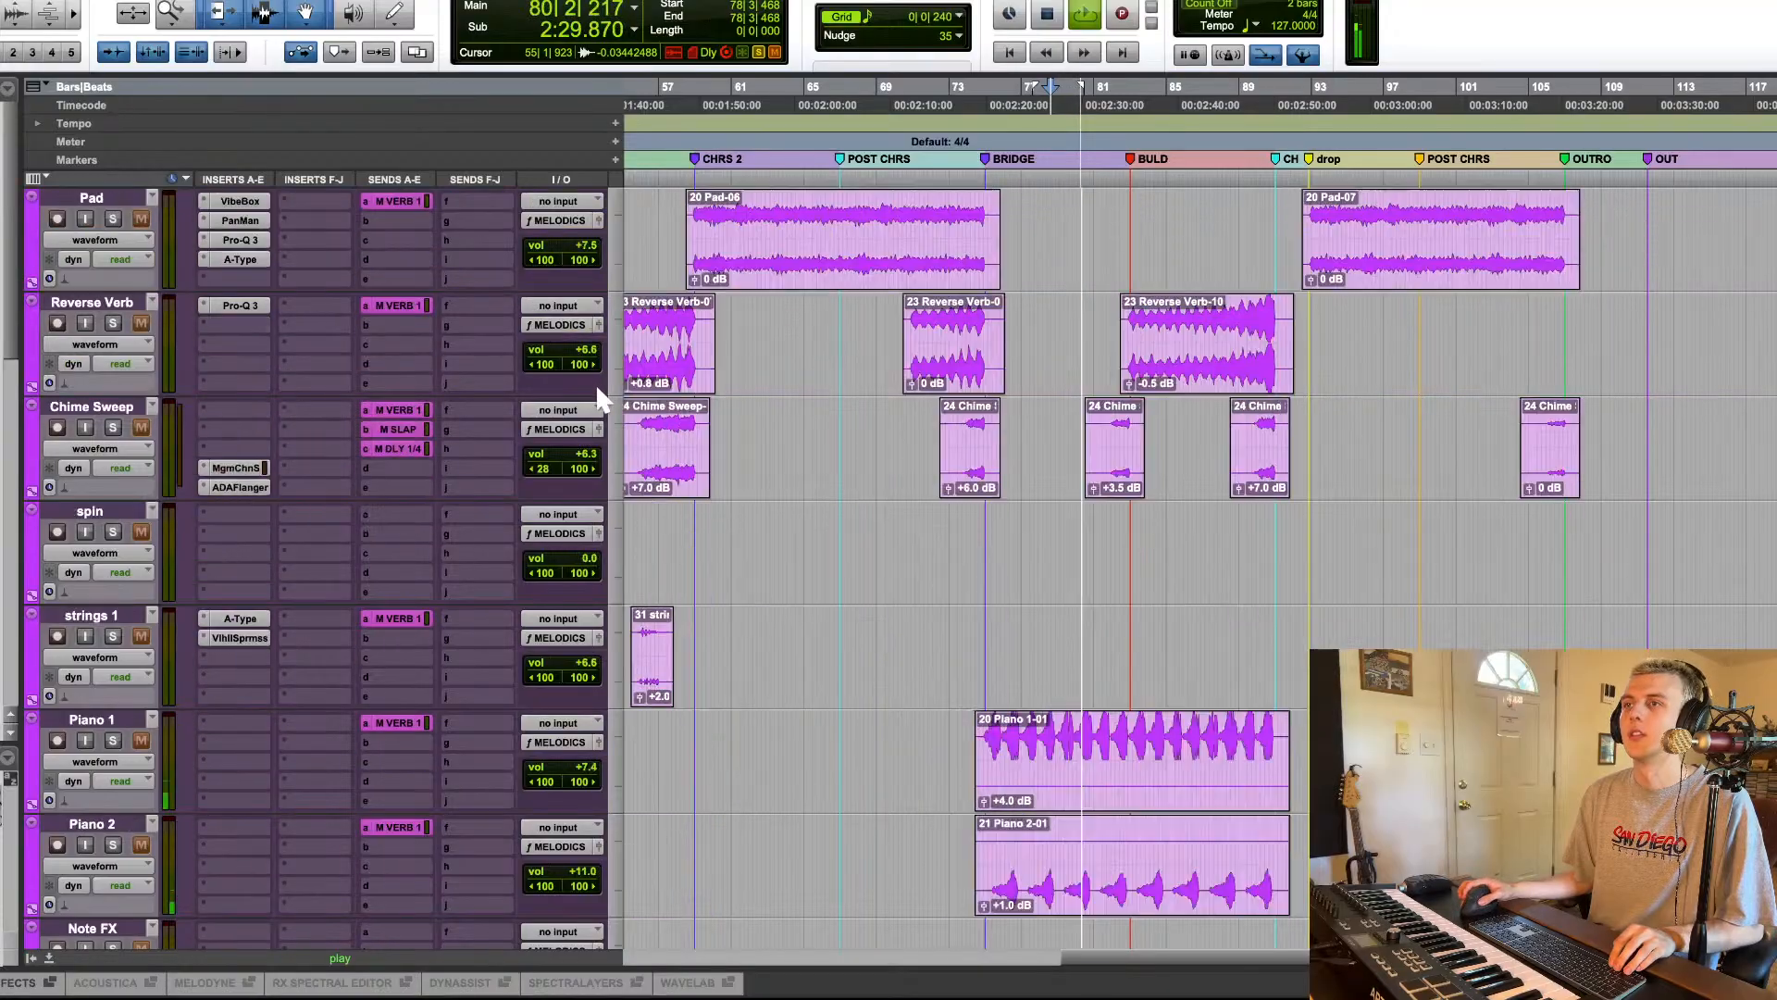
scroll(420, 591, "down", 5)
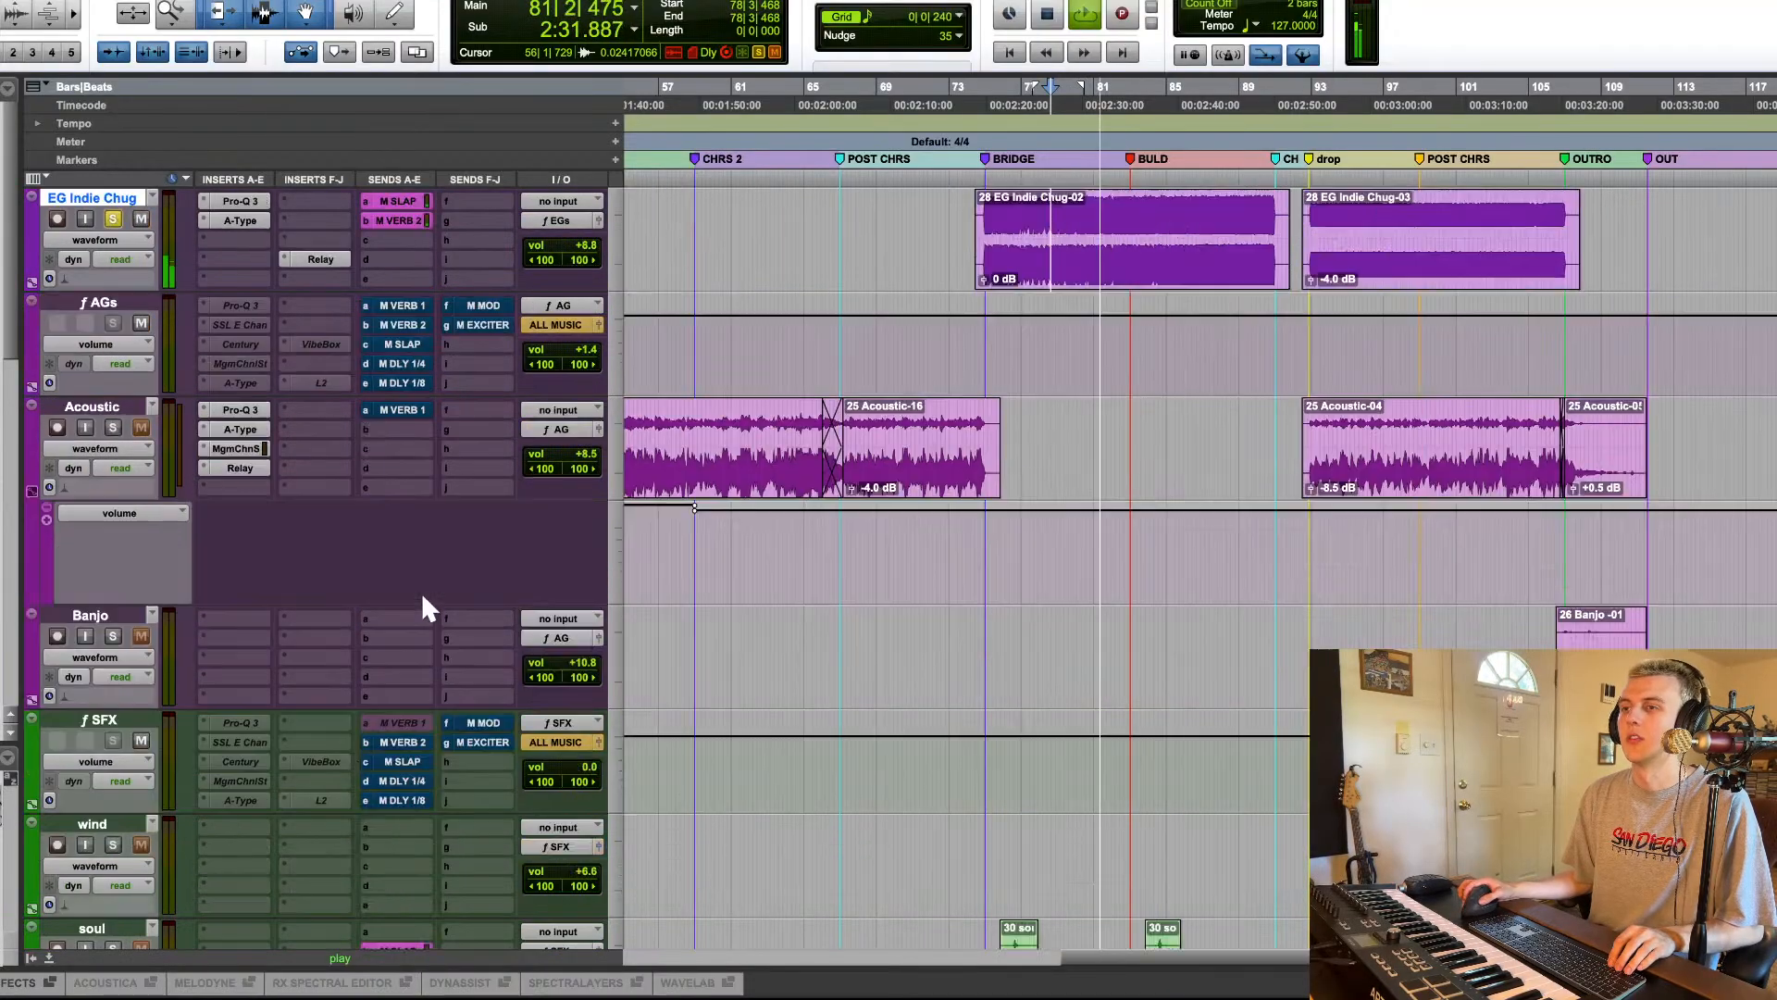
scroll(490, 762, "up", 8)
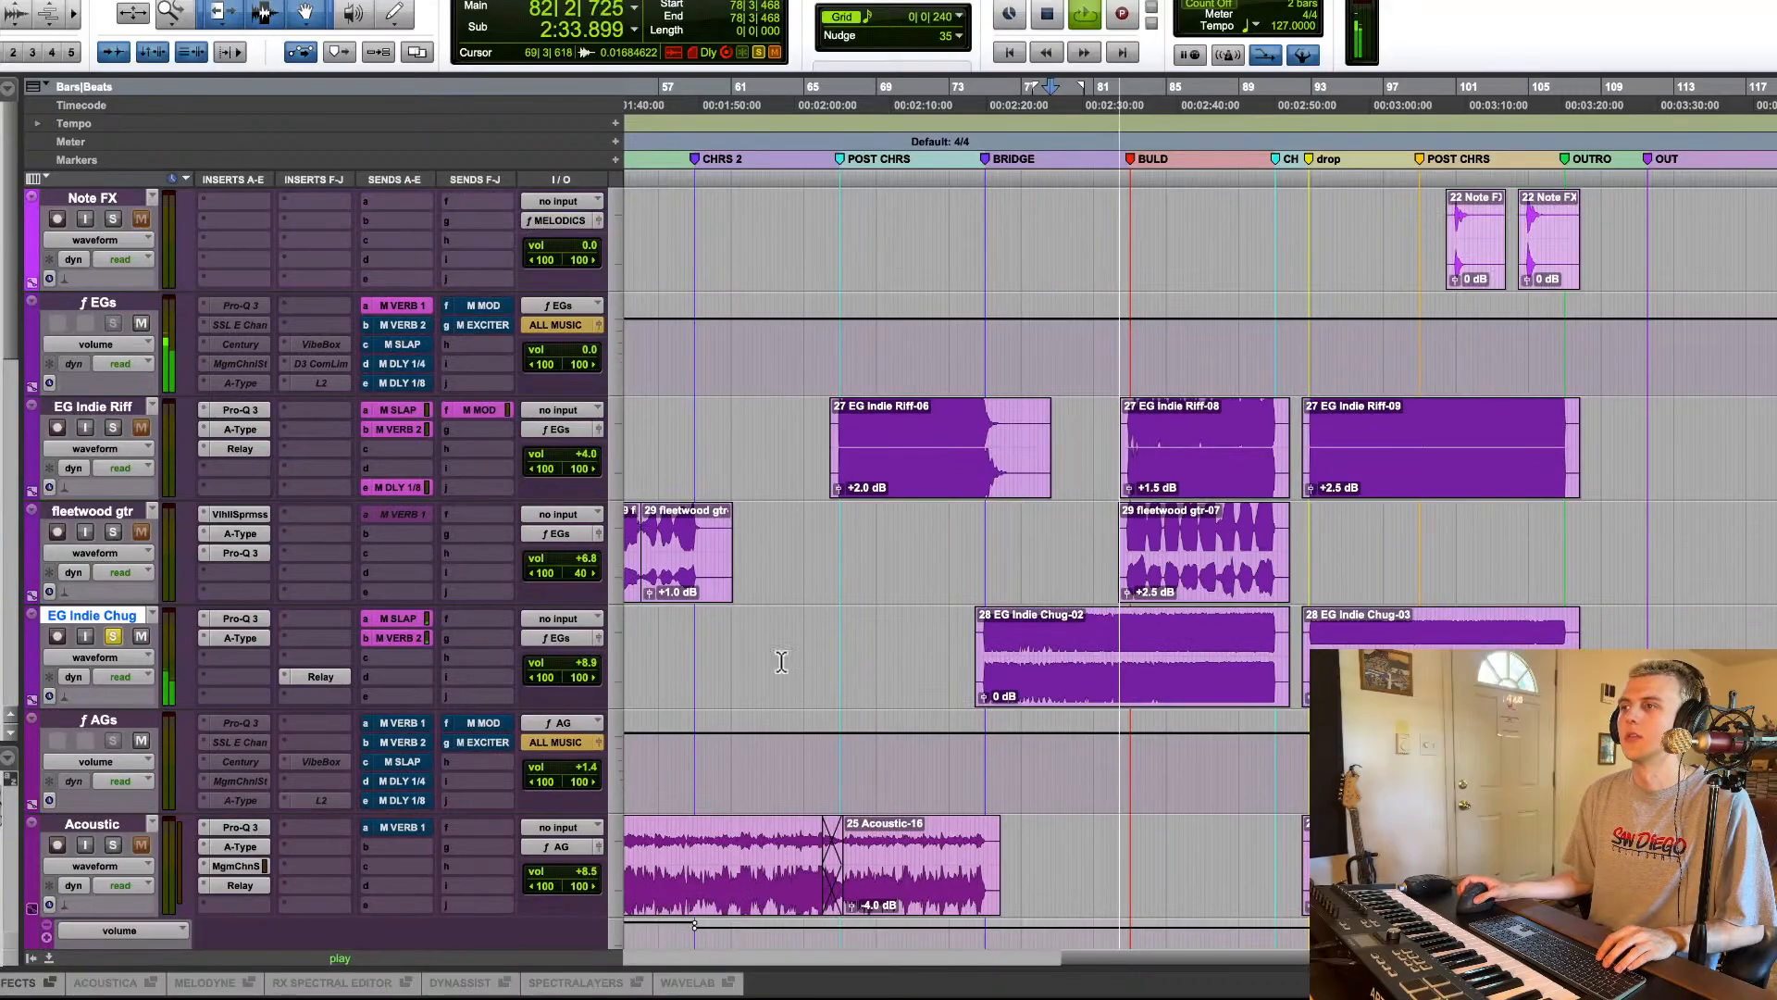
Step: Bypass the Pro-Q 3, A-Type and Relay inserts on EG Indie Chug and mute its M SLAP and M VERB 2 sends
left_click(240, 618)
left_click(320, 676)
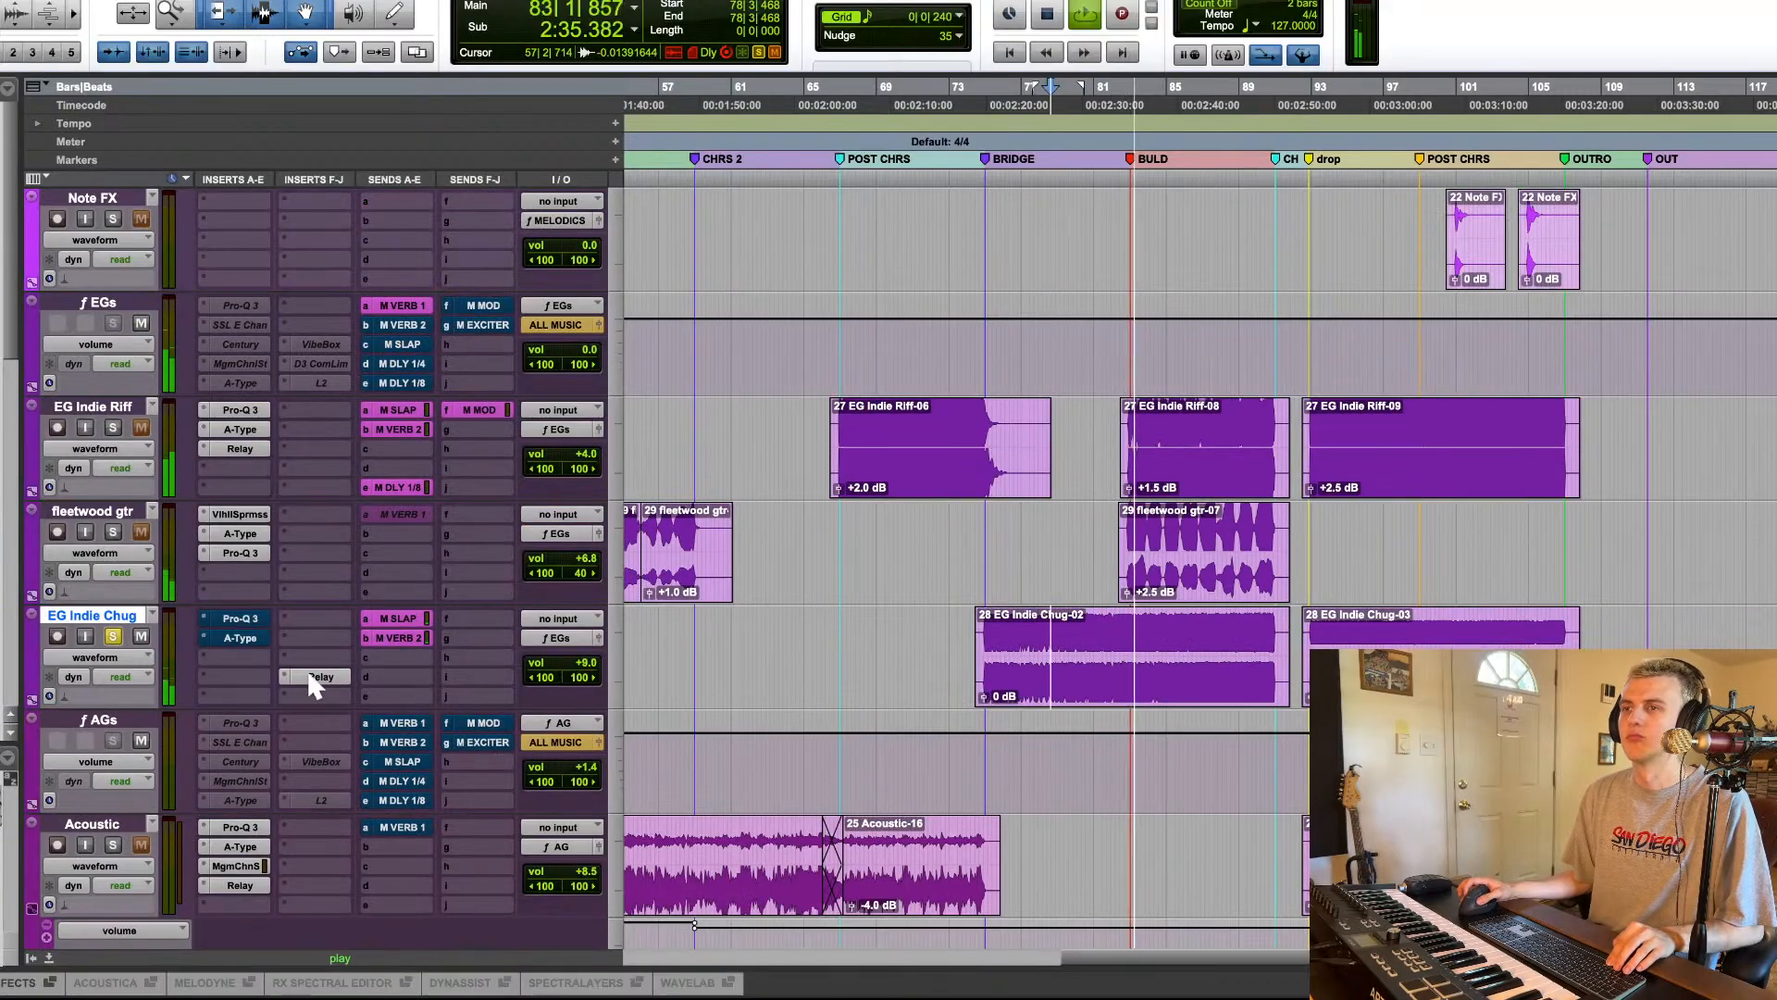
left_click(398, 638)
left_click(402, 618)
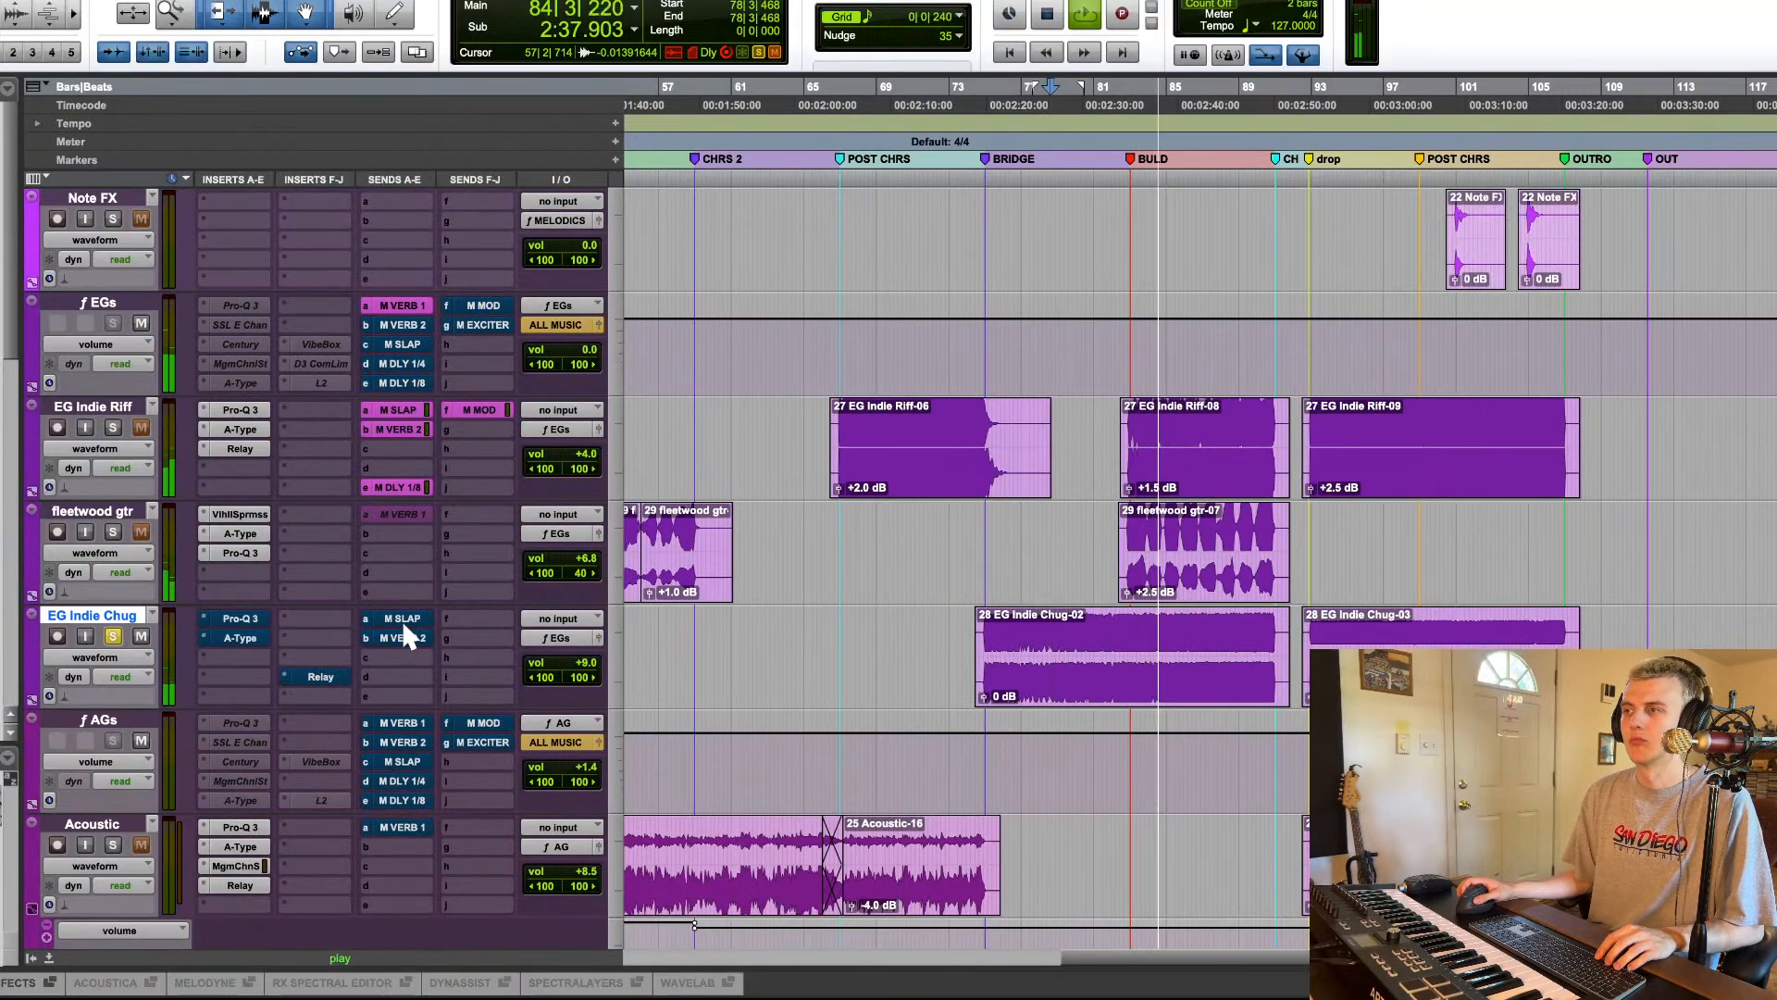
Step: Unmute the M SLAP and M VERB 2 sends on EG Indie Chug to hear them, and mute both again
left_click(402, 618)
left_click(402, 638)
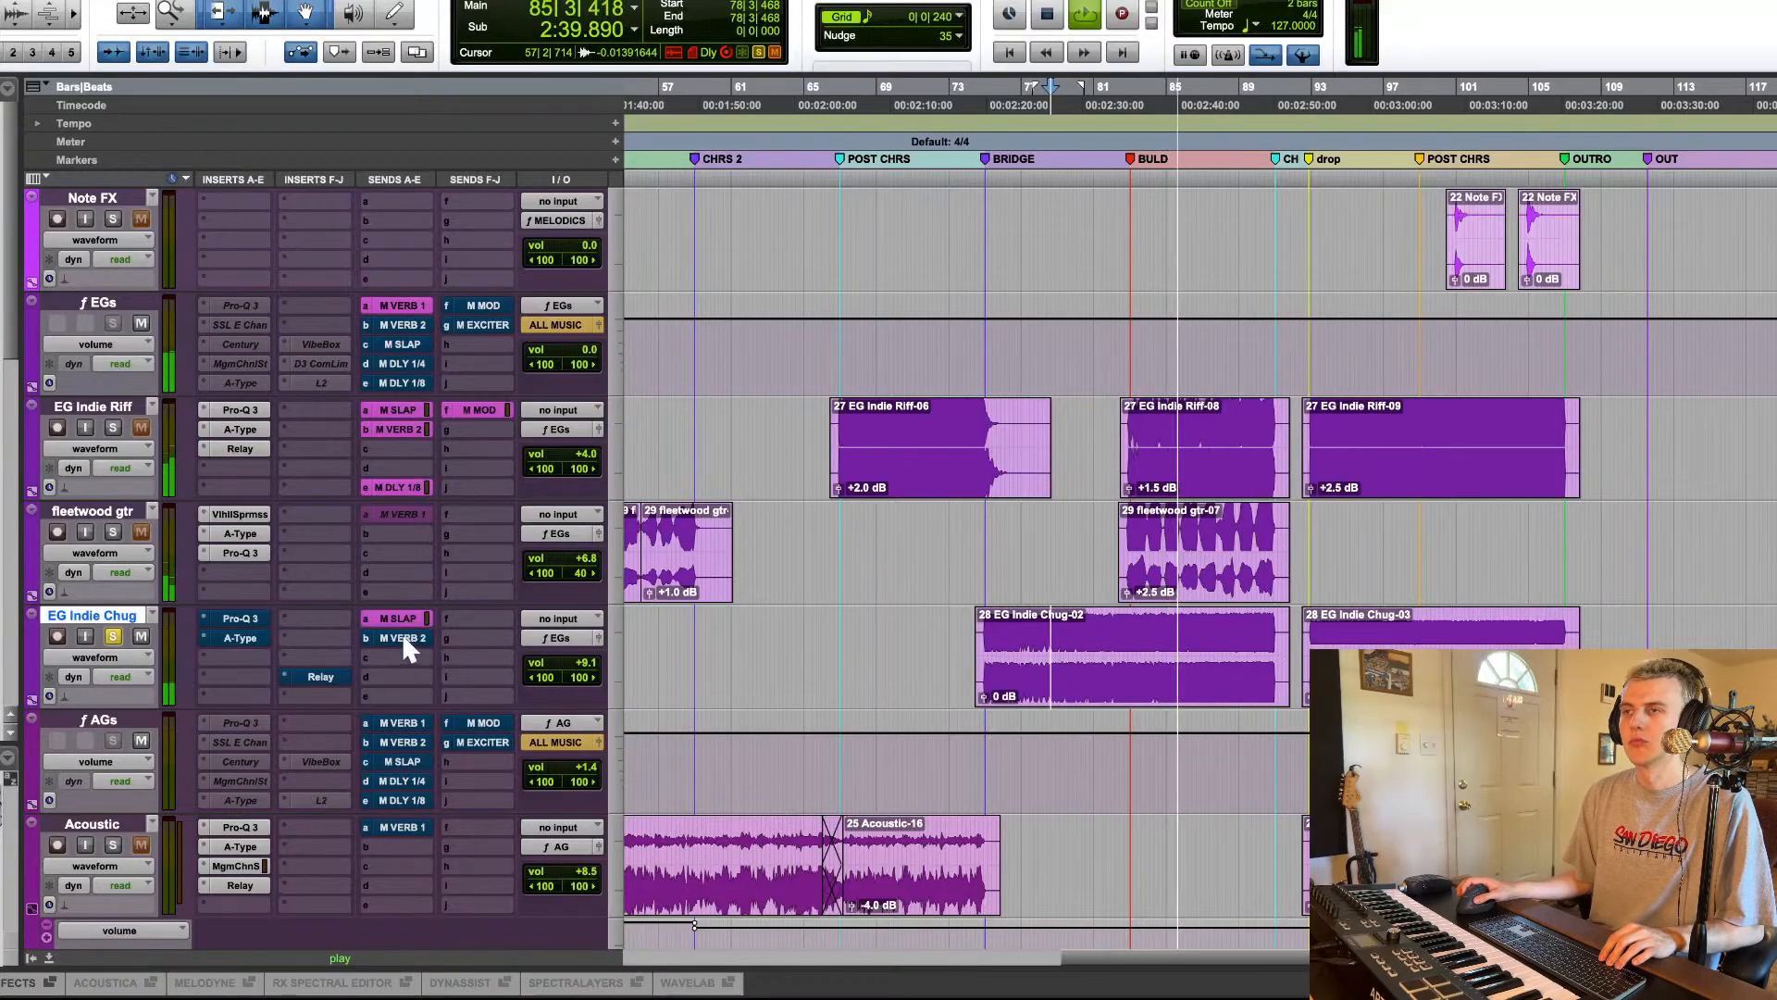
left_click(398, 638)
left_click(396, 620)
Step: Re-enable Relay, Pro-Q 3 and A-Type on EG Indie Chug, show the A-Type settings and stop playback
left_click(320, 676)
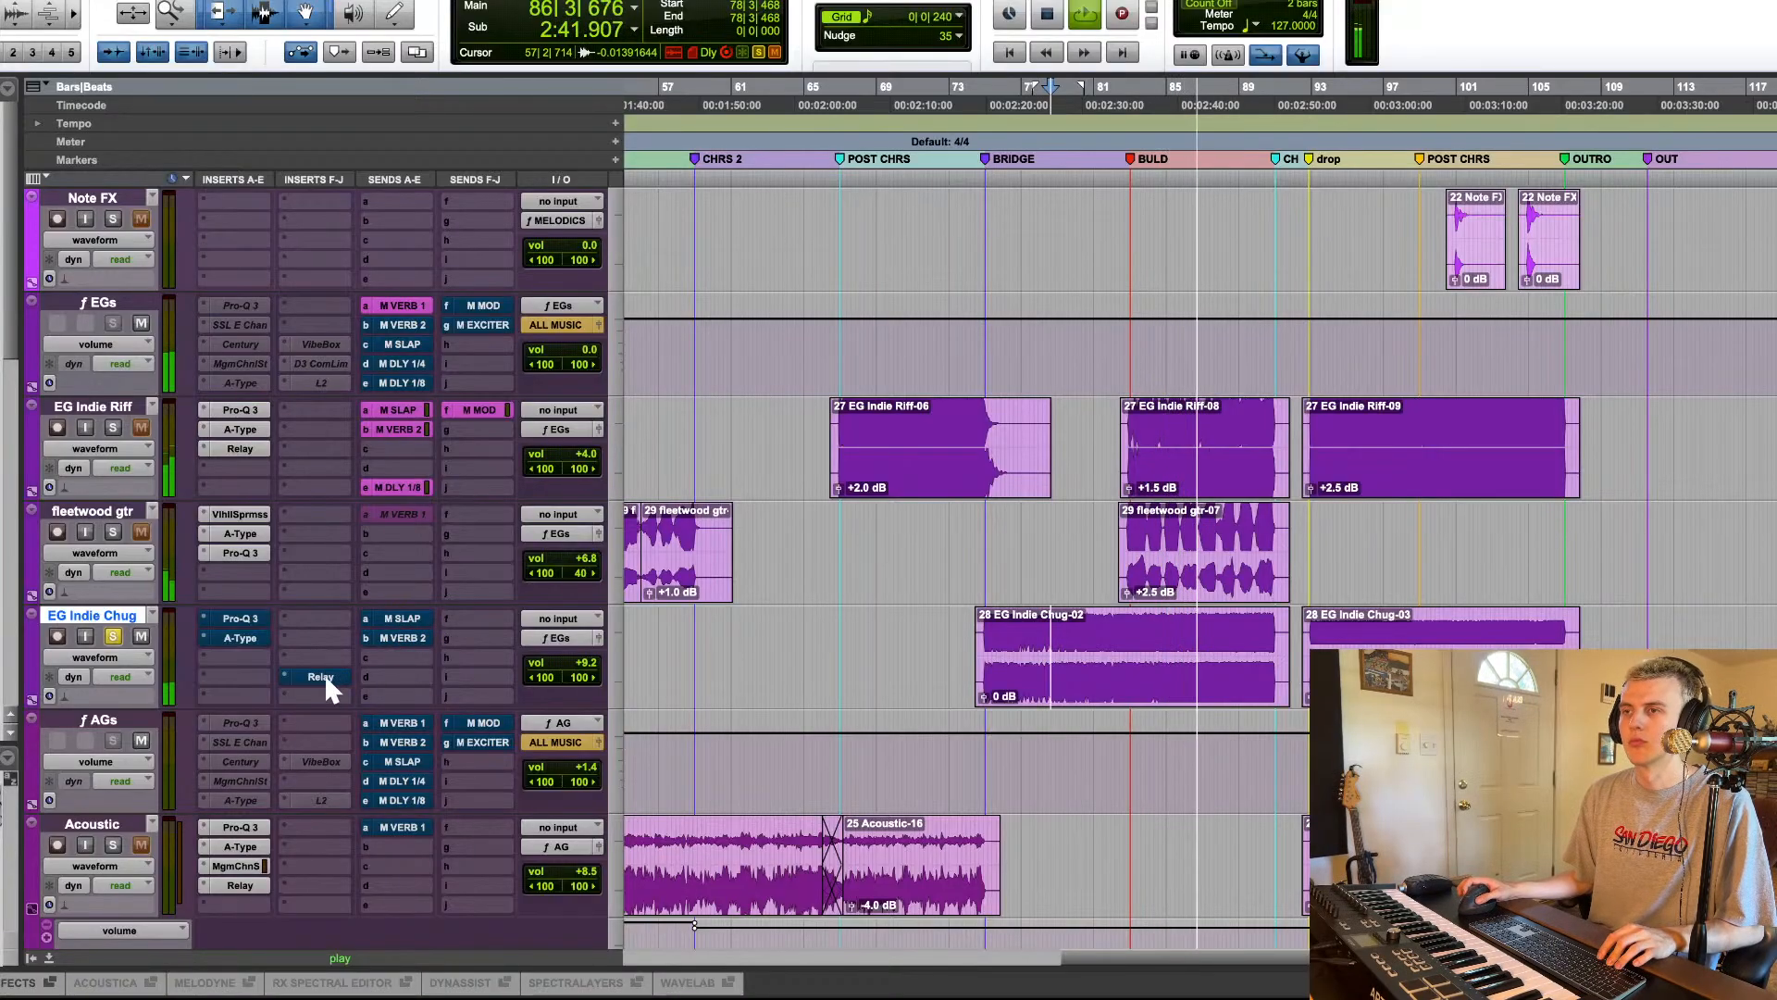
left_click(239, 618)
left_click(243, 638)
left_click(245, 638)
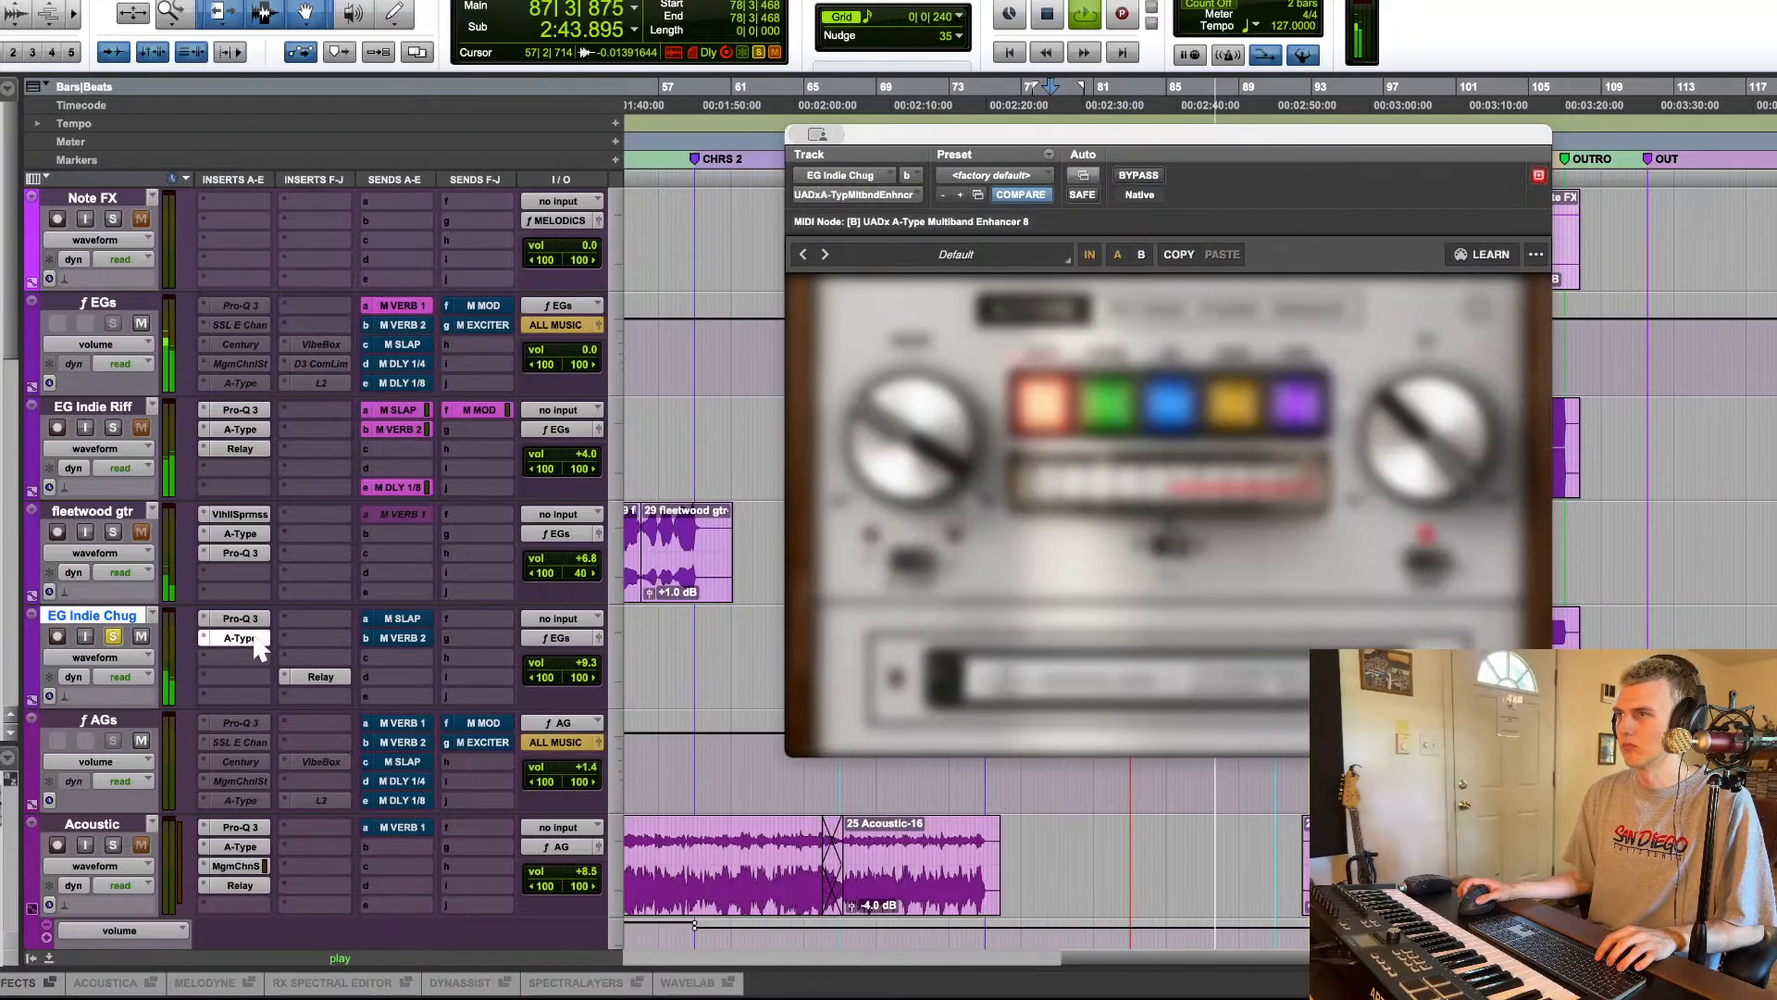
left_click(248, 639)
key("space")
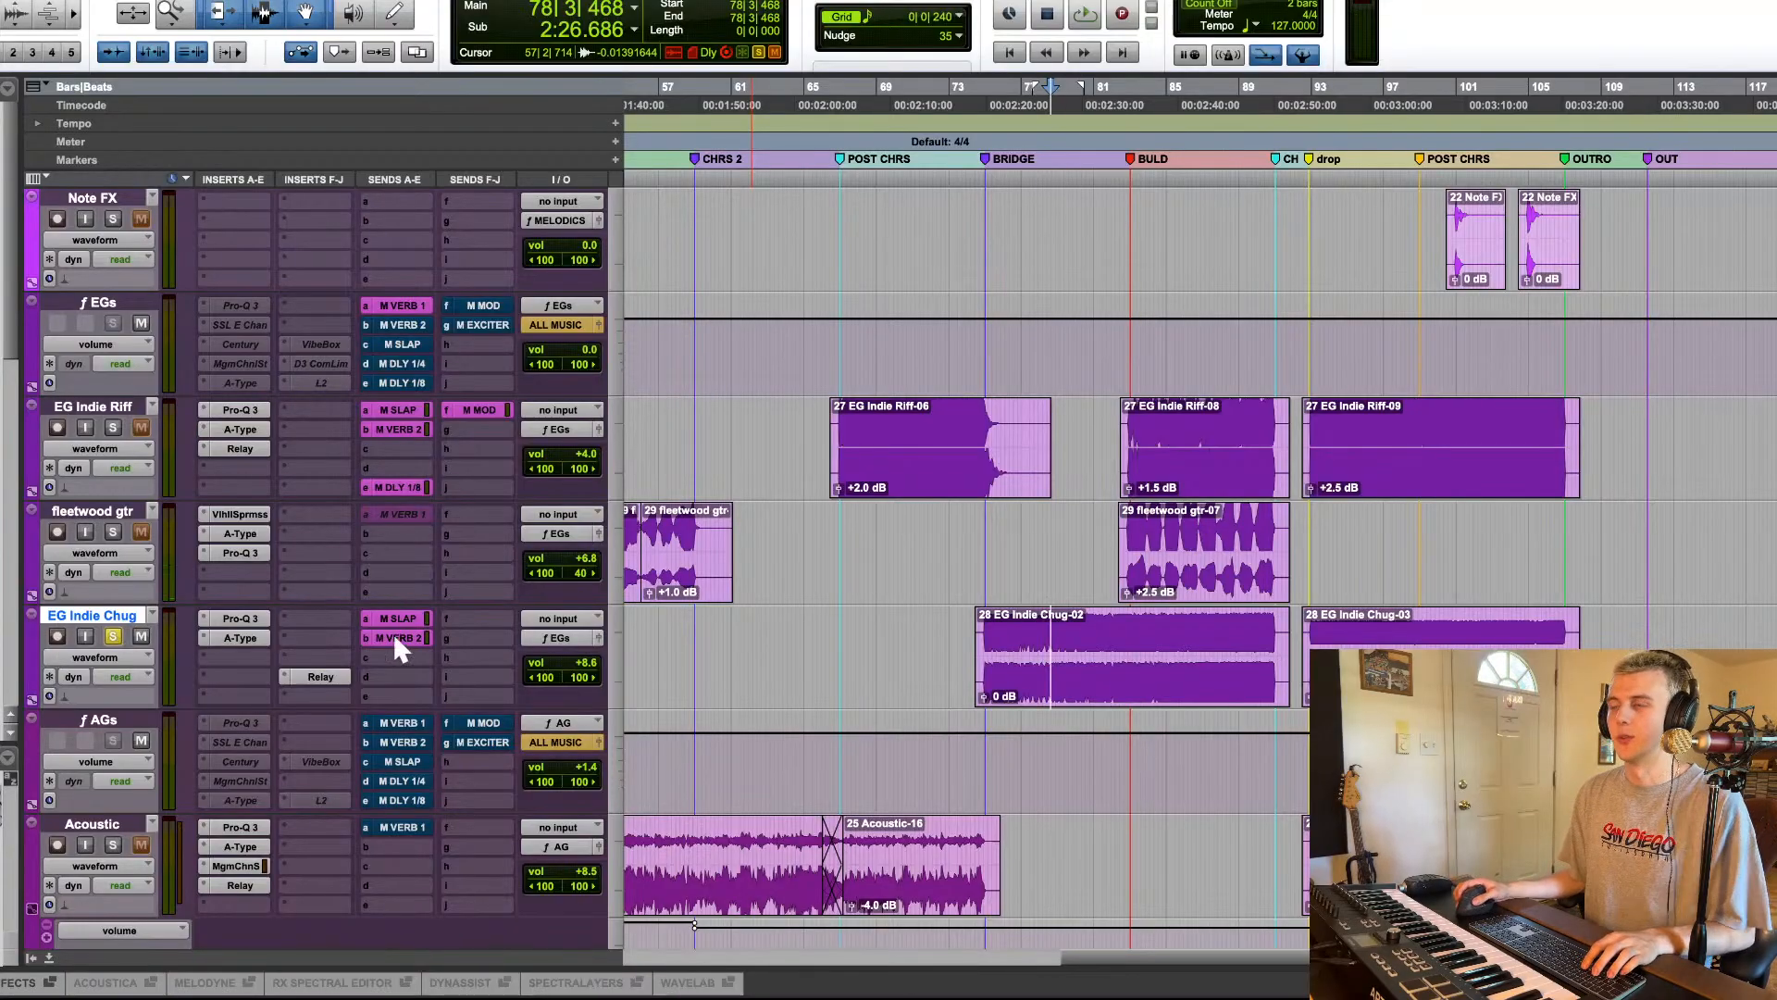
Step: Show the electric guitar tracks across the whole song, from the intro to the outro
scroll(866, 571, "down", 3)
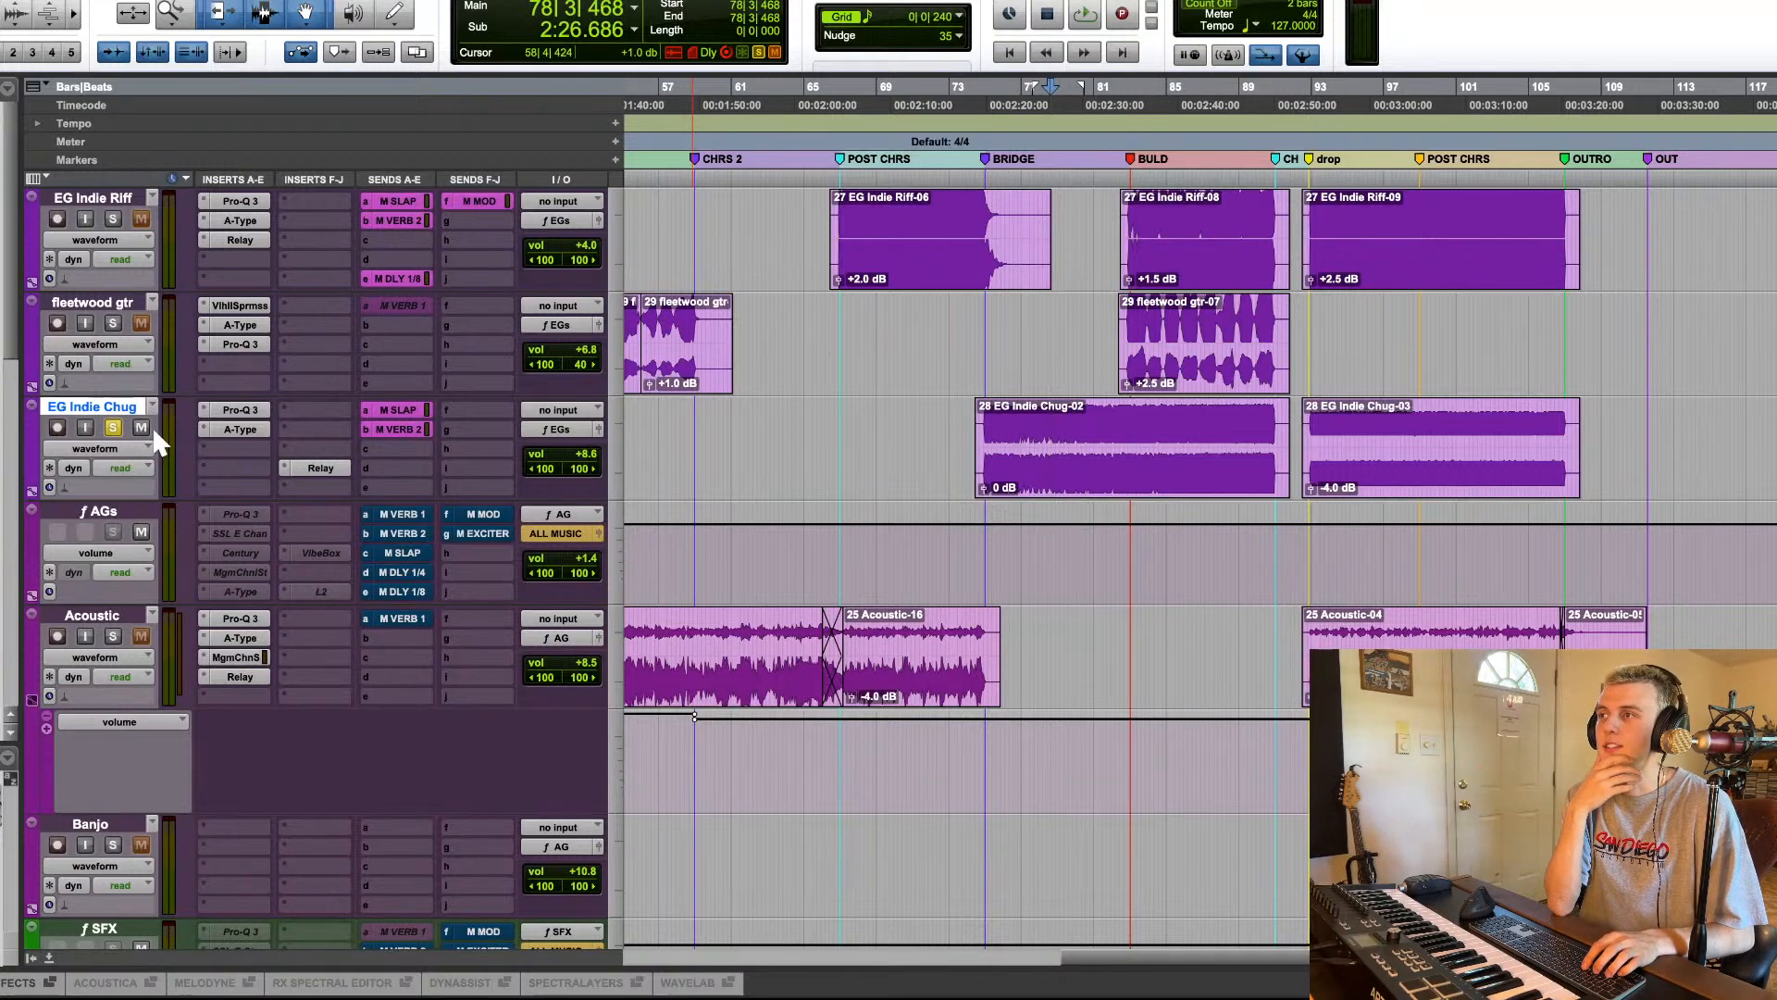
key("r")
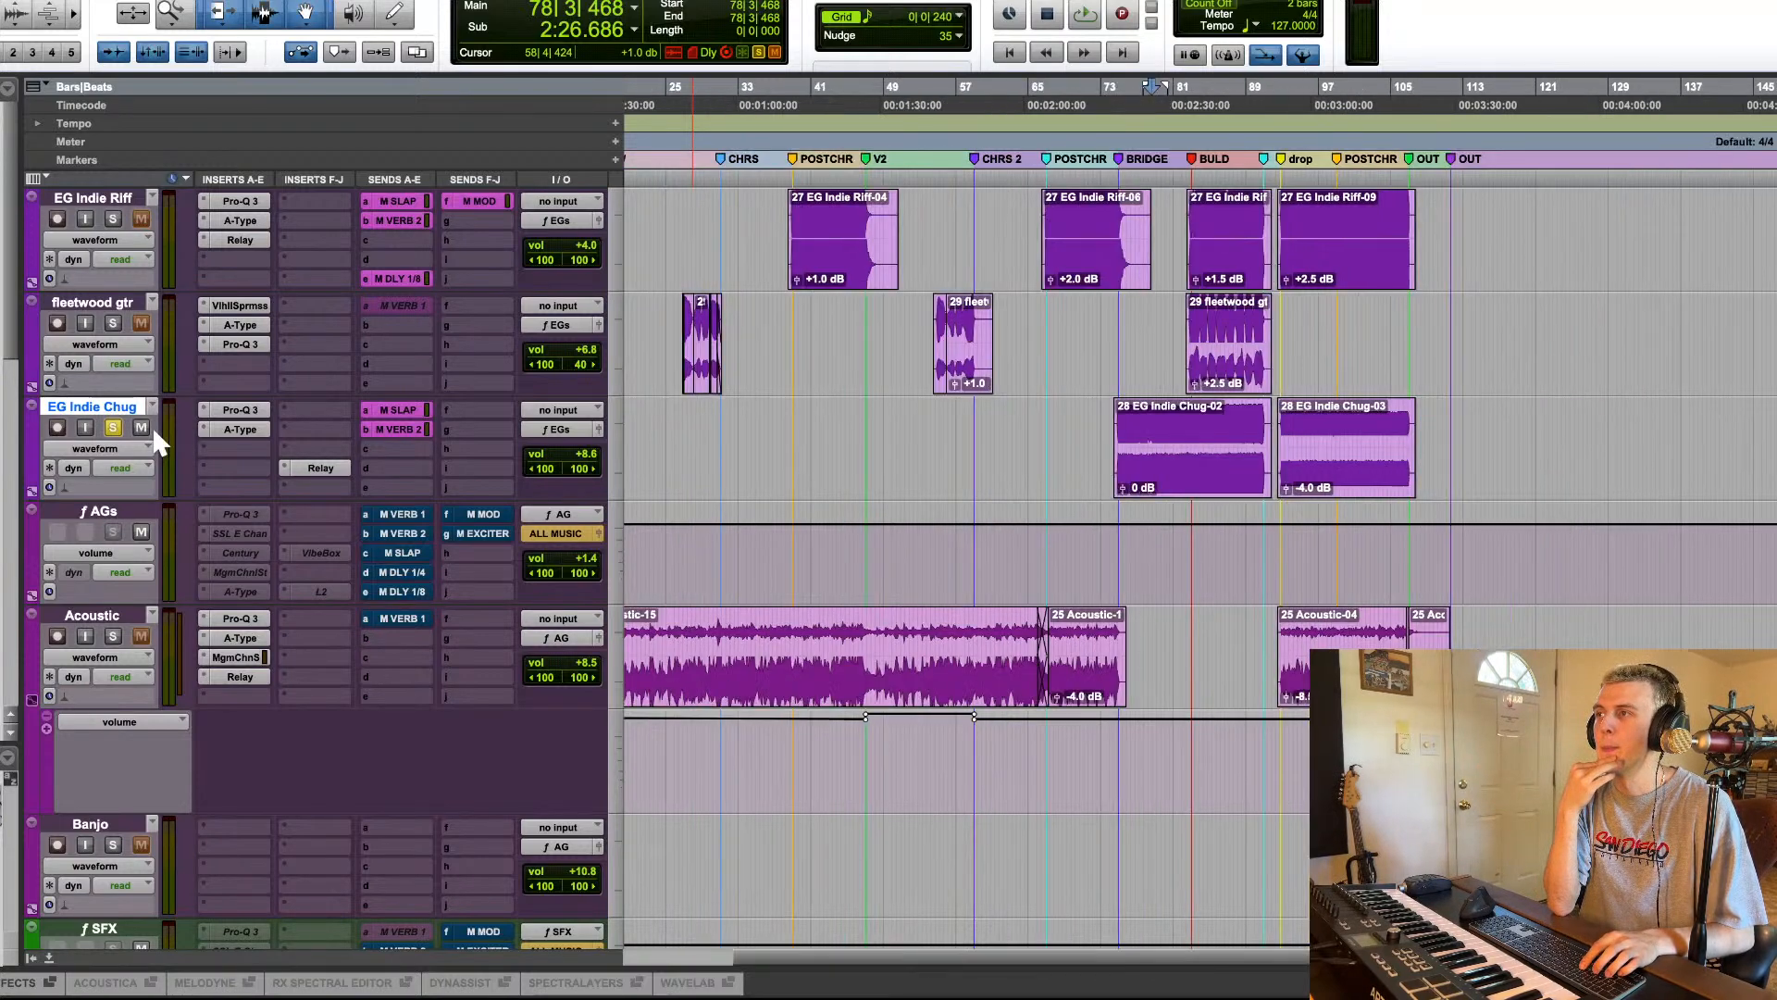
key("r")
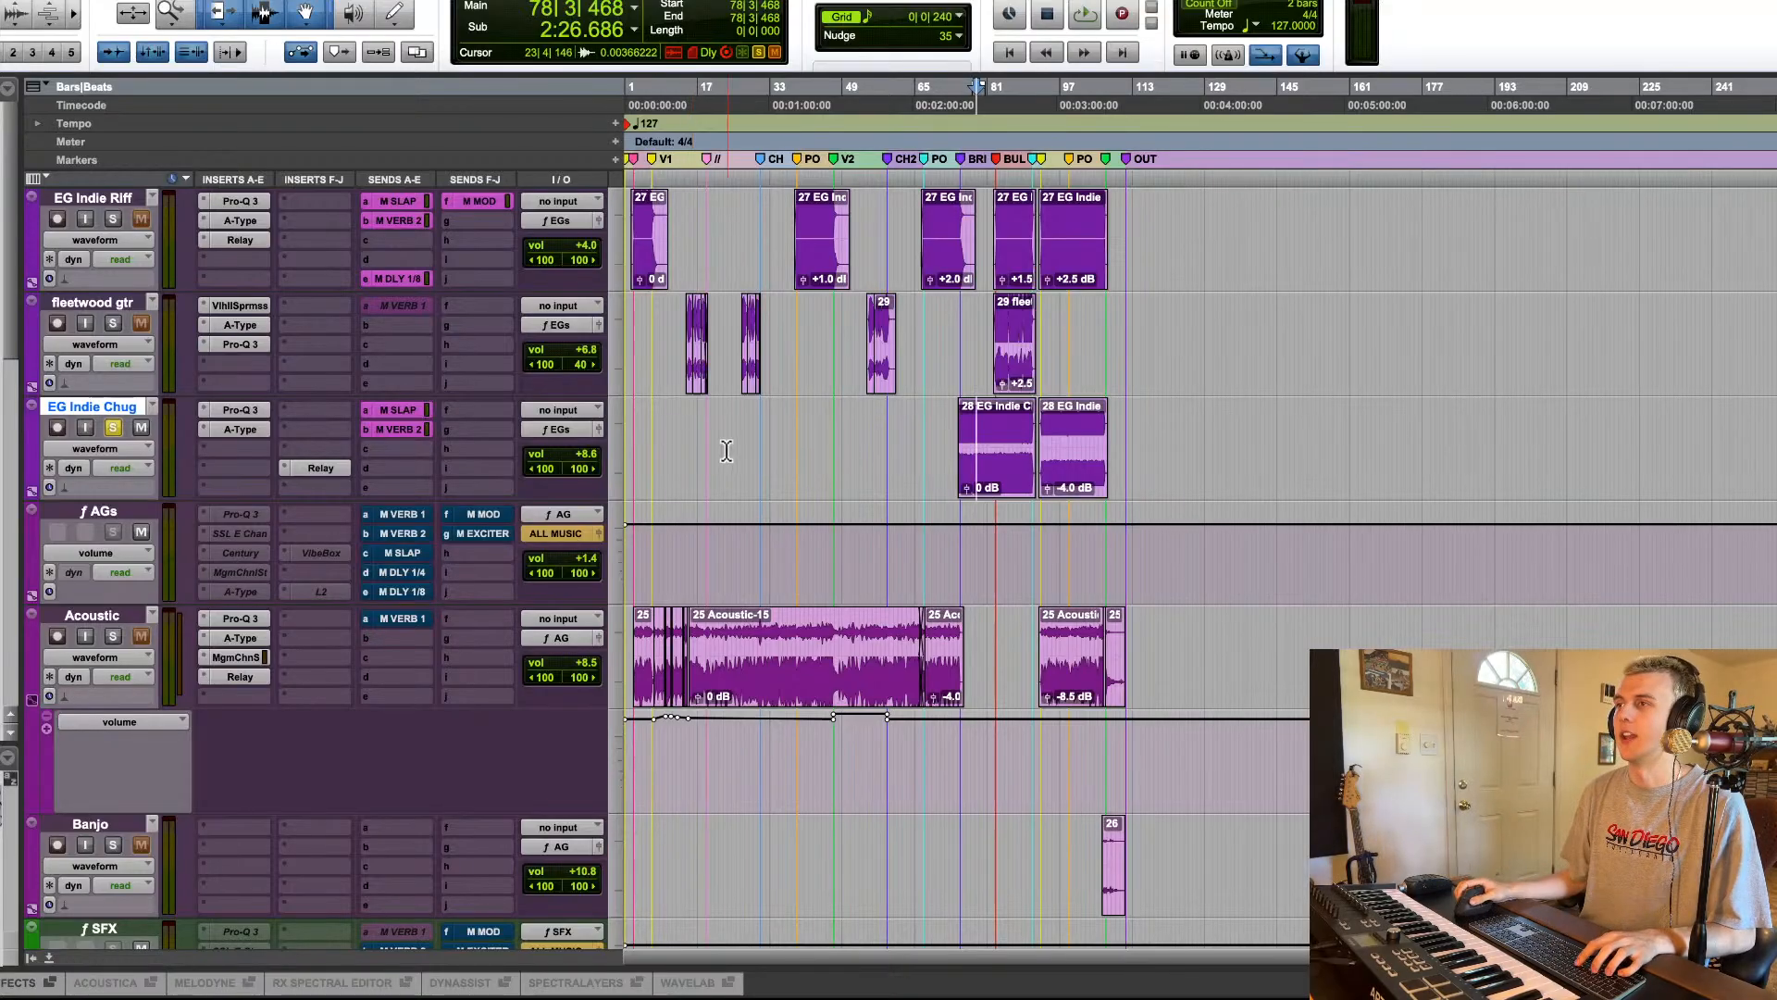
key("t")
key("t")
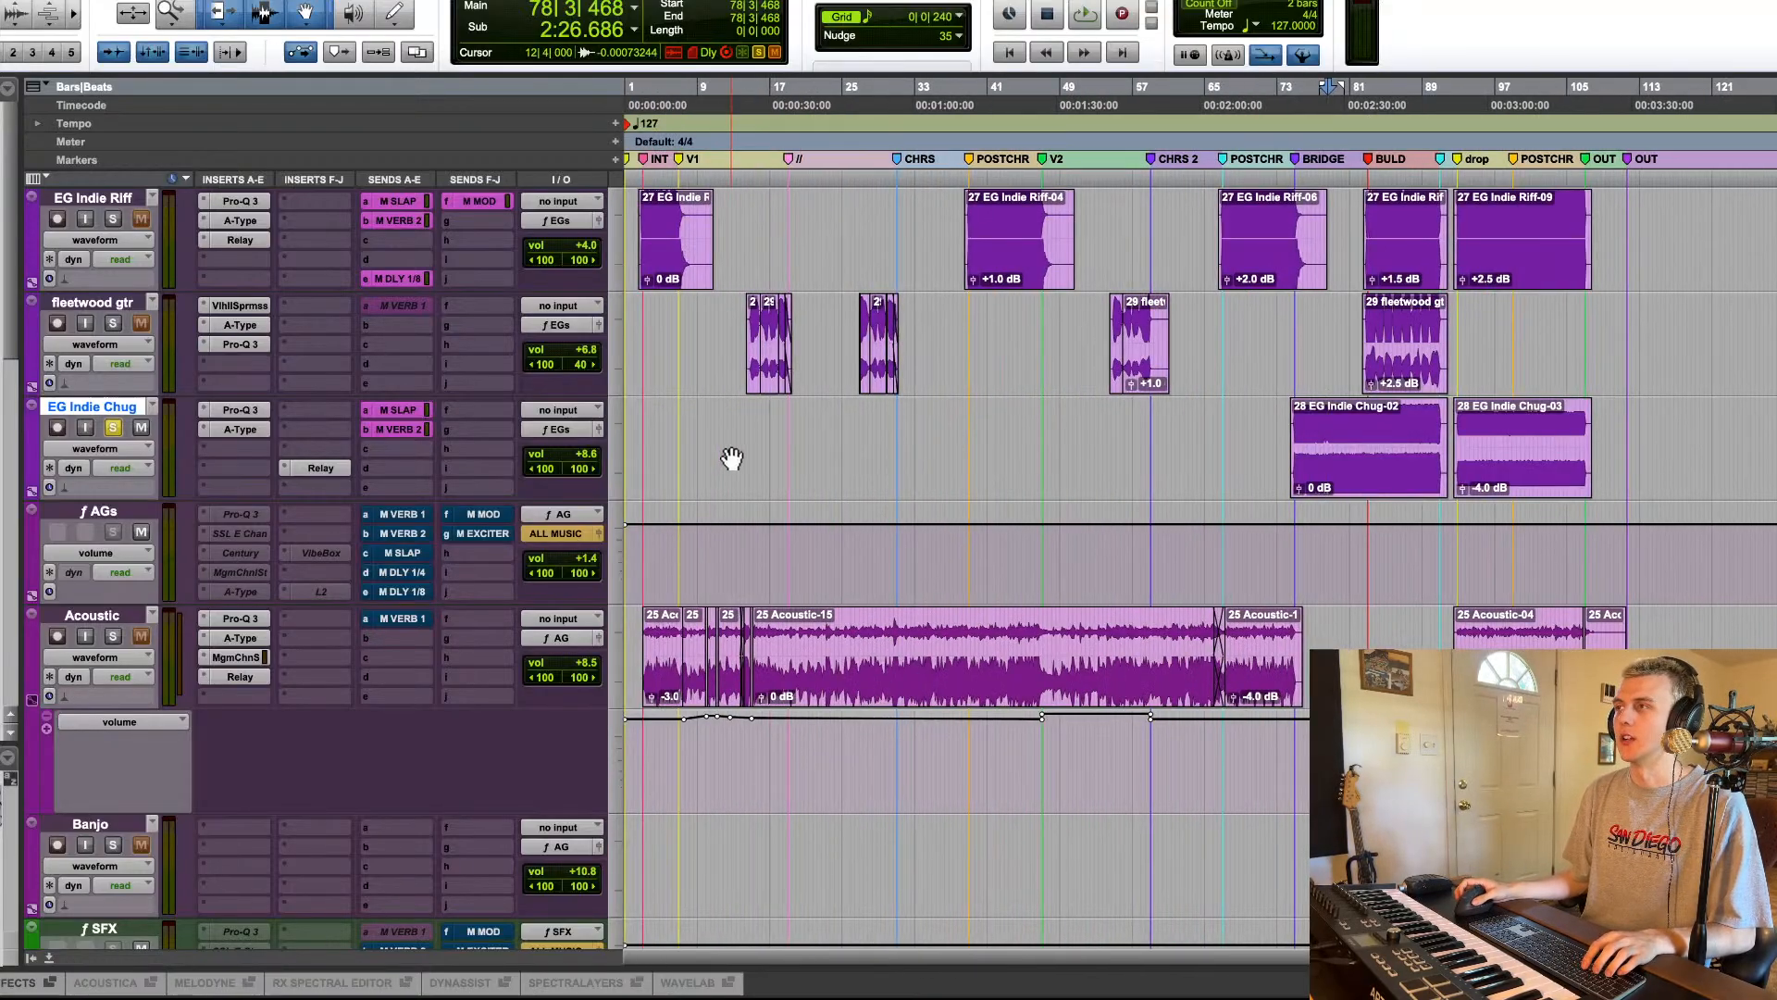
Step: Select the tracks from Intro piano through EG Indie Chug, solo them all together and clear their solos again
scroll(732, 458, "up", 5)
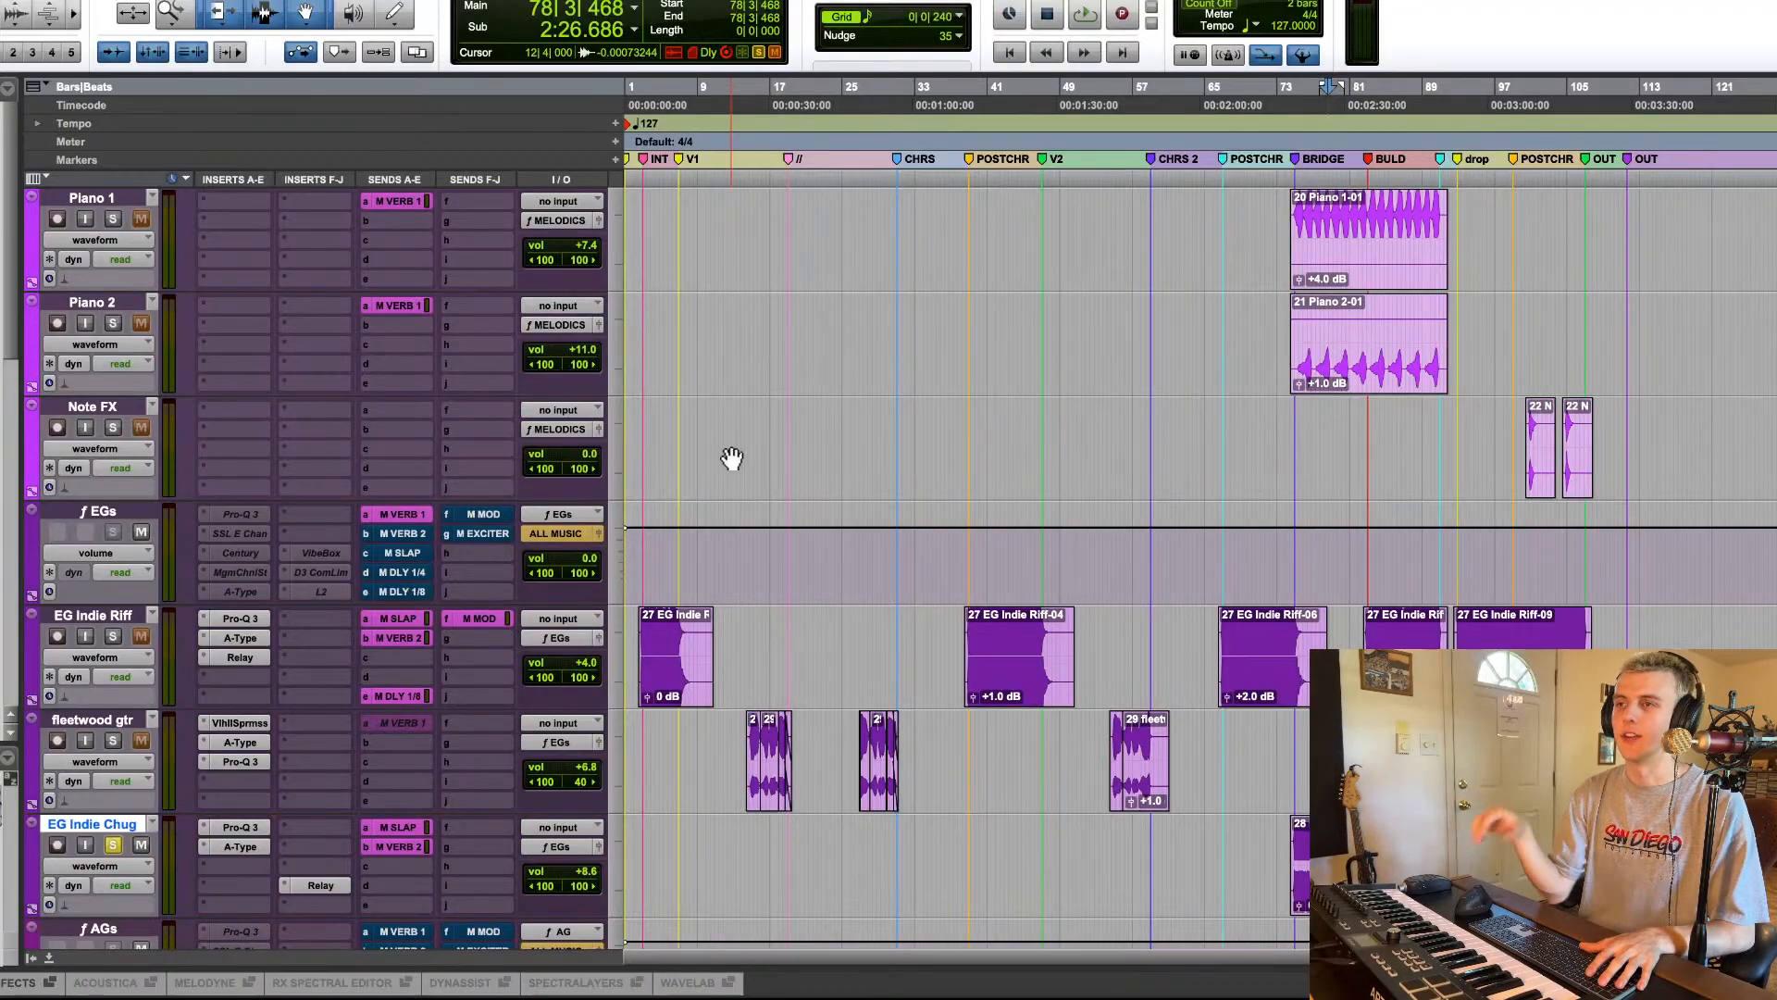
scroll(428, 620, "up", 15)
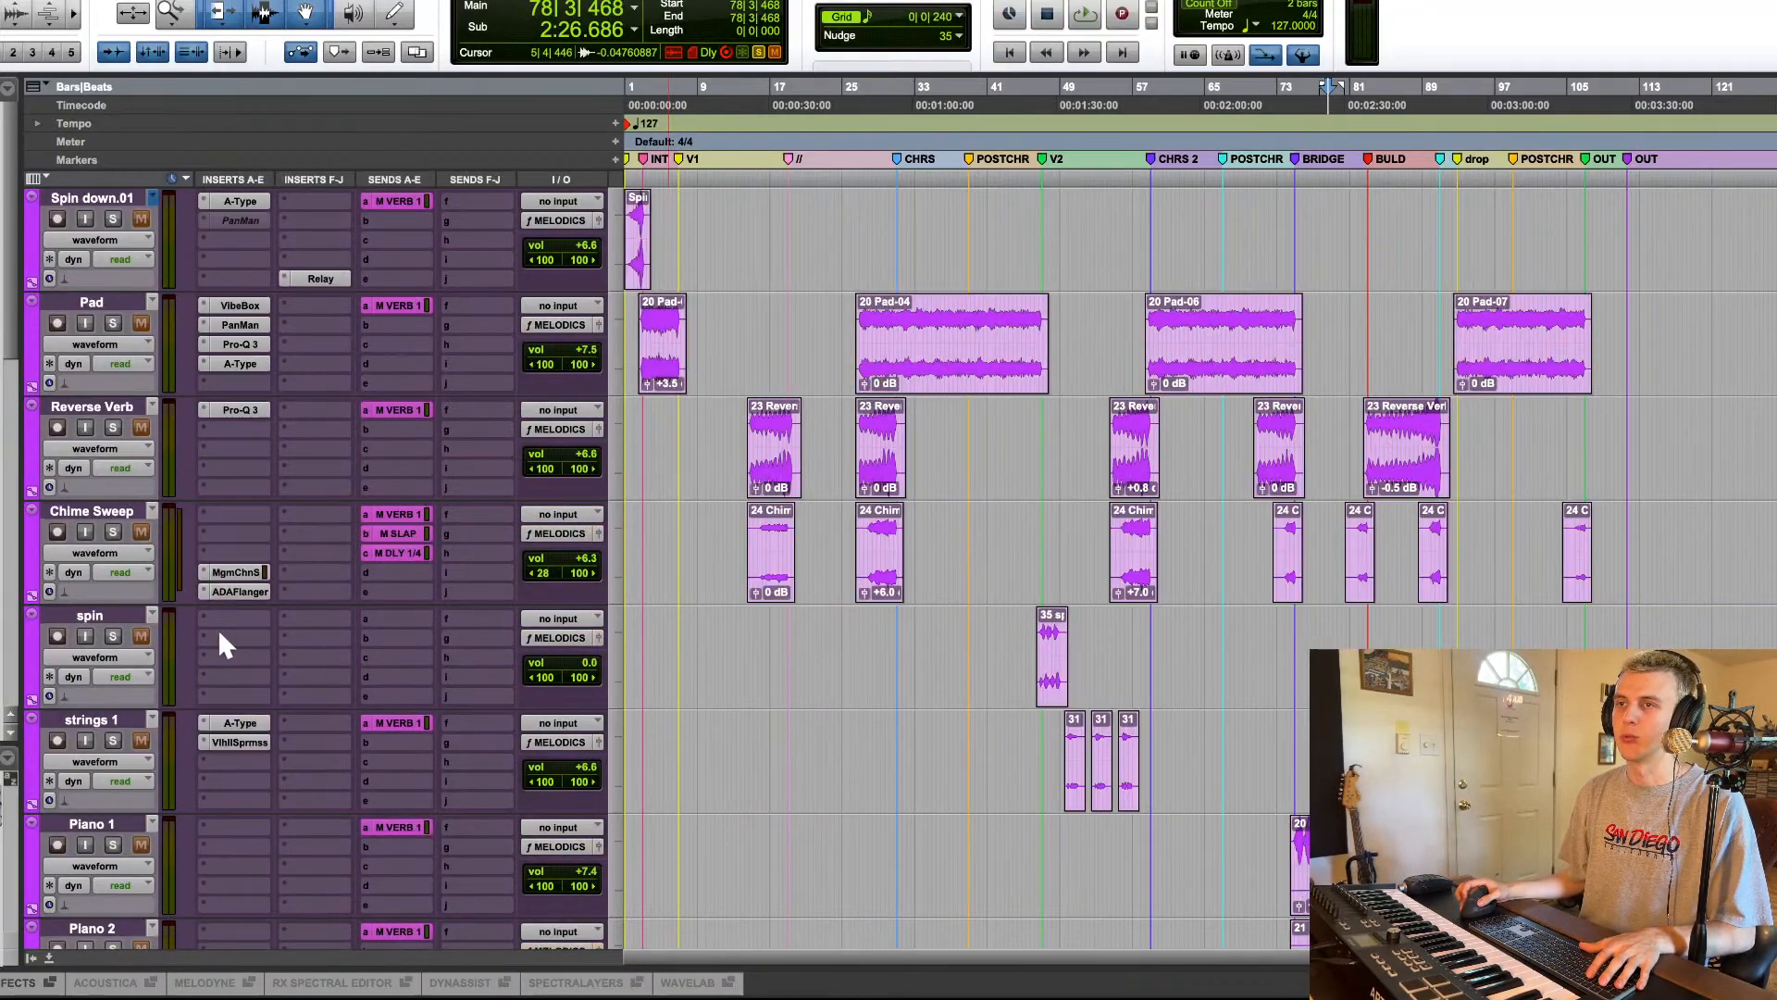
left_click(92, 511, "shift")
left_click(113, 533, "alt+shift")
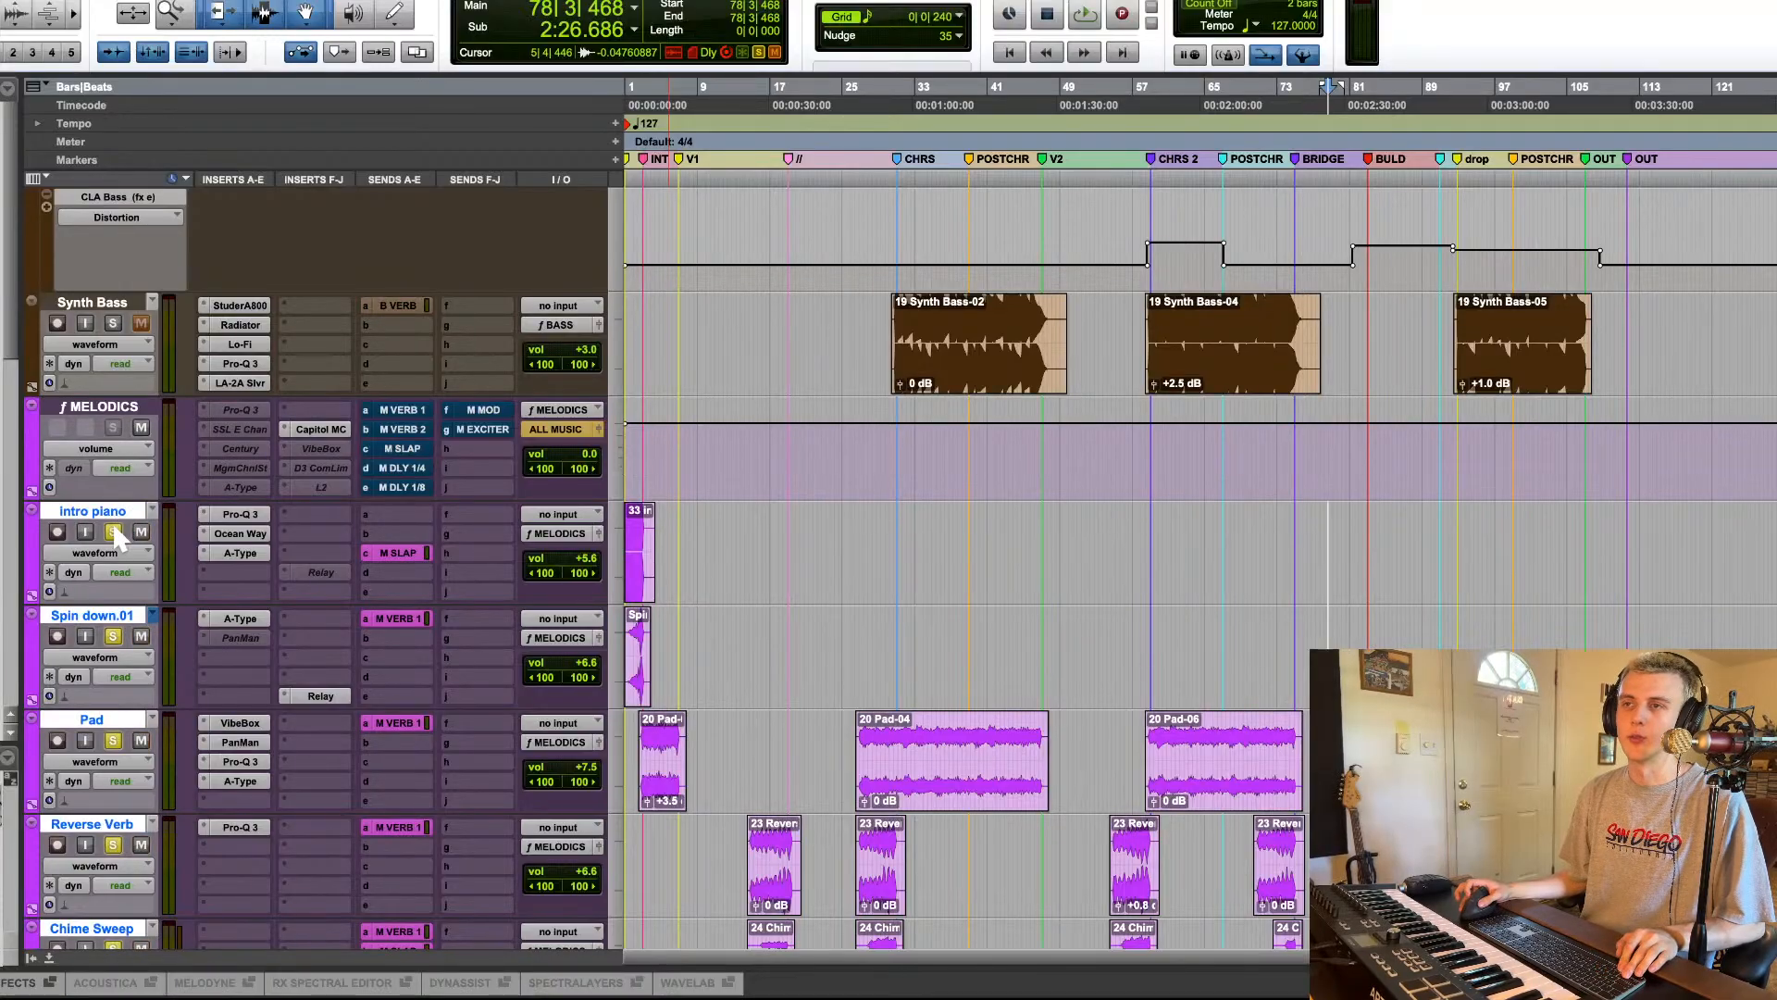
scroll(763, 546, "down", 12)
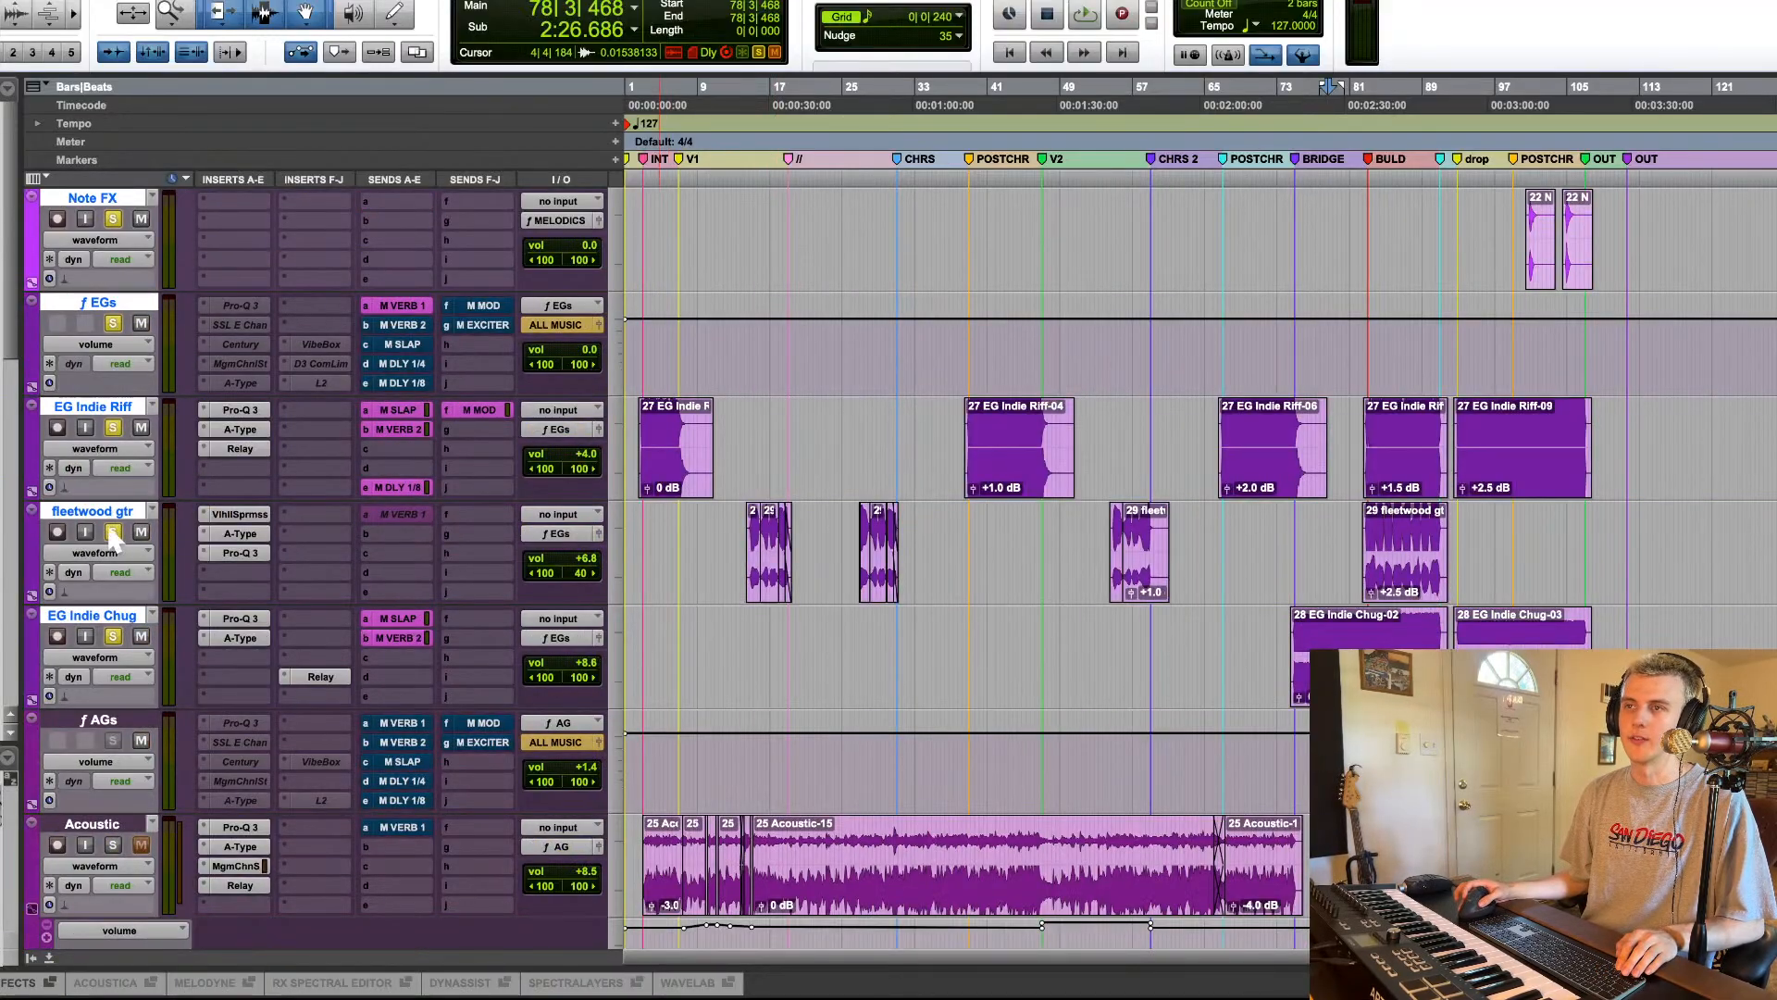
left_click(113, 532, "alt+shift")
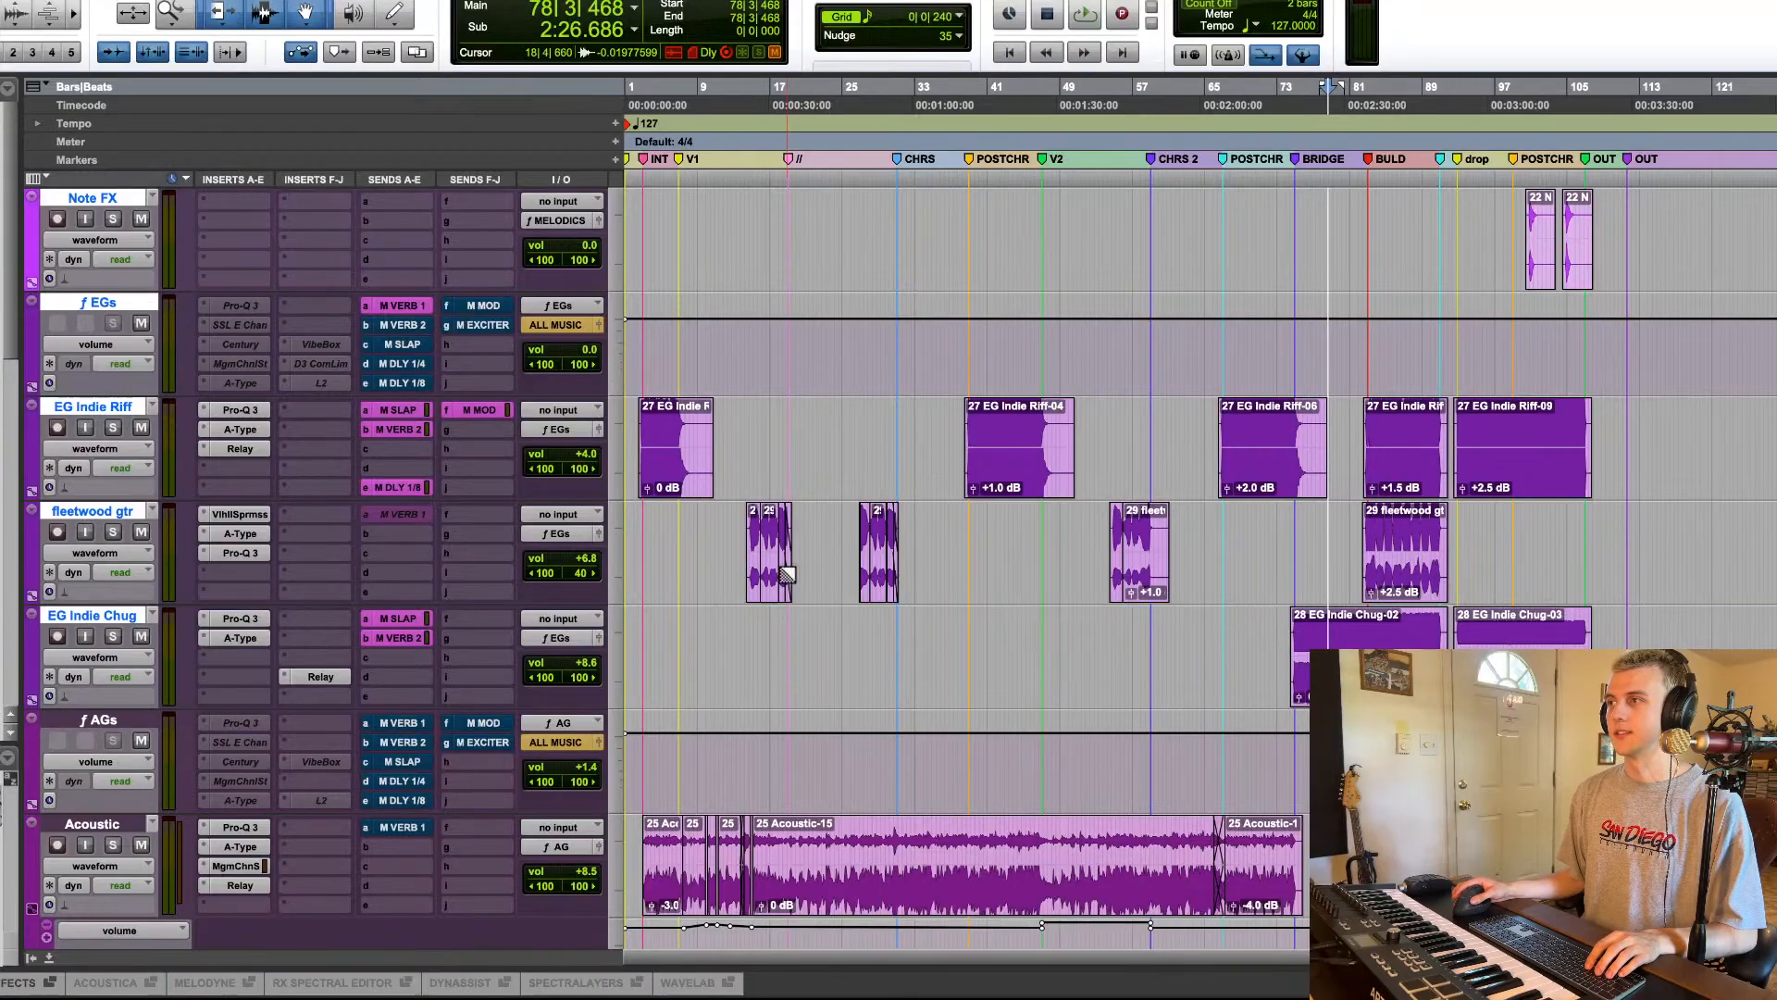
Step: Solo the Acoustic track, play from bar 3 at the intro and bypass its Pro-Q 3, A-Type, MgmChnSt and Relay inserts
scroll(787, 574, "down", 5)
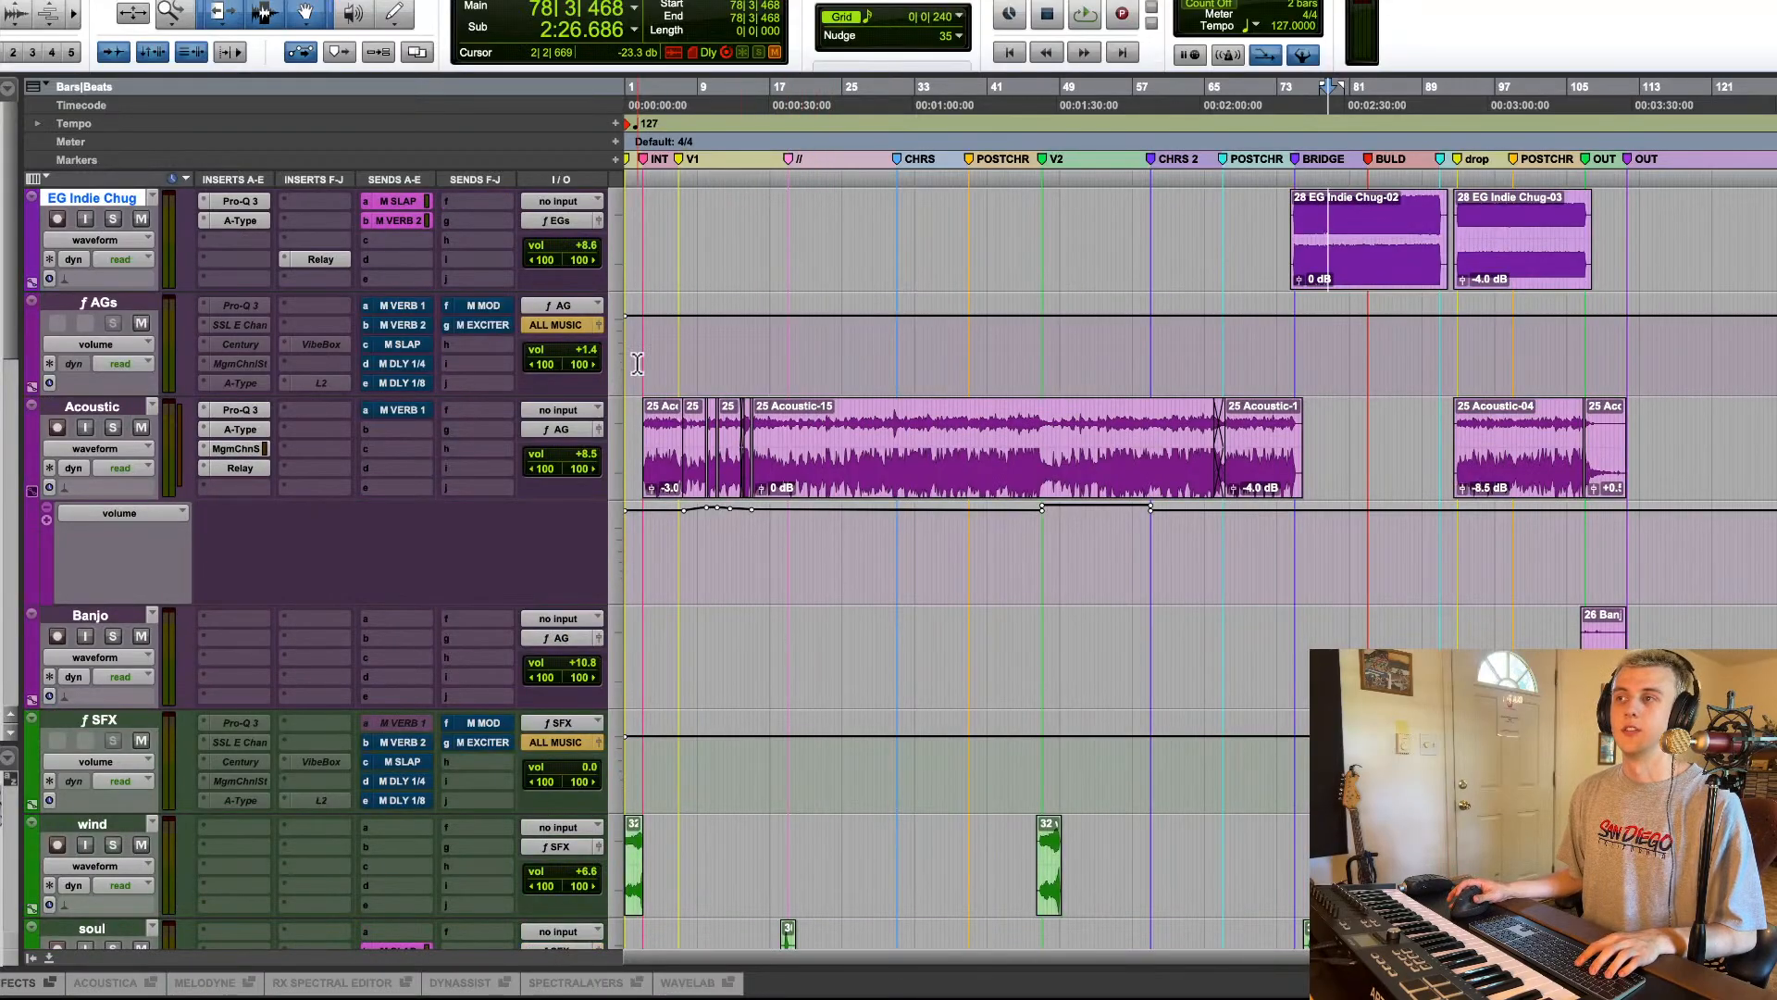
left_click(637, 365)
left_click(639, 368)
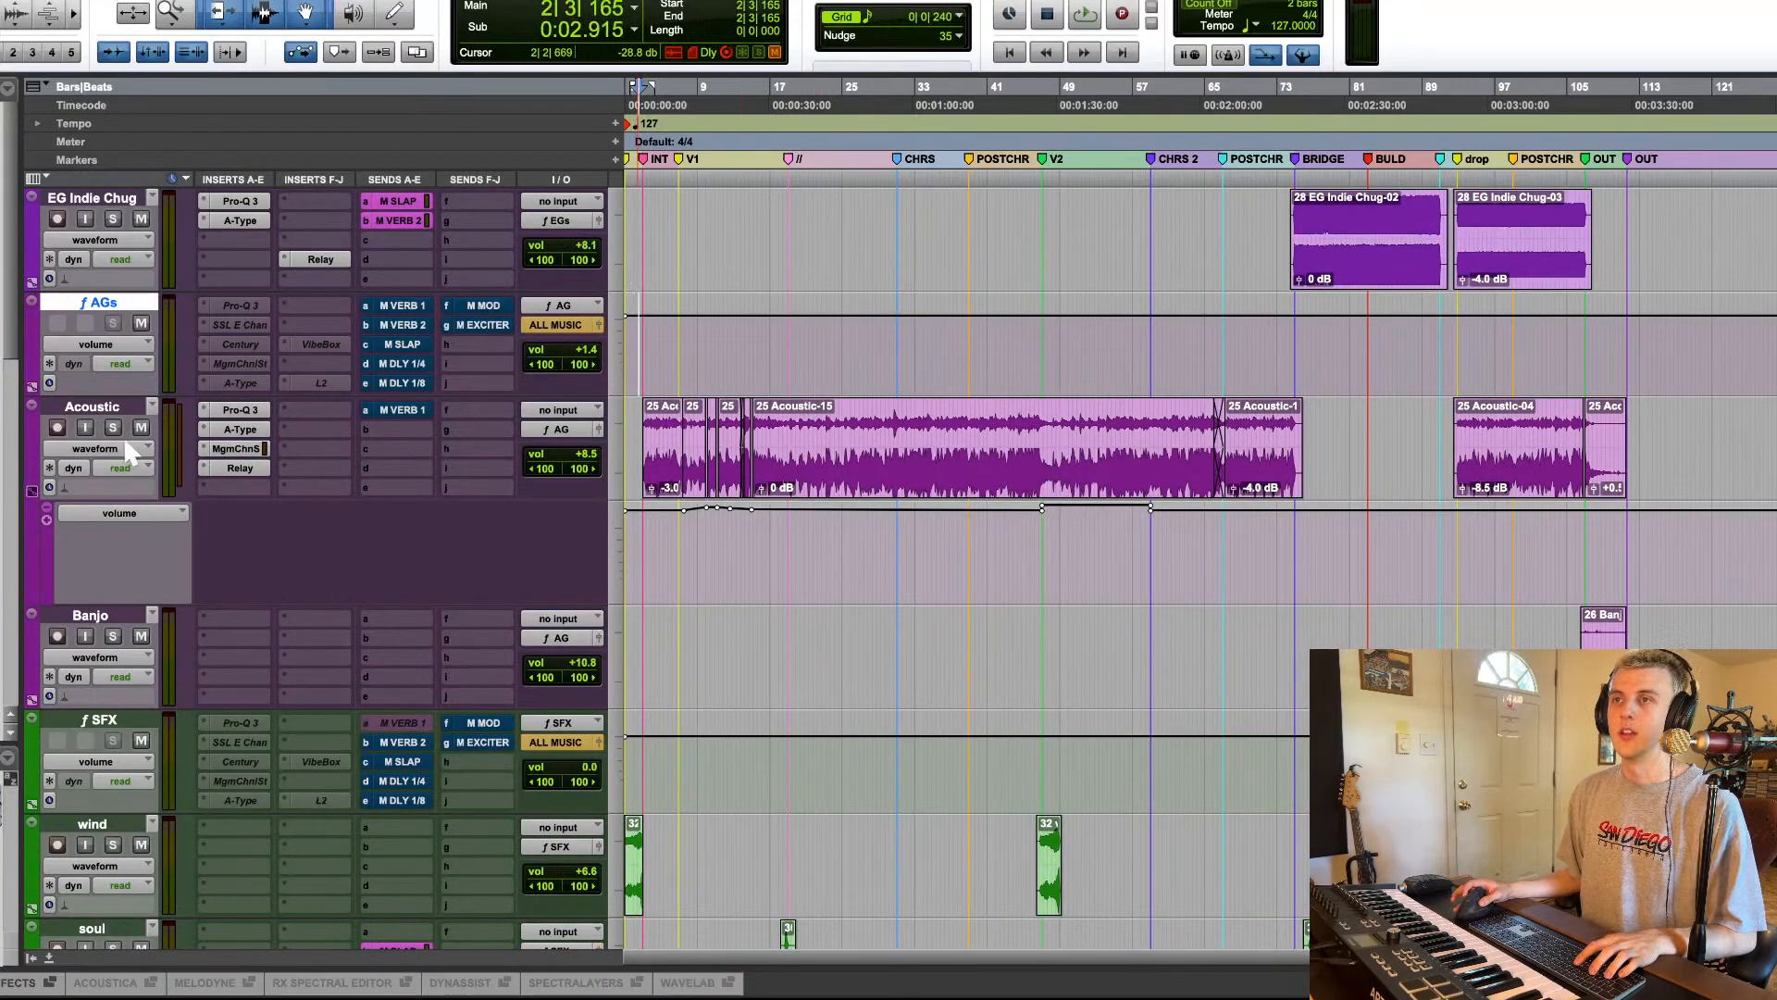
key("ctrl+bracketright")
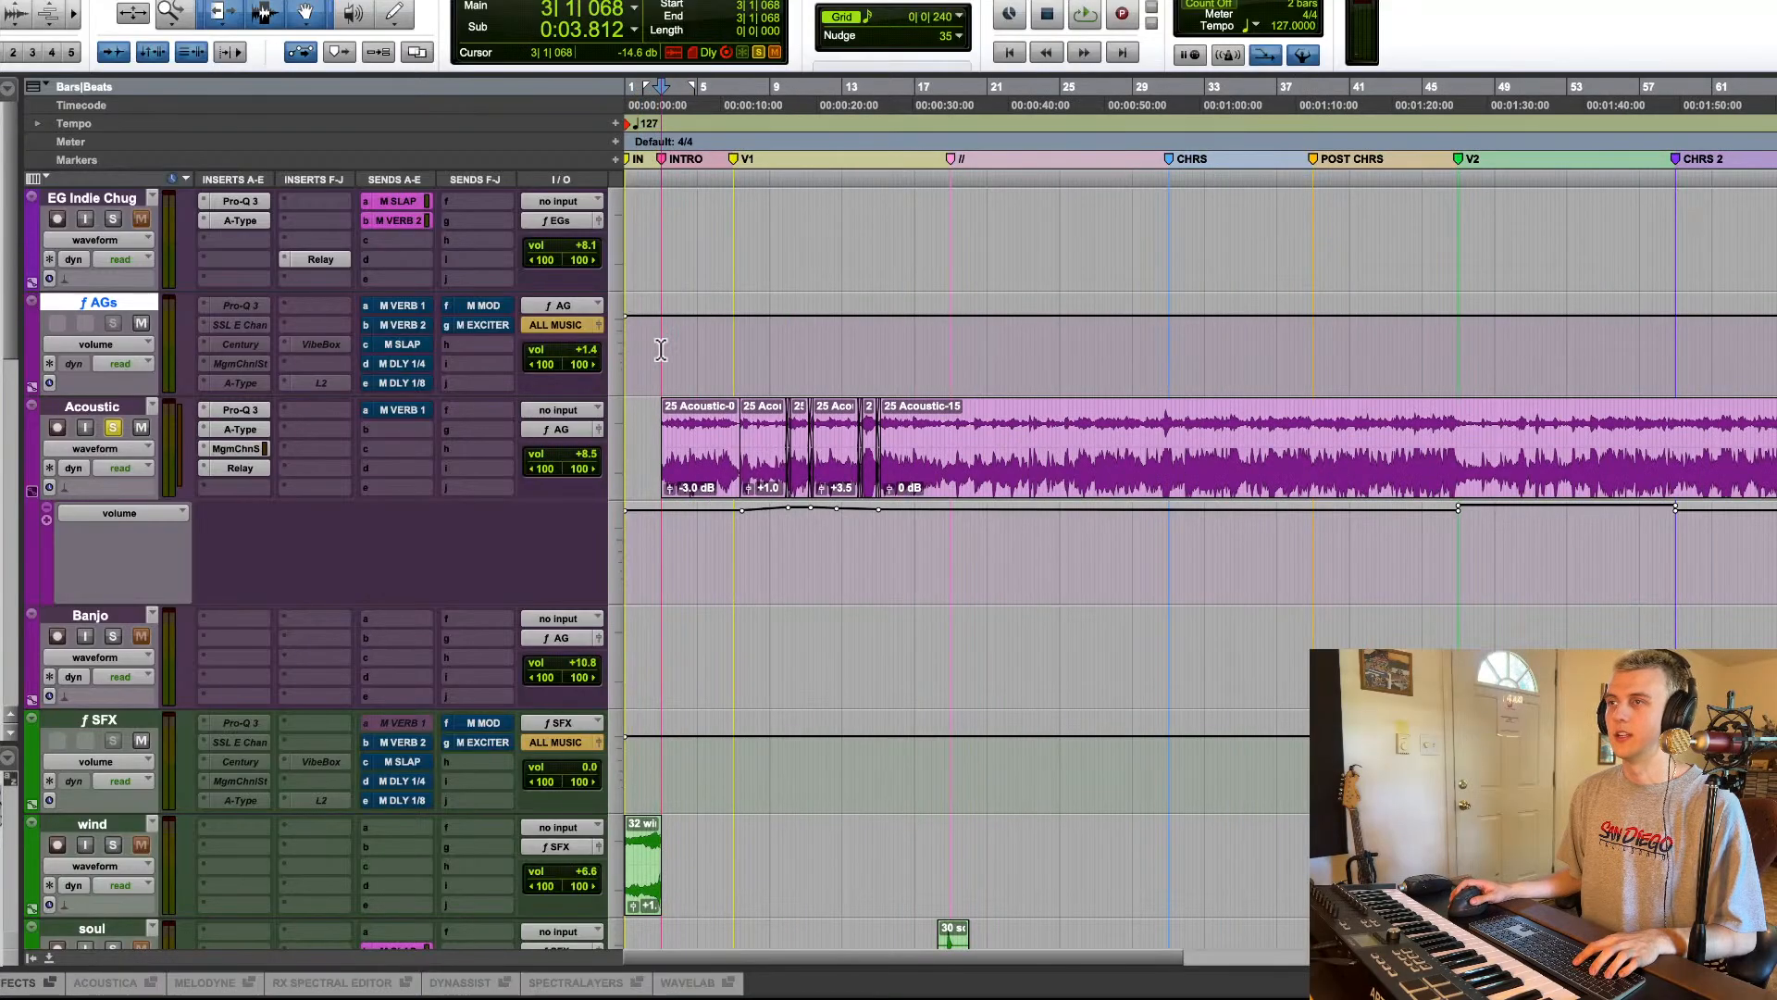
key("space")
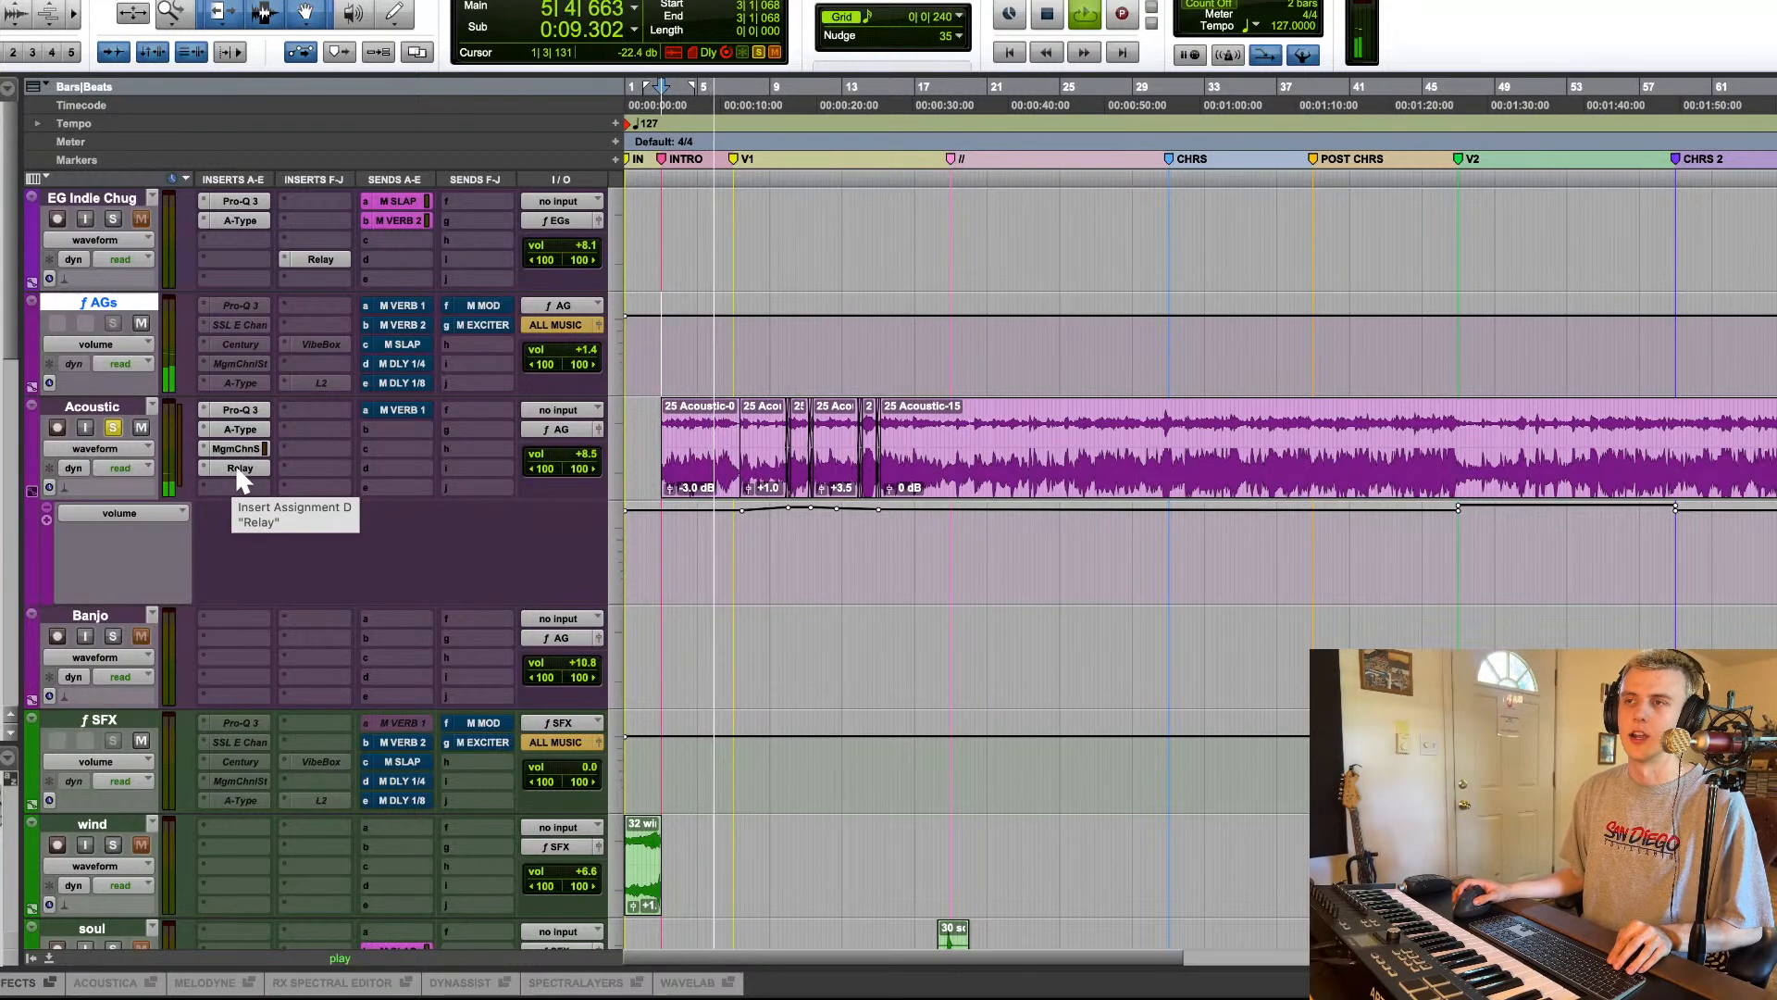
left_click_drag(239, 476, 239, 412)
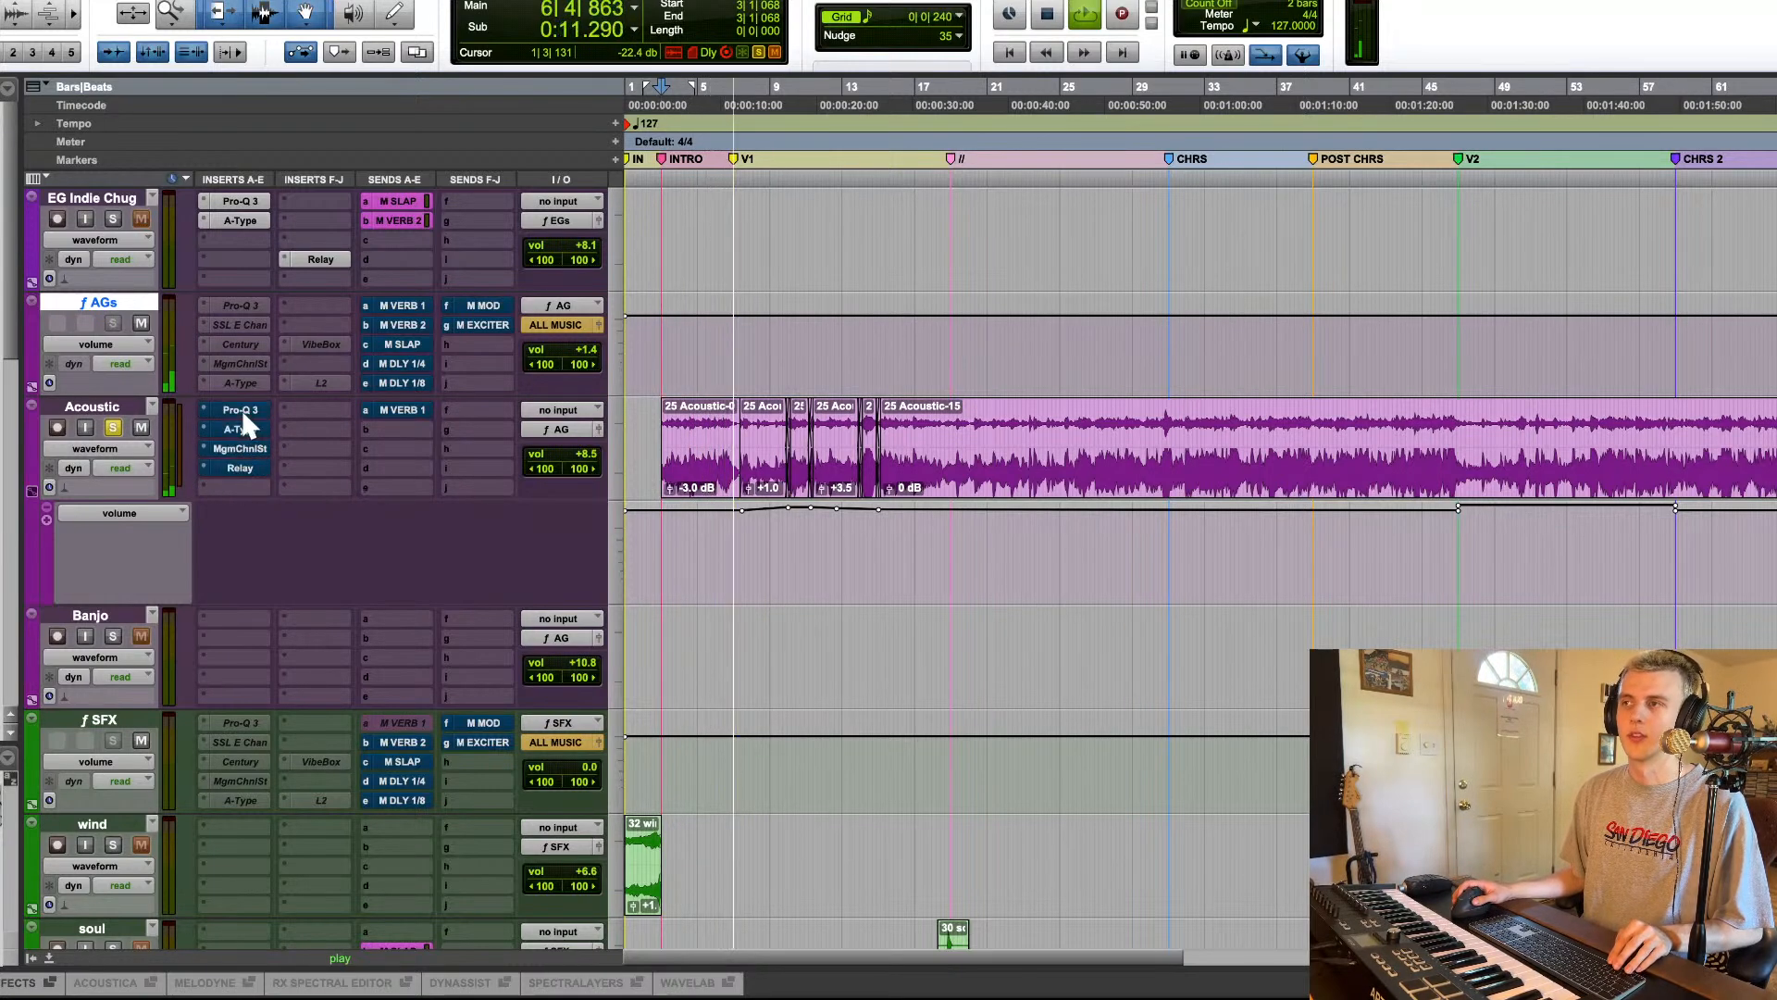
Step: Re-enable the Acoustic track's Pro-Q 3, A-Type and Relay inserts during playback, showing each one's settings, and stop playback
left_click(244, 410)
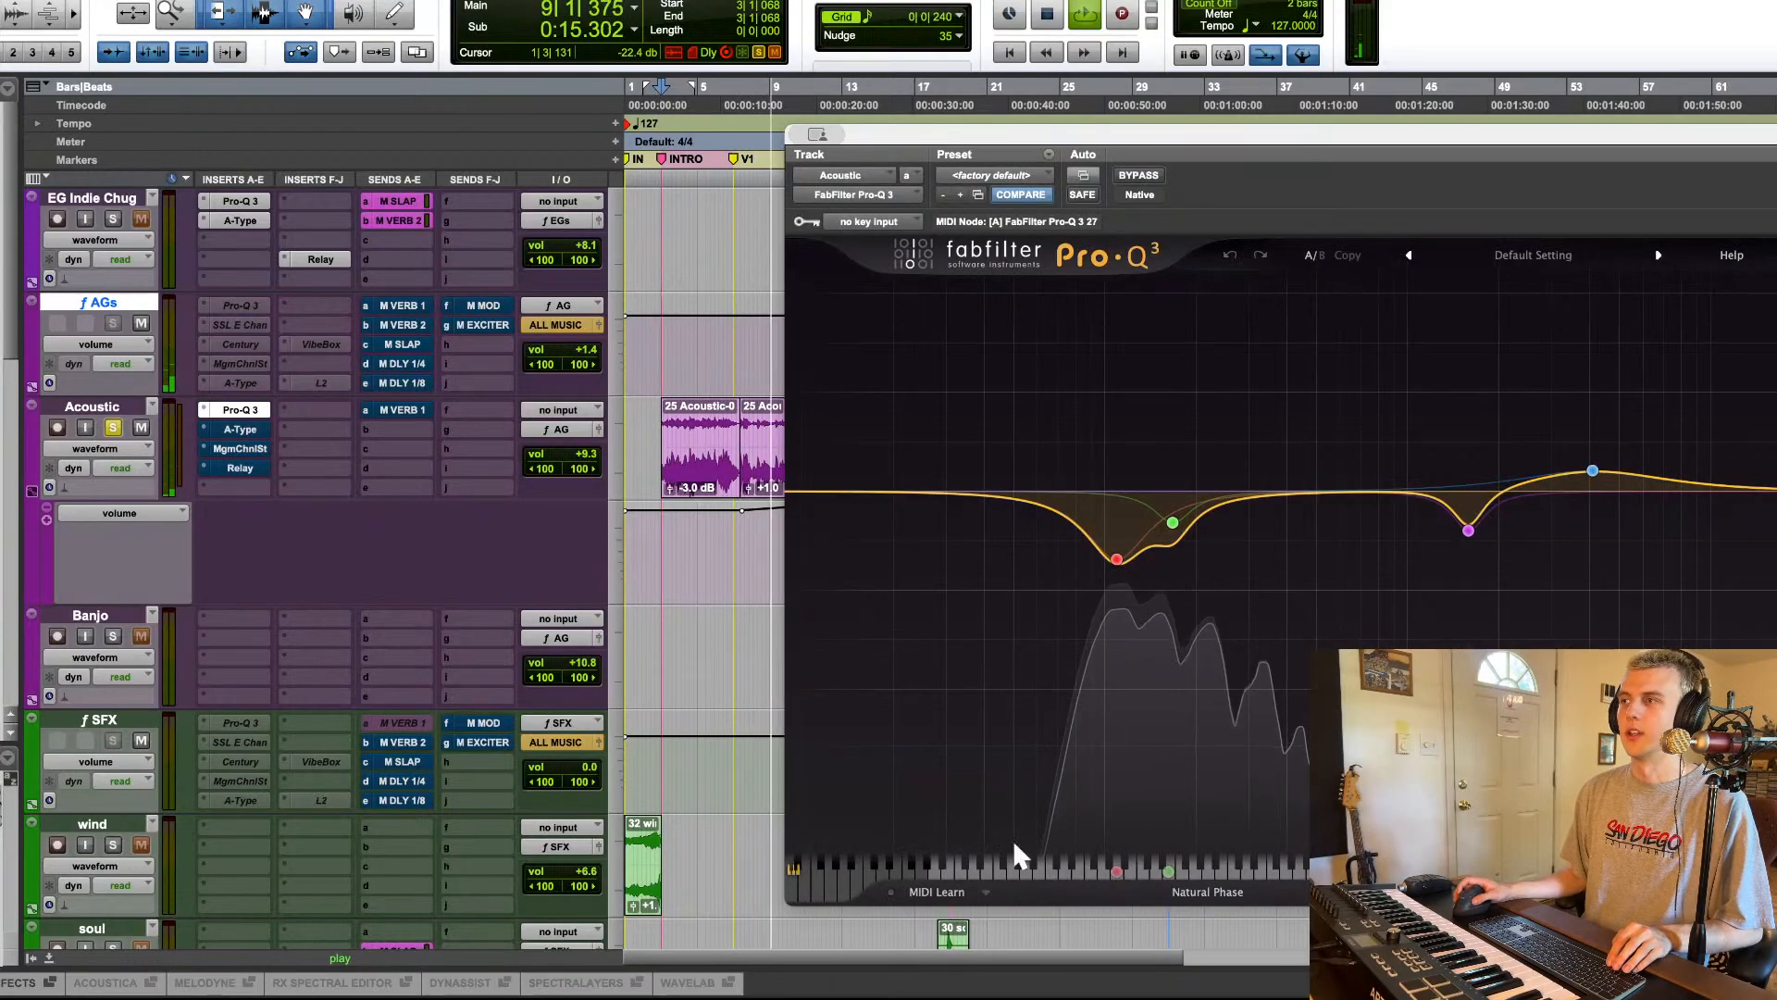
left_click(243, 429)
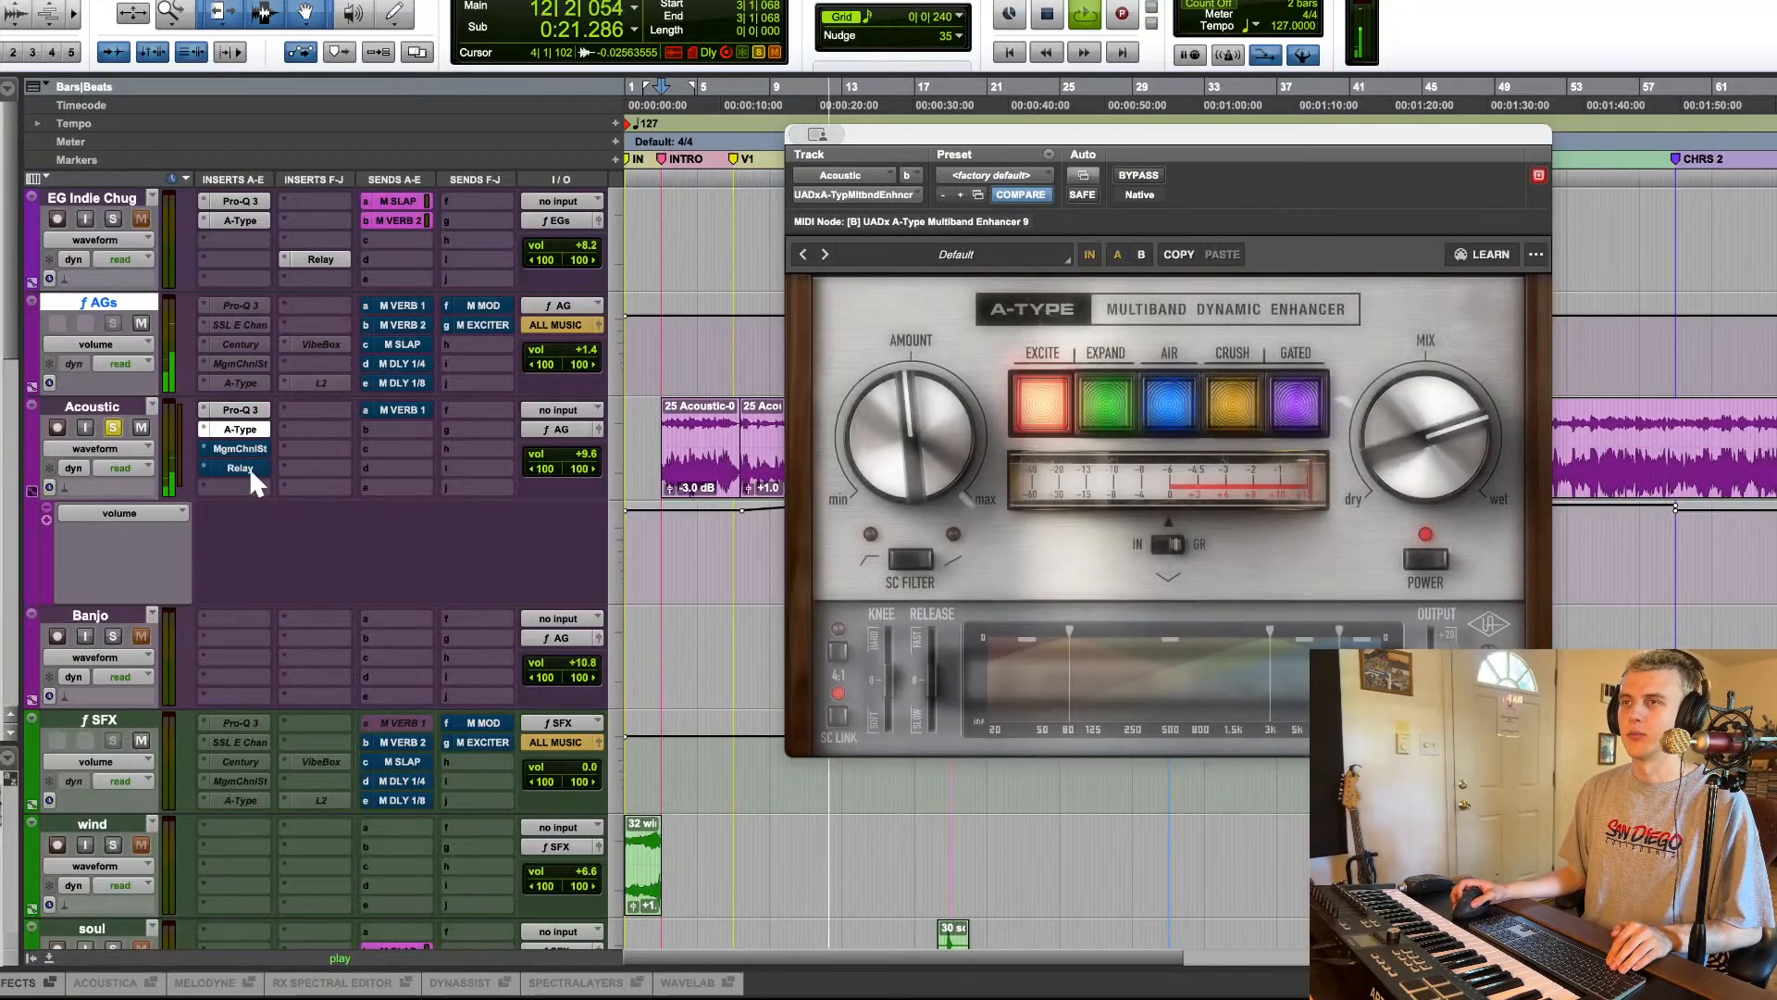
left_click(243, 467)
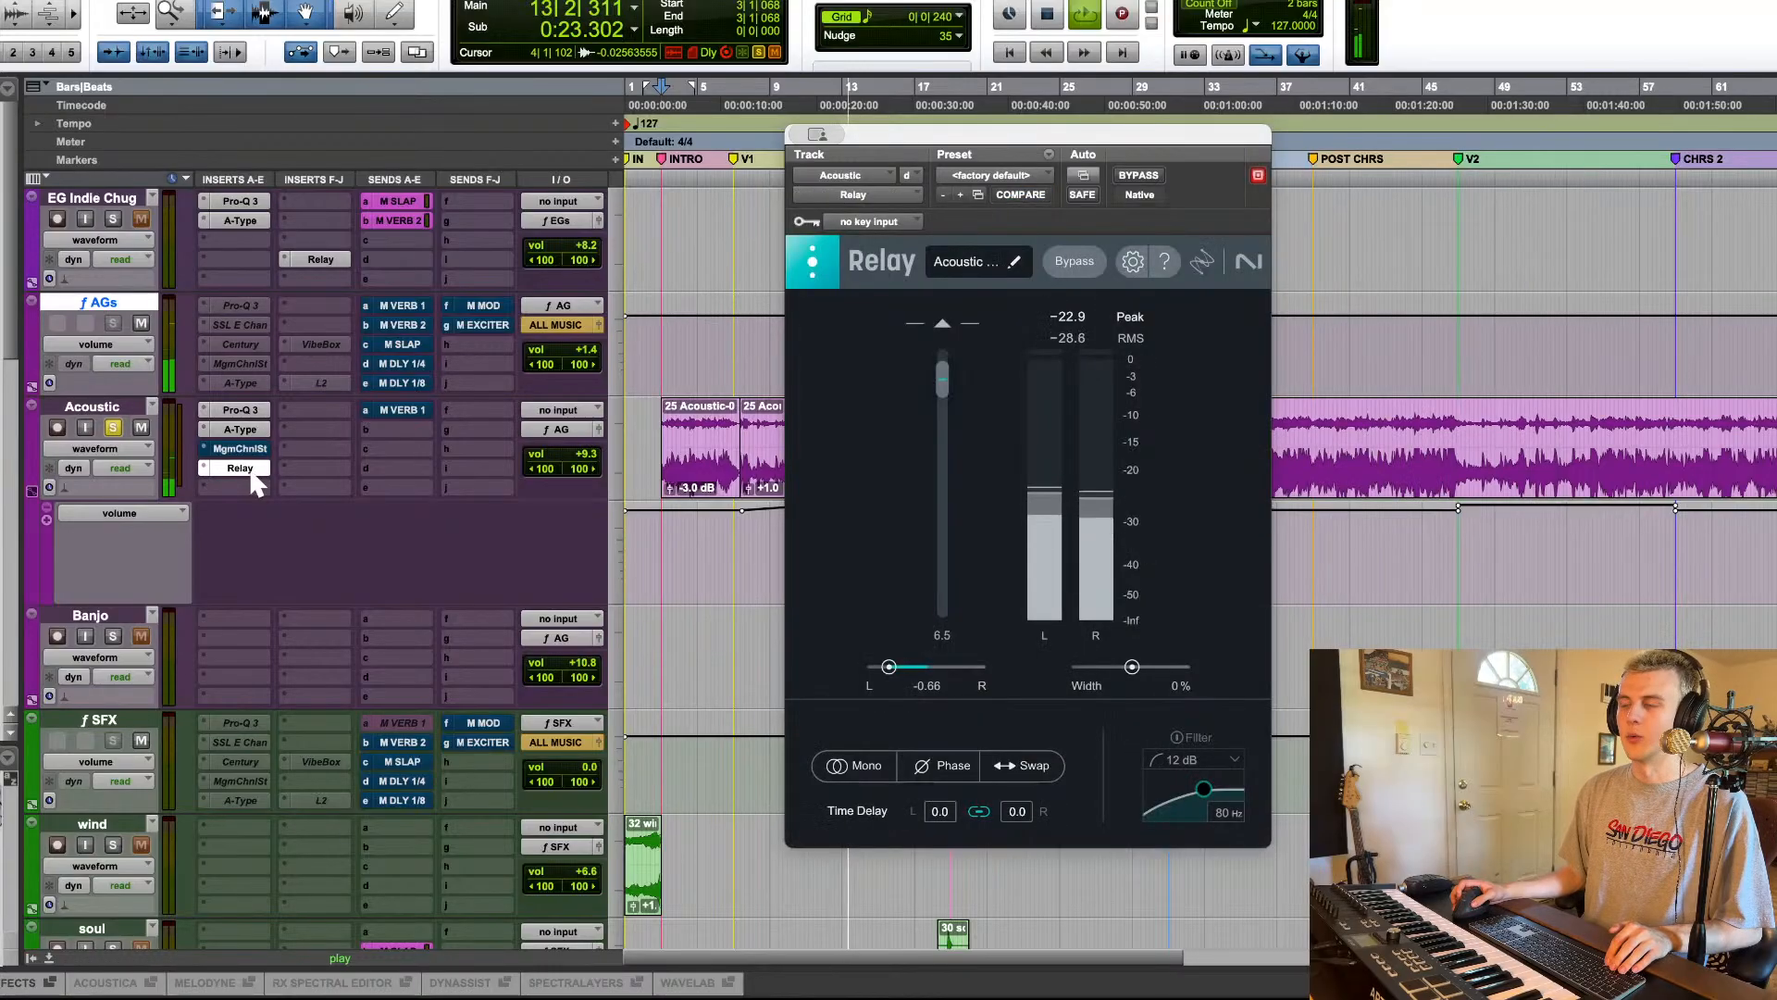
left_click(250, 467)
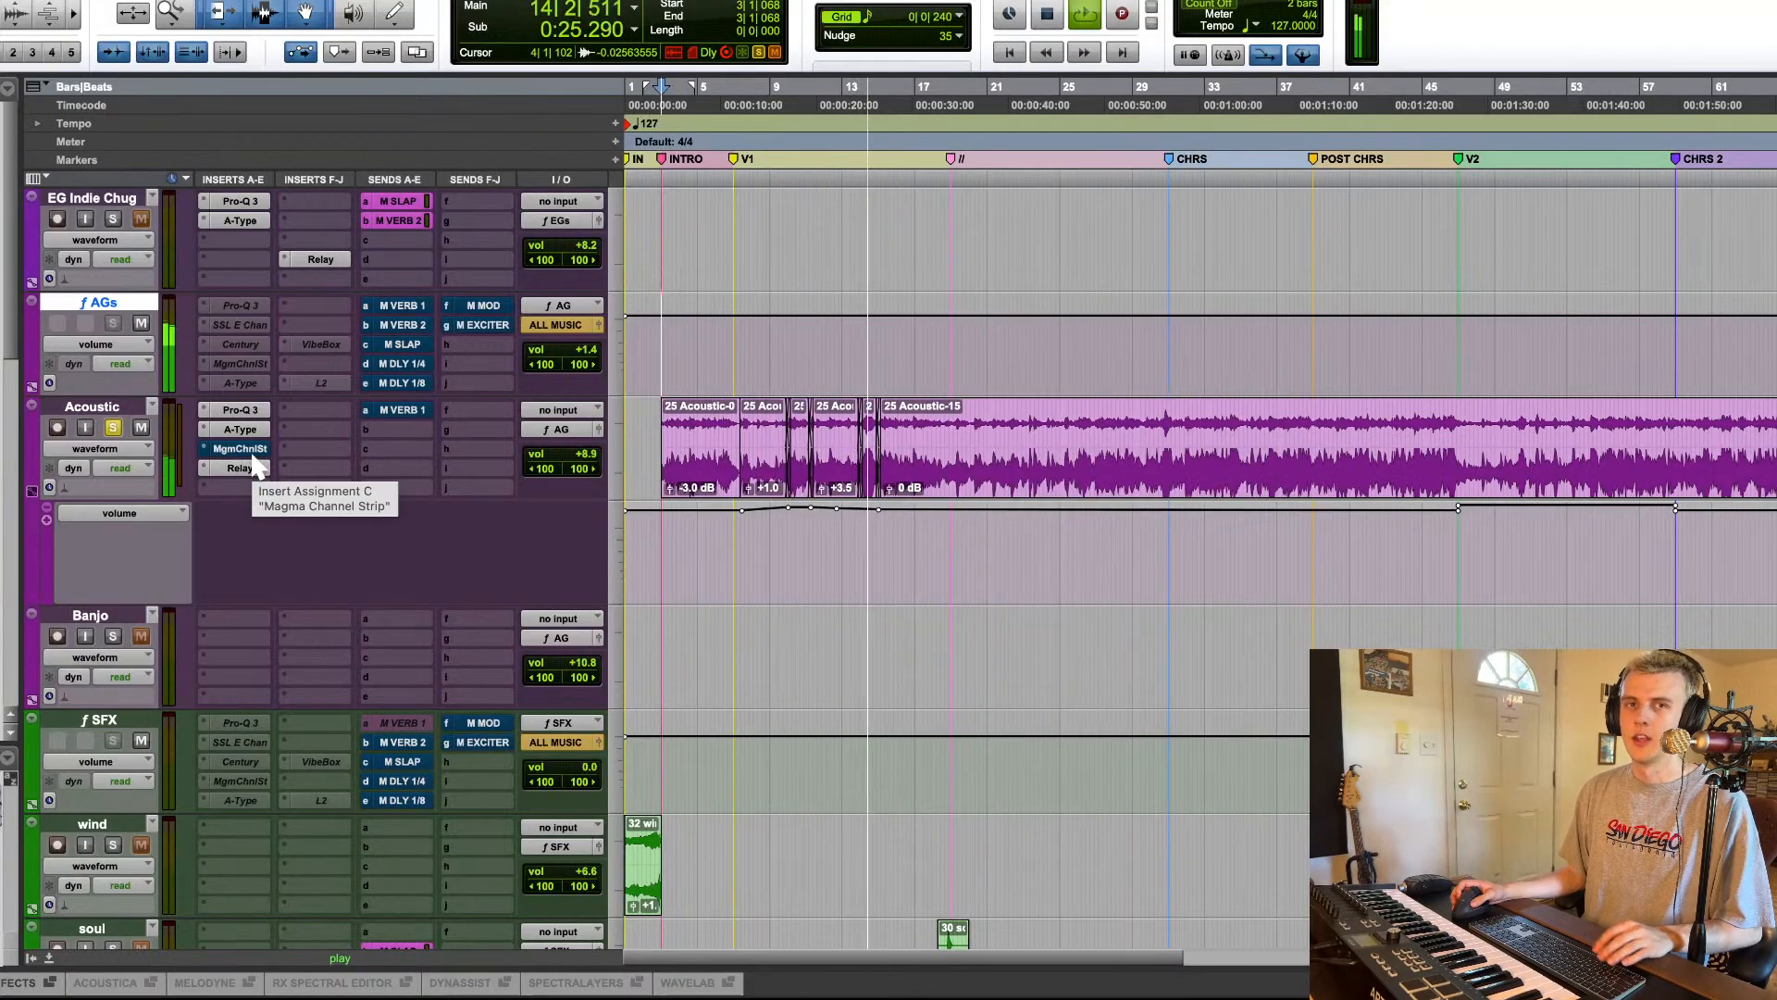
key("space")
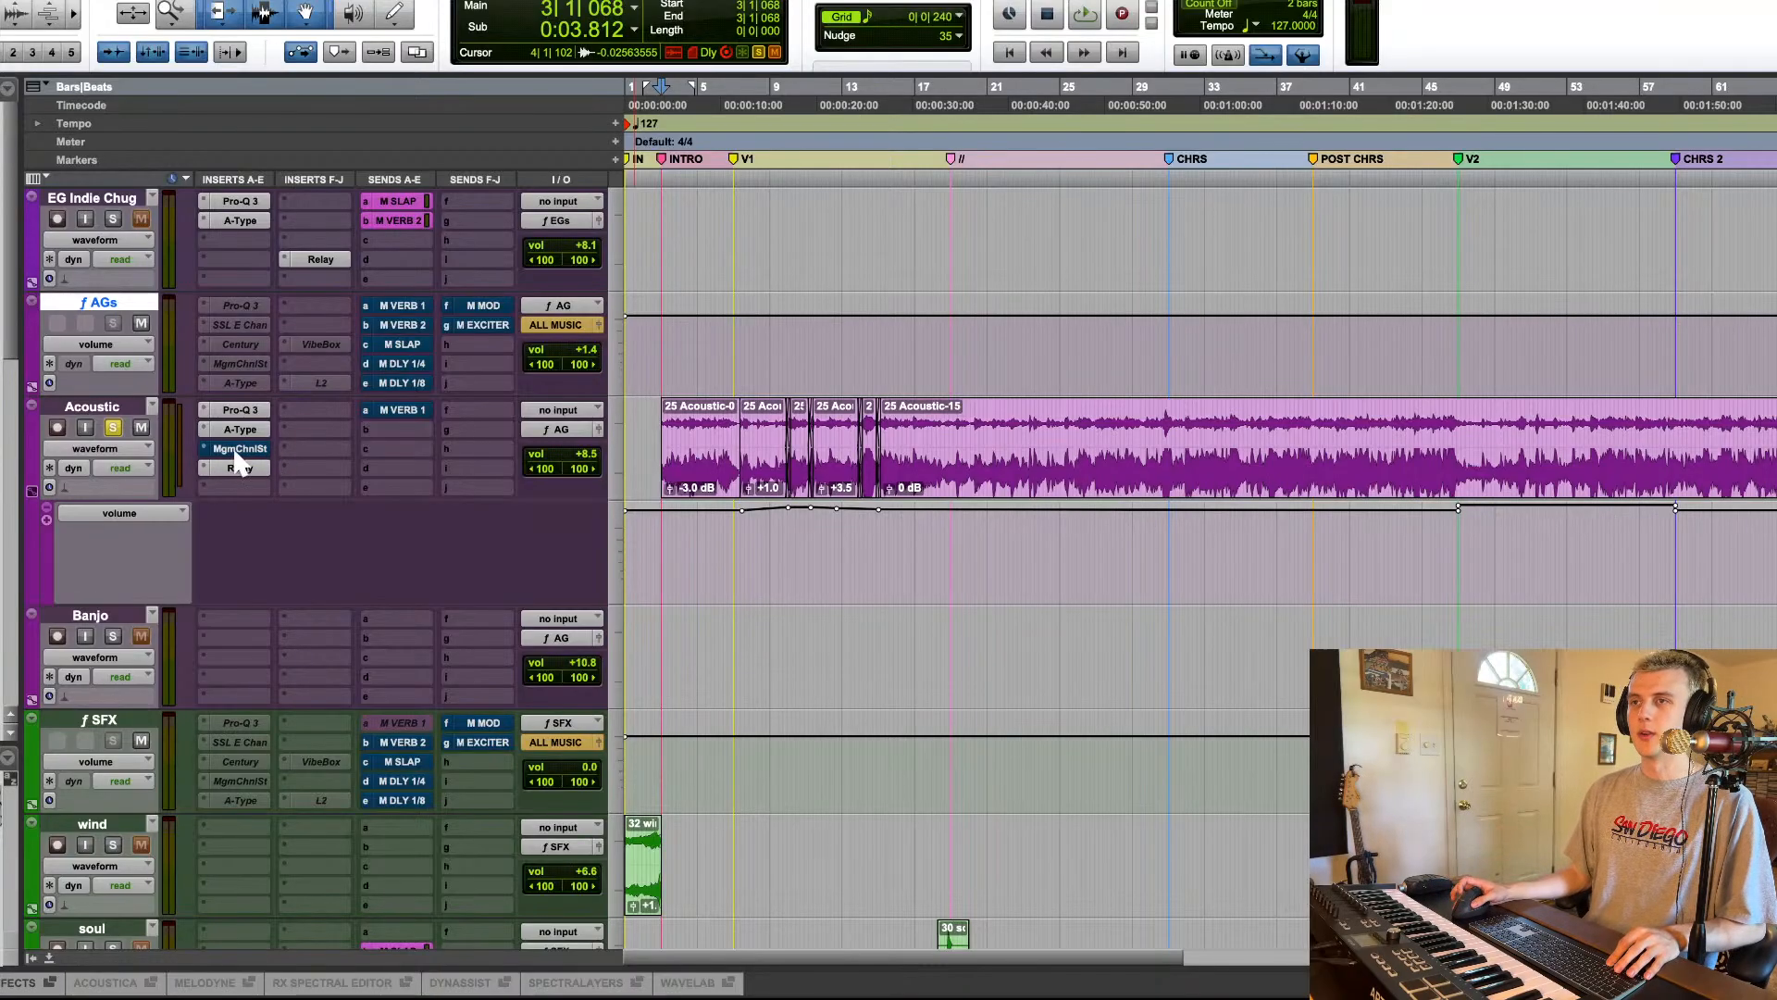
Step: Play from bar 3 and re-enable the Acoustic track's MgmChnSt insert, showing its settings before closing the plug-in
key("space")
left_click(236, 450)
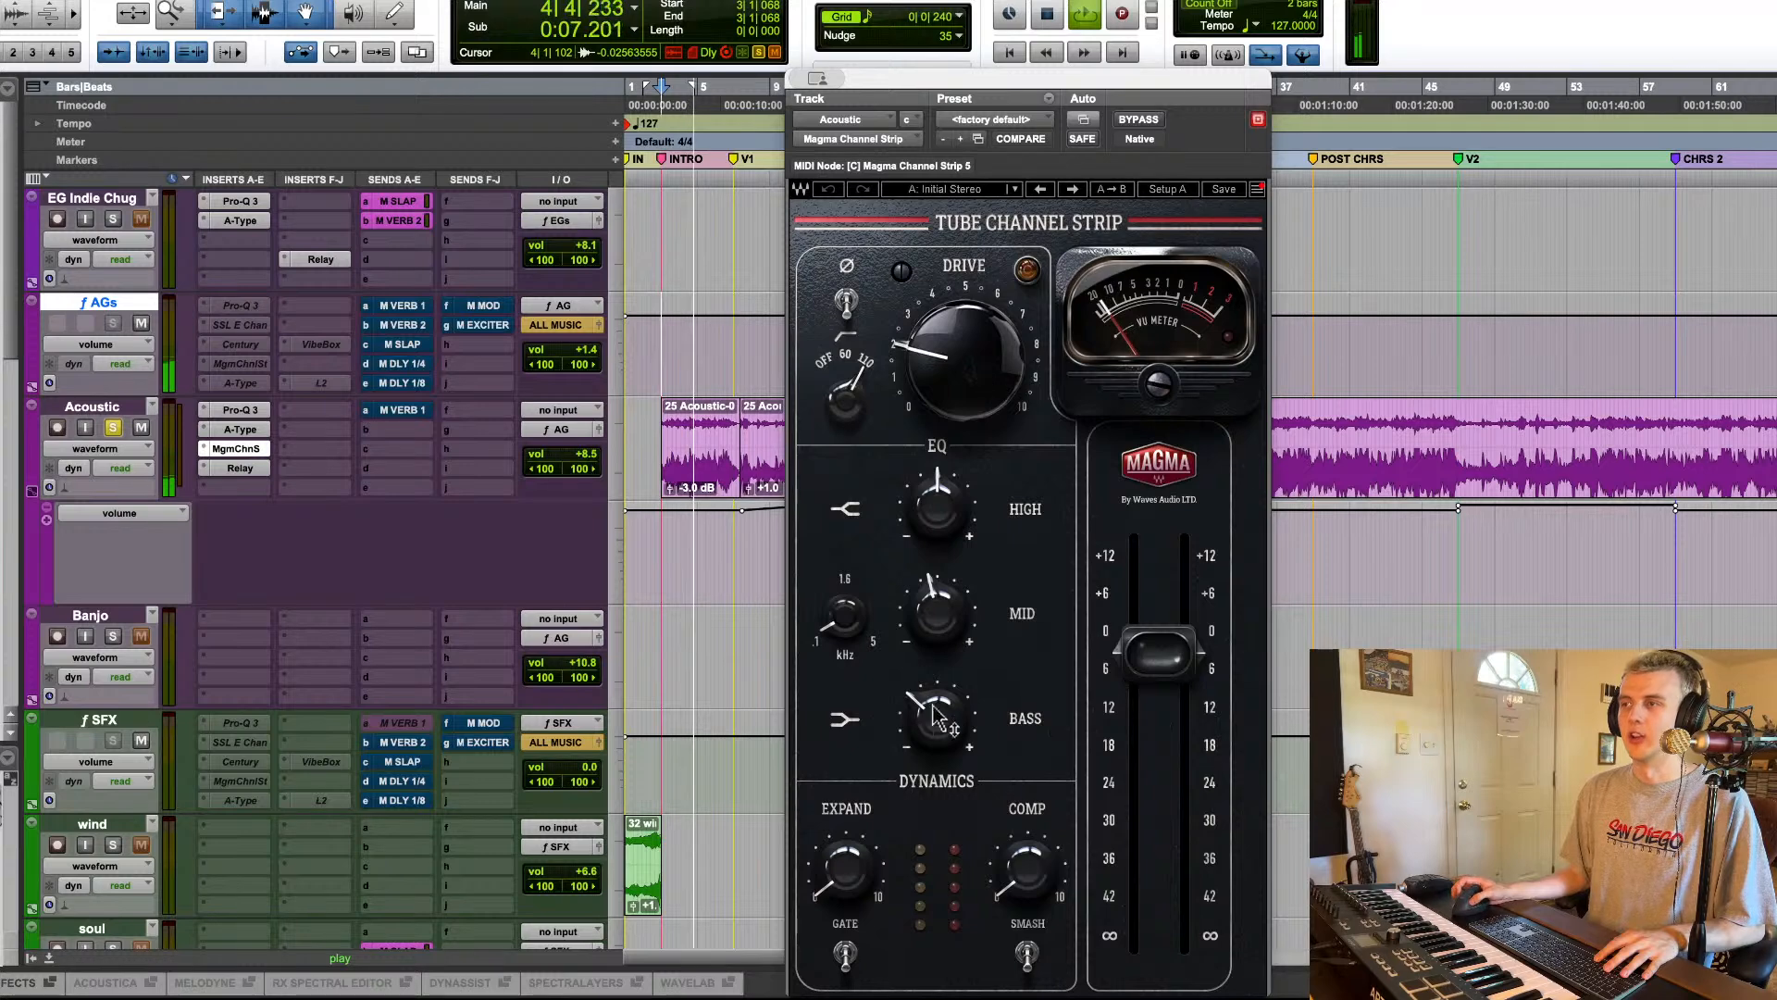
left_click(239, 450)
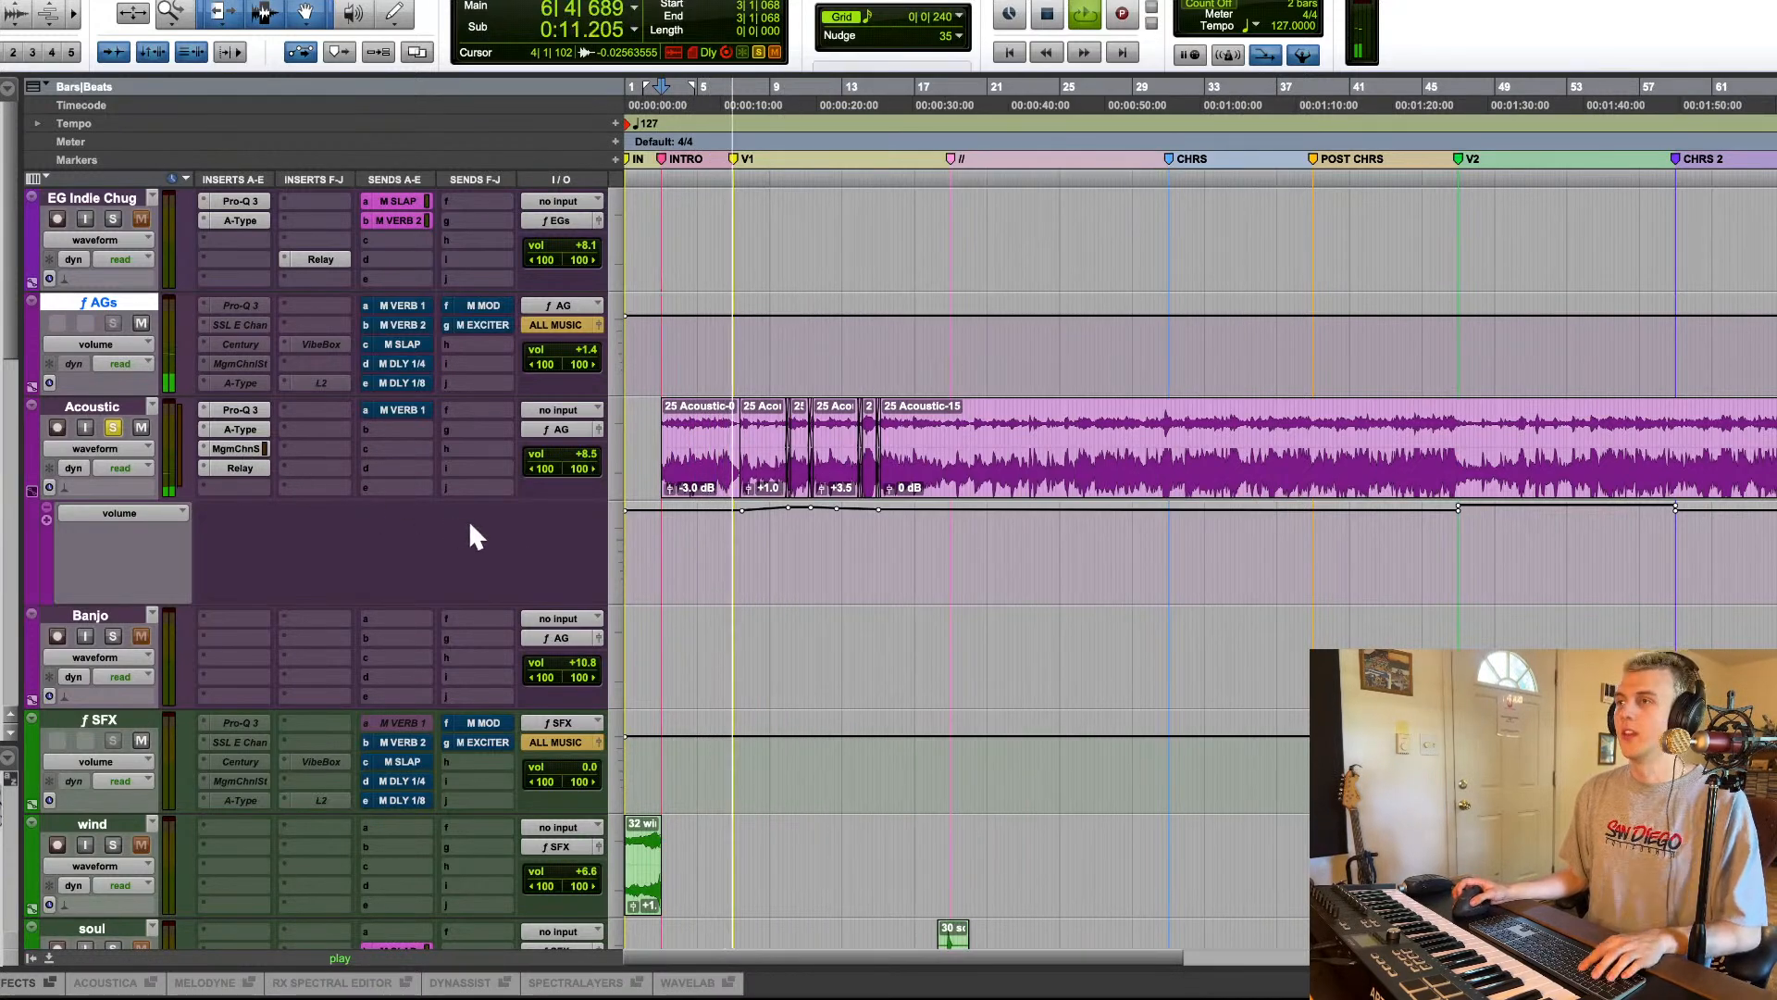
Step: Show the Acoustic track's M VERB 1 send level automation across the song and switch the lane back to volume
key("r")
key("r")
left_click(139, 513)
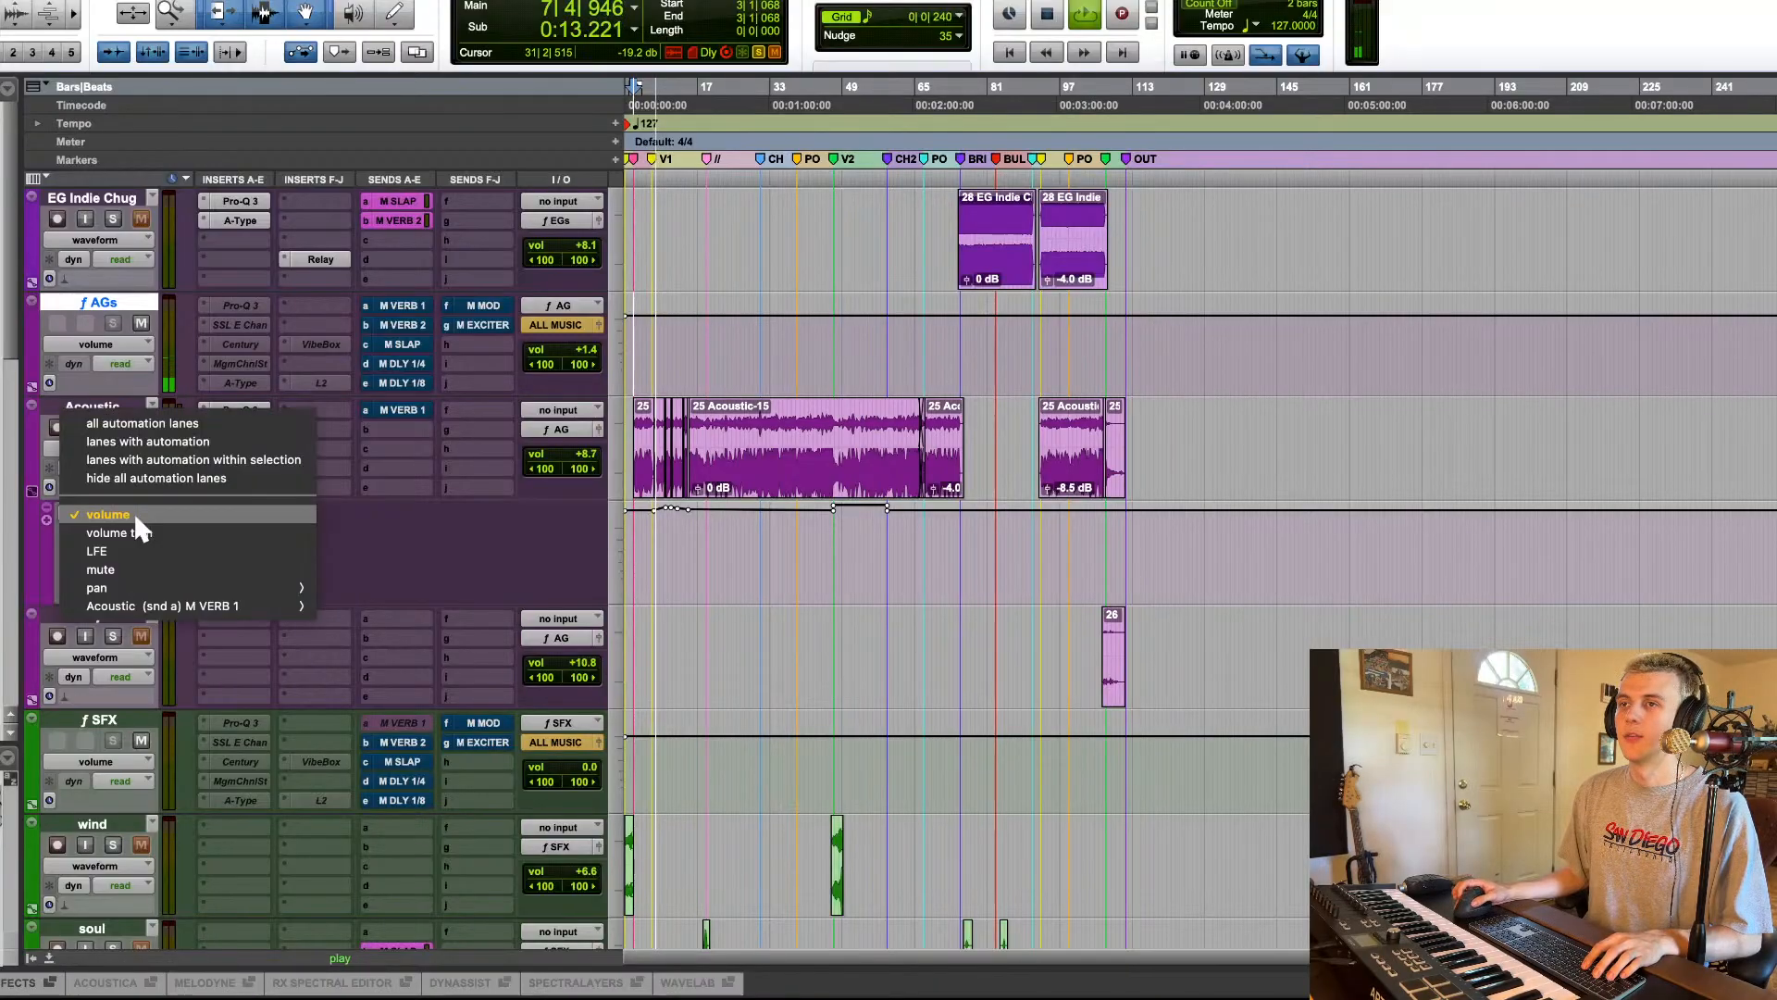
left_click(385, 607)
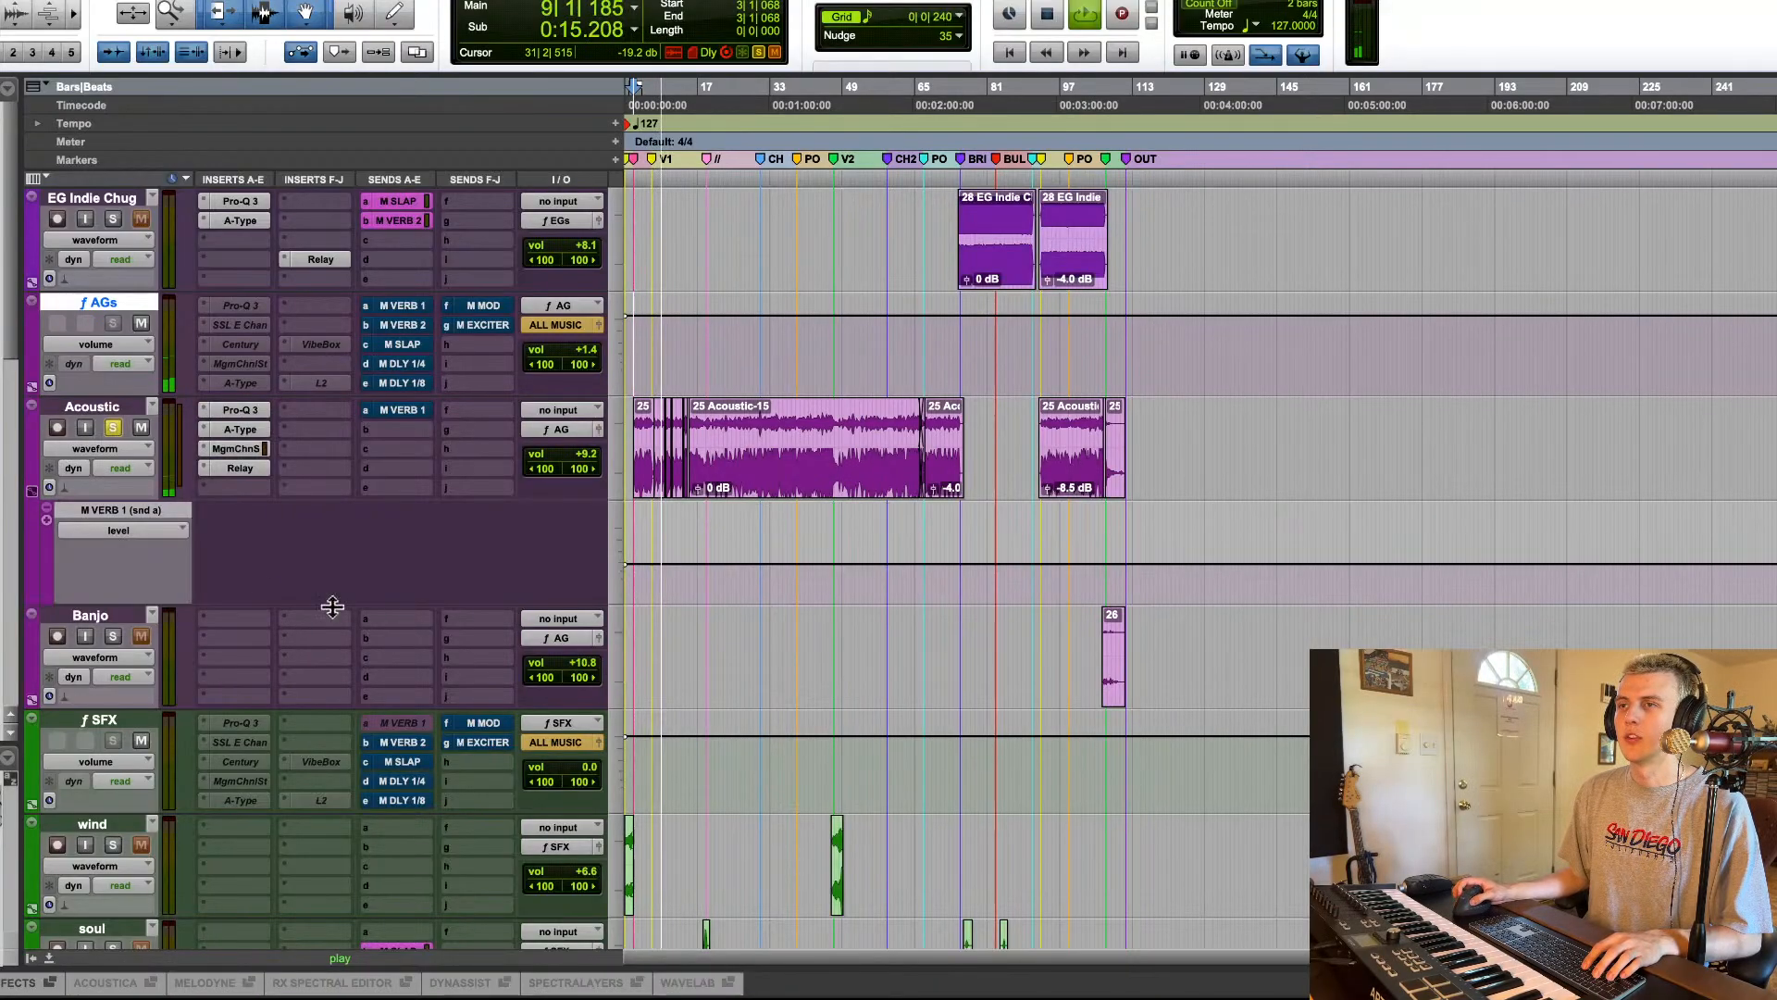
left_click(118, 524)
left_click(154, 442)
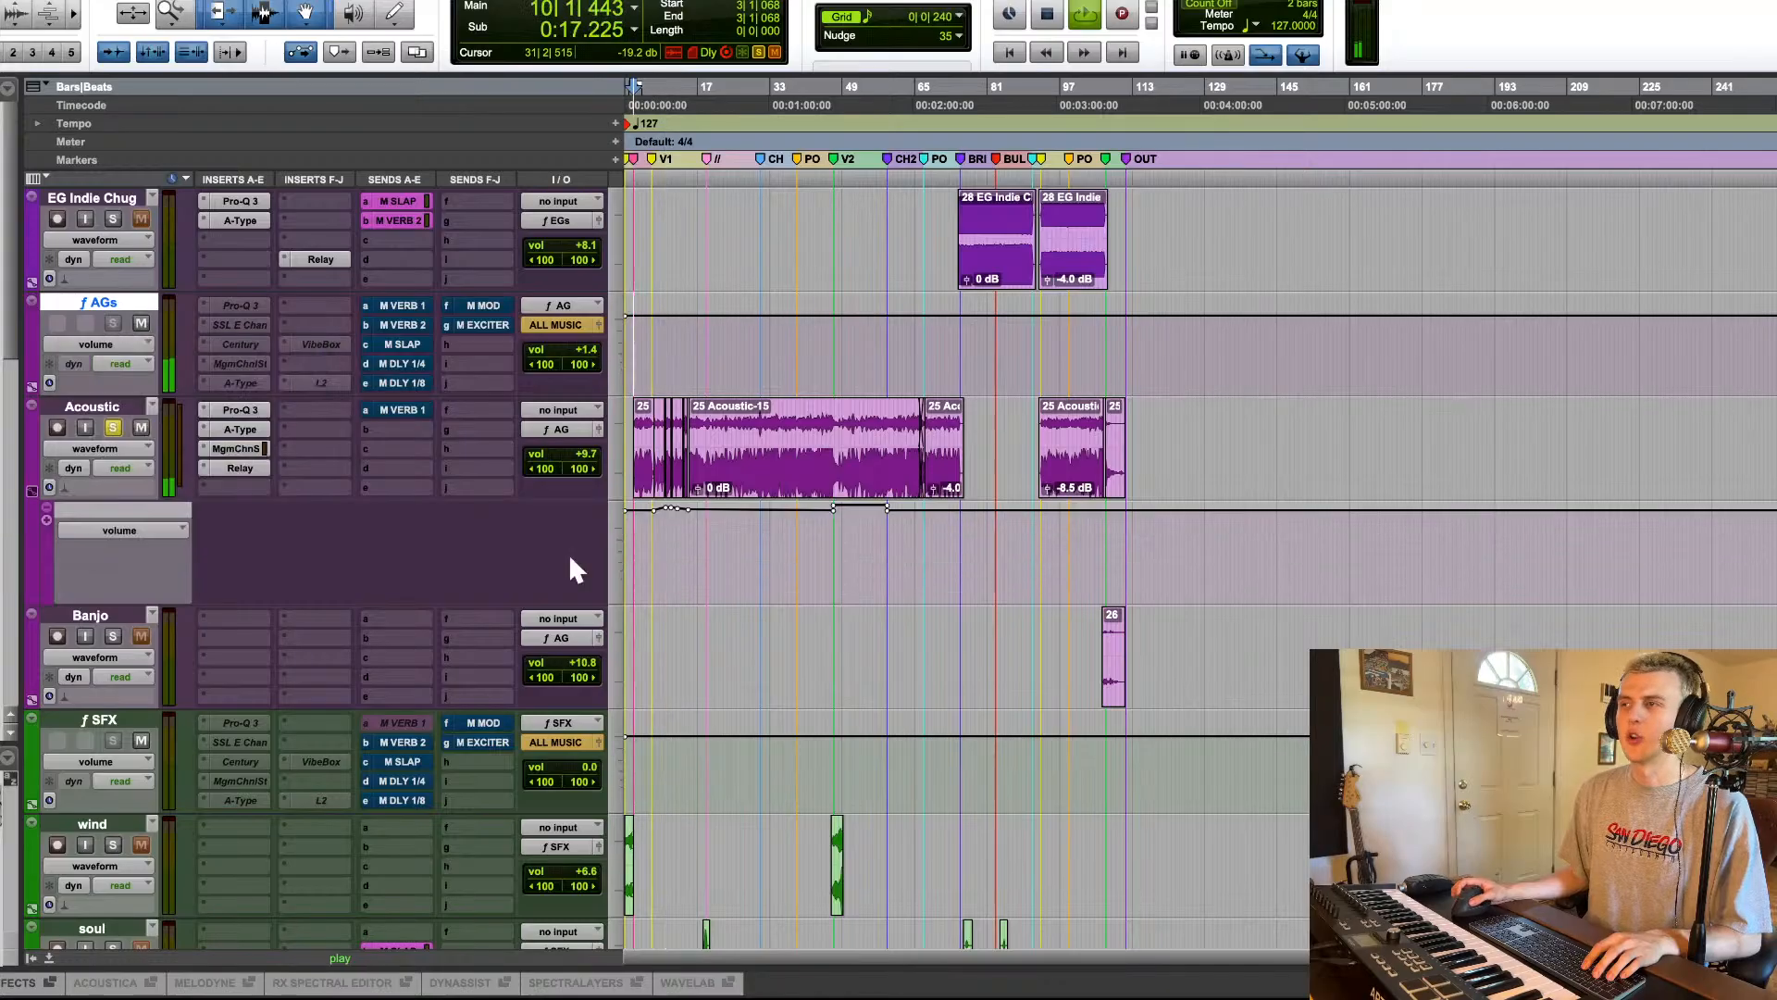
Step: Examine the Acoustic track's volume automation through verse 2 while playing that section
key("t")
left_click(1046, 519)
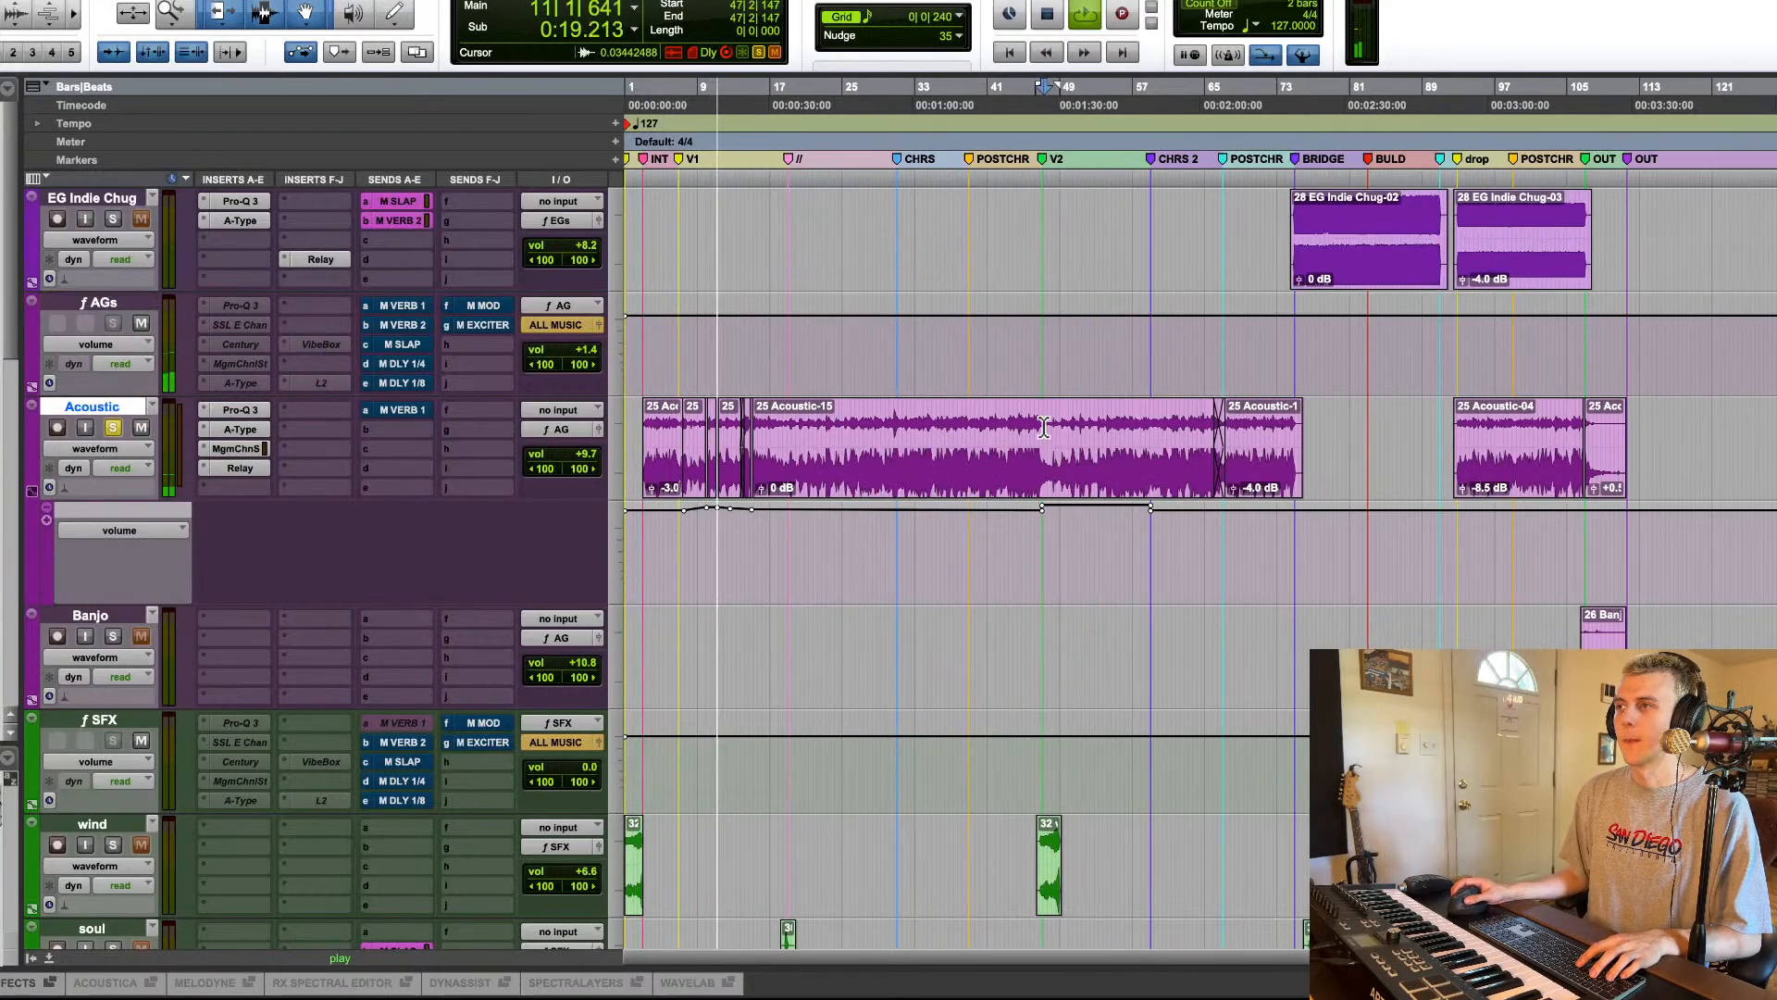
key("t")
key("t")
scroll(1241, 503, "right", 5)
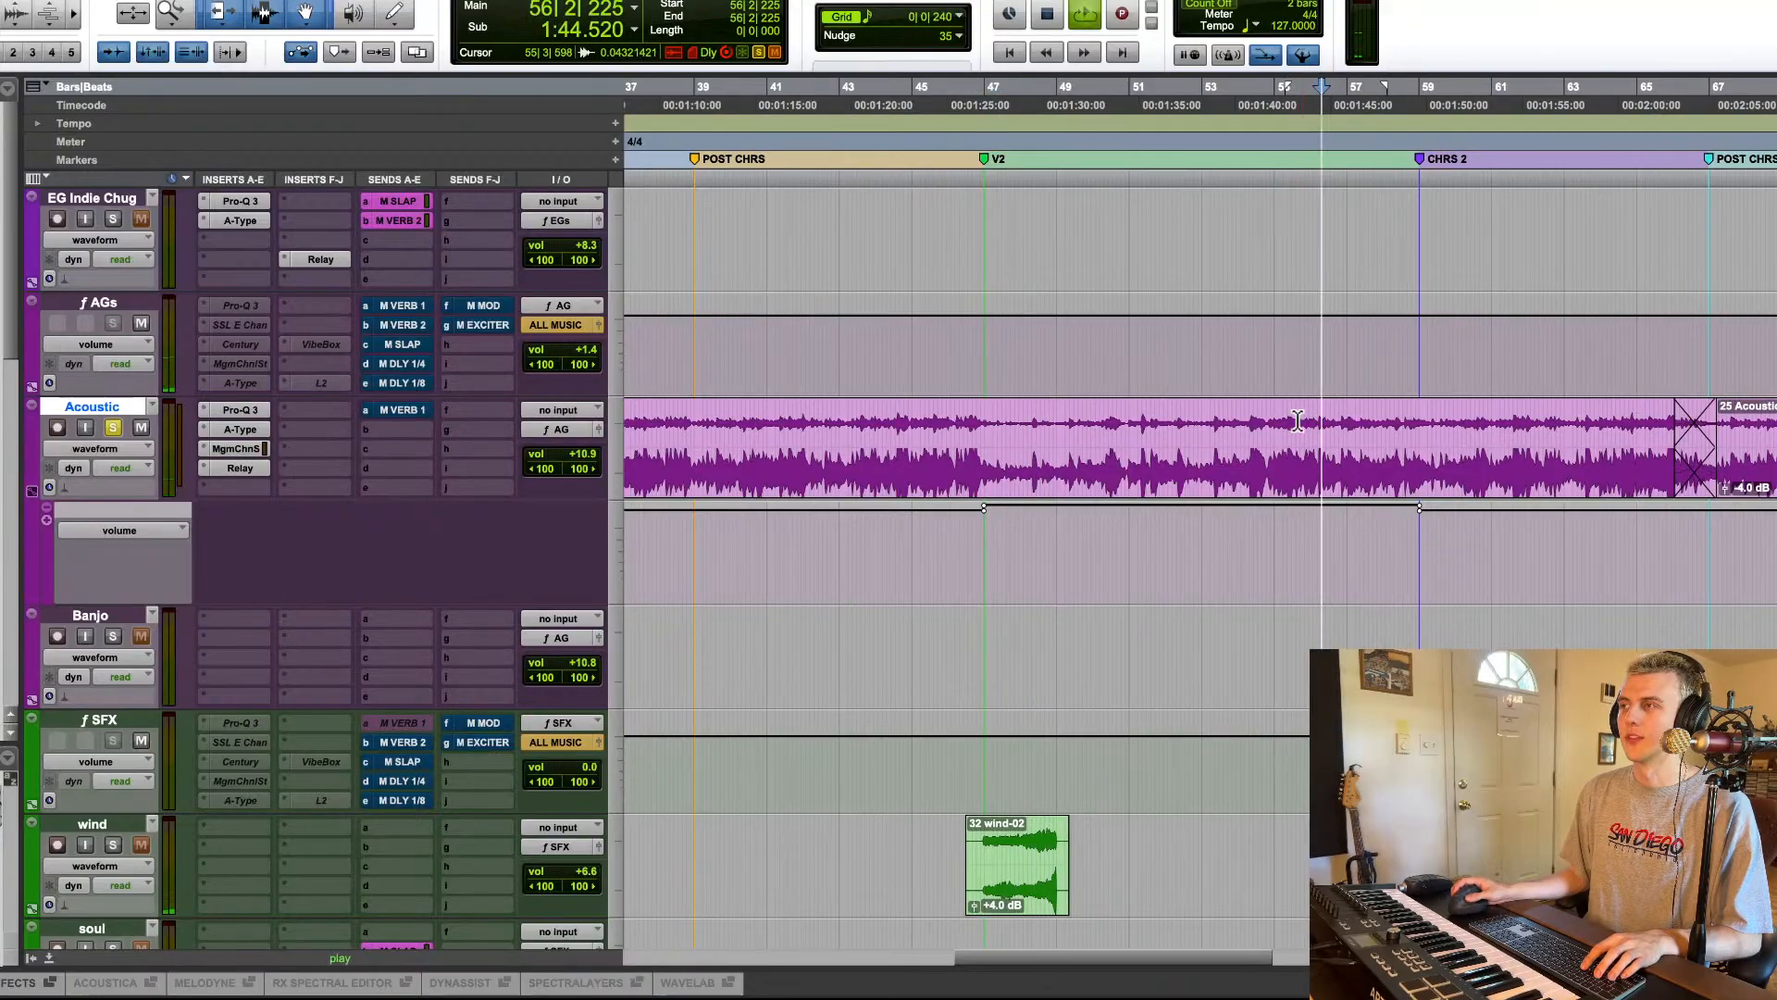
key("r")
key("r")
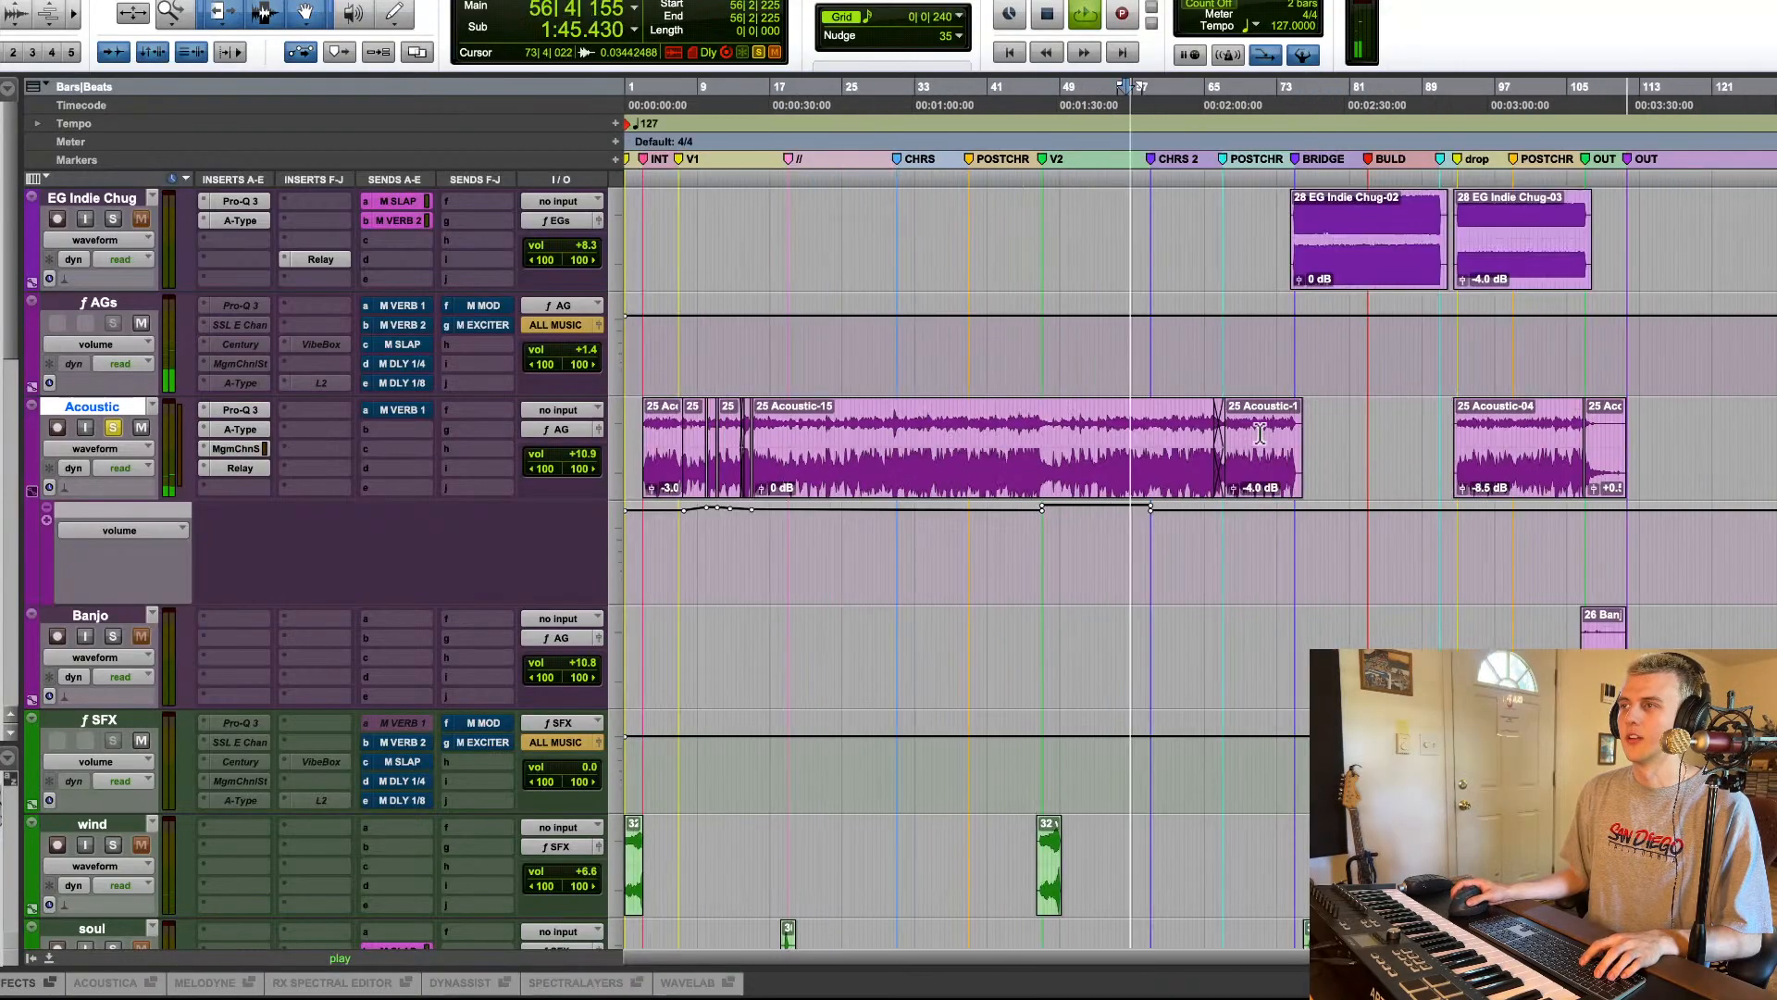
Step: Examine the Acoustic clips around bar 10 in verse 1 with their crossfades and clip gains up close
left_click(717, 546)
key("t")
key("t")
key("t")
key("t")
key("t")
scroll(1020, 551, "right", 2)
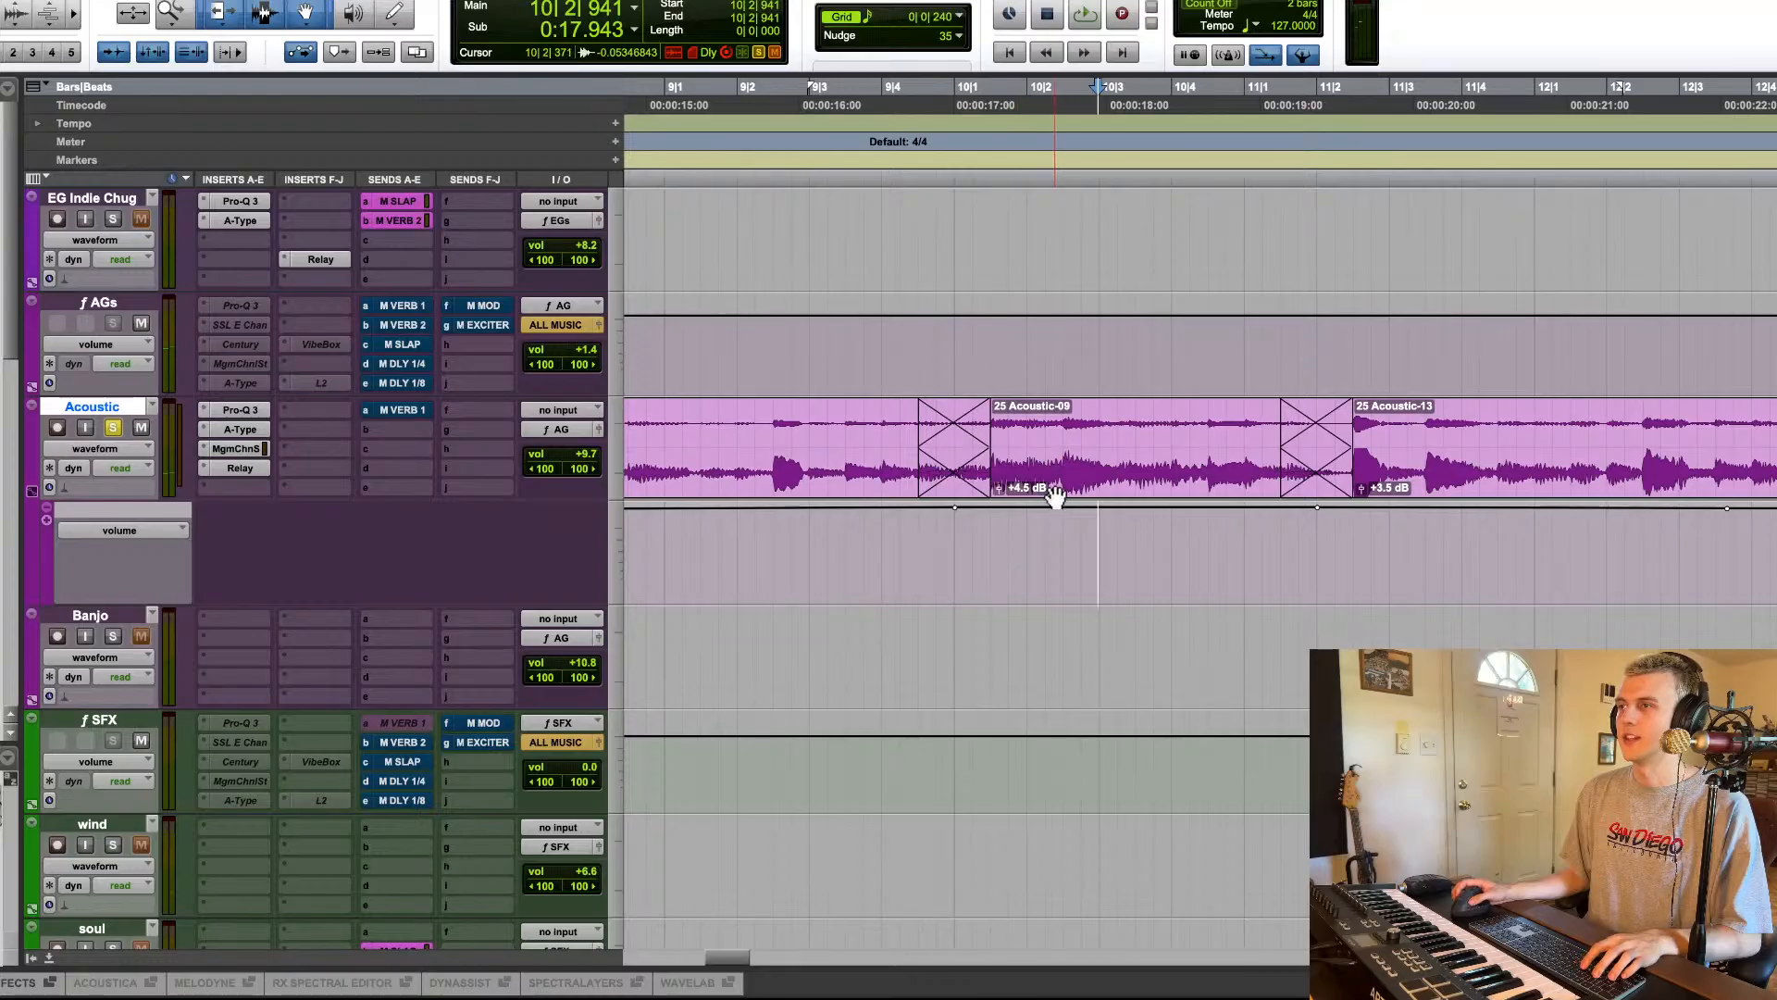
left_click(1052, 491)
Step: Audition the soloed Acoustic edits from bar 9 beat 3 and from bar 10 beat 2, and stop playback
left_click(860, 428)
key("space")
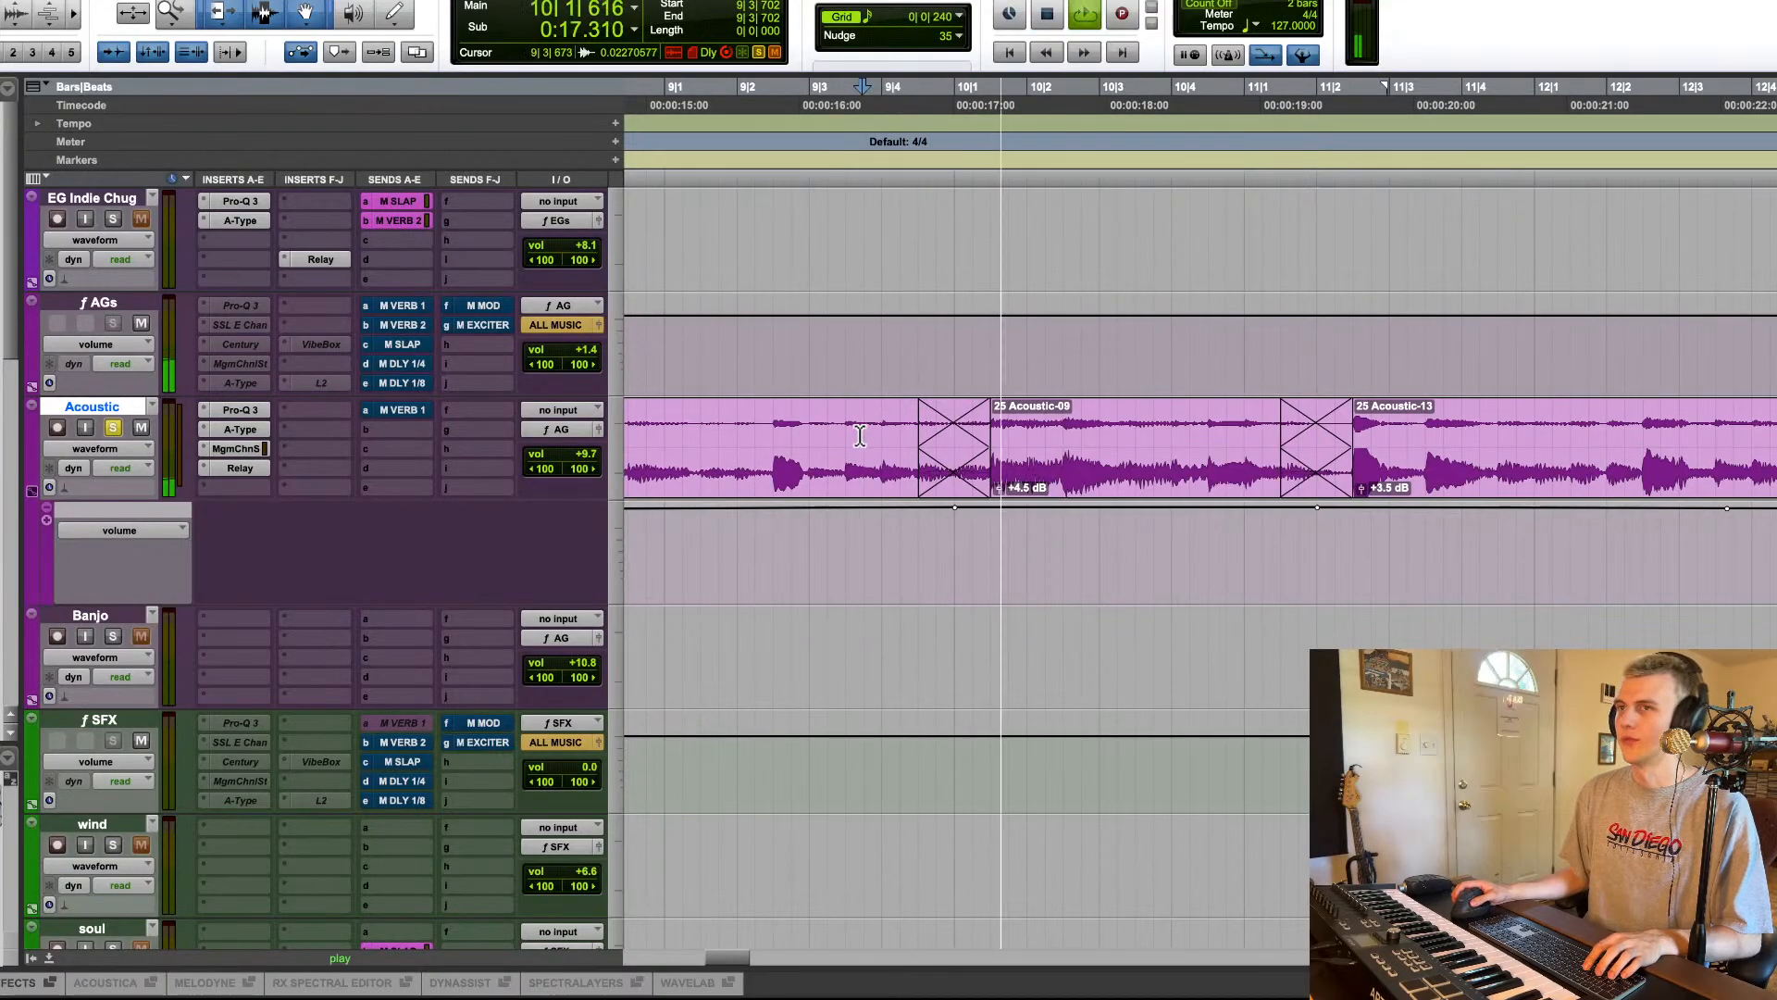
left_click(1062, 424)
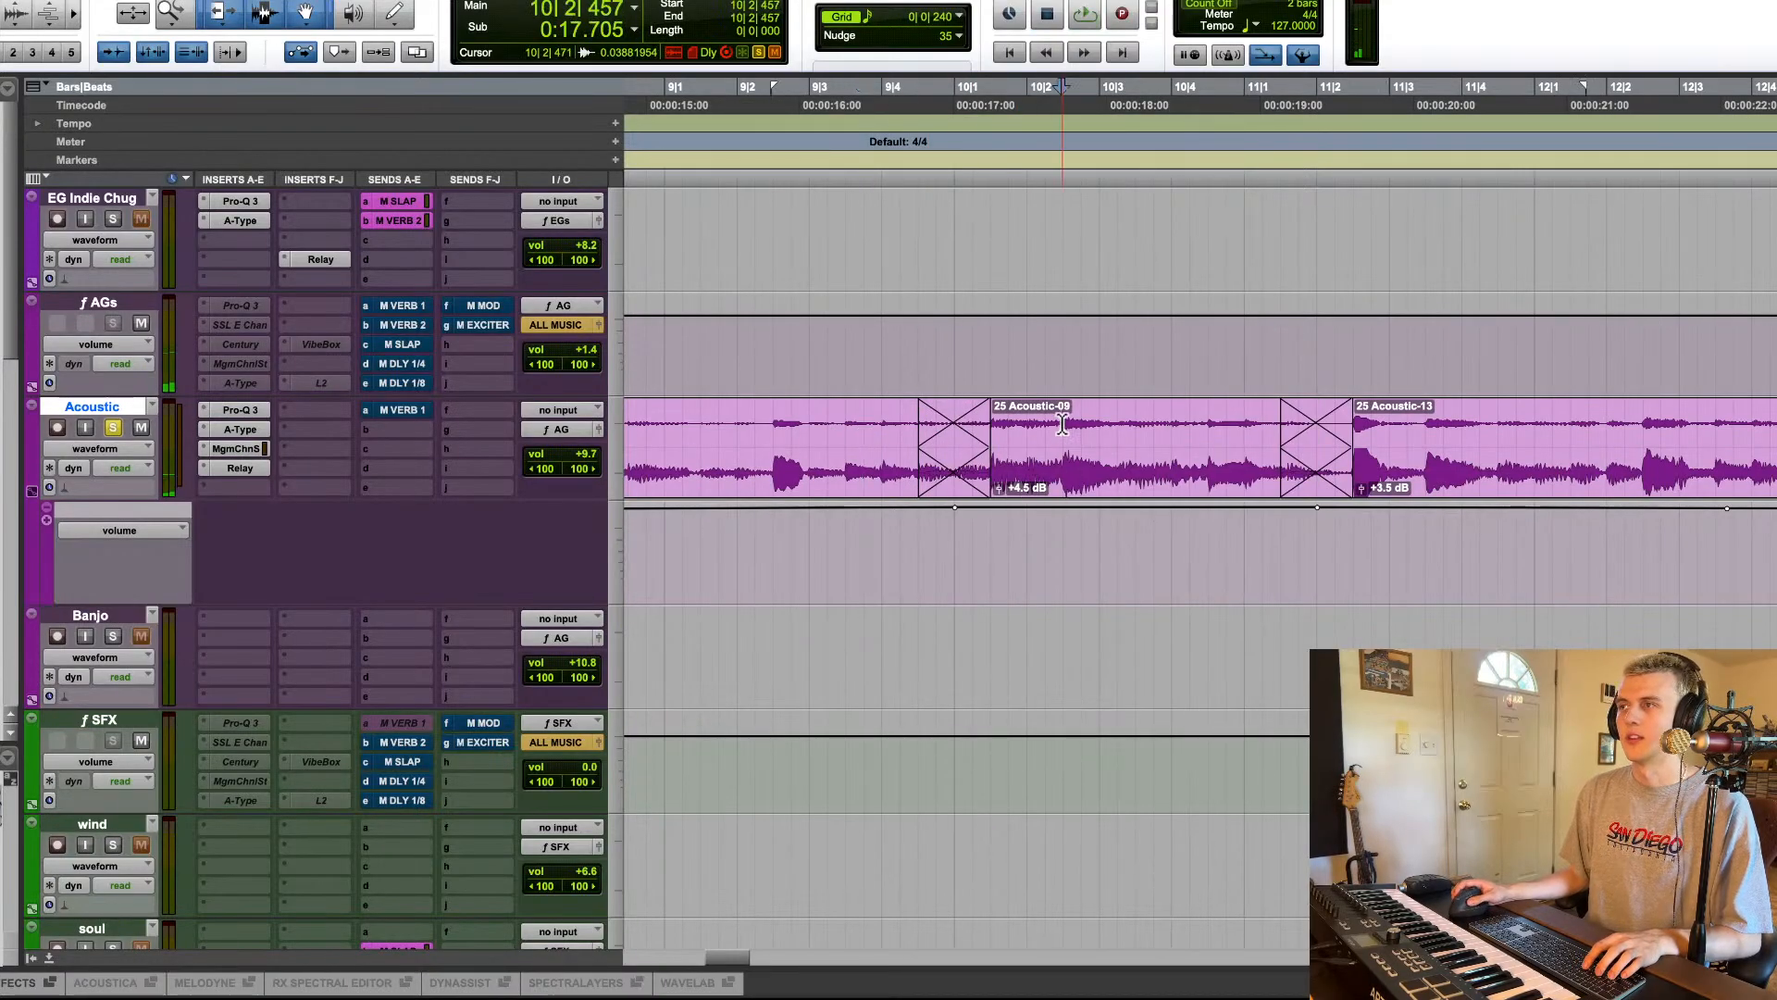
key("space")
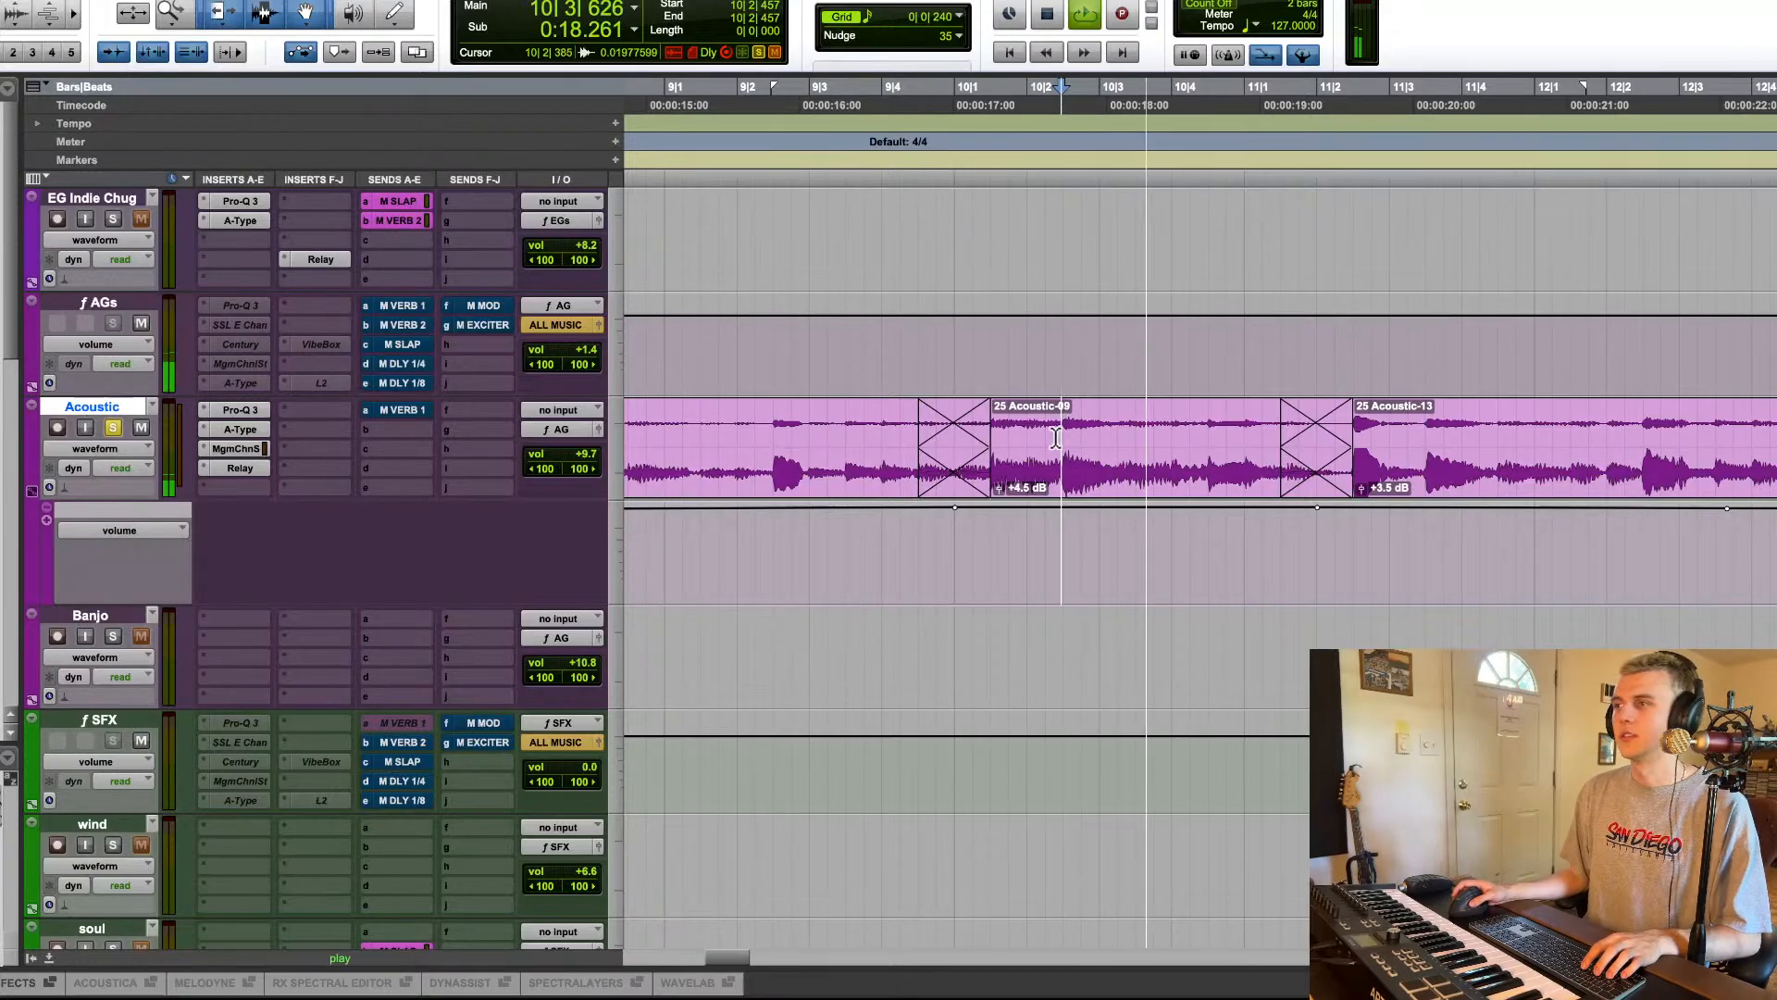
key("r")
key("r")
key("space")
key("r")
key("r")
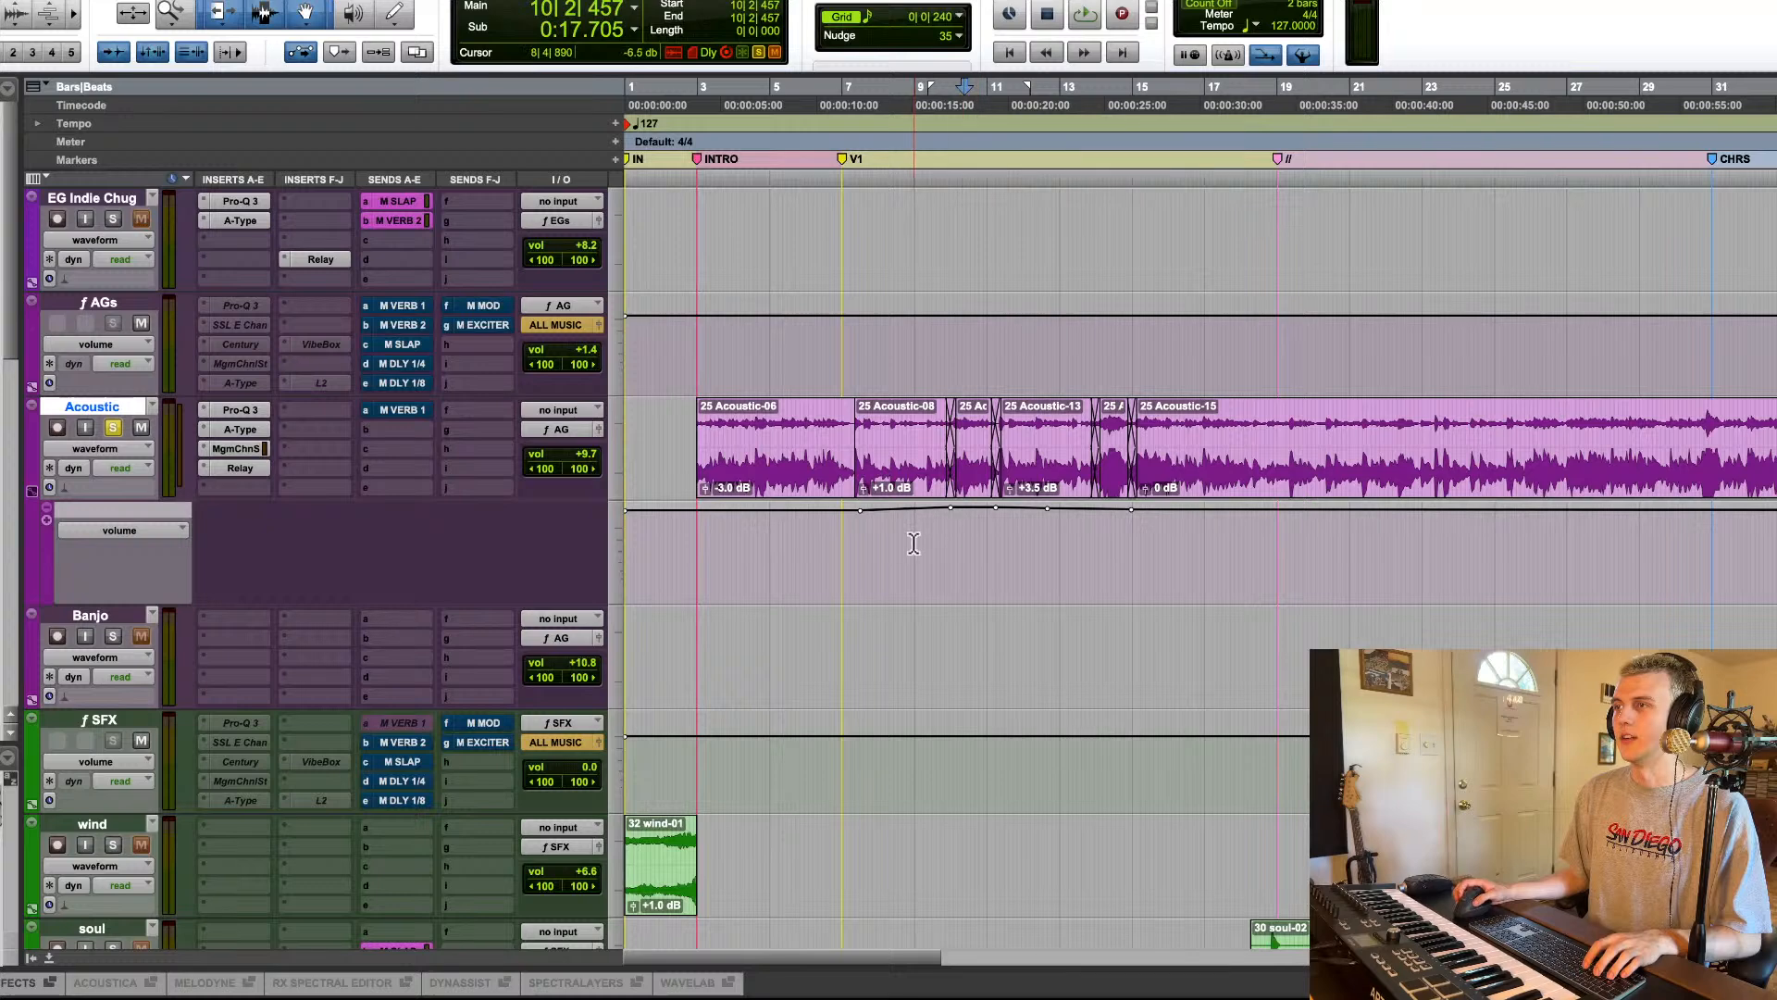
Step: Highlight the Acoustic volume automation from about bar 9 to bar 12 and clear the track's solo
left_click_drag(913, 543, 1055, 545)
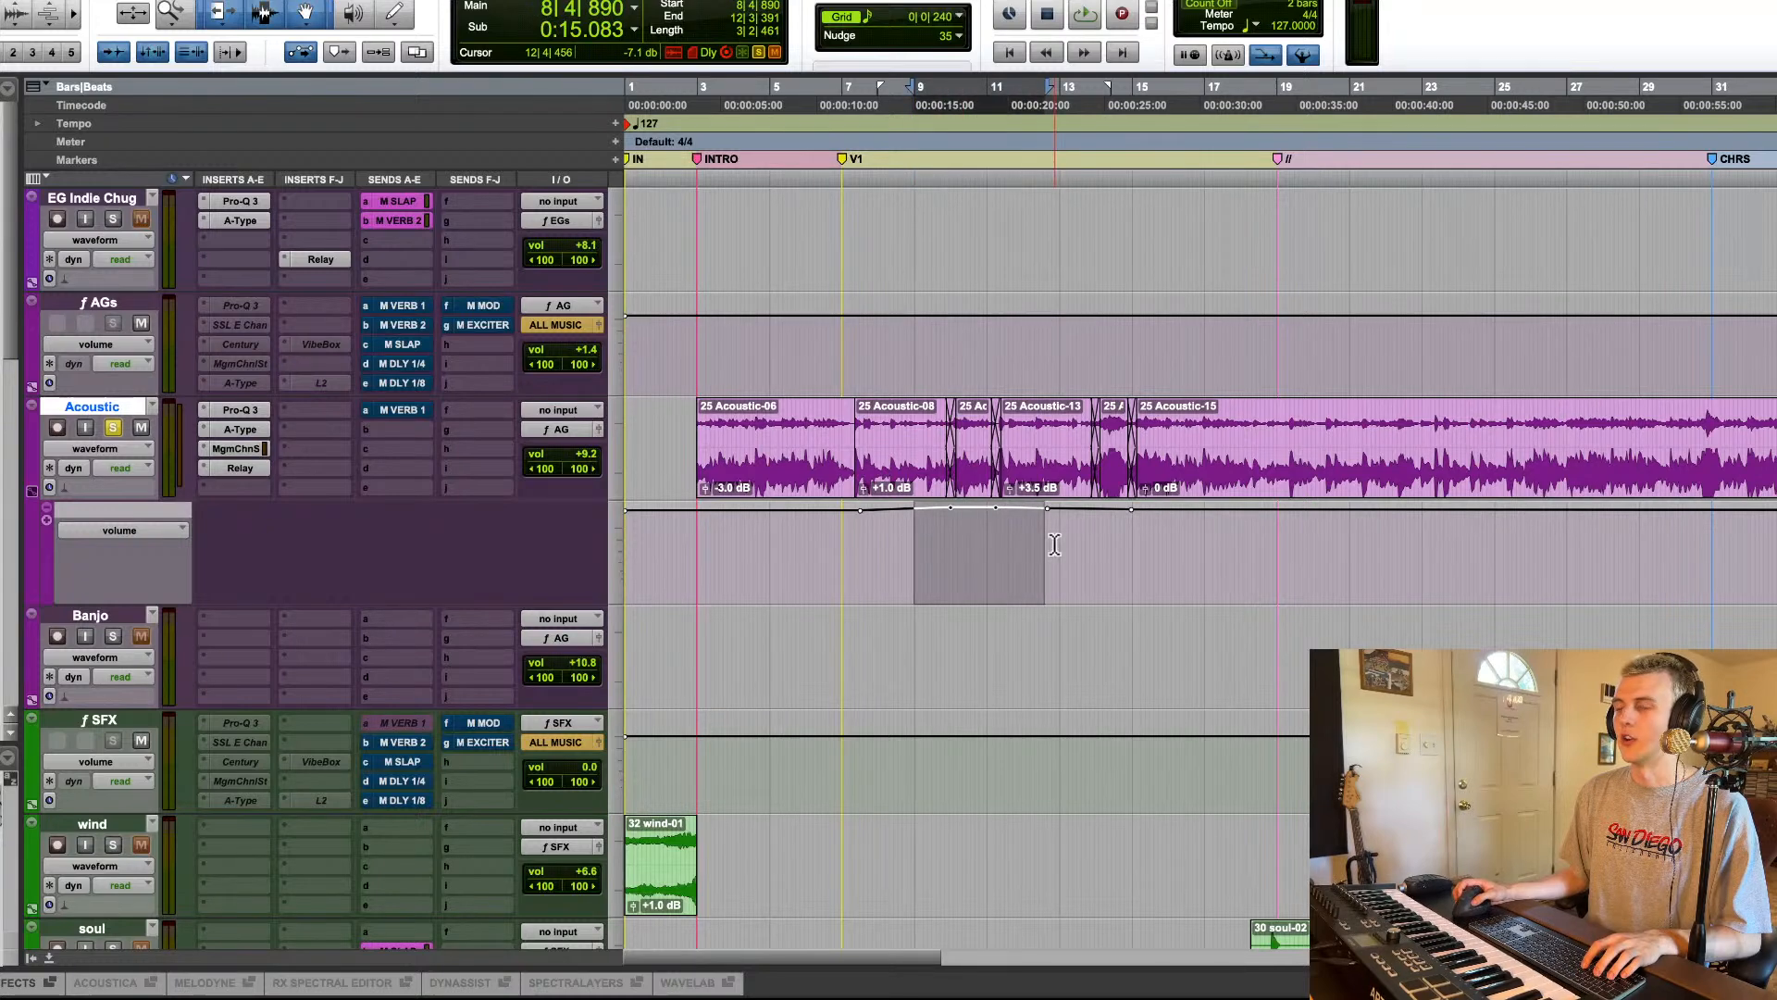
left_click(113, 428)
left_click(924, 364)
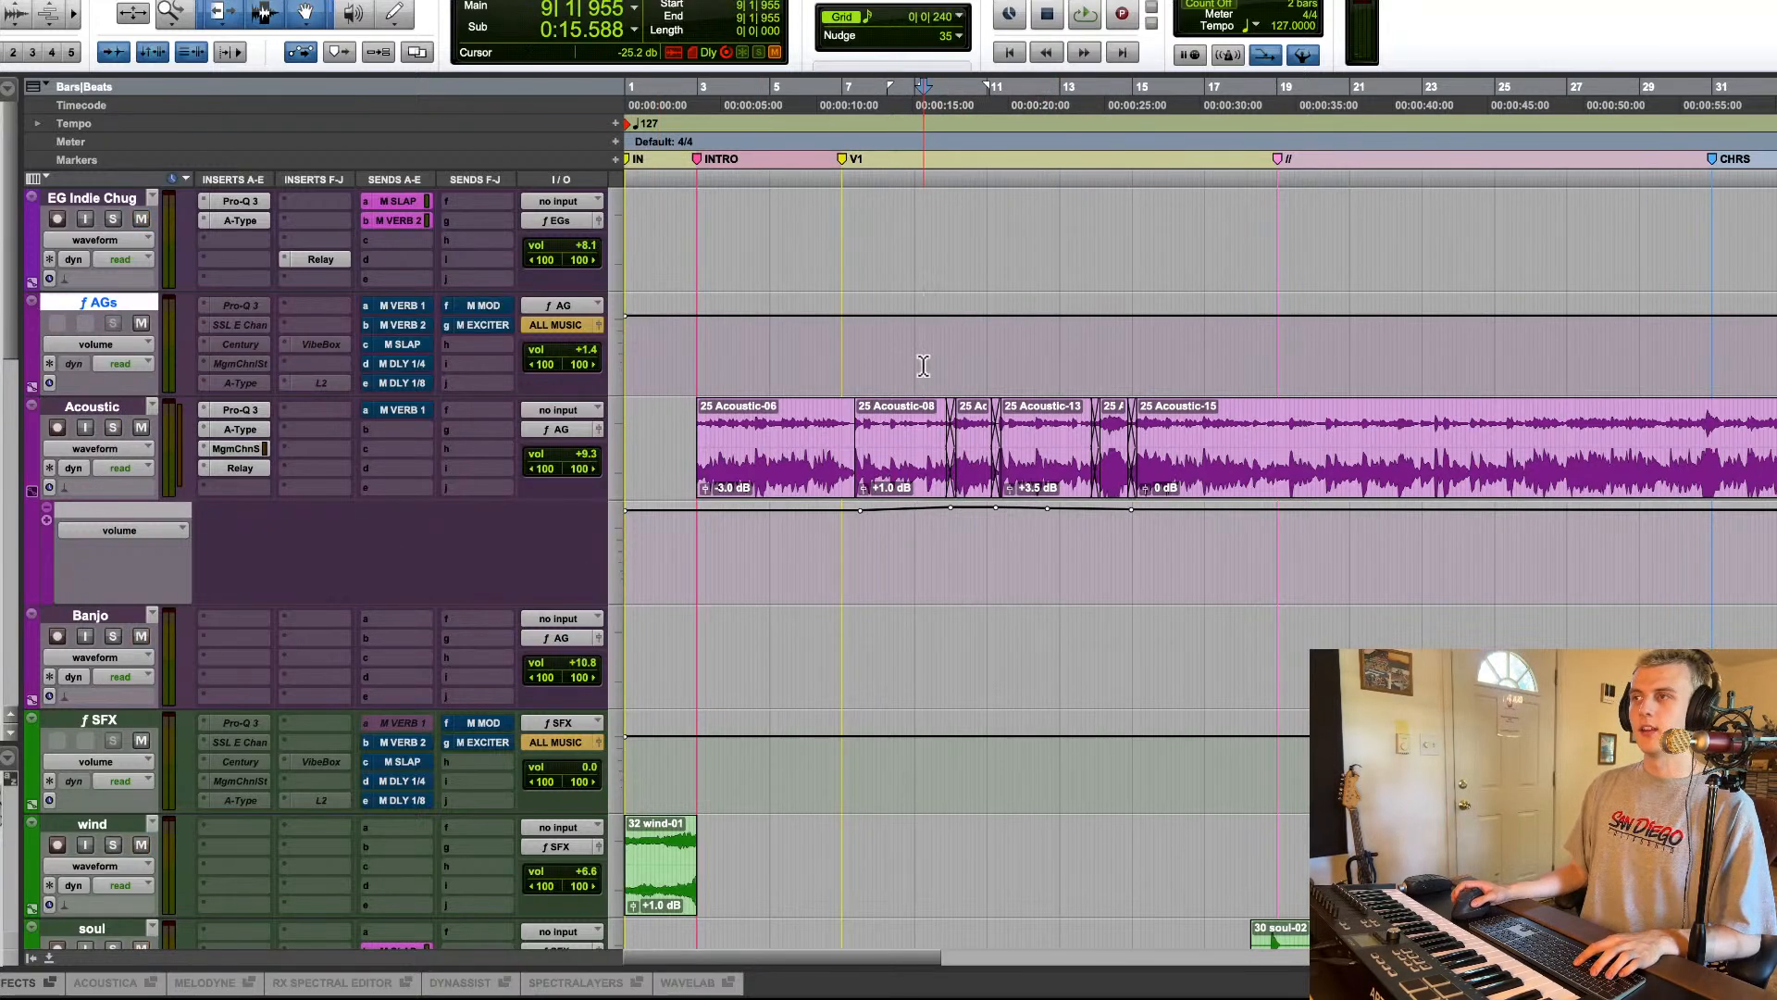
Step: Remove the +4.5 dB Acoustic clip at bar 10 in verse 1 and undo the removal
scroll(923, 364, "up", 2)
scroll(925, 359, "right", 1)
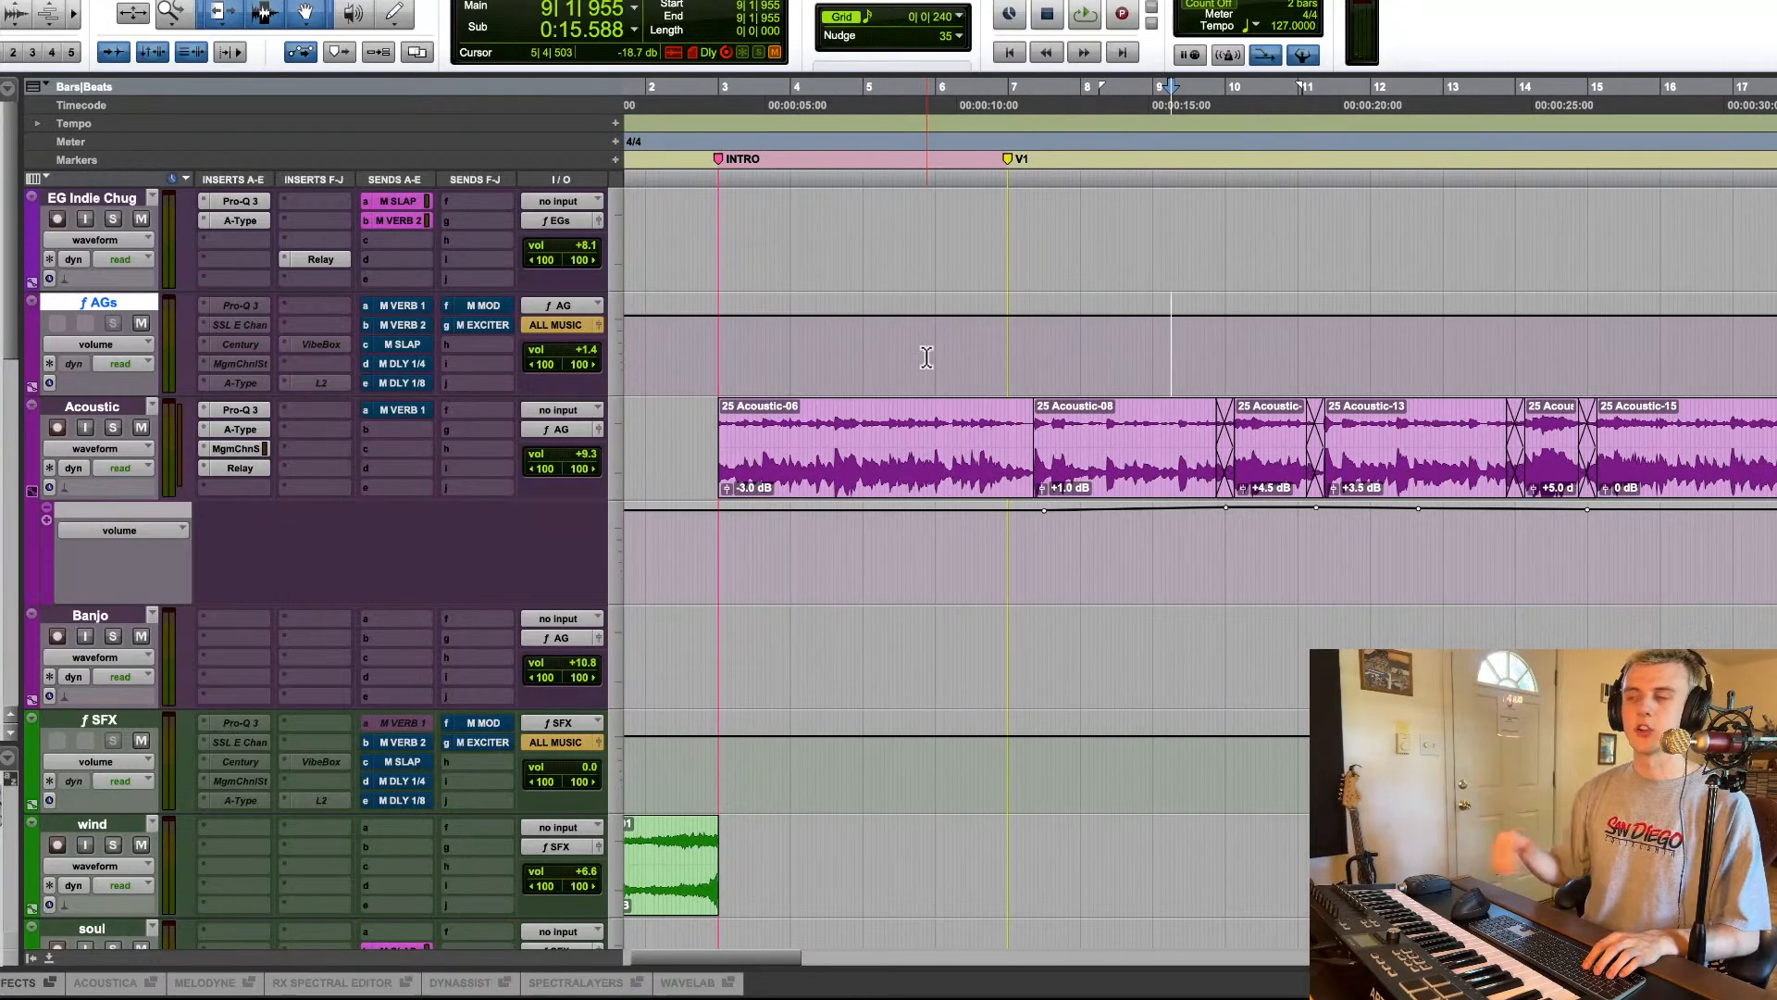
scroll(932, 366, "right", 5)
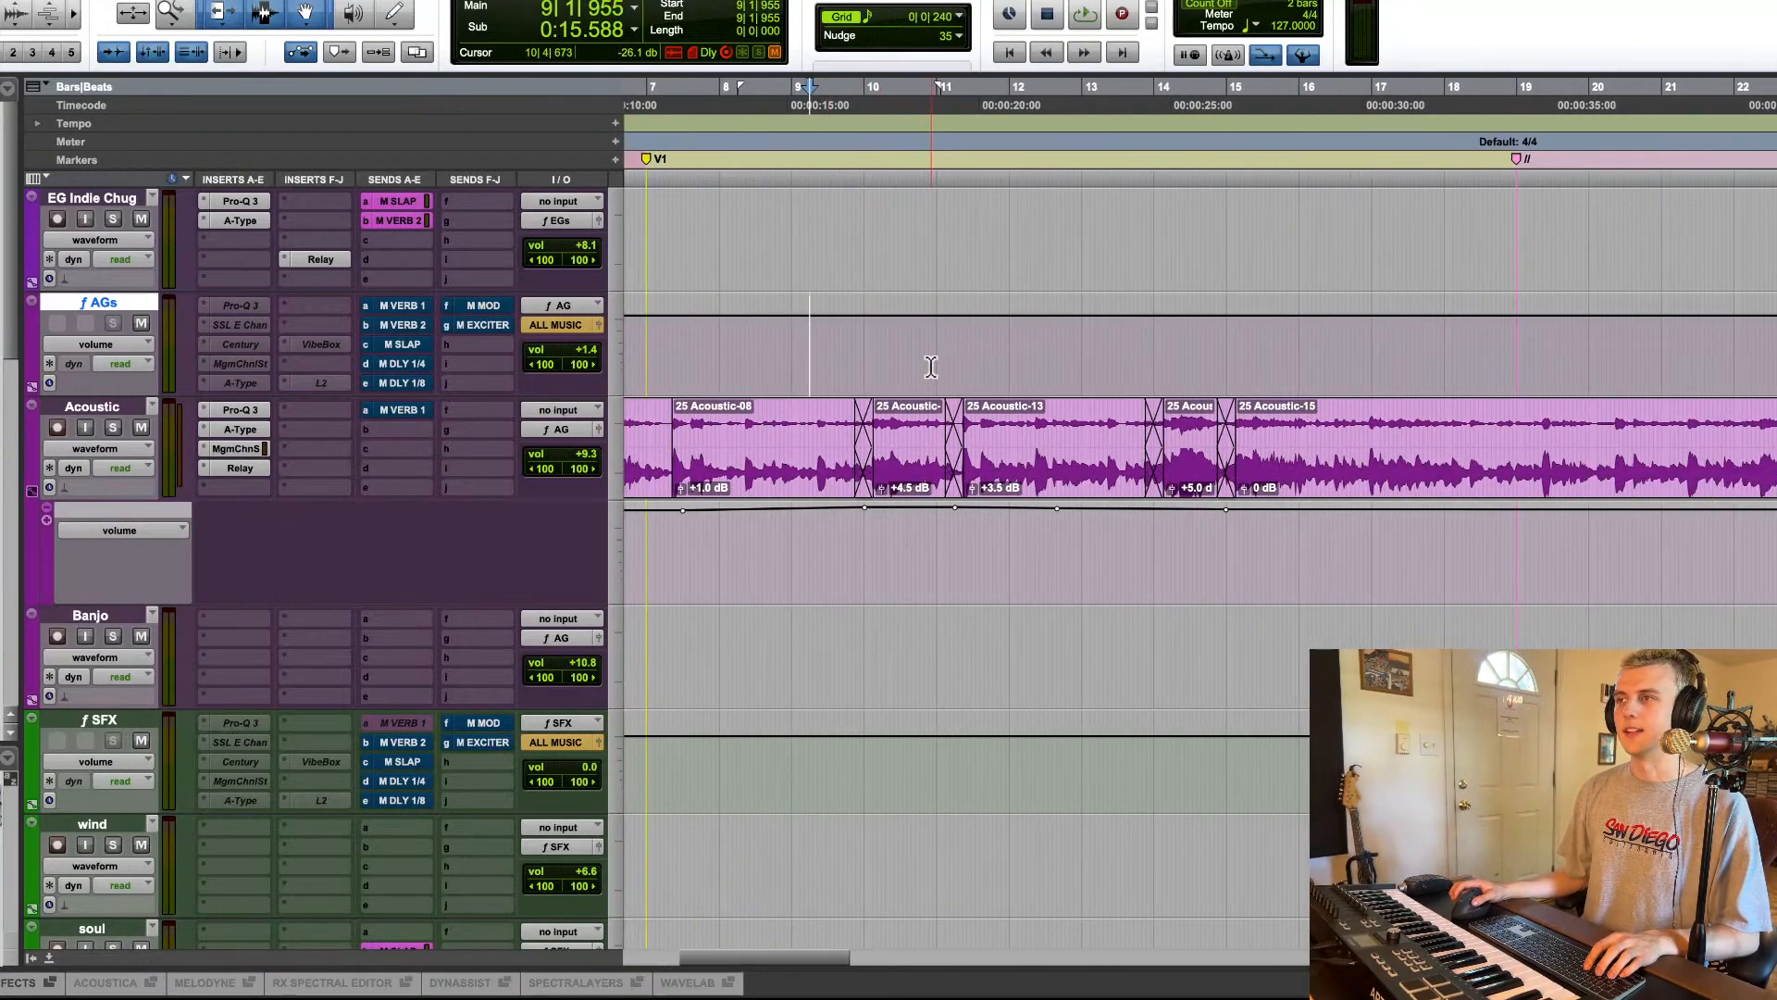
left_click(889, 474)
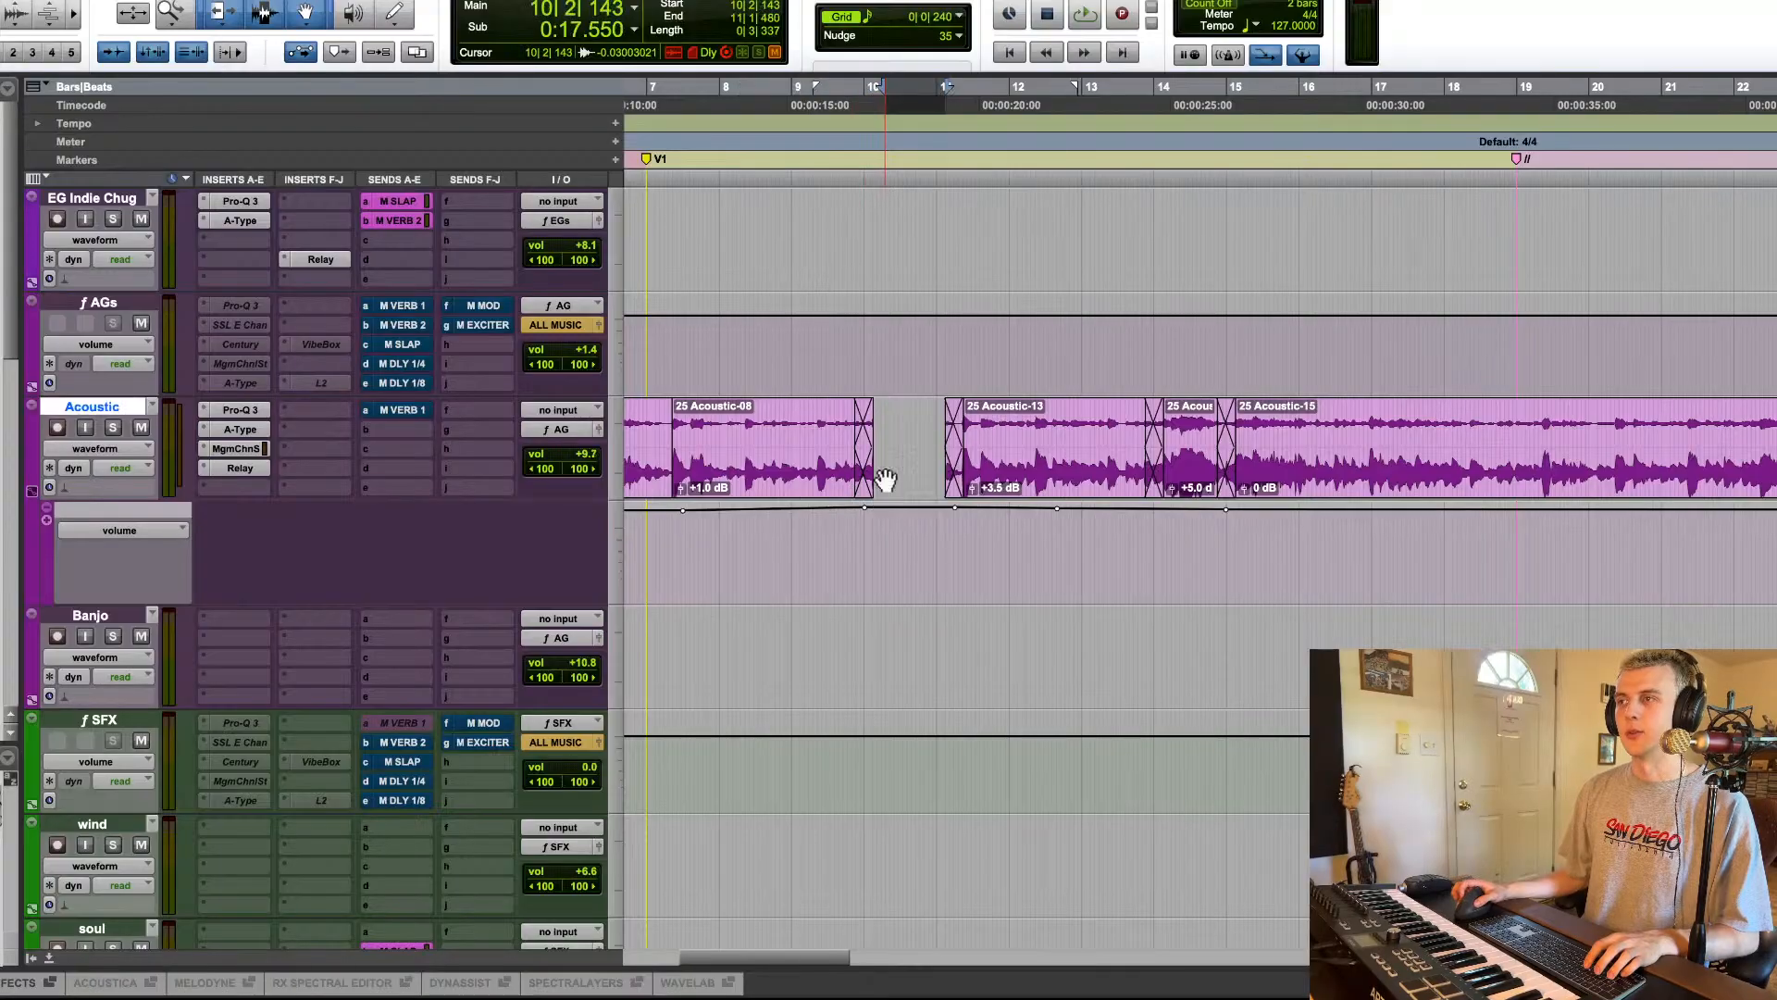
key("super+z")
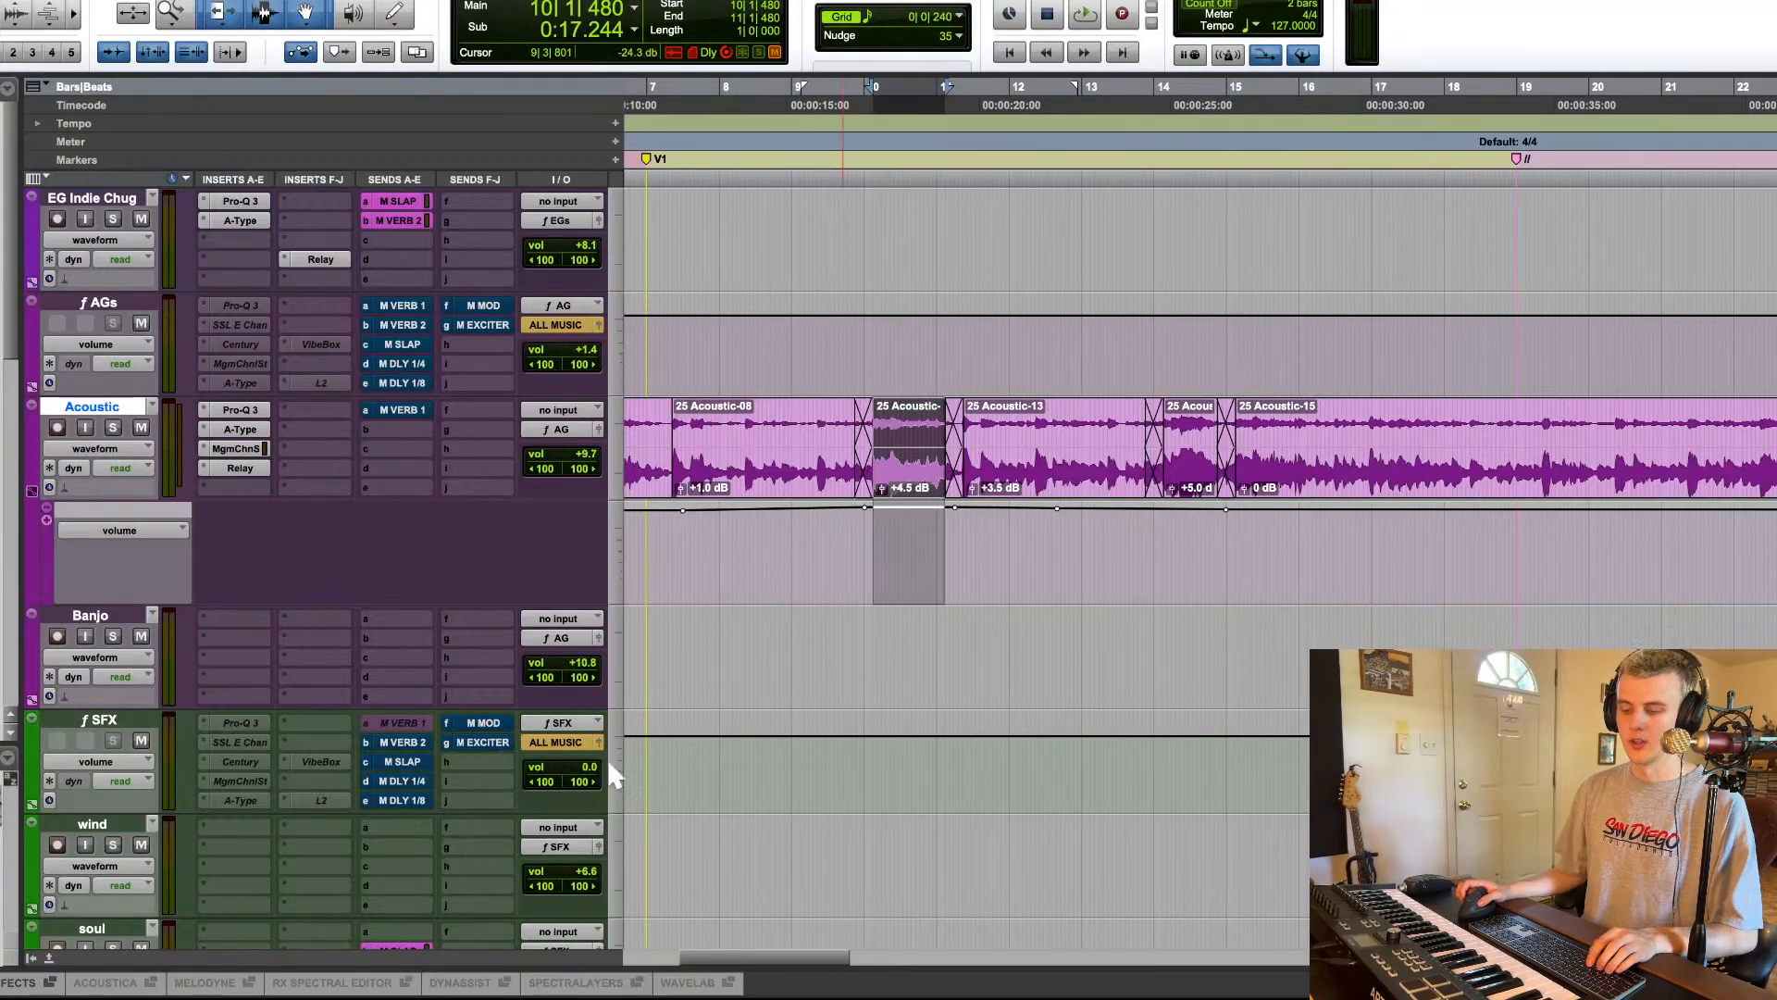
Step: Show the Banjo clip at the outro up close, select it and place the playback position just before it
left_click(782, 417)
key("super+bracketleft")
key("super+bracketleft")
key("super+bracketleft")
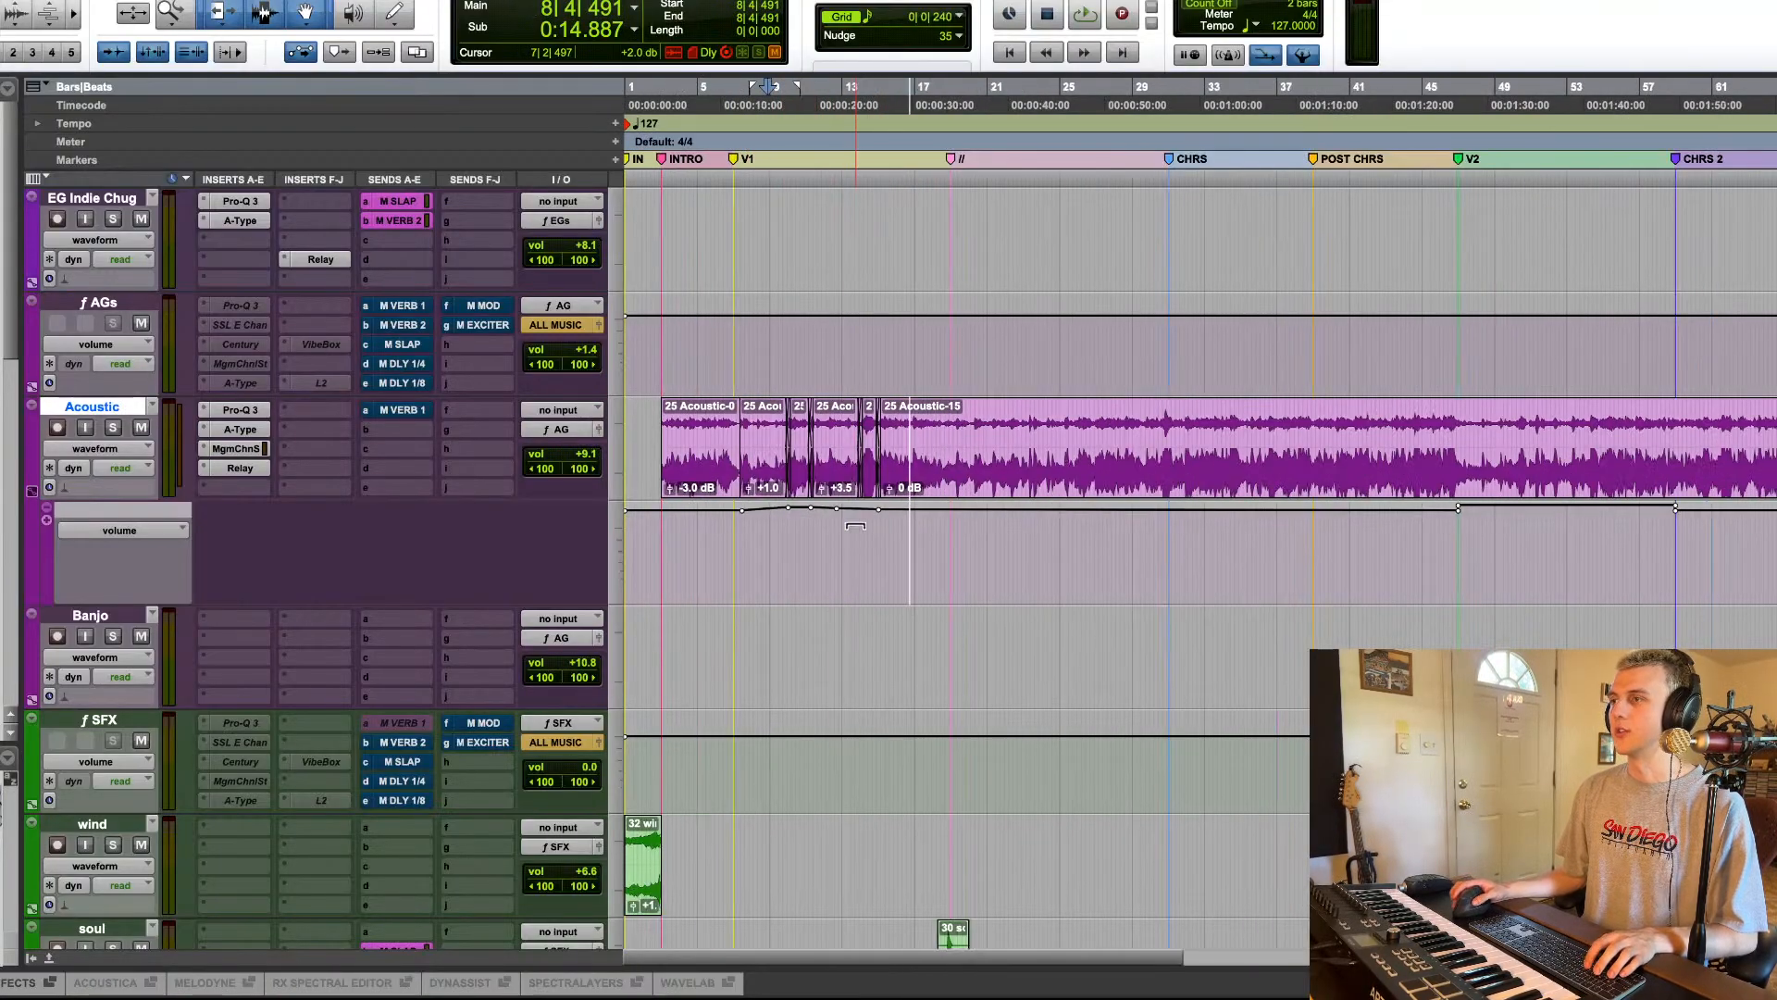
left_click(1603, 624)
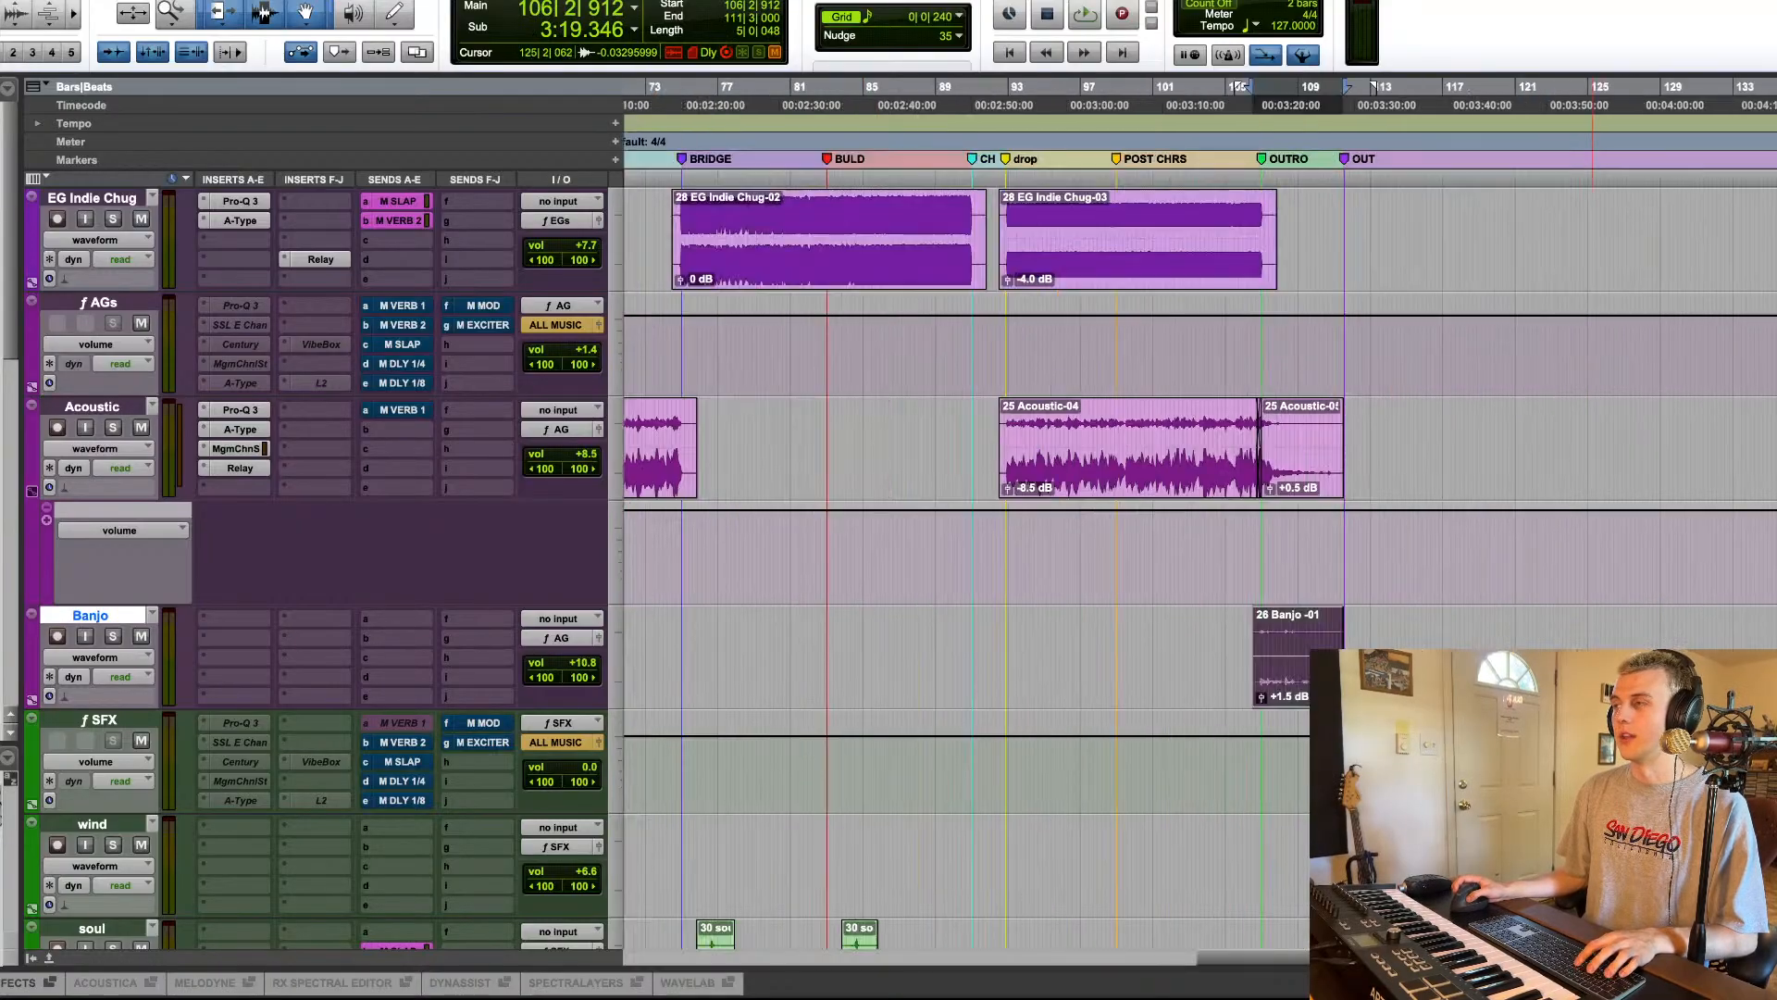
key("super+bracketright")
key("super+bracketright")
key("super+bracketright")
left_click(1206, 651)
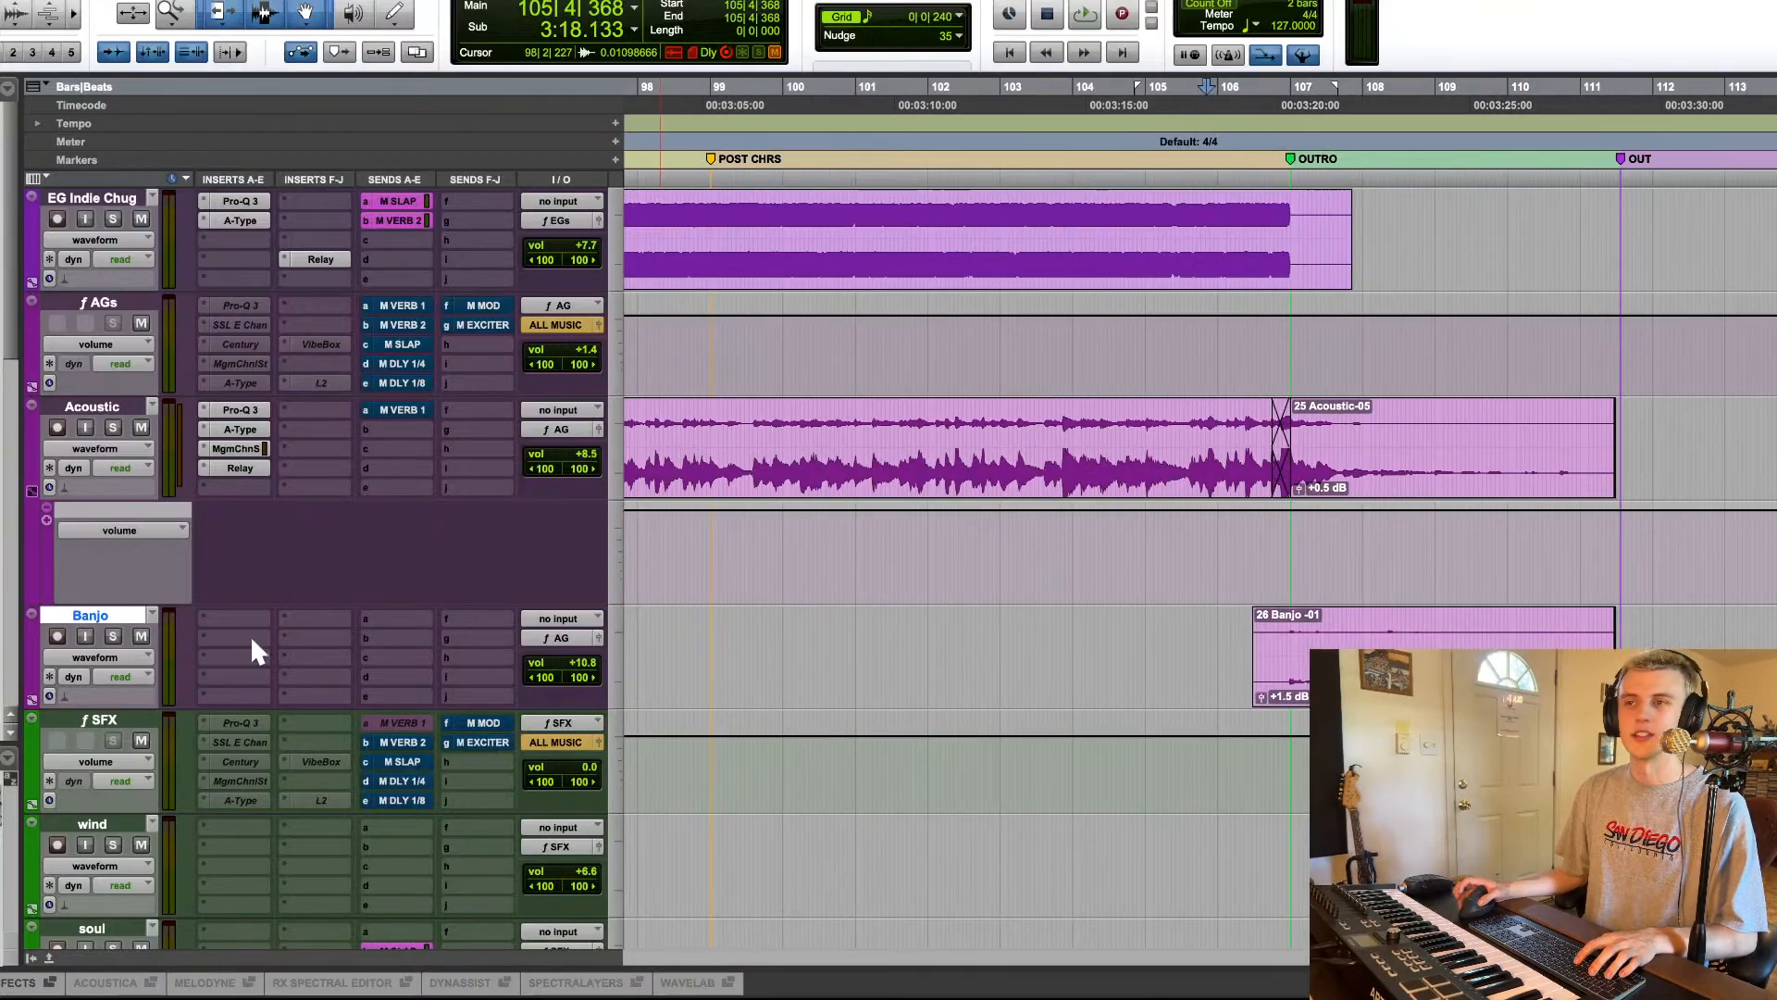
Step: Solo the Banjo track, play its outro clip, clear the solo to hear it in the mix and stop playback
left_click(113, 636)
left_click(1144, 653)
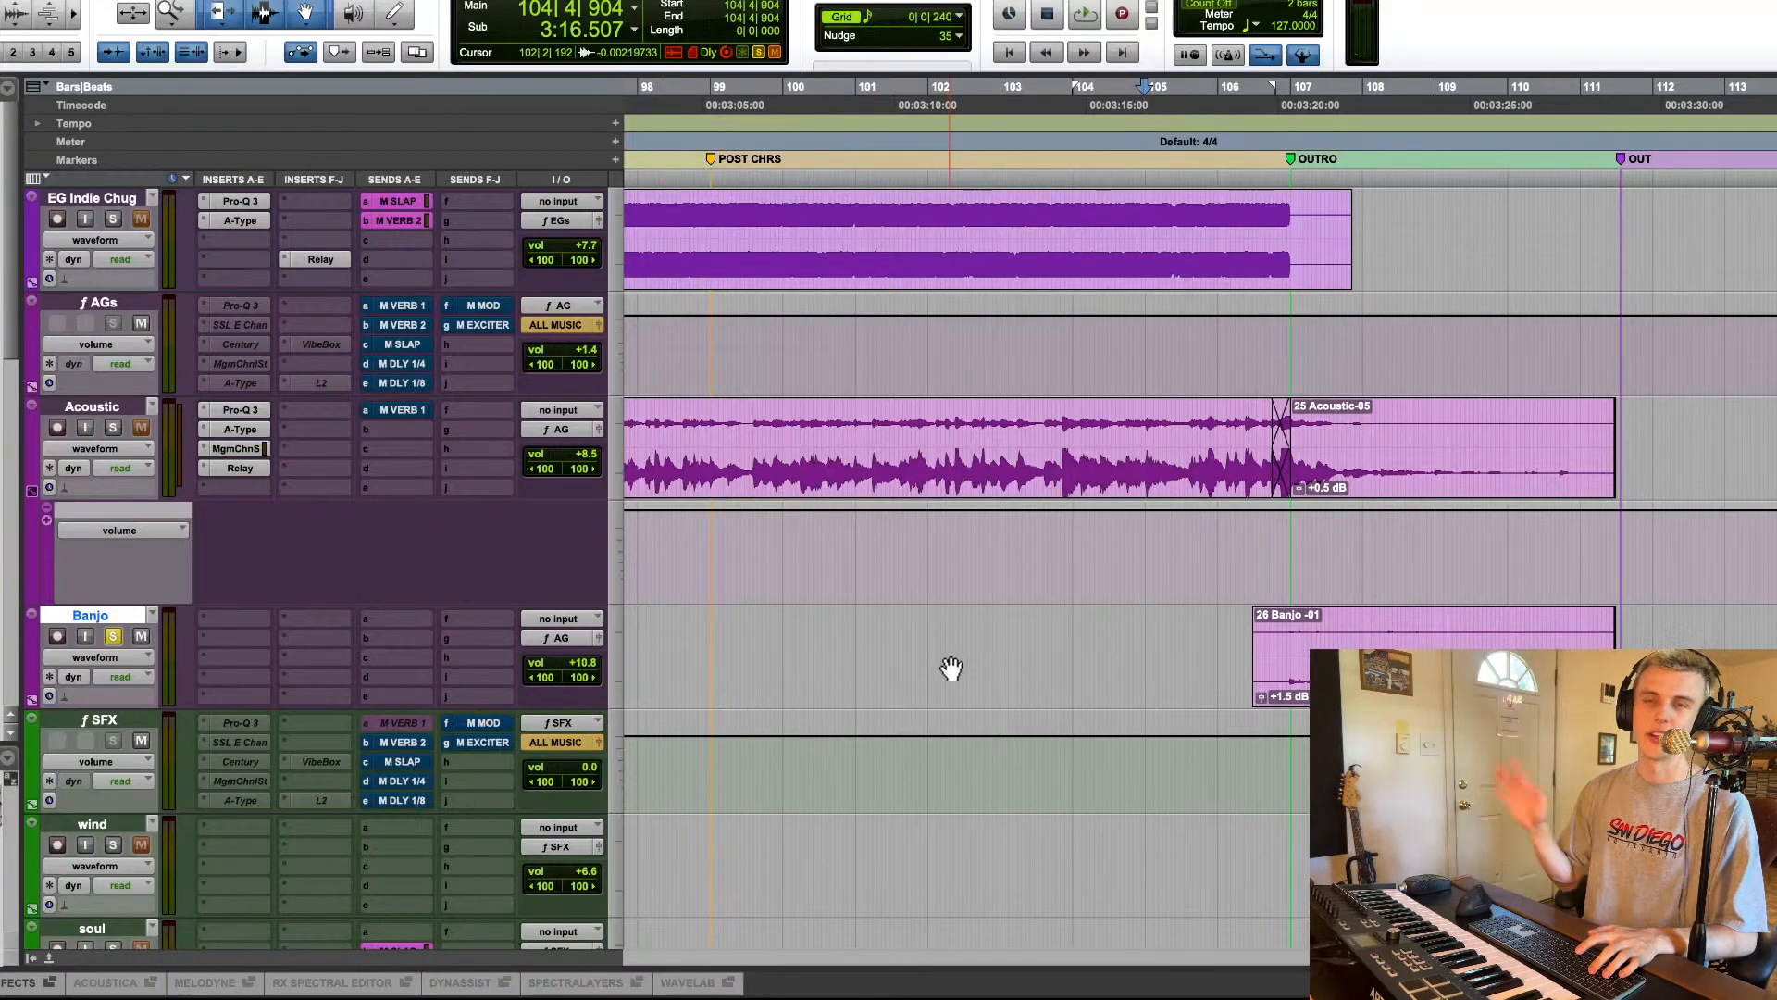
key("space")
left_click(1342, 629)
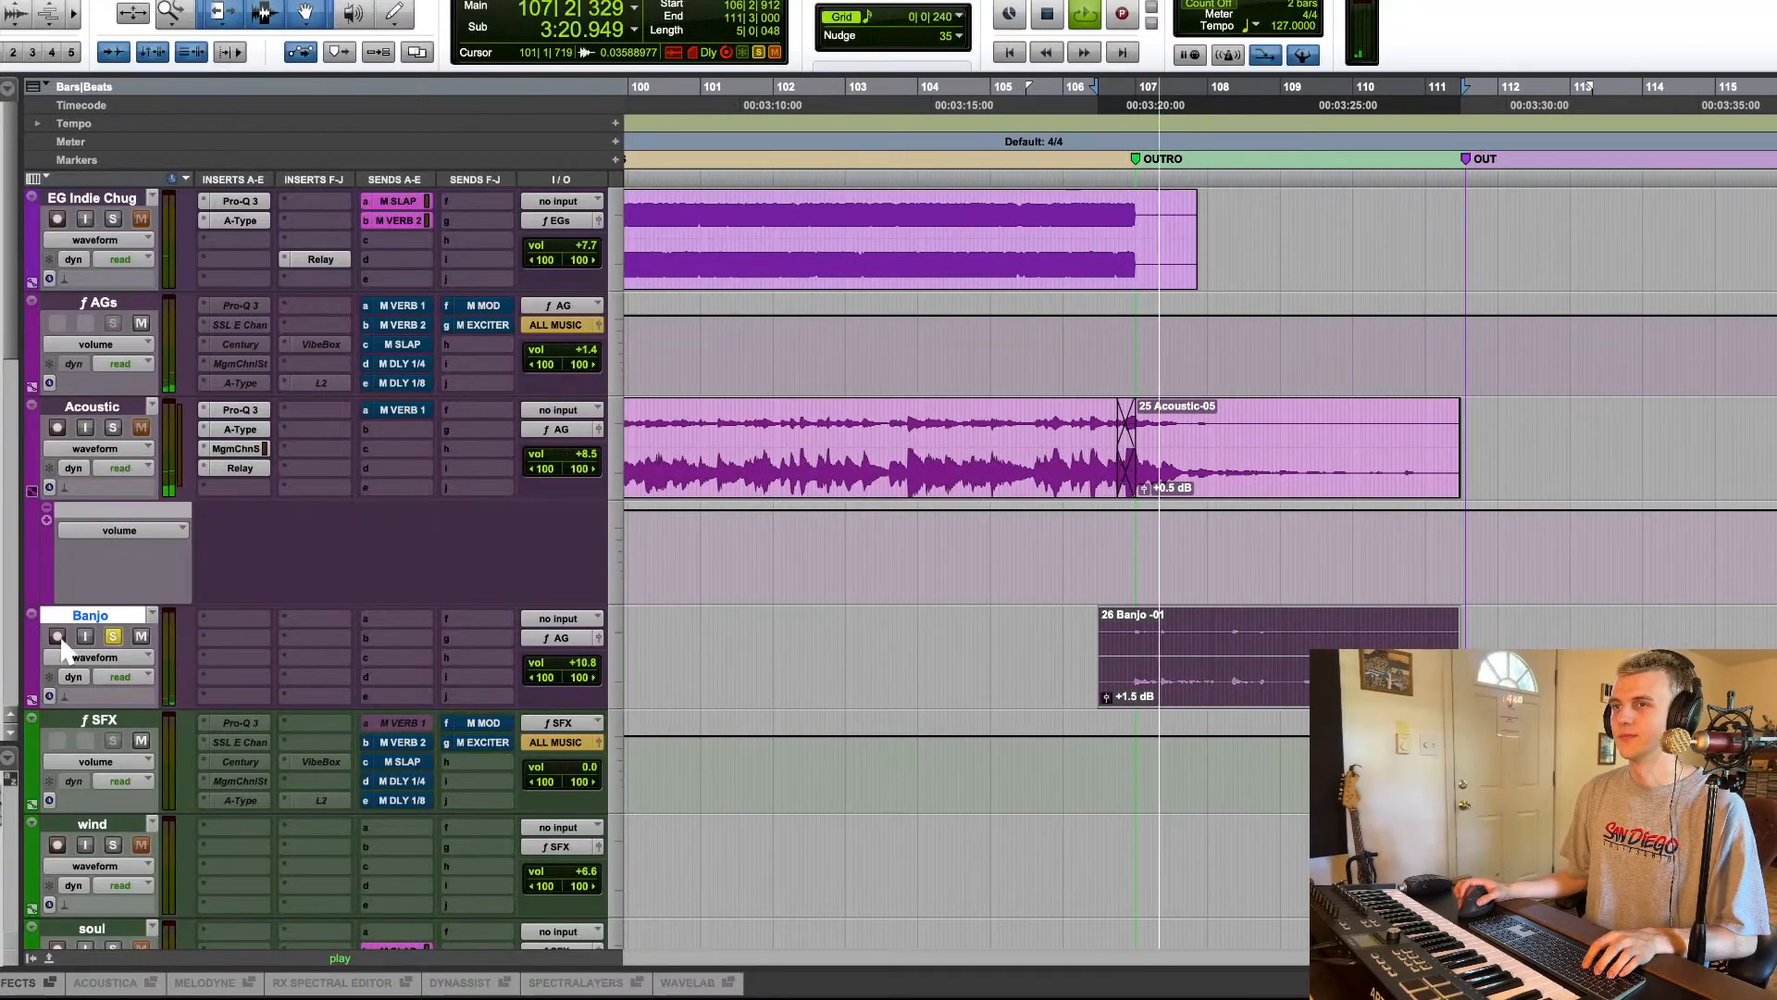
left_click(114, 636)
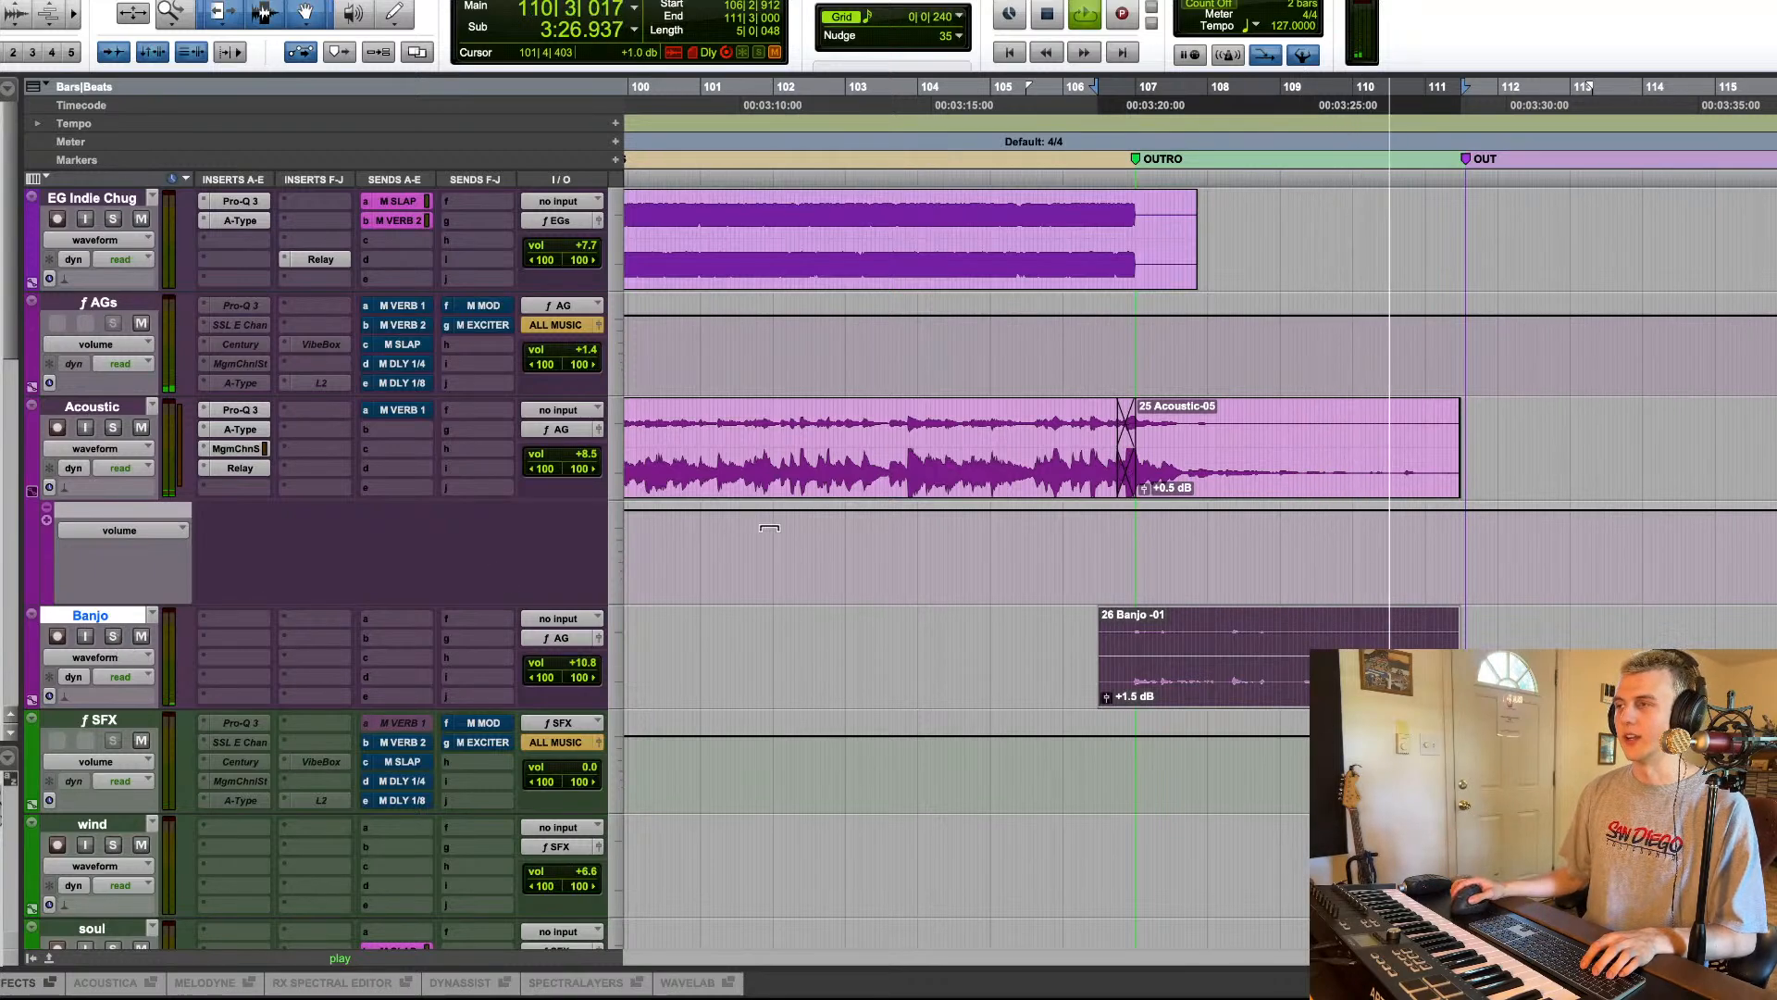
scroll(769, 528, "down", 13)
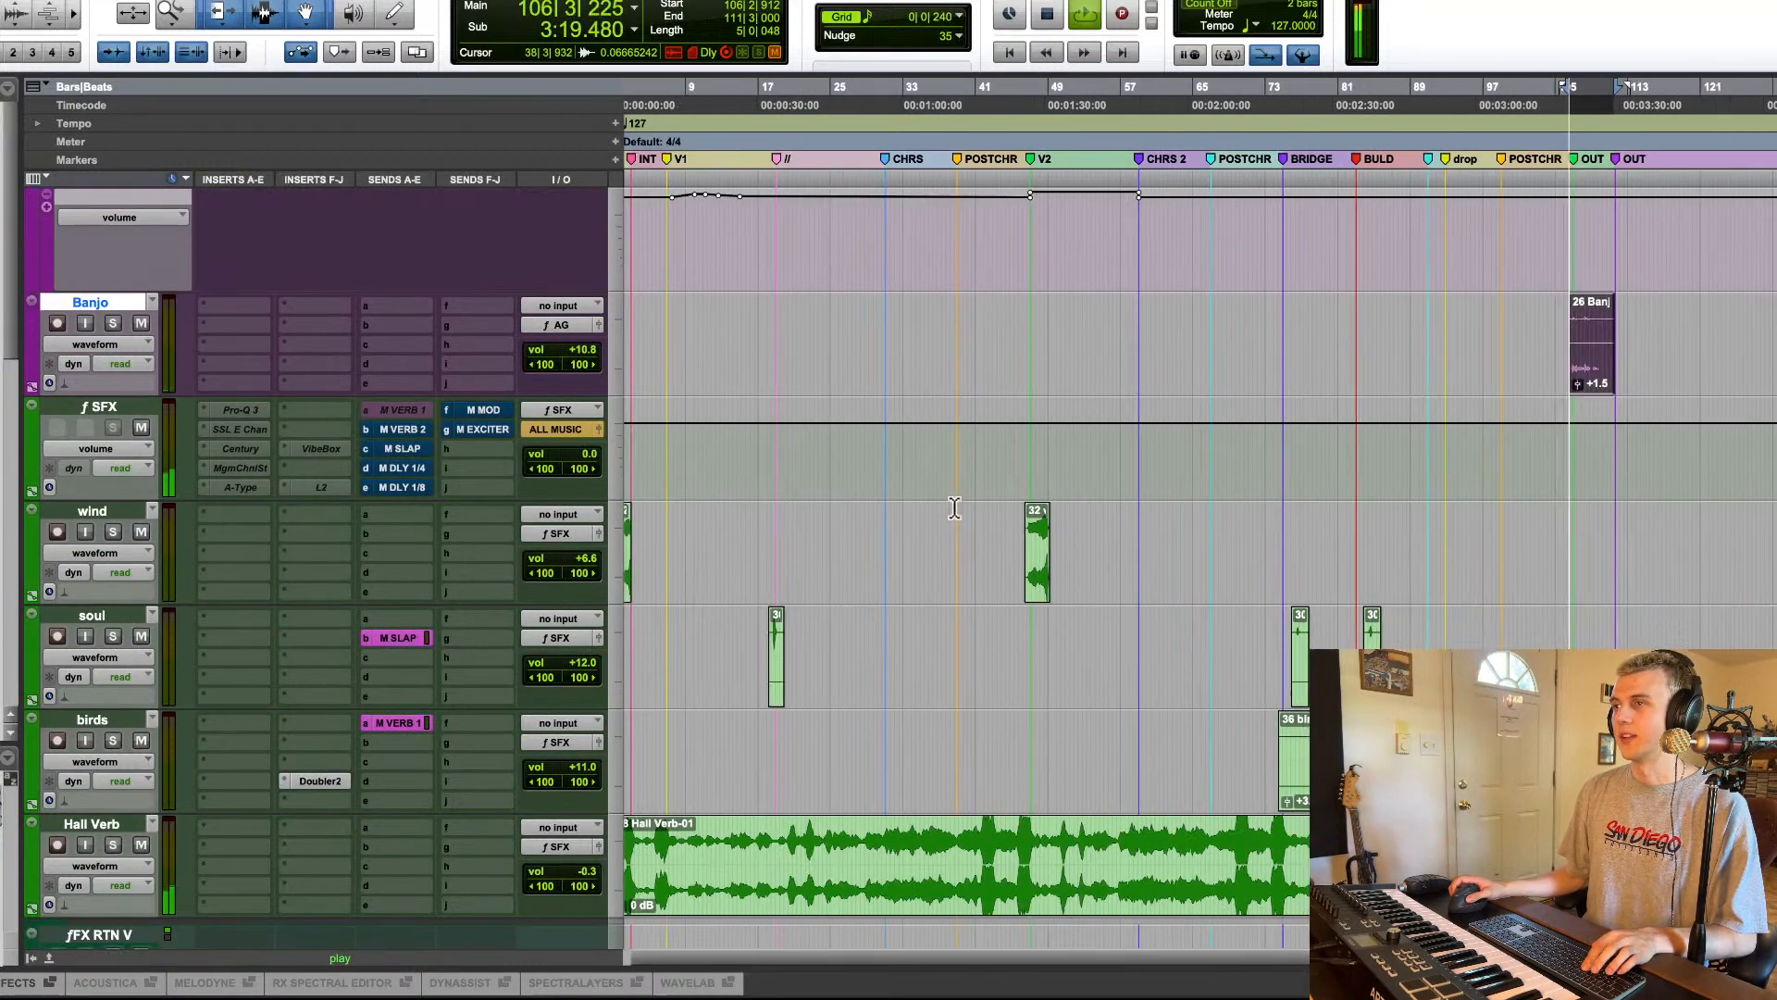
key("space")
Step: Show the SFX tracks and select the full-length Hall Verb clip and the birds clip starting at the bridge
scroll(804, 500, "down", 3)
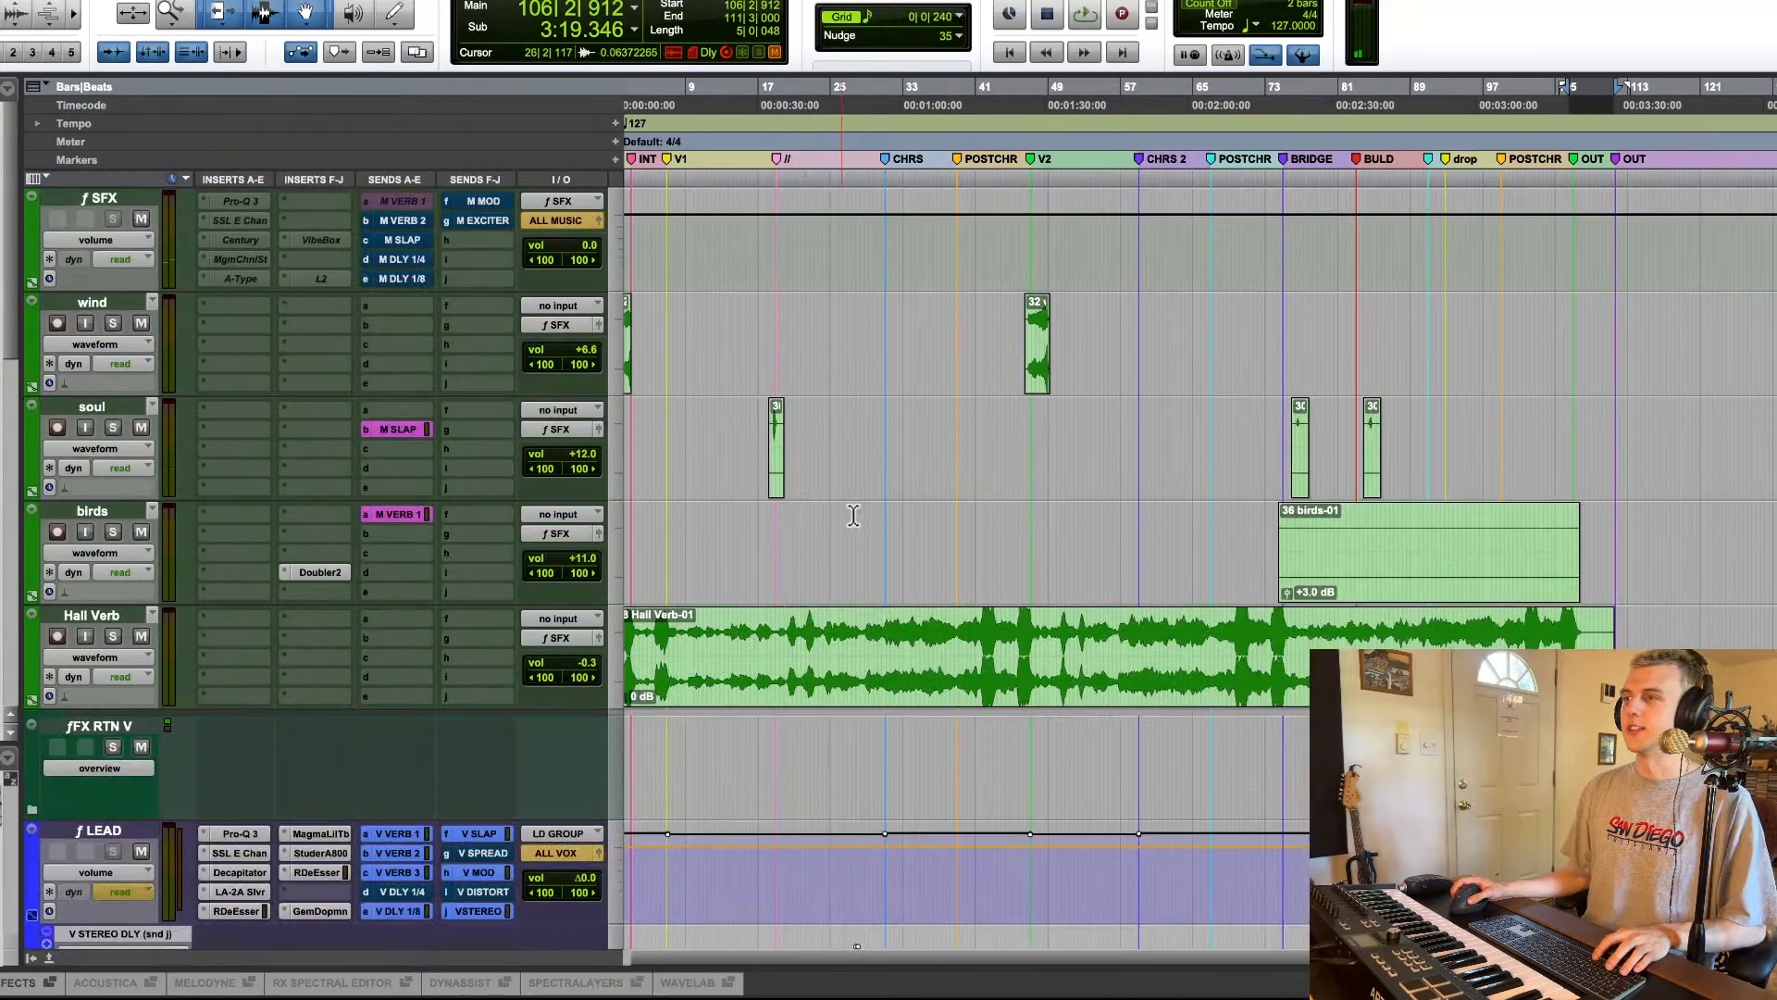
scroll(917, 682, "left", 1)
left_click(917, 683)
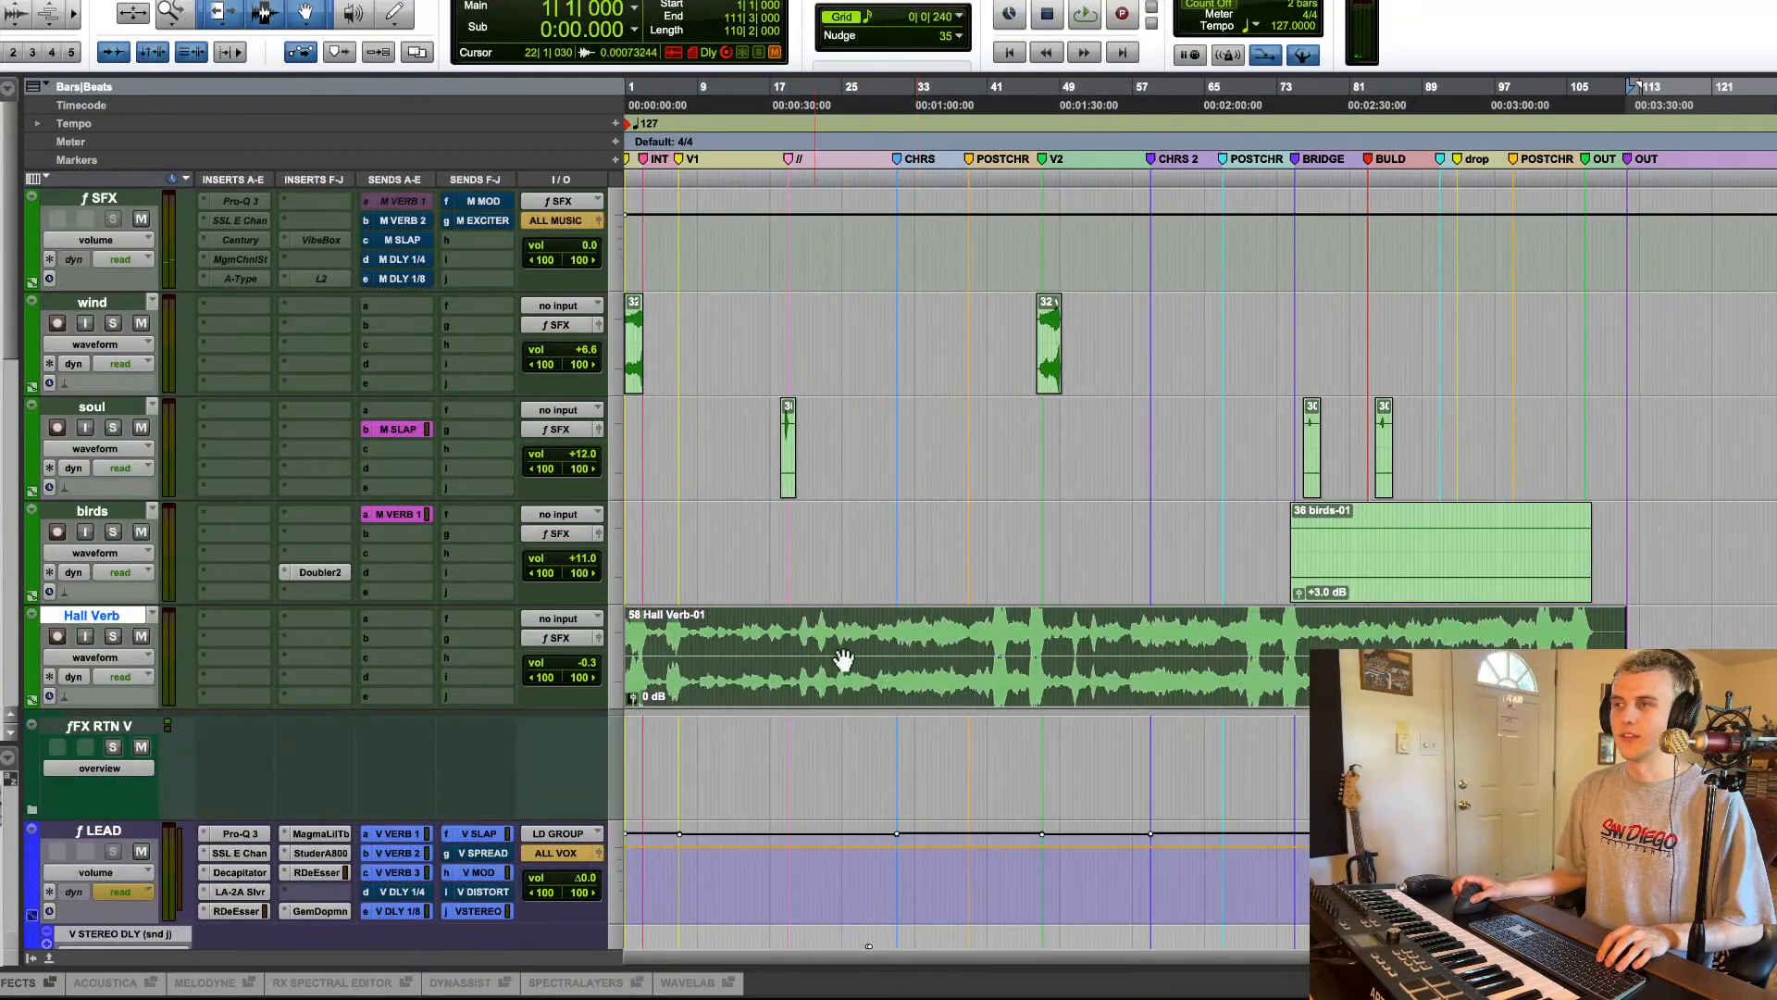
left_click_drag(793, 632, 1410, 632)
left_click(868, 629)
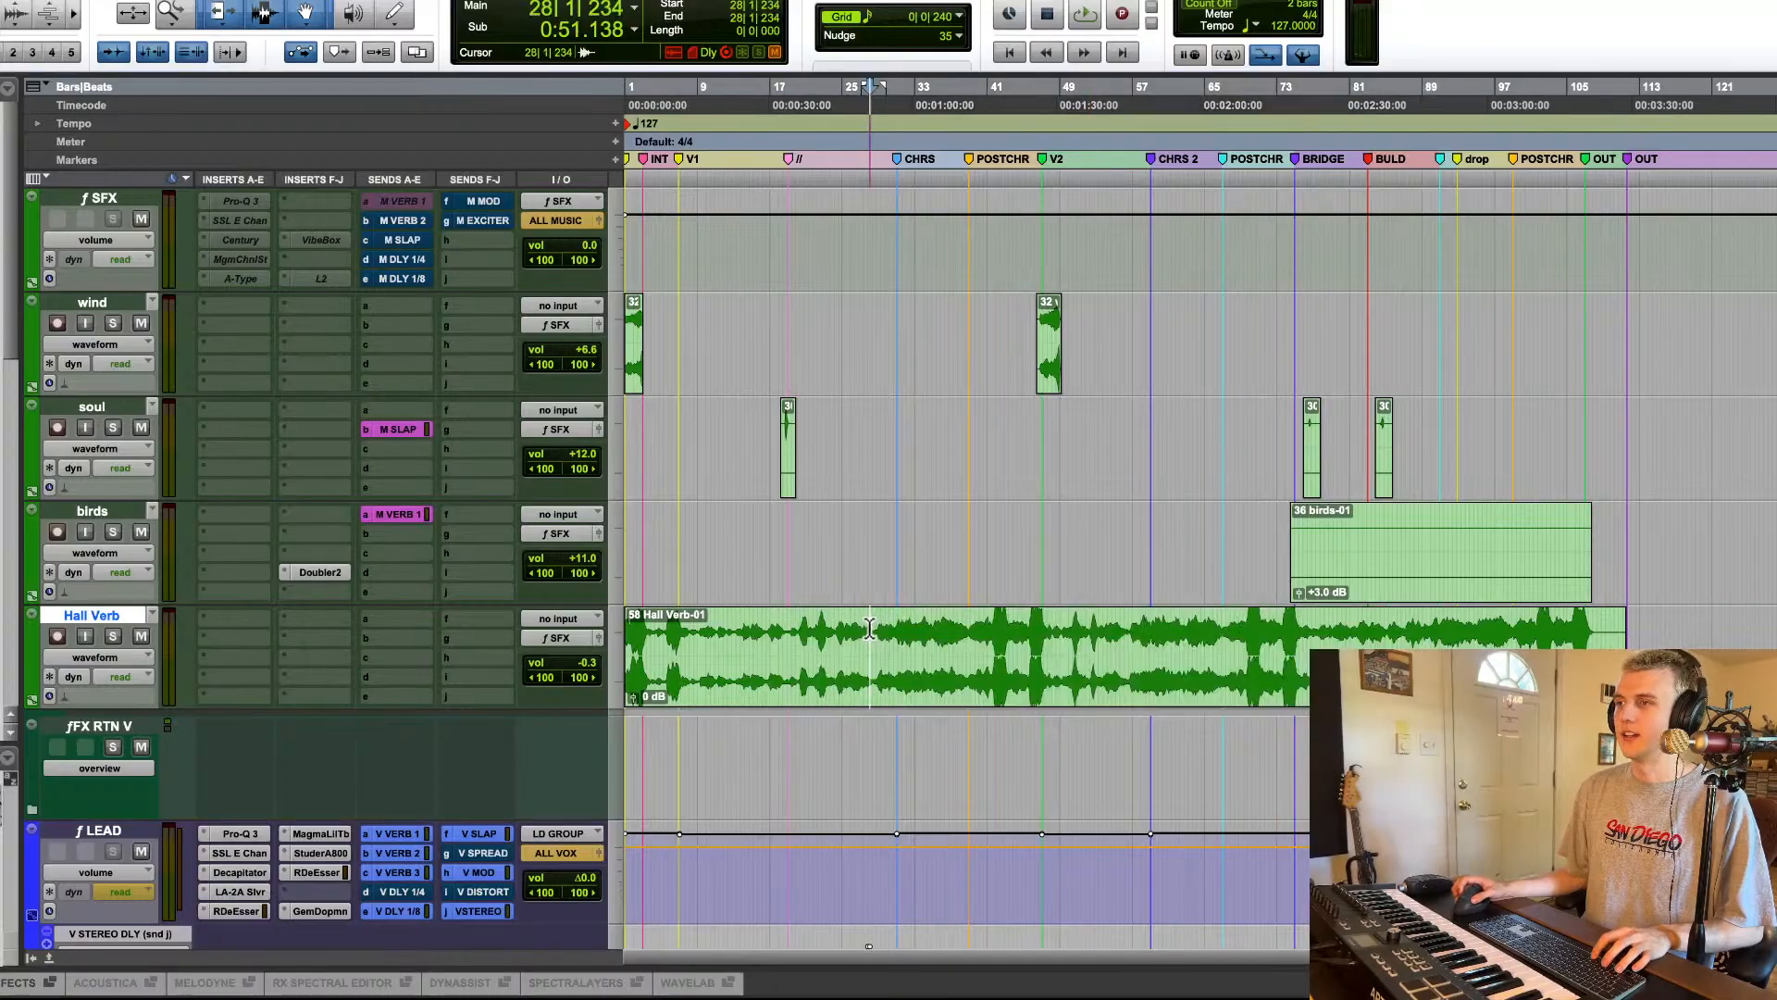
left_click(1383, 581)
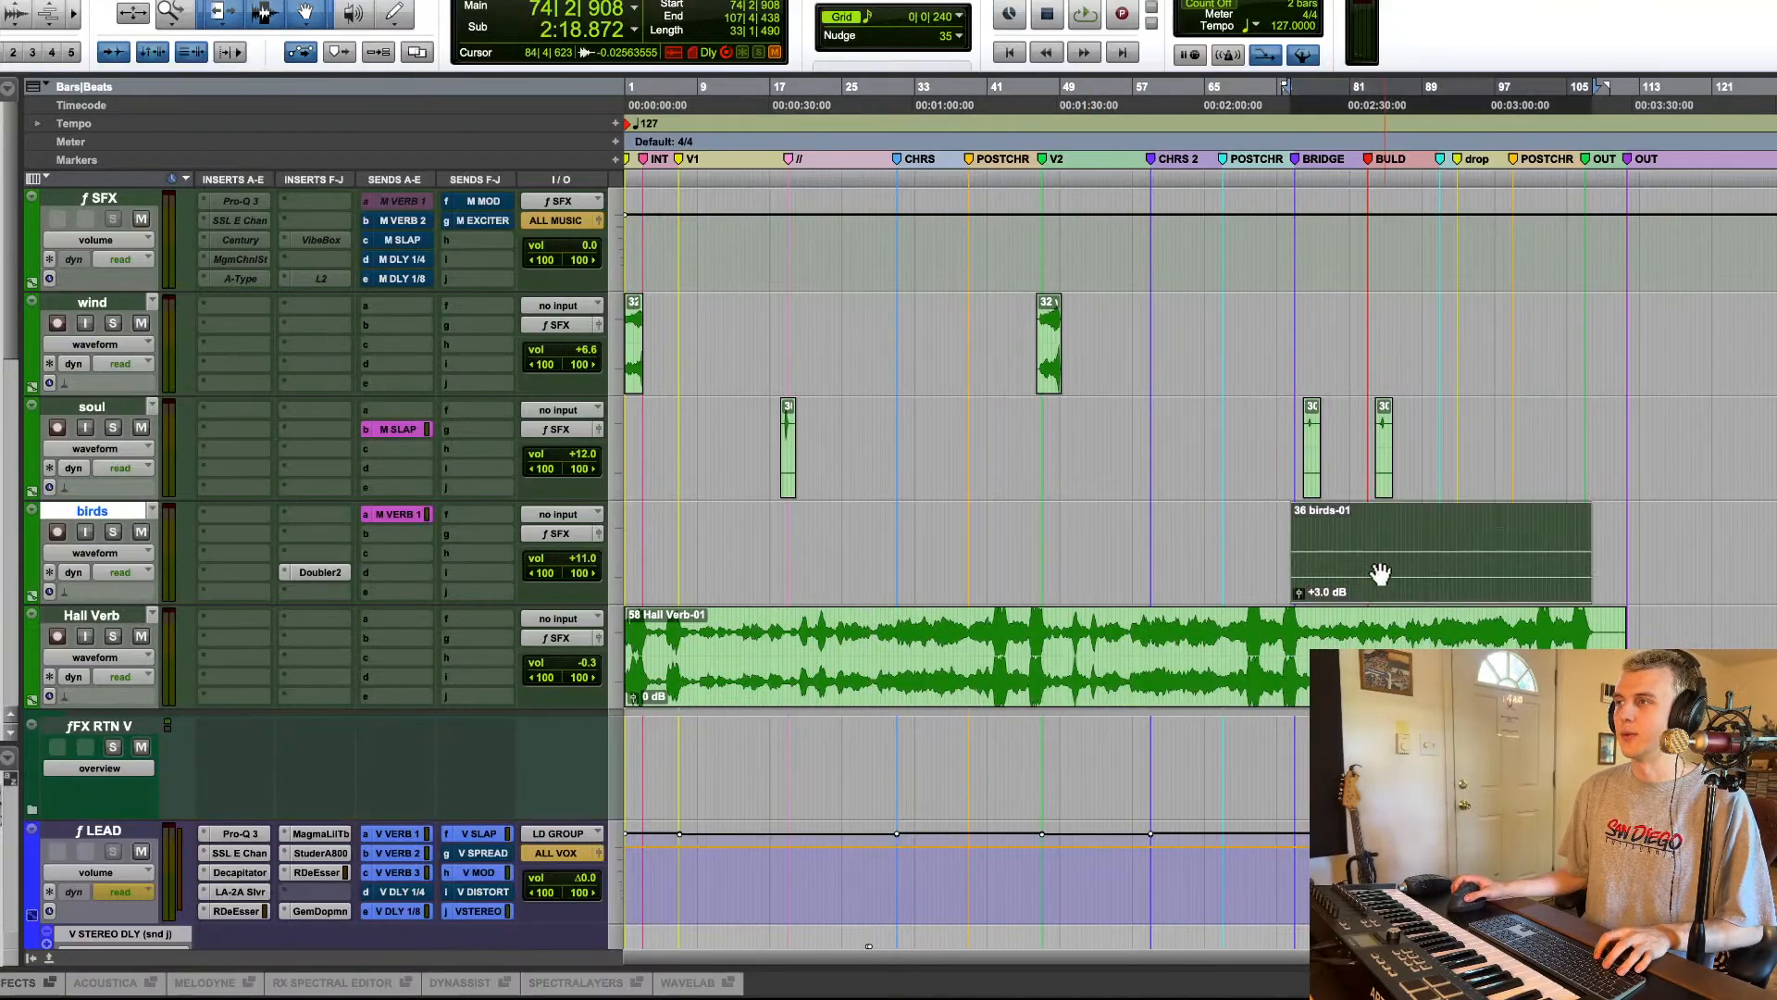
Step: Inspect the Doubler2 plug-in on the birds track, close it and open the track's M VERB 1 send
left_click(341, 574)
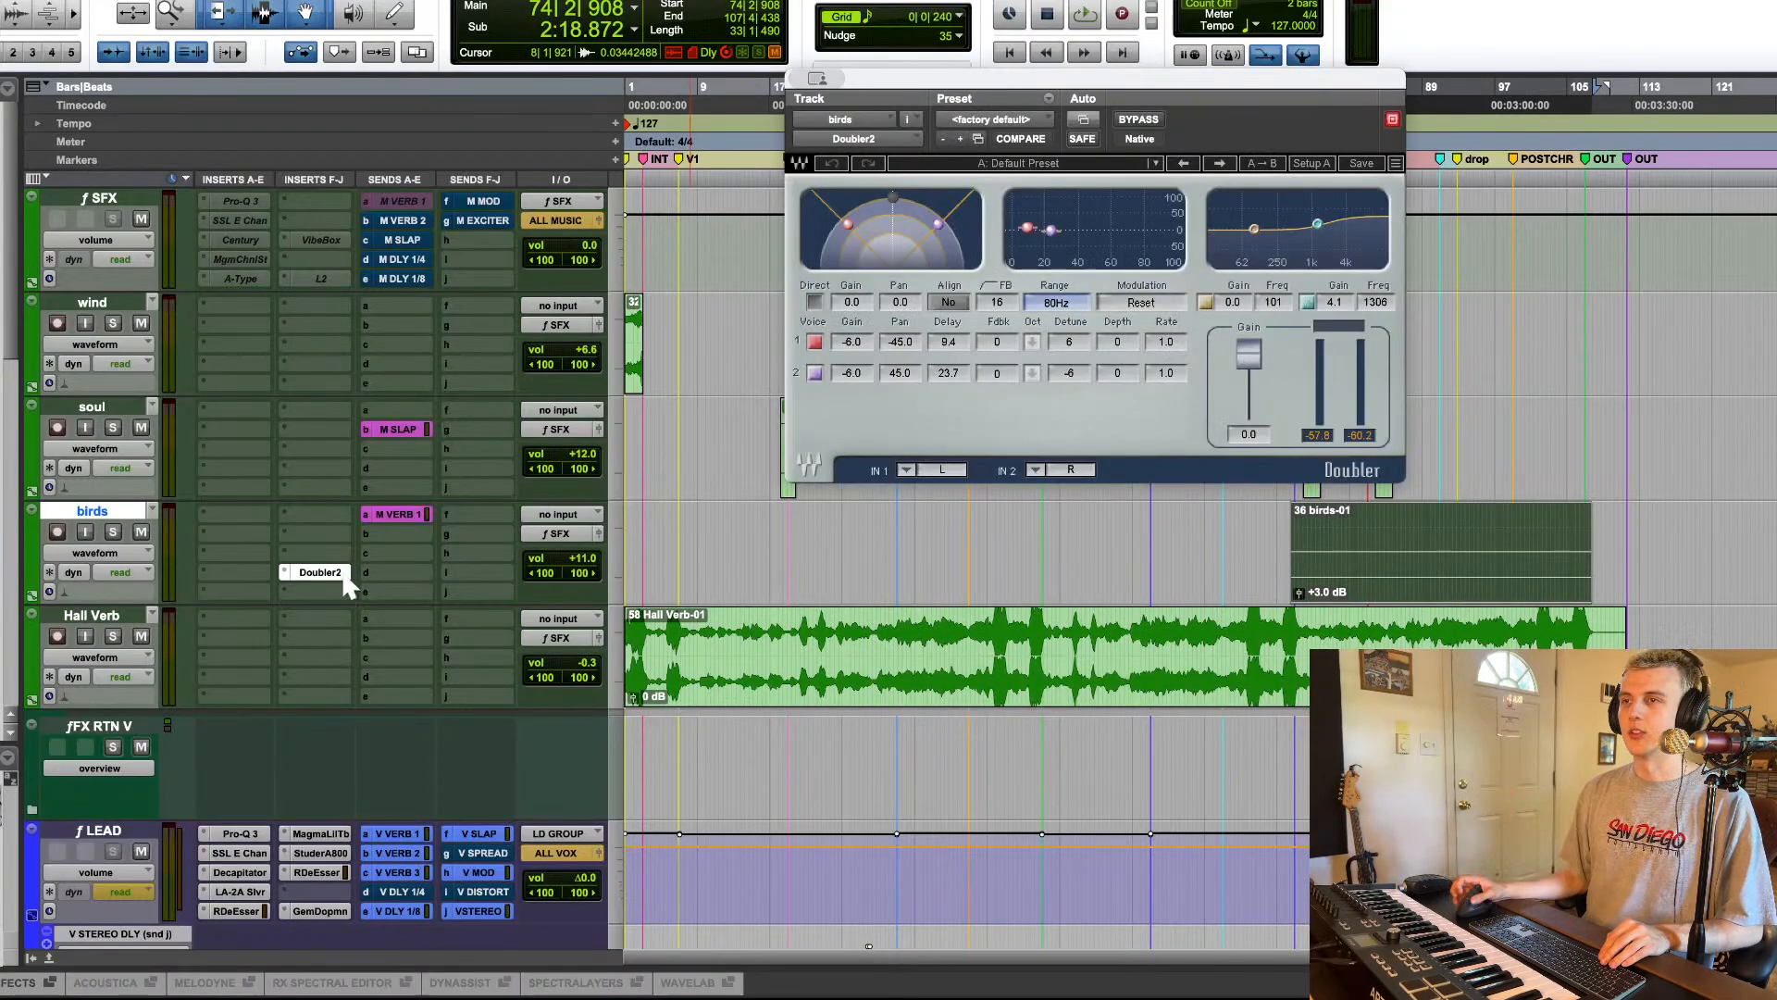
left_click(342, 577)
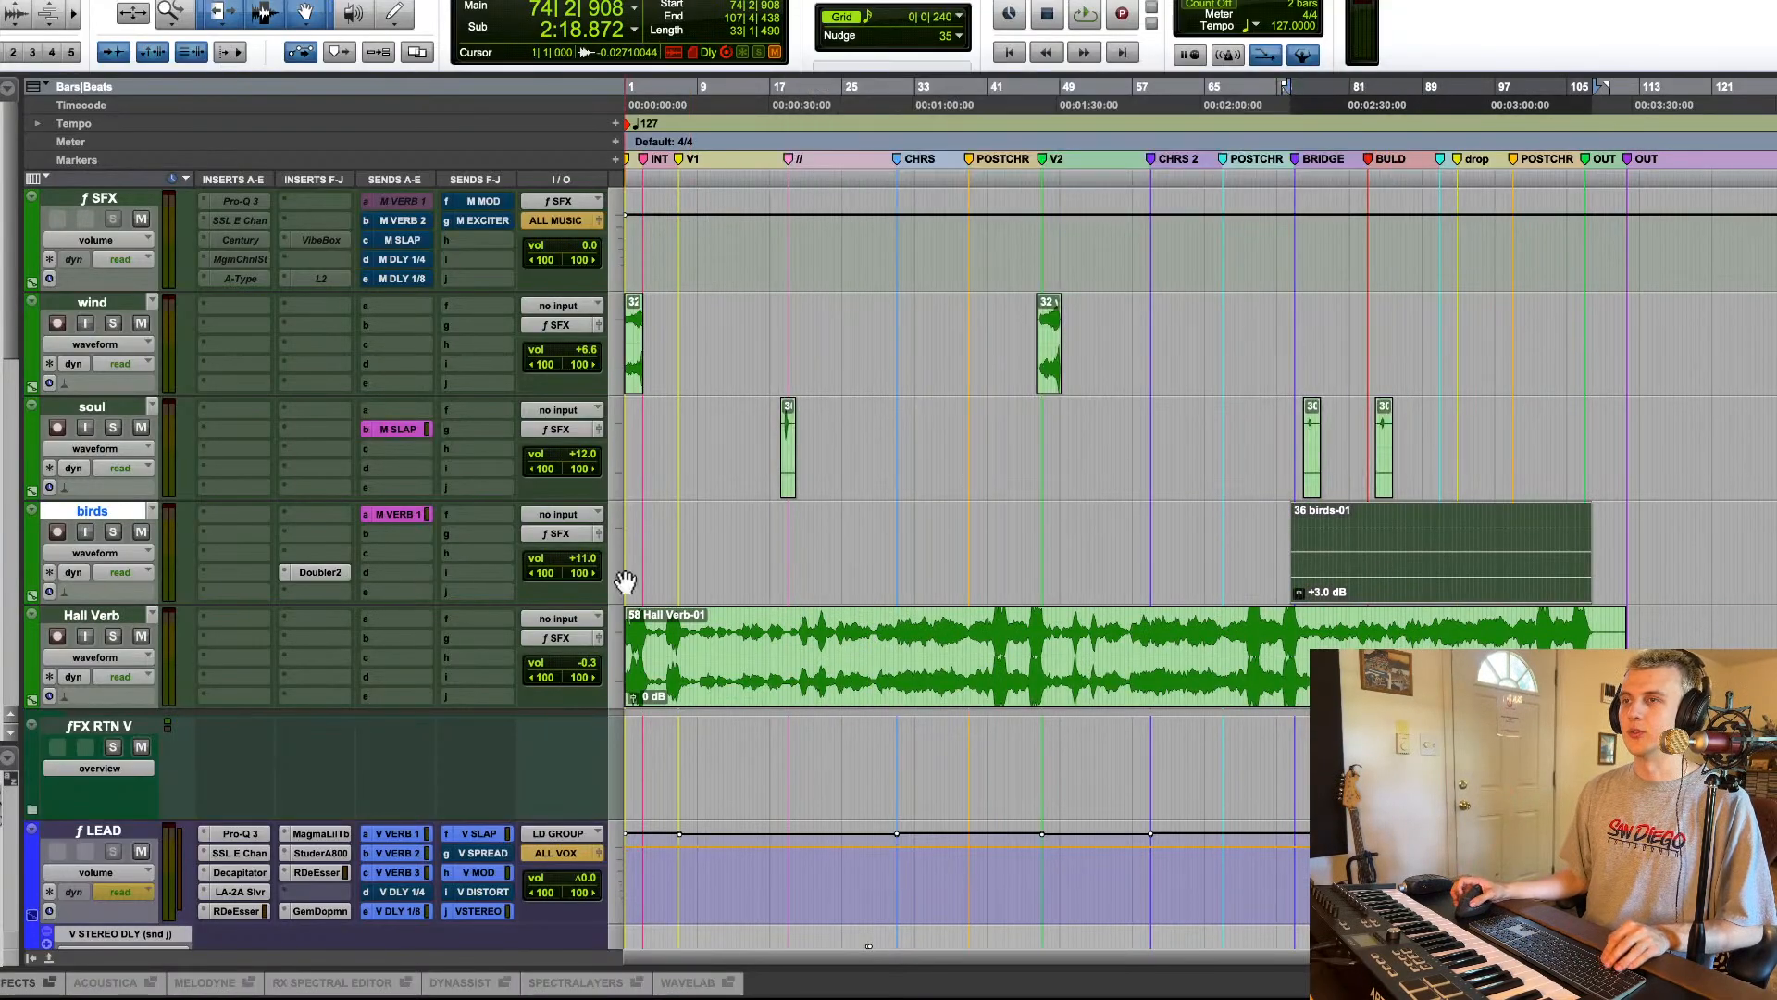
left_click(422, 518)
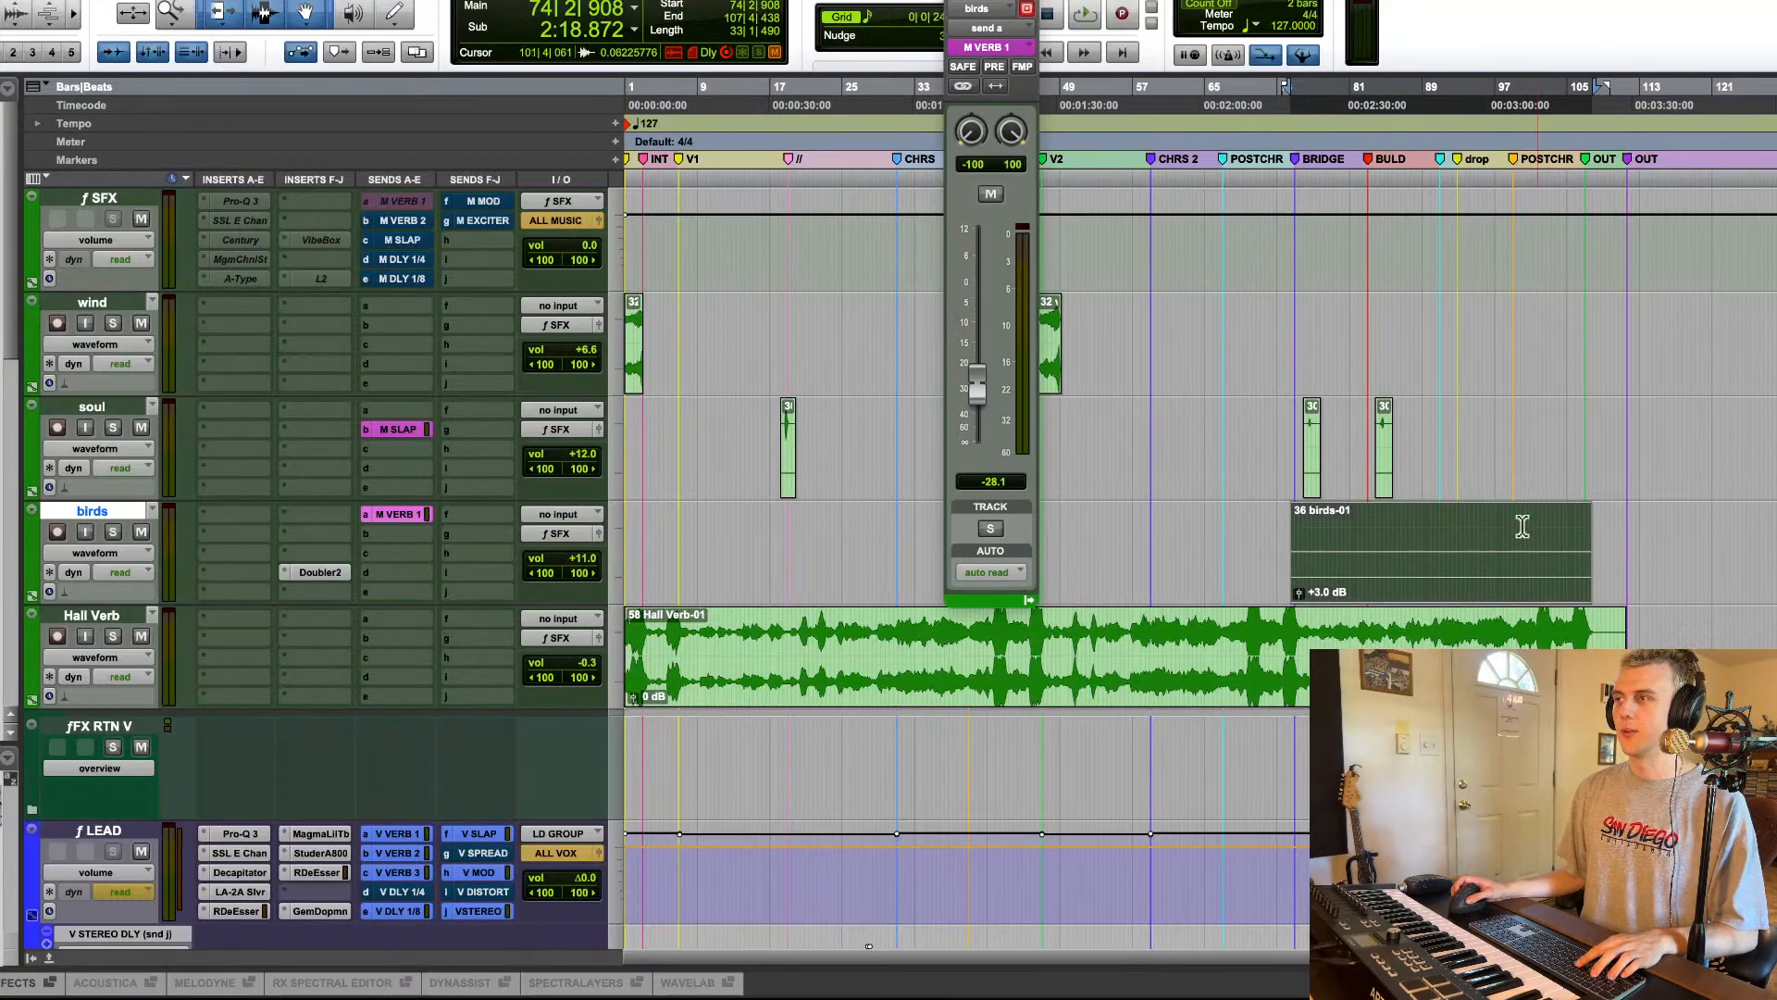
Step: Solo the birds track, play its clip from the bridge, close the M VERB 1 send window and stop playback
key("space")
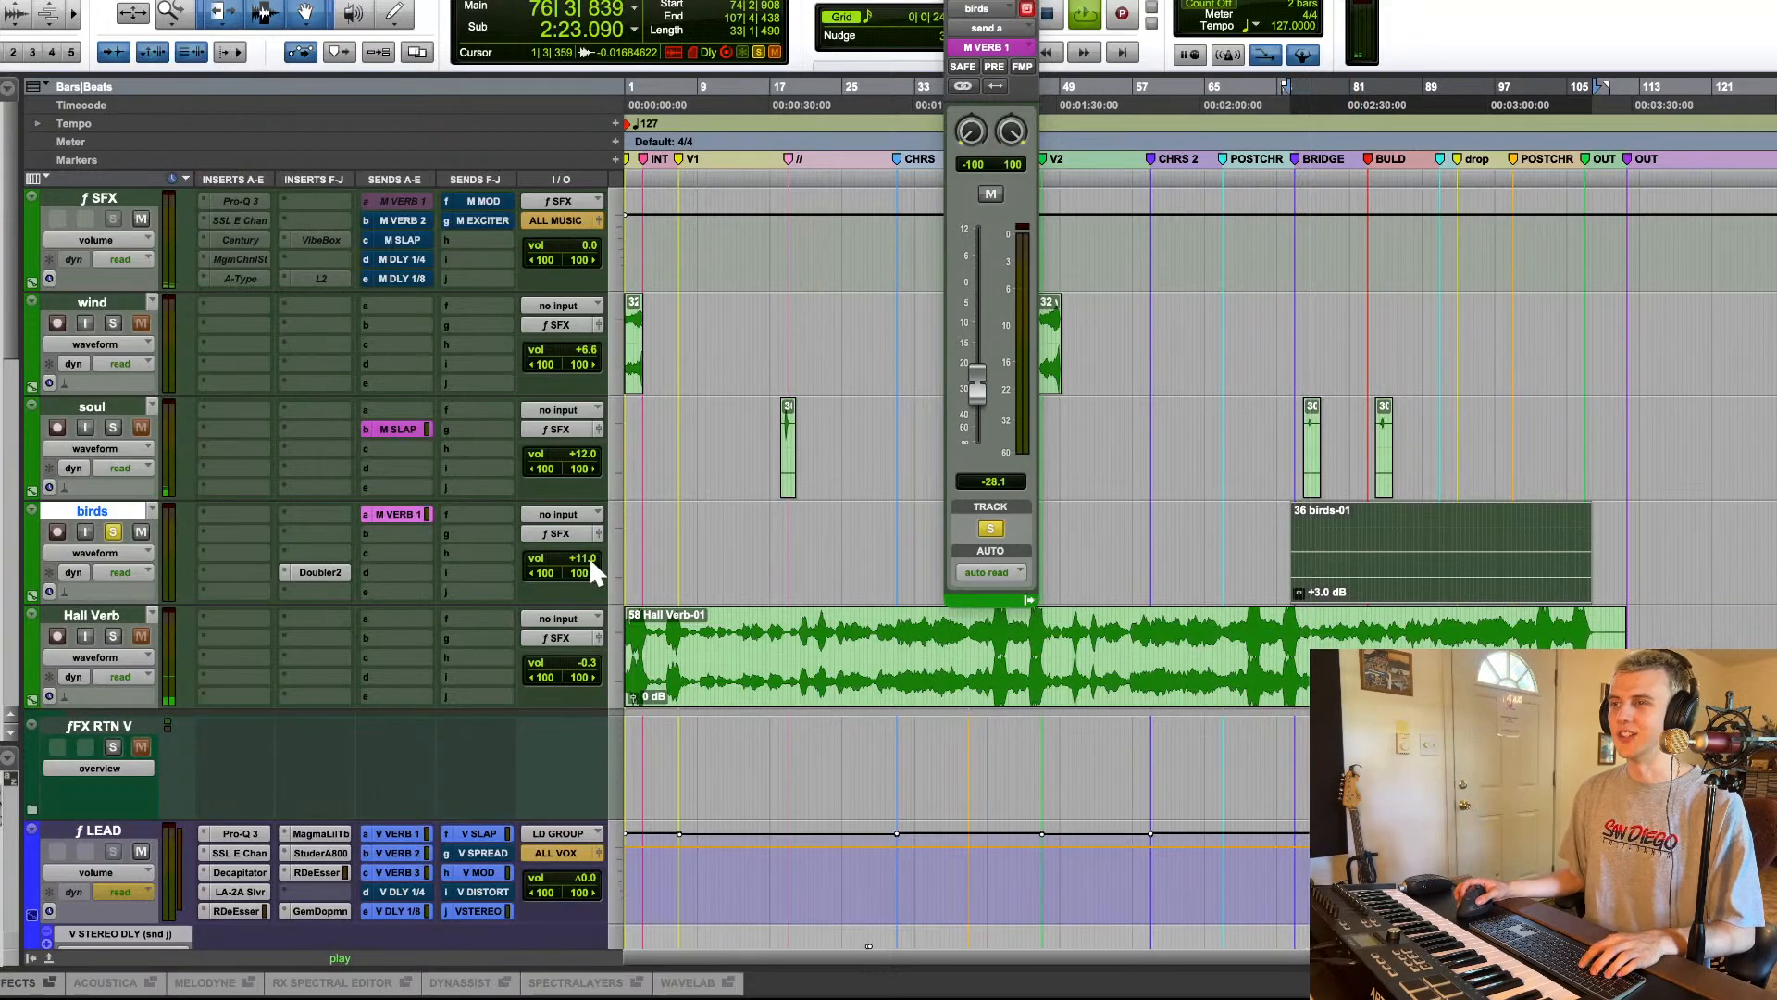
key("super+bracketright")
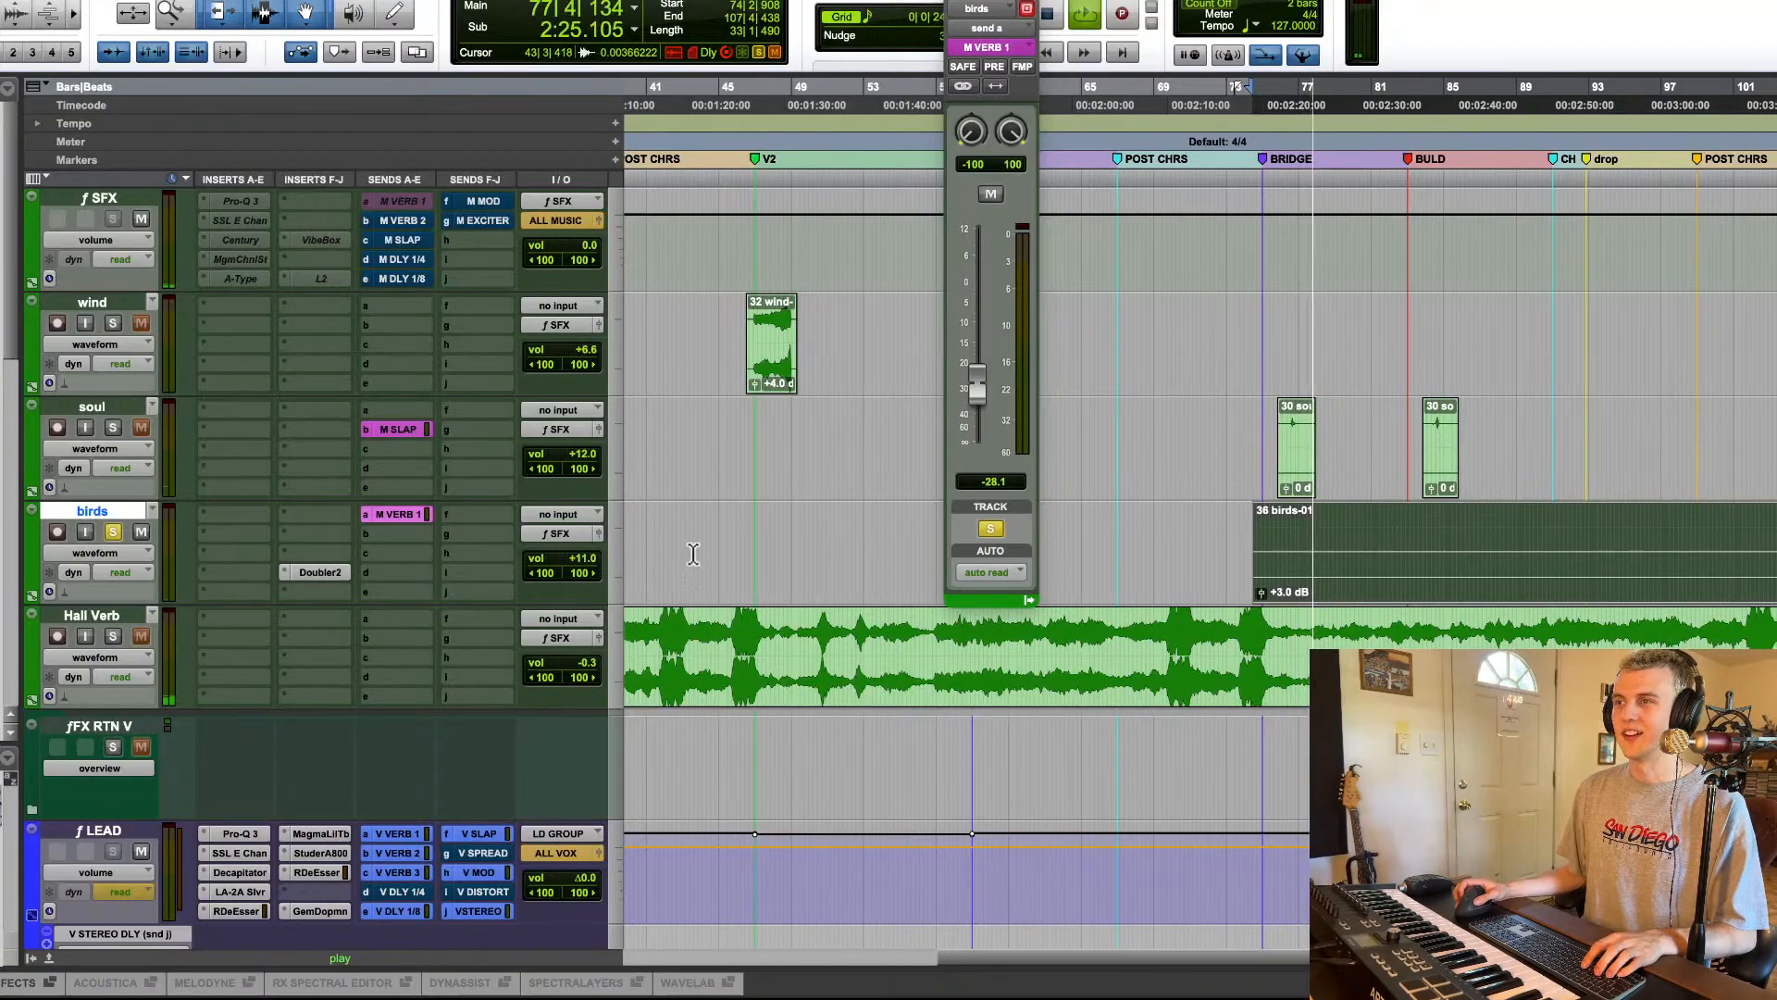
key("super+bracketleft")
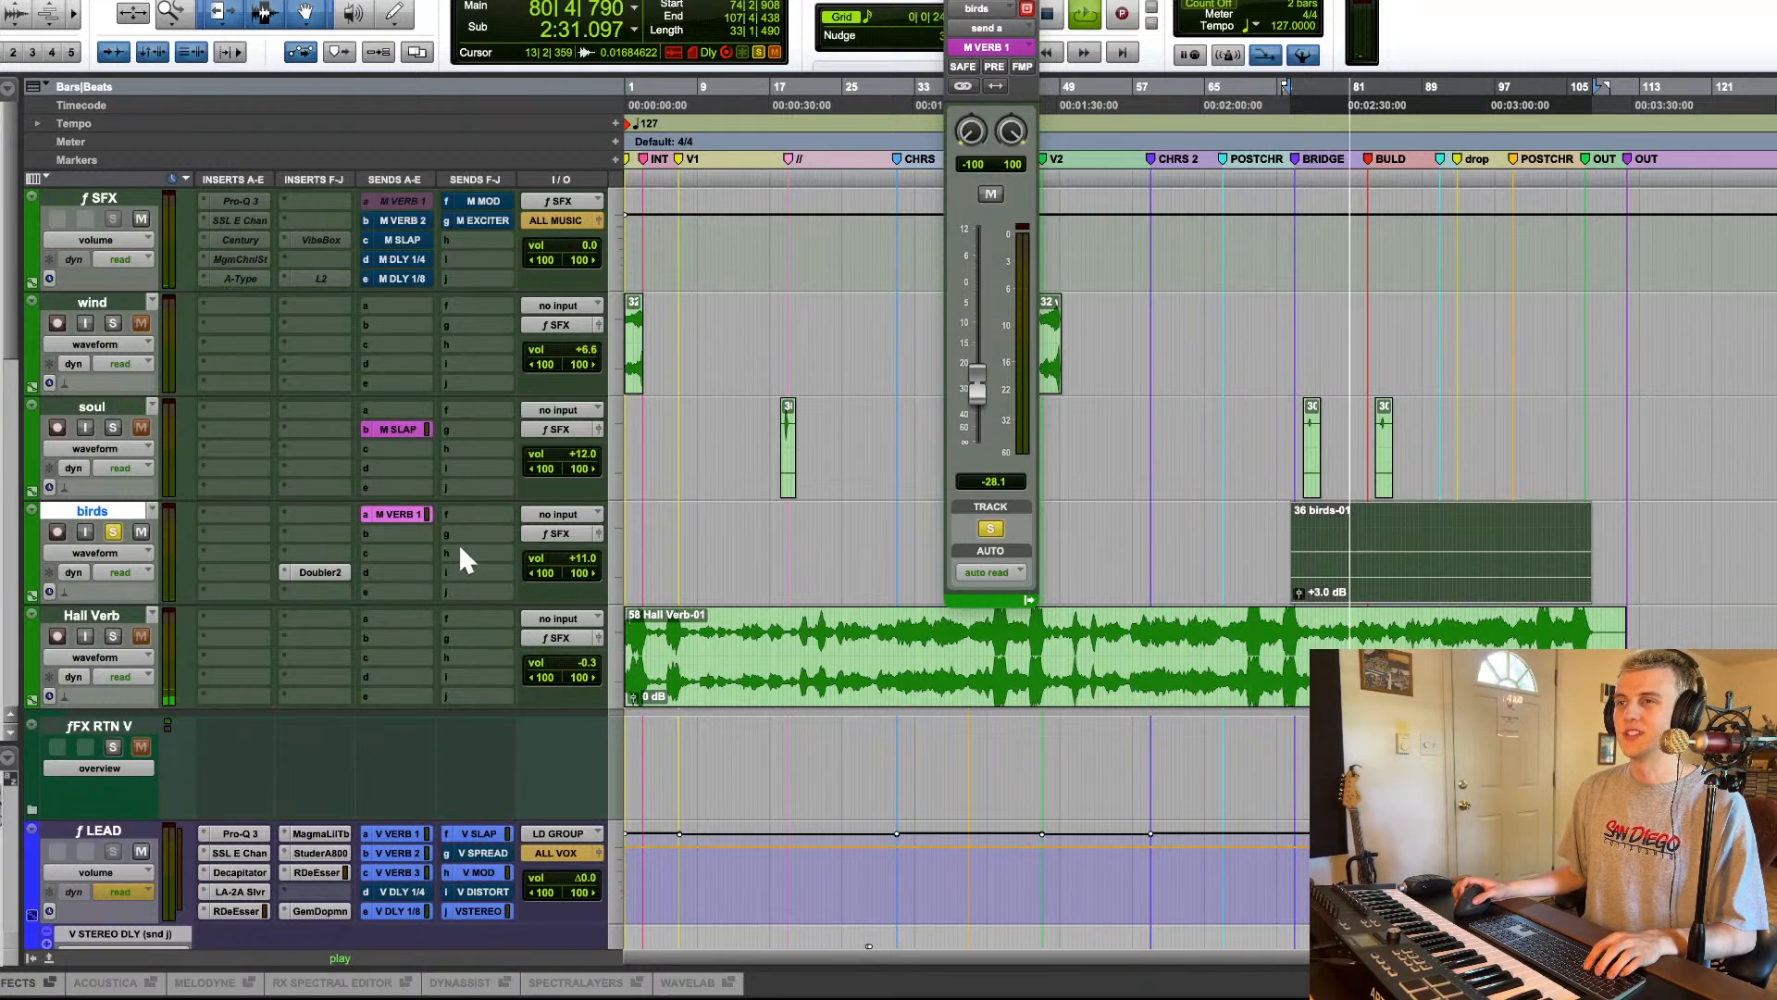
left_click(416, 513)
scroll(415, 518, "up", 1)
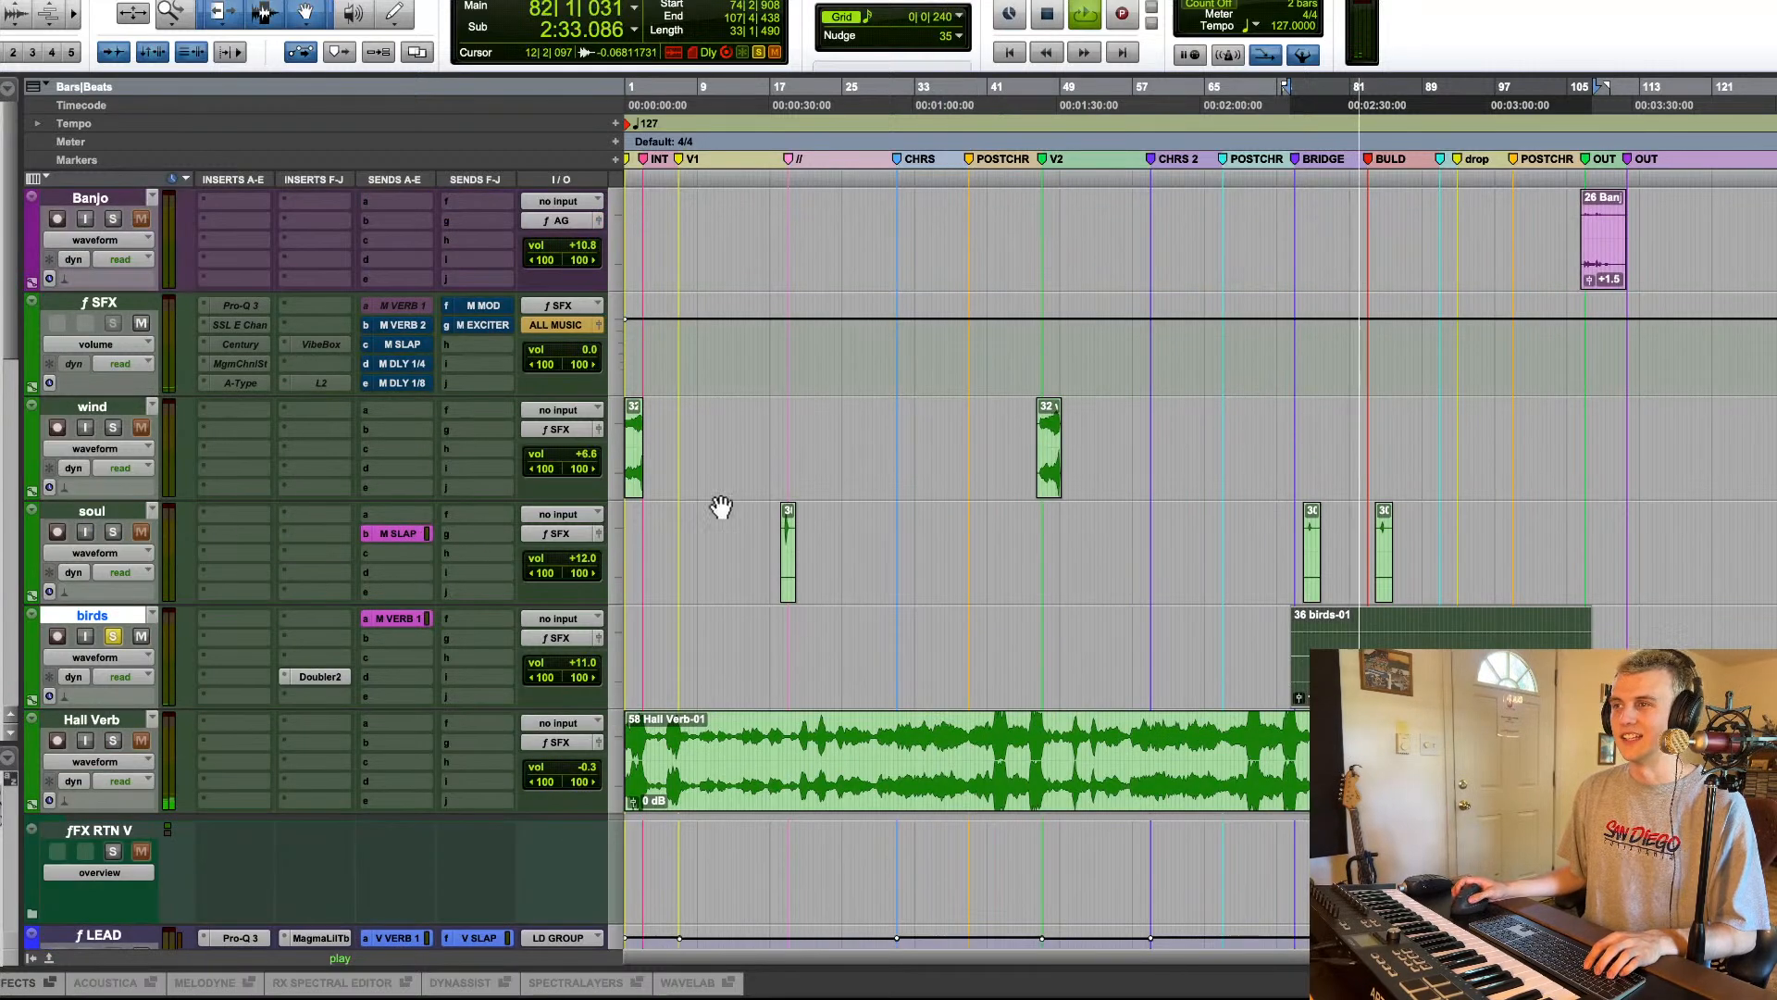
key("space")
Step: Solo the soul track instead, play its first bridge clip from just before it, stop playback and check the M SLAP send
left_click(113, 532)
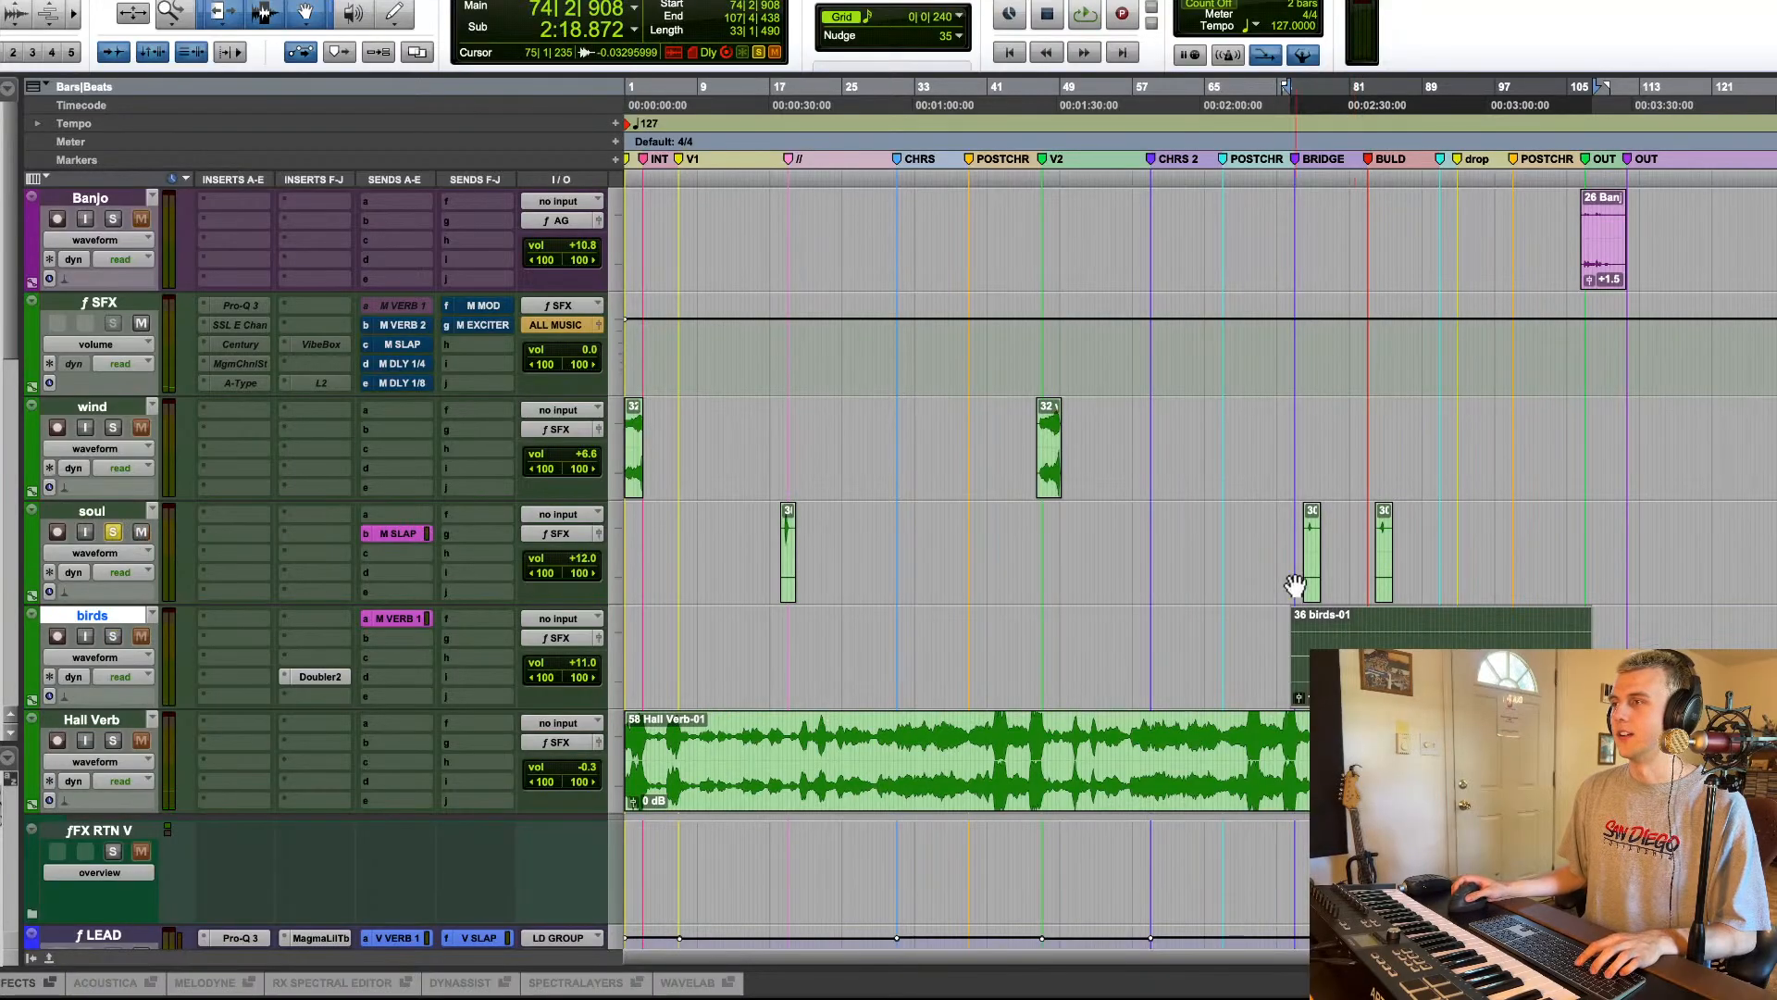
left_click(1297, 528)
key("space")
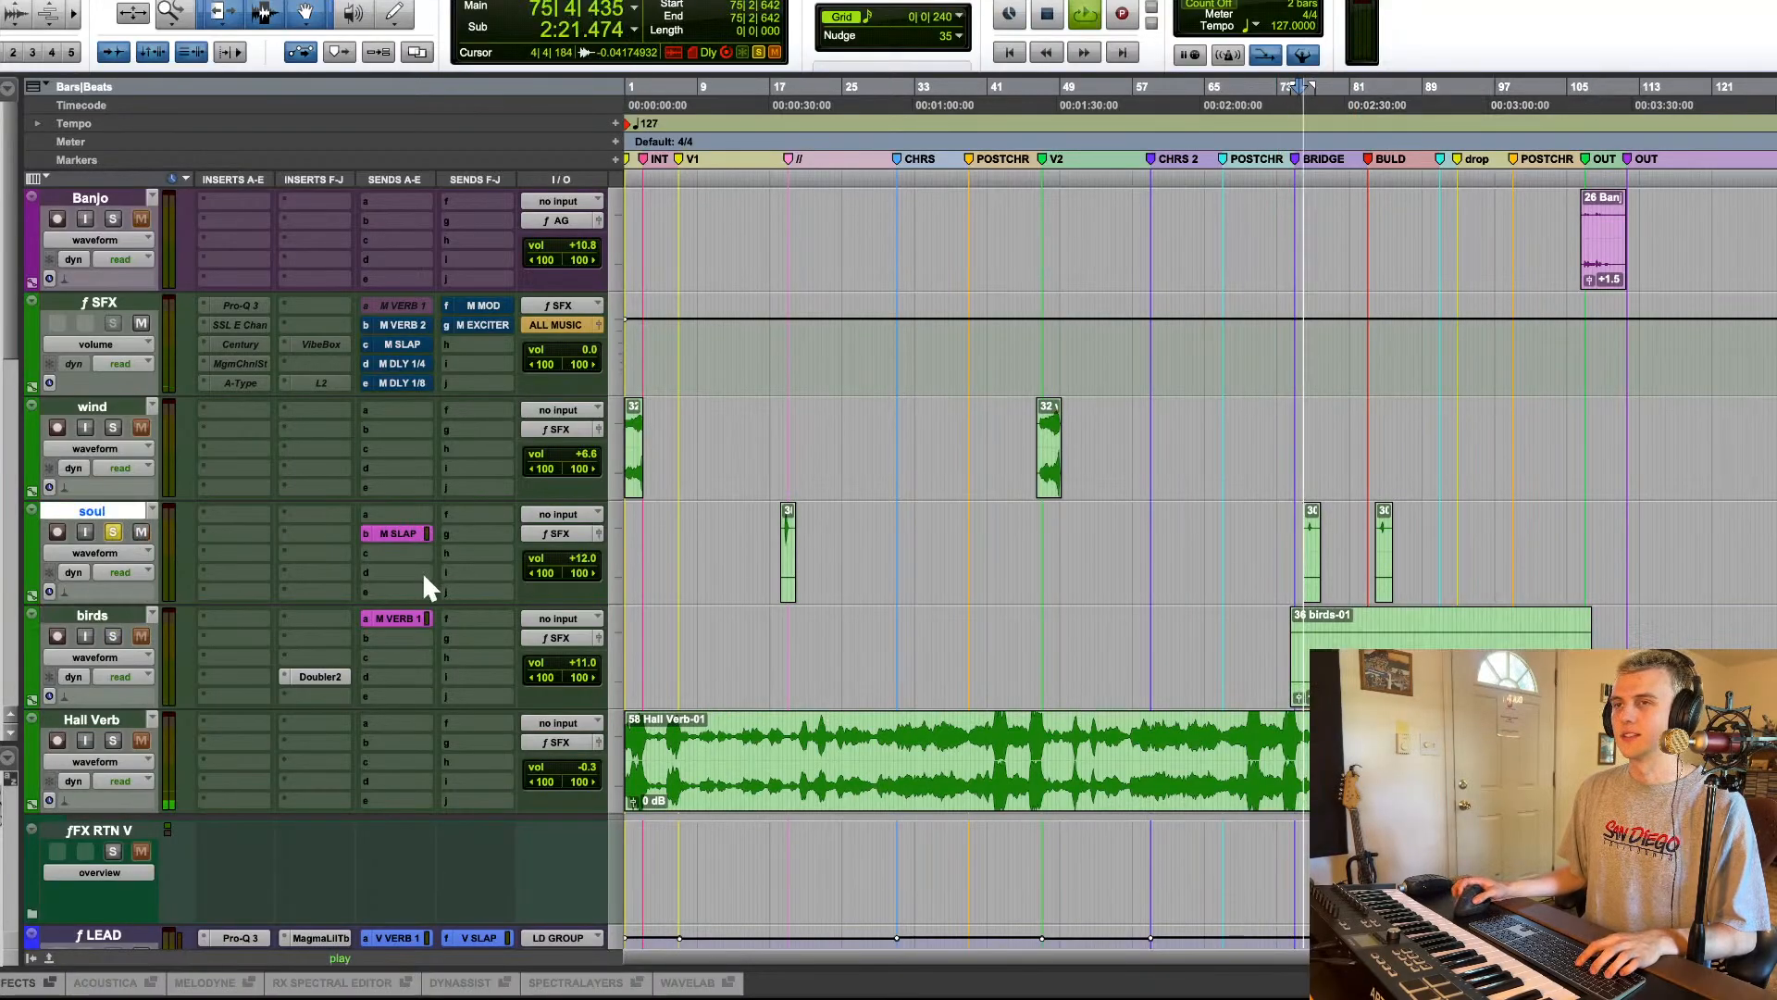
key("super+bracketright")
key("super+bracketright")
key("super+bracketright")
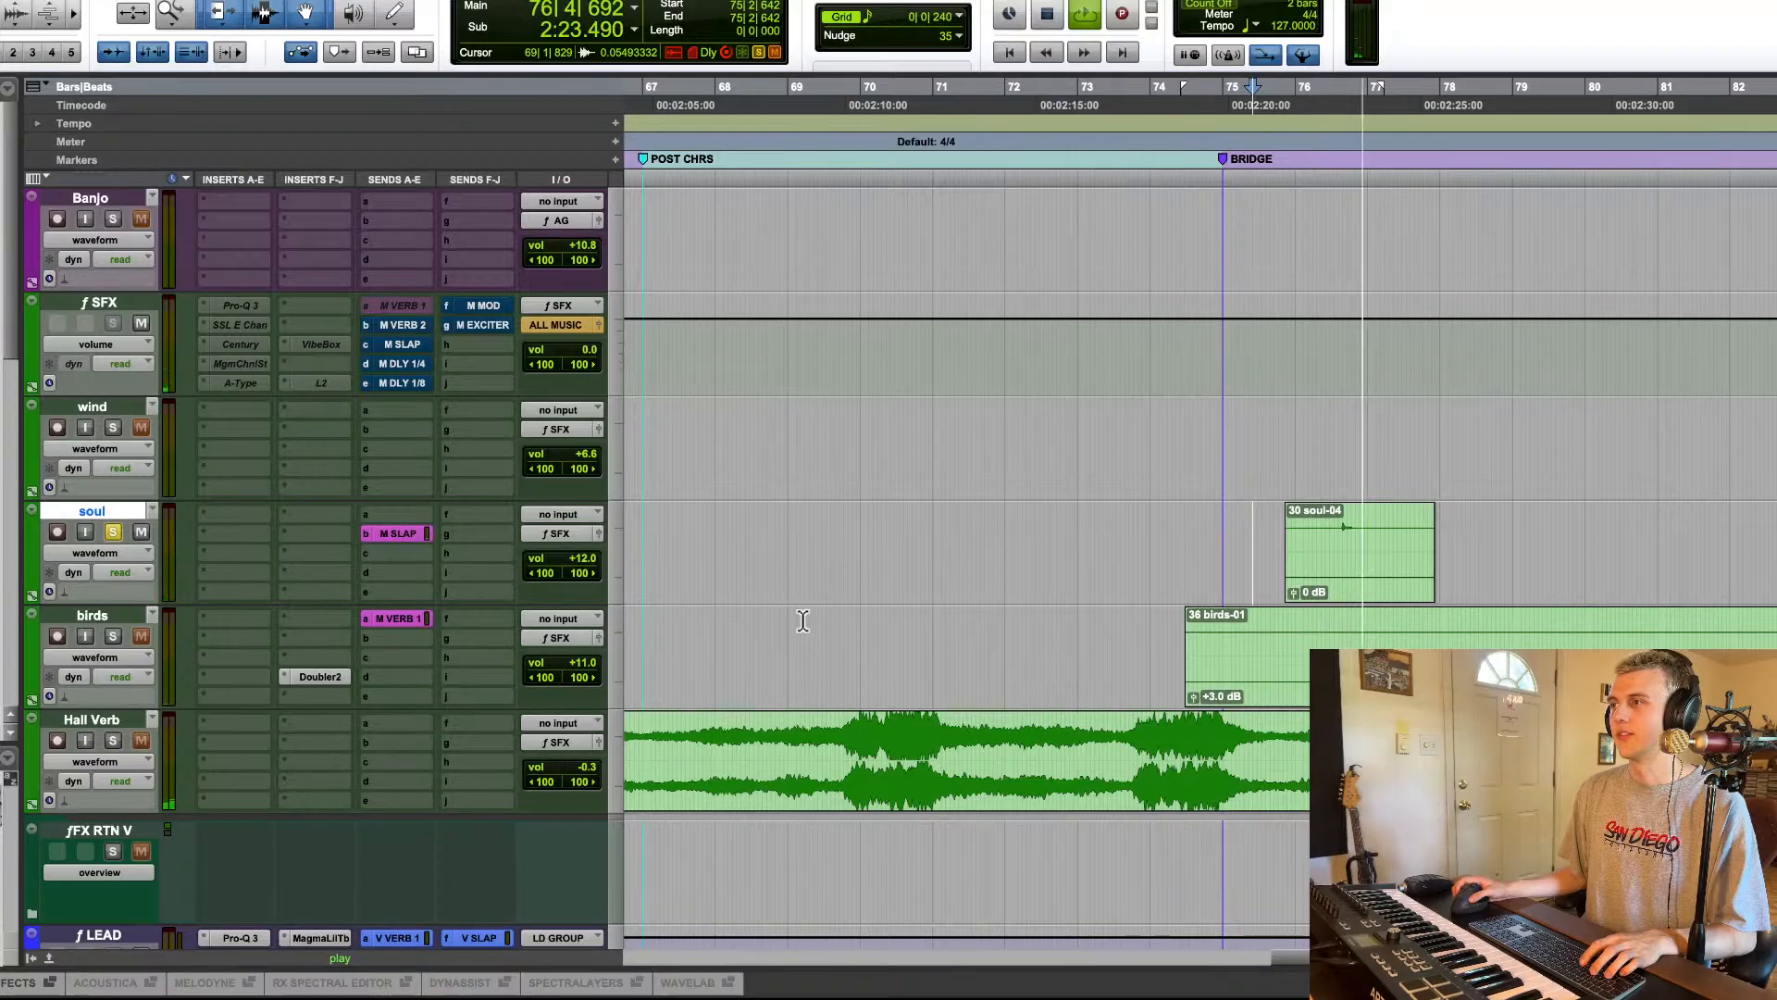
key("super+bracketleft")
key("super+bracketleft")
key("space")
key("super+bracketleft")
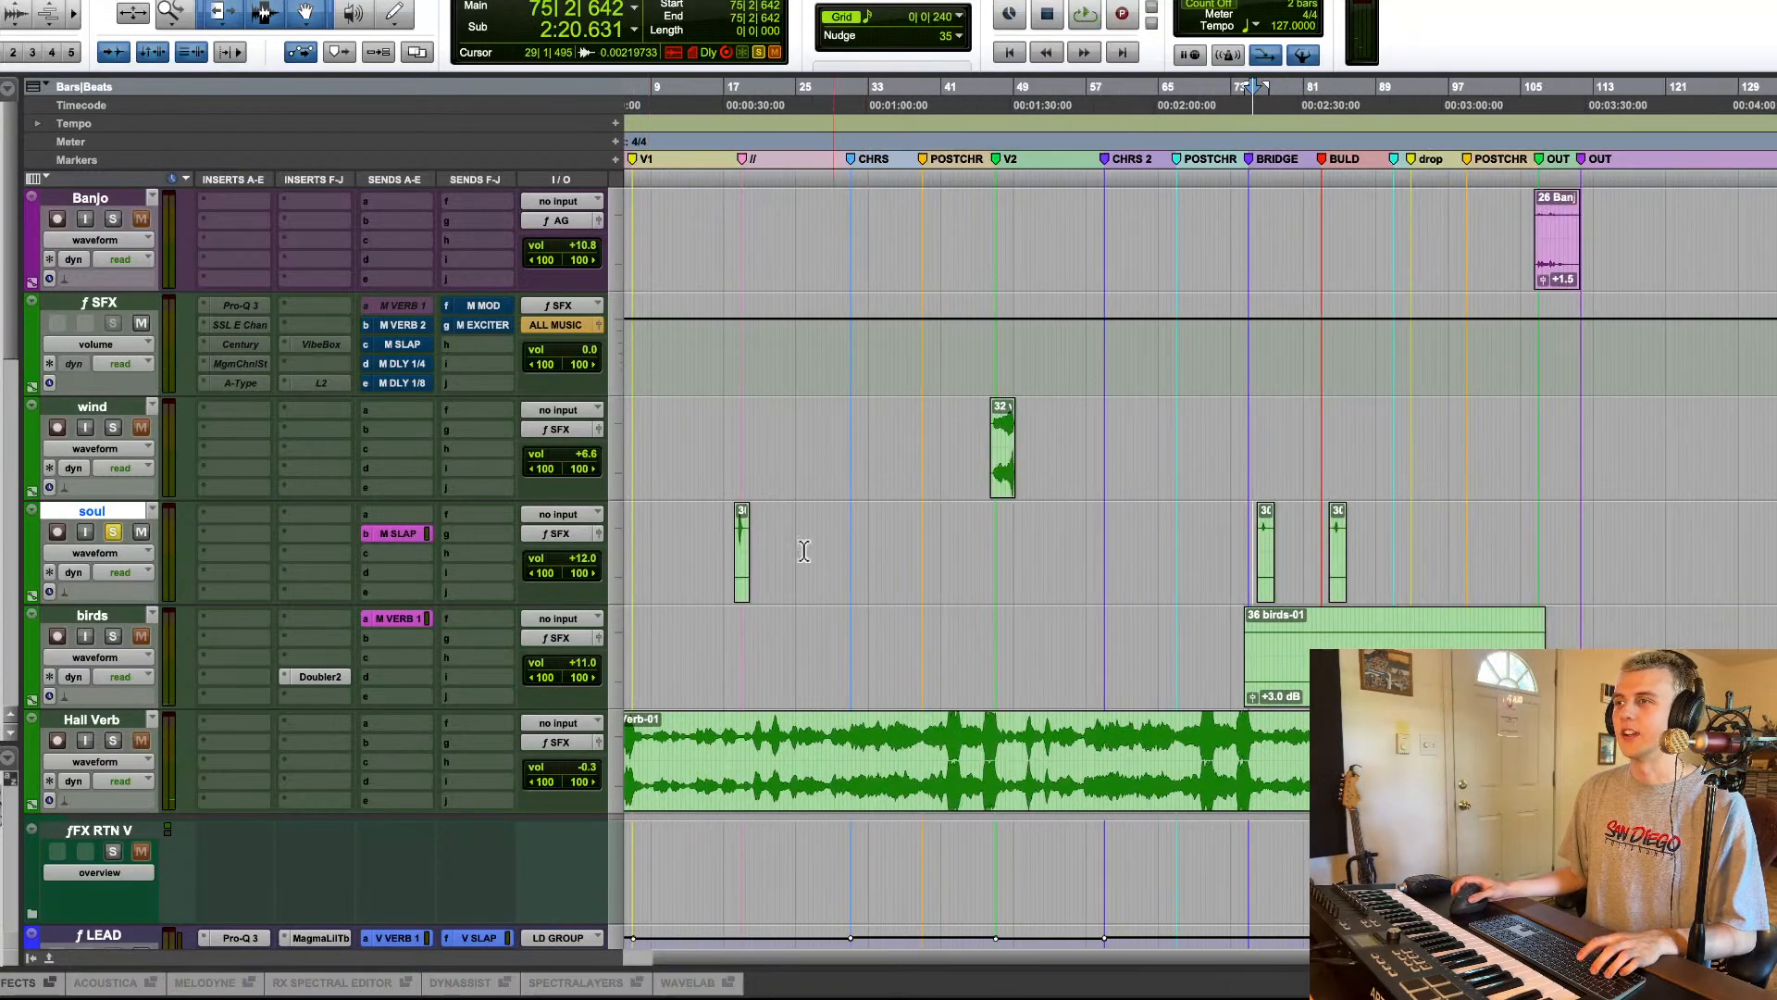
left_click(420, 535)
left_click(408, 530)
Step: Show a level trim lane for the V STEREO DLY send under the LEAD track and review the automation parameters available for it
scroll(1095, 583, "down", 3)
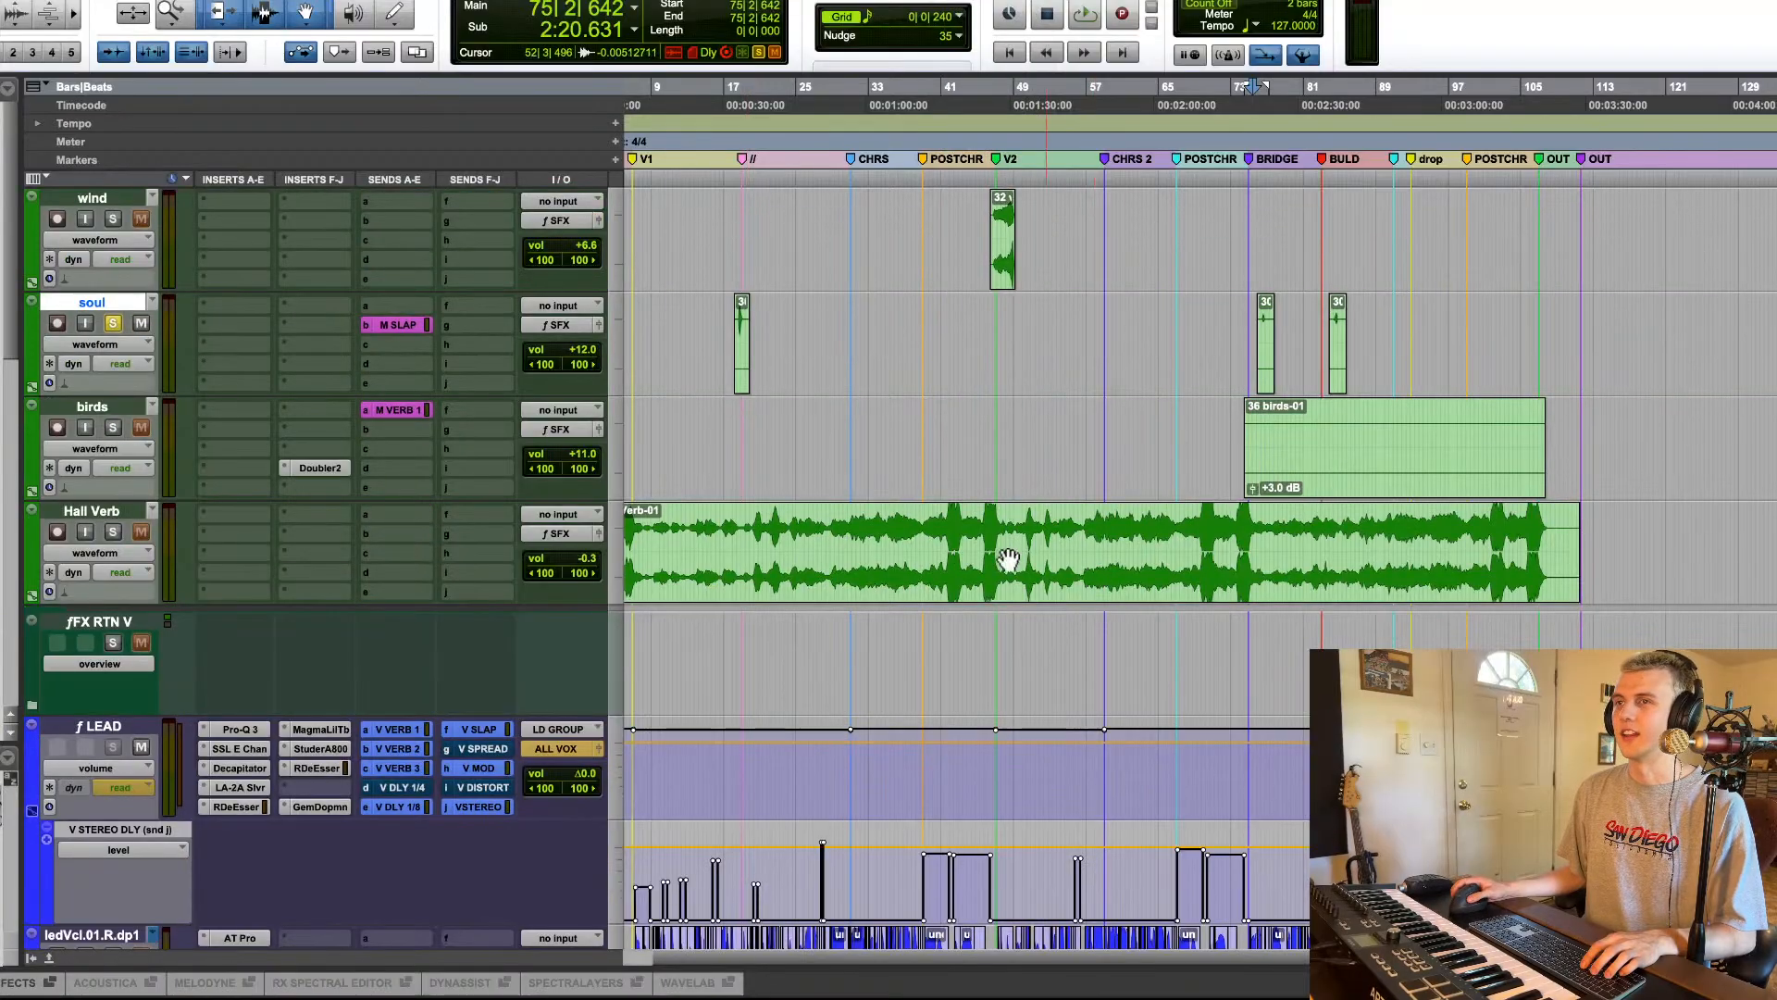
scroll(389, 648, "down", 5)
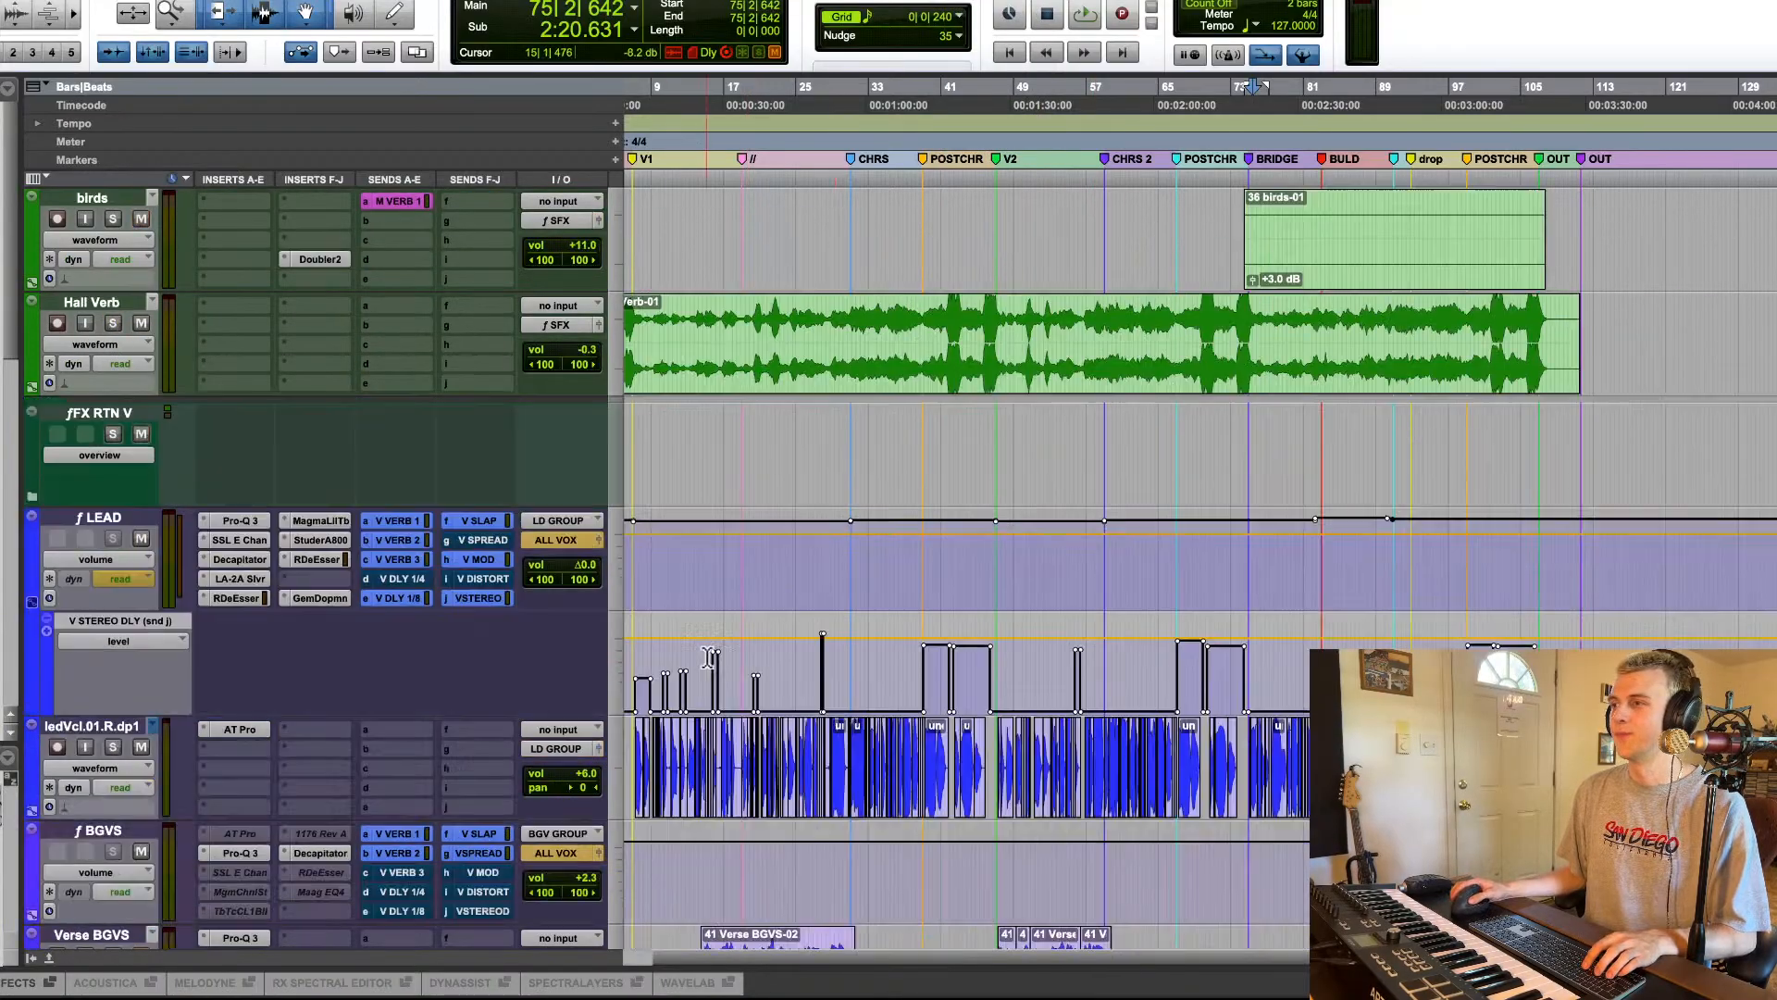
scroll(741, 556, "right", 2)
scroll(761, 533, "left", 3)
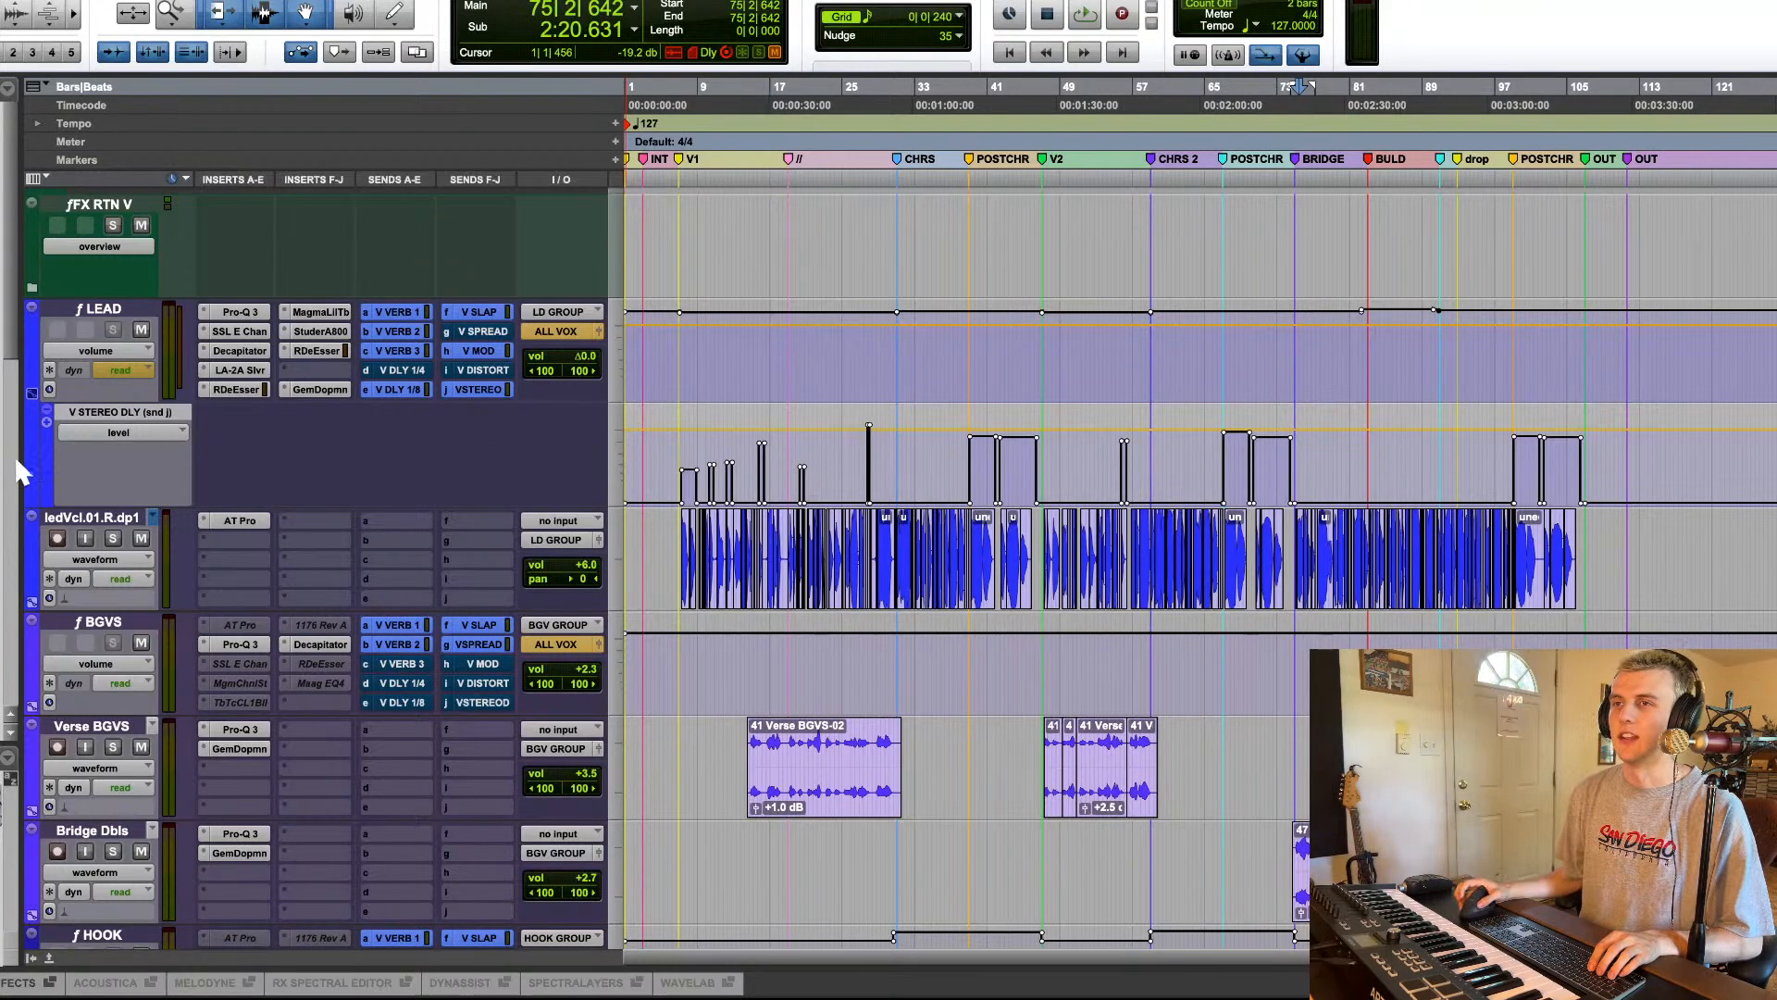
left_click(43, 422)
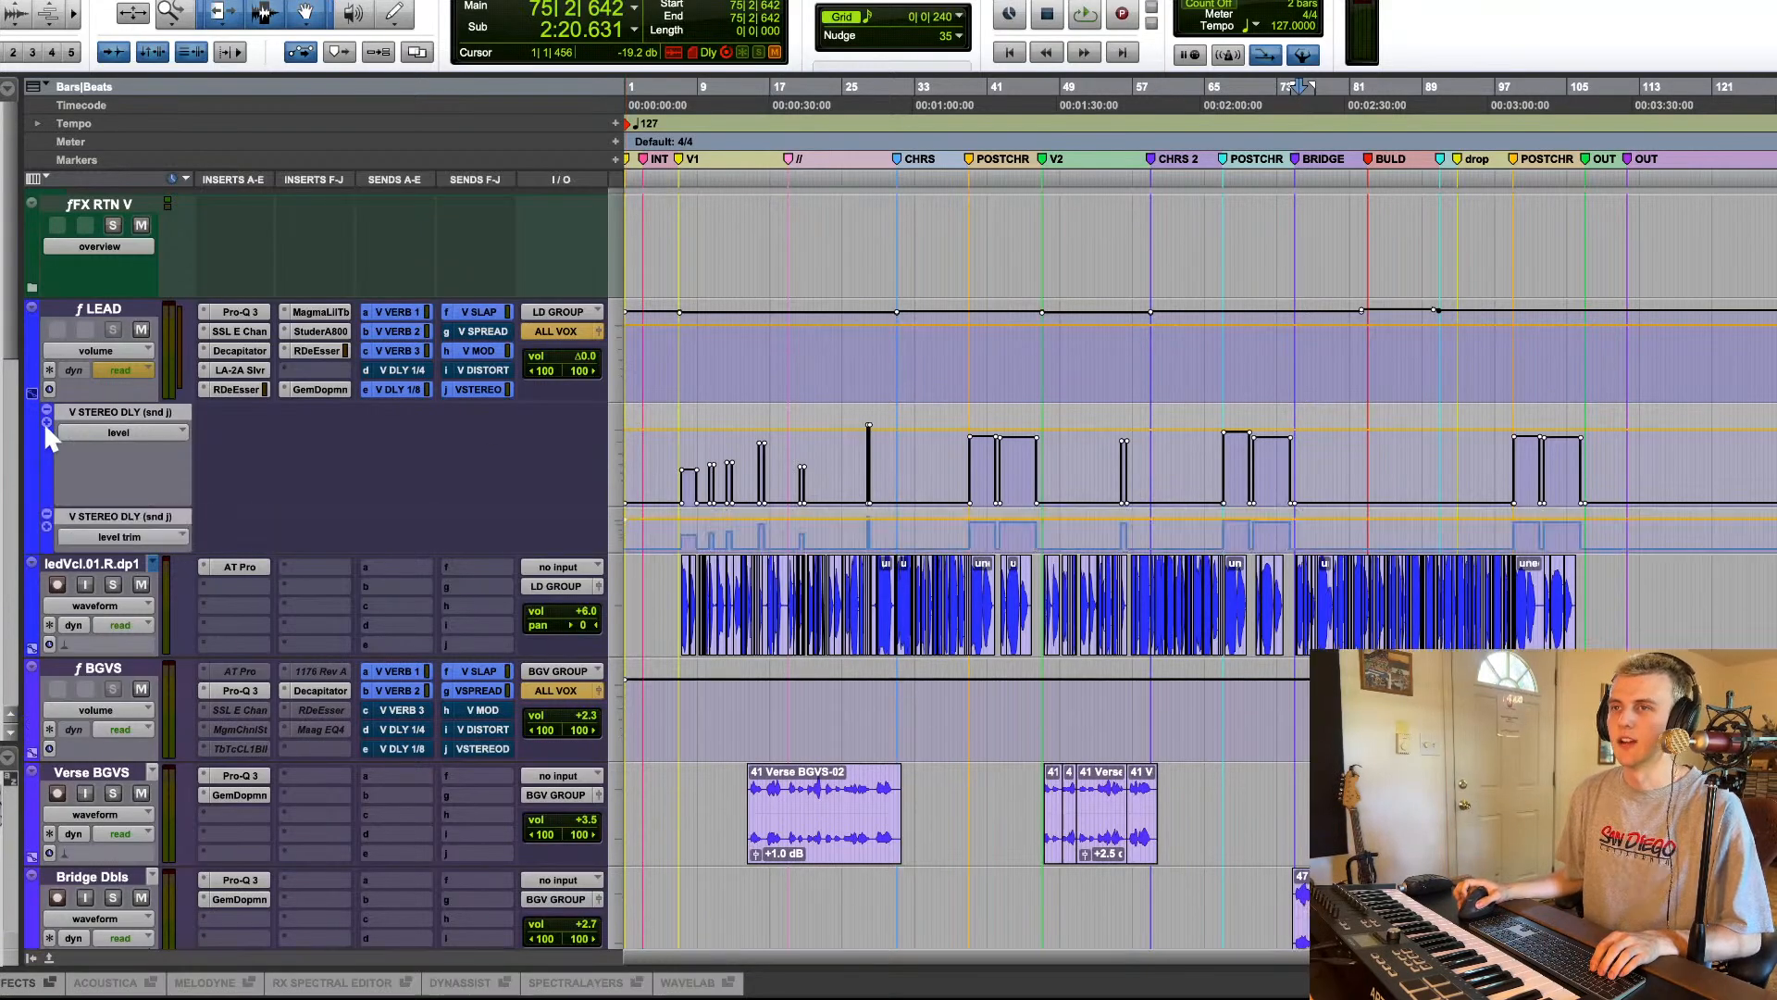
left_click(159, 539)
mouse_move(208, 358)
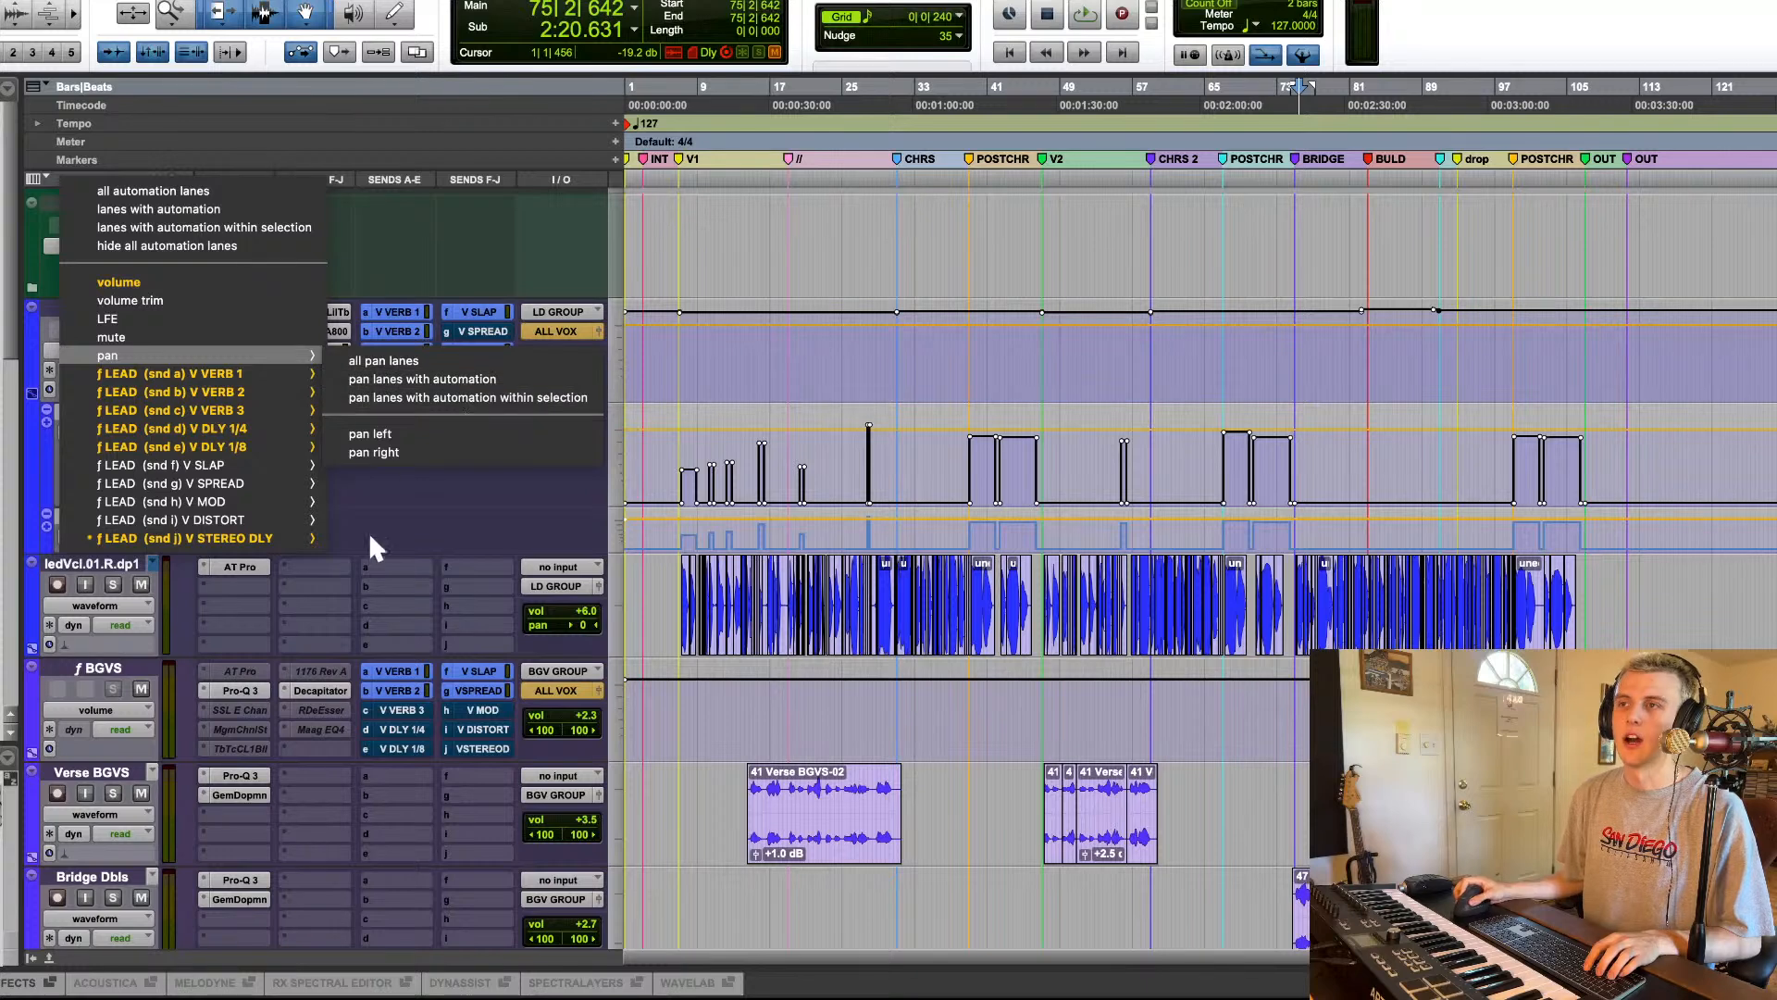
left_click(411, 536)
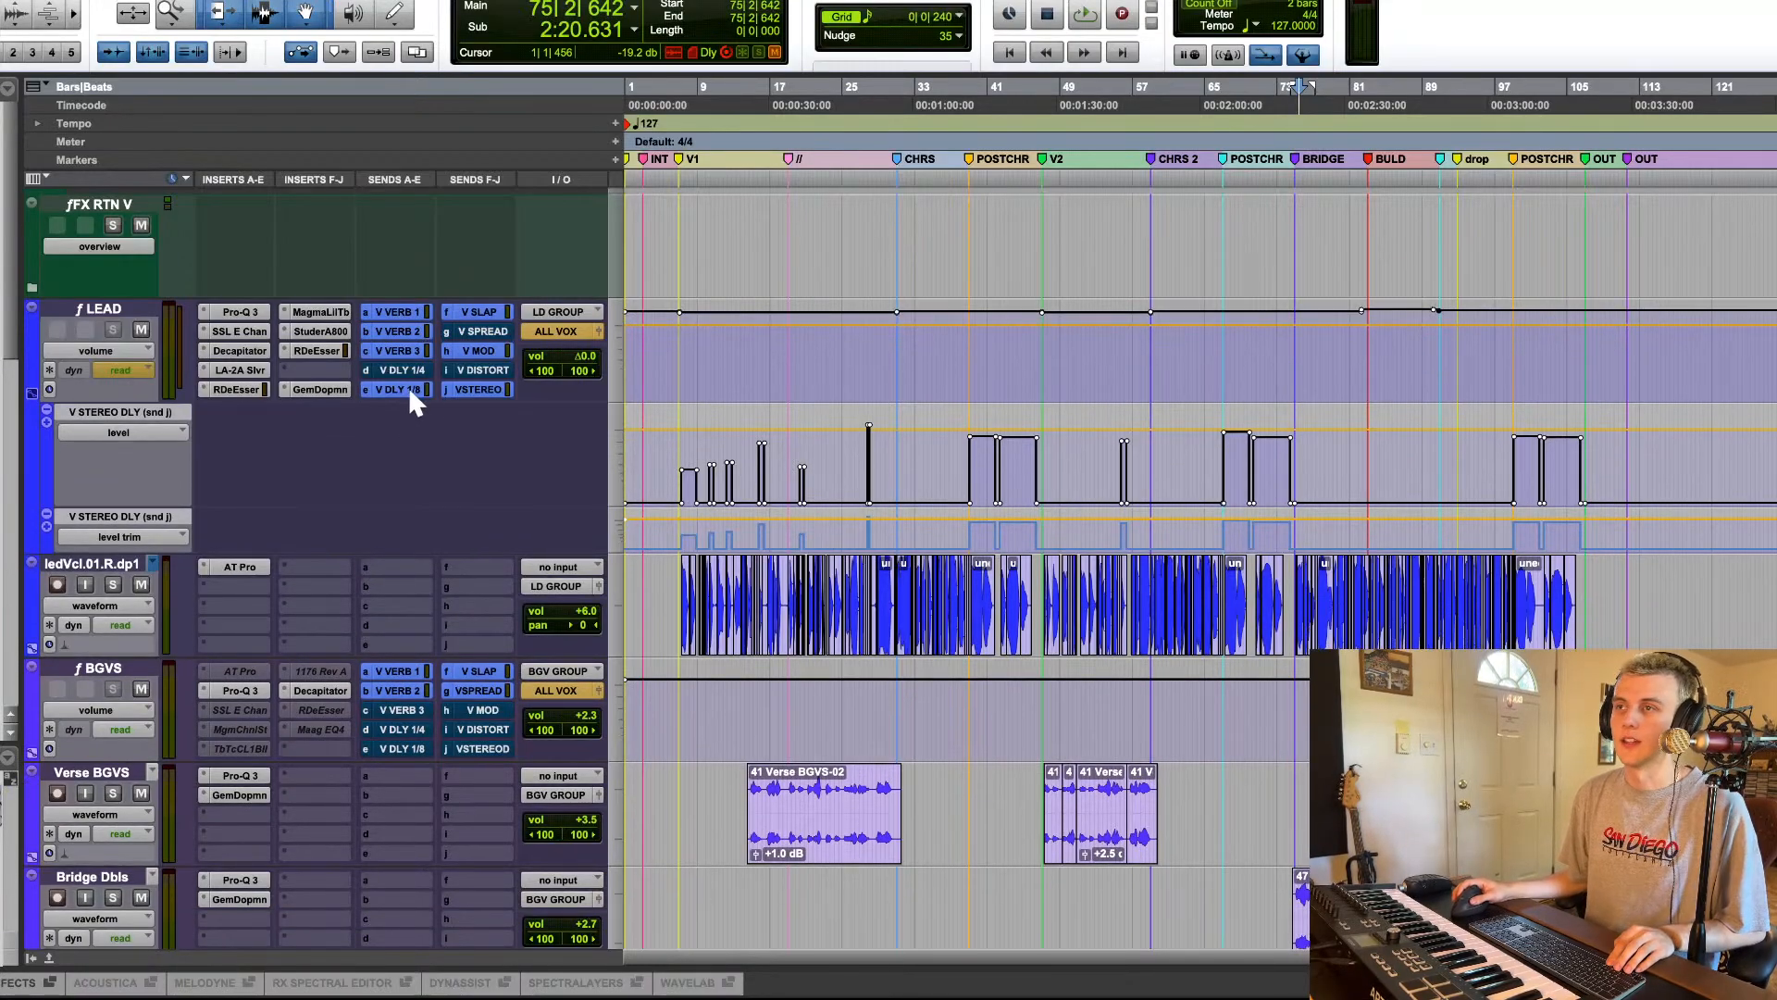
Step: Make the LEAD track's V DLY 1/4, V SPREAD and V DISTORT sends inactive and mute its remaining sends
left_click(404, 370, "ctrl+super")
left_click(479, 371, "ctrl+super")
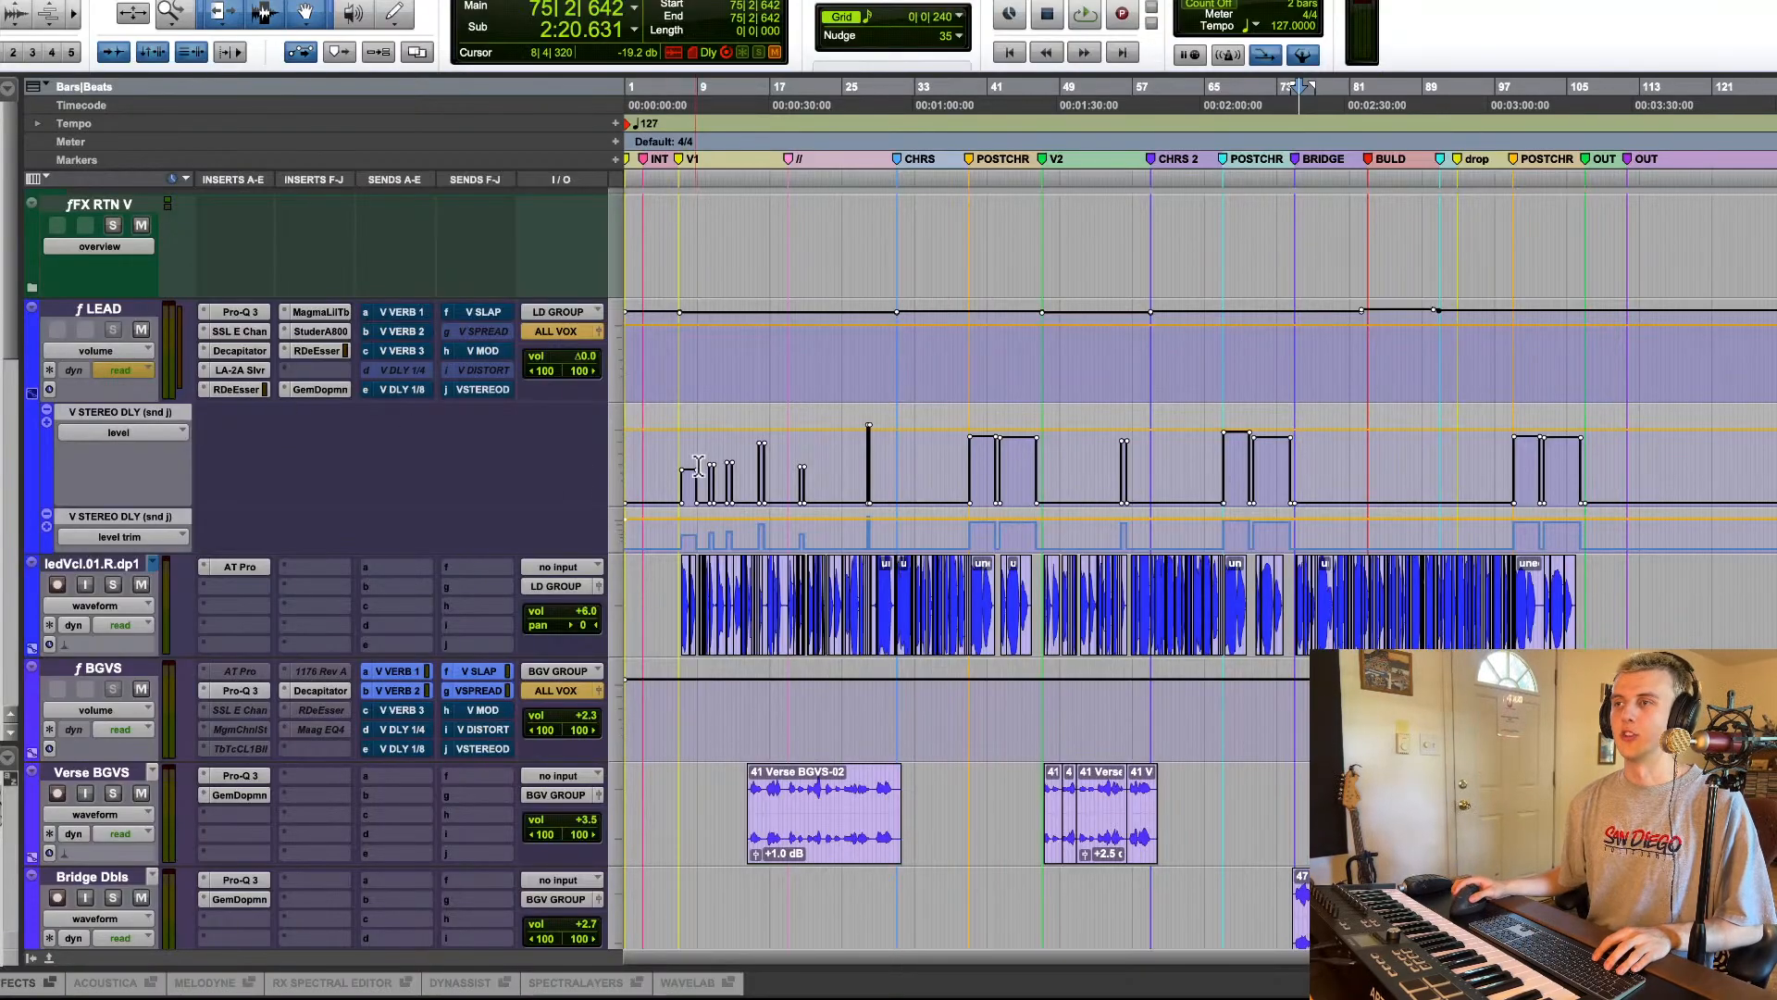
Step: Mark the LEAD track's verse 2 volume section, set the playback position at the V2 marker and play it briefly
key("super+bracketright")
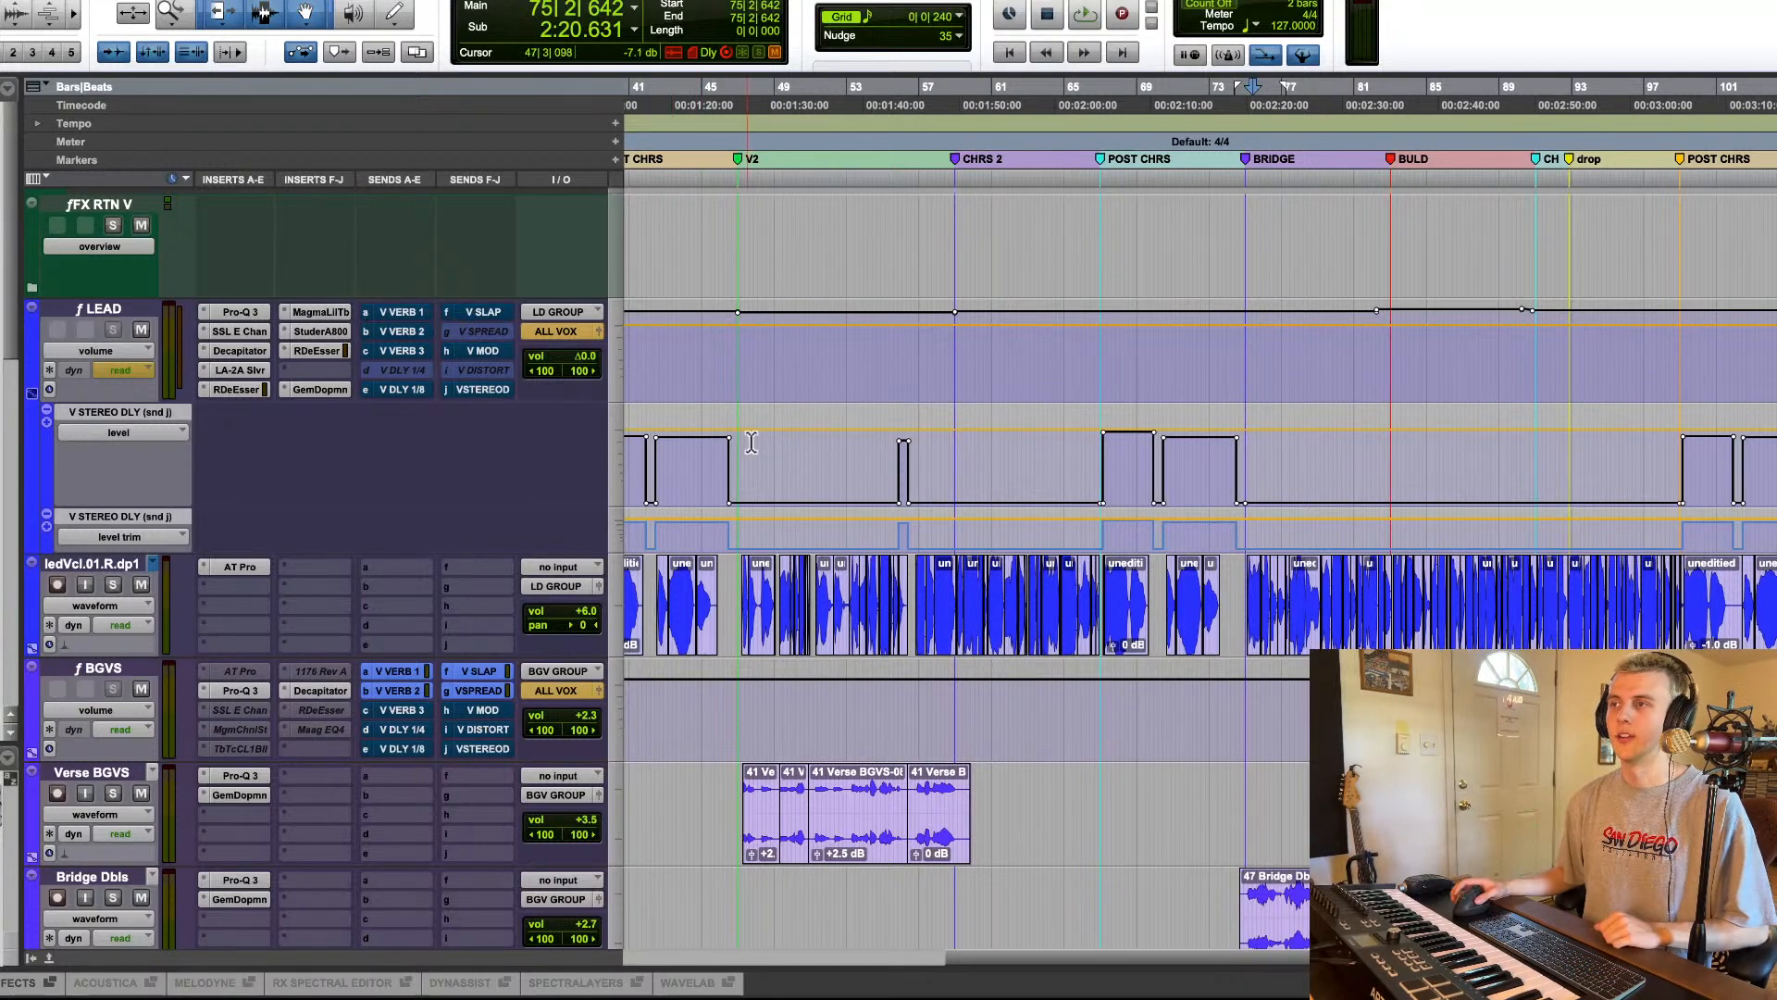
scroll(755, 440, "up", 3)
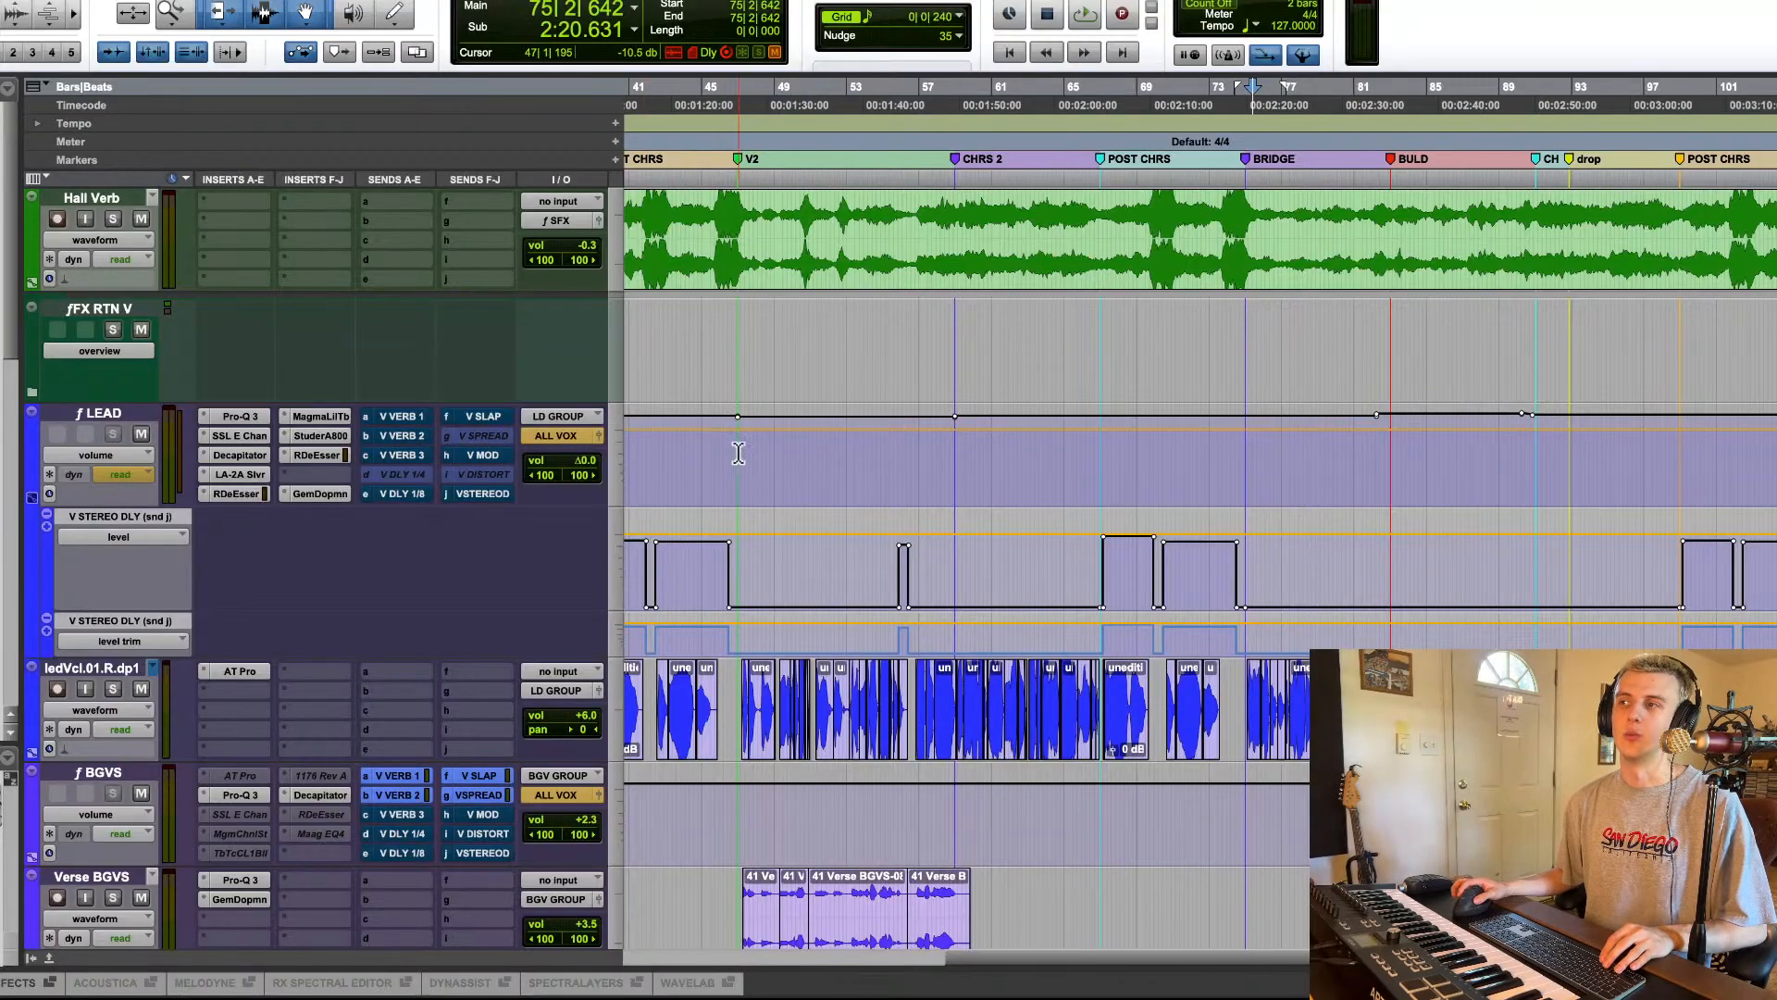
left_click_drag(739, 411, 937, 412)
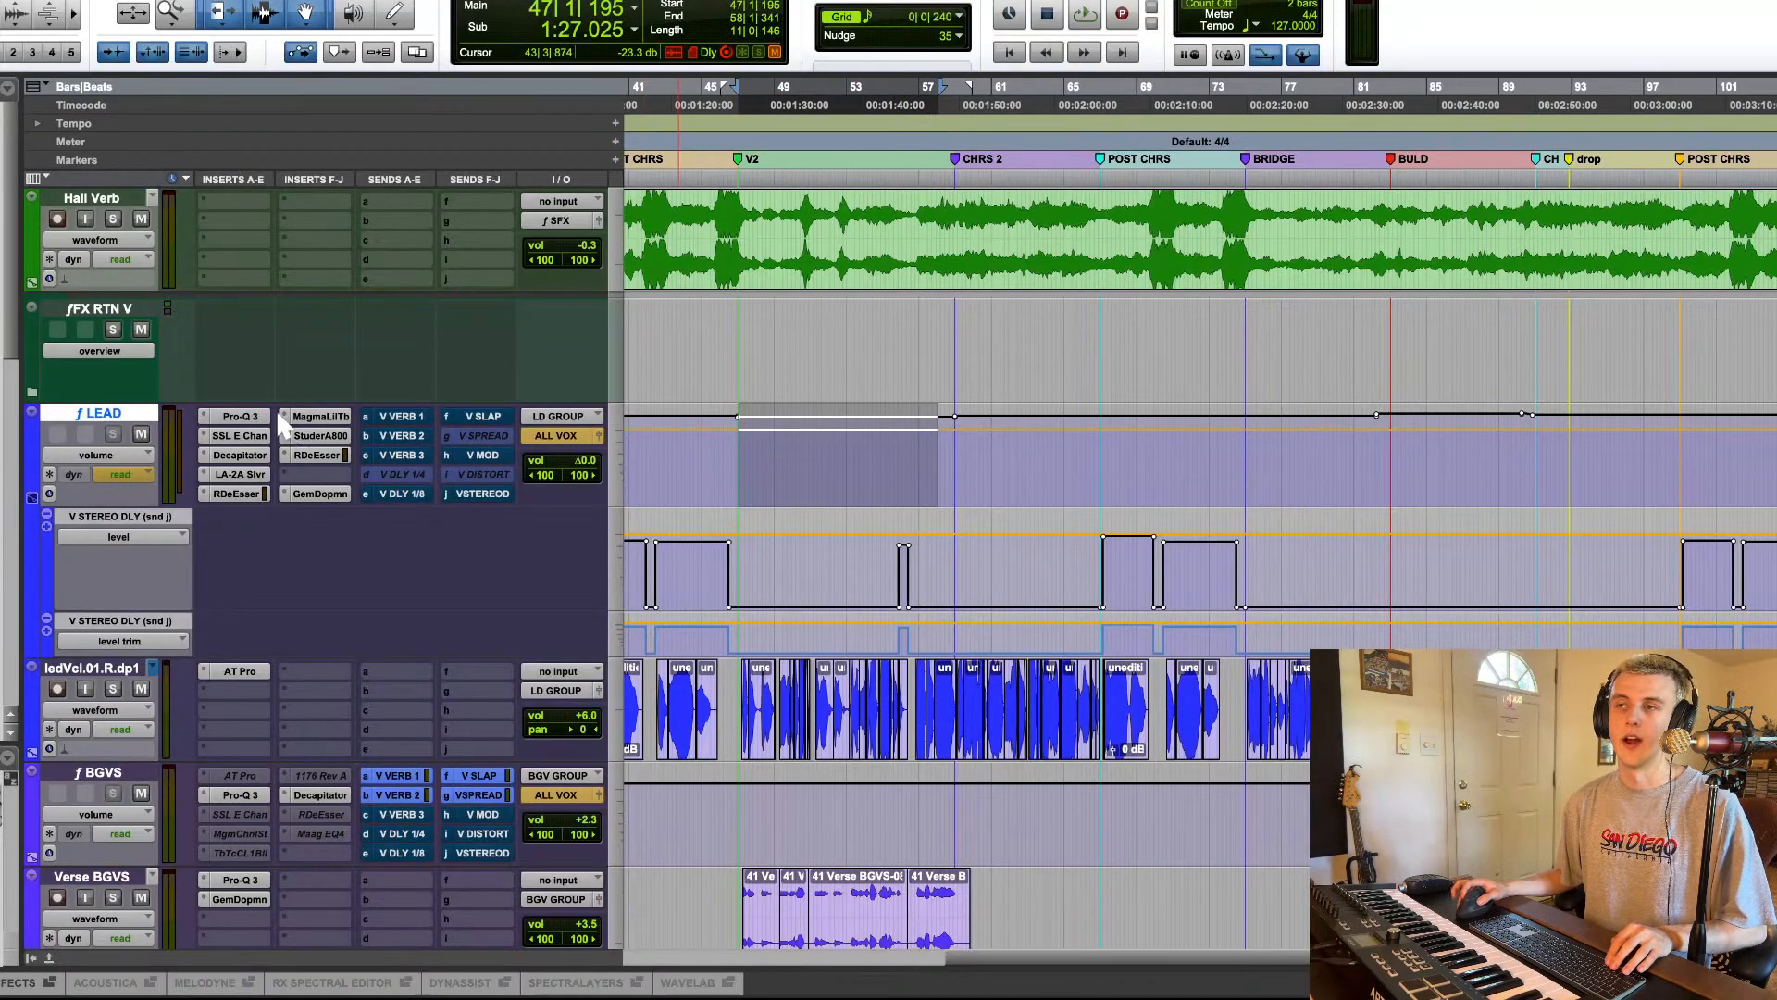
left_click(739, 462)
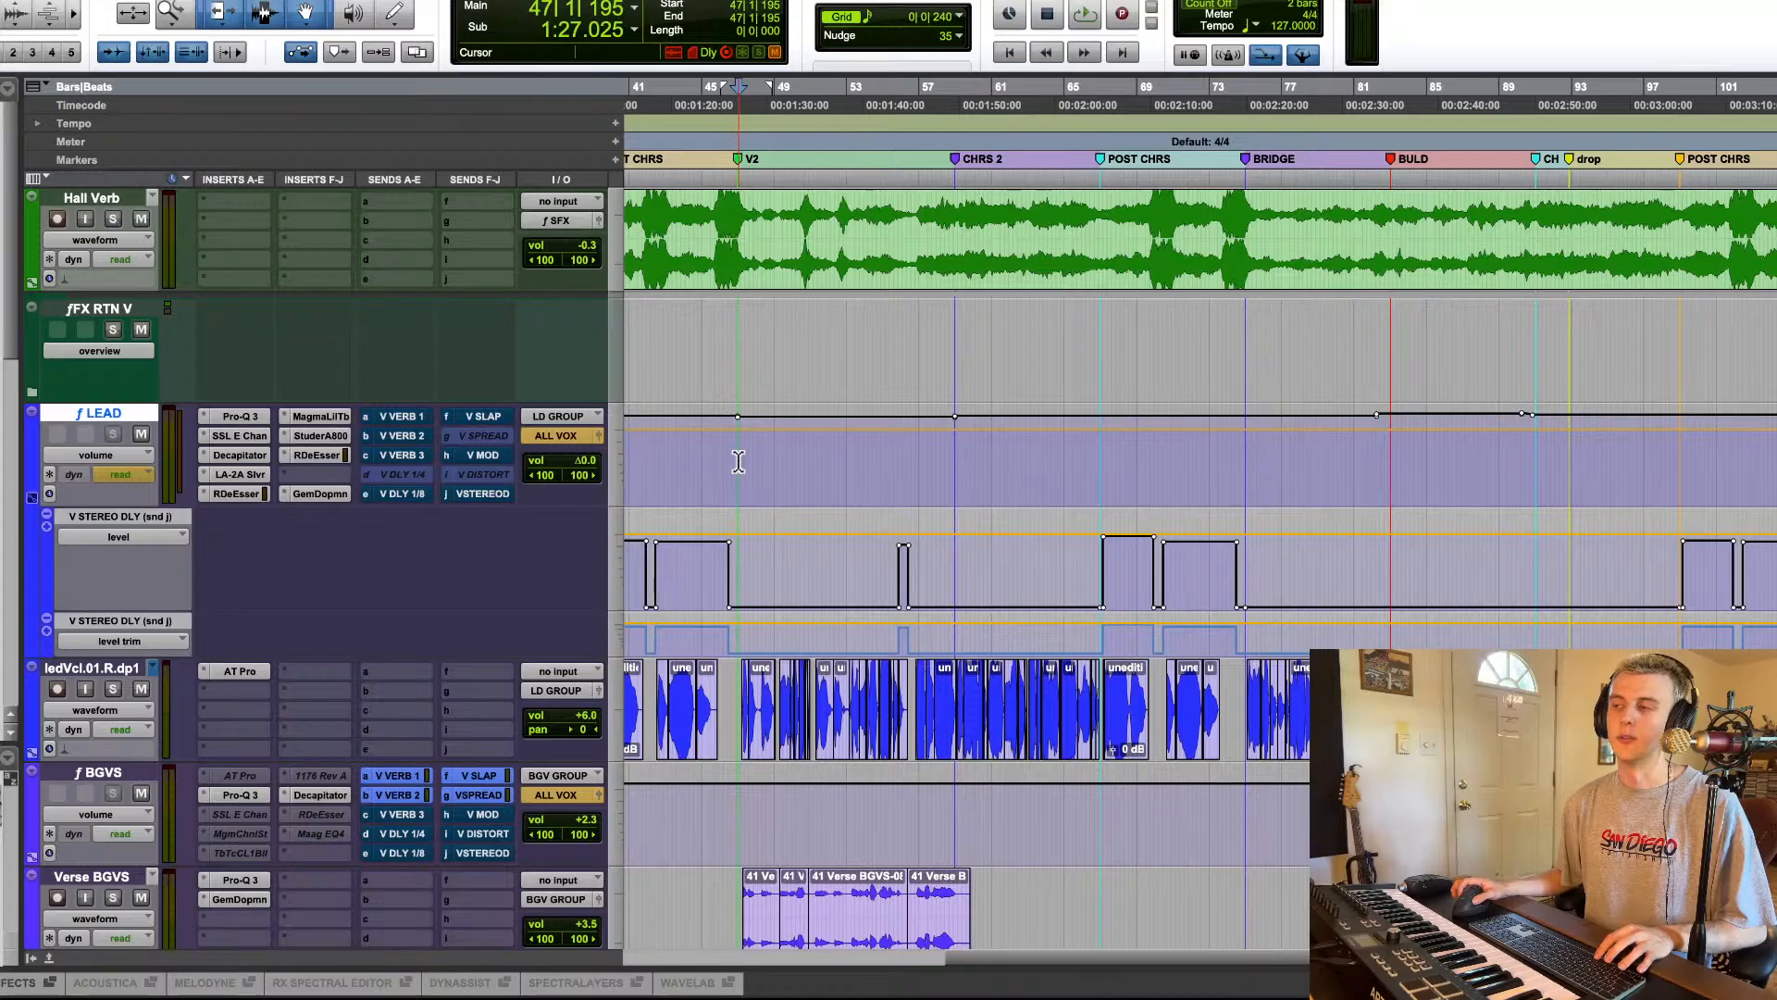
key("space")
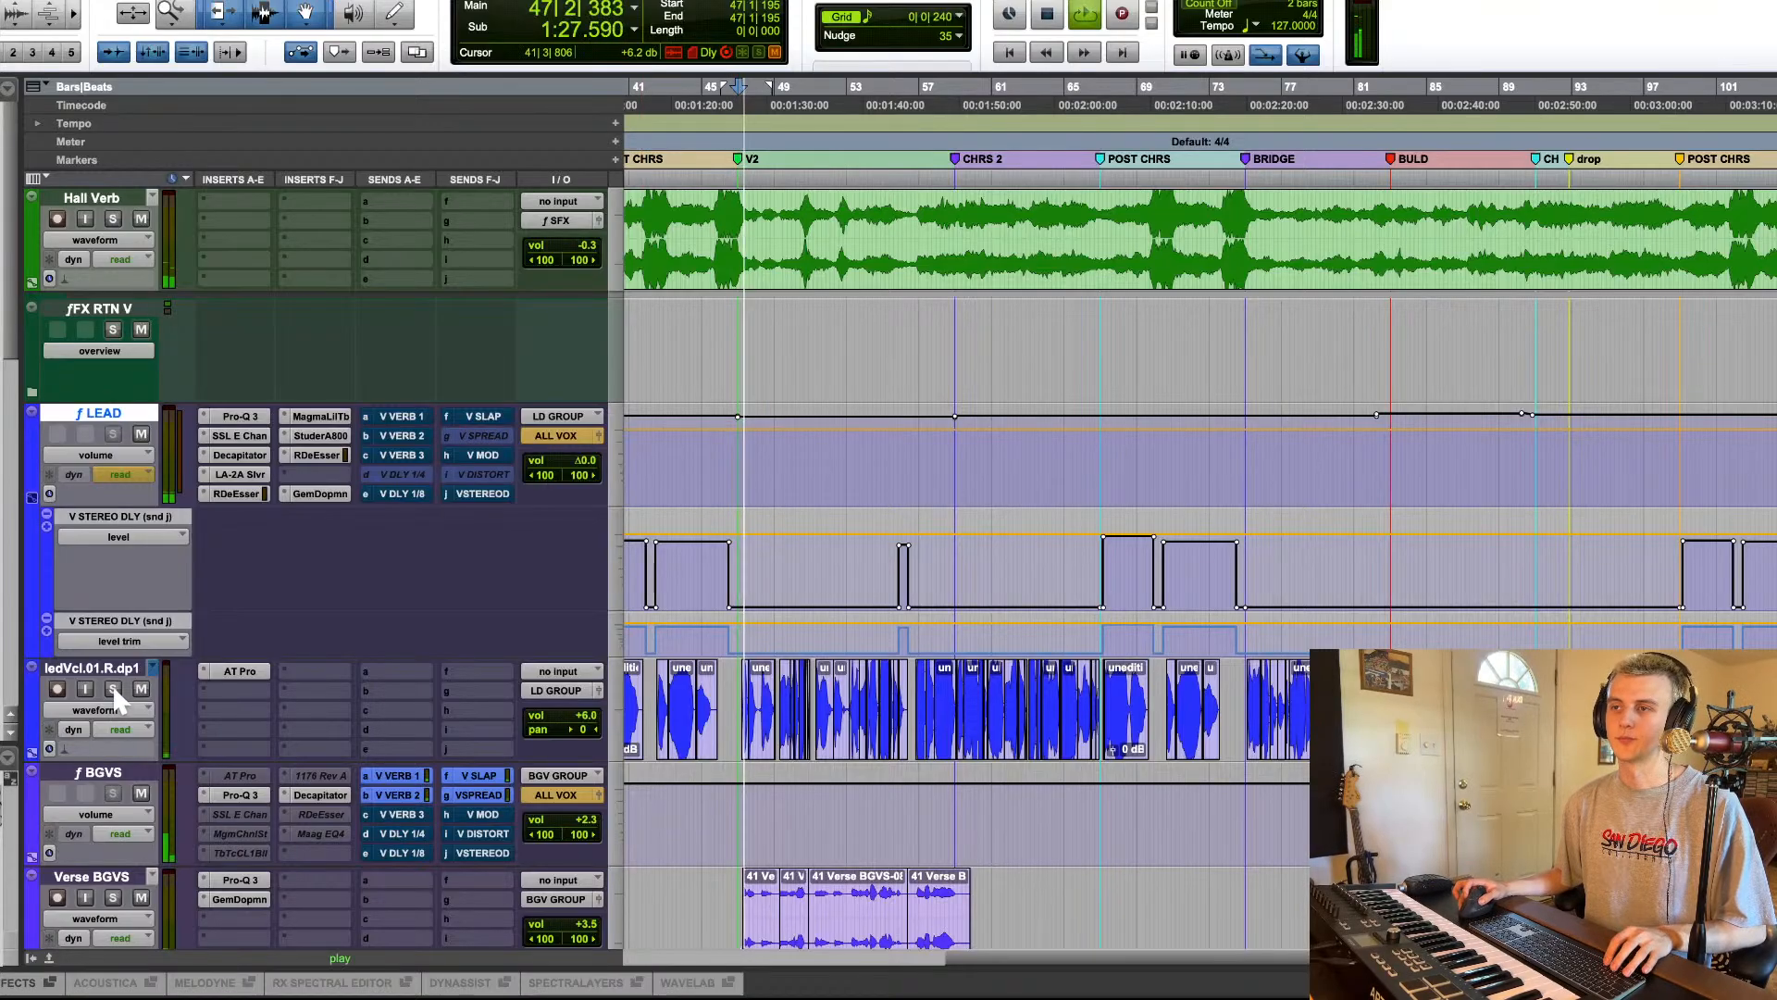
key("space")
Step: Unmute the ALL VOX track
scroll(103, 672, "down", 5)
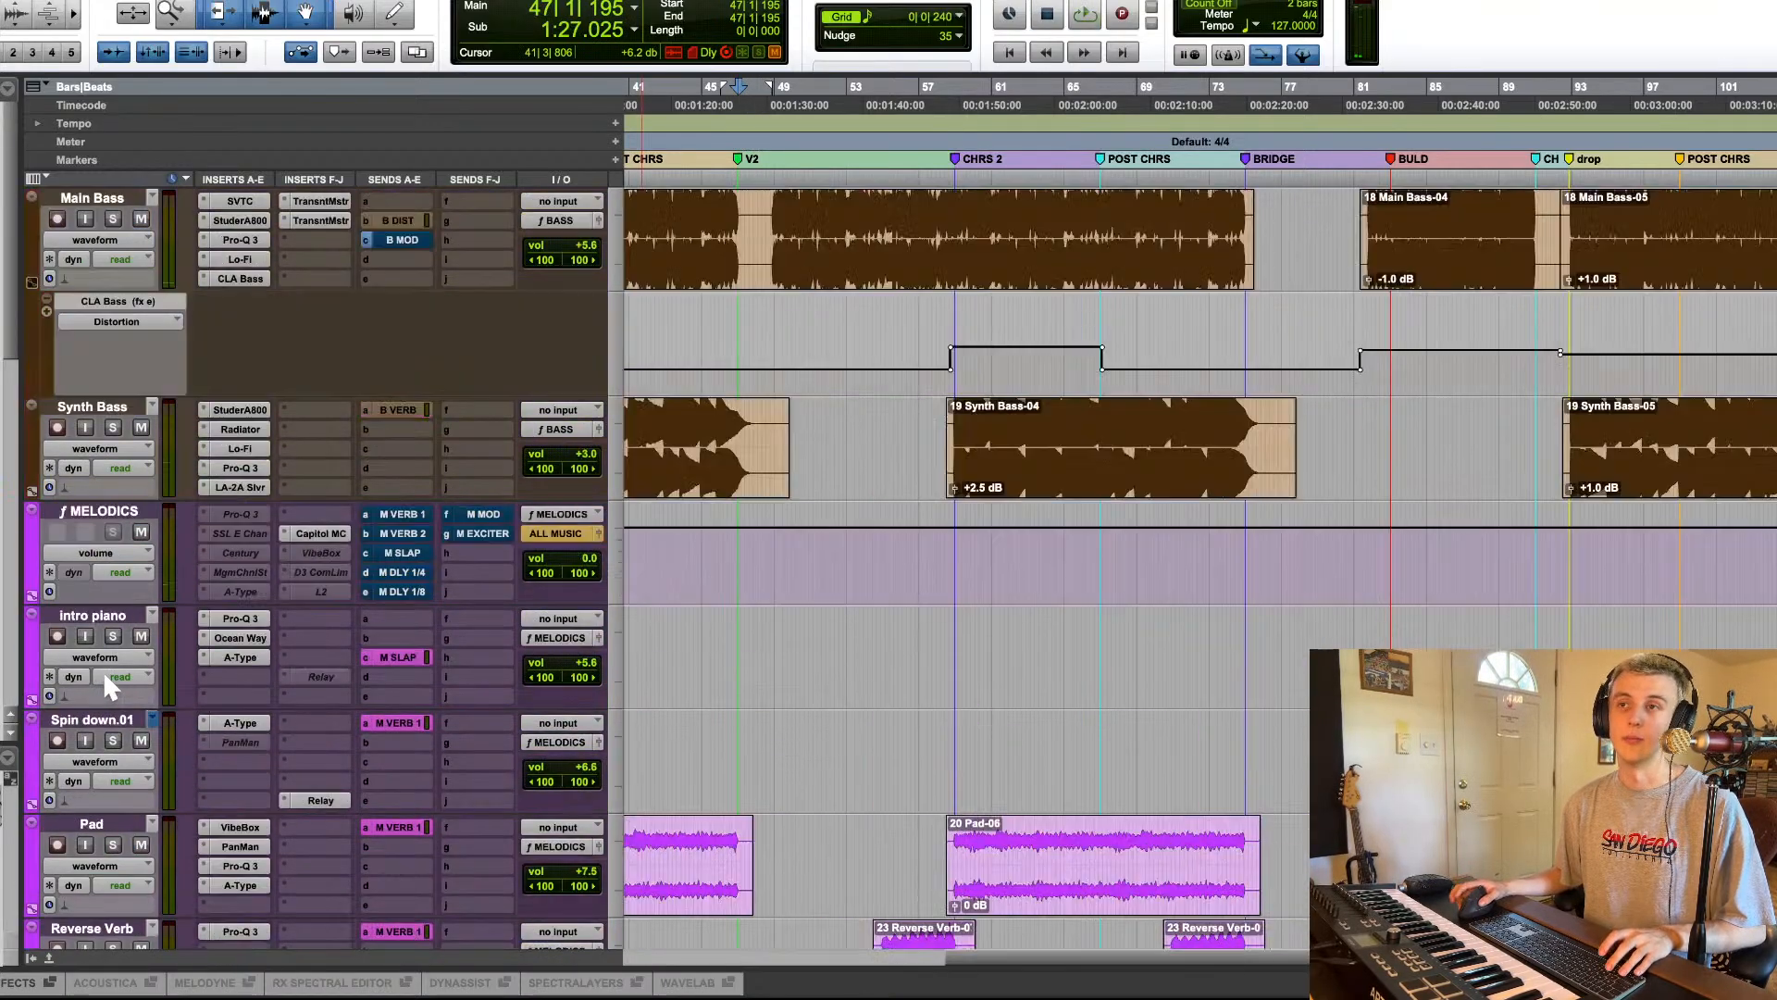
scroll(103, 670, "down", 20)
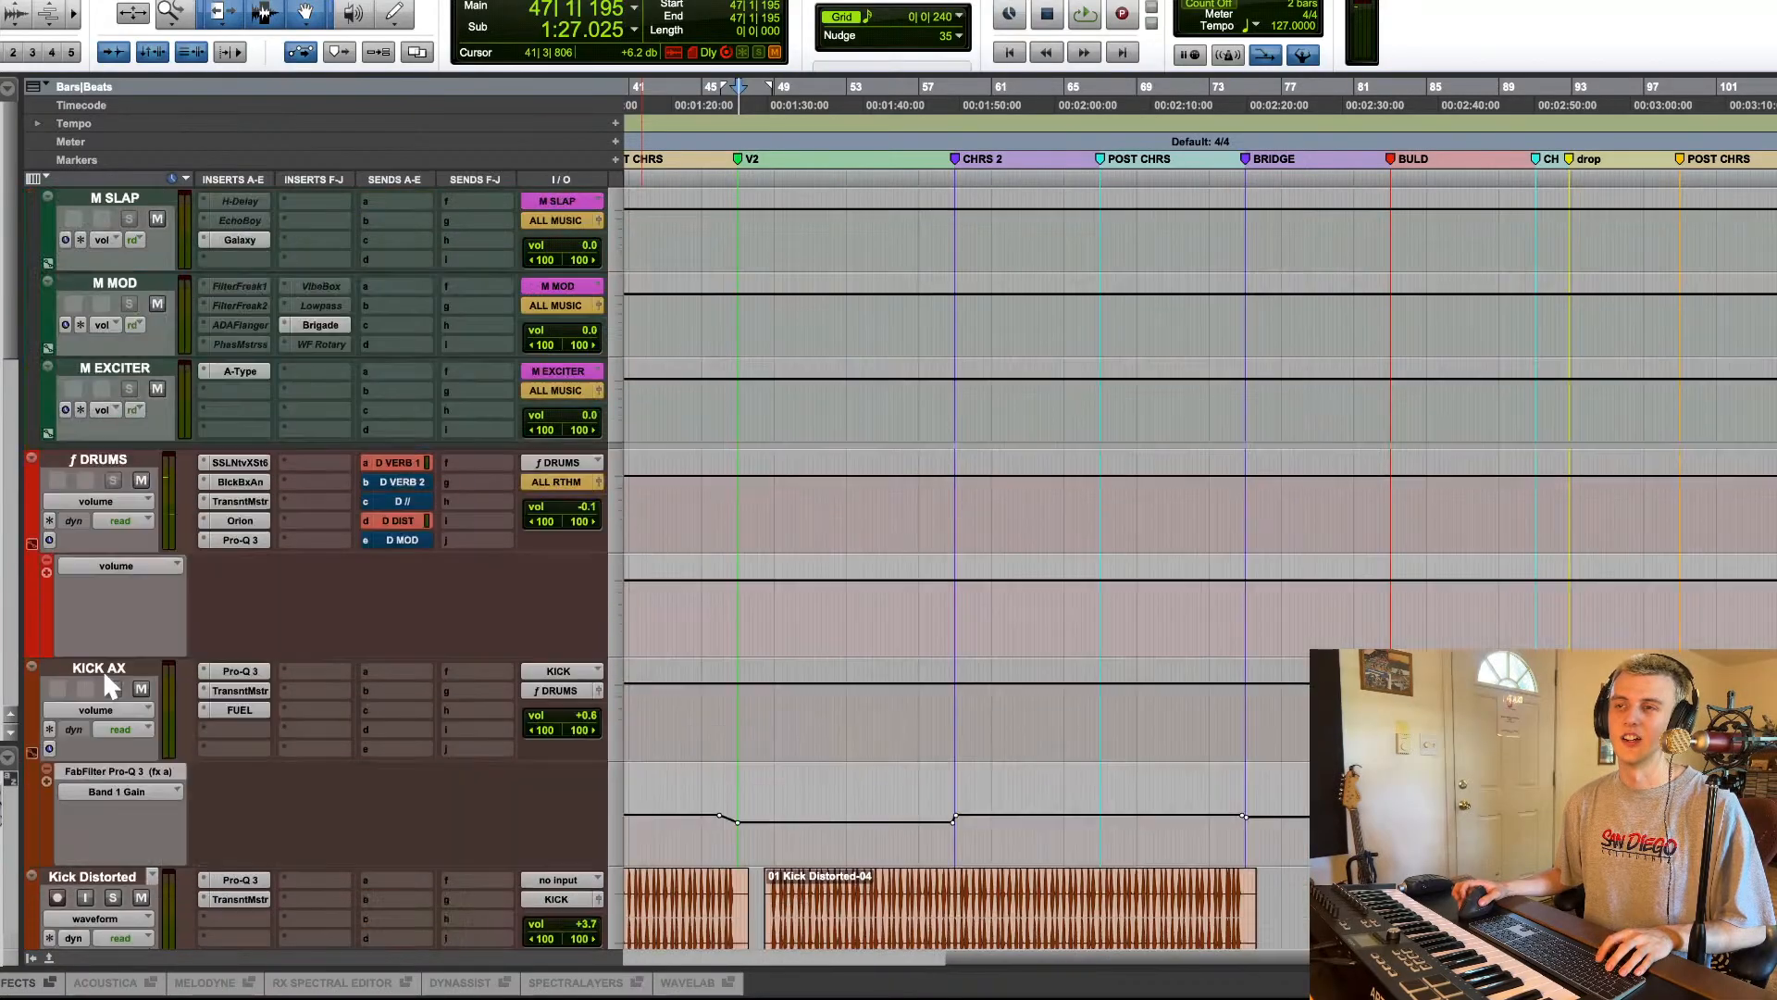
scroll(131, 580, "up", 15)
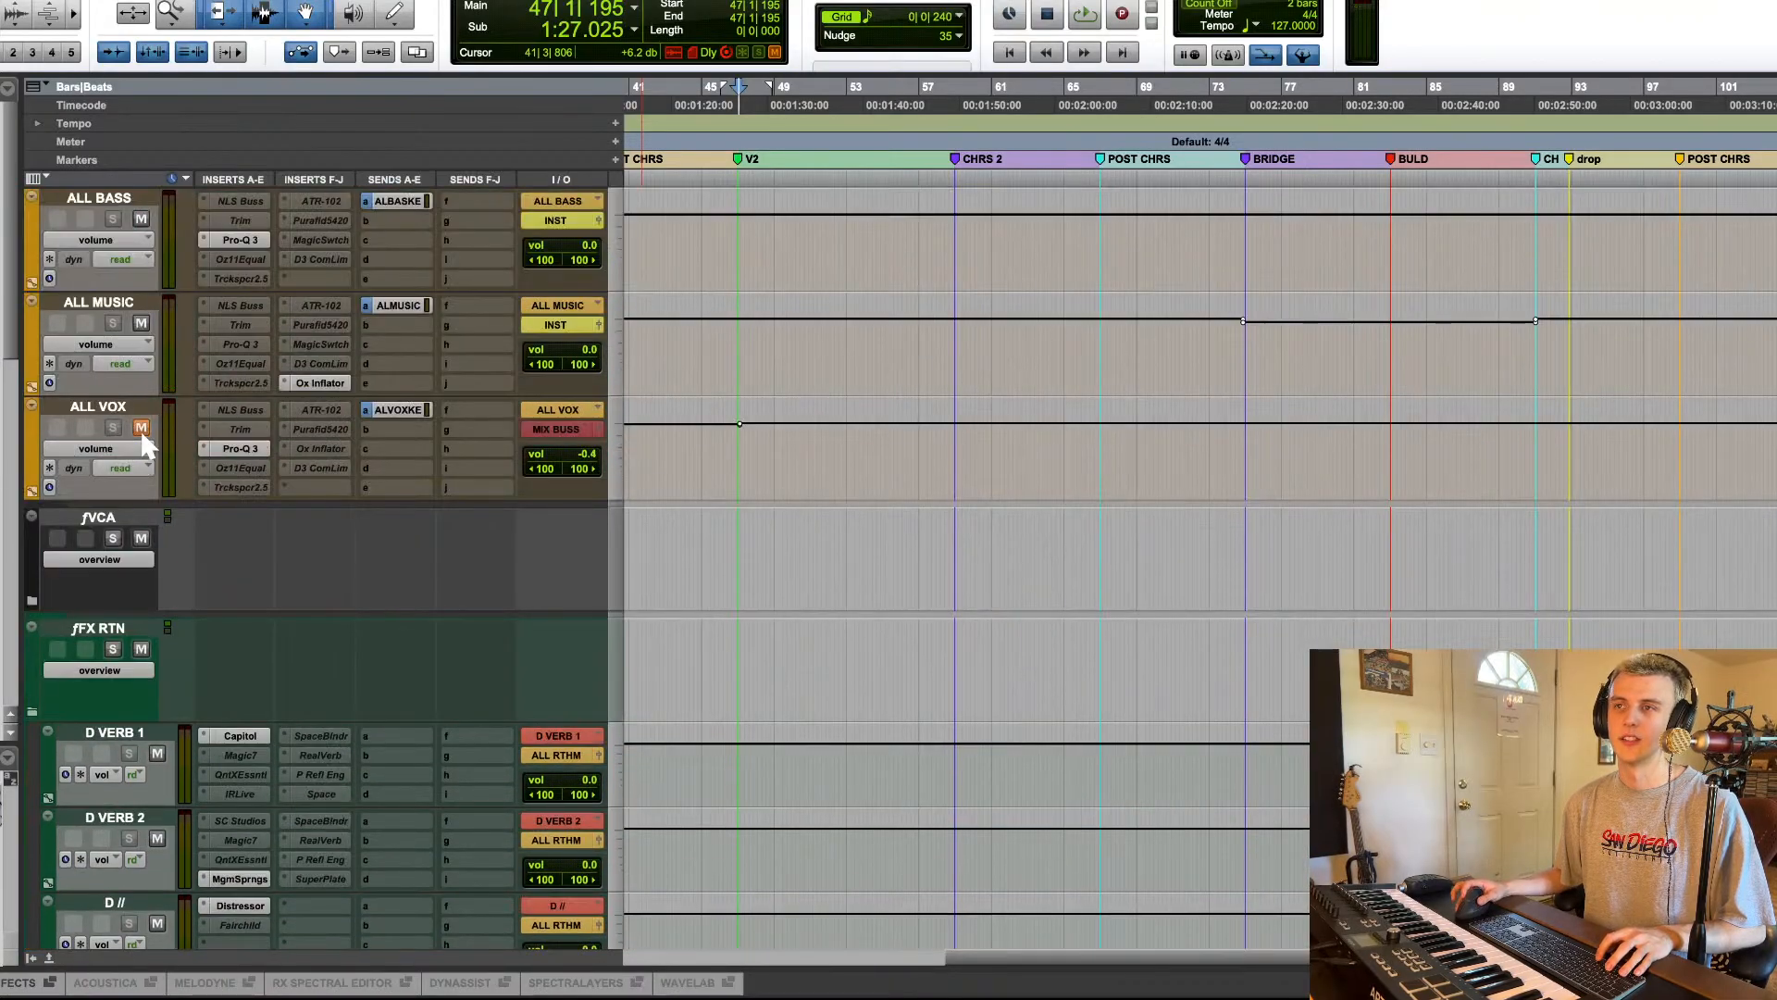
left_click(141, 428)
Step: Play verse 2 with the vocals and no LEAD sends, return to the LEAD track during playback and stop
key("space")
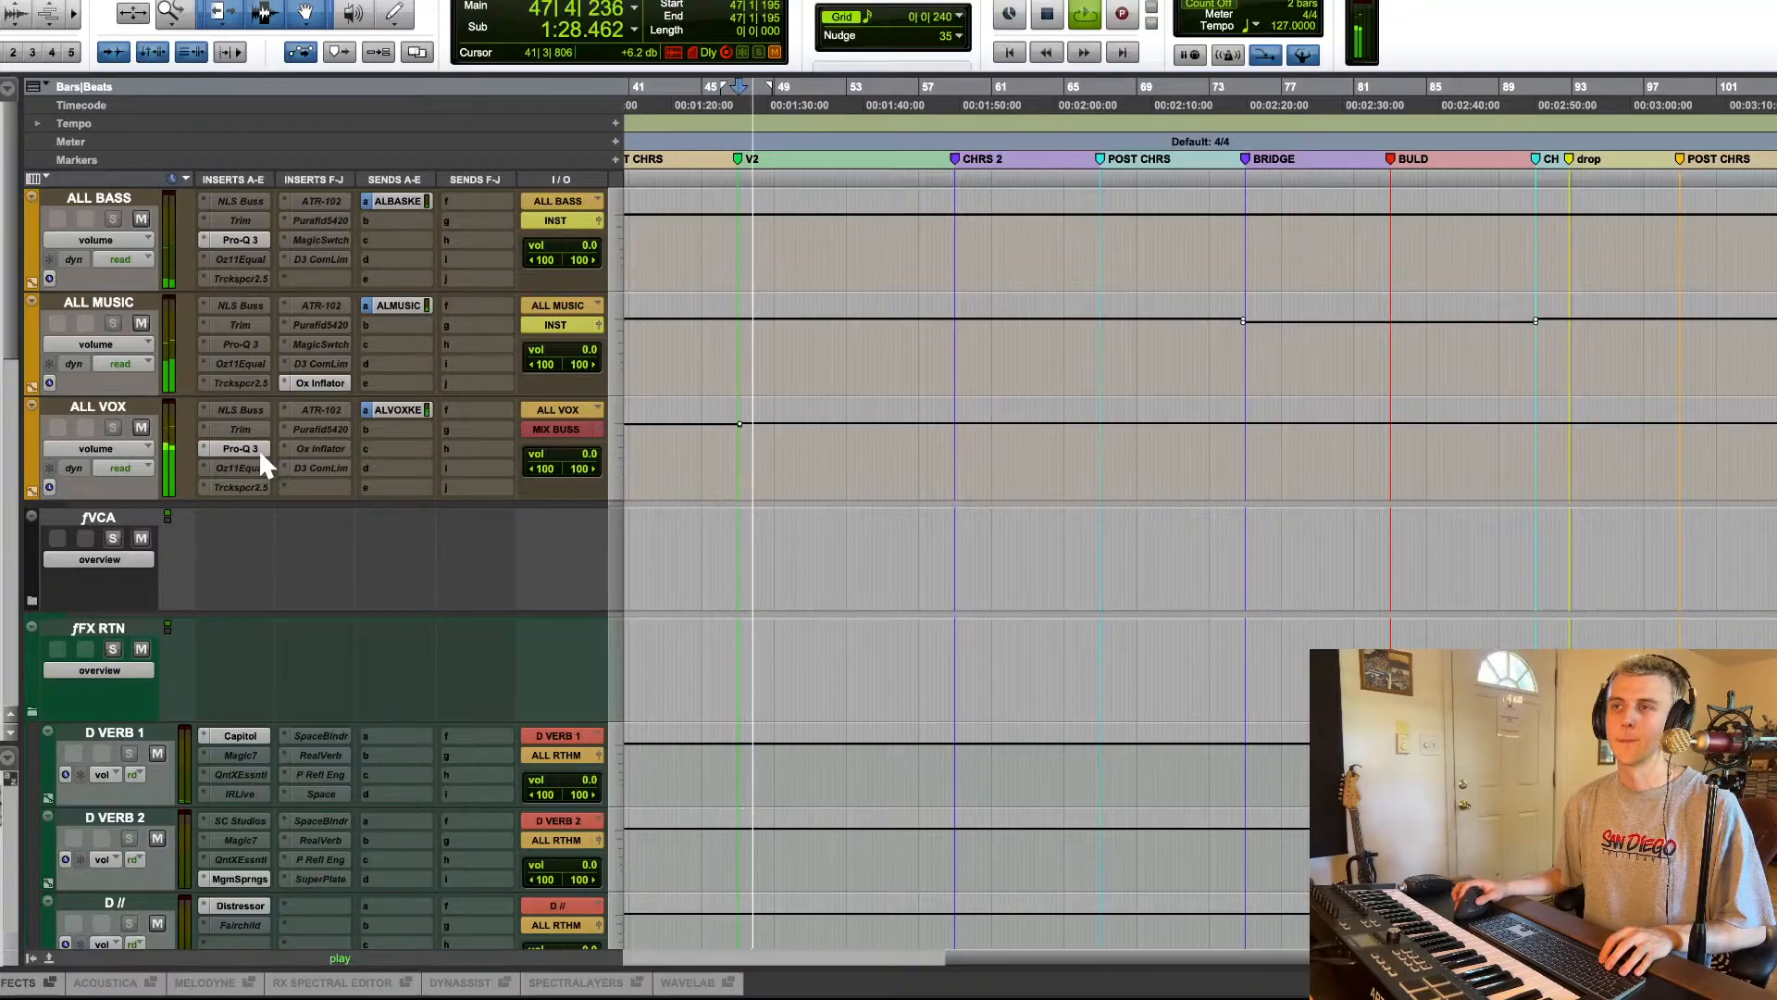
scroll(350, 561, "down", 15)
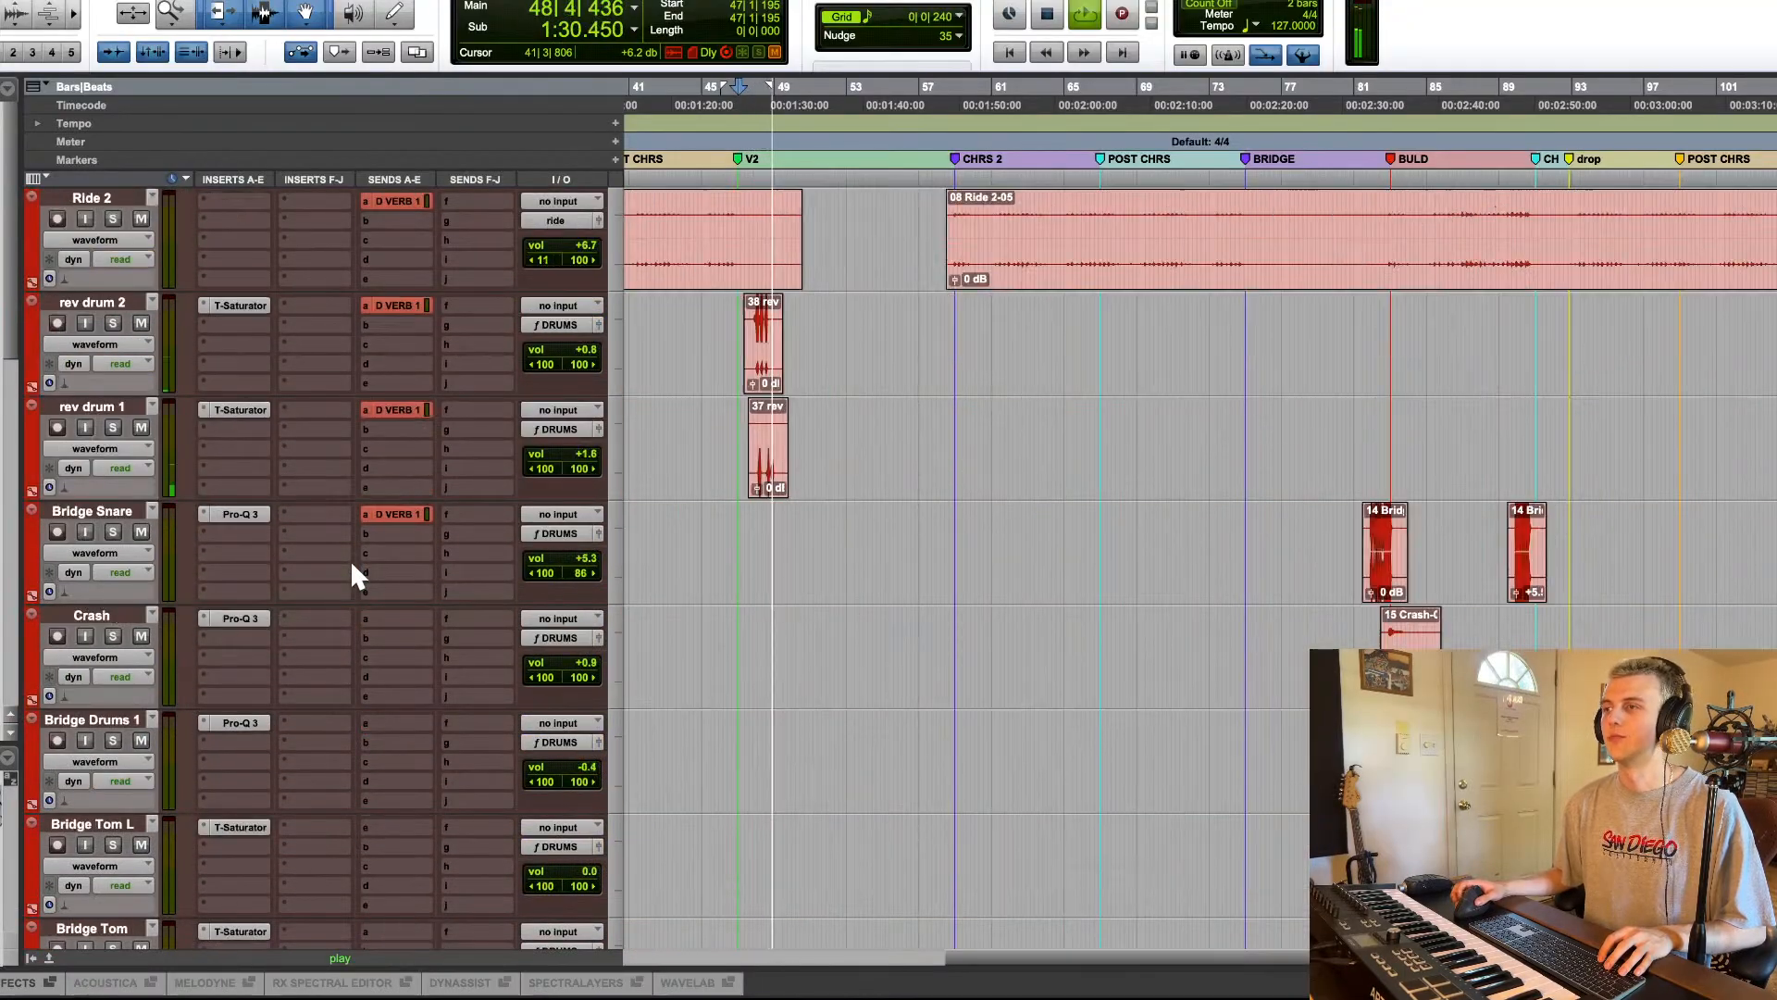
scroll(350, 559, "down", 20)
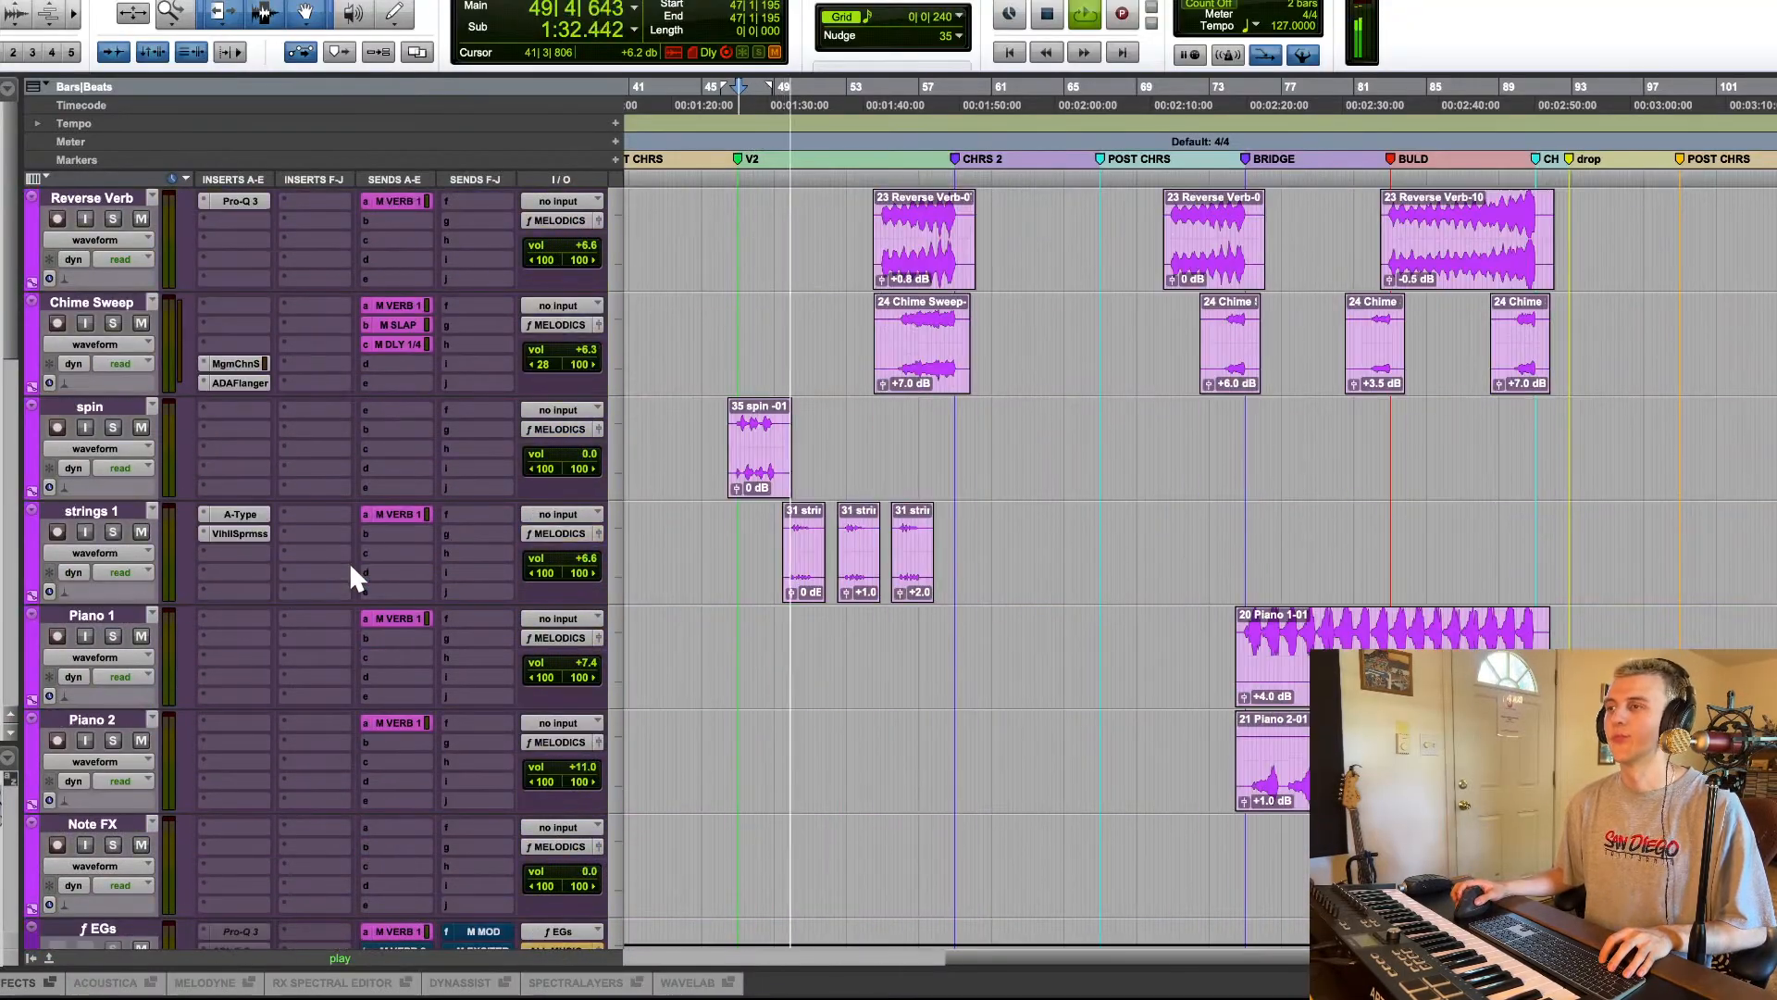
scroll(352, 569, "down", 20)
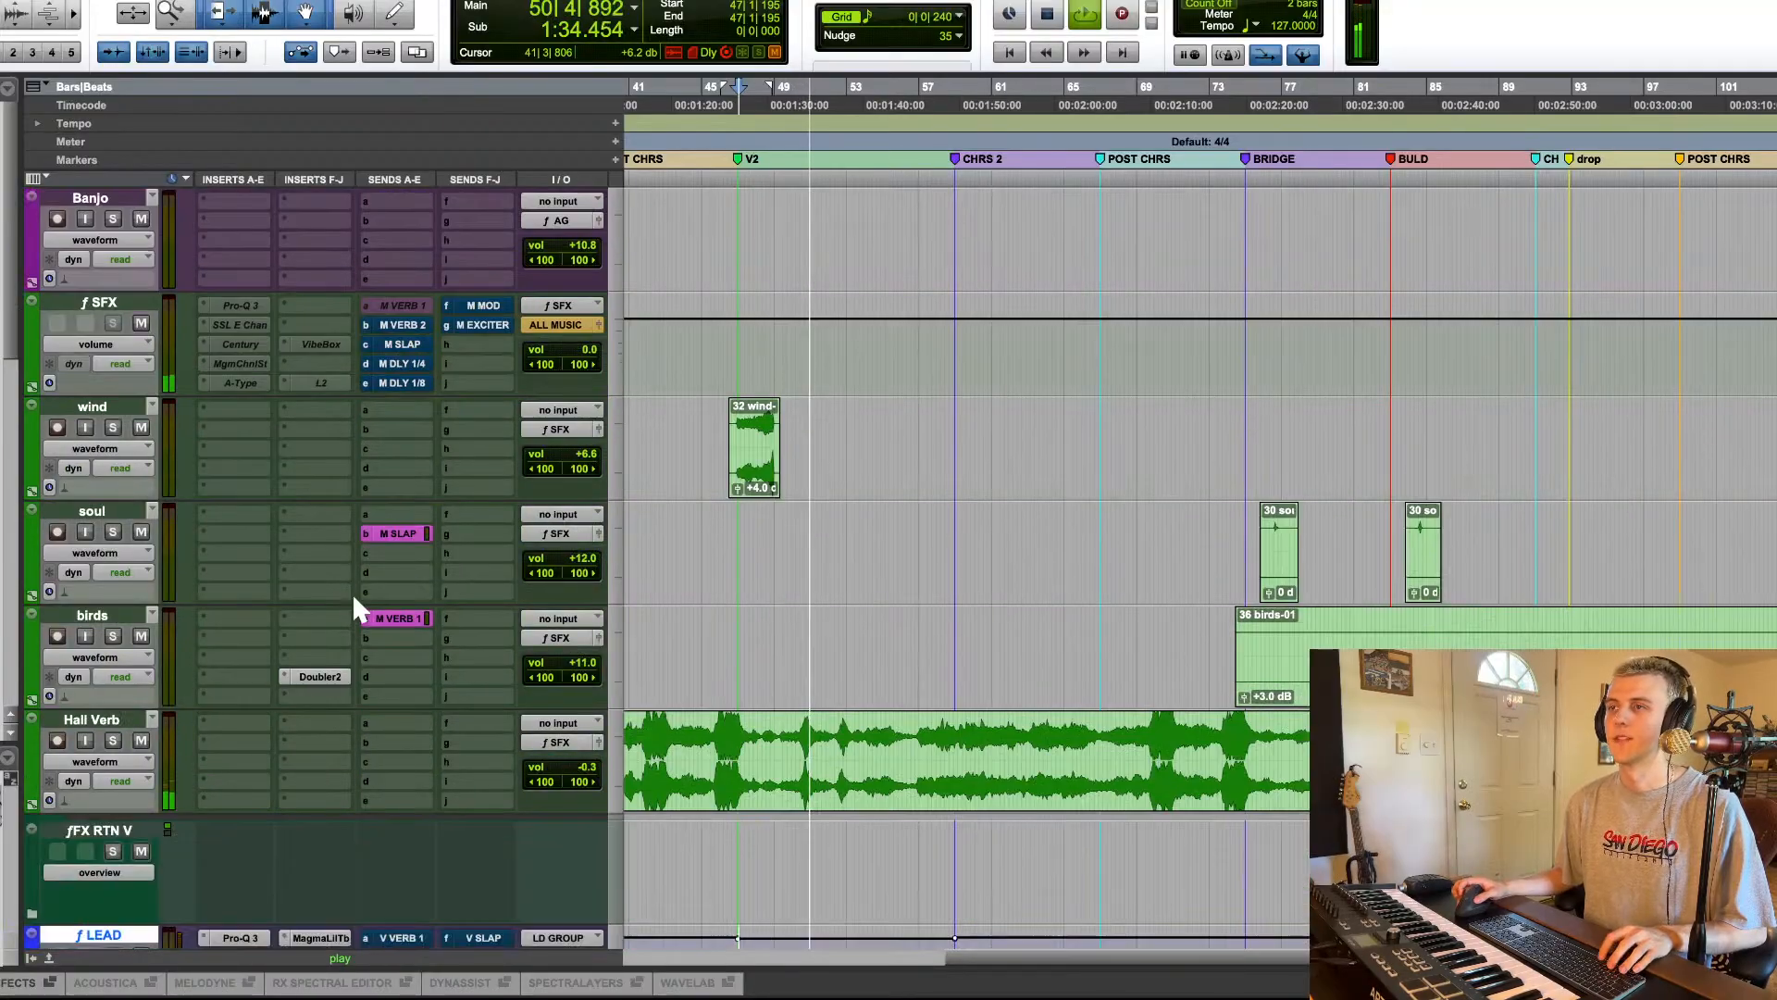
scroll(352, 592, "down", 5)
scroll(202, 642, "down", 2)
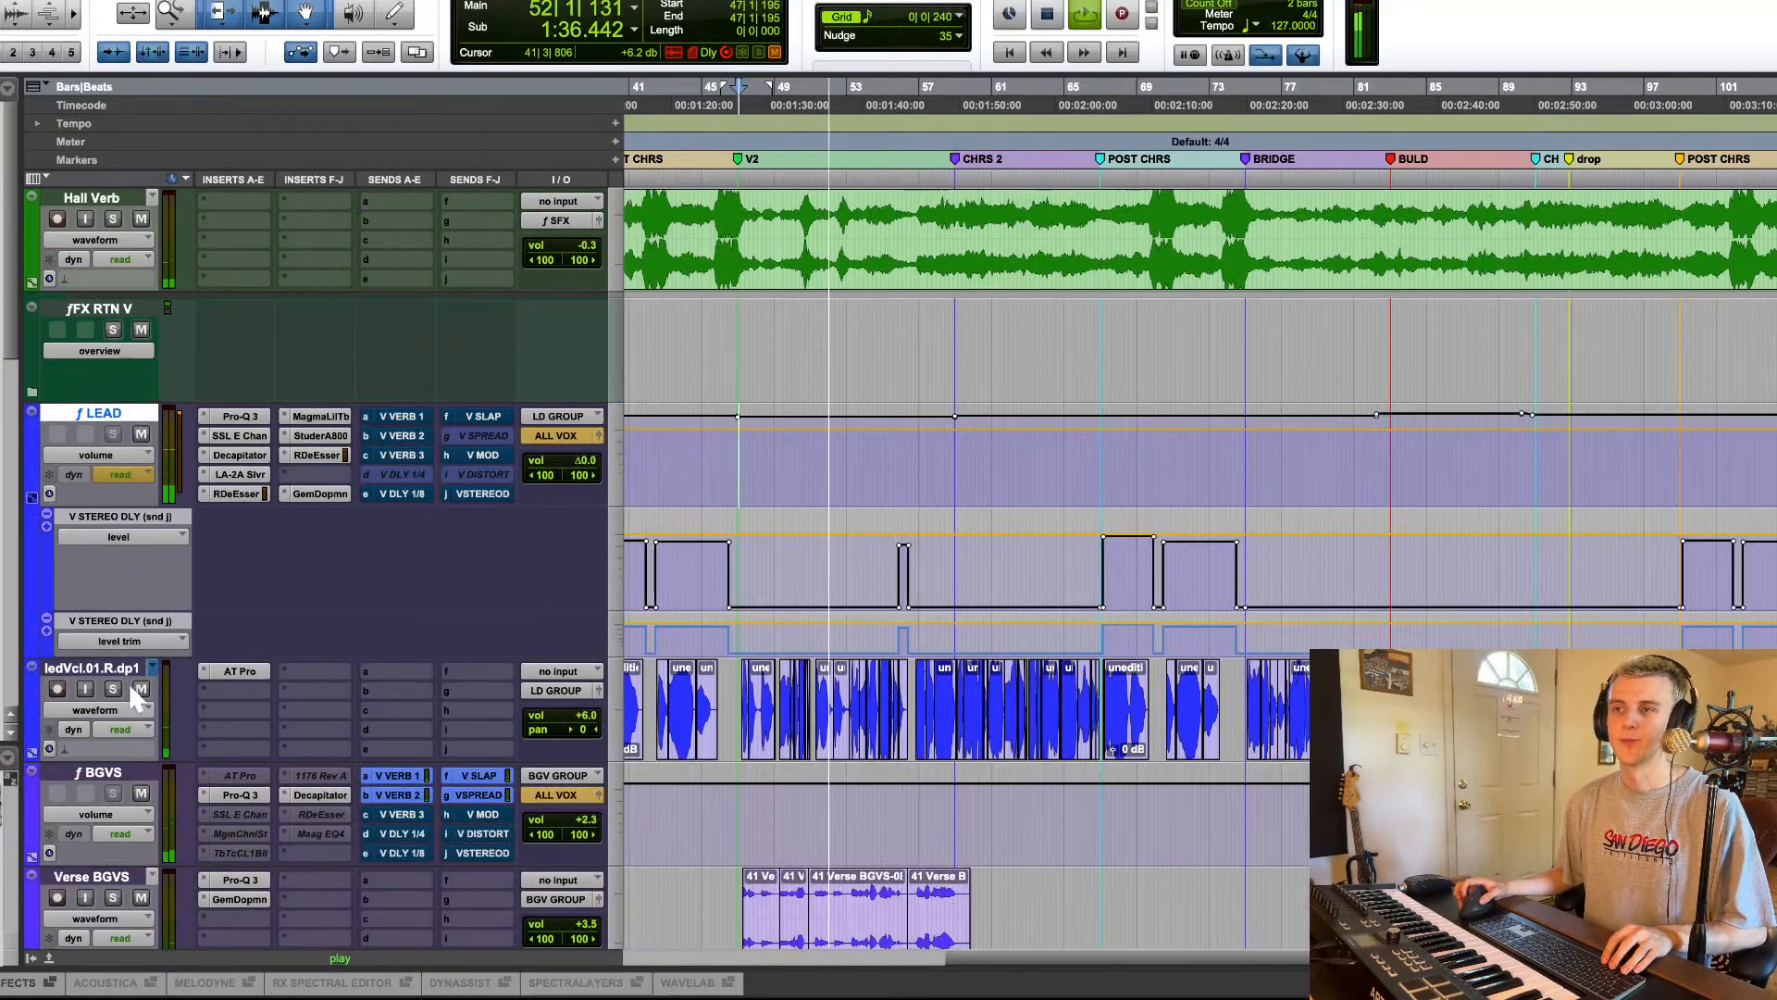
key("space")
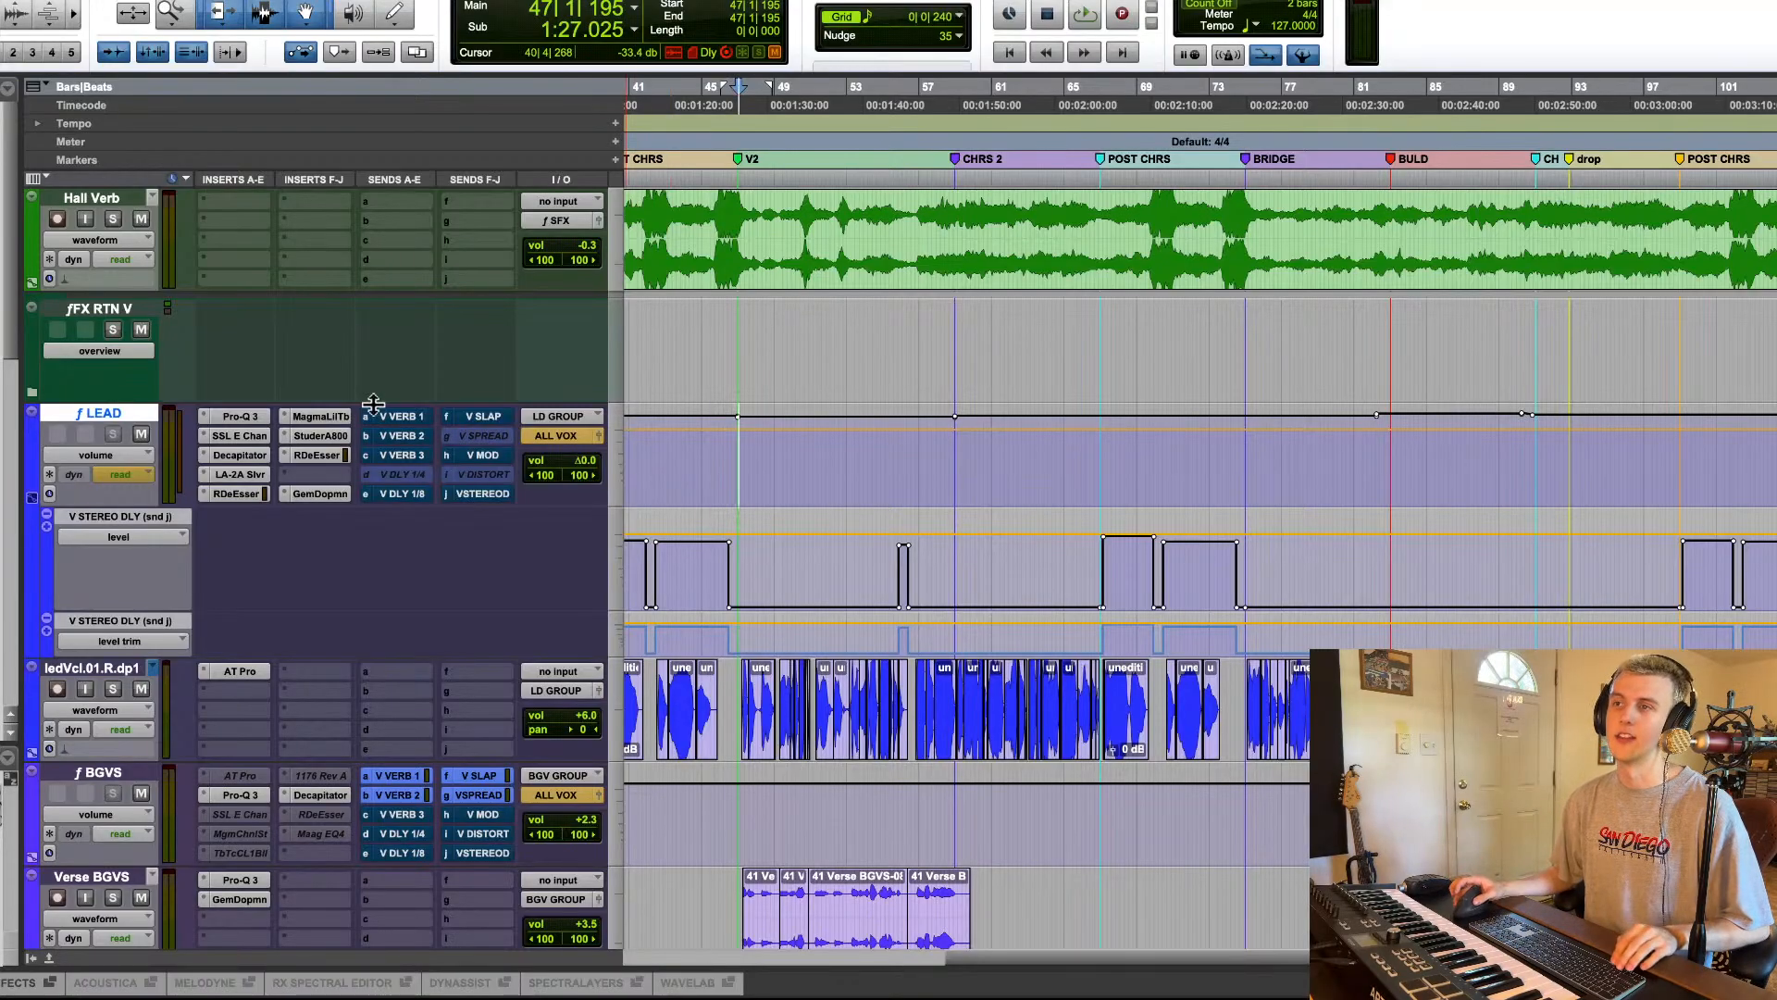
Step: Unmute the LEAD track's V VERB 1, V VERB 2 and V VERB 3 sends and show the V VERB 1 and V VERB 3 send faders
left_click_drag(413, 420, 413, 454)
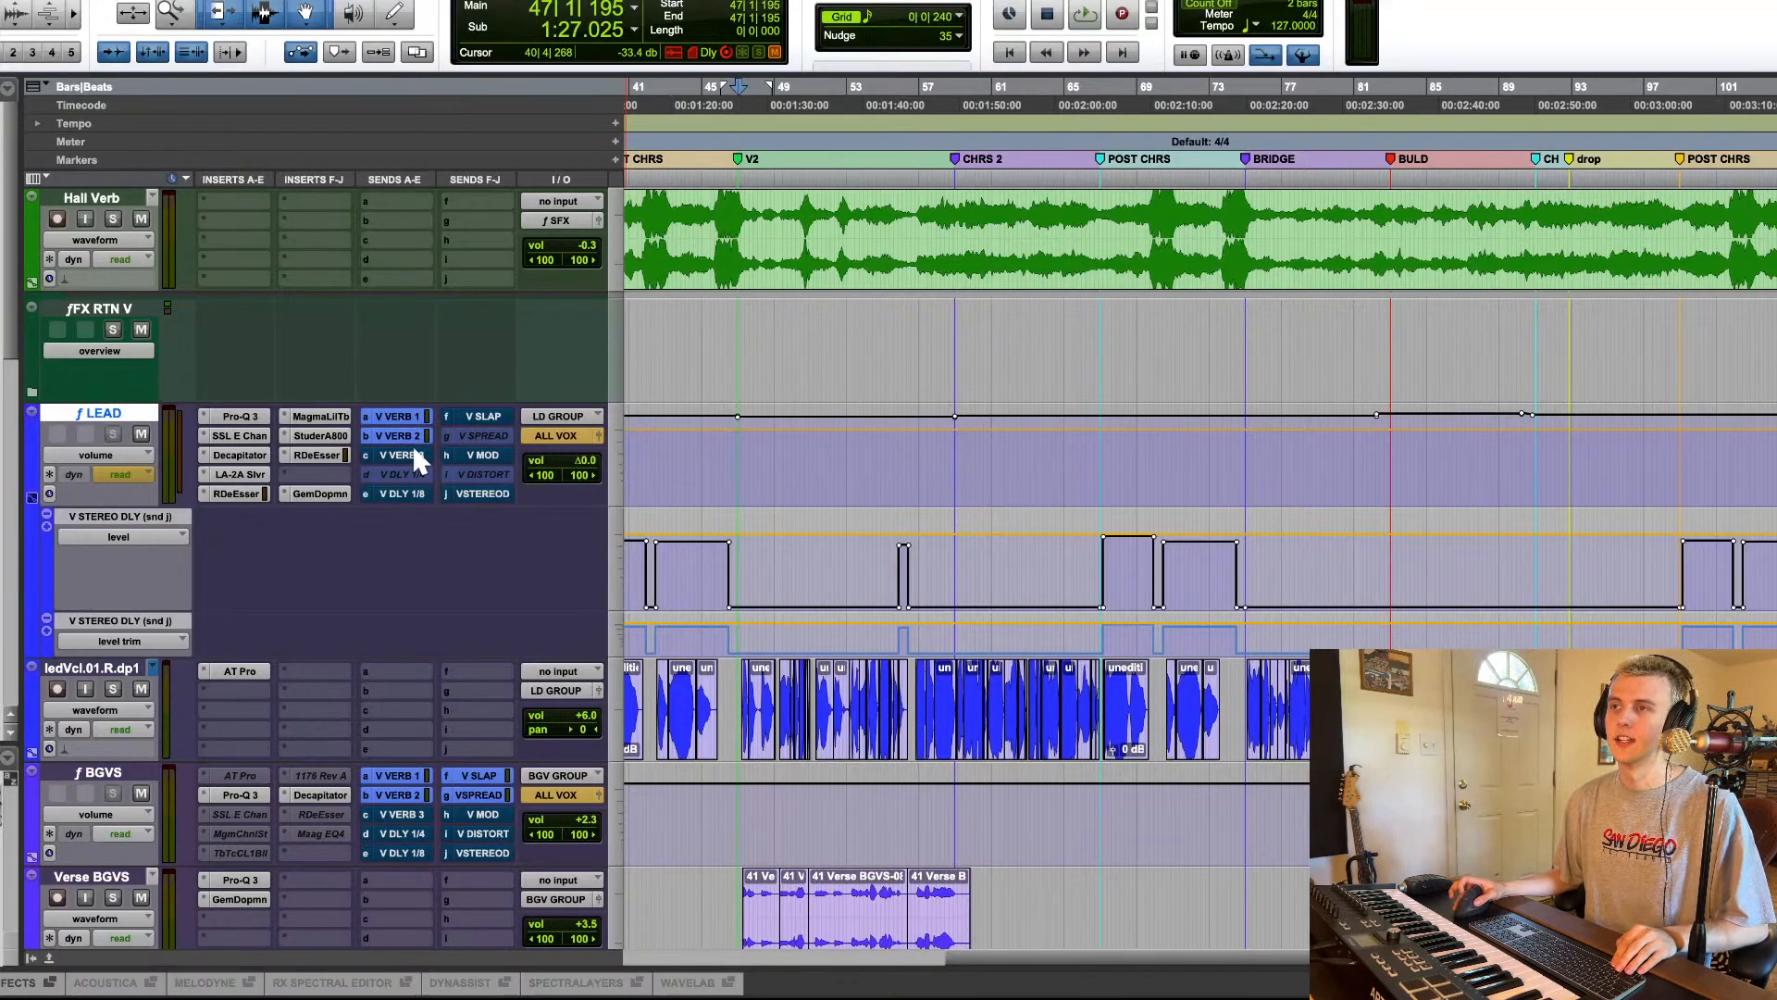
left_click(423, 416)
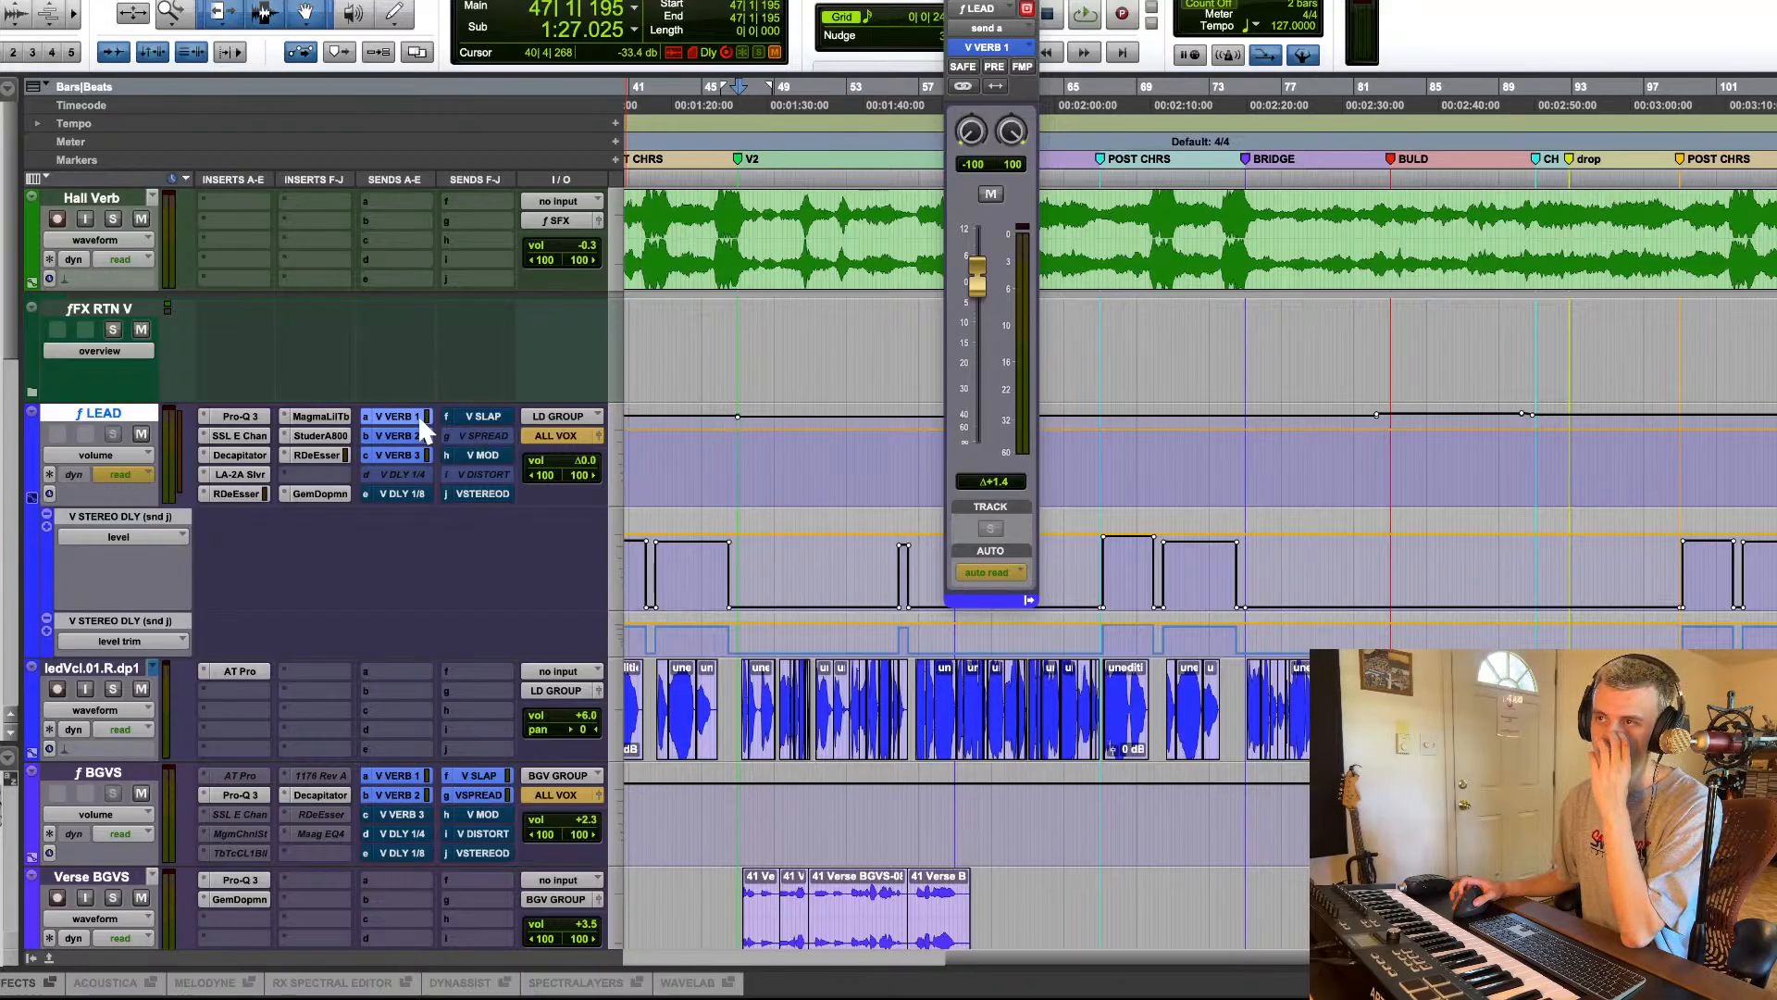
left_click(413, 453)
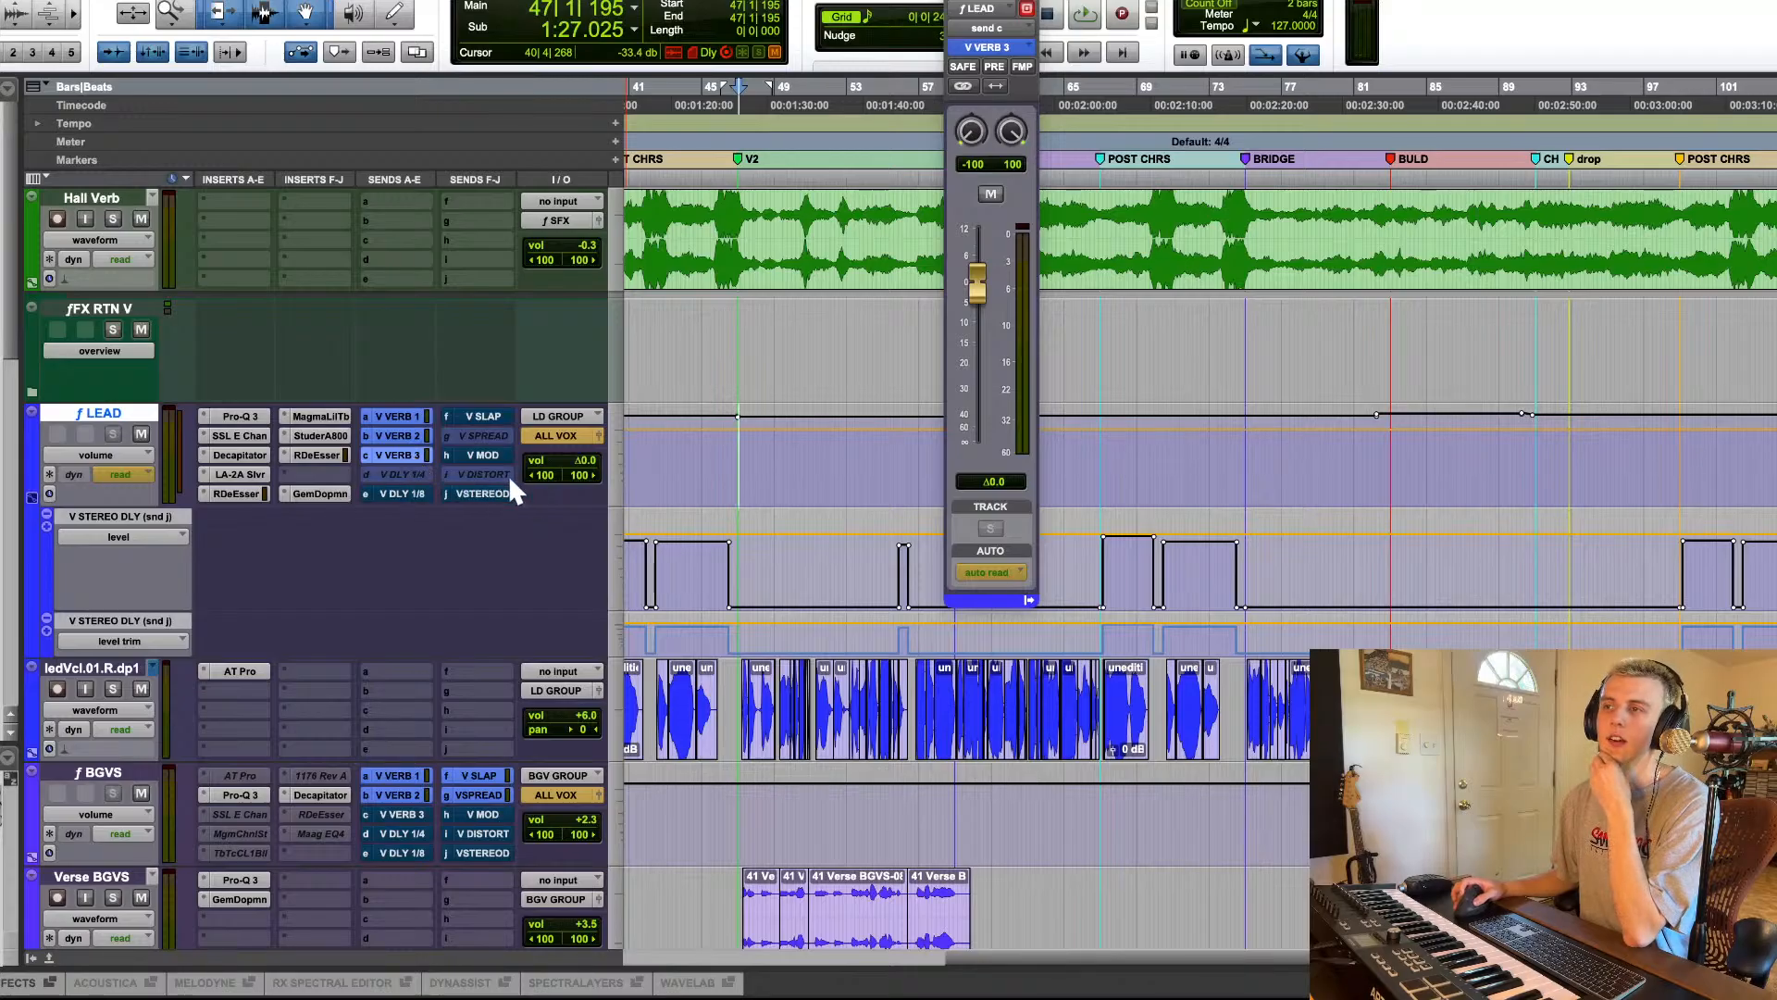
Step: Turn off trim automation on the LEAD track and mute its V VERB 1 and V VERB 2 sends
left_click(134, 476)
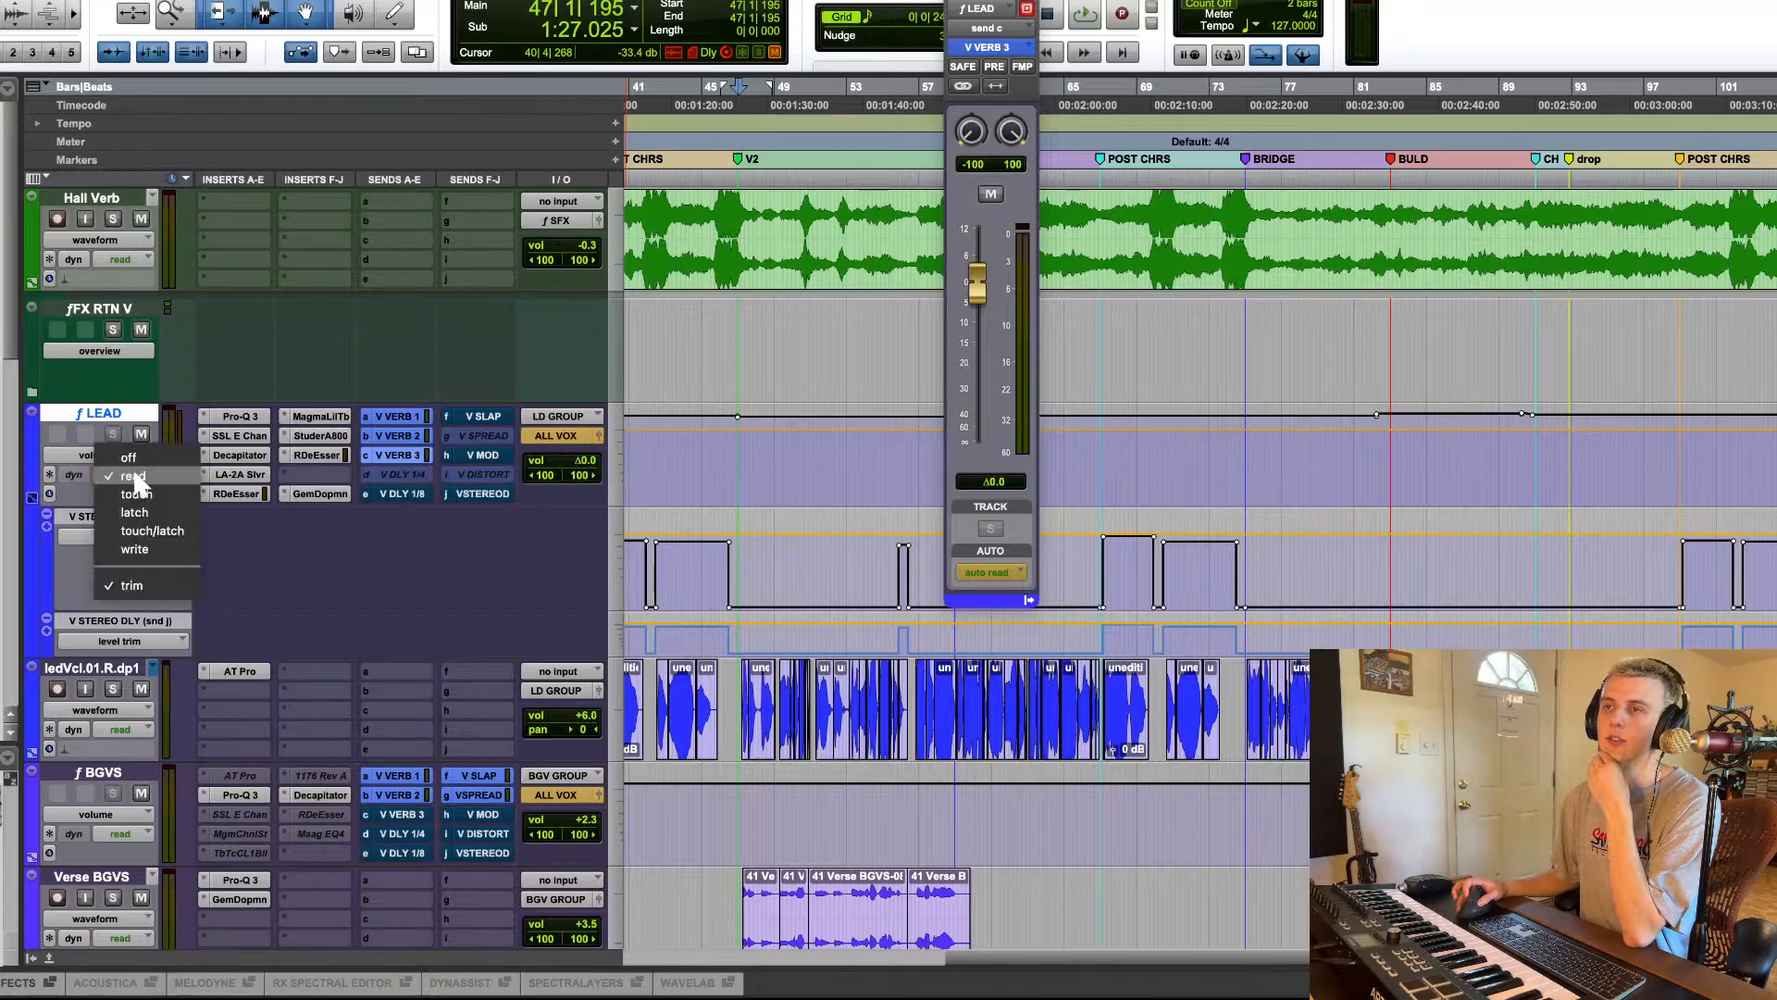
left_click(159, 583)
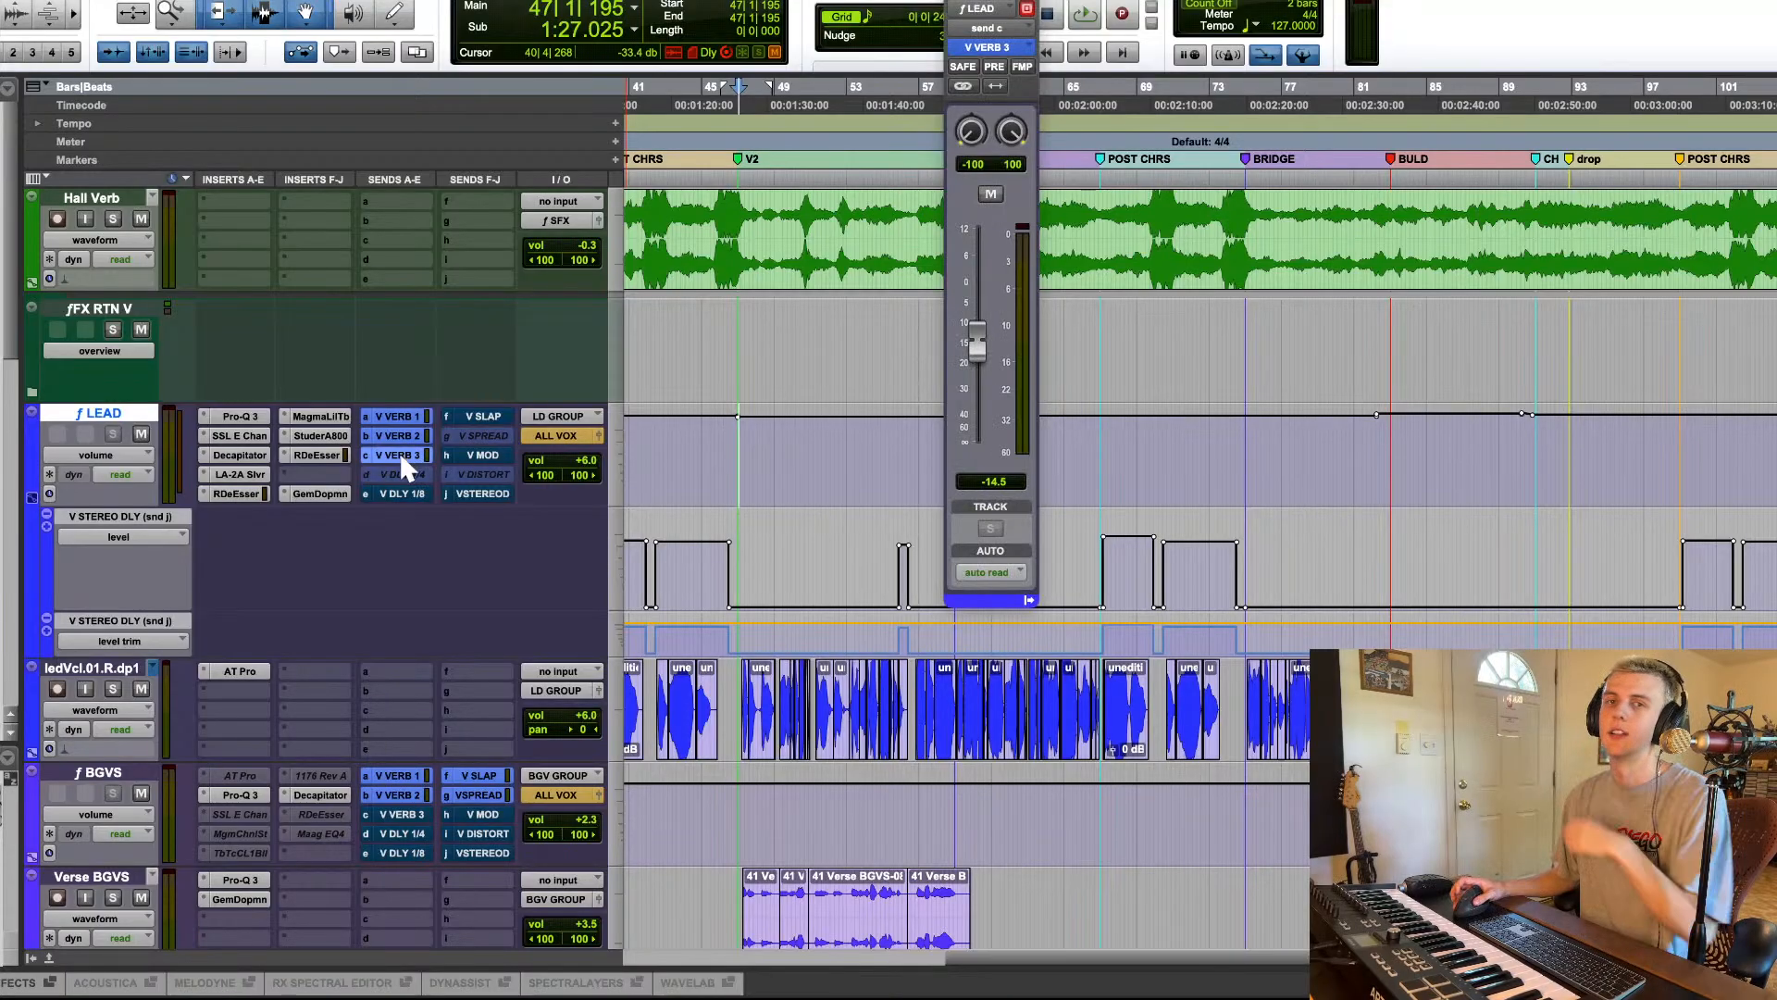
left_click(405, 418)
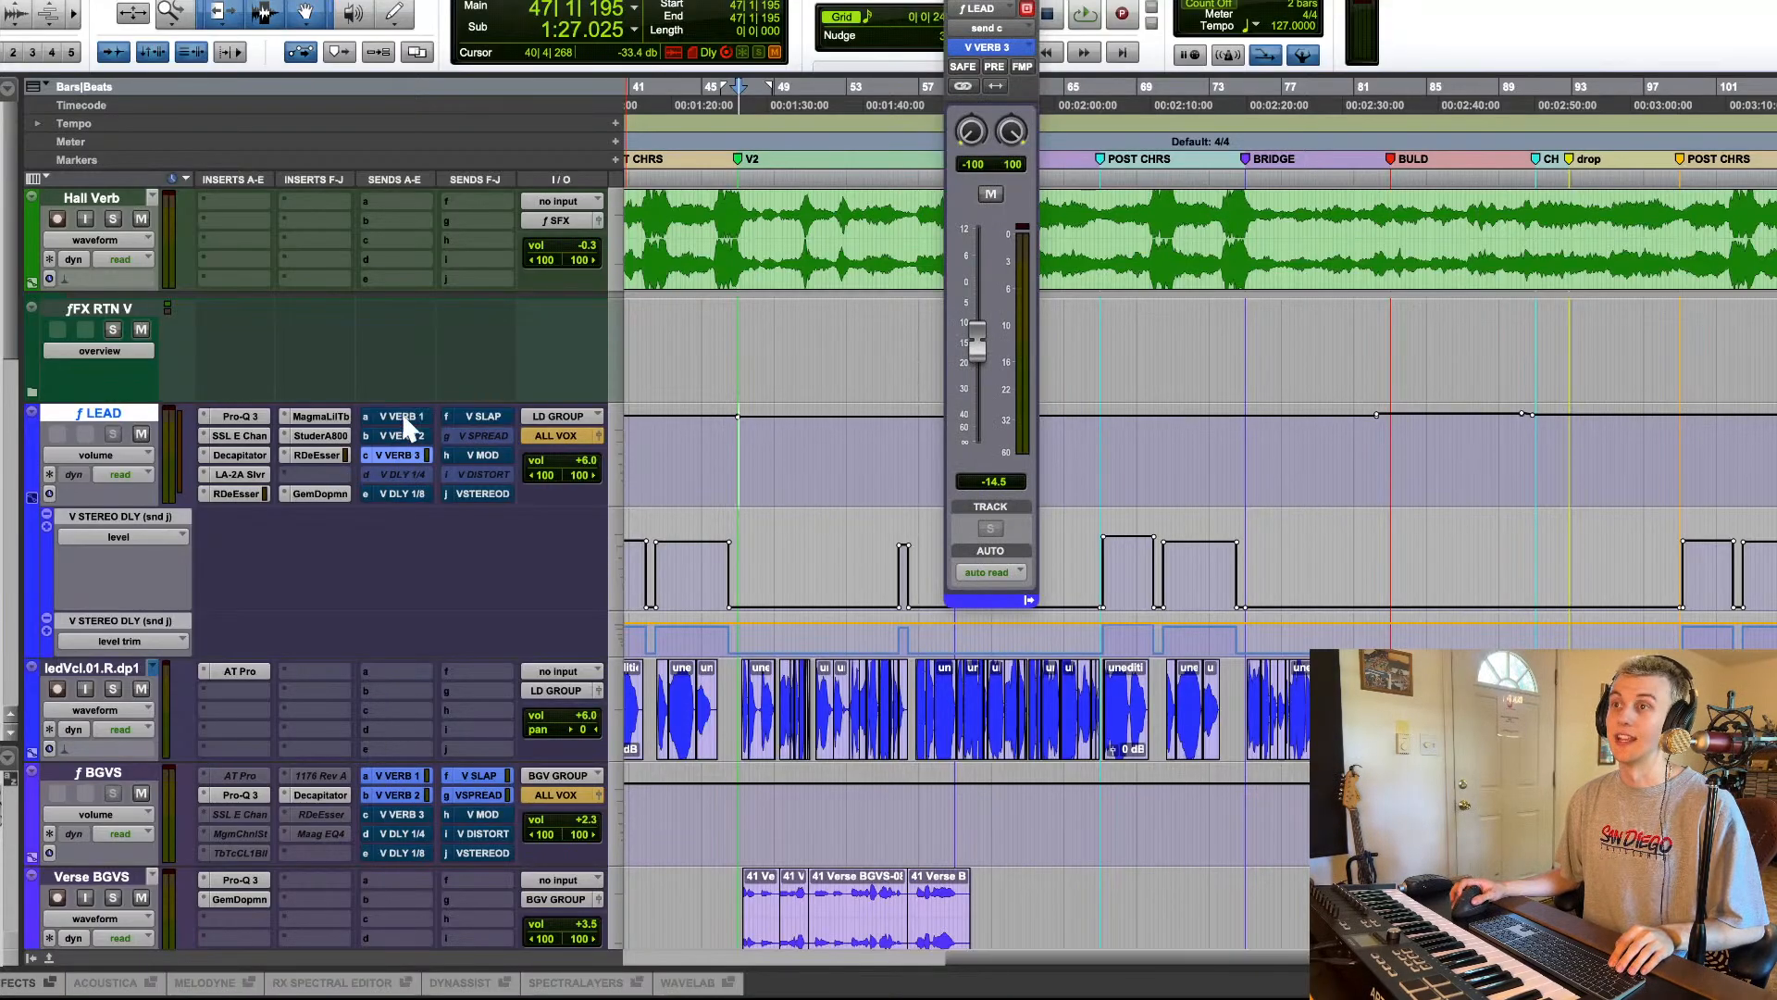
Step: Solo the lead vocal audio track and play verse 2, muting and unmuting LEAD's V VERB 3 send to compare
left_click(113, 688)
key("space")
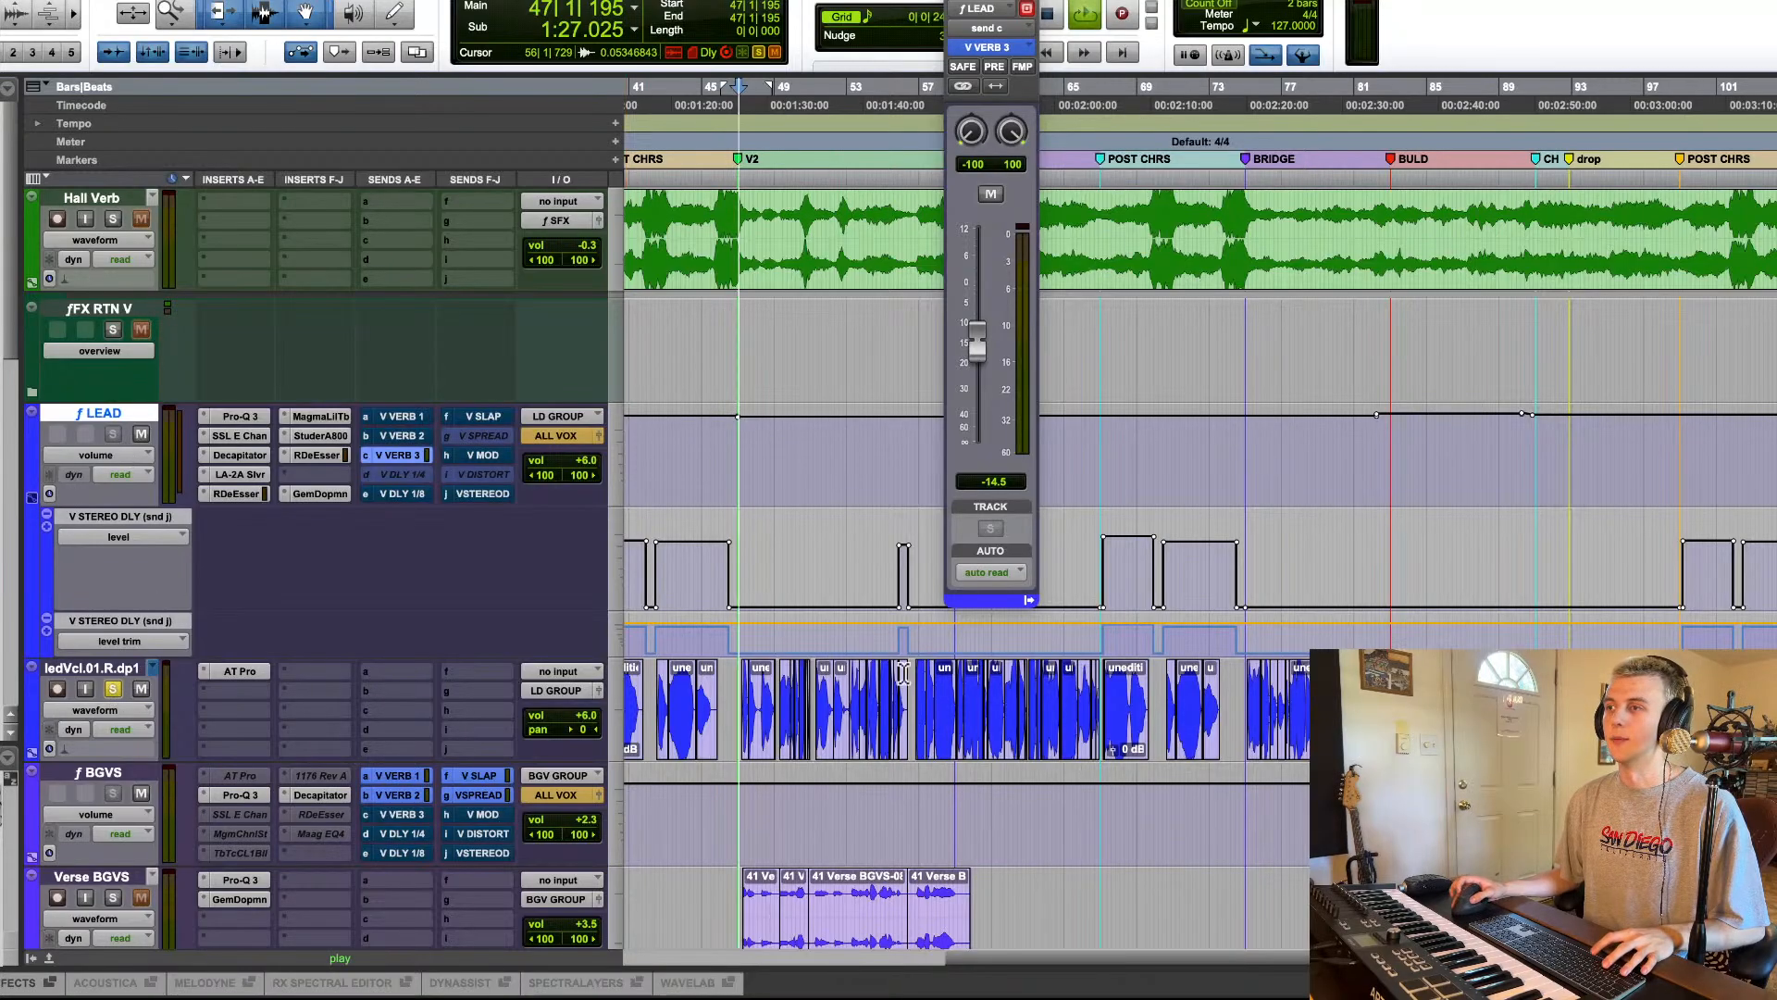
left_click(396, 455)
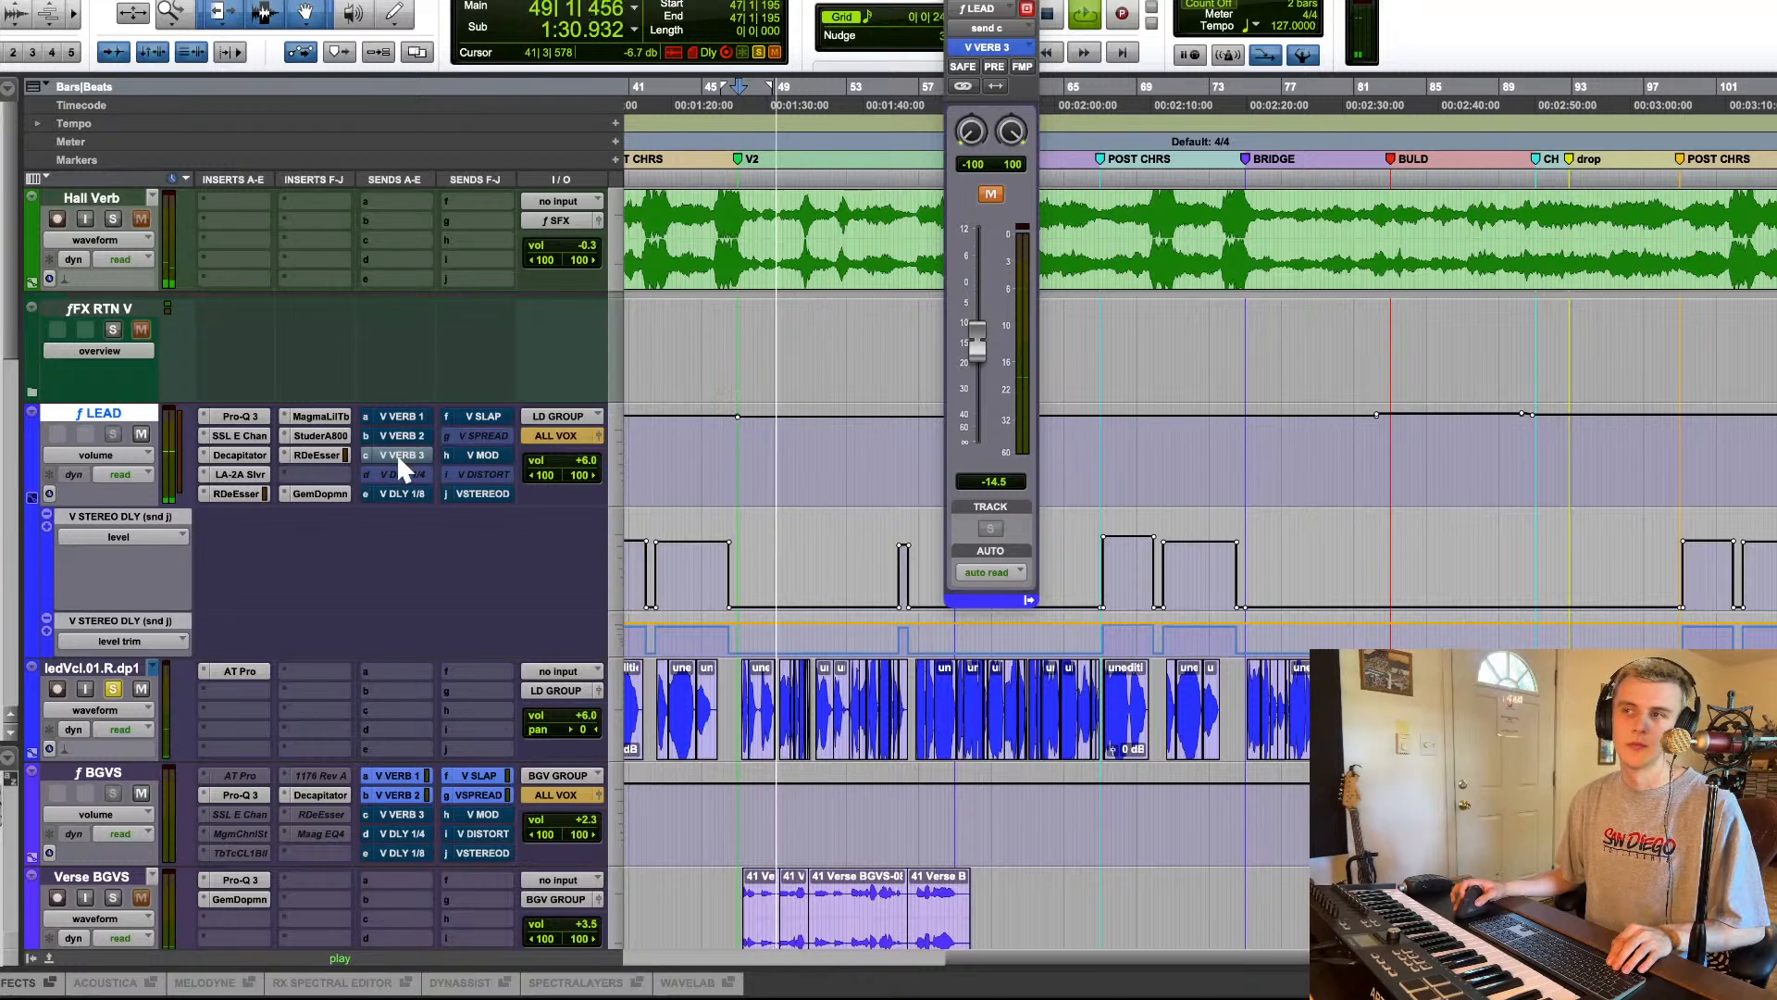
left_click(396, 454)
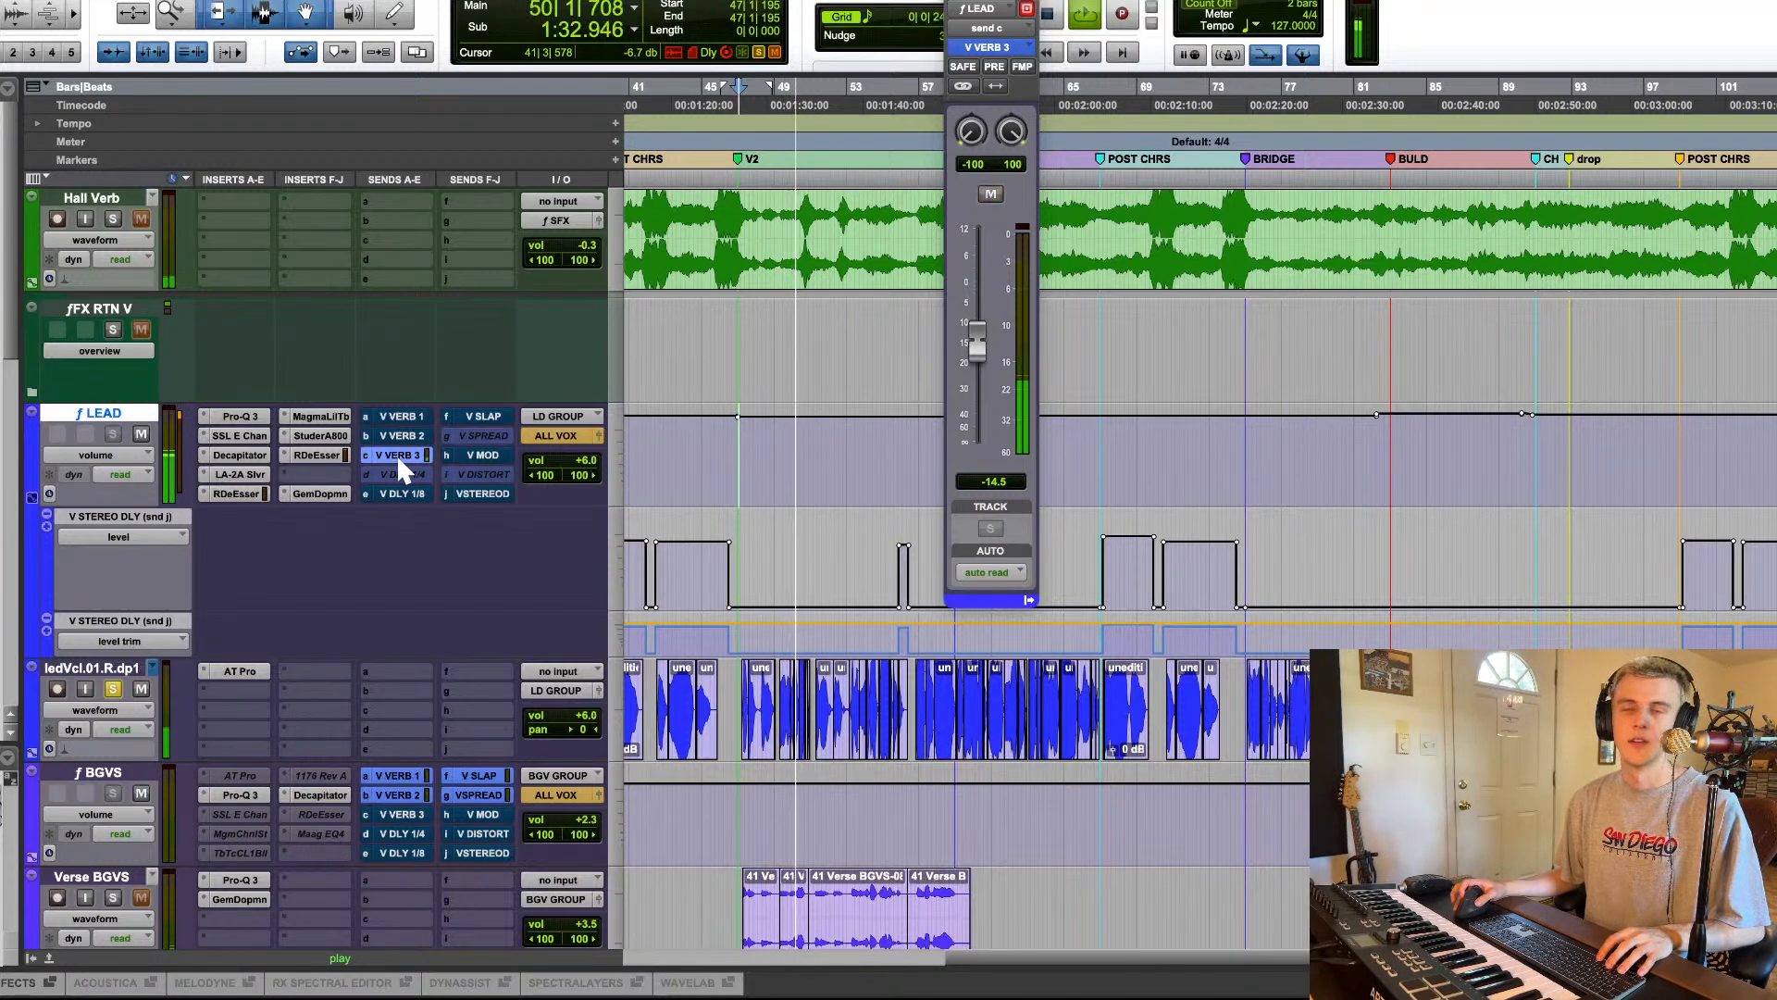
key("space")
Step: Hide the V VERB 3 send fader and unmute LEAD's V VERB 2 and V VERB 1 sends
left_click(398, 454)
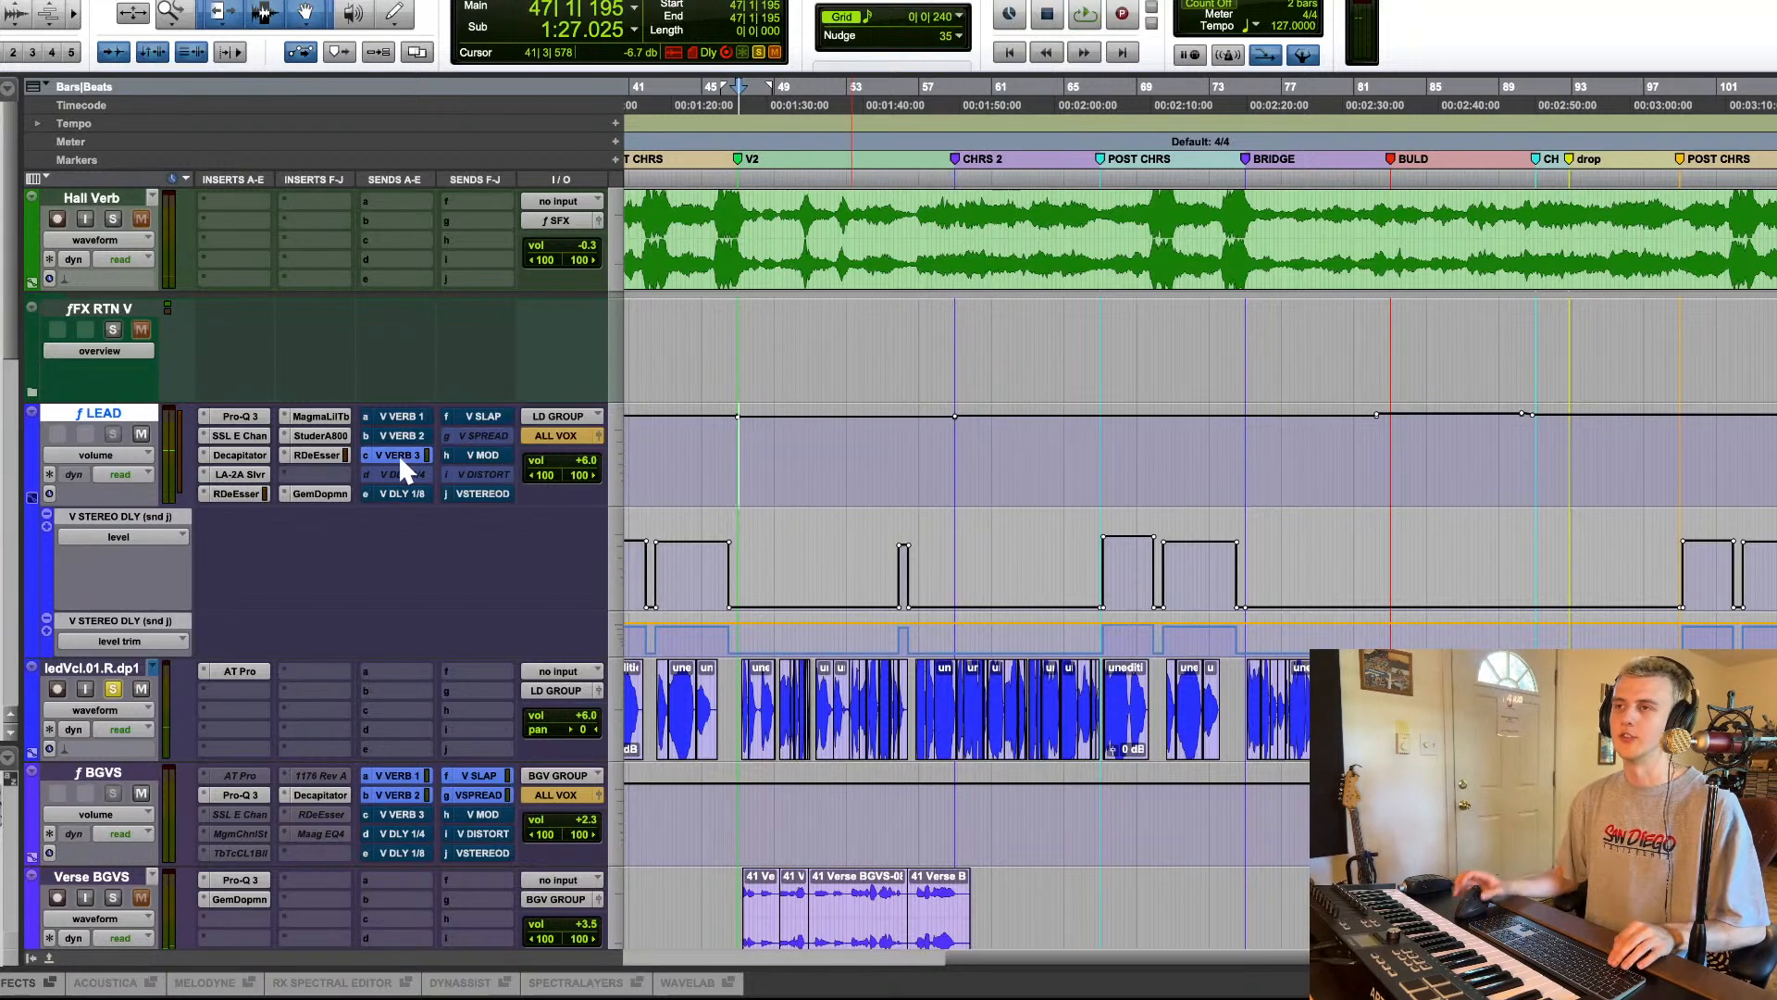
left_click(408, 434)
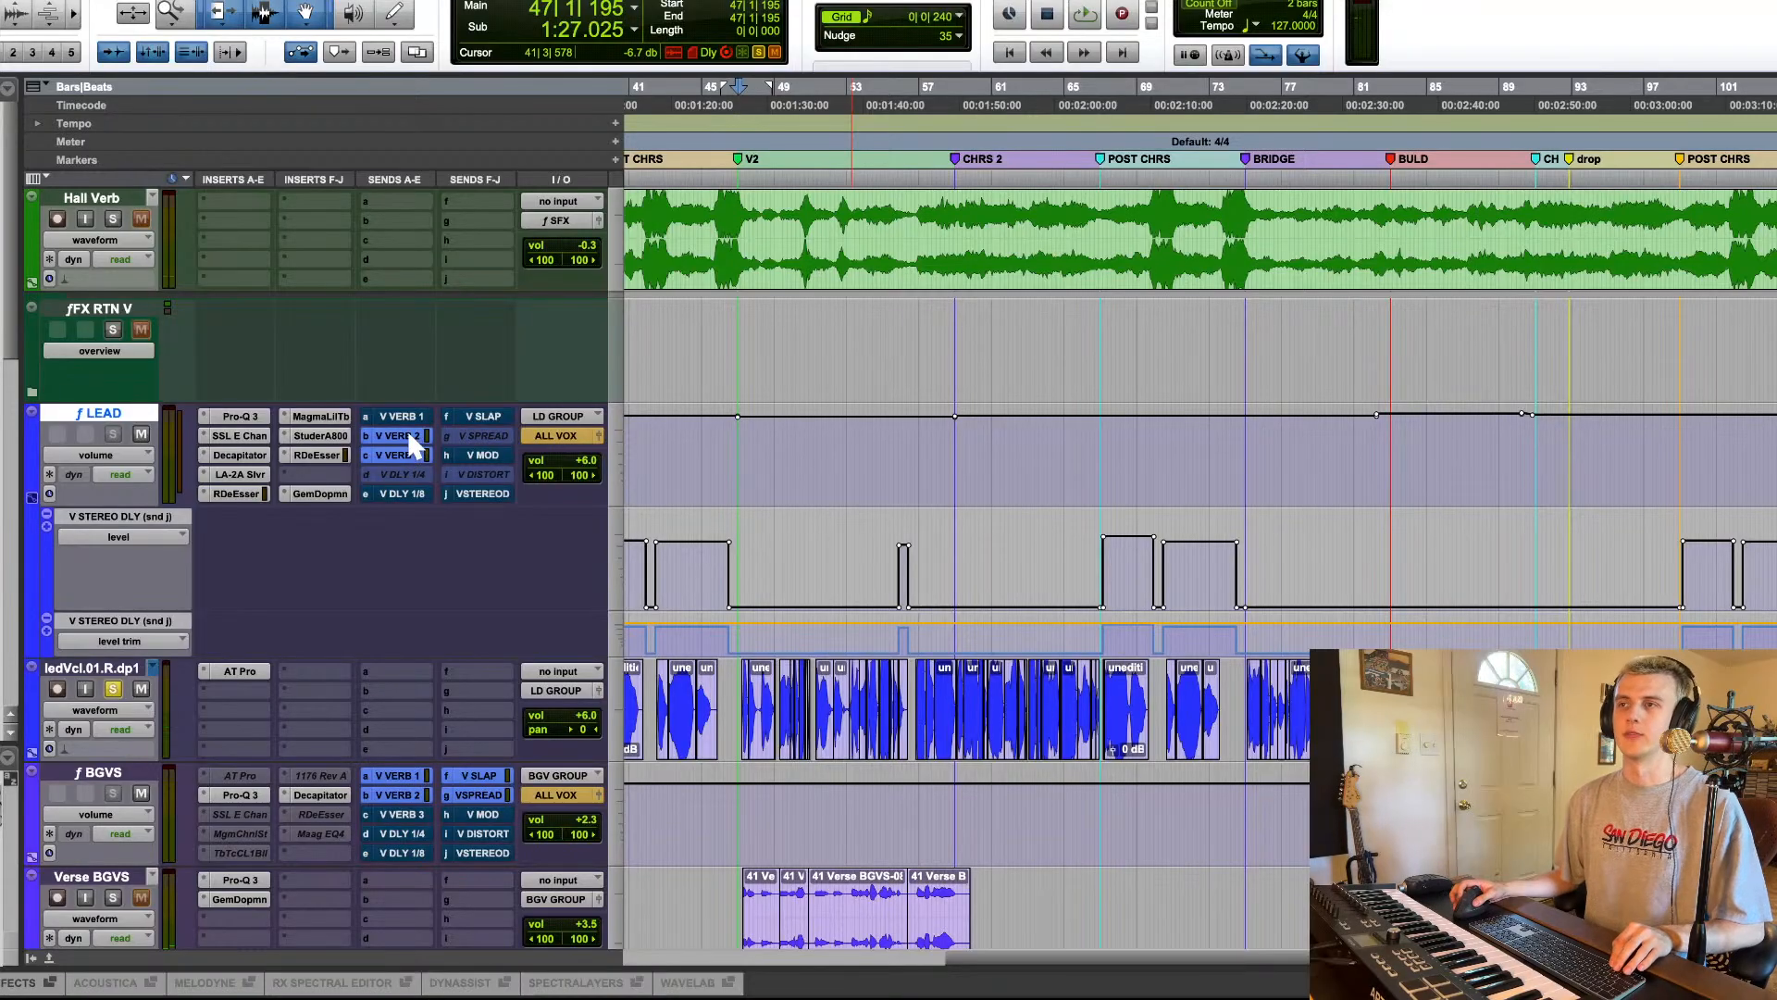
left_click(409, 415)
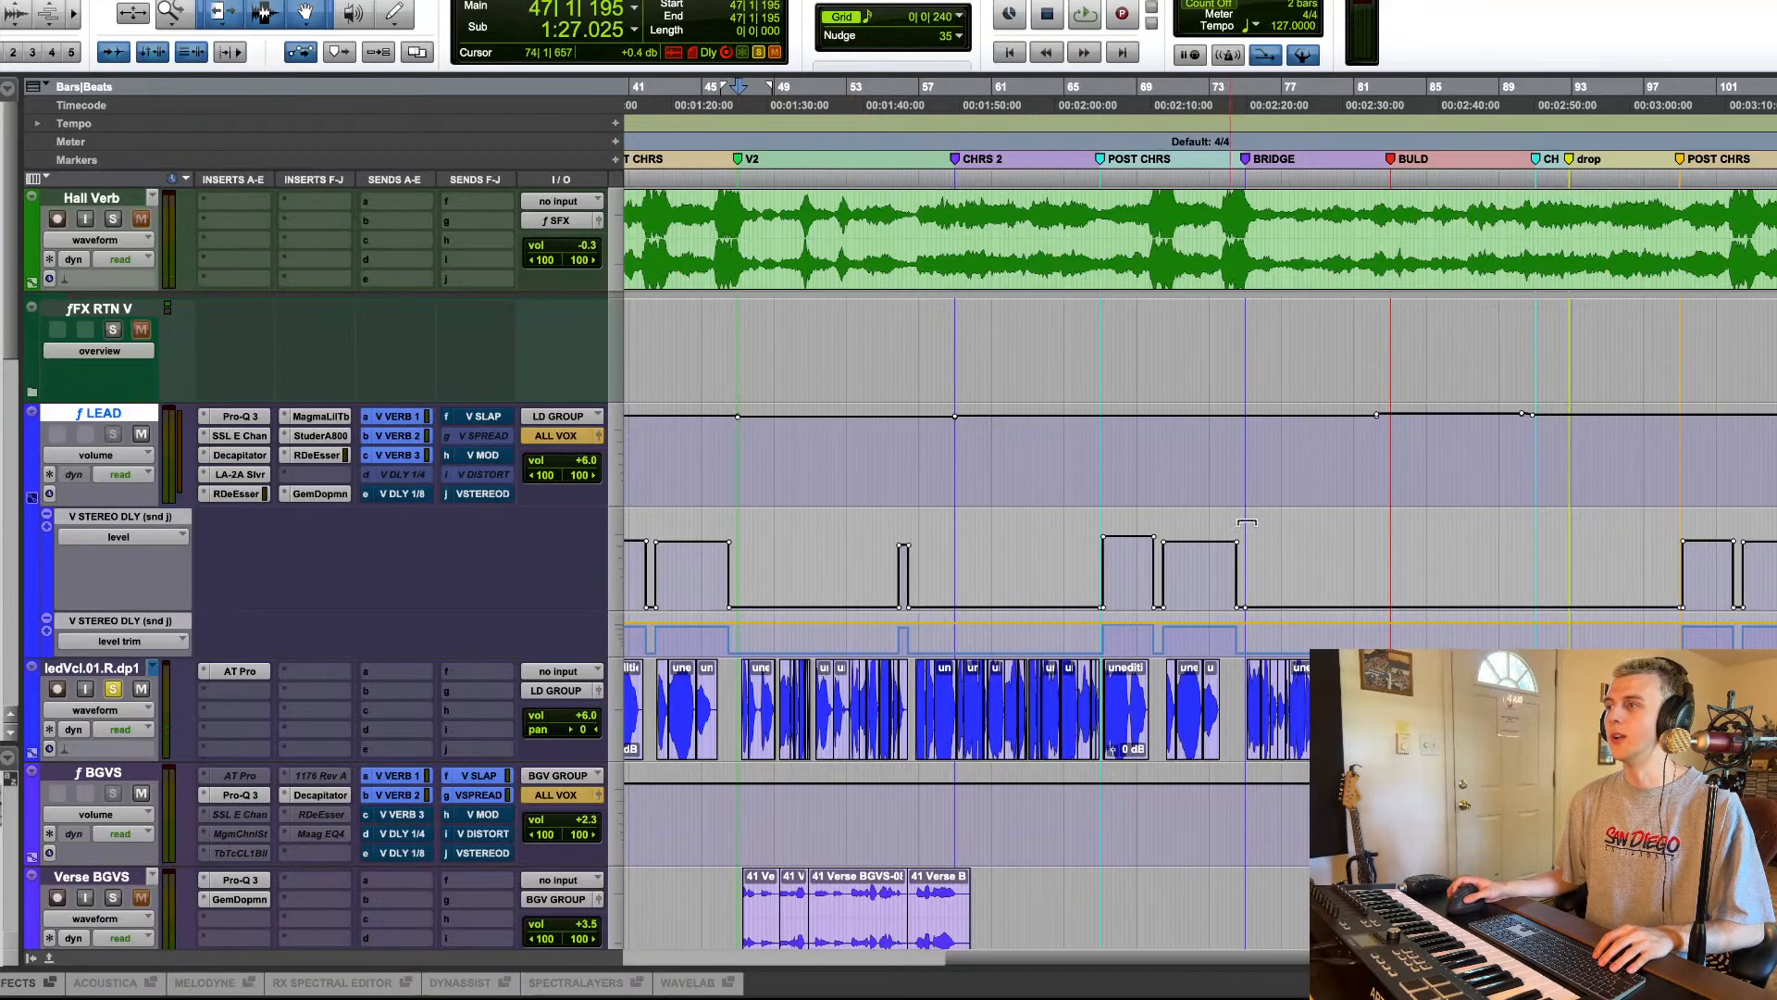
Step: Play the soloed lead vocal from just before the CHRS 2 marker with all three reverb sends active
left_click(952, 486)
key("space")
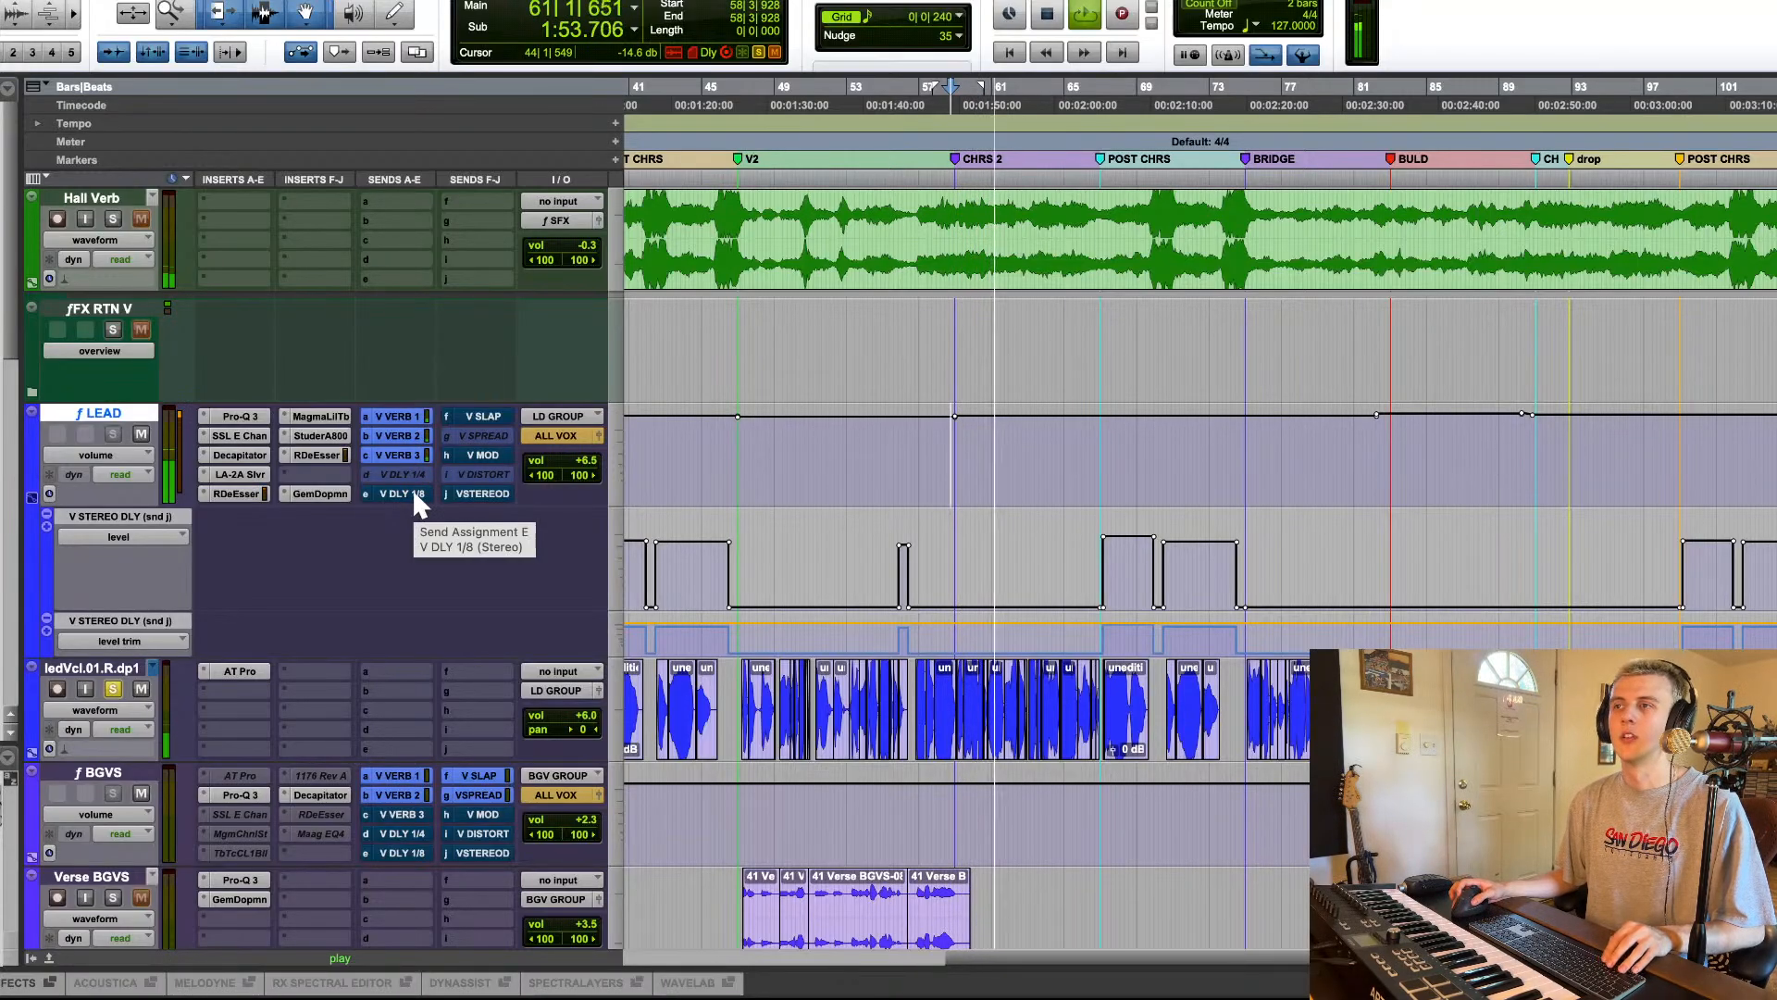
key("space")
Step: Expand the FX RTN V folder and examine the SuperPlate on V VRB 2 and the Pure Plate on V VRB 1
left_click(31, 391)
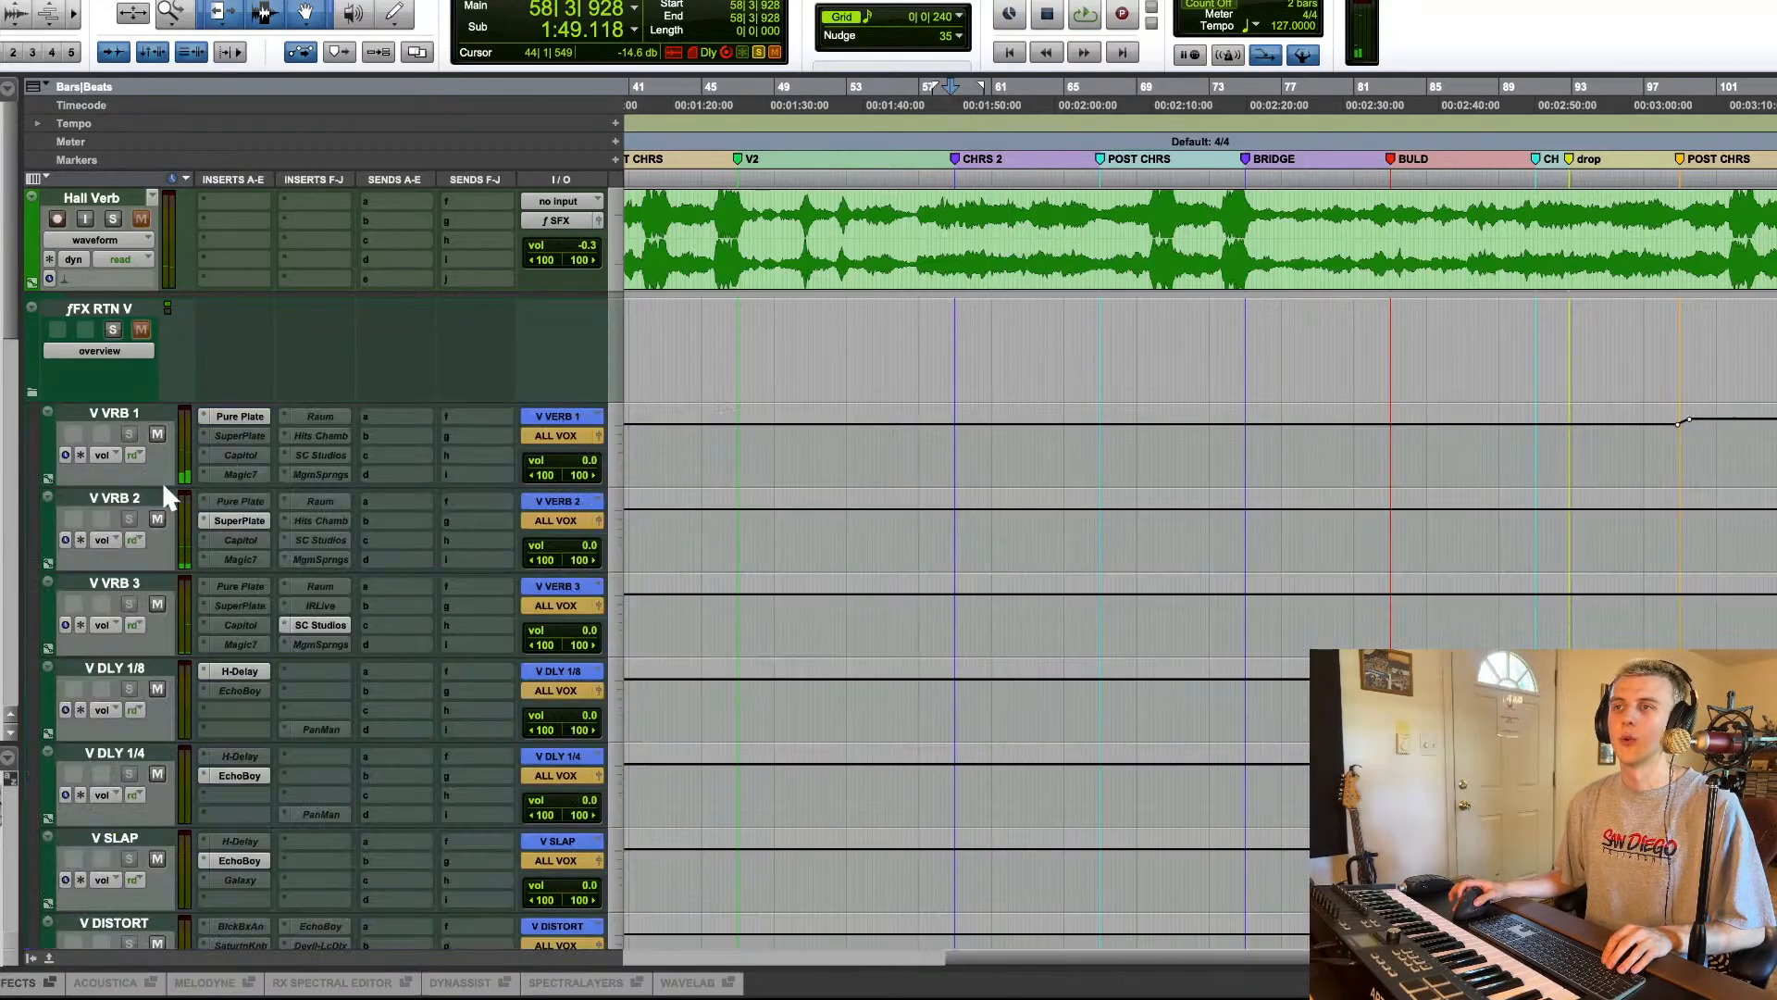
left_click(234, 415)
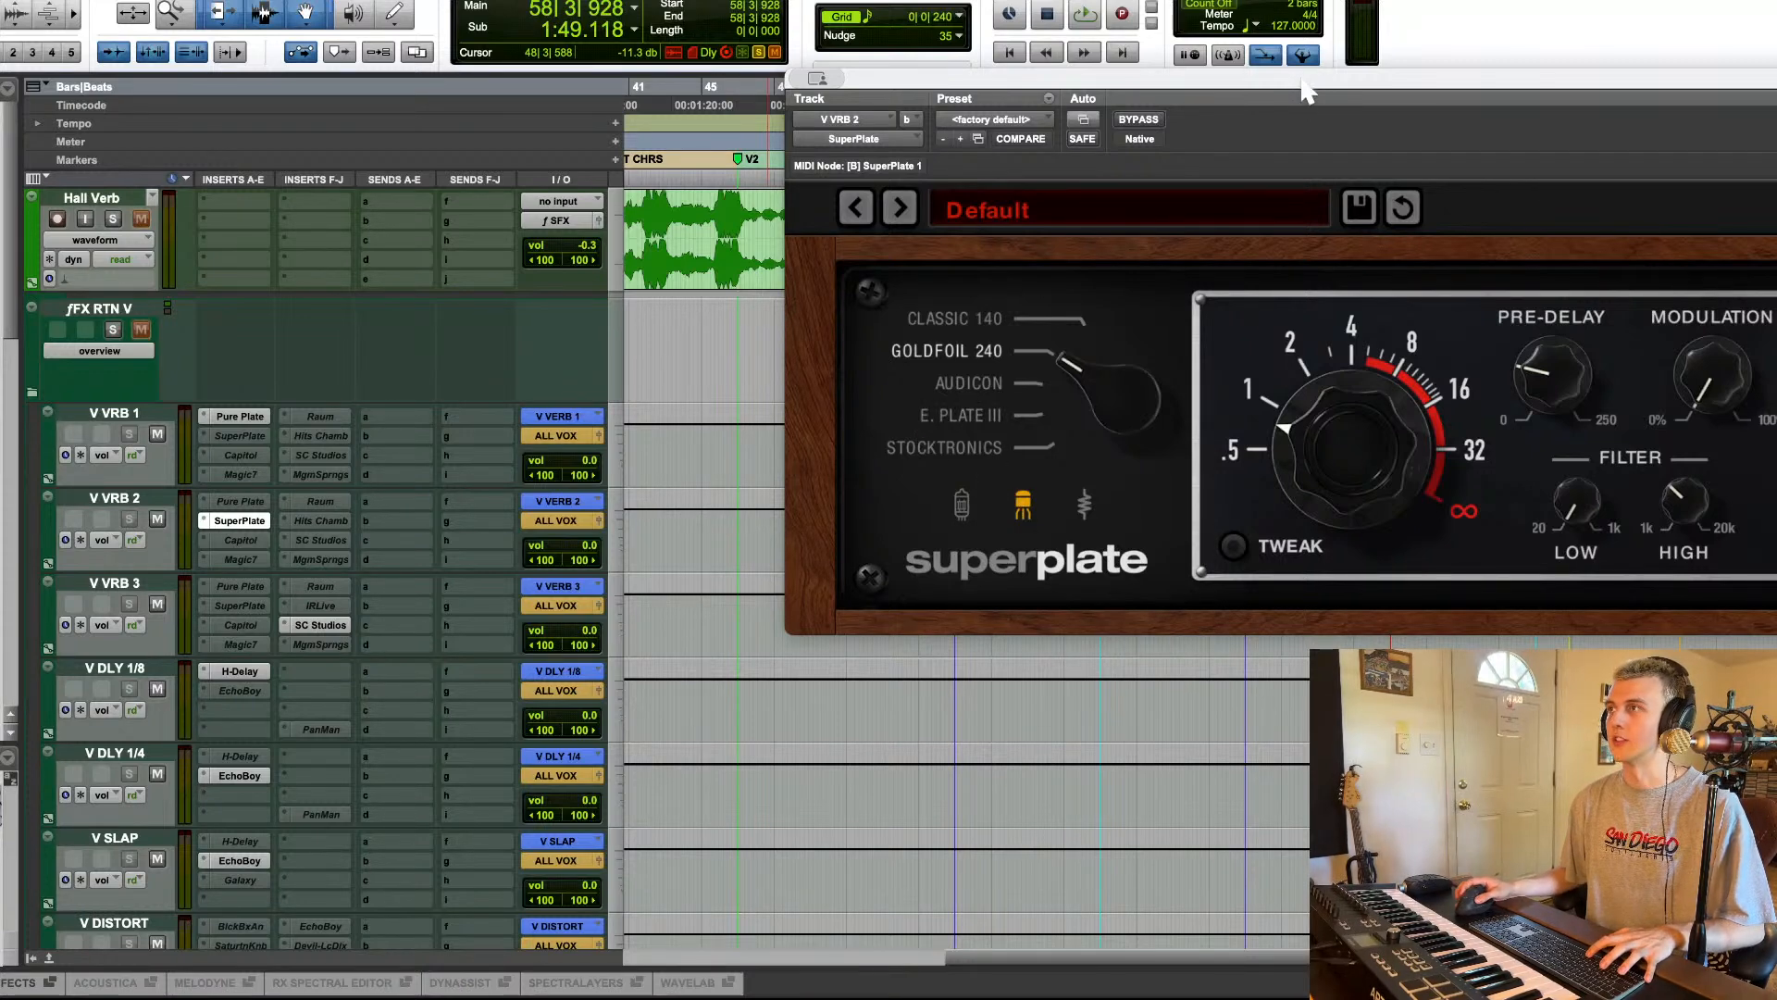
left_click_drag(1304, 88, 822, 62)
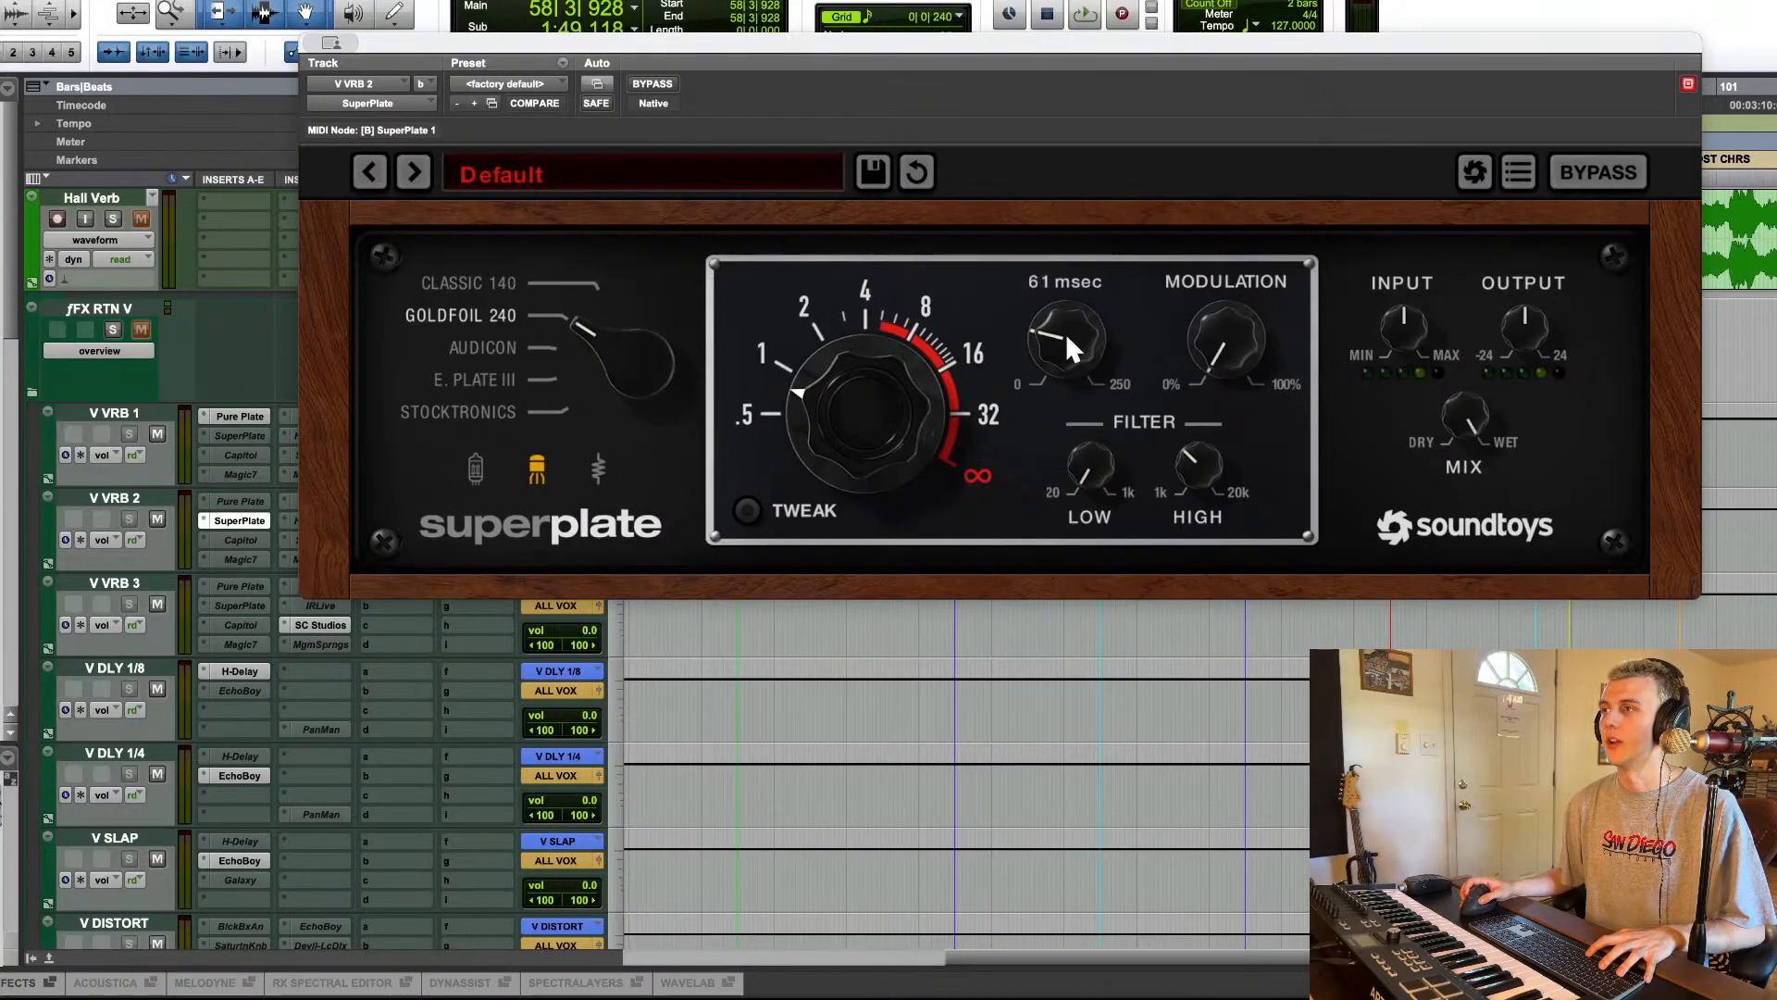
left_click(239, 520)
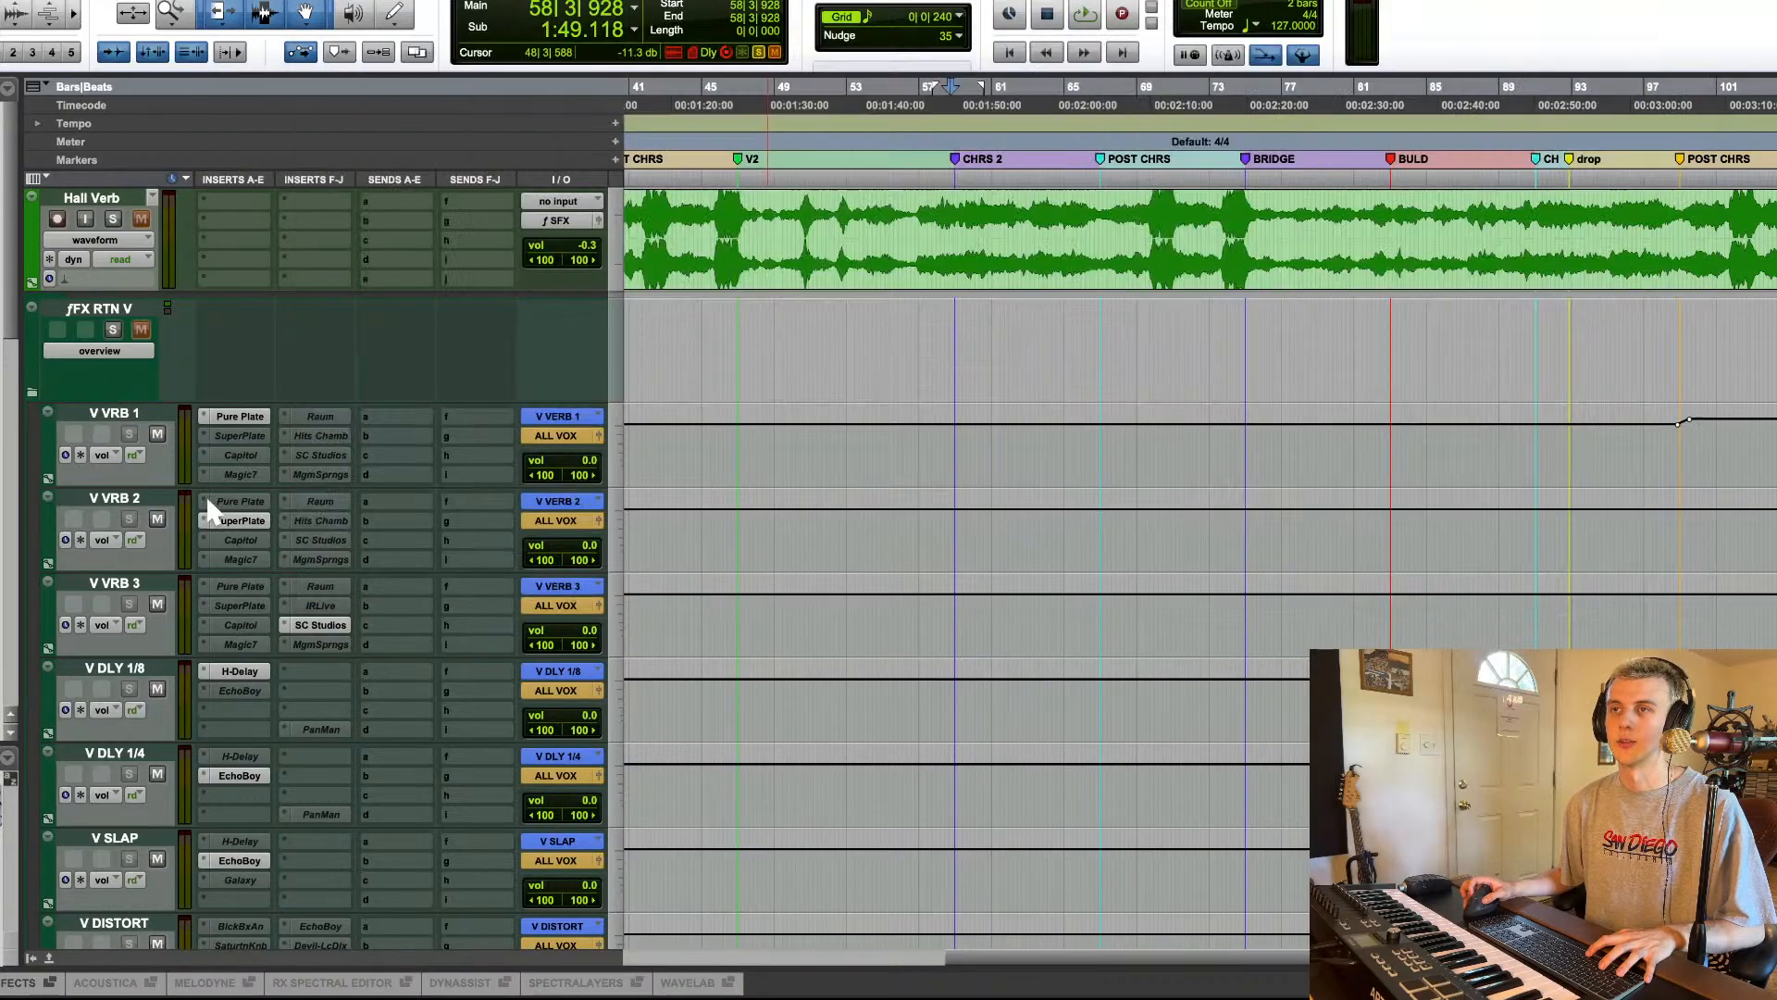
left_click(239, 417)
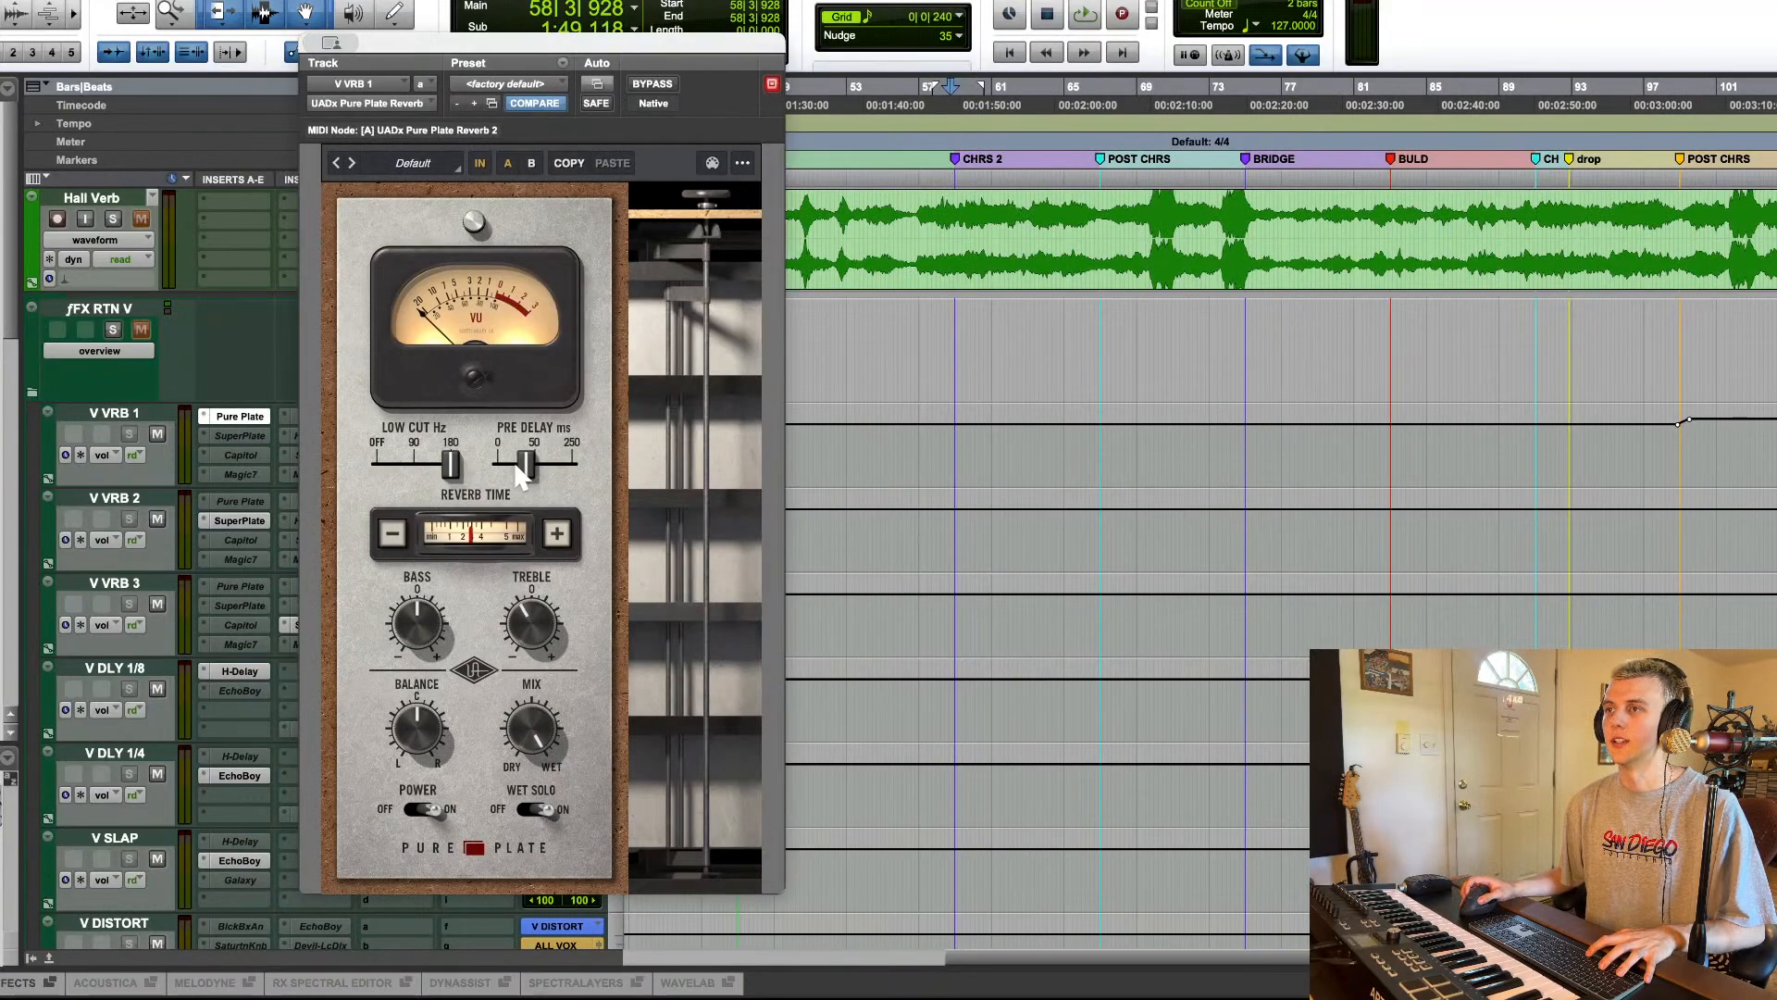
left_click(243, 416)
Step: Play chorus 2 again while collapsing the FX RTN V folder and looking over the vocal tracks
key("space")
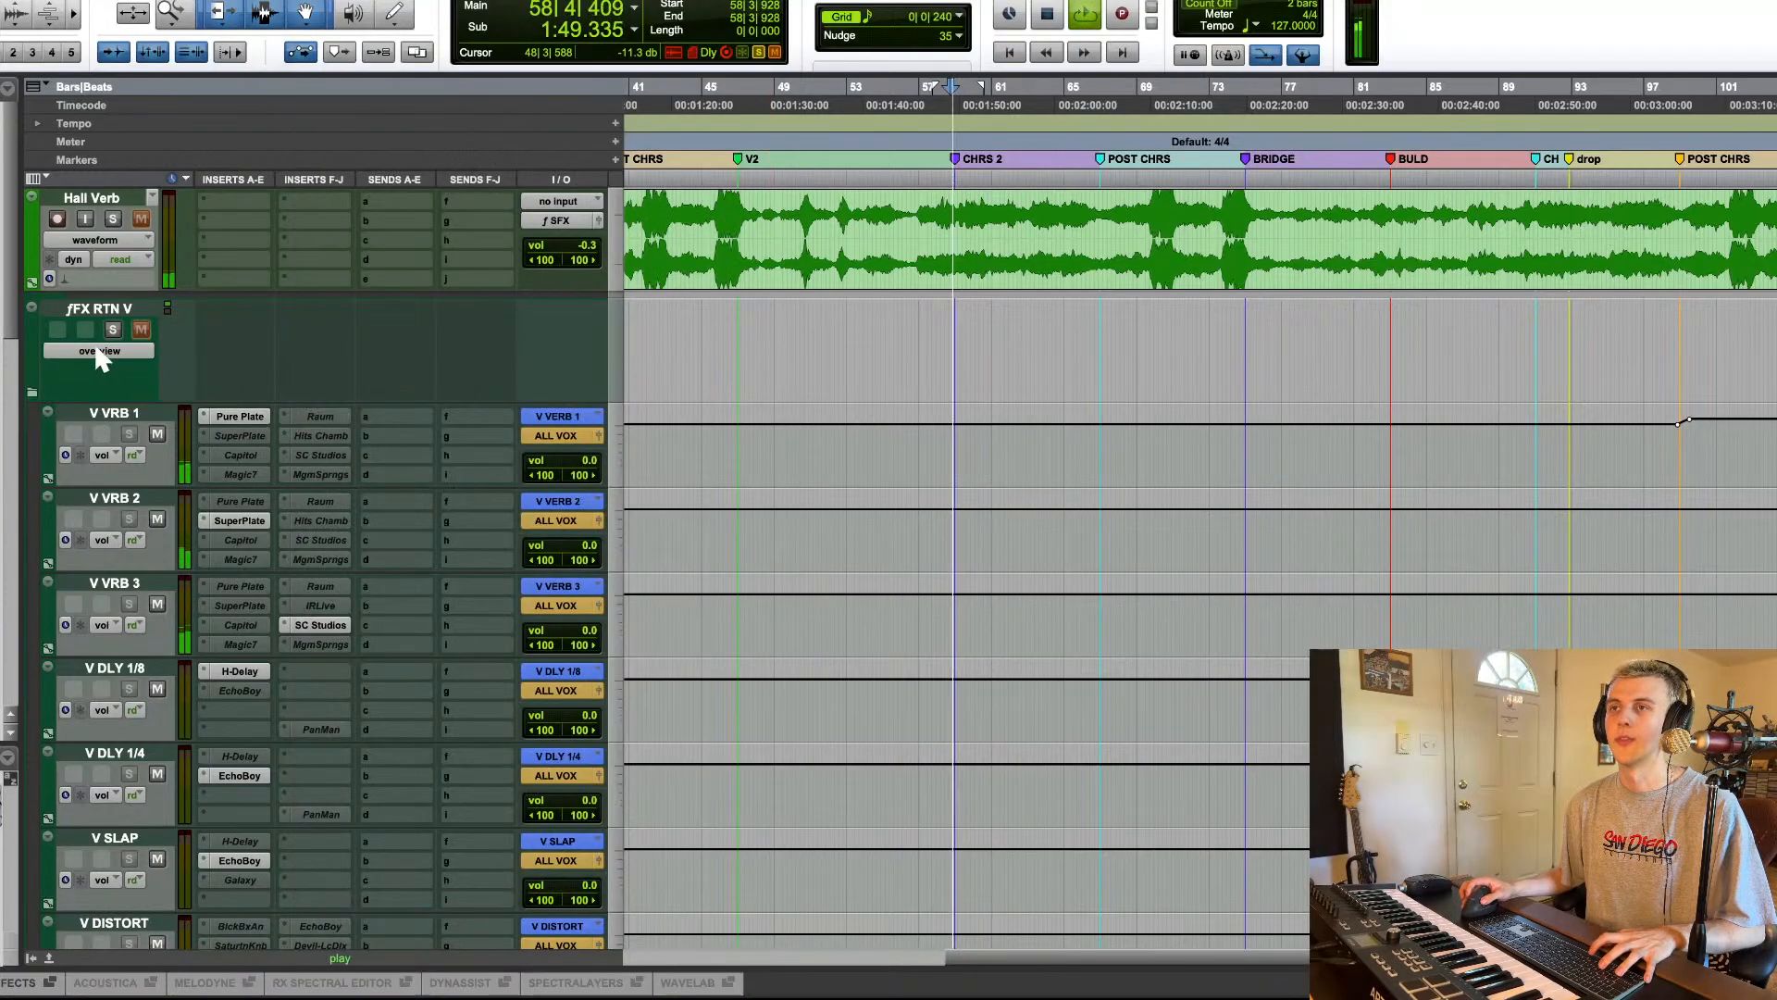
left_click(32, 392)
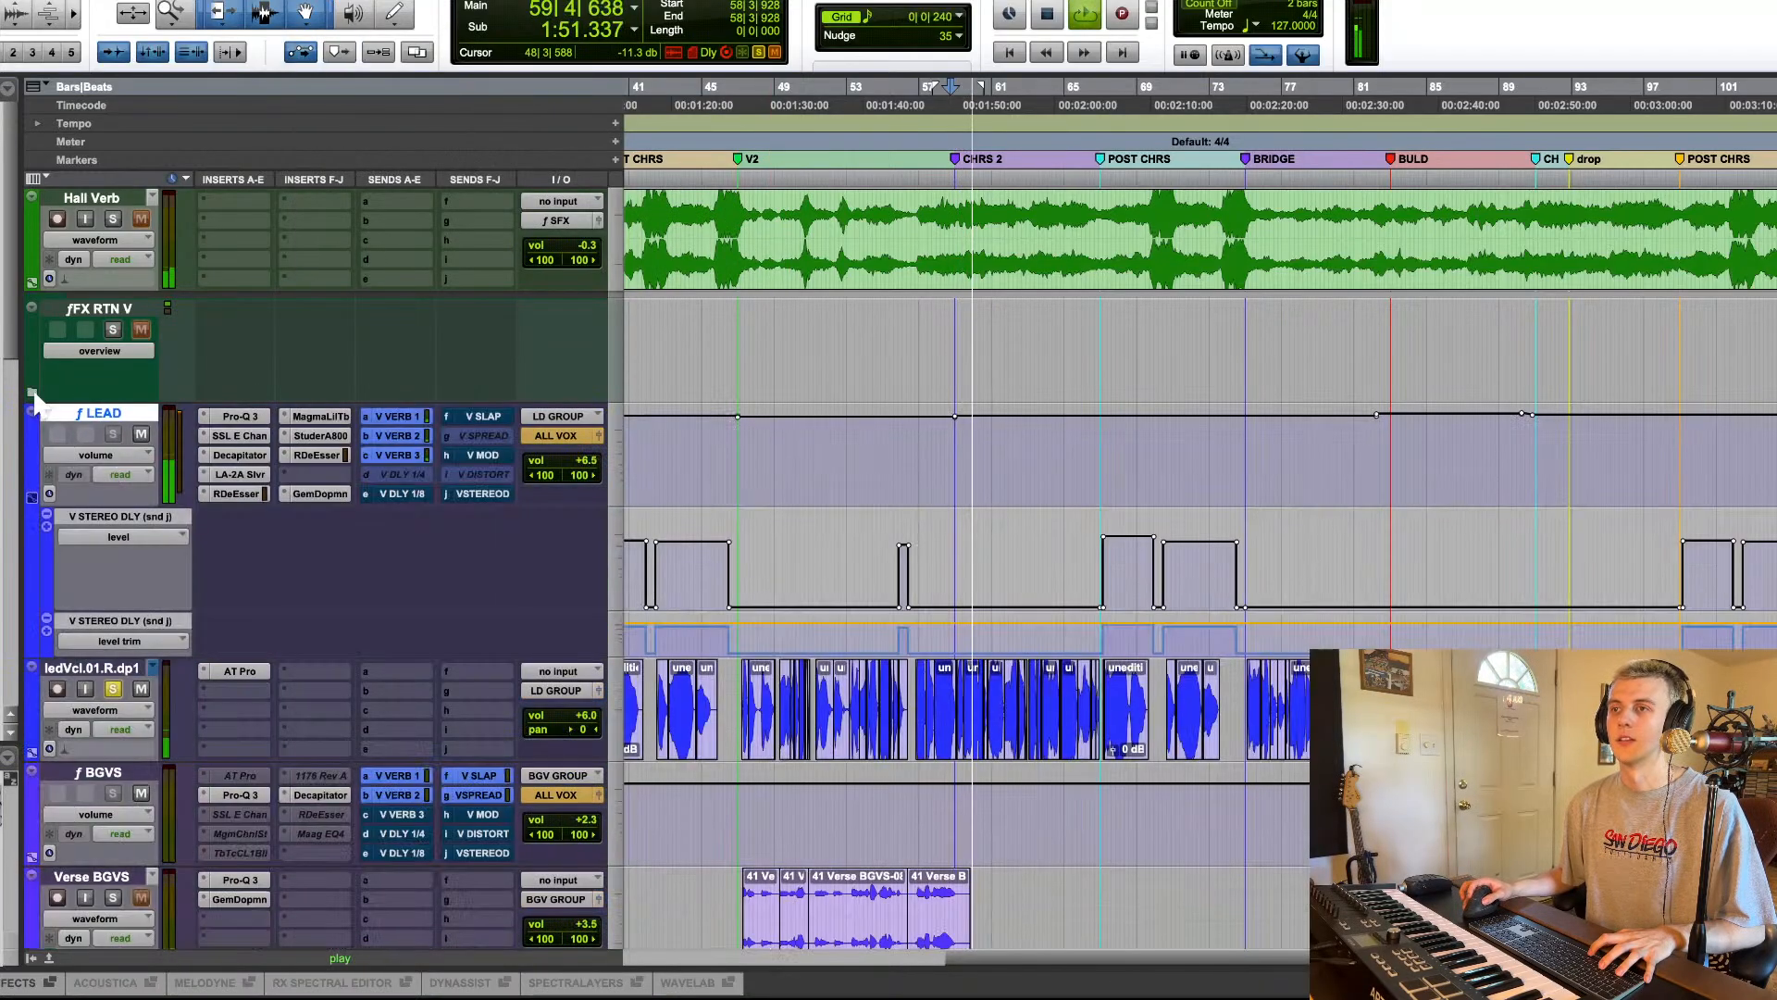
scroll(708, 537, "down", 4)
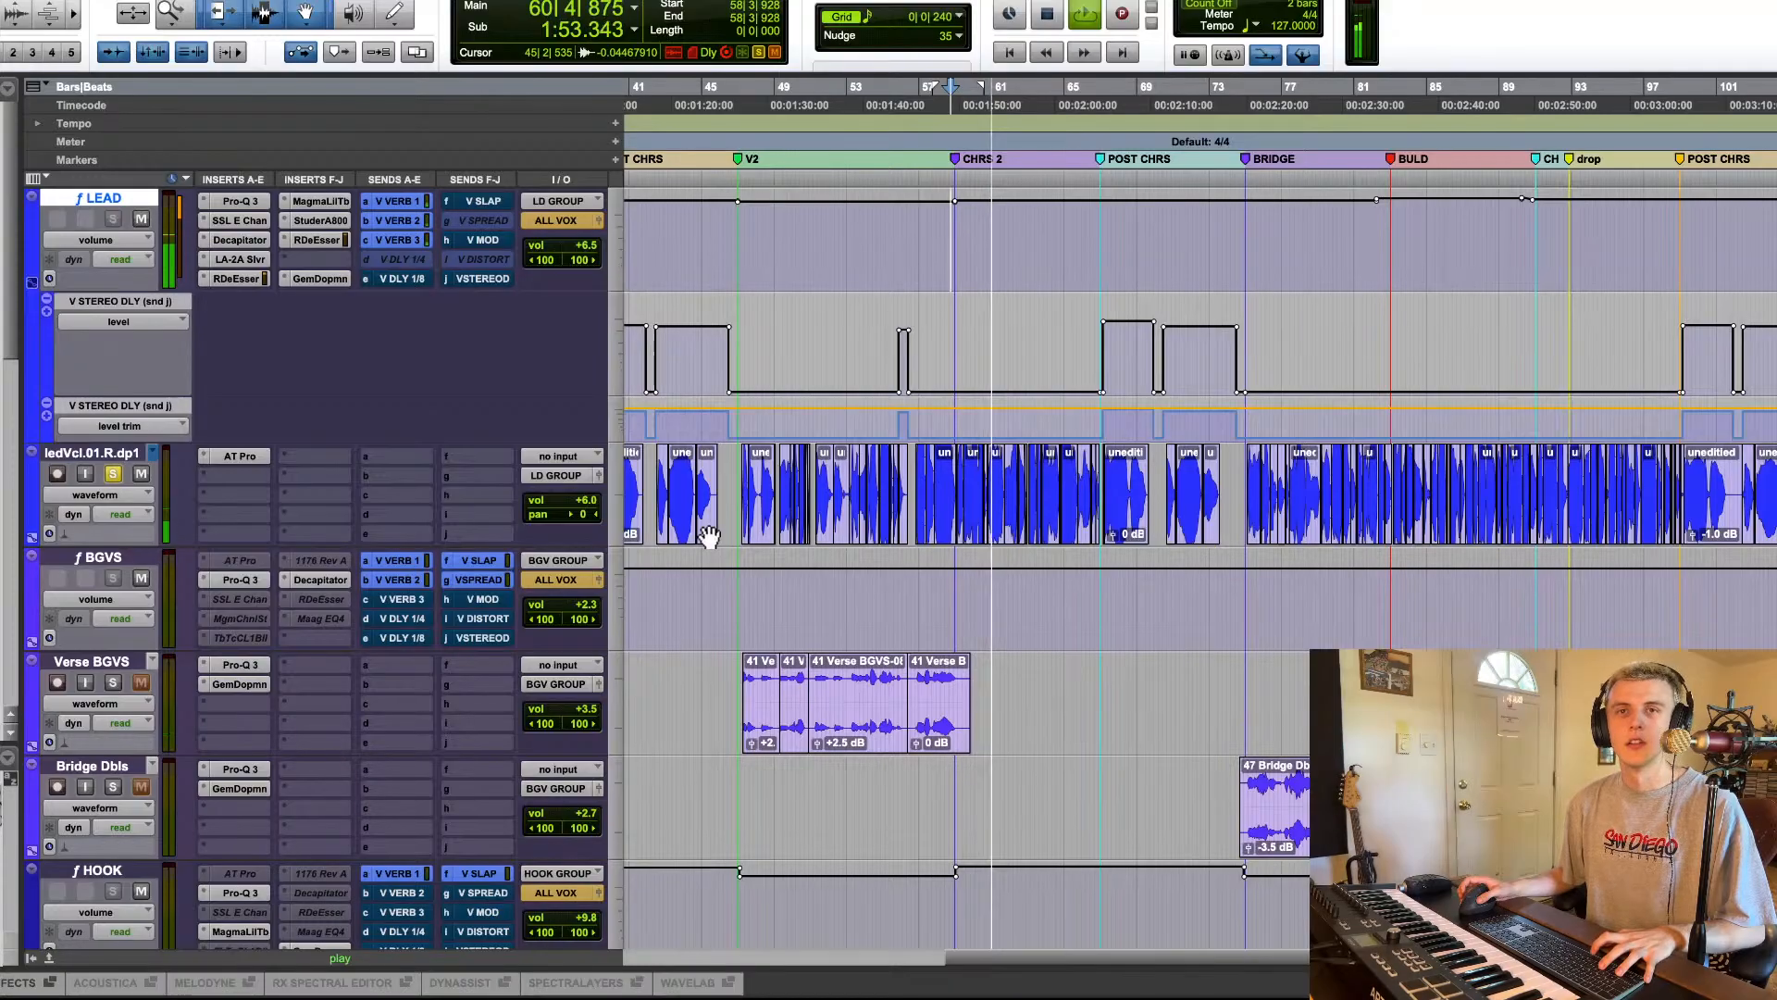
key("space")
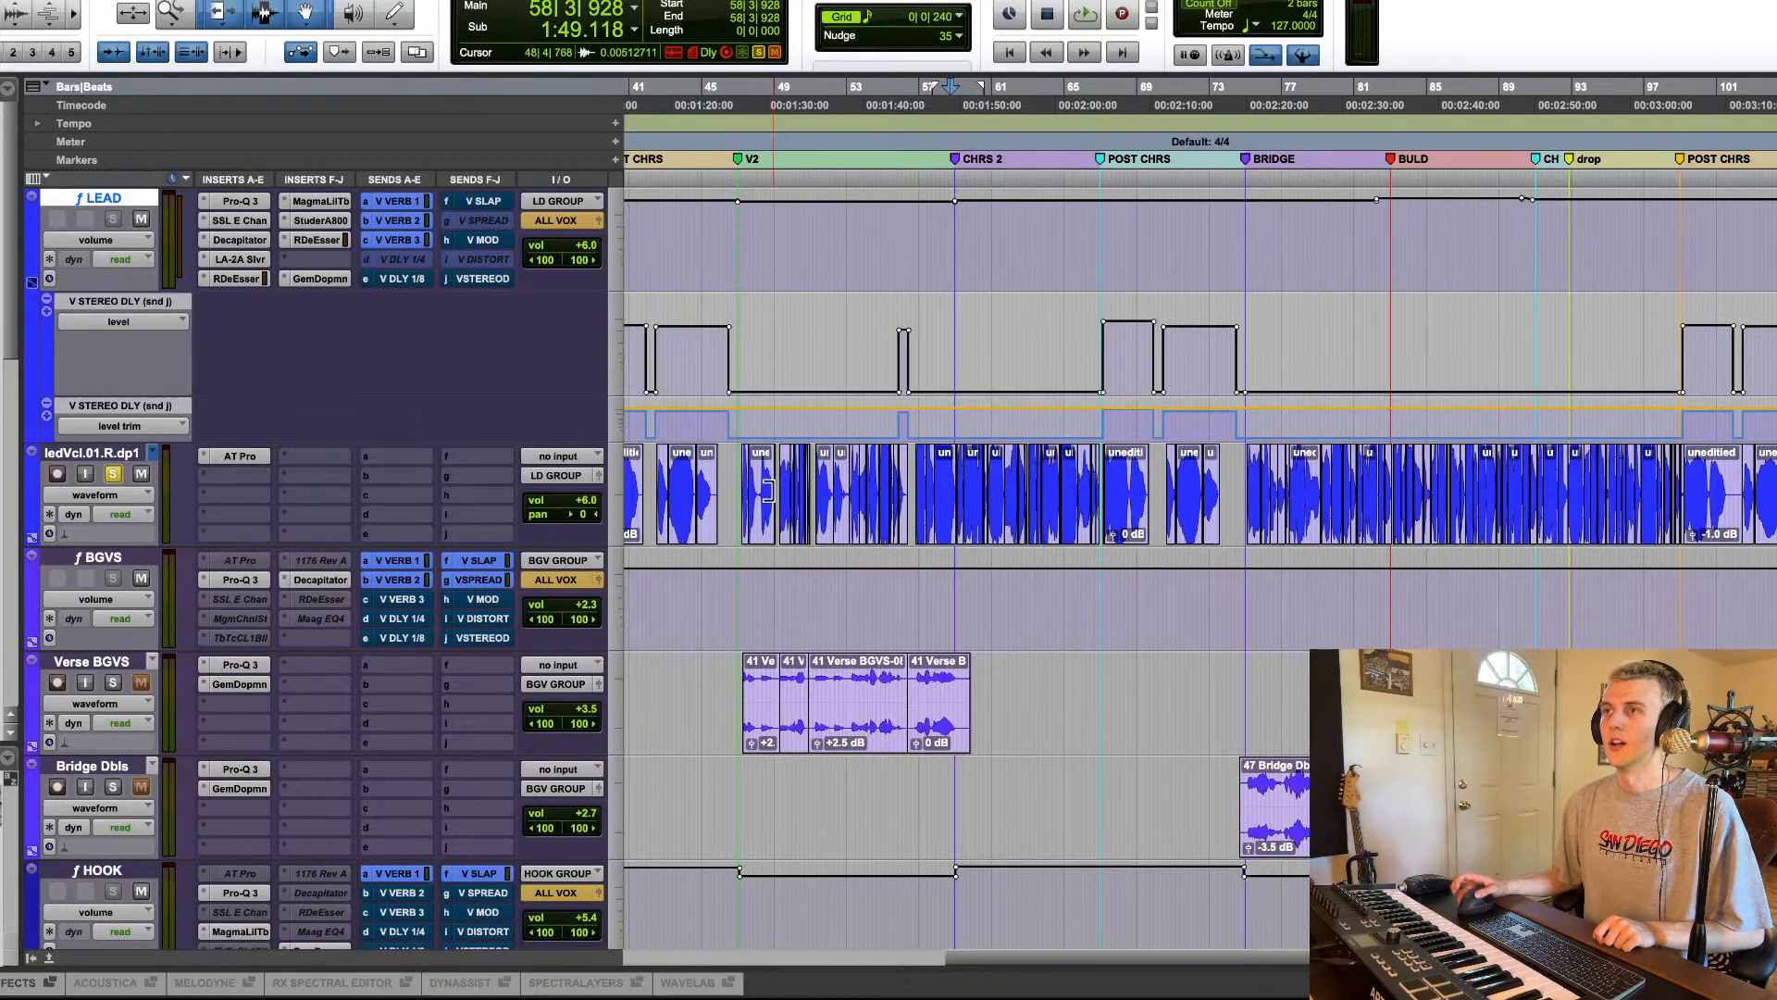
Step: During chorus 2 playback, show LEAD's V DLY 1/8 send fader and add an automation lane for that send's level
scroll(593, 463, "up", 3)
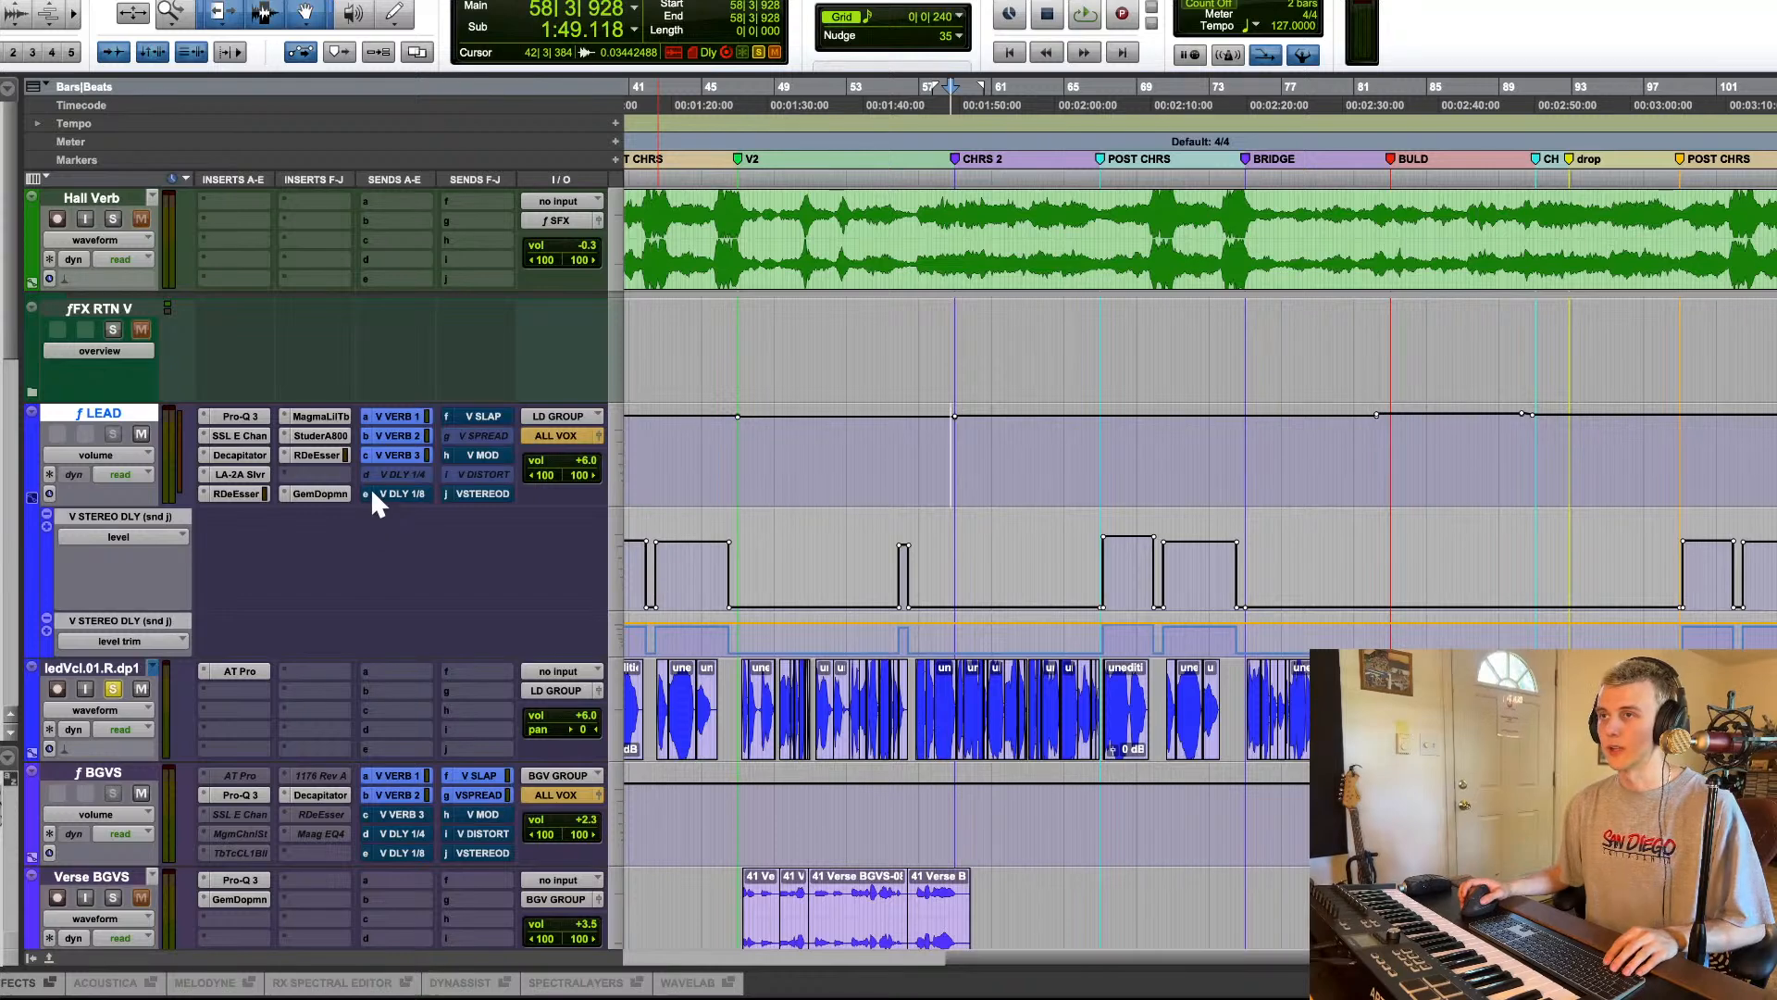
key("space")
left_click(403, 494)
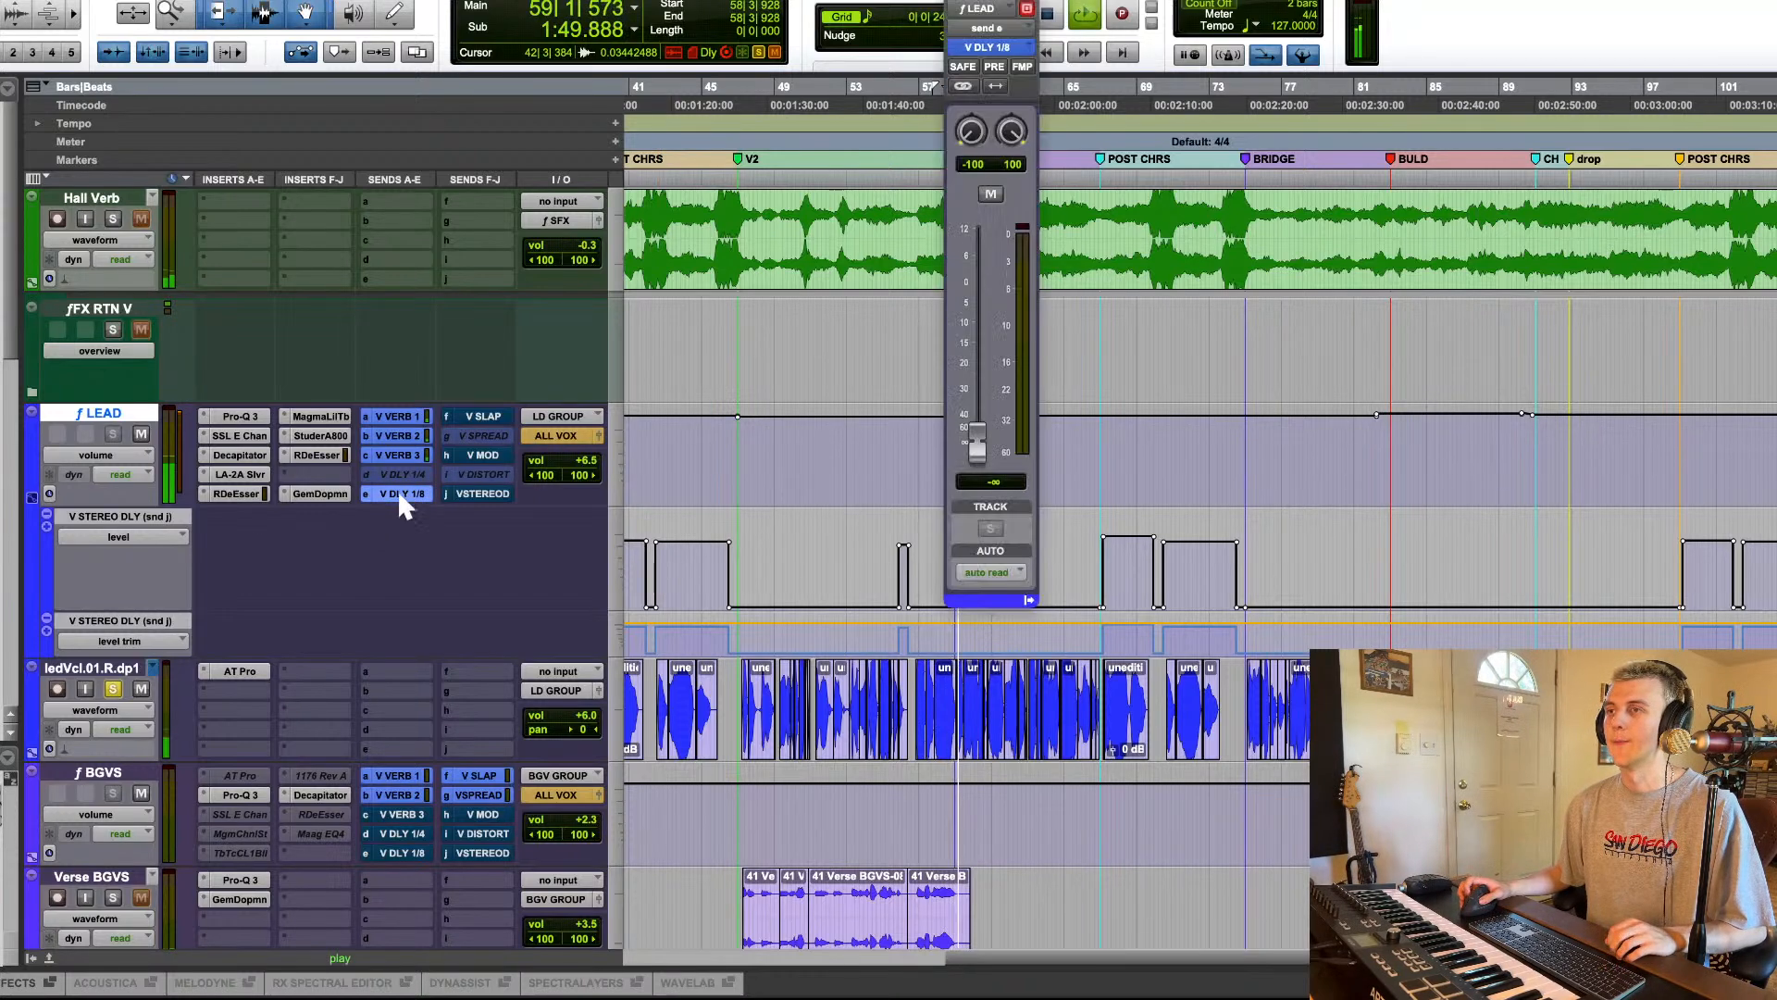
left_click(47, 630)
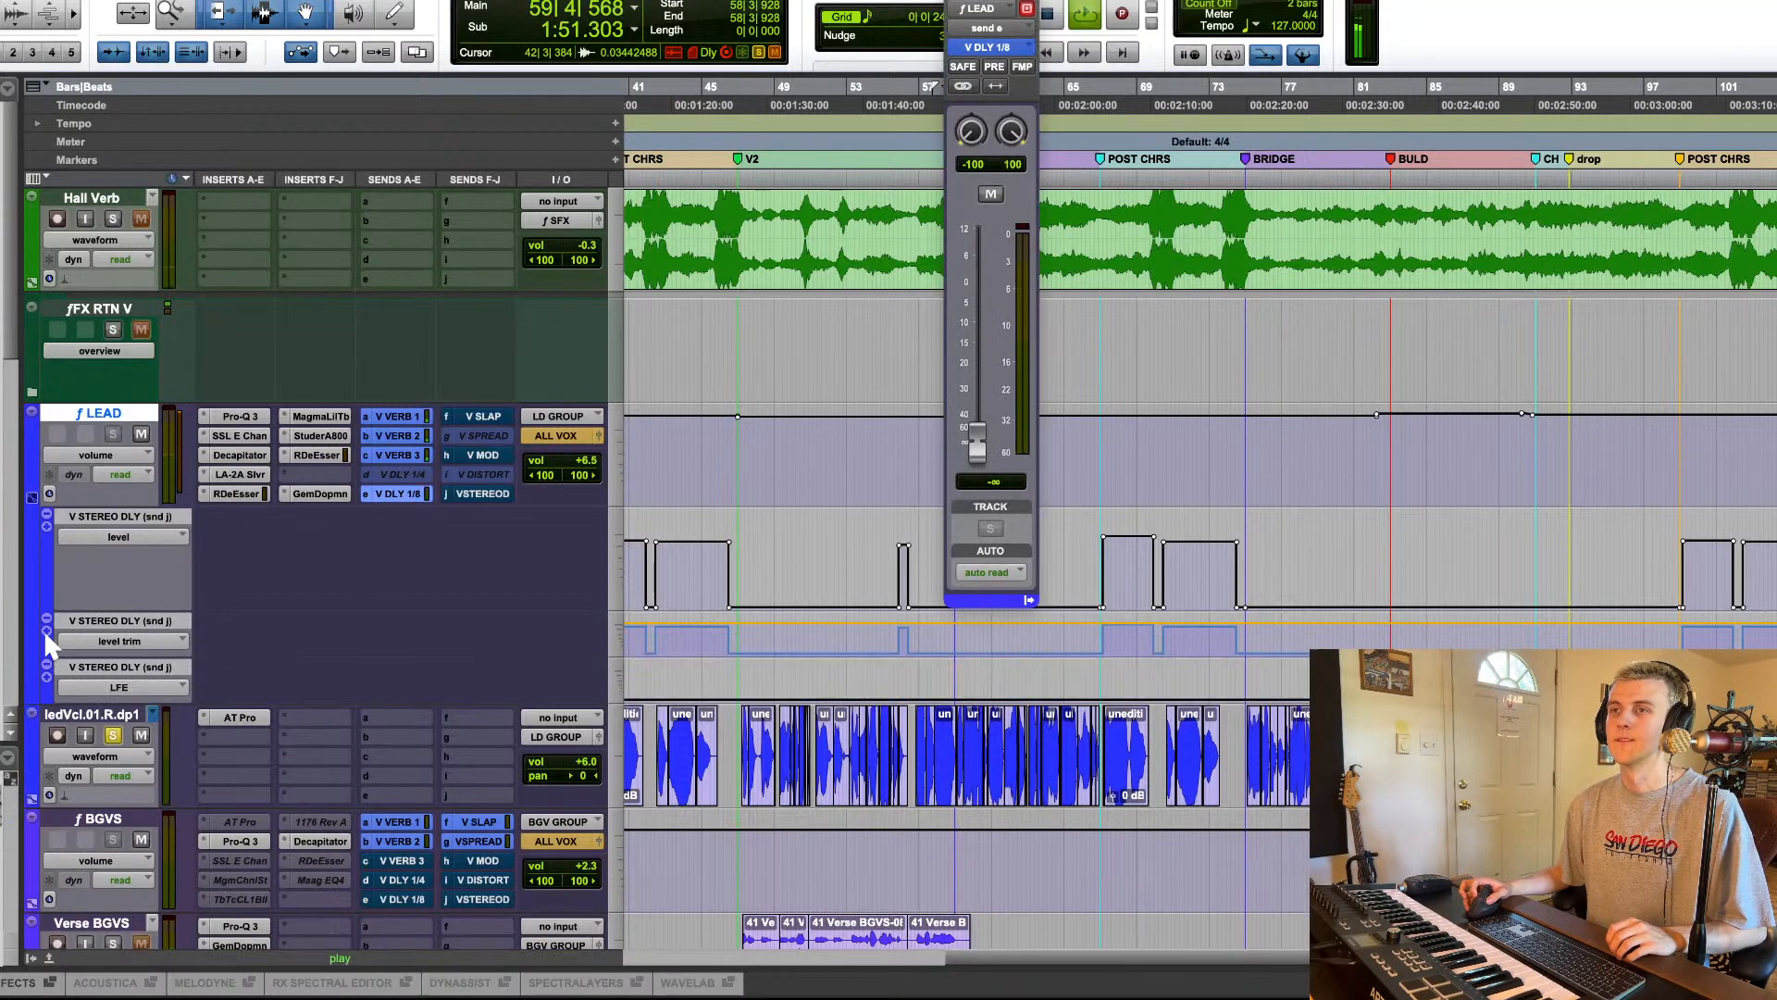
left_click(130, 689)
mouse_move(258, 597)
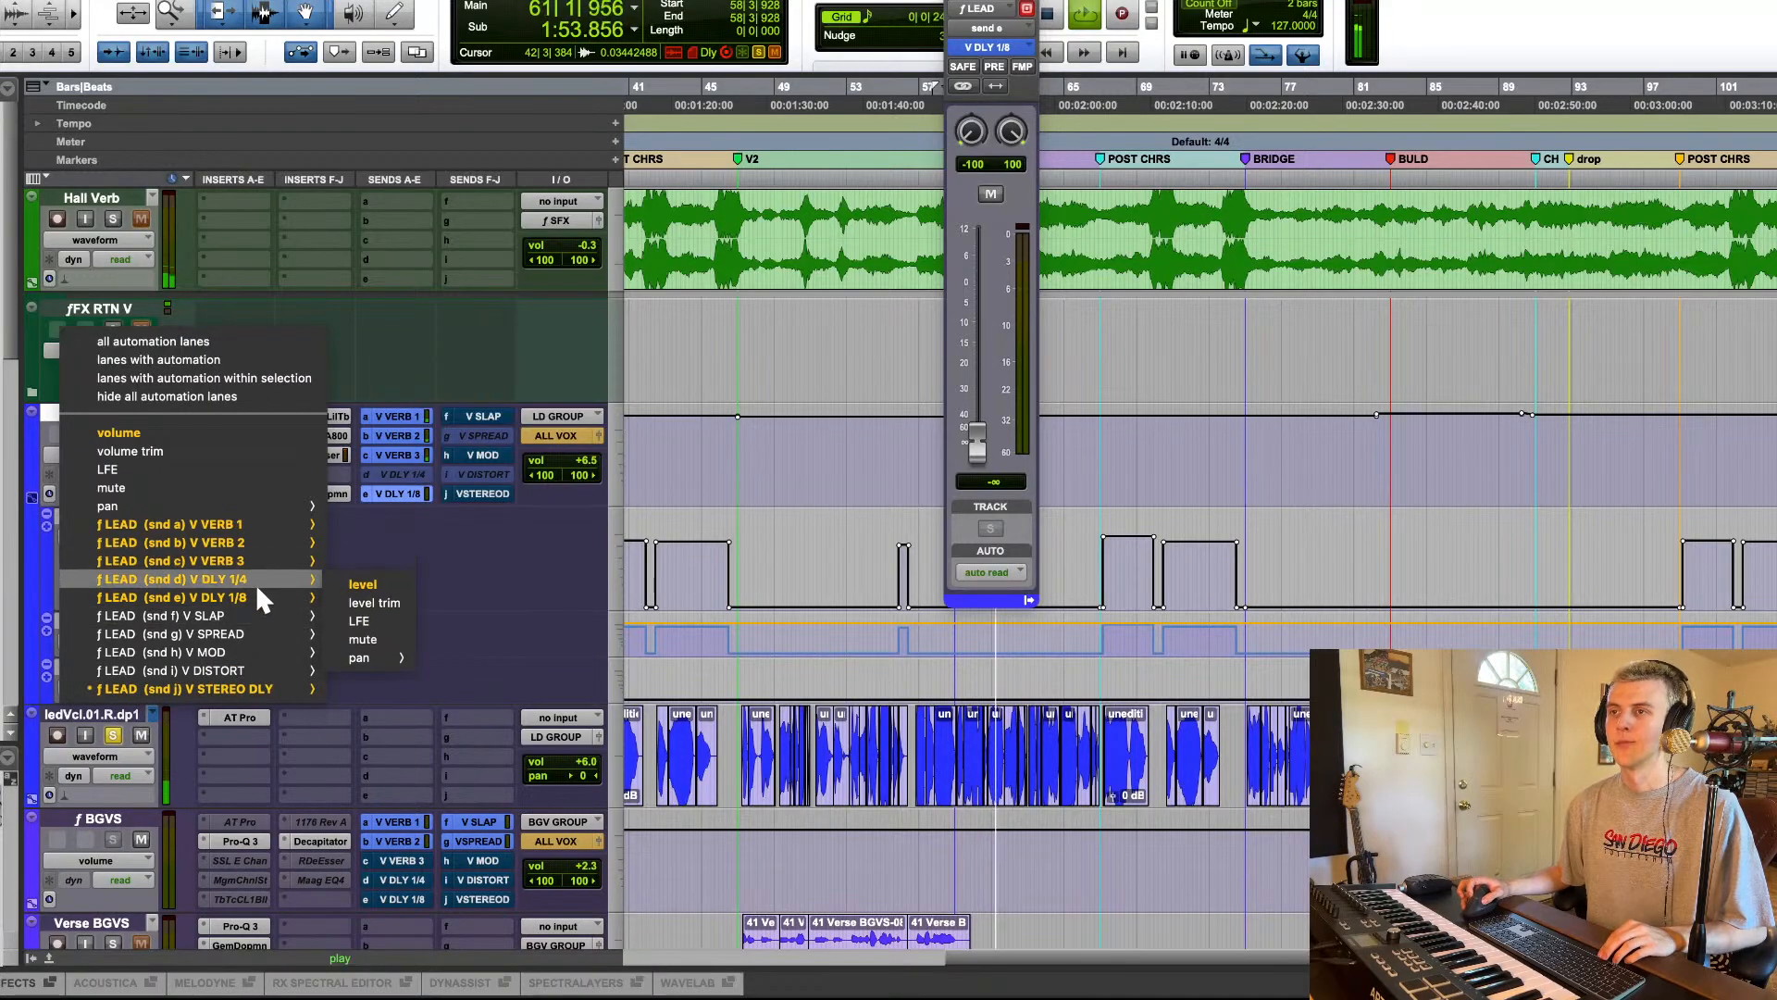
left_click(360, 603)
key("space")
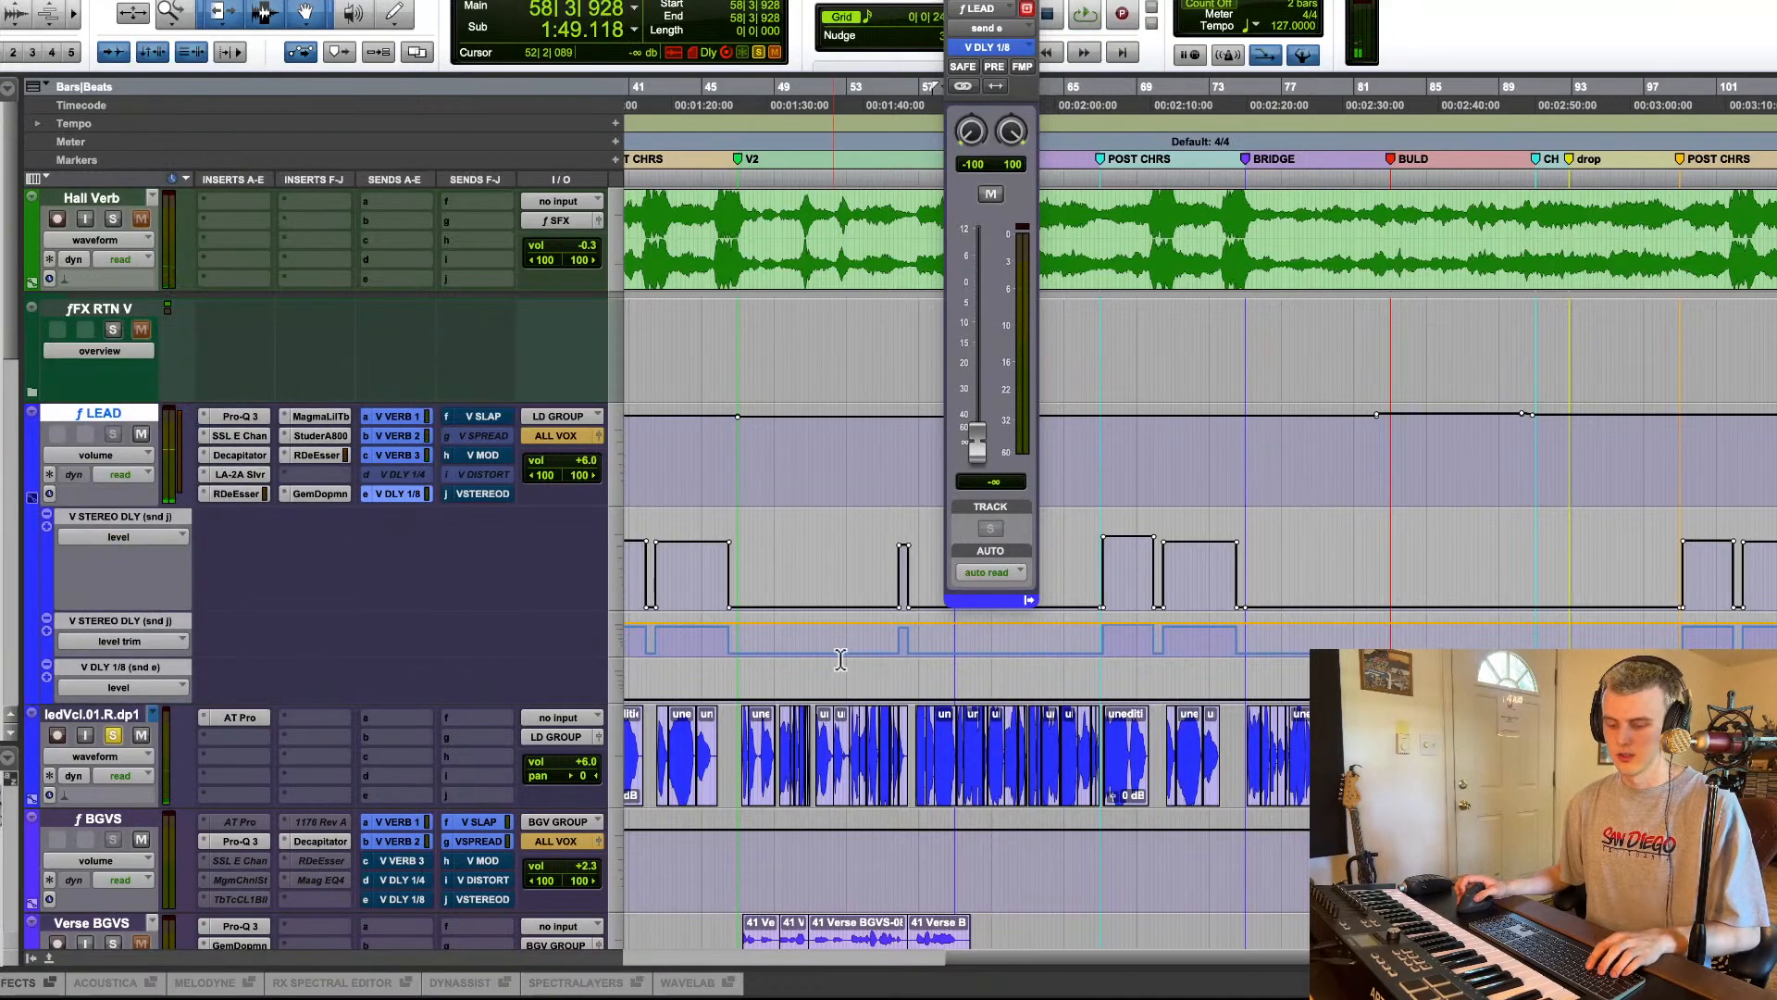
Step: Show LEAD's V SLAP send fader and switch the V DLY 1/8 automation lane to the V SLAP send level
key("super+bracketleft")
key("super+bracketleft")
key("t")
key("t")
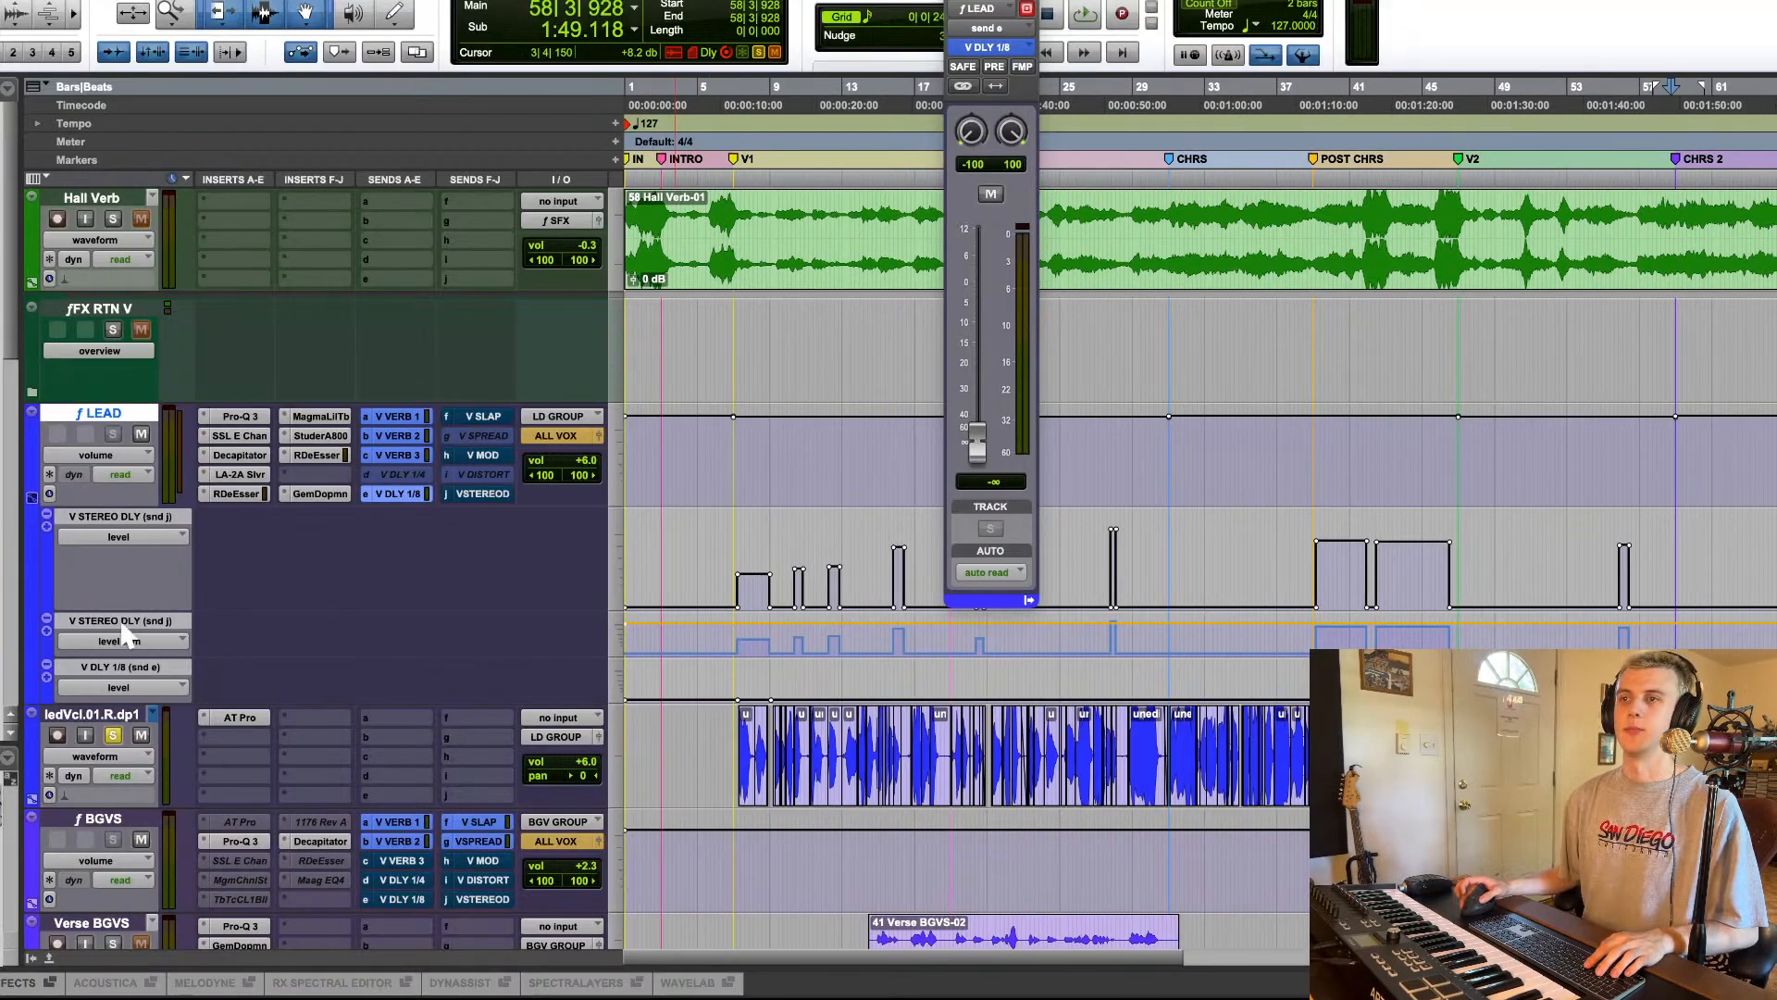
left_click(483, 416)
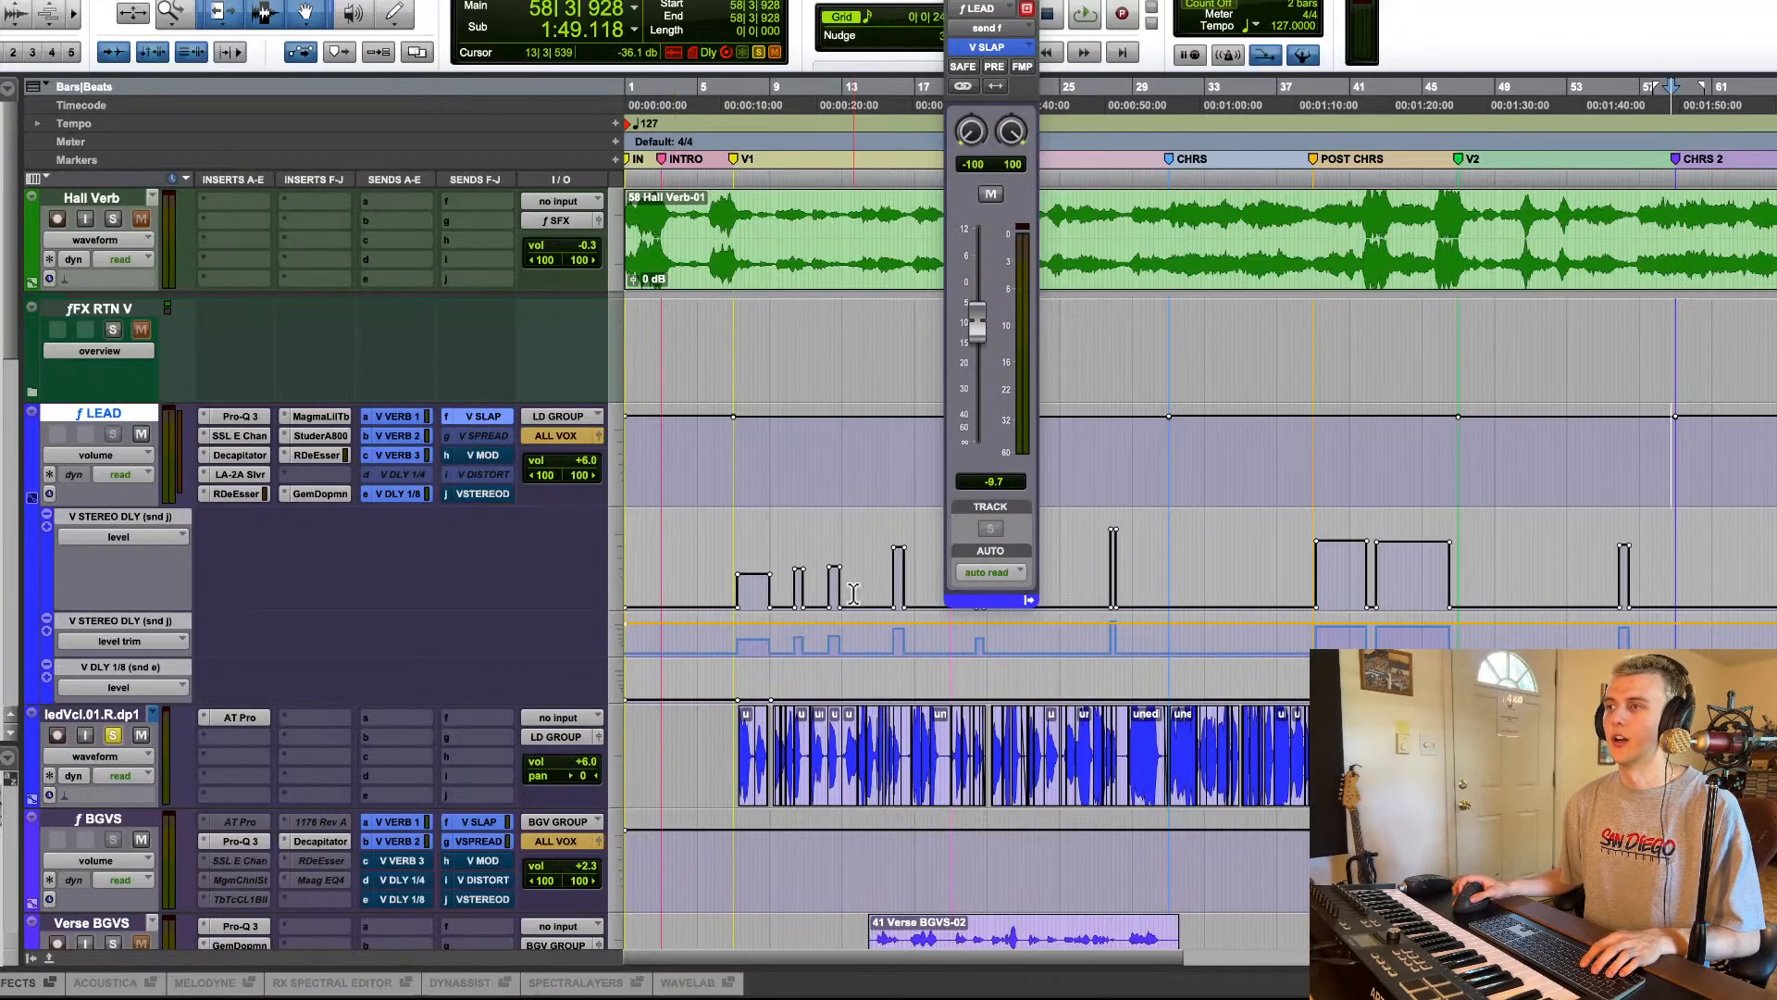
key("r")
key("r")
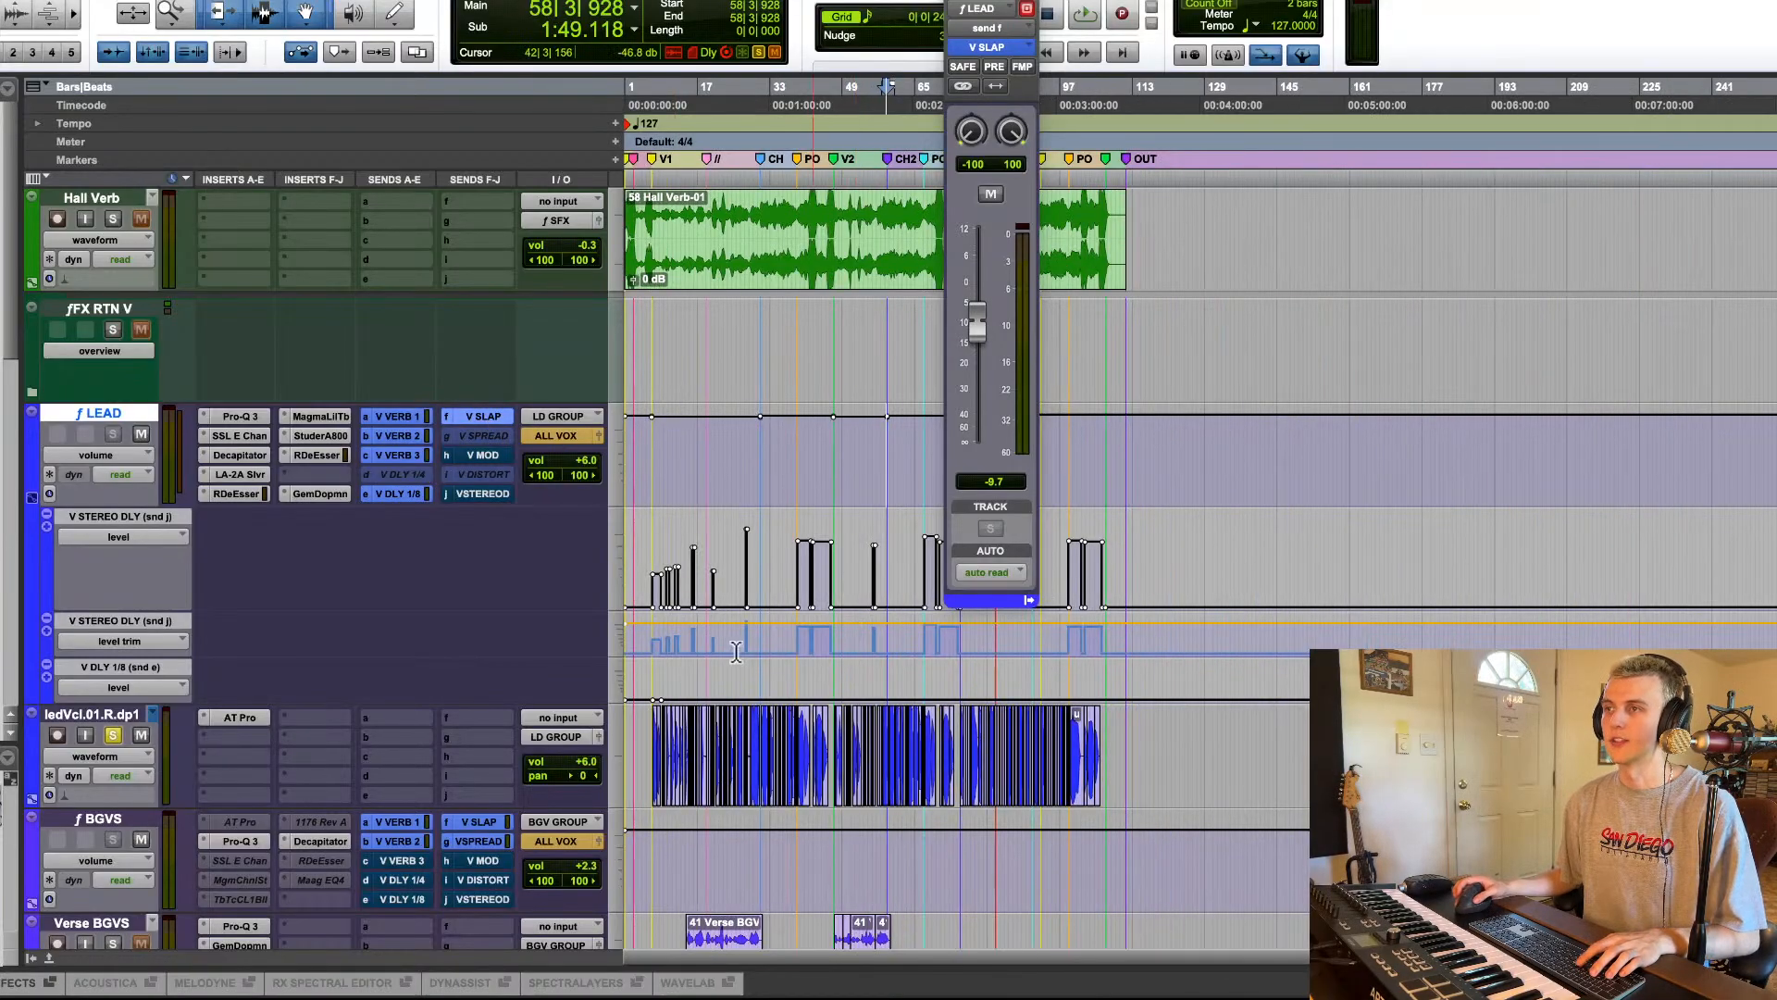
left_click(143, 687)
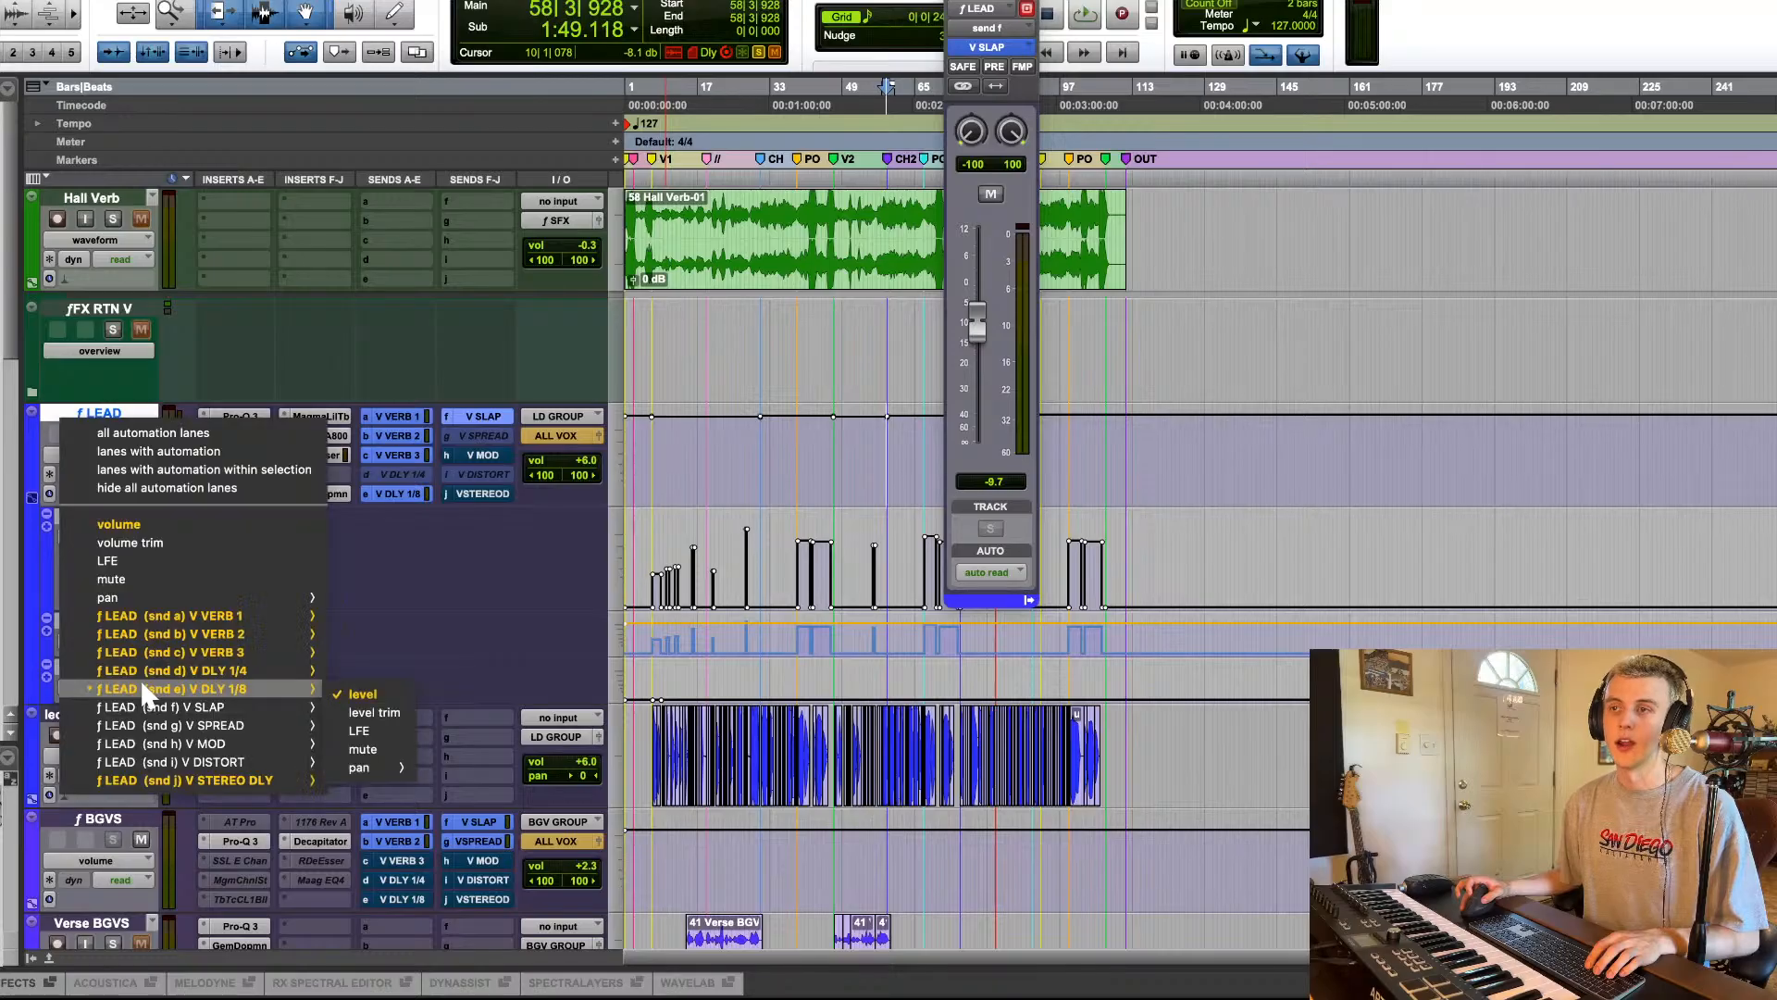
left_click(369, 712)
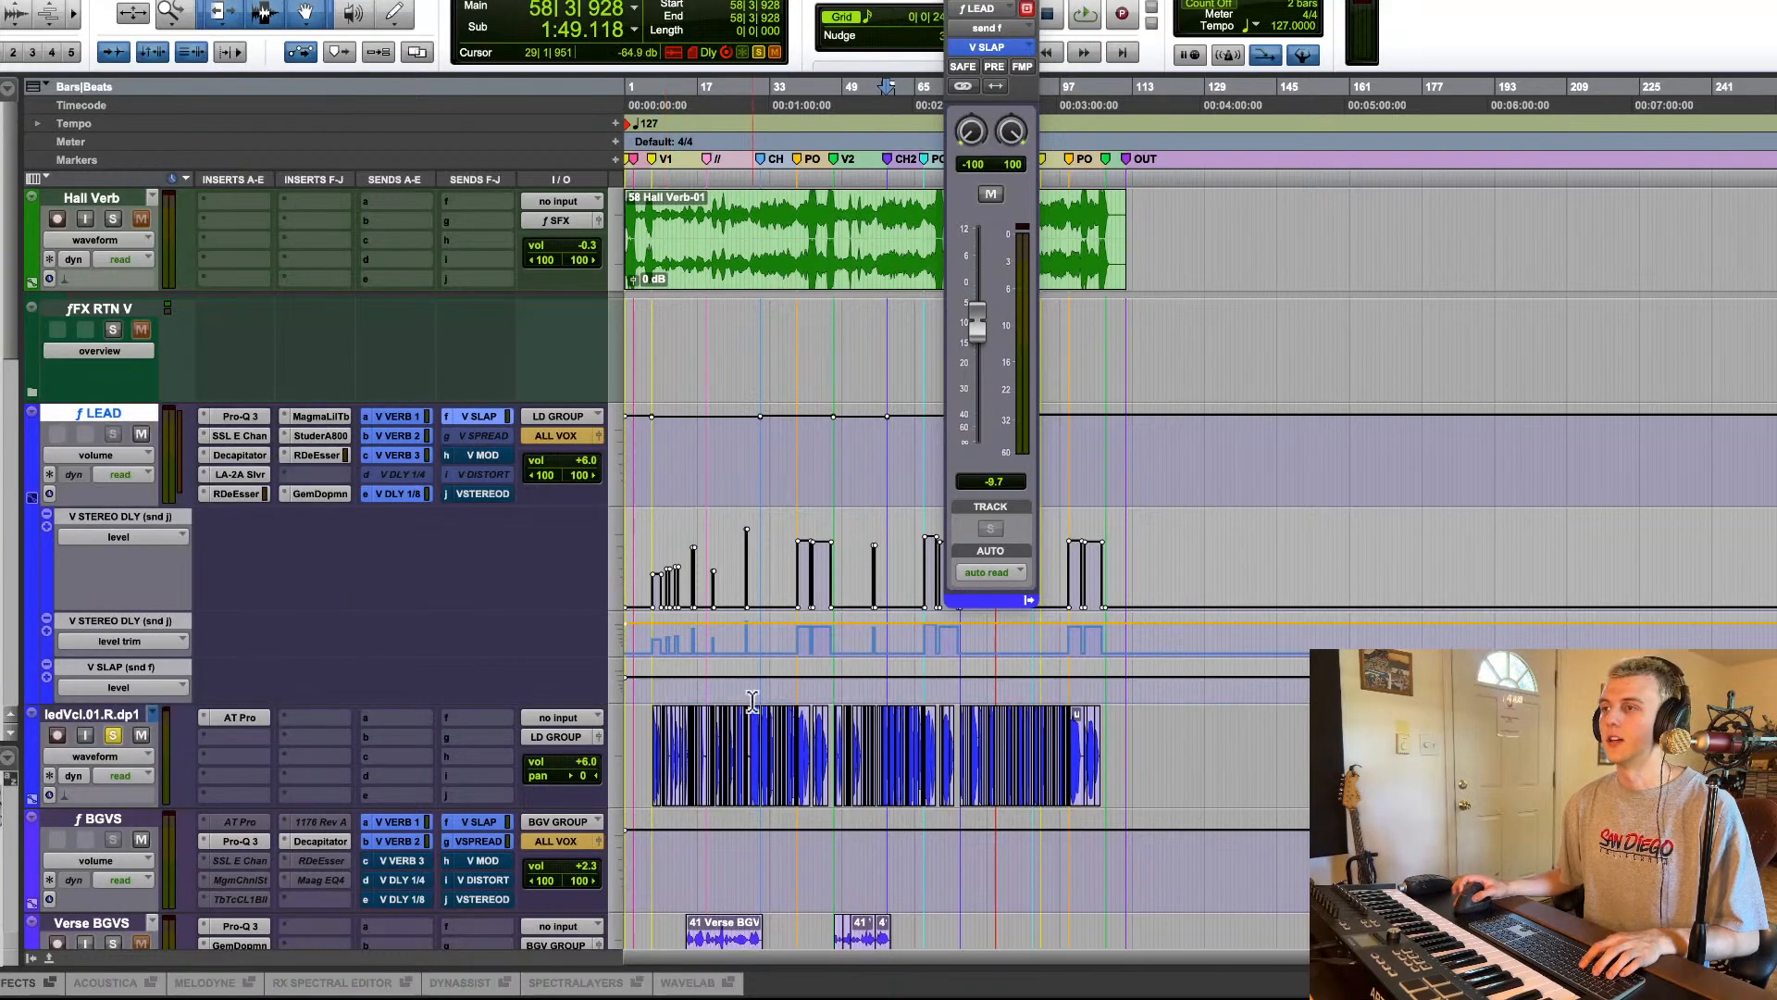
Step: Play the soloed lead vocal briefly from the V1 marker to hear the V SLAP send
left_click(652, 673)
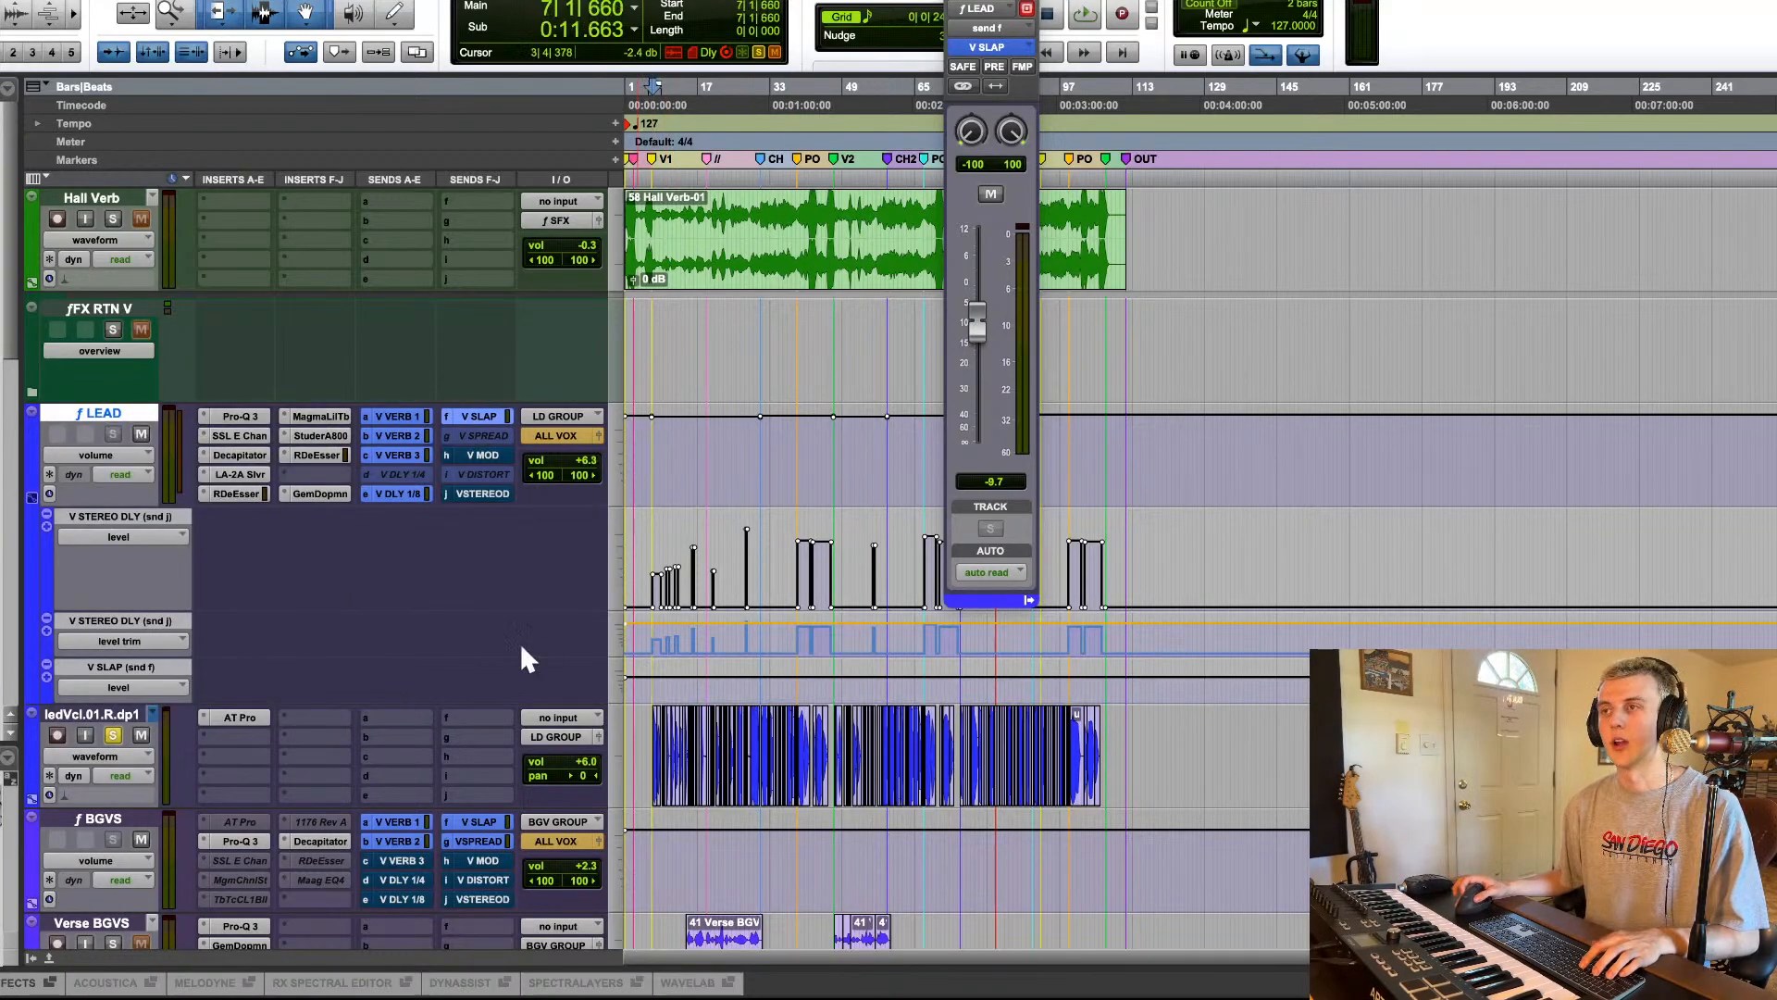
key("space")
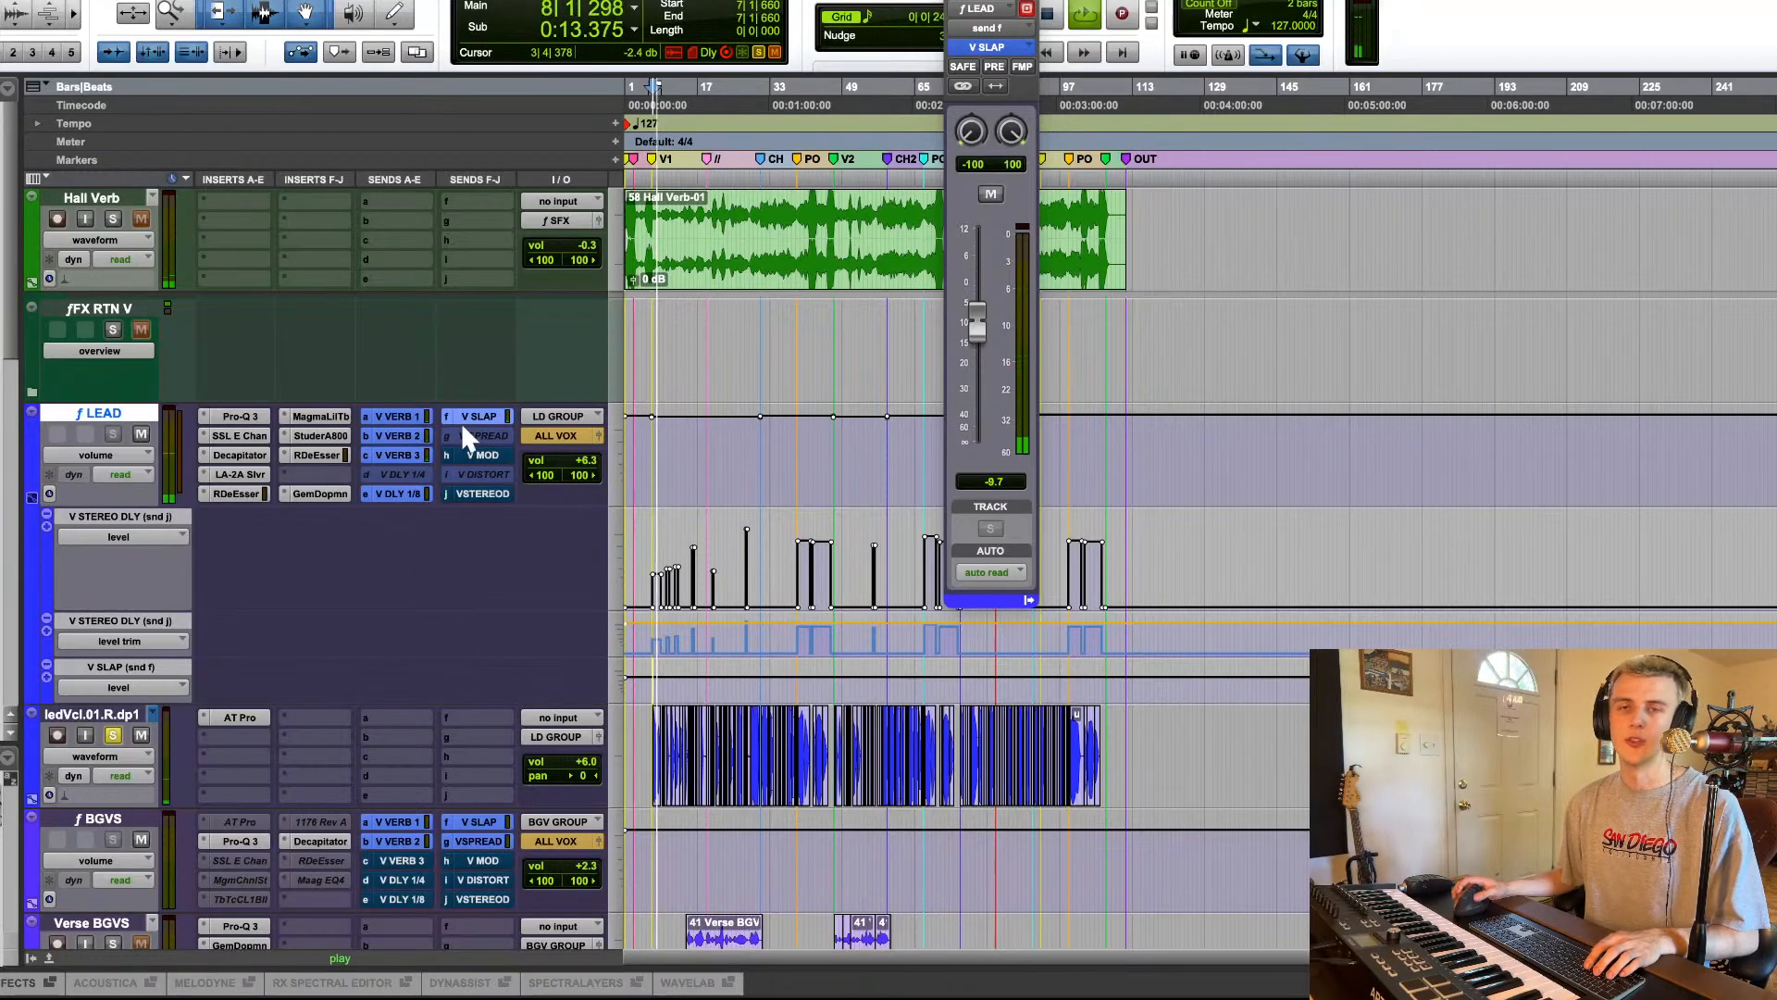
key("space")
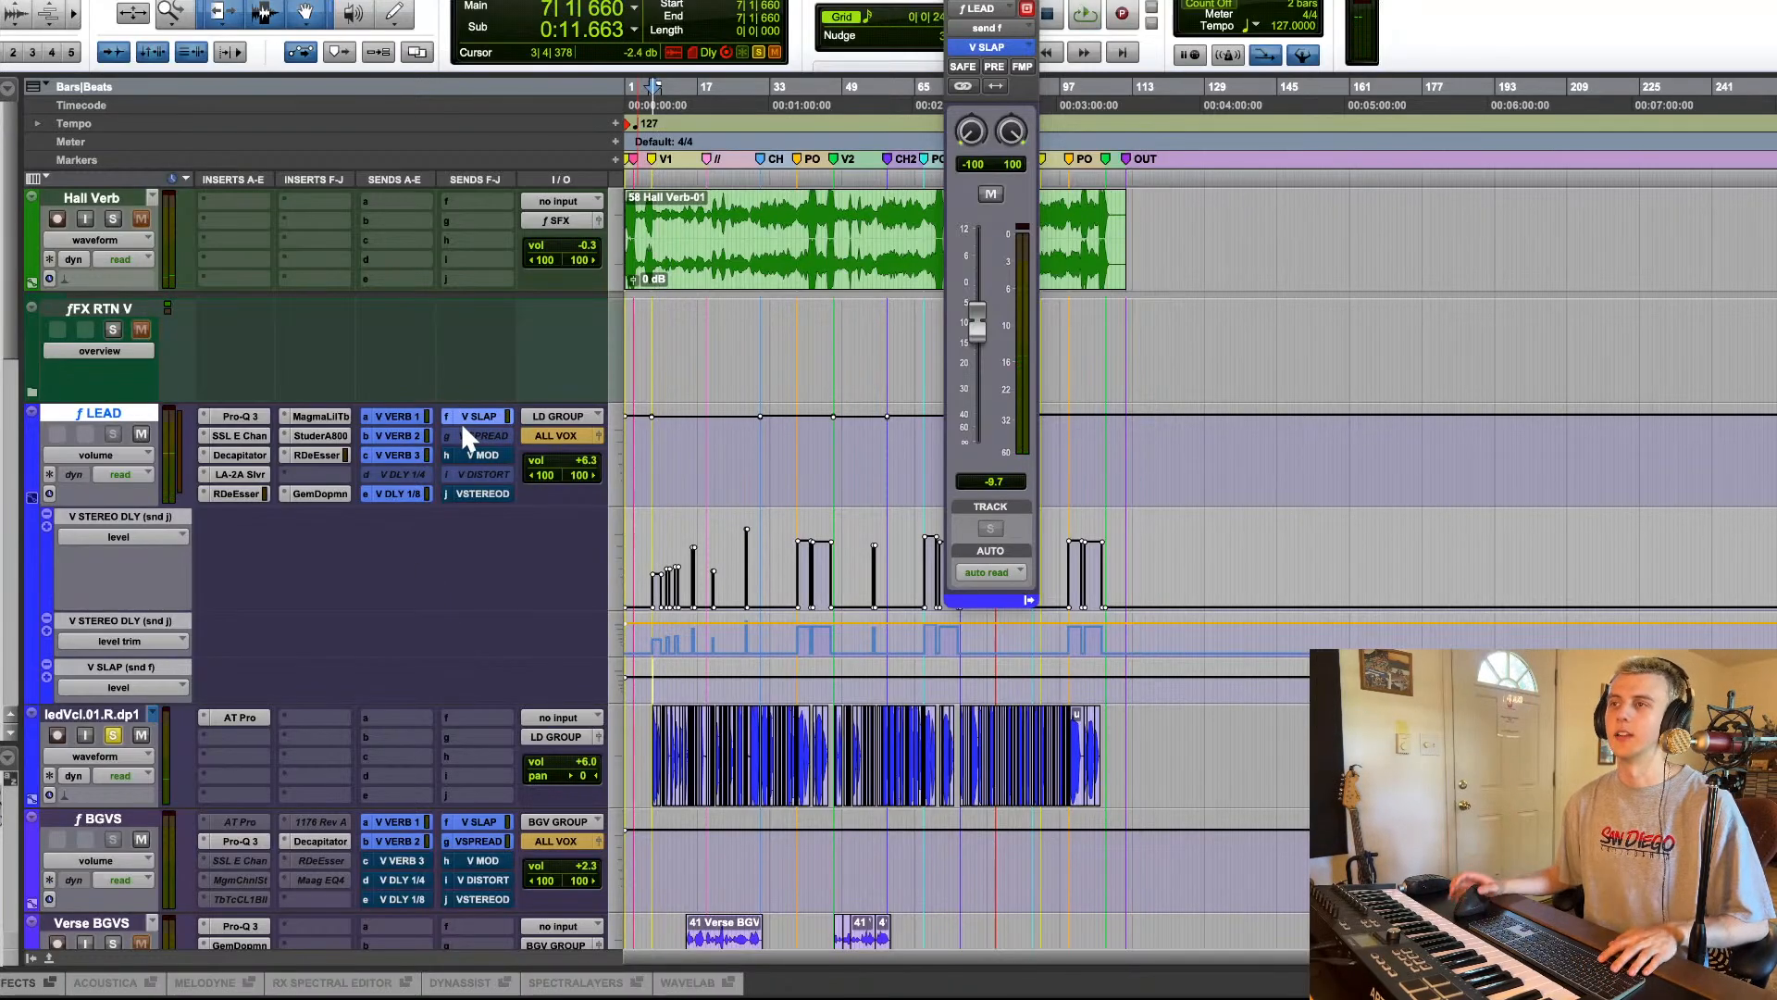
Step: Expand the FX RTN V folder and open the EchoBoy plug-in on the V SLAP track to examine its settings
left_click(34, 393)
scroll(152, 490, "down", 3)
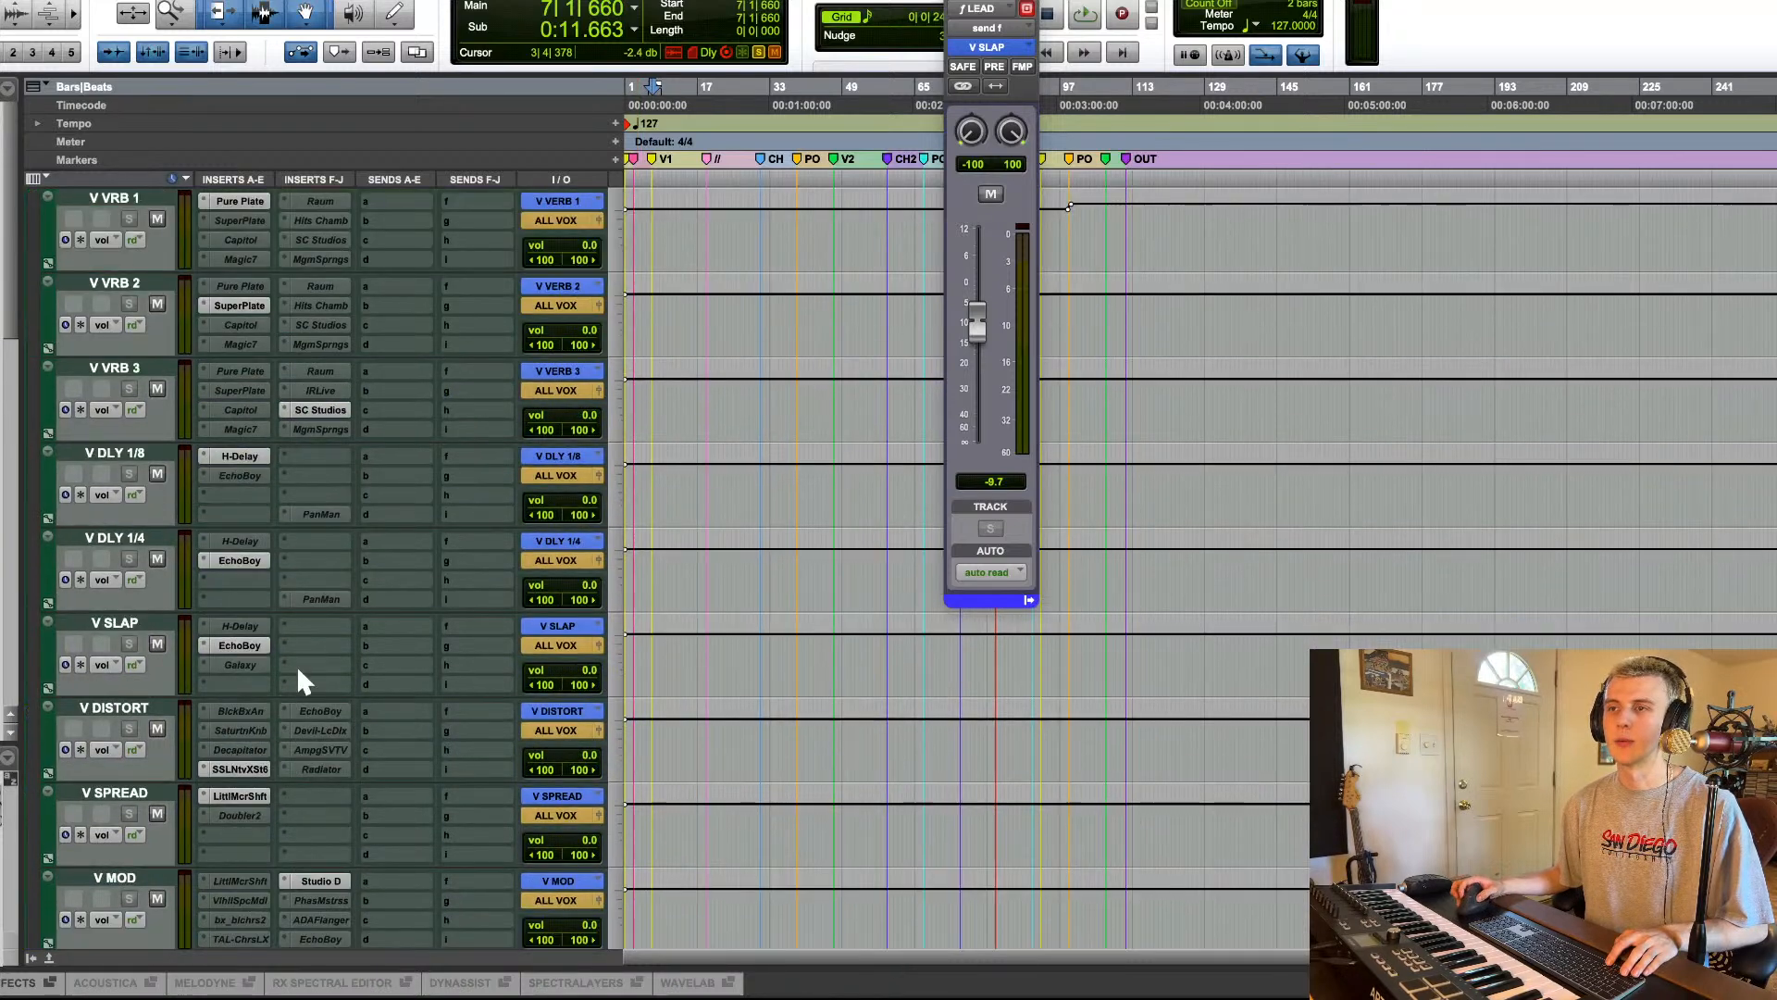
left_click(245, 647)
left_click(240, 650)
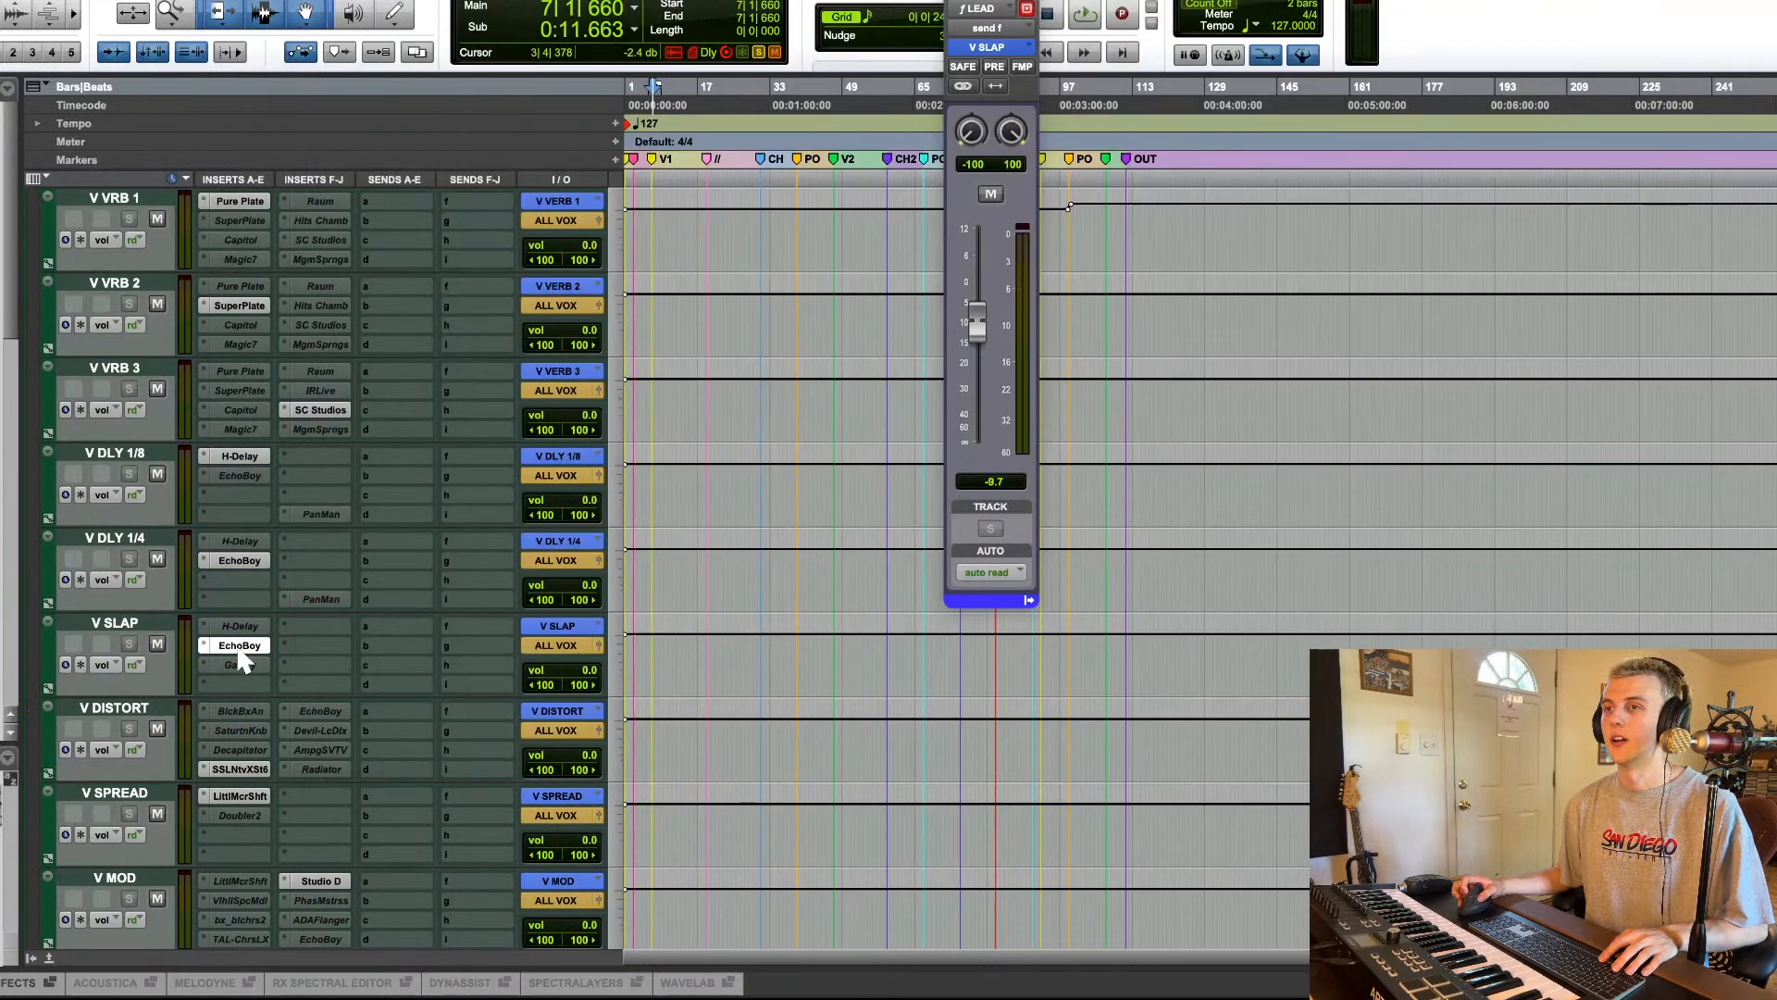
left_click(241, 650)
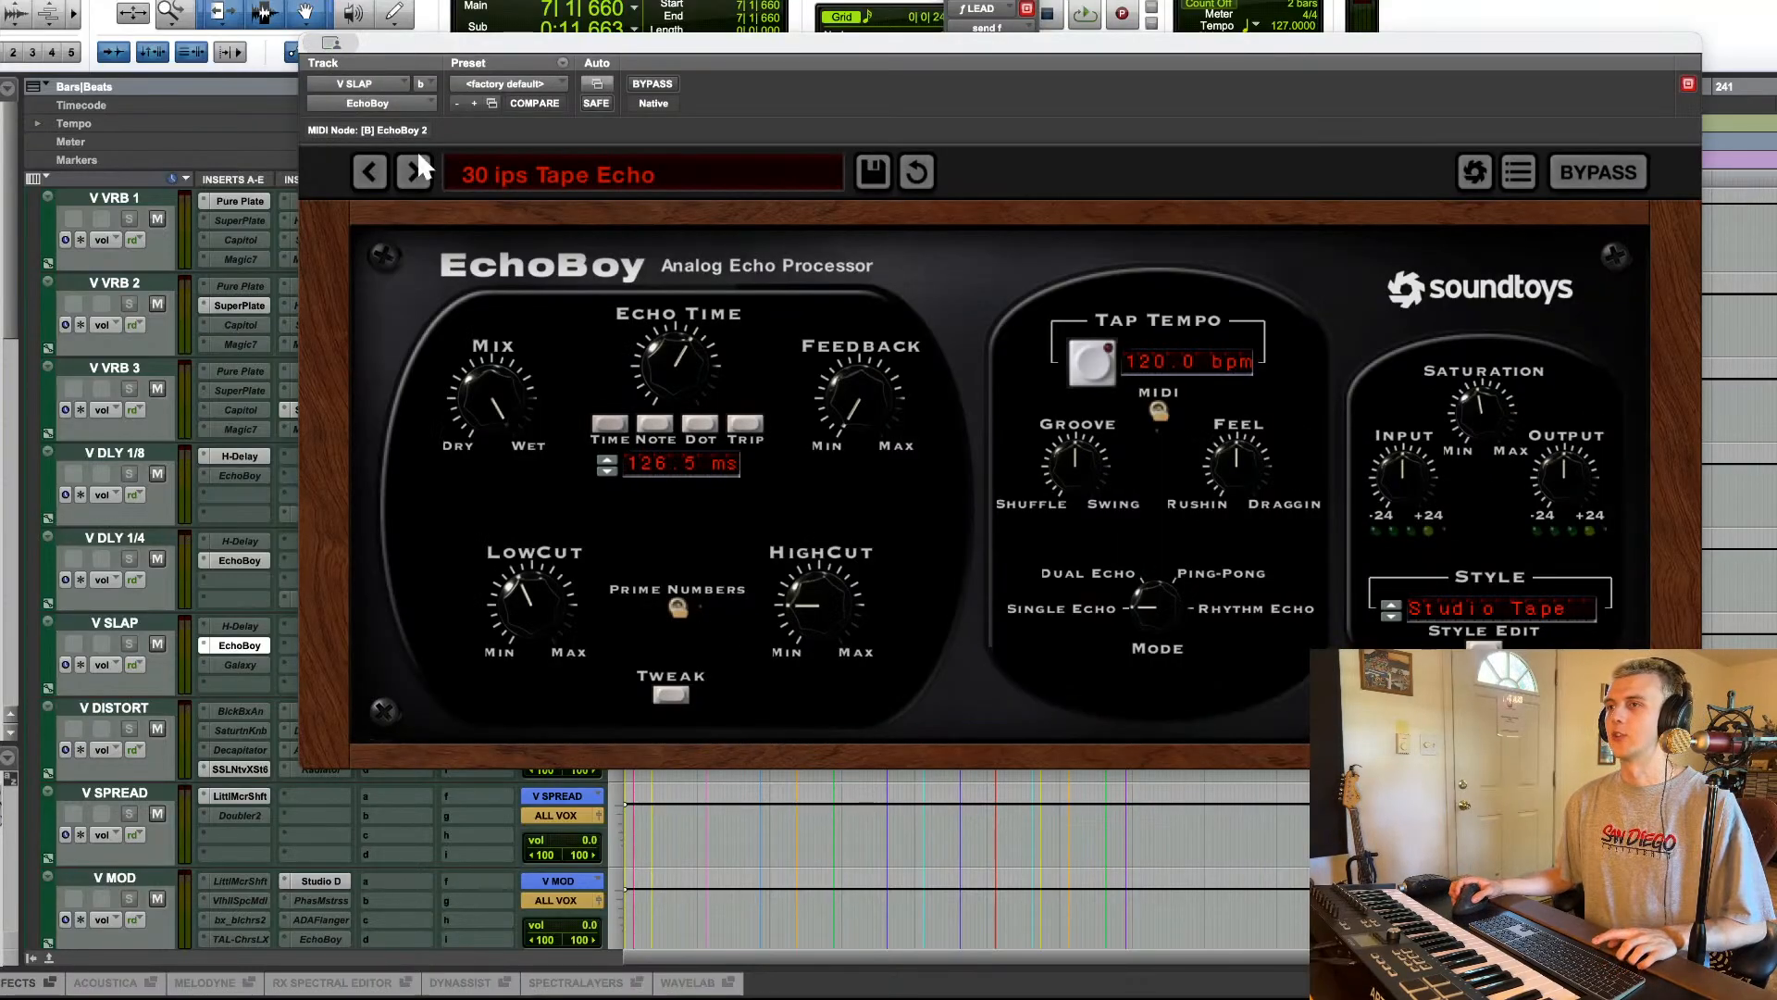
Step: Start playback, close the V SLAP track's EchoBoy plug-in and collapse the FX RTN V folder
key("space")
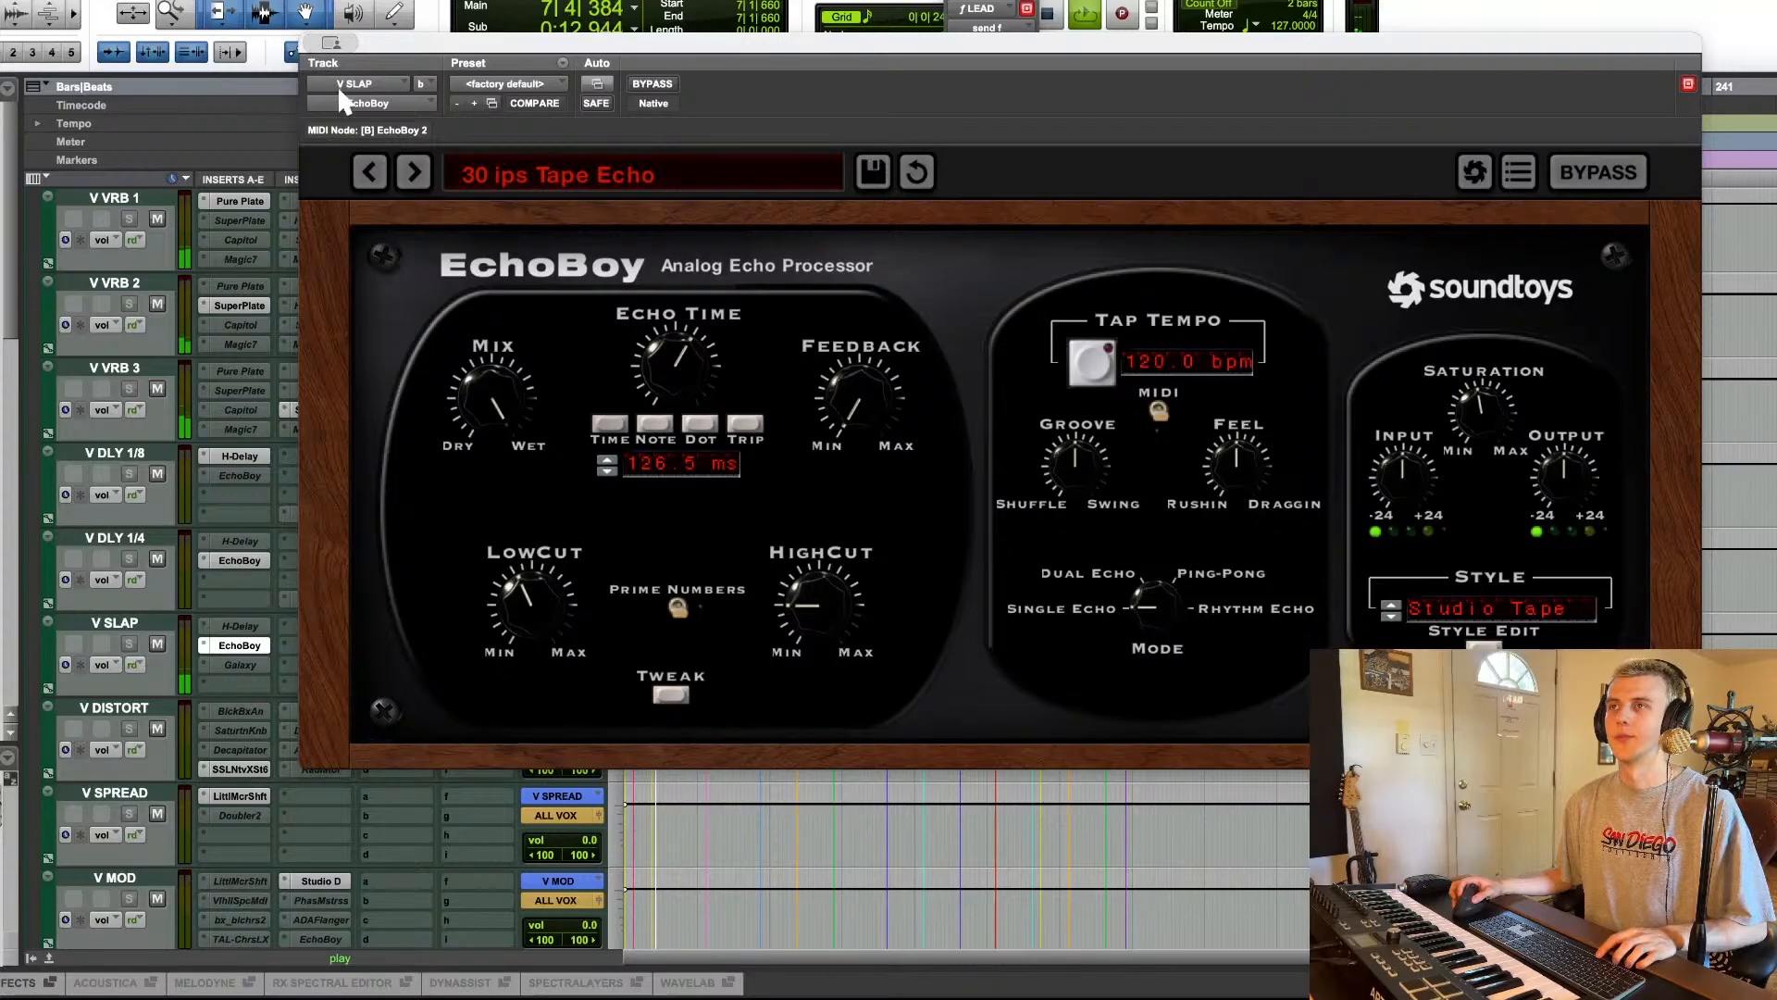
key("super+w")
scroll(116, 344, "up", 5)
left_click(32, 497)
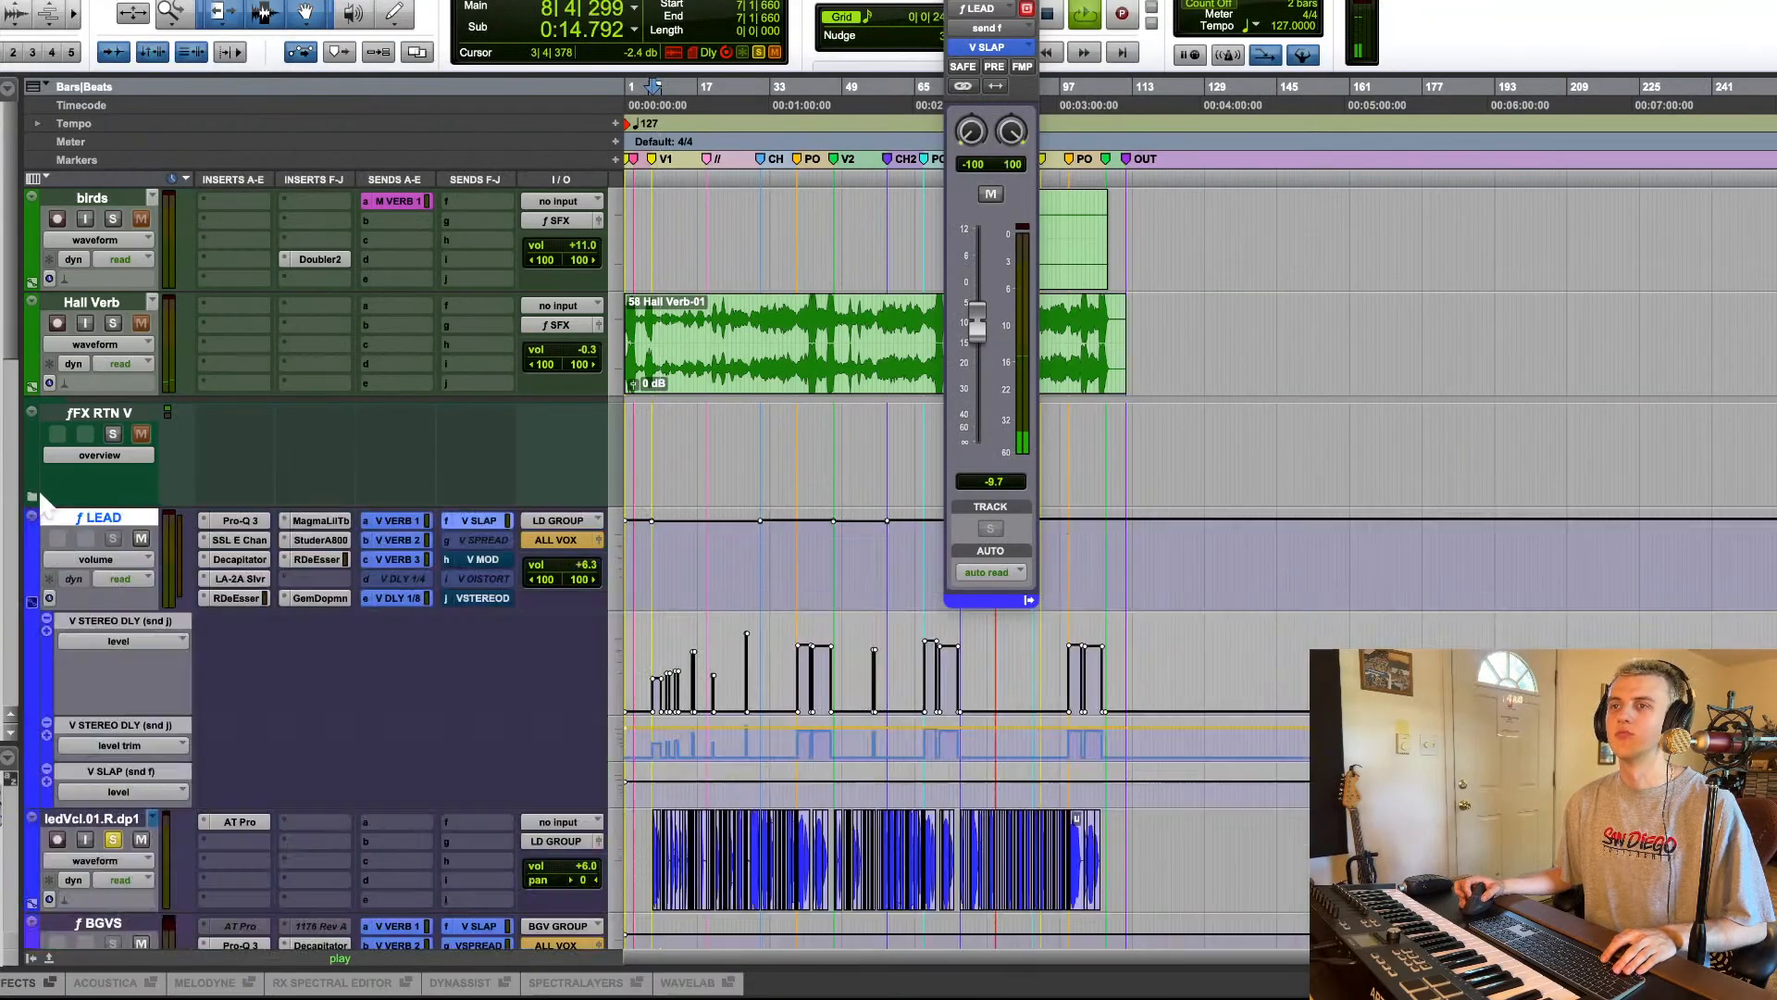
Step: Mute and unmute LEAD's V SLAP send during playback to compare the vocal with and without it, and stop playback
scroll(336, 476, "down", 5)
scroll(452, 278, "up", 2)
left_click(491, 312, "ctrl+super")
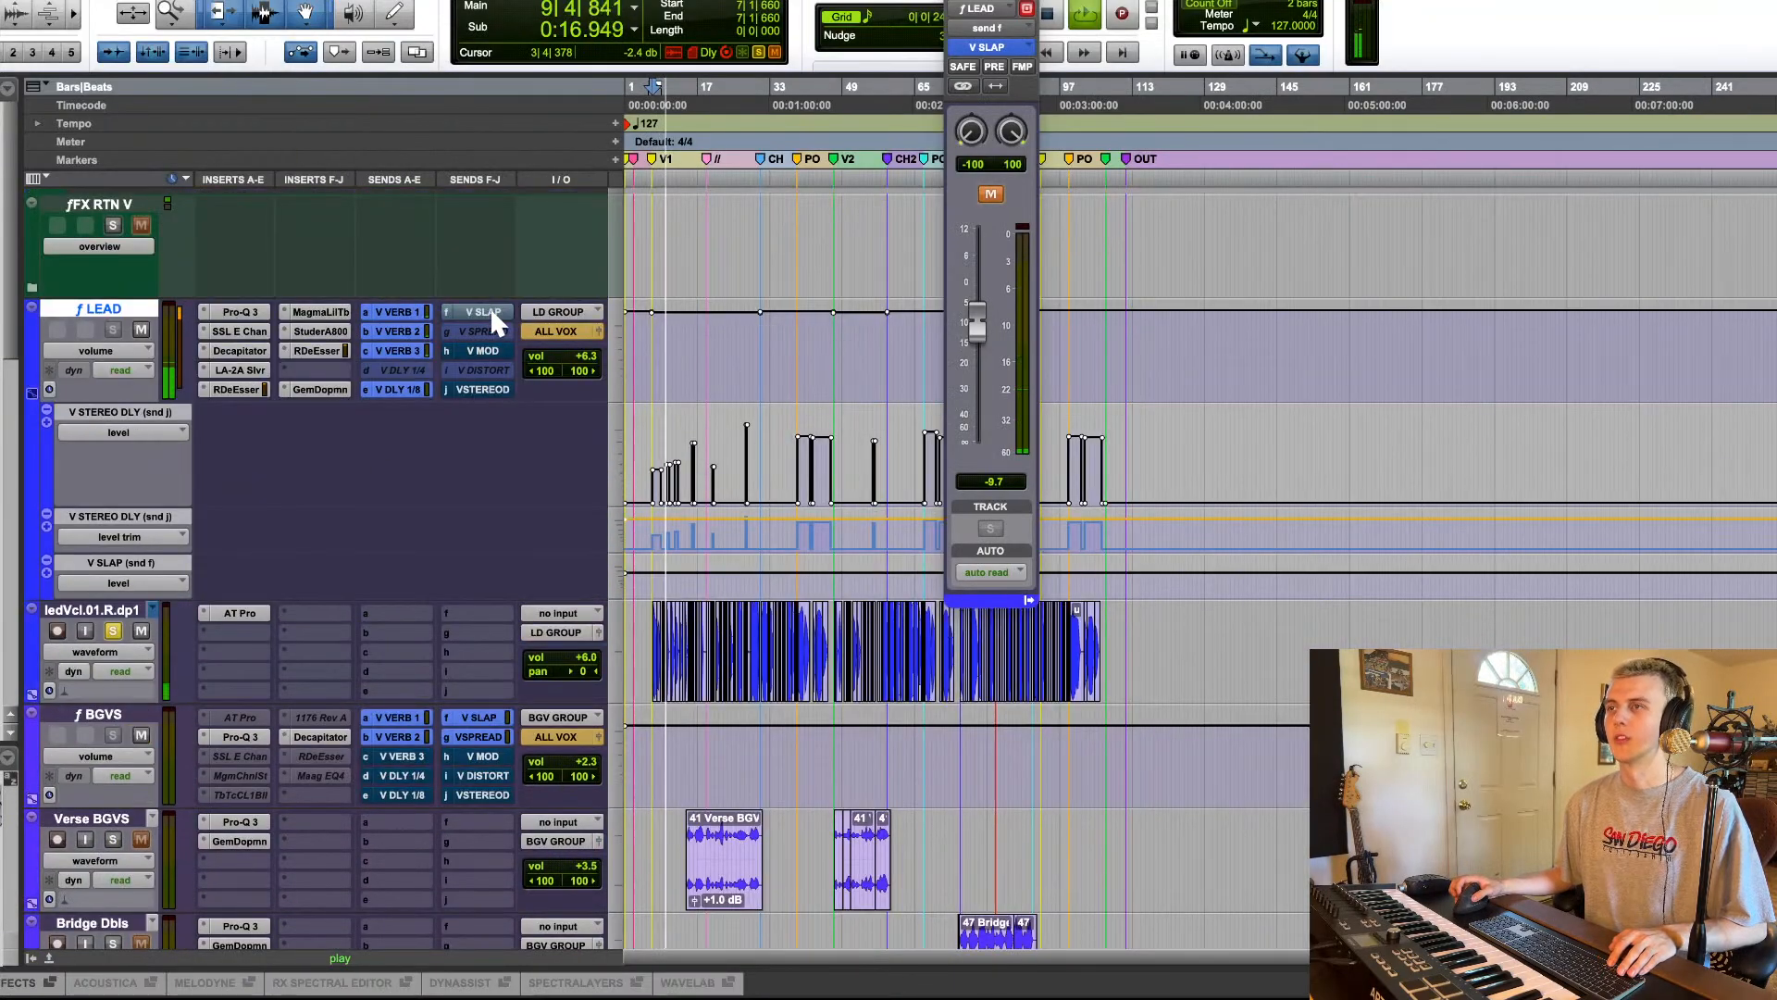
left_click(491, 311, "ctrl+super")
key("space")
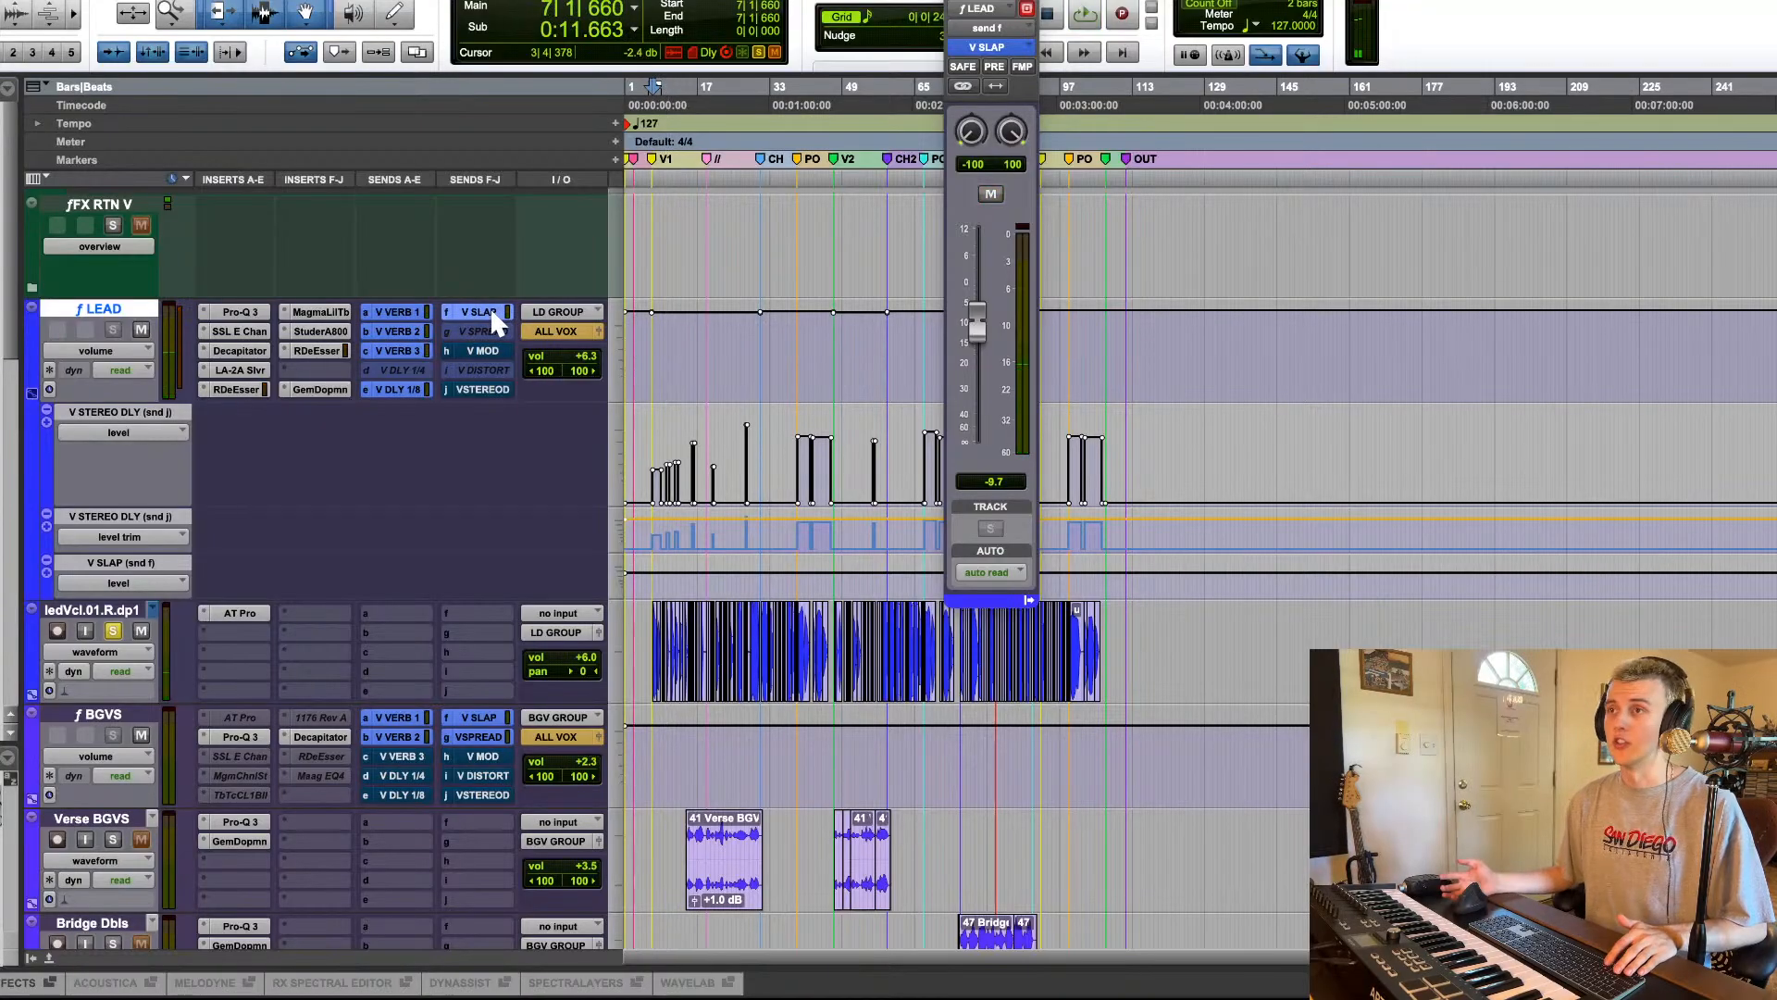
Step: Show LEAD's V MOD send fader and play from around bar 24, muting and unmuting the send to compare
left_click(477, 349)
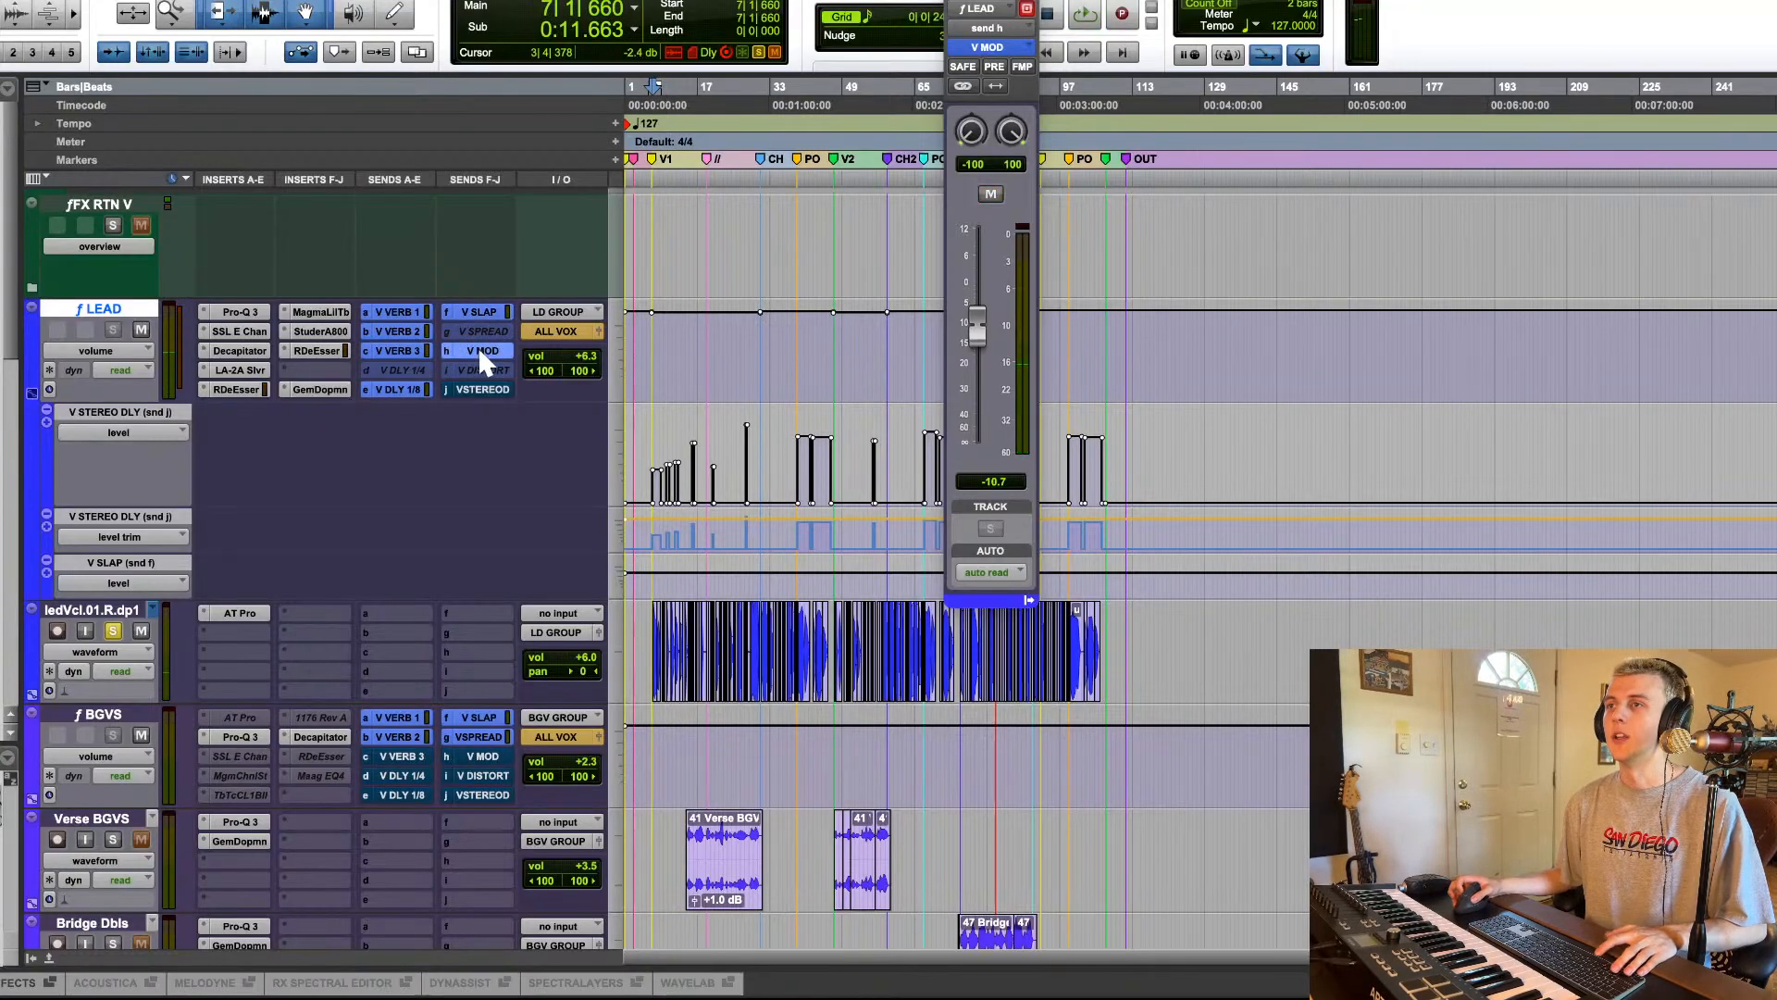
left_click(30, 278)
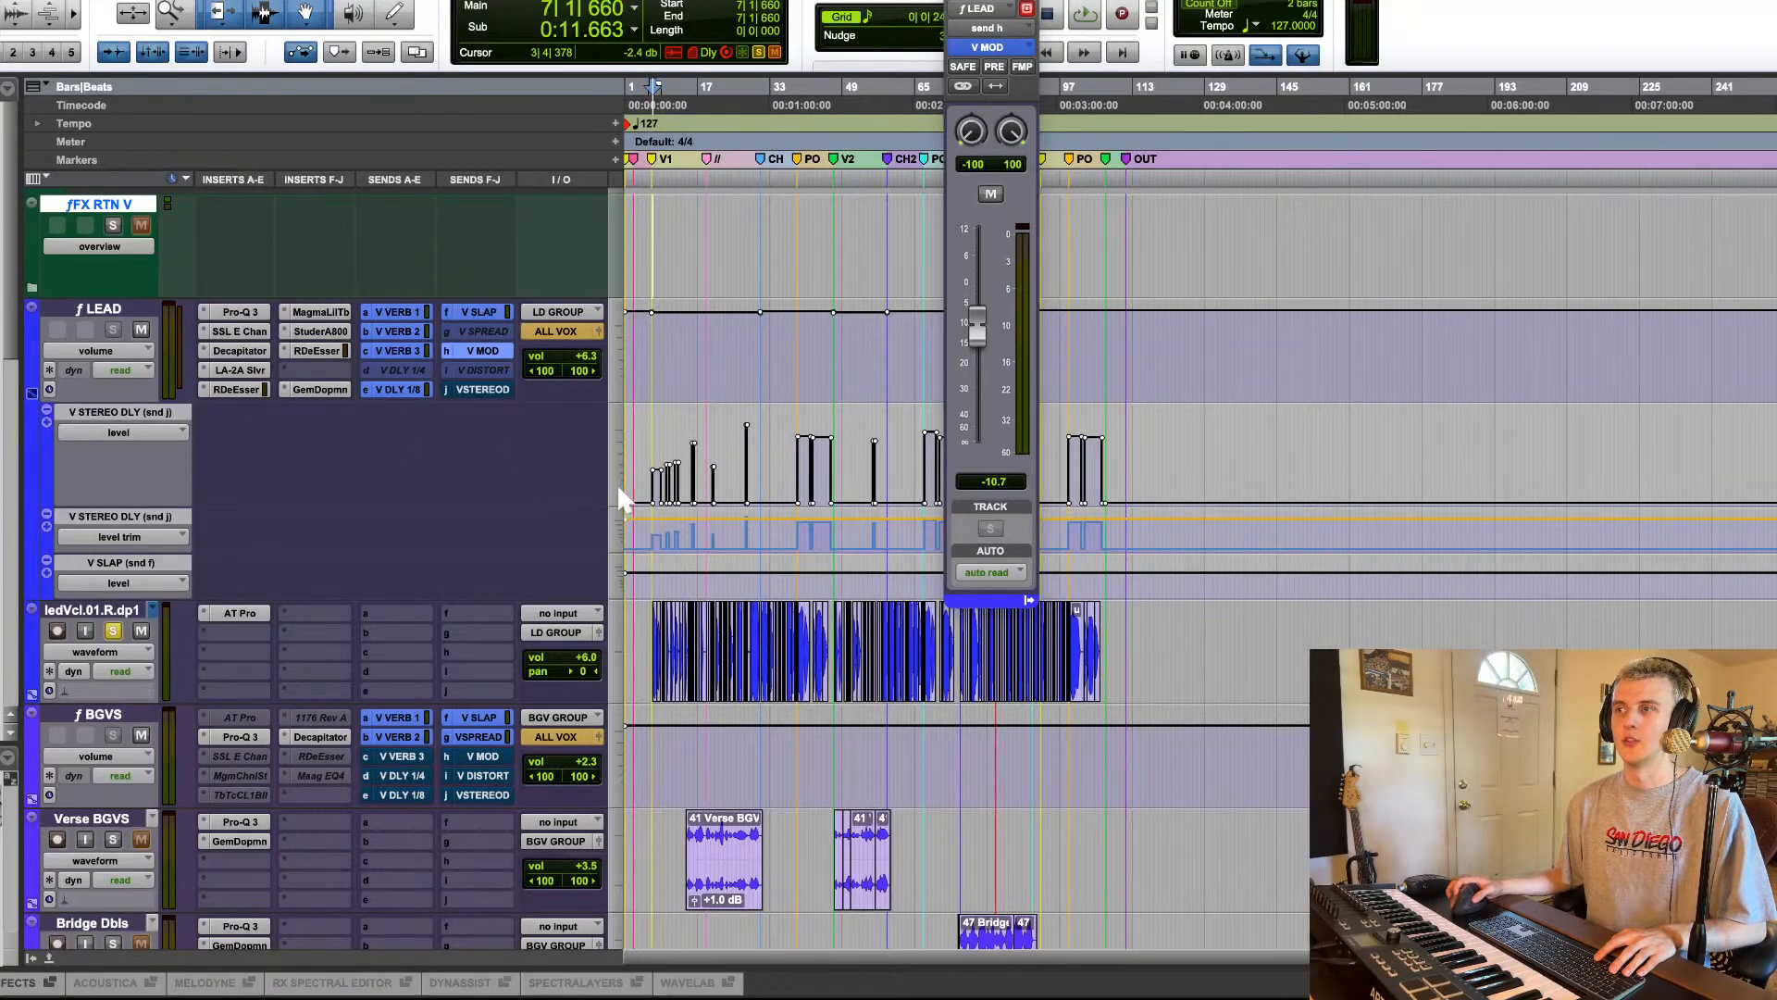
left_click(746, 572)
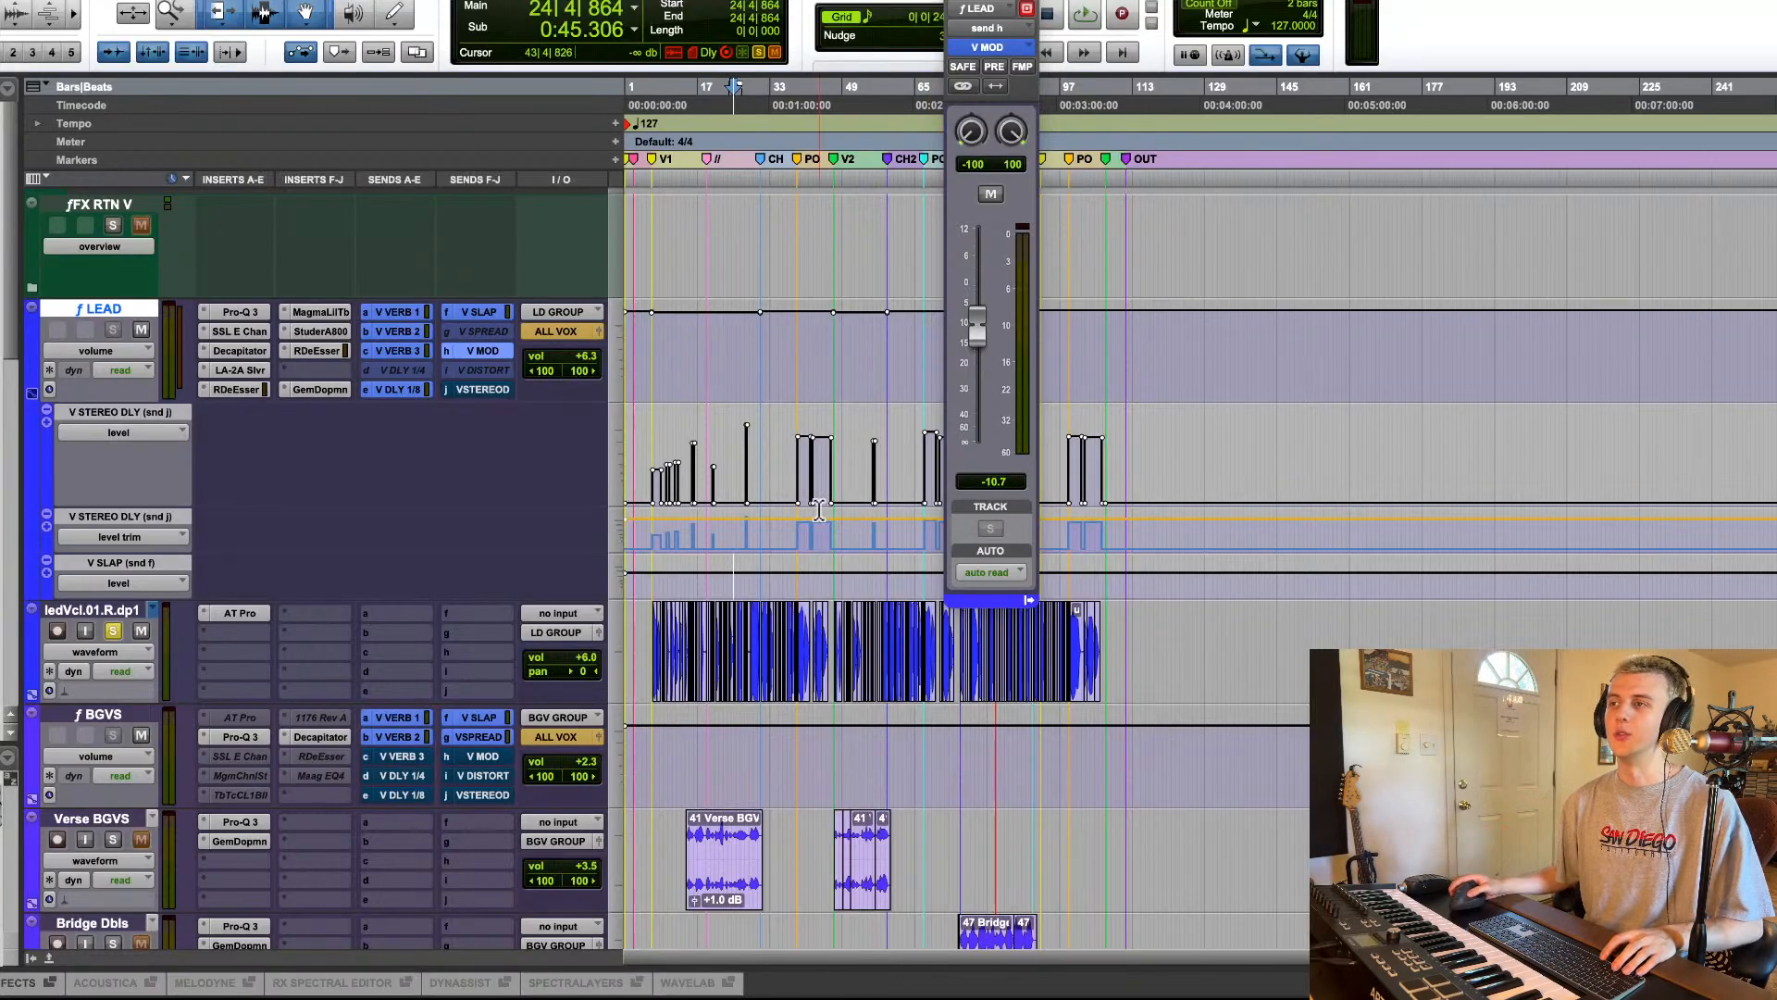
key("space")
key("t")
key("t")
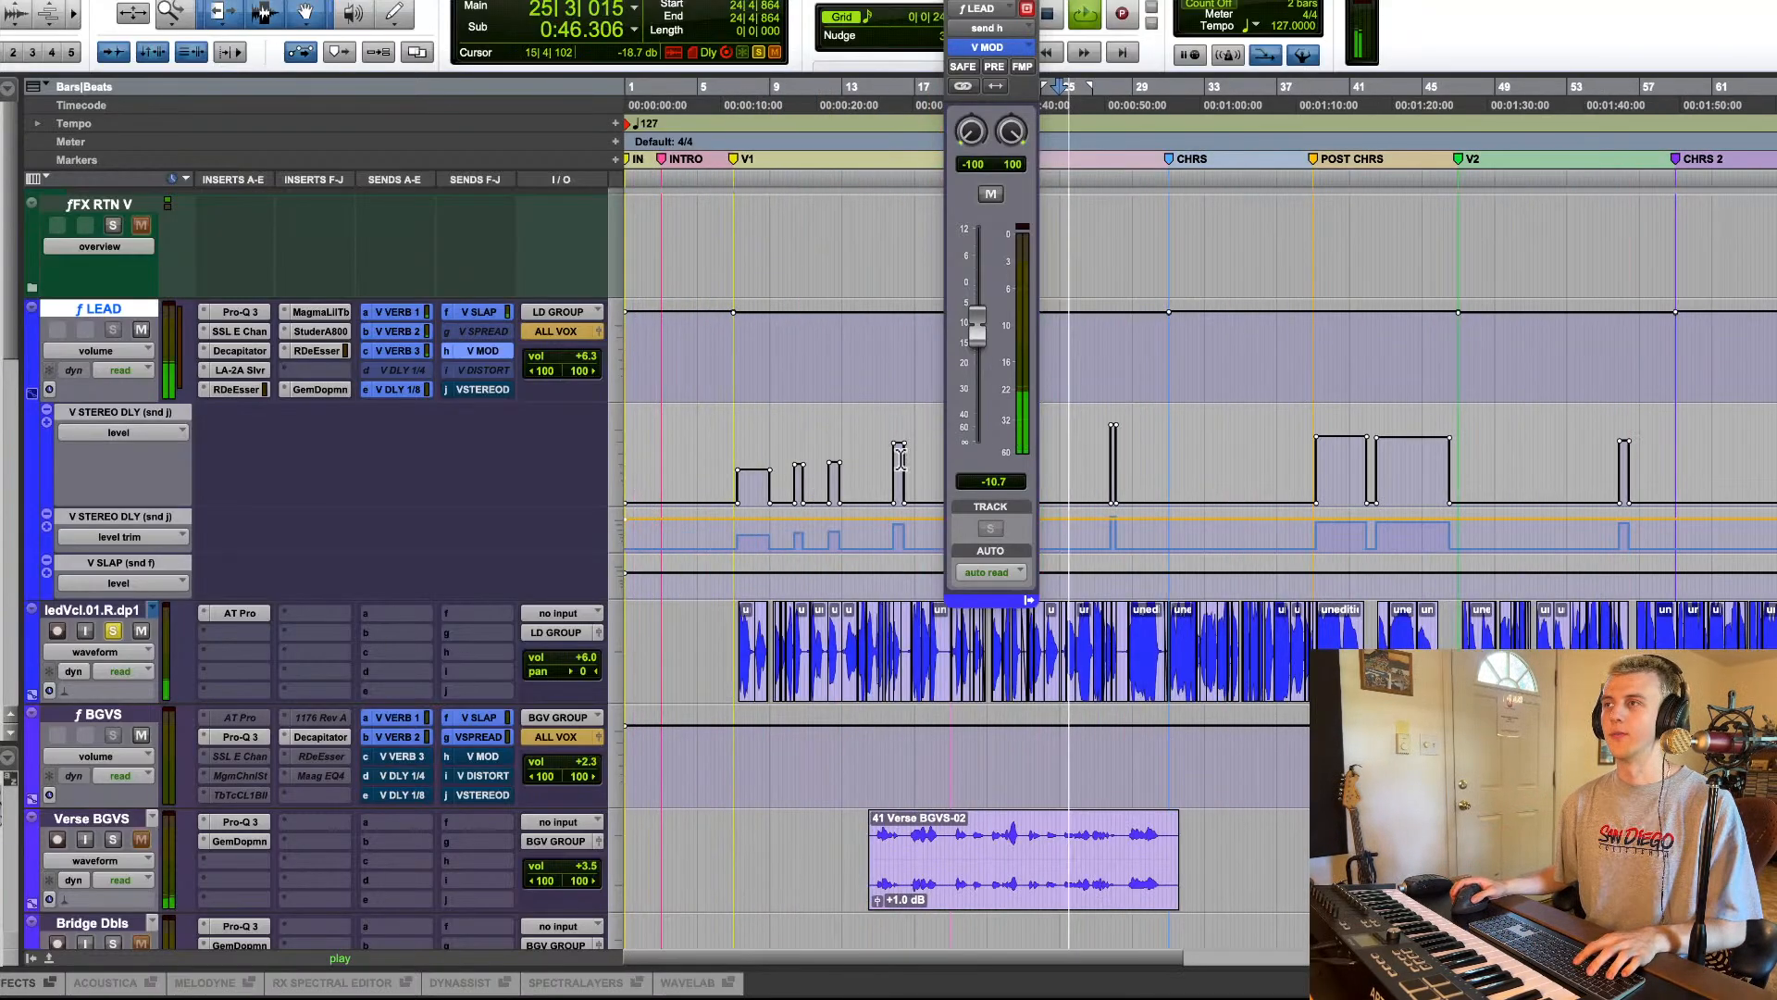
left_click(989, 194)
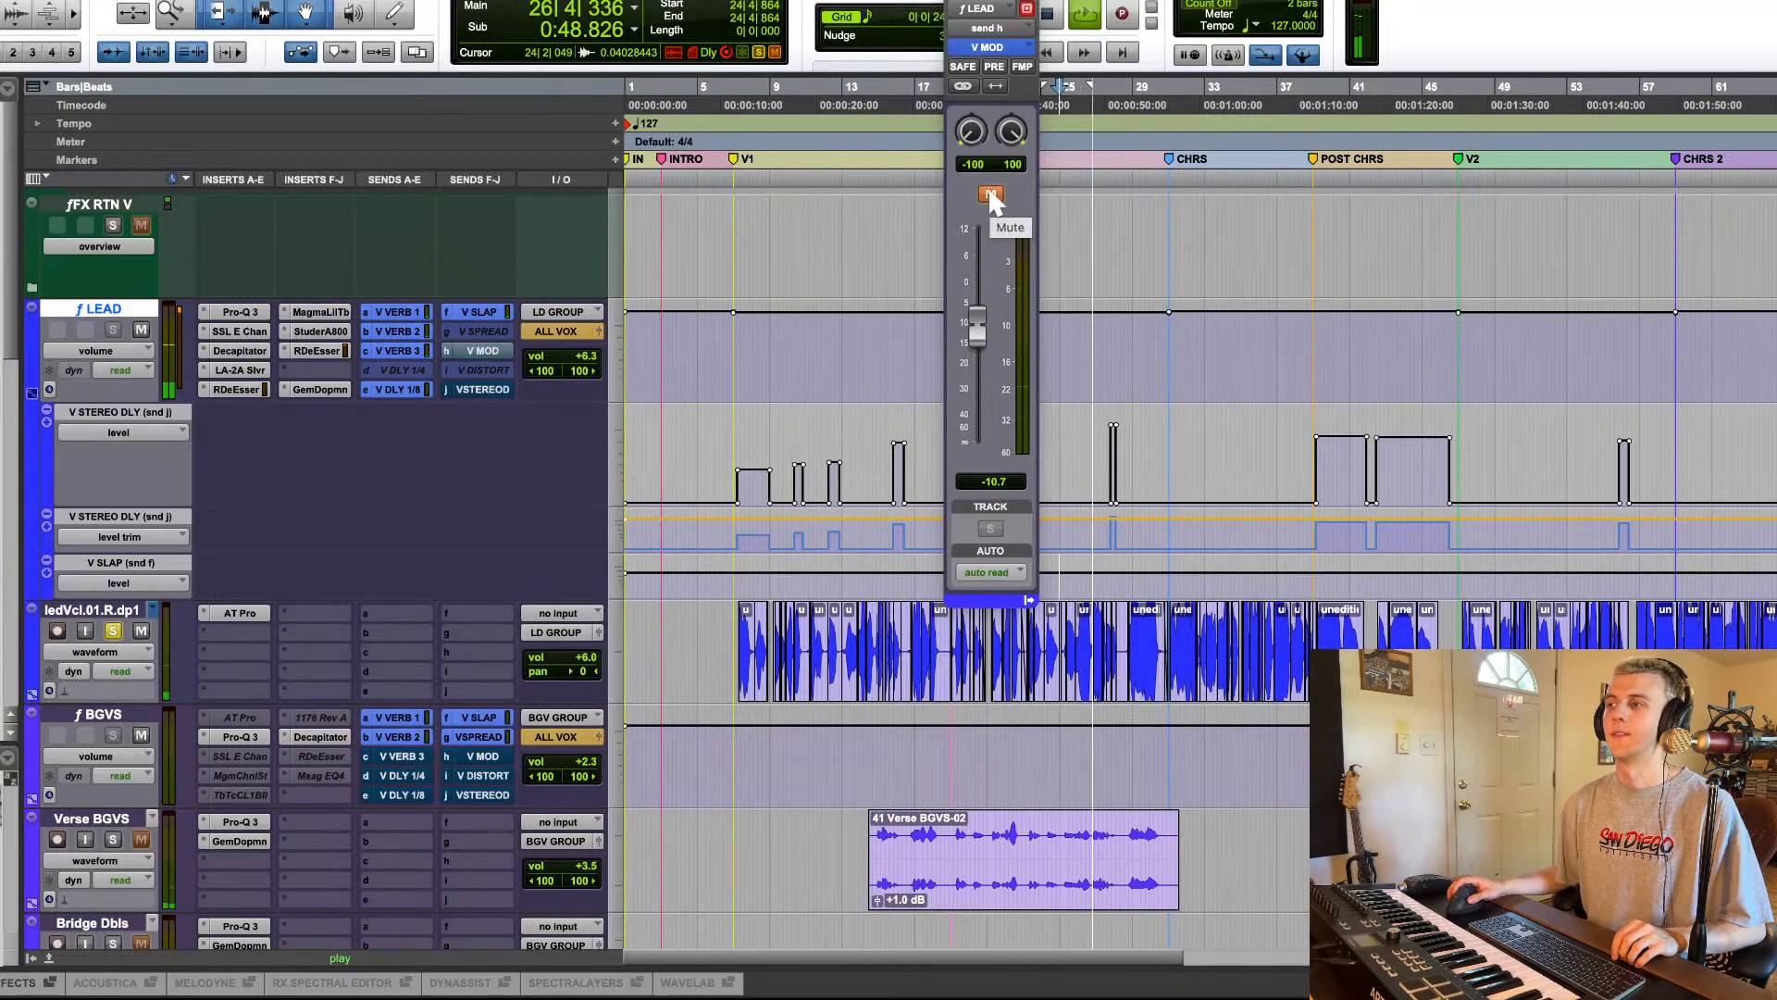
left_click(989, 194)
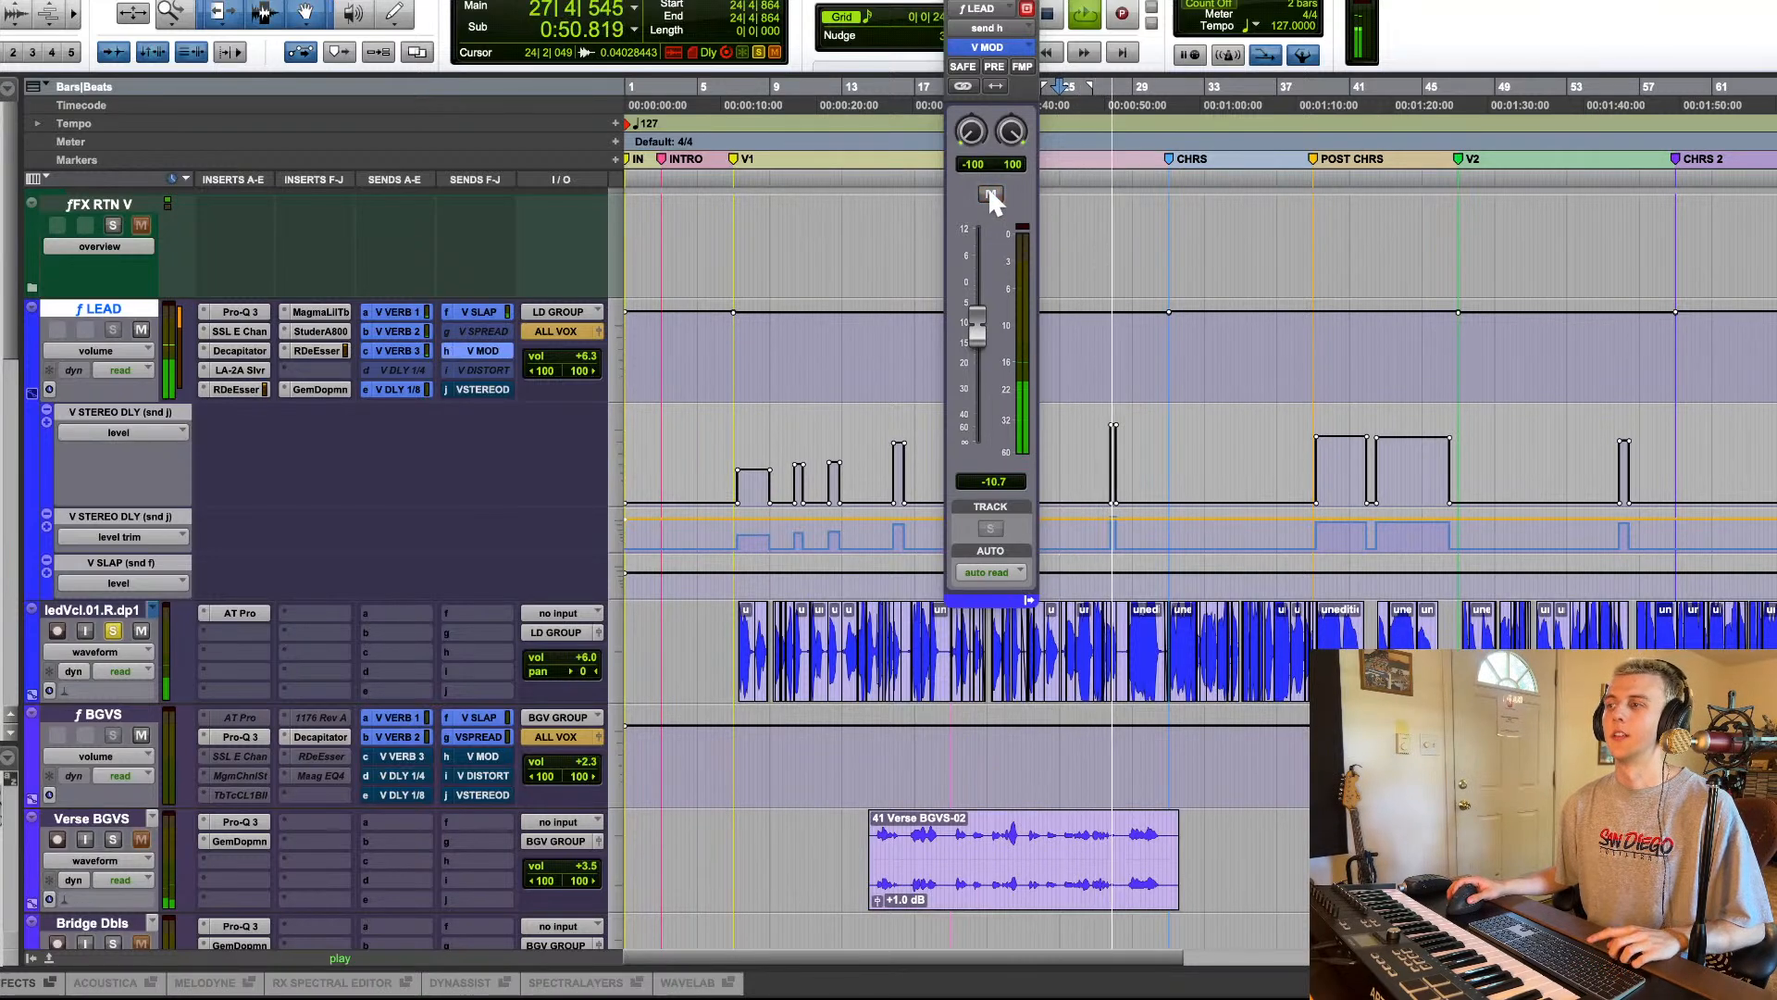
key("space")
Step: Swap the V MOD send fader for LEAD's V STEREO DLY send fader and play the lead vocal briefly
left_click(472, 350)
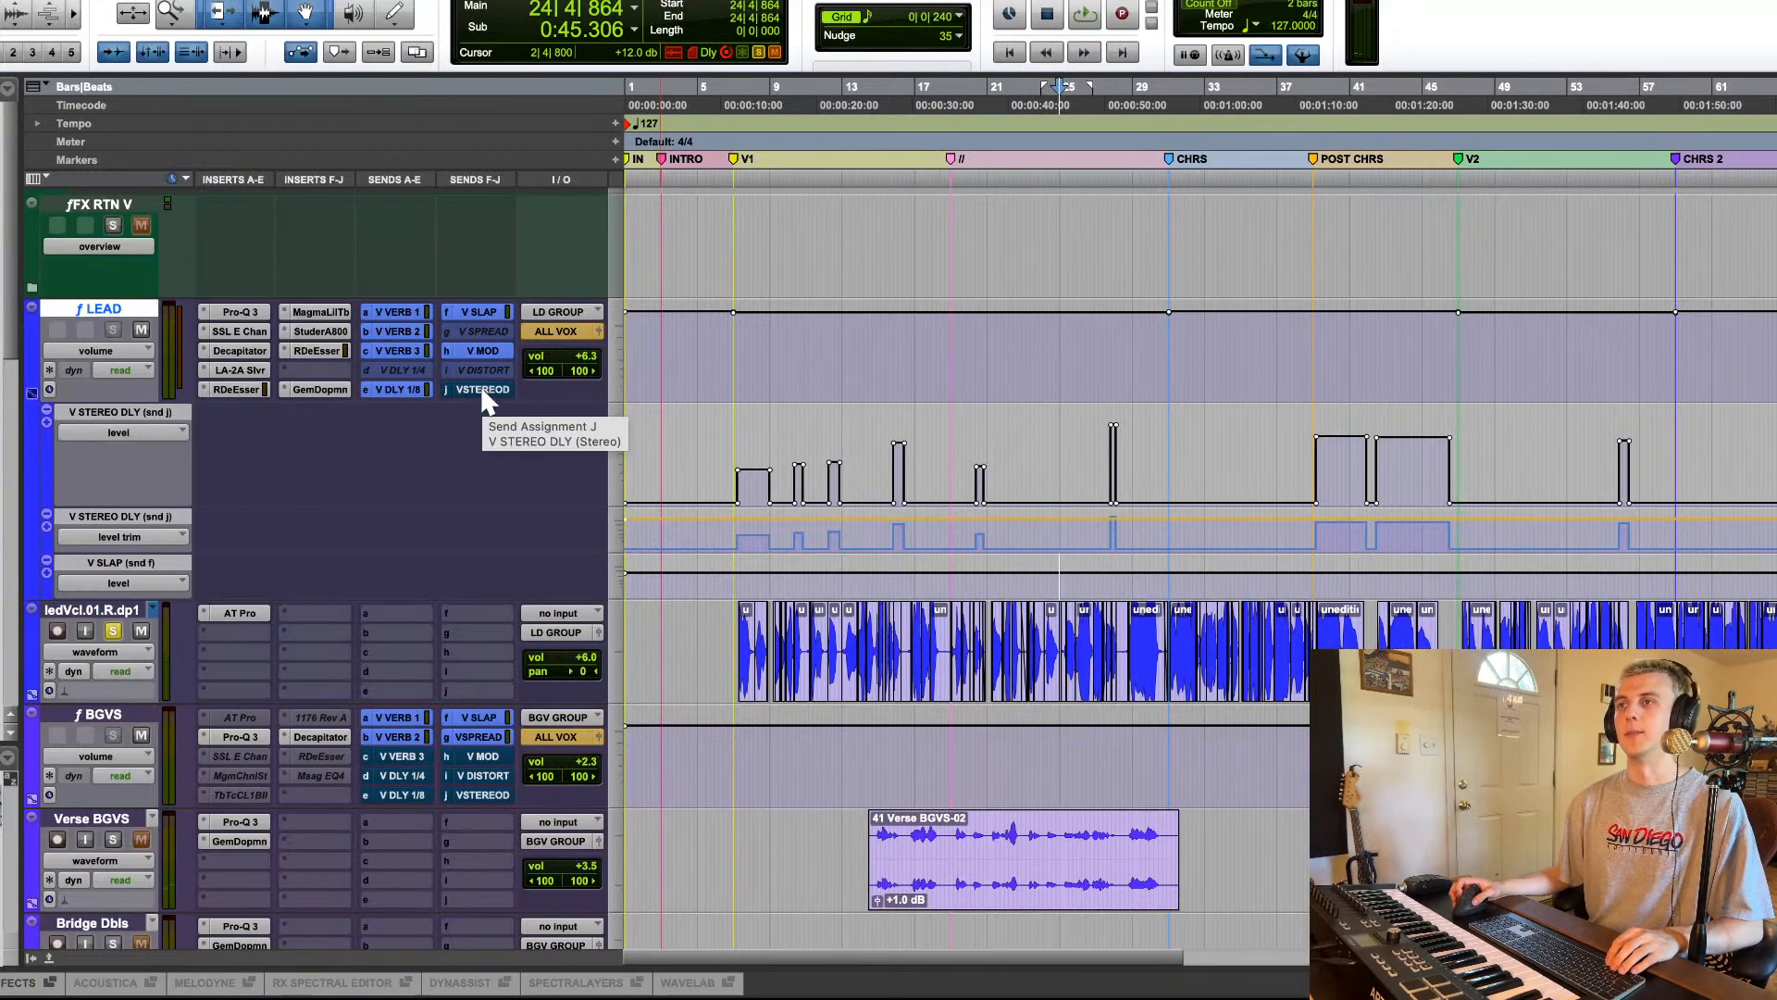
left_click(483, 383)
key("space")
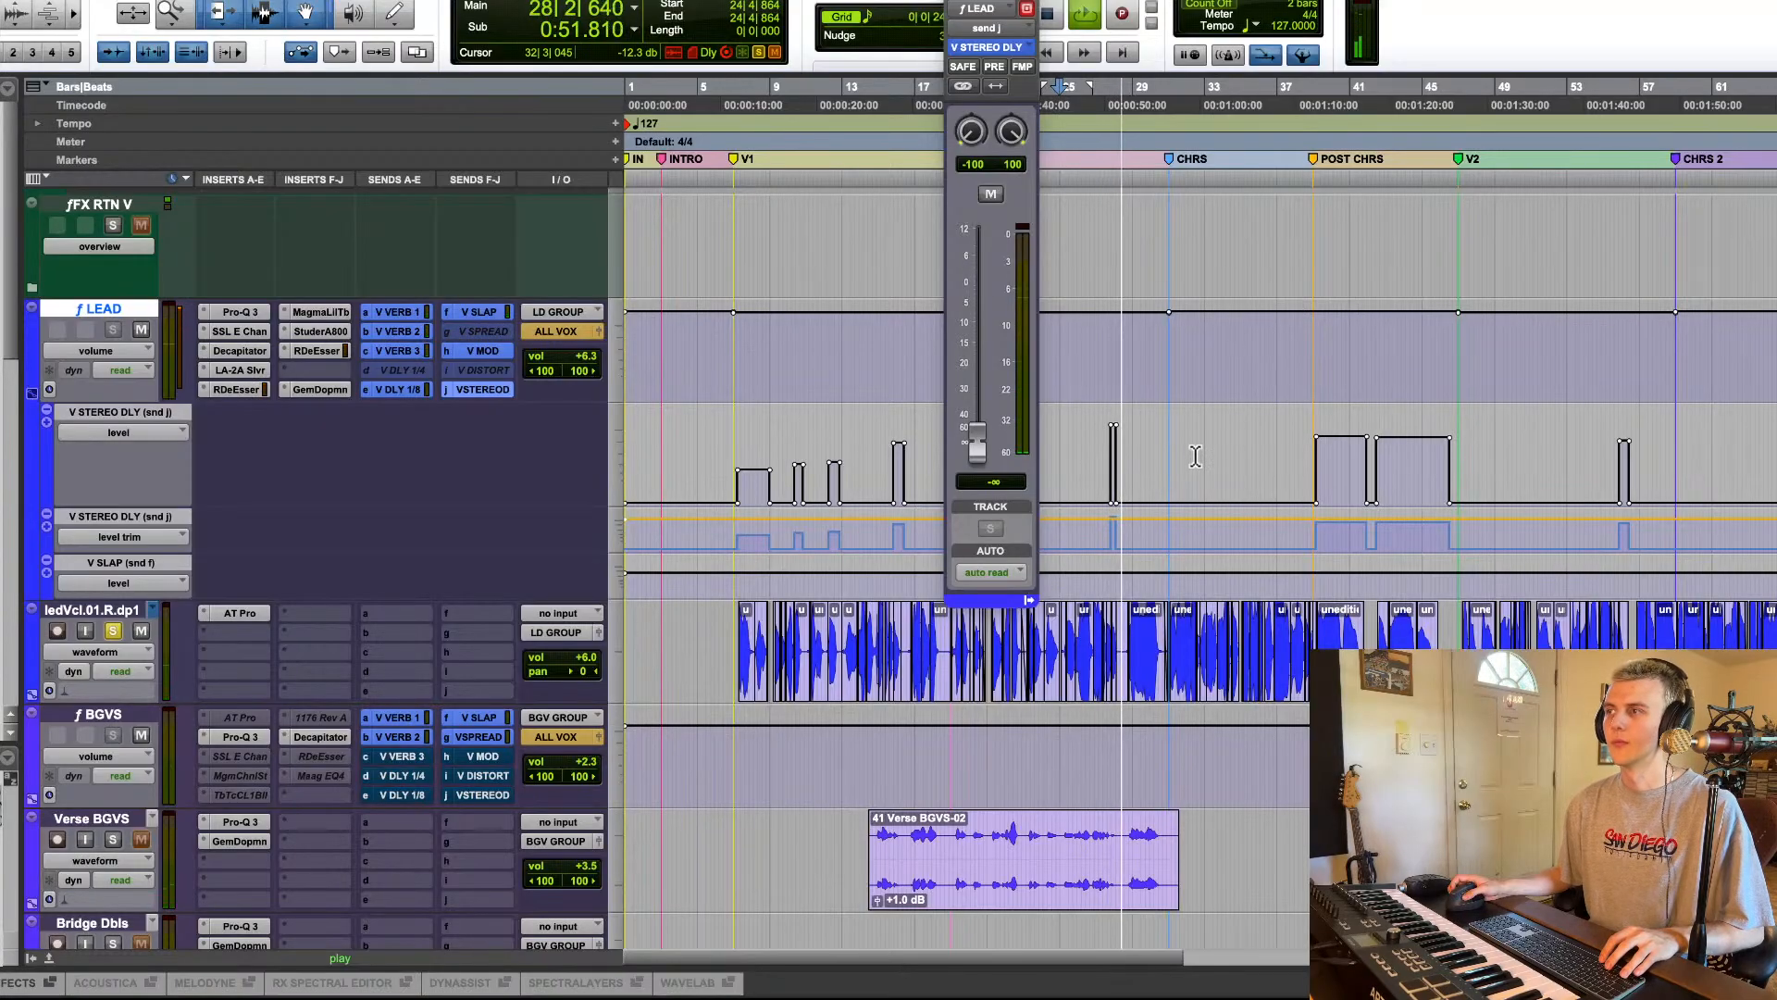
key("space")
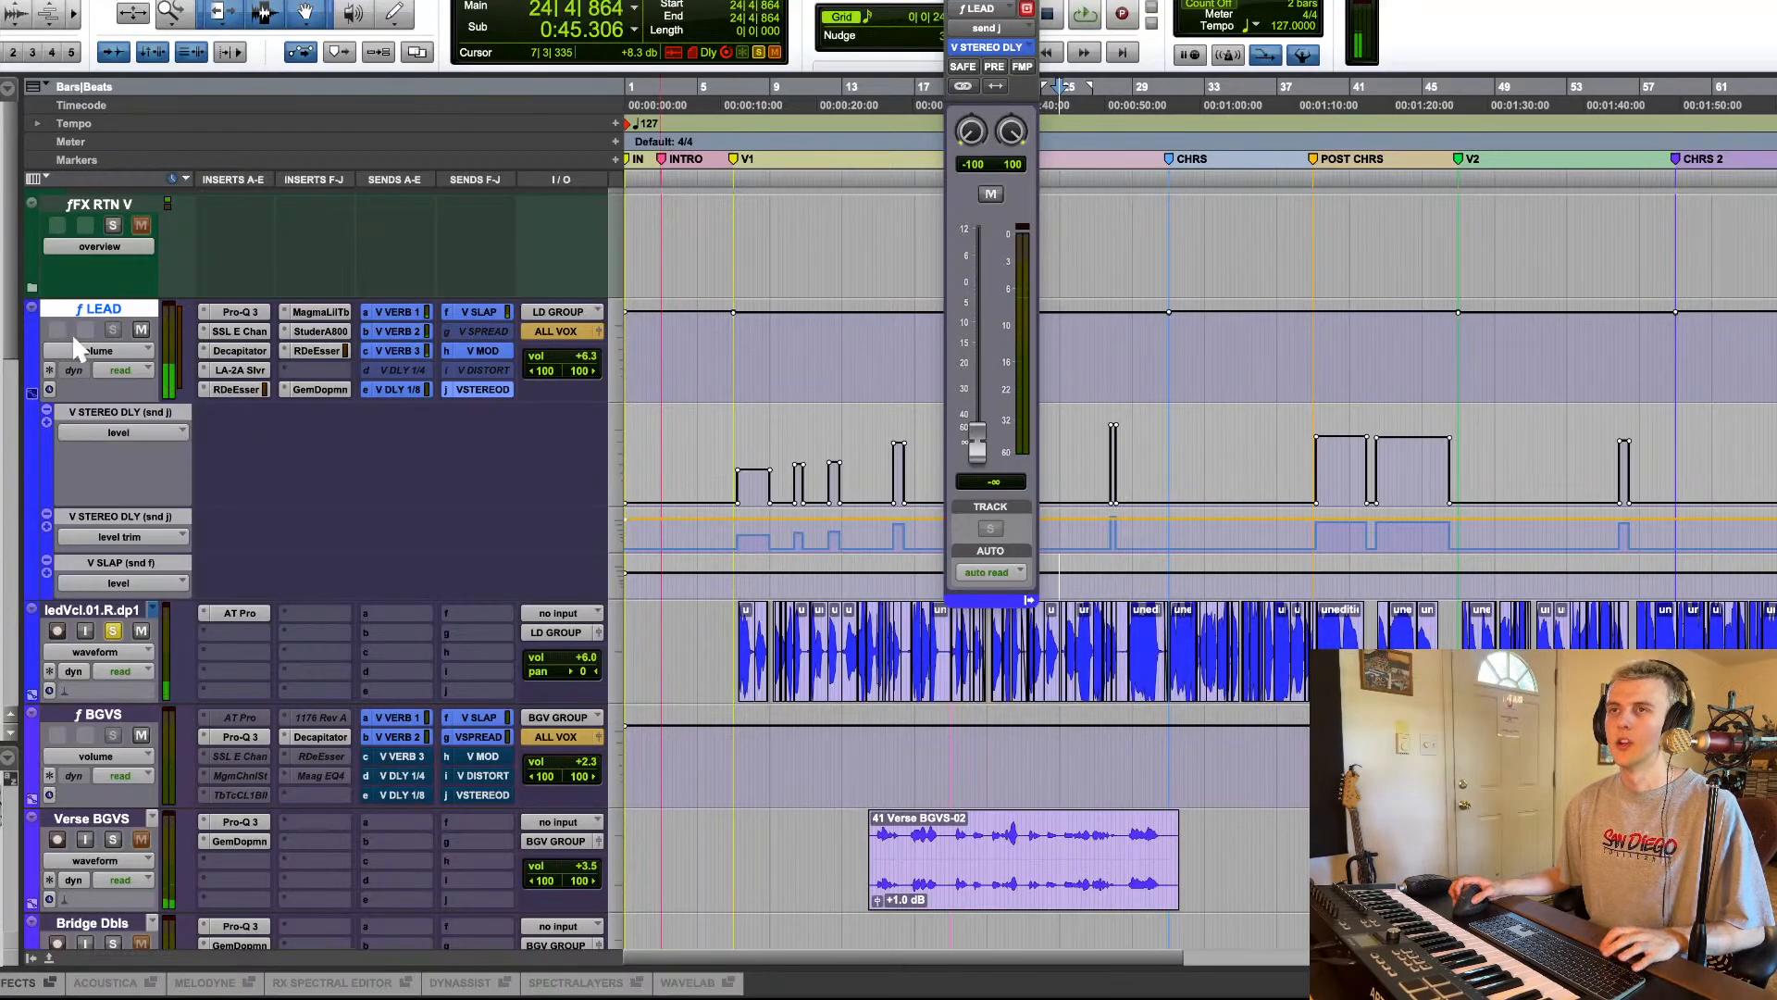
Step: Expand the FX RTN V folder to view the STRO DLY track's plug-ins, and collapse it again
left_click(32, 289)
scroll(296, 554, "down", 5)
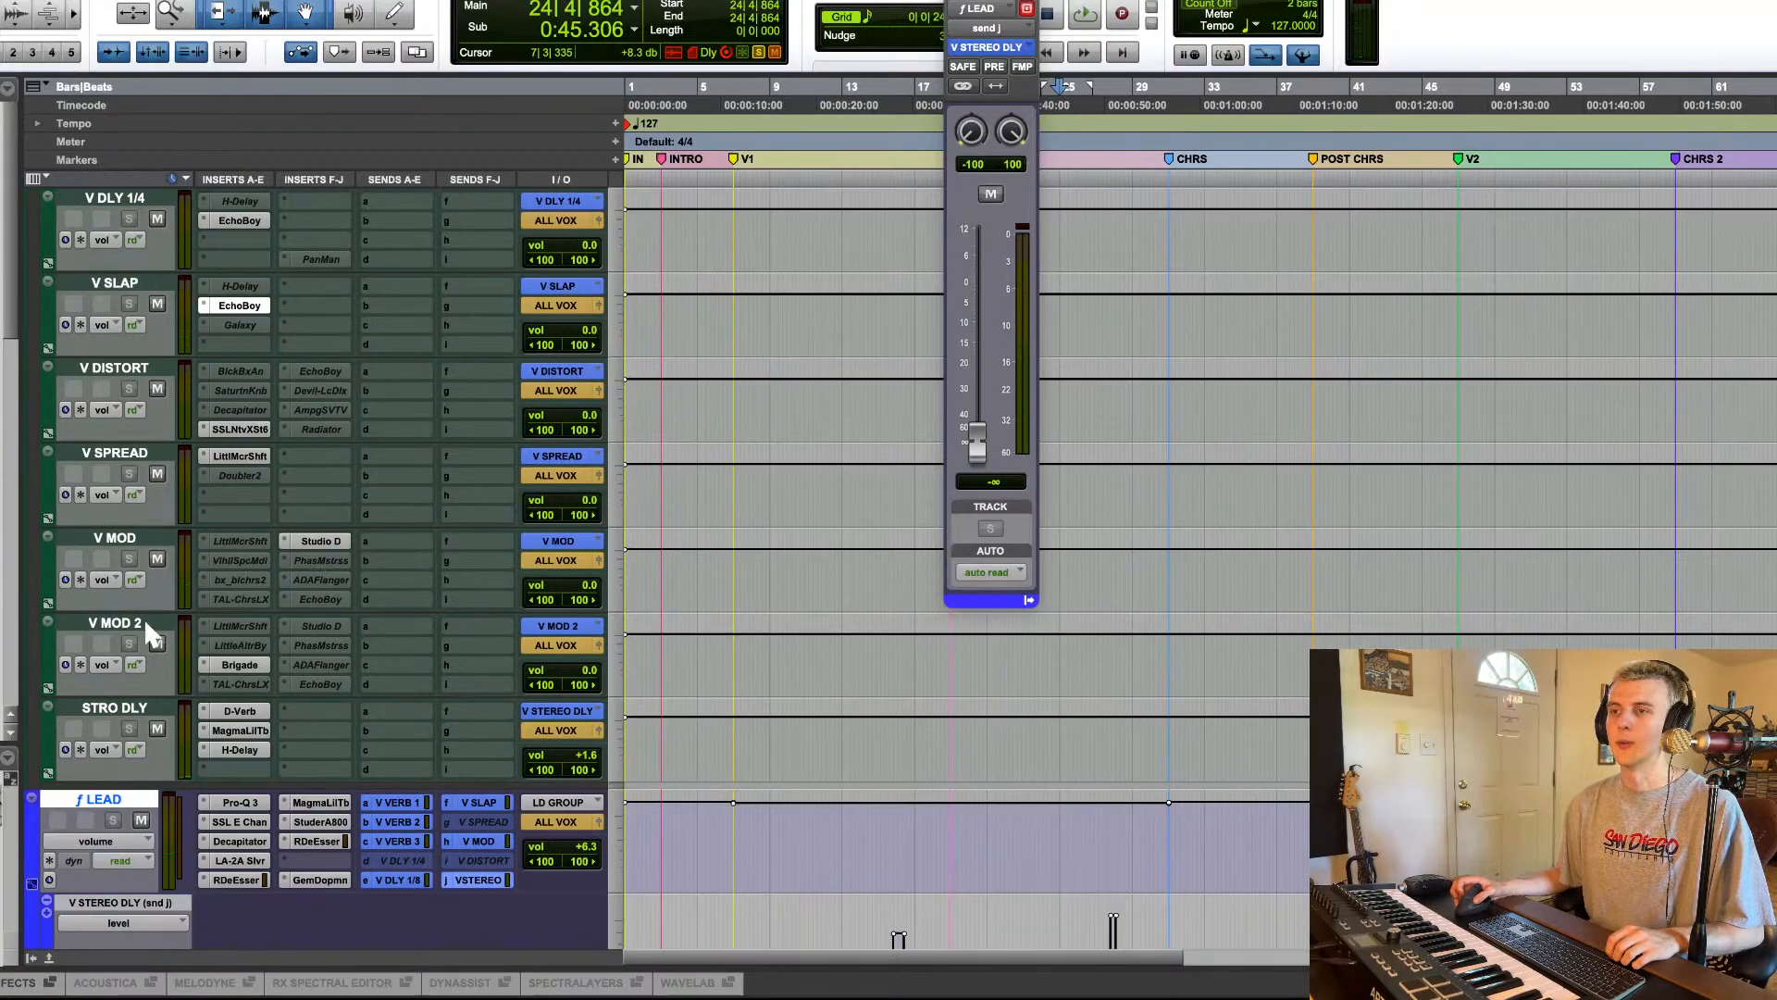
scroll(53, 574, "up", 5)
left_click(30, 286)
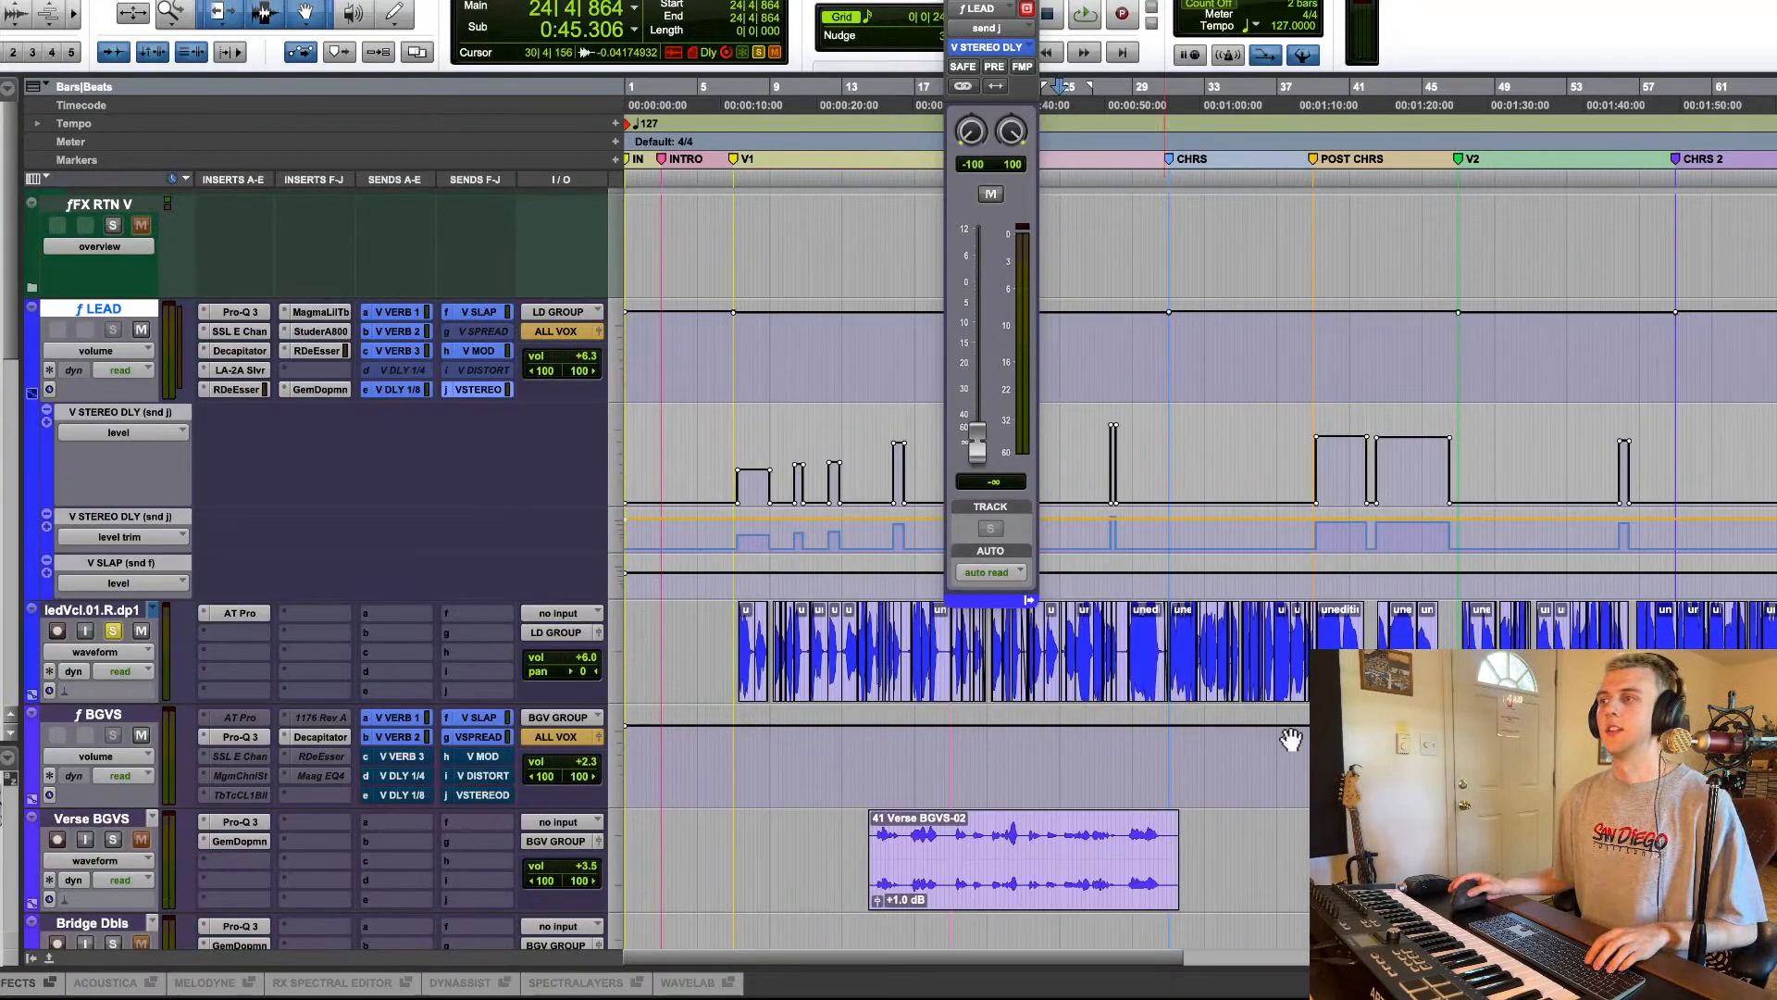
Step: Close the V STEREO DLY send fader and play the first post chorus to hear its automated stereo delay
left_click(496, 390)
key("r")
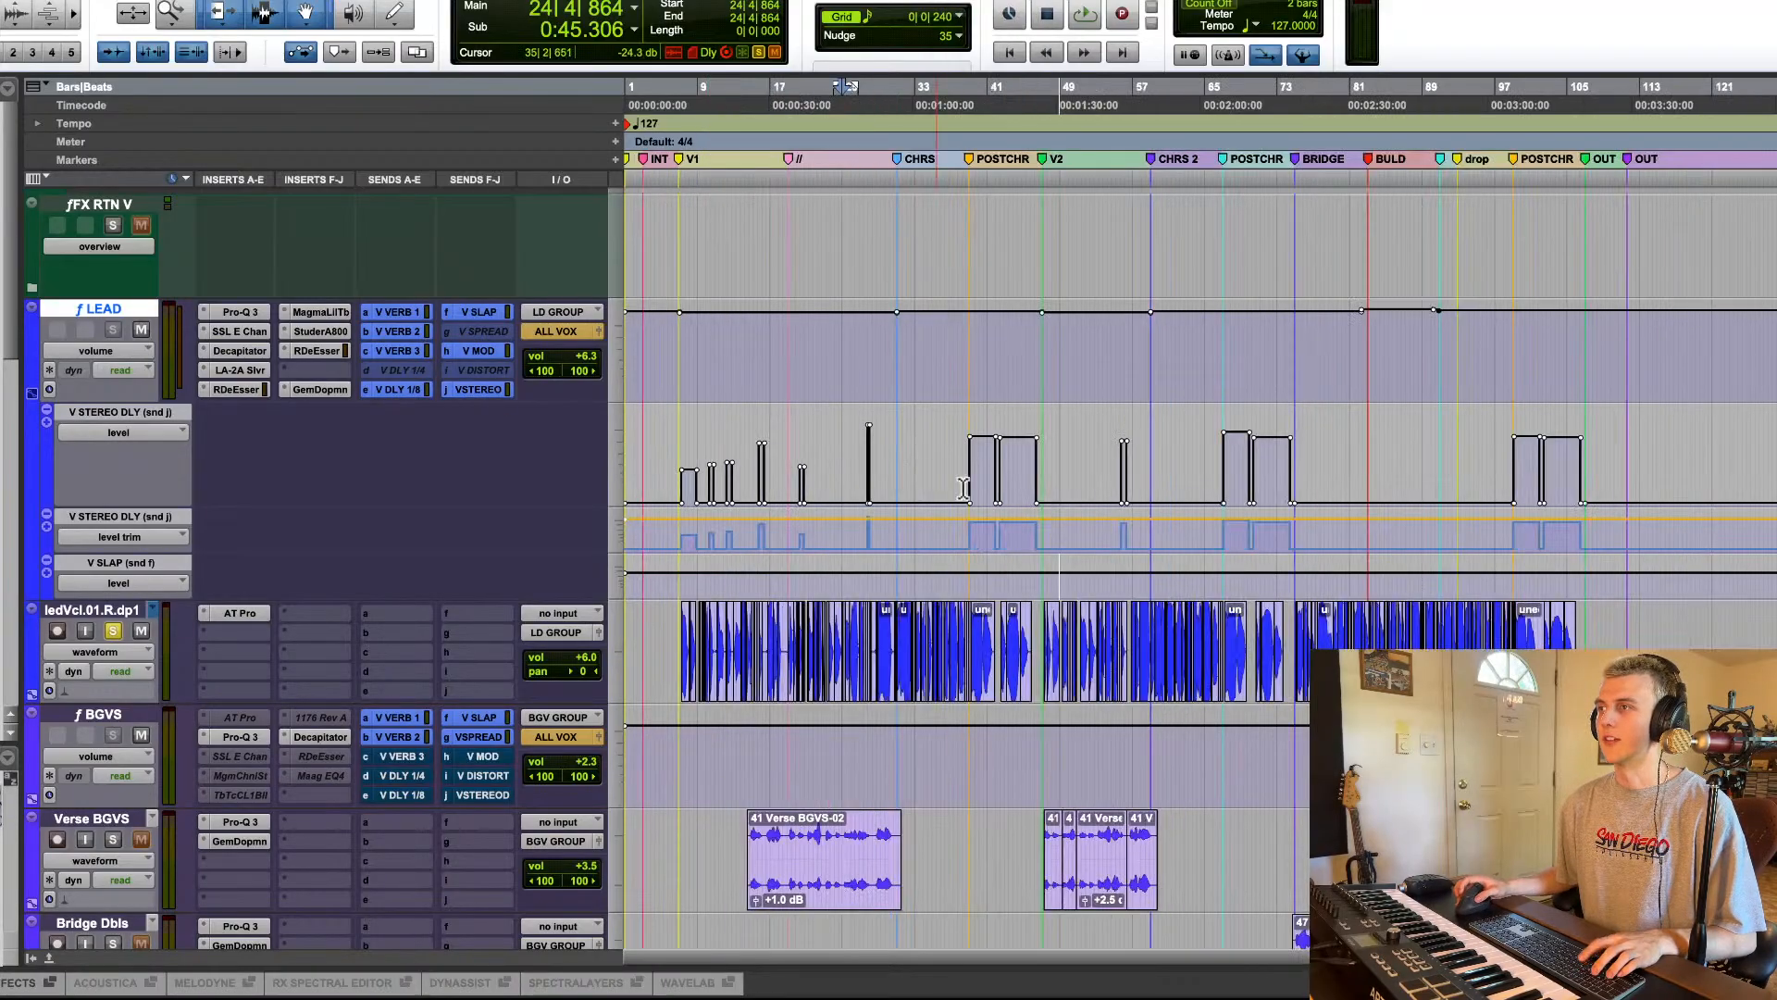
left_click_drag(885, 455, 1038, 460)
left_click(1084, 461)
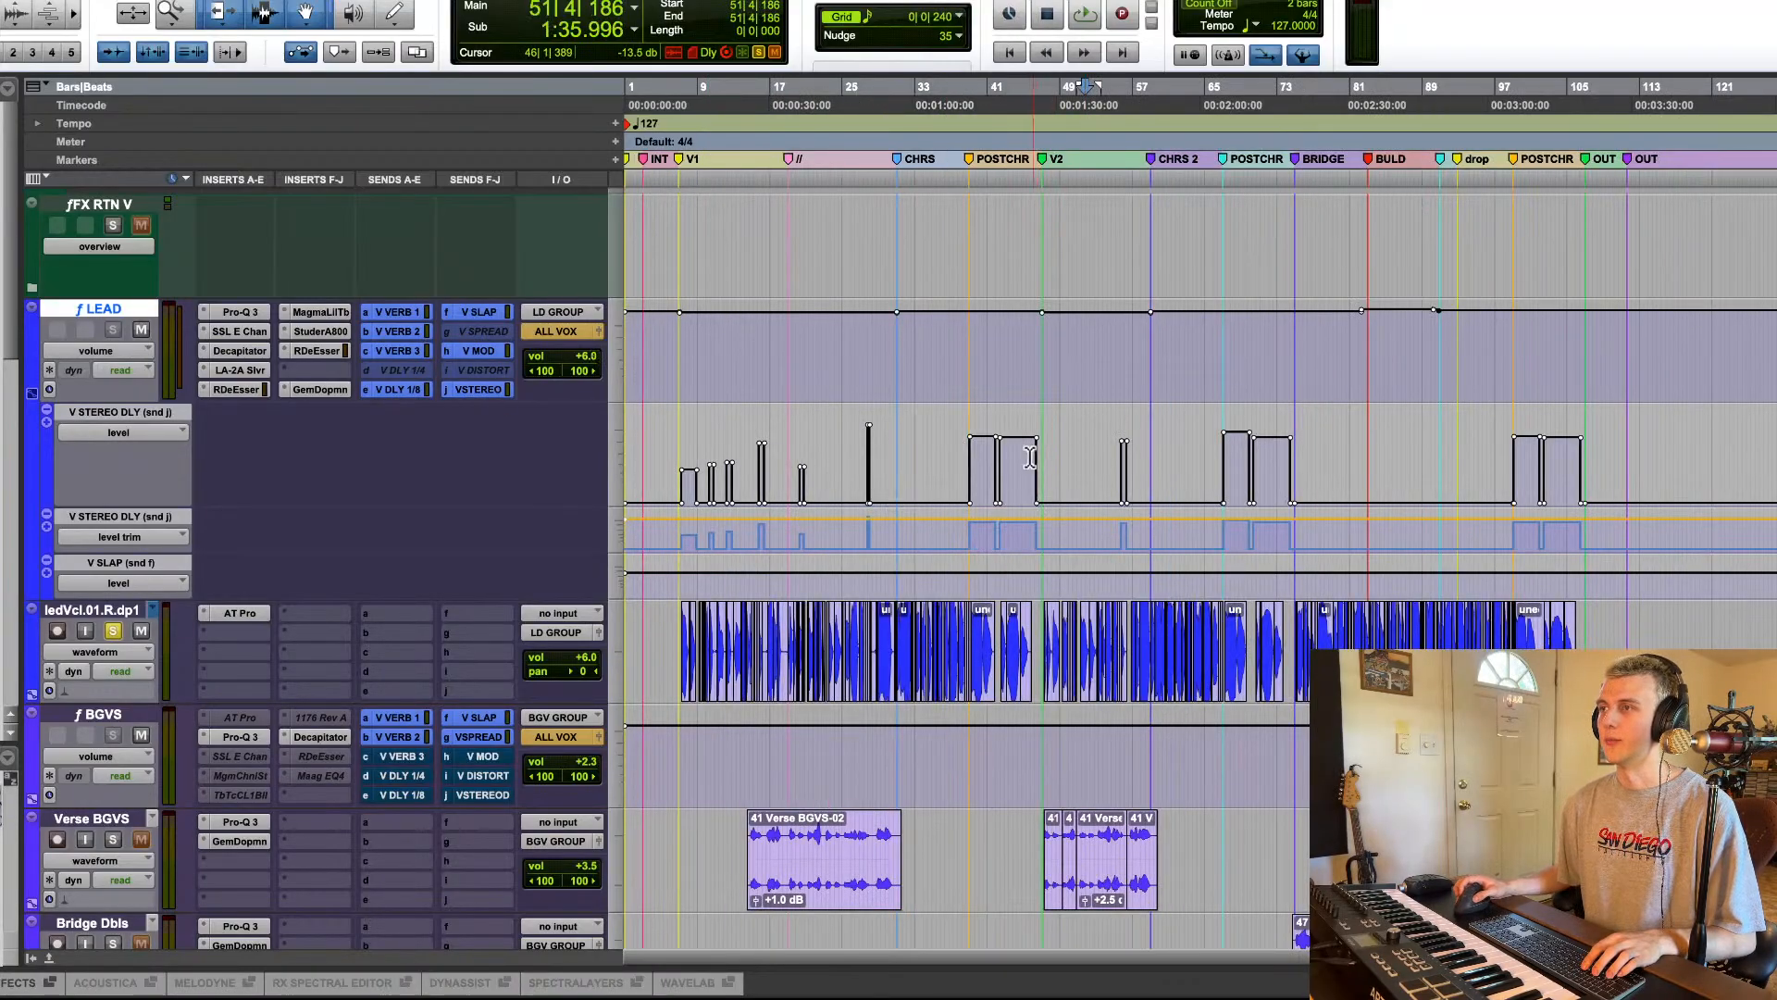
left_click(974, 458)
key("t")
key("space")
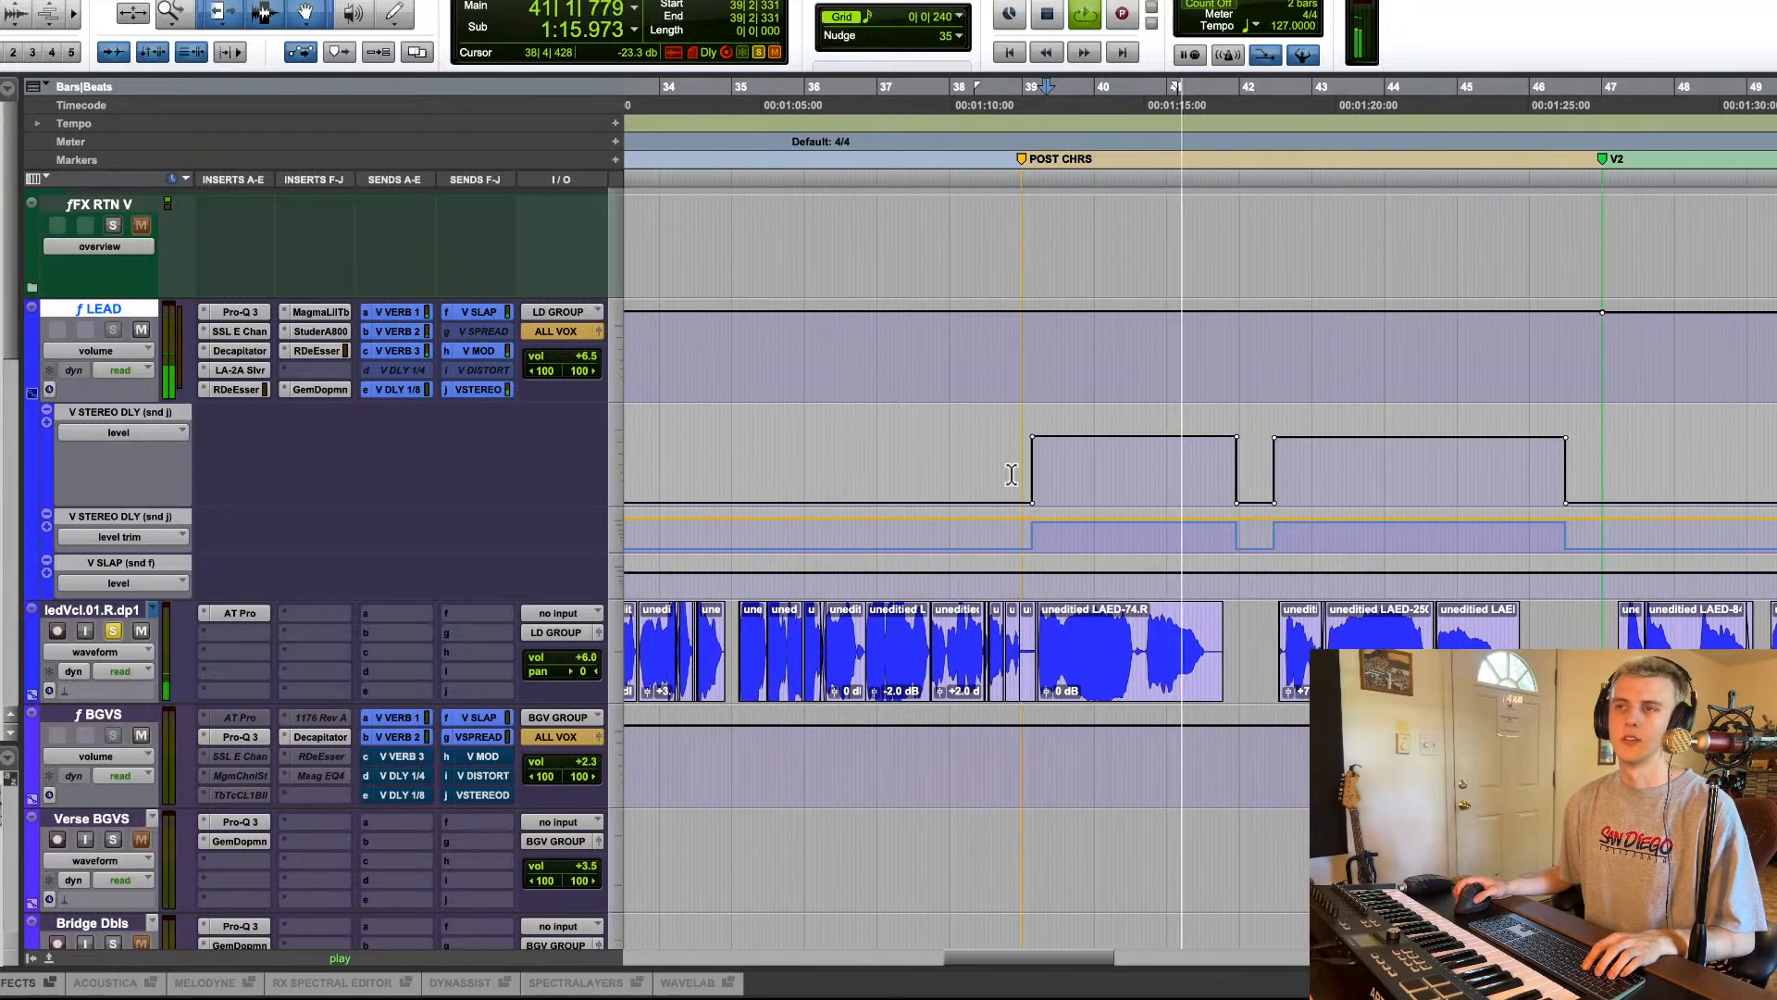
key("space")
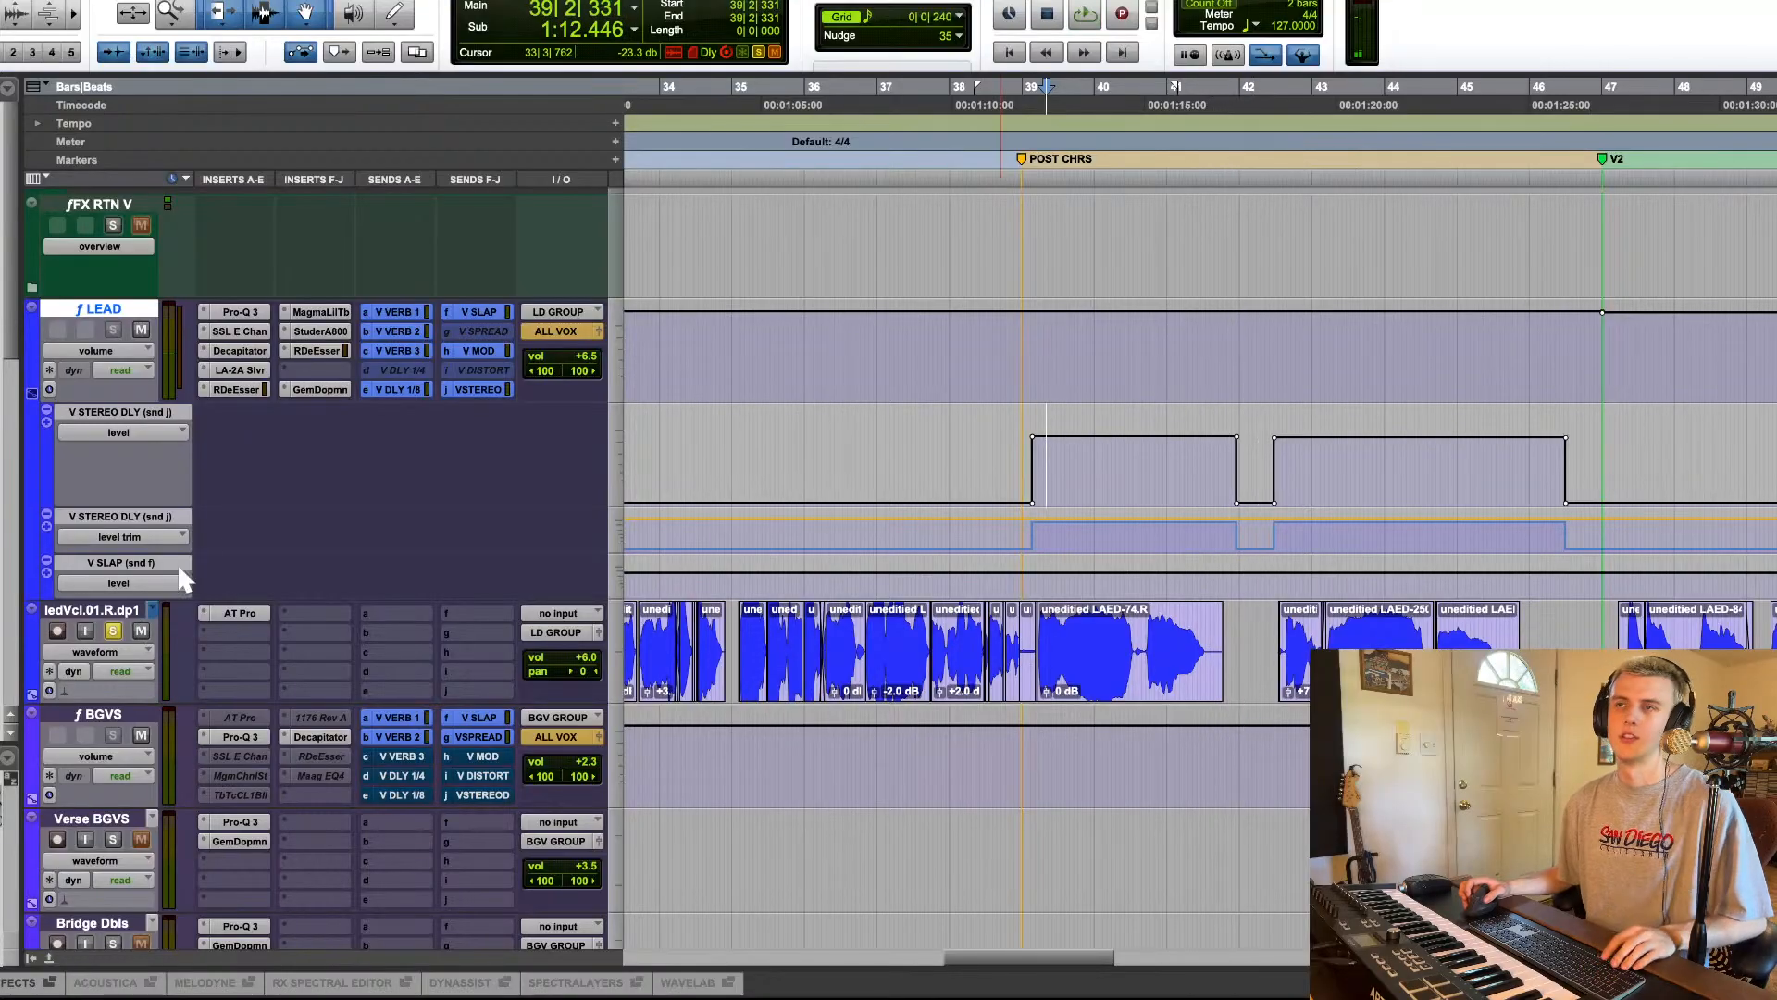
Step: Open the Pro-Q 3 on LEAD, examine its low cut and EQ bands, and close it
left_click(242, 313)
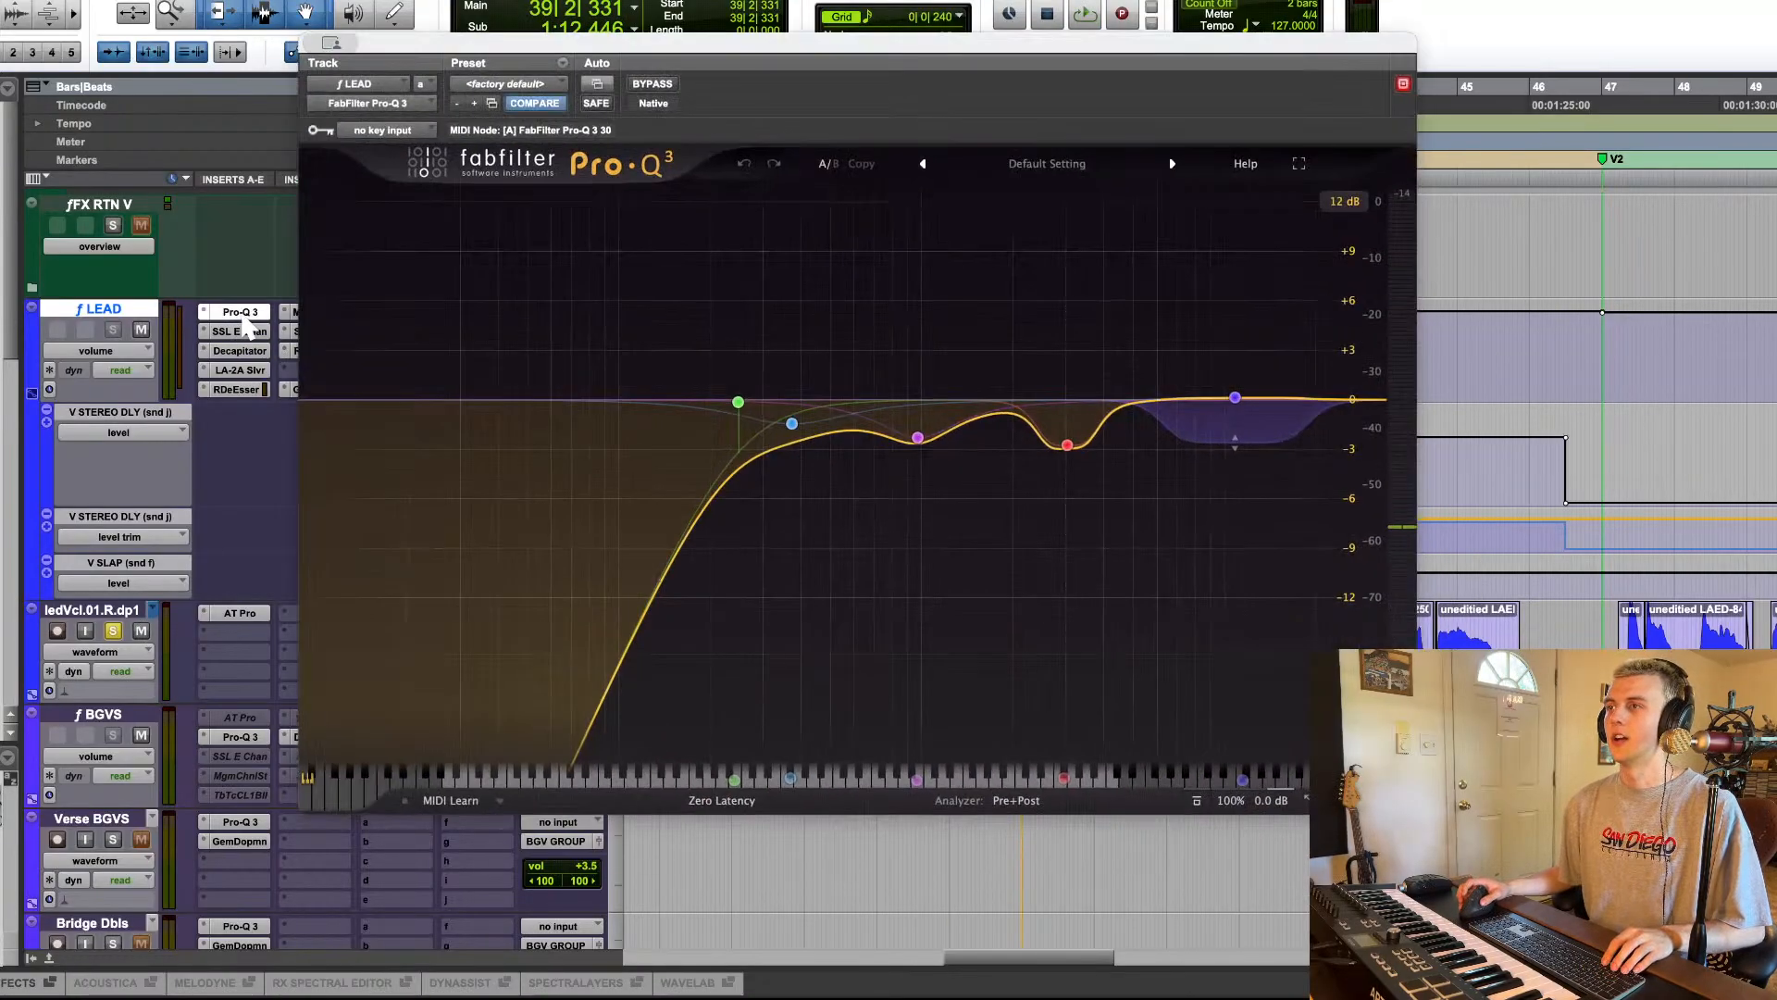
left_click_drag(523, 53, 618, 102)
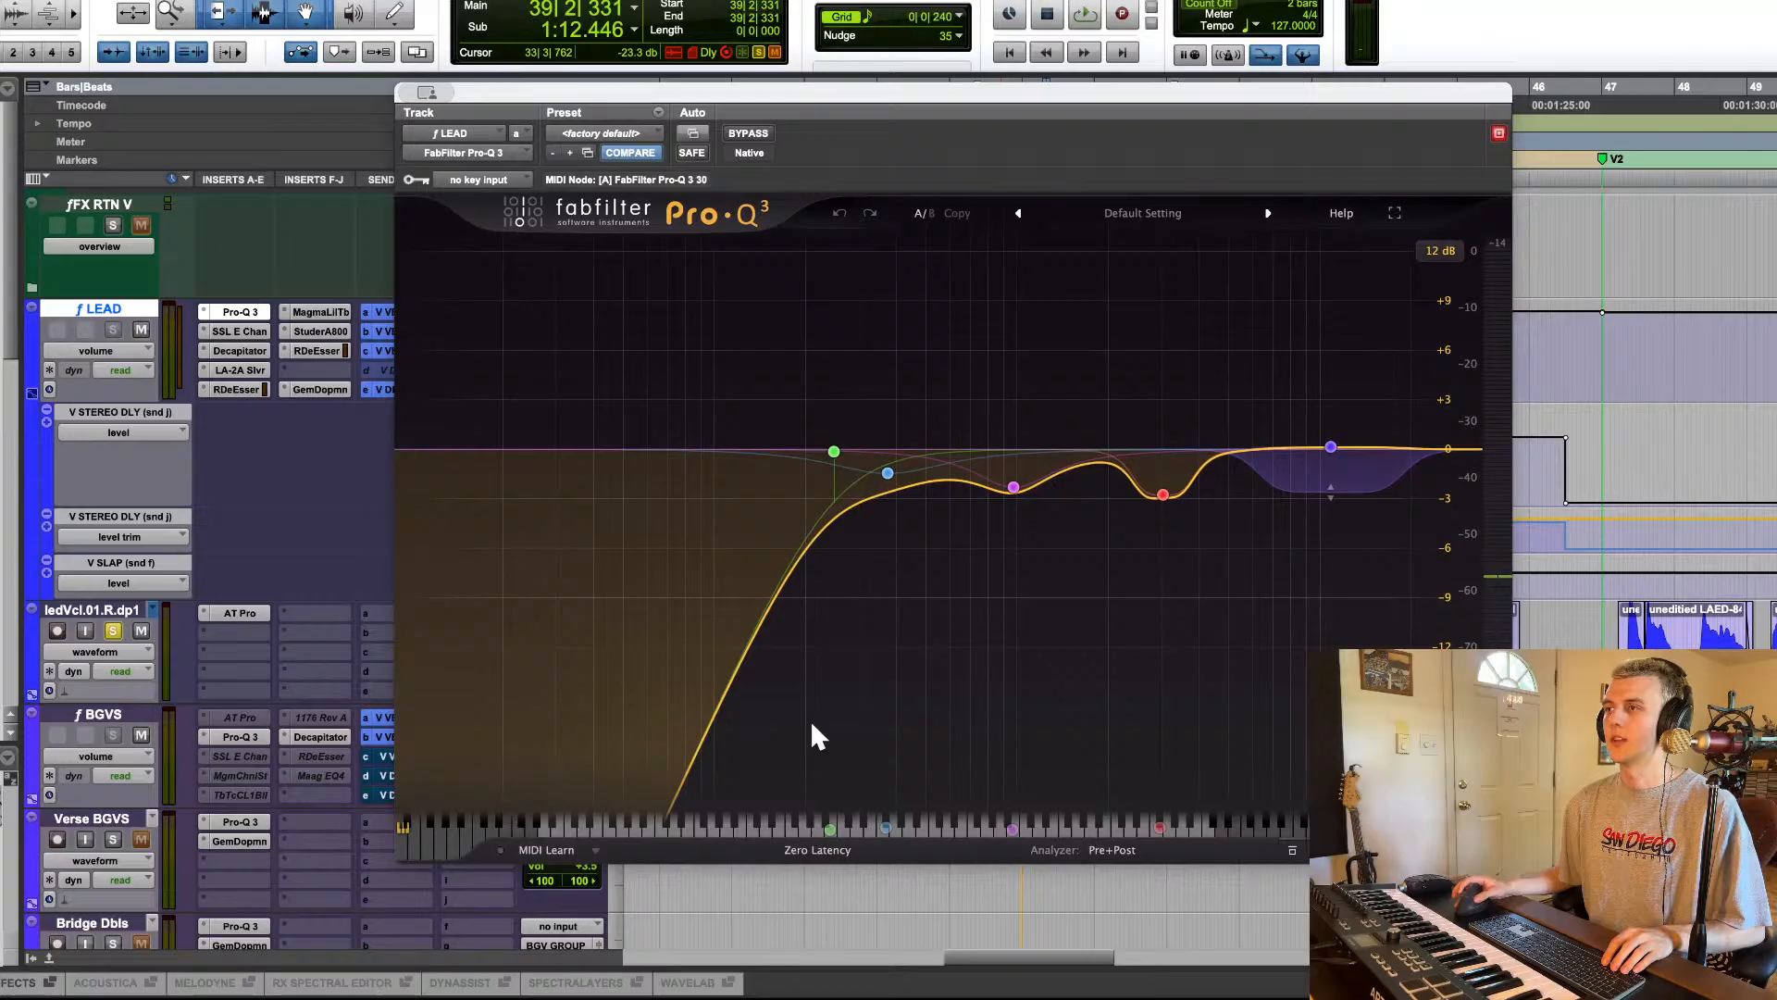
mouse_move(803, 389)
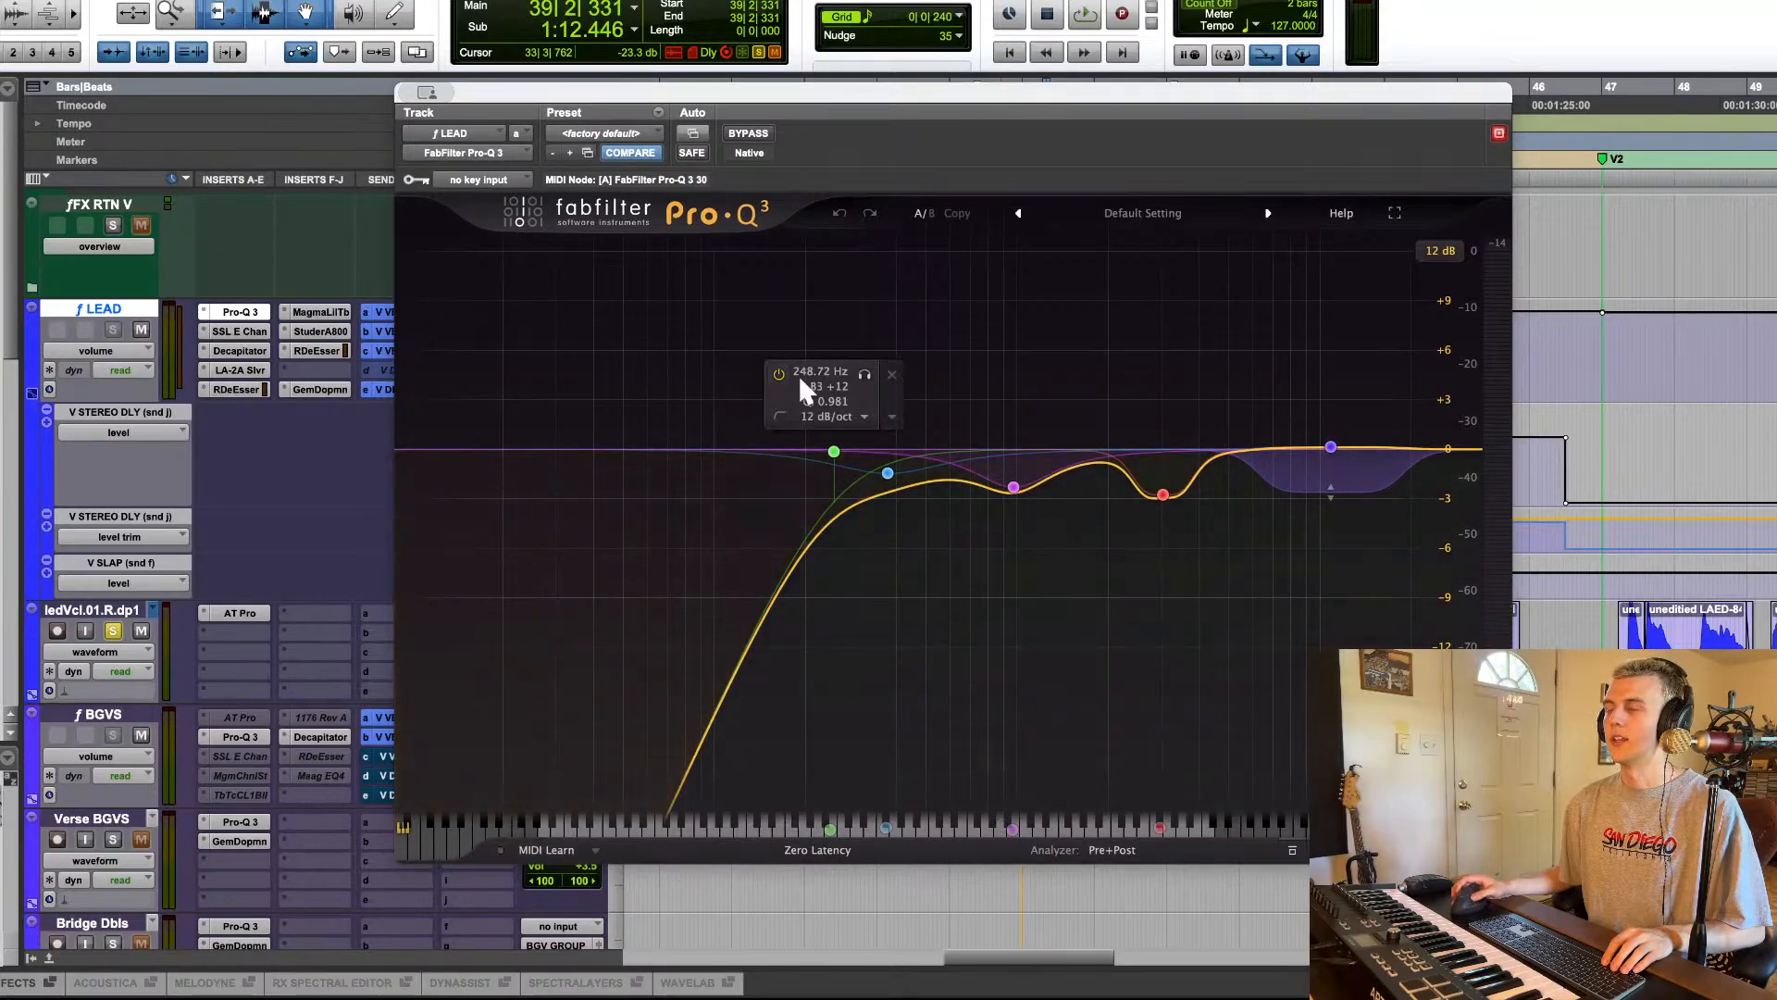
left_click(247, 315)
Step: View the SSL E Channel Strip and Decapitator plug-ins on LEAD, and close them
left_click(242, 331)
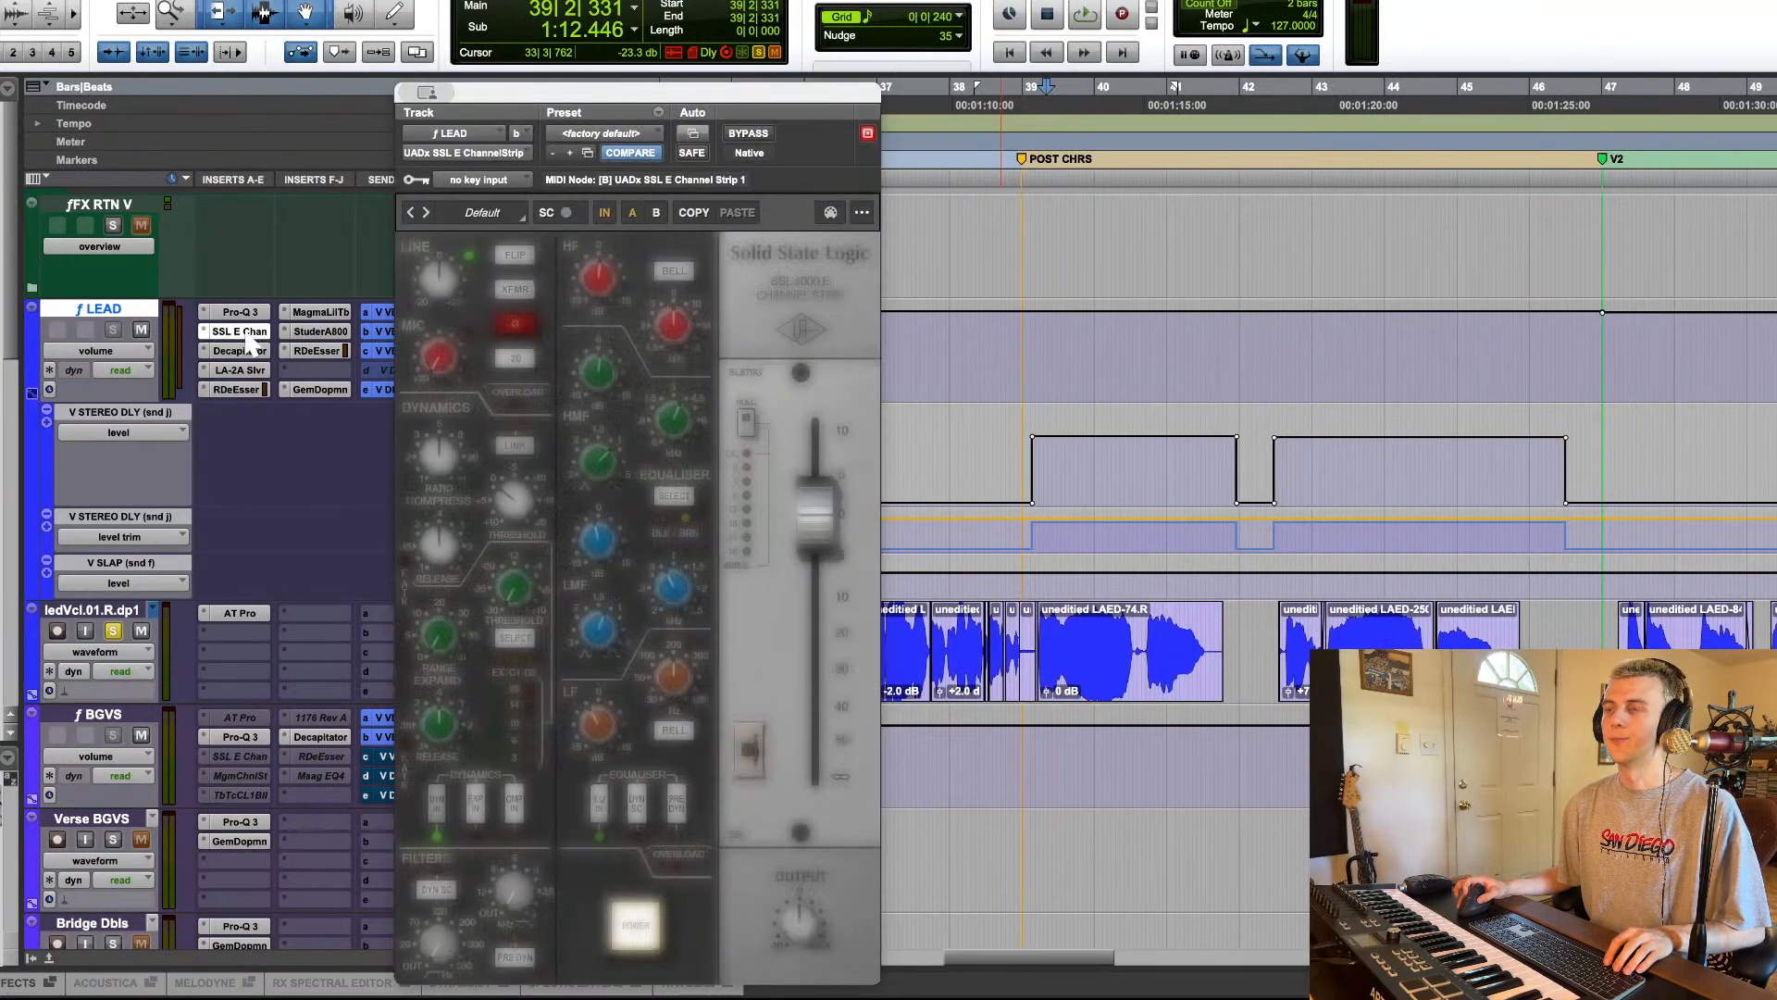
left_click(247, 349)
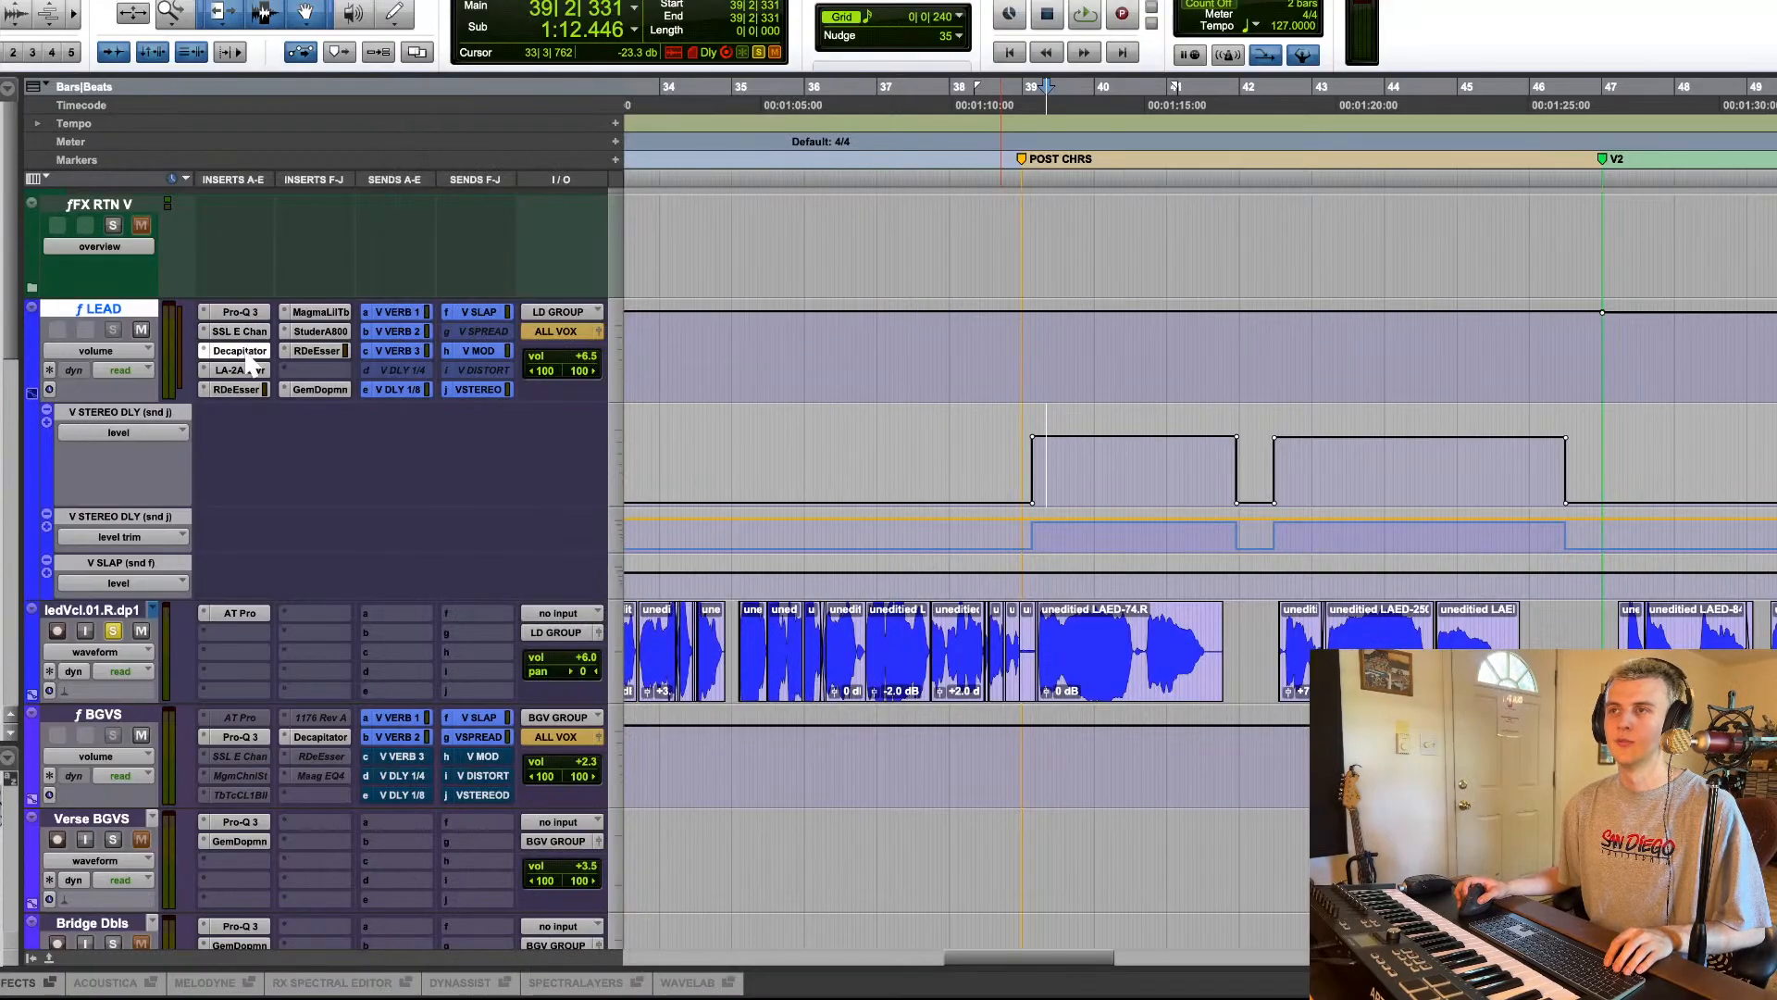
left_click(248, 354)
left_click(252, 353)
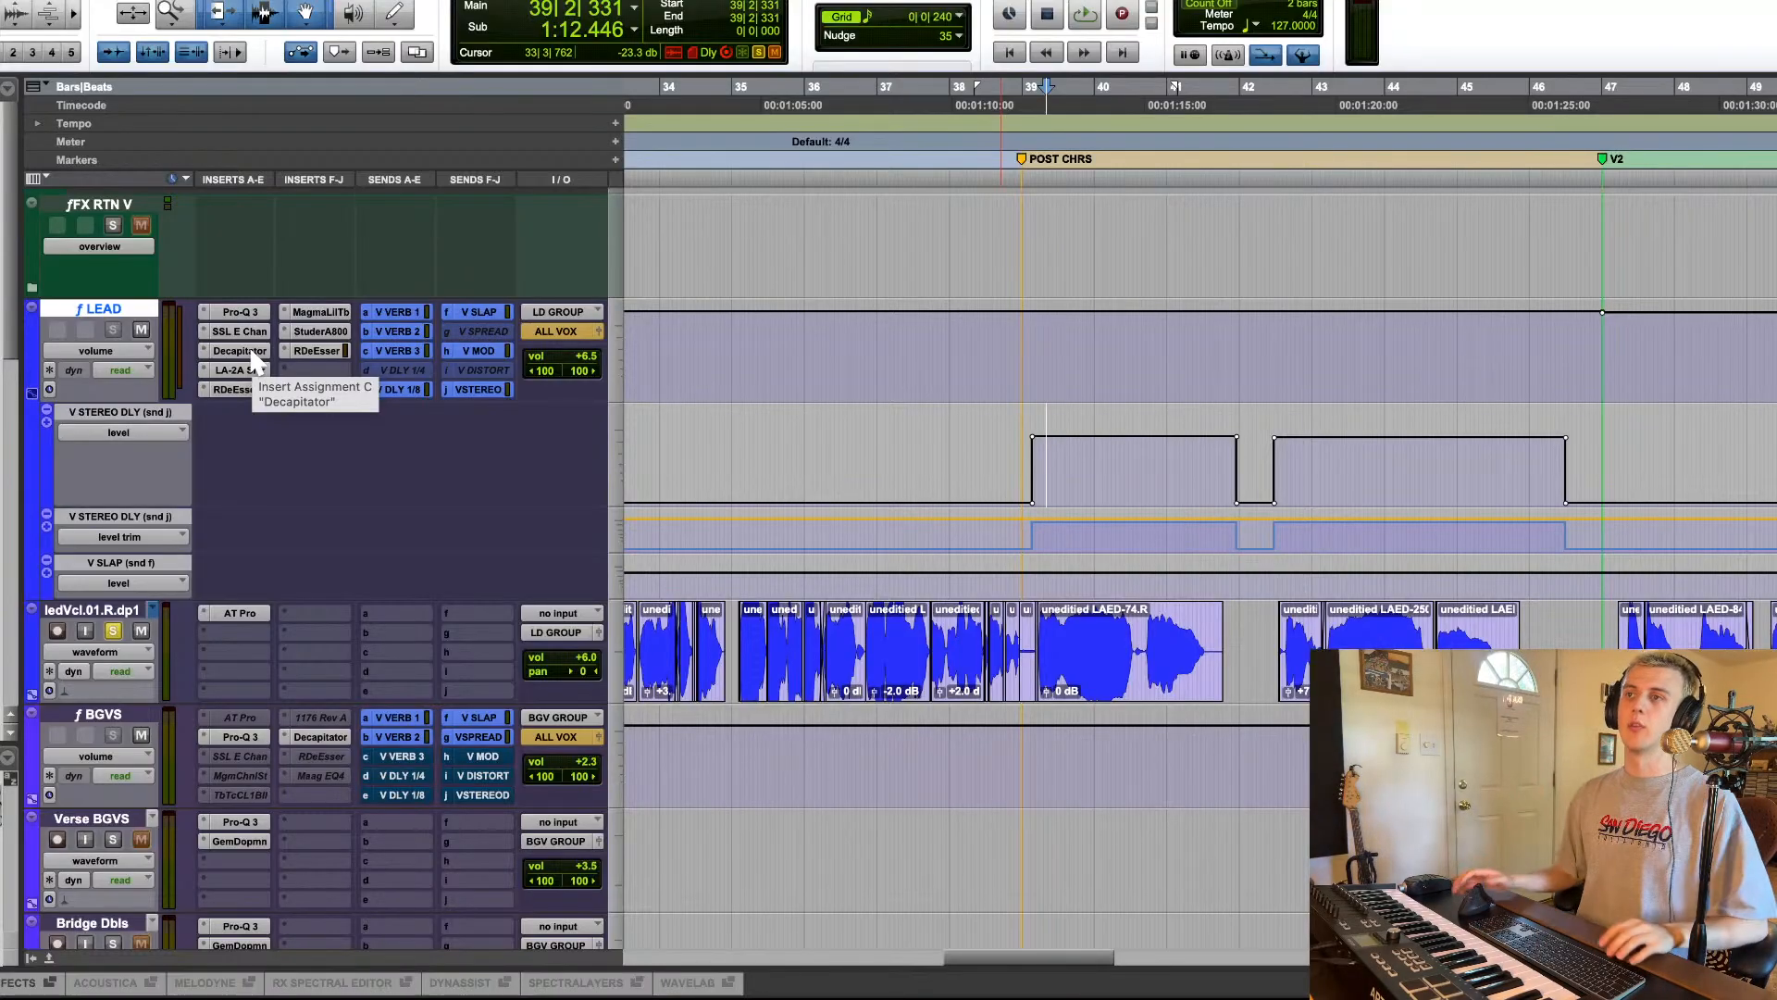
Step: View LEAD's Magma Lil Tube and Studer A800 plug-ins, and play from around bar 34 to audition the saturation
left_click(322, 314)
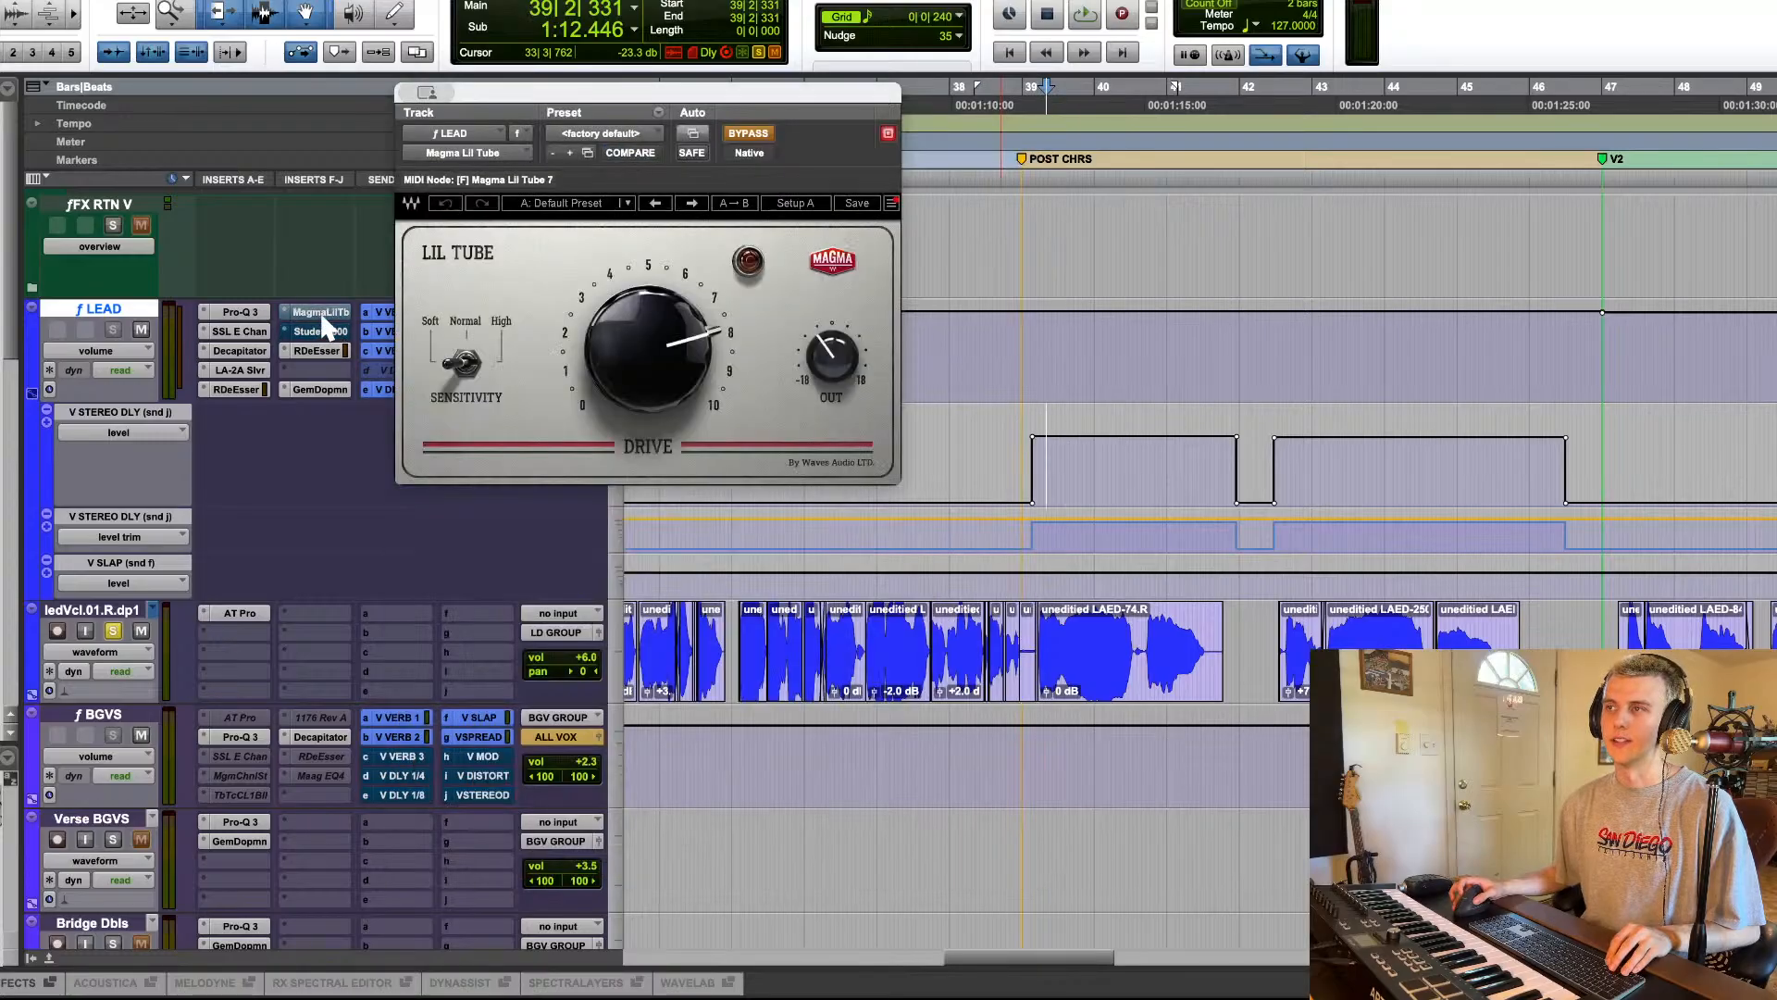
left_click(320, 331)
left_click(322, 335)
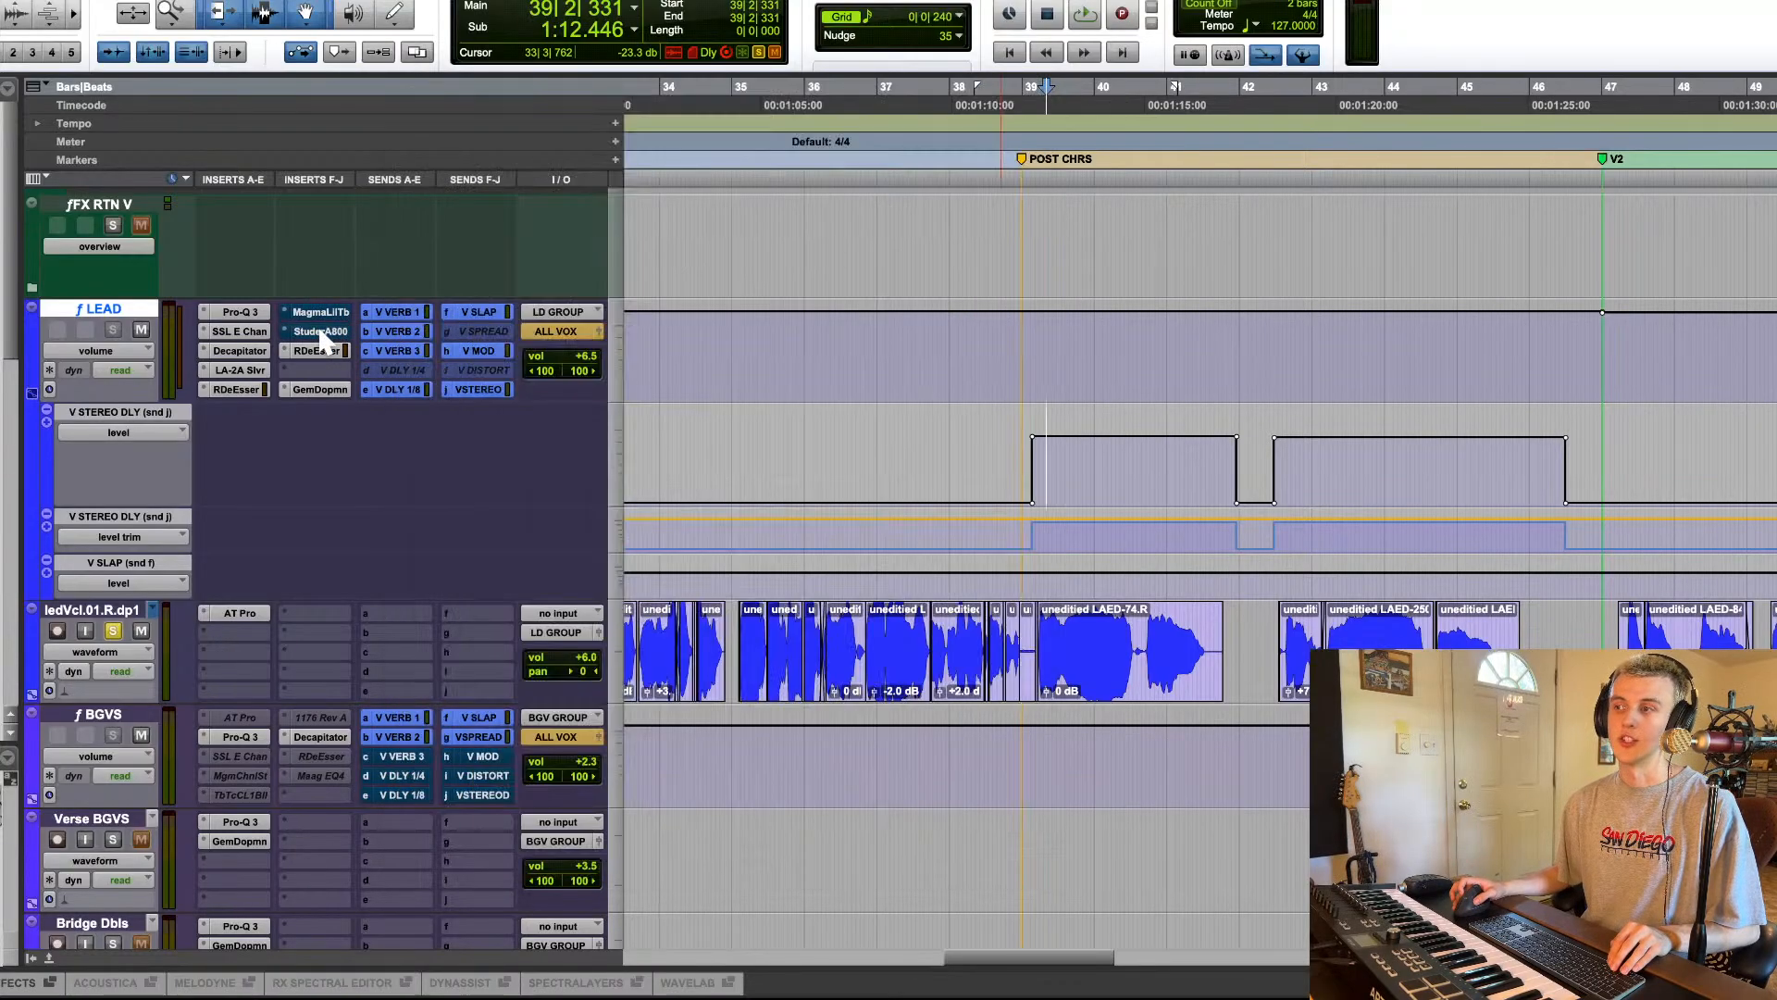
left_click(729, 548)
key("space")
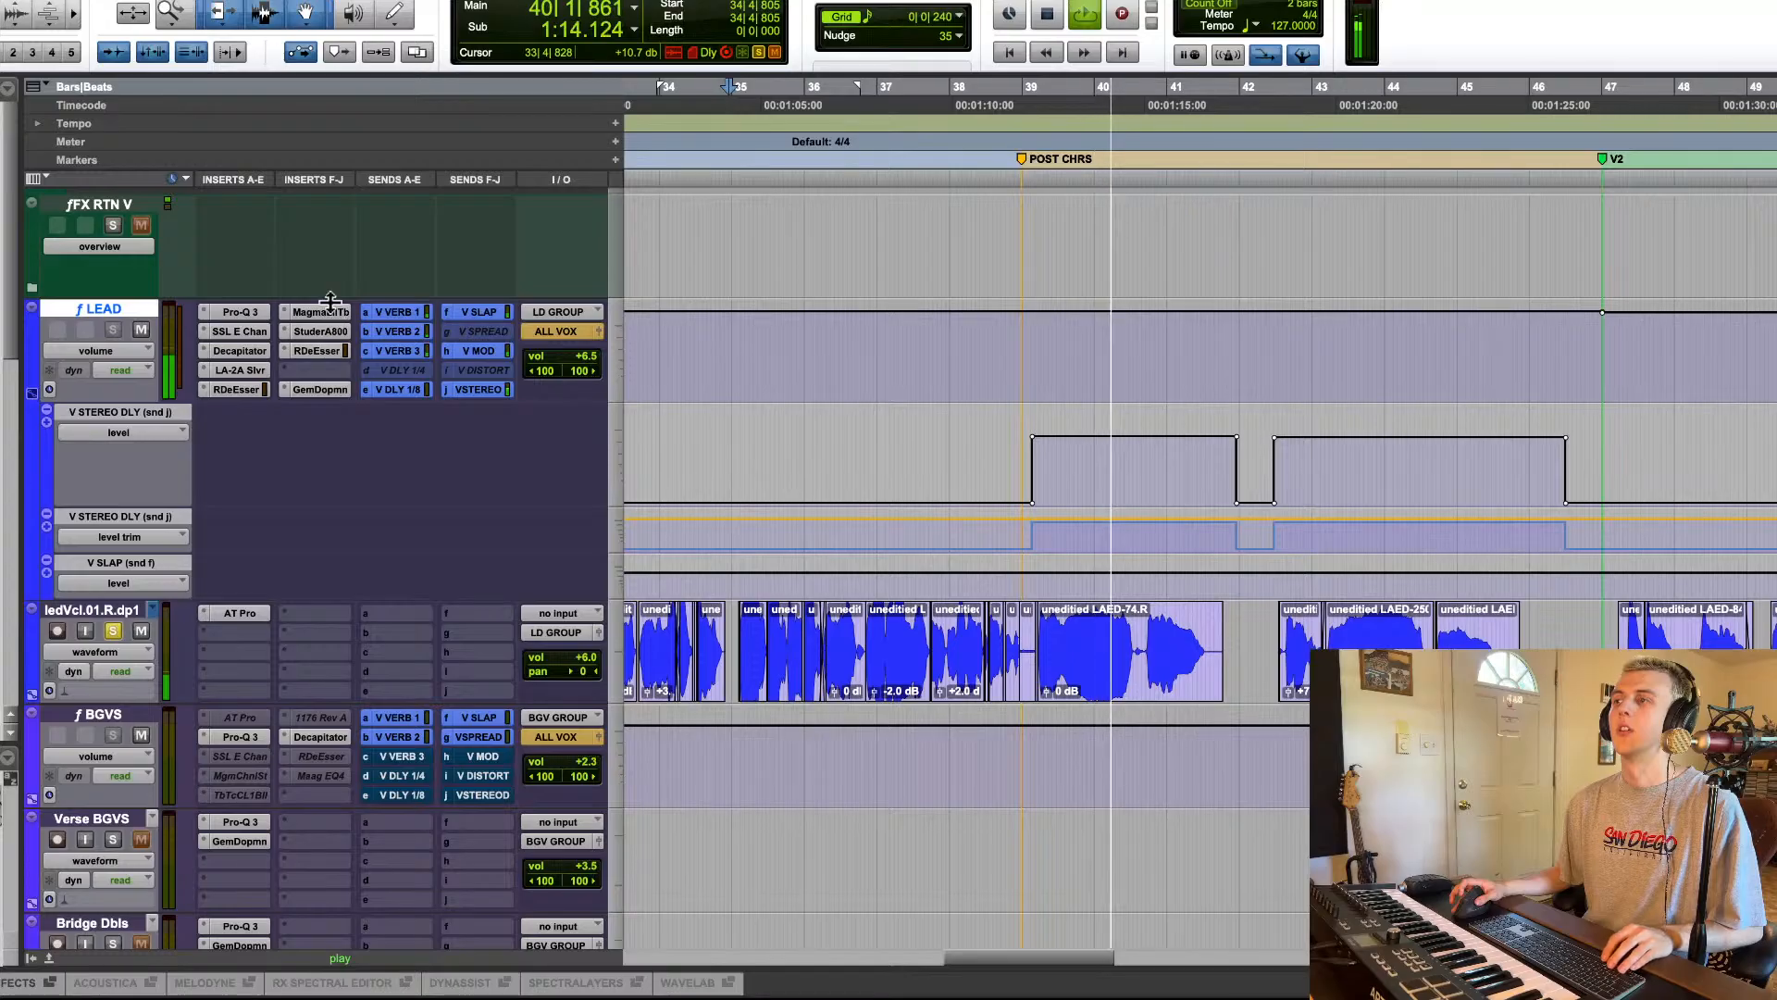
key("space")
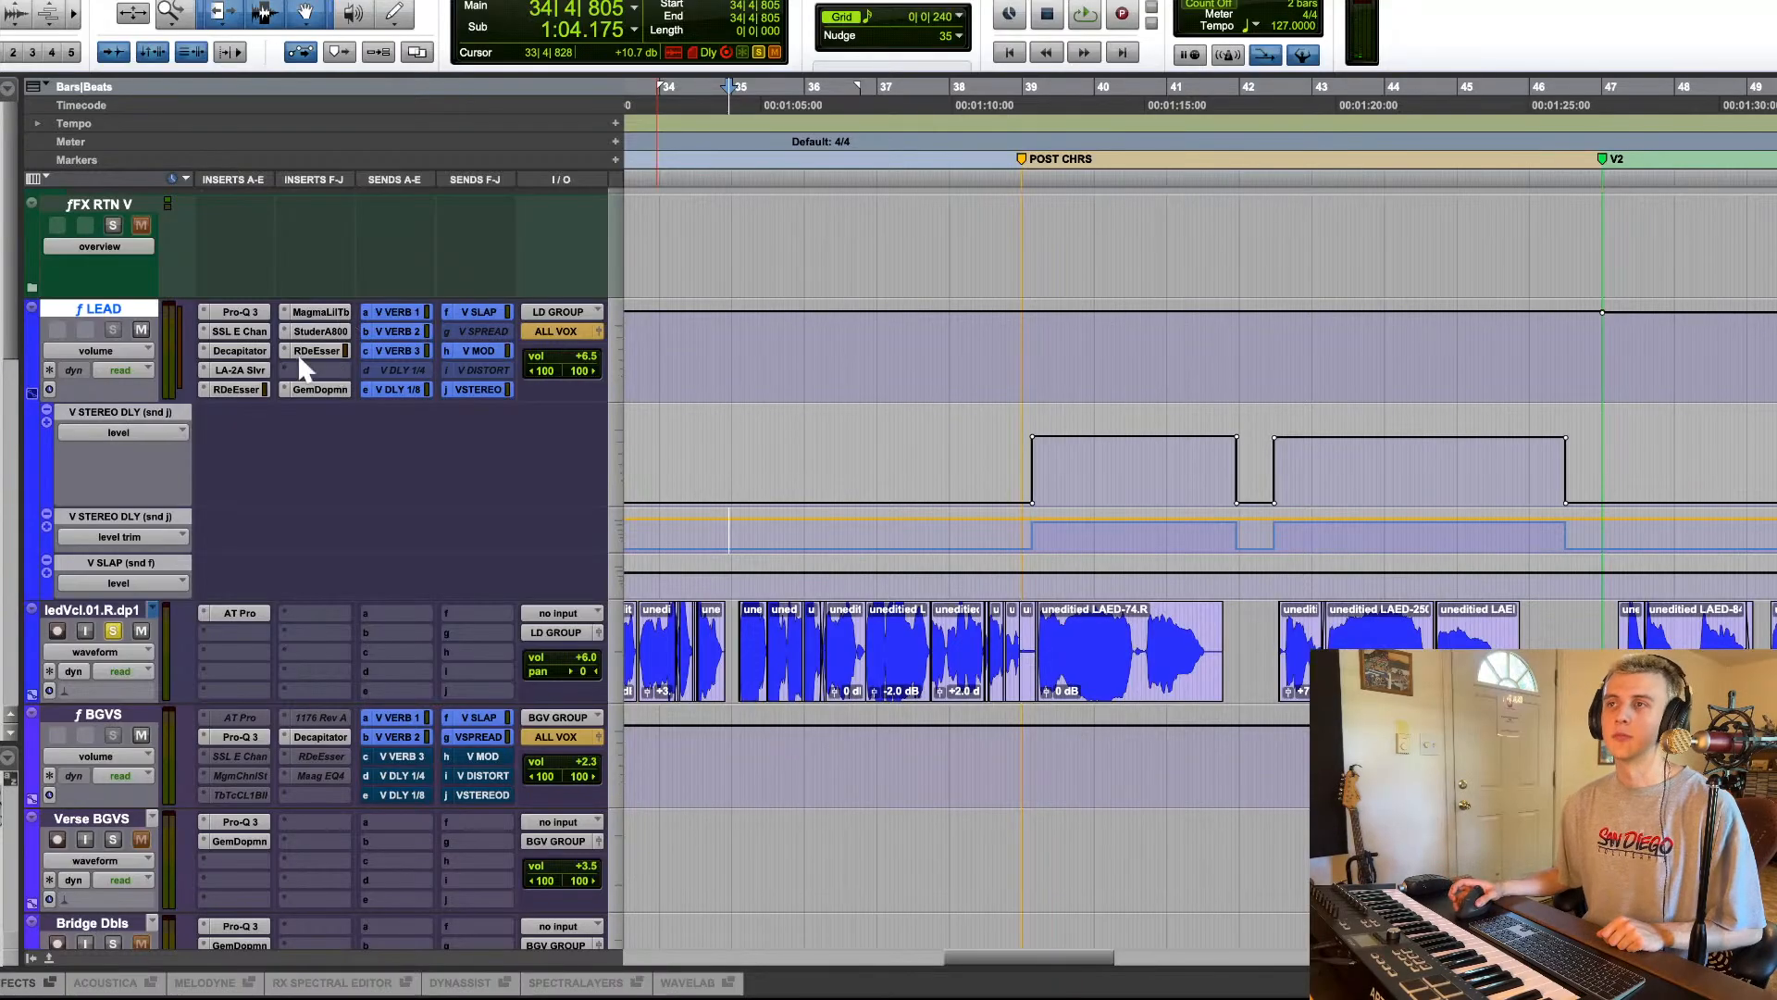
Step: Open the LA-2A Silver compressor on LEAD and briefly play the chorus vocal clips around bar 34
left_click(225, 370)
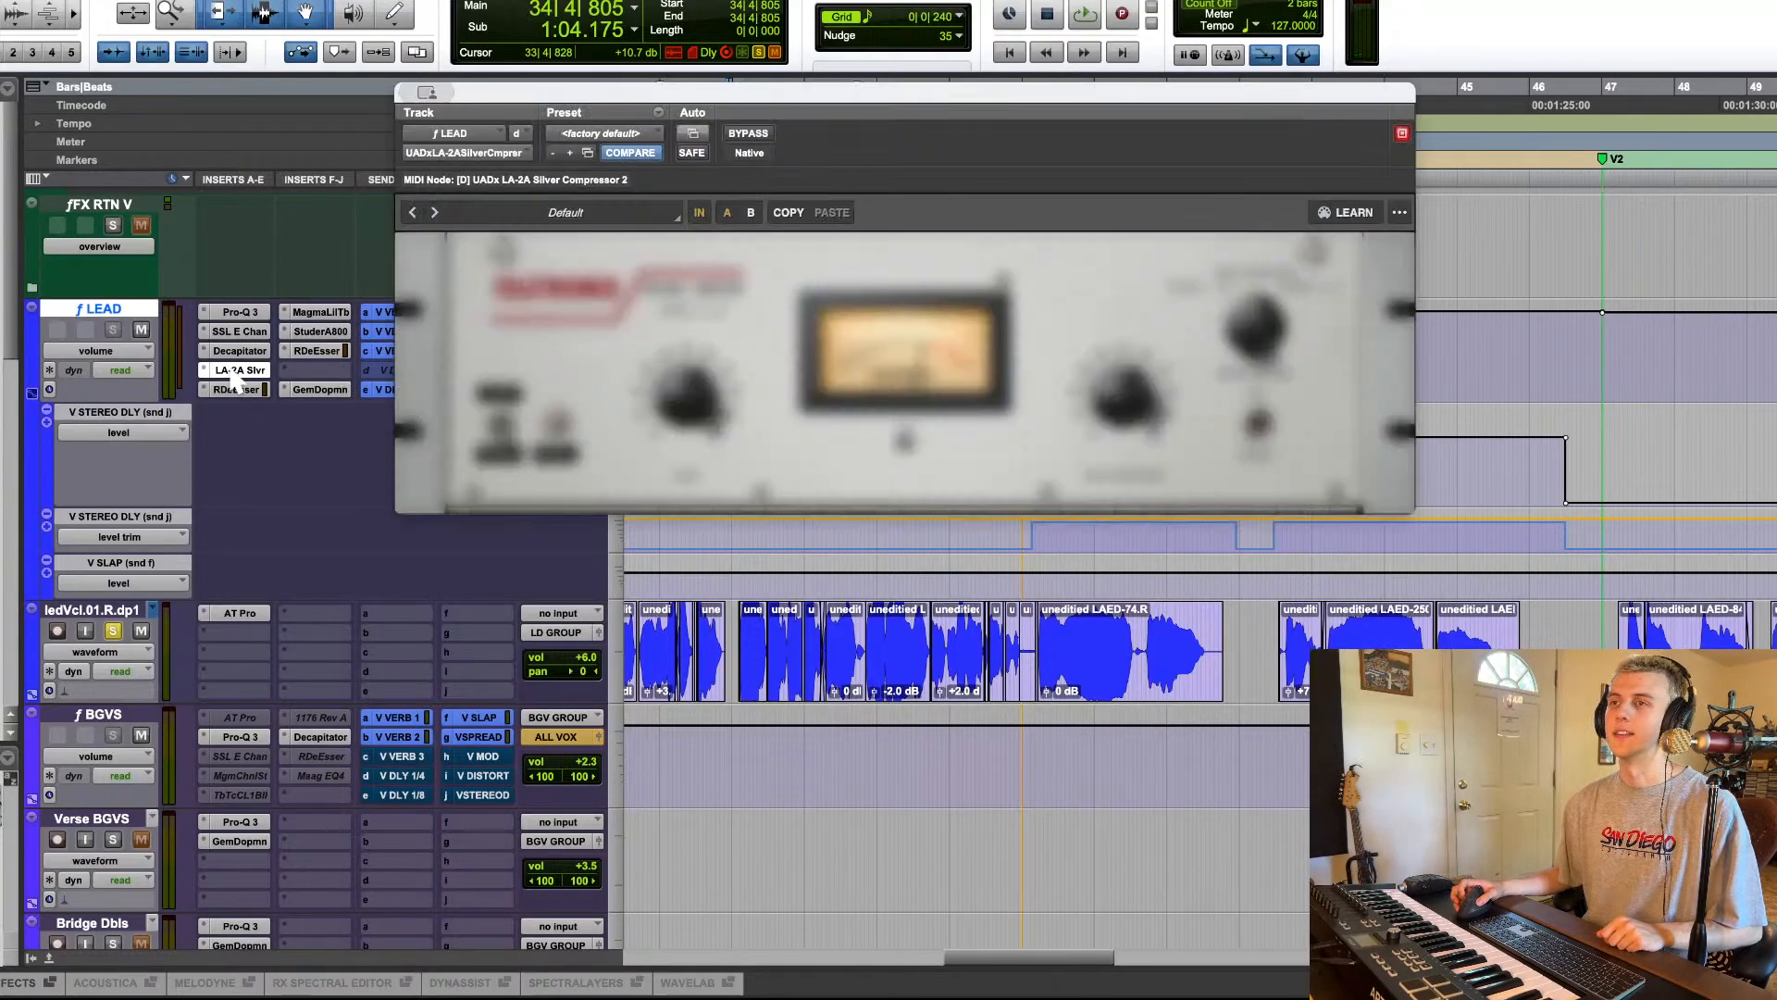
scroll(1036, 717, "up", 2)
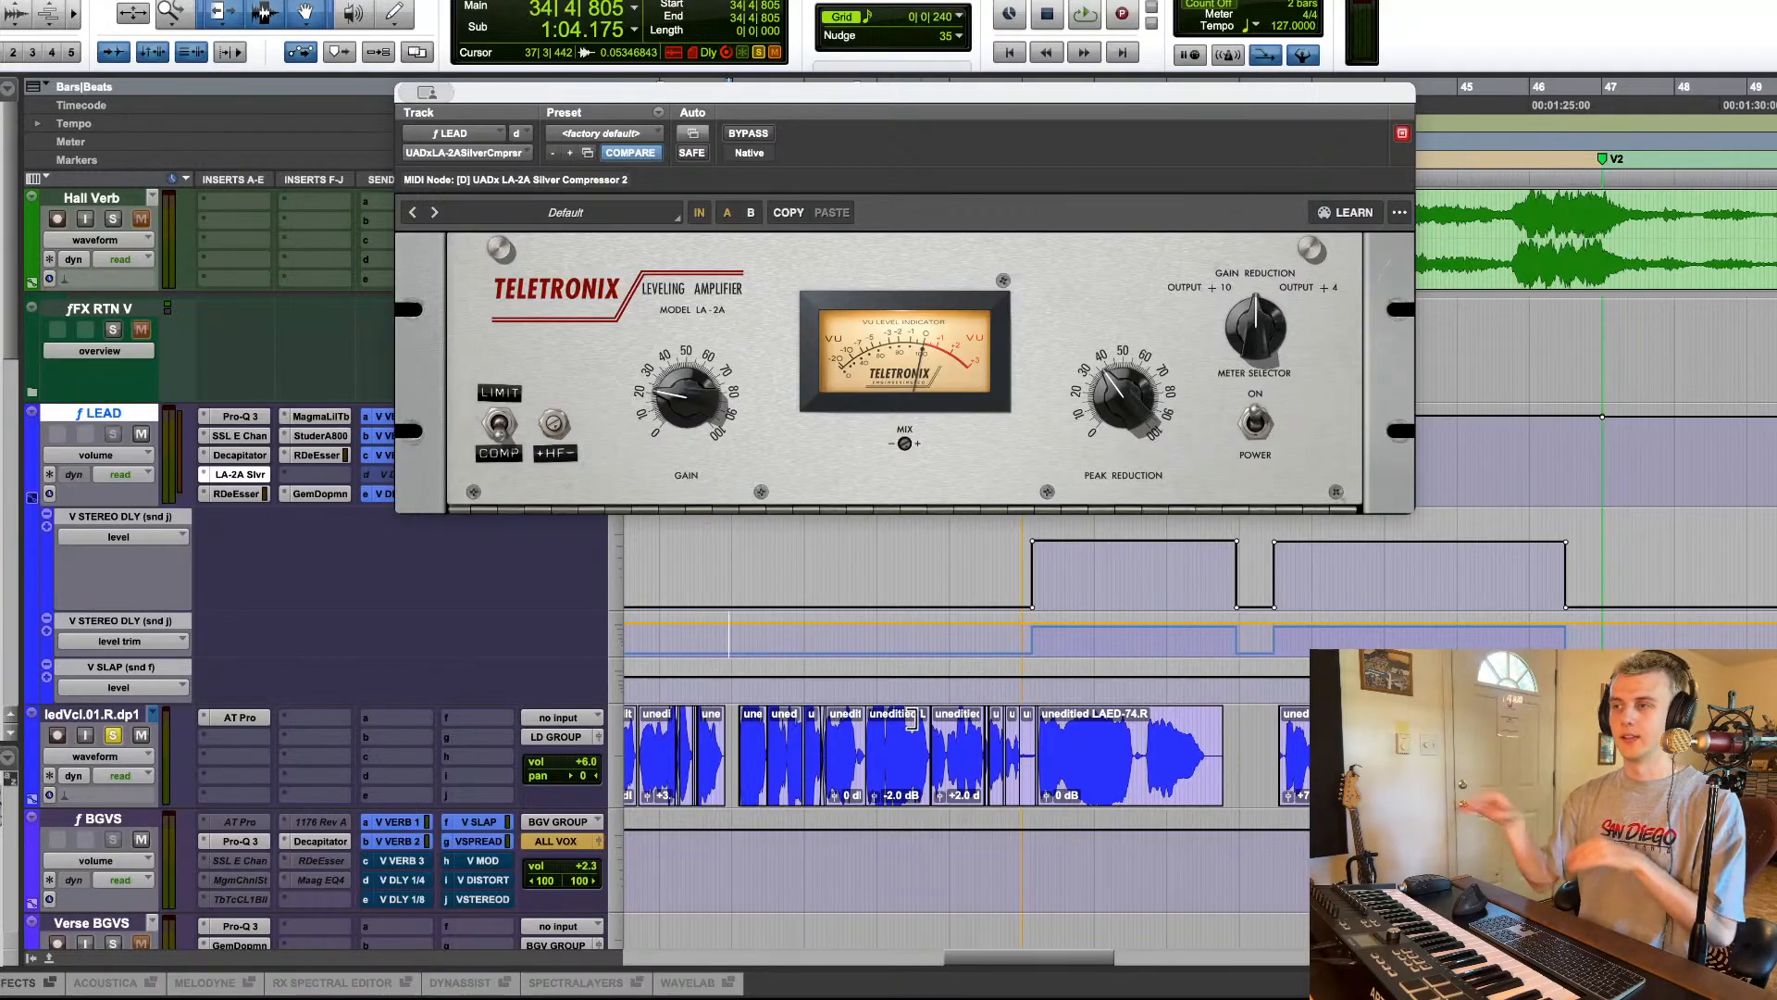
scroll(912, 720, "up", 3)
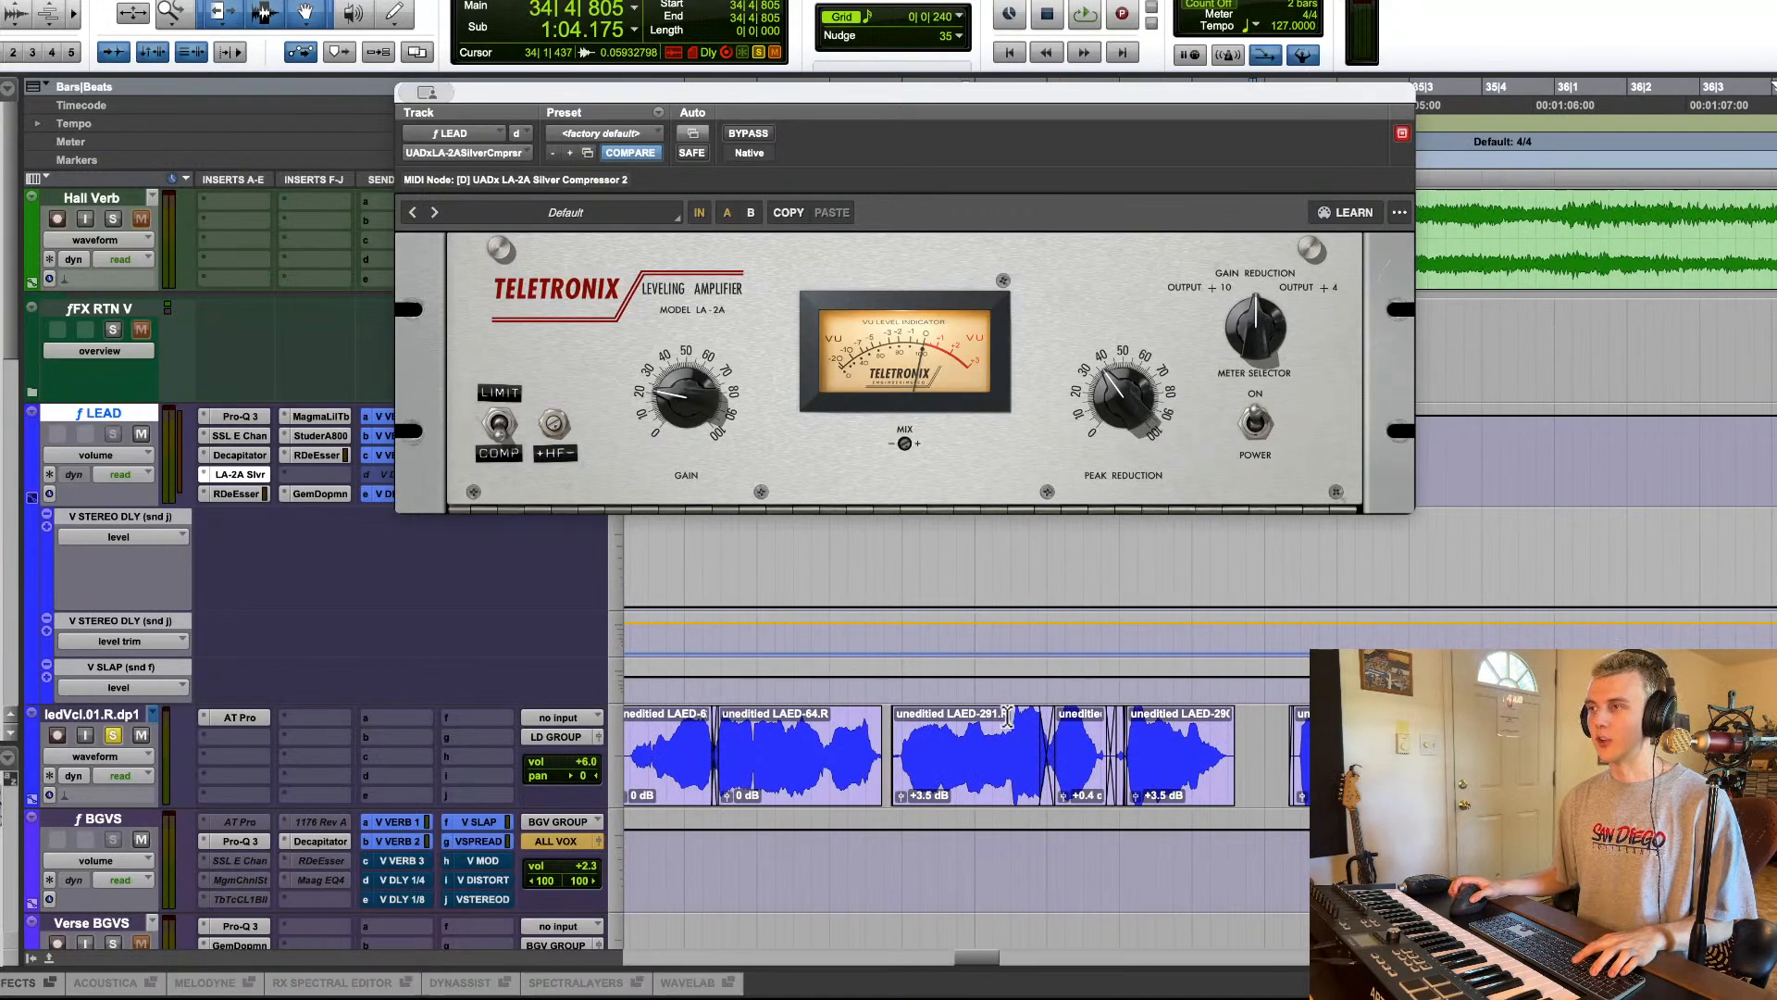
left_click(851, 657)
key("space")
key("space")
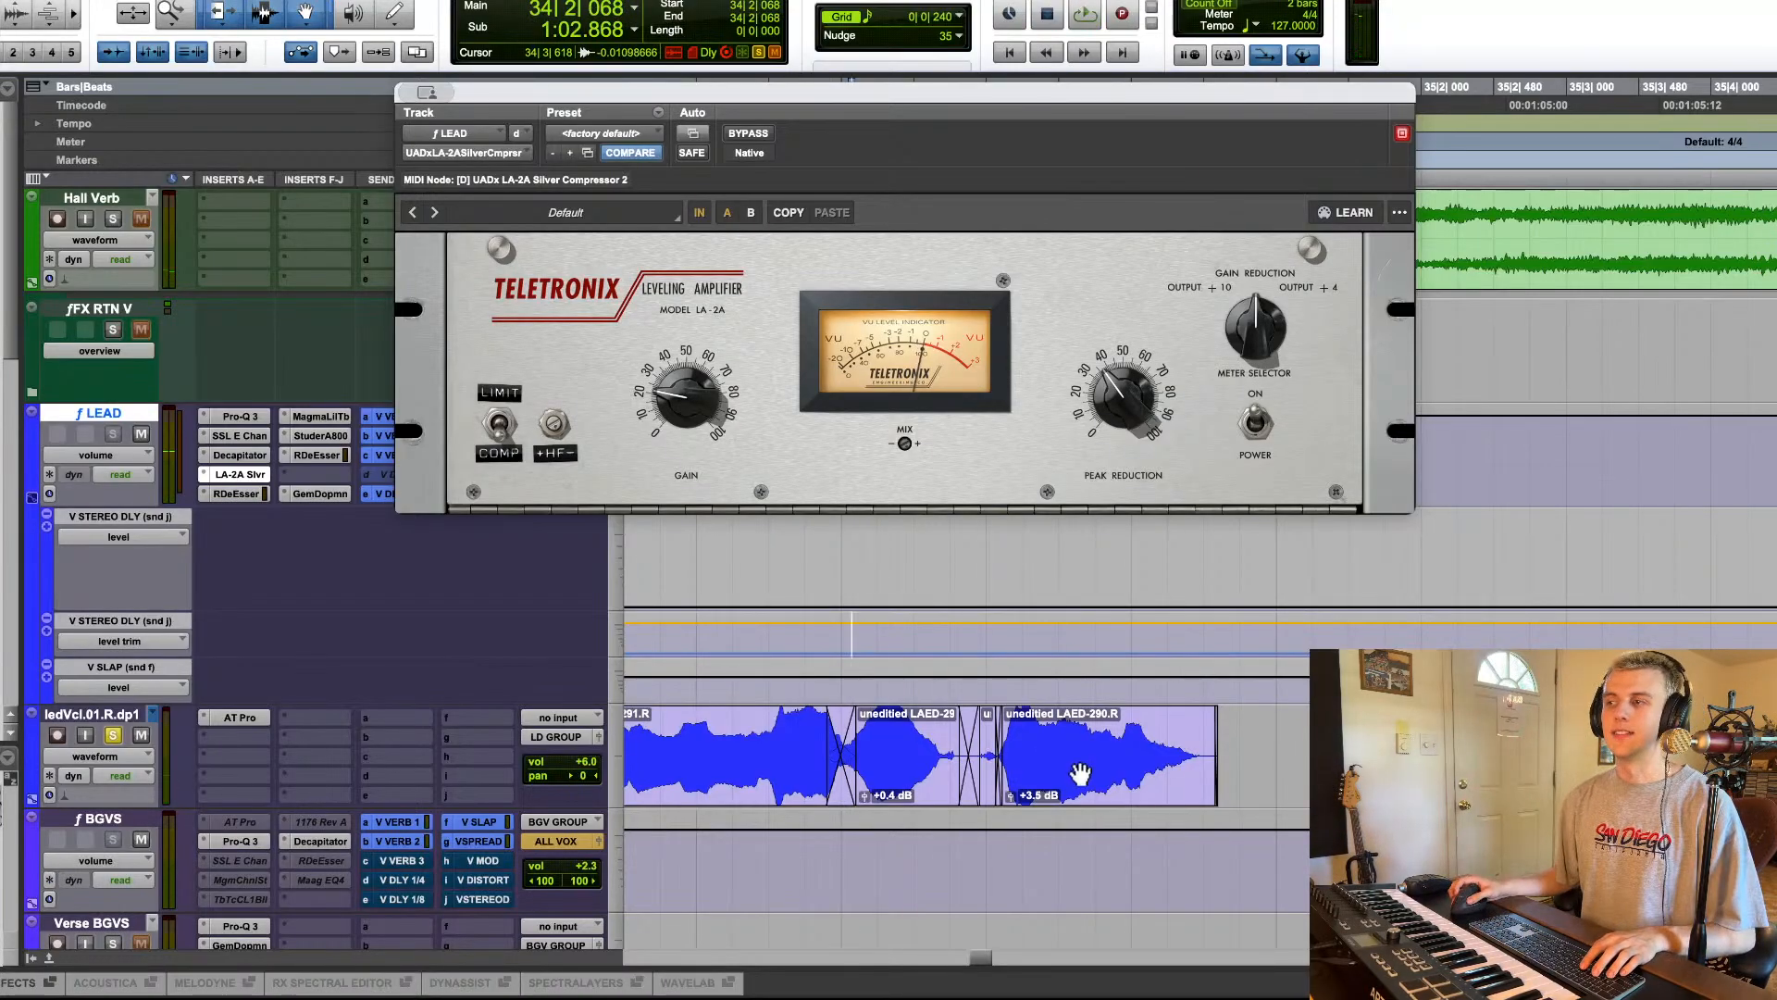
Step: Select the chorus lead vocal clips with +3.5 dB clip gain, ending on the last clip, to examine their levels
left_click(1064, 726)
scroll(1064, 703, "down", 3)
left_click_drag(1064, 701, 1230, 696)
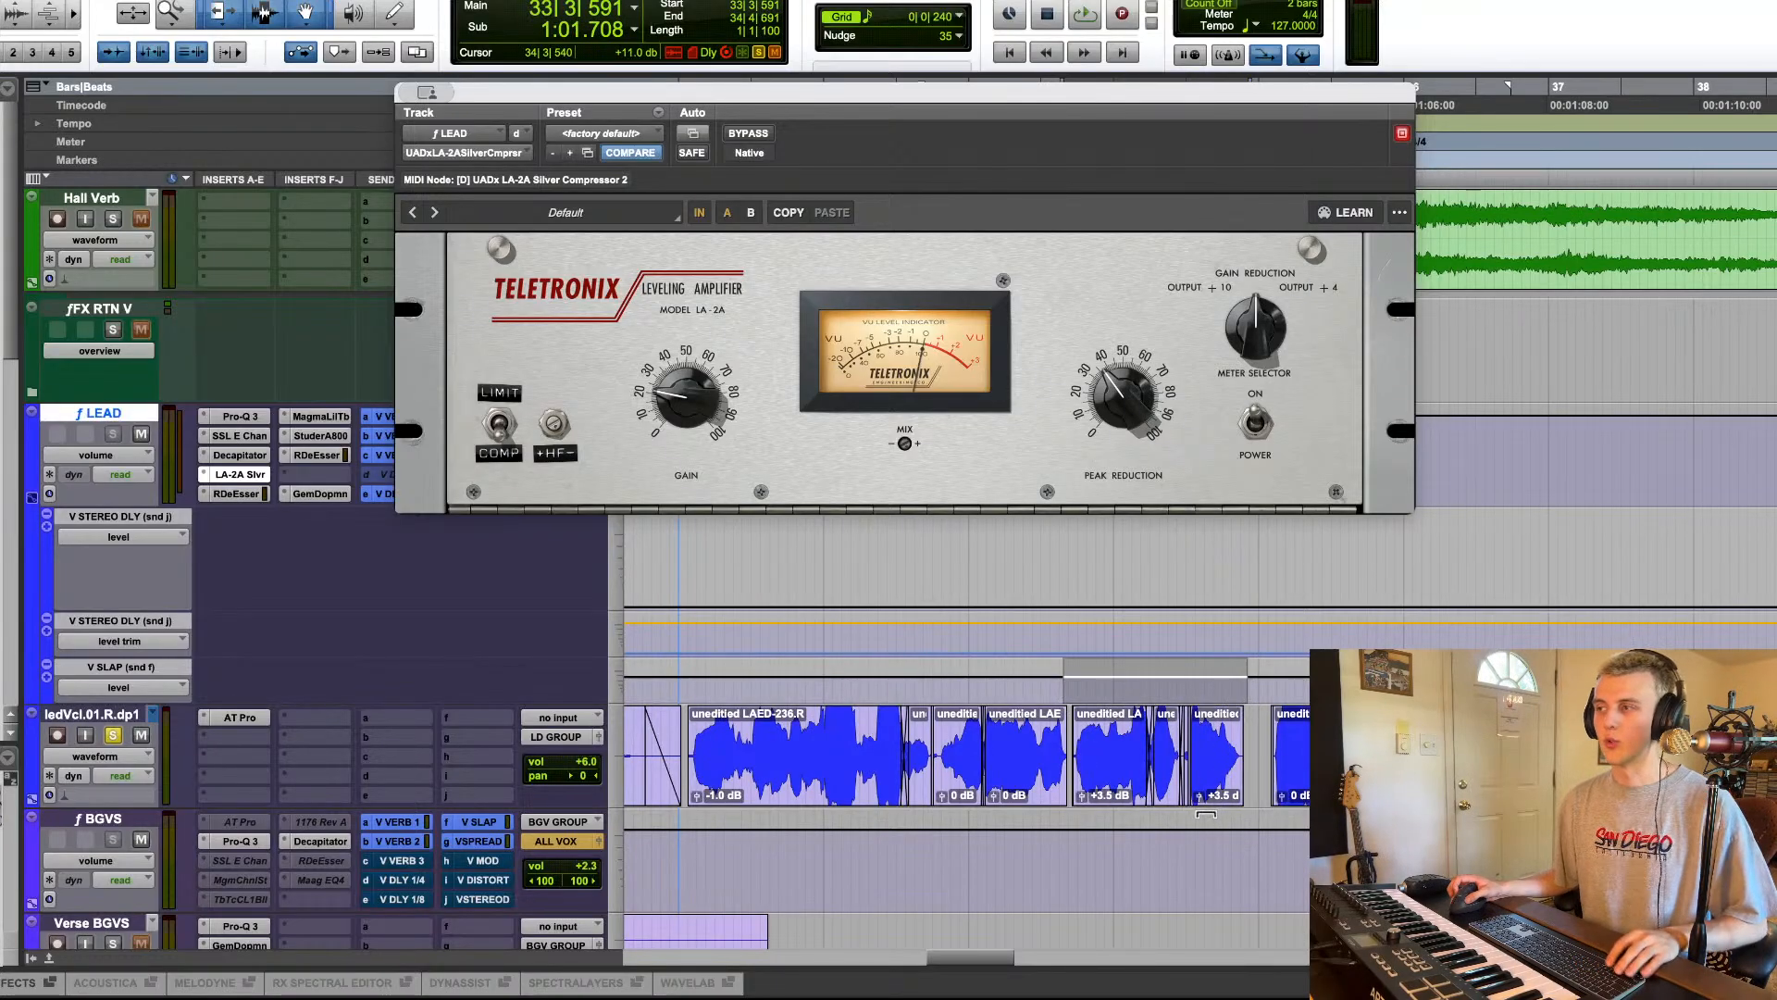
left_click(1208, 787)
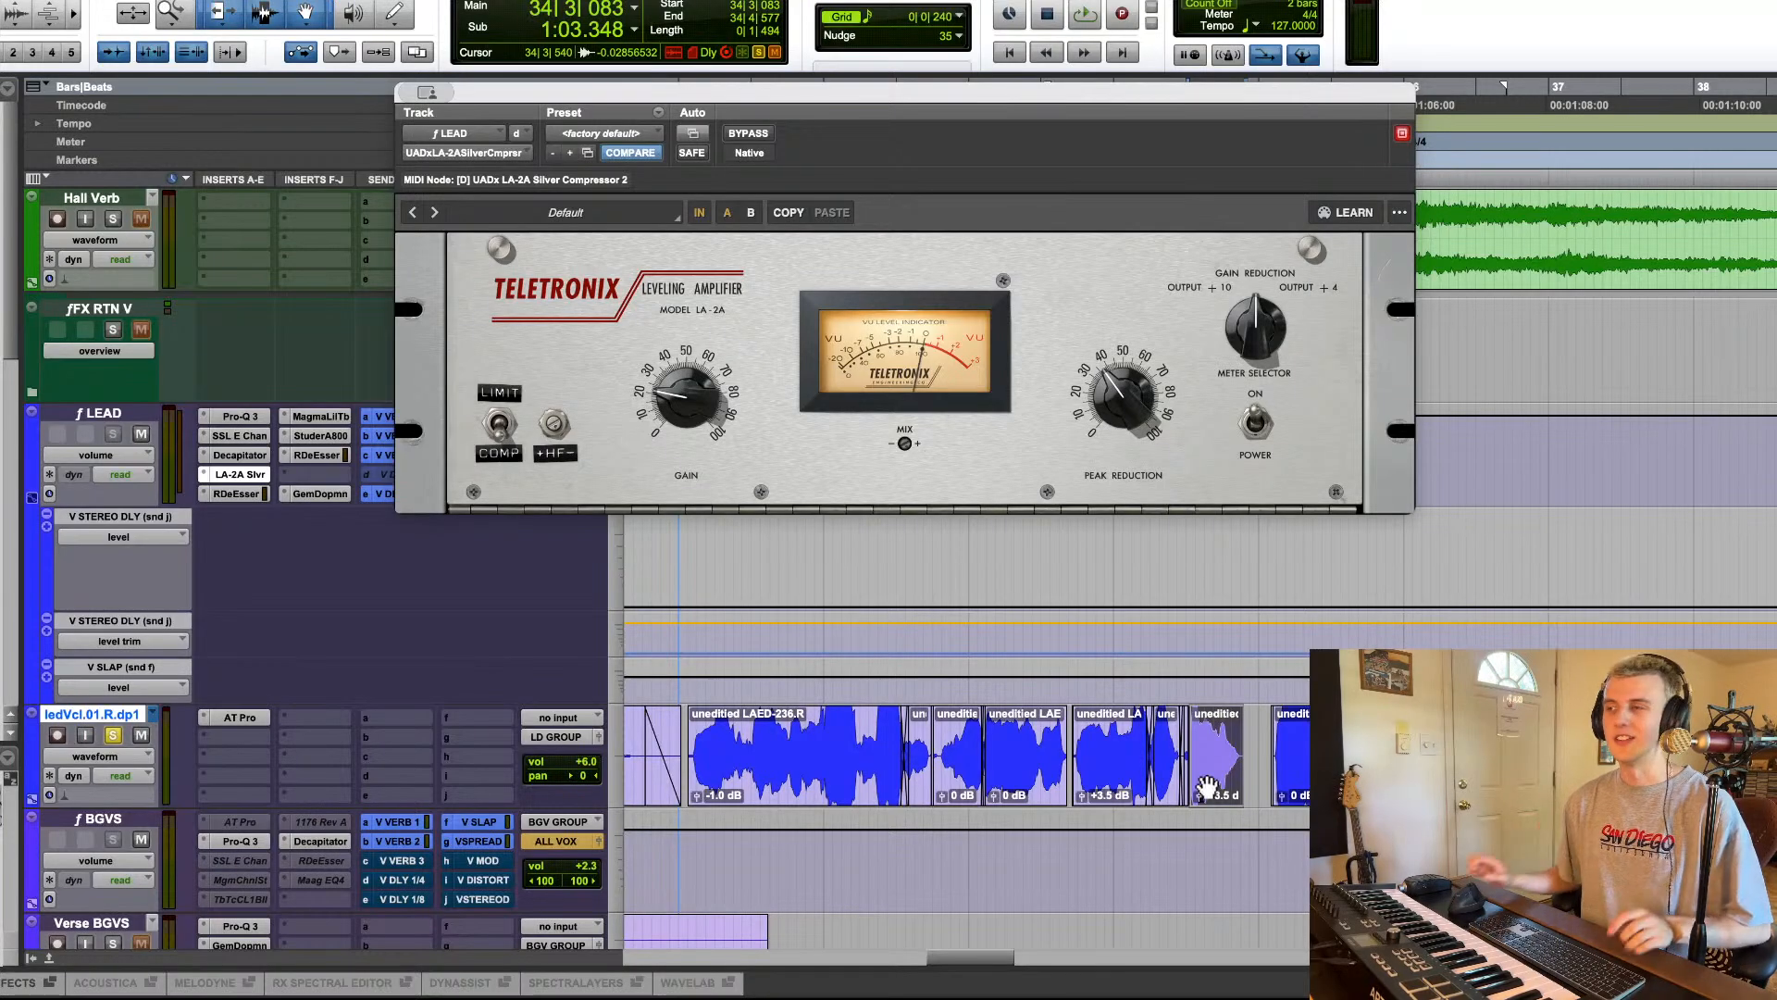
Step: Play the lead vocal from the start of verse 1 to audition its level through the LA-2A Silver compressor
scroll(752, 678, "right", 3)
scroll(752, 679, "right", 3)
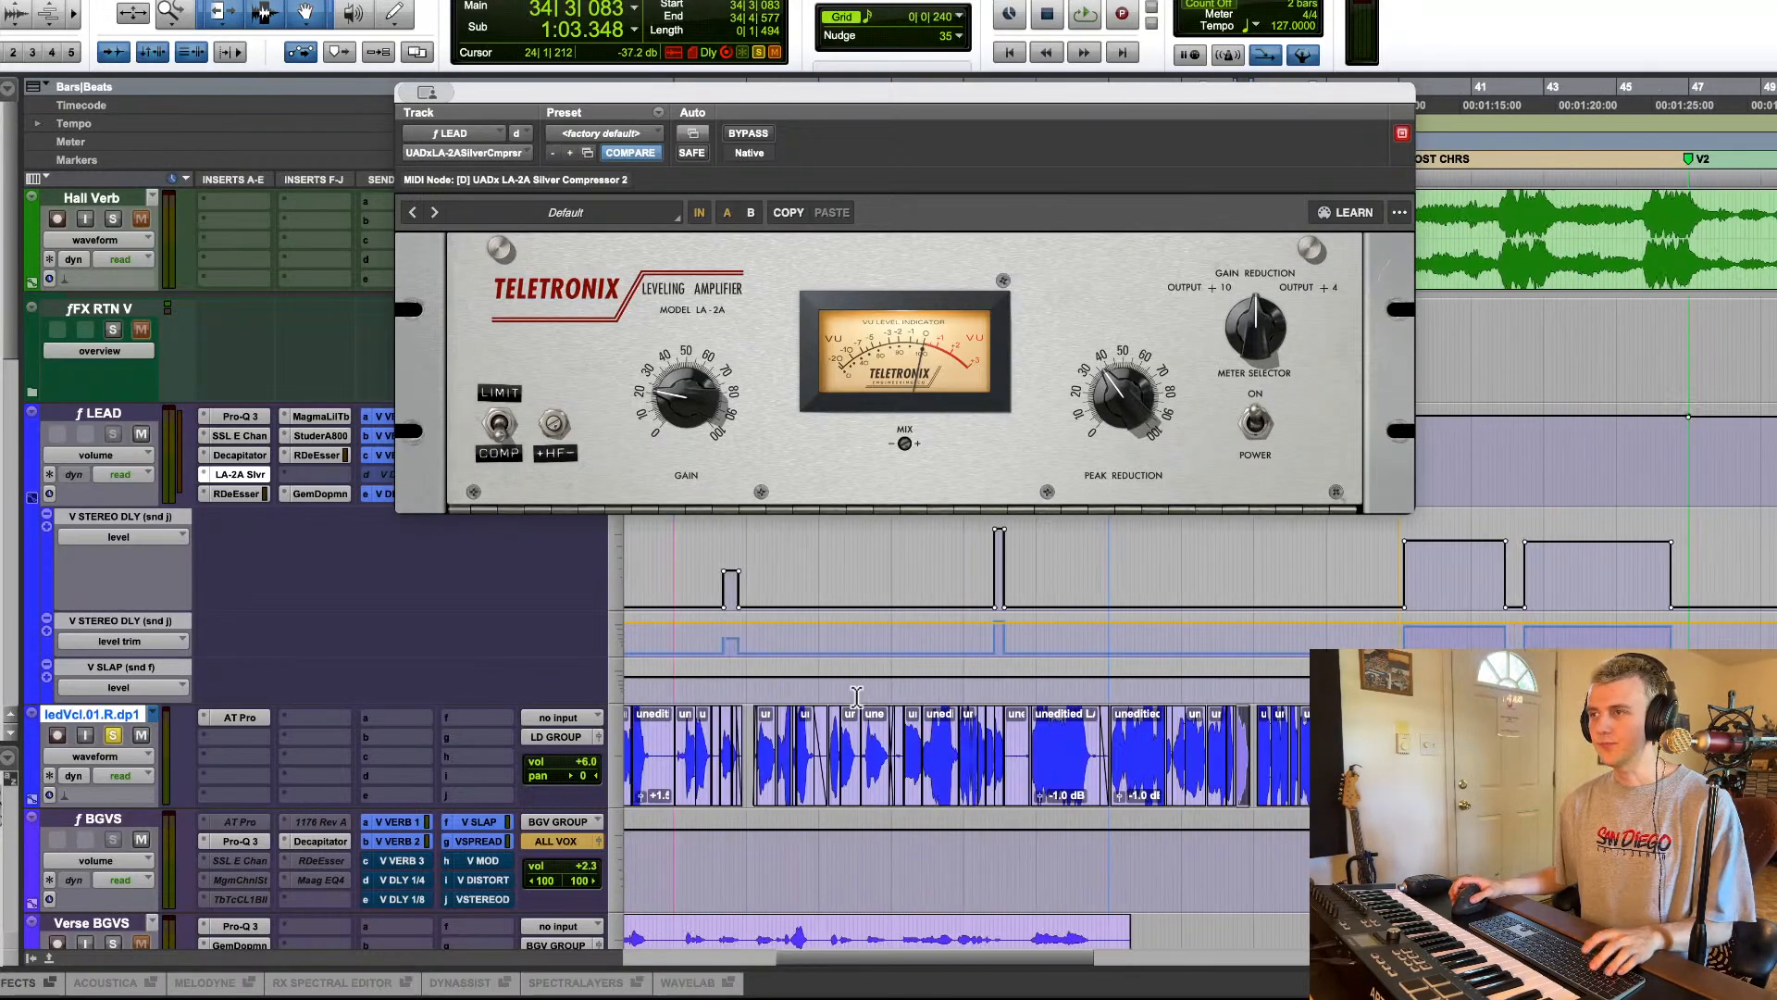
scroll(833, 676, "down", 3)
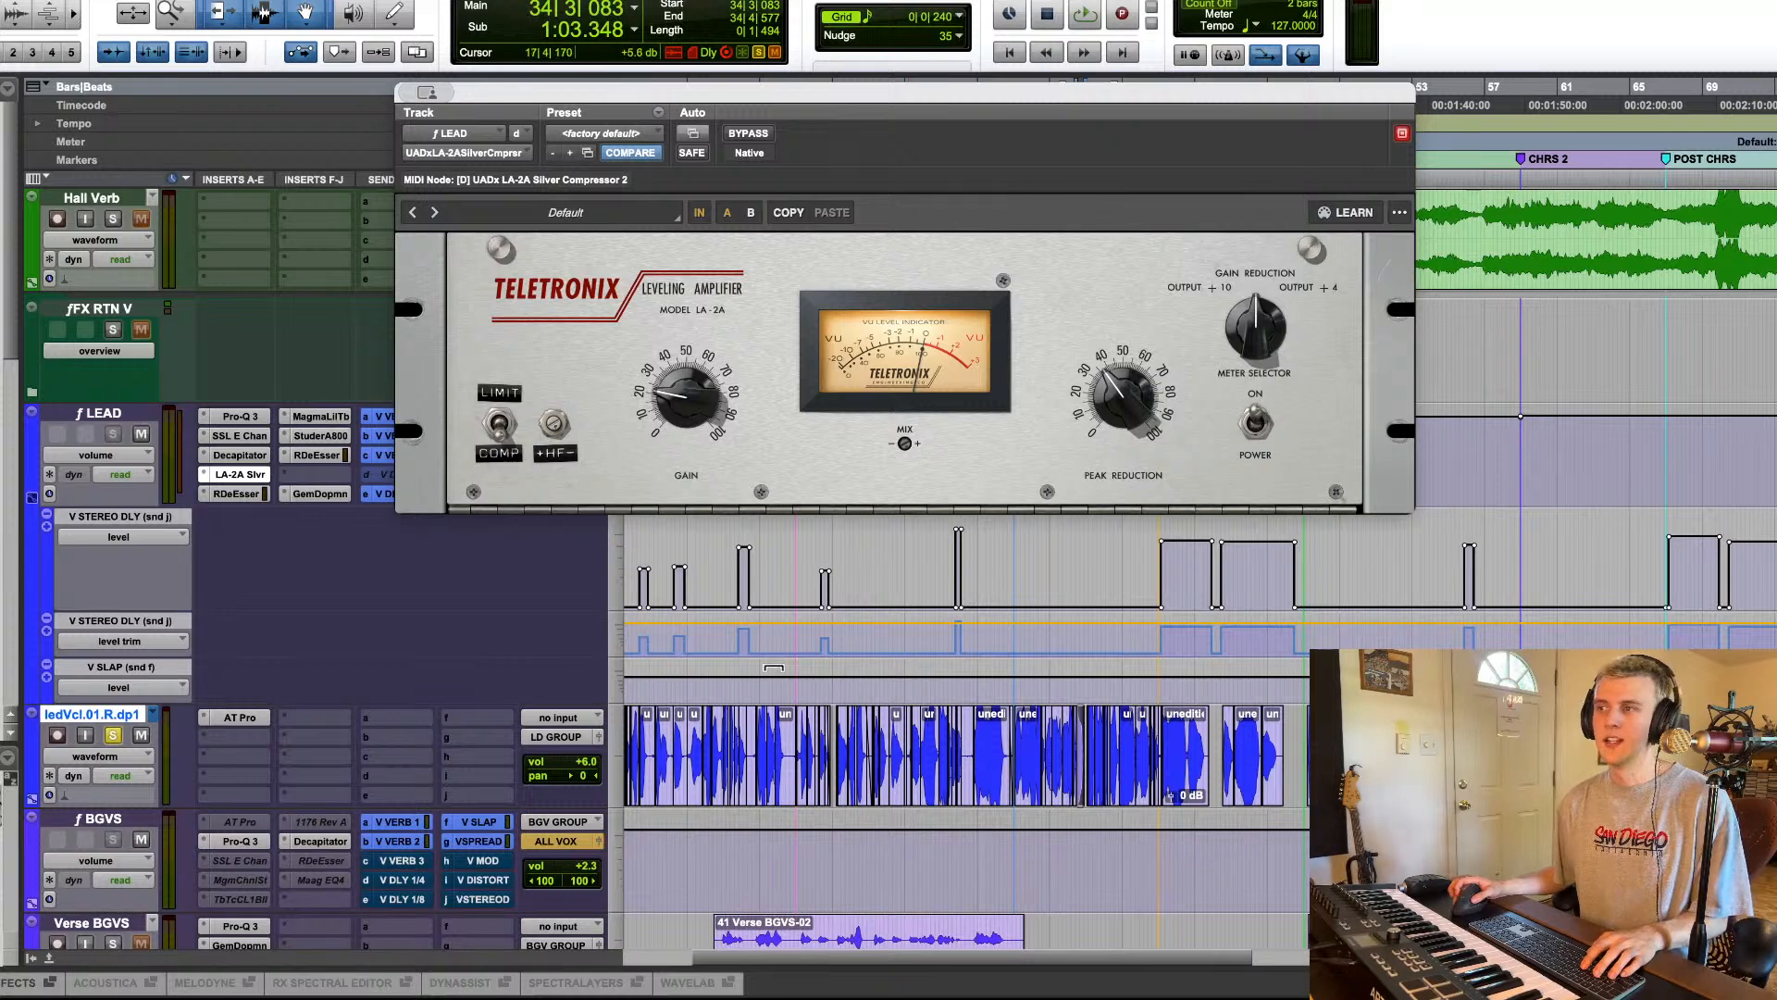
scroll(774, 668, "left", 2)
left_click(733, 639)
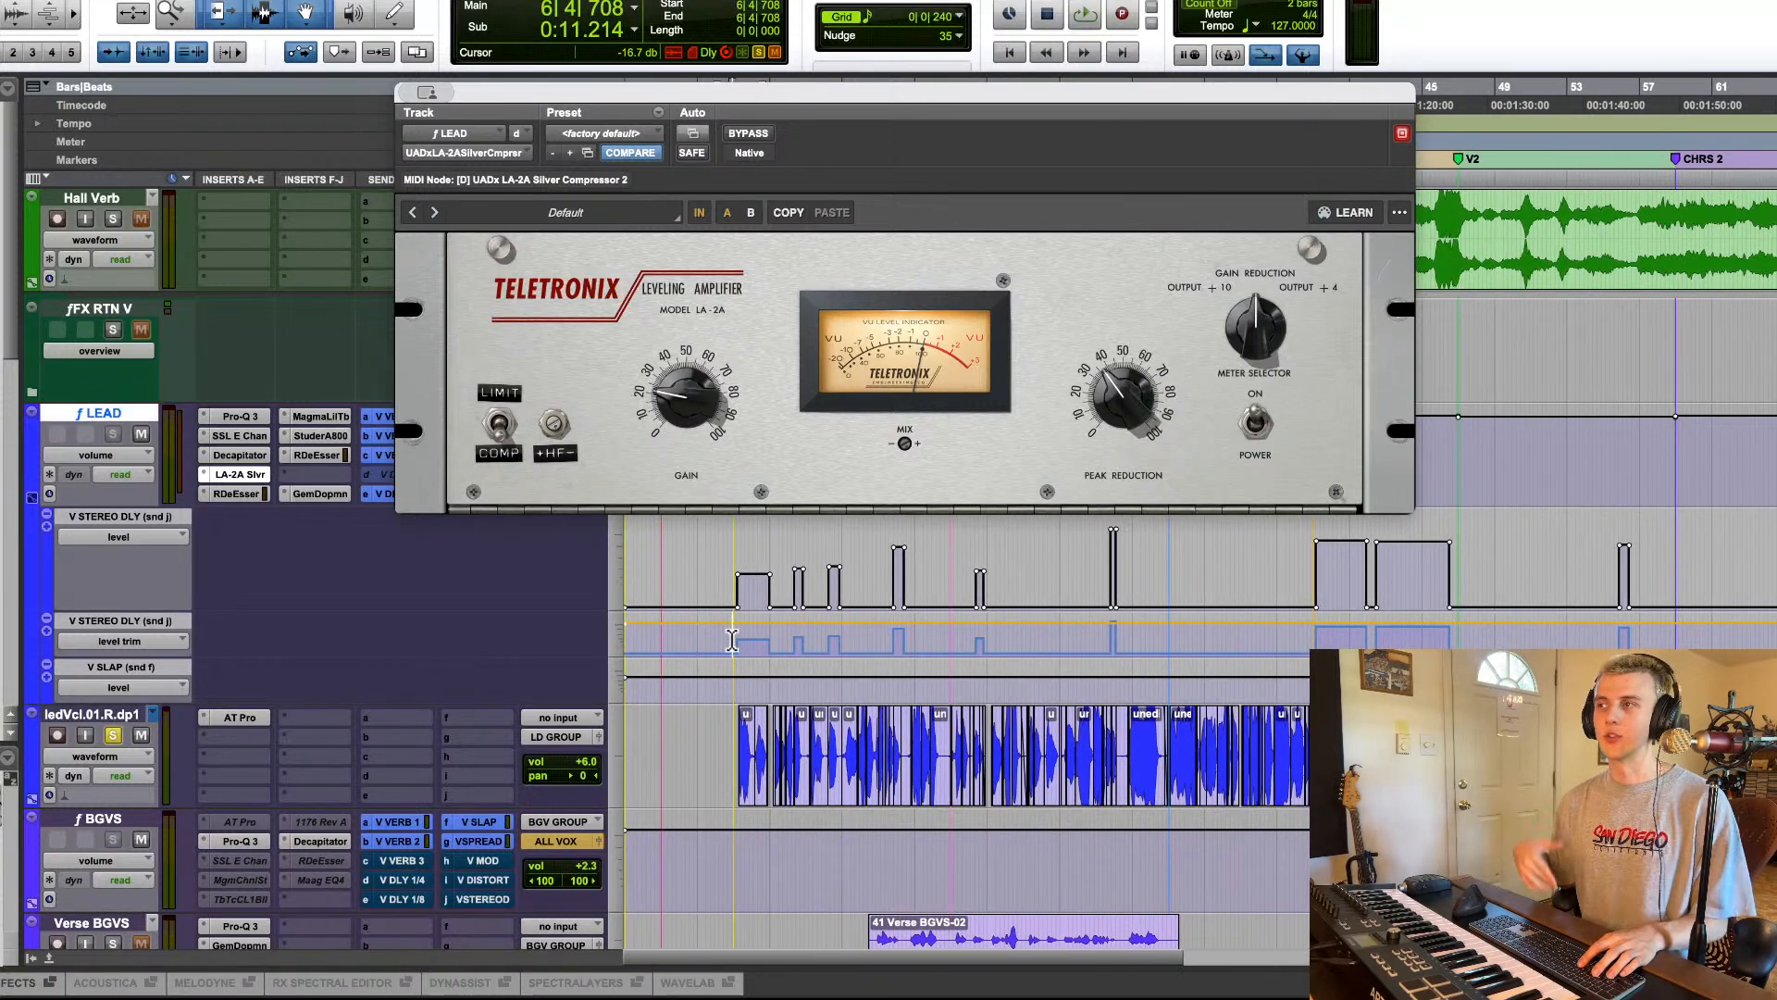
key("space")
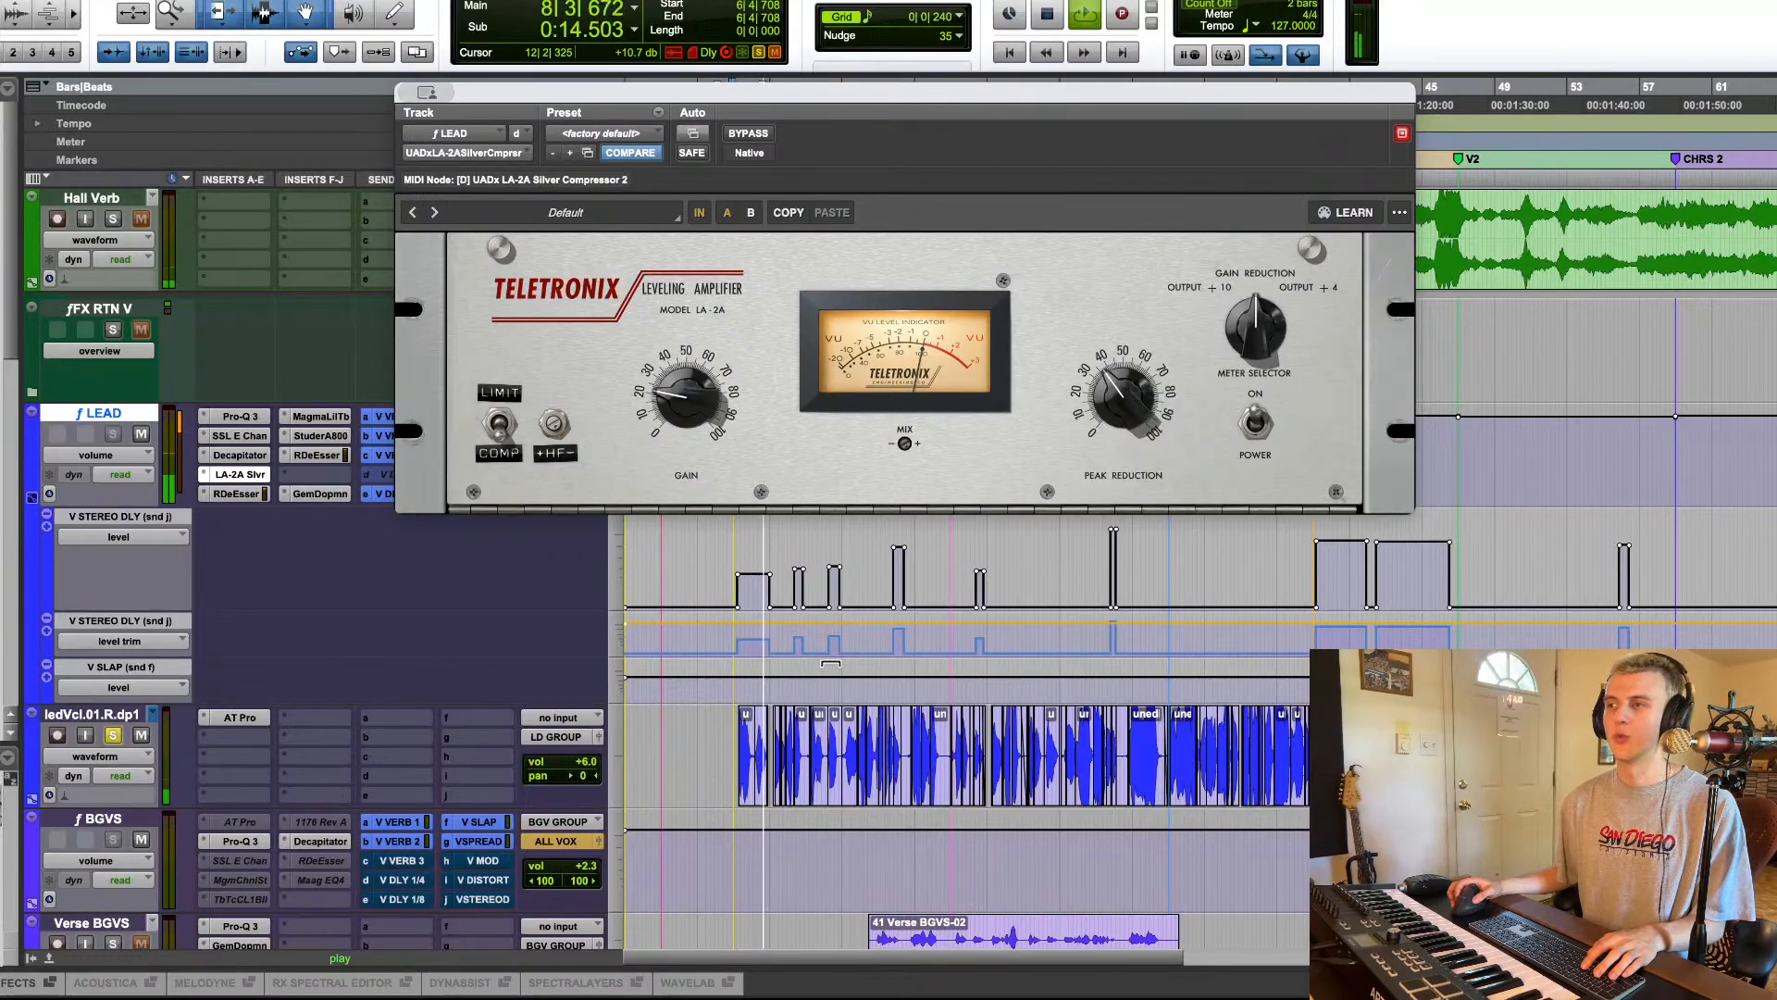
key("space")
Step: Play the lead vocal from around bar 28, just before the chorus, to compare its compression, and close the LA-2A
left_click(1124, 673)
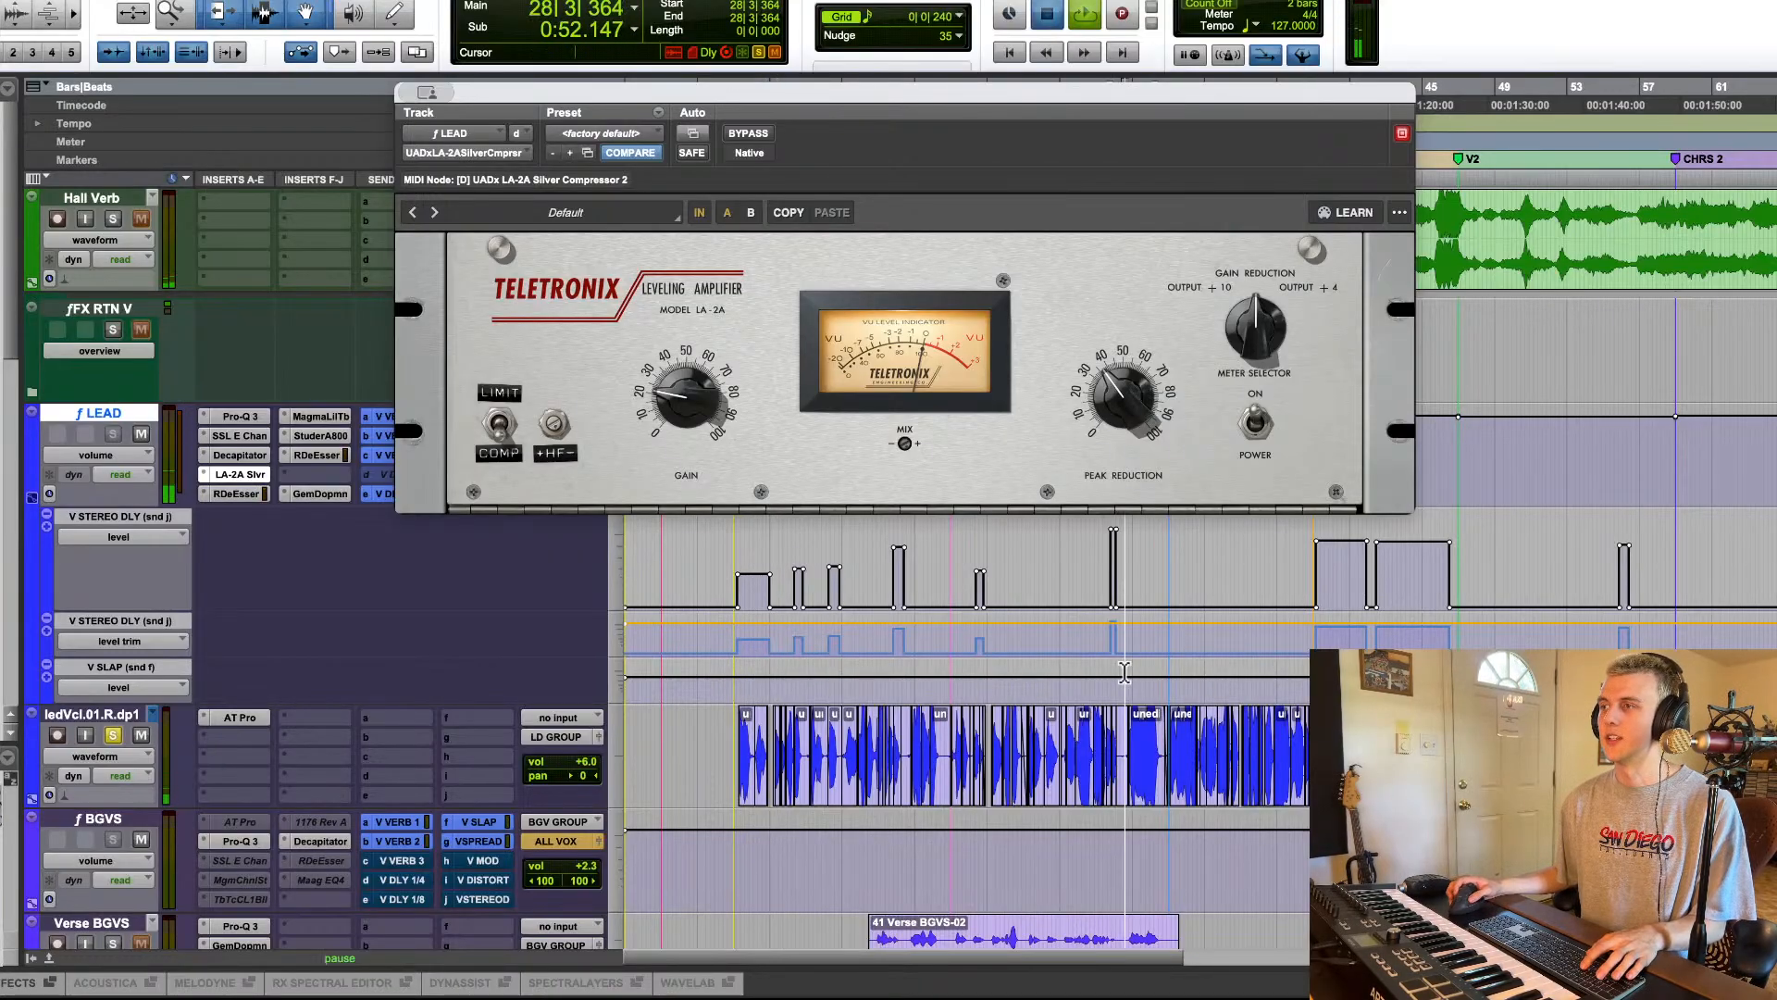
key("space")
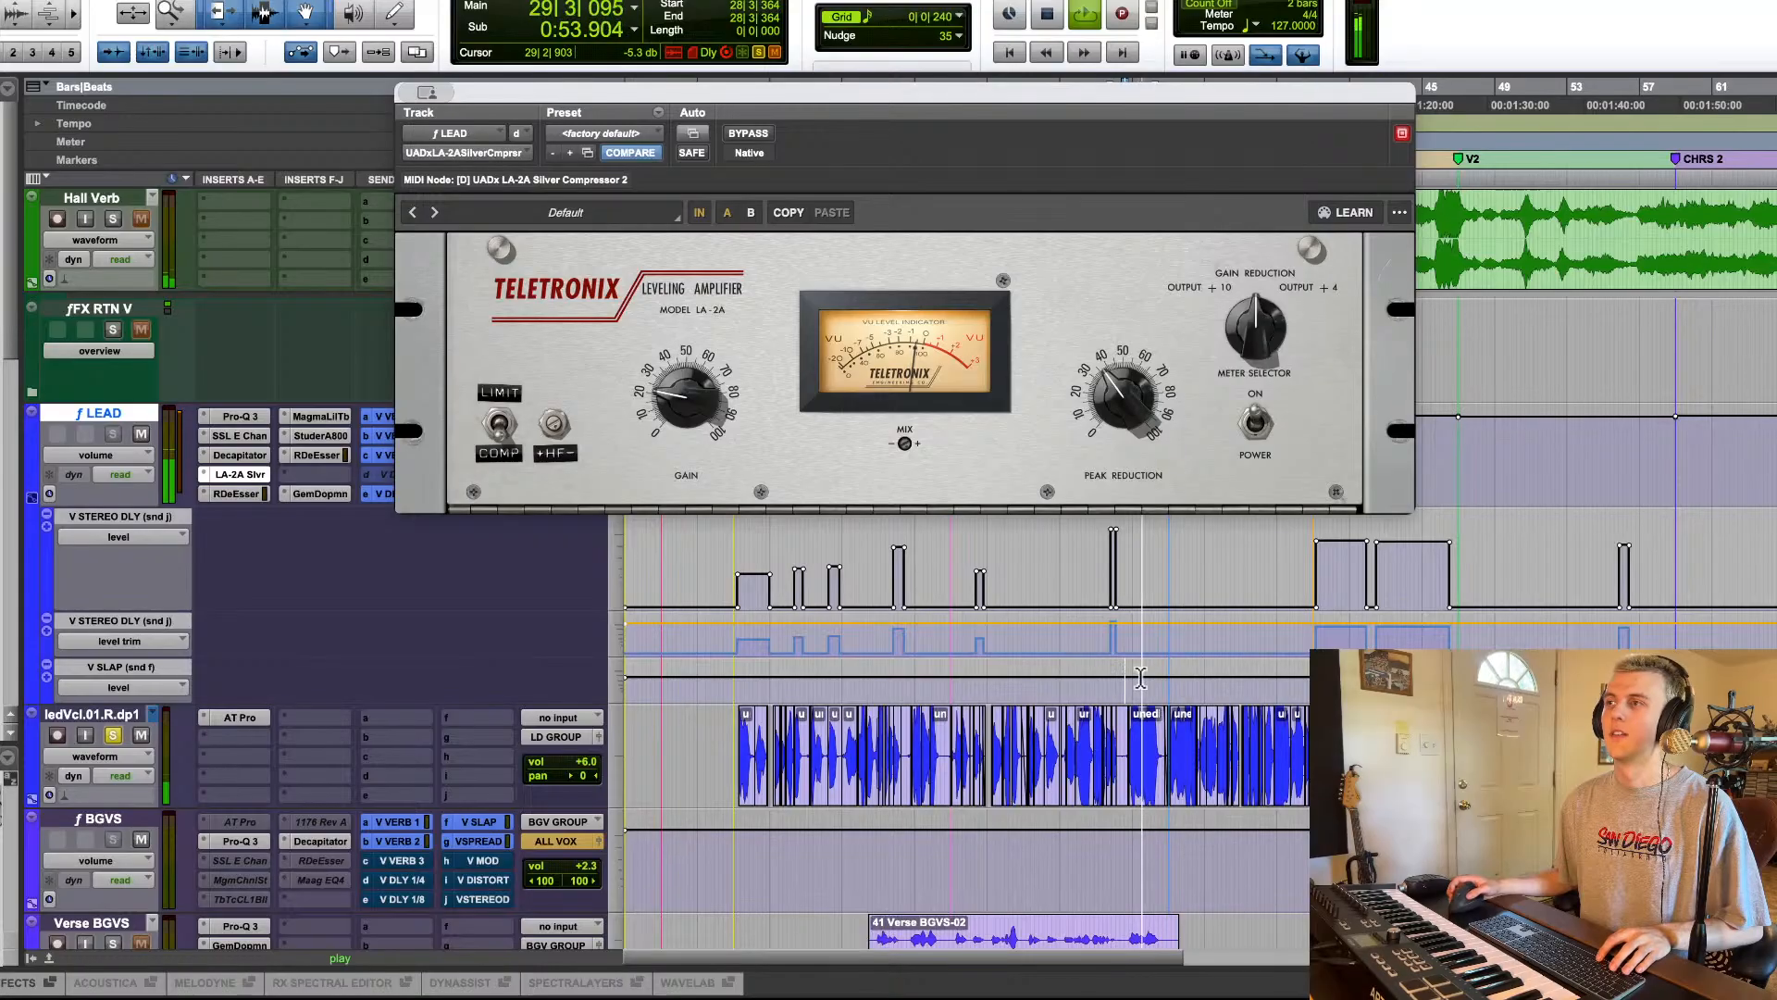
key("space")
left_click(260, 483)
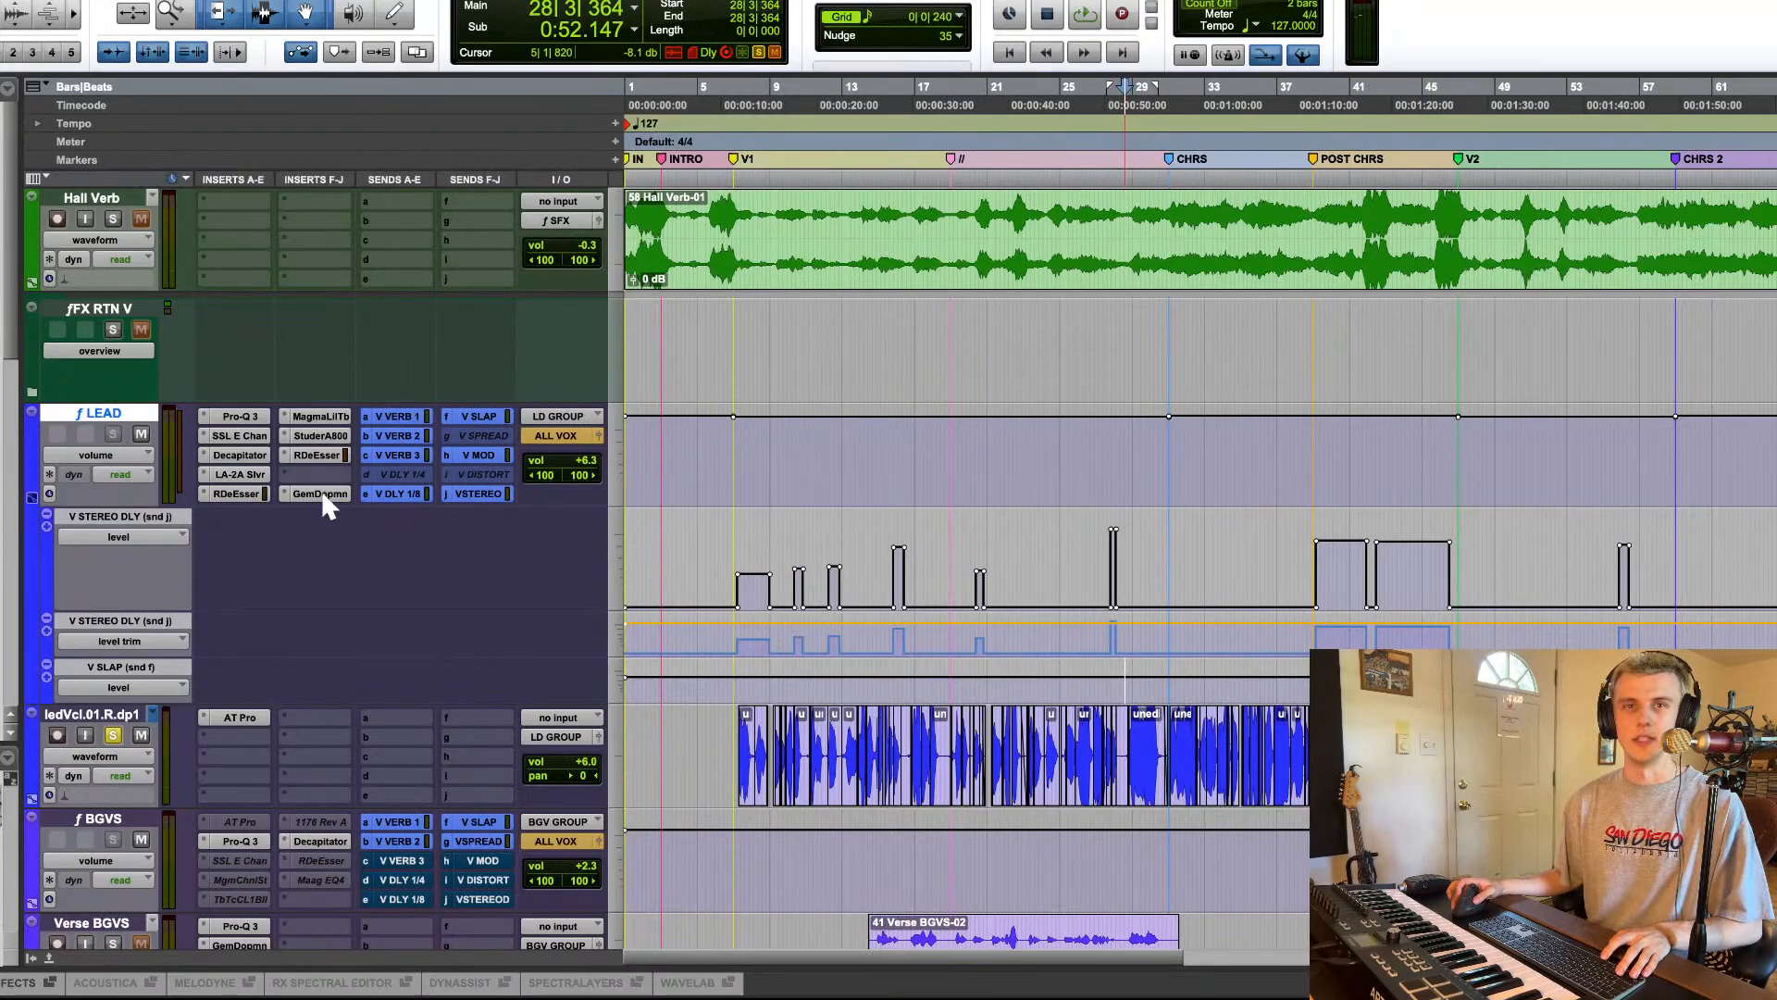
scroll(1251, 666, "right", 5)
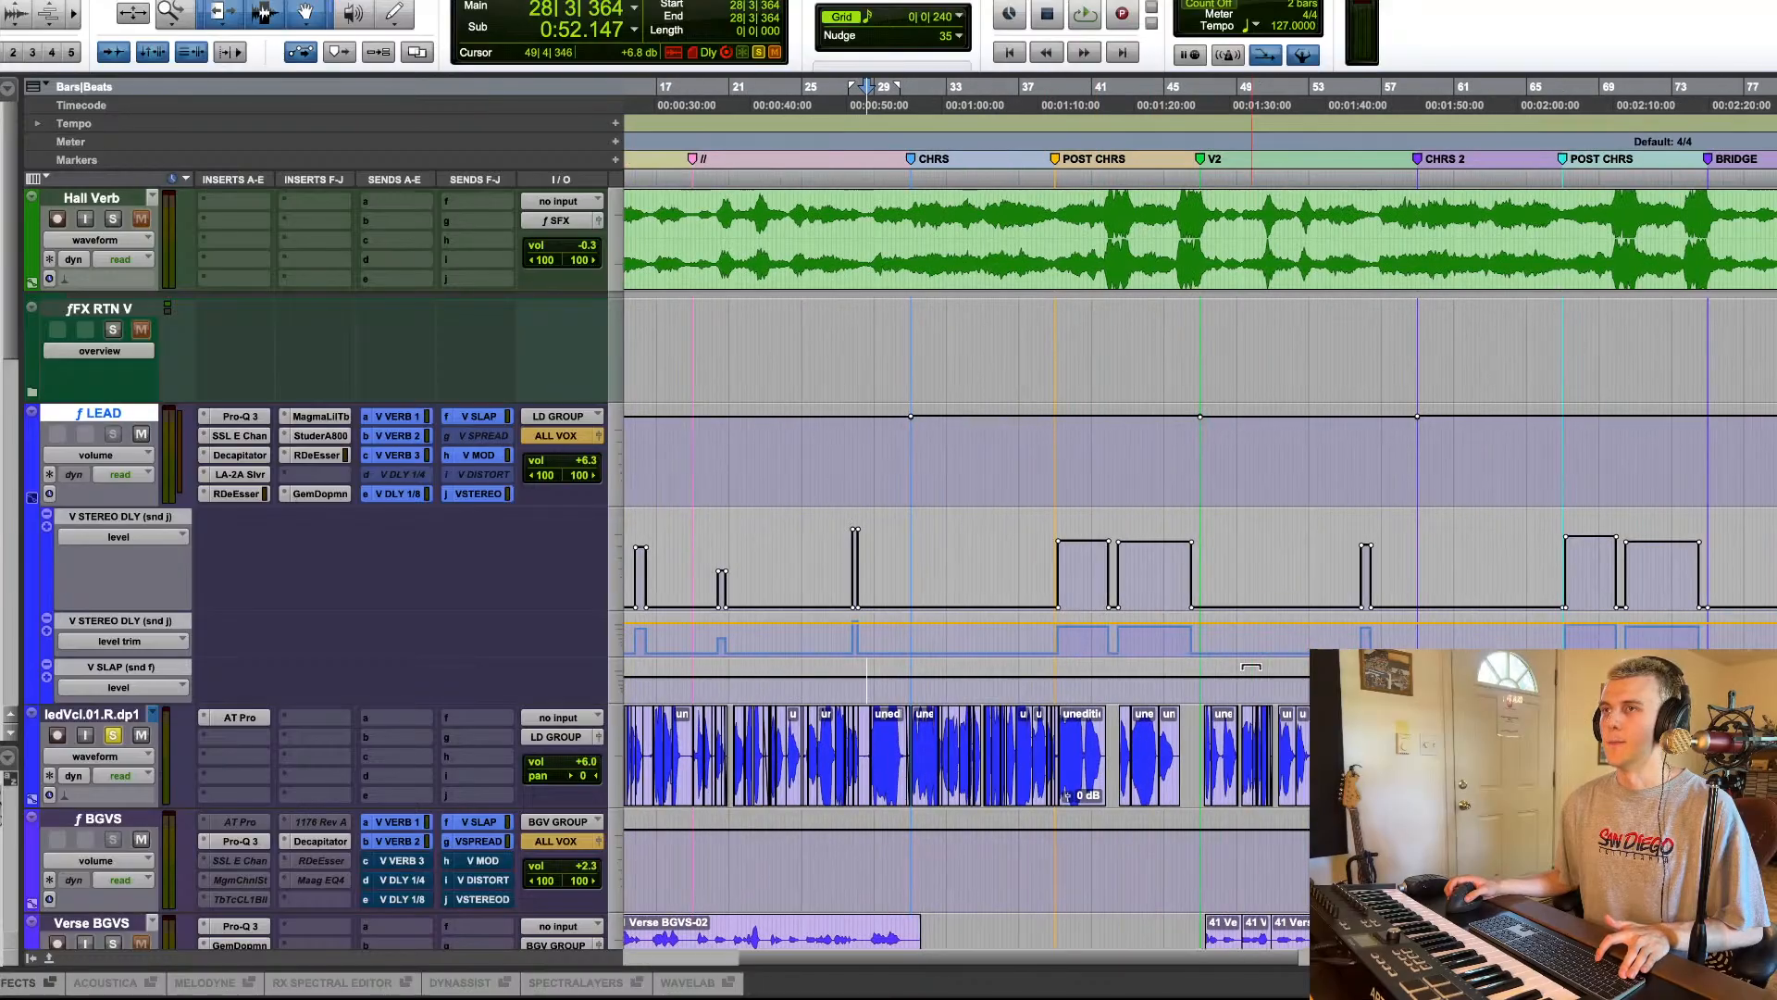
Step: Open and close the GemDopamine plug-in on the LEAD track, and check its RDeEsser insert
left_click(317, 494)
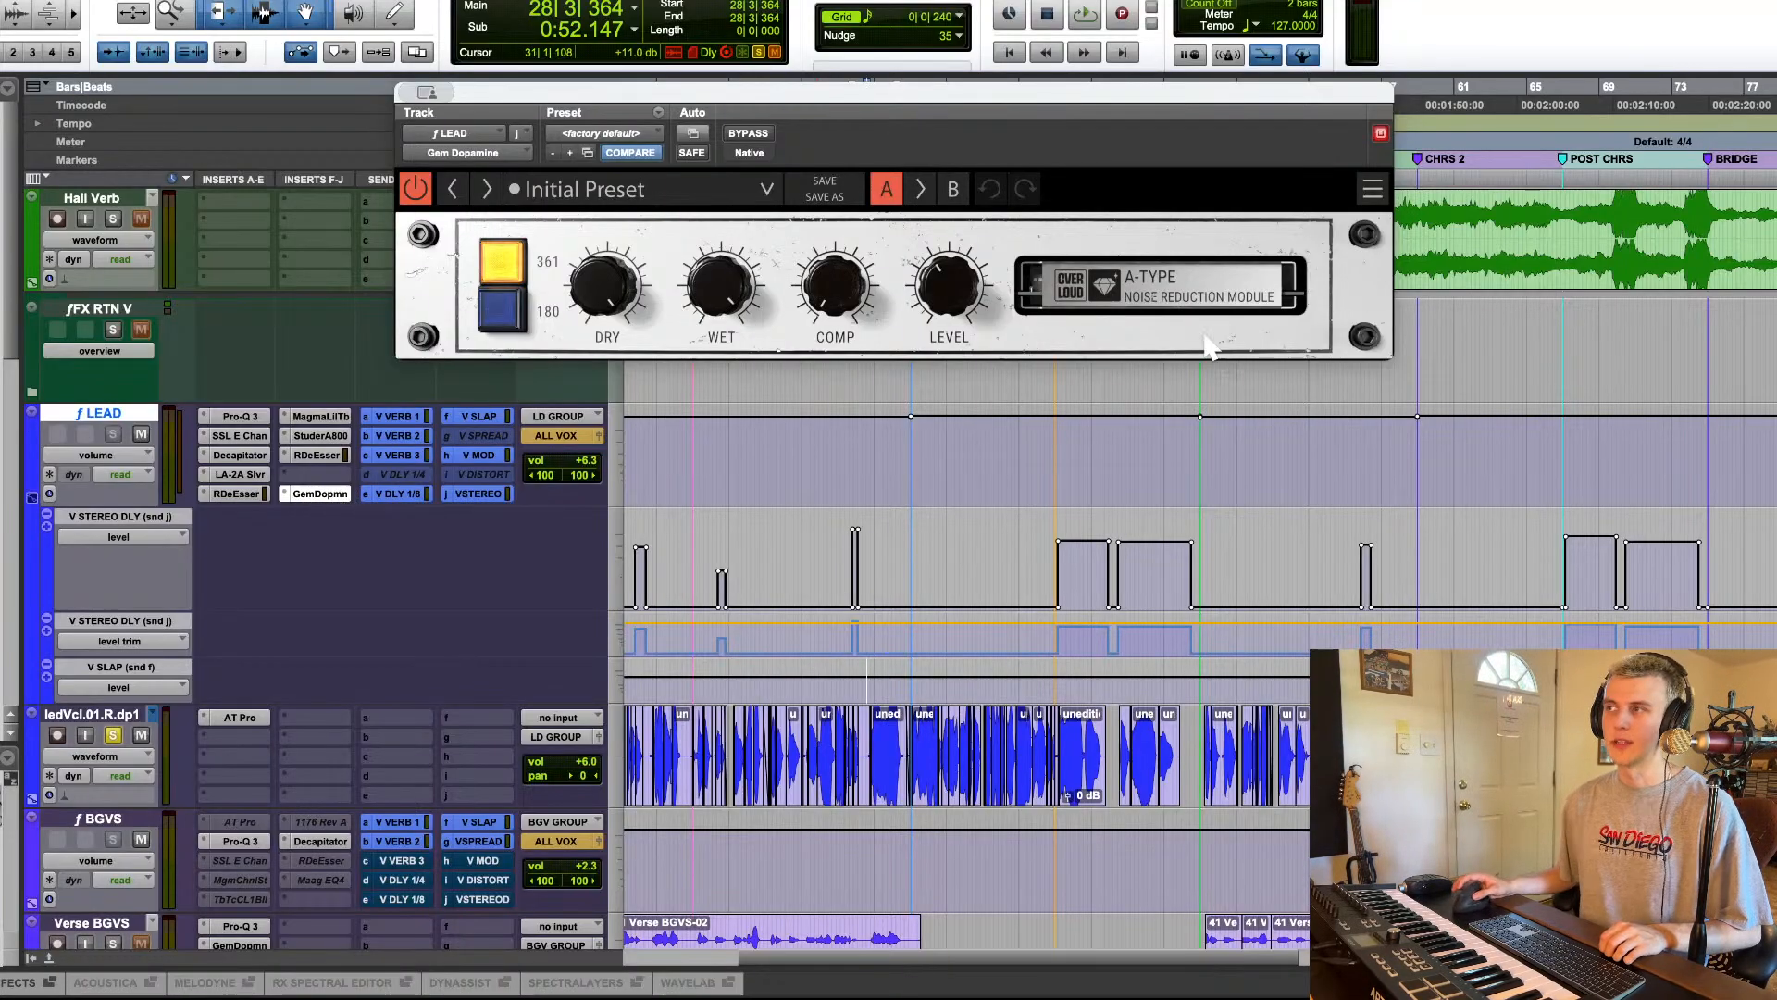
left_click(317, 494)
left_click(320, 454)
left_click(320, 454)
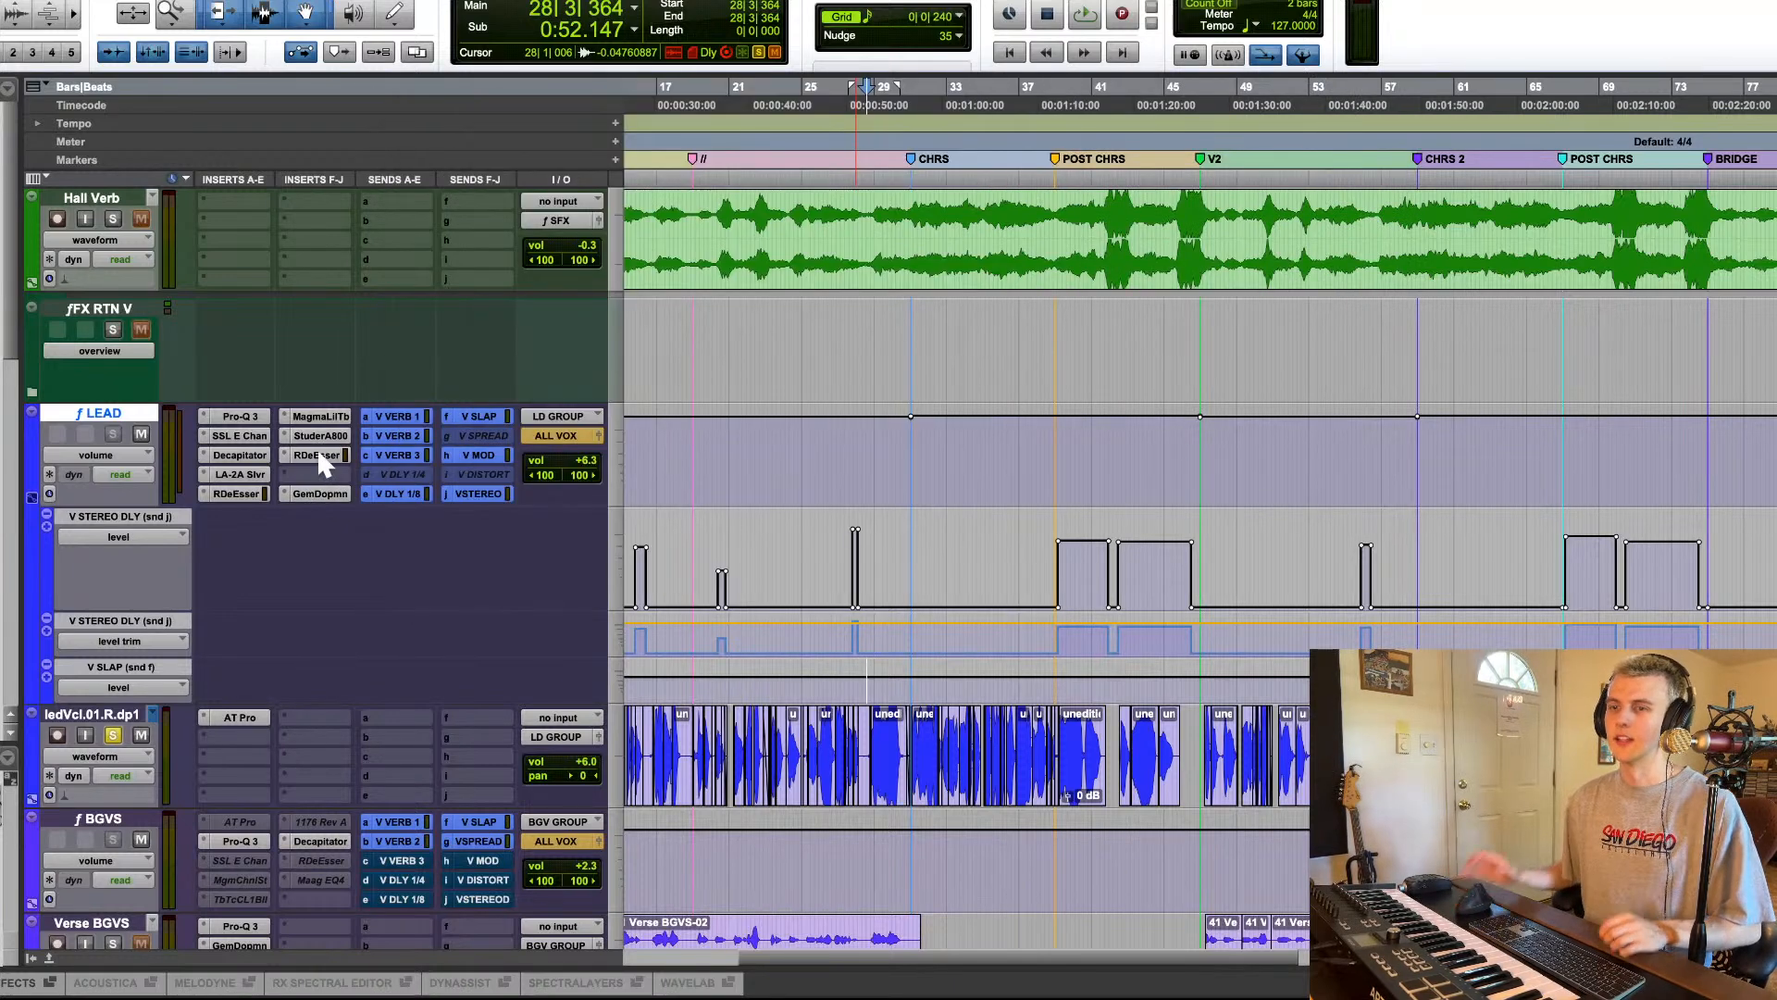
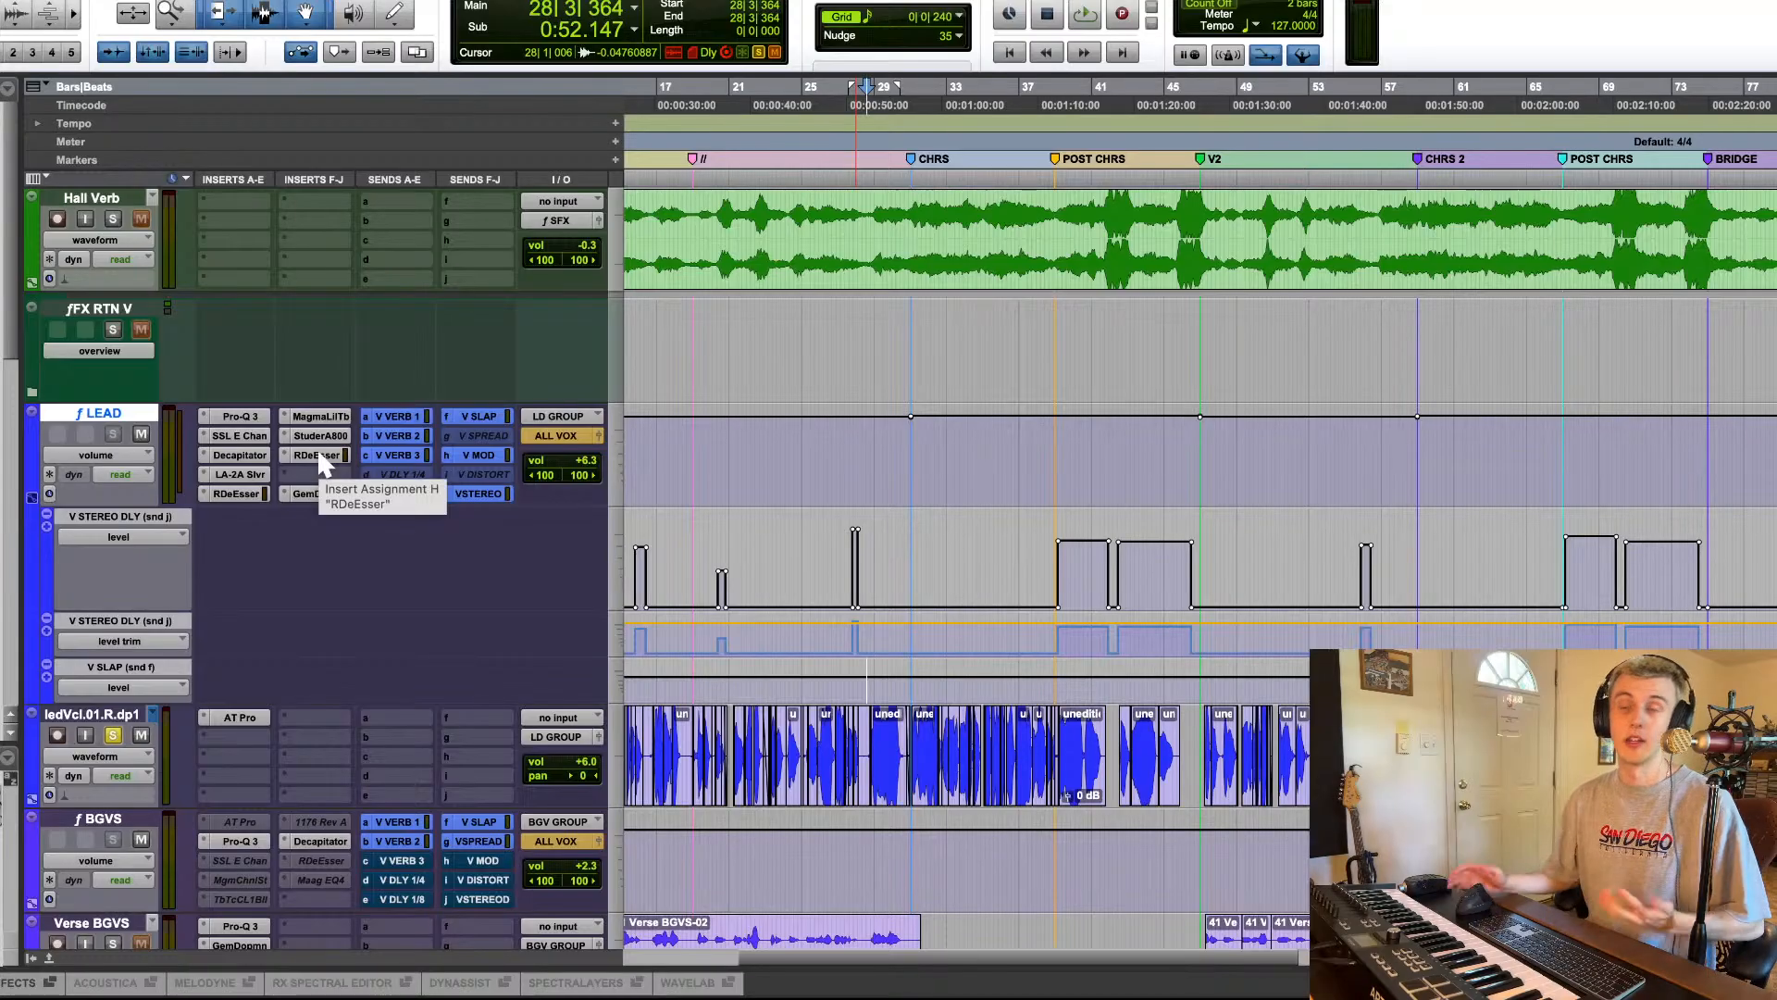
Step: Solo the Verse BGVS track and all the background vocal tracks below it through Oooos
key("super+bracketleft")
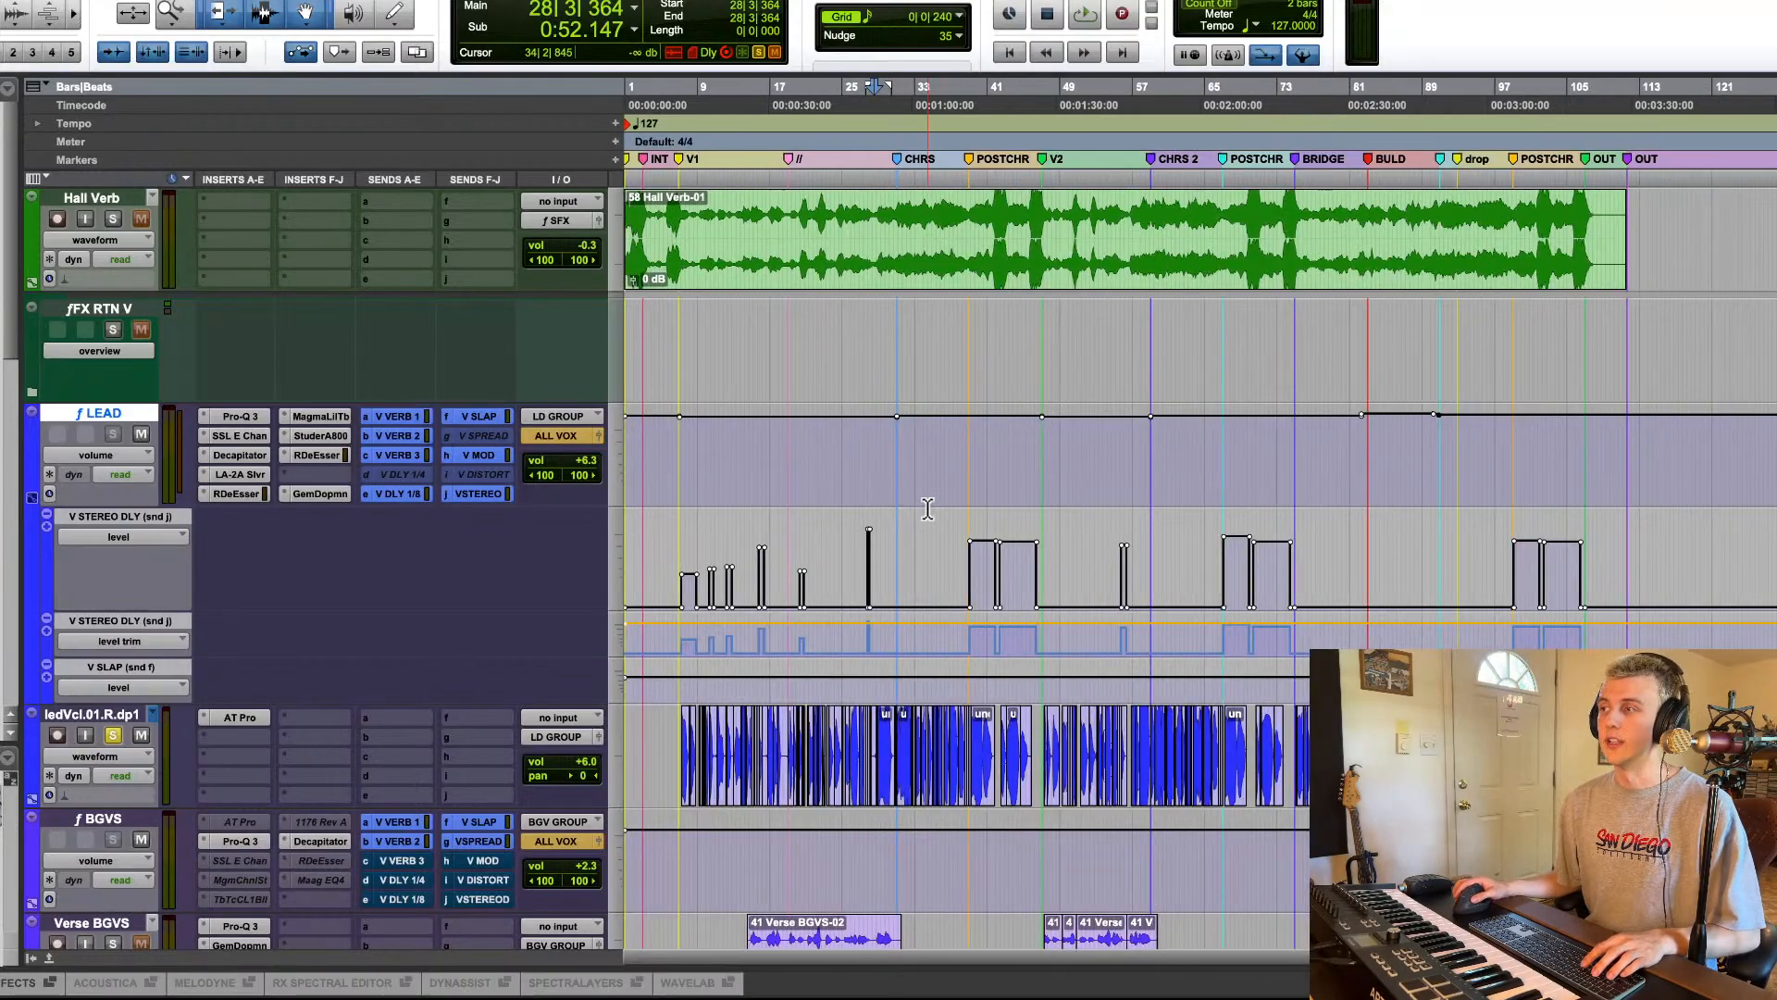
scroll(873, 492, "down", 6)
left_click(833, 488)
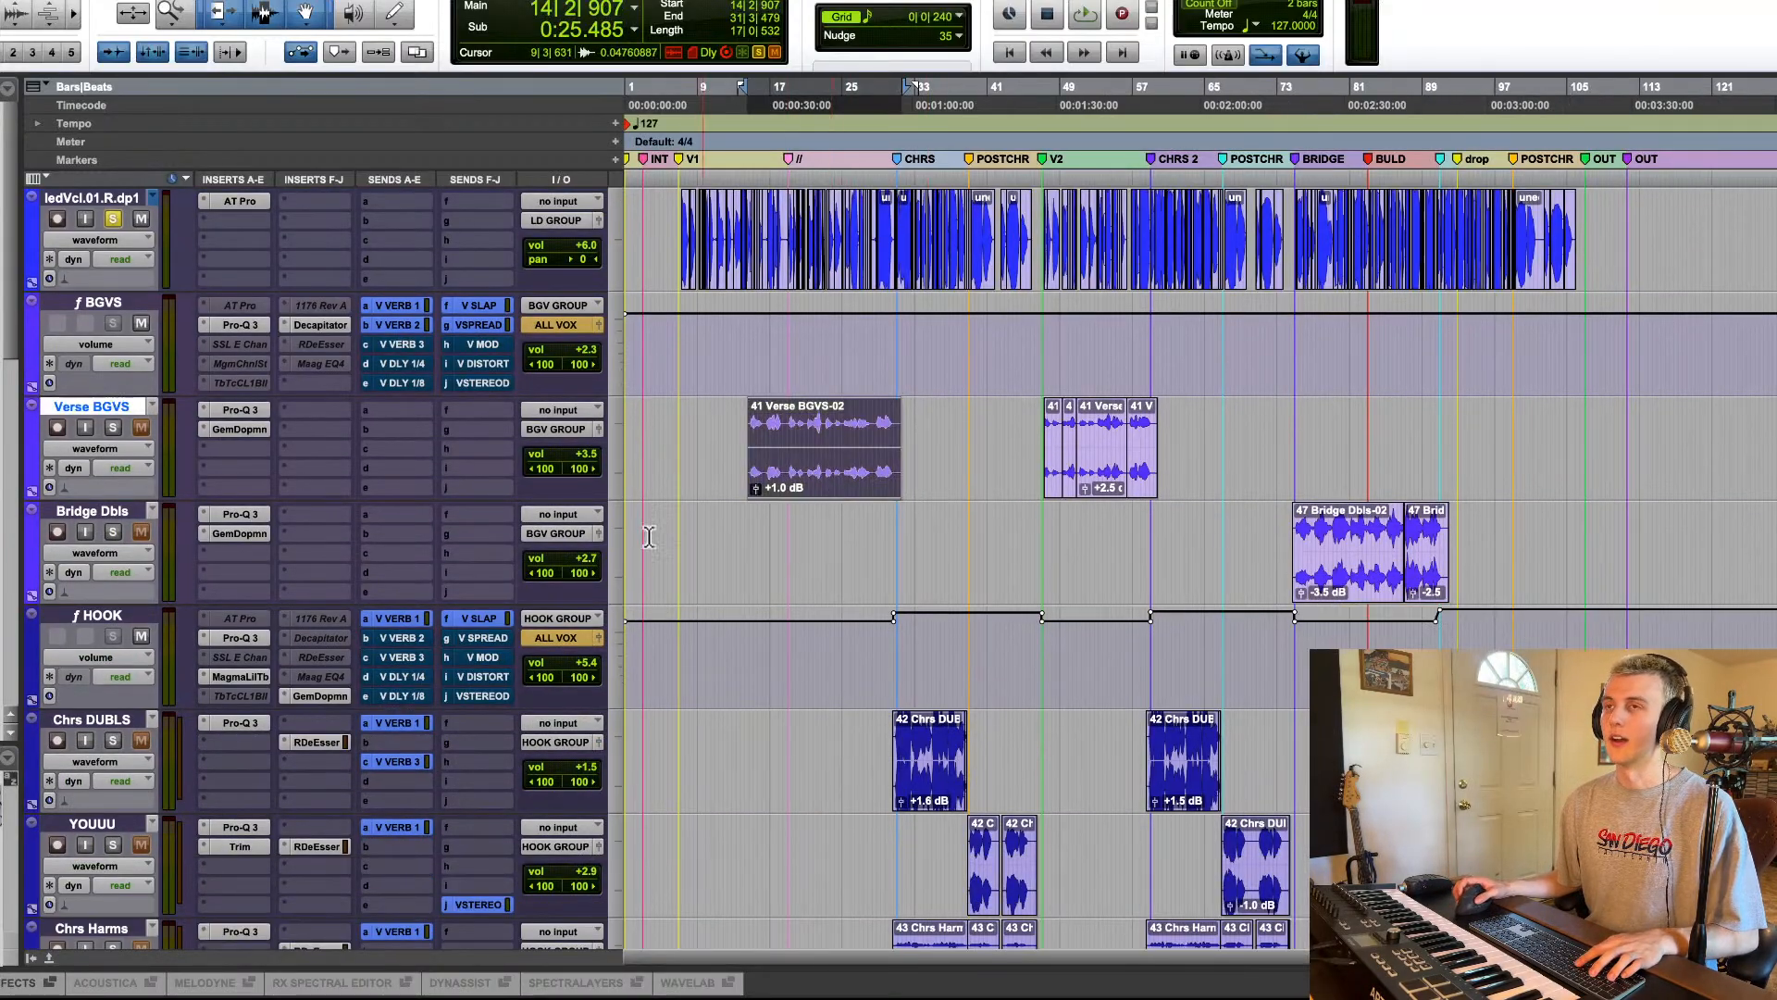
left_click(113, 428)
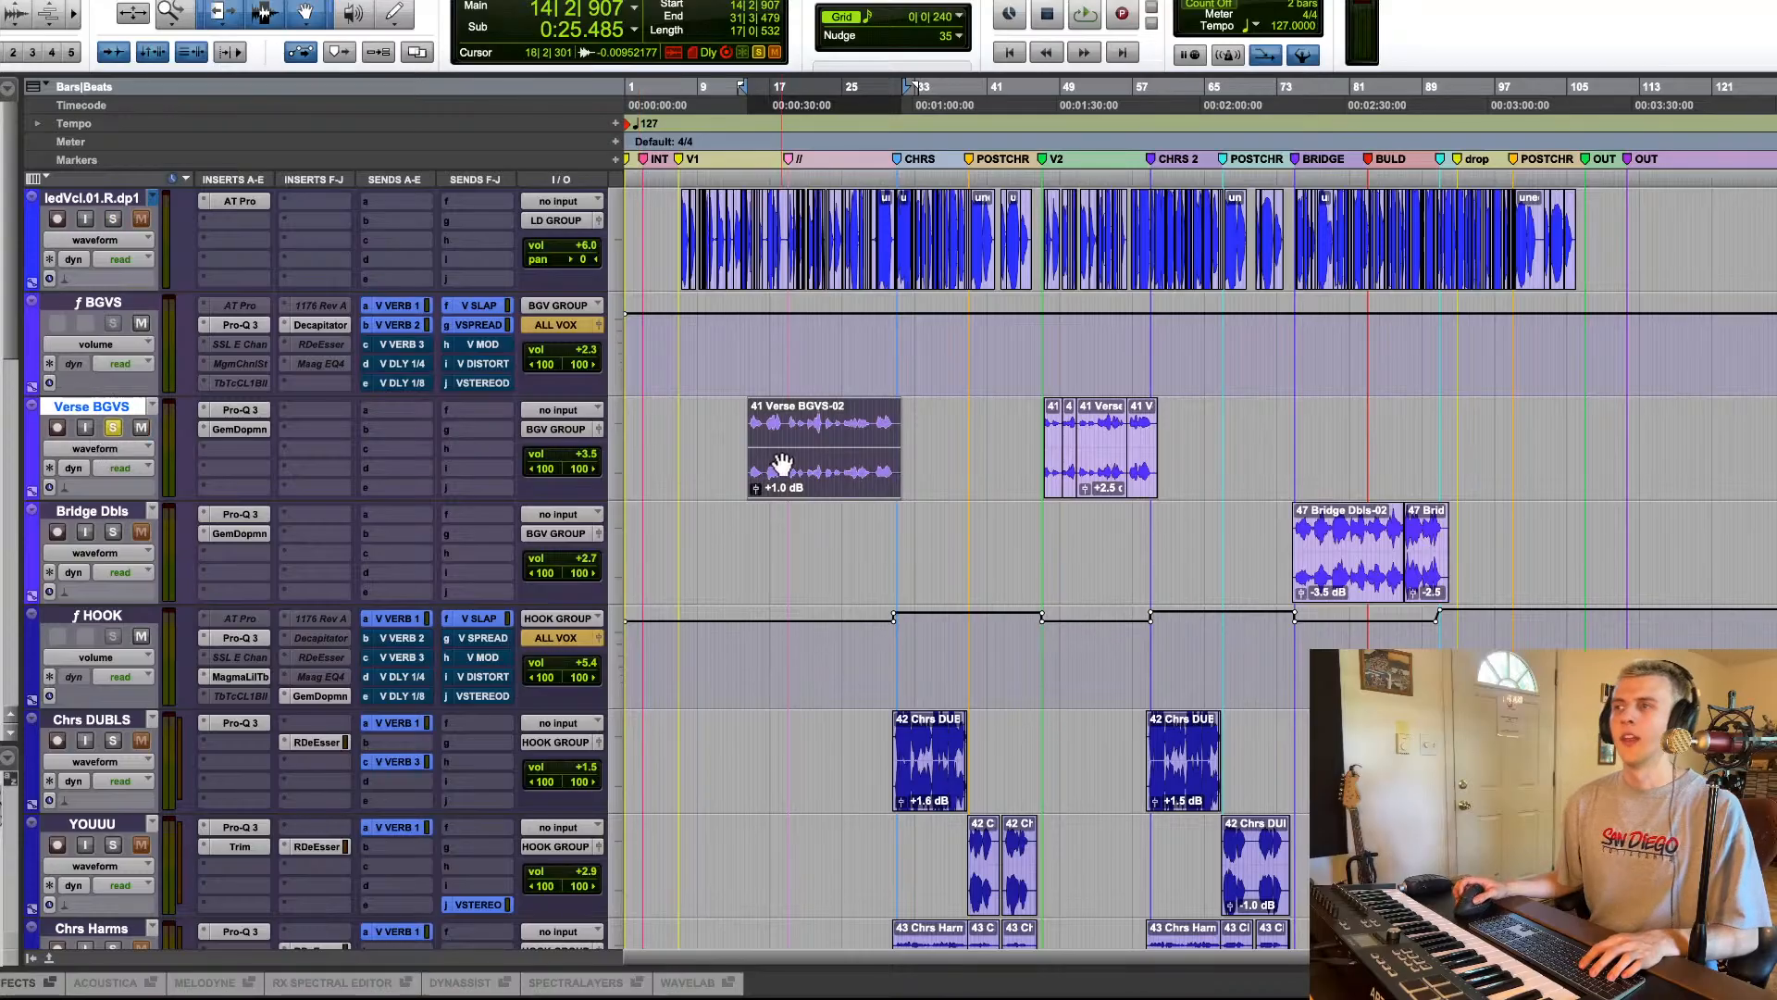
scroll(138, 458, "down", 10)
scroll(111, 564, "down", 10)
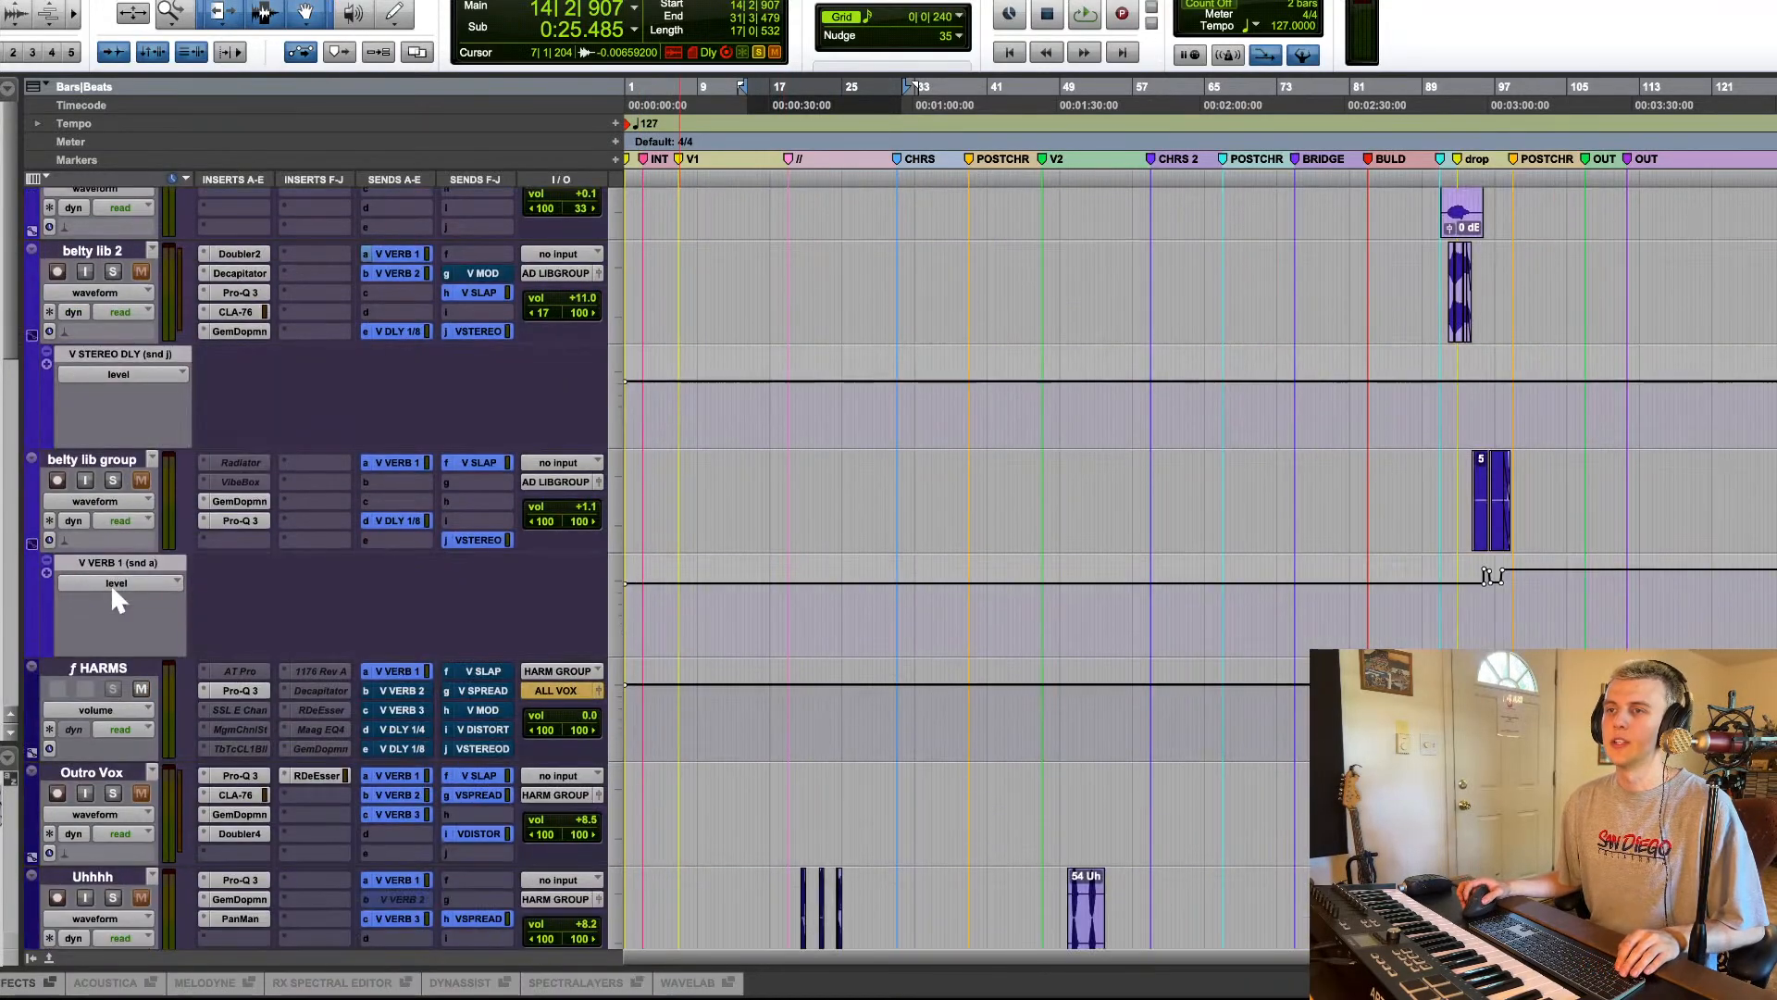
left_click(114, 768, "alt")
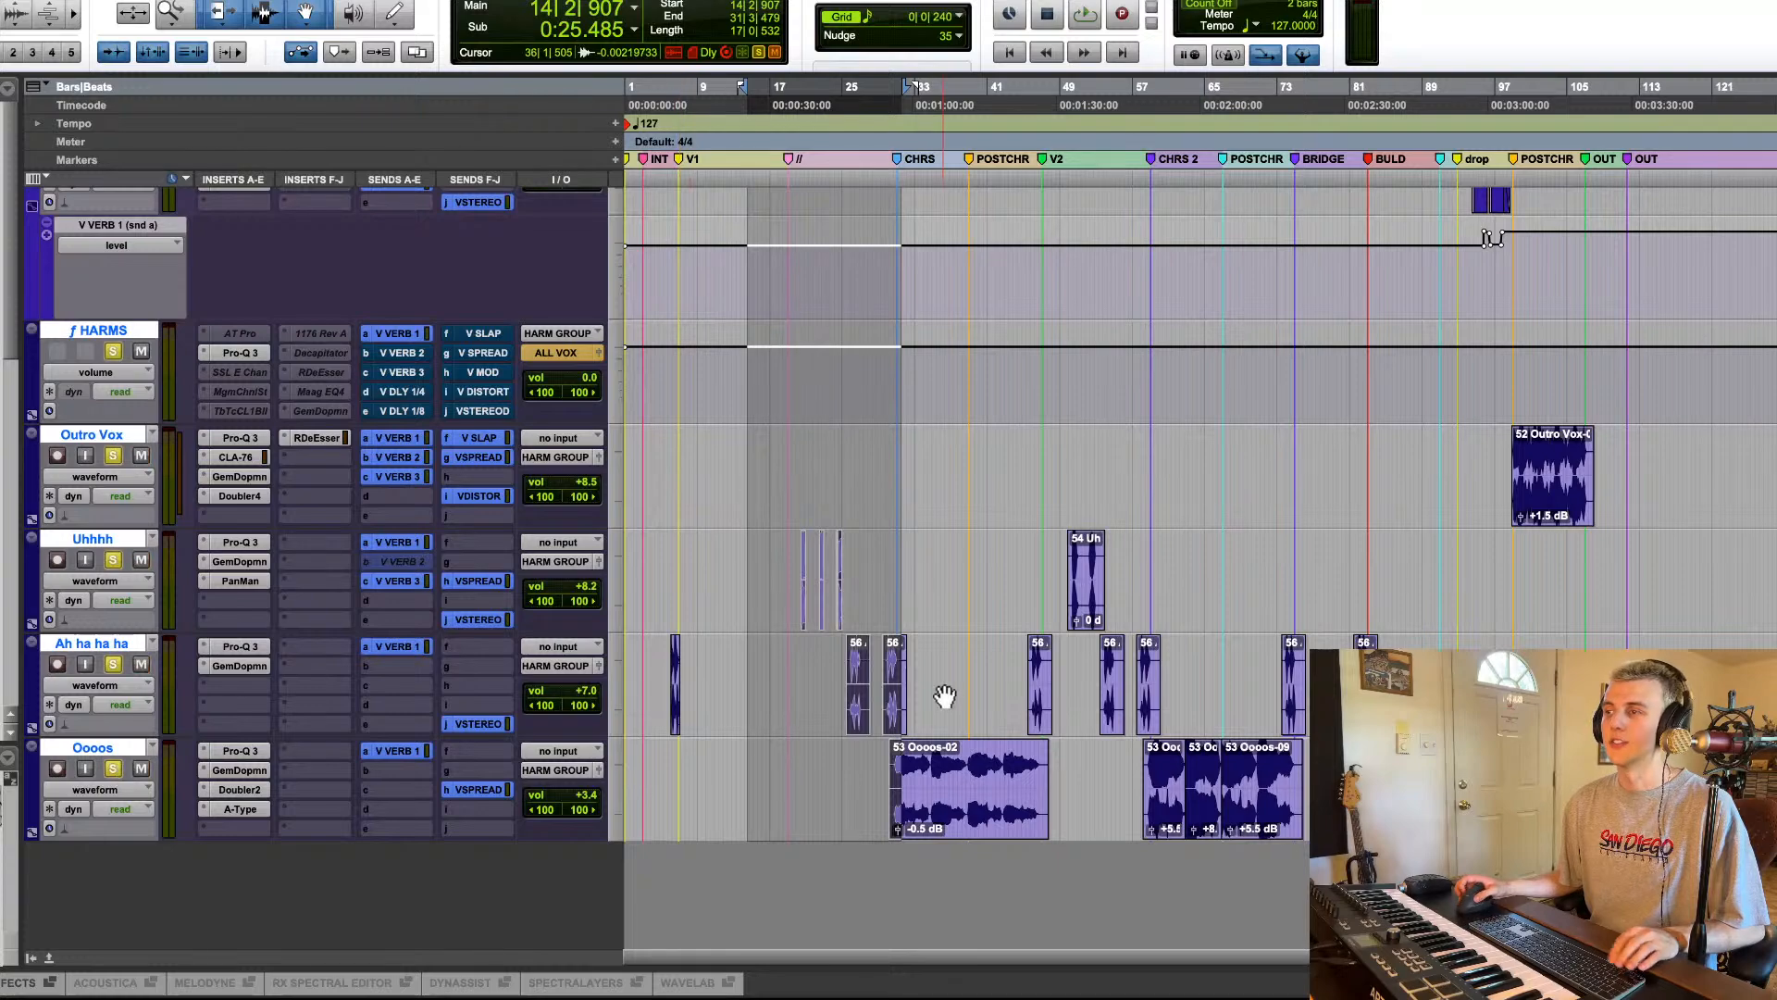
Step: Reduce the height of the selected background vocal tracks so they fit in a compact overview
scroll(943, 690, "up", 15)
scroll(943, 690, "up", 2)
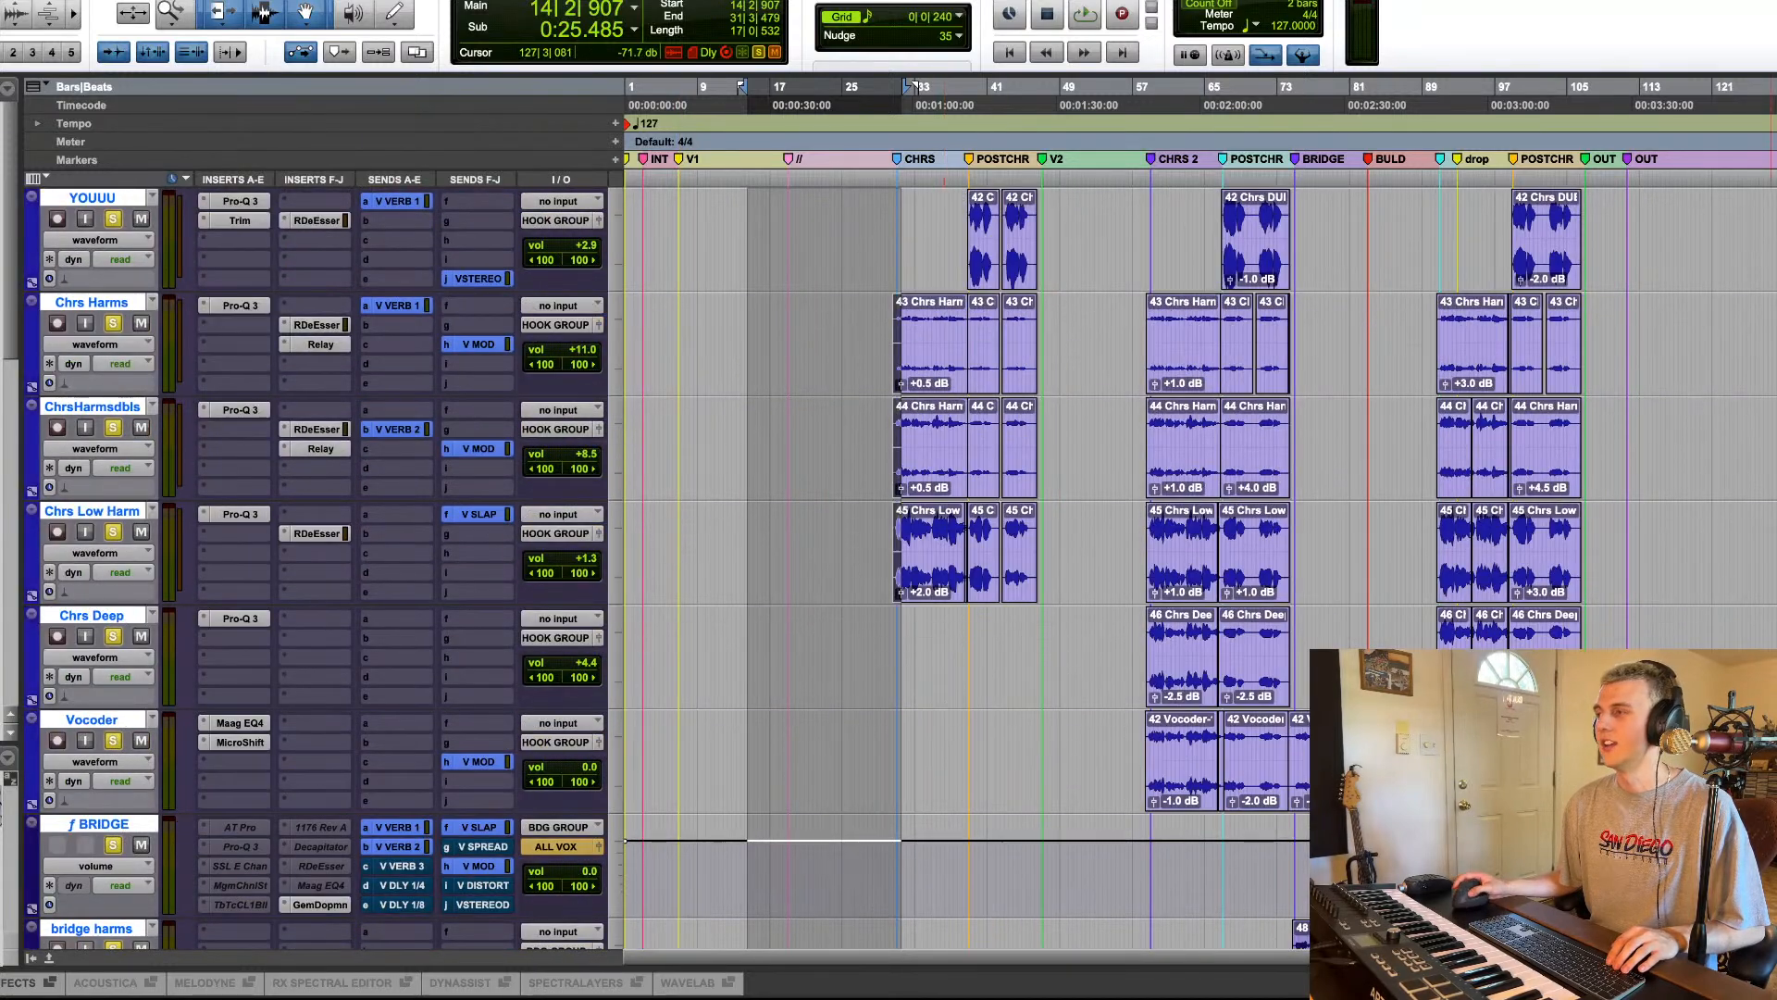
key("ctrl+alt+Down")
key("ctrl+alt+Down")
key("ctrl+alt+Down")
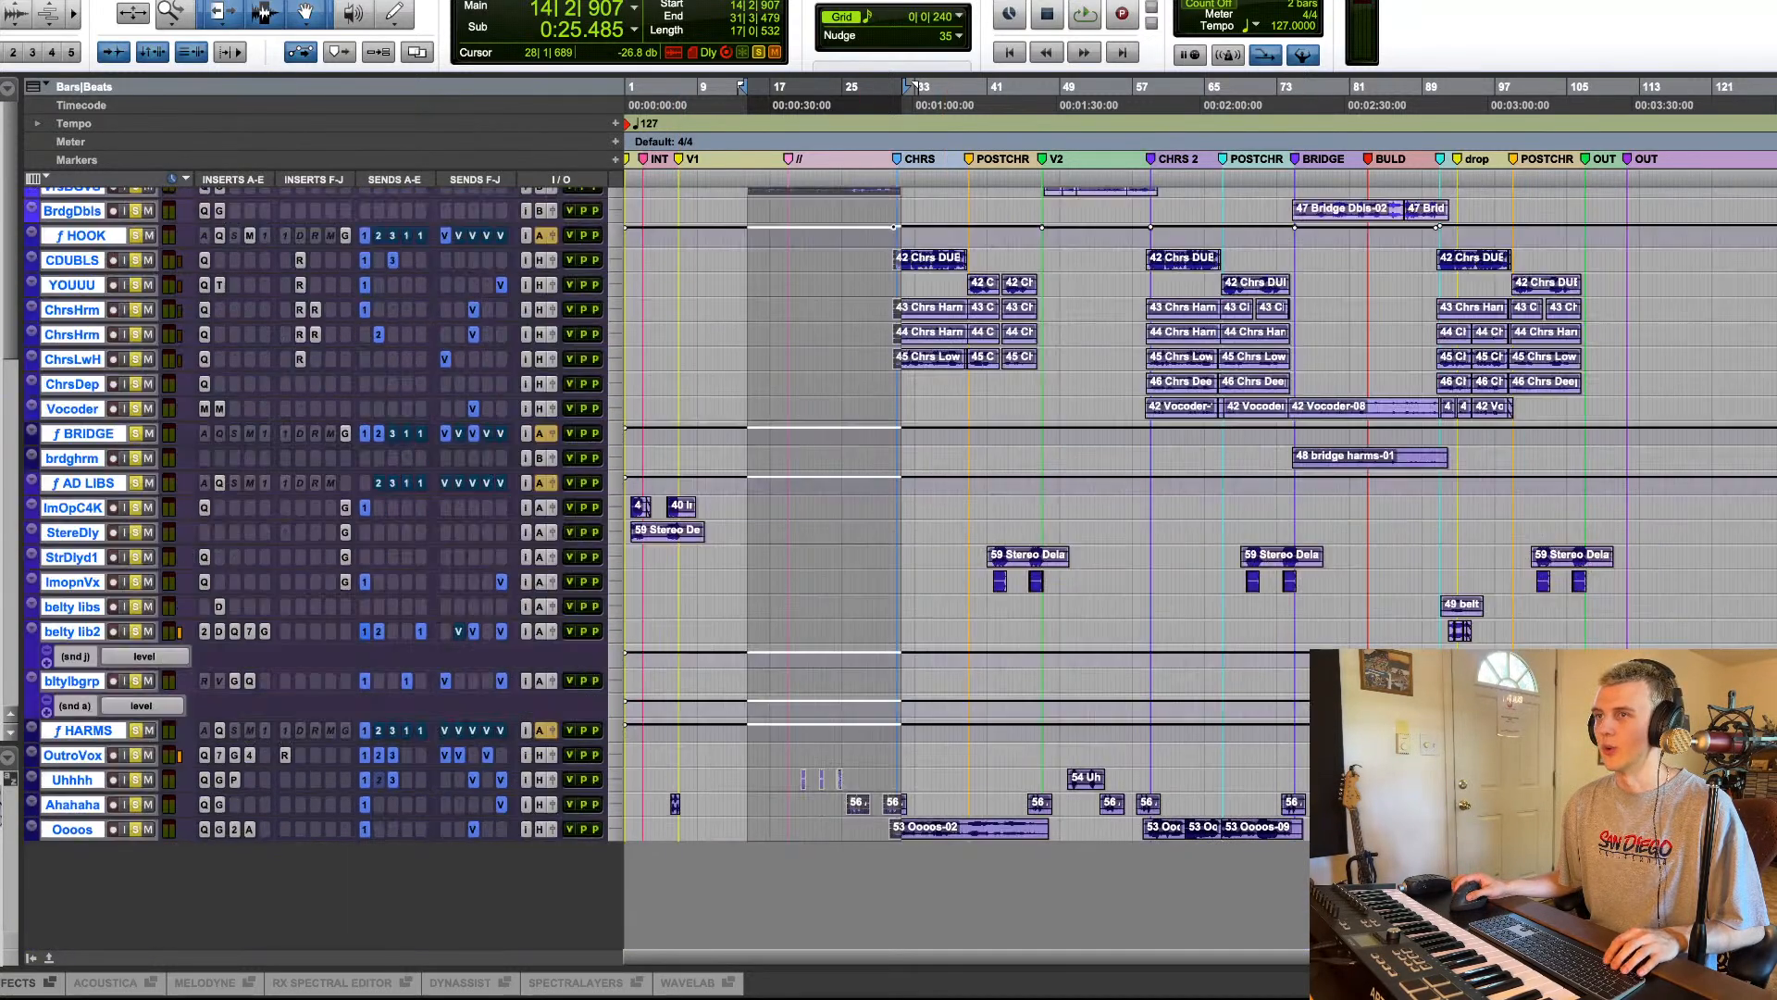
scroll(888, 447, "up", 5)
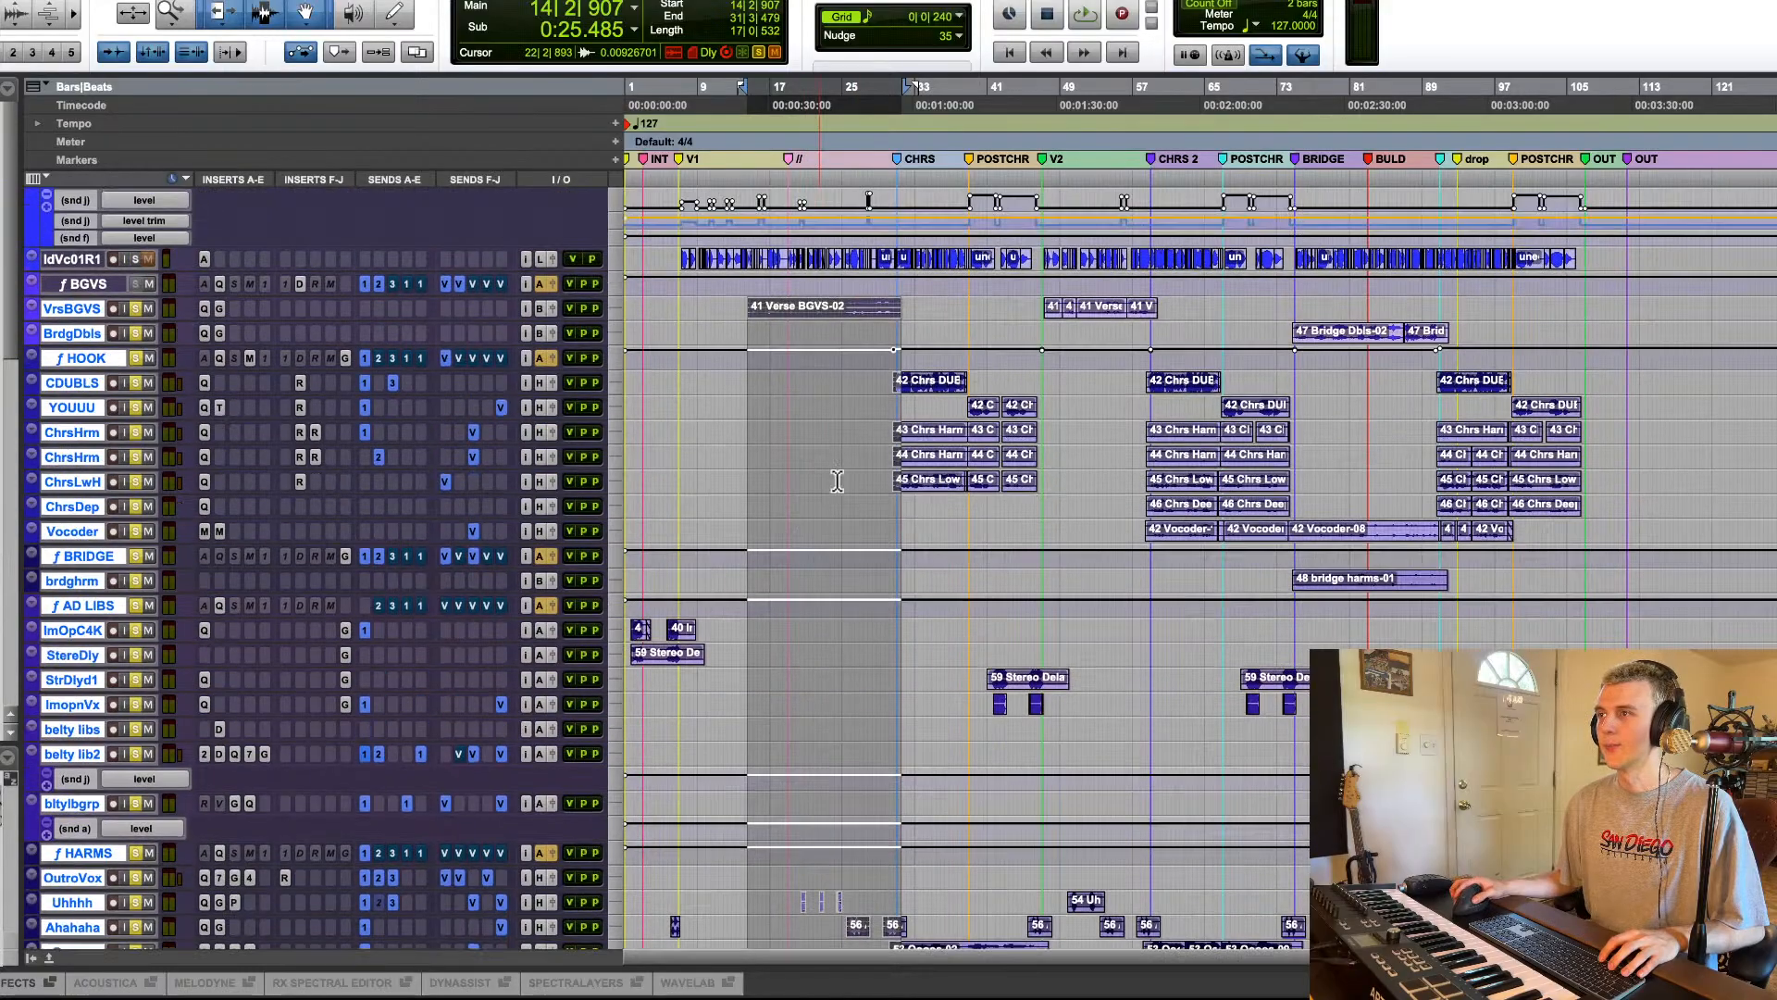
Step: Play the soloed background vocals from the start of the first chorus and stop playback
left_click(900, 333)
key("space")
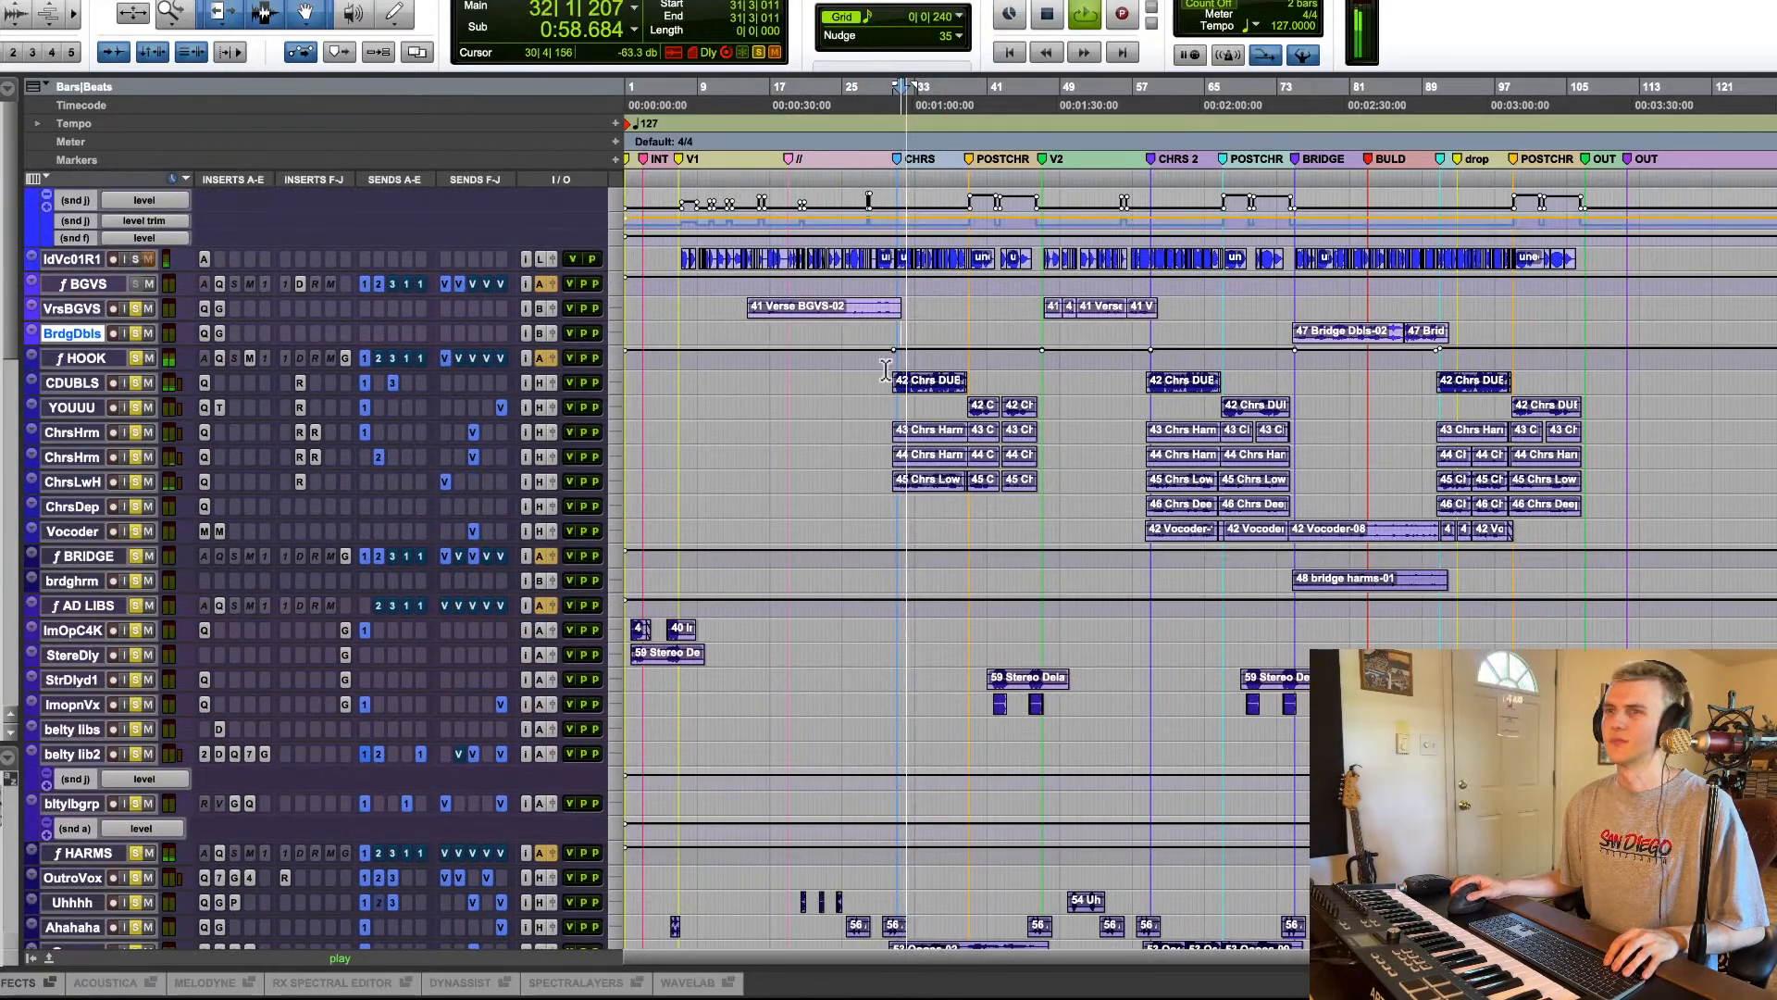
scroll(116, 317, "up", 3)
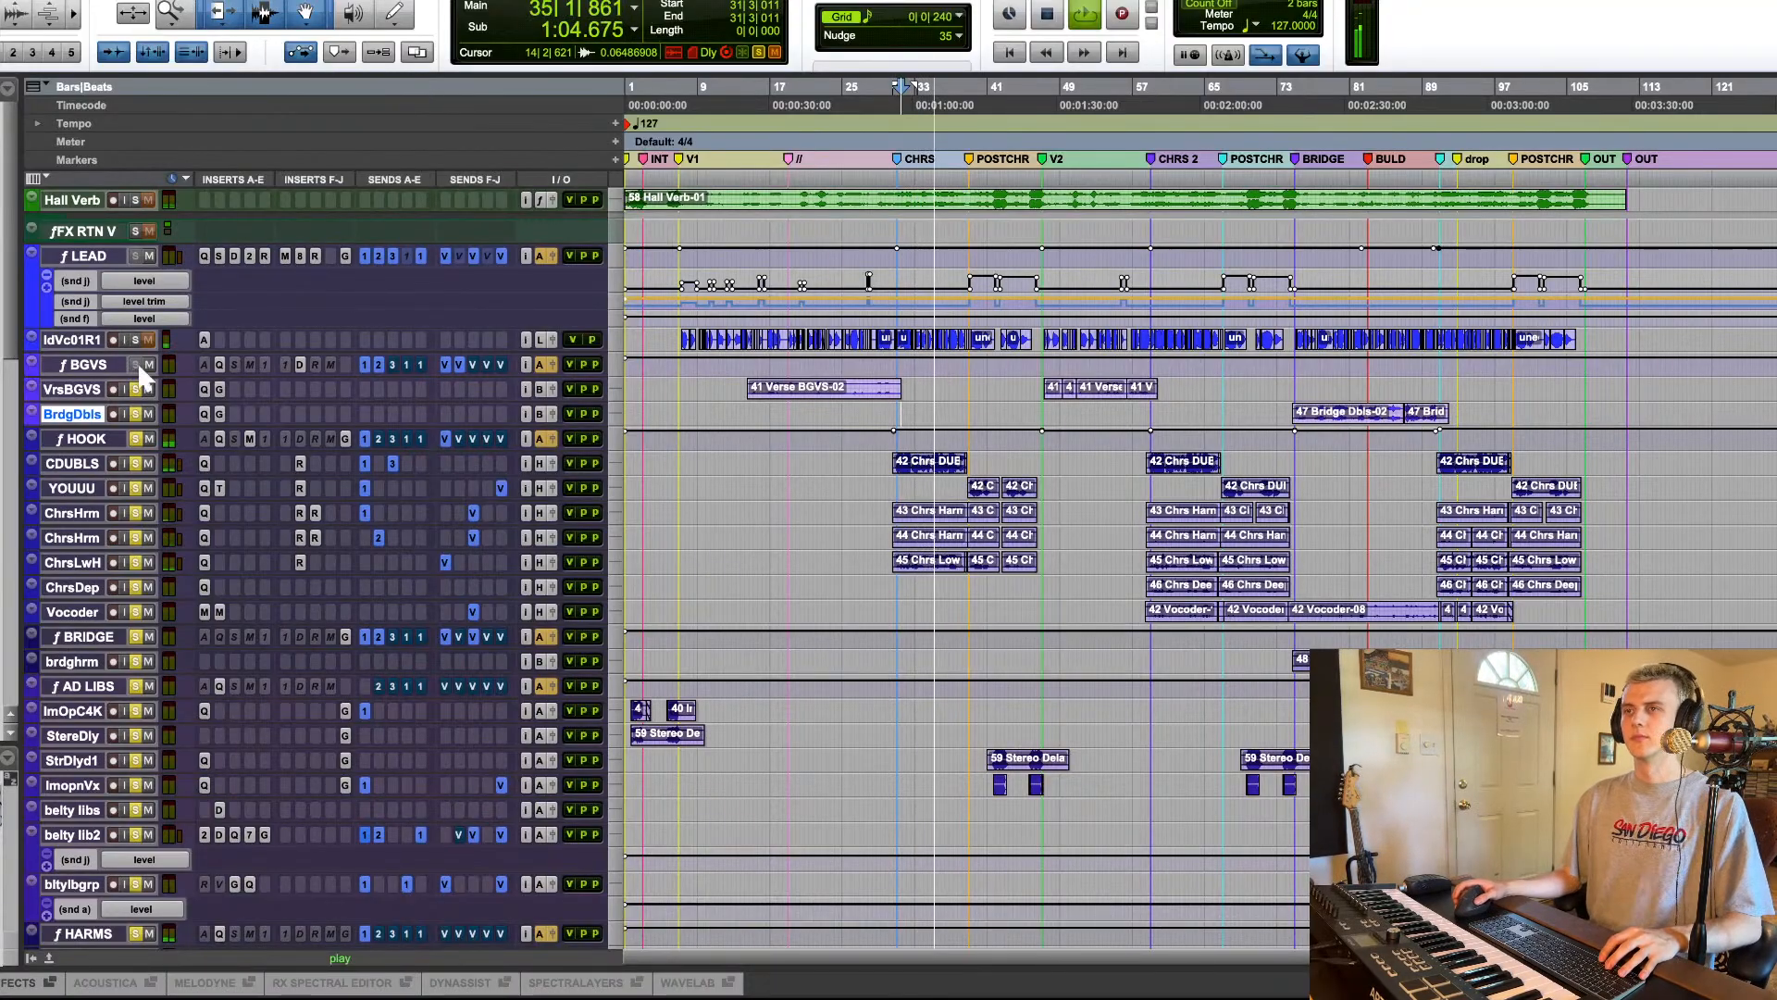
key("space")
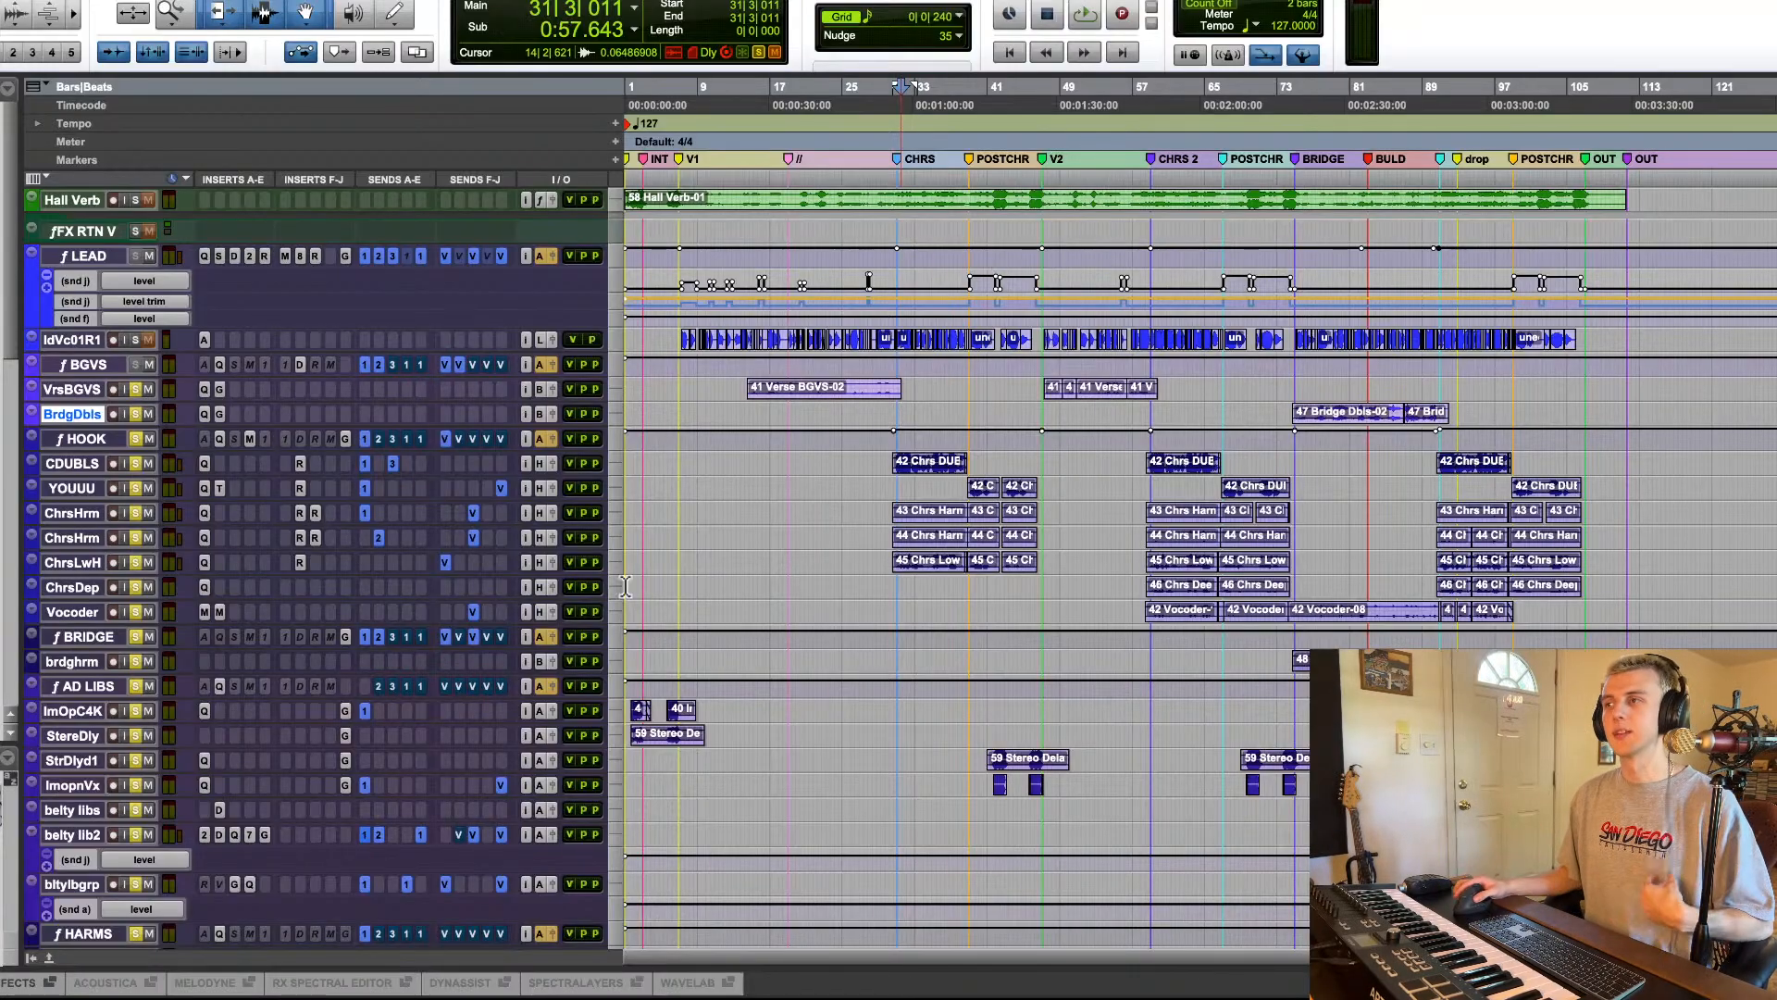
Step: Clear all track solos and select the range from just before the first chorus to the POSTCHR marker
scroll(740, 615, "down", 5)
left_click(937, 837)
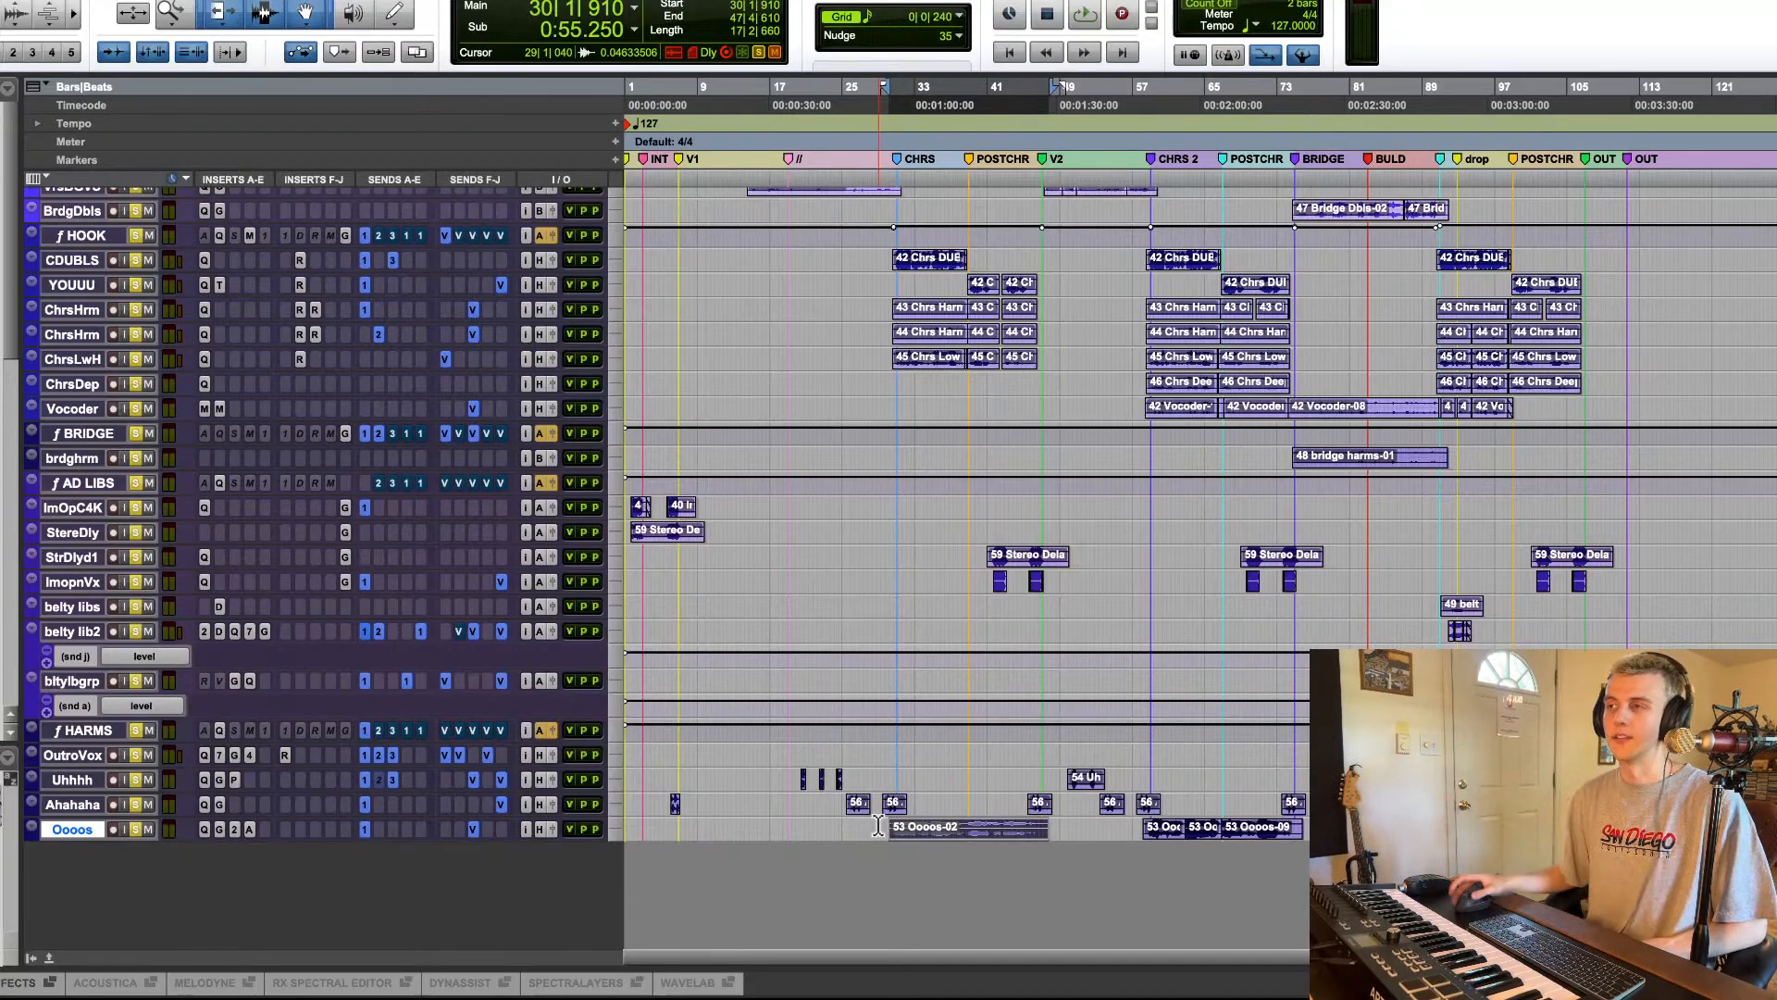
scroll(870, 685, "up", 5)
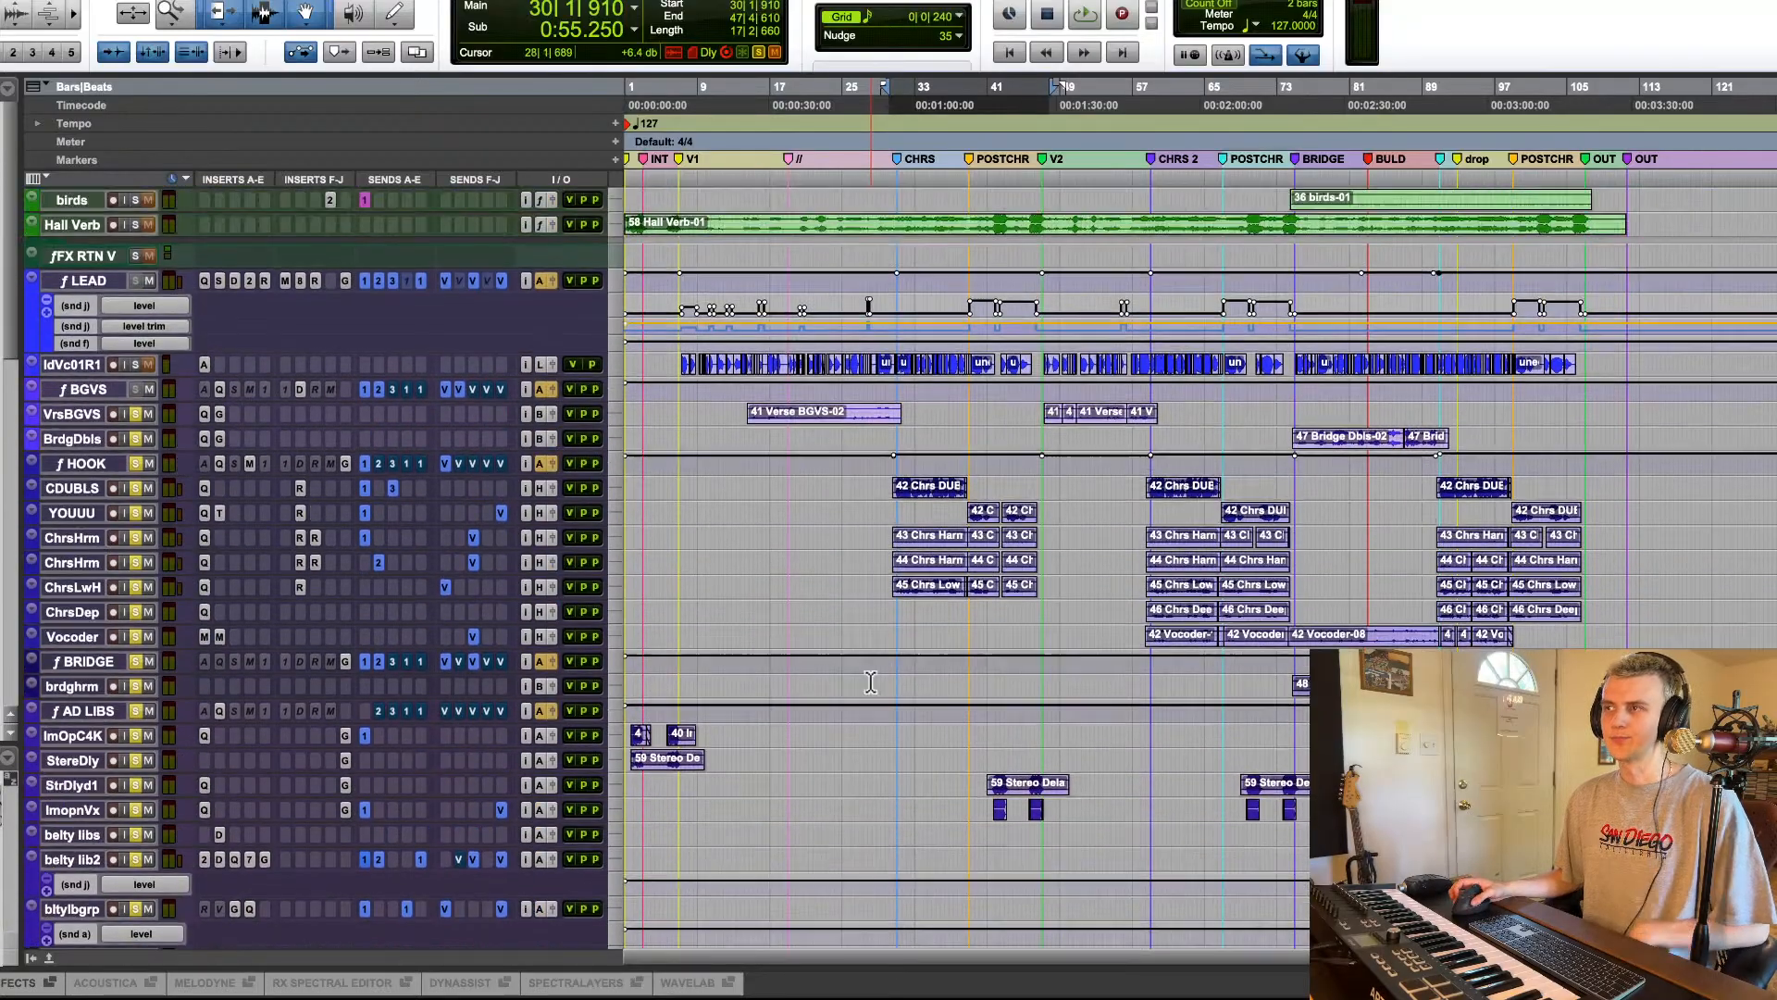
scroll(870, 682, "up", 1)
left_click(888, 534)
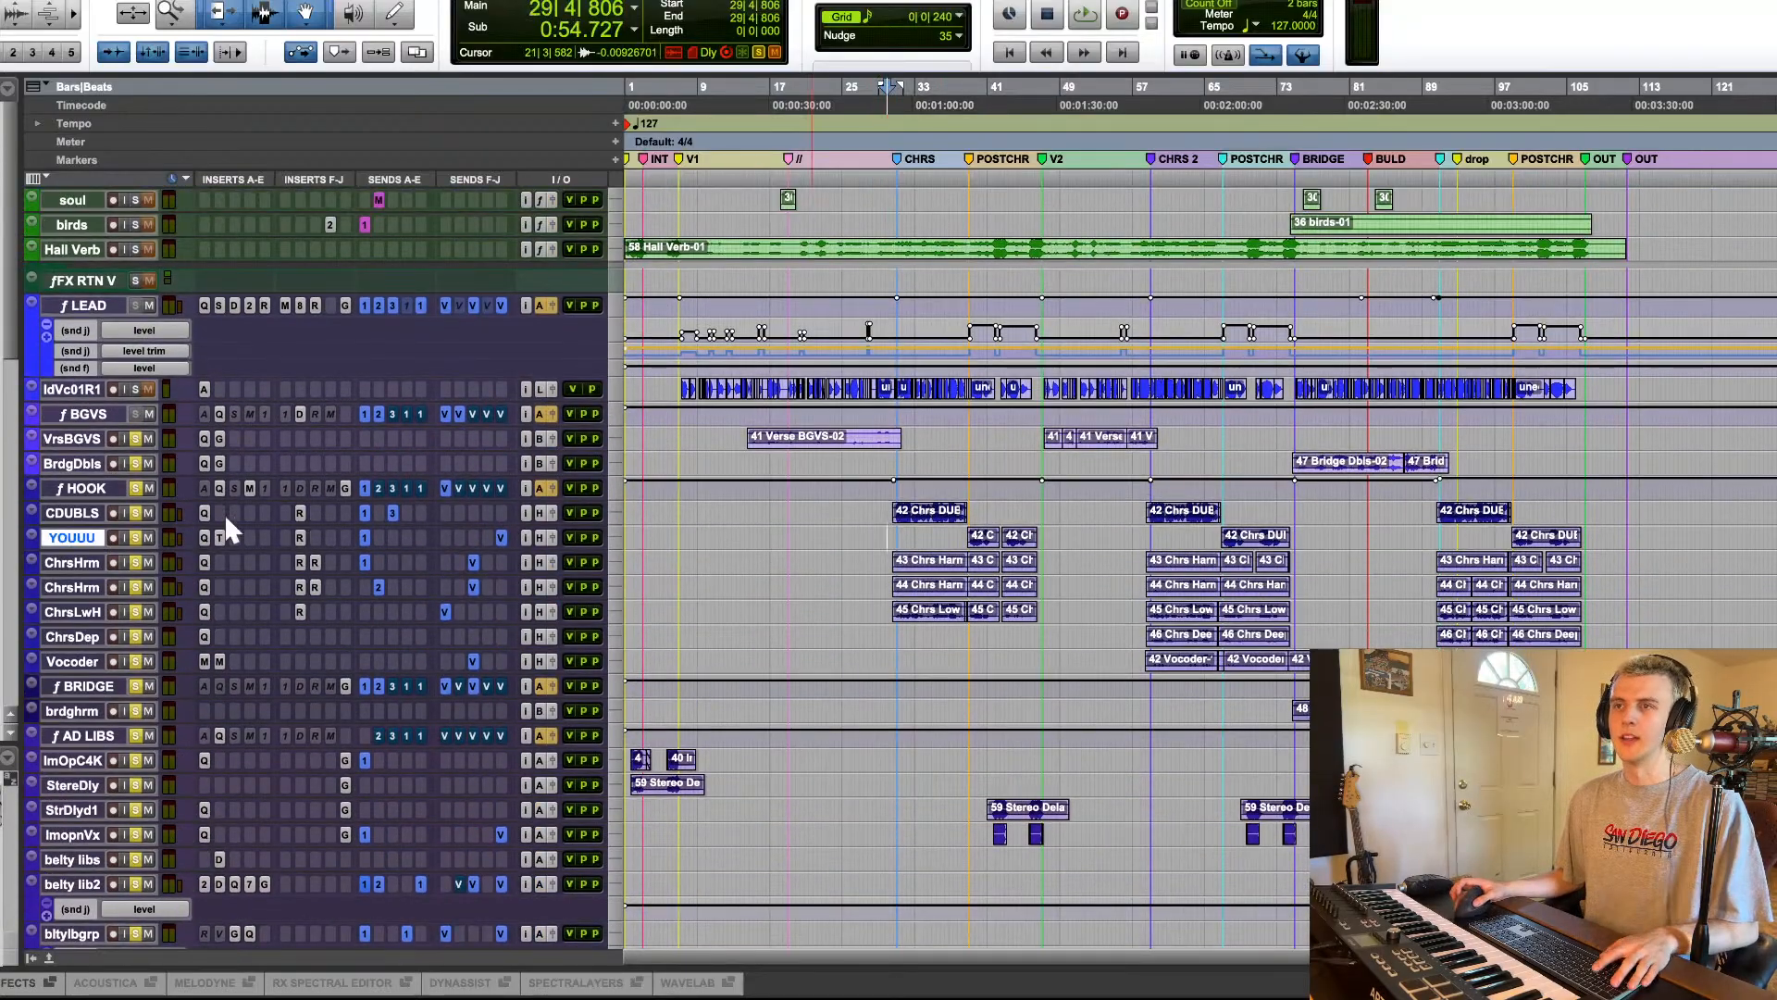
left_click(136, 439, "alt")
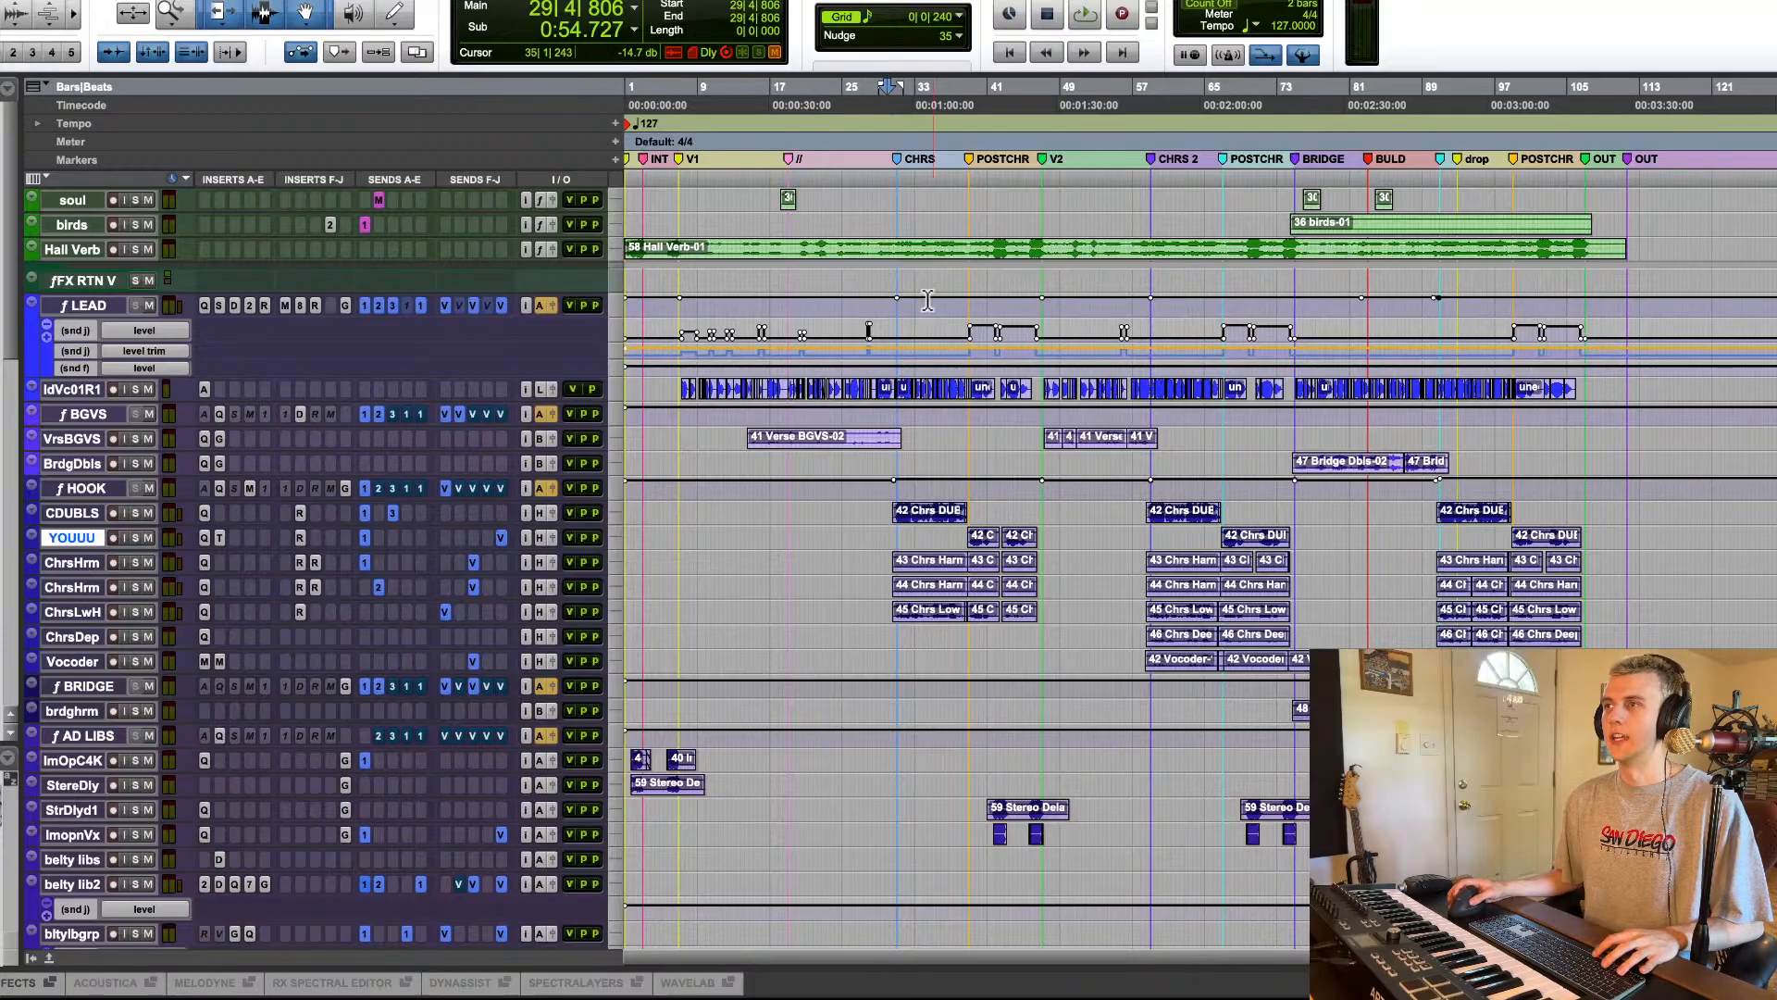
left_click(979, 166, "shift")
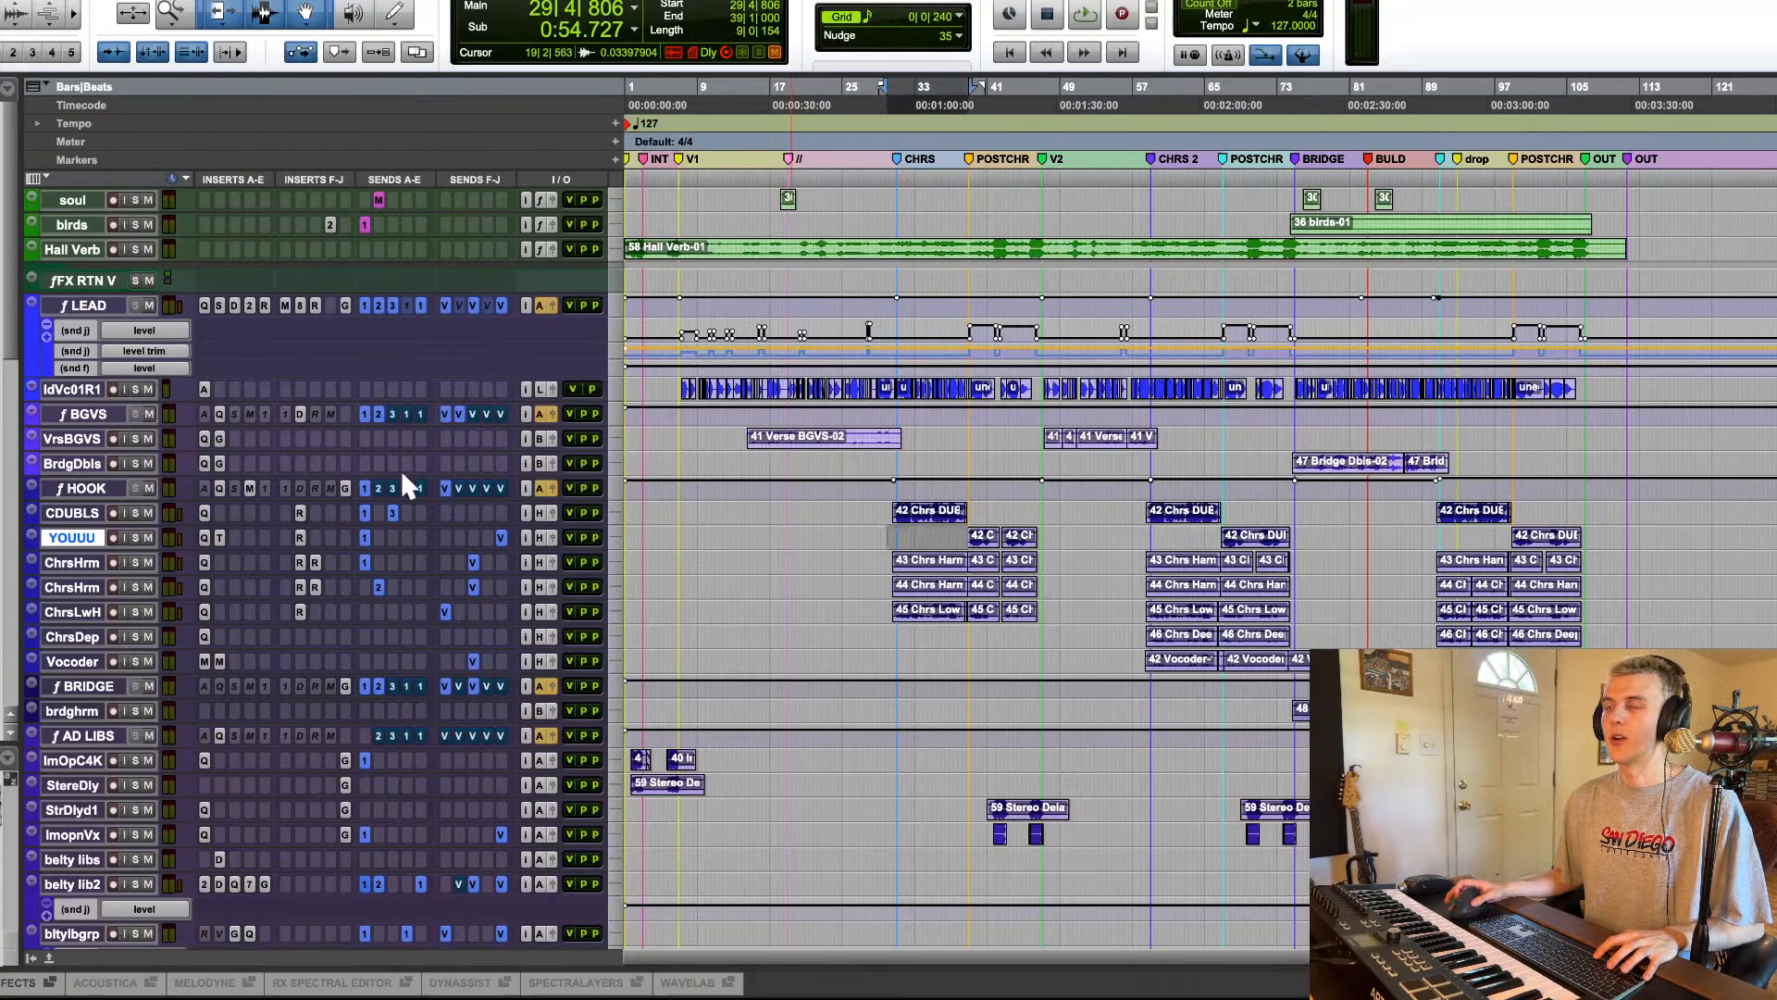
Step: Mute the ALL VOX track while playing the selected chorus range, and stop playback
scroll(401, 469, "up", 15)
scroll(136, 660, "up", 5)
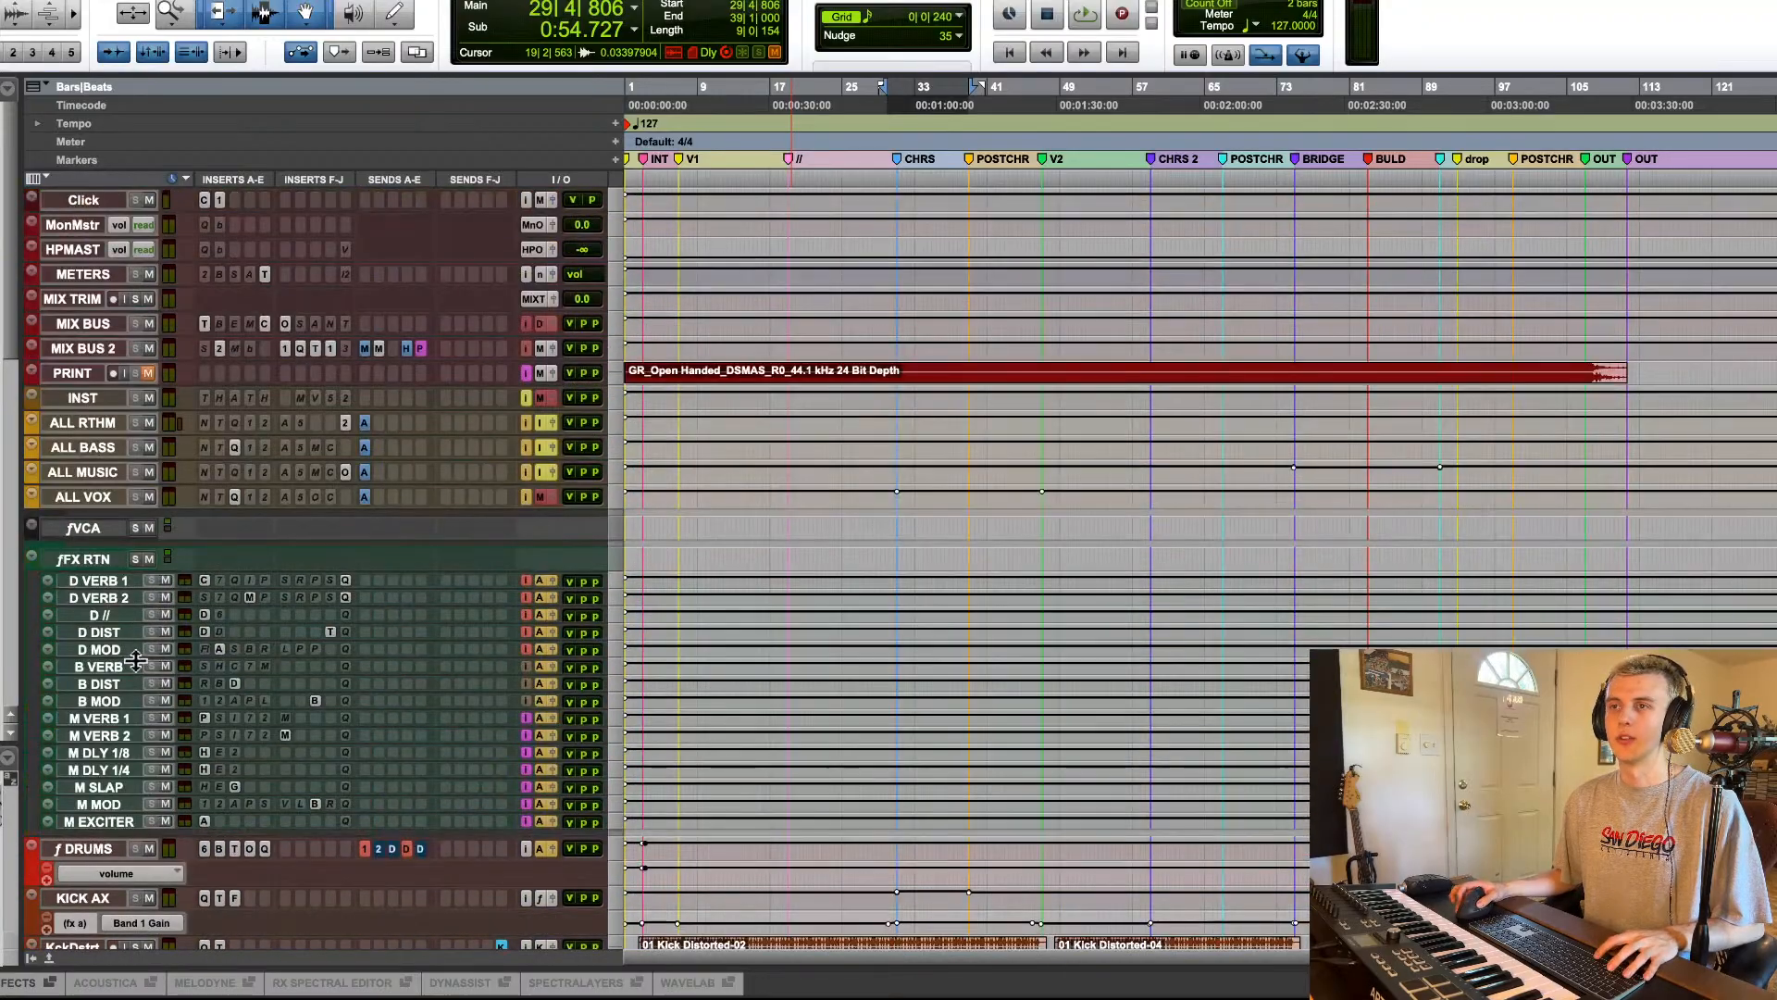
key("space")
left_click(149, 496)
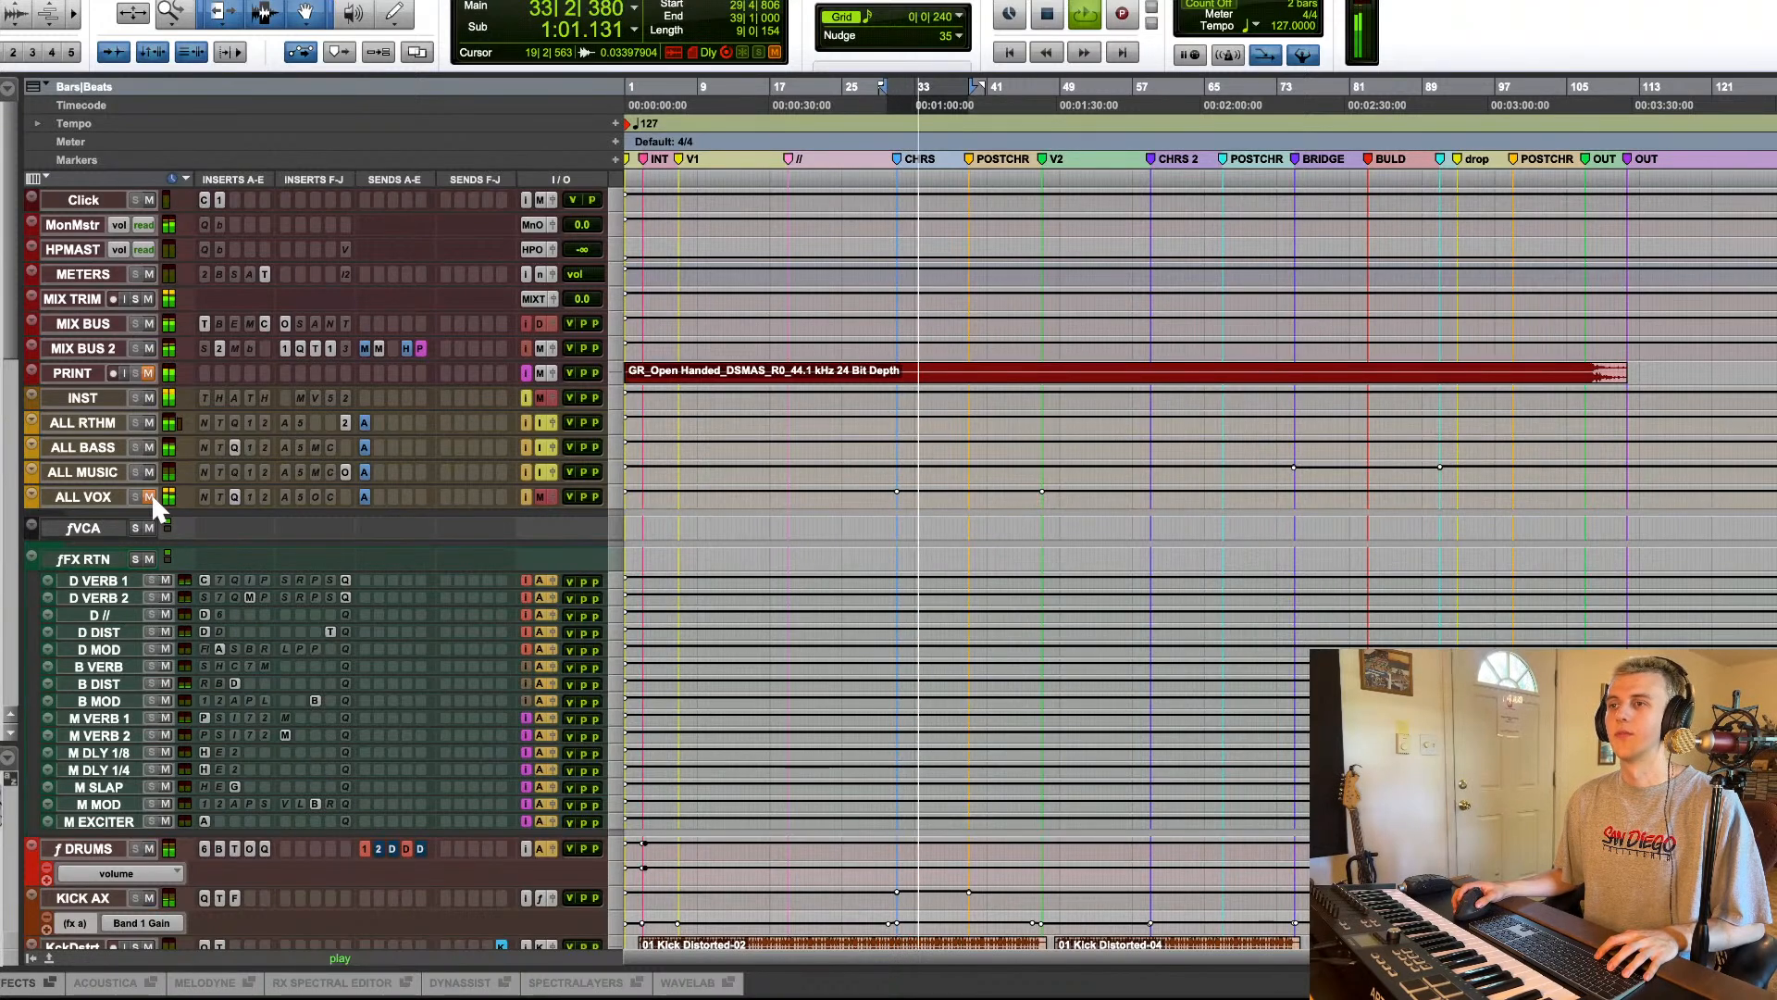
scroll(152, 492, "down", 1)
scroll(151, 493, "down", 10)
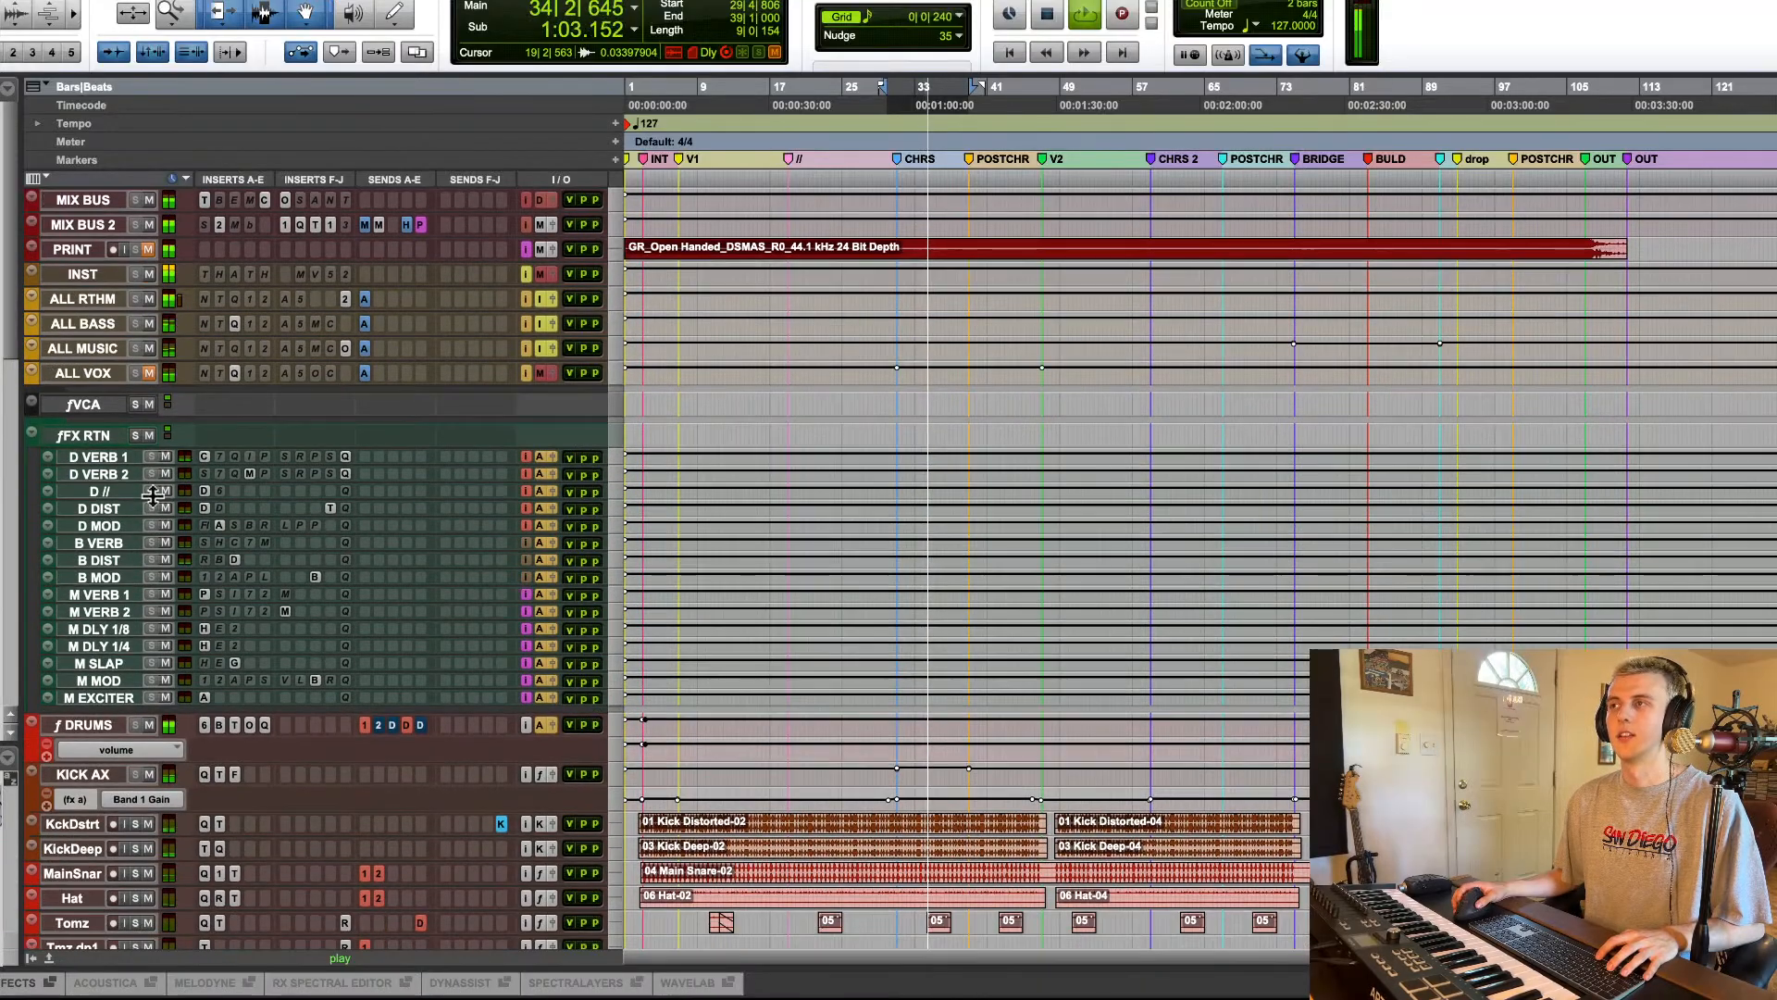
scroll(954, 784, "down", 10)
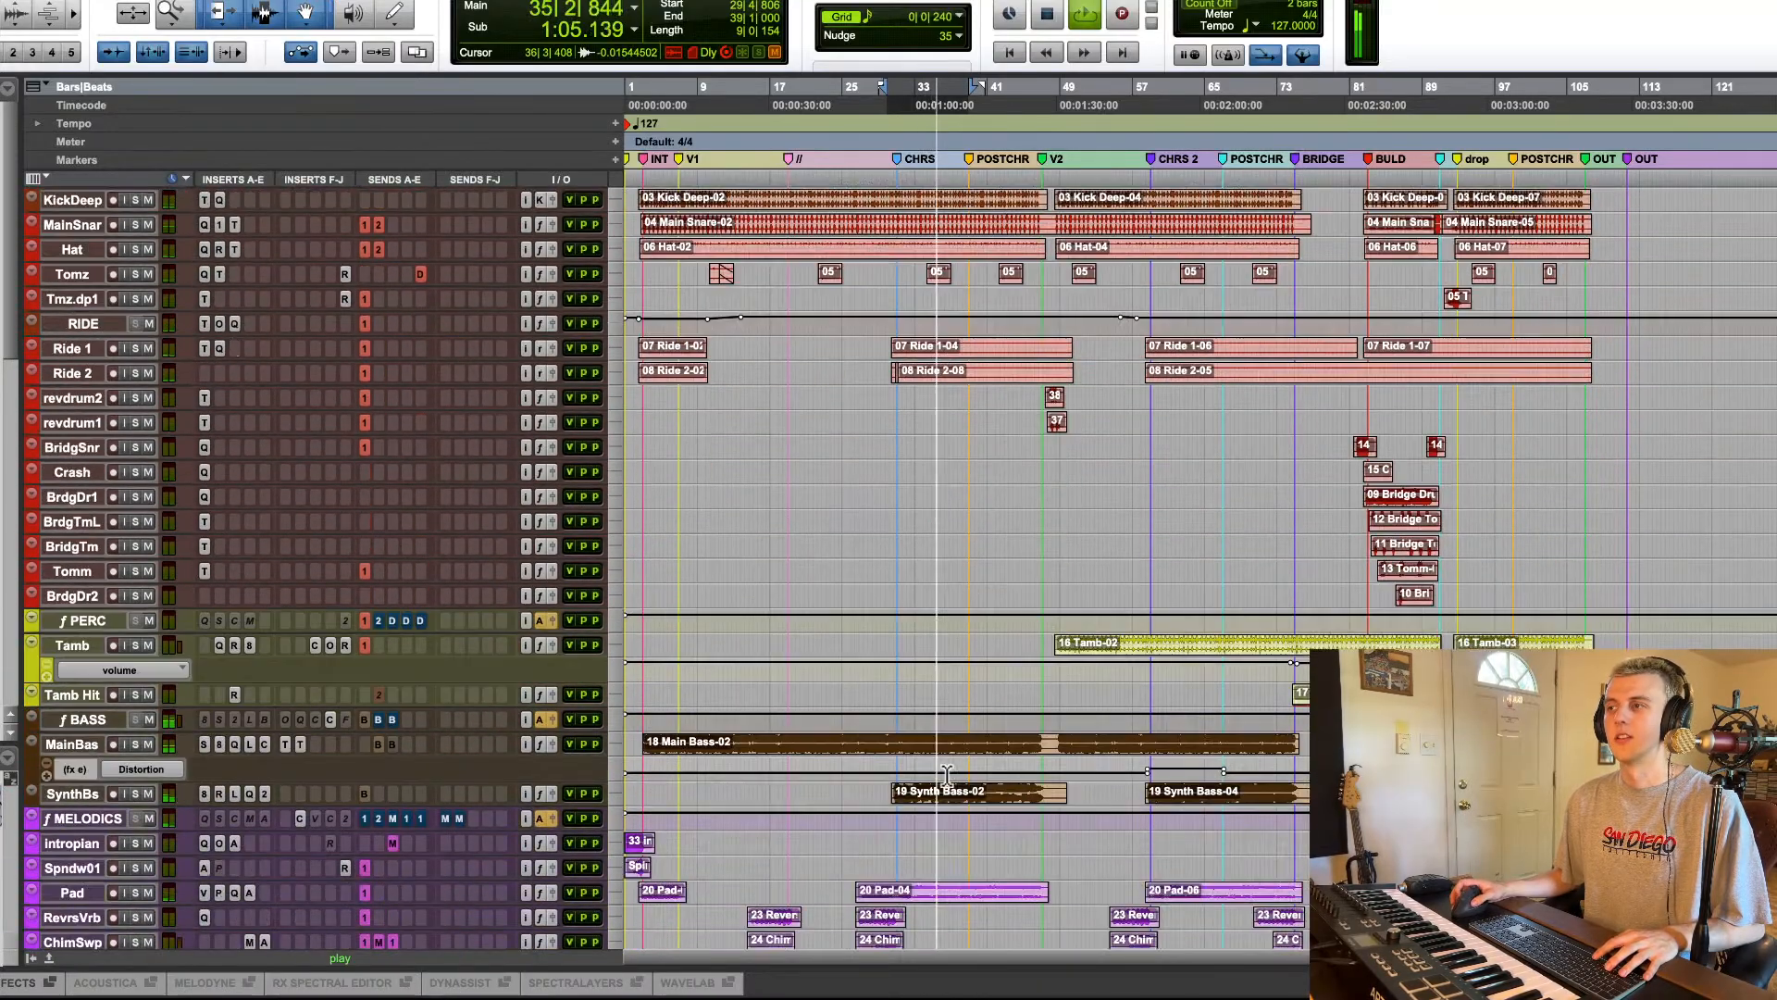
key("space")
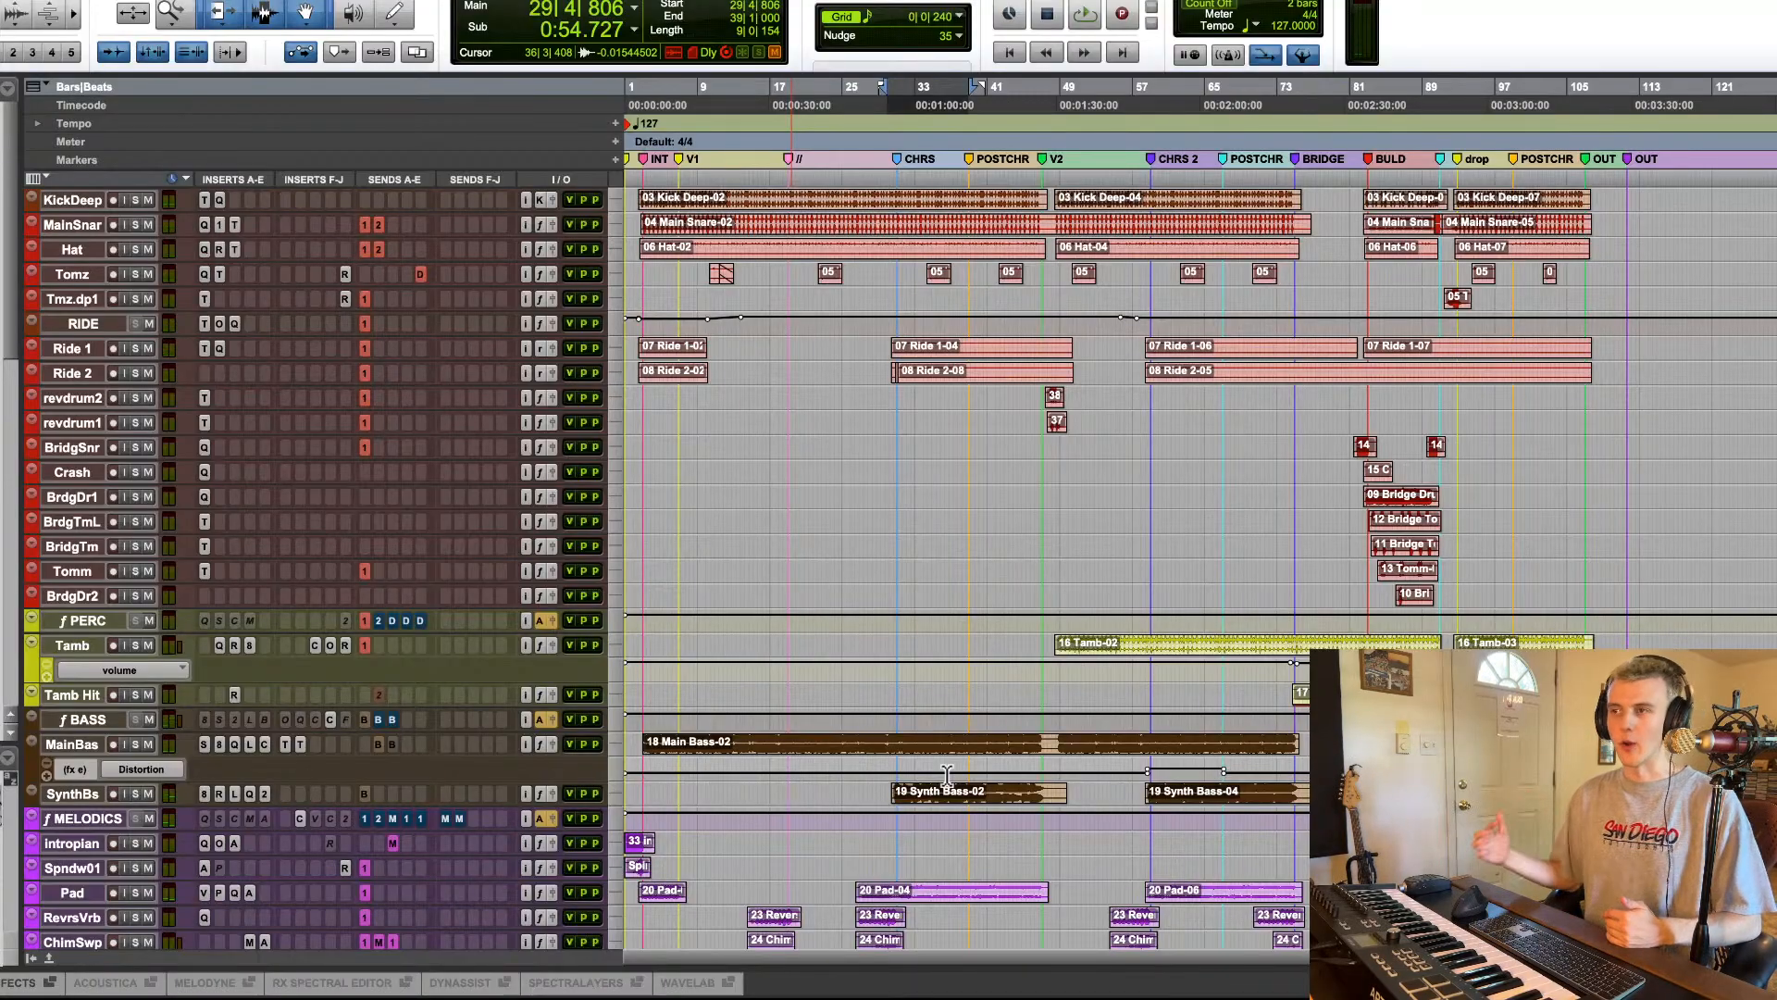
Step: Examine the arrangement of the drum, bass, melodic, guitar, effects and vocal tracks across the session
scroll(1064, 667, "down", 4)
scroll(1049, 662, "down", 3)
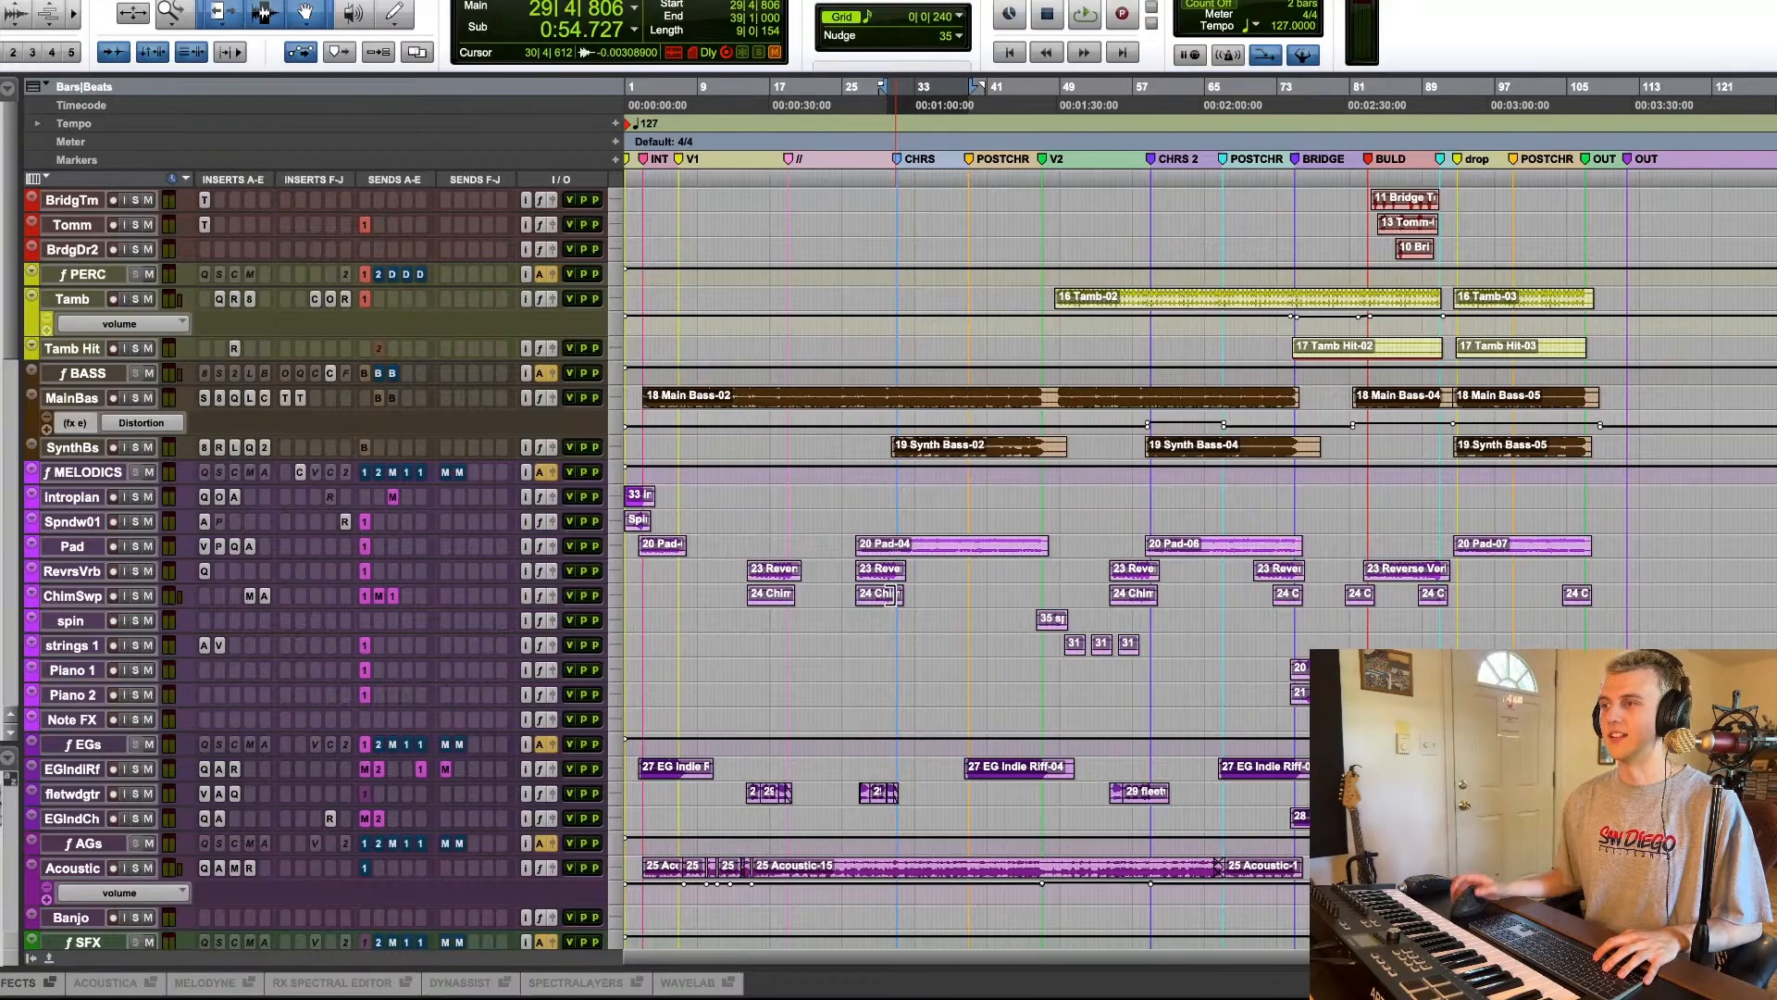
scroll(916, 703, "down", 3)
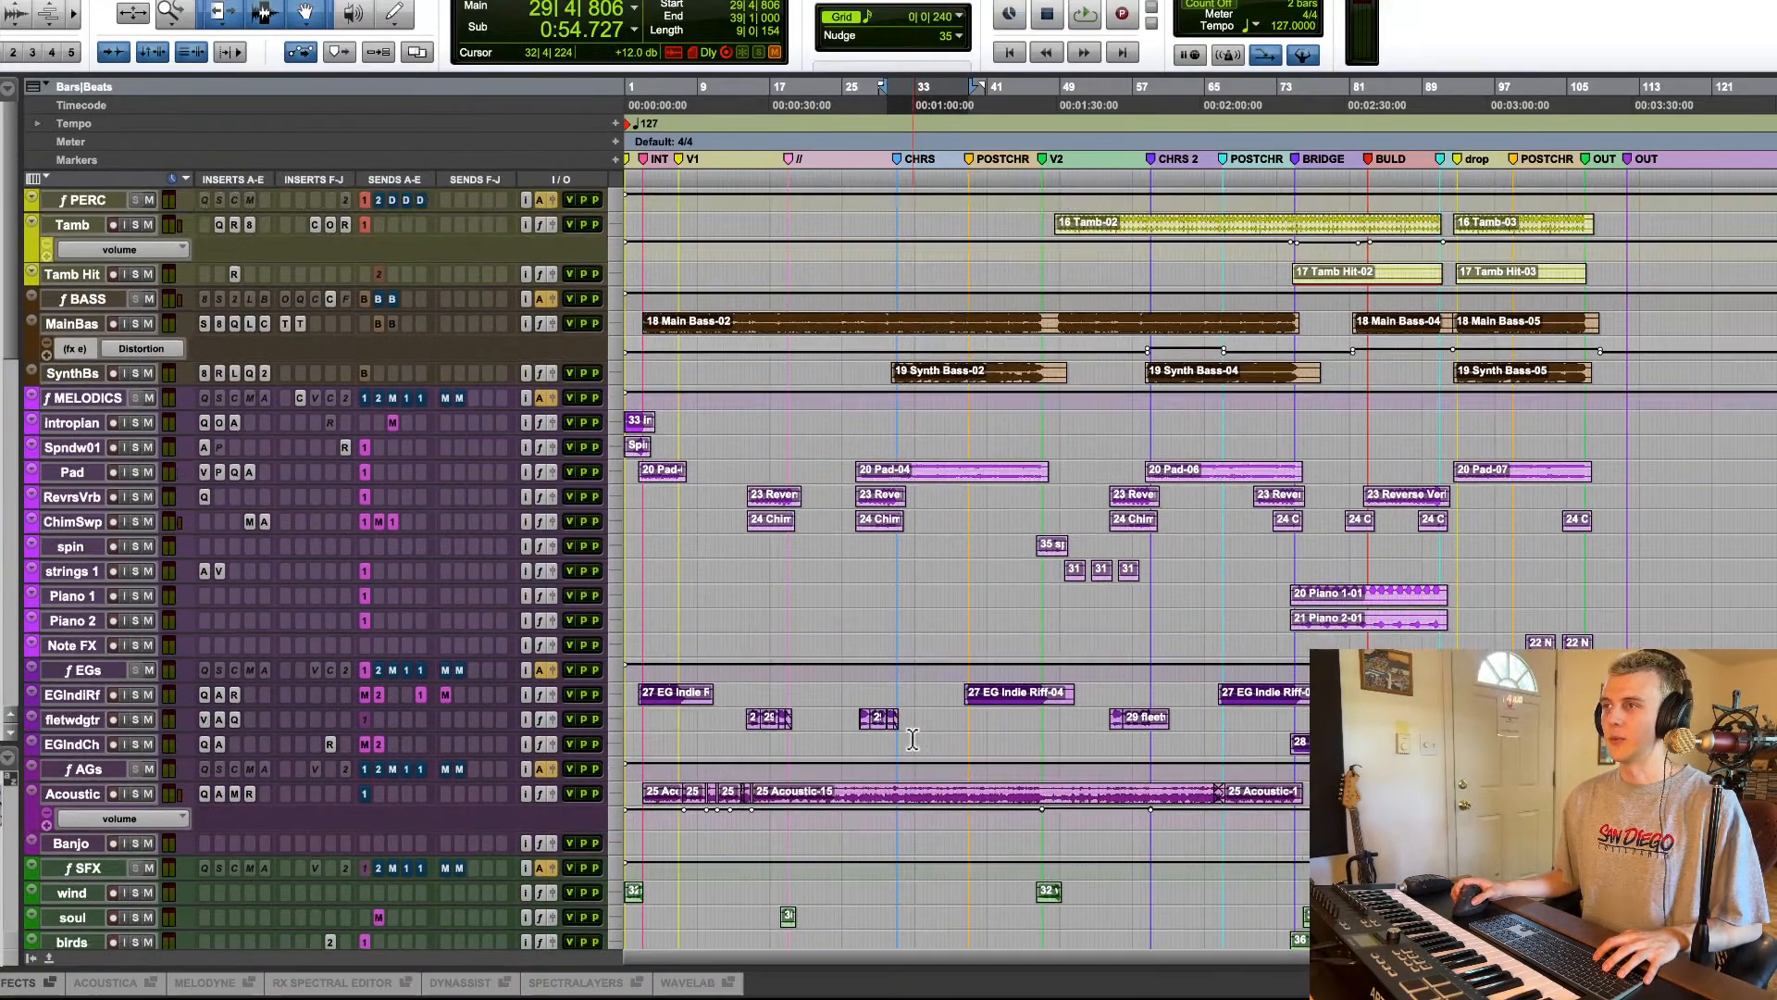
scroll(989, 792, "up", 5)
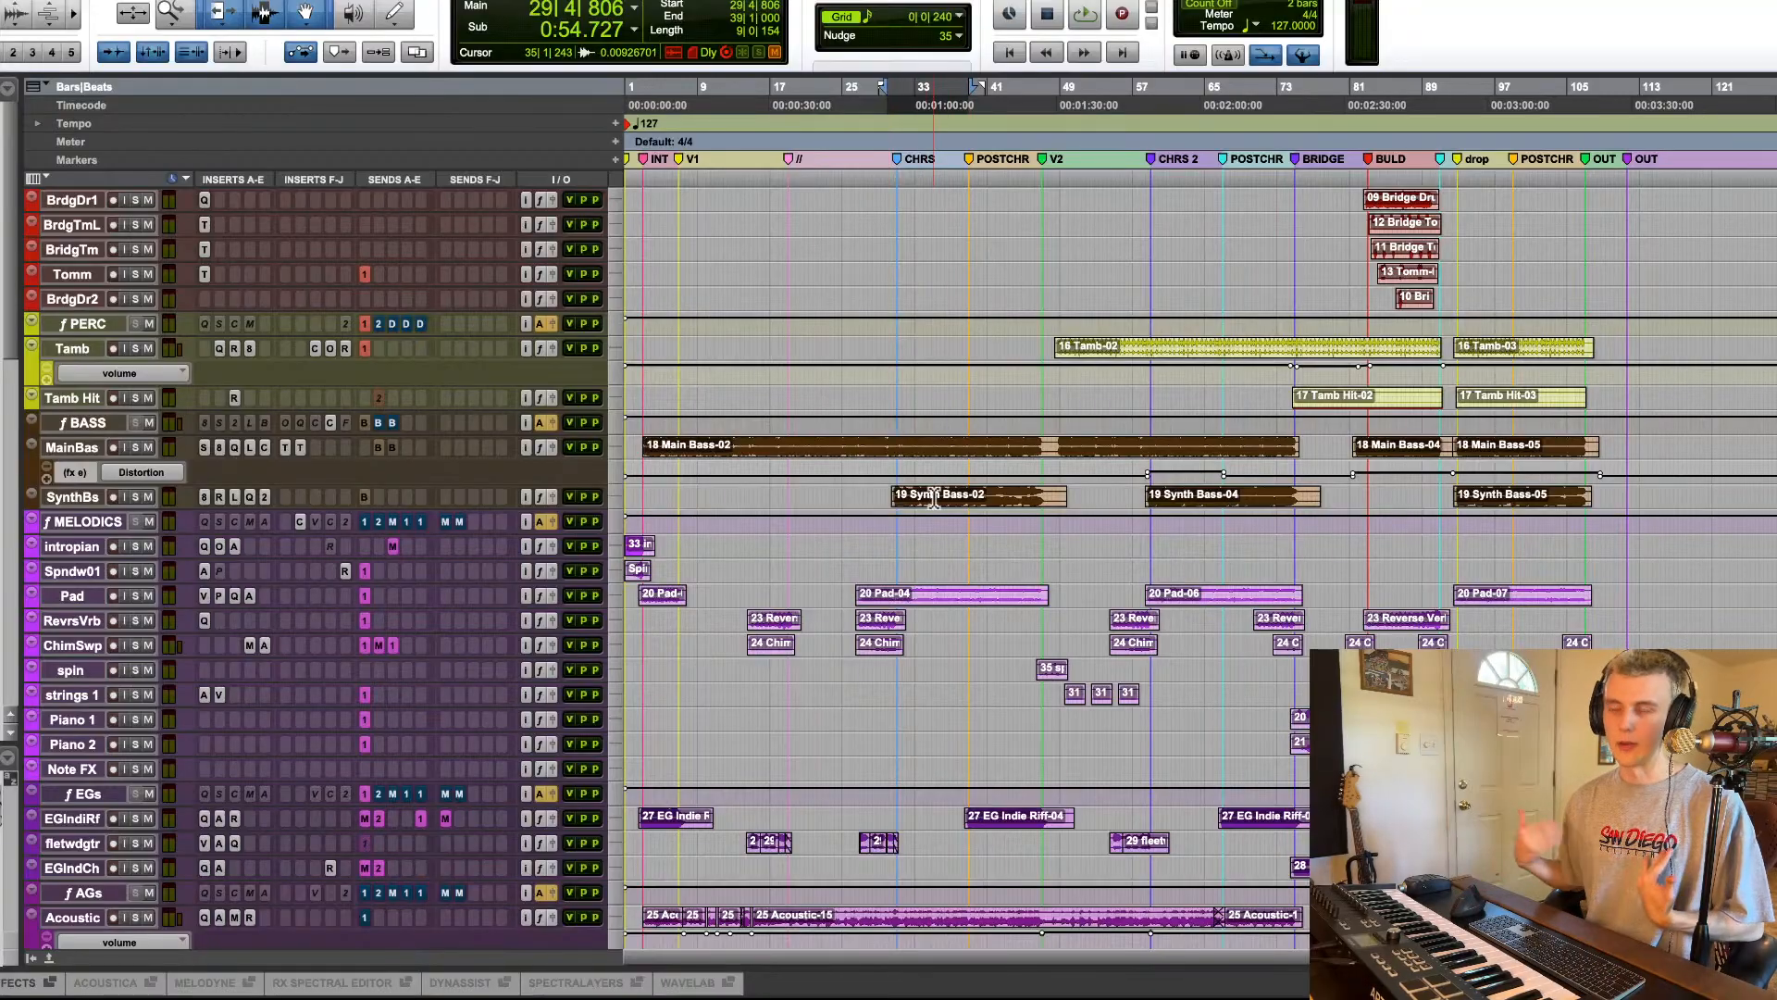
scroll(939, 585, "up", 17)
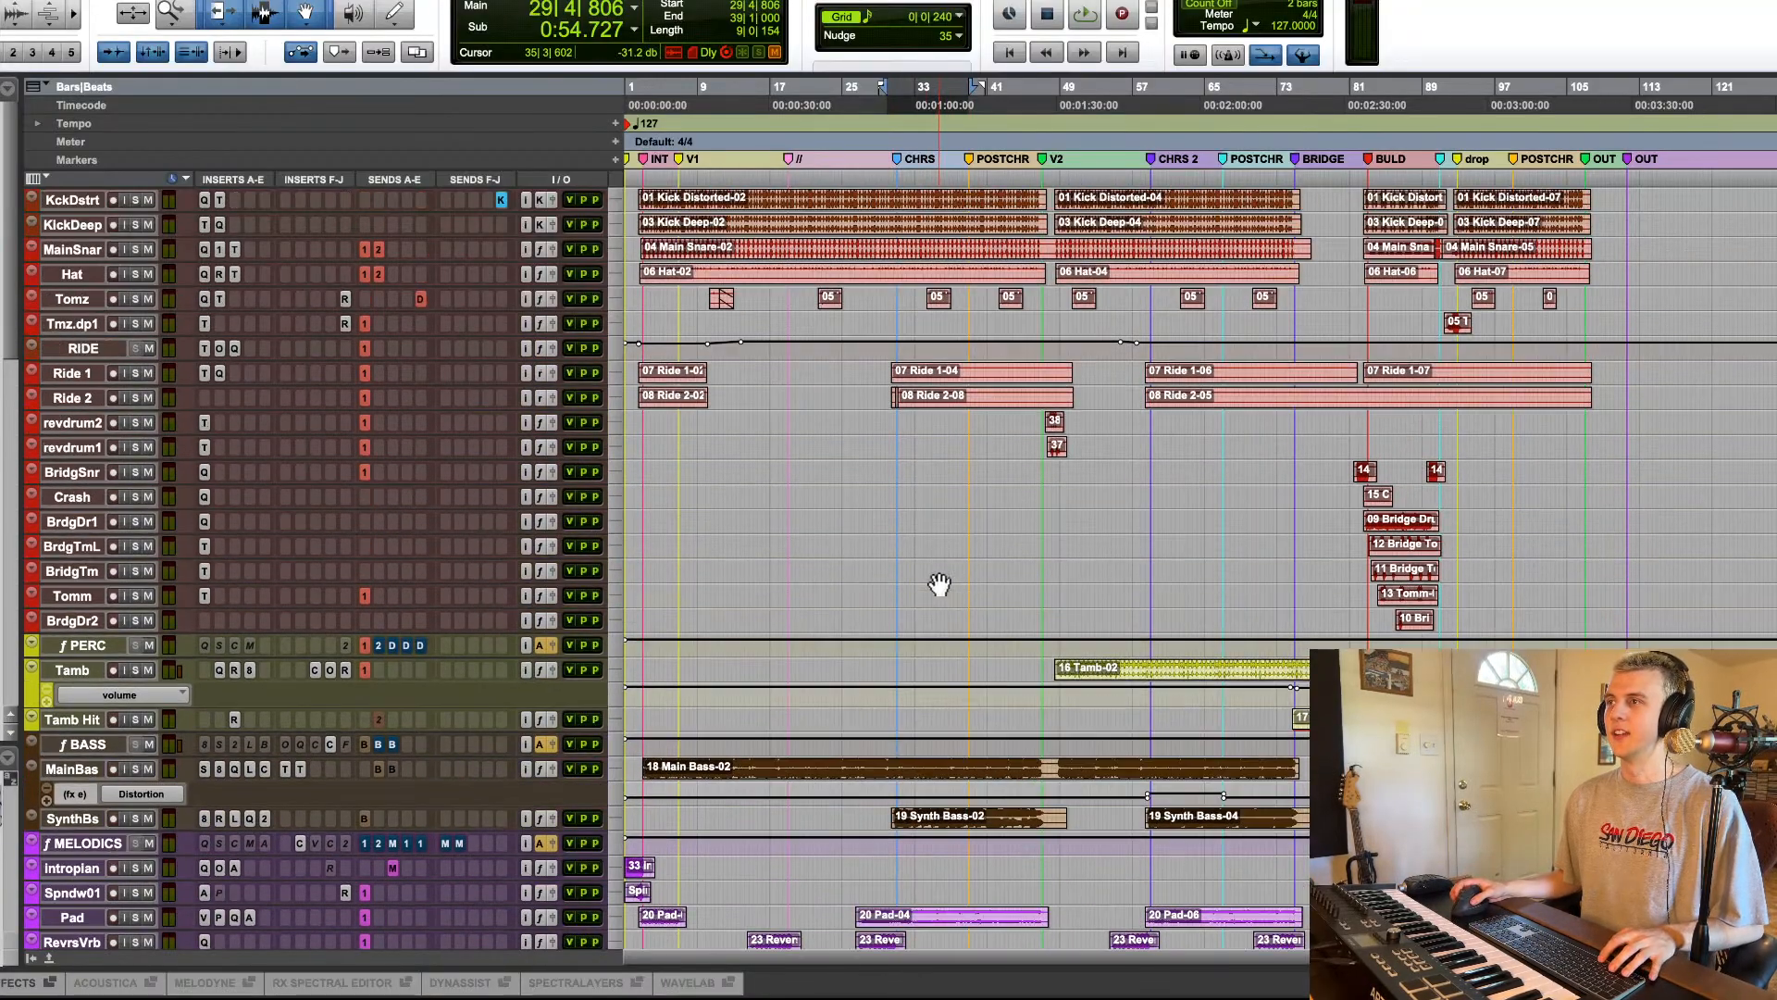
scroll(939, 585, "down", 20)
scroll(939, 586, "up", 10)
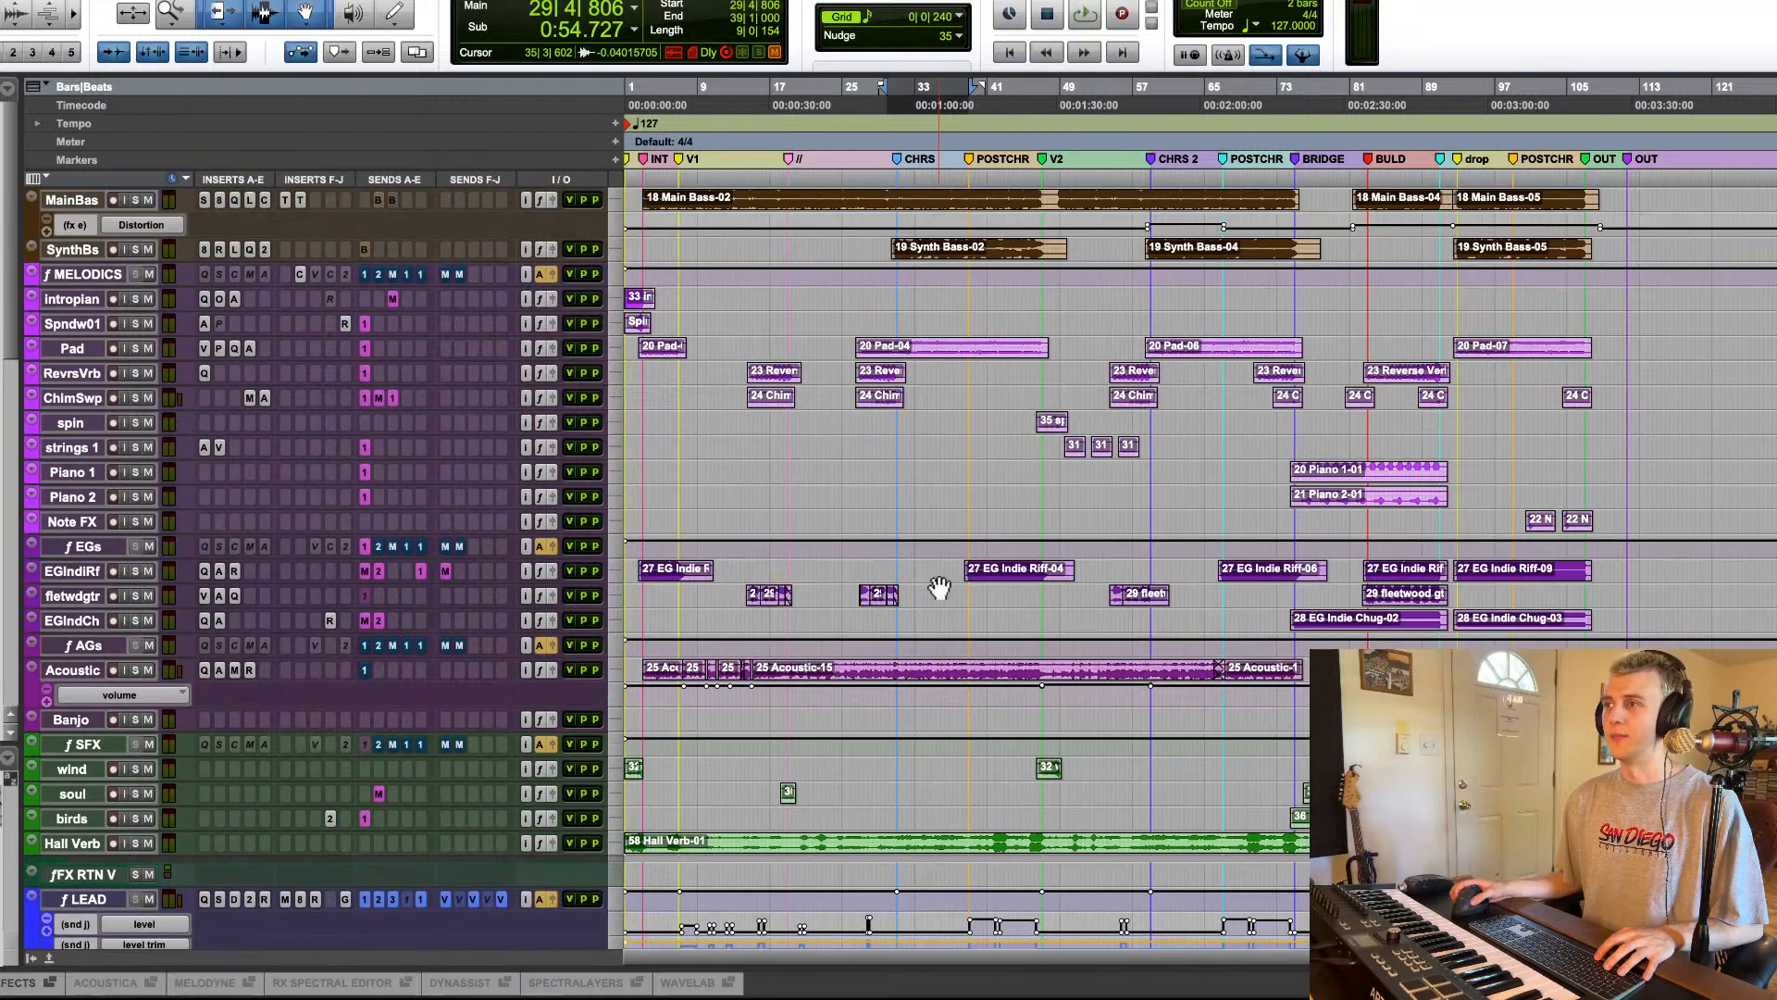
scroll(939, 586, "up", 6)
scroll(934, 589, "down", 14)
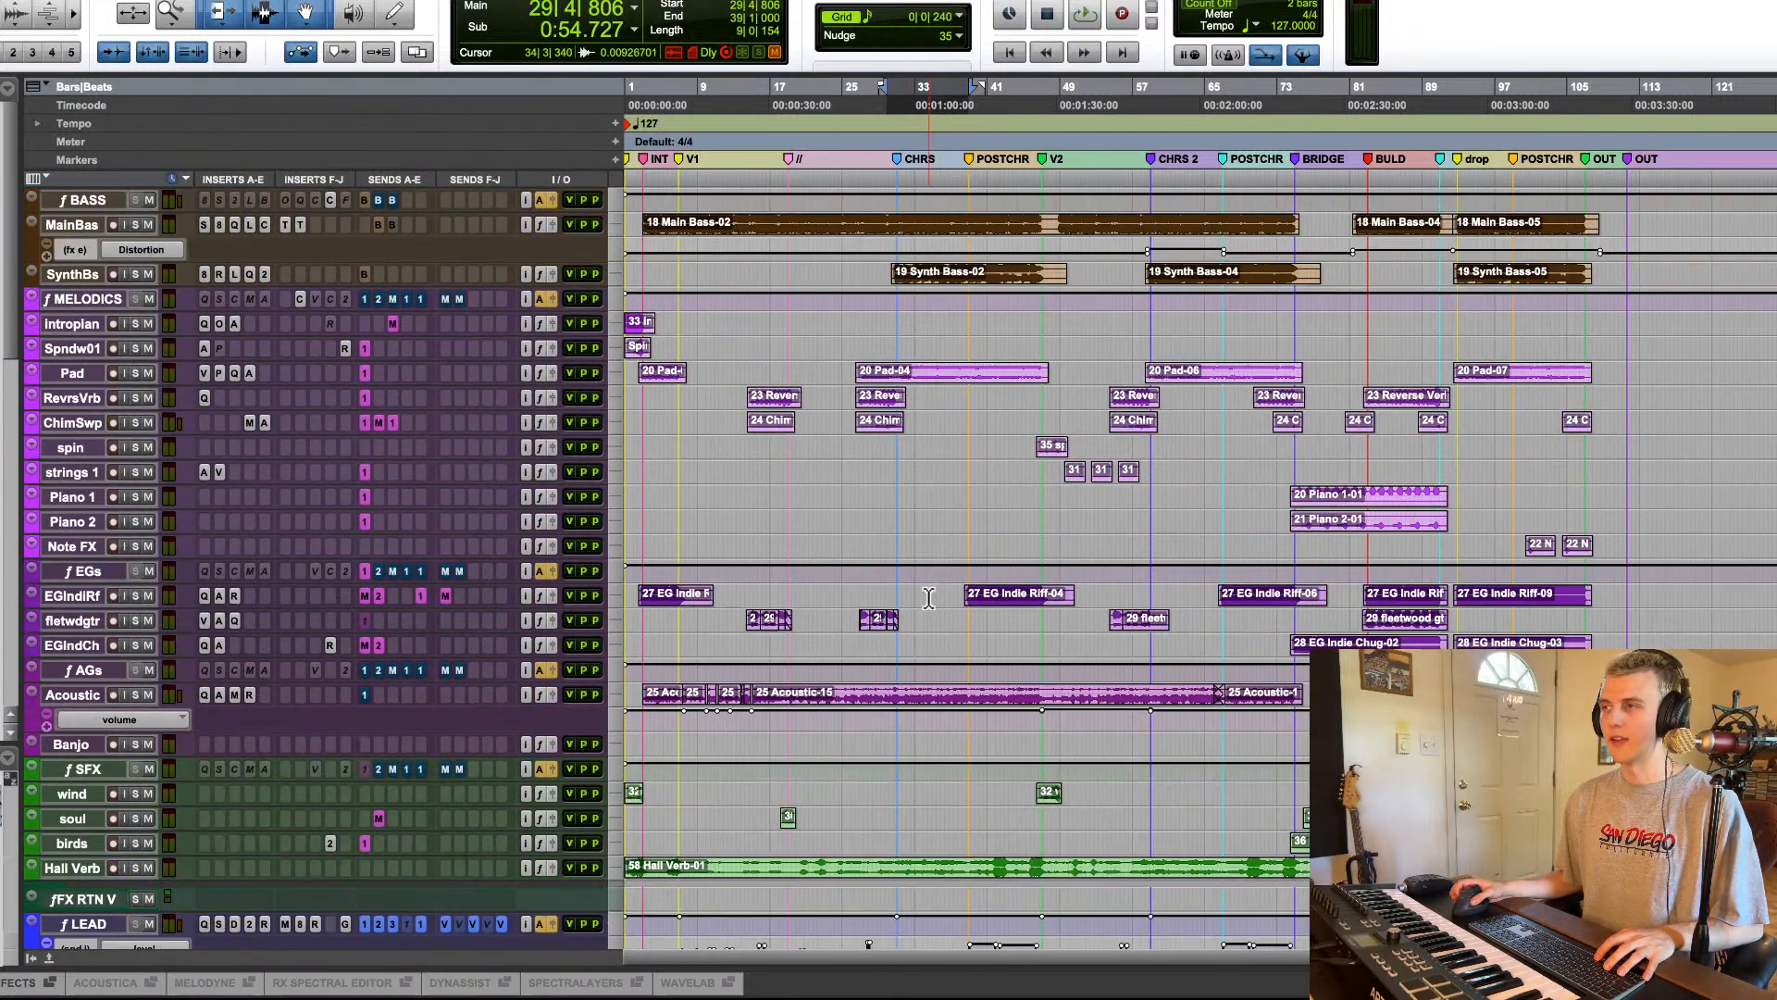
scroll(928, 598, "down", 15)
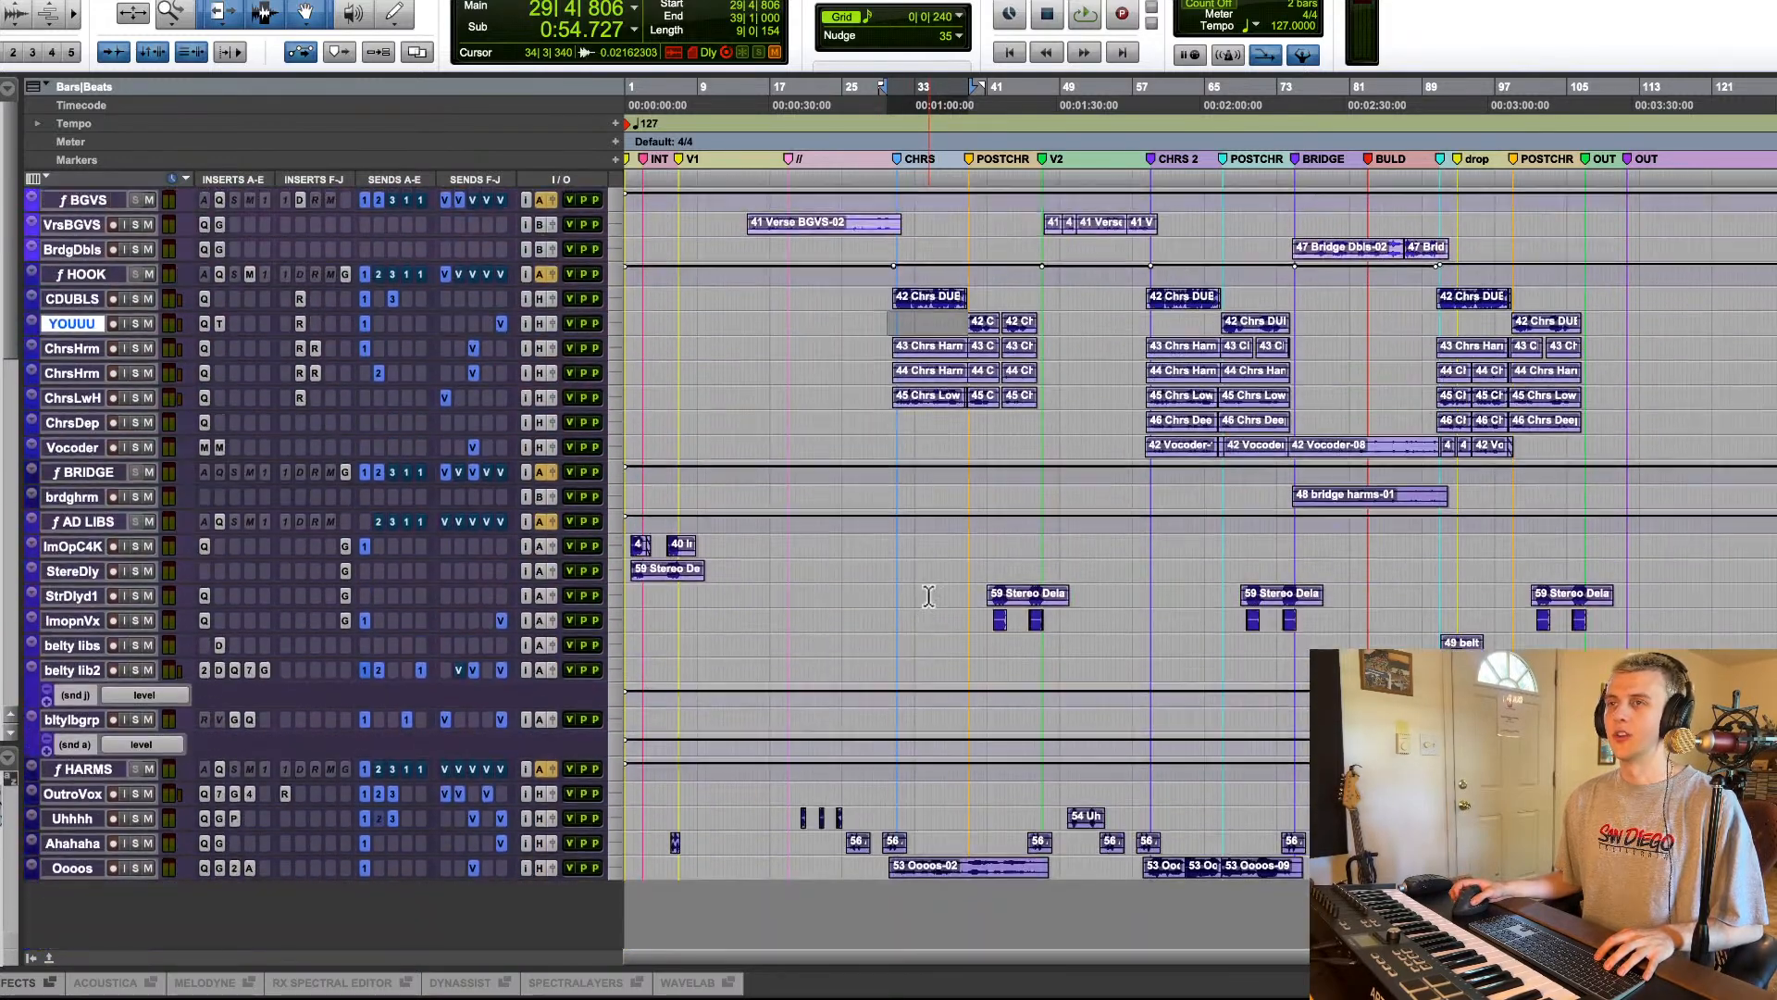
scroll(928, 598, "up", 15)
scroll(114, 585, "up", 20)
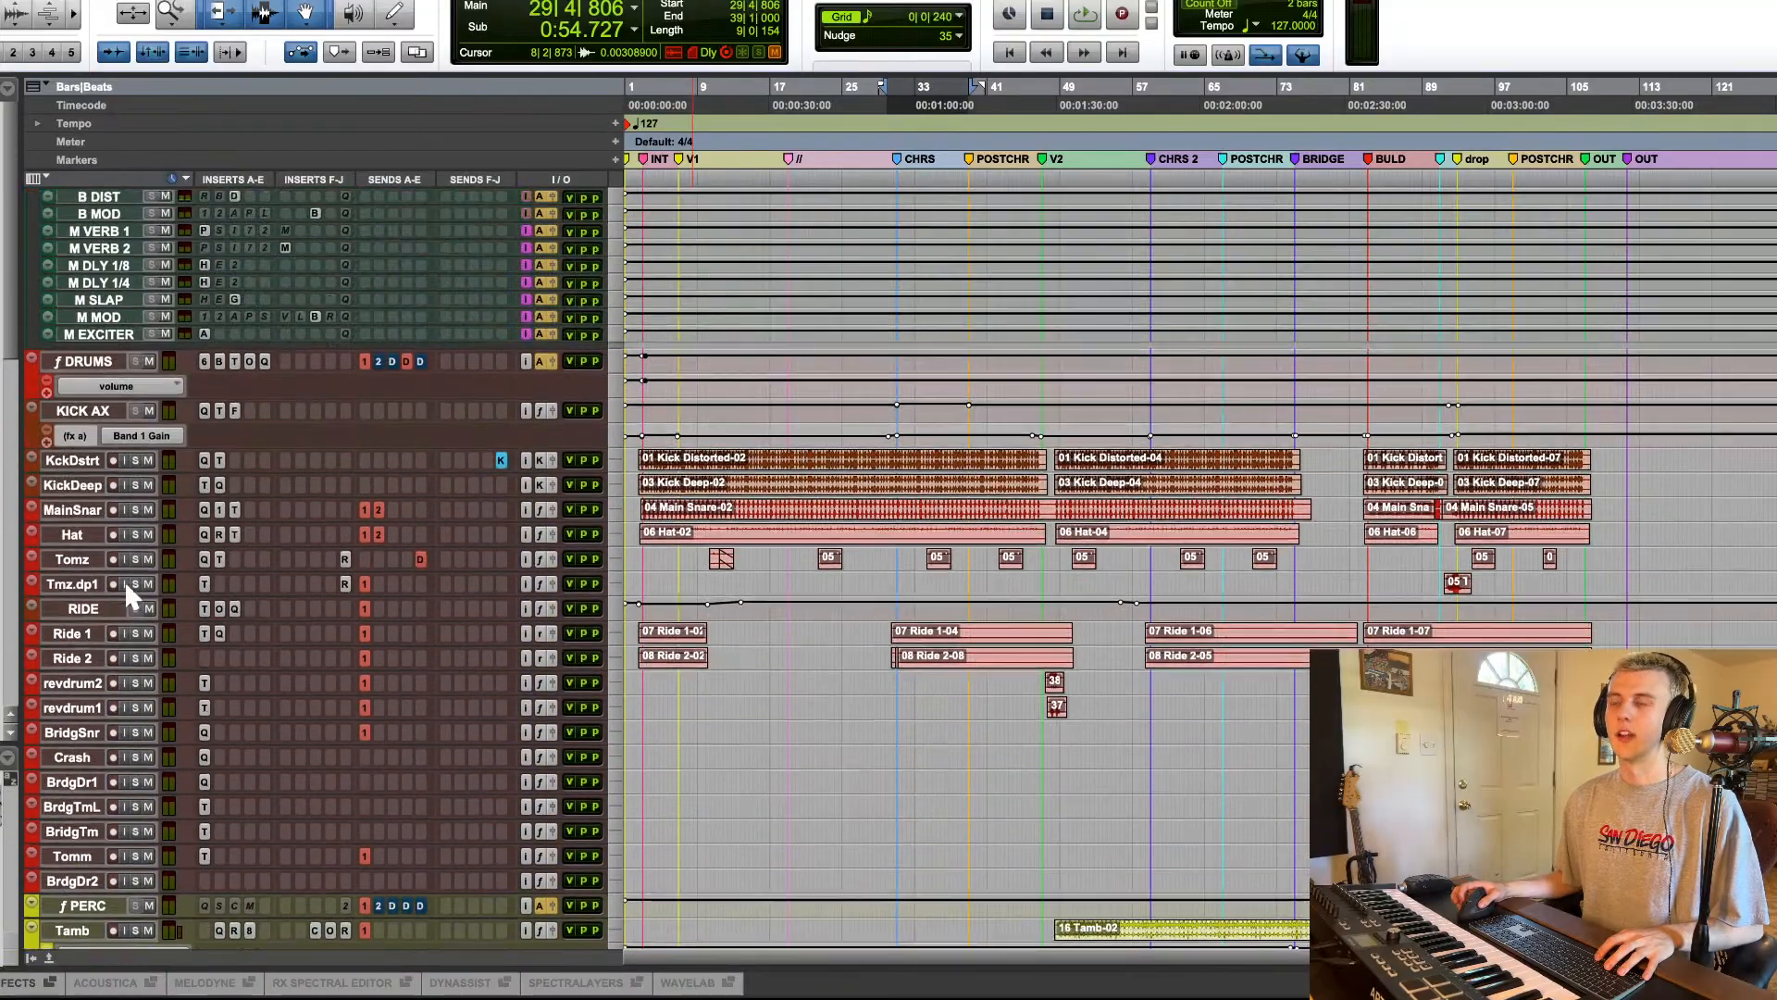
scroll(124, 581, "up", 3)
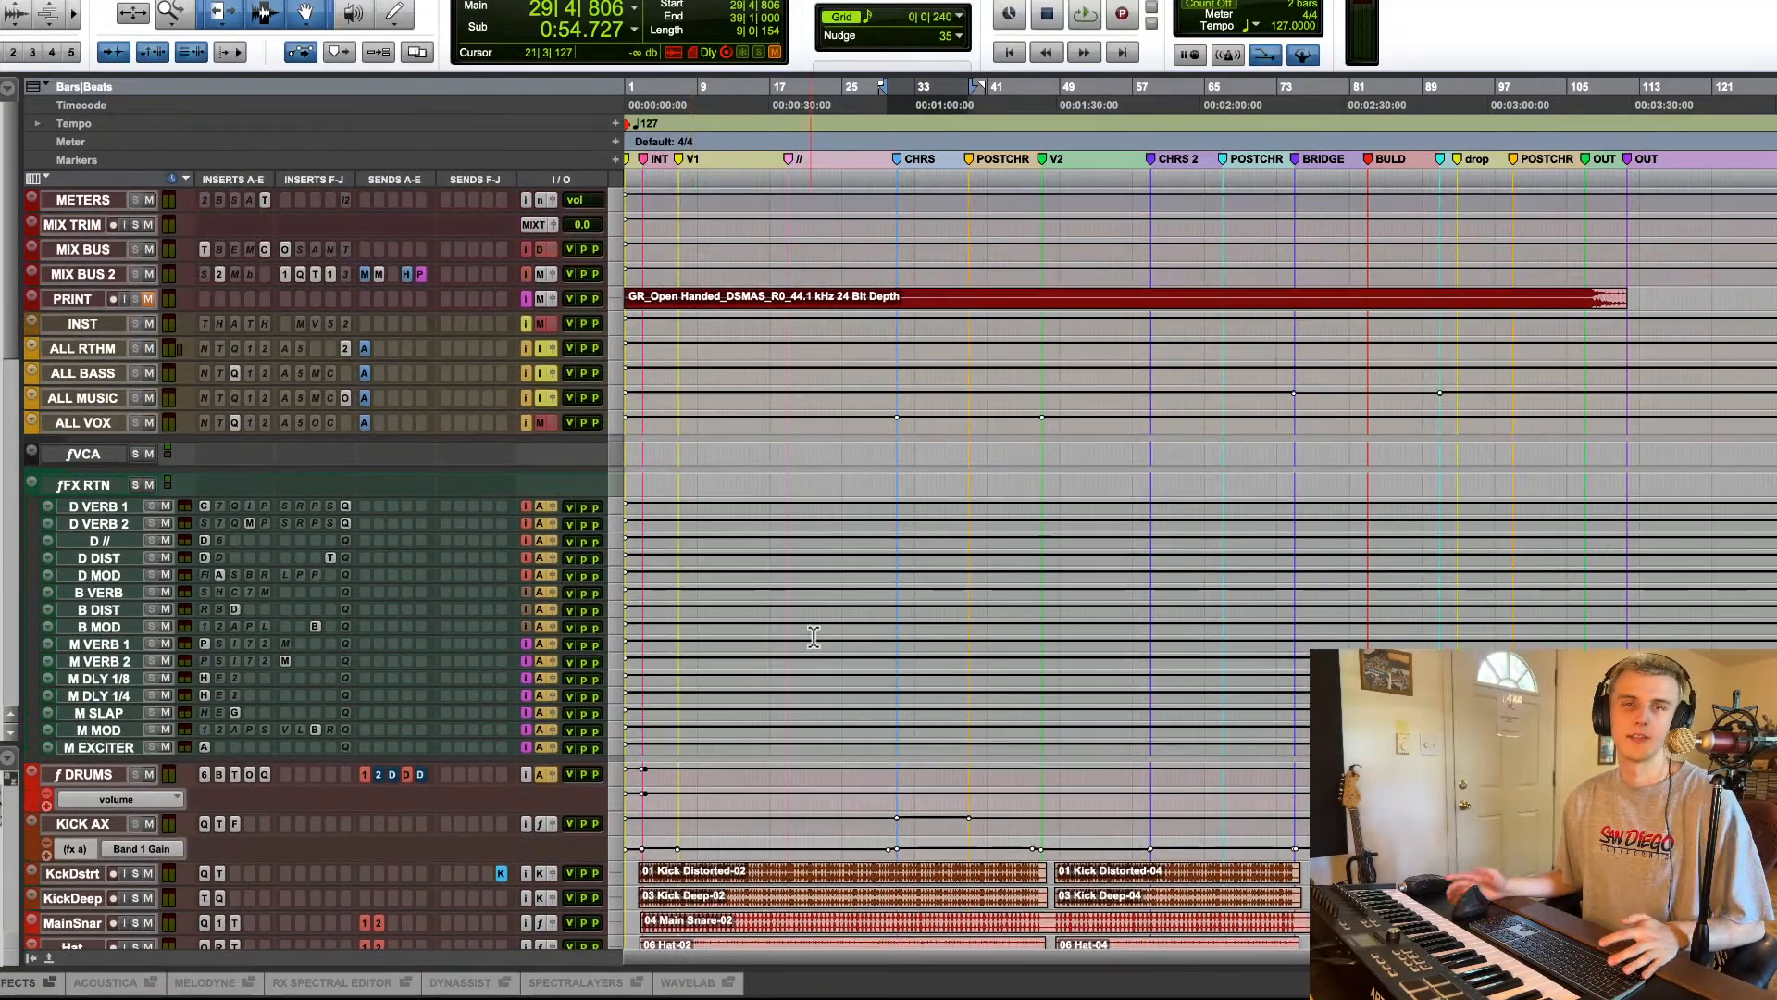
Step: Play the selected first chorus range with the full mix and stop playback
key("space")
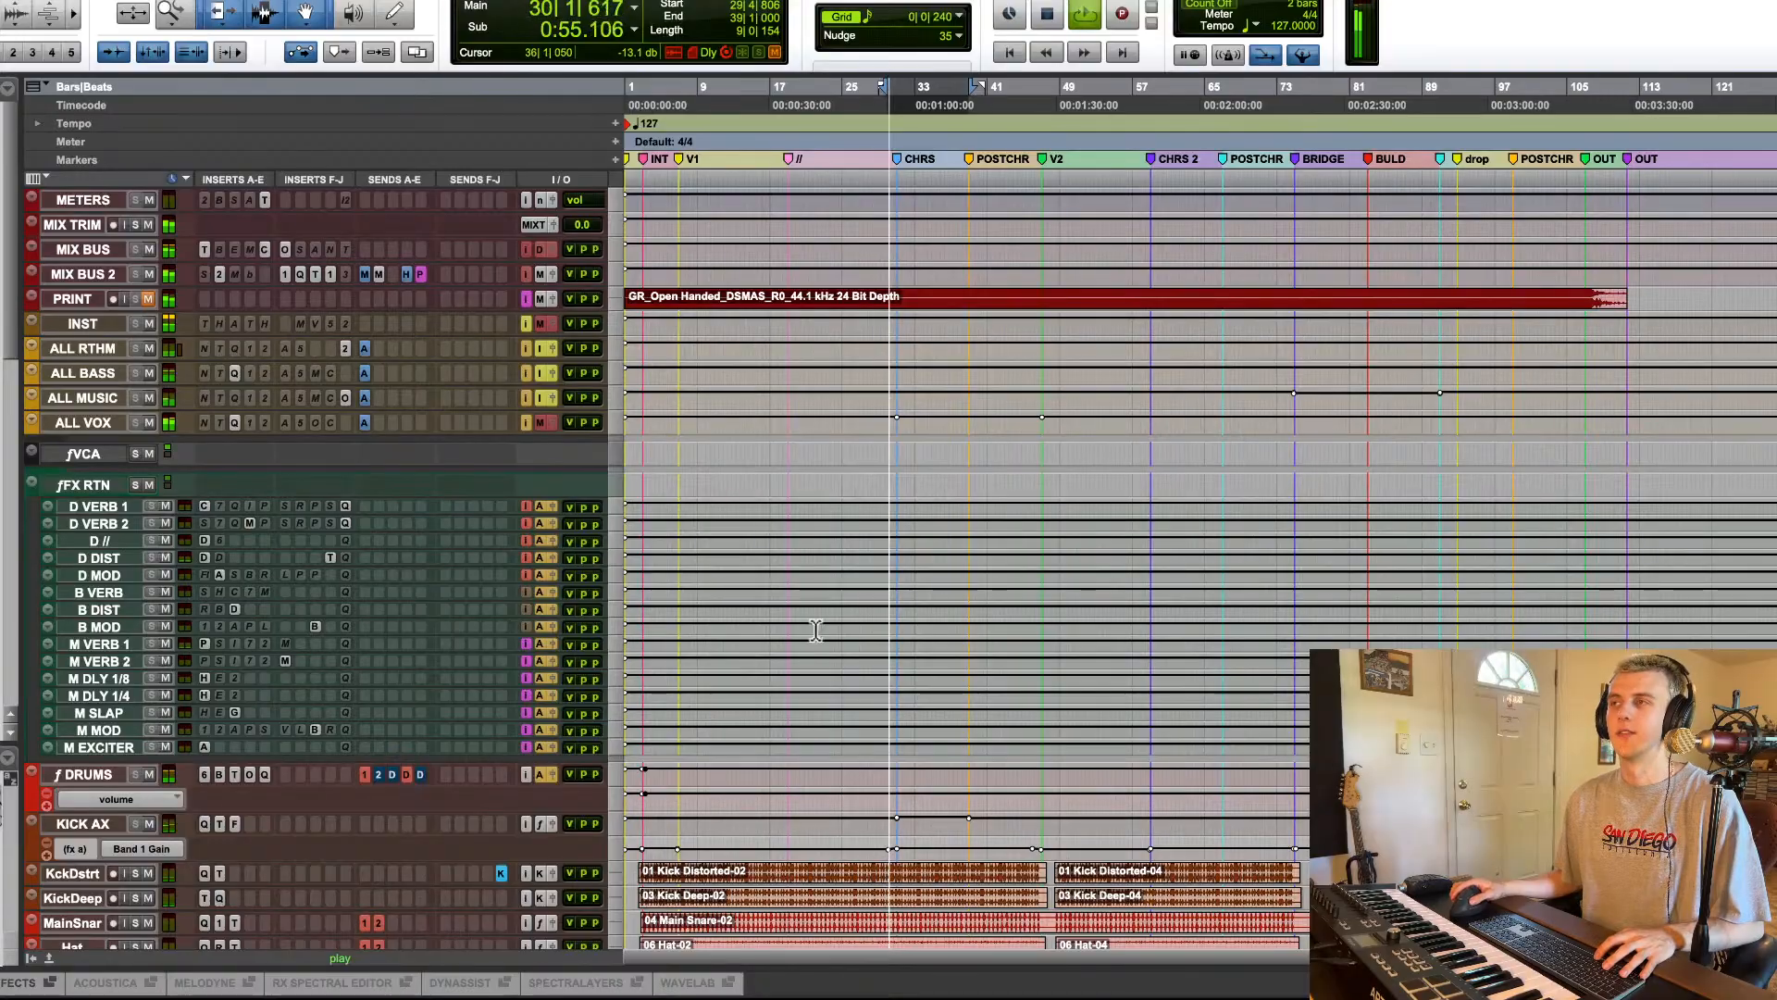
scroll(756, 622, "down", 2)
scroll(756, 622, "down", 20)
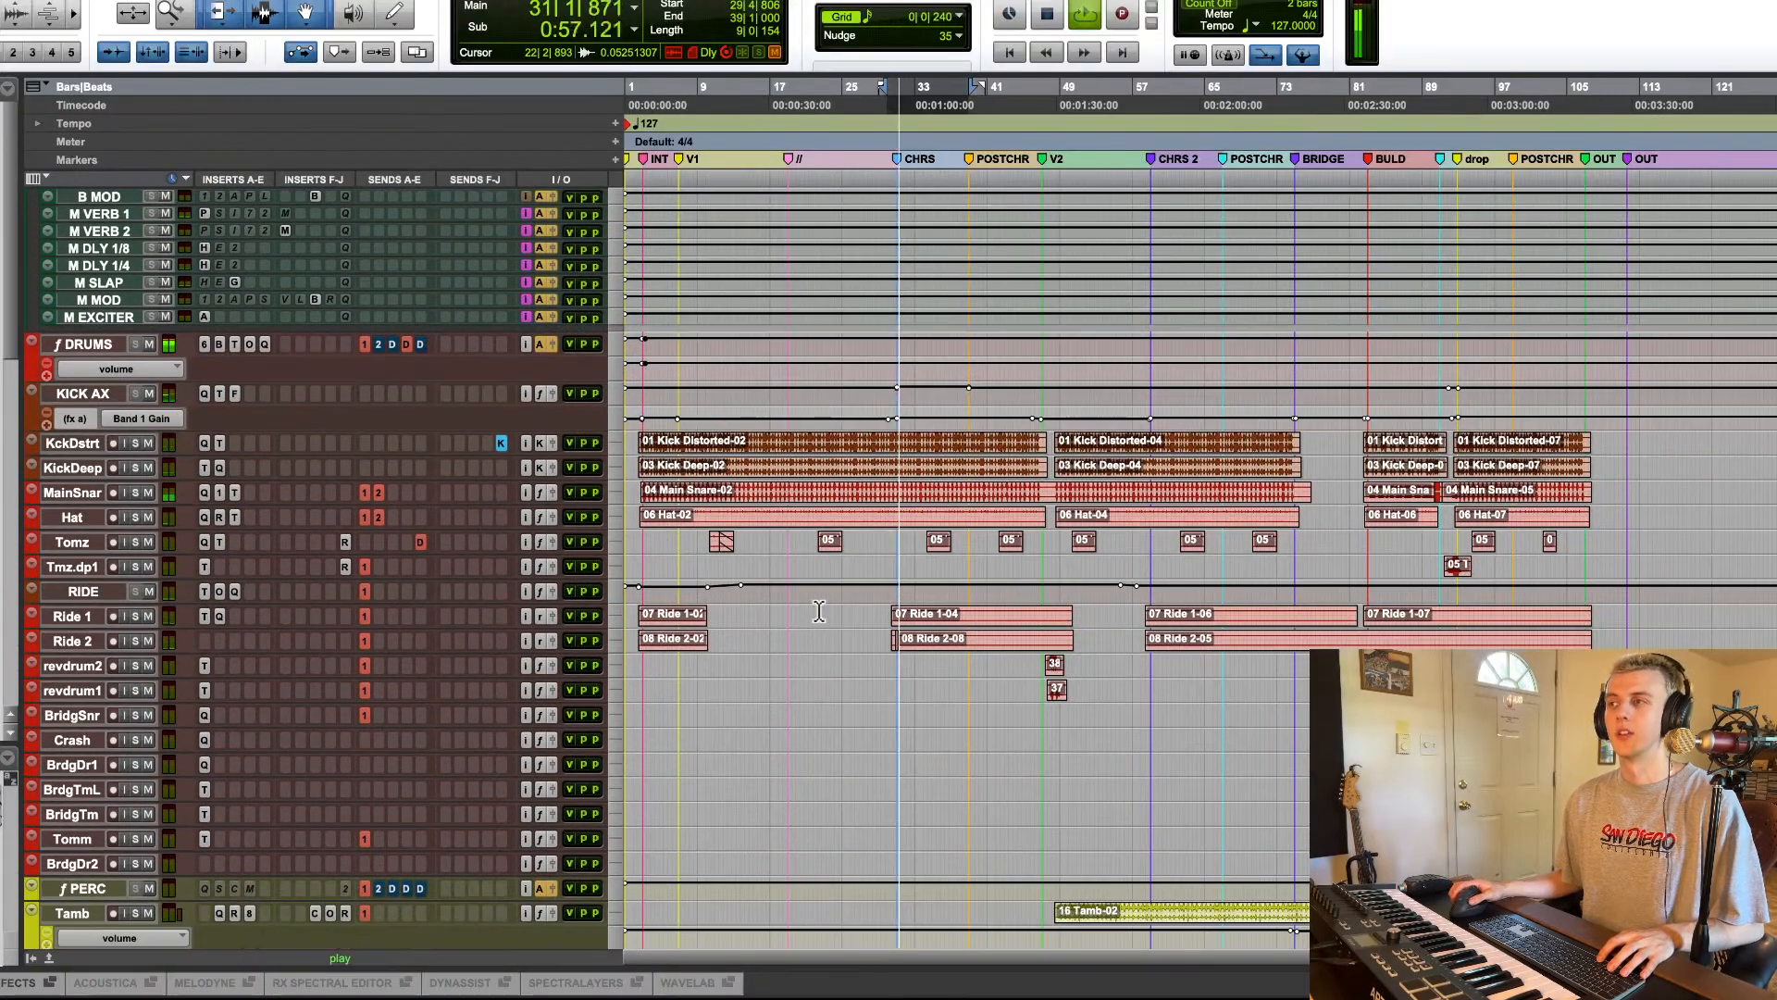
scroll(819, 611, "down", 20)
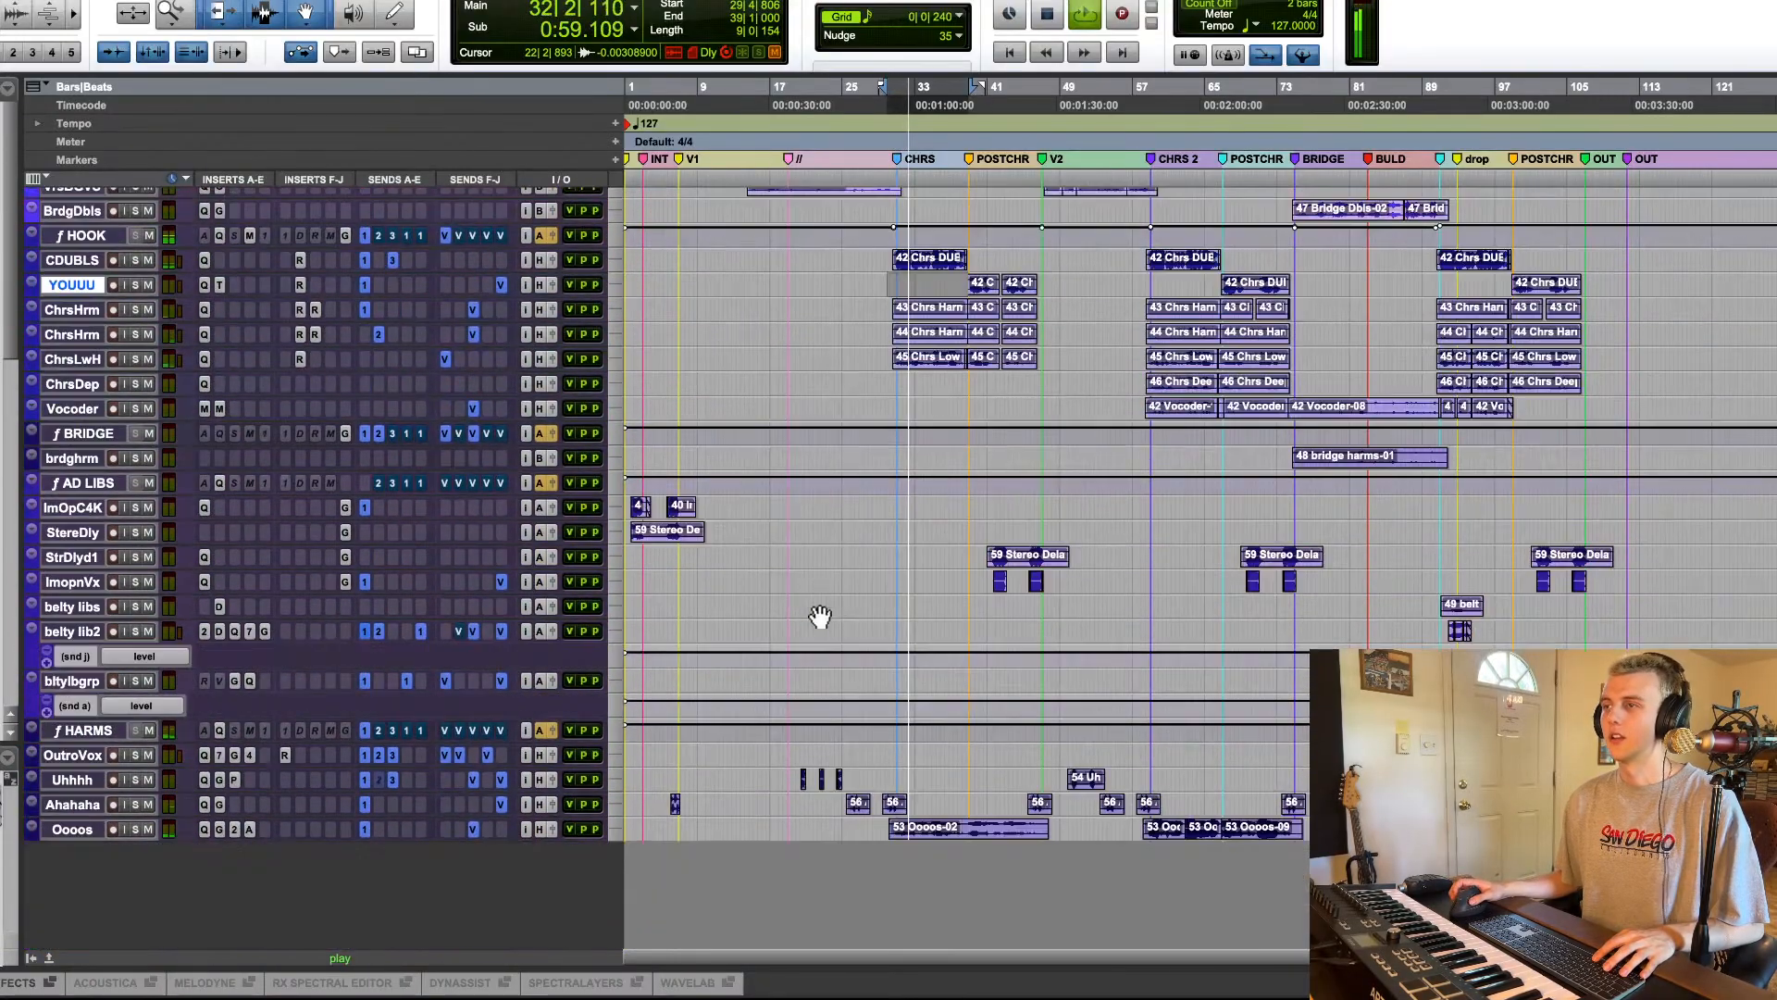
scroll(819, 616, "up", 10)
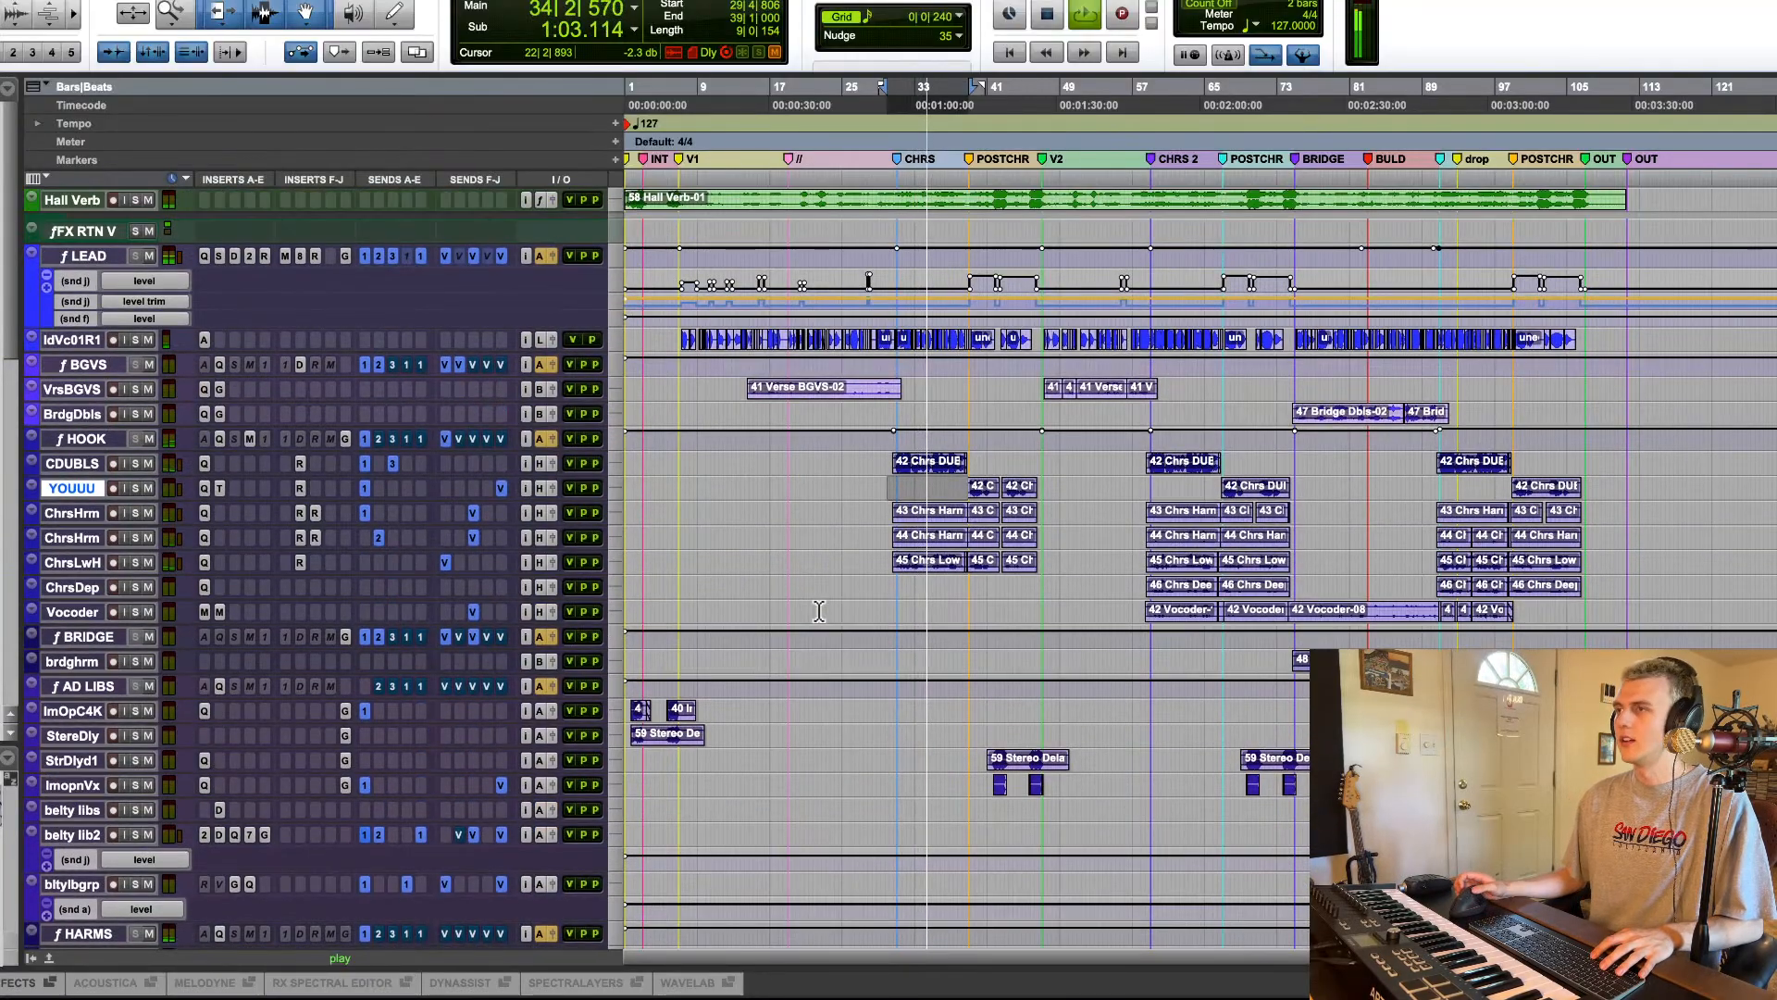
key("space")
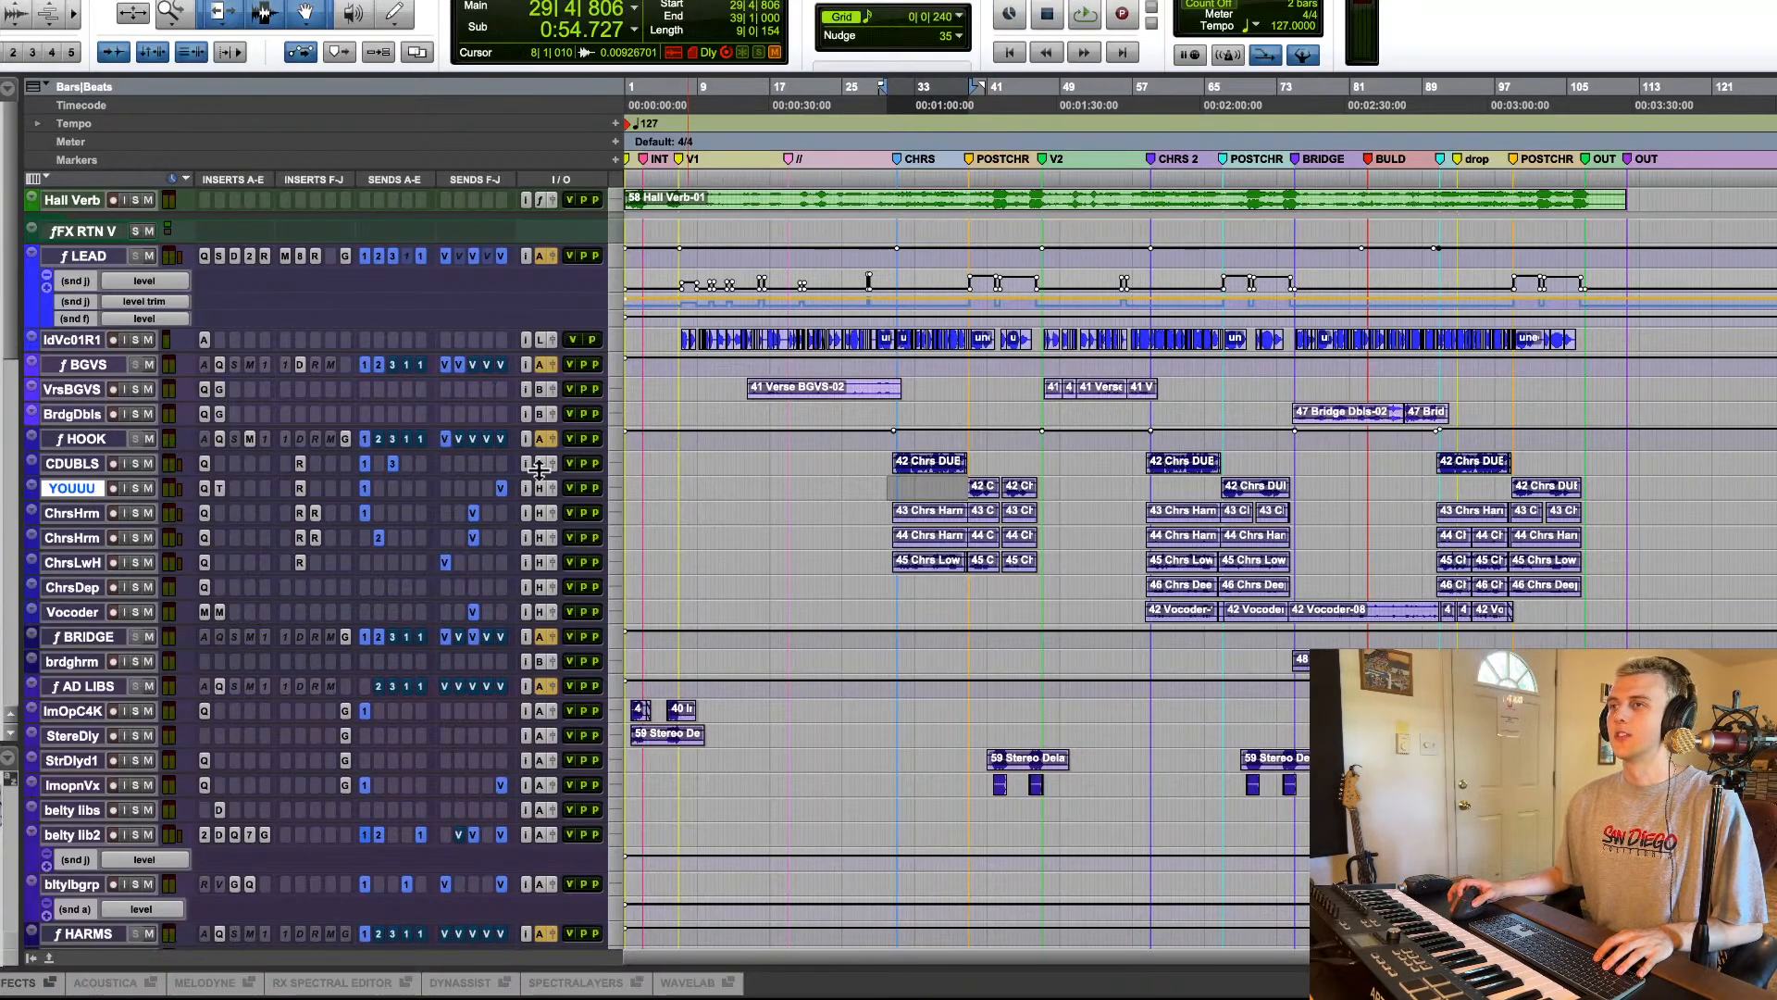
Step: Increase the Chrs DUBLS track's height and zoom in on its first chorus clip
left_click_drag(538, 470, 531, 619)
key("t")
key("t")
key("t")
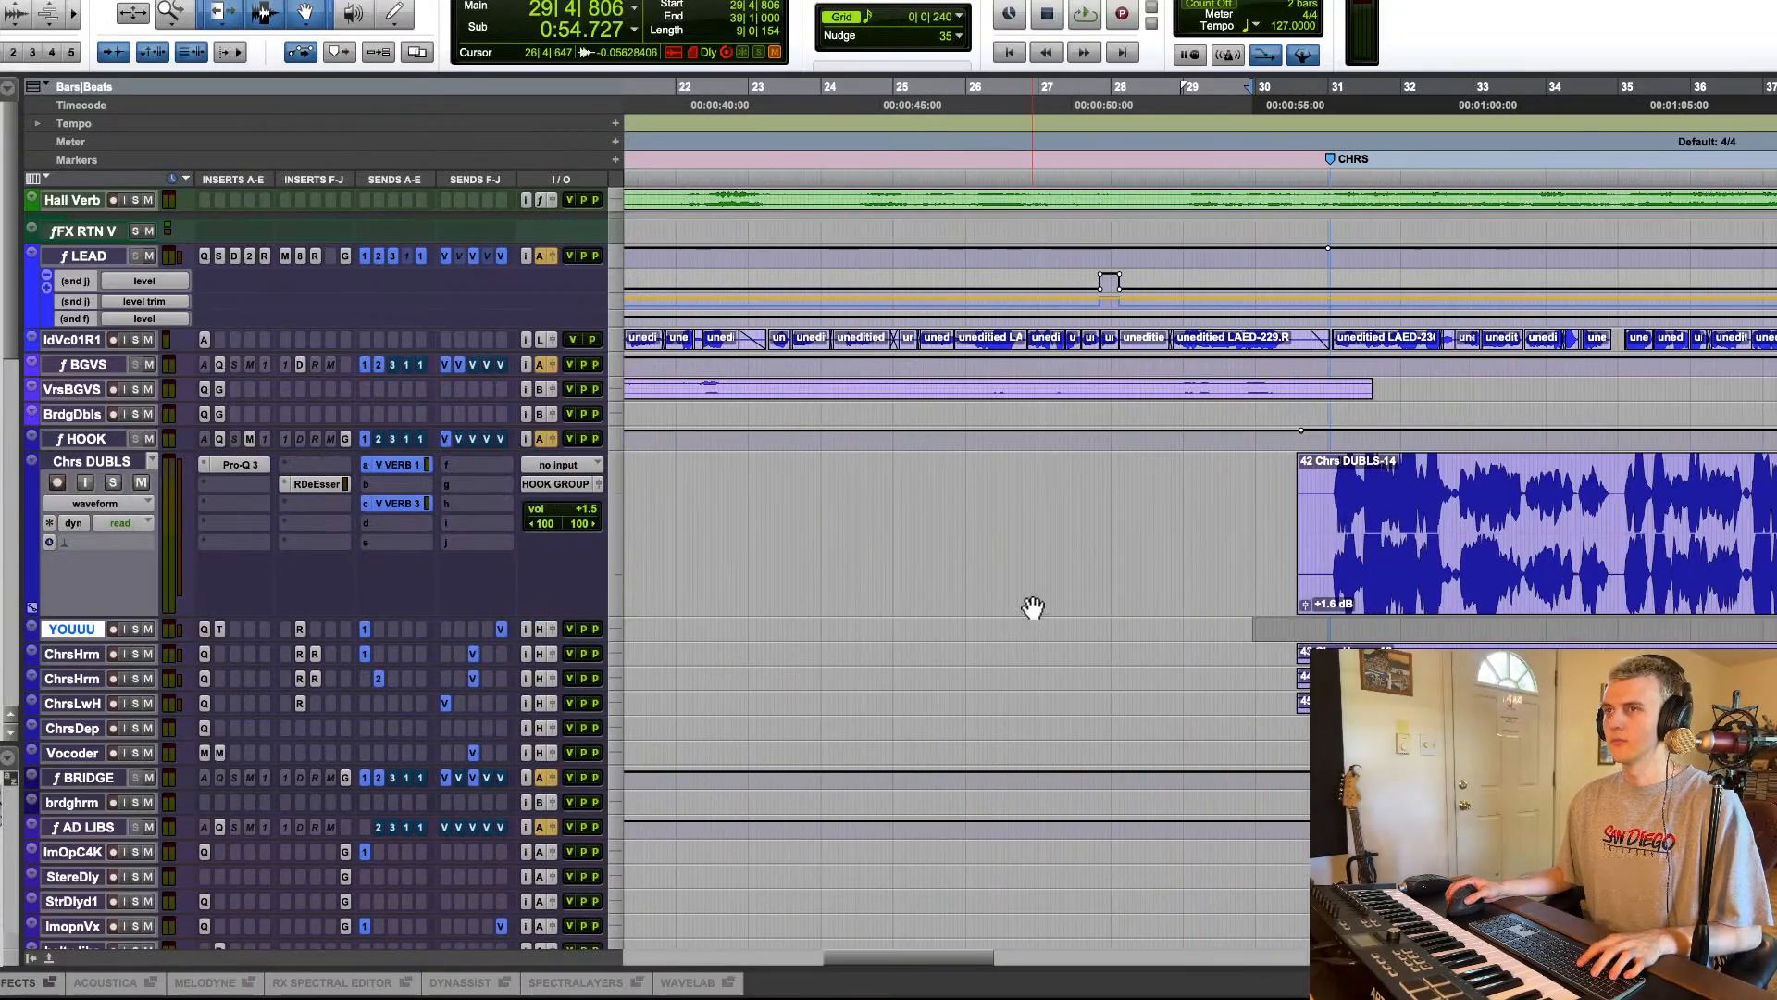
scroll(1033, 608, "right", 3)
left_click(1164, 486)
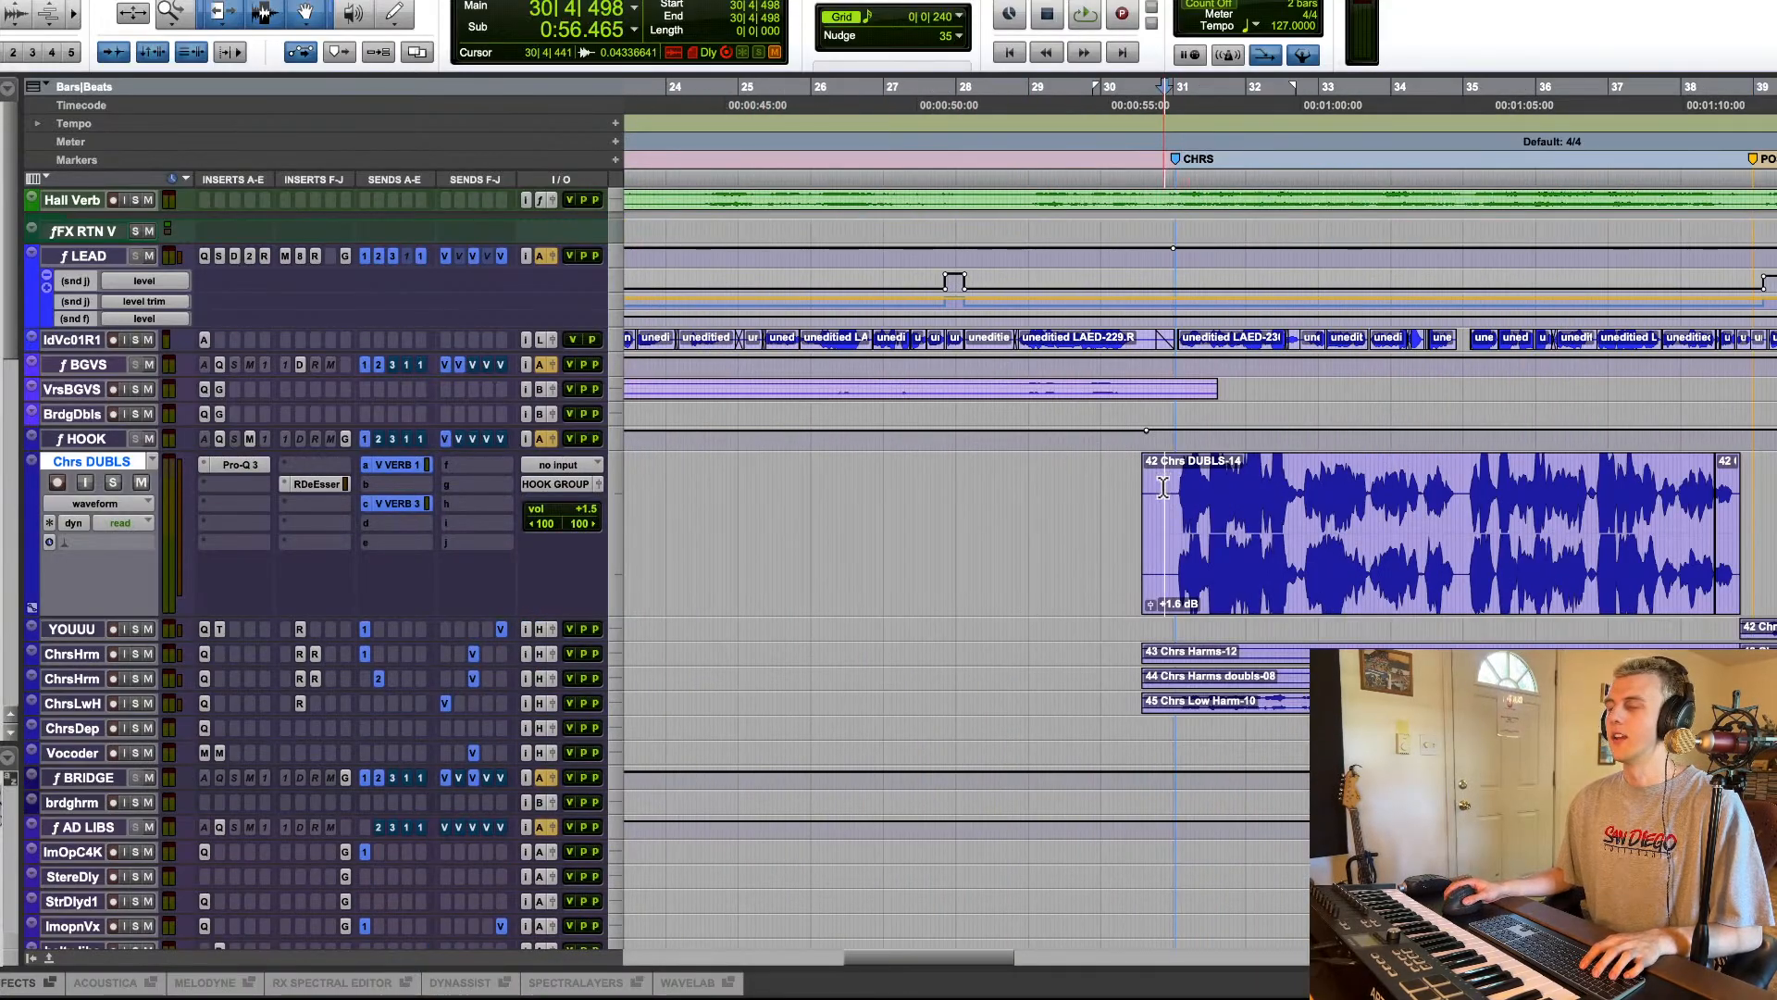
scroll(1163, 486, "right", 3)
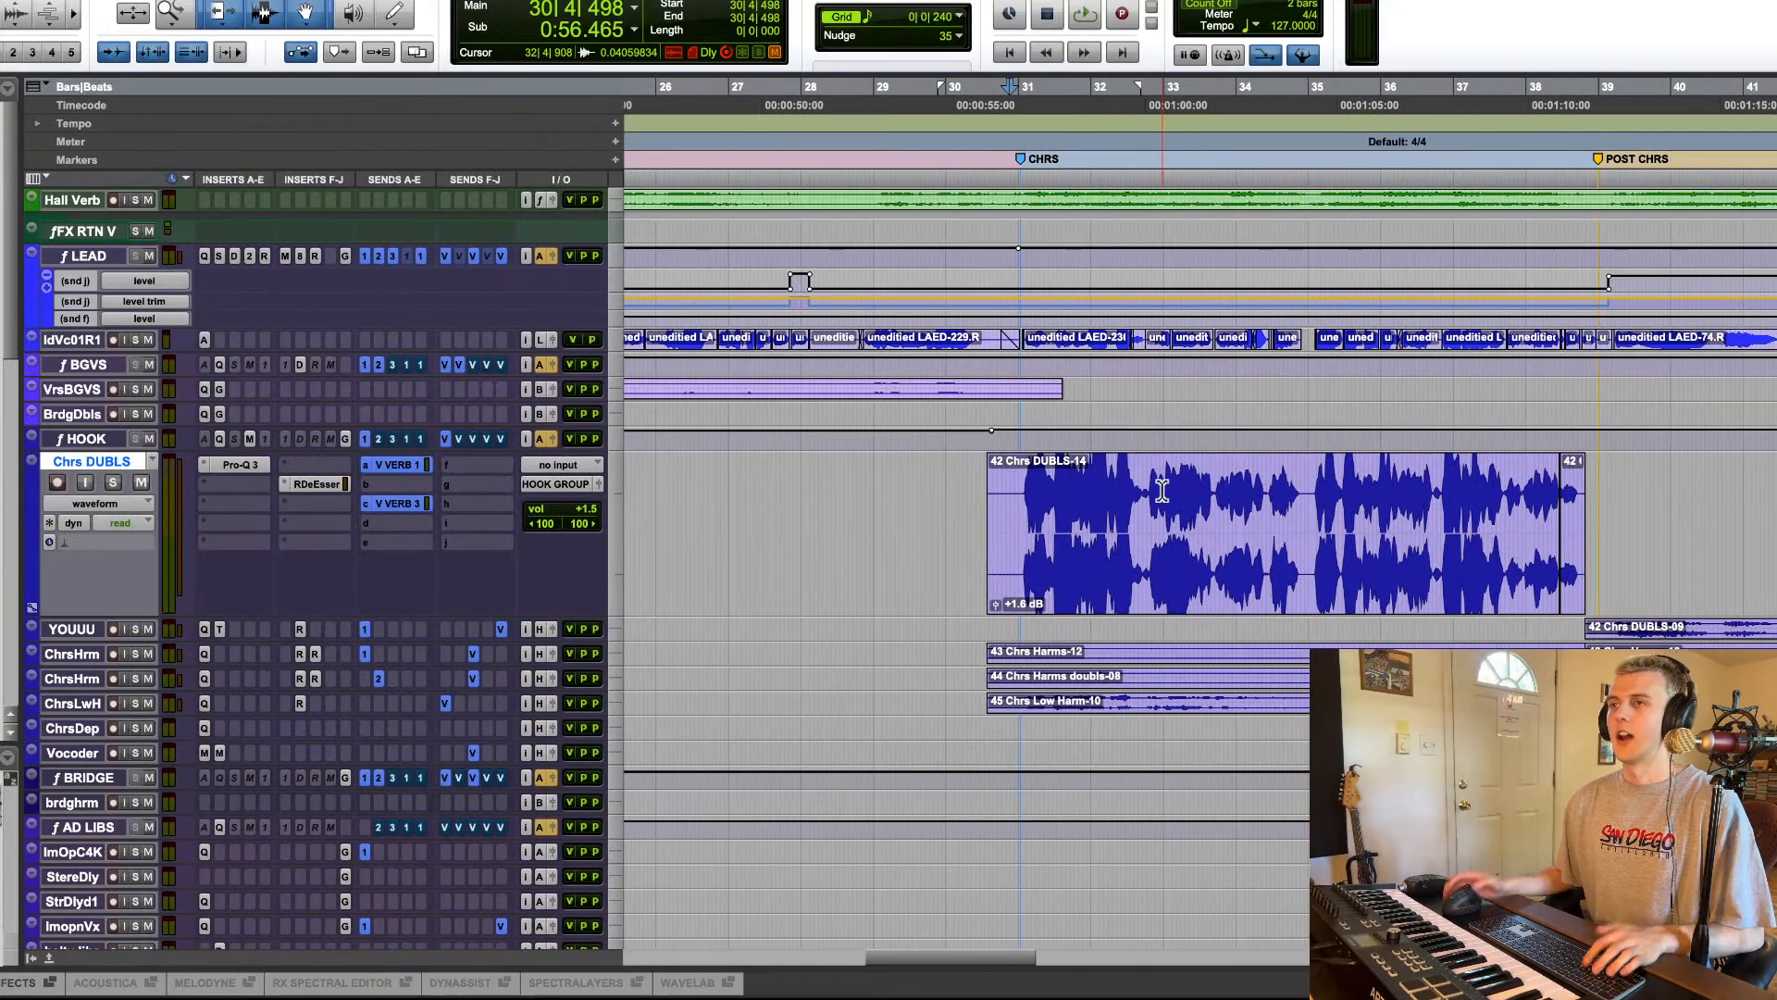
Step: Enlarge all the tracks to a matching height and examine the HOOK group clips across the first chorus and post-chorus
left_click(455, 617, "alt")
scroll(464, 551, "down", 5)
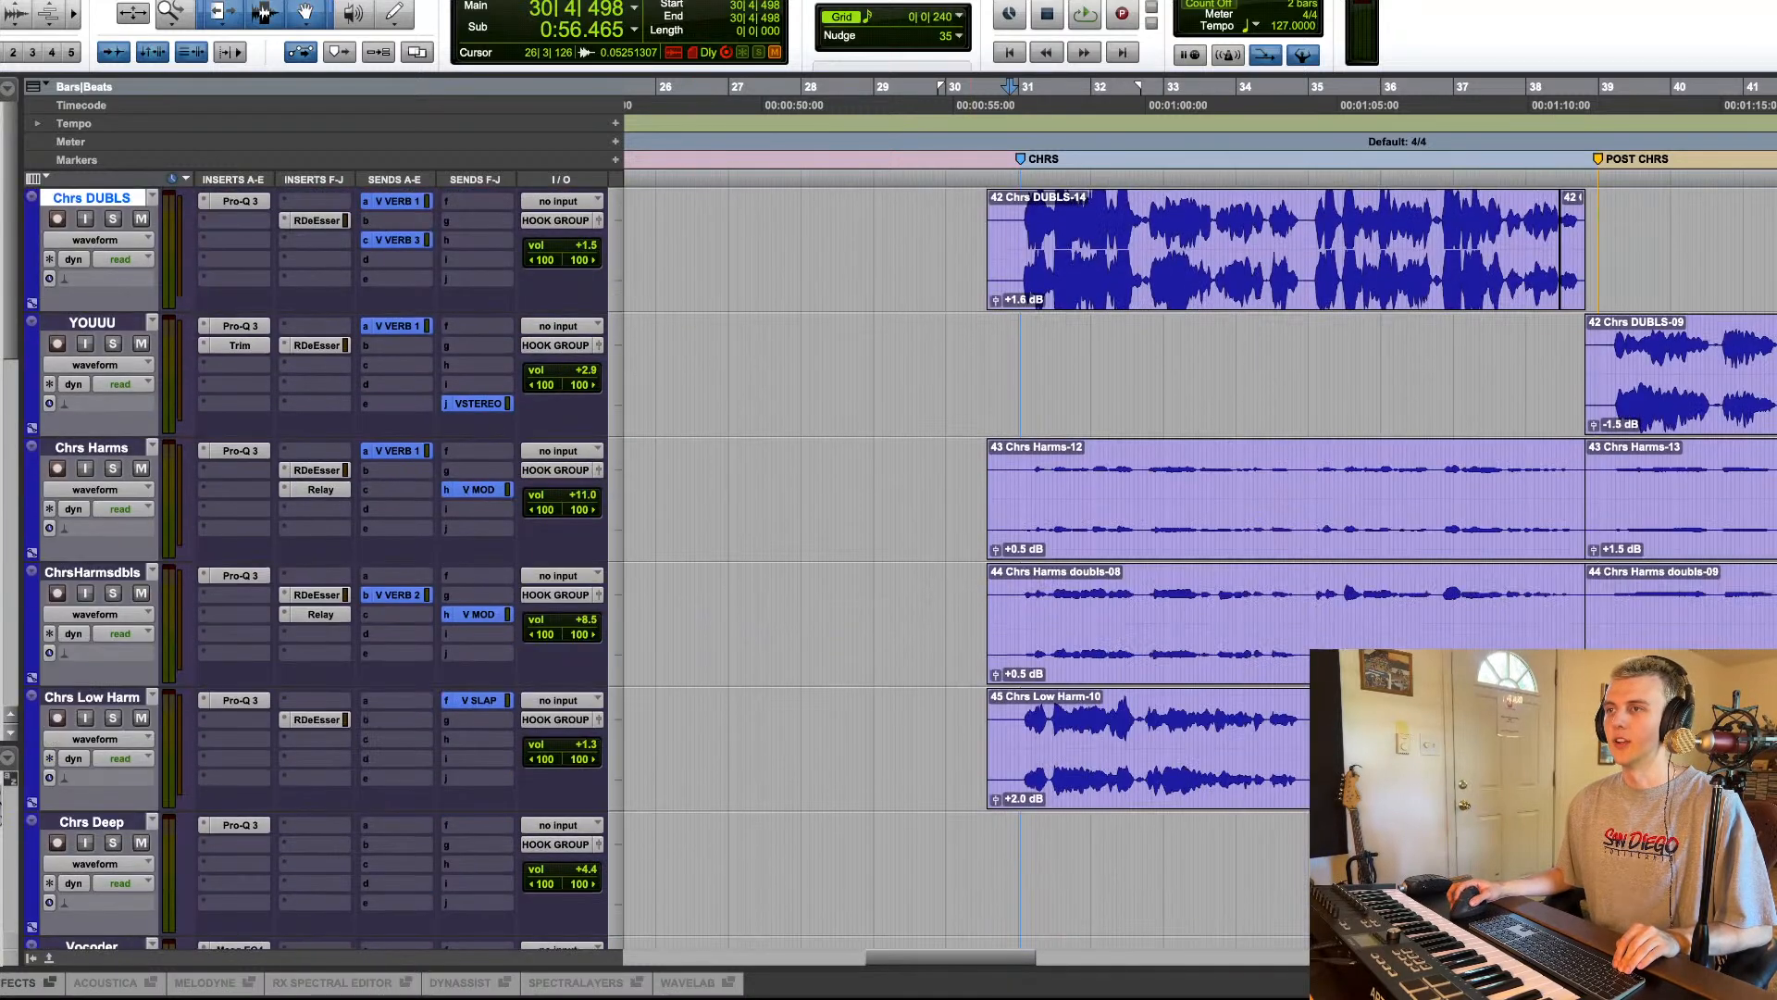
scroll(890, 599, "up", 4)
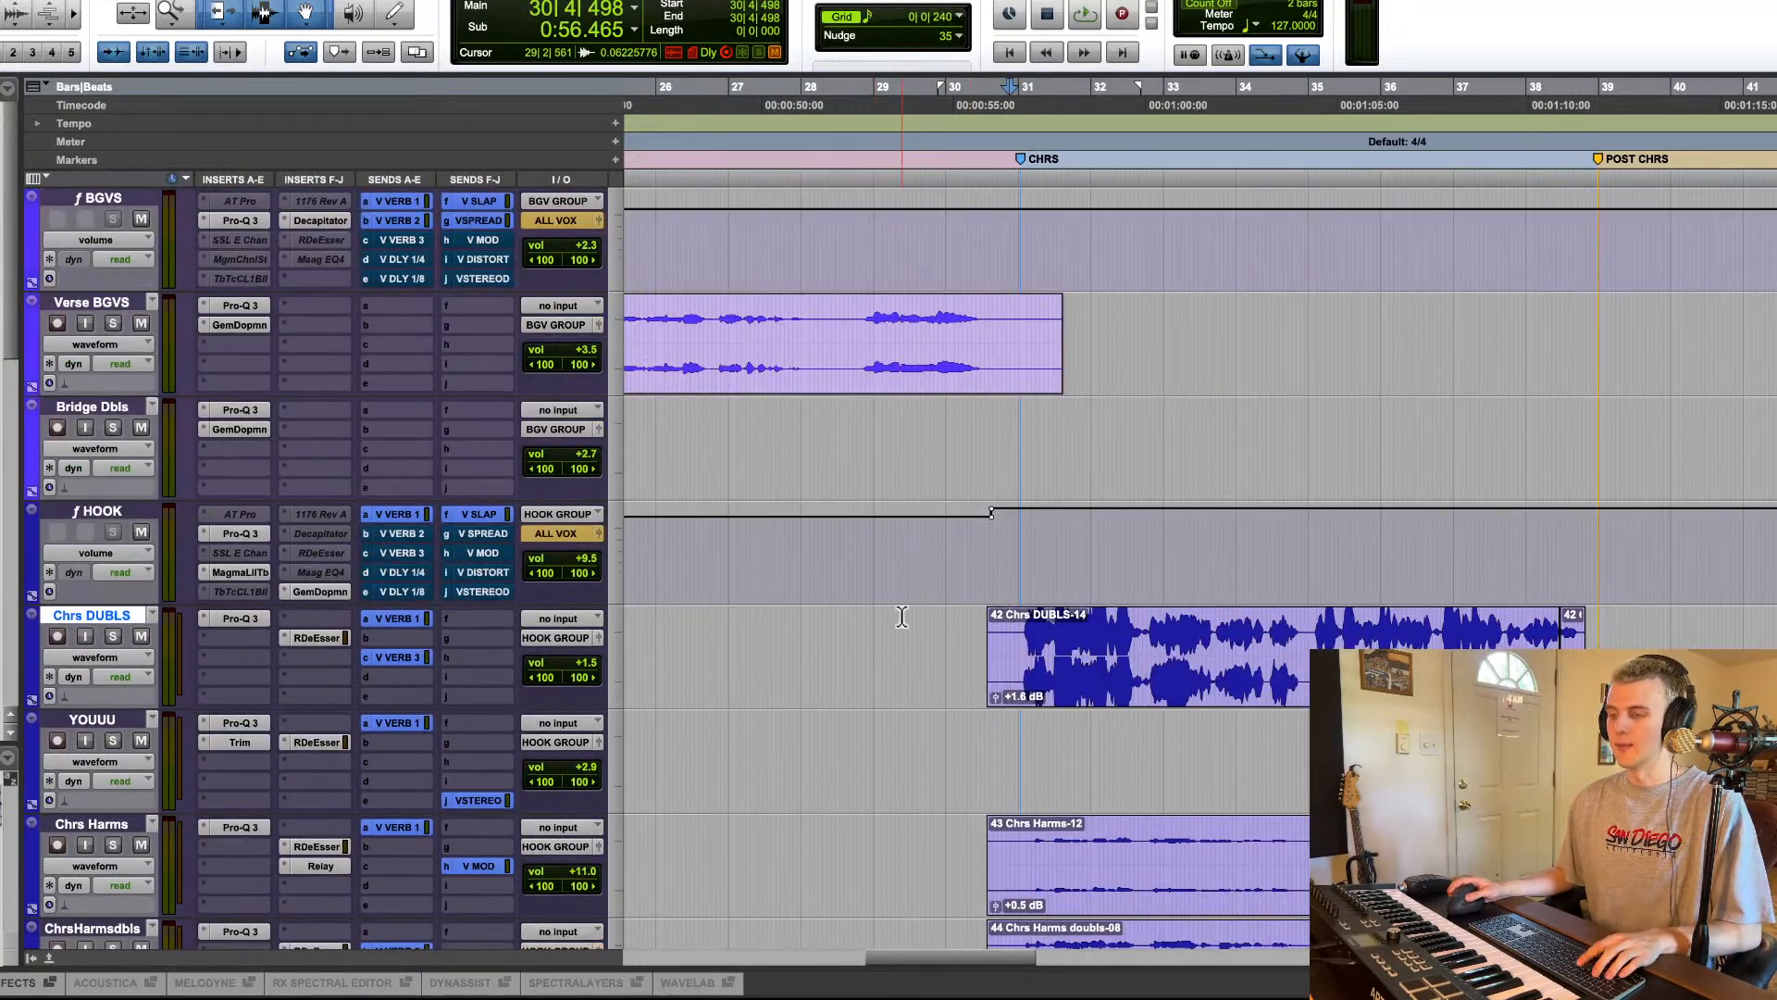
key("r")
scroll(903, 615, "right", 5)
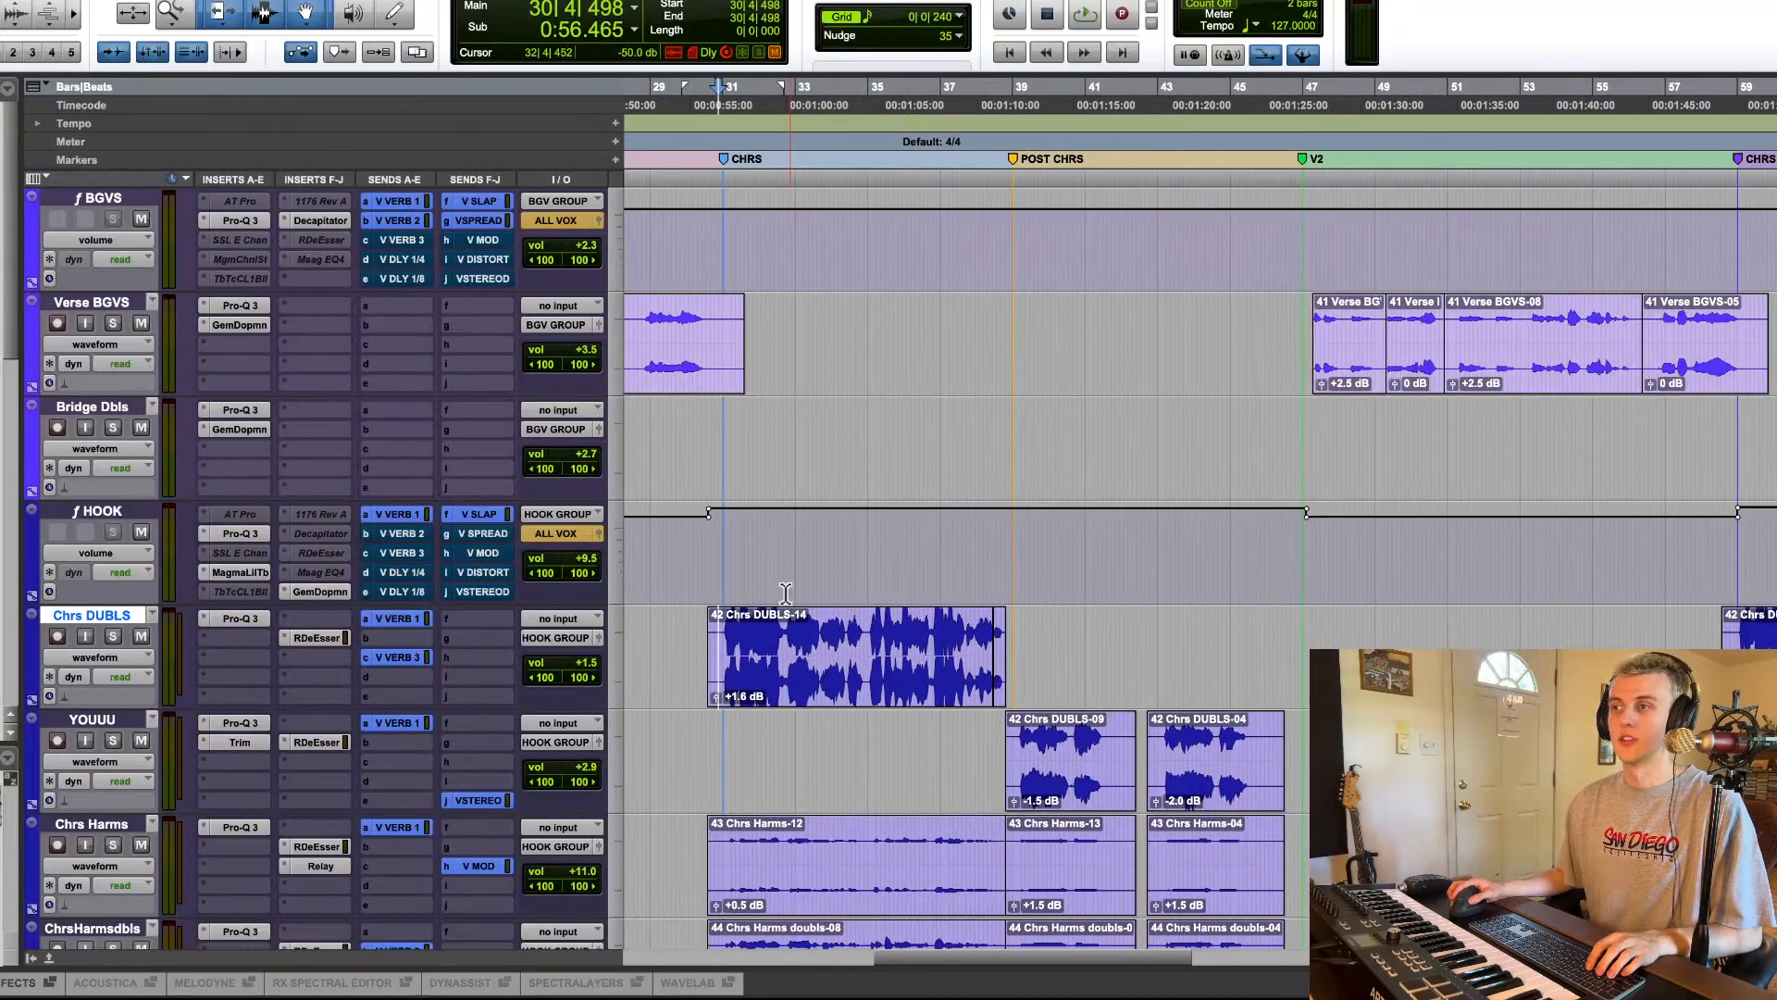
scroll(785, 592, "down", 2)
scroll(751, 594, "down", 2)
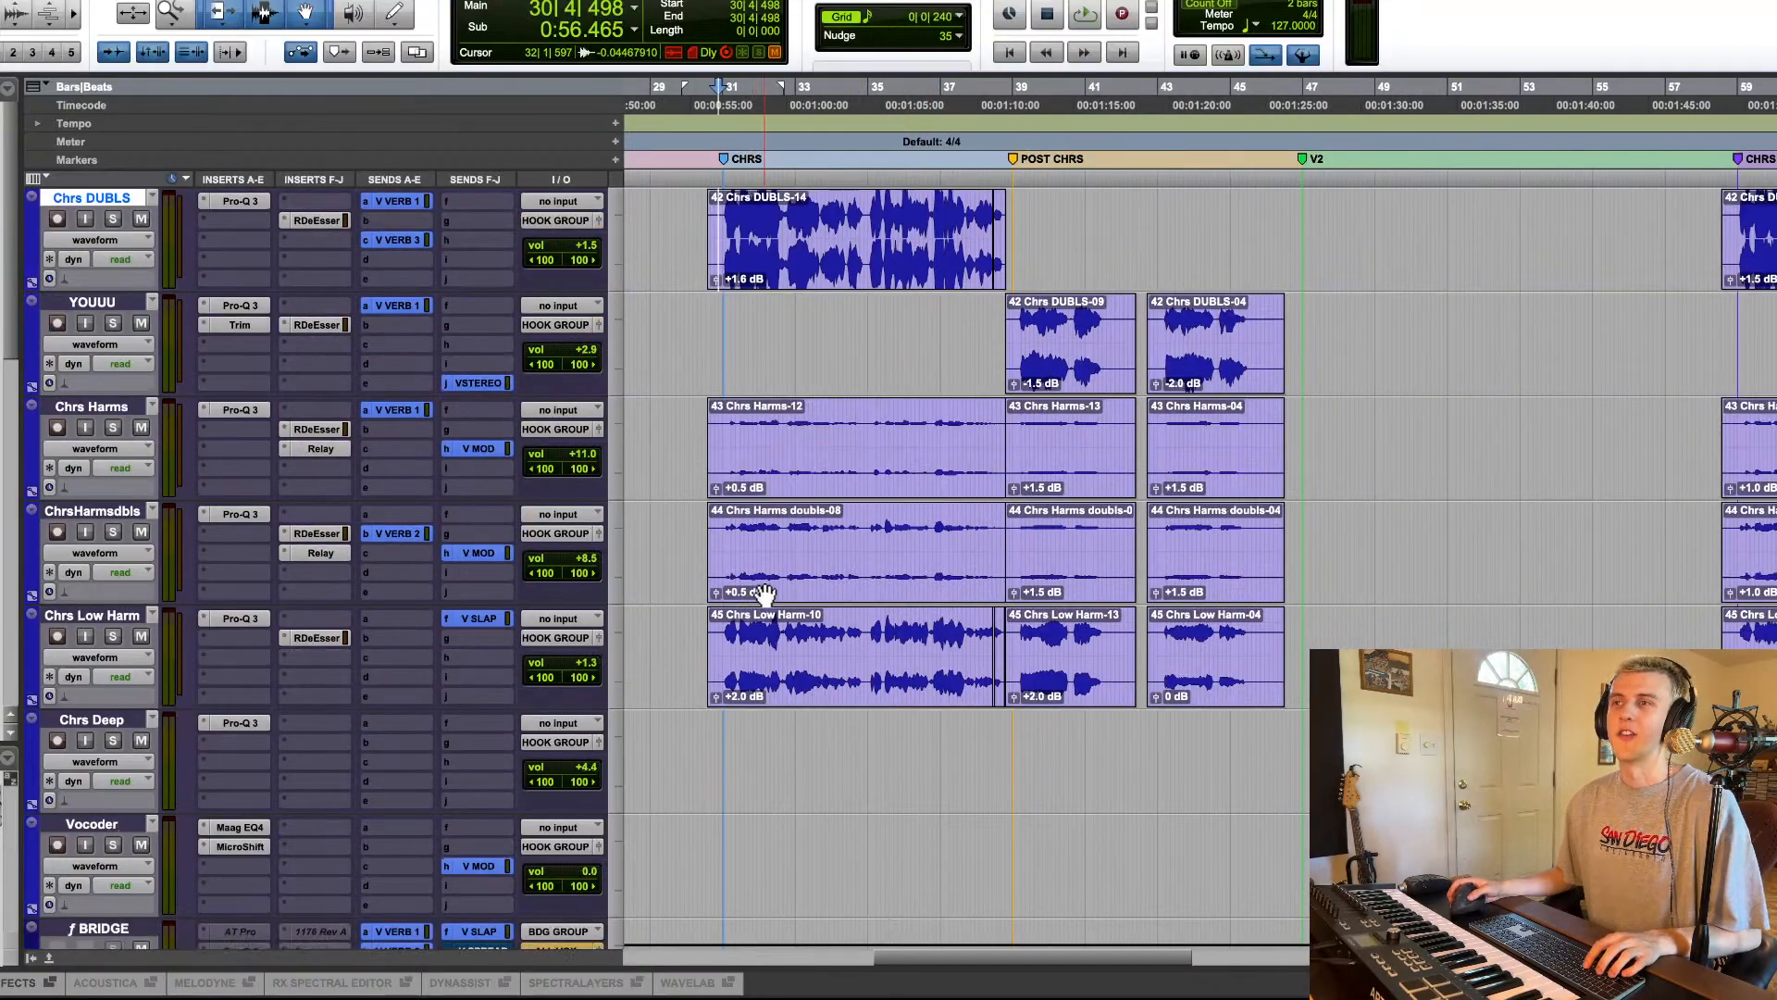
scroll(769, 590, "left", 2)
scroll(774, 588, "up", 3)
scroll(907, 611, "up", 1)
Step: Highlight the first chorus range on the HOOK track and the Chrs DUBLS clip beneath it
left_click_drag(777, 551, 1104, 741)
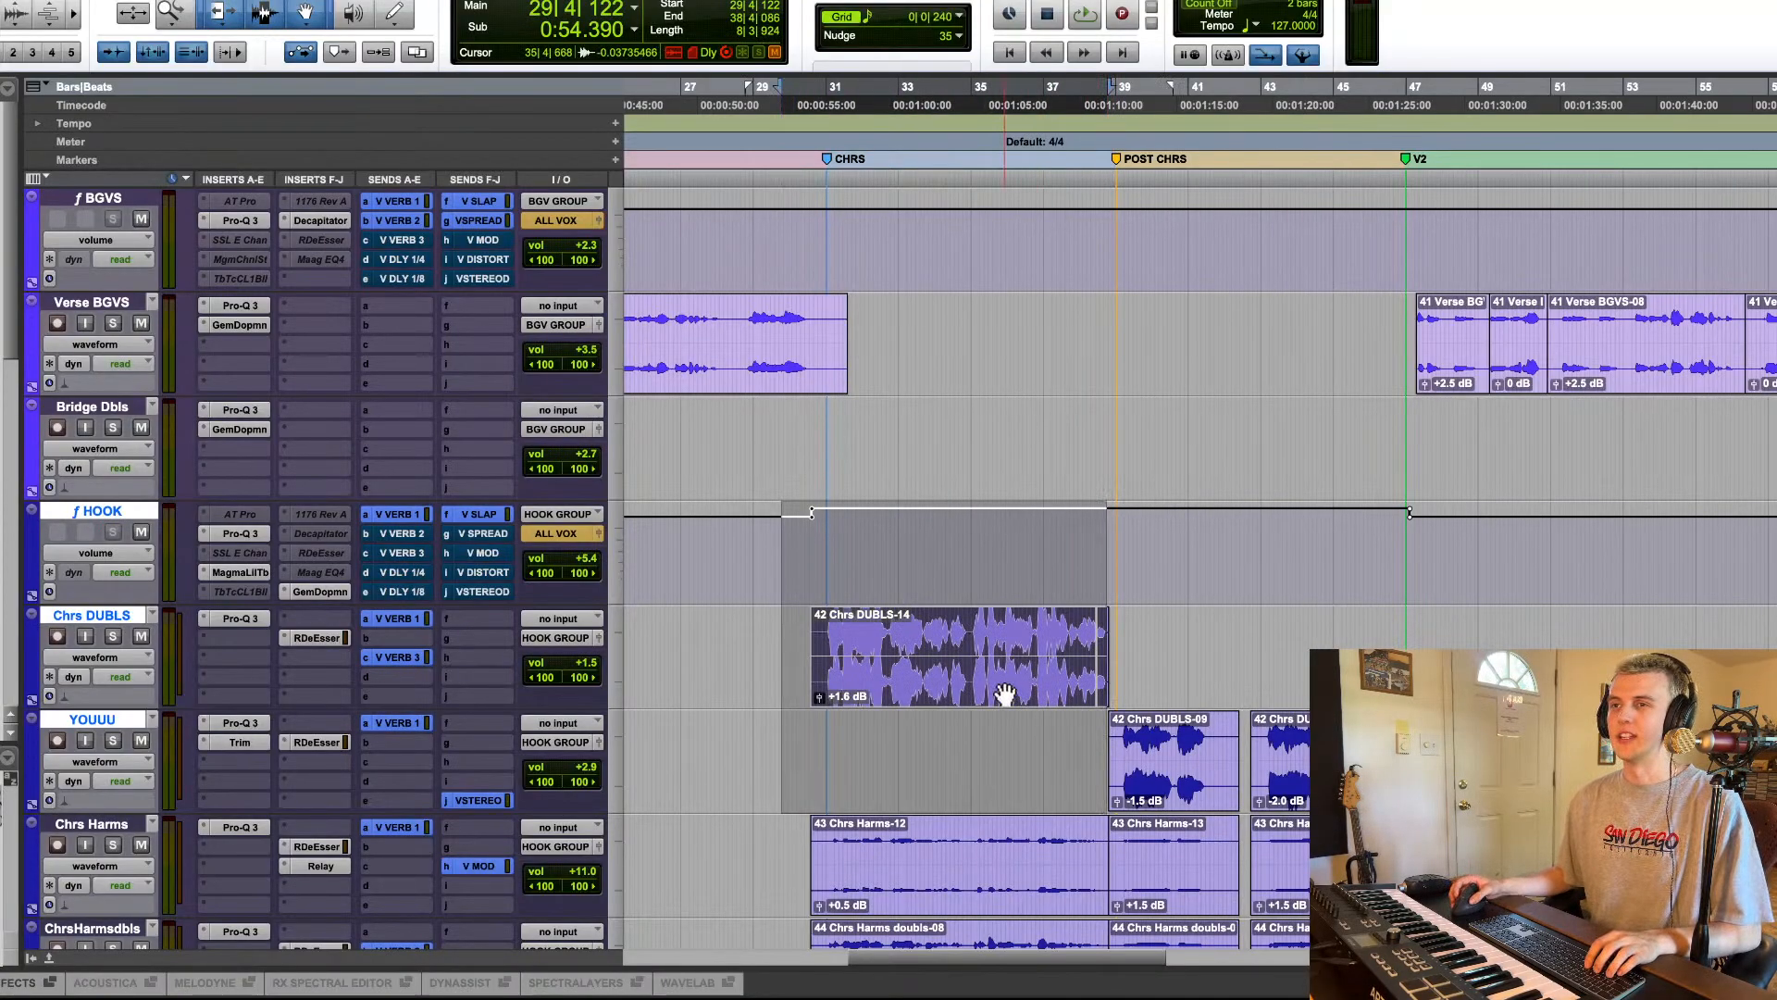
left_click(796, 563)
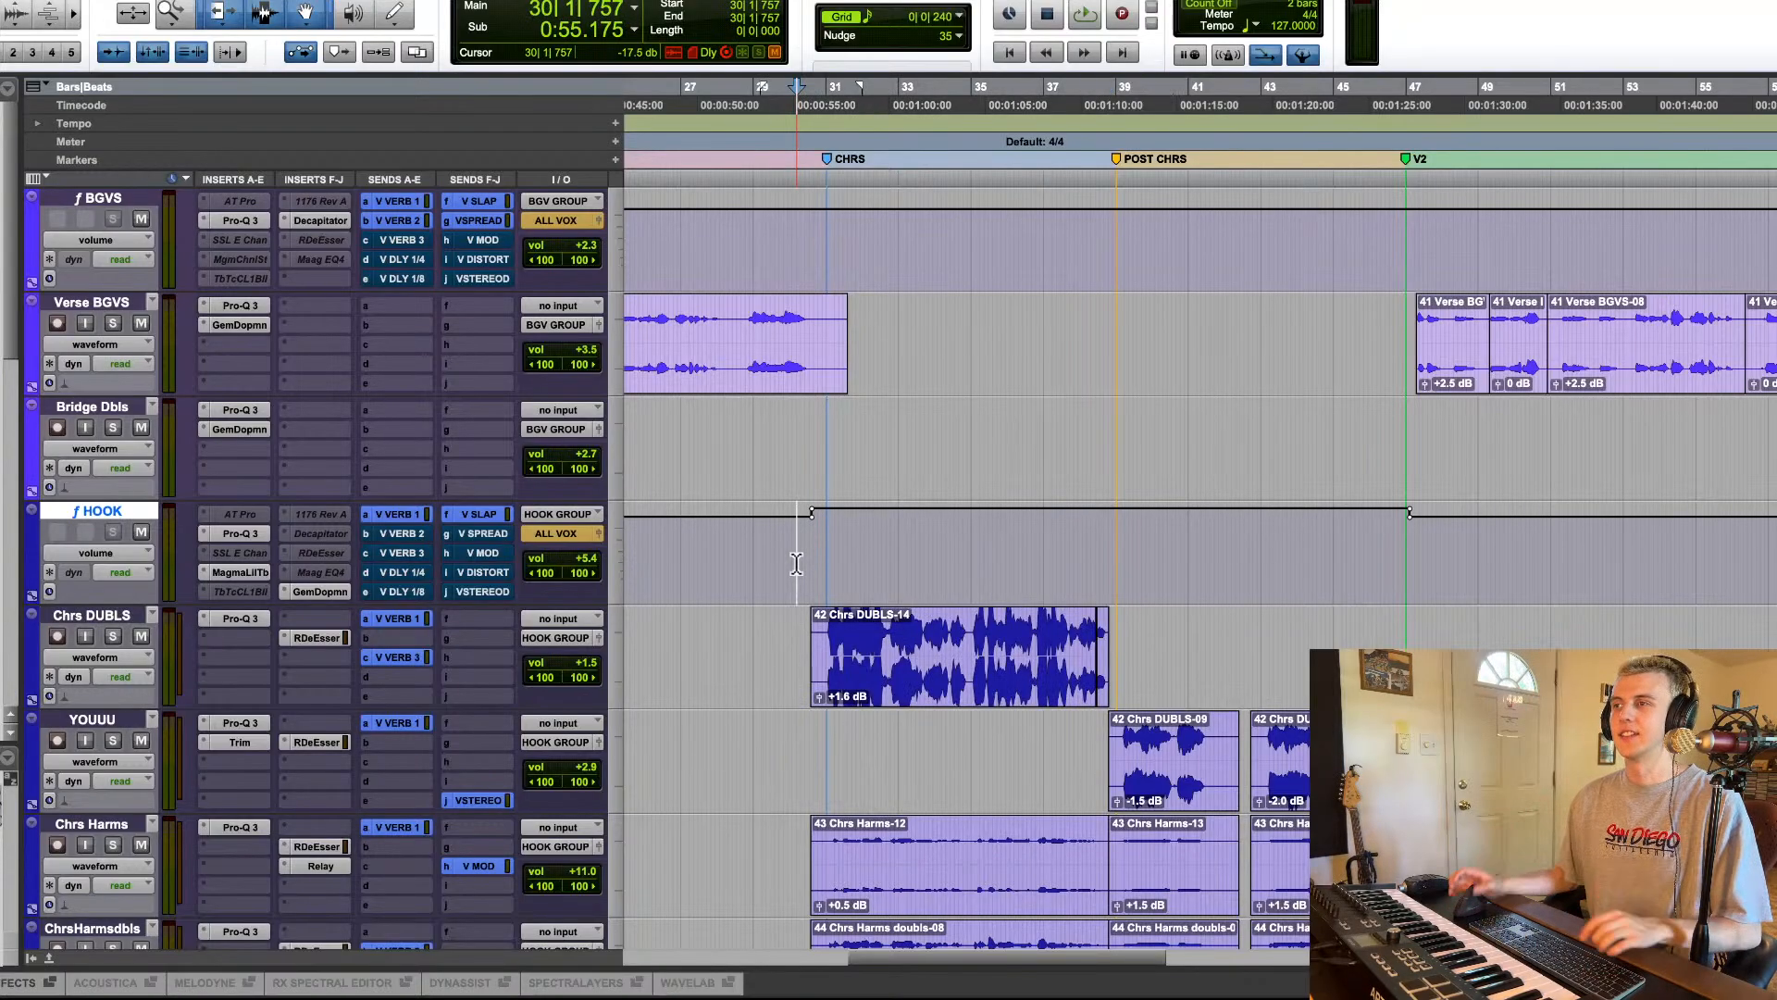
left_click(915, 694)
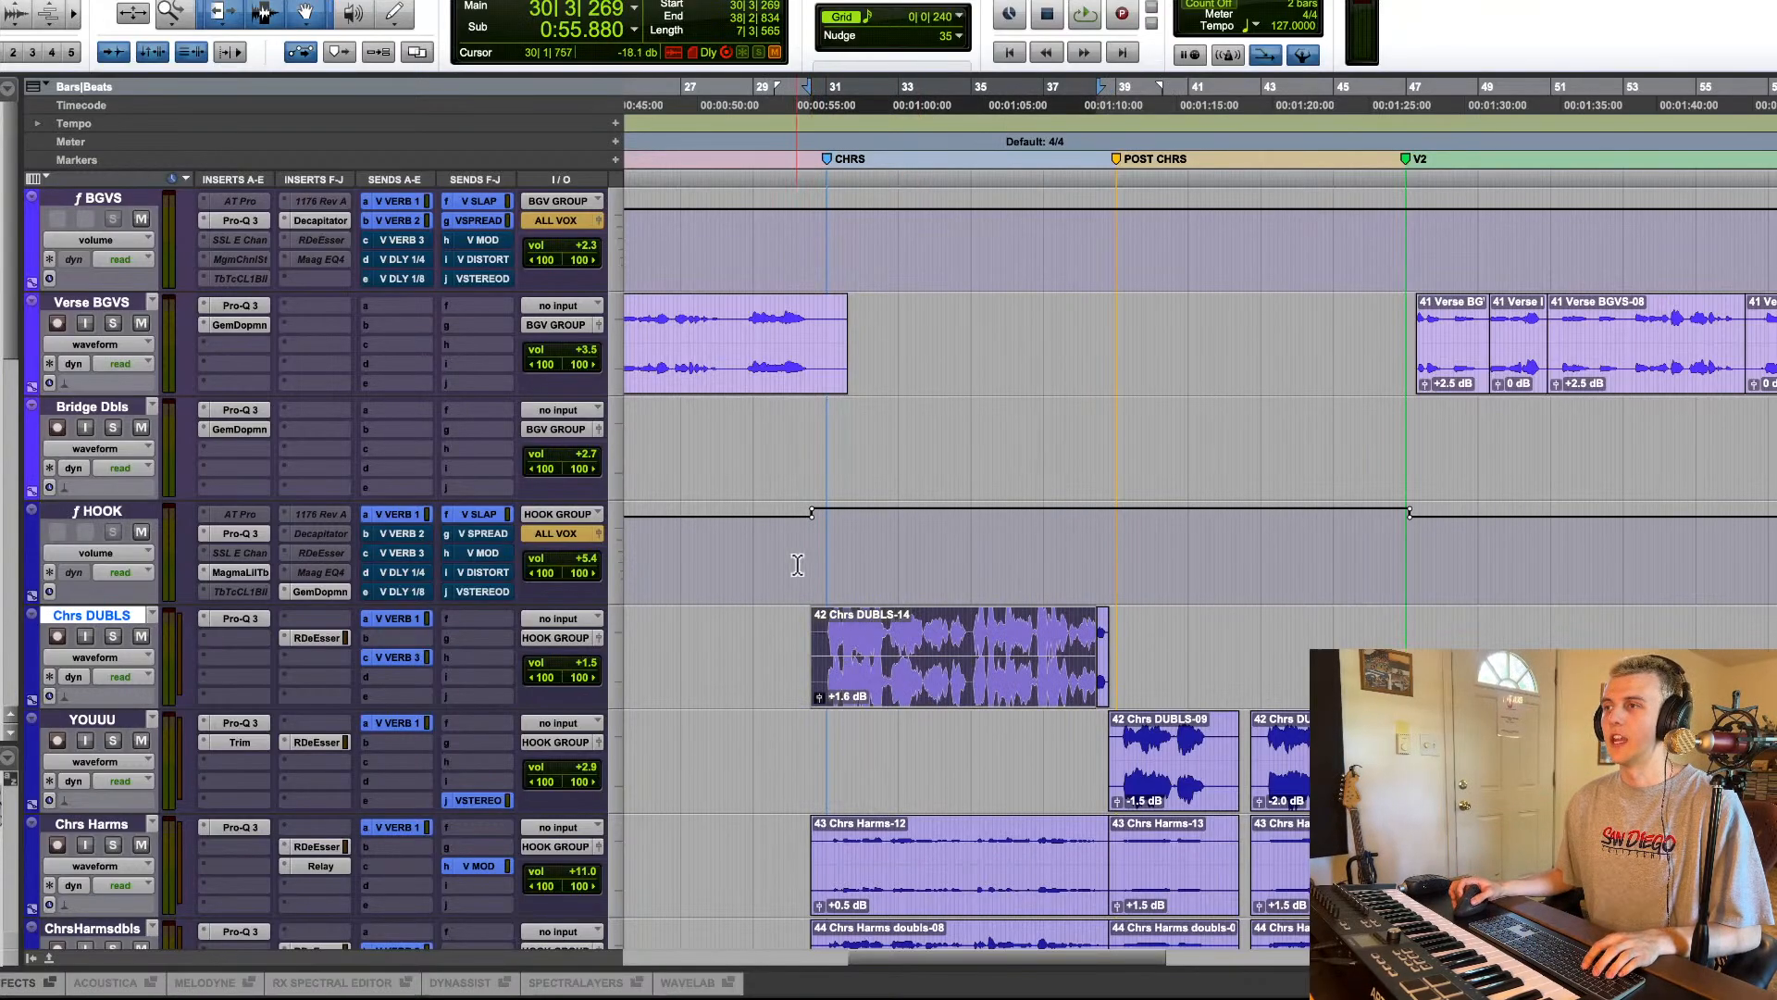
left_click_drag(797, 565, 1085, 566)
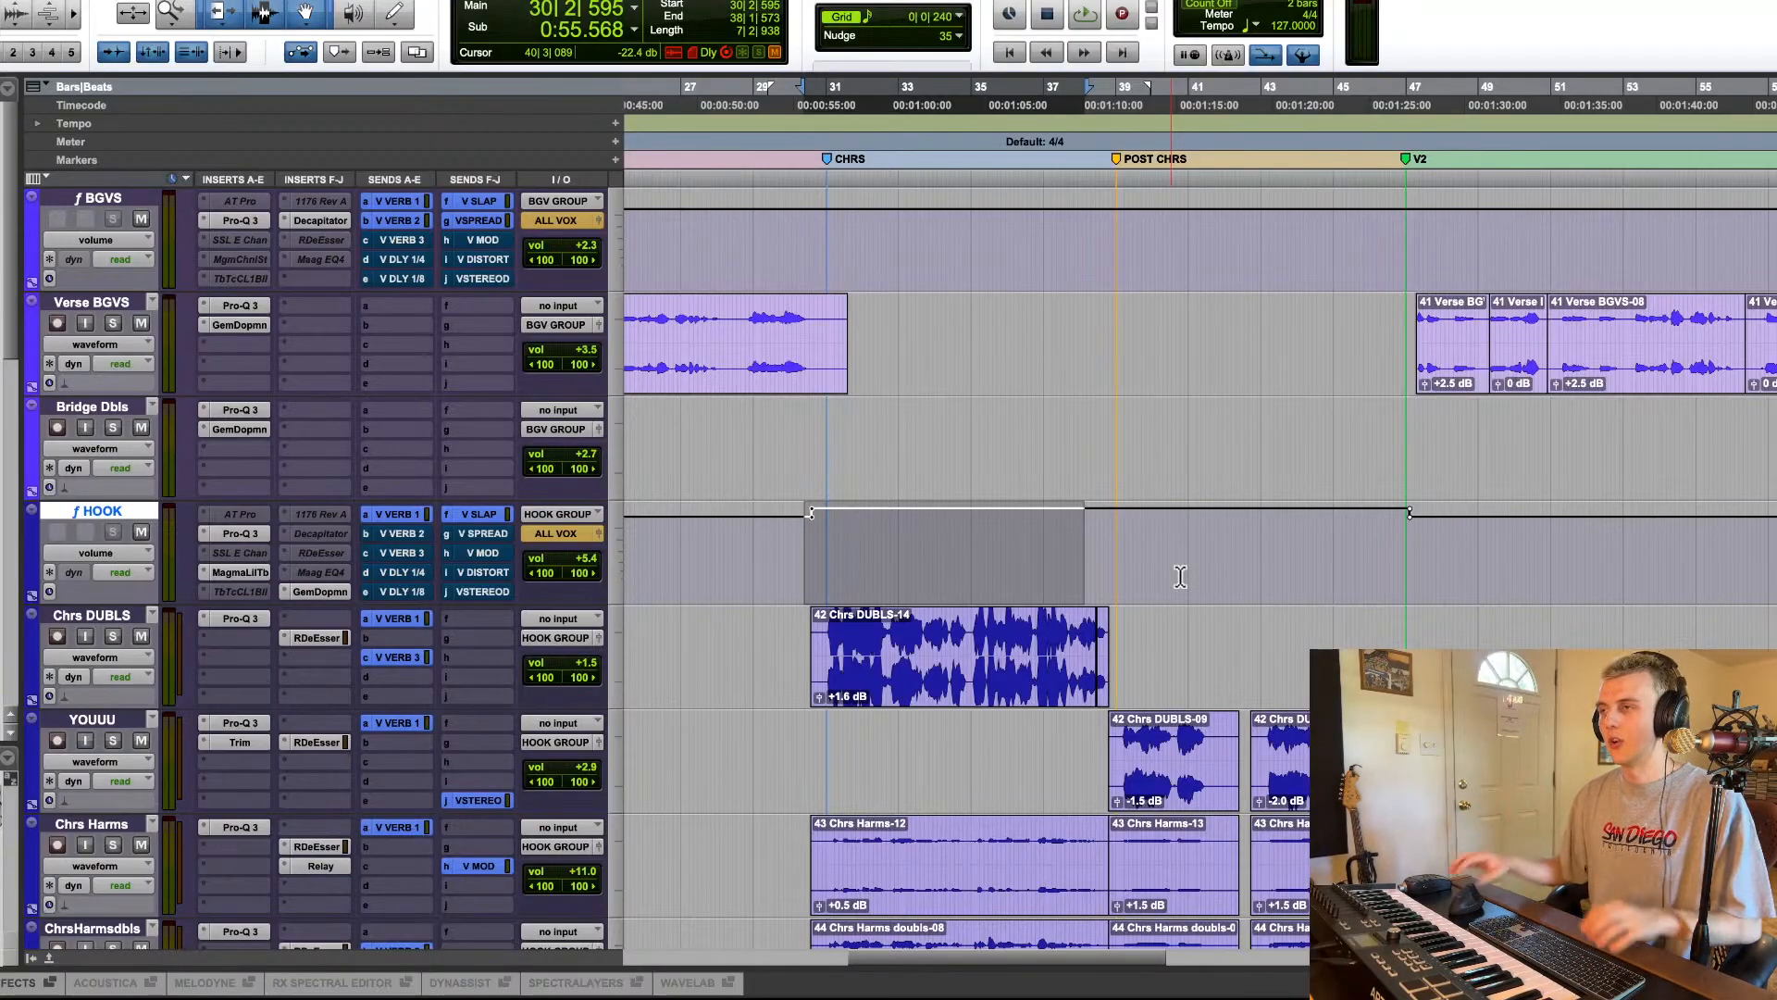
left_click_drag(802, 551, 896, 552)
Step: Play the mix from just before the first chorus on the HOOK track and stop playback
left_click(794, 555)
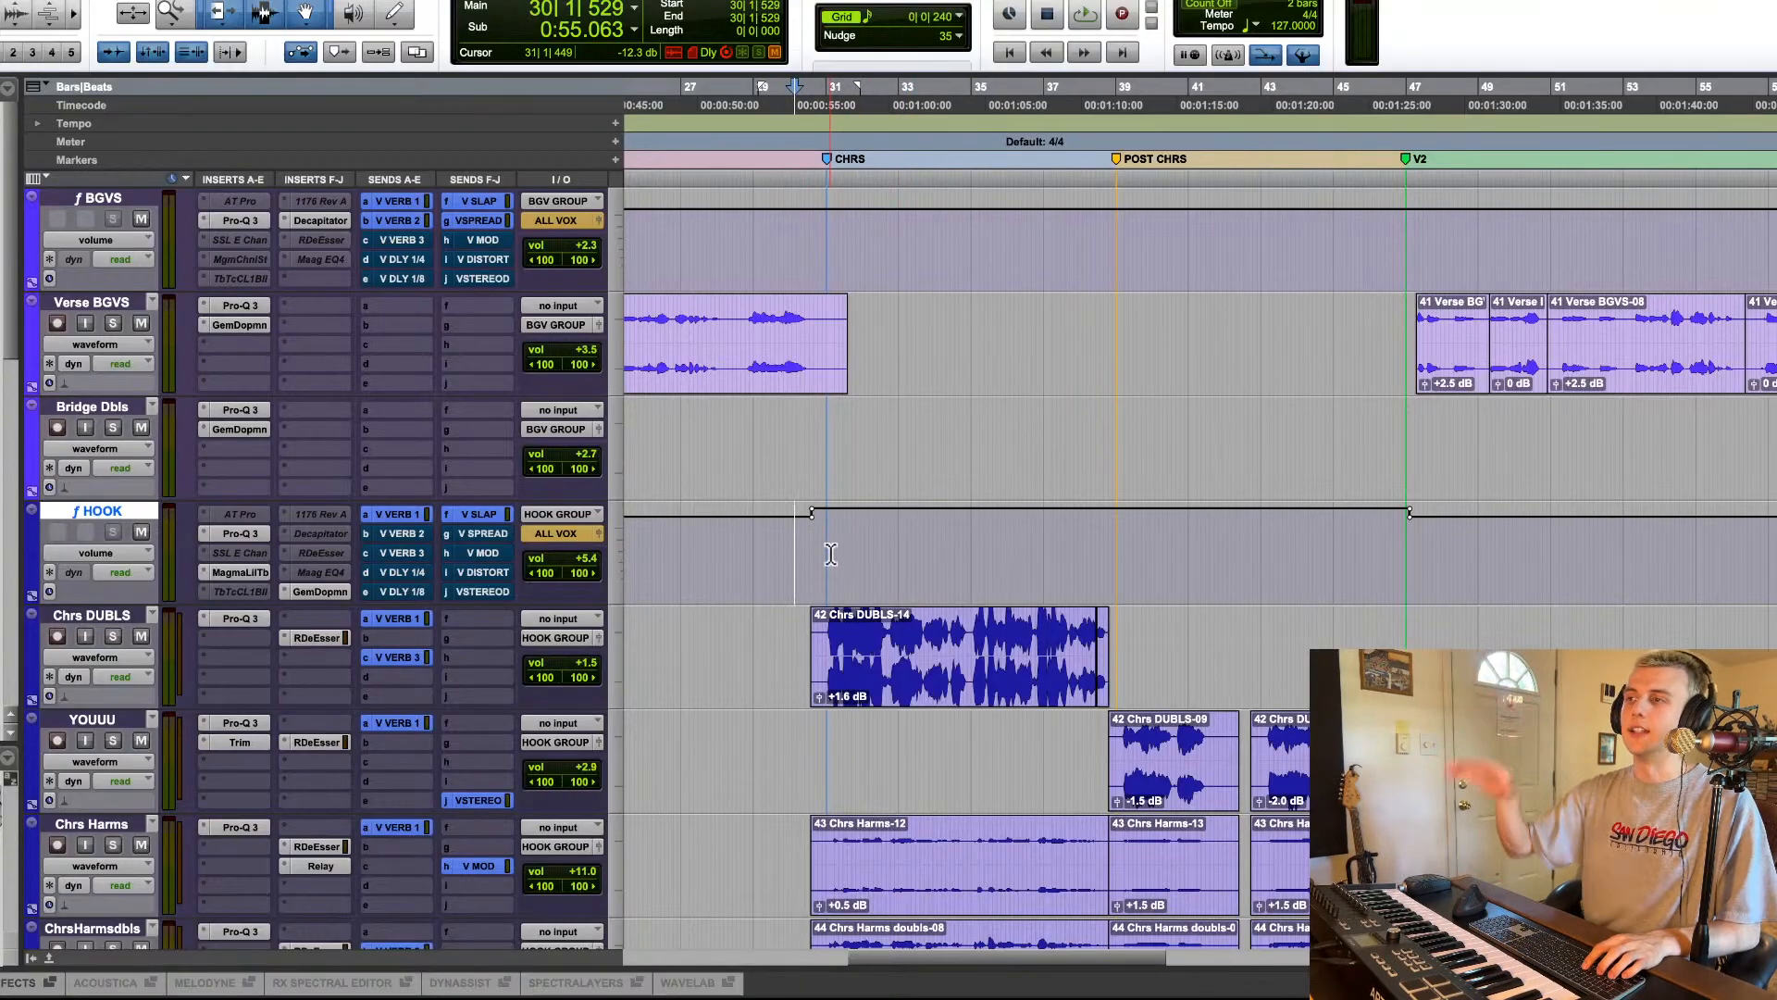
key("space")
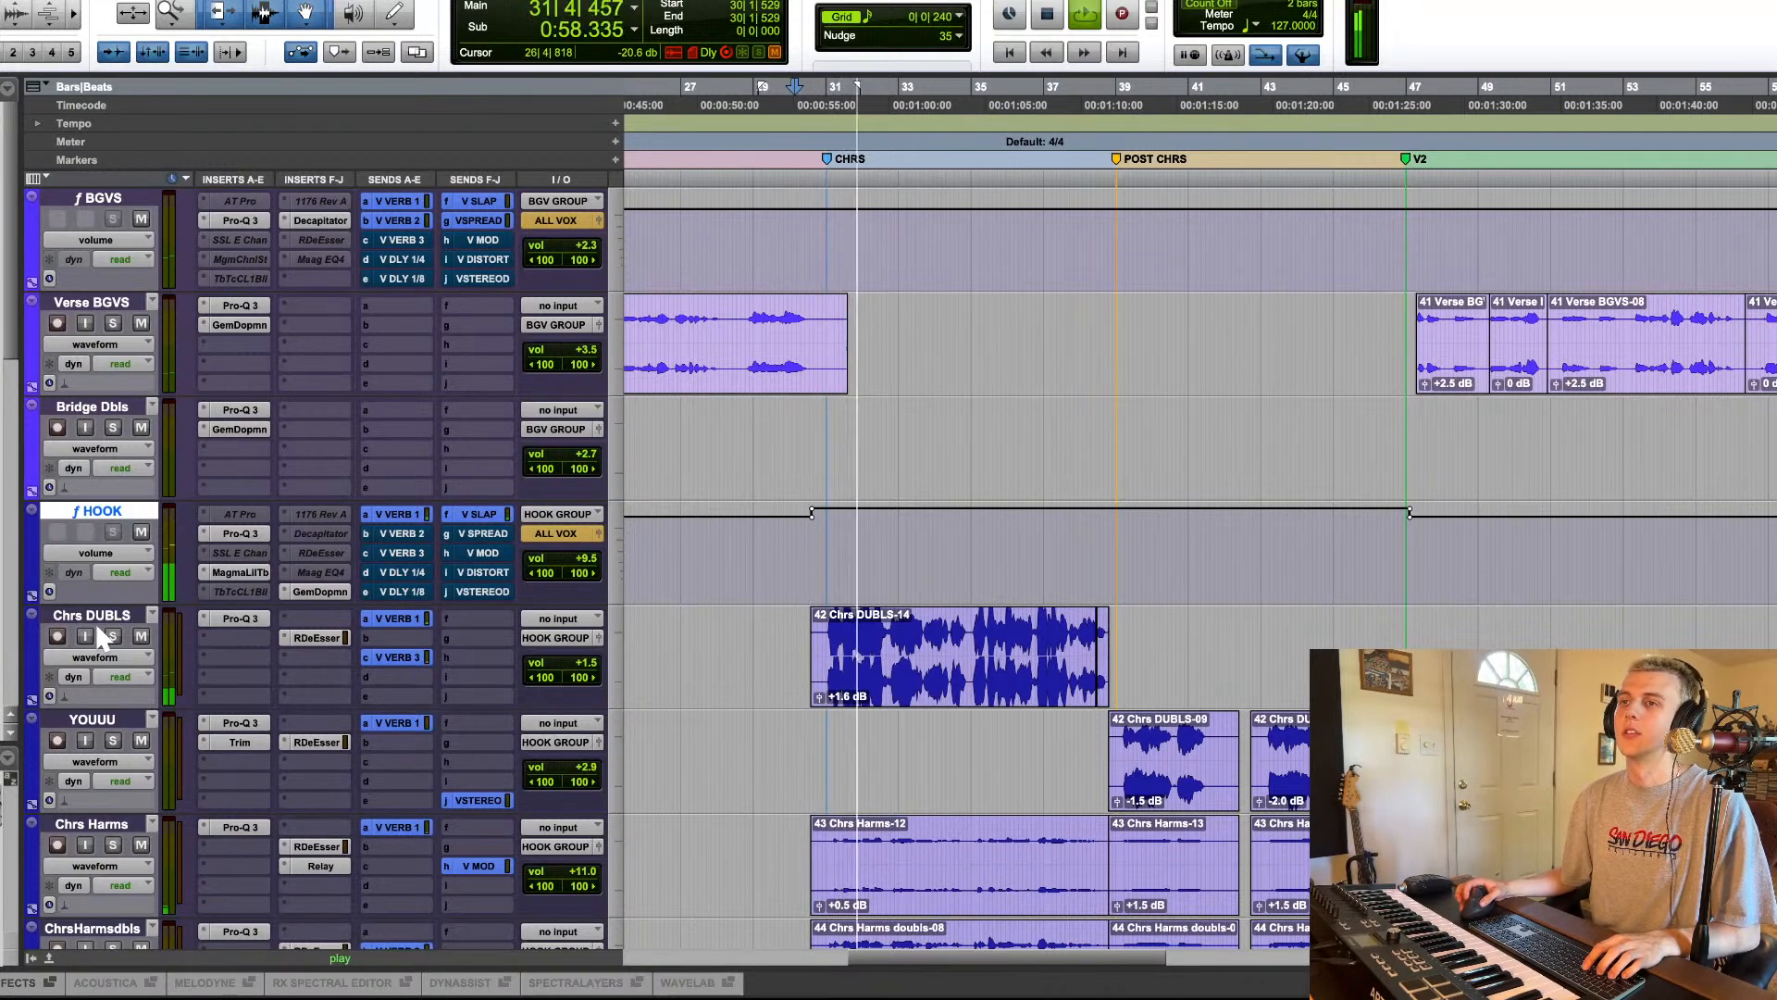
scroll(104, 623, "down", 5)
key("space")
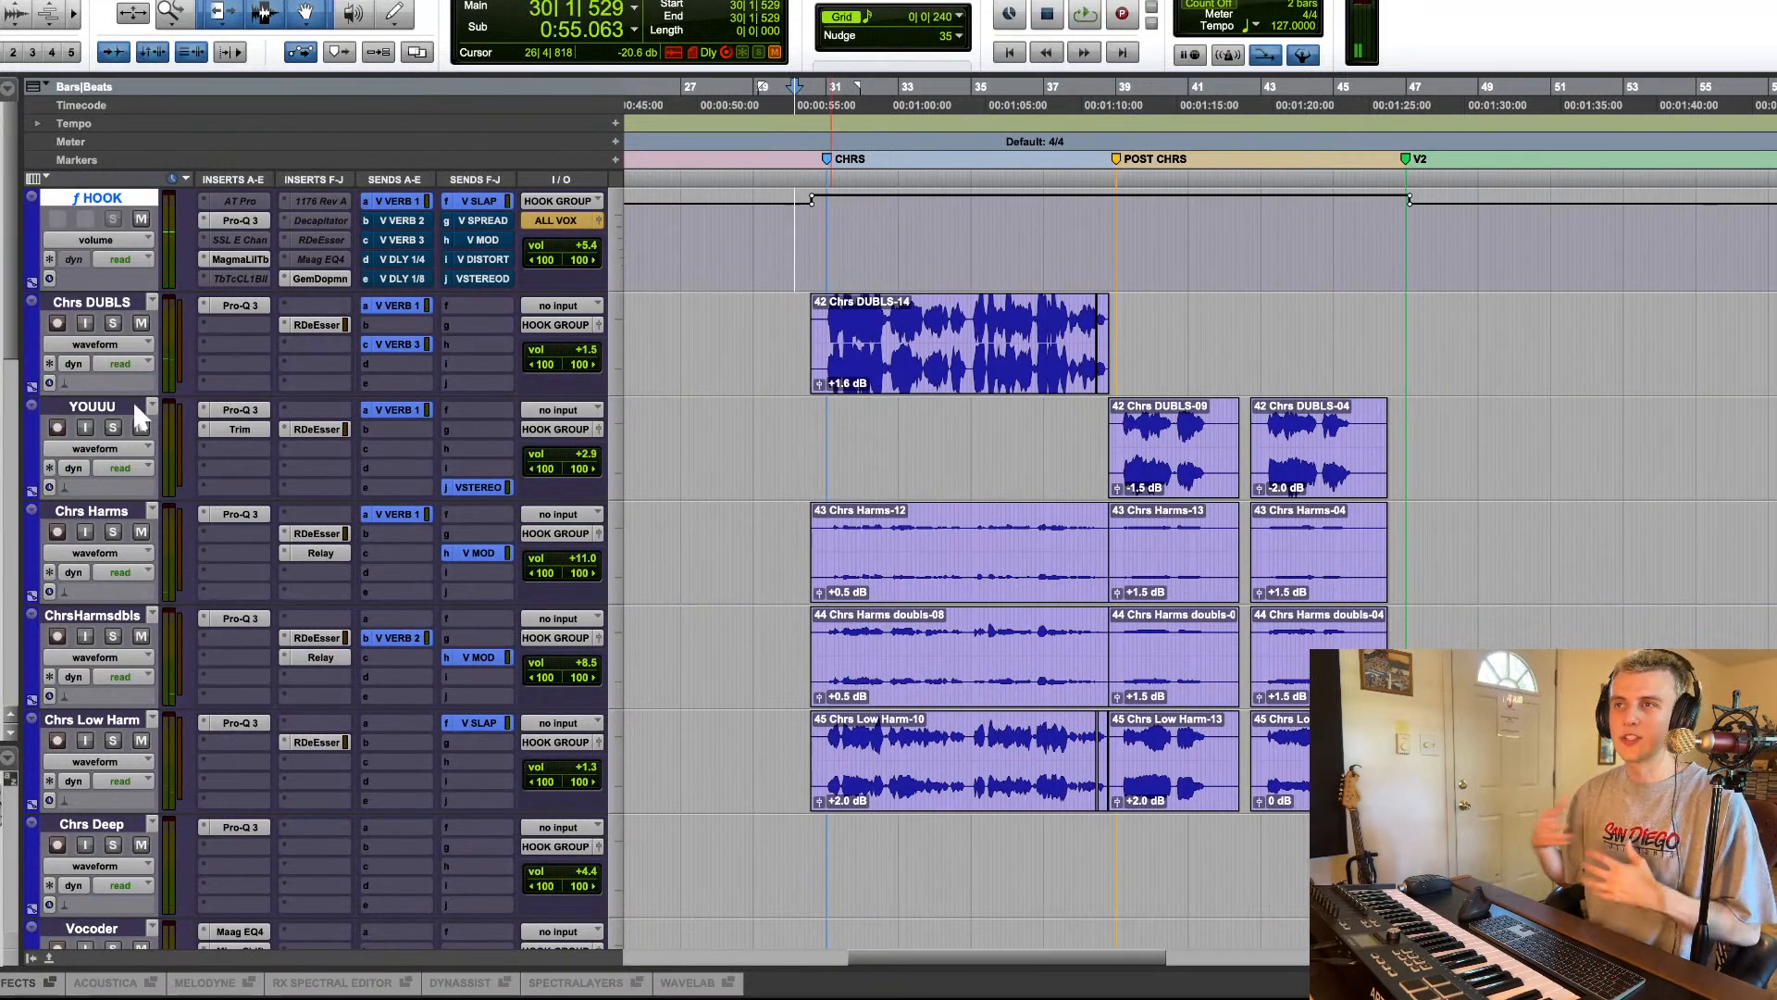
Step: Solo the Chrs DUBLS track and inspect its Pro-Q 3 curve and the HOOK track's Magma Lil Tube settings
left_click(112, 324)
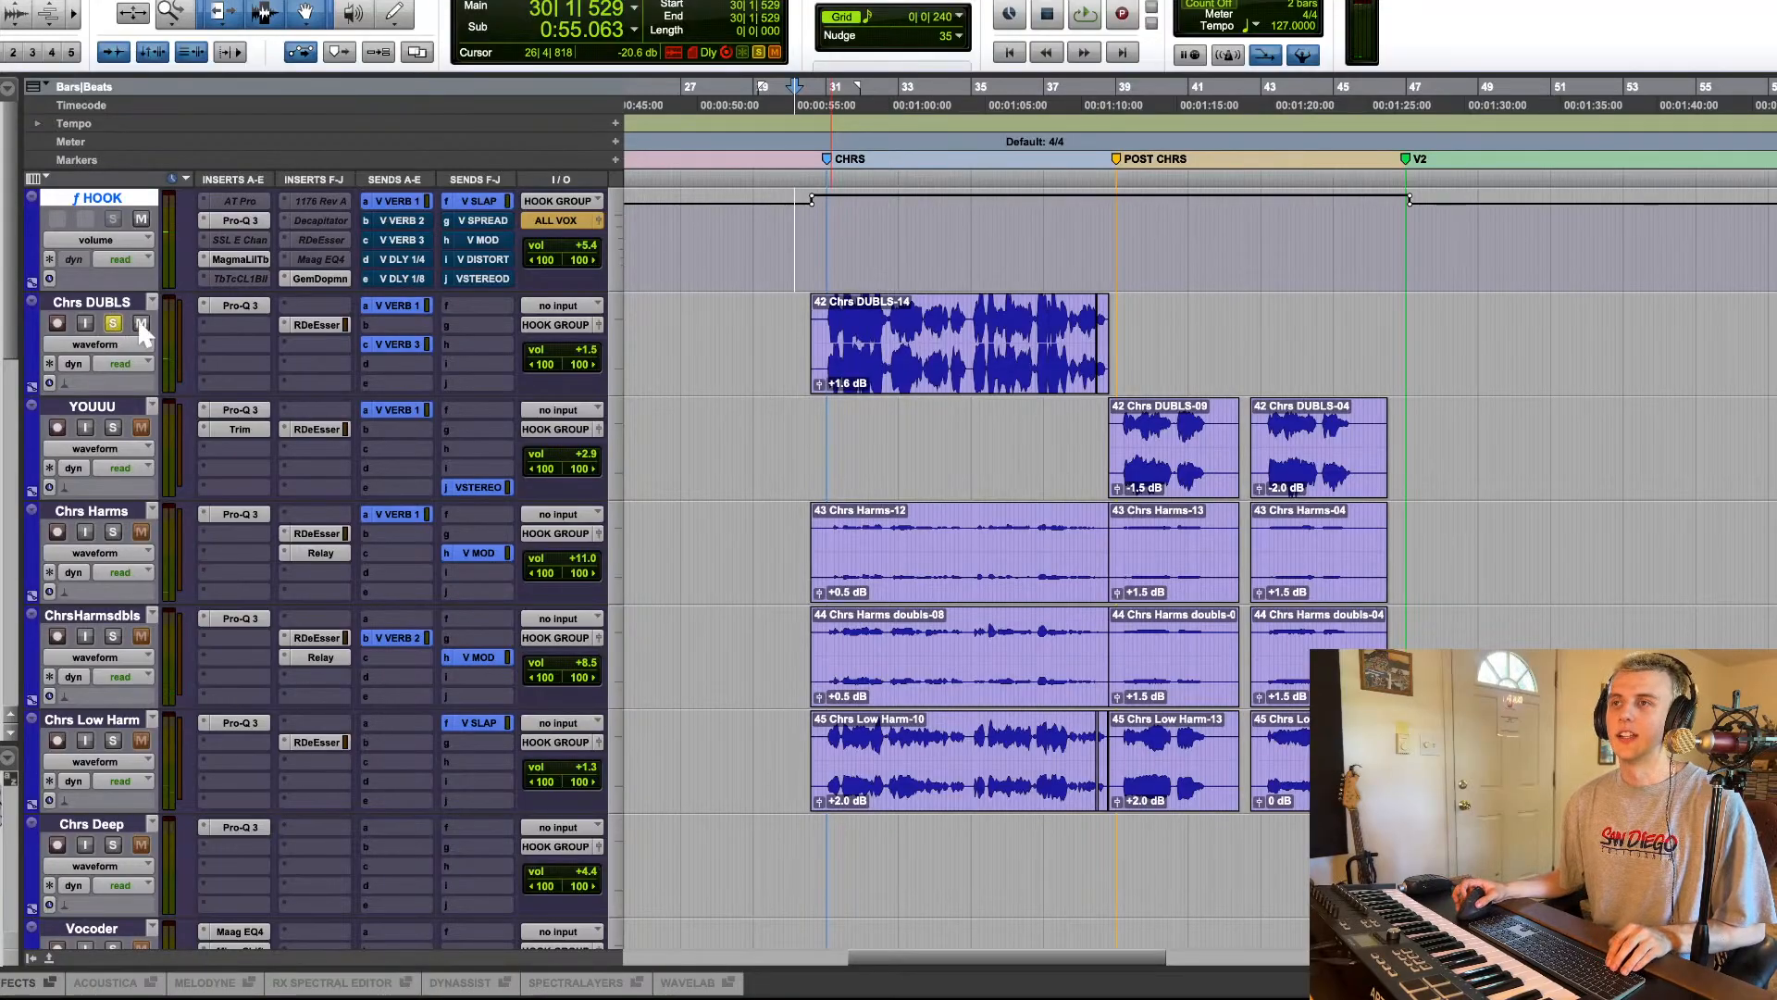
left_click(248, 310)
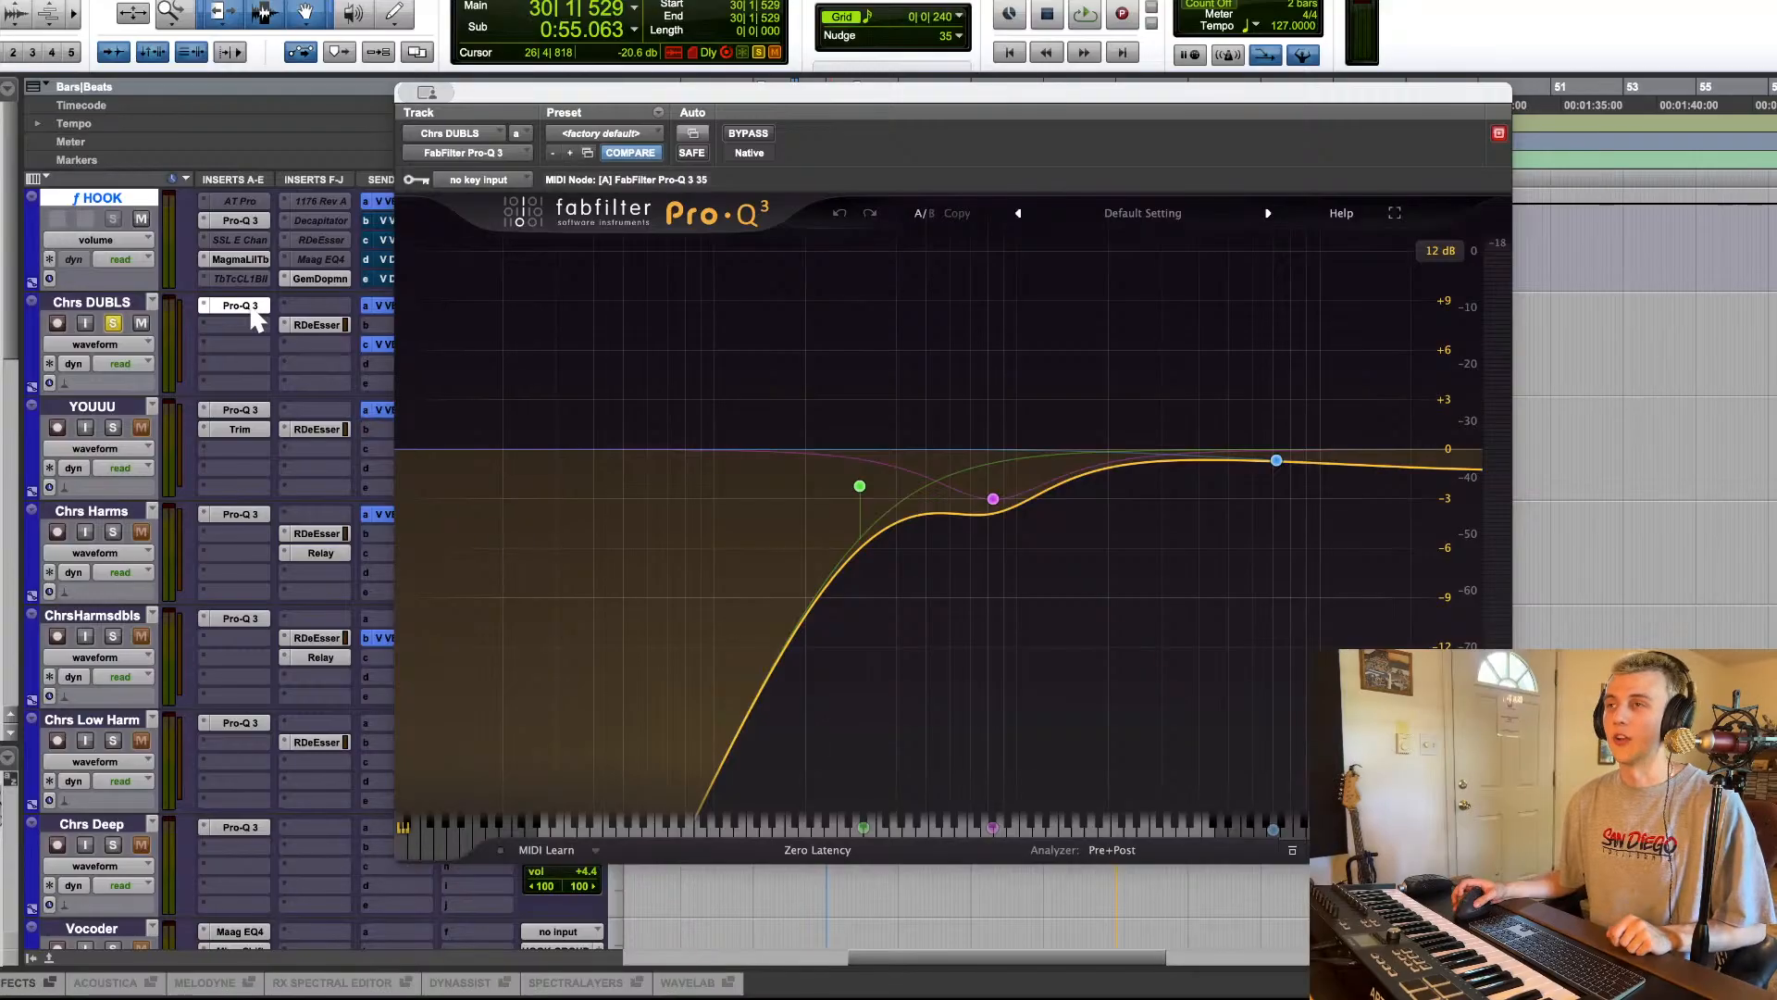
left_click(252, 312)
left_click(258, 264)
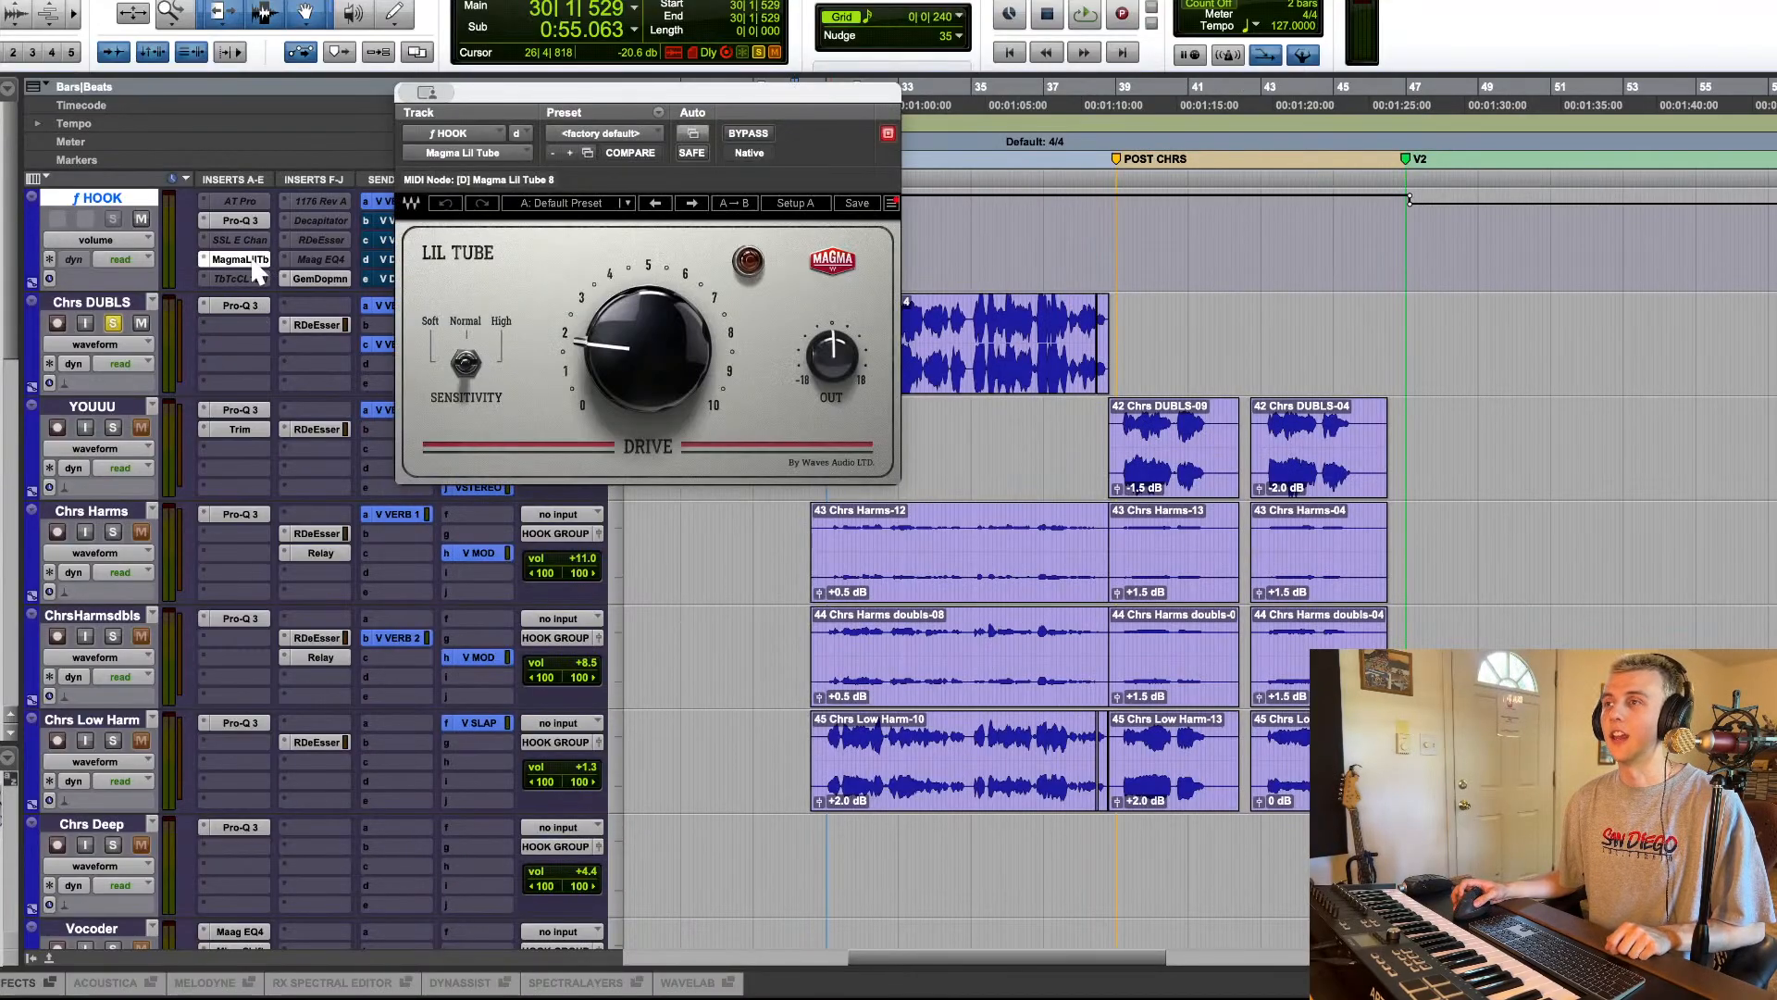
left_click(255, 264)
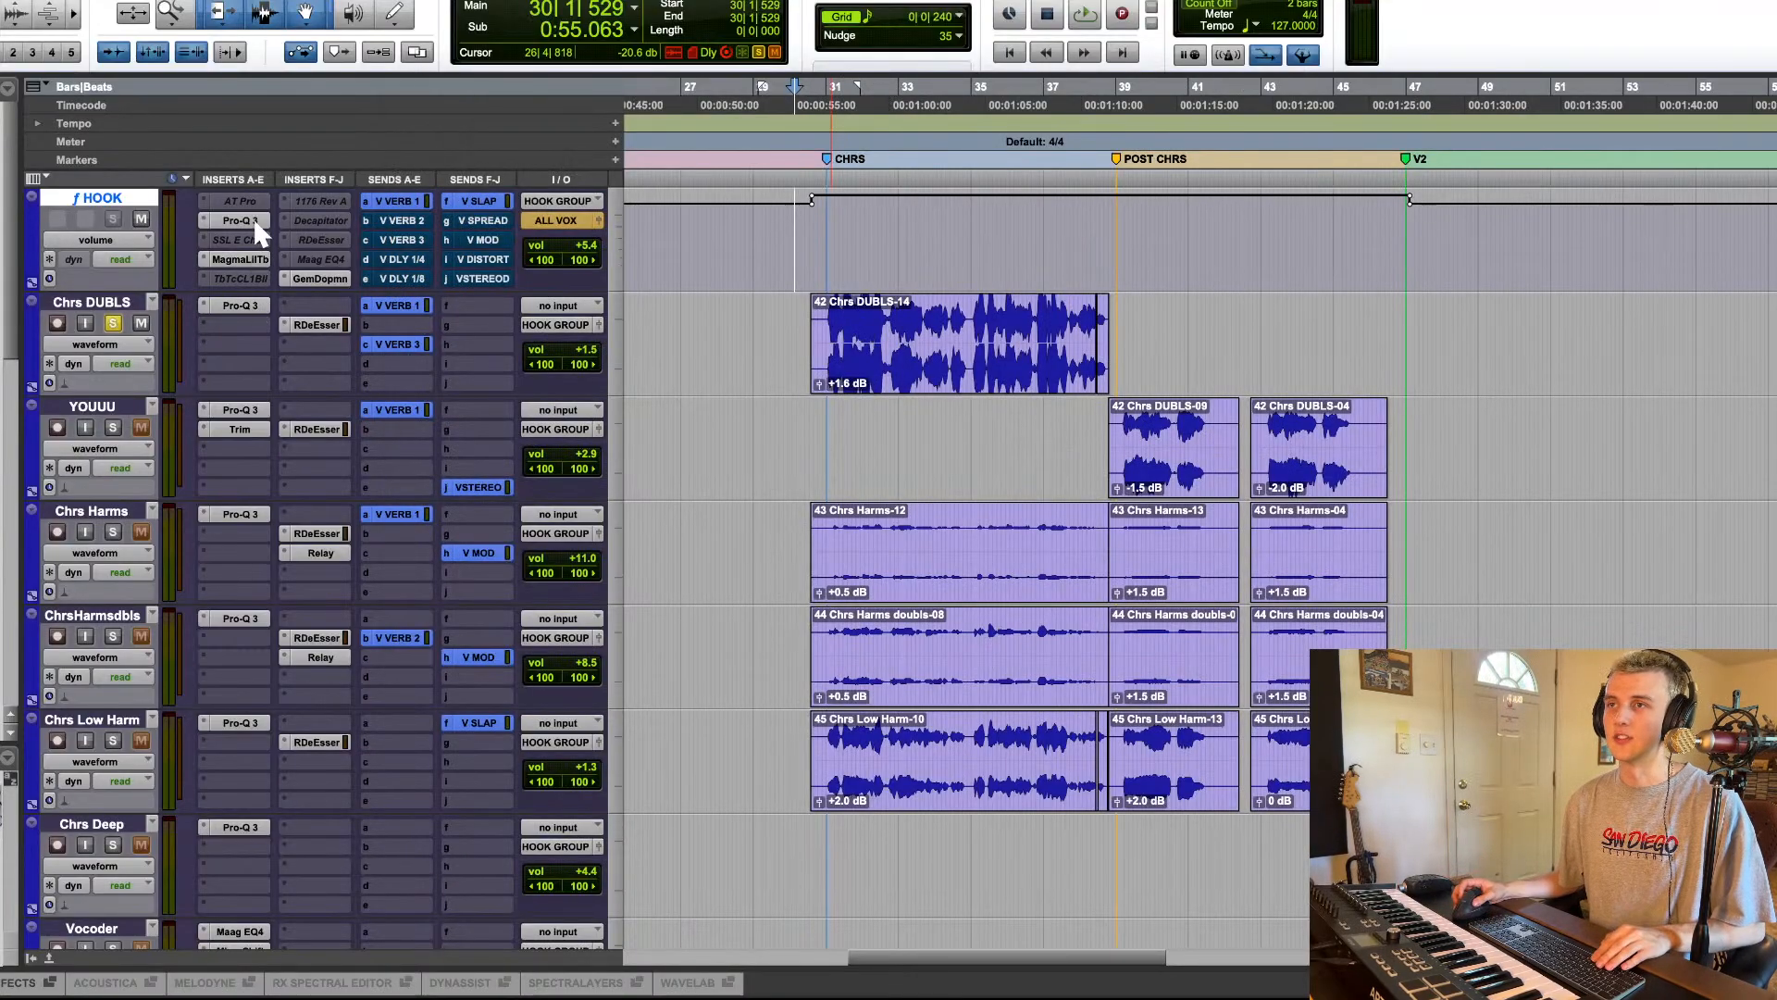
Step: Recheck the Pro-Q 3 inserts on HOOK and Chrs DUBLS, then HOOK's Magma Lil Tube and Gem Dopamine inserts
left_click(256, 224)
left_click(255, 223)
left_click(255, 311)
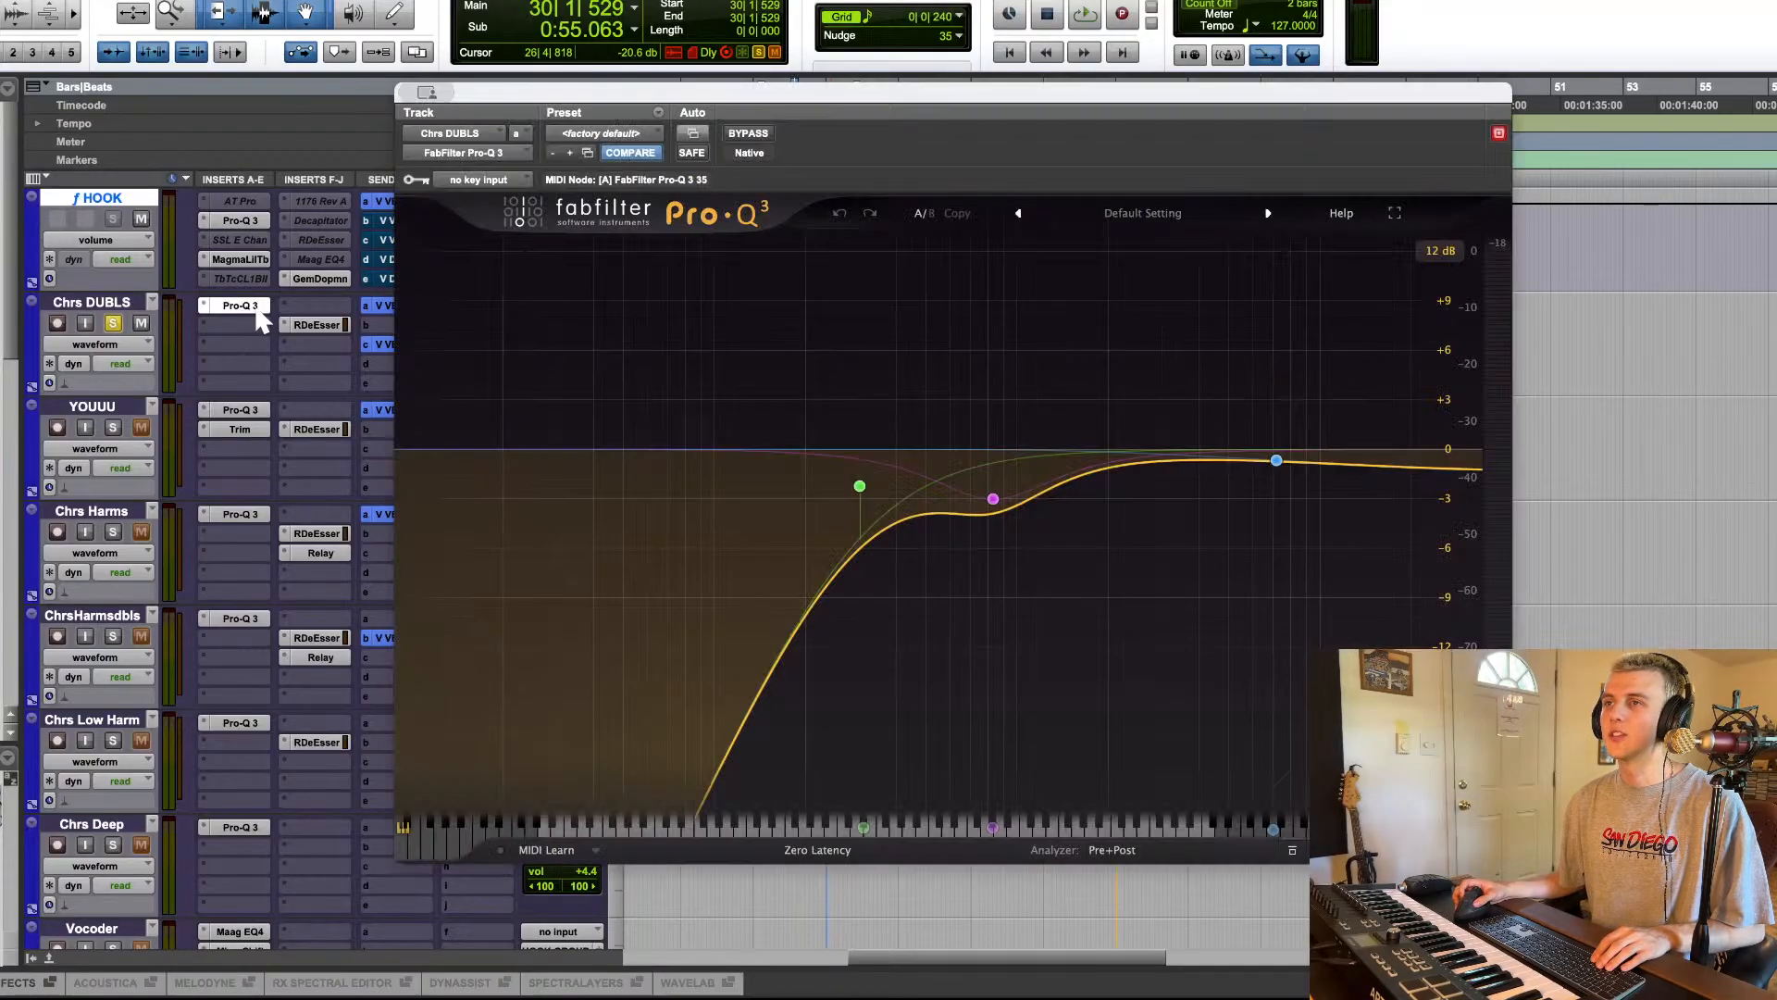
left_click(254, 305)
left_click(253, 263)
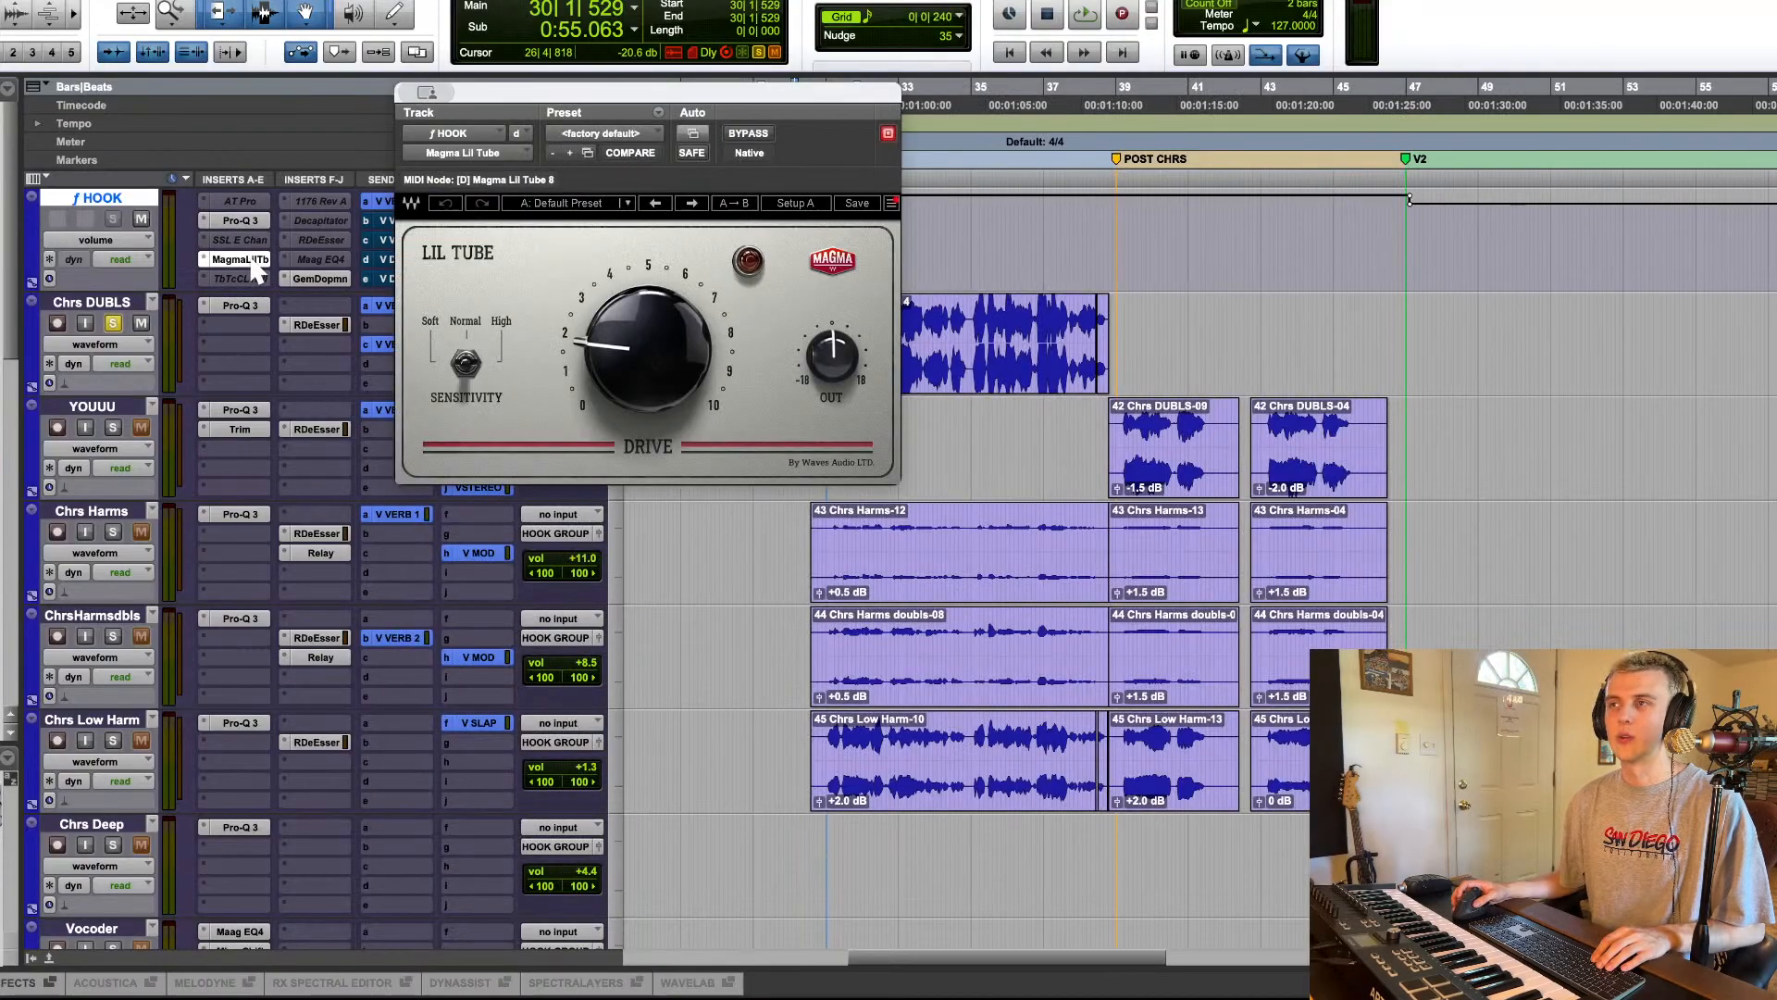
left_click(253, 264)
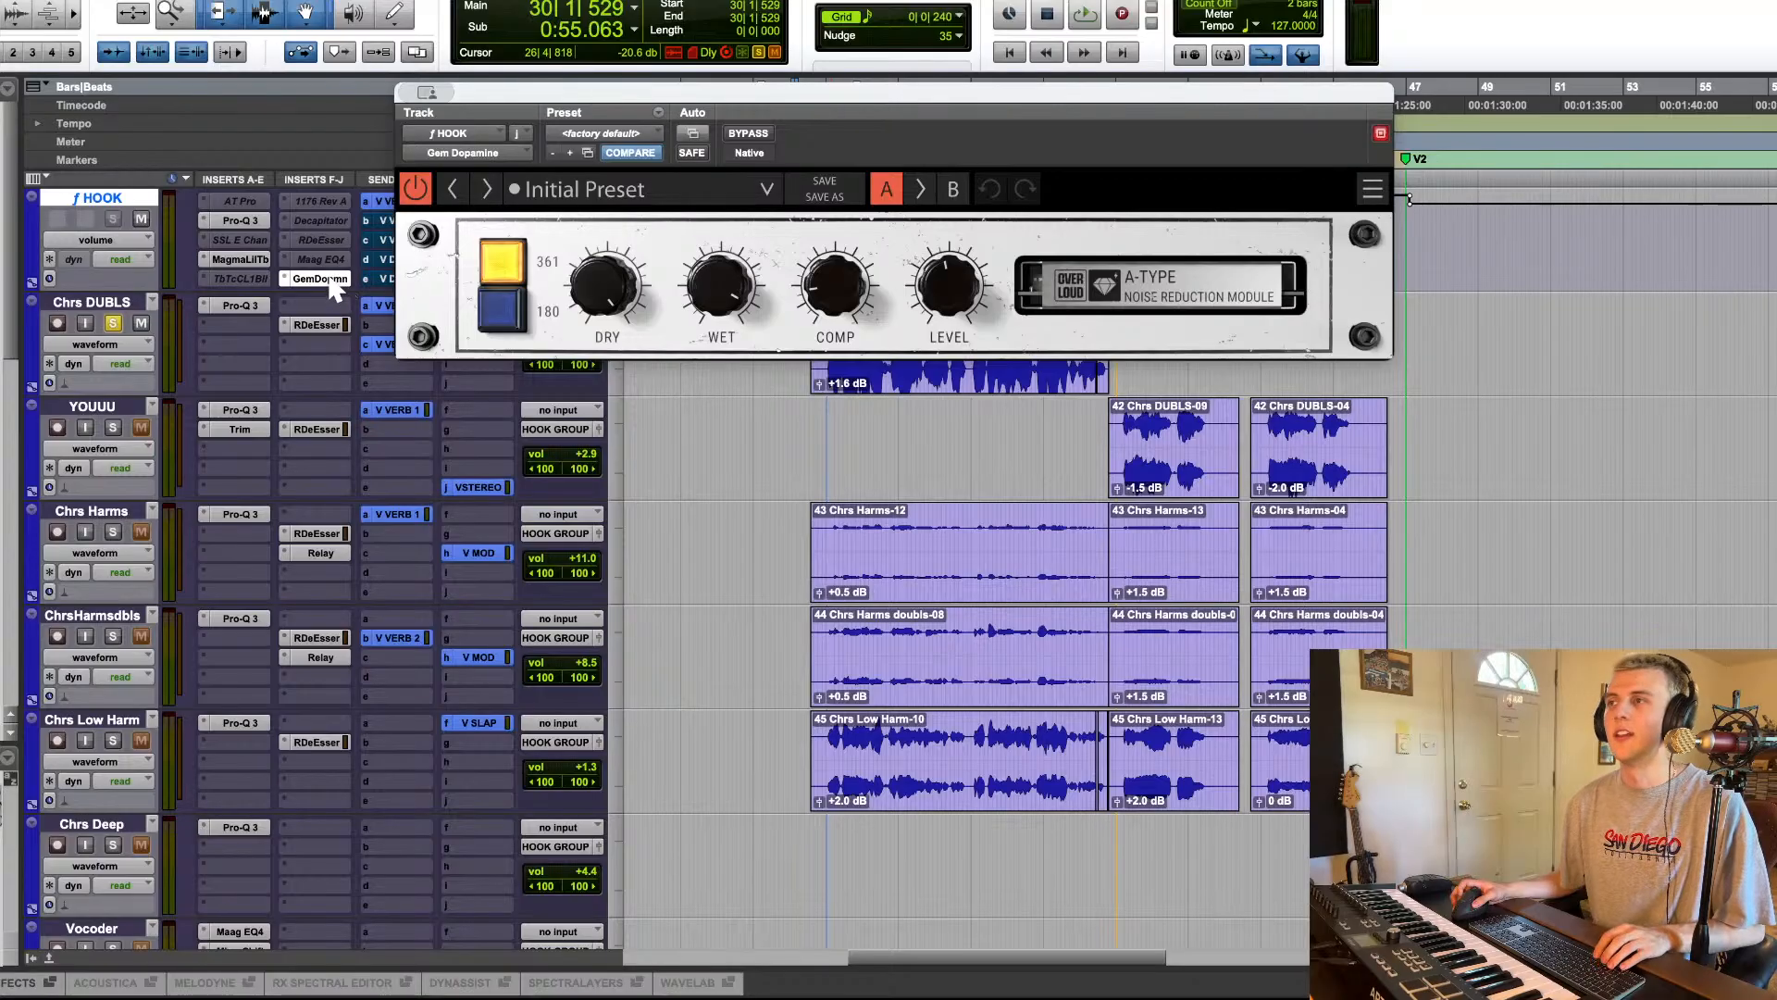
Step: Inspect the HOOK track's V VERB 1 and V SLAP send levels
scroll(370, 371, "up", 5)
left_click(398, 410)
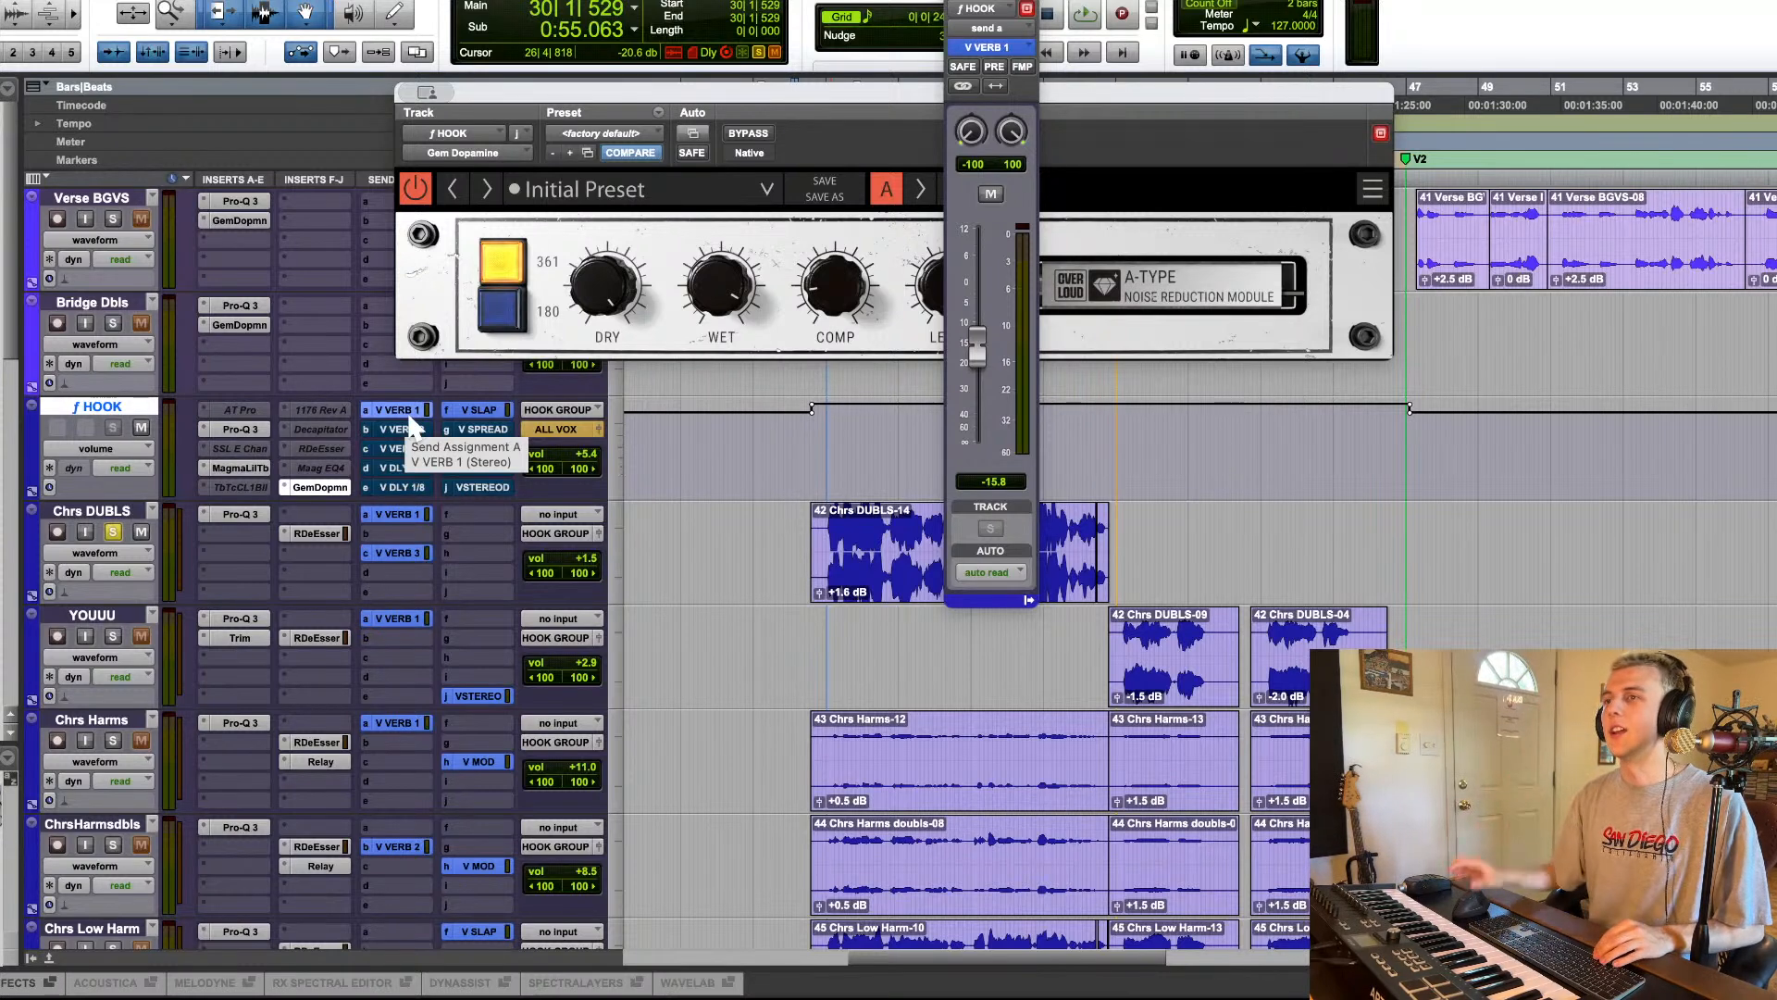
left_click(419, 411)
left_click(475, 414)
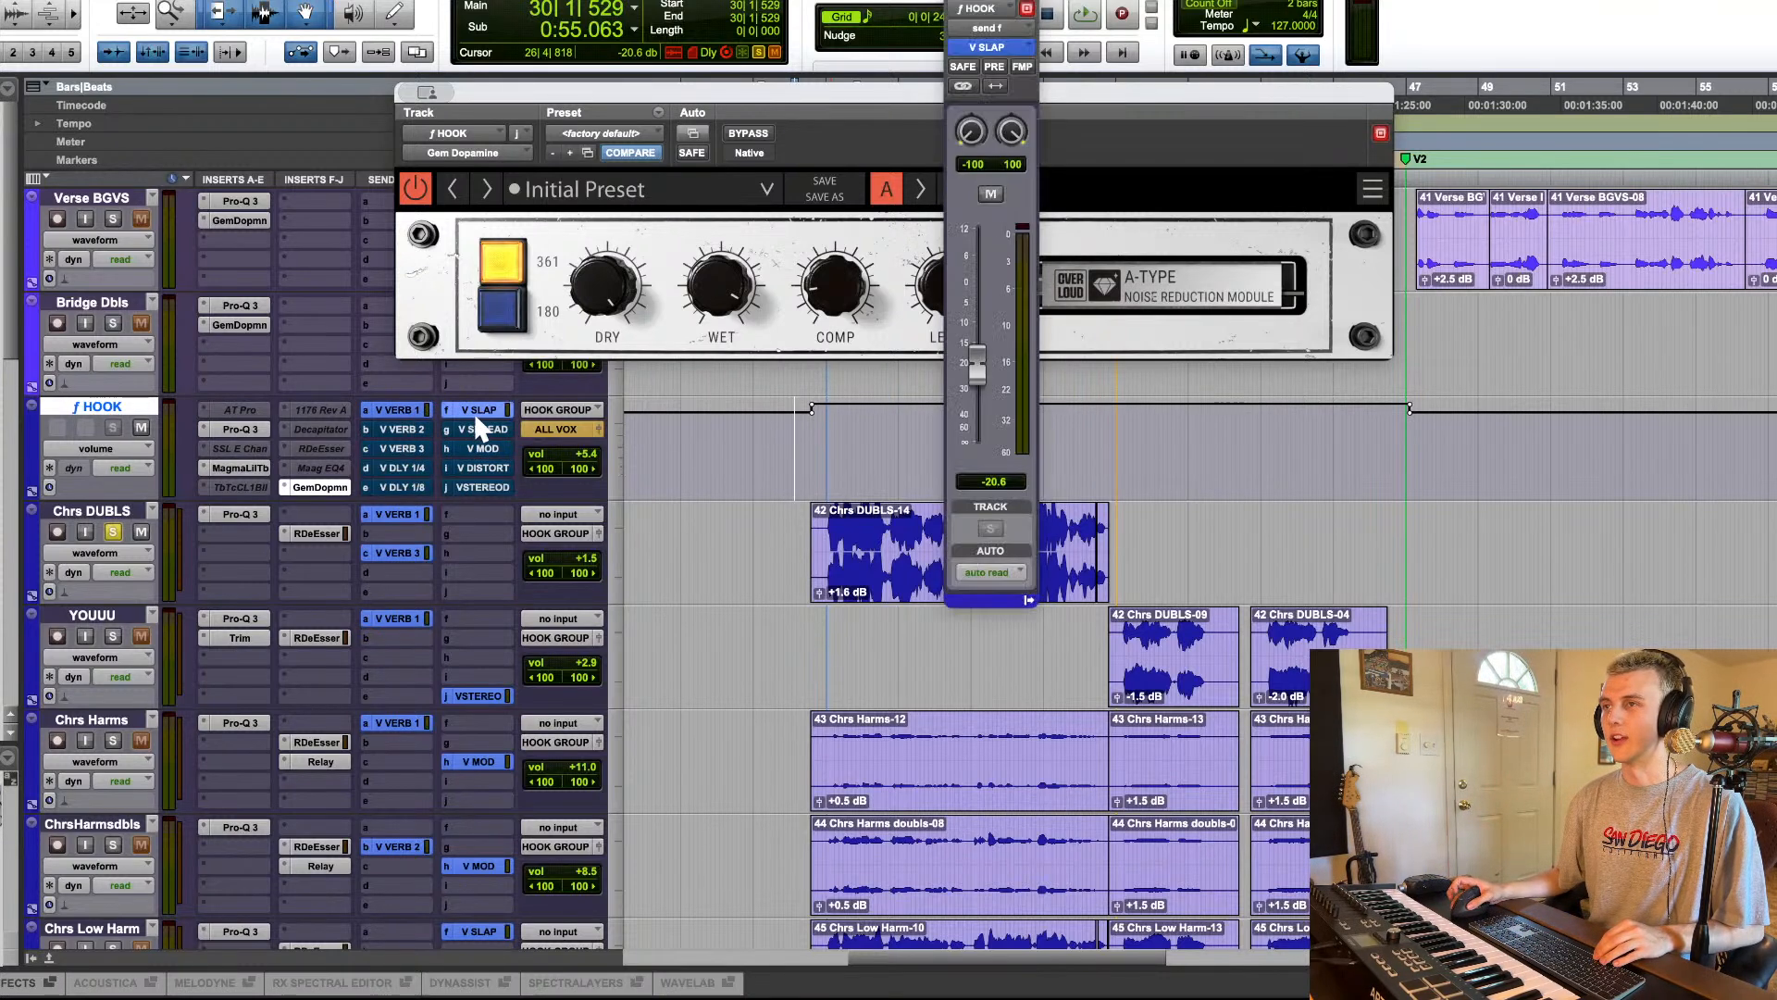
Step: Play the soloed chorus doubles while inspecting their V VERB 3 send, stop playback and close the send and plug-in windows
key("space")
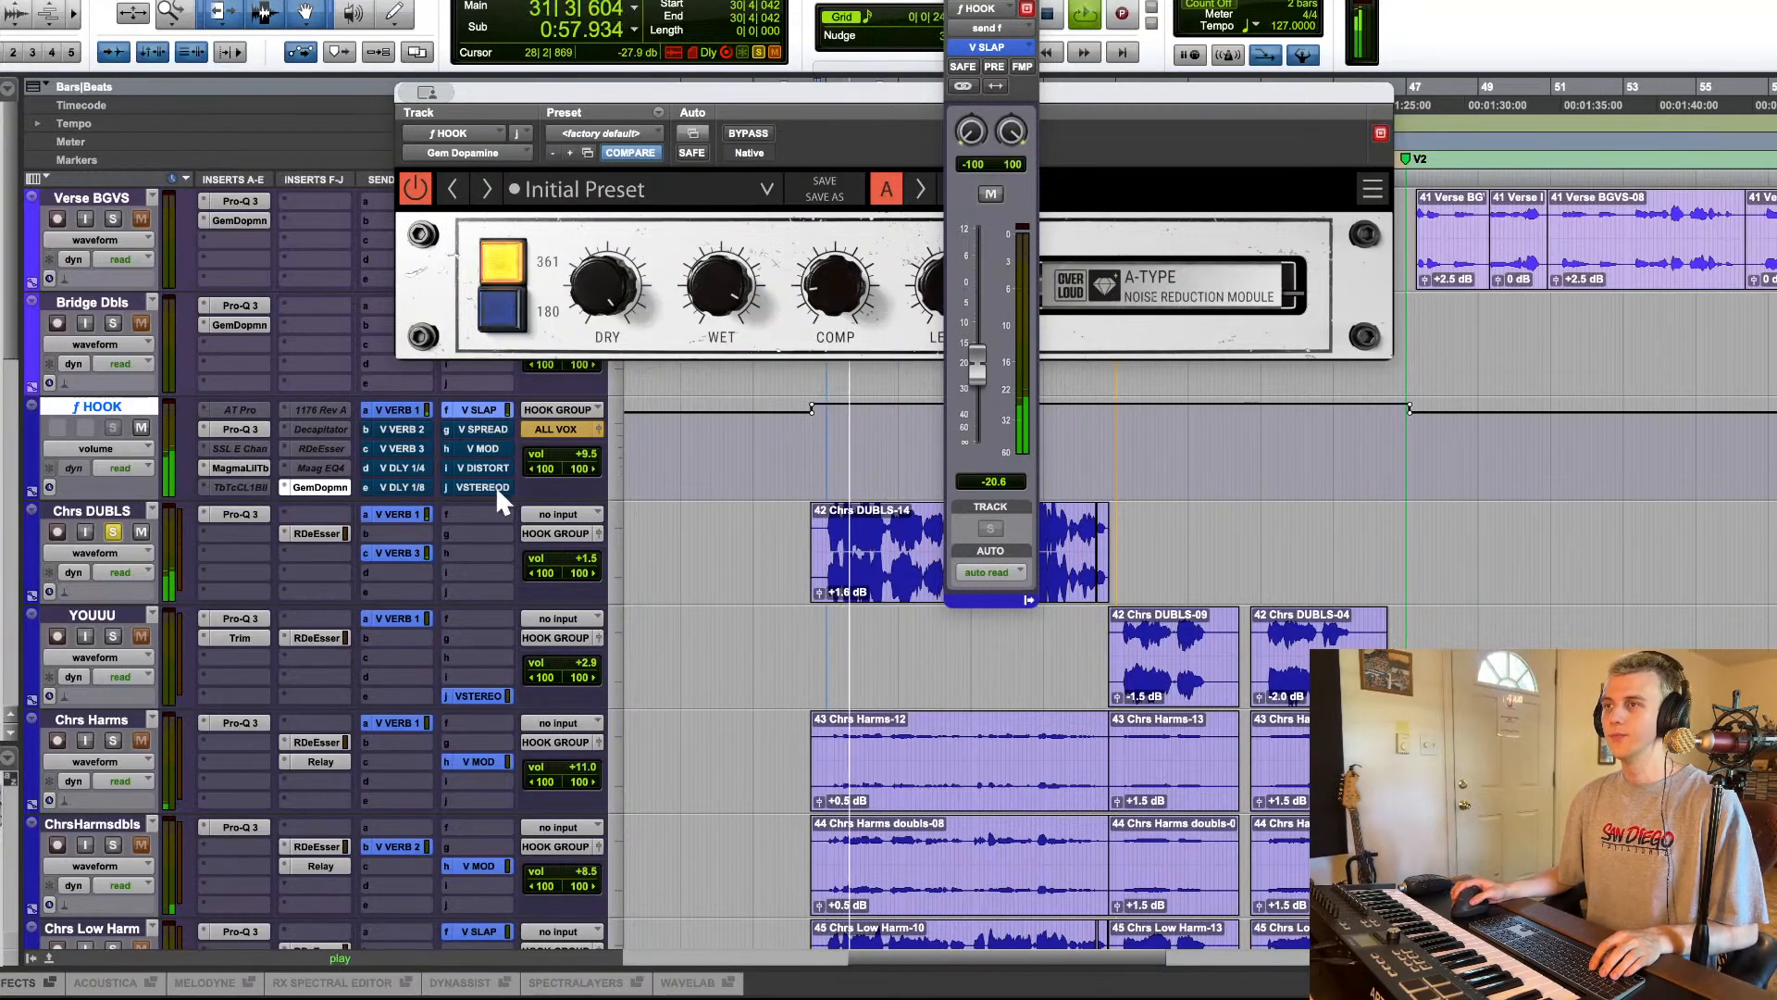
left_click(414, 552)
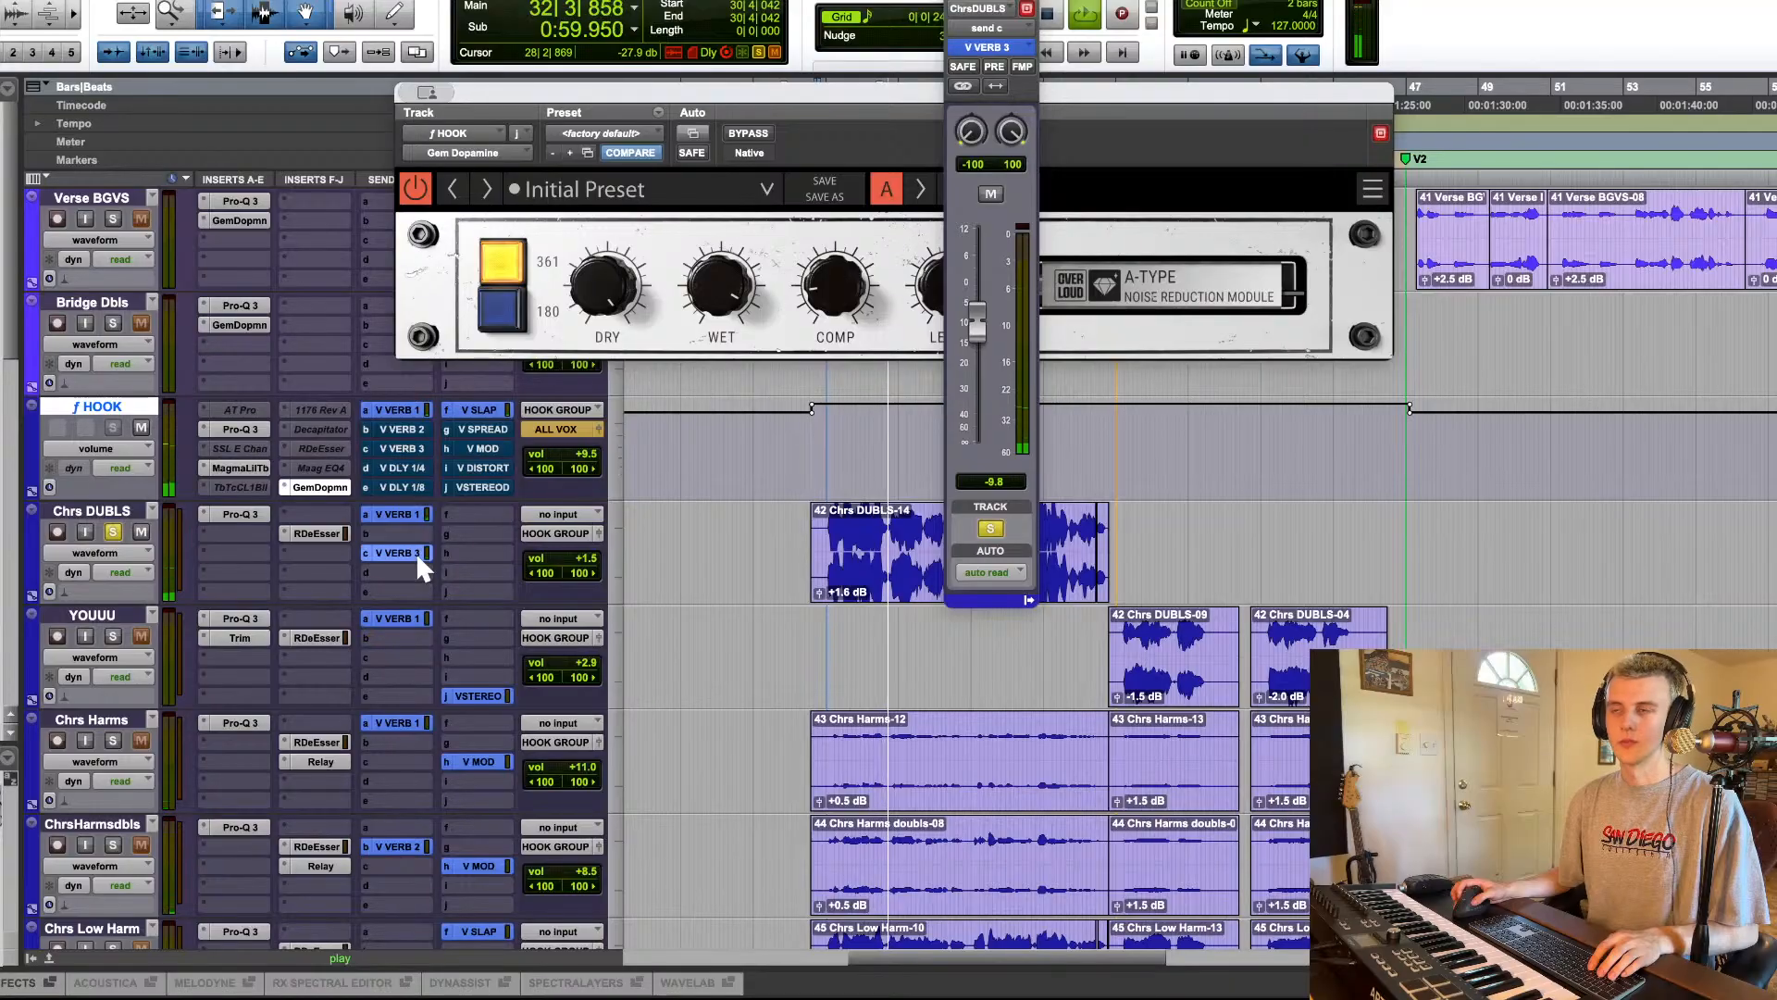
key("space")
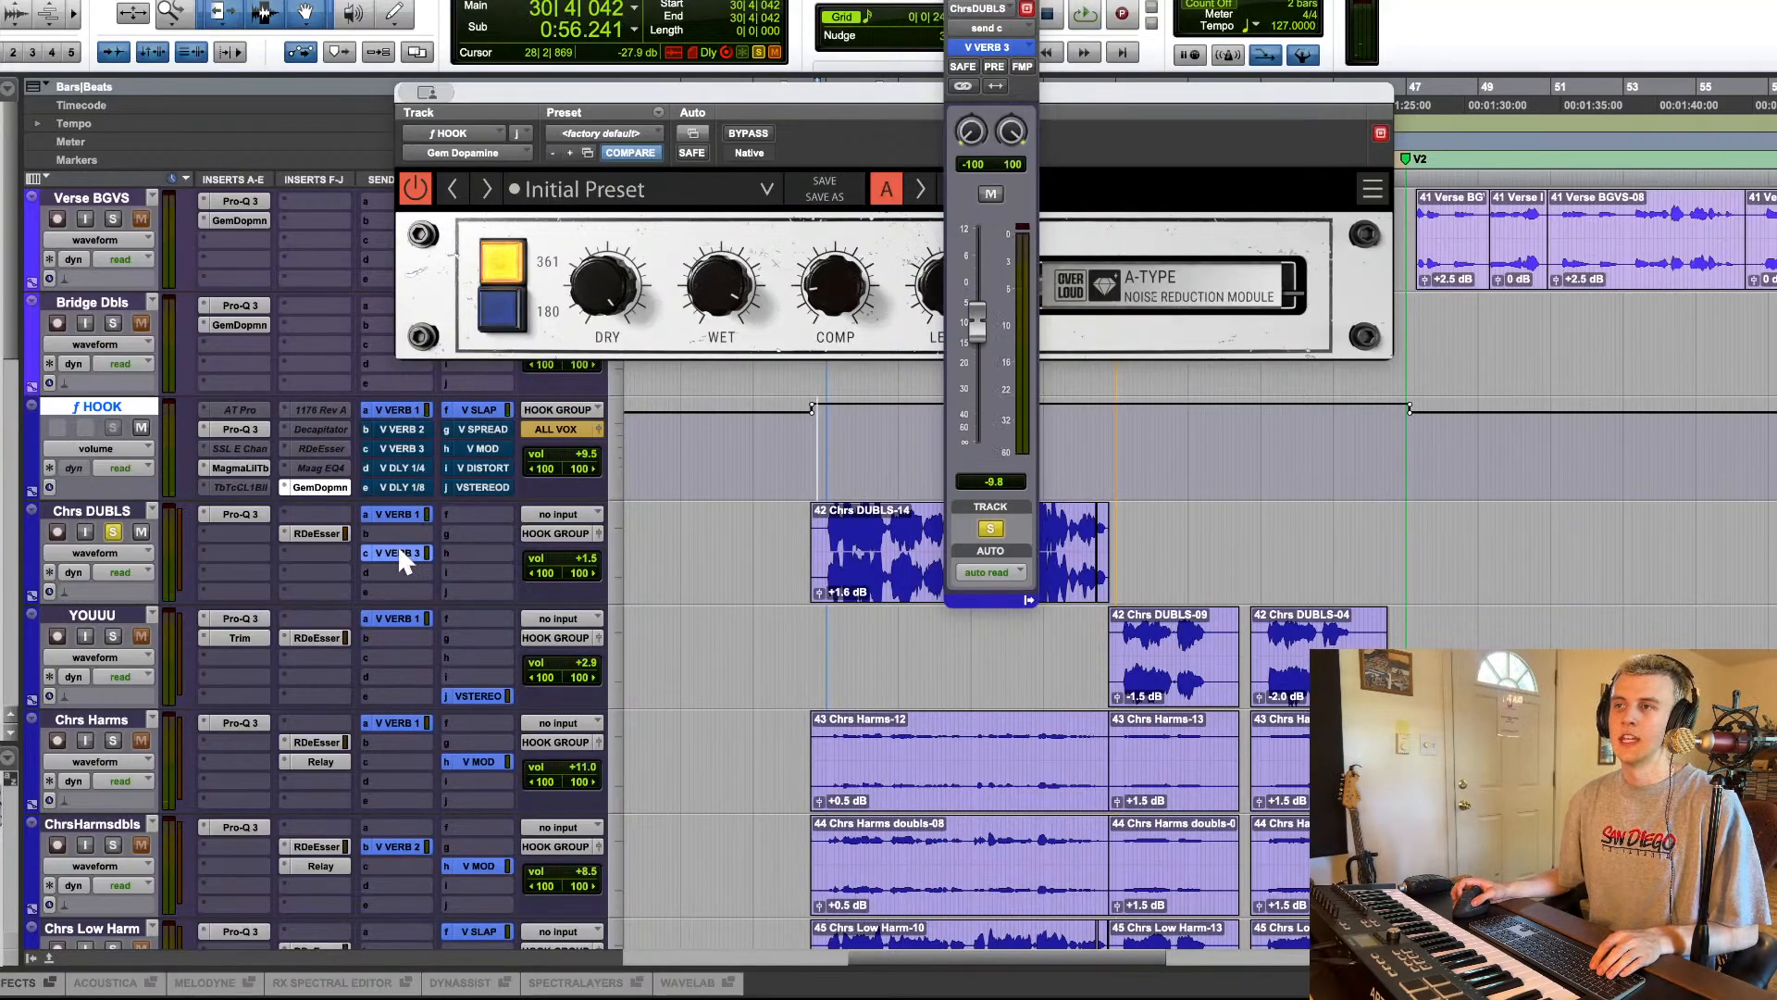
left_click(397, 547)
left_click(318, 489)
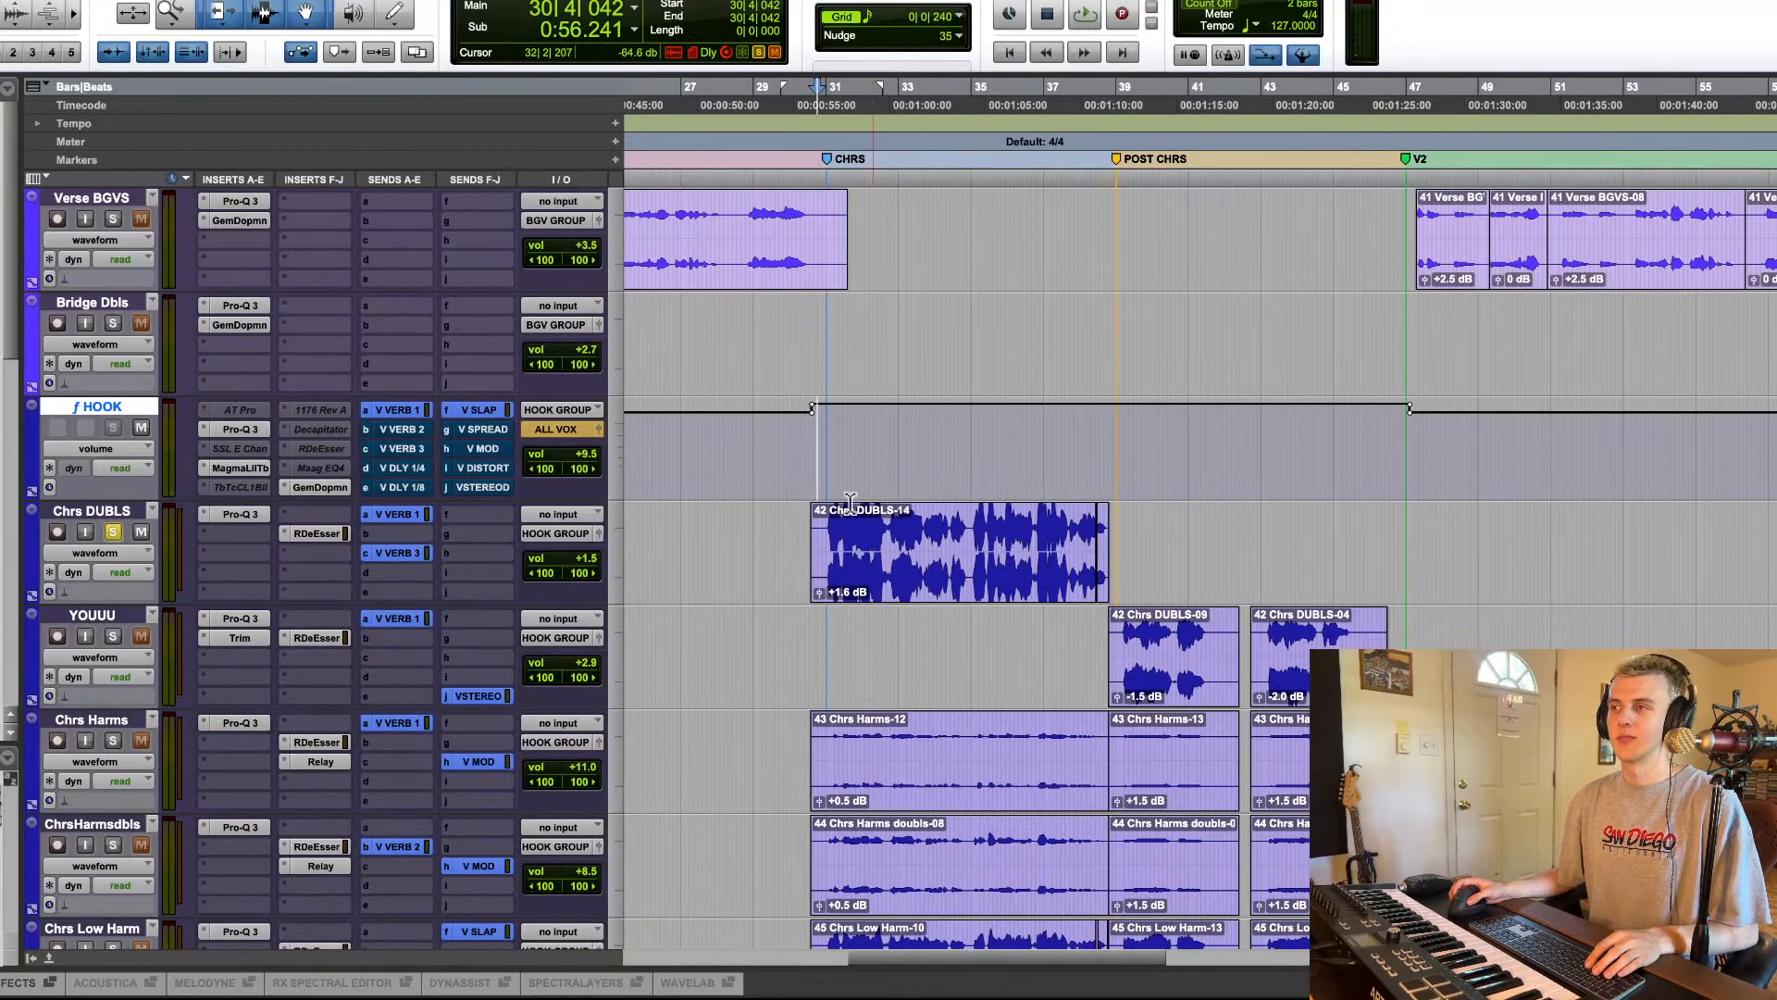
Step: Select the first chorus clip on Chrs DUBLS, extend the selection just past its end and play it soloed
left_click(894, 595)
scroll(894, 587, "right", 3)
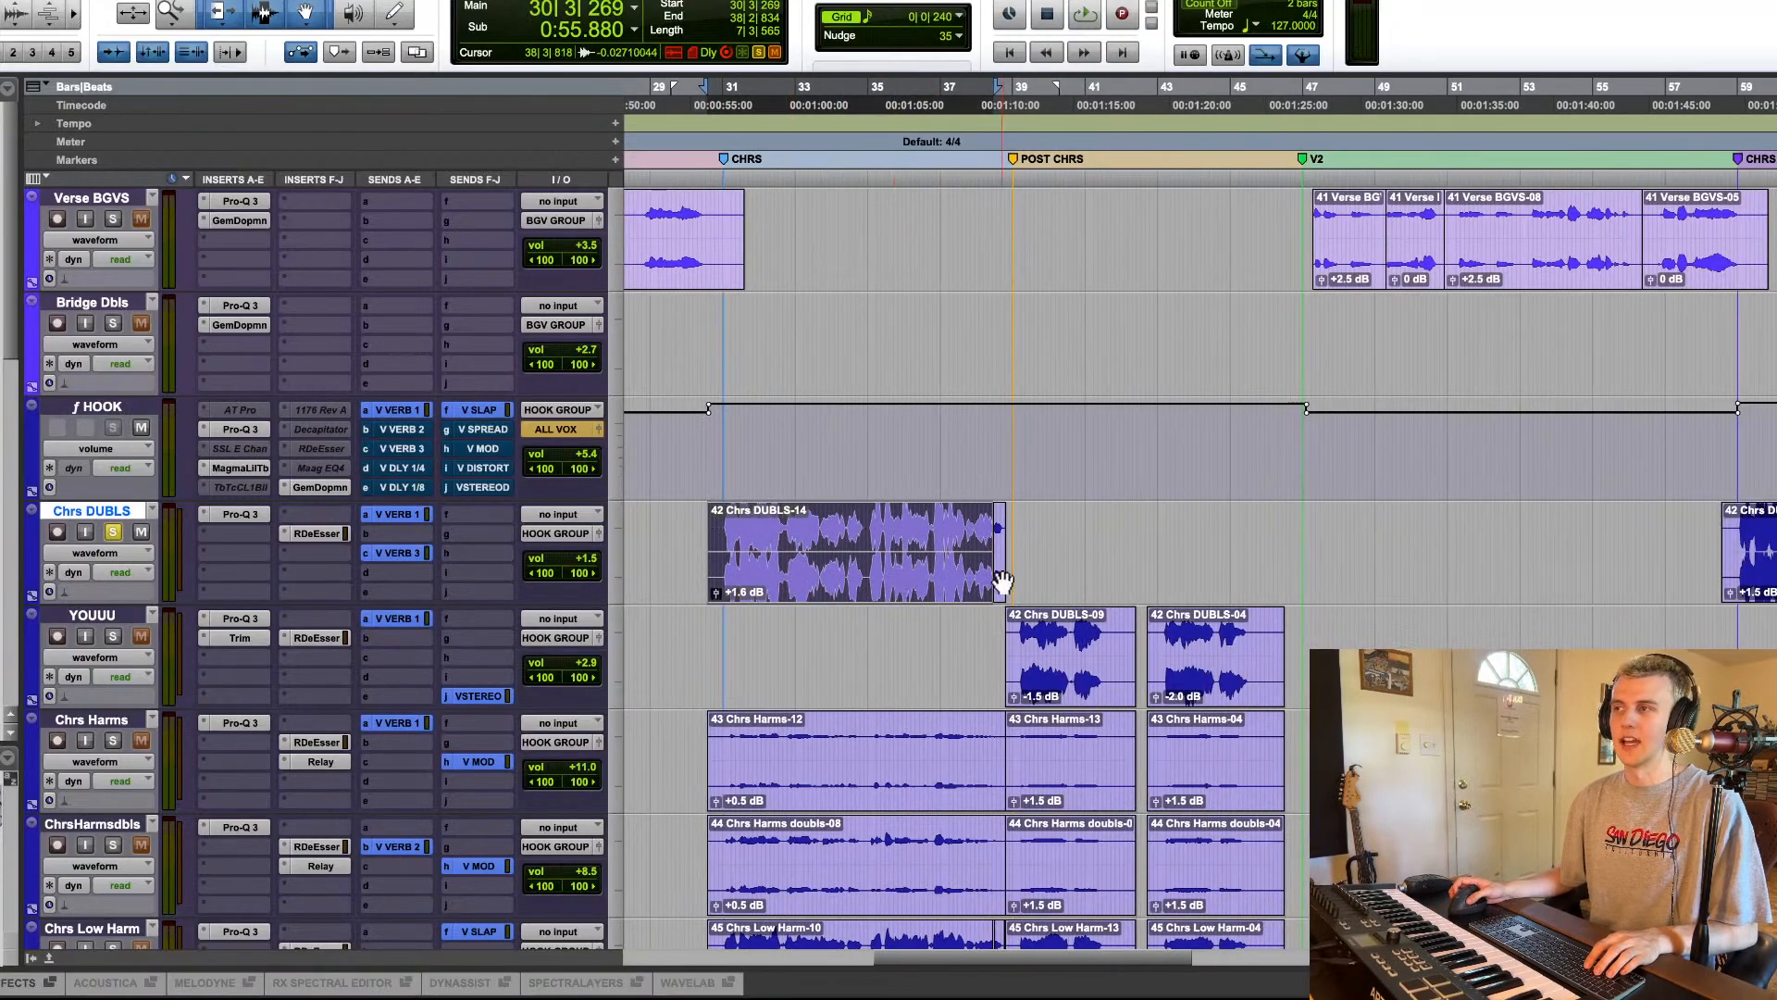
left_click(1039, 534, "shift")
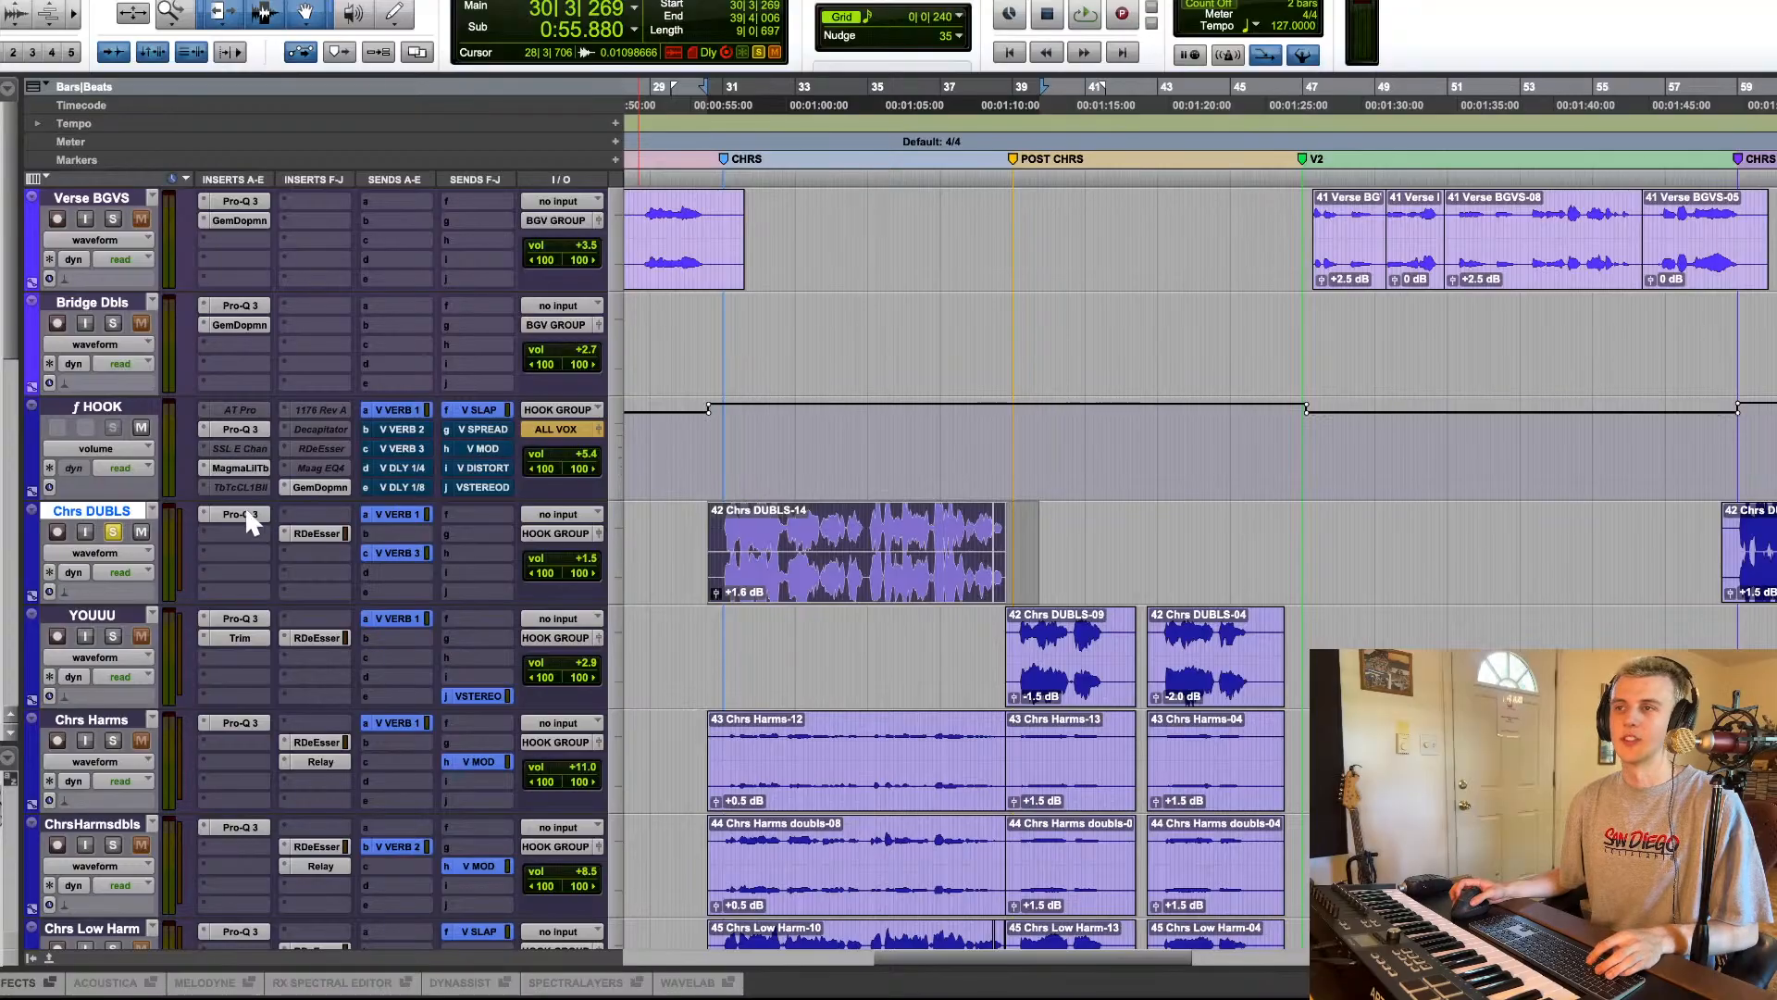
key("space")
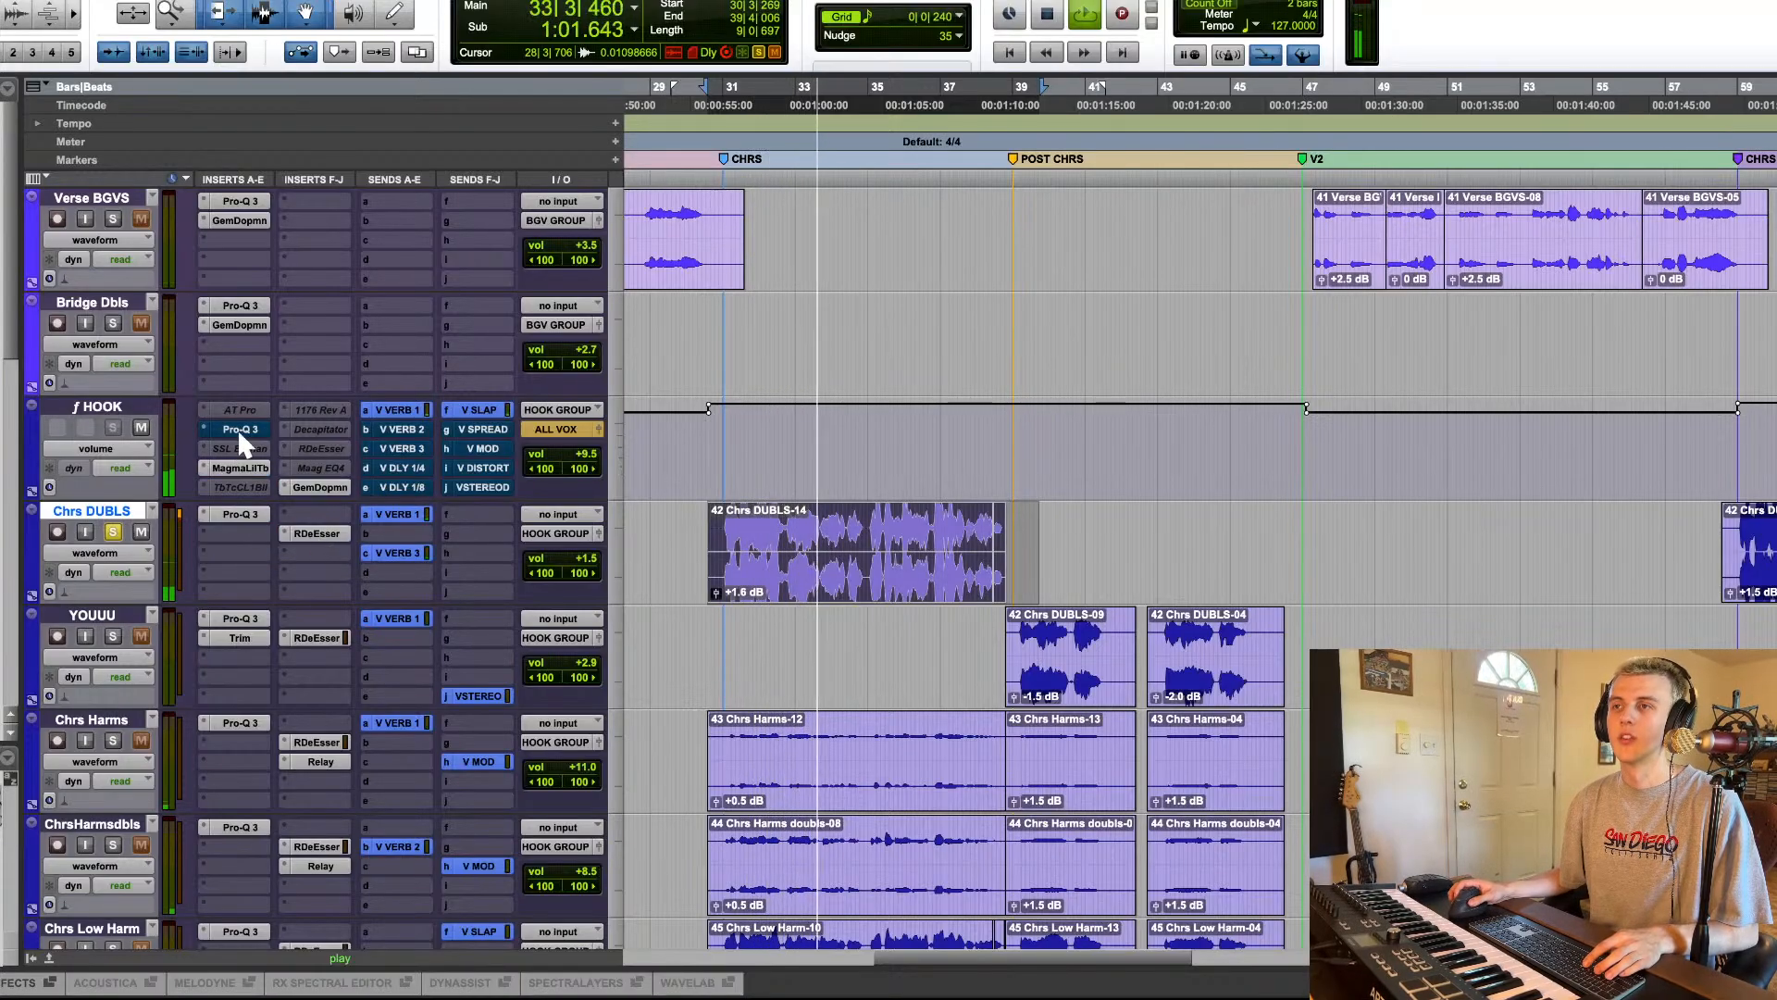
Step: Stop playback and place the edit cursor on the YOUUU track just before its first post-chorus clip
scroll(723, 508, "left", 3)
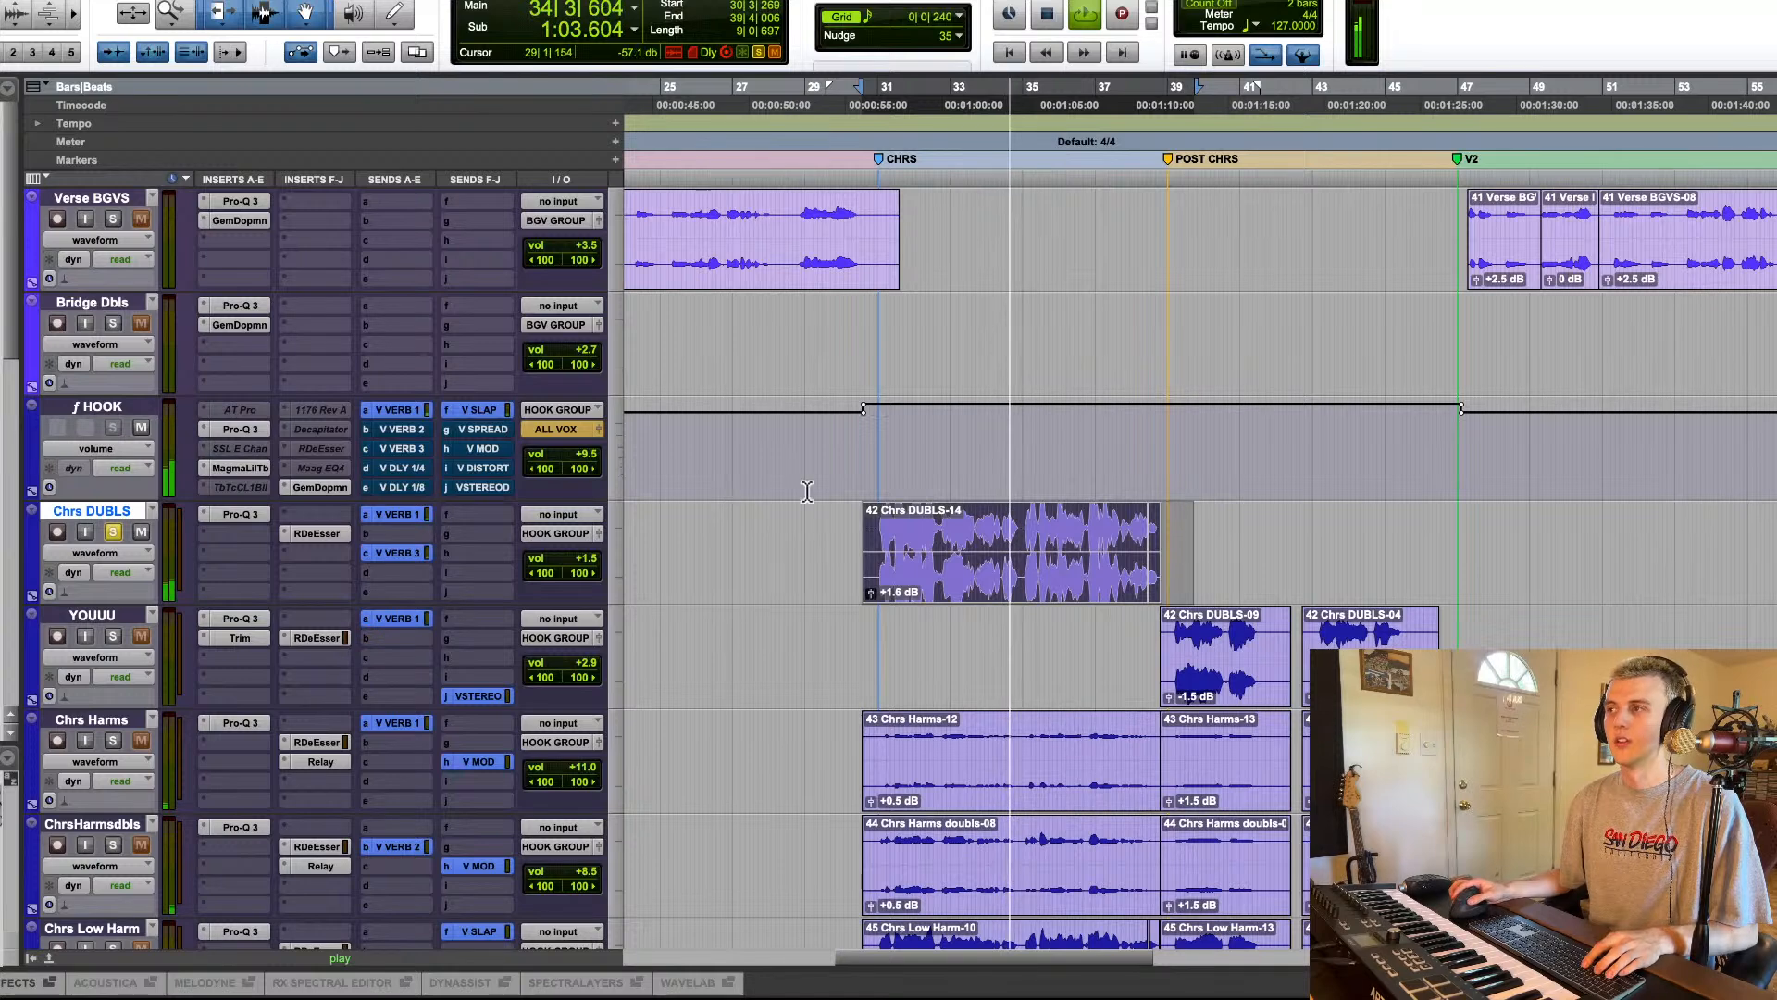
scroll(807, 496, "down", 3)
key("space")
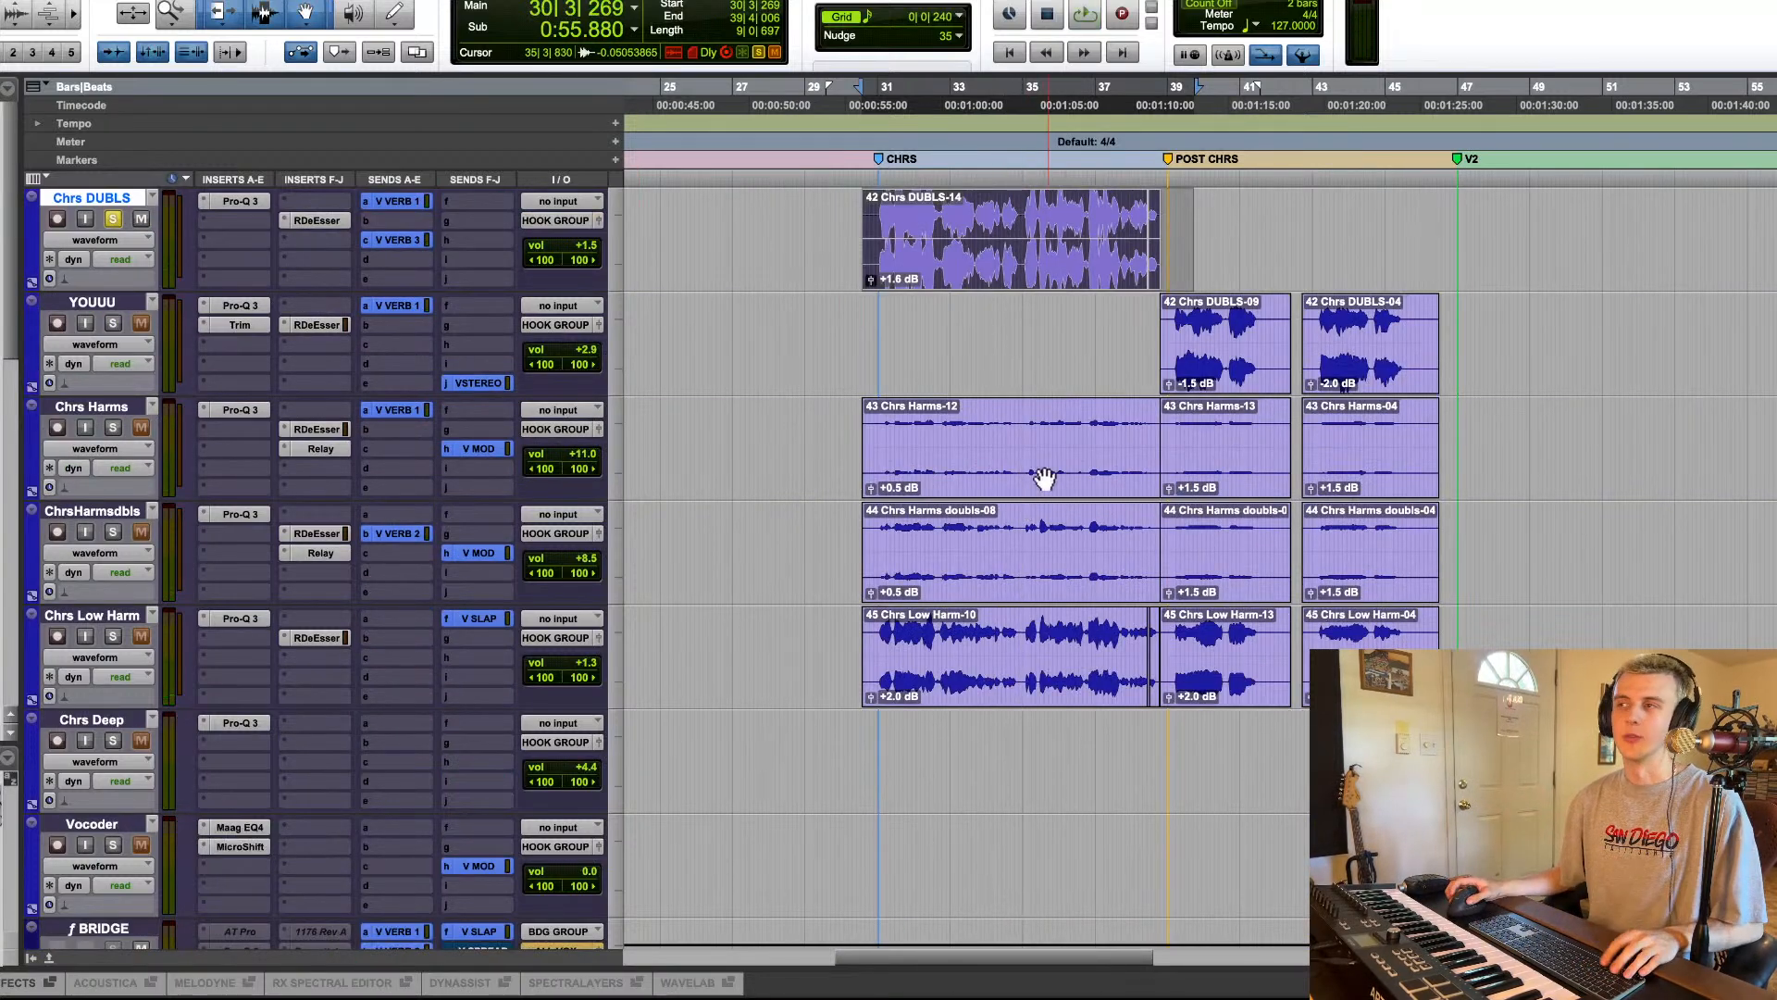
left_click(858, 323)
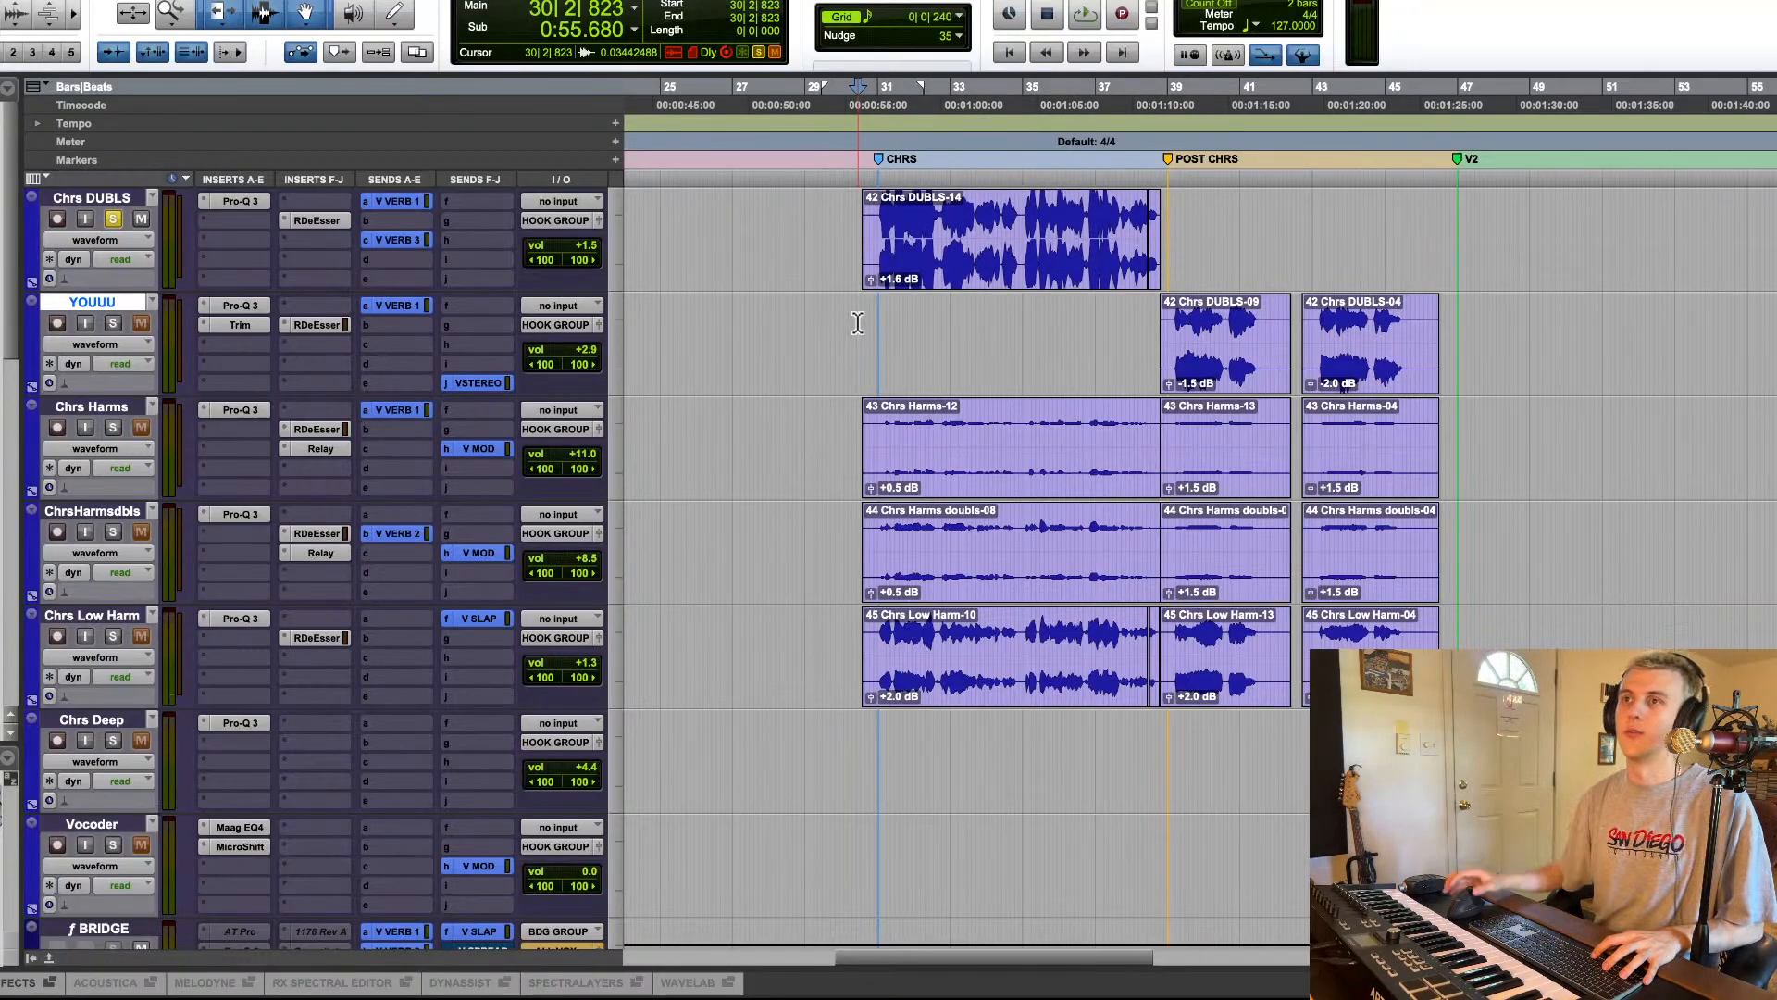
left_click(1153, 330)
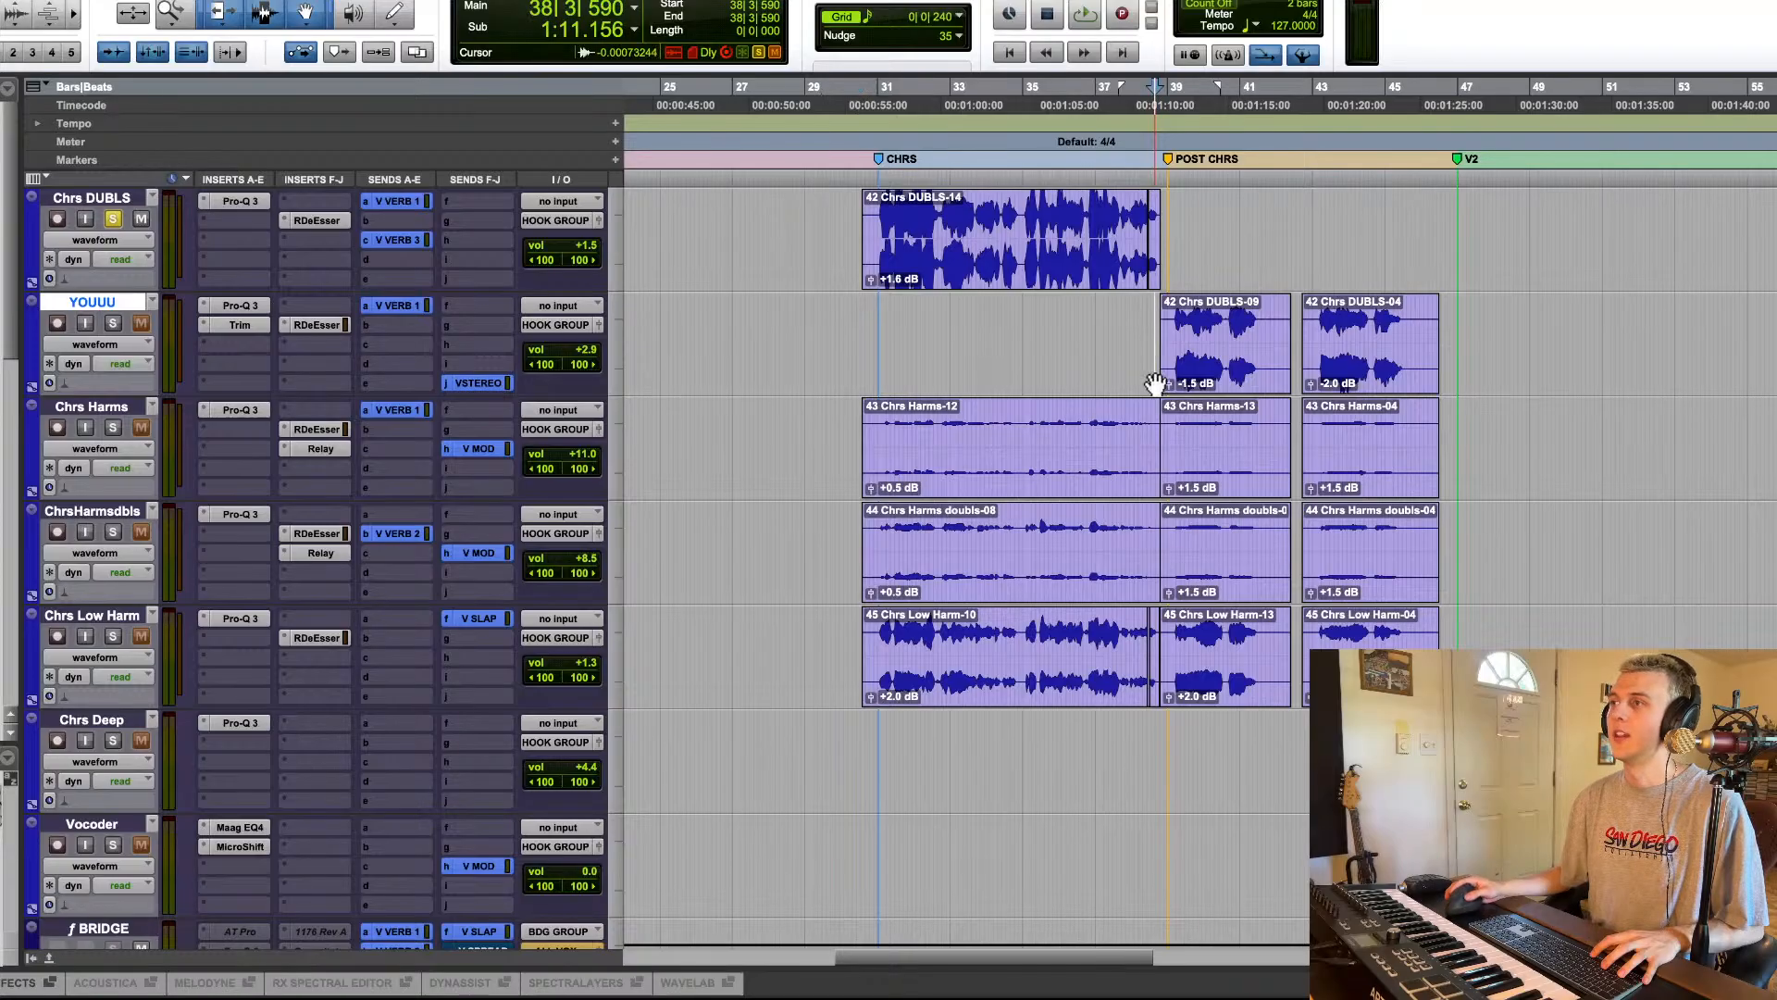
Step: Play from the edit cursor and switch the solo from Chrs DUBLS to YOUUU
scroll(685, 400, "right", 5)
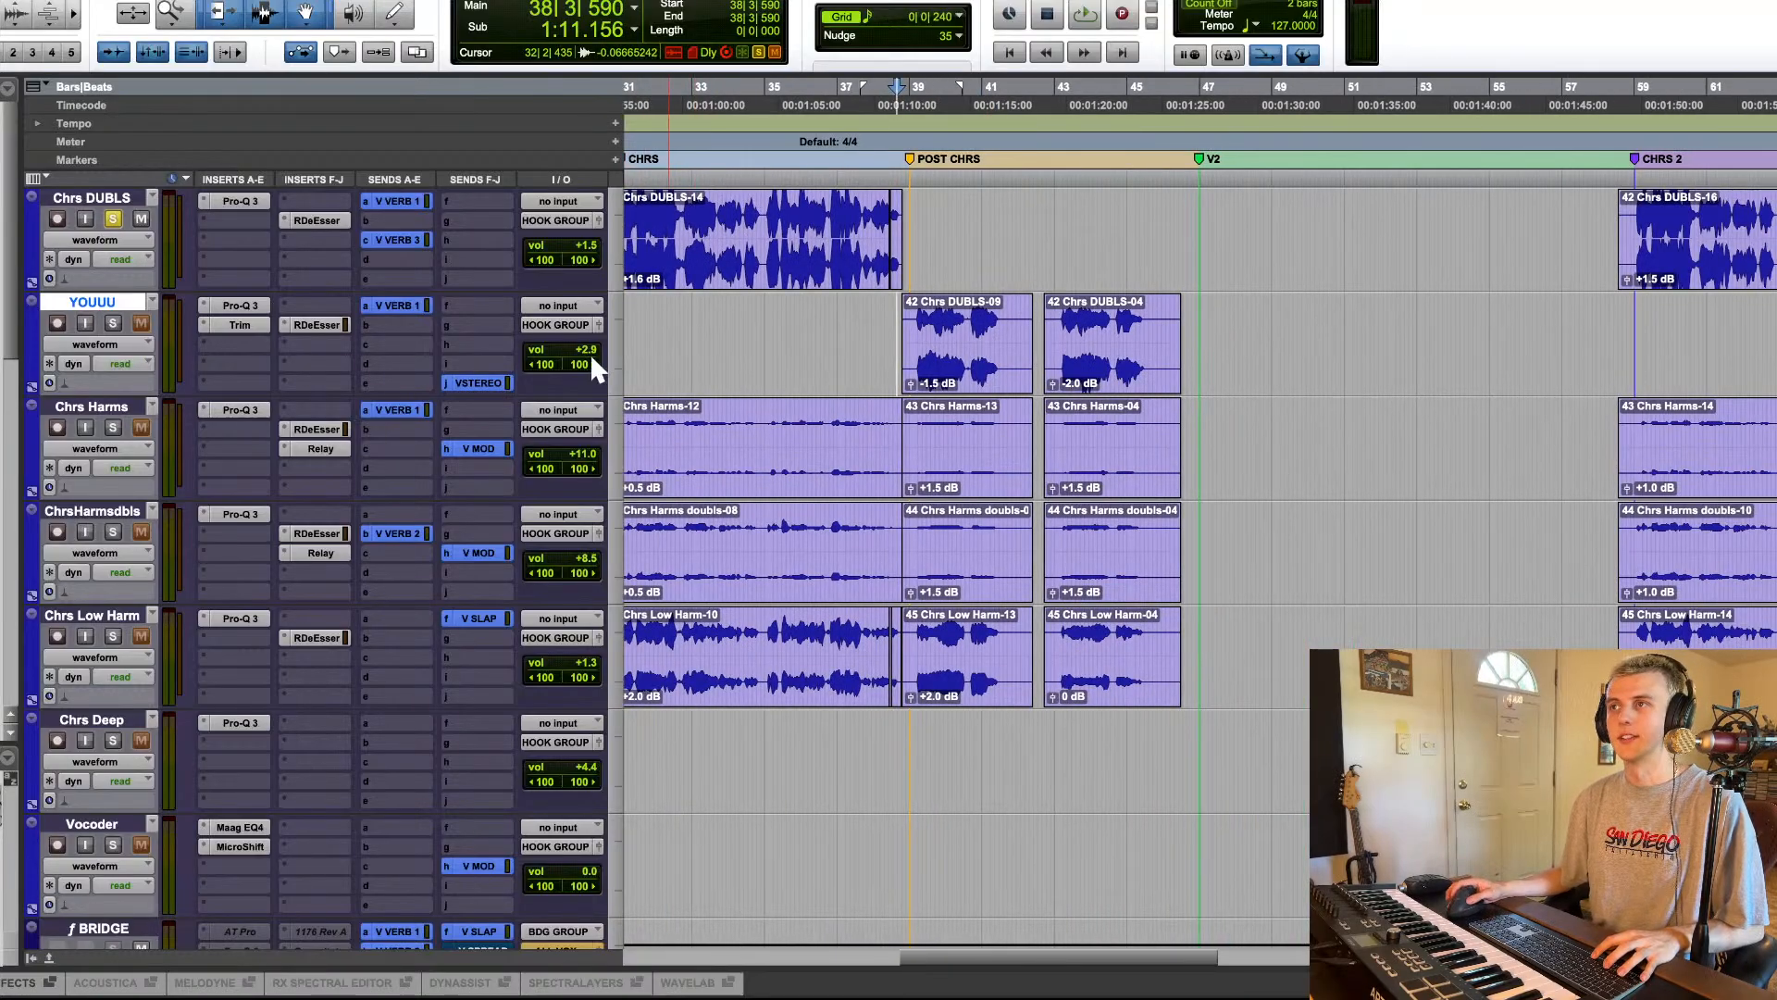
scroll(592, 359, "up", 2)
key("space")
left_click(113, 323)
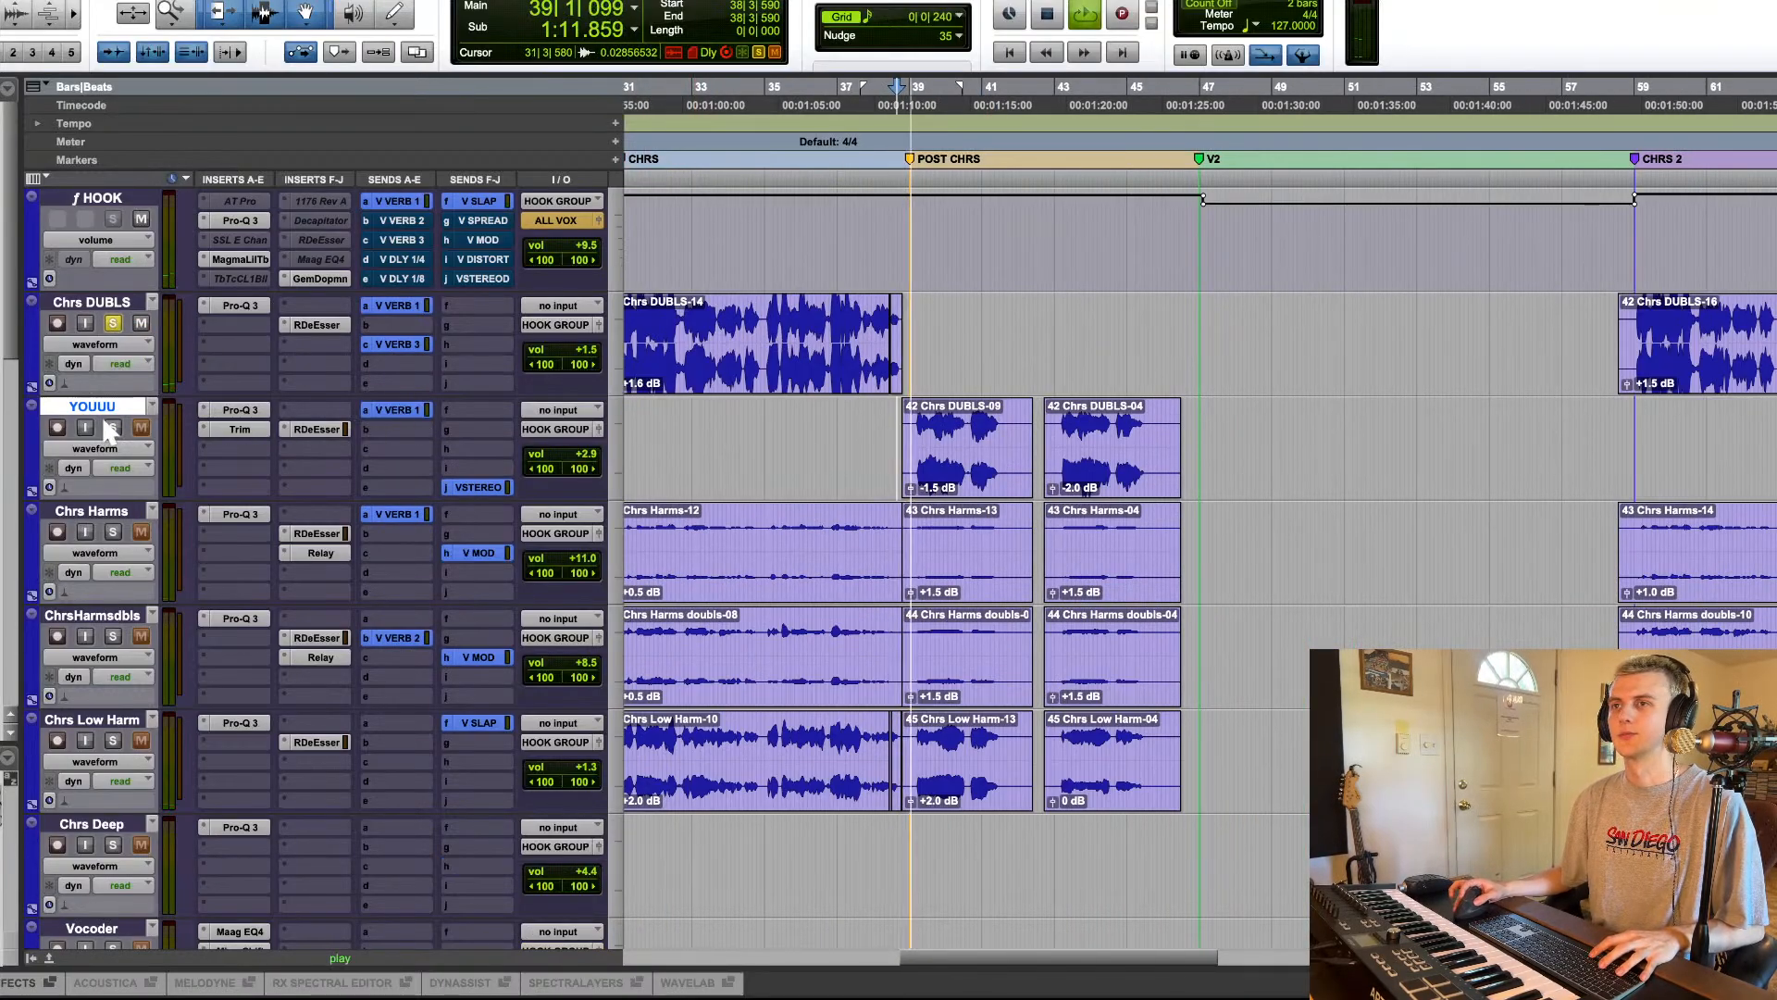
left_click(113, 427)
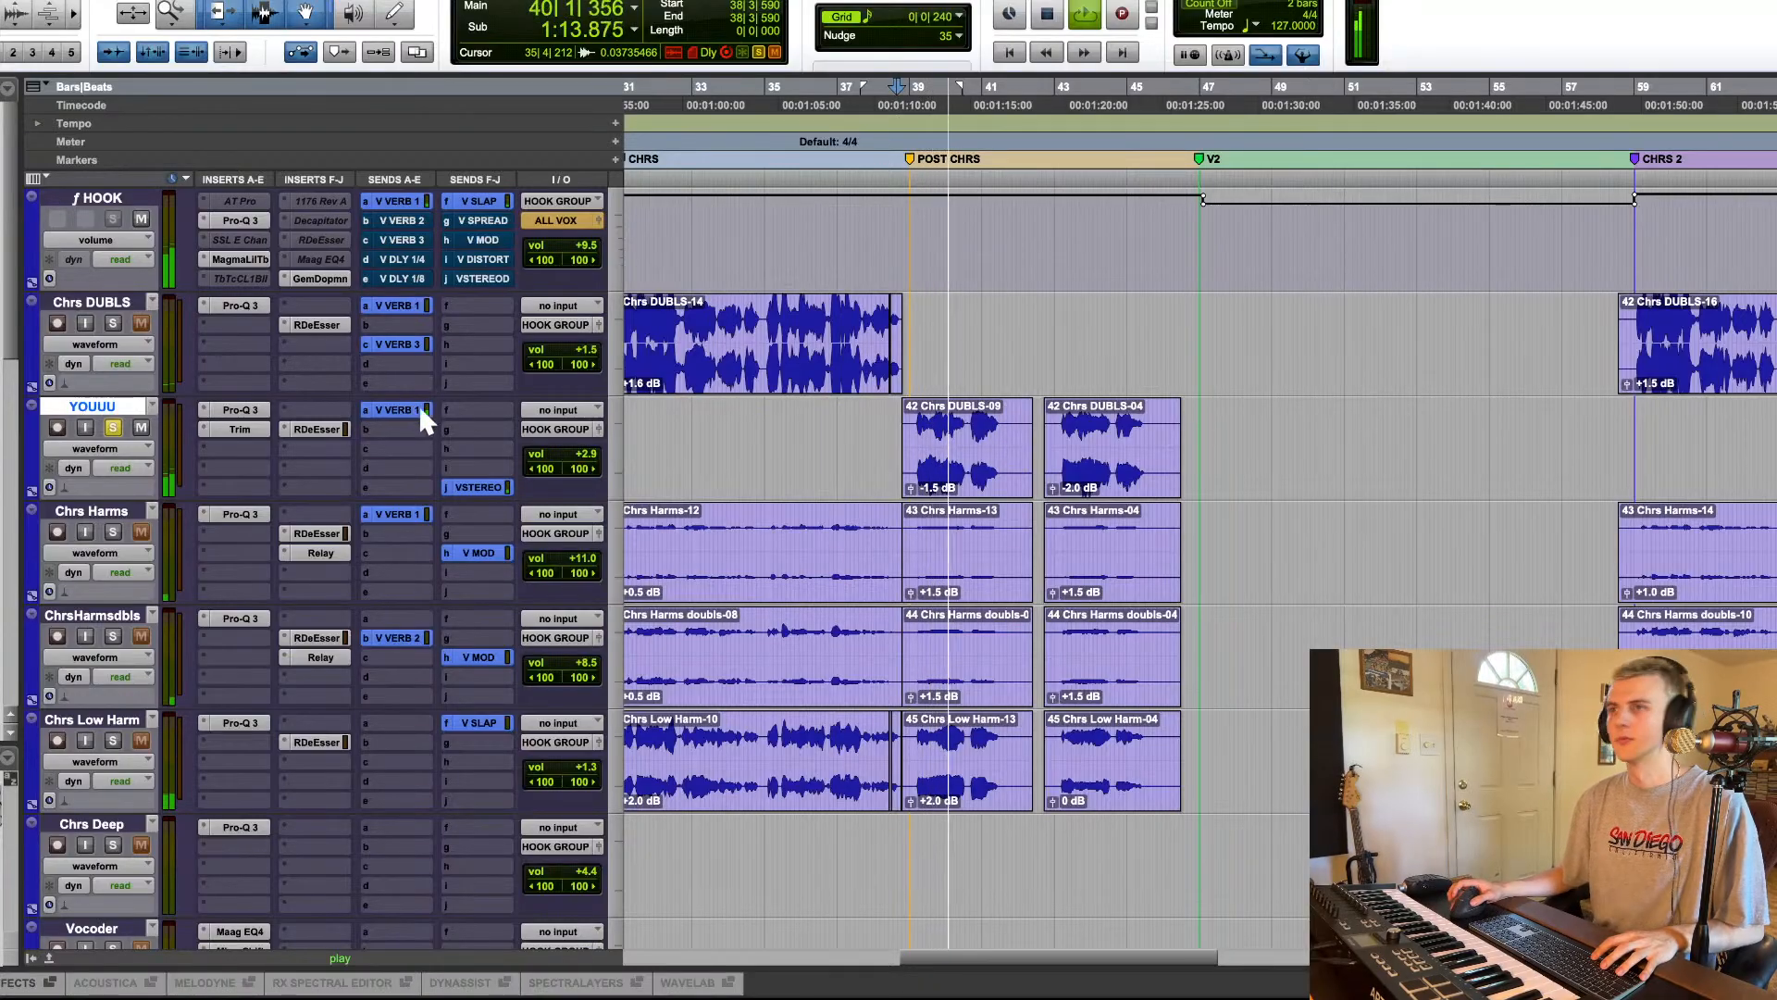
Step: Show YOUUU's volume automation lane, inspect the track's V STEREO DLY send level and stop playback
left_click(28, 493)
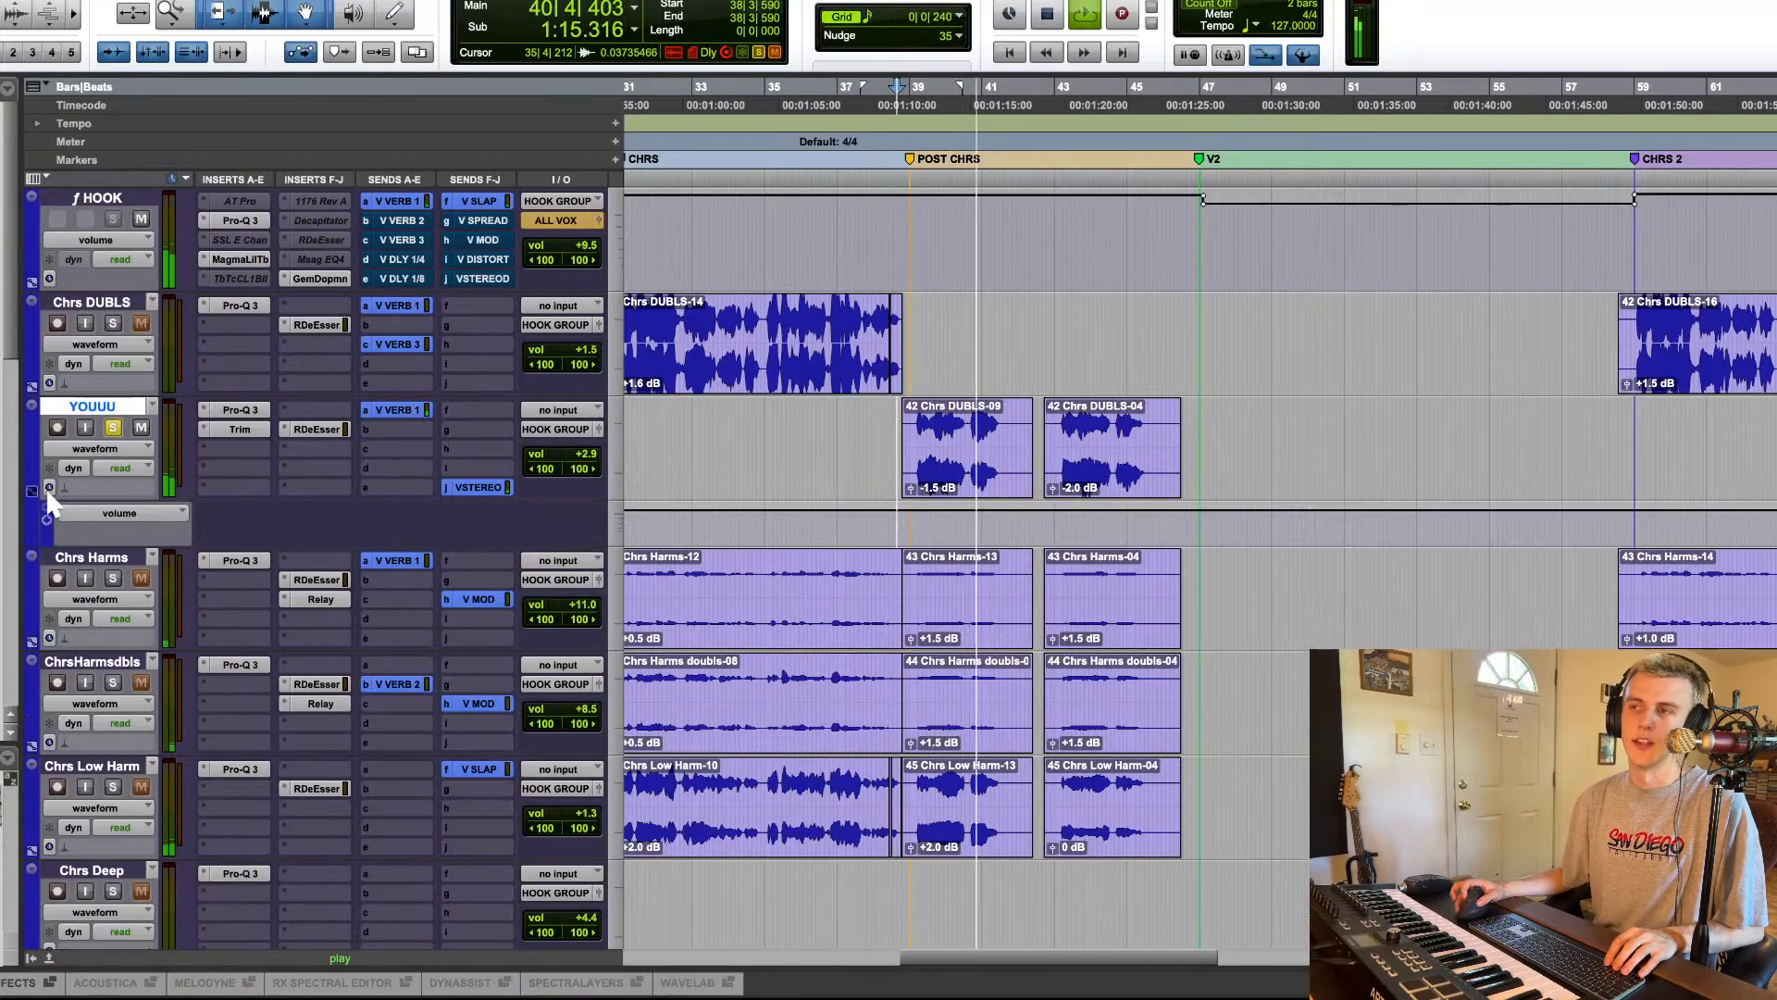
left_click(491, 486)
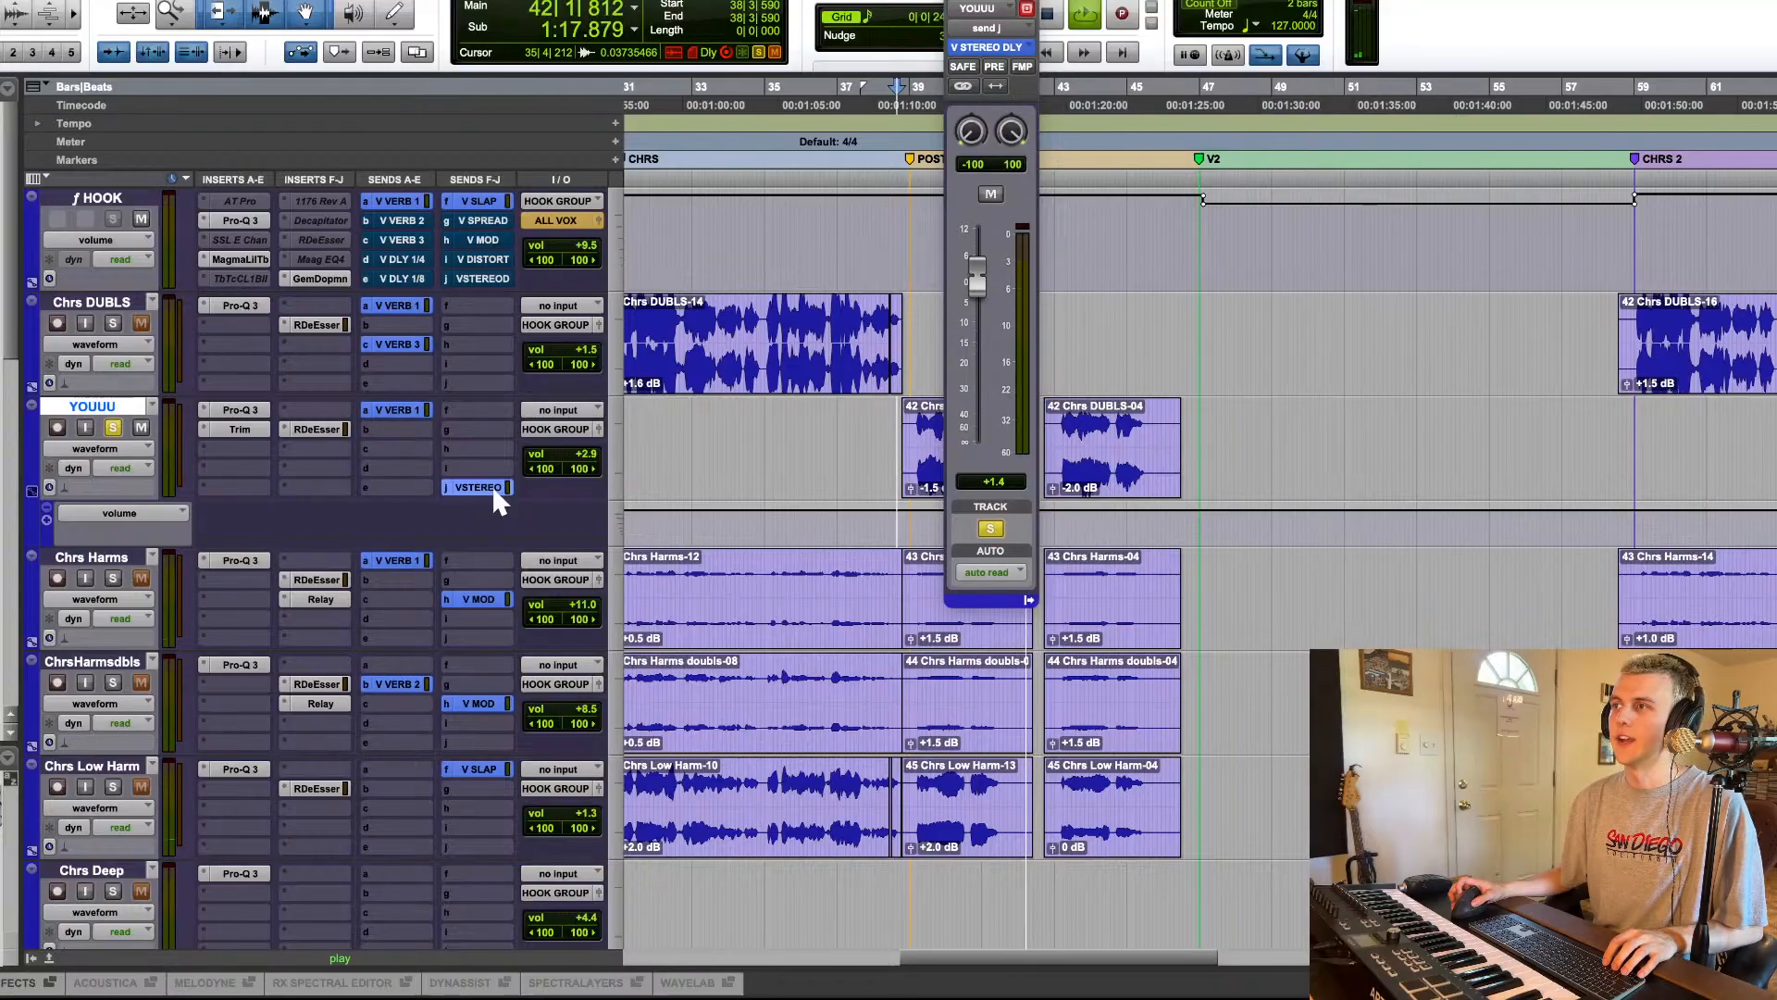
left_click(492, 487)
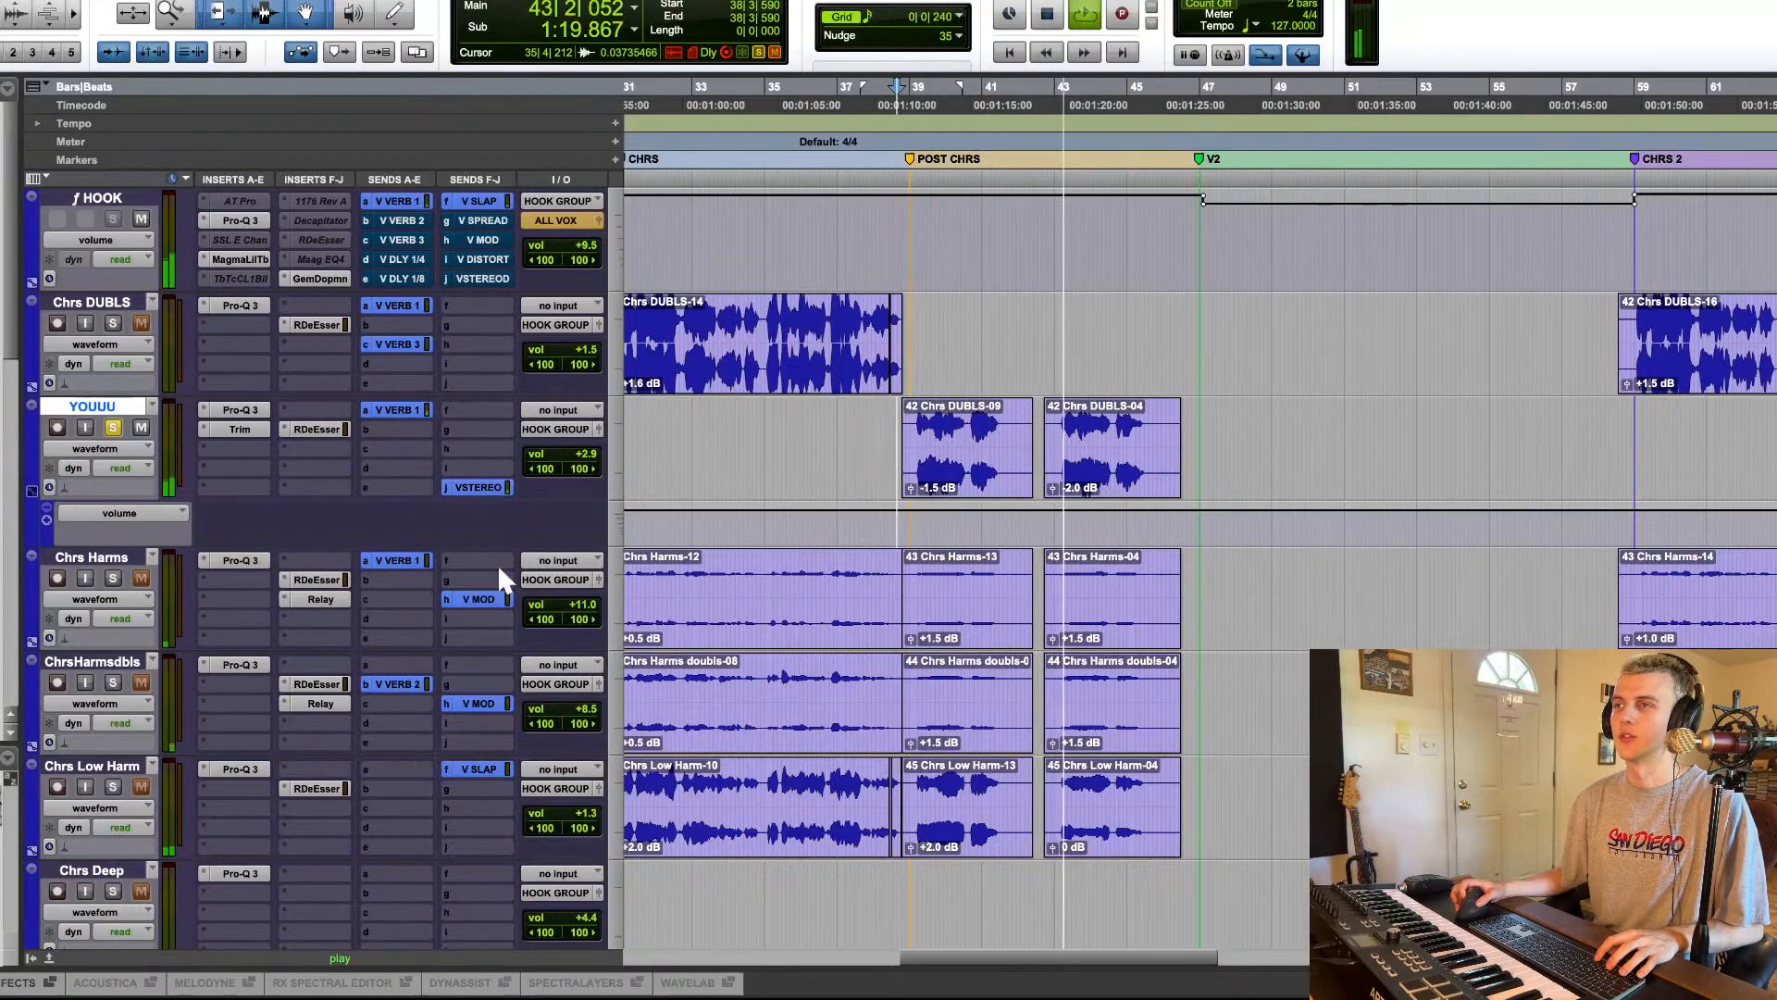
scroll(1034, 586, "up", 5)
scroll(1034, 585, "down", 4)
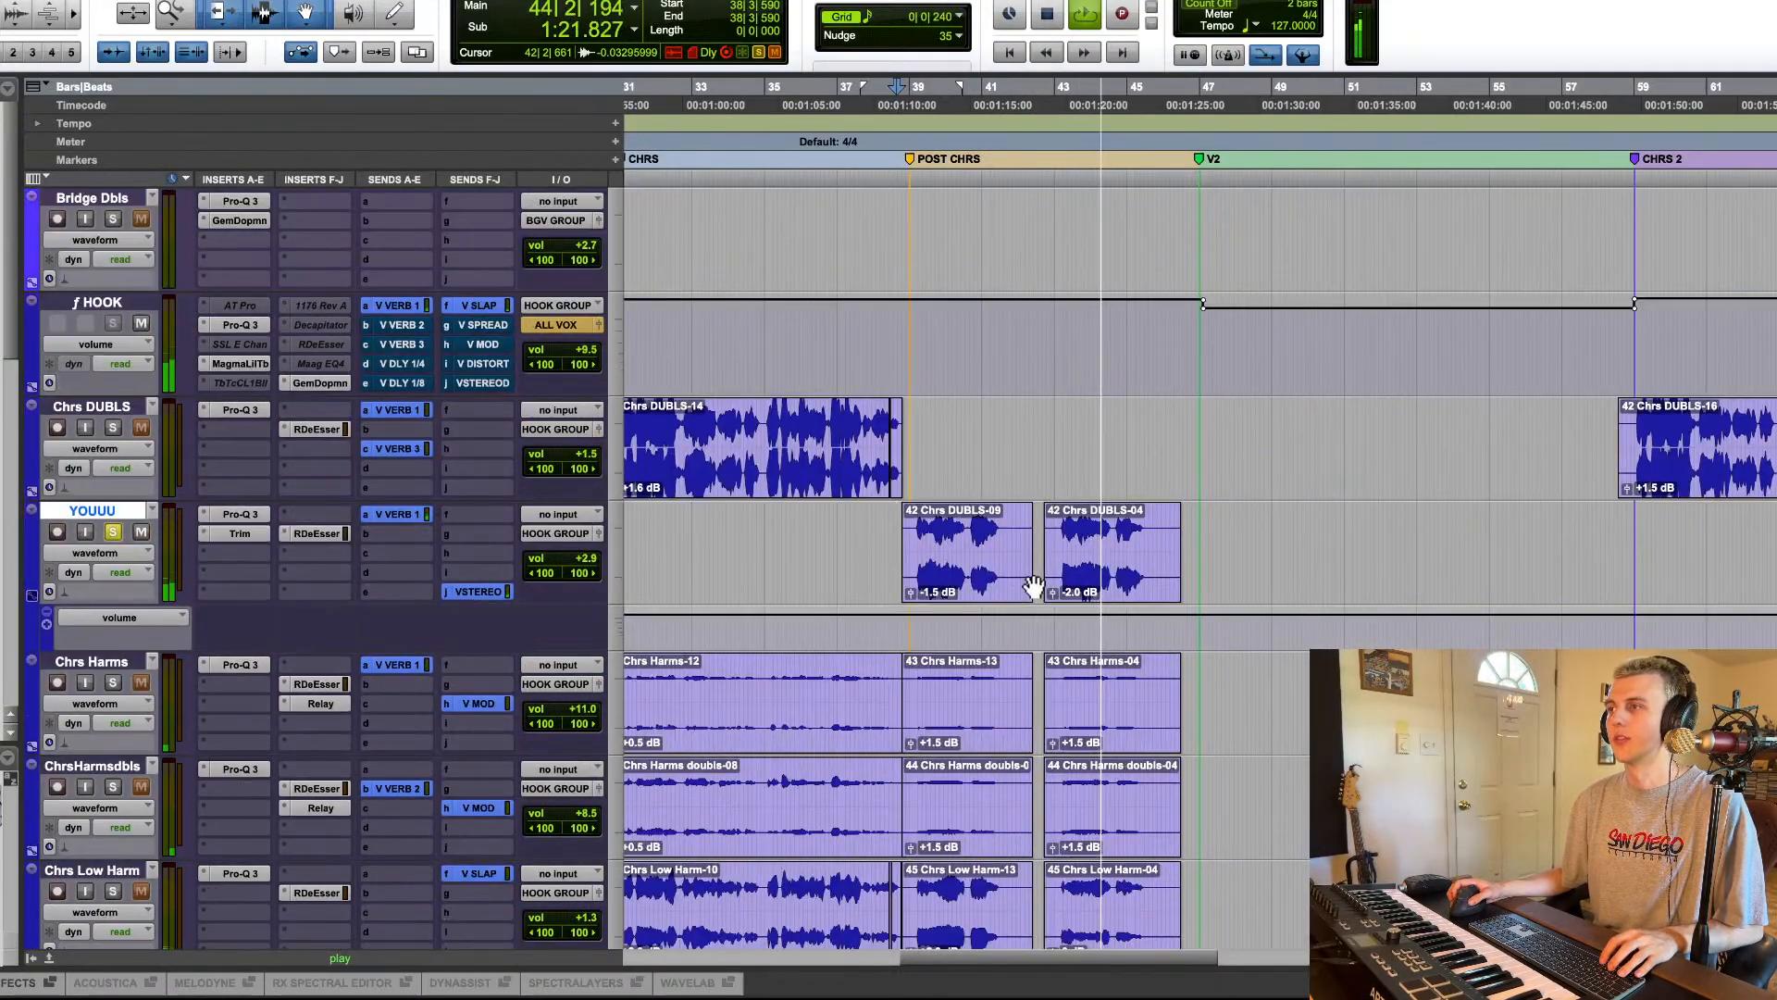
key("space")
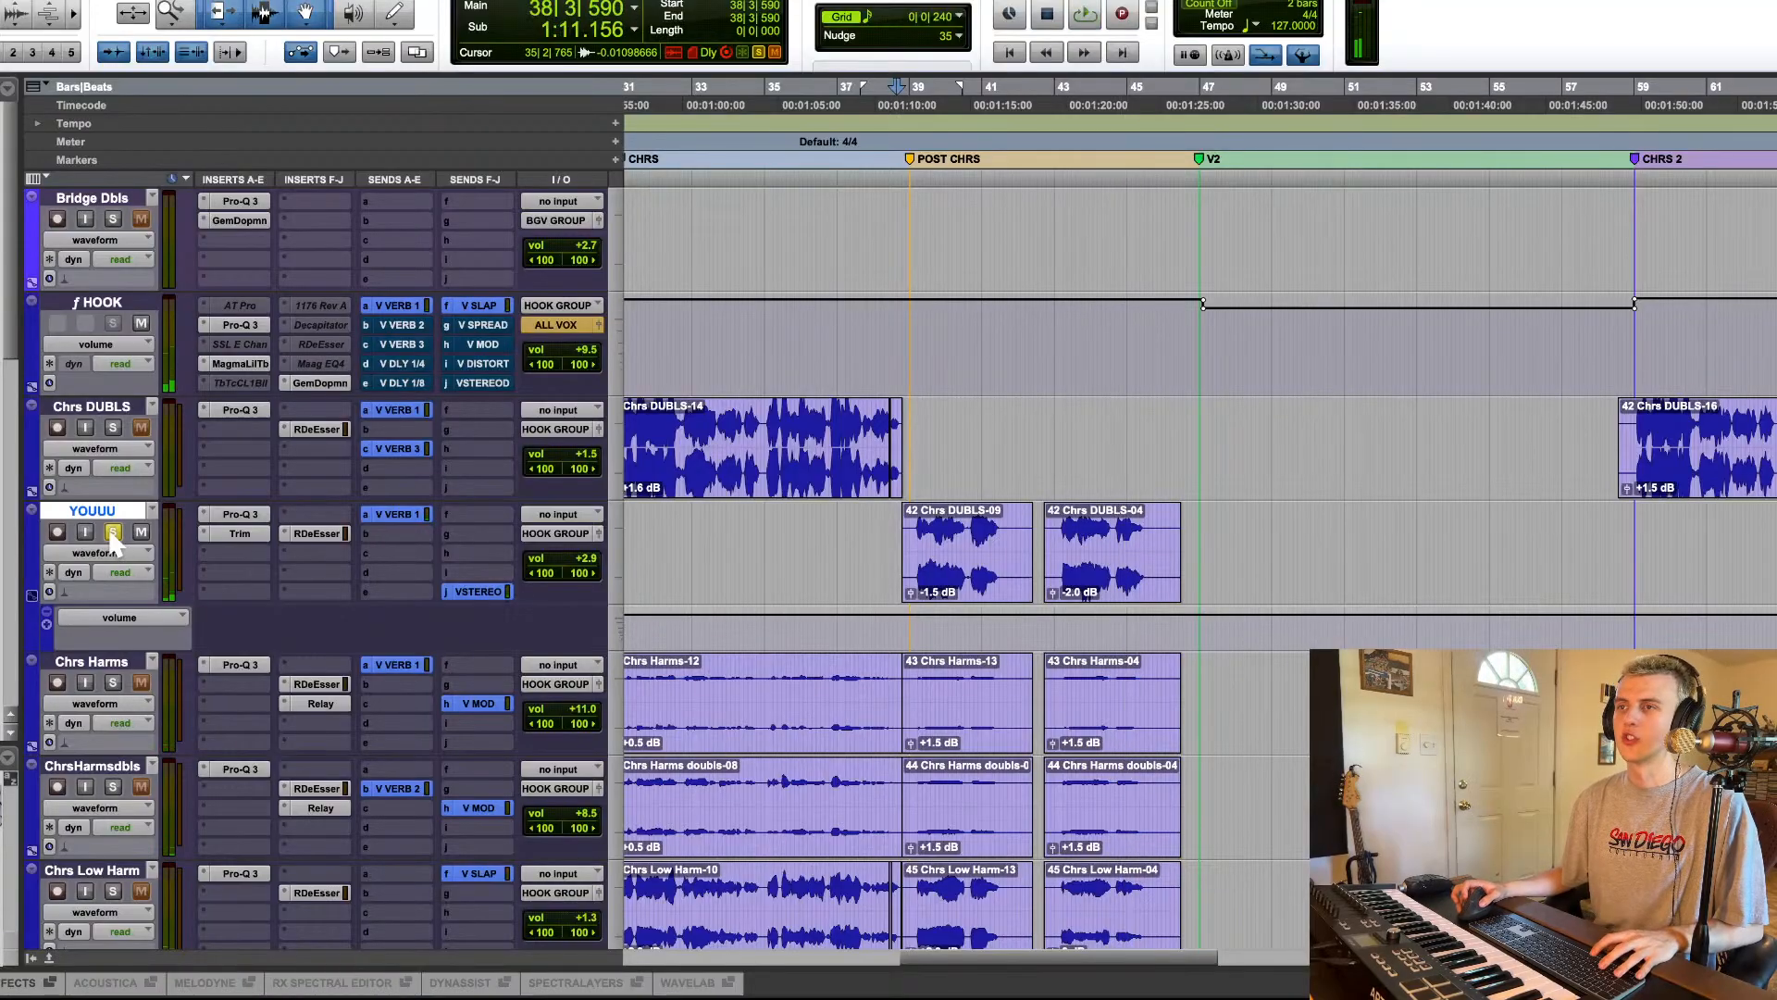
Step: Inspect the Trim and Pro-Q 3 inserts on YOUUU
left_click(240, 536)
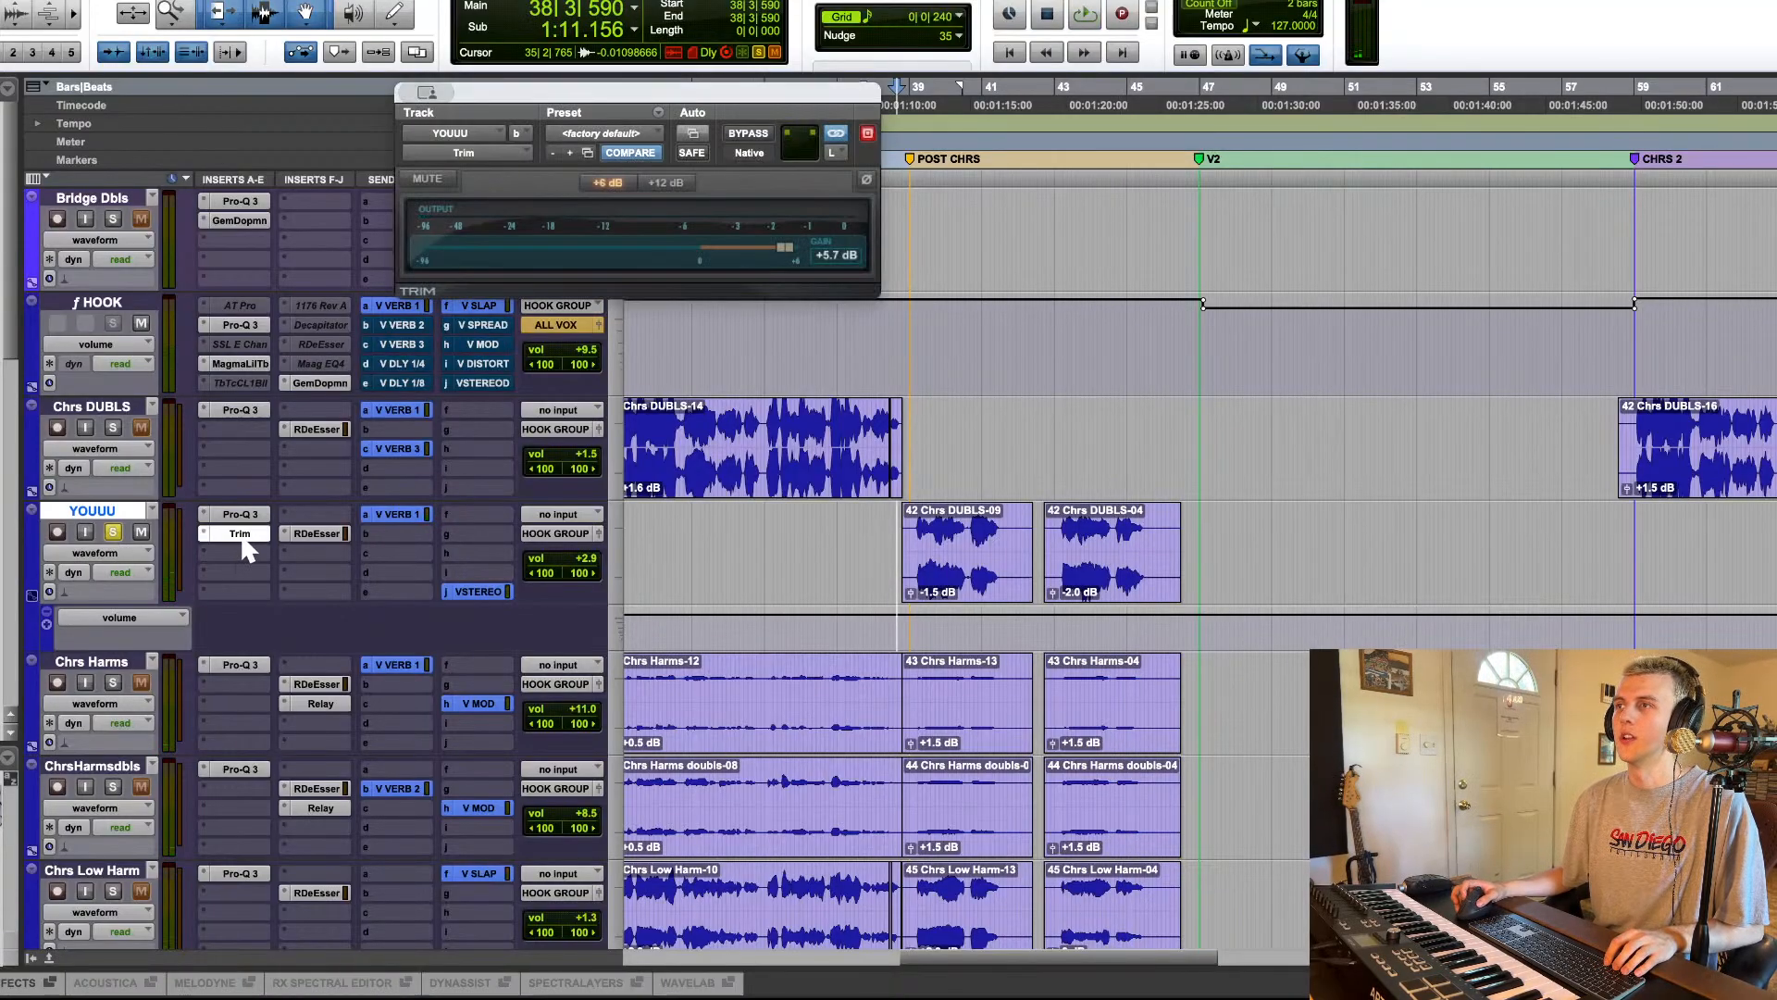
left_click(238, 533)
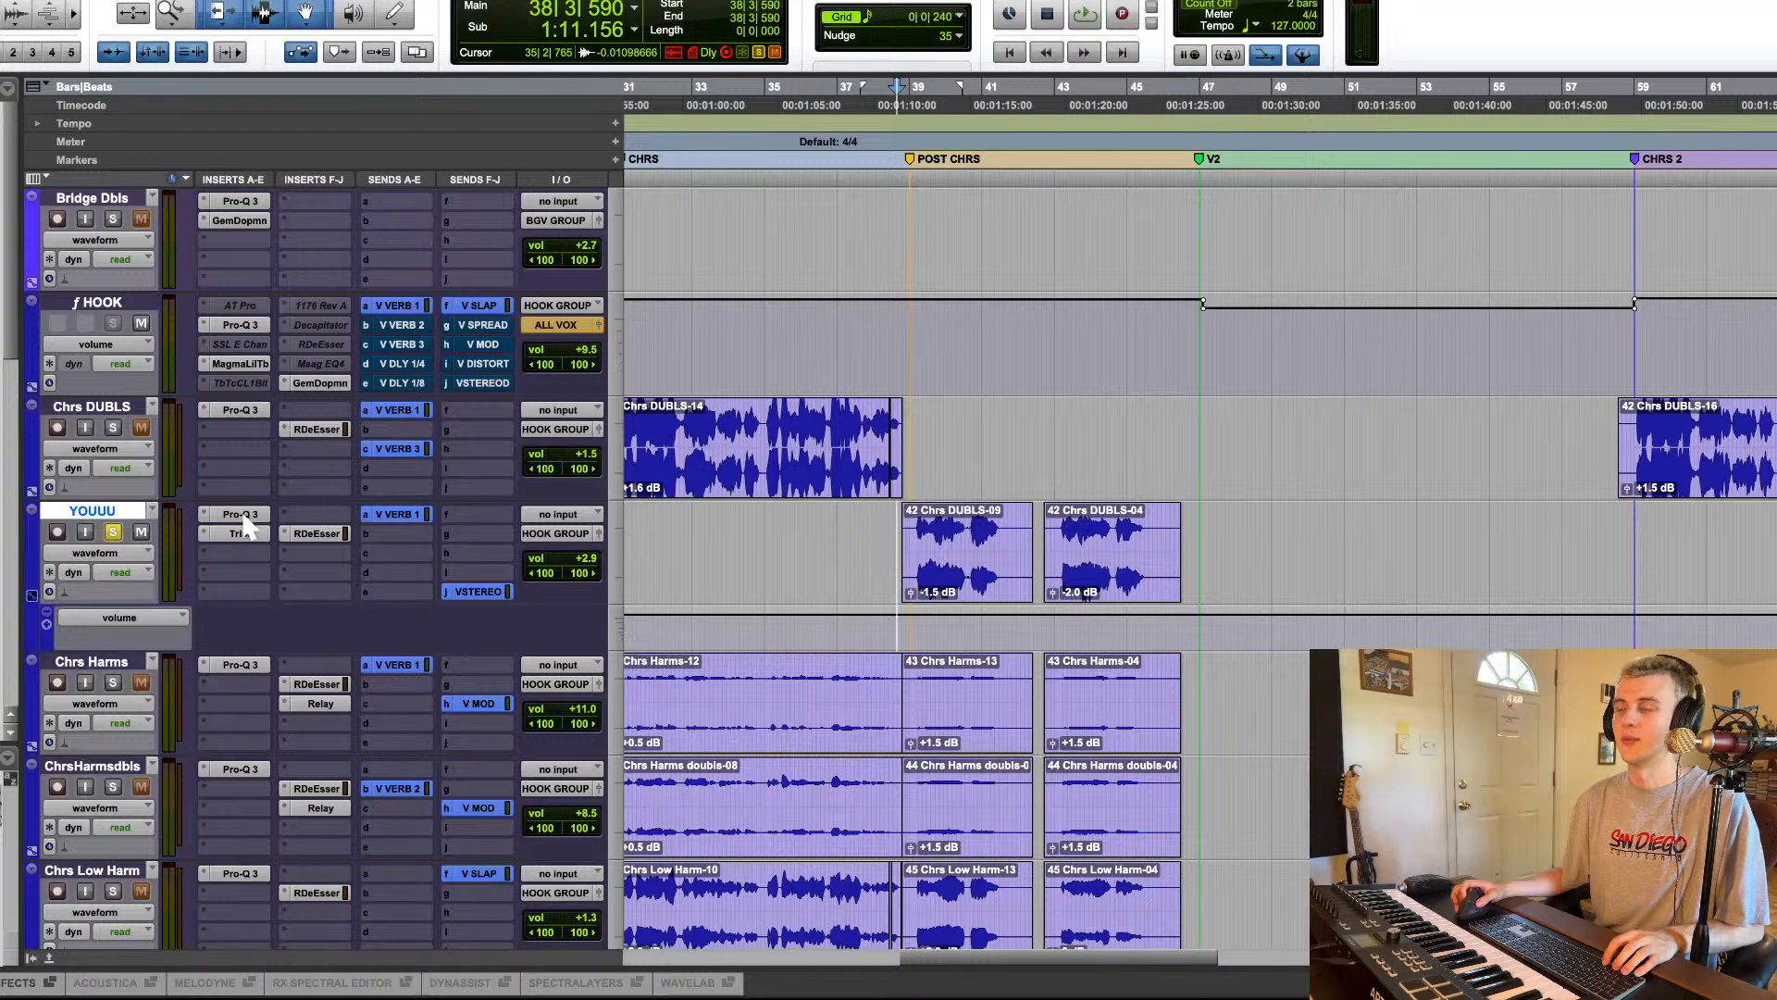
left_click(242, 514)
left_click(254, 515)
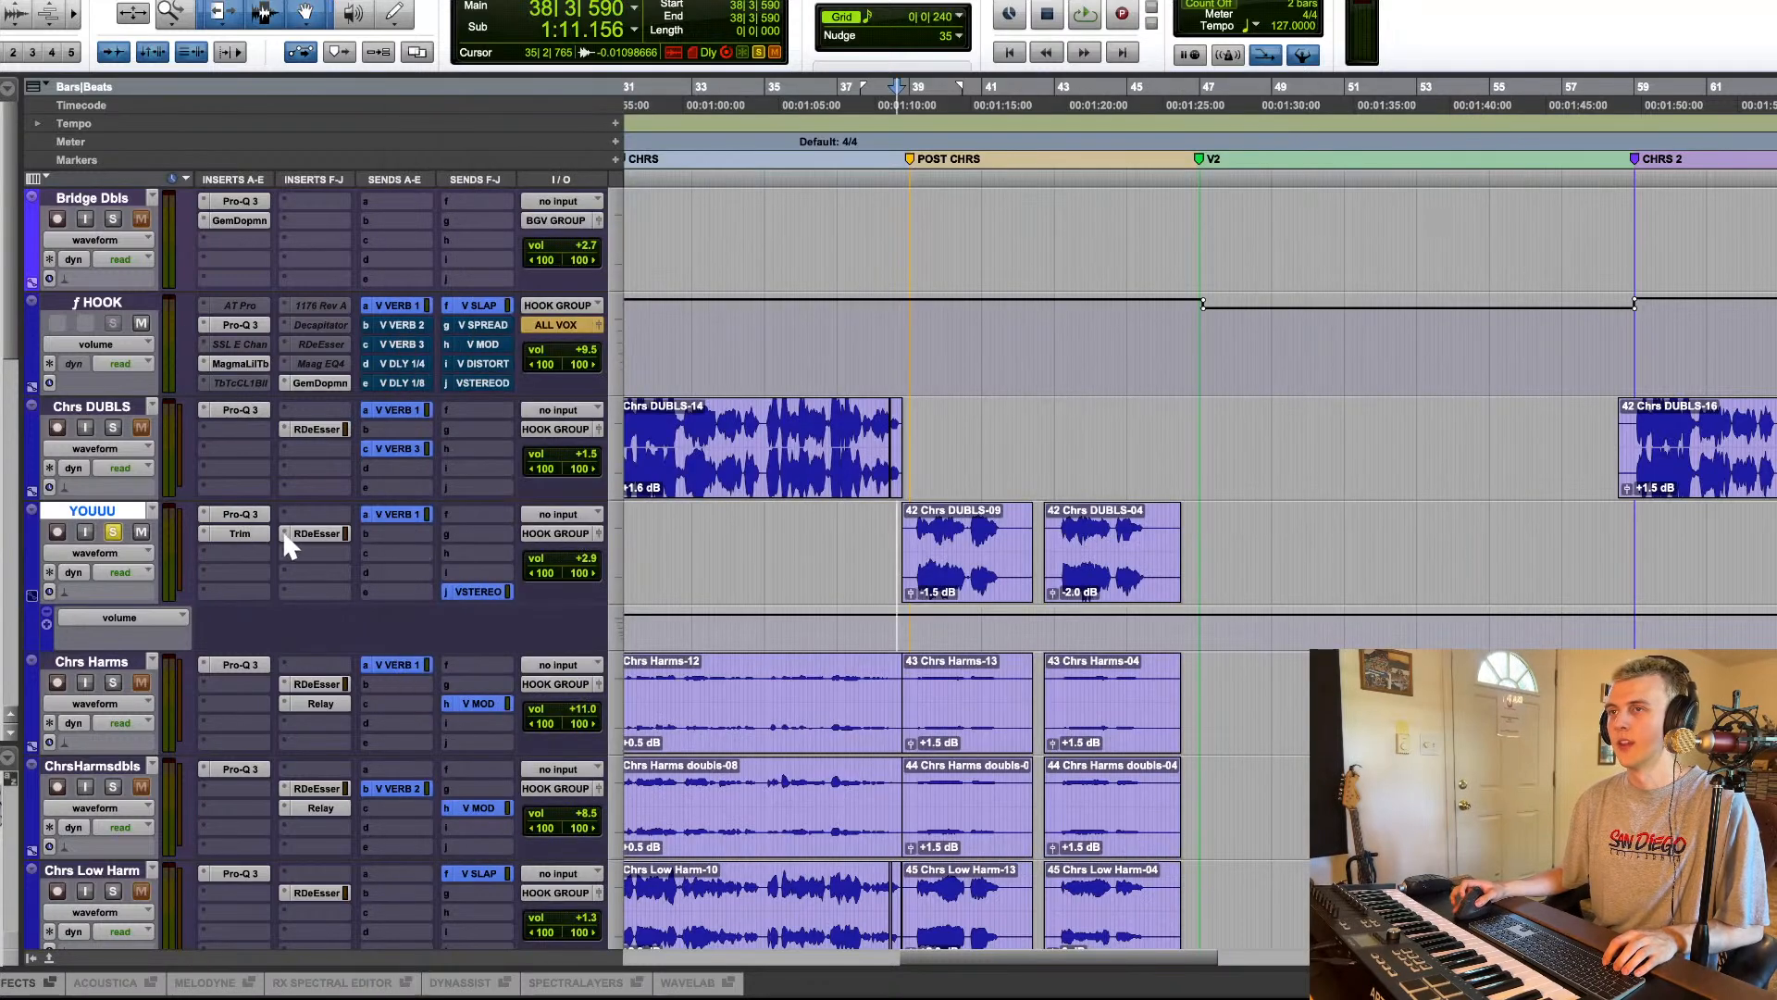
Step: Select the sung phrase in YOUUU's first post-chorus clip, from bar 39 to bar 41
left_click(942, 542)
key("super+bracketright")
key("super+bracketright")
scroll(1144, 523, "right", 5)
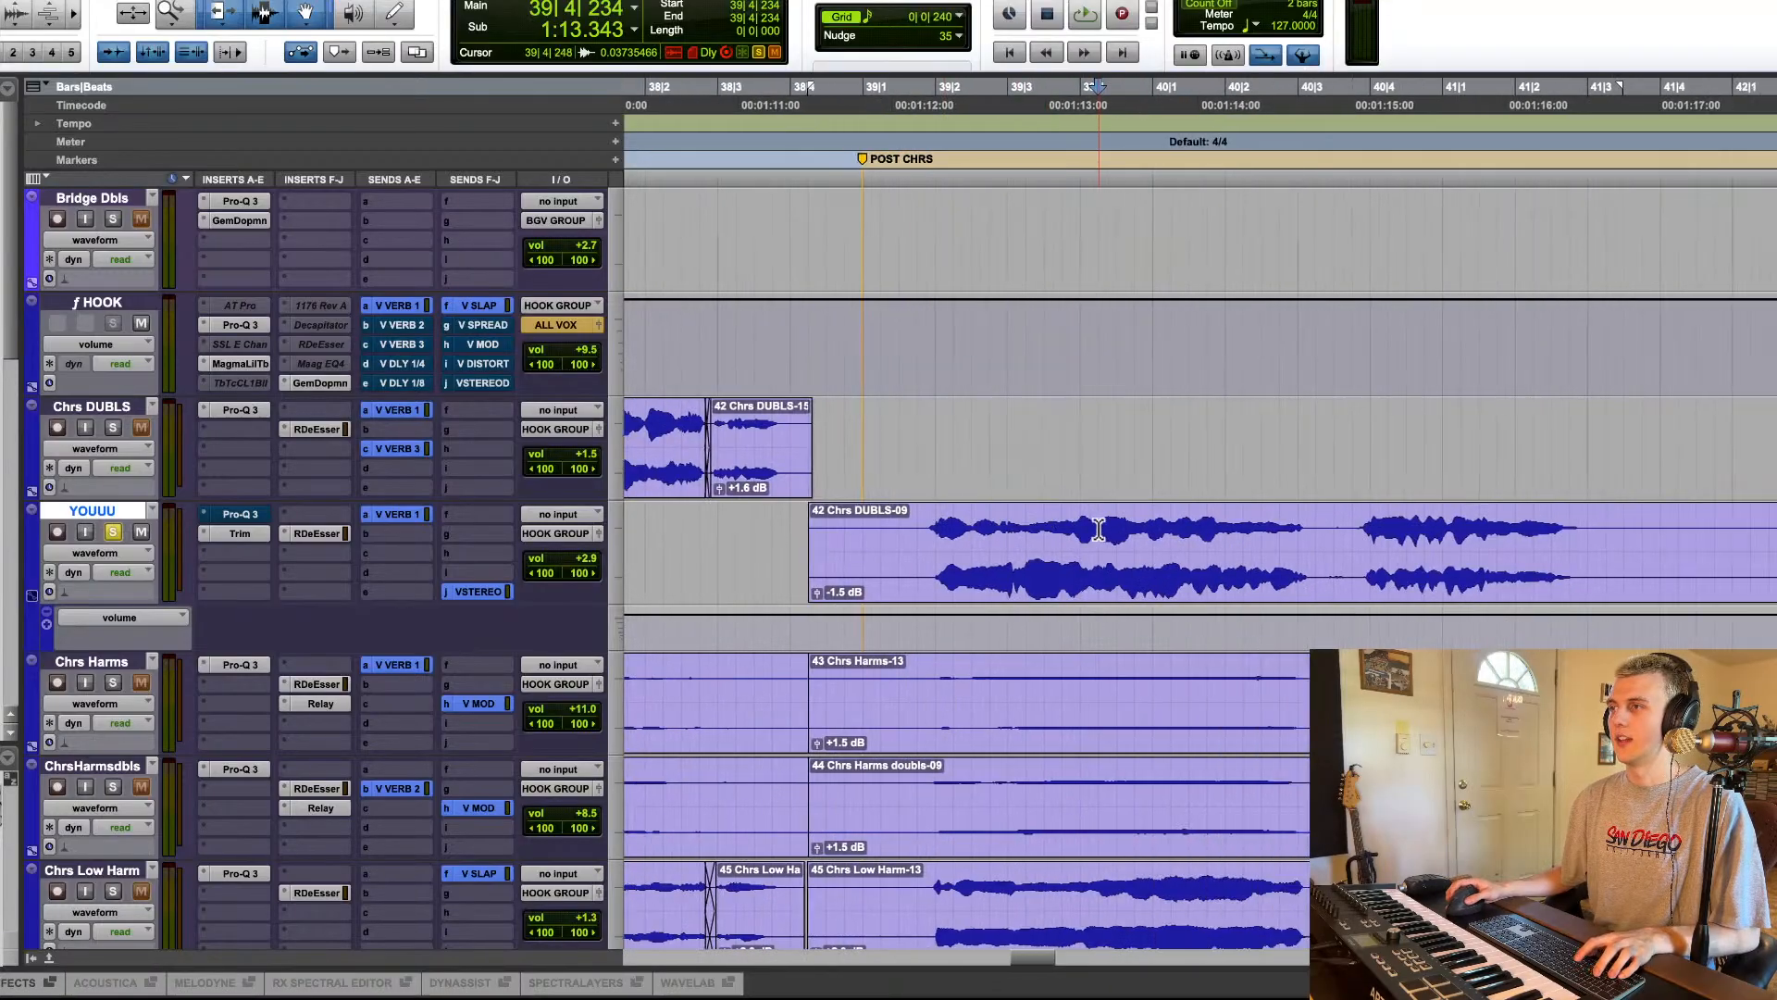
left_click_drag(885, 528, 1274, 543)
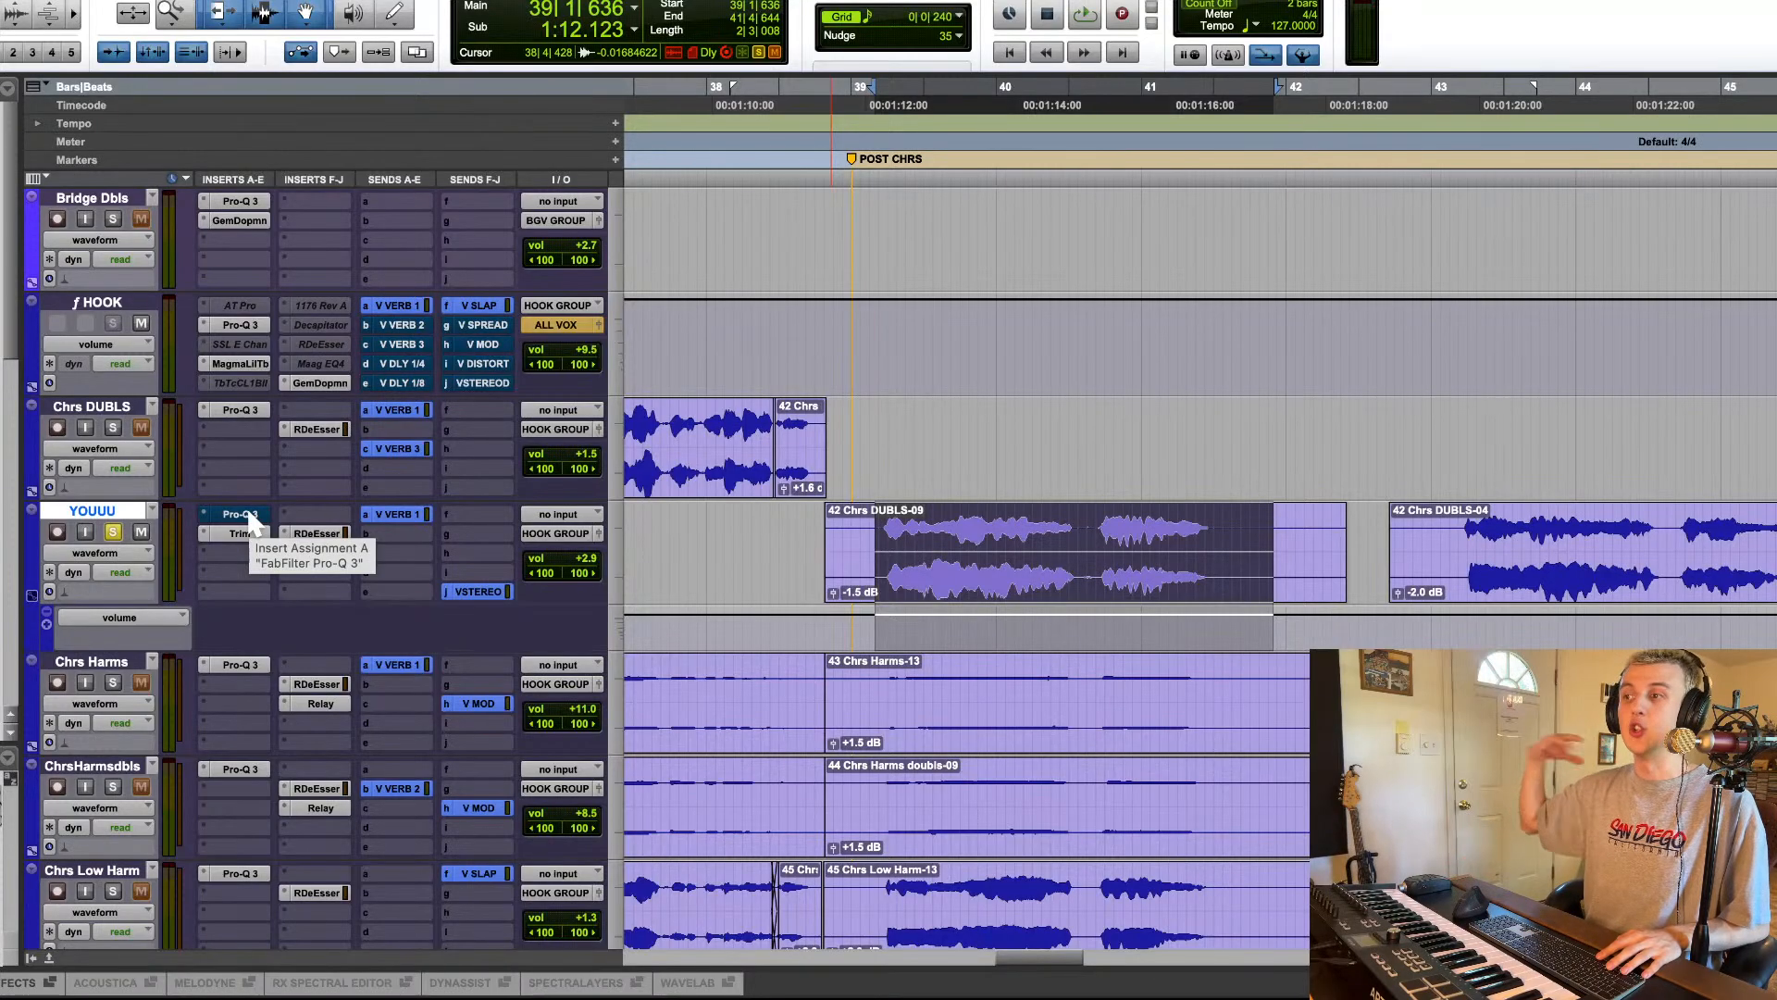
Step: Play the selected YOUUU phrase twice soloed with Pro-Q 3 bypassed, and re-enable the insert
key("space")
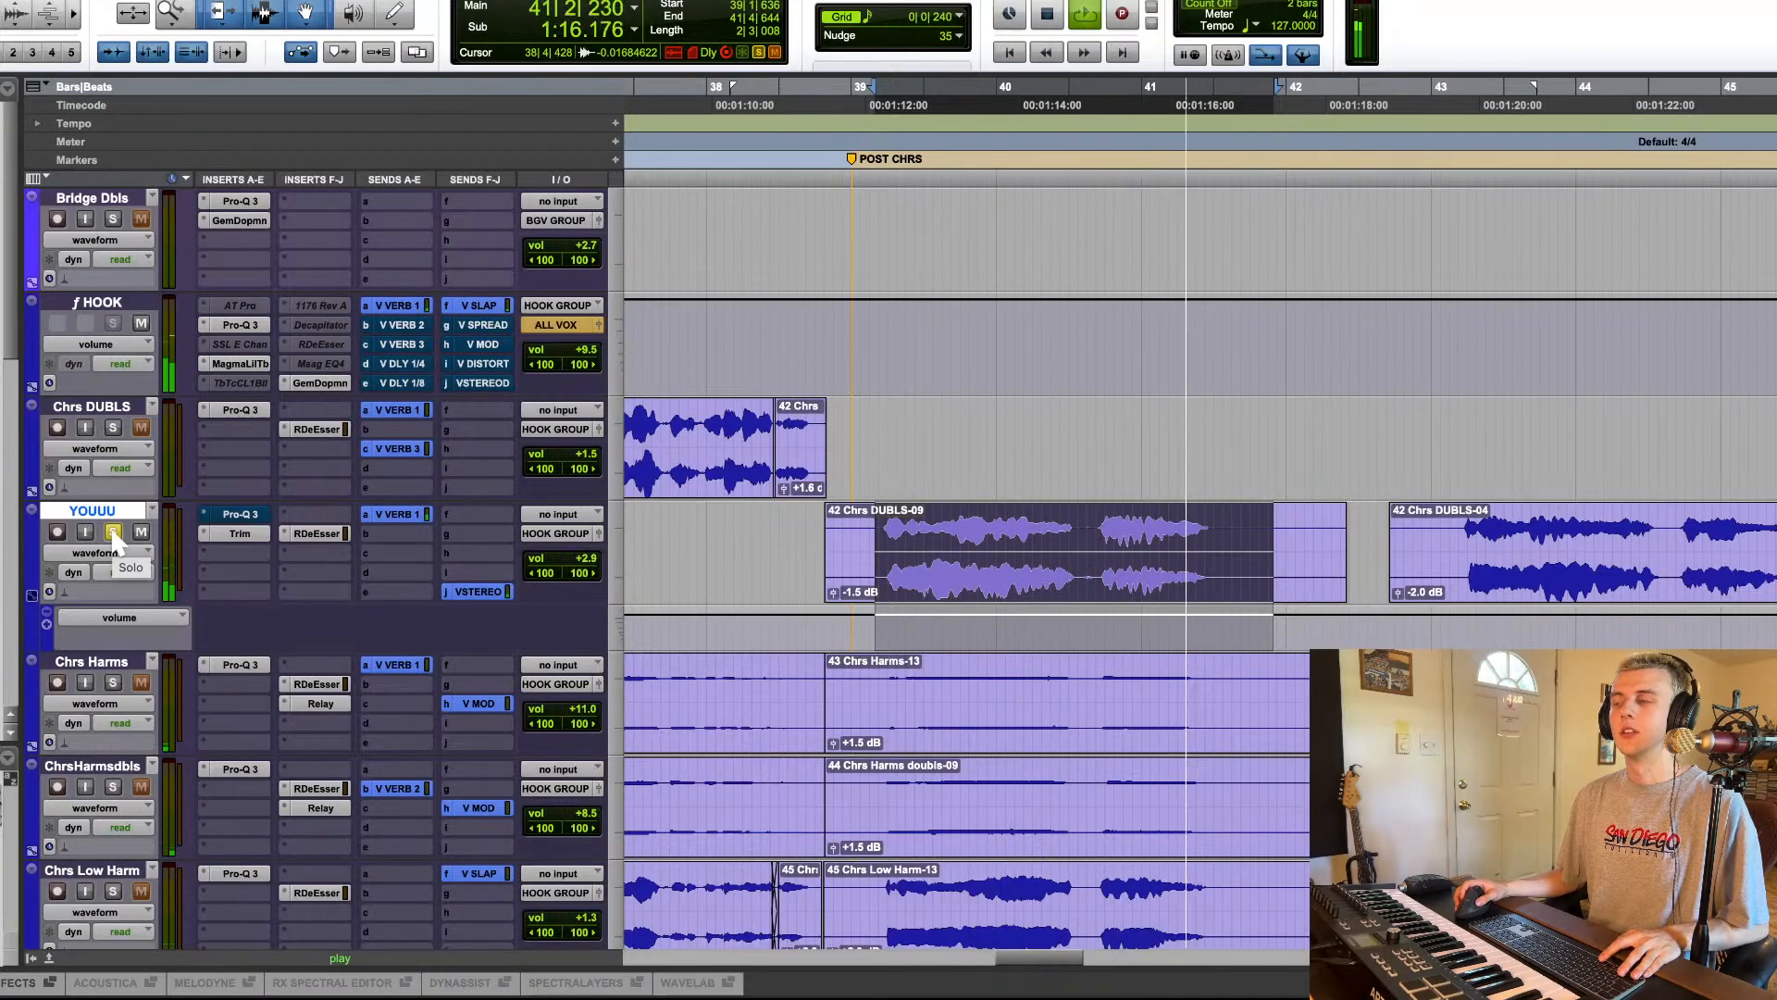
key("space")
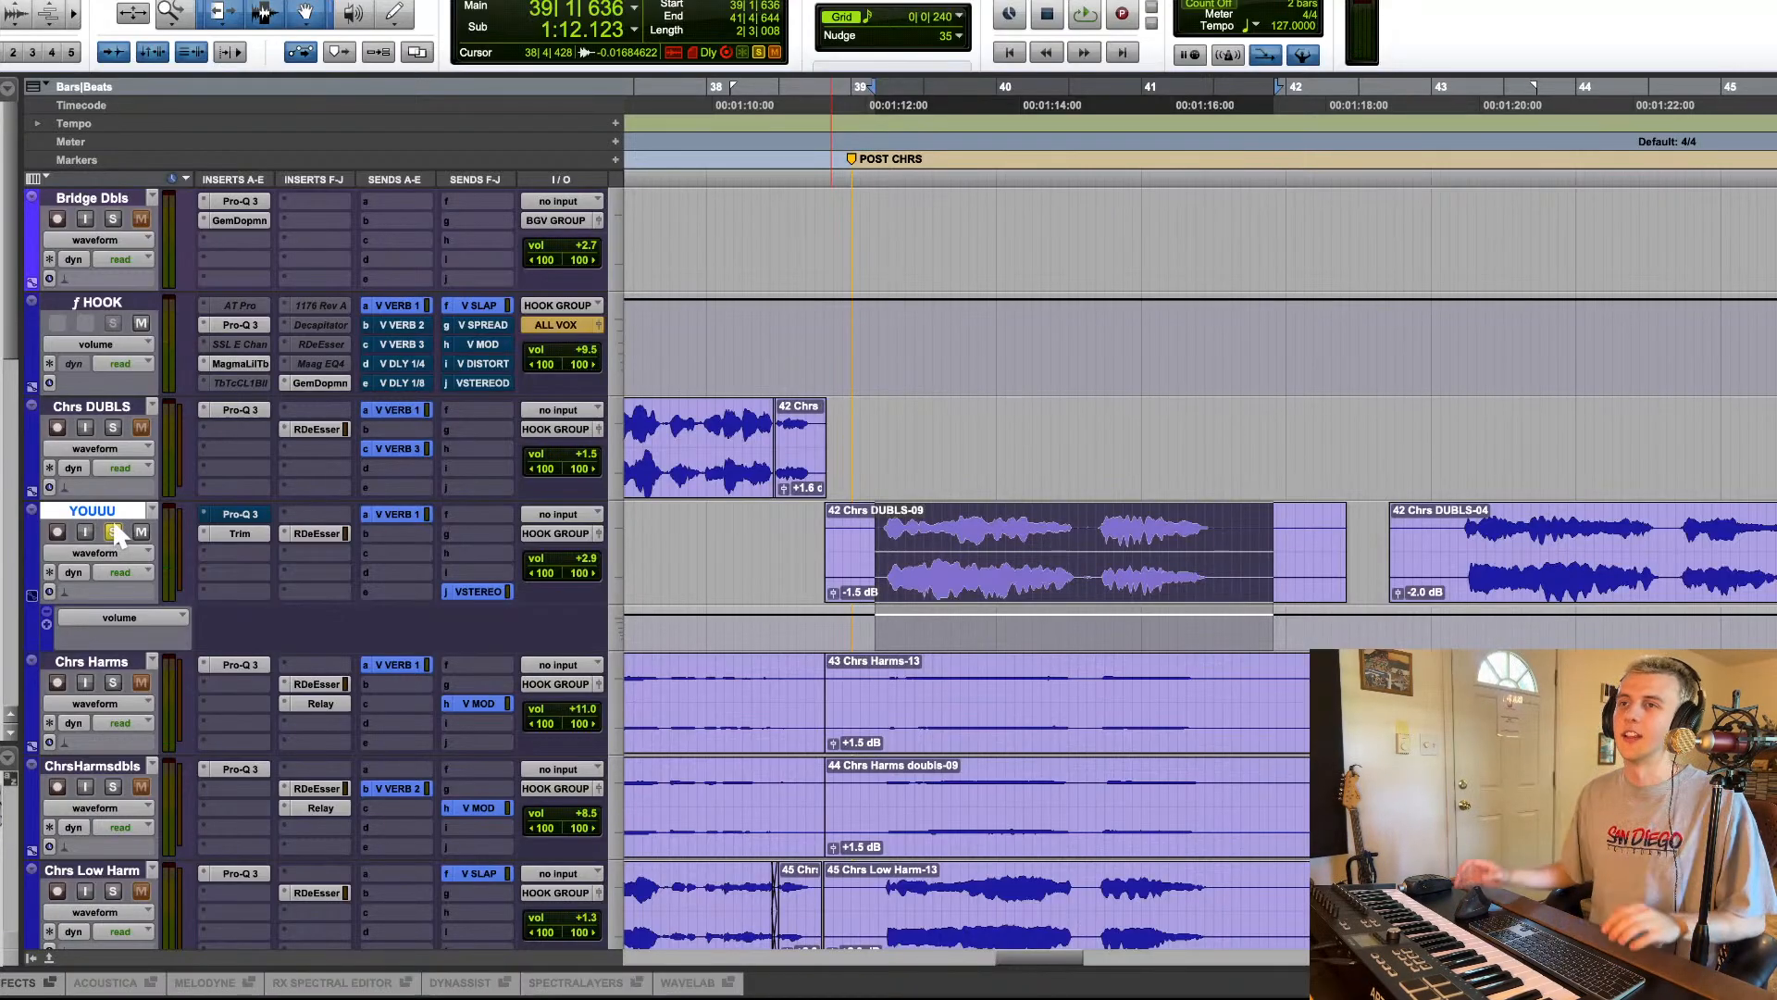
key("space")
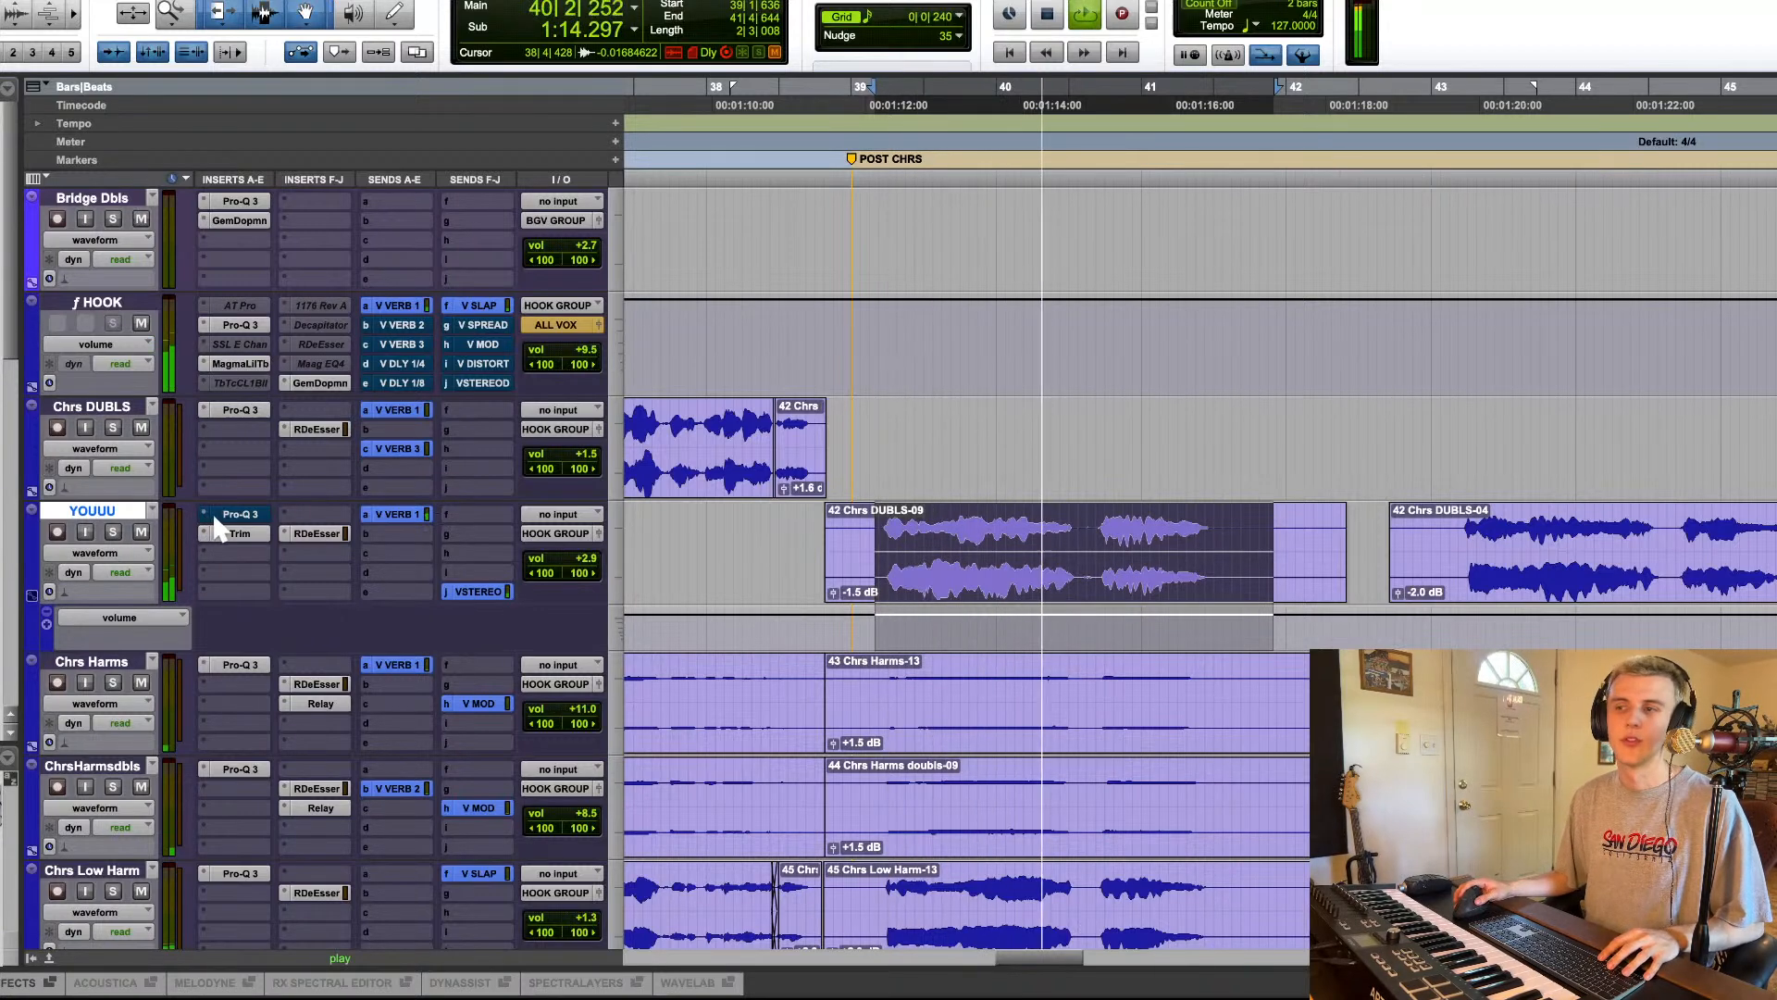
key("space")
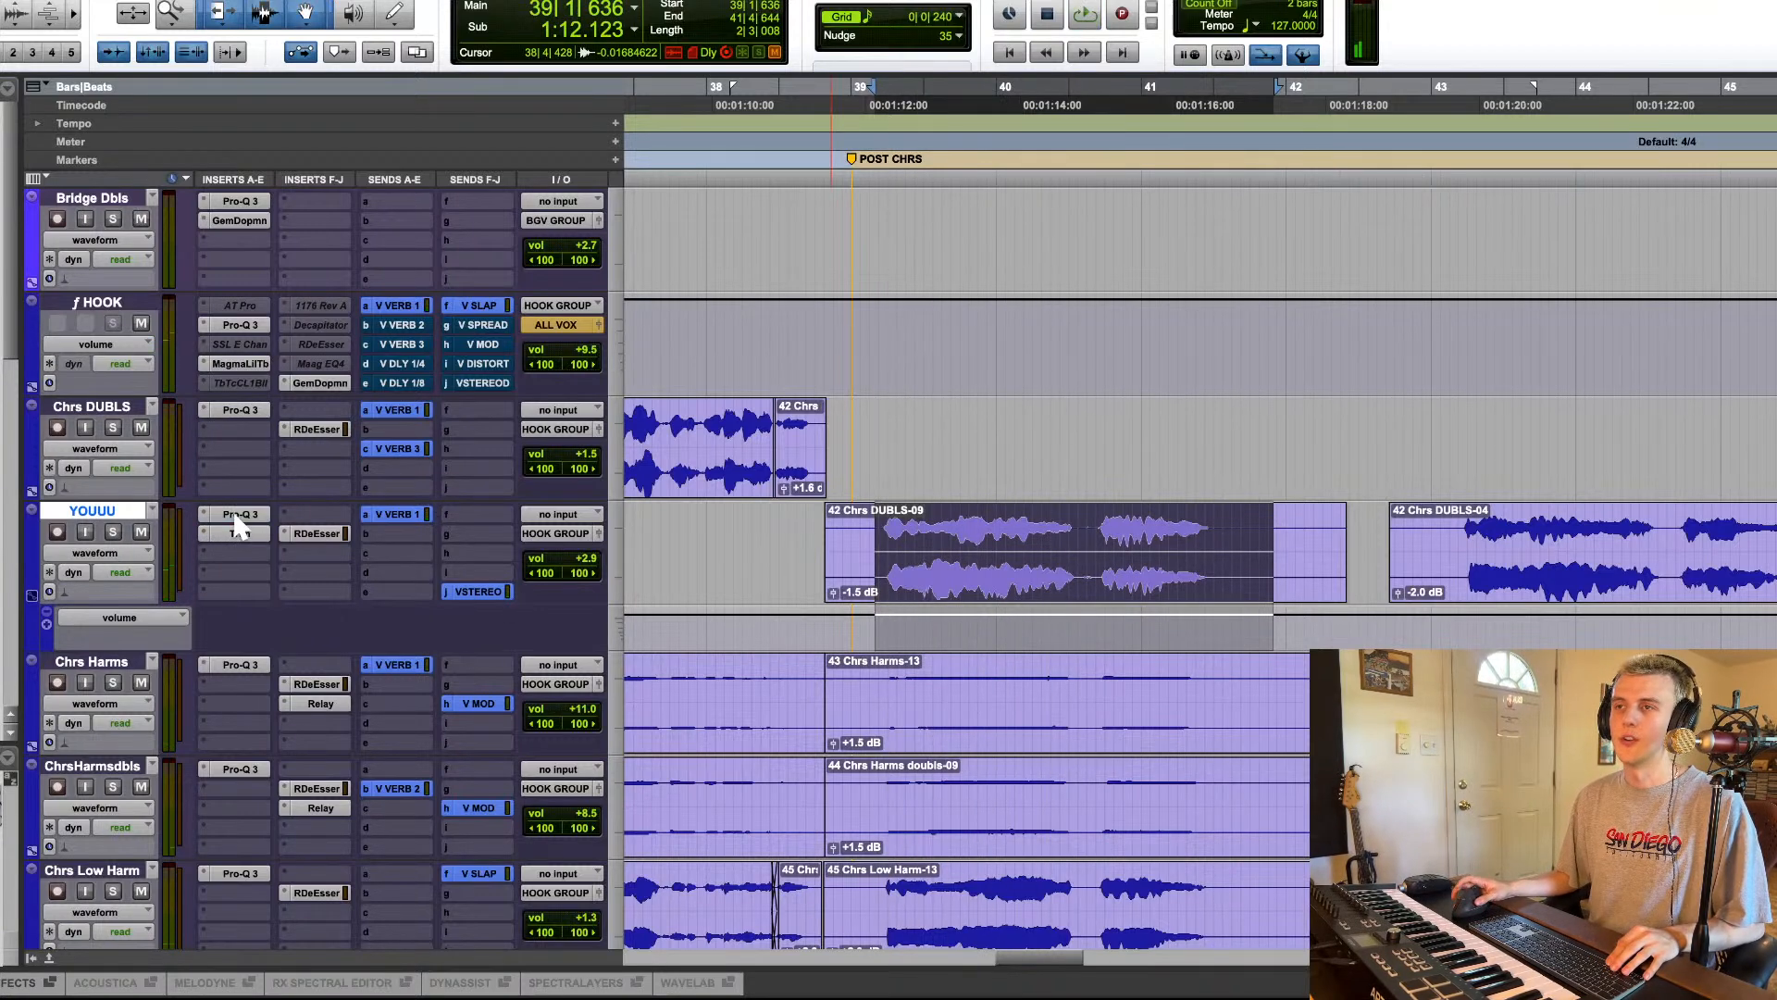
Step: Inspect YOUUU's Pro-Q 3 curve while playing the phrase with the EQ active, close it and stop playback
left_click(242, 515)
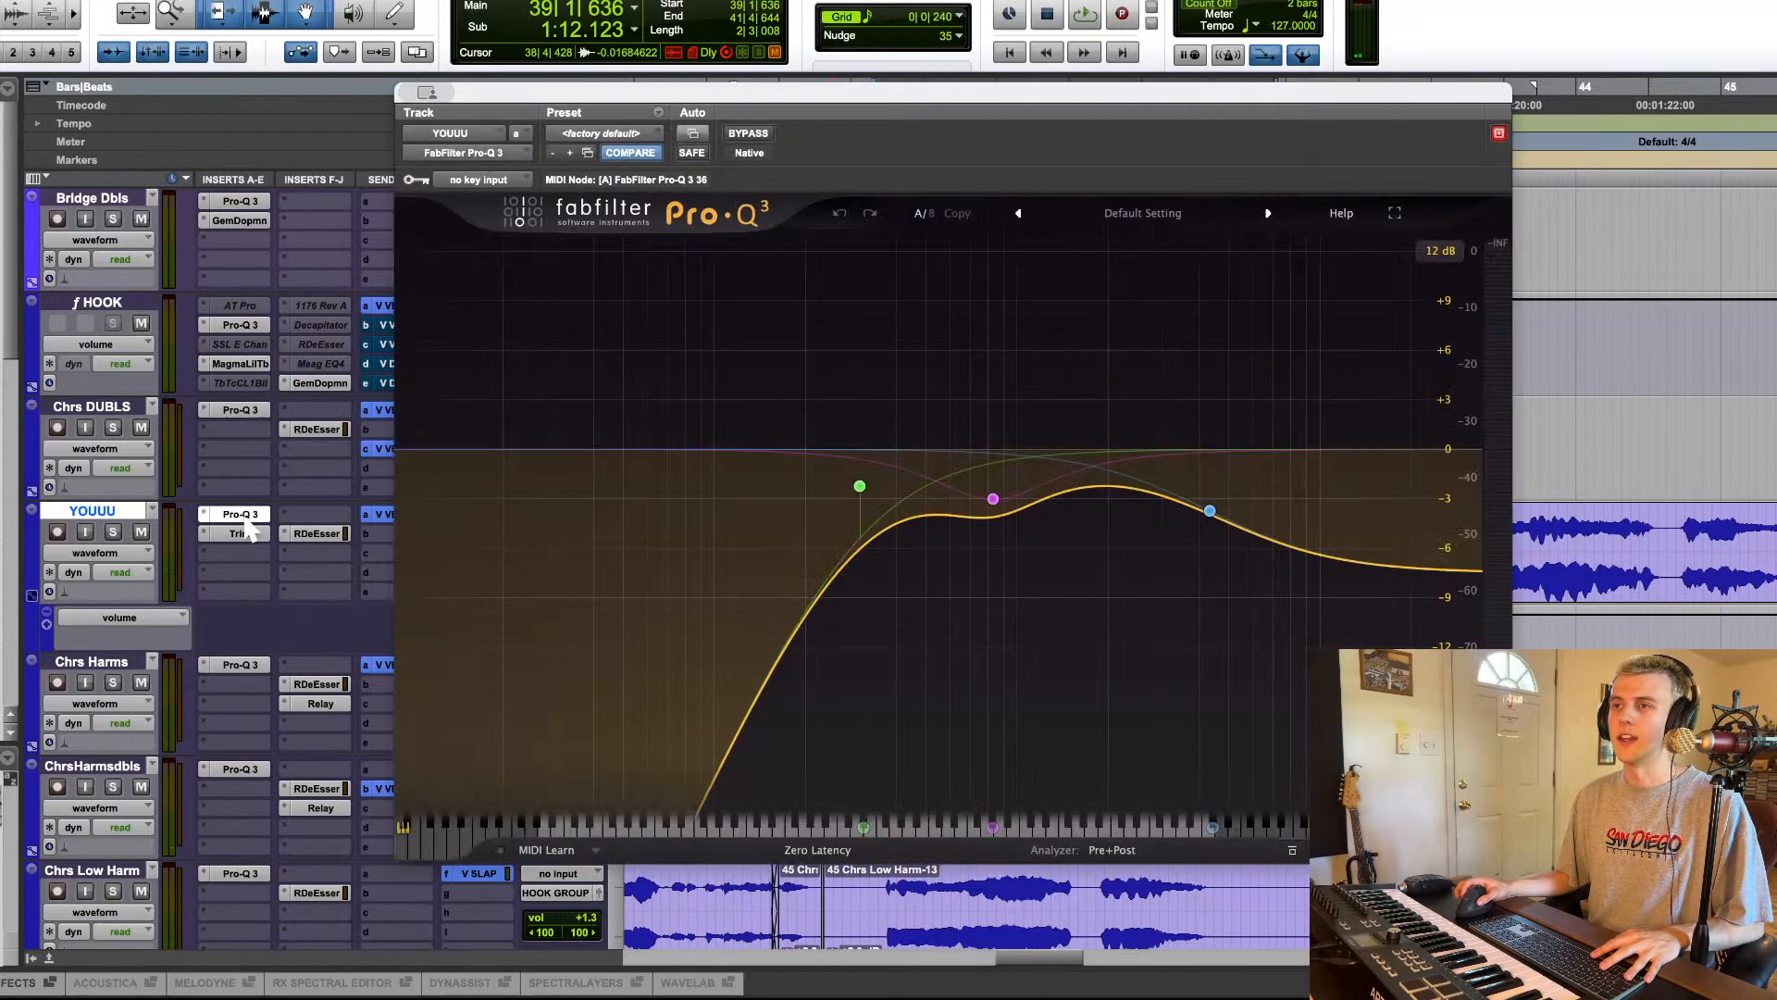
key("space")
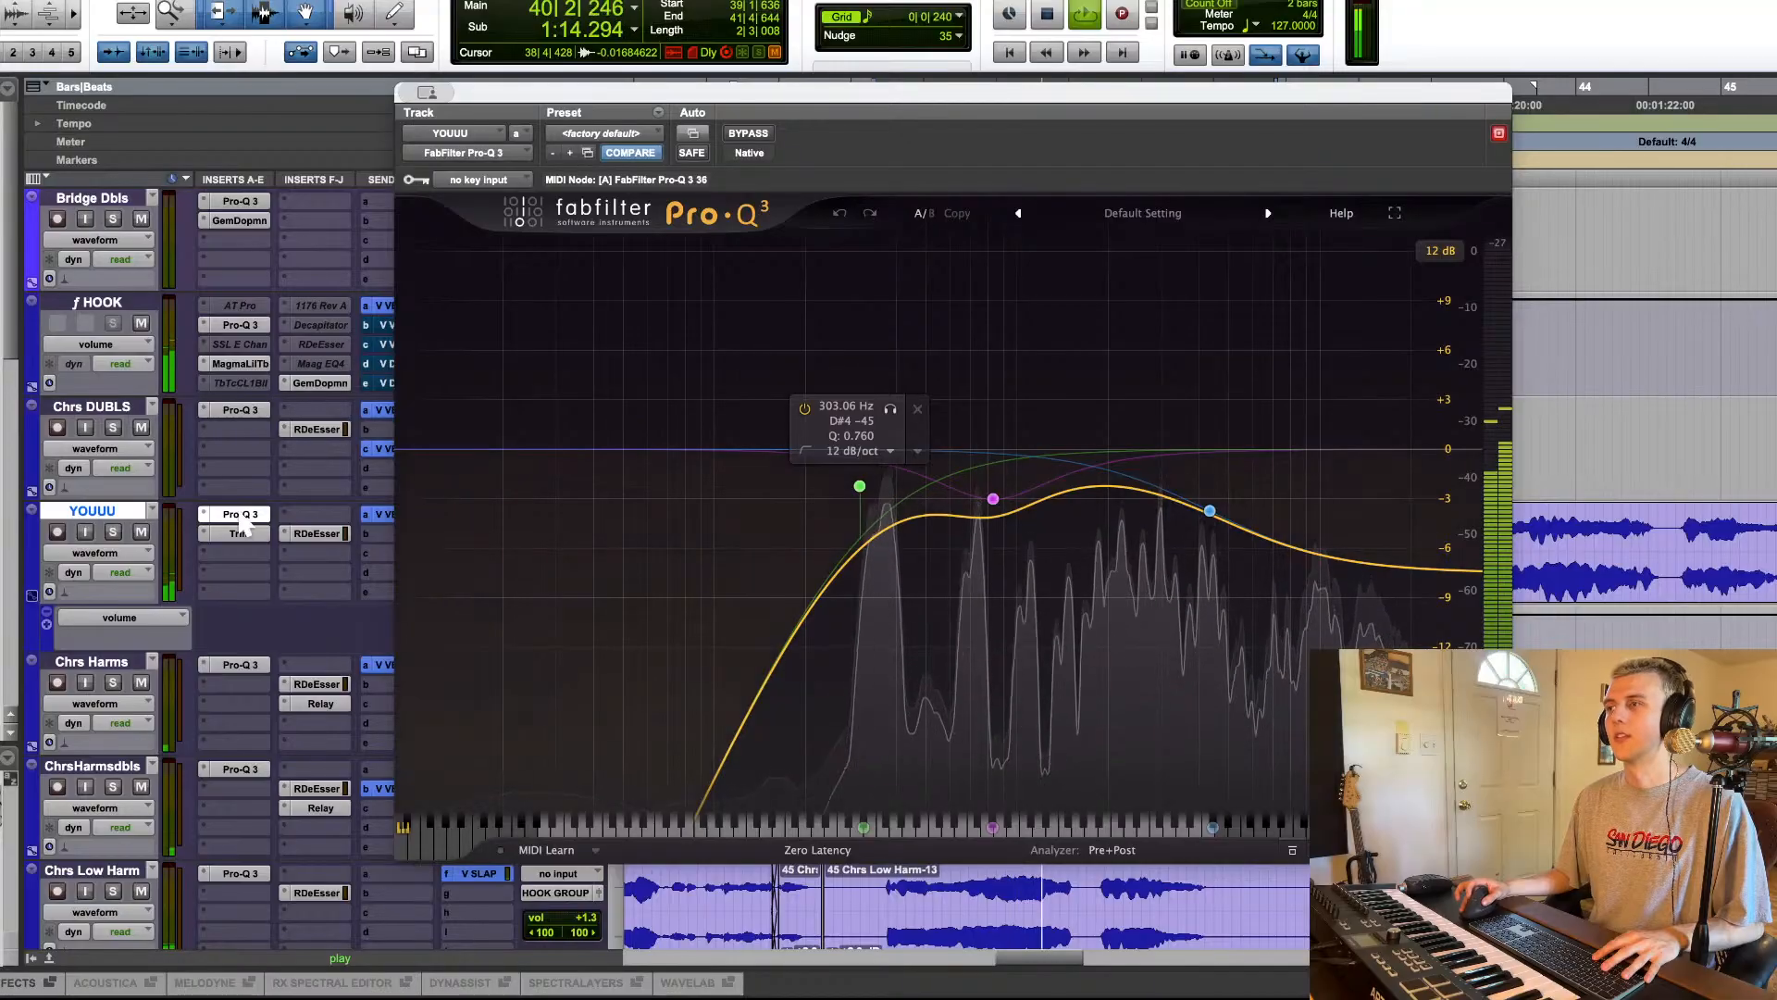
left_click(240, 516)
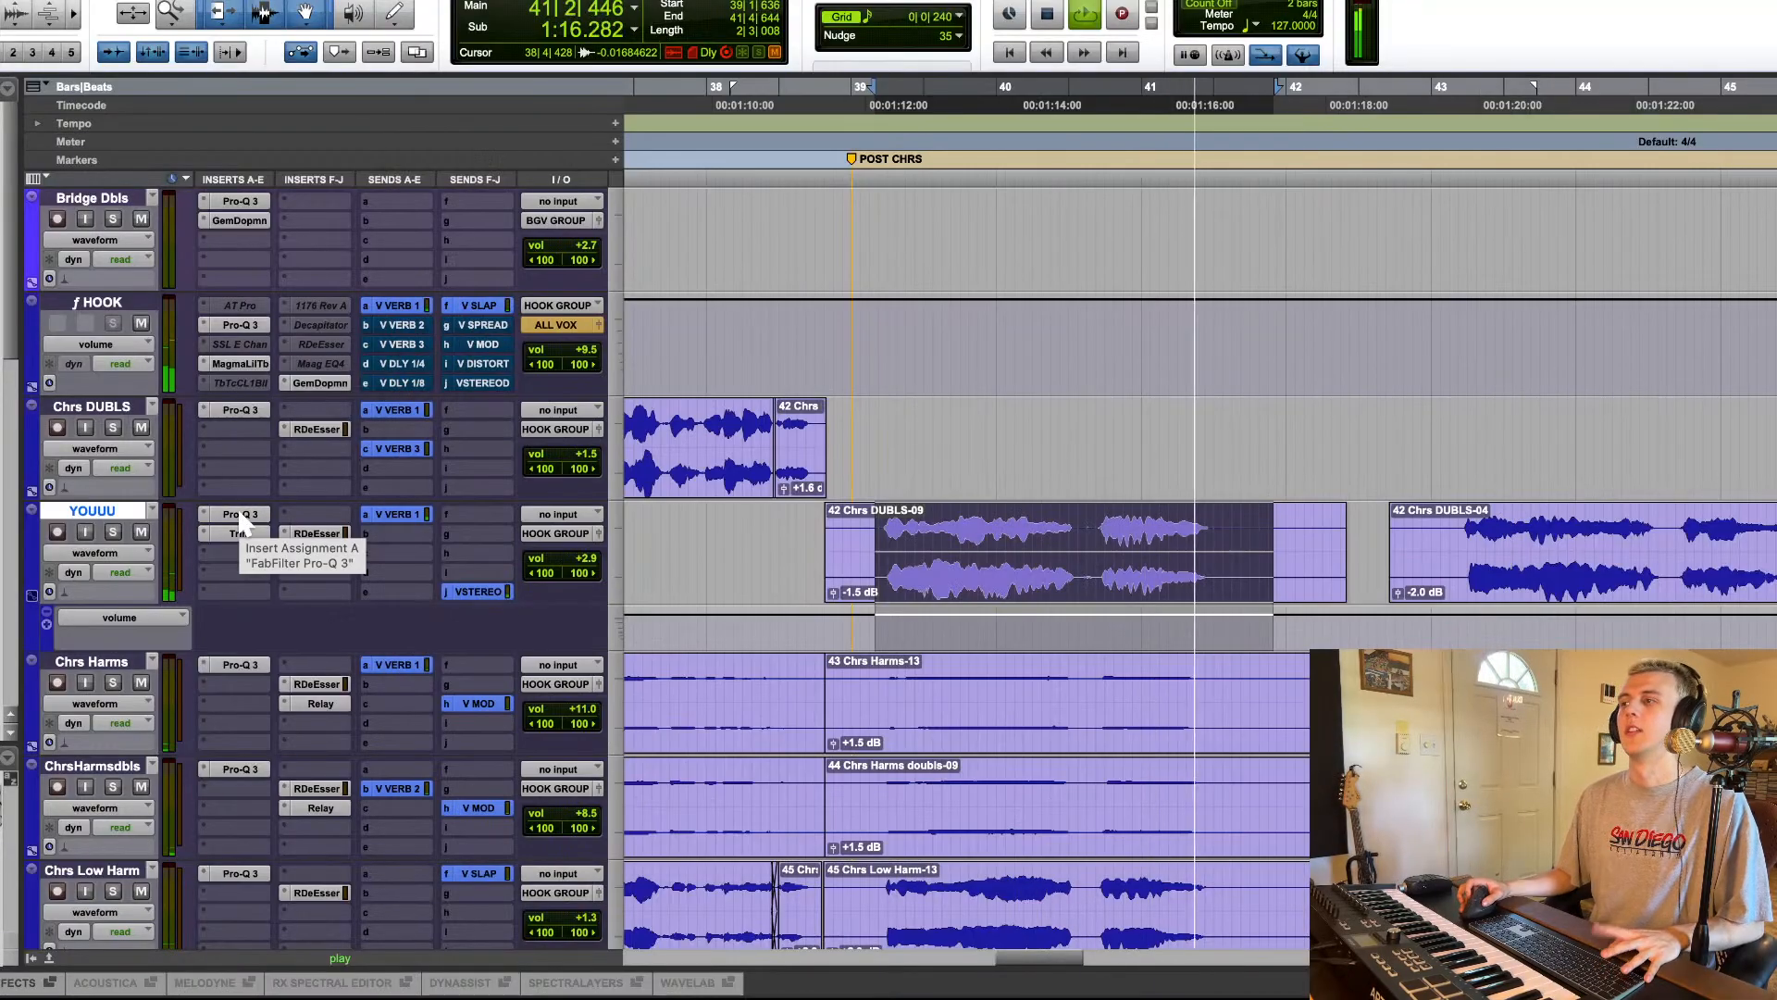
key("space")
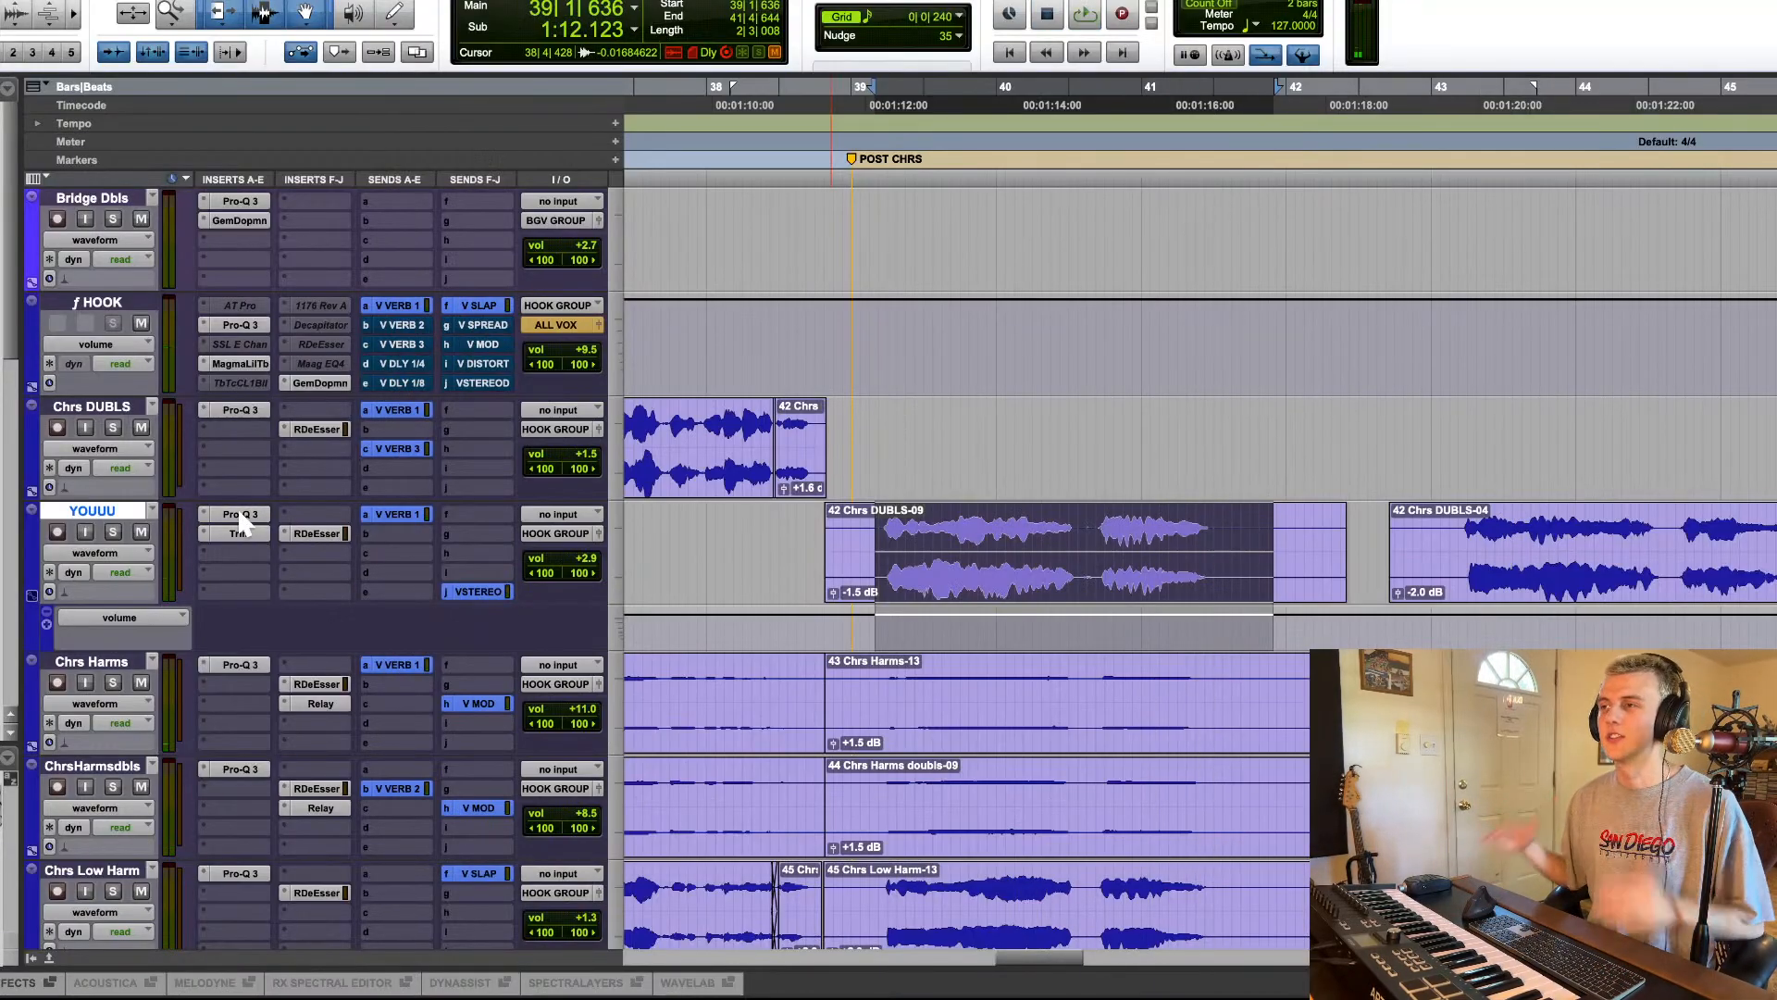
Step: Select the first-chorus clips on Chrs Harms, ChrsHarmsdbls and Chrs Low Harm together
scroll(1216, 571, "down", 10)
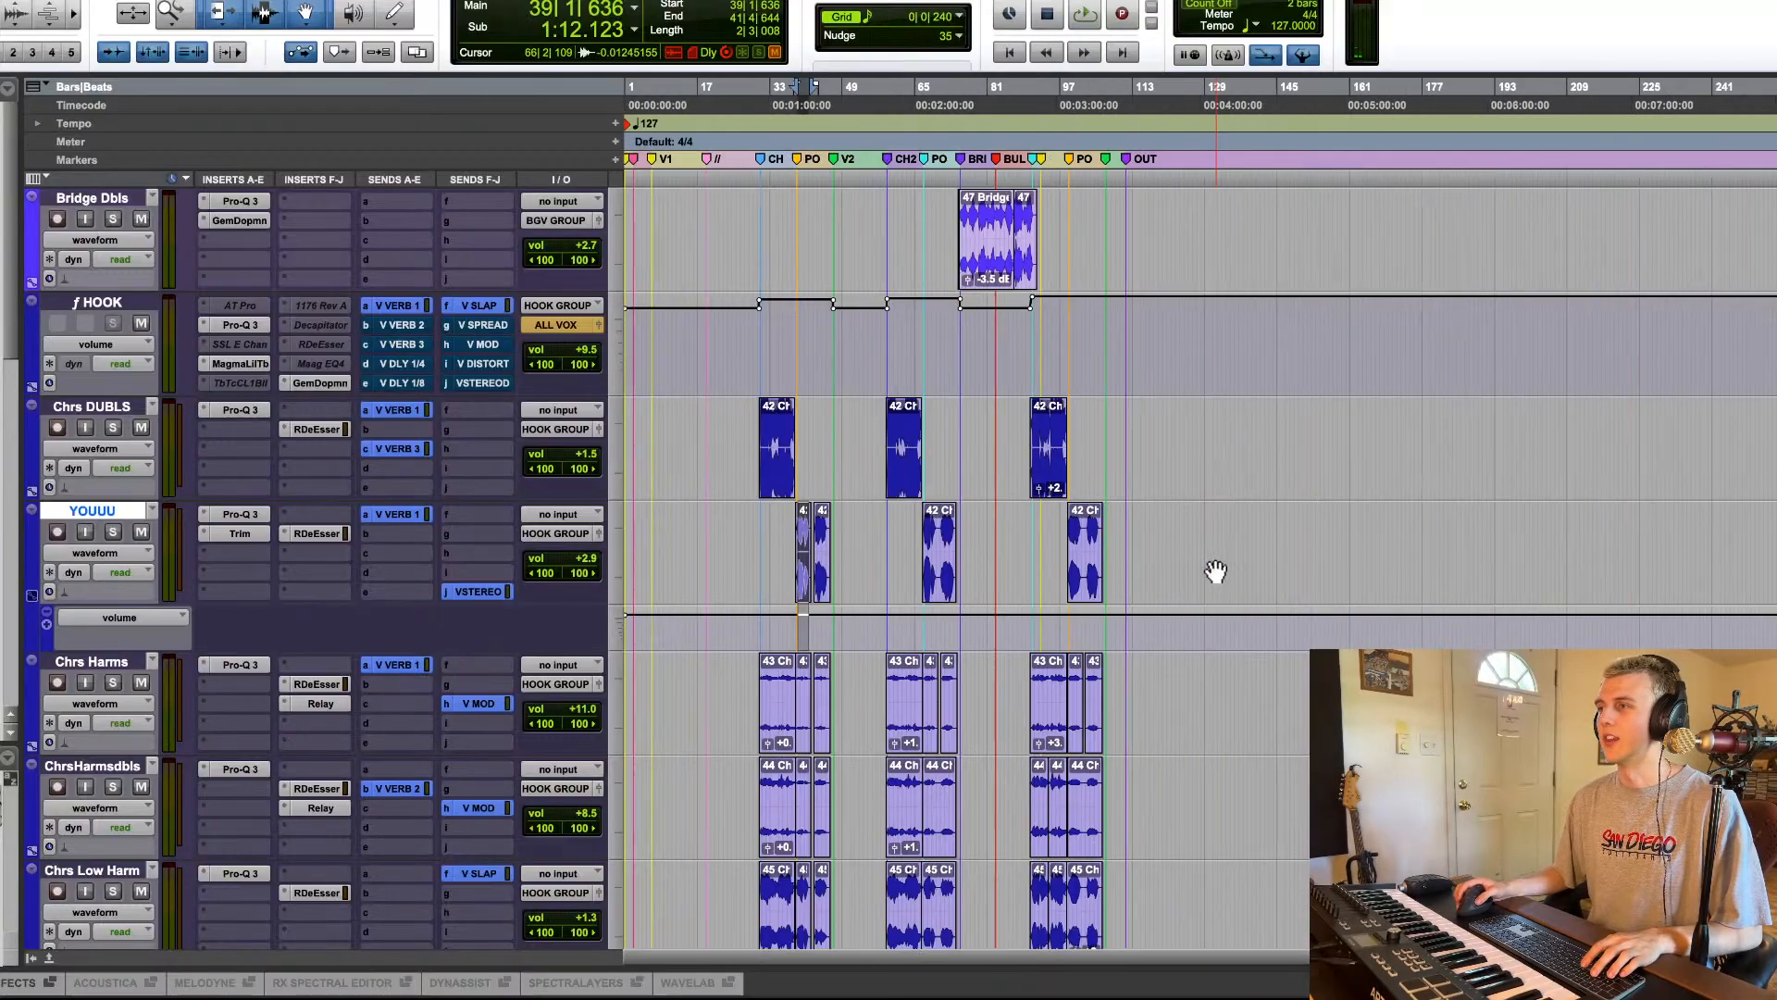
scroll(645, 519, "down", 3)
scroll(674, 515, "up", 2)
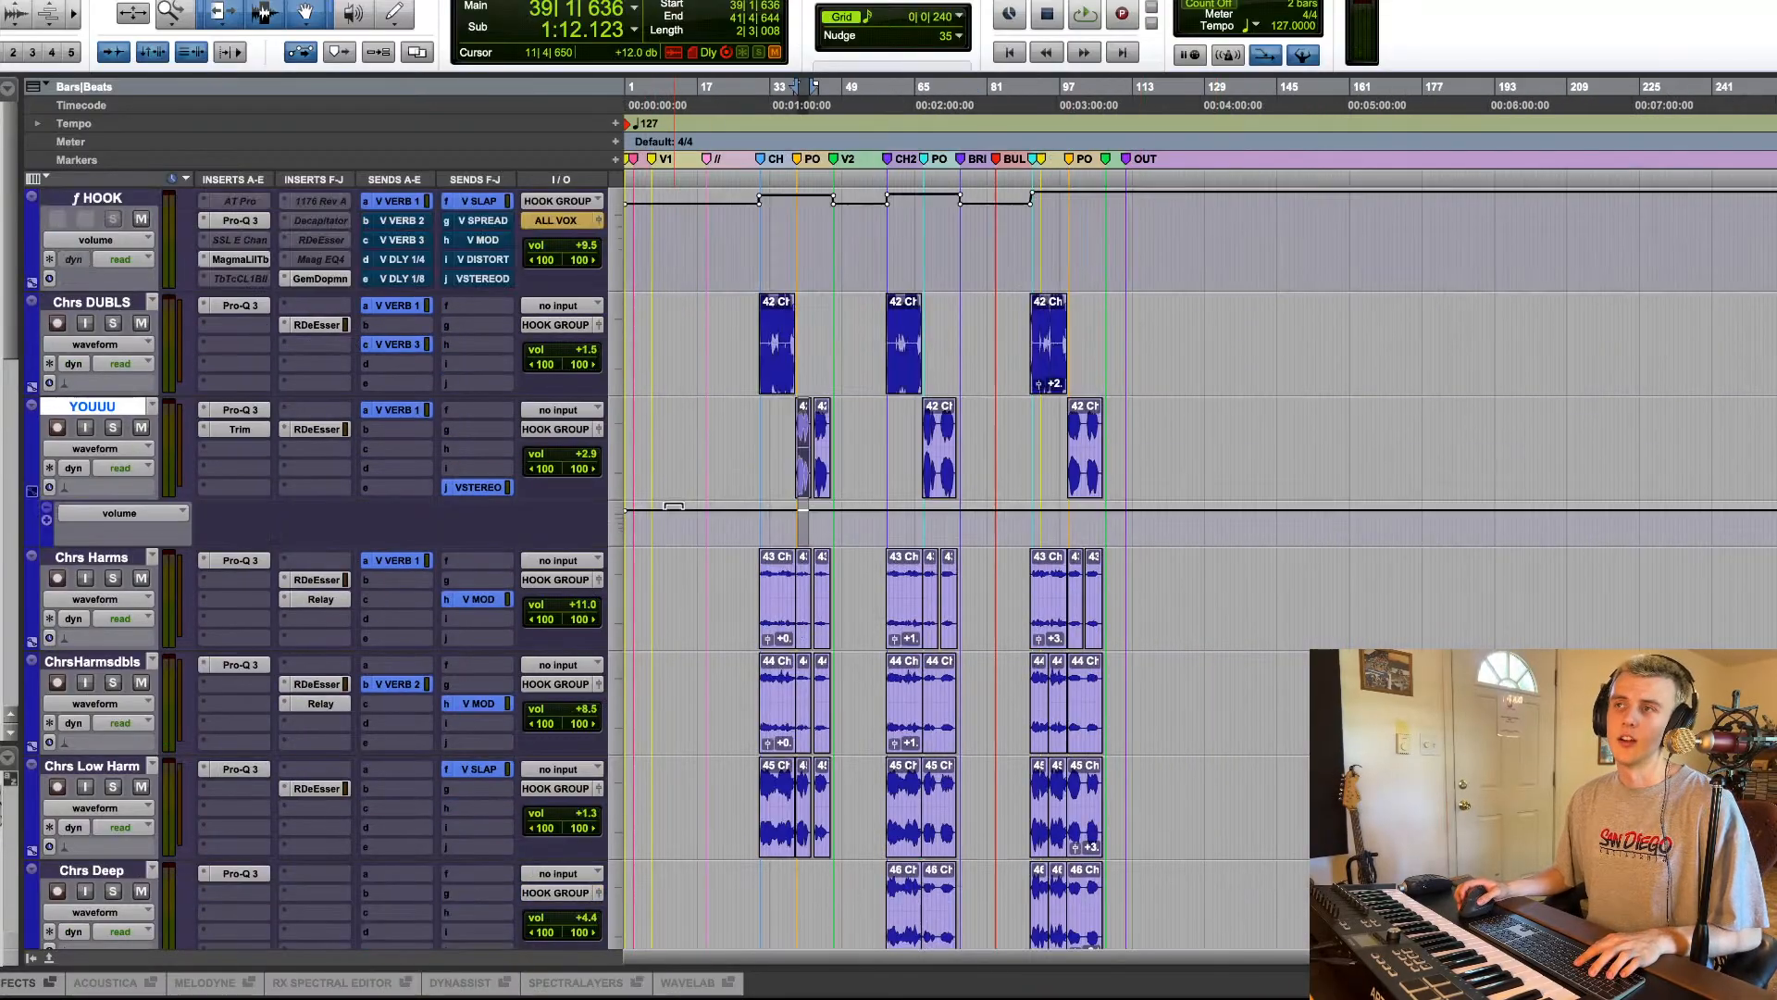
scroll(675, 516, "down", 2)
scroll(702, 519, "up", 4)
scroll(814, 527, "right", 10)
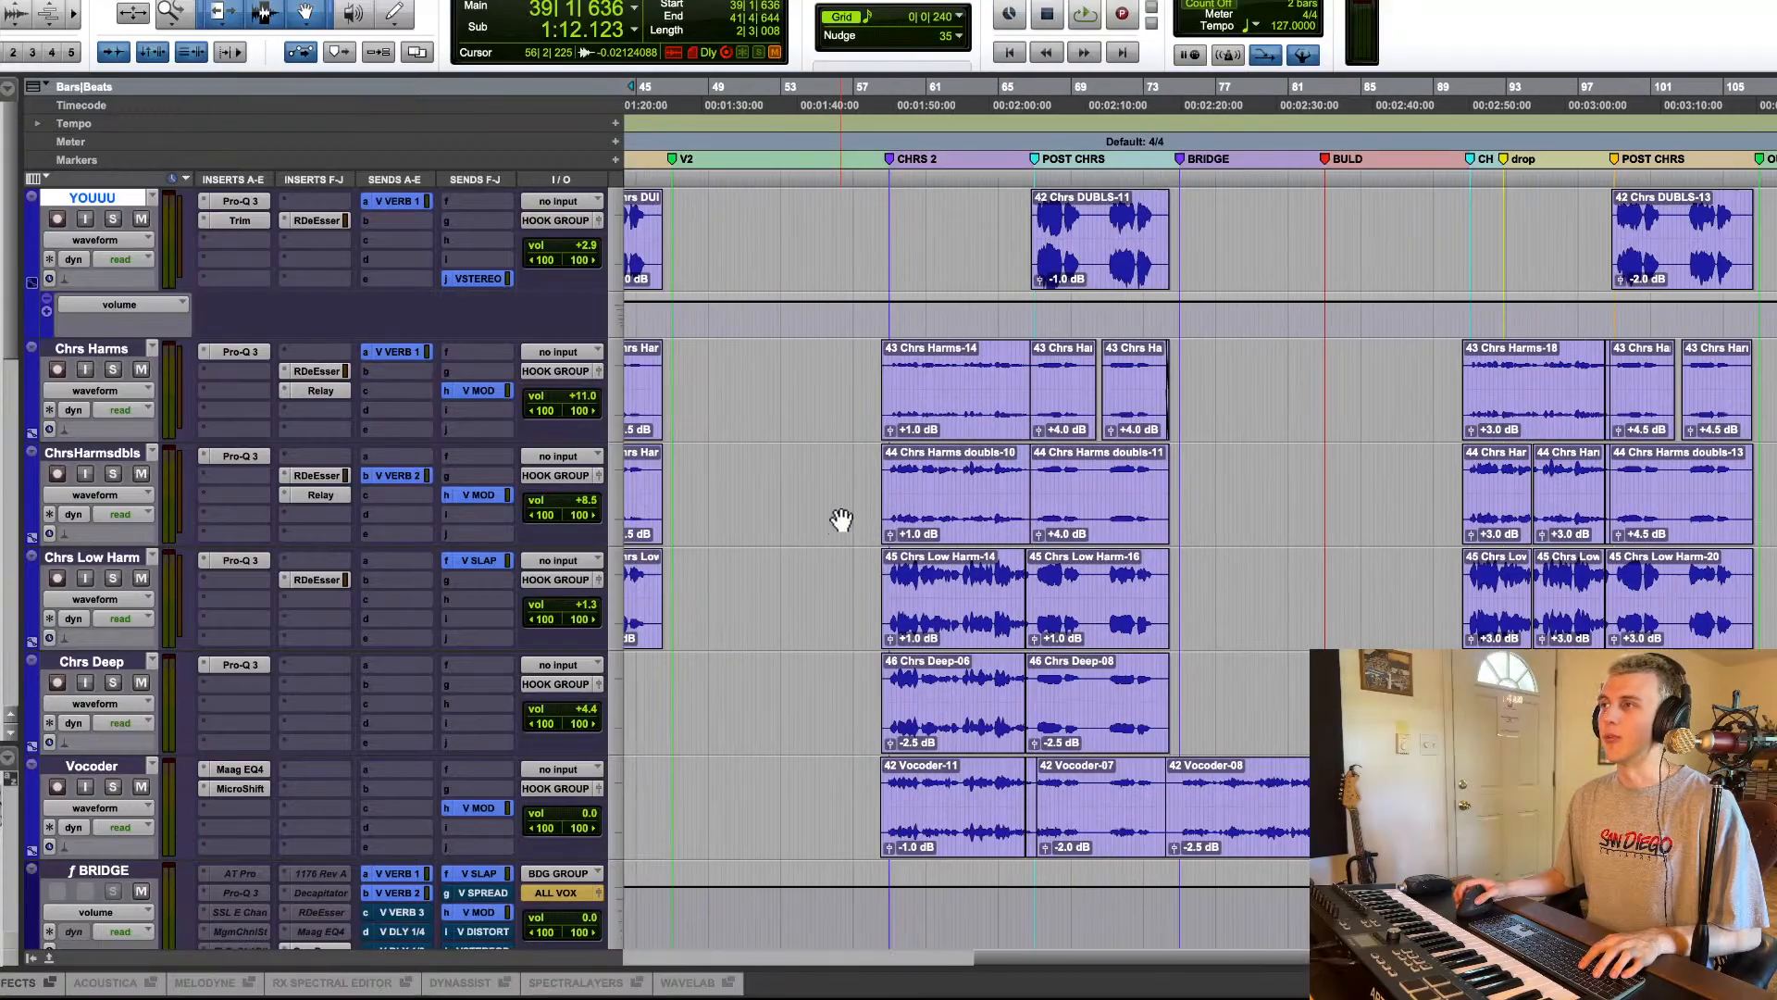
scroll(841, 519, "left", 6)
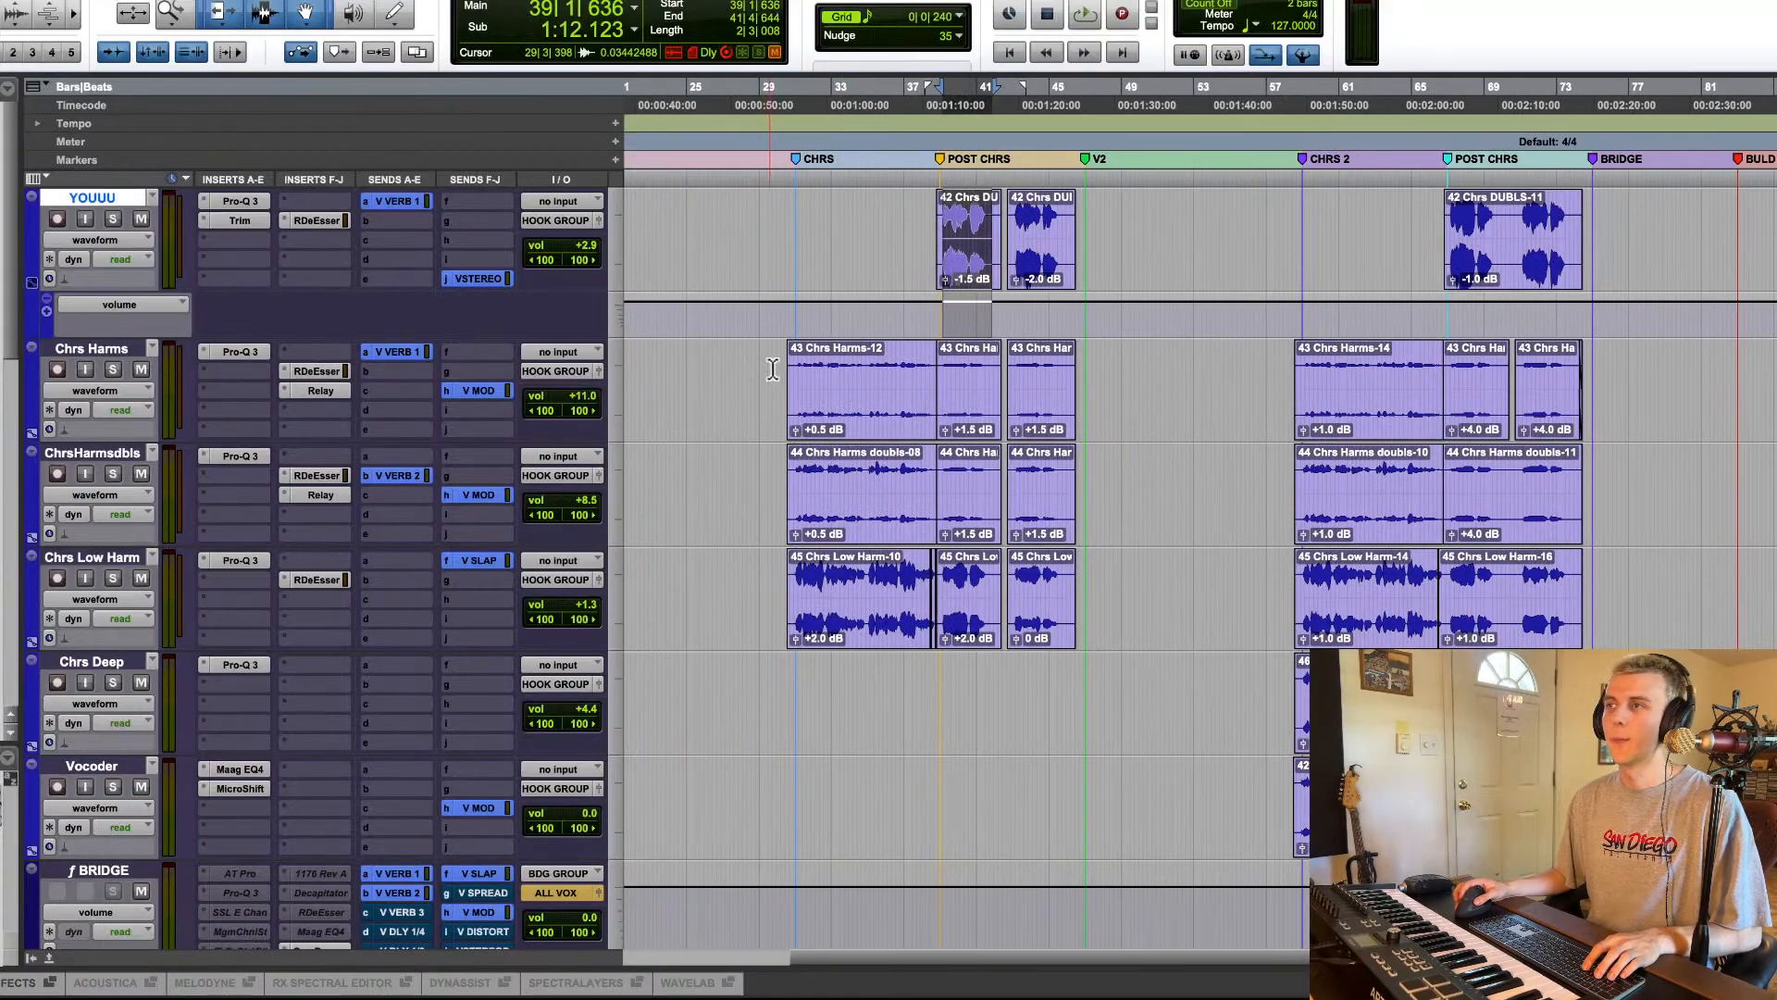
left_click(861, 420)
left_click(864, 514, "shift")
left_click(859, 638, "shift")
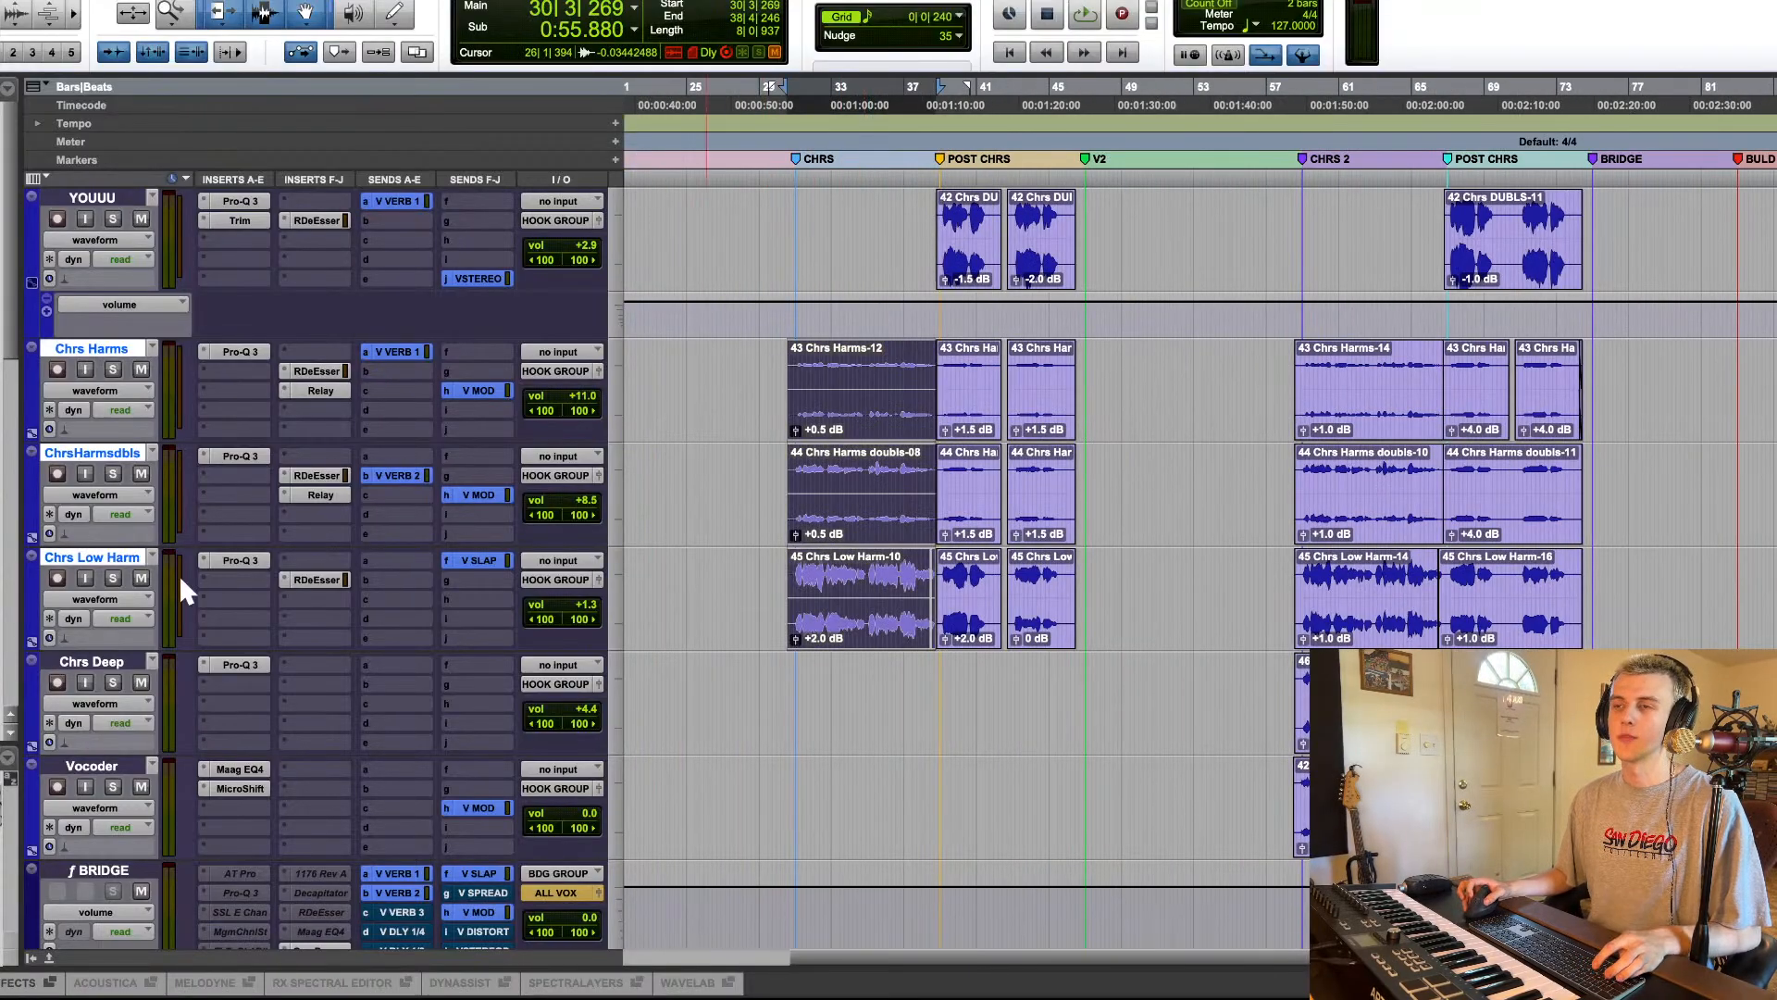
Step: Solo the three selected harmony tracks, play the first chorus and release their solos during playback
left_click(113, 580)
key("space")
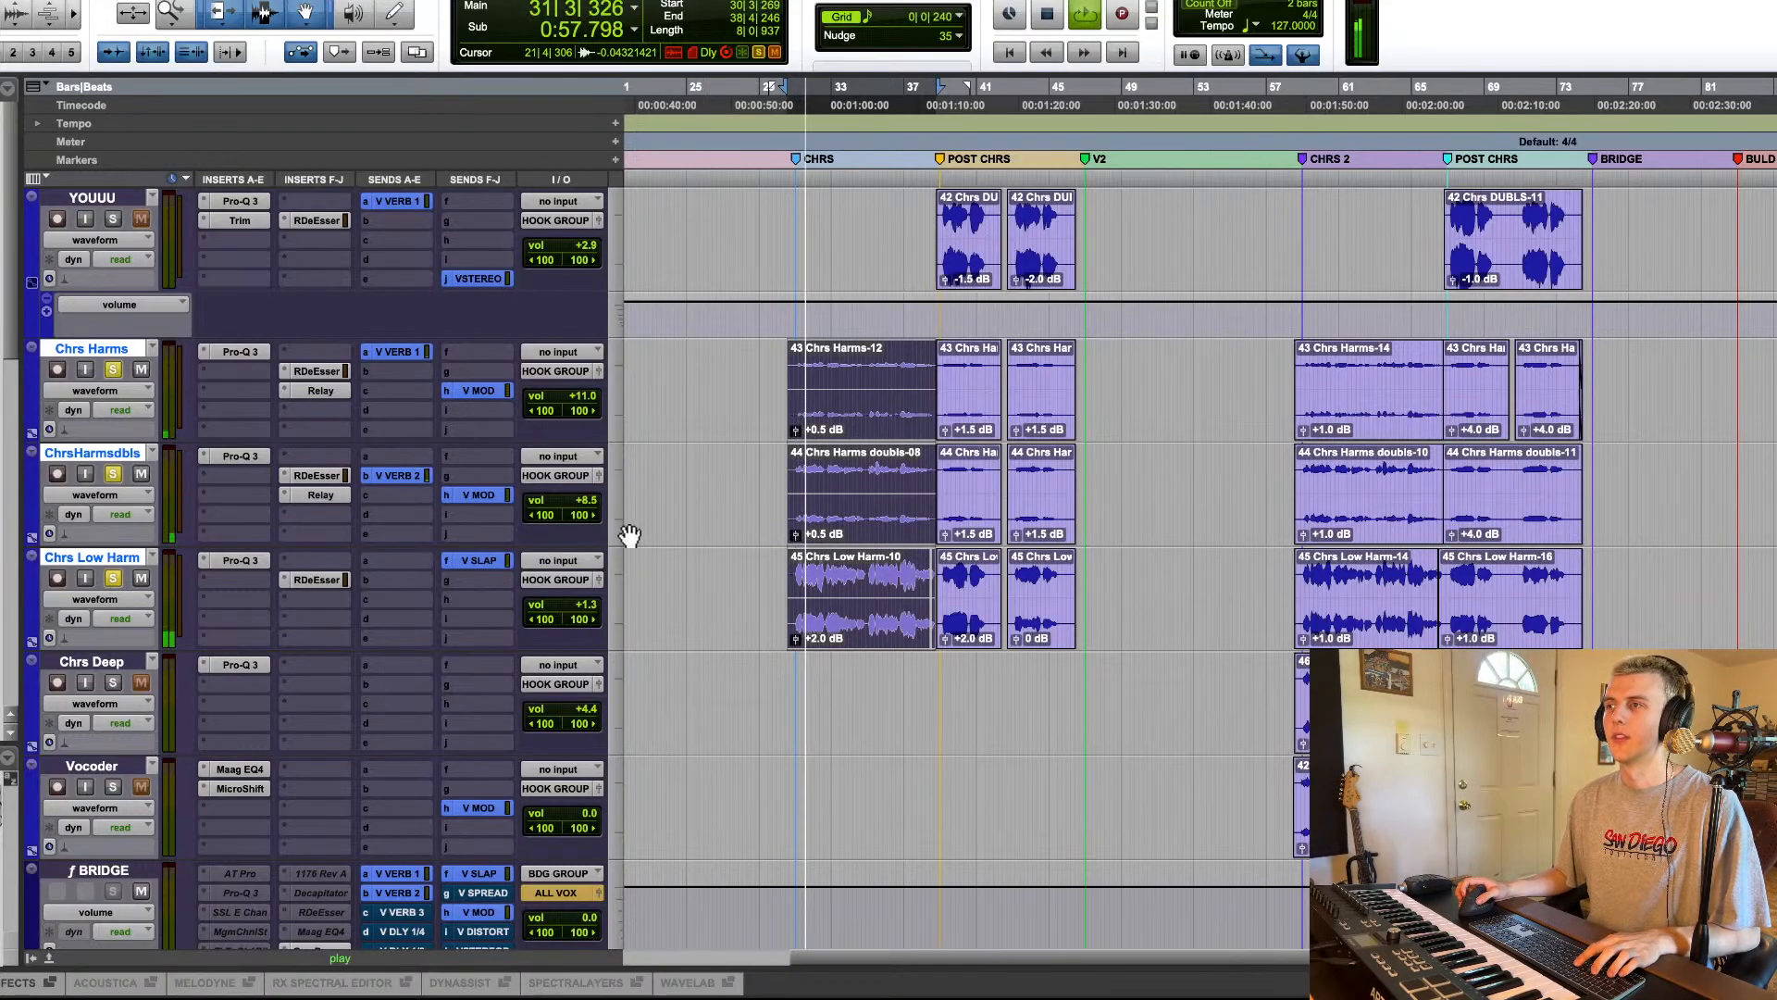
key("ctrl+bracketright")
left_click(114, 579)
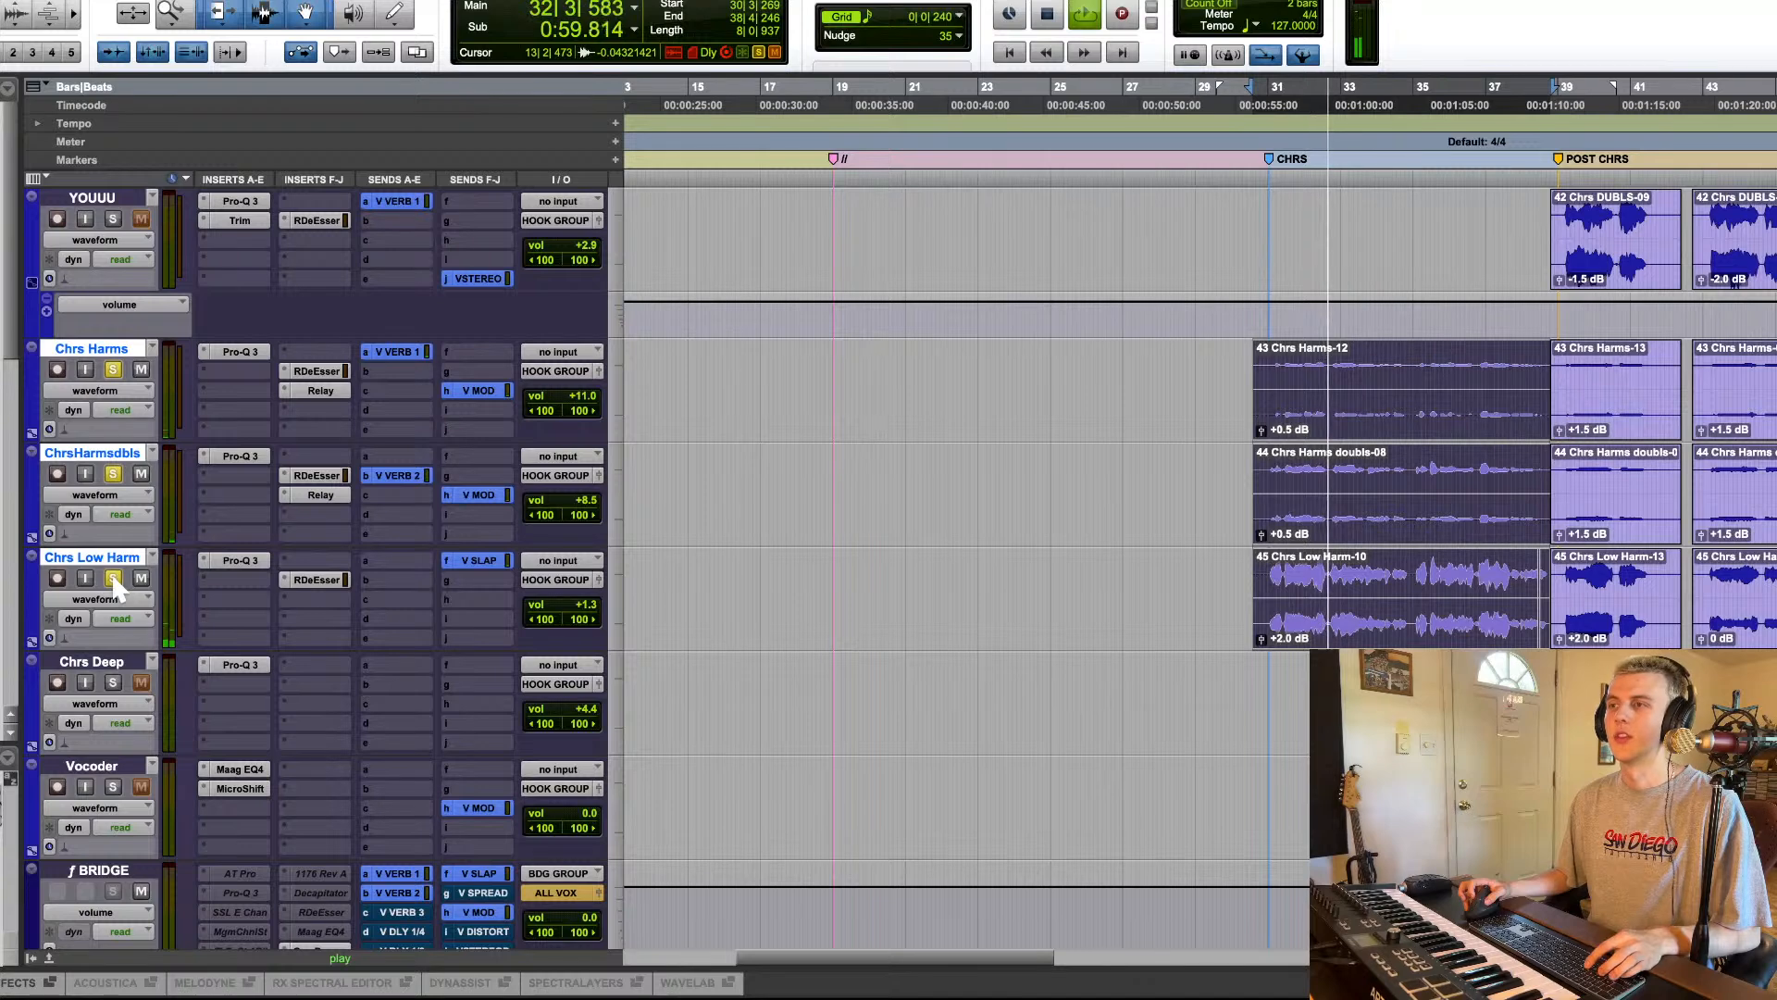
scroll(751, 441, "right", 3)
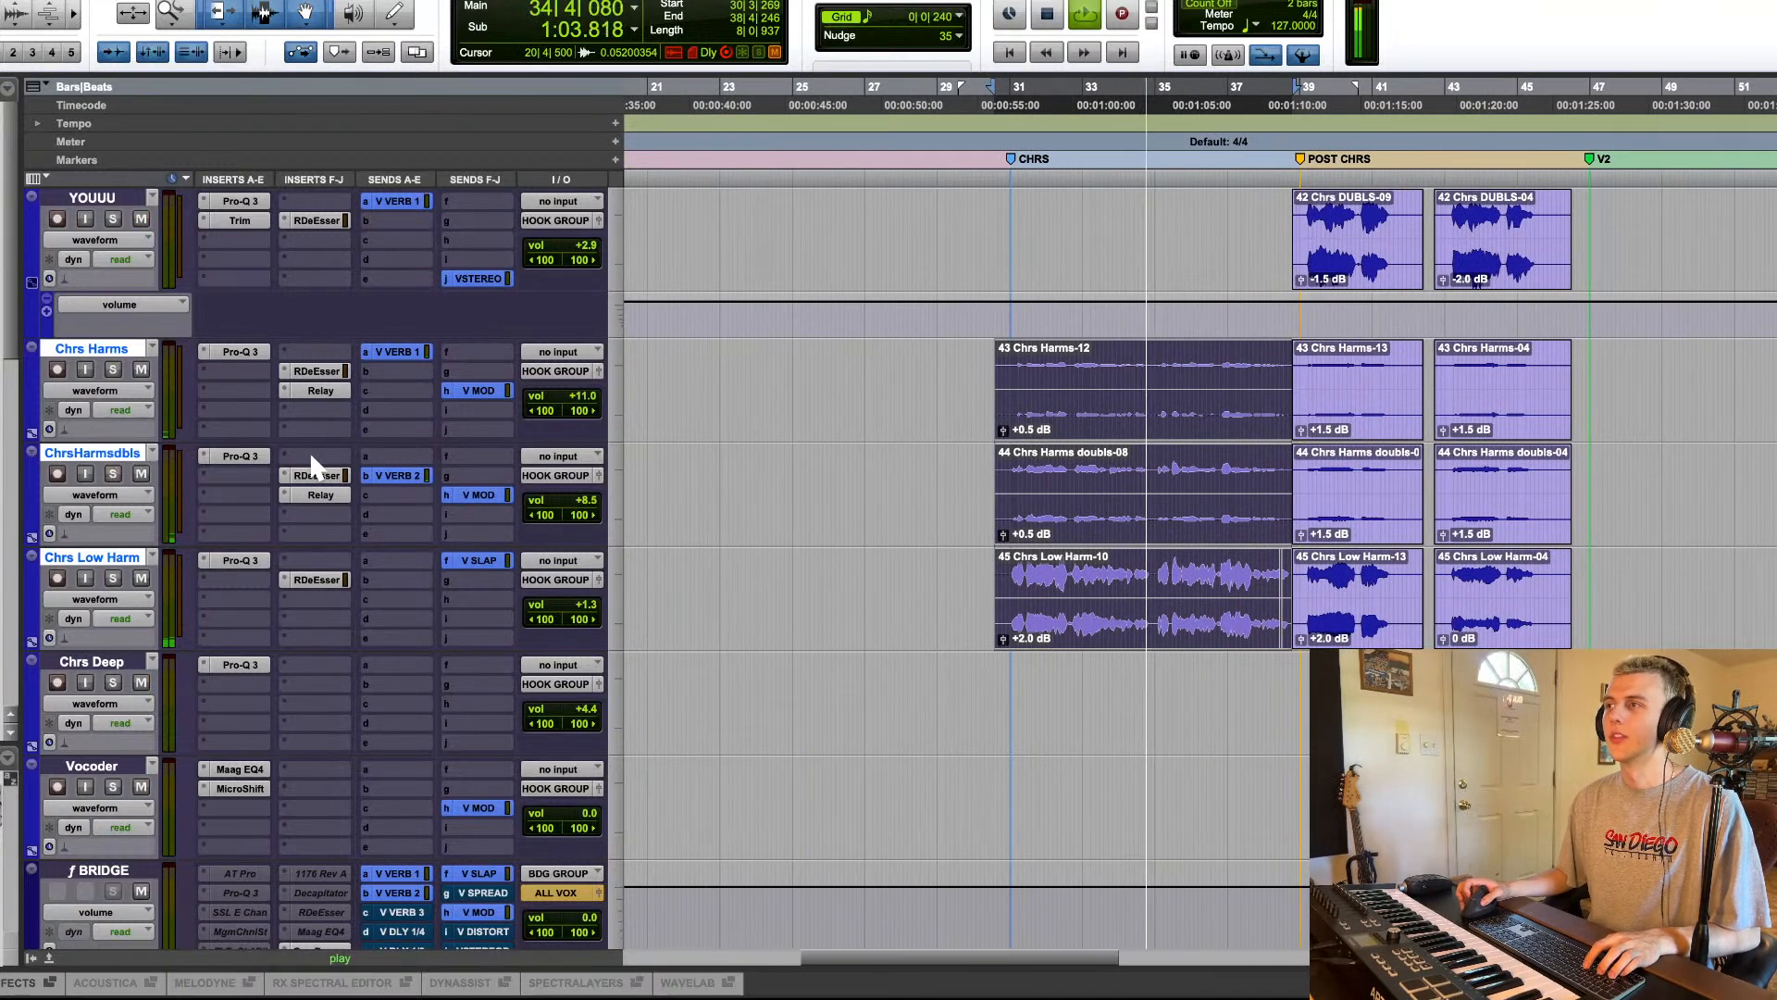
Step: Open the Relay inserts on ChrsHarmsdbls and Chrs Harms to compare their panning, stopping playback
left_click(304, 496)
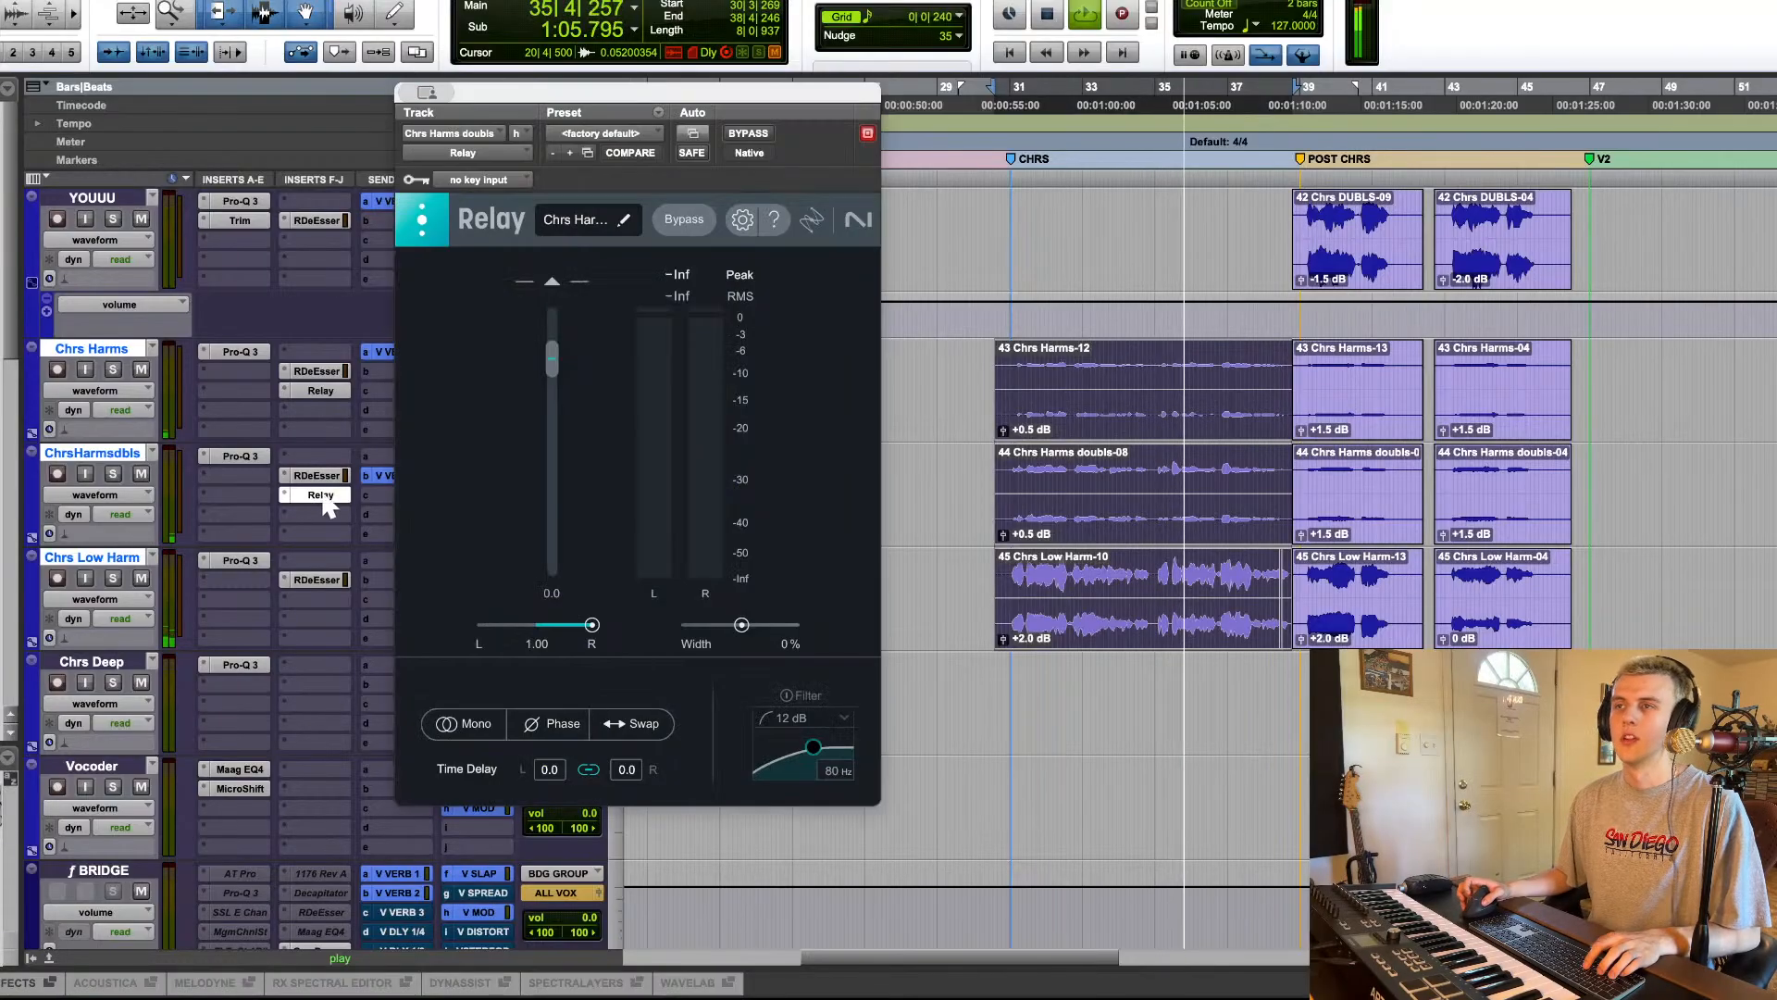
key("space")
left_click(334, 391)
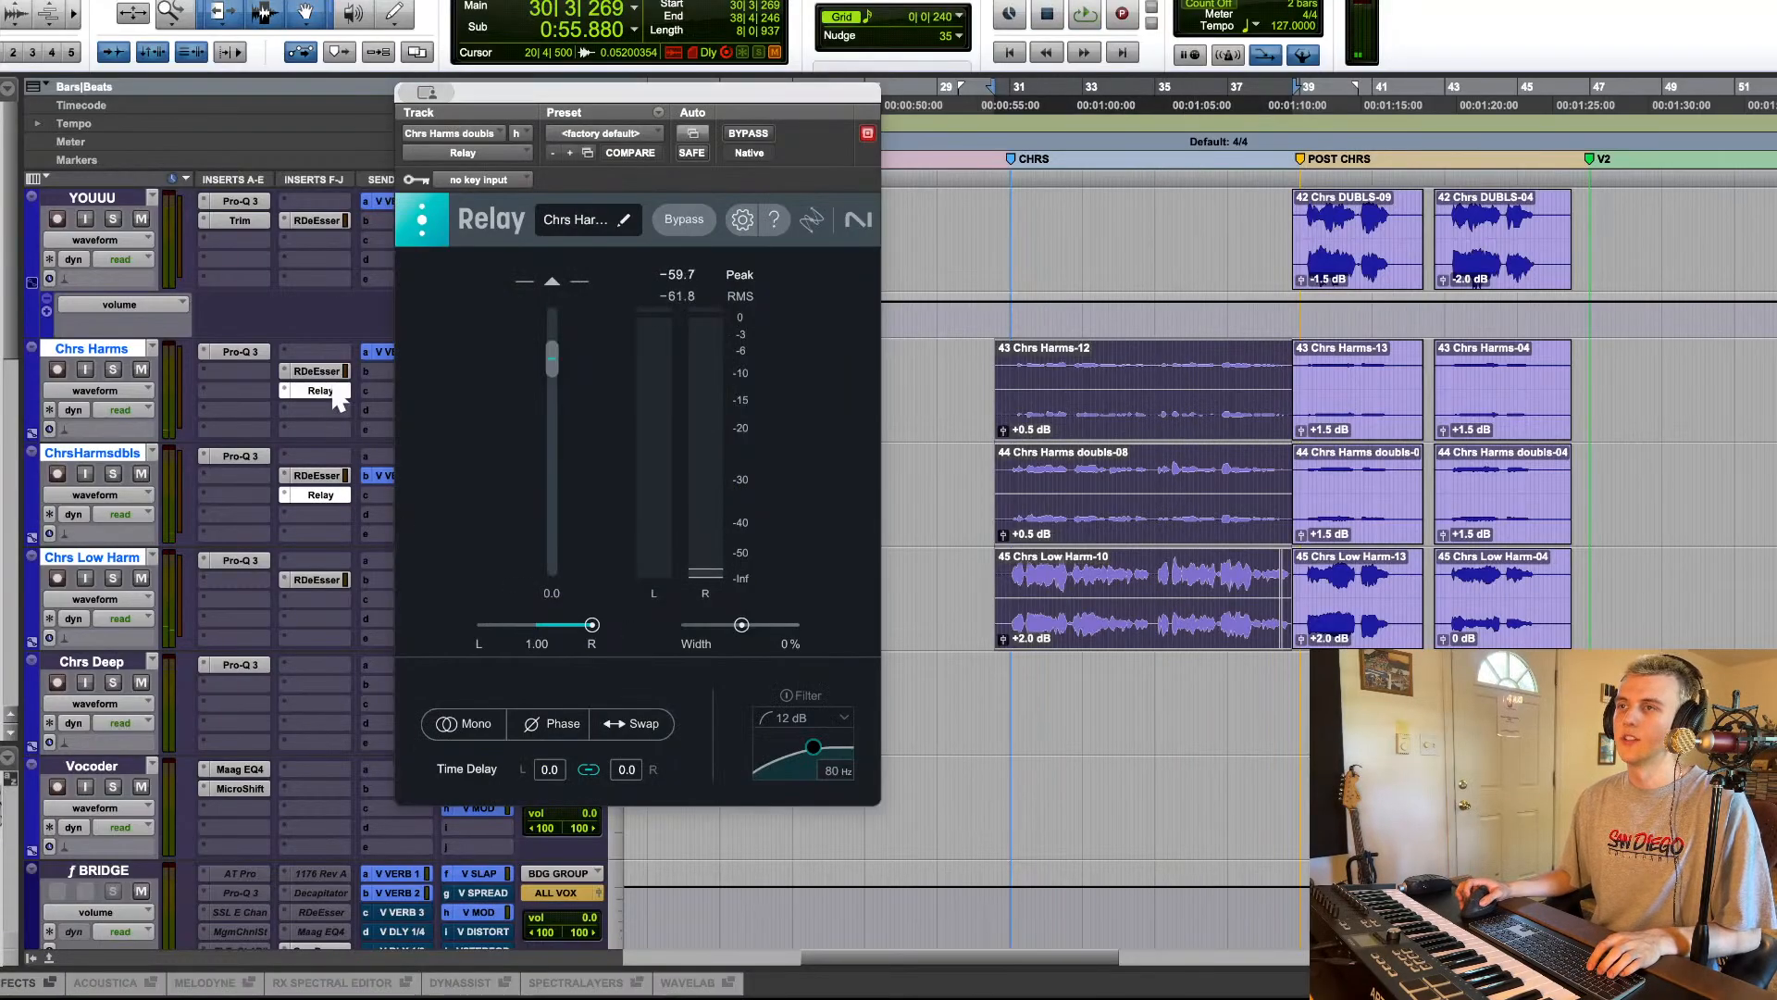
Step: Close the Relay window and check the Pro-Q 3 inserts on Chrs Harms, ChrsHarmsdbls and Chrs Low Harm
left_click(338, 396)
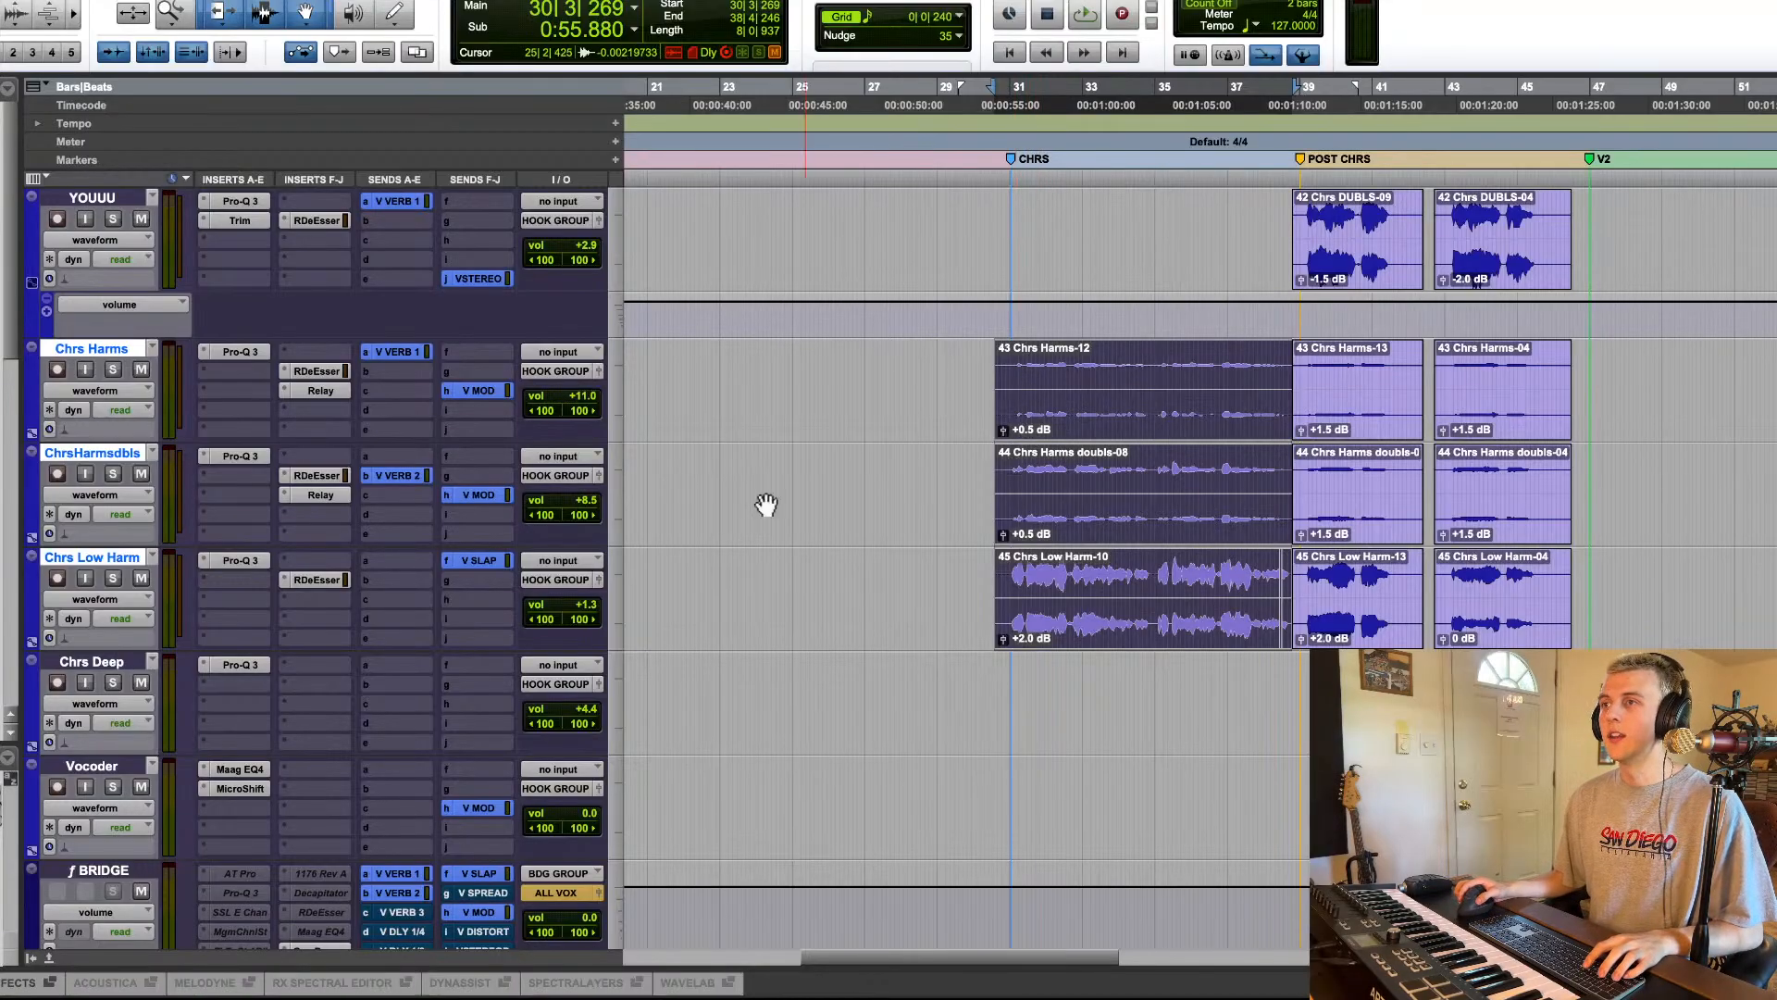
scroll(1015, 479, "right", 3)
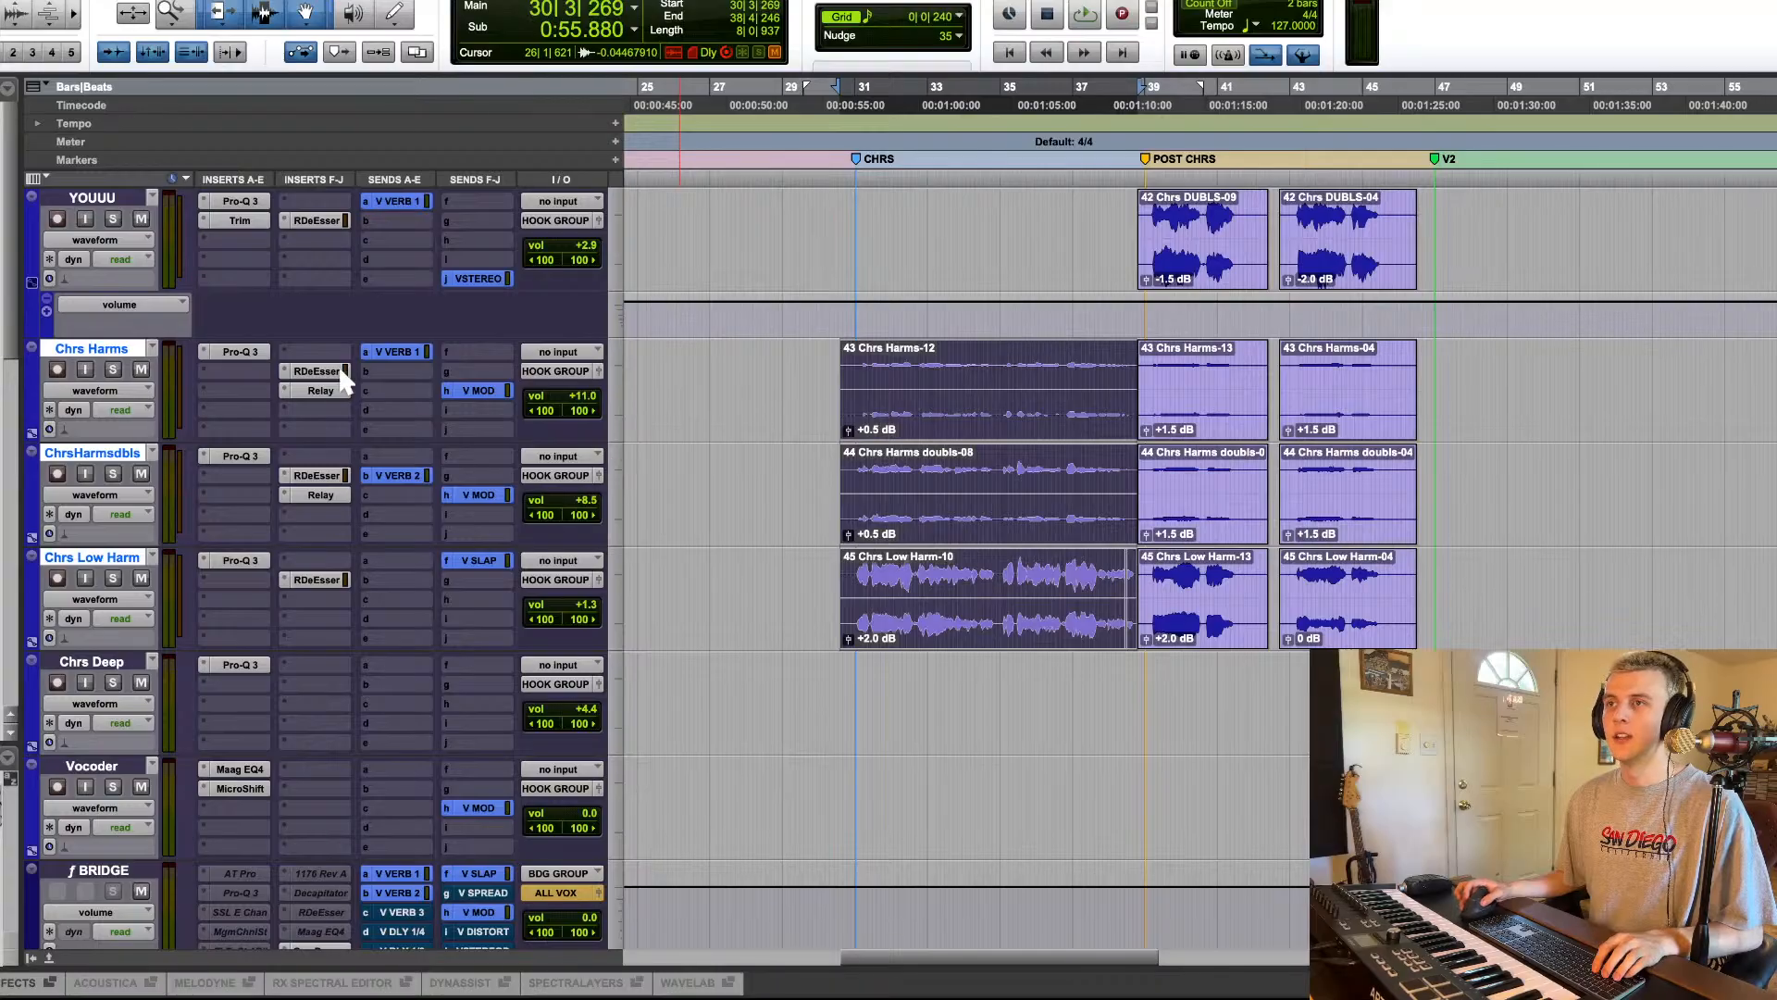
left_click(264, 353)
left_click(261, 355)
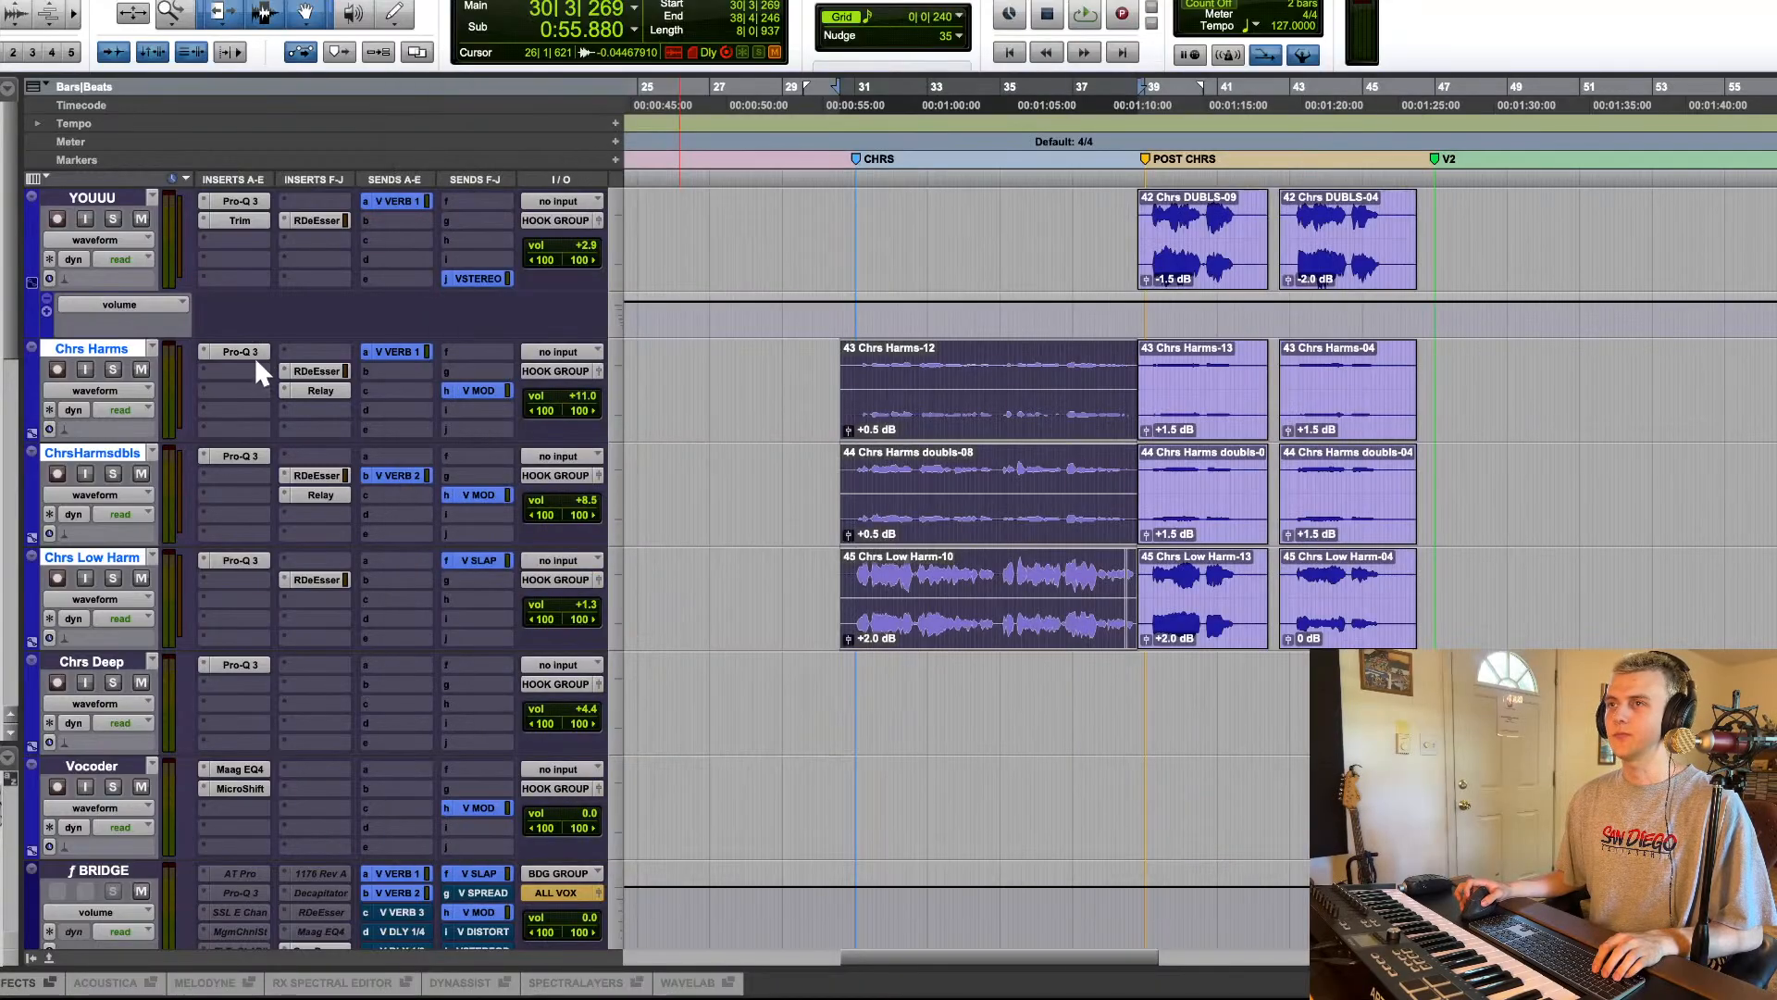
left_click(242, 459)
left_click(240, 457)
left_click(239, 474)
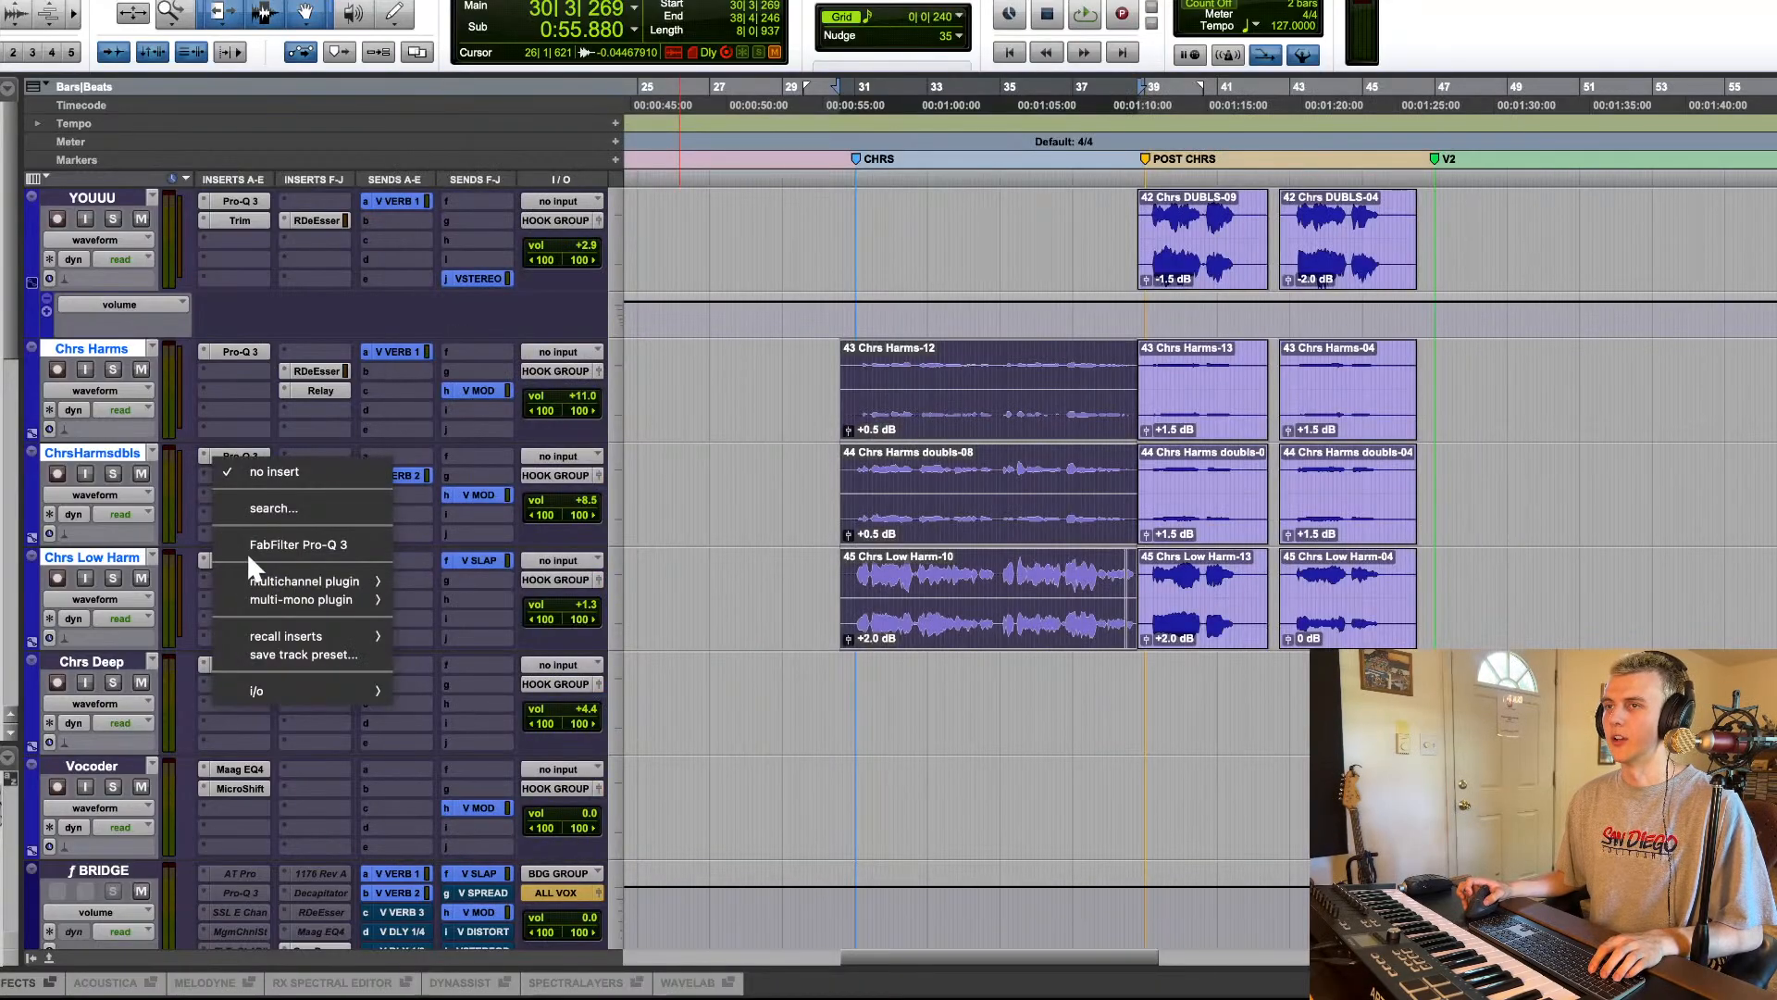
left_click(278, 544)
left_click(240, 560)
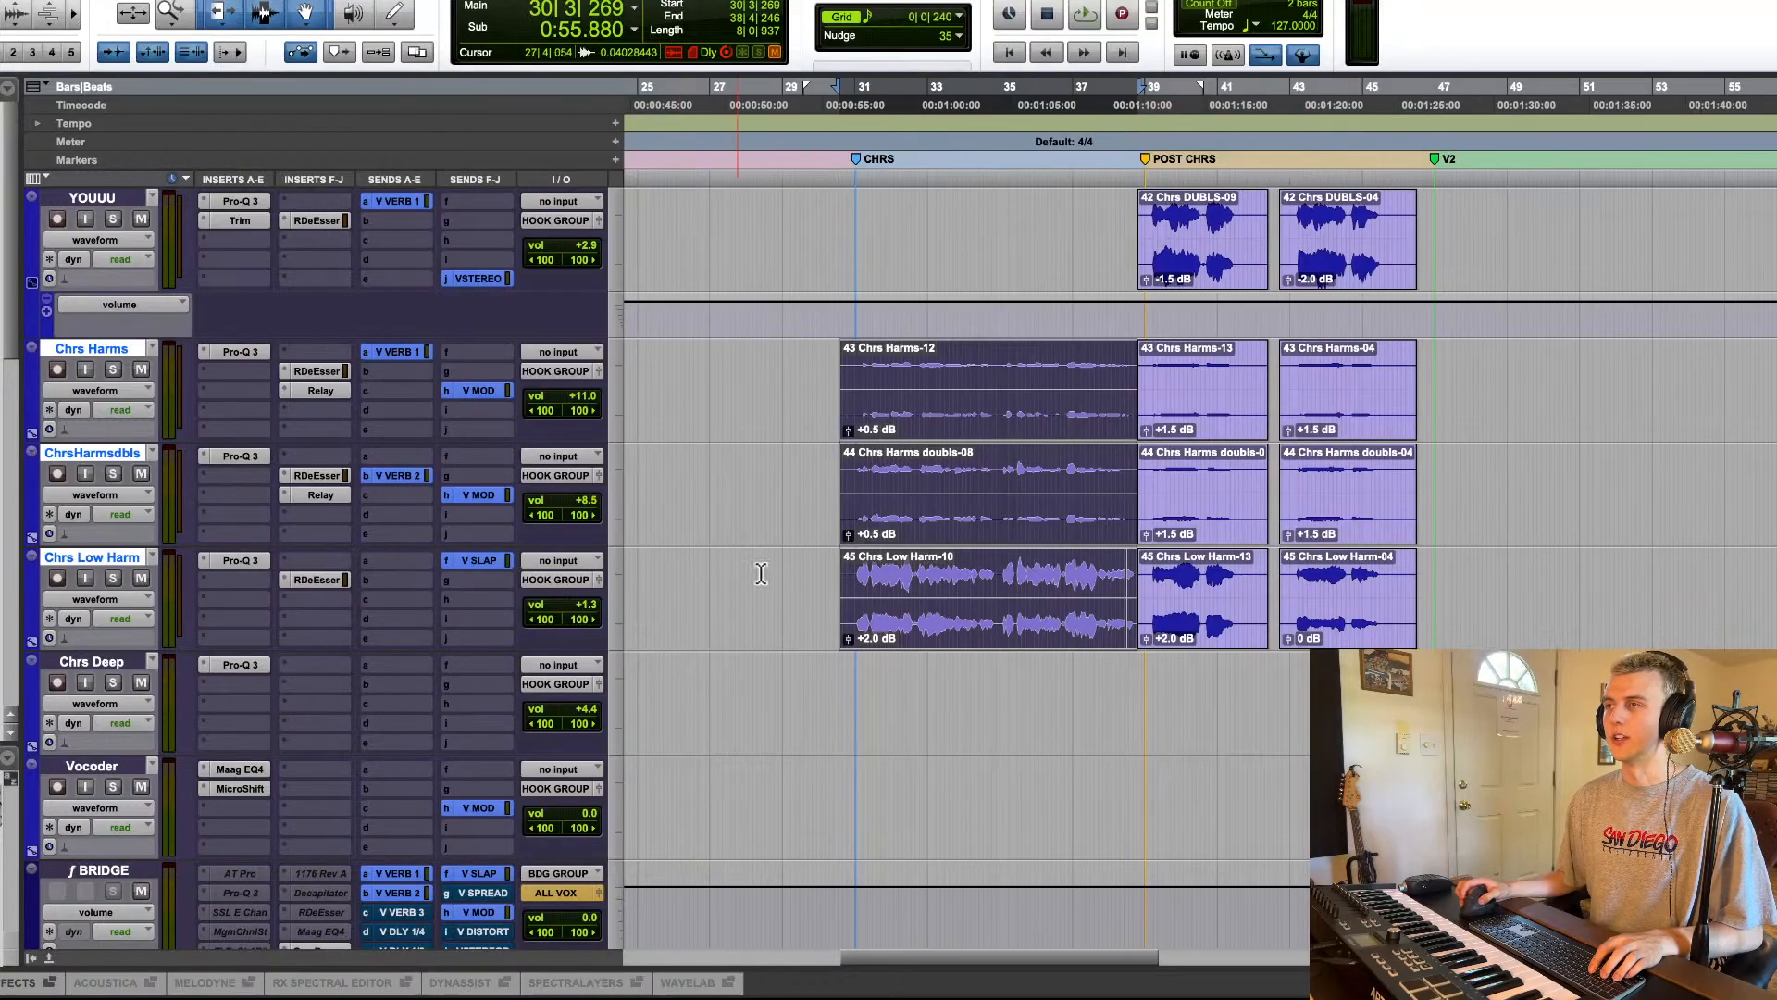
Step: Select the second-chorus and post-chorus clips on Chrs Deep, play them with the track soloed and stop playback
key("e")
key("e")
key("r")
key("r")
scroll(1089, 599, "right", 3)
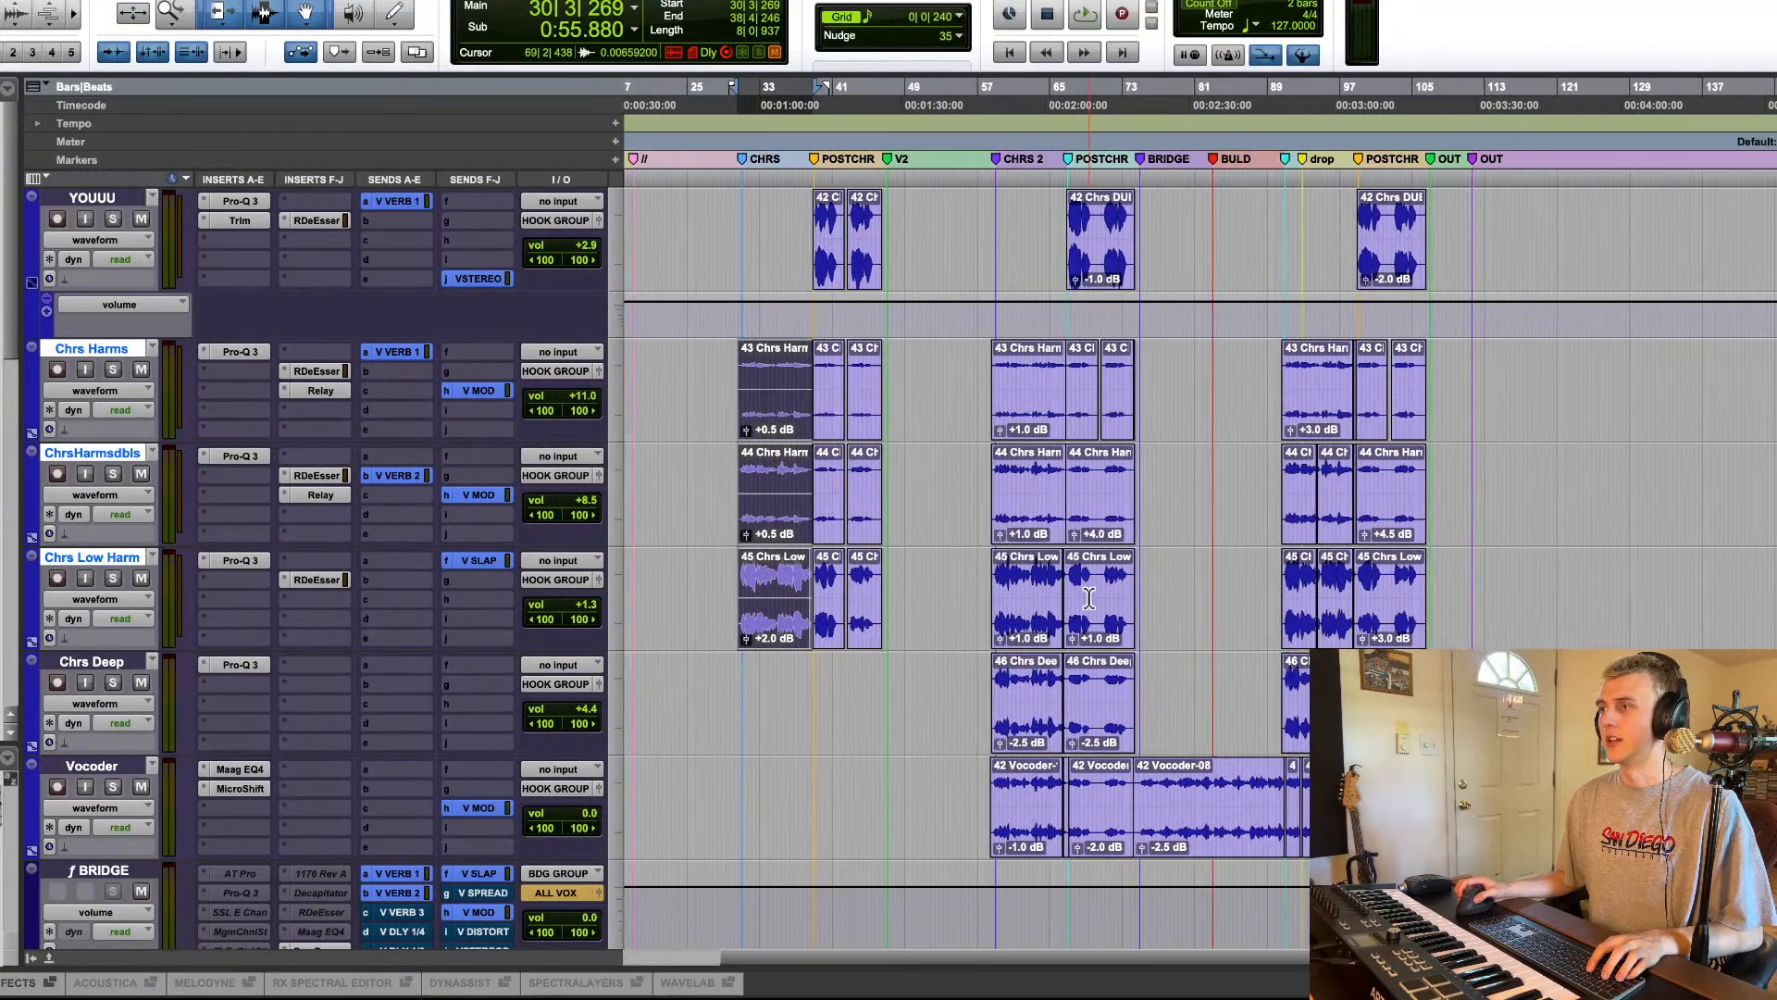
left_click(1018, 736)
left_click(1095, 730, "shift")
key("space")
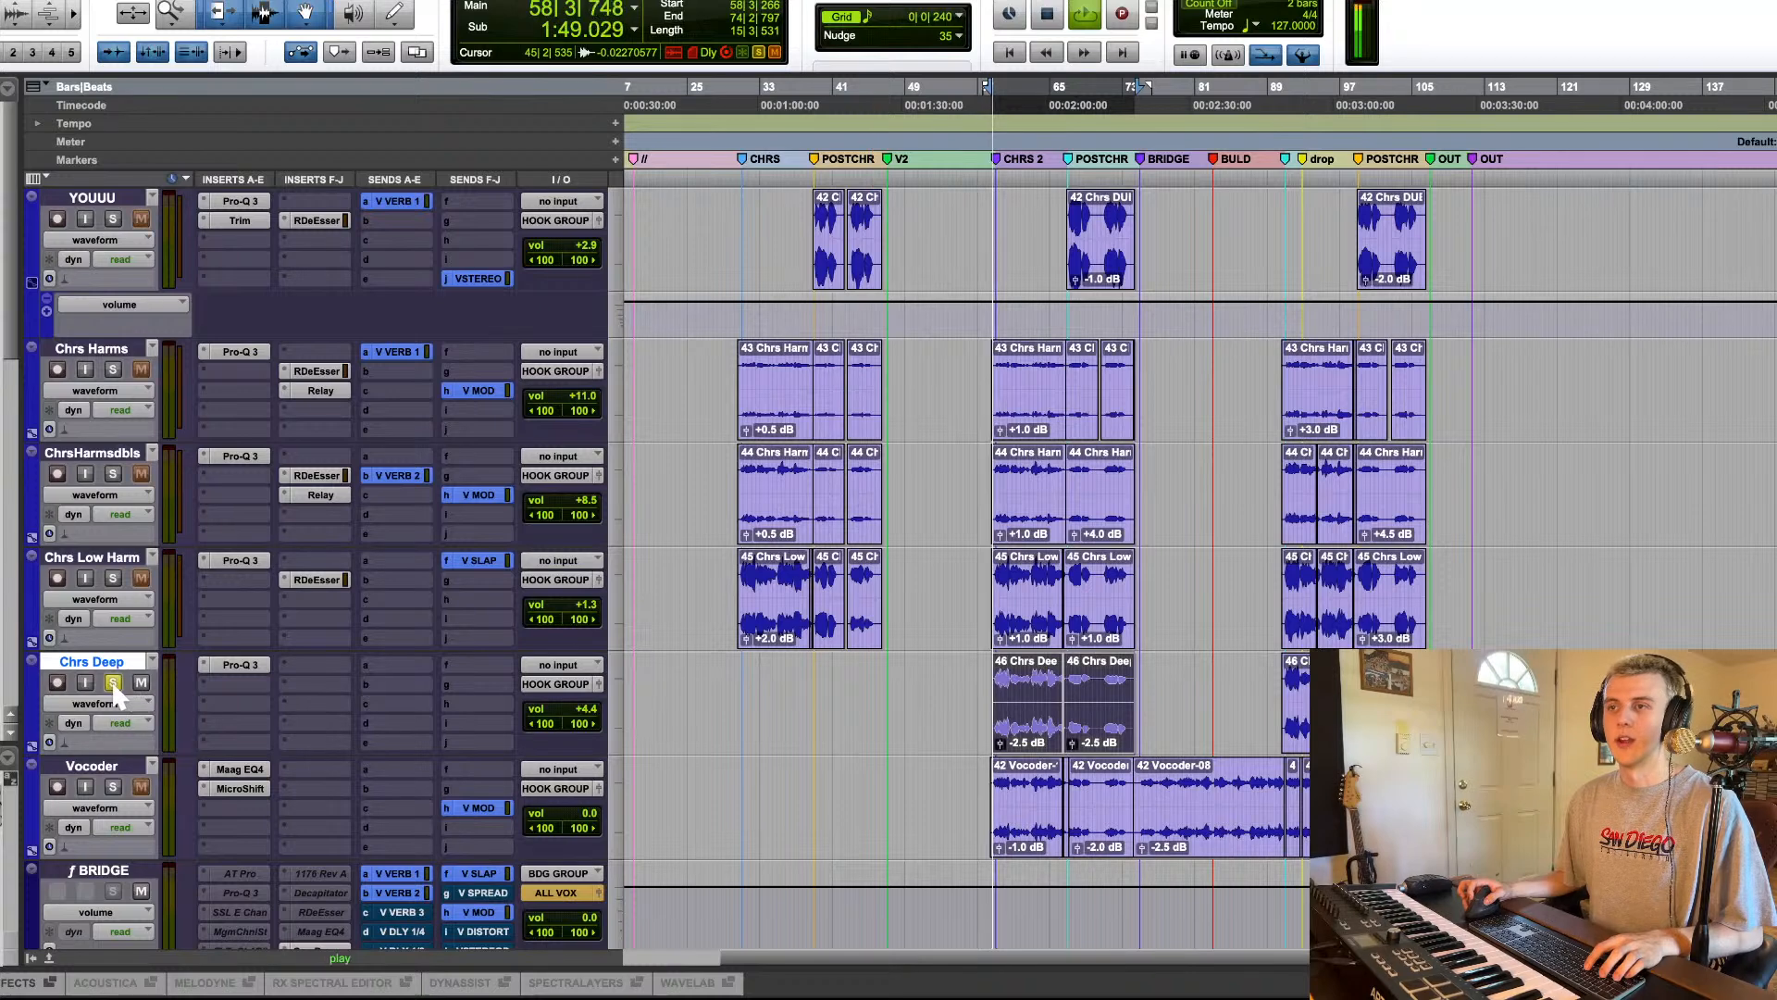
key("space")
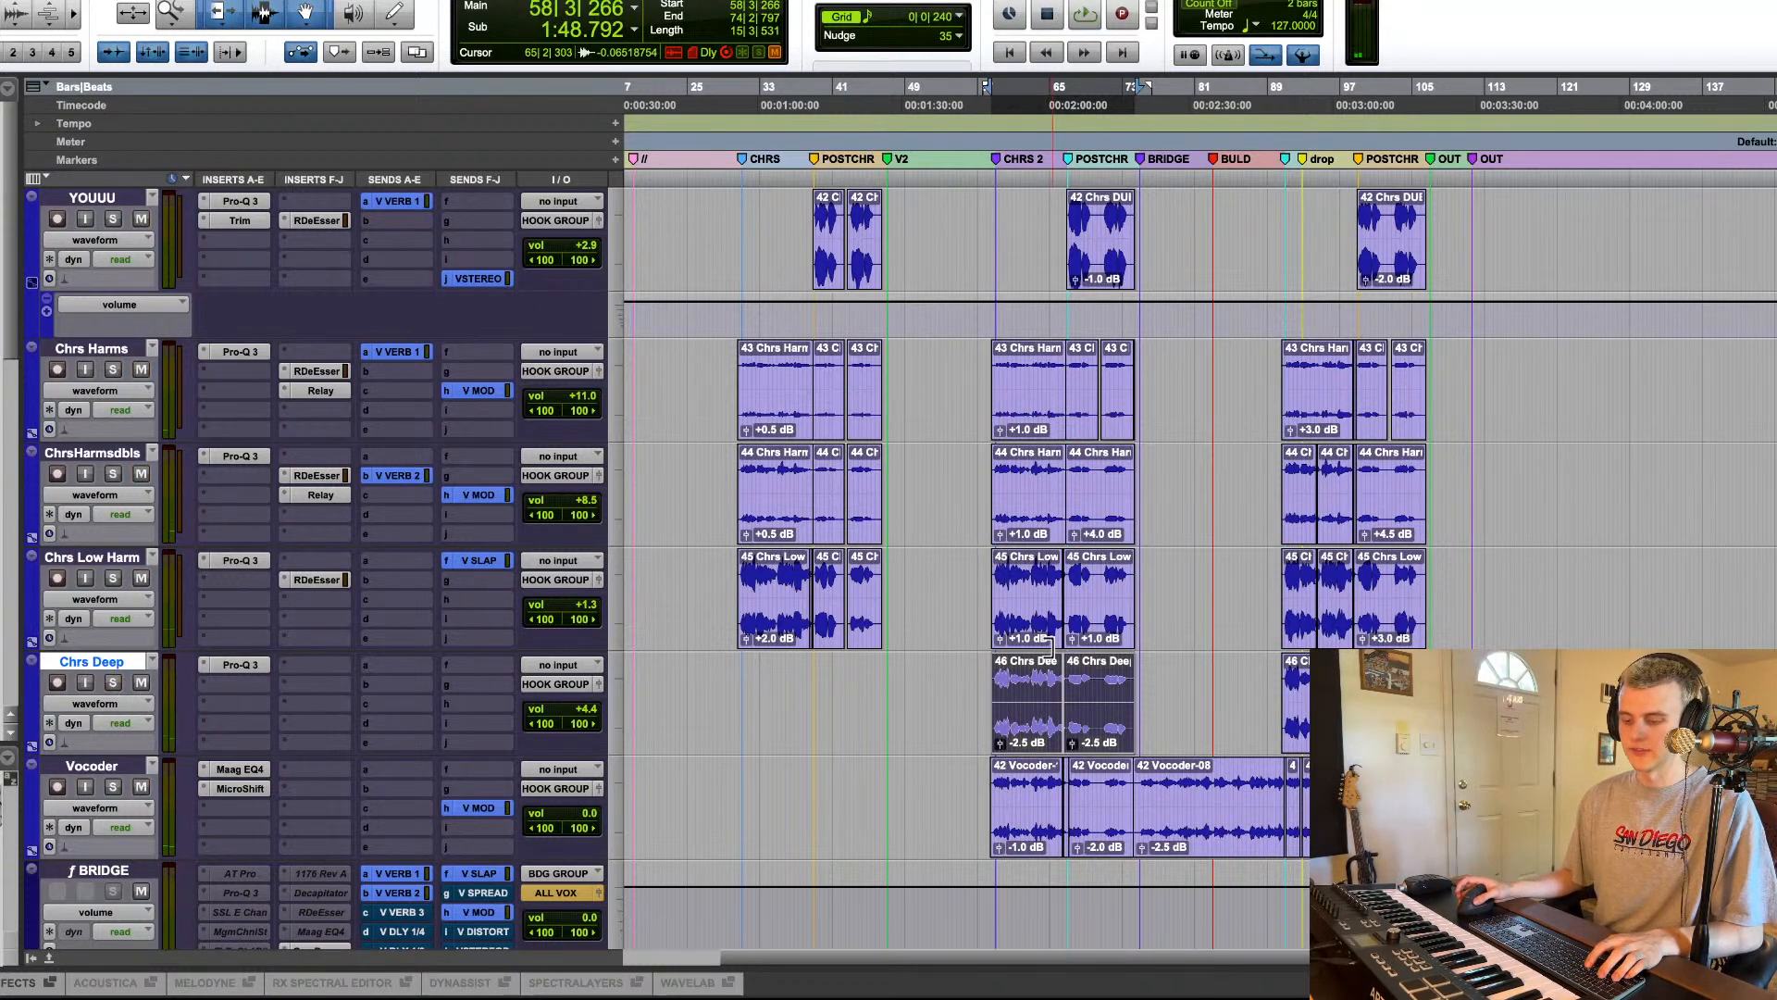
Step: Play the second chorus again from the Chrs Deep selection with its solo released, and stop playback
key("super+bracketright")
key("super+bracketright")
key("space")
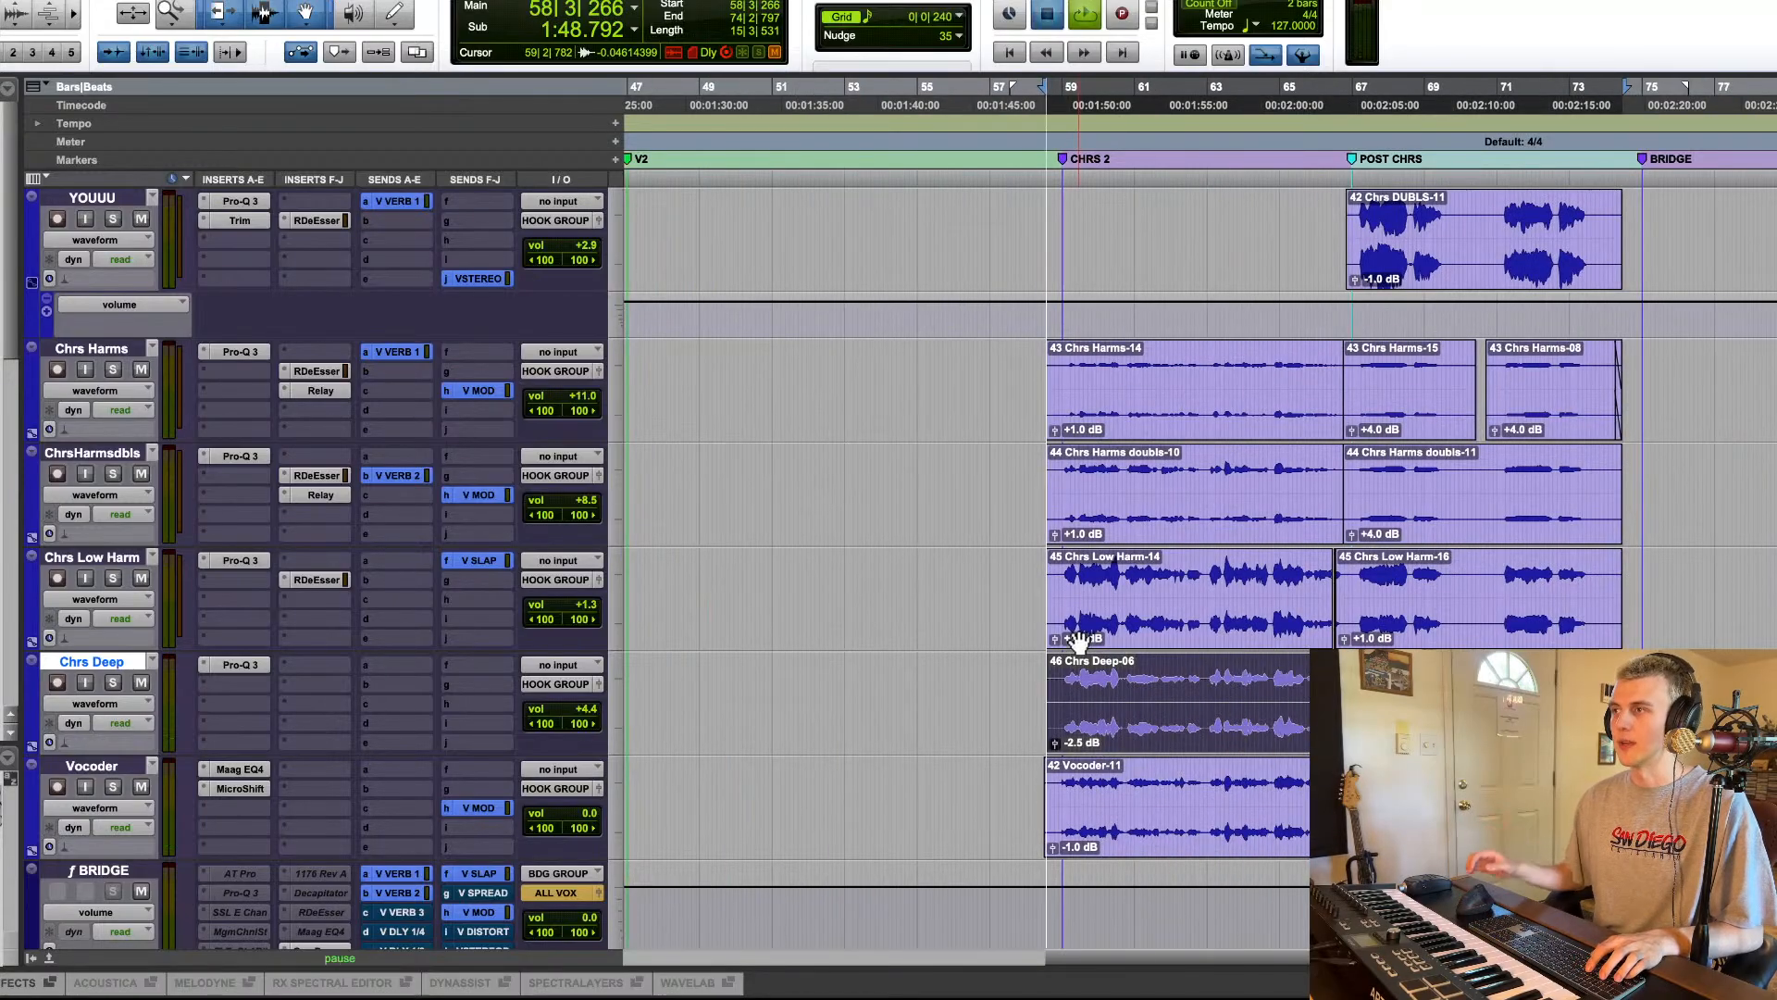
scroll(1078, 639, "right", 5)
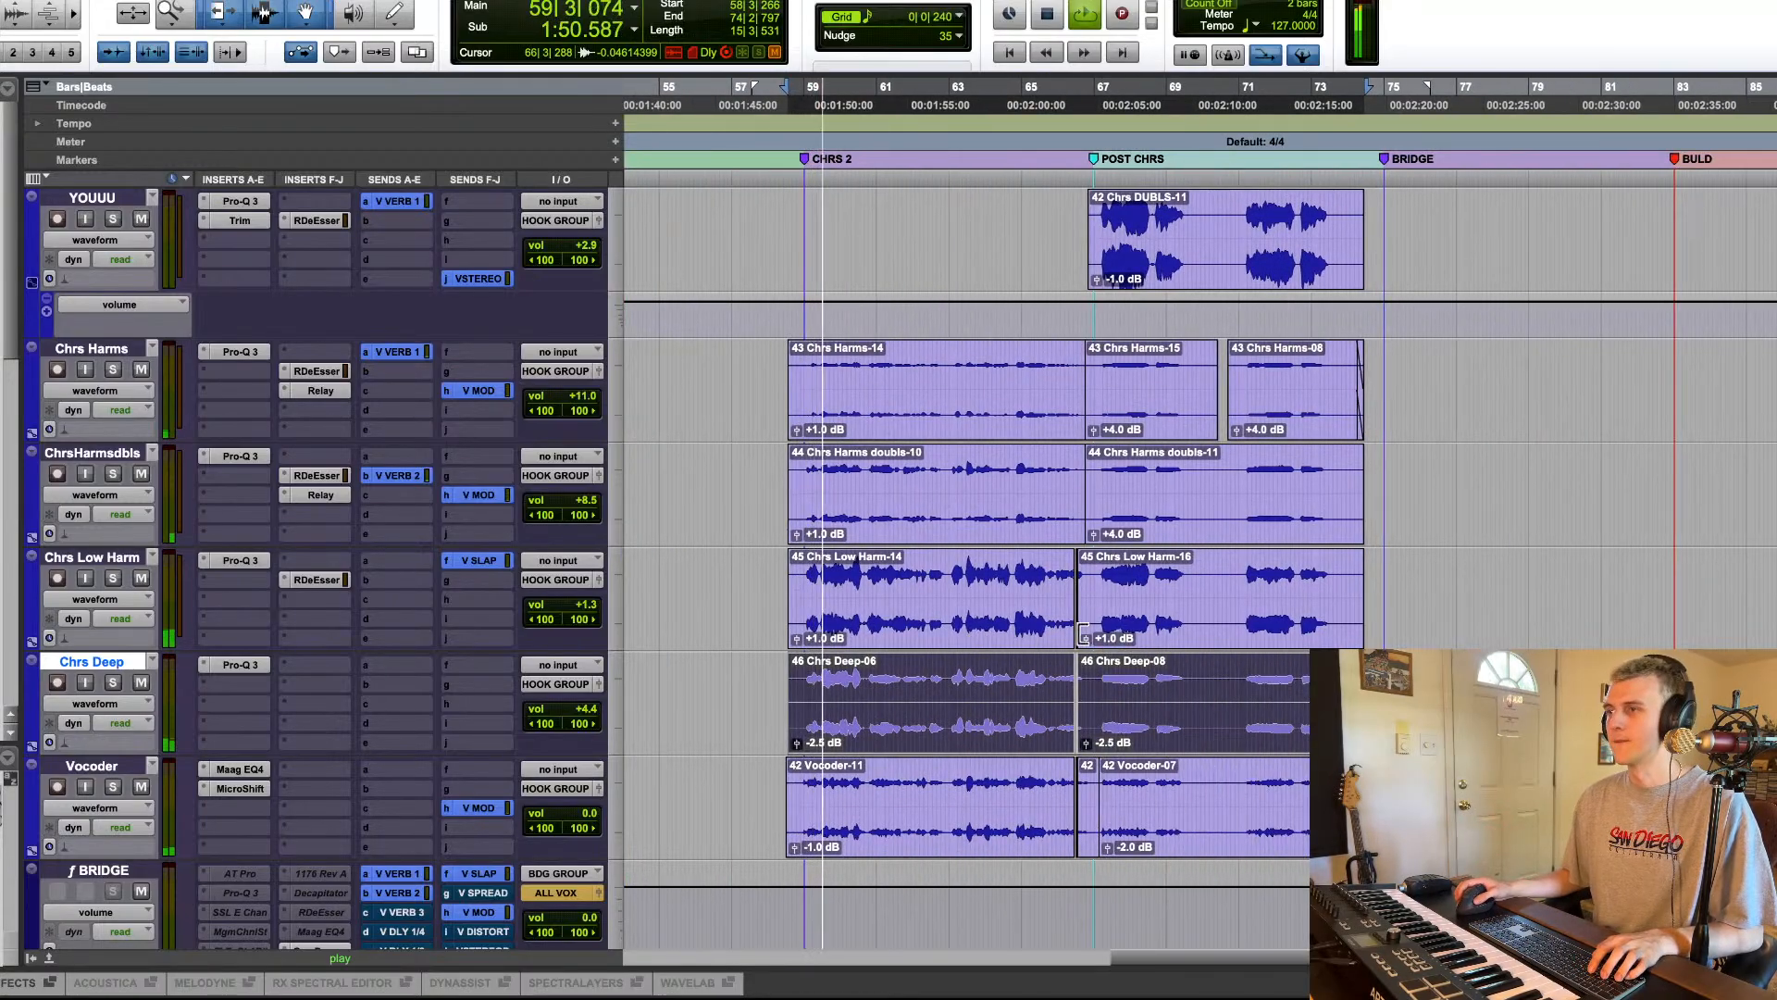
scroll(1079, 635, "right", 3)
key("ctrl+e")
key("ctrl+e")
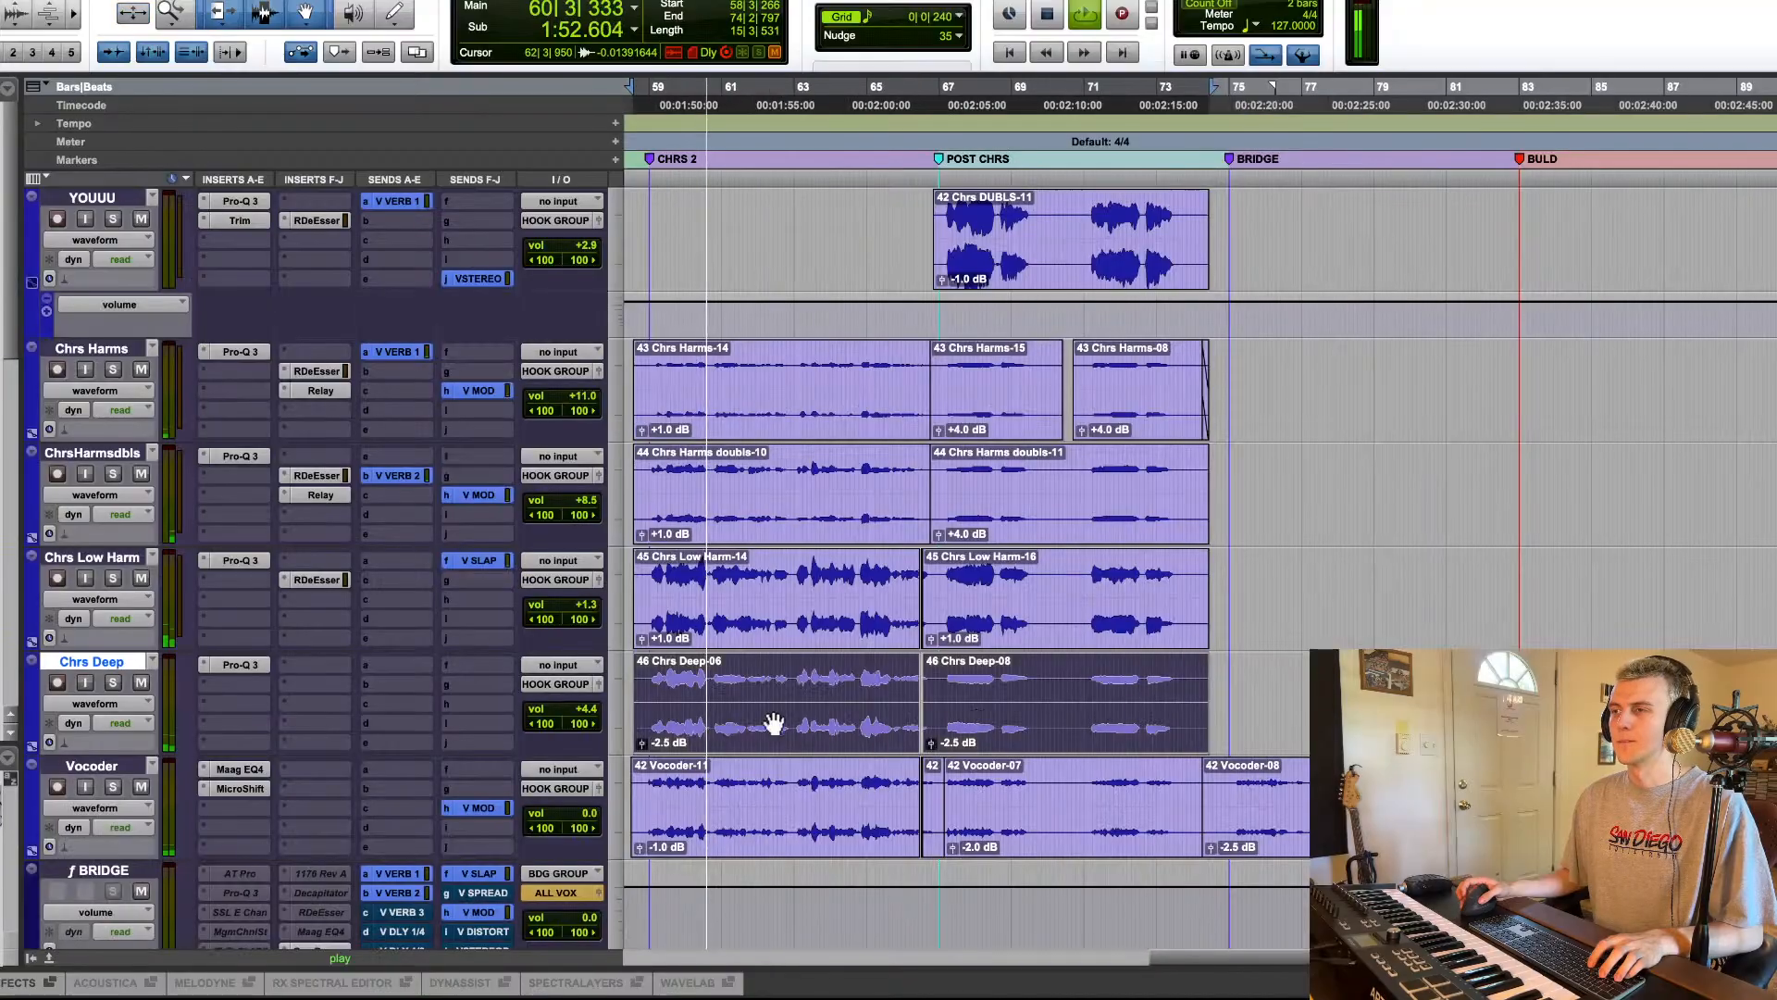
key("space")
Step: Play the second chorus with Vocoder soloed, compare its MicroShift insert bypassed and active, then close the plug-in and release the solo
left_click(675, 783)
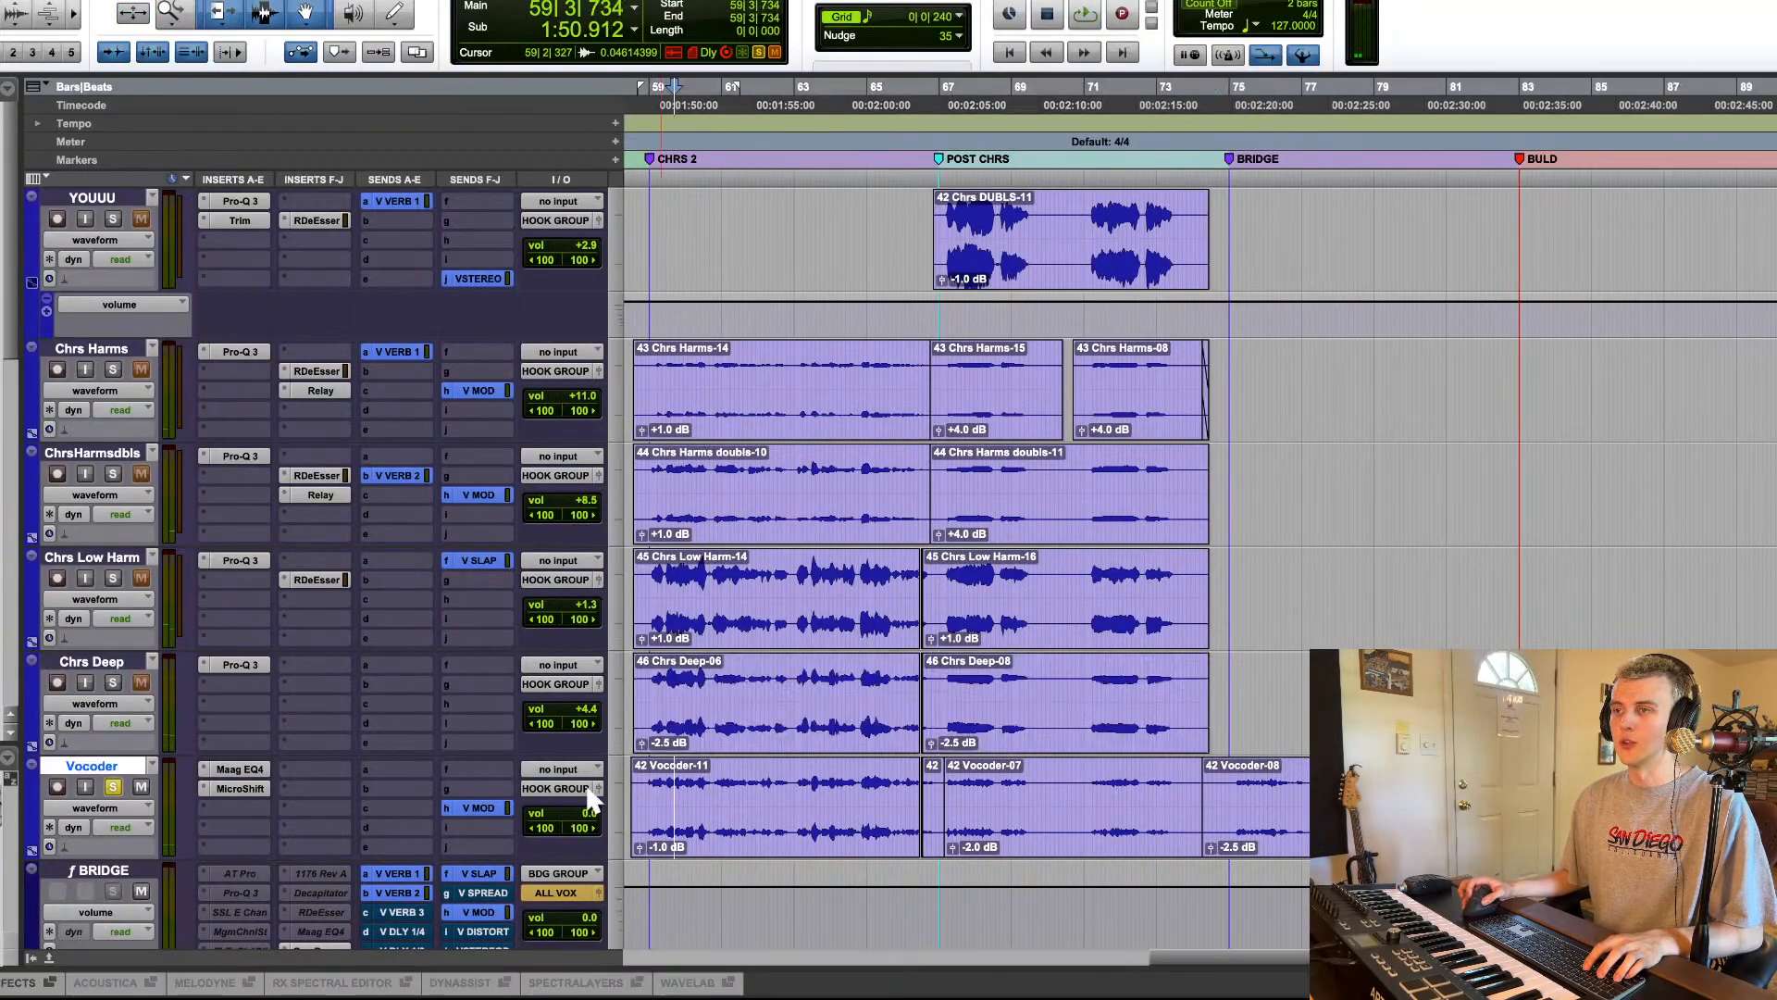
left_click(243, 789)
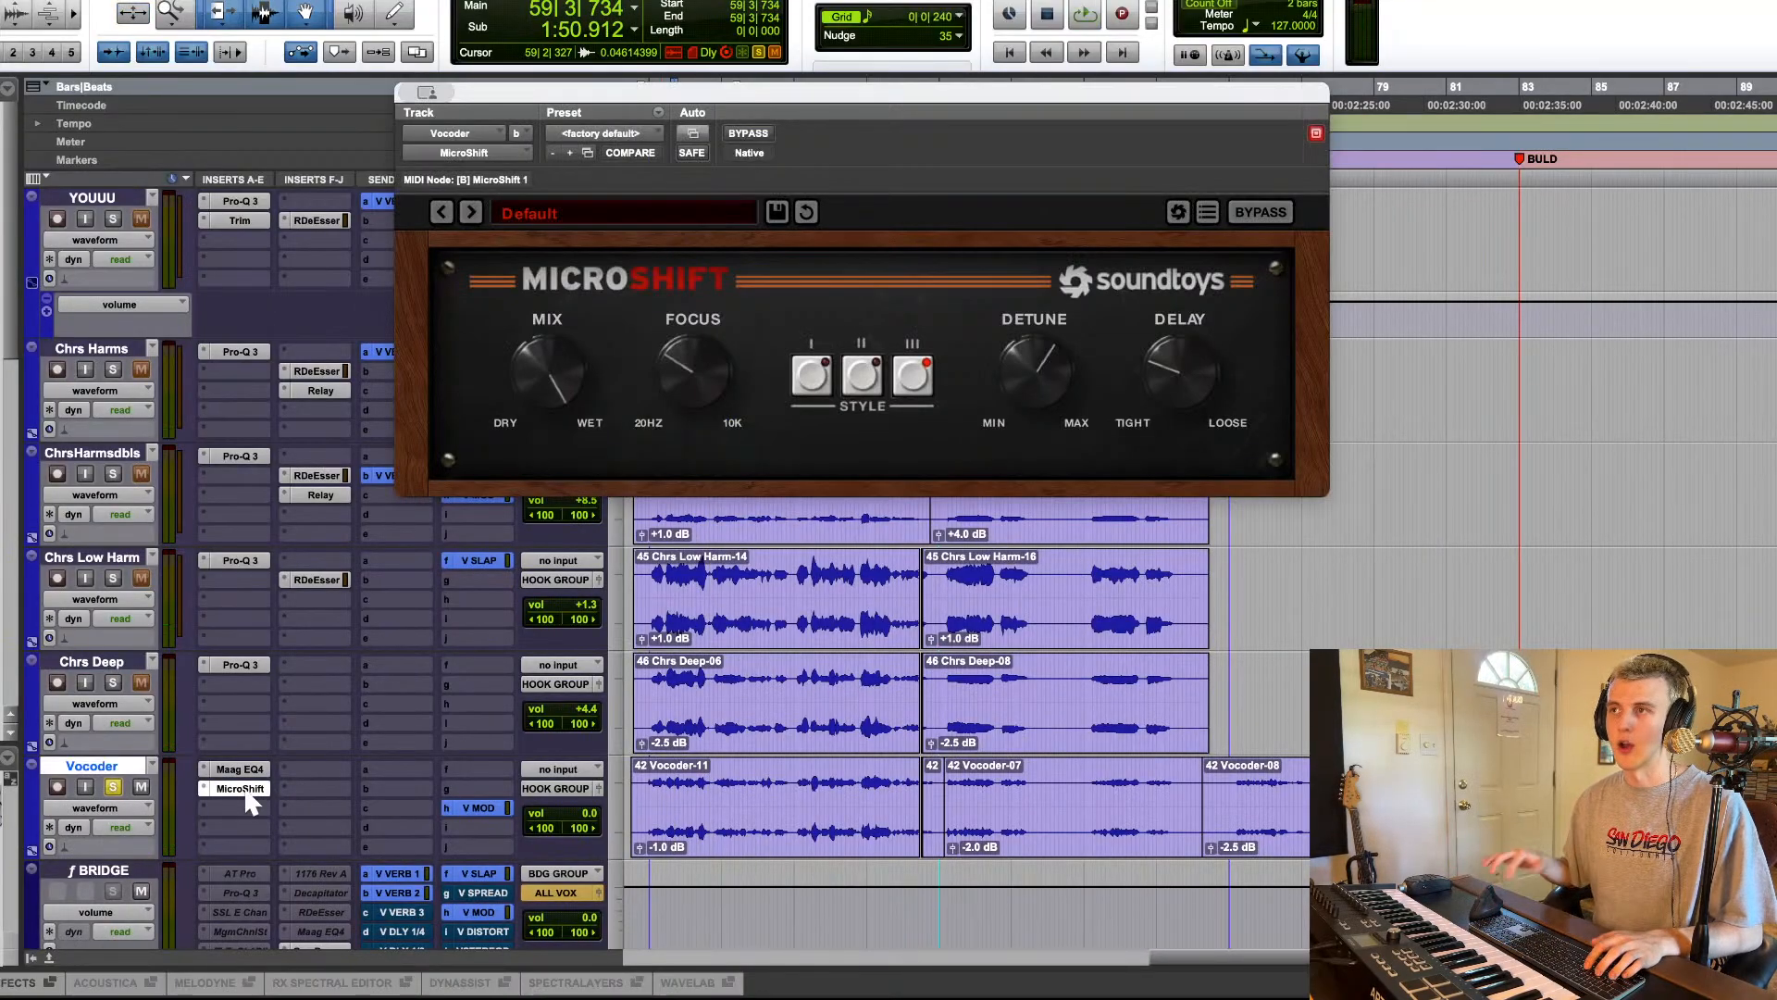
key("space")
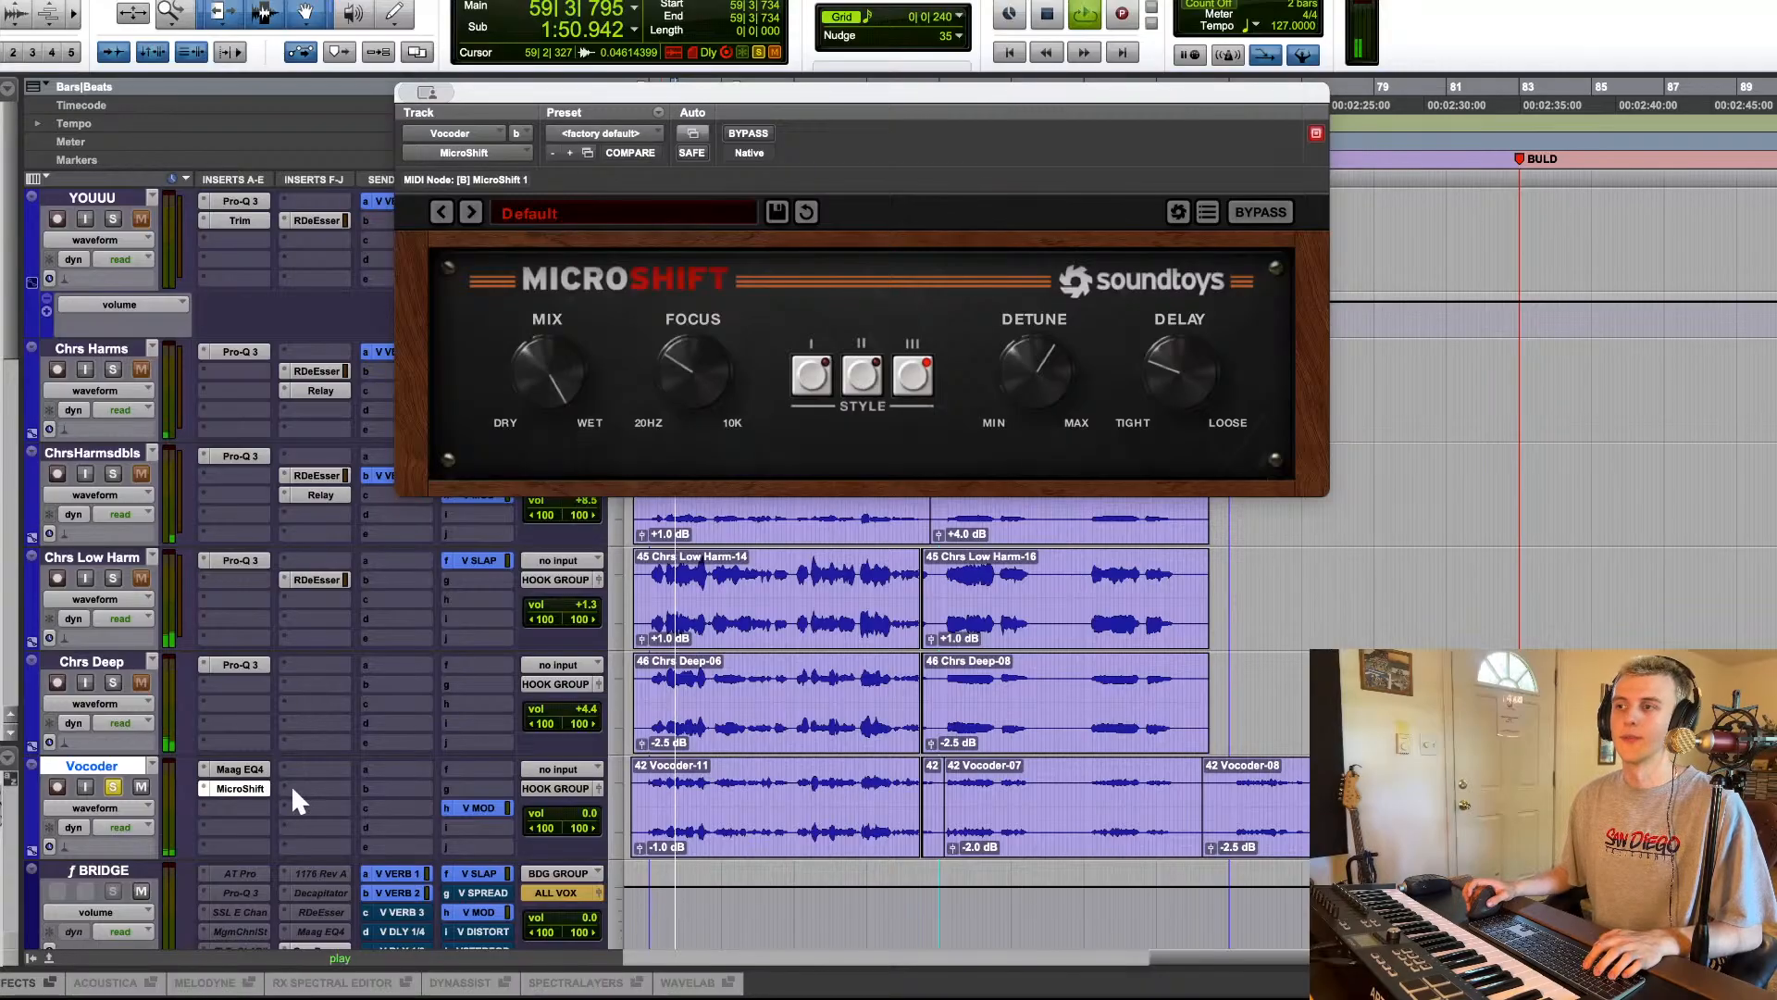
left_click(242, 788, "super")
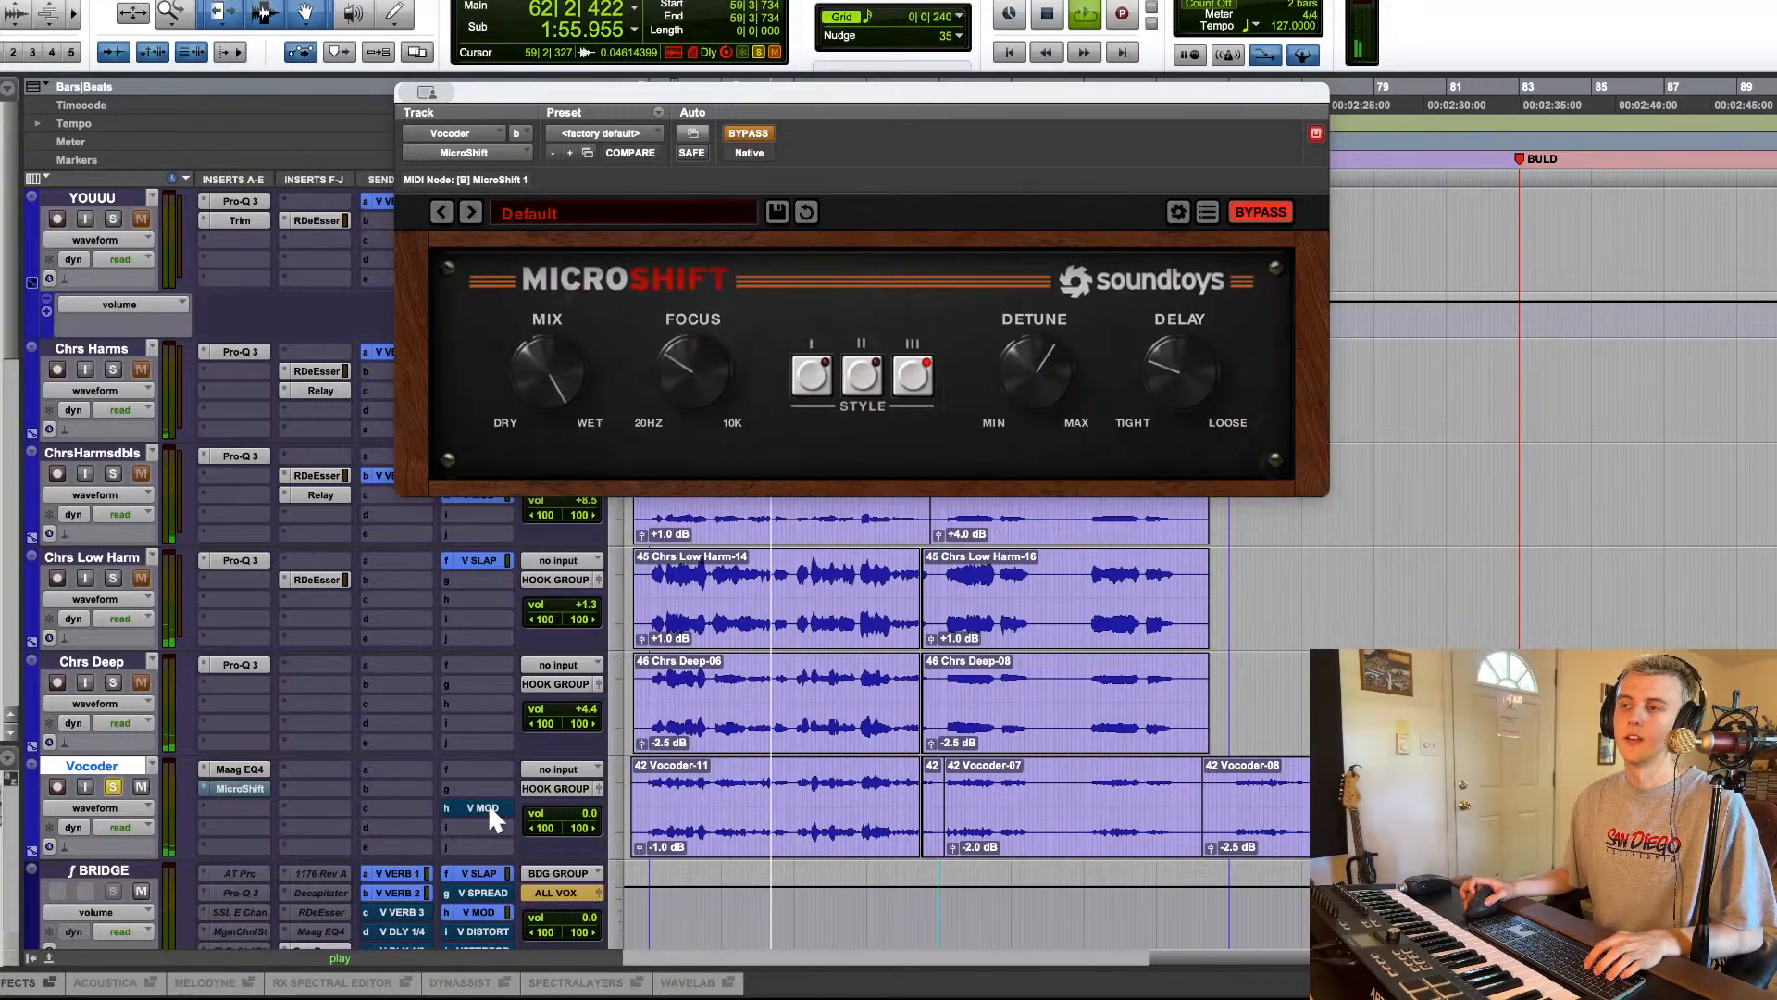
left_click(242, 787, "super")
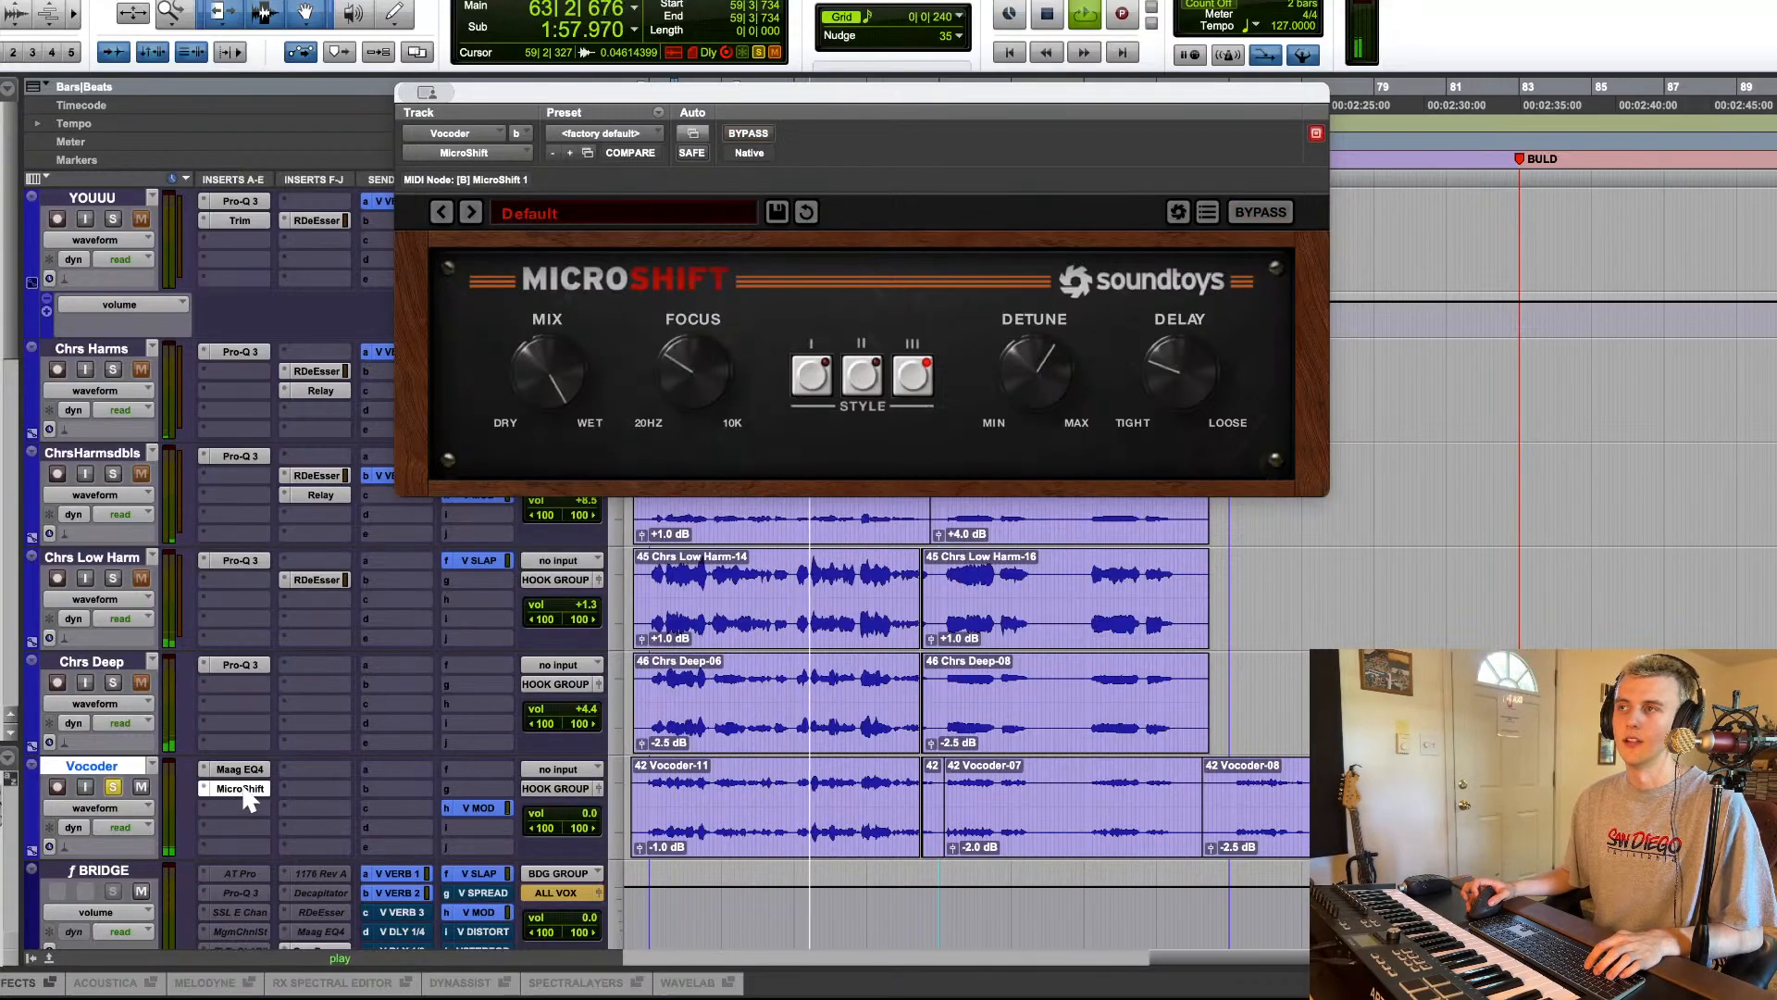
left_click(246, 791)
left_click(113, 786)
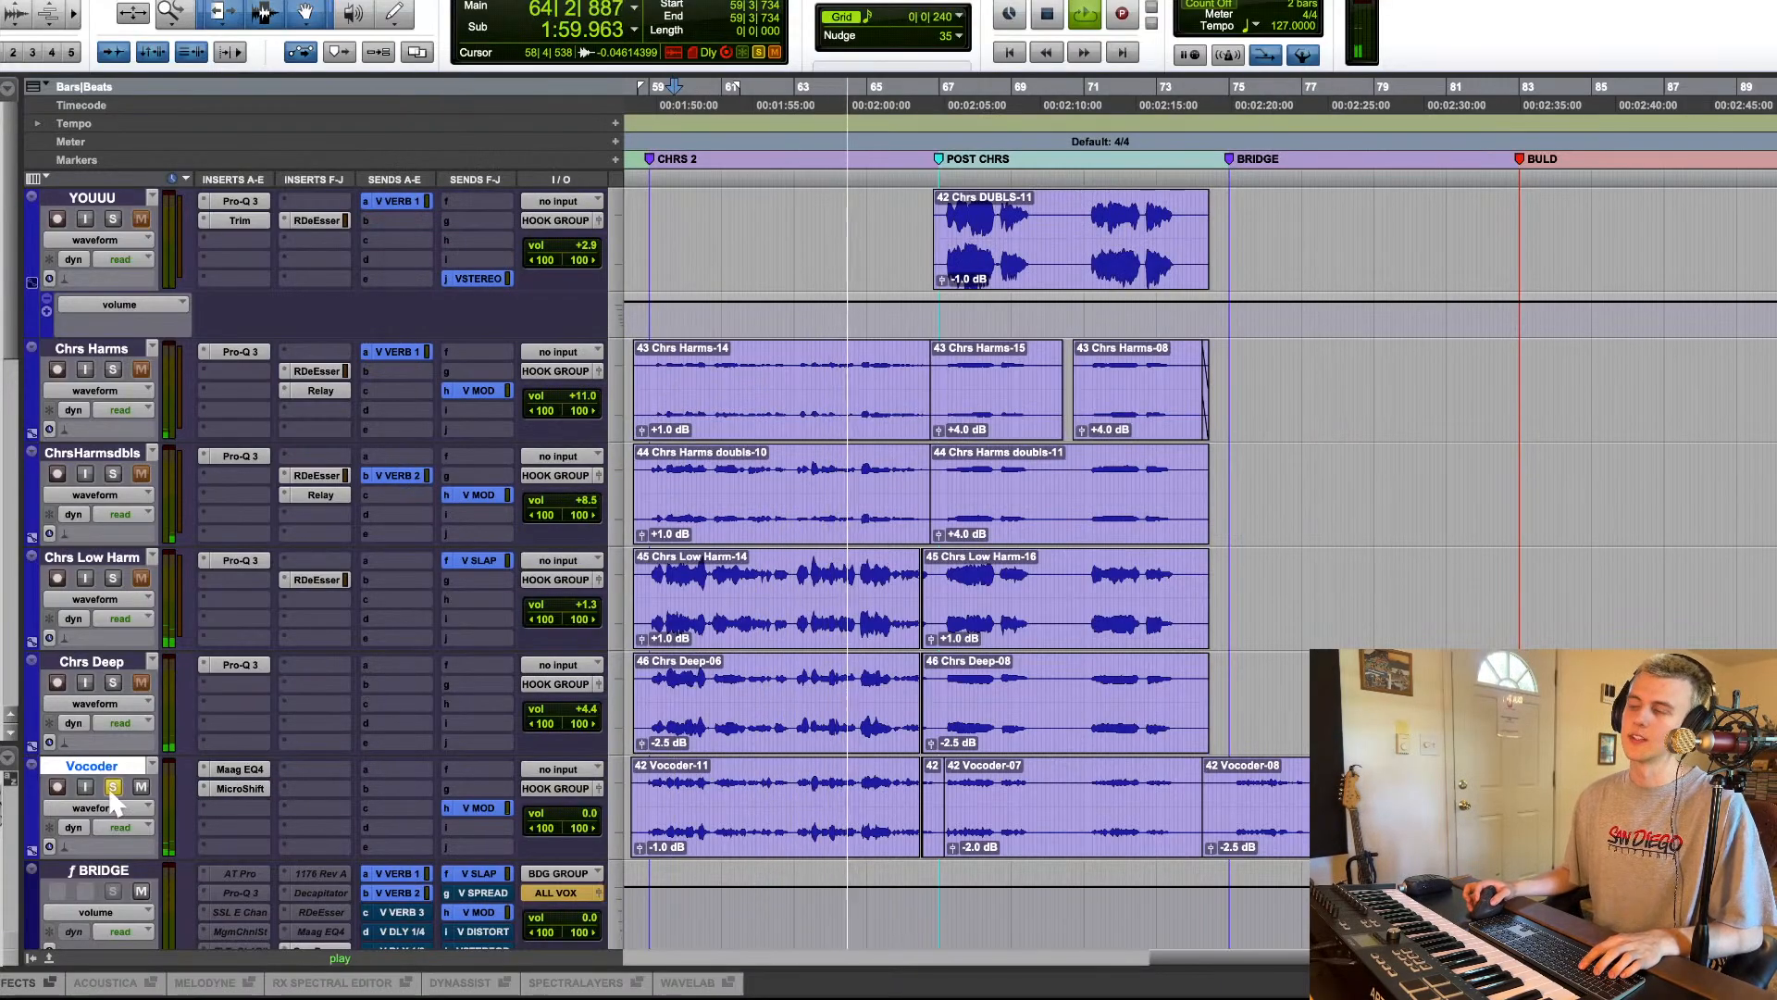
Step: Restart playback at the BRIDGE marker and solo the bridge harms track
scroll(835, 671, "down", 2)
scroll(1018, 629, "down", 3)
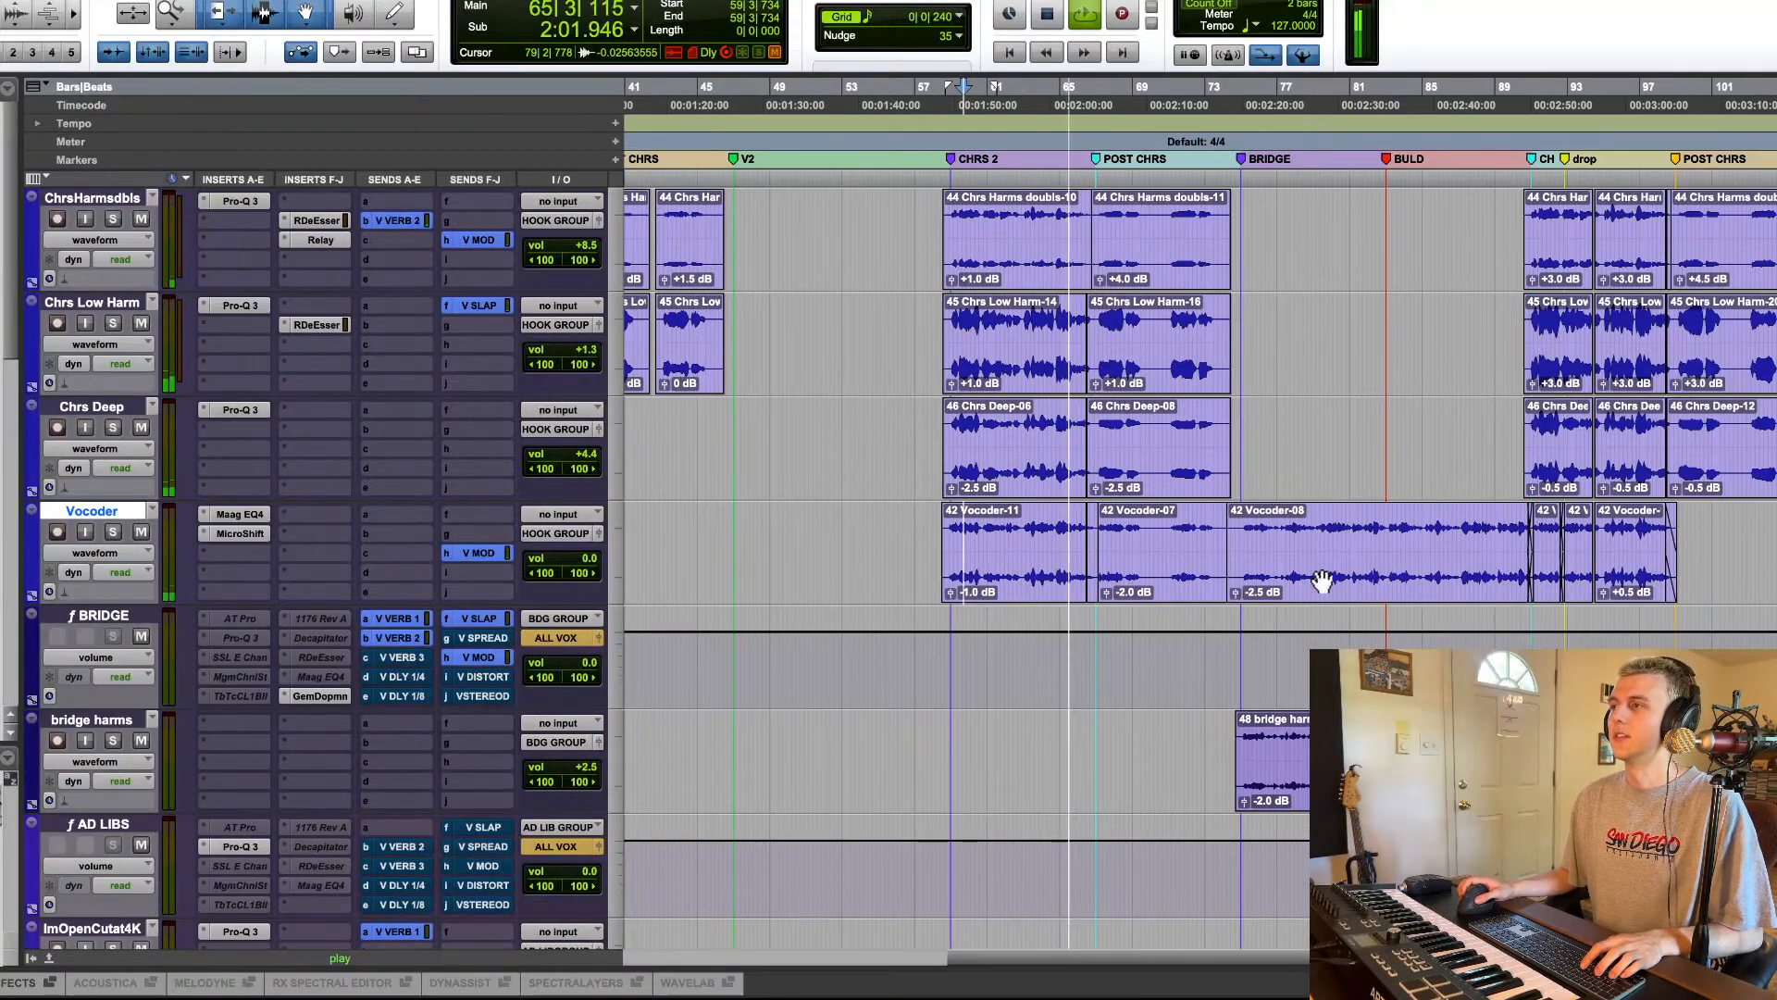
scroll(1322, 582, "down", 4)
left_click(1243, 471)
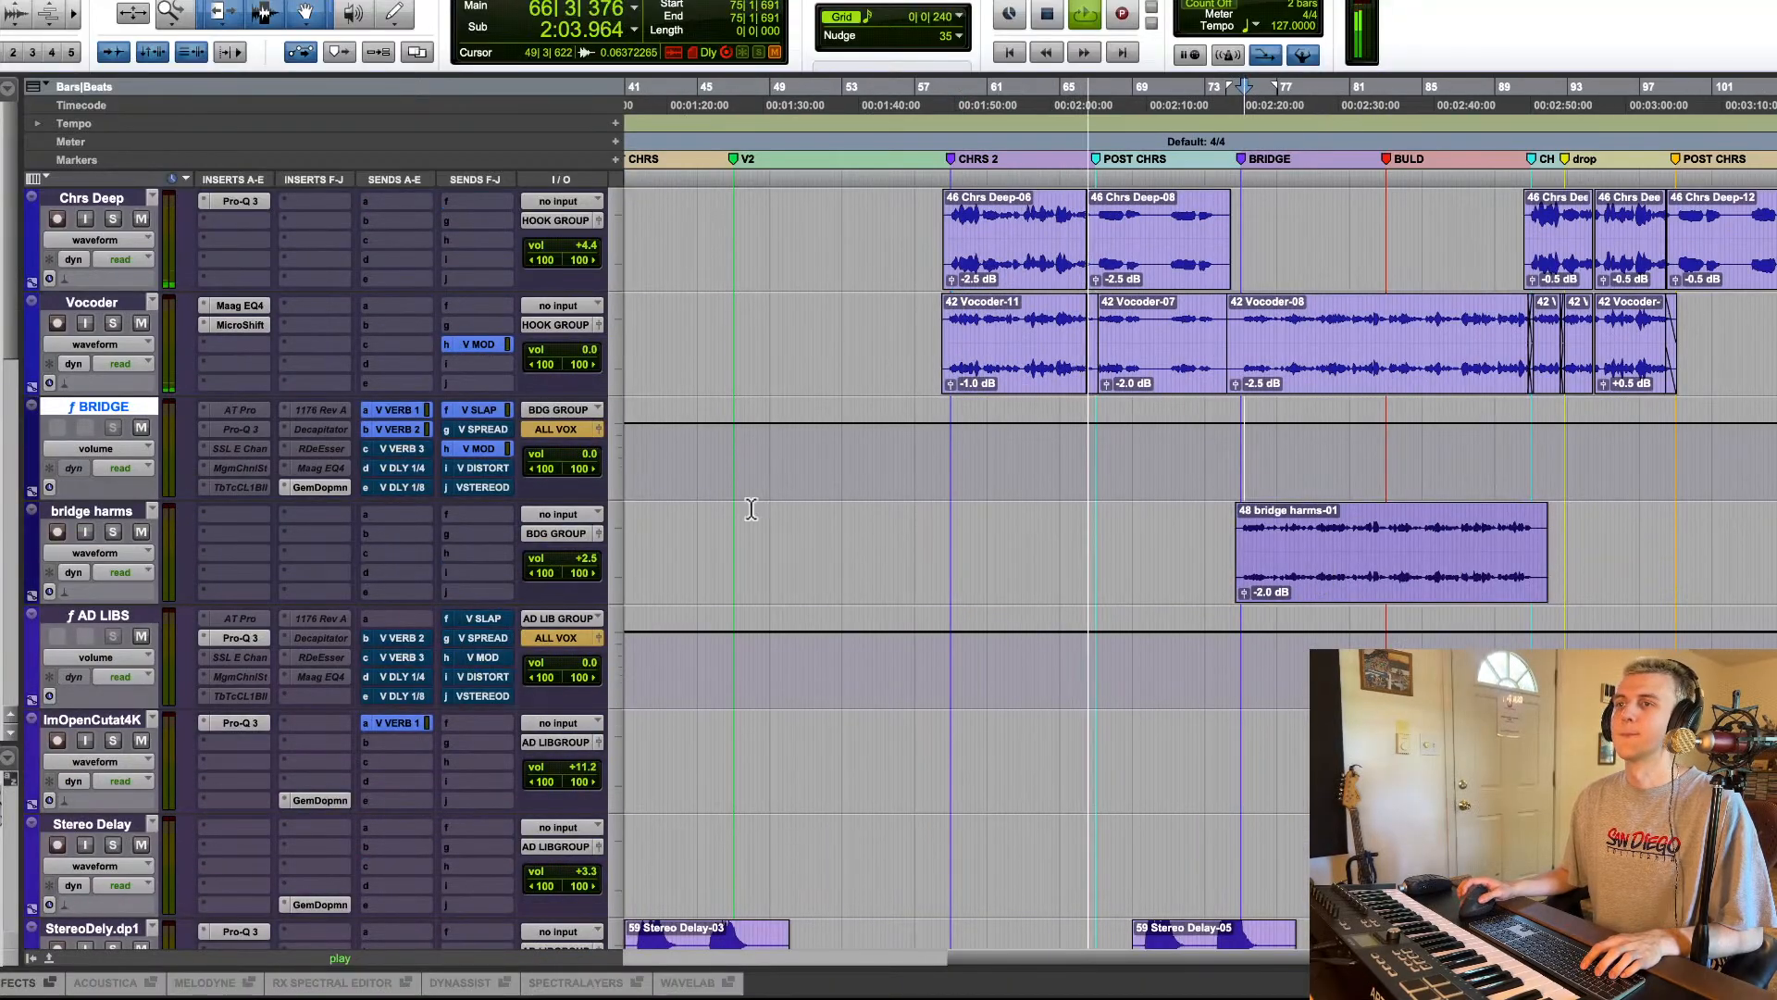
key("space")
key("space")
left_click(113, 531)
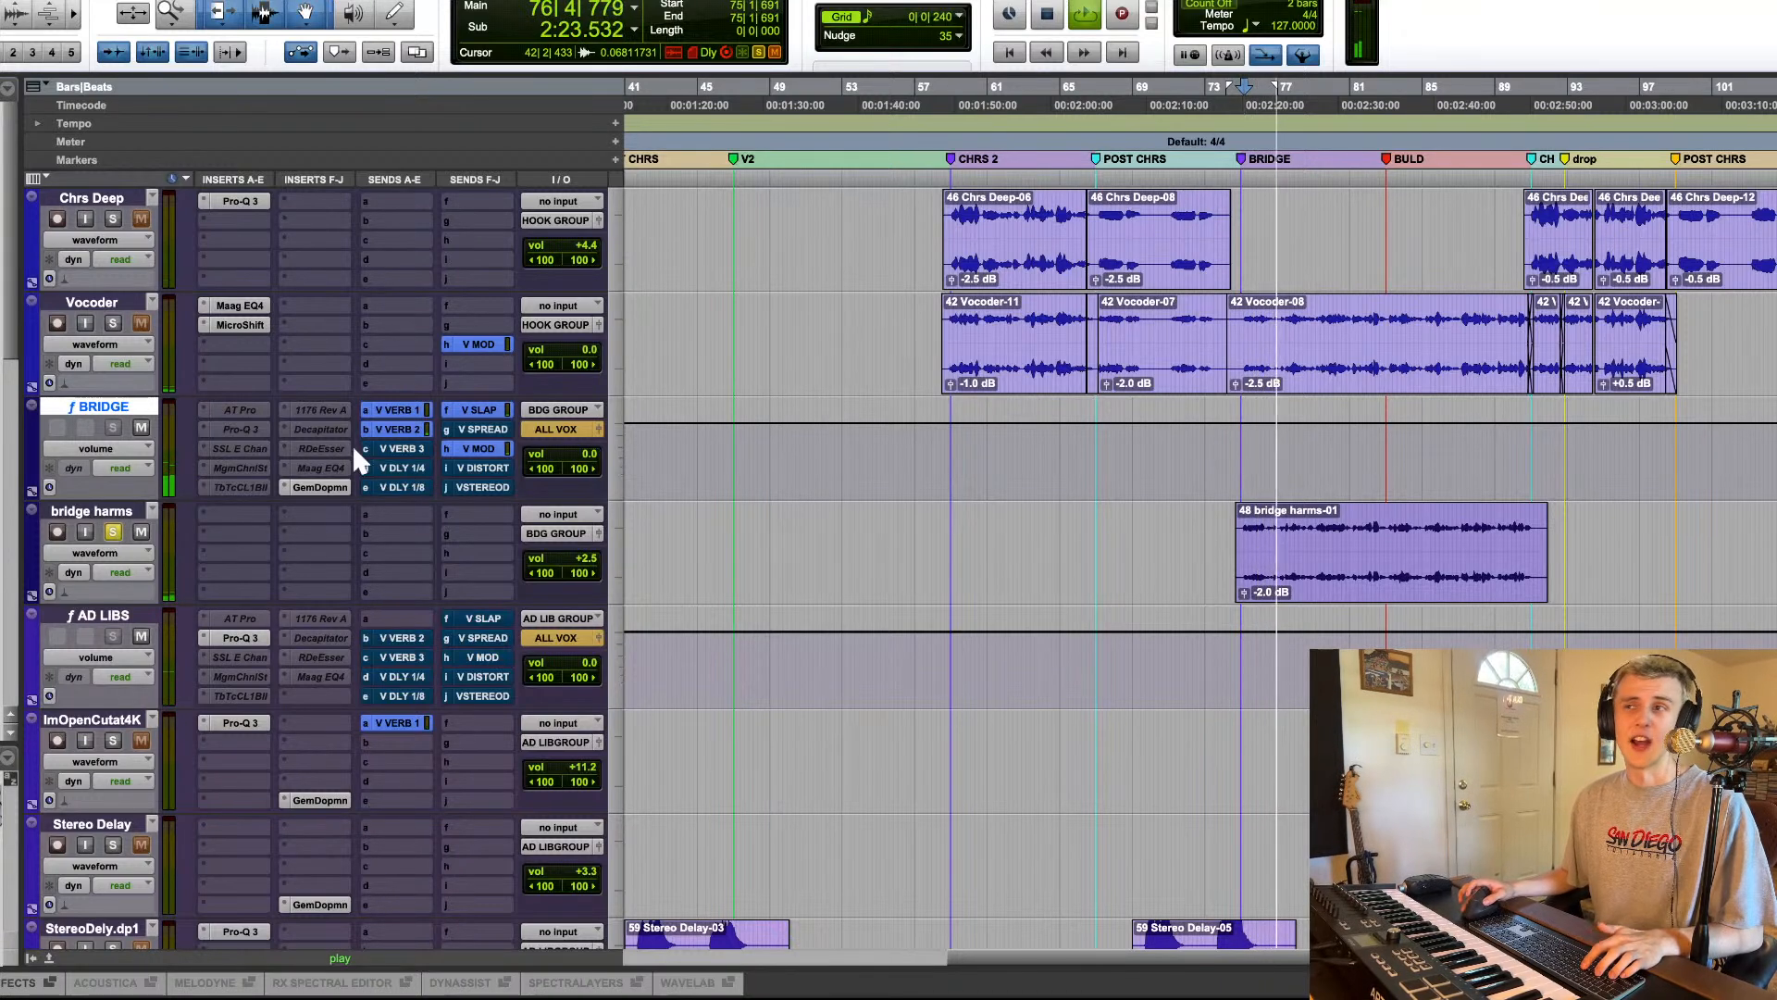
Step: Inspect the BRIDGE folder's V SLAP and V VERB sends, stopping playback, and close the send window
left_click(478, 412)
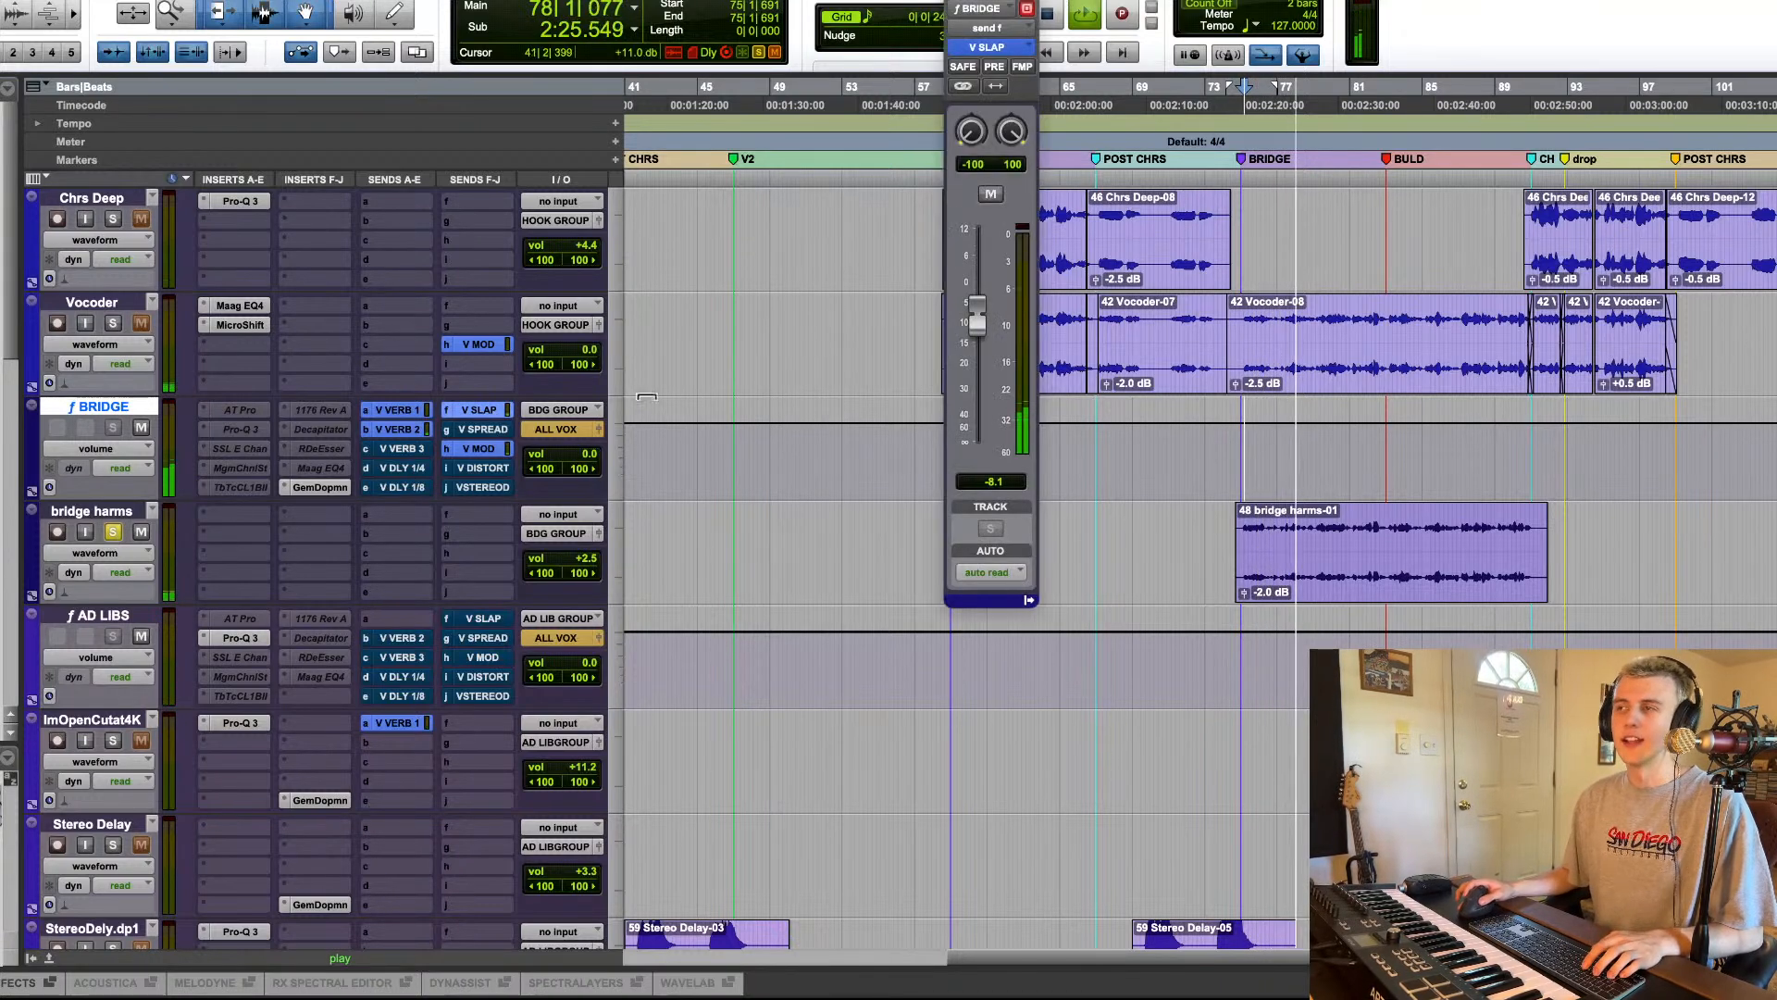
key("space")
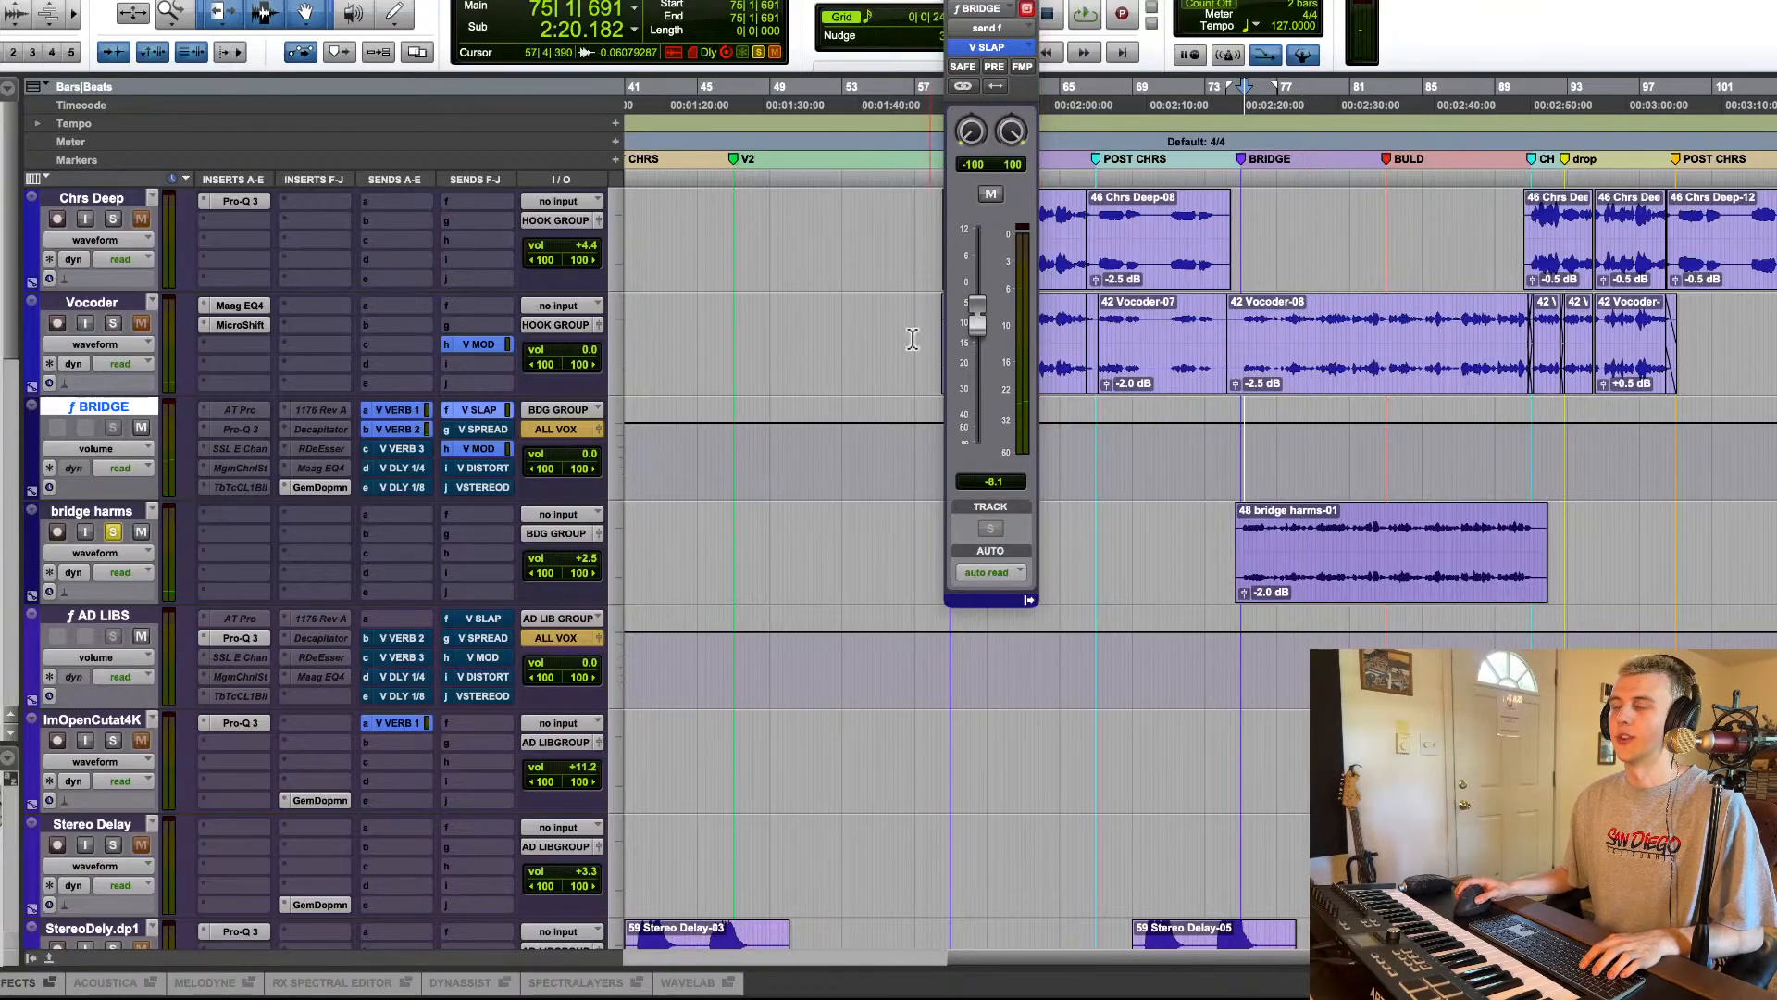
left_click(313, 493)
left_click(315, 493)
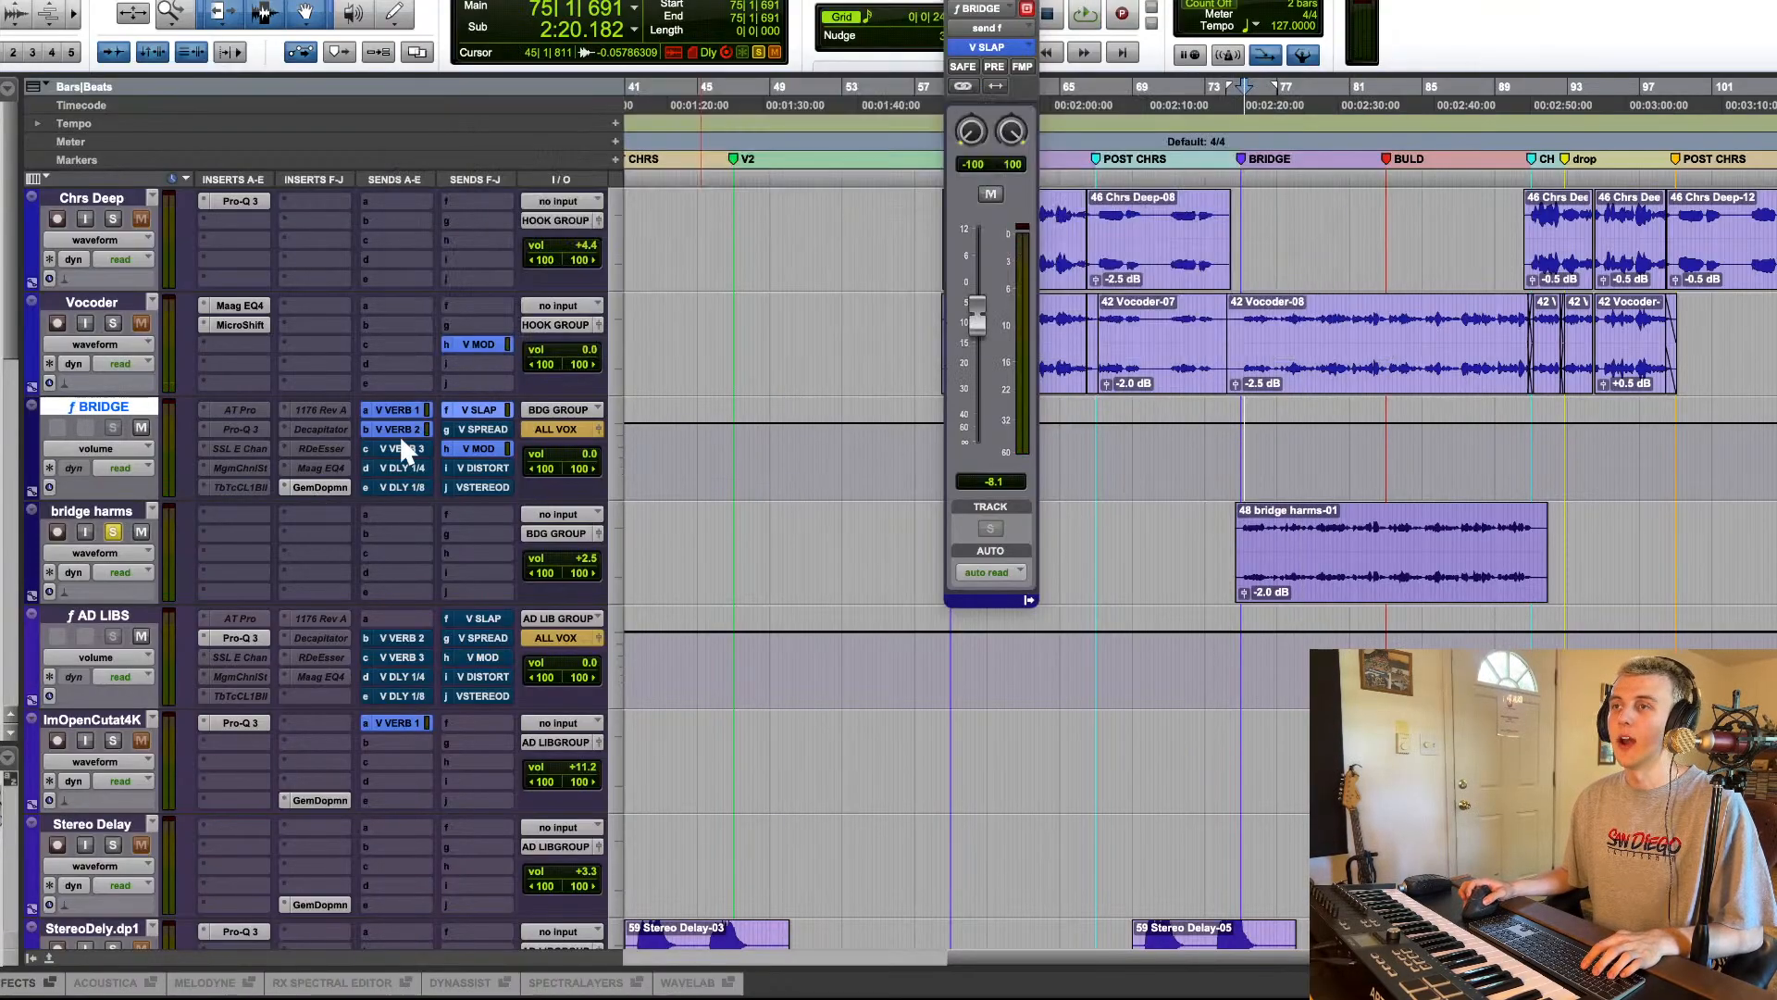
left_click(408, 407)
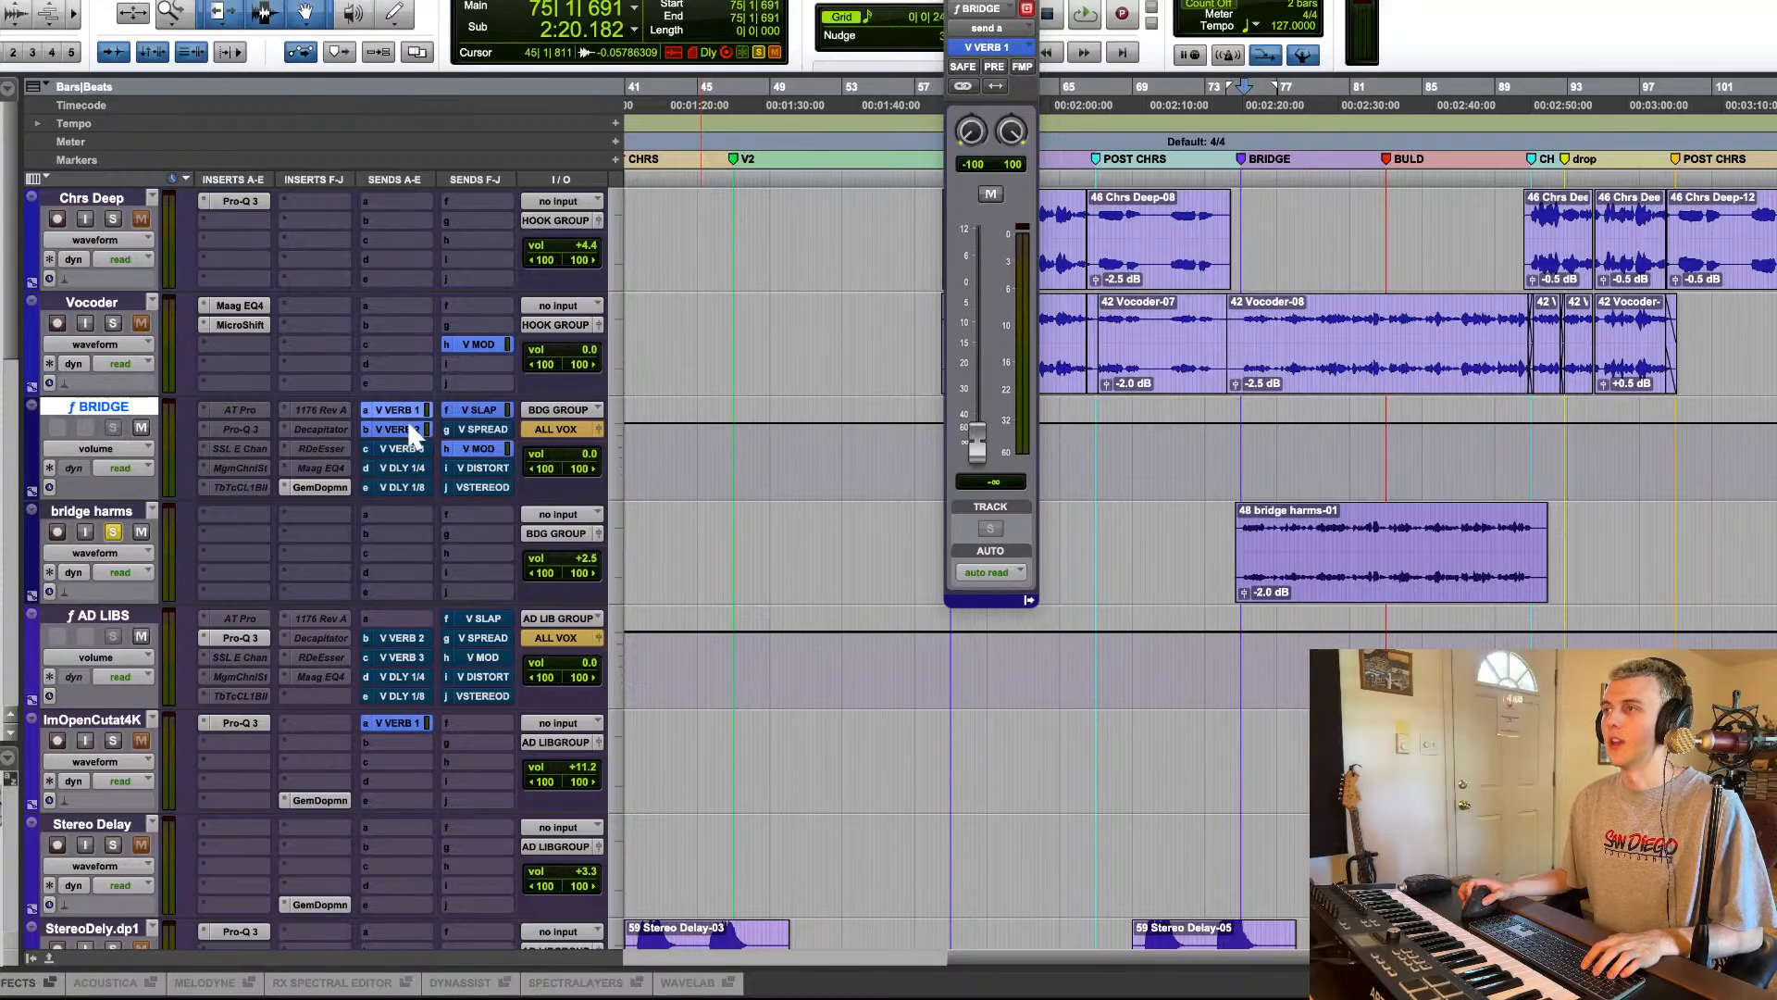
left_click(408, 430)
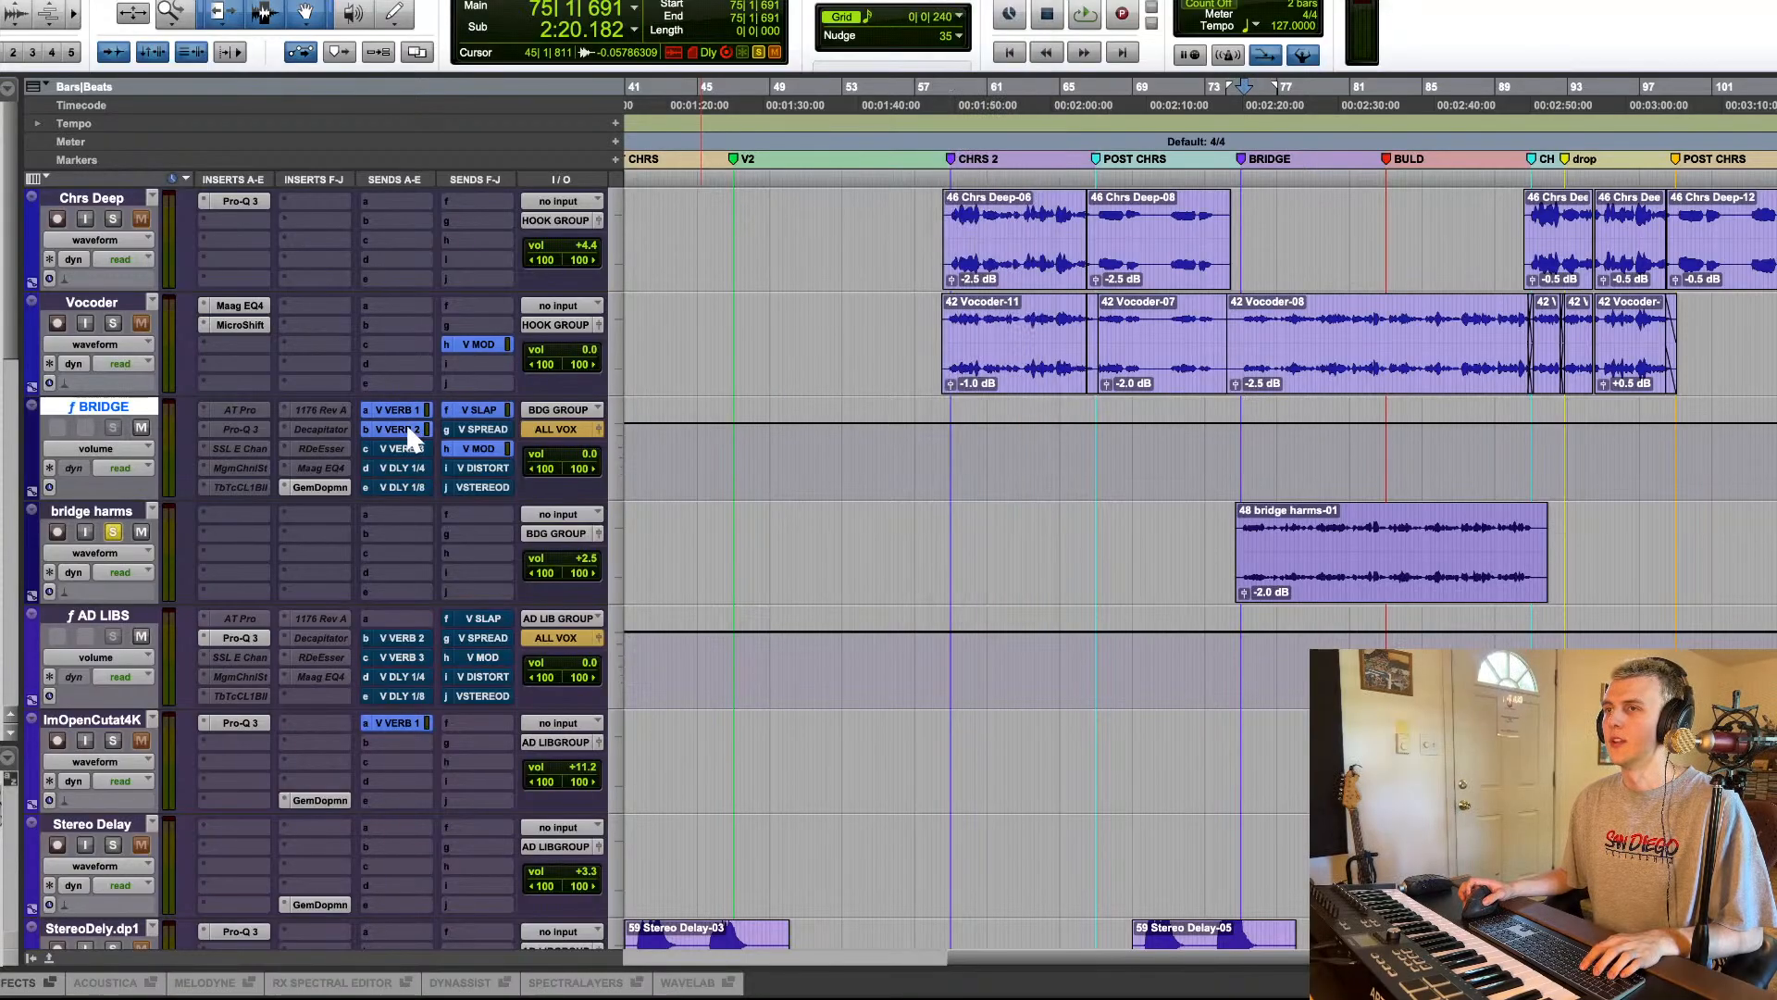
Step: Play bridge harms soloed again from the start of the bridge, stop playback and release its solo
key("ctrl+bracketleft")
key("ctrl+bracketleft")
key("ctrl+bracketleft")
scroll(1136, 547, "down", 8)
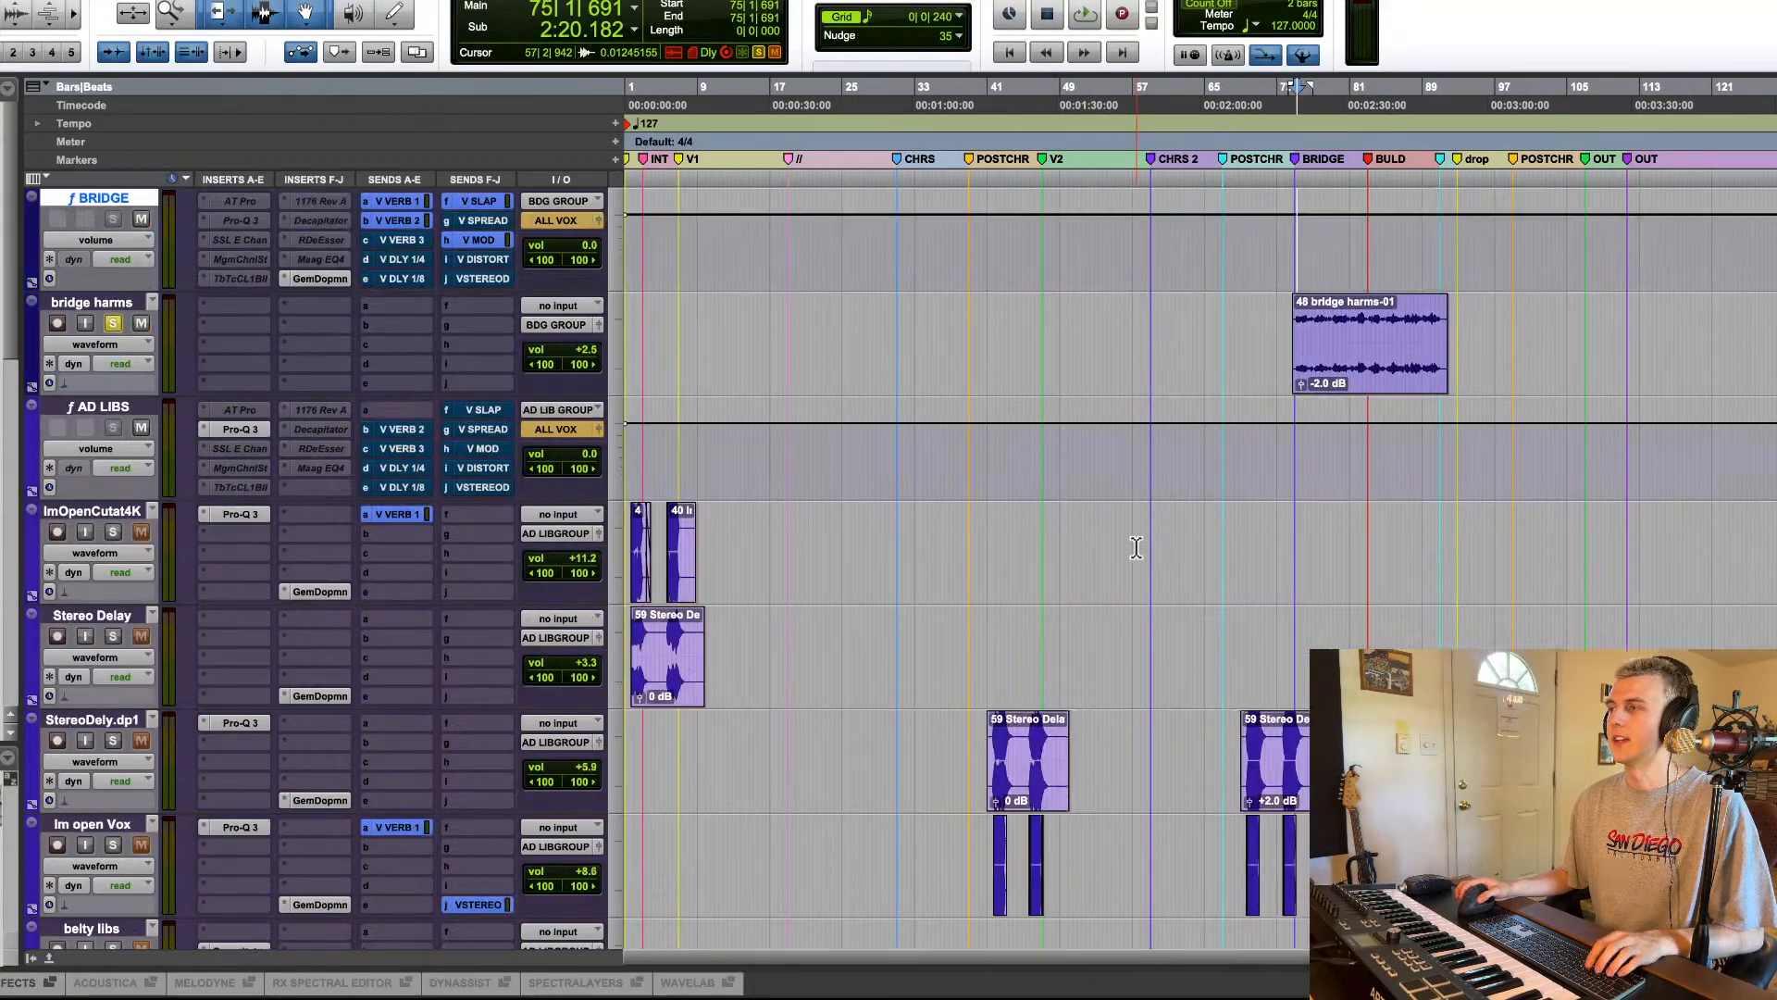
scroll(1135, 547, "up", 6)
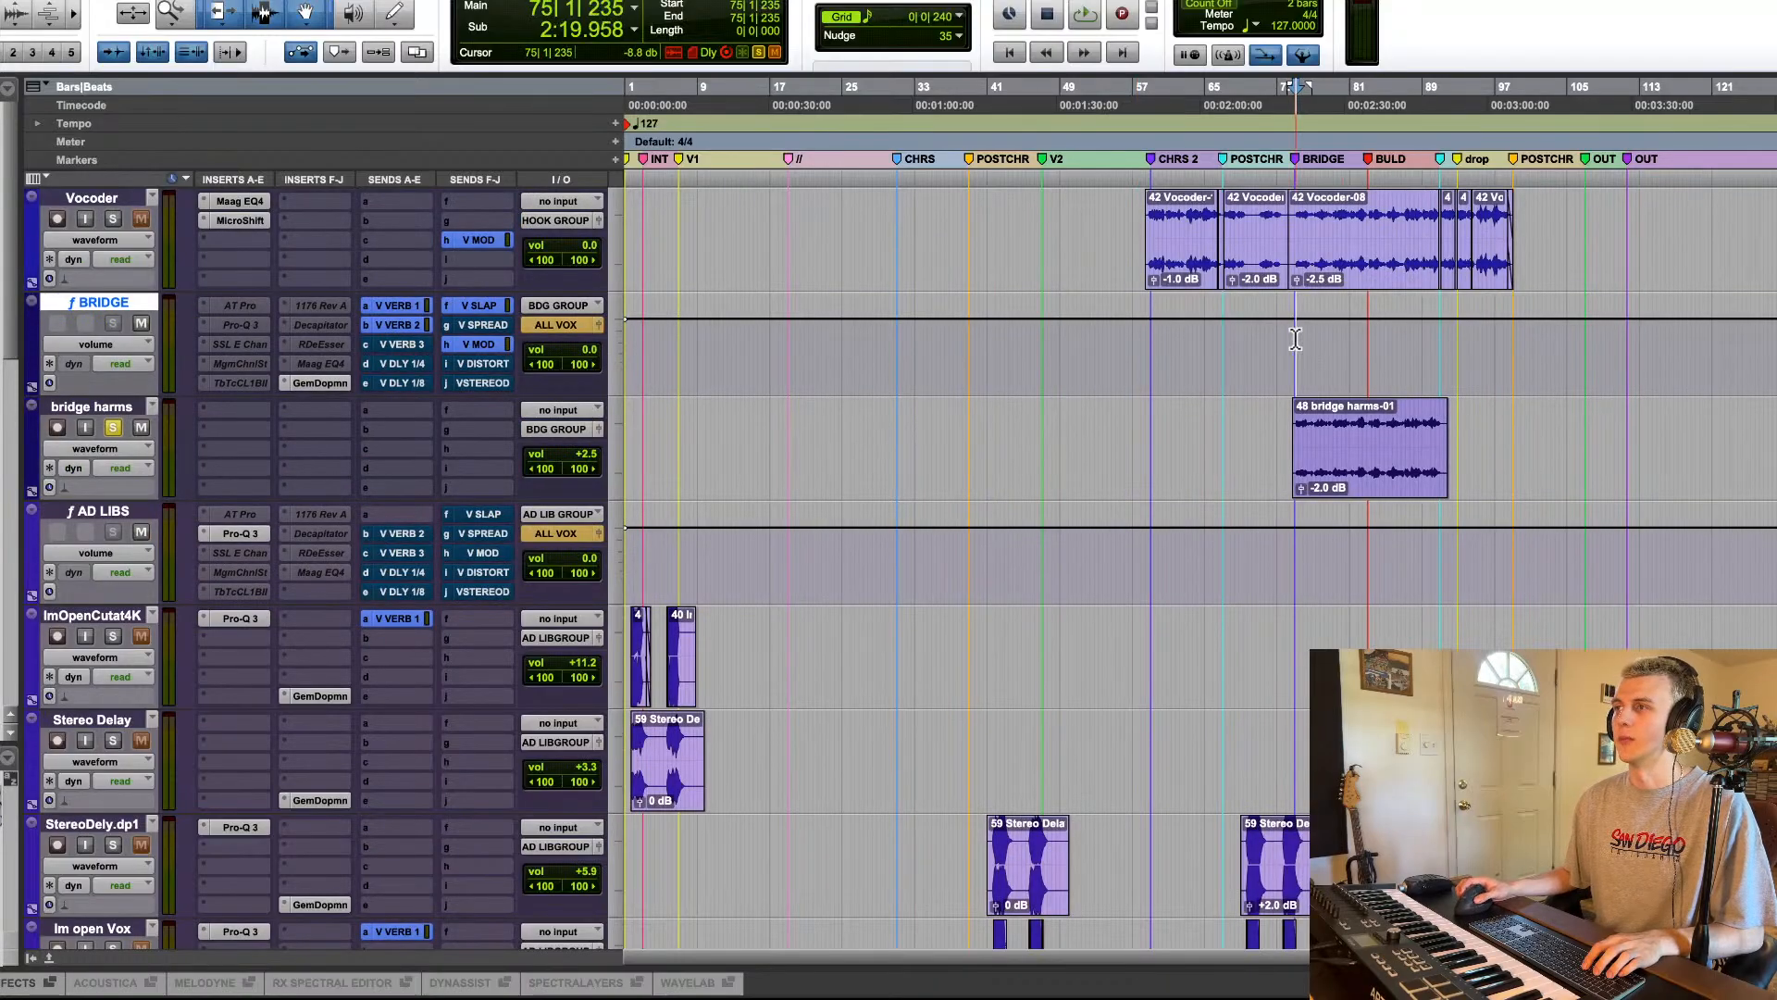
key("space")
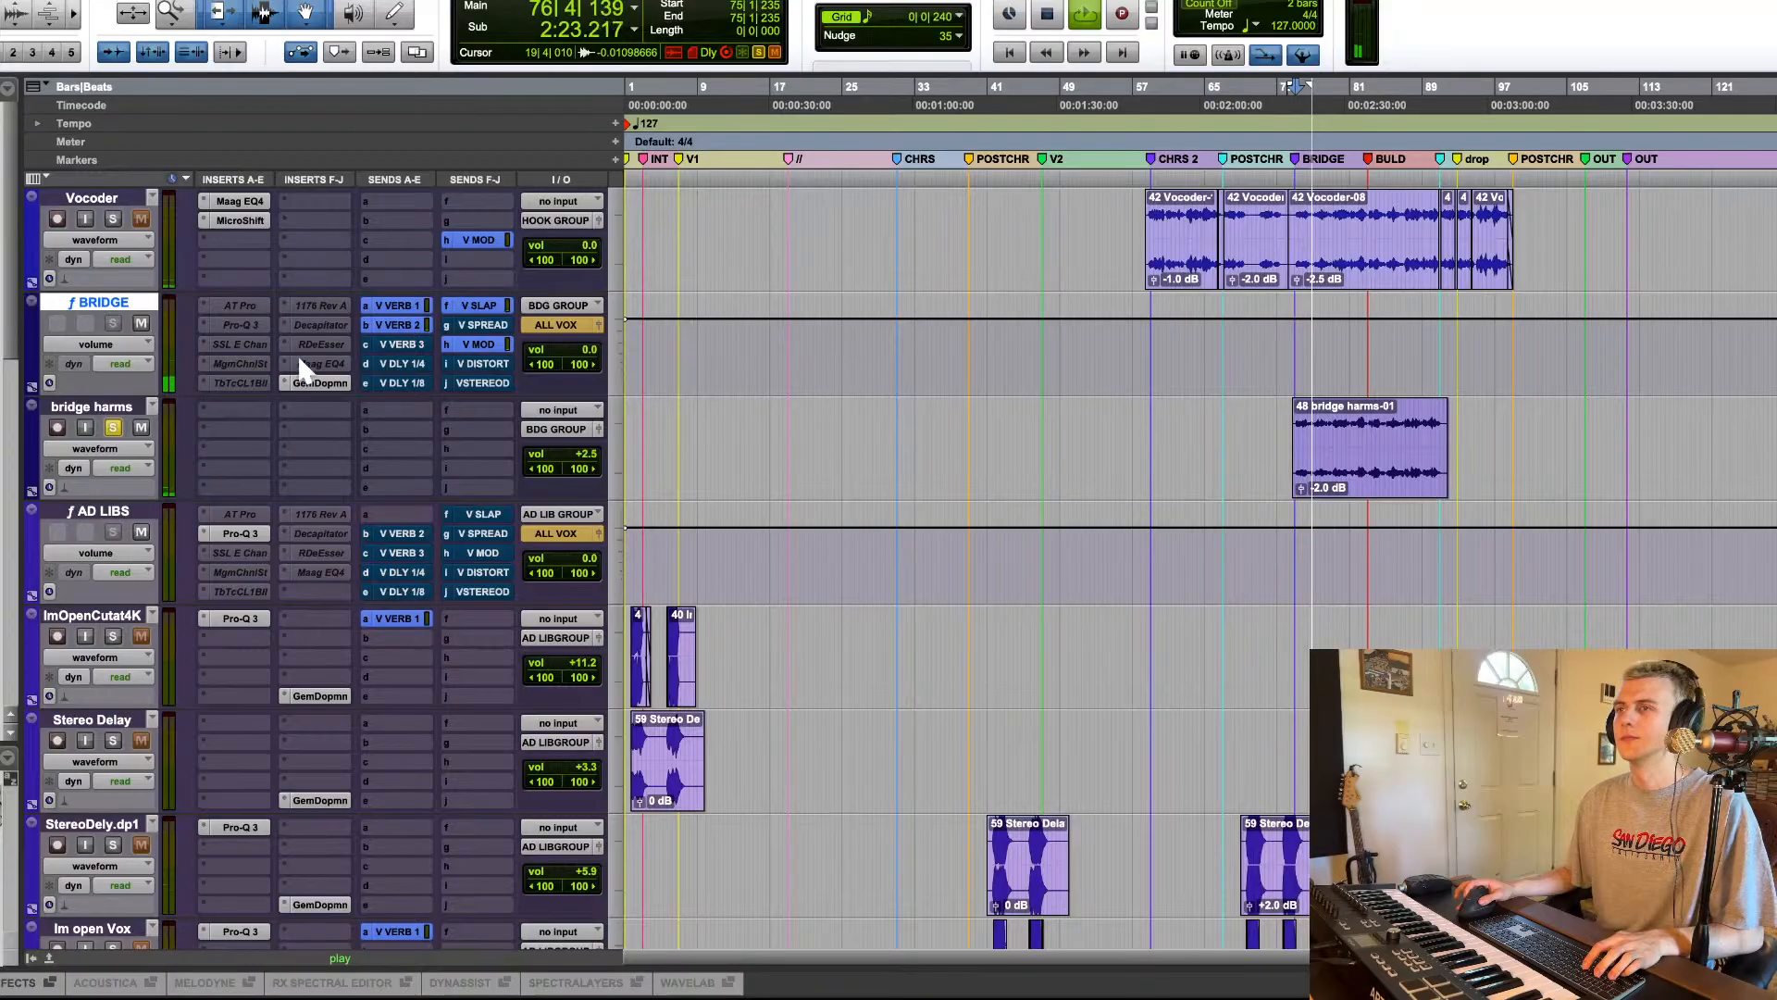
key("space")
left_click(113, 426)
Step: Select the second phrase around the BRIDGE marker across the StereoDely.dp1 and Im open Vox tracks
scroll(1071, 465, "down", 5)
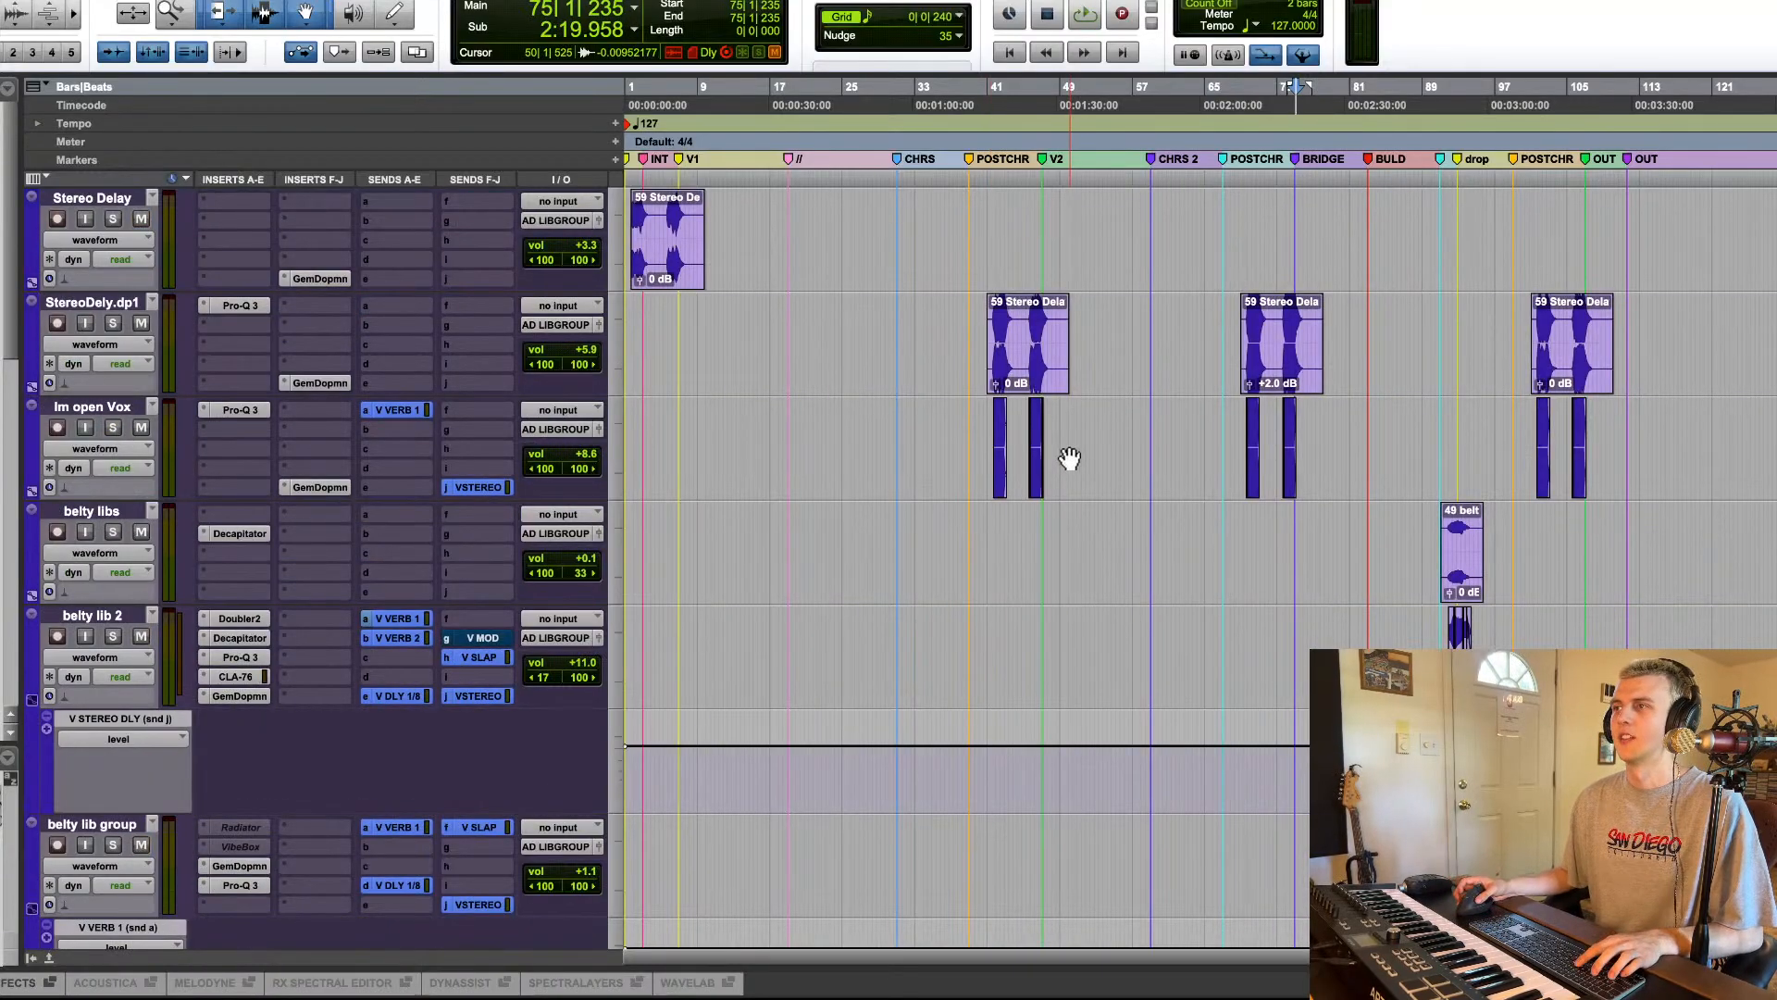
key("t")
key("t")
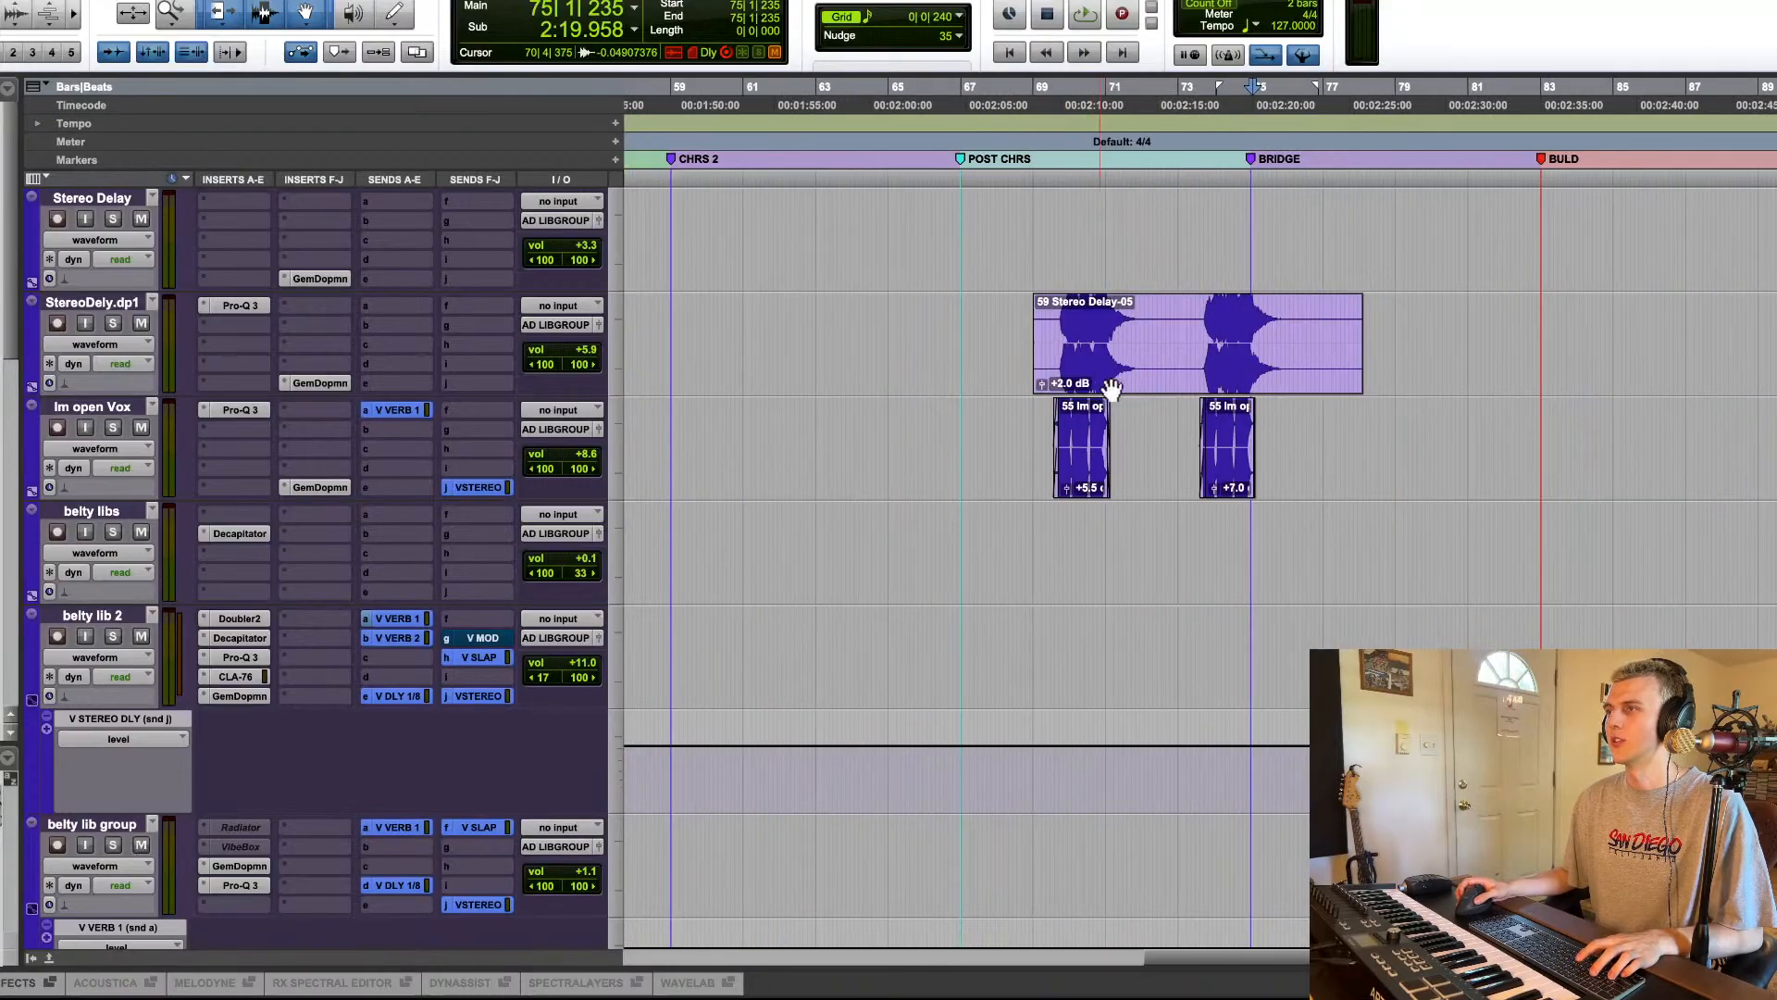
left_click(1049, 285)
scroll(788, 363, "right", 5)
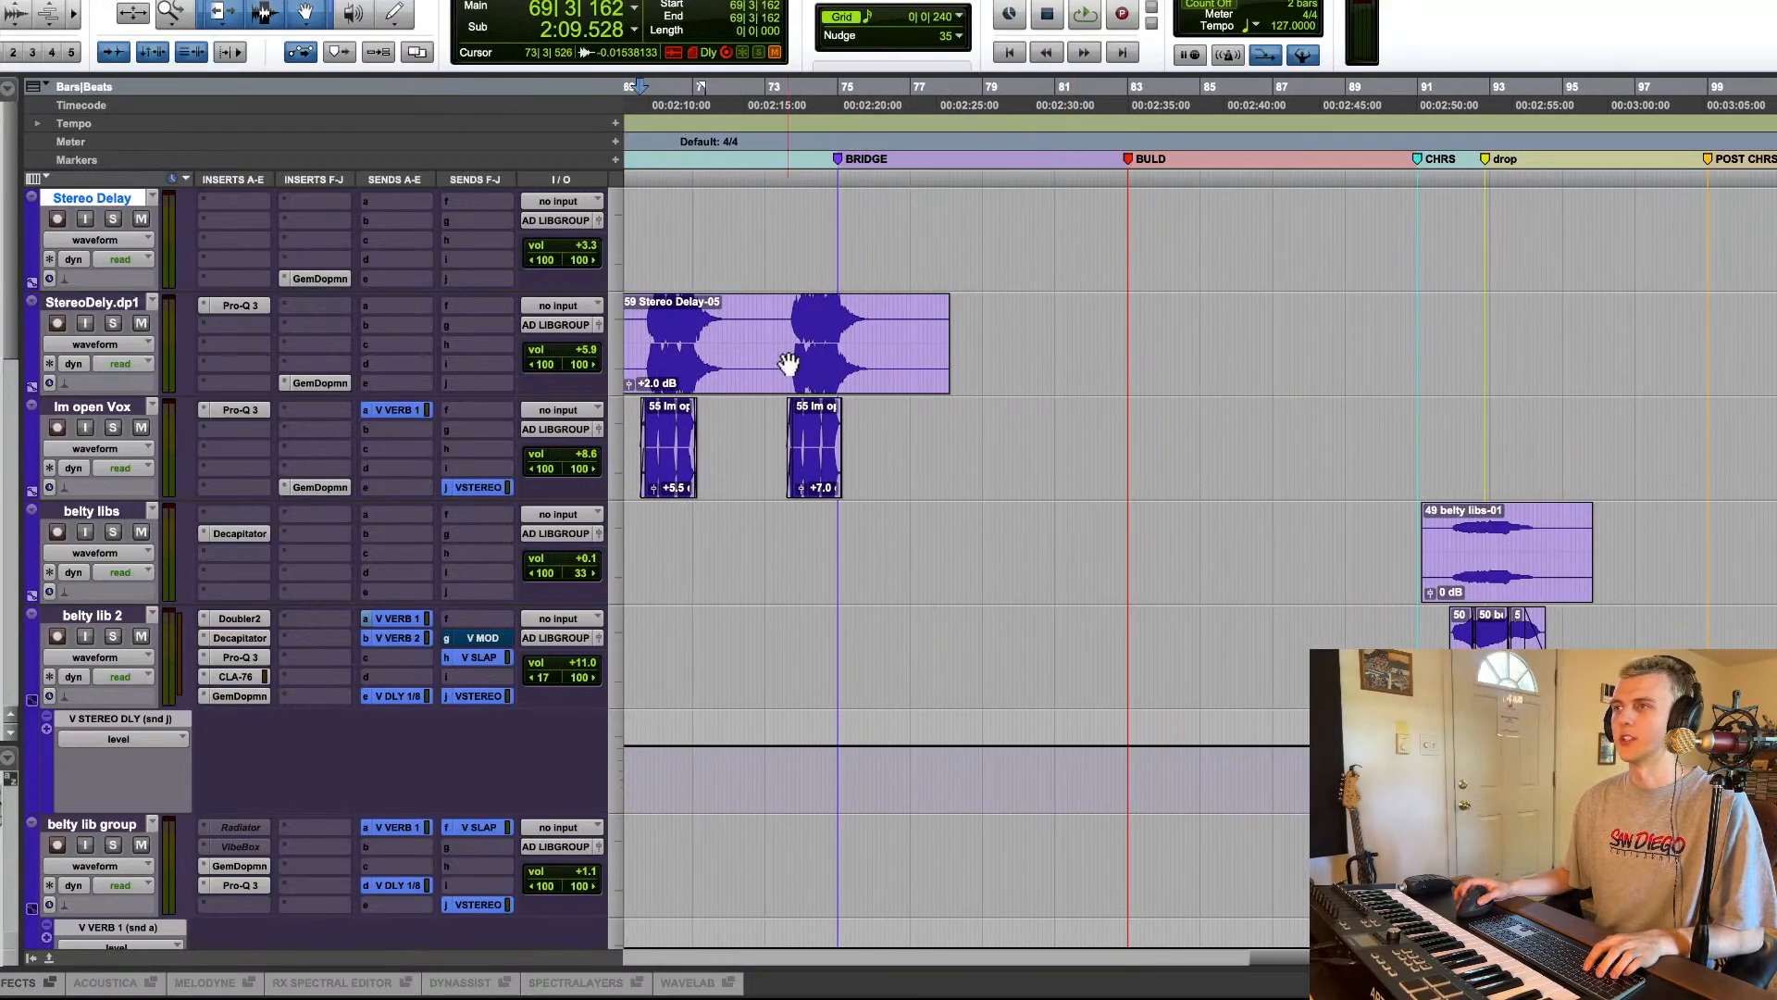
left_click_drag(784, 361, 931, 498)
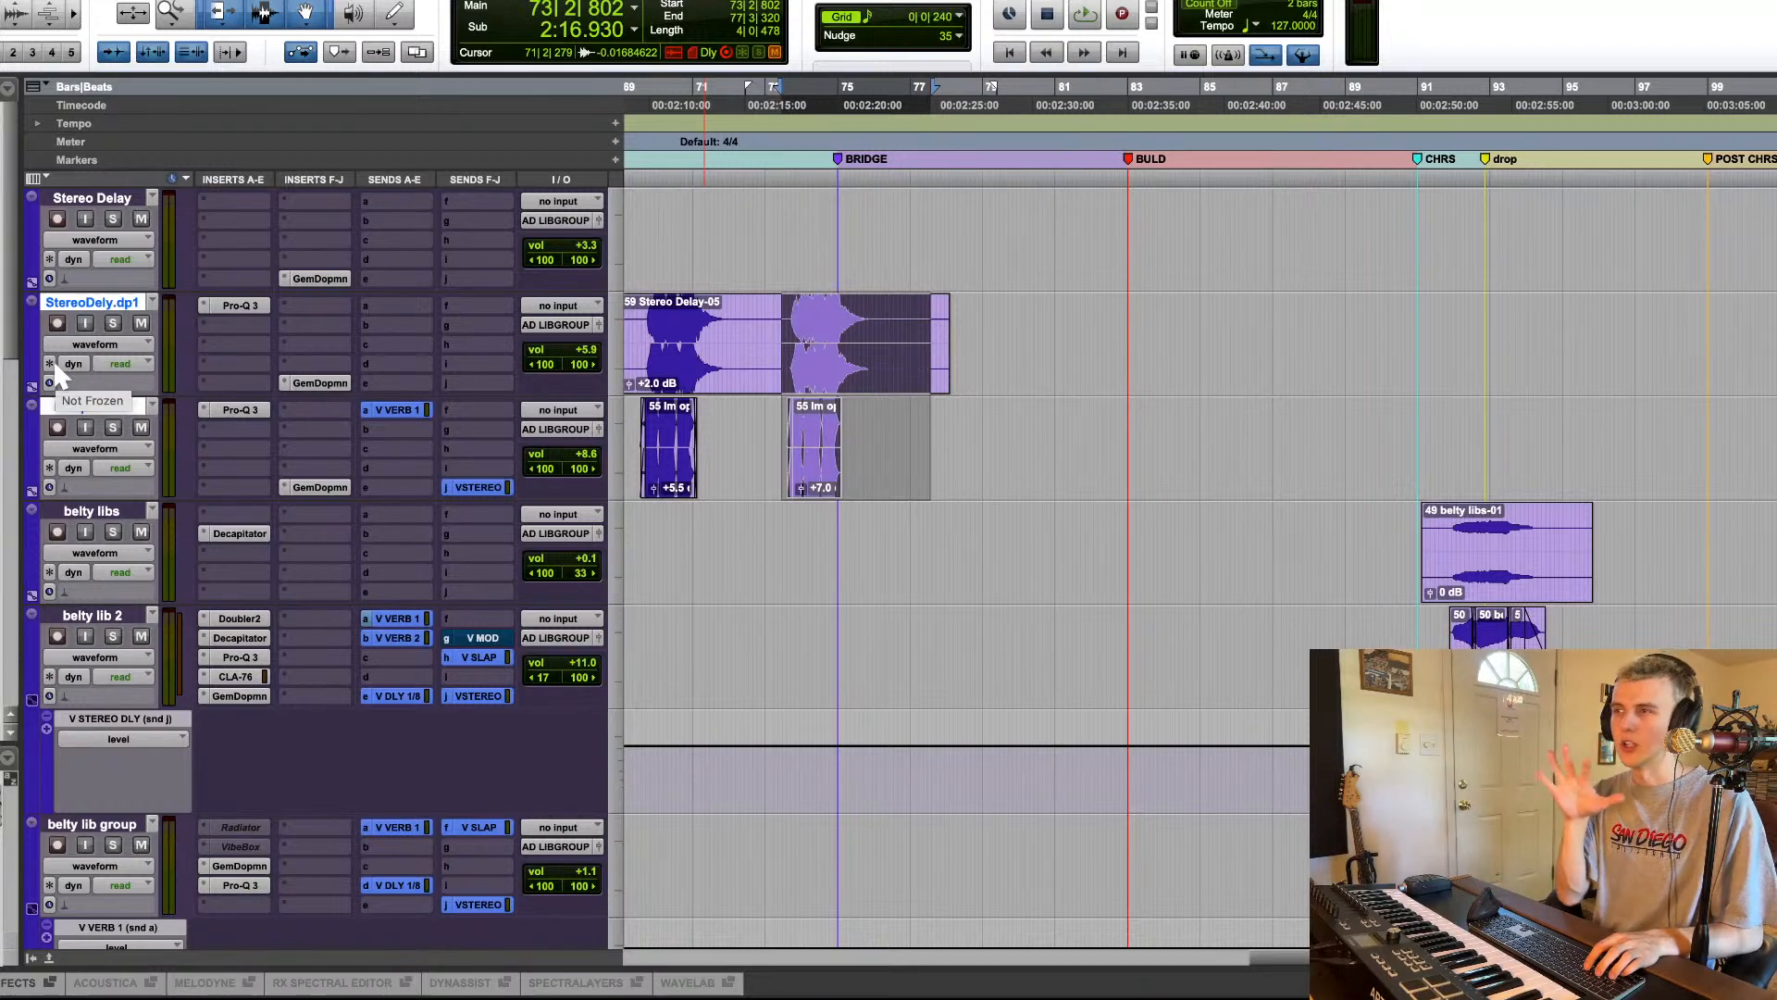
Step: Solo StereoDely.dp1 and Im open Vox, play the selected phrase and stop playback
key("space")
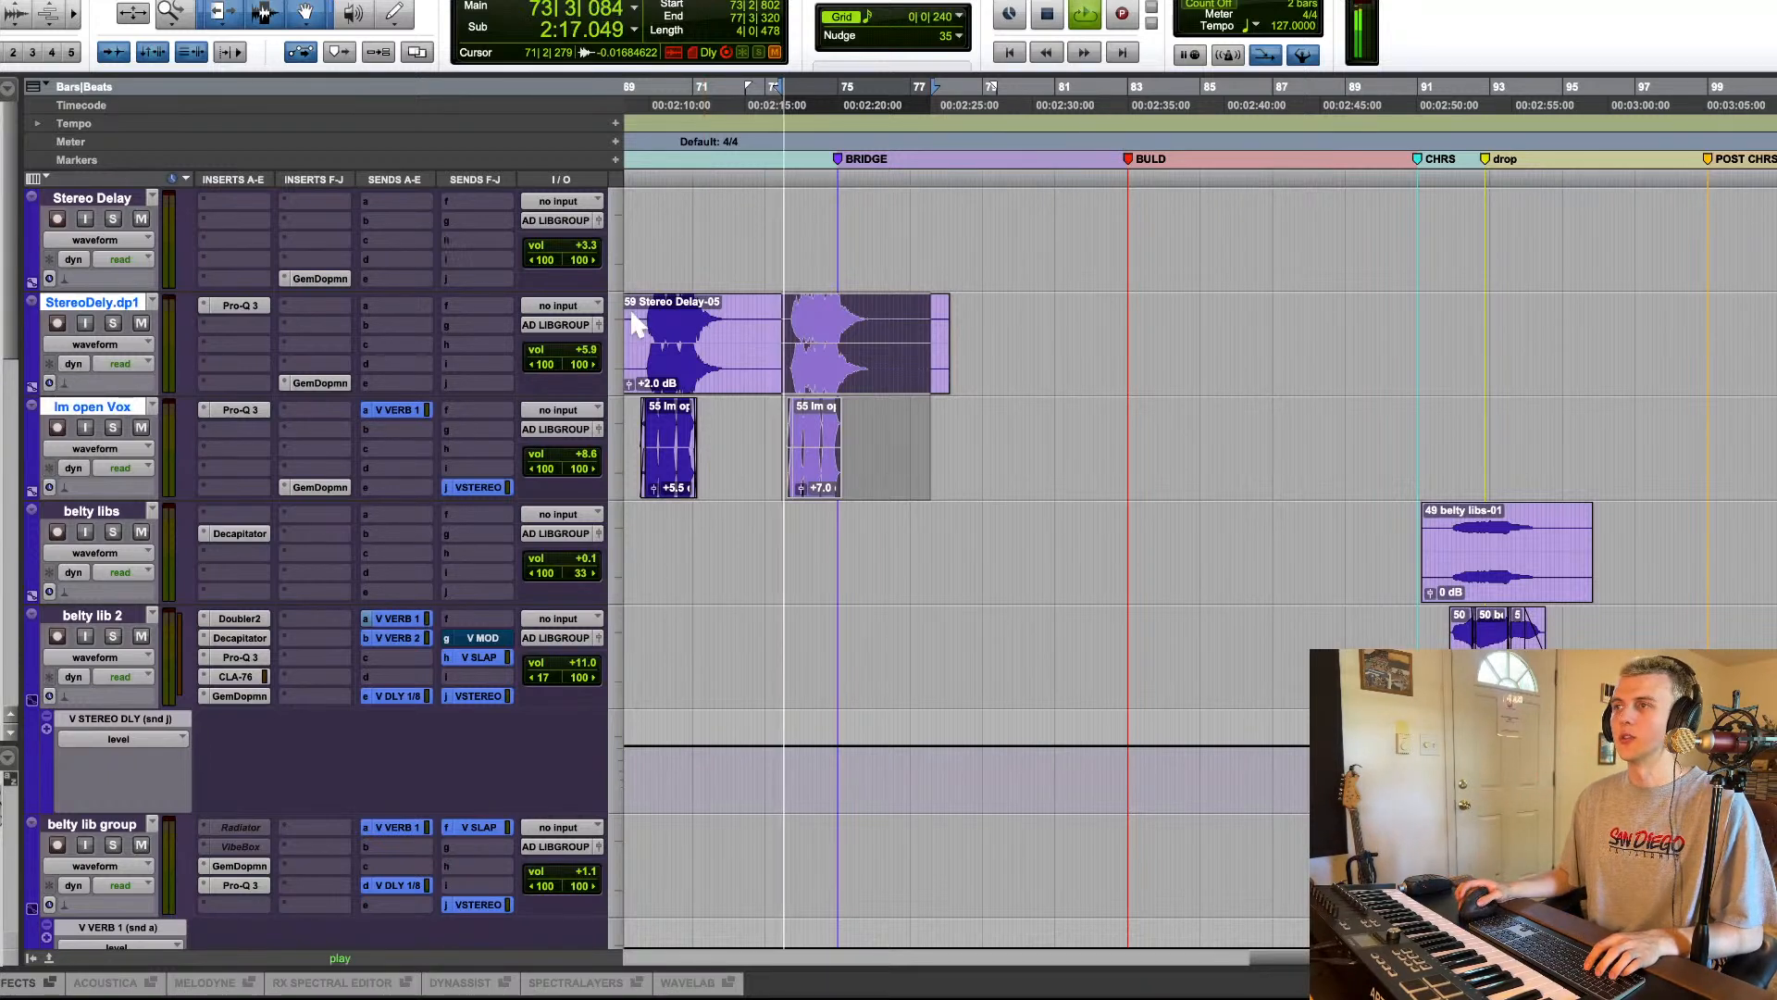
key("space")
left_click(113, 322)
key("space")
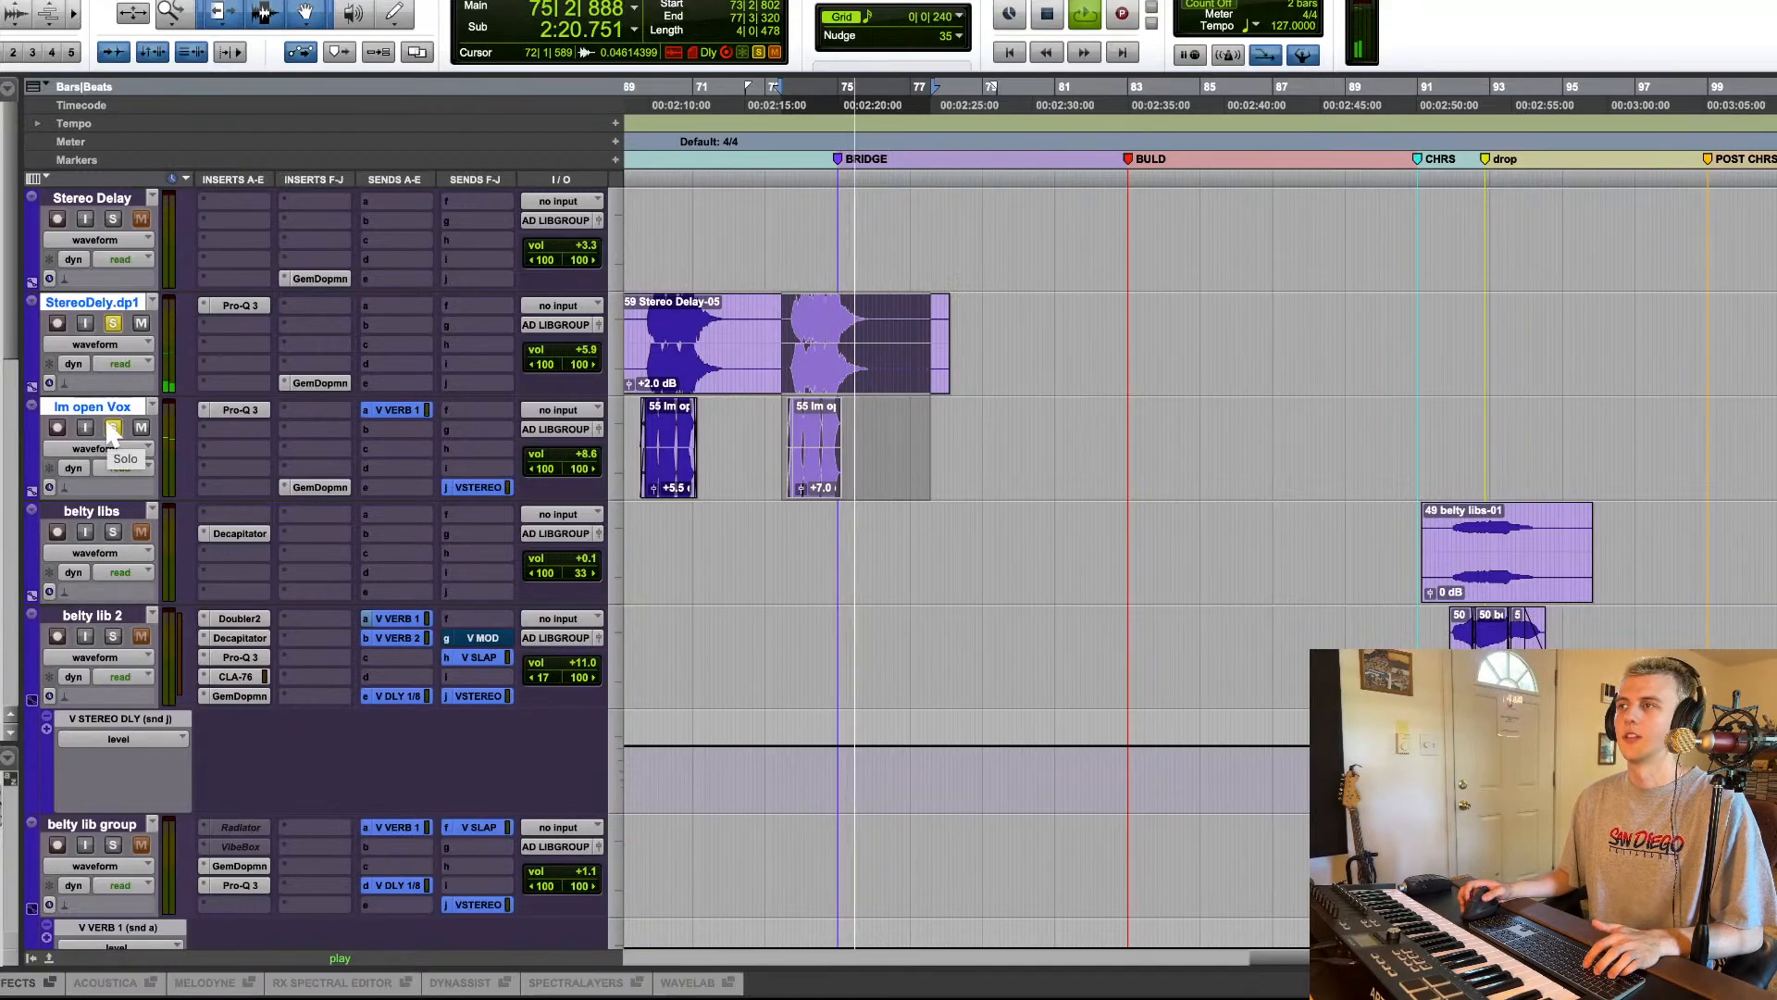
key("space")
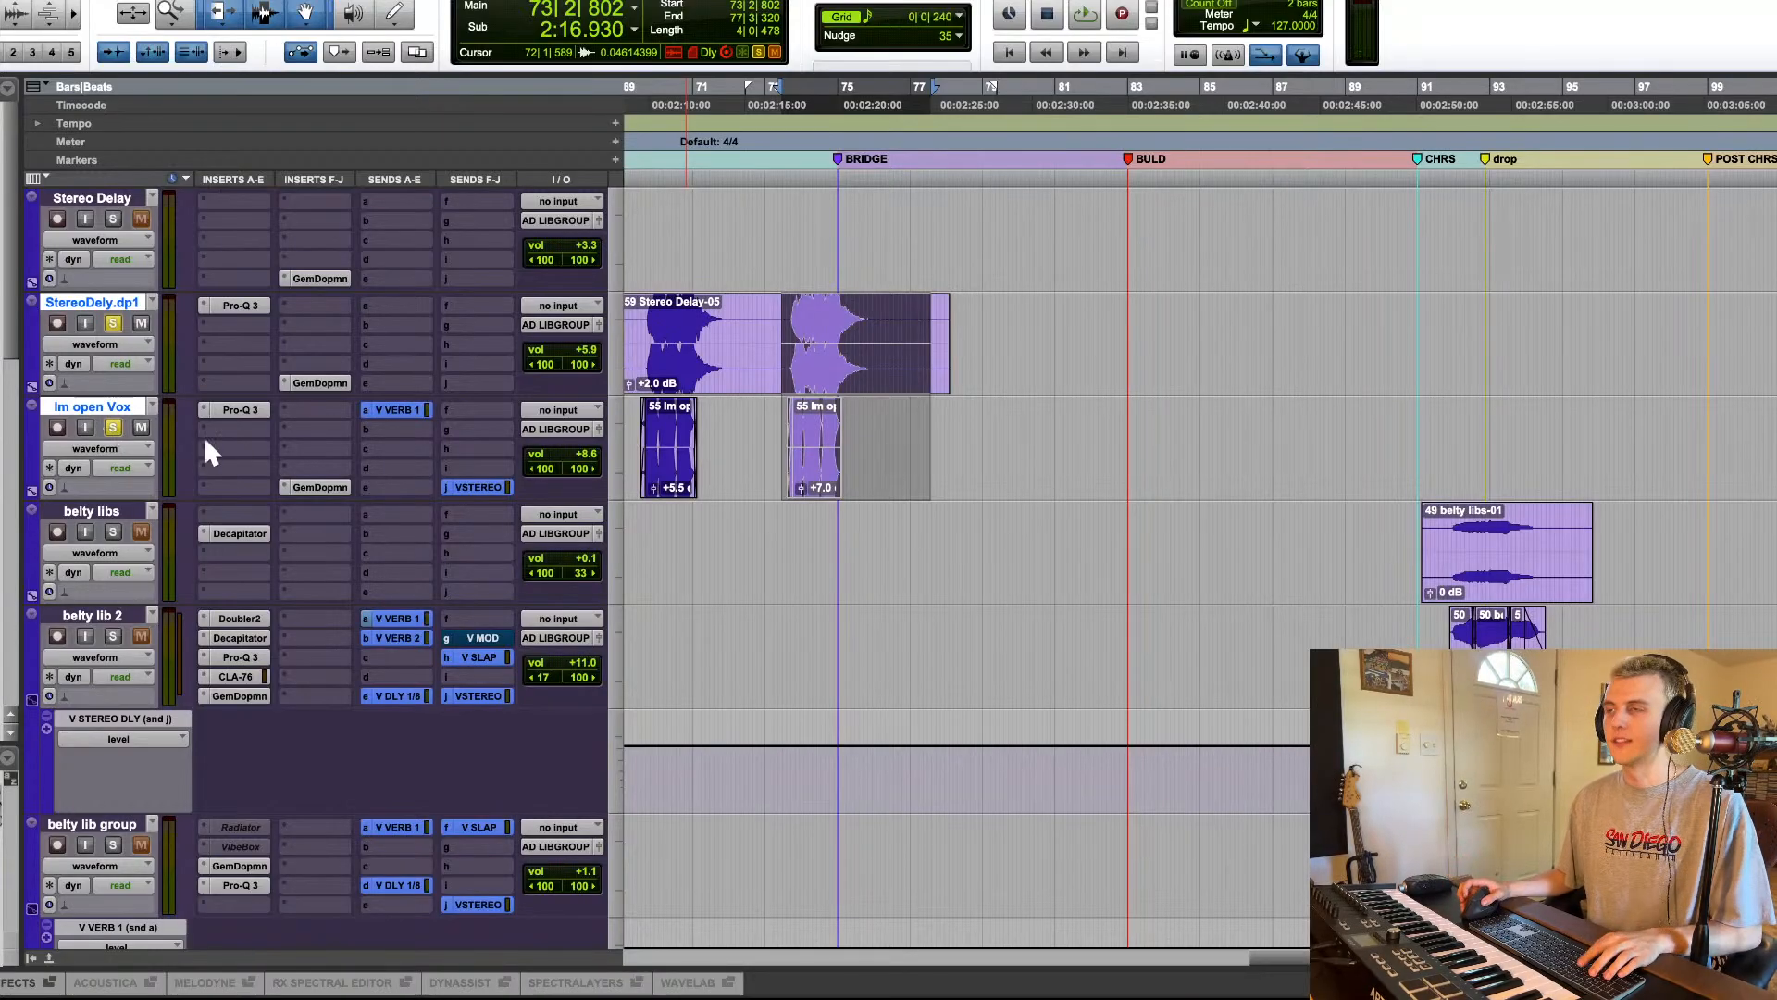
Step: Play the first StereoDely.dp1 and Im open Vox phrase near bar 70 with both tracks soloed and stop playback
scroll(706, 411, "left", 3)
left_click(786, 237)
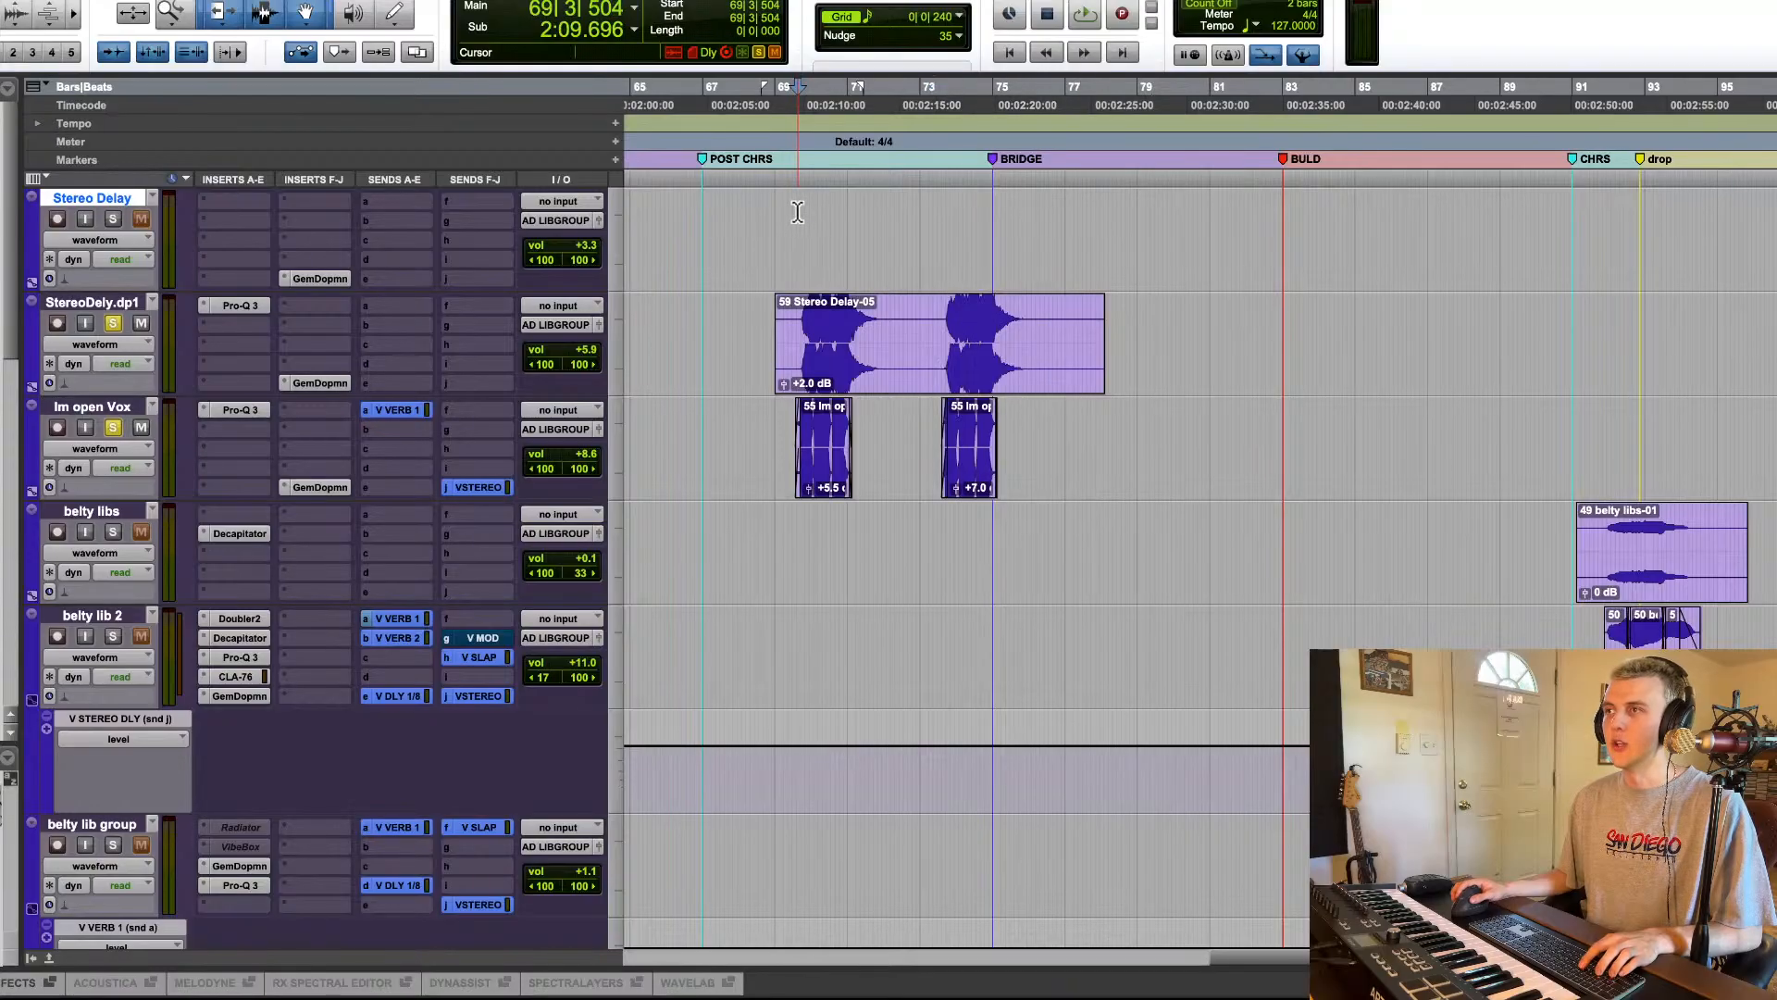
key("super+bracketright")
scroll(979, 352, "right", 3)
scroll(979, 351, "up", 4)
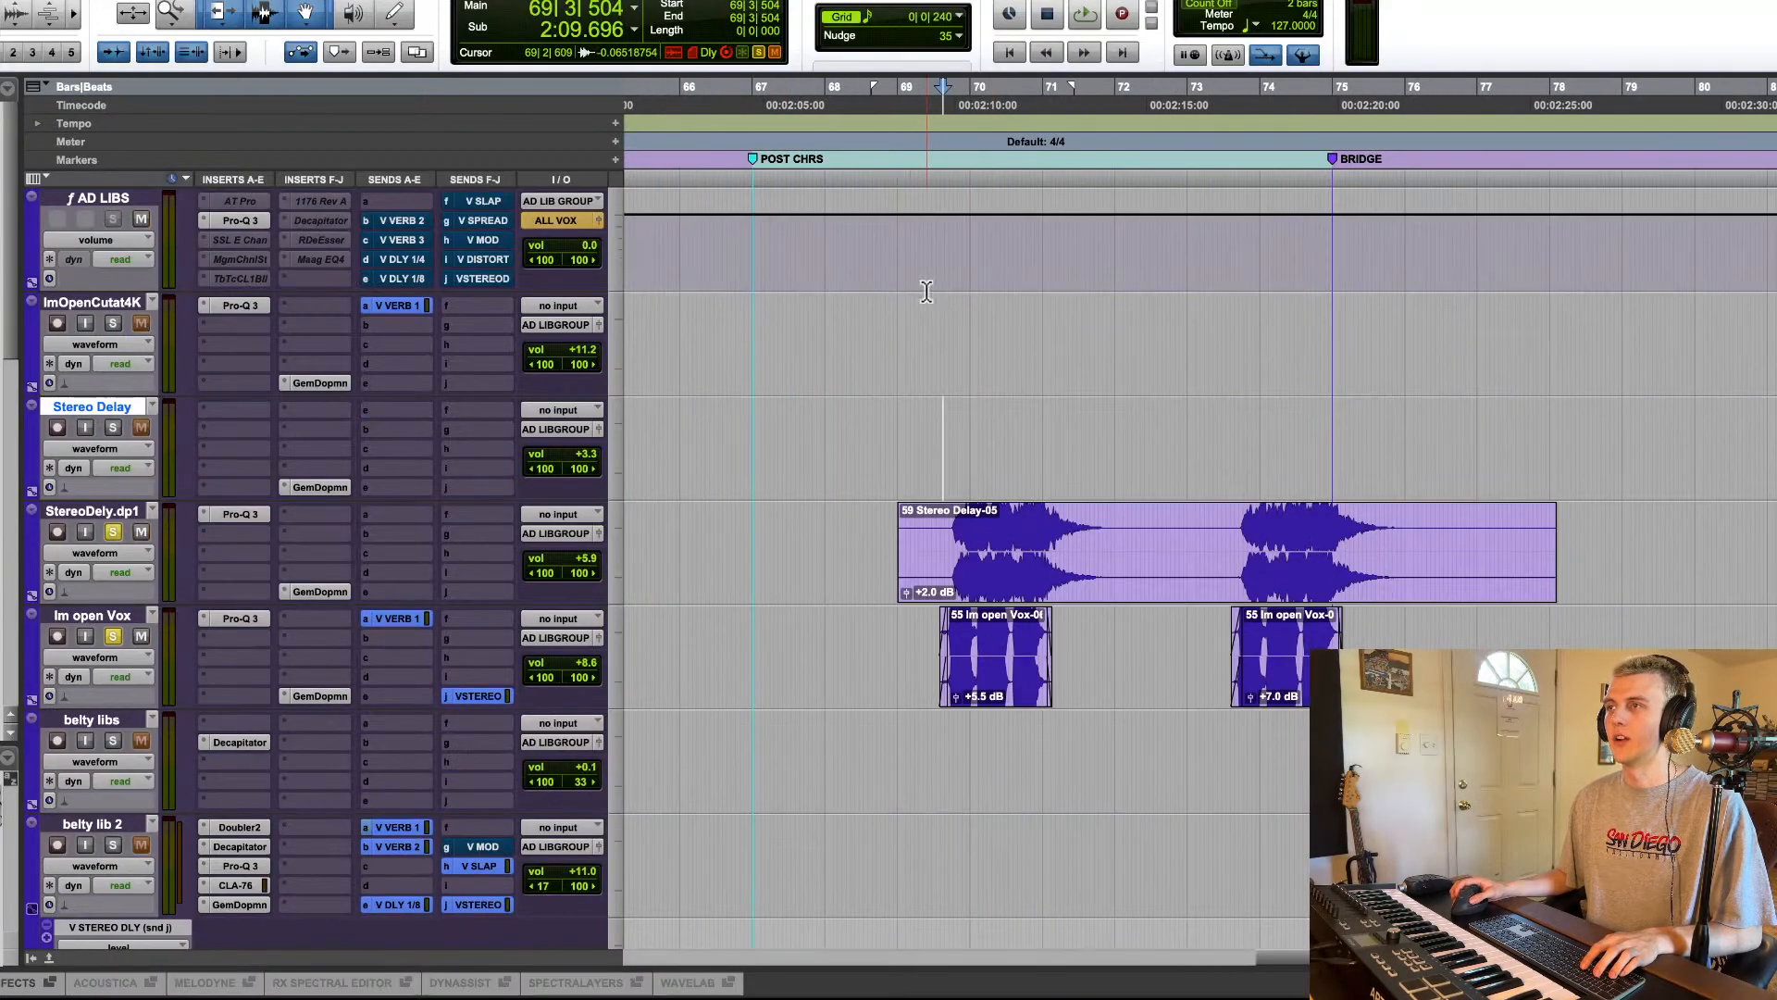
left_click_drag(919, 455, 1114, 441)
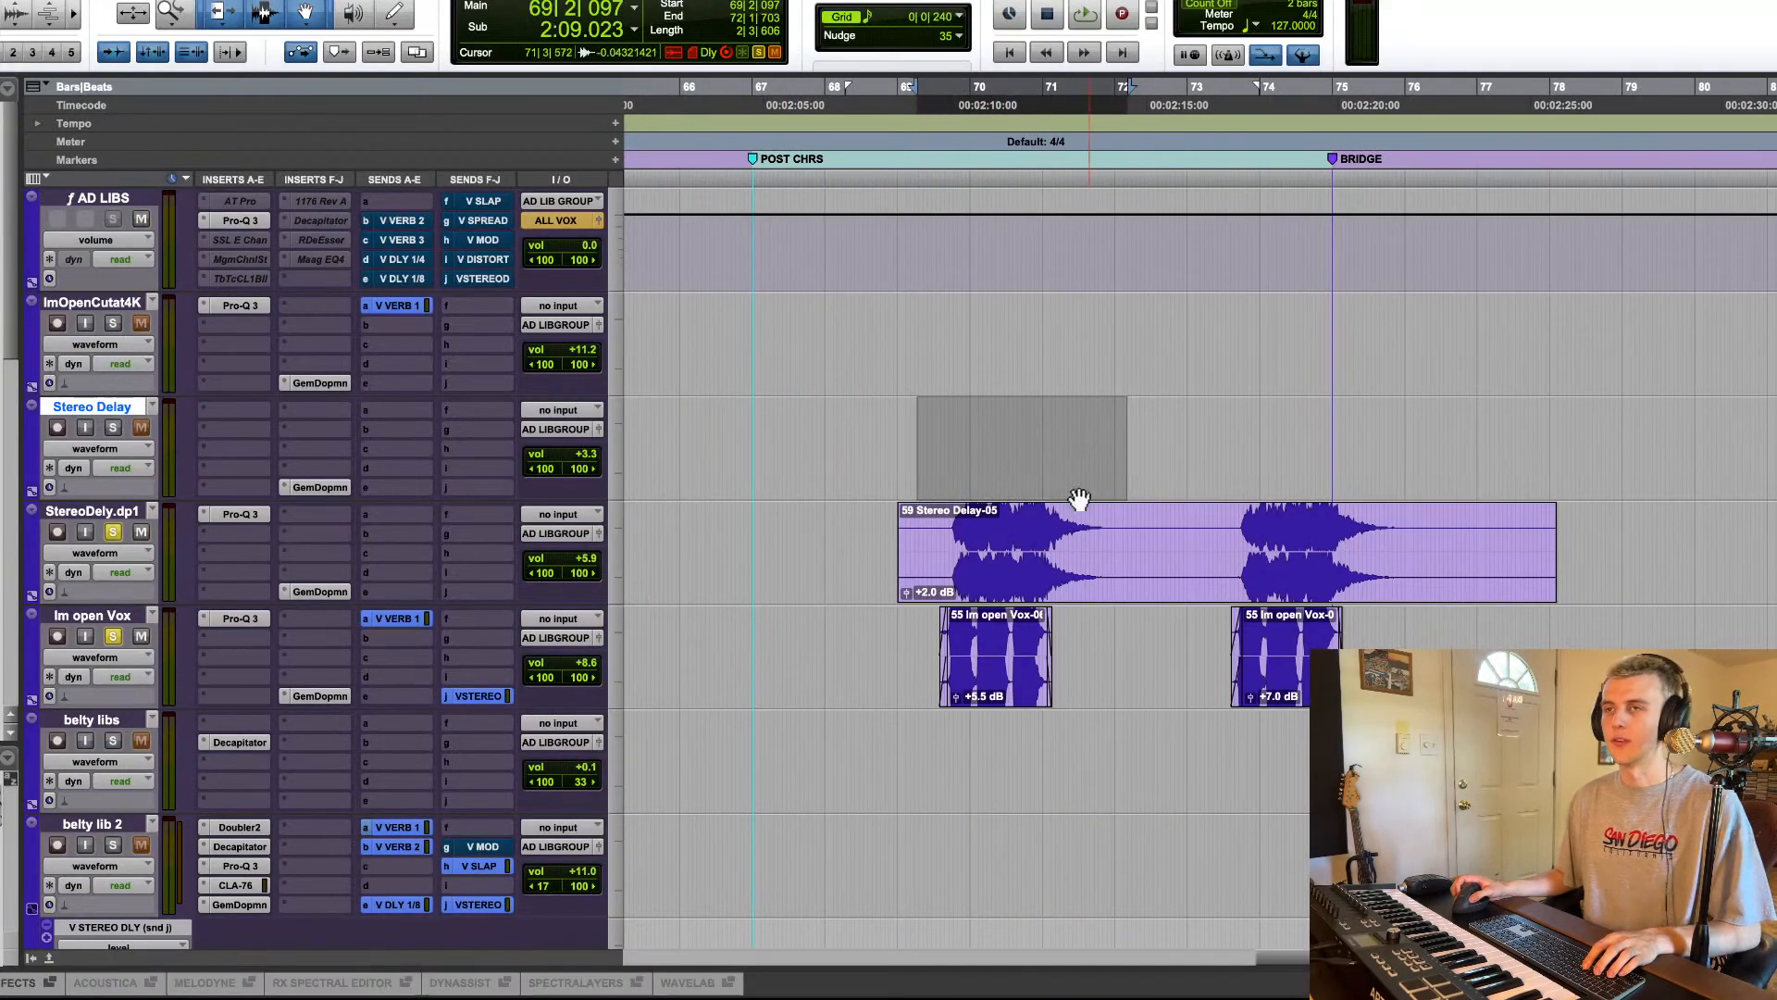
left_click(945, 409)
key("space")
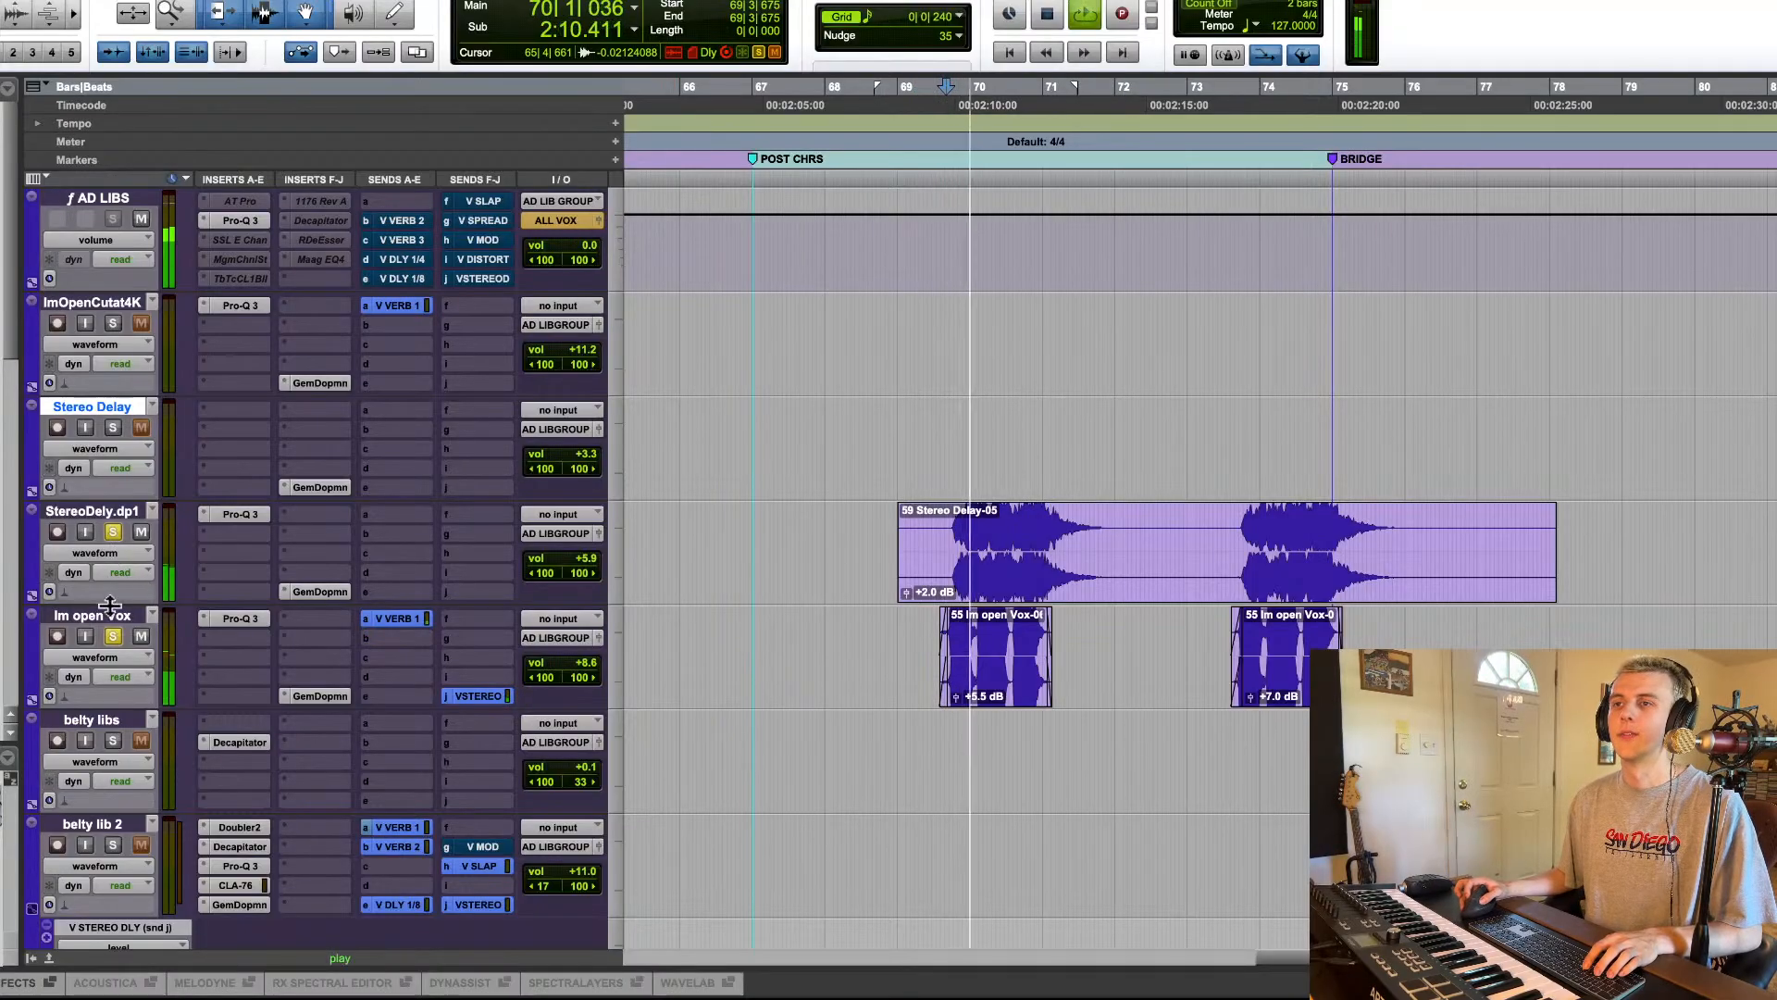
key("space")
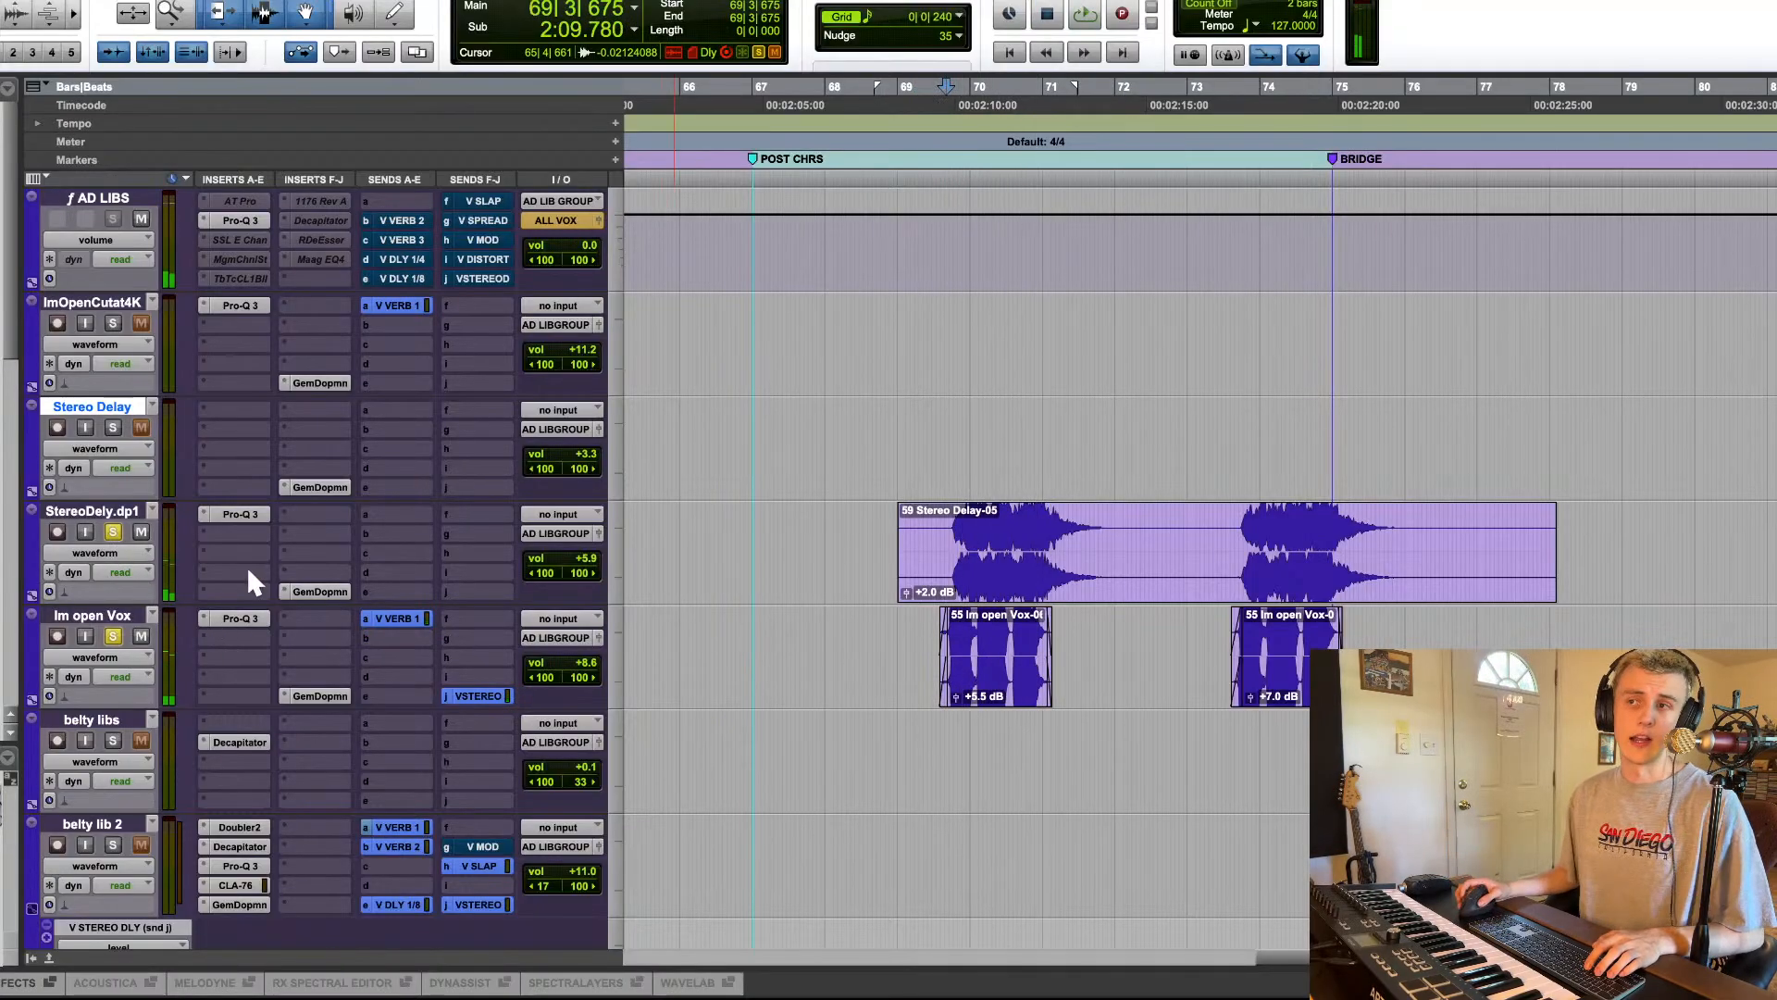
Step: Inspect the Pro-Q 3 and Gem Dopamine inserts on Im open Vox and close the plug-in window
left_click(243, 618)
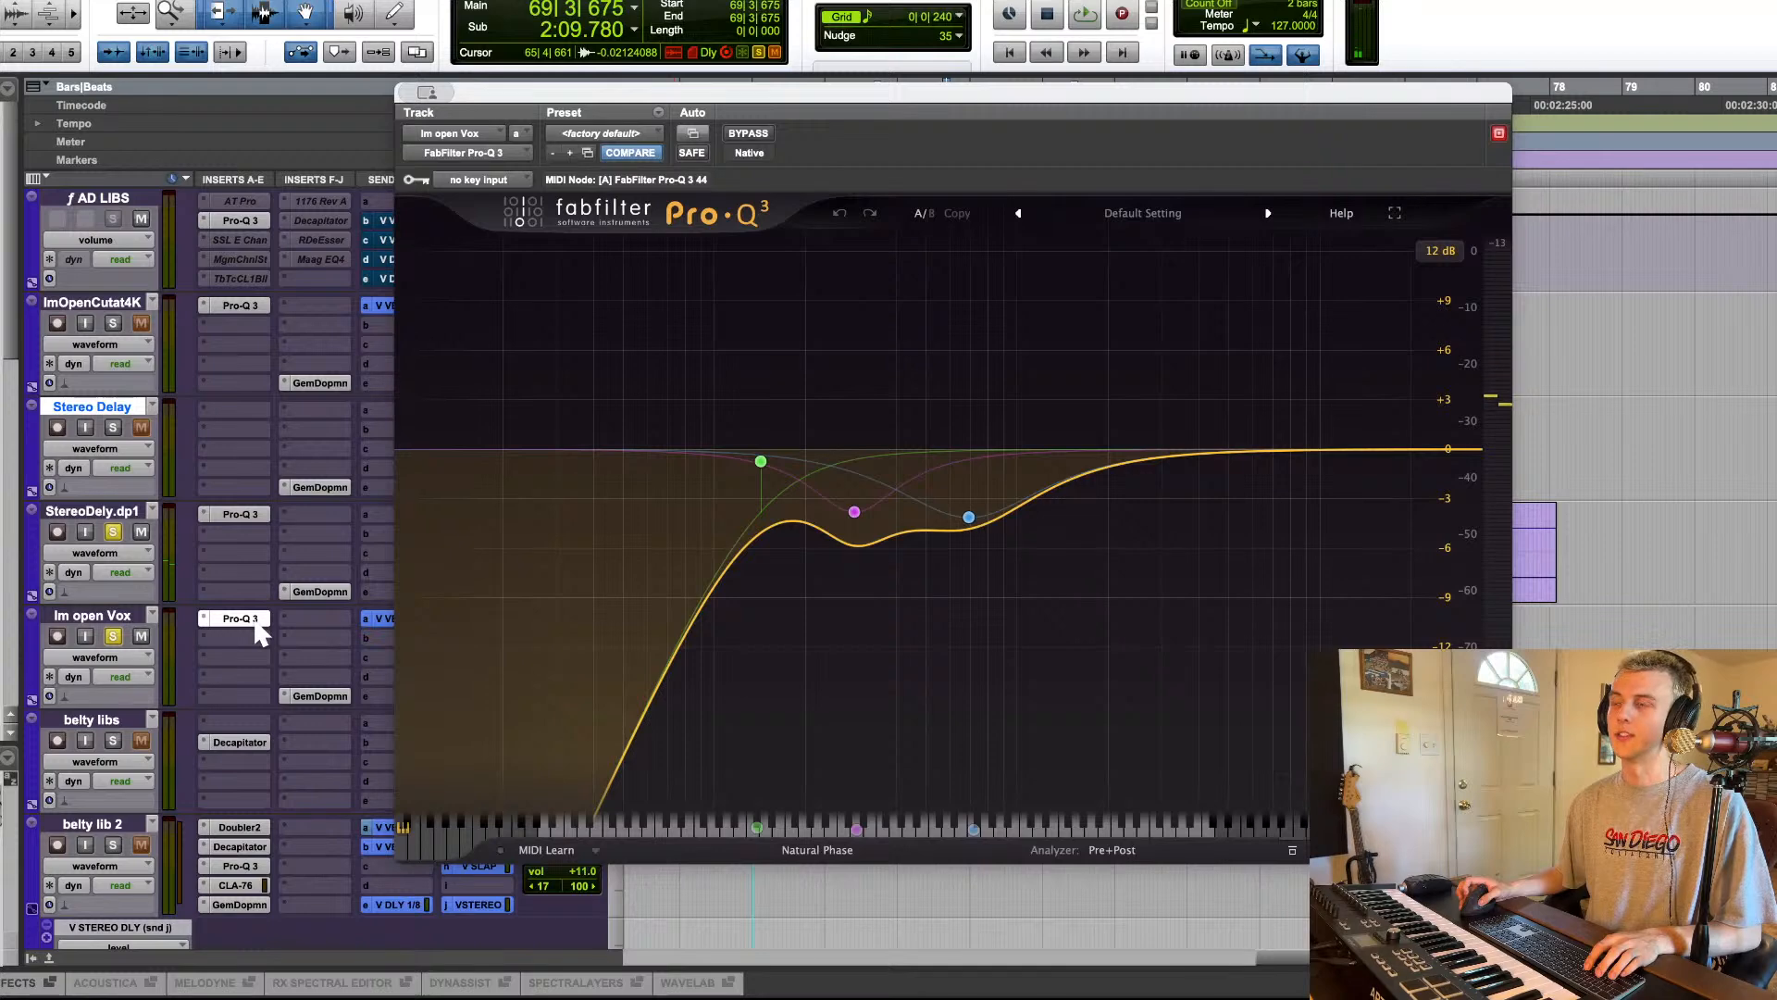
left_click(250, 620)
left_click(315, 696)
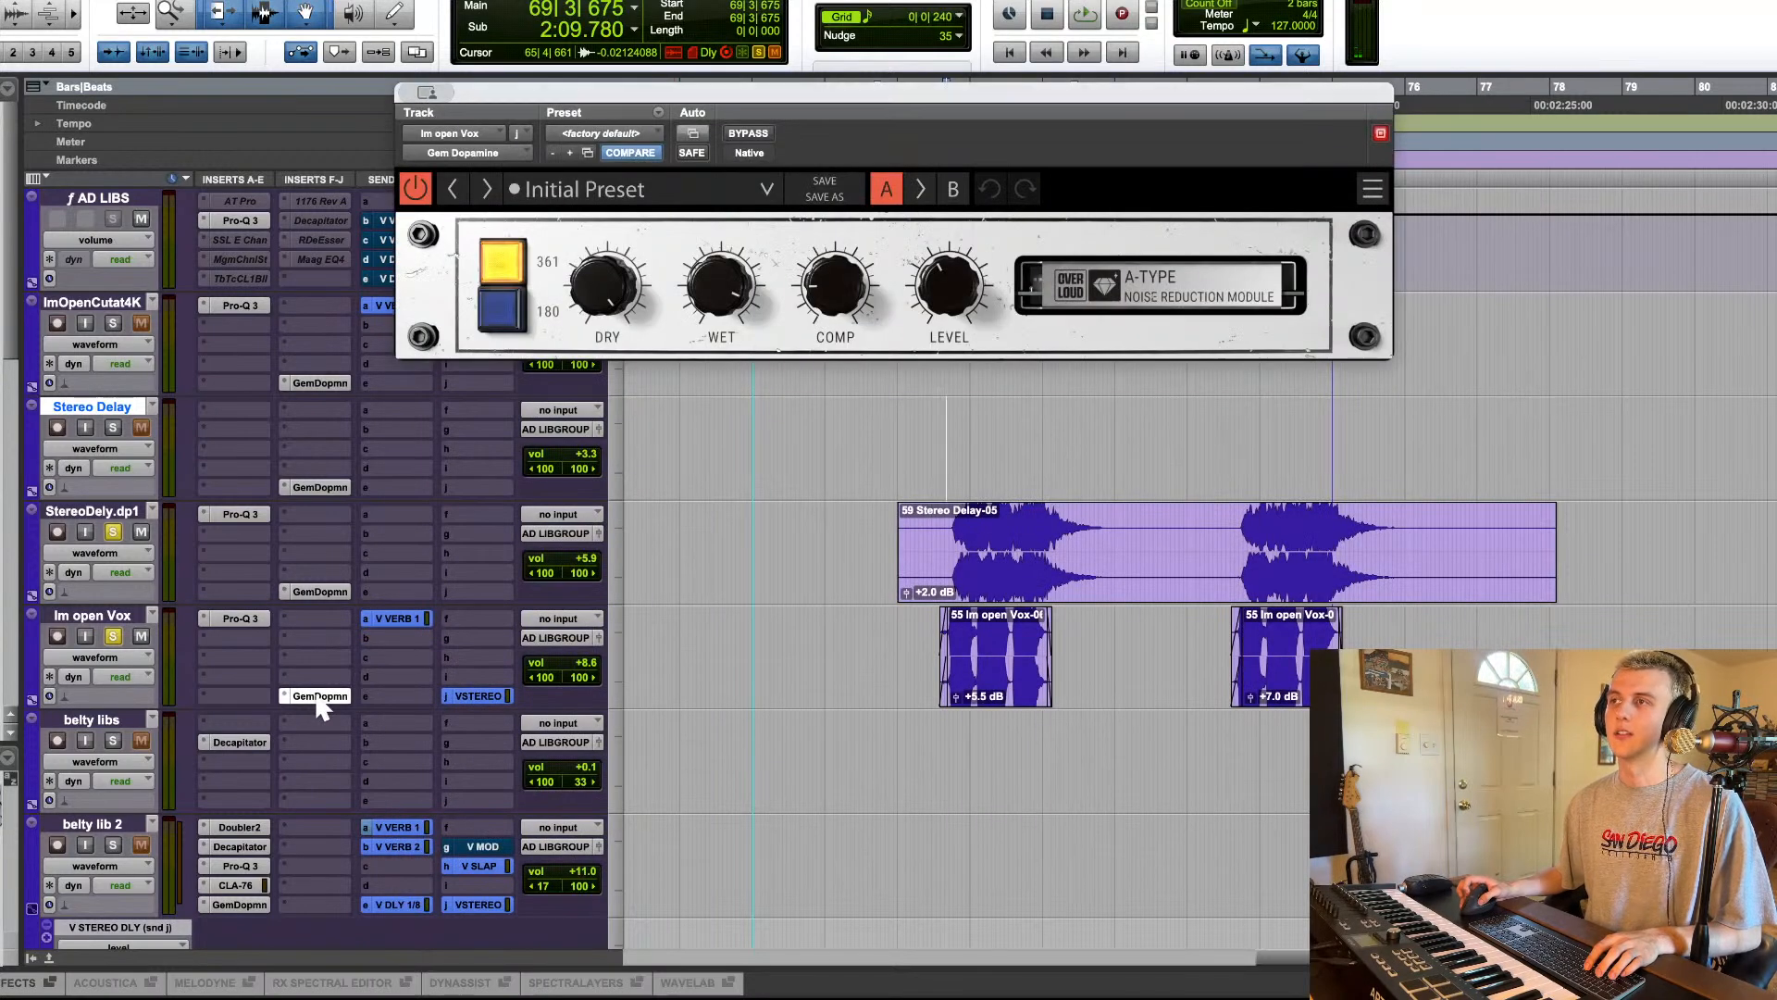
left_click(318, 696)
left_click(318, 696)
left_click(318, 696)
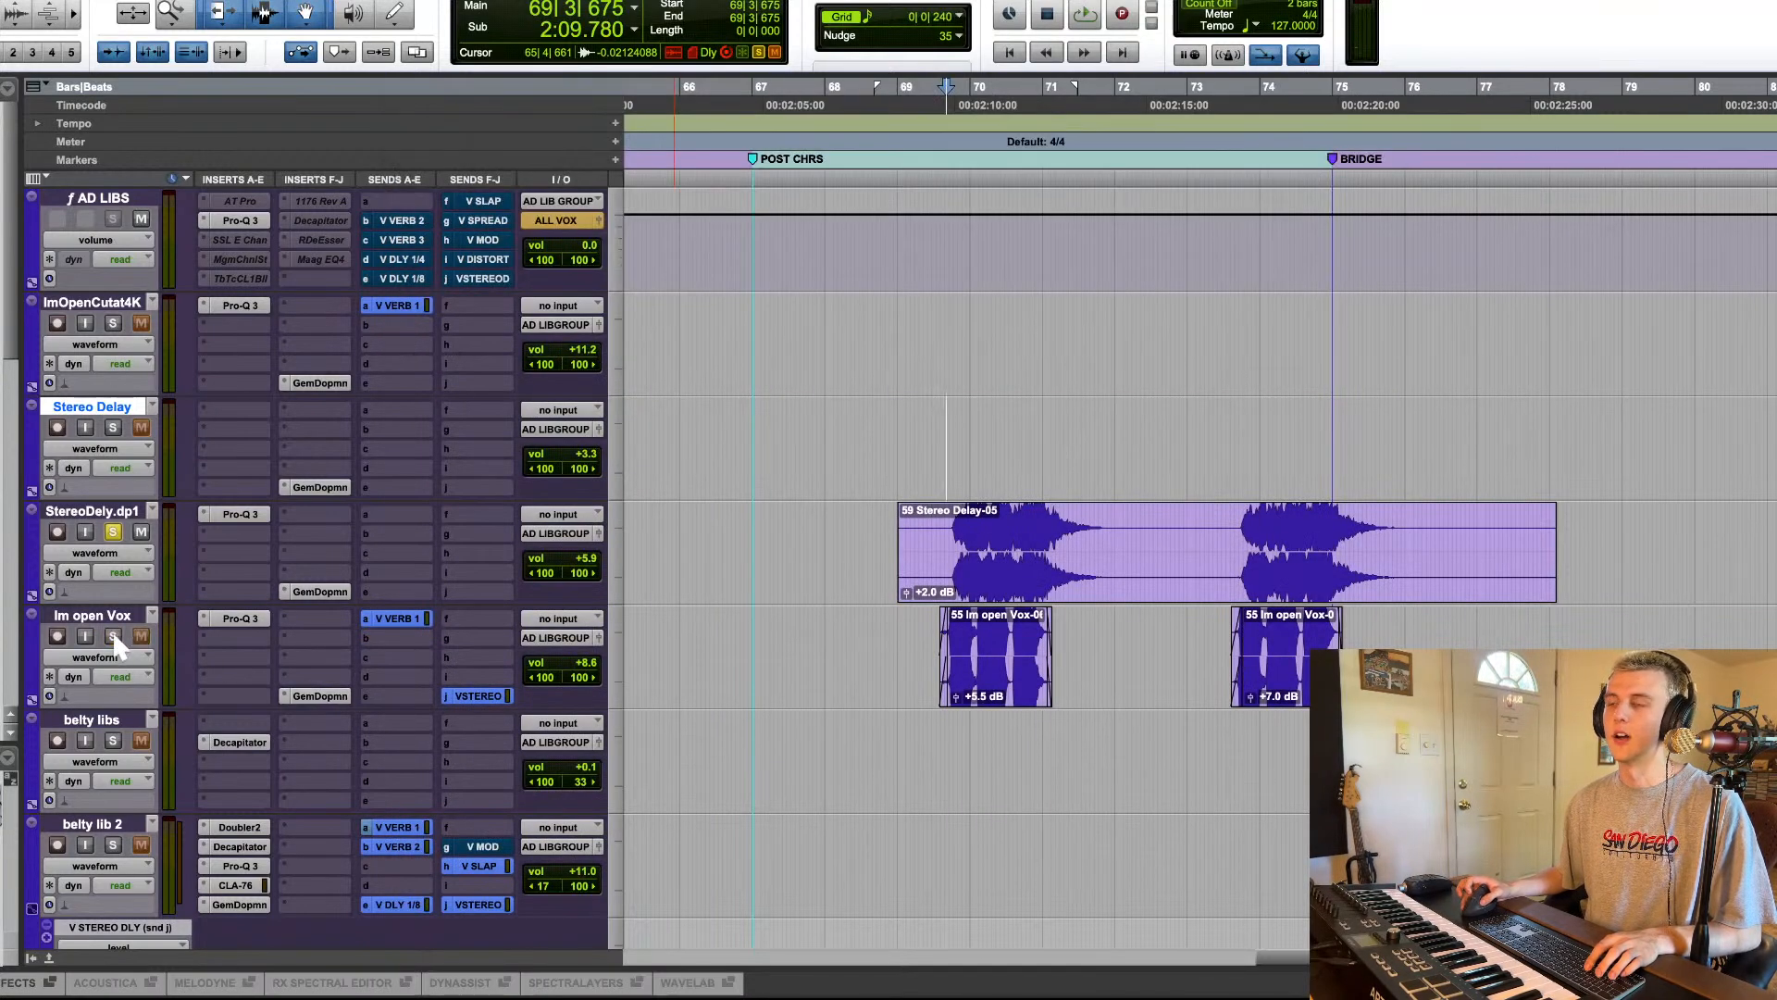
Step: Release the StereoDely.dp1 and Im open Vox solos, play both ad-lib phrases in the full mix and stop playback
left_click(113, 638)
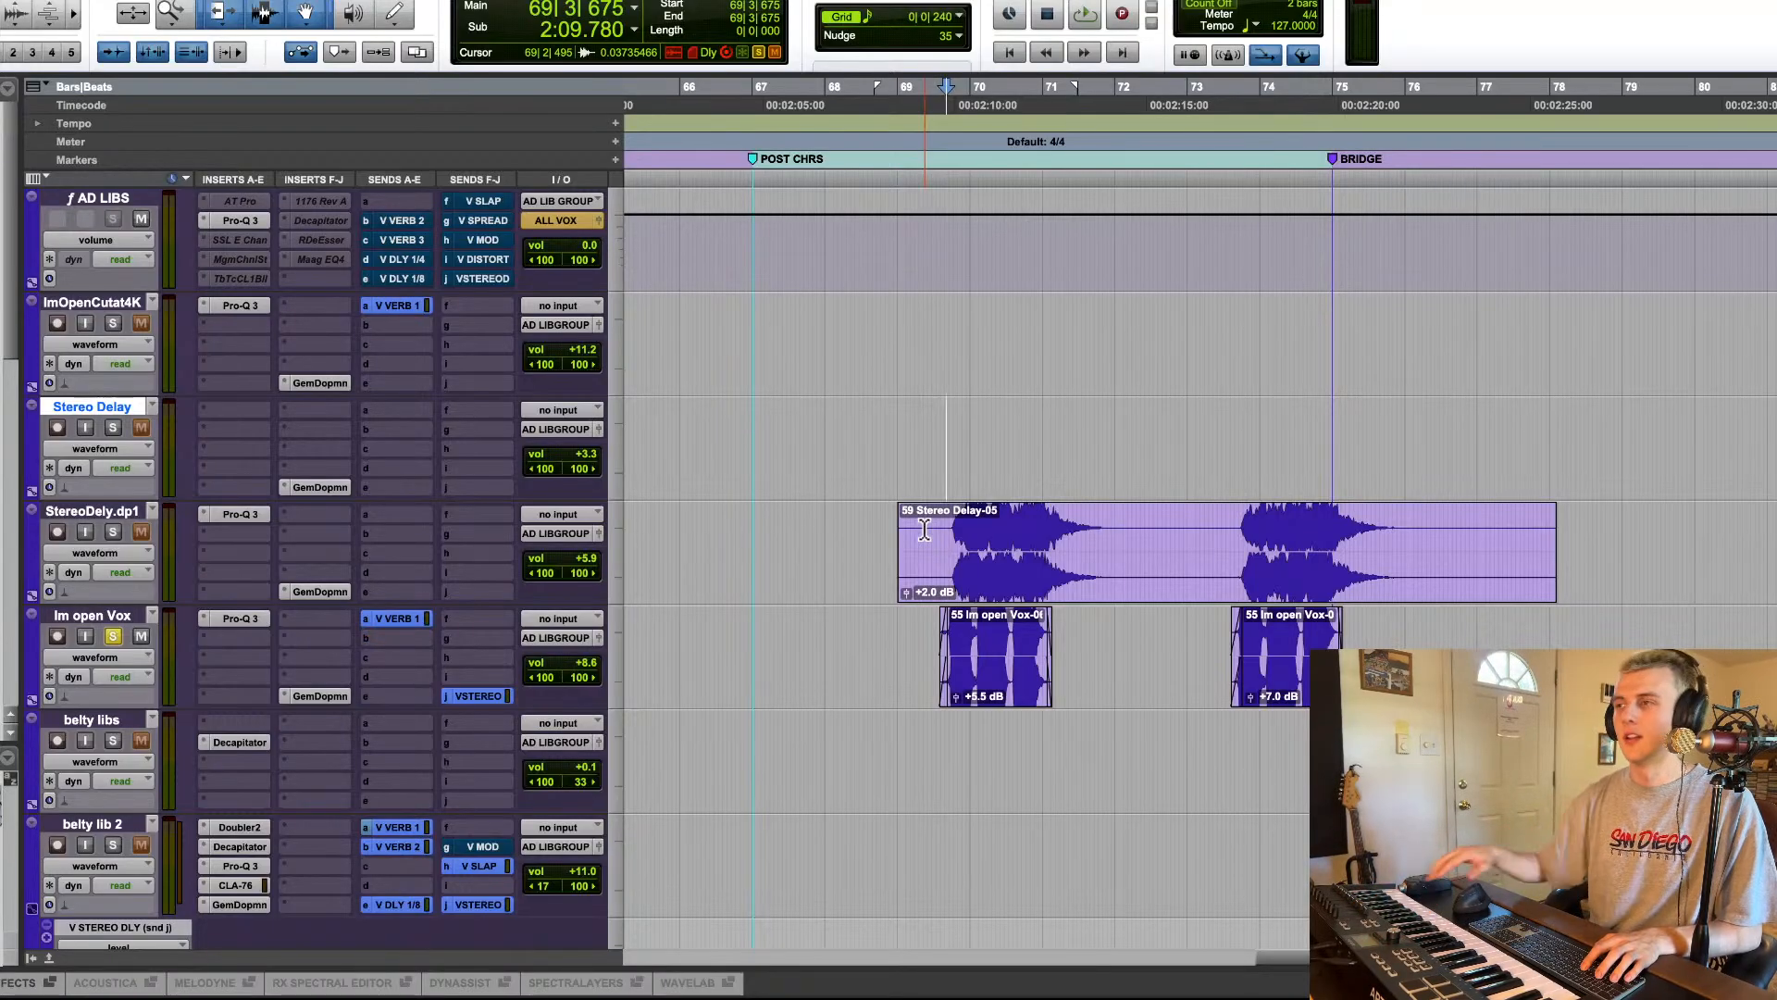
scroll(902, 482, "right", 5)
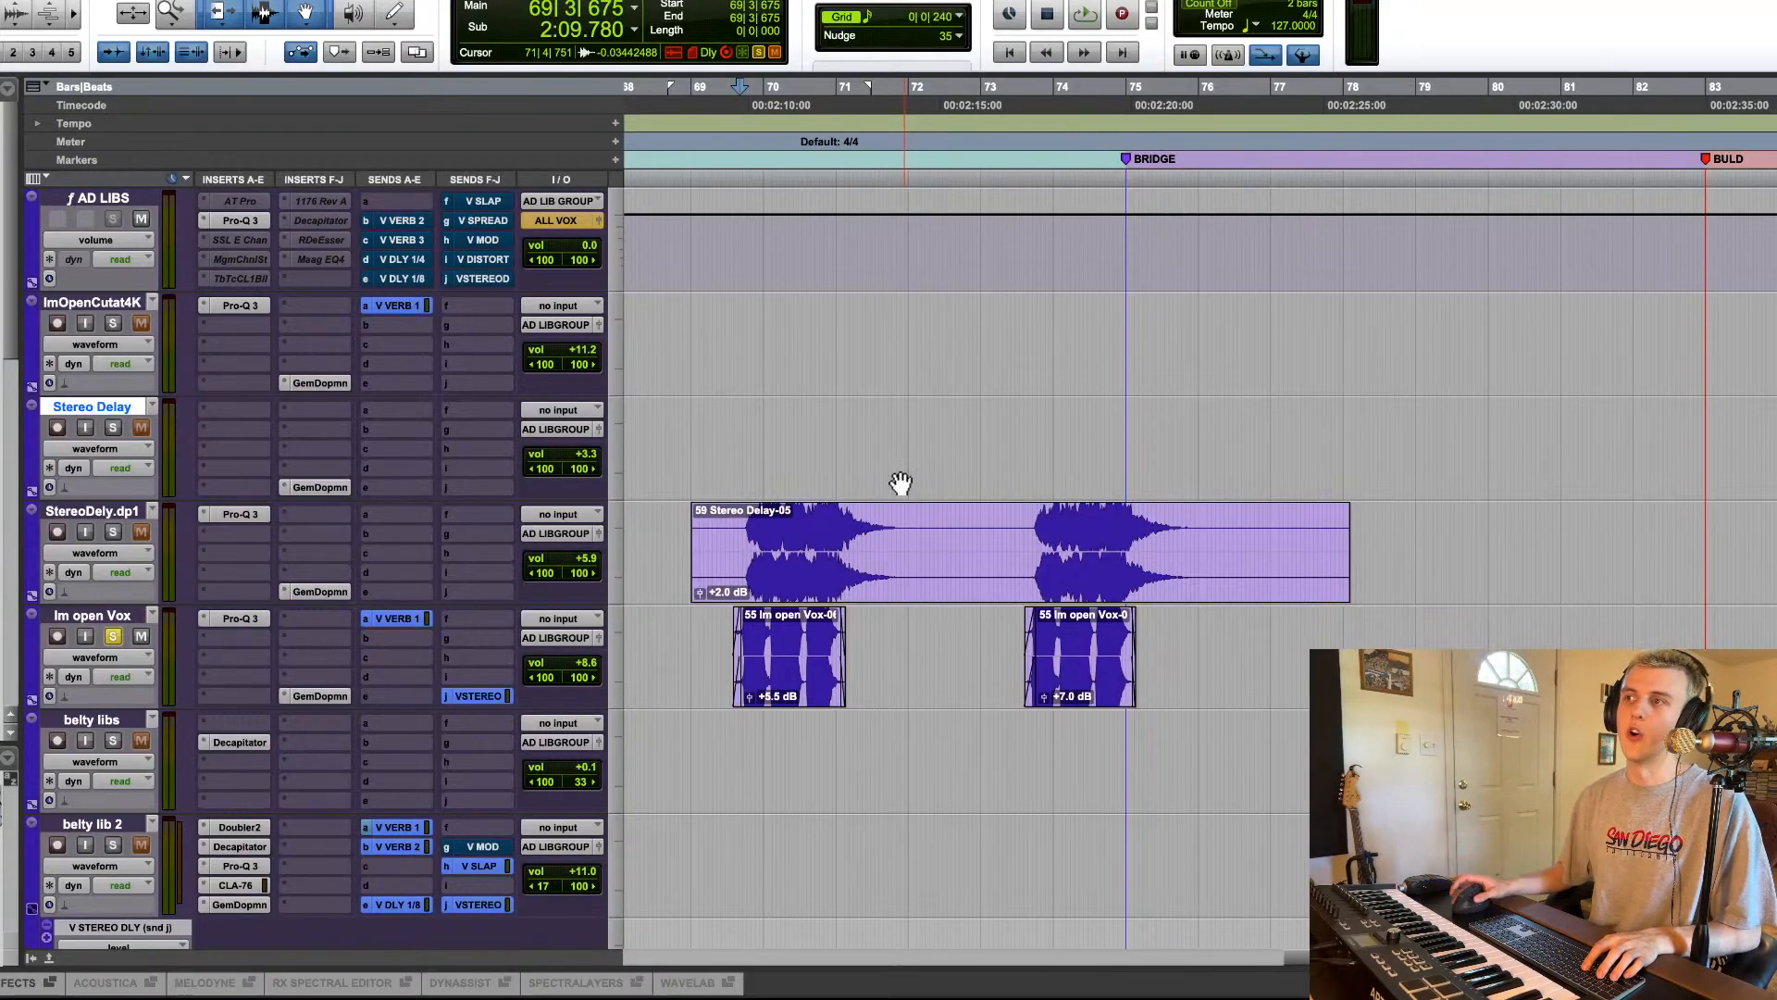
key("space")
left_click(112, 636)
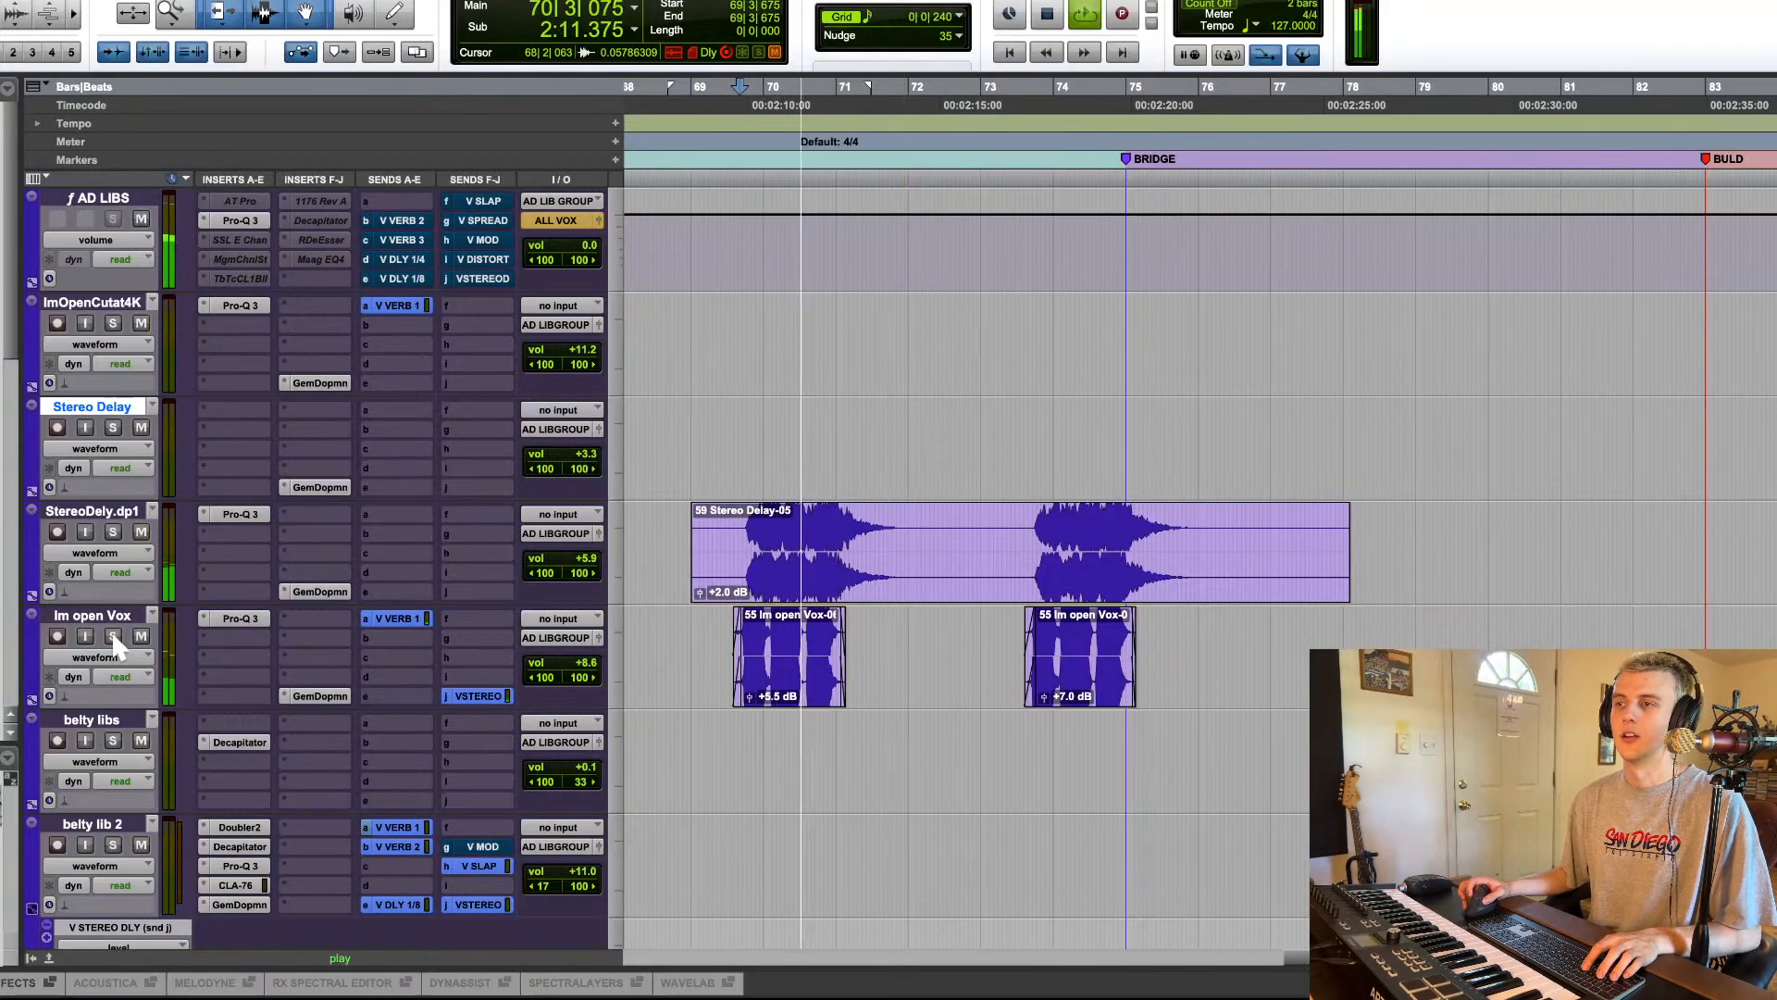
scroll(836, 601, "up", 3)
scroll(836, 601, "down", 1)
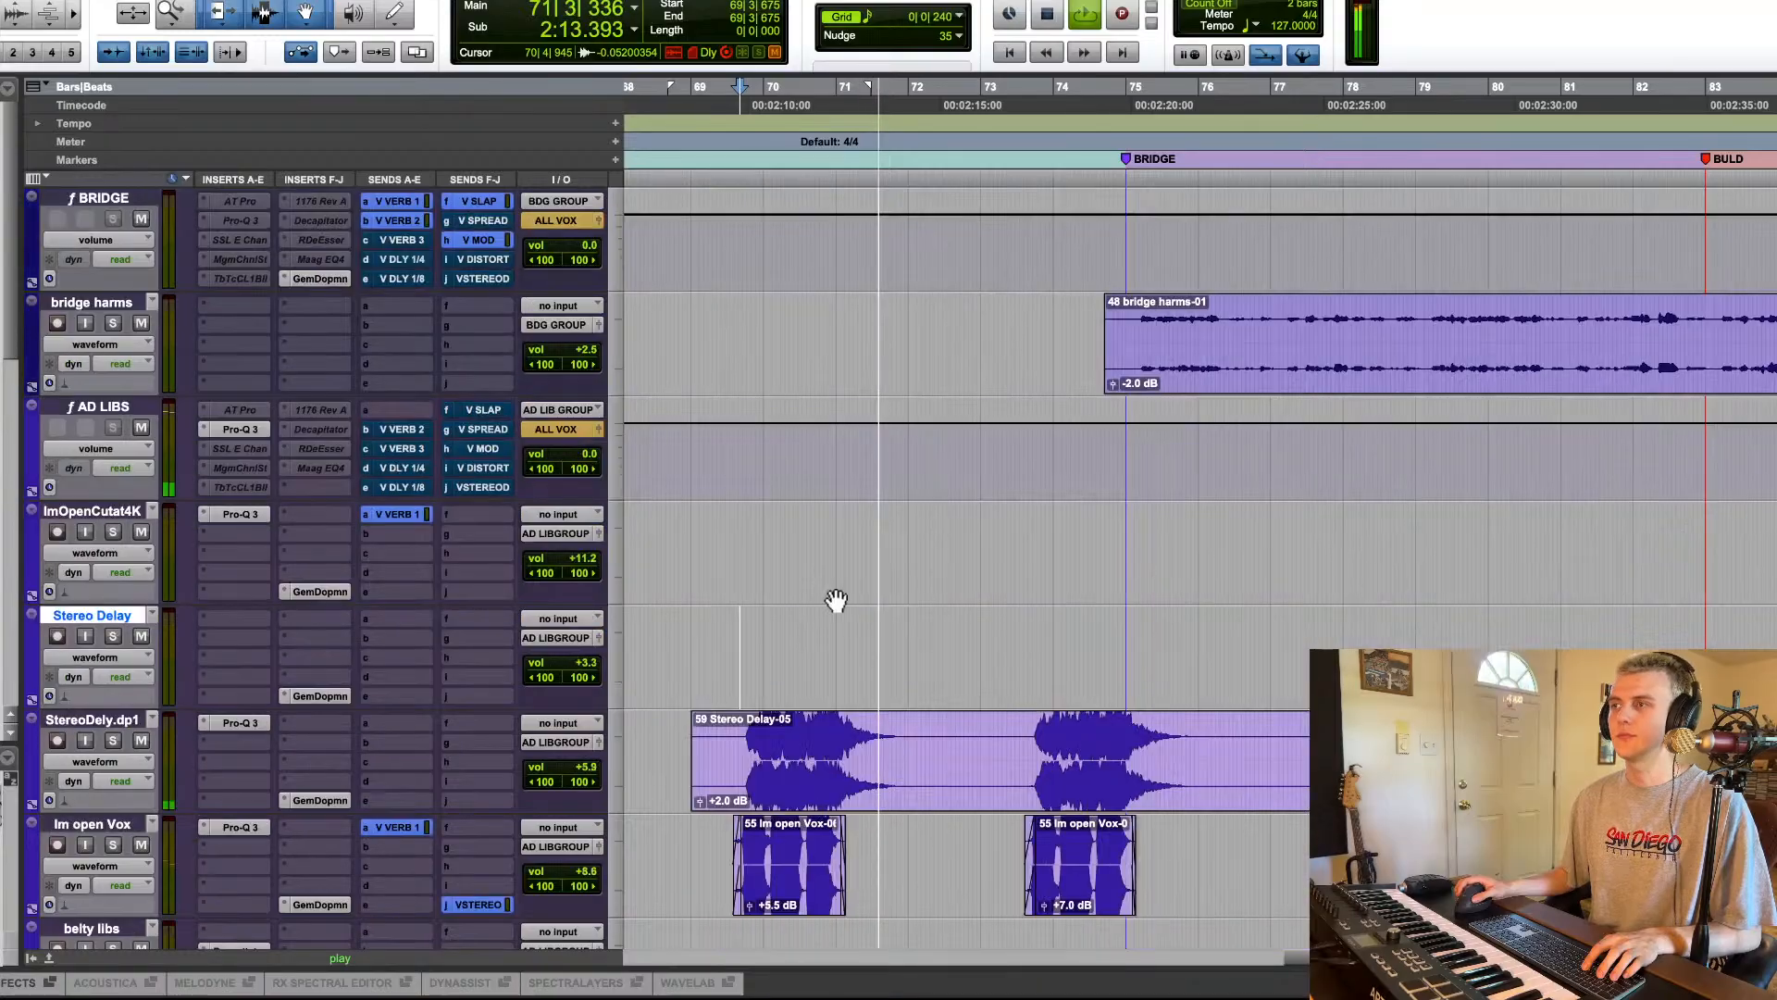
scroll(836, 601, "down", 1)
scroll(836, 601, "down", 1)
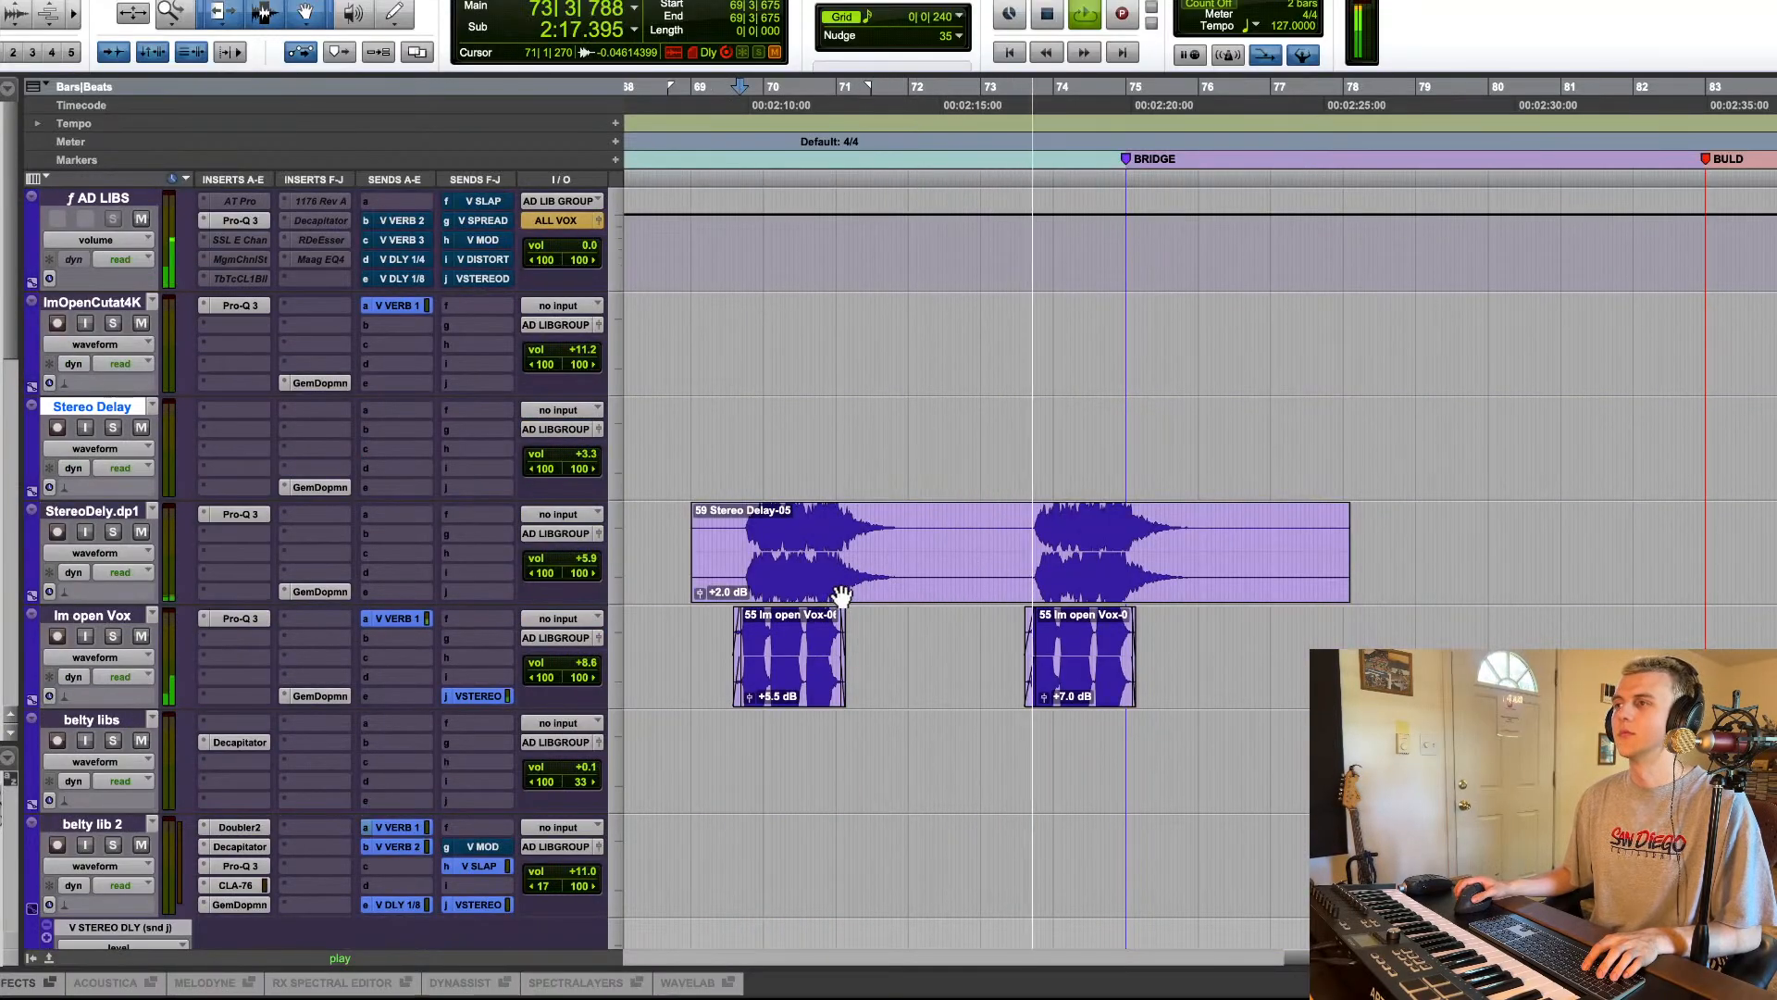
key("space")
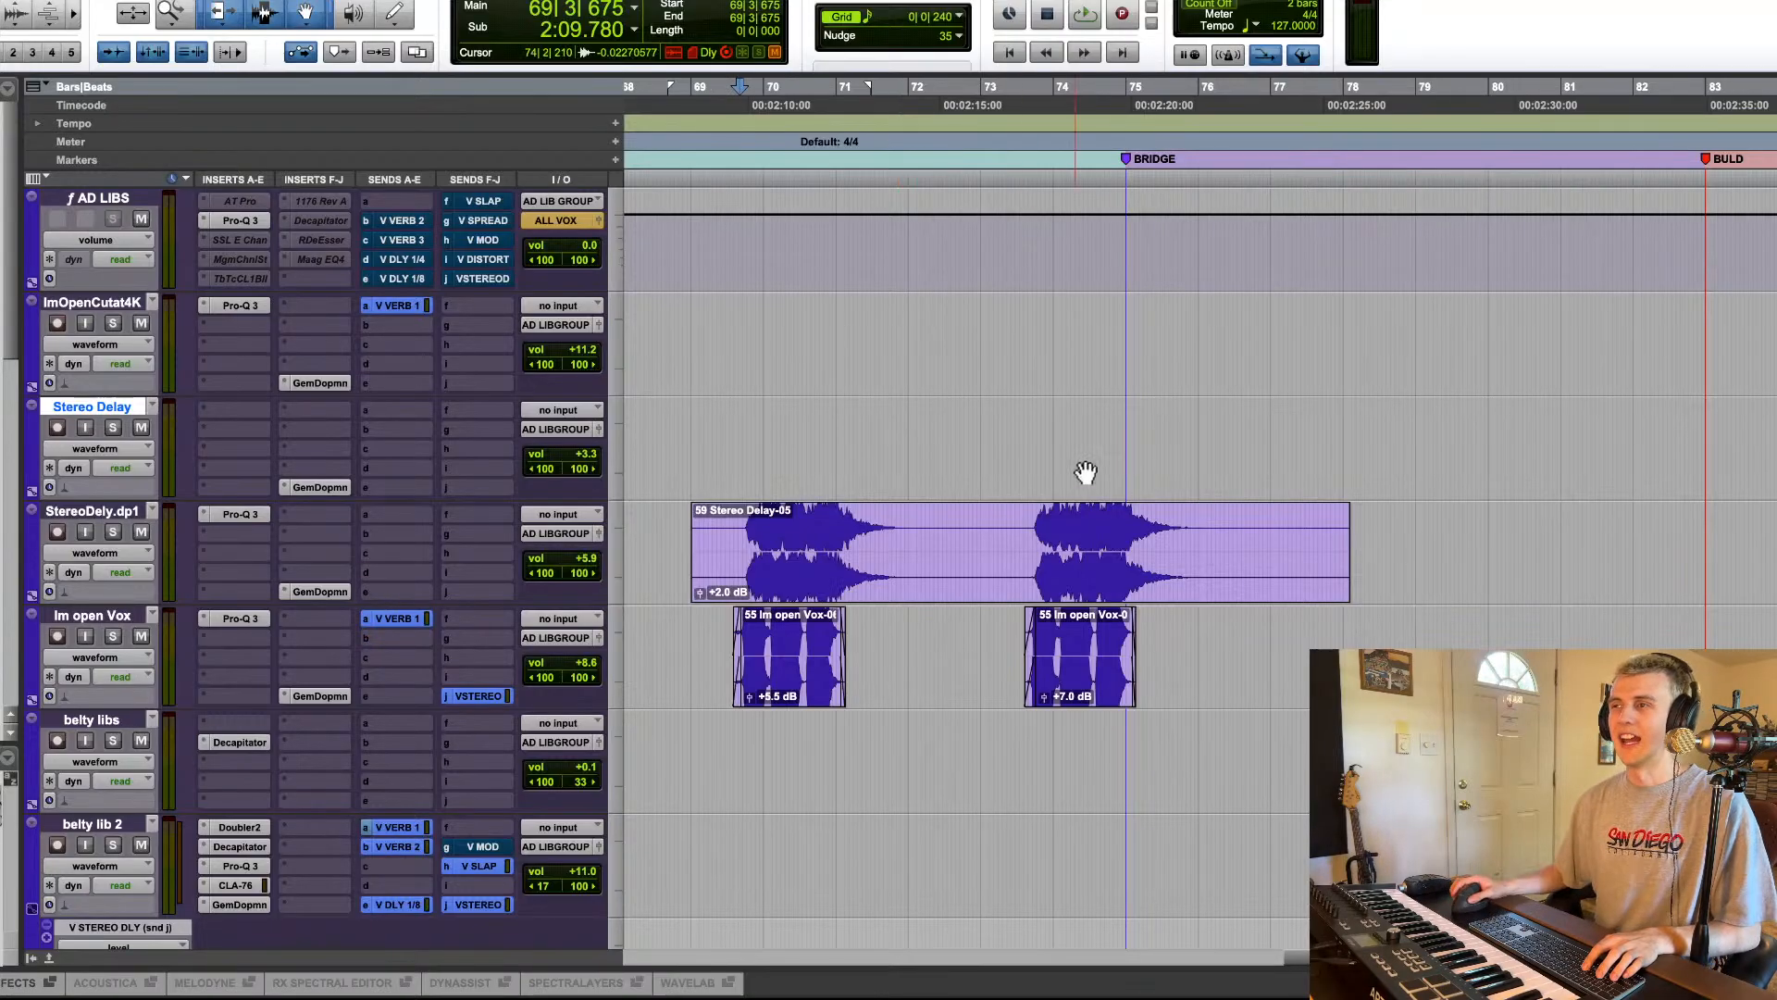
Step: Select the Outro Vox clip at the last POST CHRS marker, play it with the track soloed and stop playback
scroll(1083, 477, "down", 5)
key("r")
key("r")
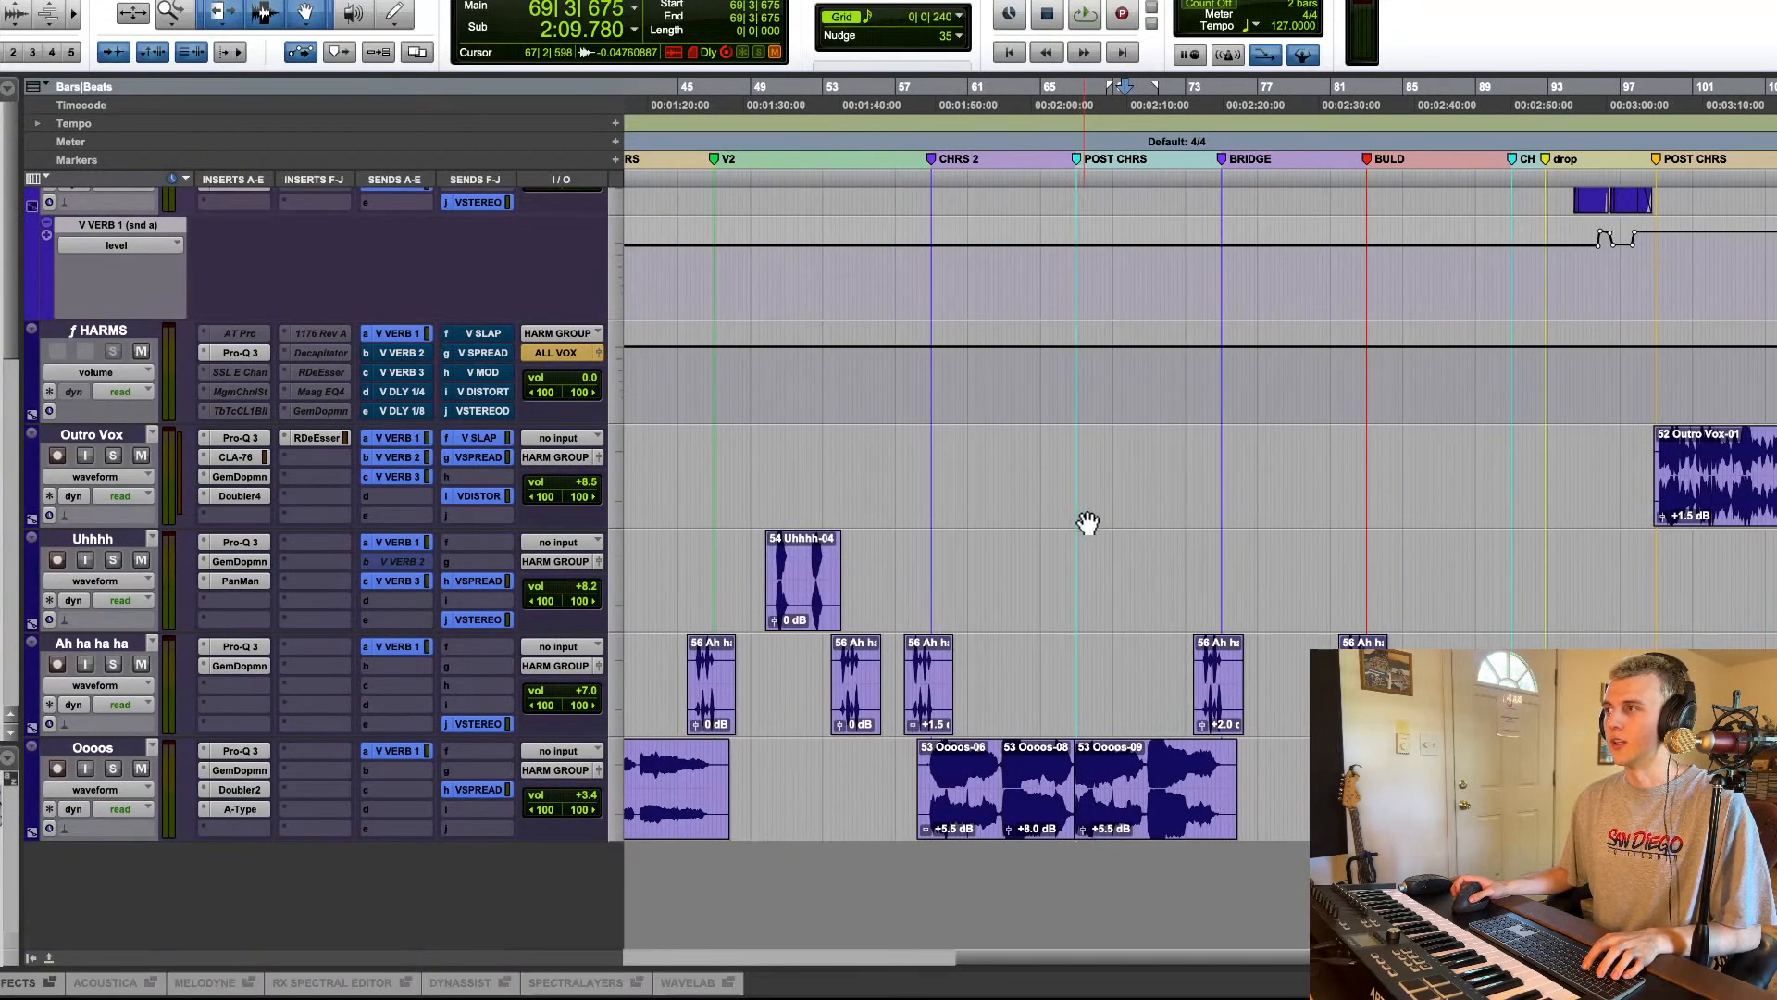
scroll(992, 595, "left", 8)
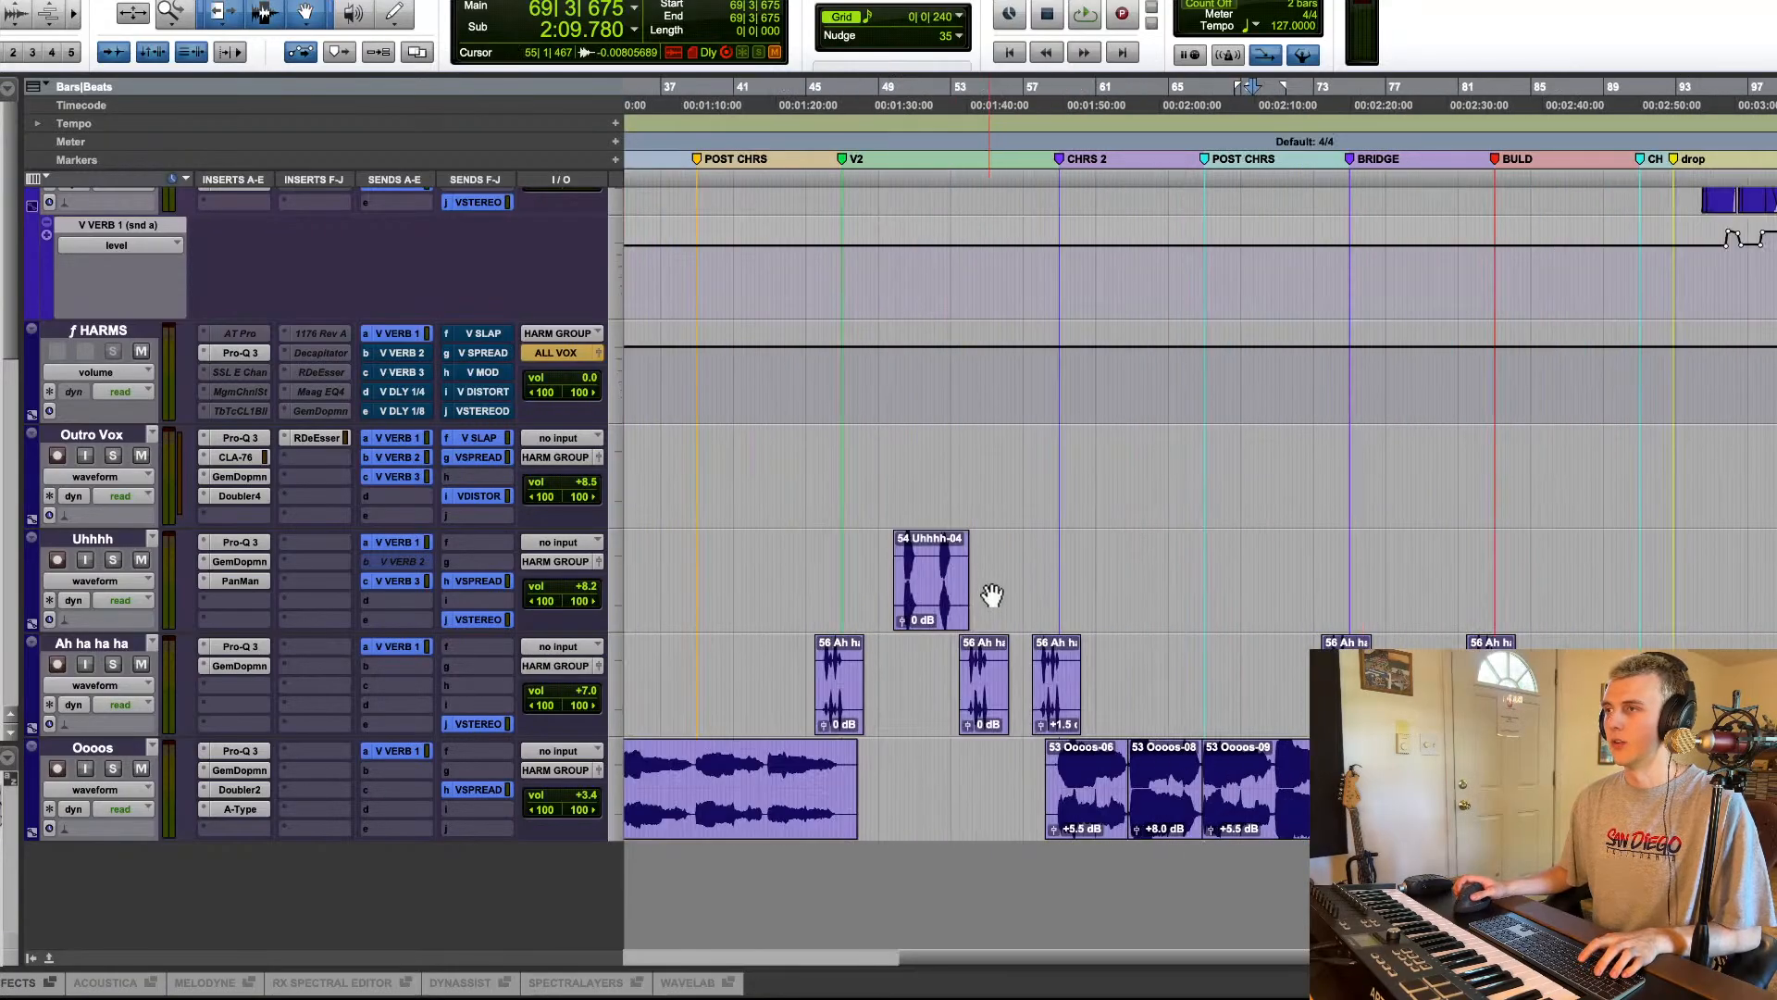
scroll(988, 600, "left", 2)
key("r")
scroll(1016, 629, "up", 4)
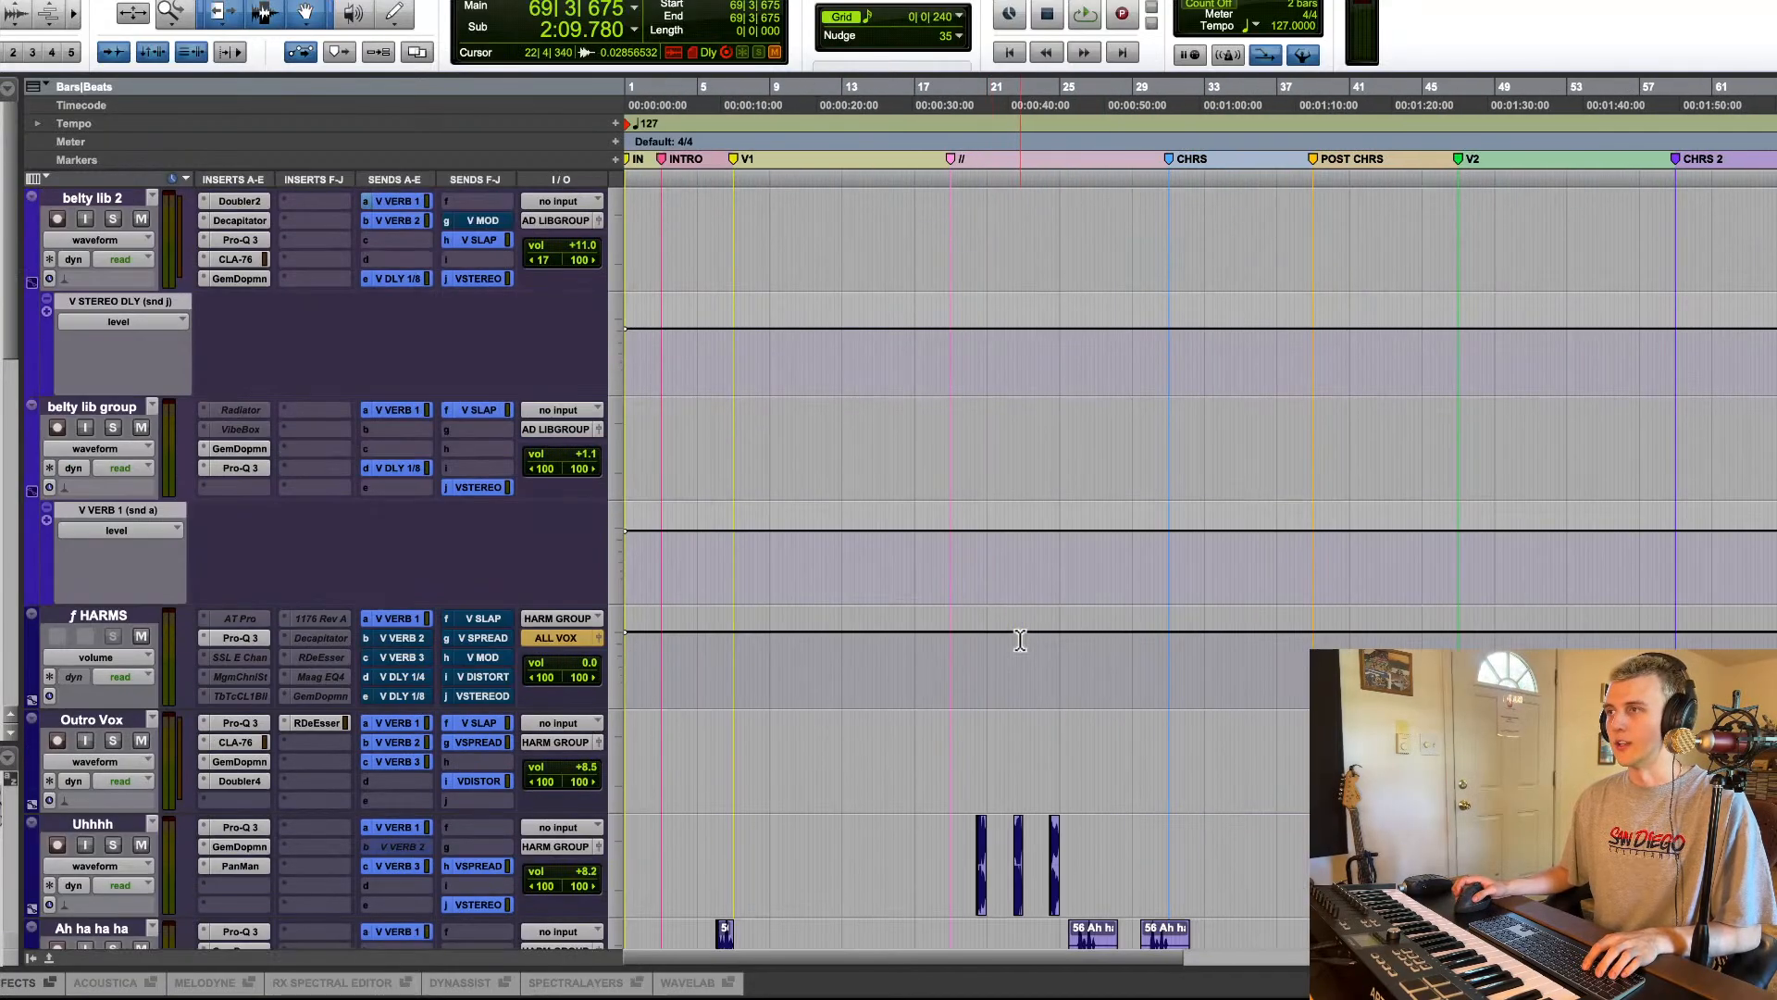
left_click(1564, 764)
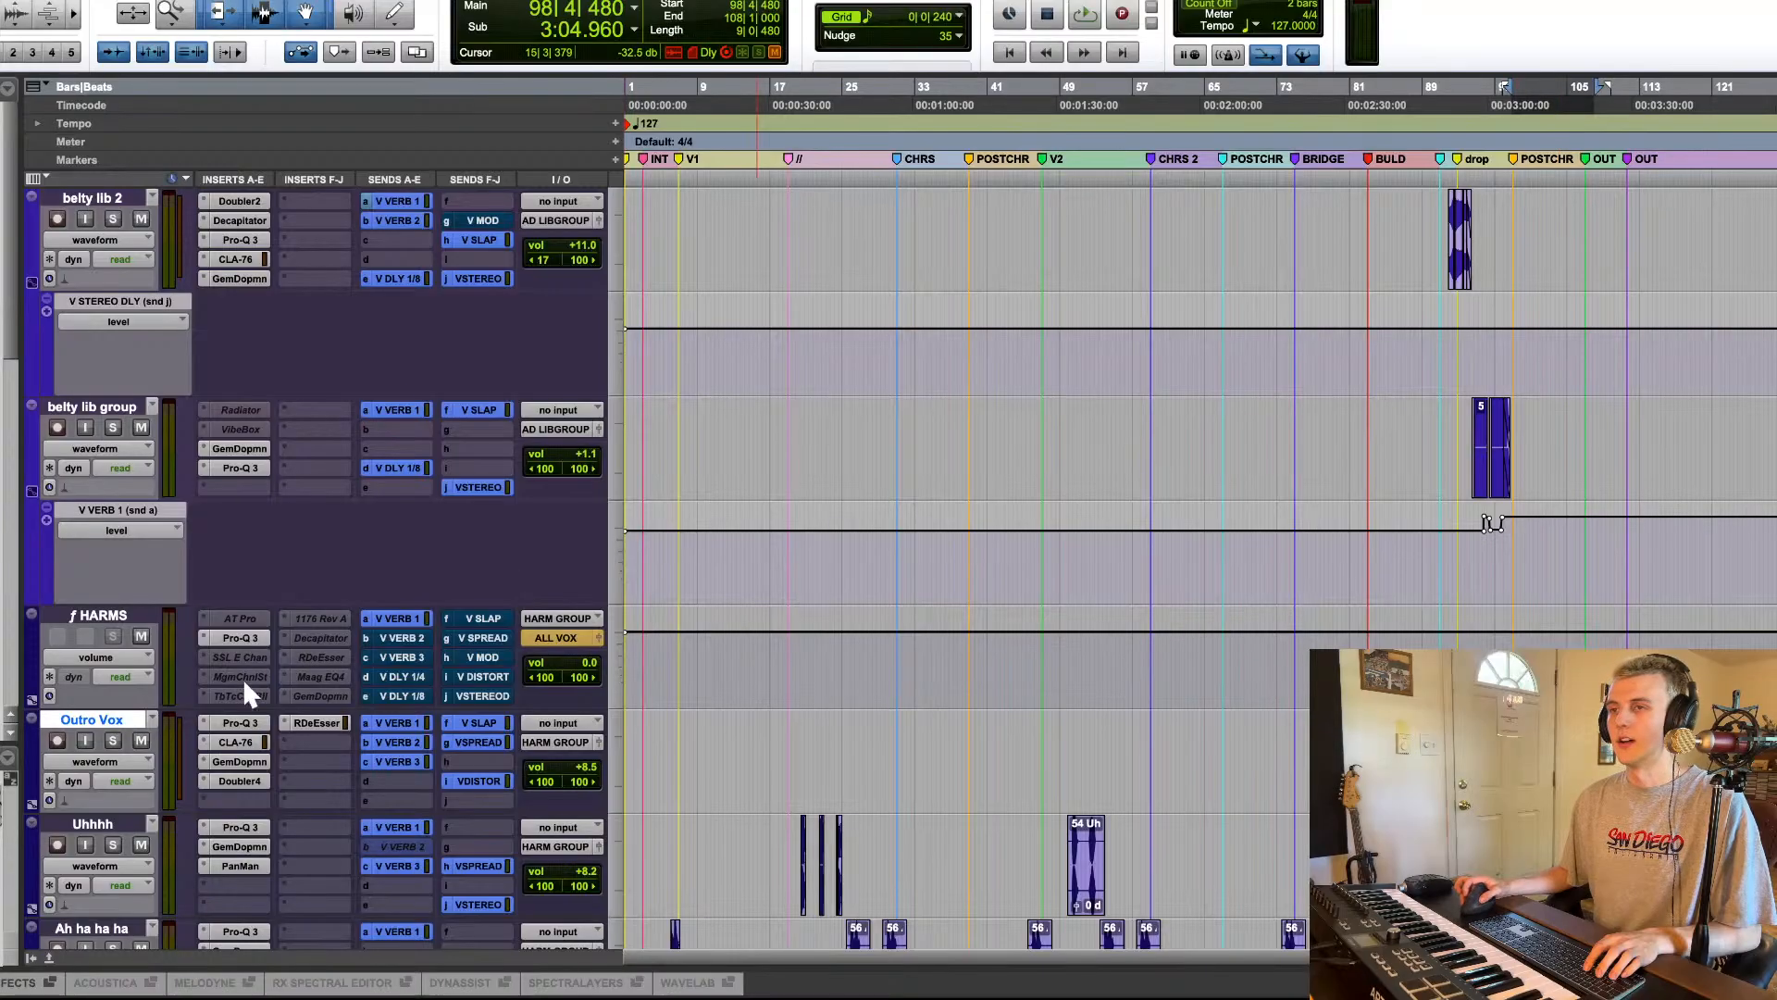
key("space")
scroll(896, 632, "down", 4)
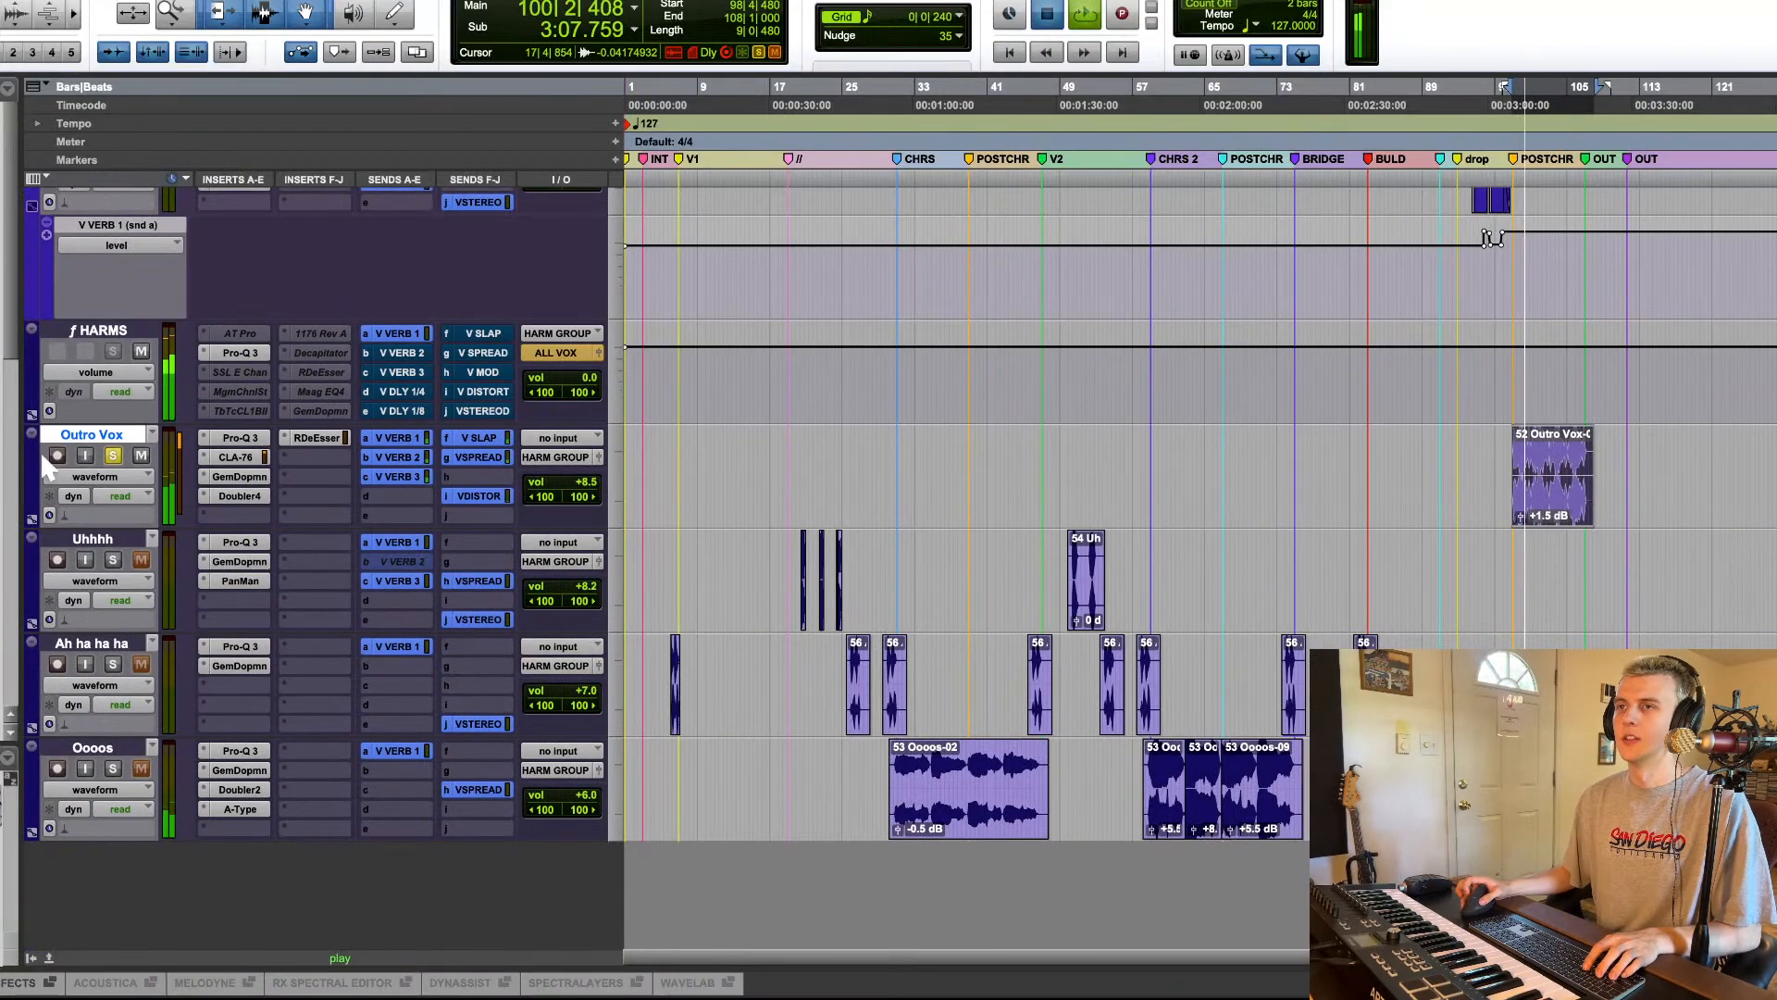
key("space")
Step: Return to the session start and play the intro ad-libs with ImOpenCutat4K soloed
scroll(821, 485, "up", 4)
scroll(821, 486, "up", 6)
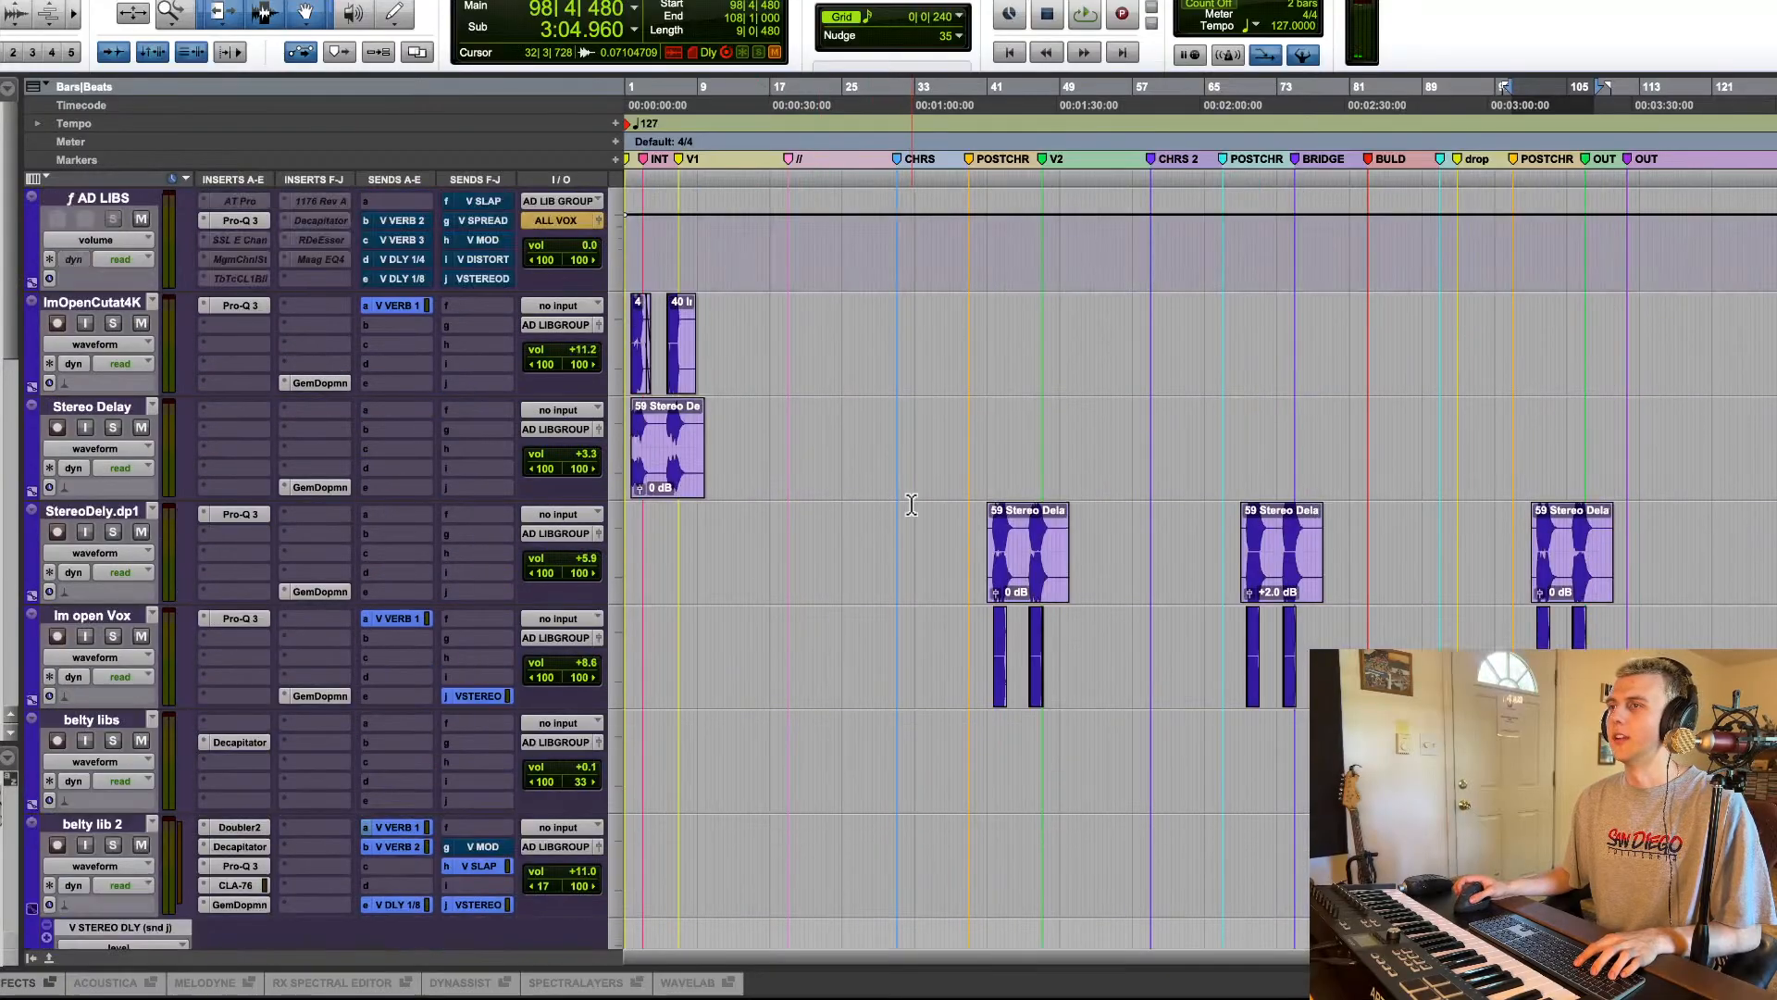
key("super+bracketright")
key("super+bracketright")
key("super+bracketright")
key("Return")
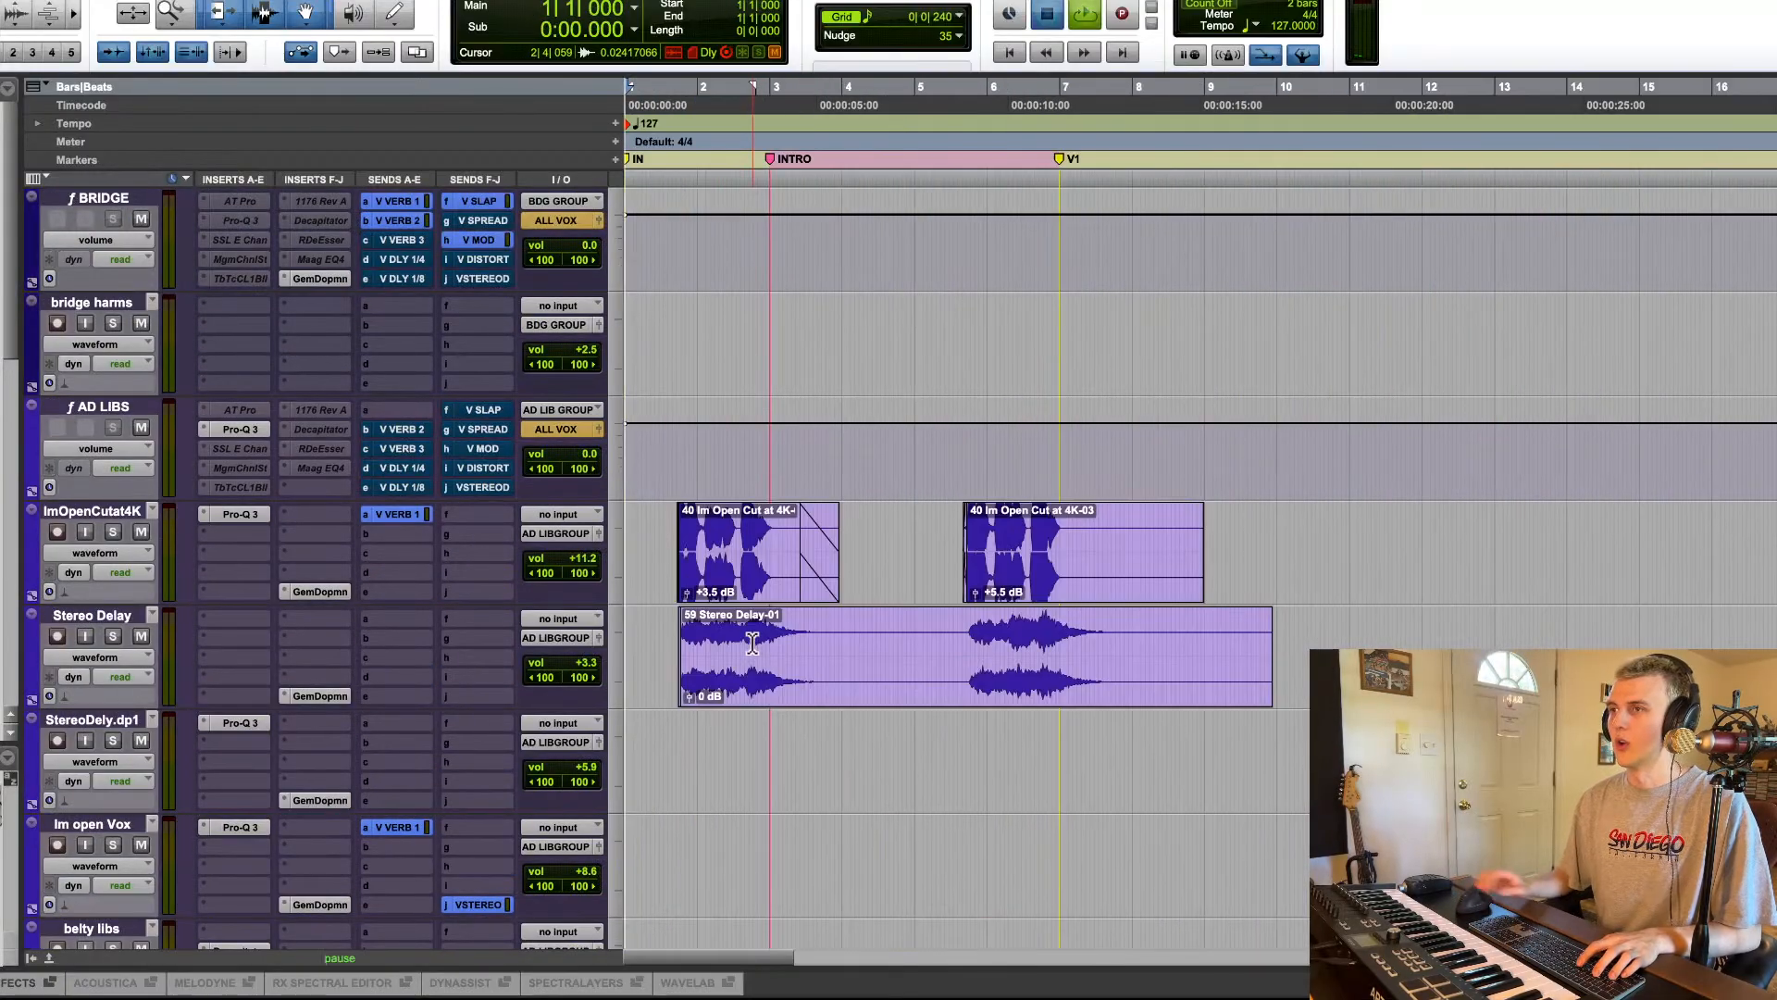
key("space")
left_click(113, 532)
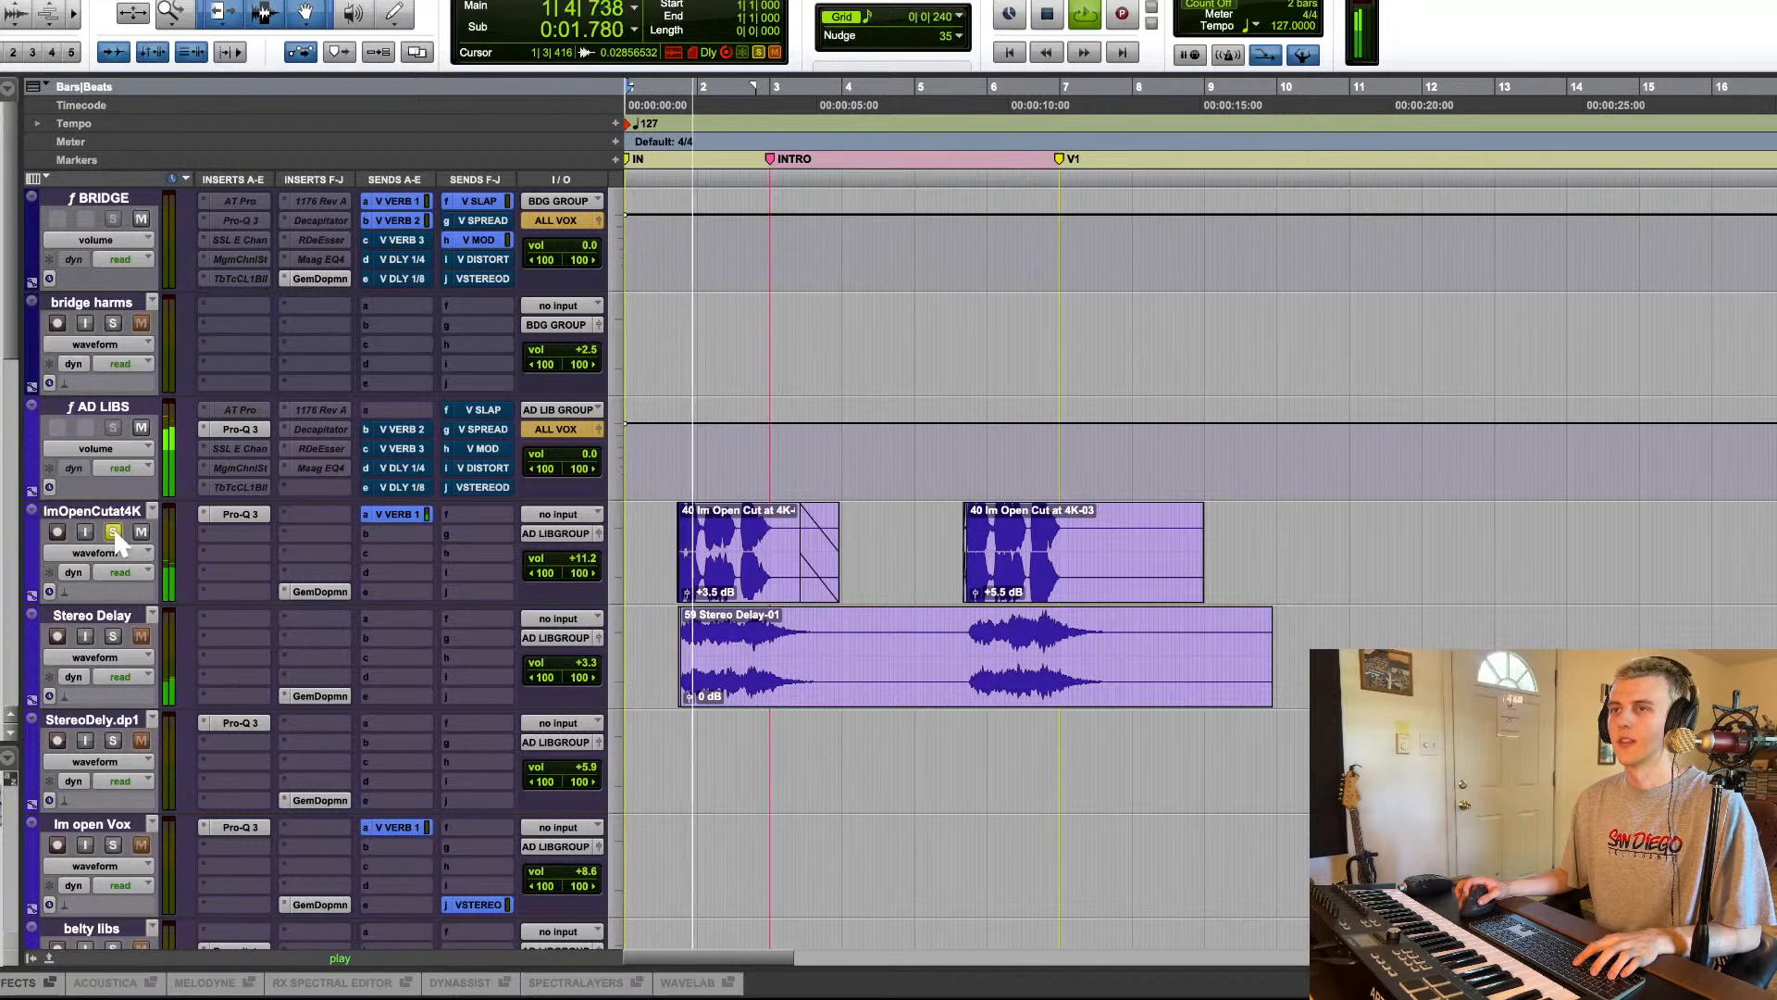
Step: Stop playback, examine the Pro-Q 3 curve on ImOpenCutat4K and close the plug-in window
key("space")
left_click(244, 516)
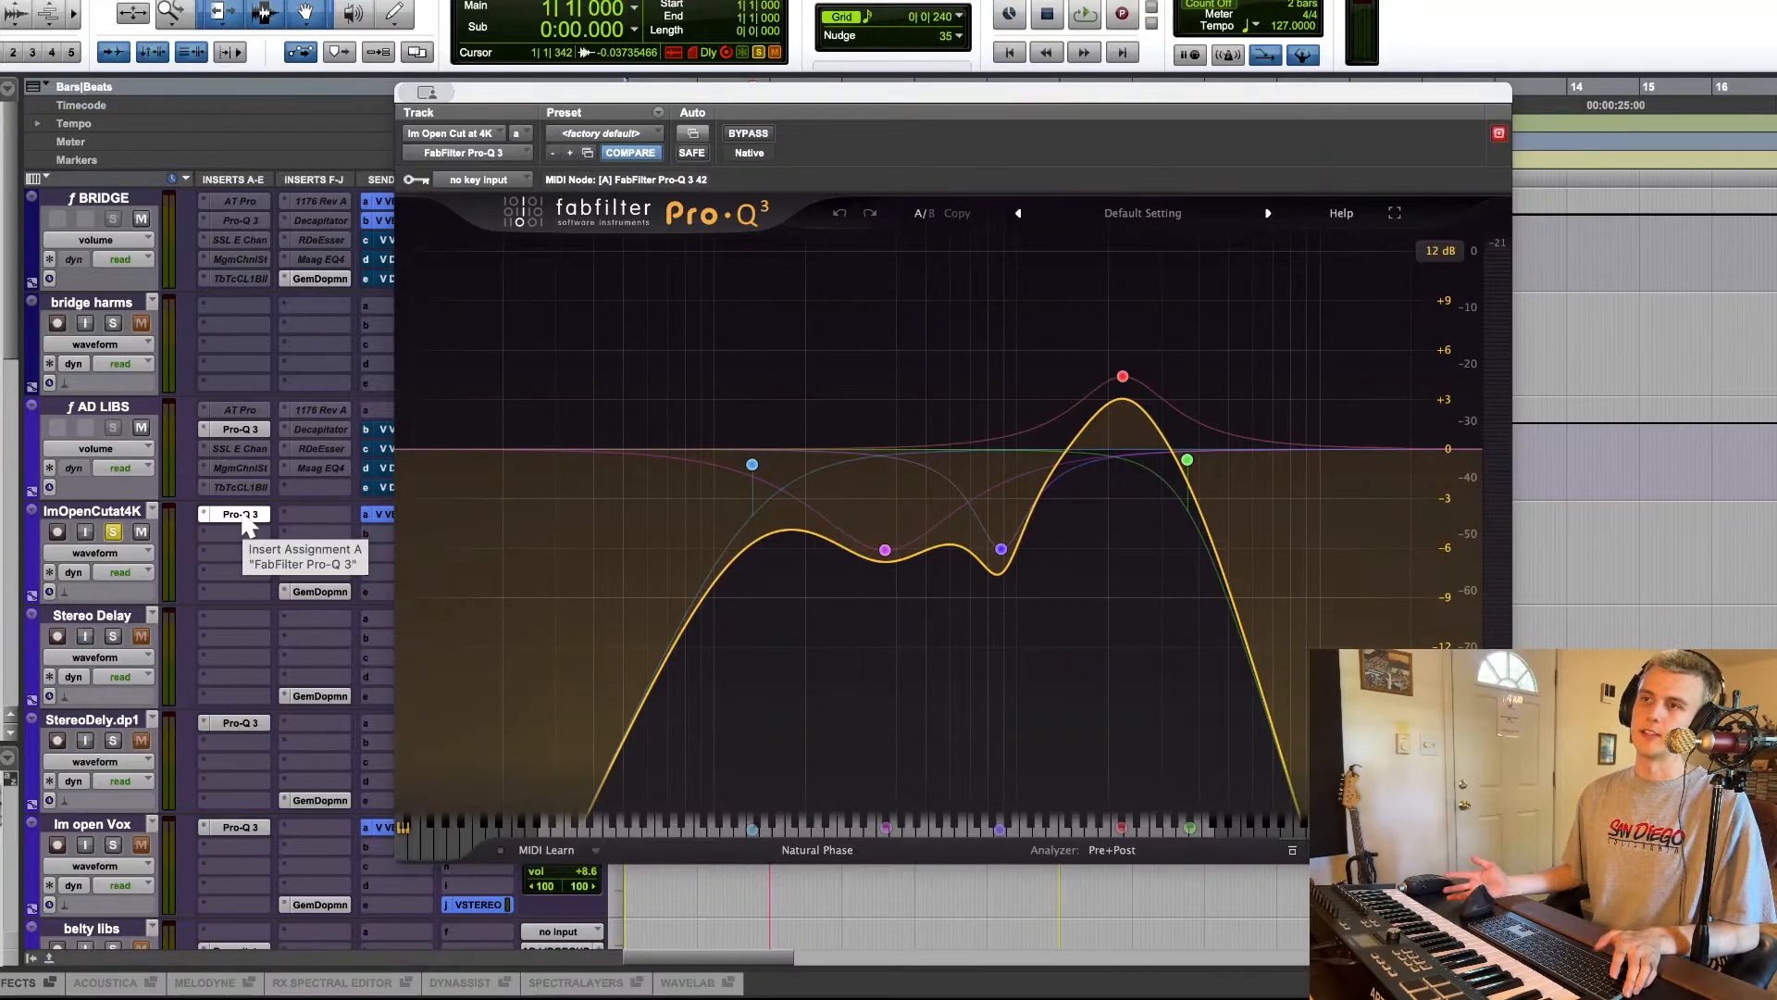
left_click(245, 521)
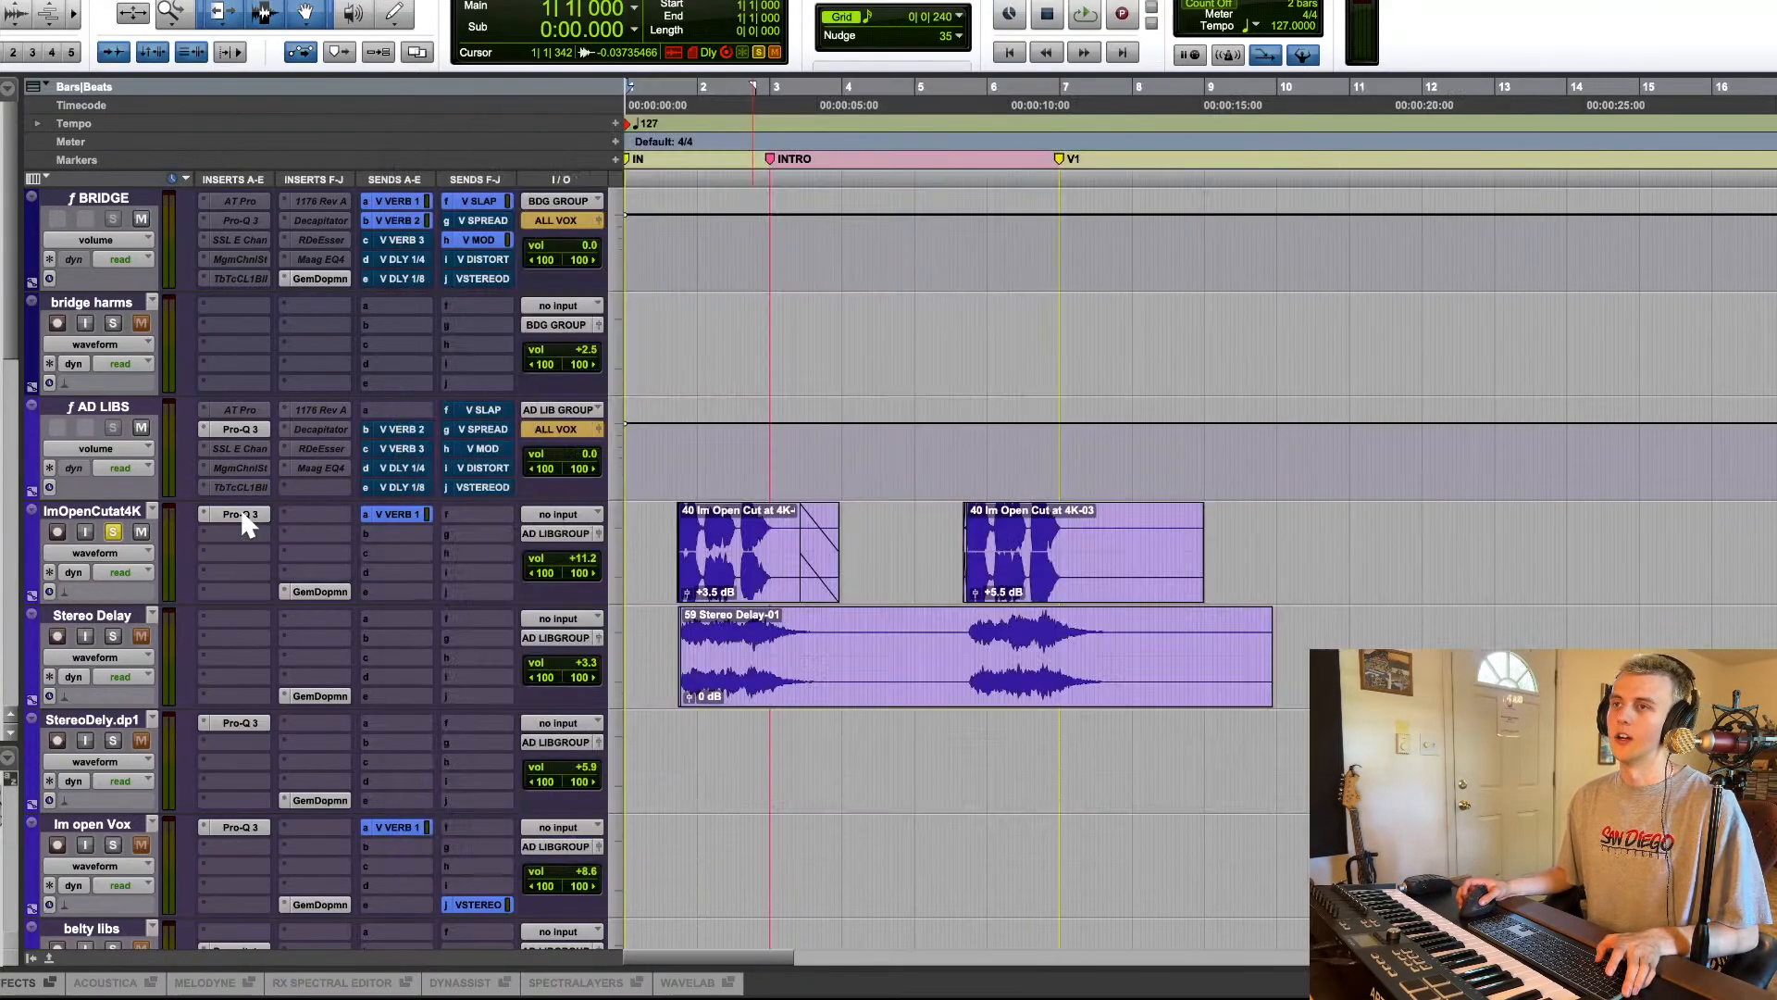
Step: Replay the soloed ImOpenCutat4K intro from the session start and release its solo during playback
key("r")
key("r")
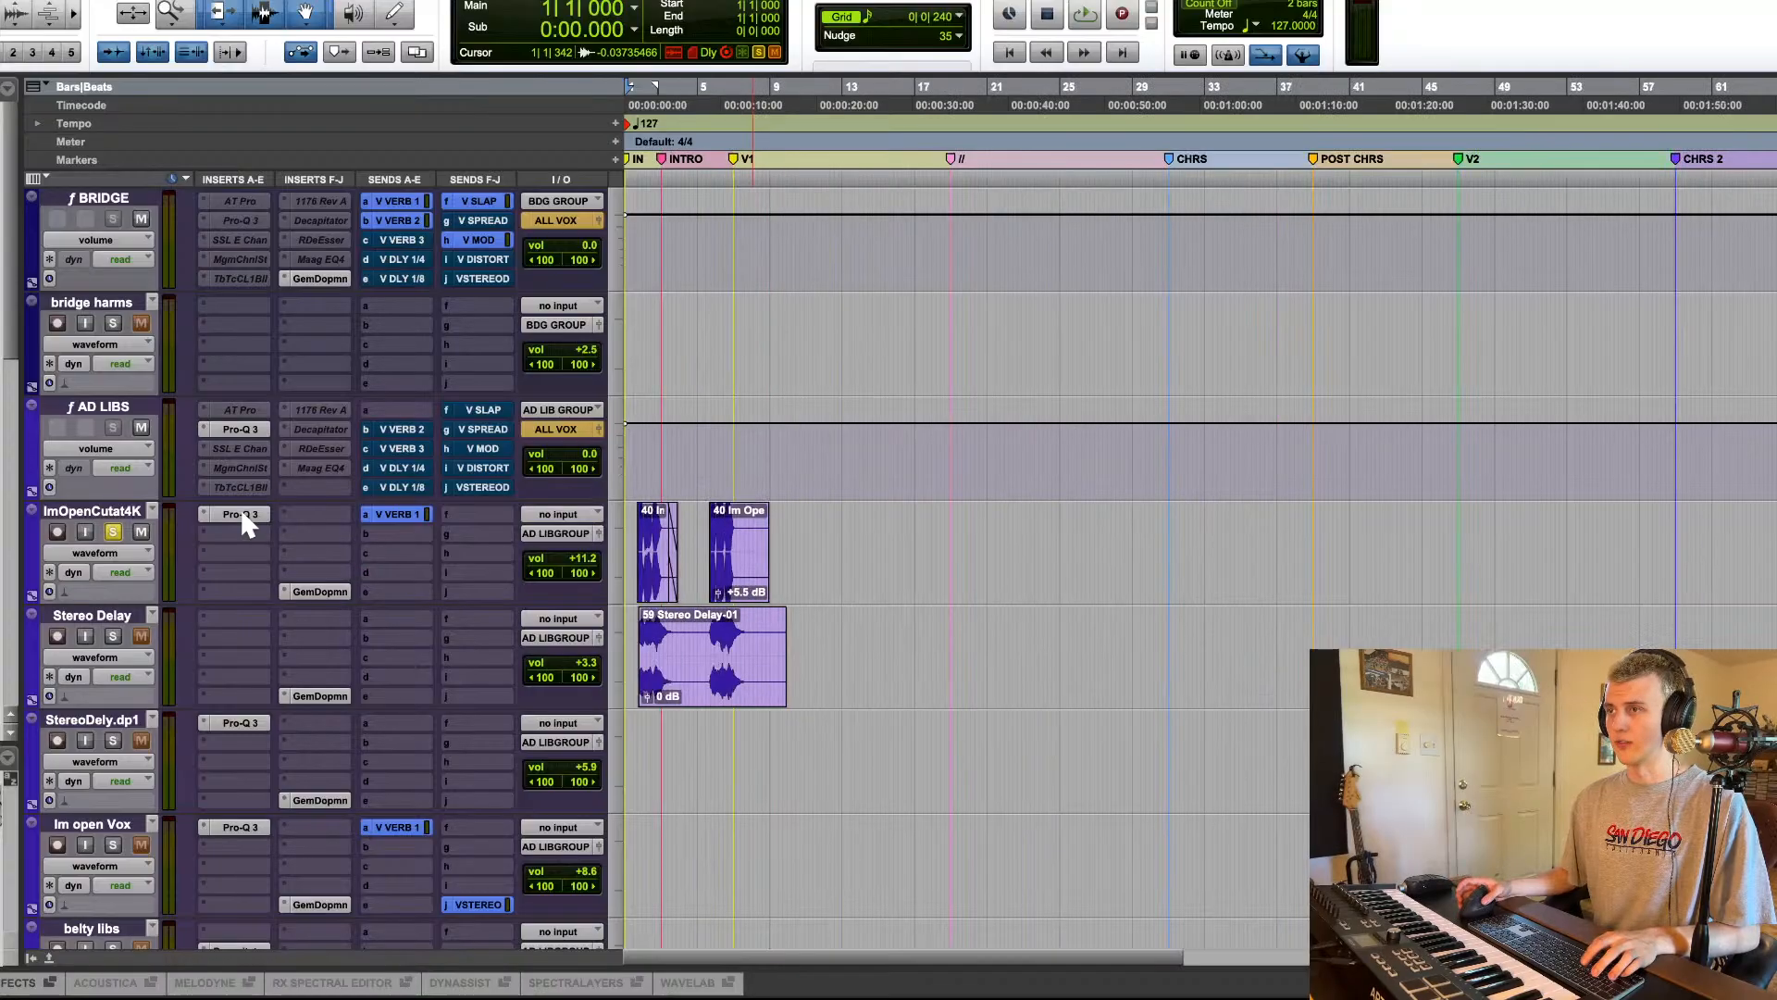
key("space")
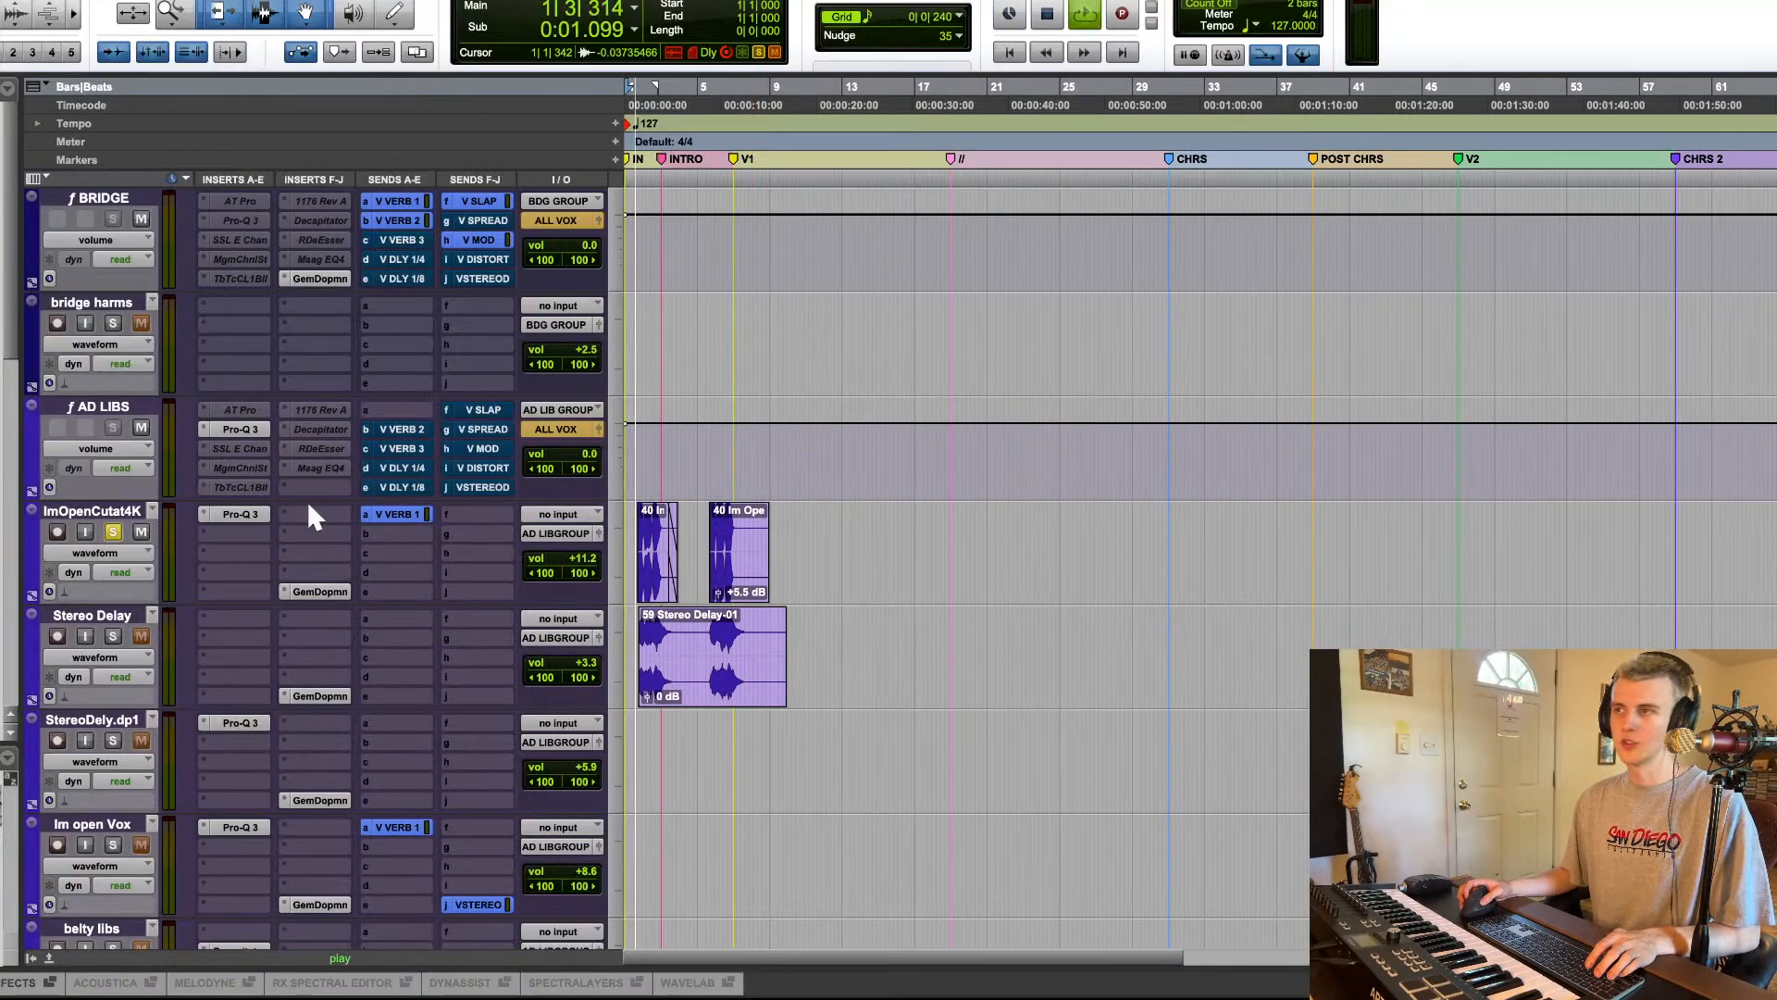
key("t")
key("t")
key("t")
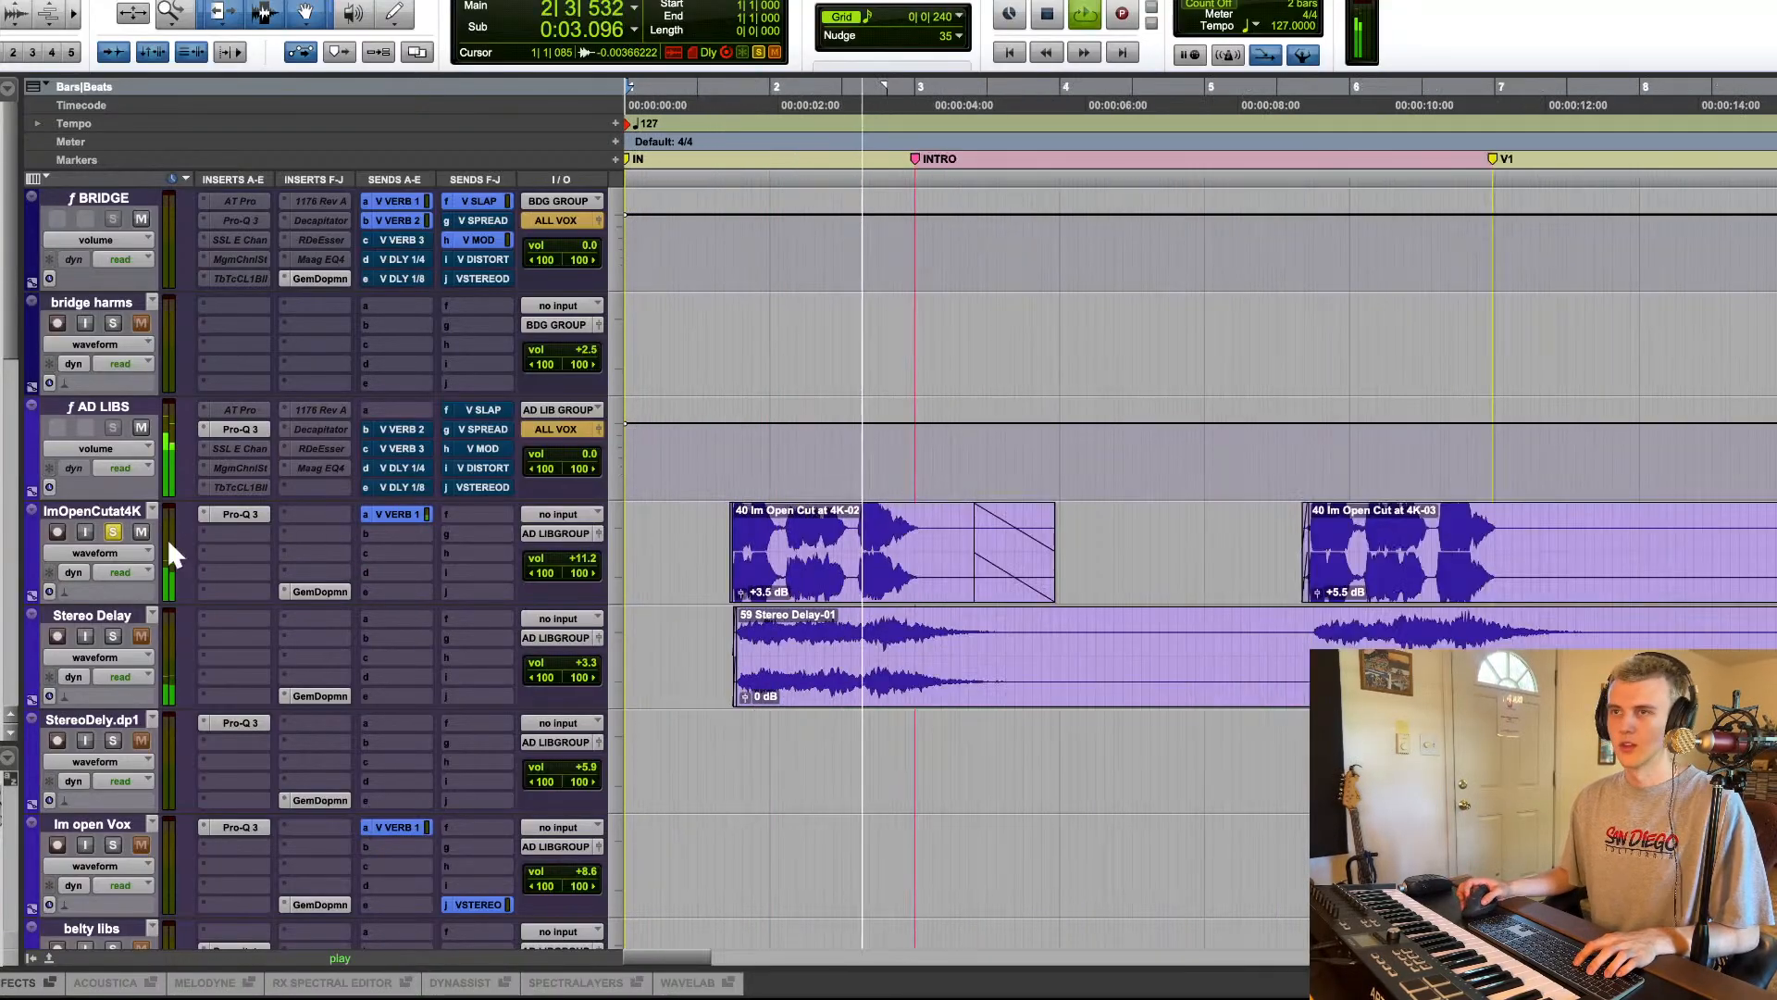
left_click(113, 533)
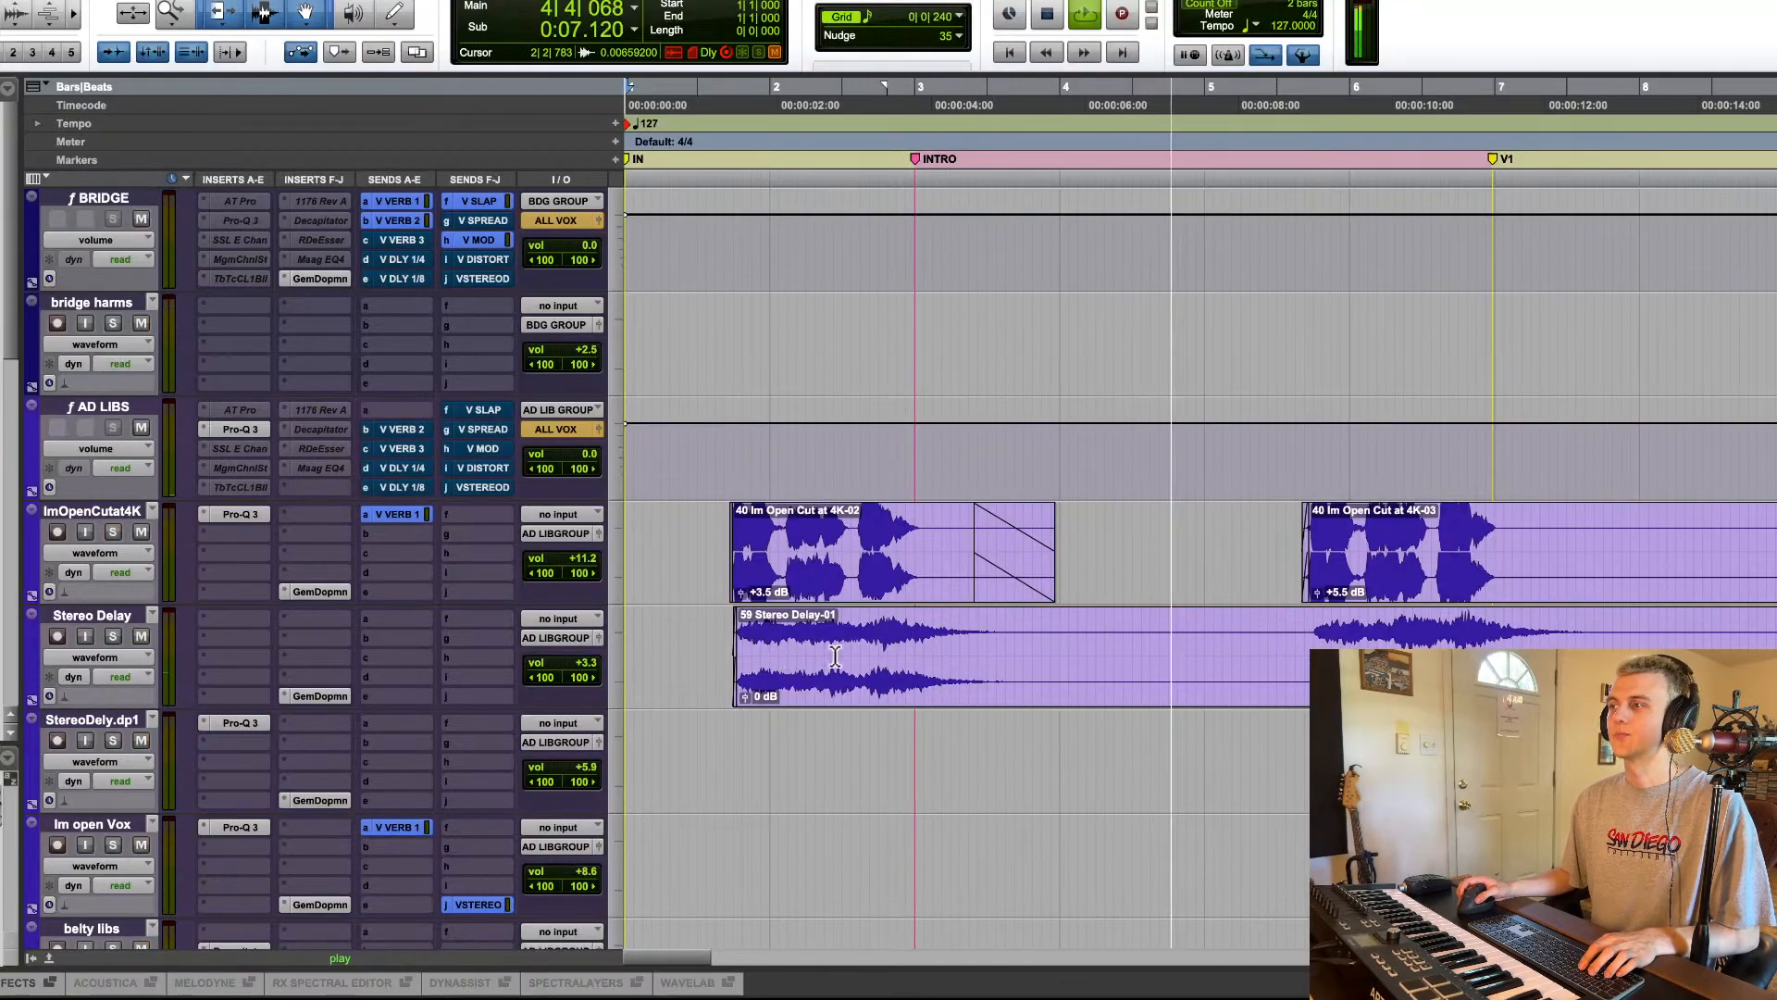
Step: Solo the Stereo Delay track during the intro and select its whole intro clip
left_click(113, 636)
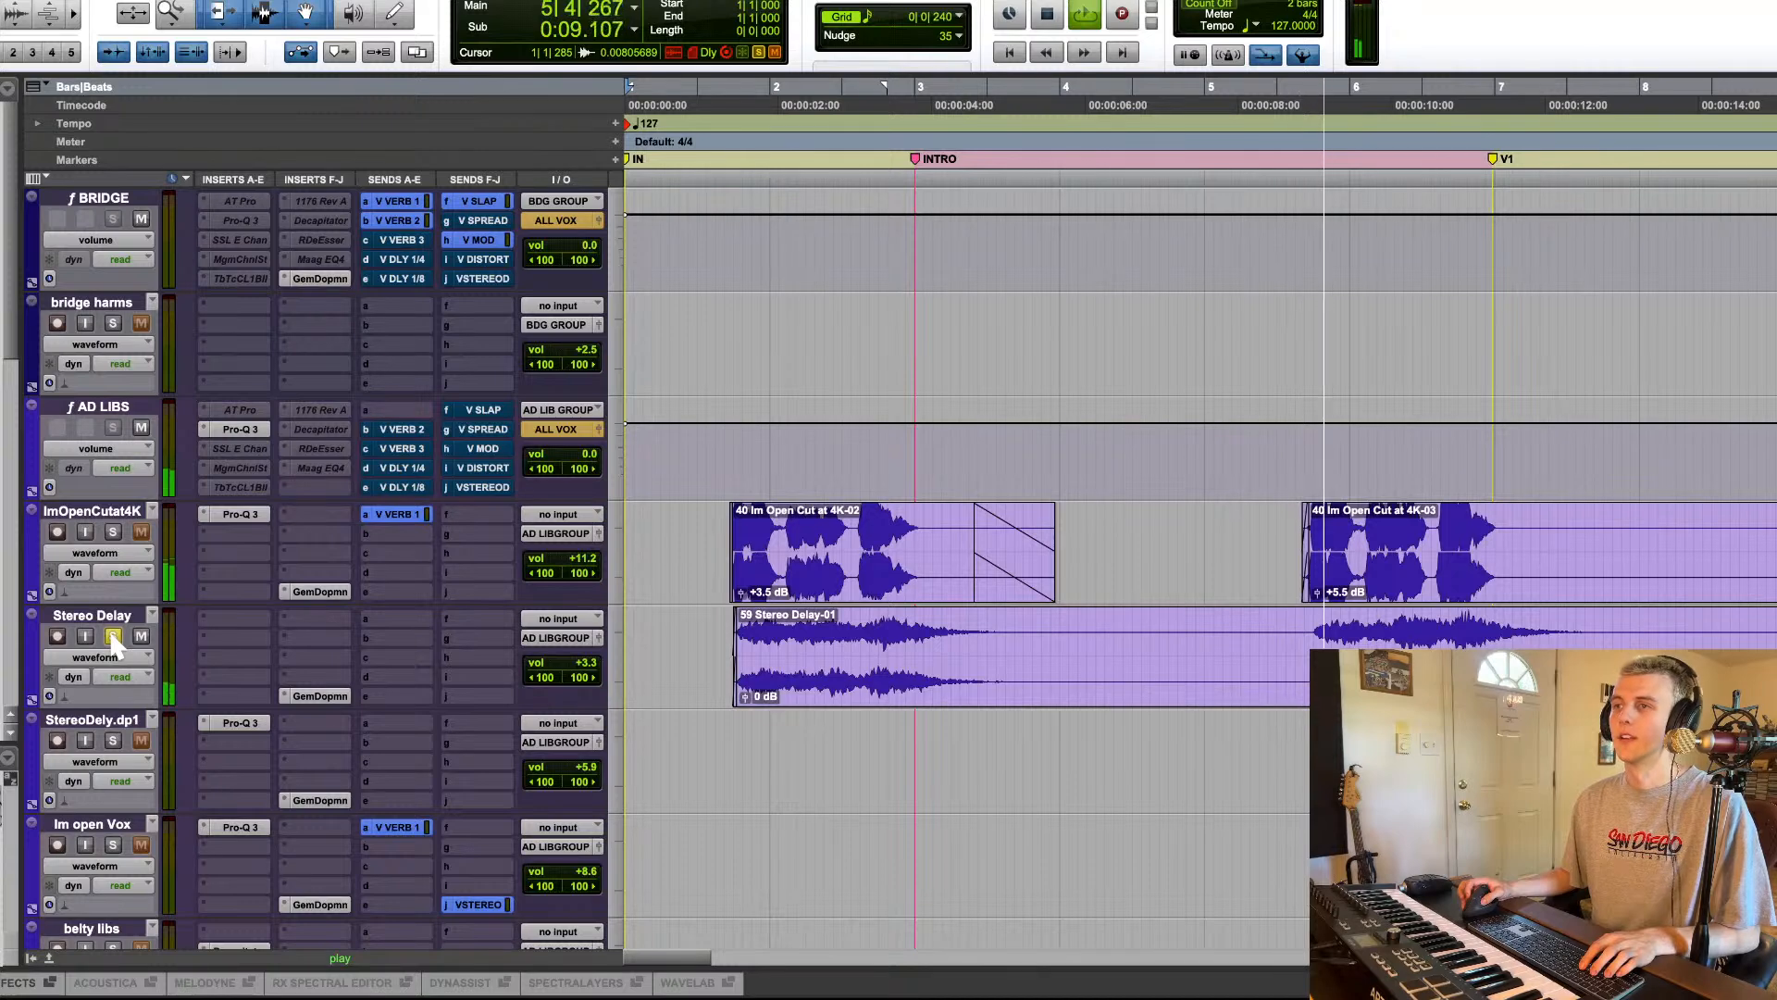
double_click(849, 666)
key("super+bracketleft")
key("super+bracketleft")
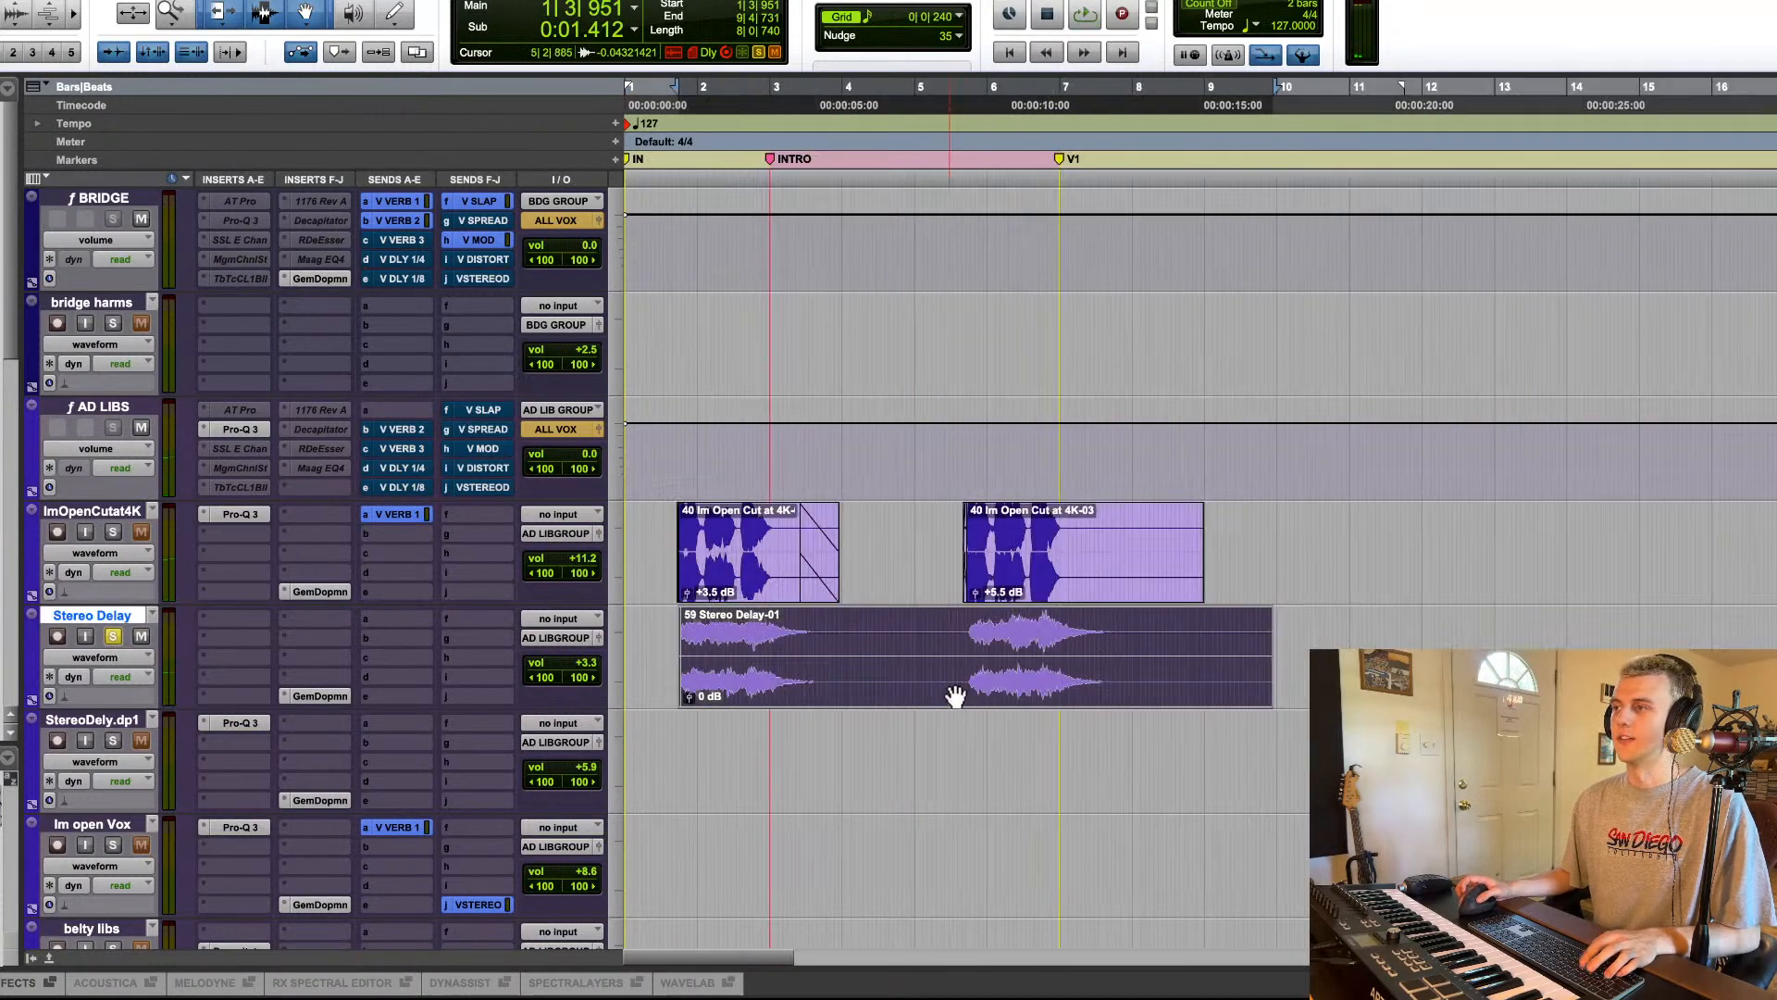
Step: Select from the last CHRS marker to about bar 98 across Im open Vox, belty libs and belty lib 2
key("super+bracketleft")
scroll(1006, 639, "down", 3)
key("super+bracketleft")
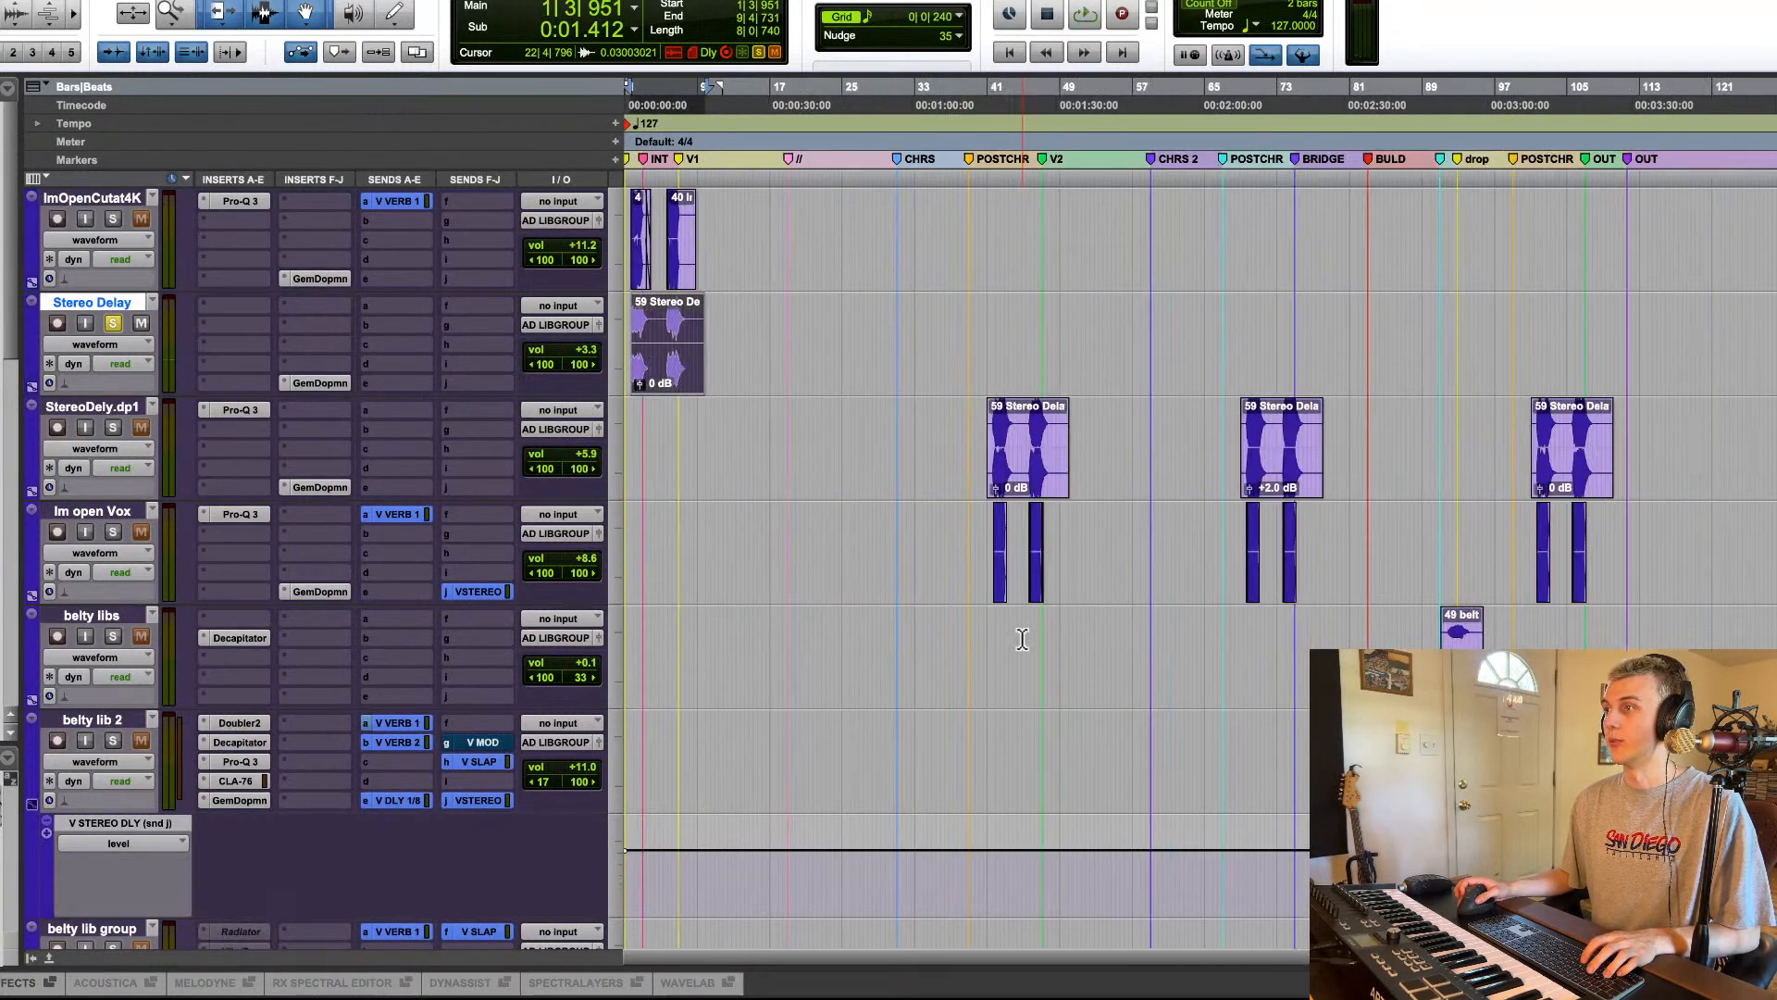
scroll(1018, 639, "down", 5)
key("super+bracketright")
scroll(1148, 599, "right", 10)
scroll(1043, 607, "up", 5)
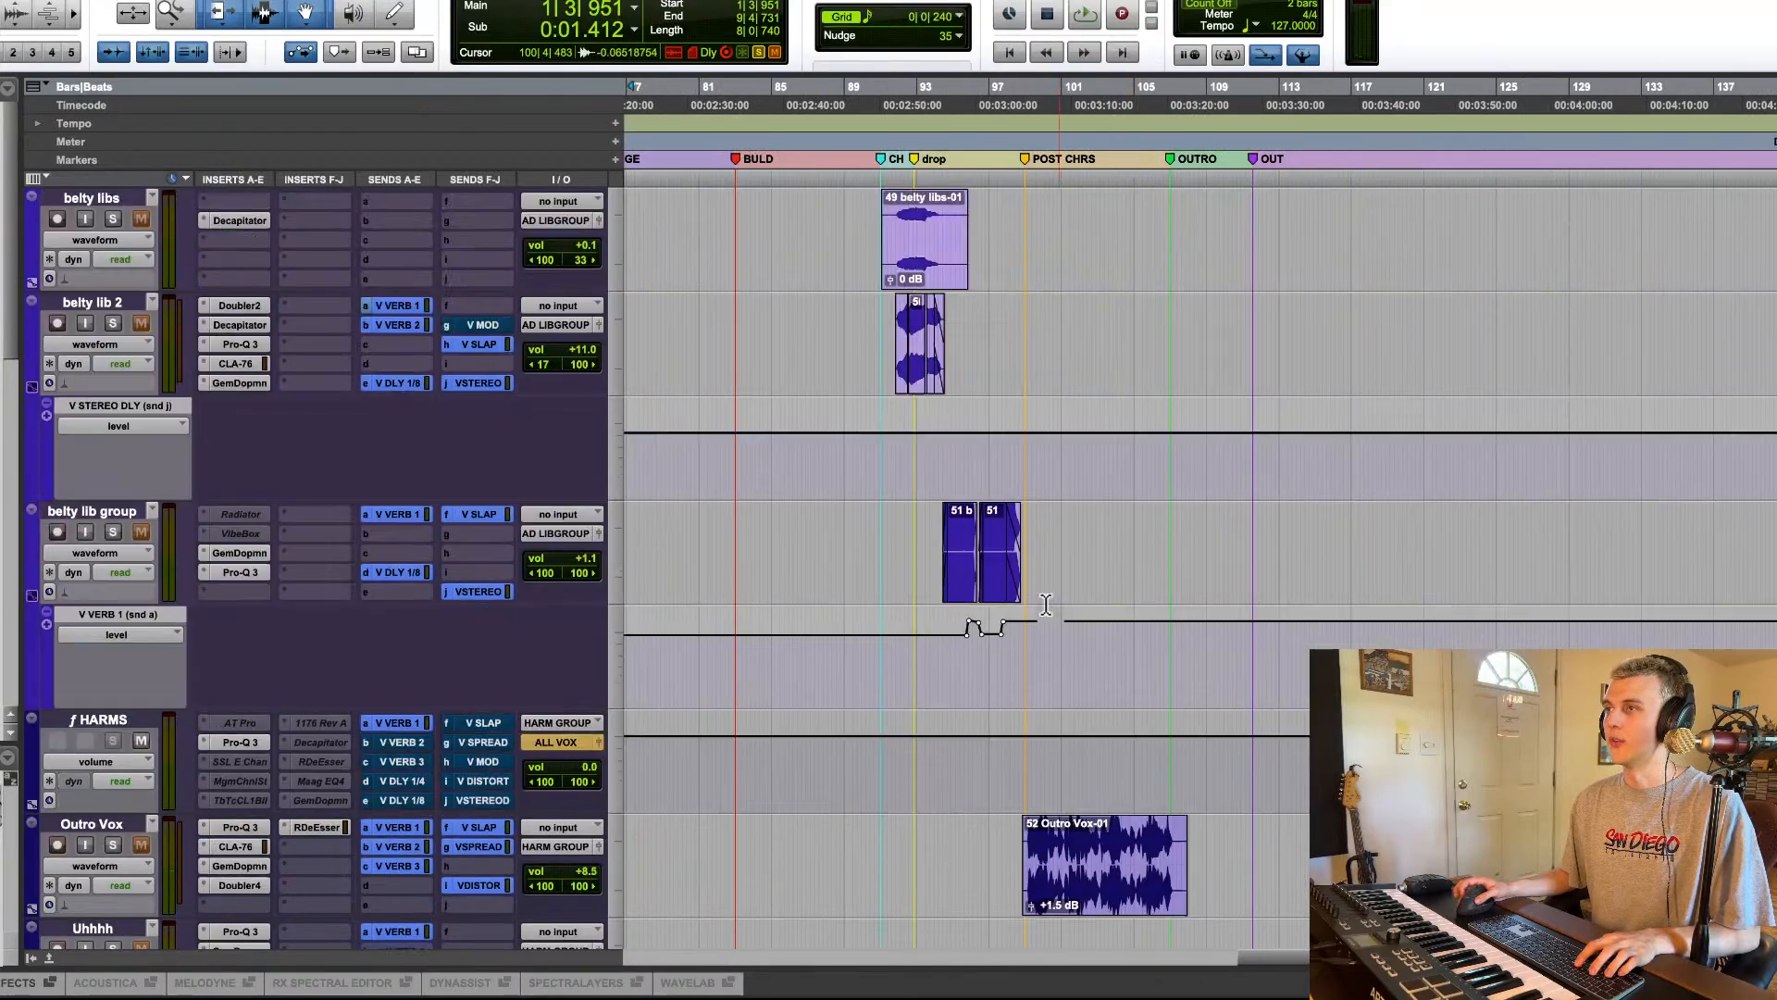
left_click_drag(874, 432, 1006, 758)
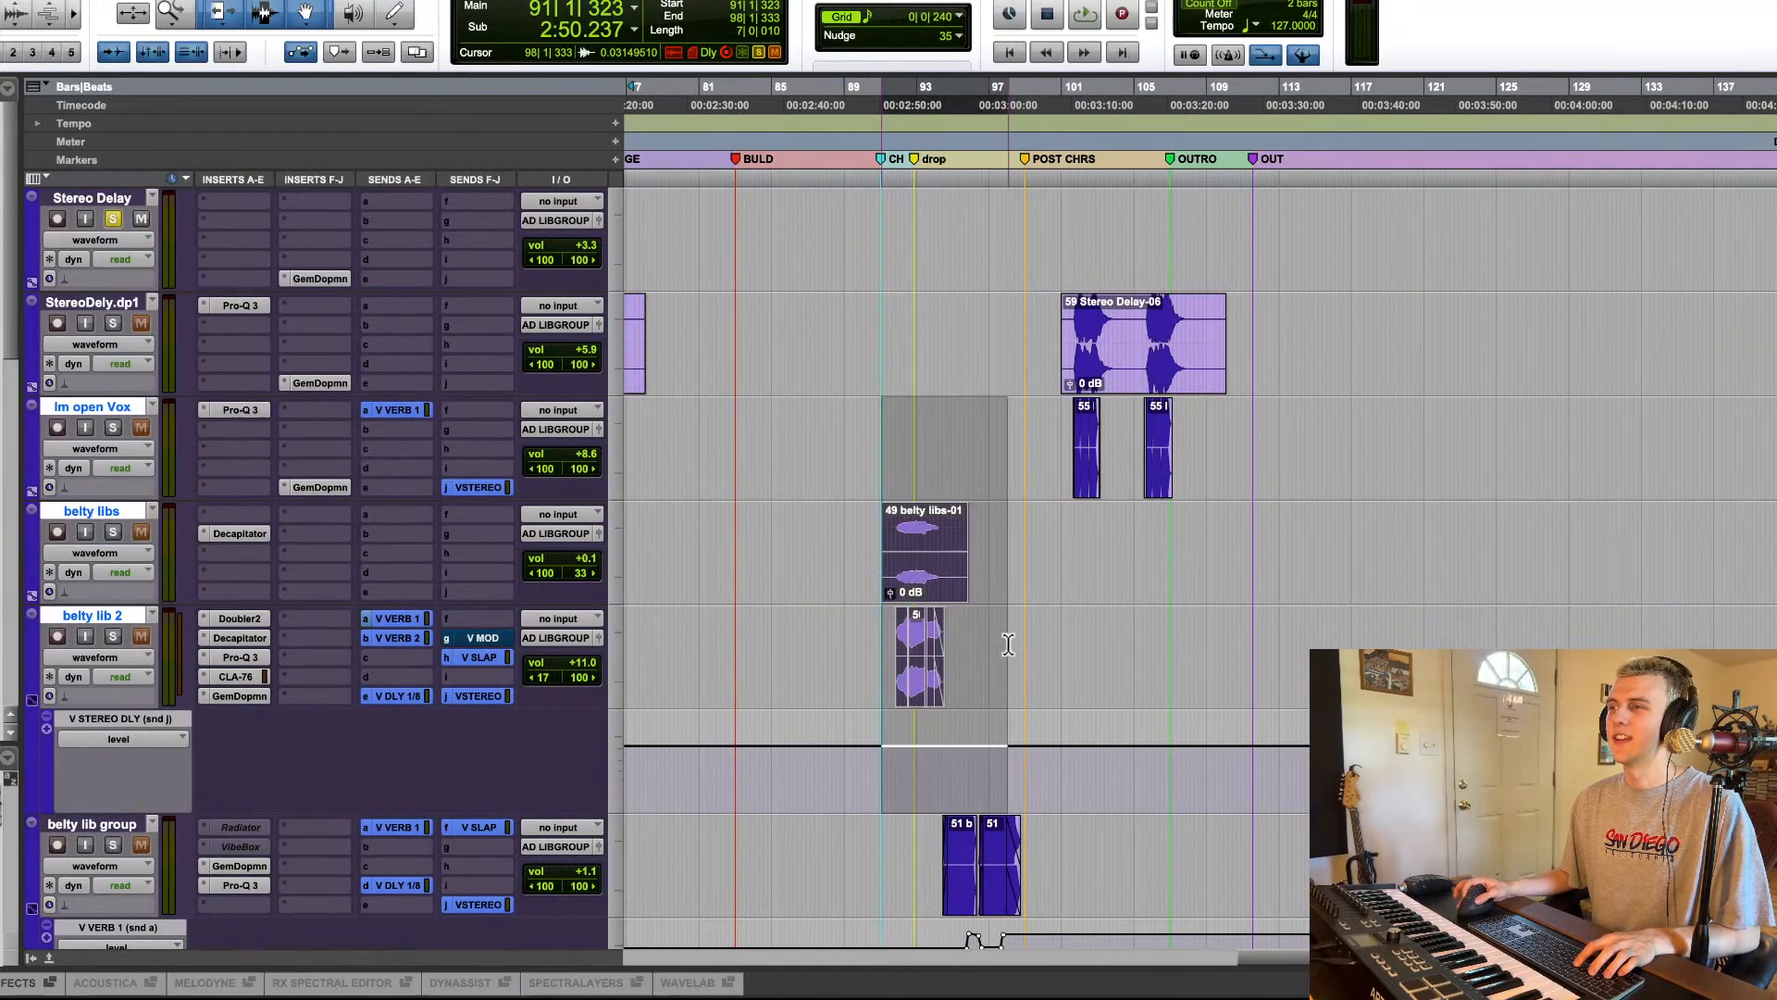
Step: Clear all track solos and play the selected belty ad-lib range in the full mix
left_click(111, 639)
left_click(113, 533, "alt")
key("space")
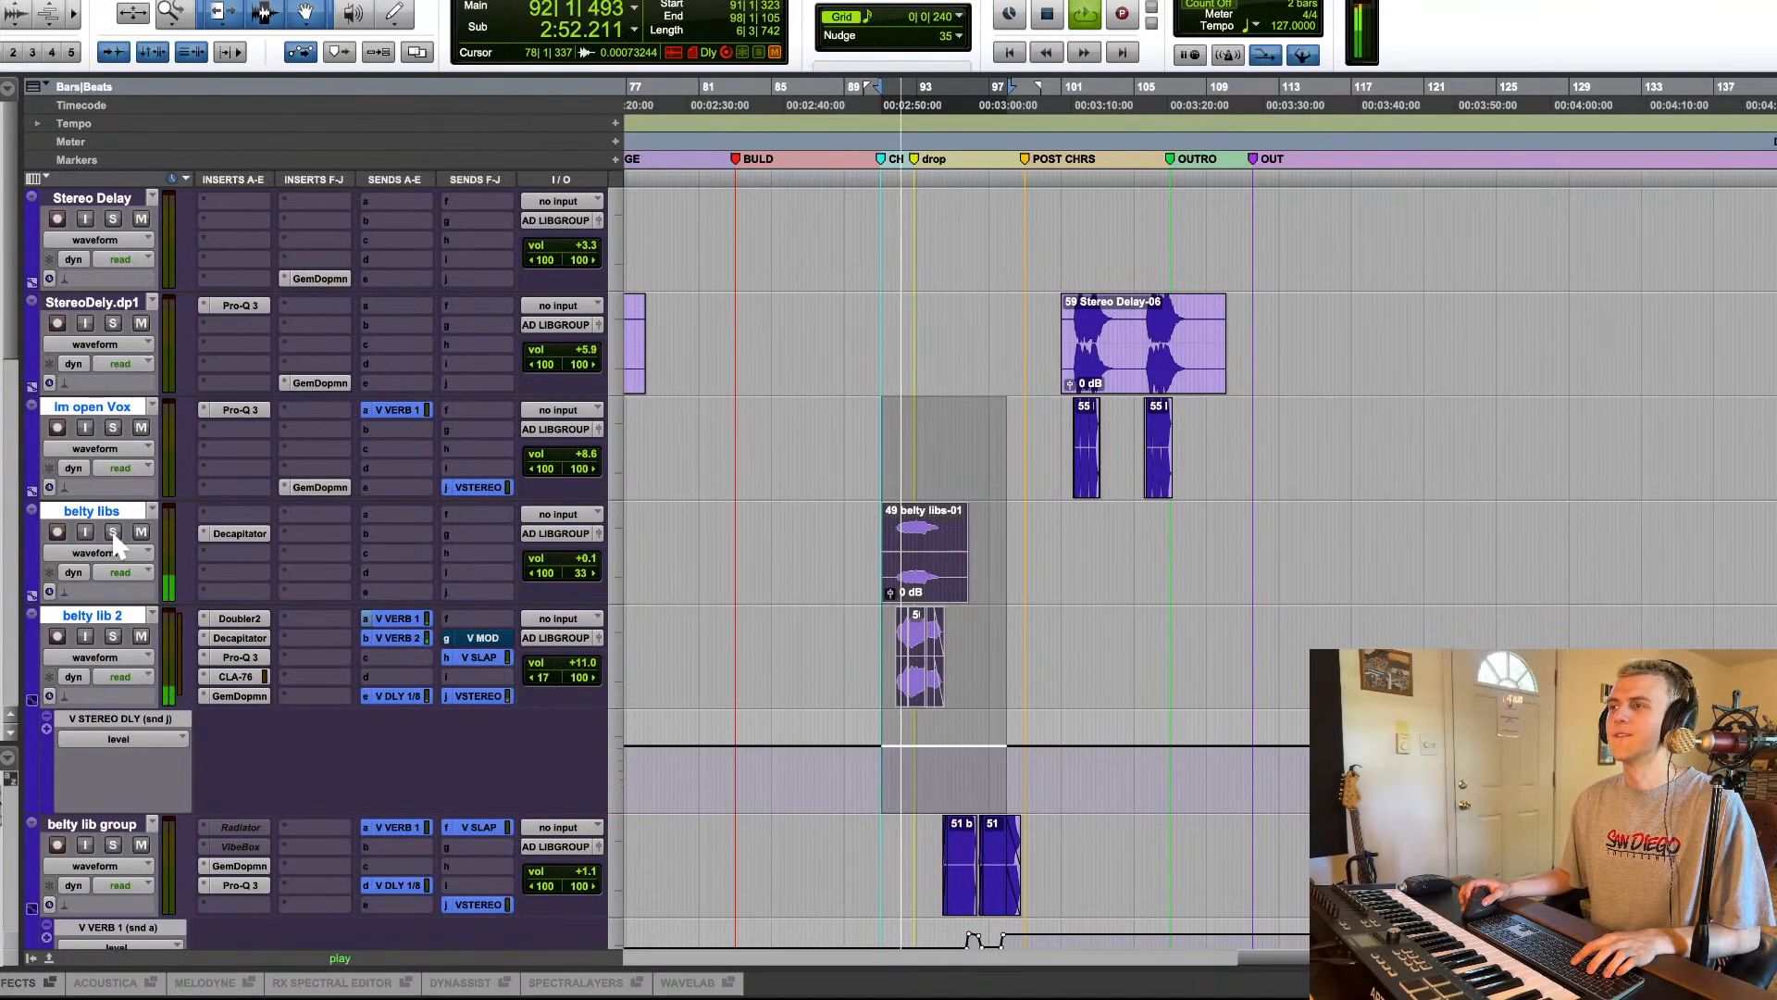
key("ctrl+bracketright")
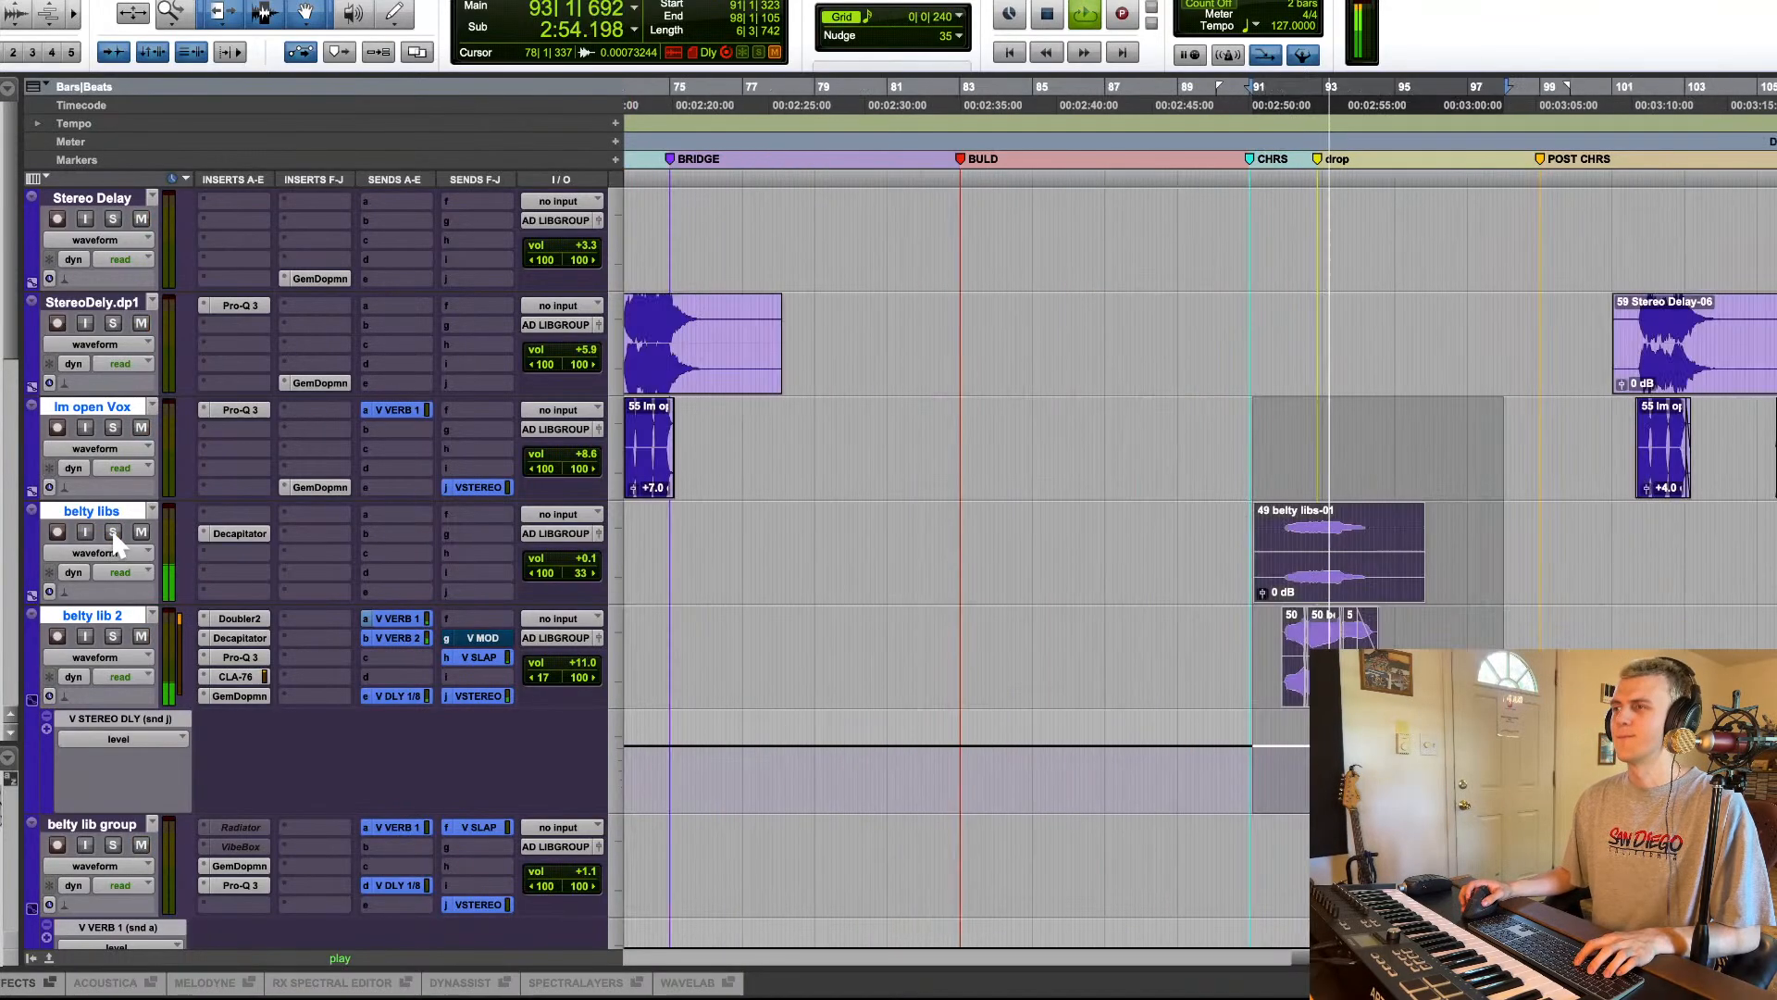
Step: Follow the belty ad-lib playback past the drop and select both belty lib group clips
key("ctrl+bracketright")
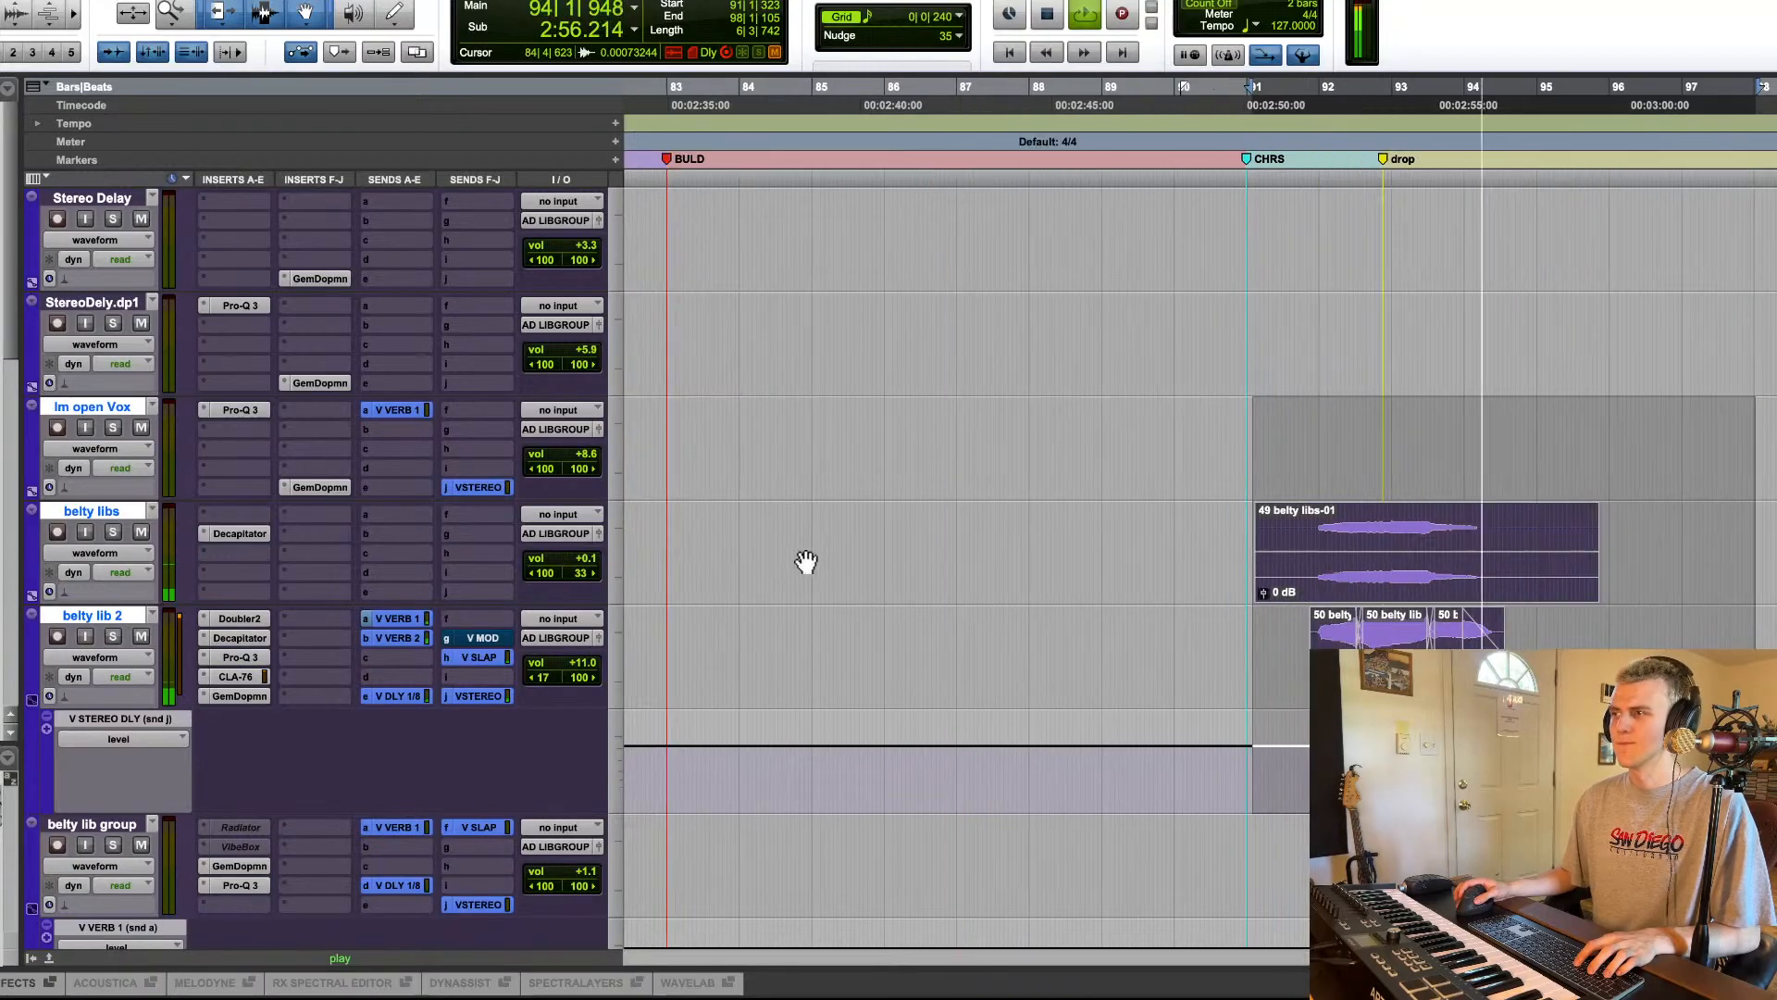
scroll(1106, 615, "right", 5)
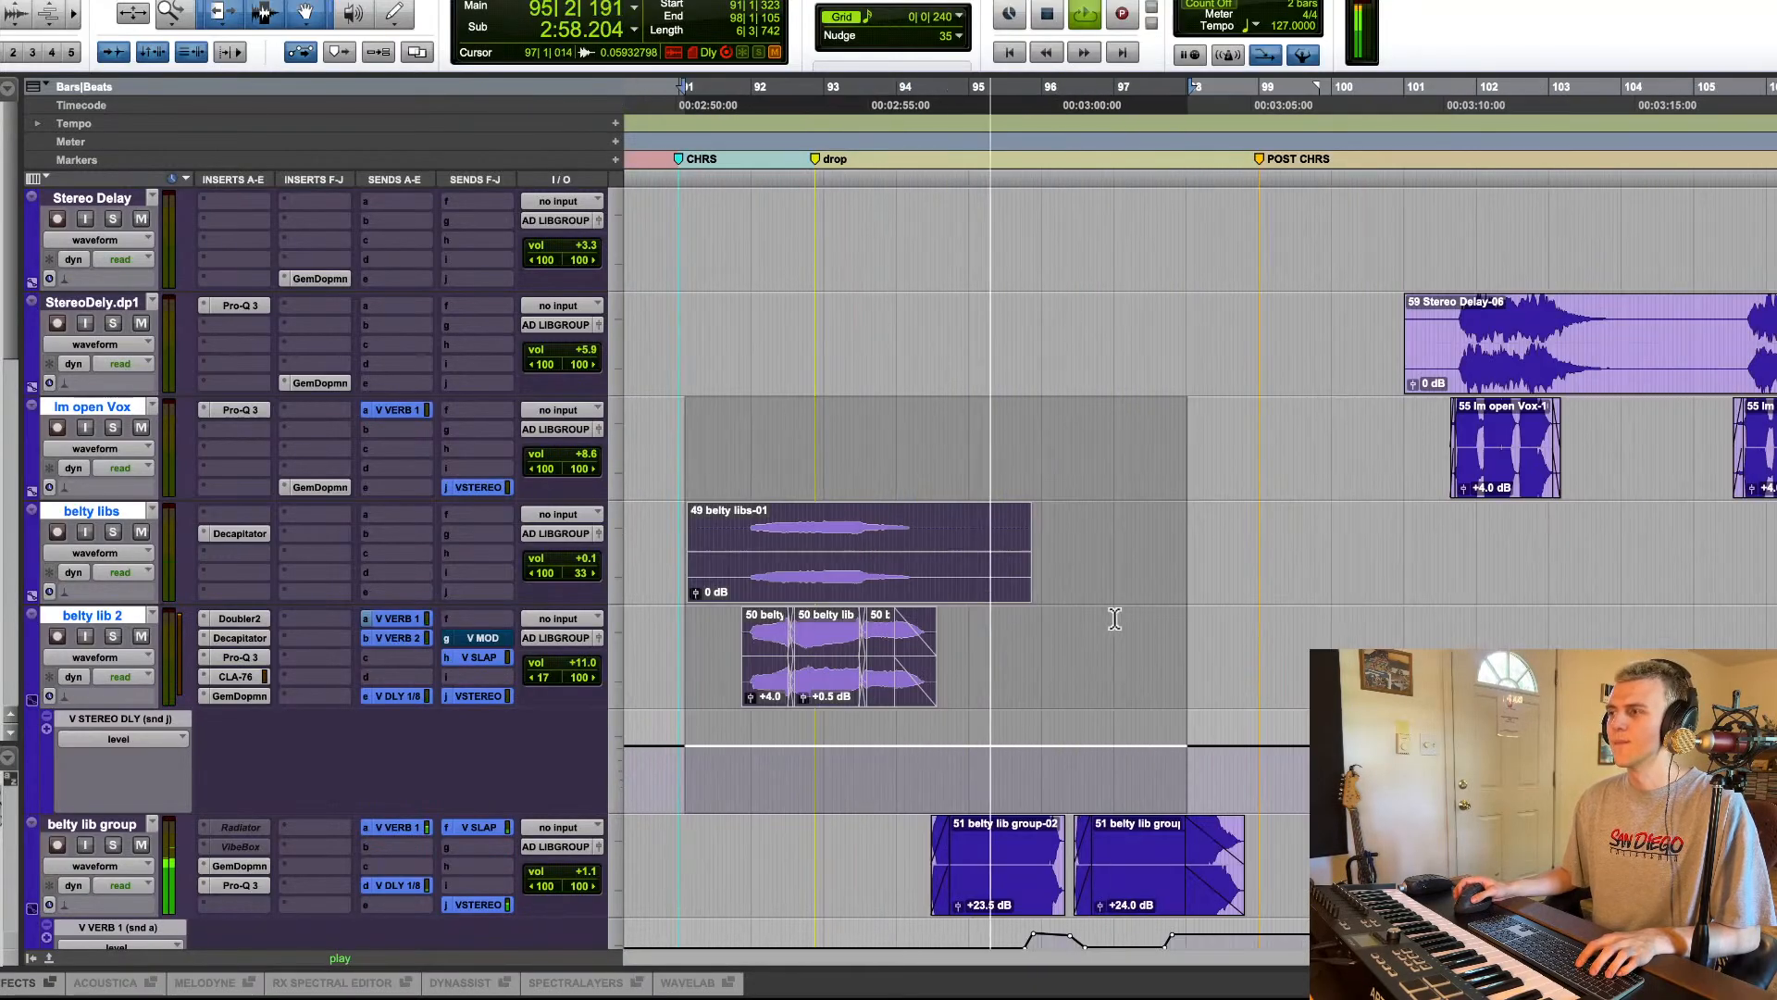
scroll(1018, 653, "down", 3)
scroll(952, 675, "left", 3)
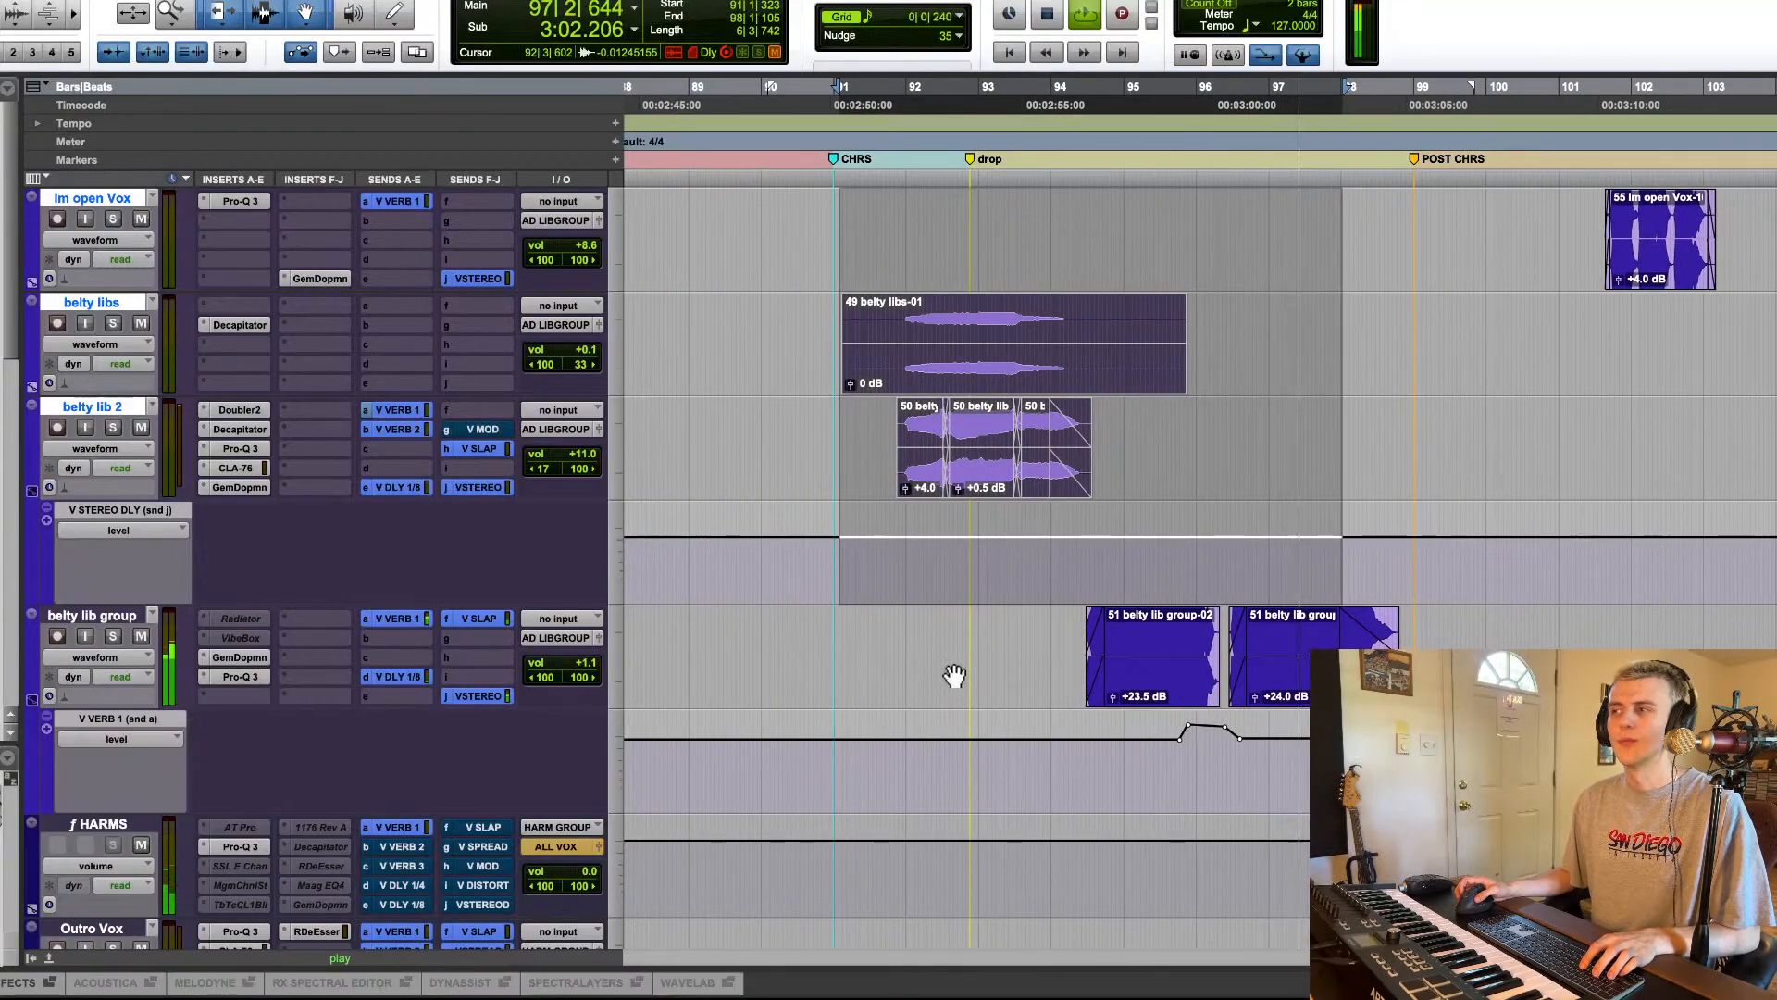
left_click(1157, 683)
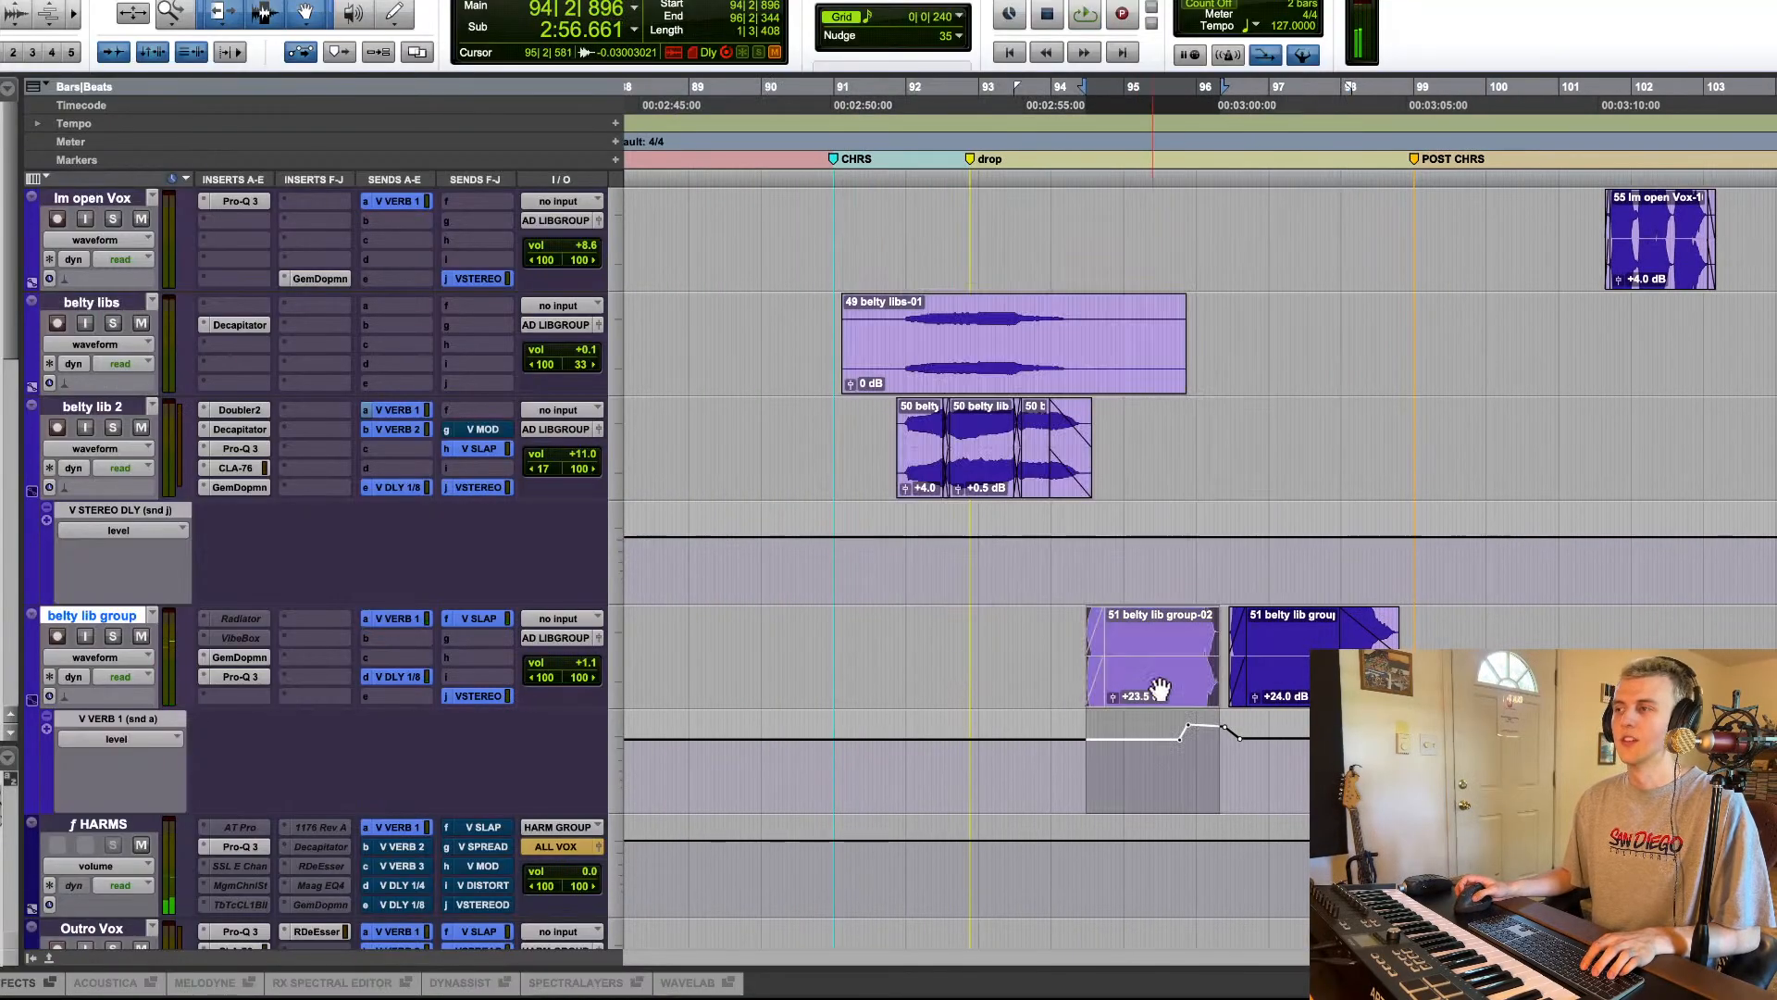
left_click(1300, 687, "shift")
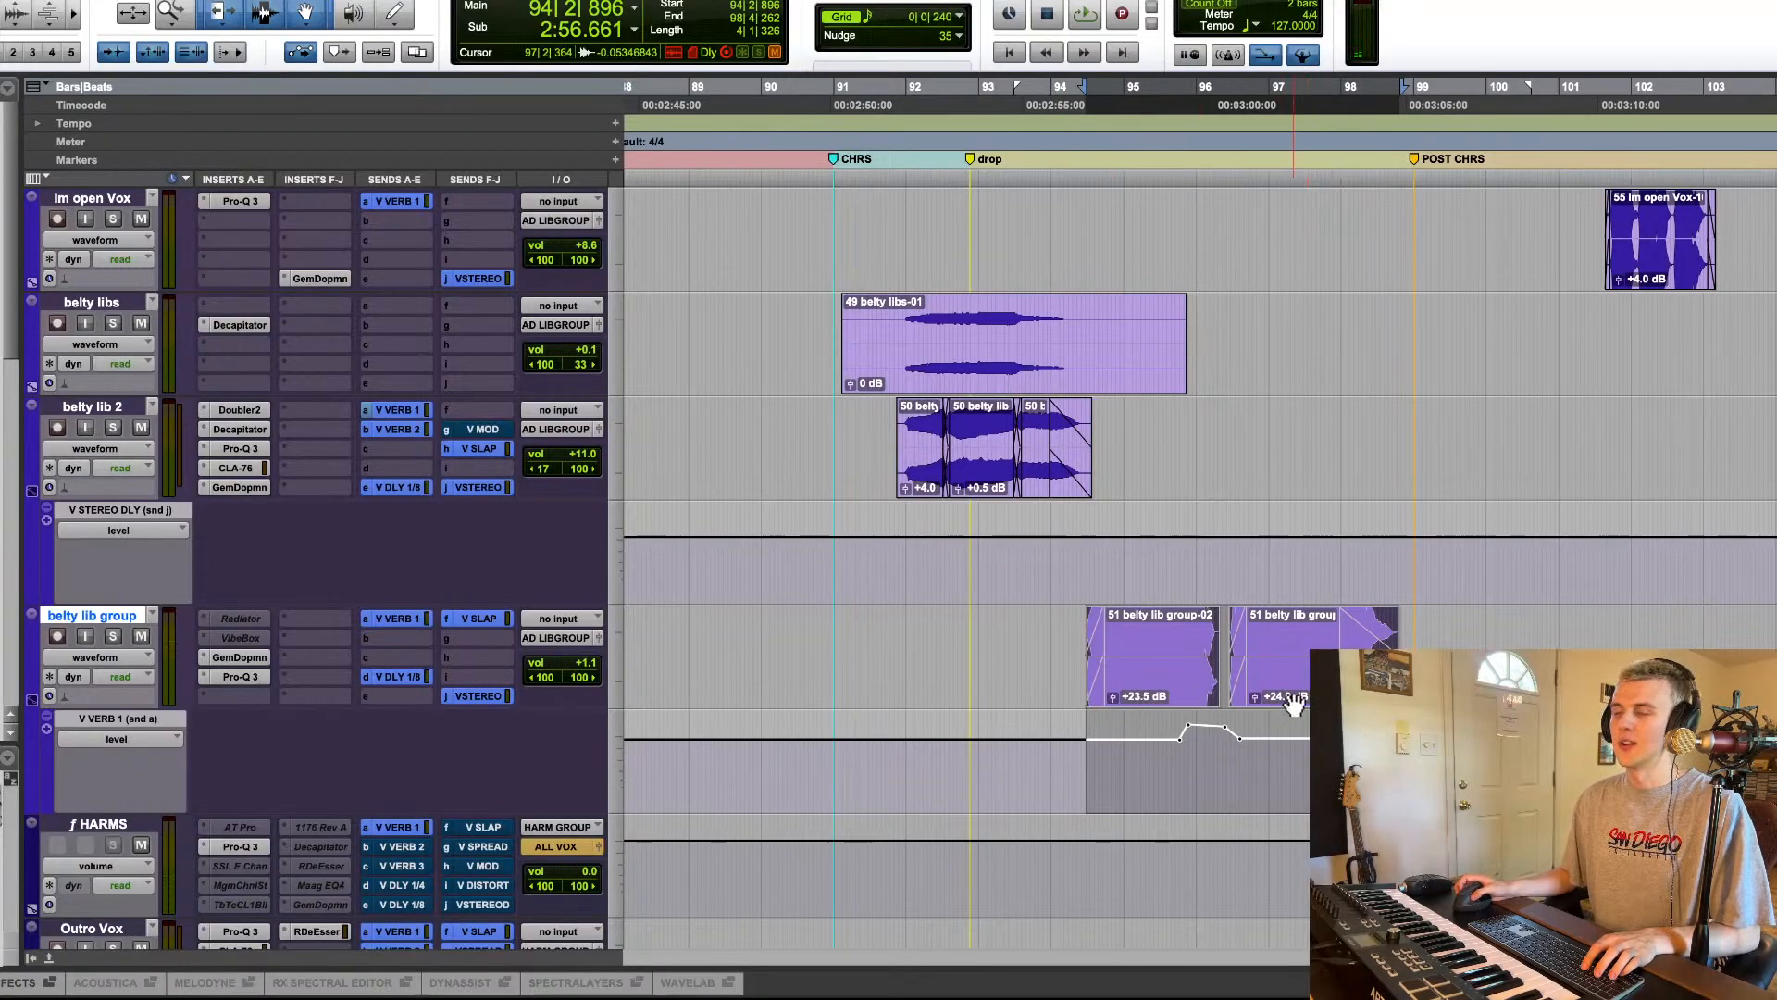
Step: Play the belty ad-libs briefly in the full mix from just after the last CHRS marker and stop
left_click(943, 648)
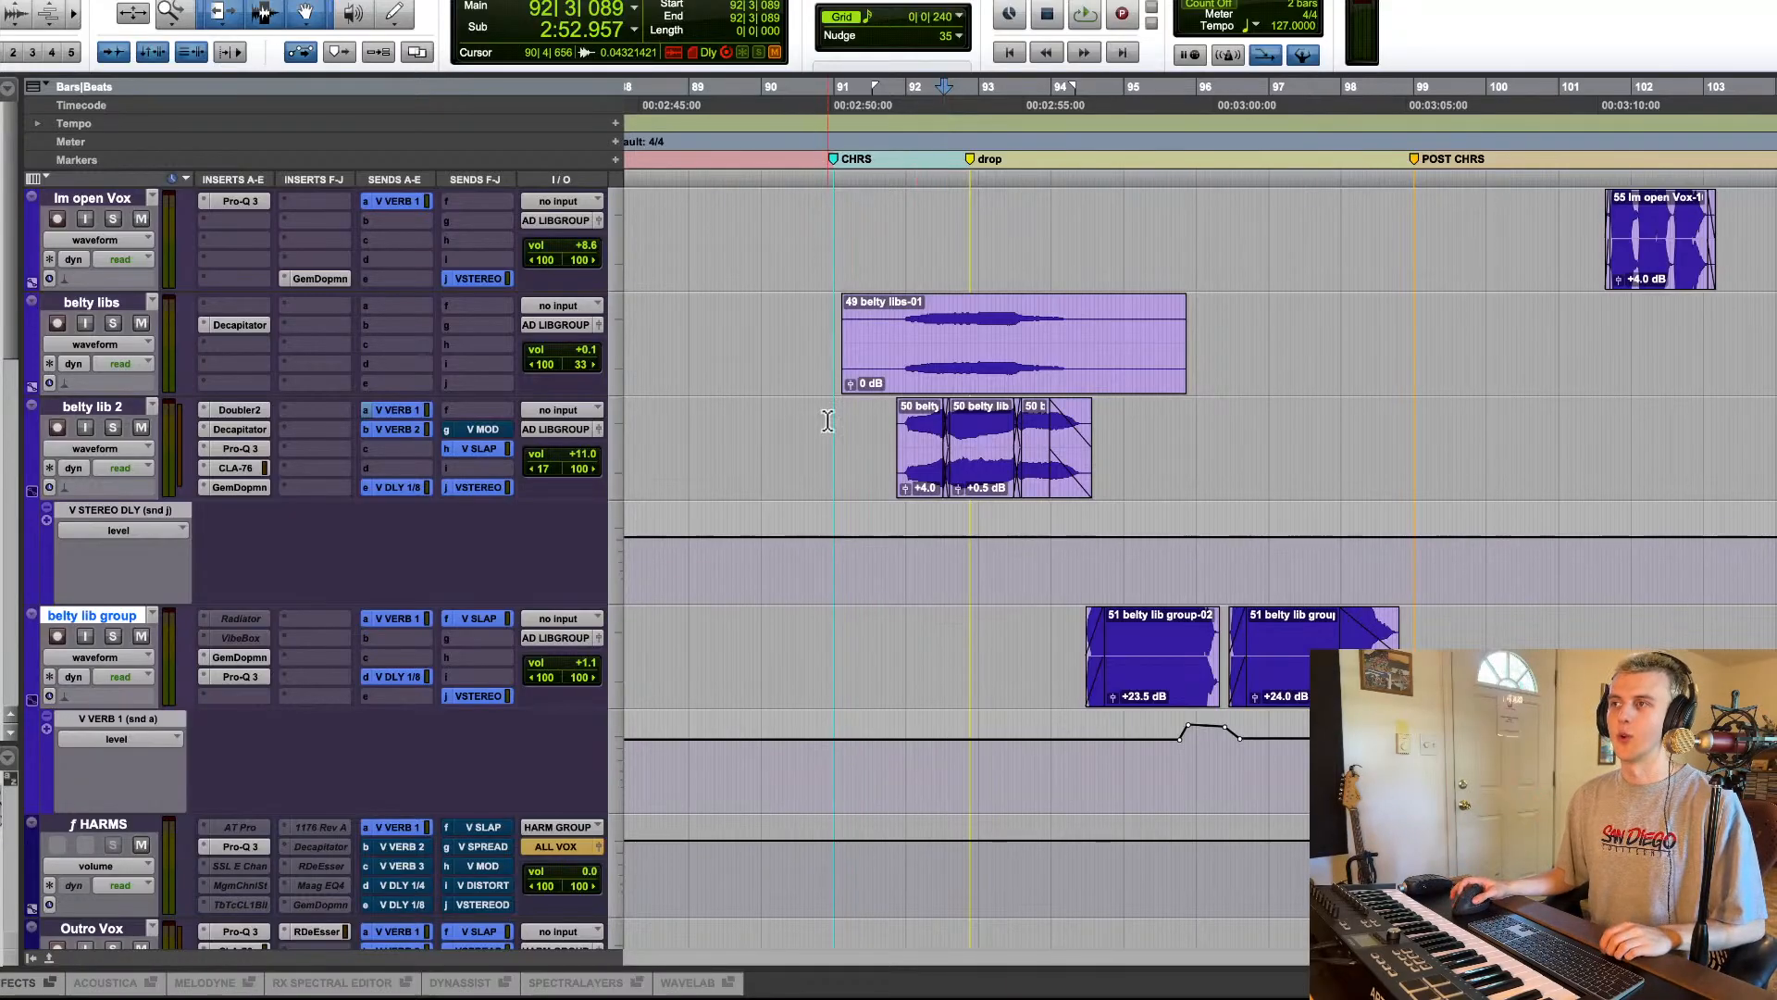
left_click(857, 409)
key("space")
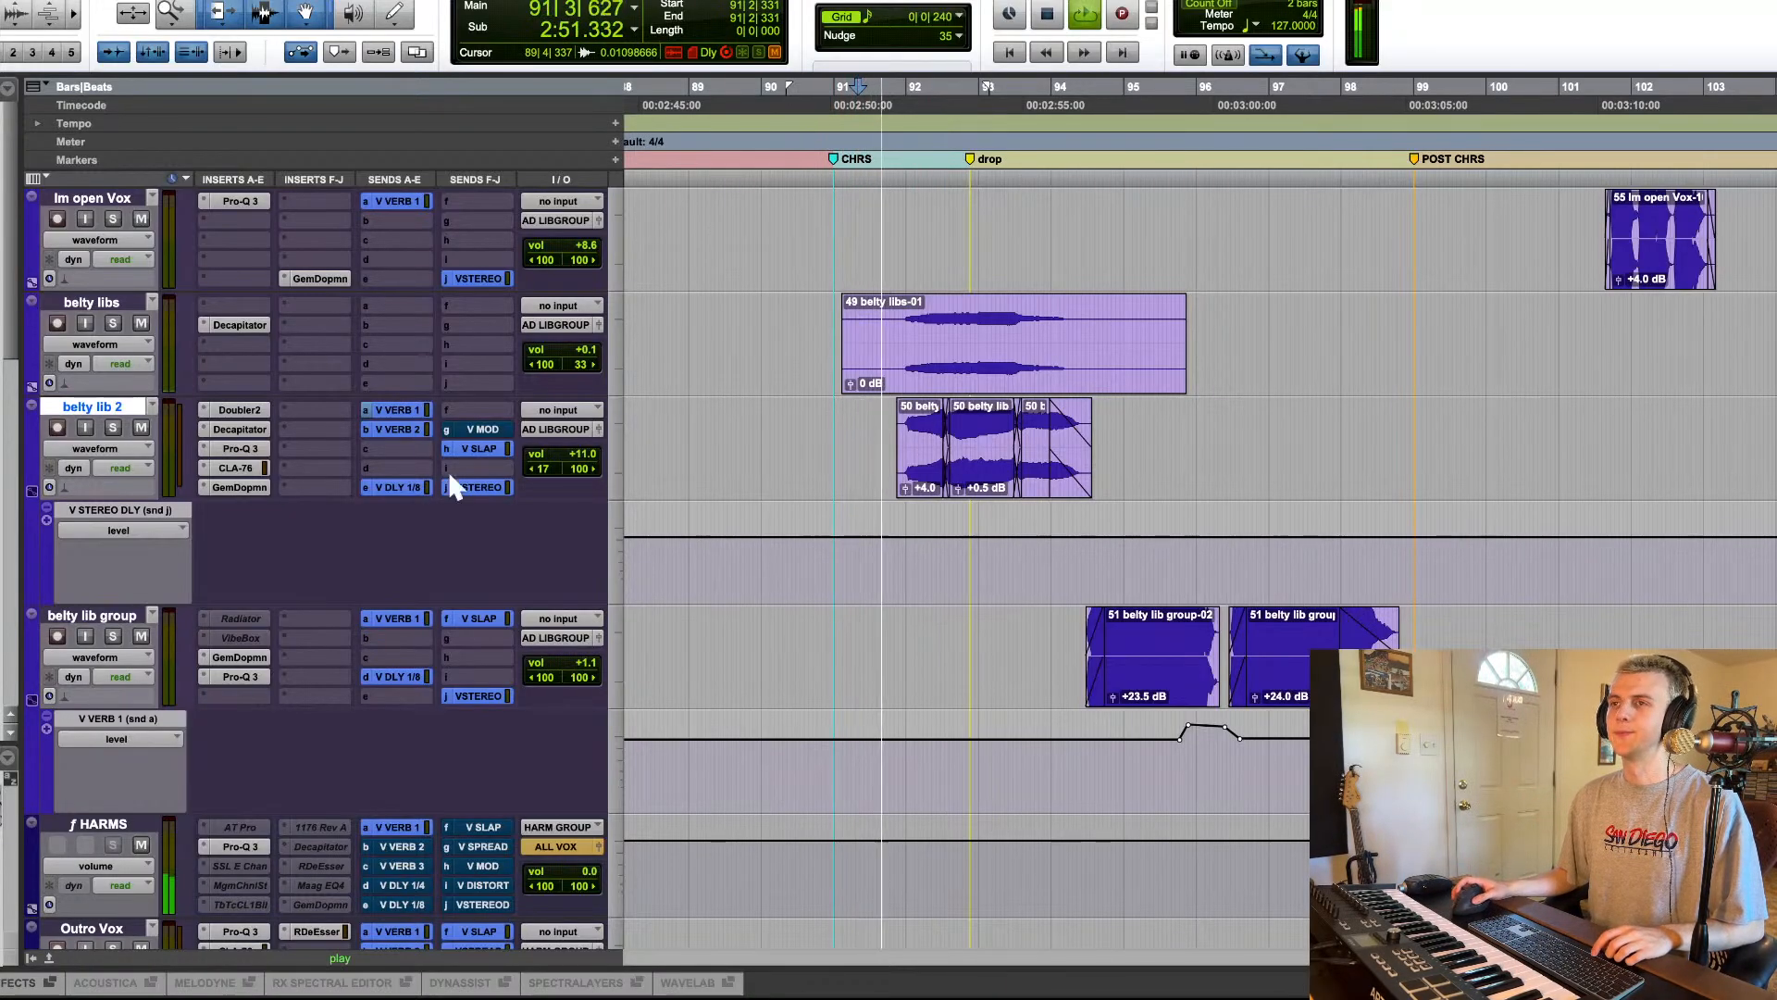
key("space")
Step: Inspect the Doubler2, Decapitator, CLA-76 and GemDopmn inserts on belty lib 2, closing the plug-in window at the end
left_click(241, 410)
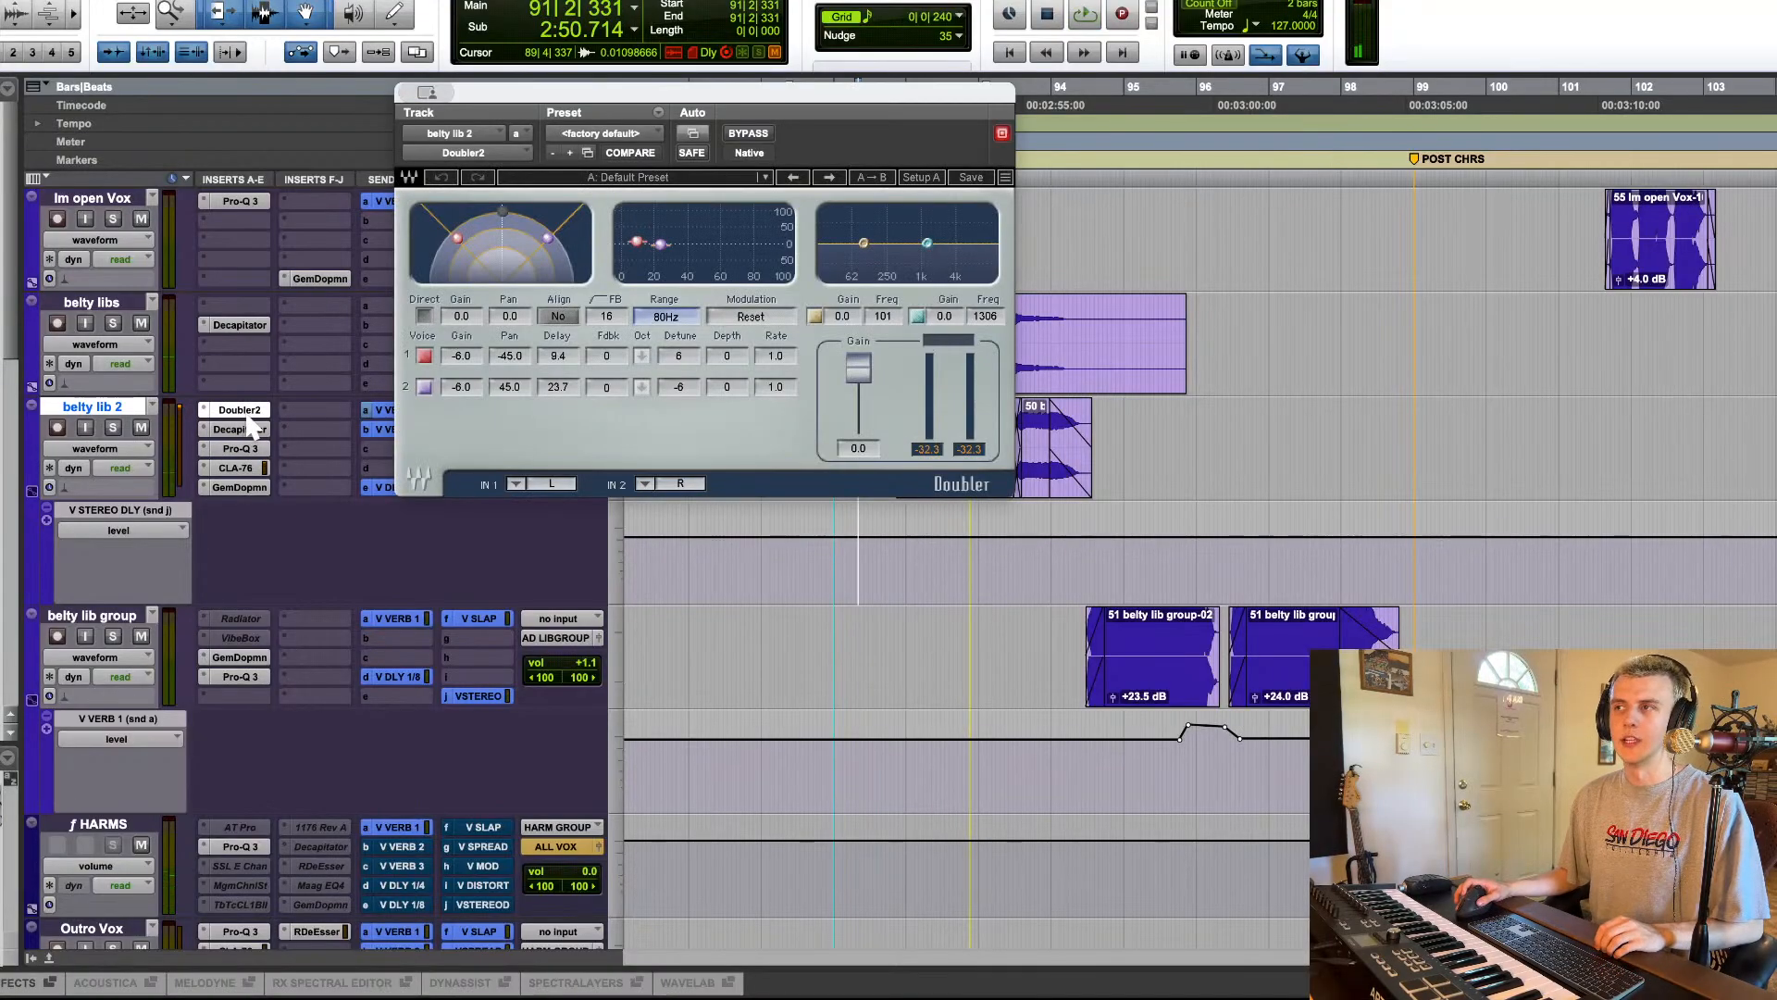
left_click(252, 427)
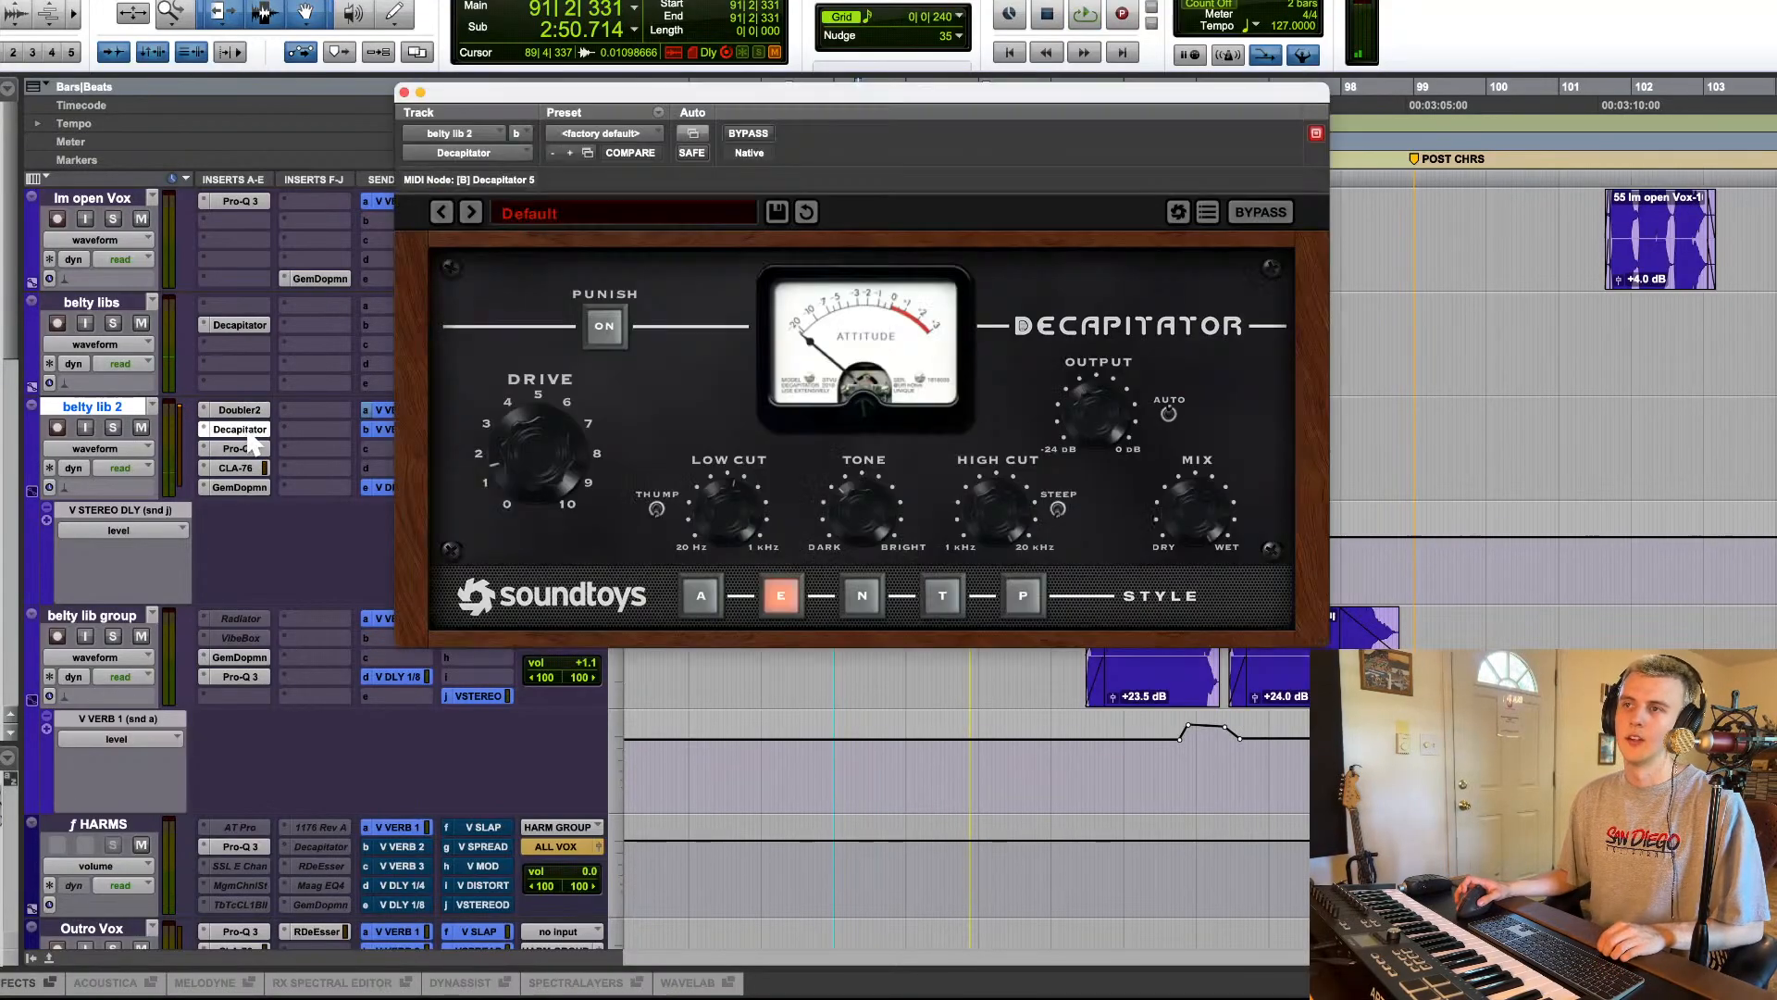
left_click(243, 468)
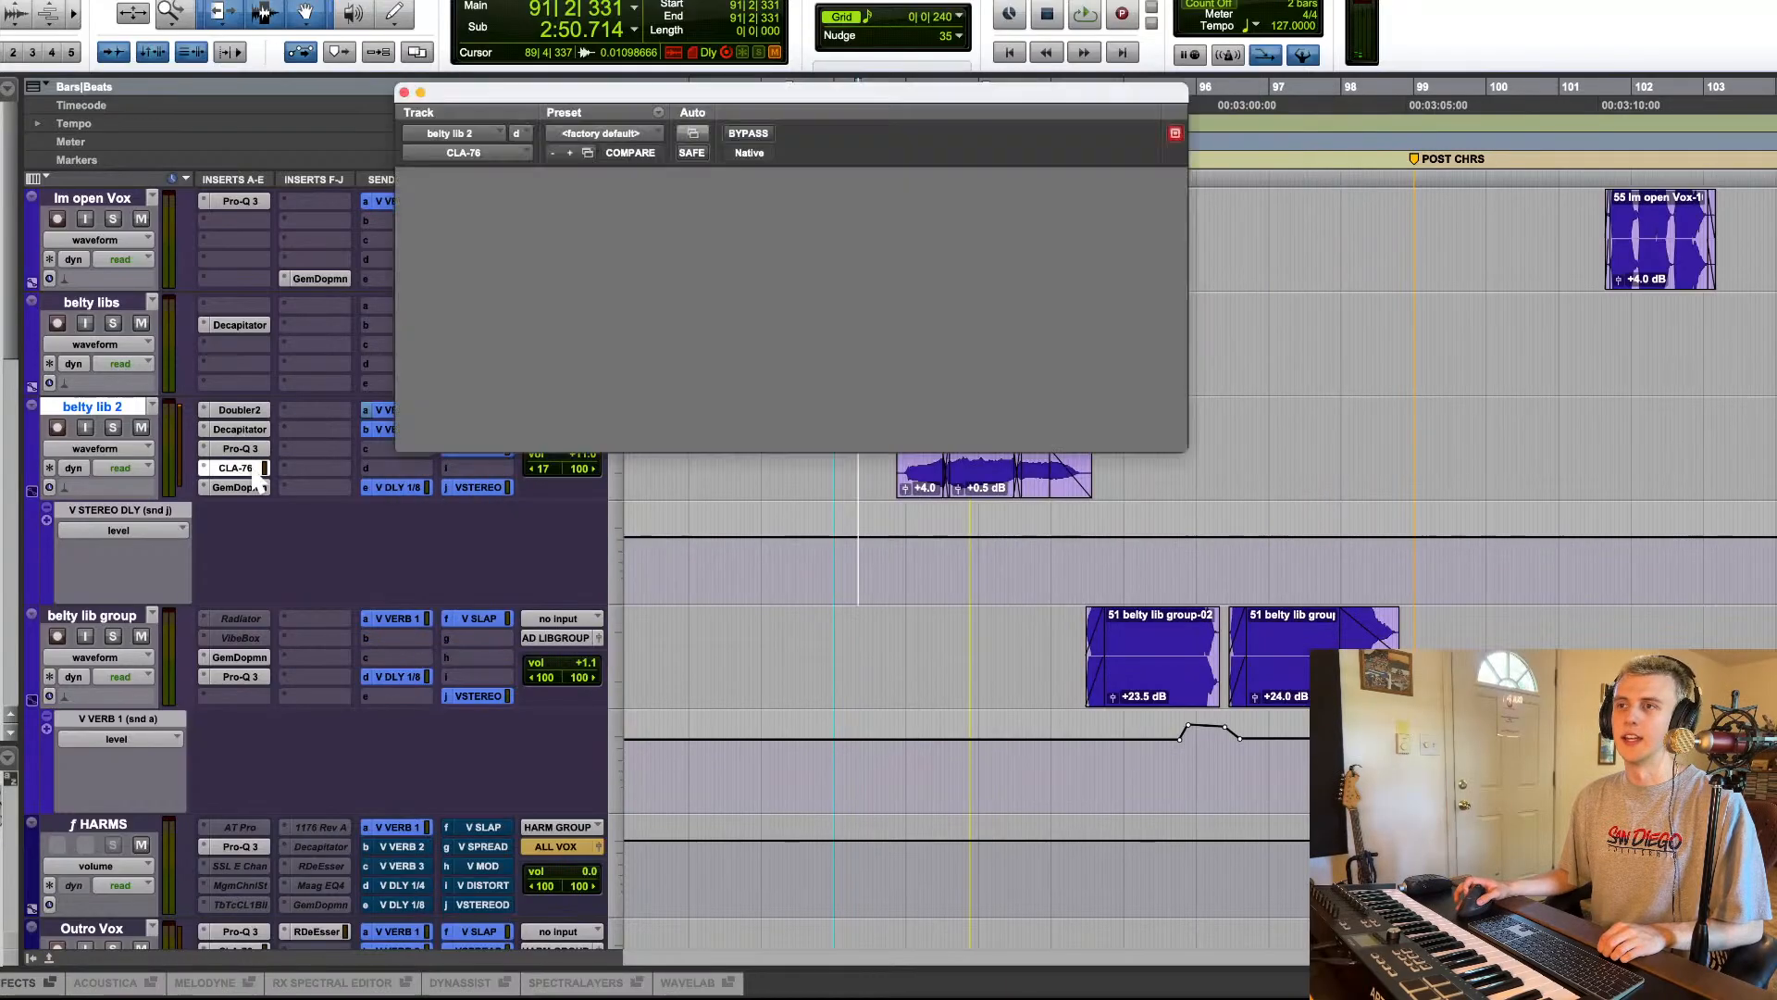
left_click(243, 487)
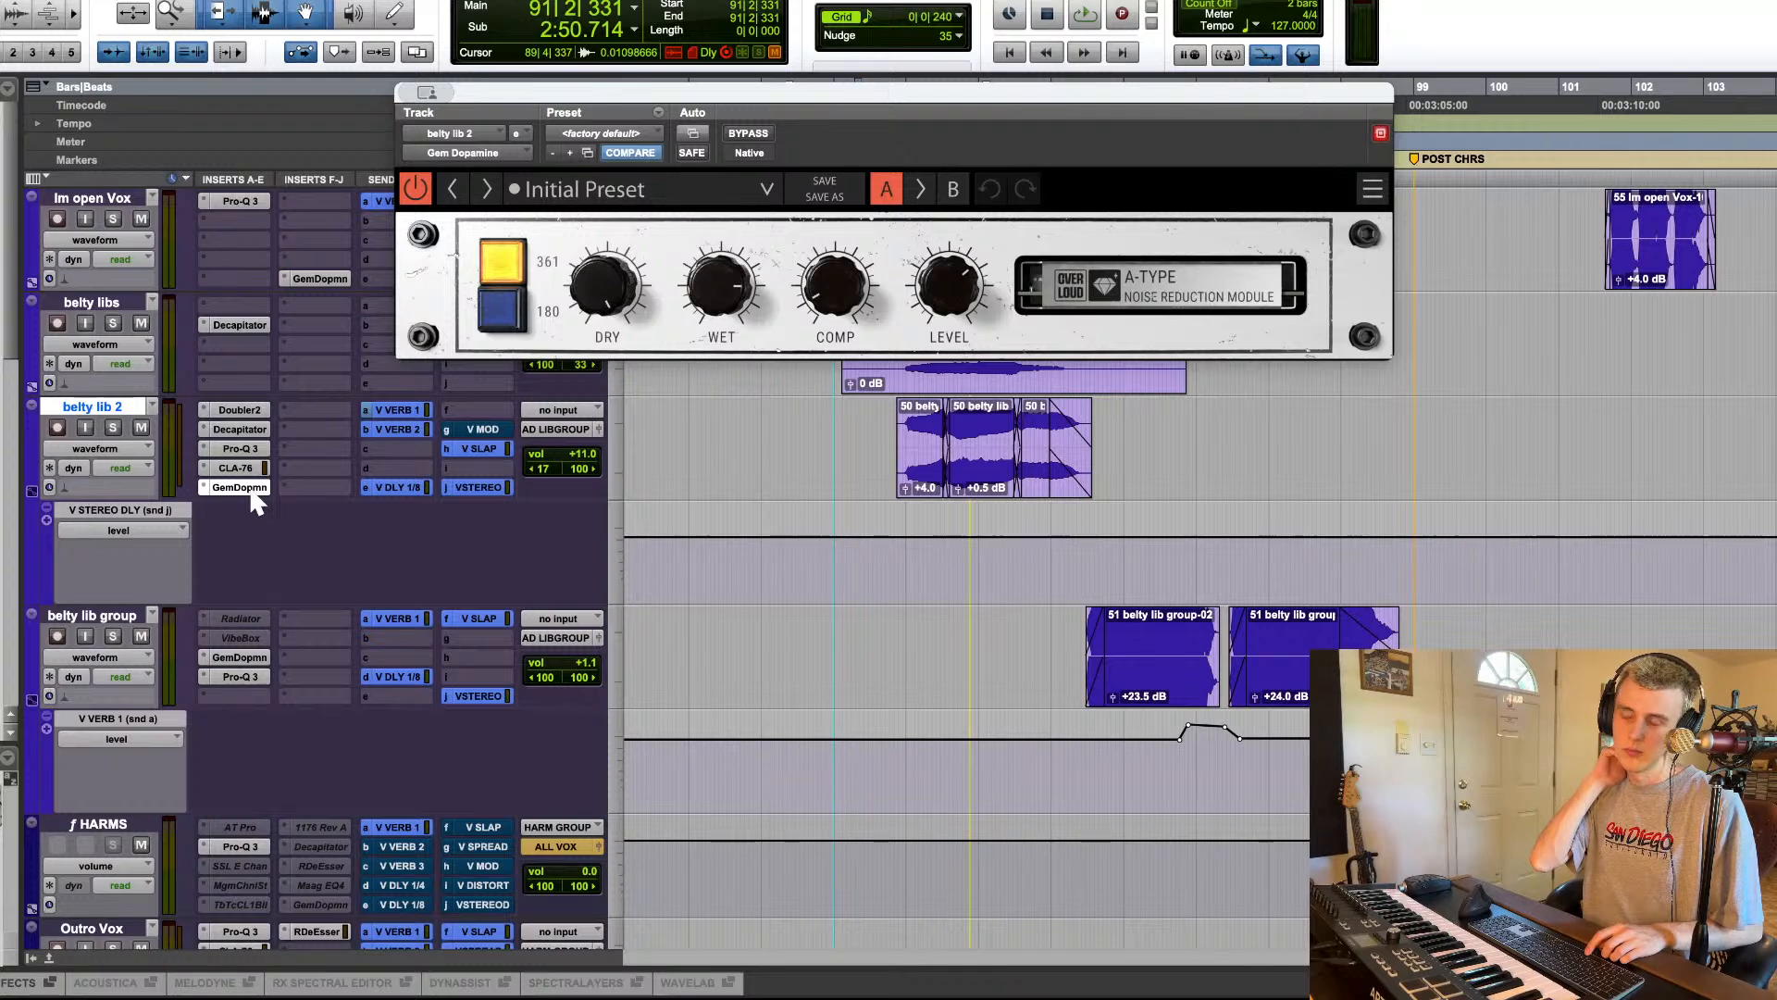
left_click(248, 490)
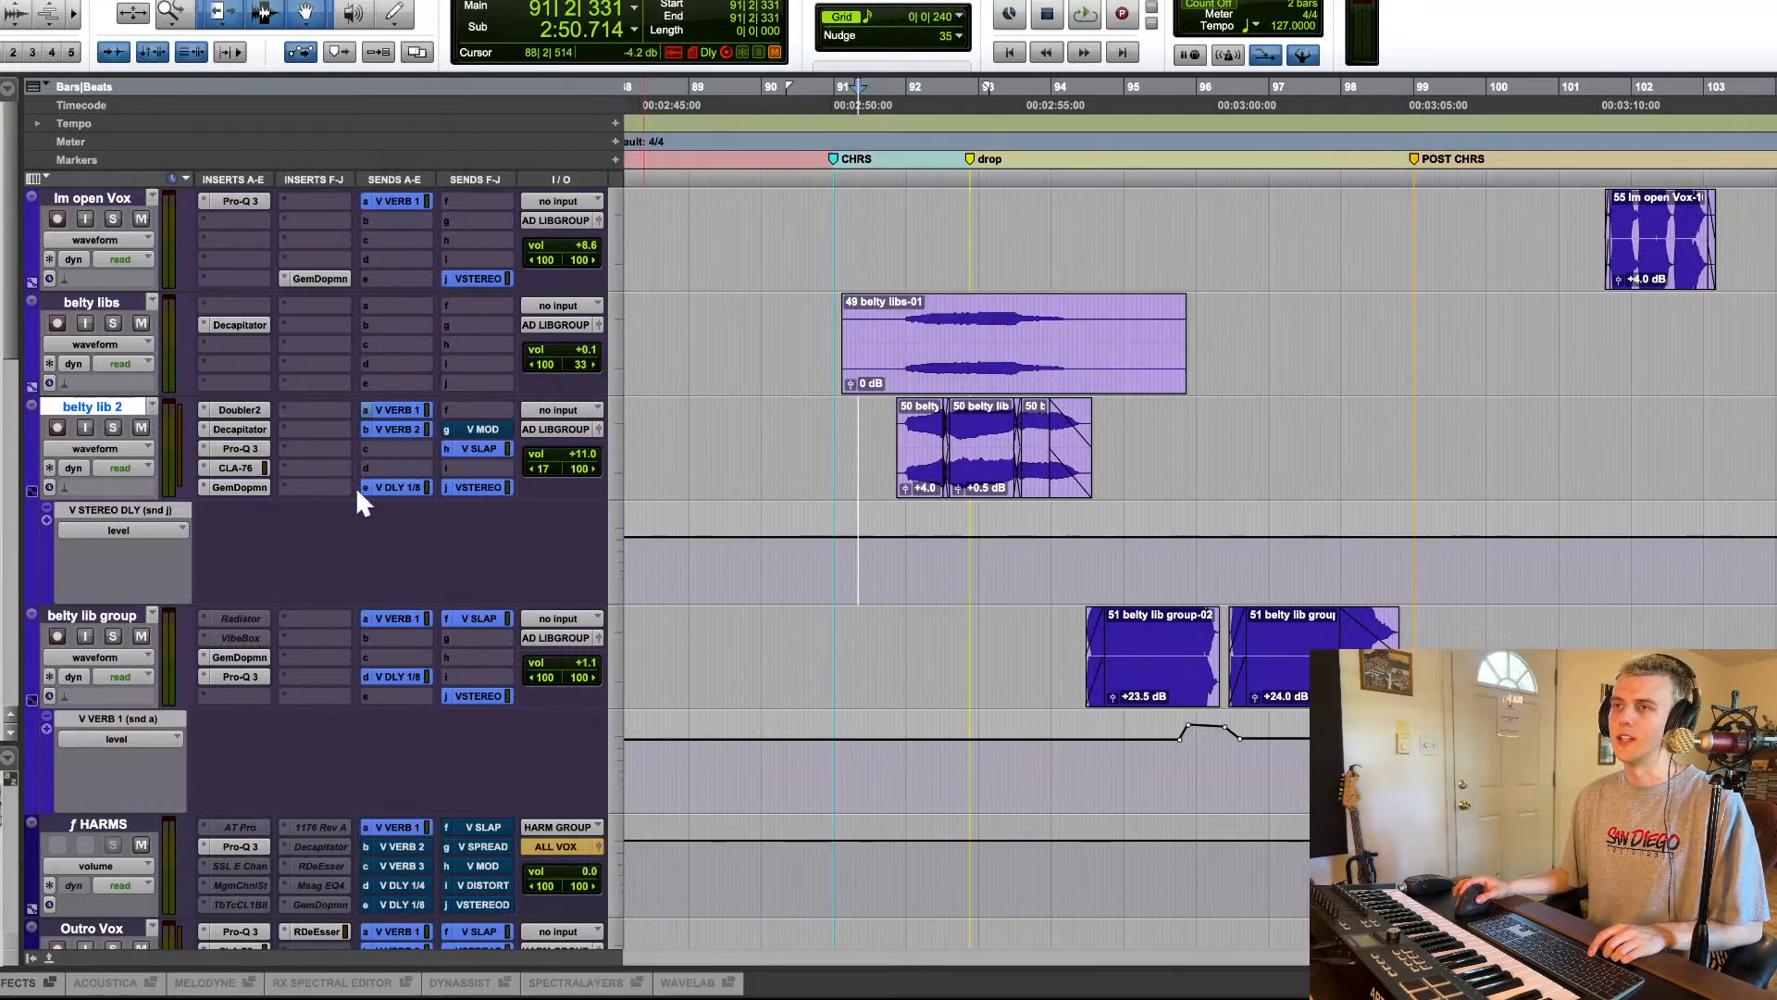
Step: Check the VSTEREO and V DLY 1/8 sends on belty lib 2
left_click(476, 488)
left_click(476, 488)
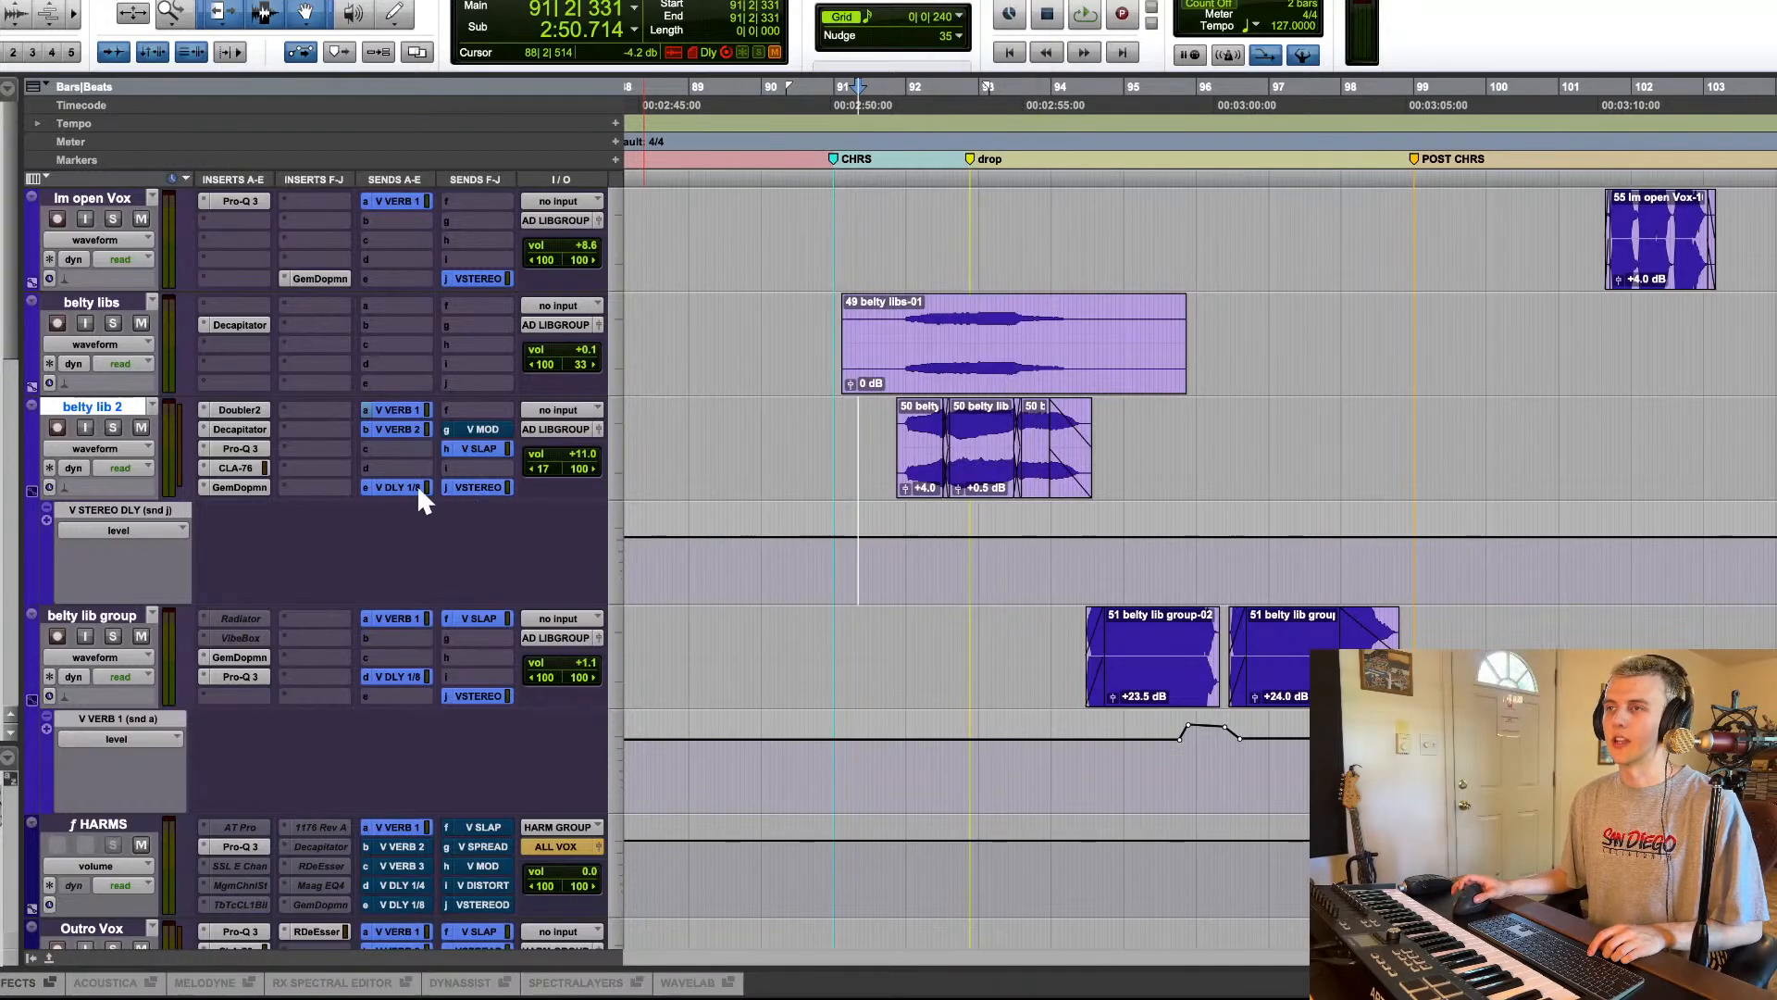
left_click(402, 487)
left_click(402, 487)
Step: Replay the last chorus ad-libs into the first belty lib group clip and stop
key("space")
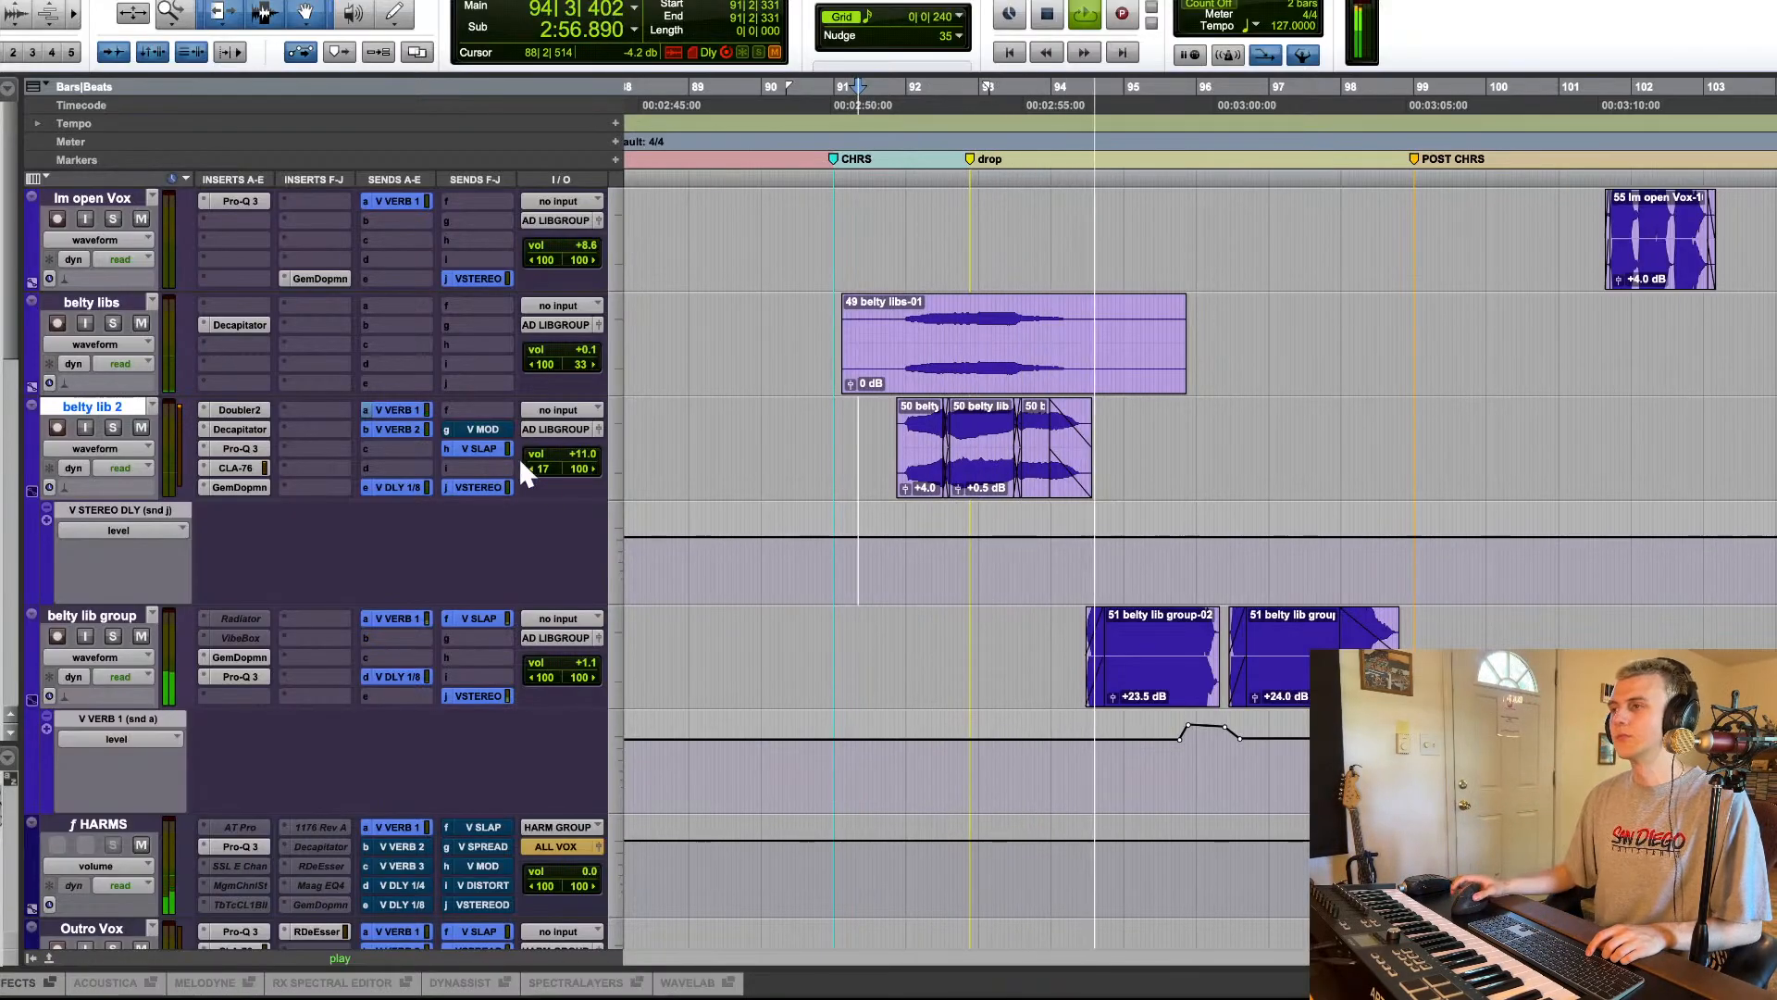
scroll(701, 627, "down", 5)
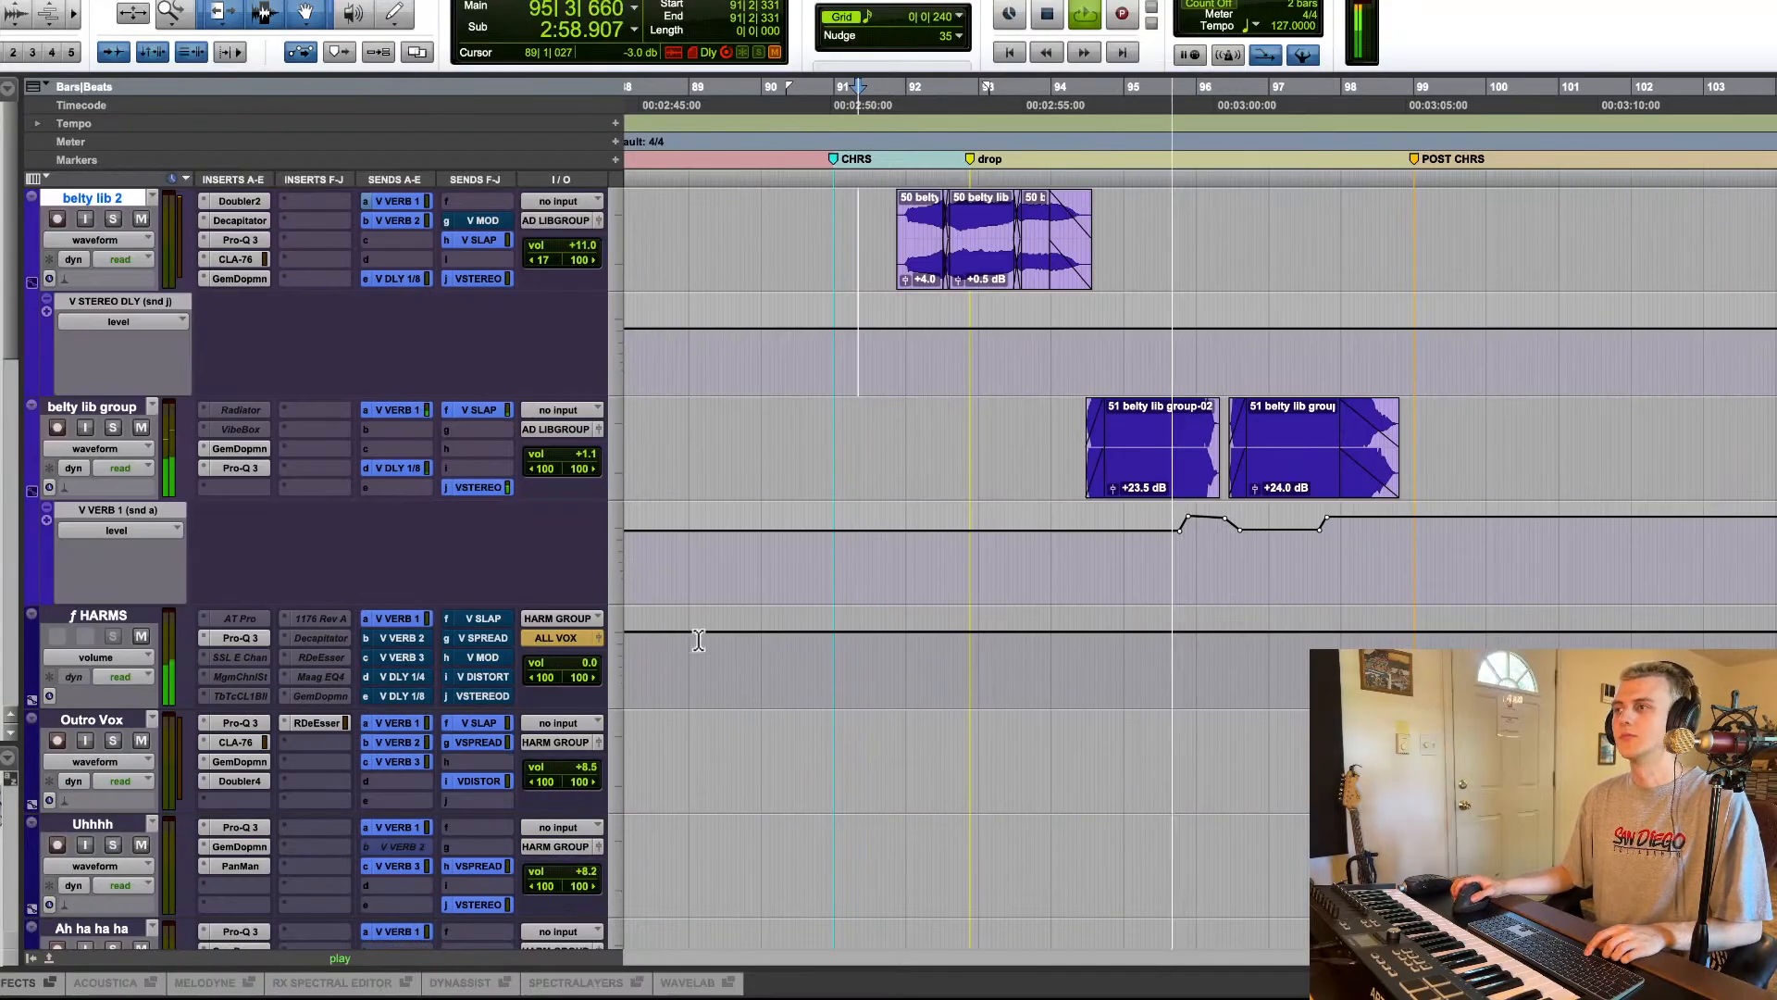
key("space")
Step: Highlight the V VERB 1 send automation under the belty lib group clips between about bars 95 and 97, and select the second clip
scroll(889, 586, "right", 6)
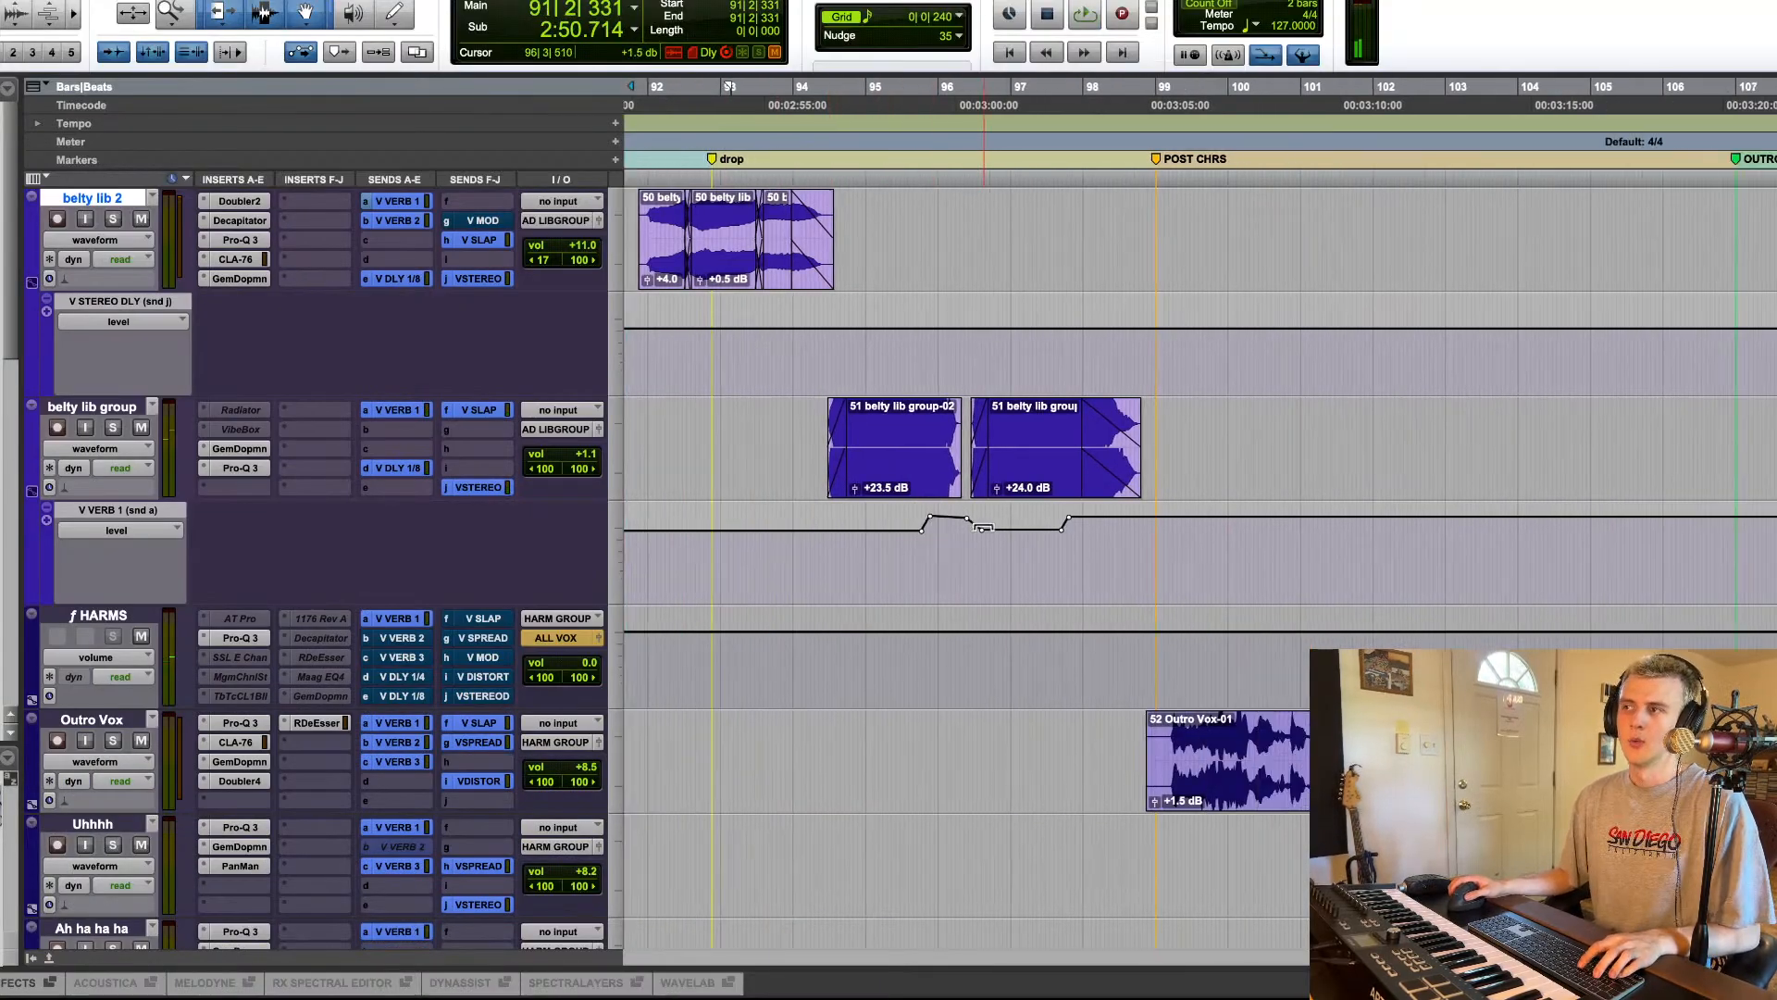
left_click(882, 426)
scroll(936, 476, "up", 6)
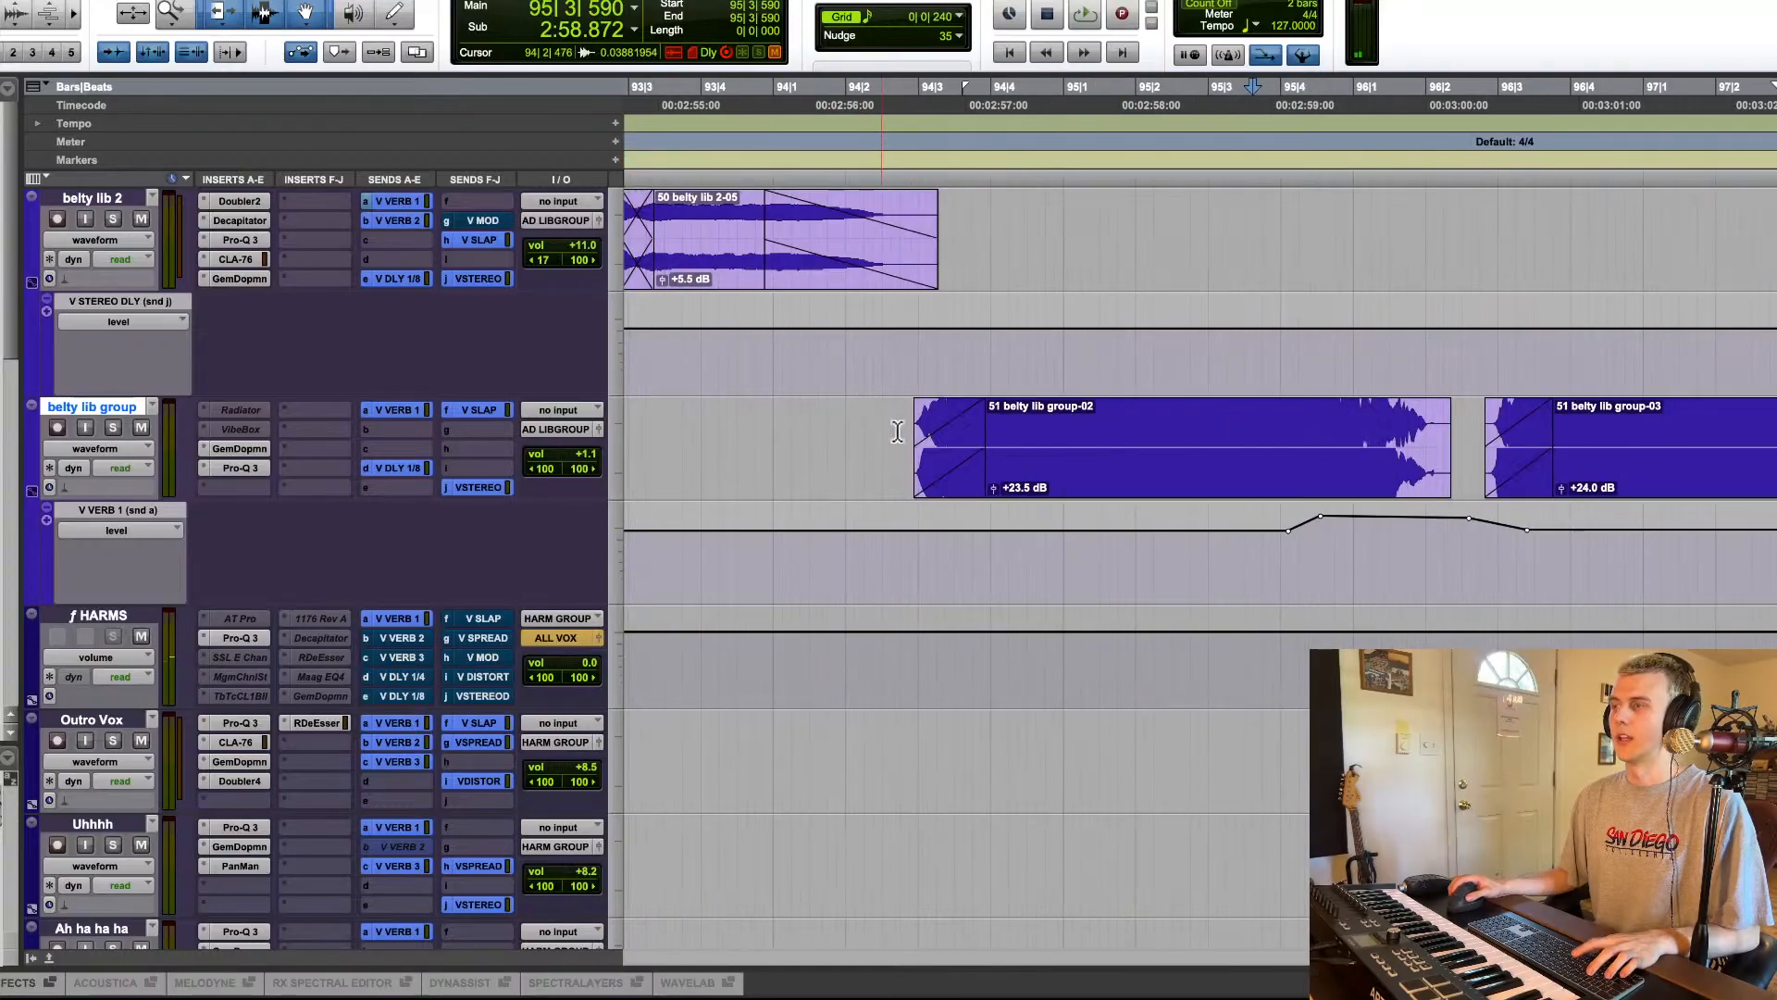
scroll(937, 476, "down", 3)
scroll(833, 537, "right", 3)
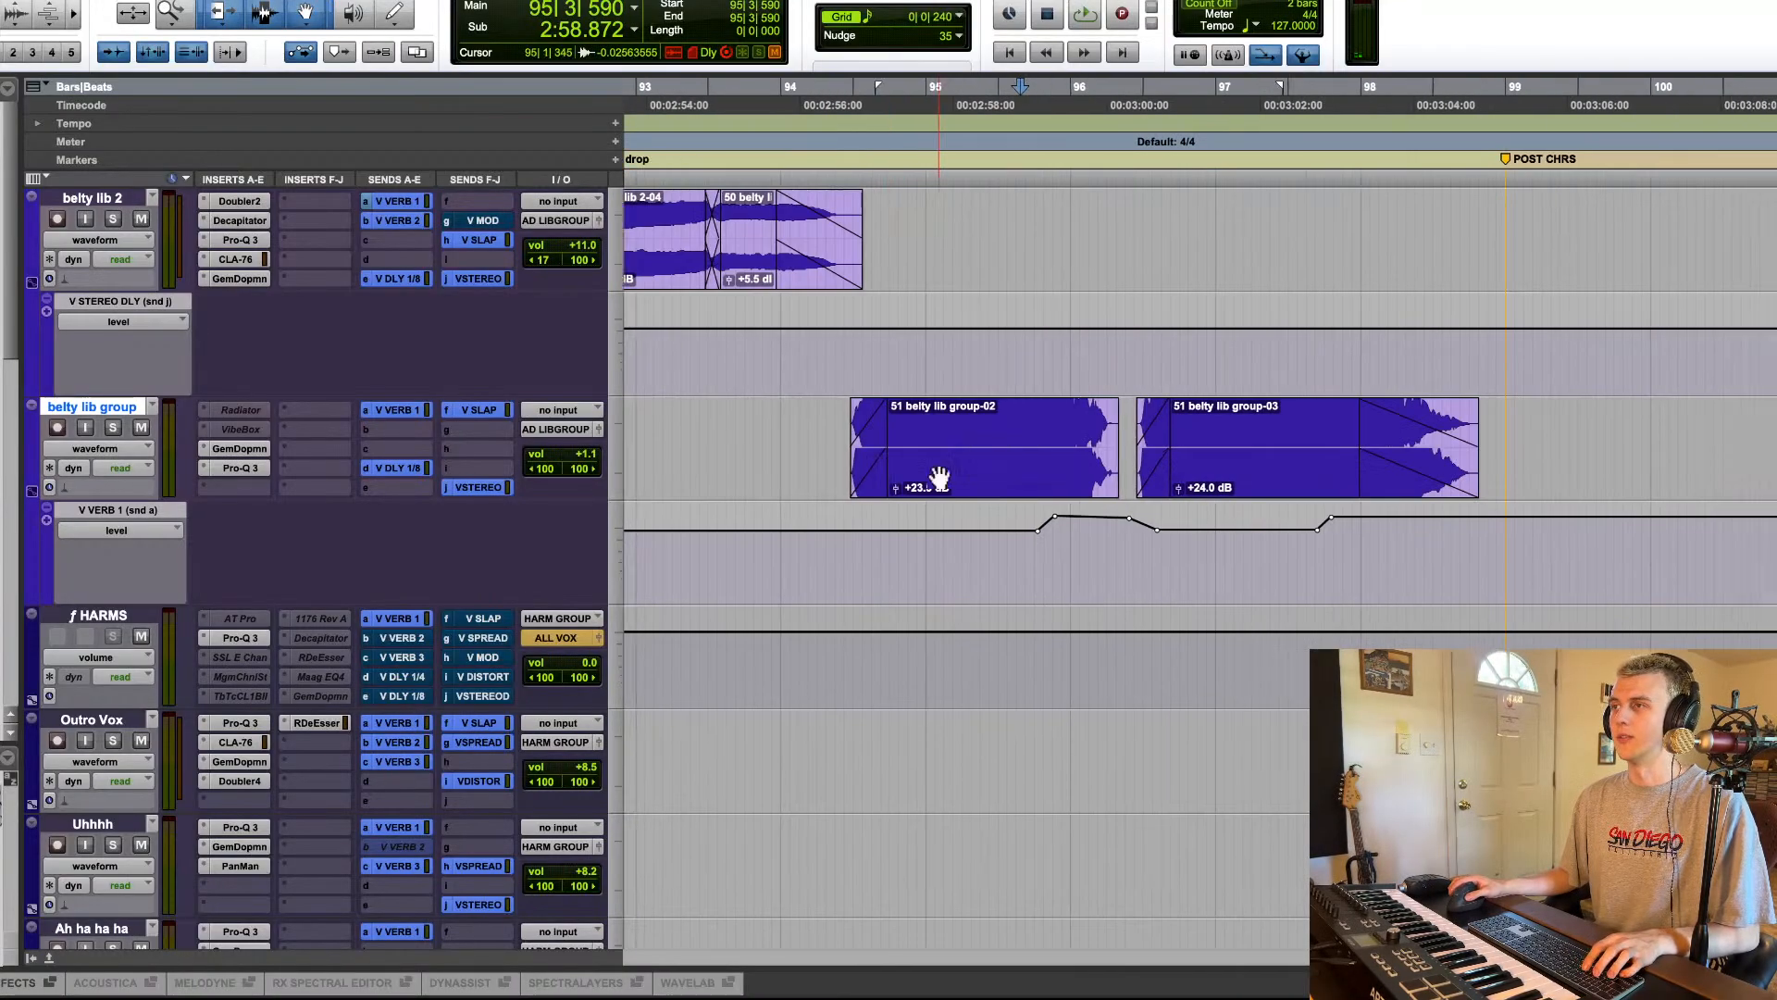
left_click_drag(803, 444, 973, 463)
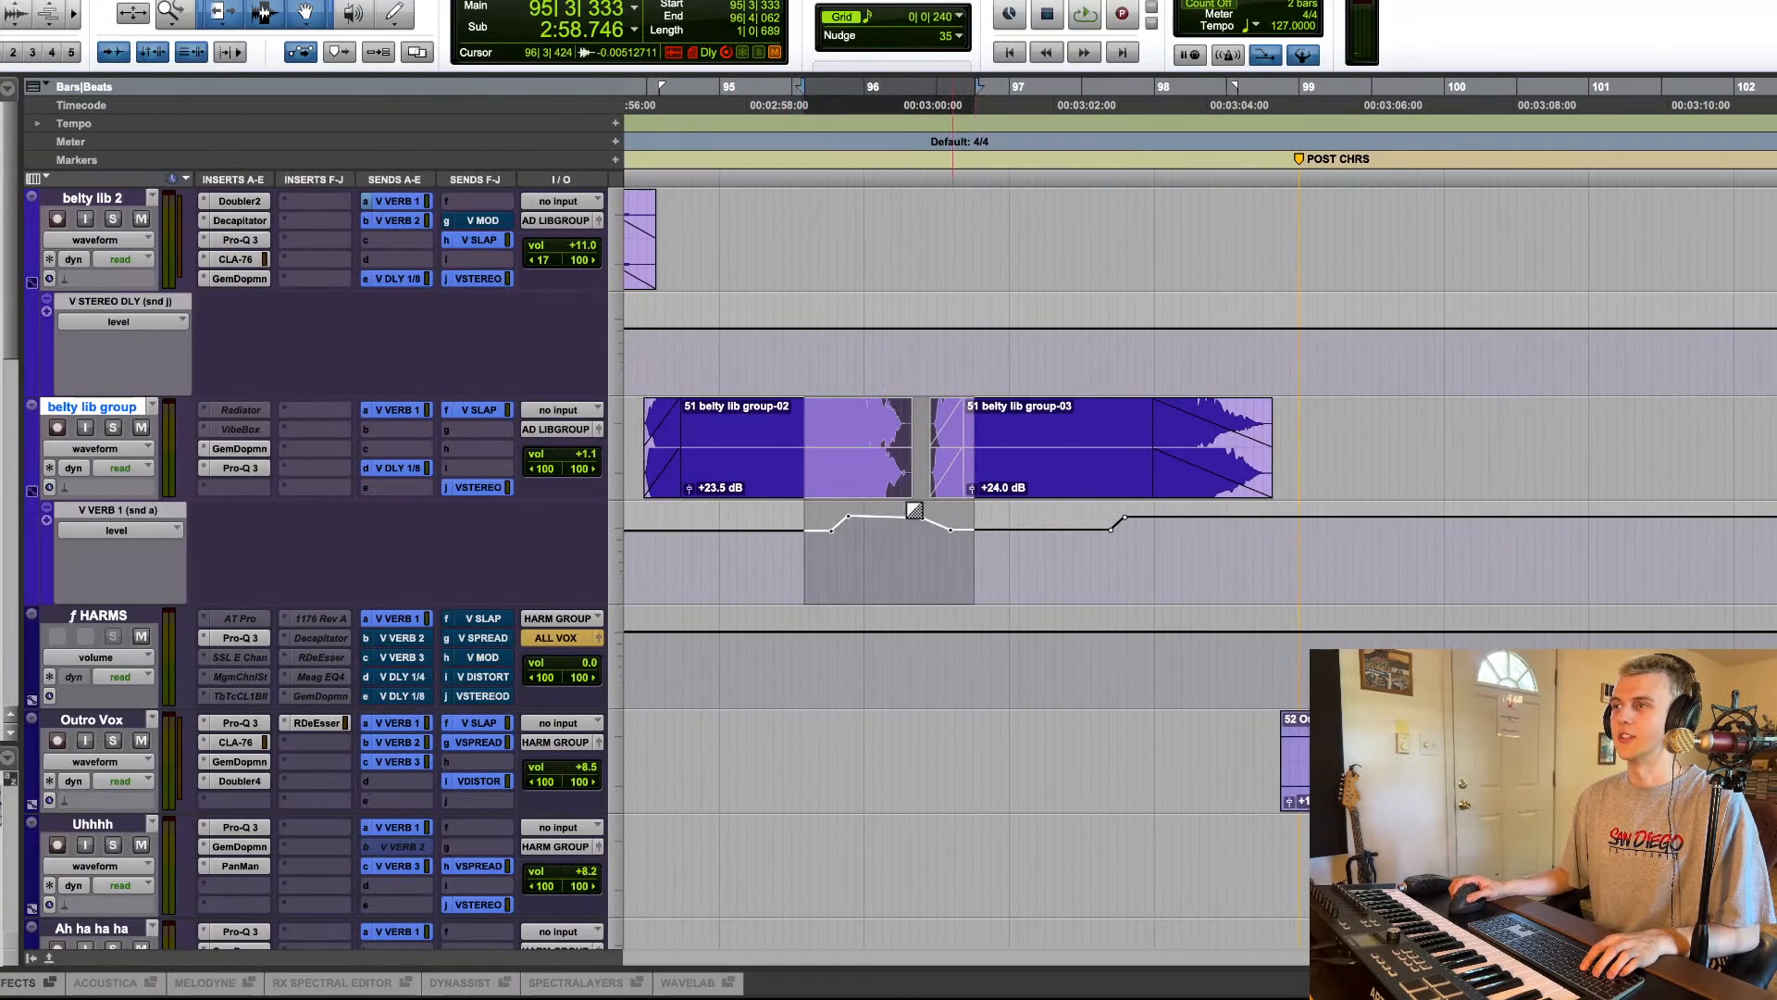
left_click_drag(804, 580, 1008, 543)
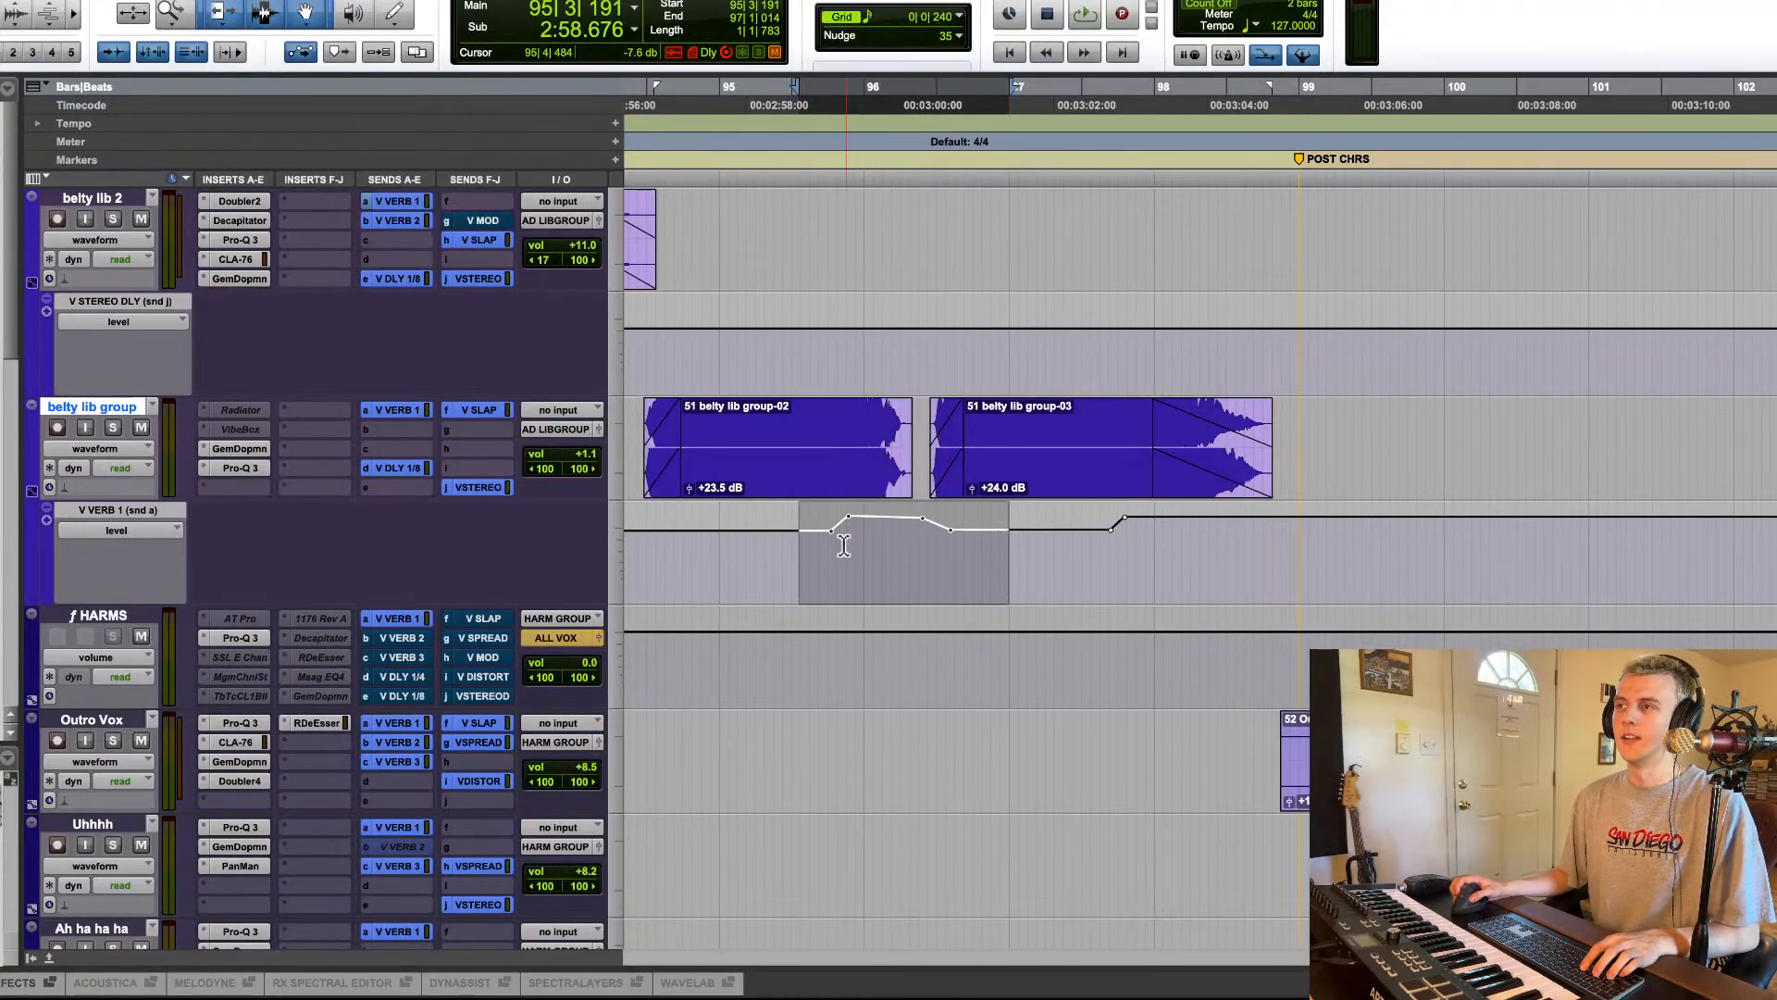
left_click_drag(803, 530, 1095, 423)
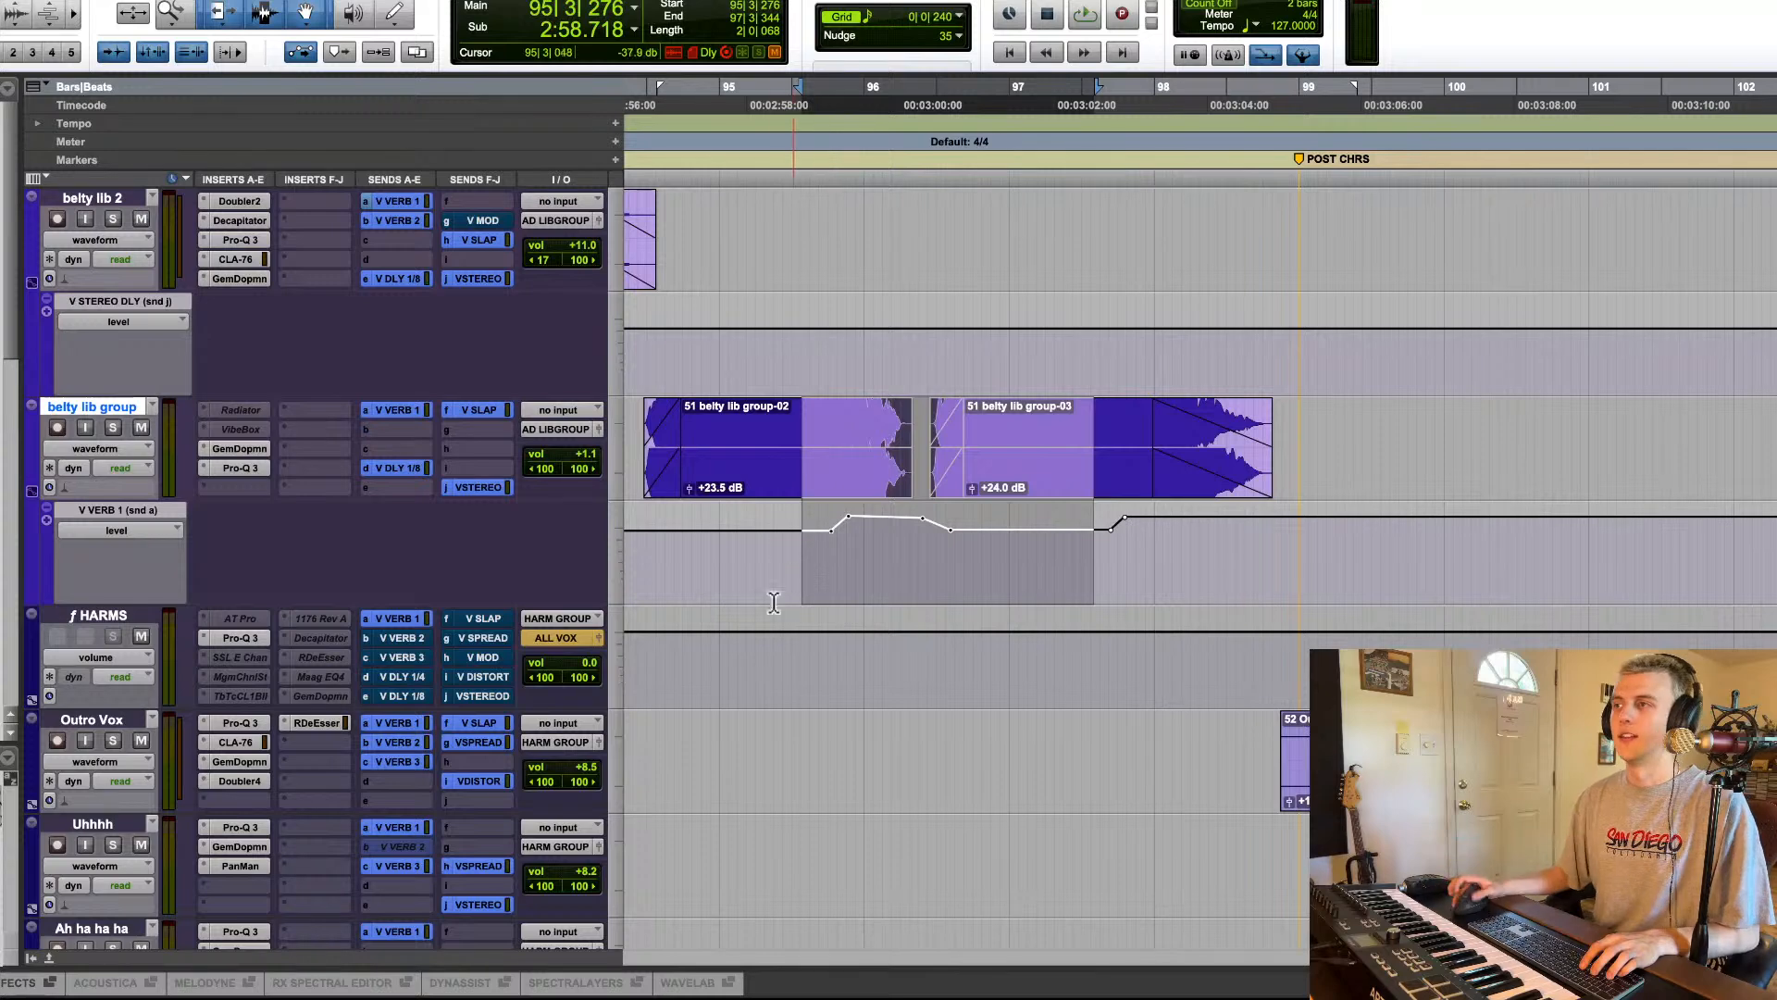
left_click(779, 435)
left_click(781, 490)
left_click(1031, 472)
Step: Find the Ah ha ha ha clips before the first chorus and play them in the mix from about bar 25
key("r")
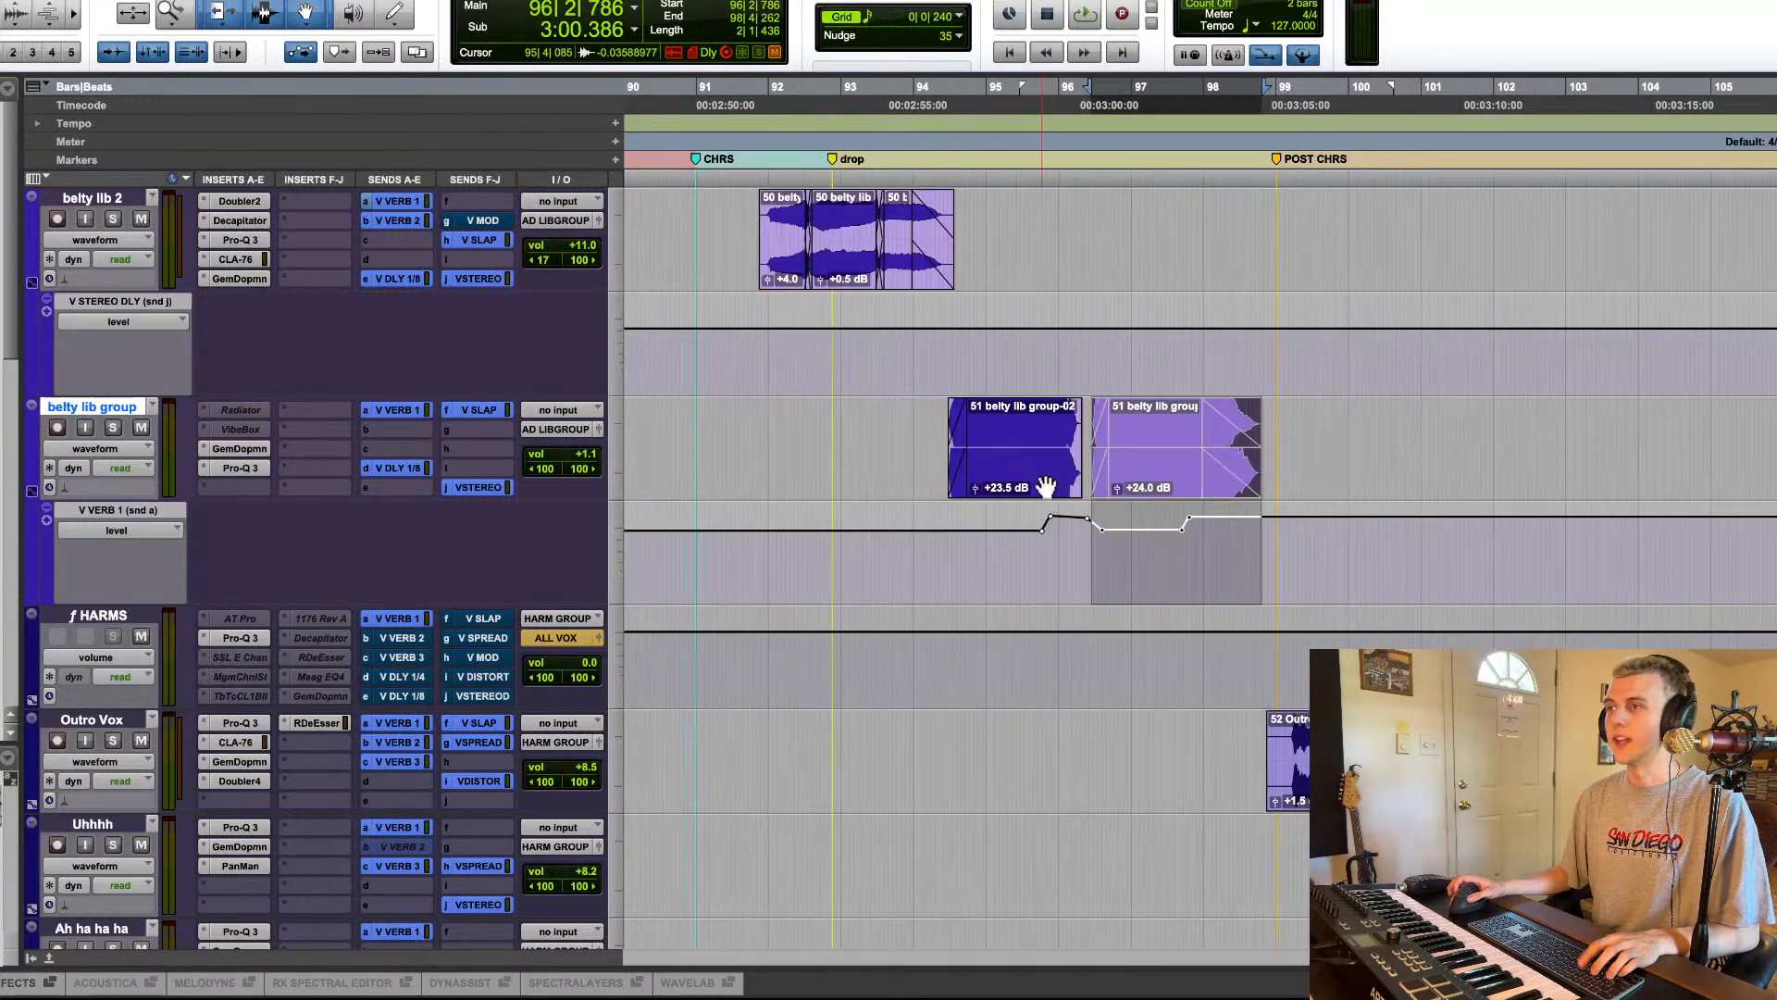
key("r")
key("r")
key("r")
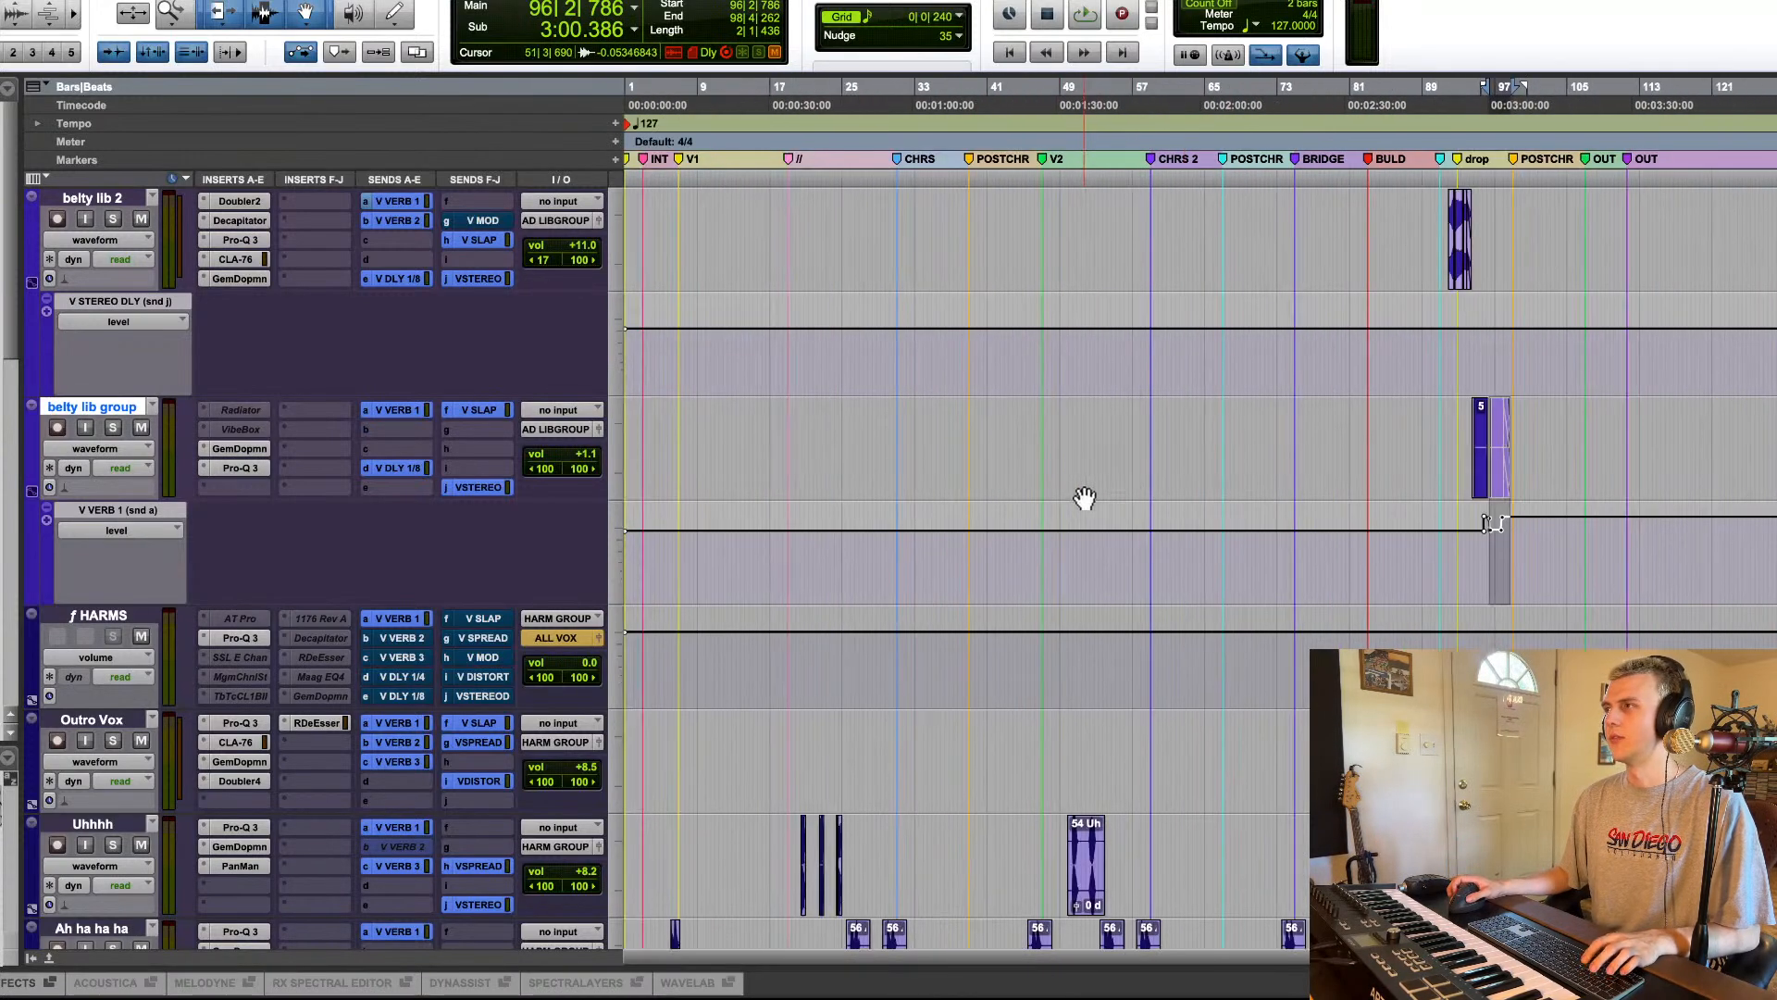
scroll(1010, 519, "left", 3)
scroll(1011, 525, "down", 5)
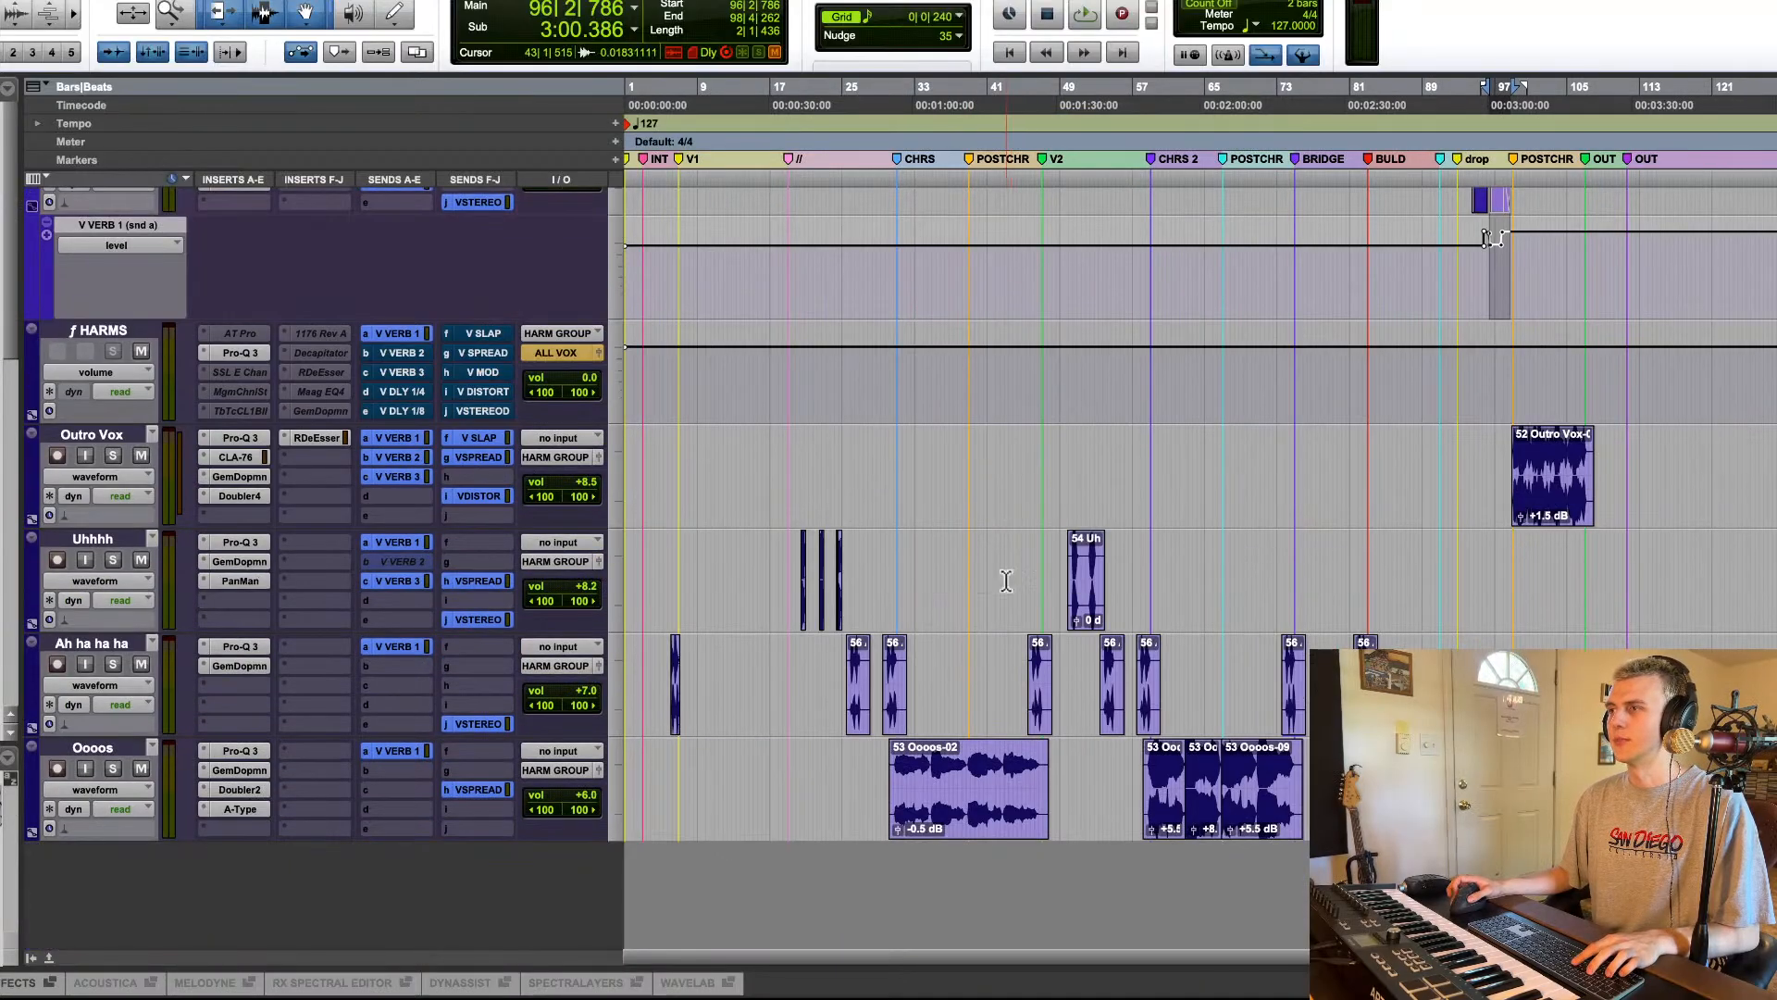
left_click(898, 568)
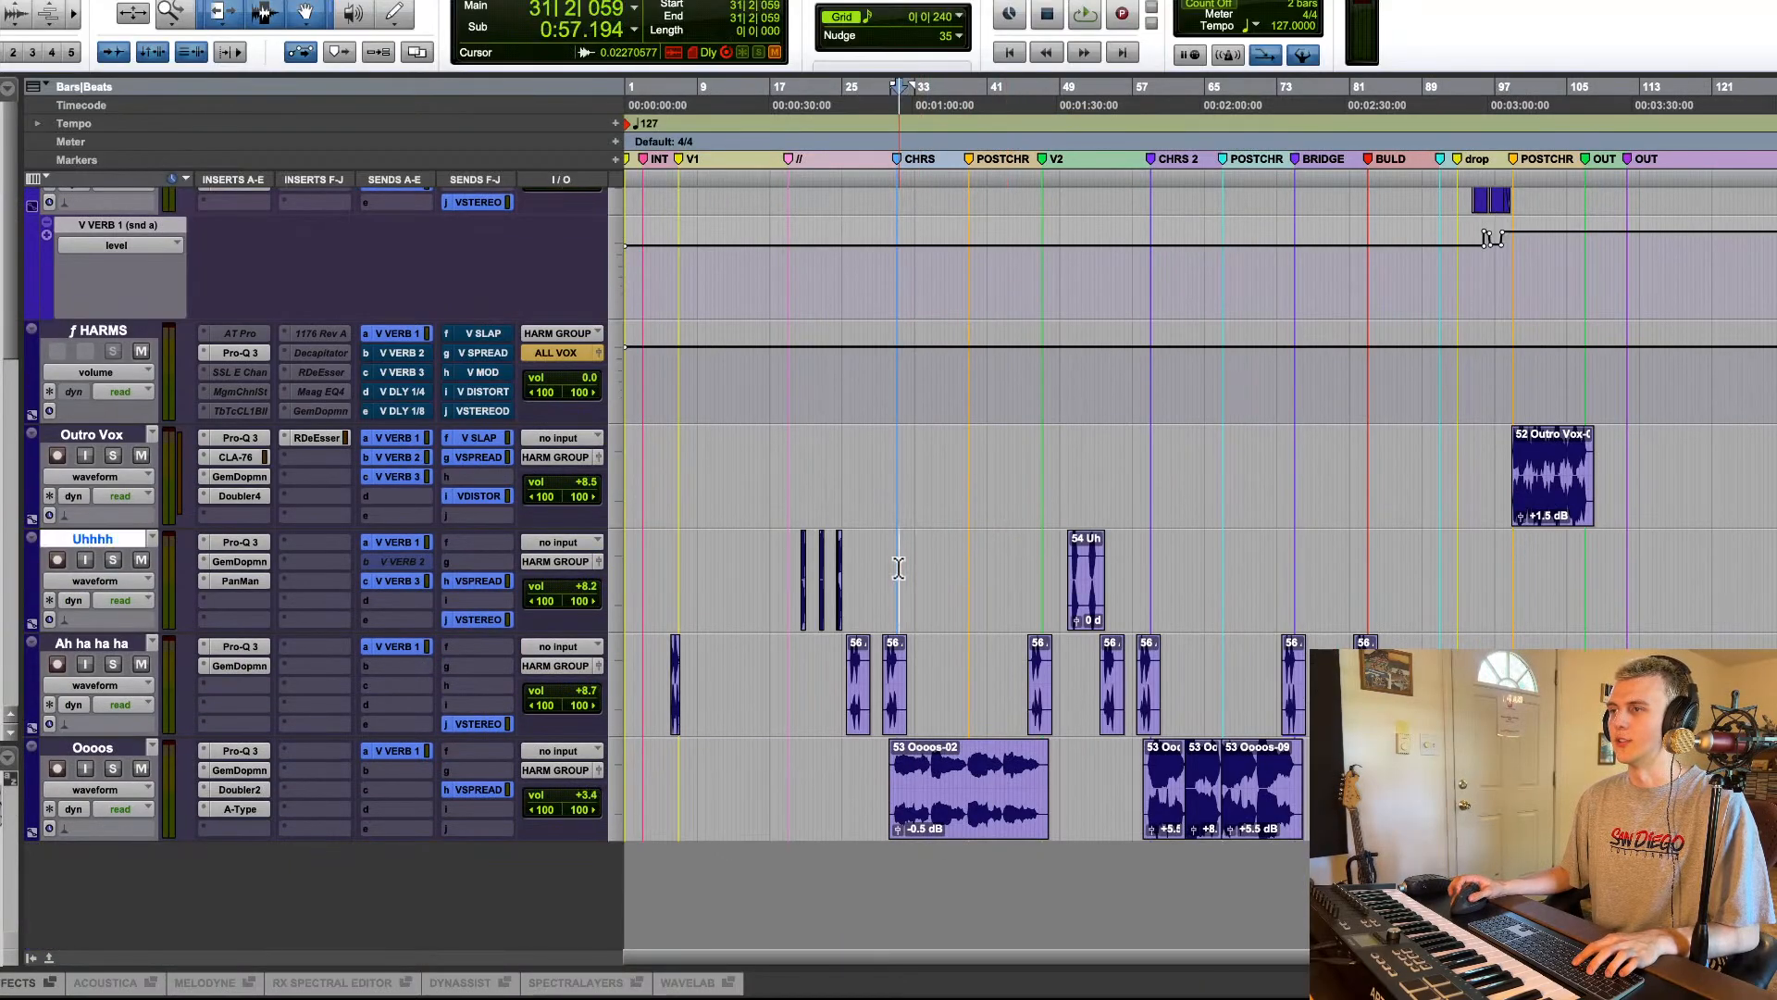
key("t")
key("t")
key("t")
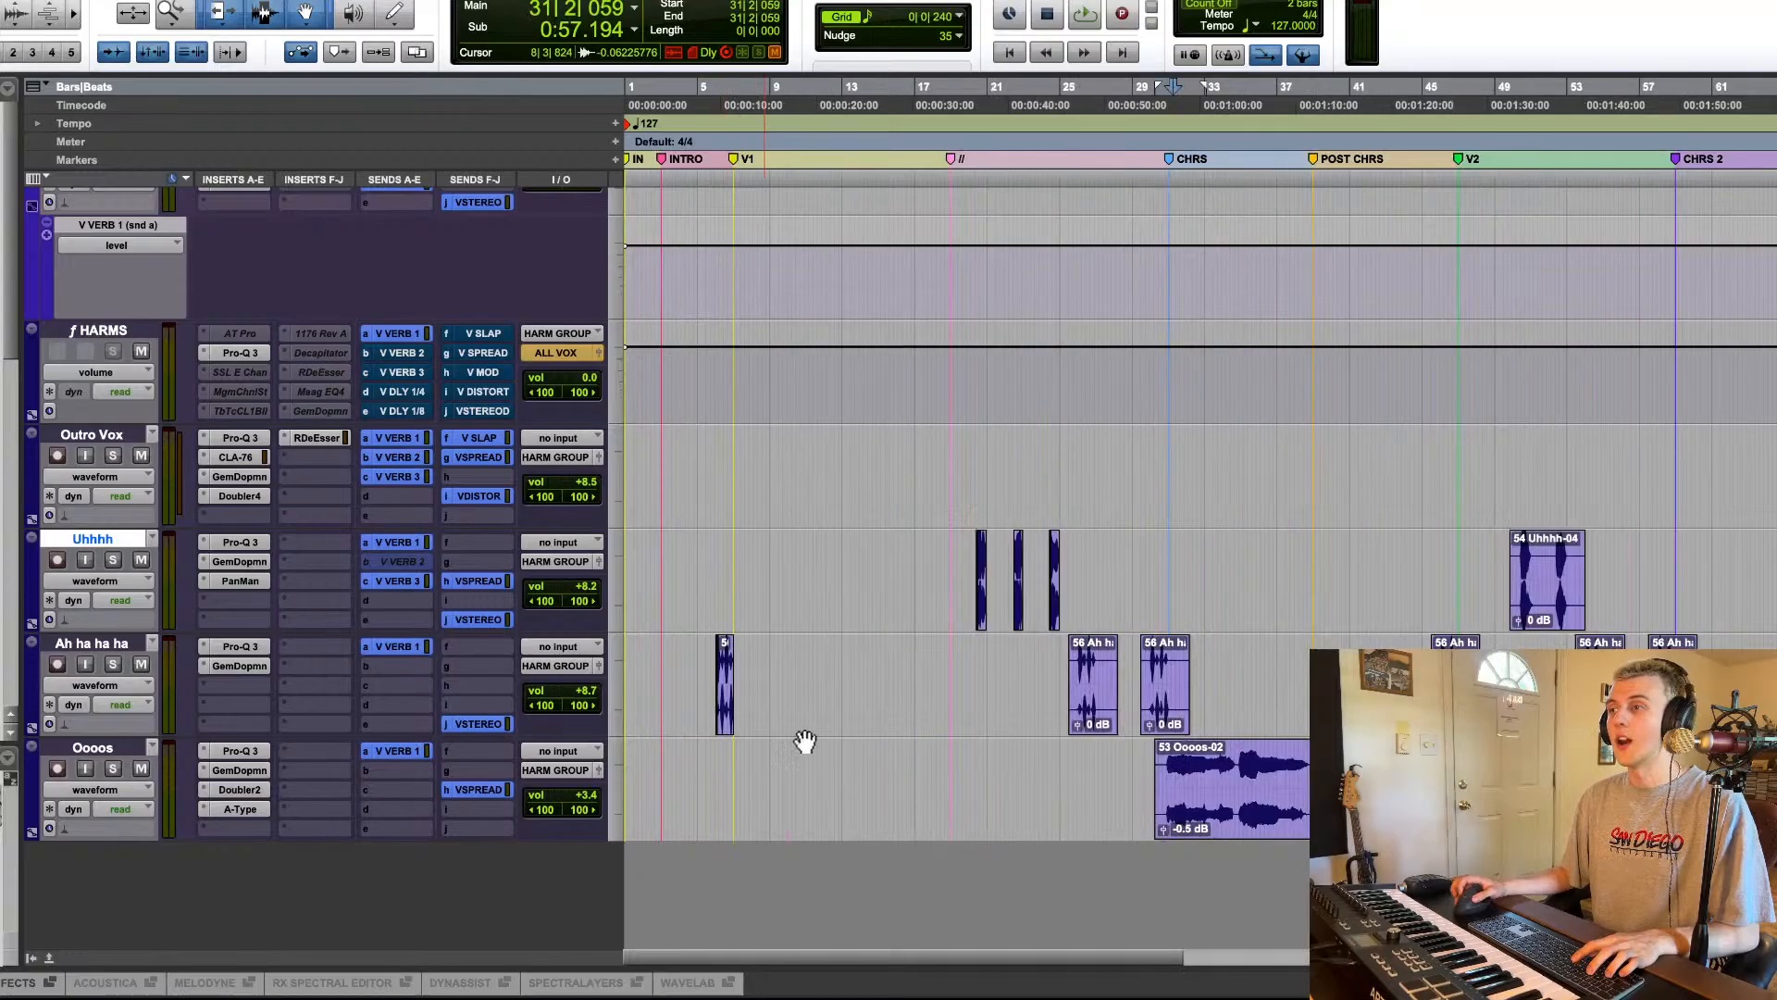
left_click(842, 553)
key("space")
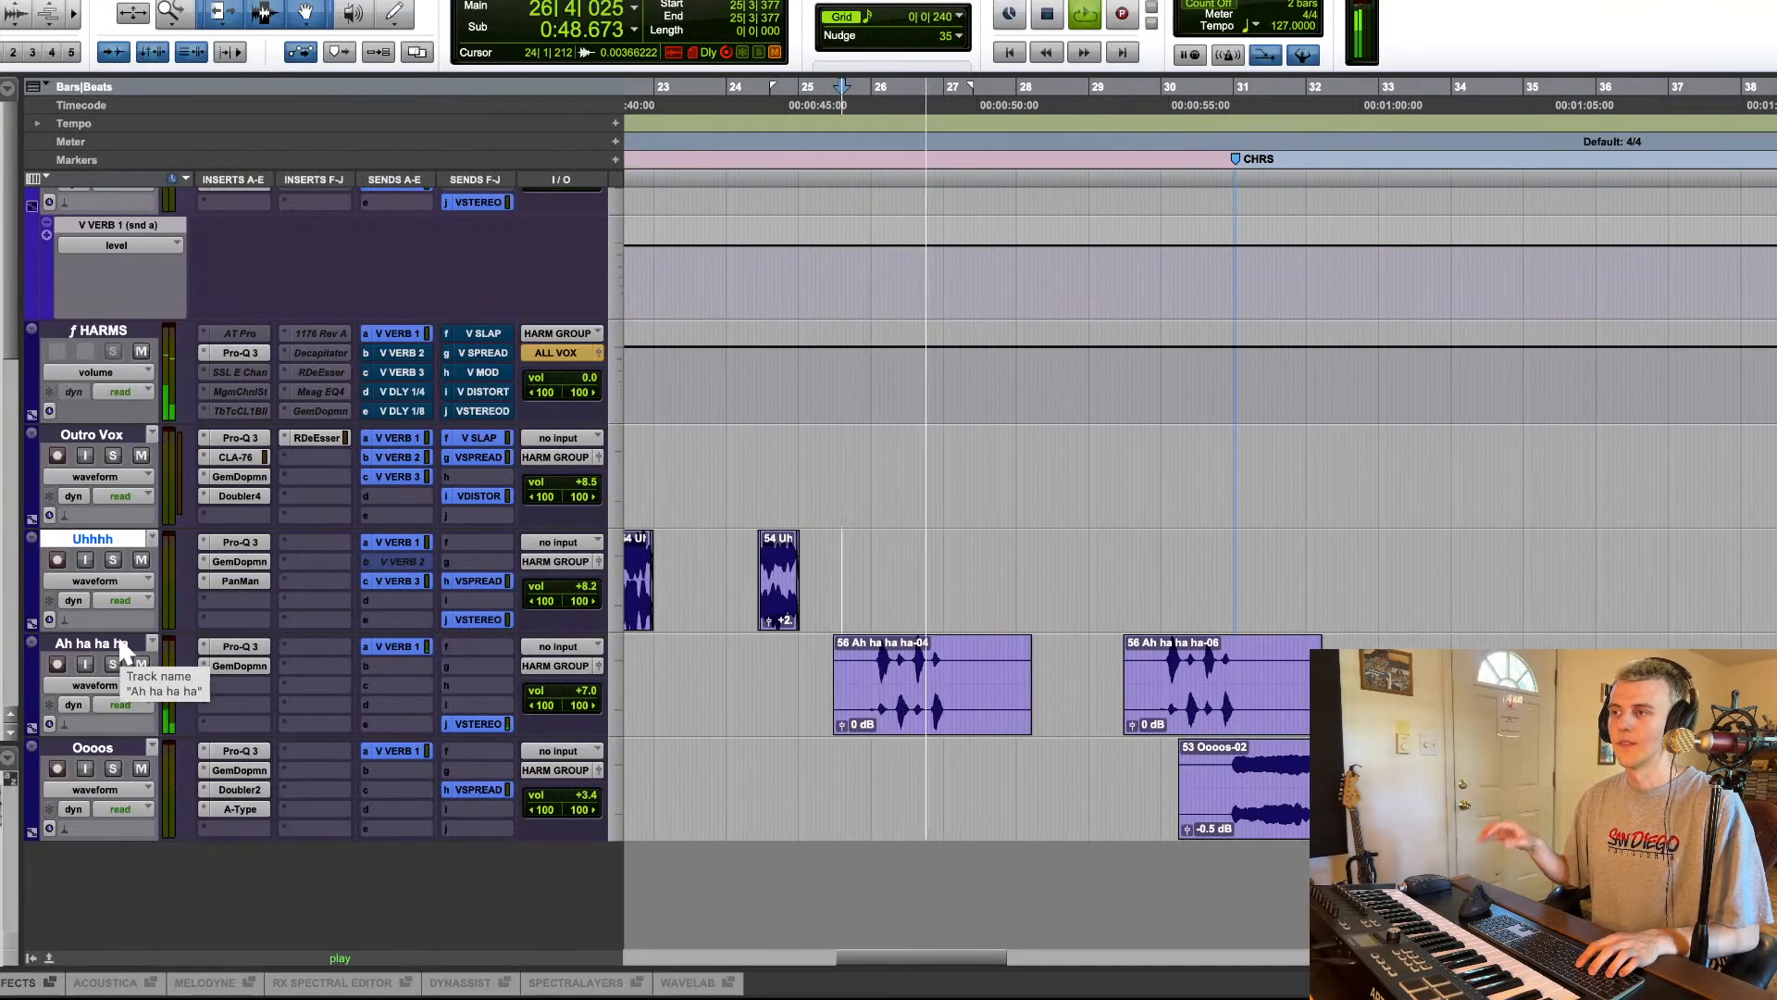
Step: Stop playback and inspect the Pro-Q 3 and GemDopmn inserts on Ah ha ha ha
key("space")
left_click(267, 647)
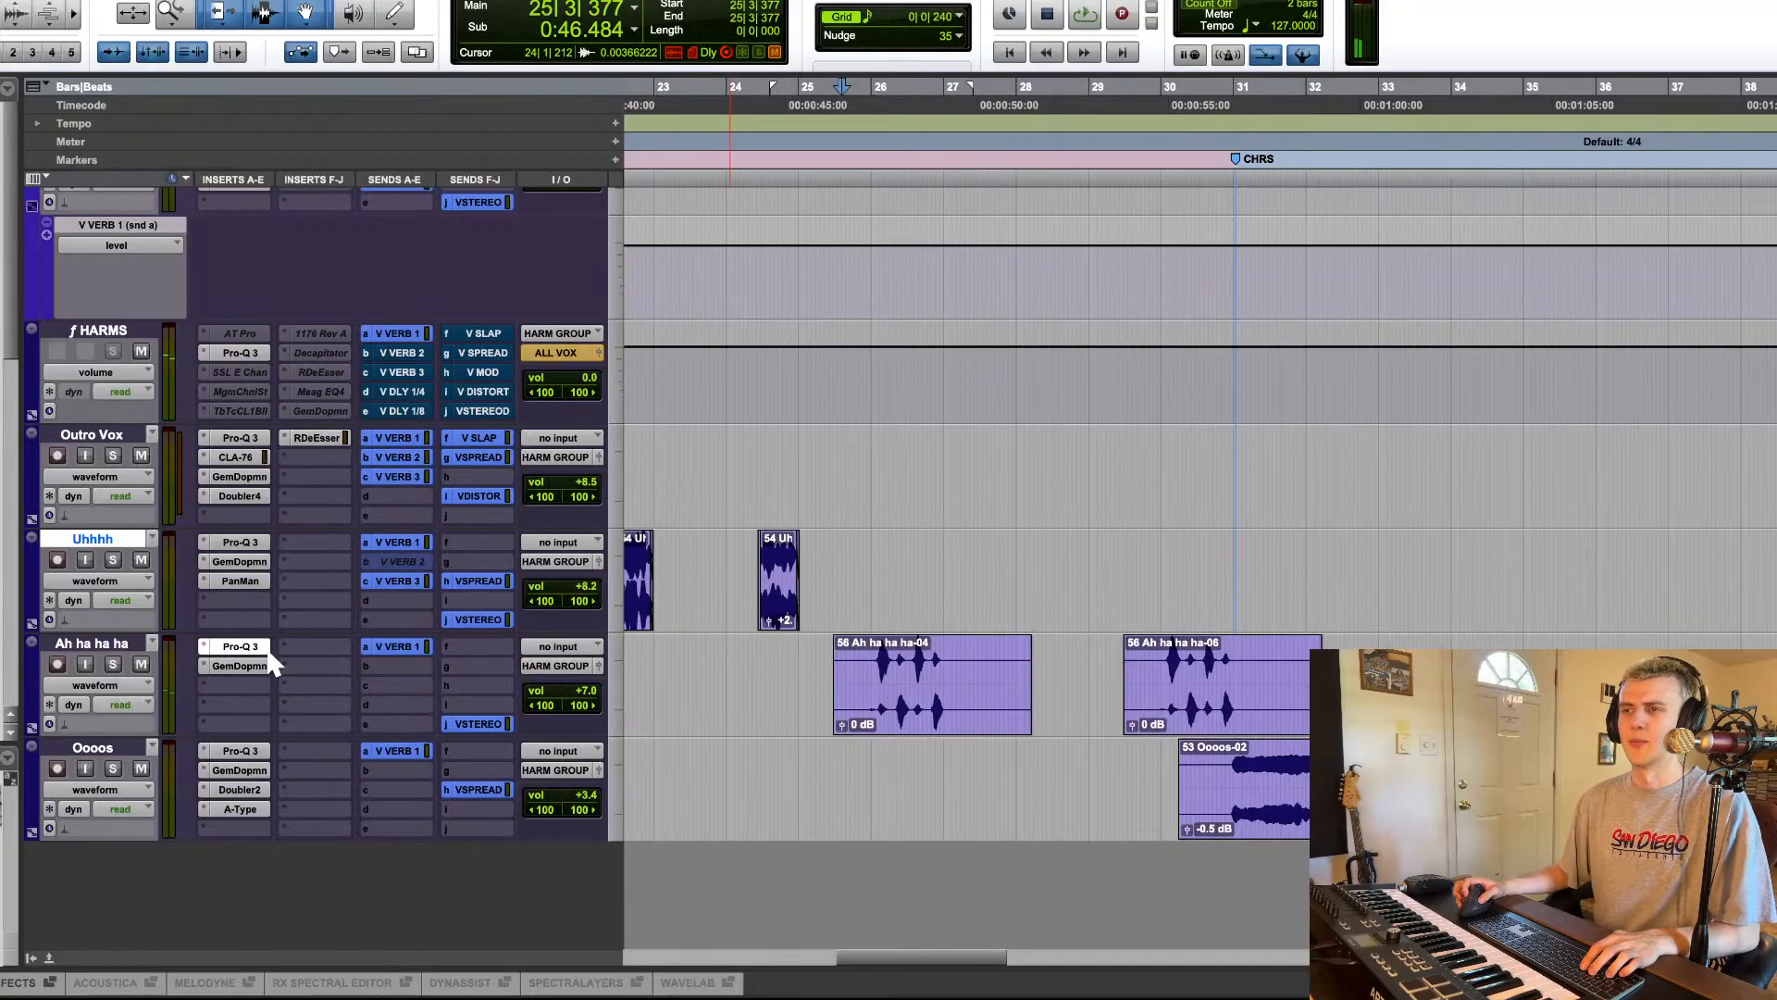
left_click(261, 649)
left_click(258, 666)
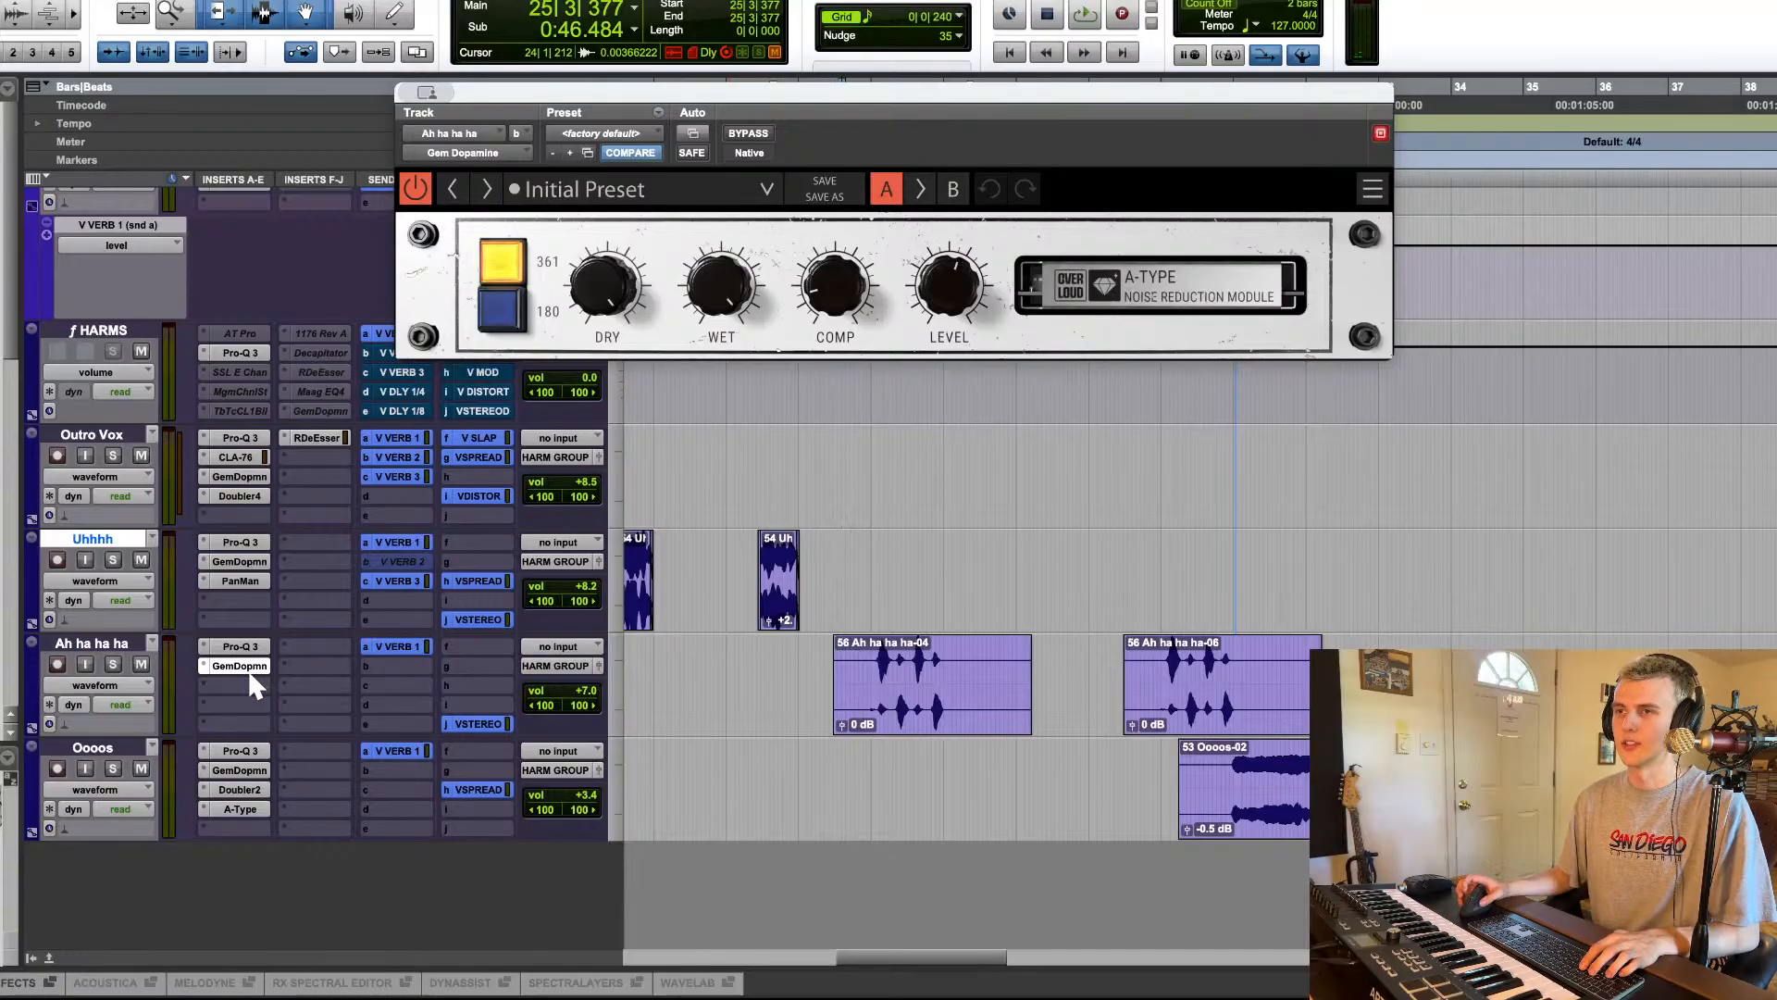
Step: Play the Ah ha ha ha clip leading into the BULD section from about bar 81
scroll(824, 641, "down", 4)
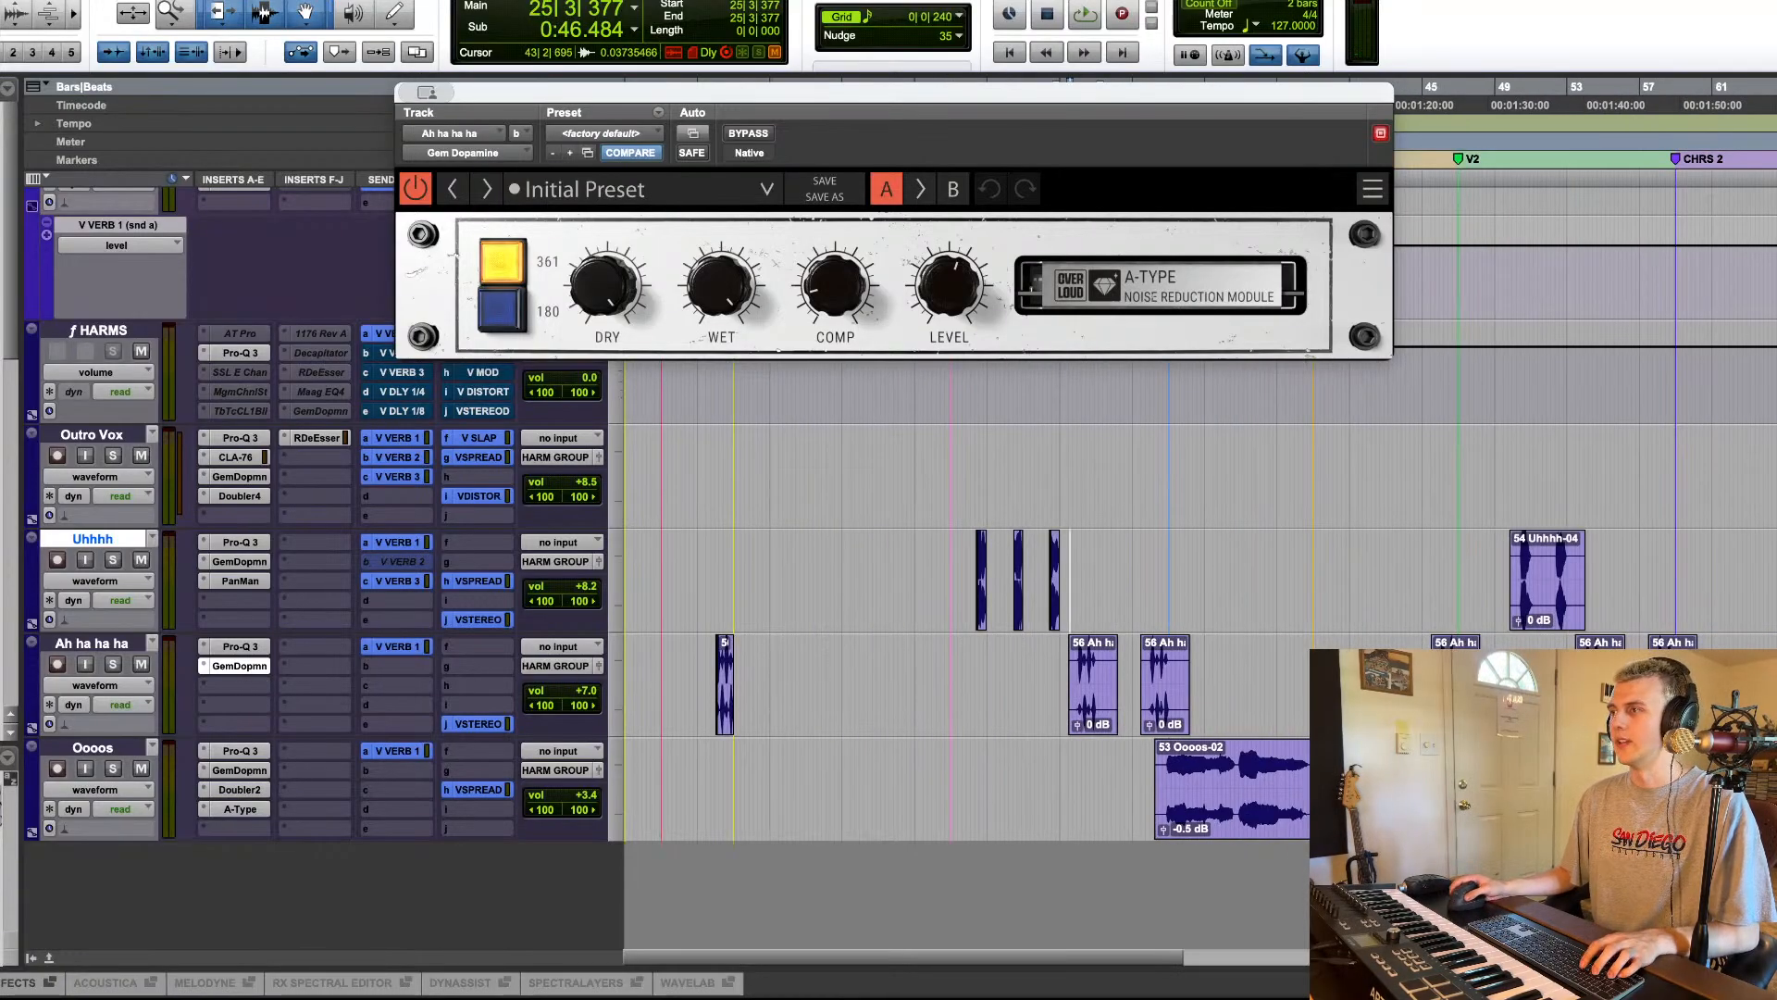
scroll(1203, 637, "right", 10)
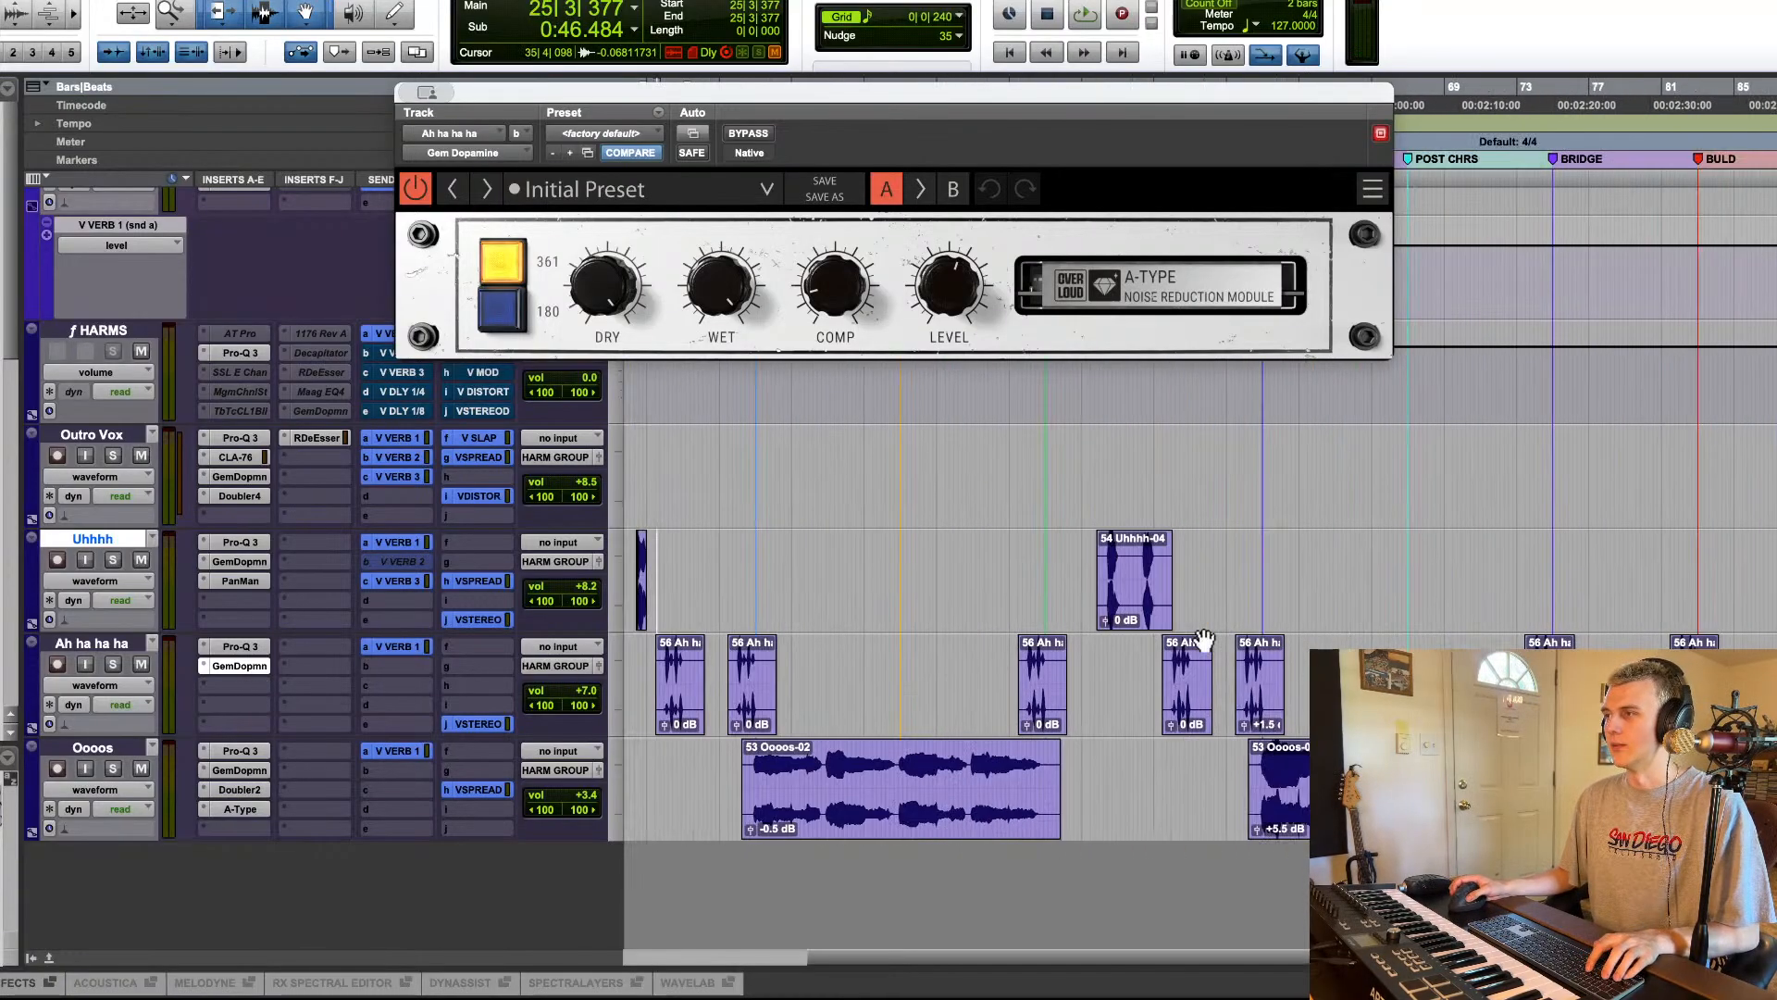
left_click(1371, 555)
left_click(1353, 554)
key("space")
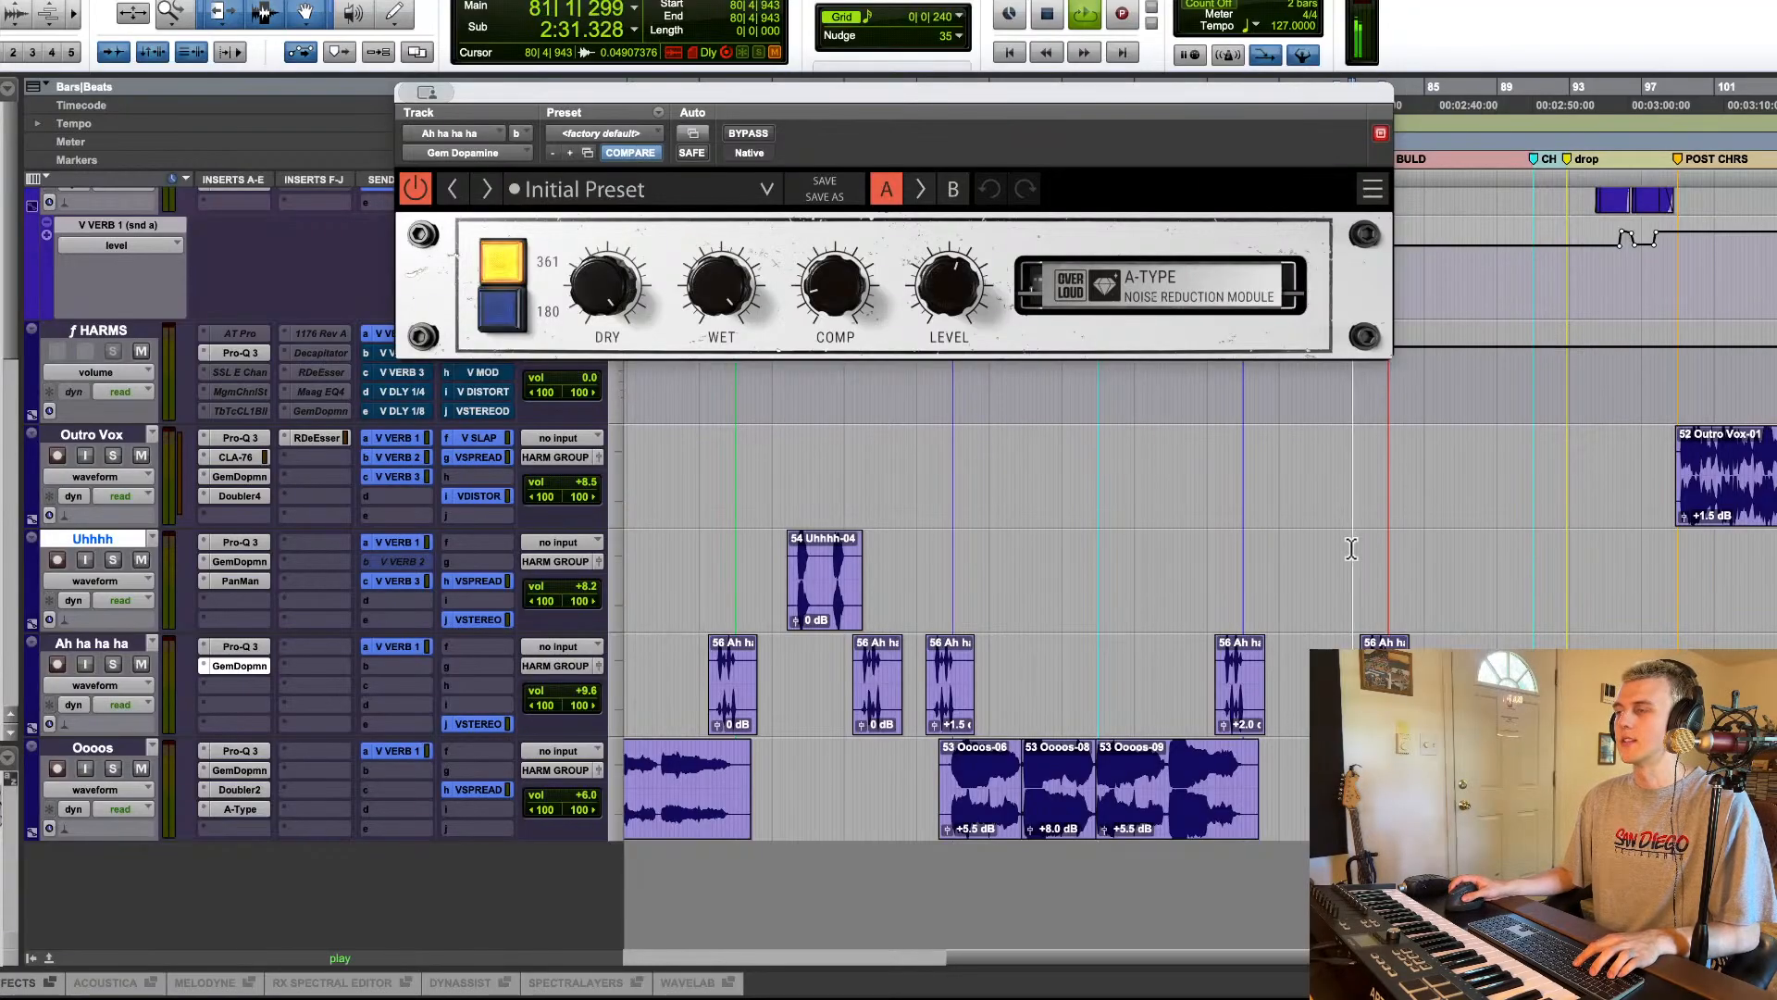
scroll(1351, 551, "up", 4)
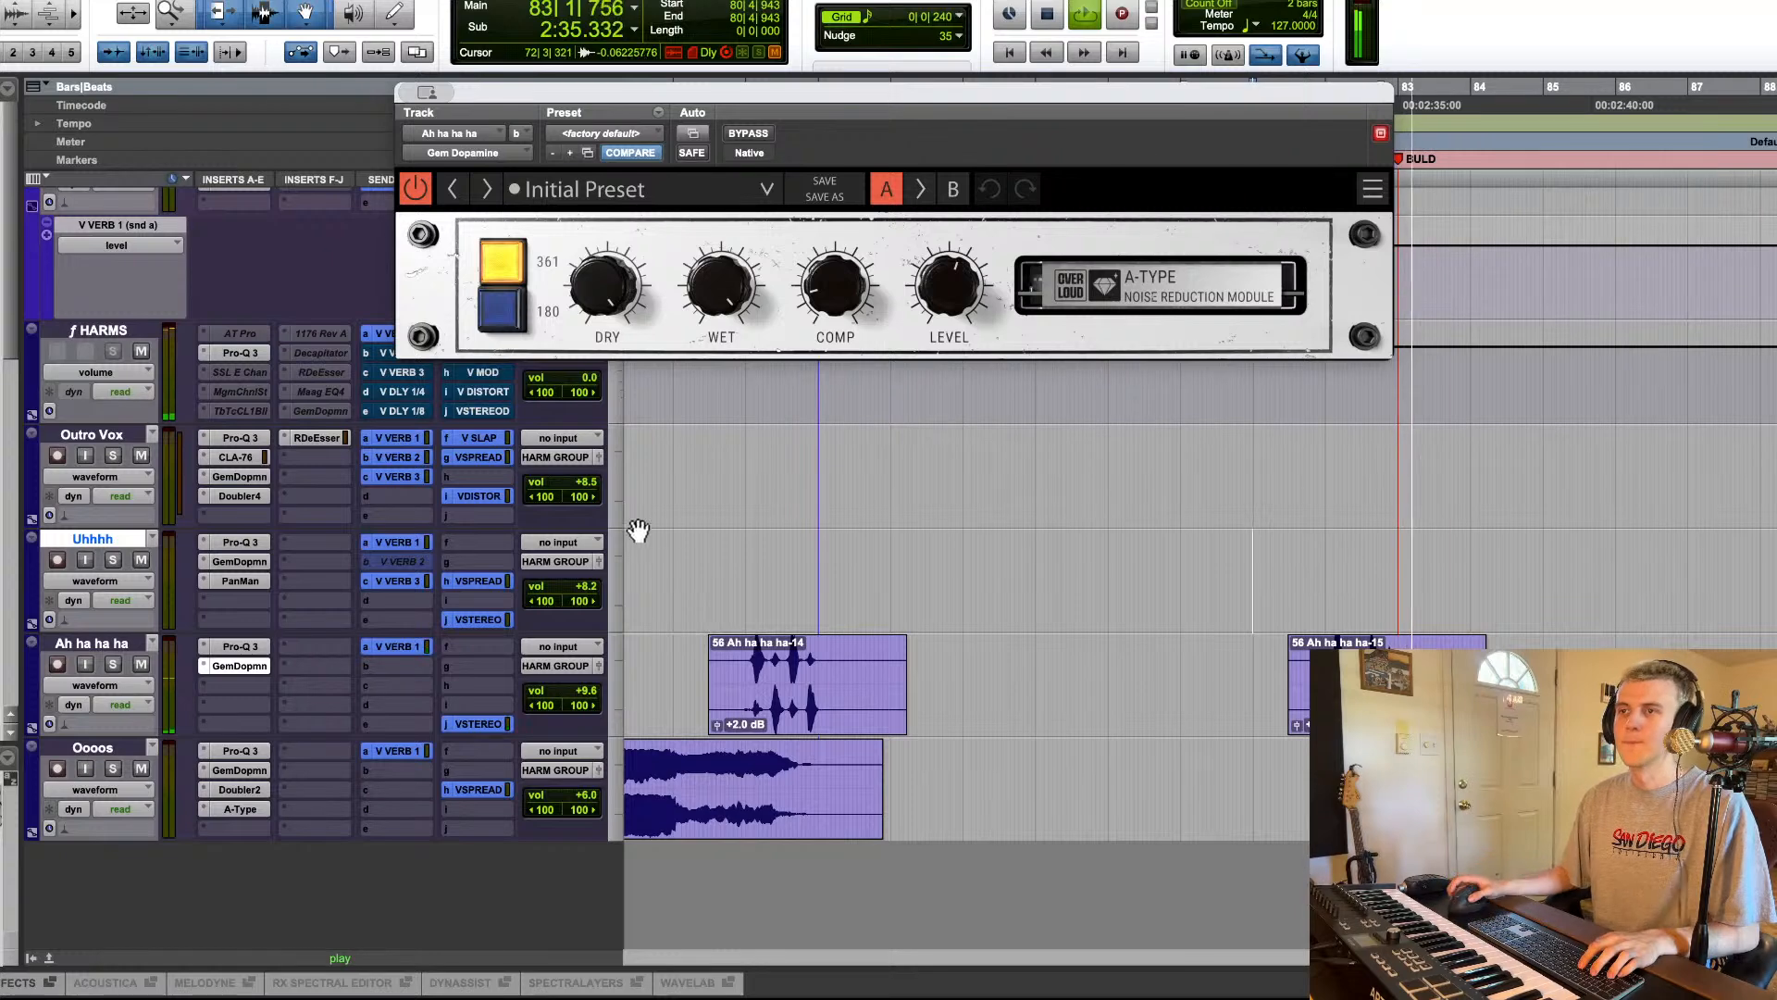
Step: Close the Ah ha ha ha track's GemDopmn window, stop playback and show the harmony clips across the song
left_click(238, 665)
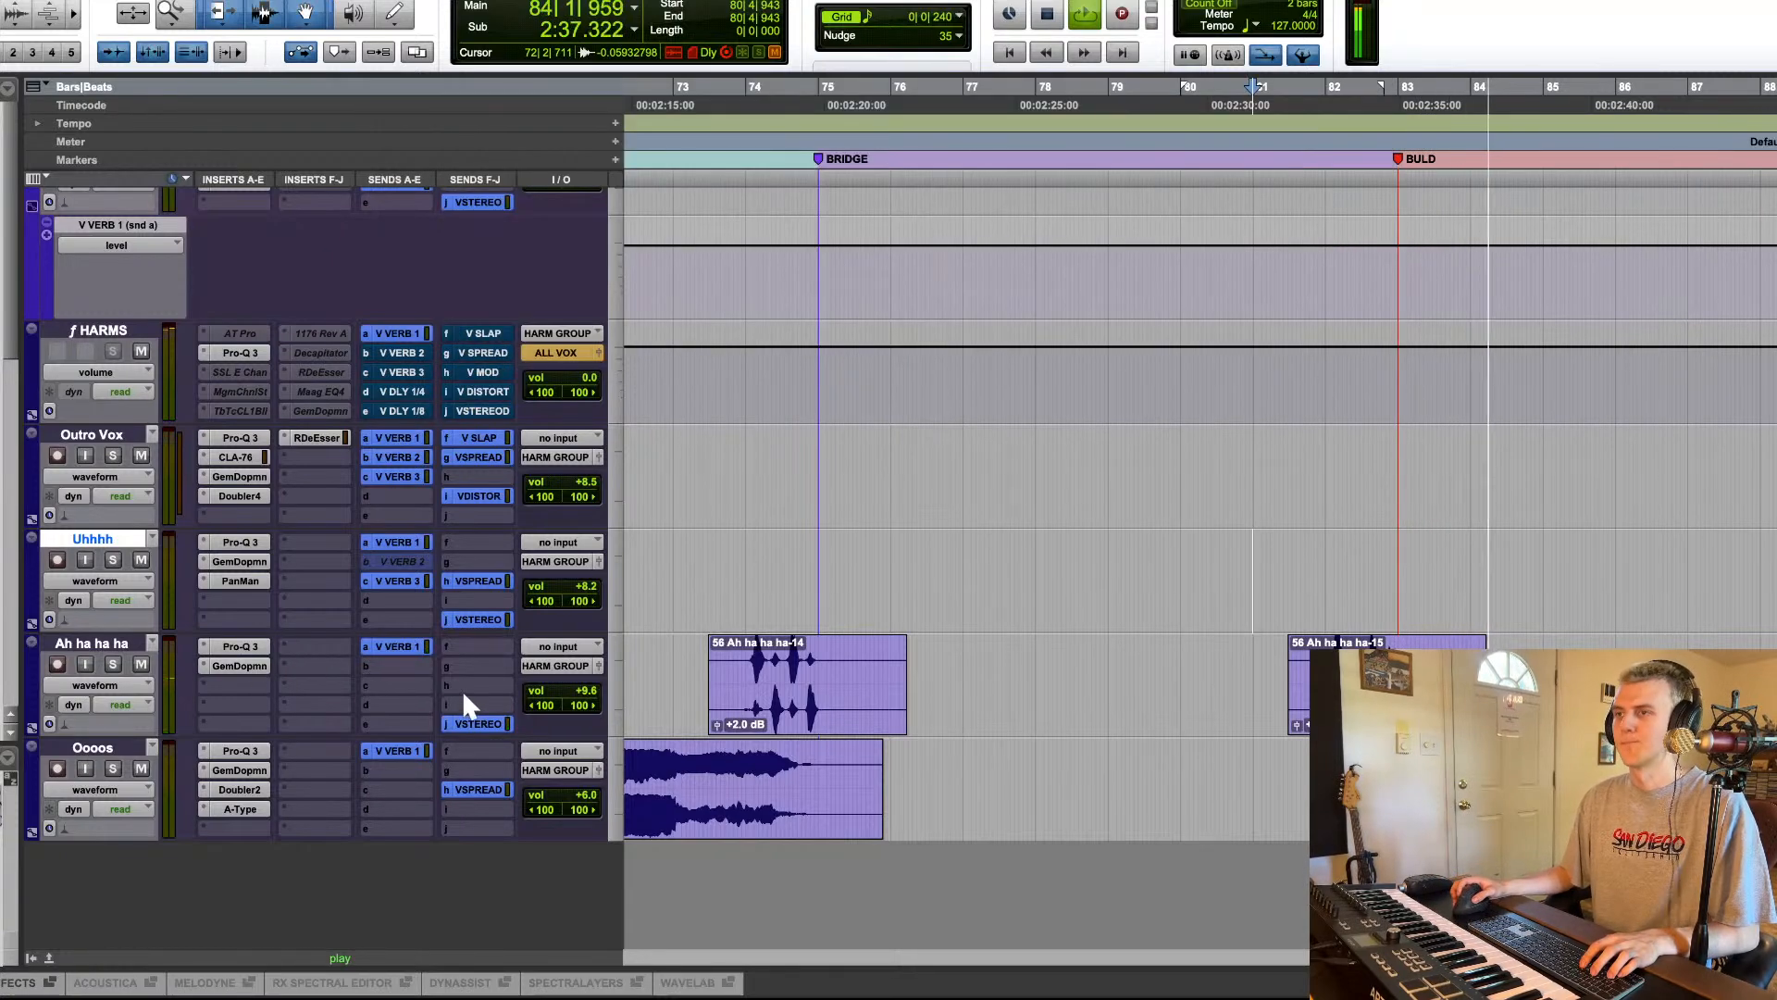
key("space")
key("r")
key("r")
key("r")
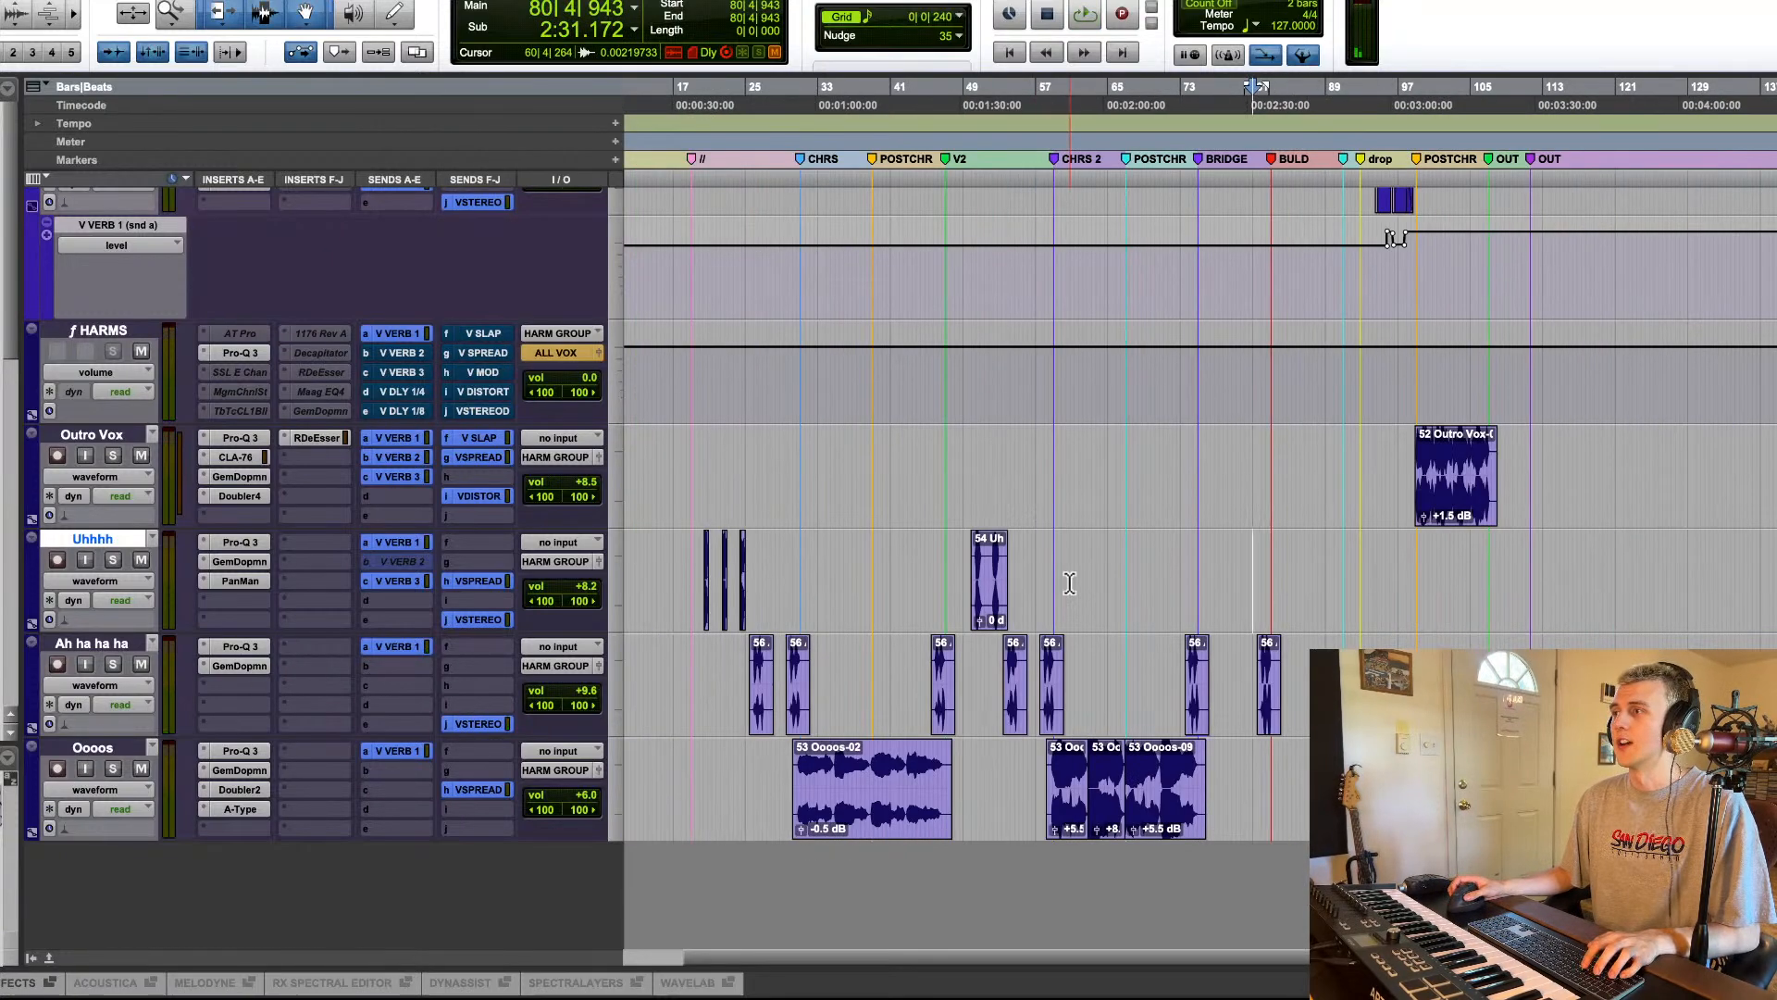
Step: Collapse the FX RTN folder and bring the mix bus and print tracks into view
scroll(1069, 582, "left", 5)
scroll(1069, 583, "up", 15)
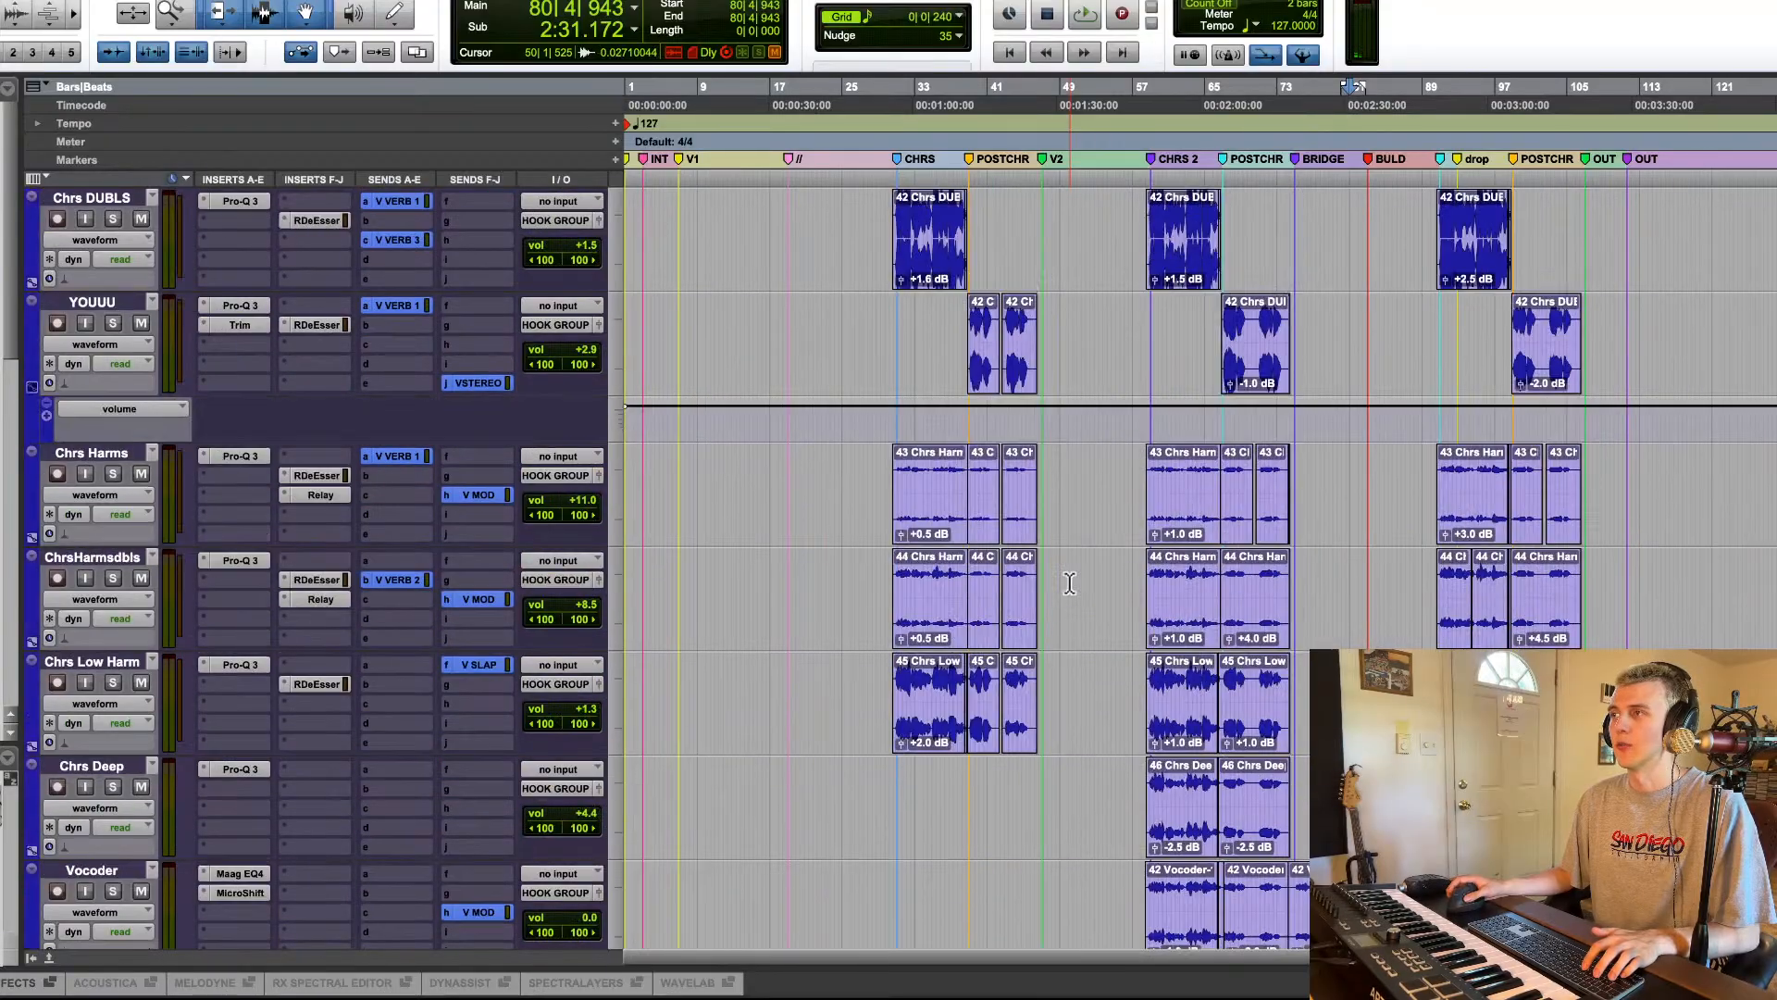
scroll(1069, 583, "up", 20)
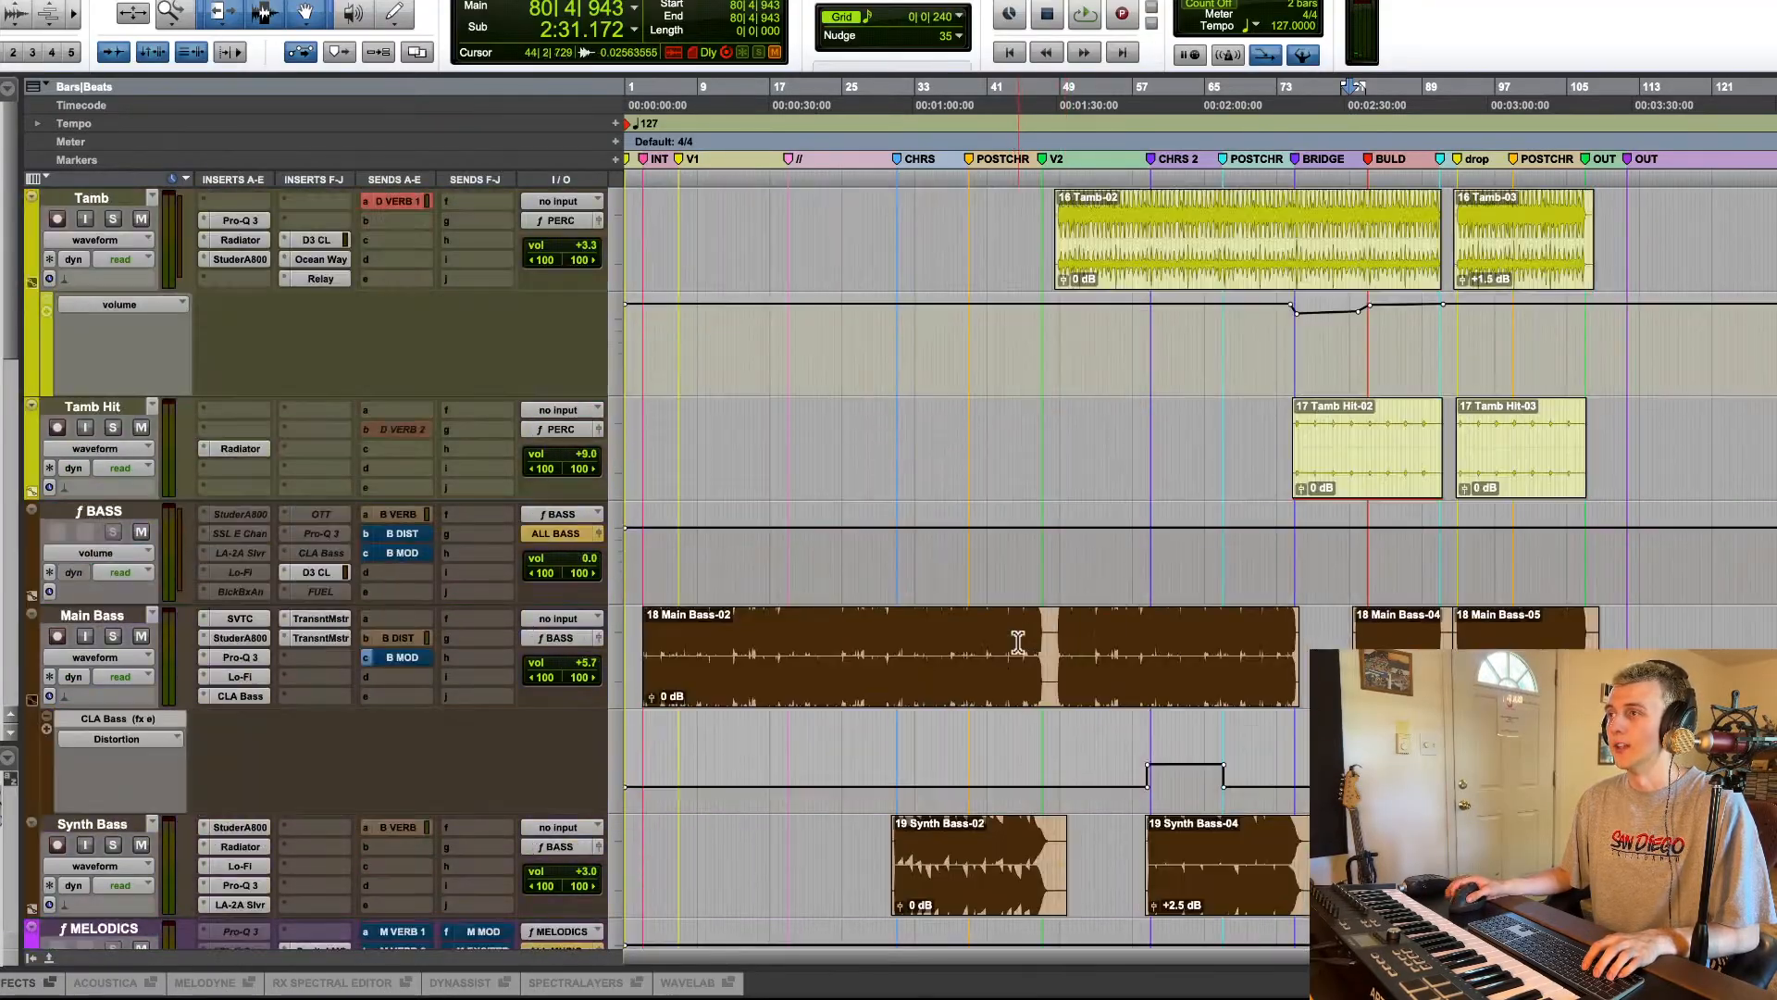
scroll(1018, 641, "up", 20)
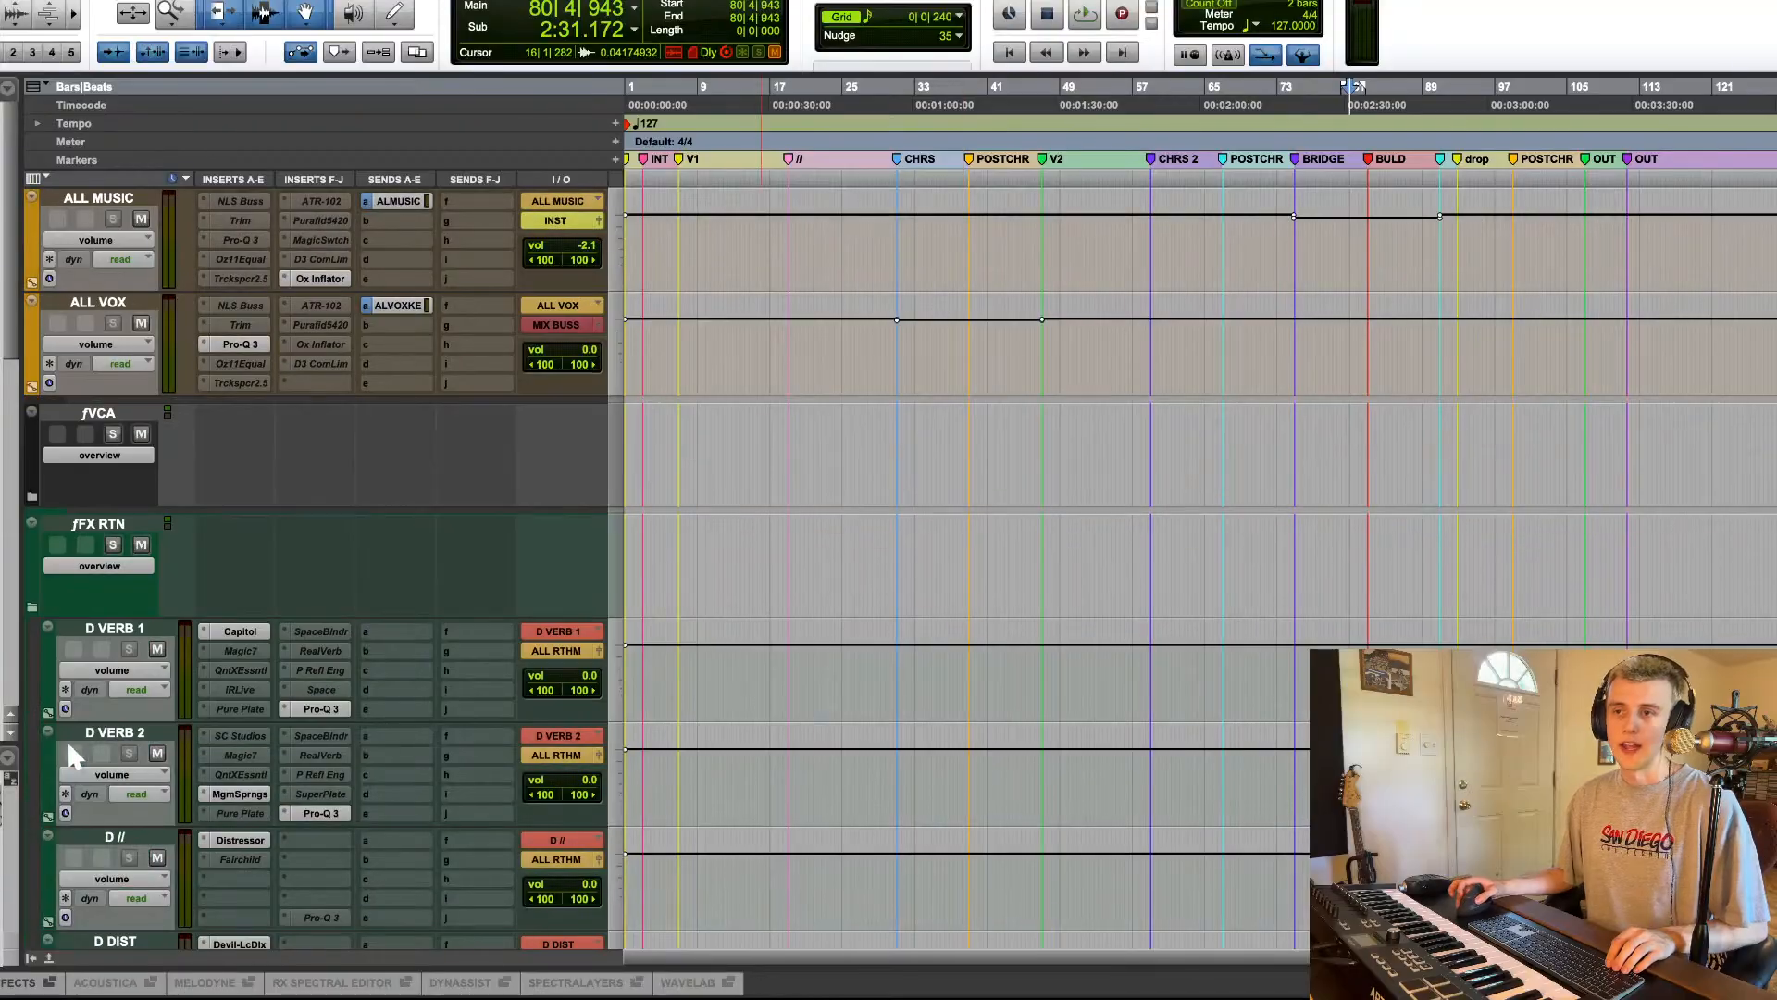
left_click(32, 607)
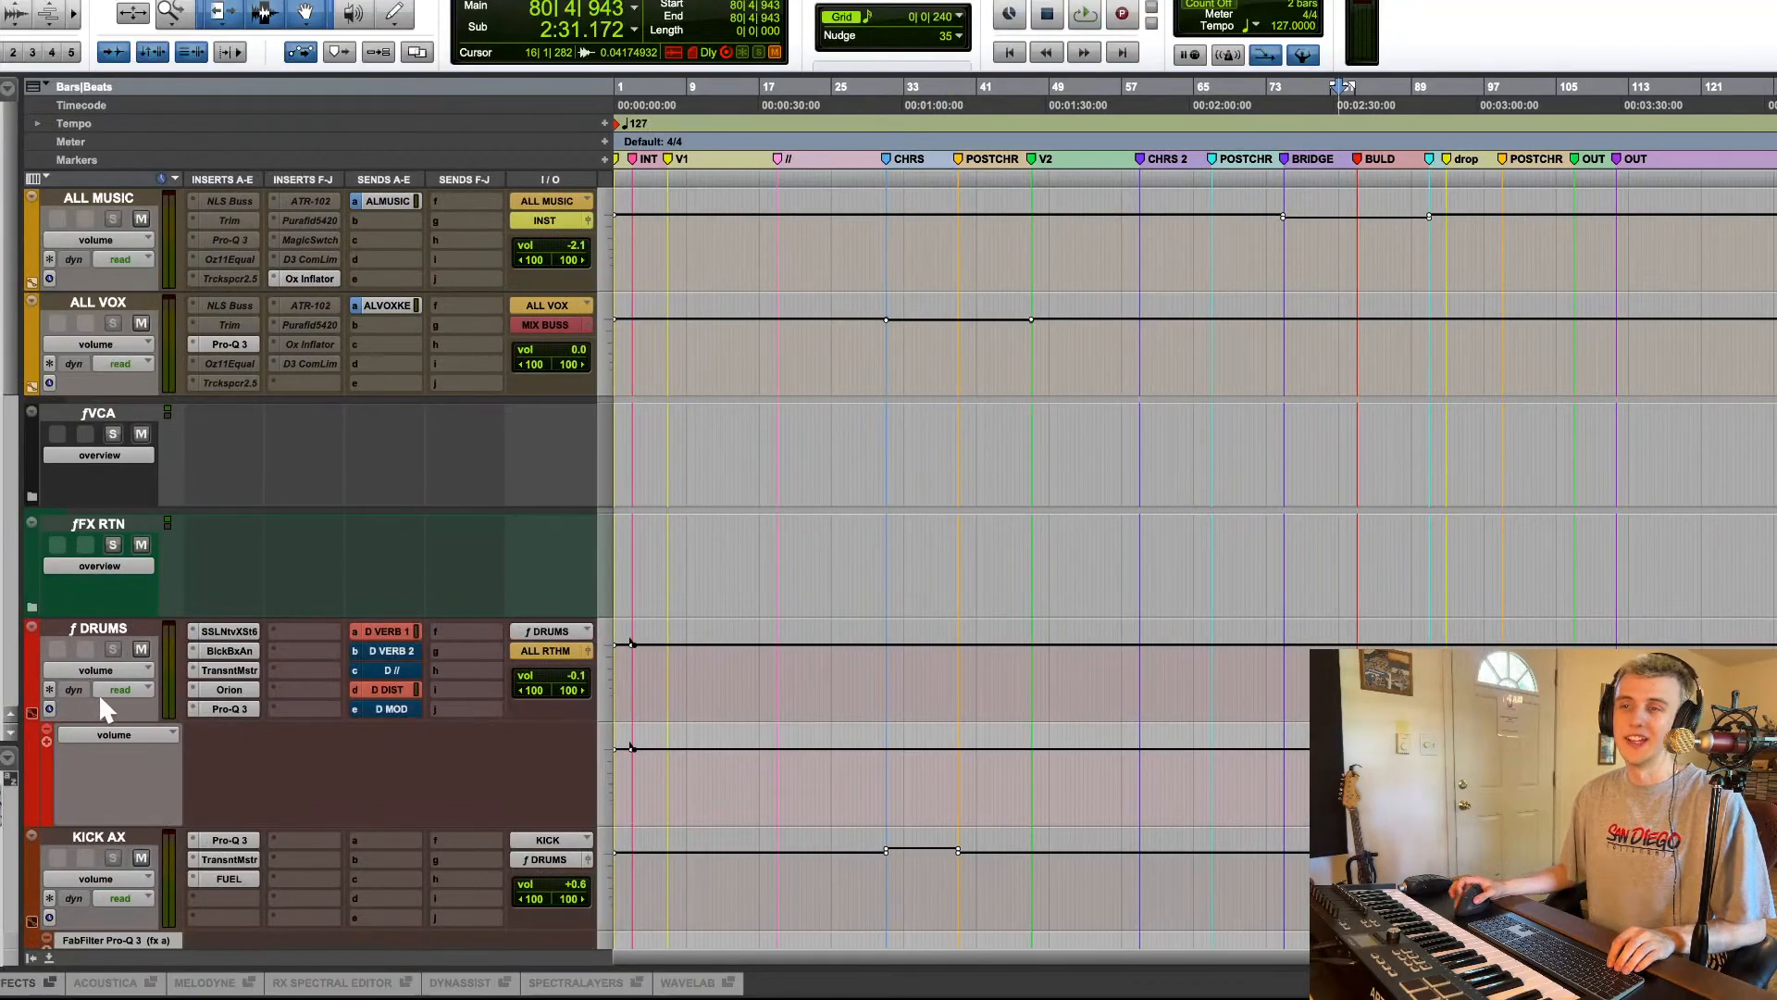
left_click(34, 709)
scroll(252, 679, "up", 10)
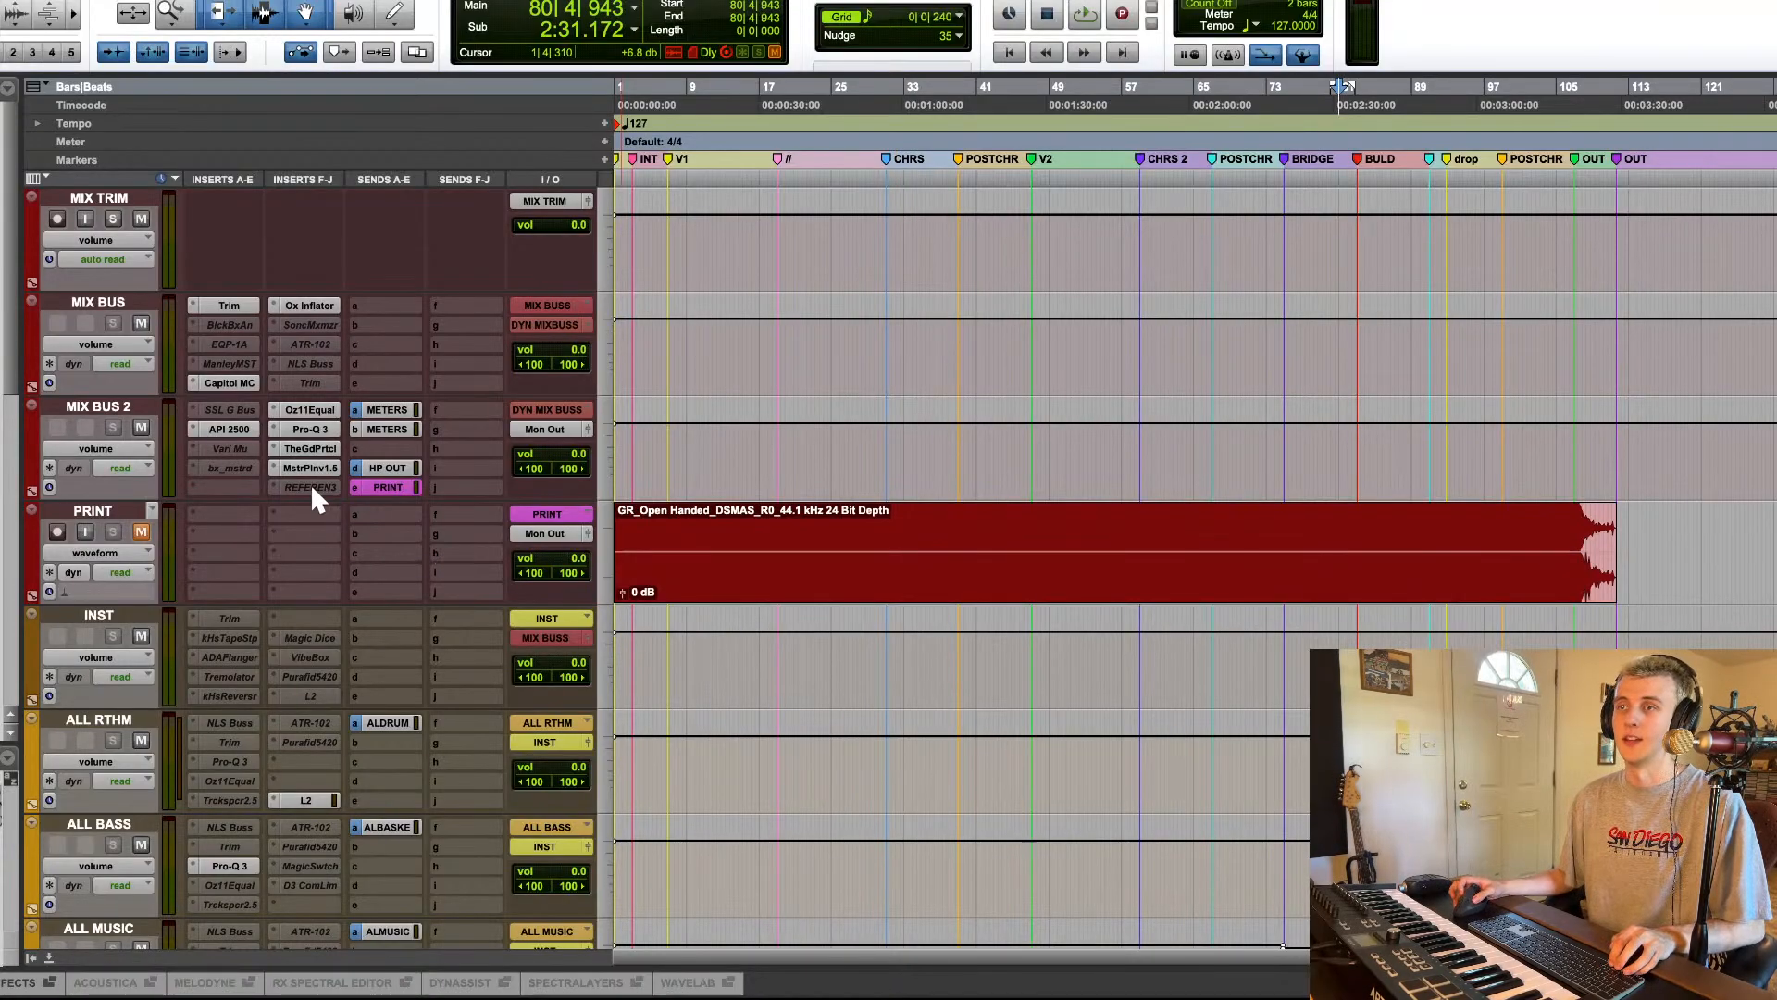
Step: Inspect the REFERENCE 3 plug-in on MIX BUS 2, make it inactive again and close its window
left_click(310, 487)
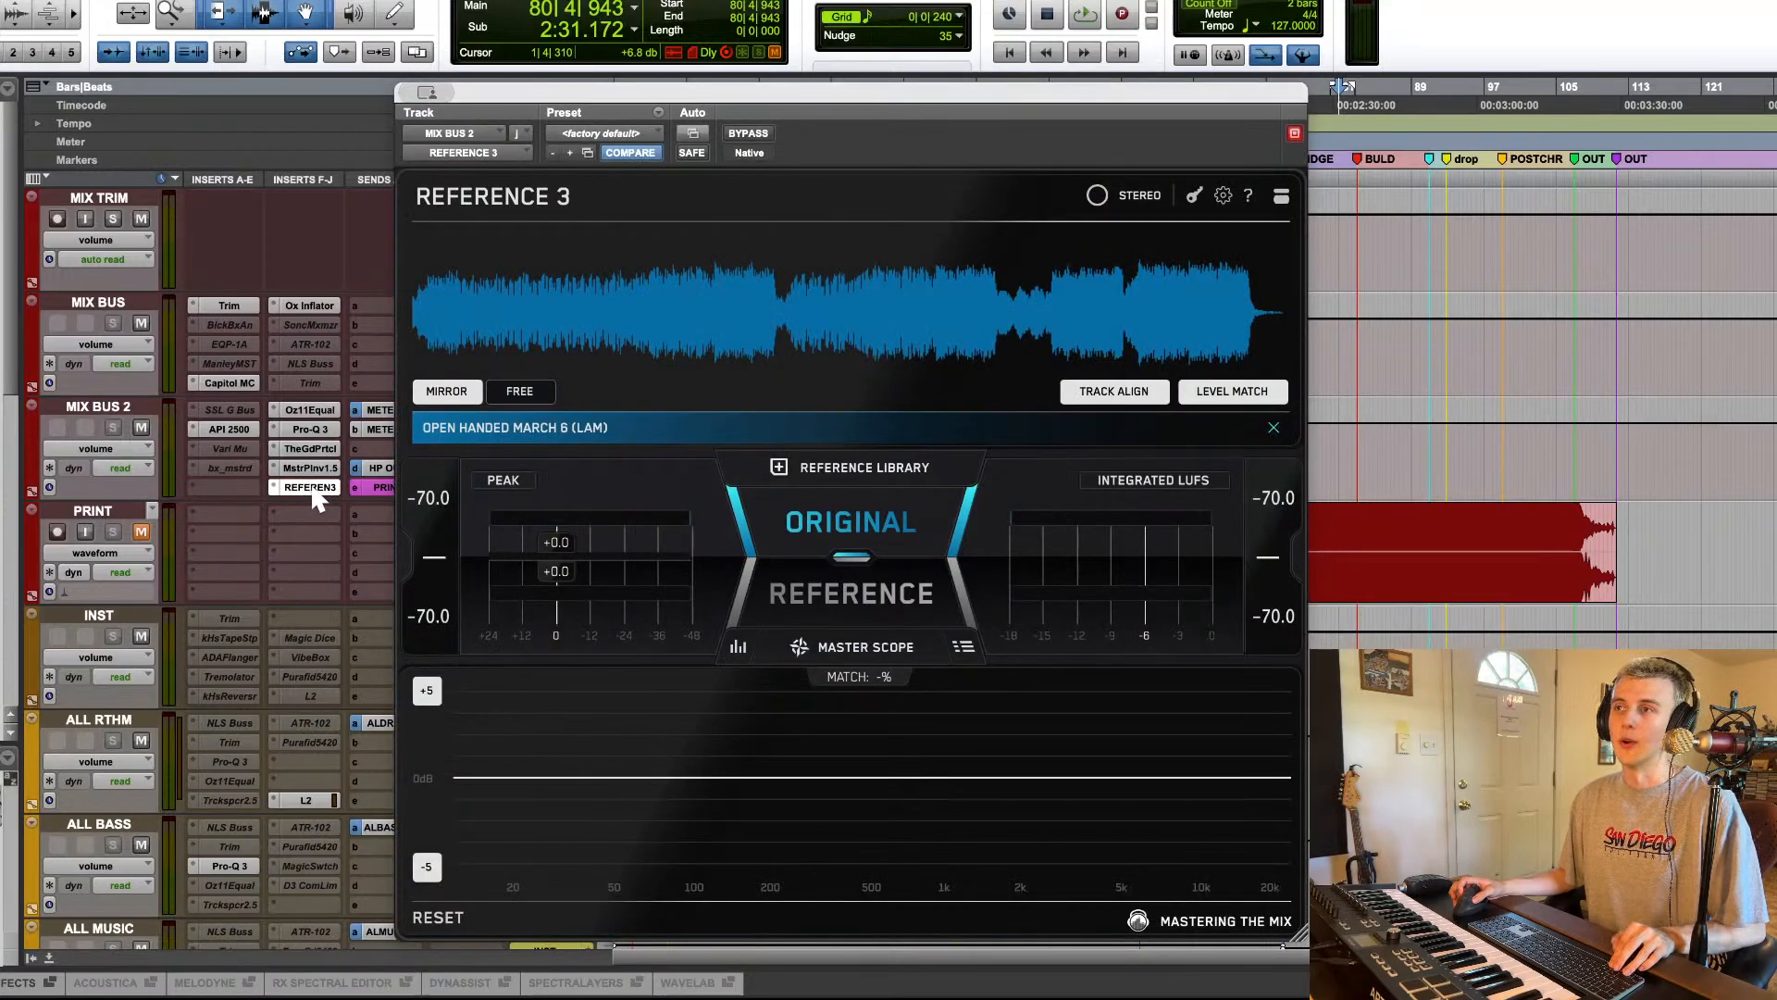
left_click(313, 491, "ctrl+super")
left_click(309, 485)
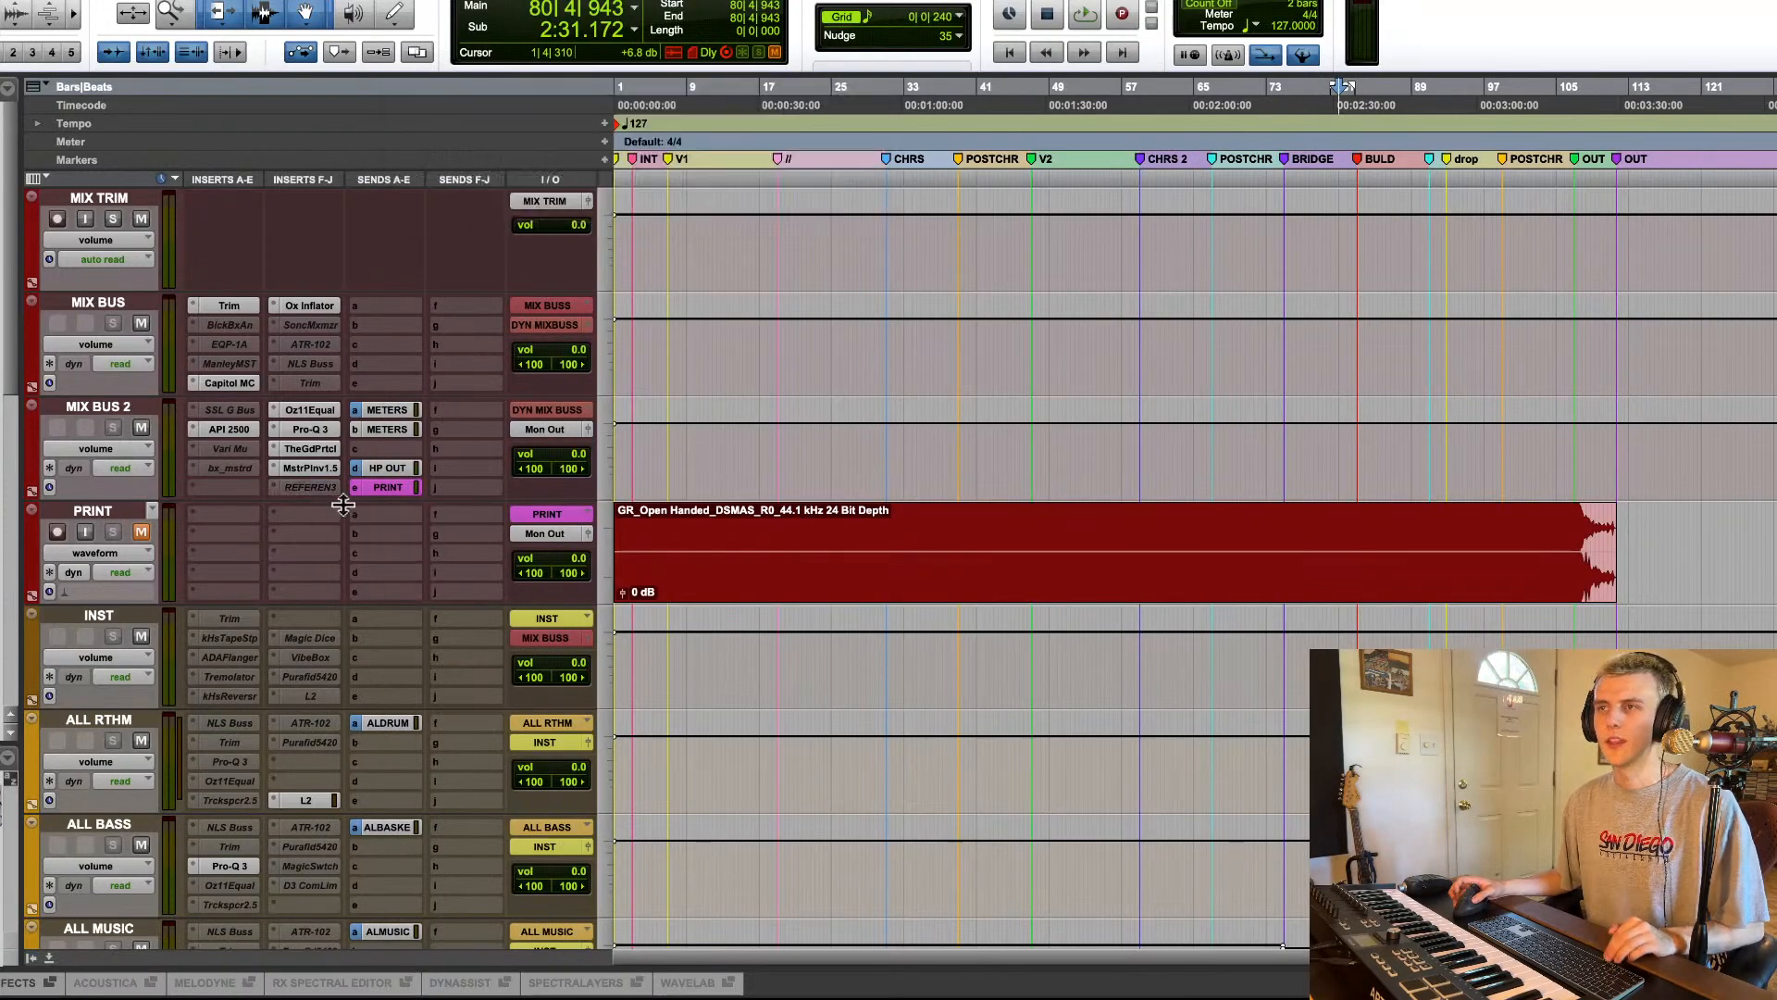
Step: Bypass Oz11Equal, Pro-Q 3, TheGdPrtcl, MstrPlnv1.5 and API 2500 on MIX BUS 2, and Capitol MC, Ox Inflator and Trim on MIX BUS
left_click_drag(296, 470, 308, 426)
left_click(232, 429, "super")
left_click(230, 383, "super")
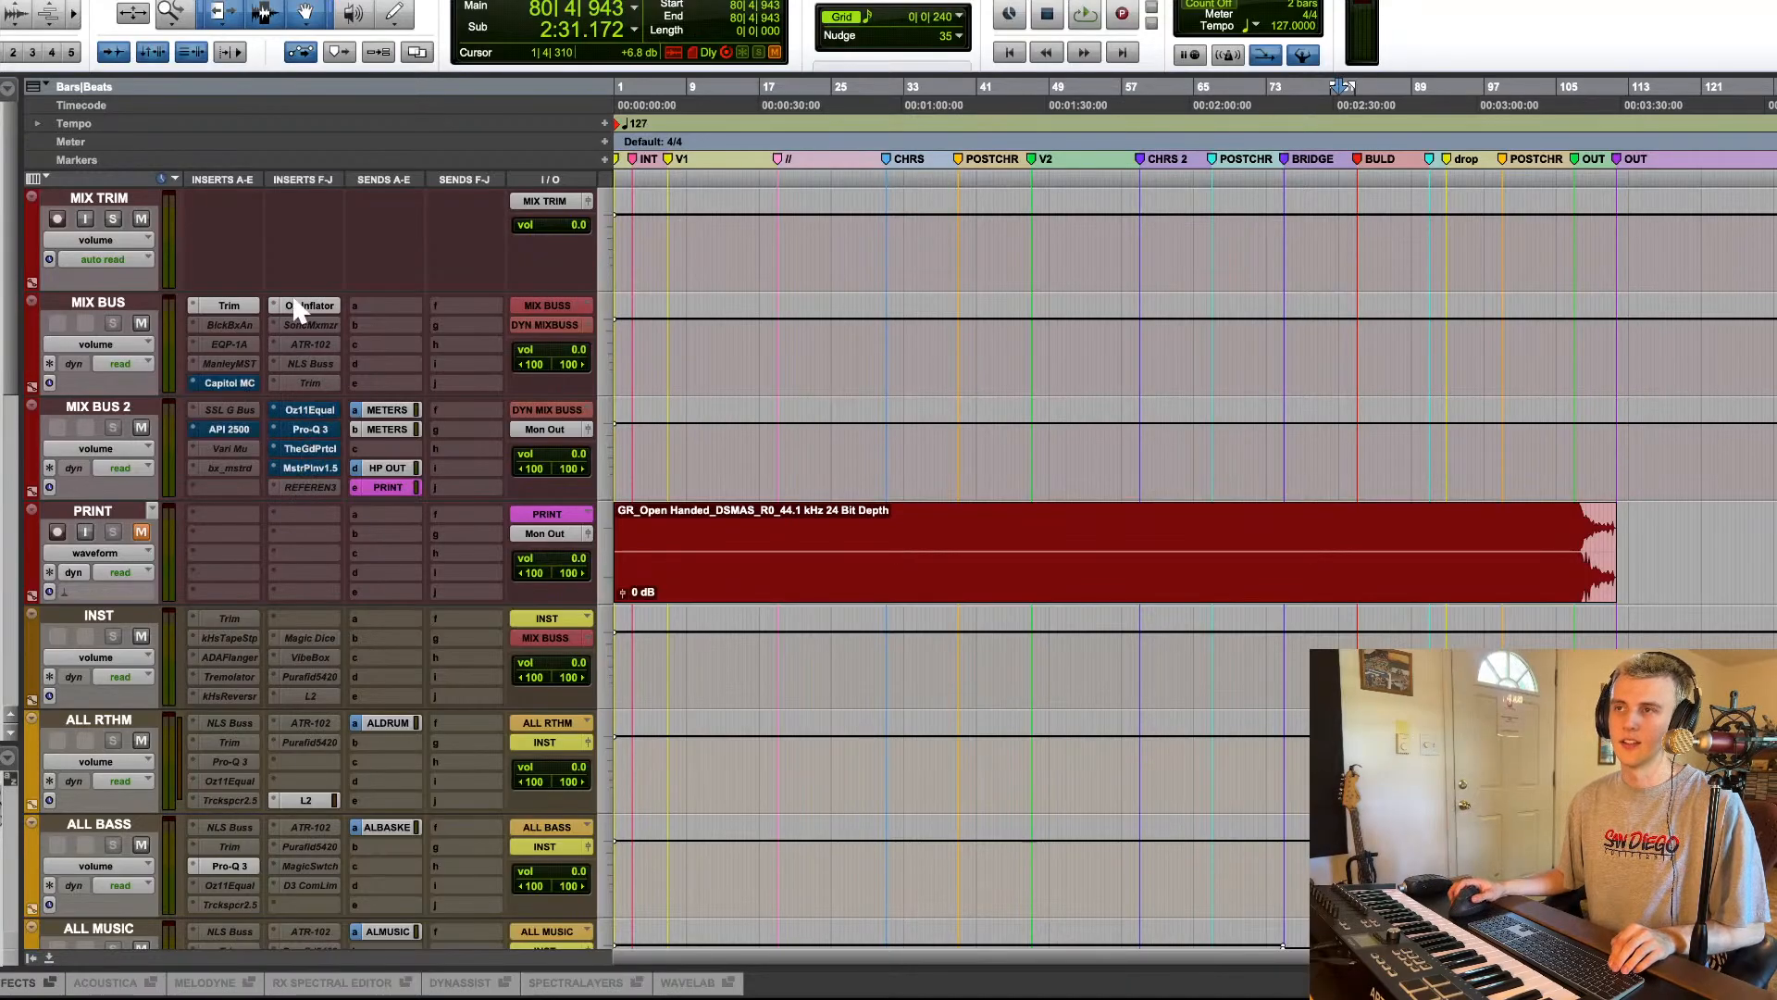
left_click(303, 304, "super")
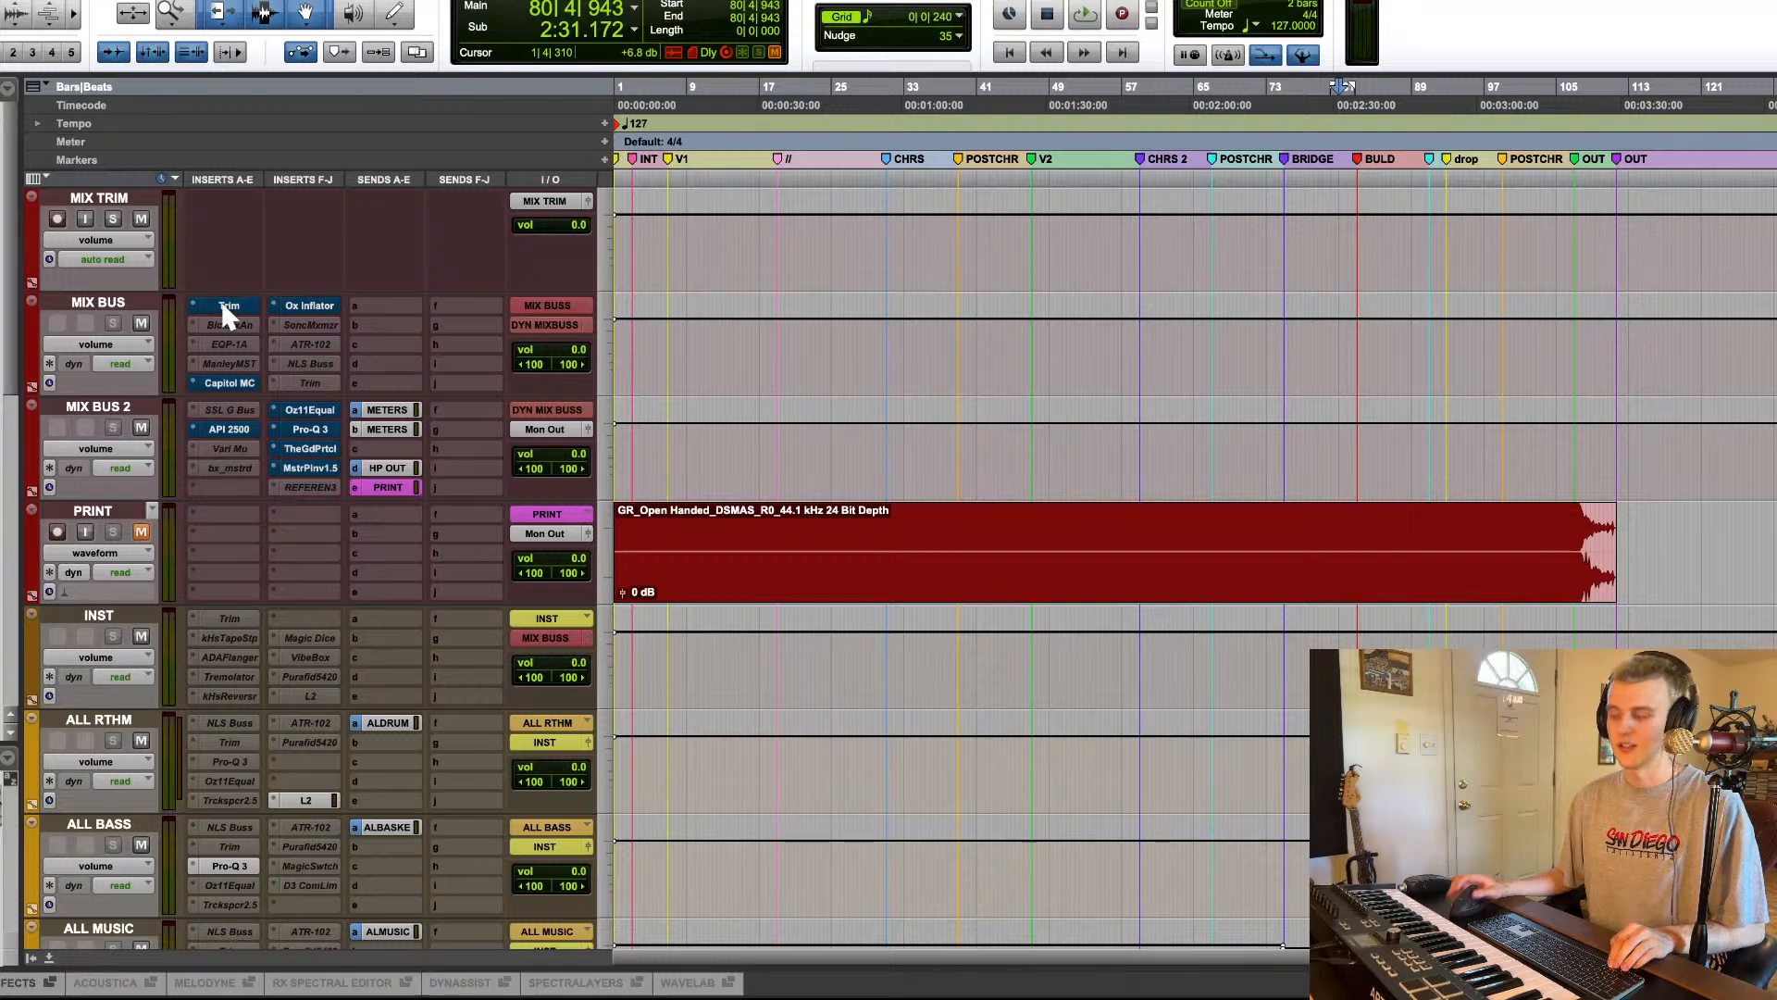
Step: Play the song from bar 1 with the mix bus inserts bypassed, stop, and place the cursor at about bar 8
key("Return")
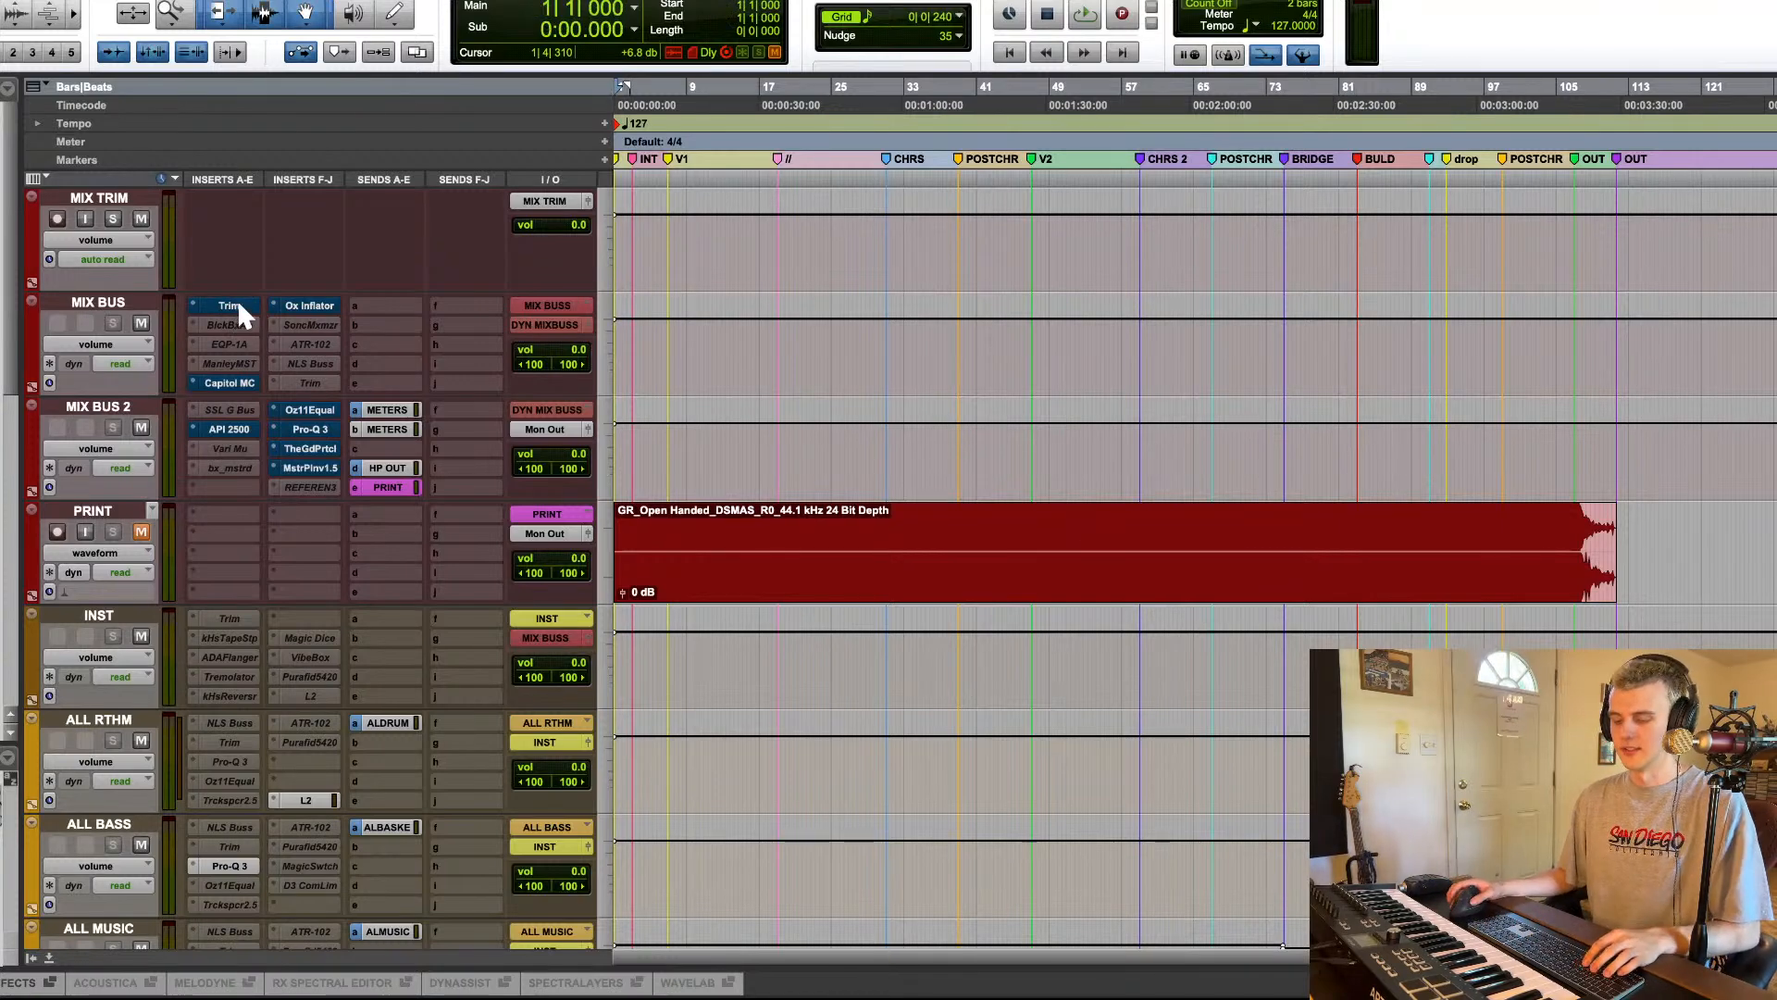
key("space")
key("super+bracketright")
key("super+bracketright")
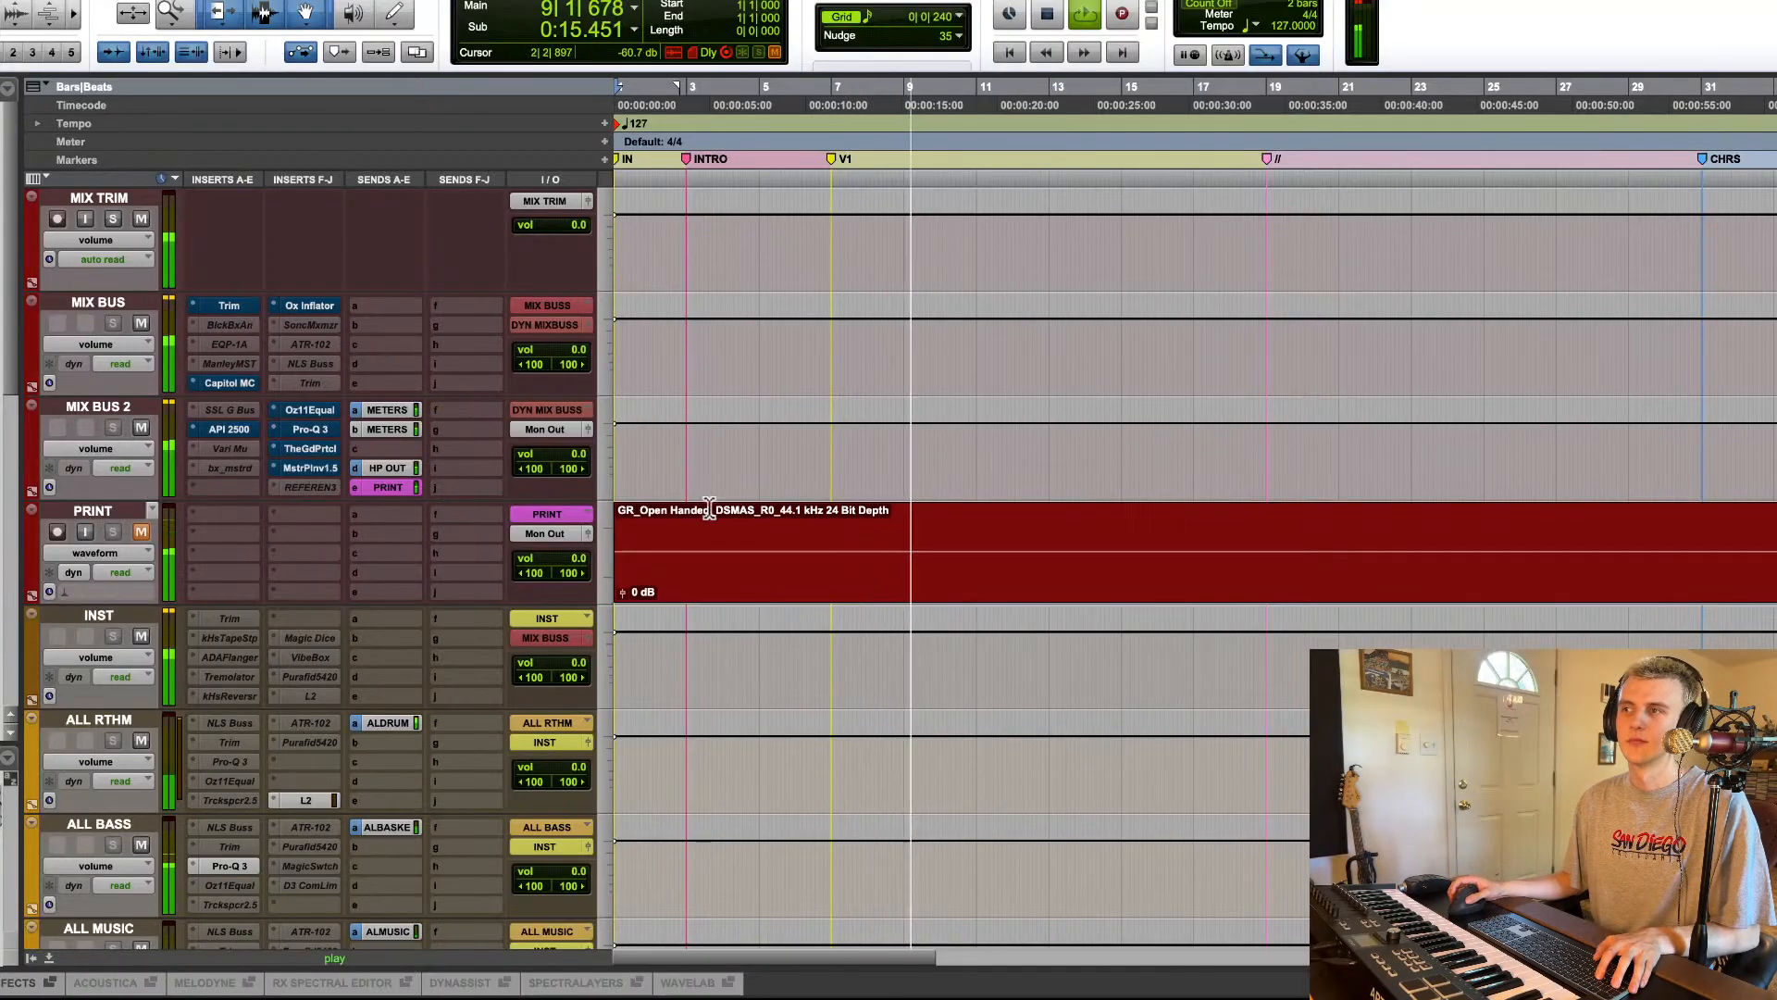
left_click(894, 527)
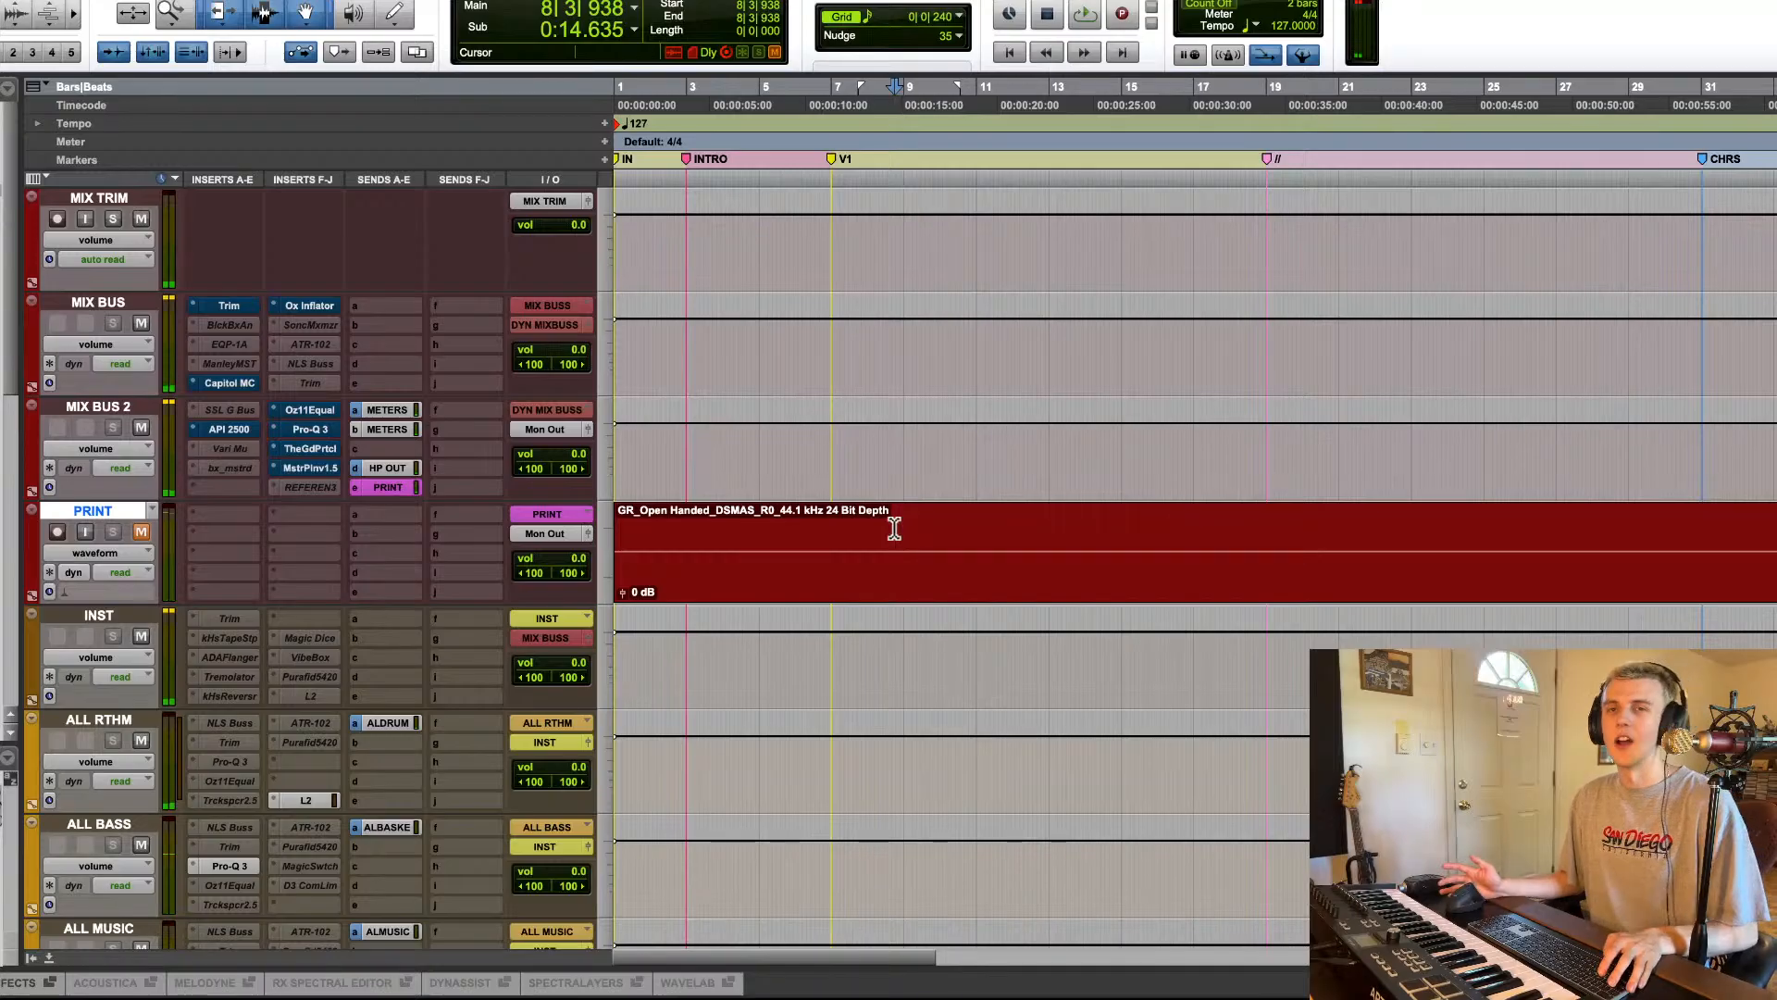
left_click(885, 514)
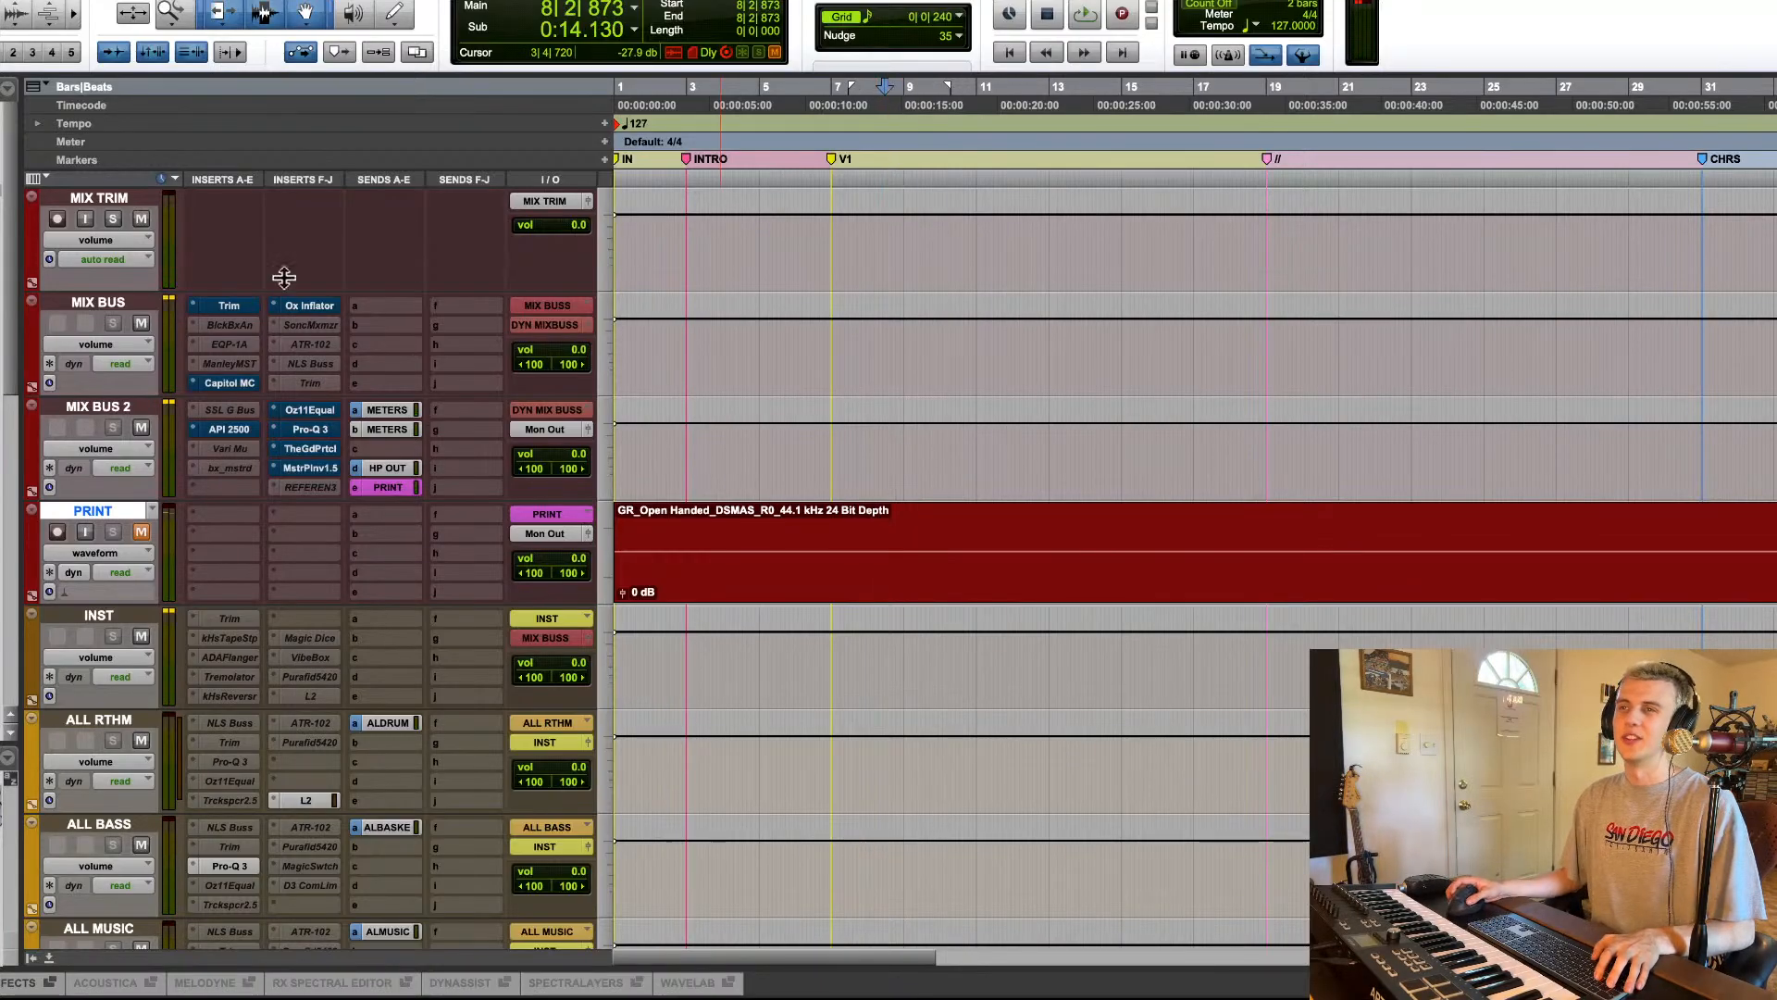
Step: Take the Trim and Capitol MC inserts on MIX BUS out of bypass and open the Capitol compressor's window
left_click(240, 306)
left_click(231, 307)
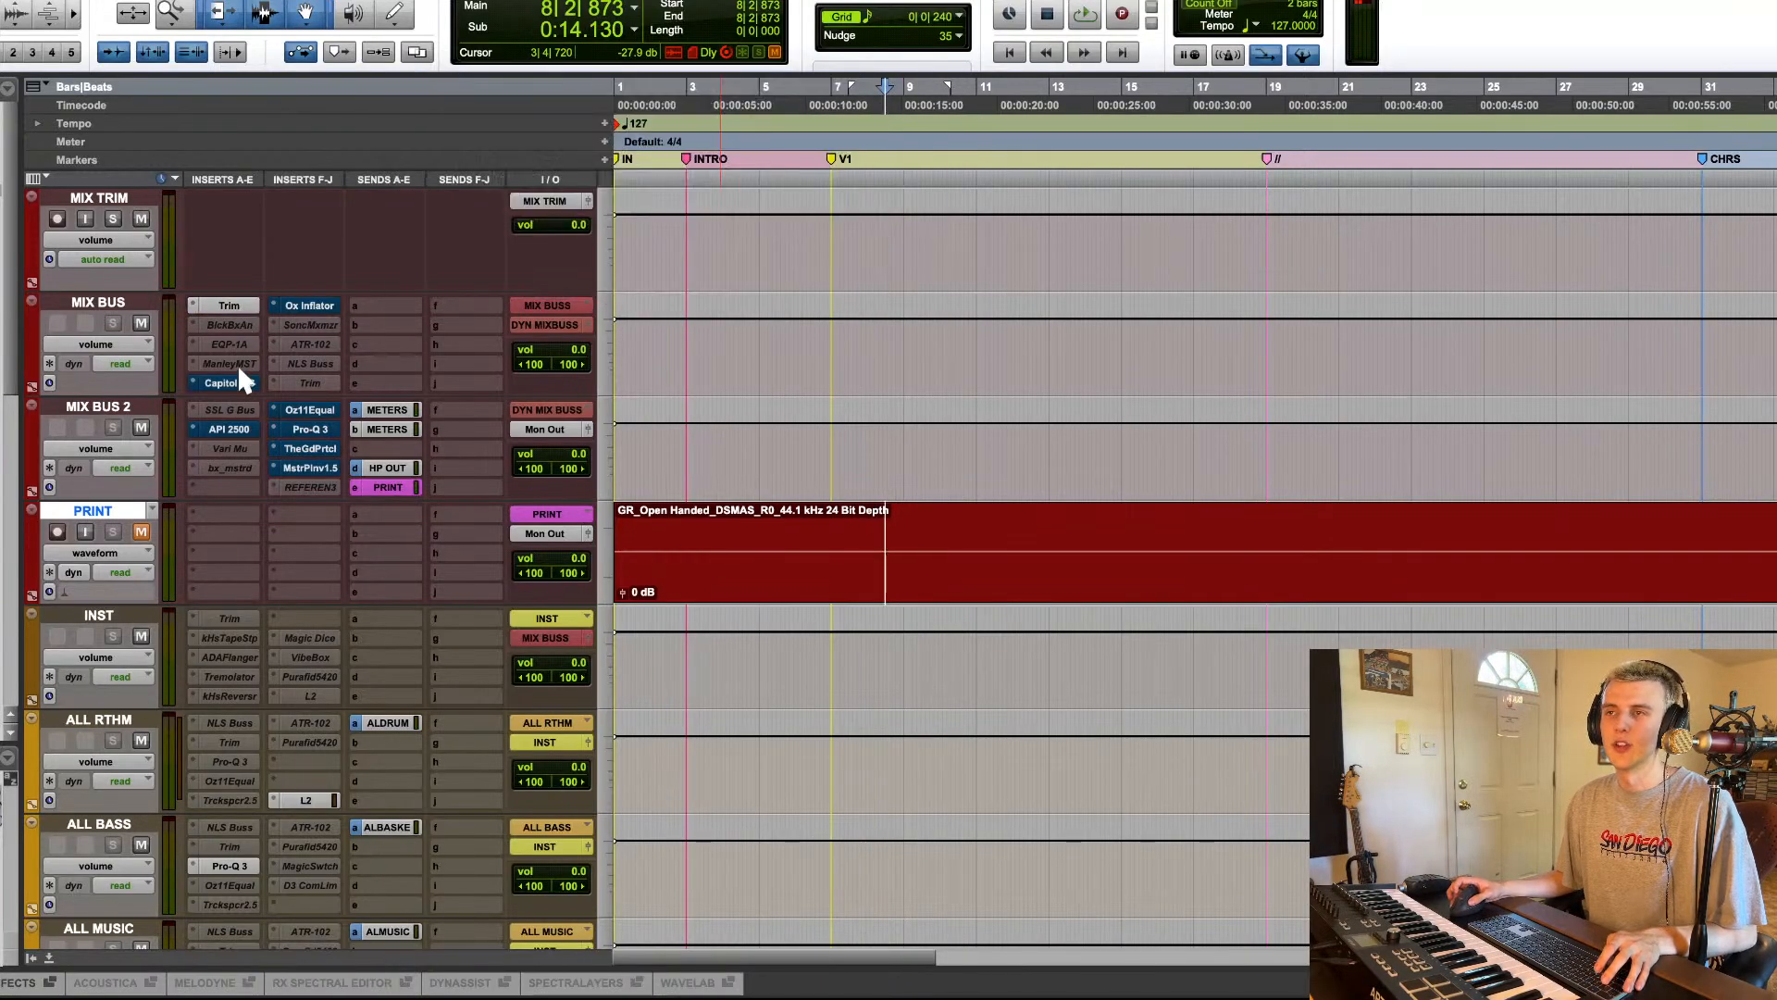
left_click(234, 385)
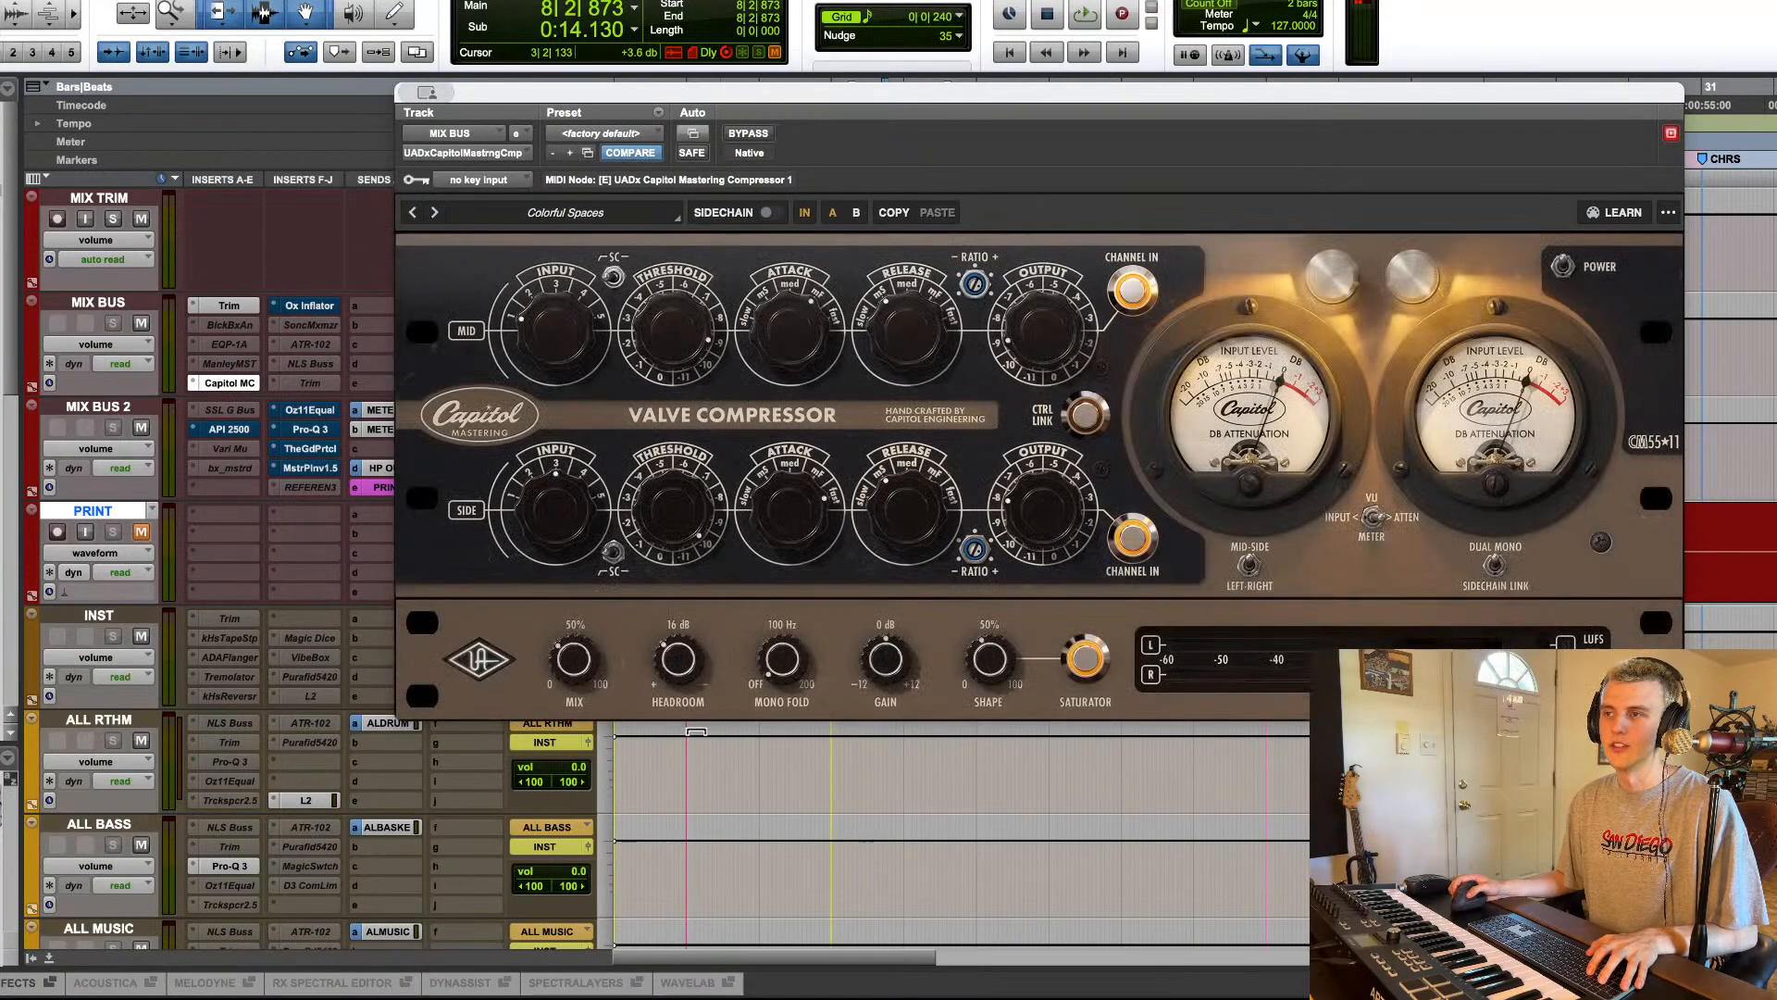
Step: Play verse 1 from about bar 8 through the Capitol compressor, review its settings, stop playback and close its window
key("space")
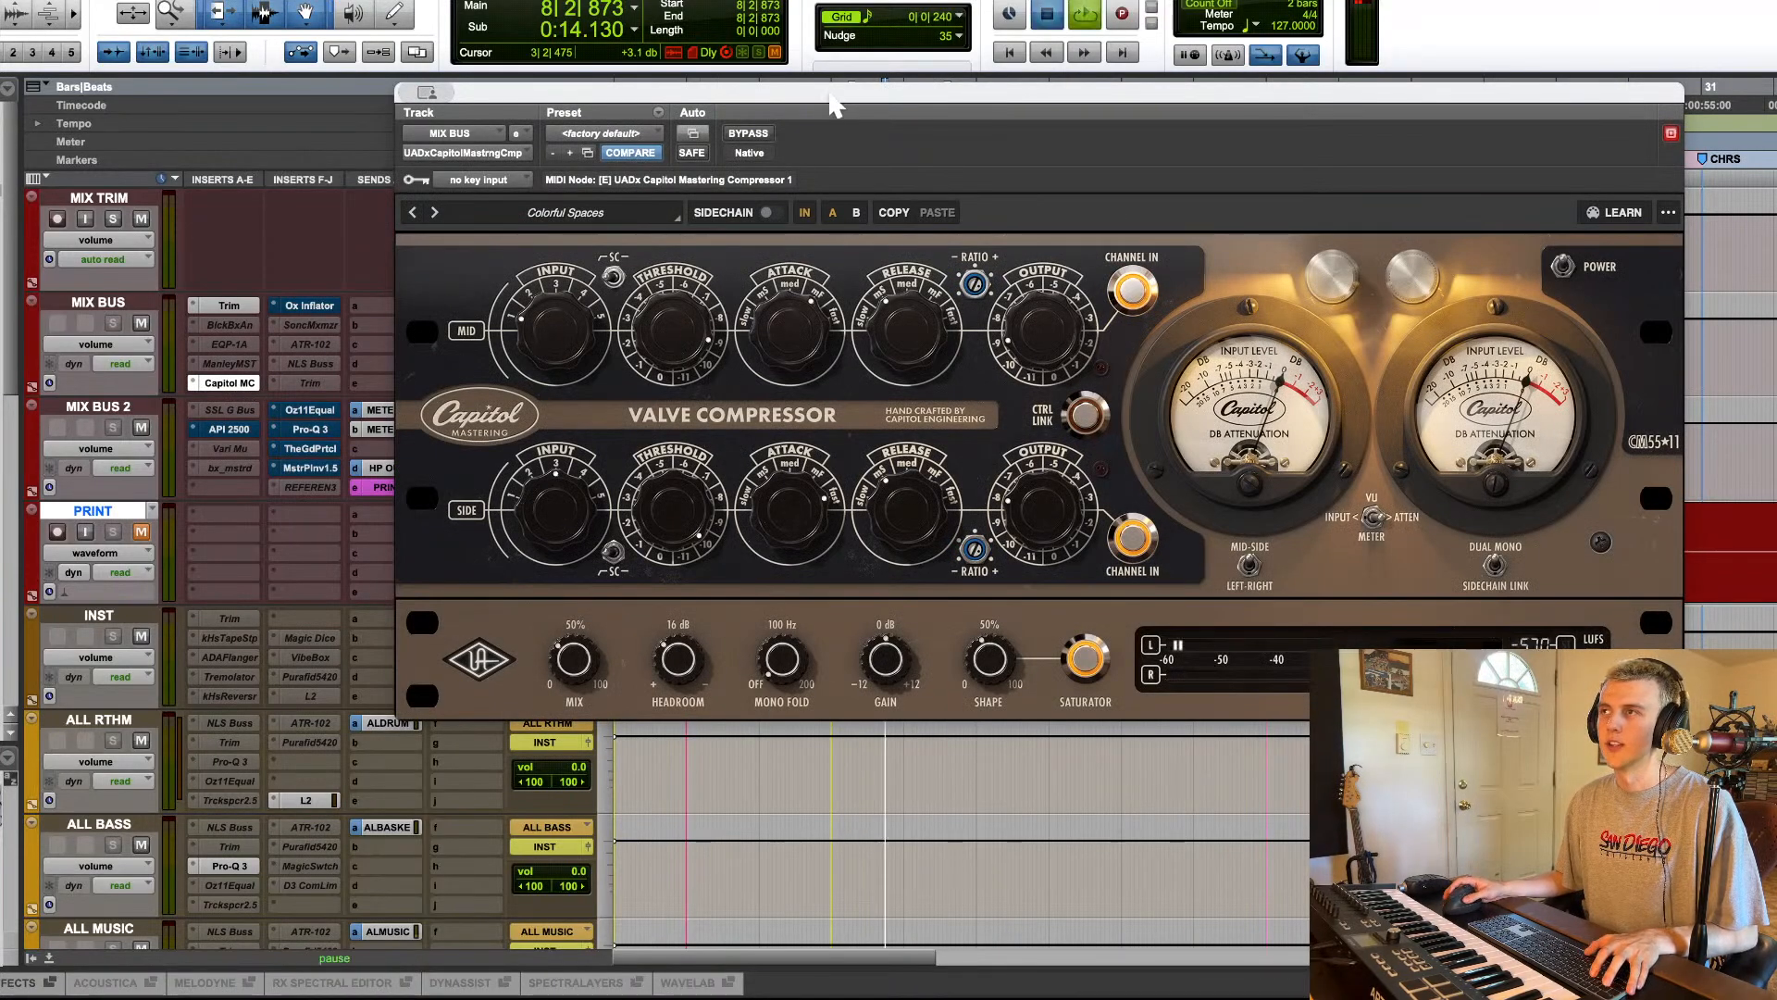
key("space")
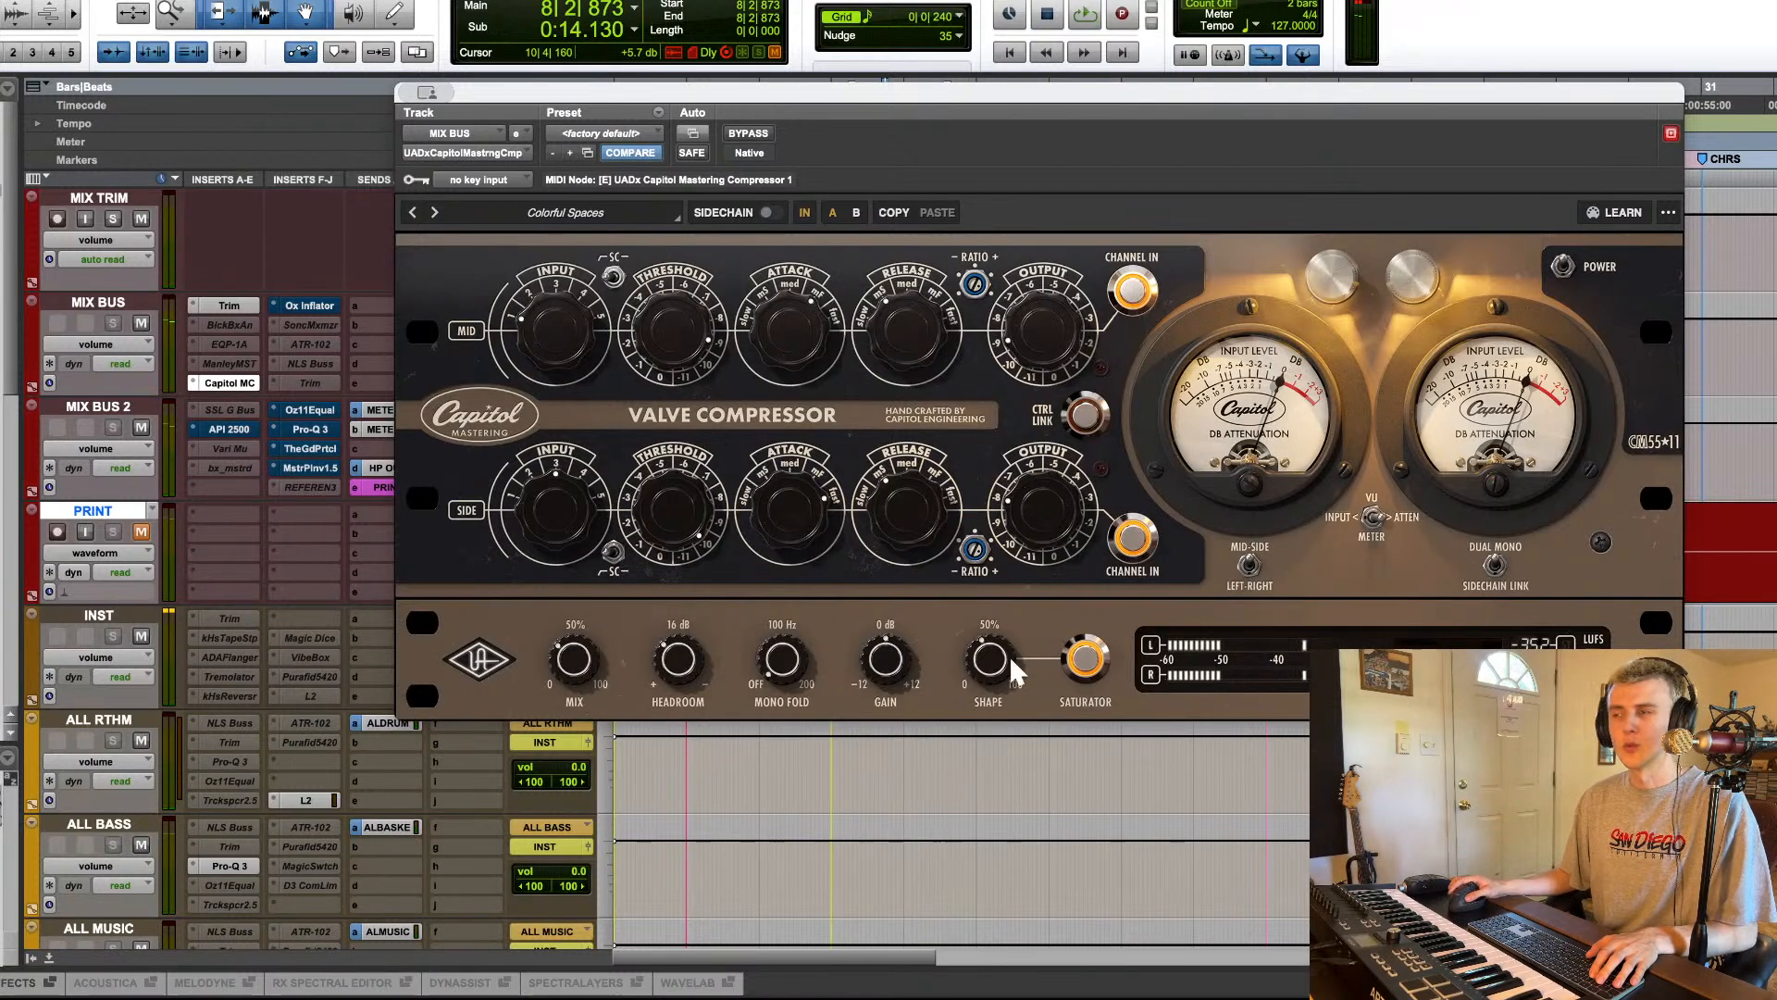
key("space")
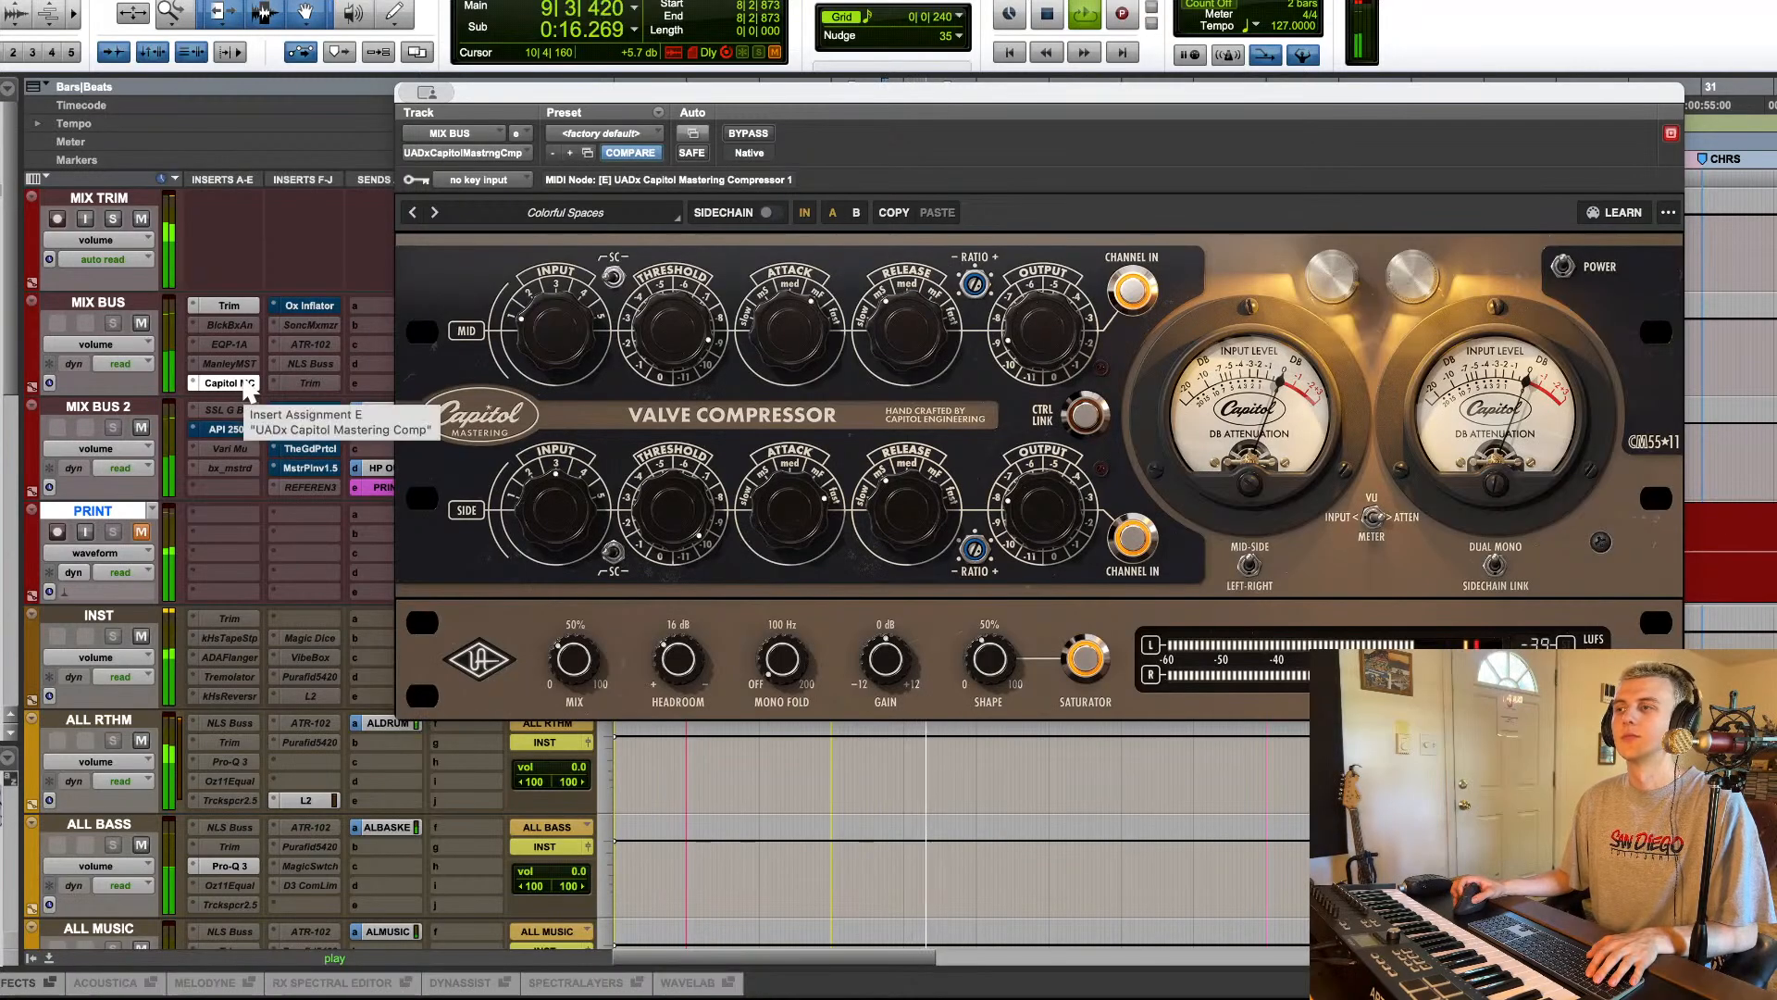
key("space")
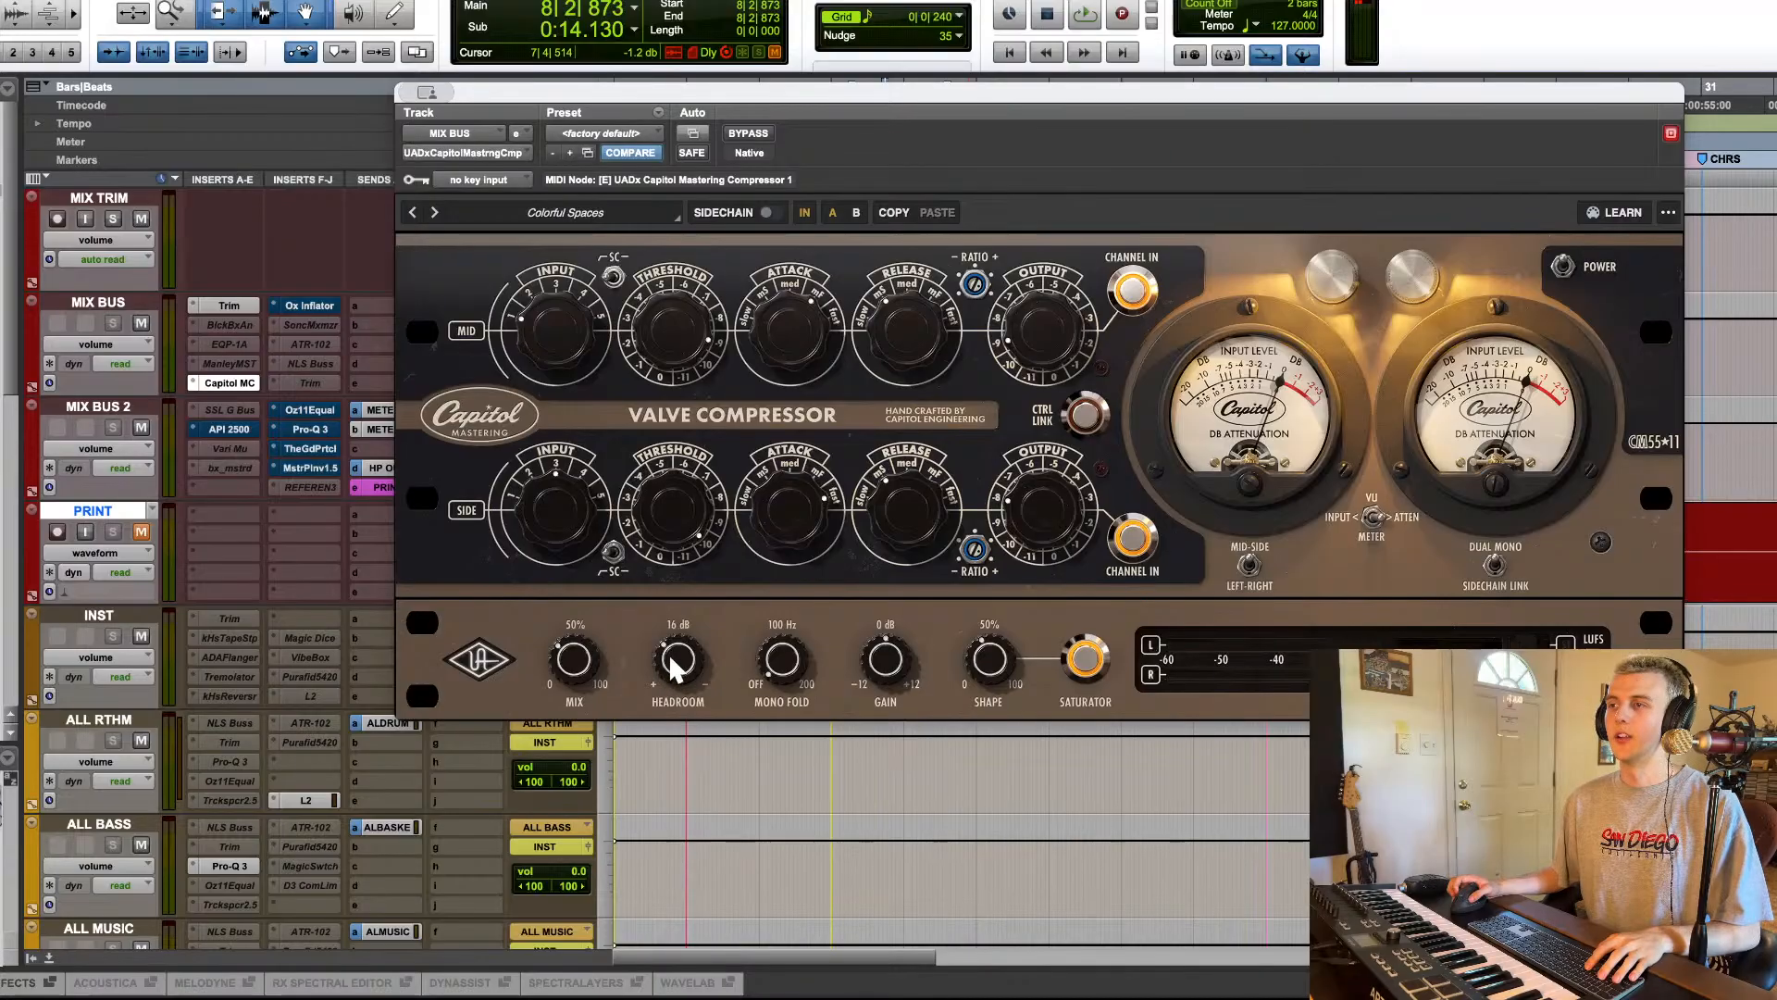
left_click(242, 382)
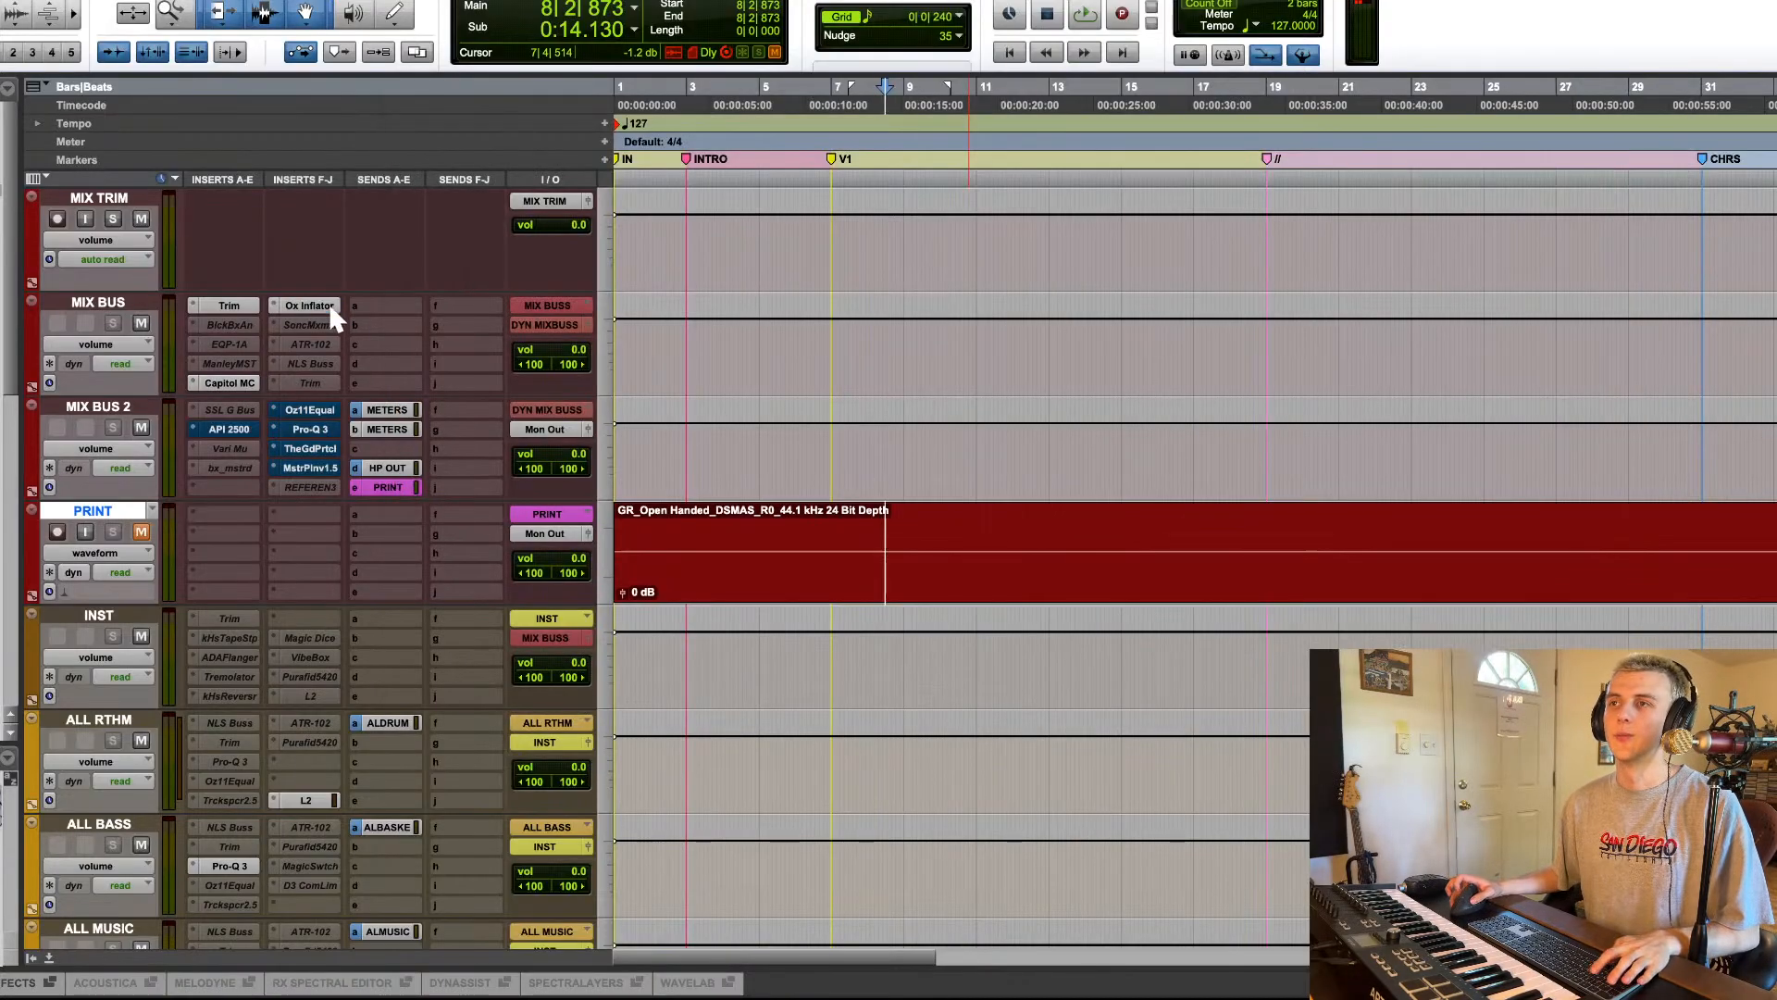
Step: Open the active Ox Inflator on MIX BUS and compare it bypassed and engaged during playback from about bar 8
left_click(310, 306)
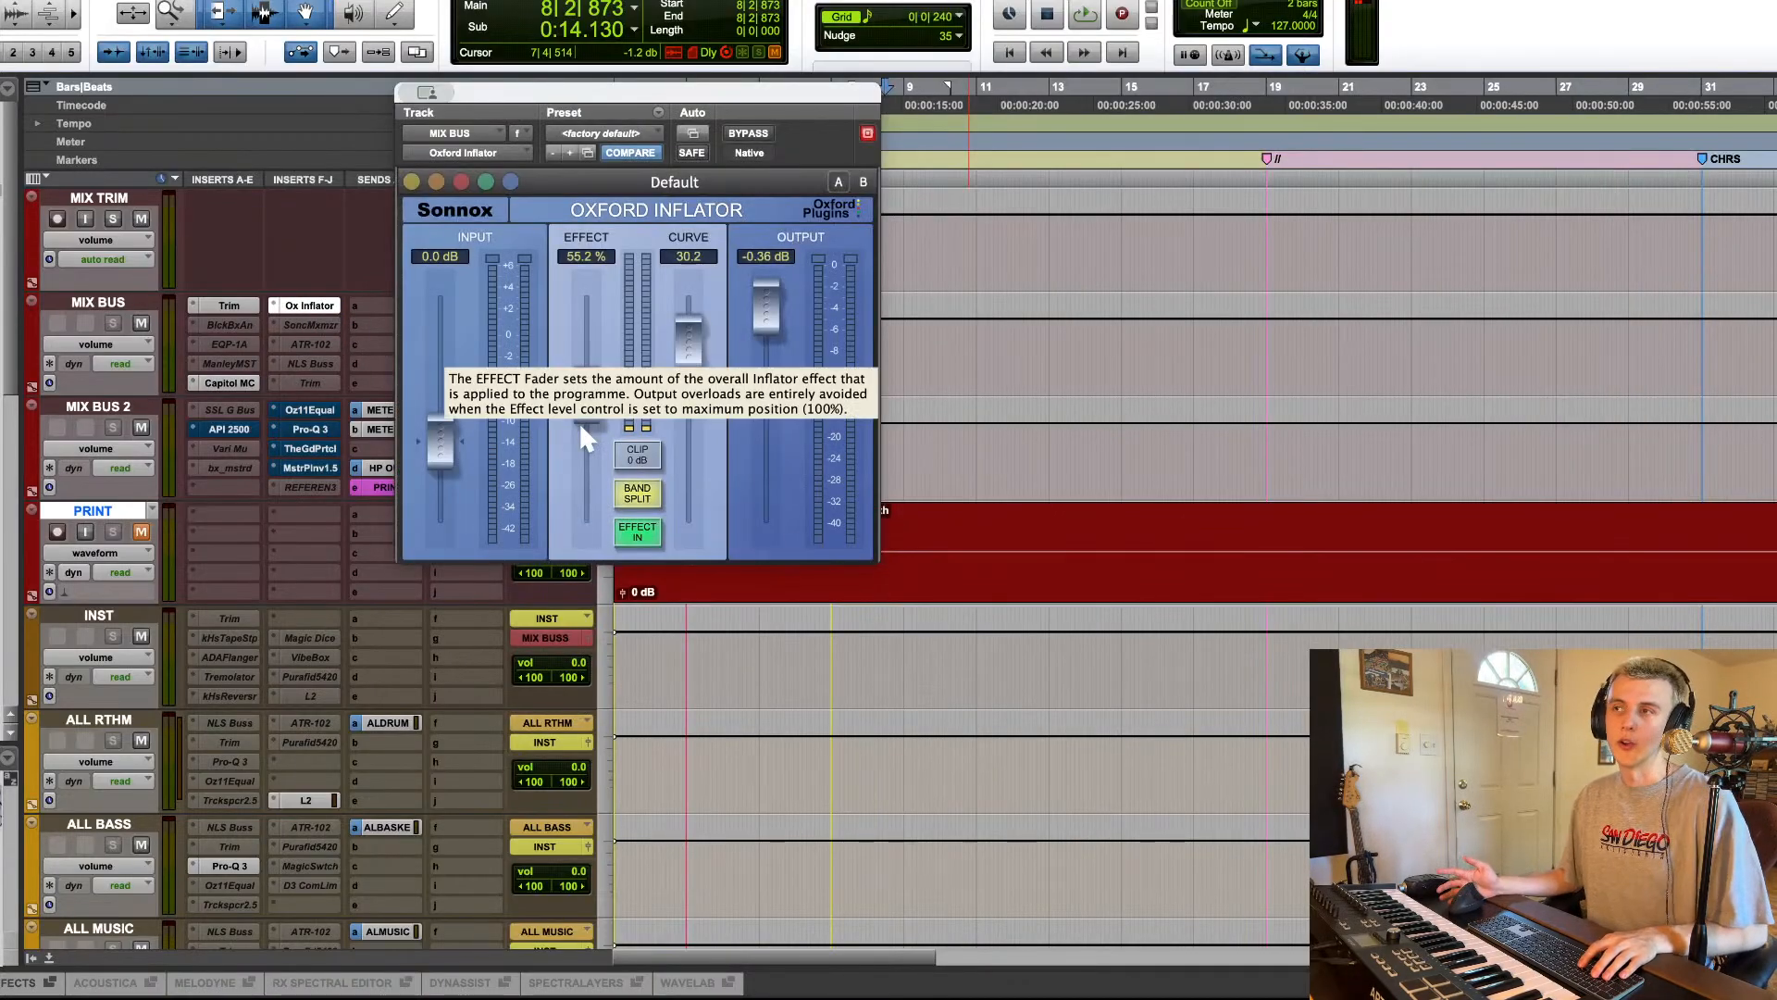
key("space")
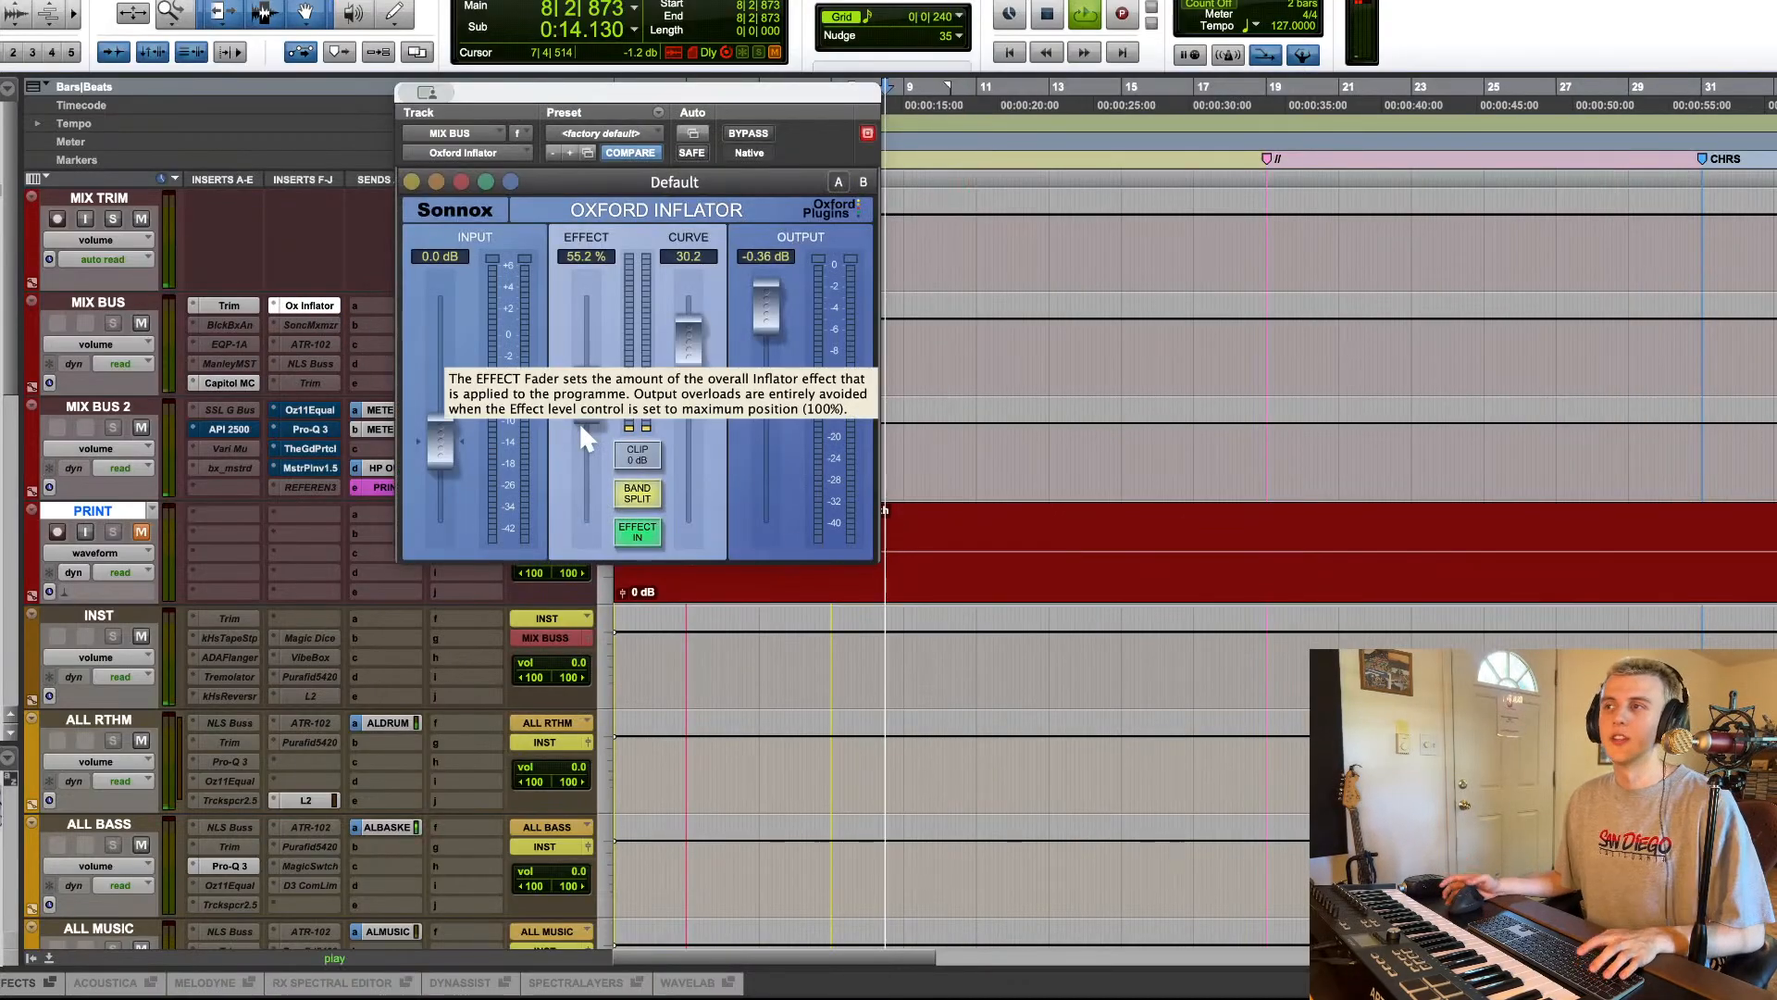
left_click(748, 135)
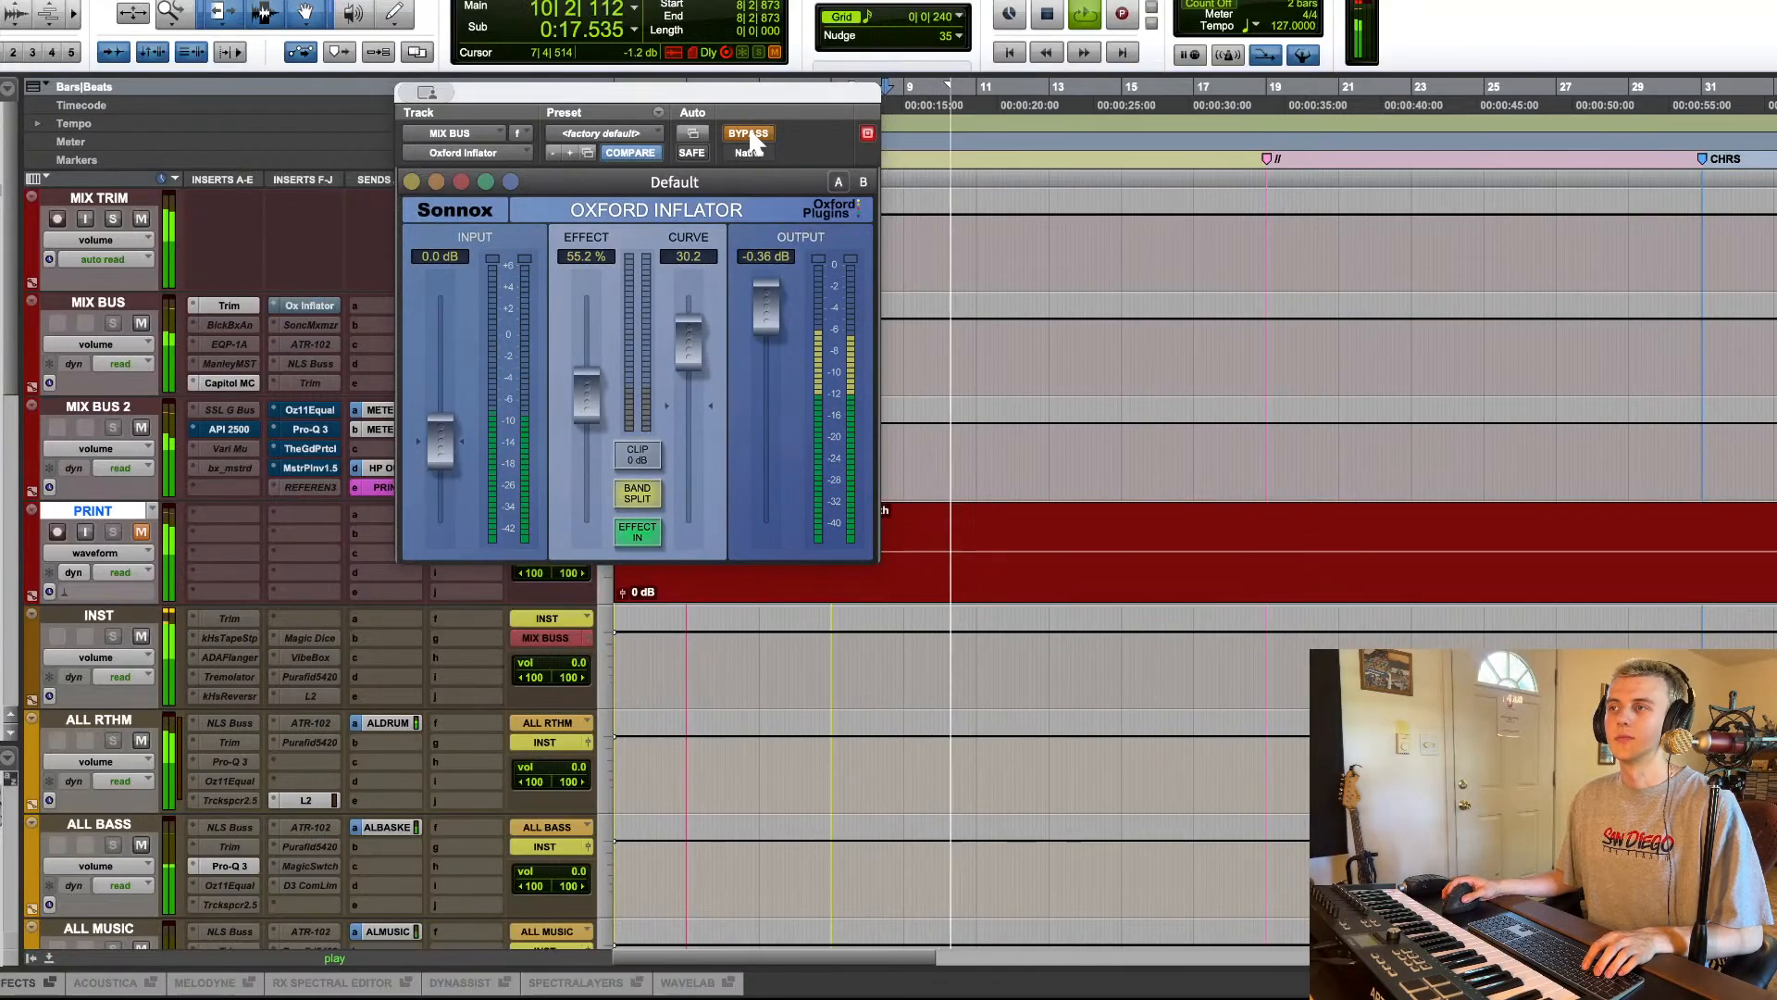
left_click(748, 134)
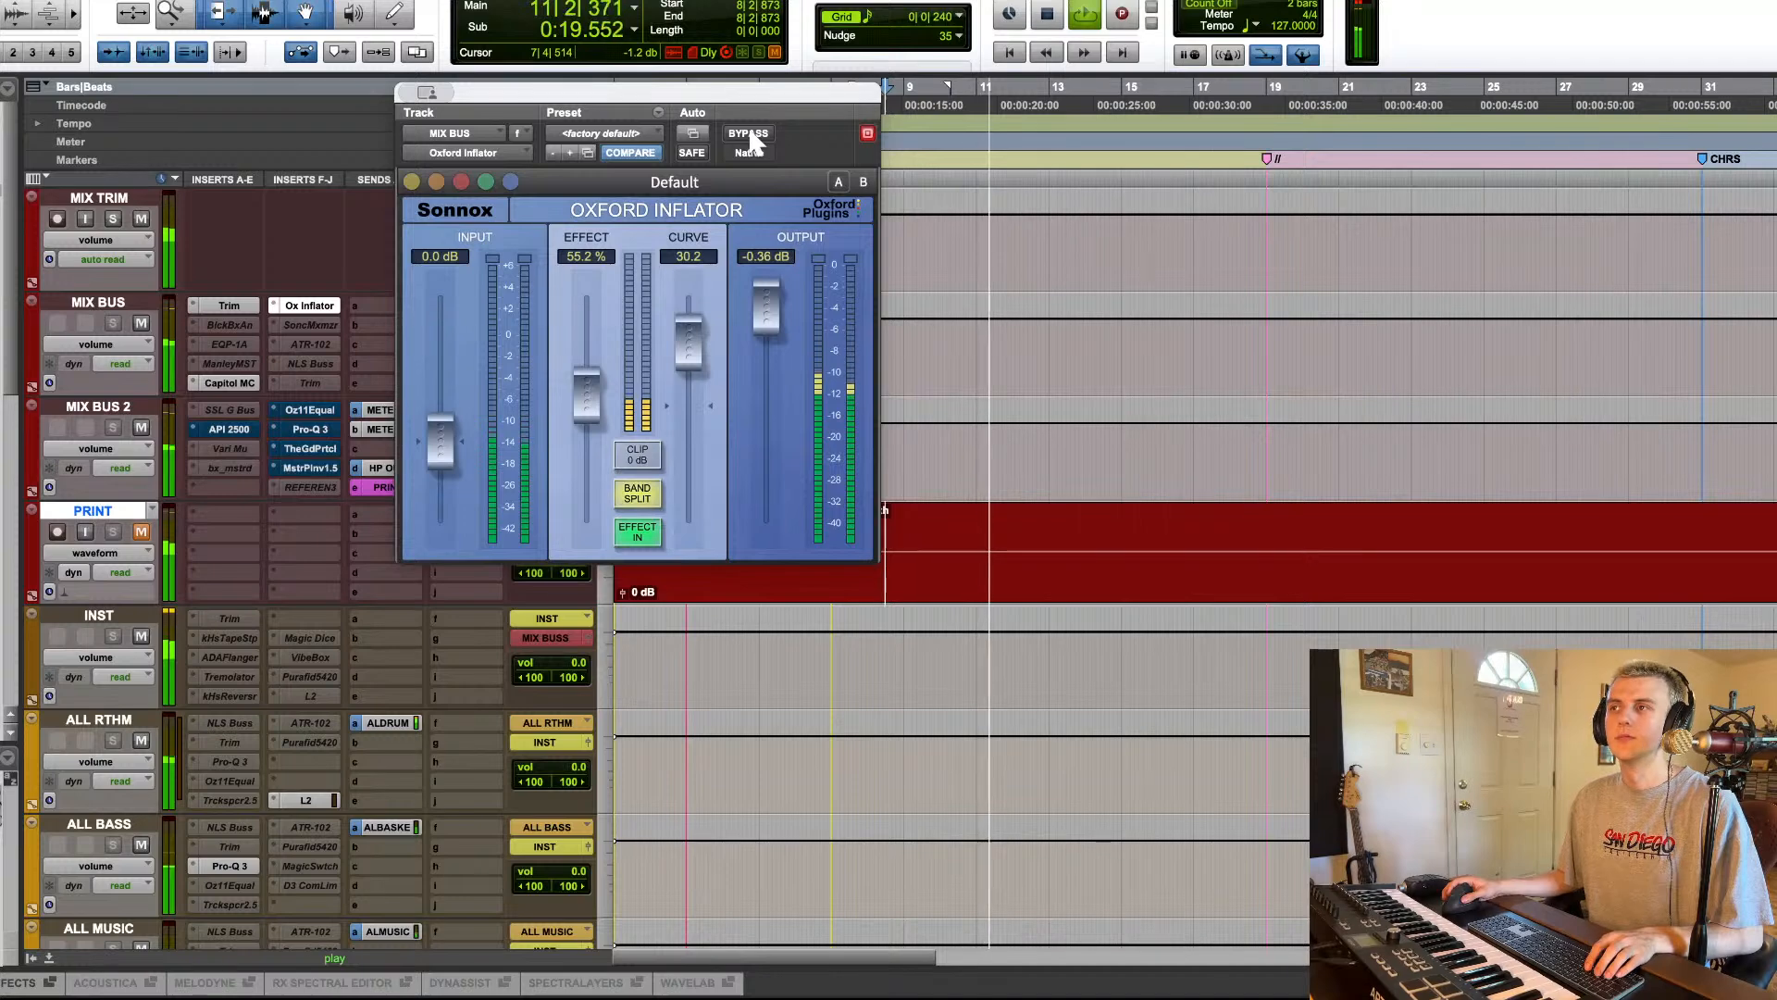
Step: Take the API 2500 on MIX BUS 2 out of bypass, inspect its settings, stop playback and close its window
left_click(233, 431)
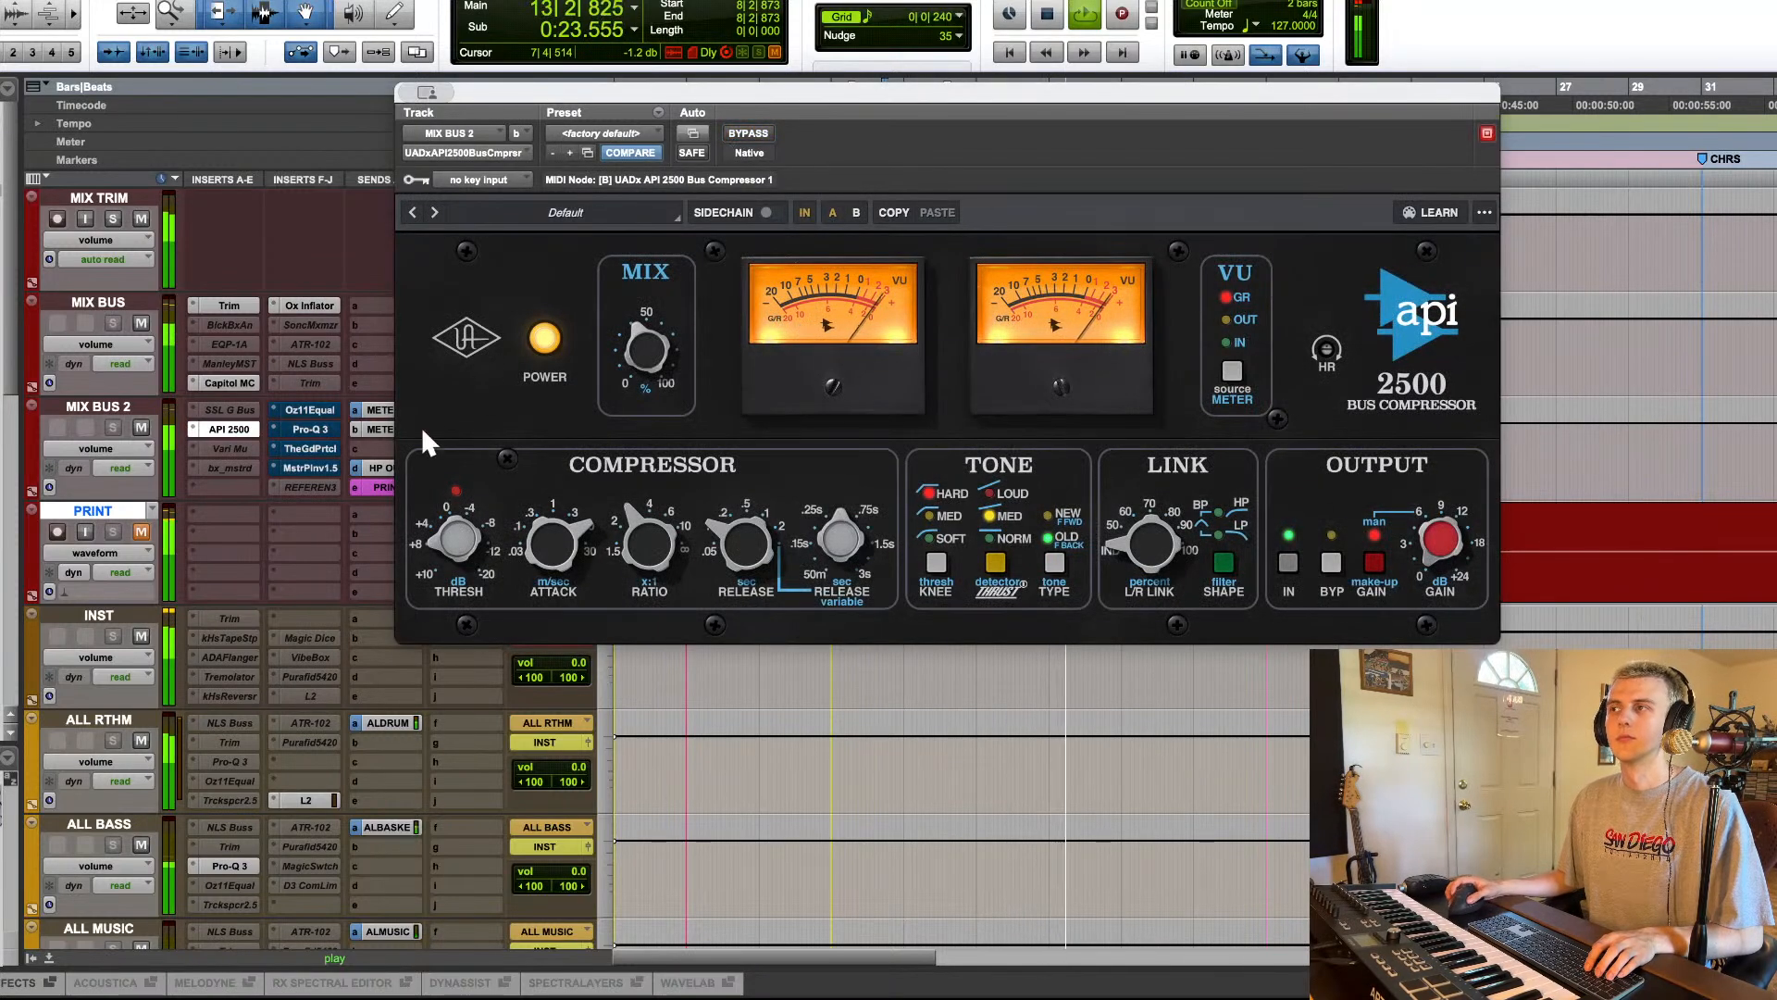
key("space")
left_click(243, 432)
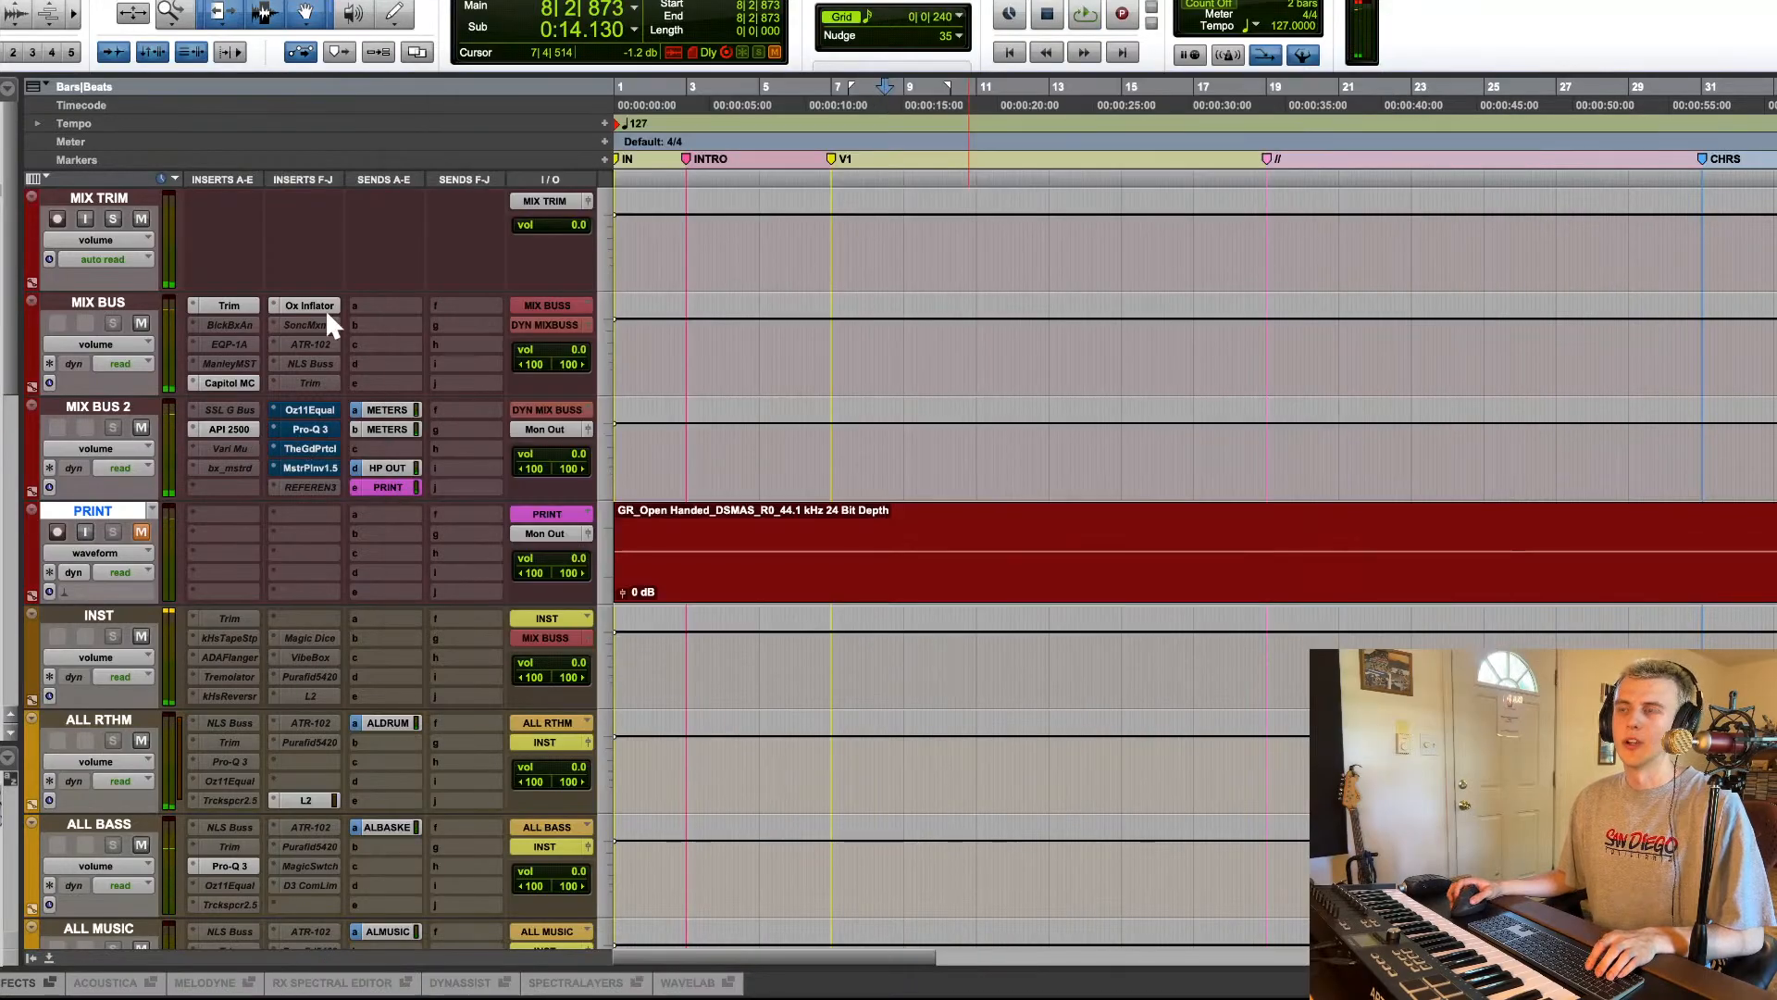
Step: Place the cursor at the start of V1 at about bar 7 and show the whole song with the group bus tracks
left_click(834, 536)
key("super+bracketleft")
key("super+bracketleft")
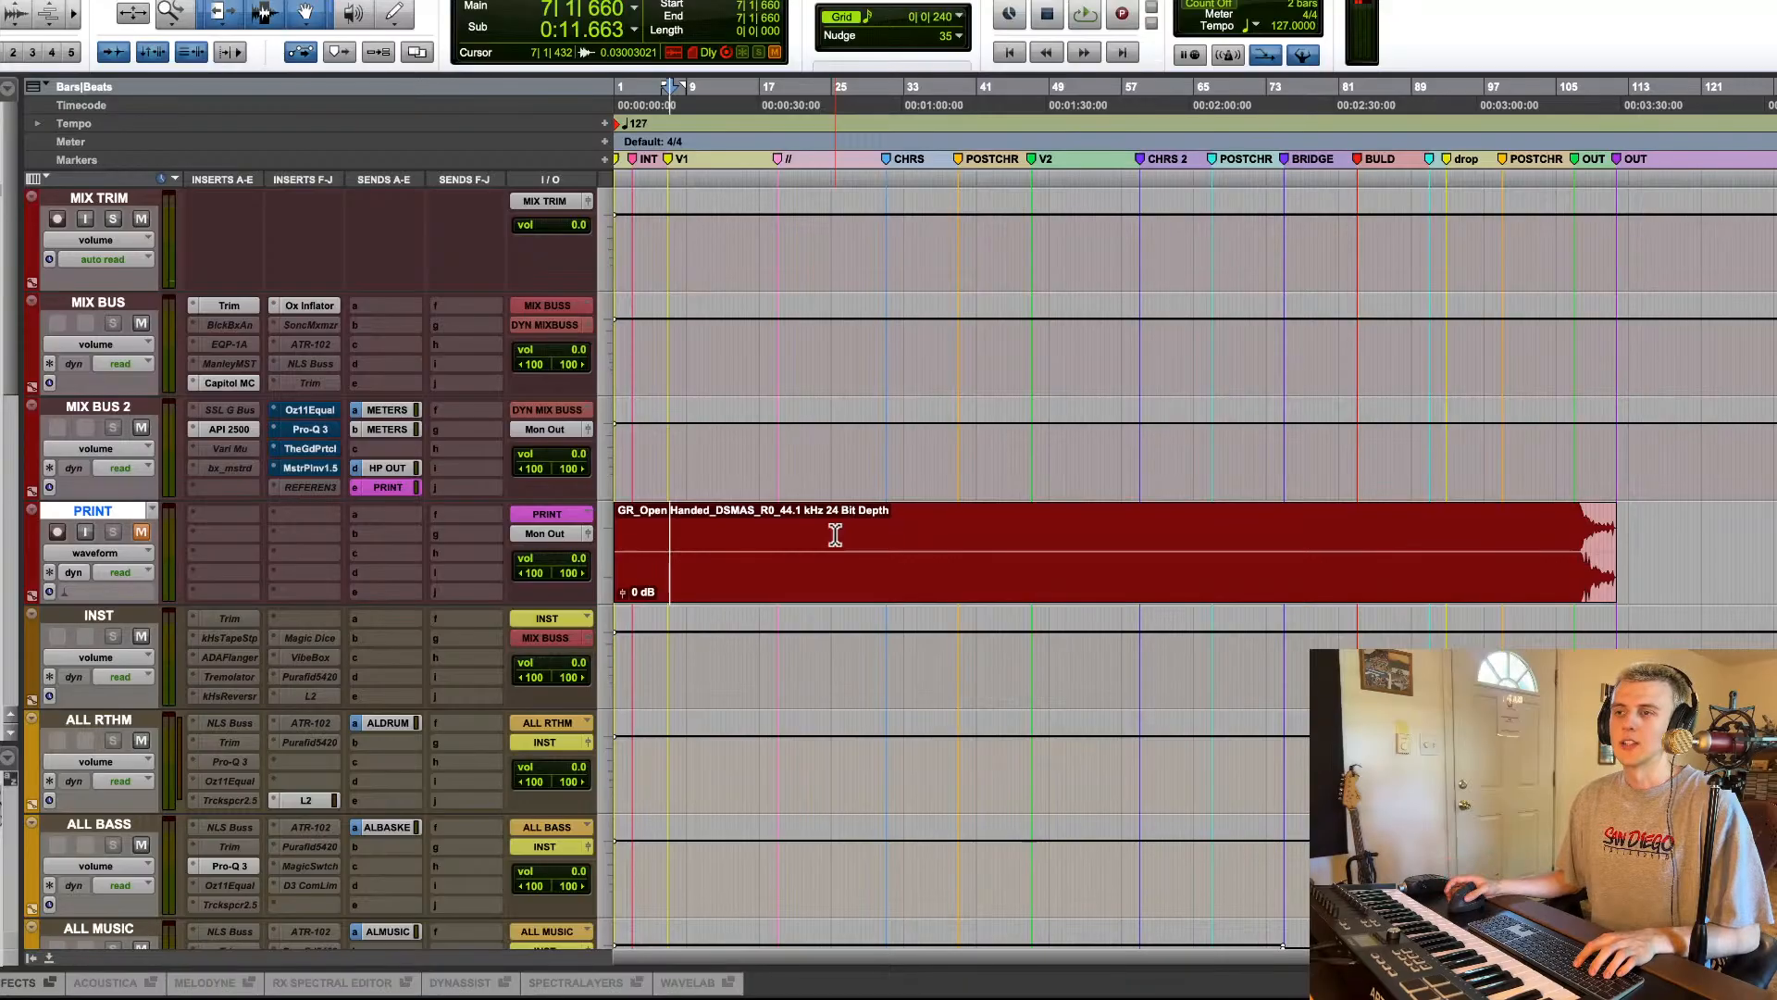
scroll(835, 535, "down", 1)
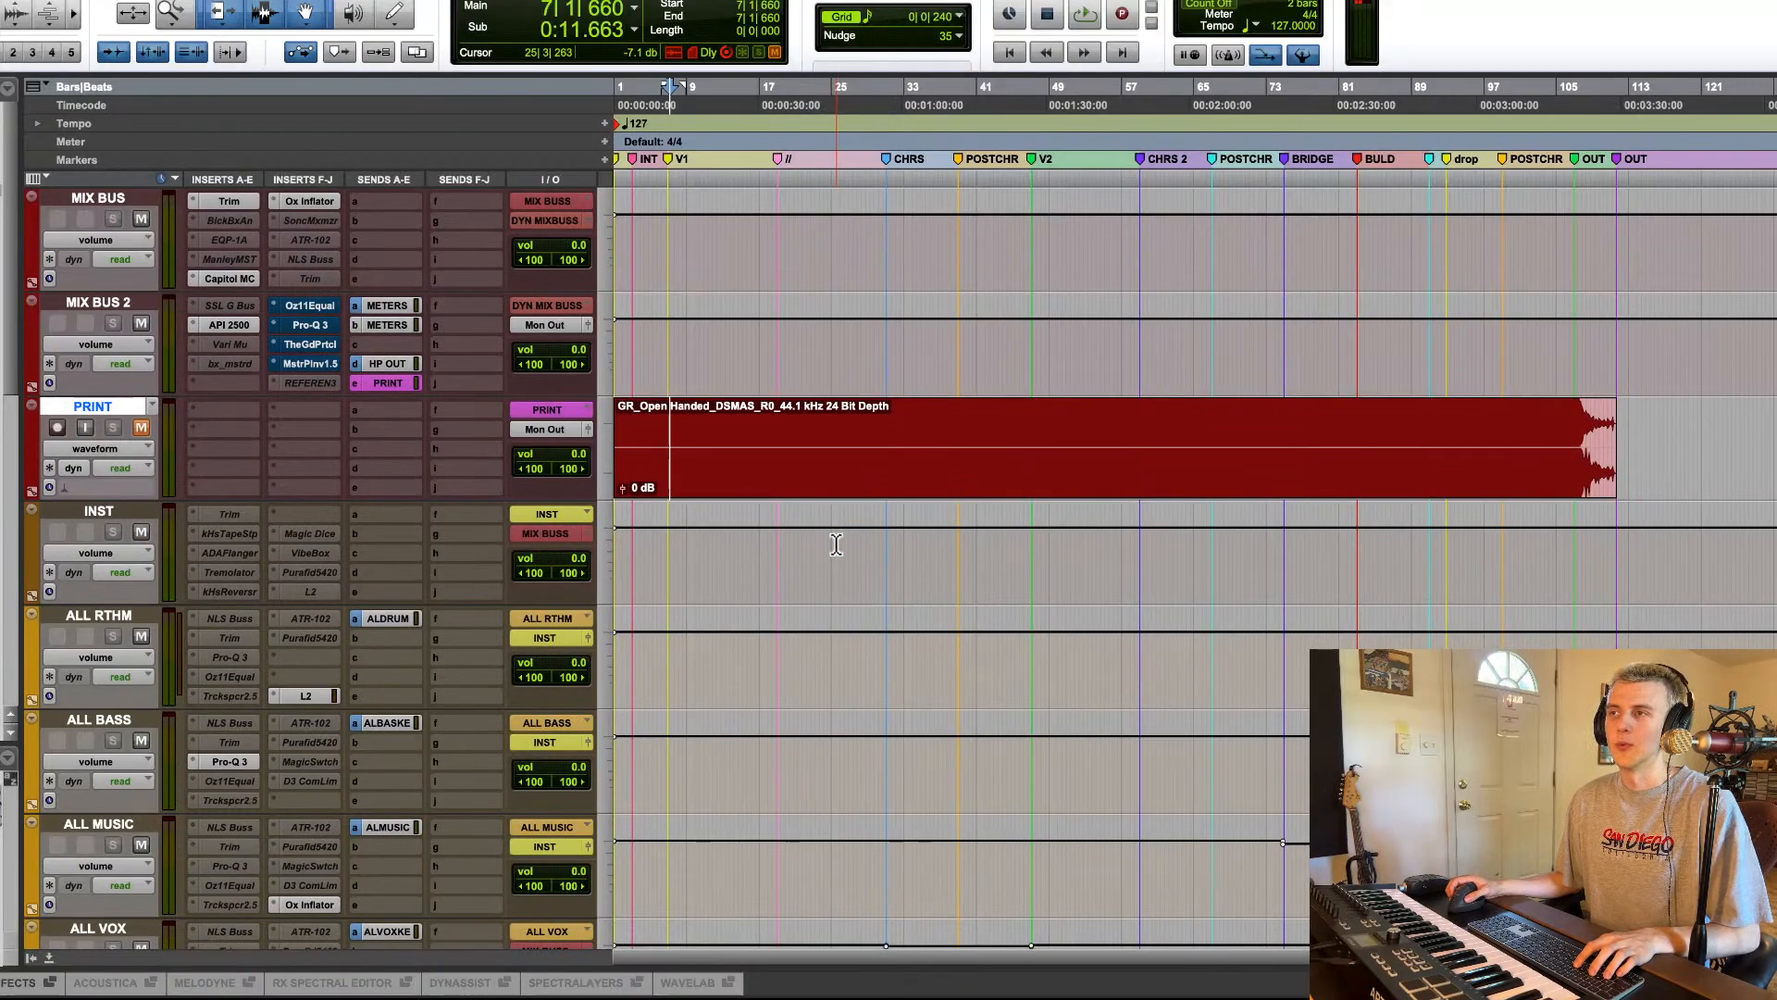
scroll(835, 544, "down", 2)
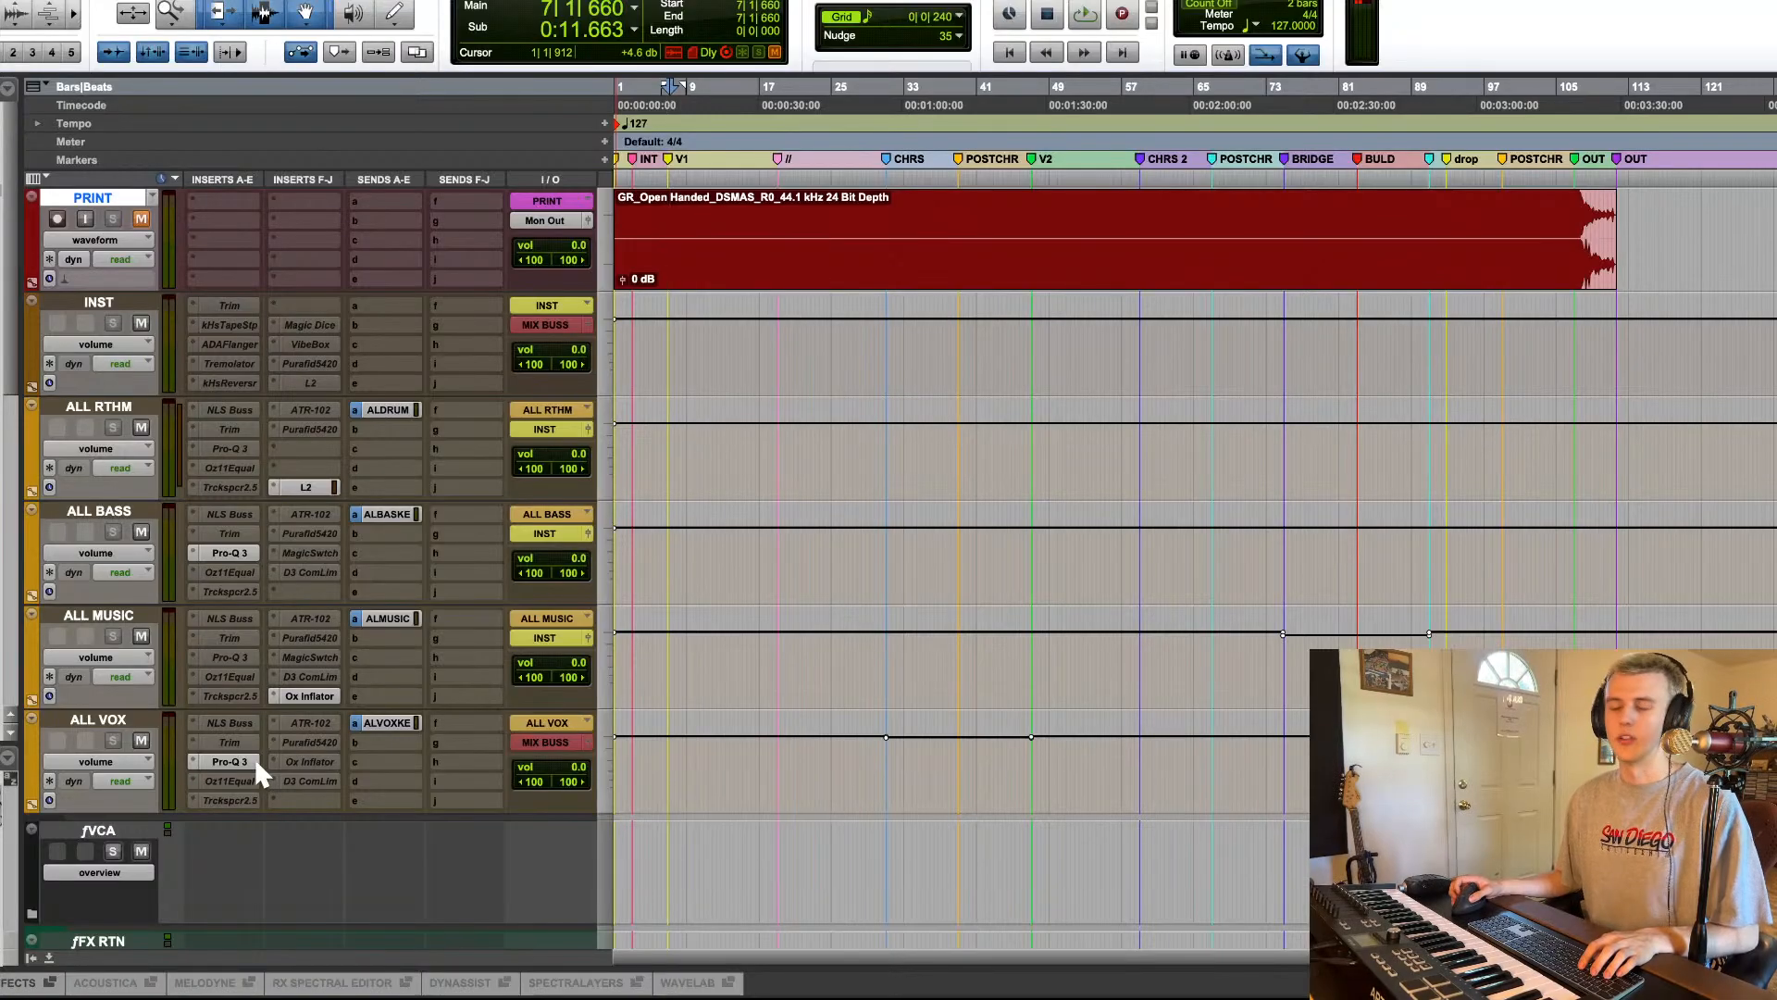
scroll(255, 759, "up", 1)
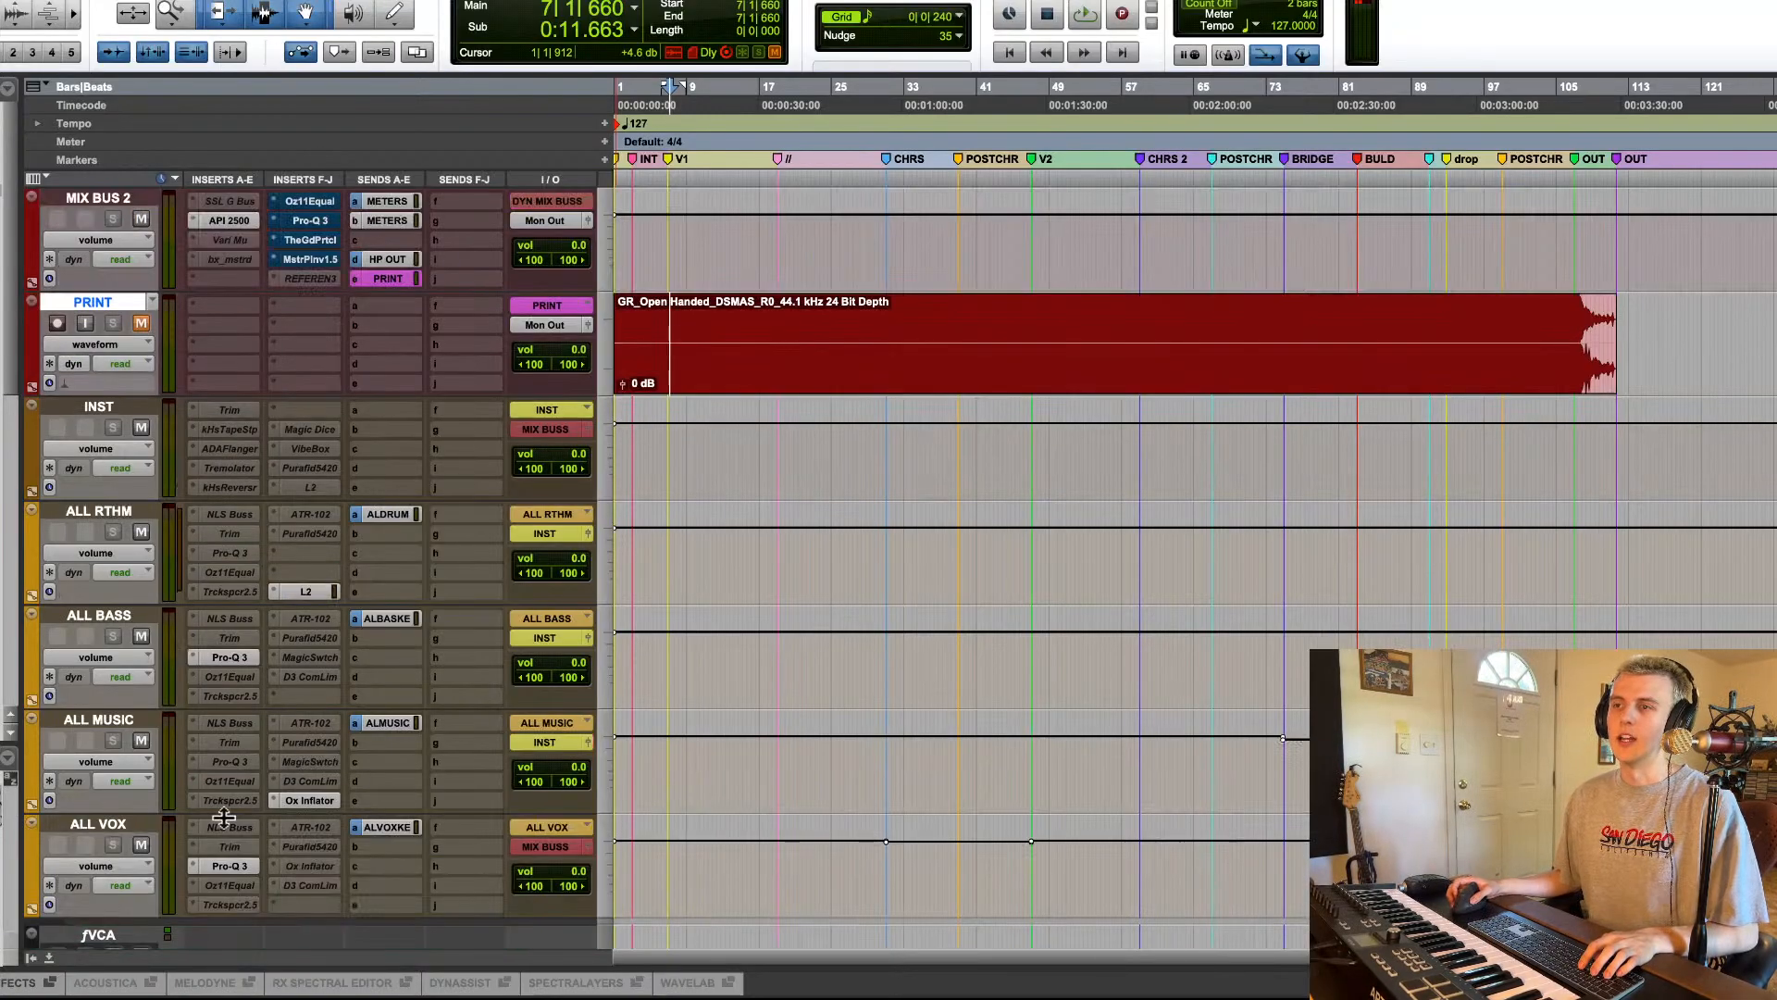
Step: Inspect the Pro-Q 3 curve on ALL VOX while playing from bar 7, stop playback and close its window
left_click(230, 867)
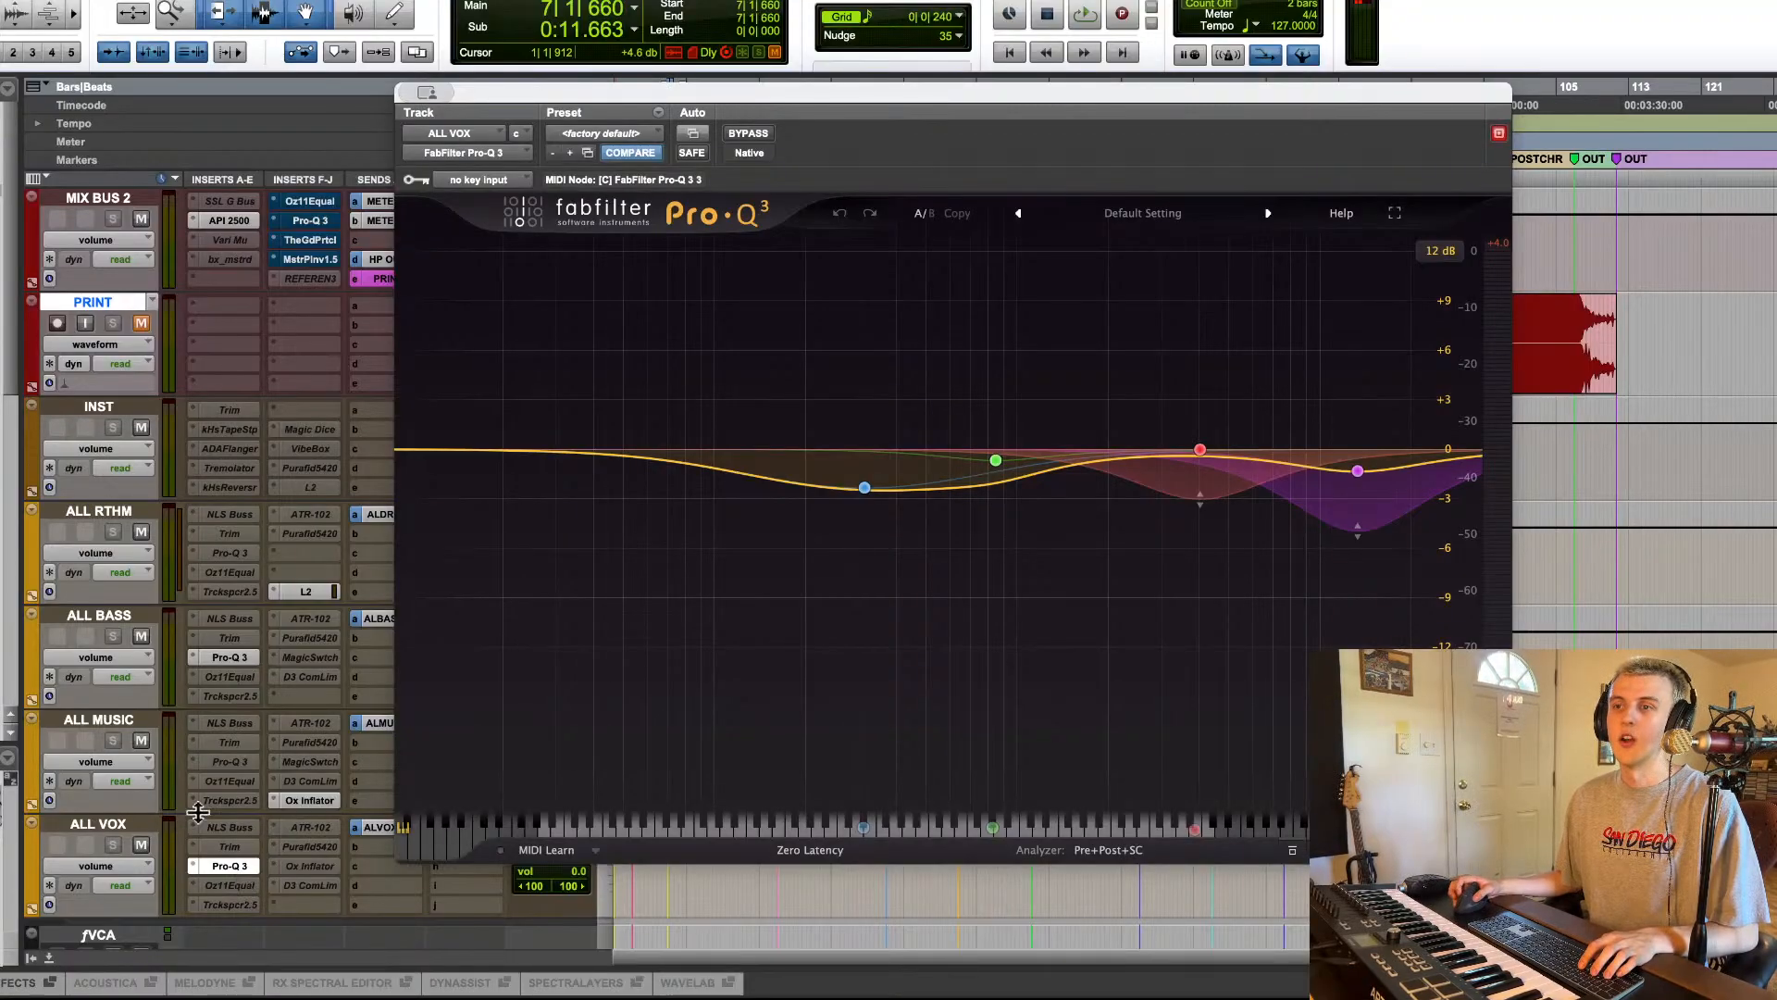
mouse_move(1165, 422)
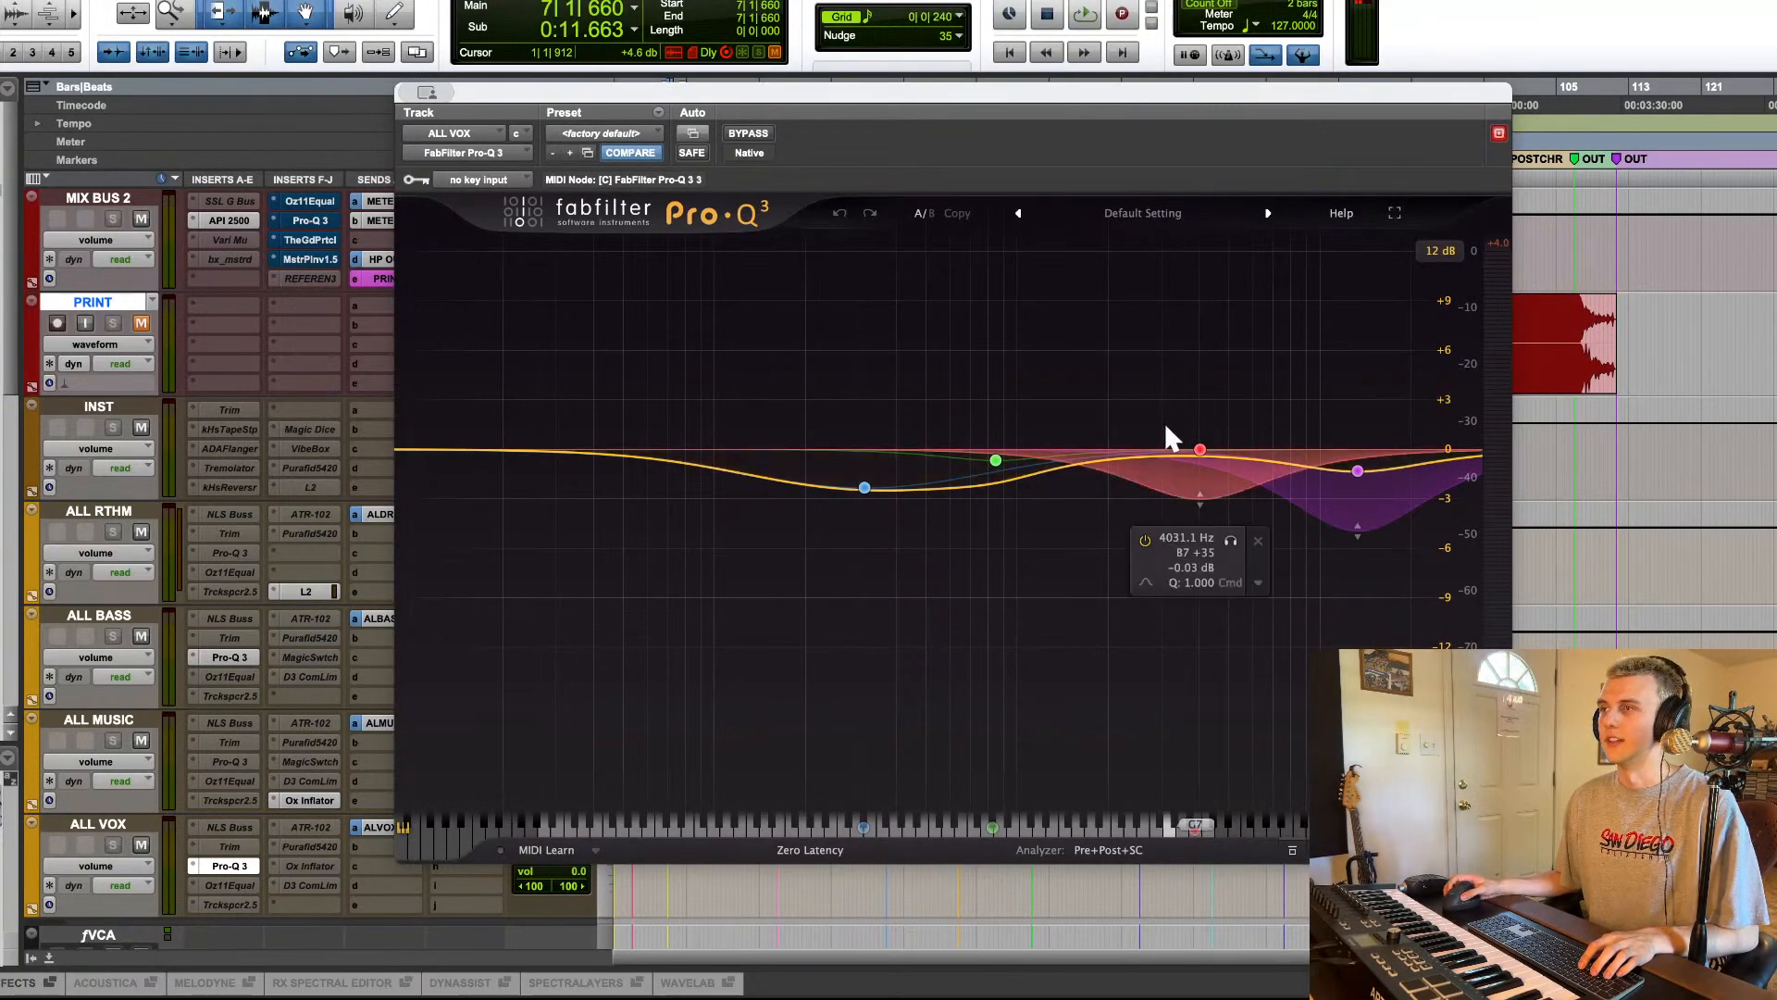
key("space")
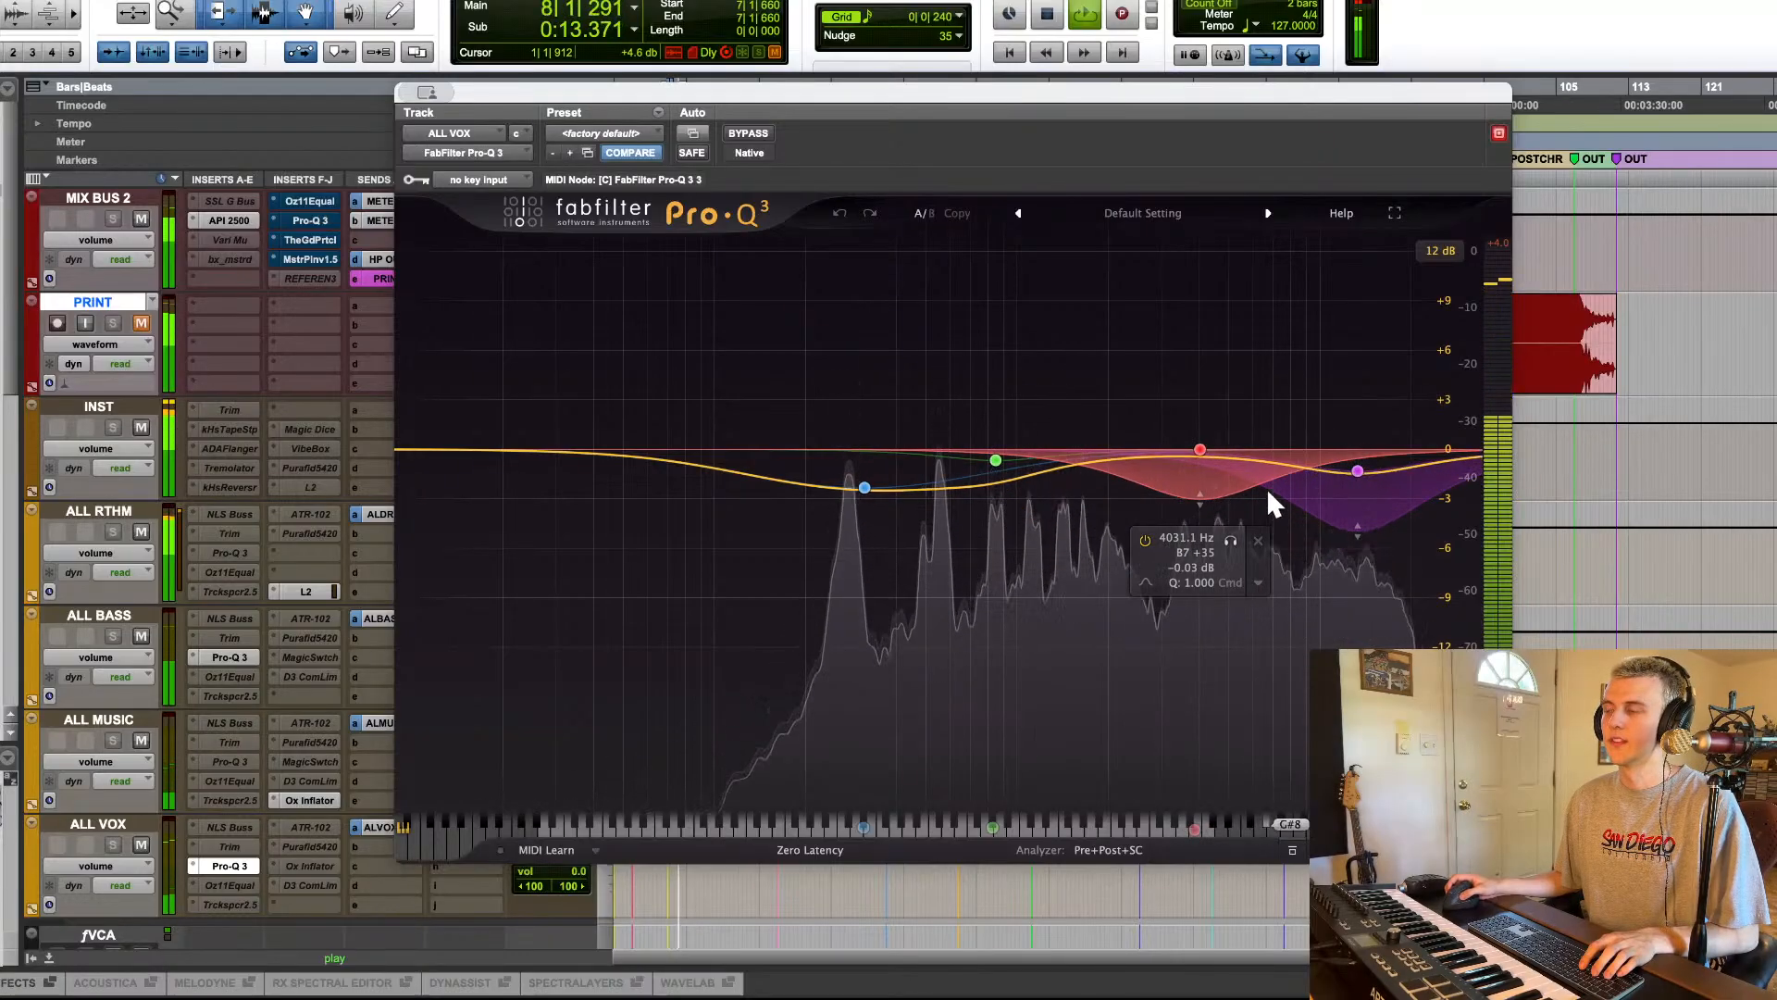
key("space")
left_click(246, 869)
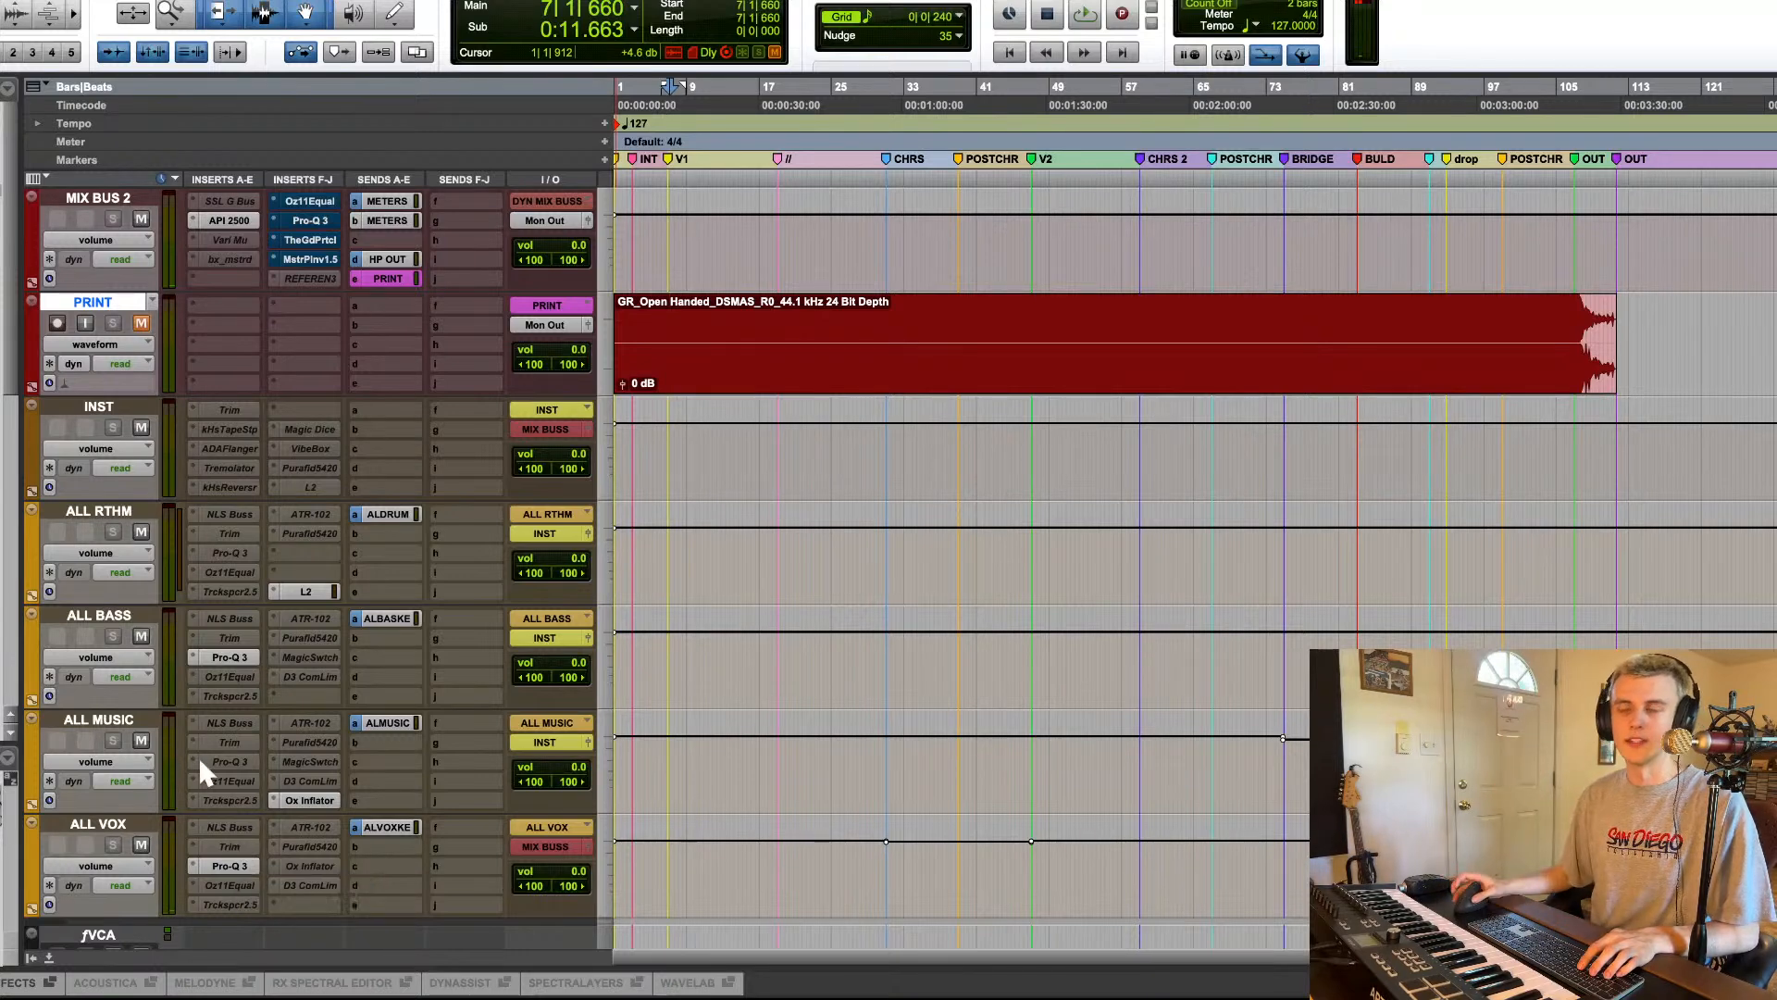
Step: Inspect the Ox Inflator on ALL MUSIC and the Pro-Q 3 on ALL VOX, playing from bar 7 for reference
left_click(310, 801)
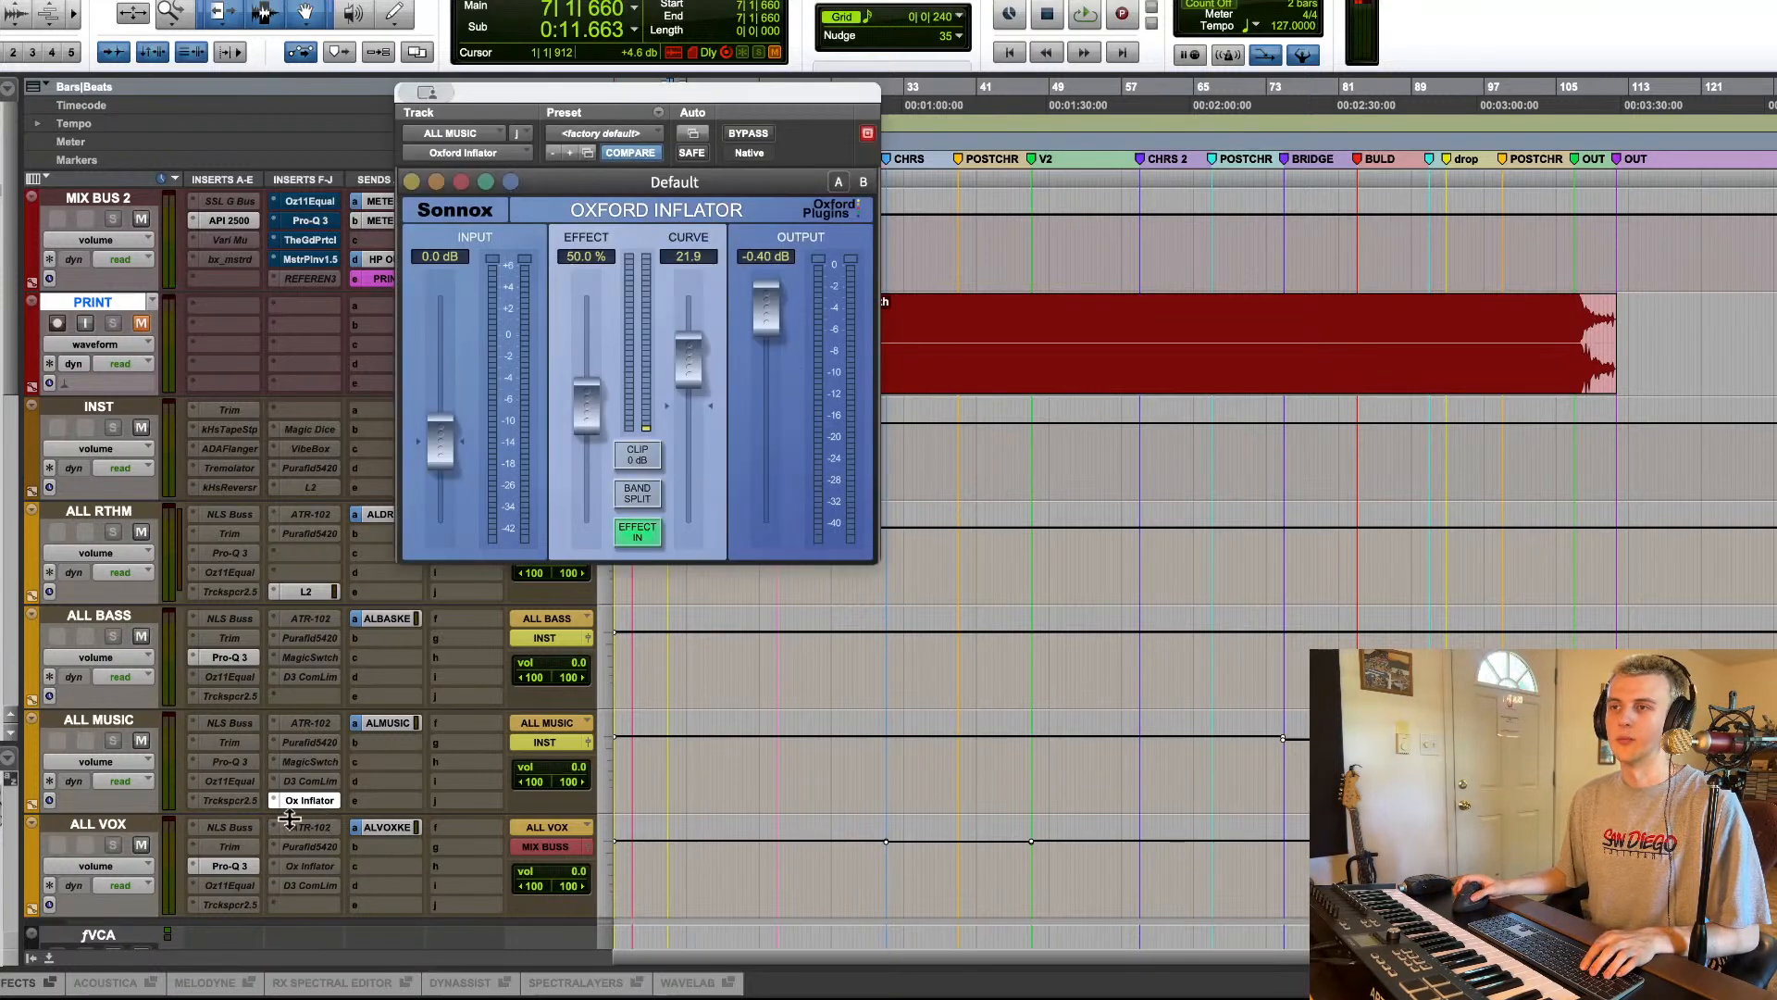
left_click(230, 865)
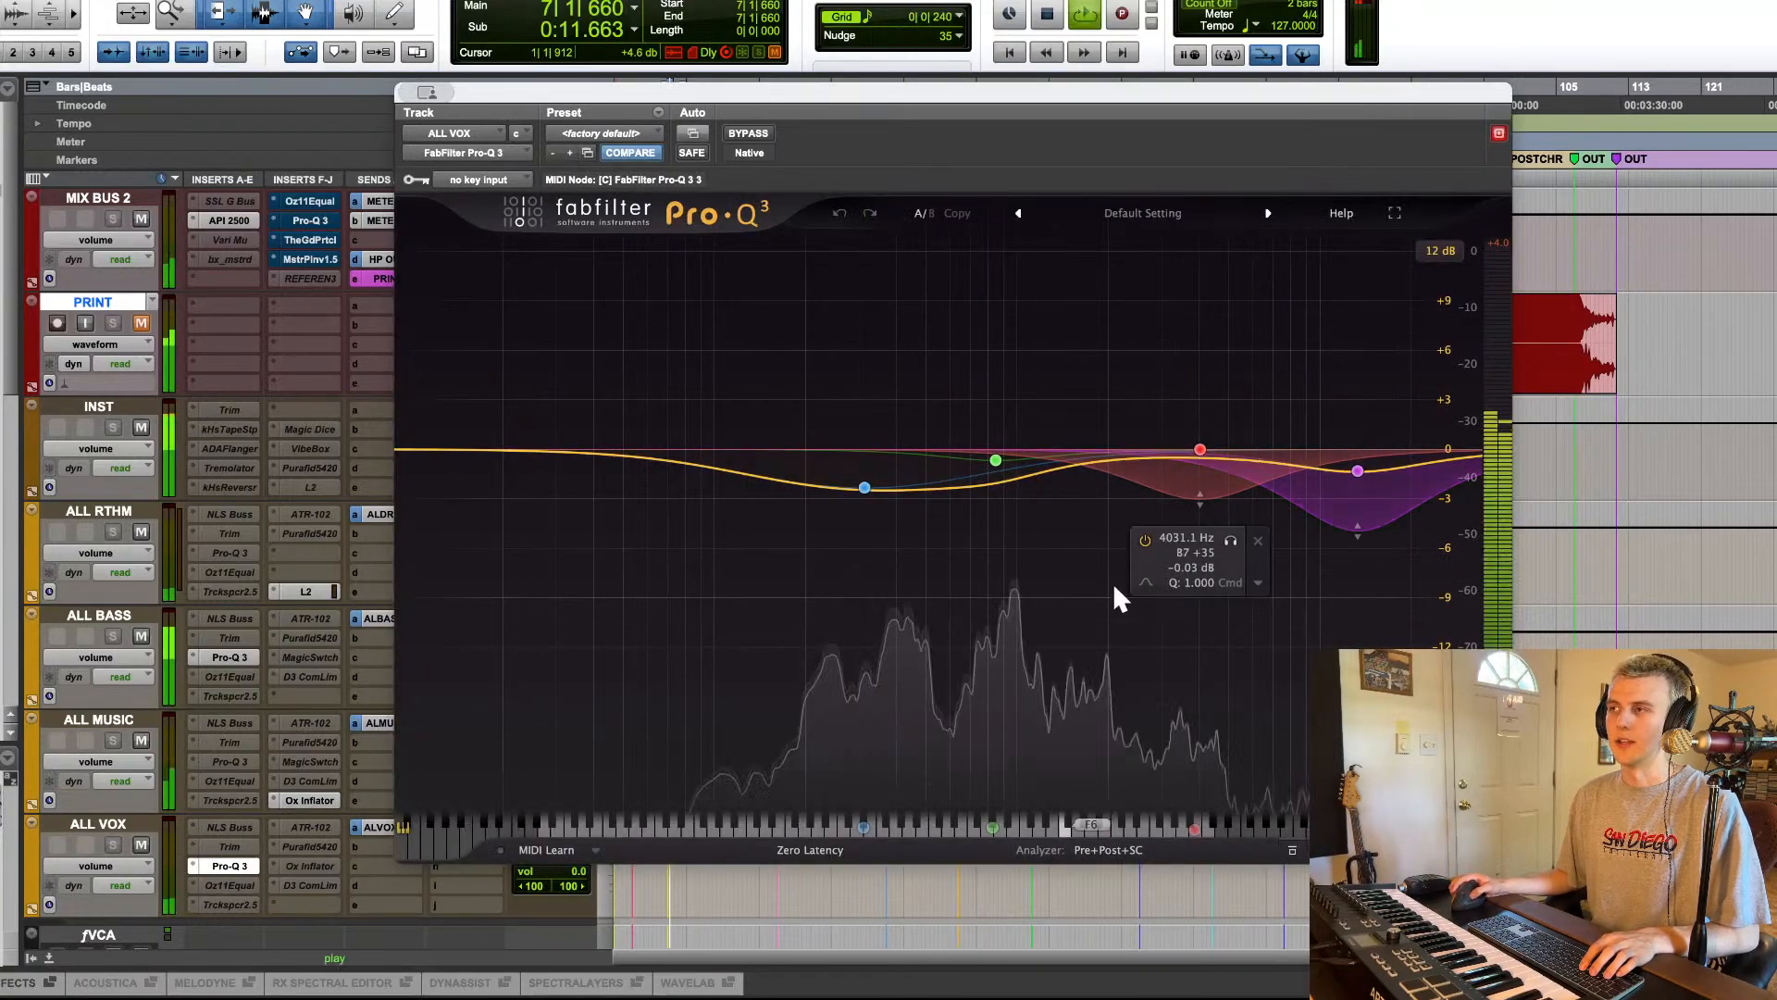
left_click(326, 801)
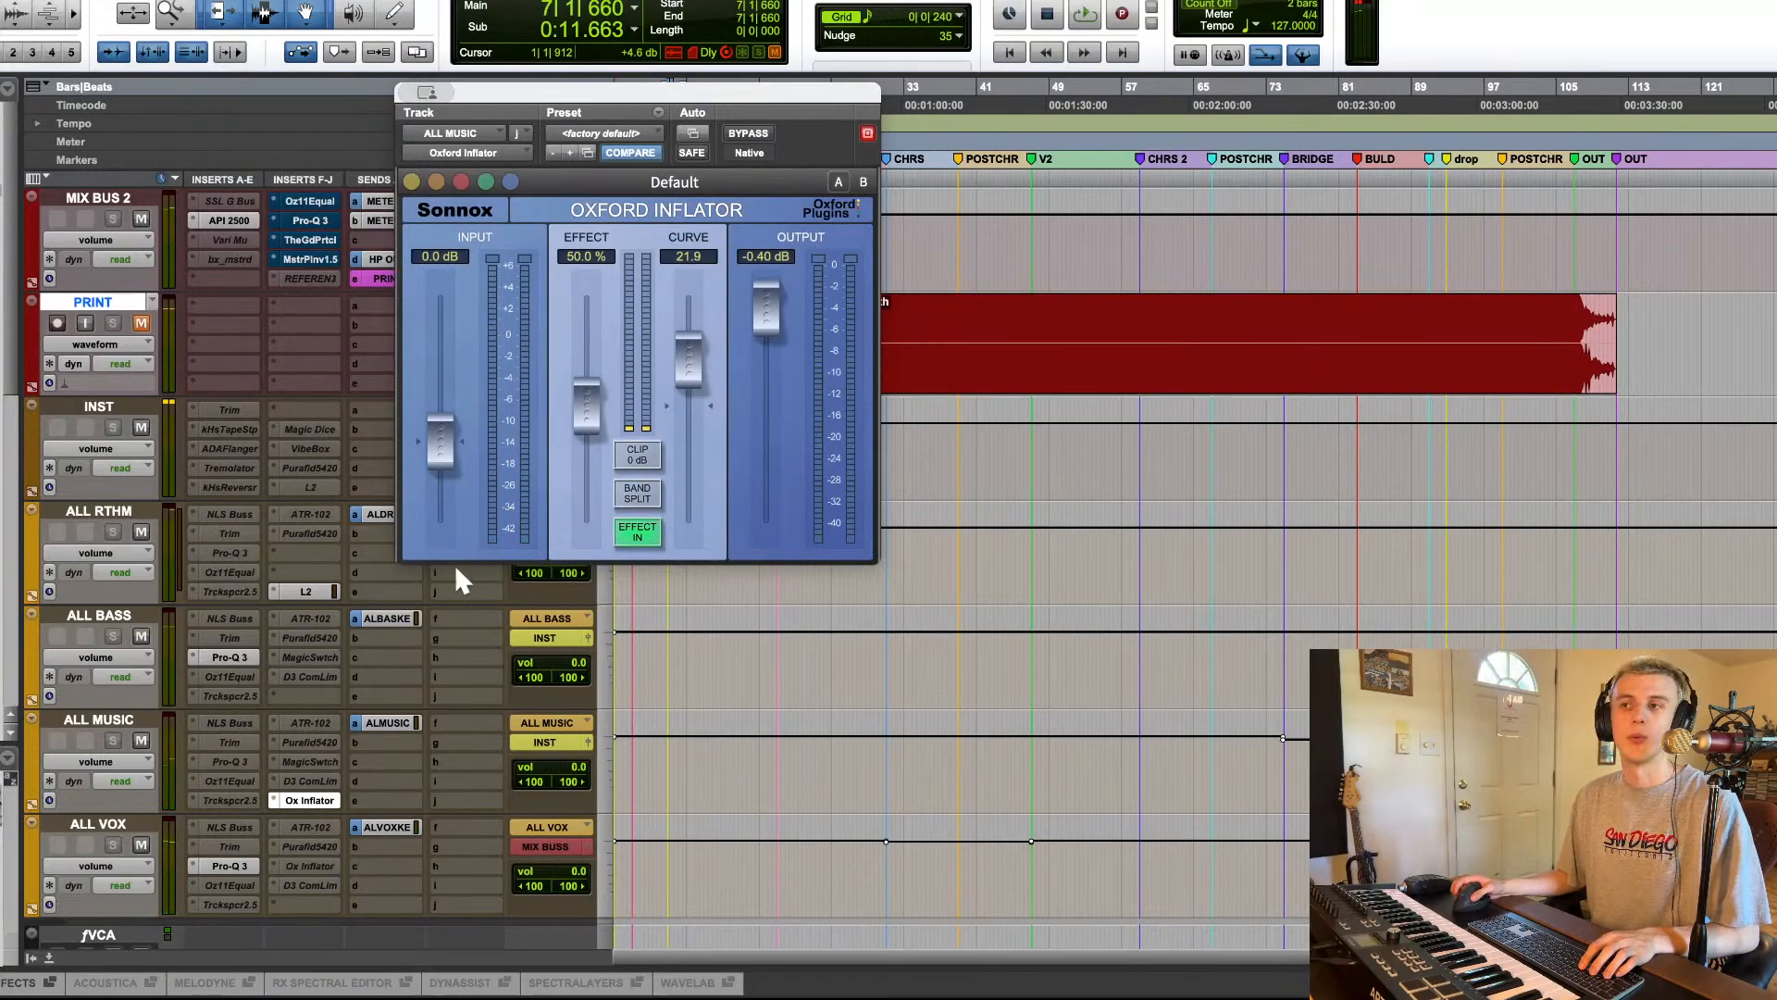
Step: Inspect the Pro-Q 3 curve on ALL BASS and the L2 settings on ALL RTHM, closing each plug-in window
left_click(224, 657)
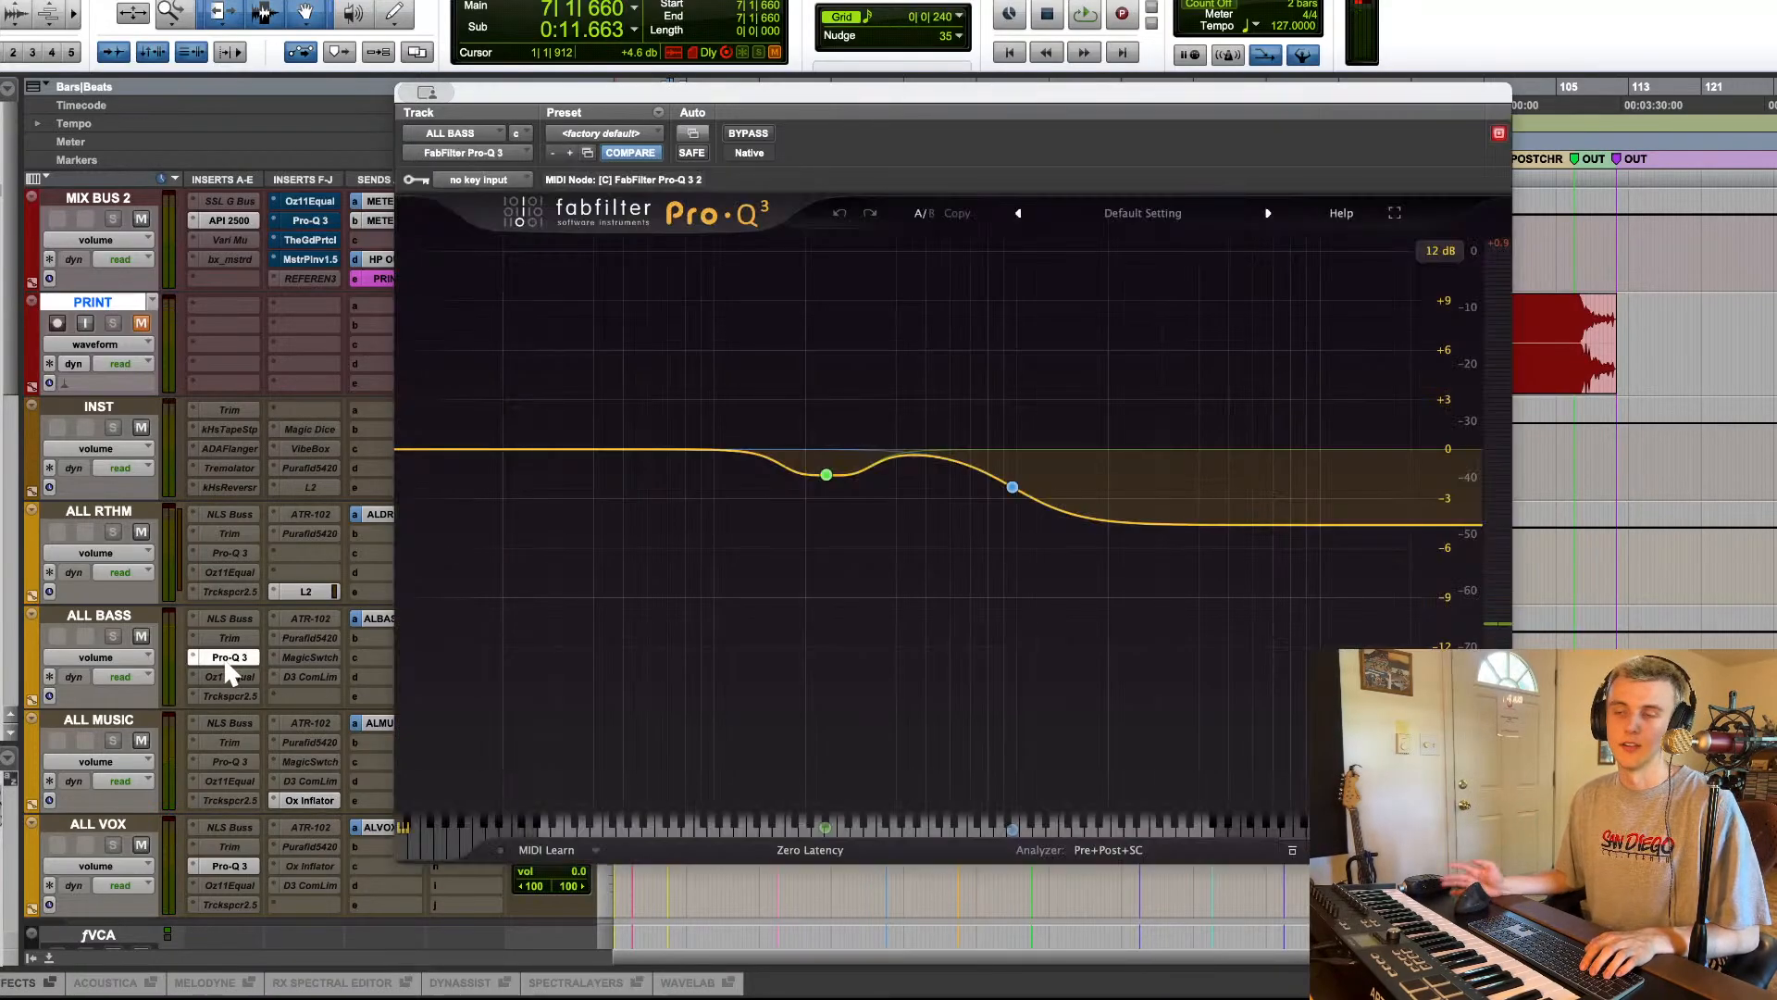
mouse_move(1061, 553)
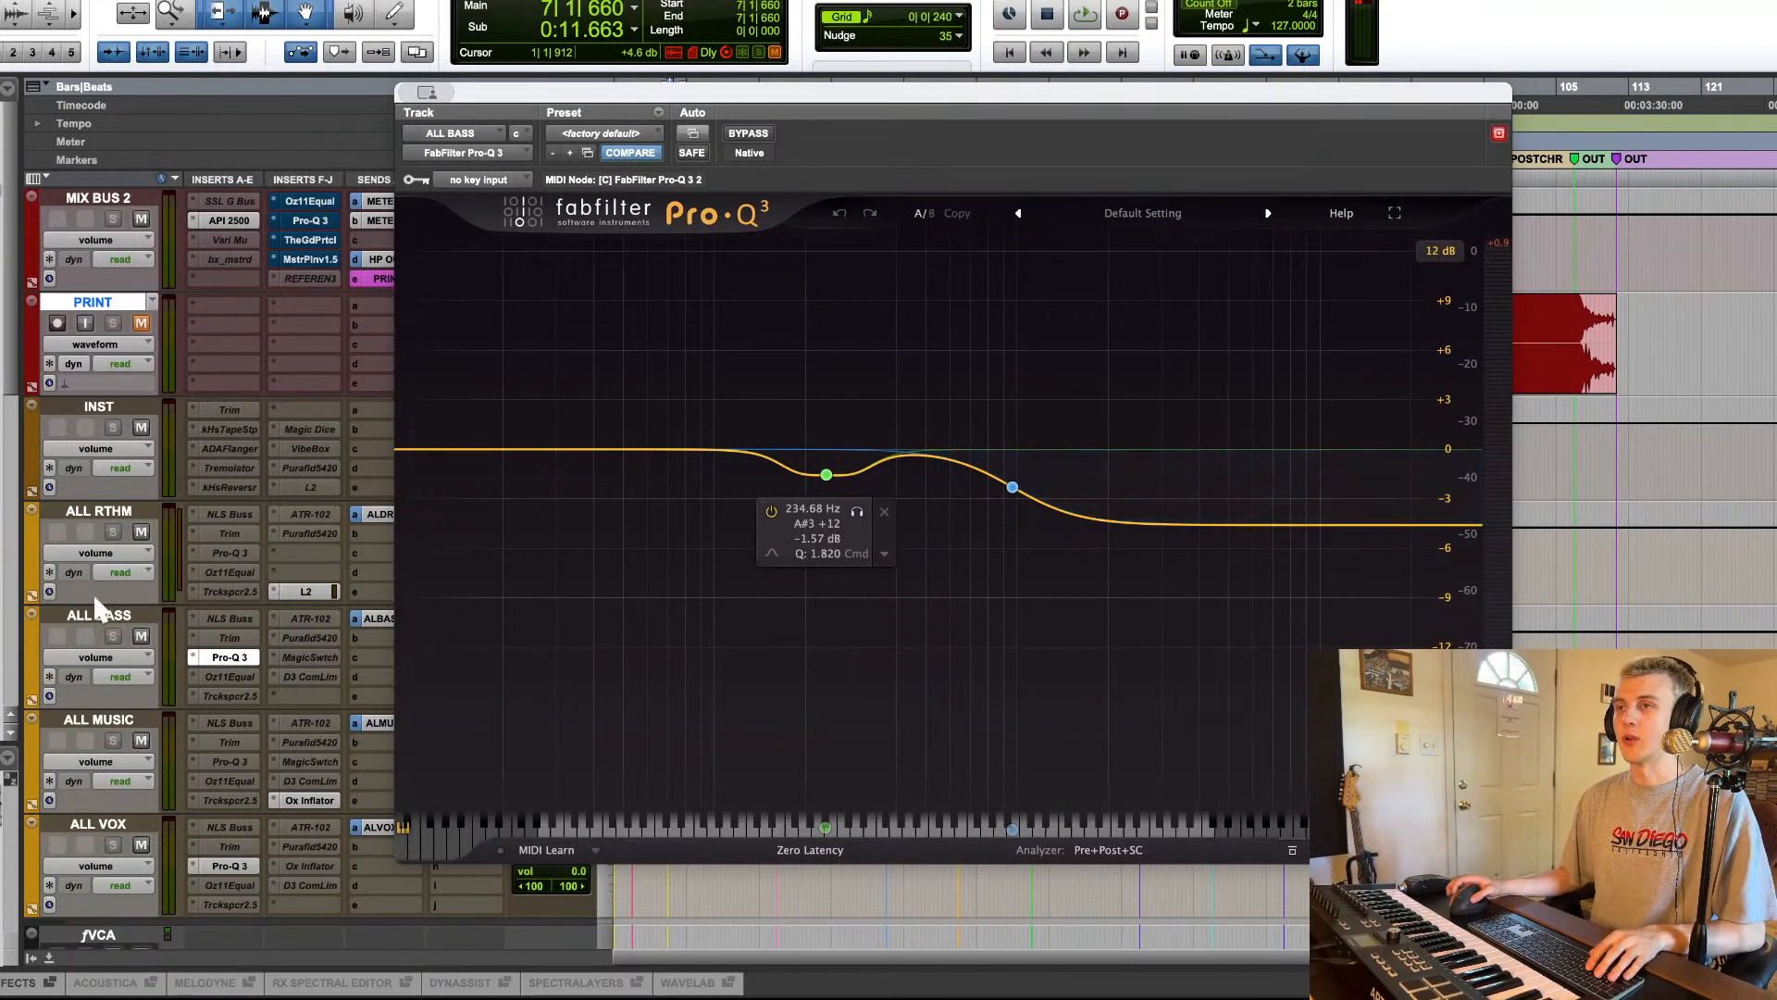
left_click(218, 658)
left_click(326, 592)
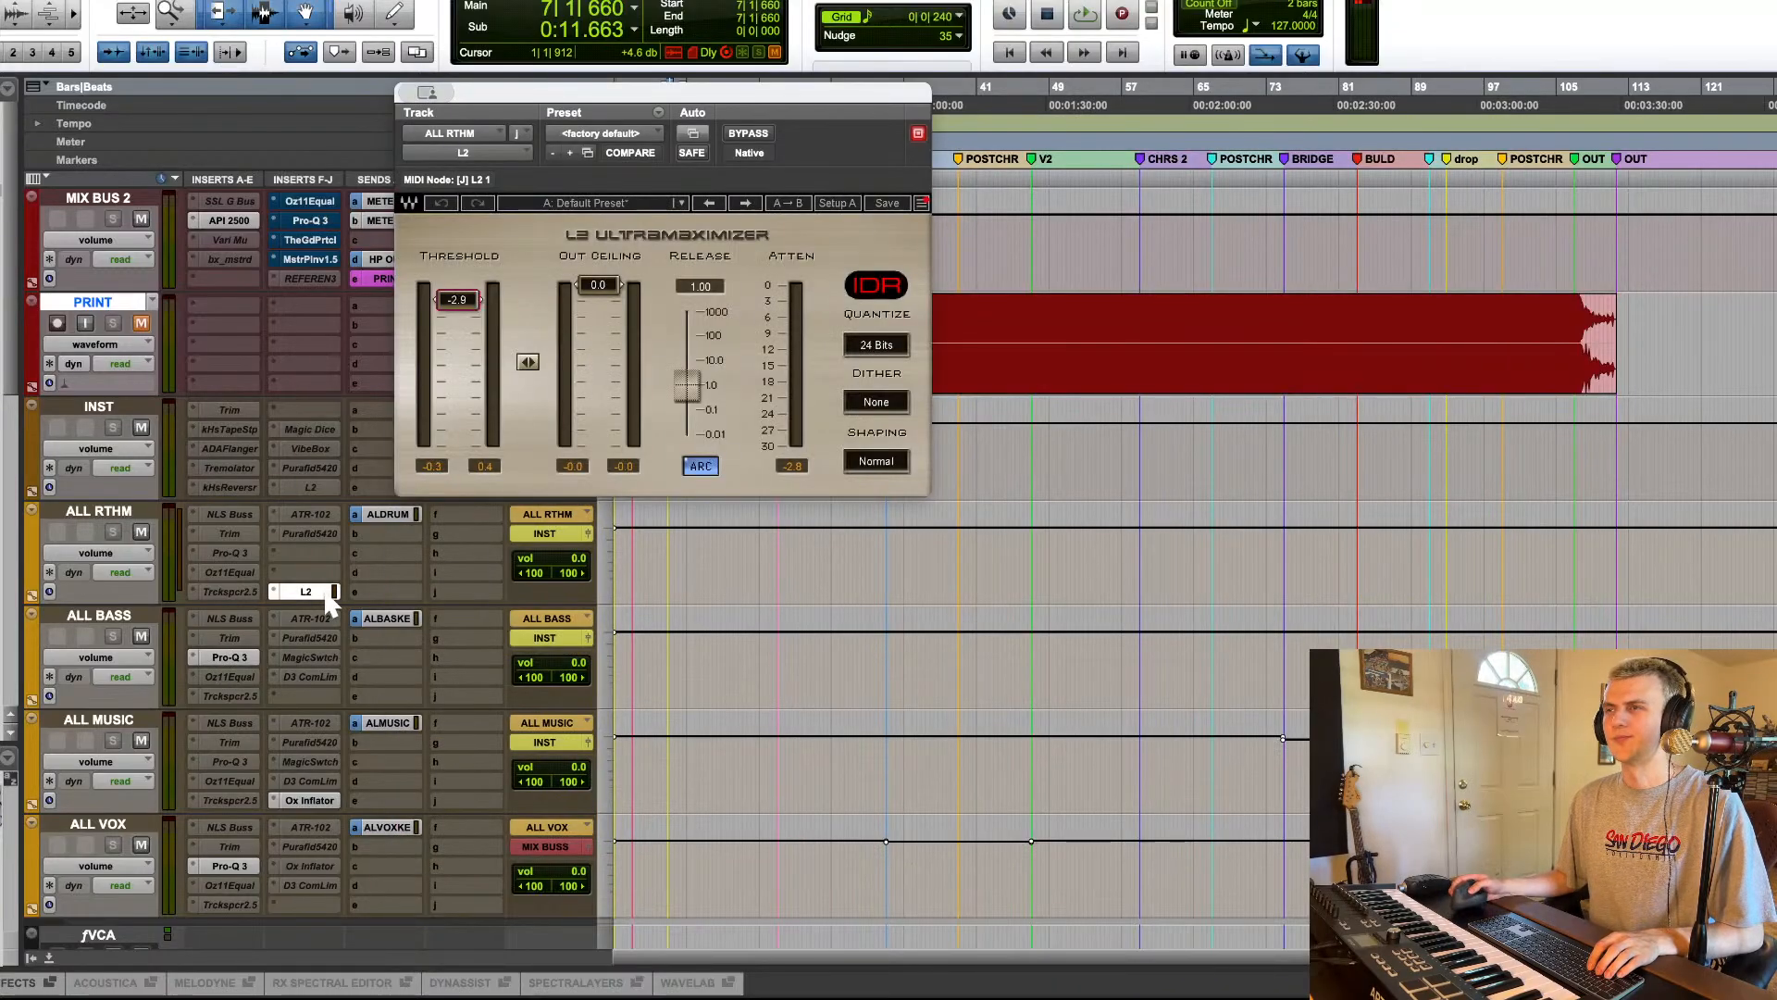
left_click(306, 592)
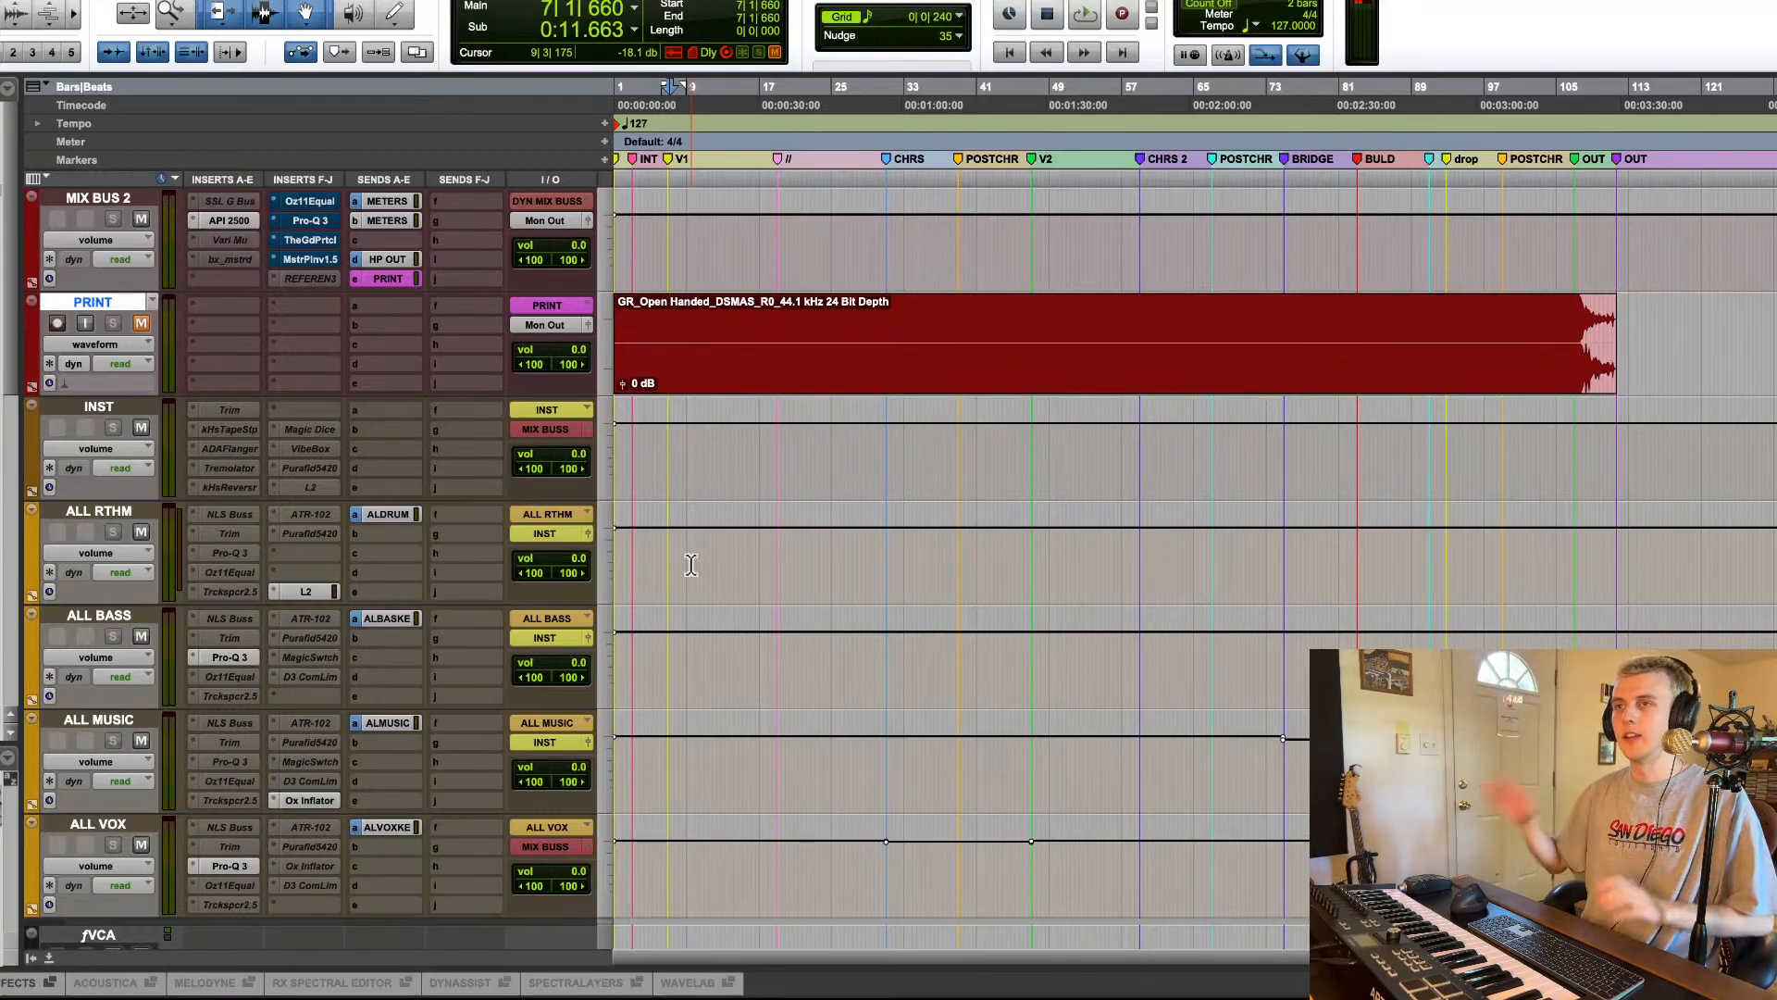
Step: Open the Ozone 11 Equalizer on MIX BUS 2, take it out of bypass while playing from bar 7, and stop playback
scroll(282, 398, "up", 3)
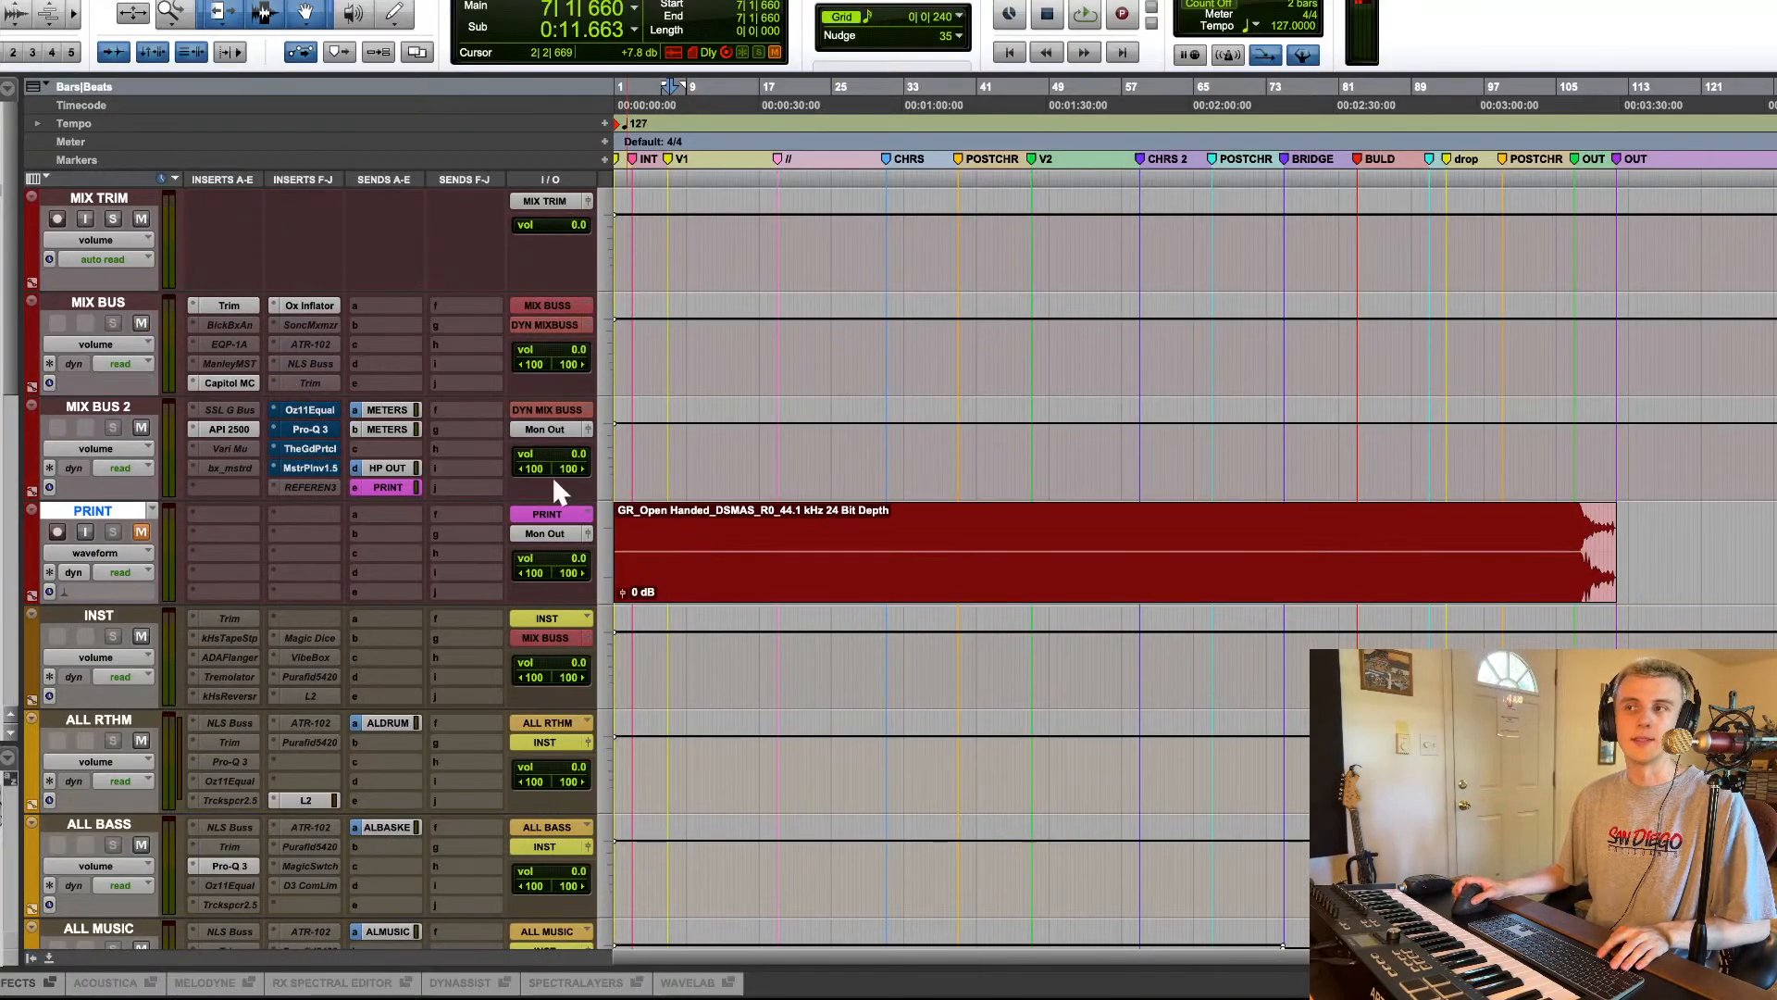
key("space")
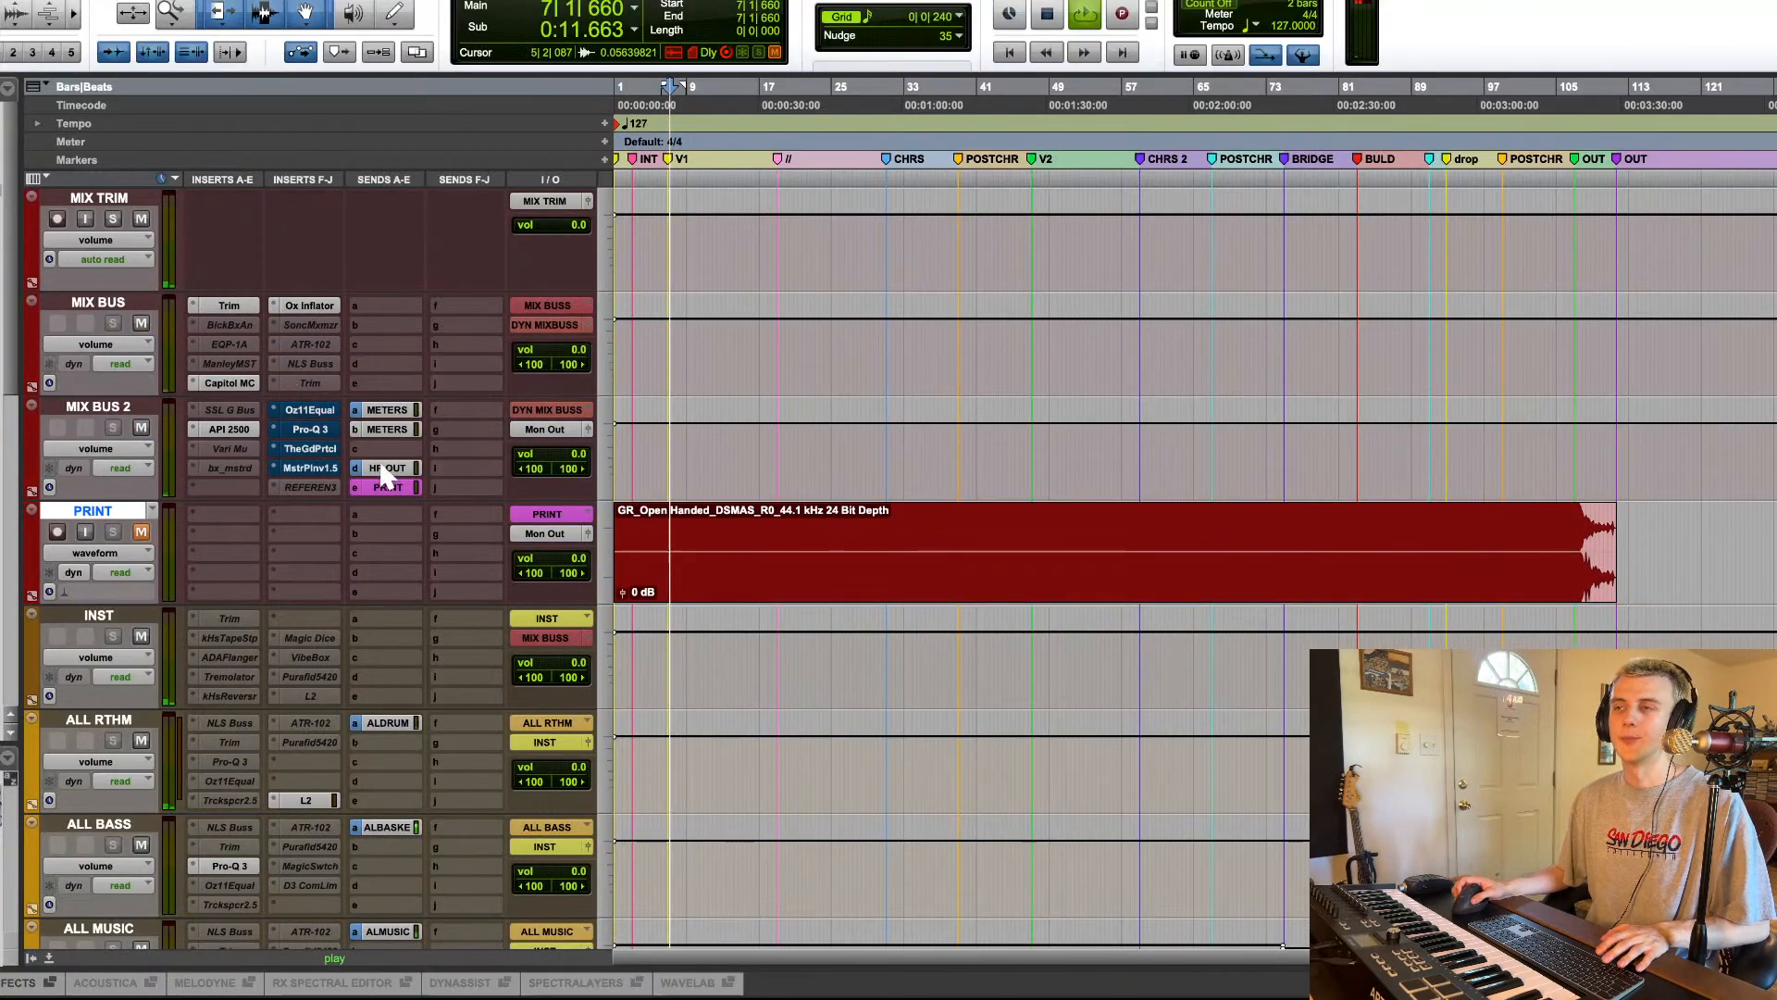
key("space")
left_click(309, 410, "super")
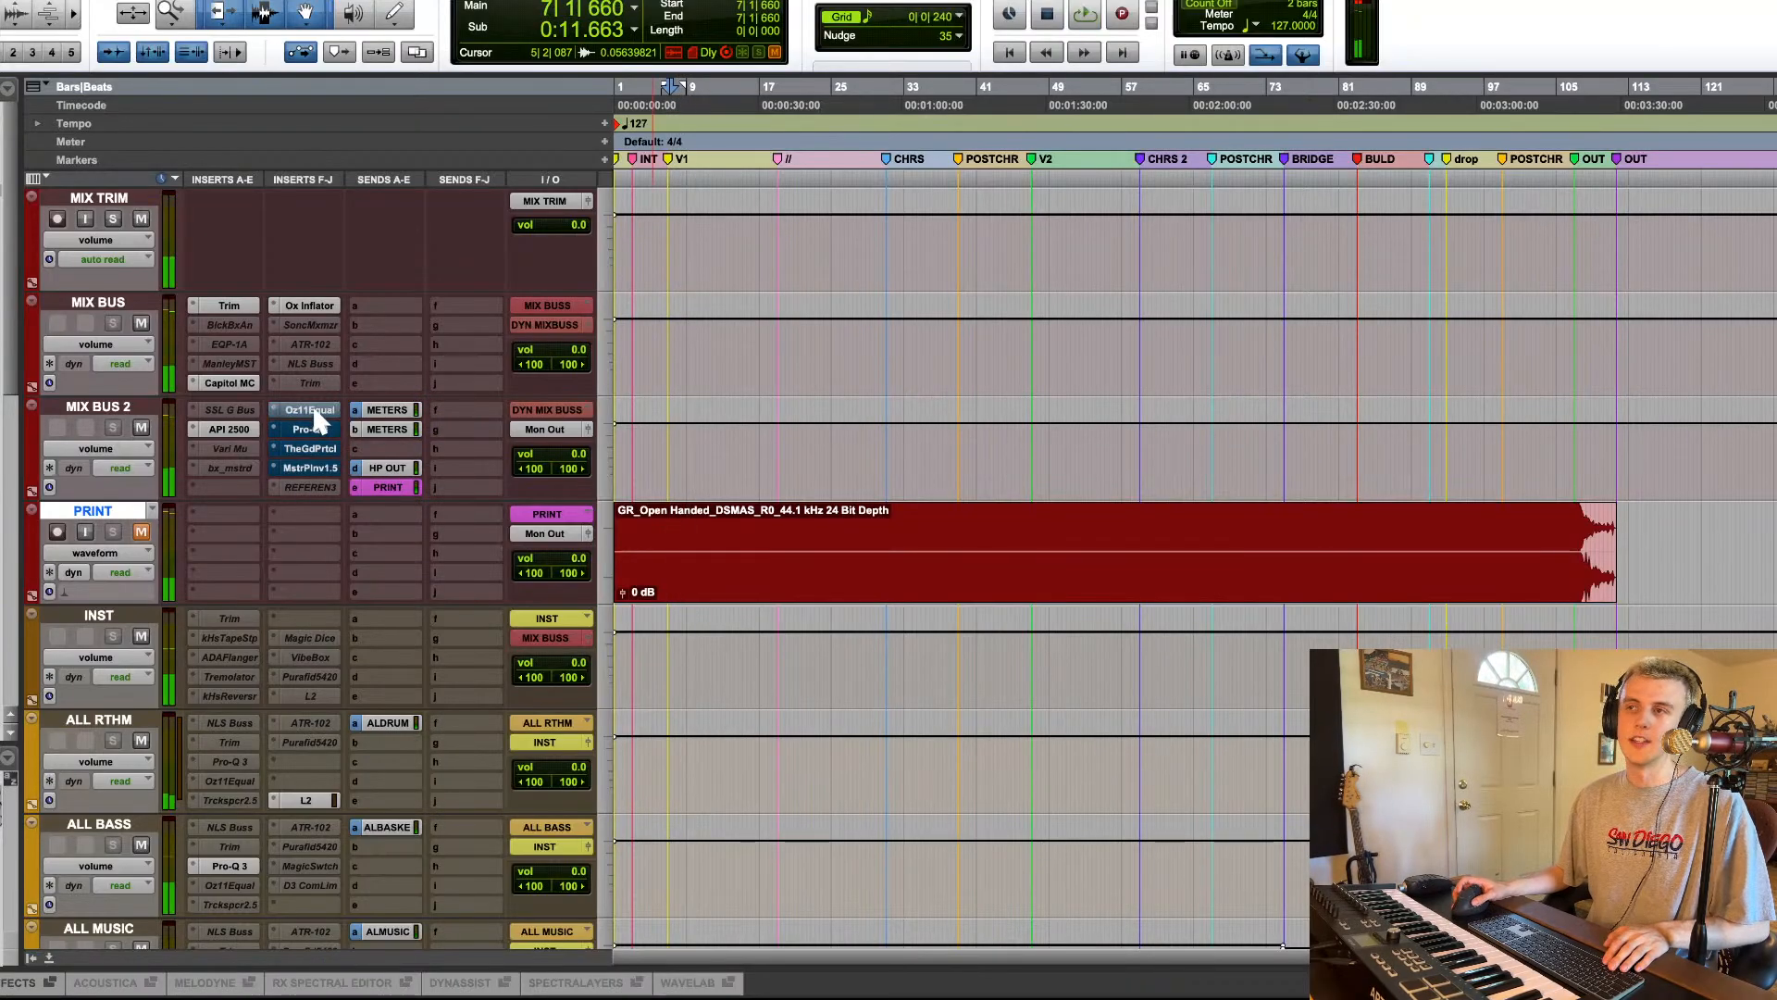
left_click(309, 410)
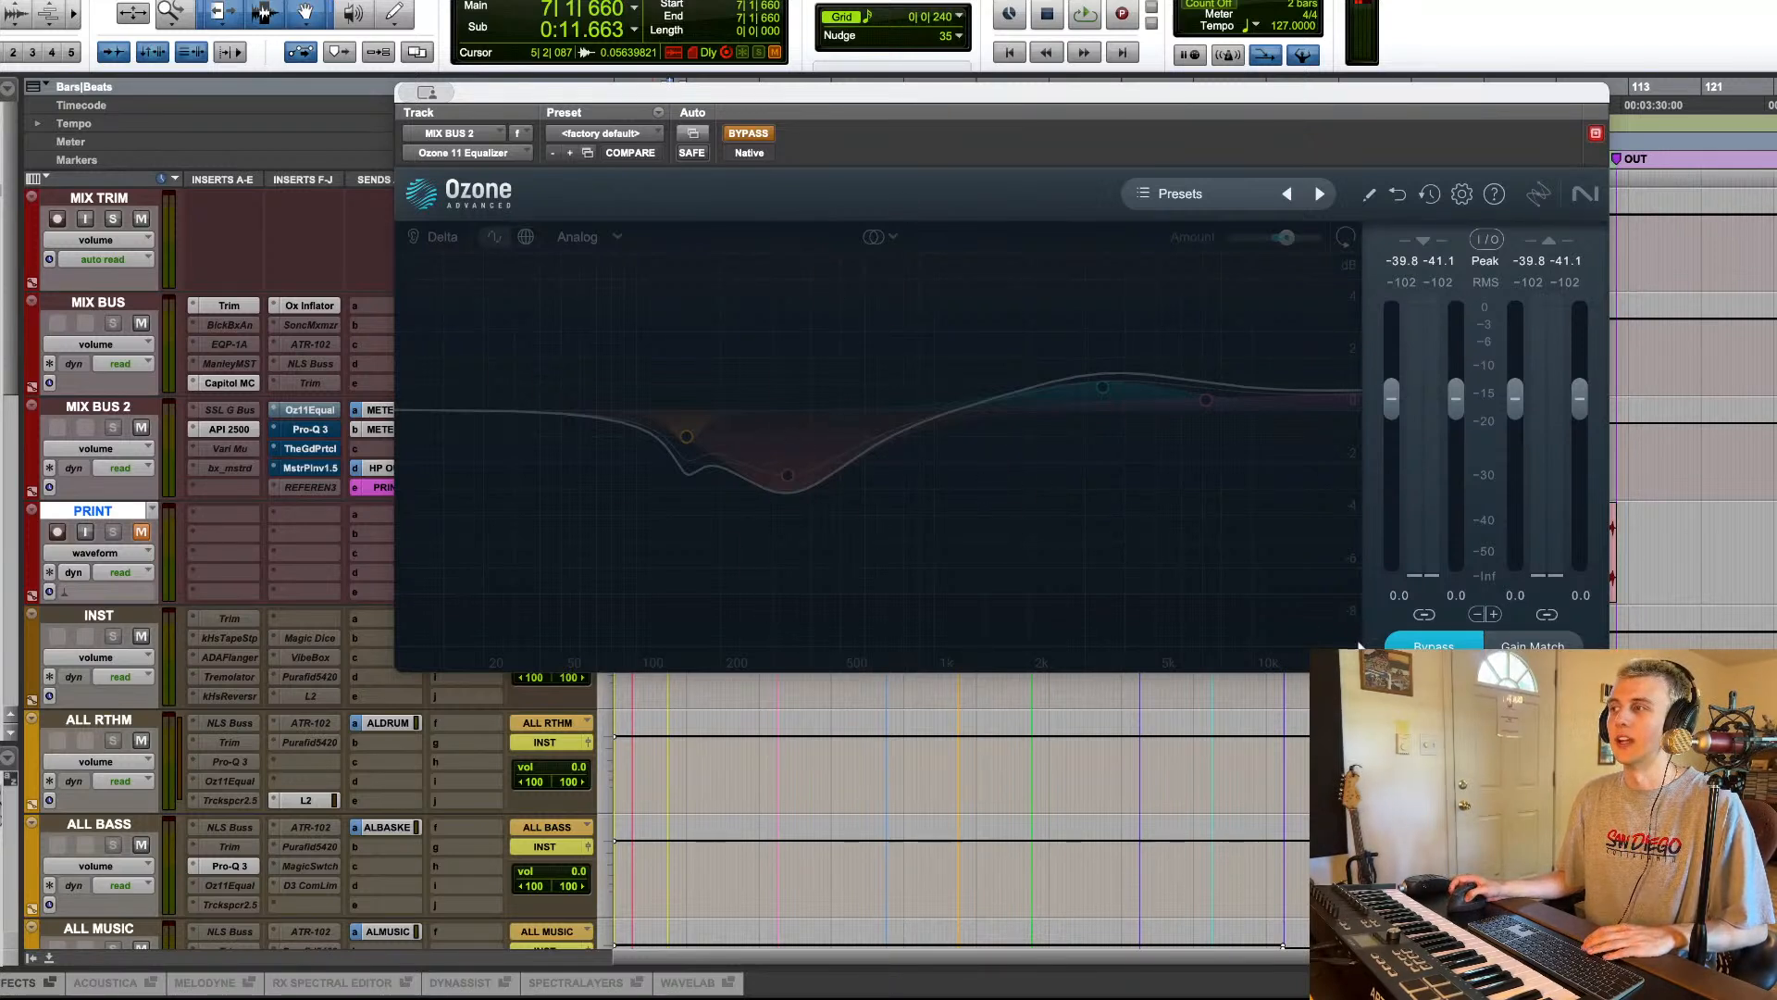
key("space")
left_click(309, 410, "super")
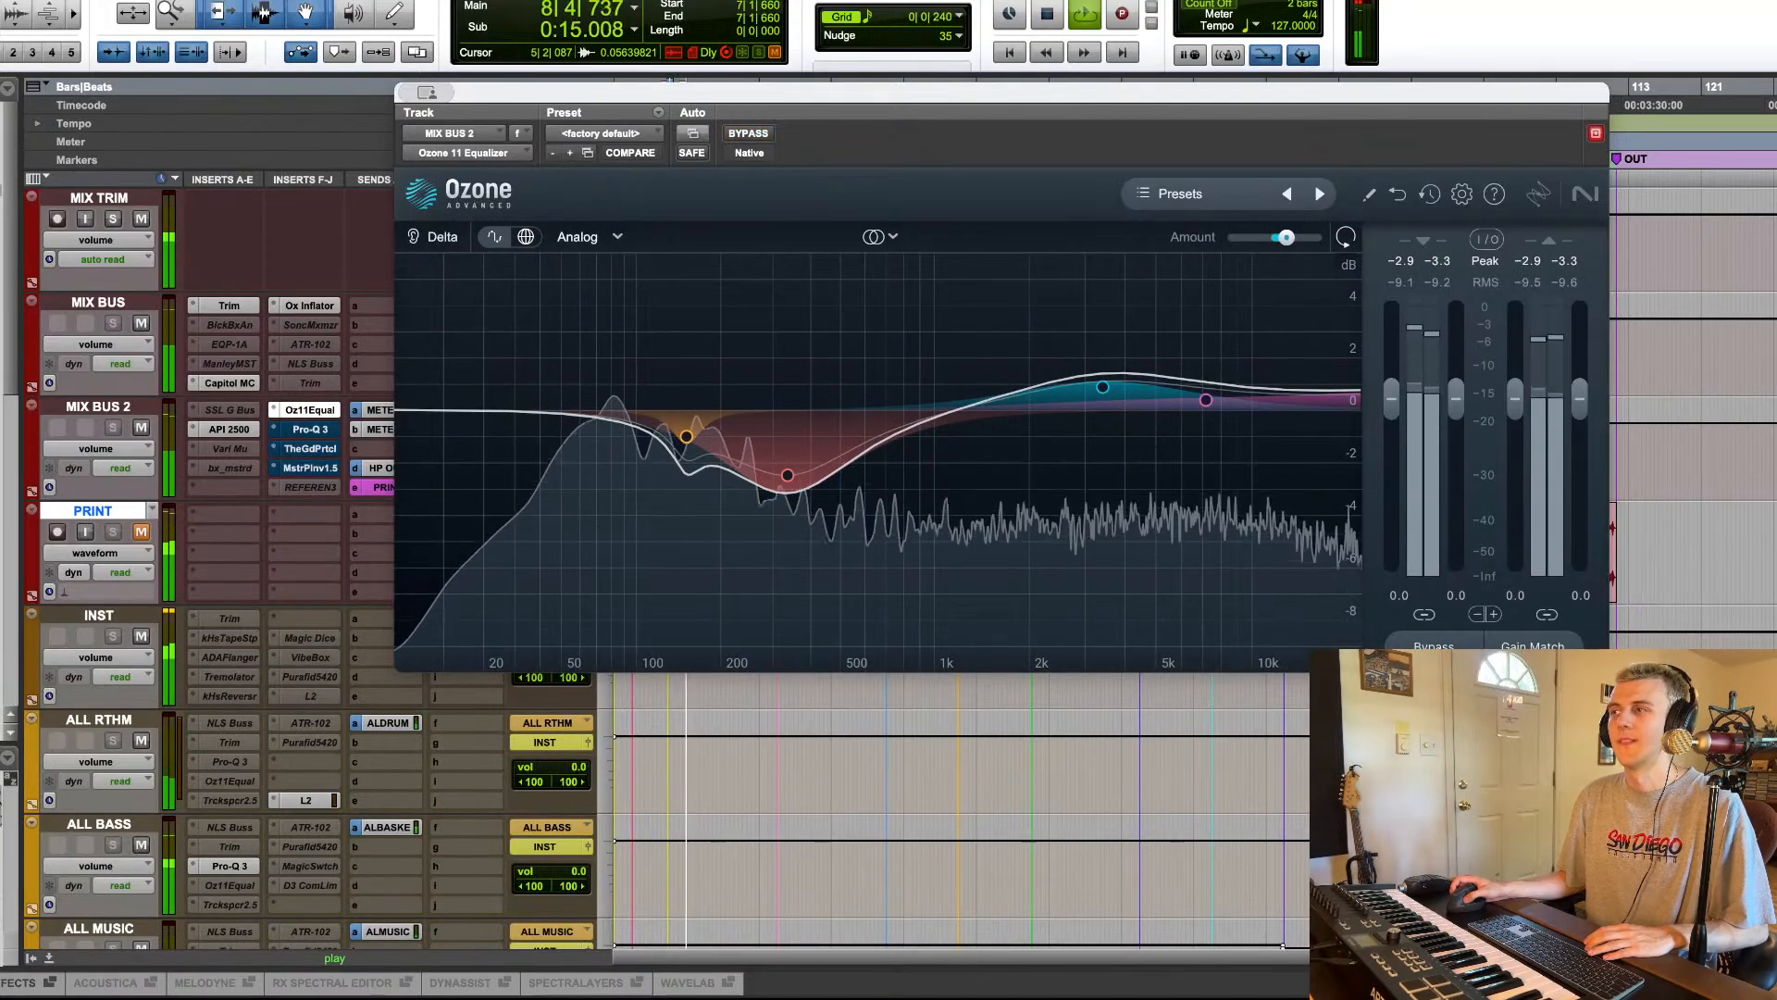
key("space")
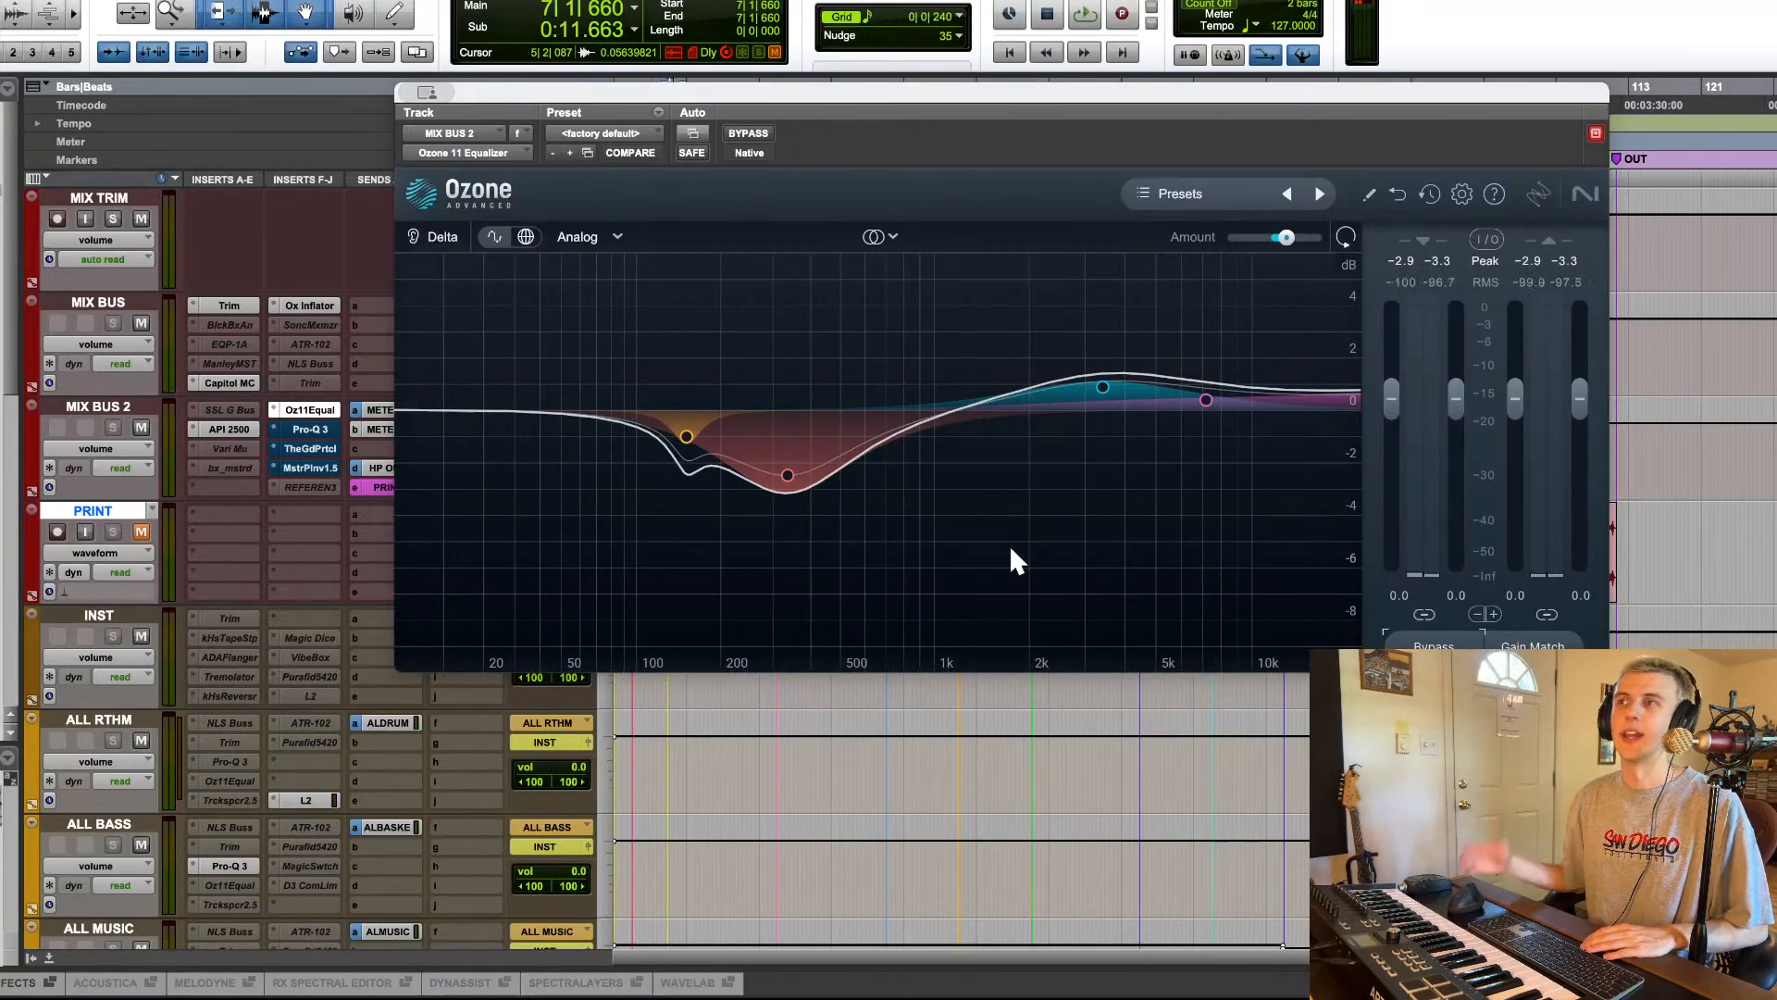
Step: Check the Ozone 11 Equalizer's Analog/Digital options, compare it bypassed and engaged during playback from bar 7, and close its window
left_click(592, 236)
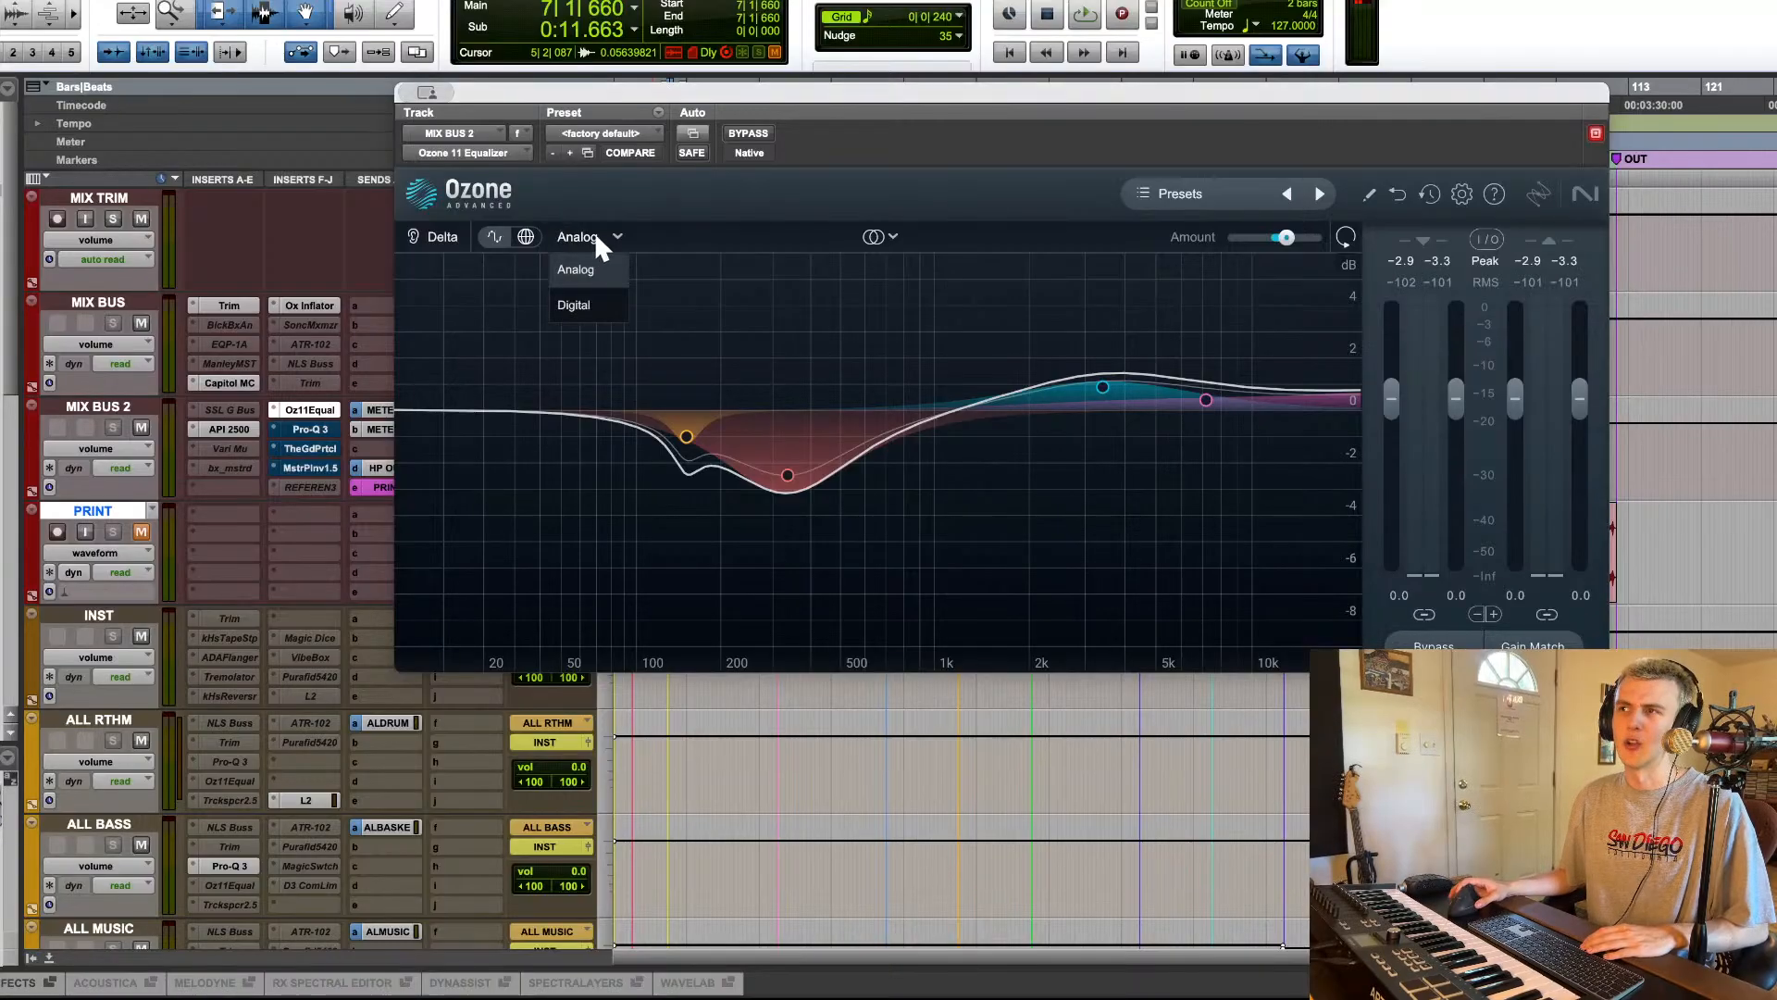
left_click(644, 236)
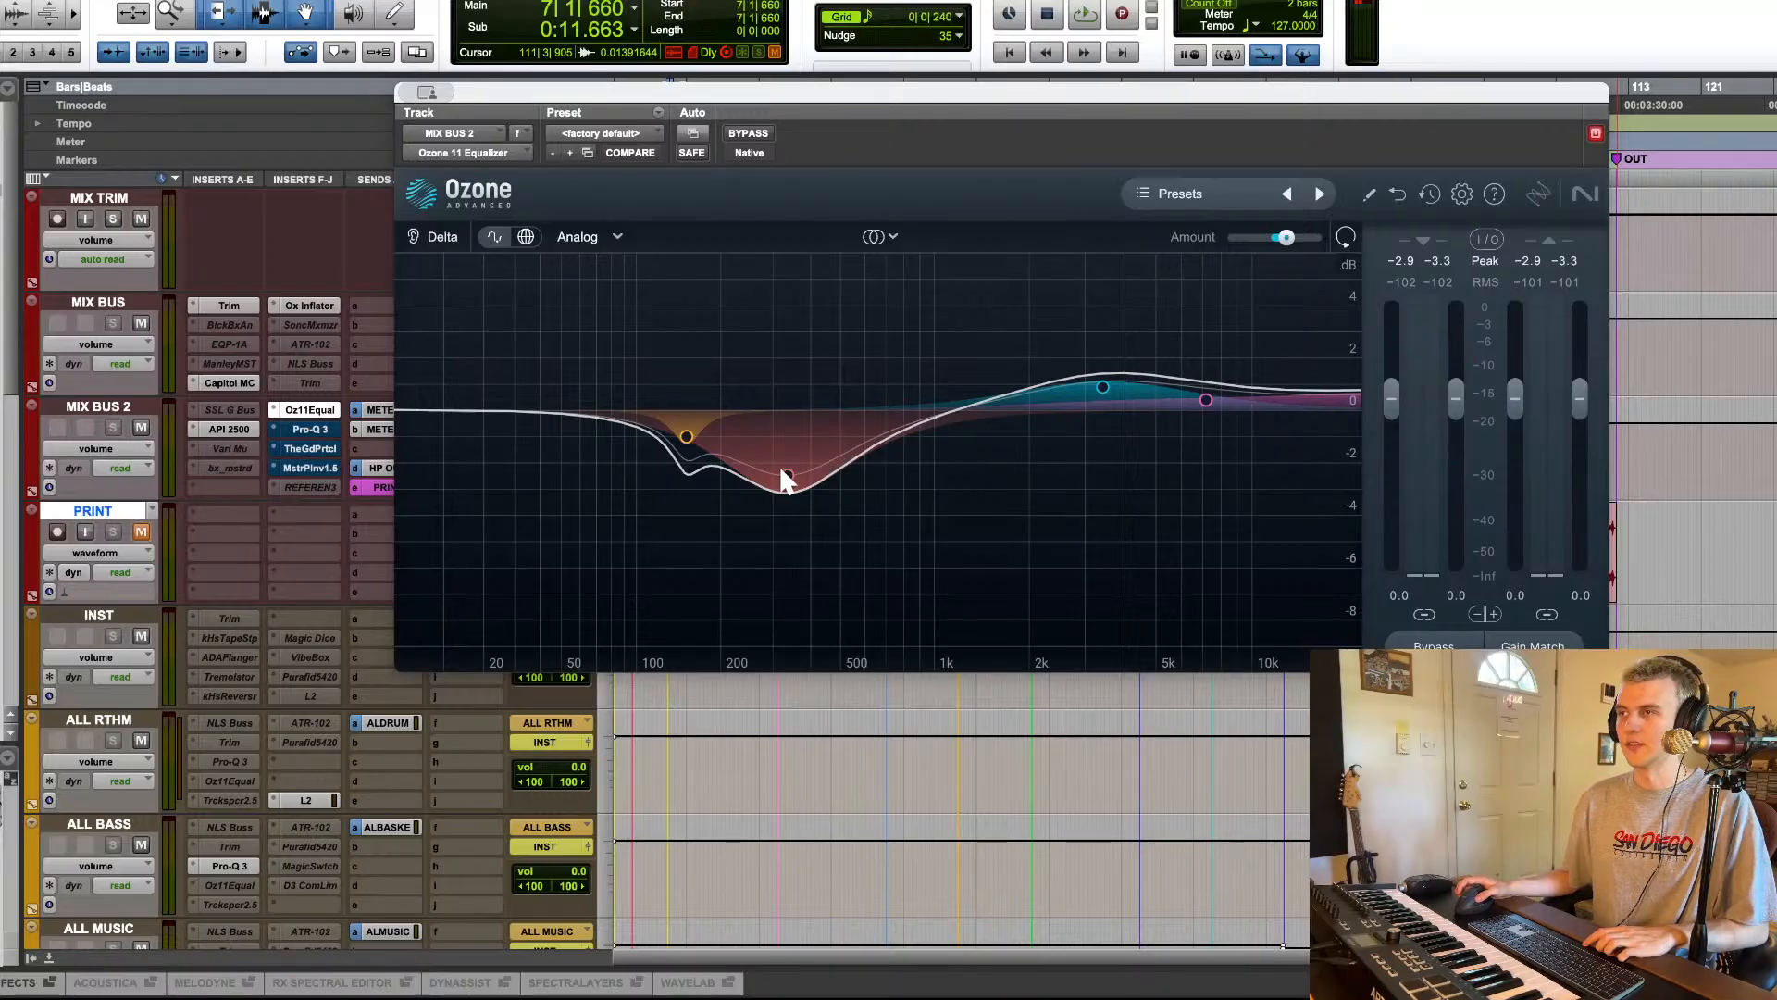
key("space")
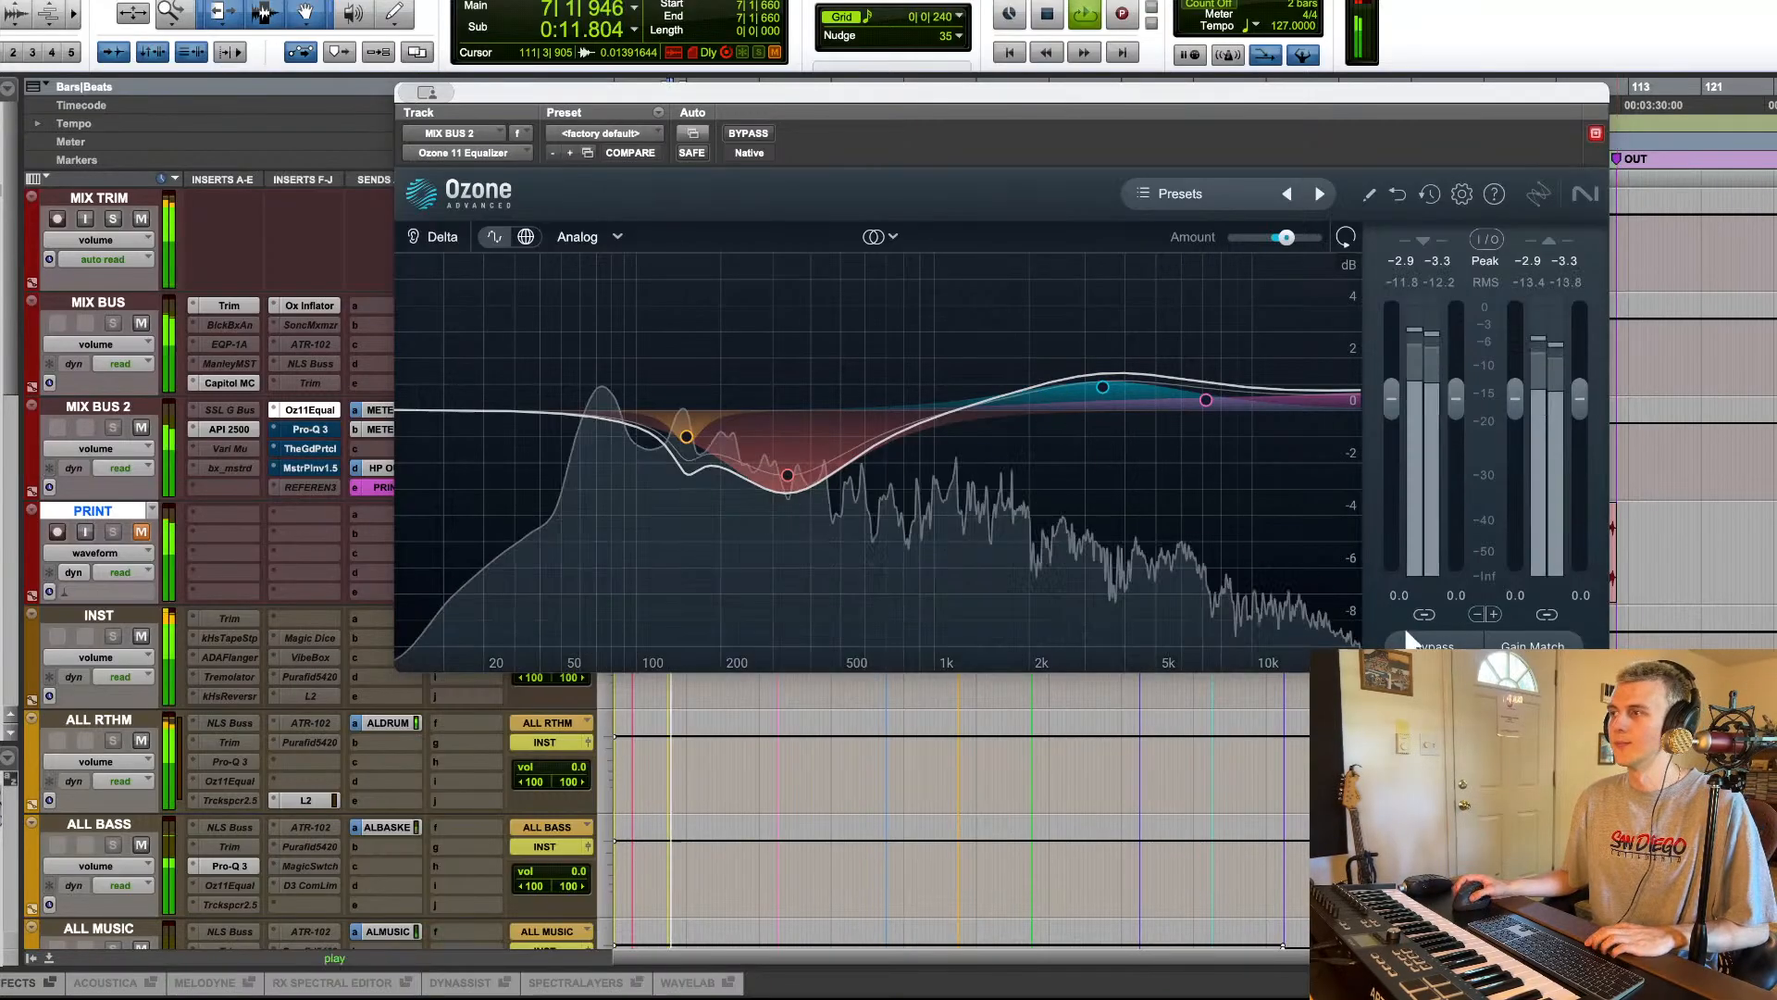
left_click(1433, 643)
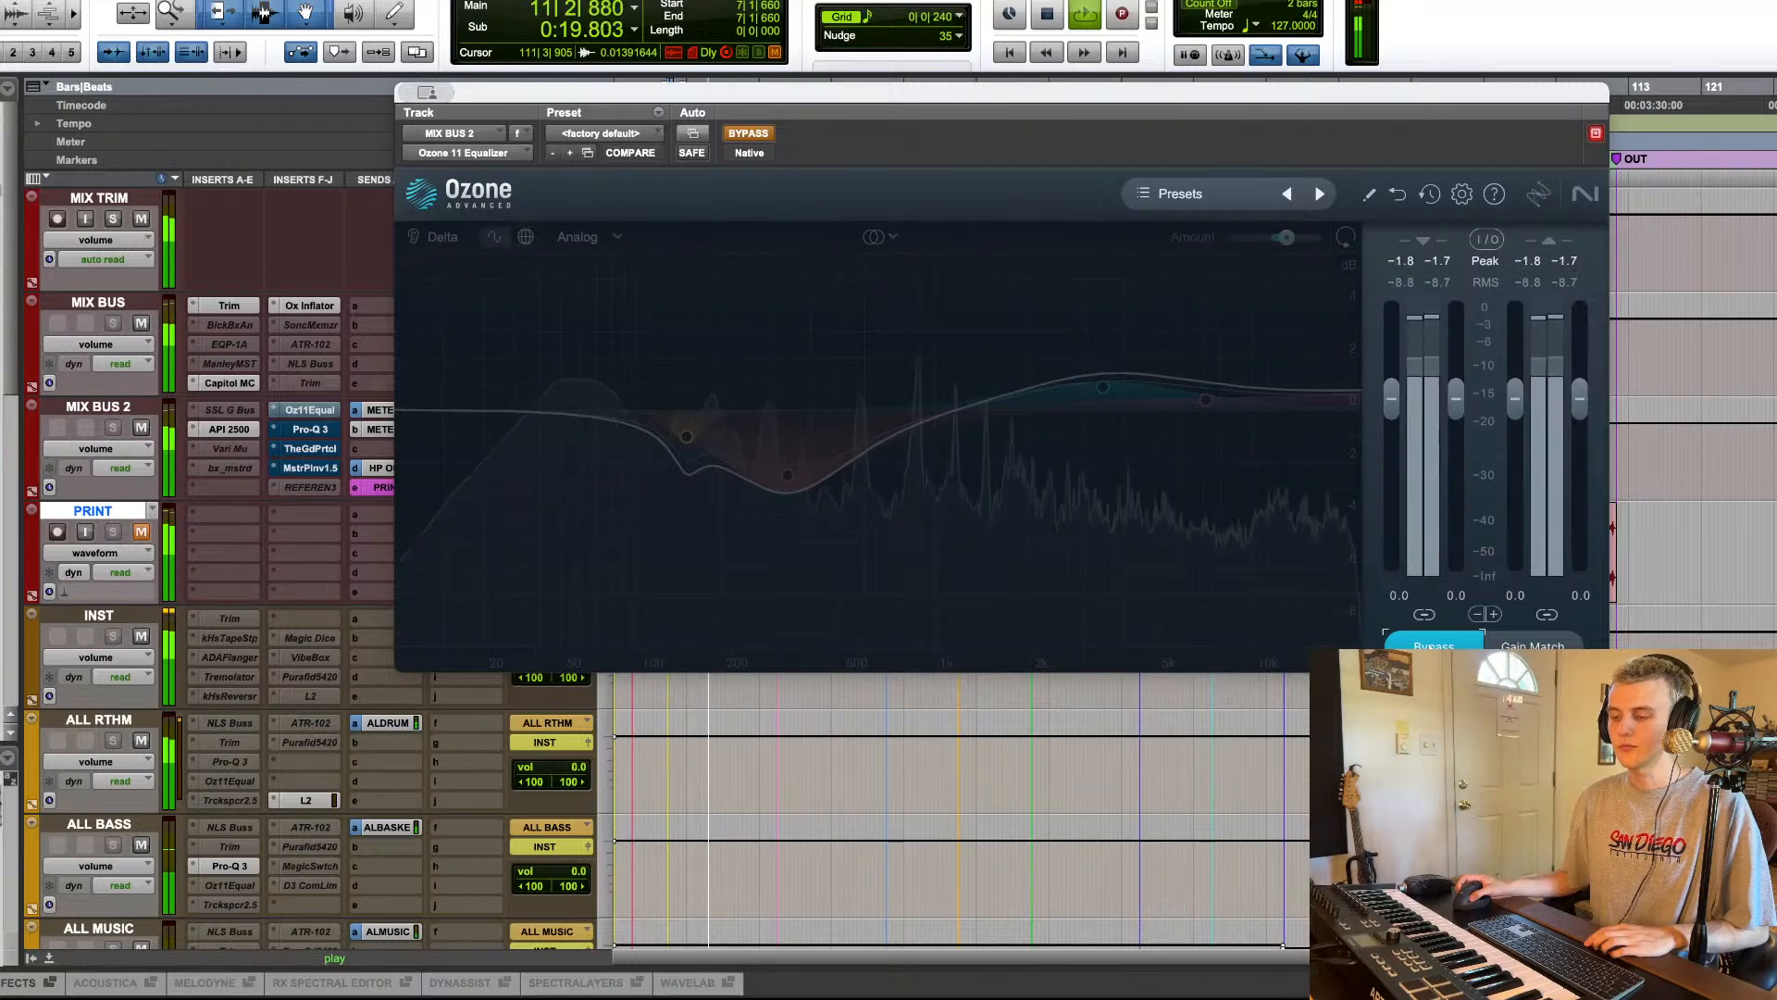
left_click(1434, 645)
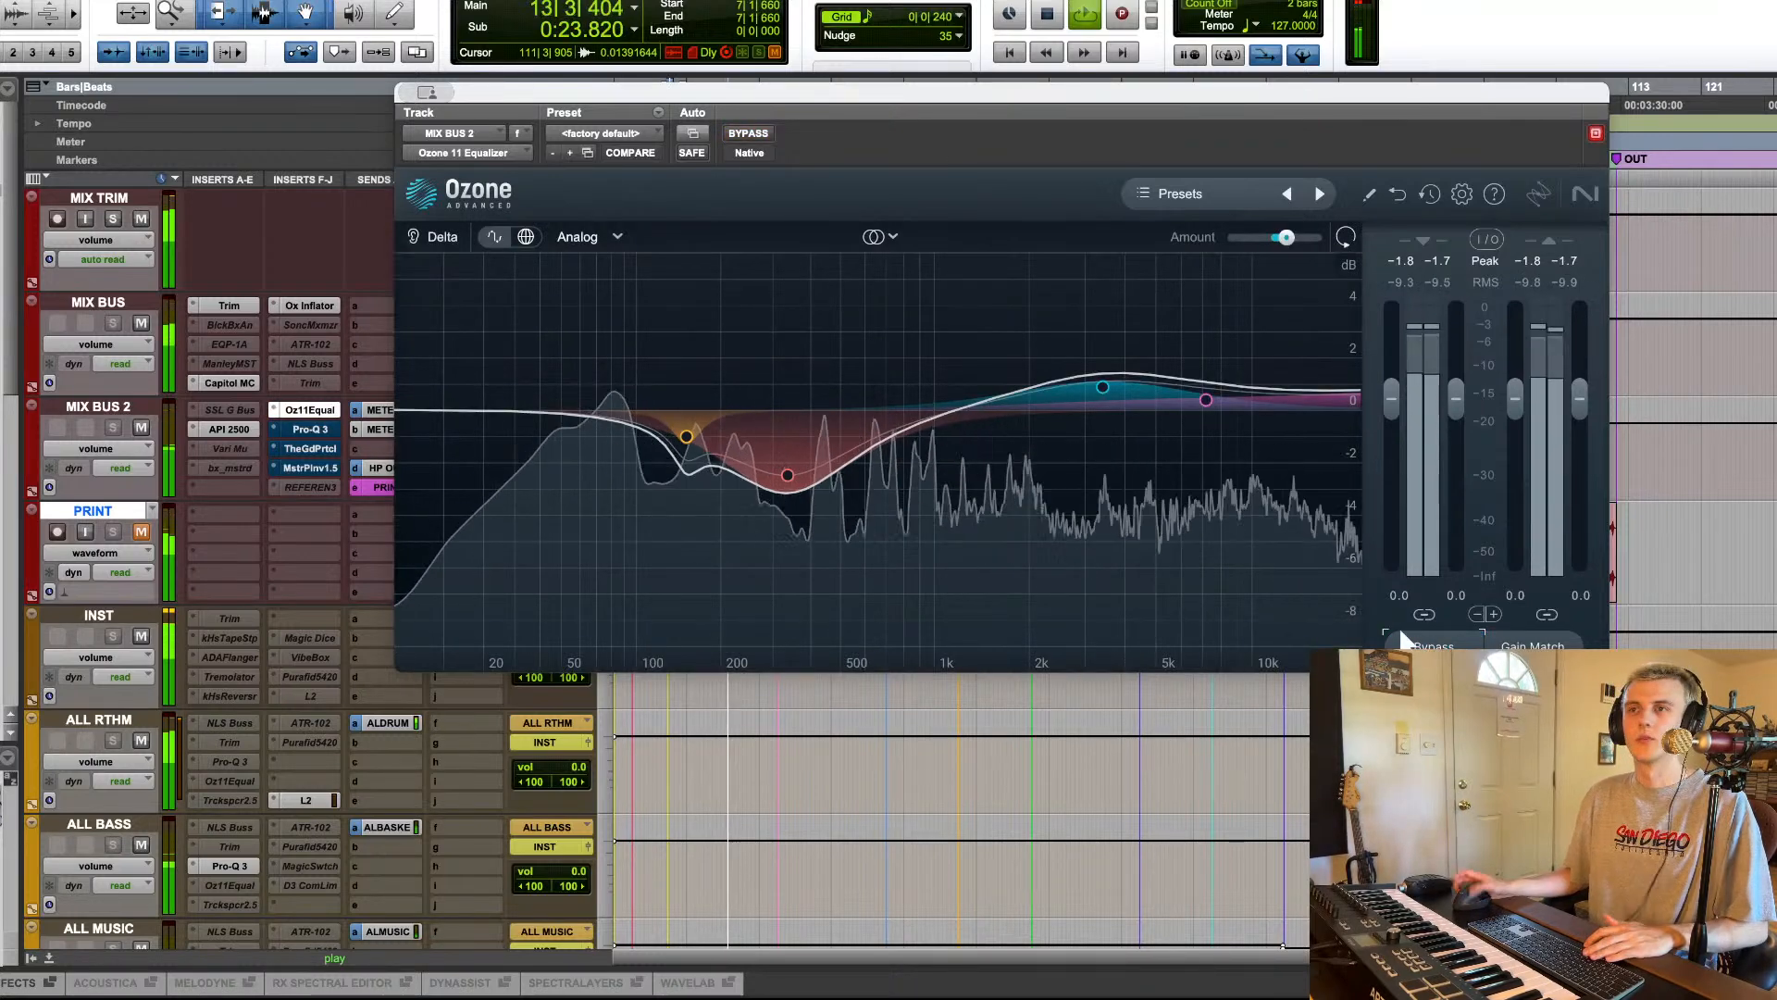
key("space")
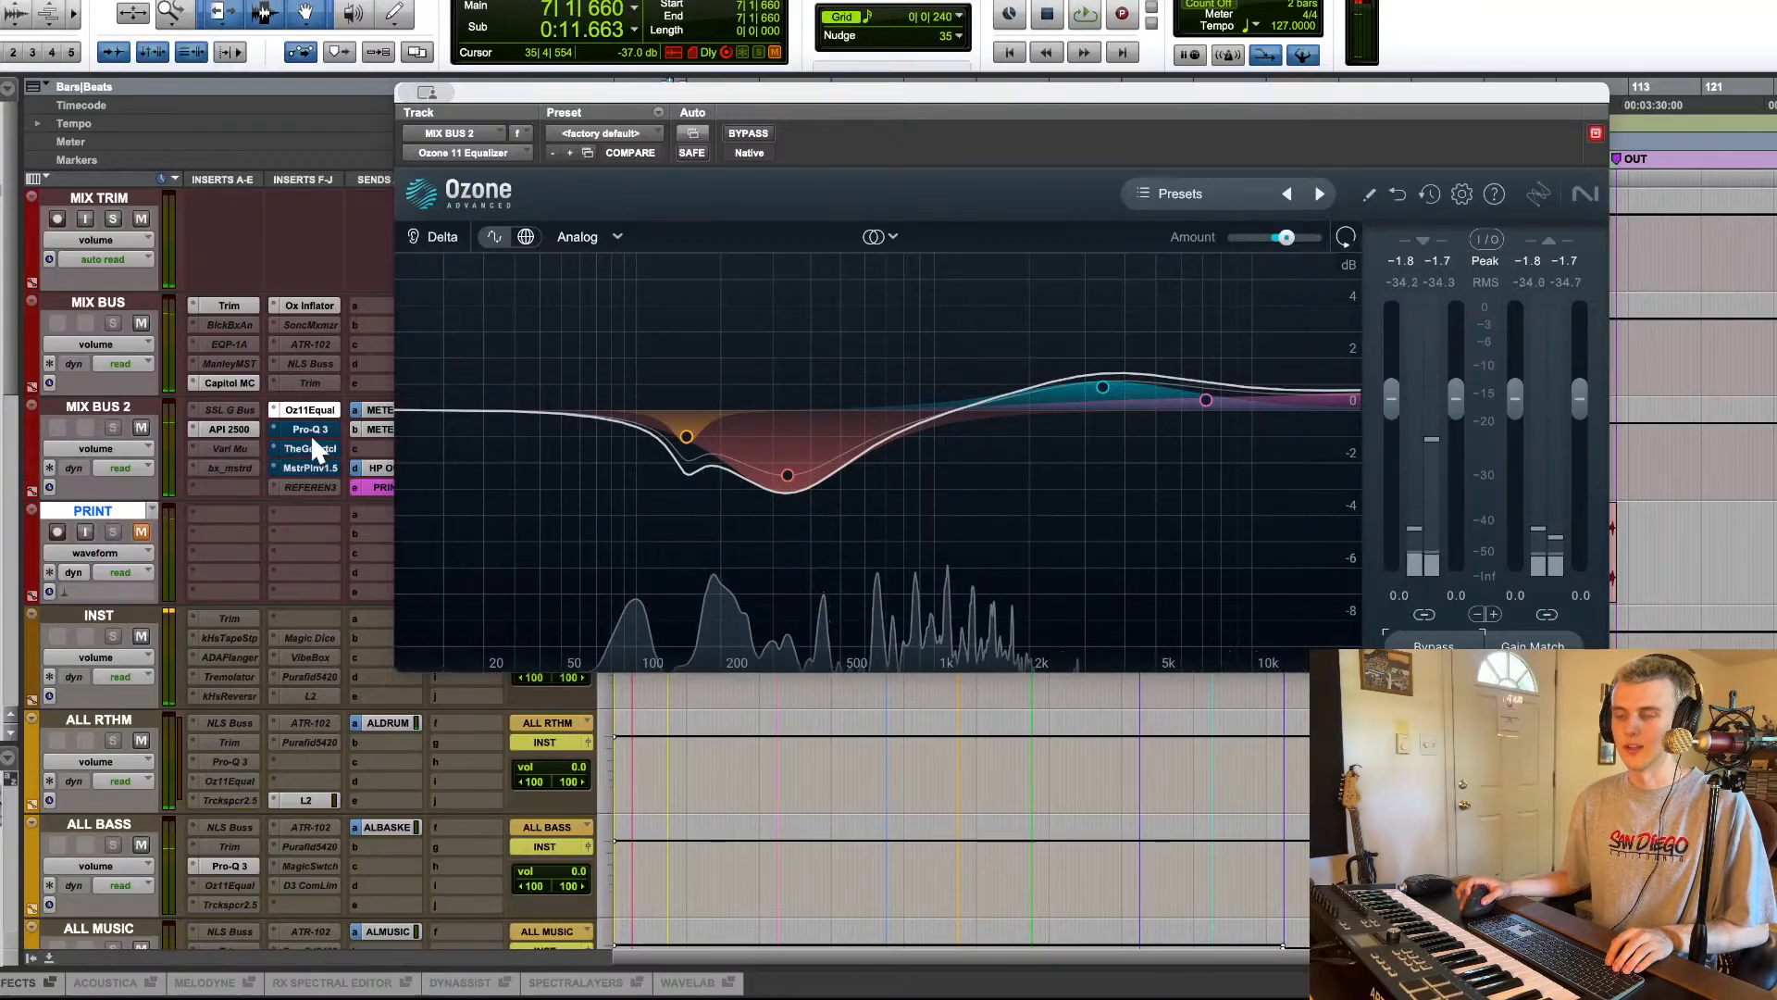
left_click(309, 415)
Step: Inspect Pro-Q 3, The God Particle and Master Plan on MIX BUS 2, taking The God Particle and Master Plan out of bypass
left_click(310, 430)
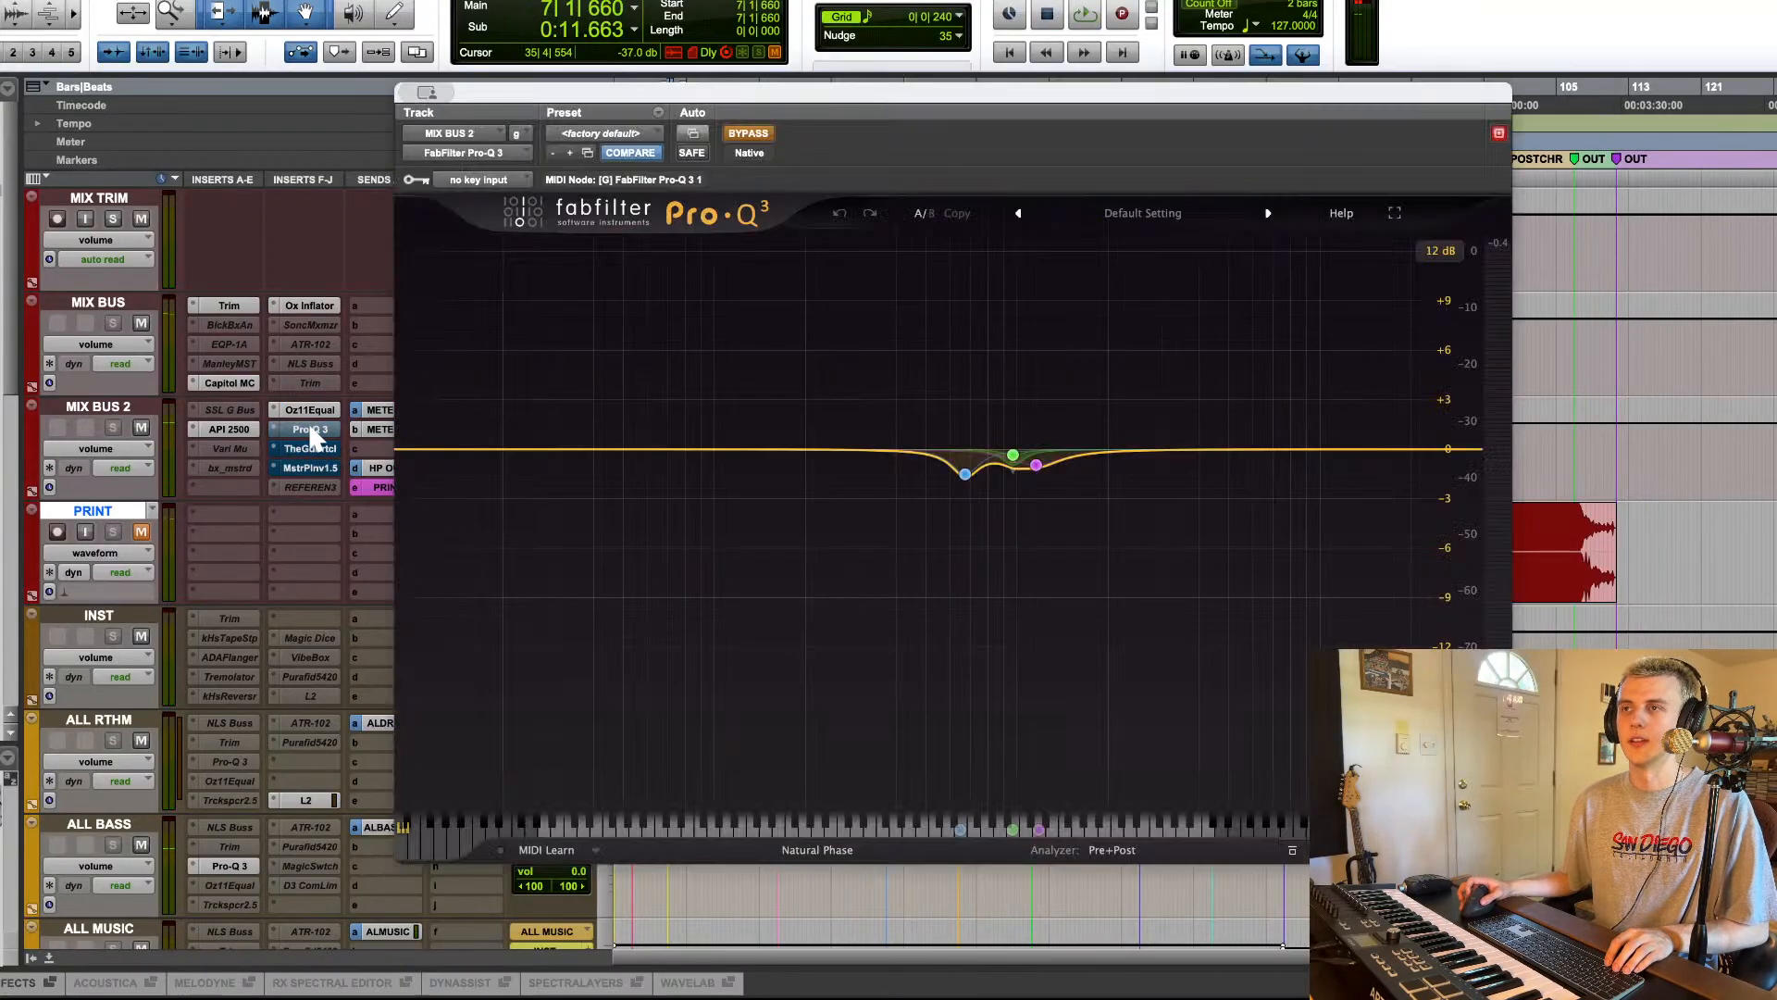
left_click(312, 430)
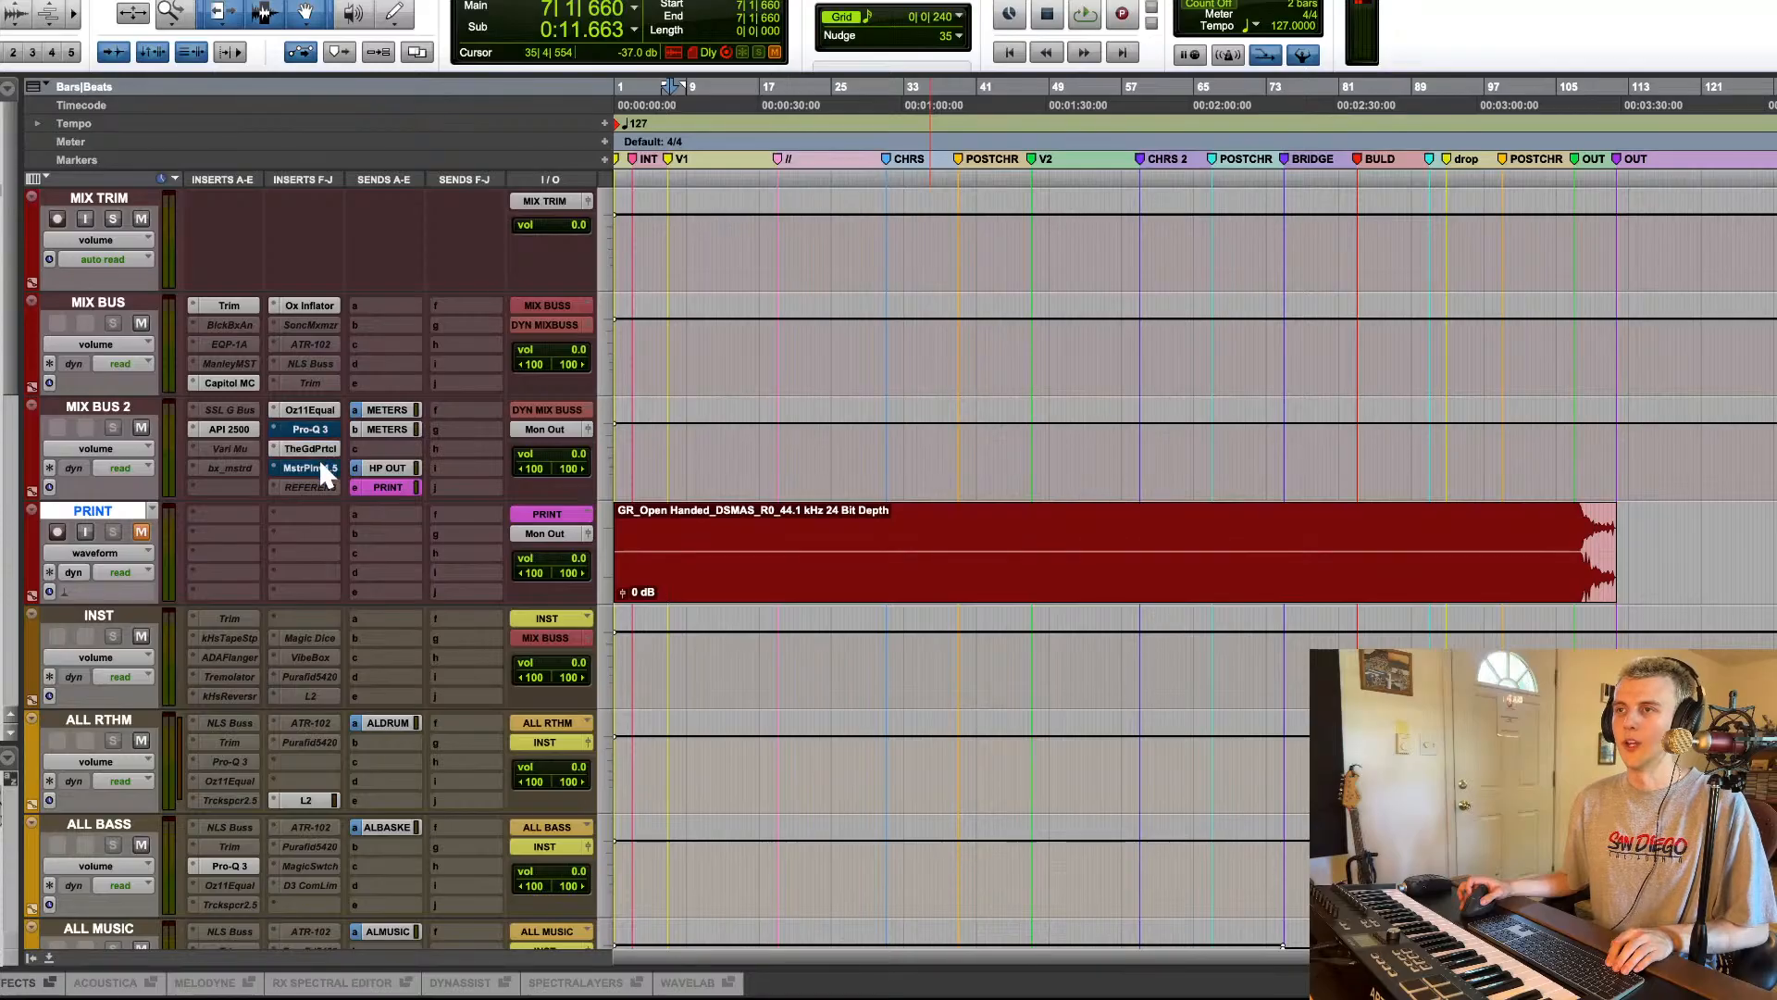
left_click(311, 449)
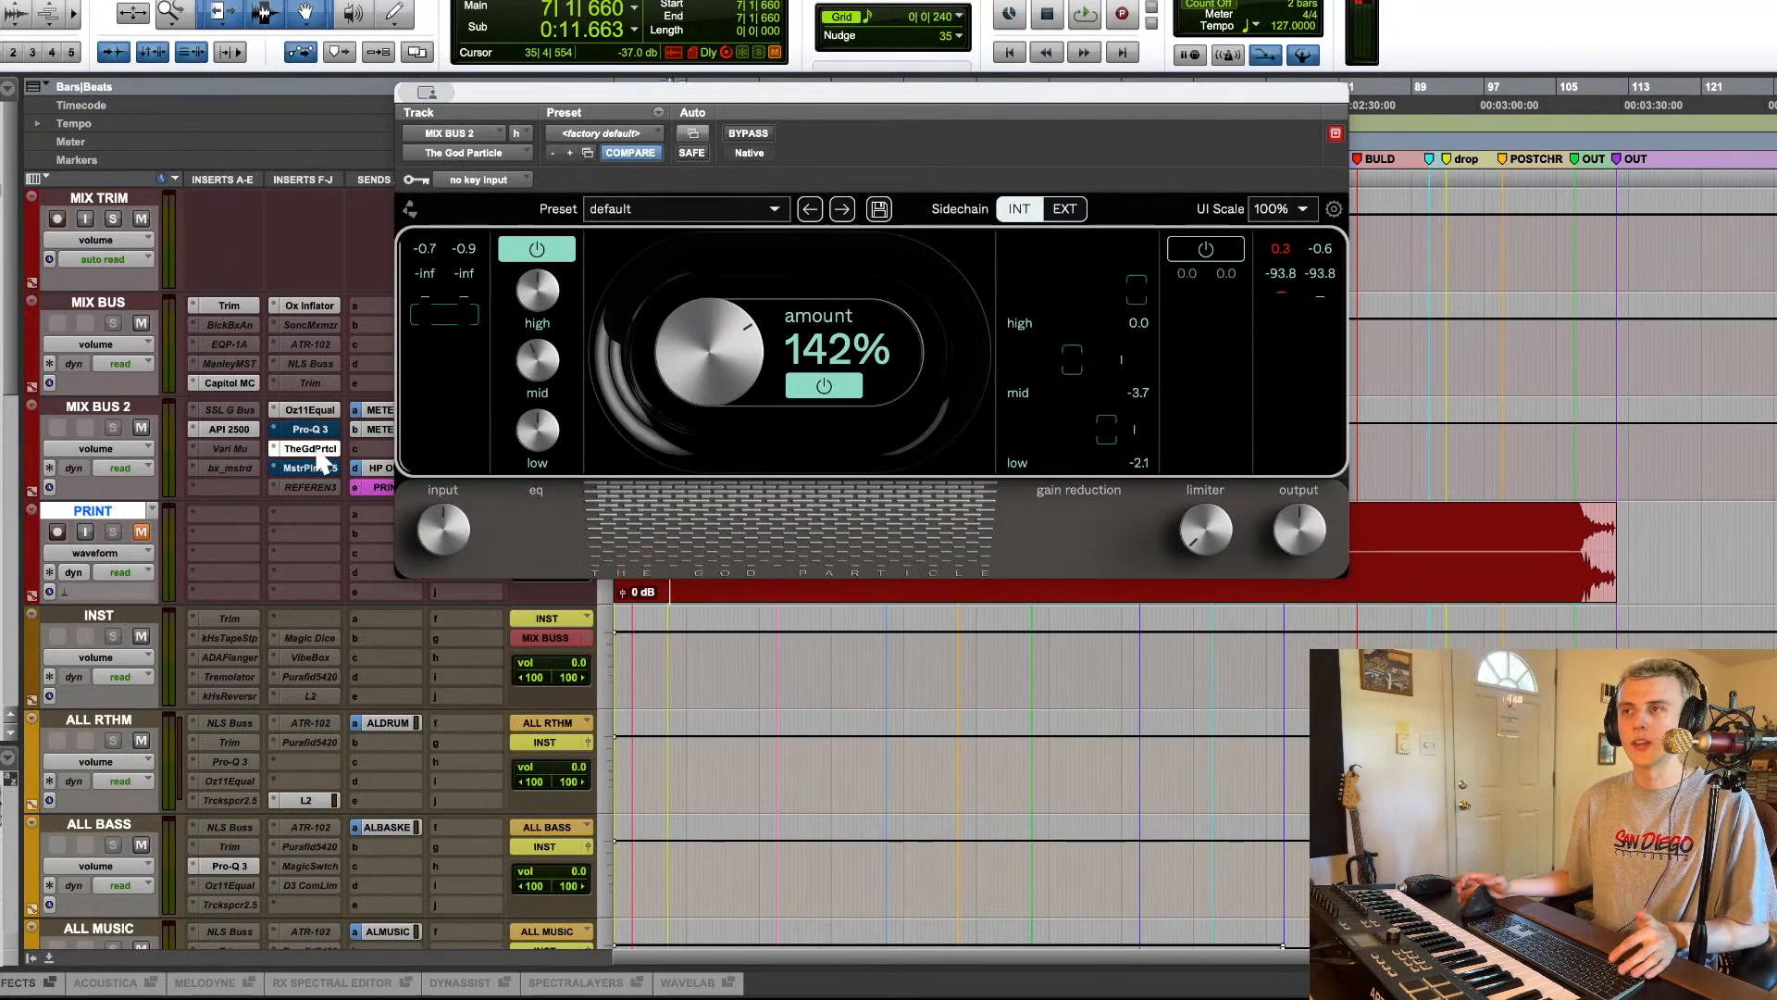
left_click(316, 454)
left_click(311, 467)
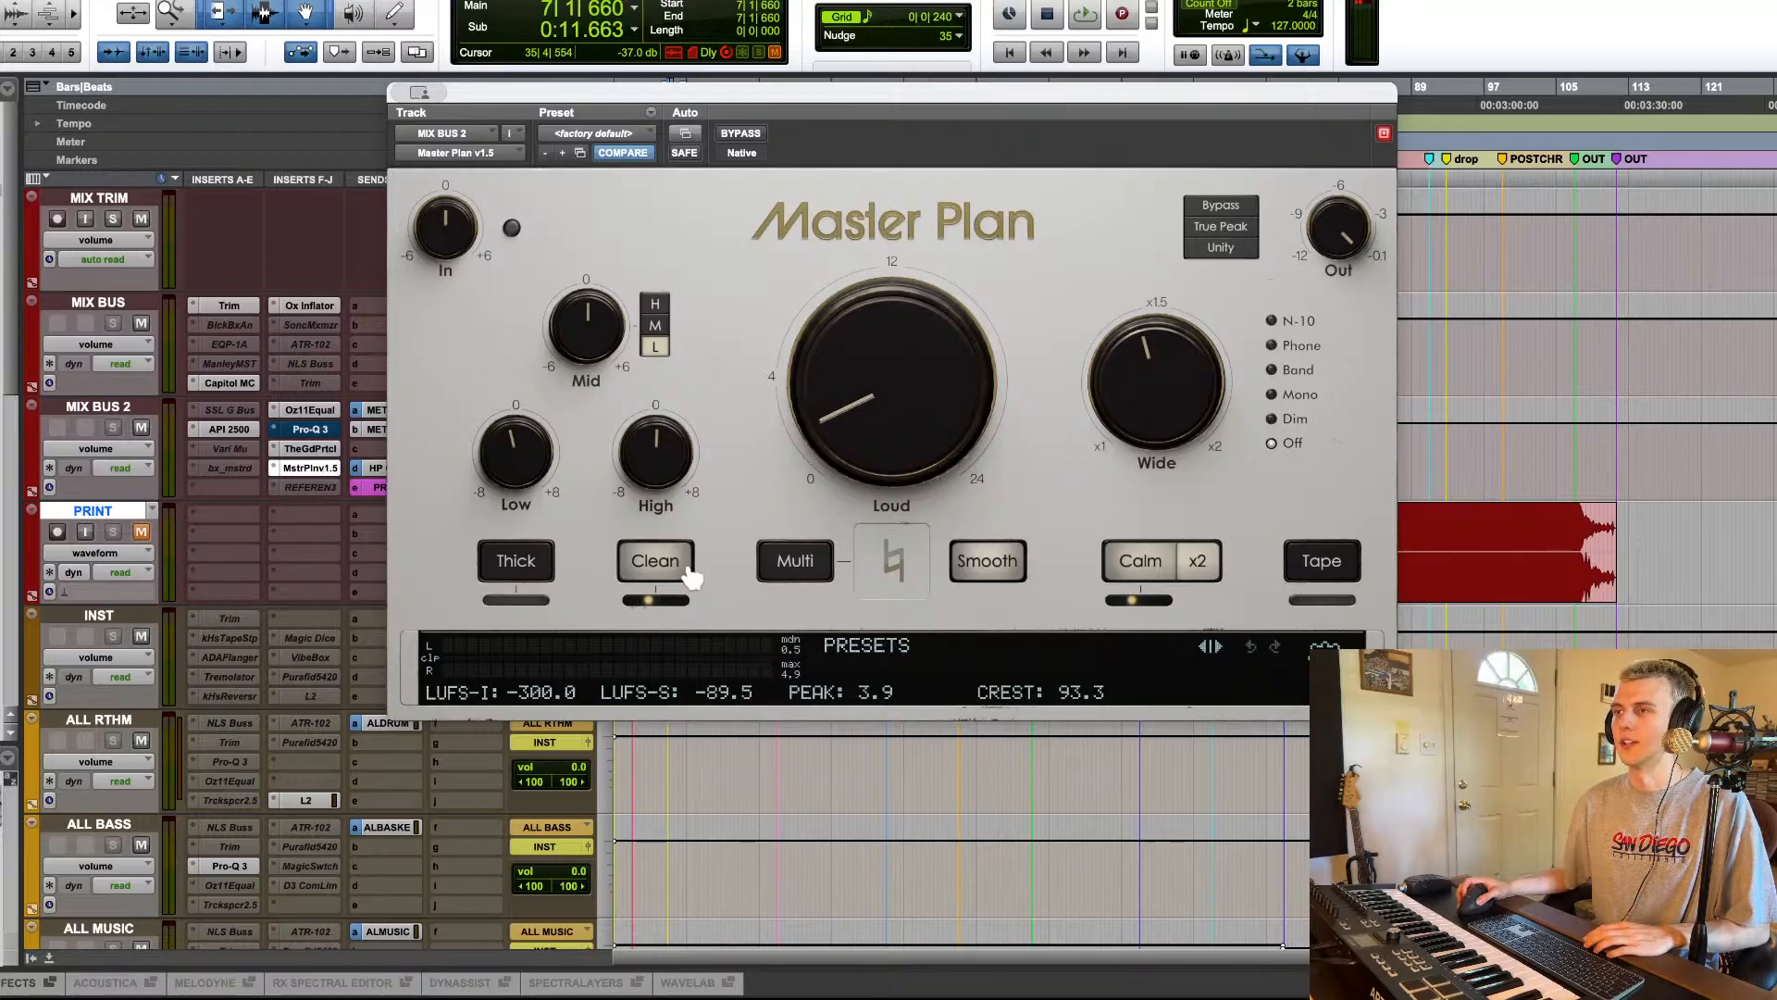
left_click(311, 470)
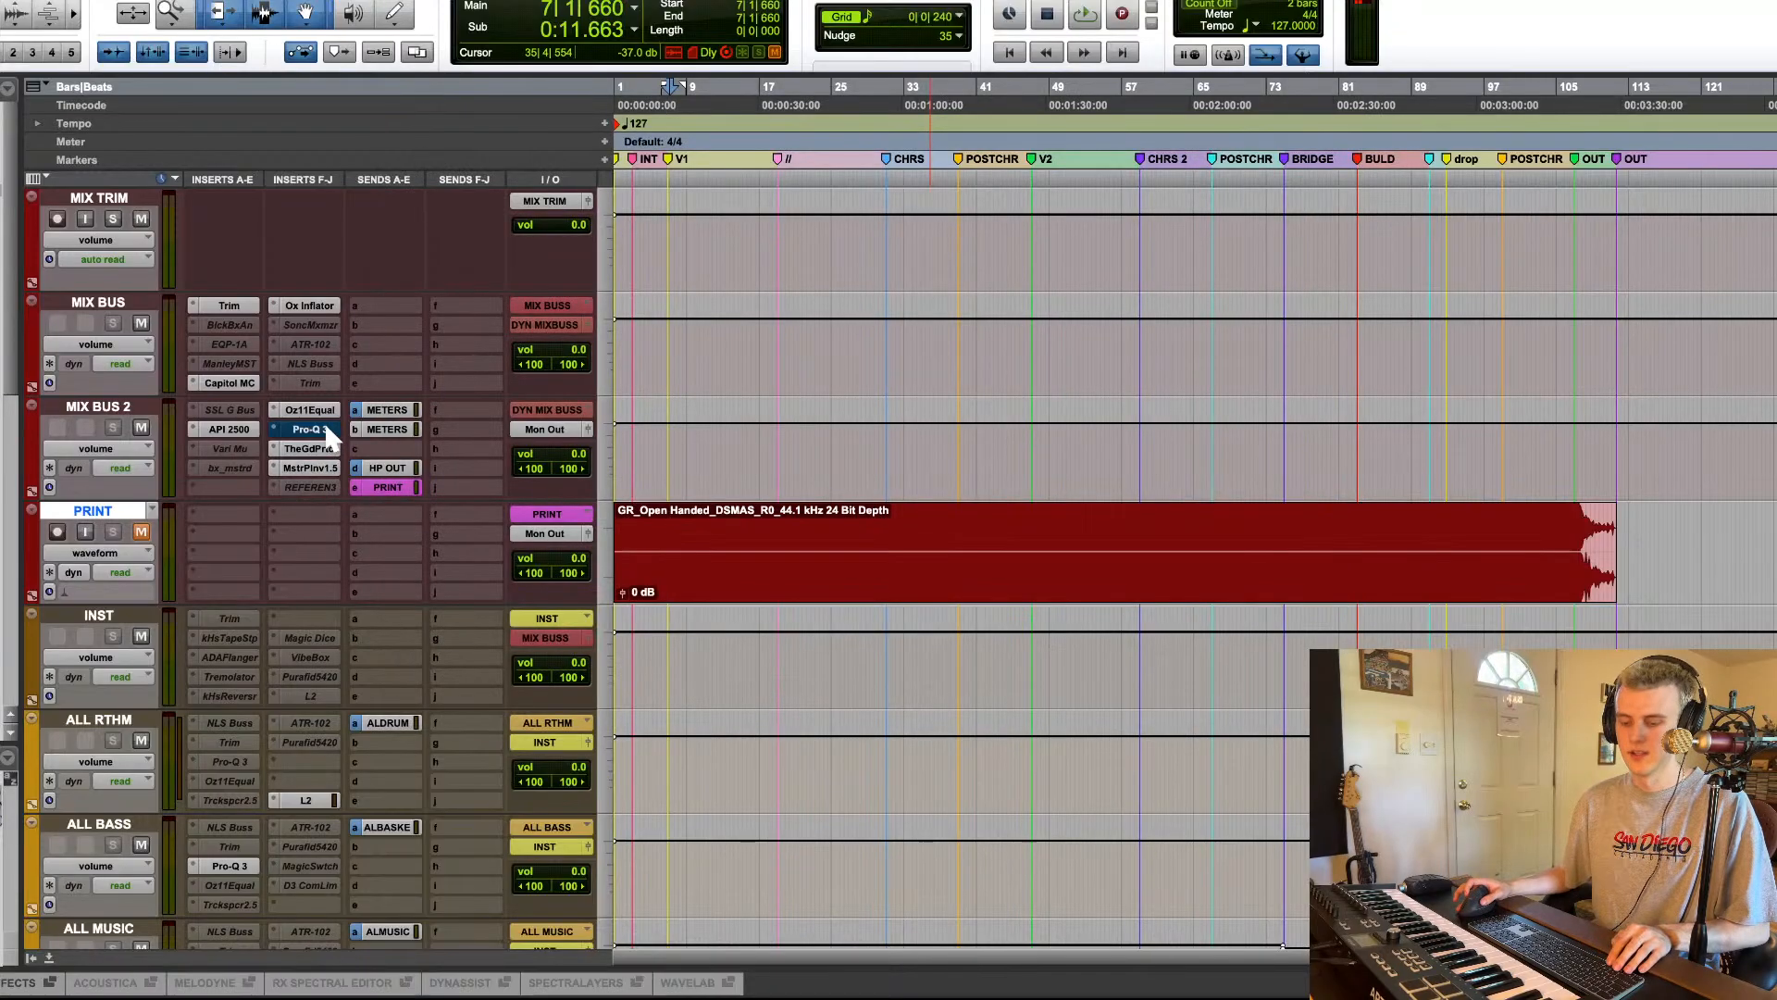
Step: Take the Pro-Q 3 on MIX BUS 2 out of bypass and leave its window closed
left_click(320, 430)
left_click(314, 429)
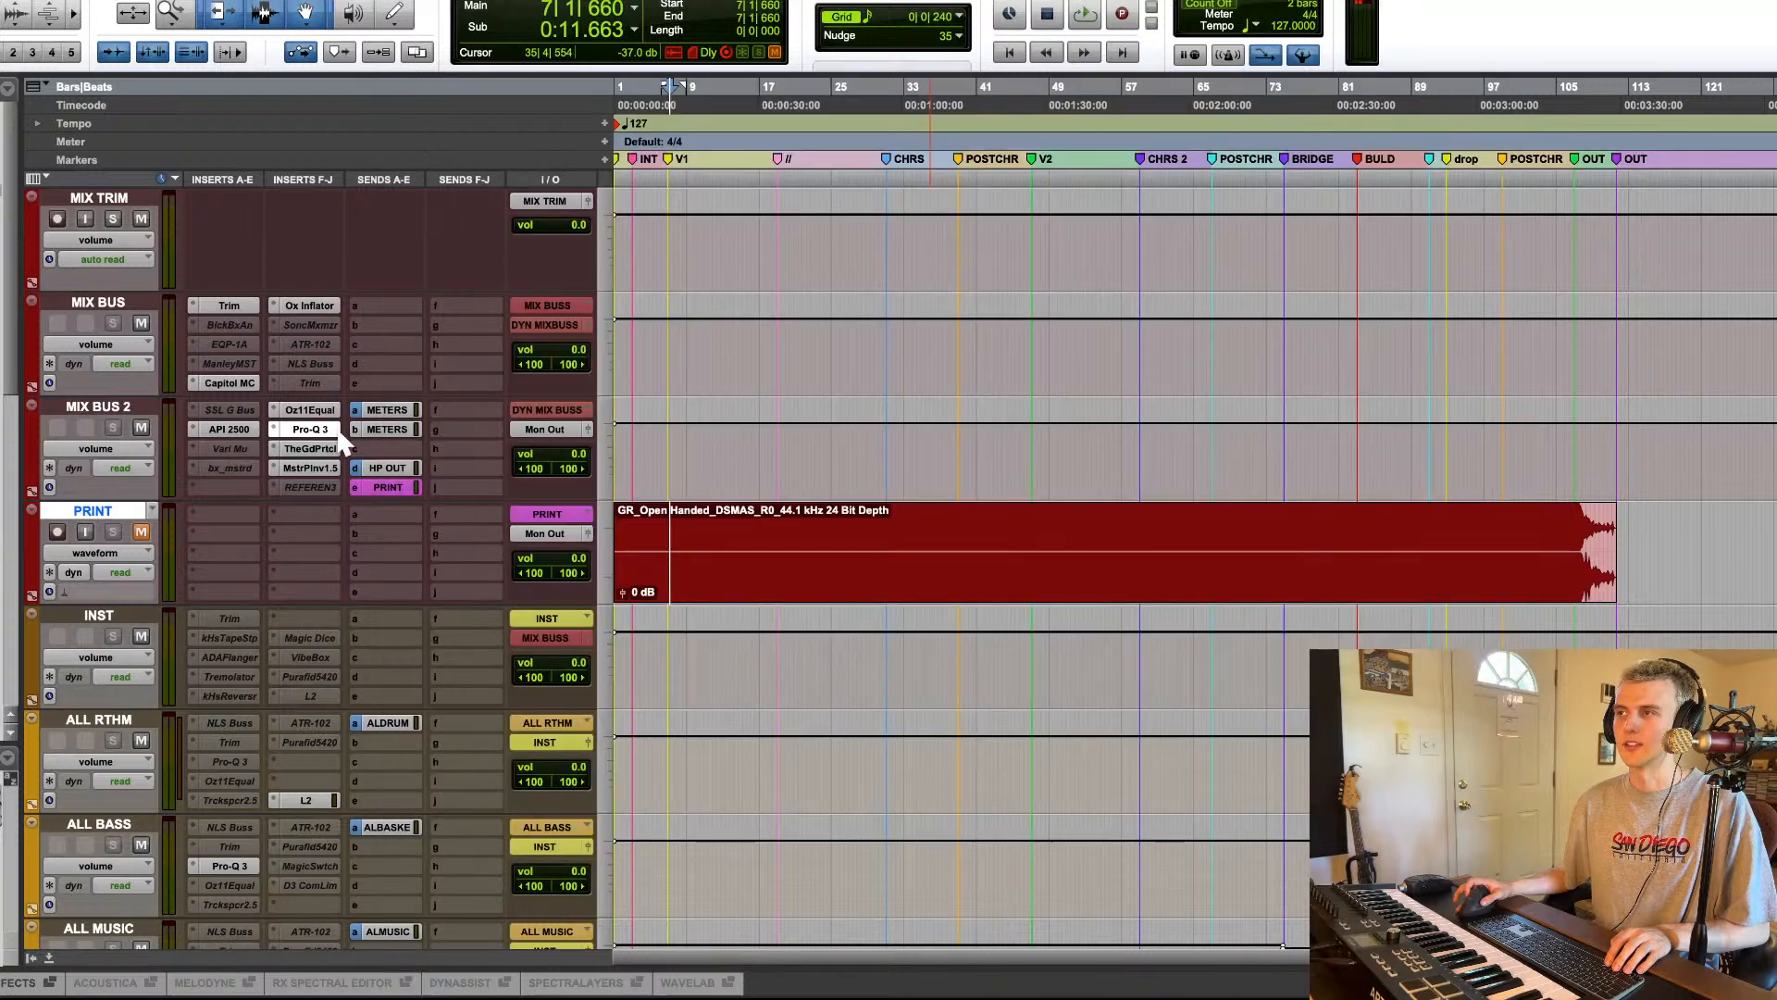
left_click(315, 430)
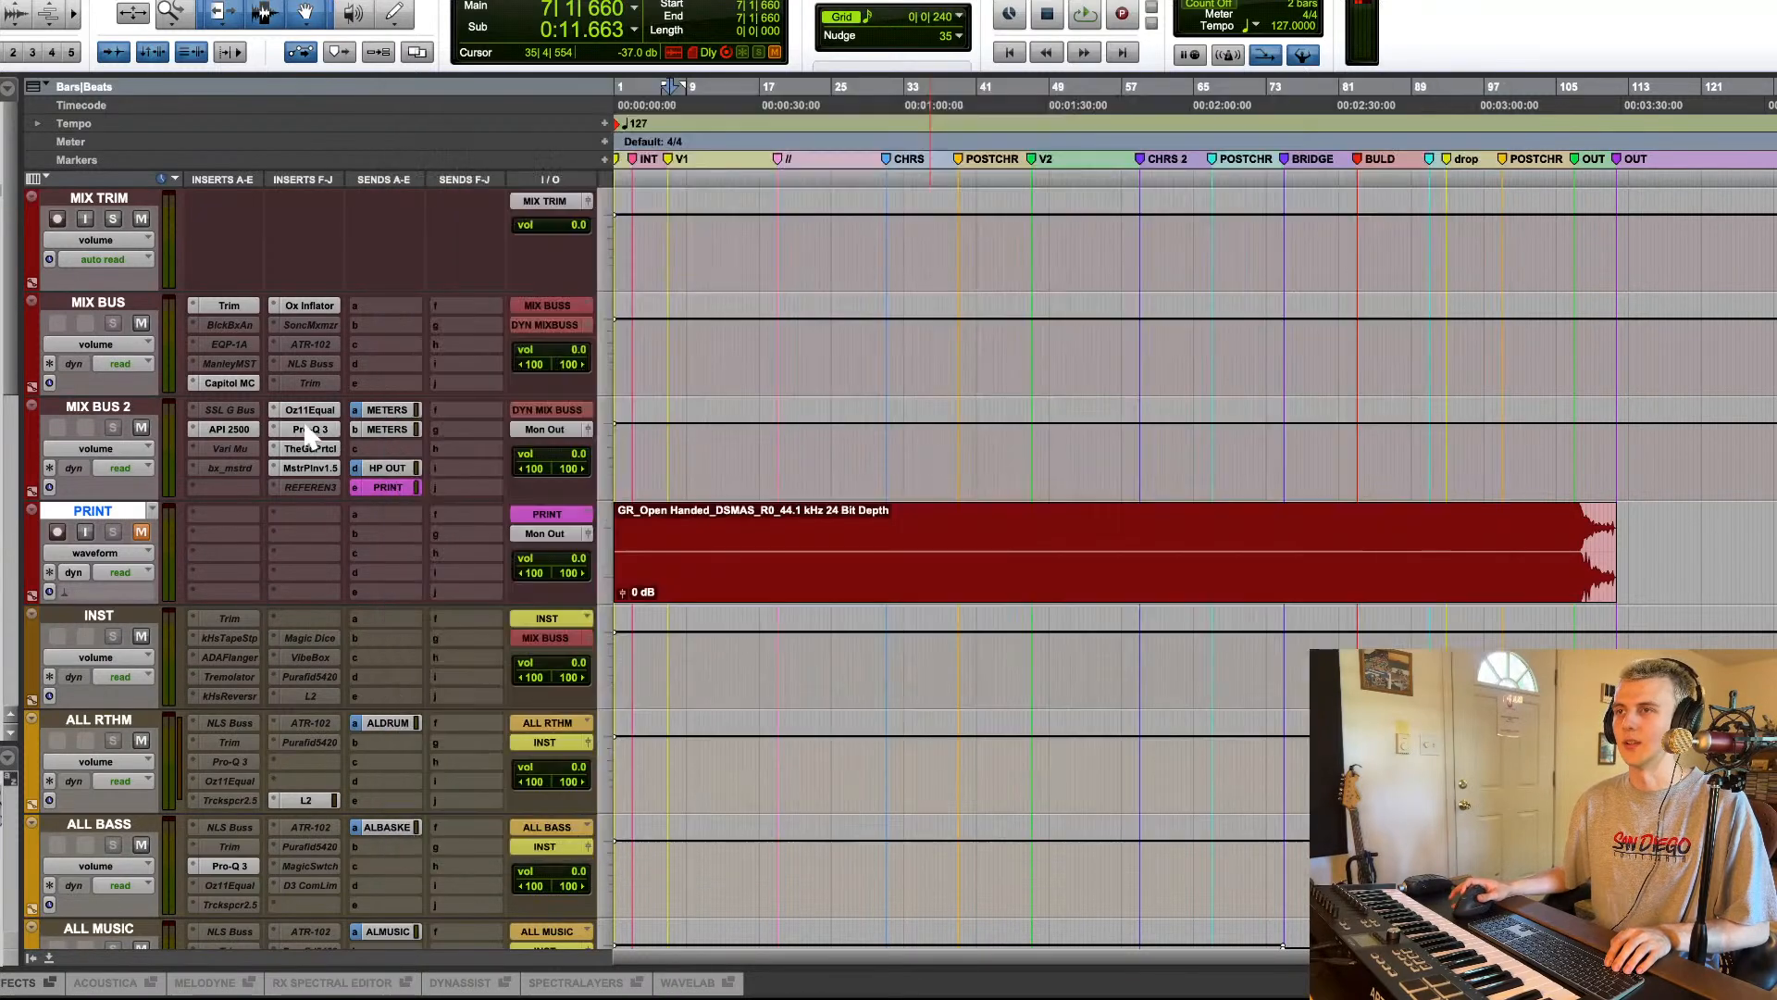
left_click(310, 429)
Step: Compare the Ozone 11 Equalizer on MIX BUS 2 bypassed and engaged with the full chain active, stop playback and close its window
left_click(310, 410)
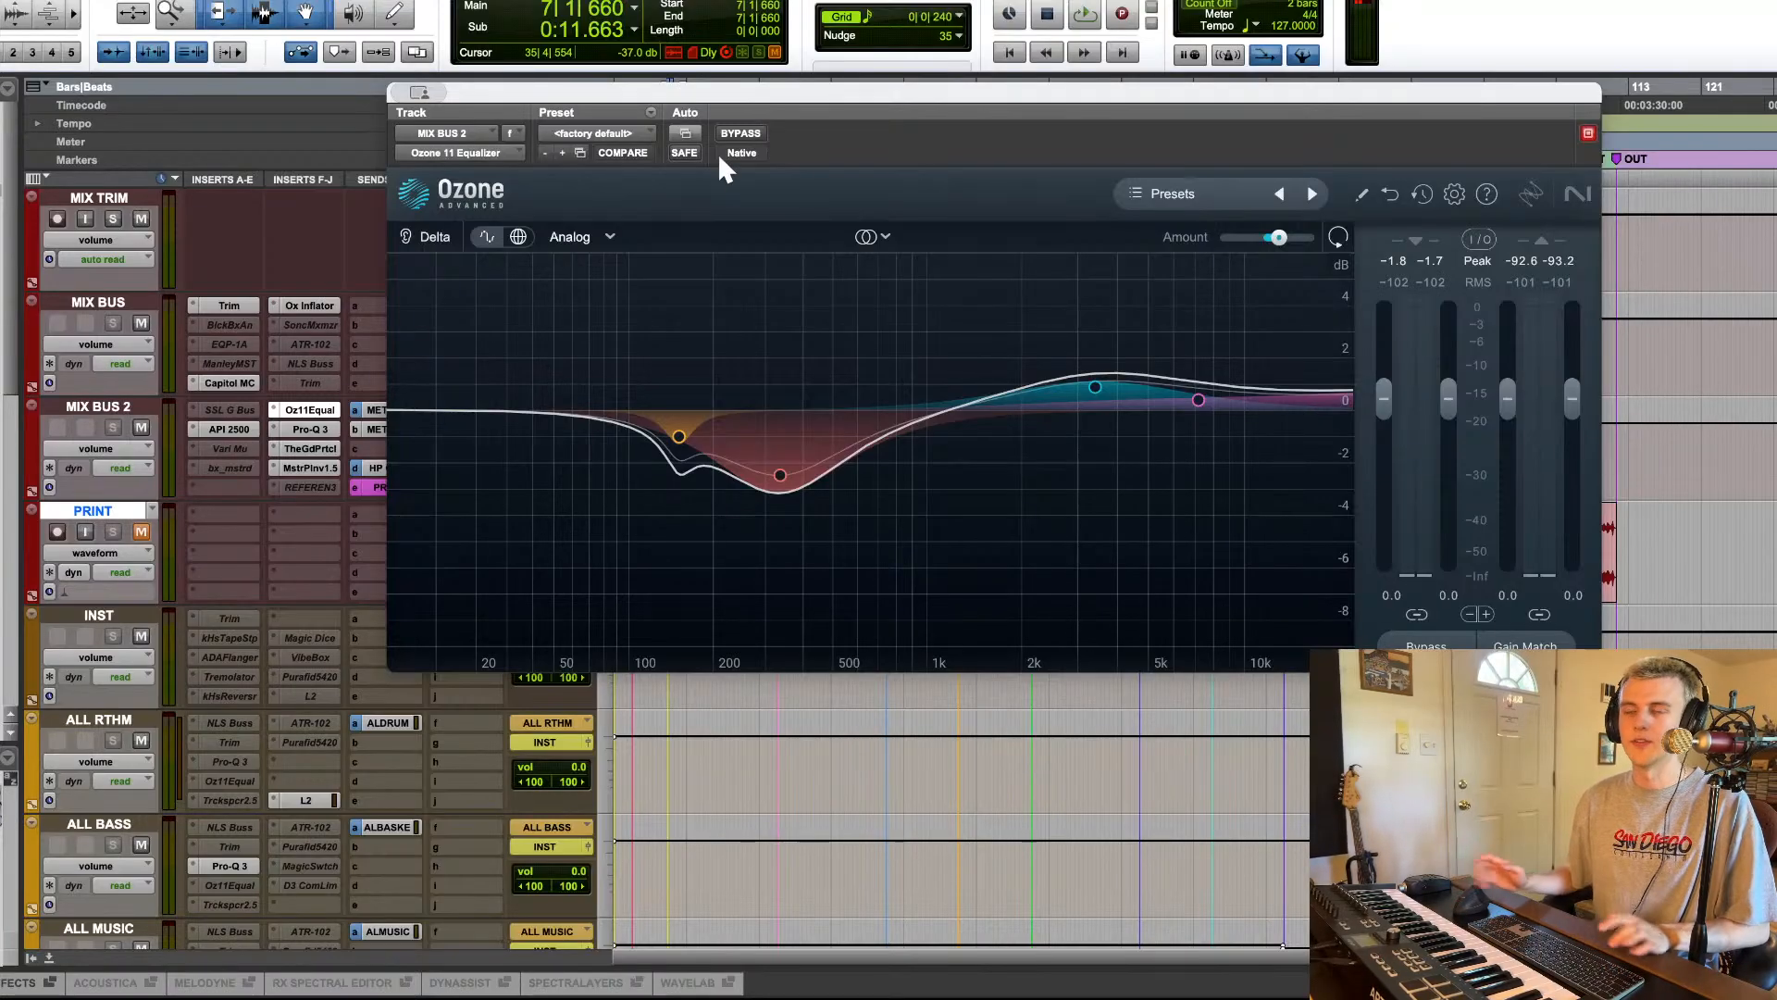
key("space")
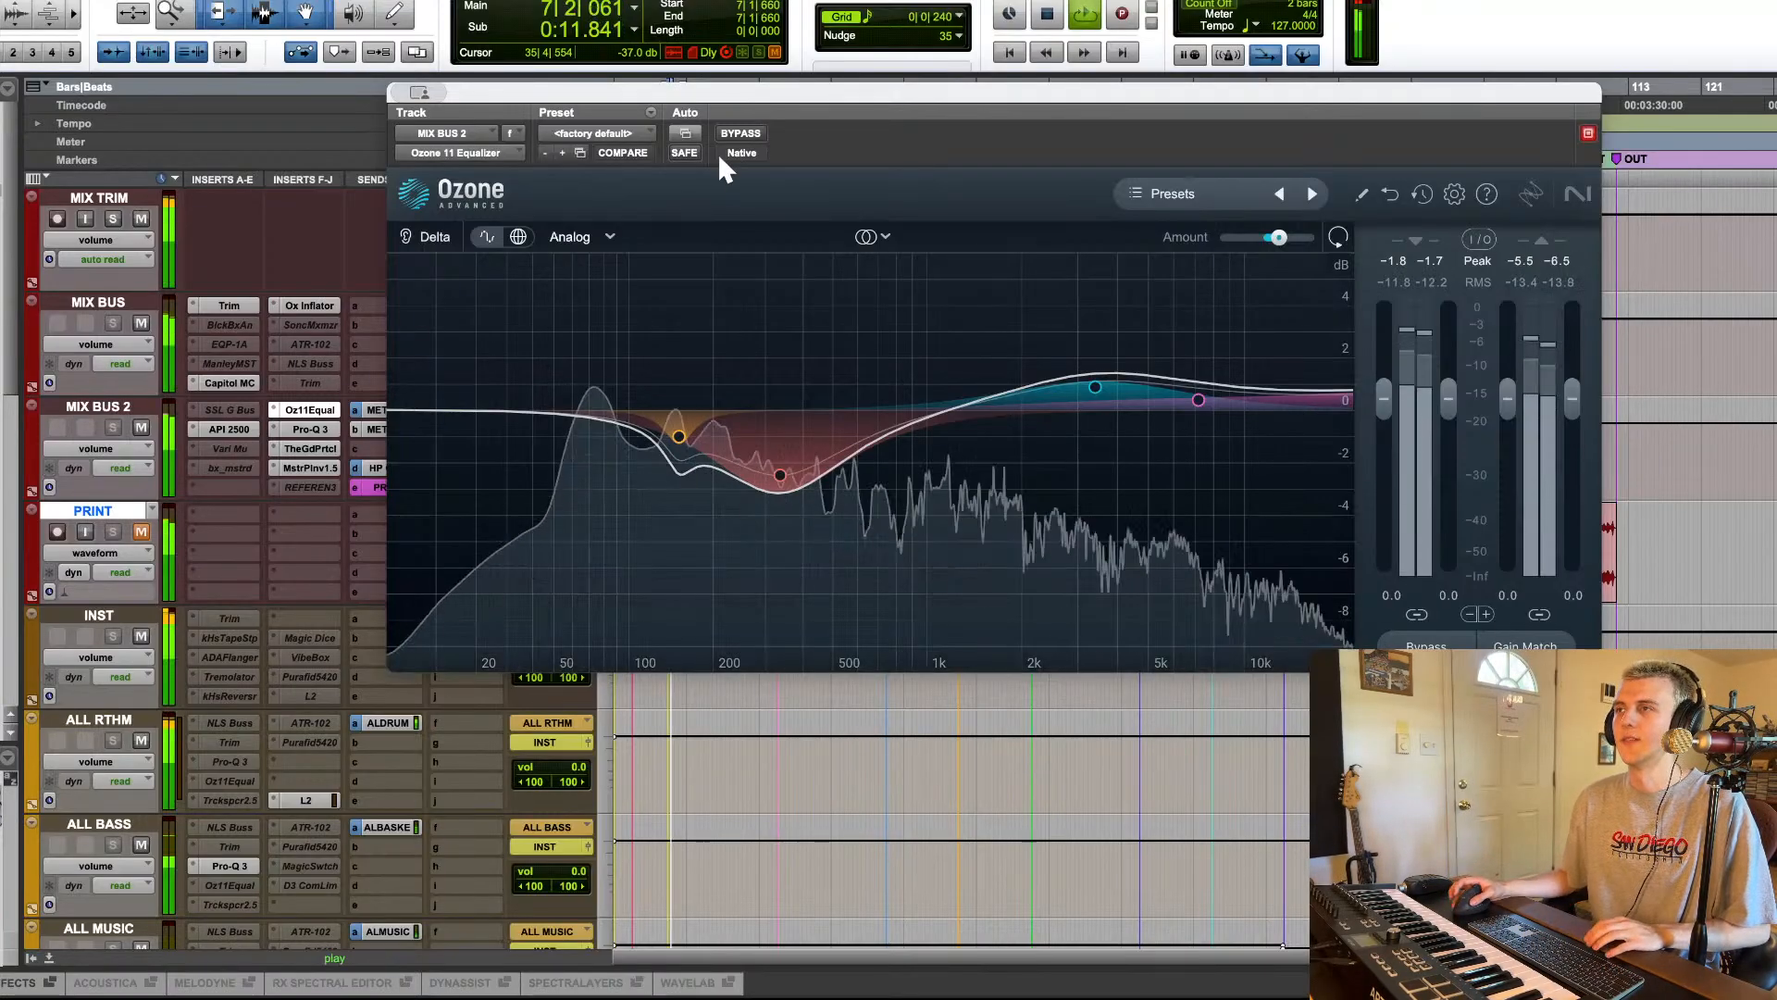
left_click(739, 135)
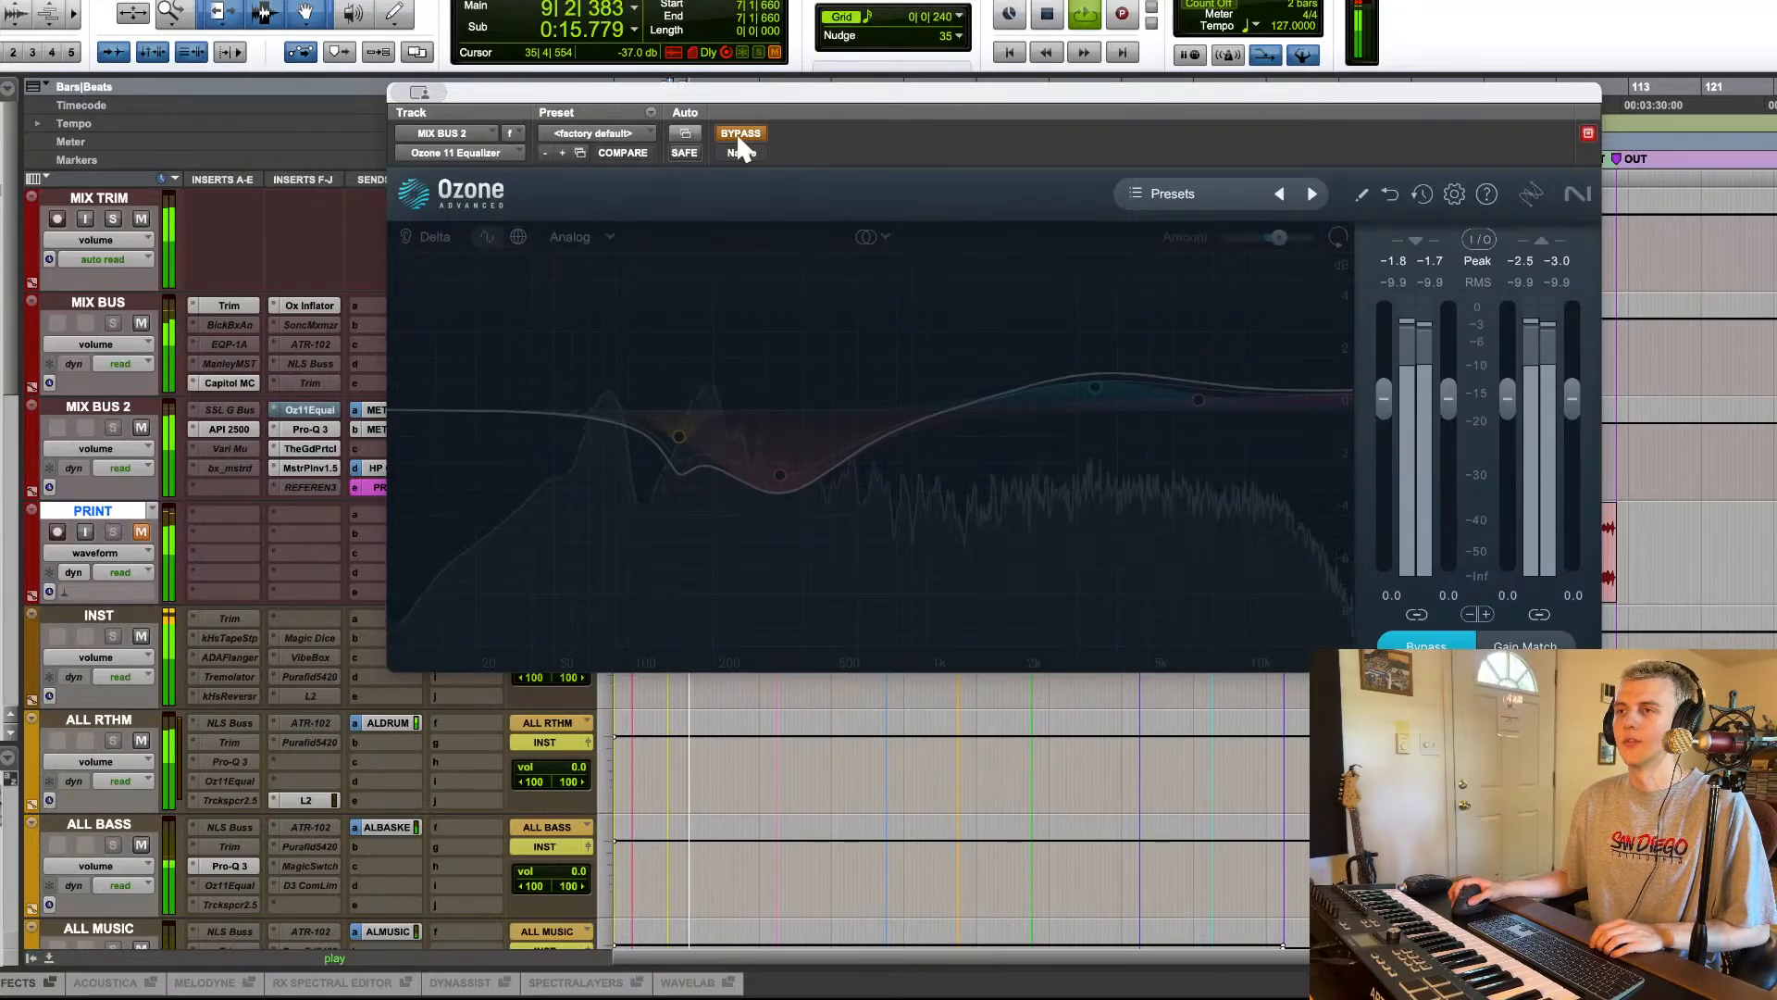
left_click(738, 137)
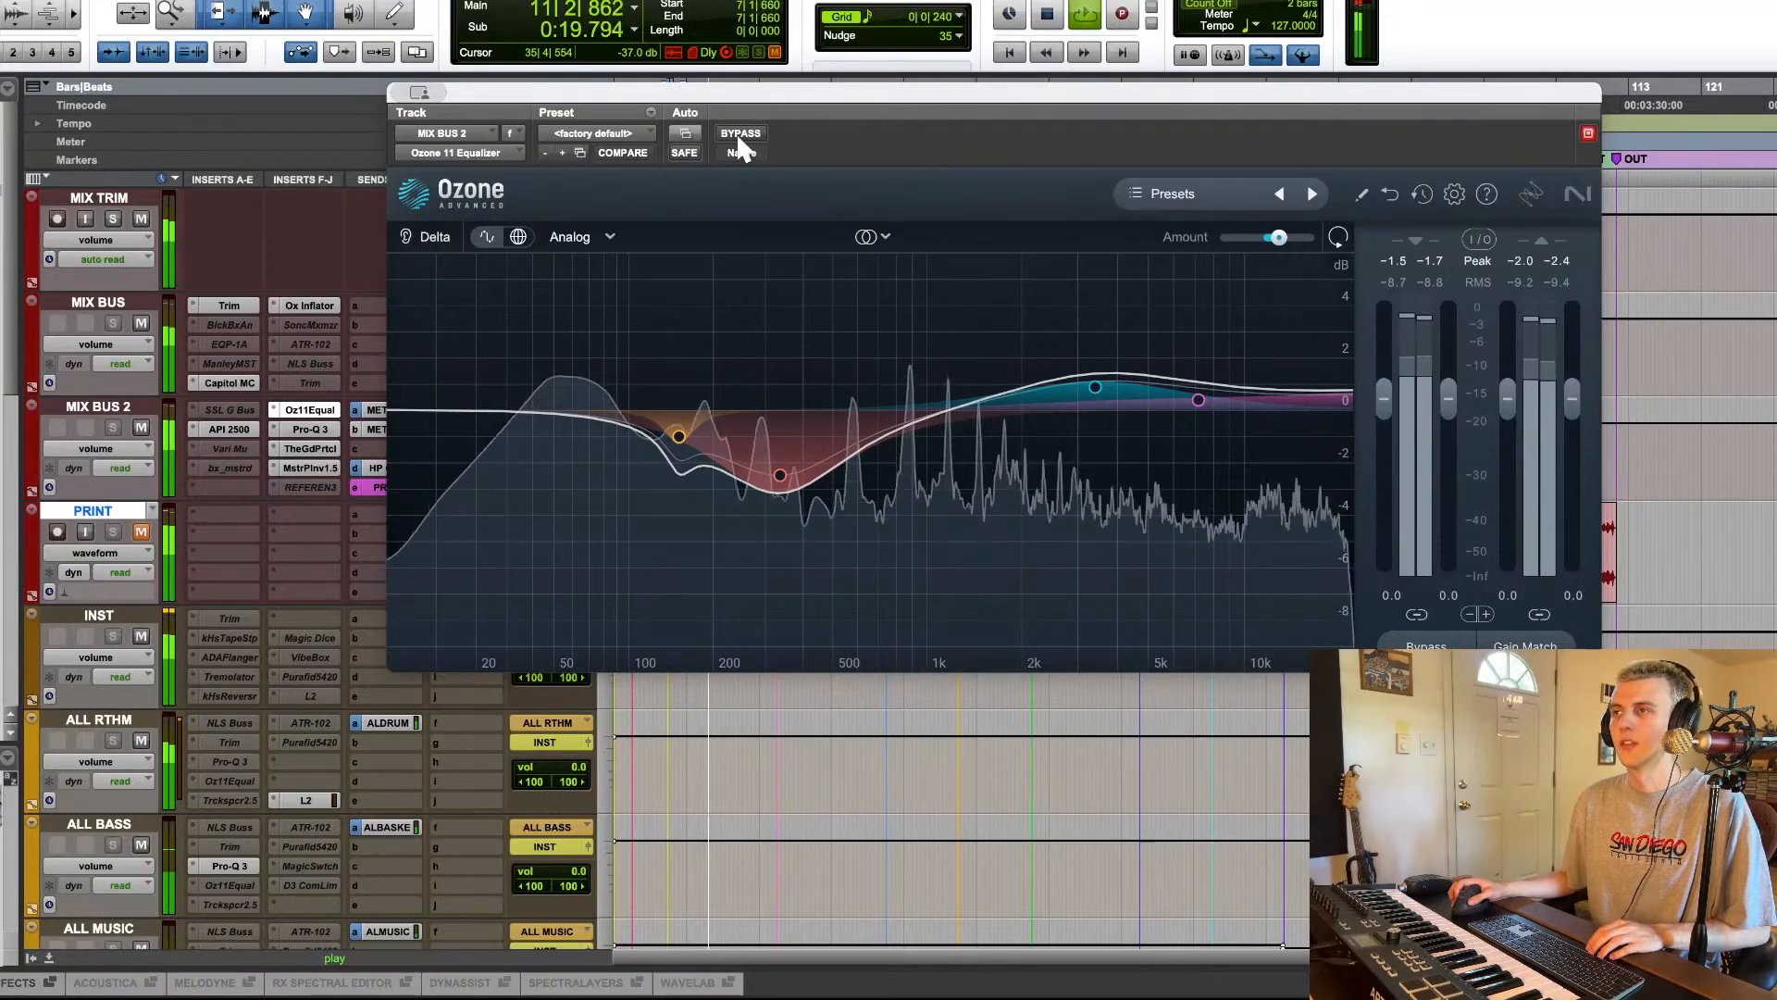
left_click(740, 137)
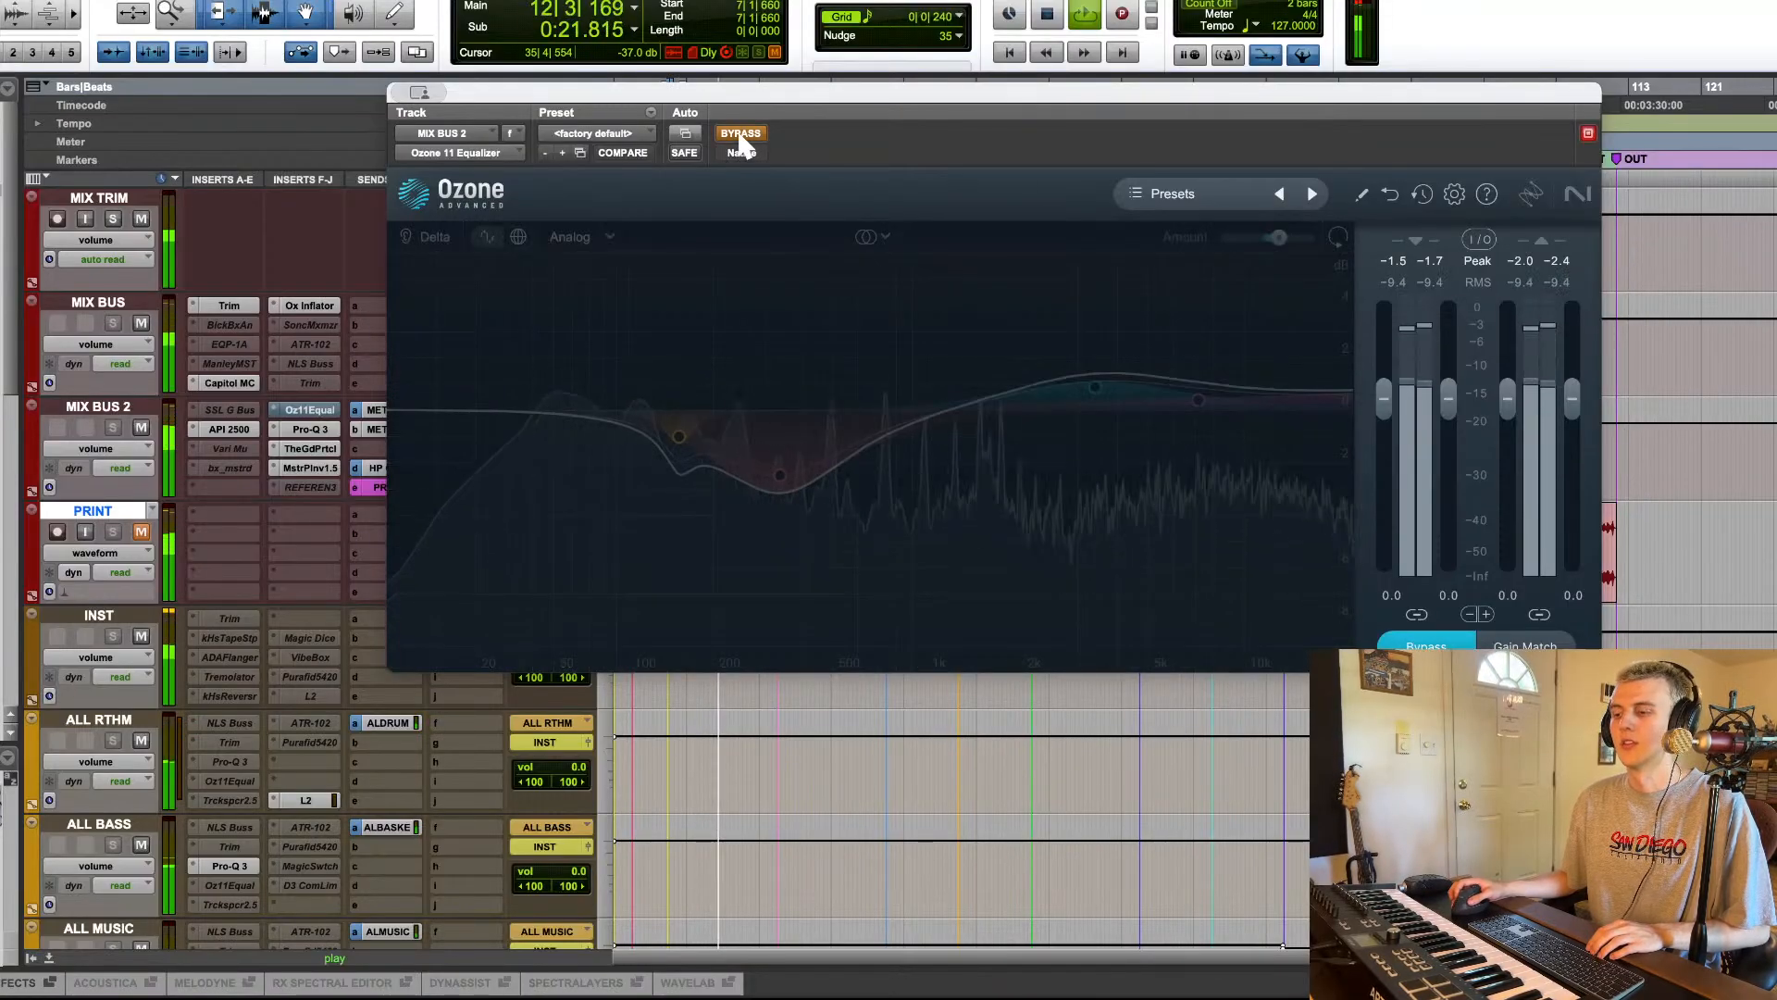
left_click(740, 136)
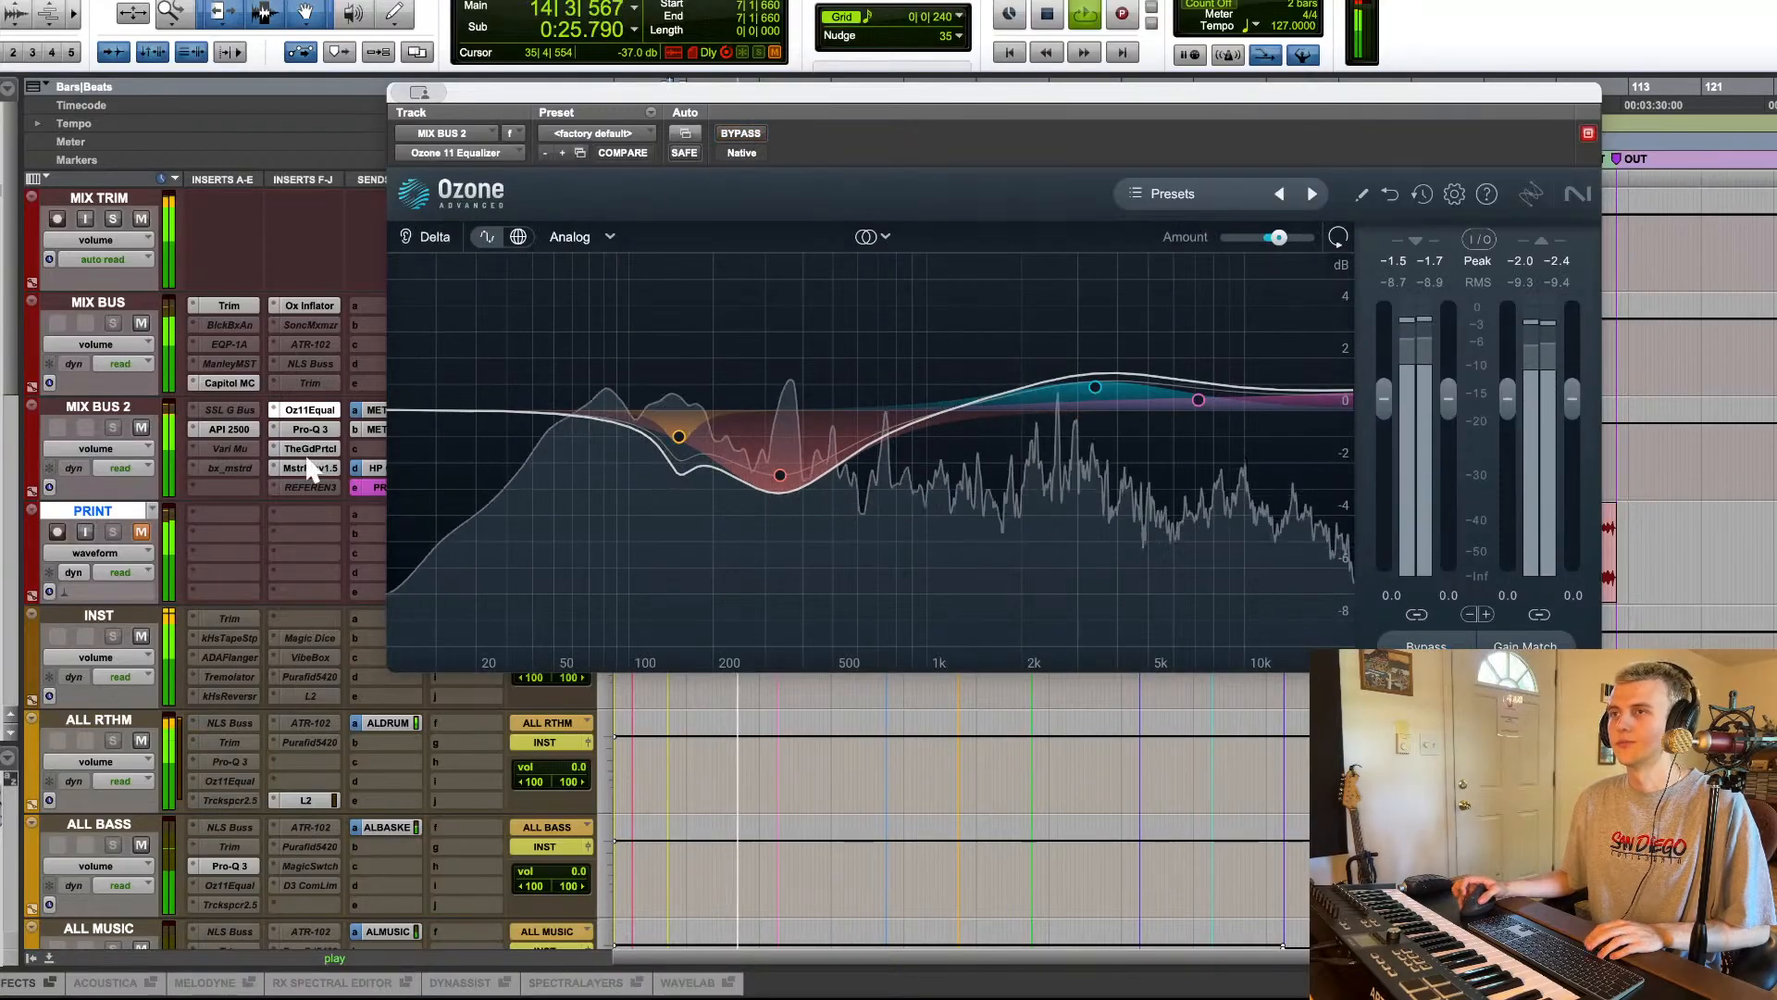
key("space")
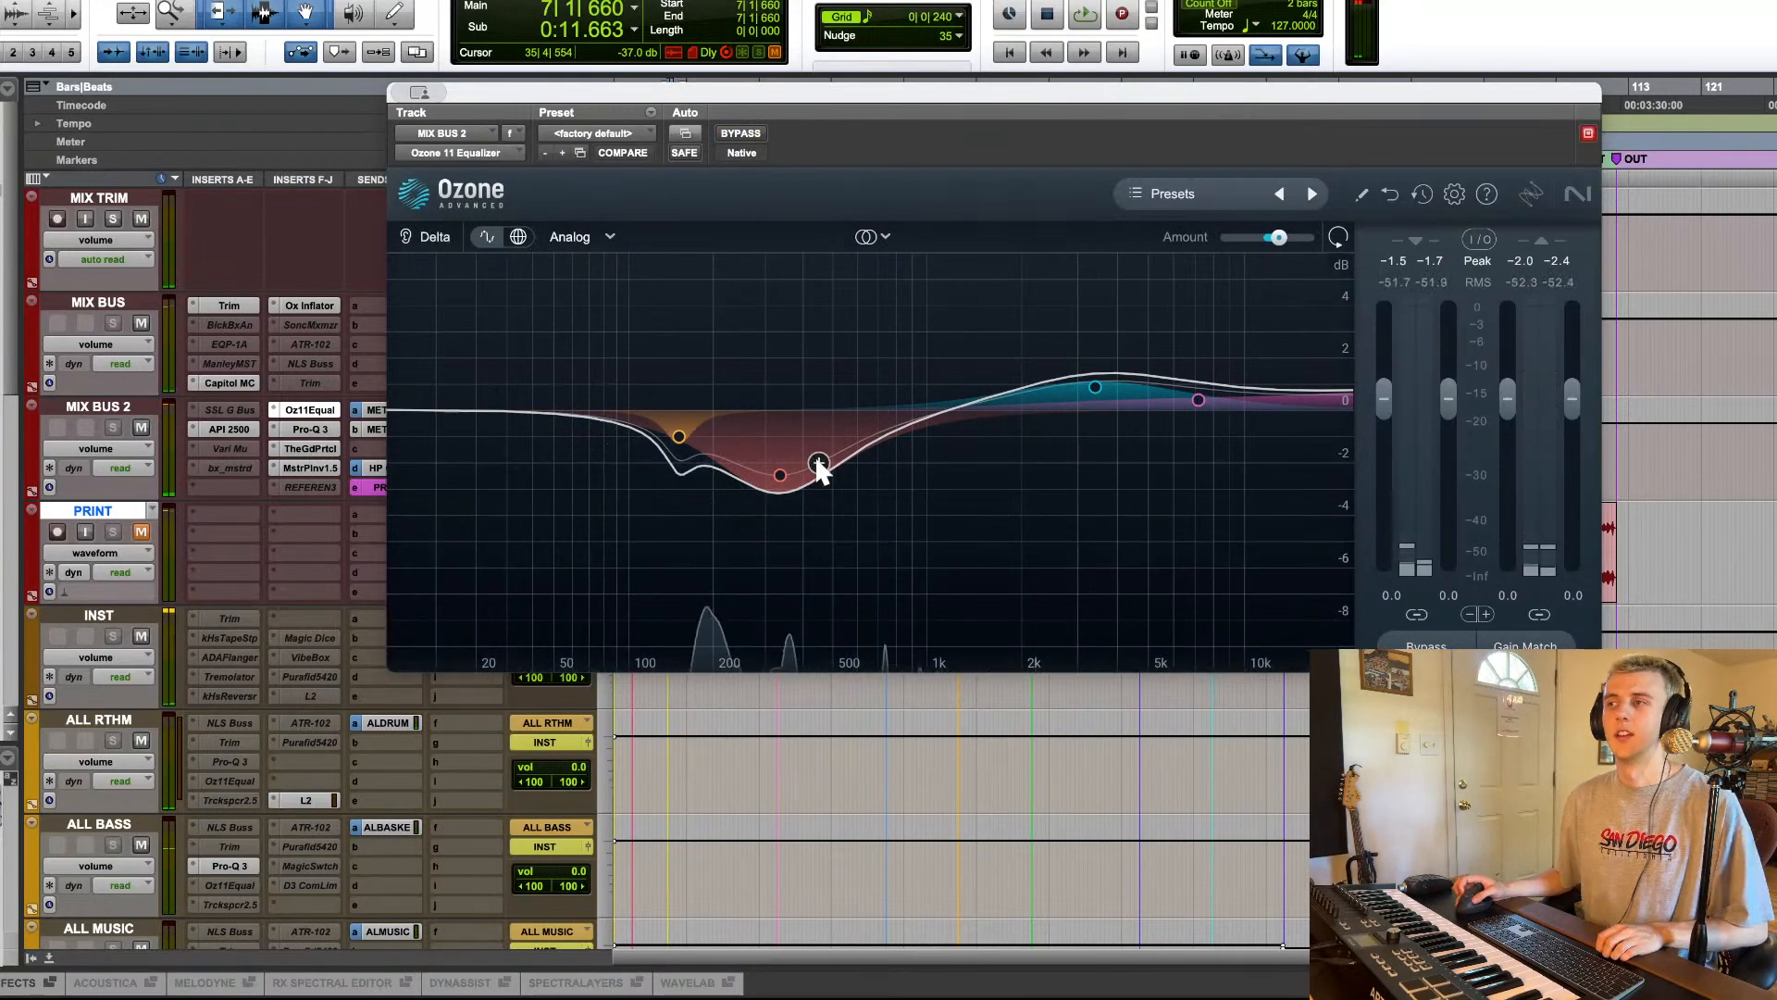
left_click(330, 413)
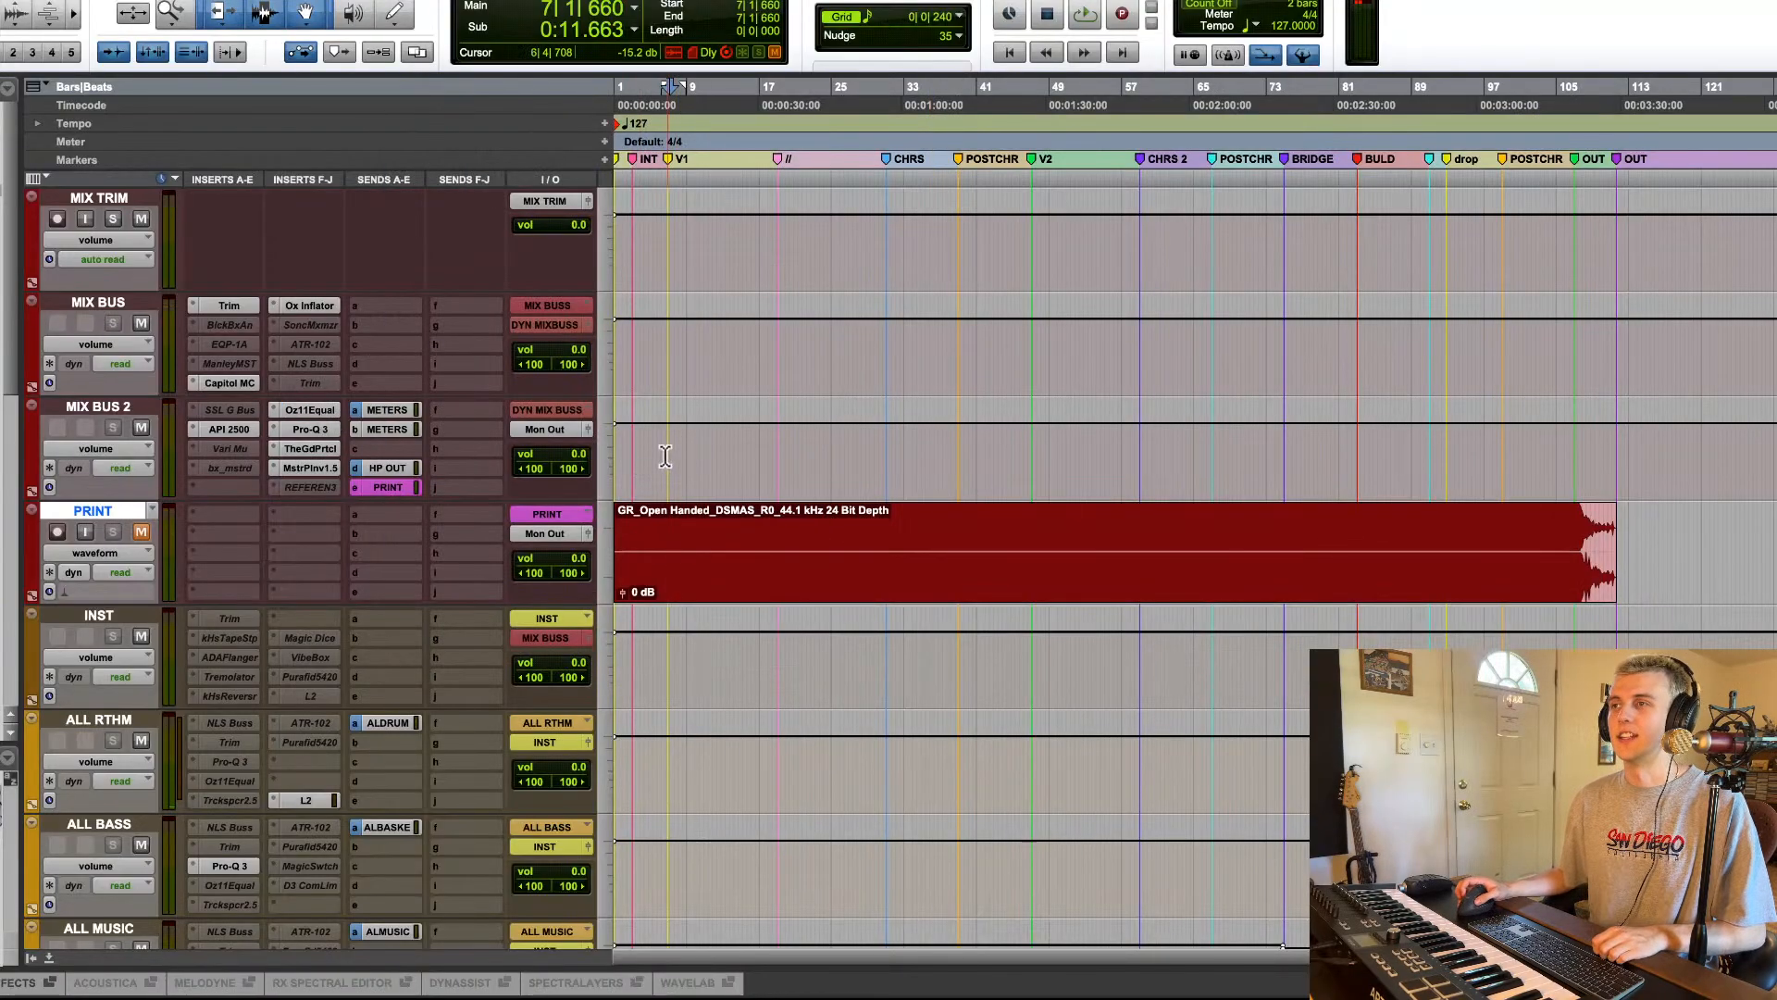
Step: Compare the Ozone 11 Equalizer on MIX BUS 2 bypassed and engaged from the V1 marker, inspect its low-mid bell band, and close its window
left_click_drag(666, 454, 977, 453)
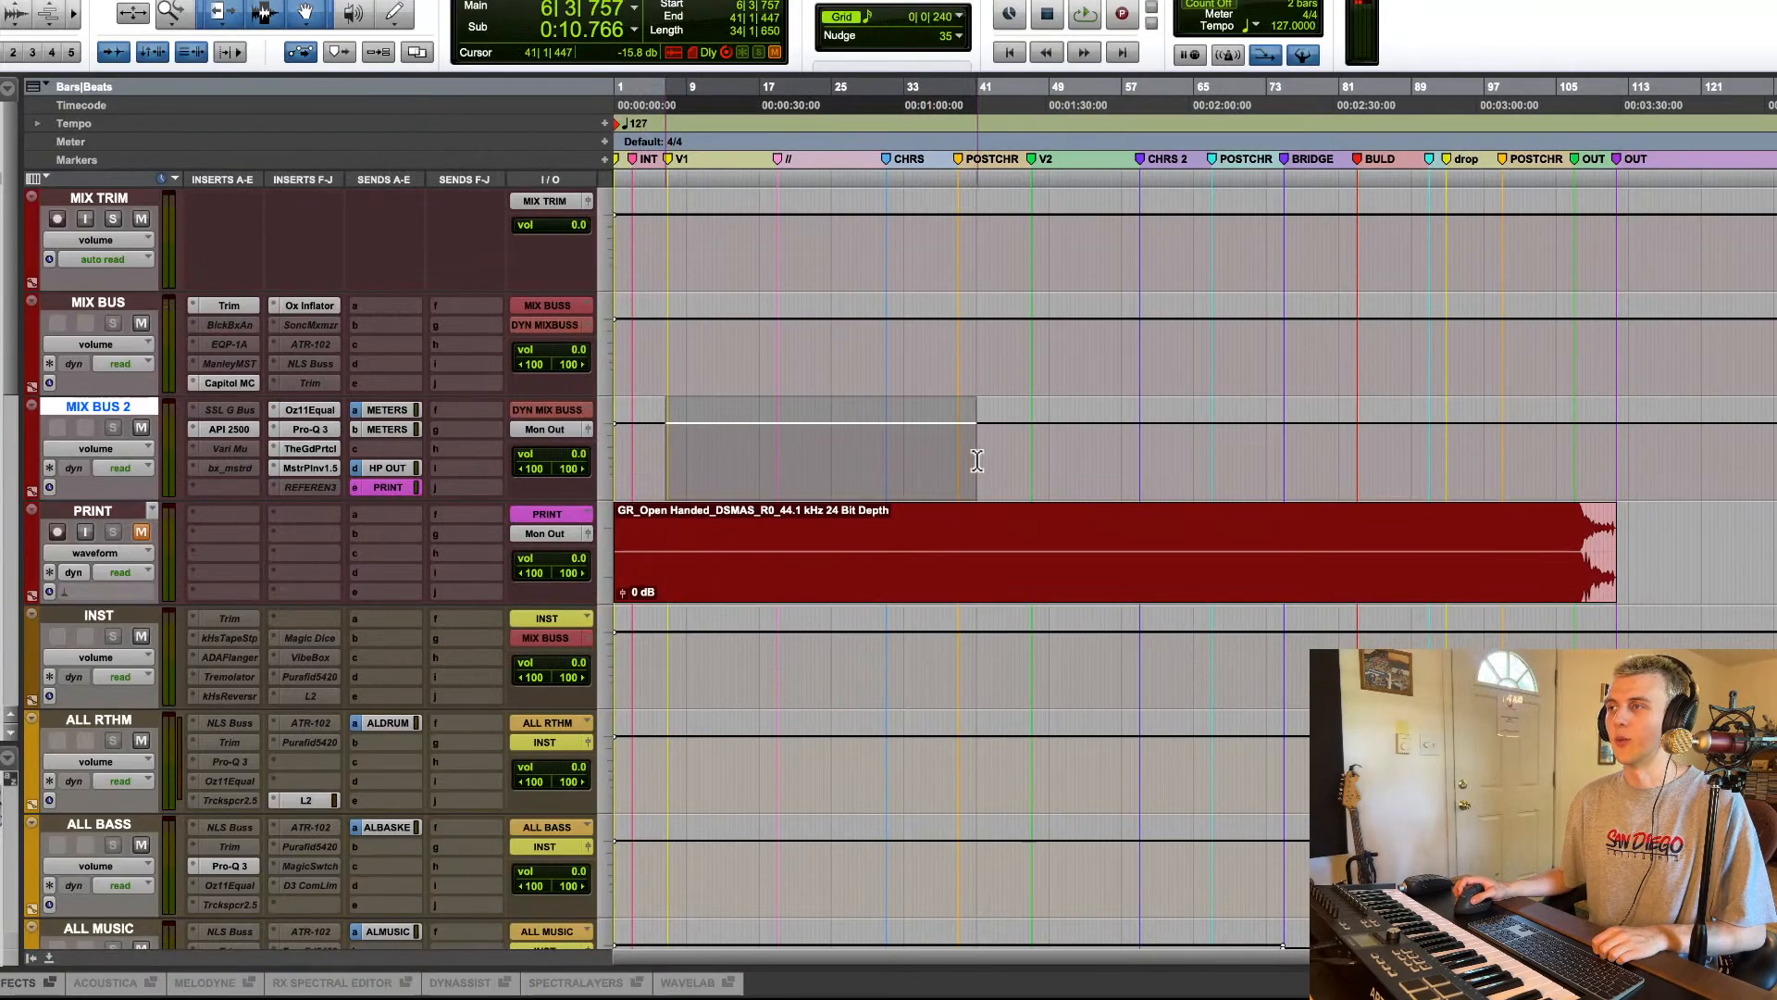
left_click(310, 410)
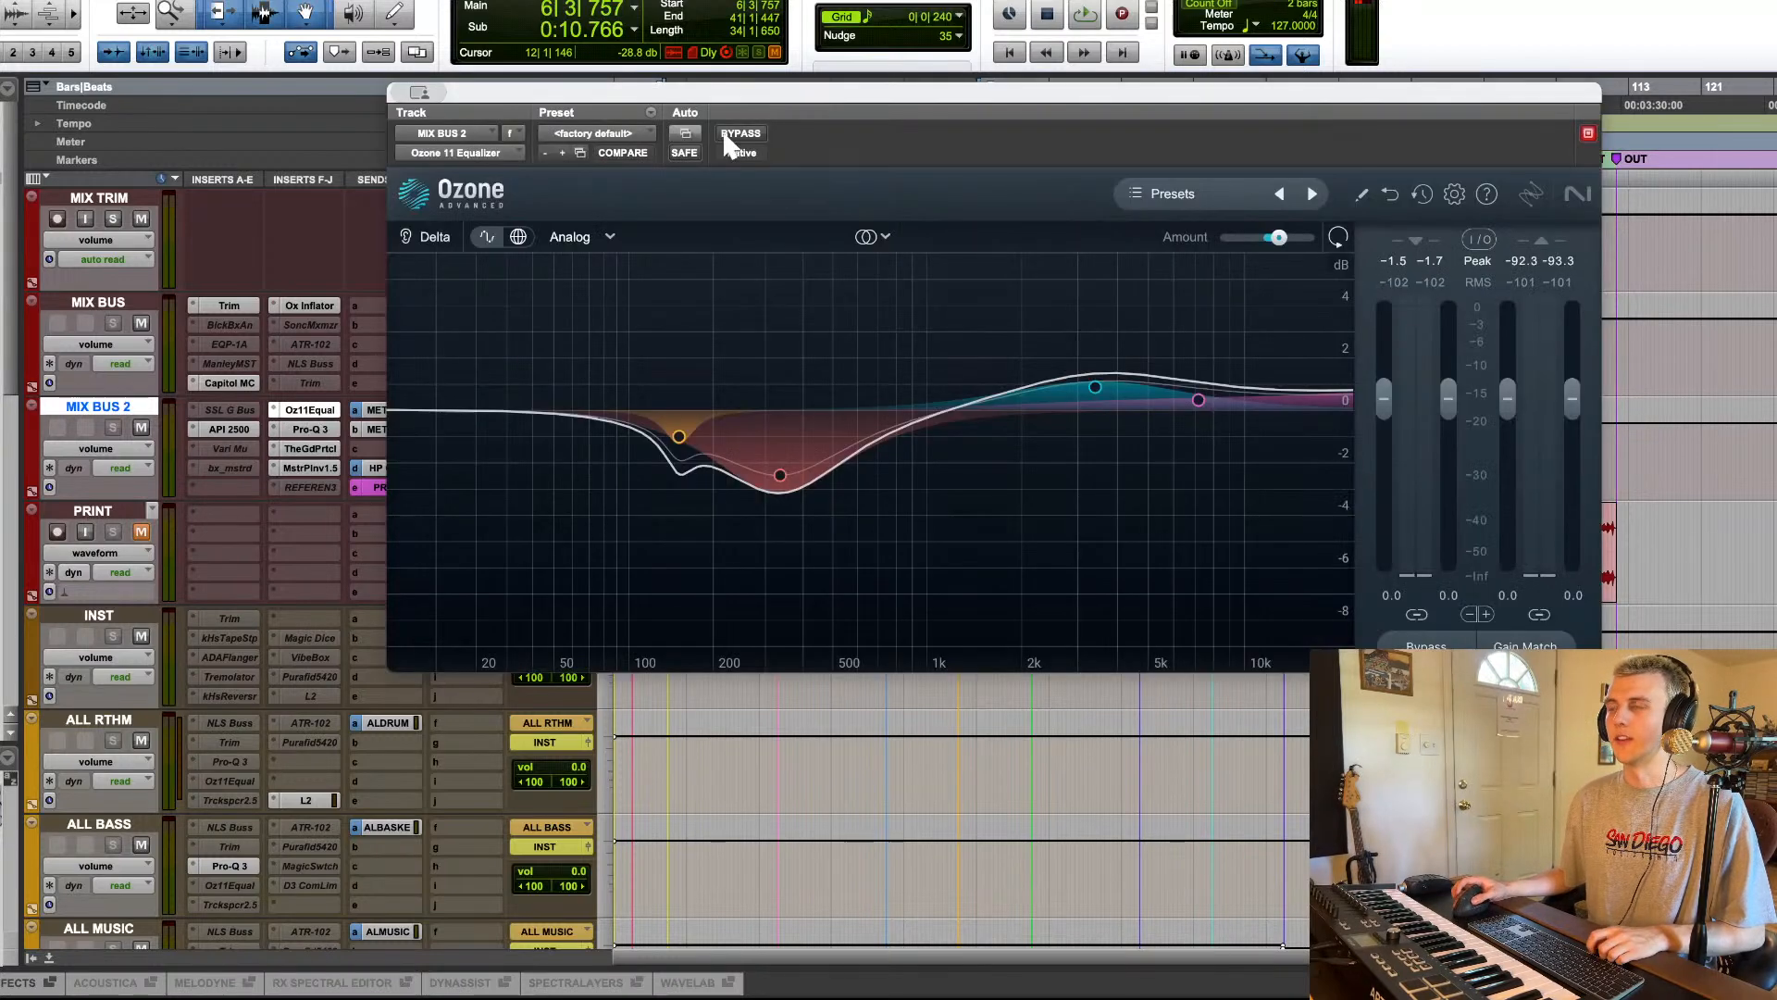
key("space")
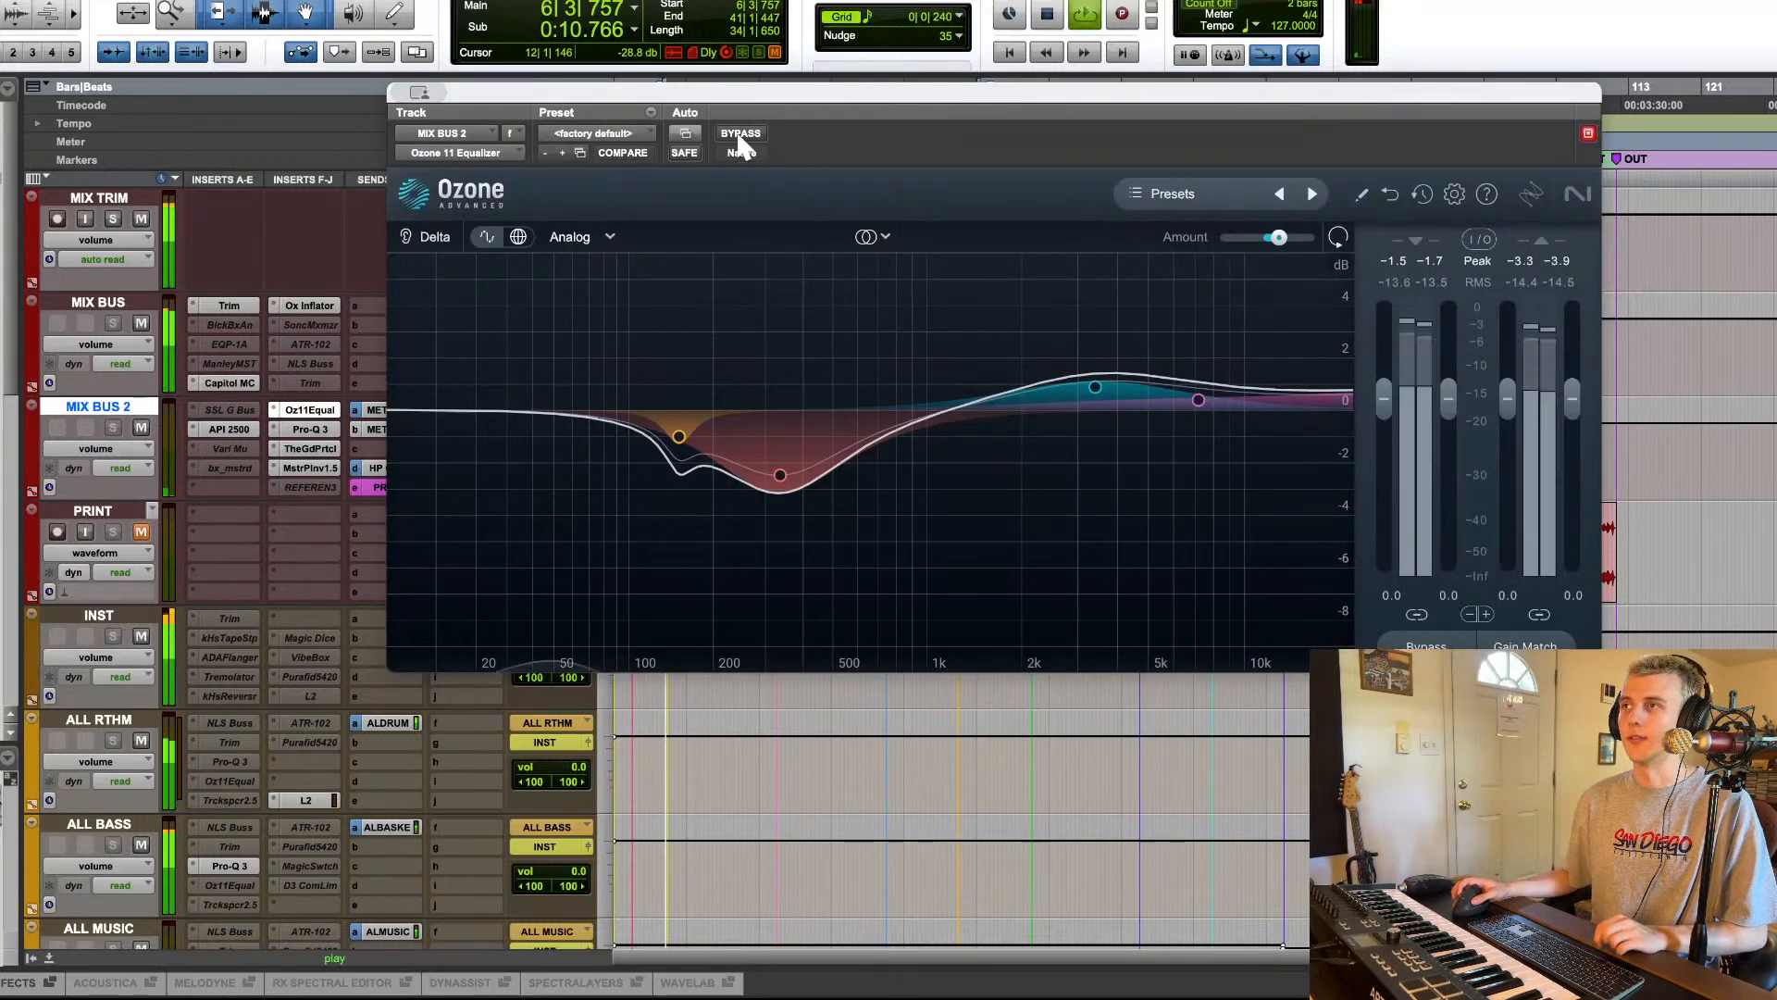
left_click(739, 133)
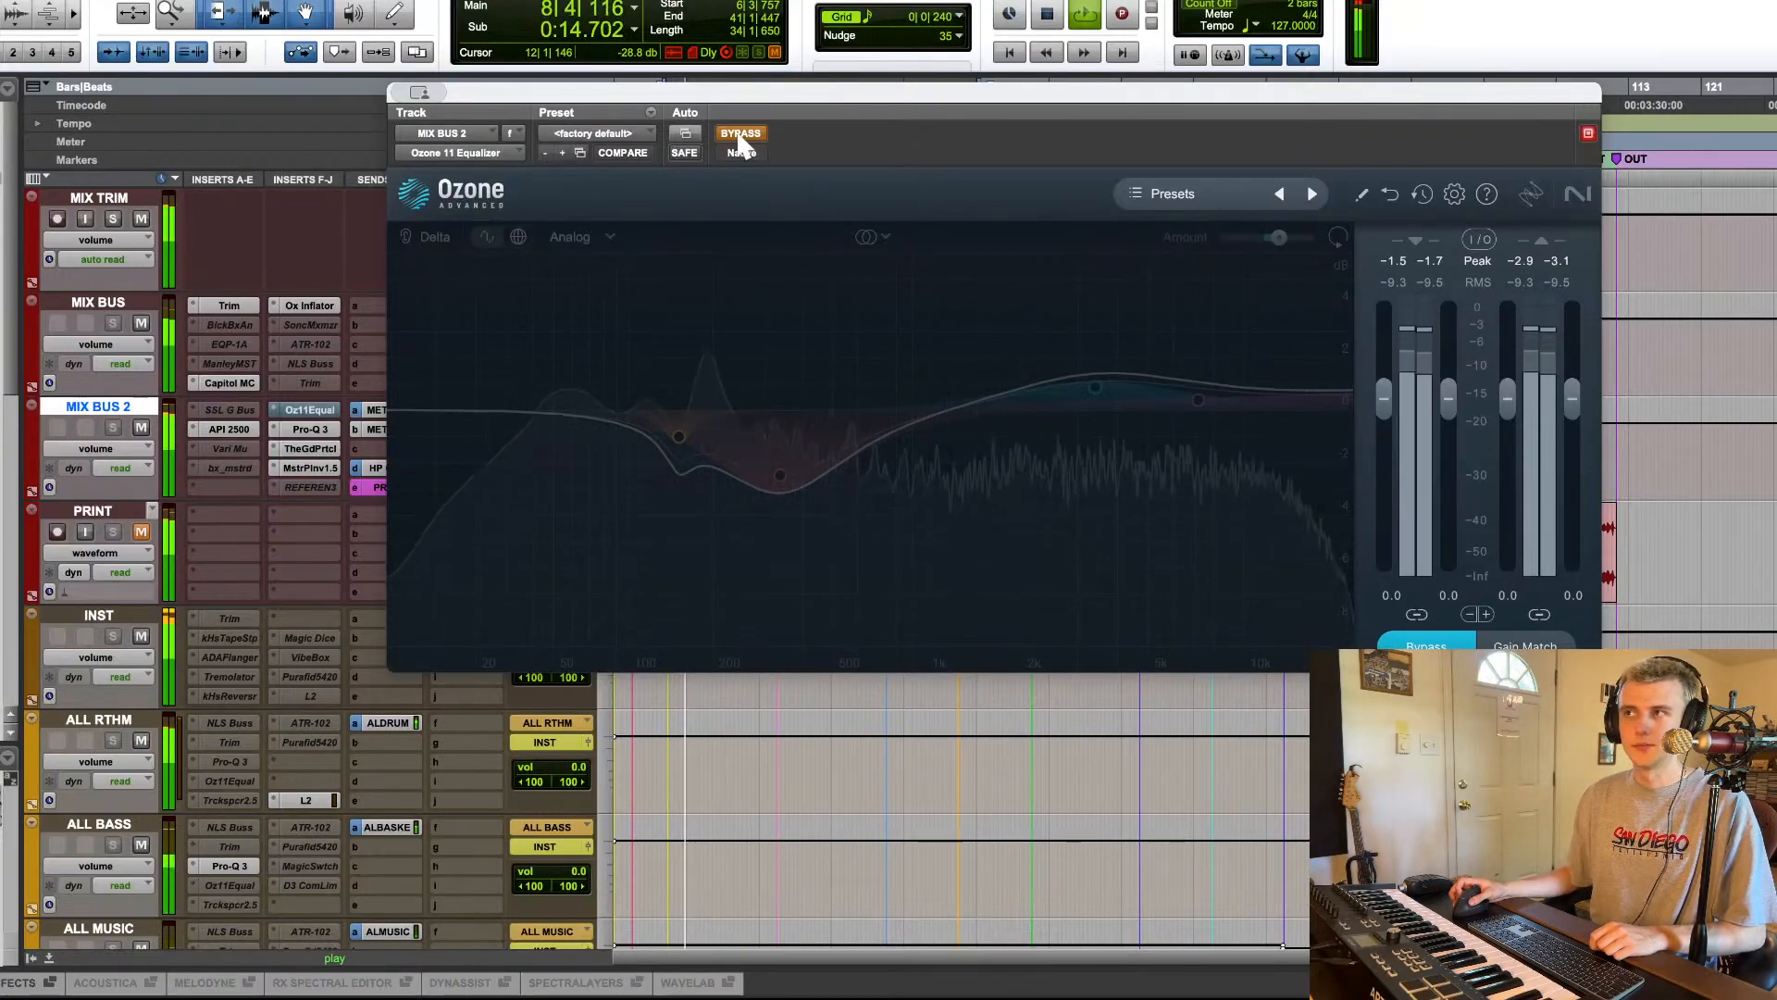
left_click(740, 135)
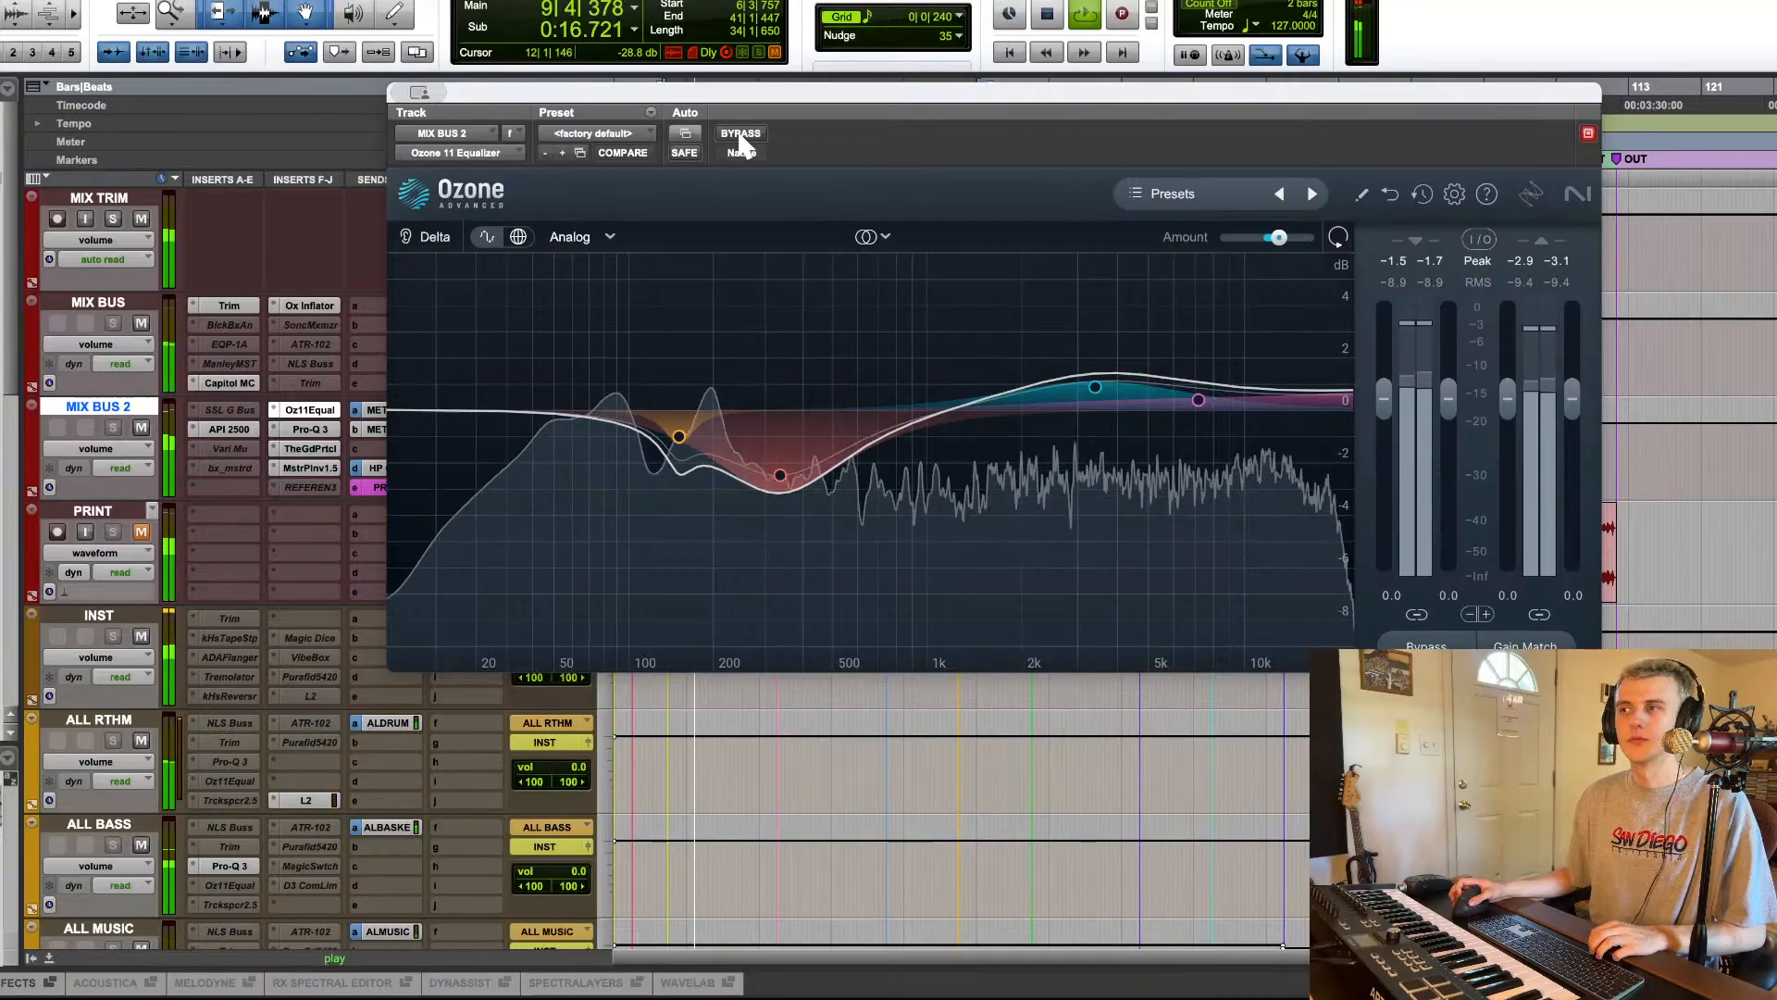
left_click(780, 475)
key("space")
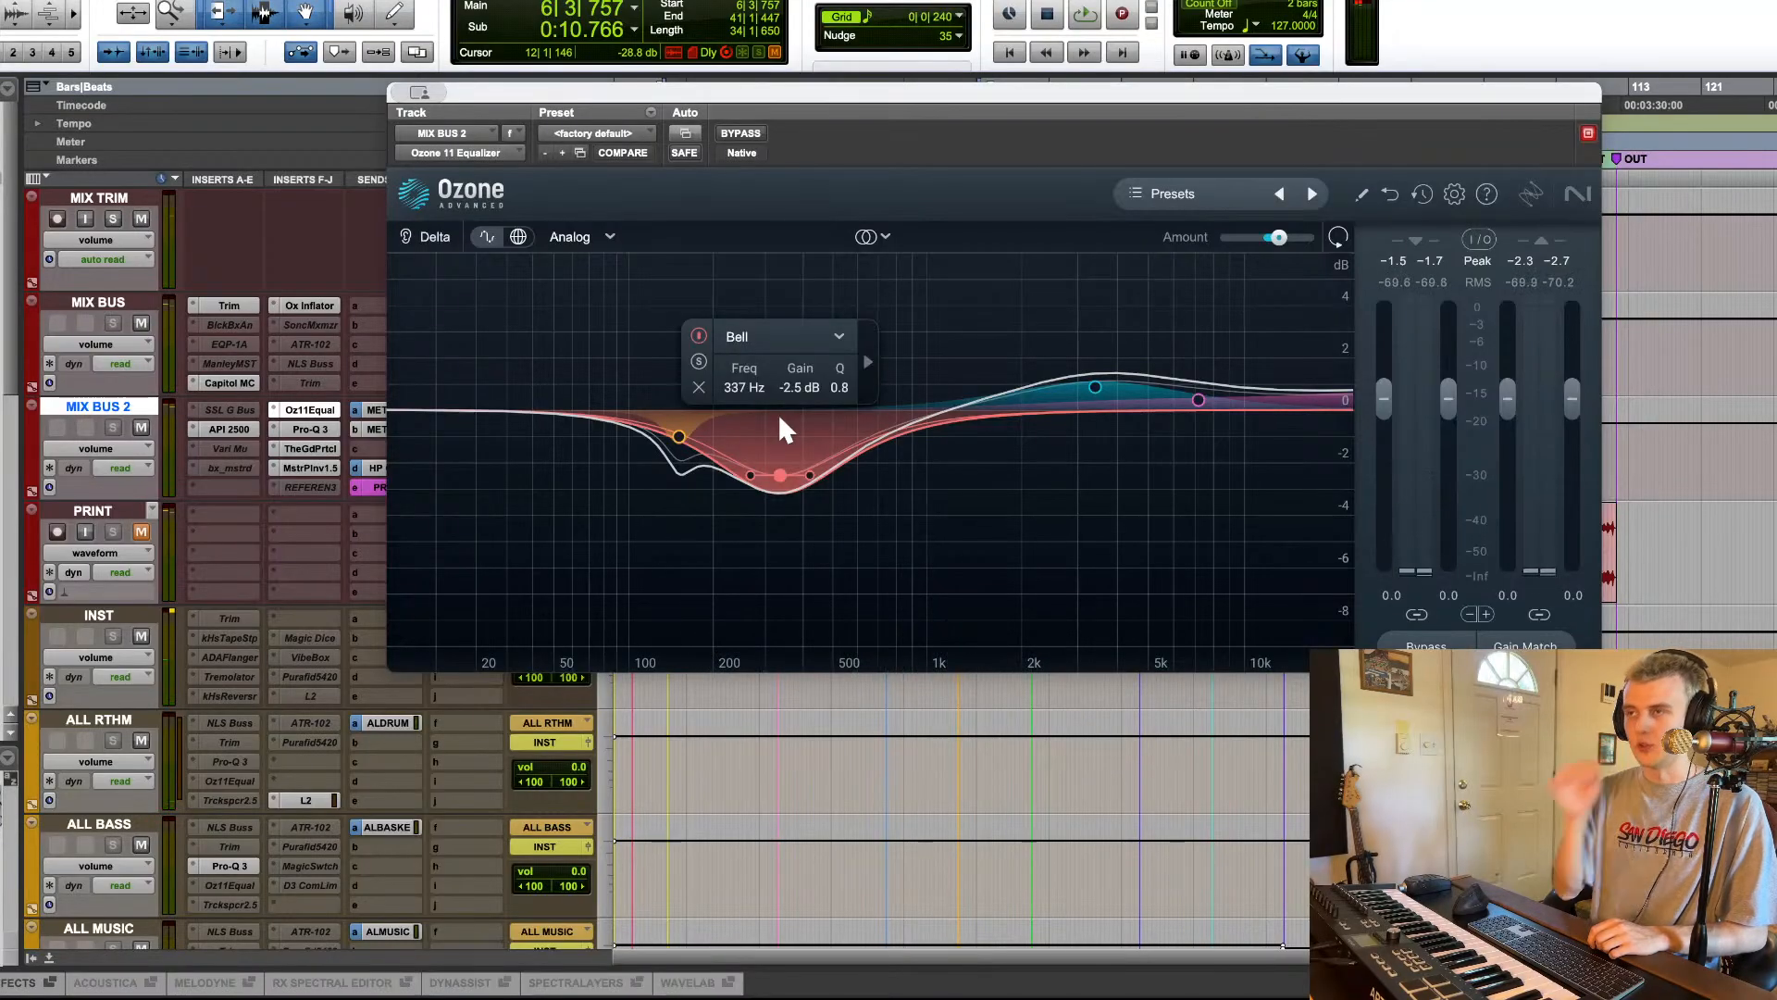
left_click(322, 414)
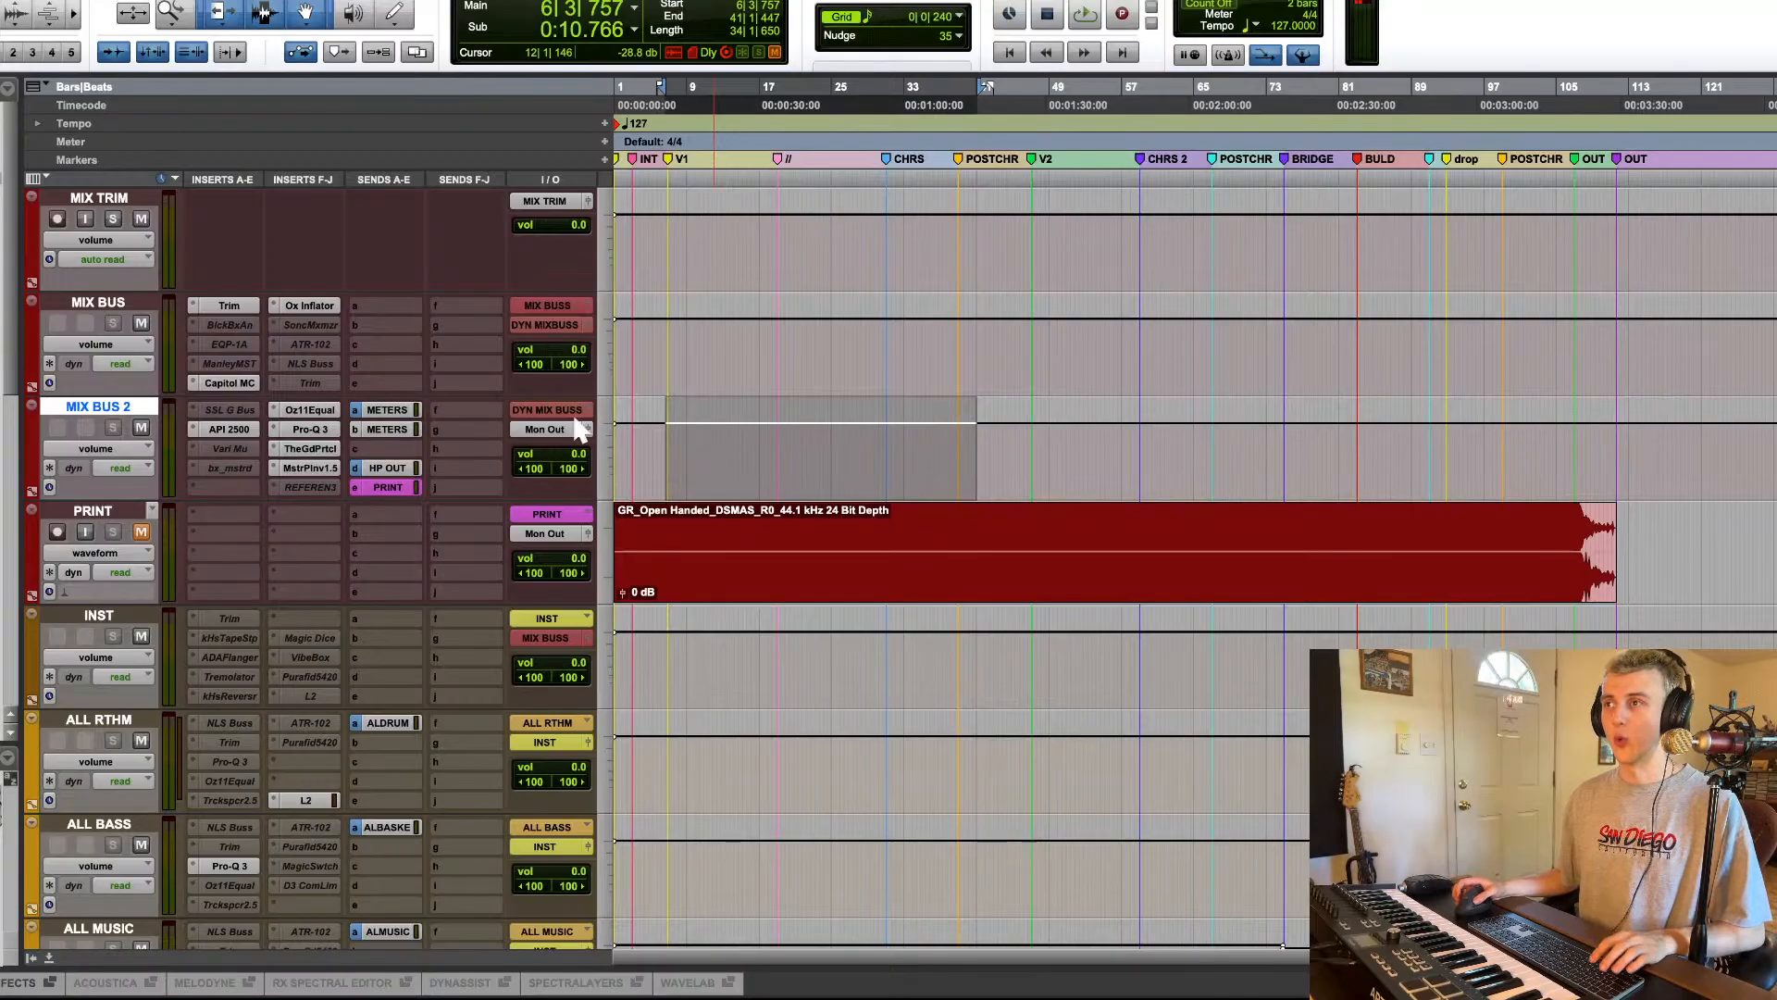
left_click_drag(667, 448, 1109, 451)
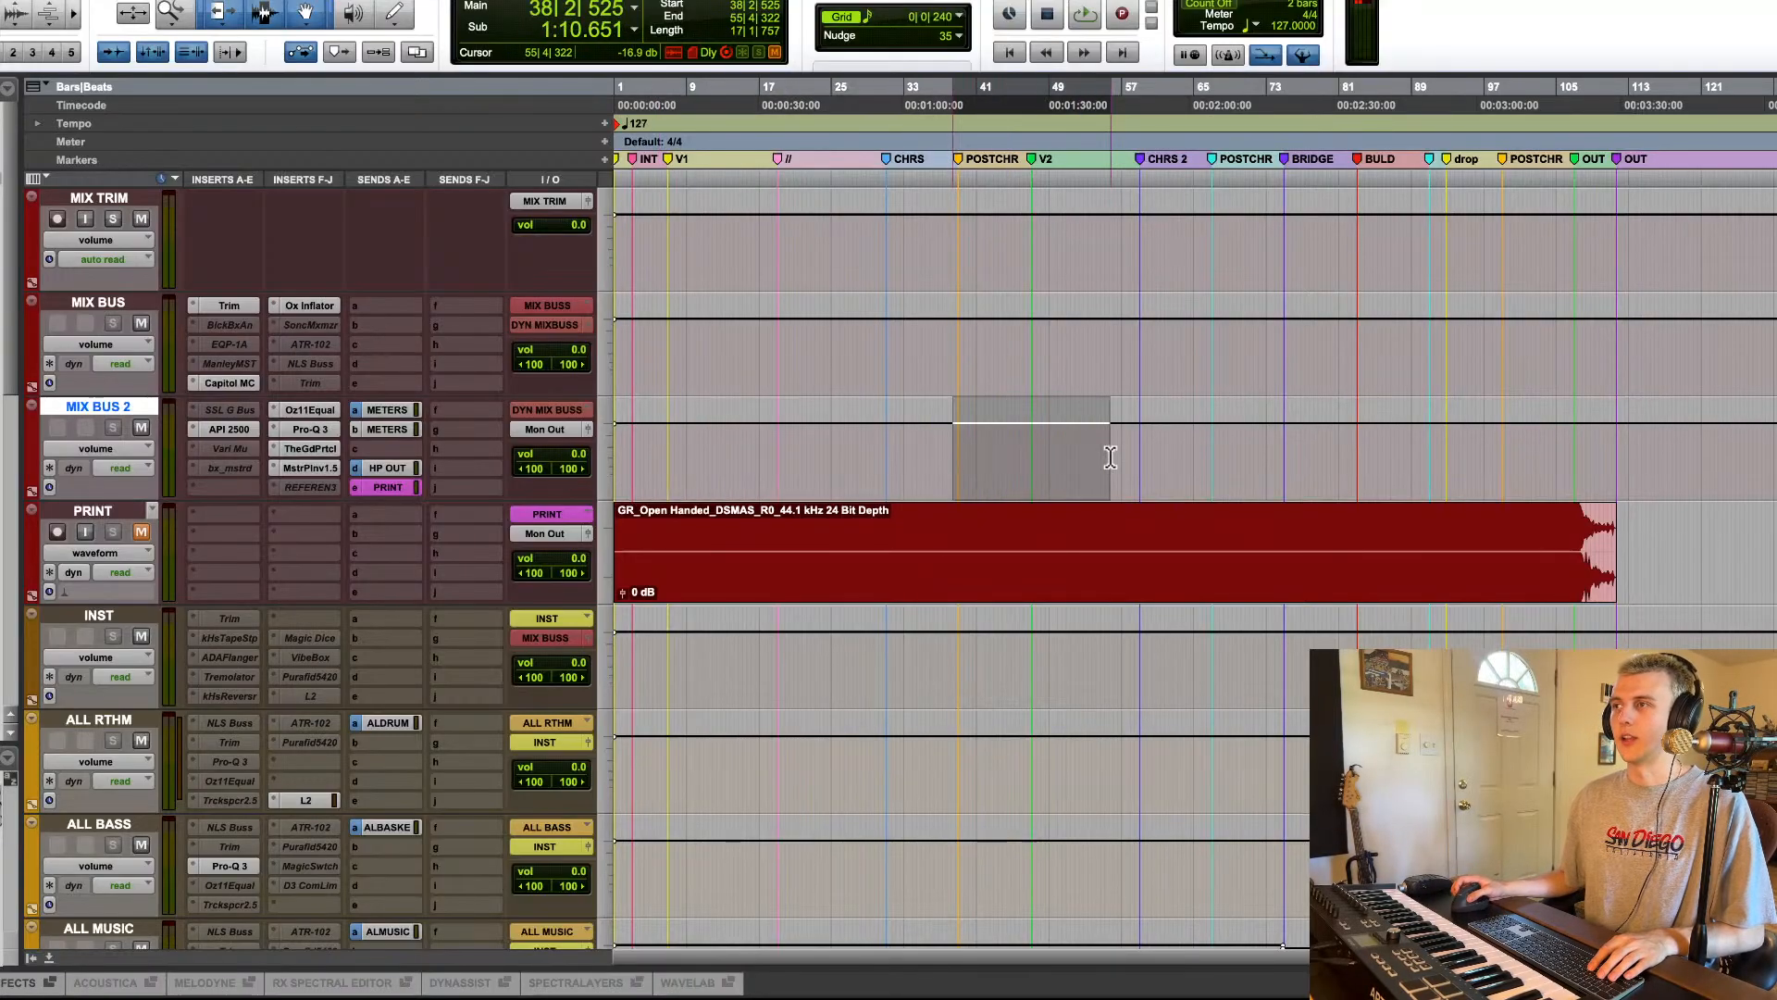
left_click(913, 452)
left_click(736, 454)
left_click(704, 458)
left_click(670, 462)
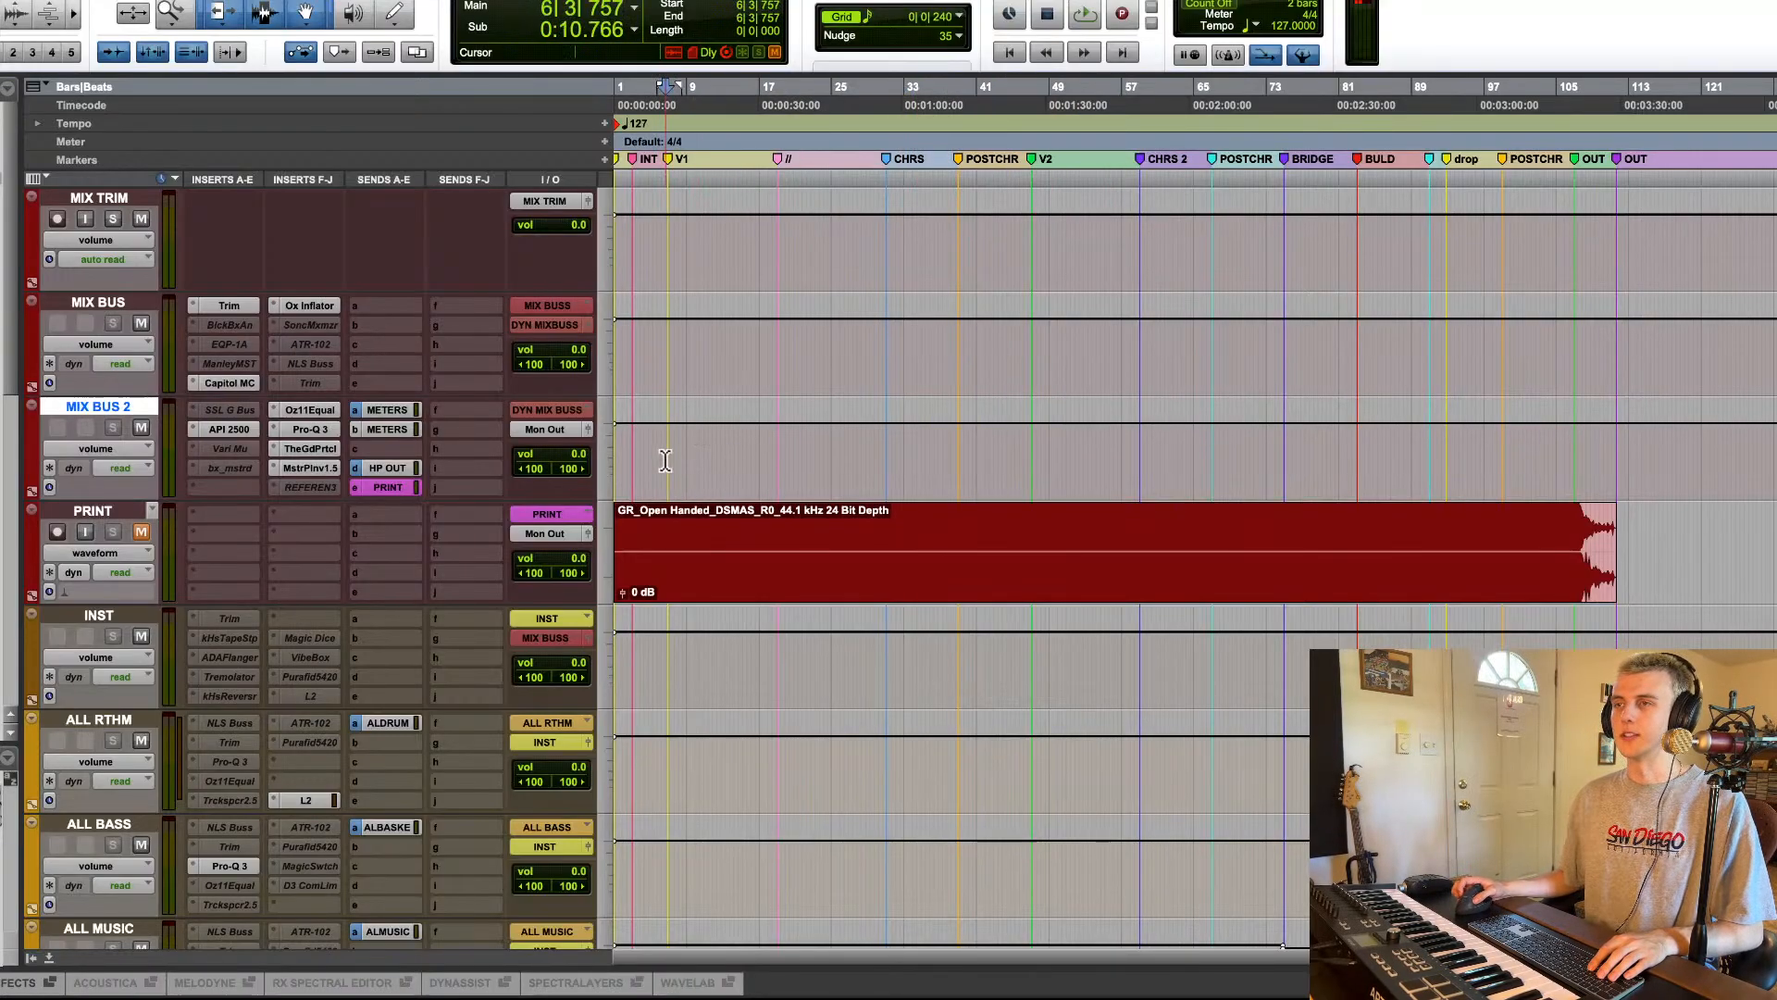
left_click(647, 467)
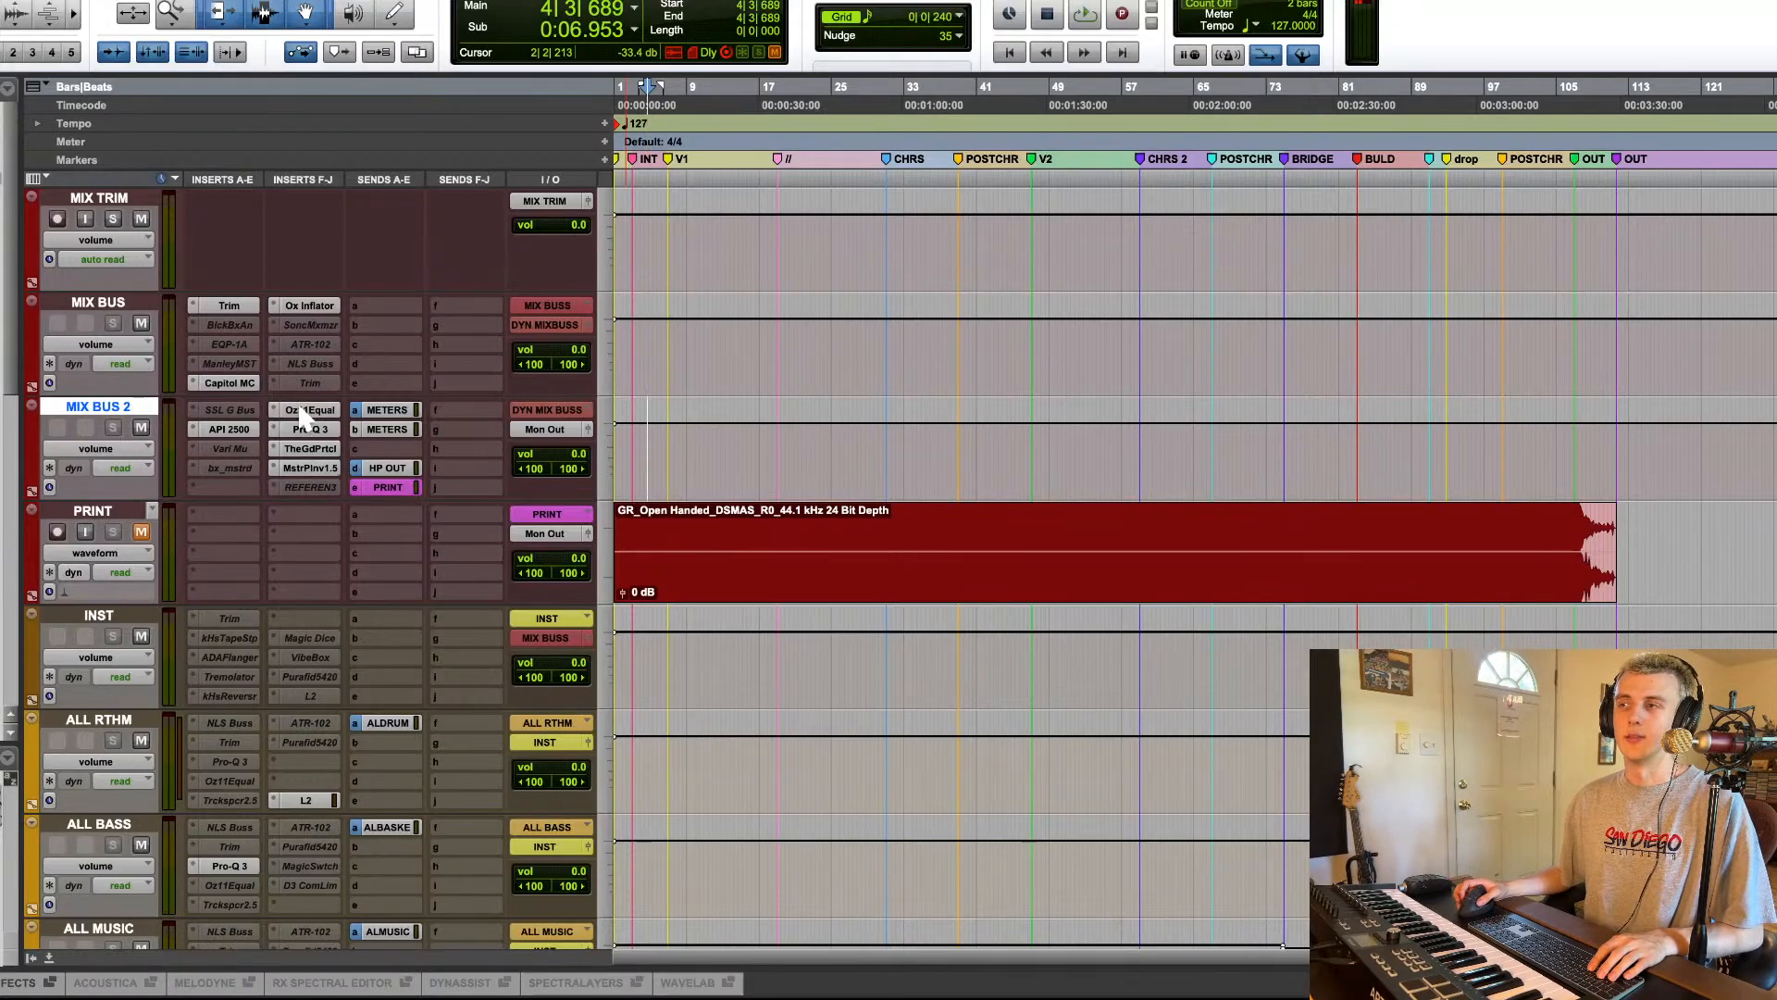
scroll(635, 385, "down", 1)
scroll(875, 369, "up", 2)
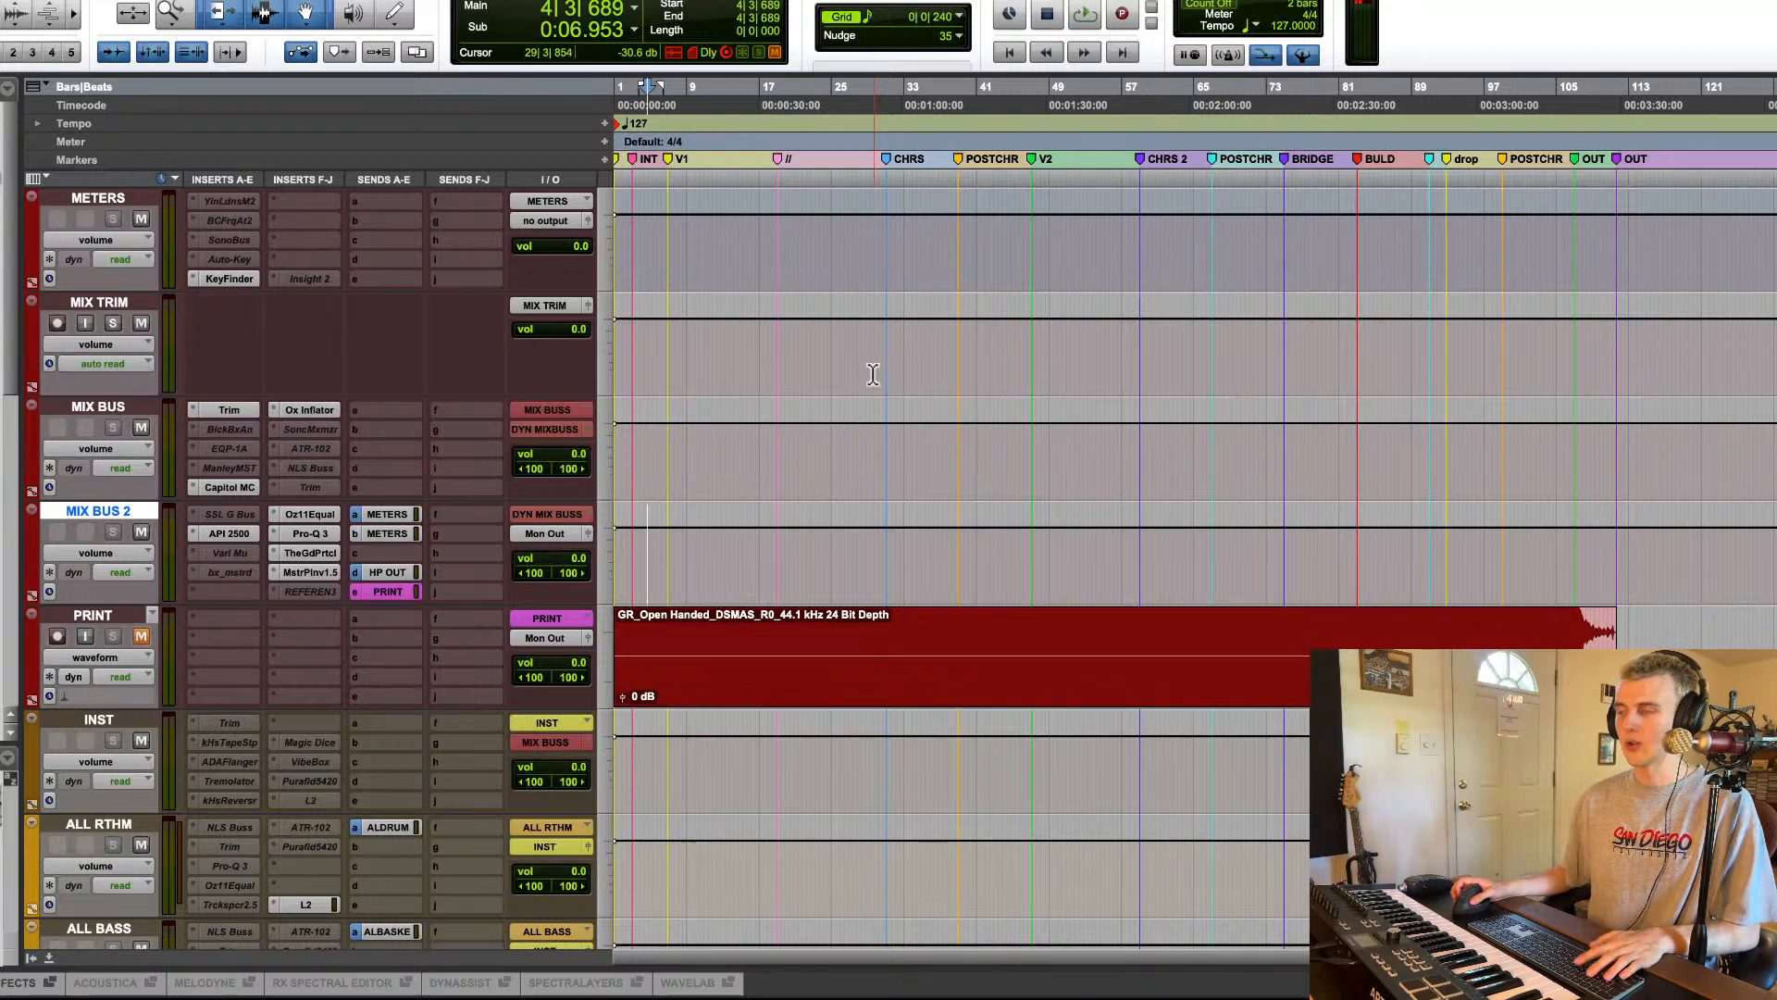
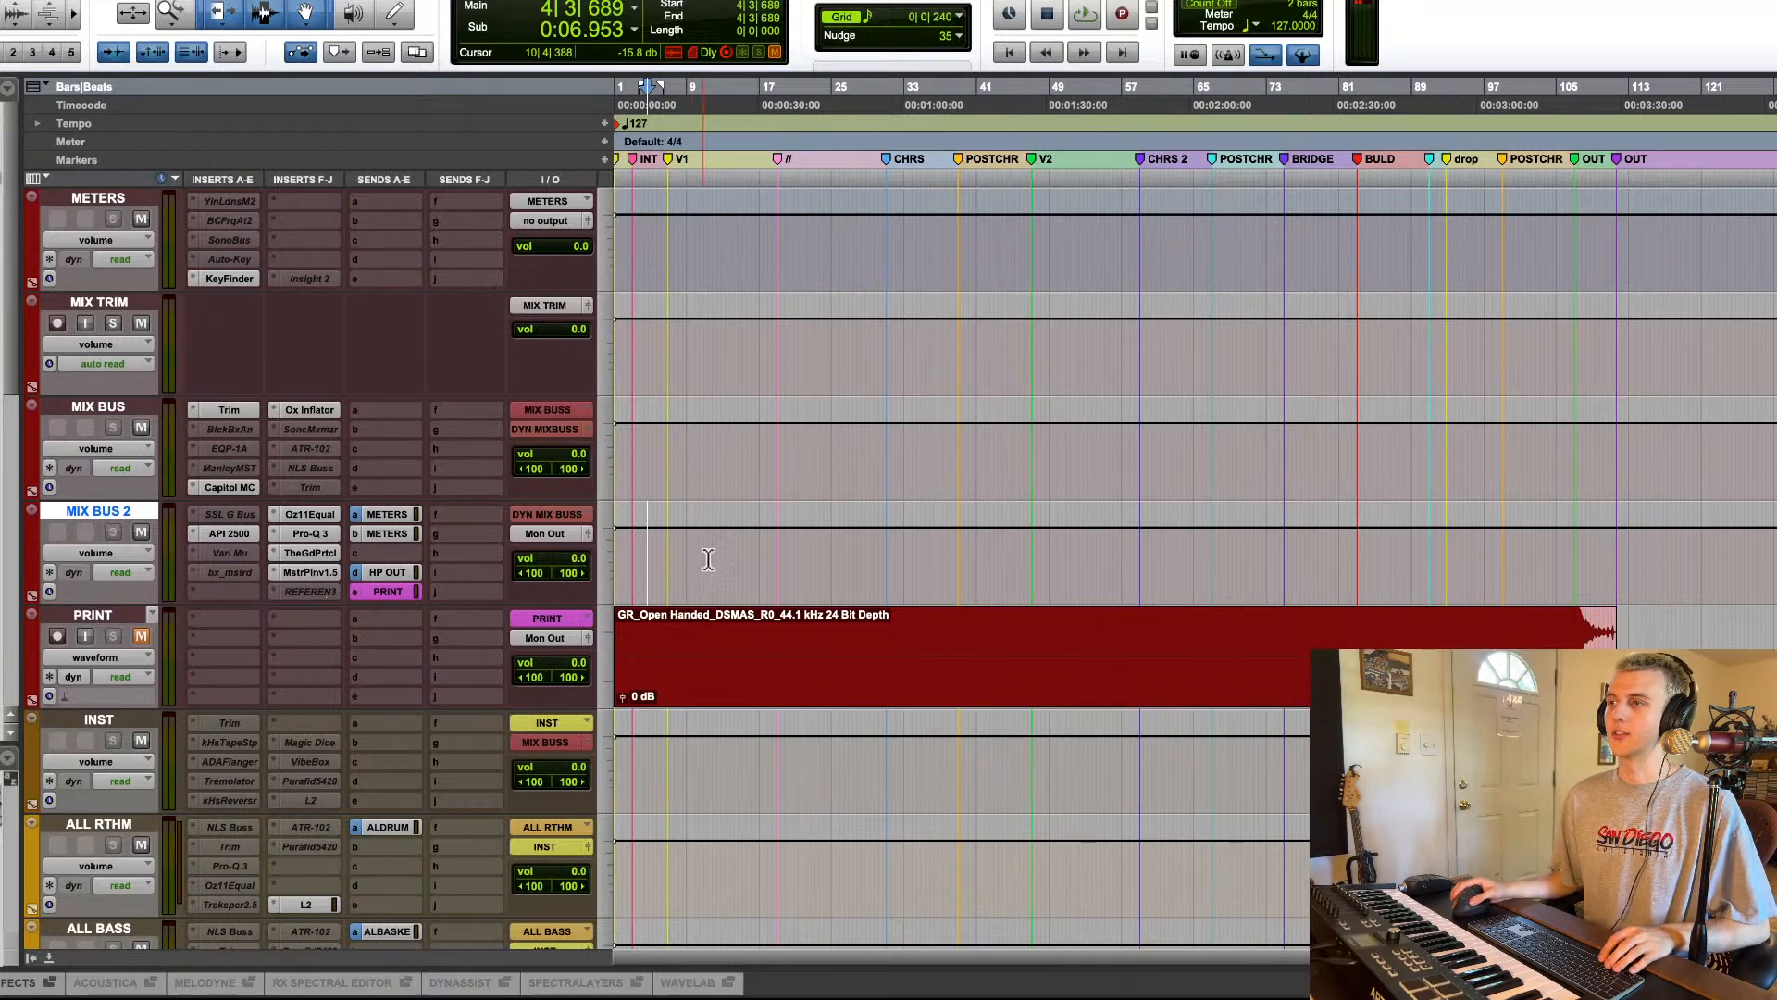
scroll(705, 557, "down", 2)
scroll(315, 565, "up", 2)
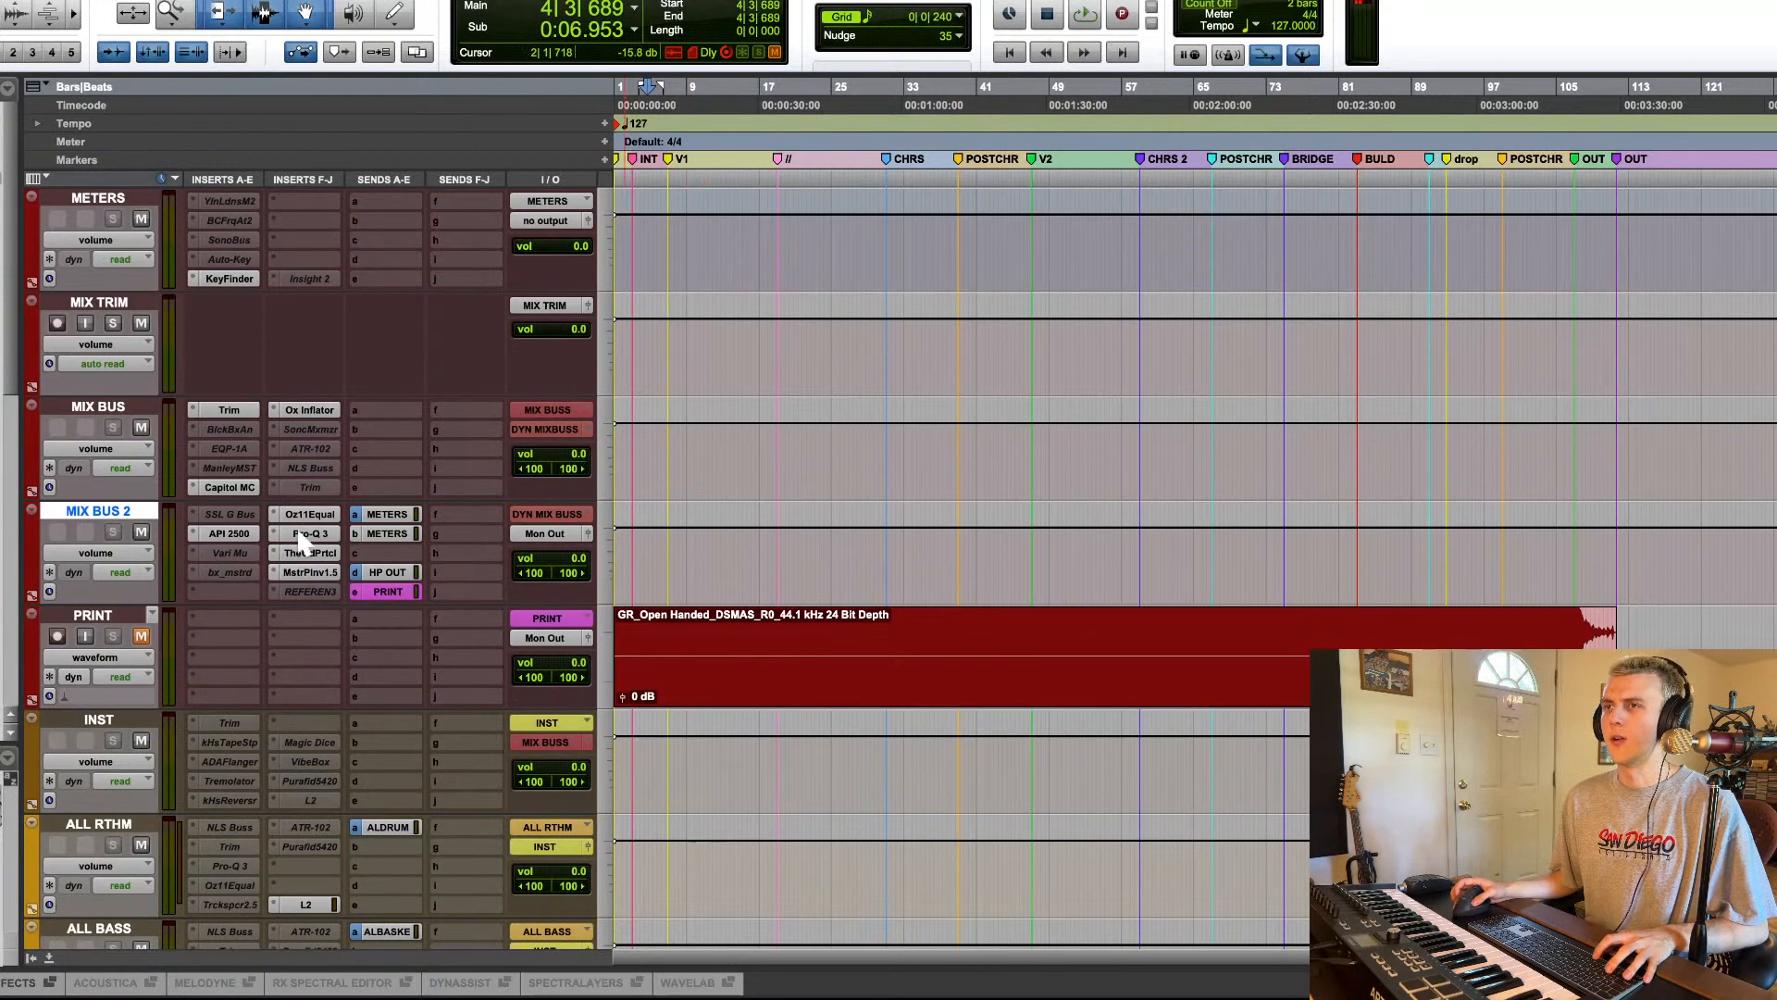
Step: Activate and open REFERENCE 3 on MIX BUS 2, return to the session start, and move the plug-in window clear of the track inserts
left_click(310, 591)
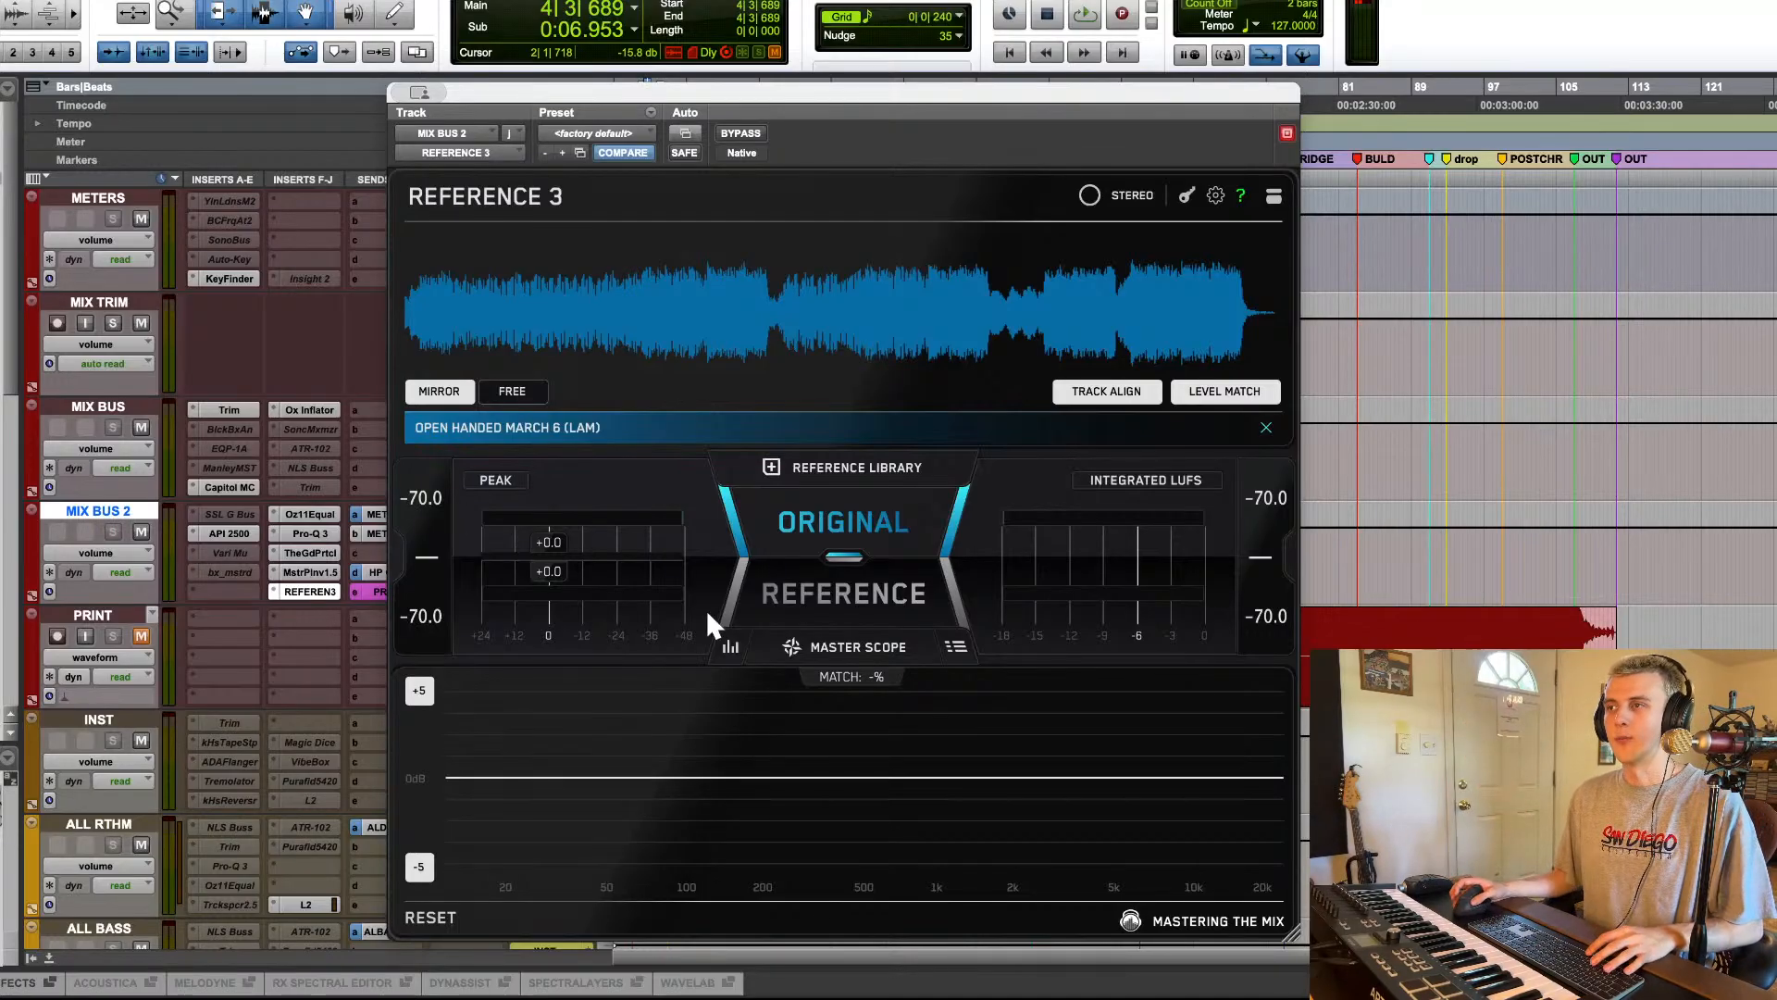
key("Return")
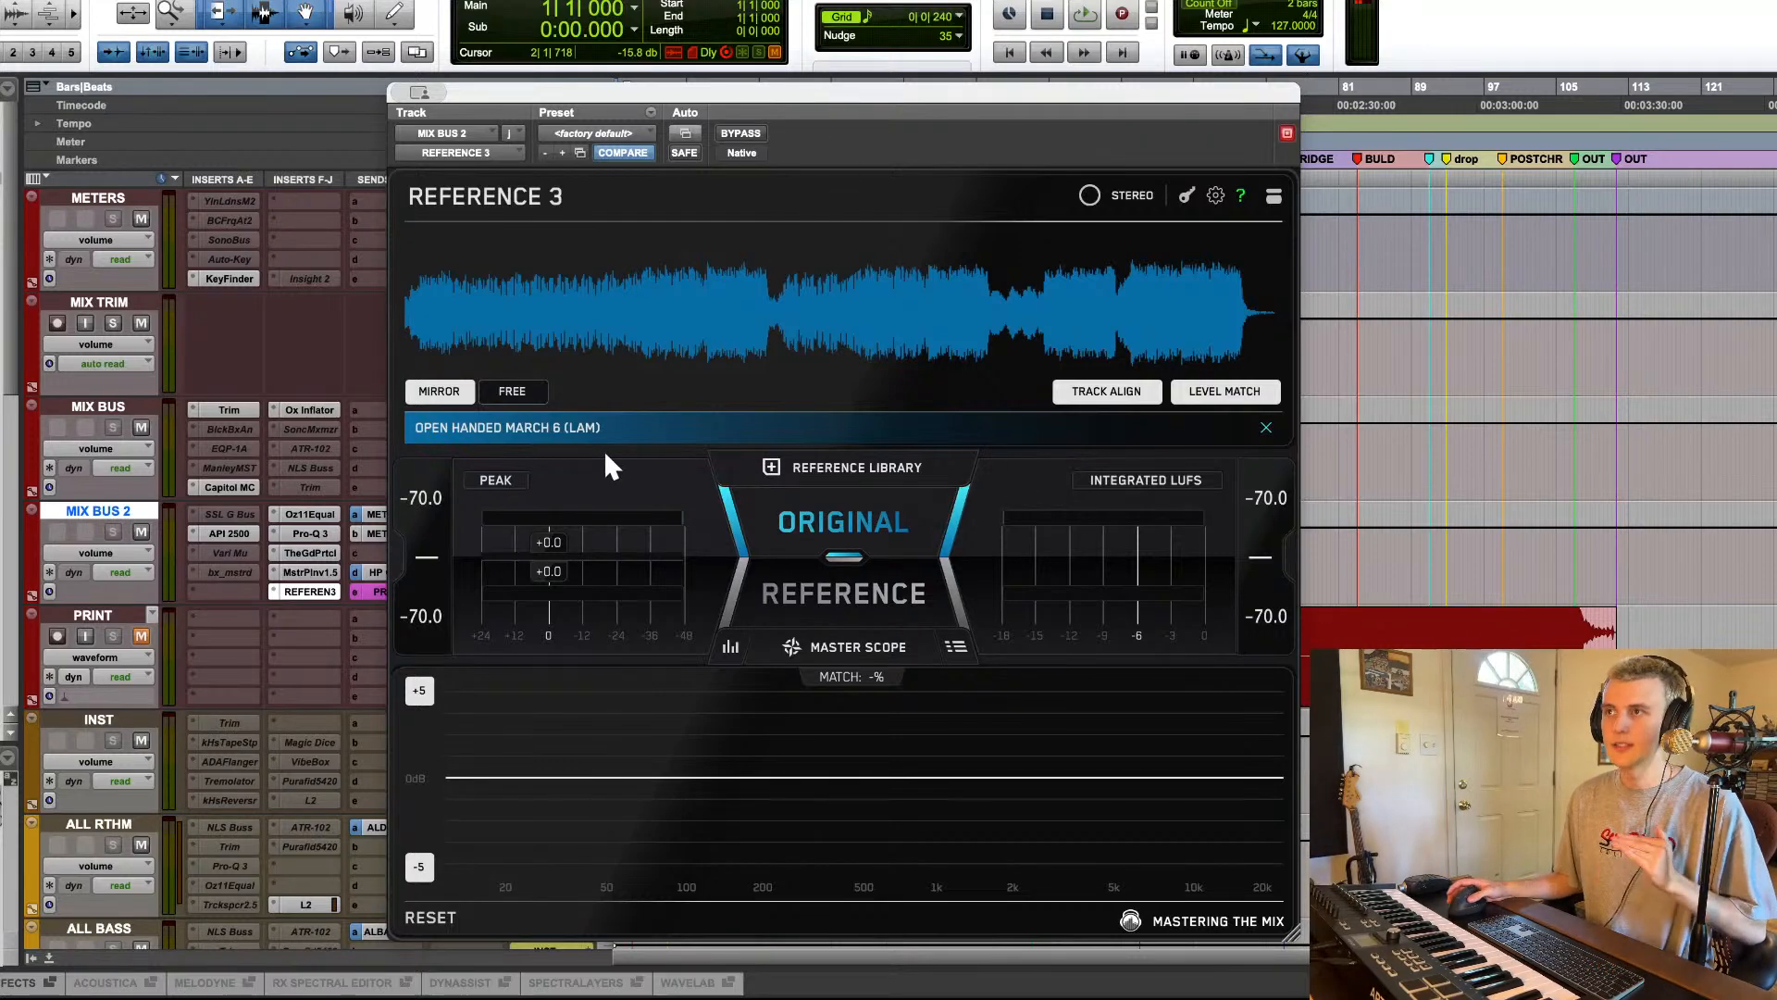
left_click_drag(854, 116, 1145, 86)
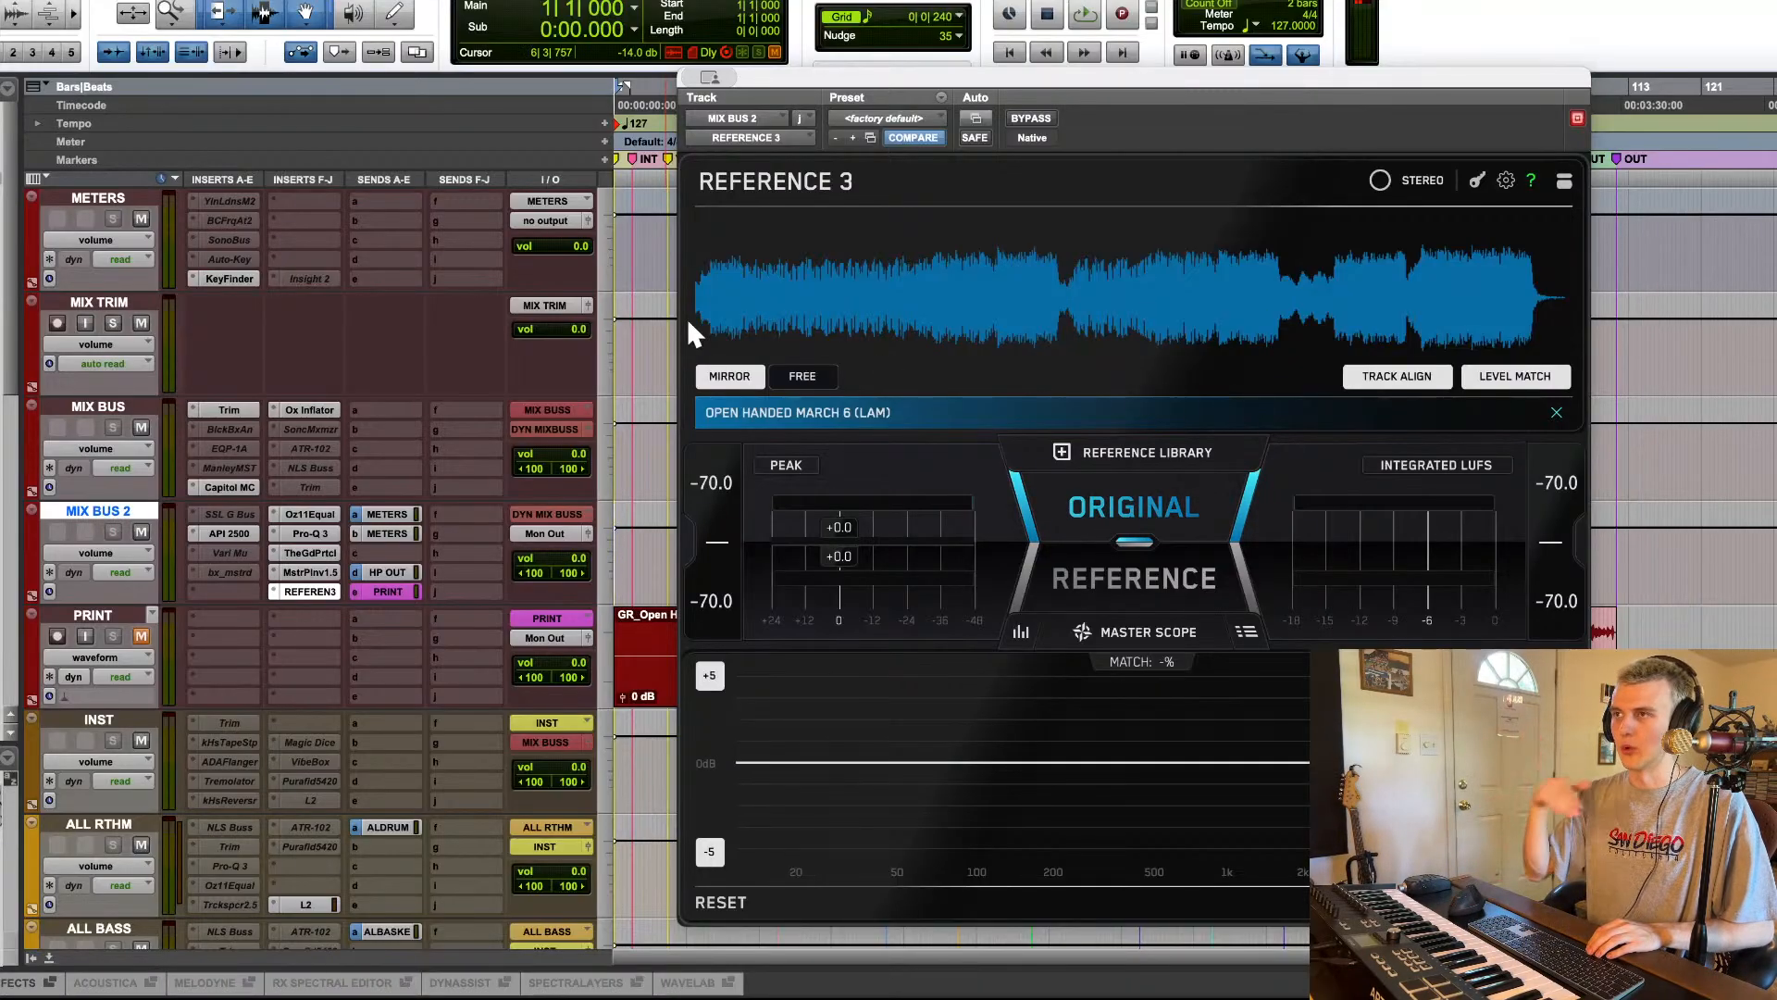
Step: Play the opening while switching between the original mix and the OPEN HANDED MARCH 6 (LAM) reference, then stop and leave Original selected
key("space")
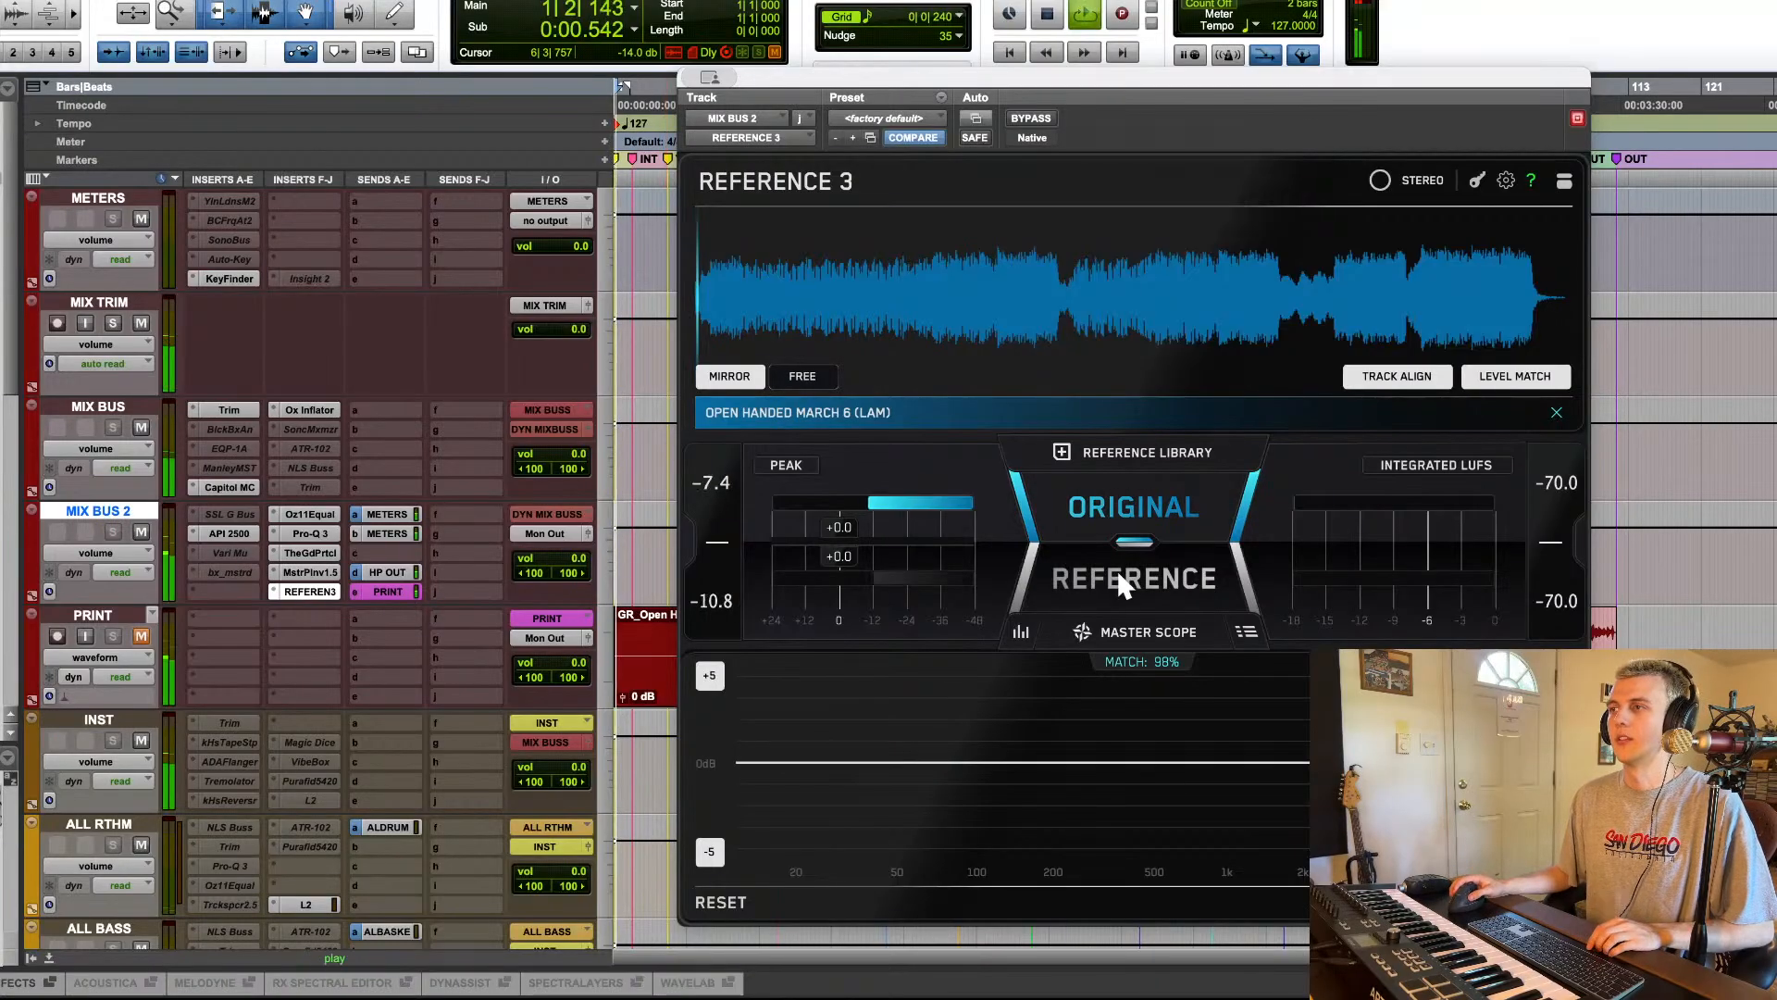
left_click(1122, 583)
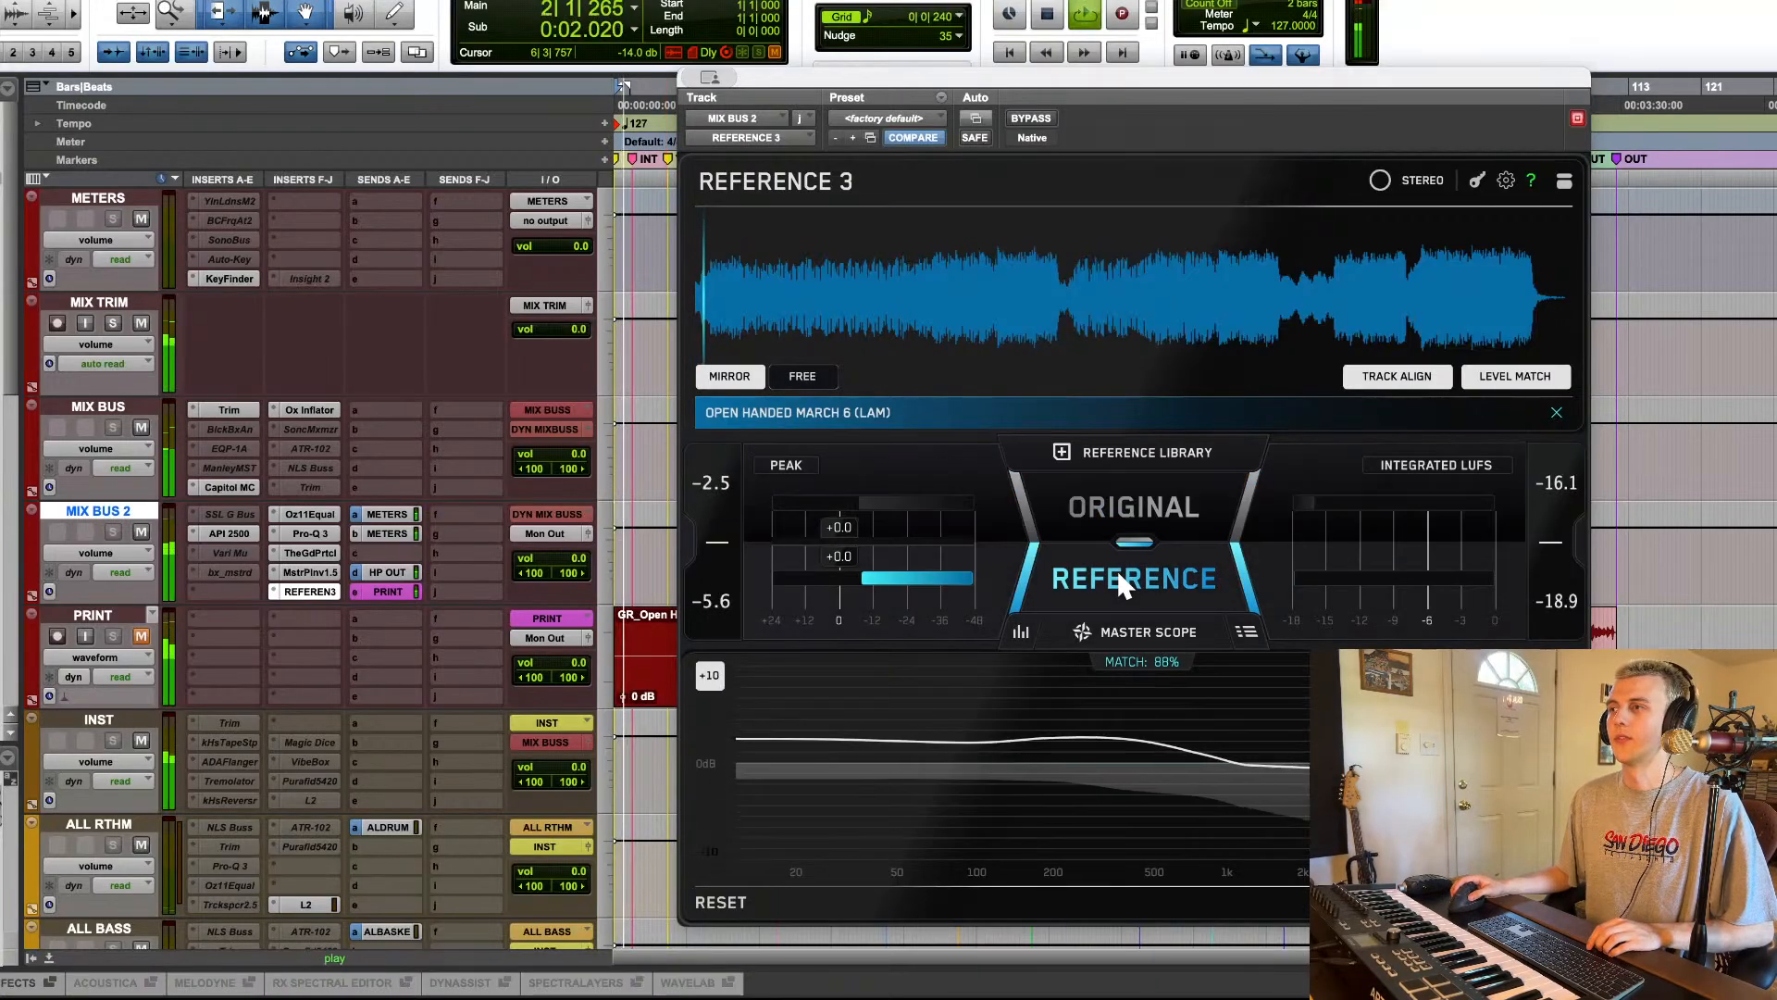
left_click(1125, 515)
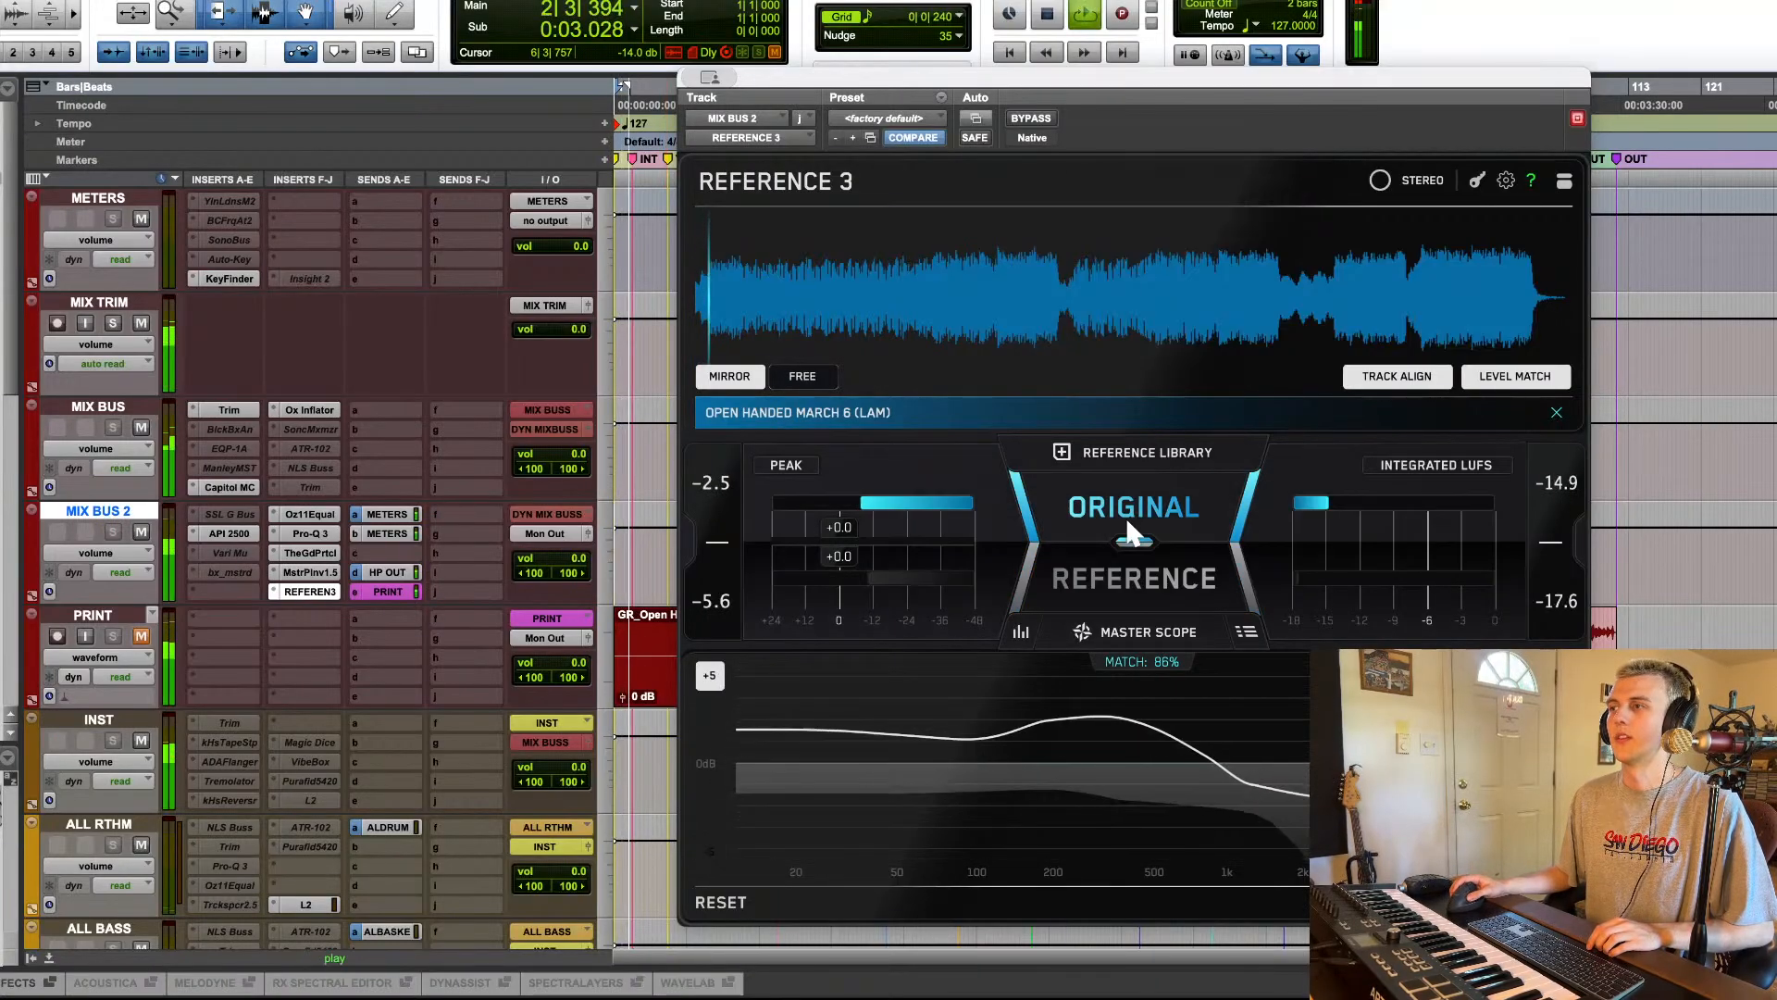
left_click(1140, 576)
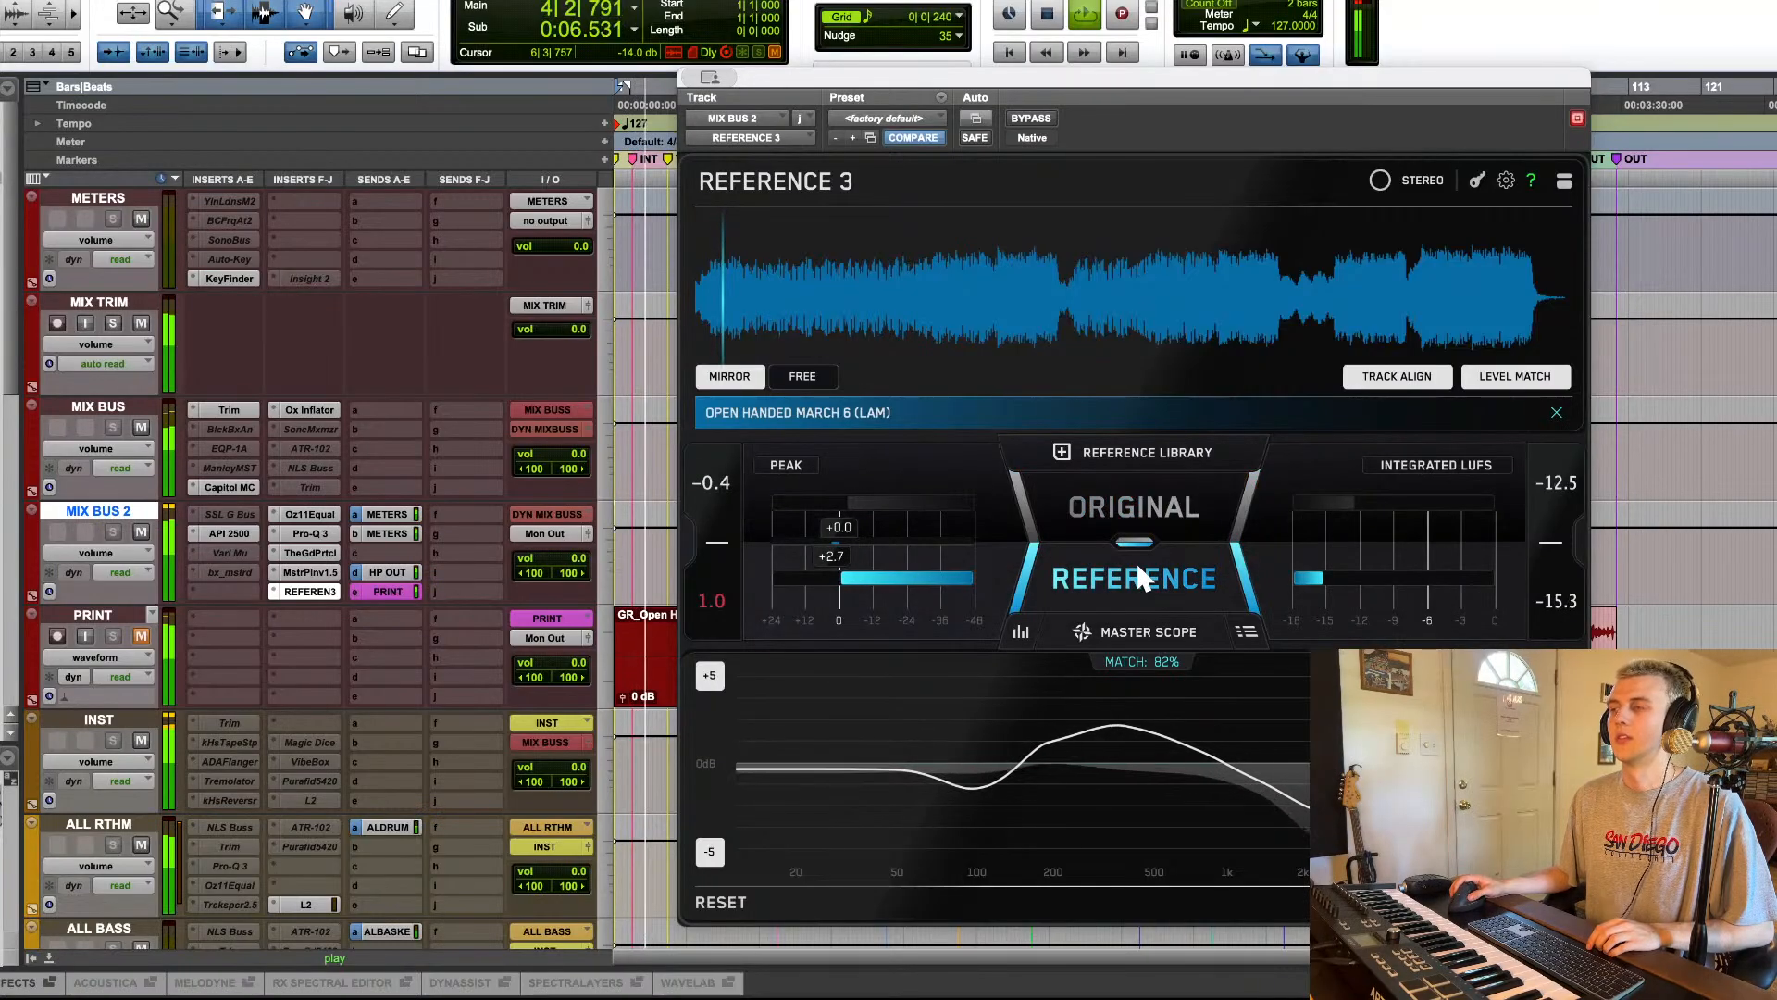
key("space")
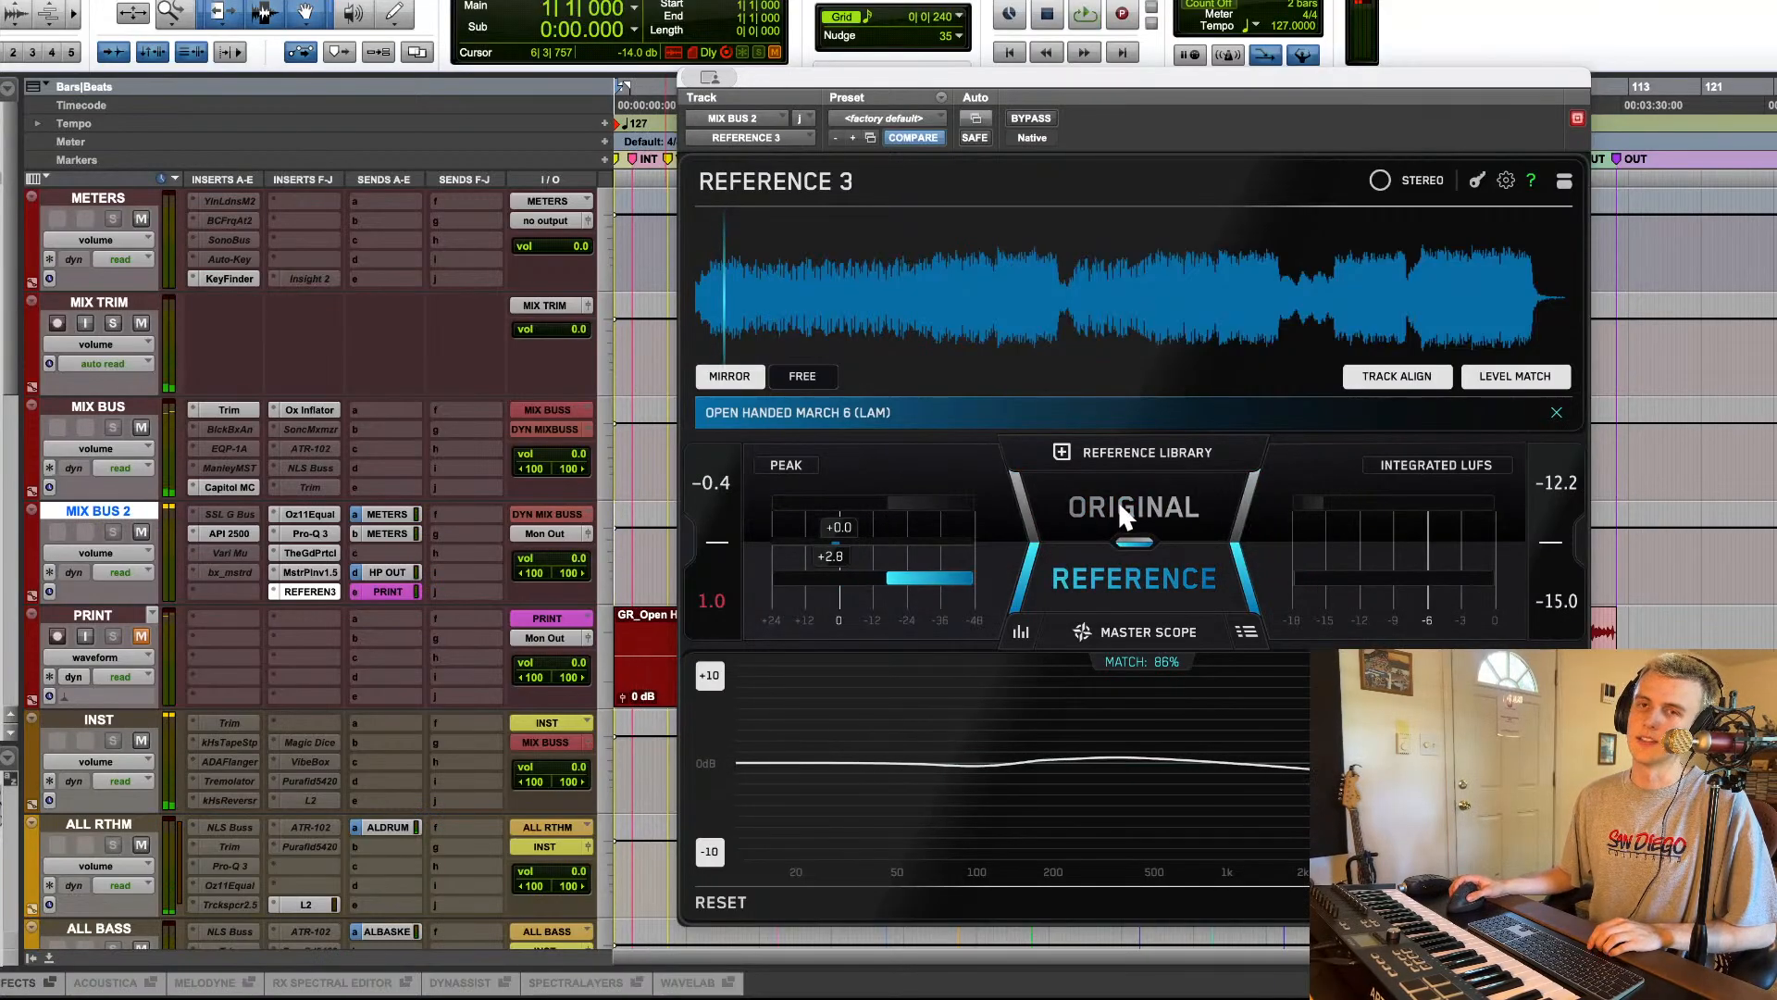
left_click(1113, 497)
left_click(1134, 572)
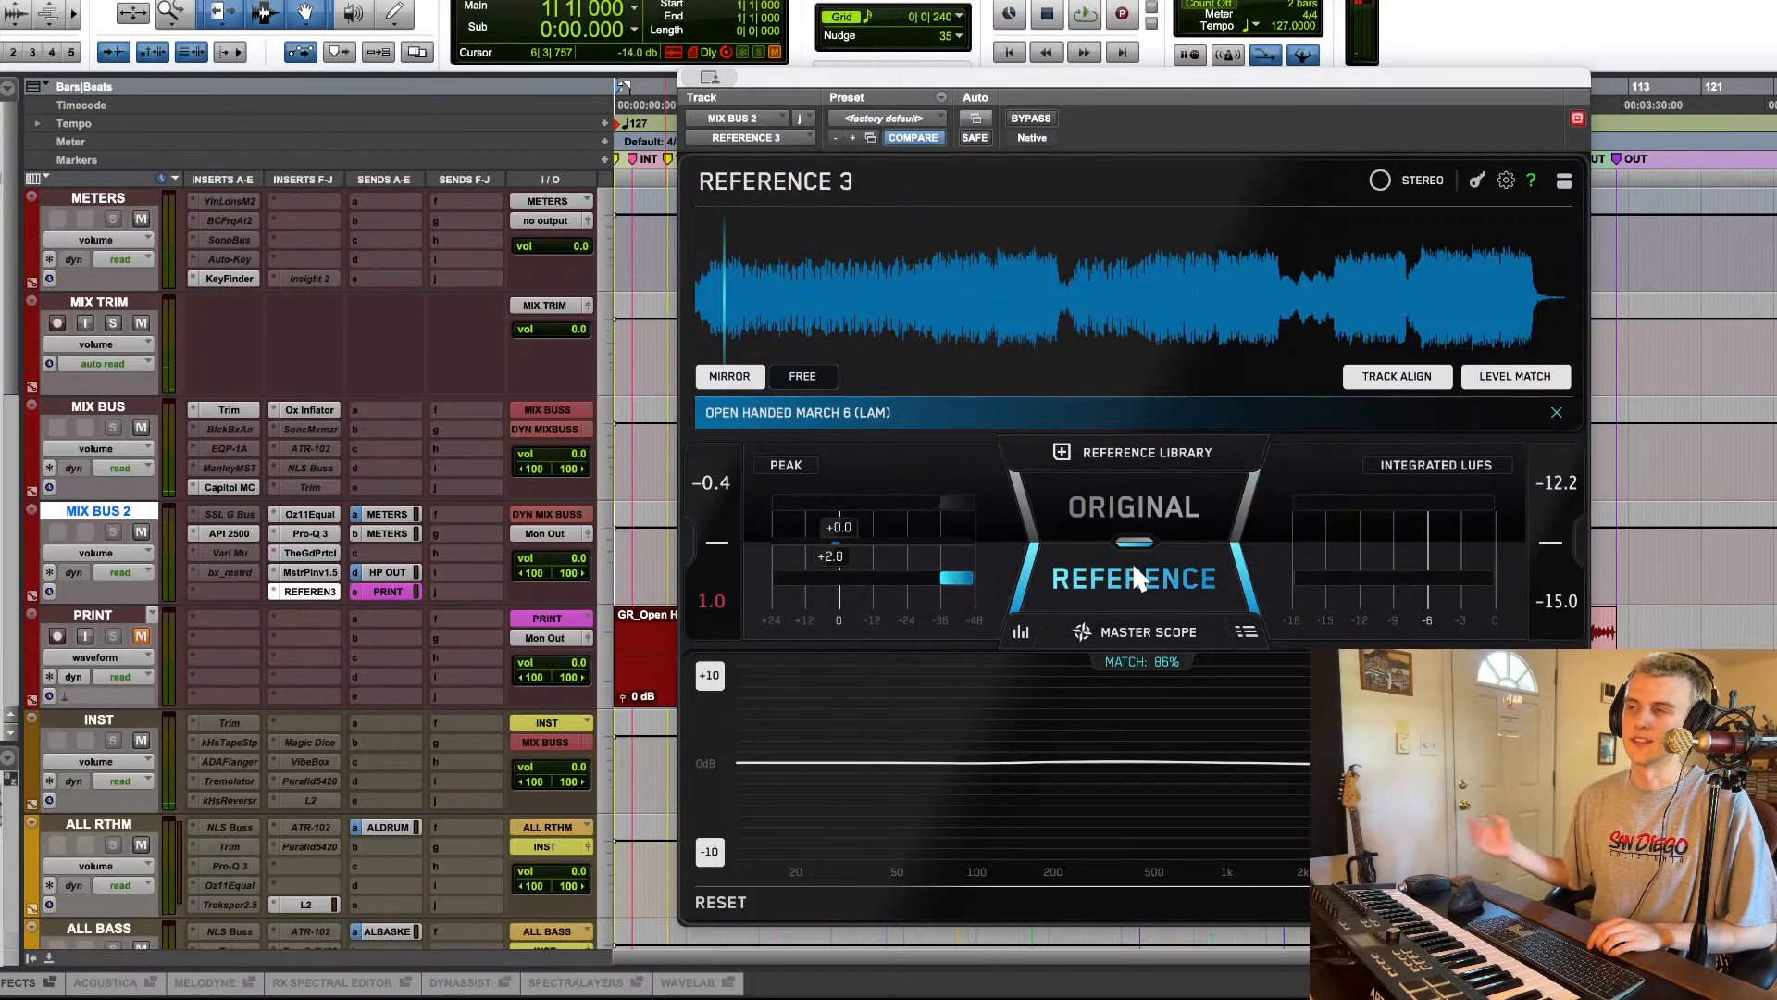
left_click(1152, 511)
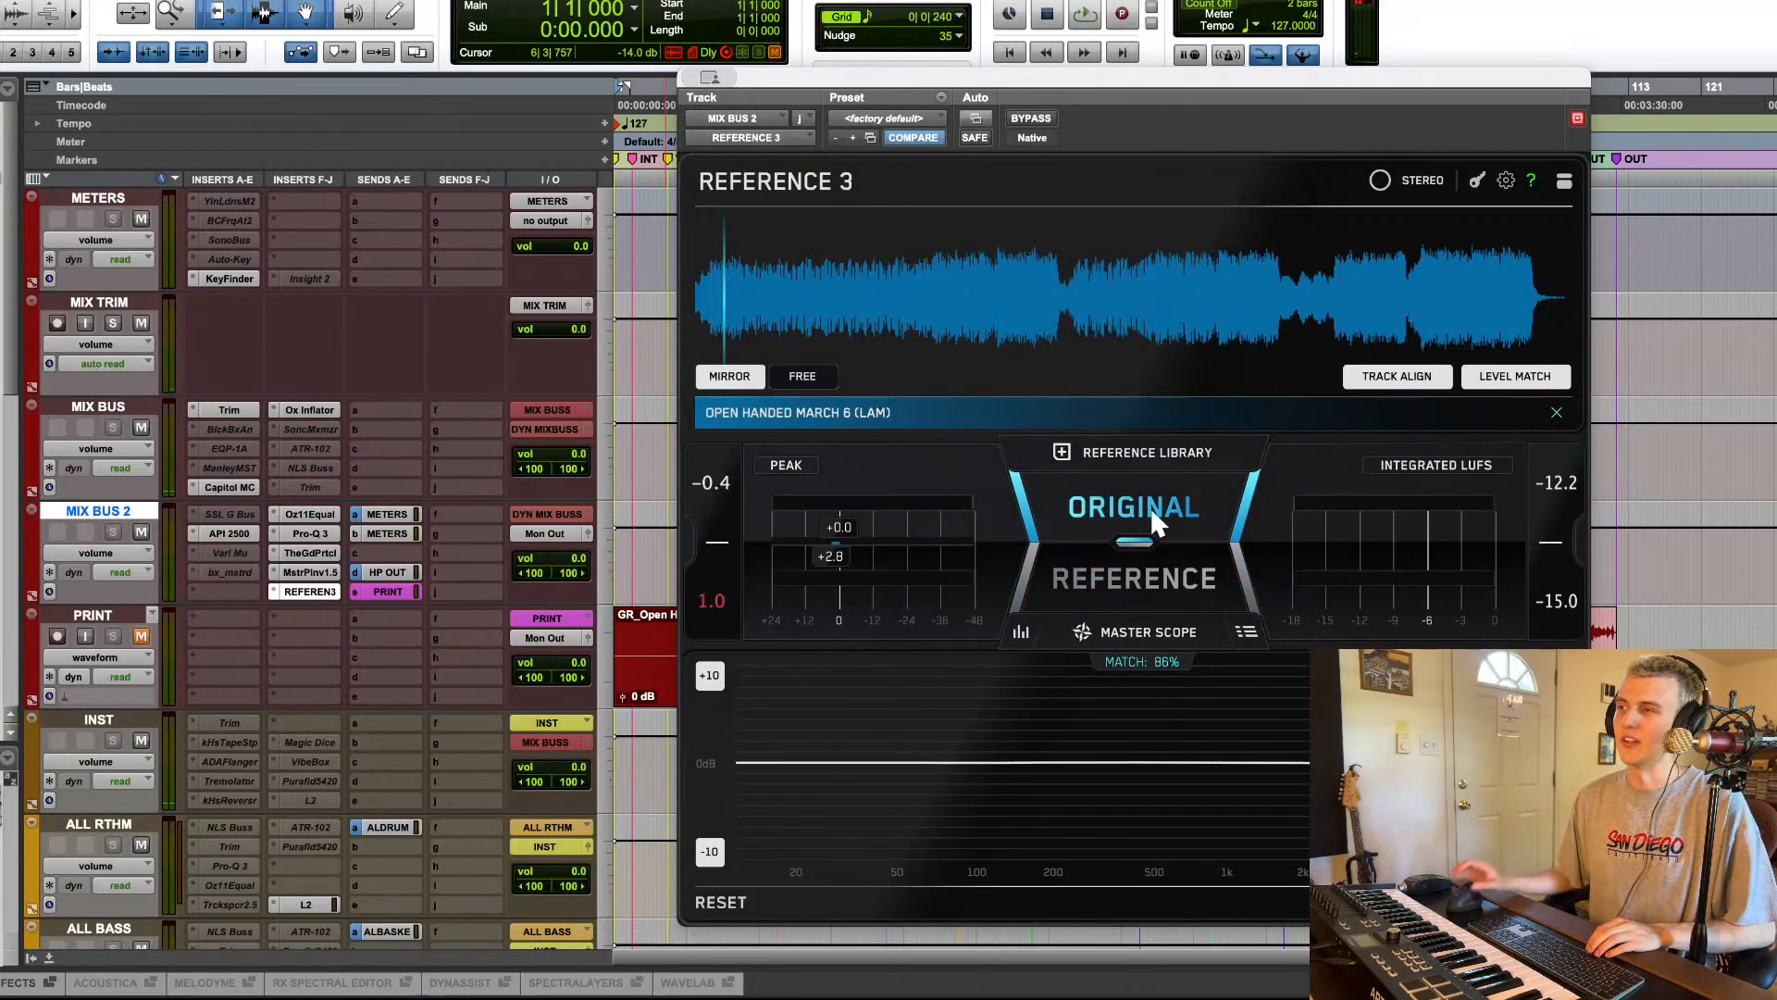
Step: Replay from the session start, repeatedly alternating Original and Reference through the first verse, and move the REFERENCE 3 window off the timeline markers
key("space")
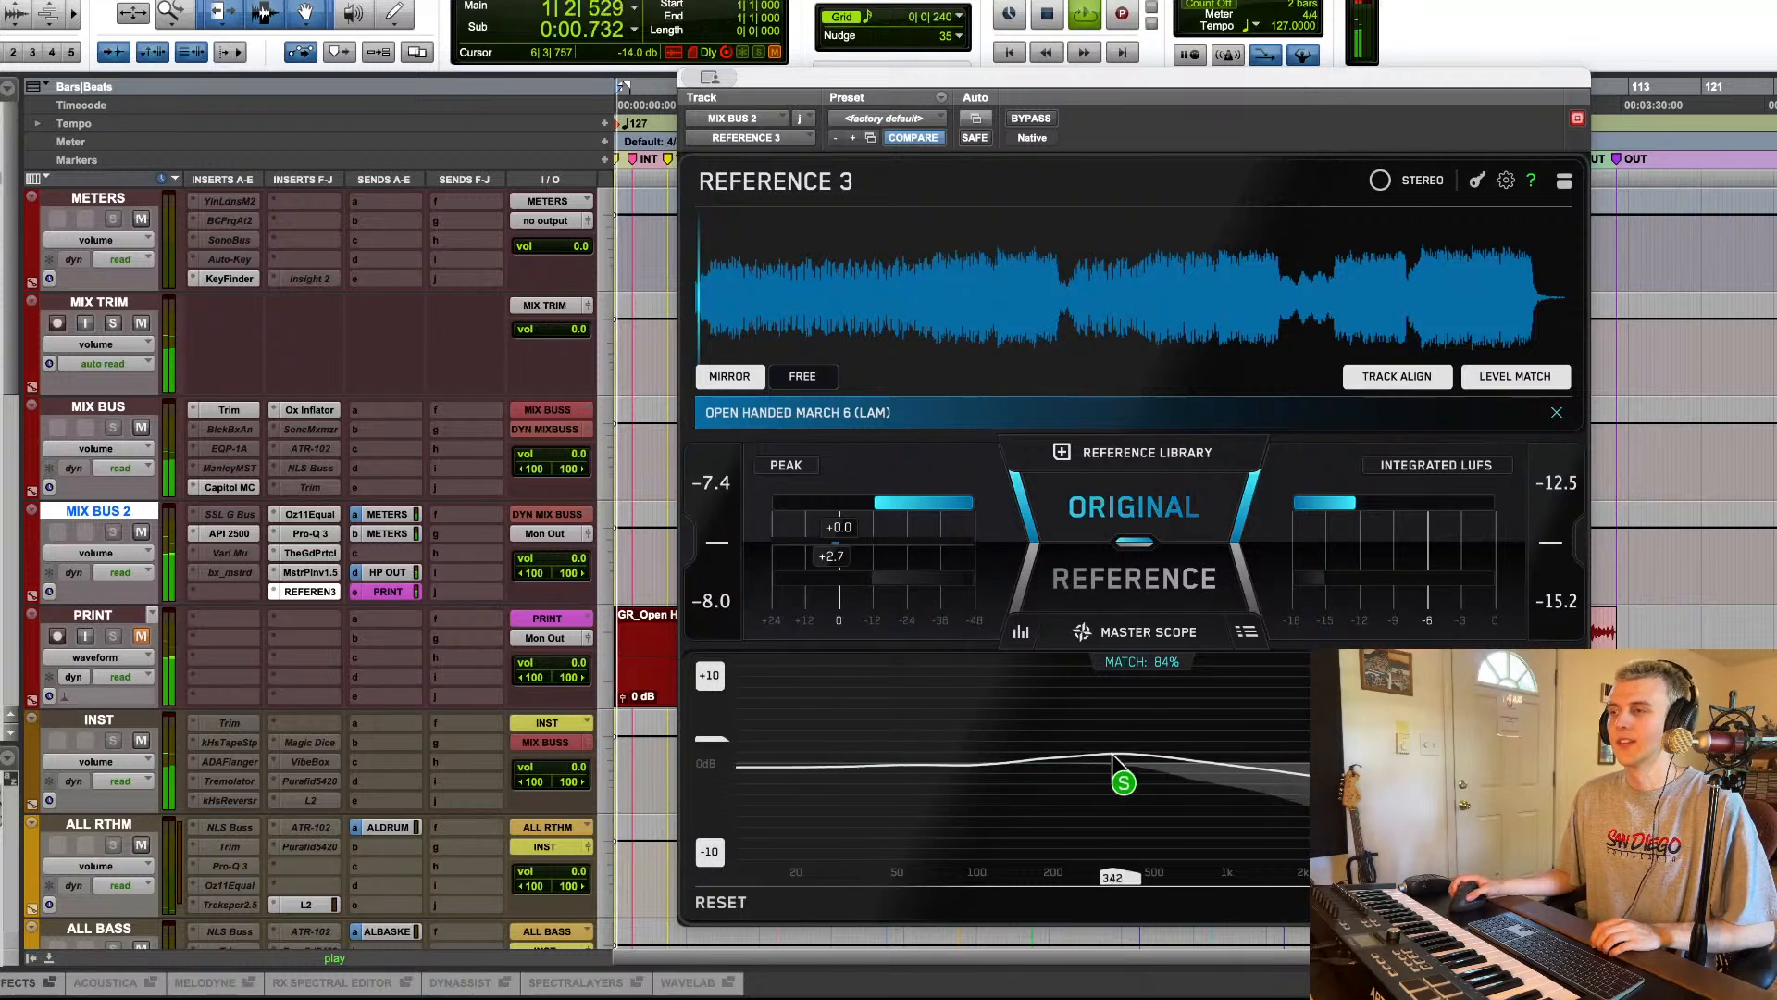
left_click(1137, 579)
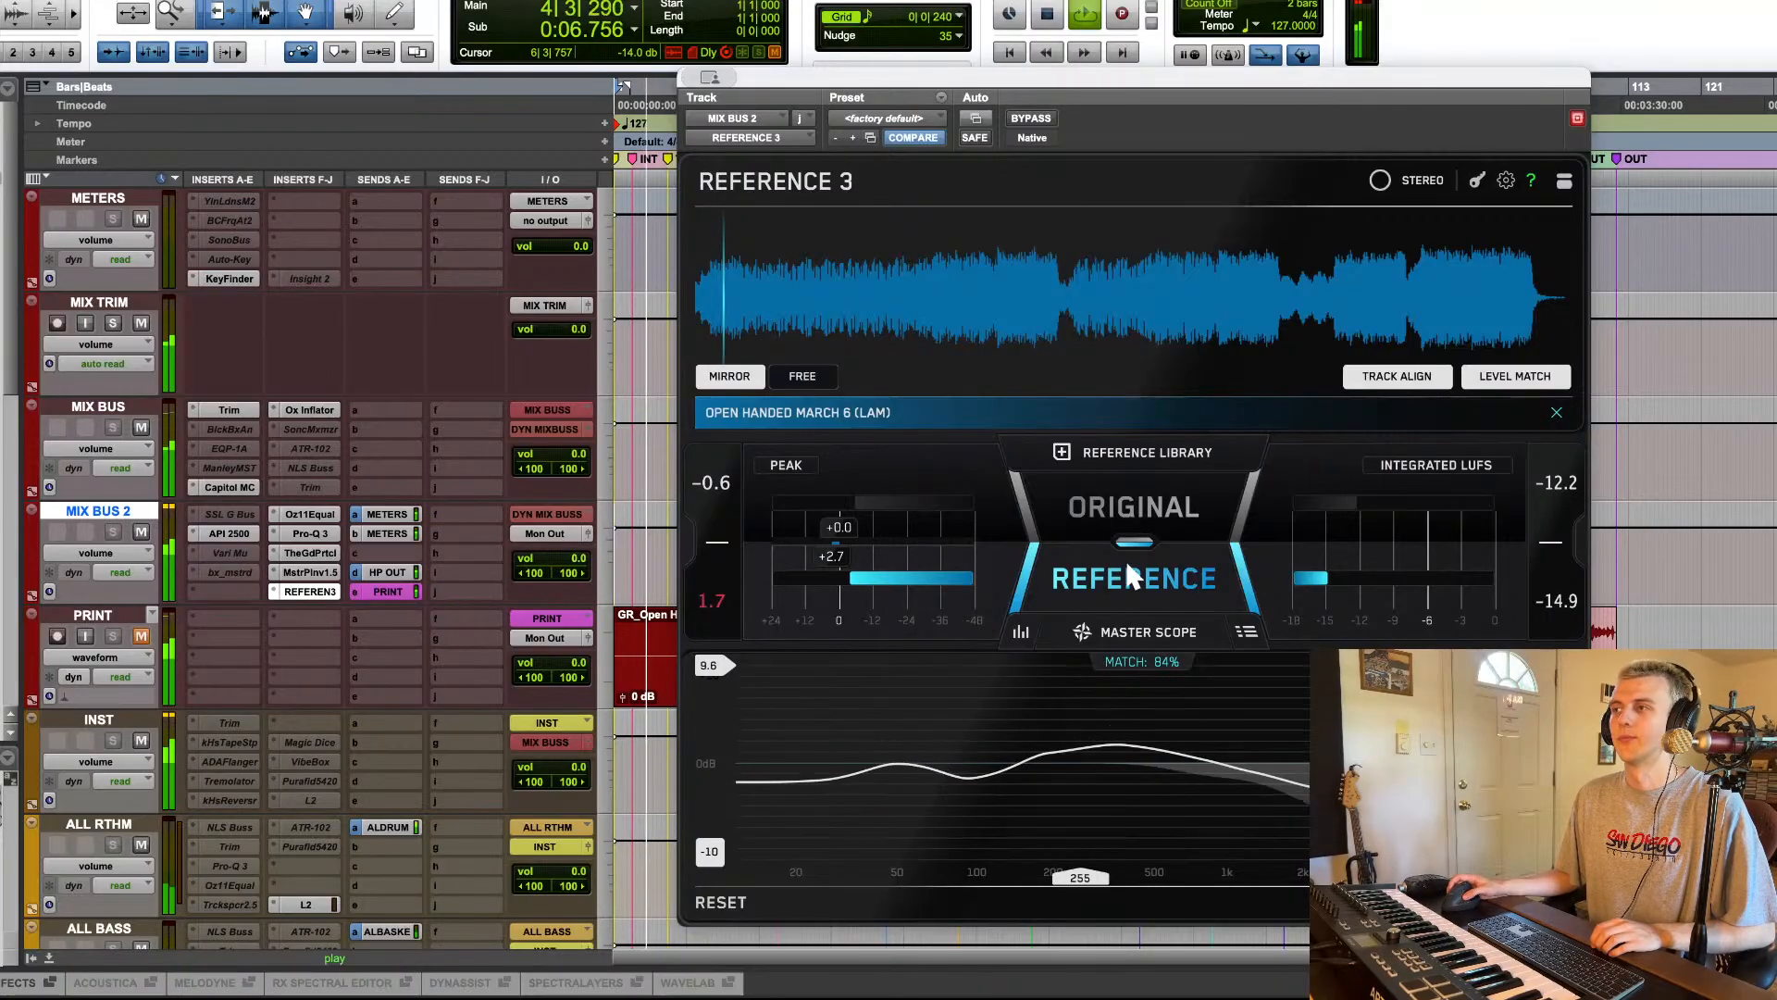
left_click(1082, 503)
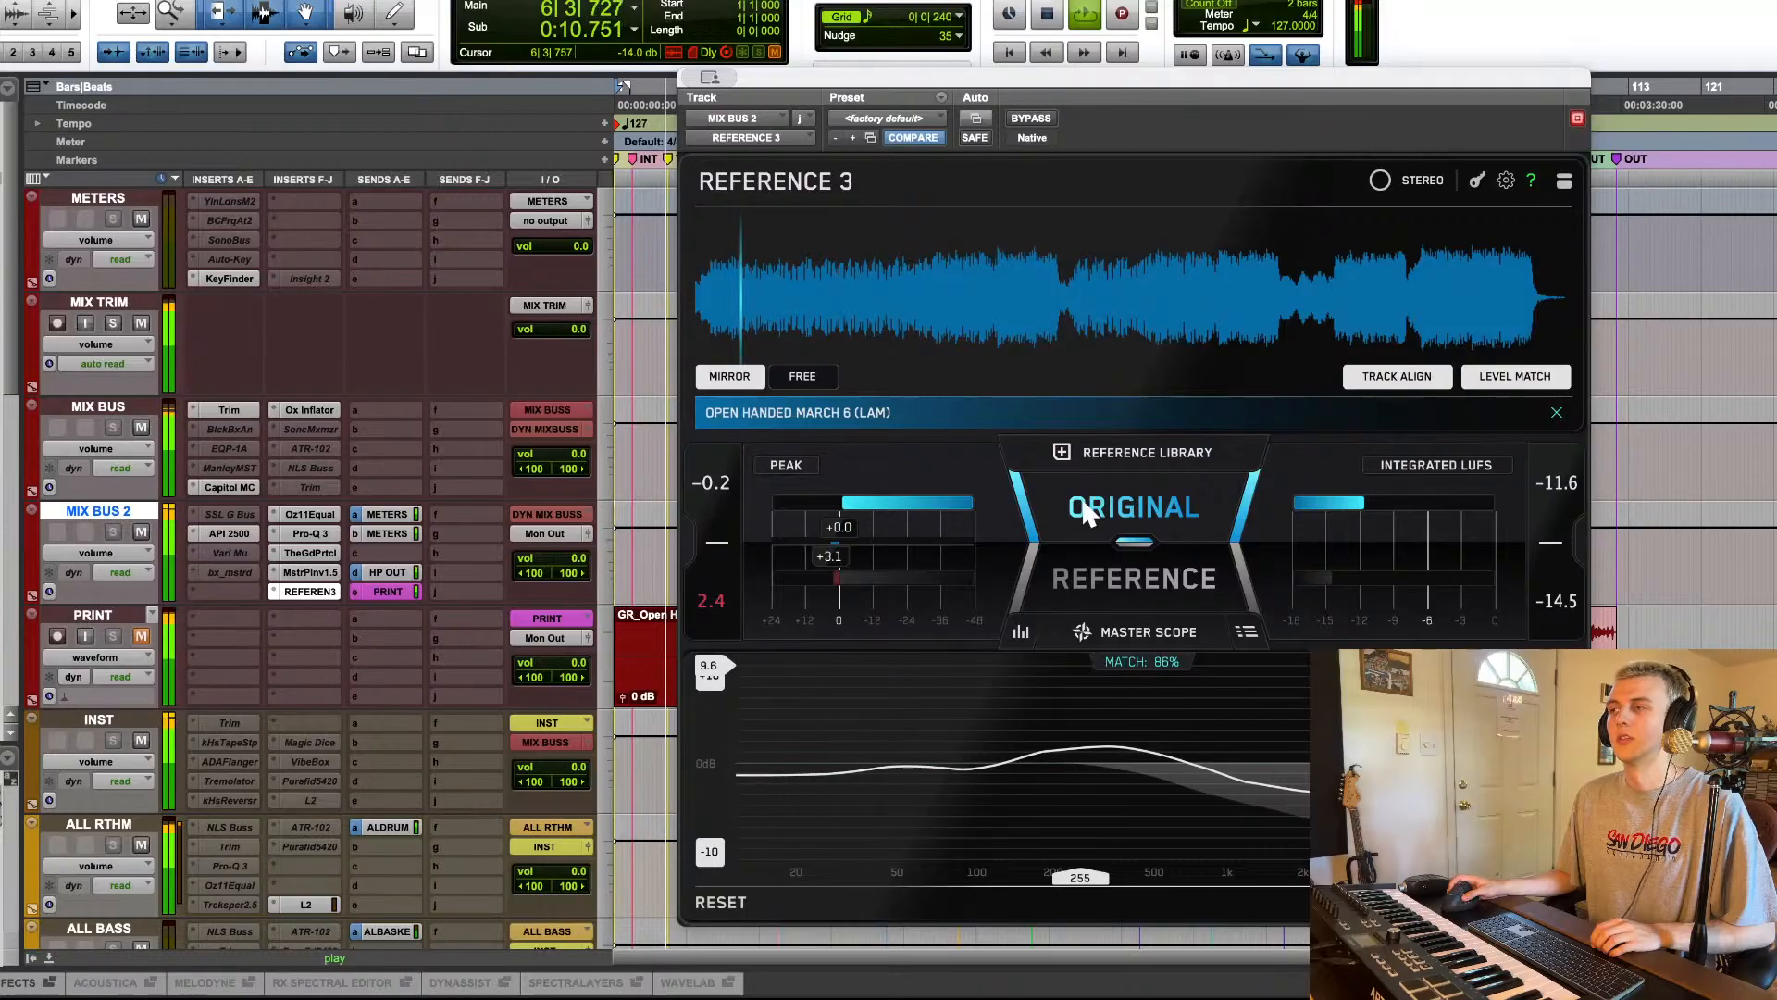
left_click(1087, 583)
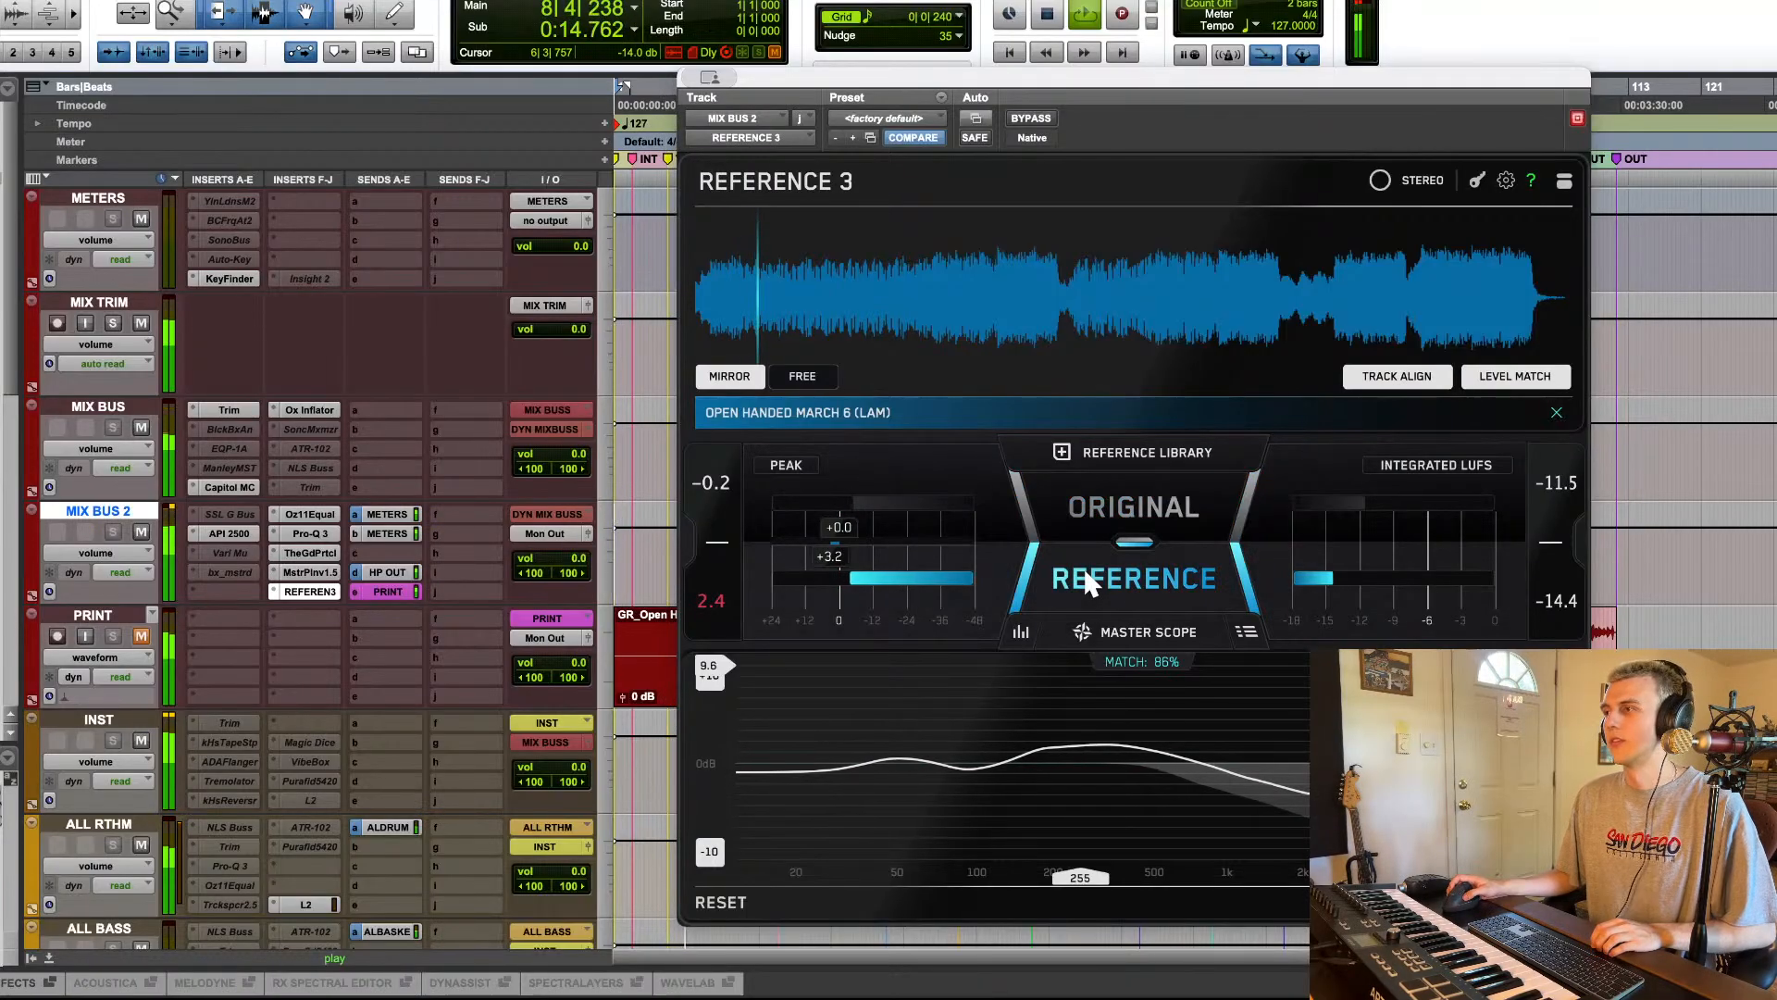
left_click(1100, 509)
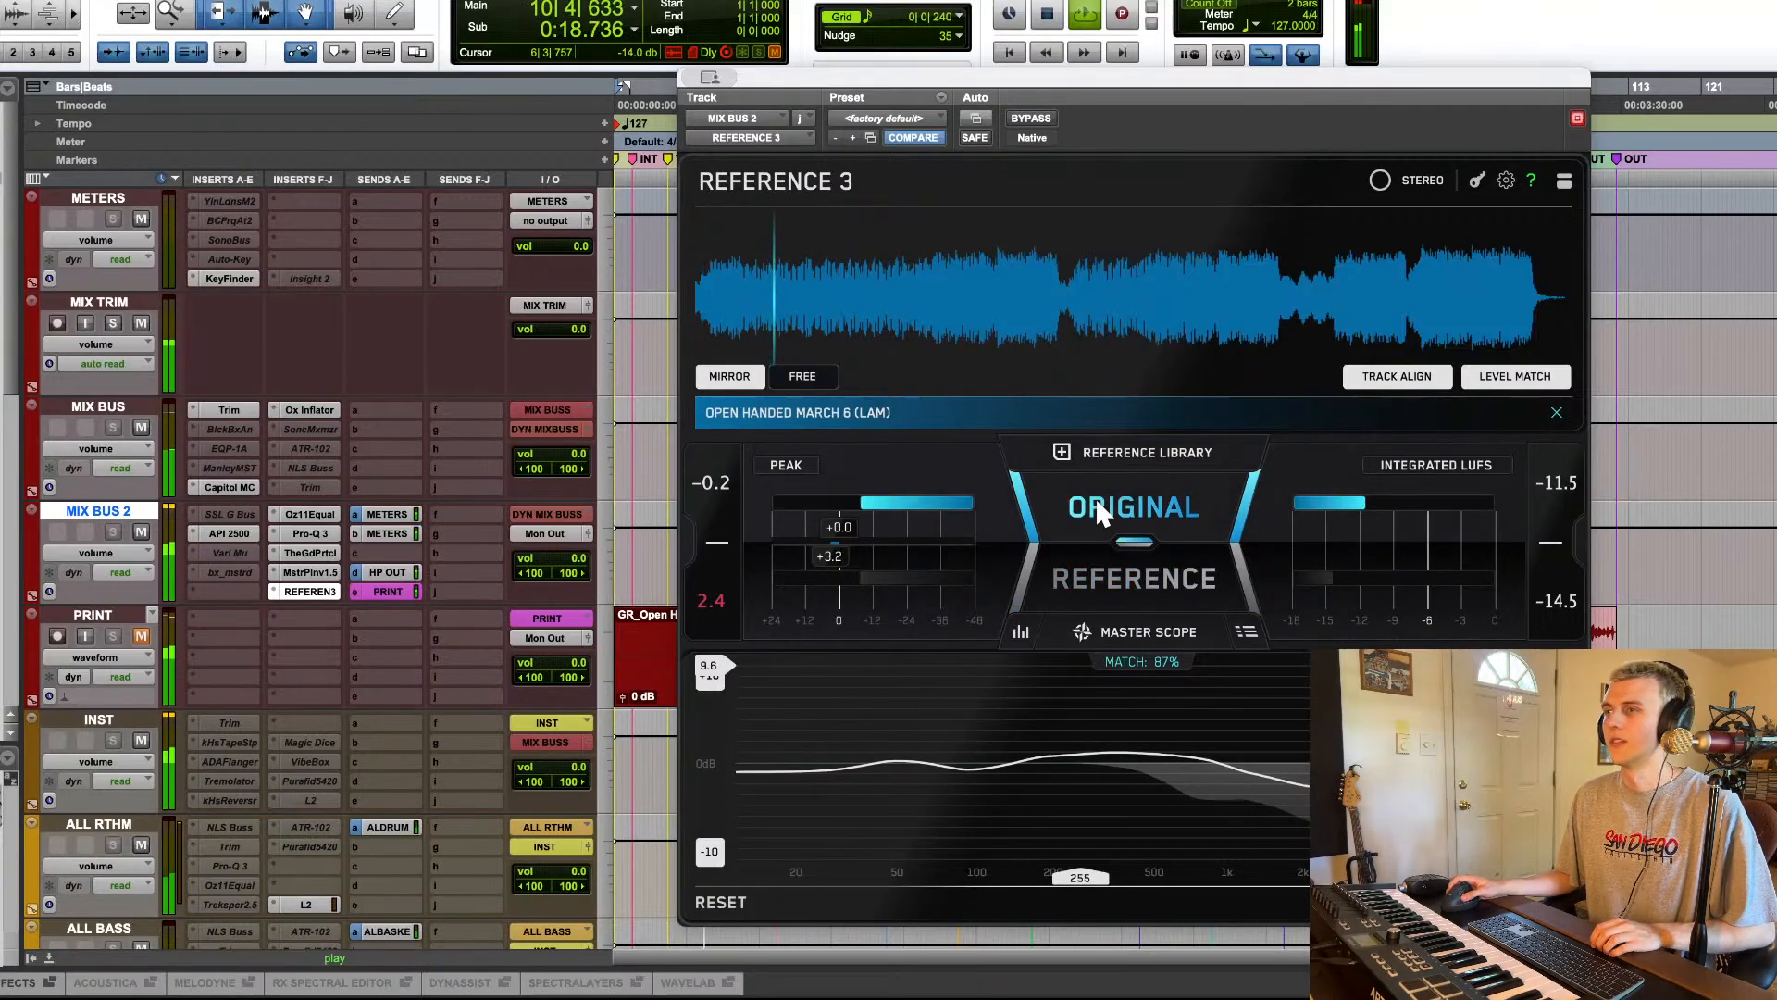
left_click(1097, 561)
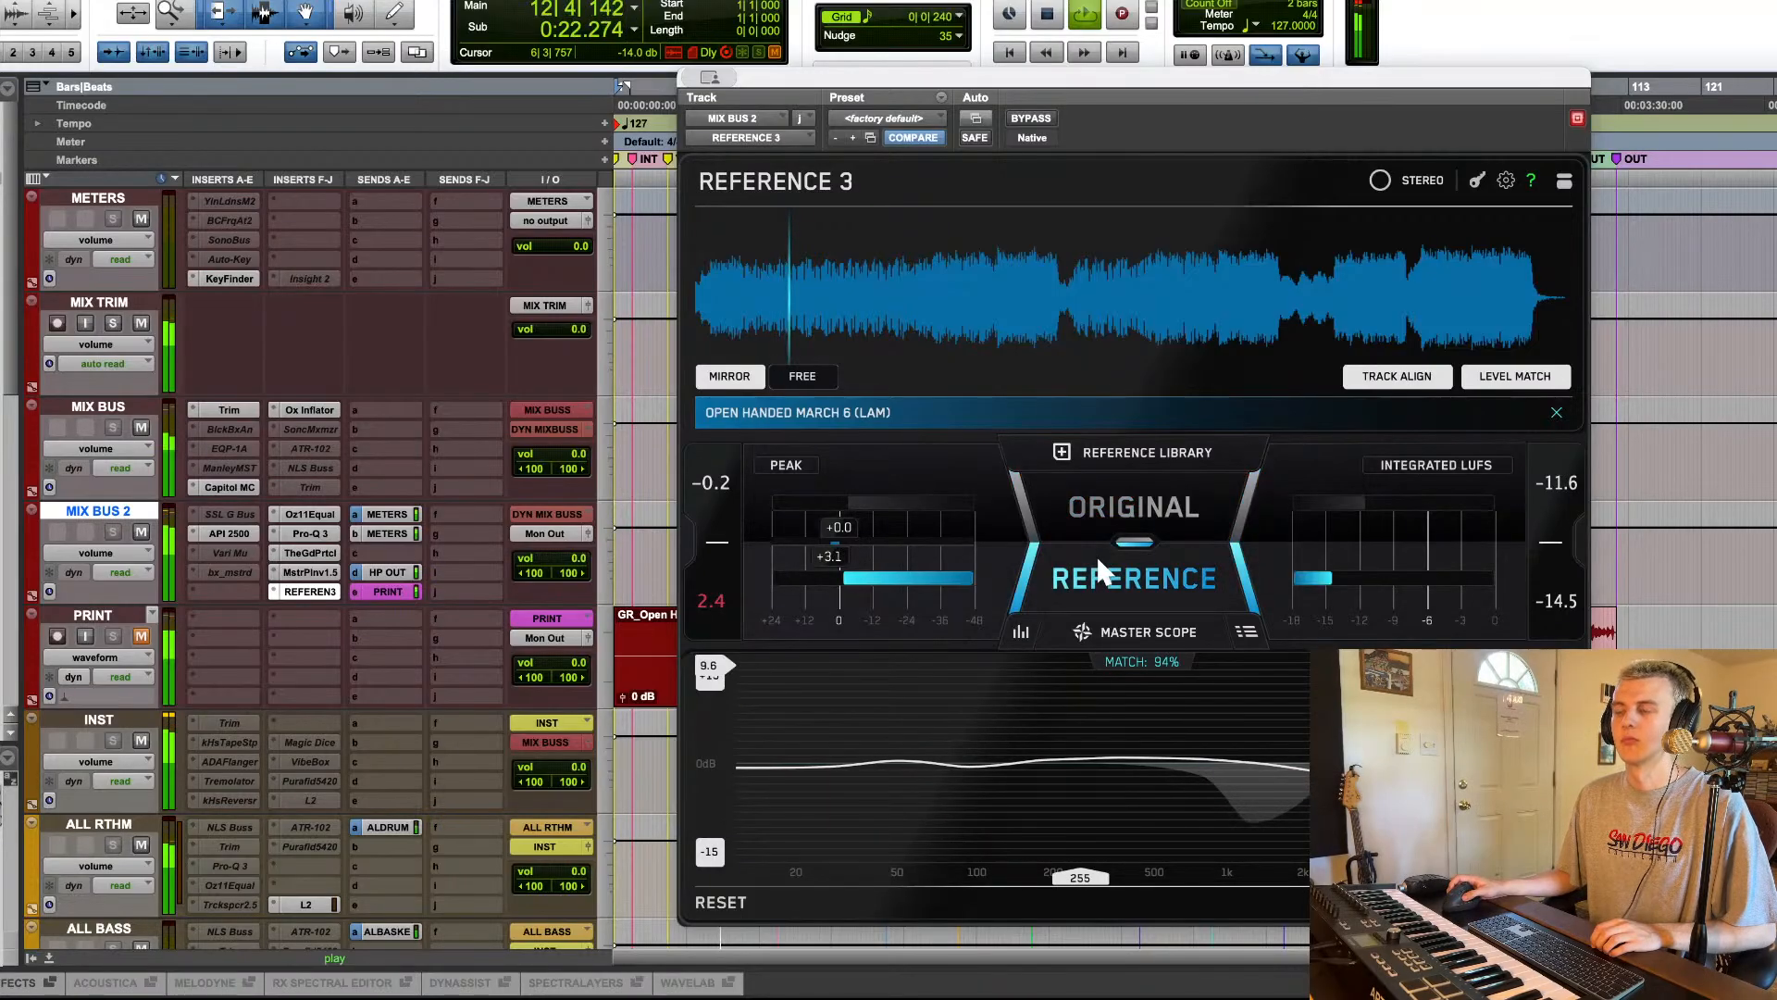
left_click(1115, 504)
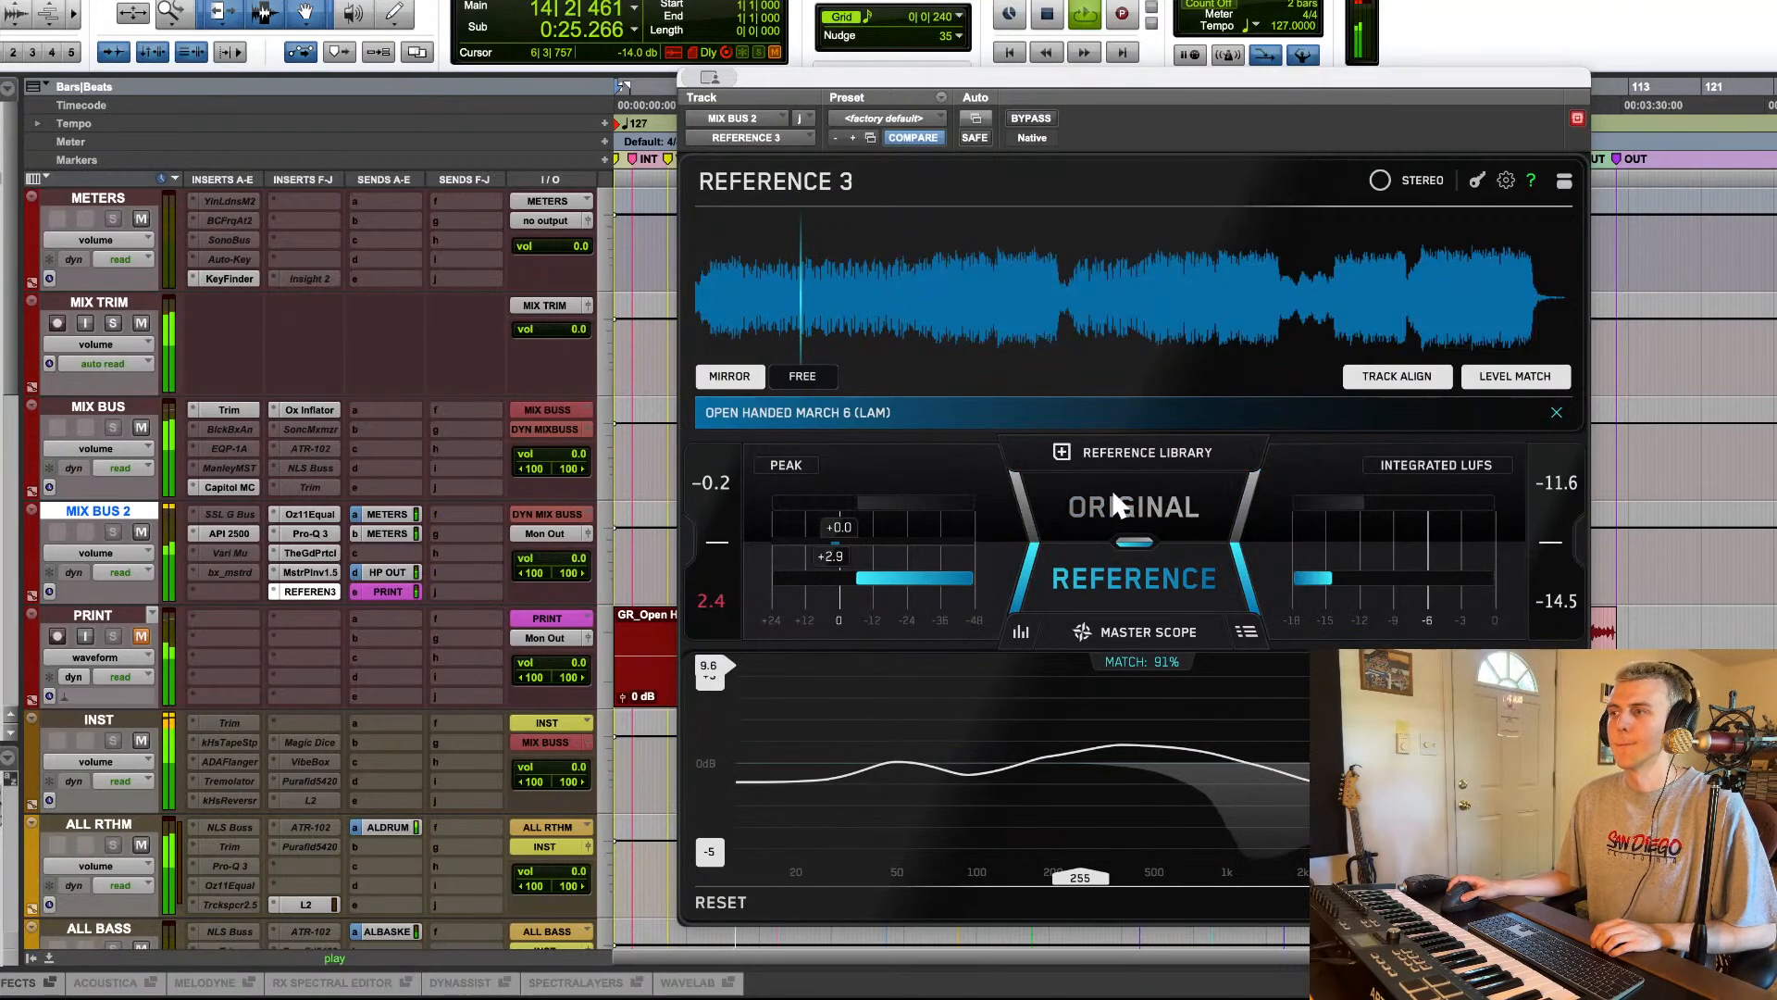
left_click(1161, 578)
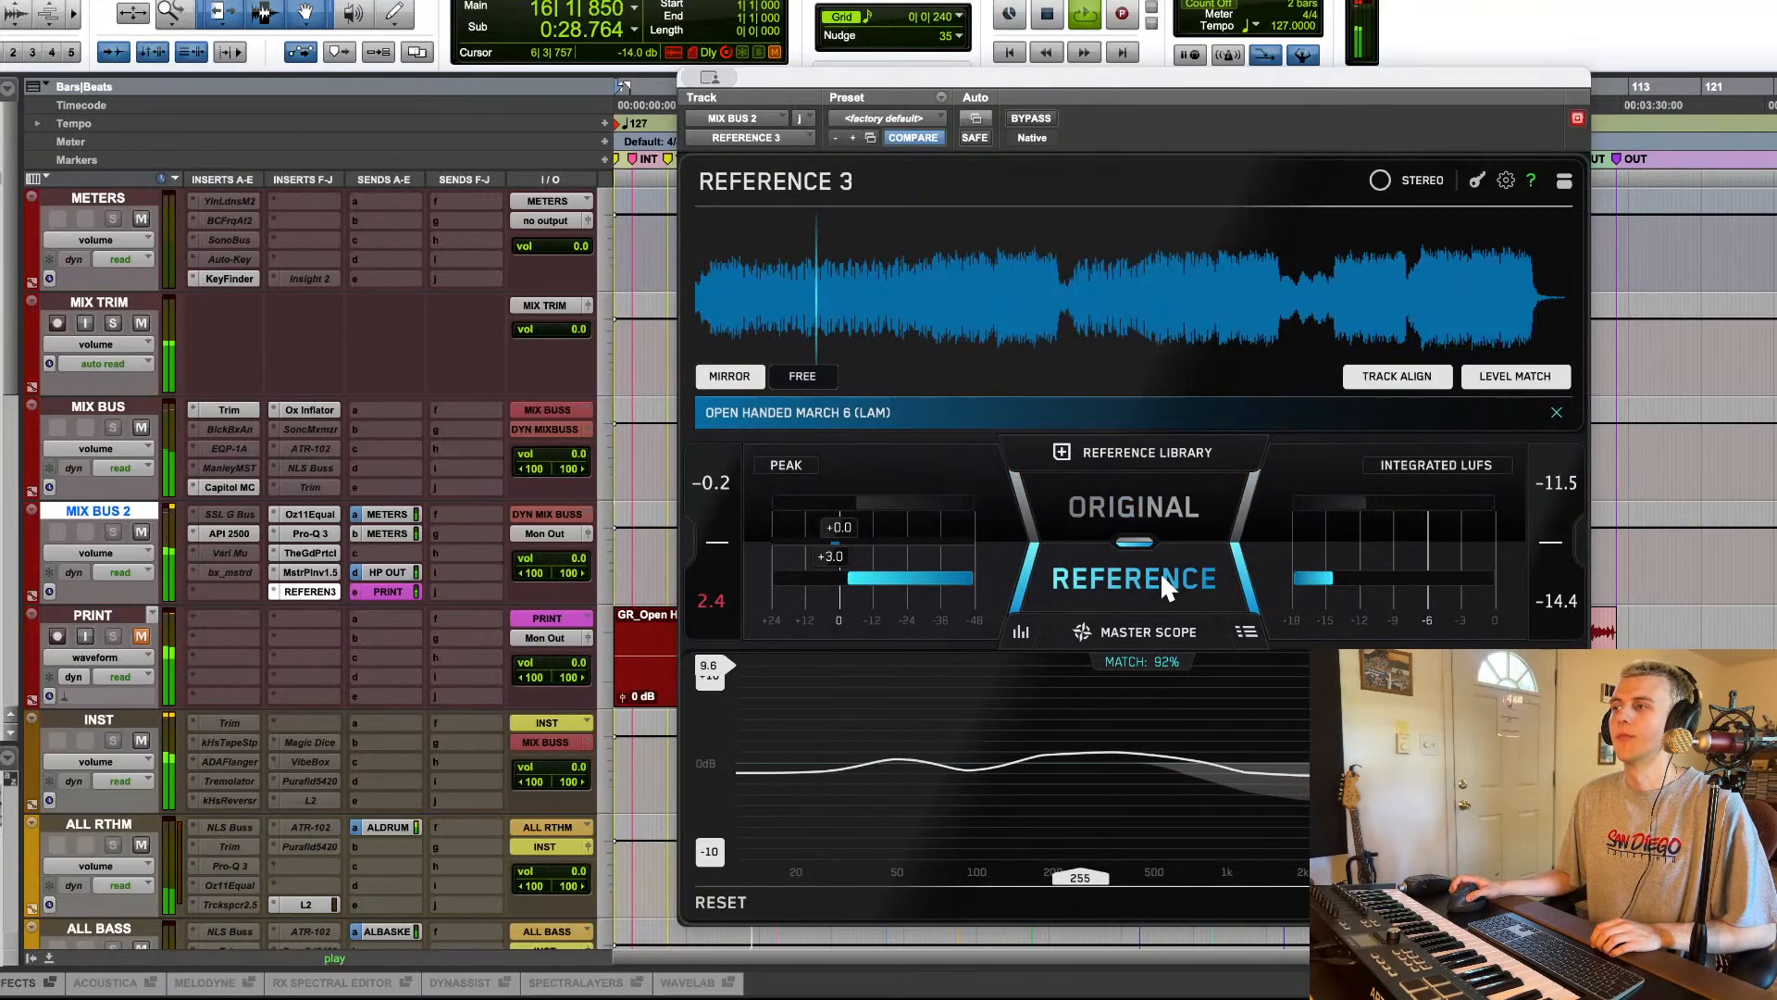
left_click(1174, 504)
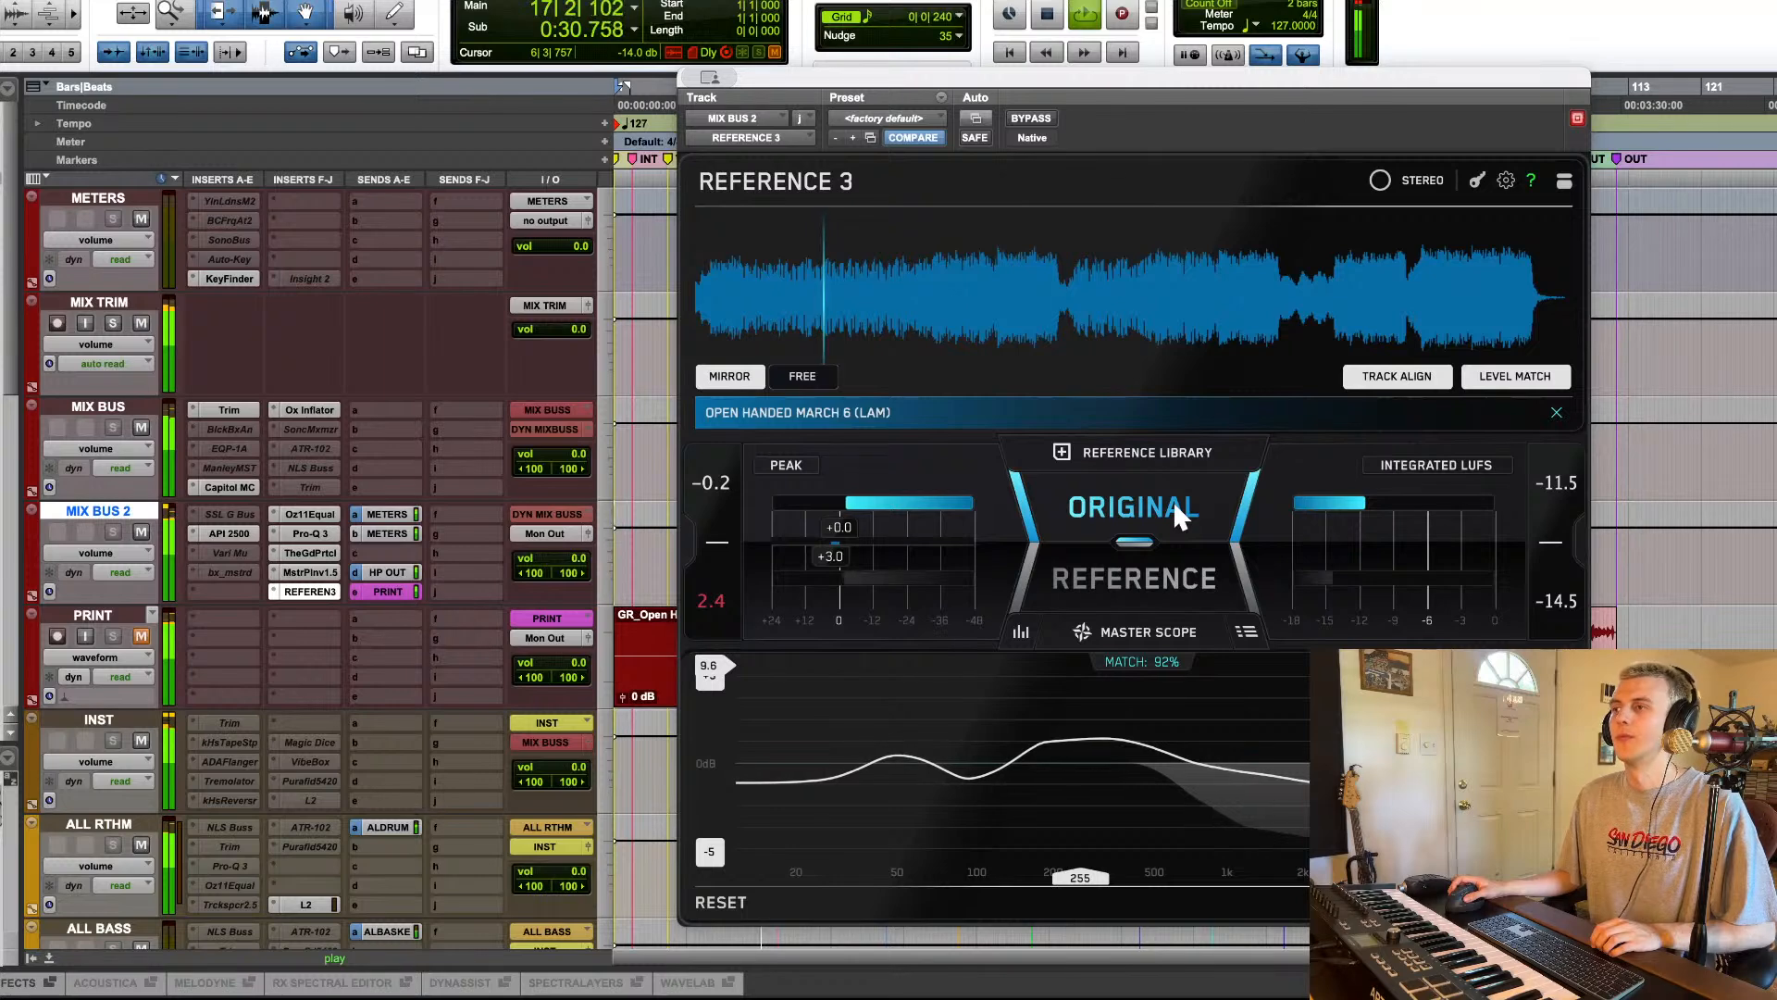
left_click(1173, 586)
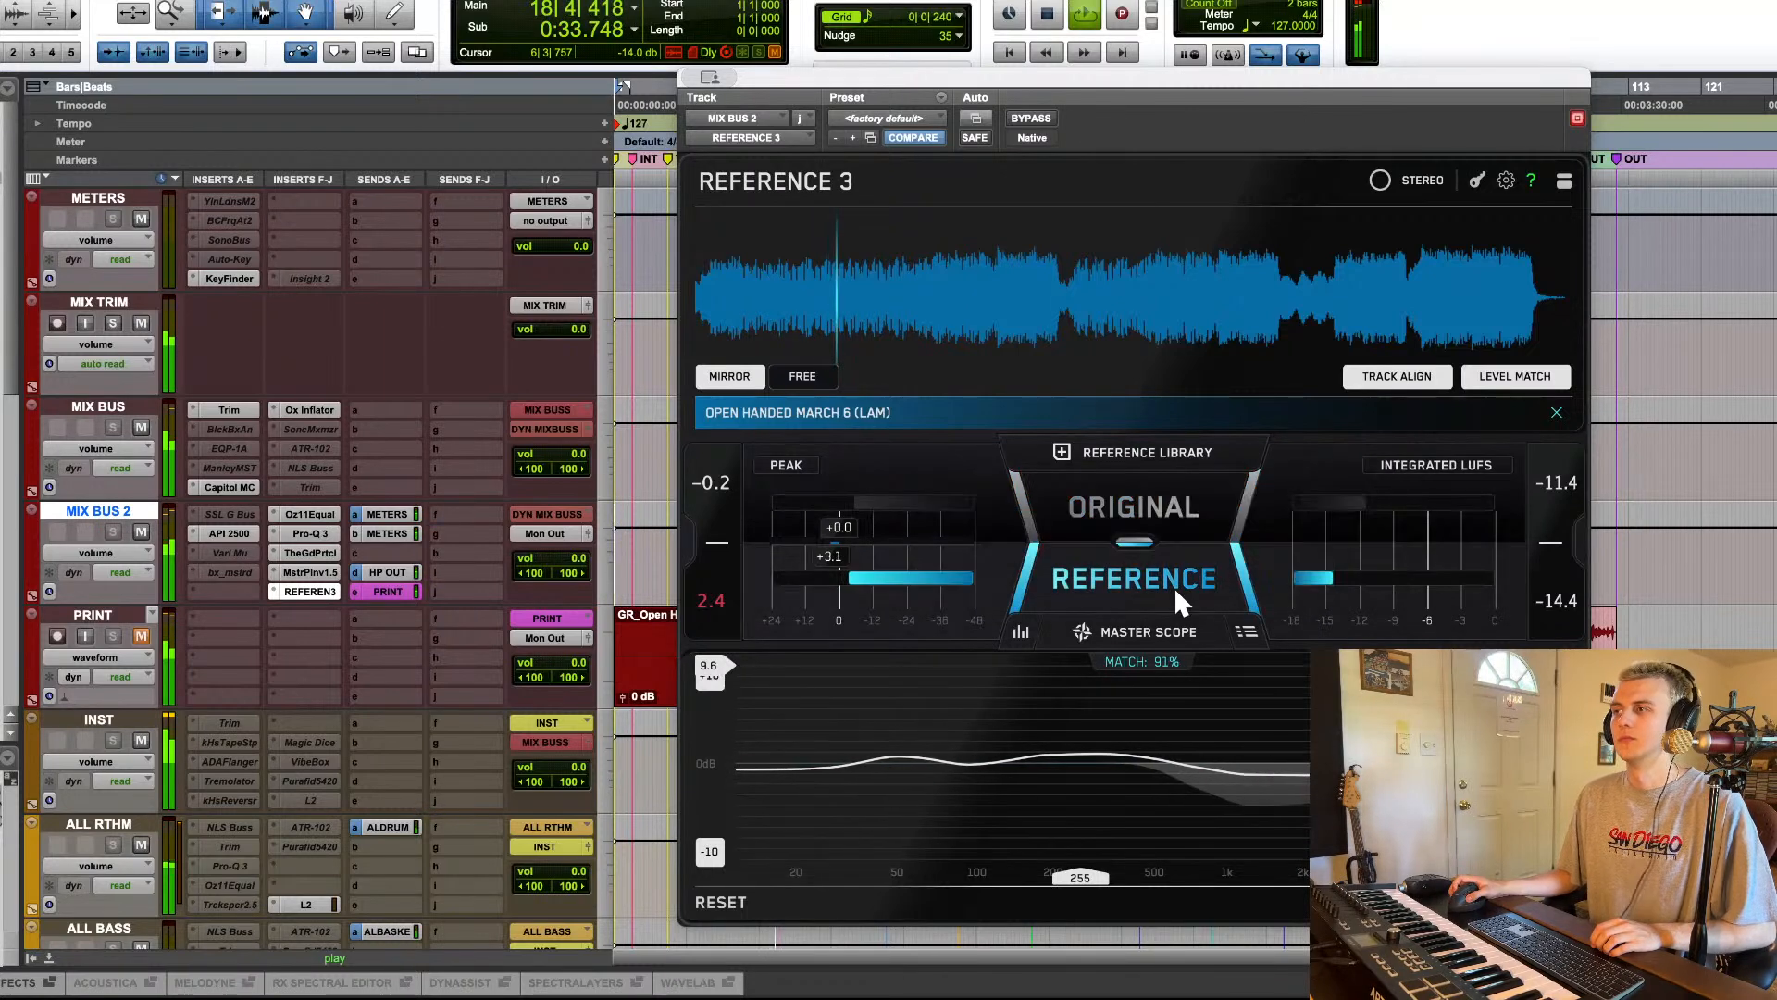
left_click(1178, 513)
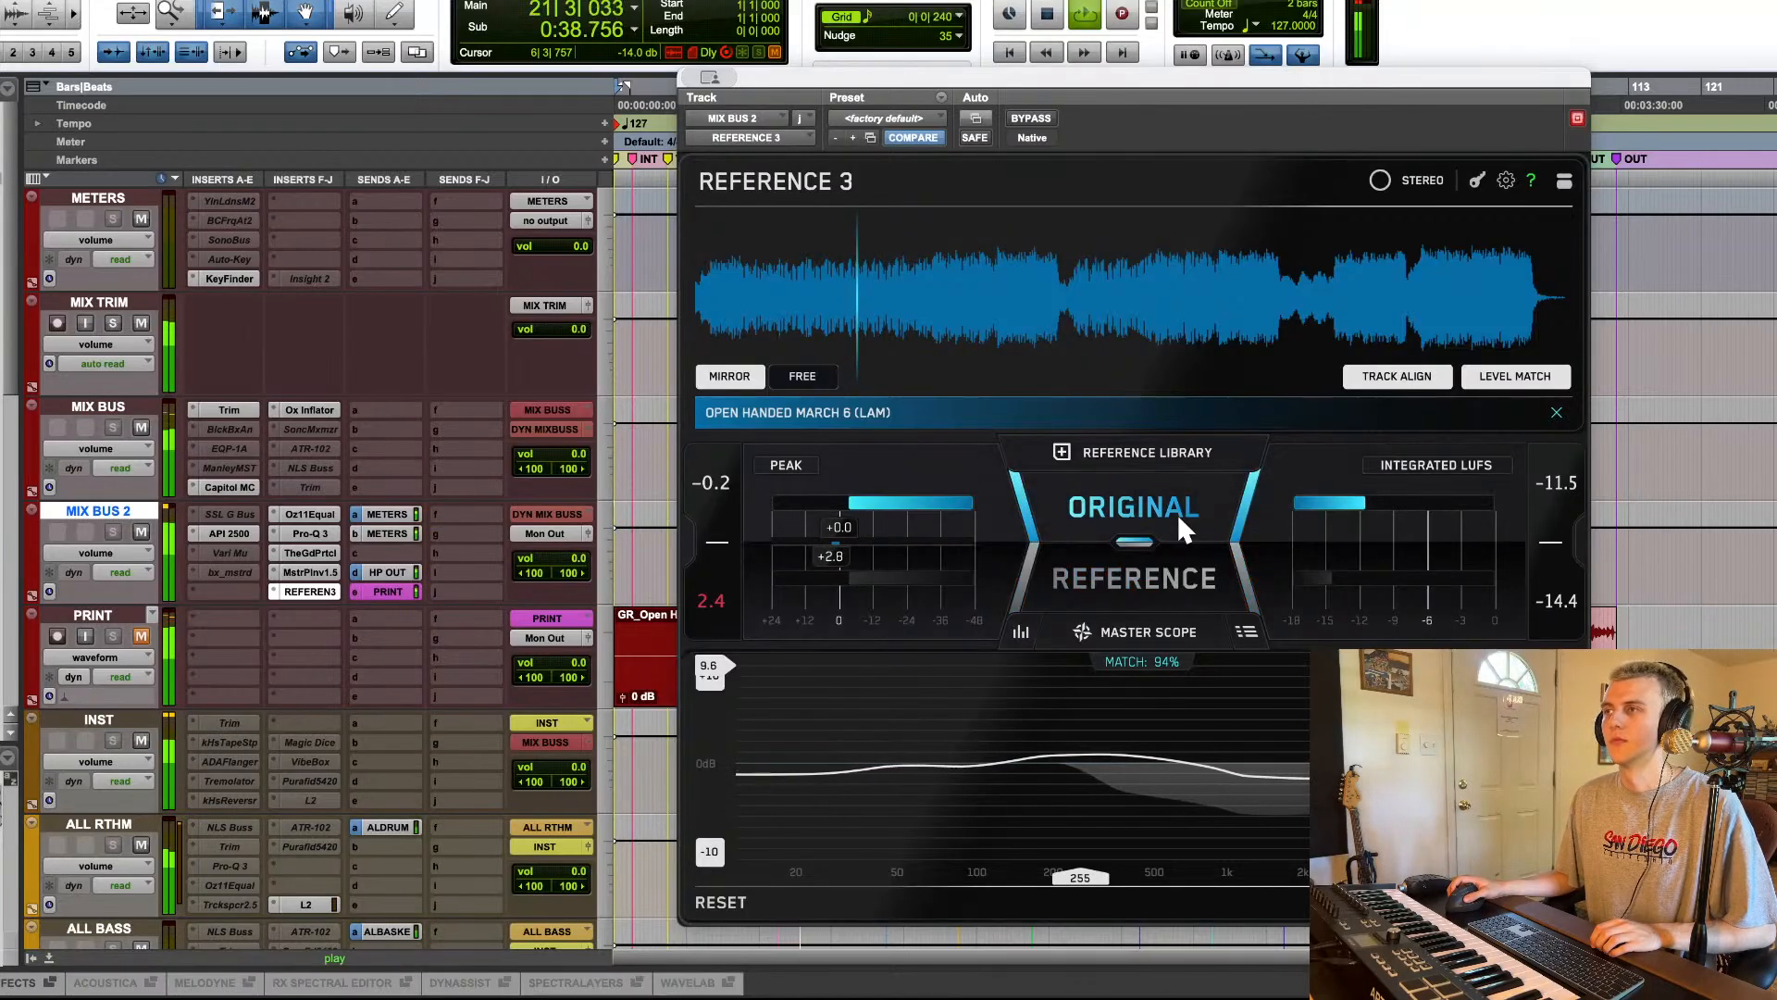
left_click_drag(1065, 77, 1342, 218)
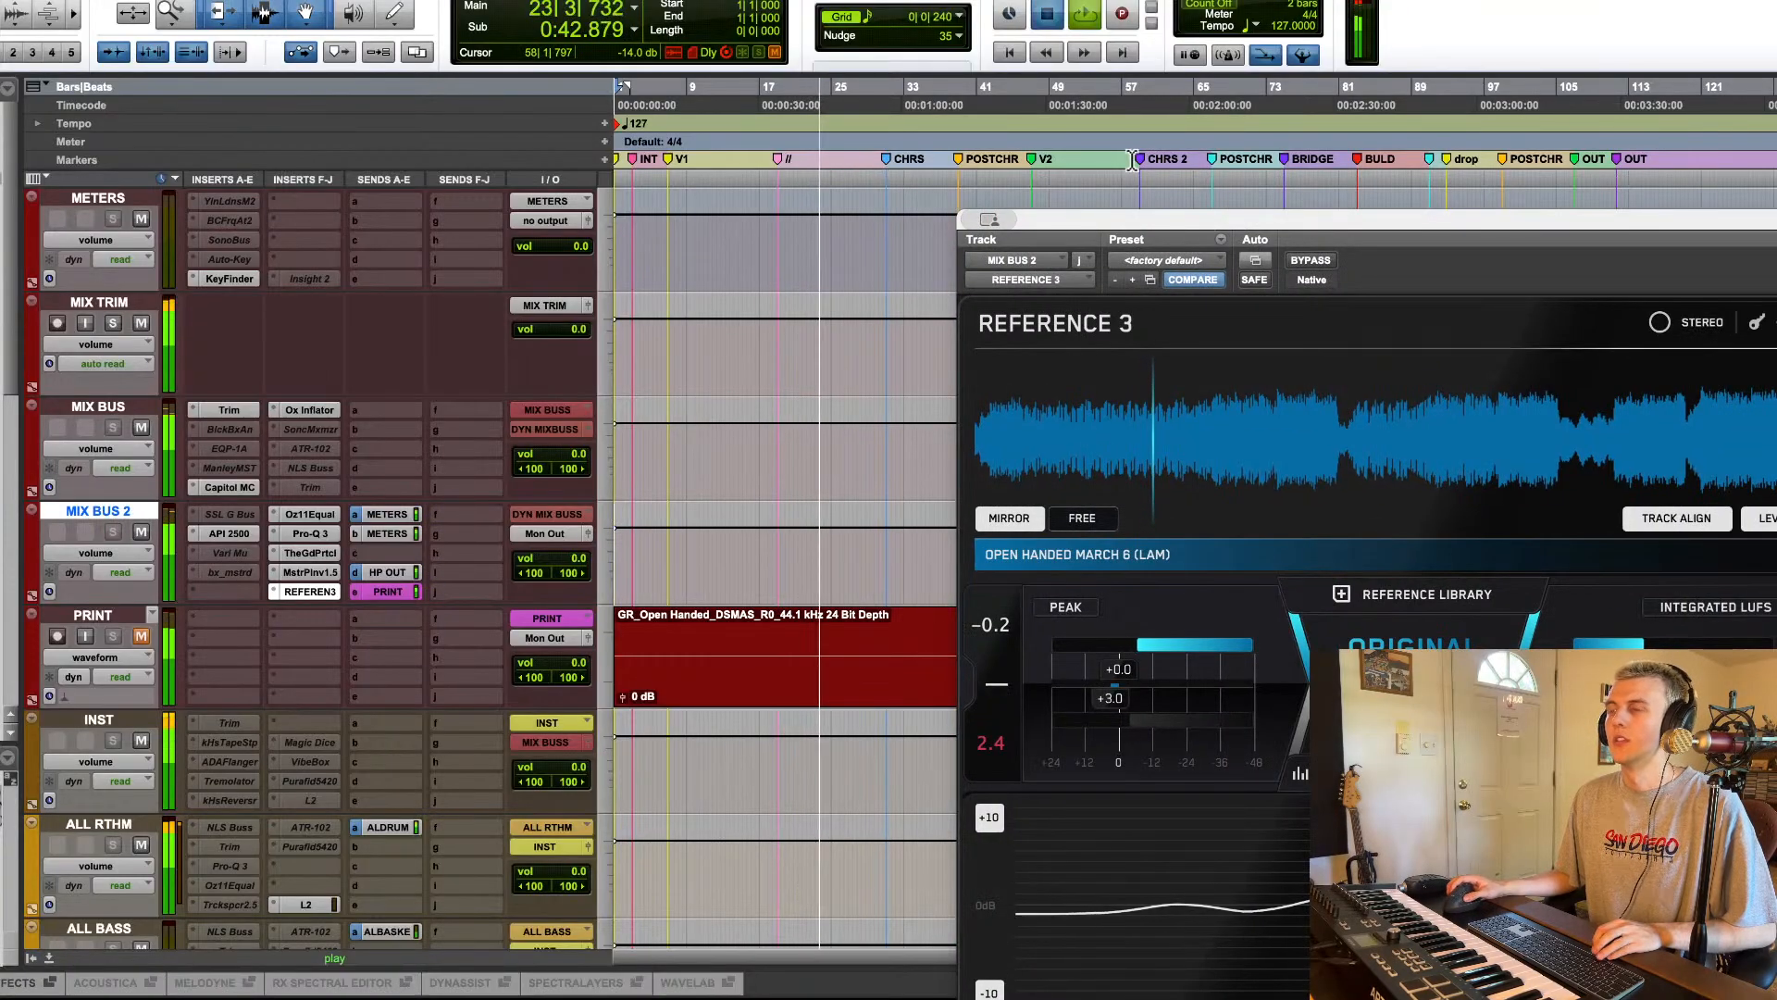
Step: Play from the start of the second chorus, repeatedly alternating between the Original mix and the OPEN HANDED MARCH 6 (LAM) reference up to the bridge
left_click(1149, 191)
key("space")
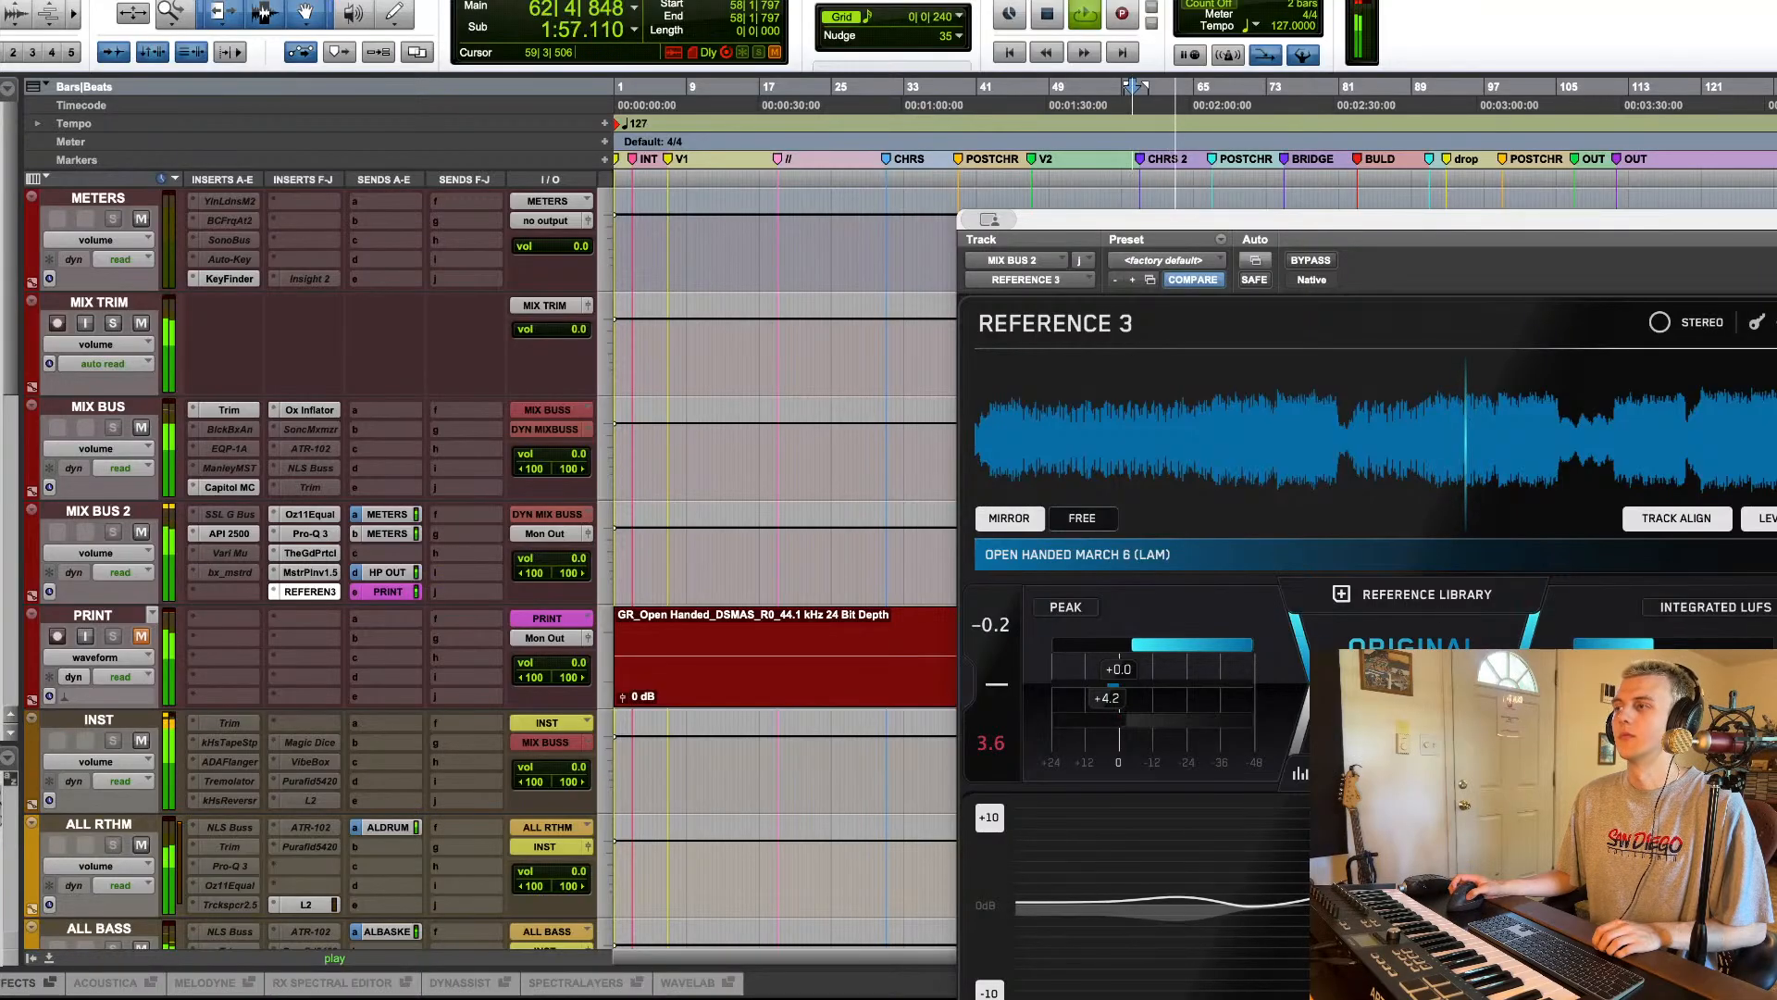
left_click(1413, 720)
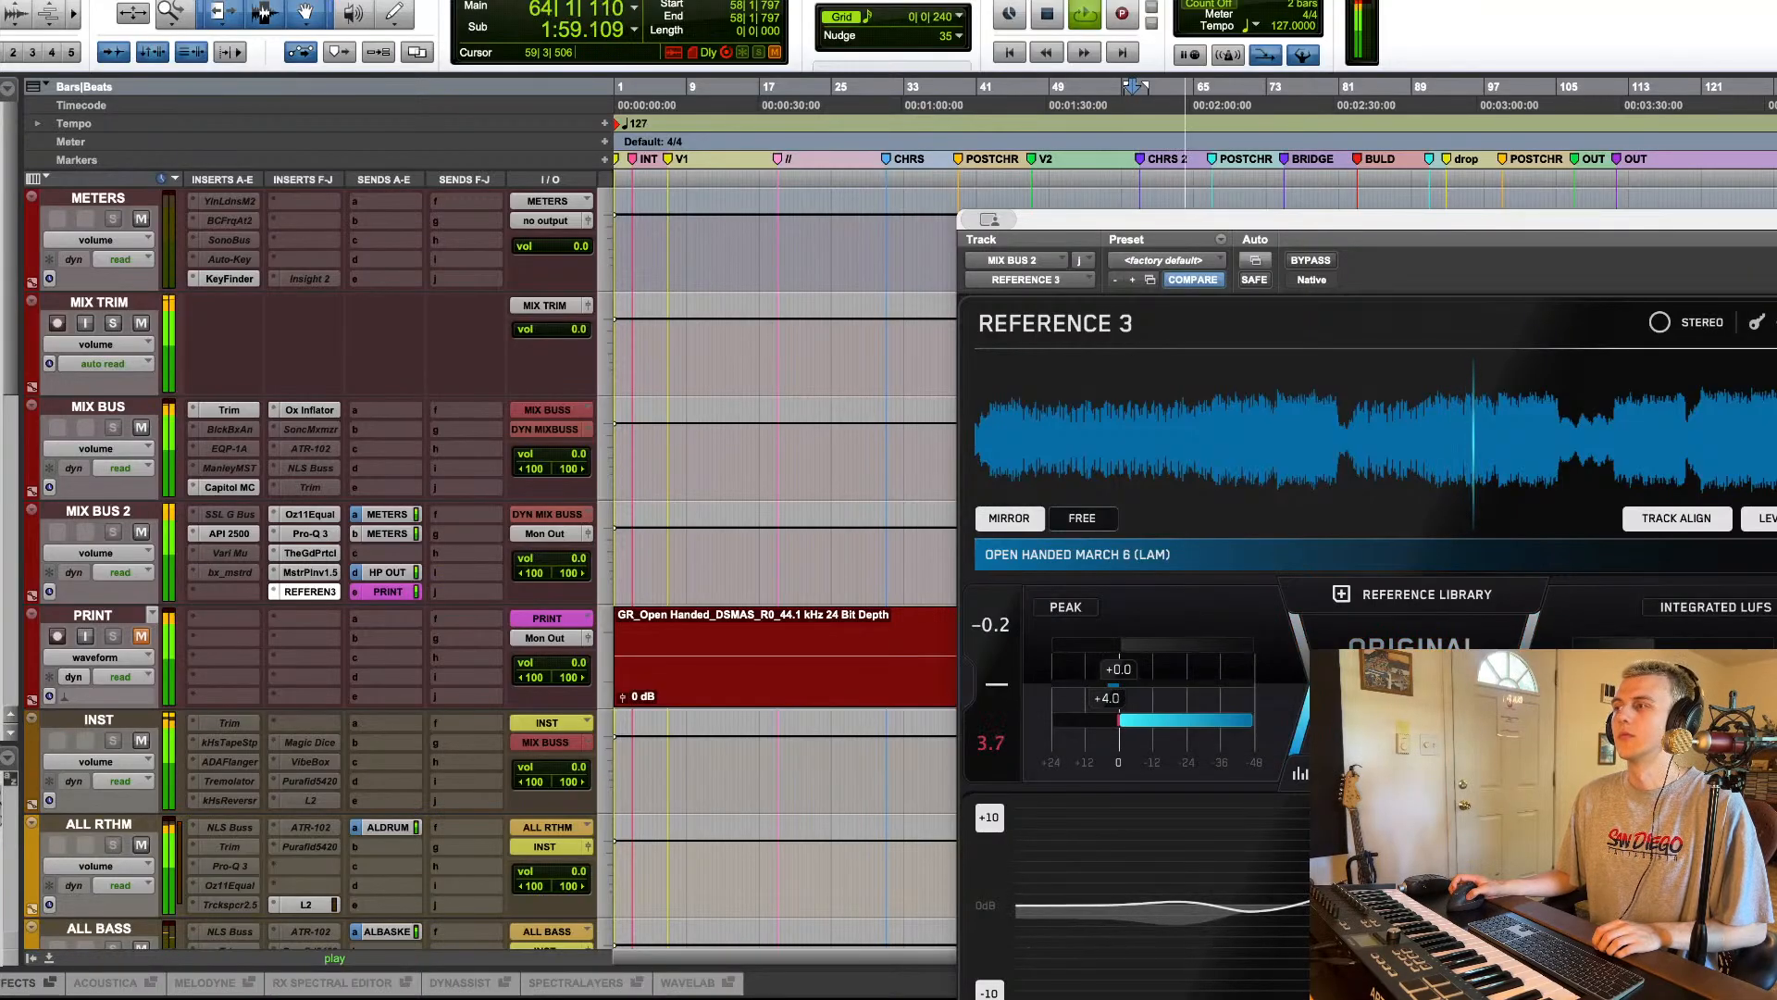
left_click(1396, 643)
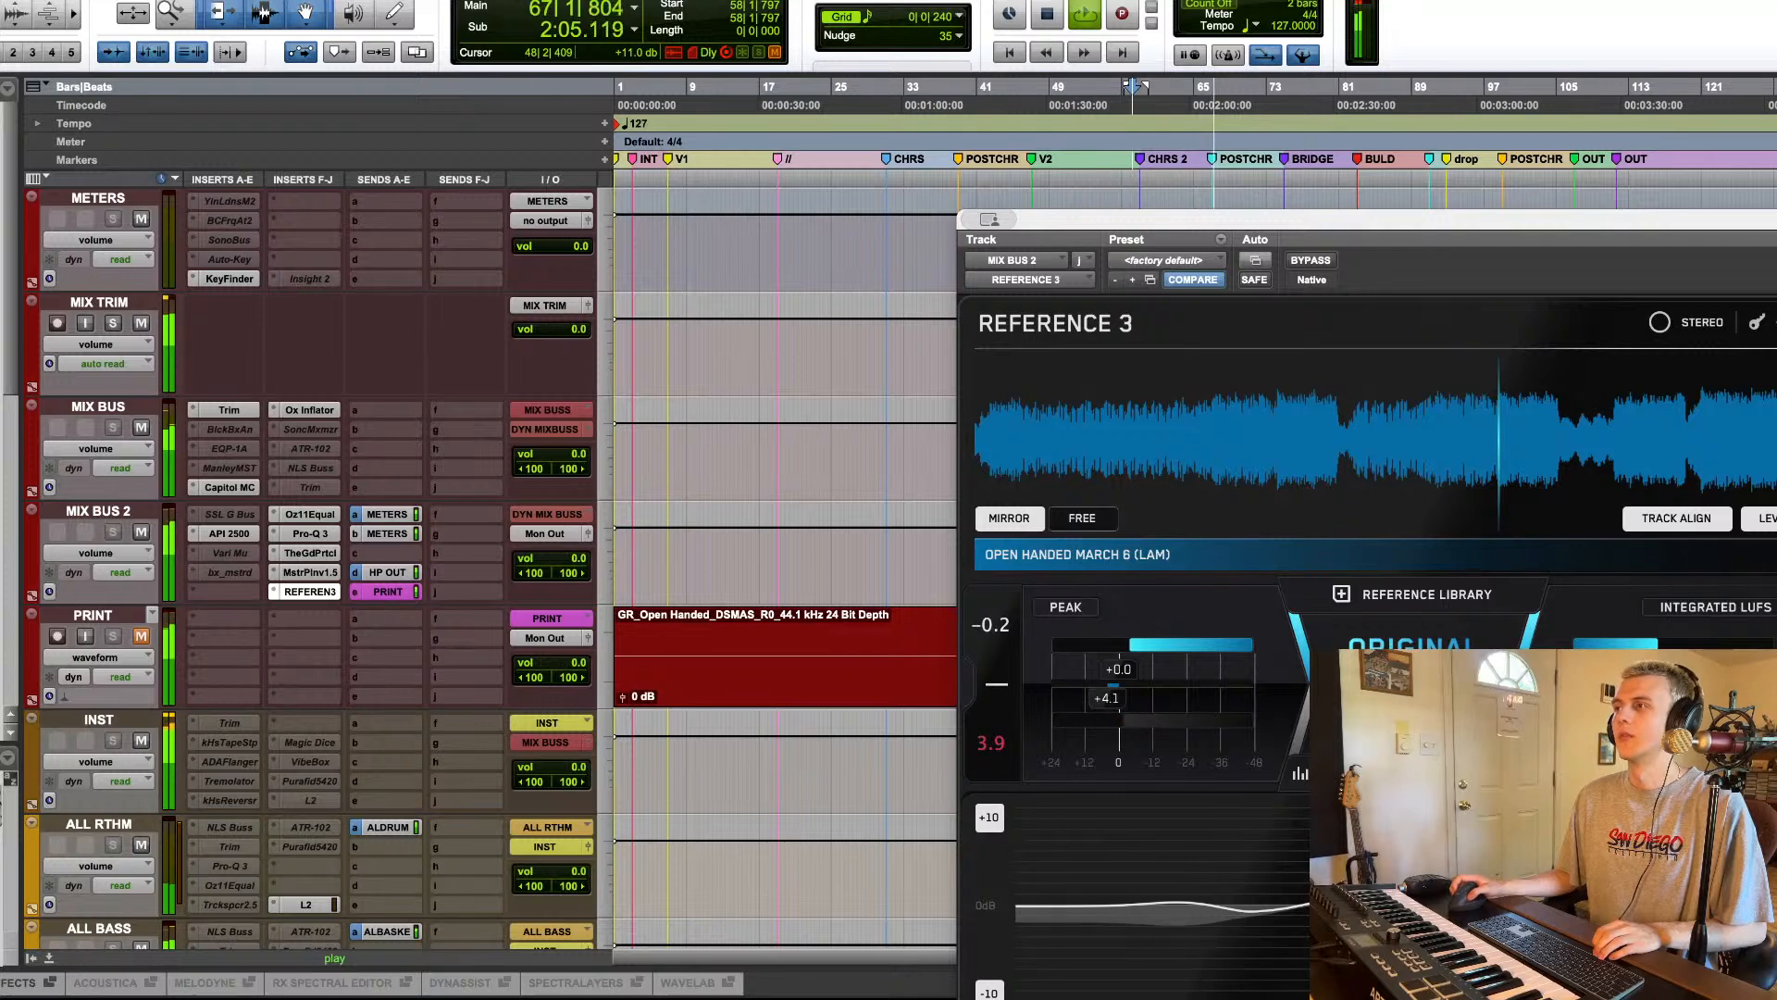
left_click(1397, 644)
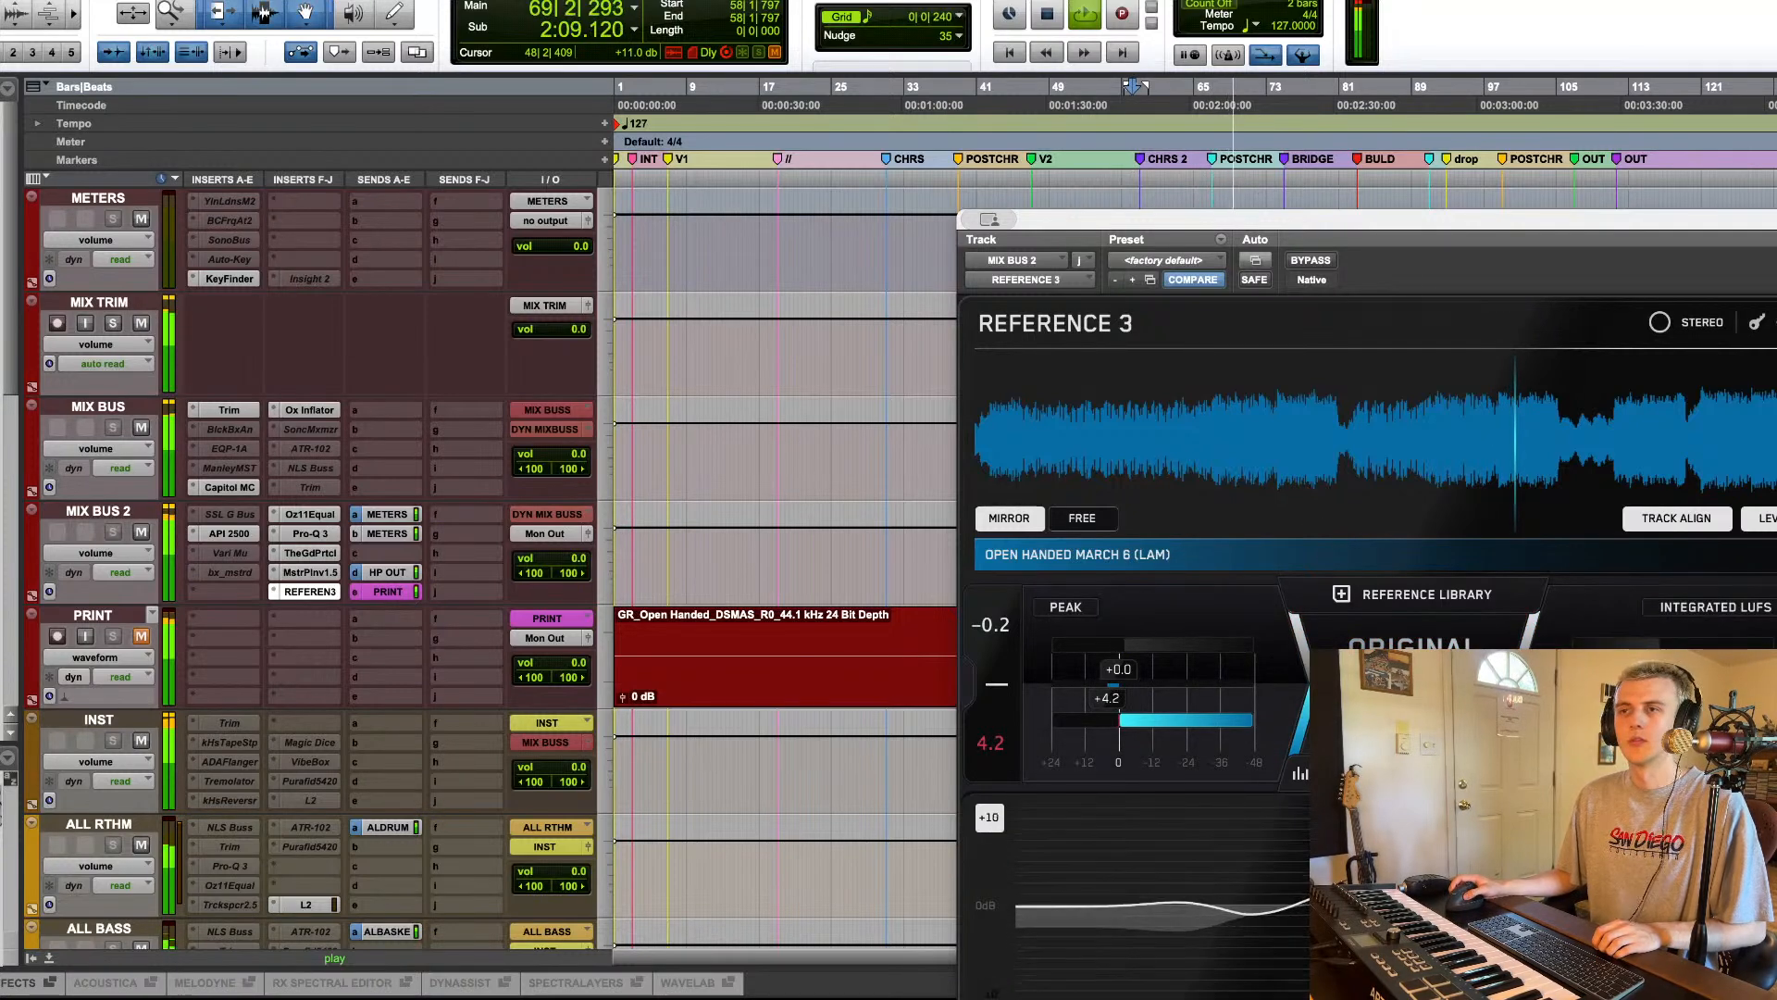
left_click(1397, 643)
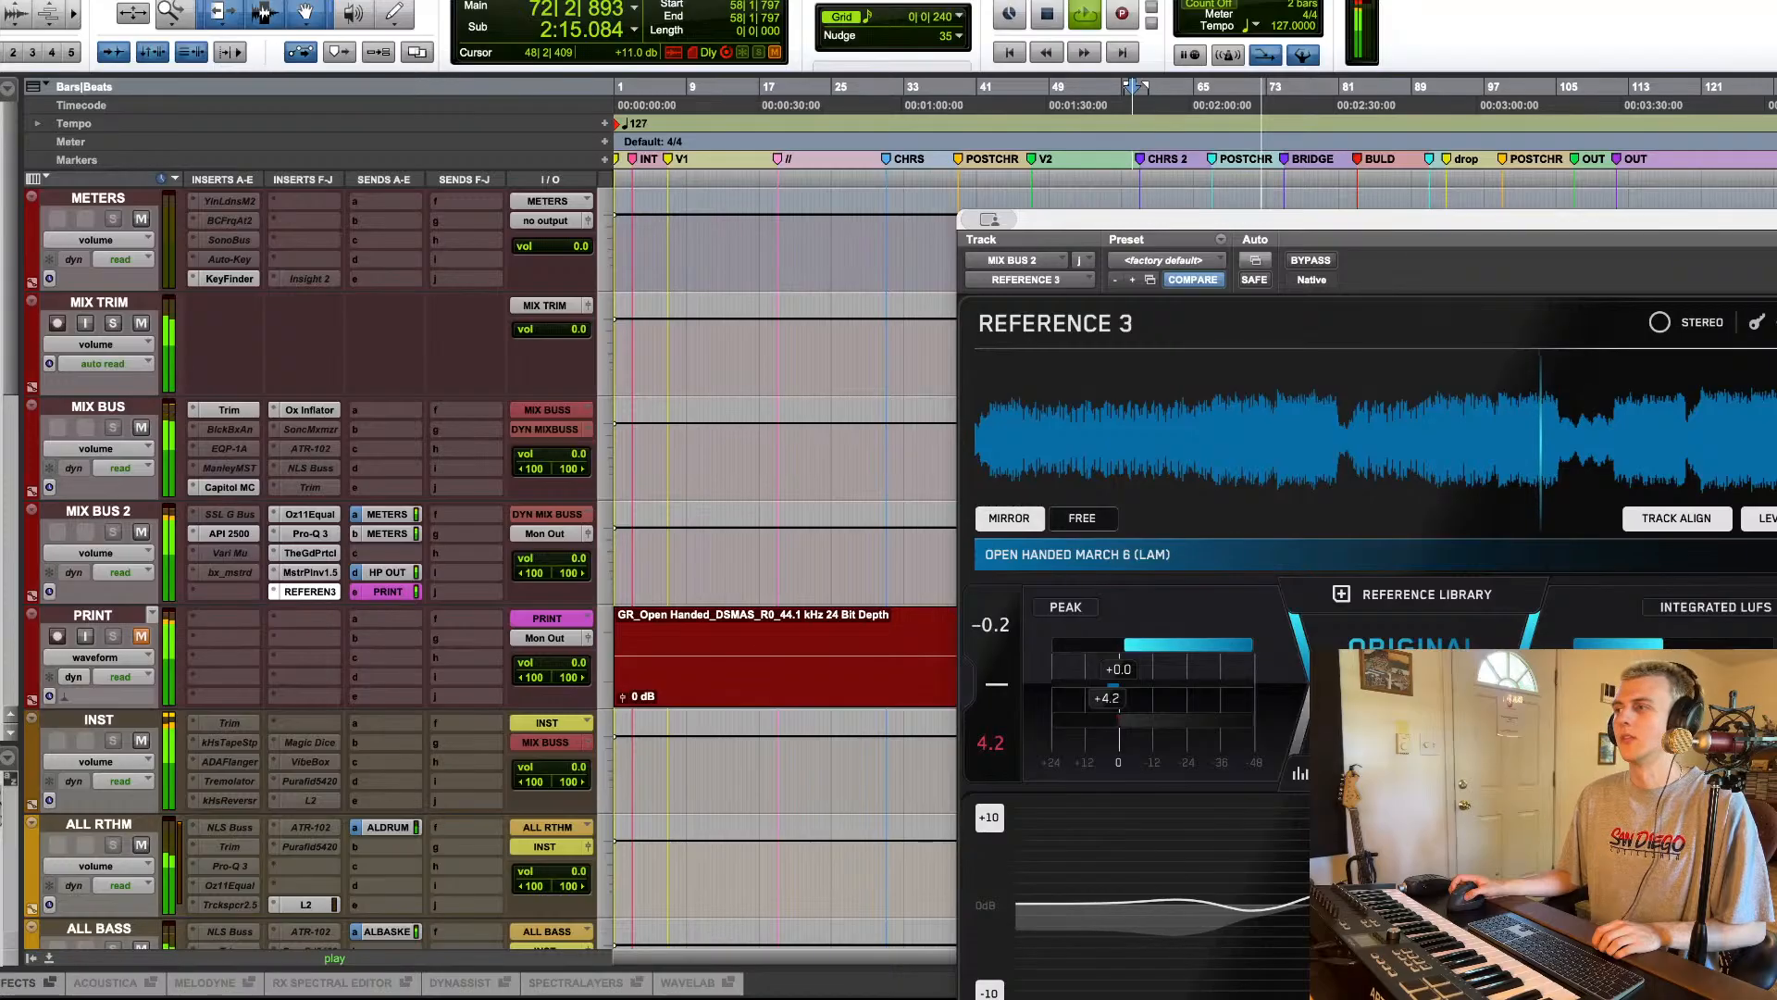
left_click(1396, 643)
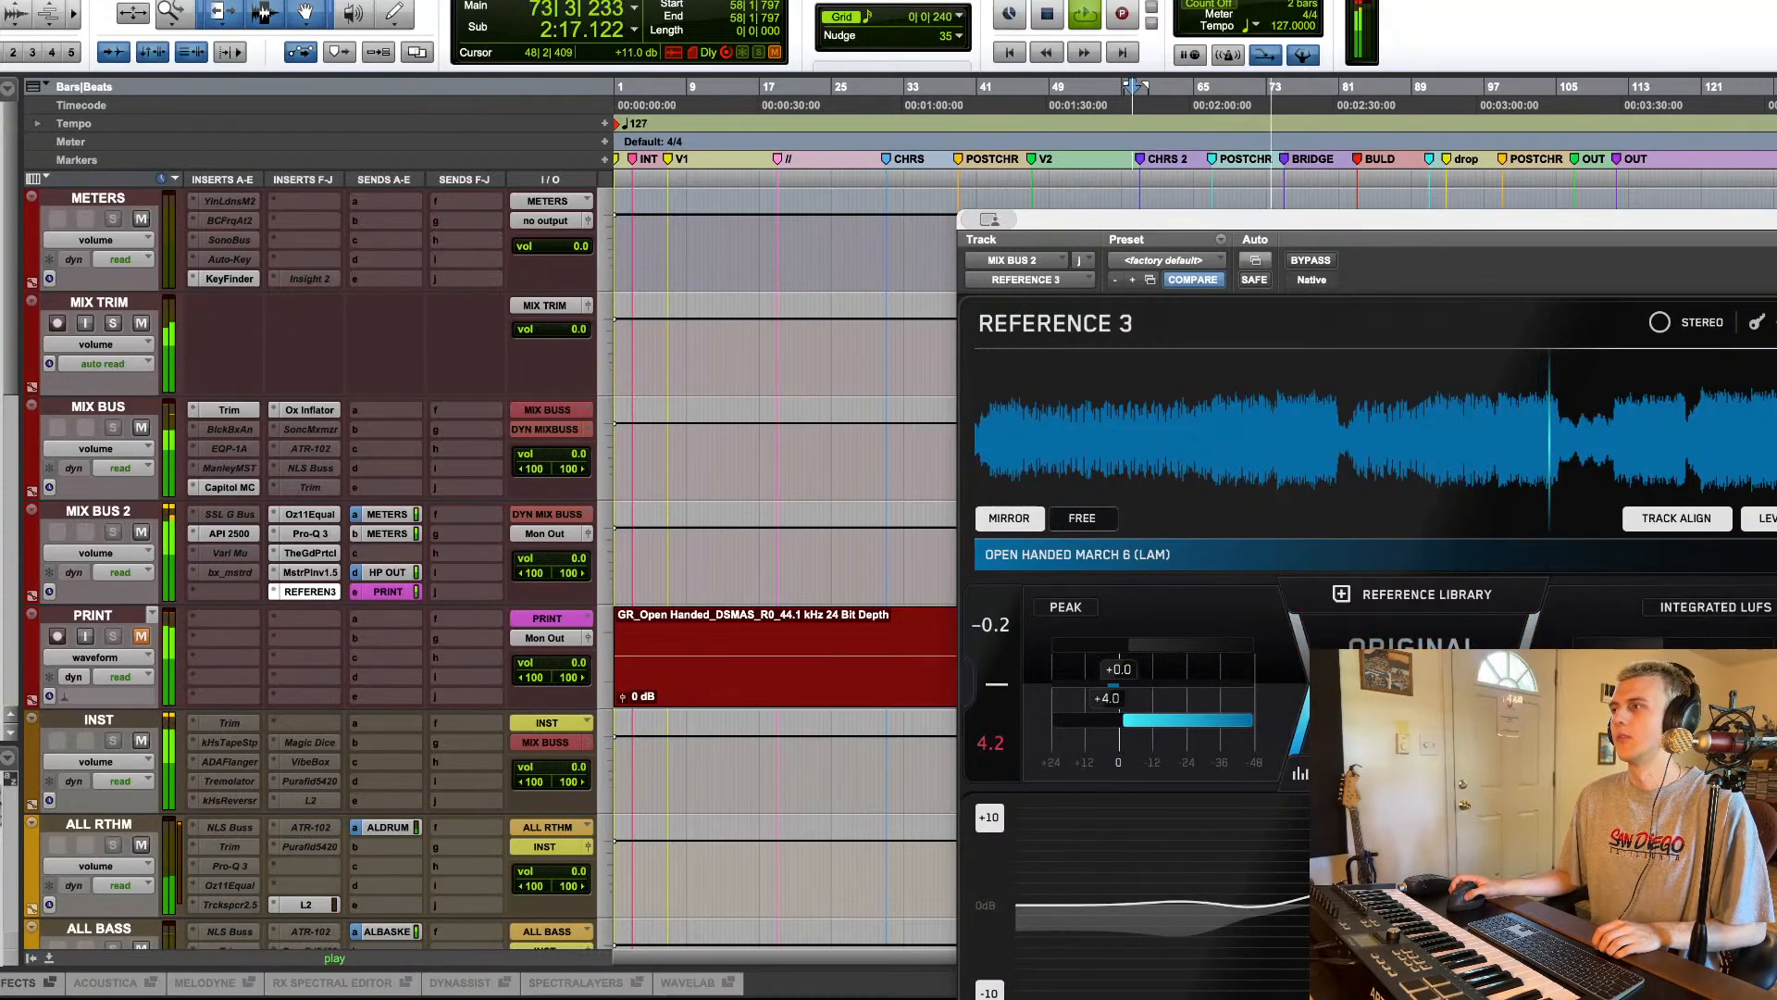
left_click(1396, 644)
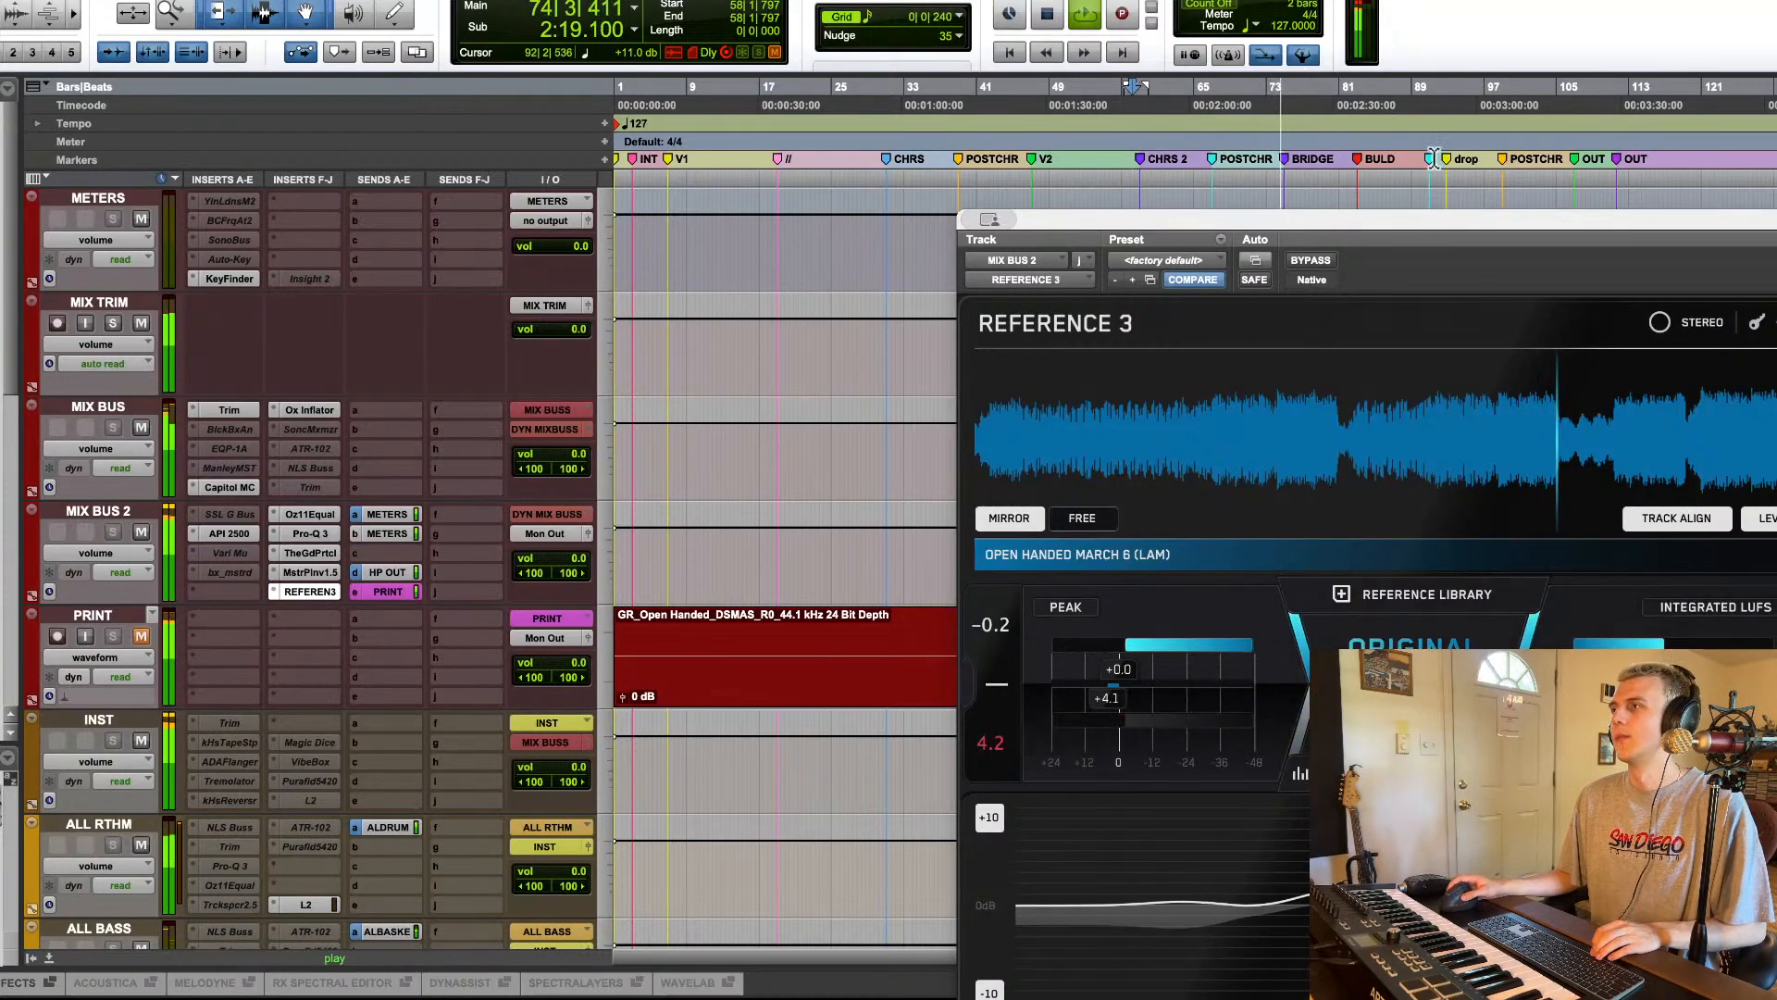
Step: Restart playback at bar 92, just before the drop marker, and switch from Original to Reference and back
key("space")
left_click(1439, 105)
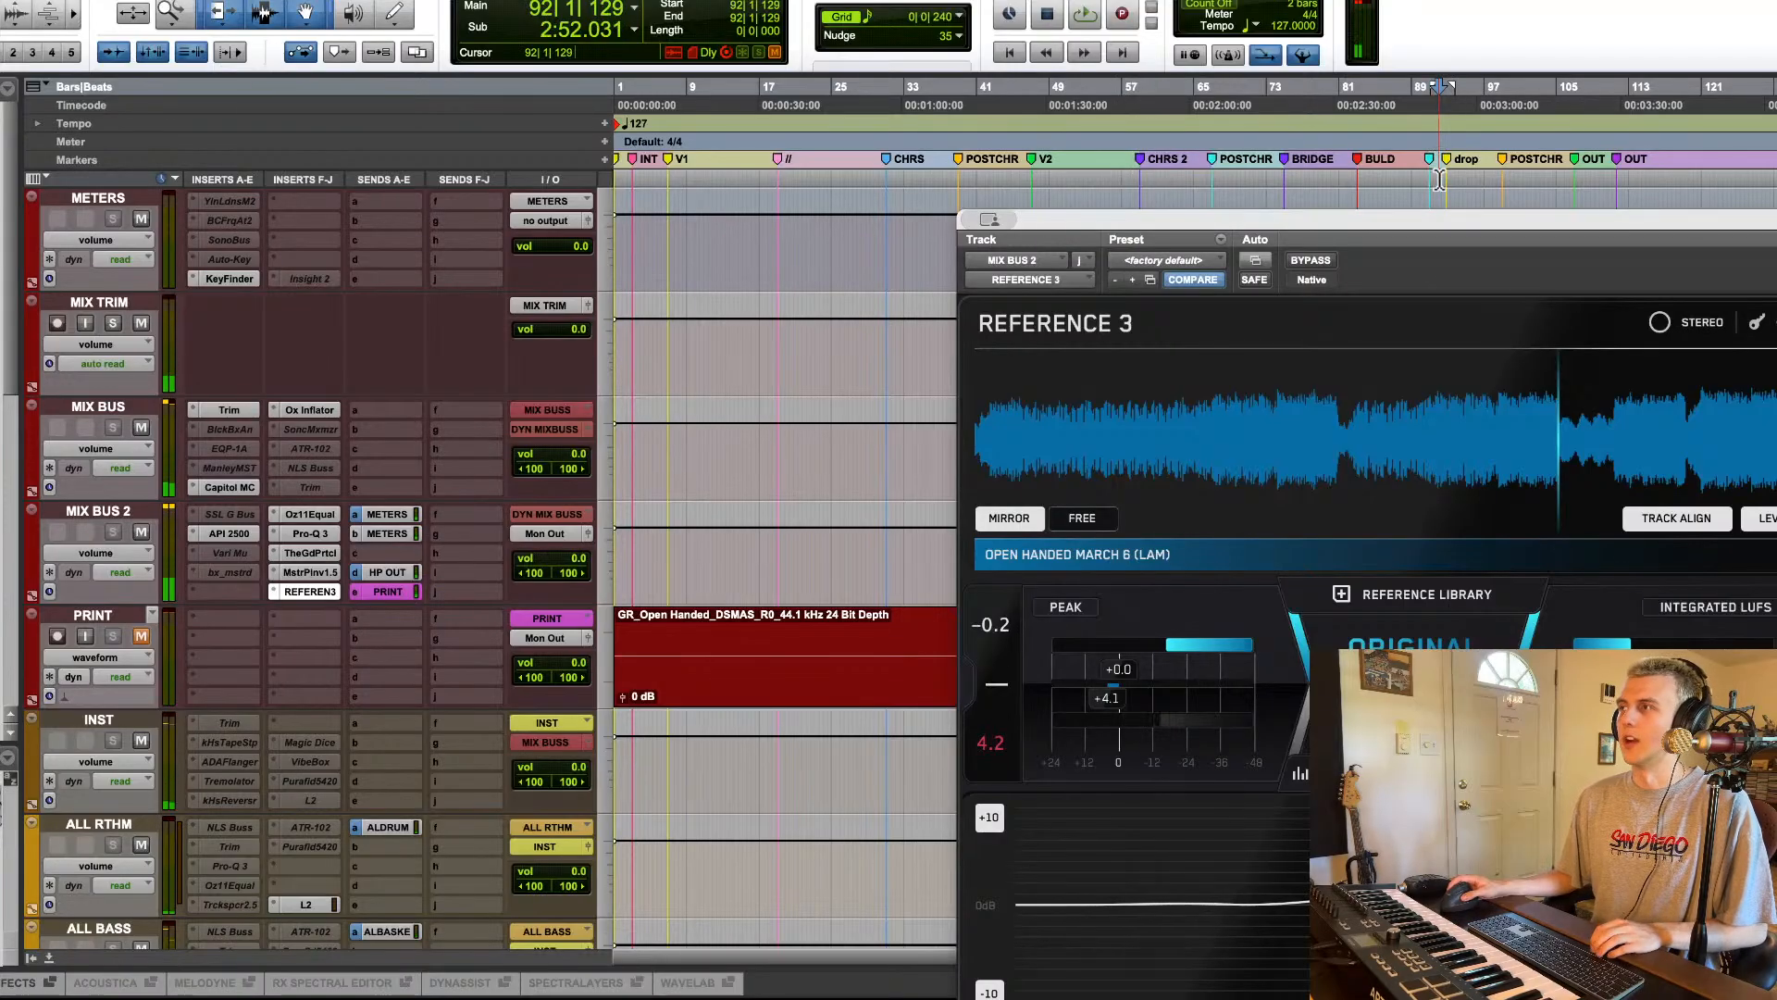
key("space")
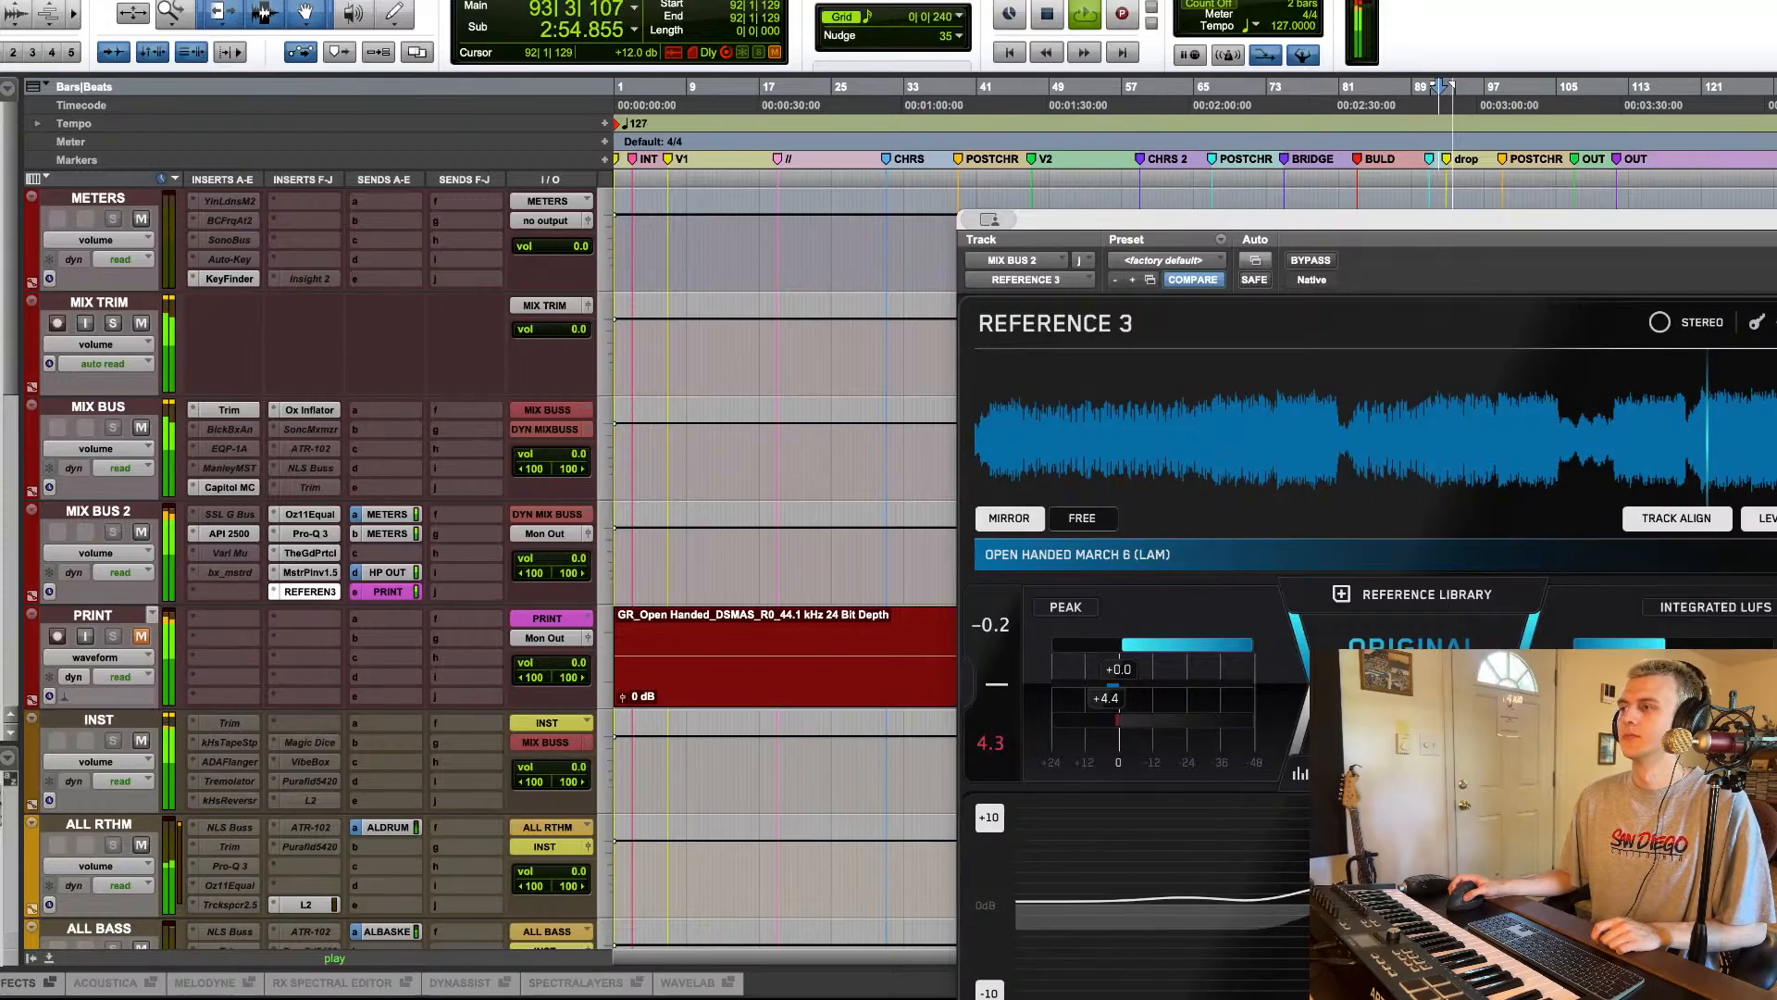
left_click(1396, 643)
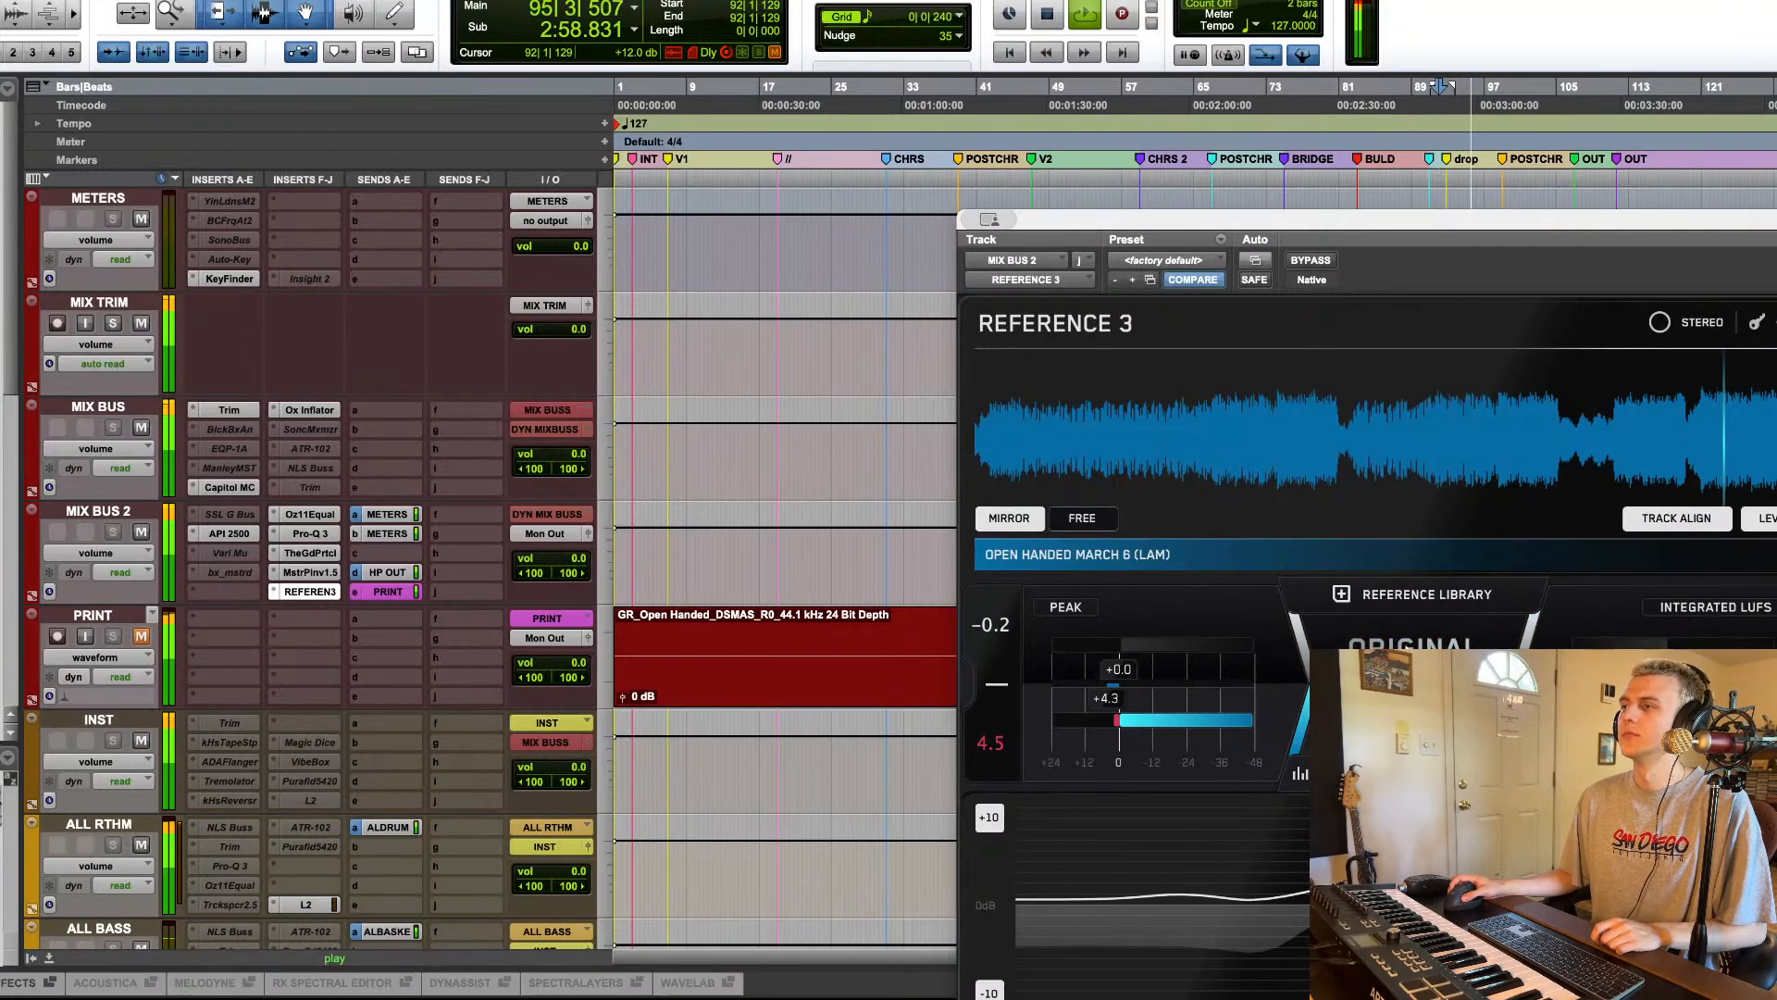
left_click(1396, 644)
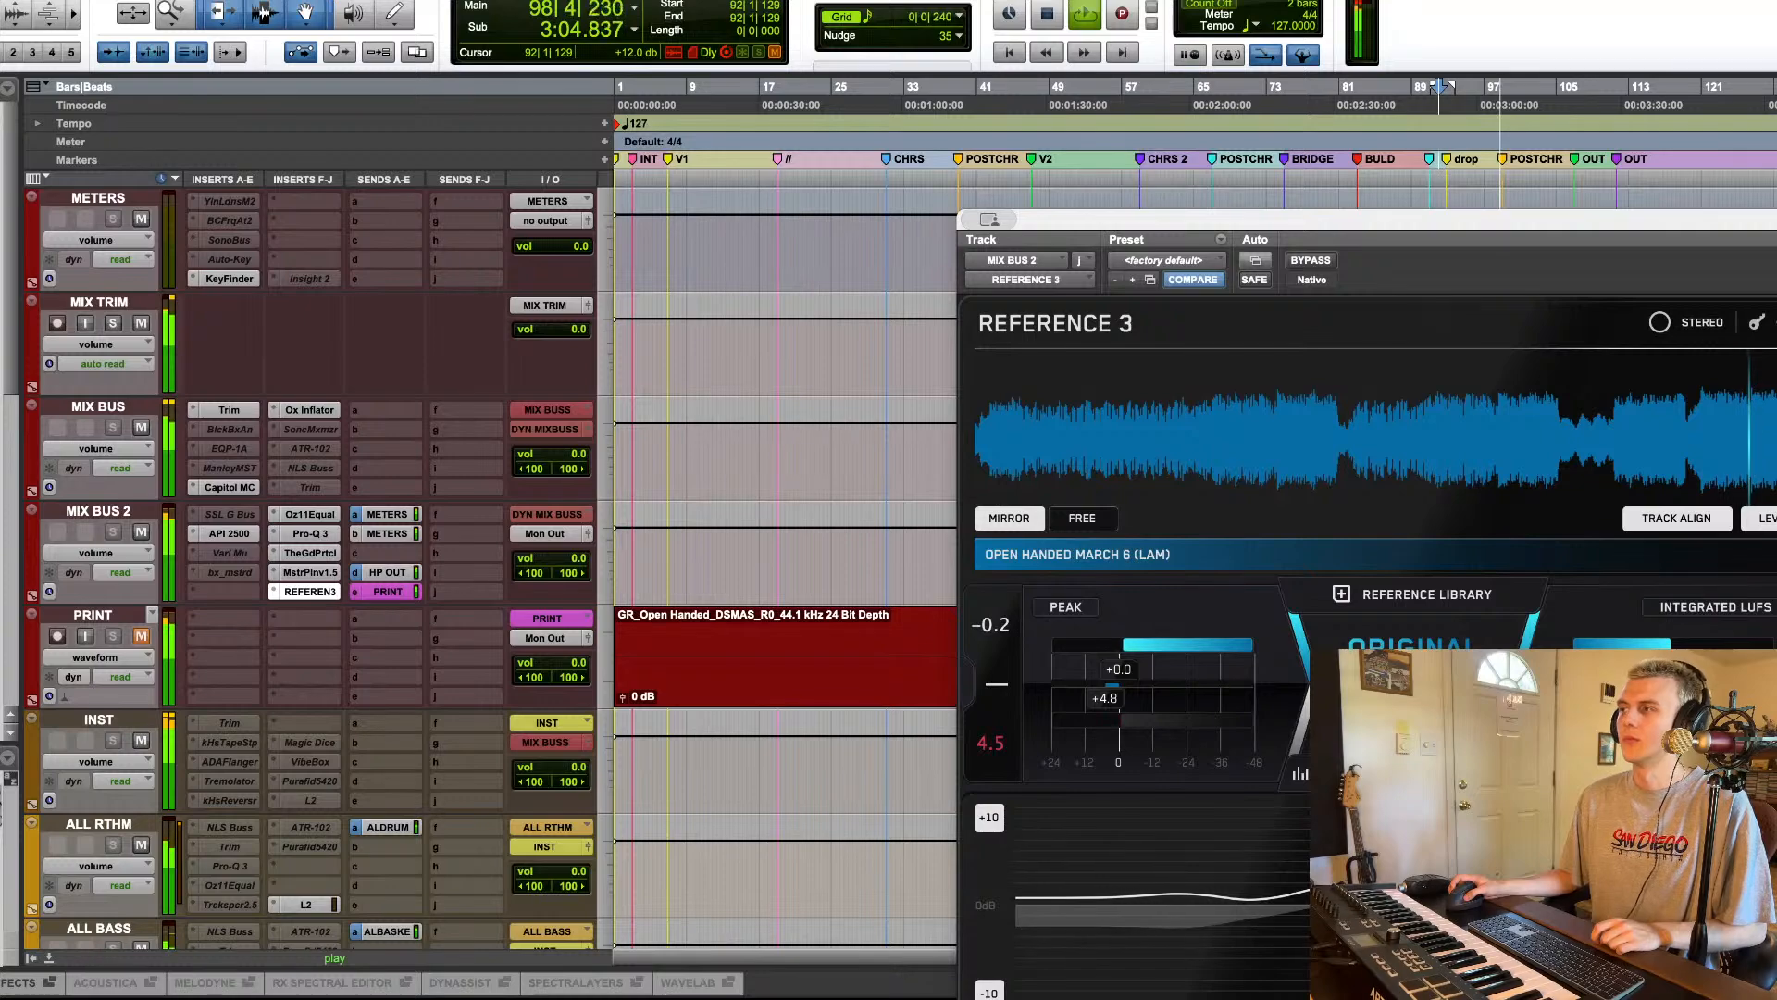
Step: Bring the whole REFERENCE 3 window into view, compare Original and Reference through the outro, then stop on Original and close the window
left_click_drag(1403, 237, 1130, 81)
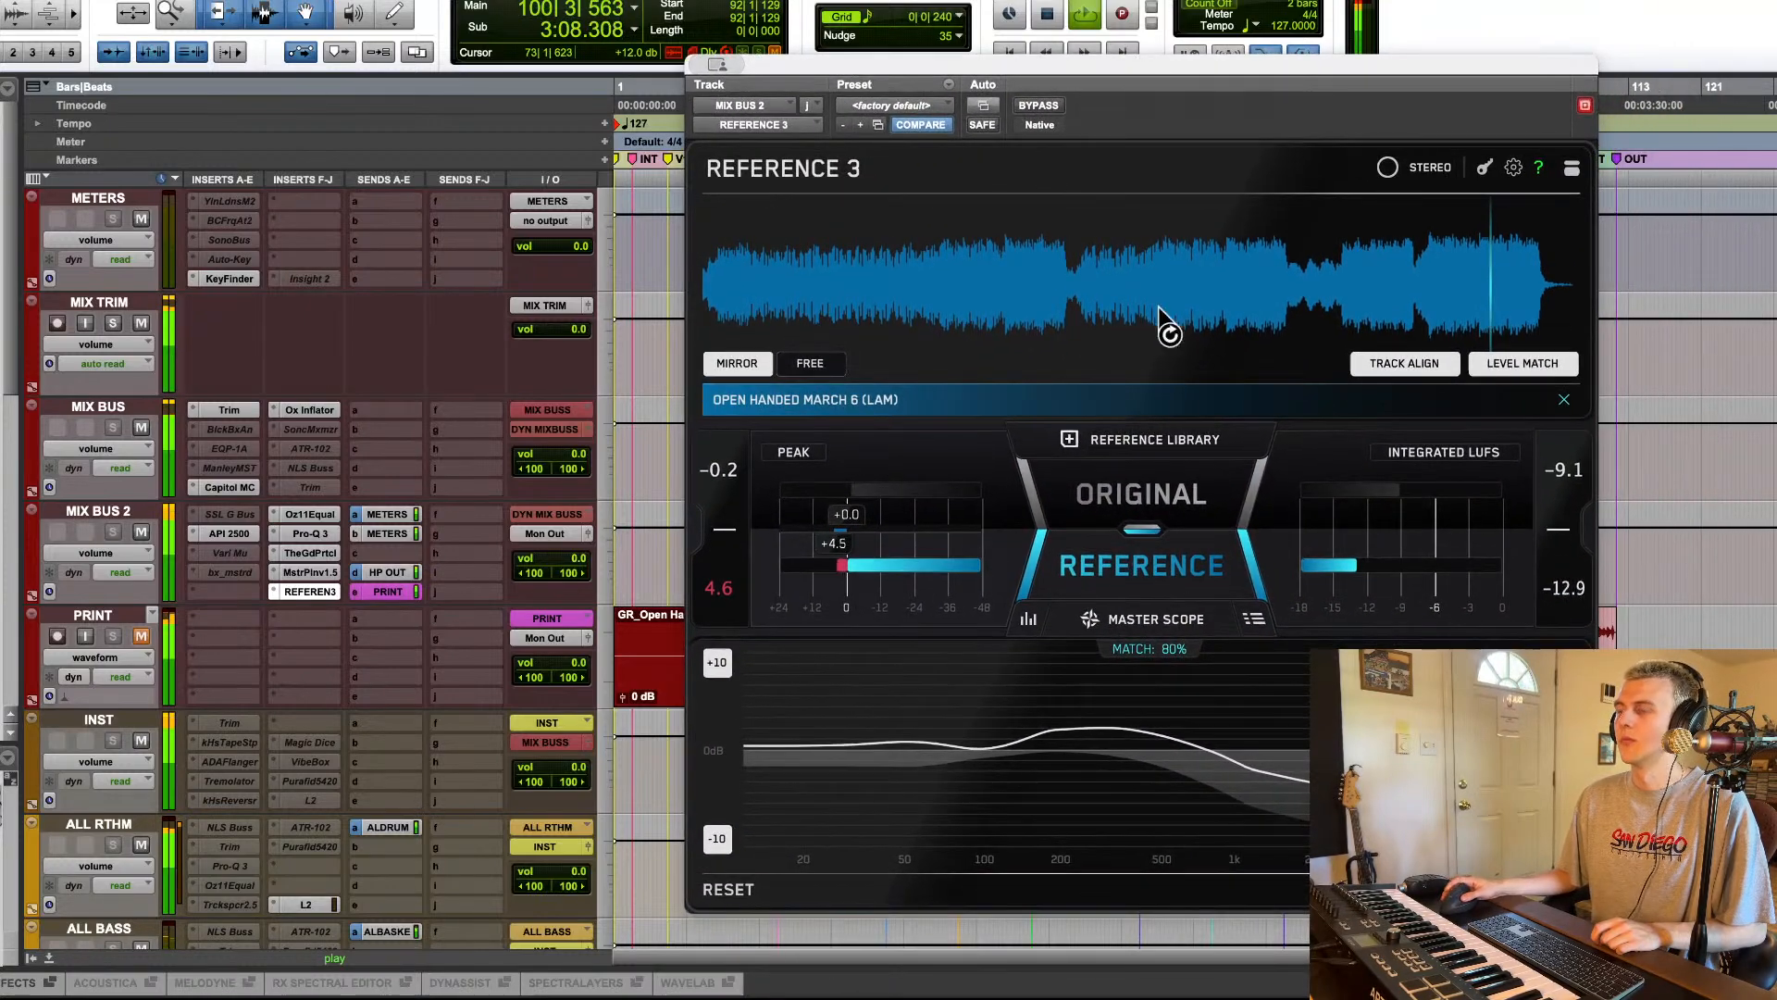
left_click(1180, 493)
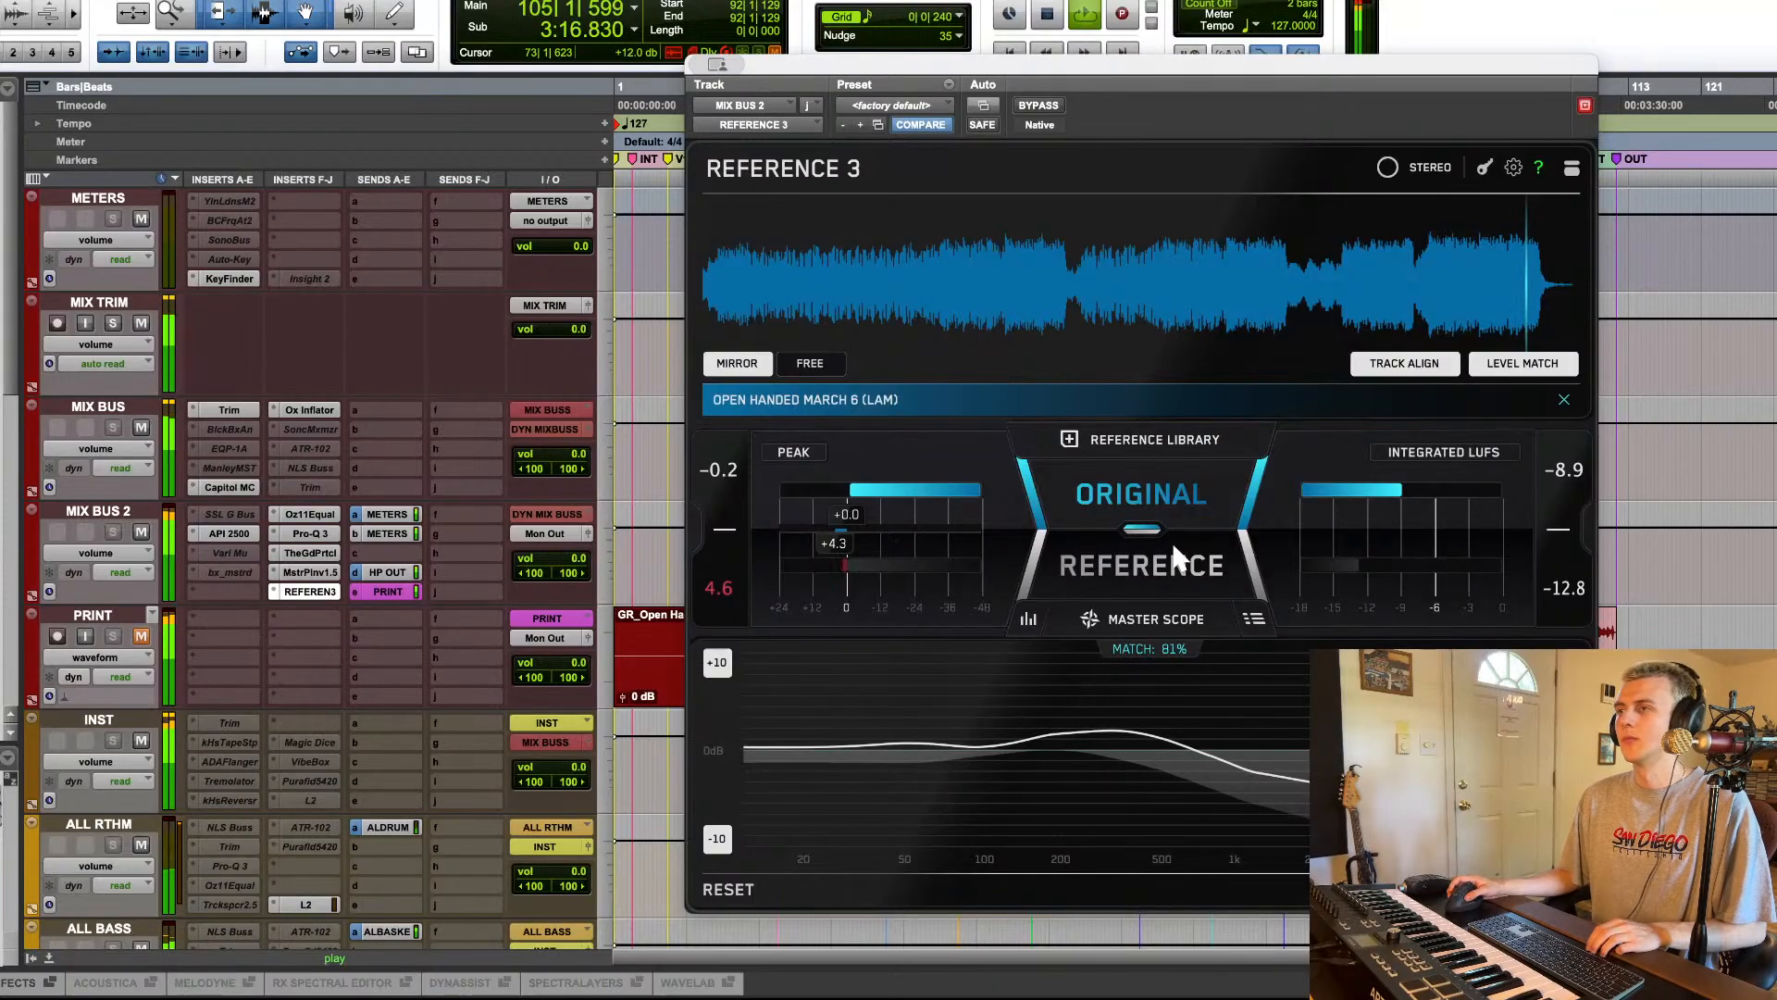
left_click(1139, 519)
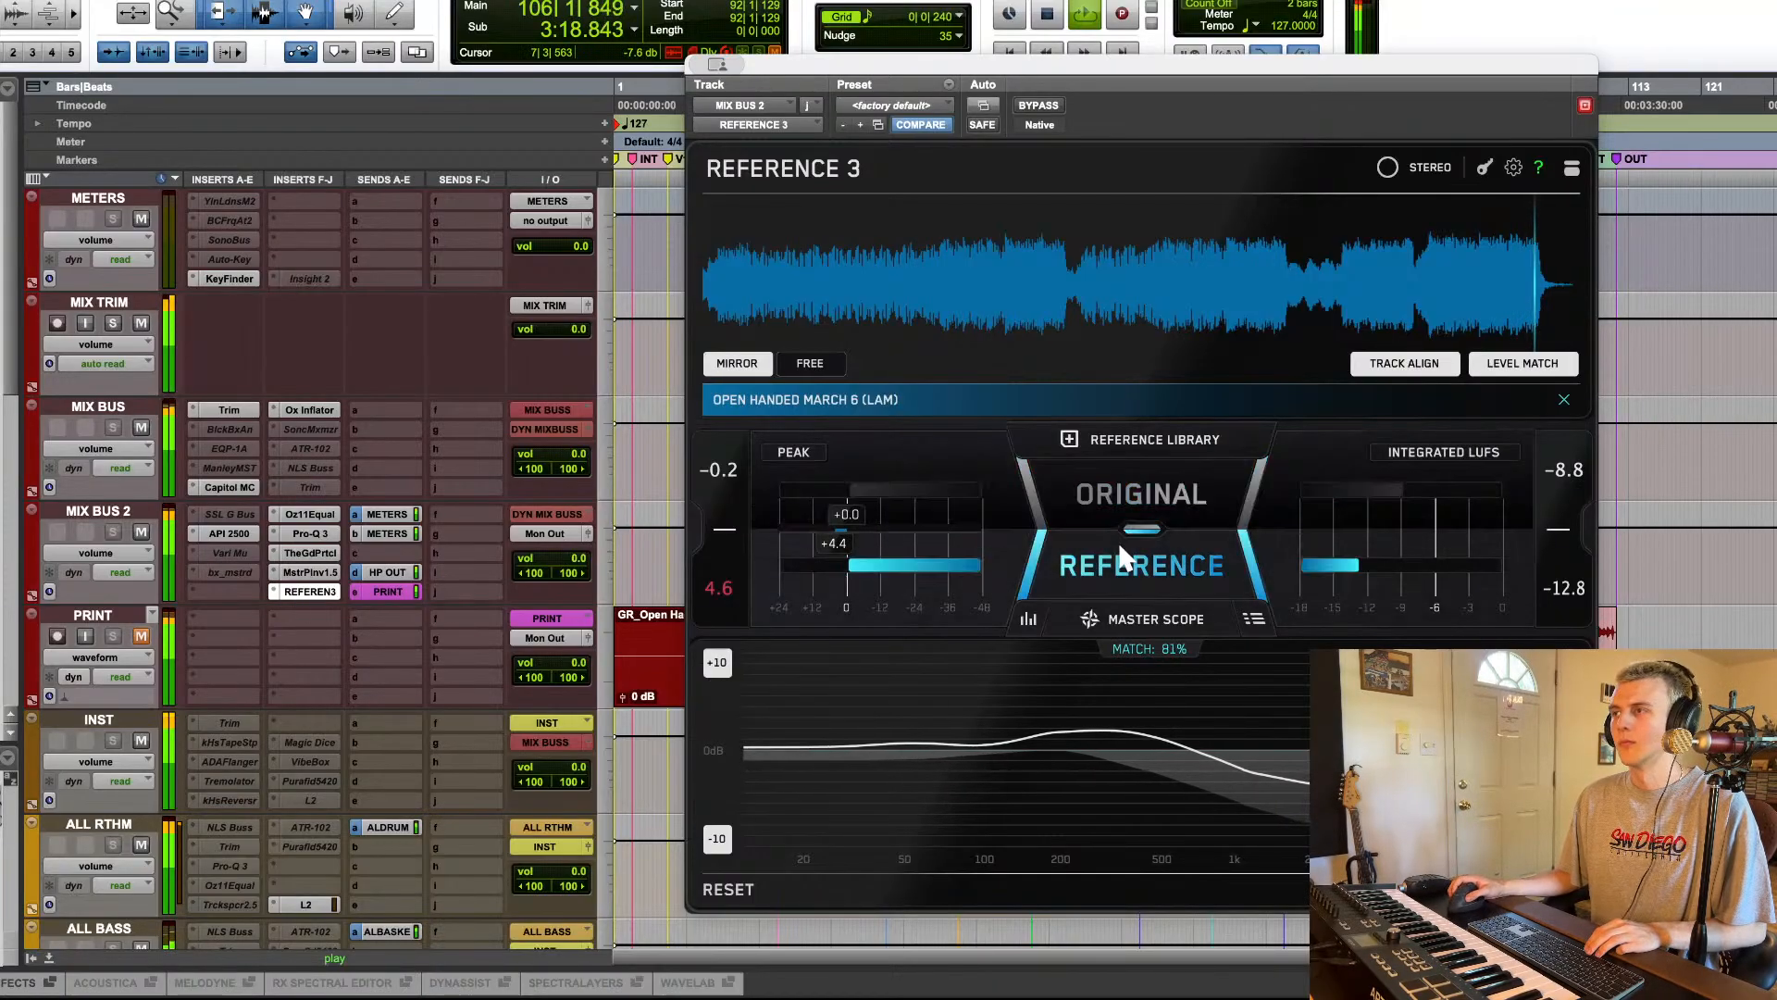
left_click(1134, 497)
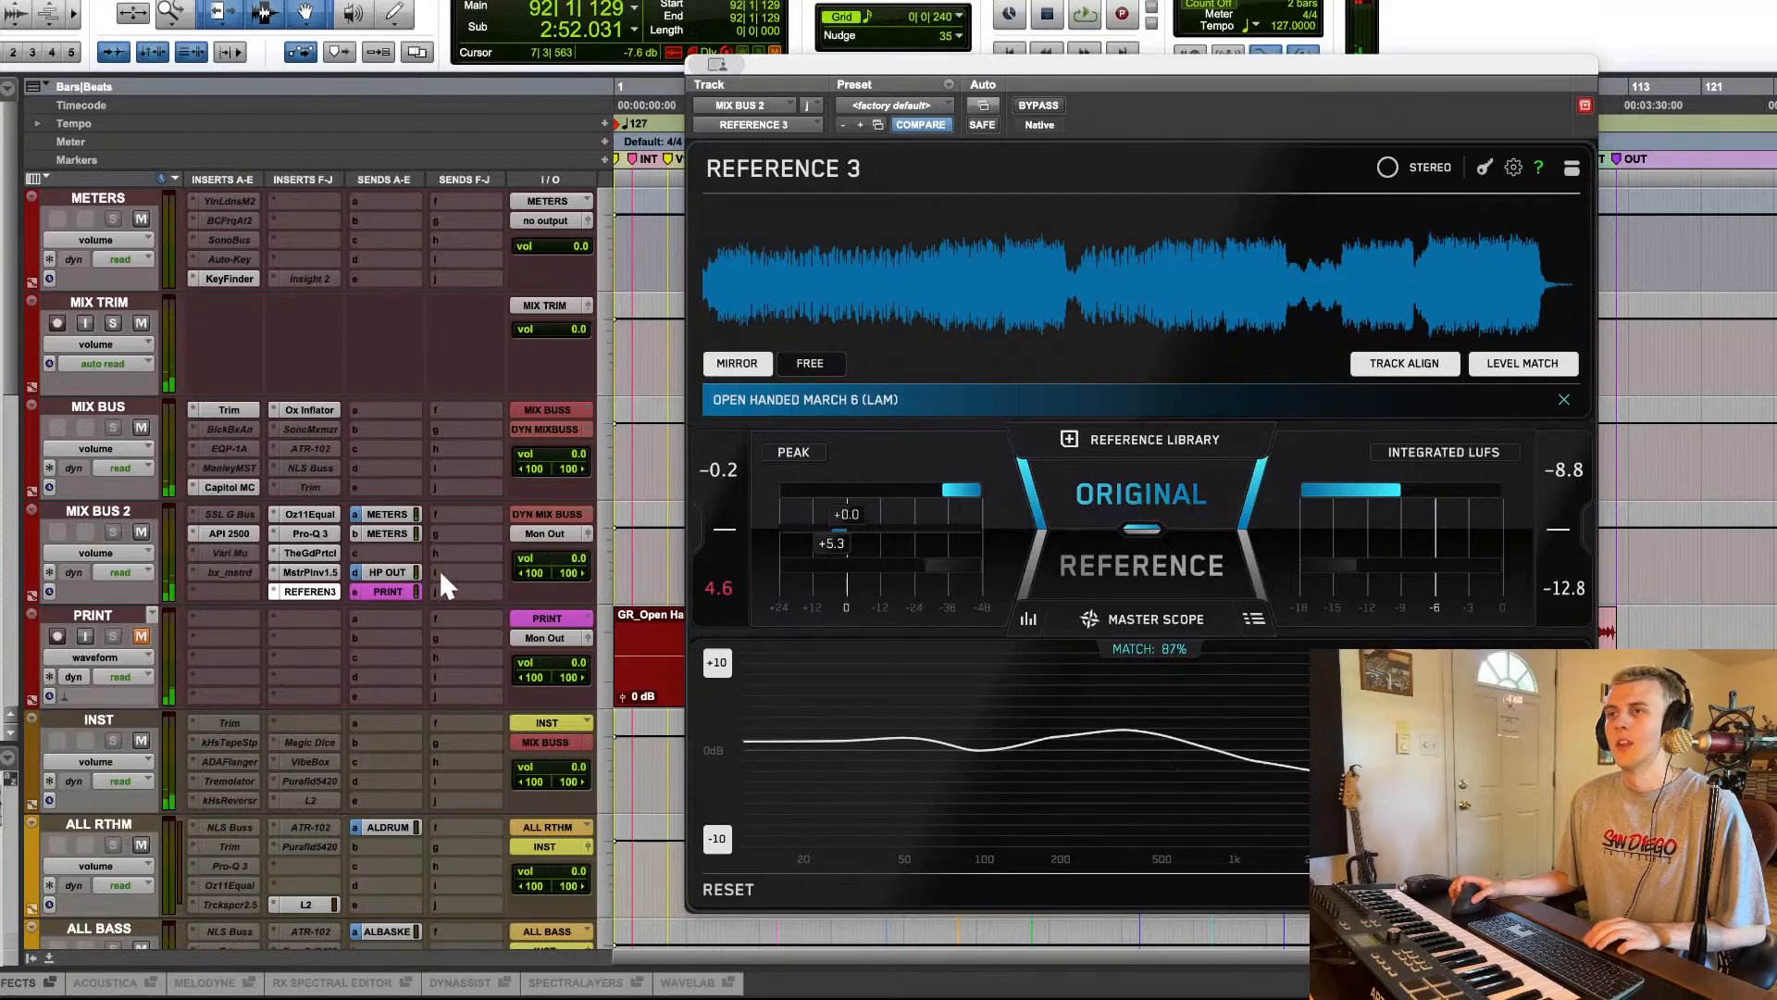
key("space")
left_click(310, 592)
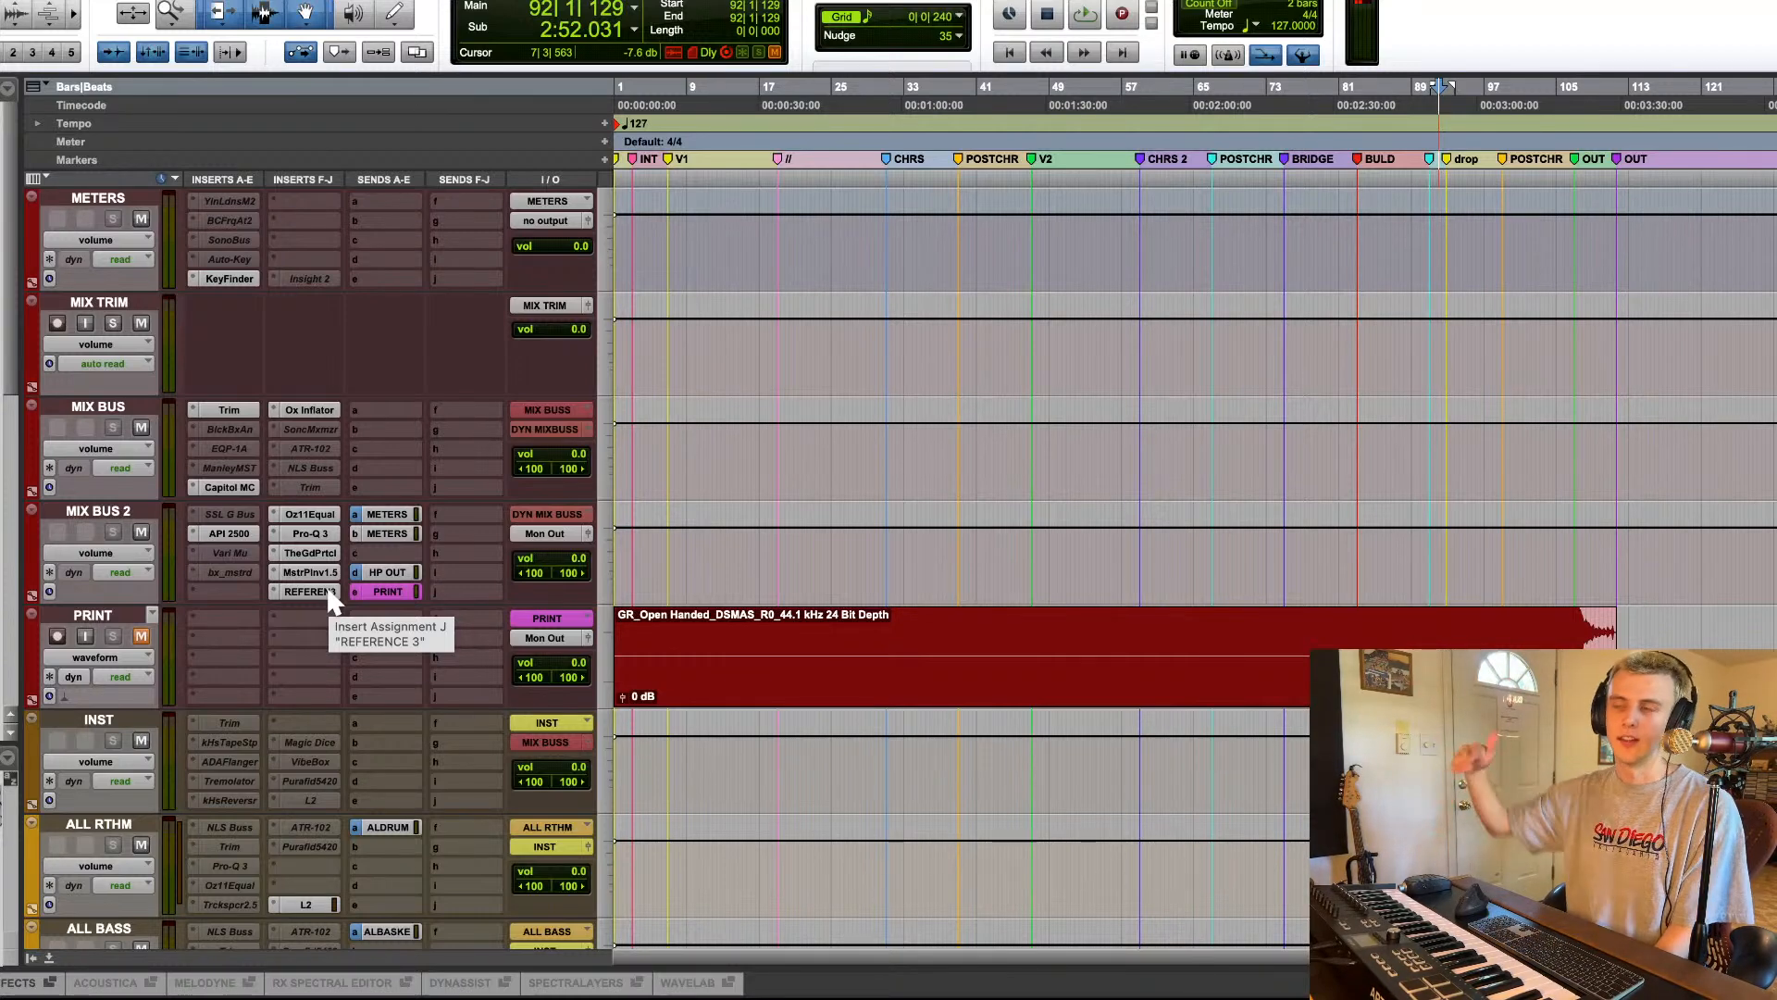
Step: Look through the session's tracks from the mix buses down to the drum and ride tracks, and return to the mix buses
scroll(331, 546, "down", 6)
scroll(335, 542, "up", 7)
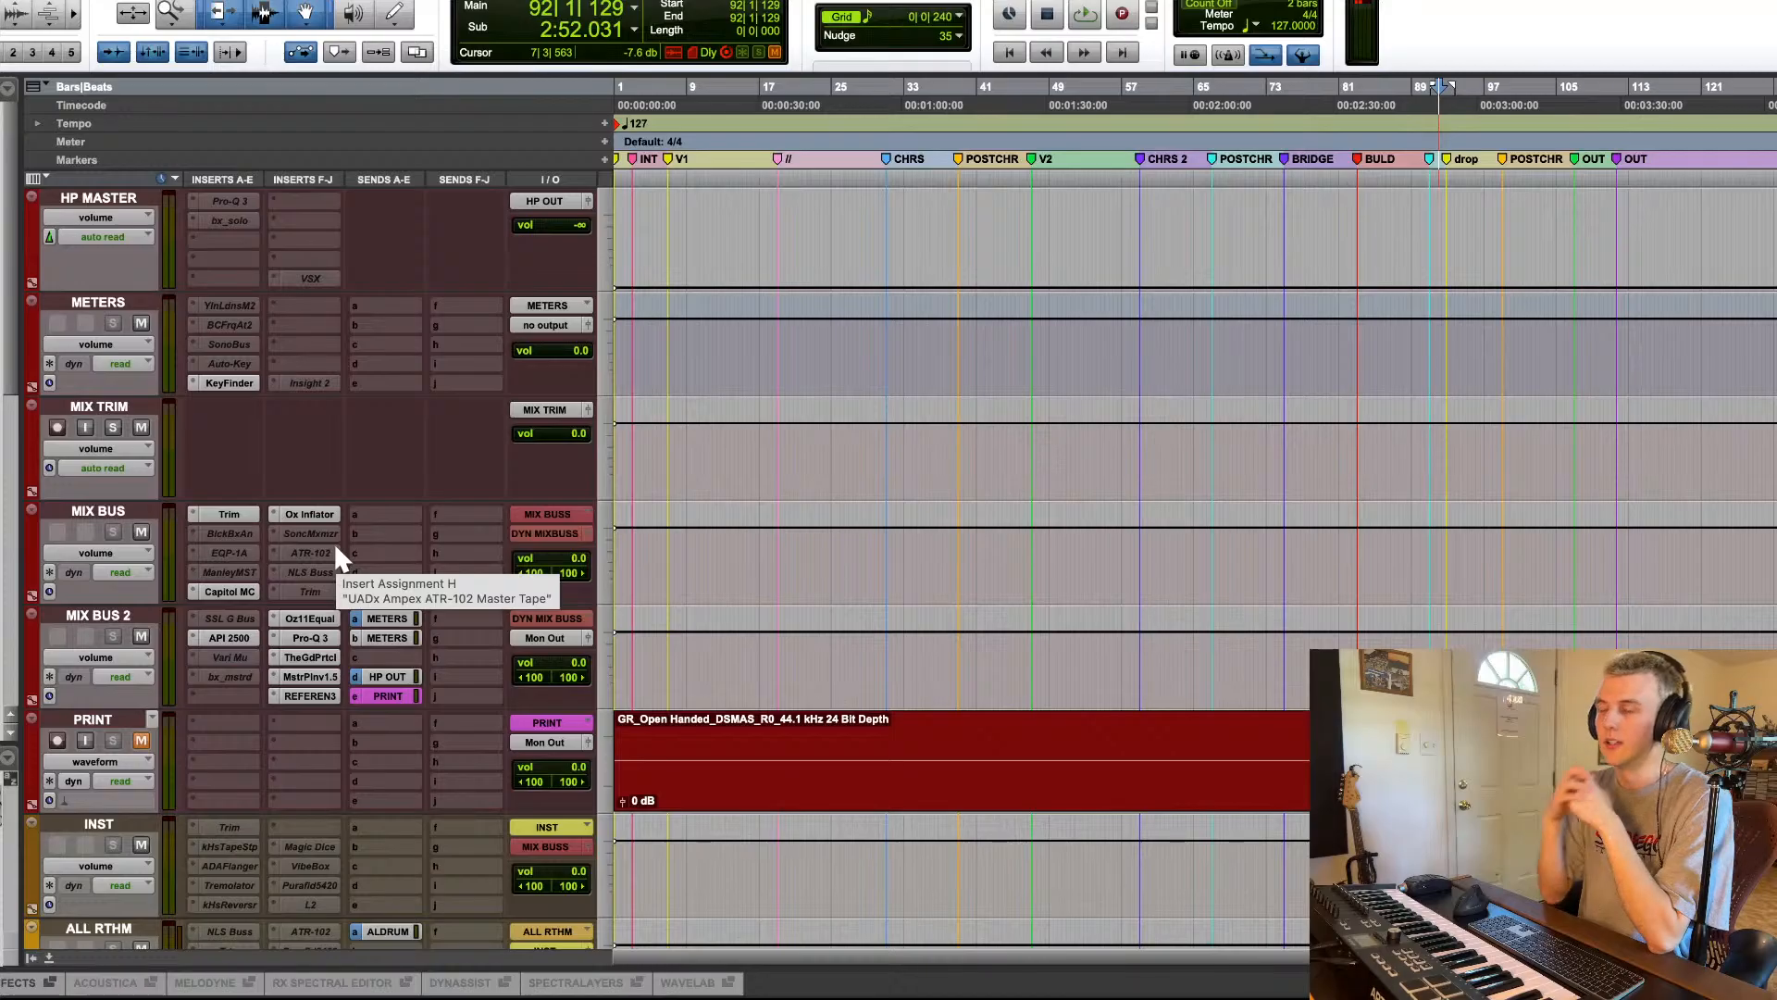
scroll(650, 448, "down", 15)
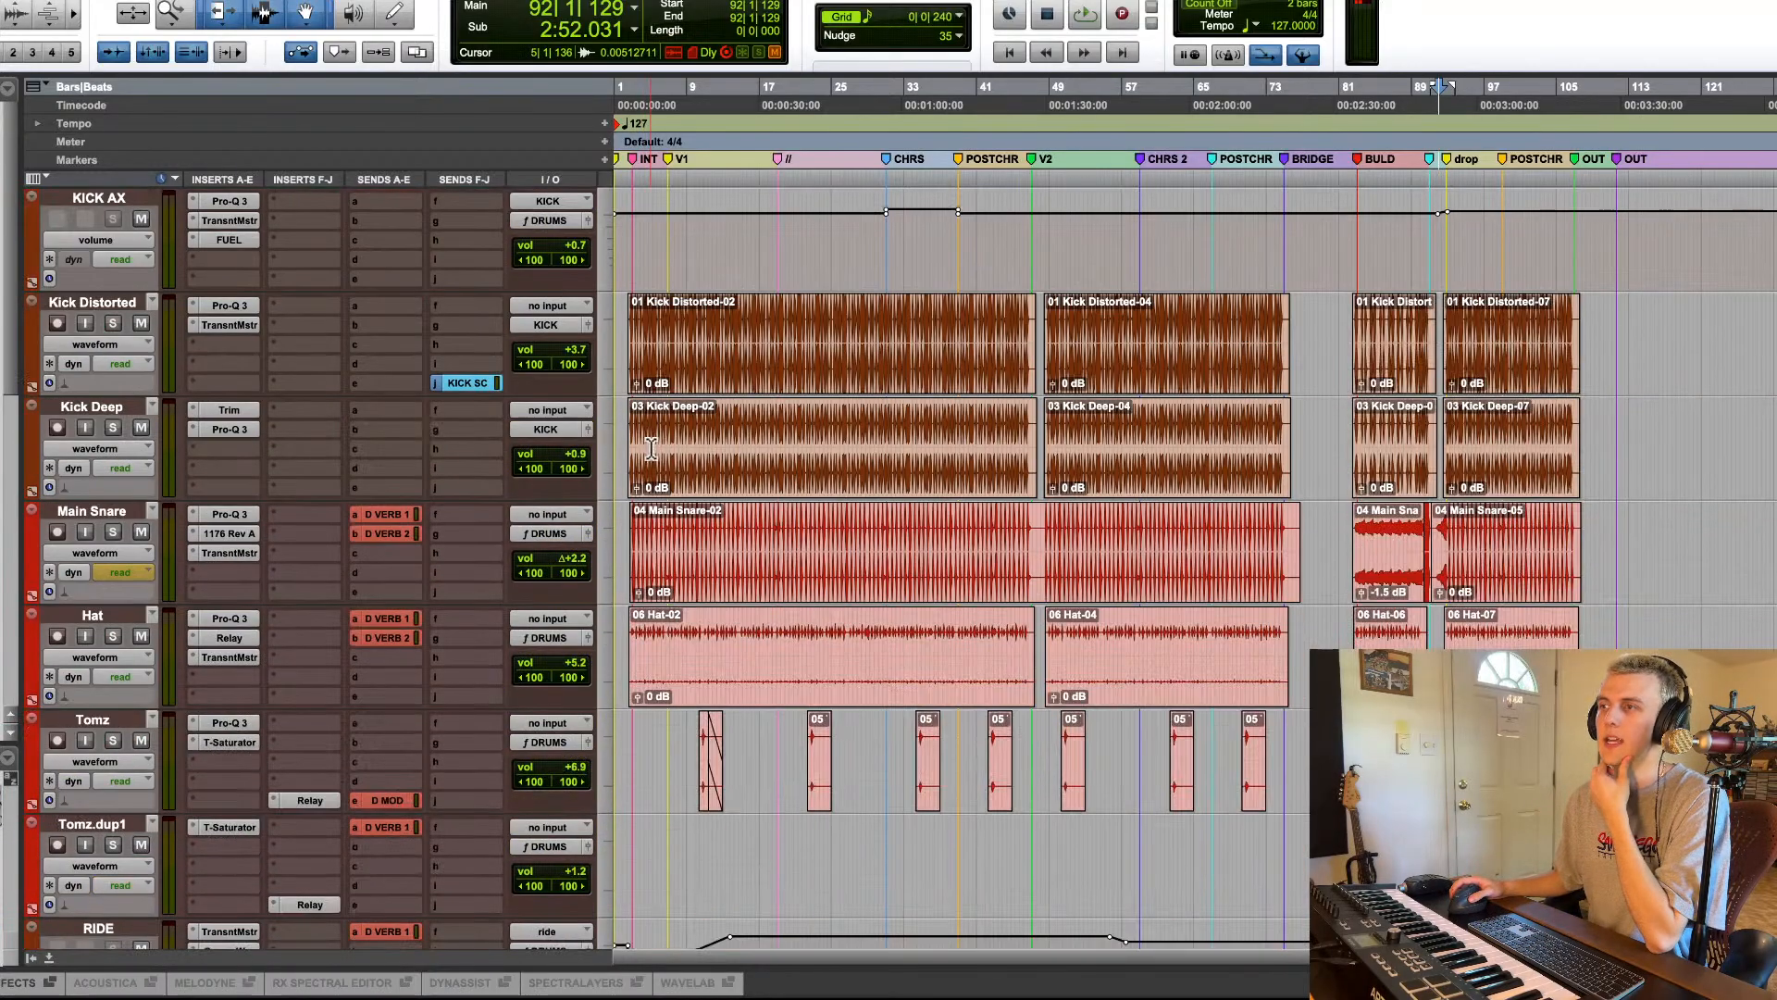
scroll(651, 448, "down", 6)
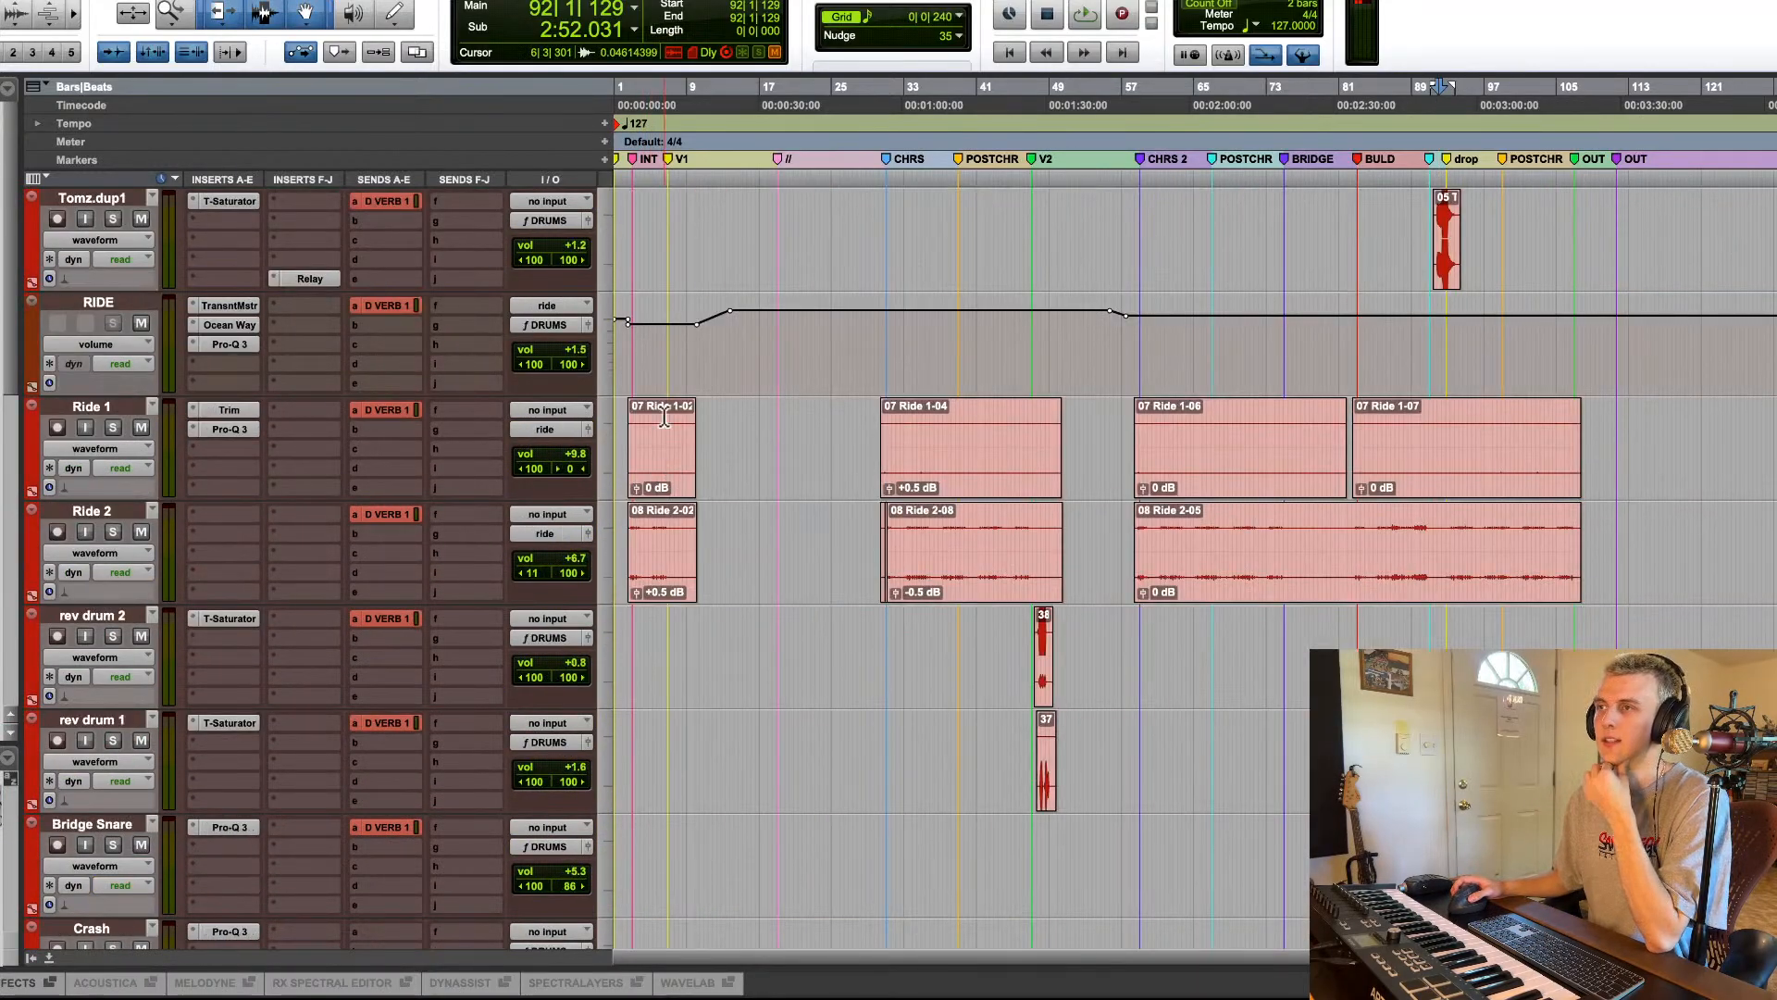
scroll(664, 415, "up", 4)
scroll(664, 415, "up", 2)
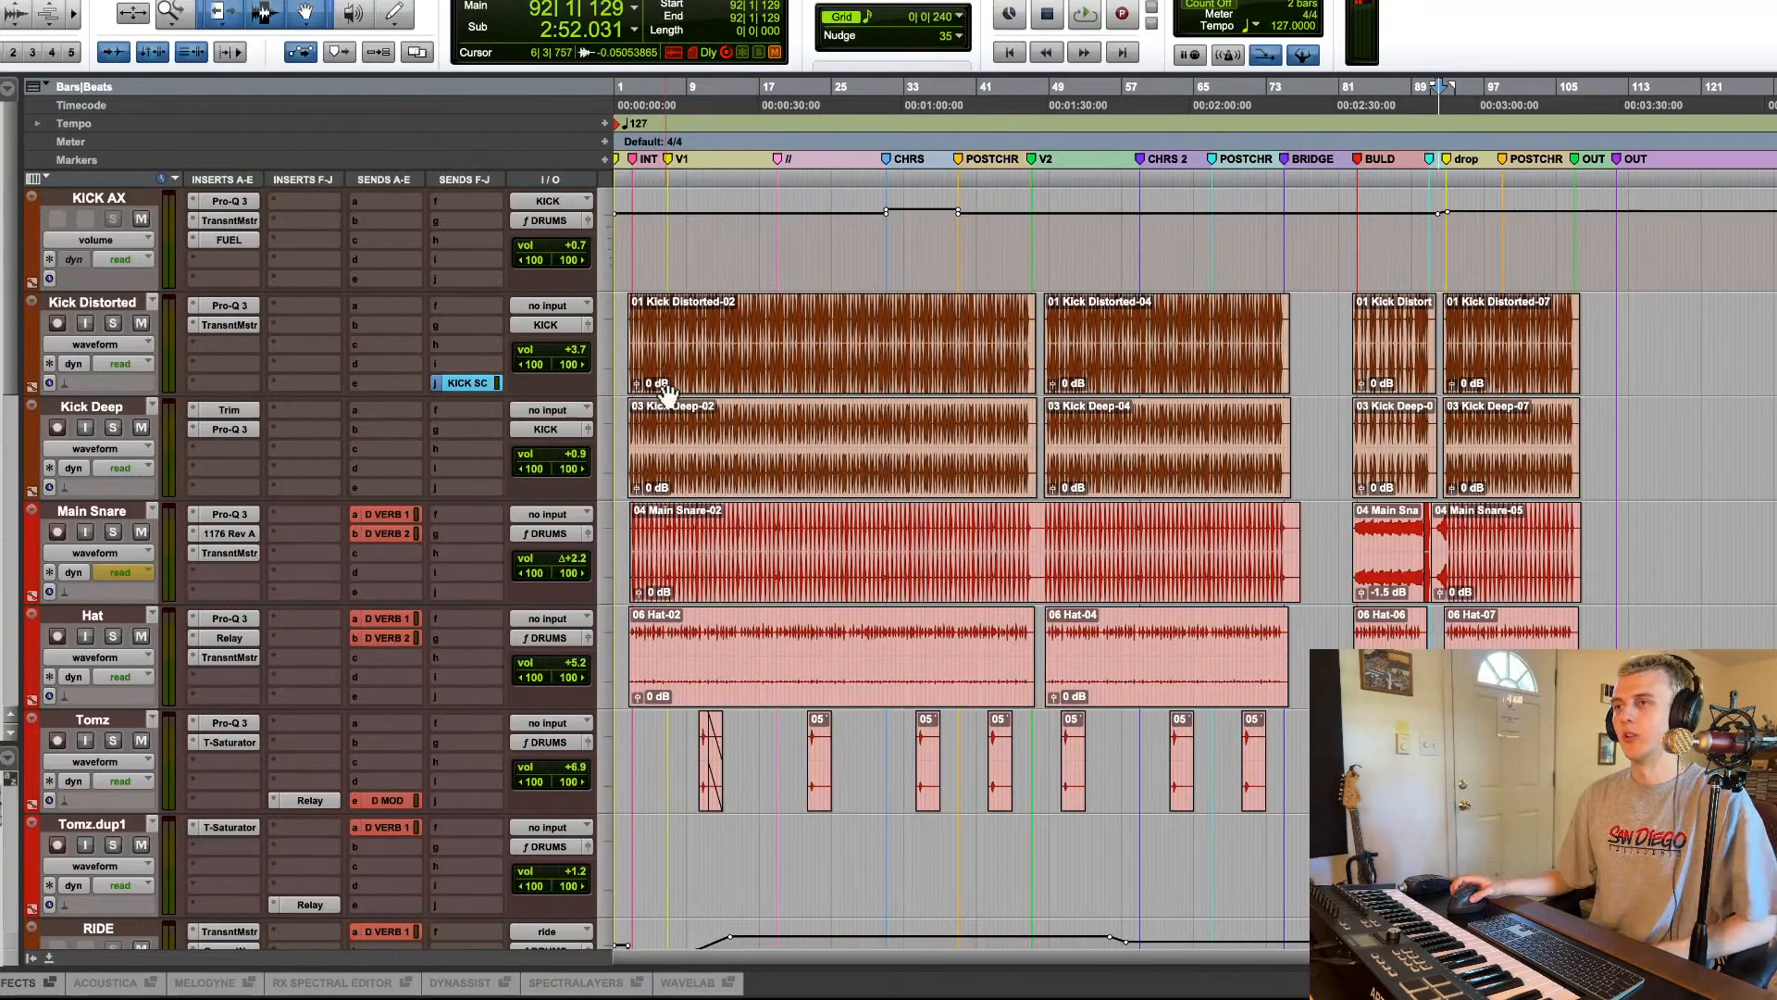
scroll(676, 435, "up", 15)
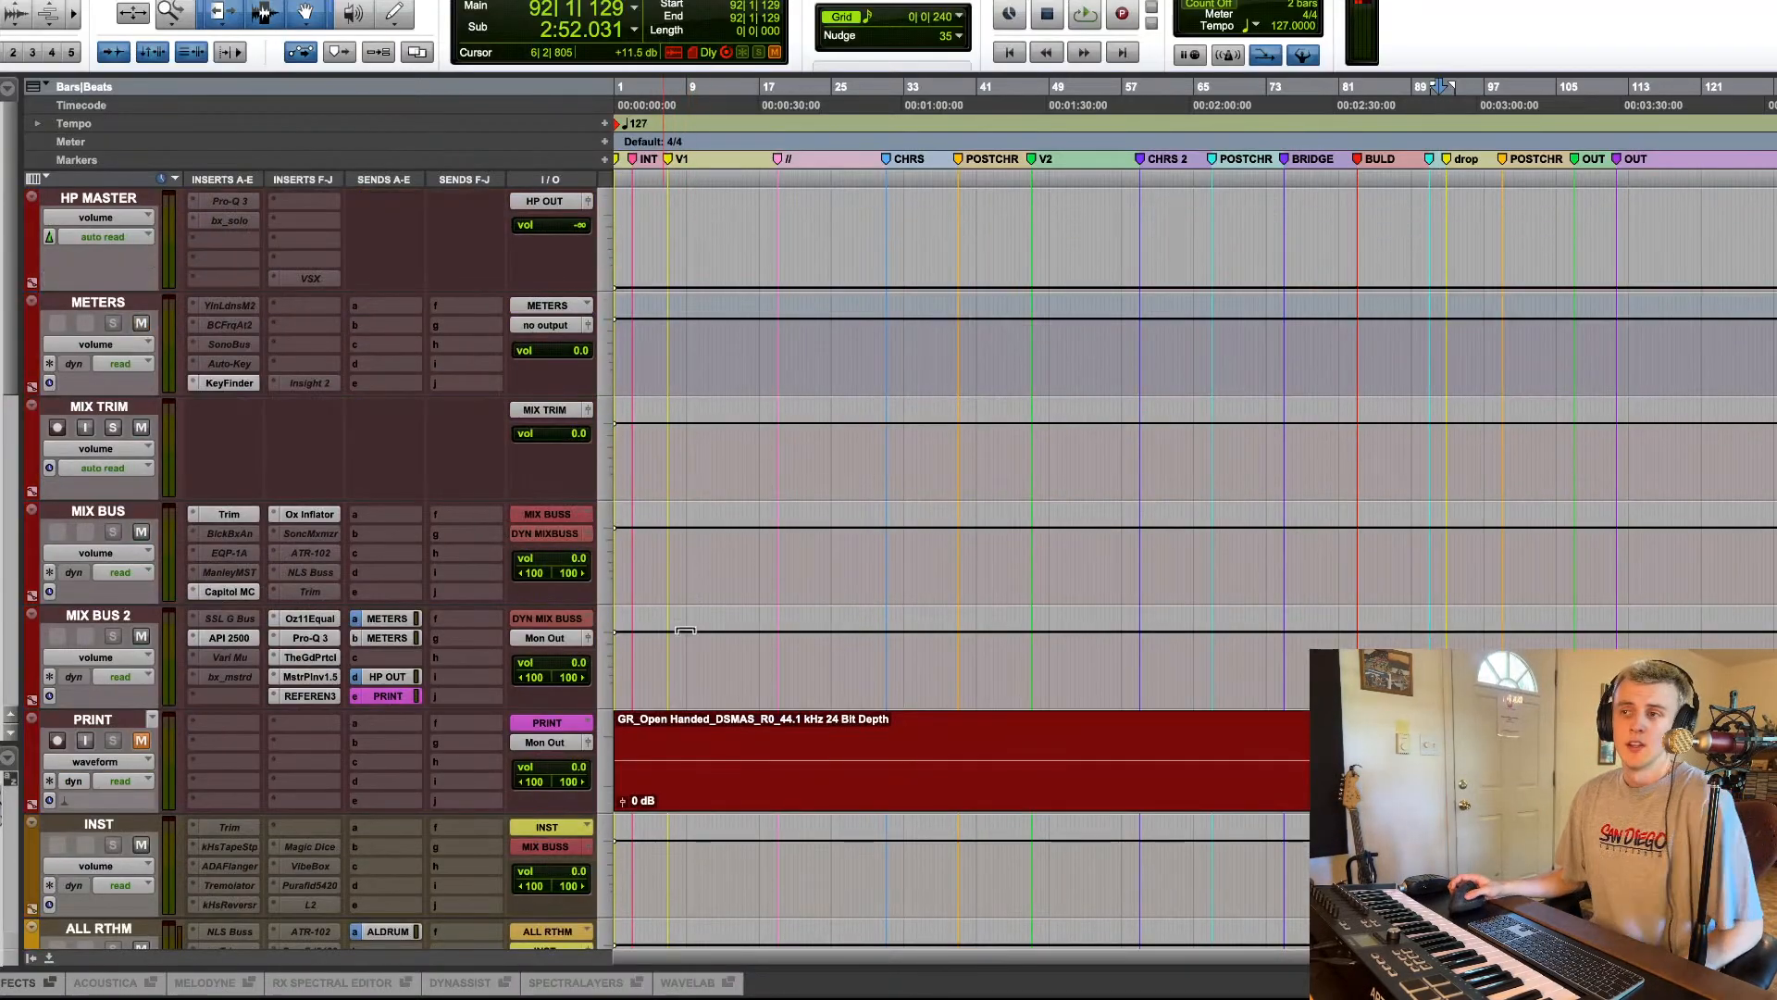
scroll(738, 627, "down", 1)
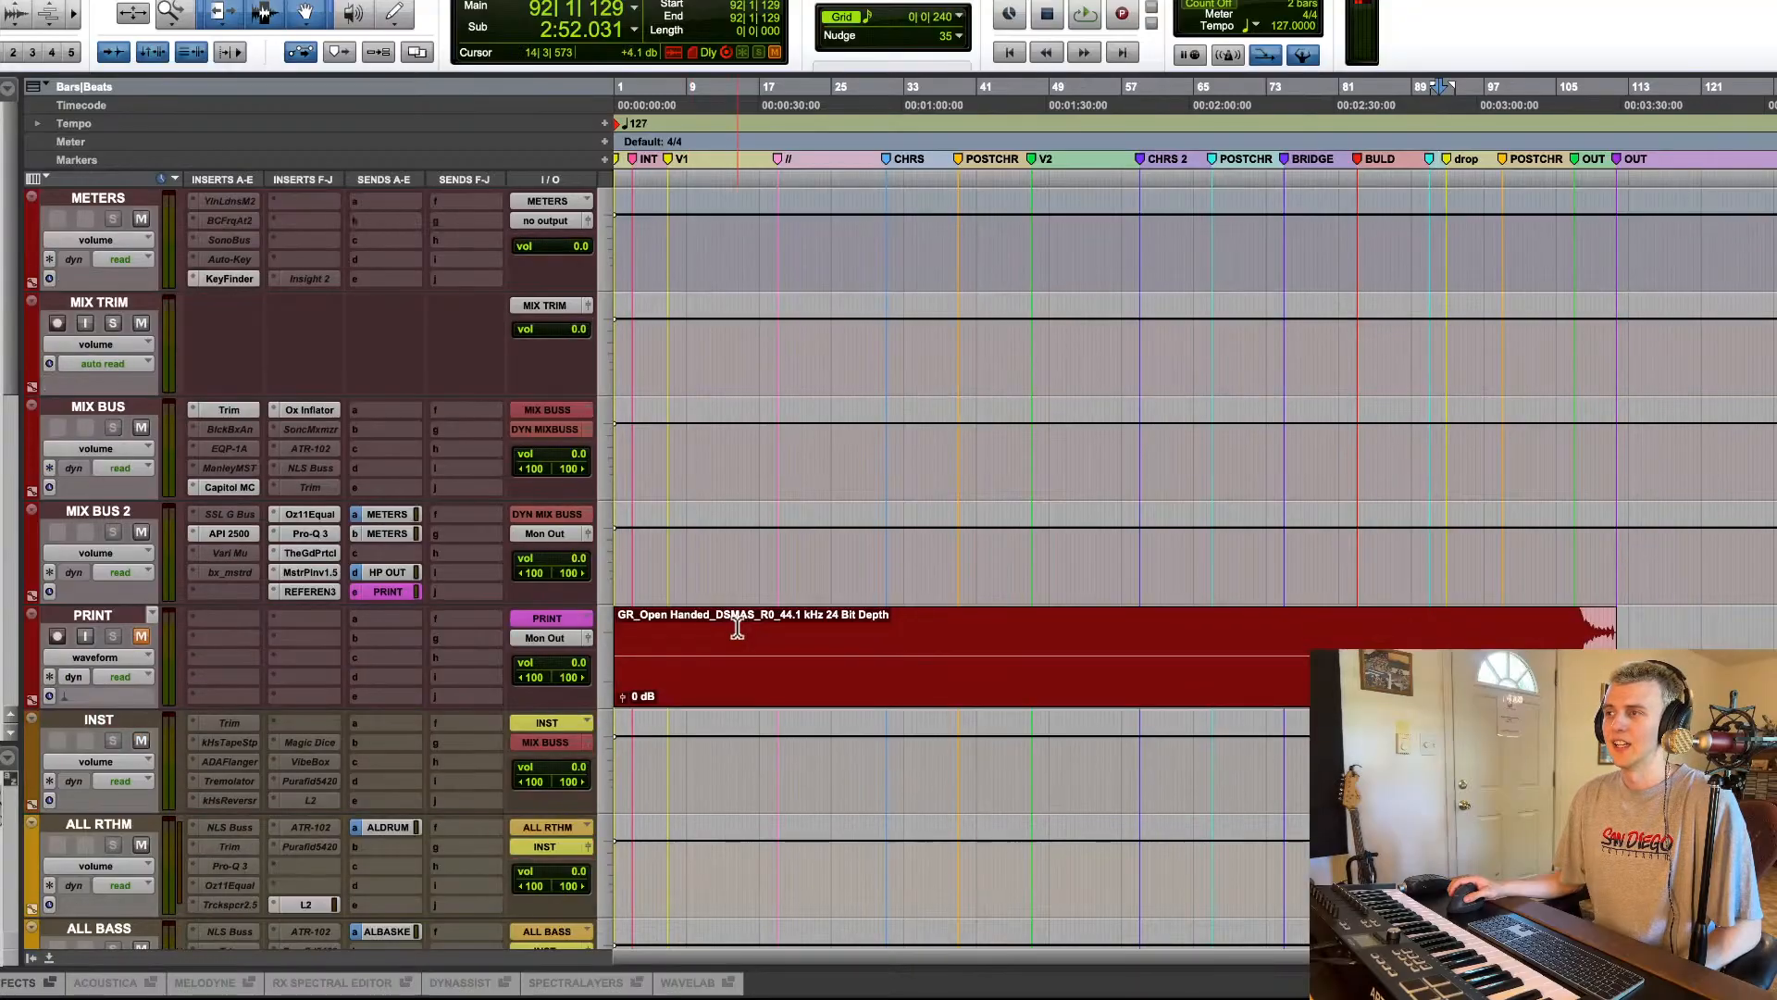
Step: Reopen REFERENCE 3 on MIX BUS 2, move its window off the timeline markers, and start playback early in the second verse
left_click(309, 592)
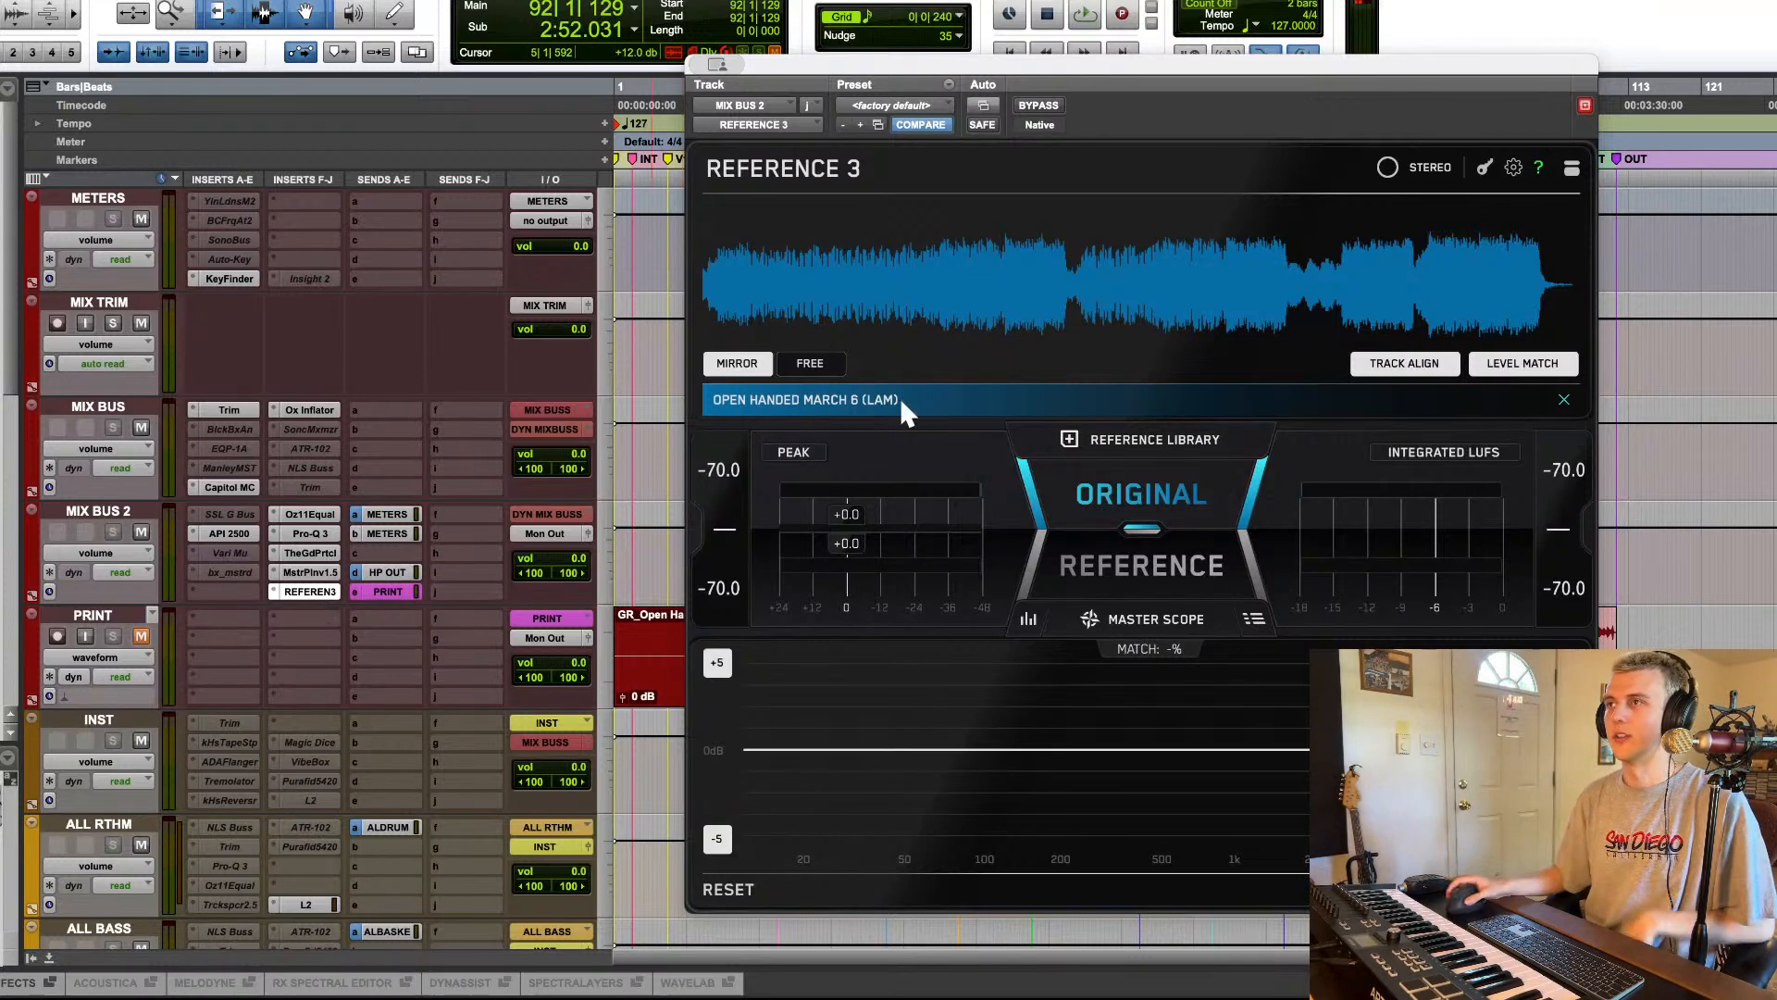
left_click_drag(1008, 64, 1020, 352)
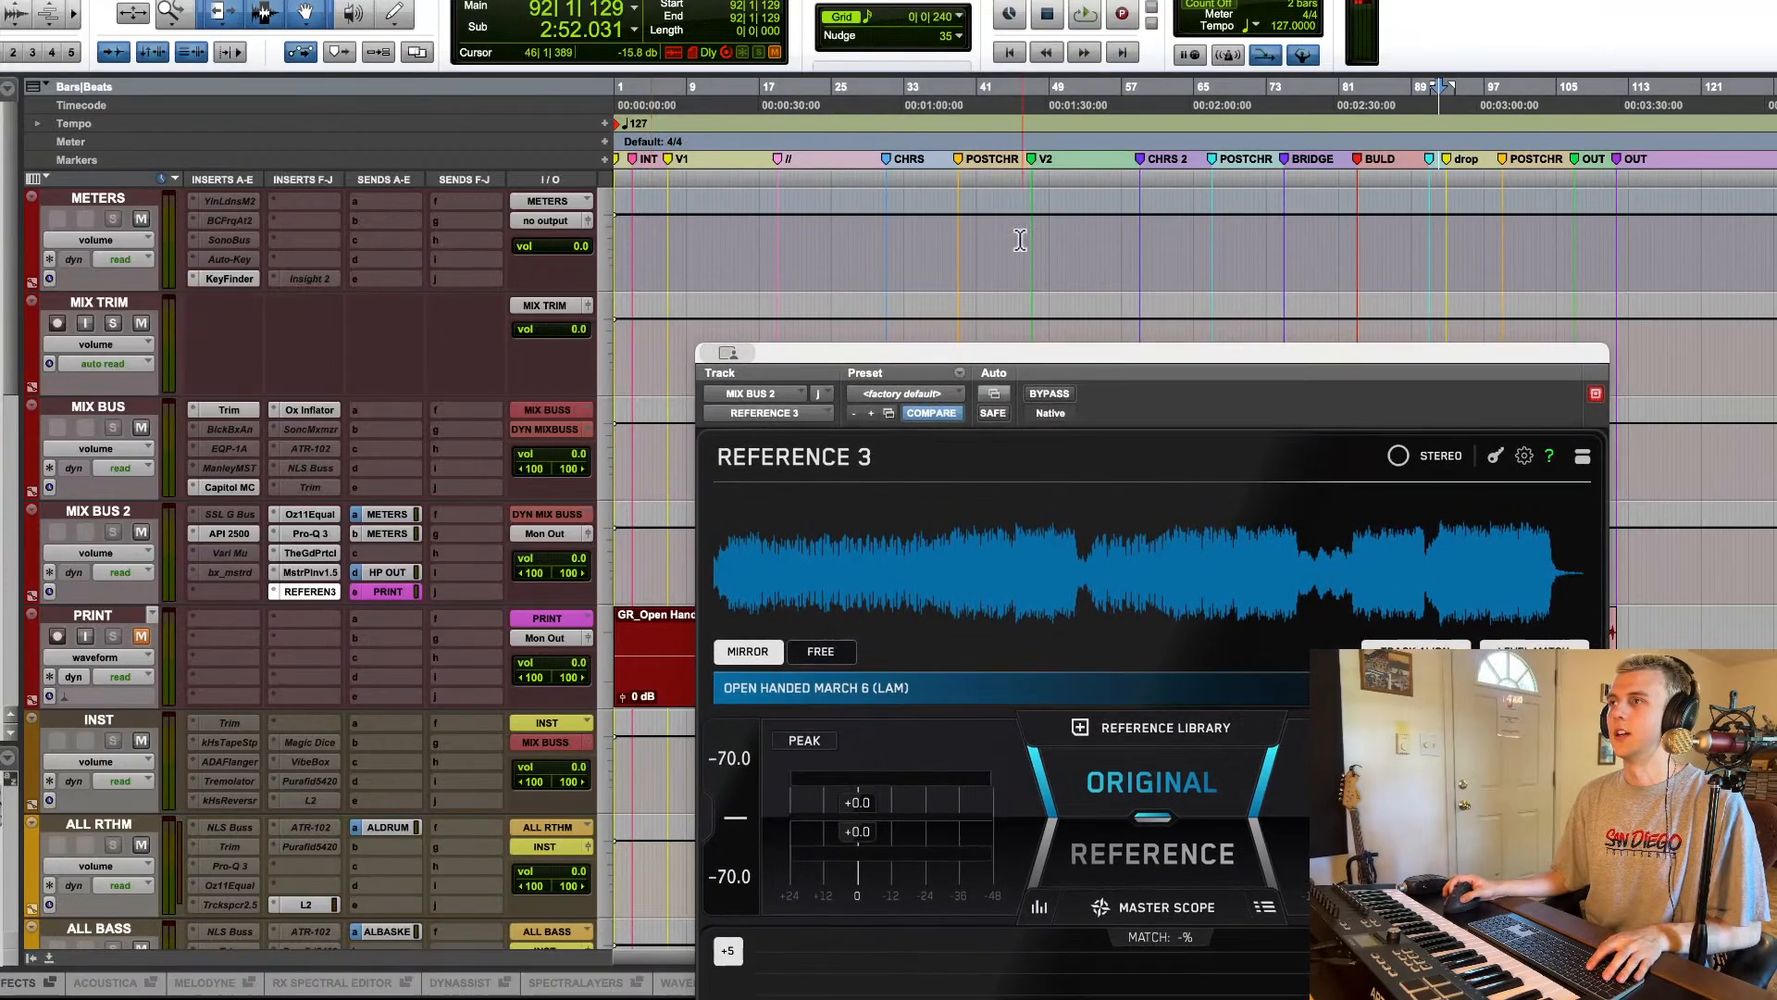
left_click(1024, 139)
key("space")
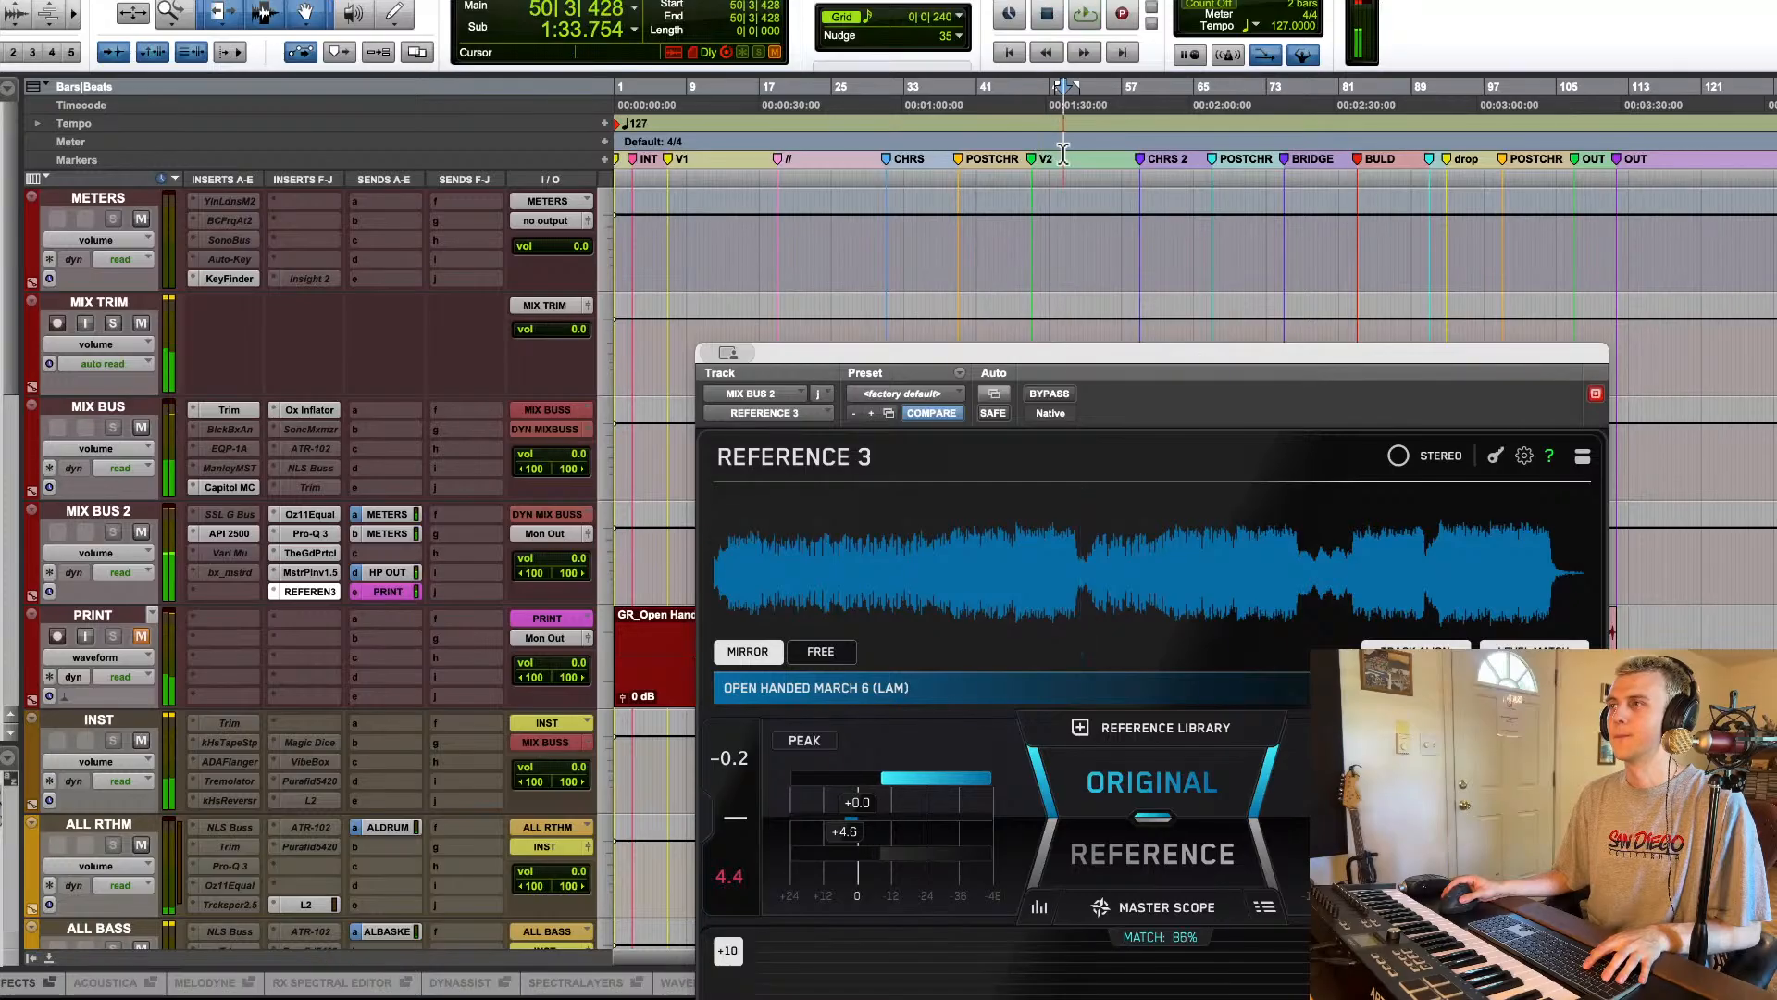
Step: Alternate between Reference and Original during the second verse with the full plug-in window in view, then stop and leave Original selected
left_click(1120, 847)
left_click_drag(1175, 357, 1142, 141)
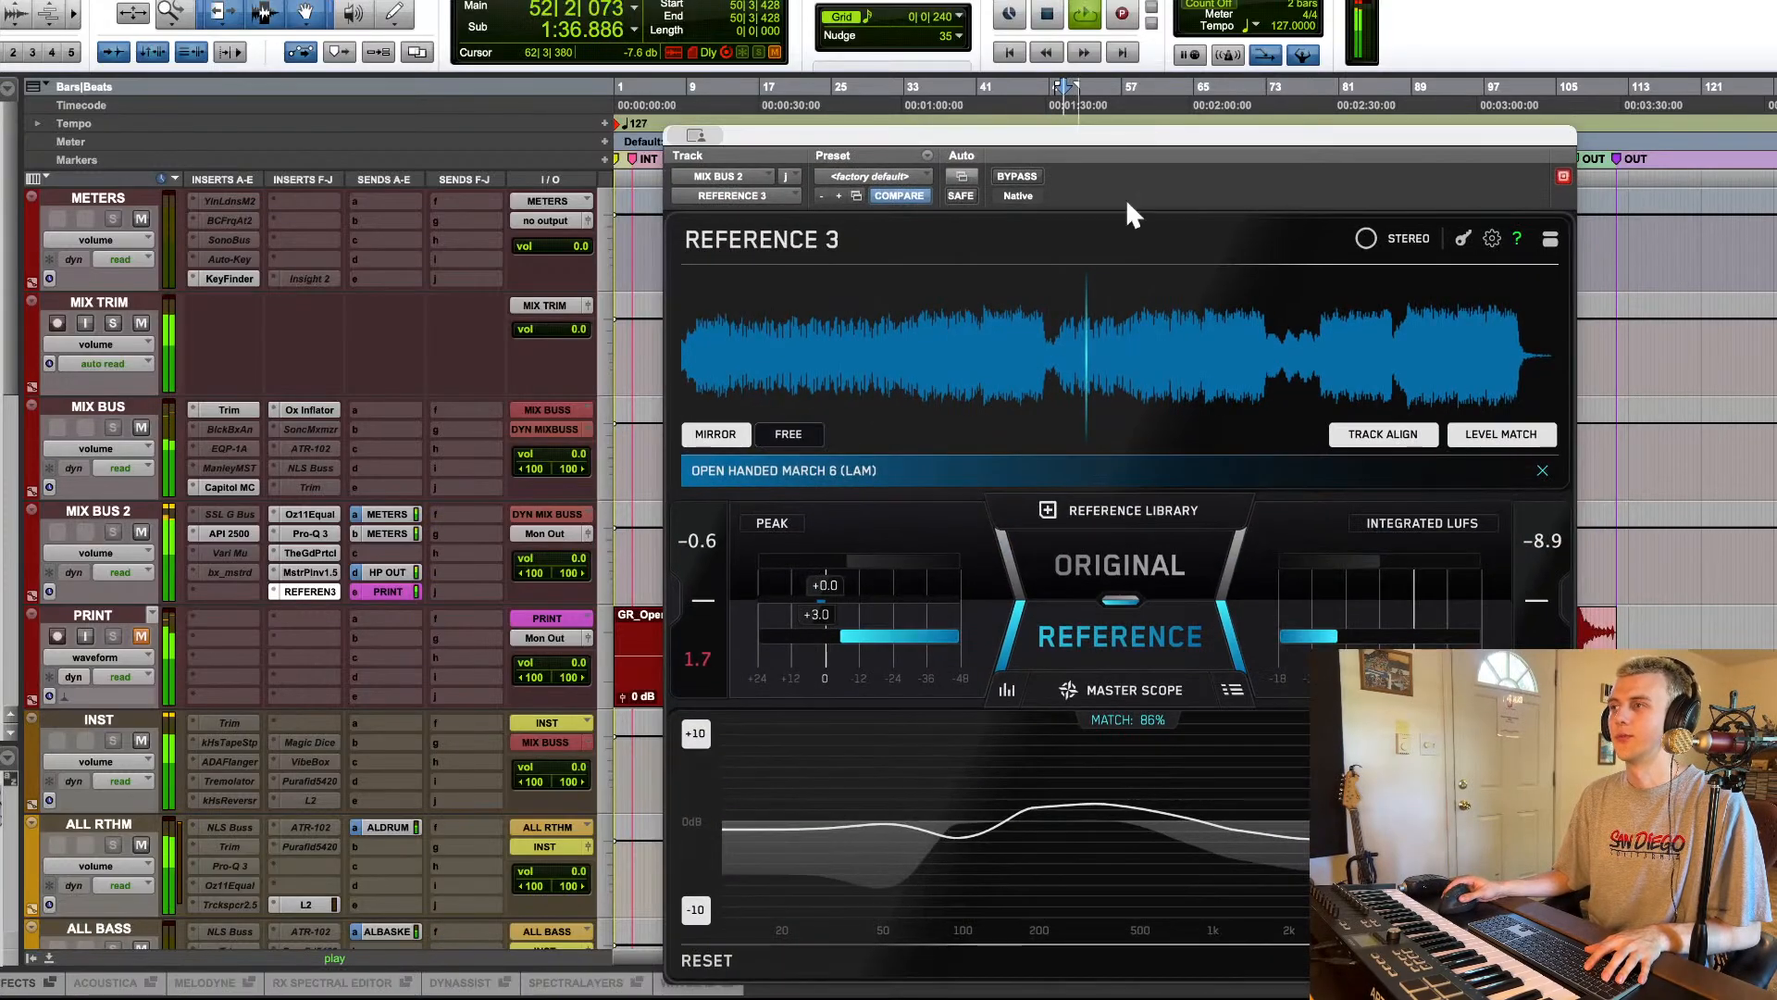
left_click(1120, 560)
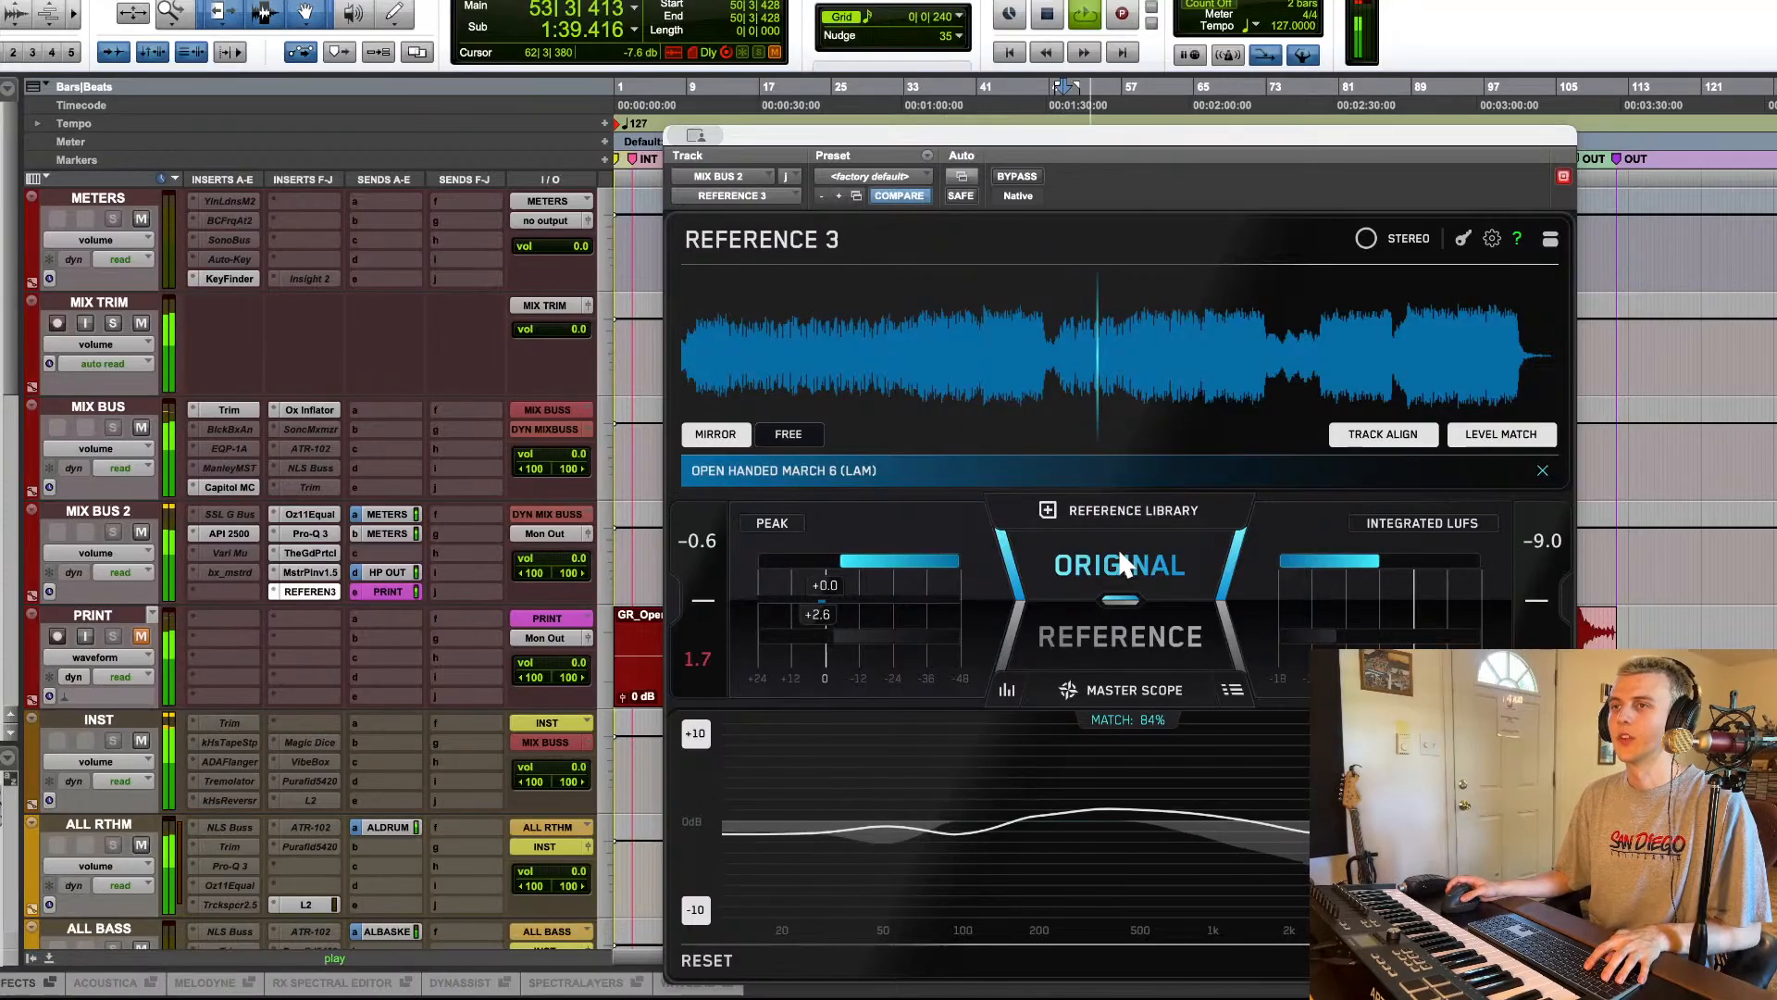
left_click(1122, 637)
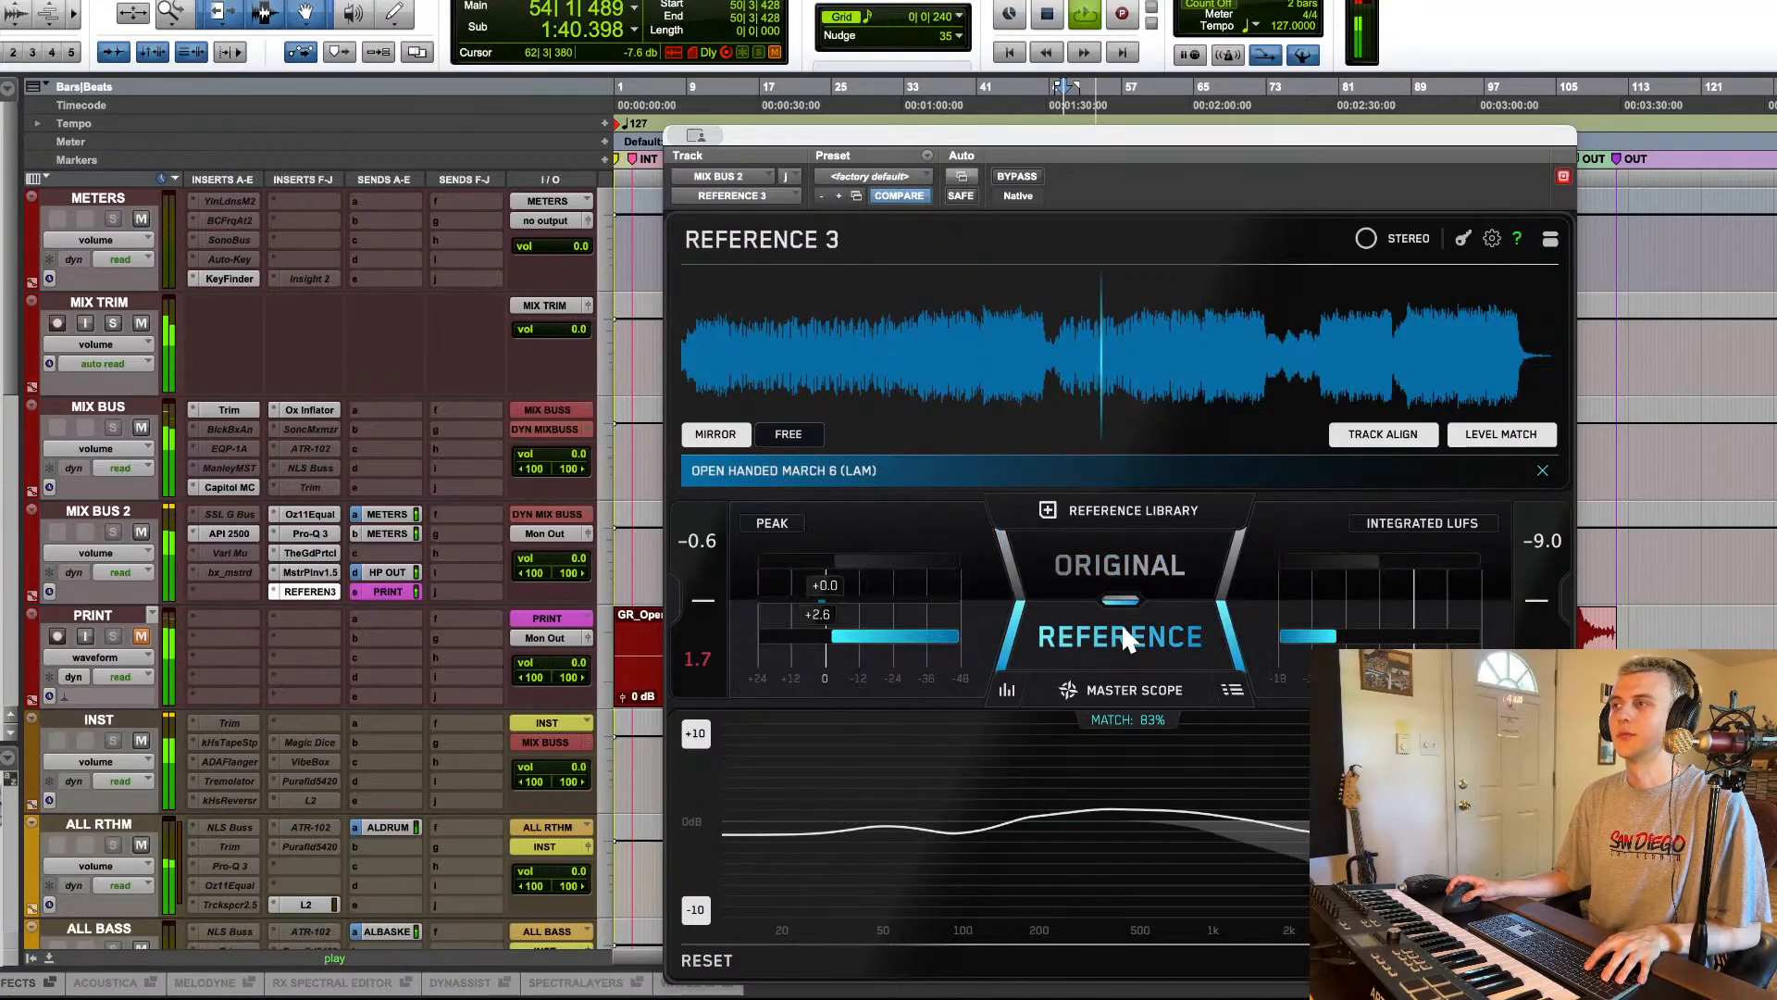
left_click(1130, 574)
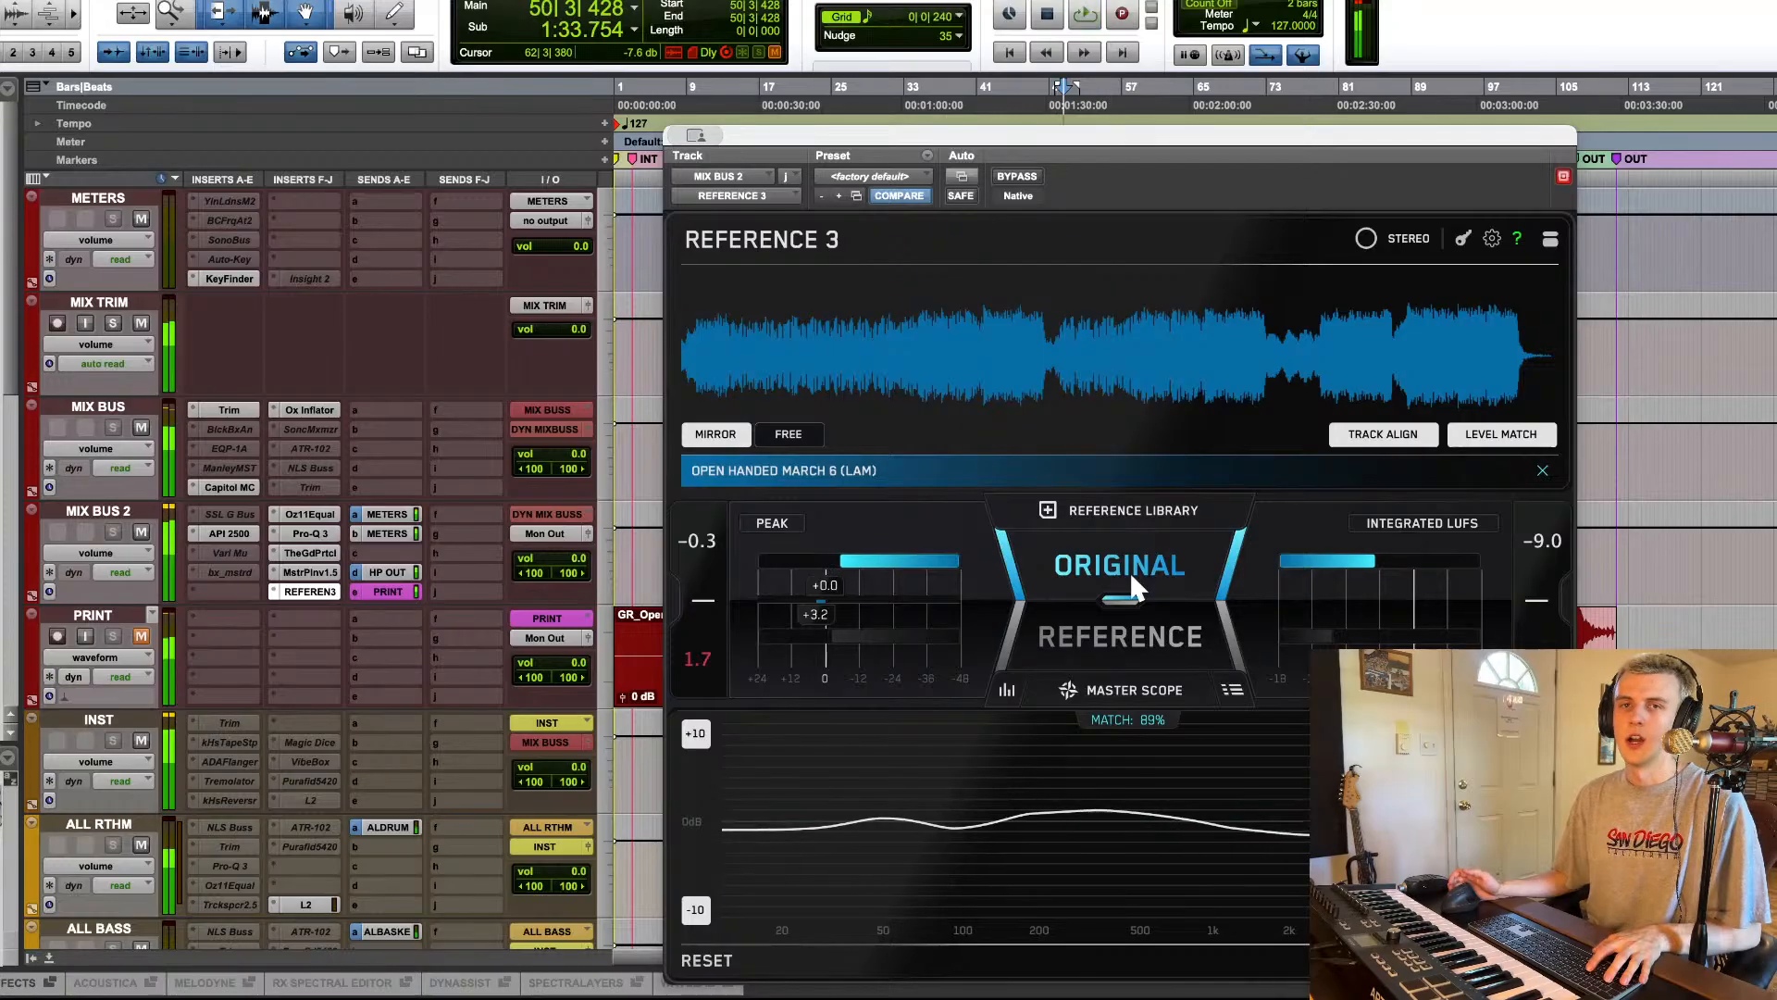
left_click(1119, 636)
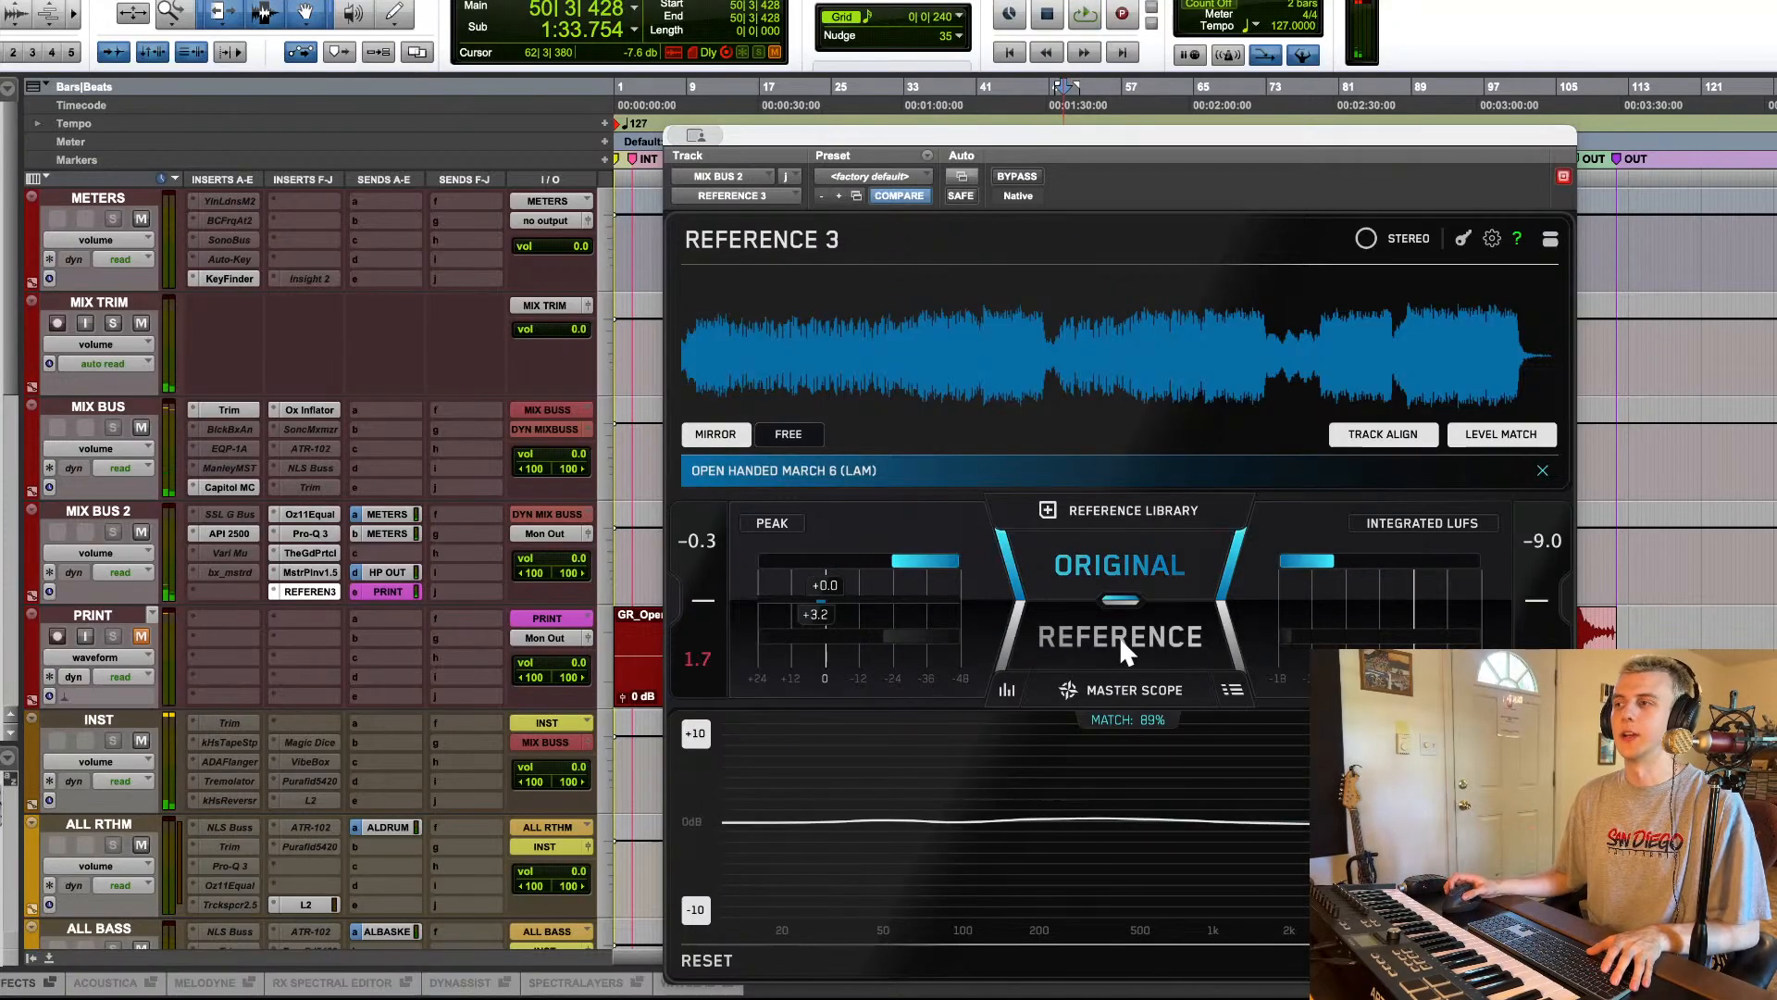
left_click(1132, 539)
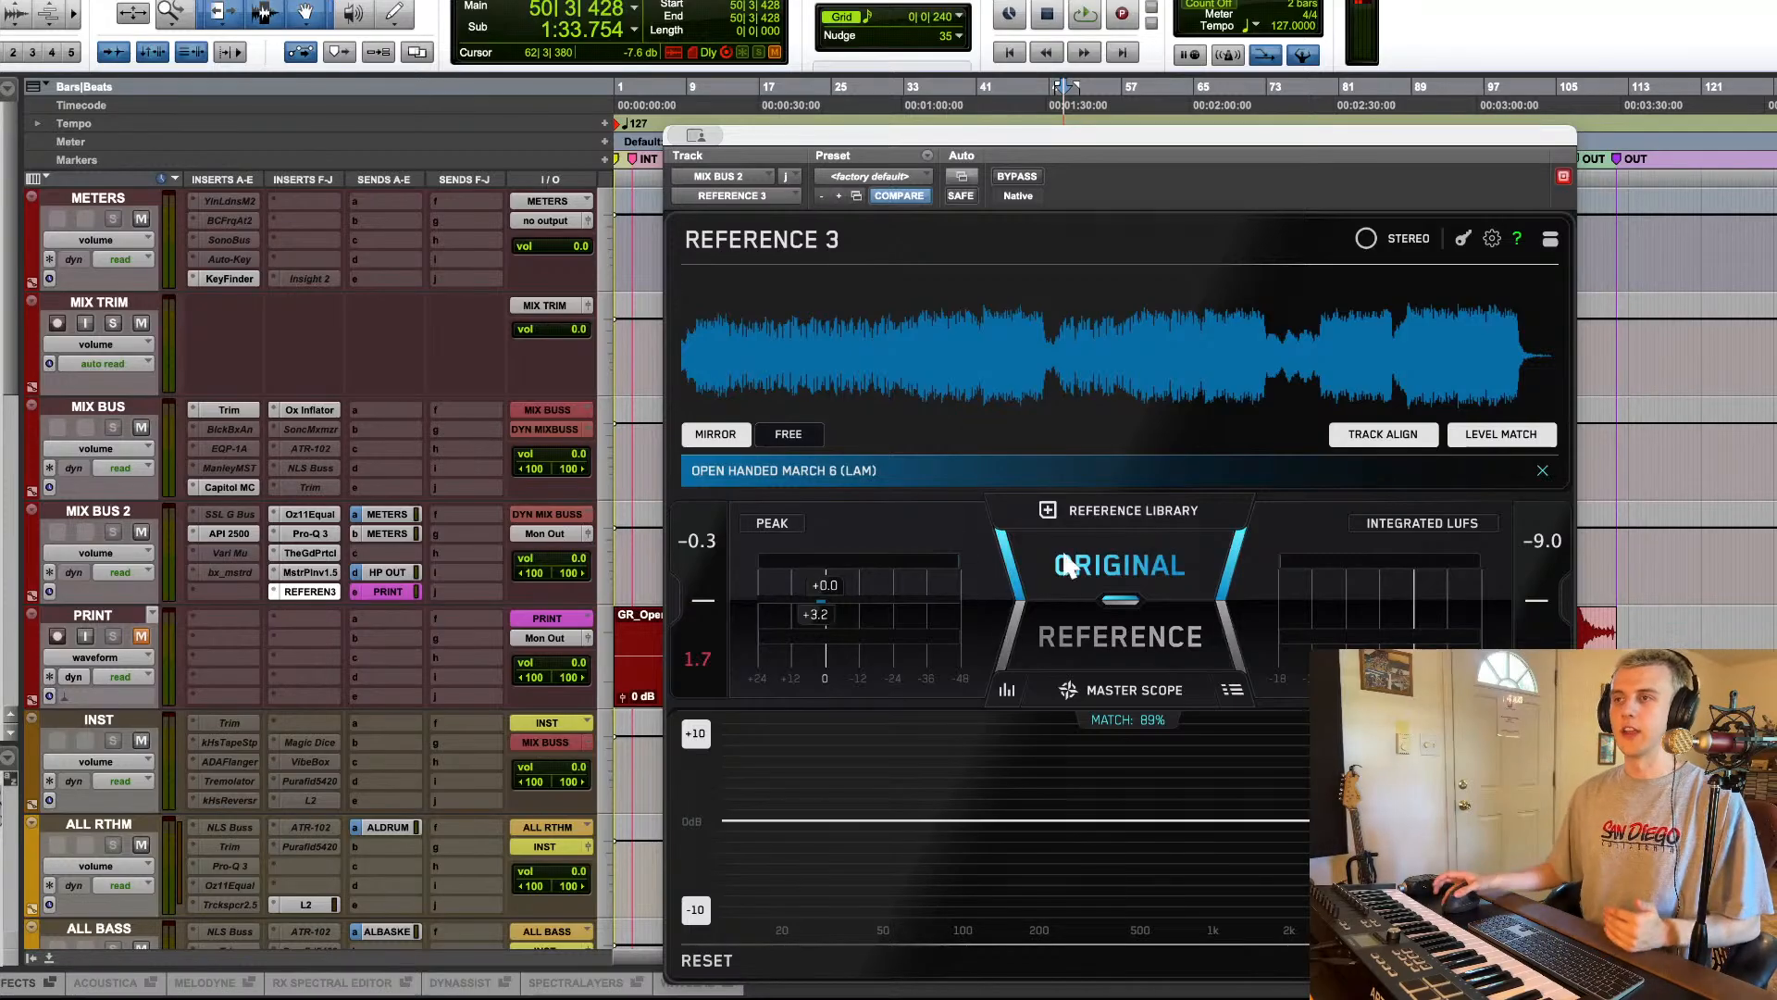
Step: Deactivate REFERENCE 3 on MIX BUS 2, close its window, and select a section of the PRINT clip ahead of the first chorus
left_click(311, 592, "ctrl+super")
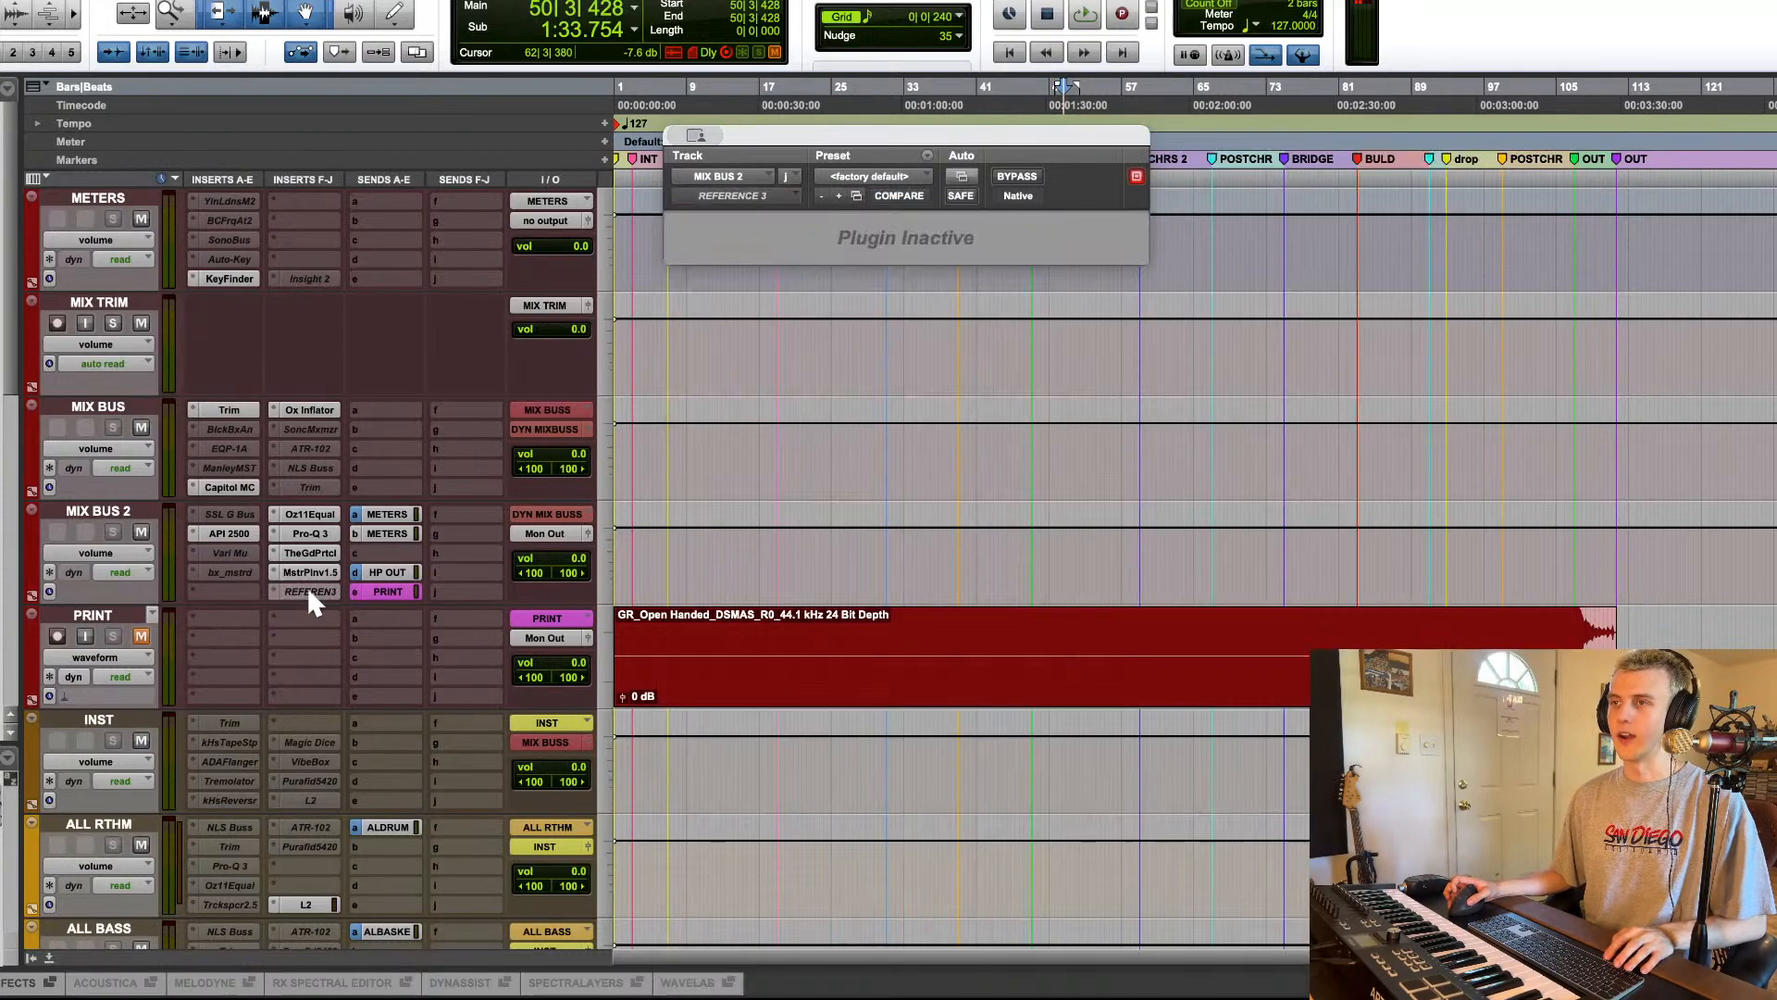
left_click(309, 590)
left_click(769, 633)
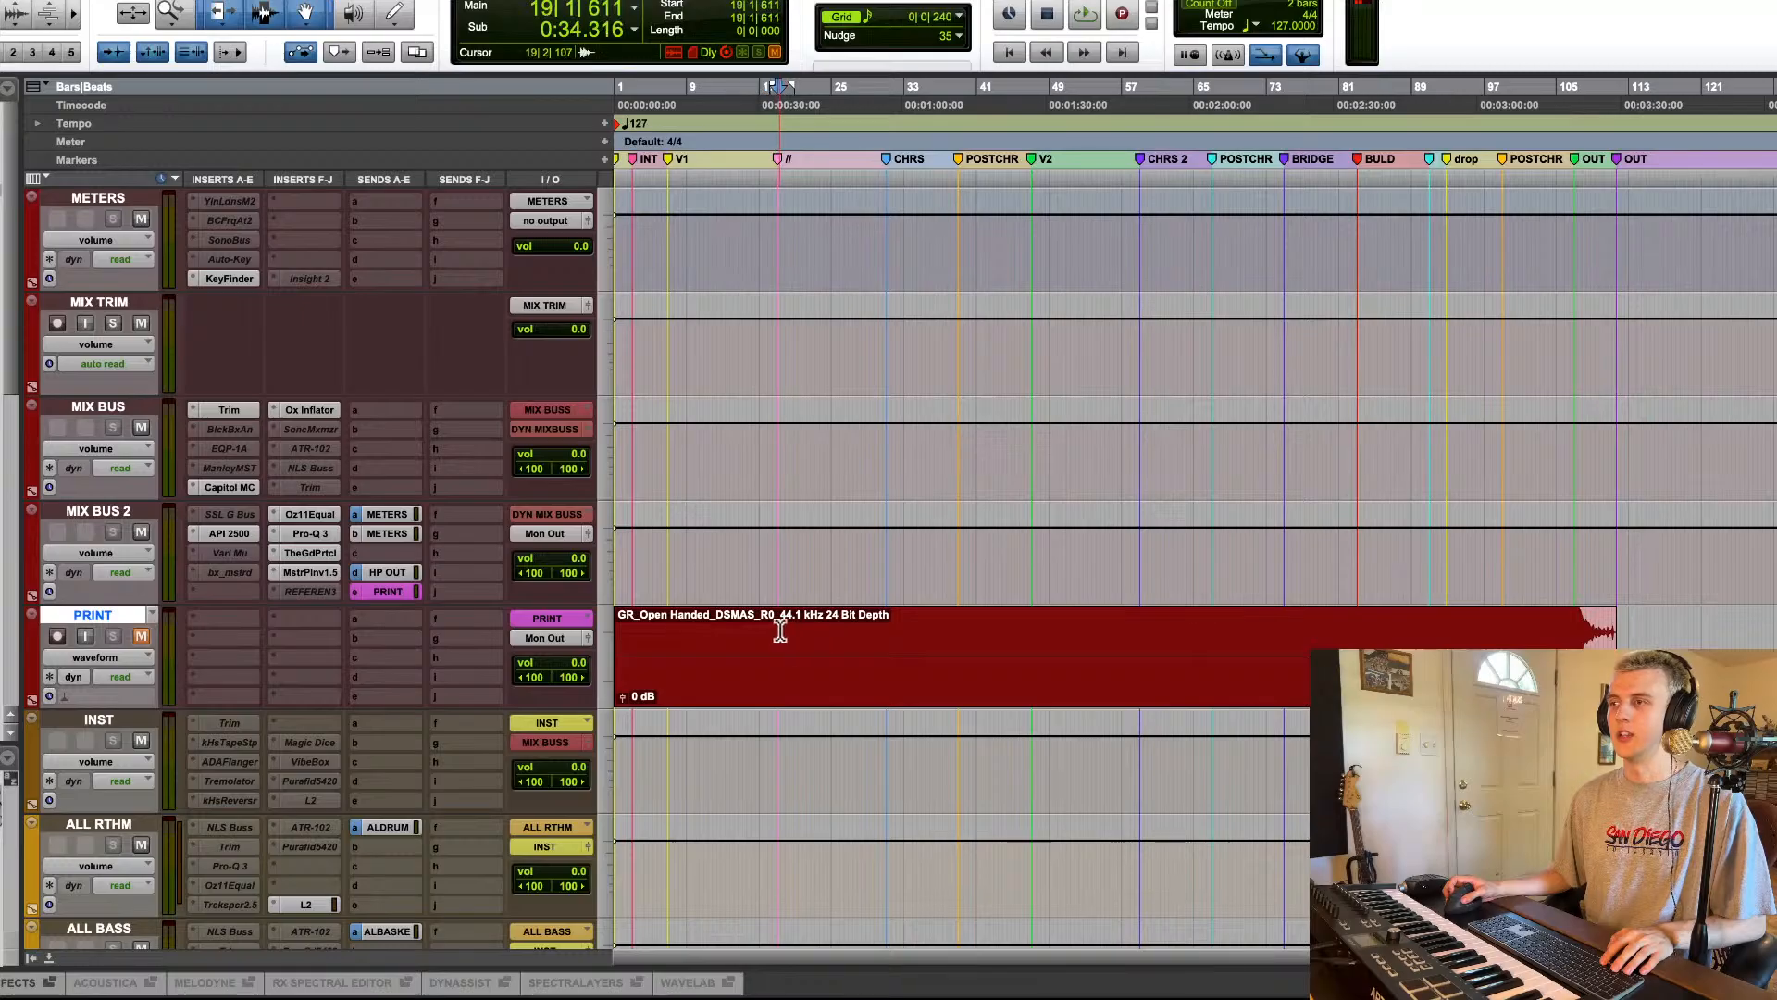
left_click_drag(788, 633, 871, 635)
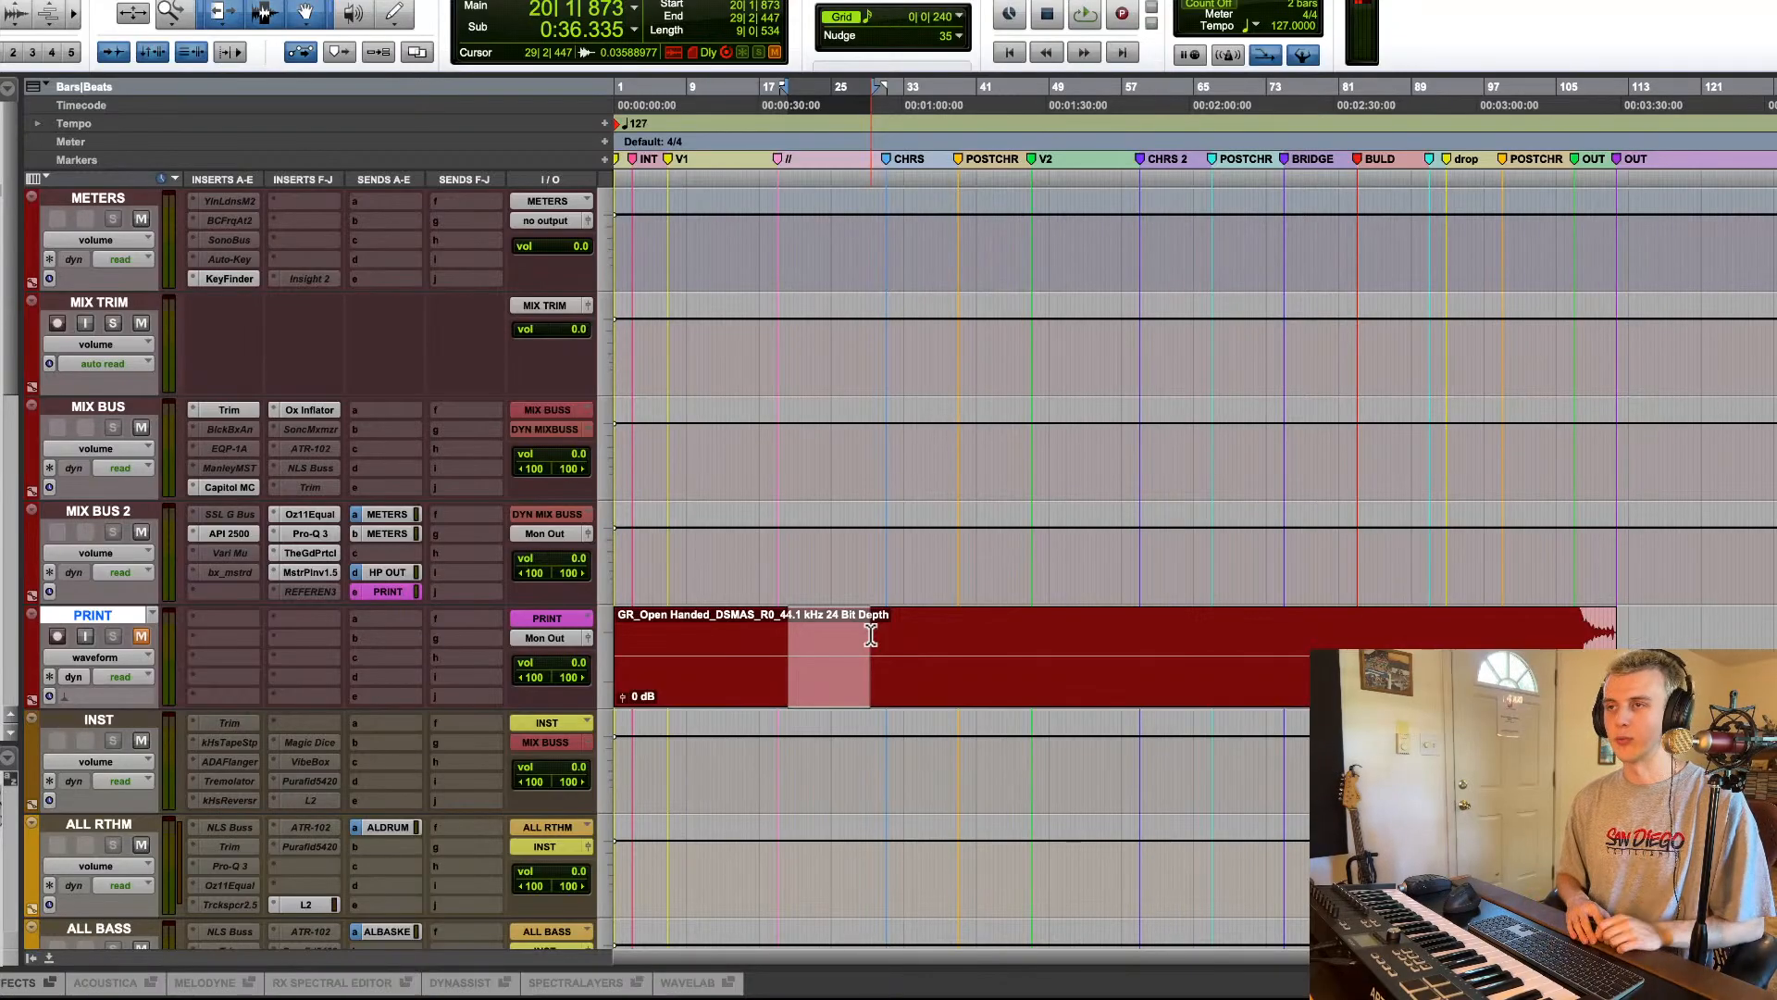
scroll(871, 635, "down", 15)
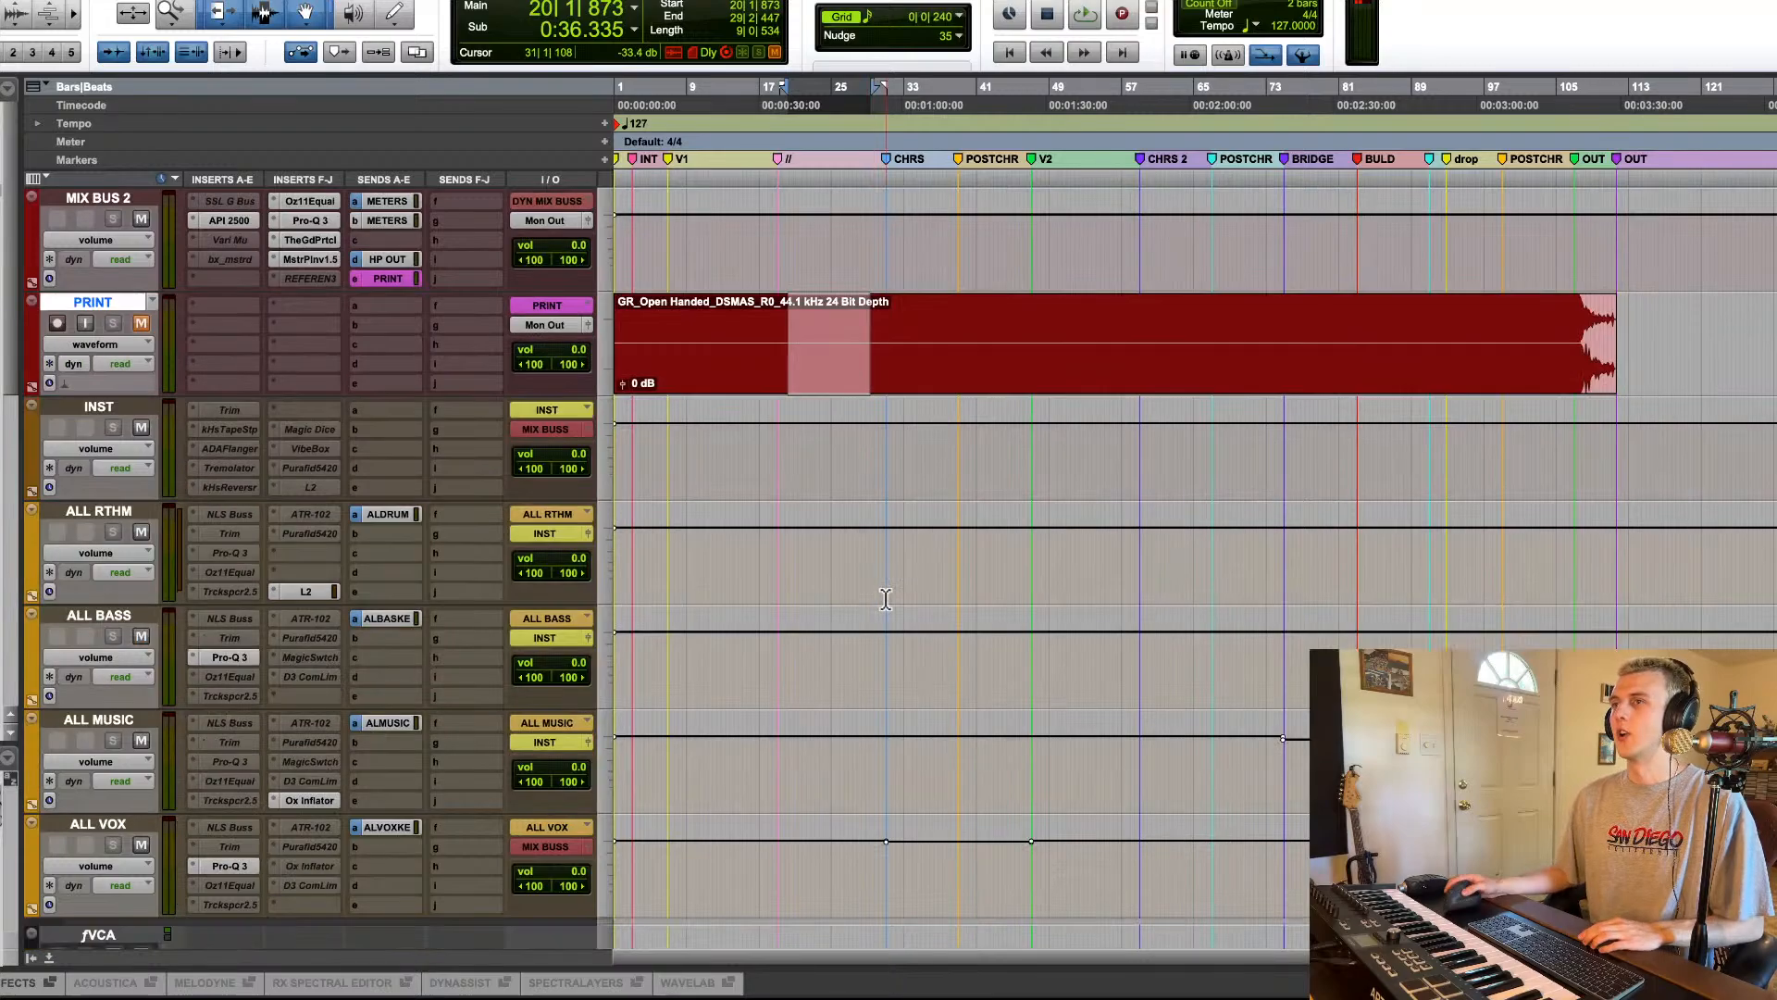
Step: Shrink the height of all tracks to compact single rows so far more of the session fits in view
scroll(888, 581, "down", 12)
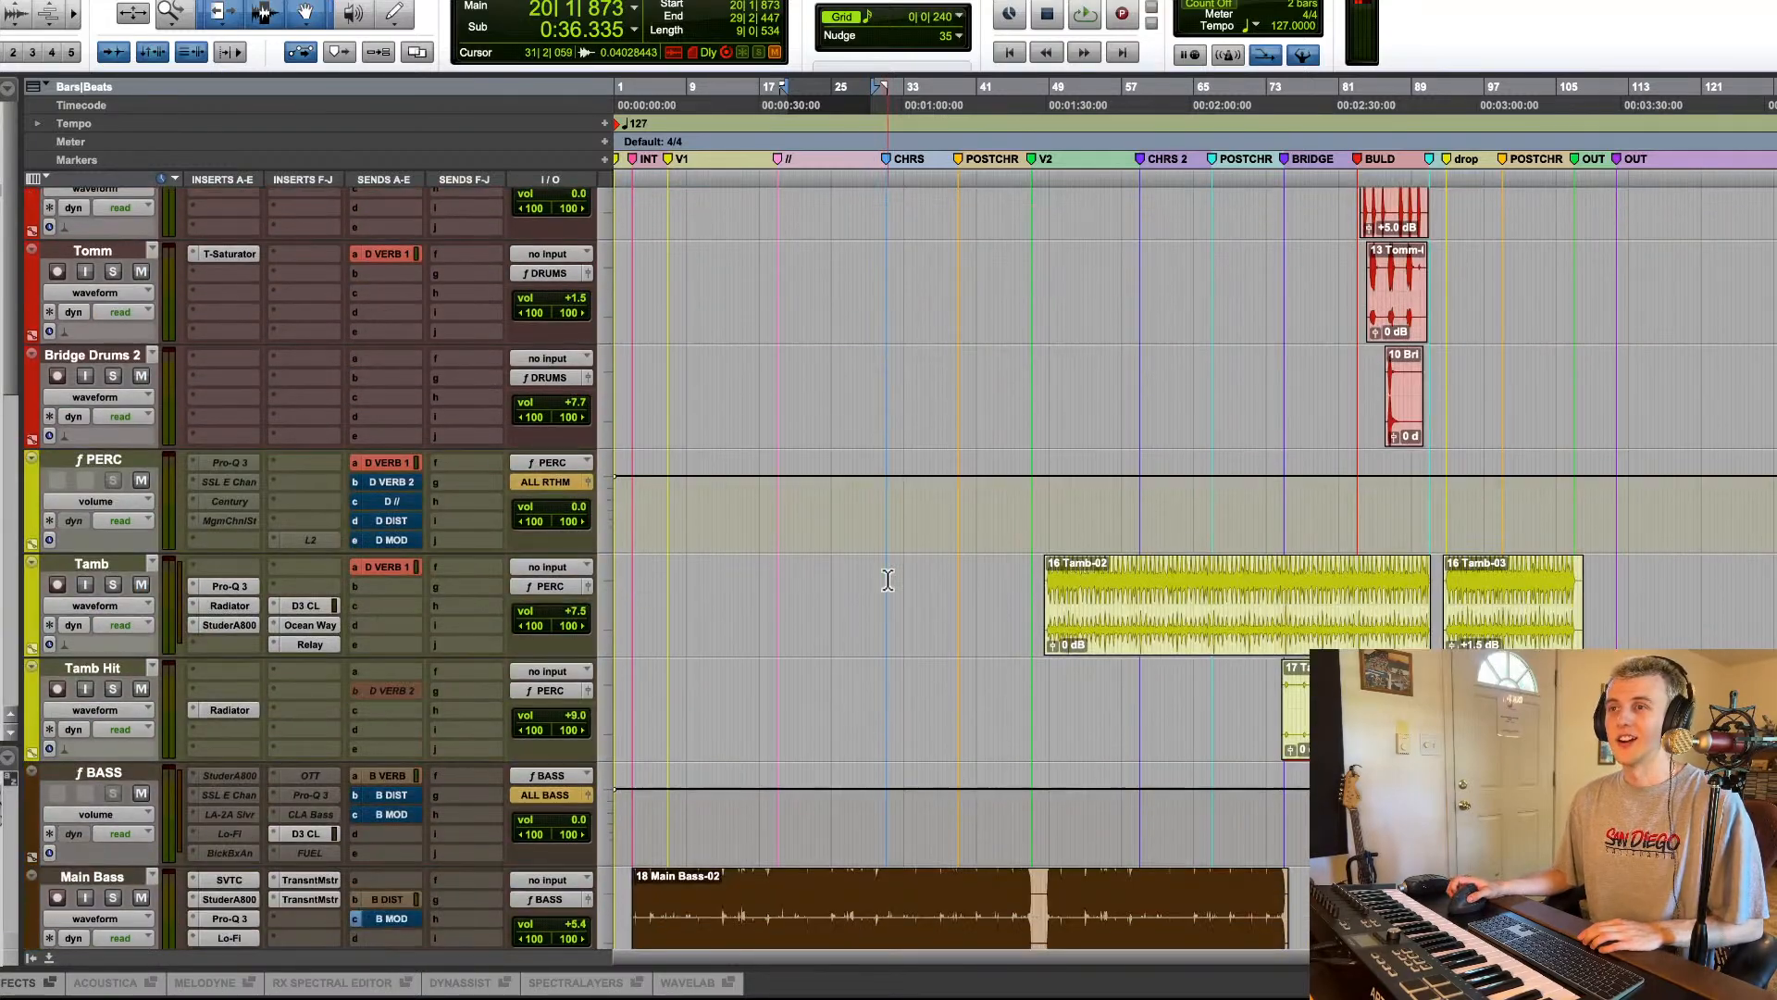
scroll(889, 581, "down", 10)
scroll(889, 579, "up", 20)
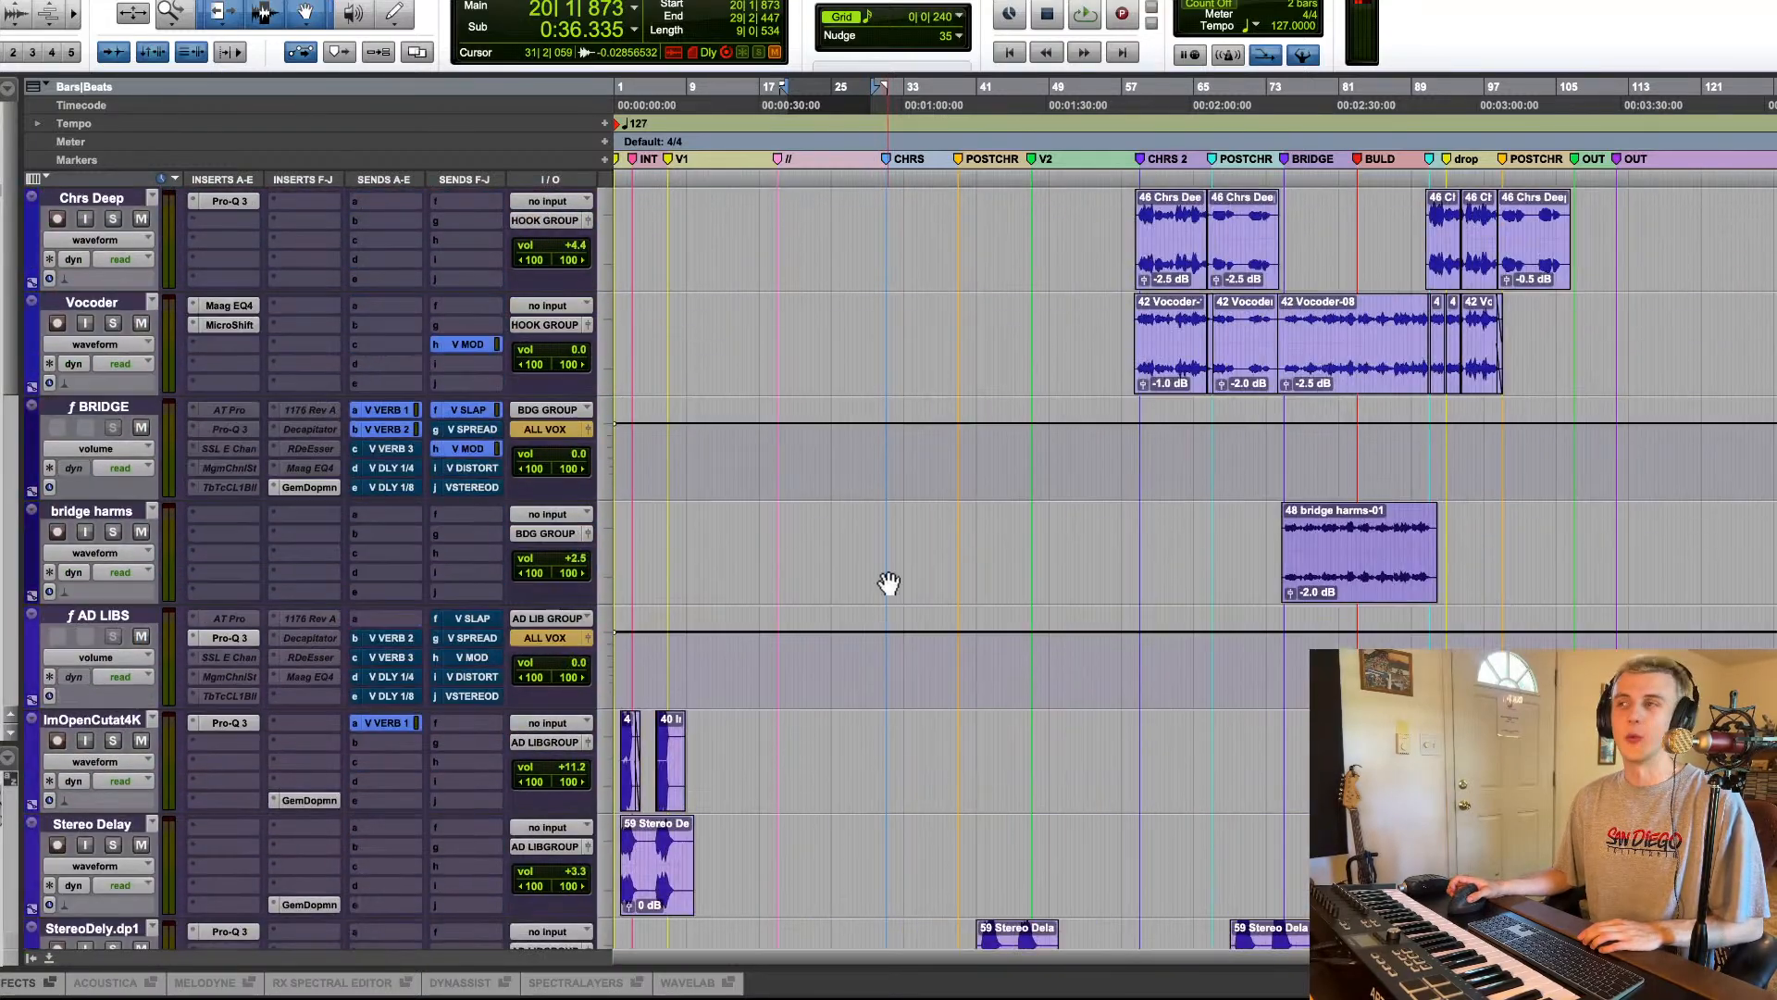
scroll(888, 583, "up", 15)
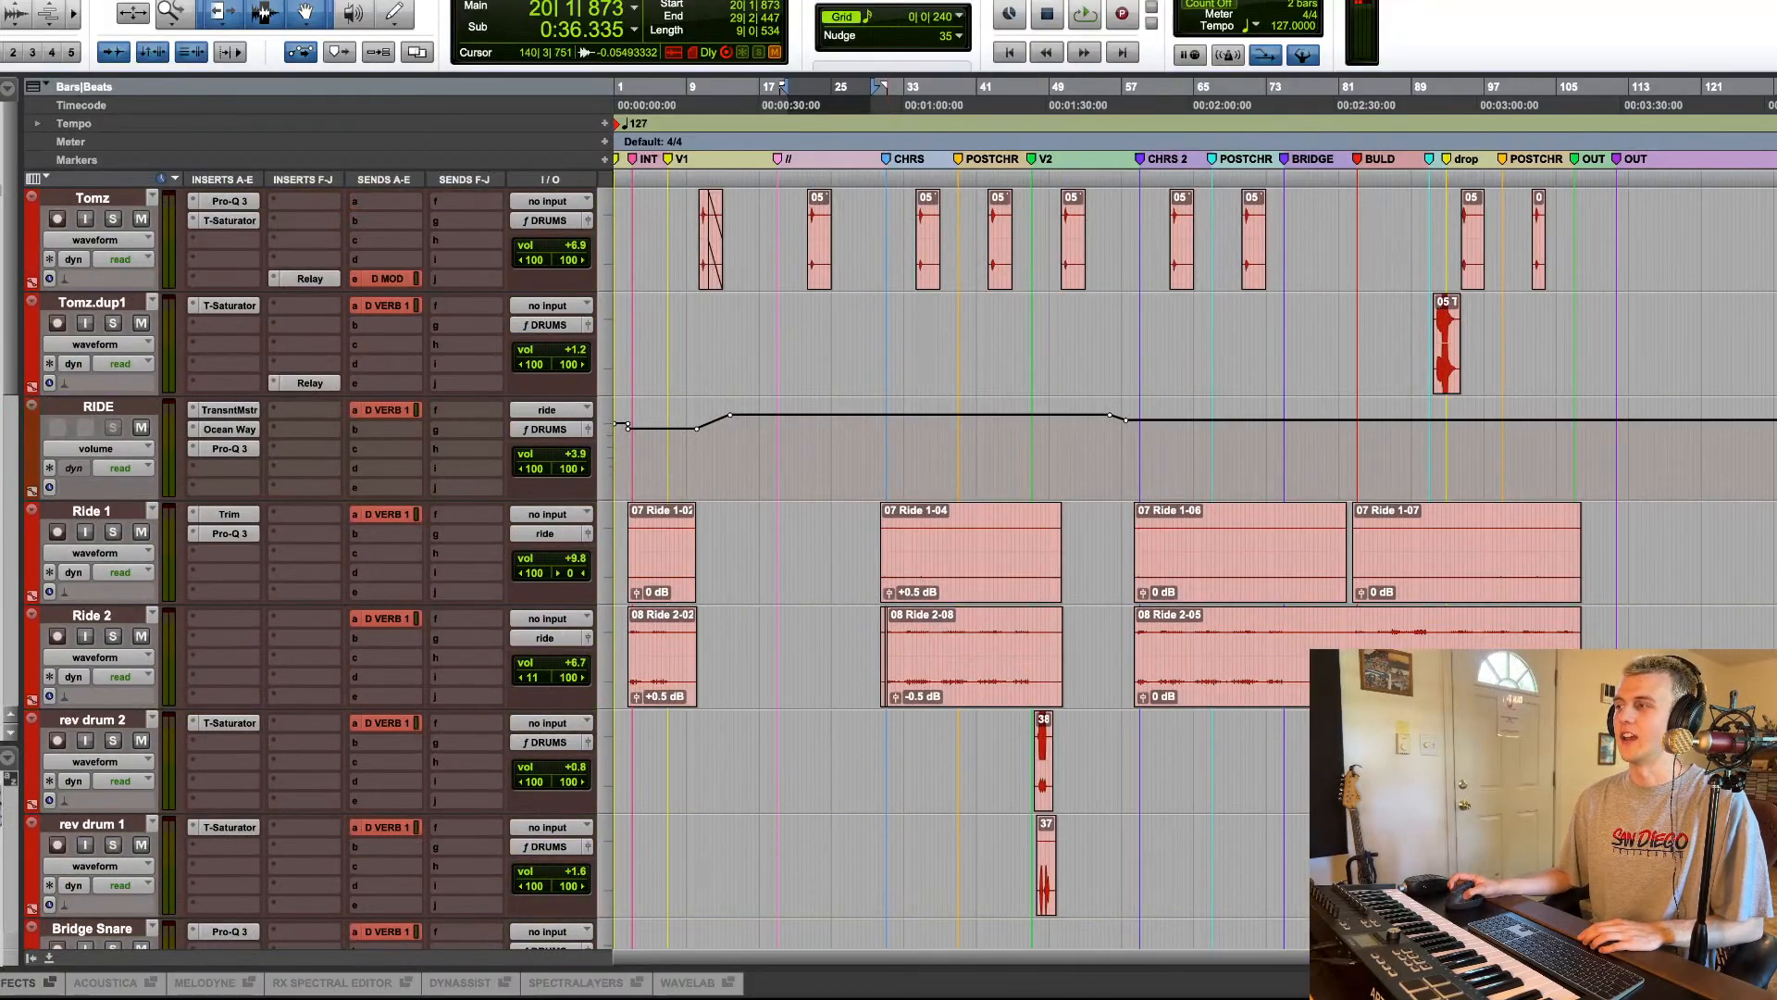
key("ctrl+alt+Down")
key("ctrl+alt+Down")
key("ctrl+alt+Down")
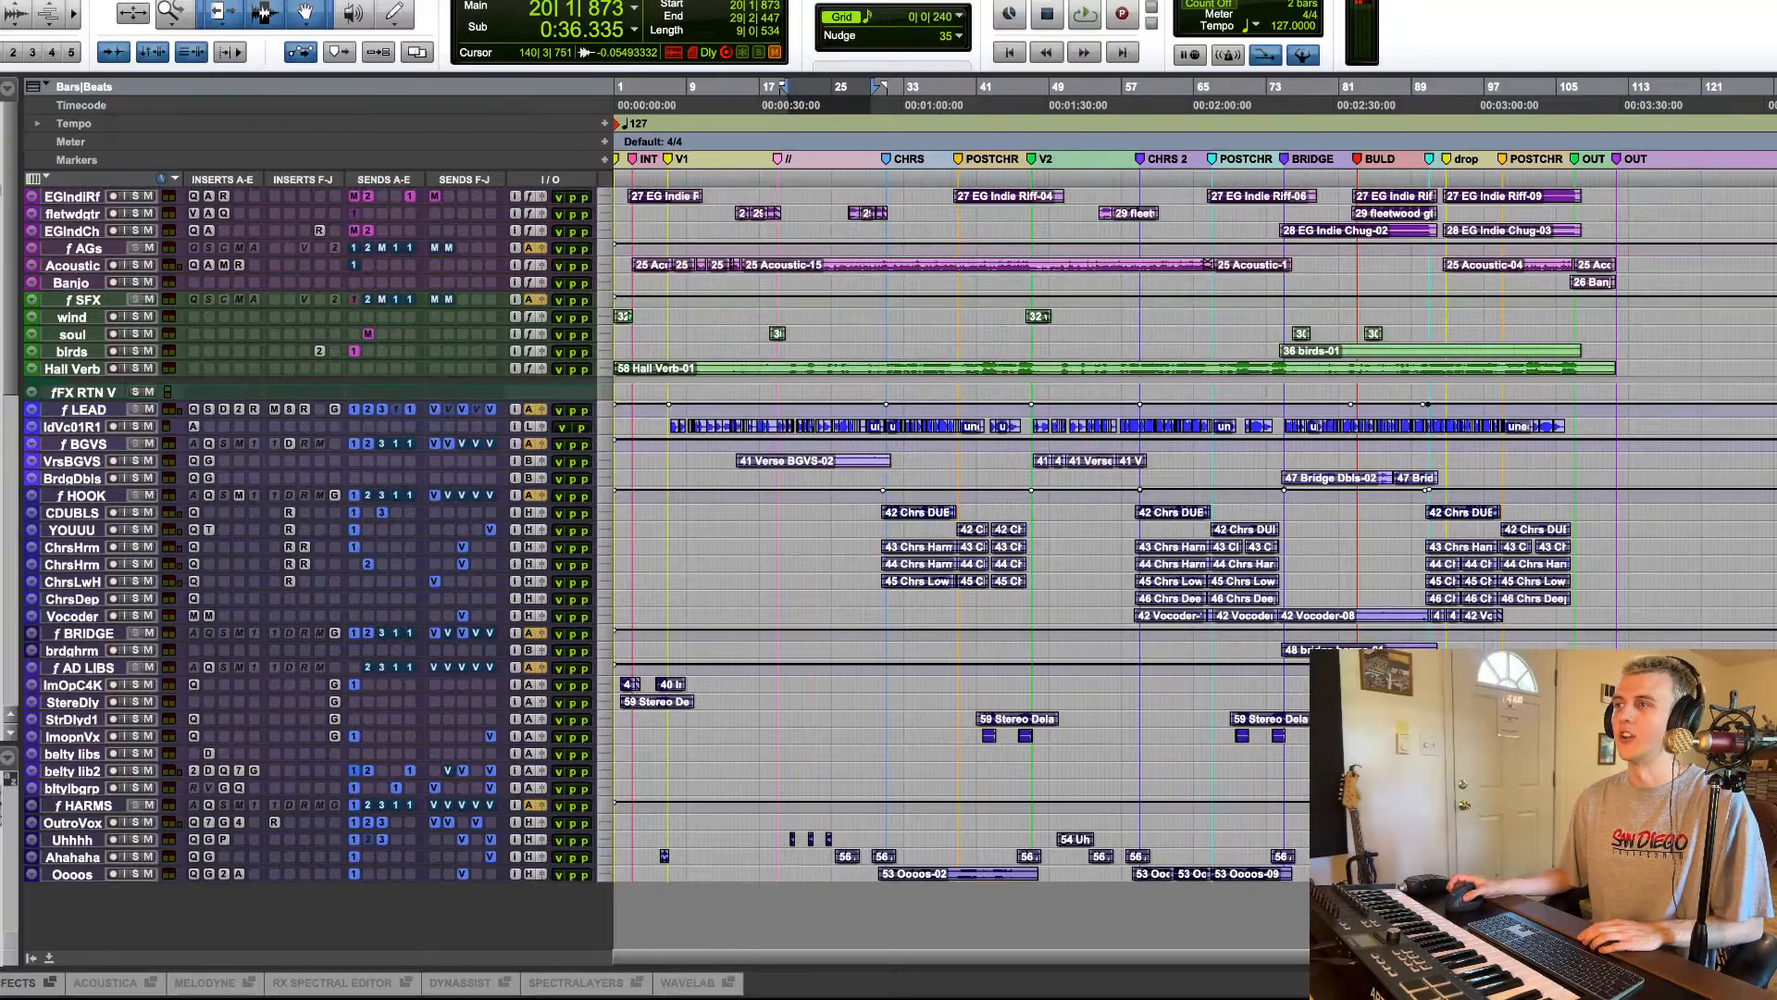
Step: Place the edit cursor on the PRINT clip just after the // marker, clearing the range selection
scroll(889, 556, "up", 20)
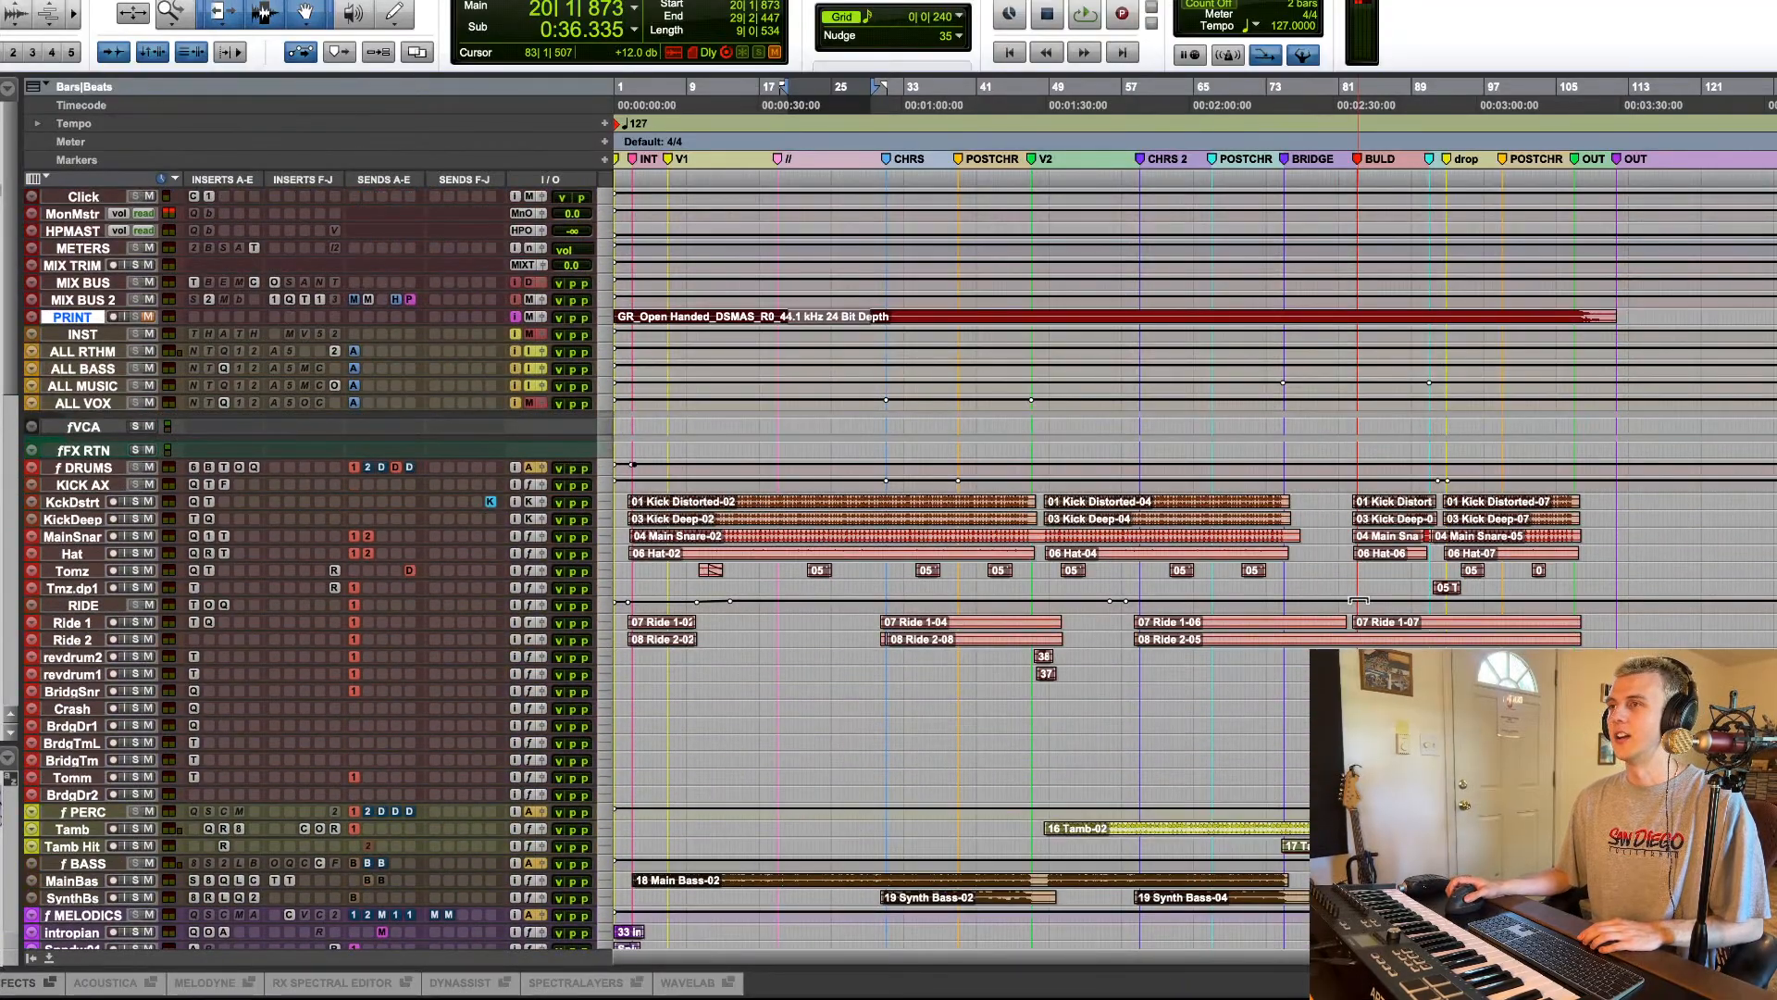
scroll(1358, 599, "down", 2)
left_click(785, 283)
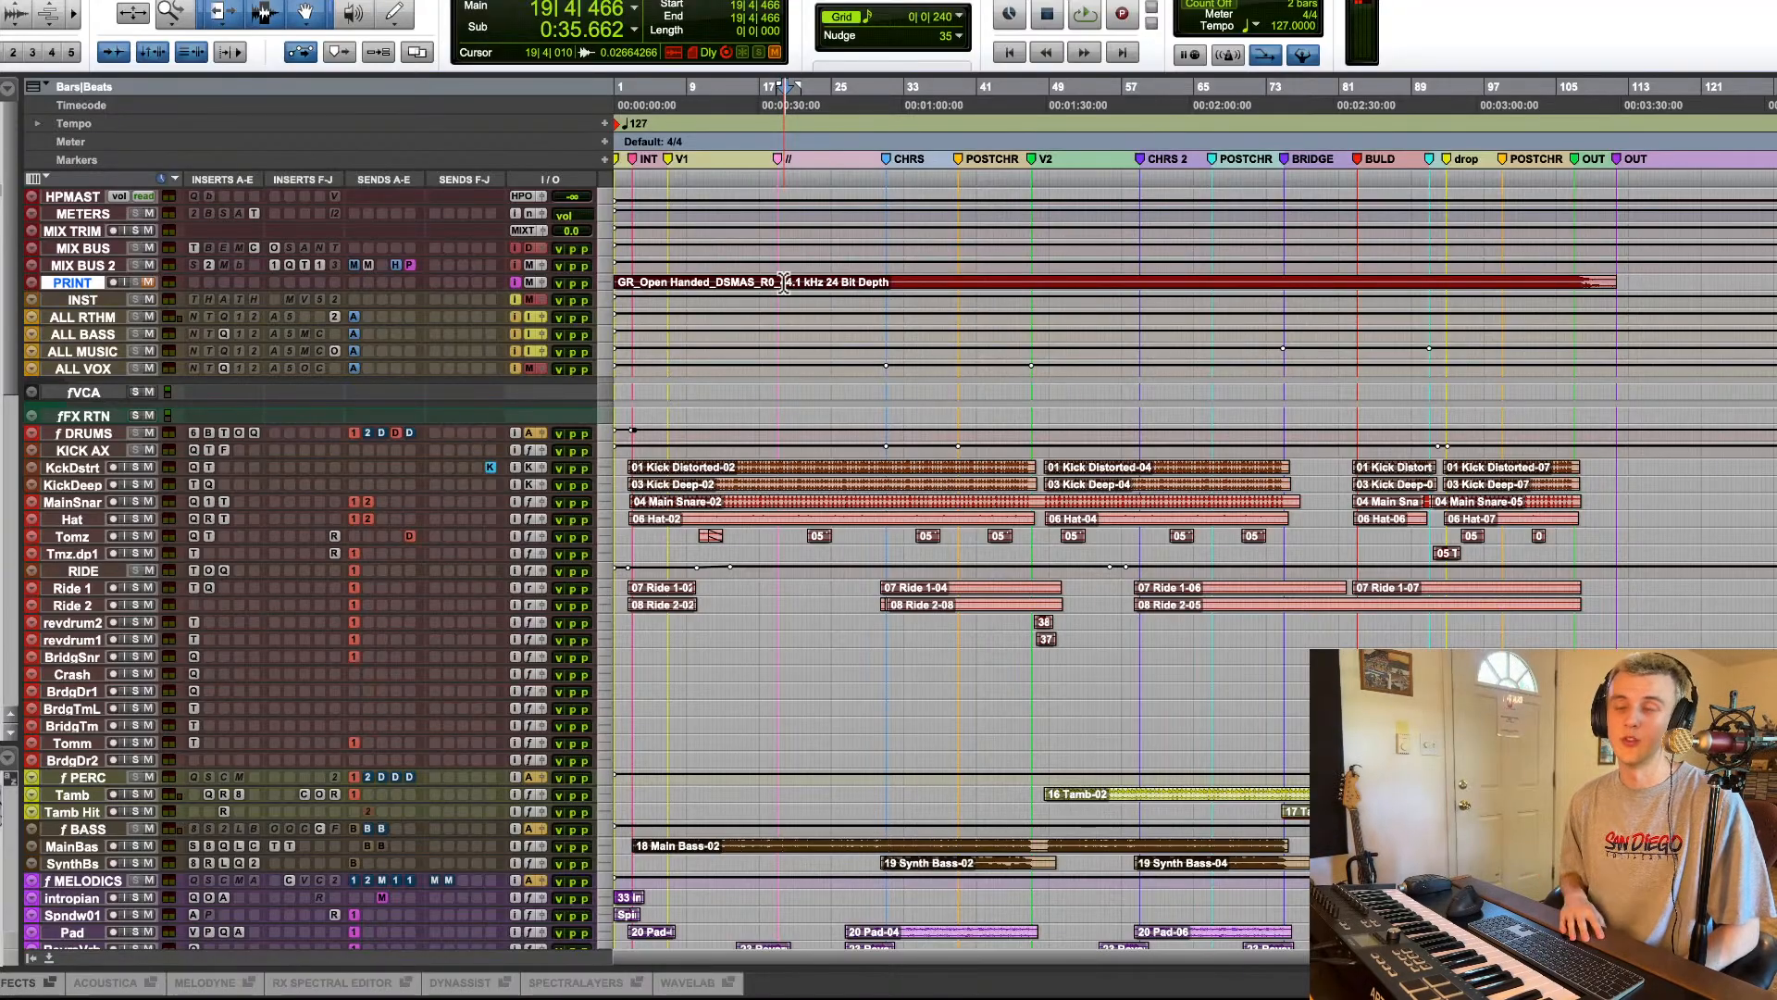
Step: Look over the compacted session from the mix buses down to the vocal harmony tracks and return to the first tracks
scroll(835, 422, "down", 15)
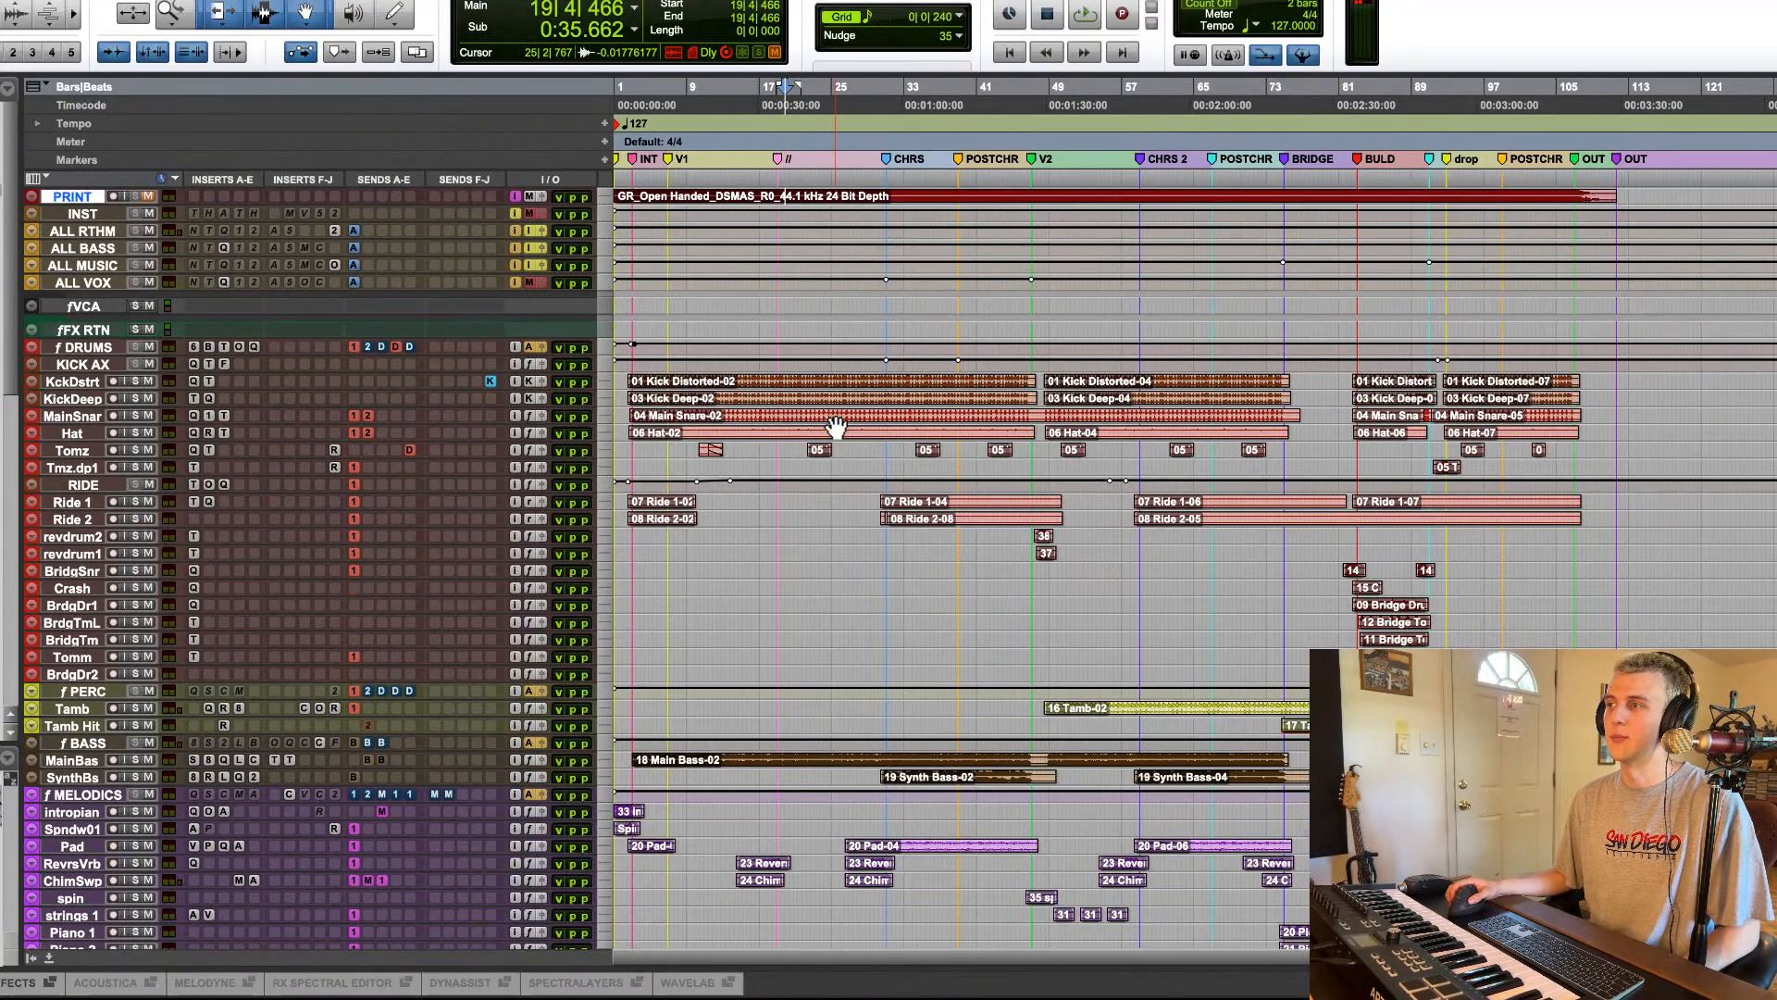
scroll(836, 422, "down", 5)
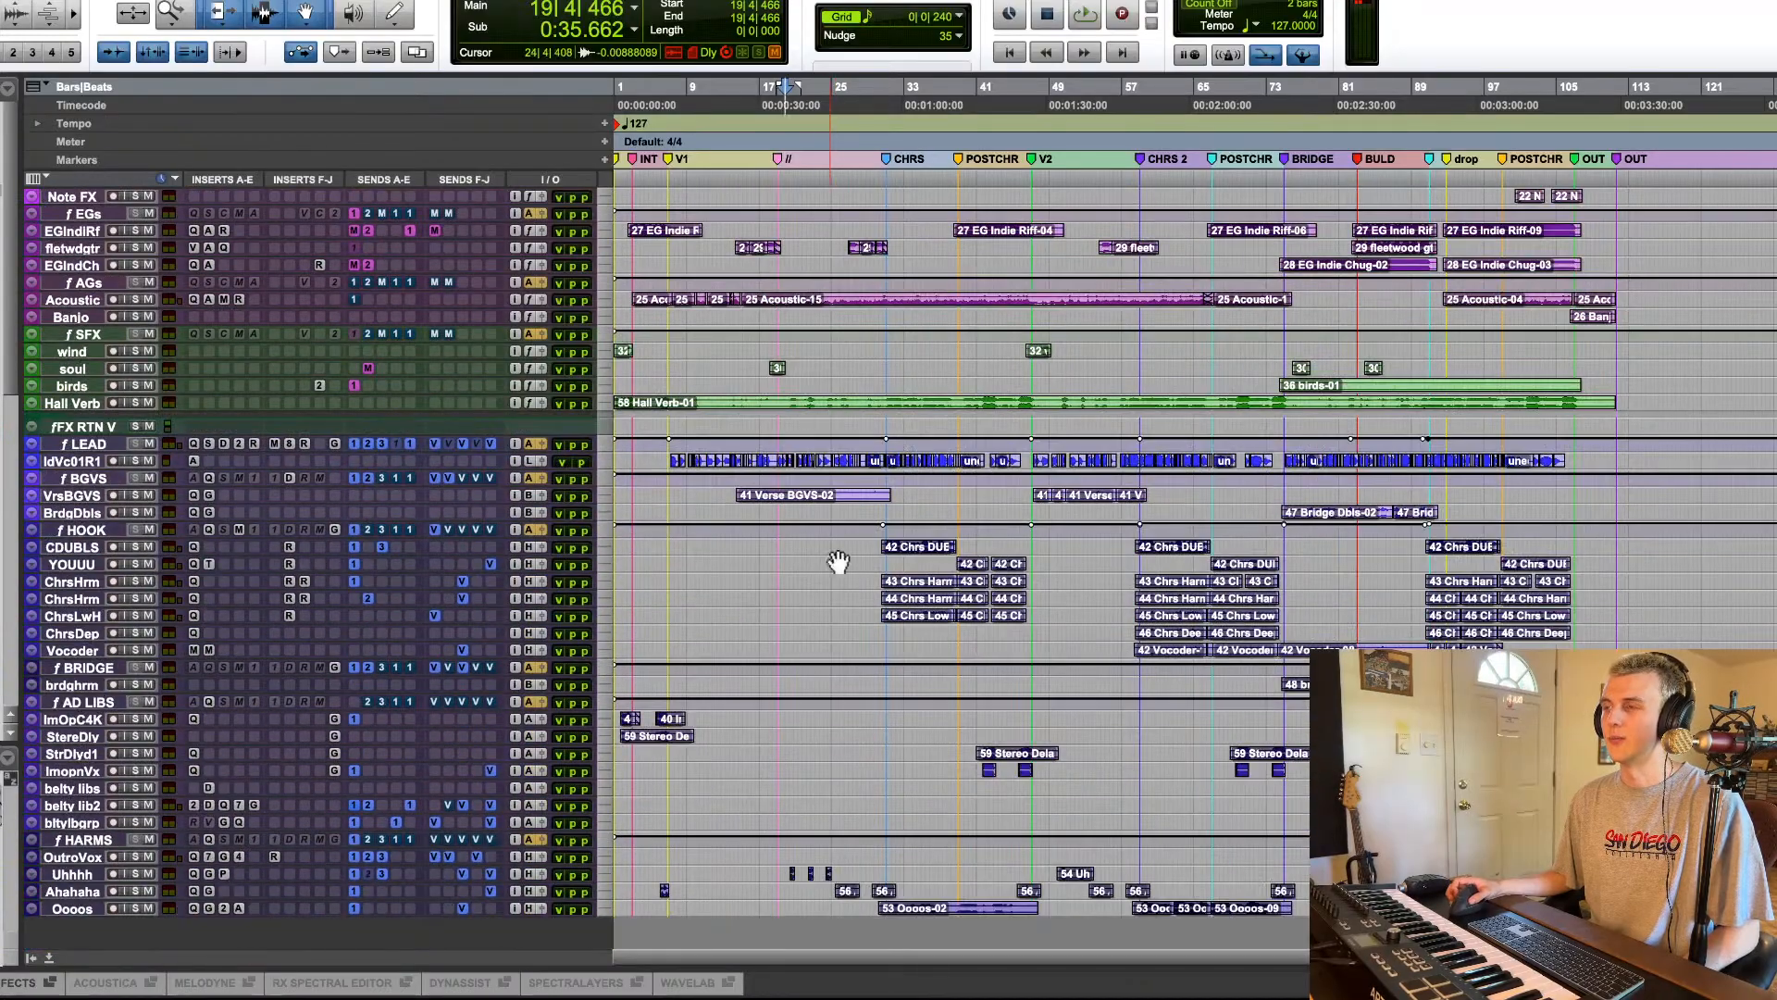
scroll(836, 592, "up", 11)
scroll(835, 606, "up", 10)
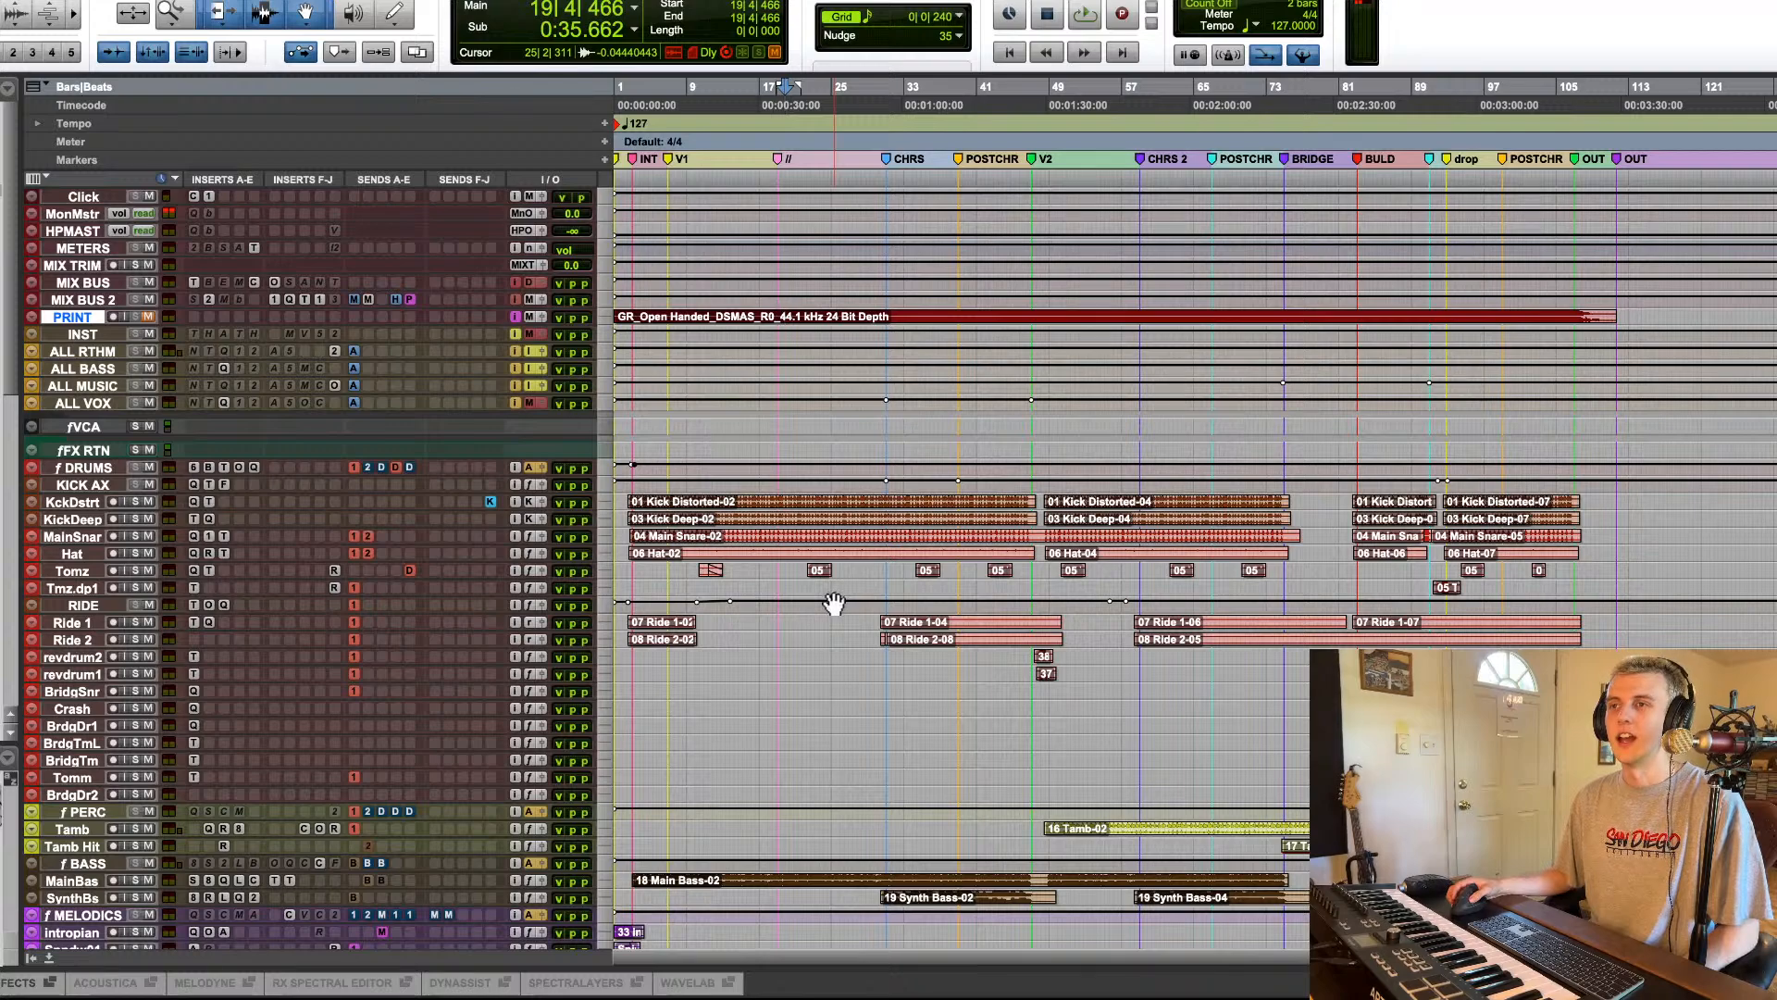
scroll(835, 602, "down", 20)
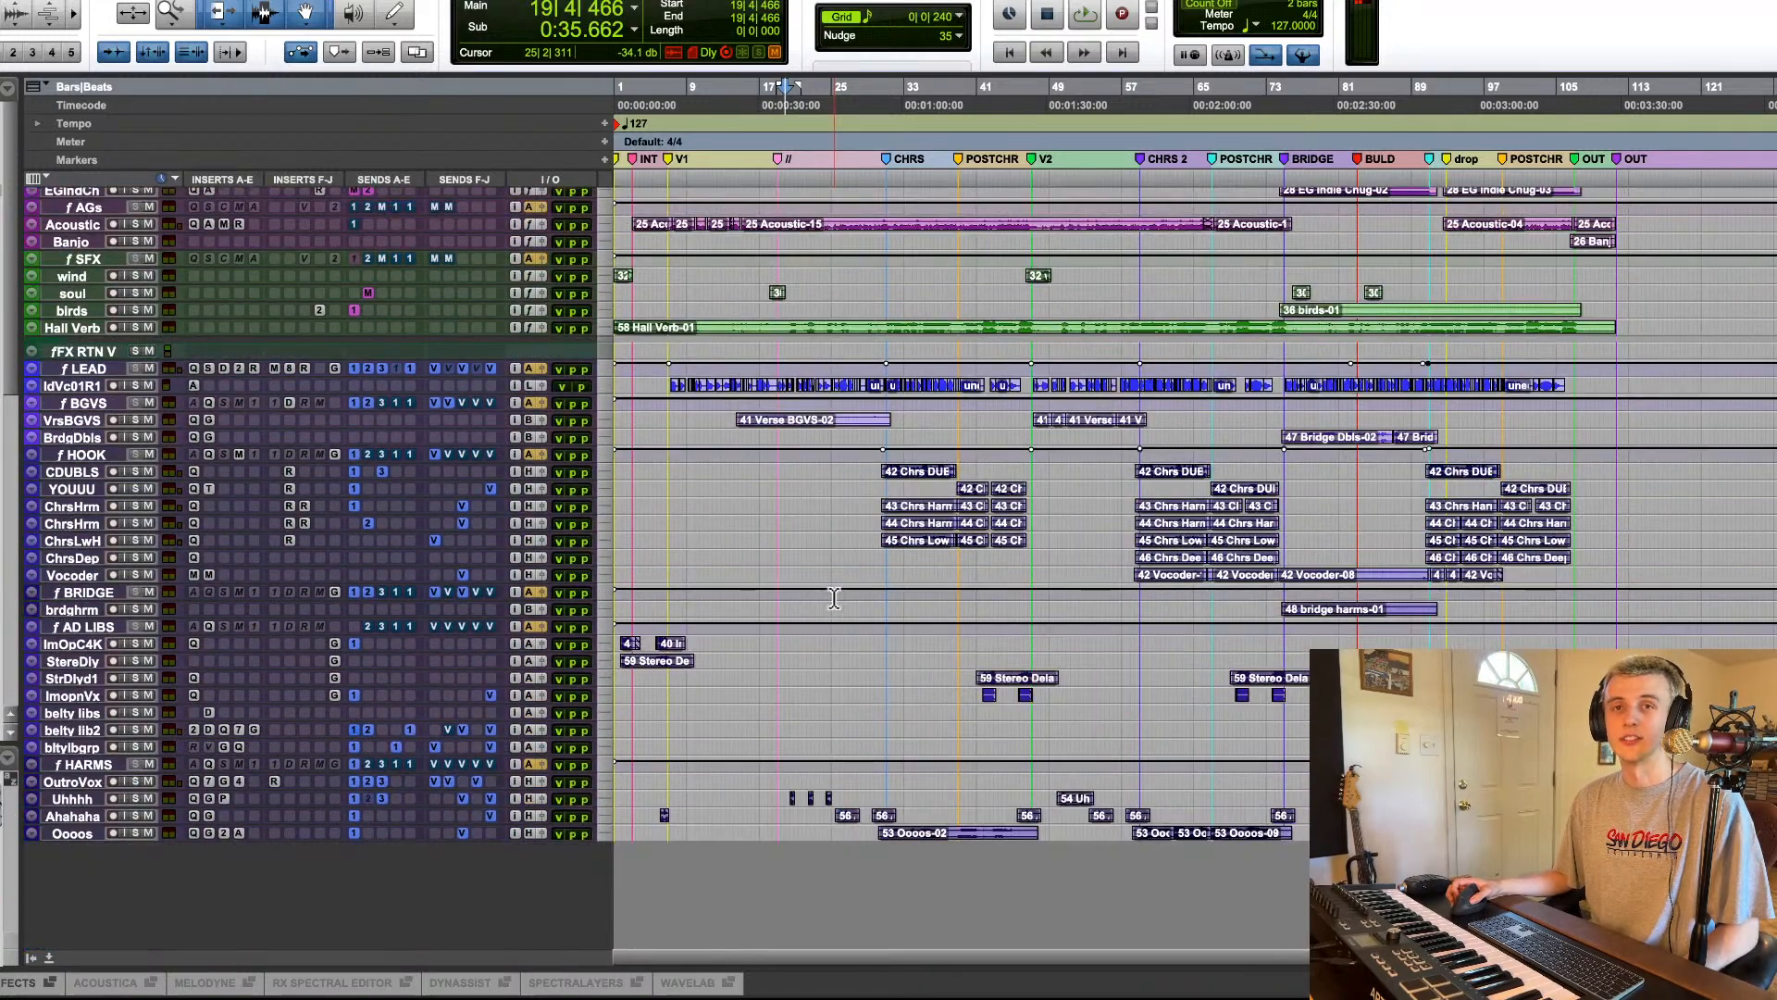
scroll(834, 598, "up", 20)
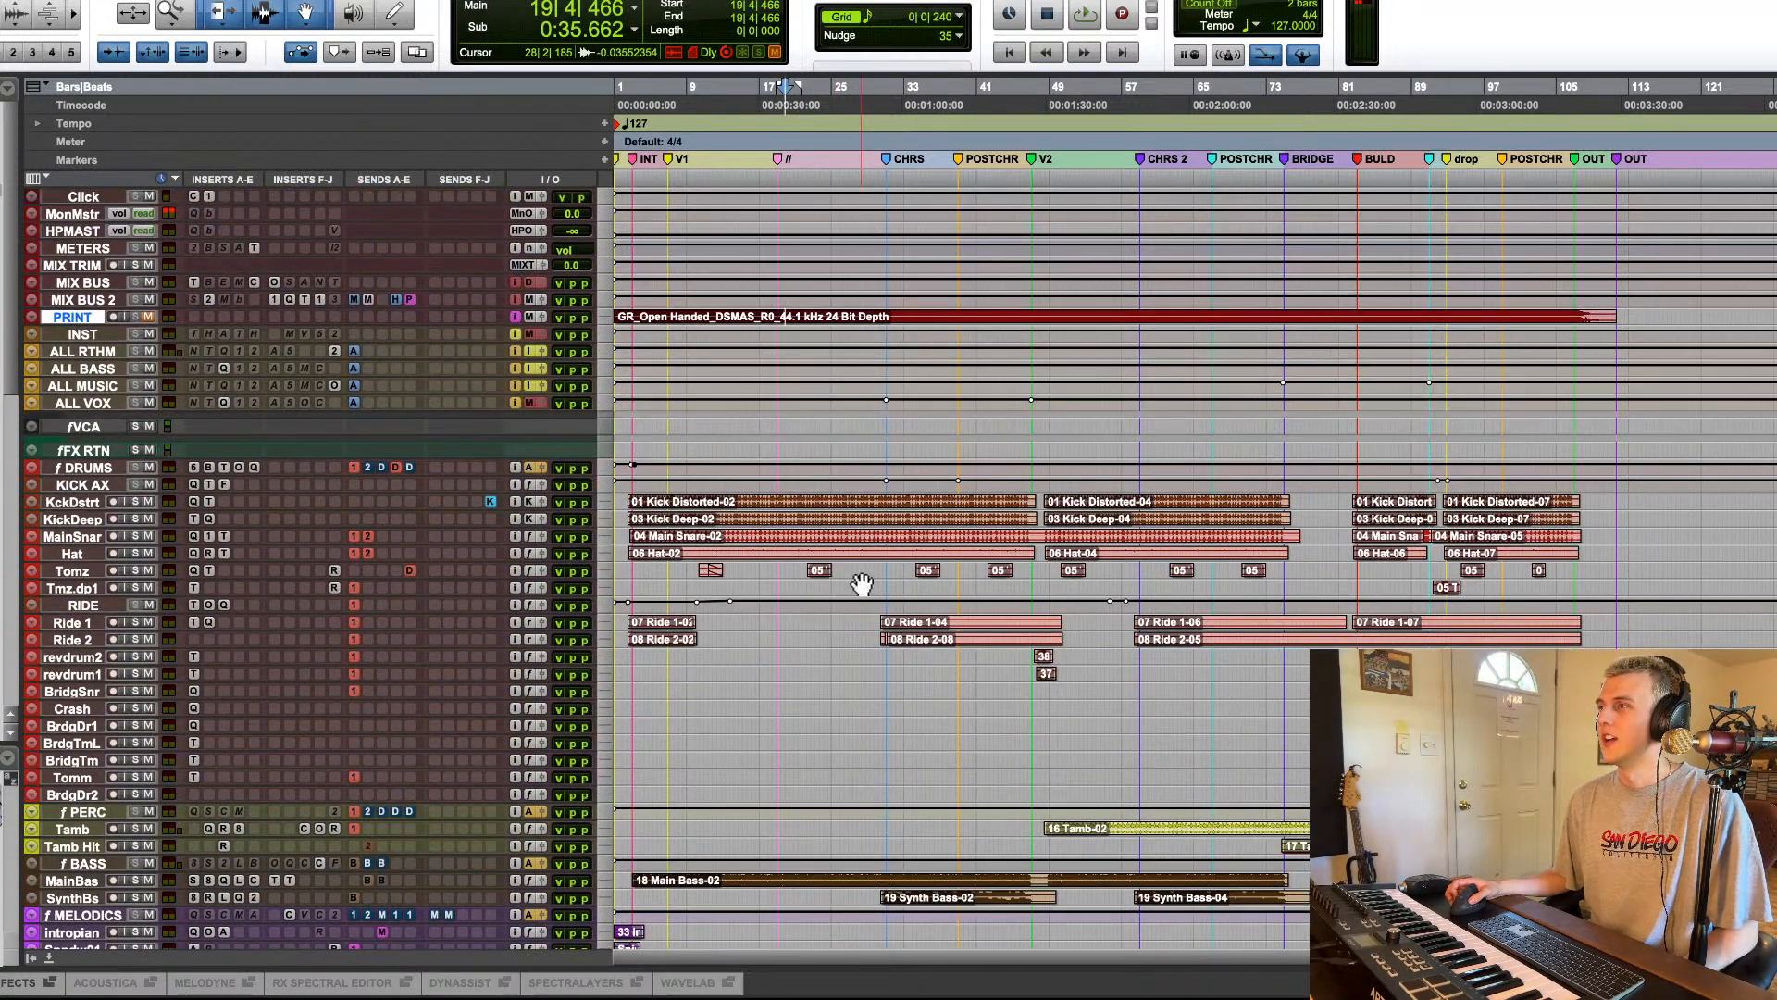